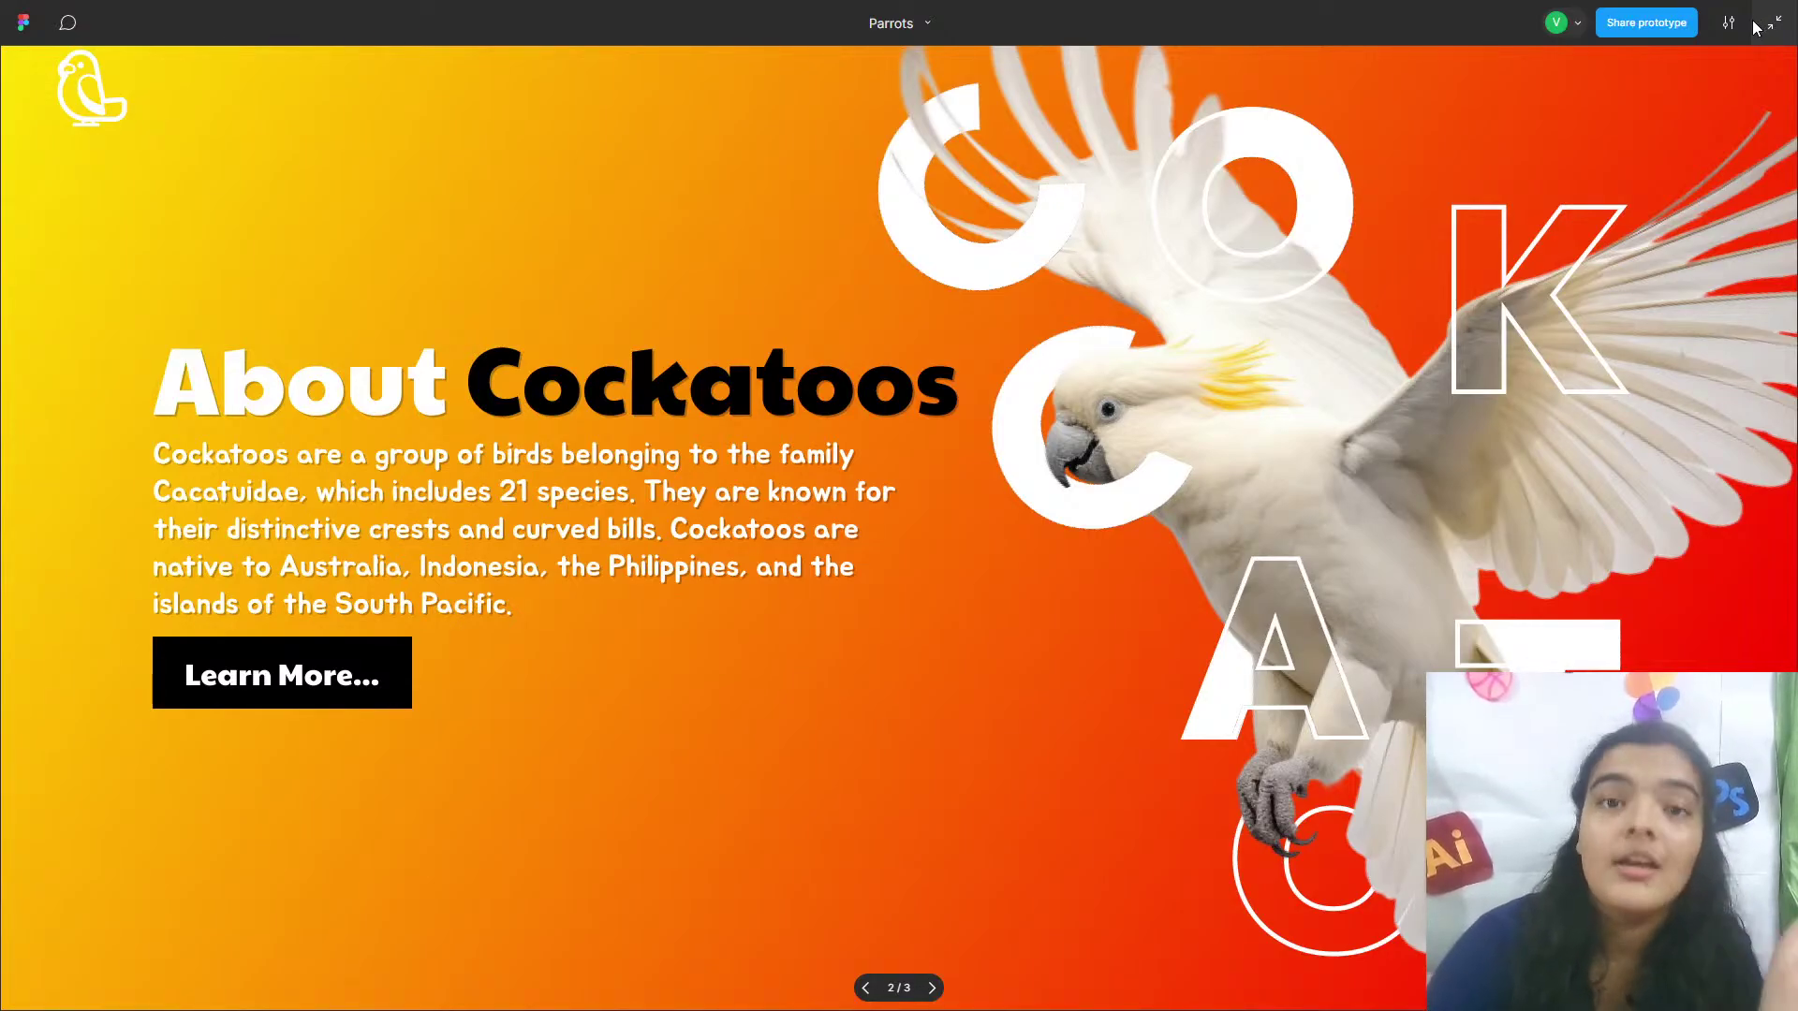
# - Leave the full-screen prototype, close the old untitled file, and create a new design file
pyautogui.click(1764, 26)
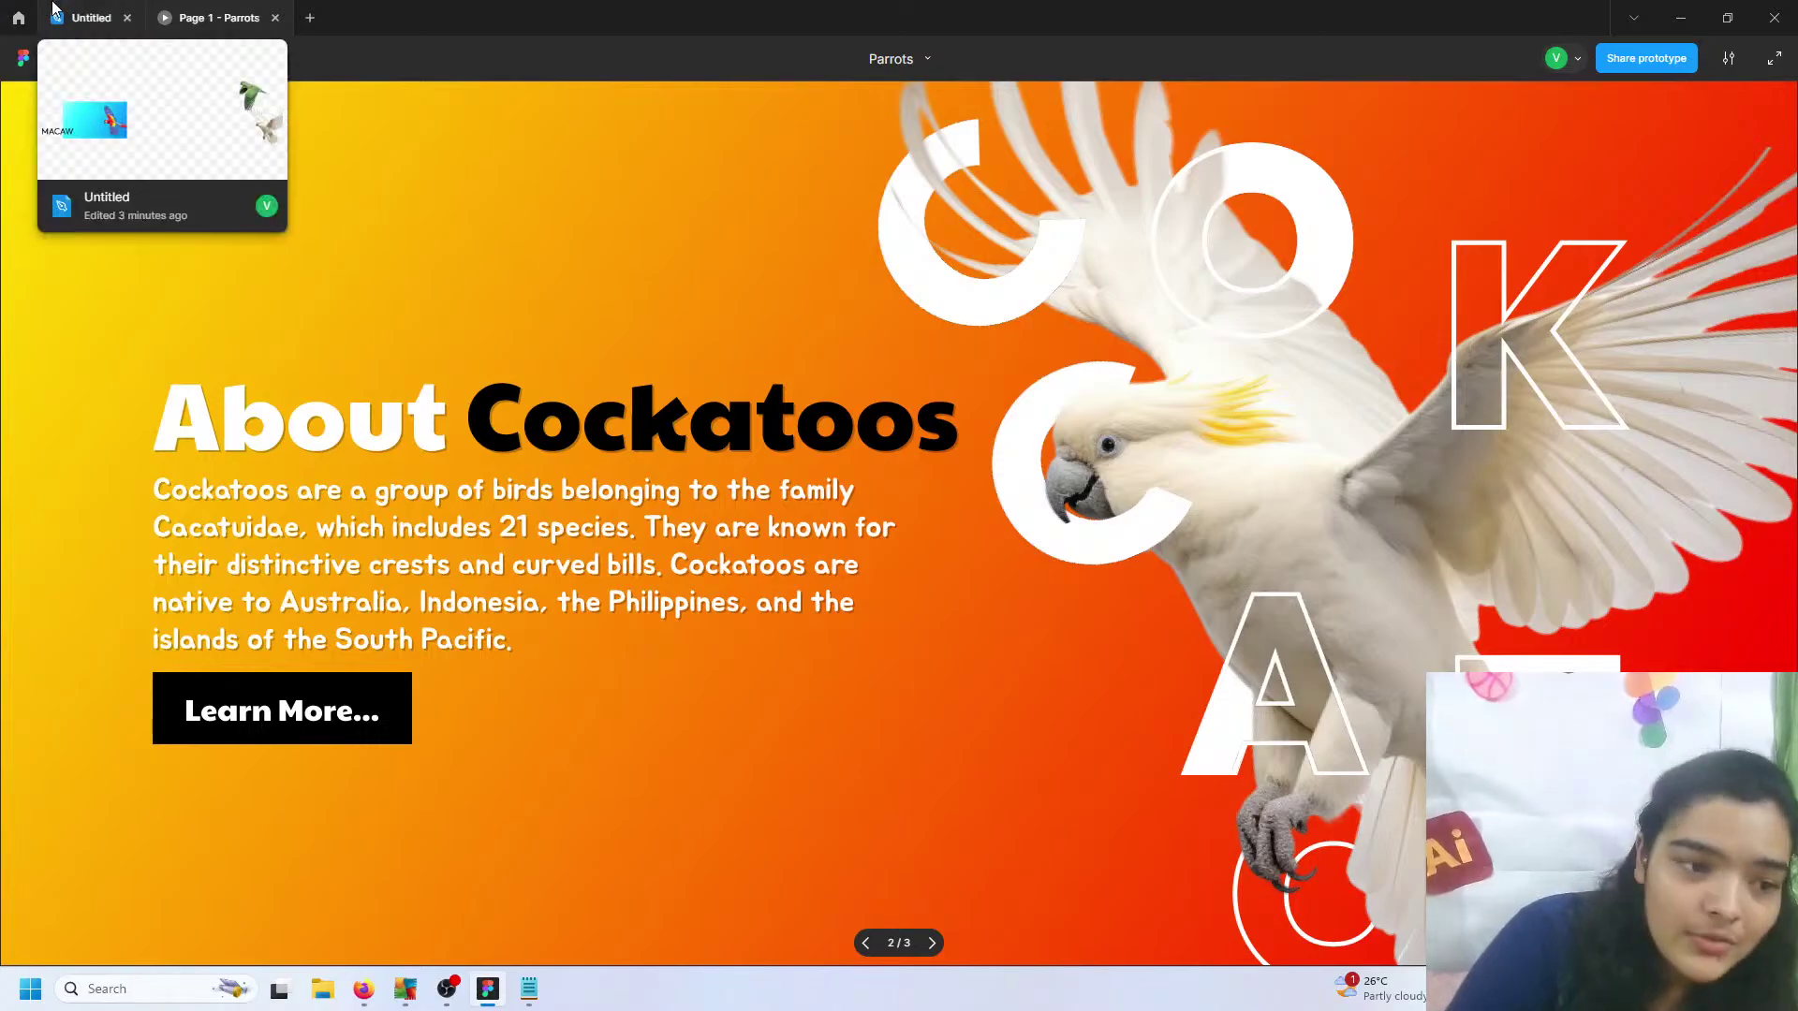
pyautogui.click(89, 18)
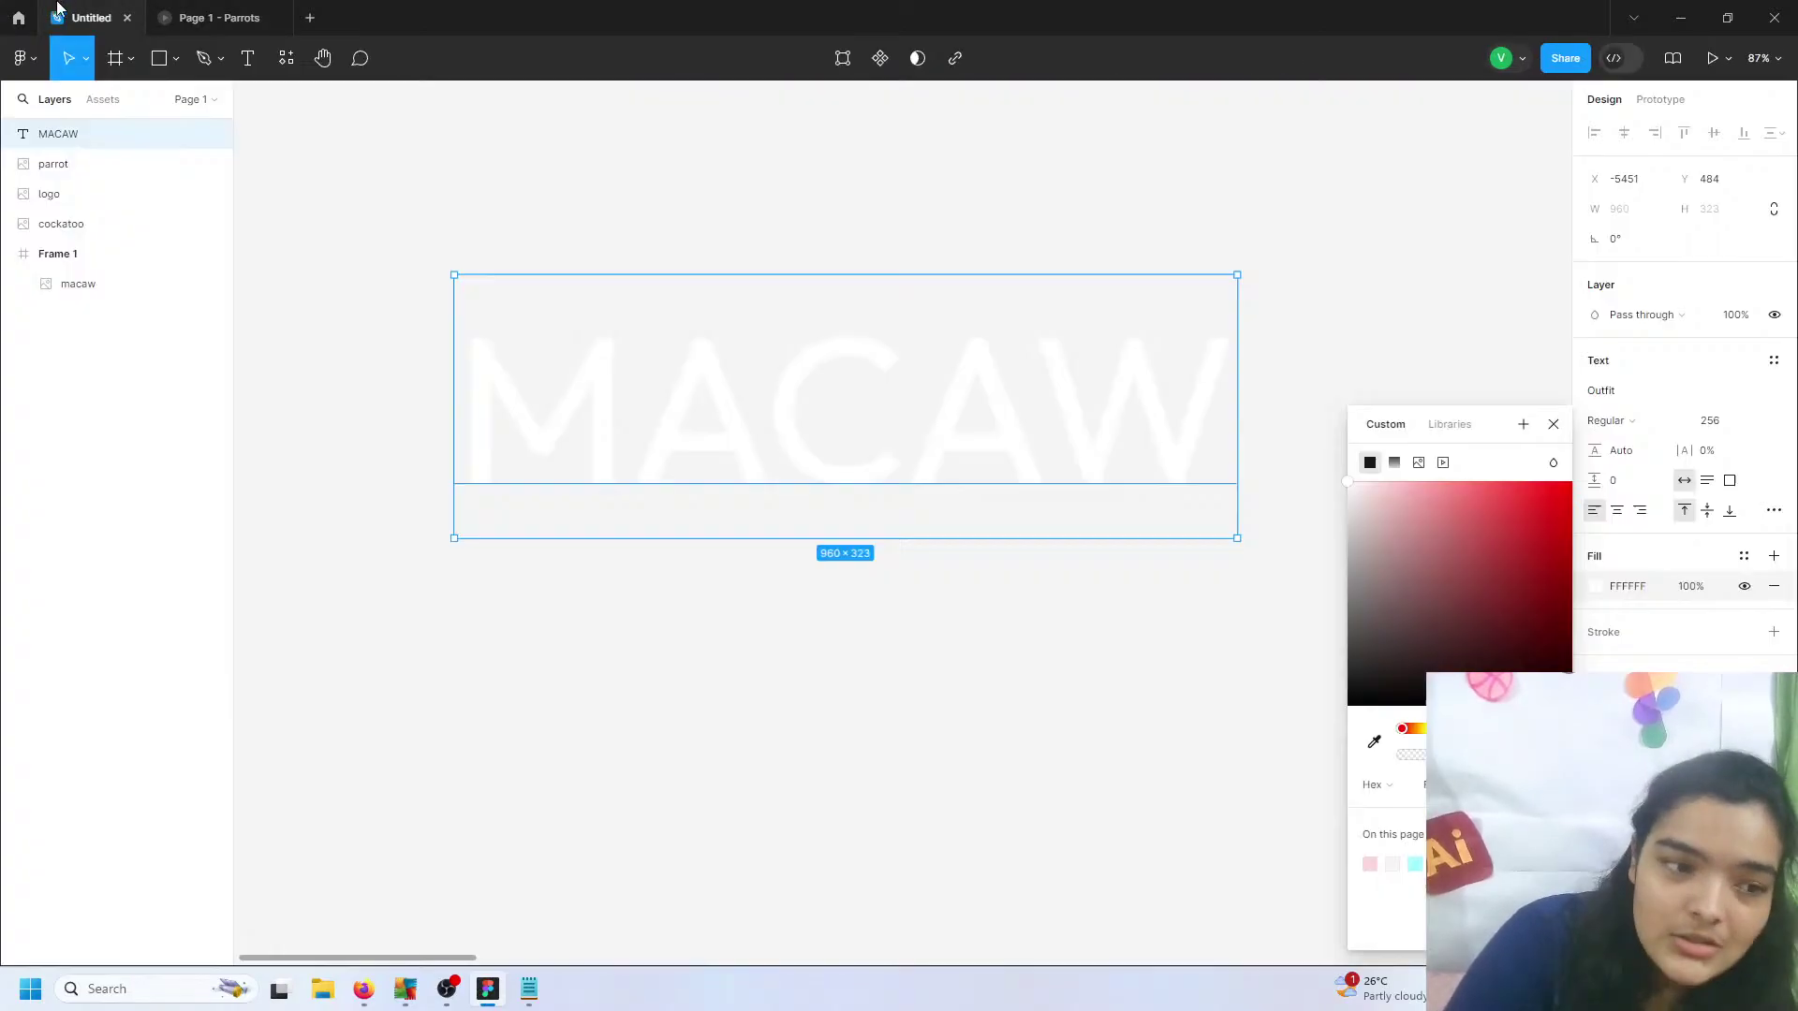
pyautogui.click(127, 18)
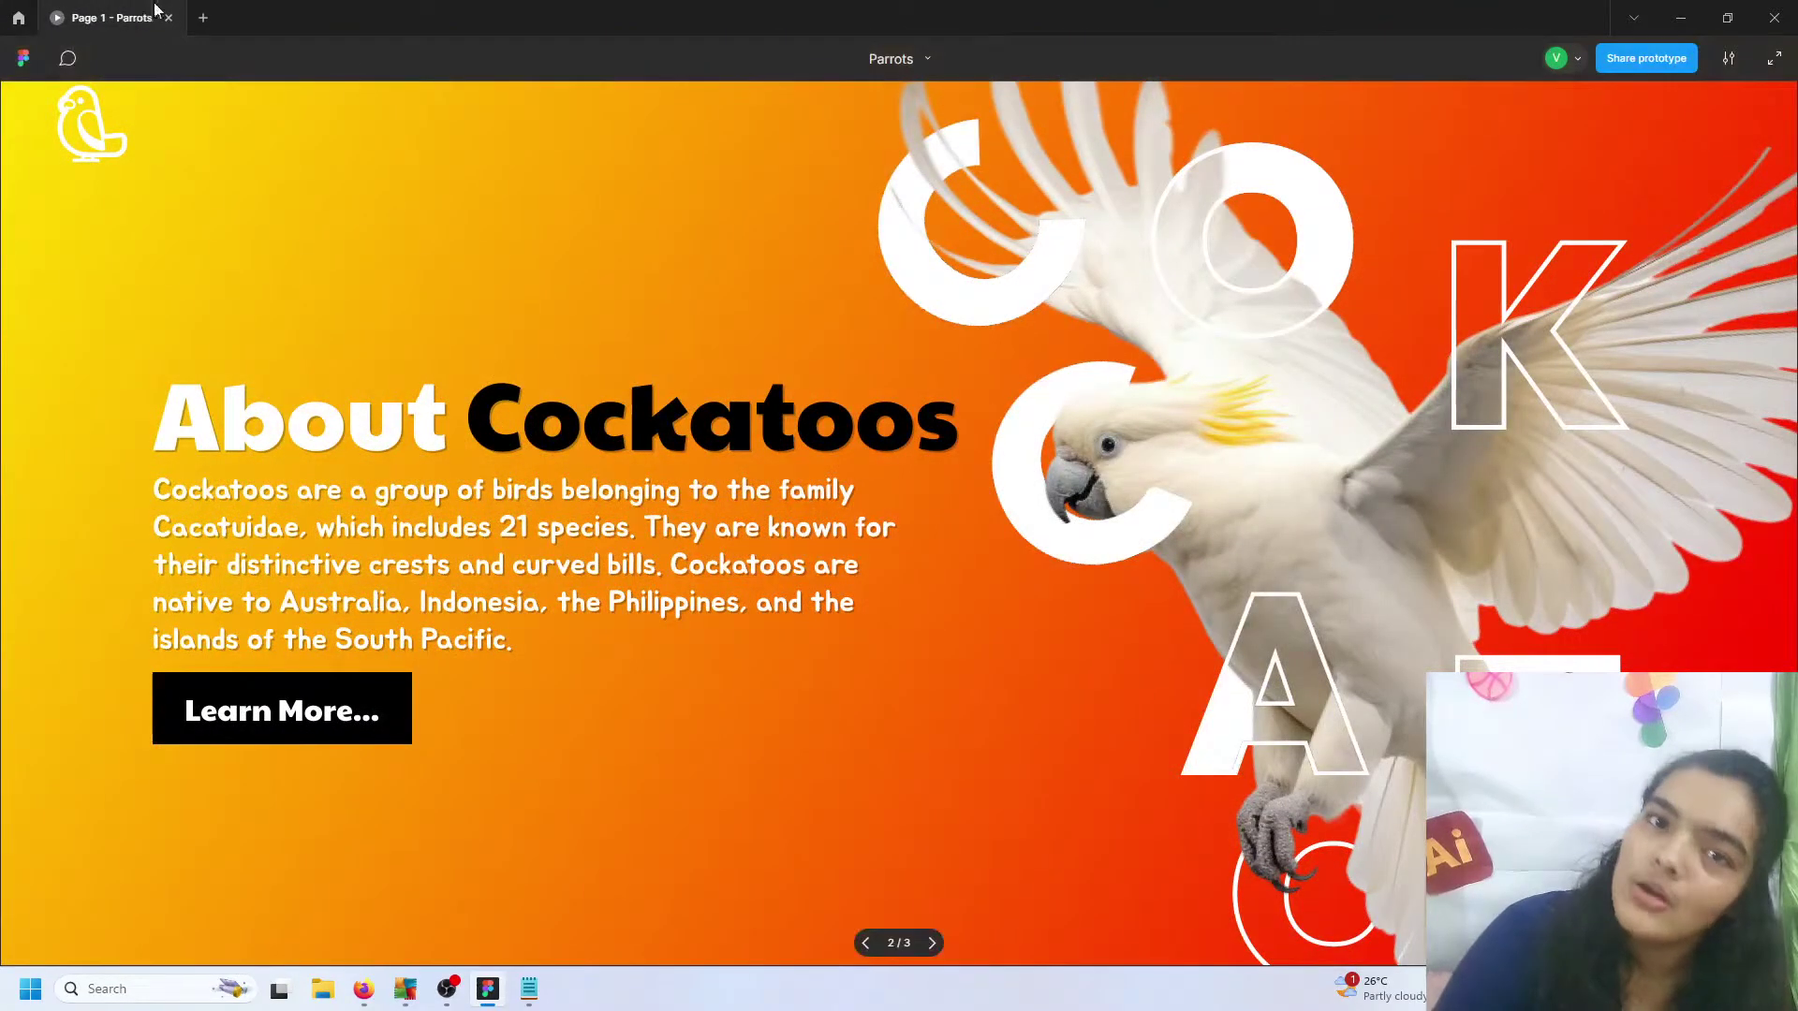
pyautogui.click(202, 16)
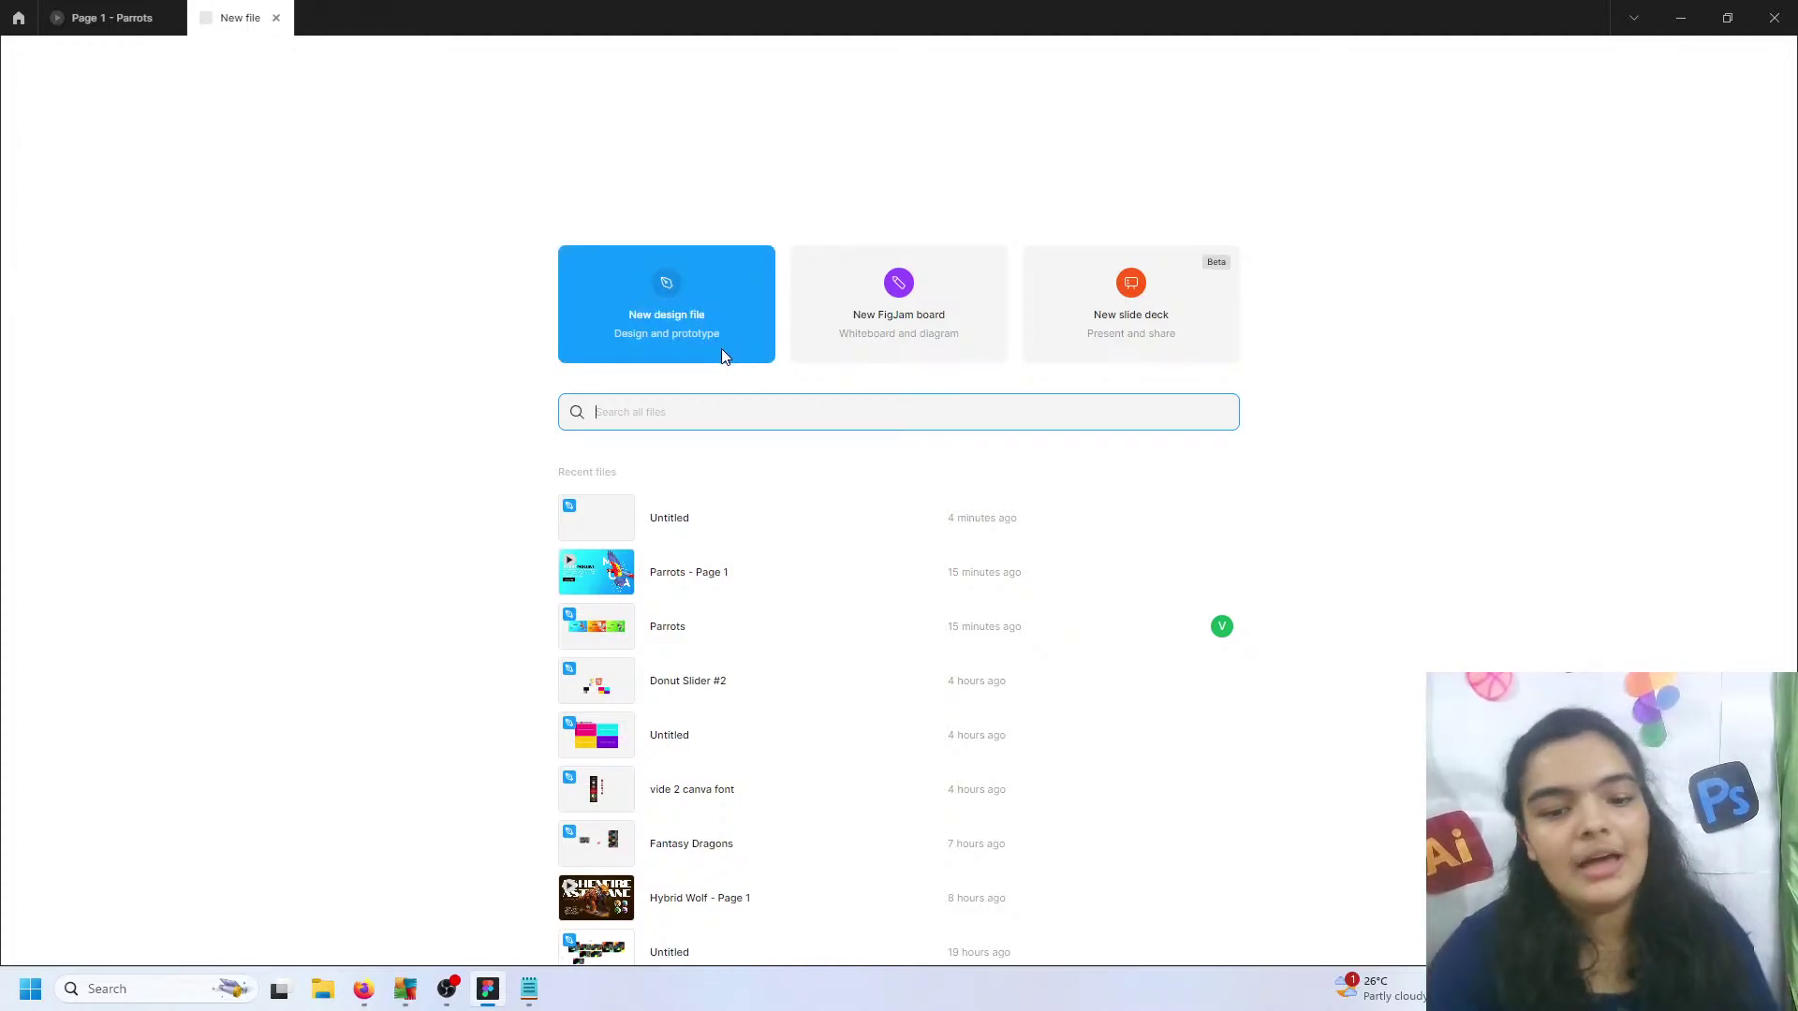
pyautogui.click(693, 323)
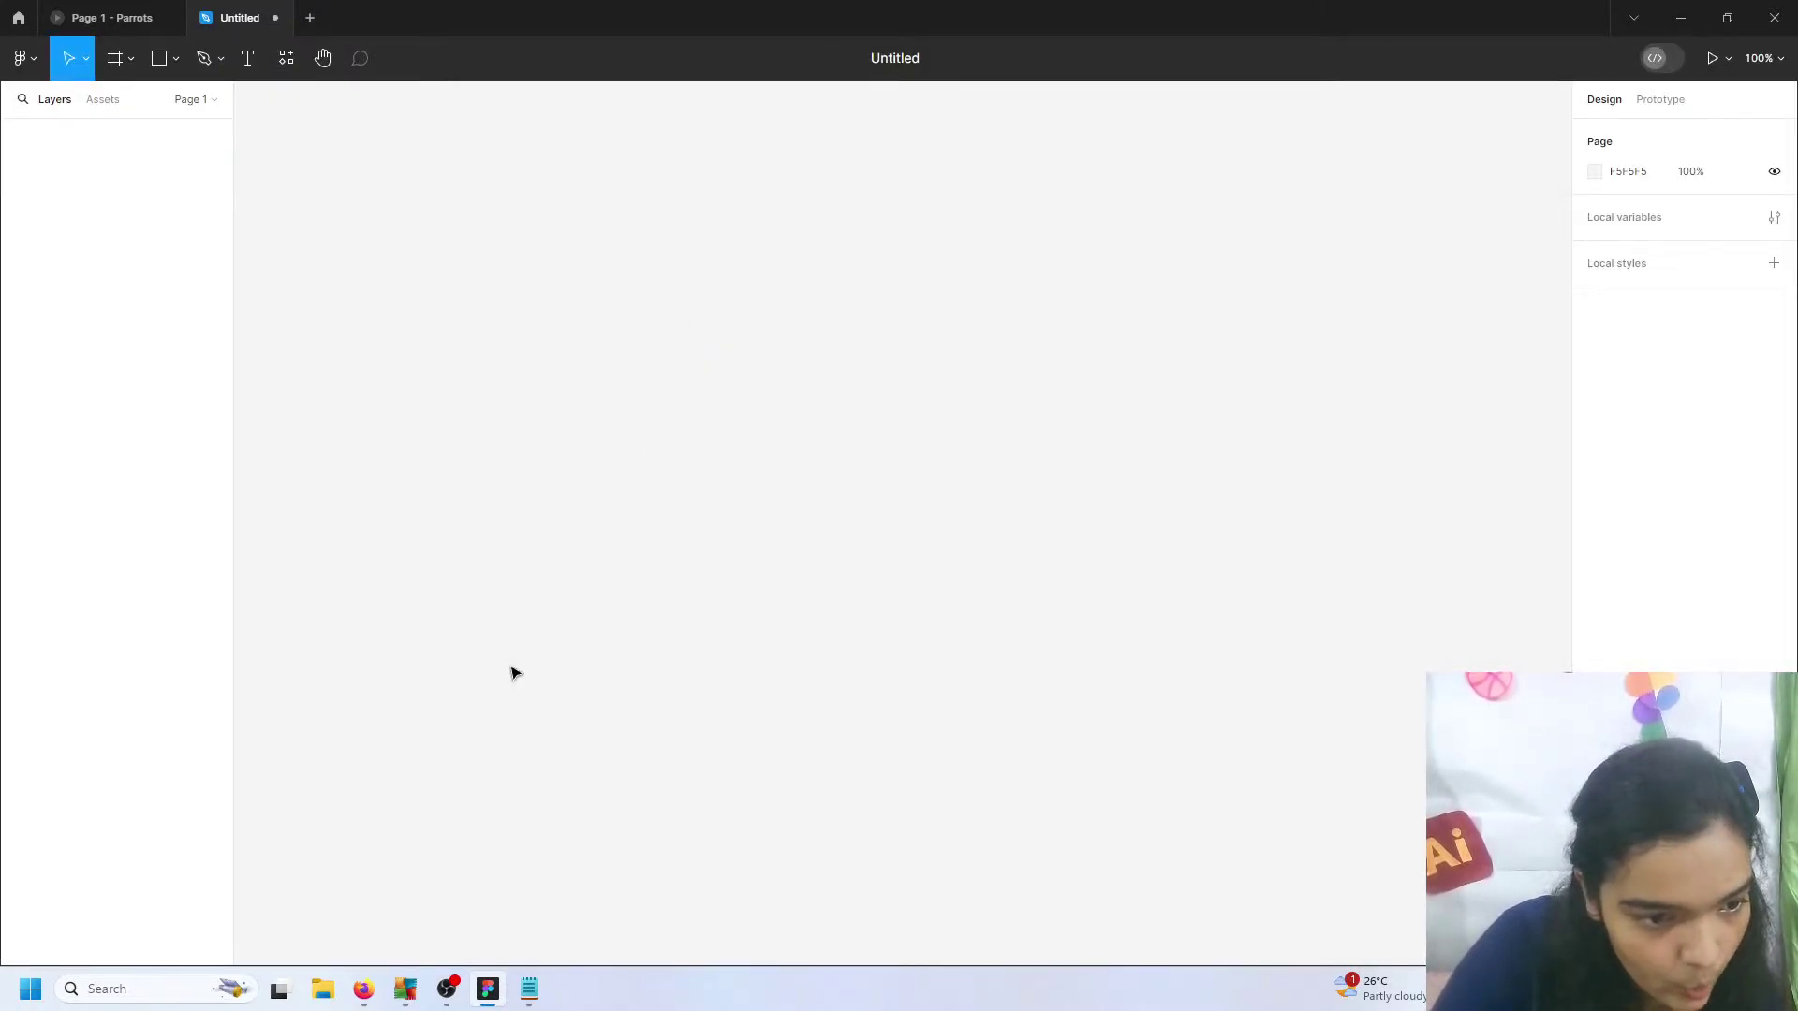
# - Draw a landscape frame about 1130 × 595 on the empty canvas
pyautogui.click(114, 61)
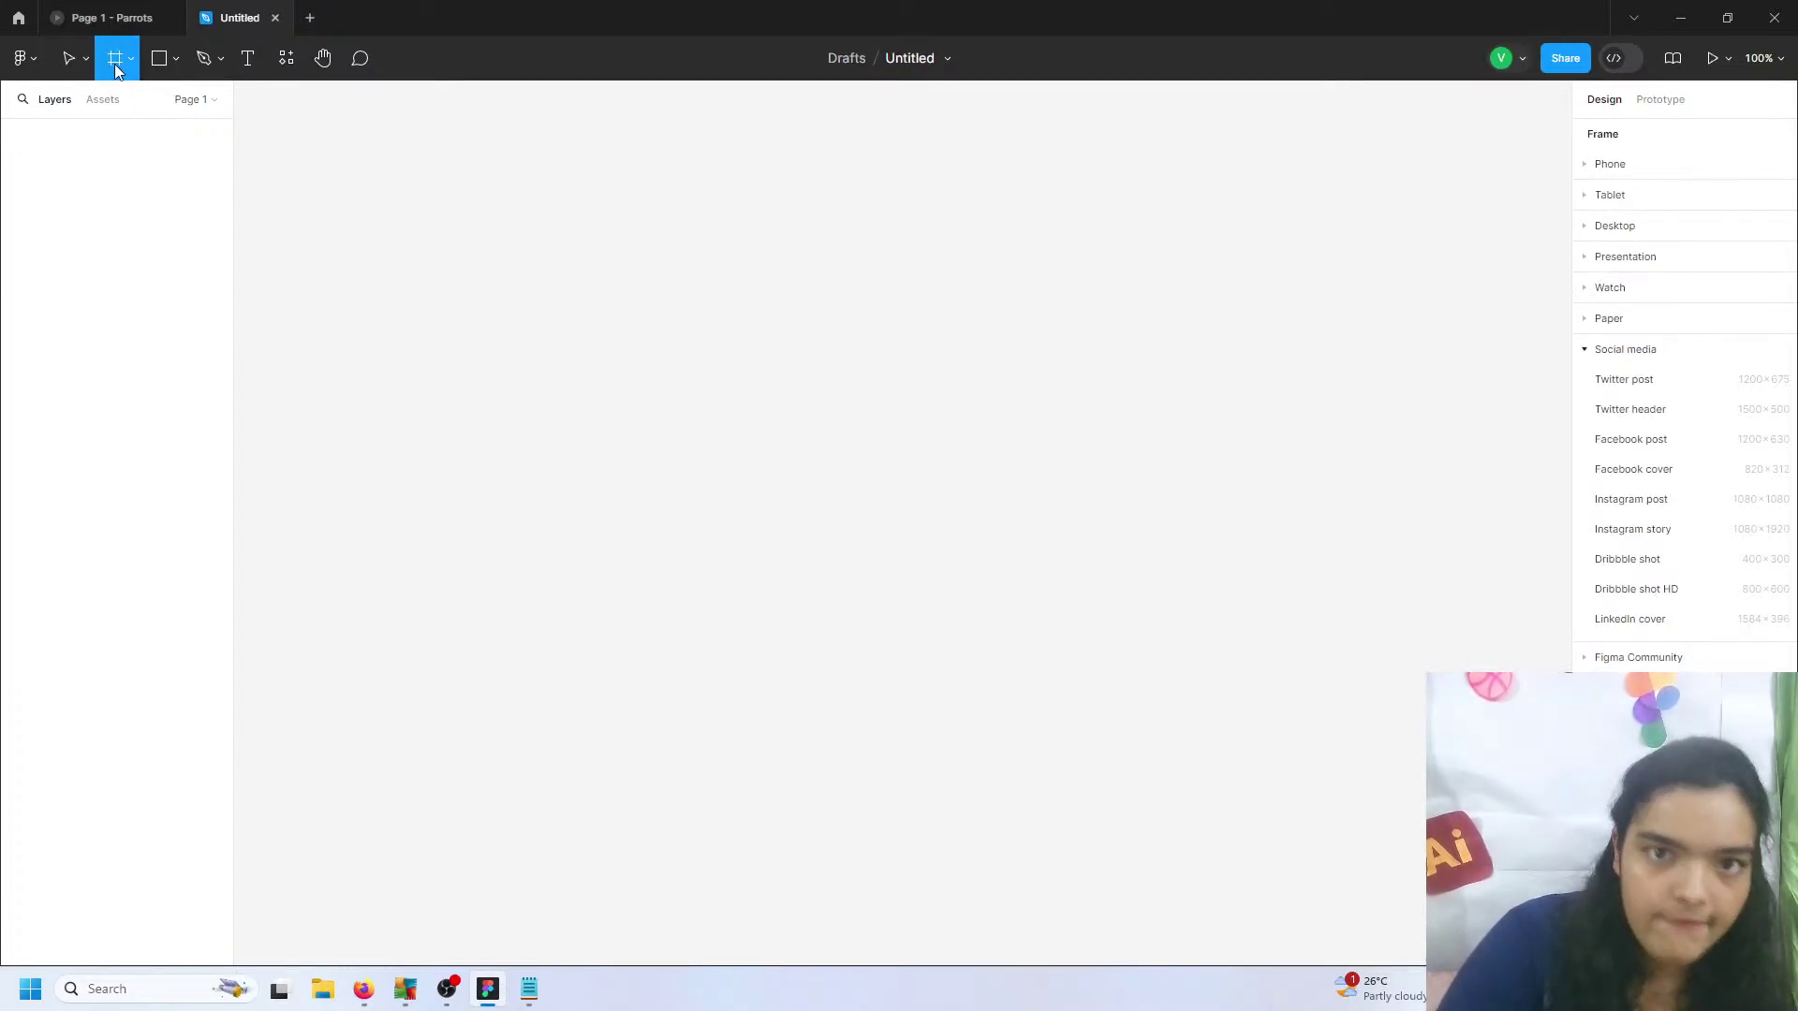
pyautogui.moveTo(337, 254)
pyautogui.mouseDown()
pyautogui.moveTo(803, 570)
pyautogui.moveTo(1166, 704)
pyautogui.mouseUp()
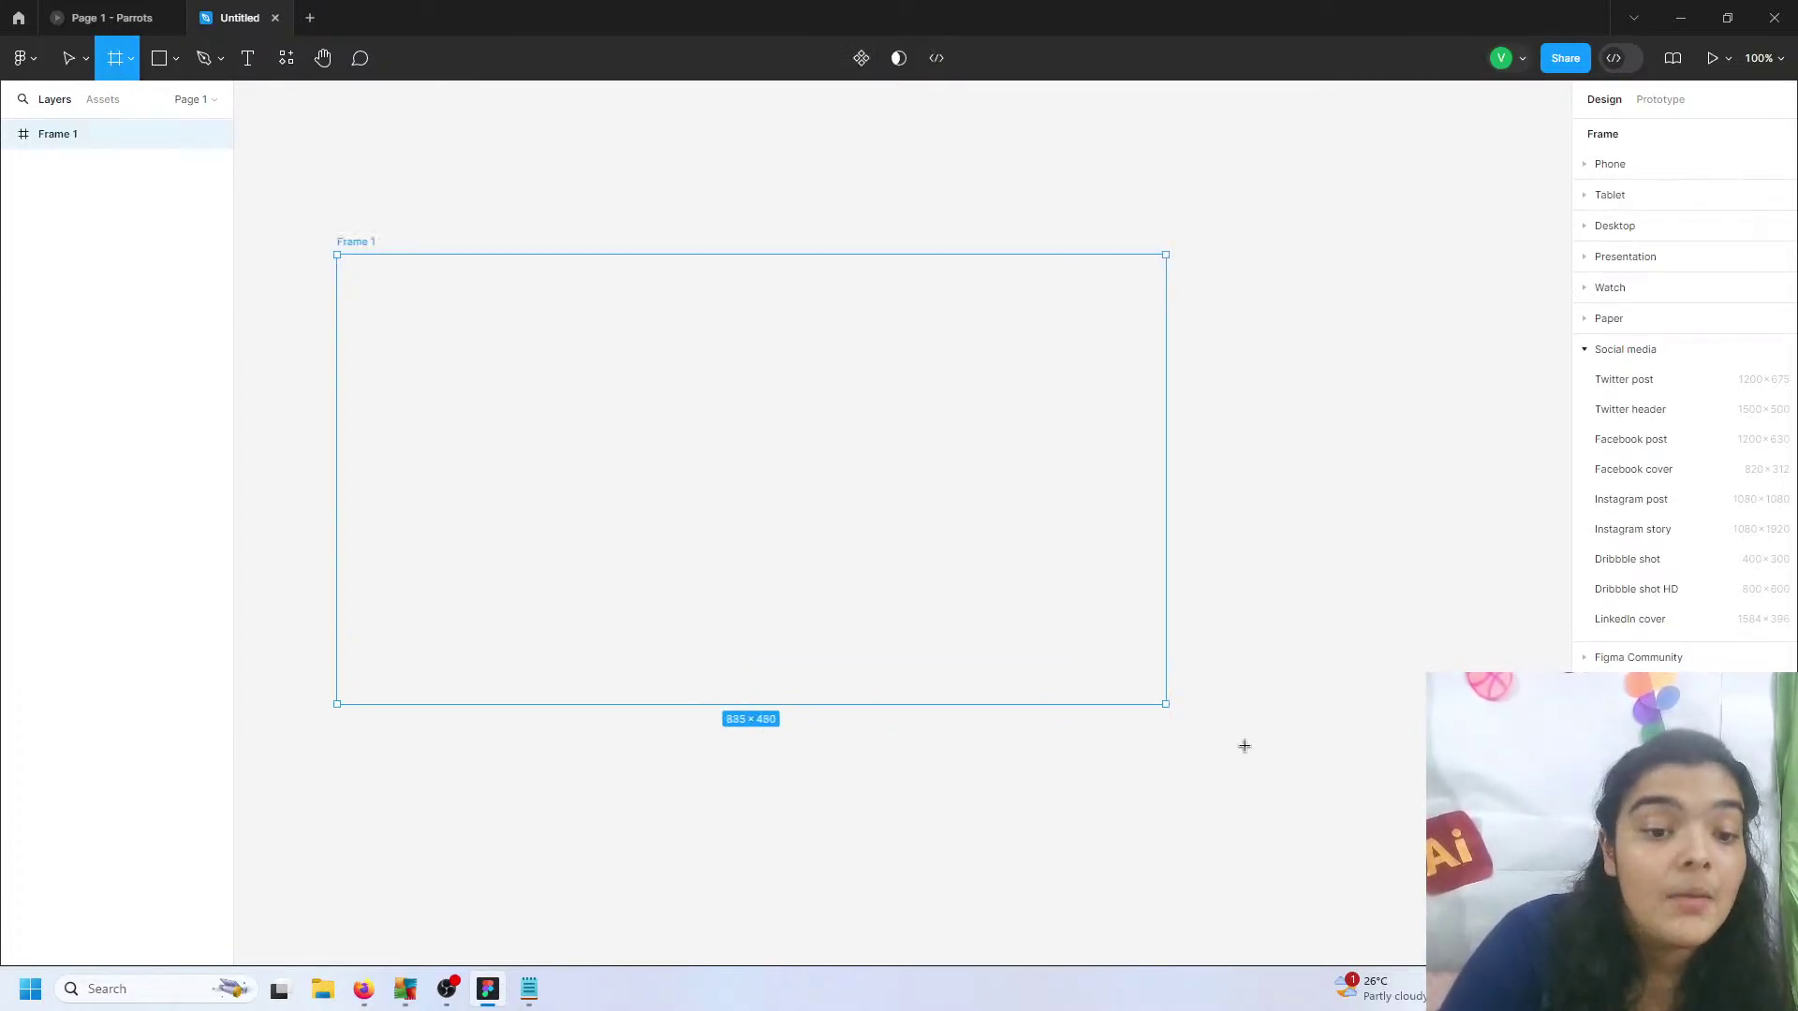
pyautogui.moveTo(1245, 746); pyautogui.dragTo(1396, 812)
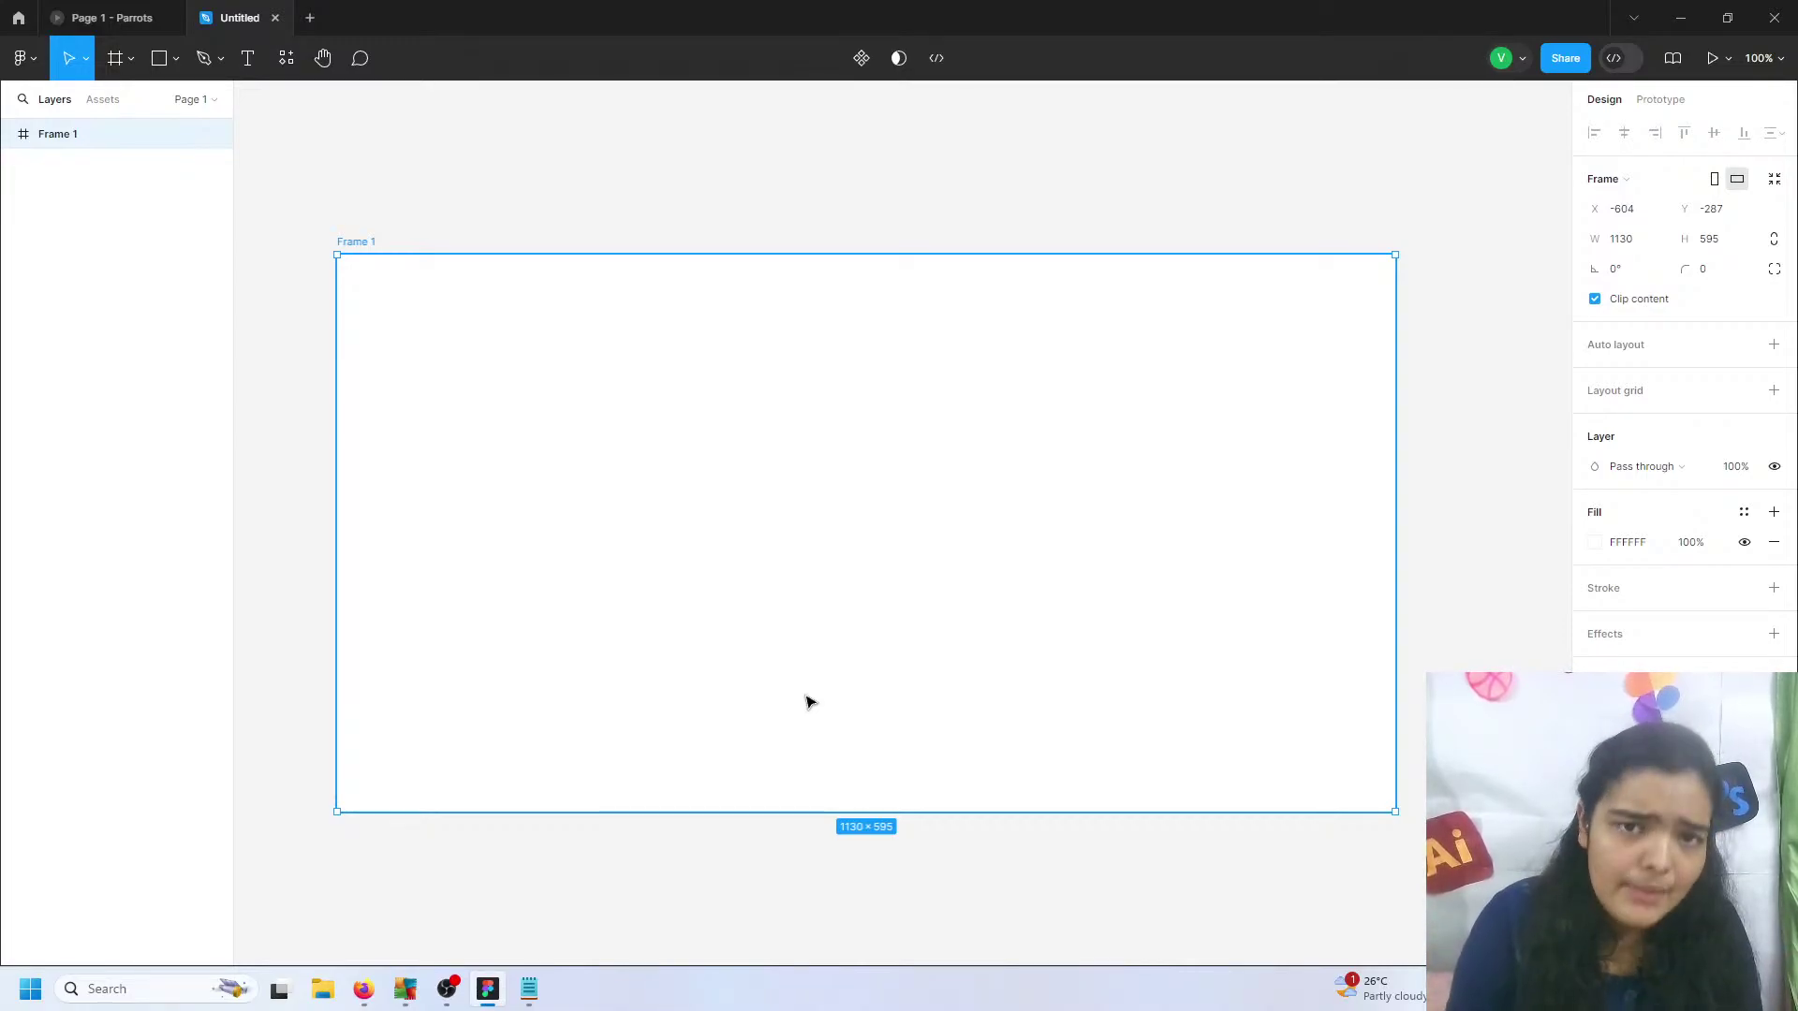
pyautogui.click(1379, 212)
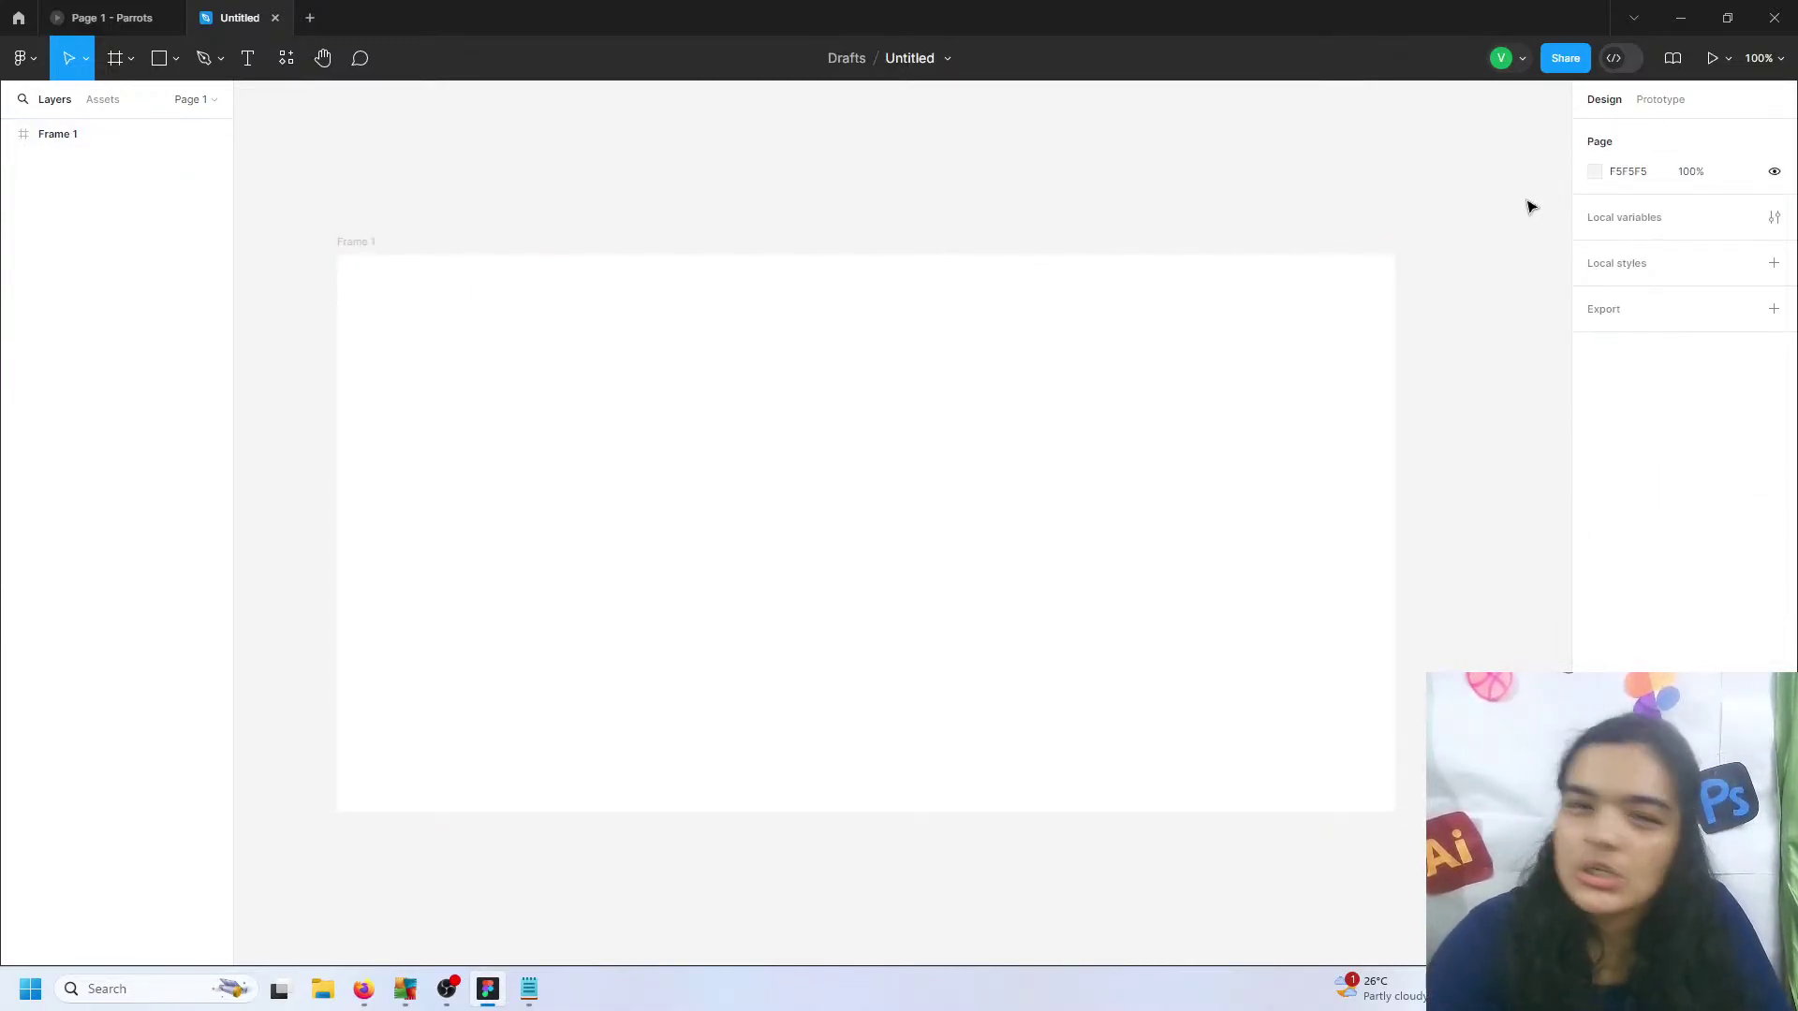
# - Resize Frame 1 to 1920 wide and 1080 high
pyautogui.click(885, 386)
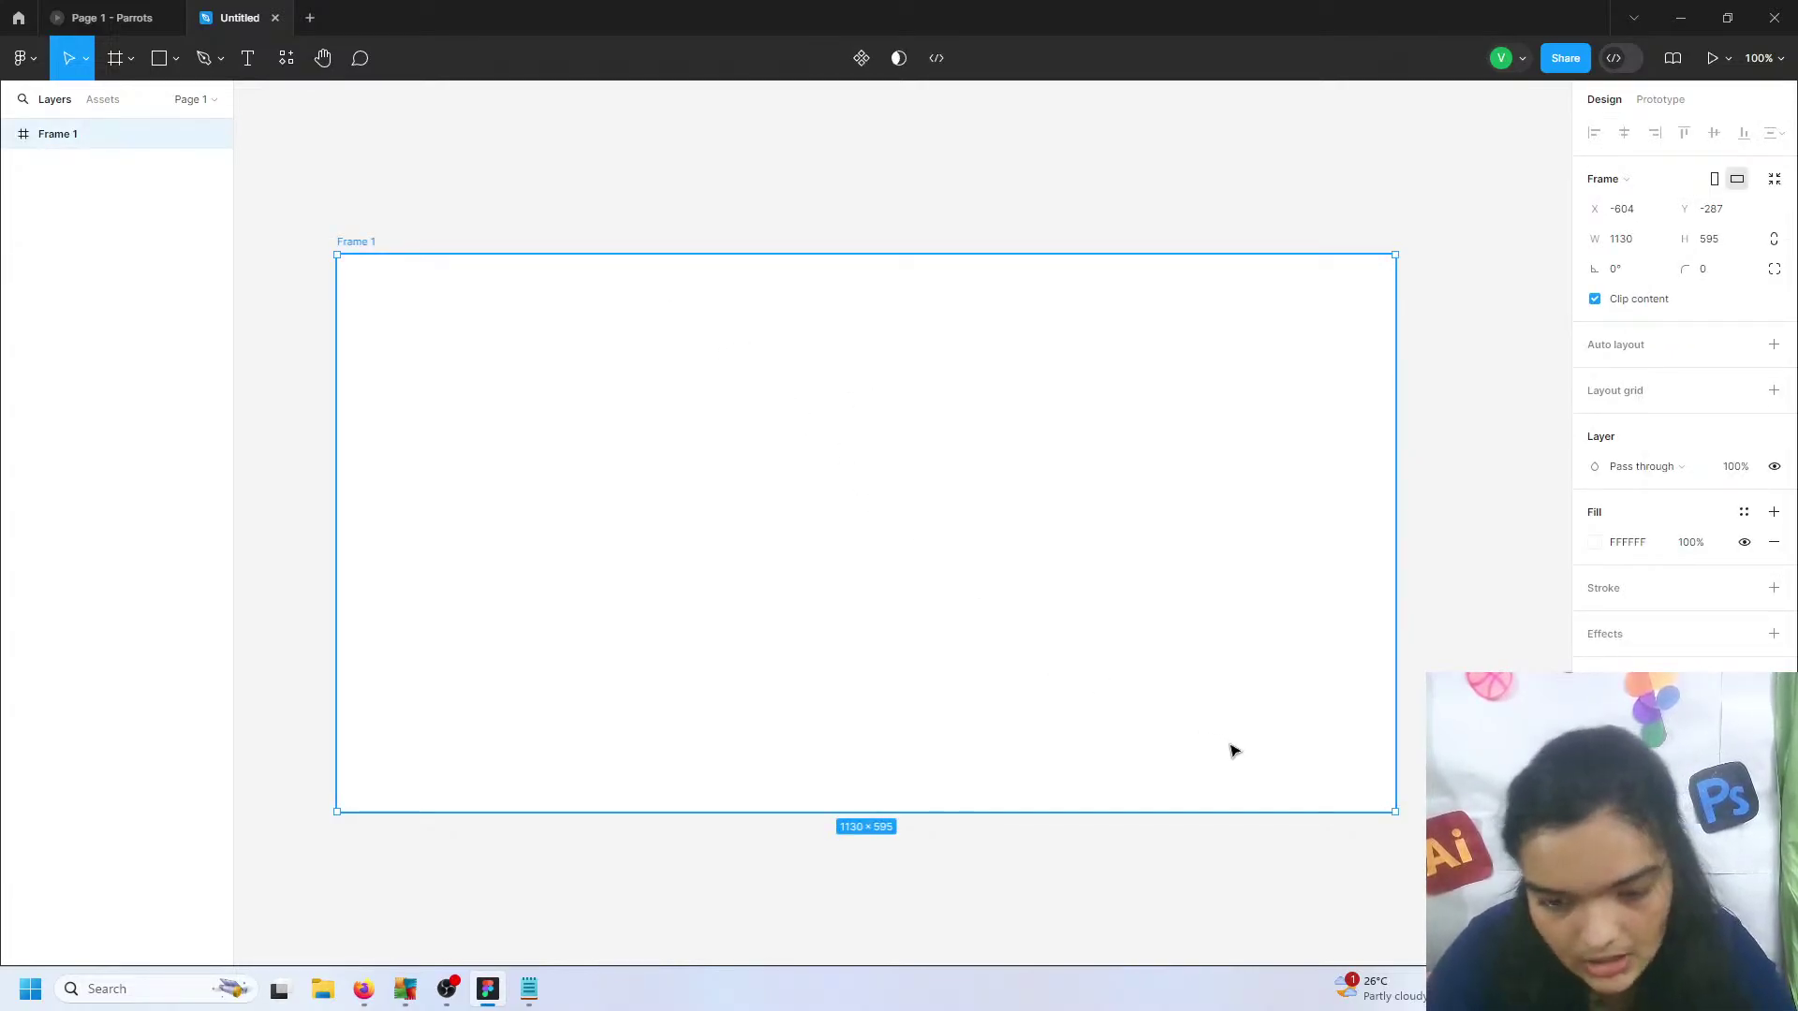
pyautogui.click(1621, 238)
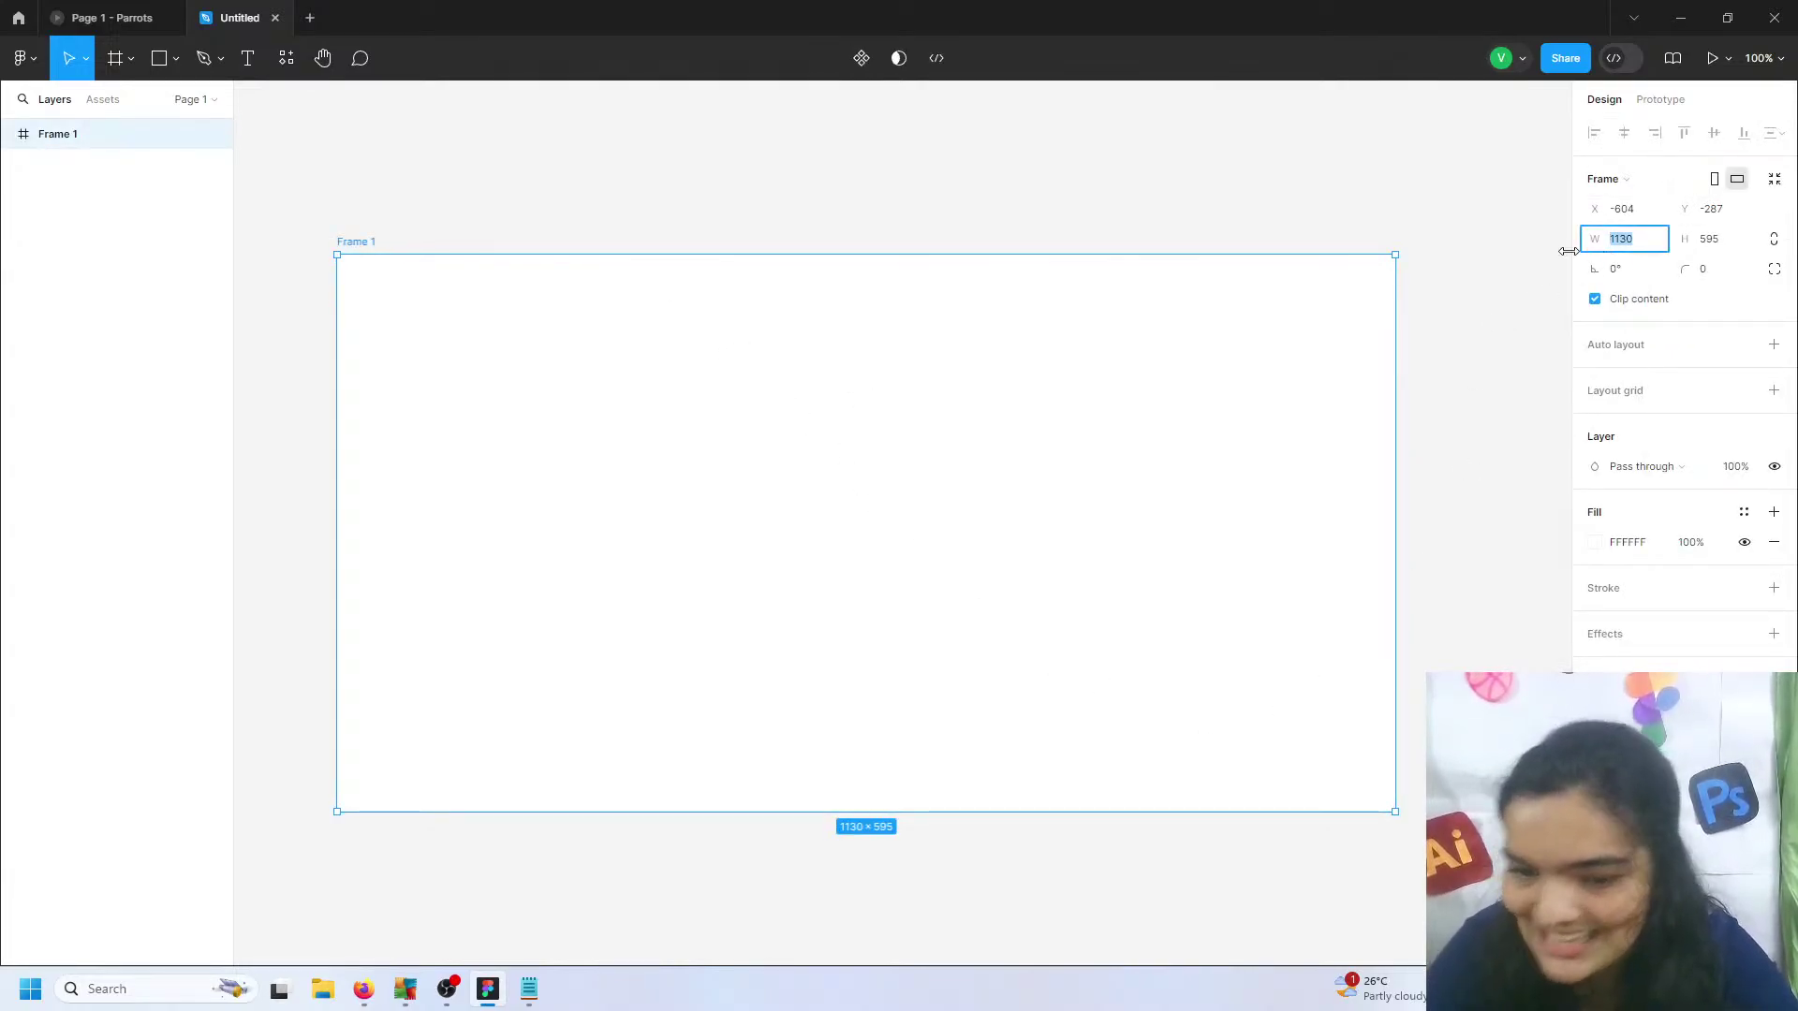
pyautogui.write('1920')
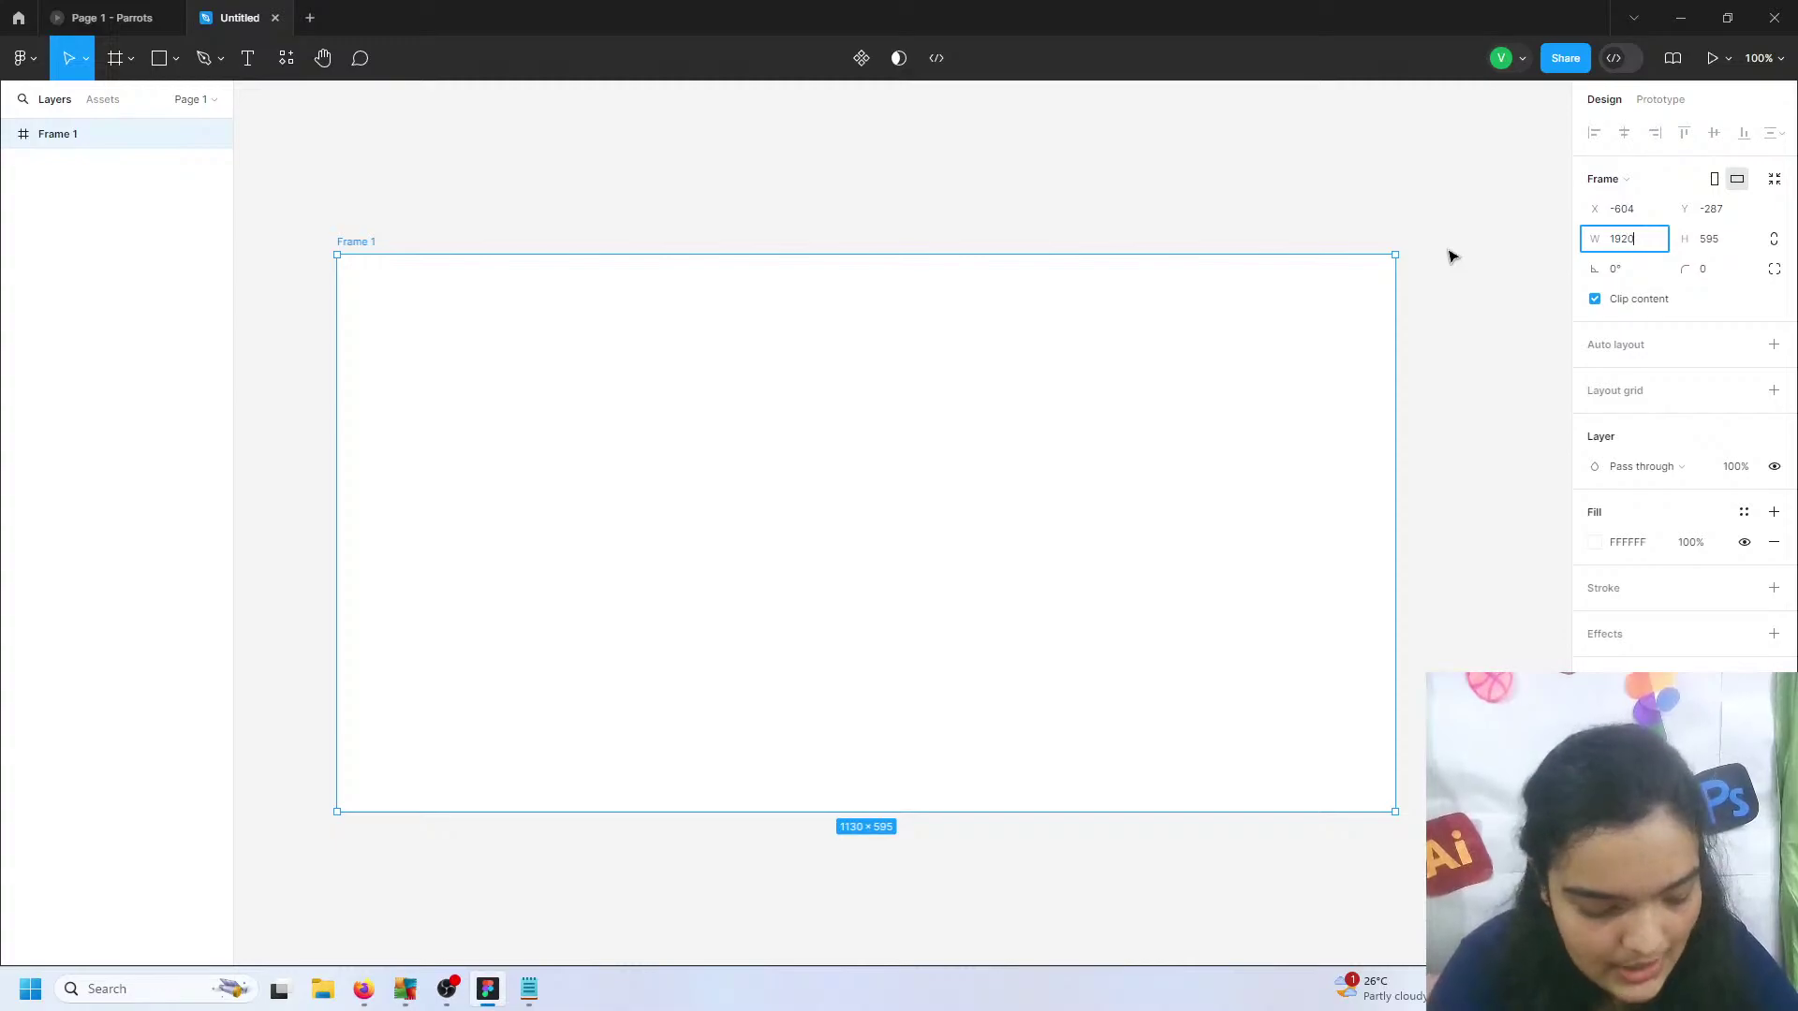
pyautogui.press('Return')
pyautogui.click(1732, 246)
pyautogui.write('1080')
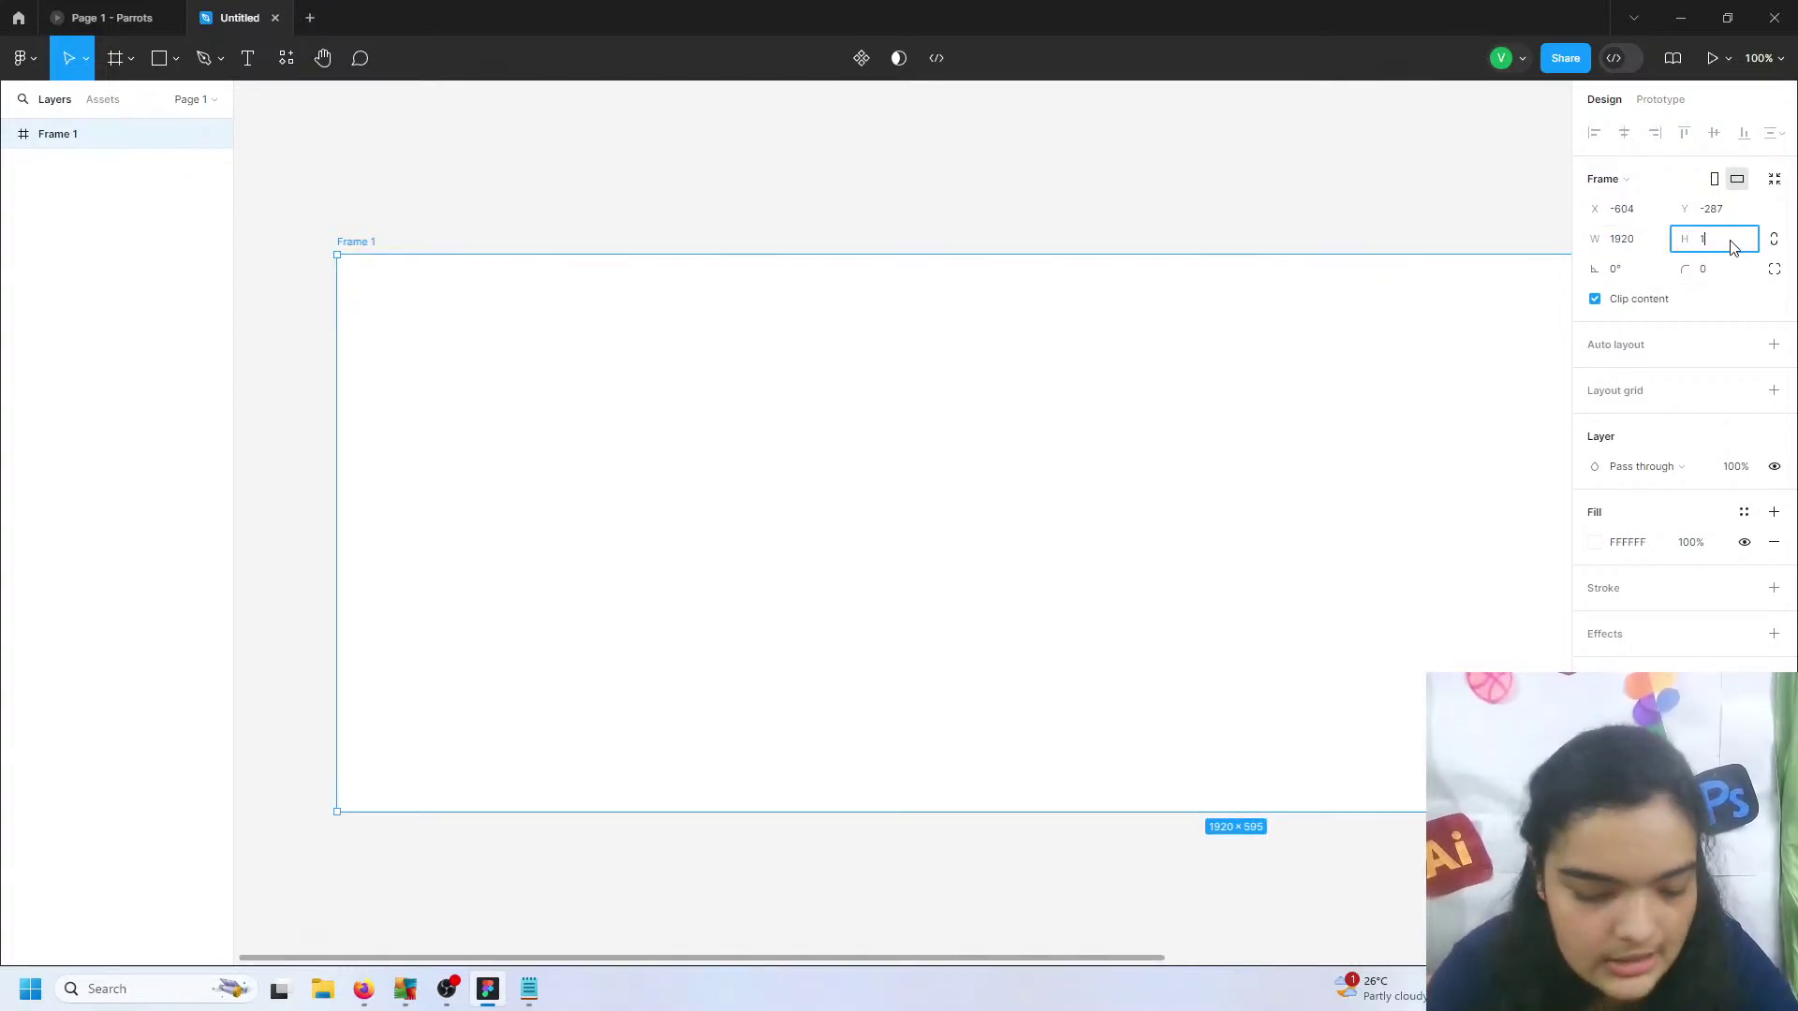
pyautogui.press('Return')
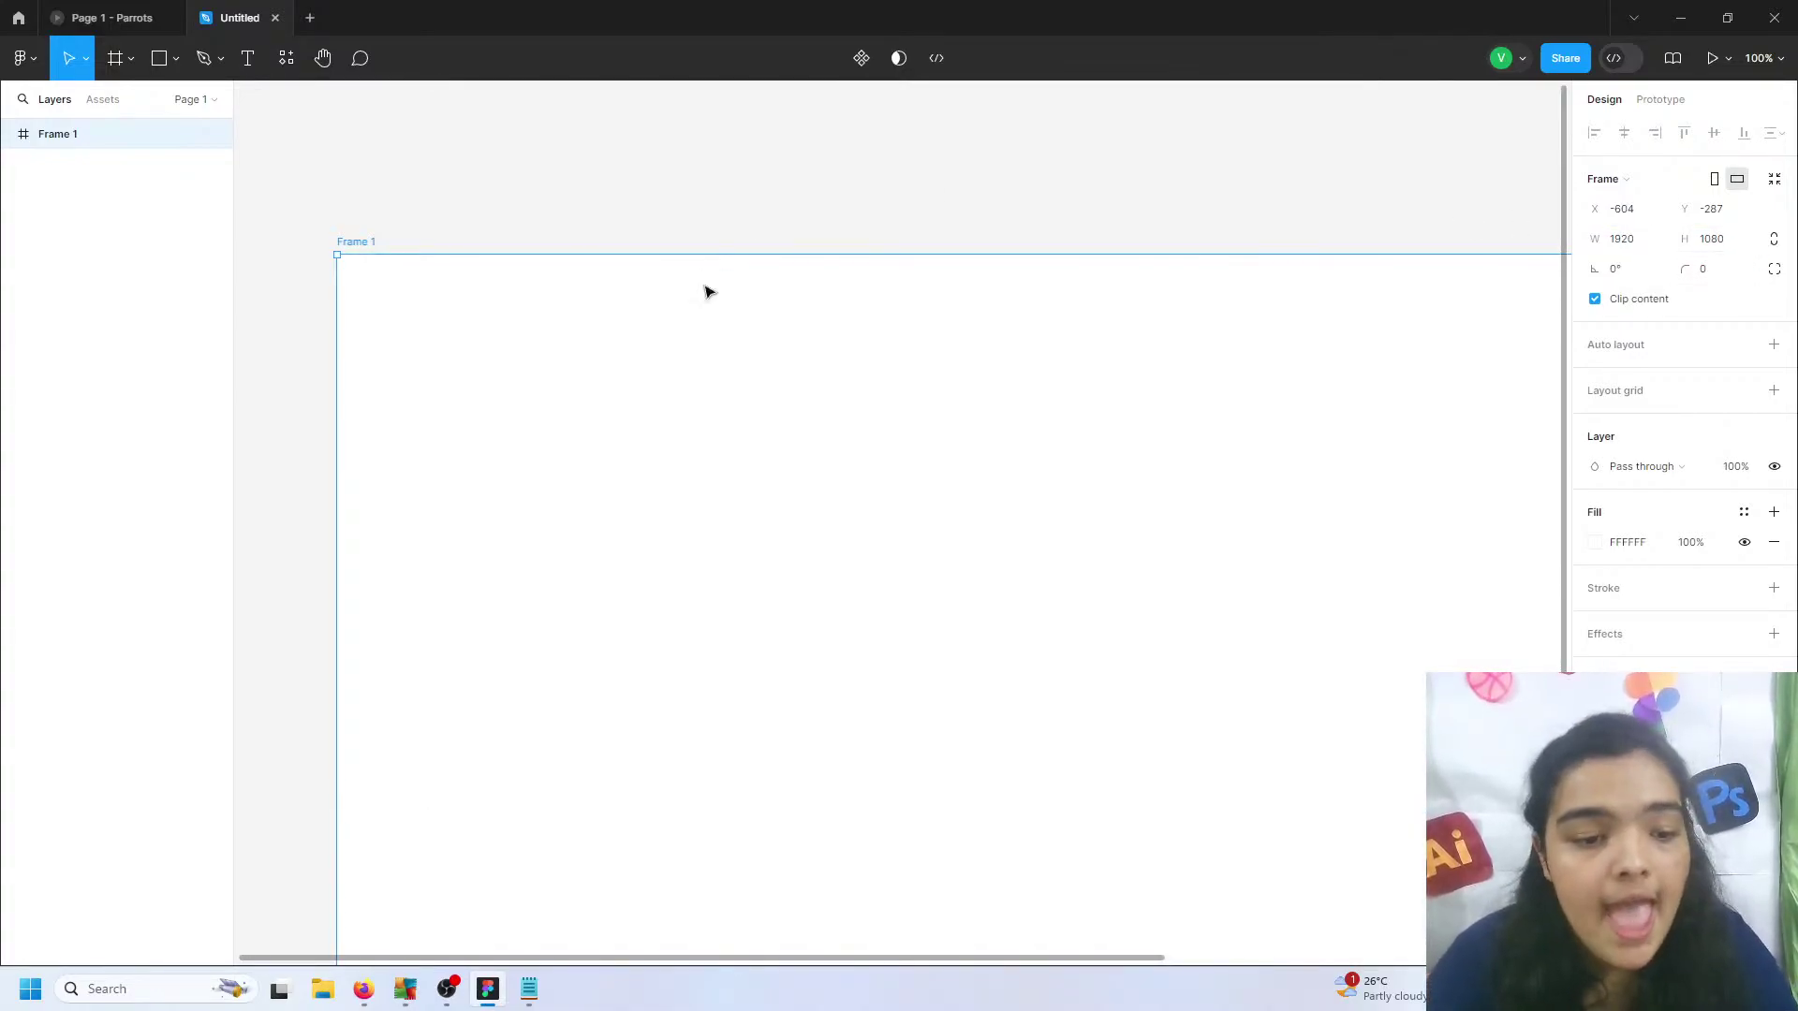
pyautogui.hotkey('shift', '1')
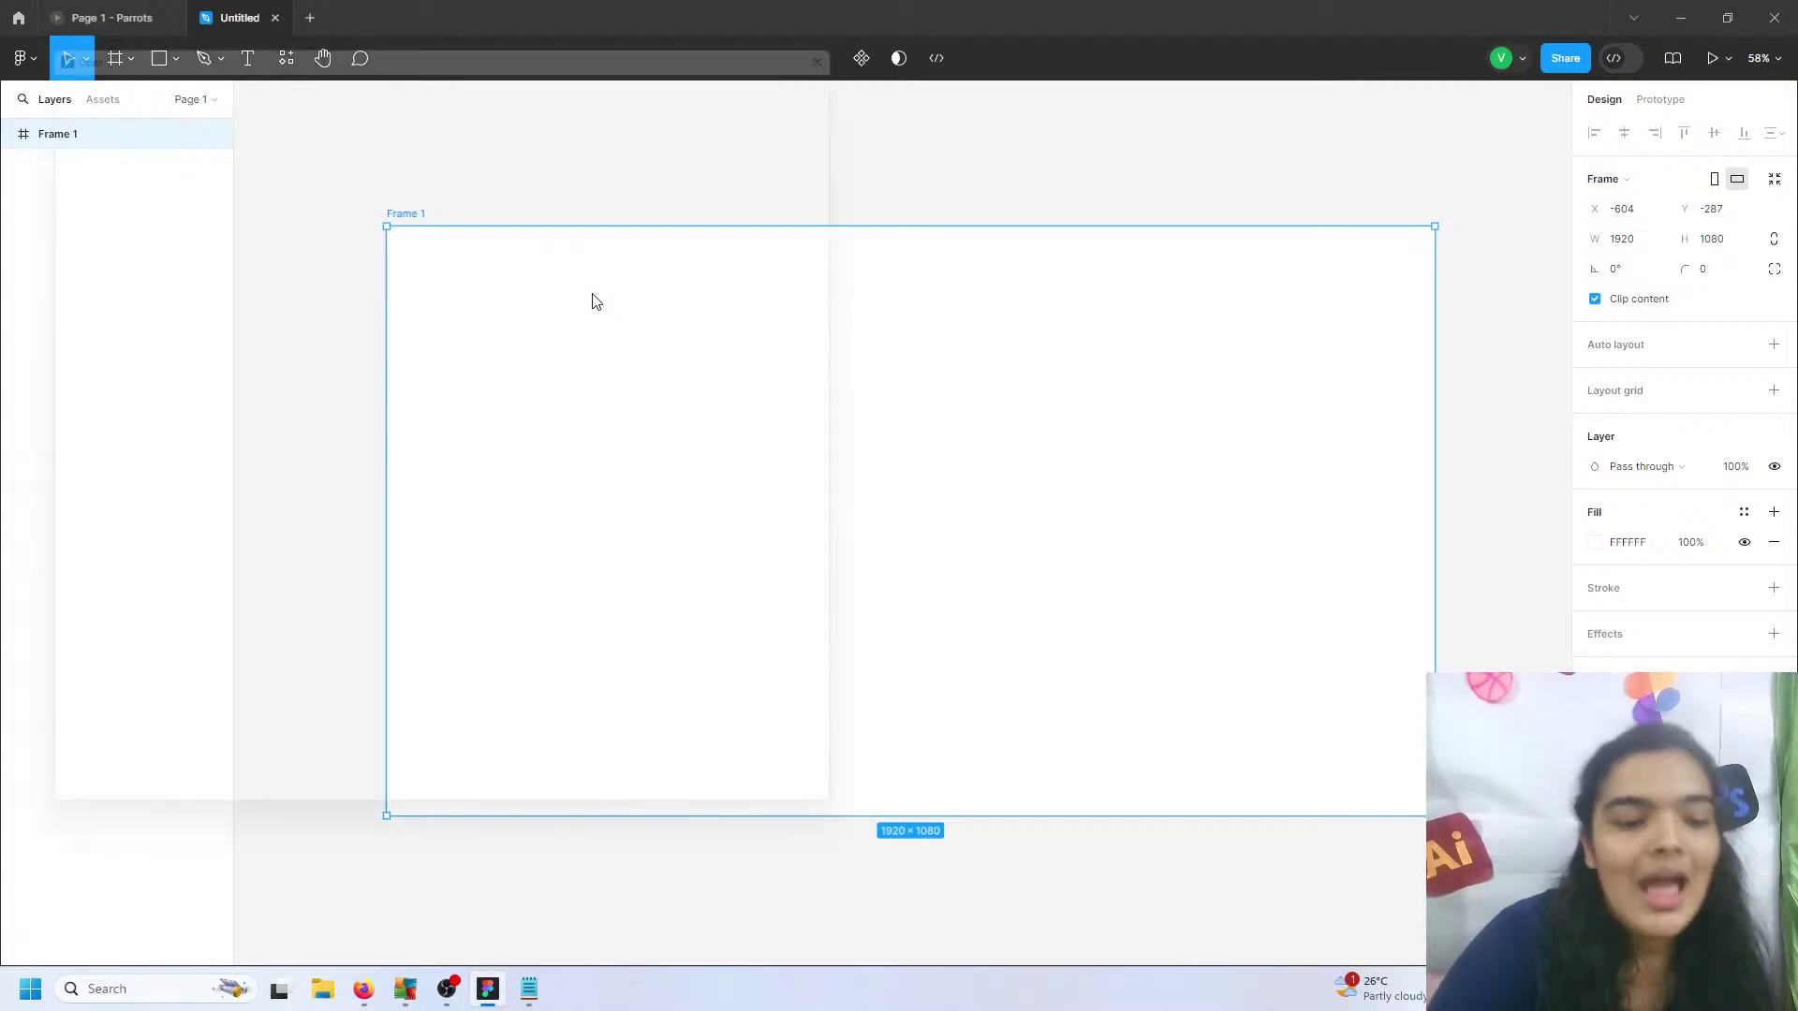
# - Import the parrot, macaw, logo and cockatoo images and place them all on the canvas
pyautogui.moveTo(704, 296); pyautogui.dragTo(322, 195)
pyautogui.click(749, 831)
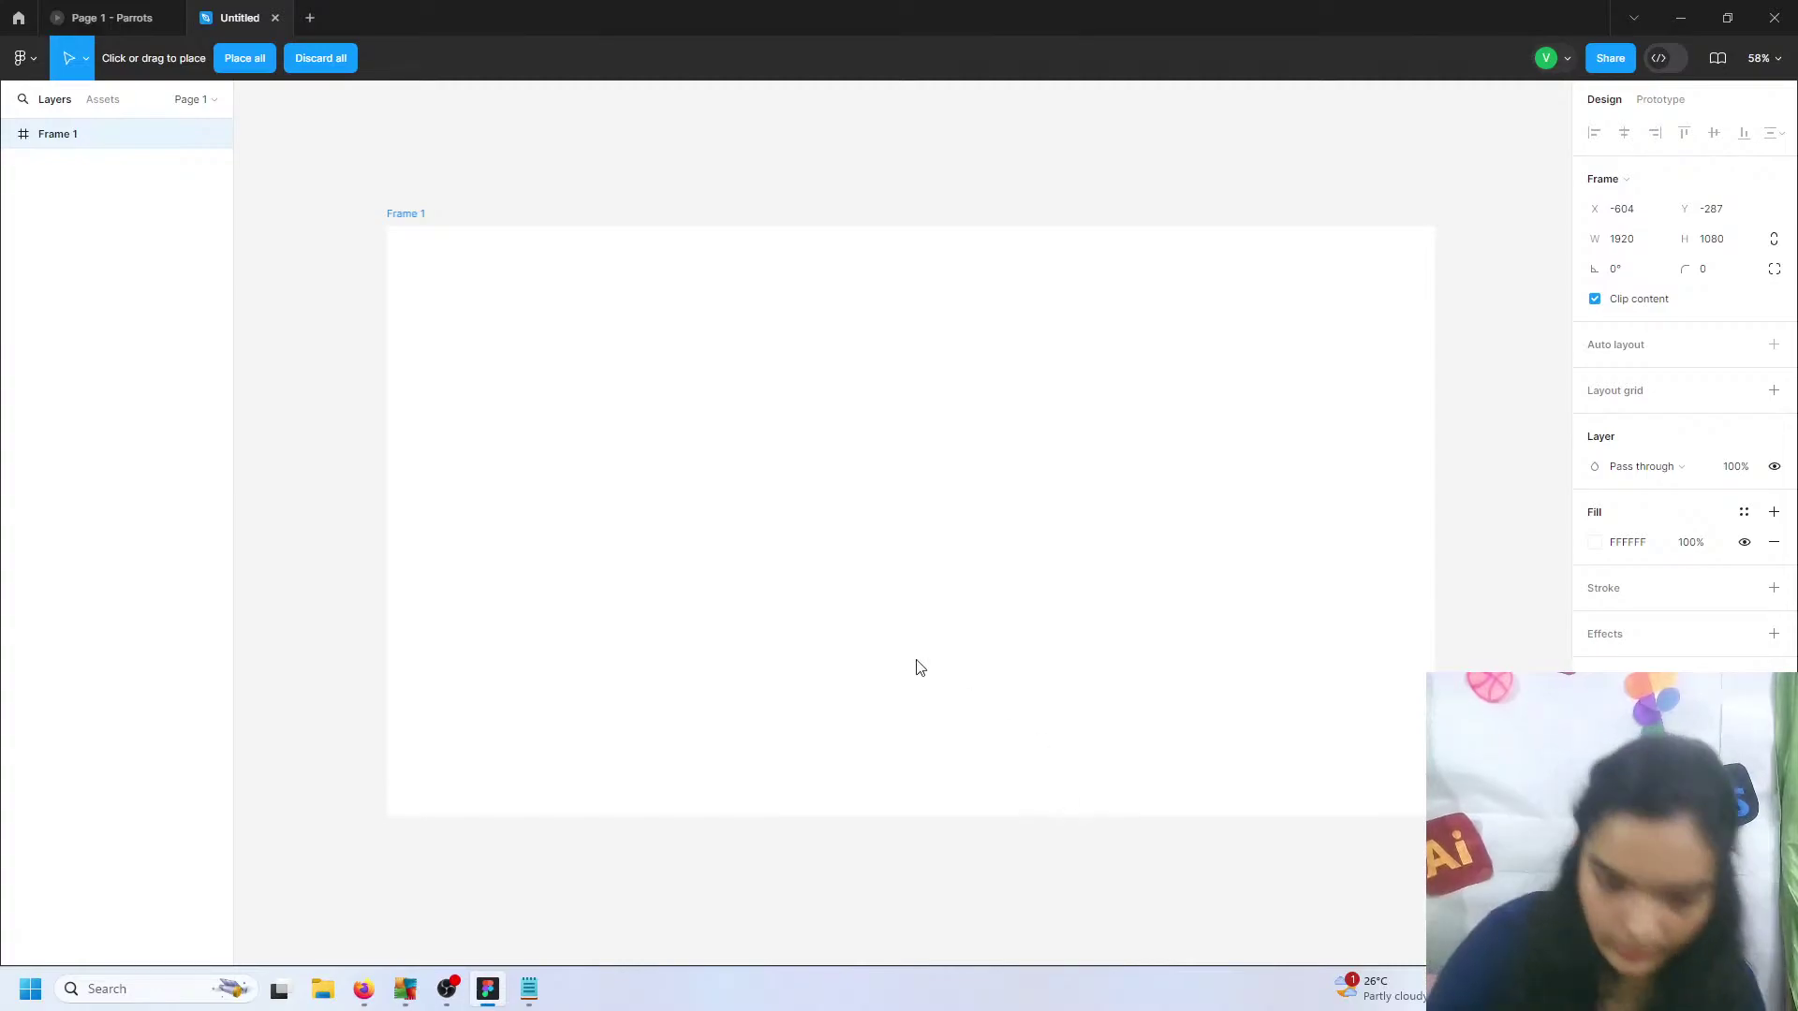
pyautogui.click(244, 67)
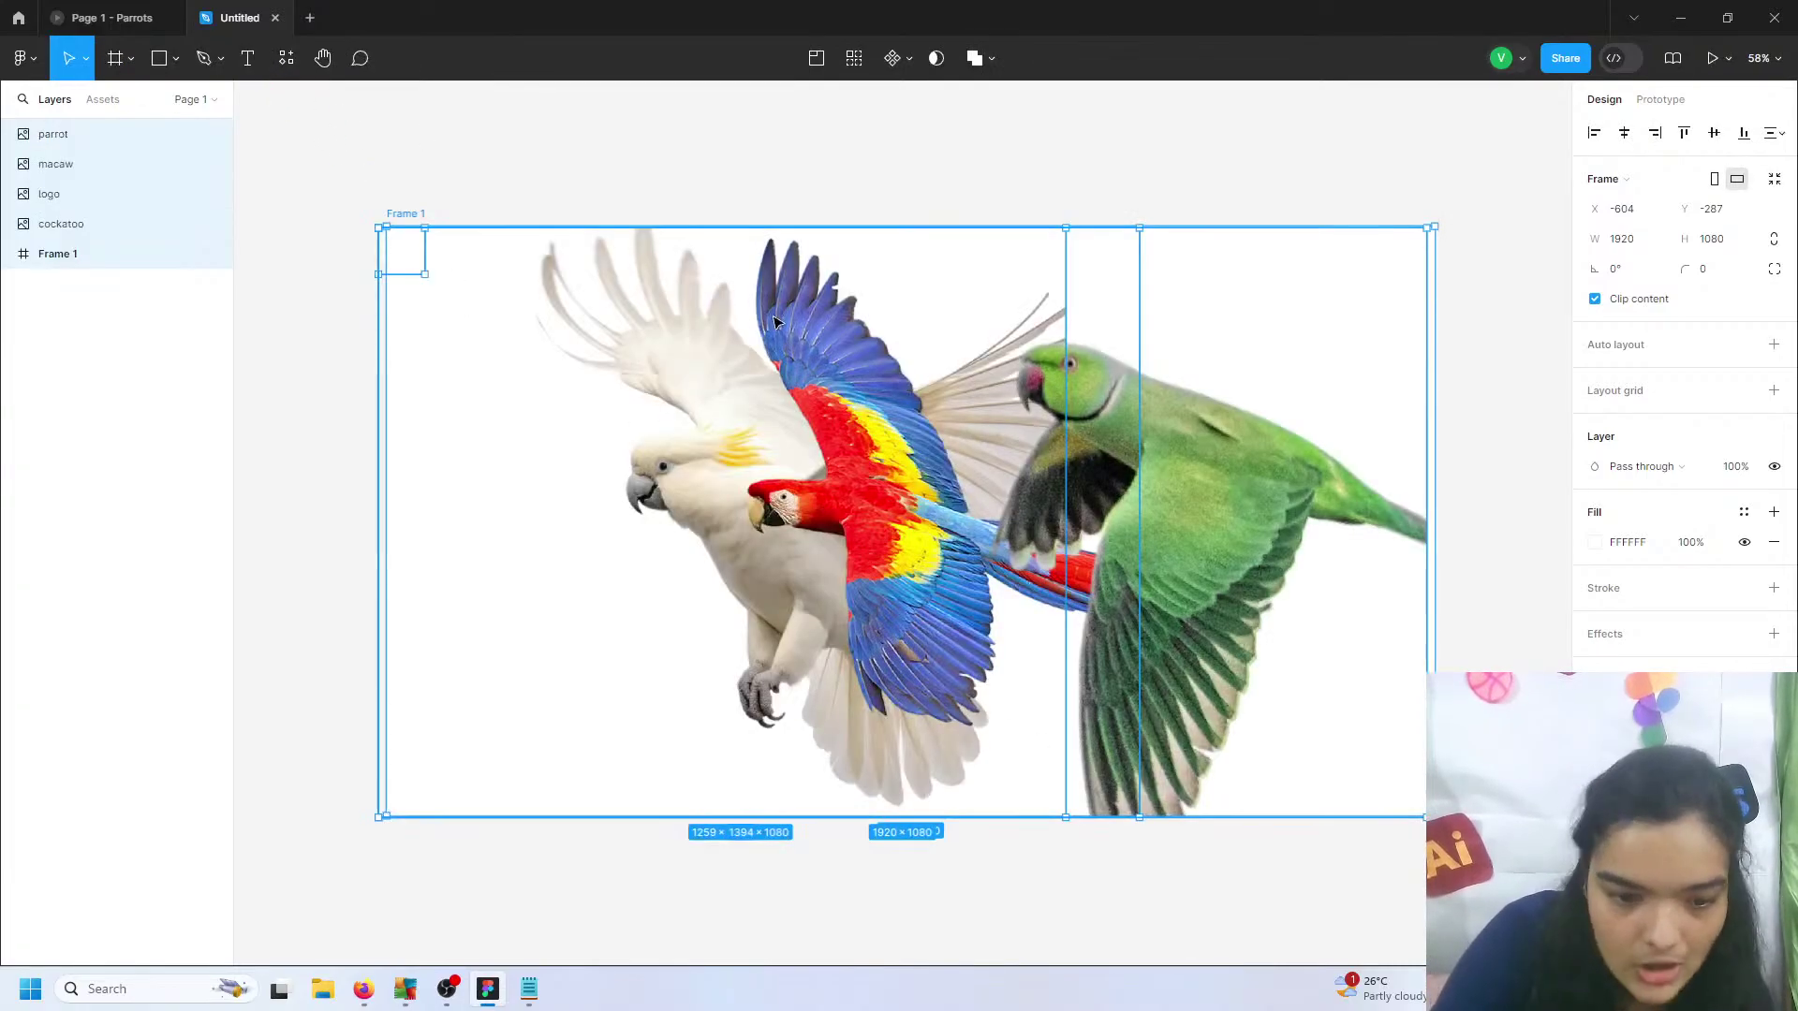
# - Move the parrot, macaw and cockatoo images off Frame 1 to the empty canvas on its right
pyautogui.scroll(-1, 805, 397)
pyautogui.hscroll(-4, 786, 389)
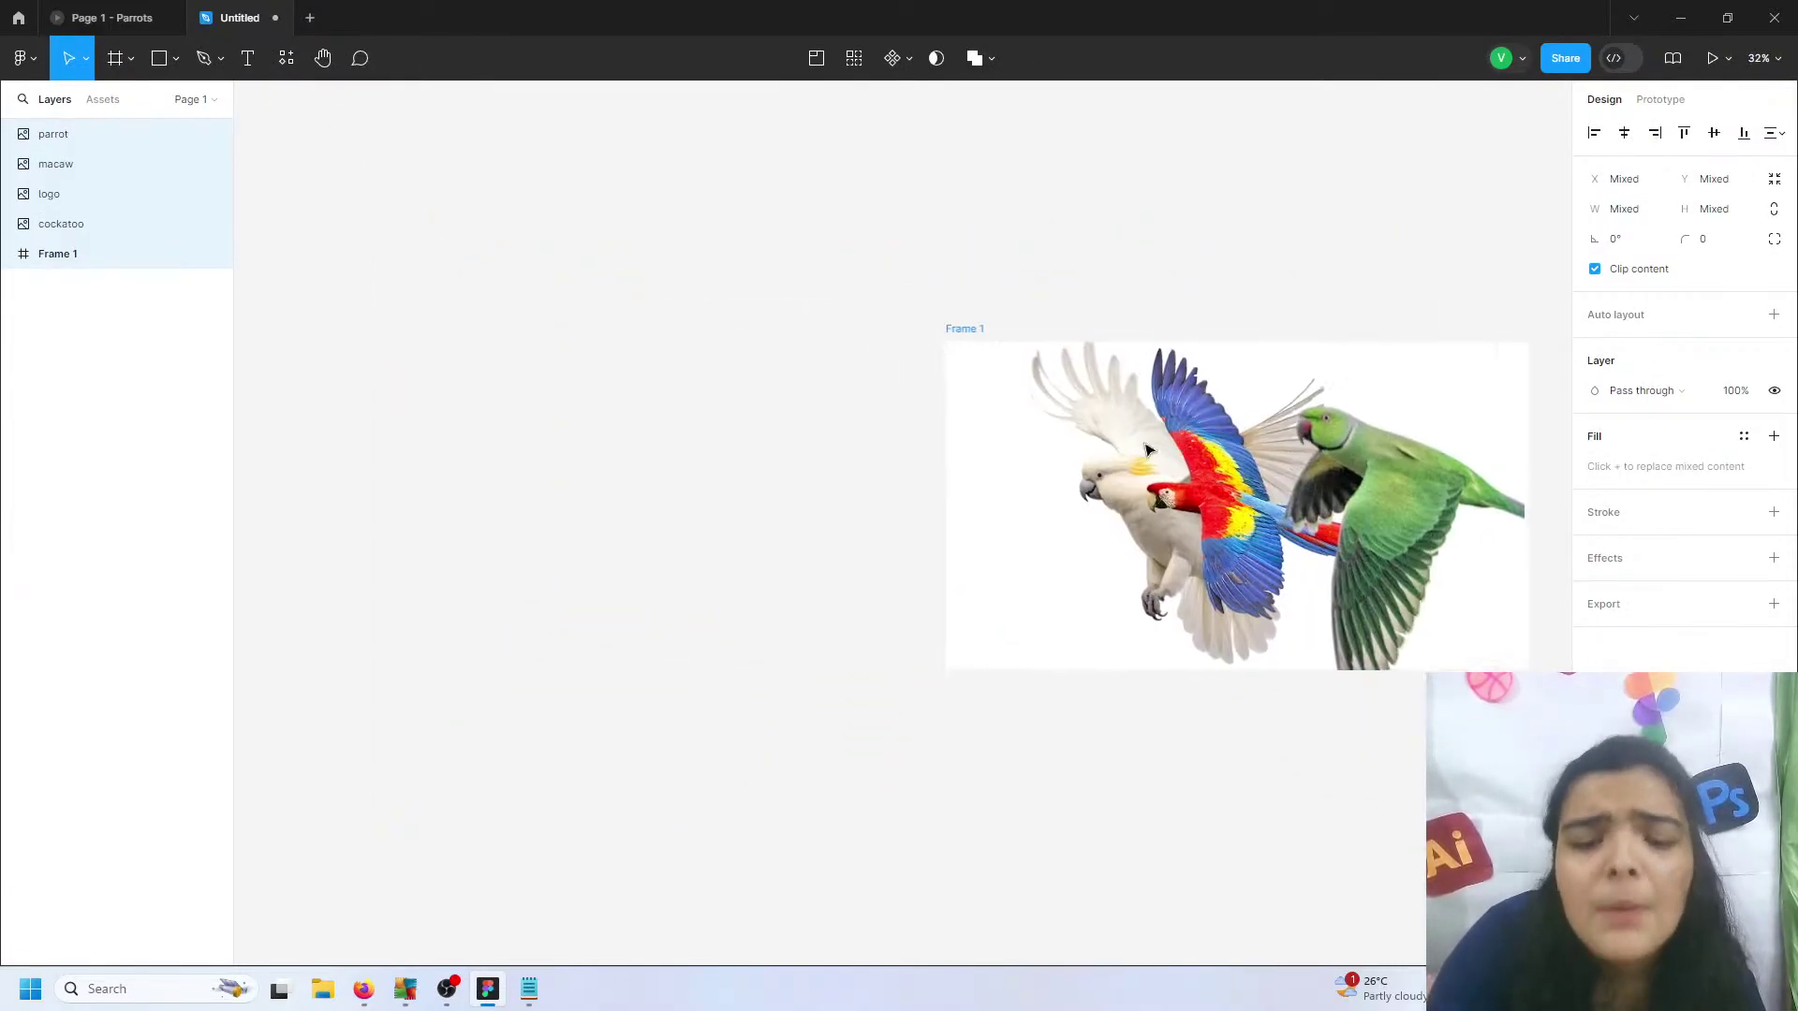
pyautogui.hscroll(4, 768, 384)
pyautogui.click(763, 382)
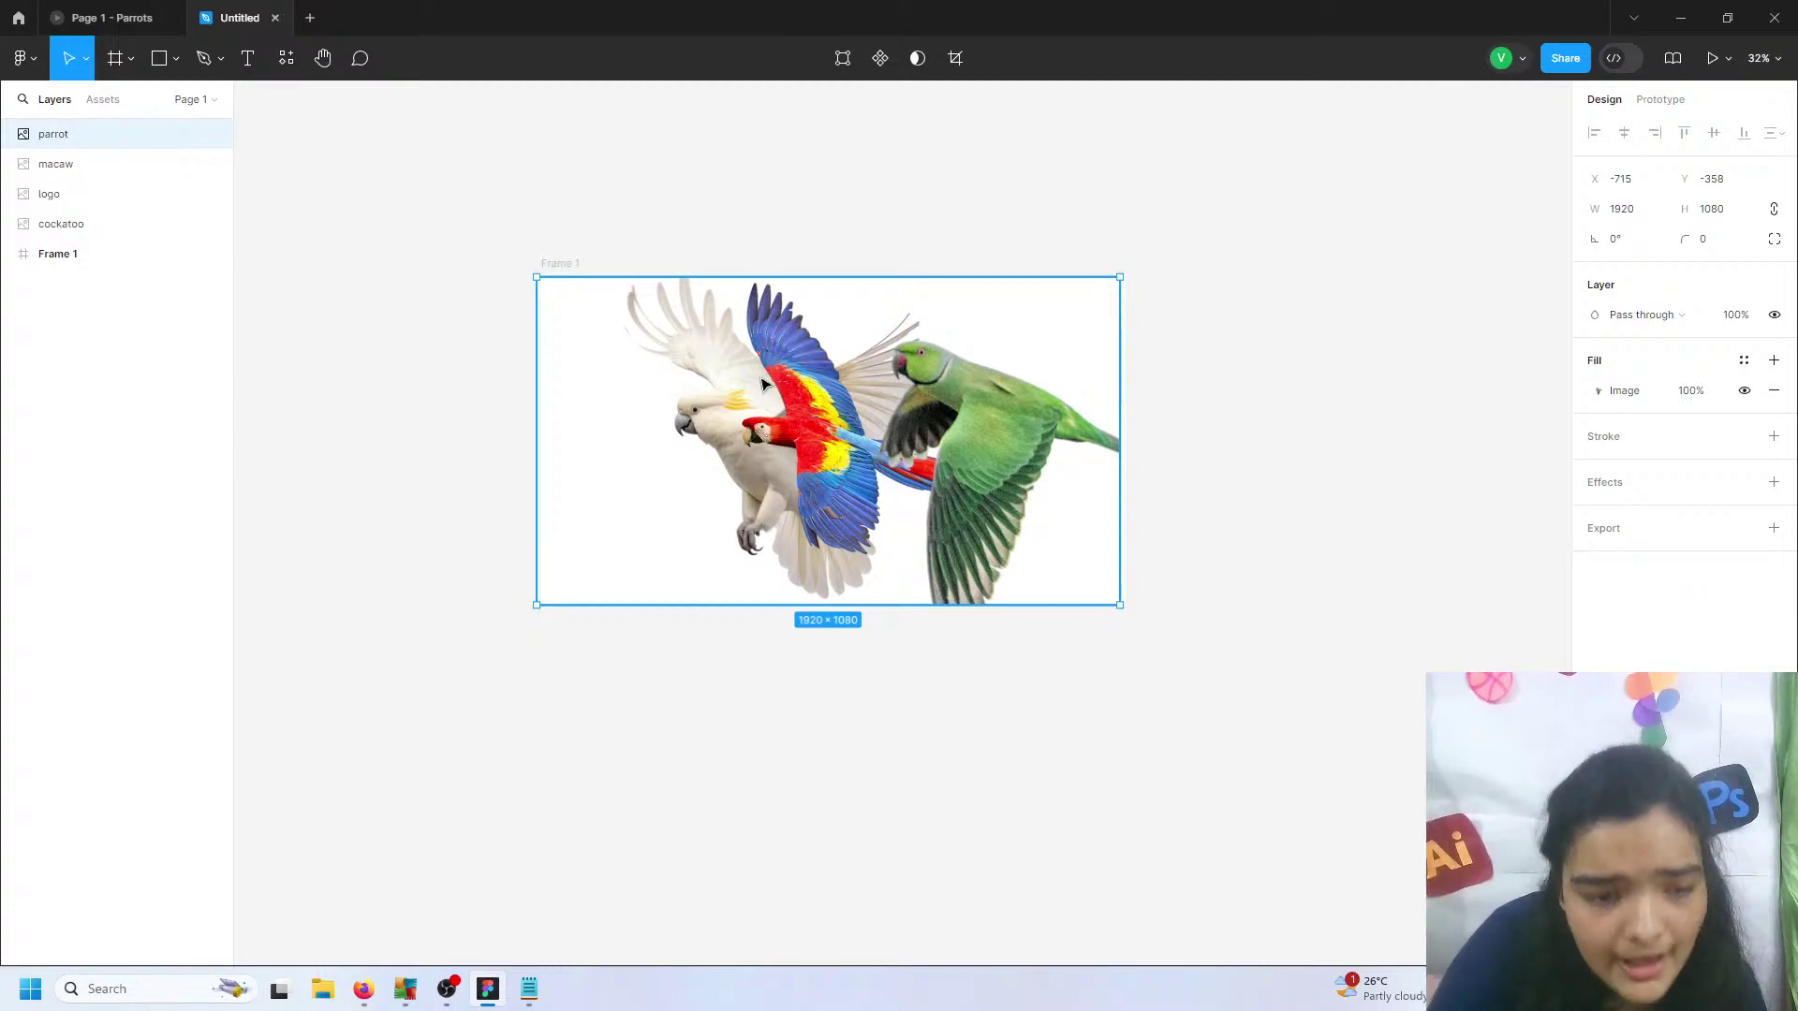
pyautogui.moveTo(974, 384); pyautogui.dragTo(1428, 370)
pyautogui.click(810, 428)
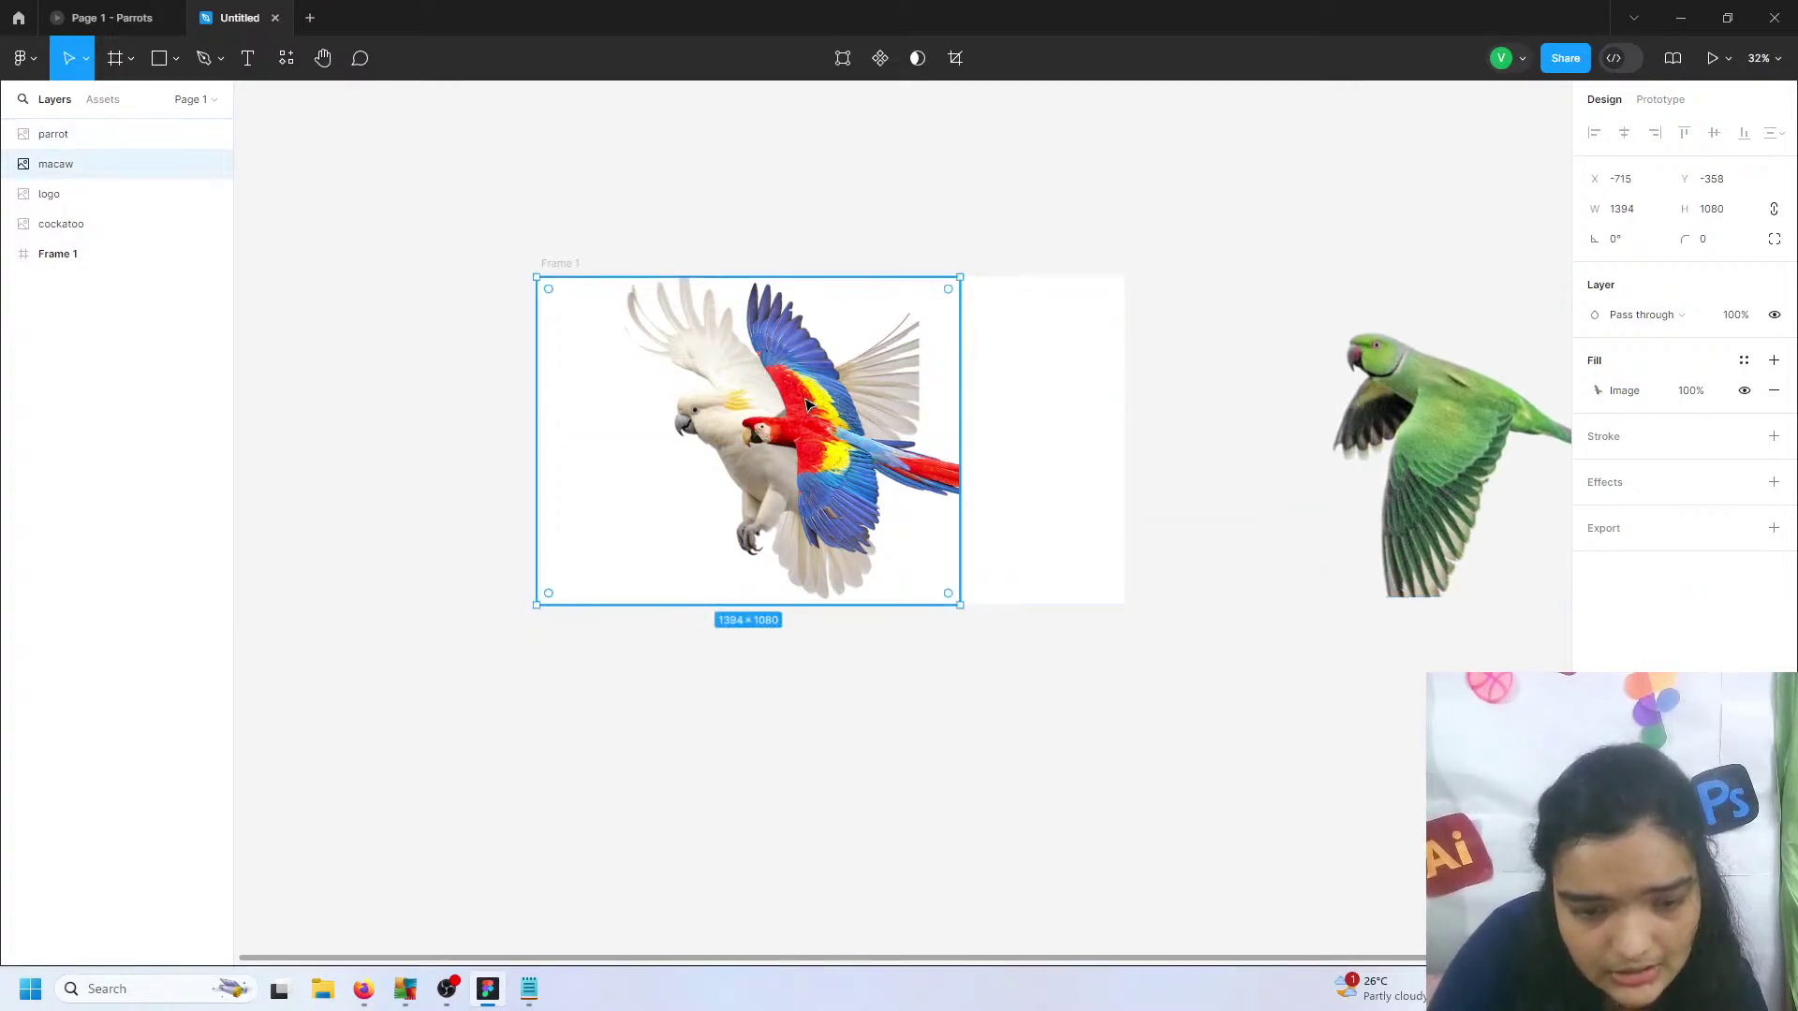
pyautogui.moveTo(810, 428); pyautogui.dragTo(1304, 721)
pyautogui.click(883, 477)
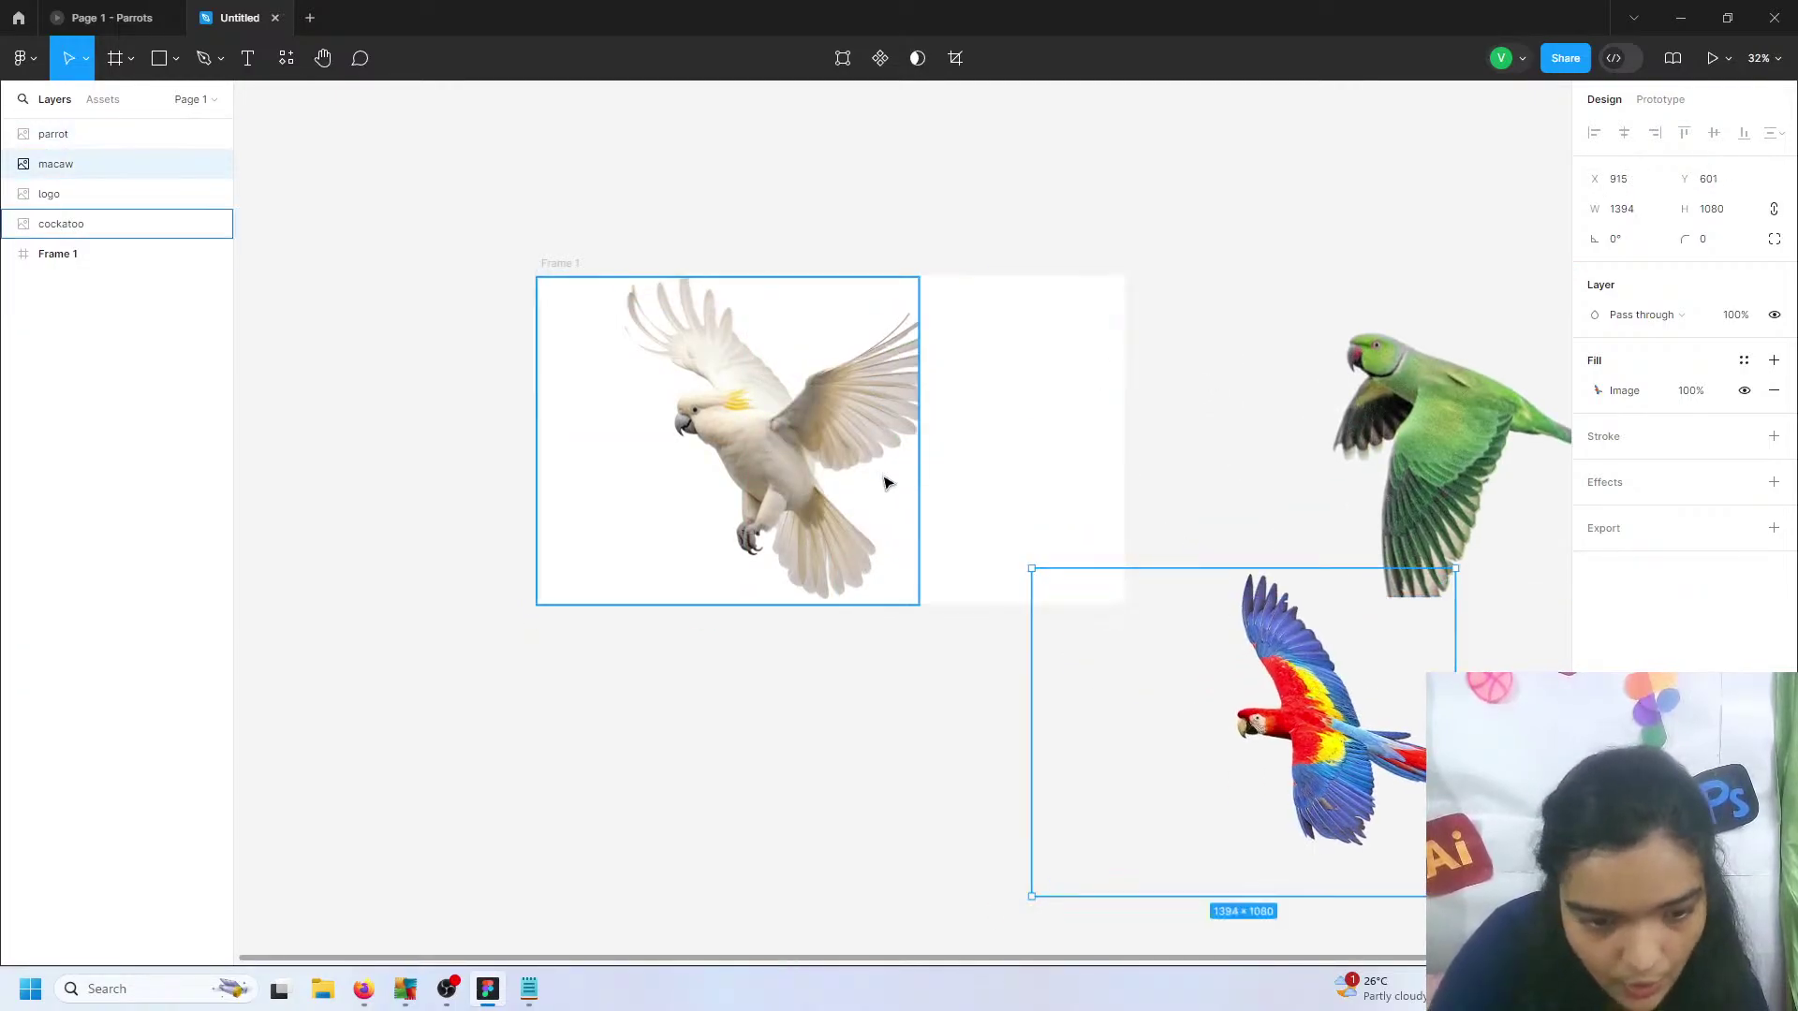
pyautogui.moveTo(831, 447); pyautogui.dragTo(1297, 184)
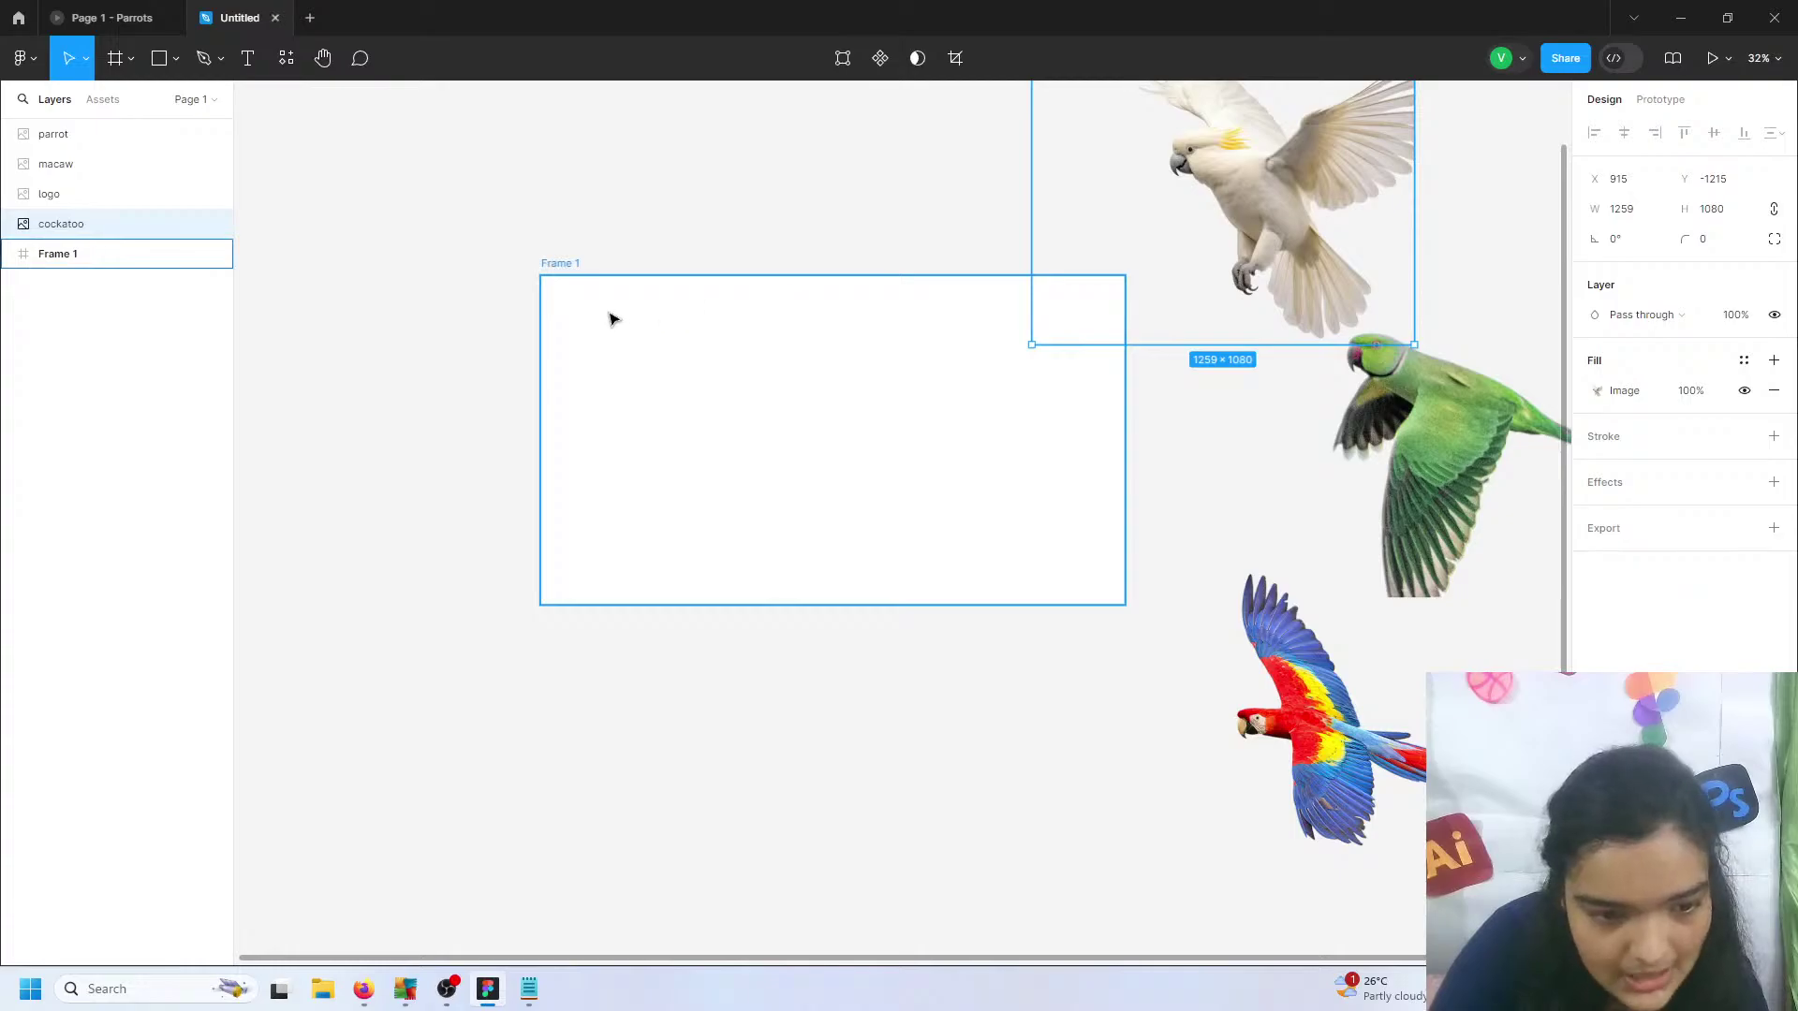
# - Move the small white logo image out of Frame 1 to the canvas beside the cockatoo
pyautogui.click(551, 293)
pyautogui.moveTo(550, 292); pyautogui.dragTo(1472, 245)
pyautogui.scroll(10, 1472, 246)
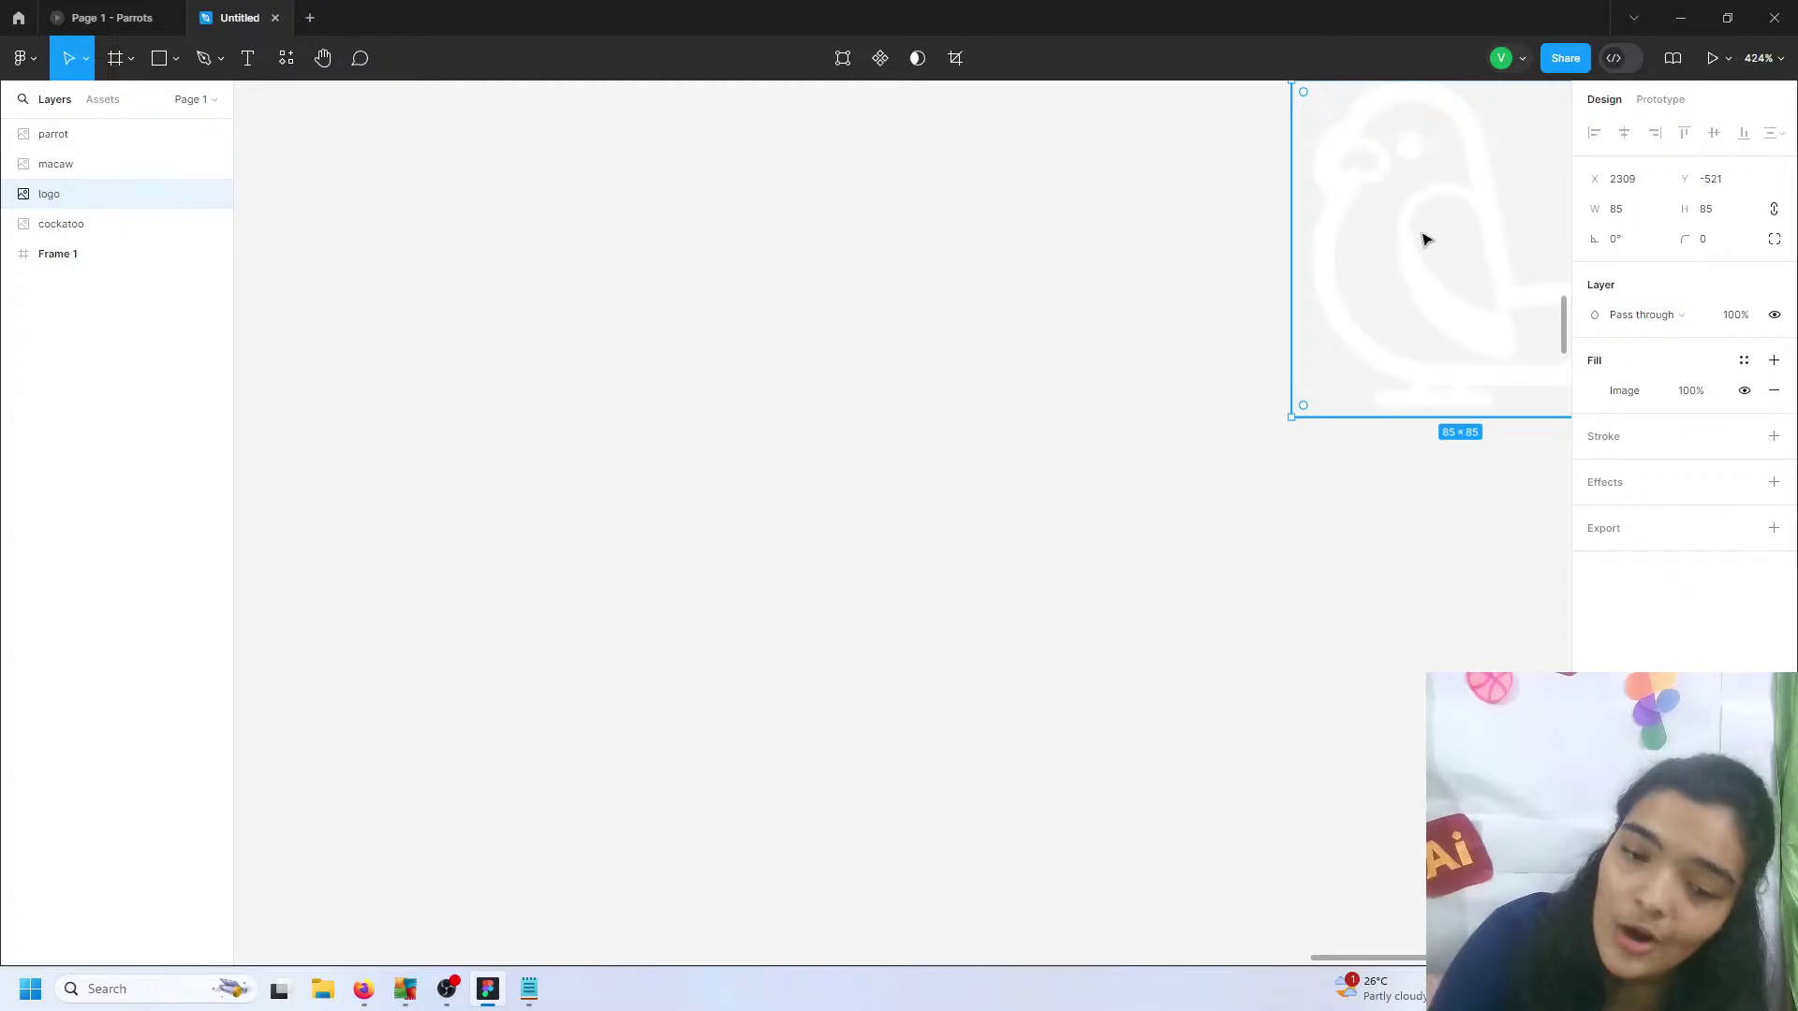
pyautogui.scroll(-10, 1425, 240)
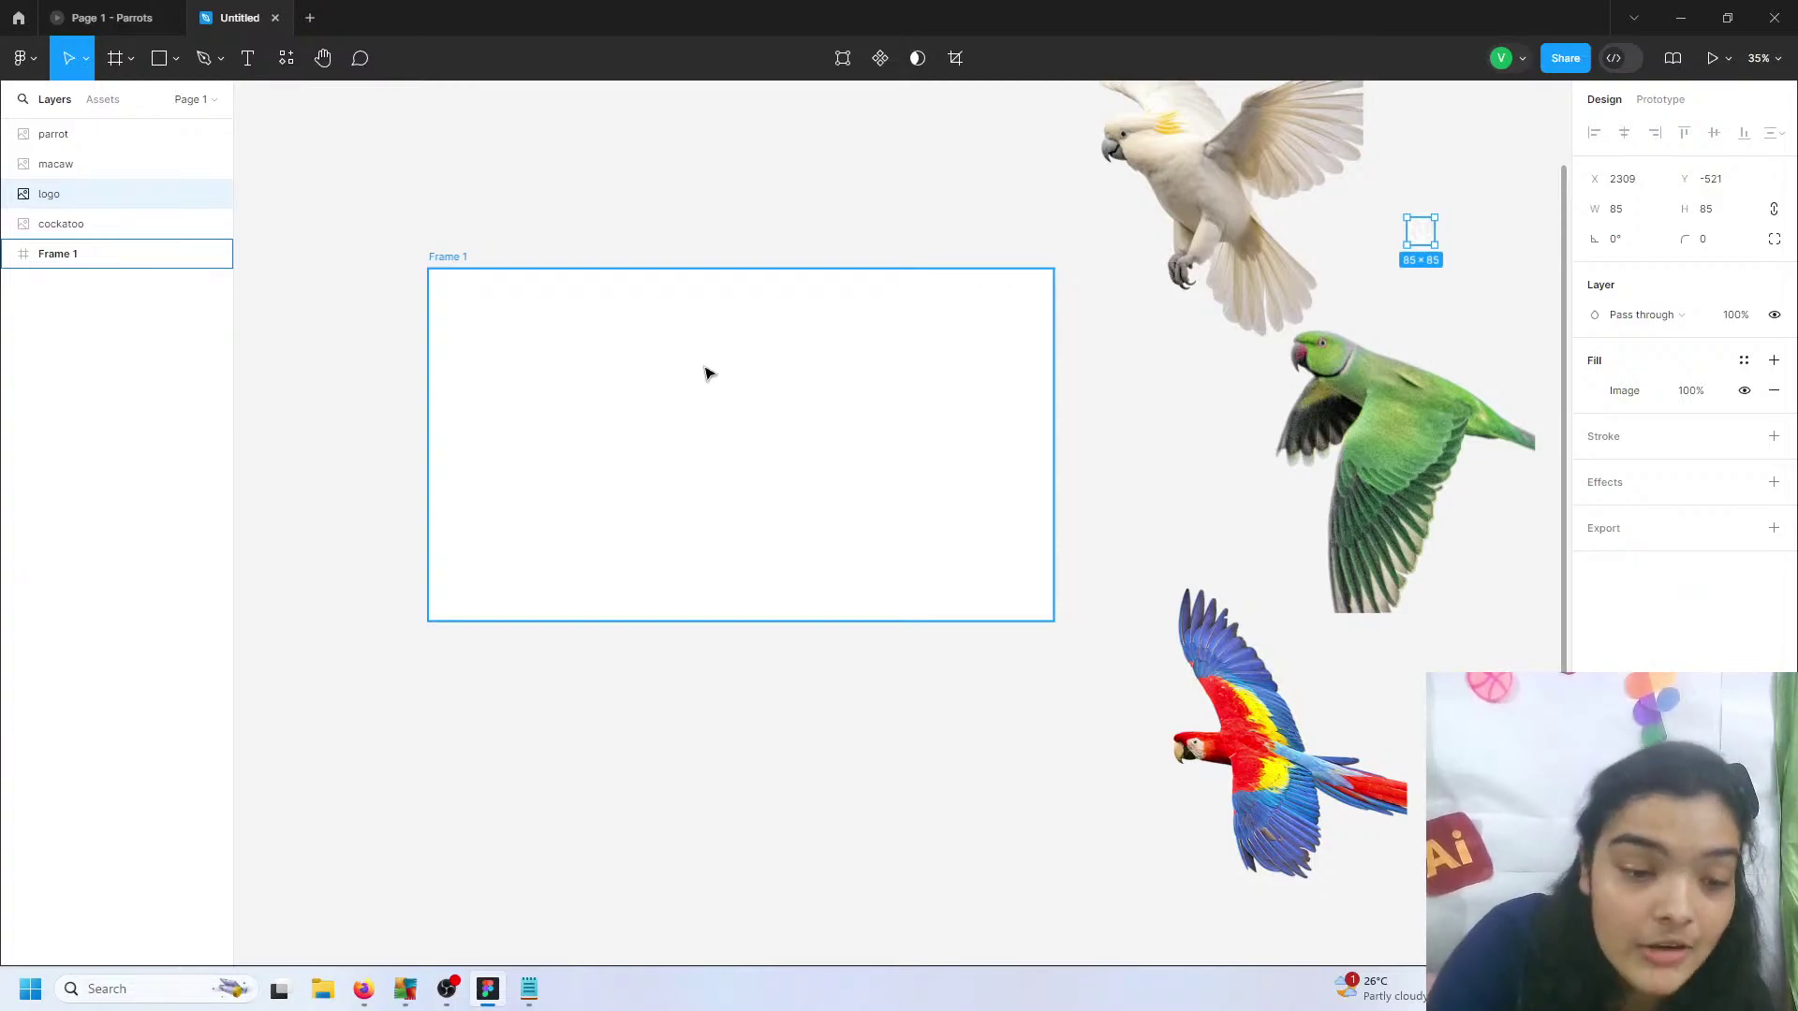
# - Move the macaw image into Frame 1, aligning its right edge with the frame's right edge
pyautogui.scroll(3, 599, 370)
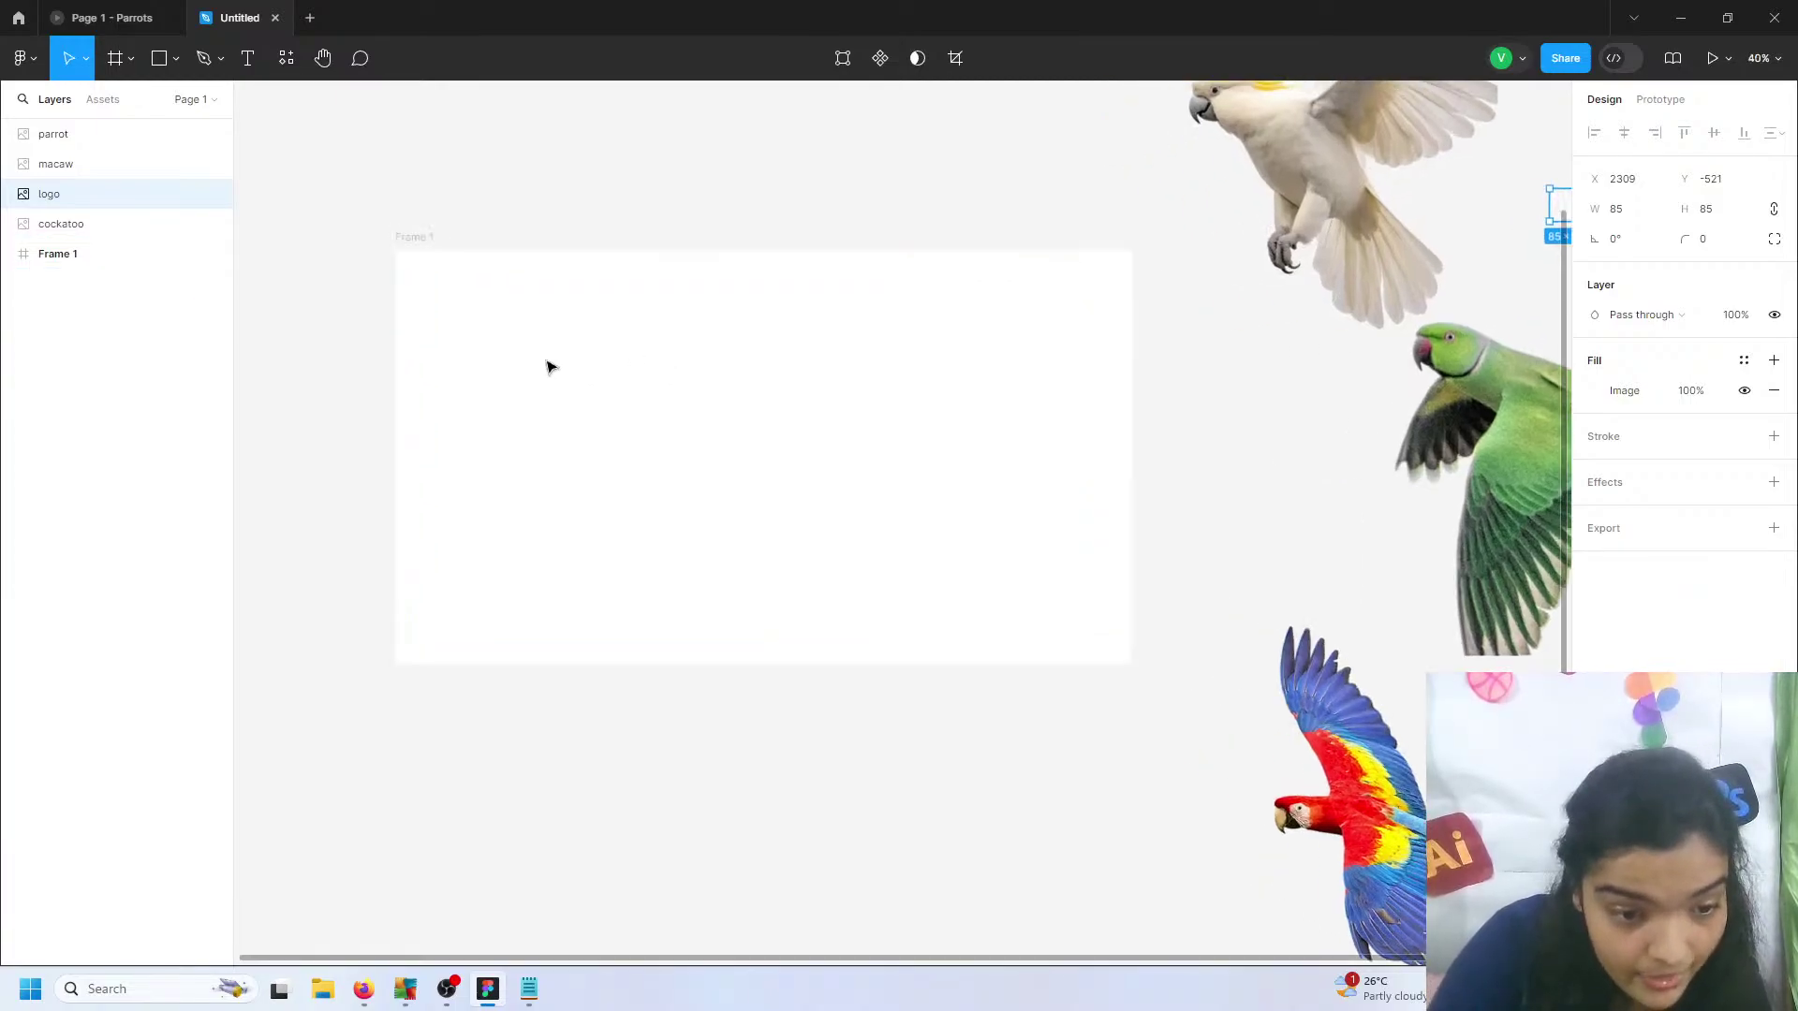
pyautogui.moveTo(1402, 785); pyautogui.dragTo(1061, 447)
pyautogui.hscroll(-3, 927, 430)
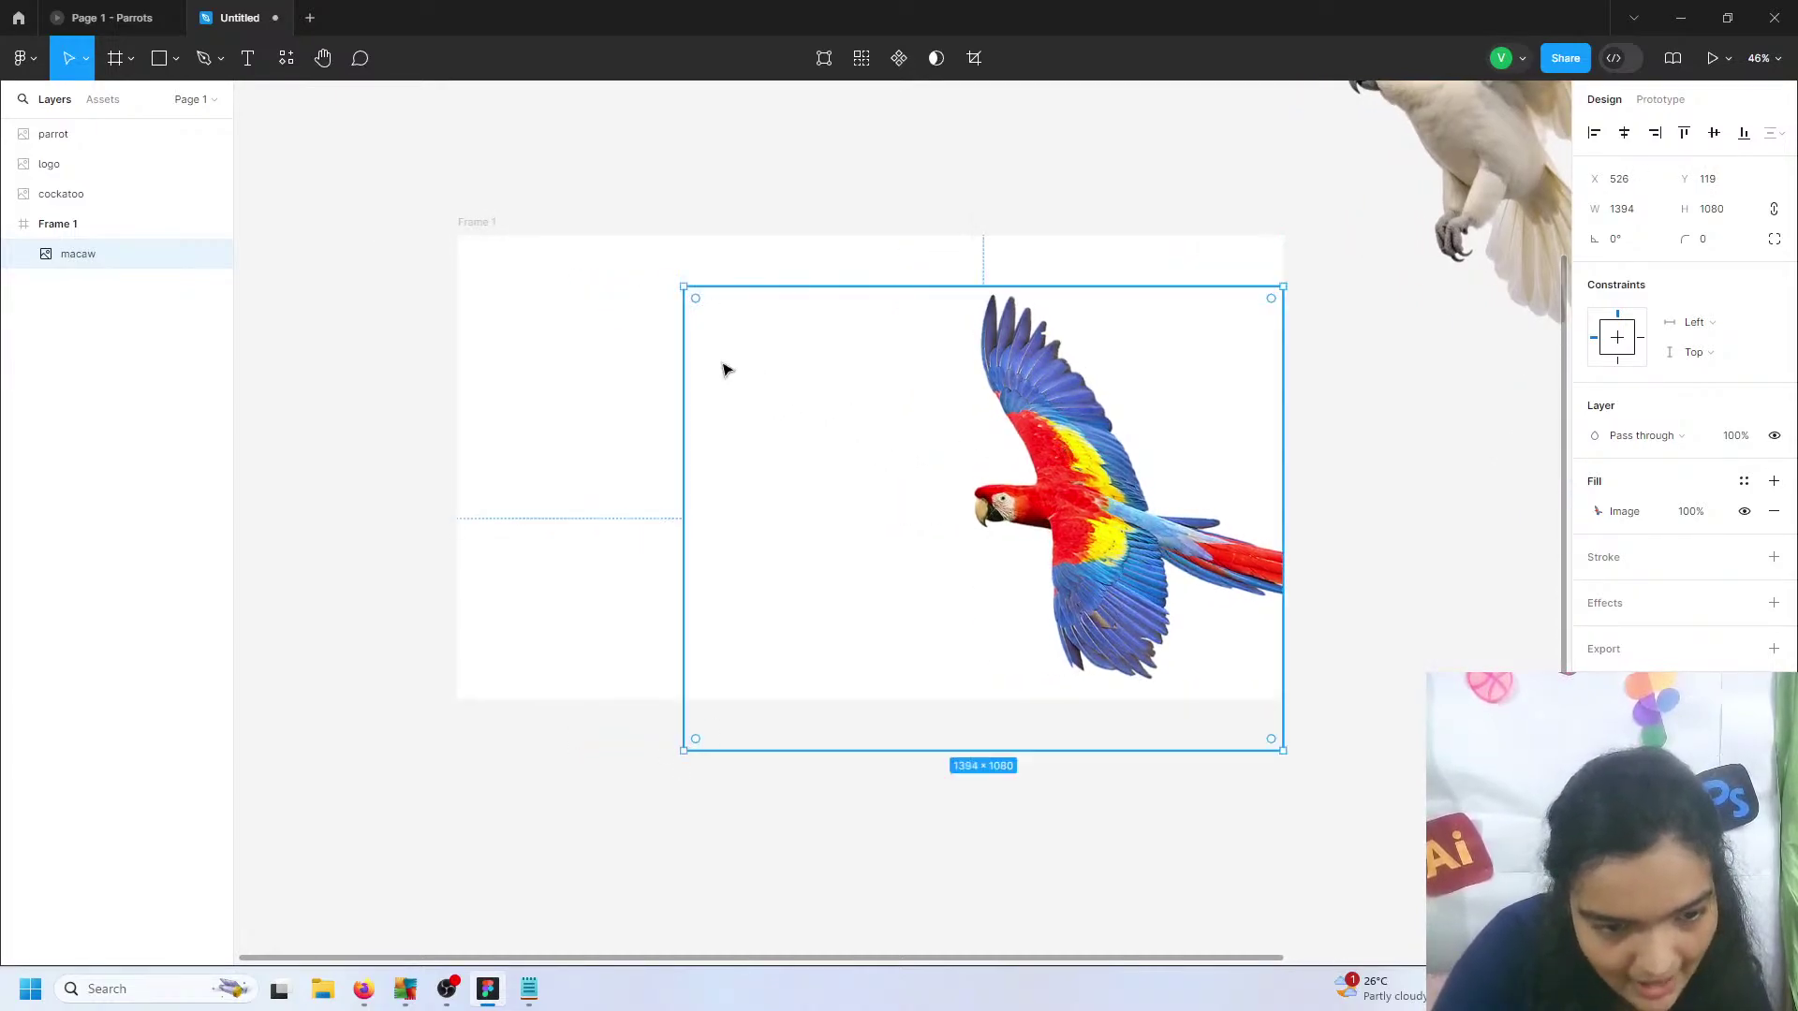
pyautogui.hscroll(-4, 655, 309)
pyautogui.click(607, 222)
pyautogui.keyDown('ctrl'); pyautogui.scroll(3, 659, 253); pyautogui.keyUp('ctrl')
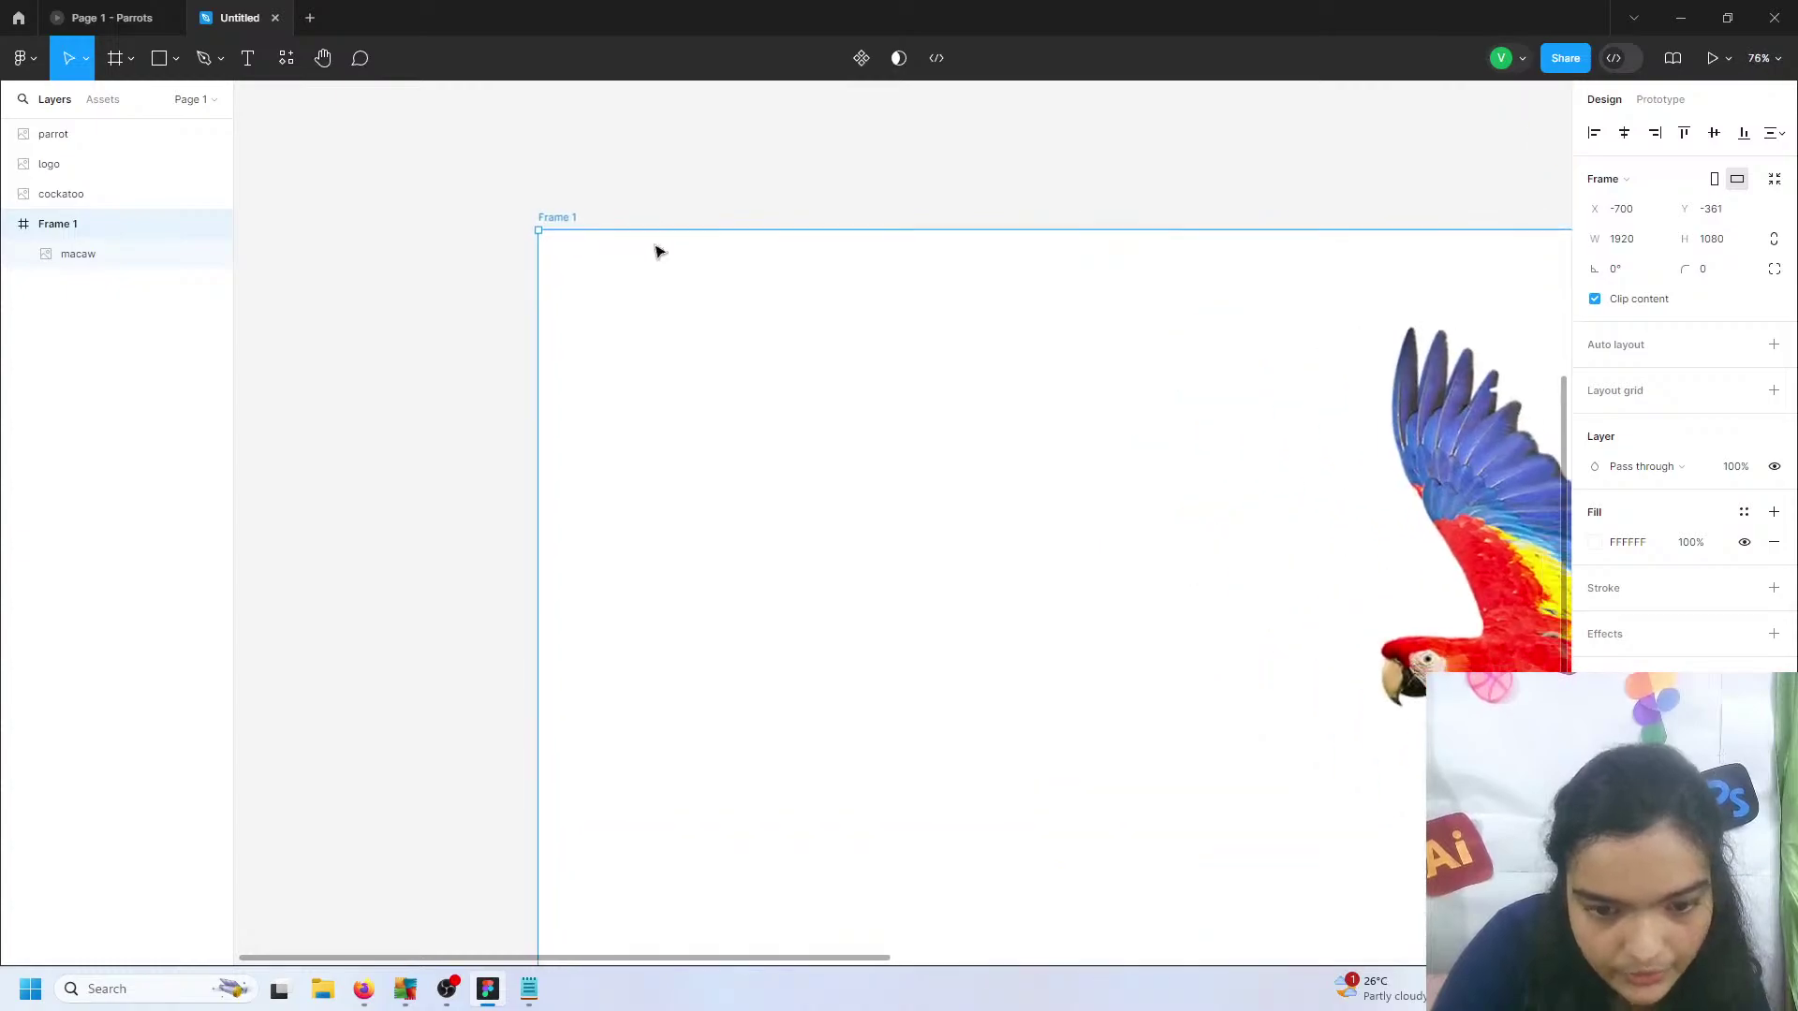
pyautogui.hscroll(2, 656, 250)
pyautogui.scroll(-2, 655, 251)
pyautogui.hscroll(2, 655, 251)
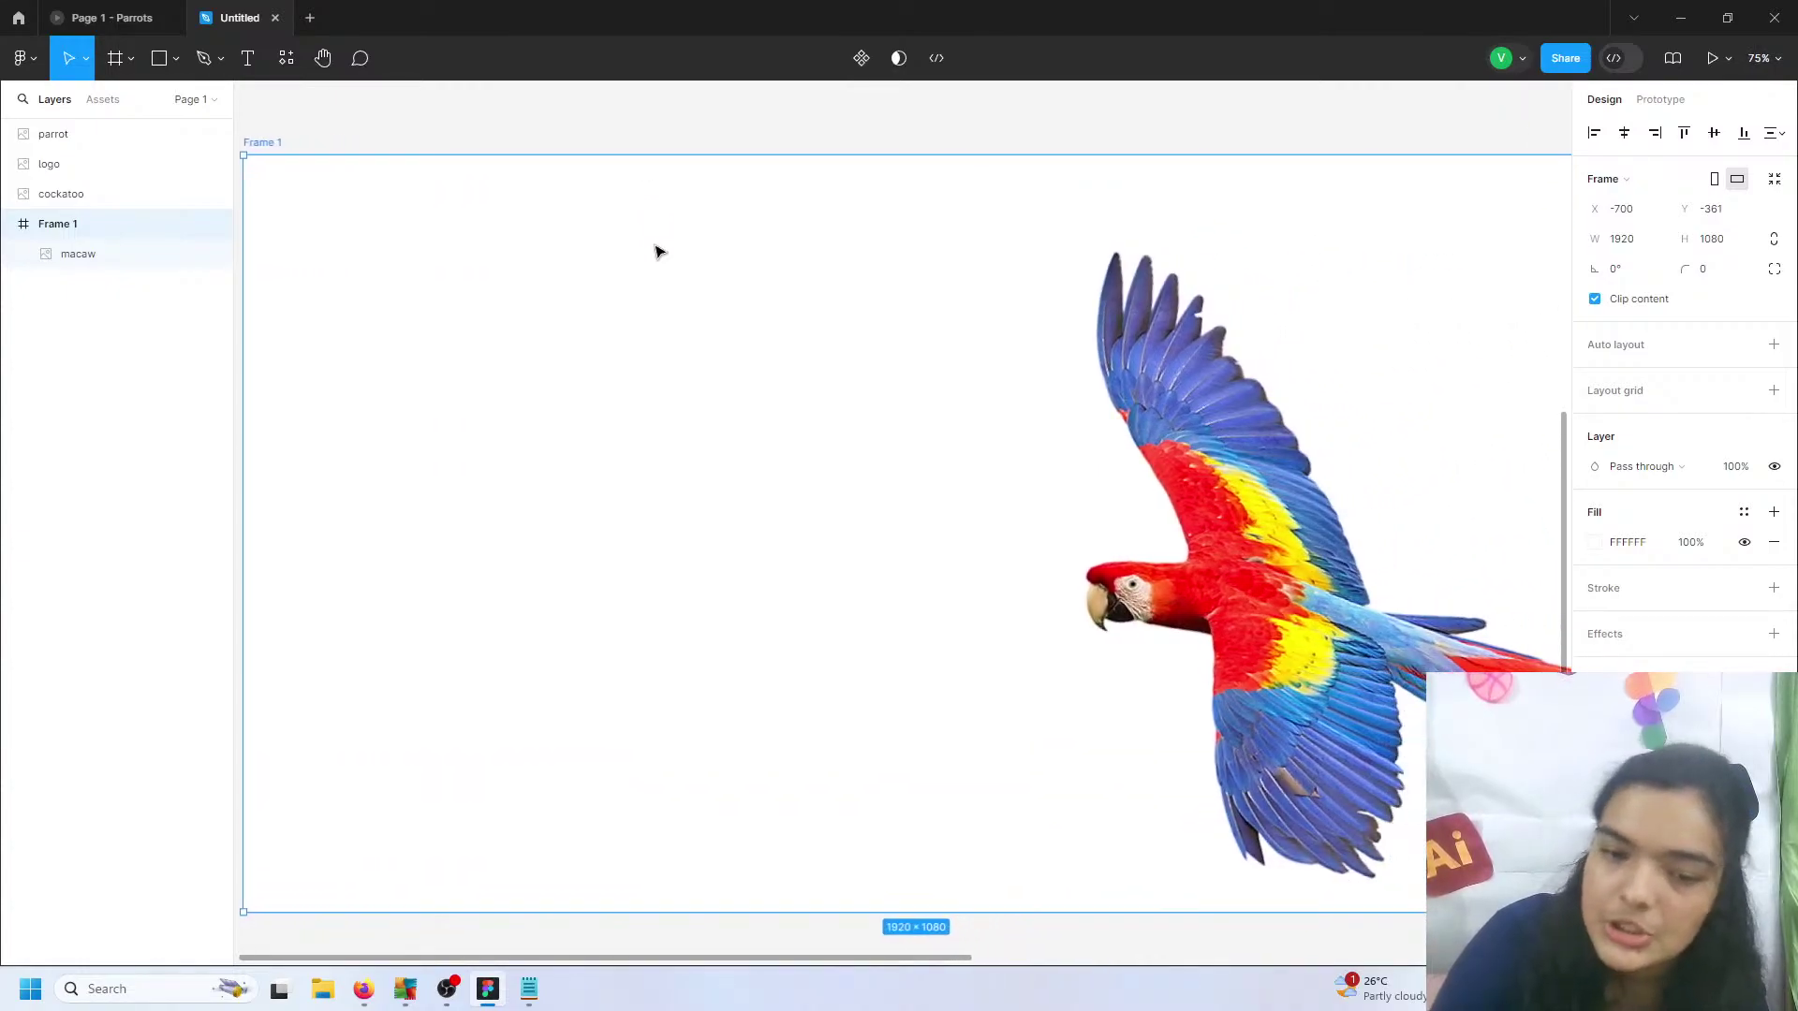
pyautogui.keyDown('ctrl'); pyautogui.scroll(-1, 656, 251); pyautogui.keyUp('ctrl')
pyautogui.keyDown('ctrl'); pyautogui.scroll(1, 656, 251); pyautogui.keyUp('ctrl')
pyautogui.hscroll(1, 655, 251)
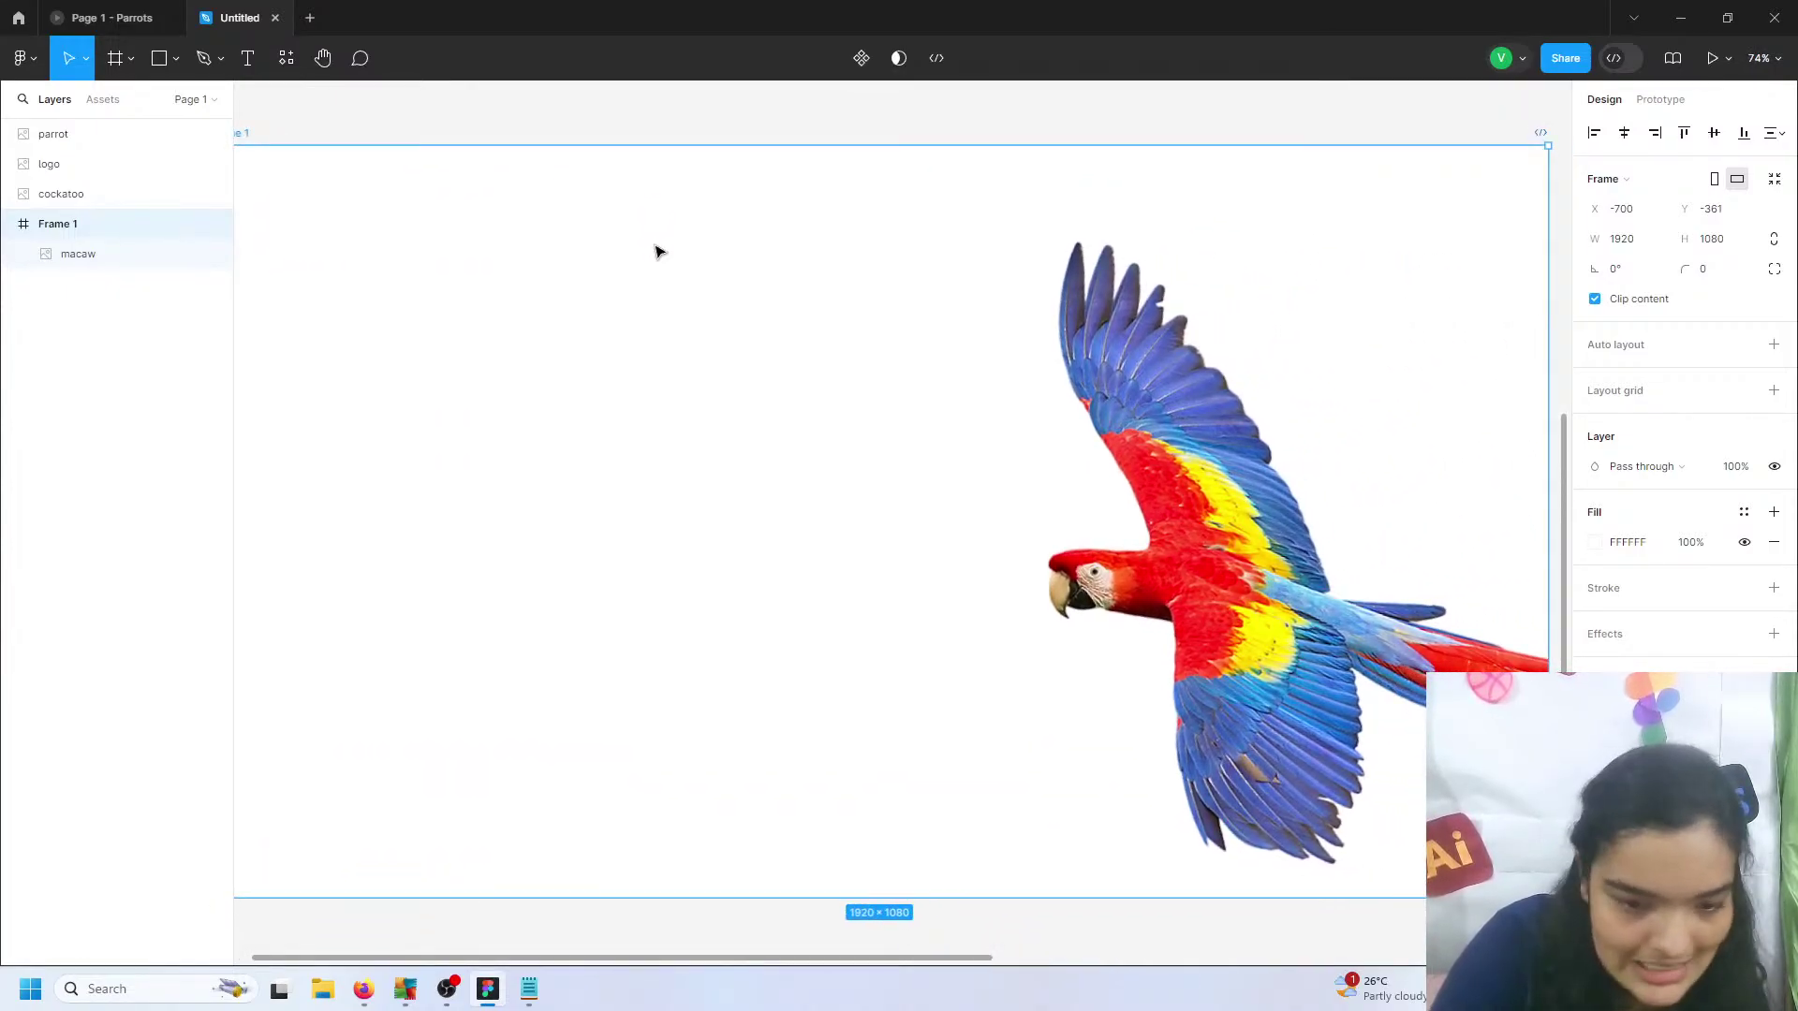
pyautogui.keyDown('ctrl'); pyautogui.scroll(-1, 656, 251); pyautogui.keyUp('ctrl')
pyautogui.hscroll(-1, 655, 251)
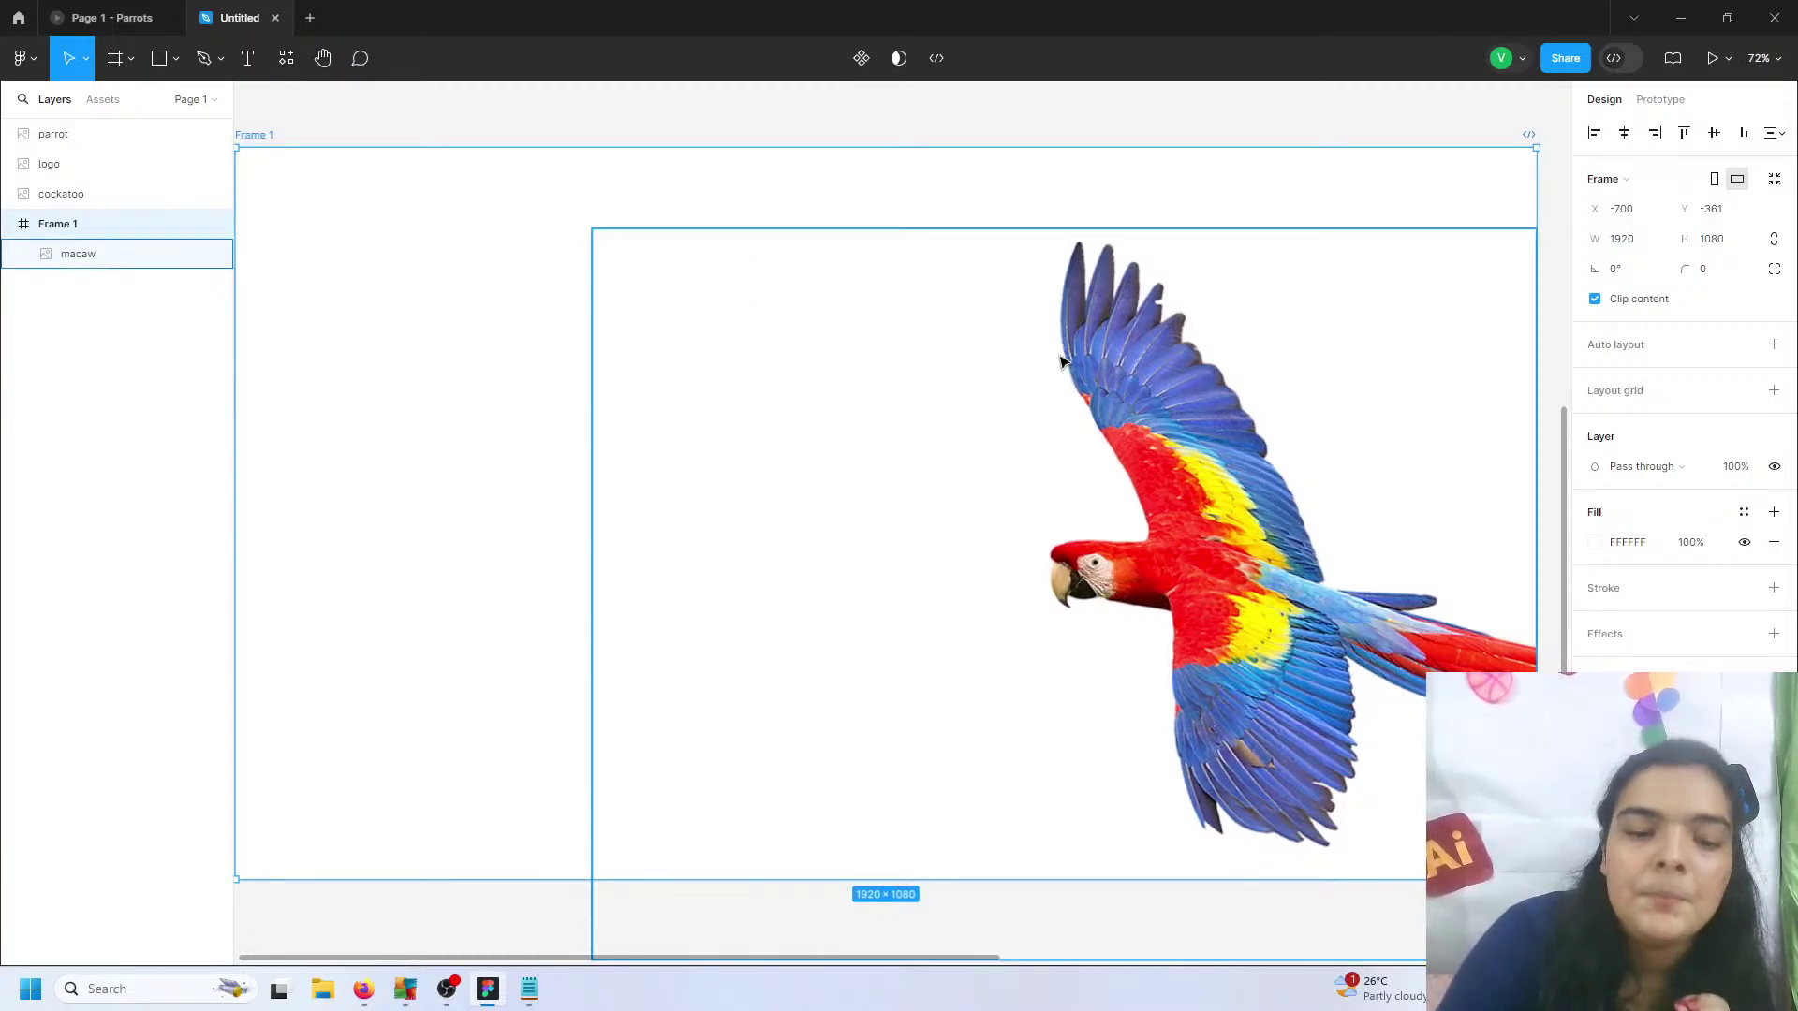
pyautogui.click(1111, 365)
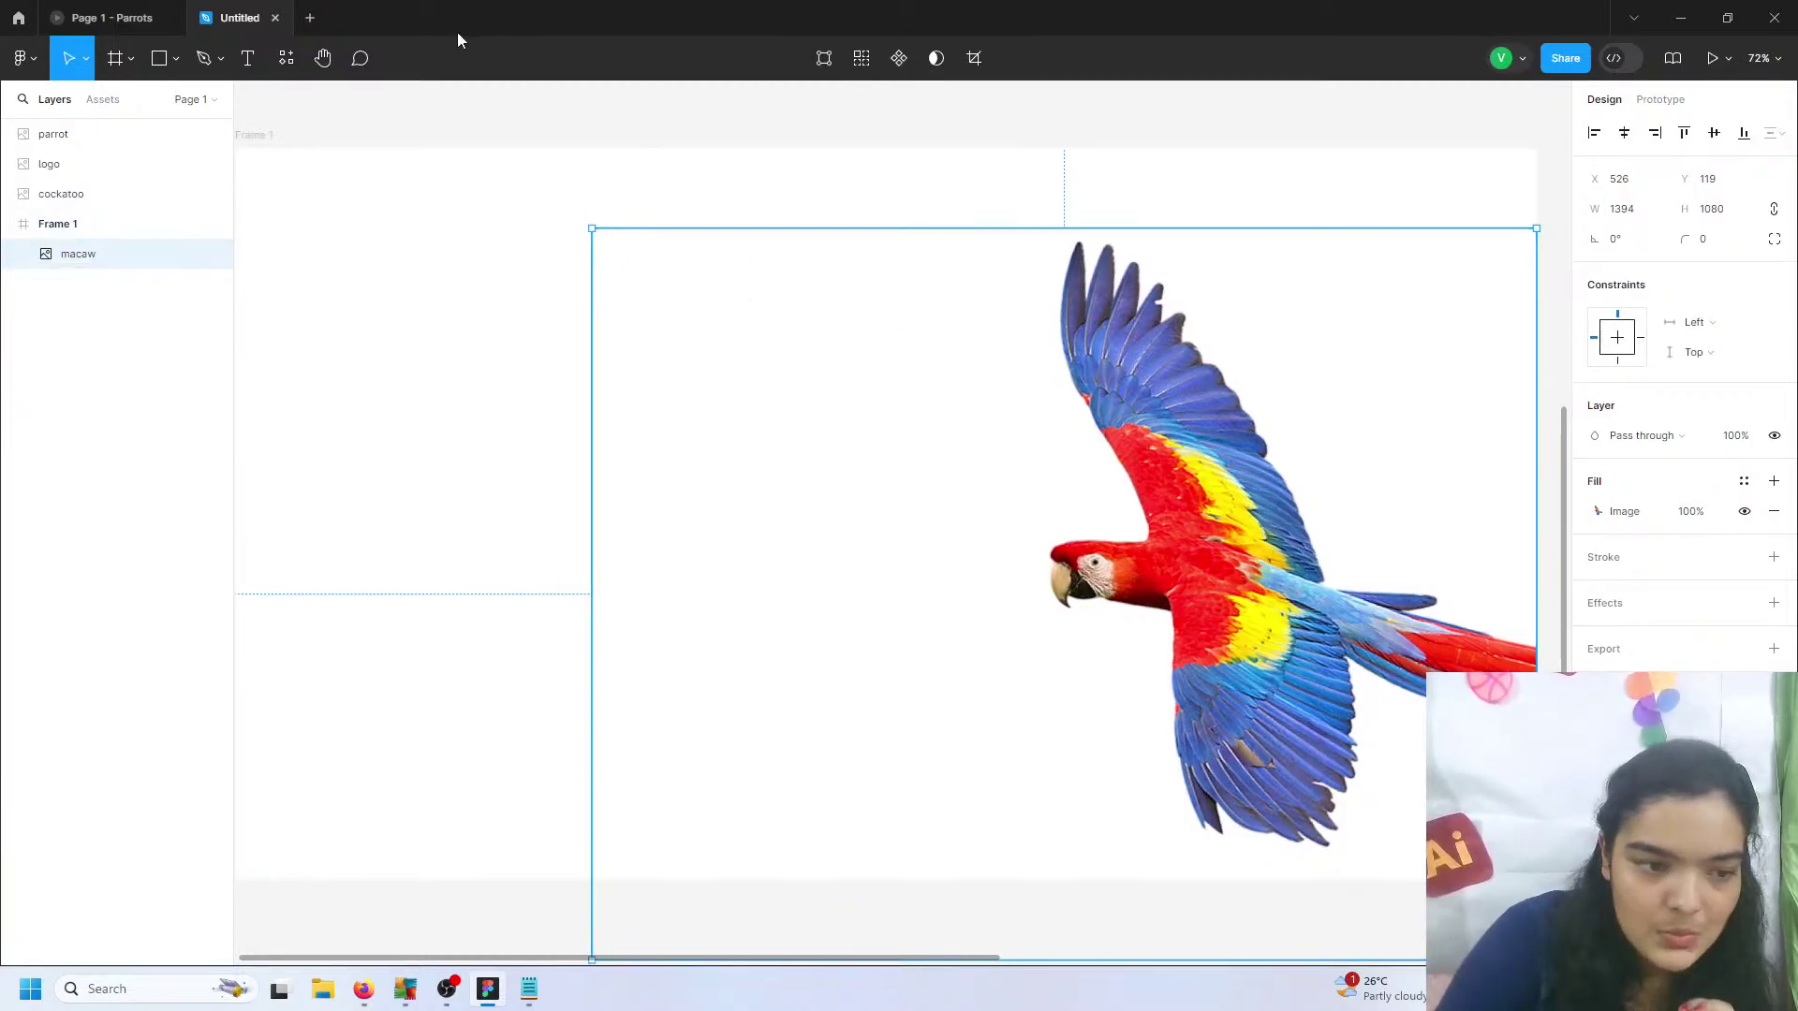
# - Give Frame 1 a linear gradient fill running diagonally from its upper-left corner to its lower-right corner
pyautogui.click(260, 146)
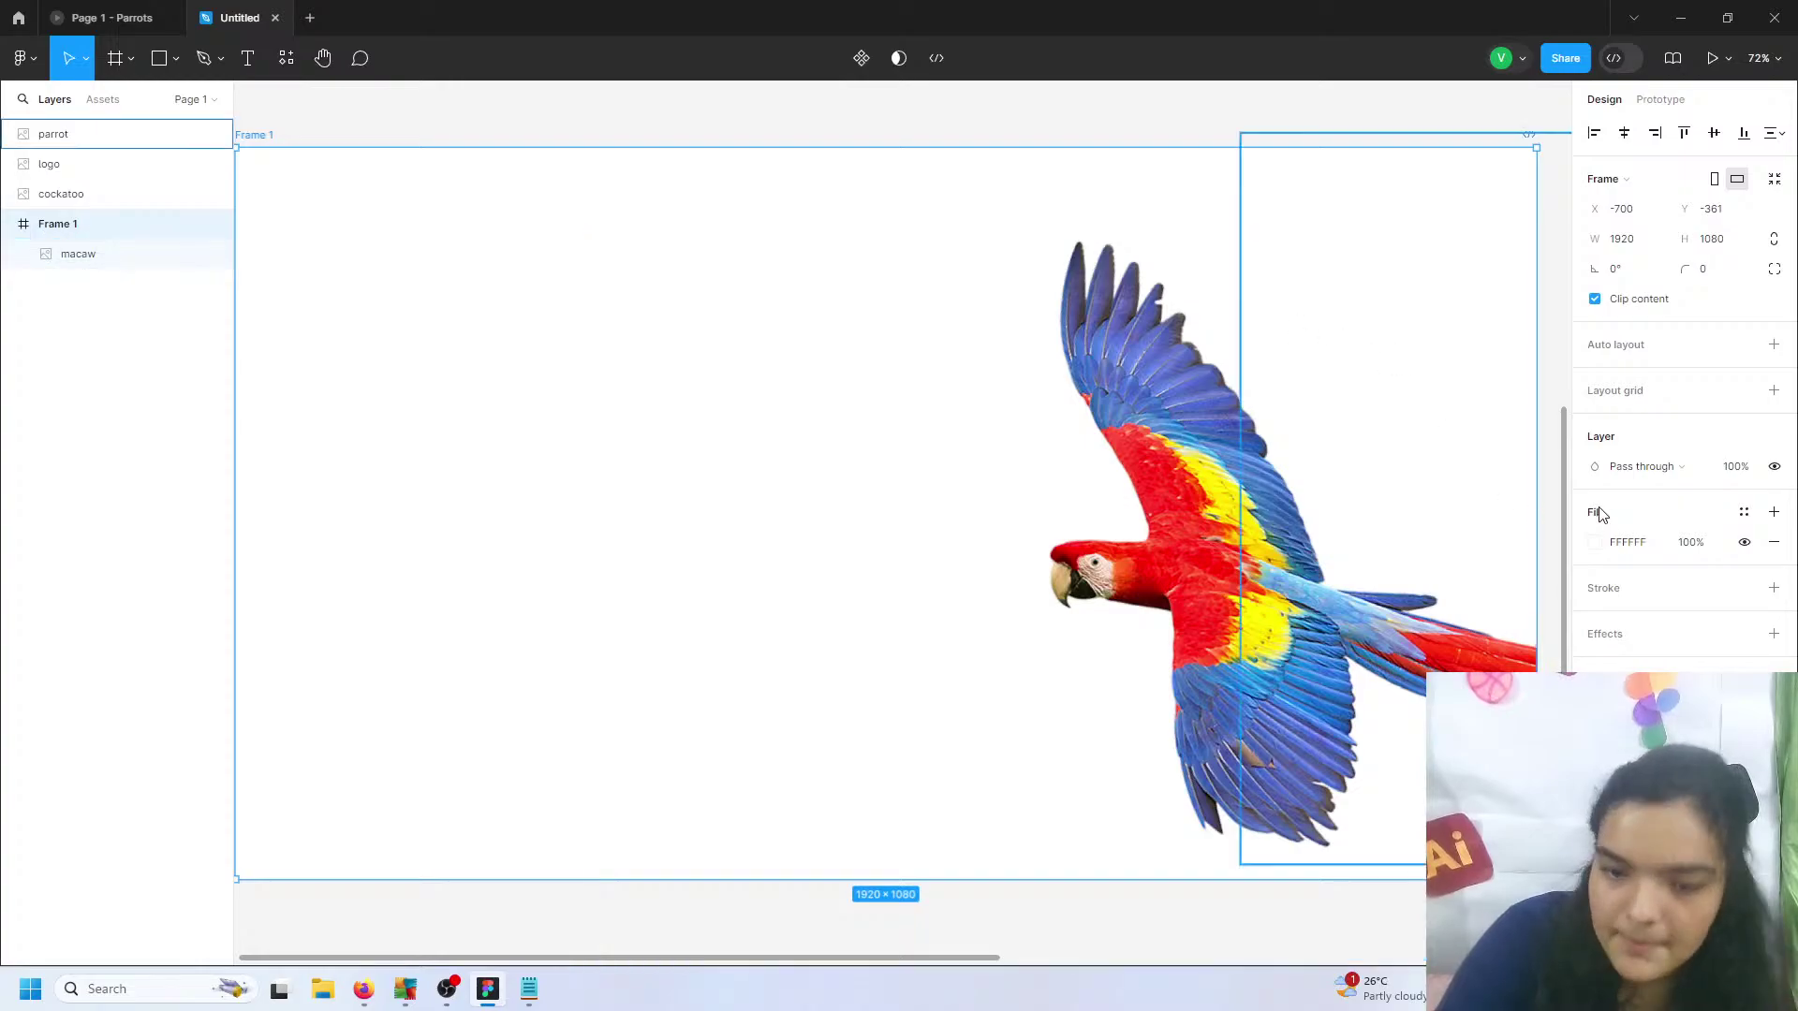
pyautogui.click(1596, 542)
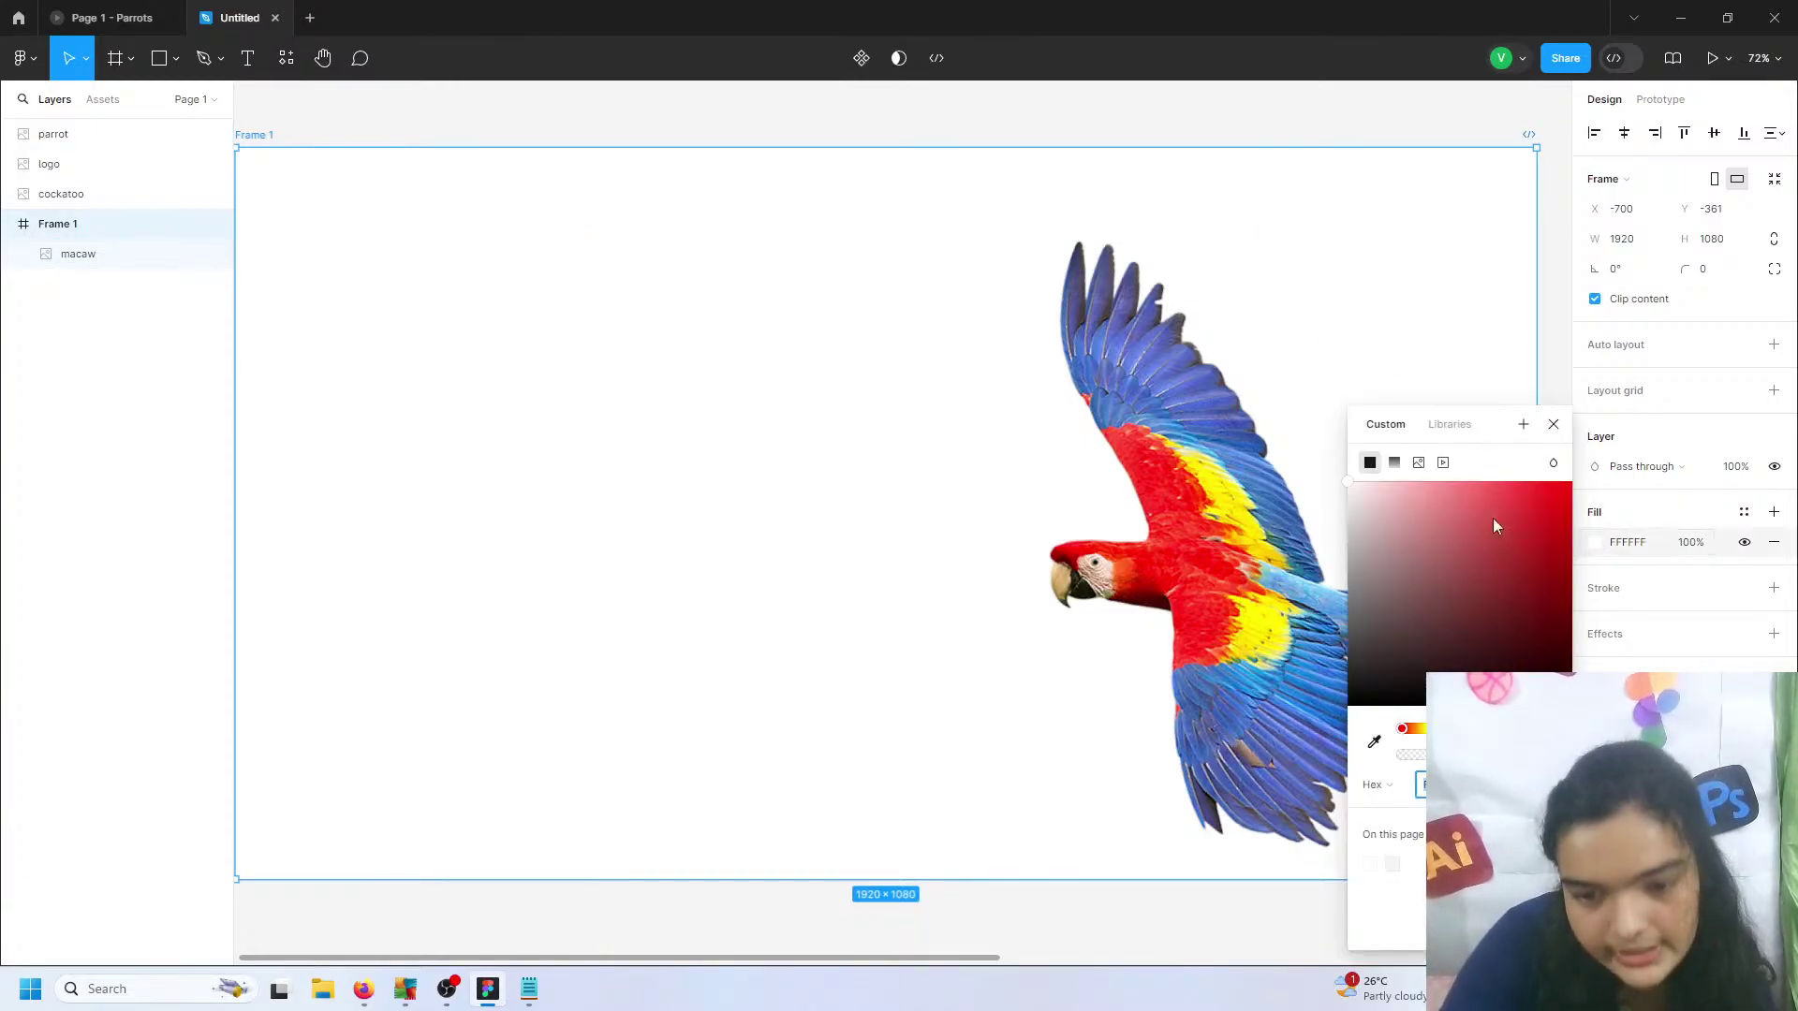
pyautogui.click(1395, 463)
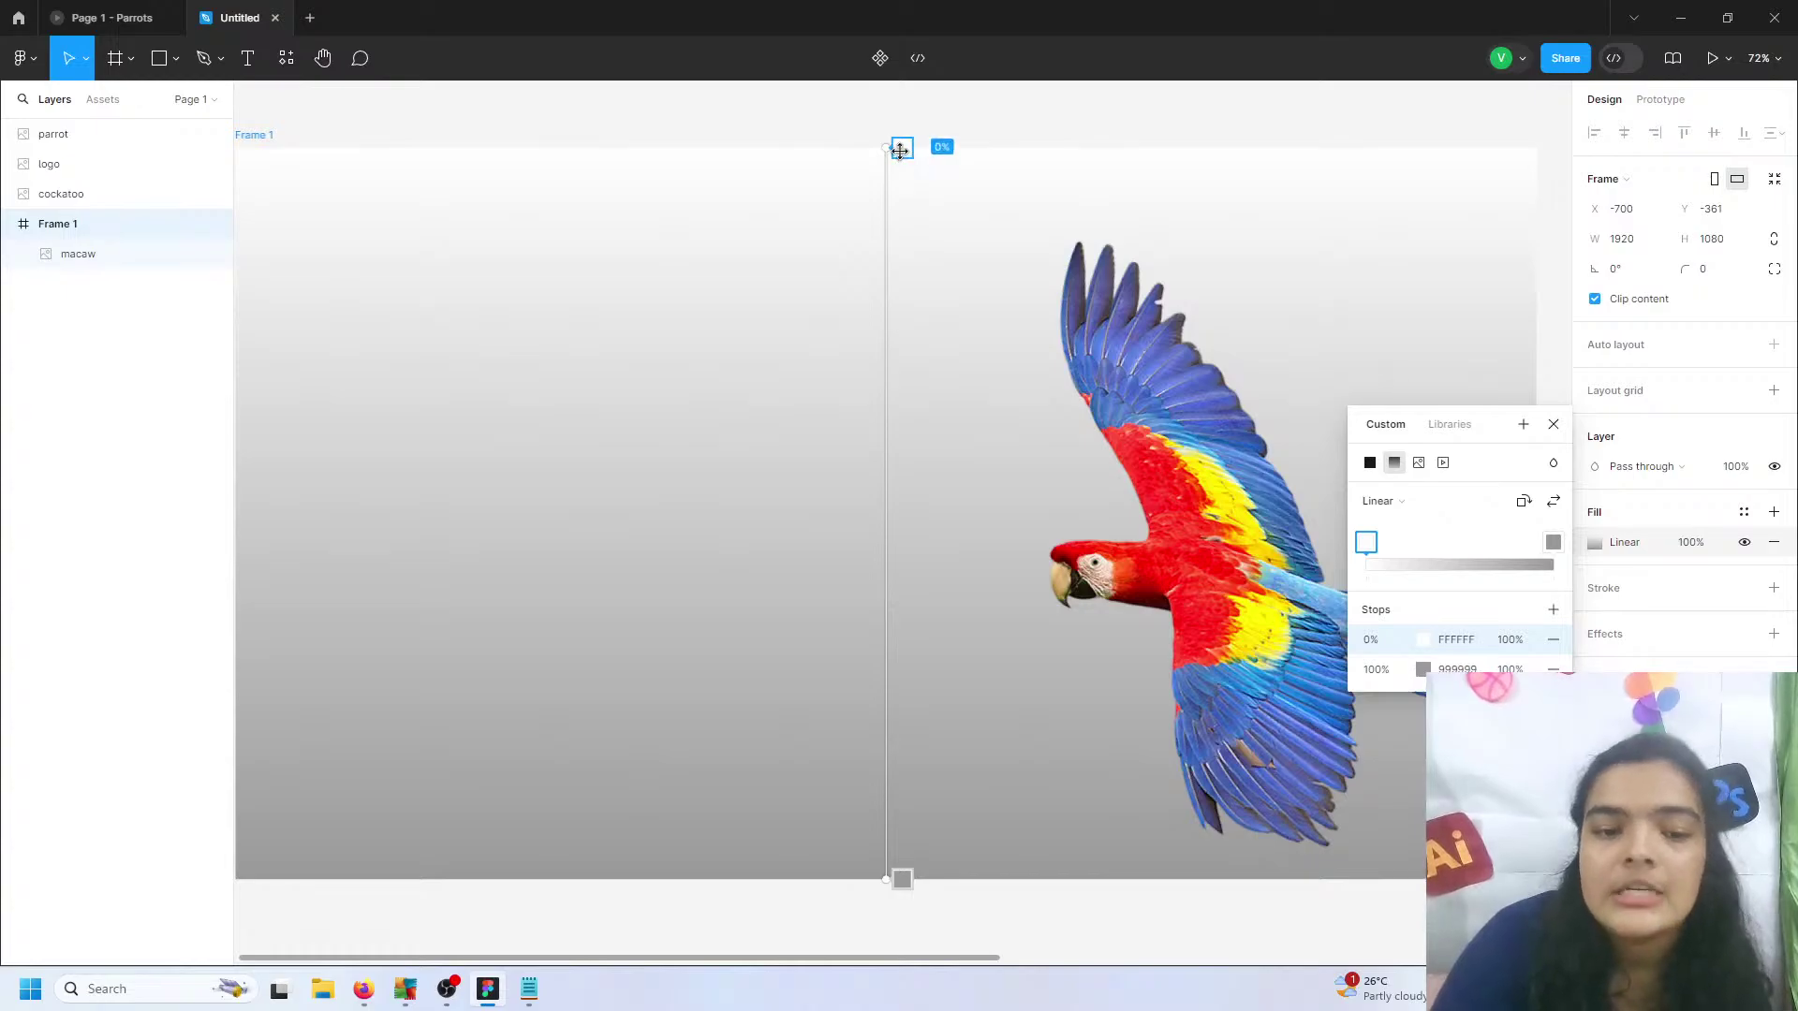
pyautogui.moveTo(900, 151); pyautogui.dragTo(504, 190)
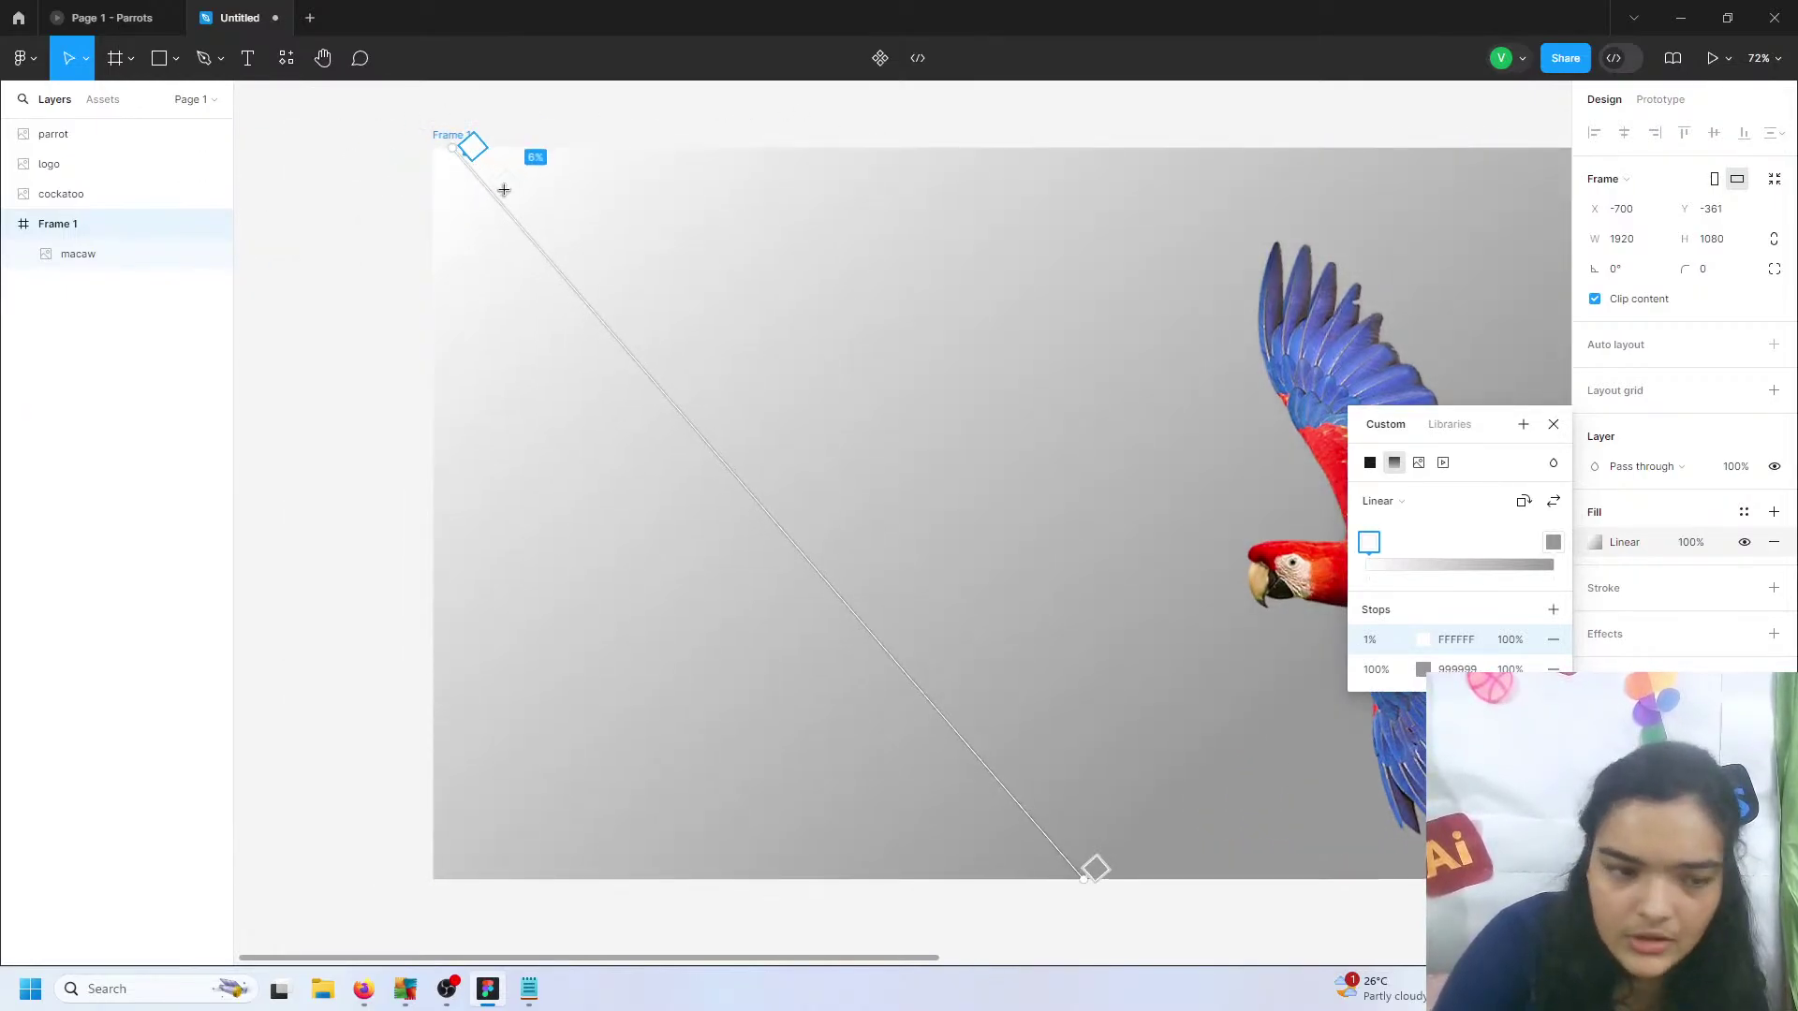
pyautogui.hscroll(5, 513, 192)
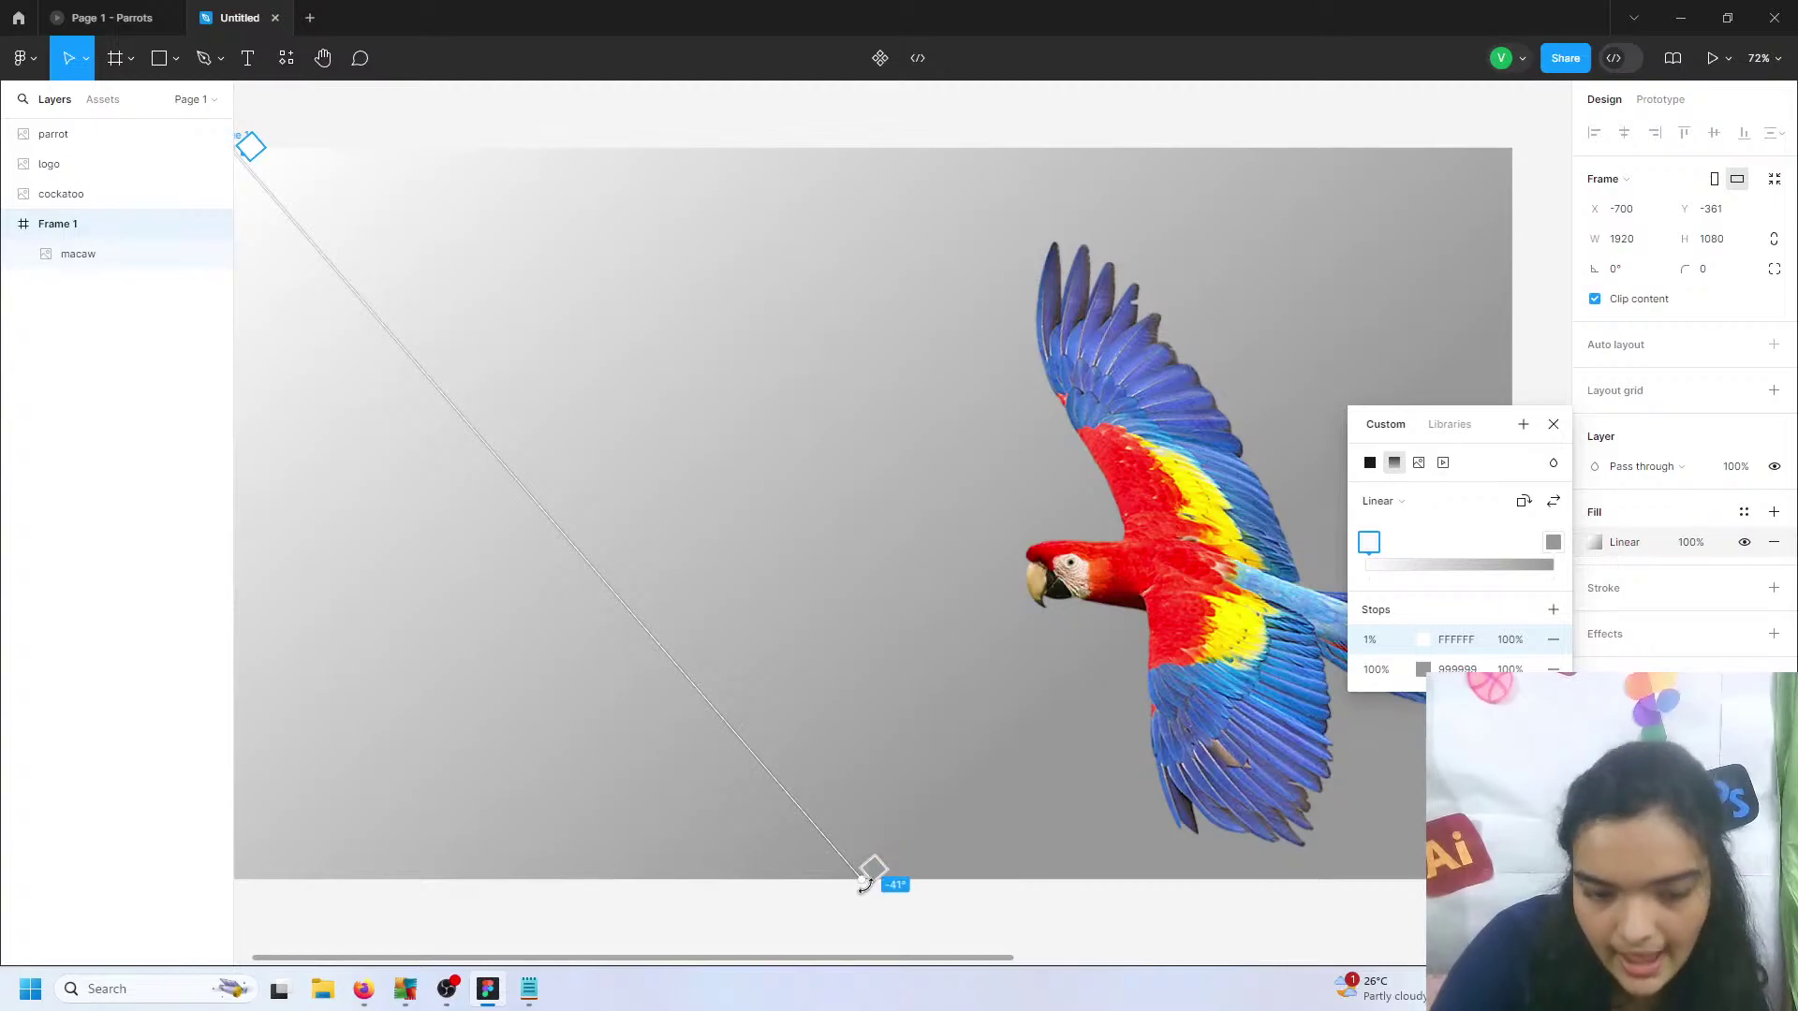
pyautogui.moveTo(863, 885); pyautogui.dragTo(1460, 840)
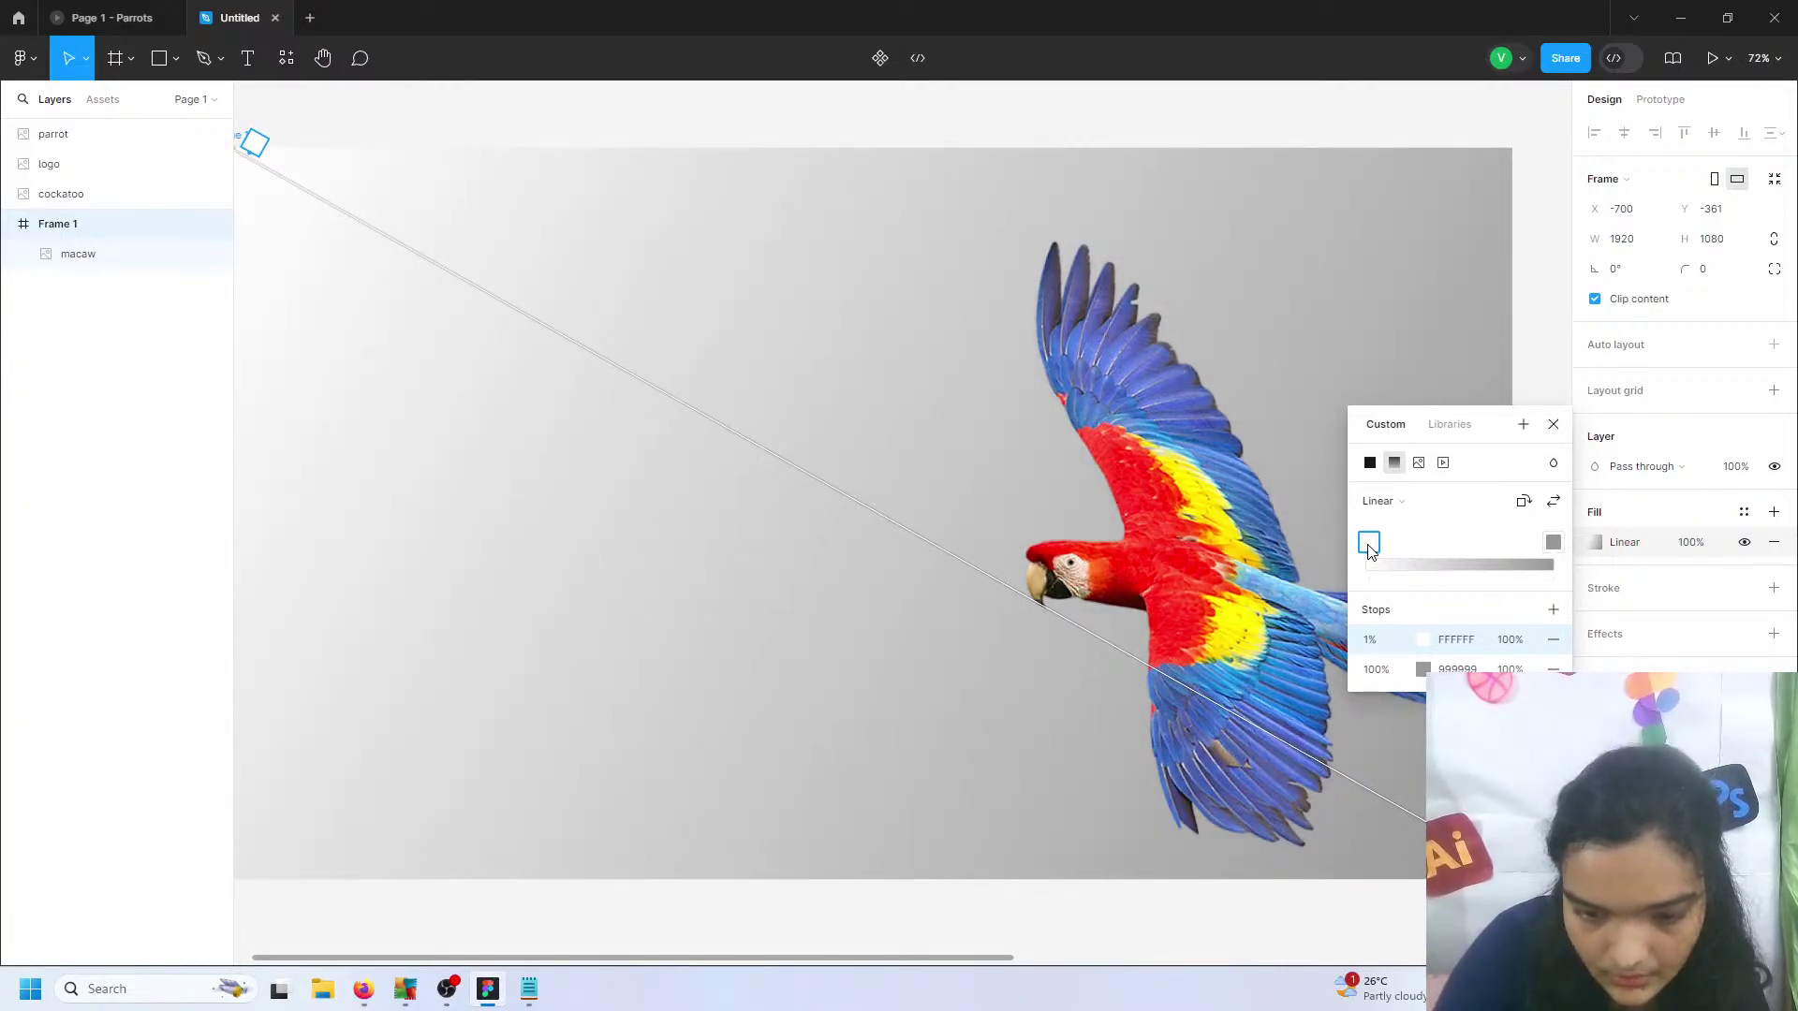
# - Set the gradient's starting stop to the light cyan 6DEEFF
pyautogui.click(1425, 641)
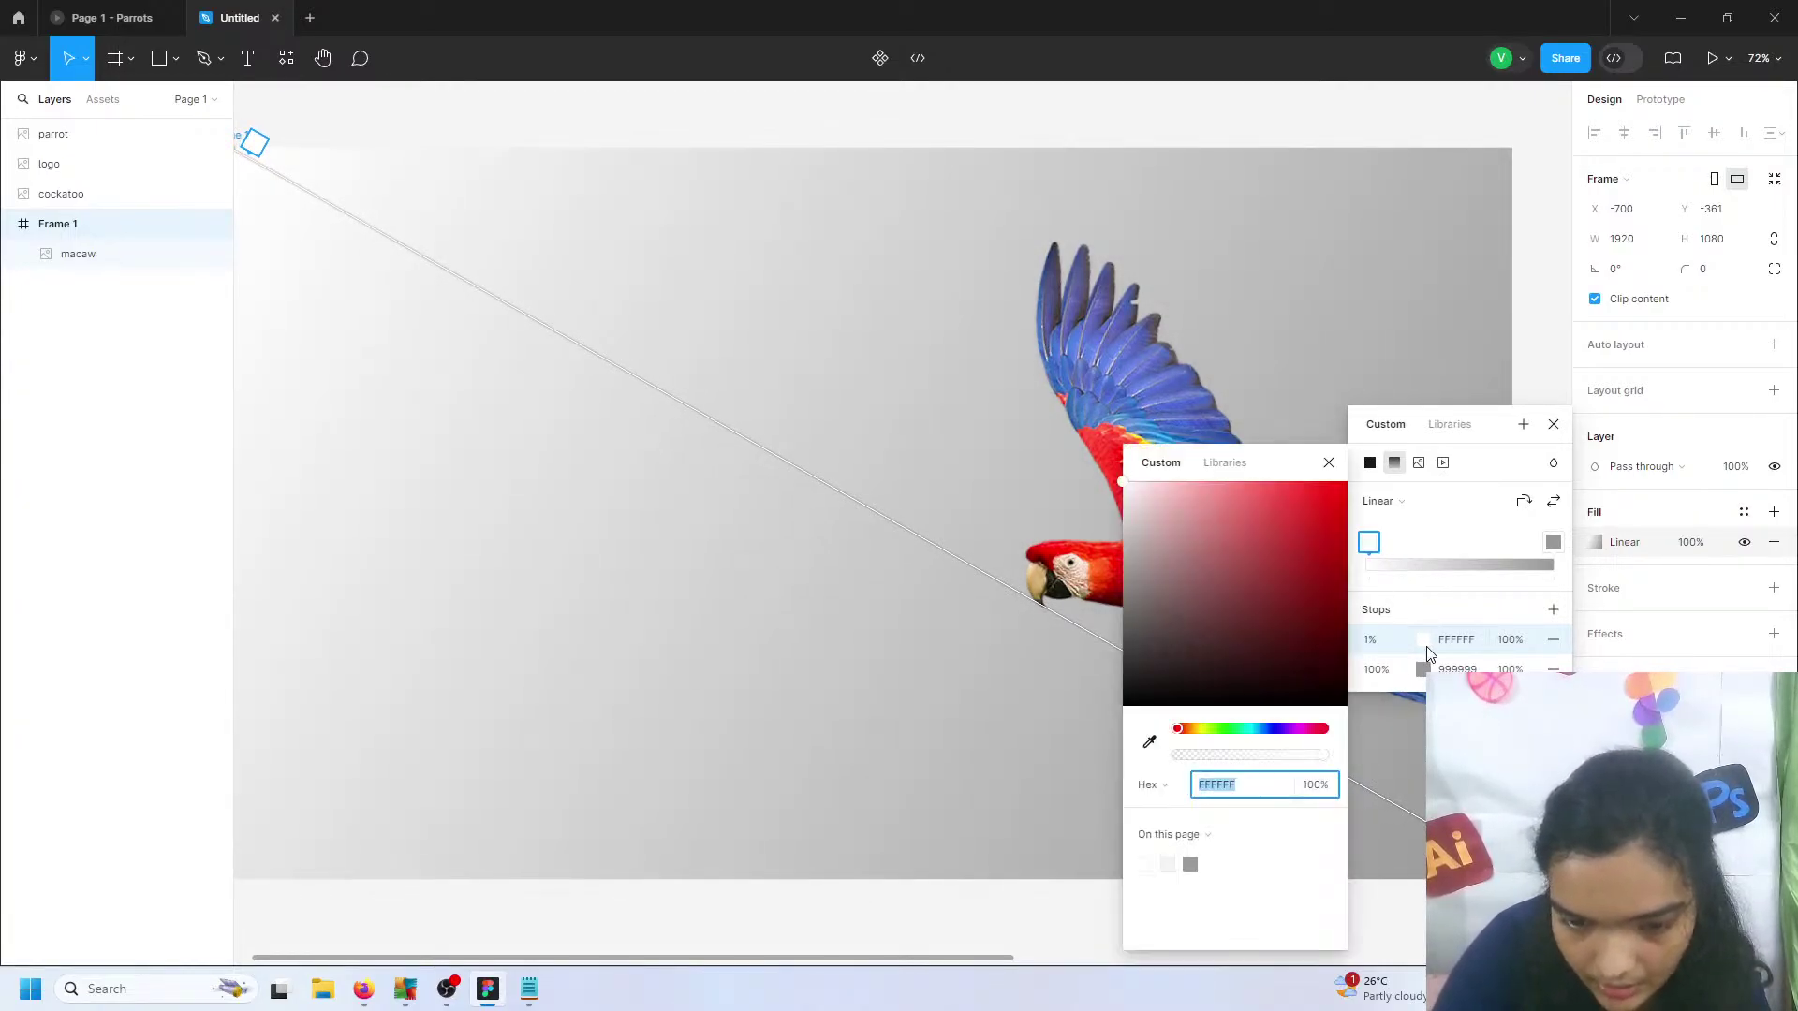
pyautogui.click(1256, 729)
pyautogui.moveTo(1266, 642); pyautogui.dragTo(1251, 482)
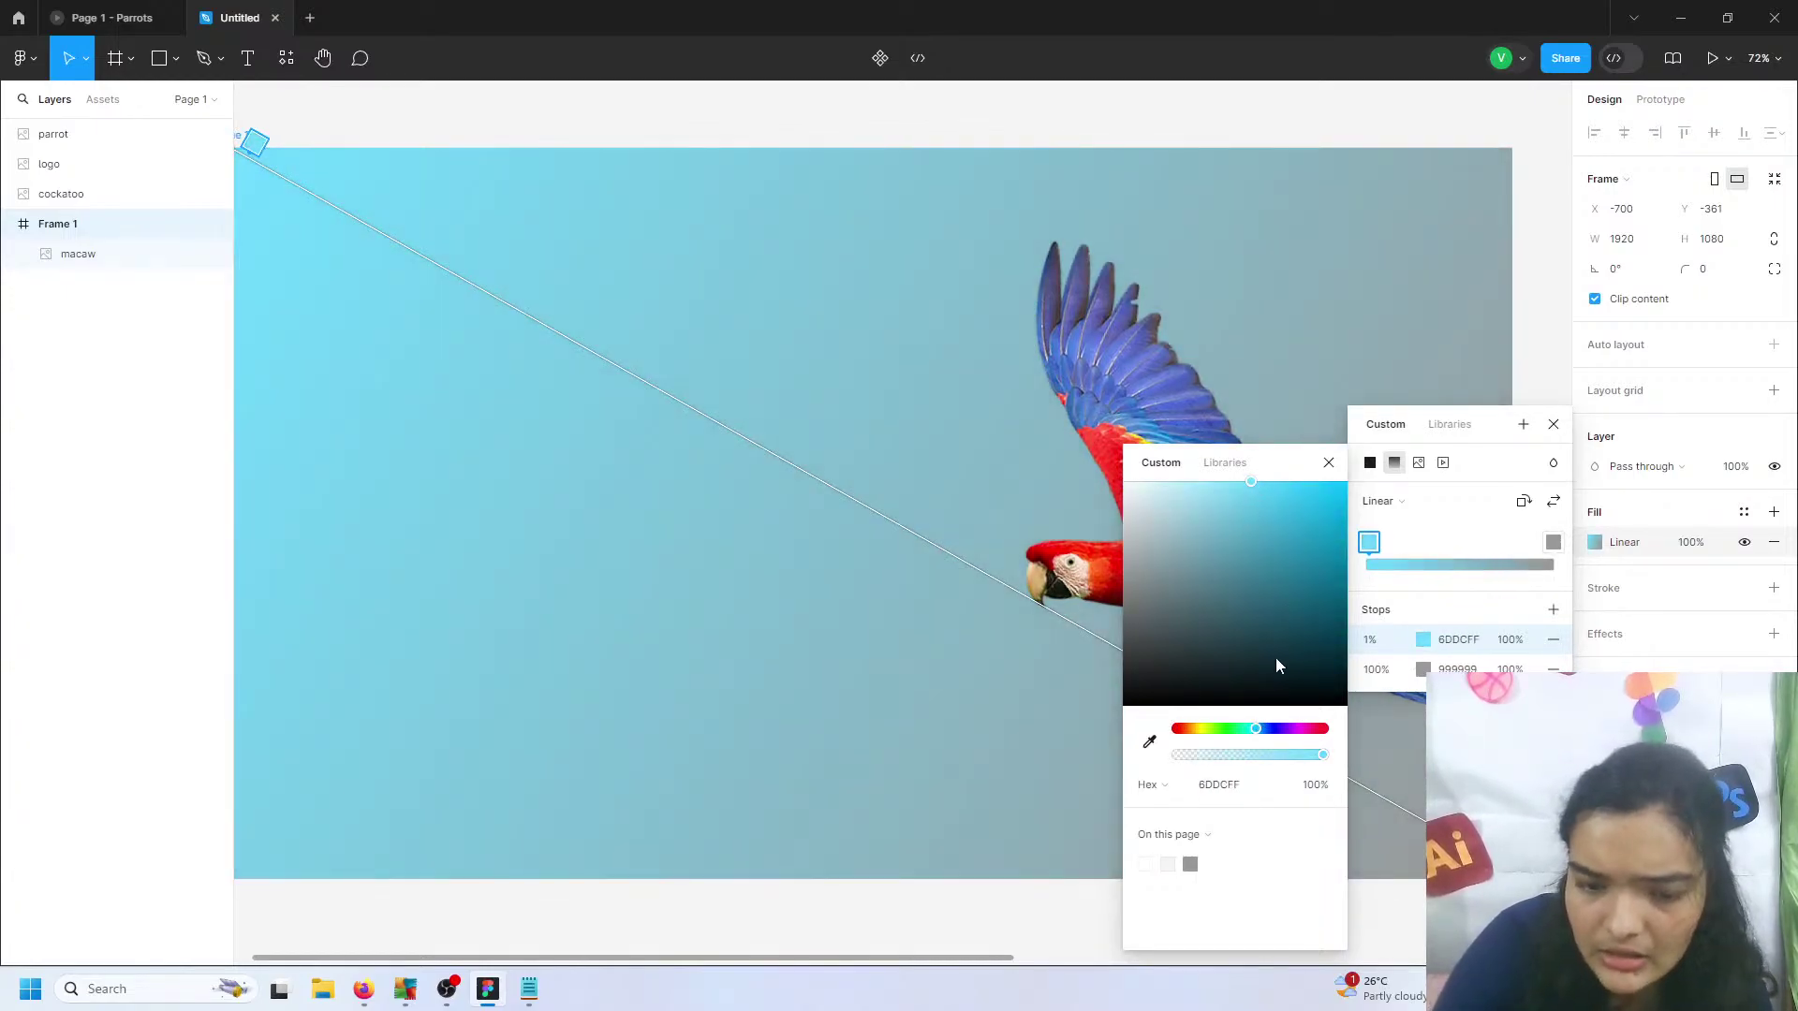
pyautogui.click(1254, 729)
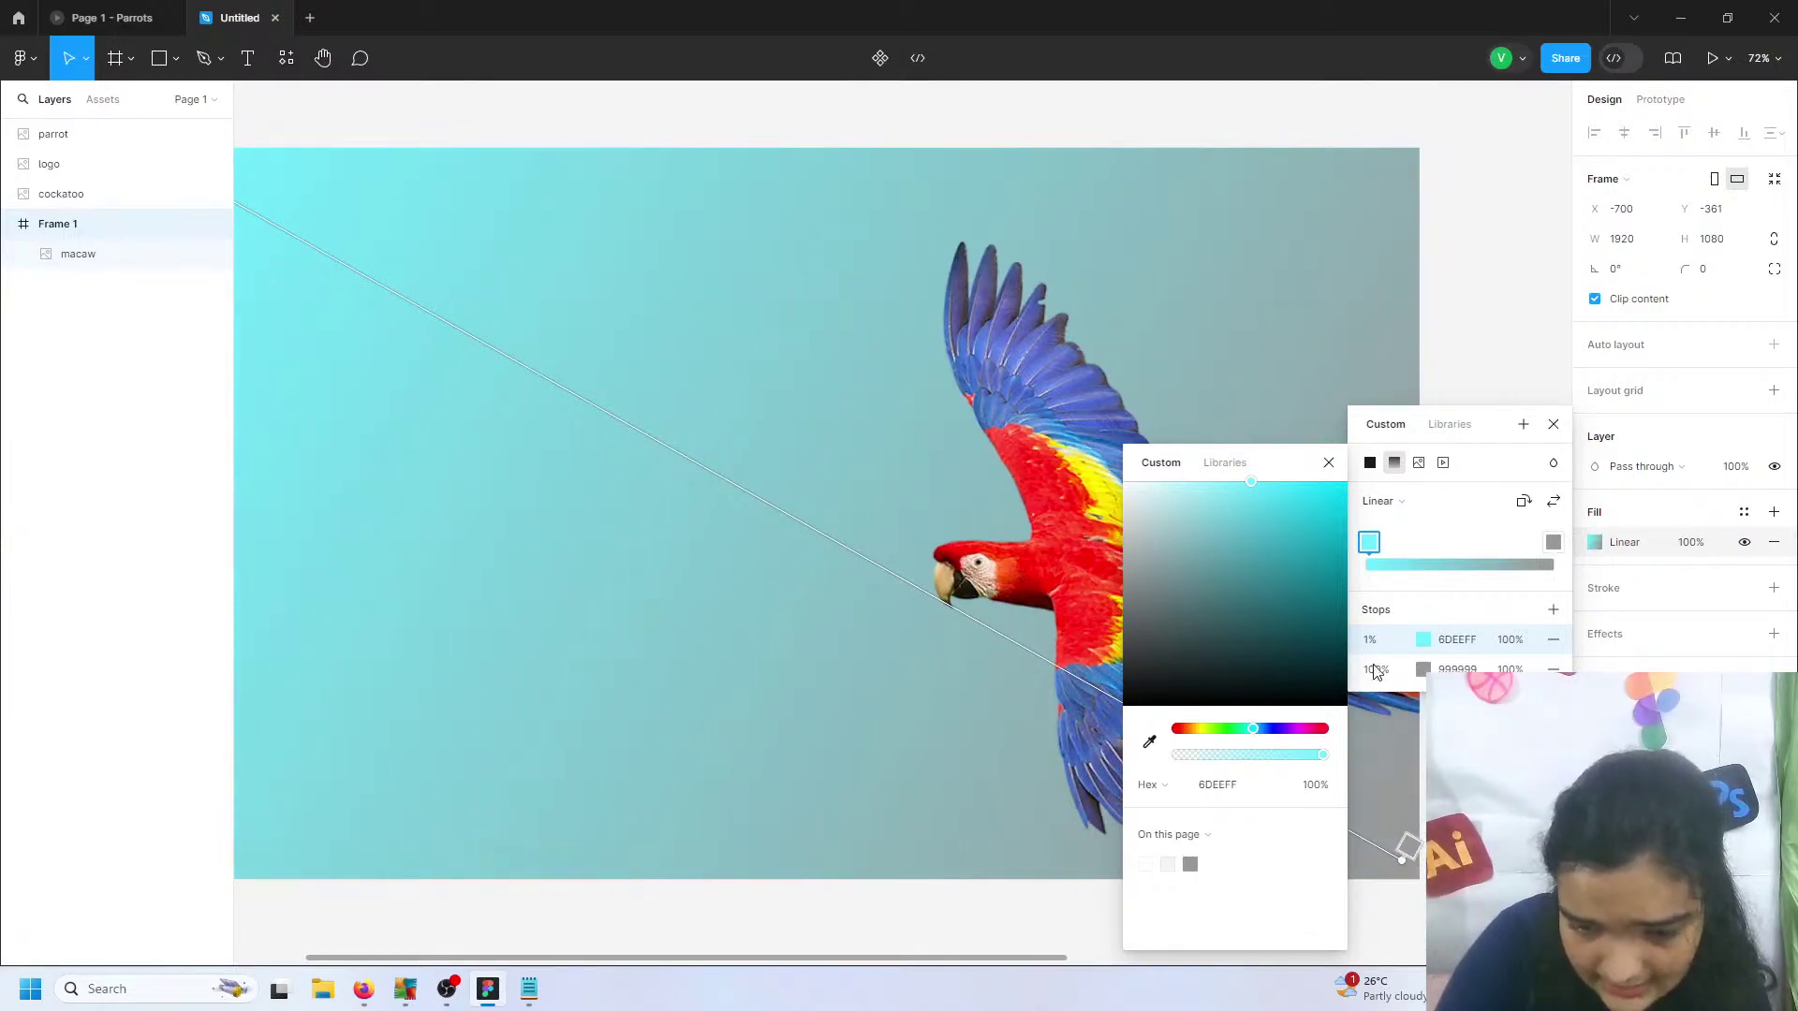
# - Try a dark navy and a bright blue (0017EA) for the gradient's 100% stop
pyautogui.click(1407, 849)
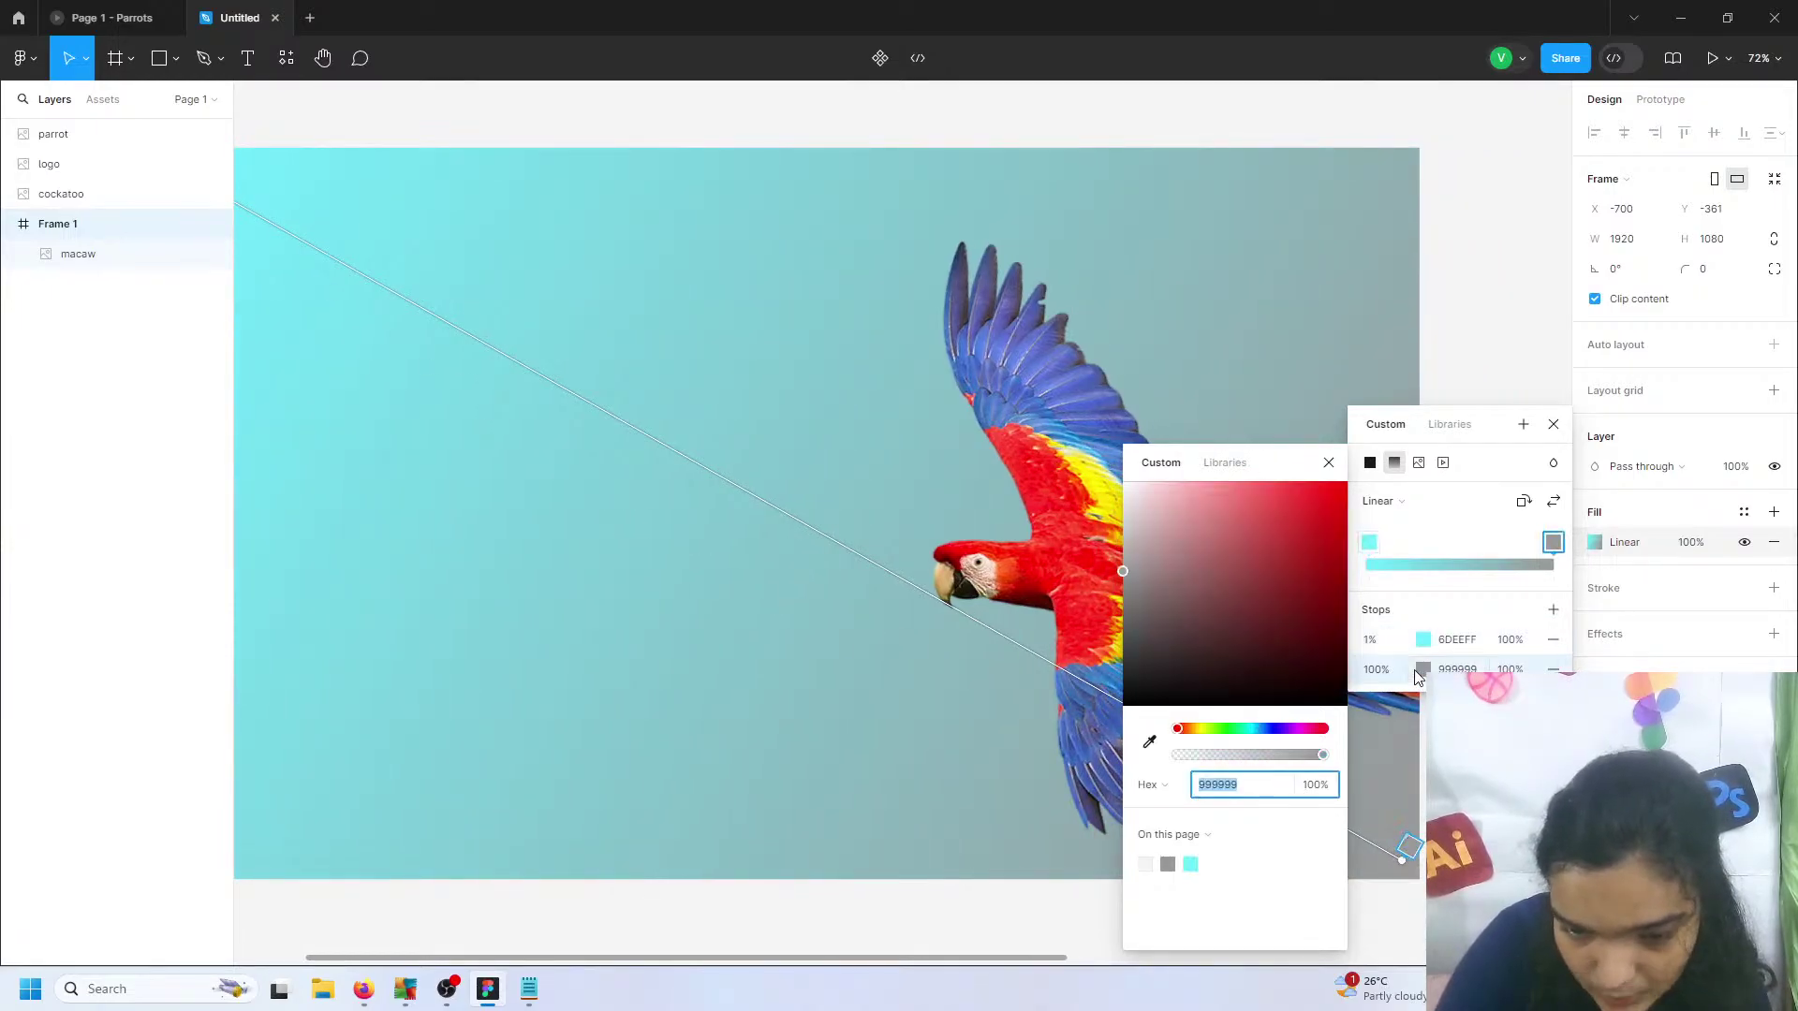
pyautogui.click(1271, 728)
pyautogui.click(1253, 644)
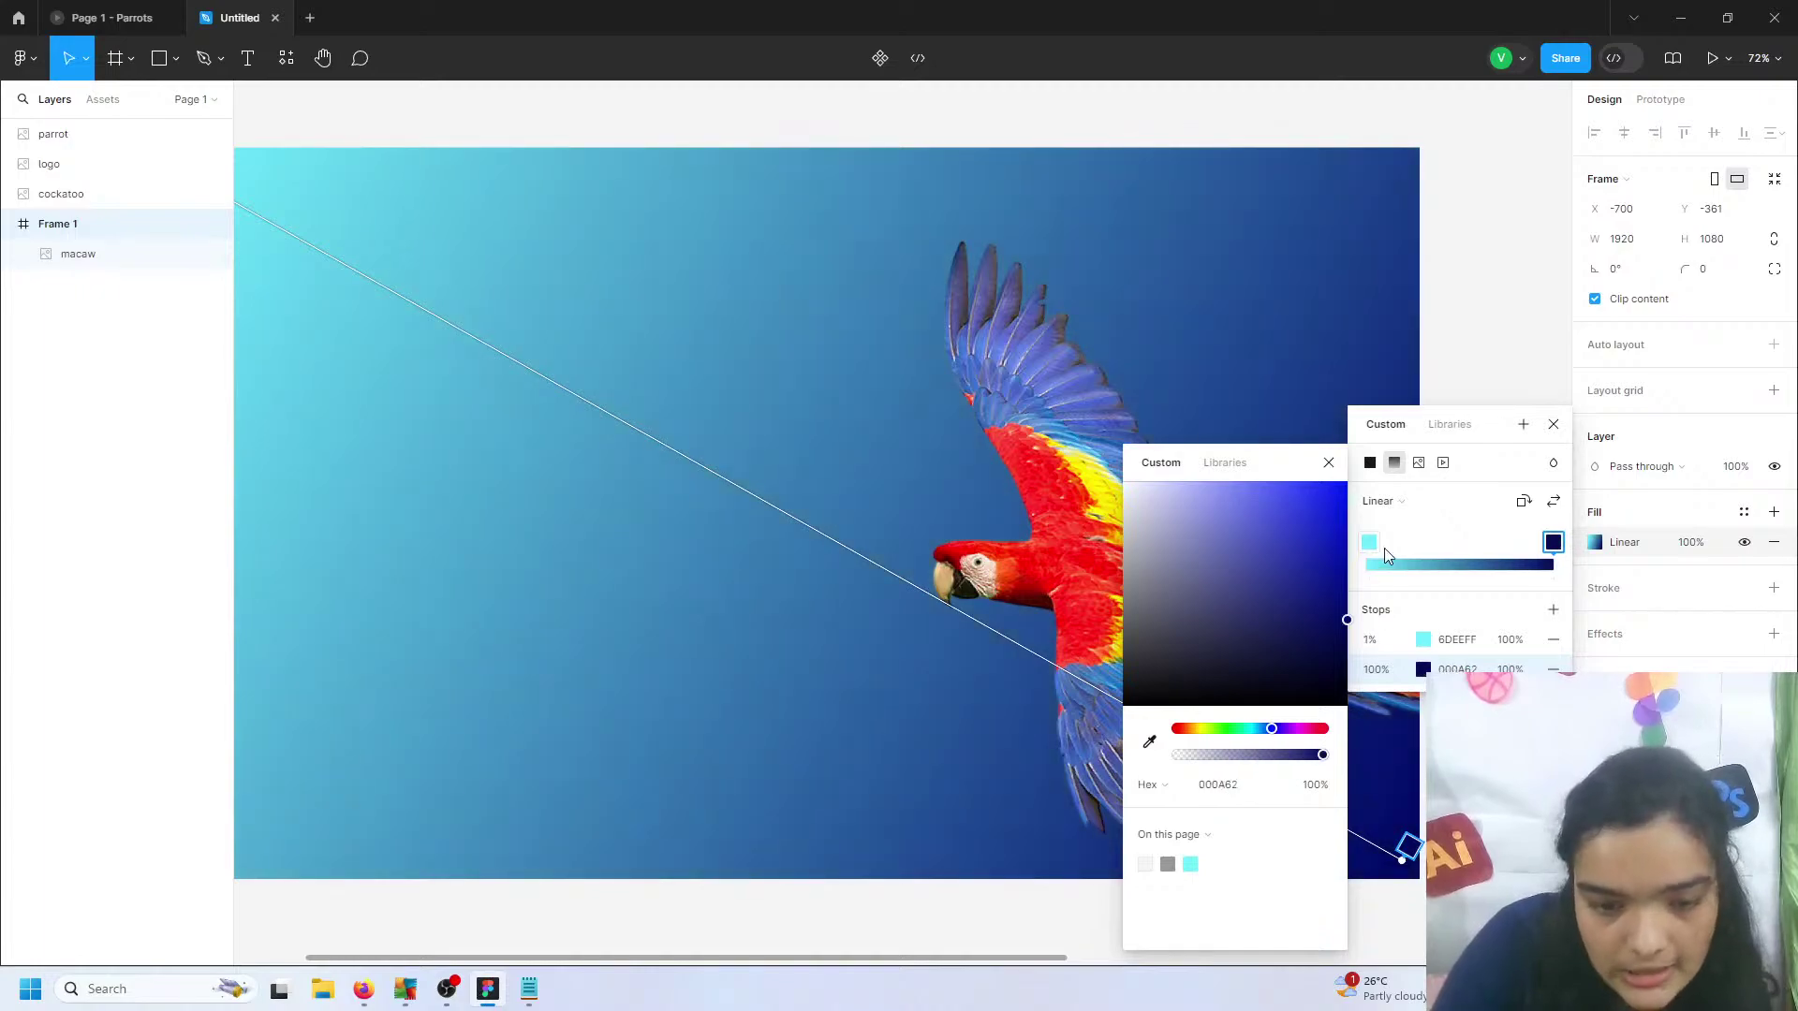
pyautogui.moveTo(1335, 503); pyautogui.dragTo(1386, 503)
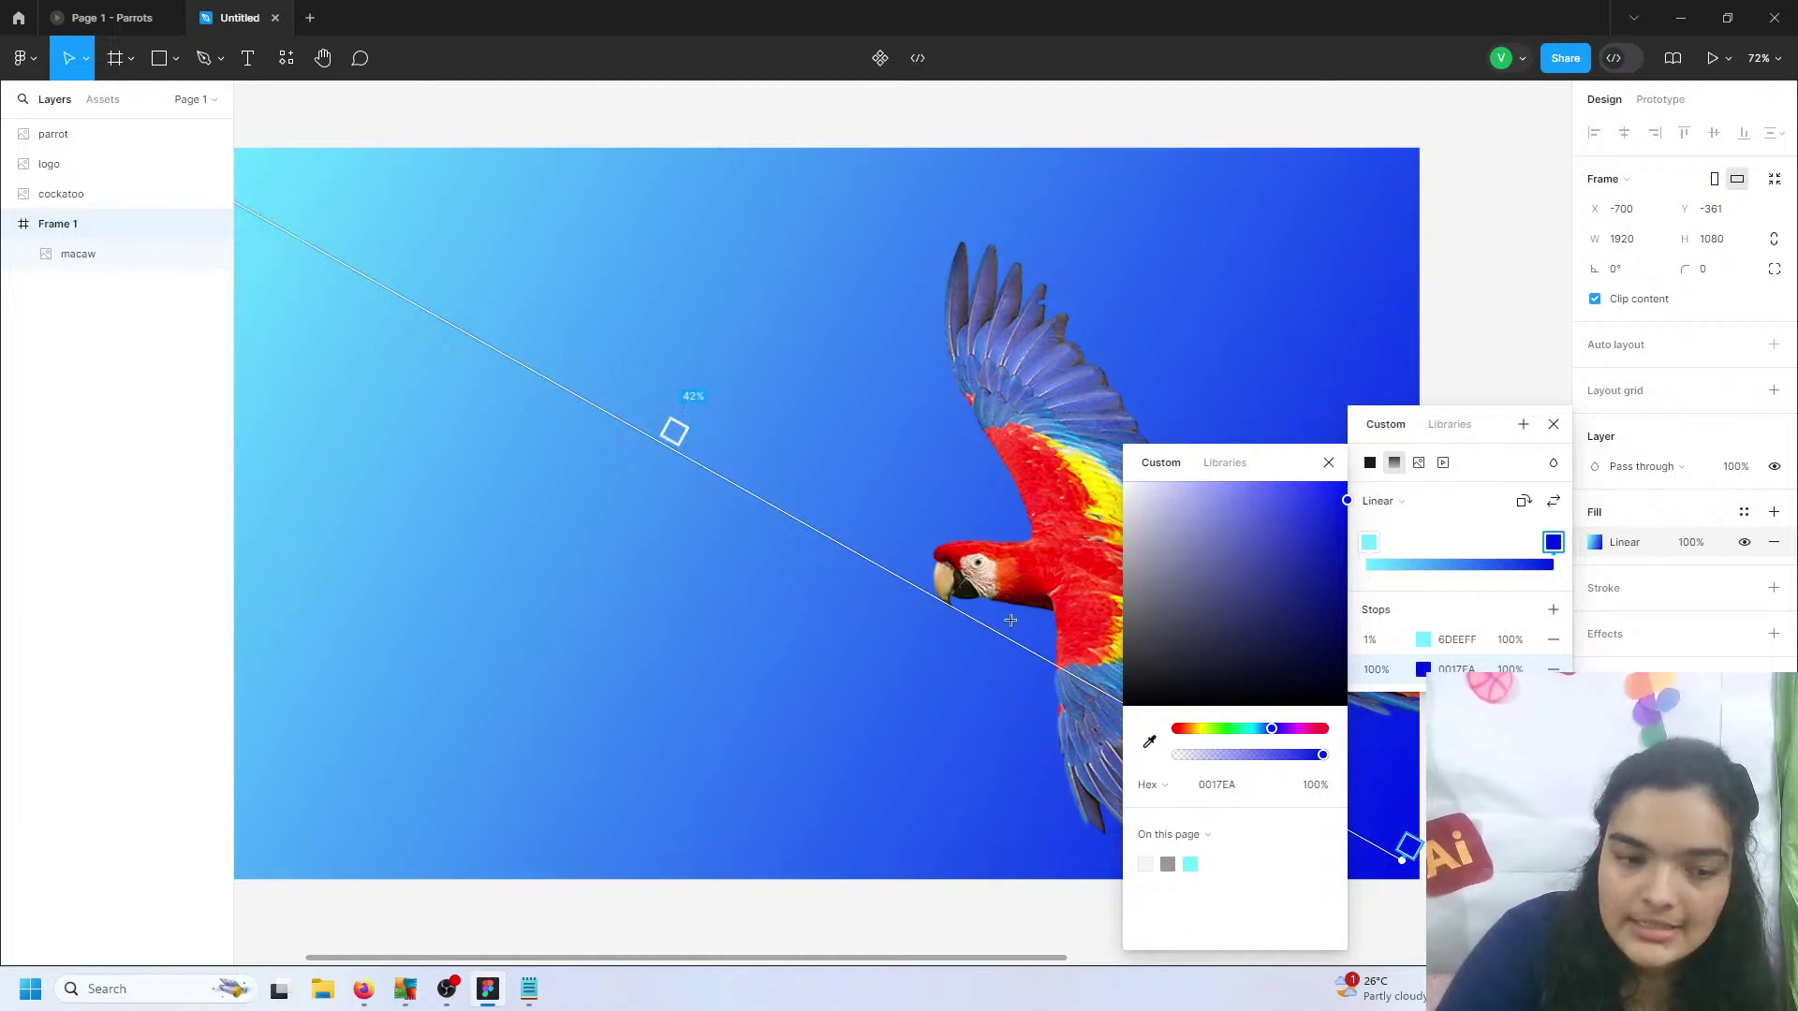
# - Set the colour of the gradient's starting stop to 9EF9FF
pyautogui.scroll(-3, 538, 446)
pyautogui.hscroll(-2, 522, 417)
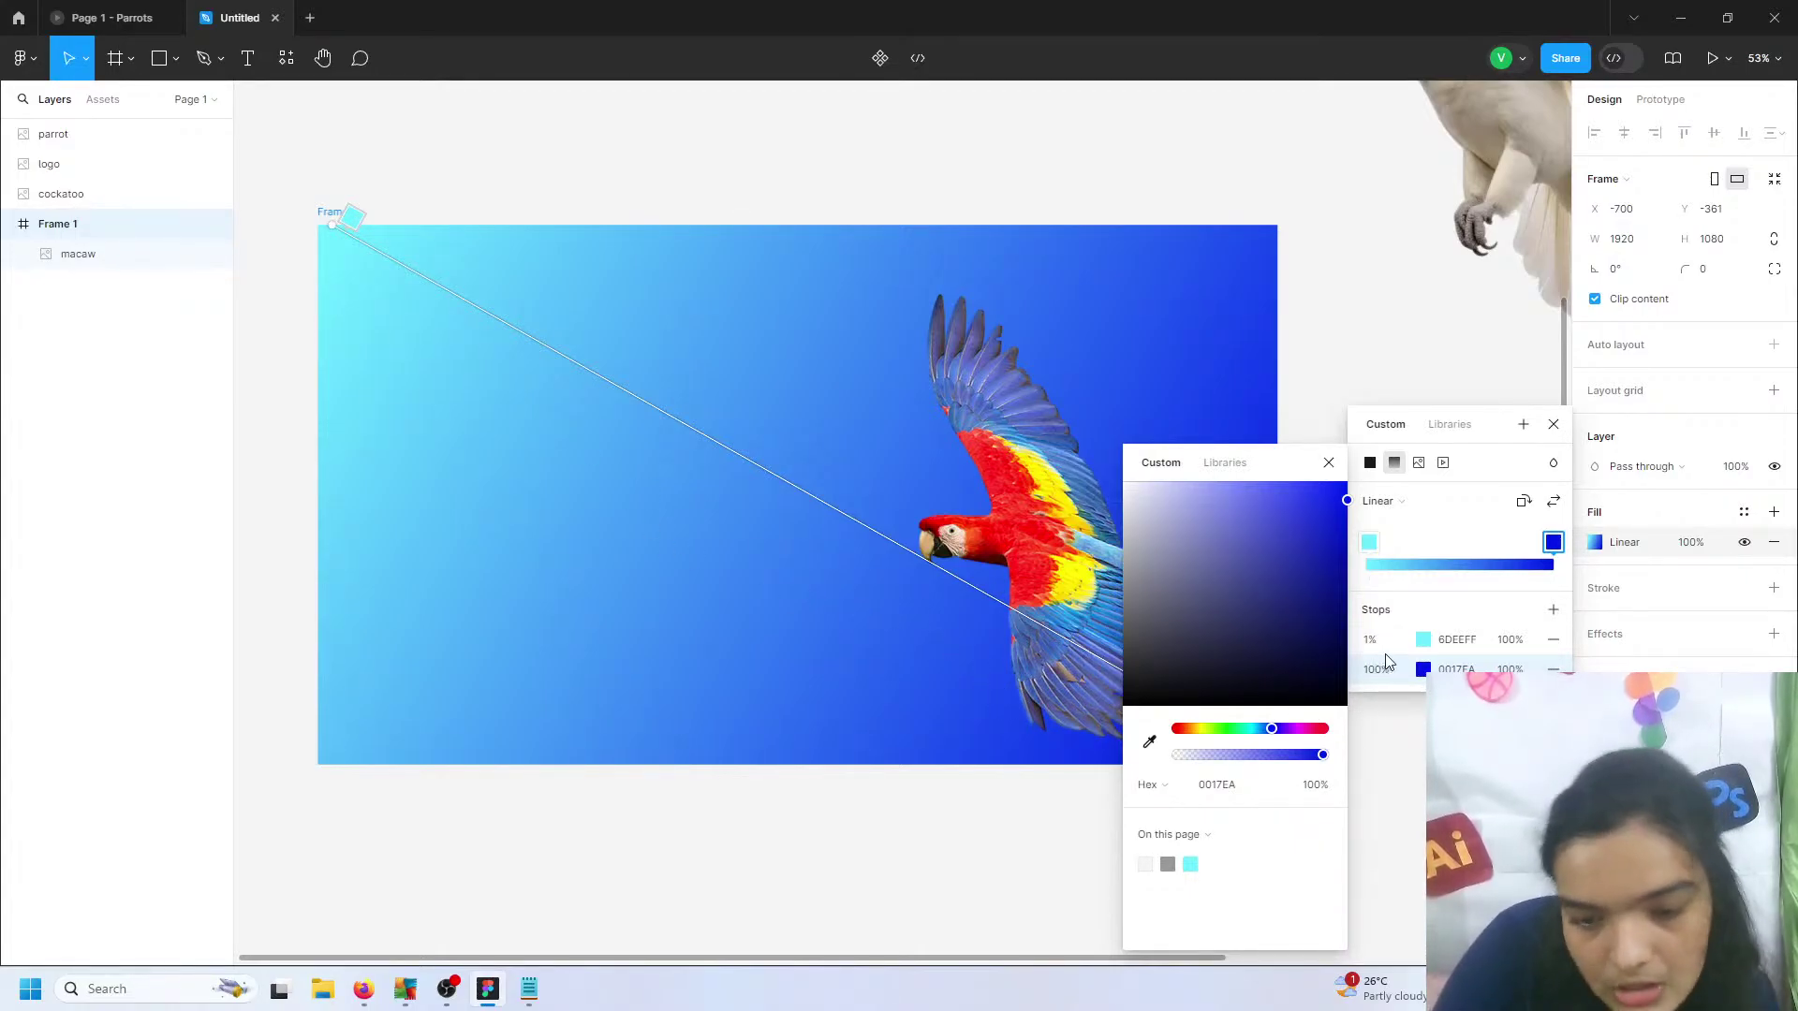
pyautogui.click(1425, 642)
pyautogui.click(1457, 643)
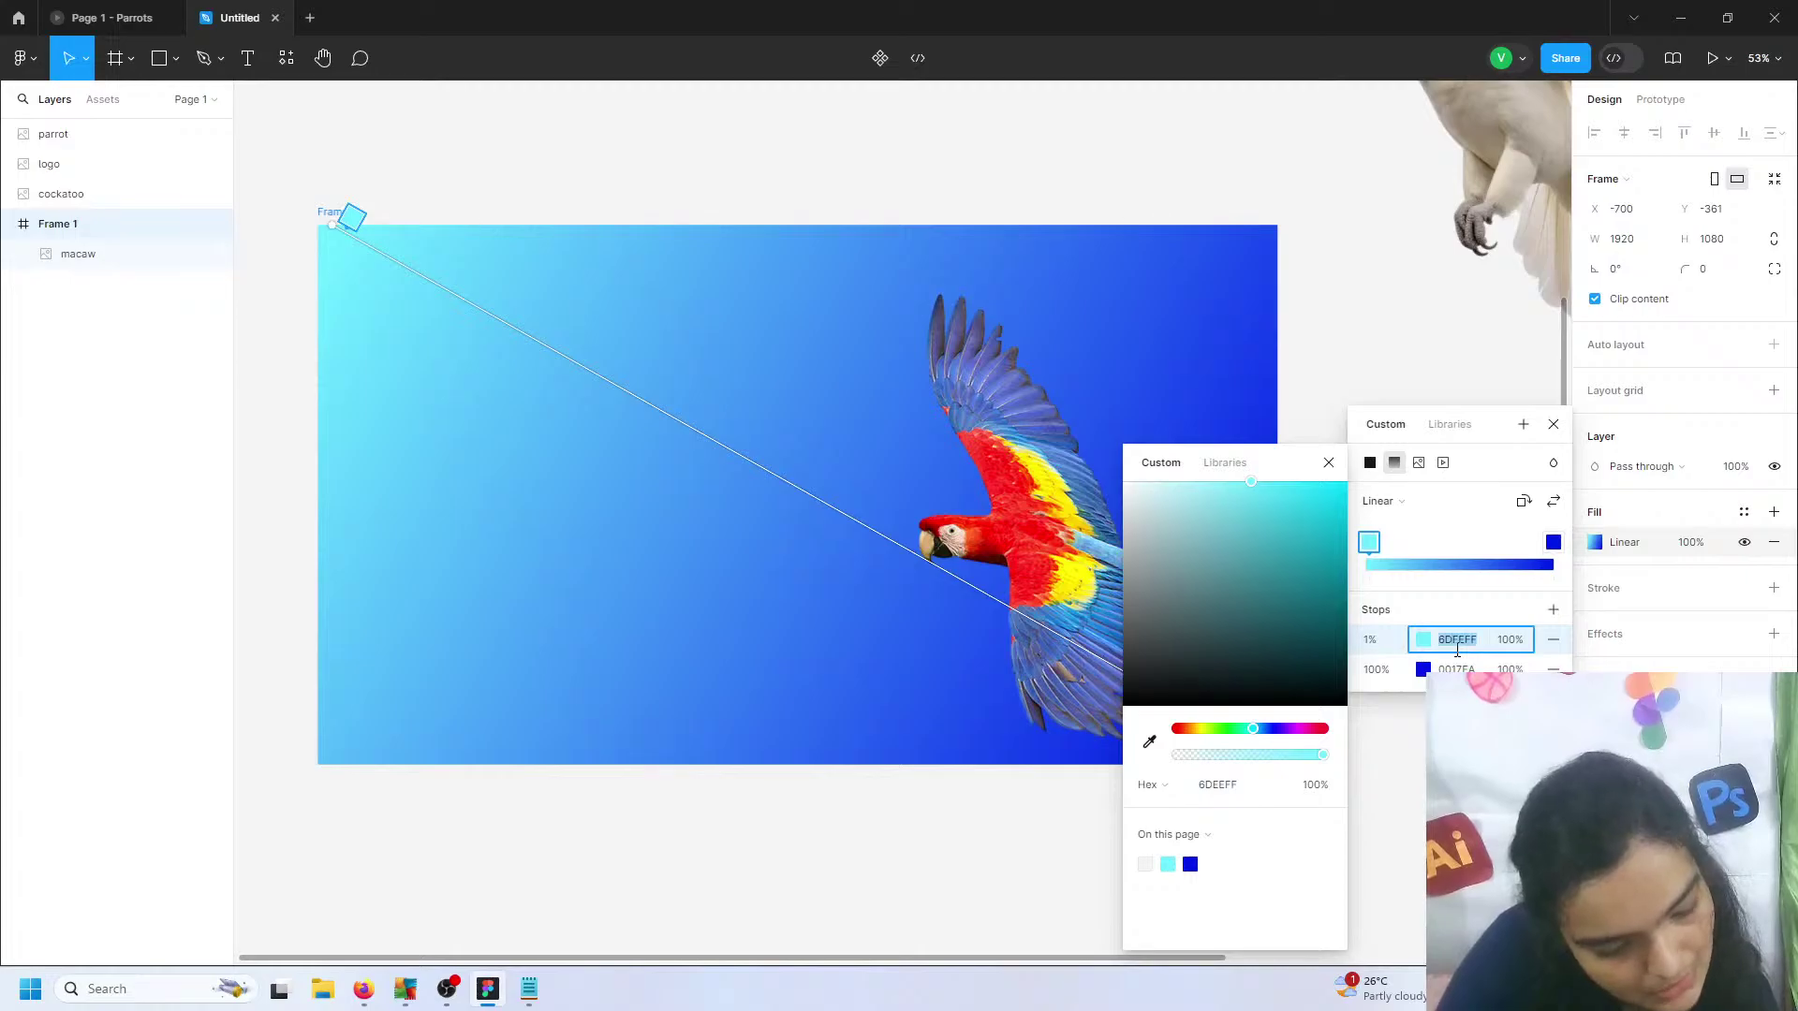
pyautogui.write('9e')
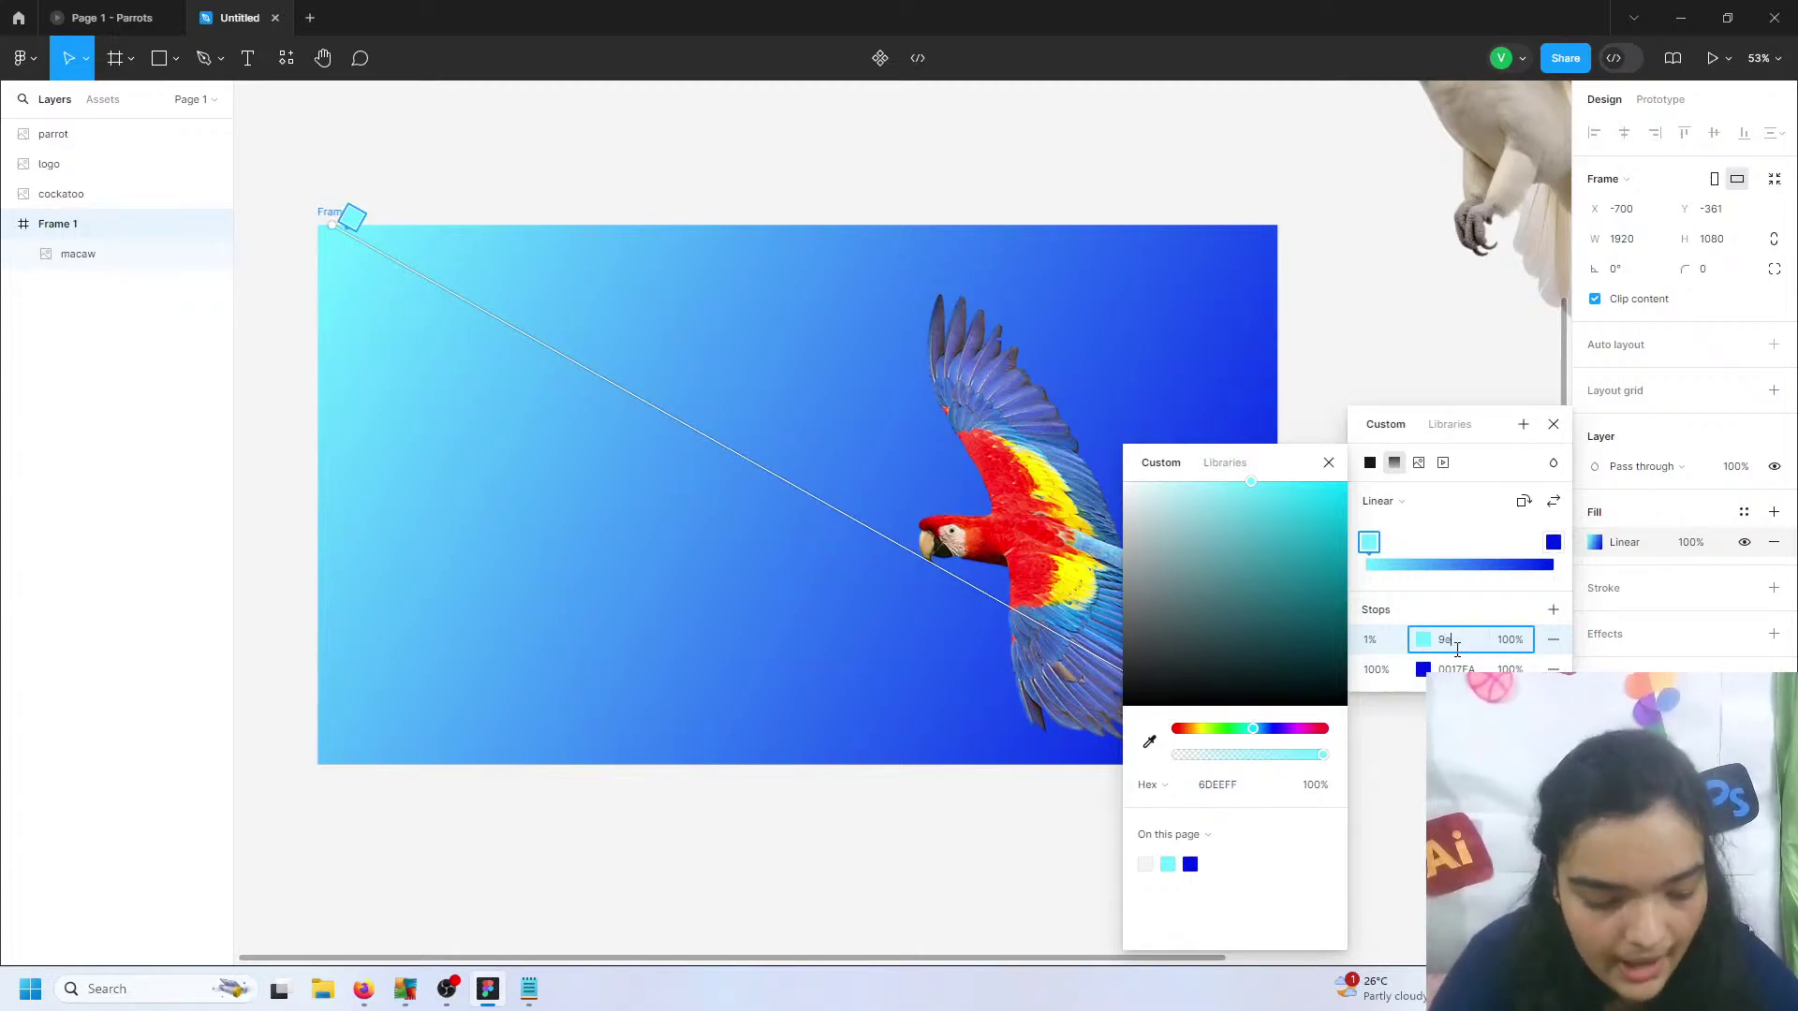
pyautogui.write('f')
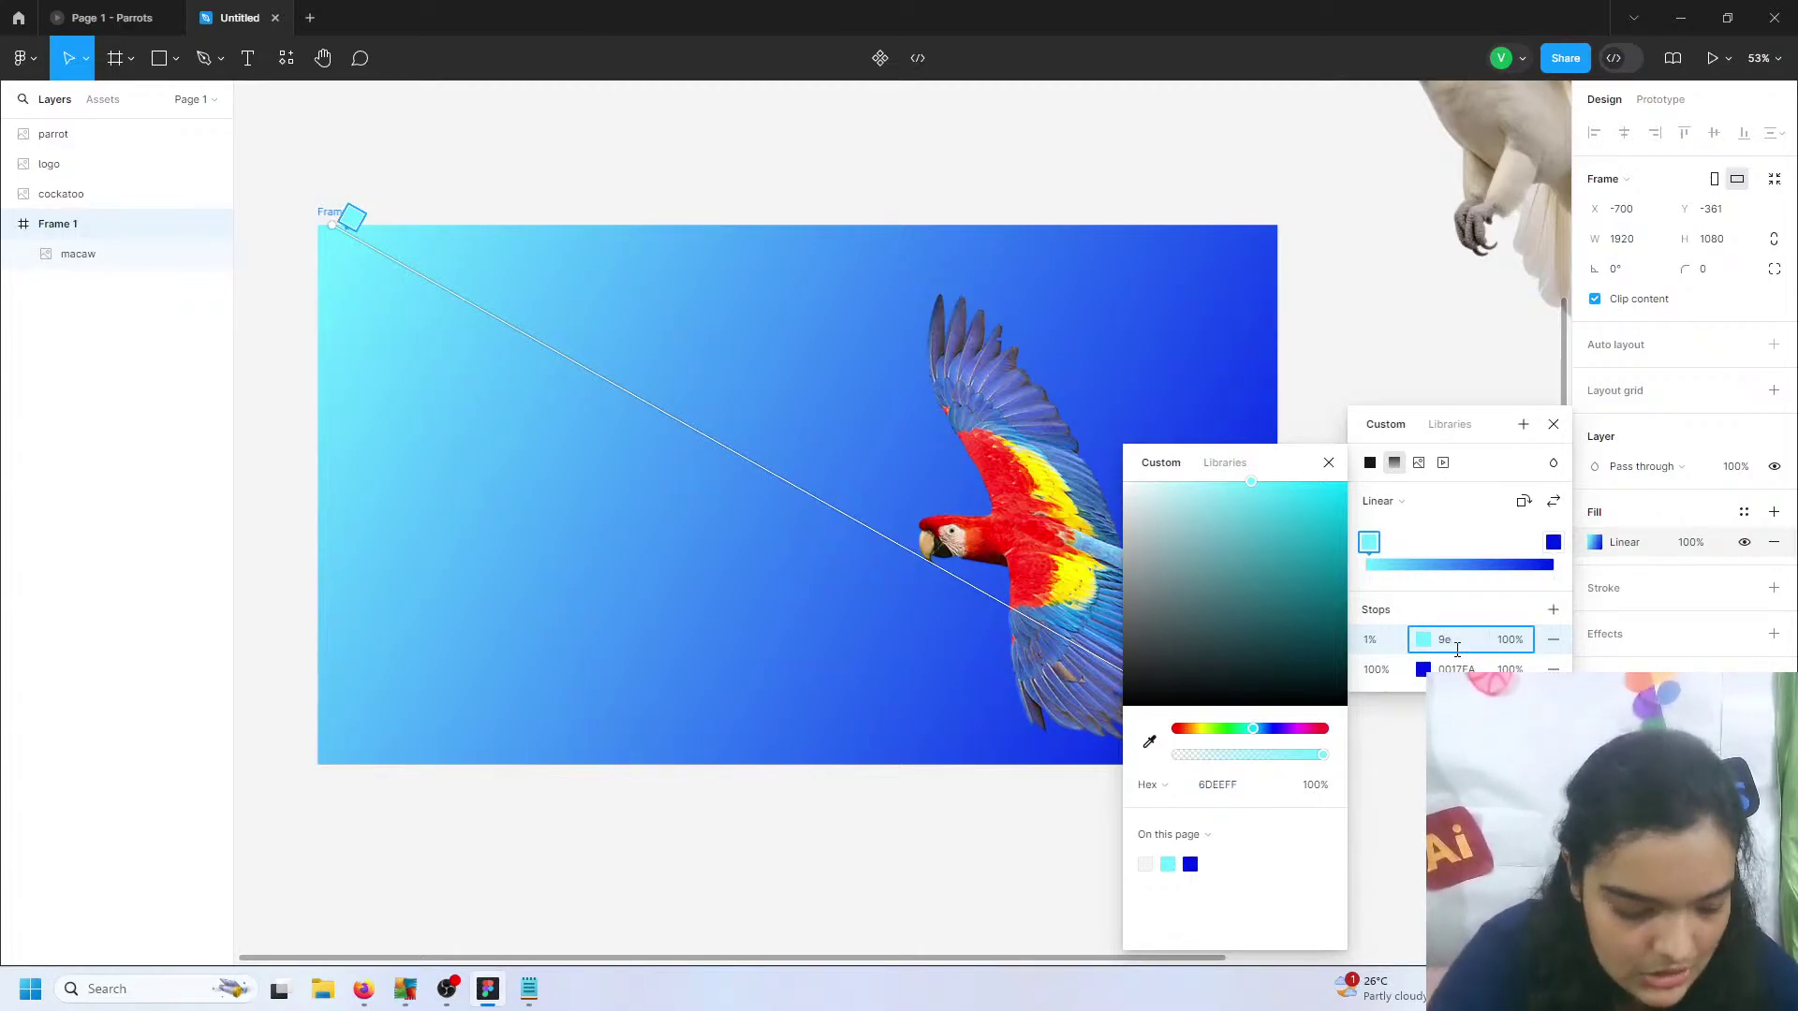
pyautogui.write('3fff')
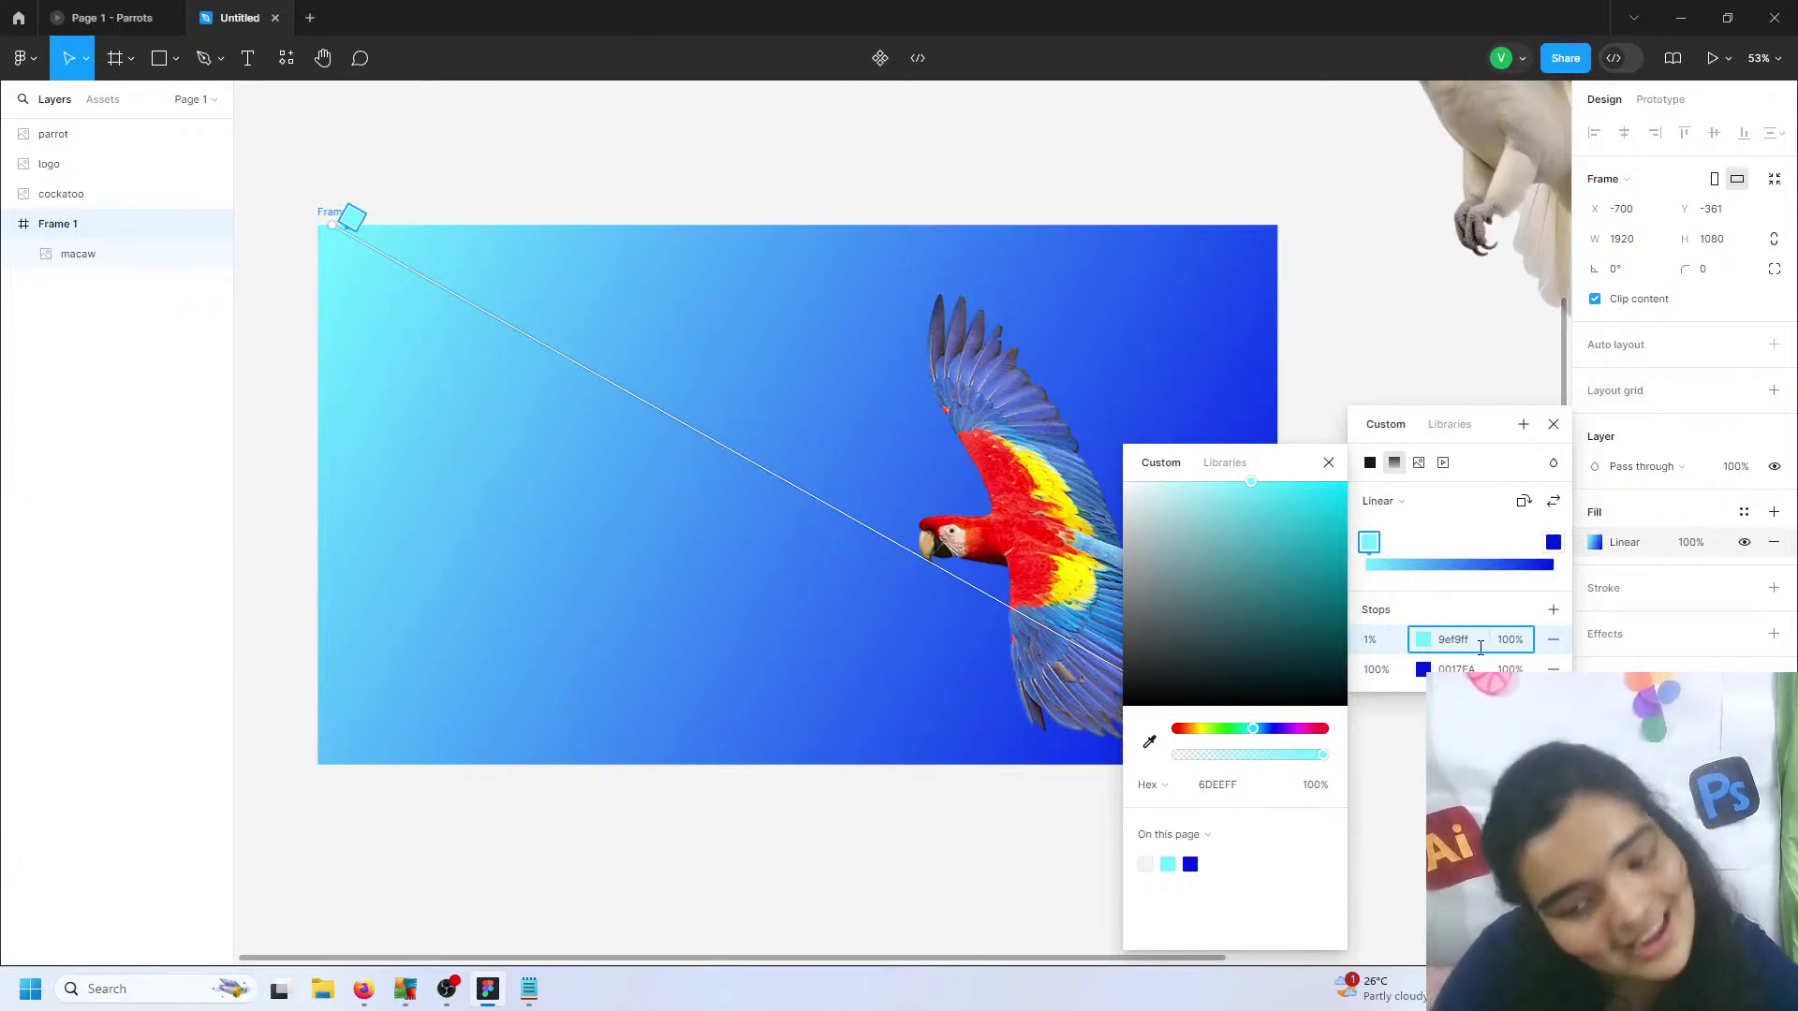
pyautogui.press('Return')
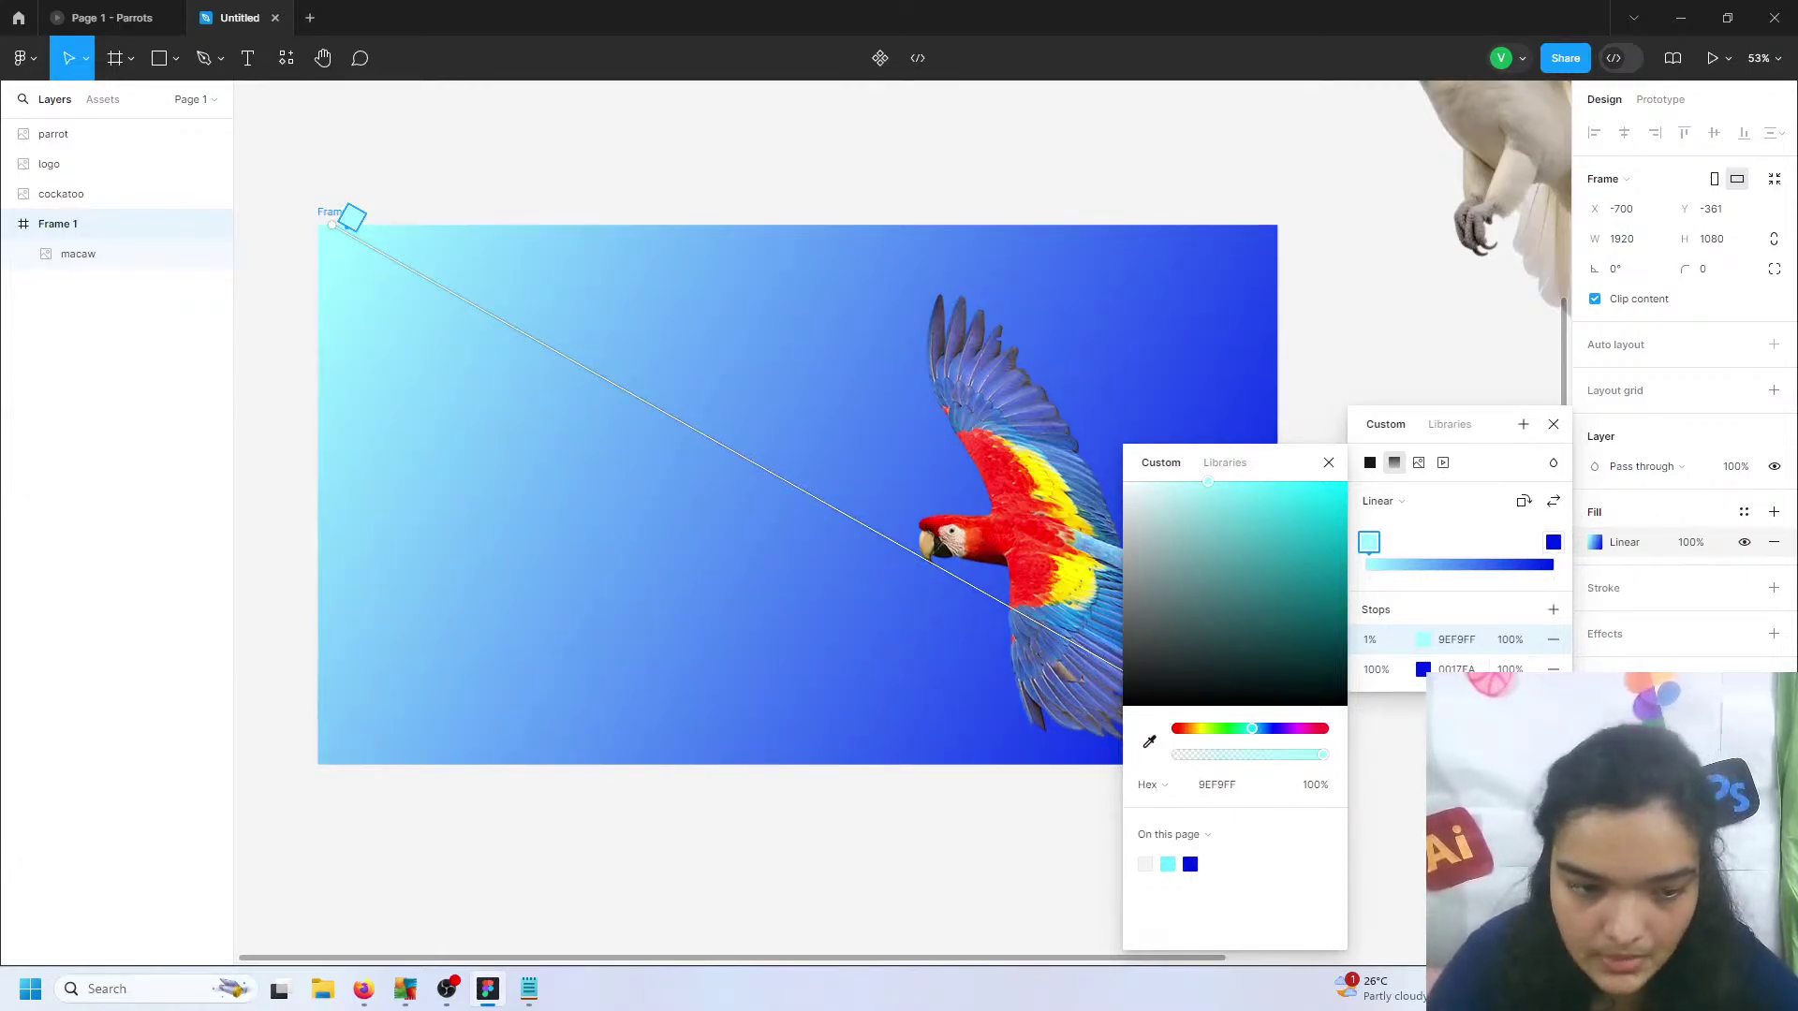
# - Set the colour of the gradient's 100% stop to 00B5FF
pyautogui.click(1462, 669)
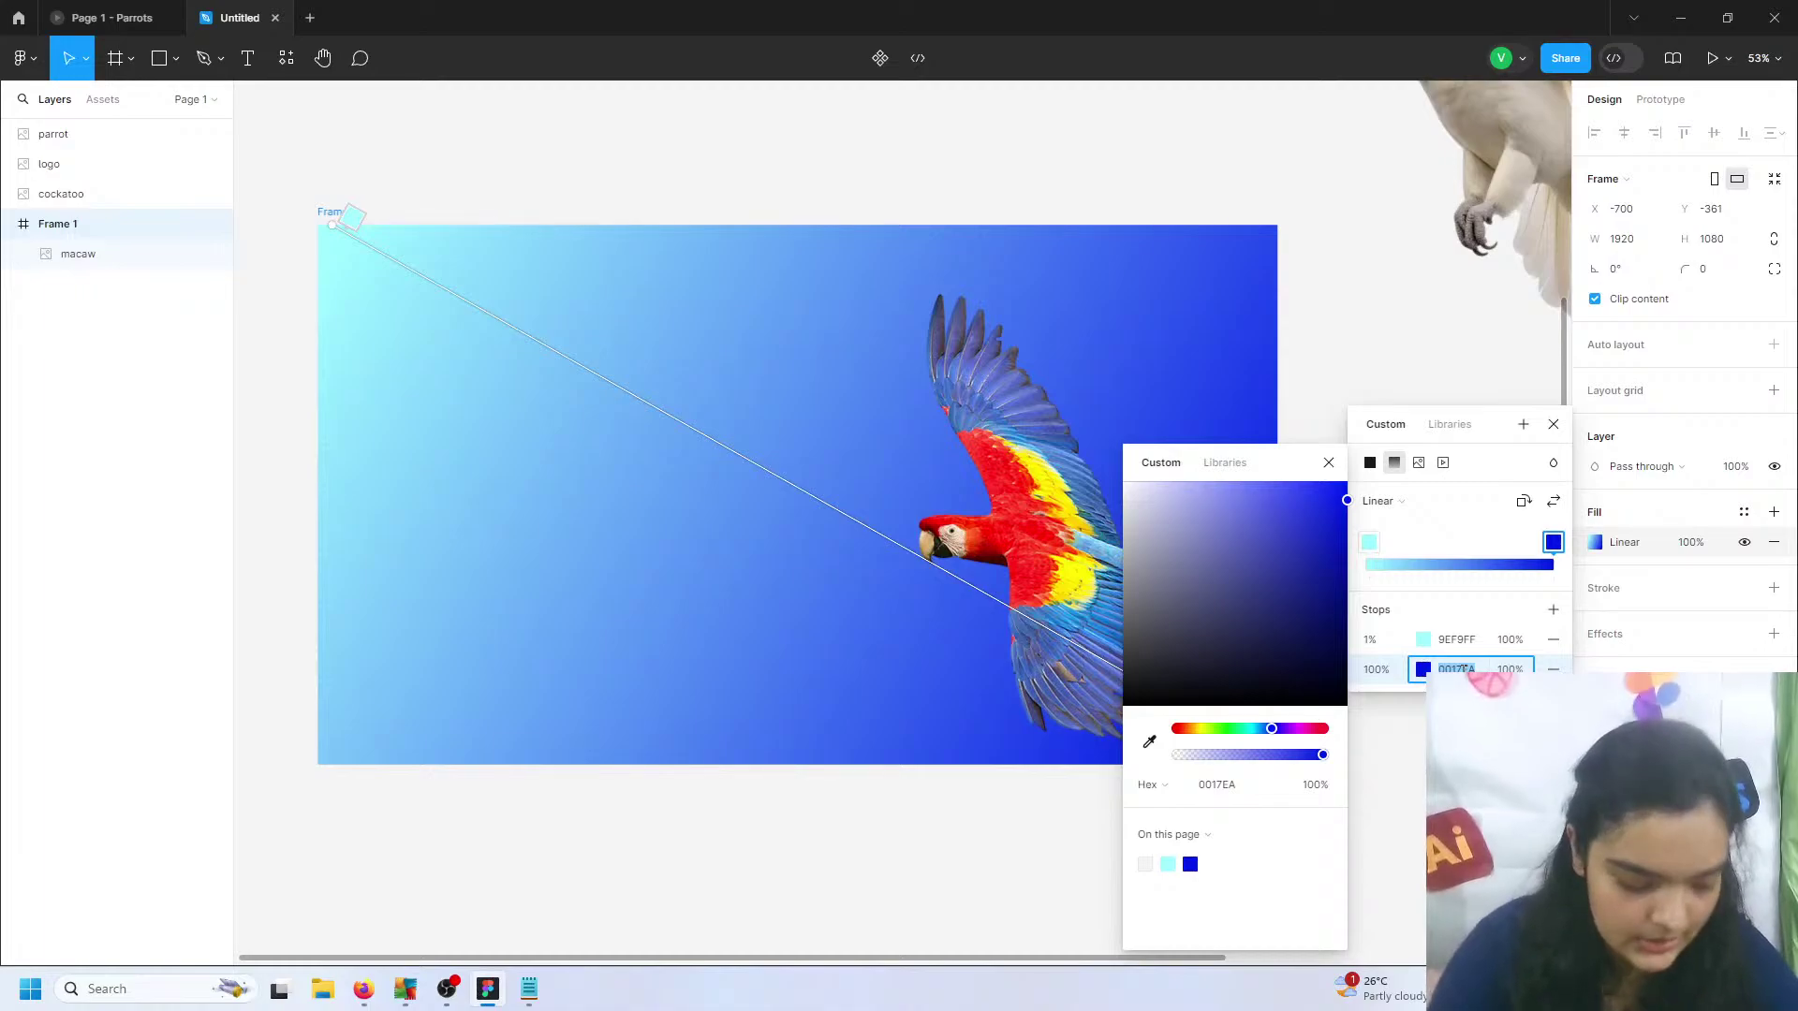
pyautogui.write('00')
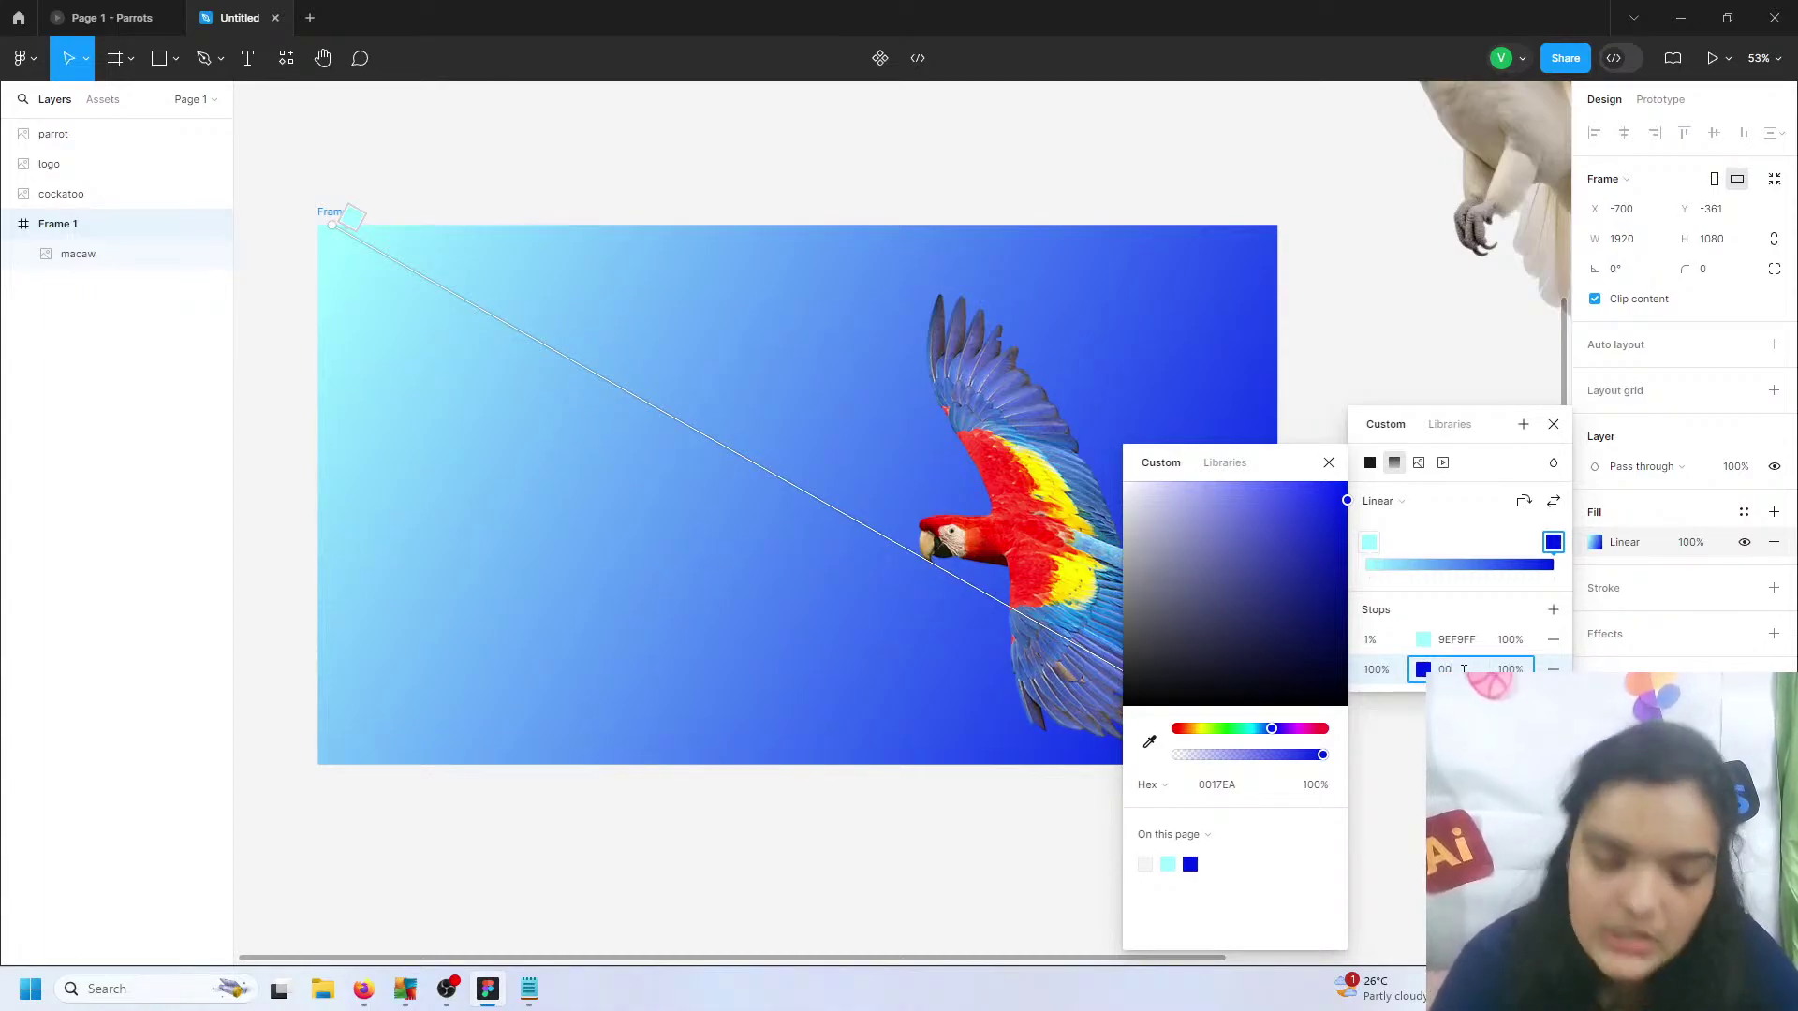
pyautogui.write('b5')
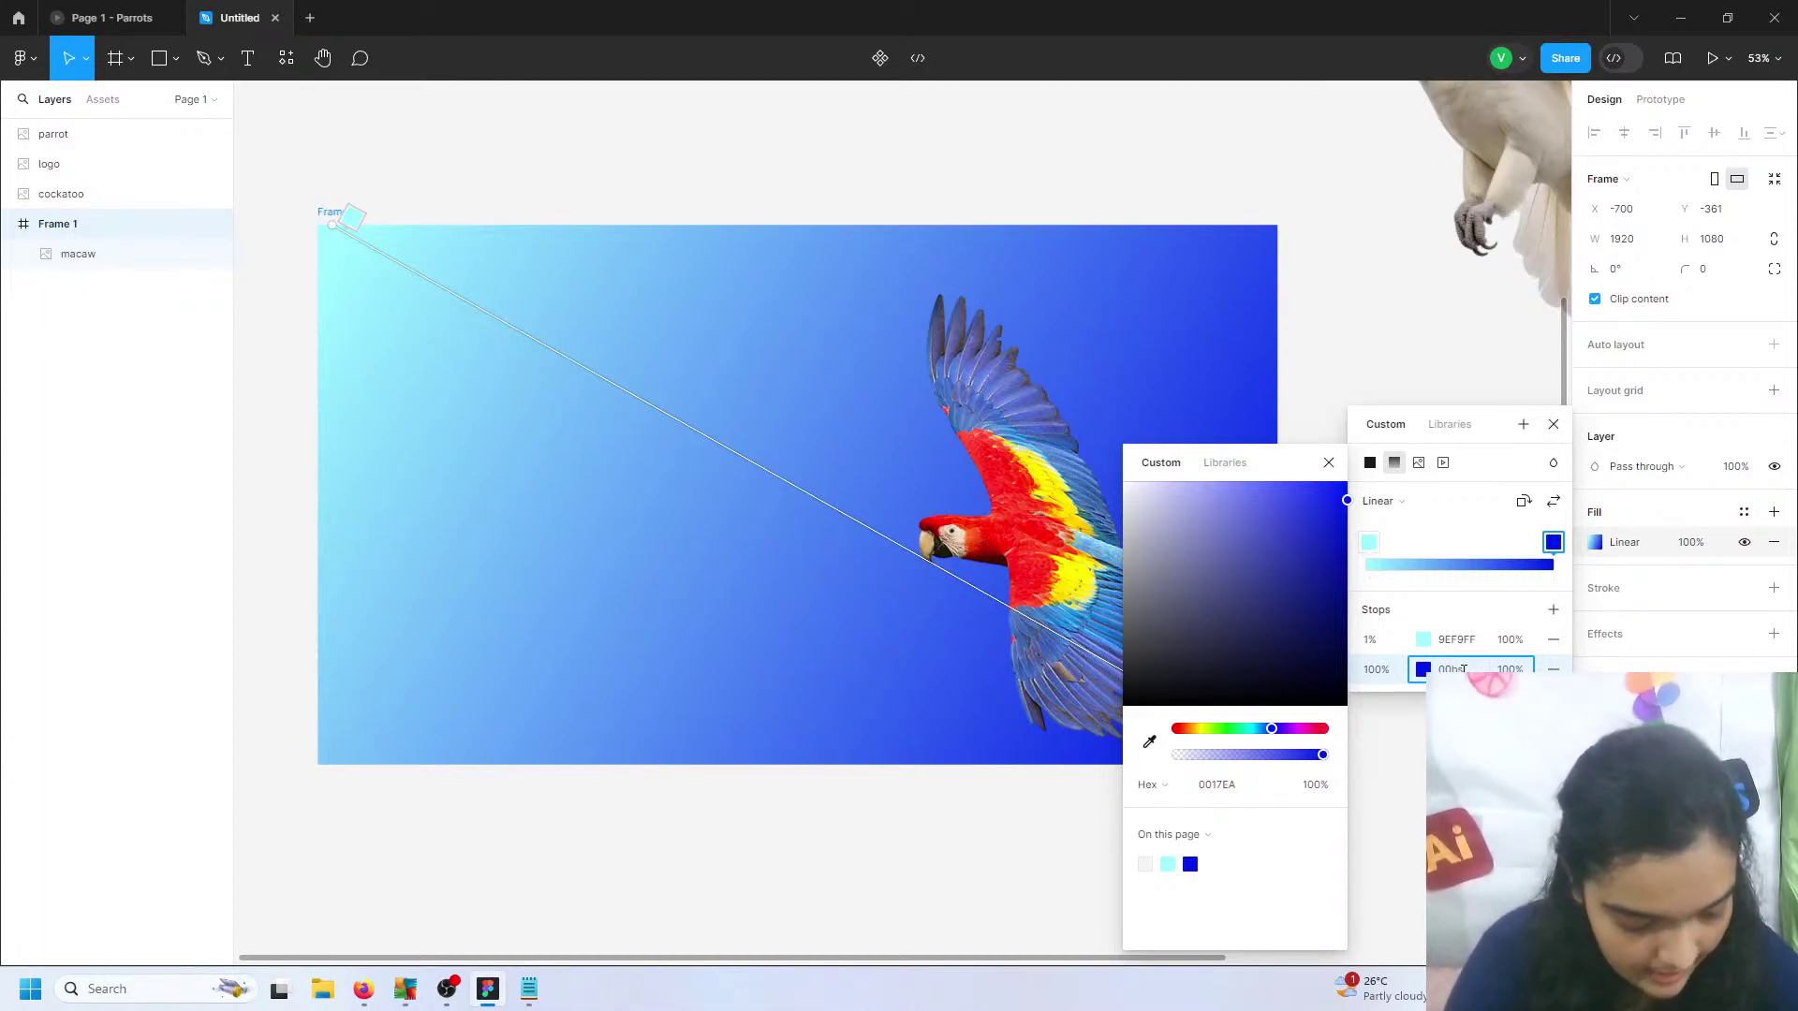
pyautogui.write('ff')
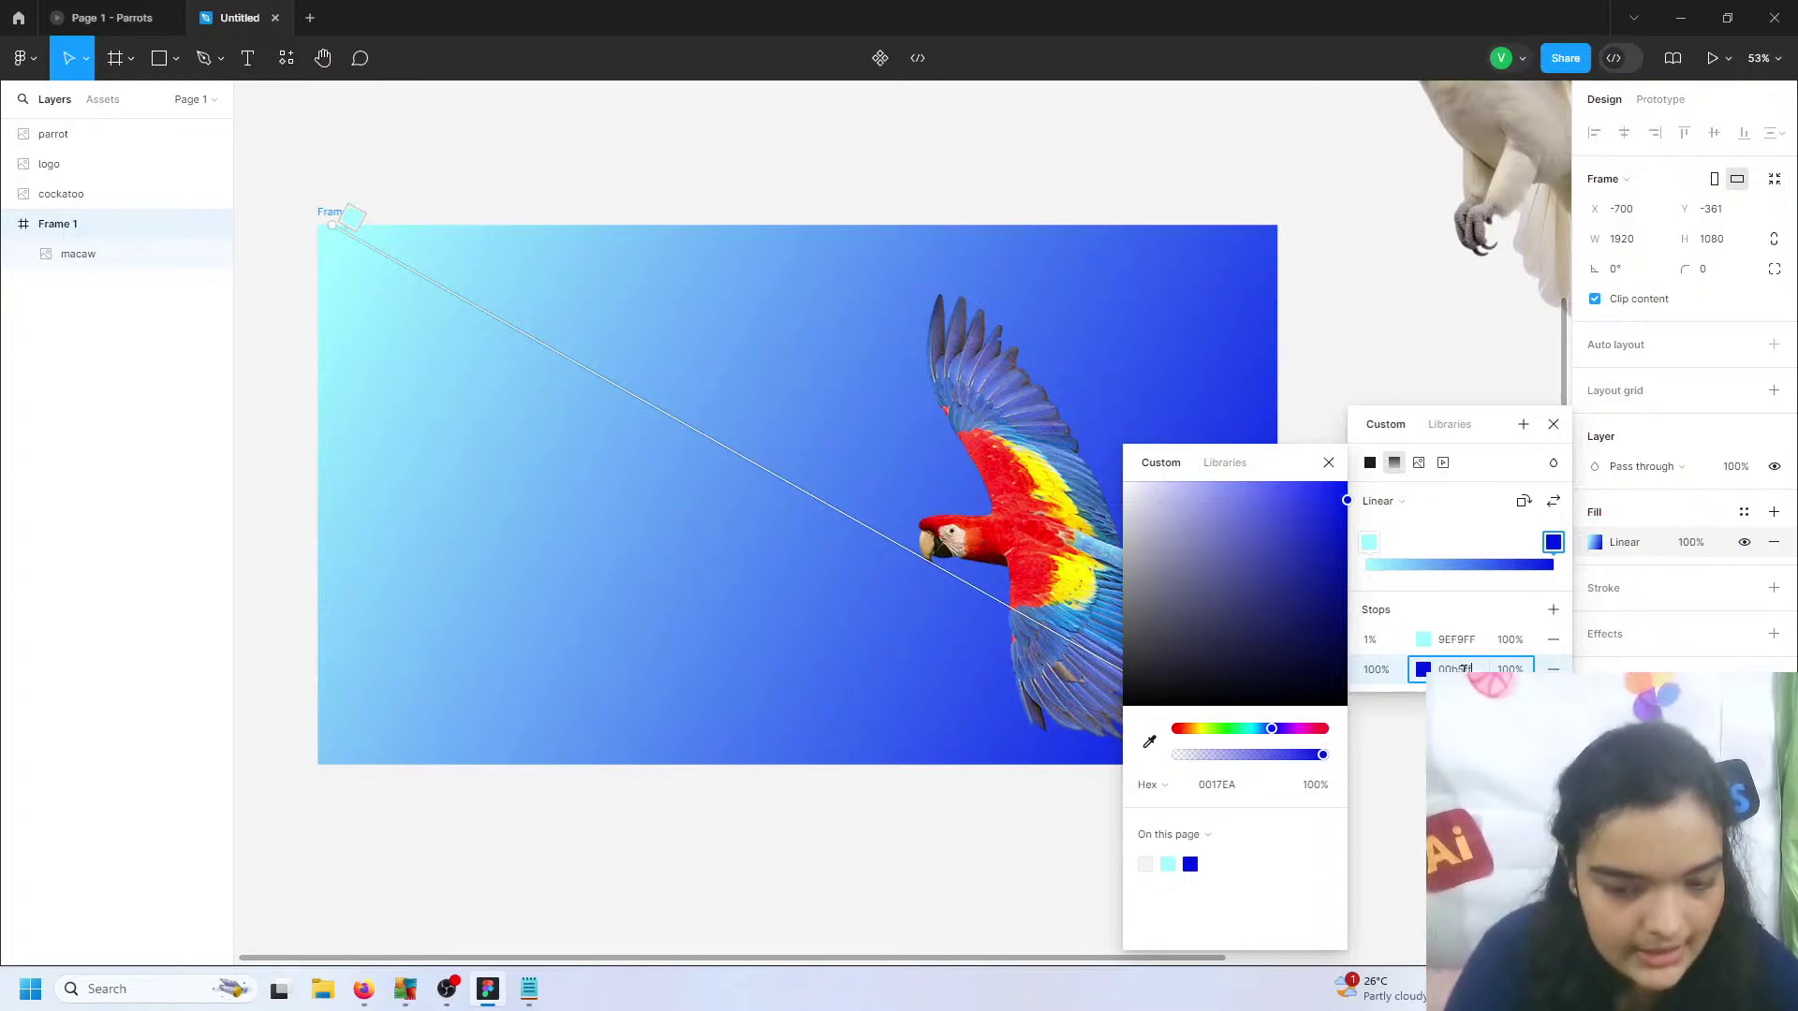
pyautogui.press('Return')
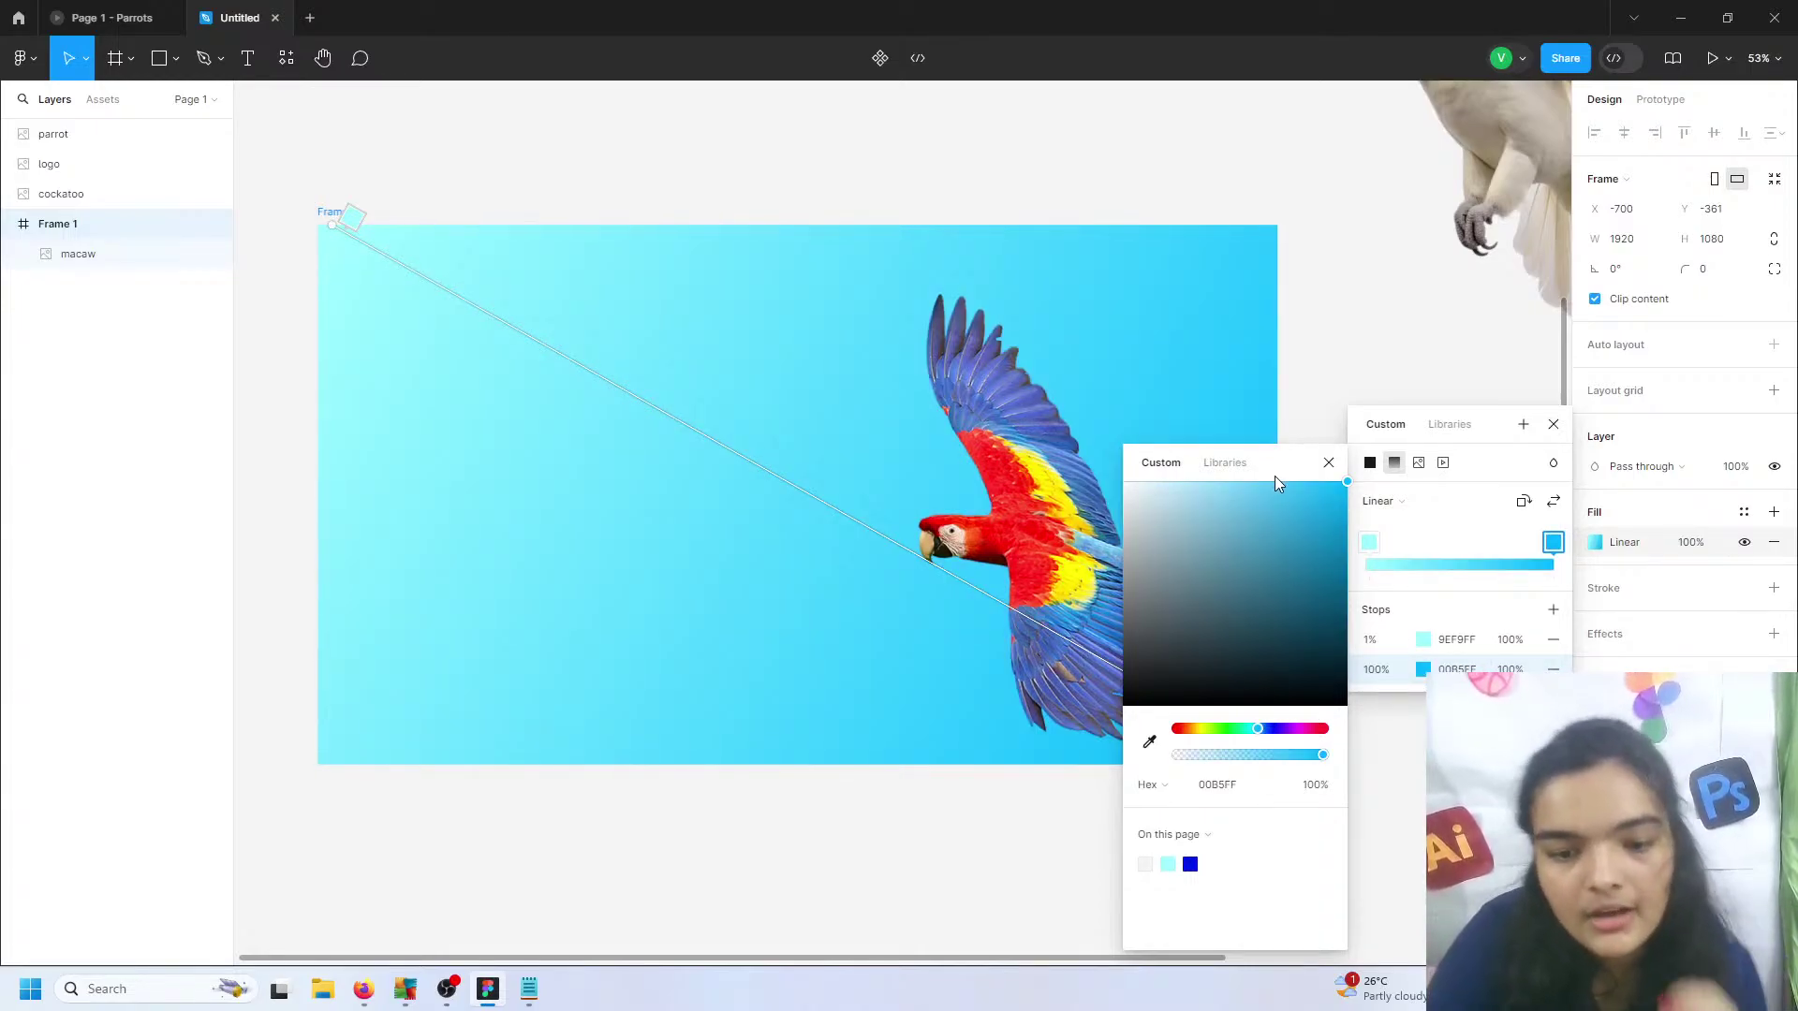
# - Add three intermediate stops along the frame's gradient line at about 21%, 49% and 80%
pyautogui.moveTo(1273, 475); pyautogui.dragTo(1173, 488)
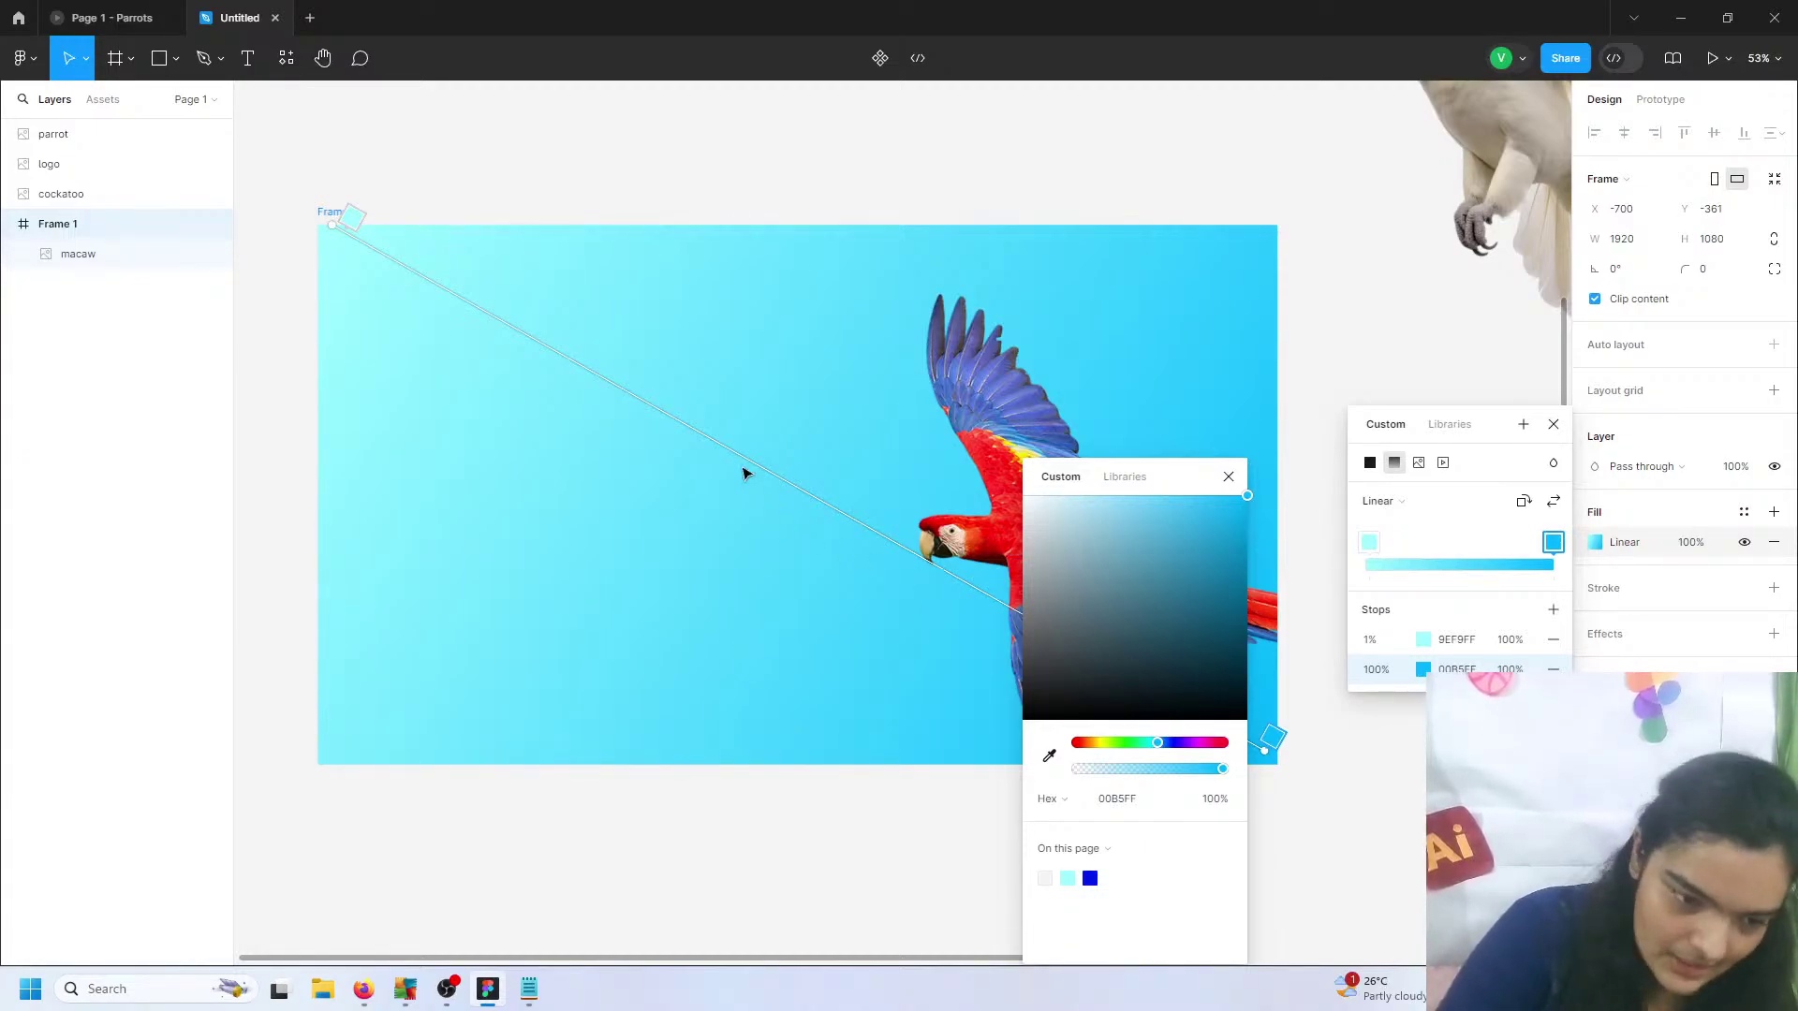
pyautogui.click(525, 313)
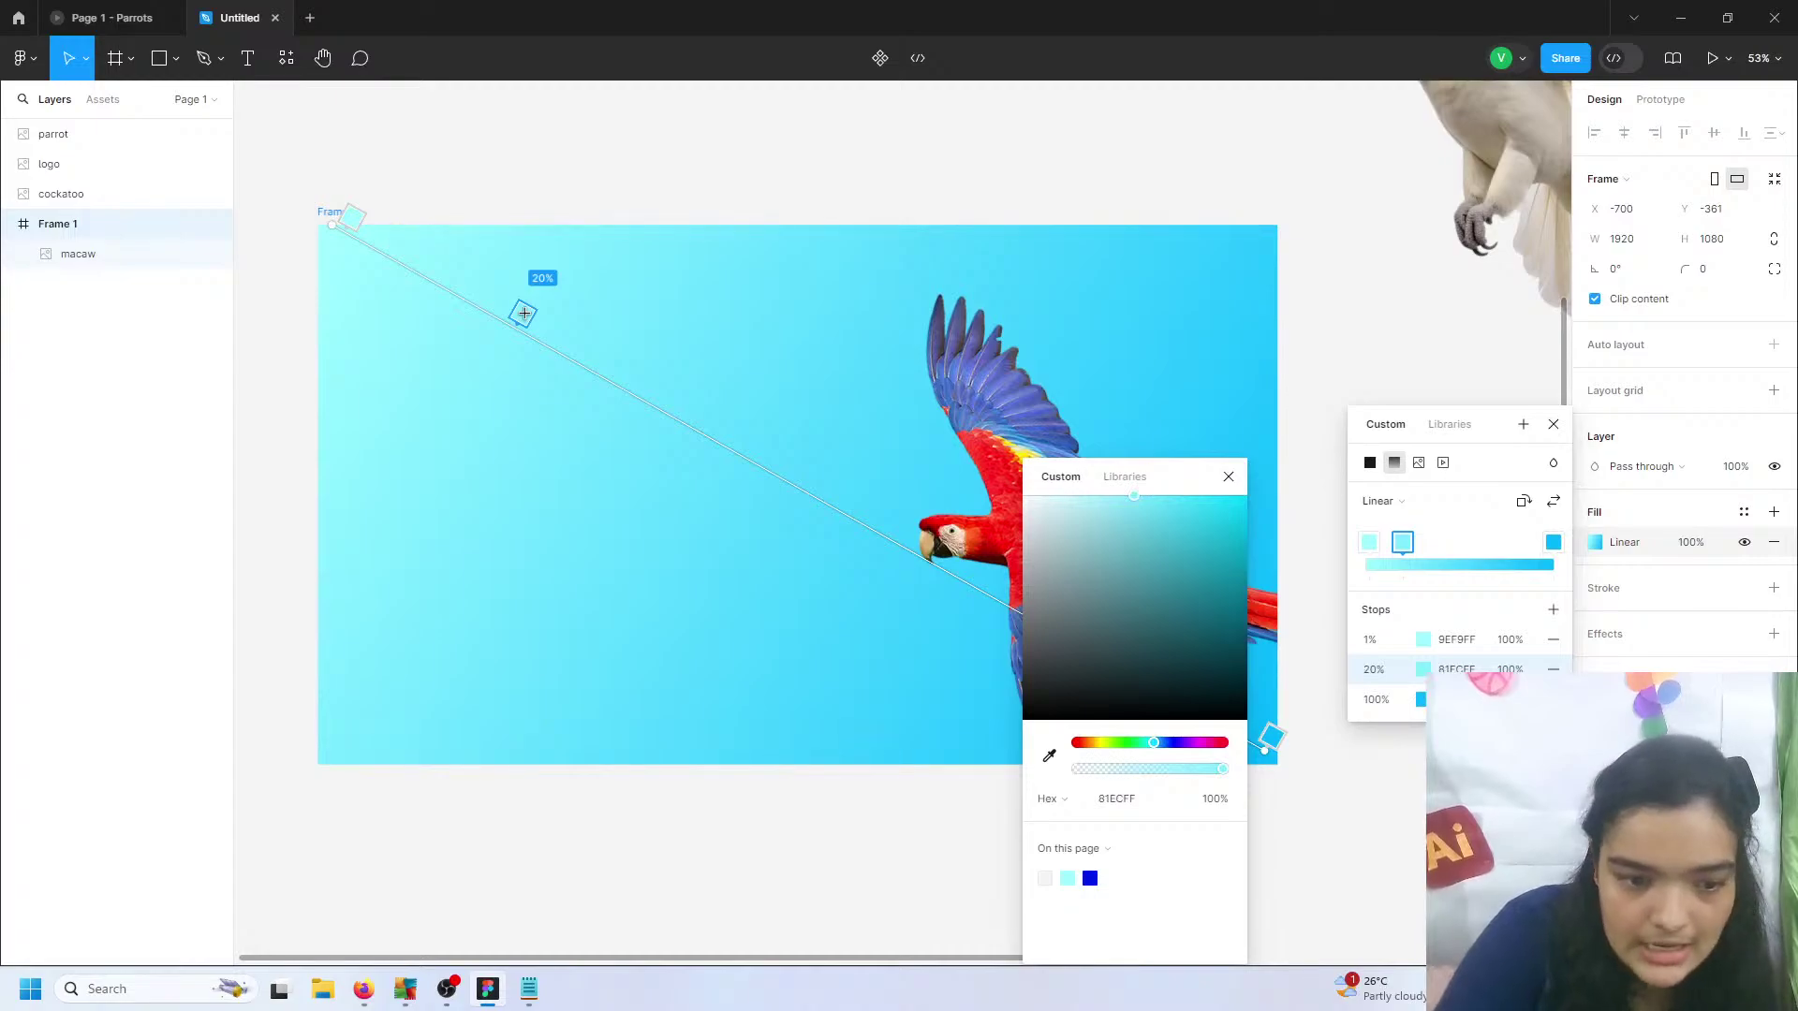
pyautogui.moveTo(524, 313); pyautogui.dragTo(533, 320)
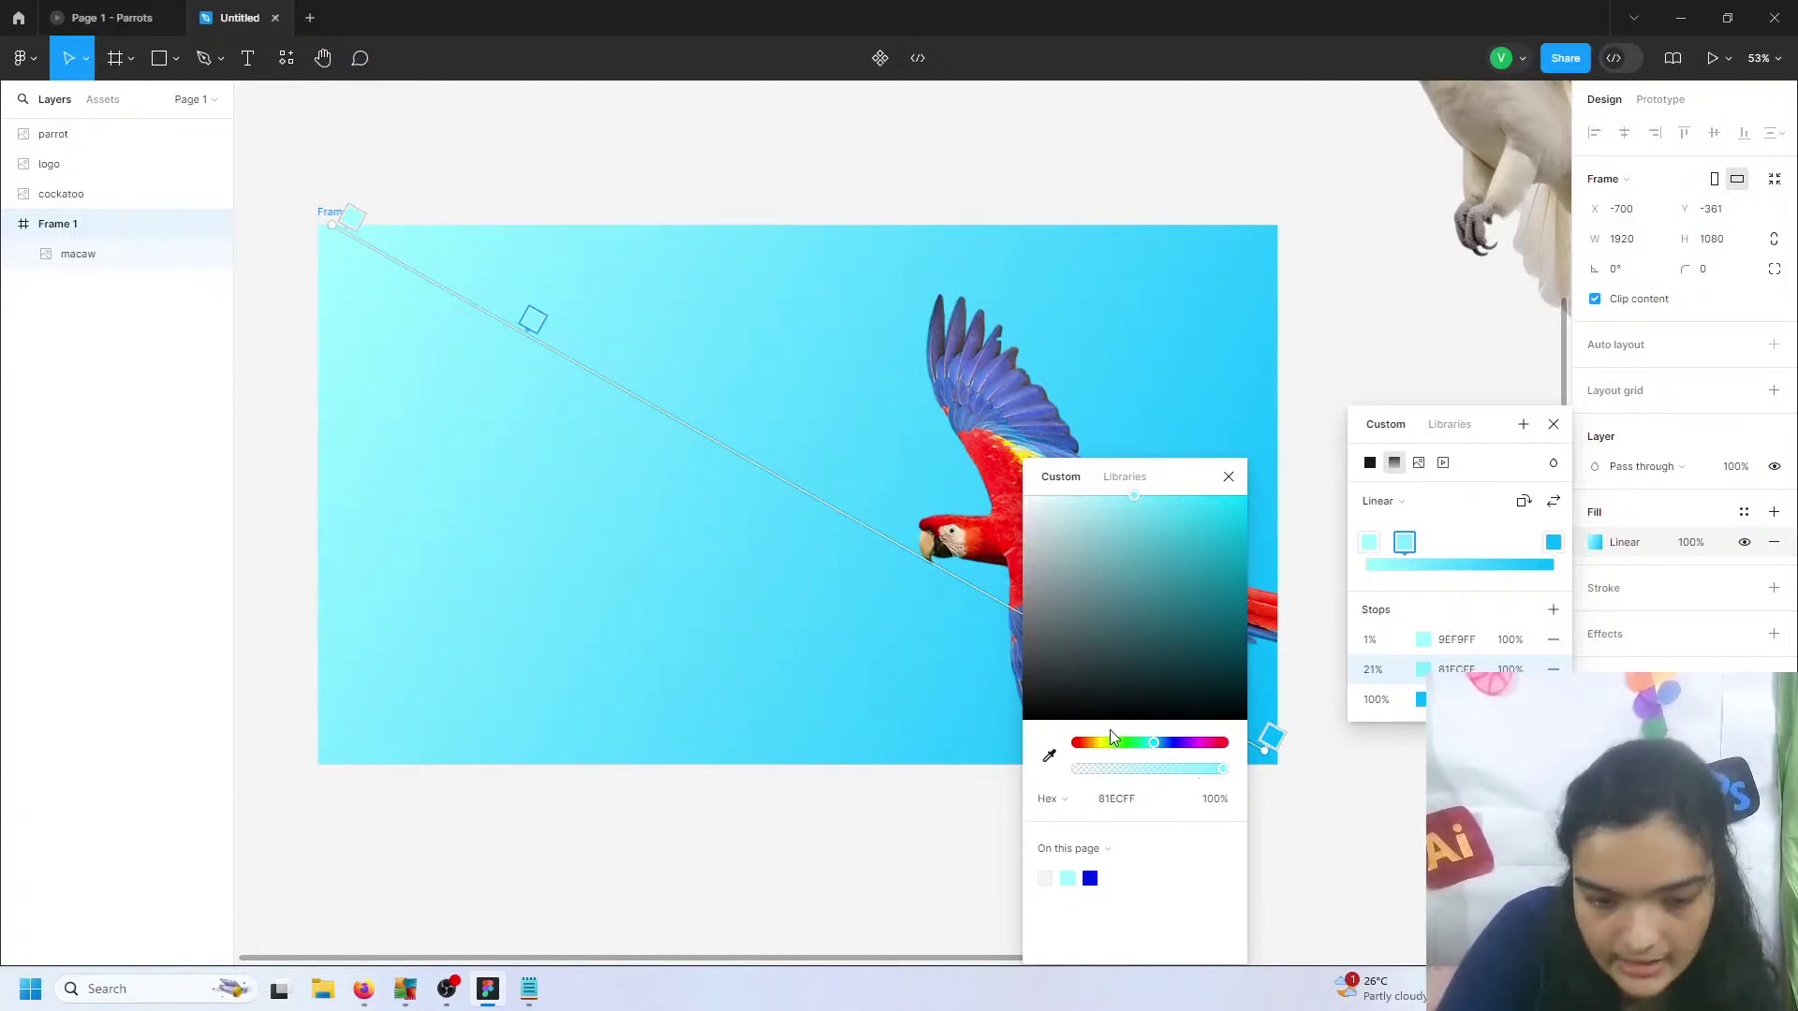
pyautogui.click(799, 471)
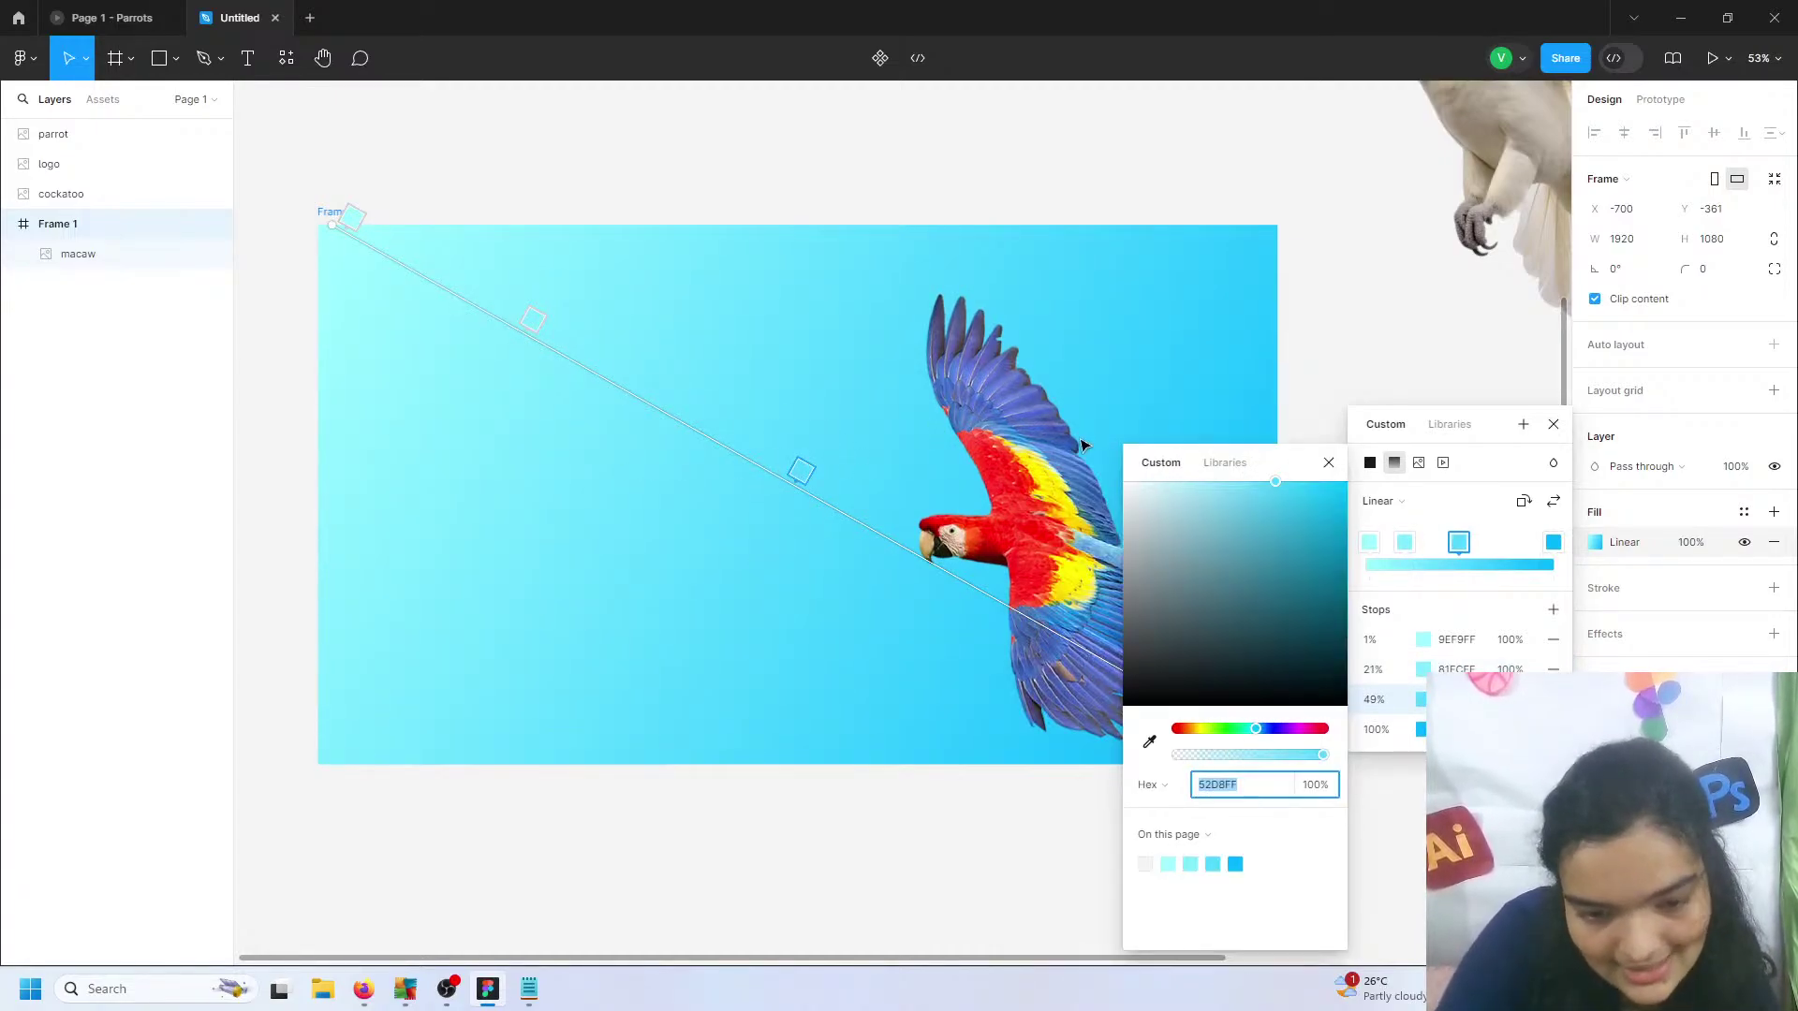
pyautogui.click(1085, 631)
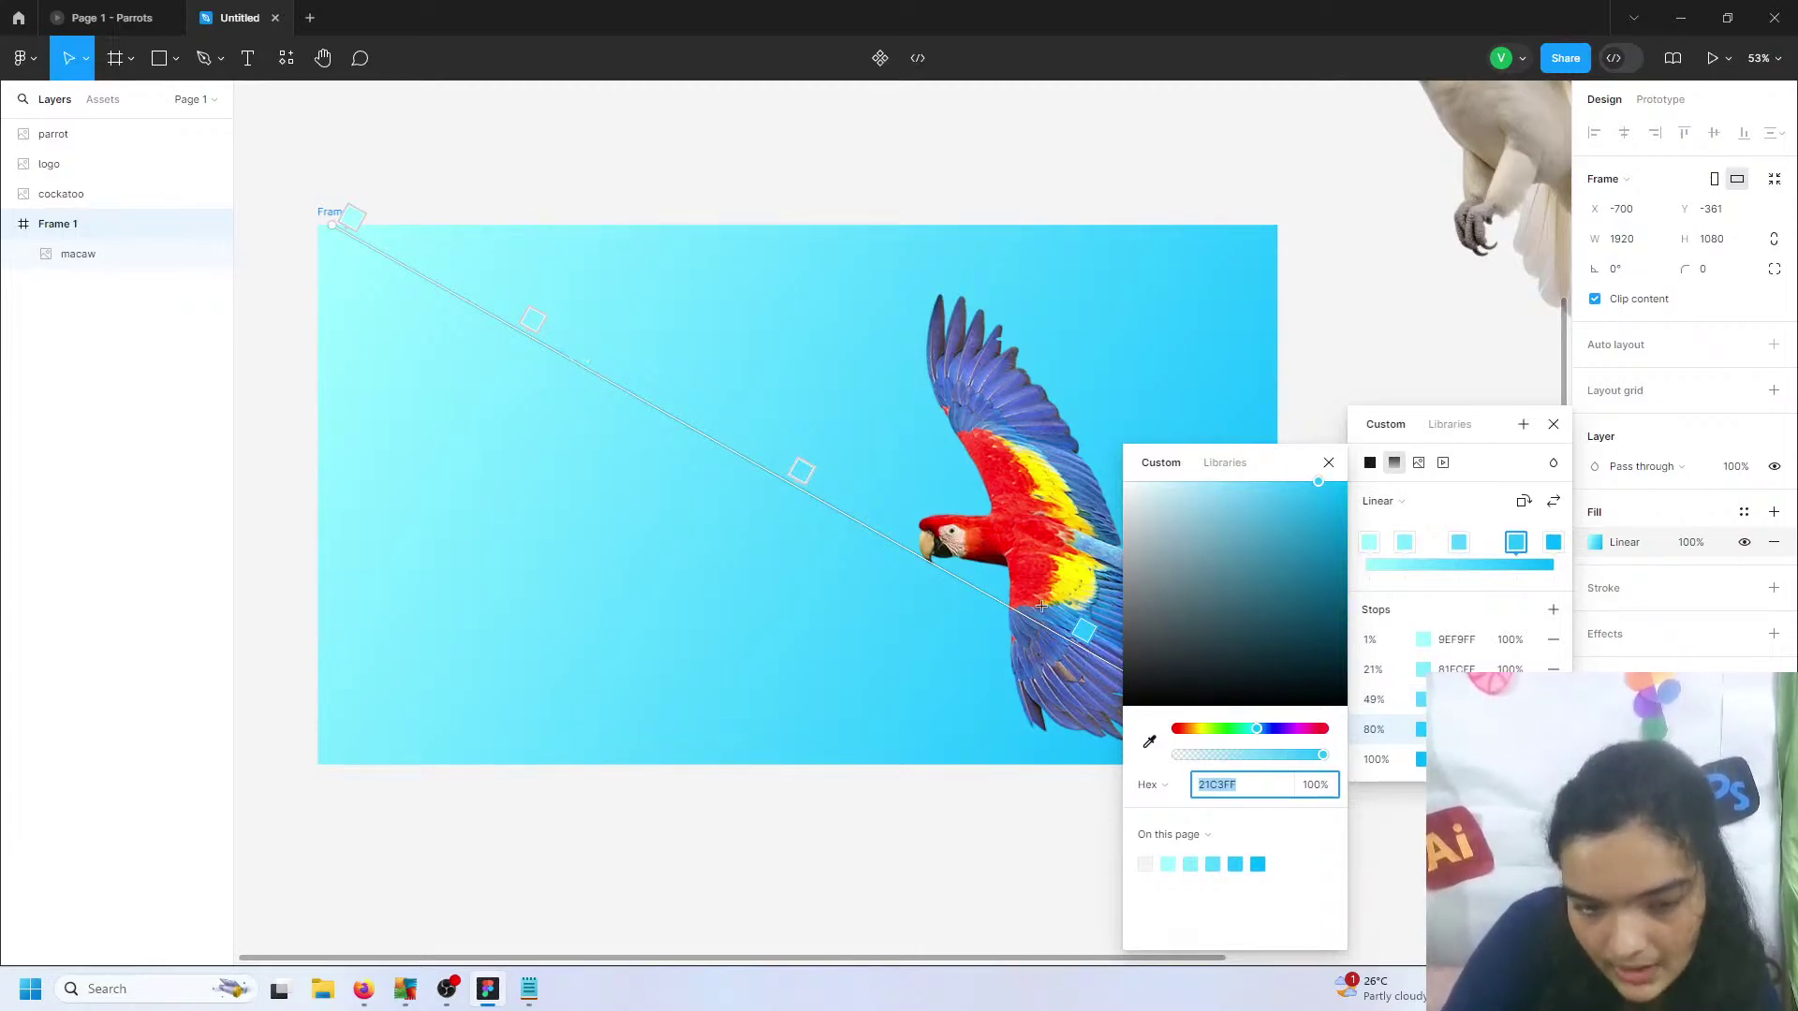
pyautogui.moveTo(1268, 470); pyautogui.dragTo(790, 622)
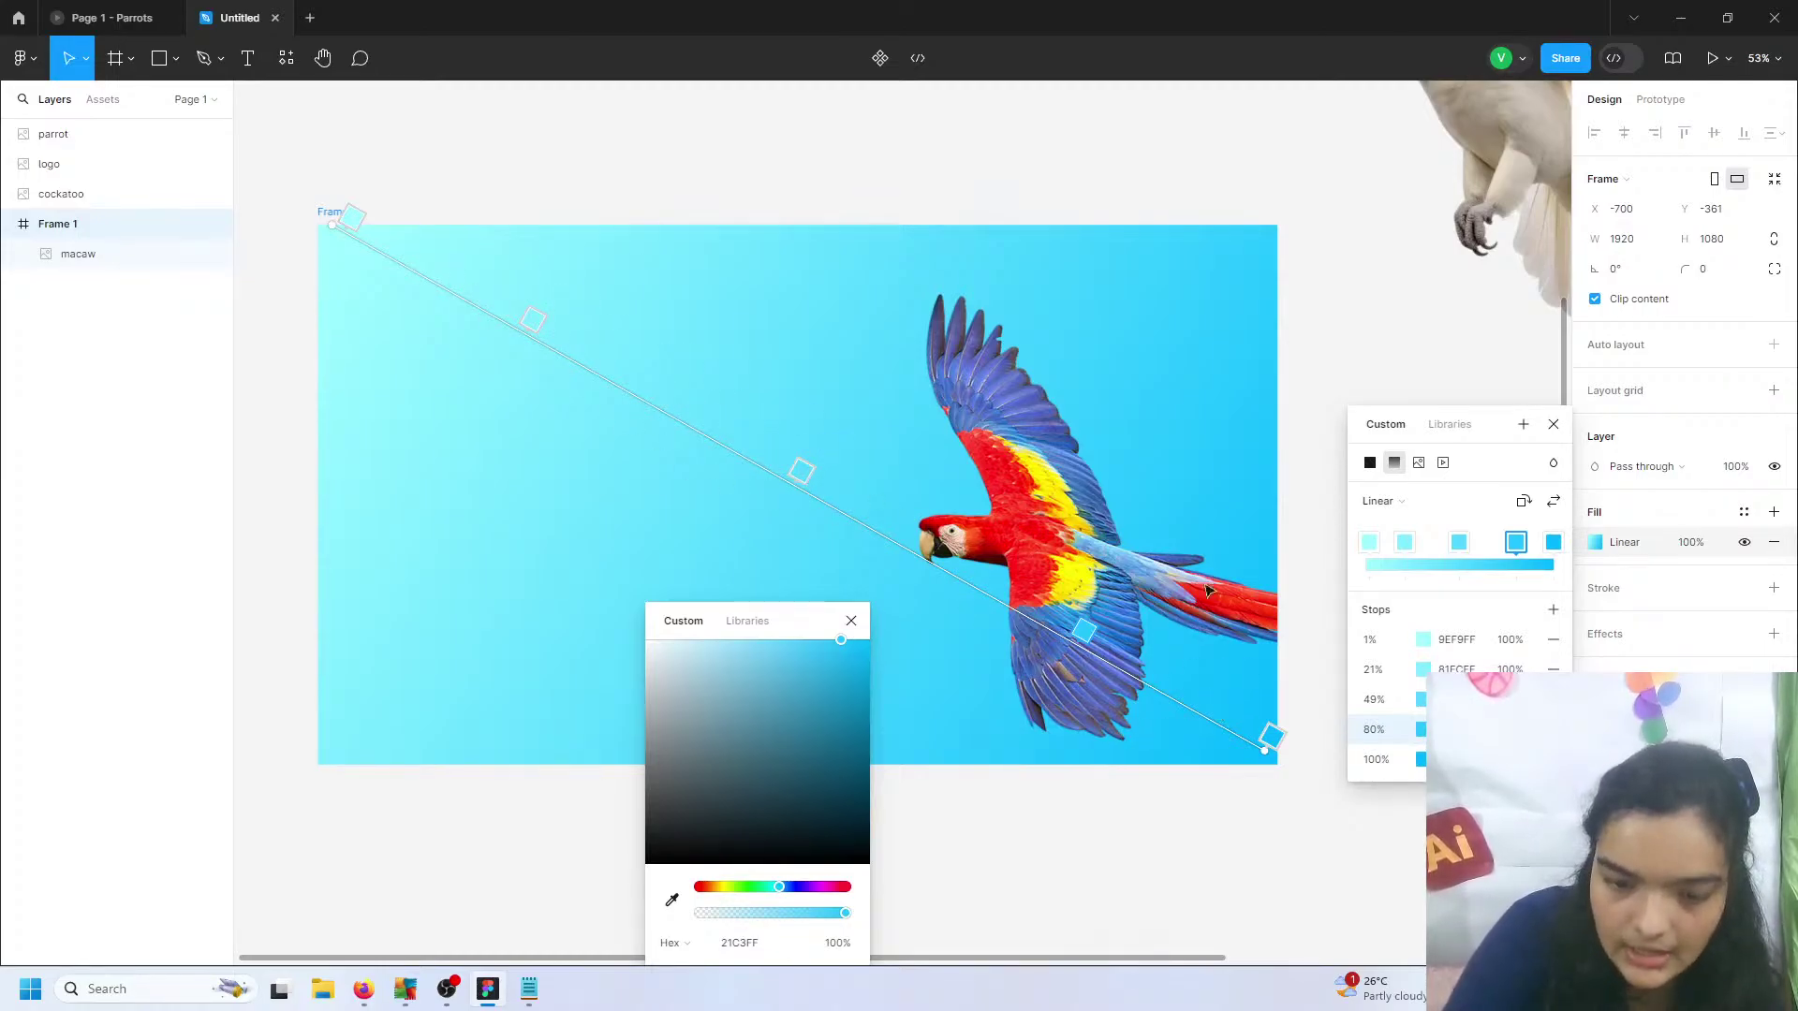
# - Set the colour of the gradient's 21% stop to 22F2FF
pyautogui.click(1457, 668)
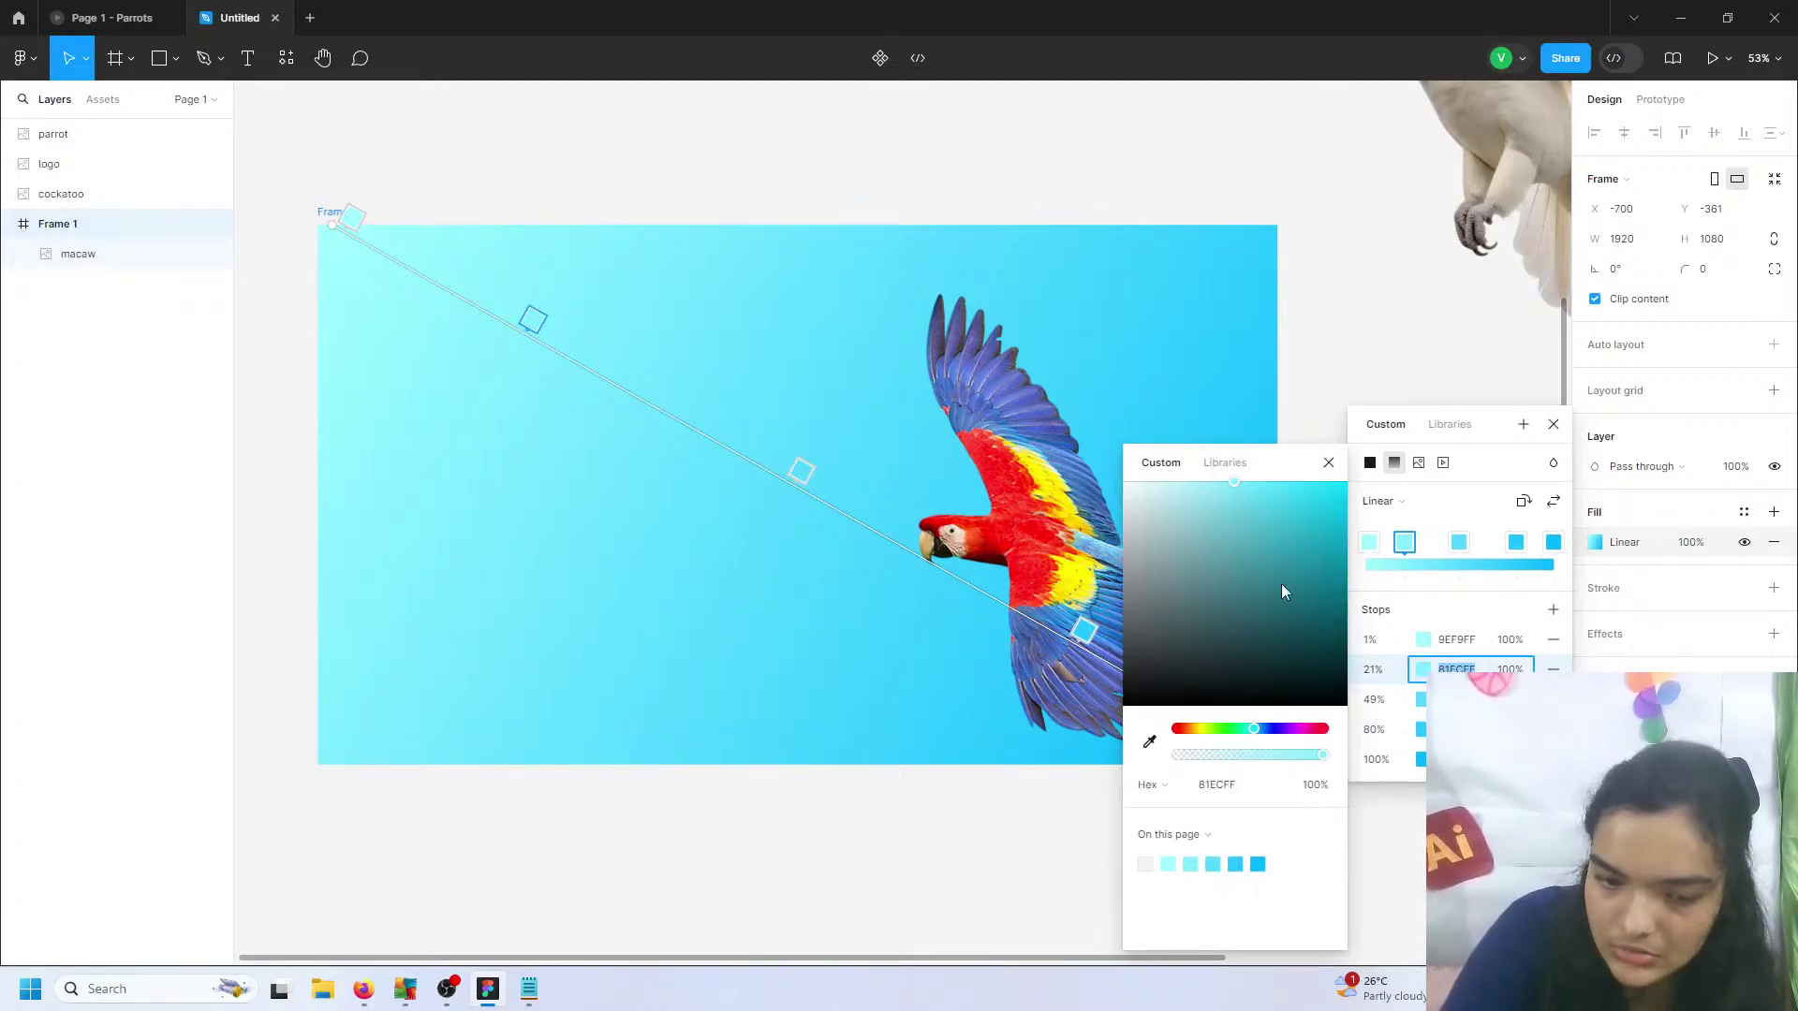
pyautogui.moveTo(1256, 562)
pyautogui.mouseDown()
pyautogui.moveTo(1291, 502)
pyautogui.moveTo(1284, 580)
pyautogui.mouseUp()
pyautogui.click(1272, 521)
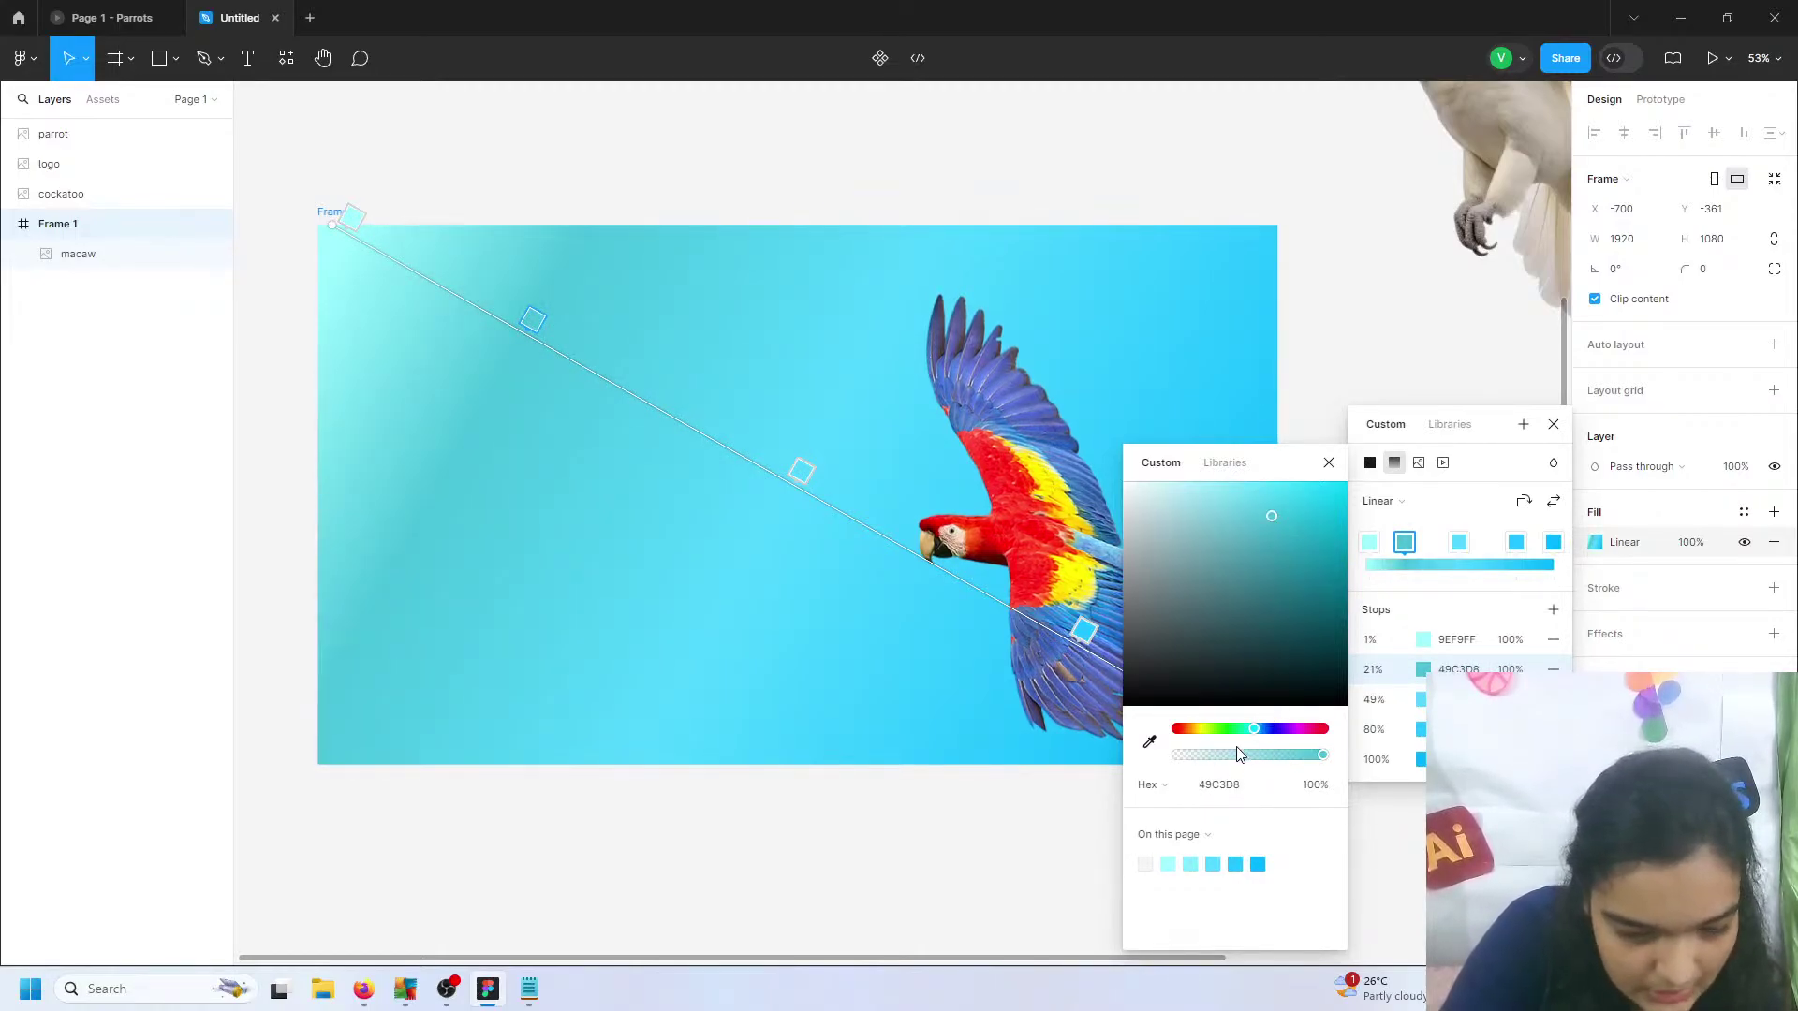
pyautogui.click(1233, 783)
pyautogui.write('22')
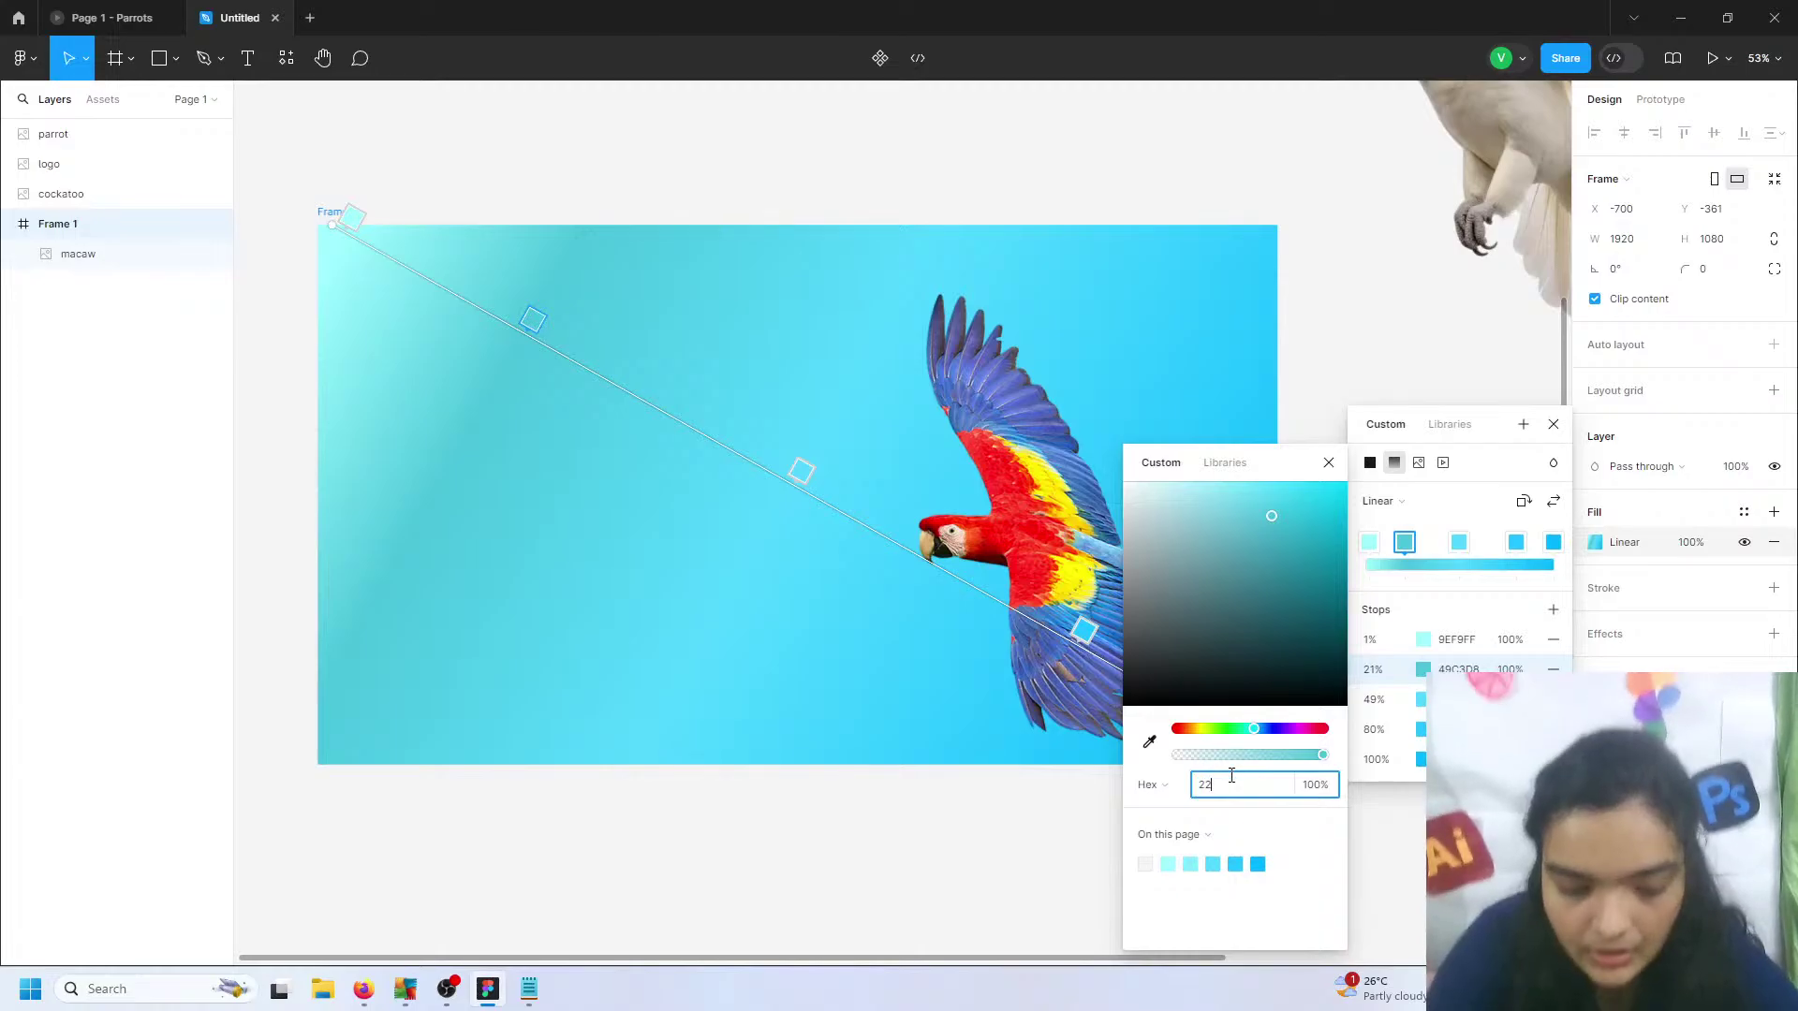
pyautogui.write('f2f')
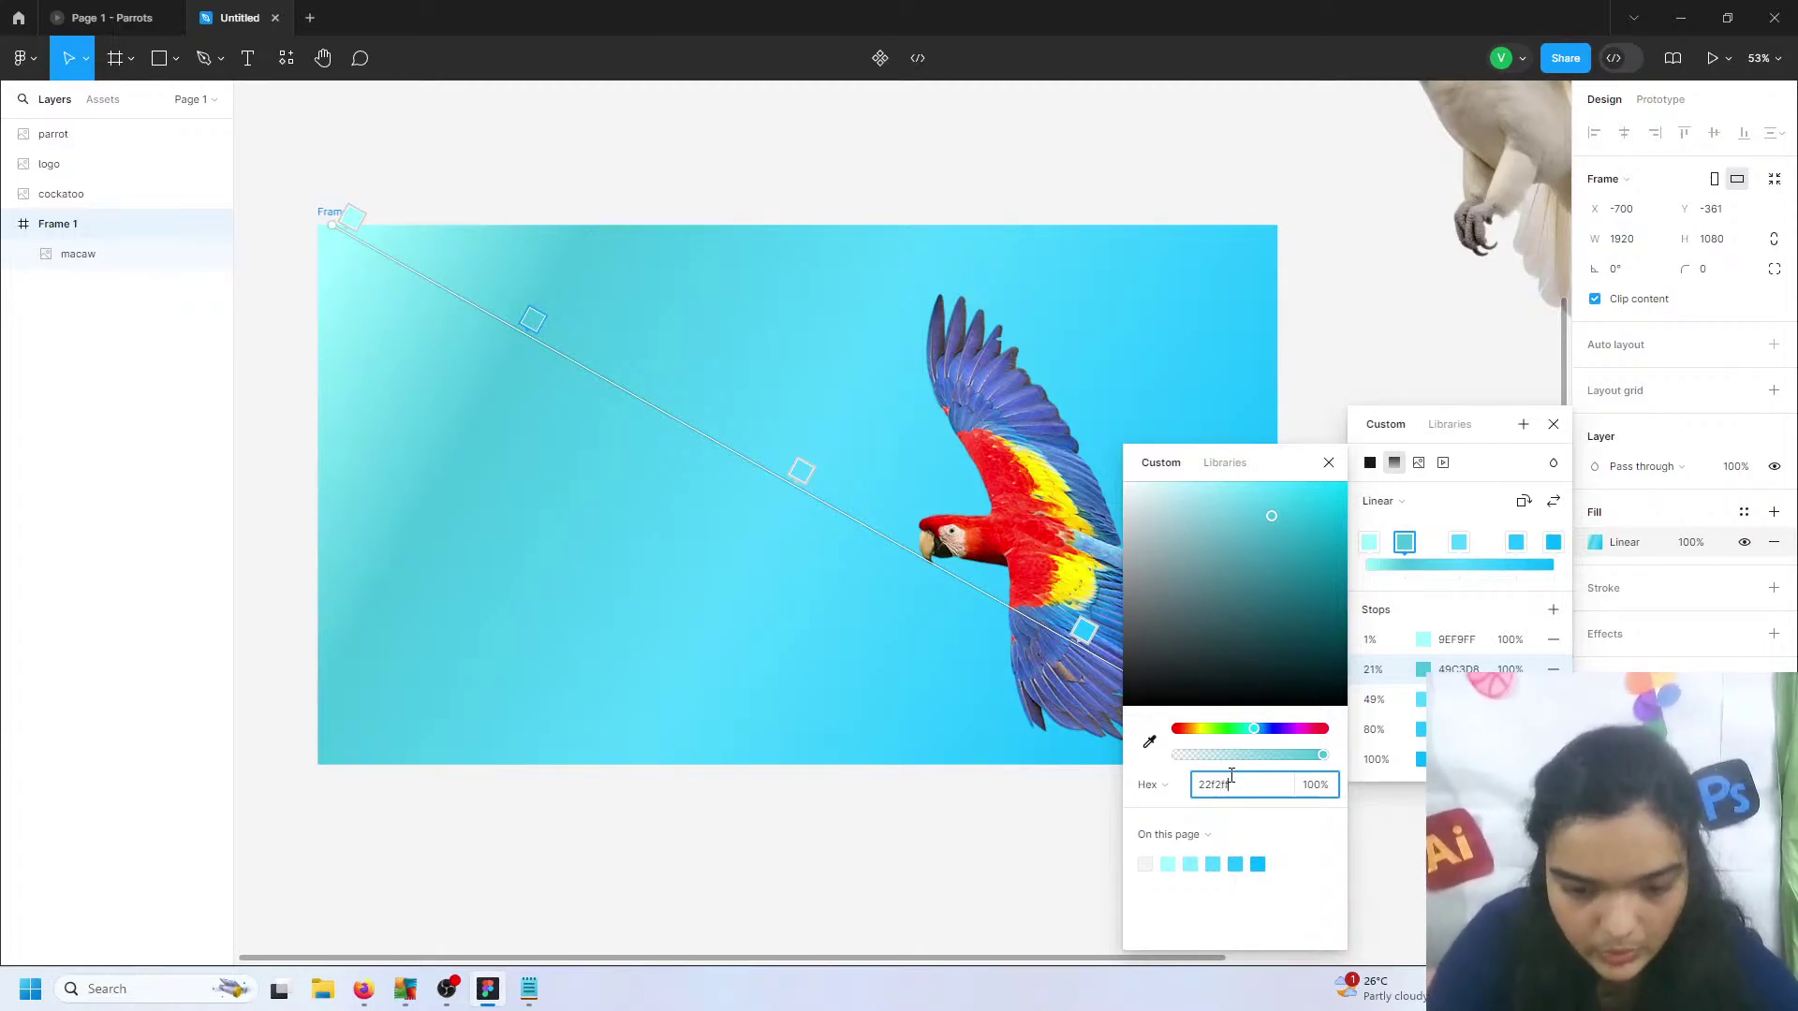
pyautogui.write('f')
pyautogui.press('Return')
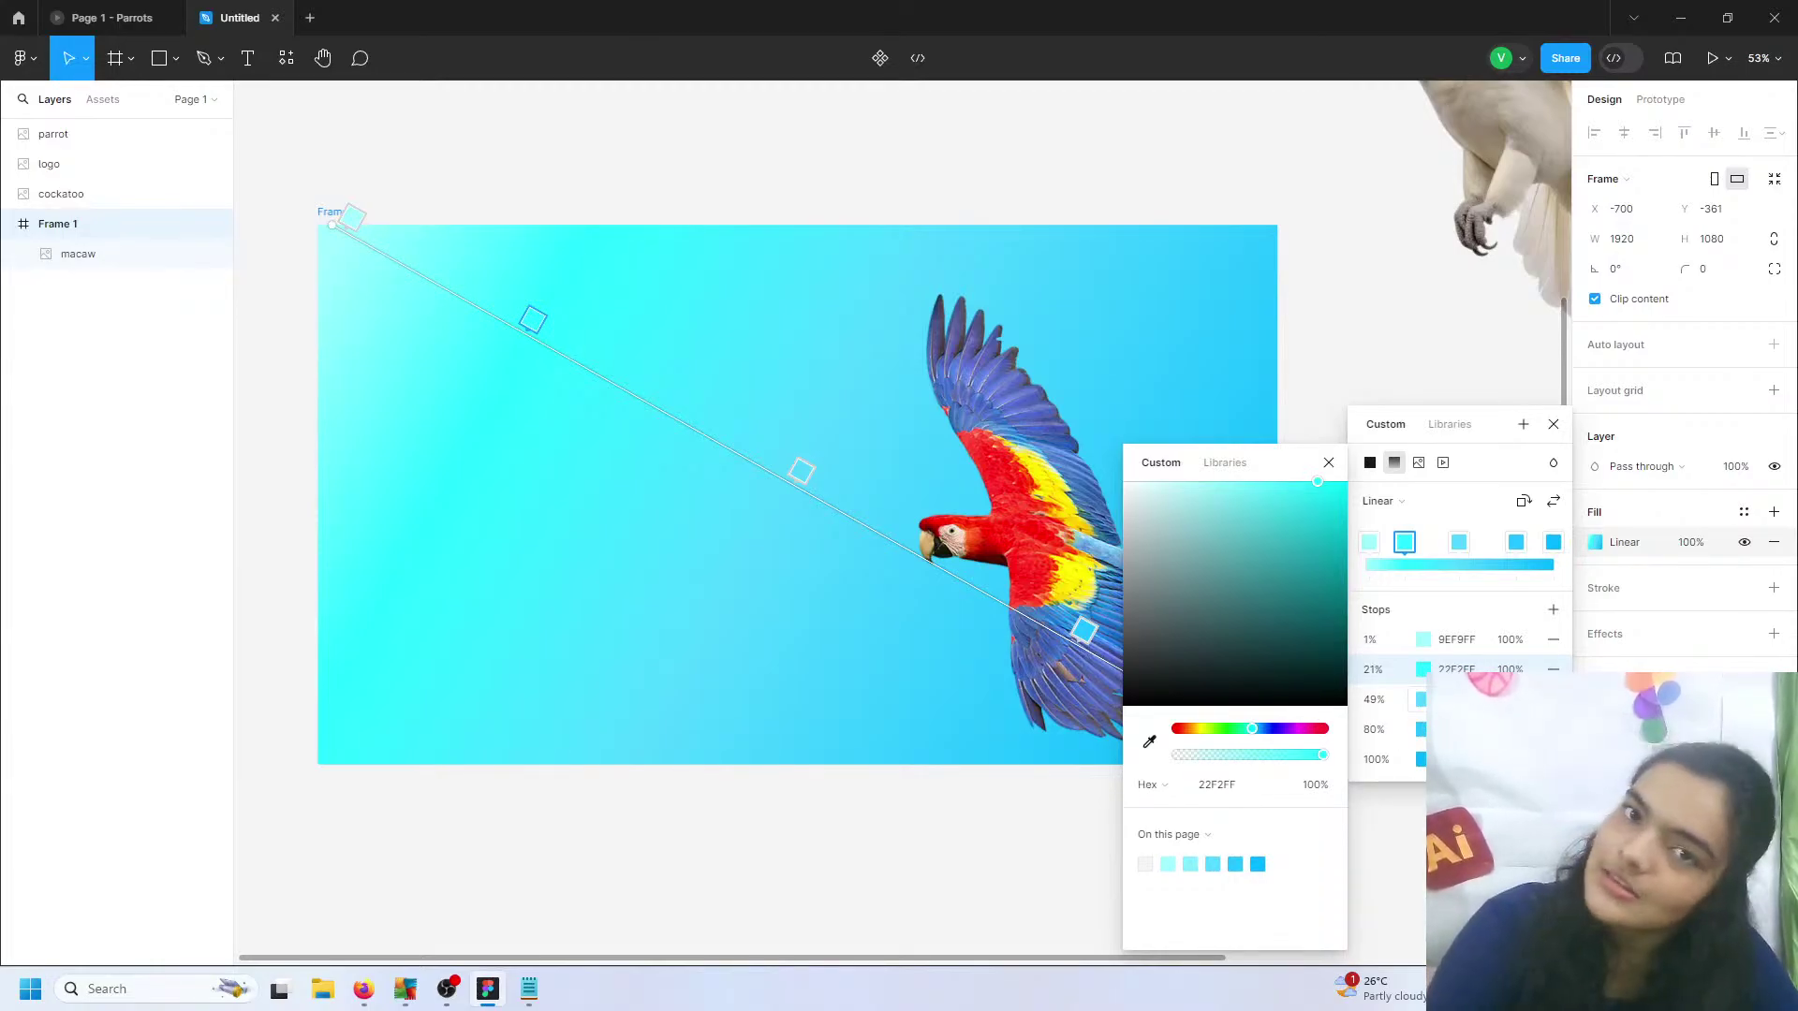
# - Recolour the gradient's 49% stop to a more saturated cyan
pyautogui.click(1396, 699)
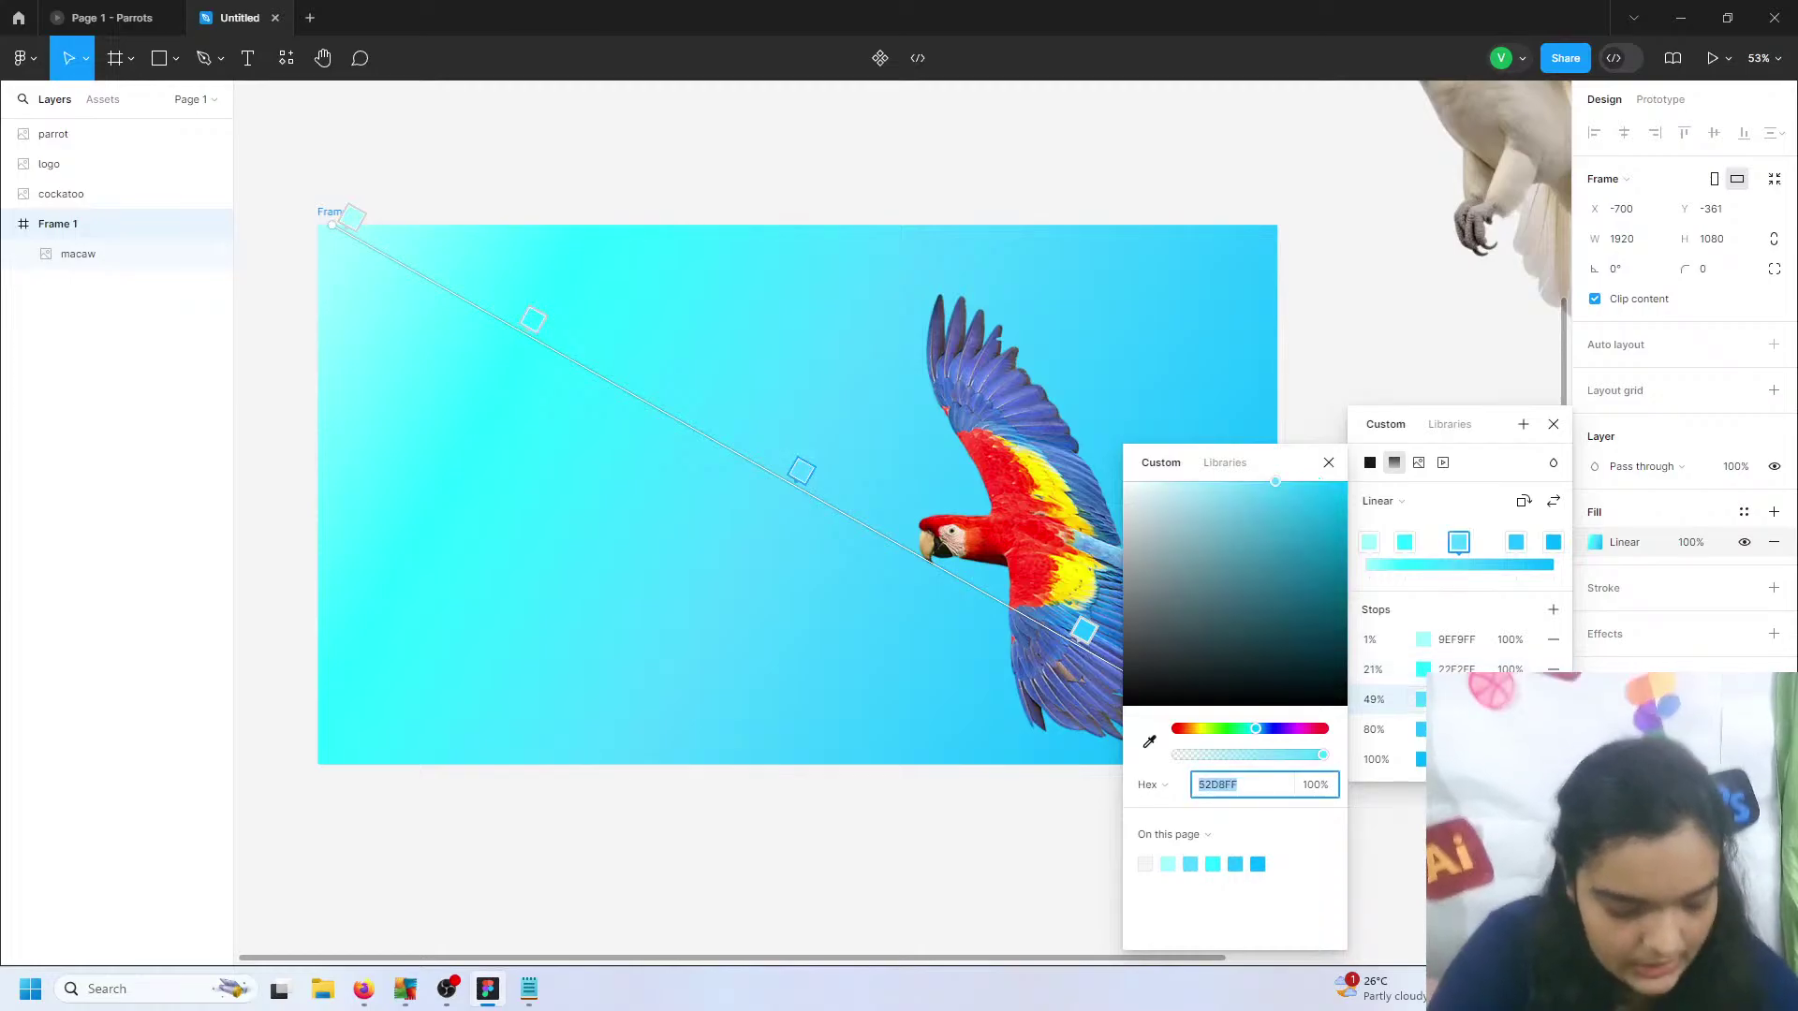
pyautogui.click(1419, 699)
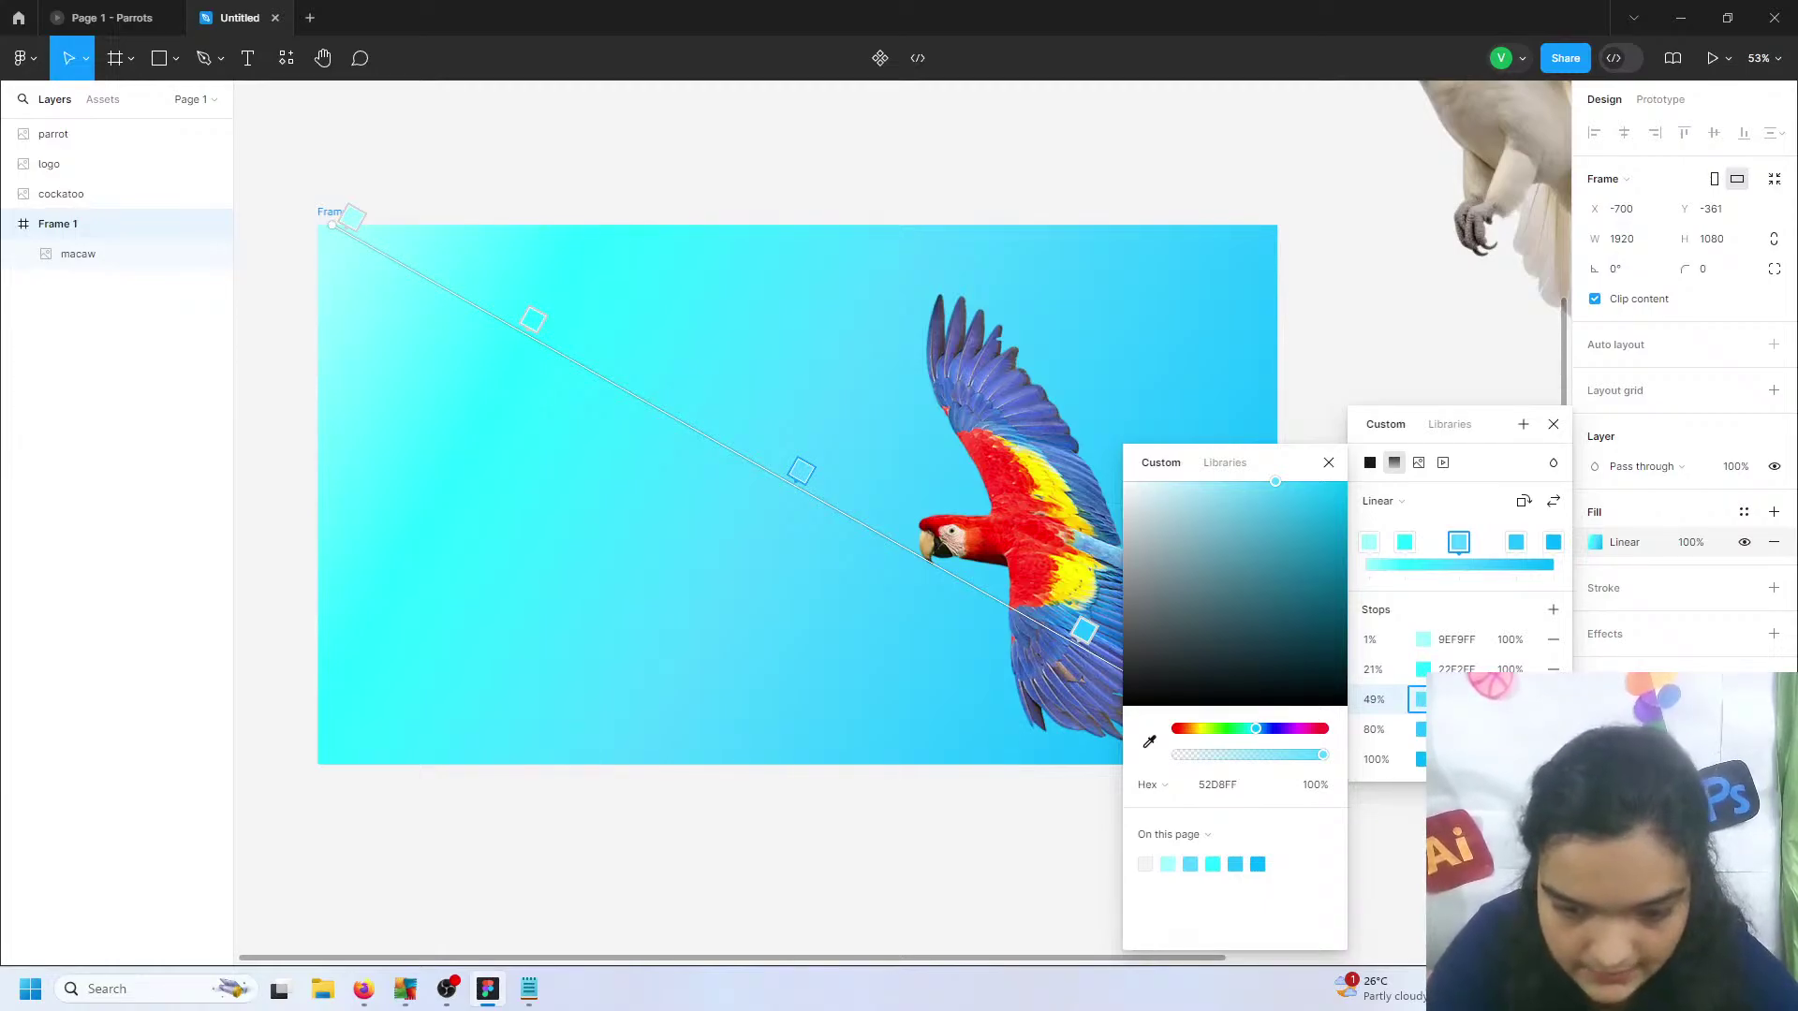
# - Set the gradient's 80% stop to 1087FF and rearrange the stops so 00B5FF sits at 73% and 1087FF at 100%
pyautogui.click(1396, 730)
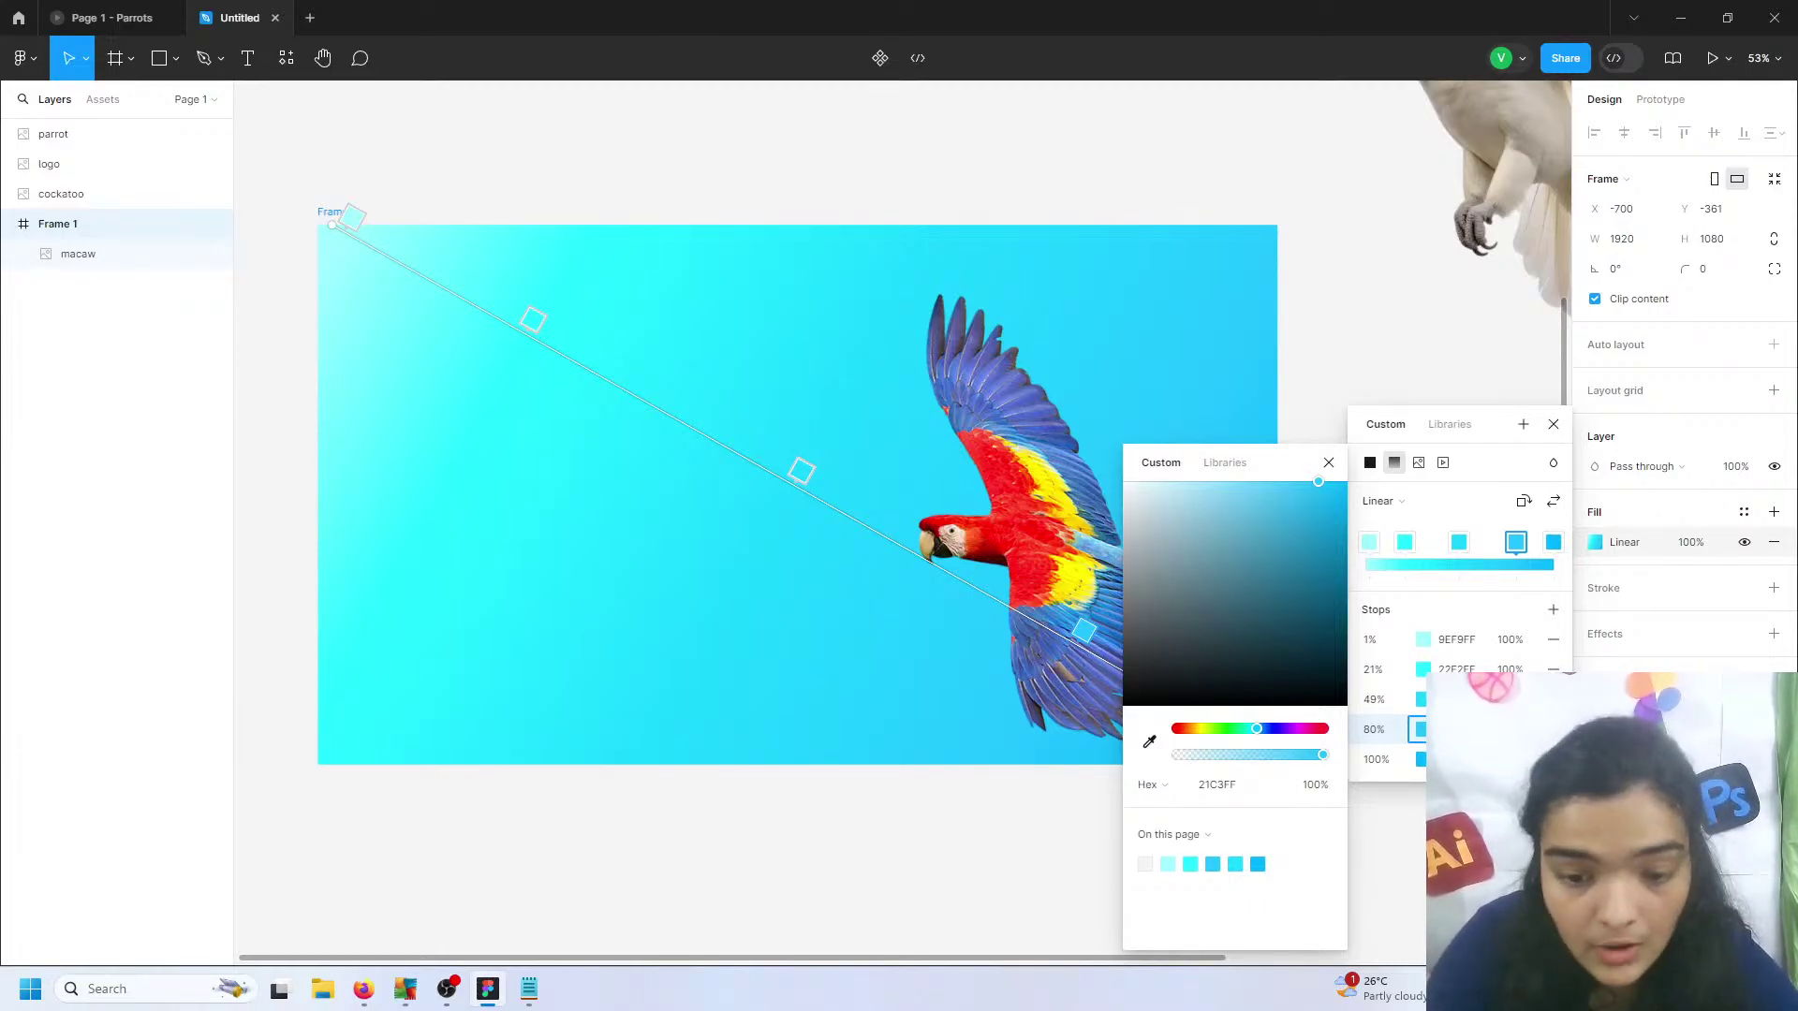
pyautogui.write('1087FF')
pyautogui.press('Return')
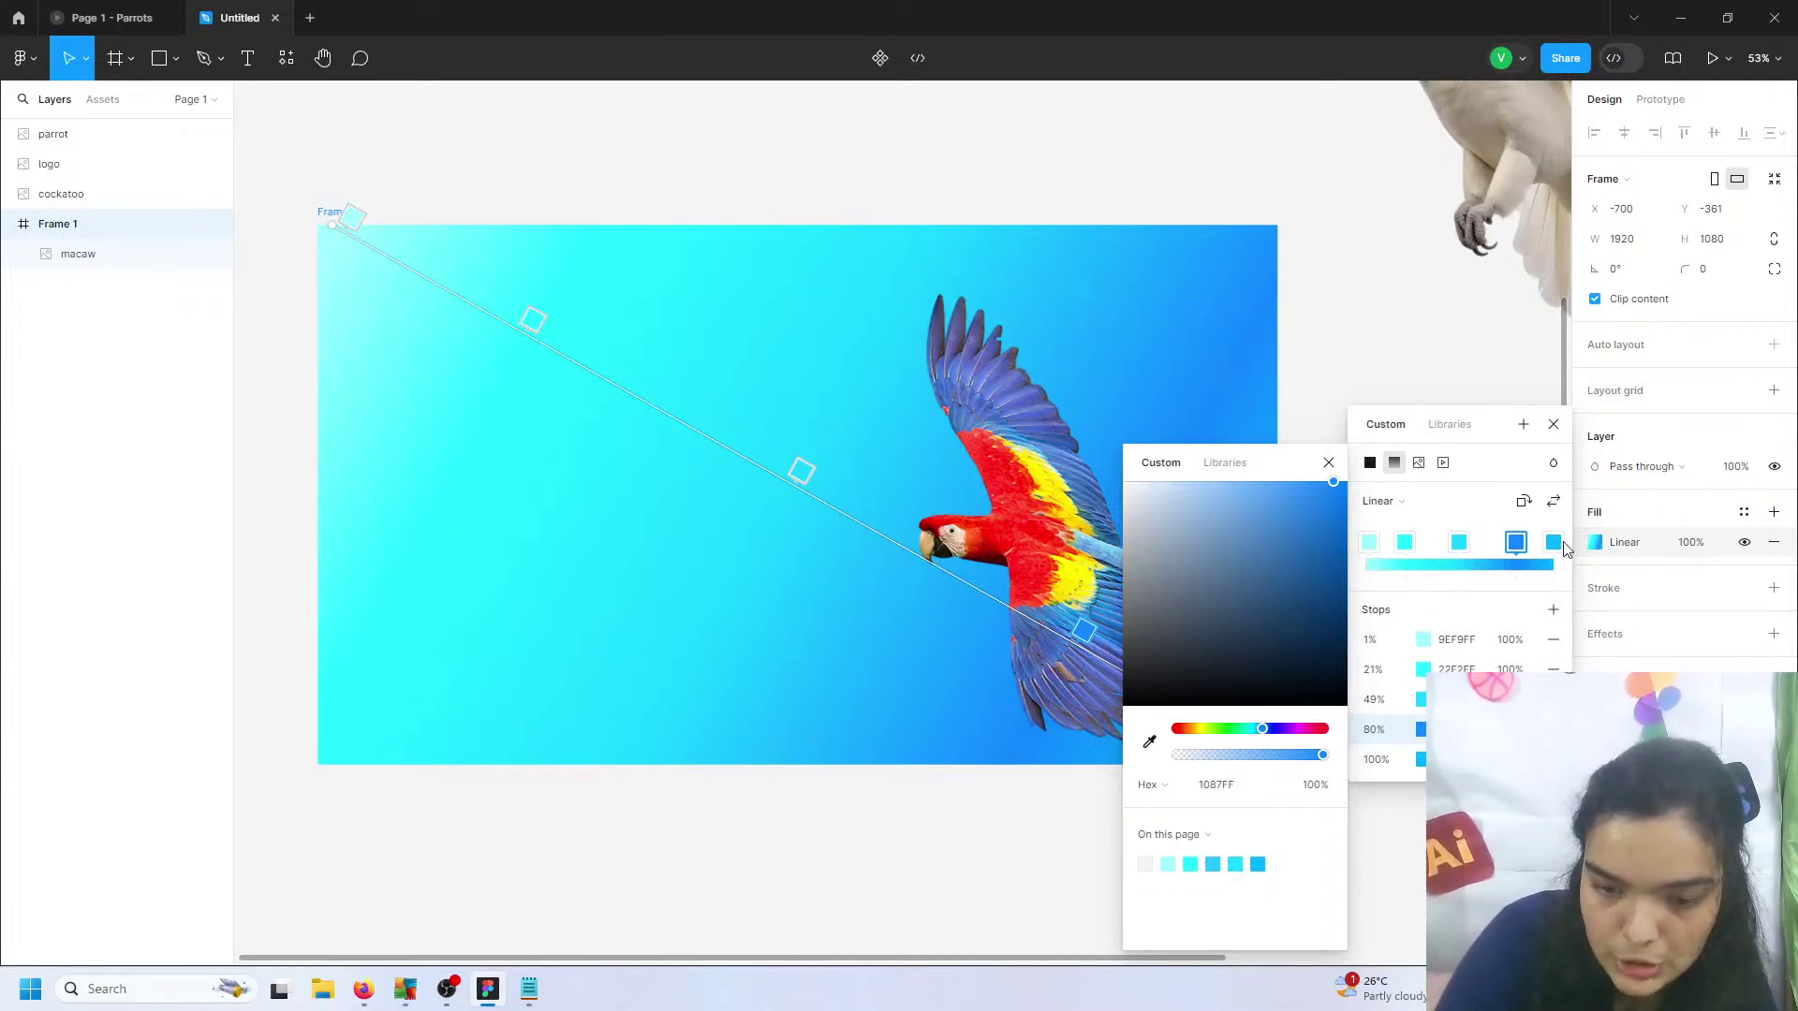
pyautogui.moveTo(1555, 545); pyautogui.dragTo(1504, 544)
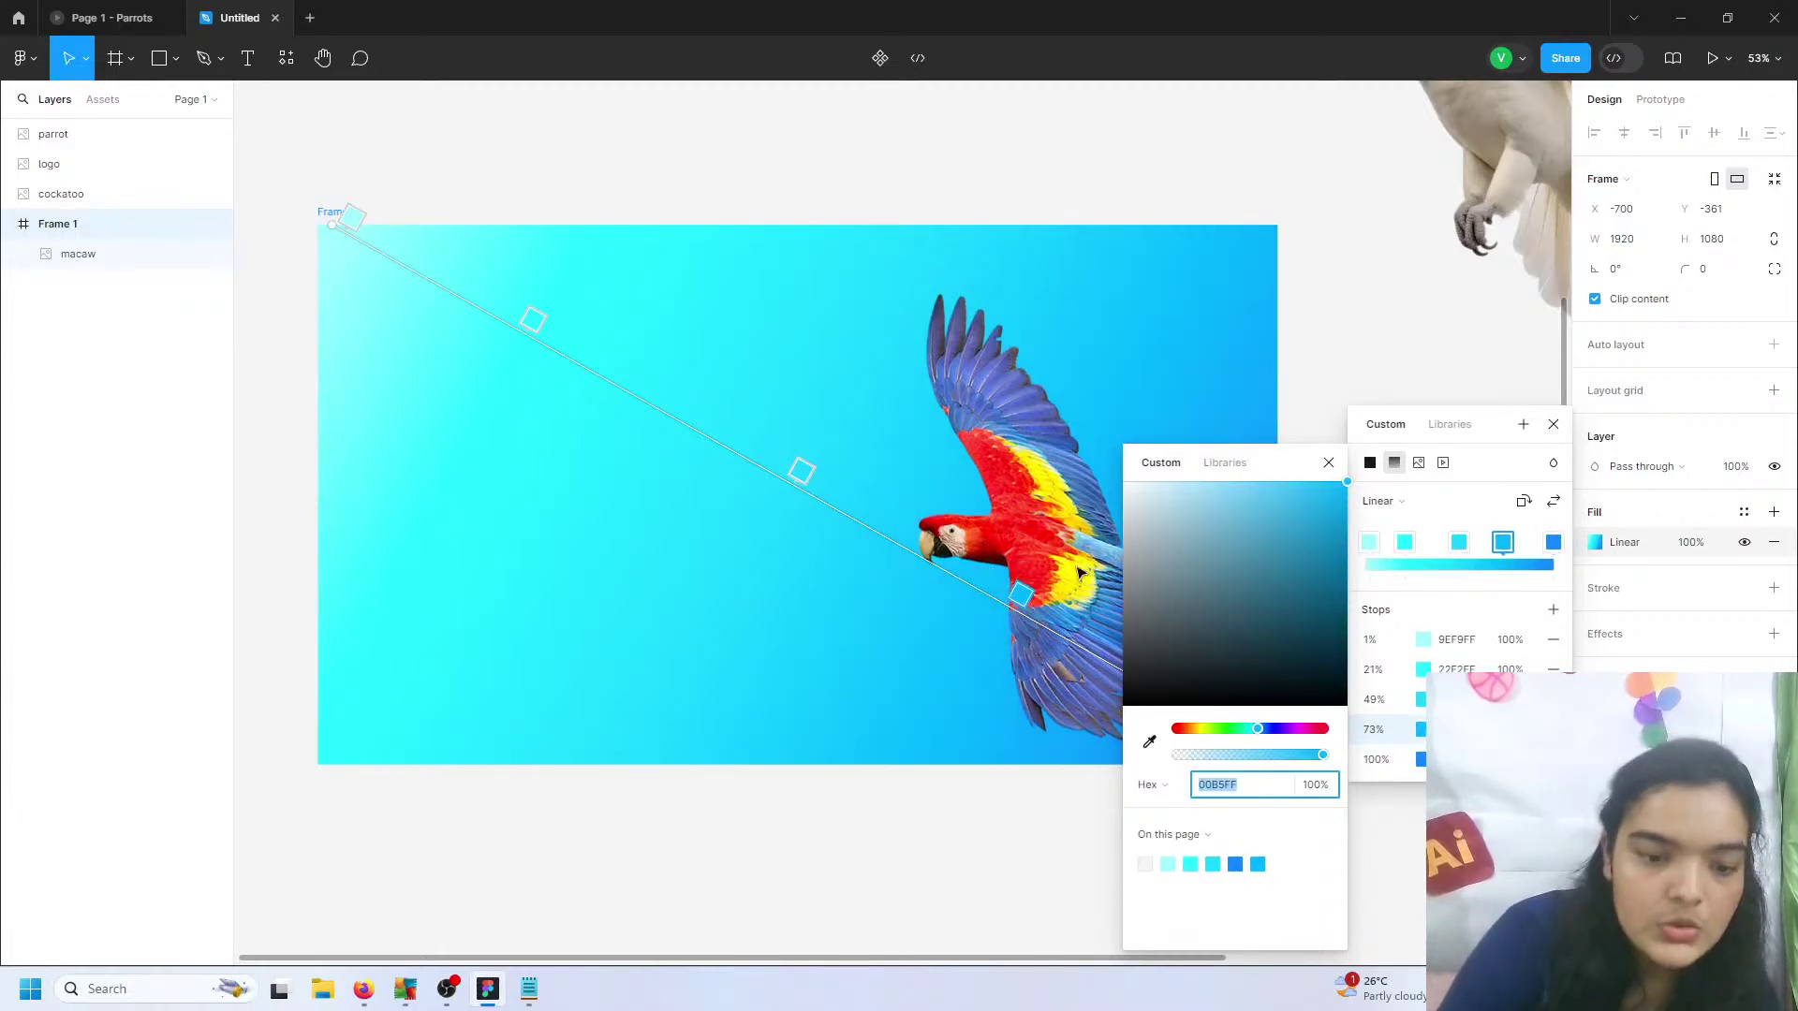
pyautogui.click(871, 818)
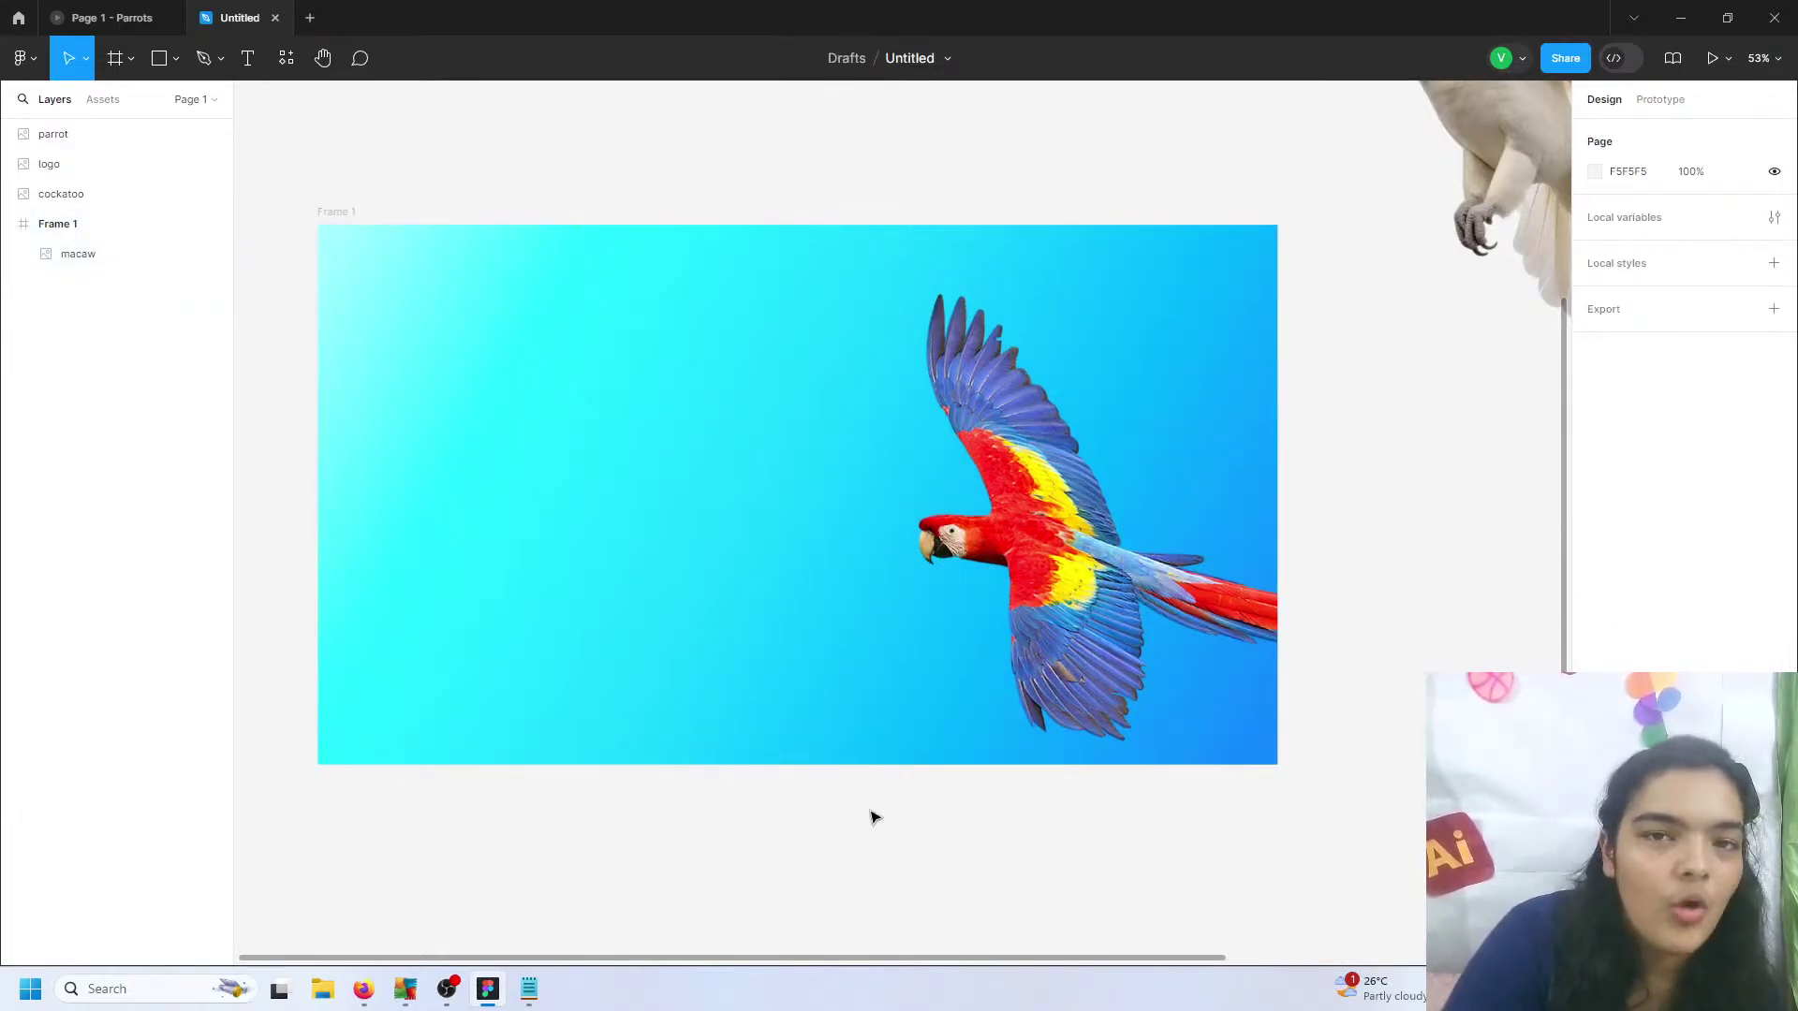
# - Duplicate the macaw frame and place the copy directly below the original at X -700, Y 839
pyautogui.click(339, 215)
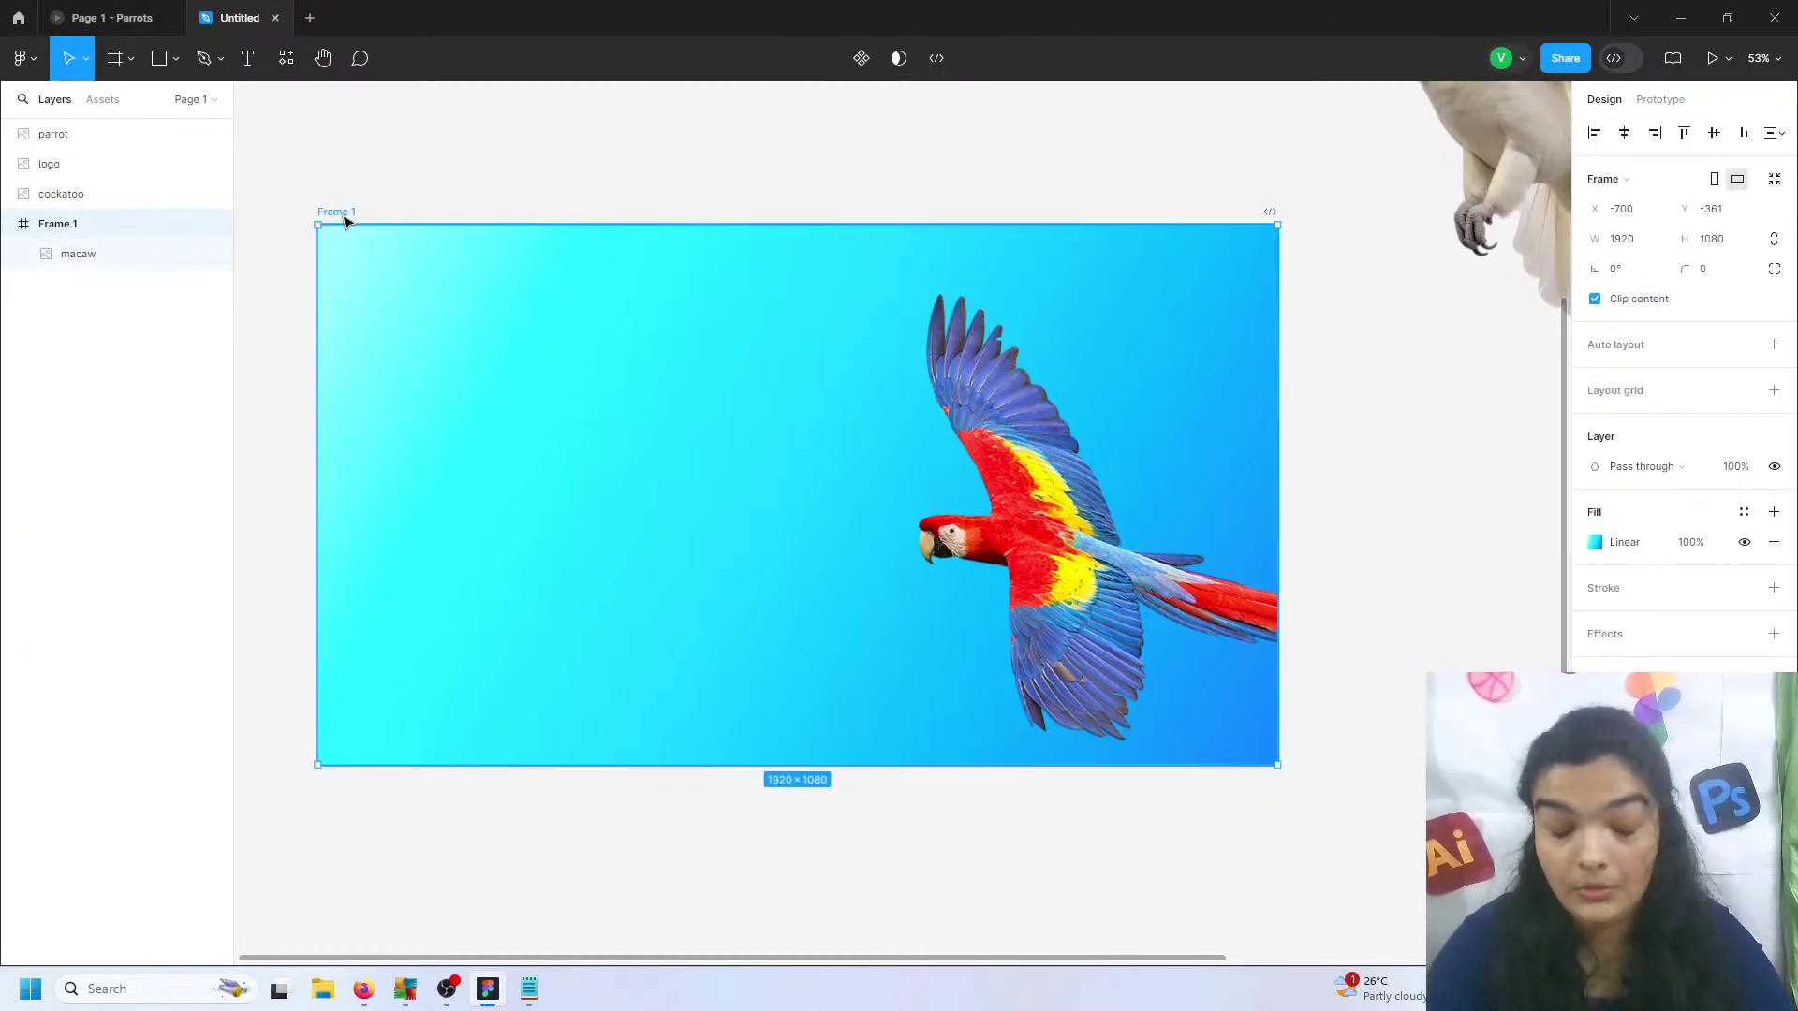
pyautogui.hotkey('ctrl', 'd')
pyautogui.scroll(-6, 1124, 449)
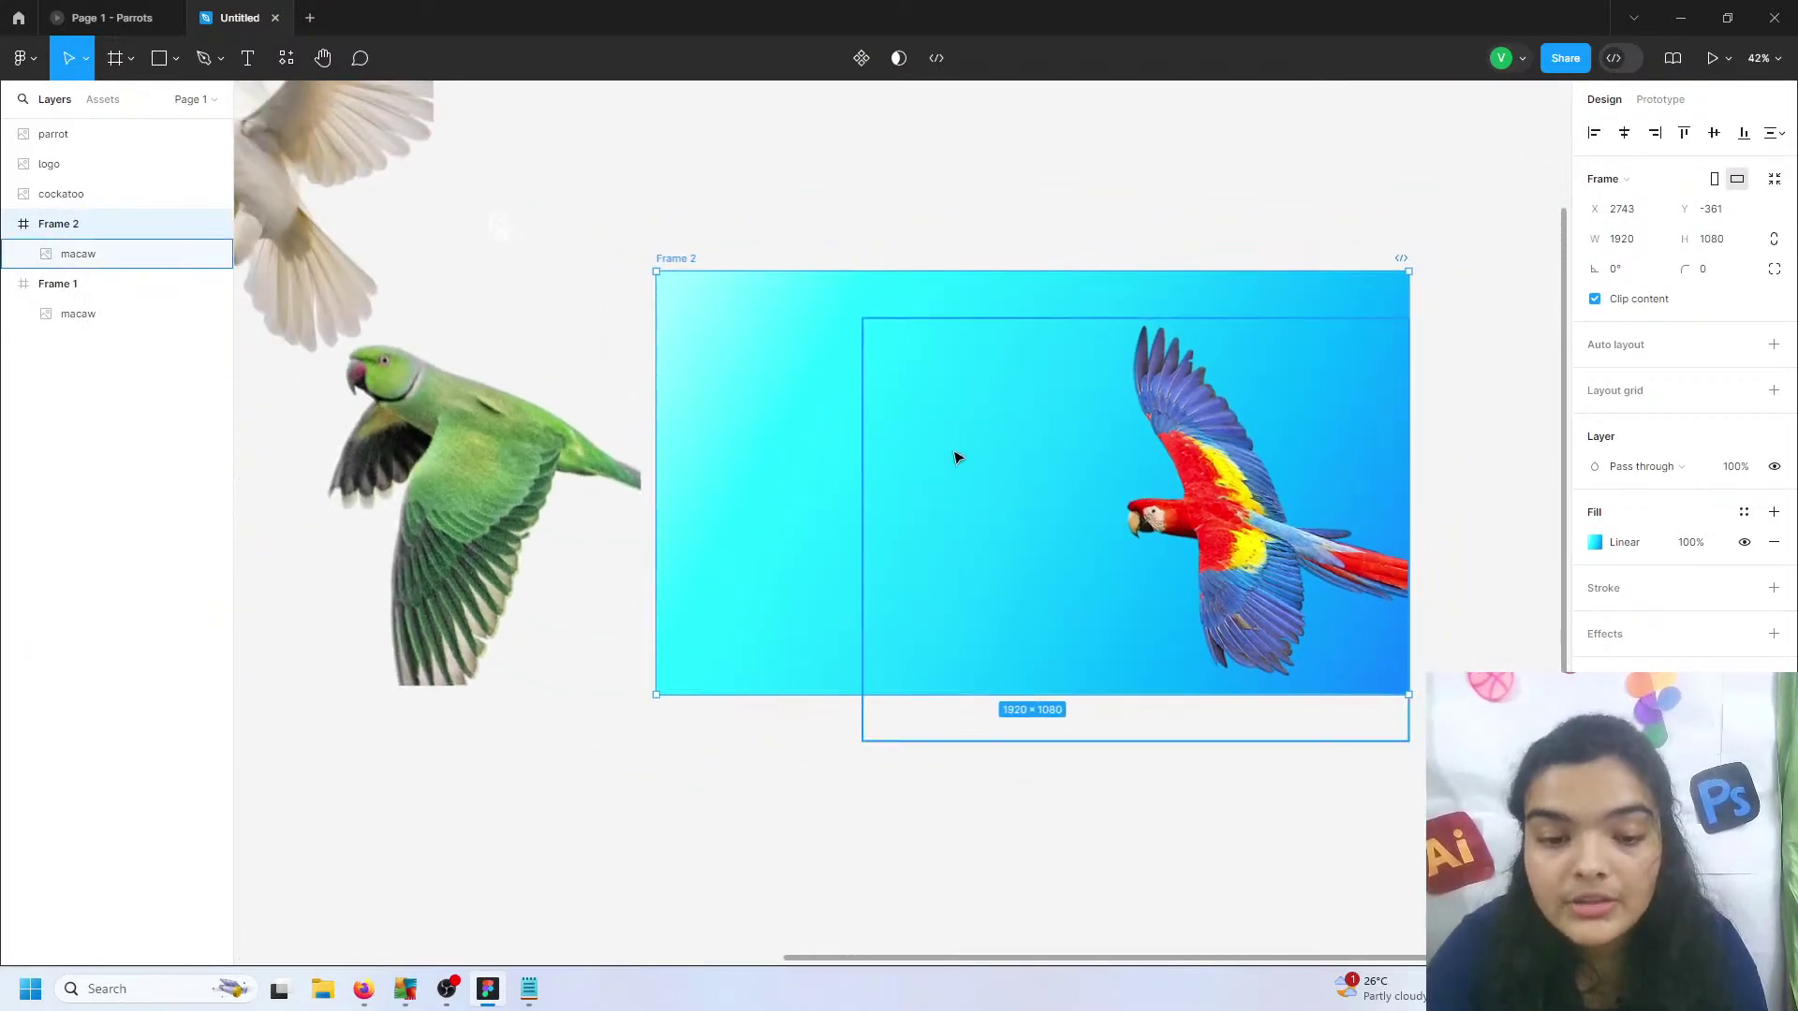
pyautogui.moveTo(879, 446); pyautogui.dragTo(389, 609)
pyautogui.press('Escape')
pyautogui.scroll(5, 394, 599)
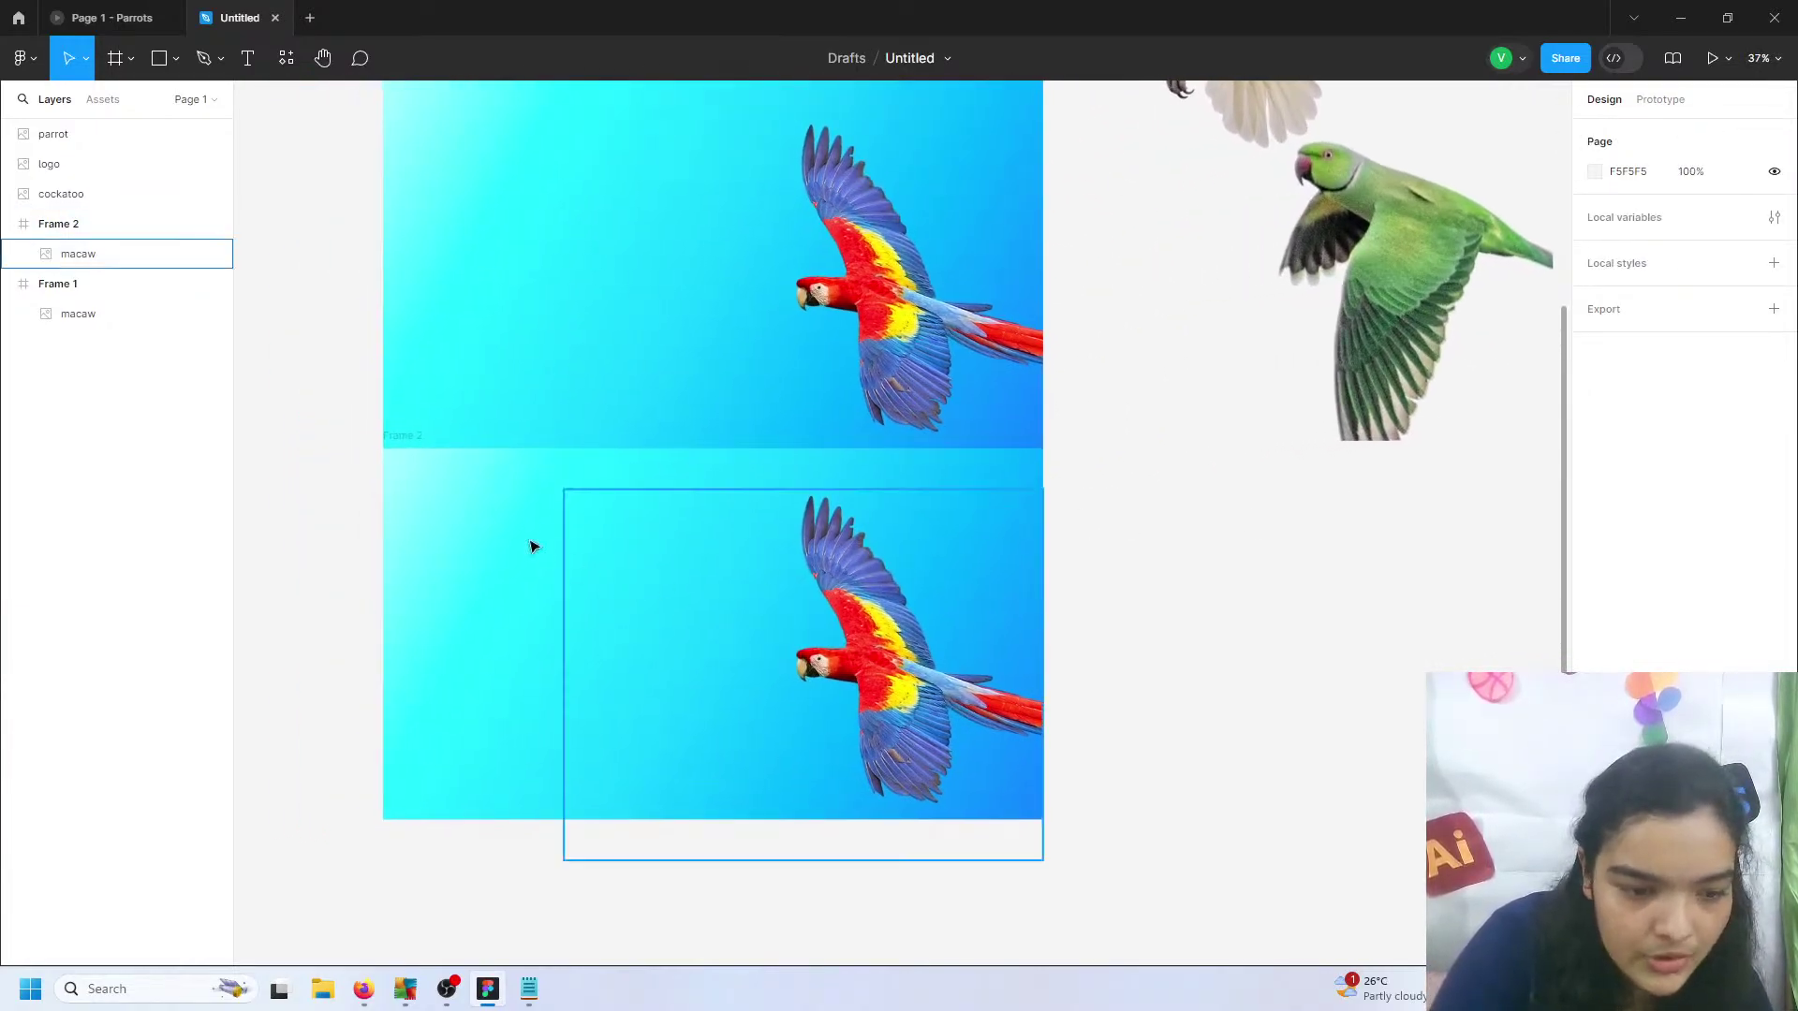
pyautogui.moveTo(526, 558); pyautogui.dragTo(527, 602)
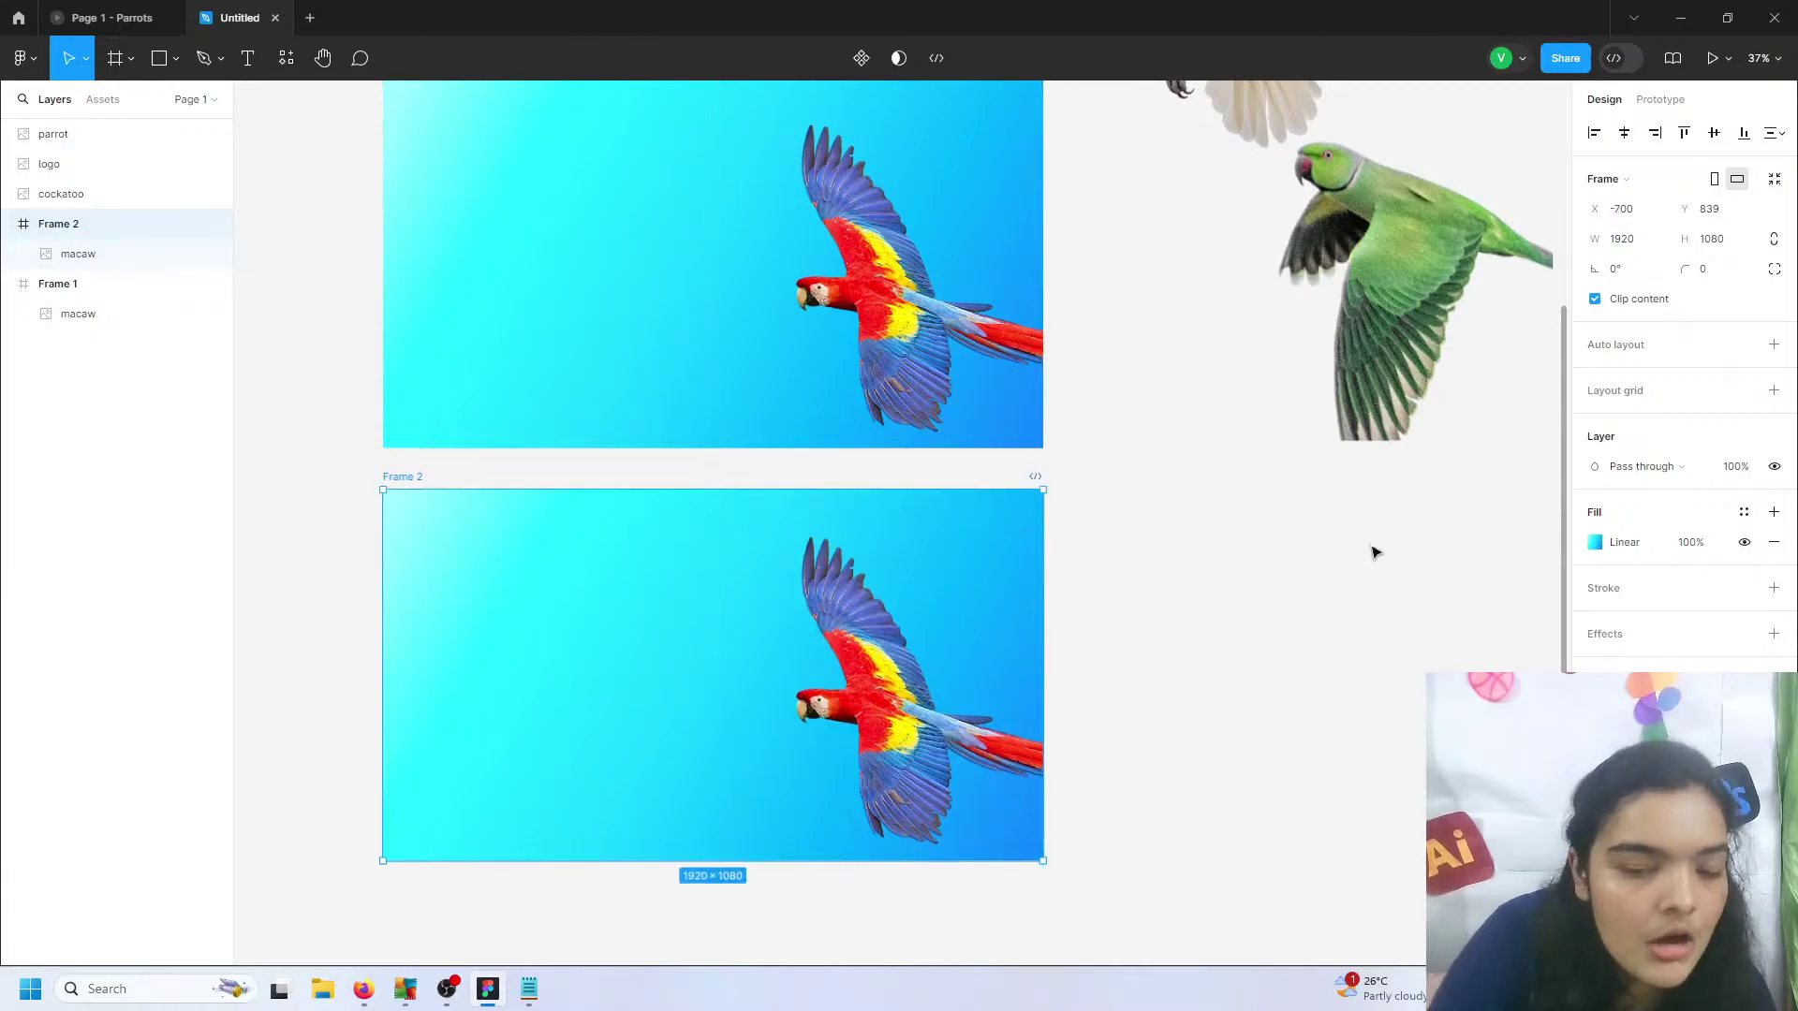
# - Recolour the duplicate frame's gradient, setting the 1% stop to E09EFF and the 21% stop to E0FF22
pyautogui.click(1597, 543)
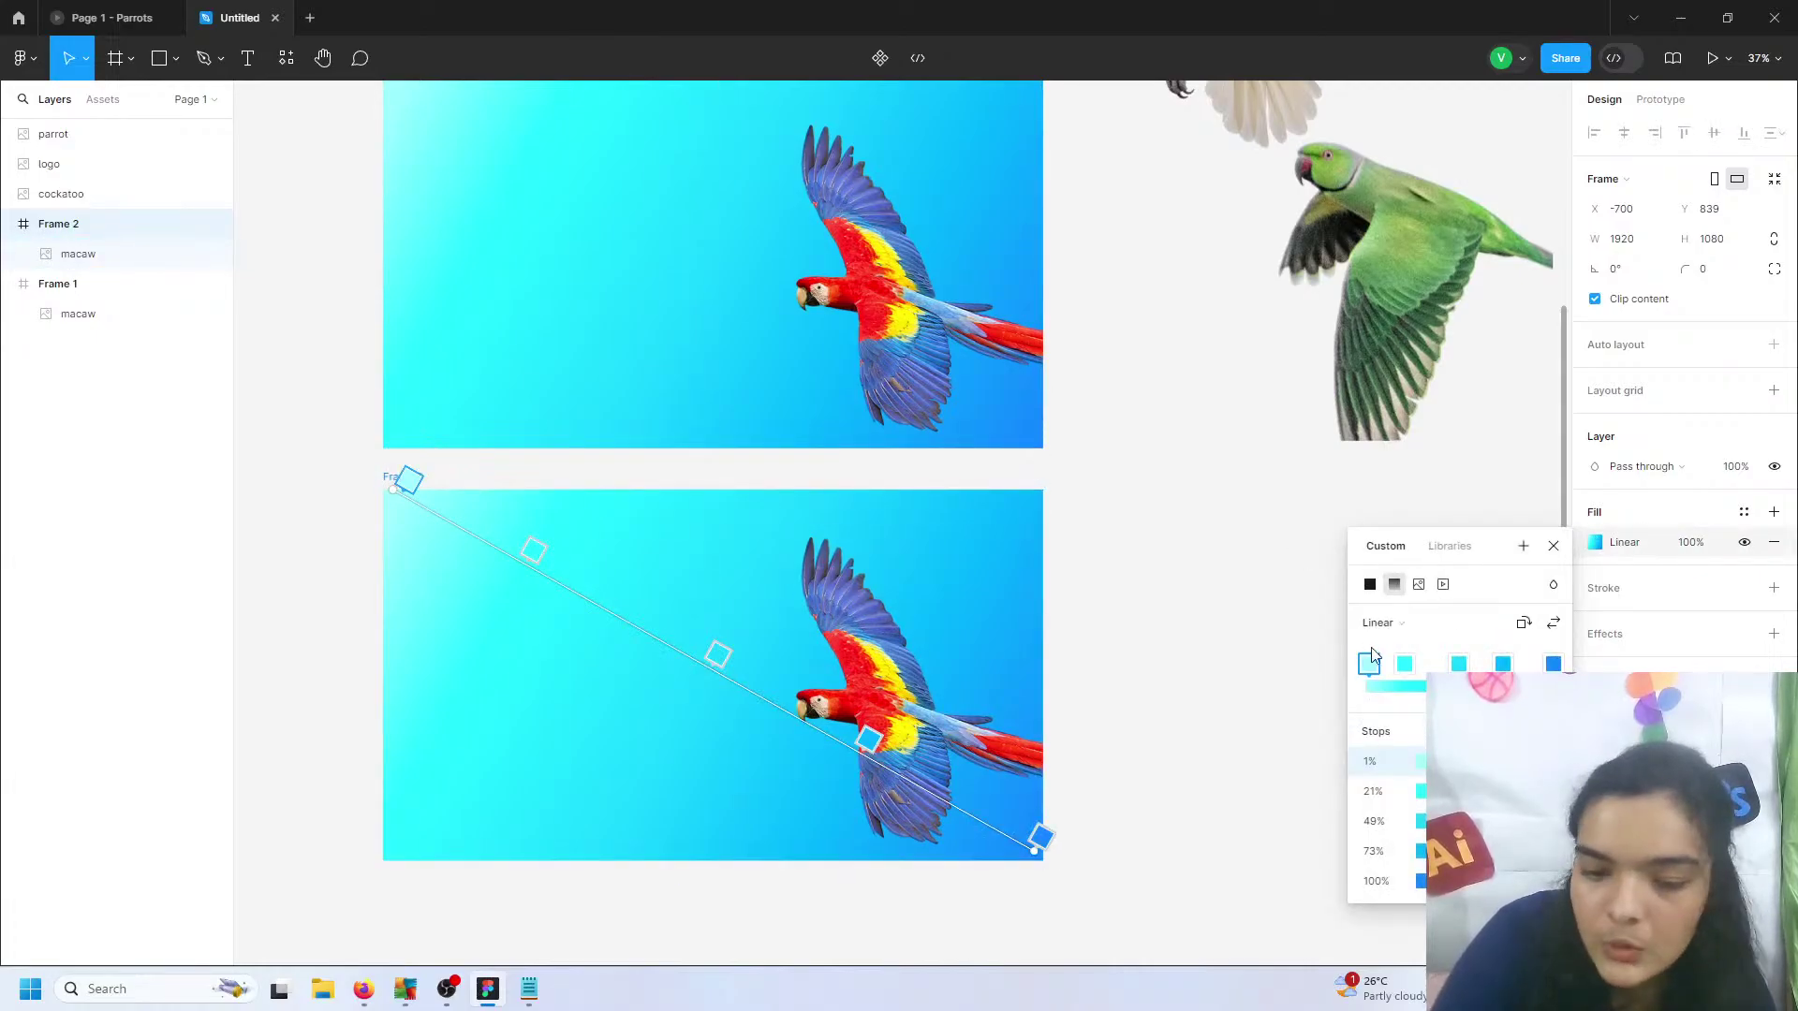
pyautogui.click(1419, 761)
pyautogui.click(1293, 732)
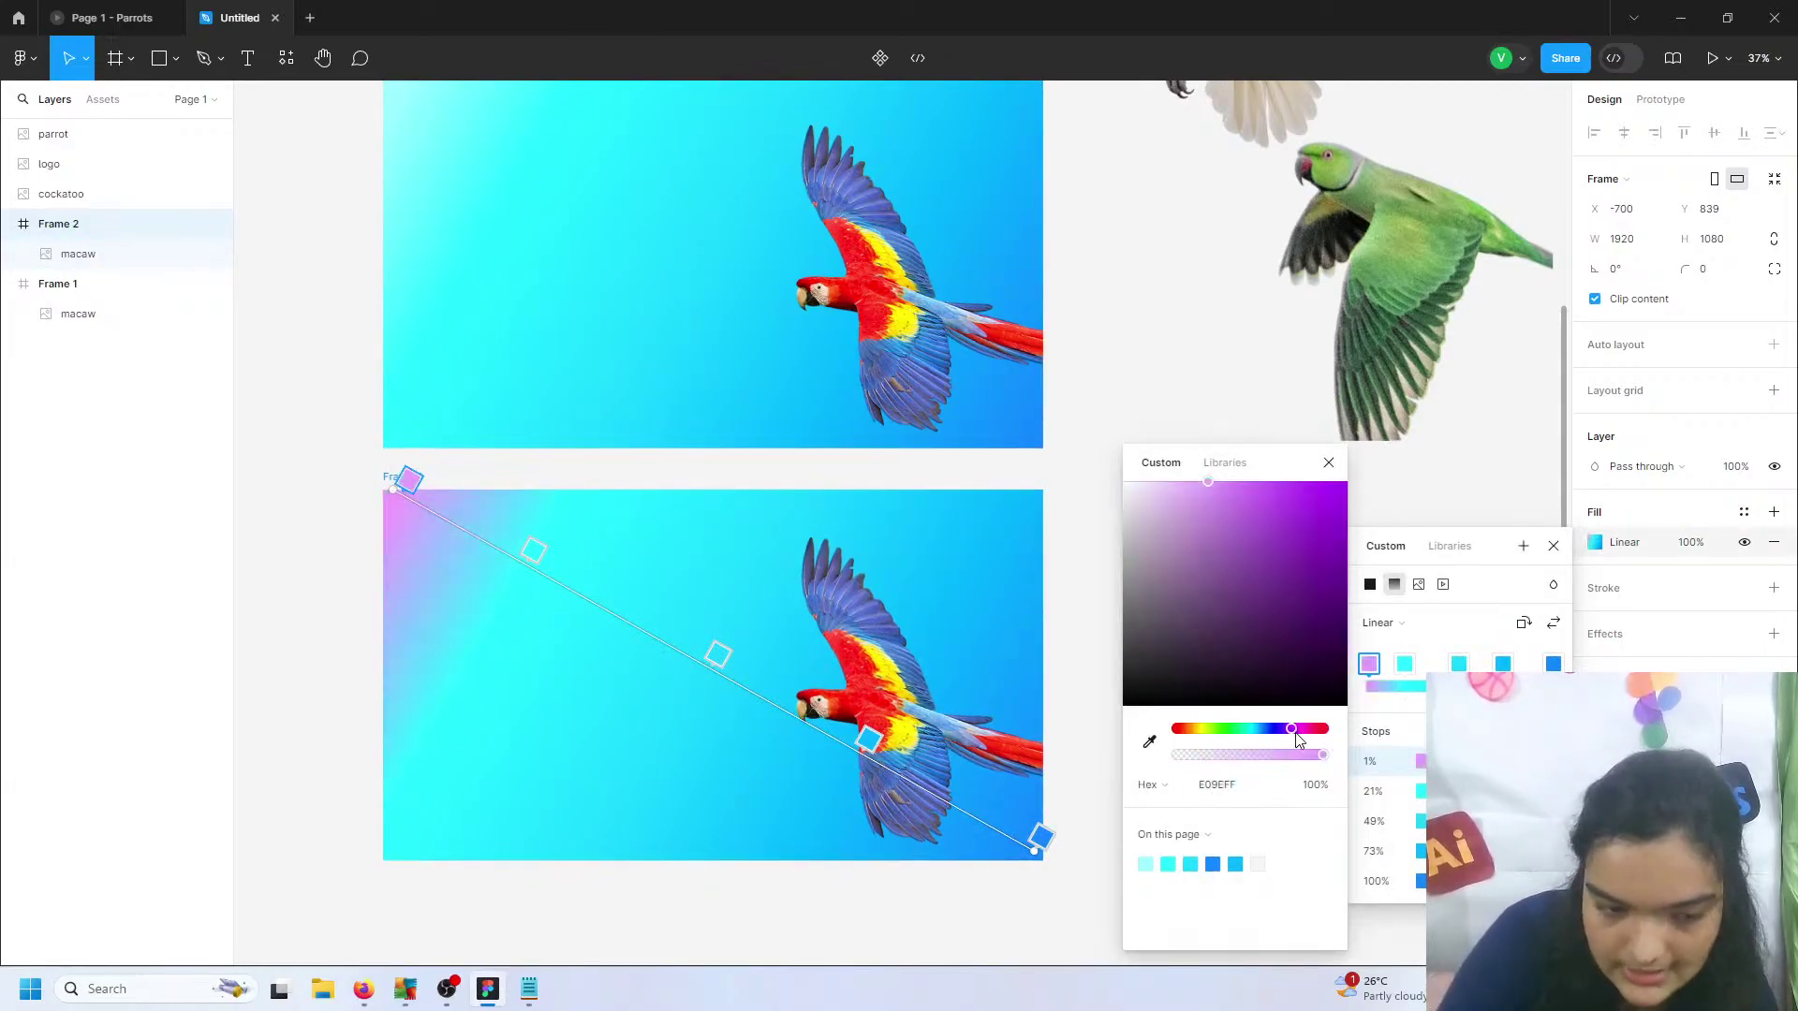
pyautogui.click(1420, 794)
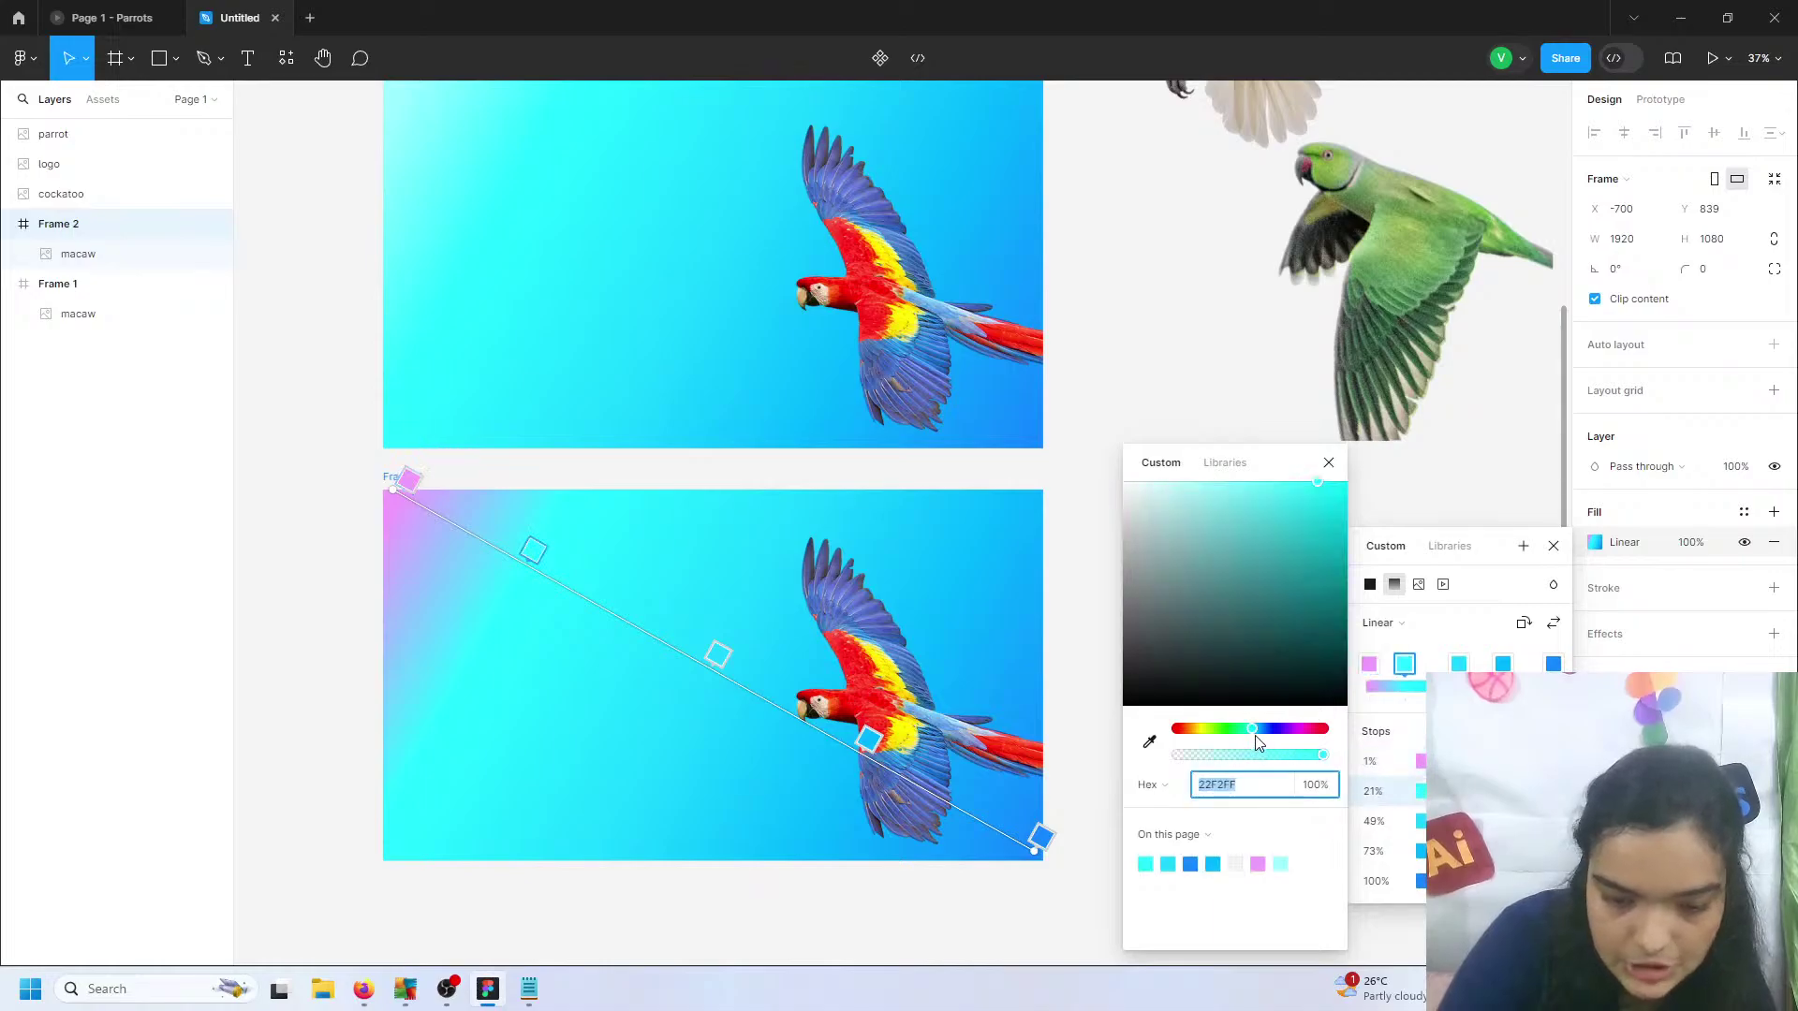
pyautogui.moveTo(1251, 730); pyautogui.dragTo(1206, 730)
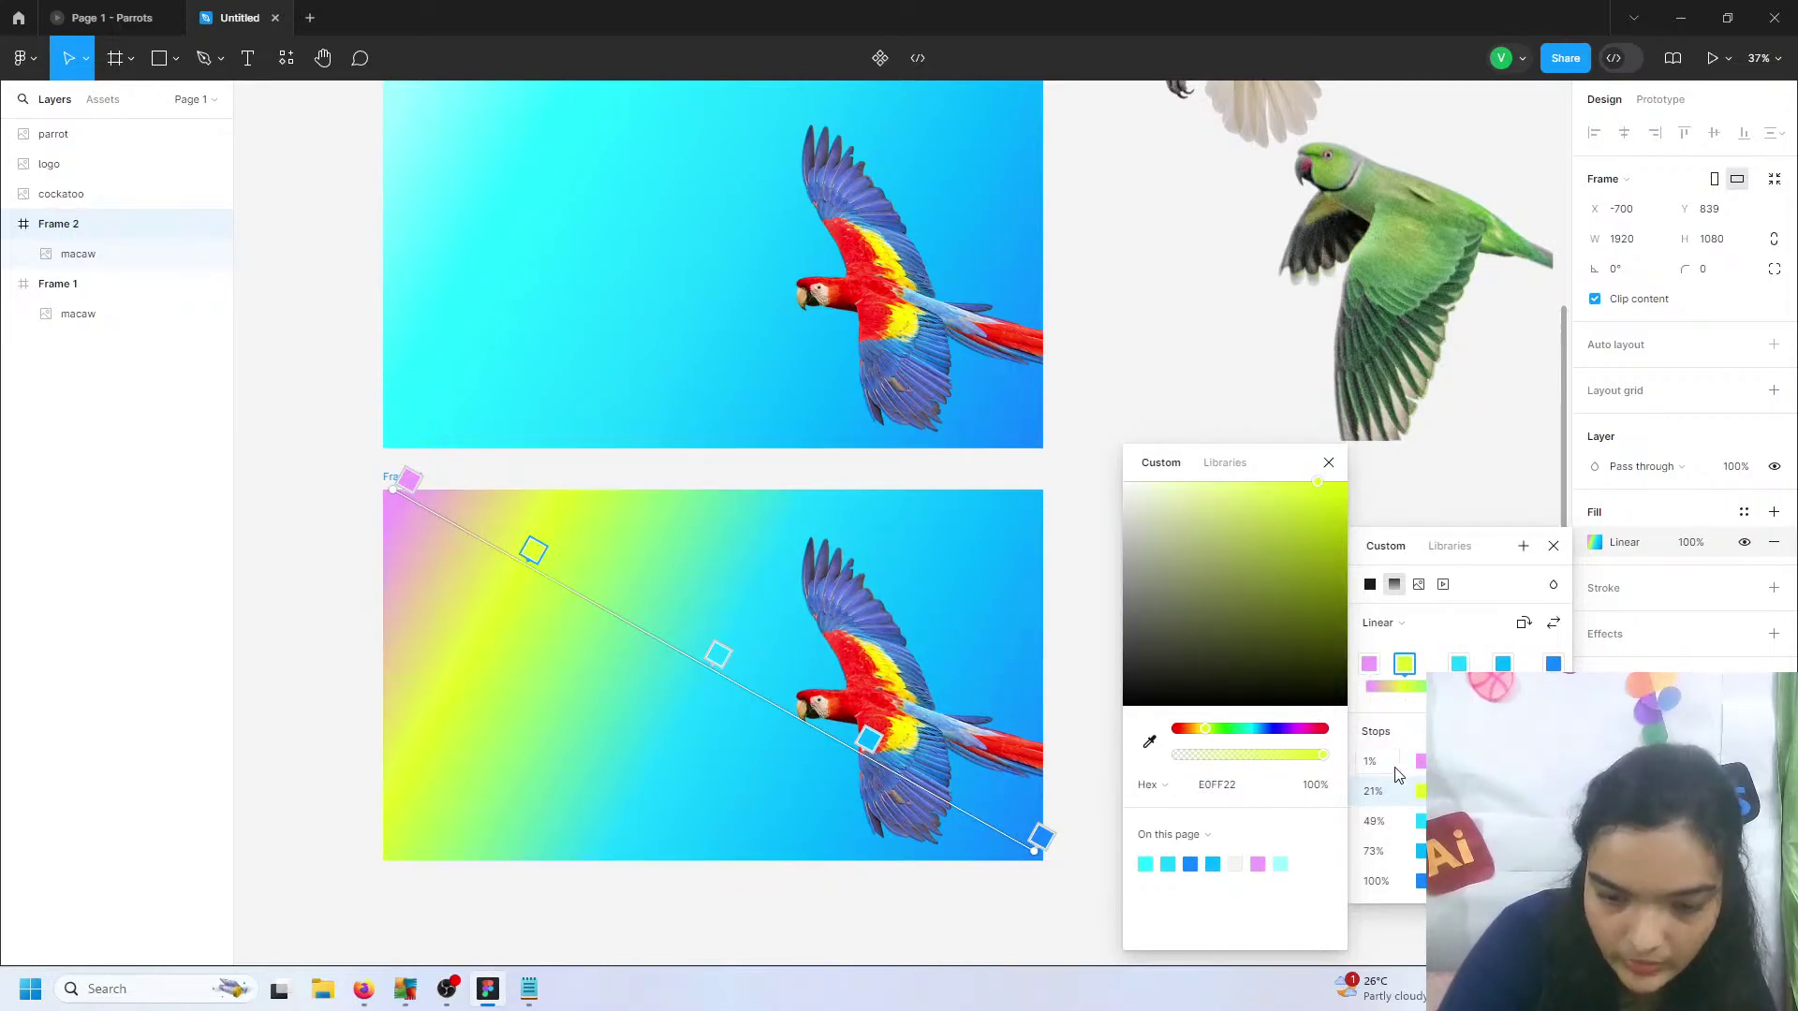
# - Set the duplicate frame's 49% gradient stop to 1EFF19 and its 73% stop to FF0000
pyautogui.click(1421, 821)
pyautogui.click(1231, 731)
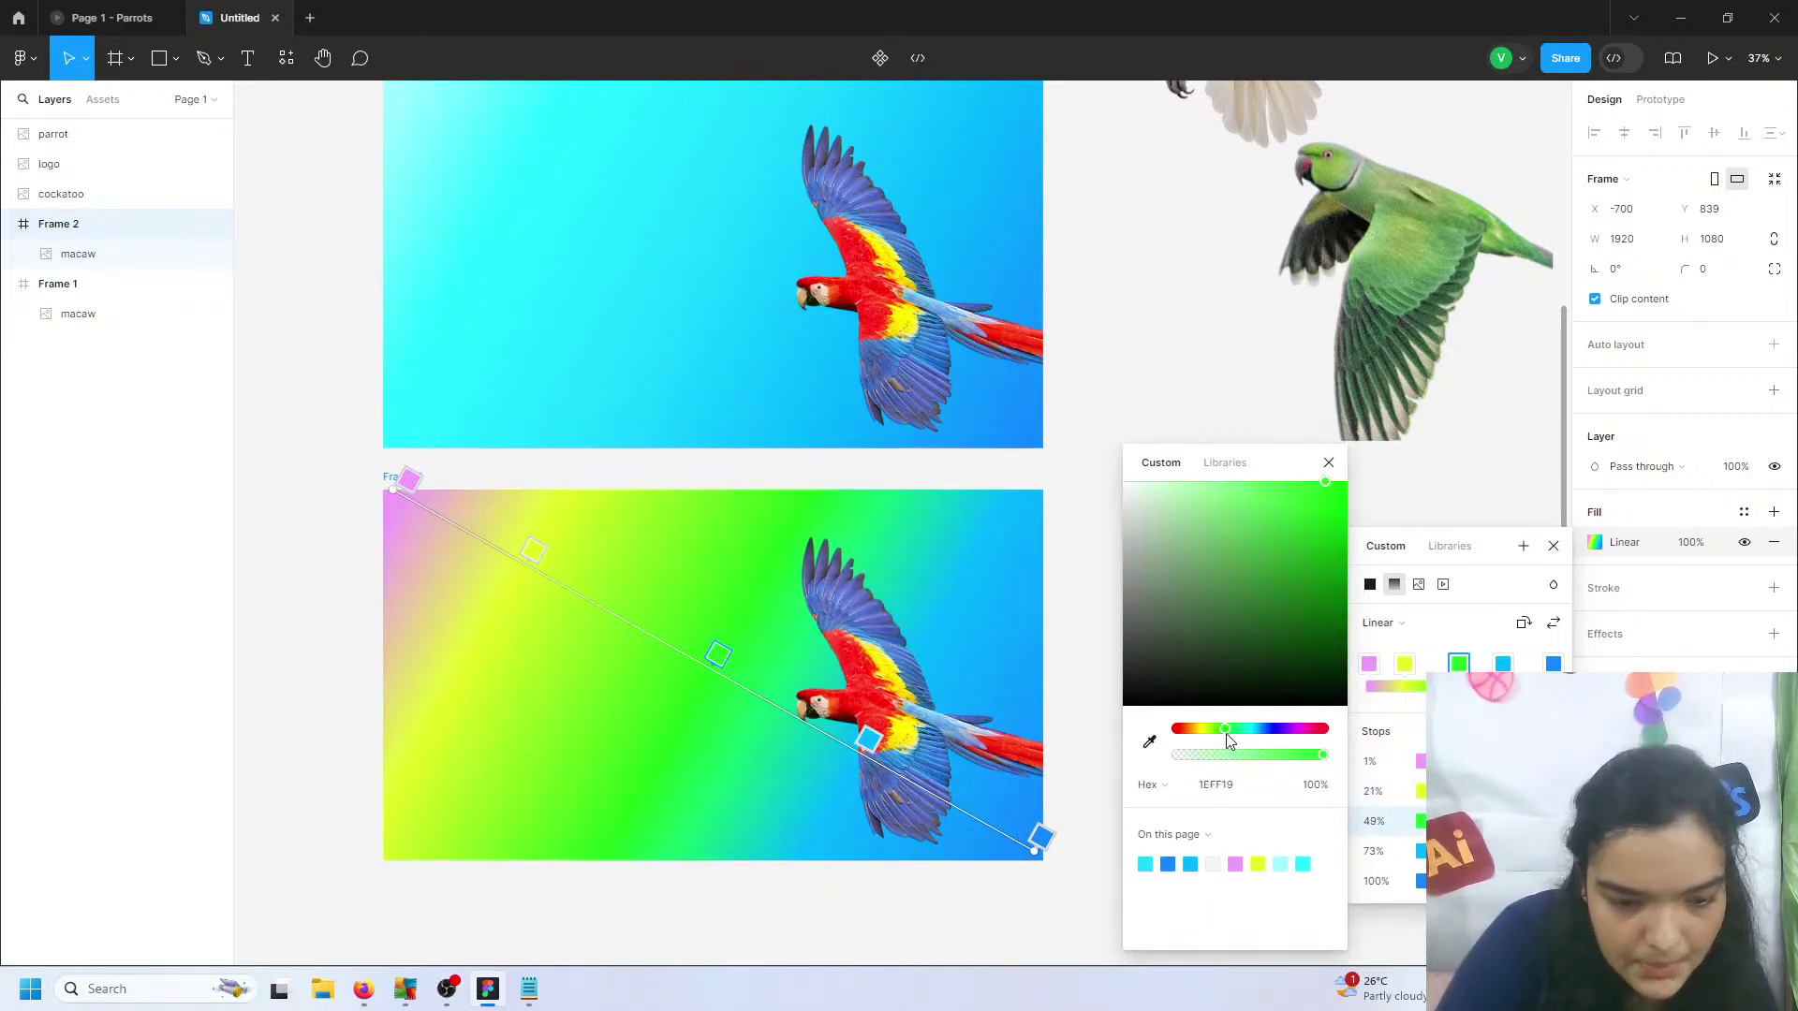
pyautogui.press('Tab')
pyautogui.click(1326, 730)
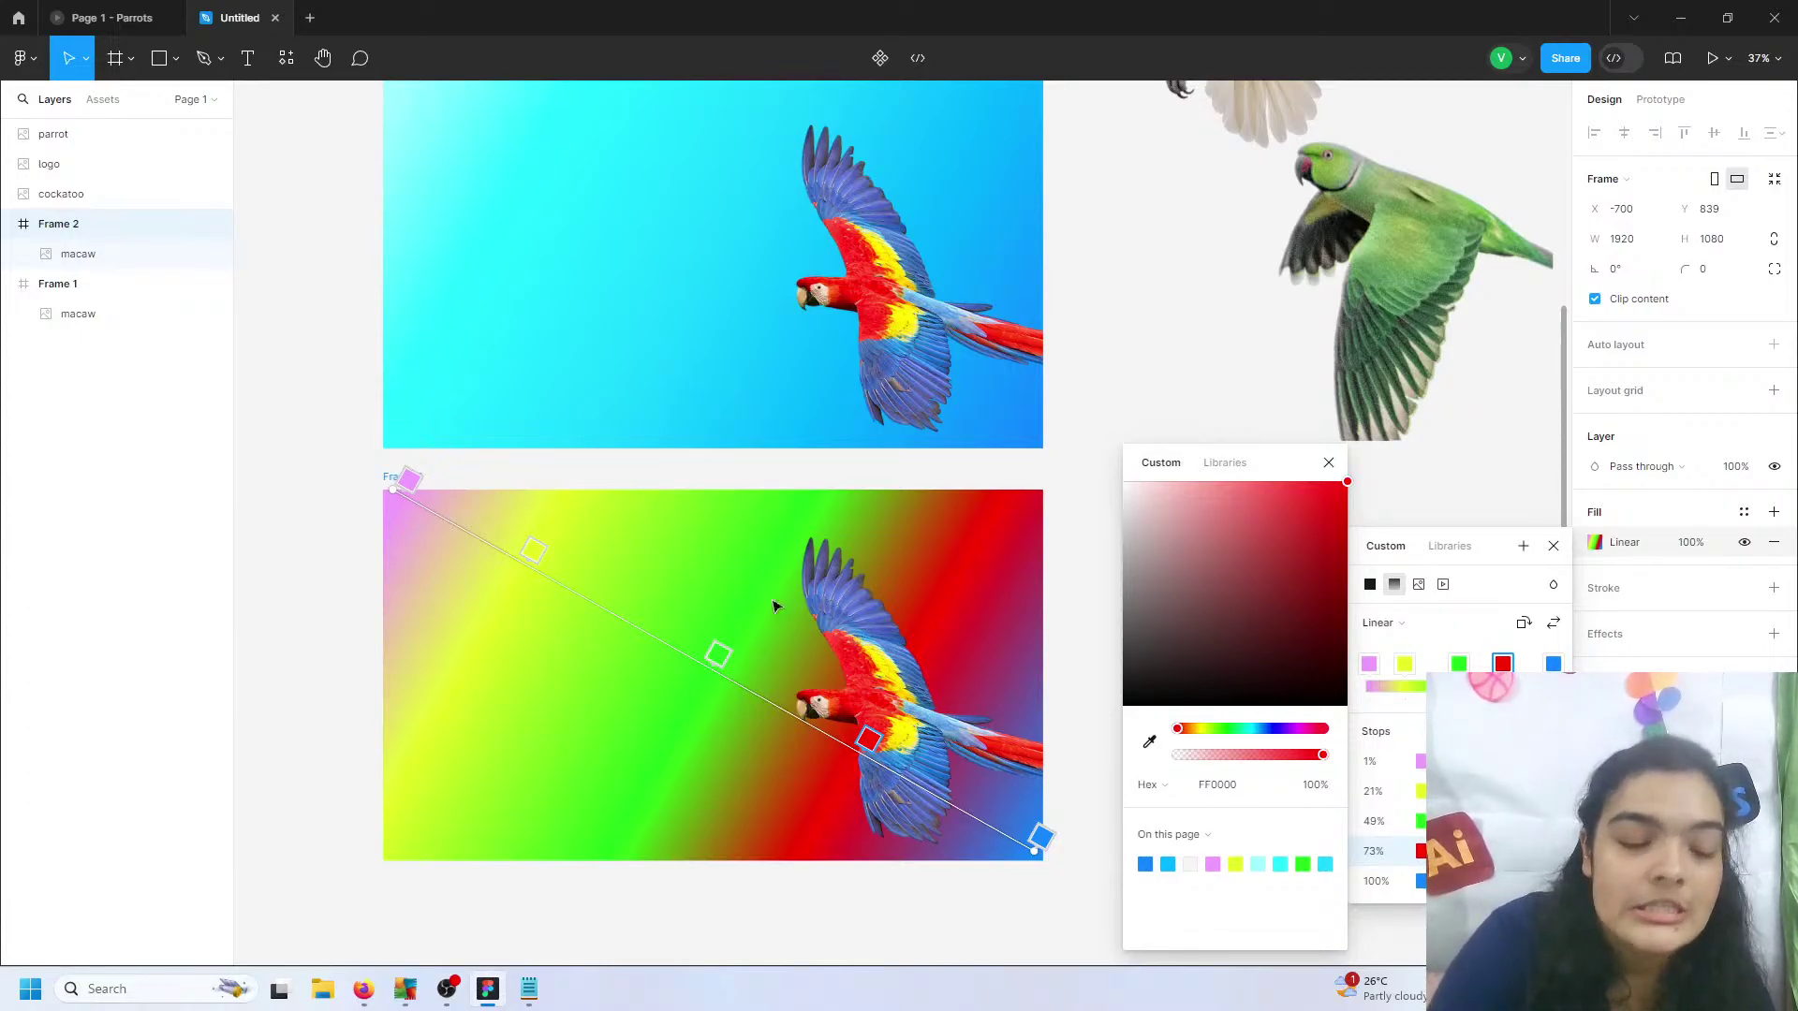
pyautogui.press('Escape')
pyautogui.hscroll(-1, 394, 586)
pyautogui.hscroll(-1, 562, 576)
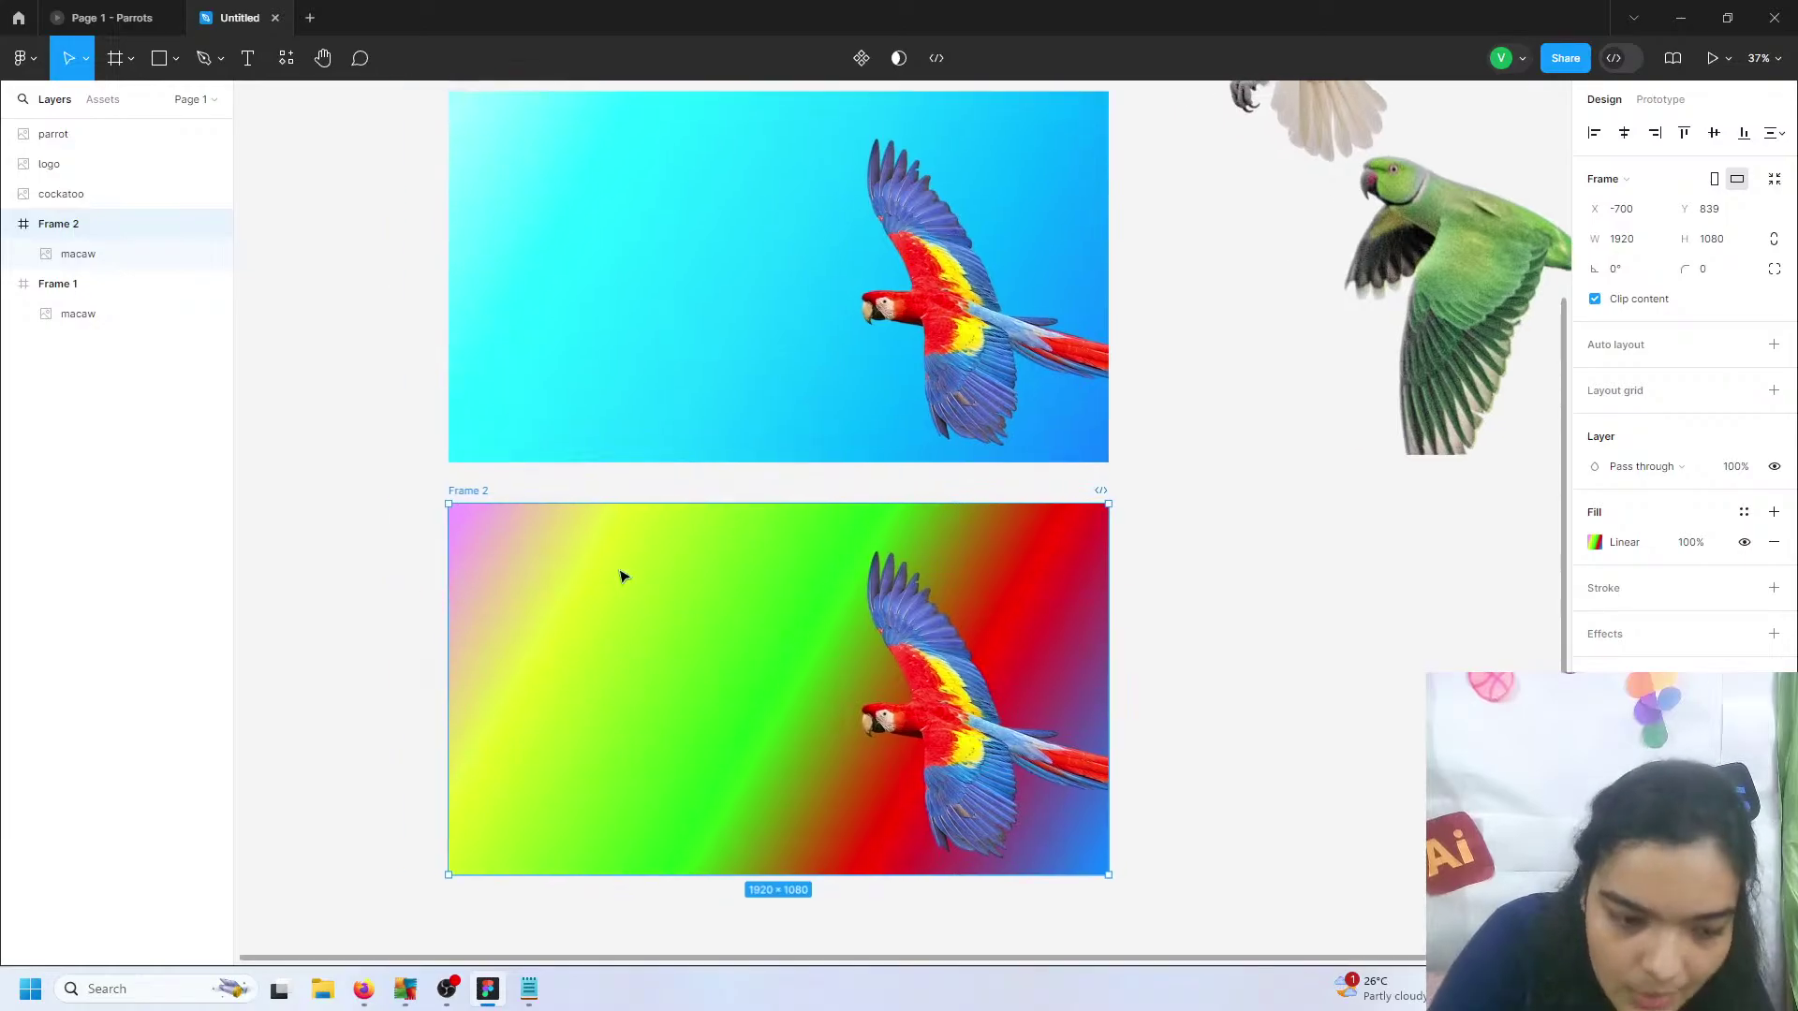
# - Examine how the duplicate frame's gradient stops map to its colour bands, including the green 49% stop
pyautogui.scroll(5, 506, 543)
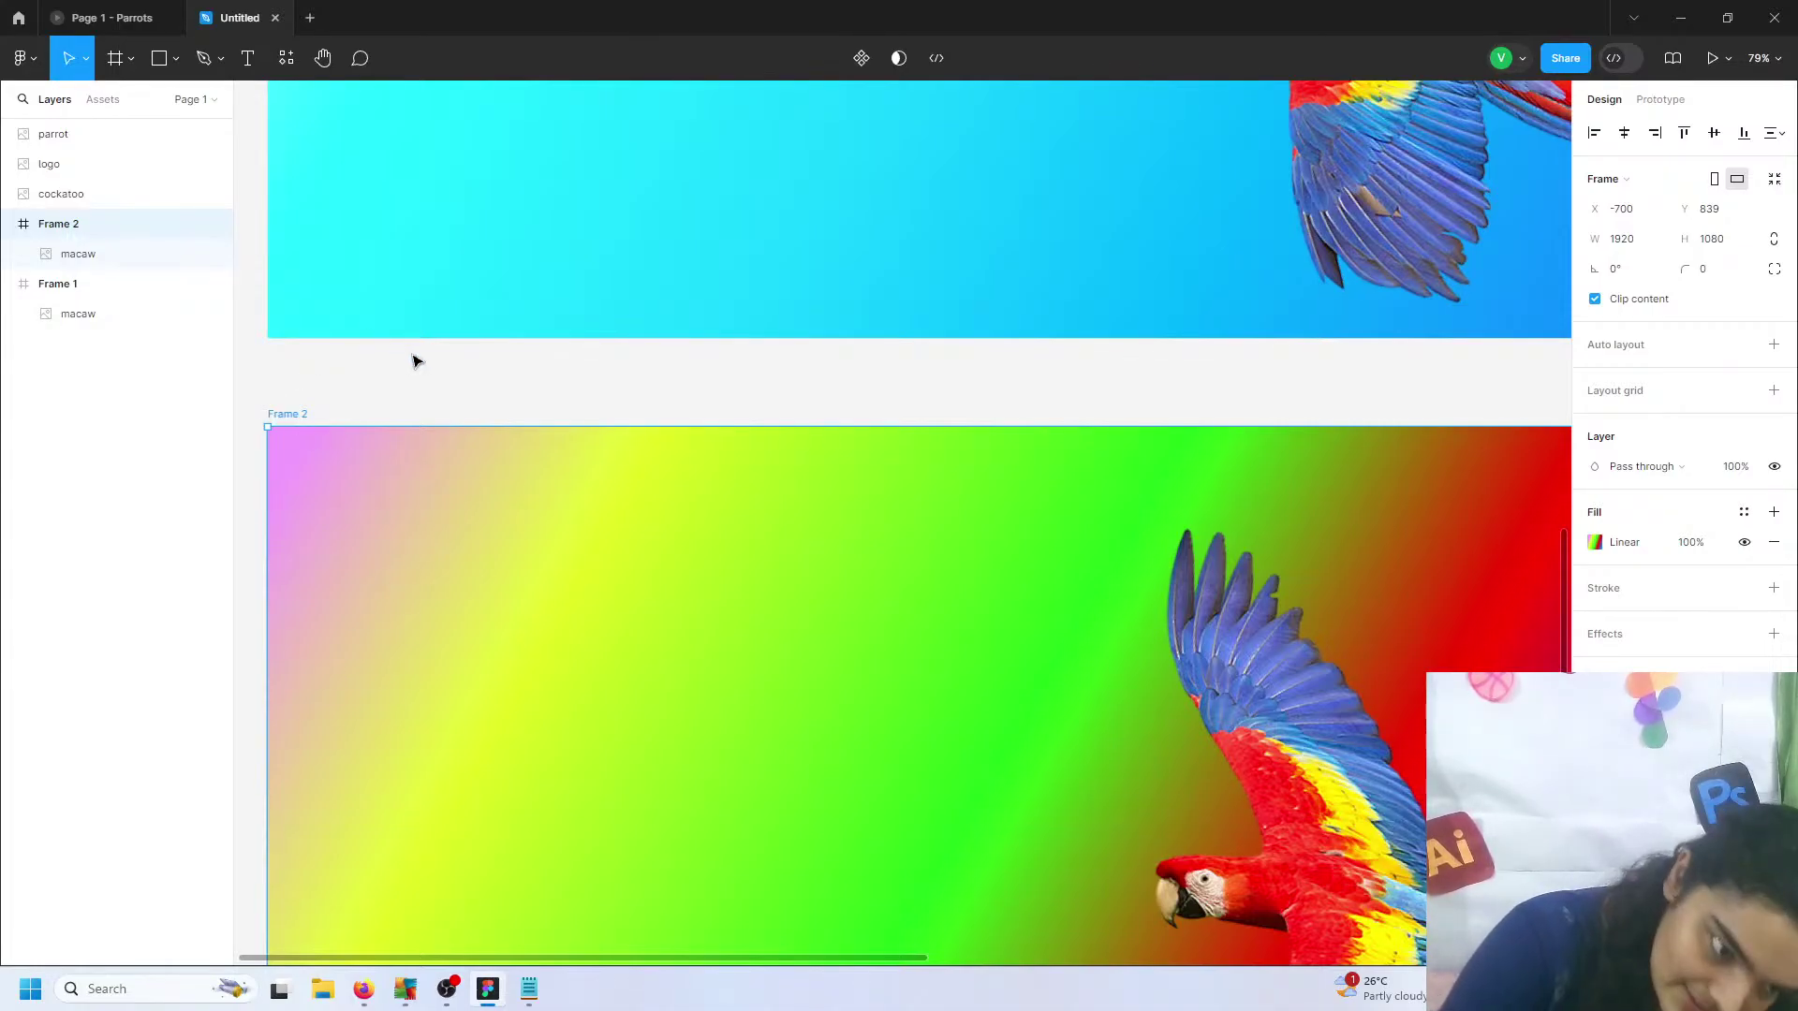
pyautogui.scroll(-5, 656, 562)
pyautogui.hscroll(3, 655, 561)
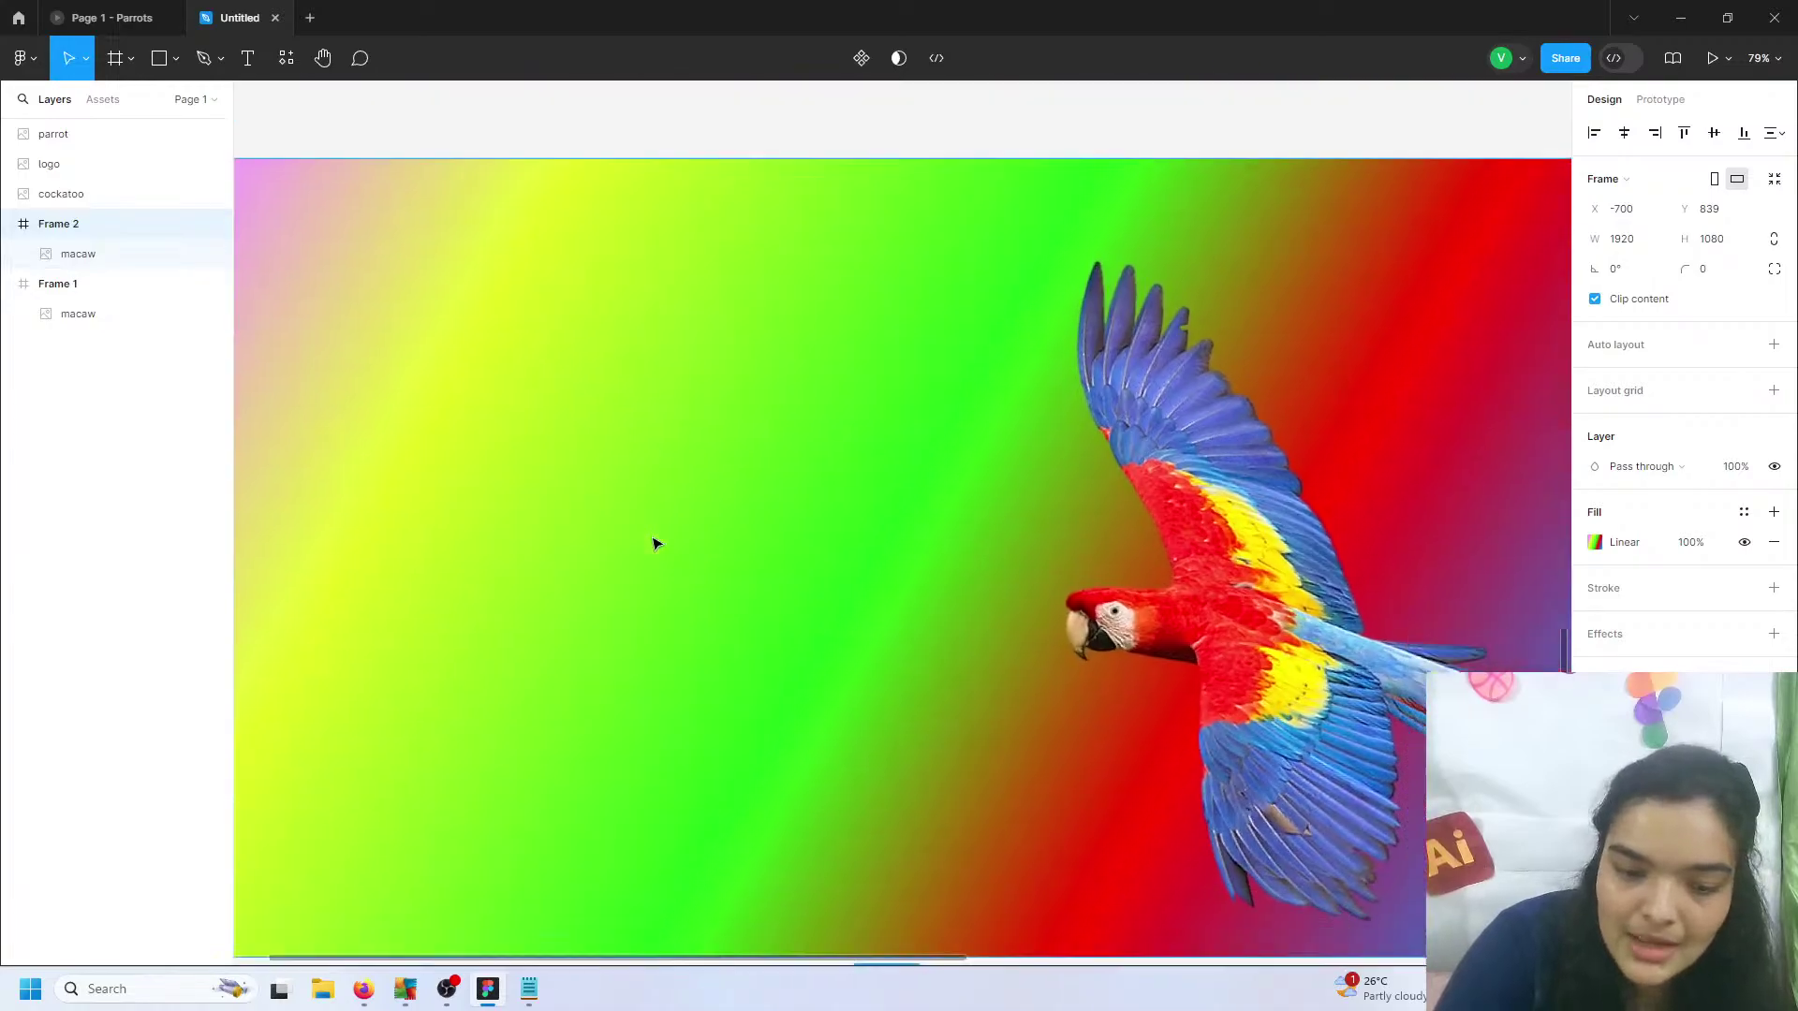
pyautogui.click(1594, 543)
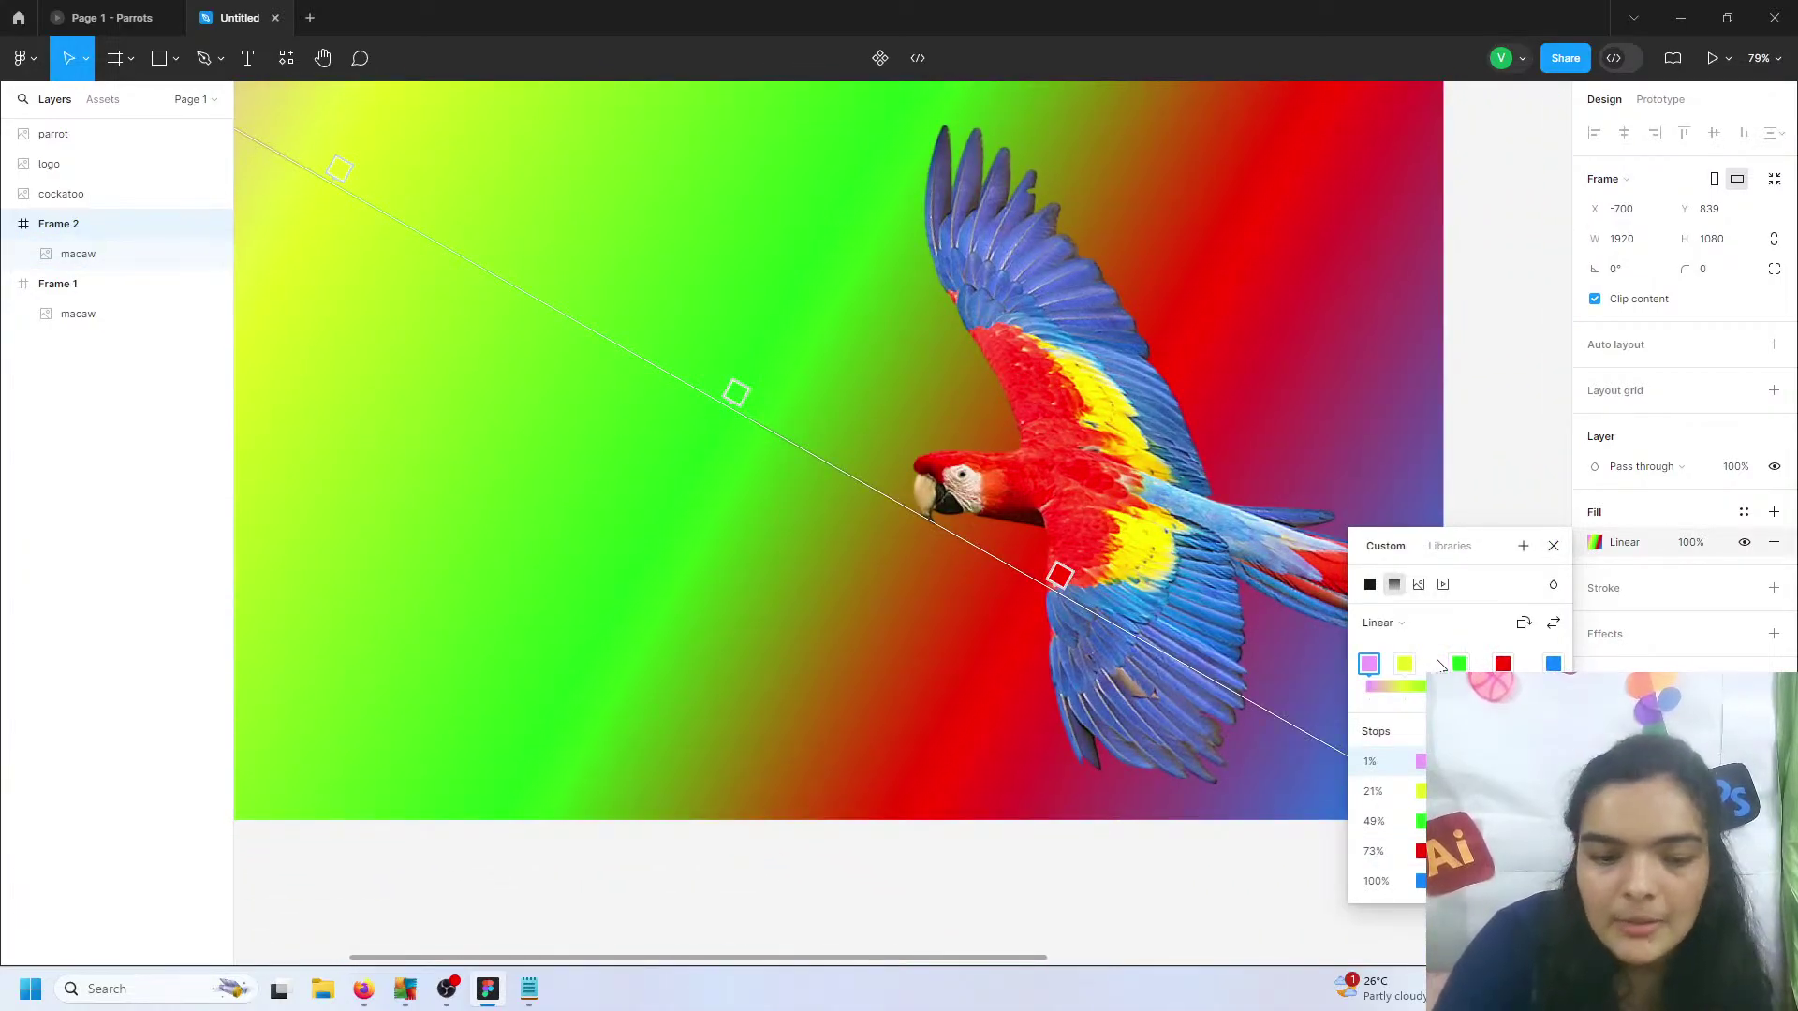
pyautogui.click(1459, 663)
pyautogui.click(1419, 821)
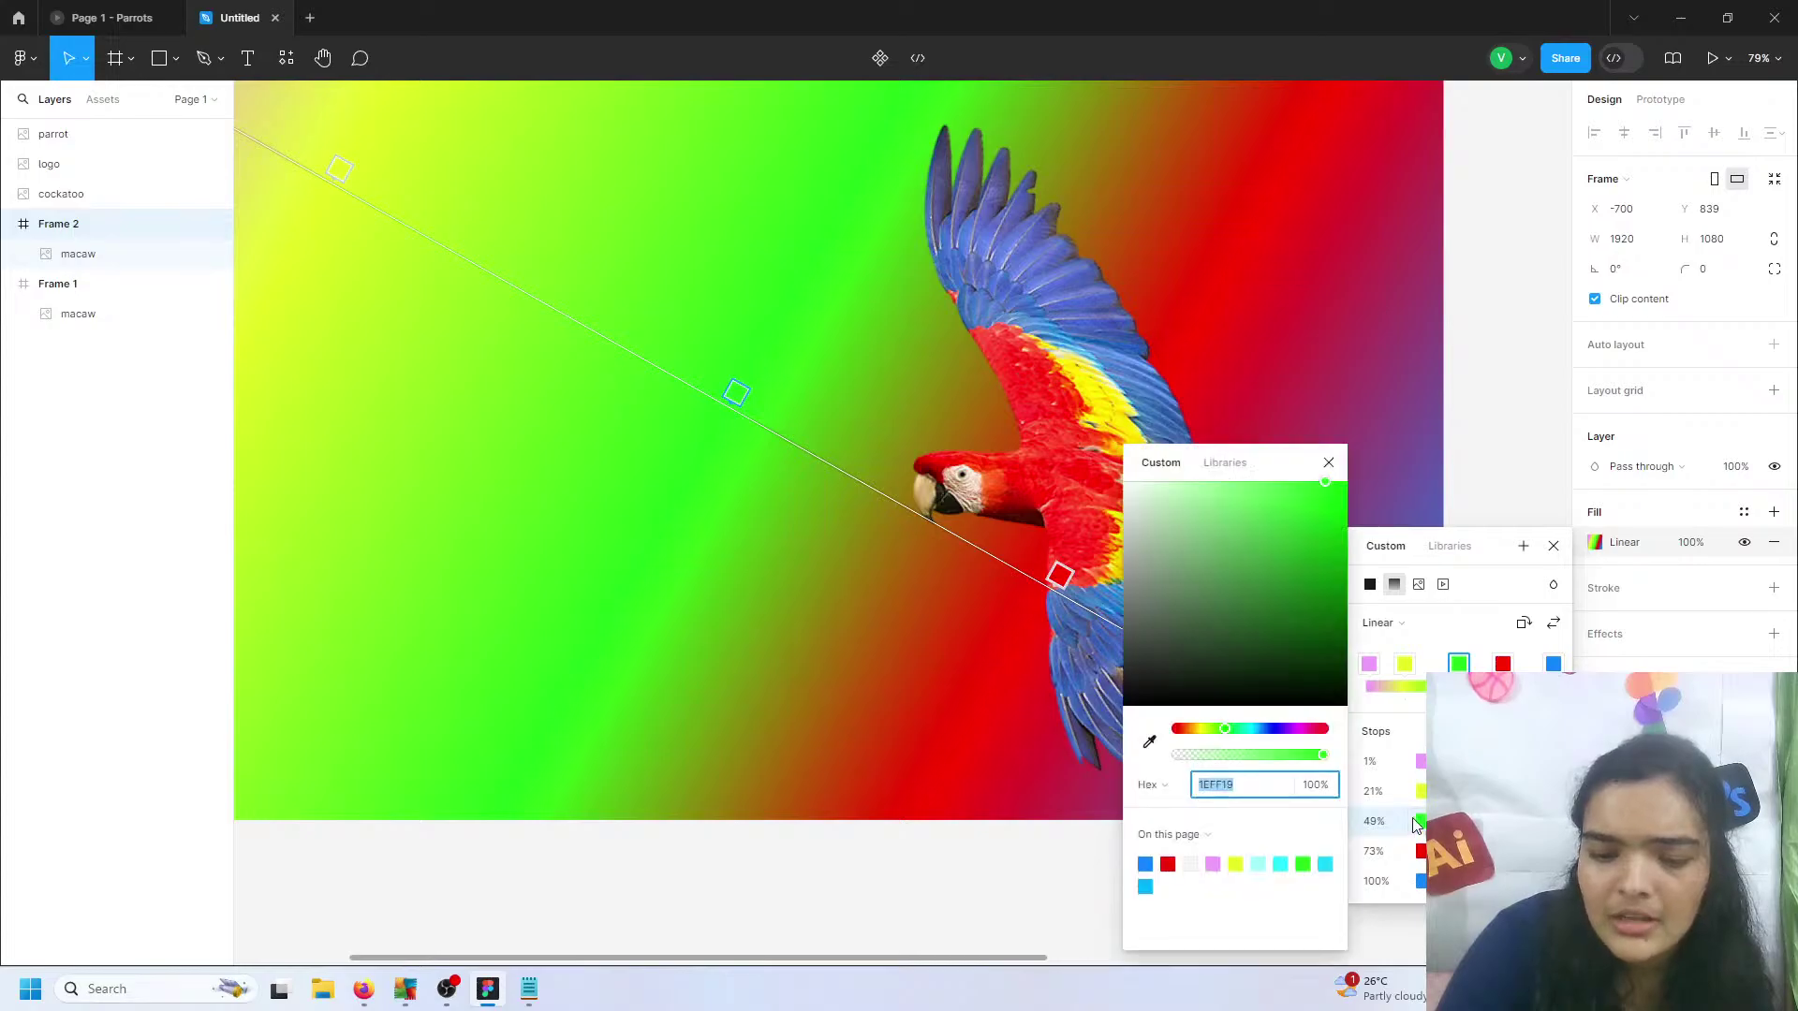
pyautogui.click(1328, 463)
pyautogui.scroll(-5, 1124, 492)
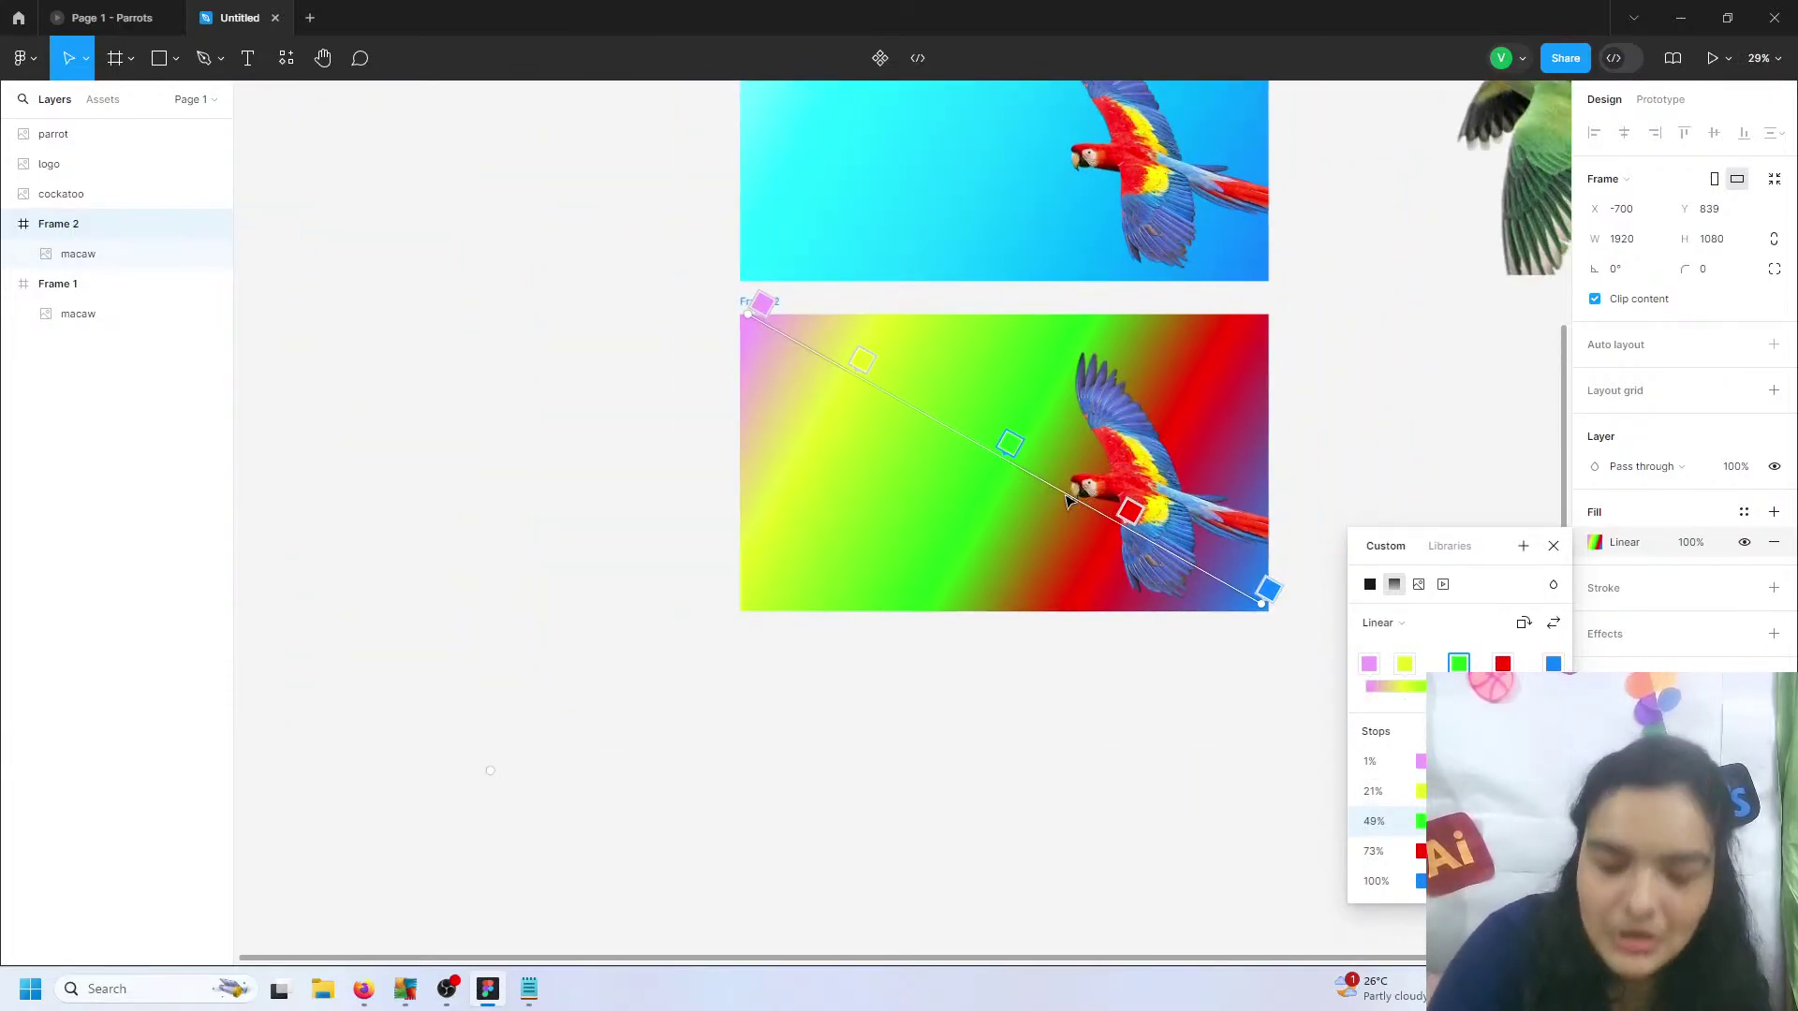
pyautogui.scroll(2, 1068, 501)
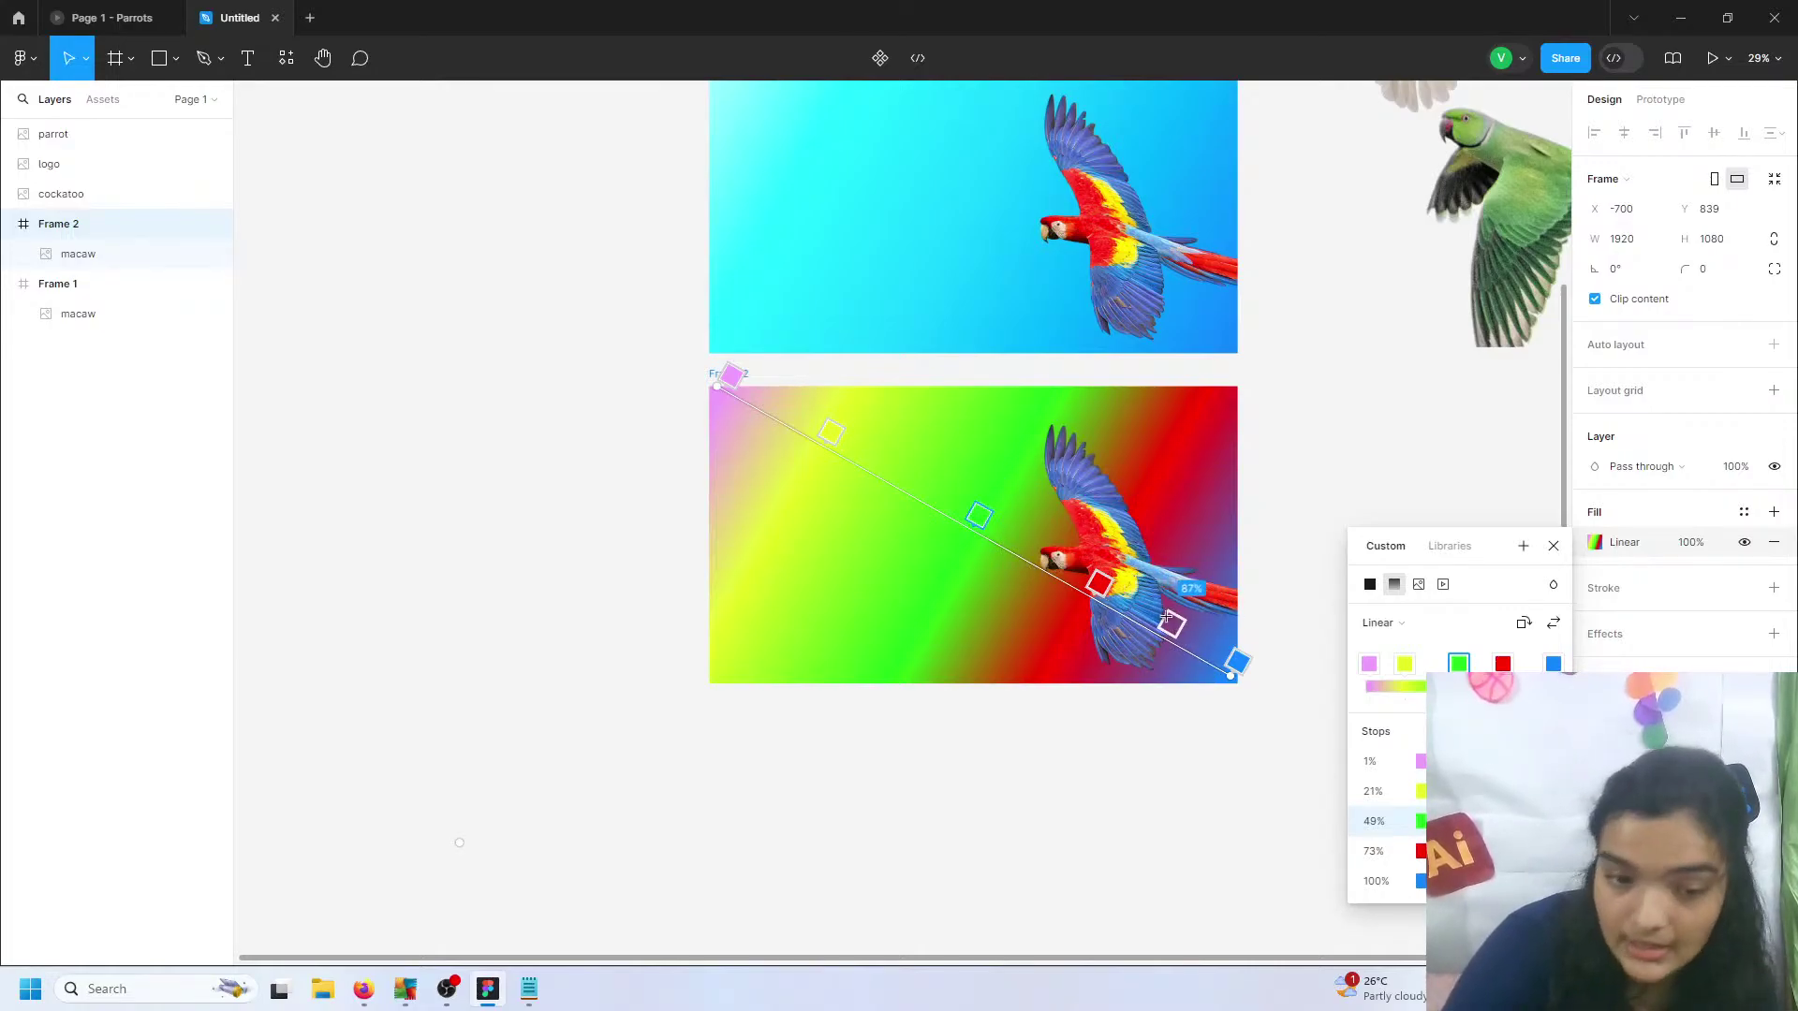
pyautogui.scroll(3, 759, 339)
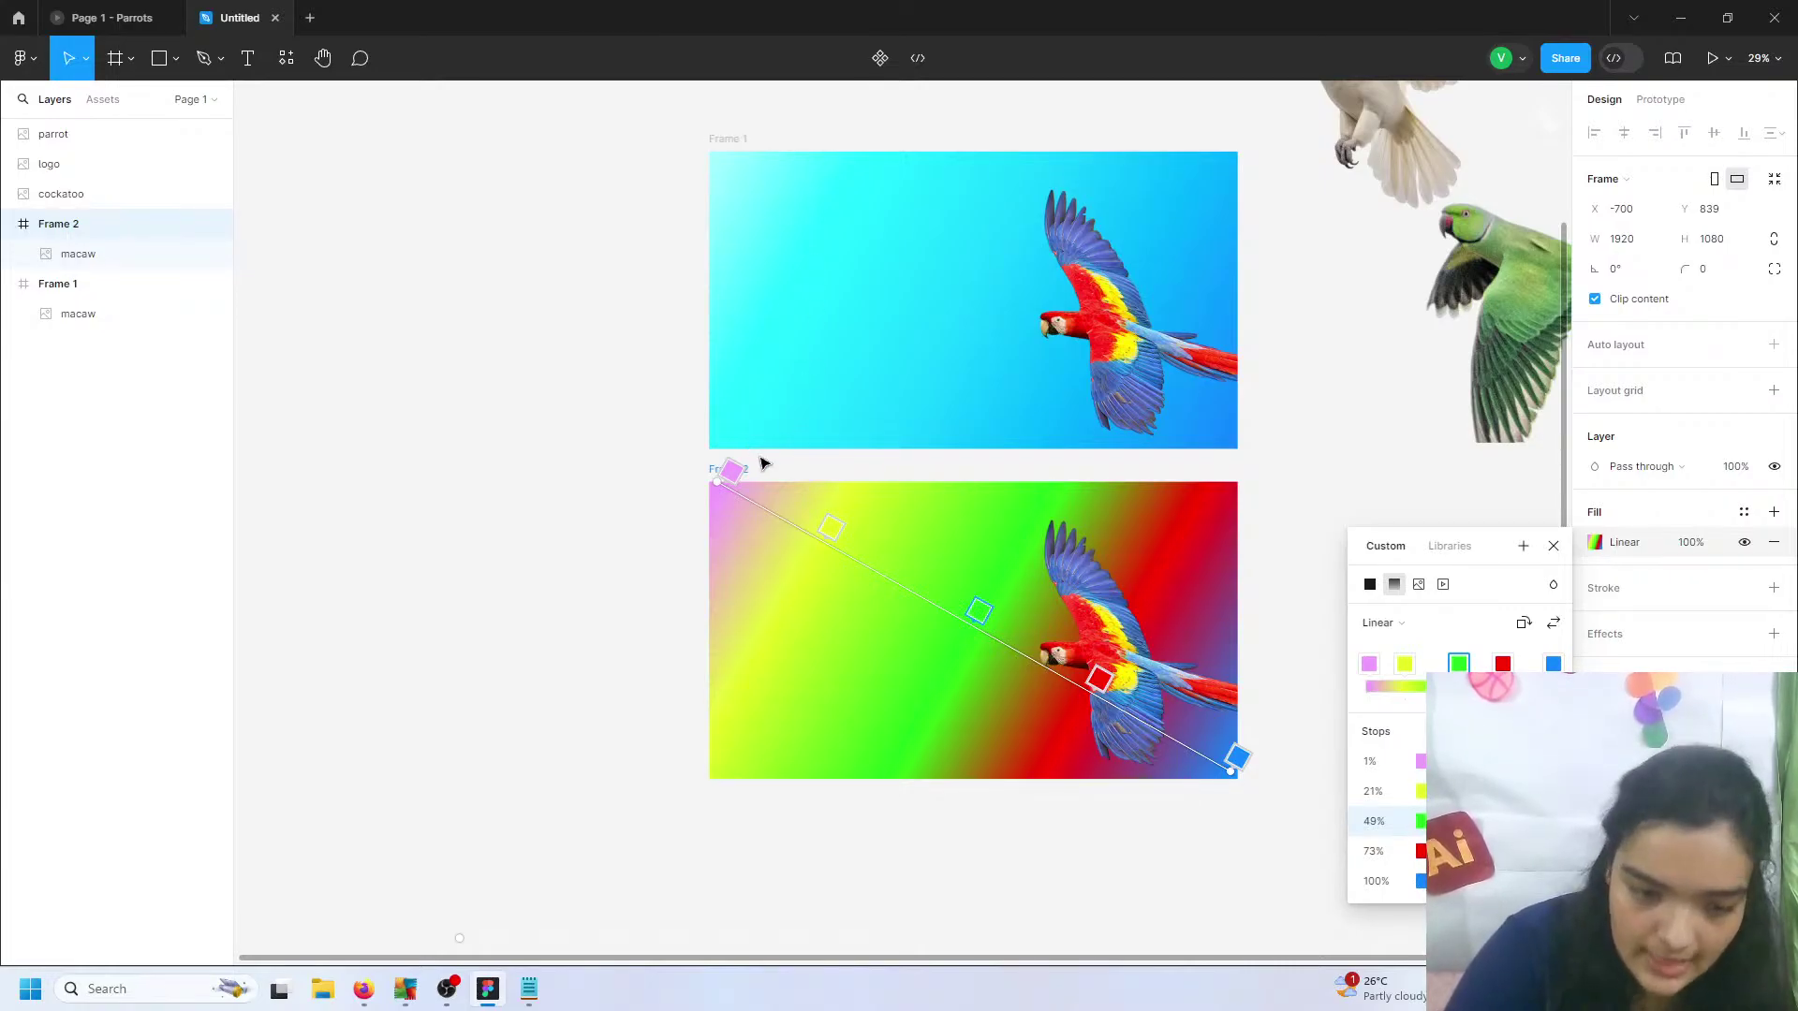
# - Delete the duplicate frame with the multicoloured gradient
pyautogui.press('Escape')
pyautogui.press('Escape')
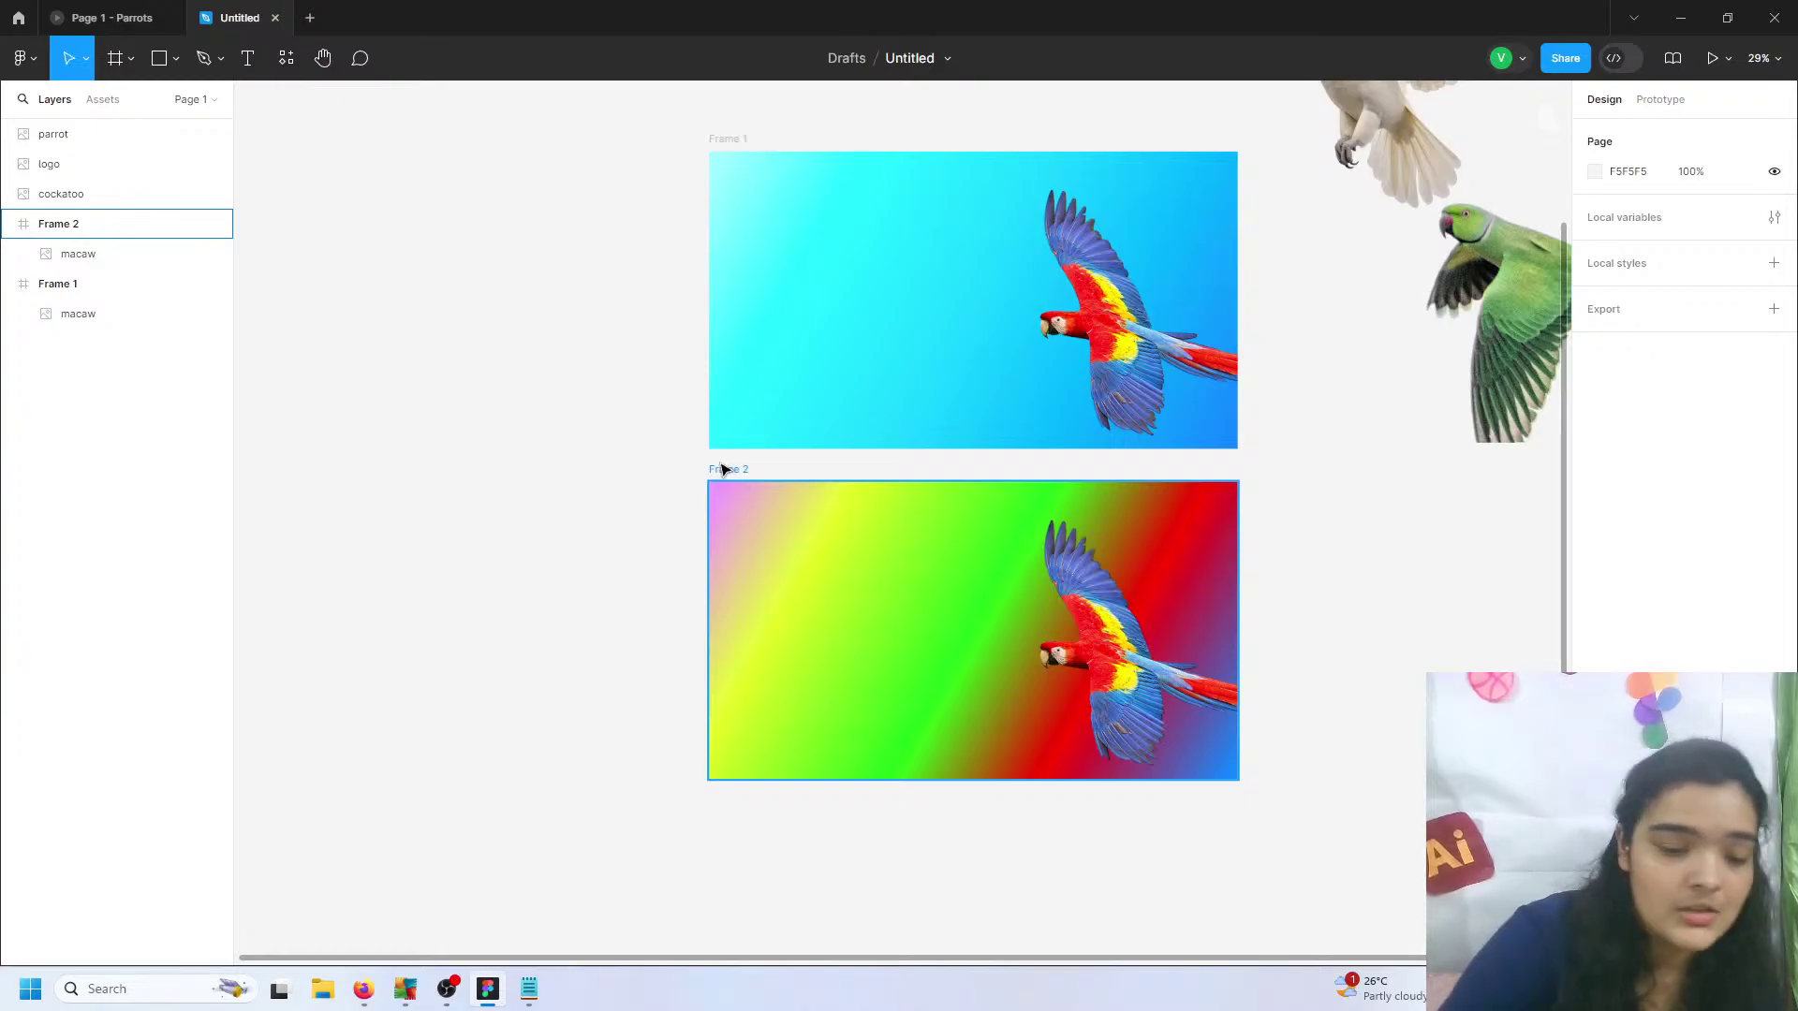
pyautogui.click(724, 469)
pyautogui.press('Delete')
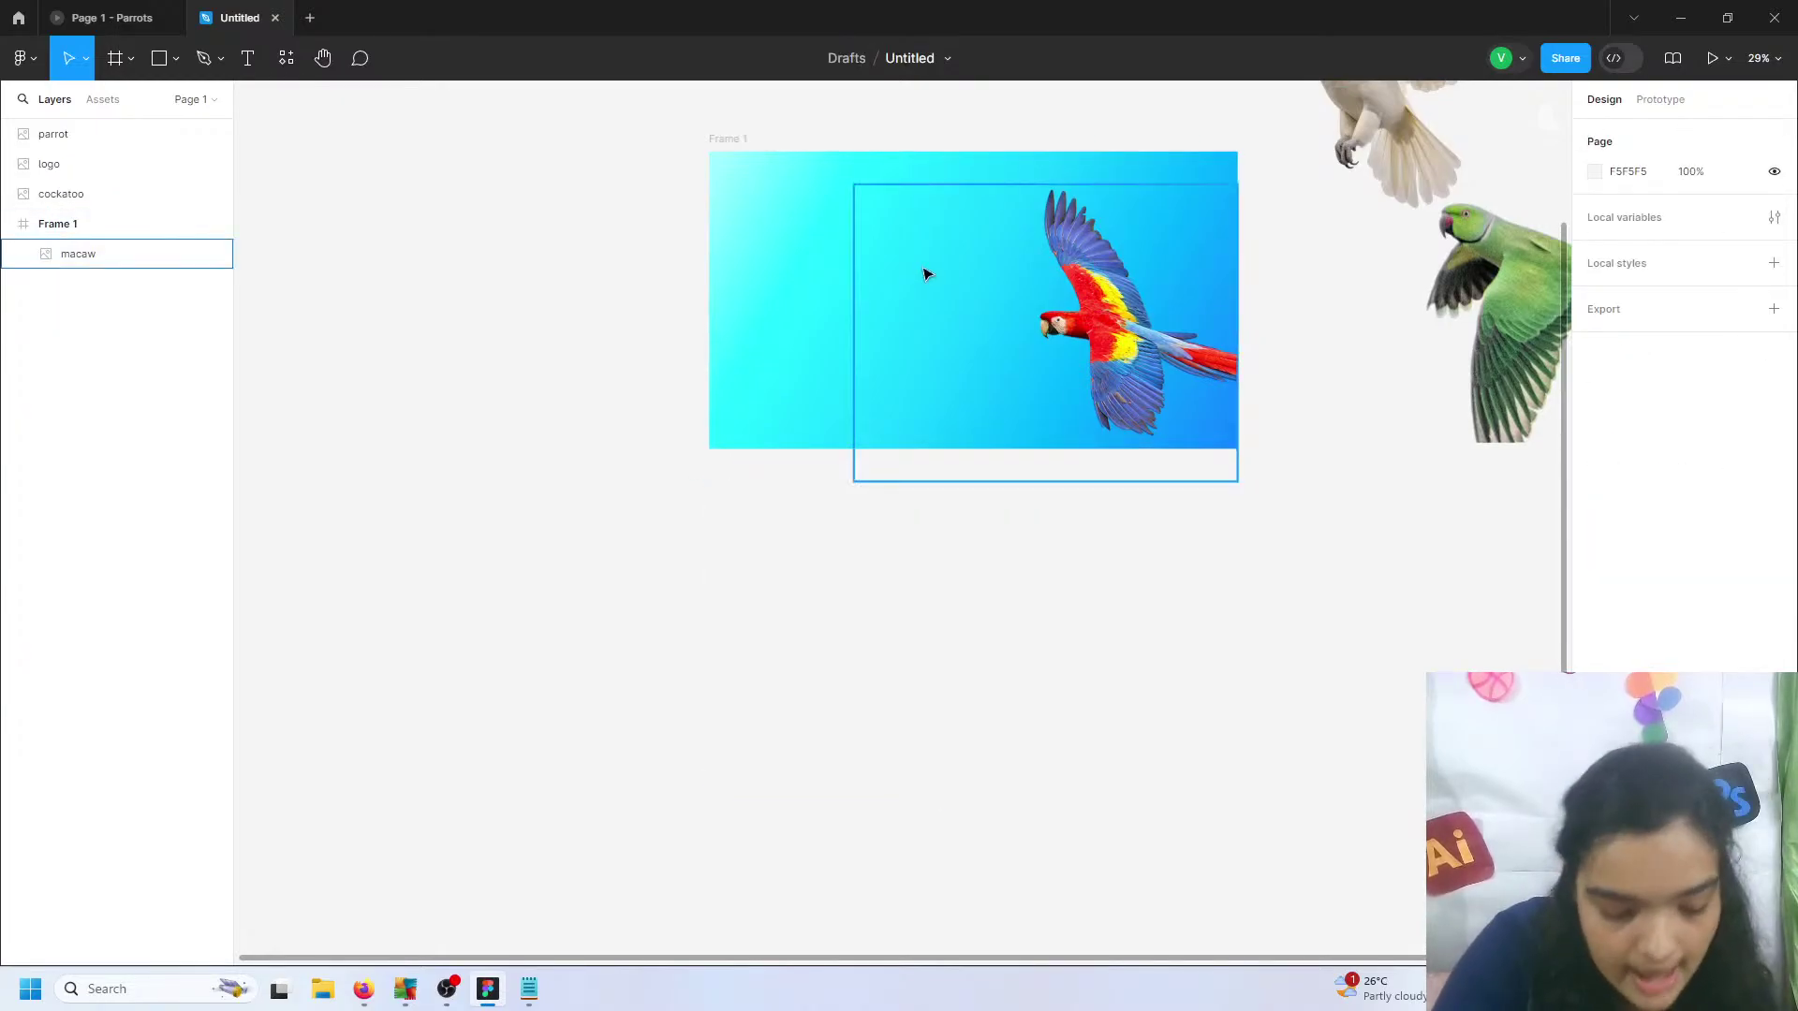
# - Switch to File Explorer, open the recent Text Data file and close the Explorer window
pyautogui.scroll(10, 923, 273)
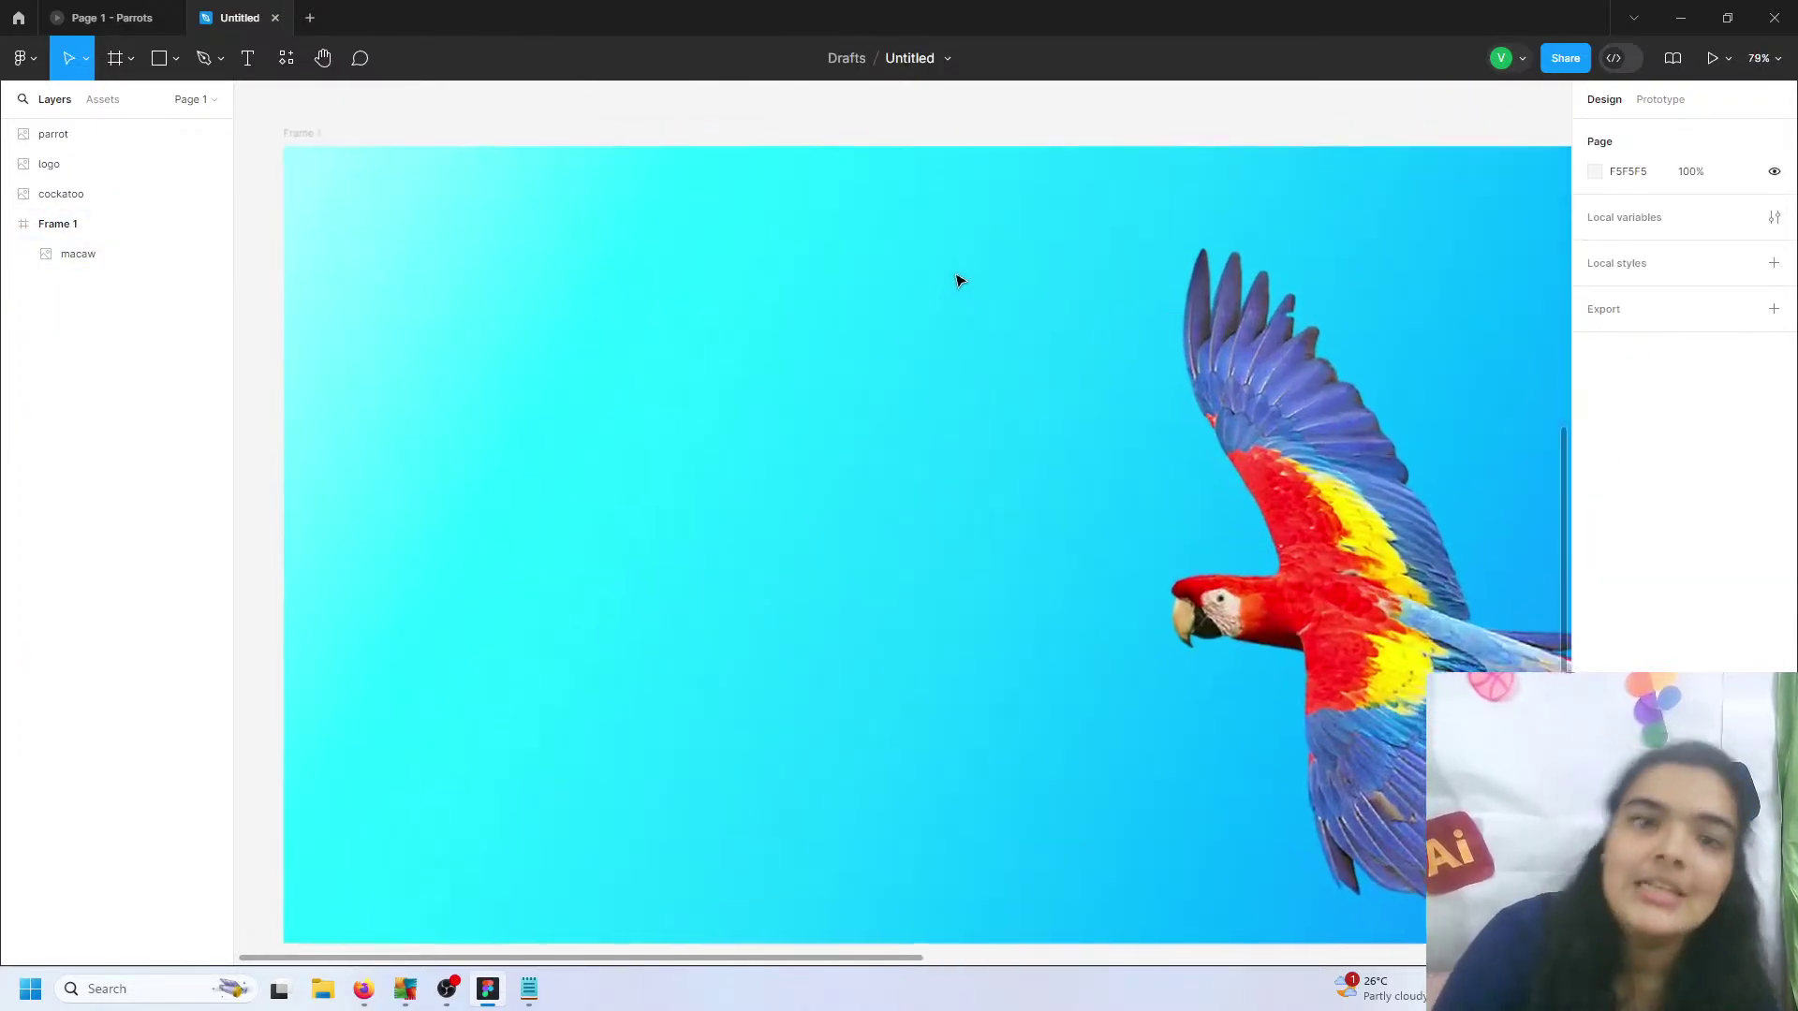
pyautogui.scroll(-1, 960, 281)
pyautogui.click(313, 991)
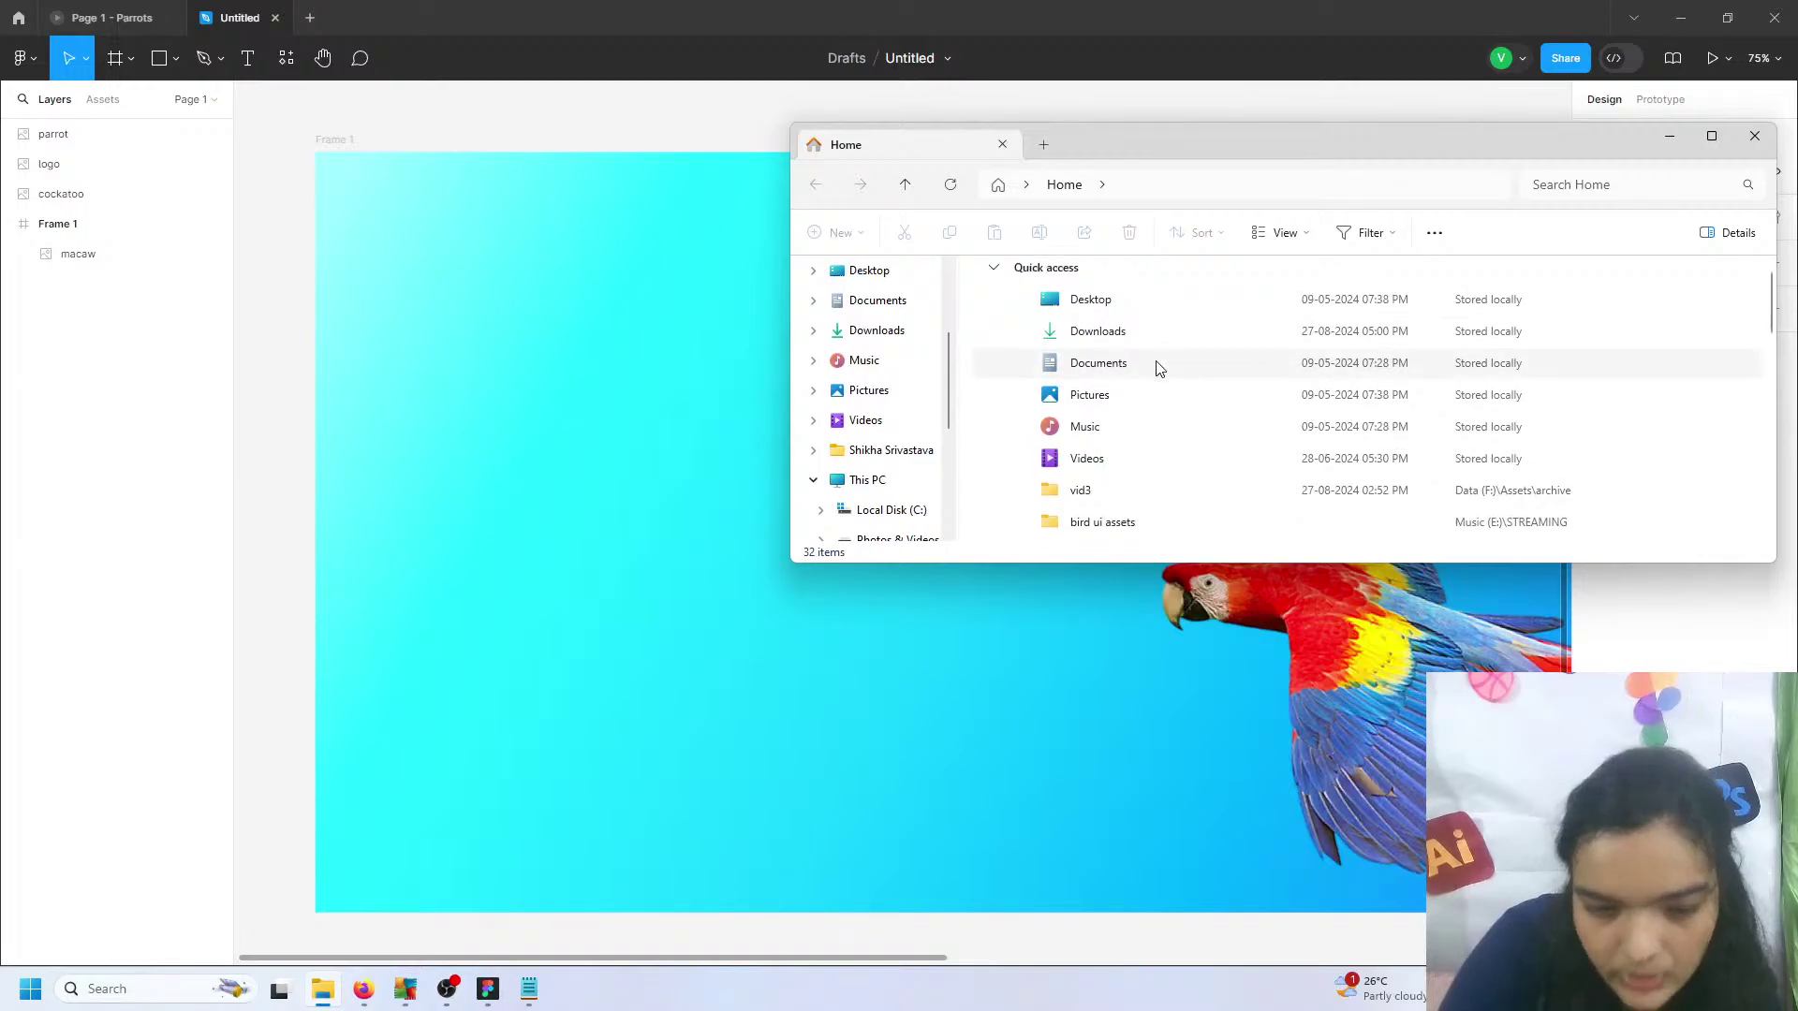
pyautogui.scroll(-2, 1160, 390)
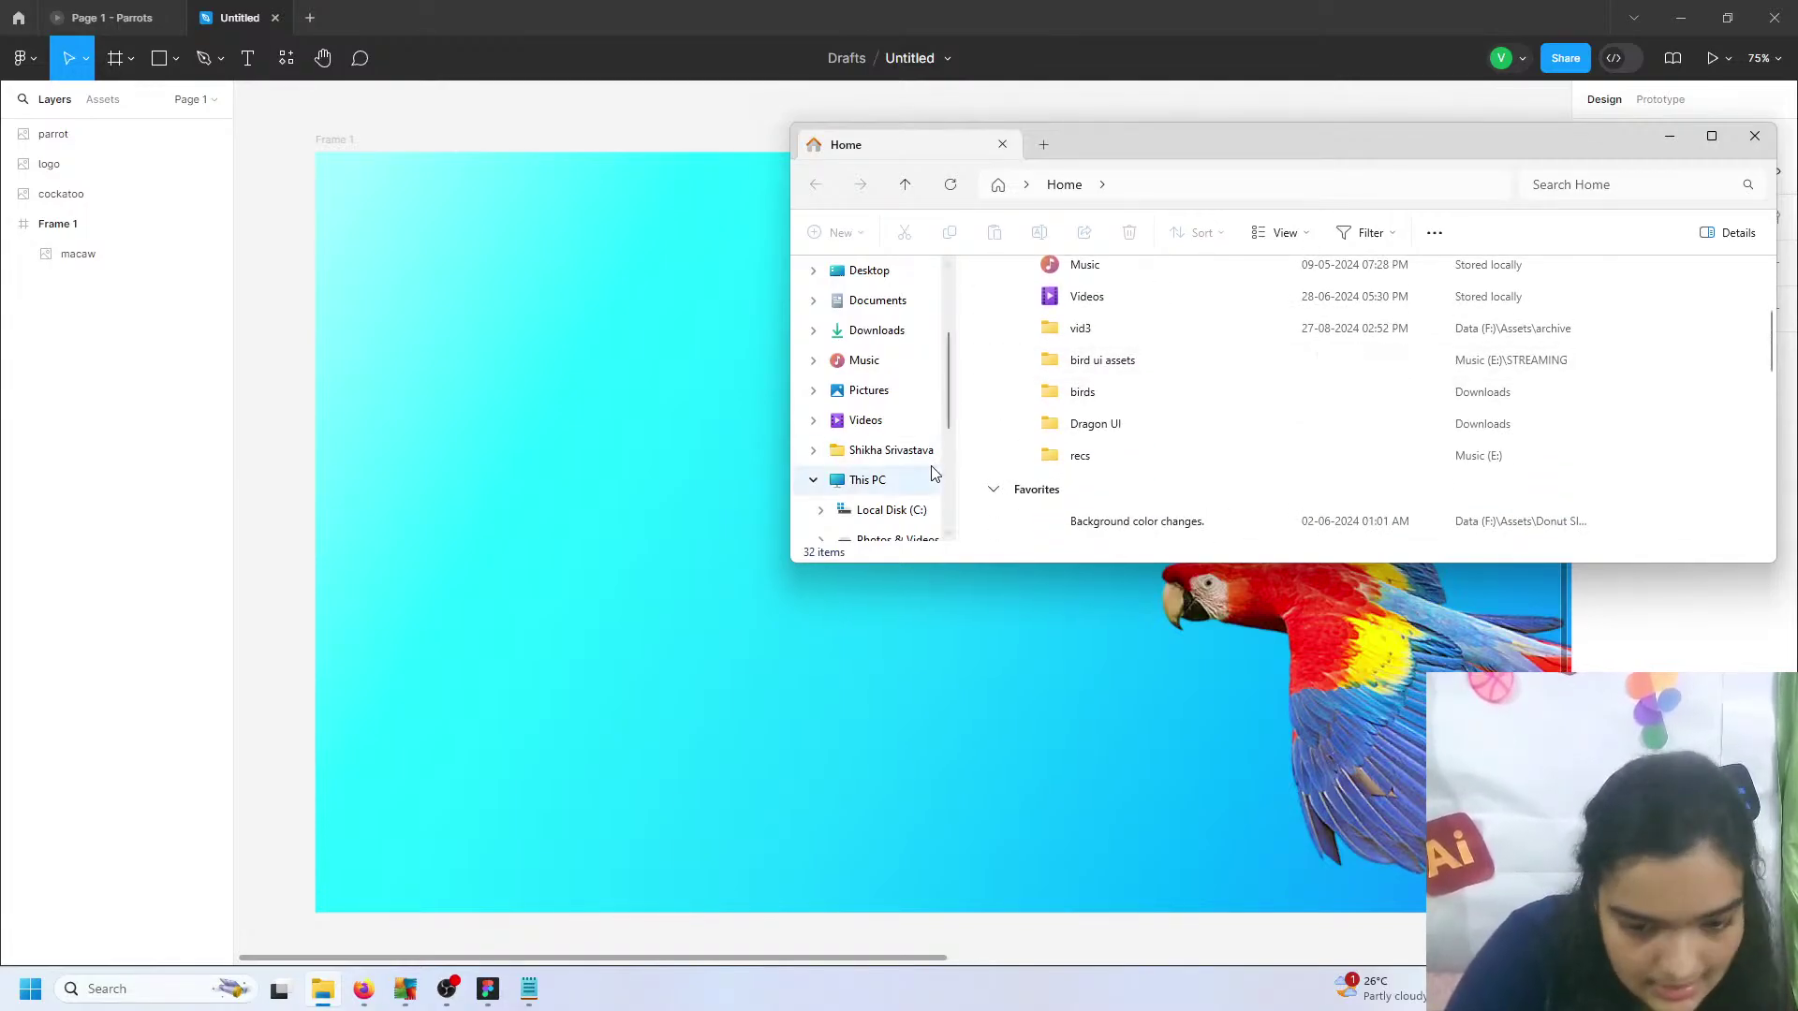
pyautogui.scroll(-1, 1030, 508)
pyautogui.scroll(-1, 1030, 509)
pyautogui.doubleClick(1057, 501)
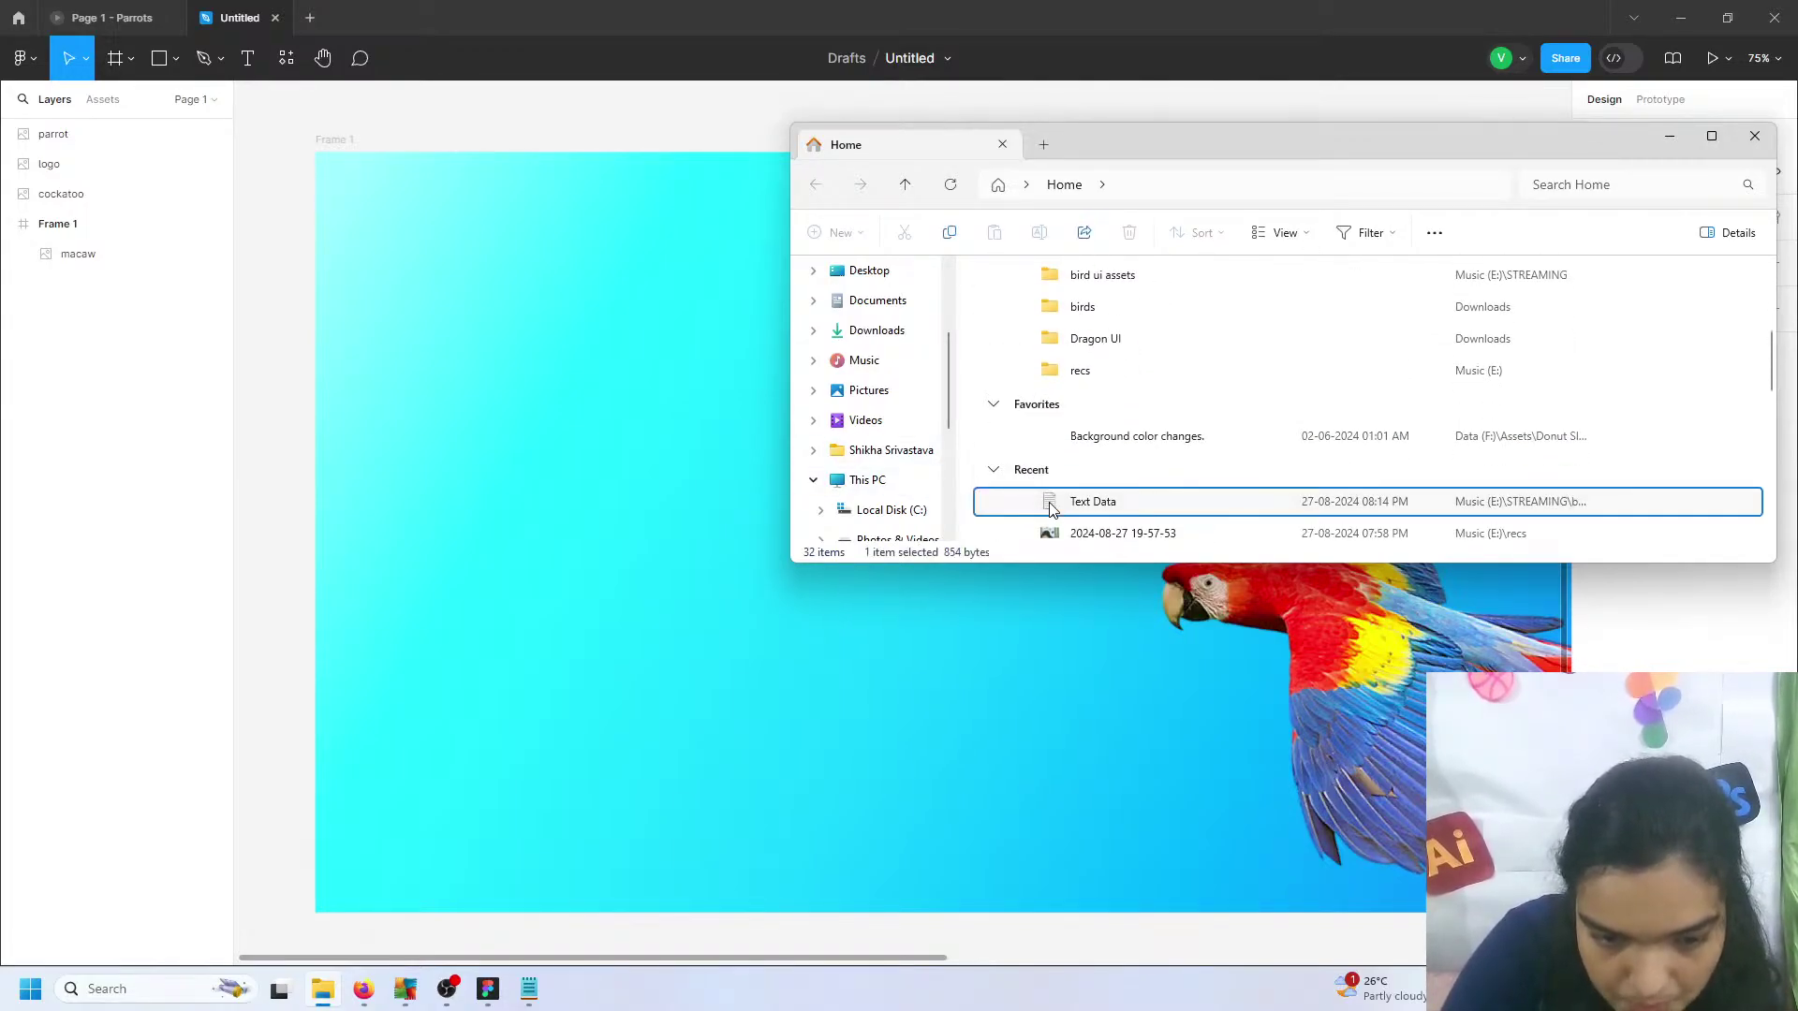
pyautogui.click(1754, 136)
# - Copy the heading word MACAW from the Text Data file
pyautogui.hscroll(-5, 787, 112)
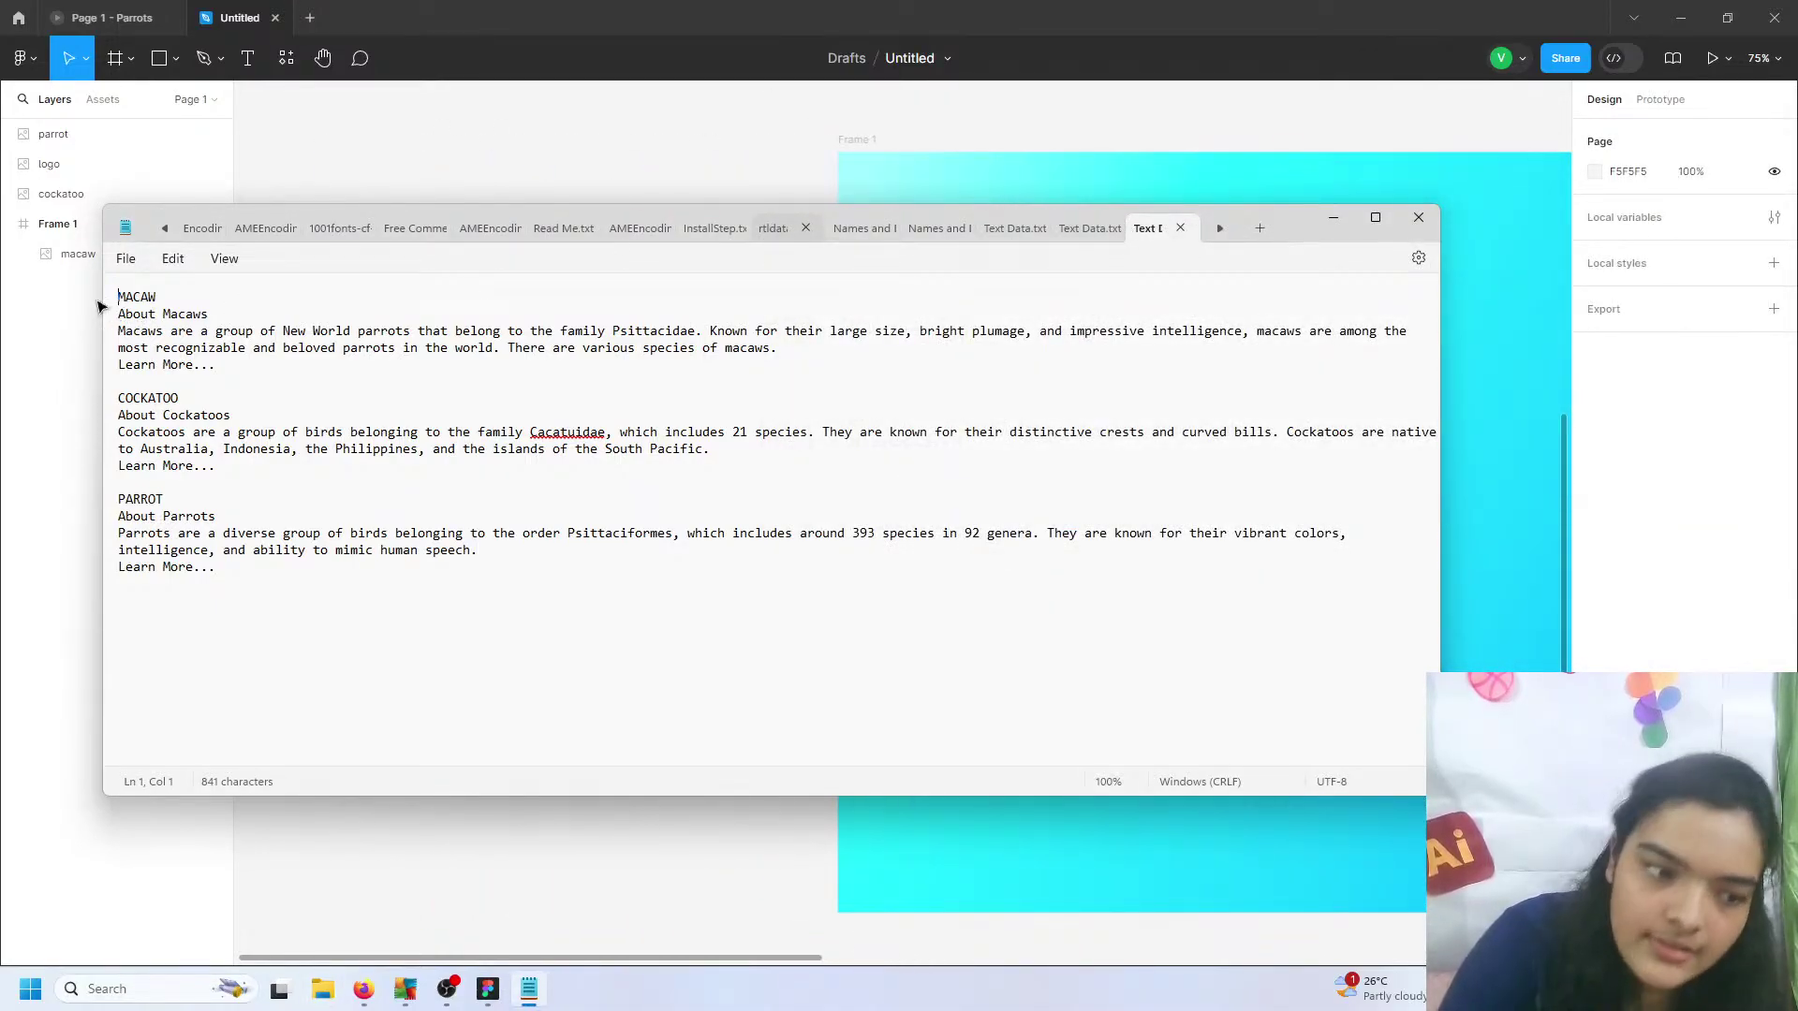
pyautogui.moveTo(101, 300); pyautogui.dragTo(164, 331)
pyautogui.click(153, 301)
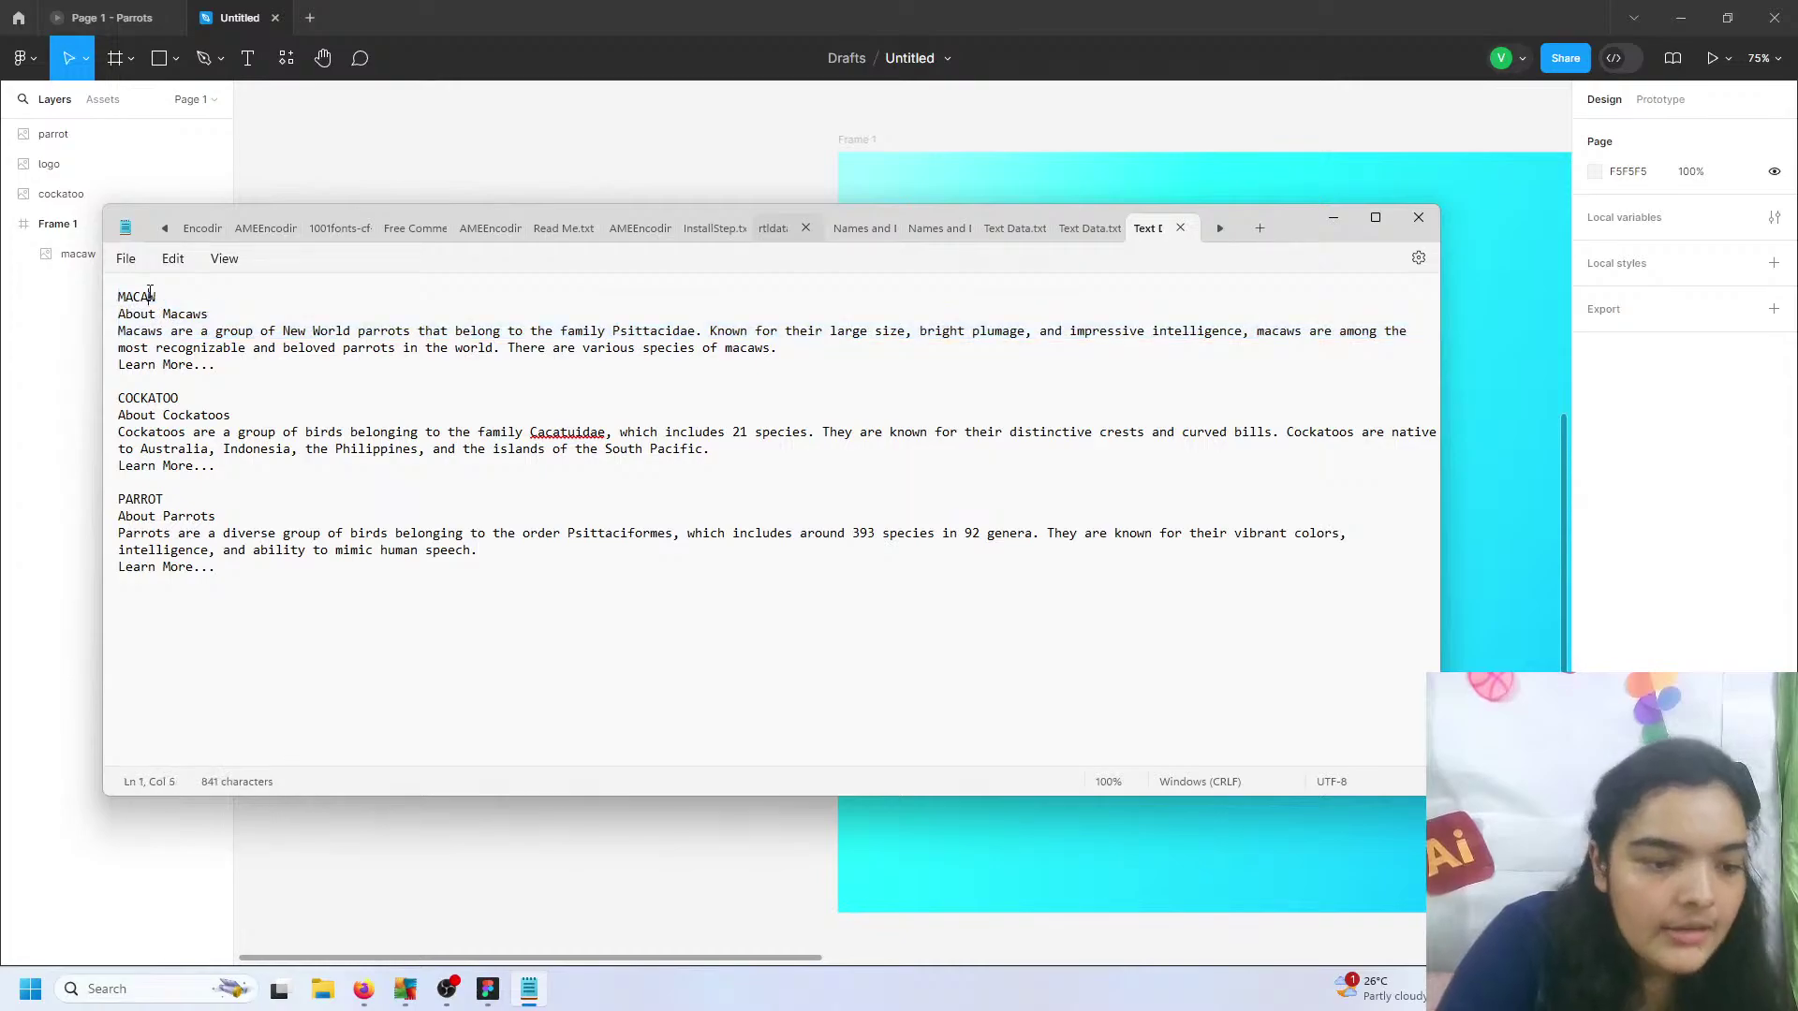
pyautogui.doubleClick(150, 298)
pyautogui.hotkey('ctrl', 'c')
# - Switch back to Figma, paste MACAW as a text layer and move it outside the frame to X -1309, Y 191
pyautogui.click(530, 166)
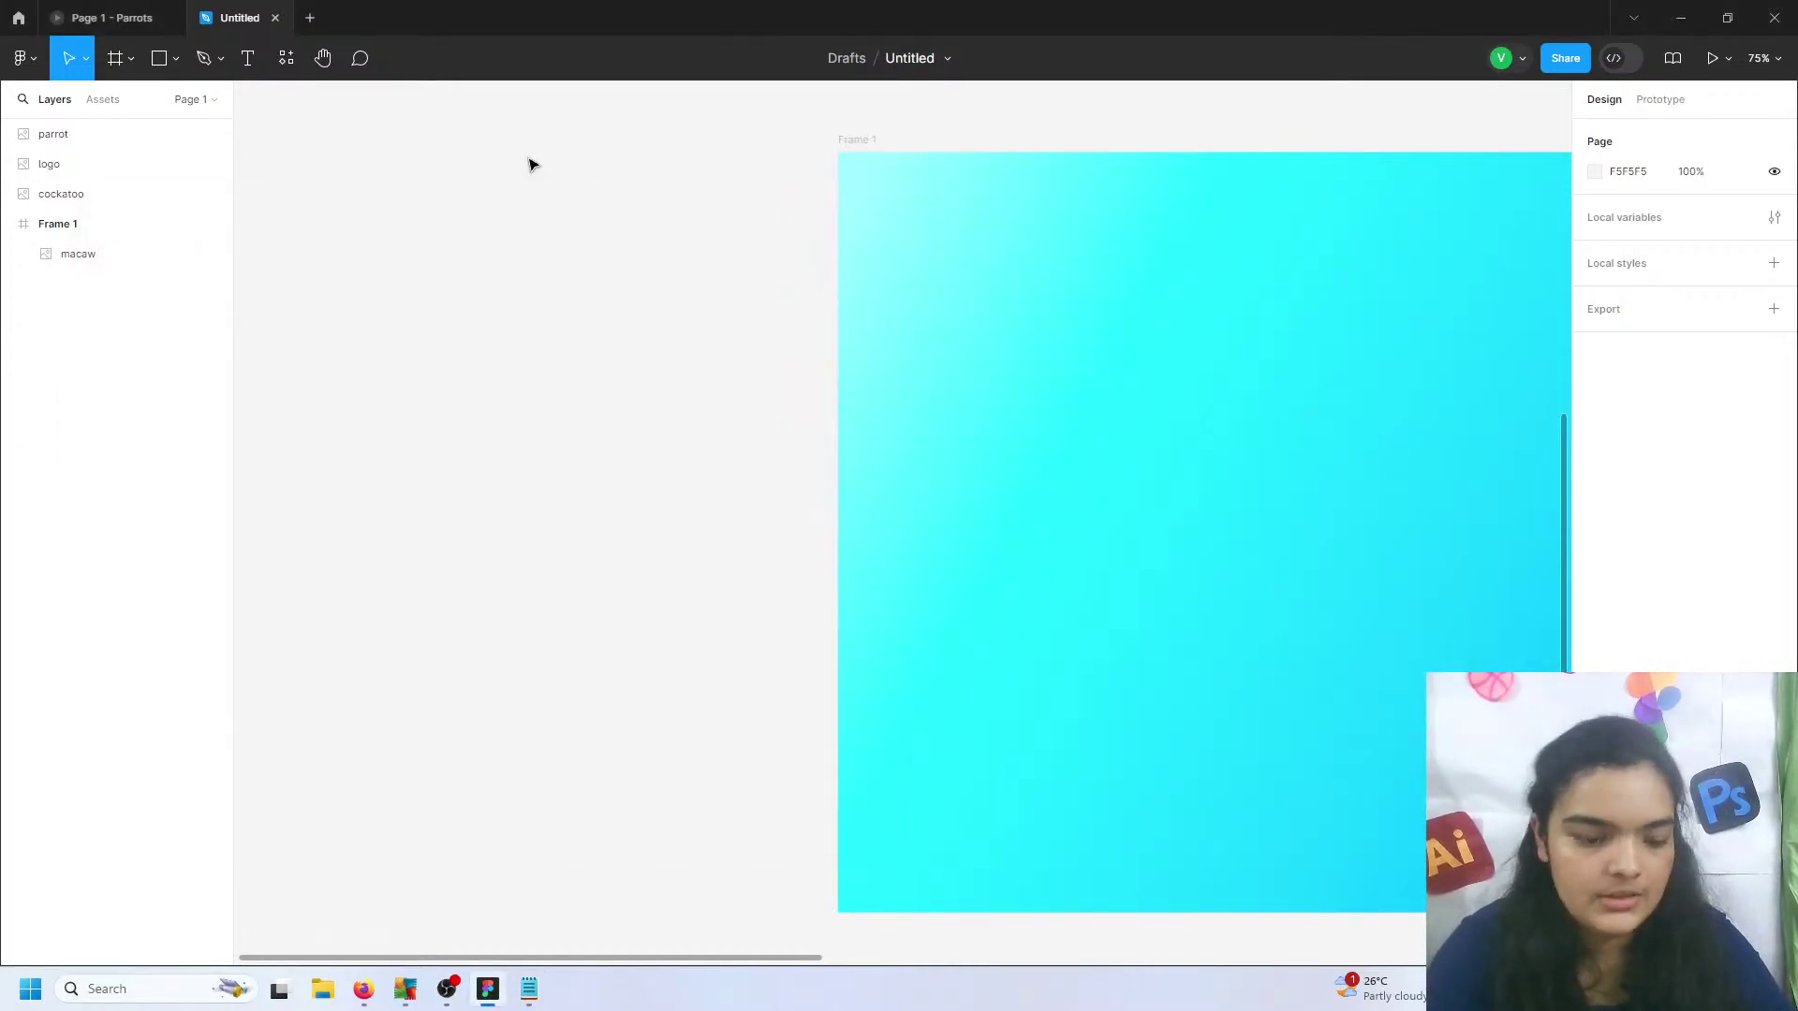
pyautogui.hotkey('ctrl', 'v')
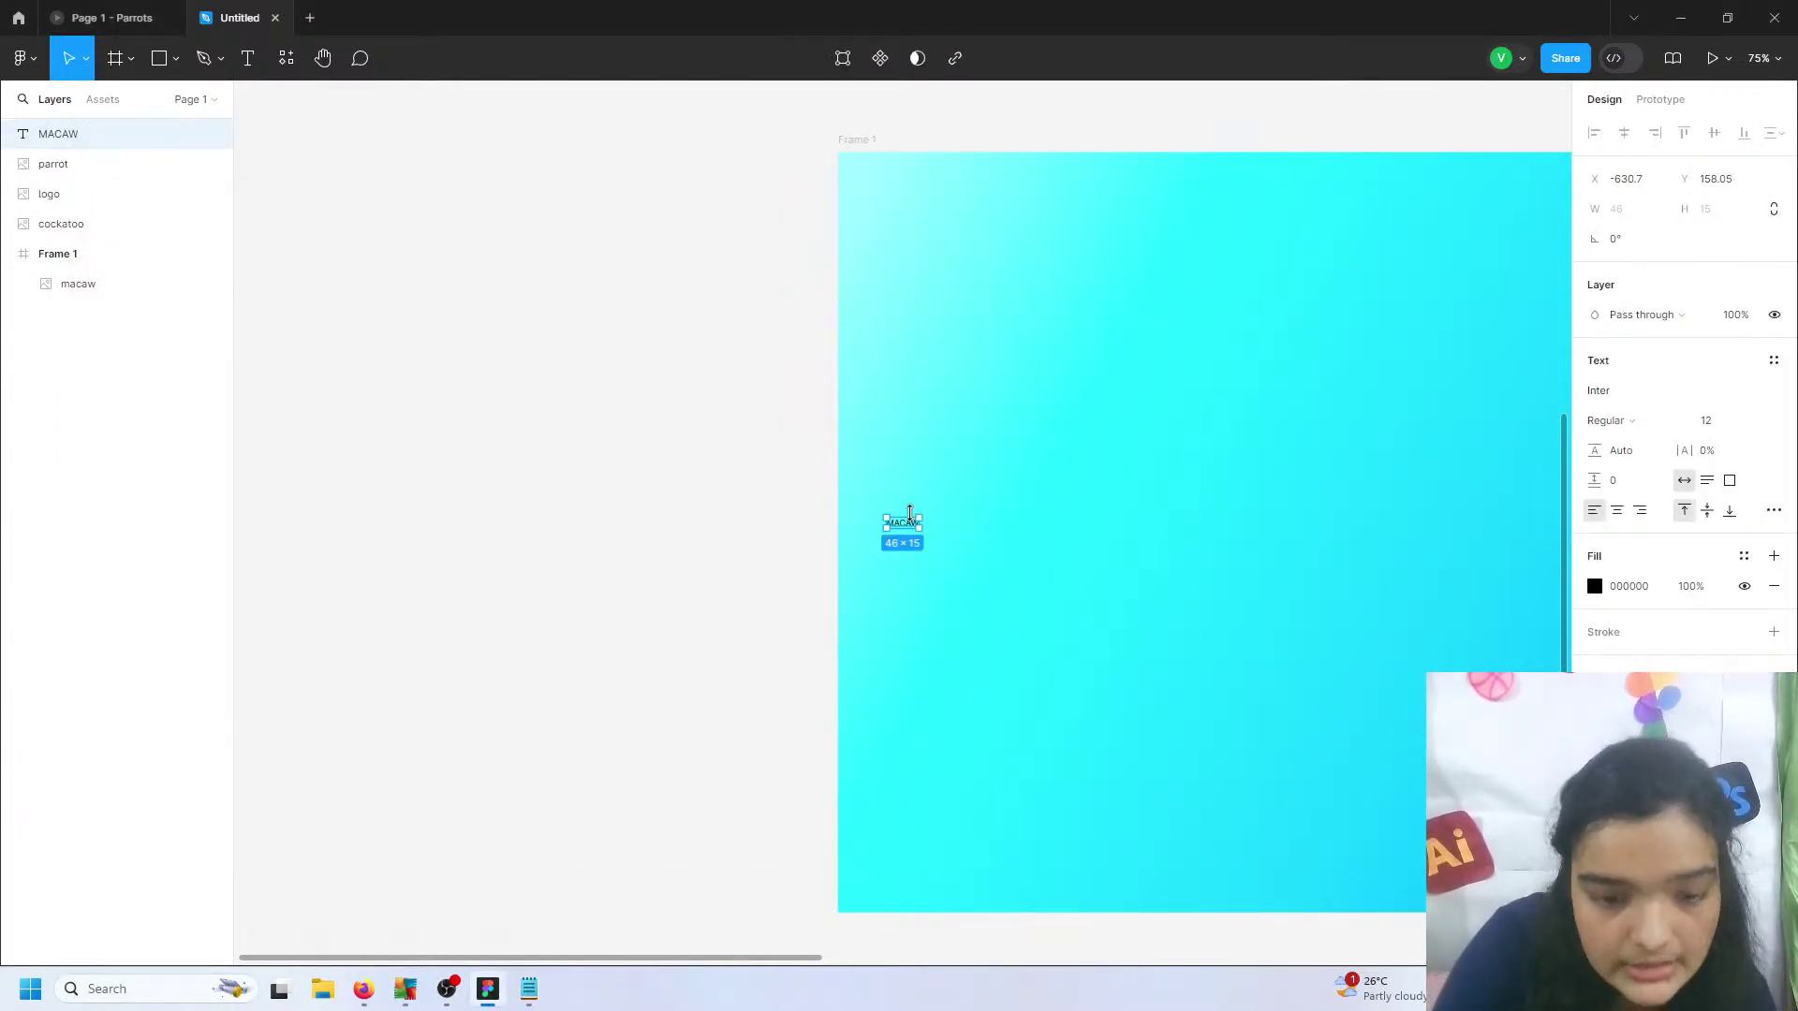
pyautogui.moveTo(902, 525); pyautogui.dragTo(434, 551)
pyautogui.hscroll(10, 886, 574)
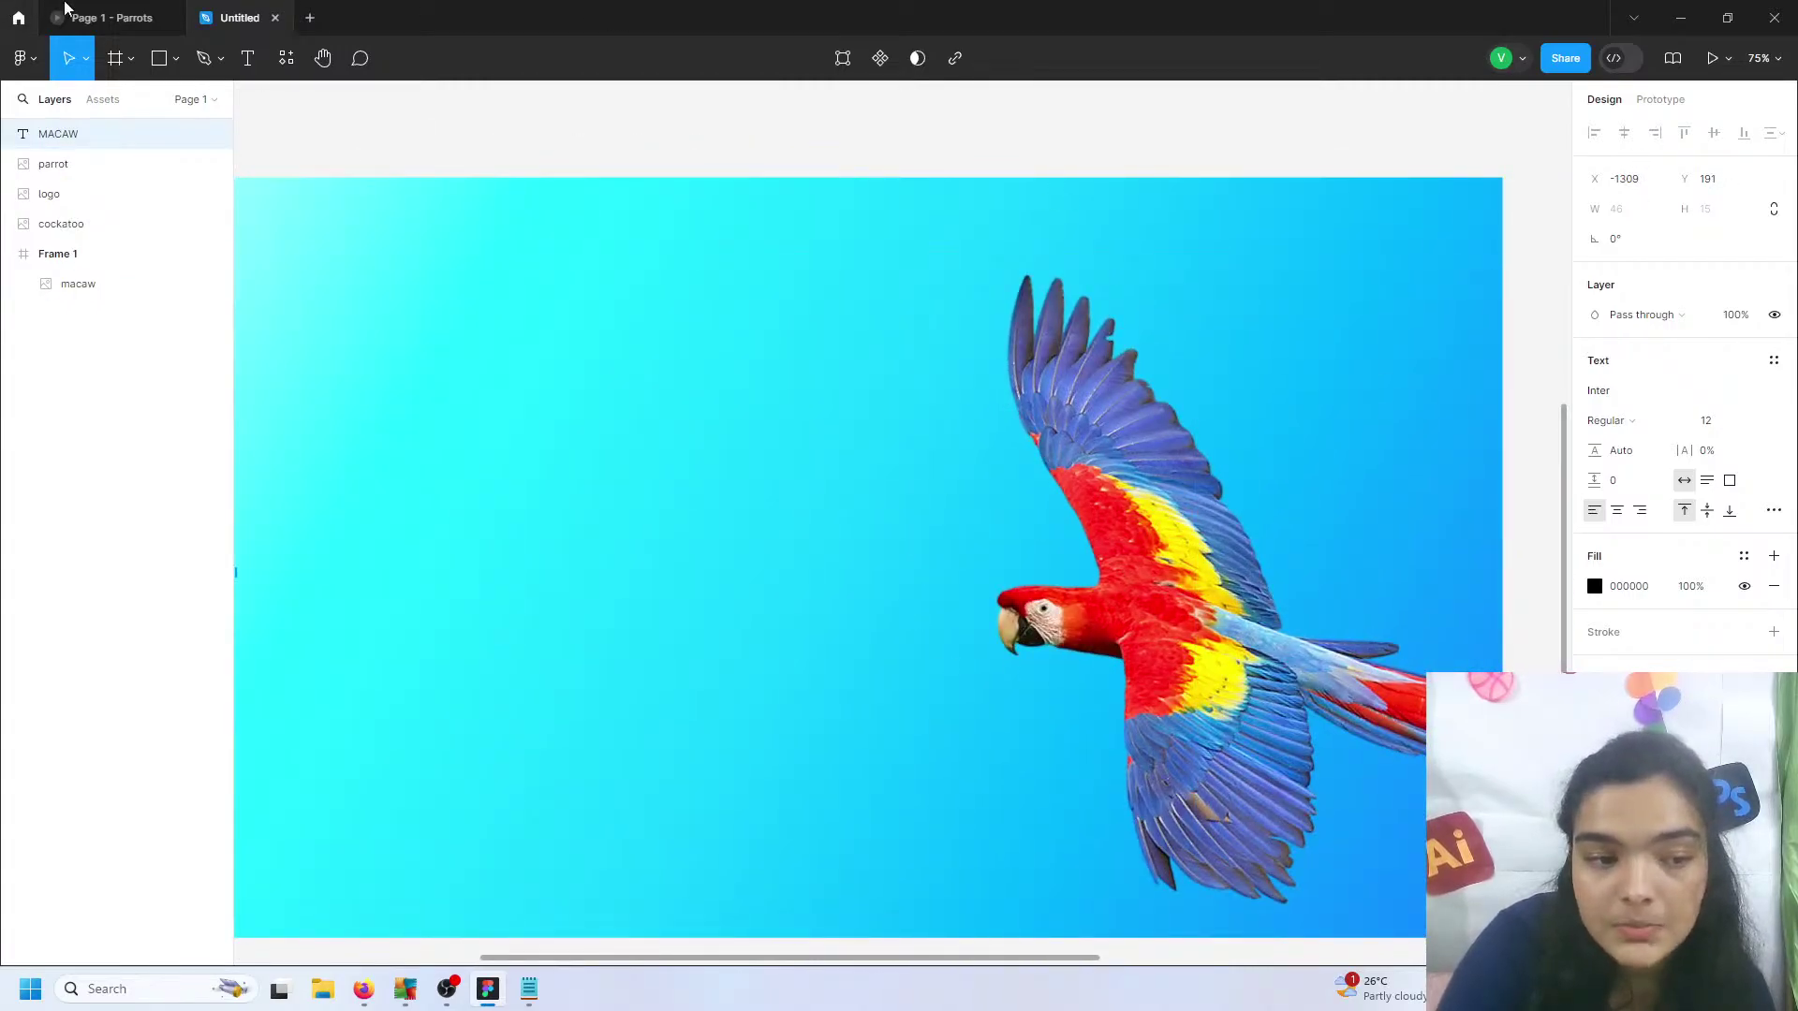
# - Review the Cockatoos and Parrots slides in the Parrots prototype preview, and return to the Untitled design file
pyautogui.click(67, 11)
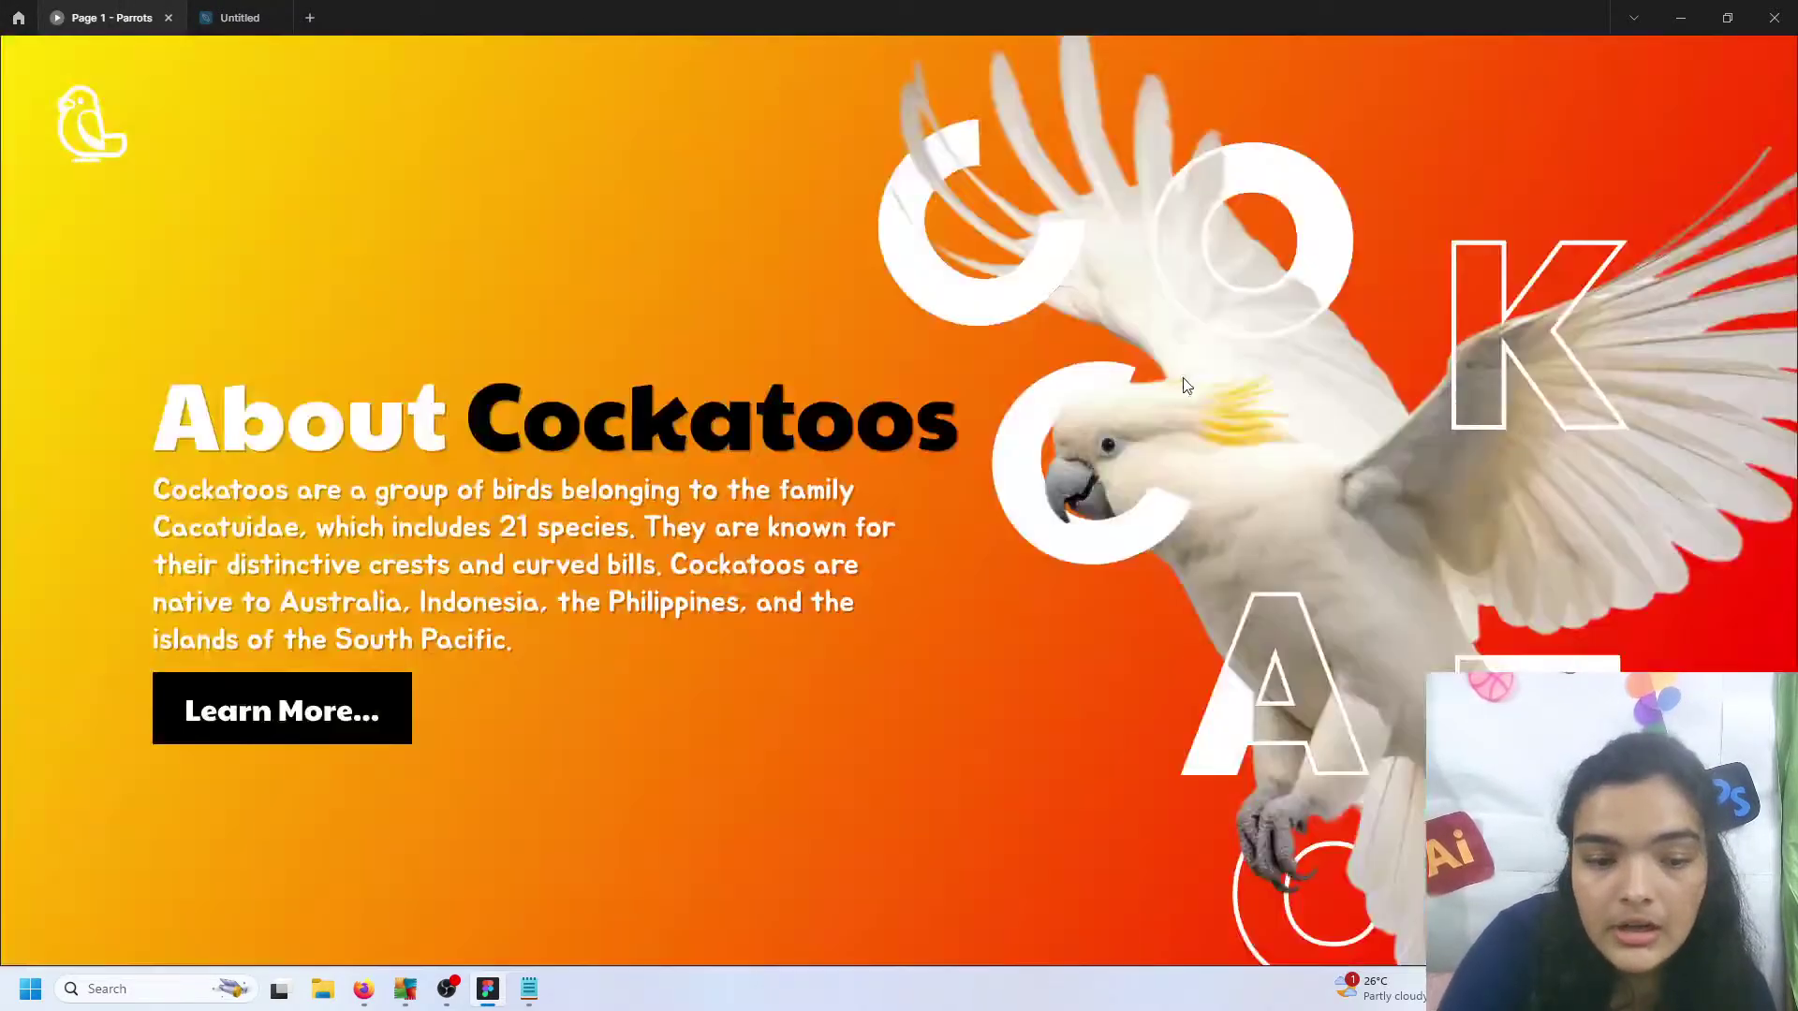
pyautogui.click(1403, 351)
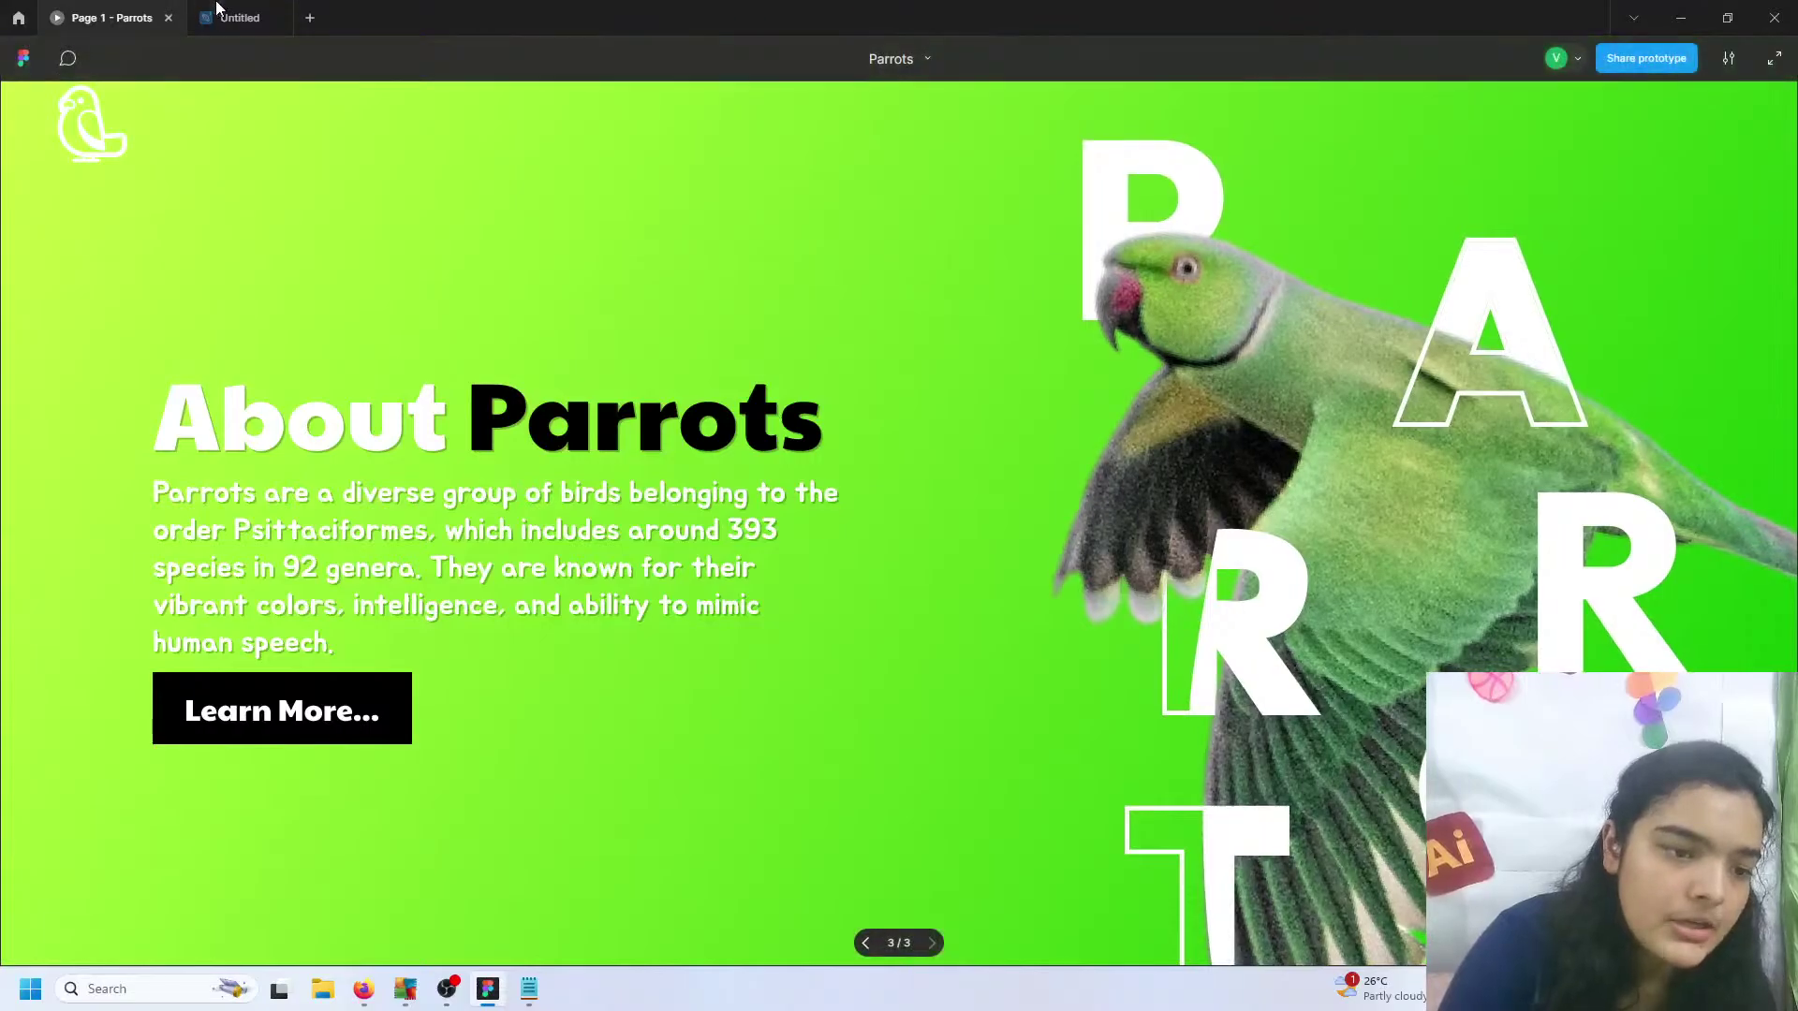
pyautogui.click(220, 11)
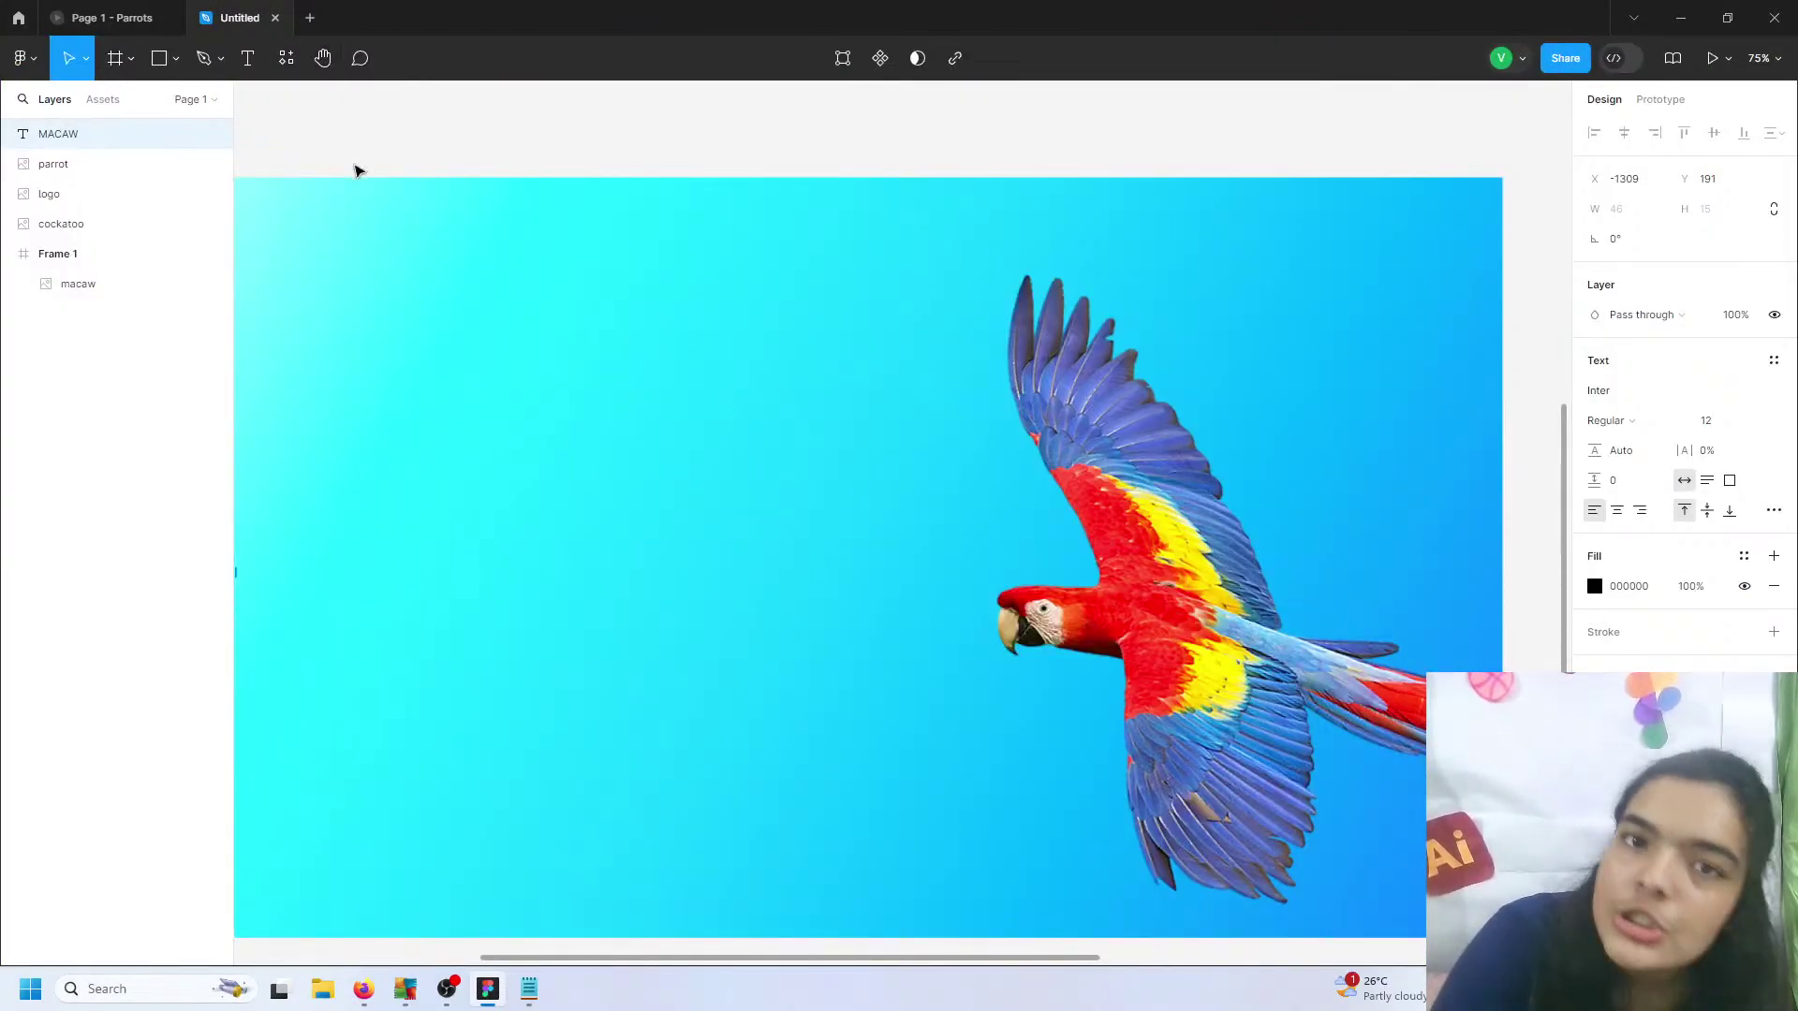
# - Set the font of the MACAW text outside the frame to Outfit
pyautogui.hscroll(-10, 356, 170)
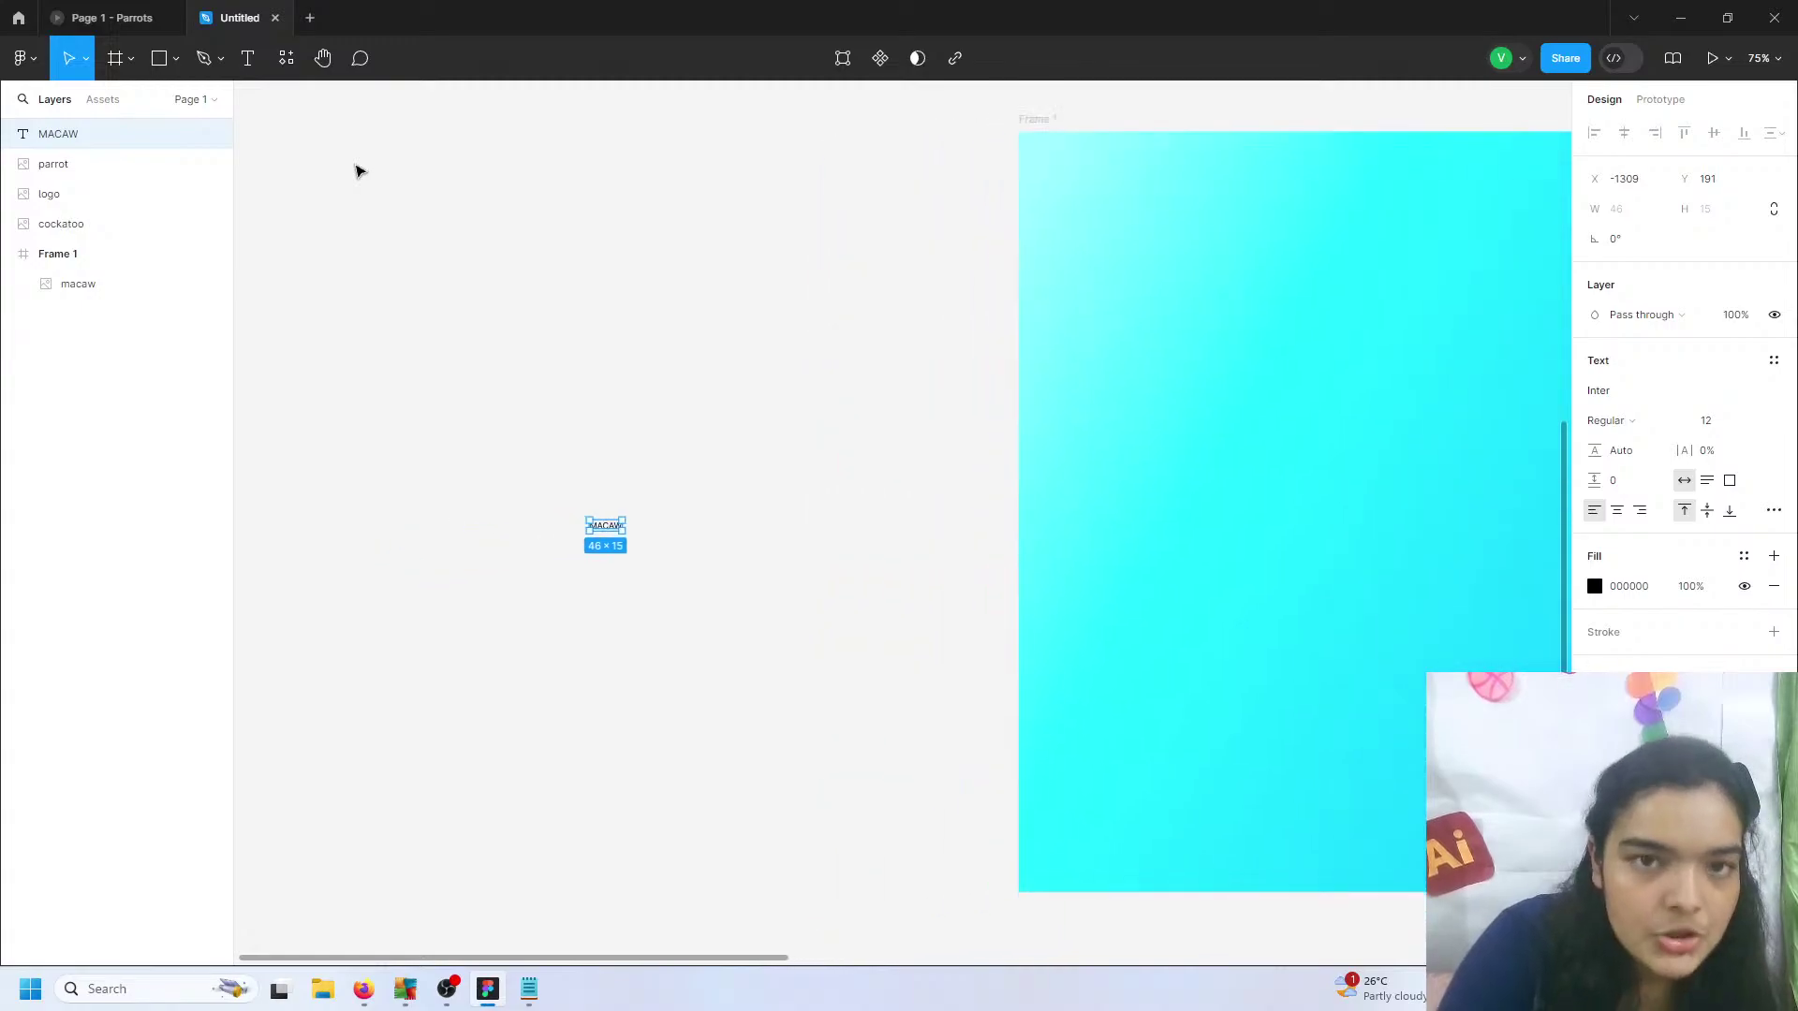
pyautogui.hscroll(-1, 356, 171)
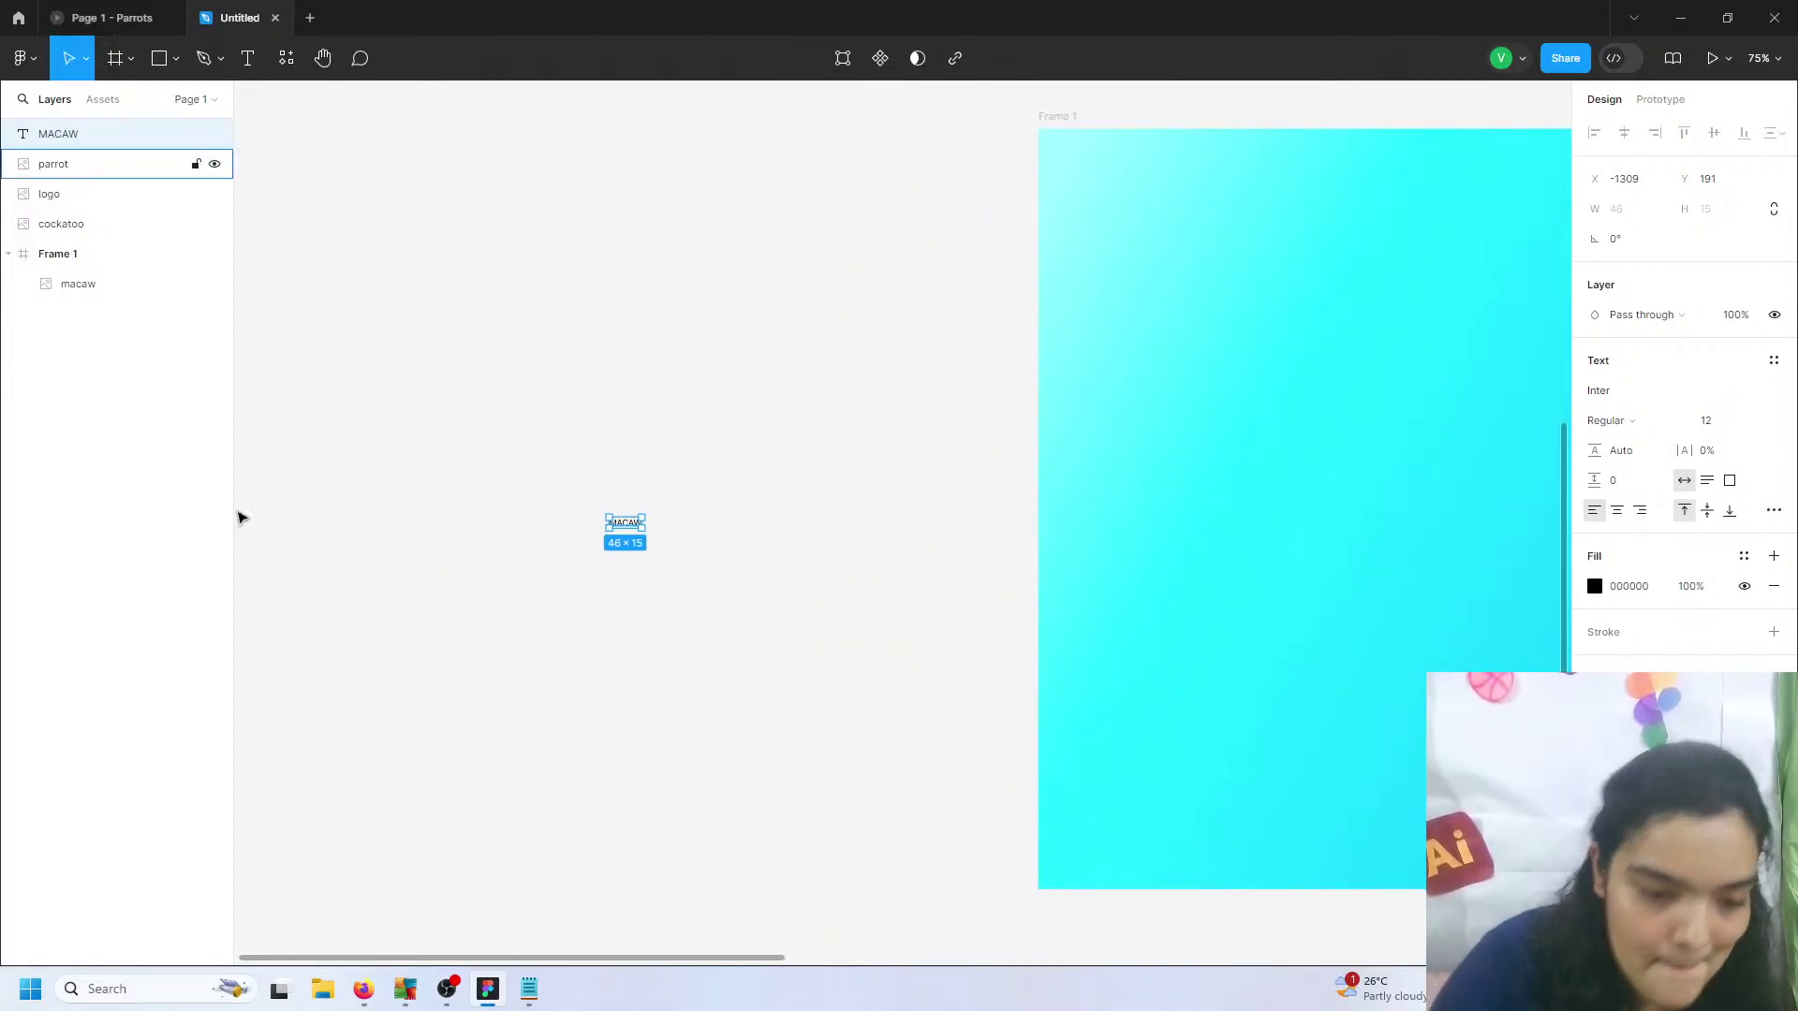
pyautogui.scroll(5, 626, 531)
pyautogui.scroll(3, 626, 530)
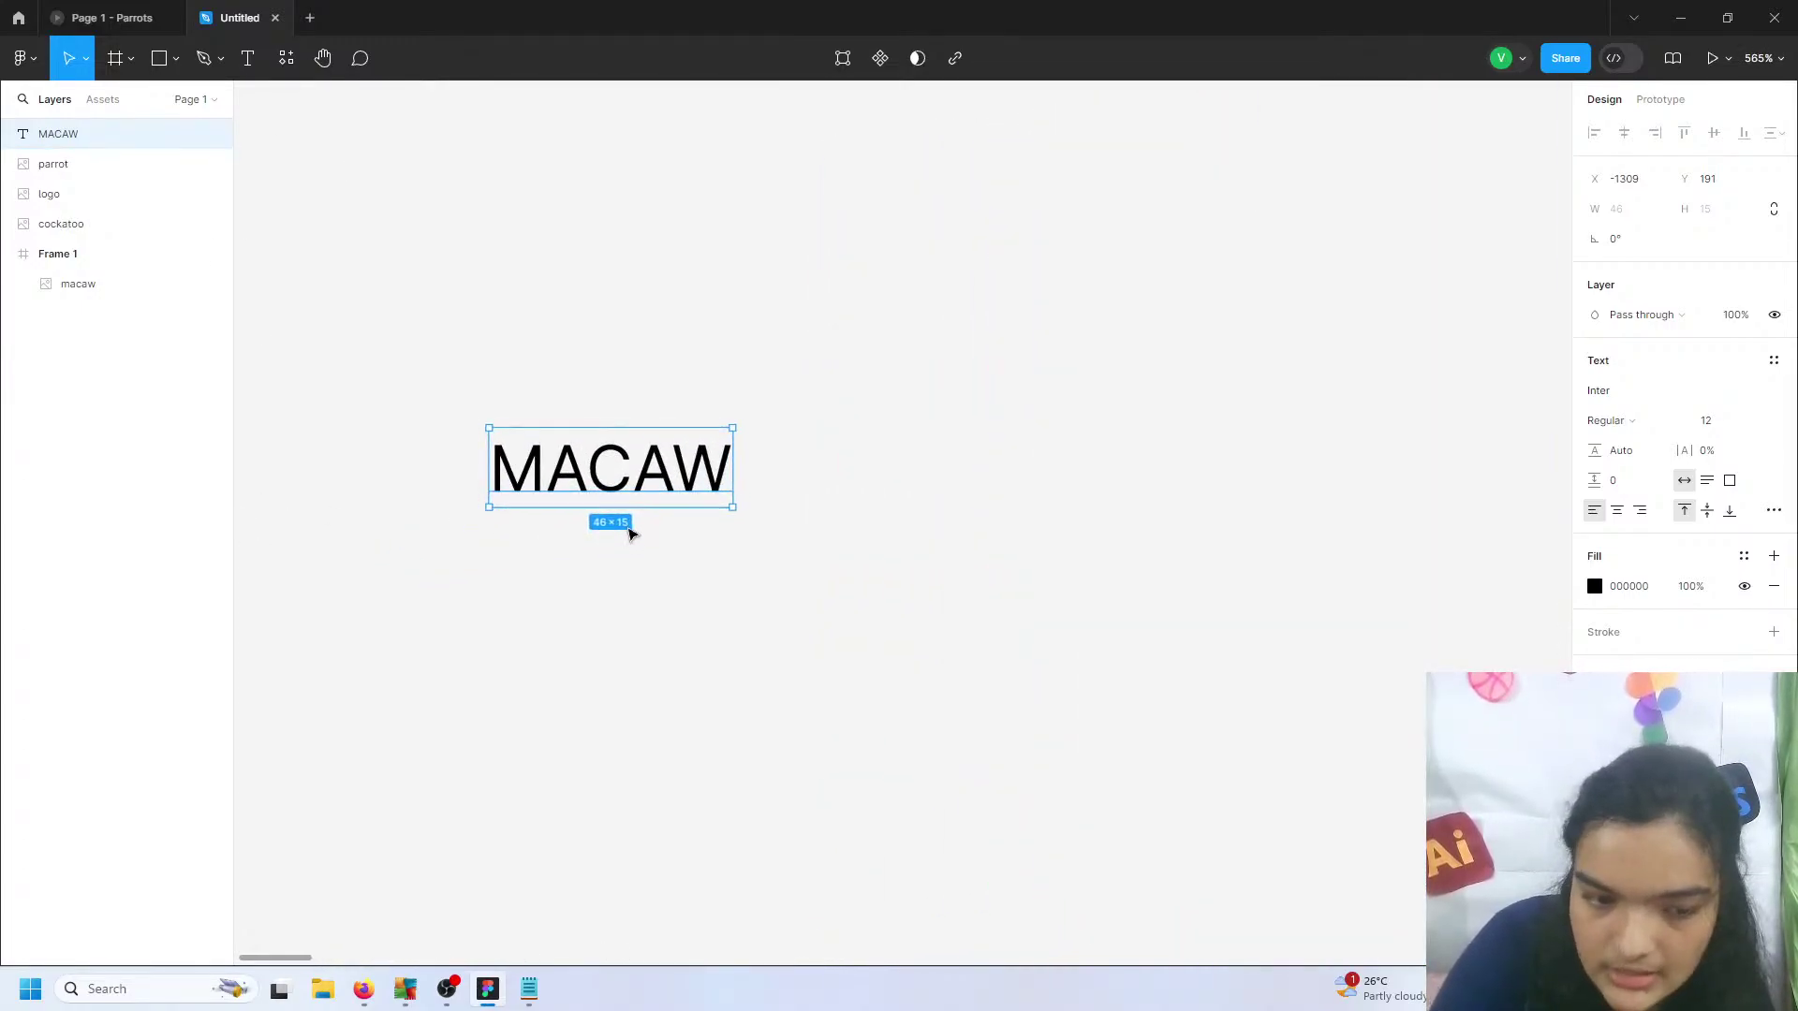
pyautogui.hscroll(-5, 626, 530)
pyautogui.hscroll(1, 1386, 457)
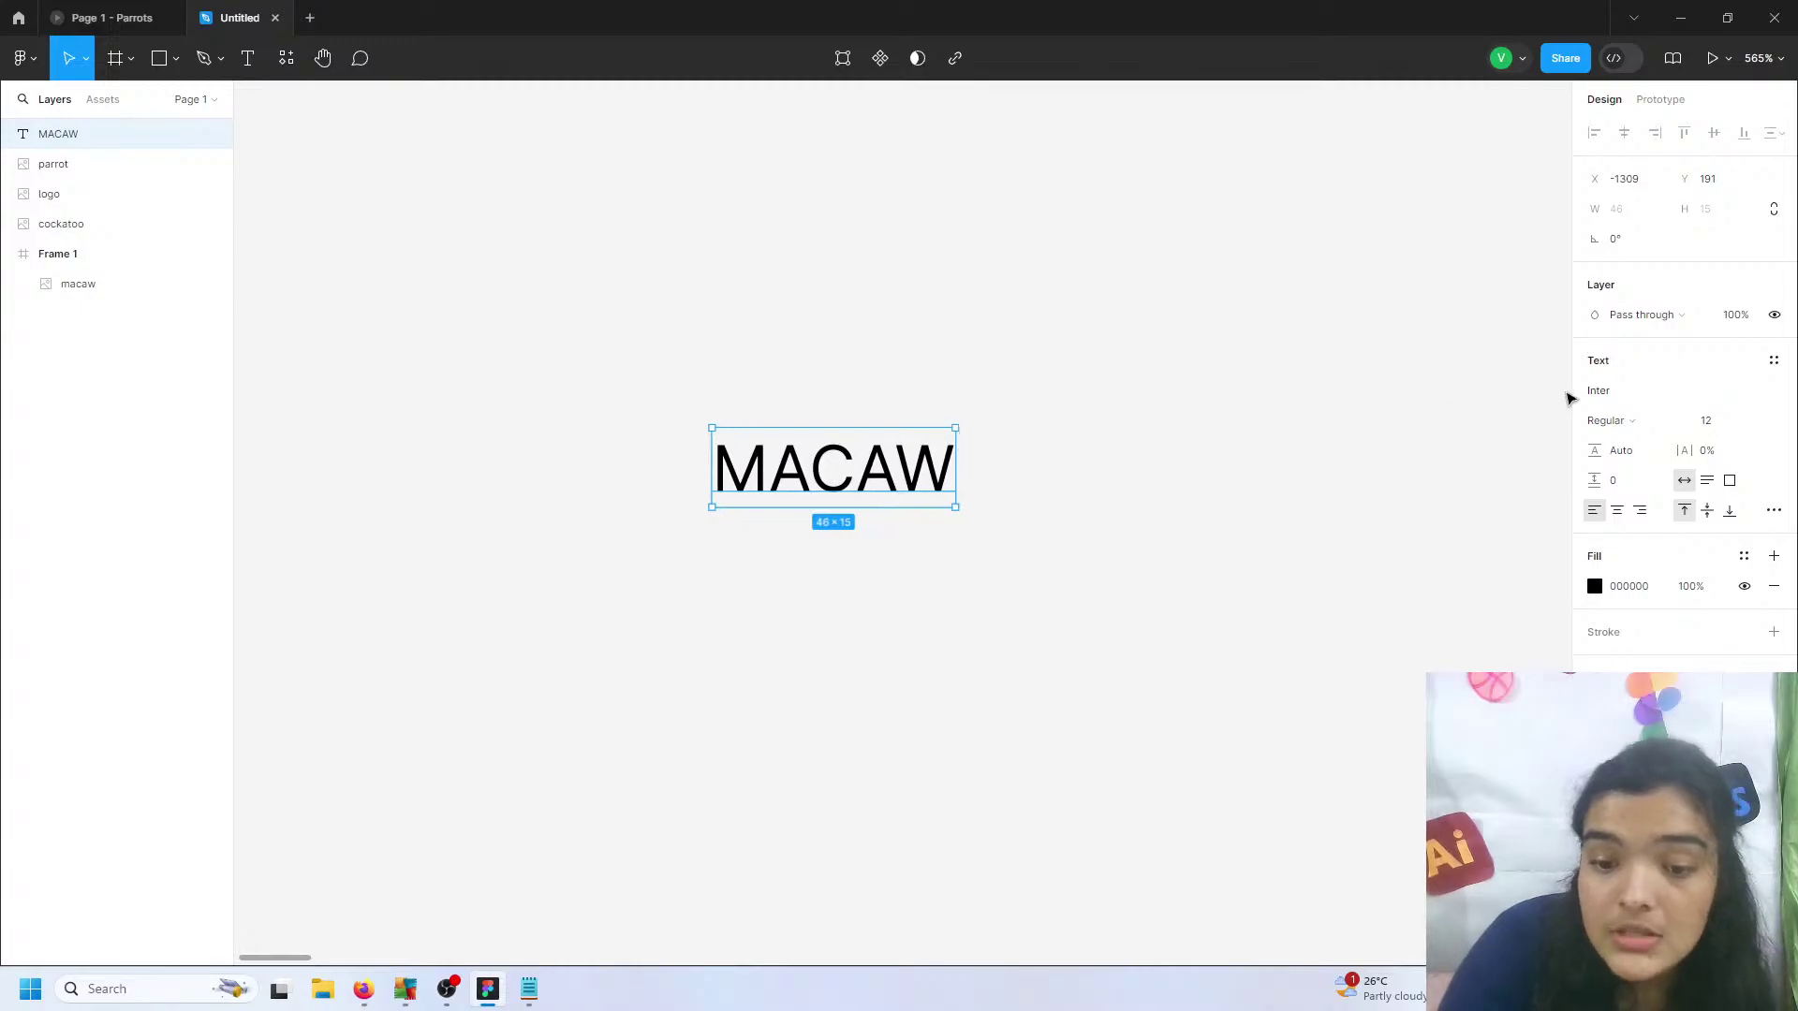
pyautogui.click(1598, 398)
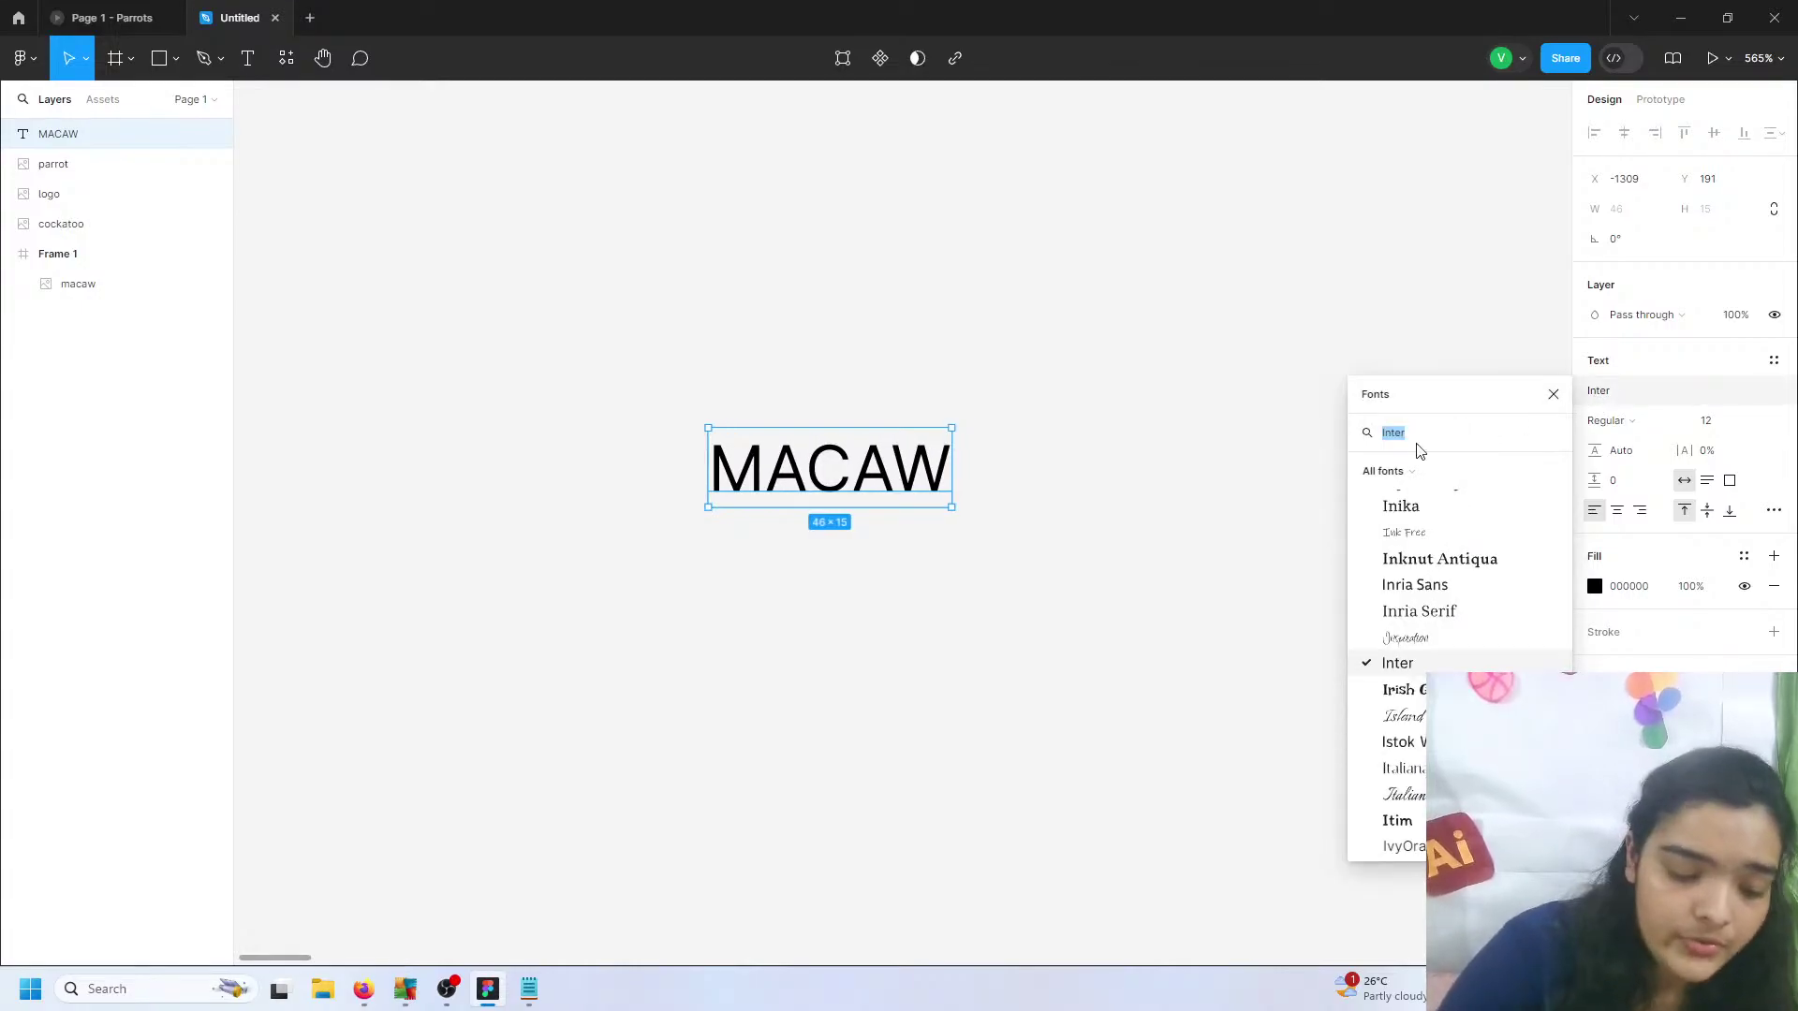
pyautogui.write('outg')
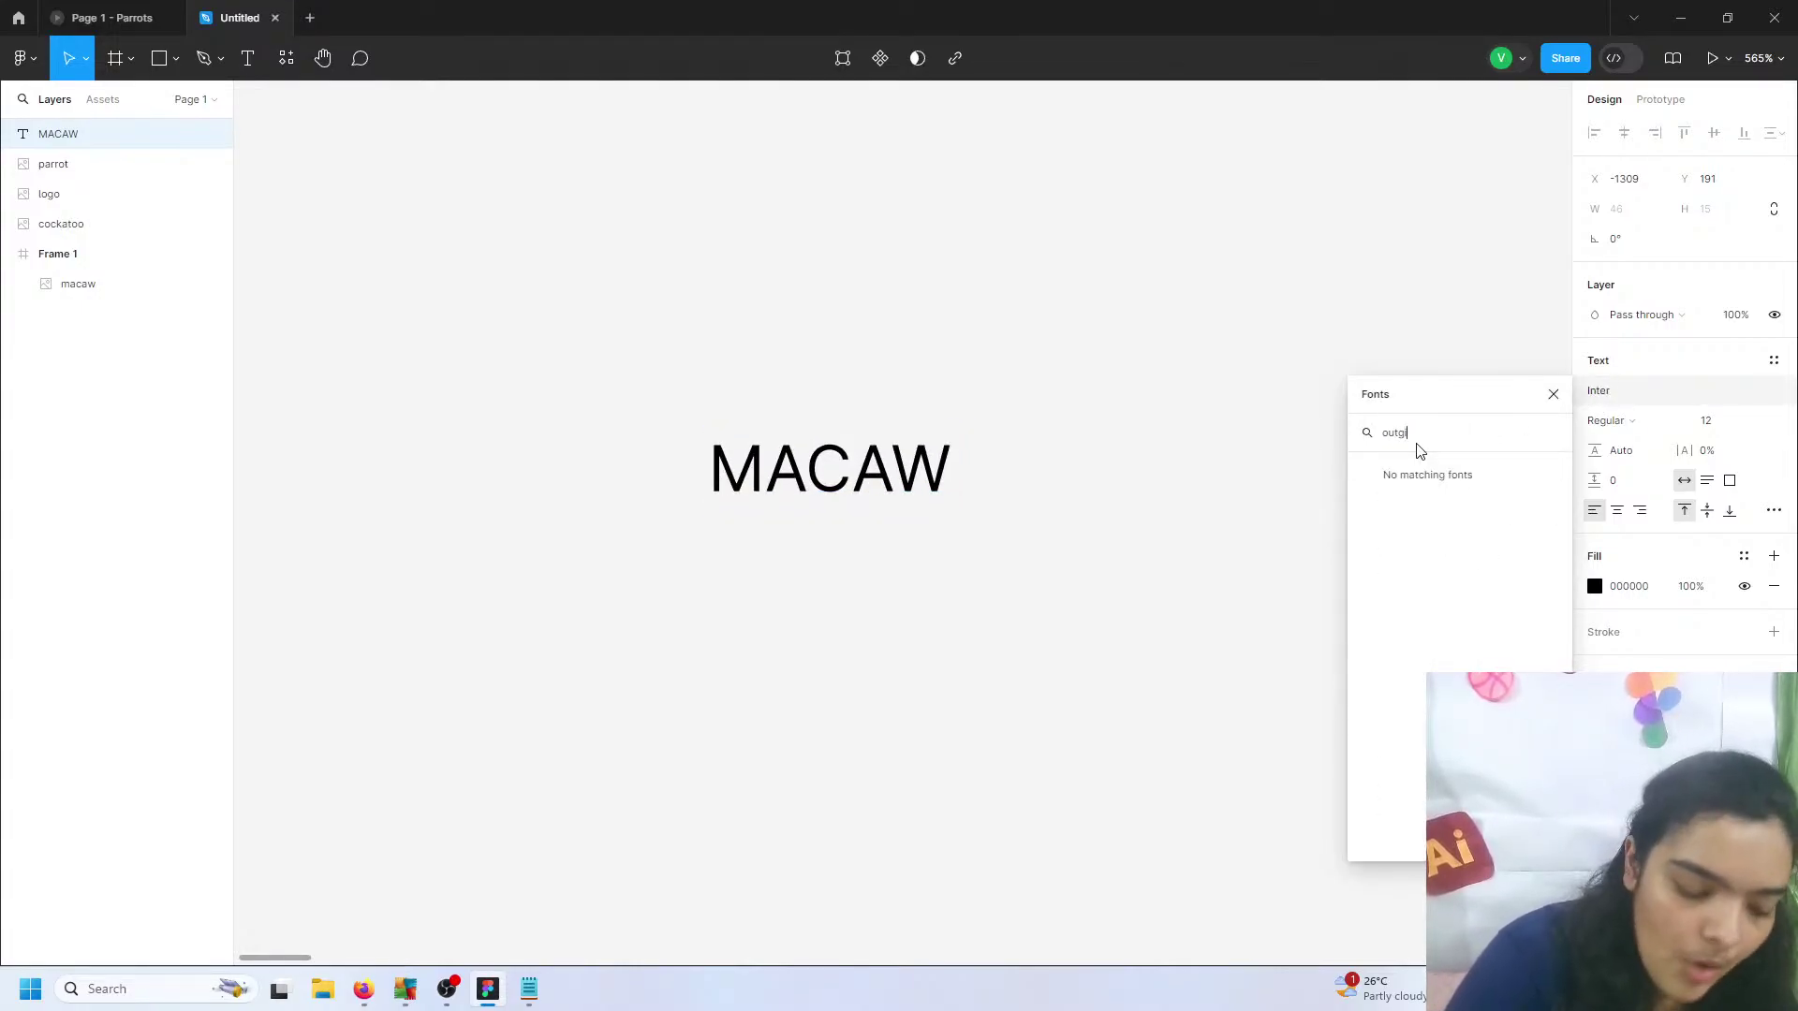
pyautogui.press('BackSpace')
pyautogui.press('BackSpace')
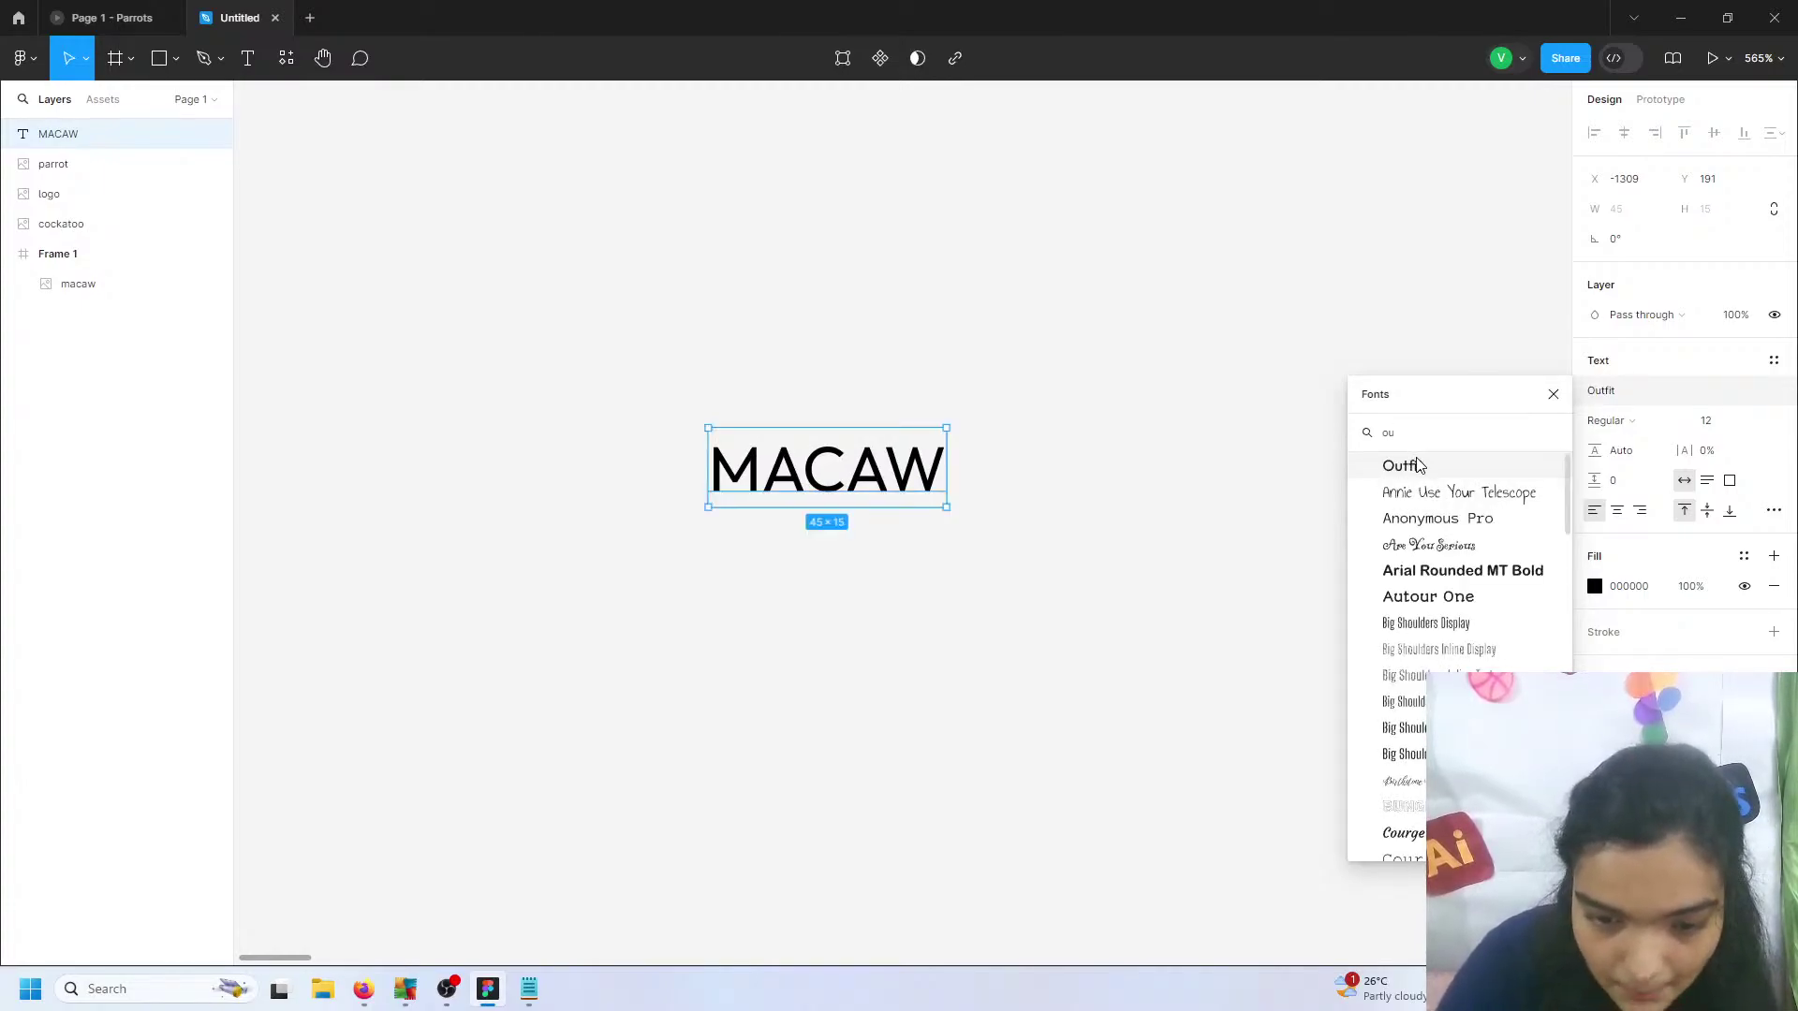
pyautogui.click(1416, 465)
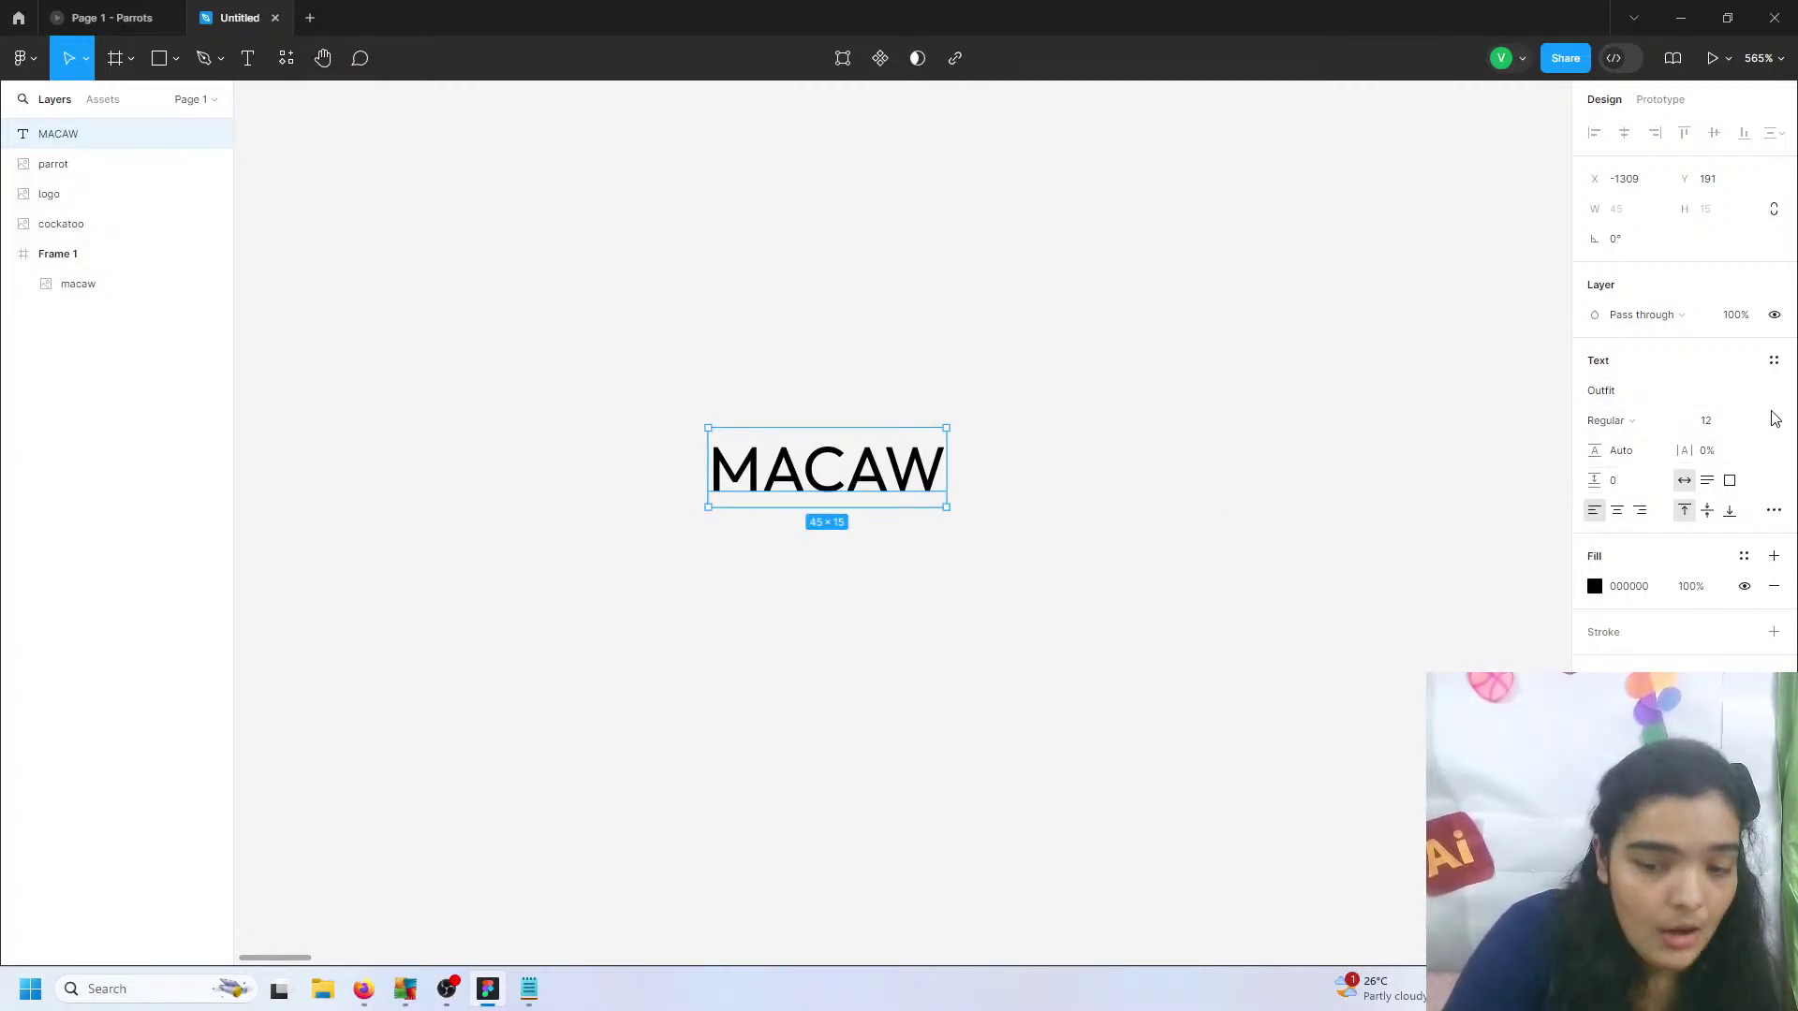
# - Set the MACAW text's font size to 128
pyautogui.click(1755, 429)
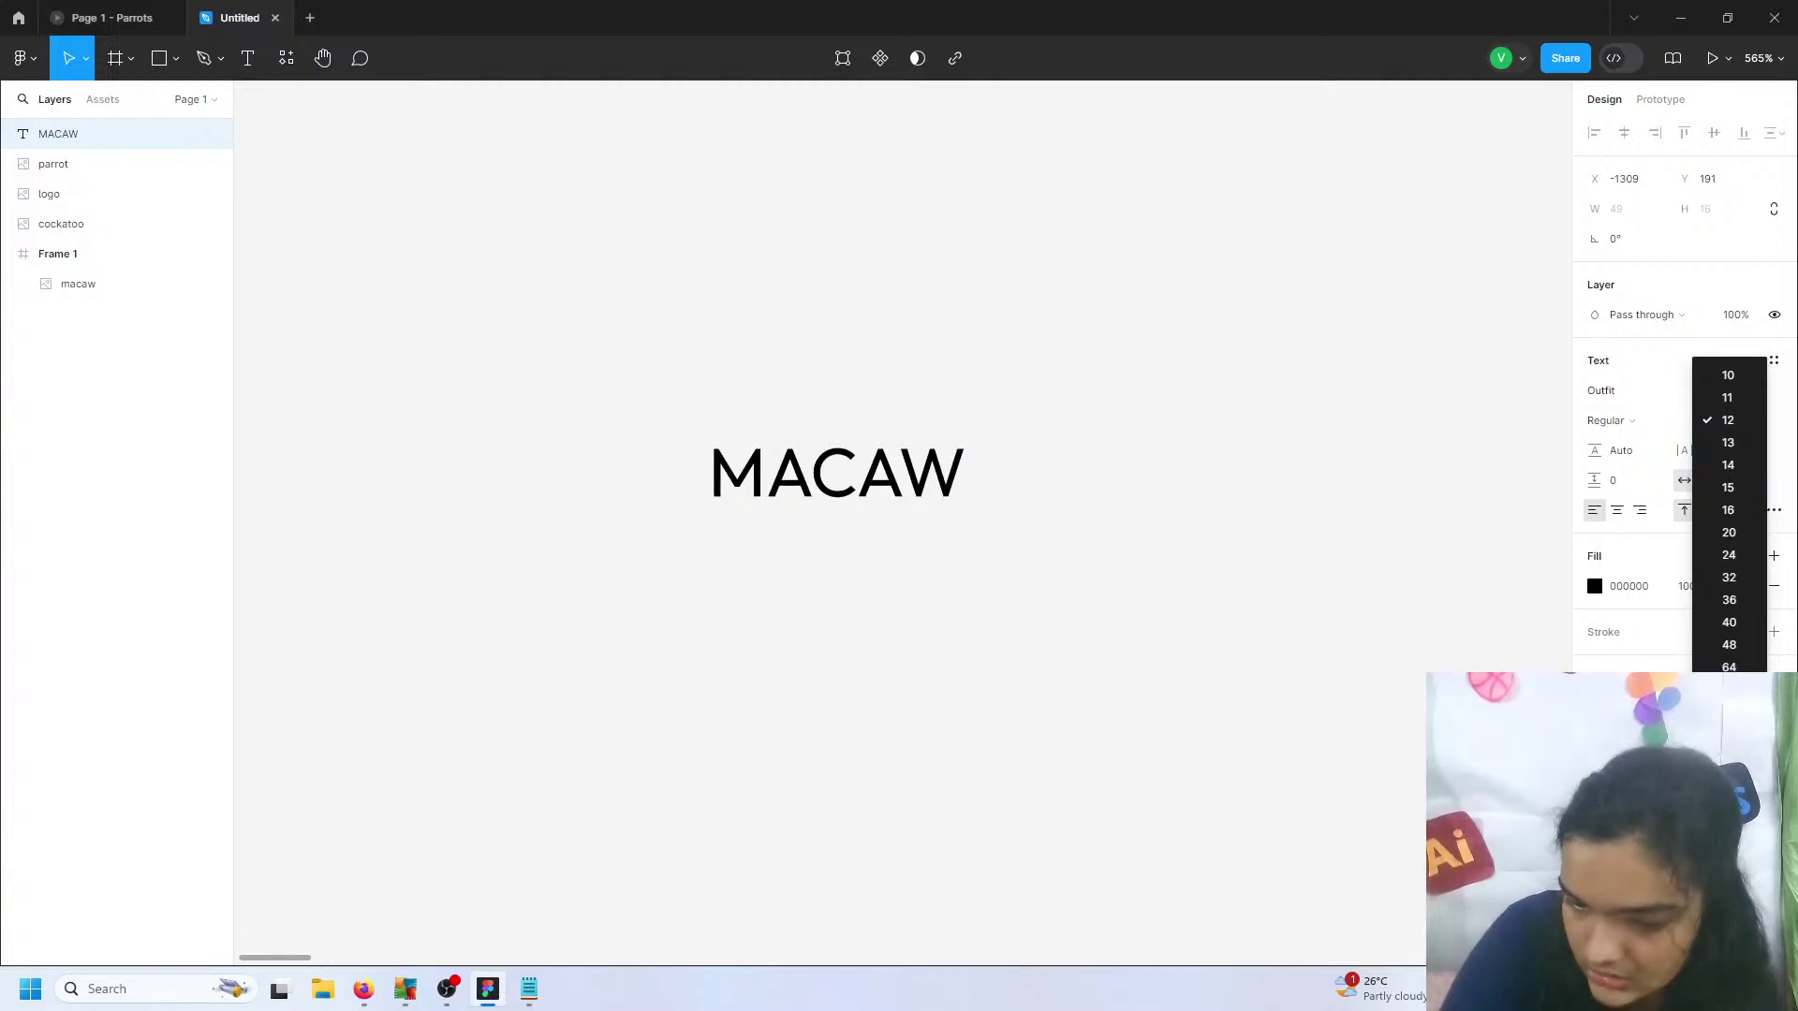
pyautogui.click(1729, 734)
pyautogui.scroll(-5, 941, 398)
pyautogui.hscroll(5, 940, 398)
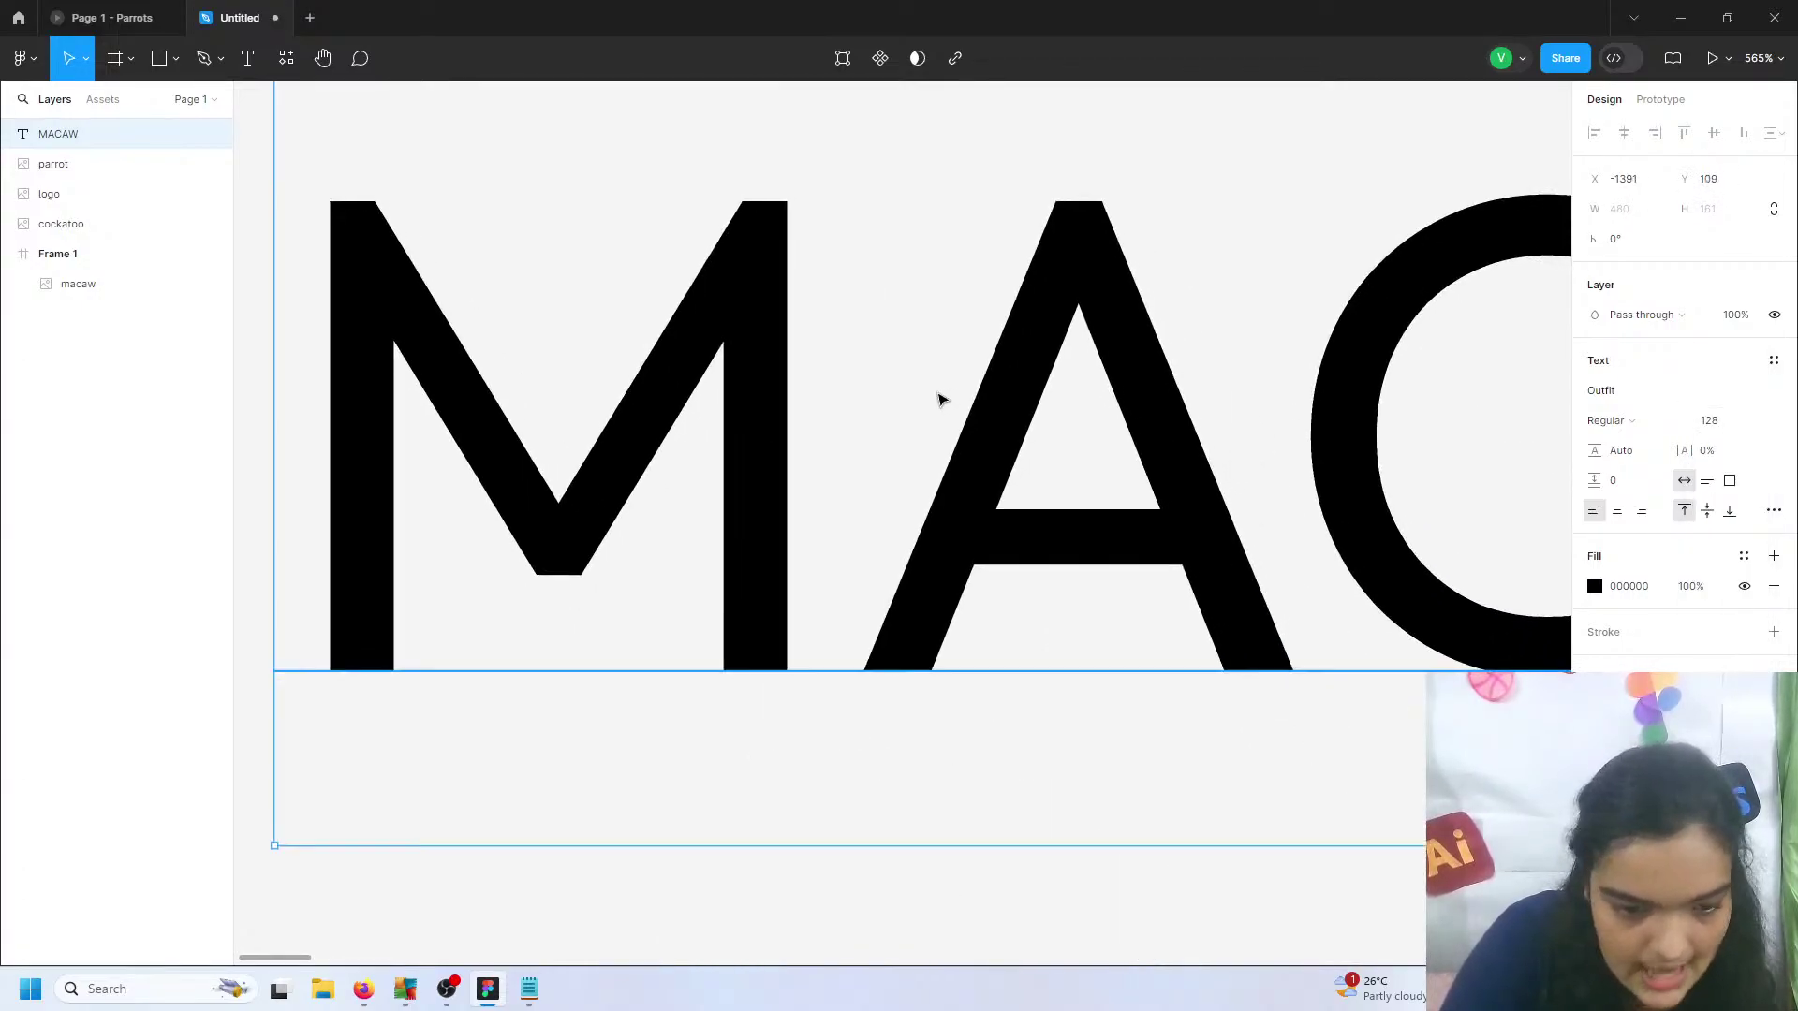
pyautogui.scroll(-3, 941, 398)
pyautogui.scroll(-2, 1080, 406)
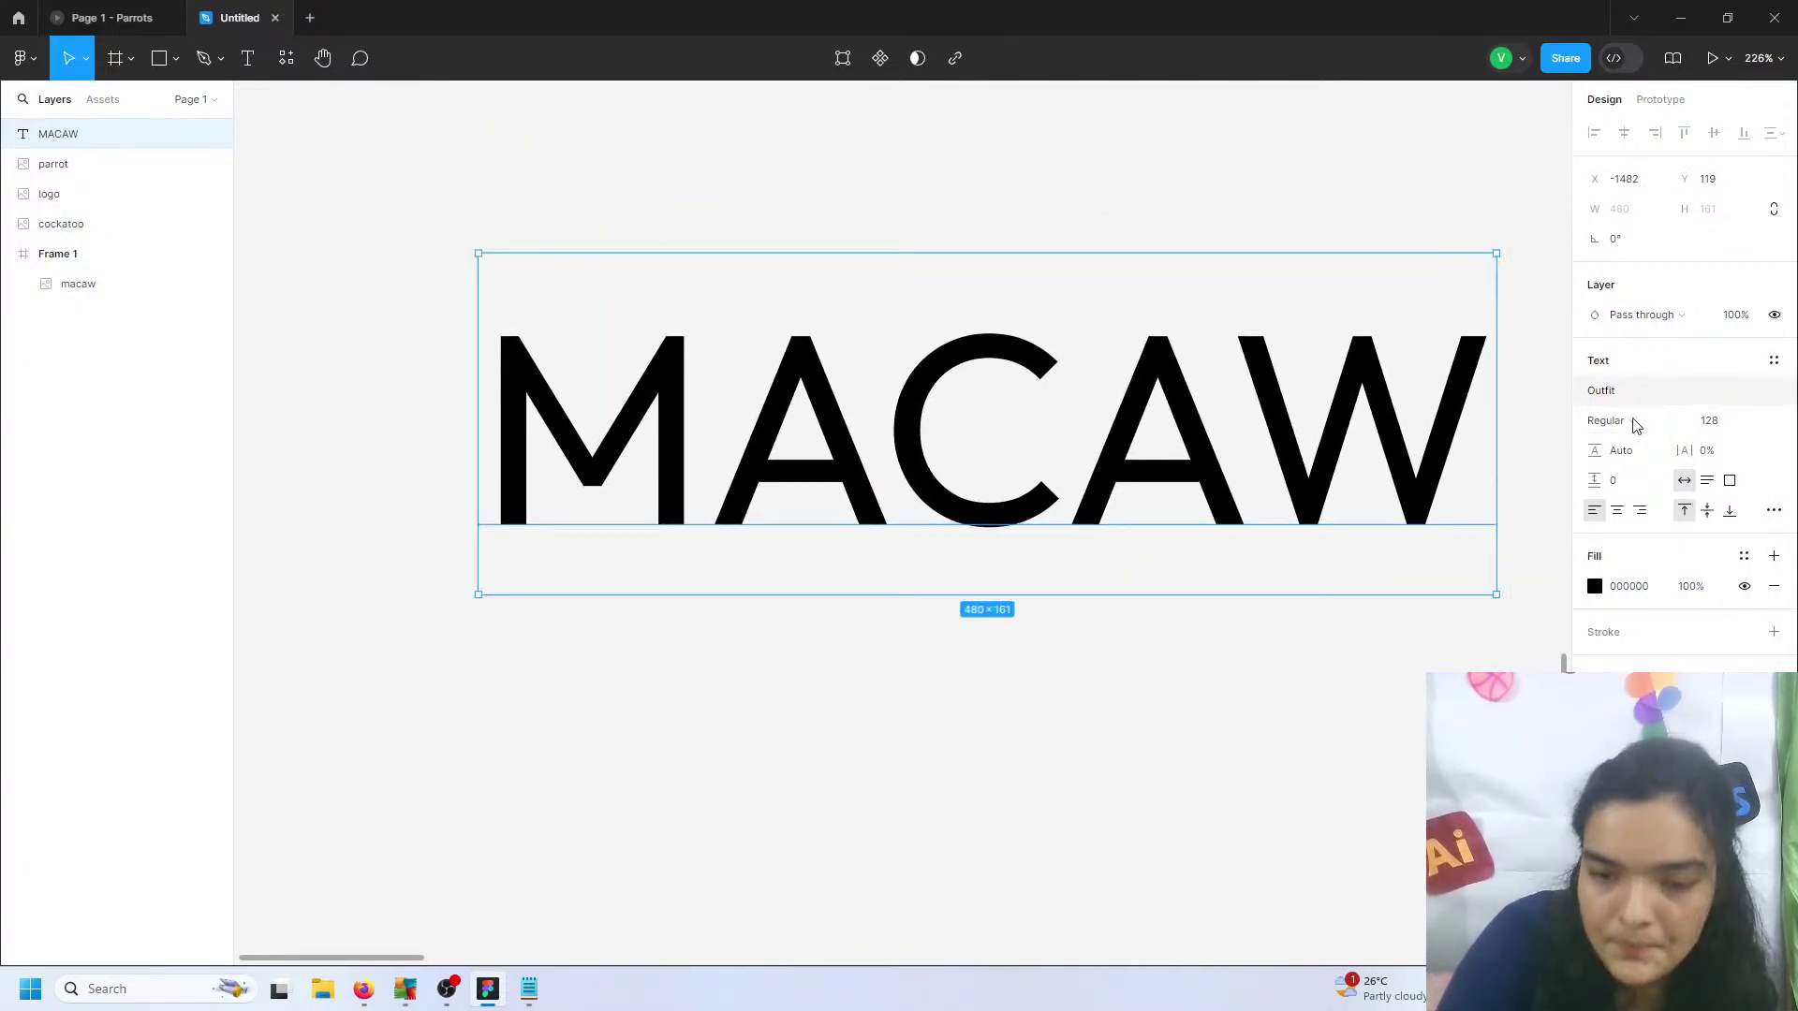
# - Set the MACAW text's font size to 256 and move it outside the frame to X -1928, Y 107
pyautogui.click(1721, 423)
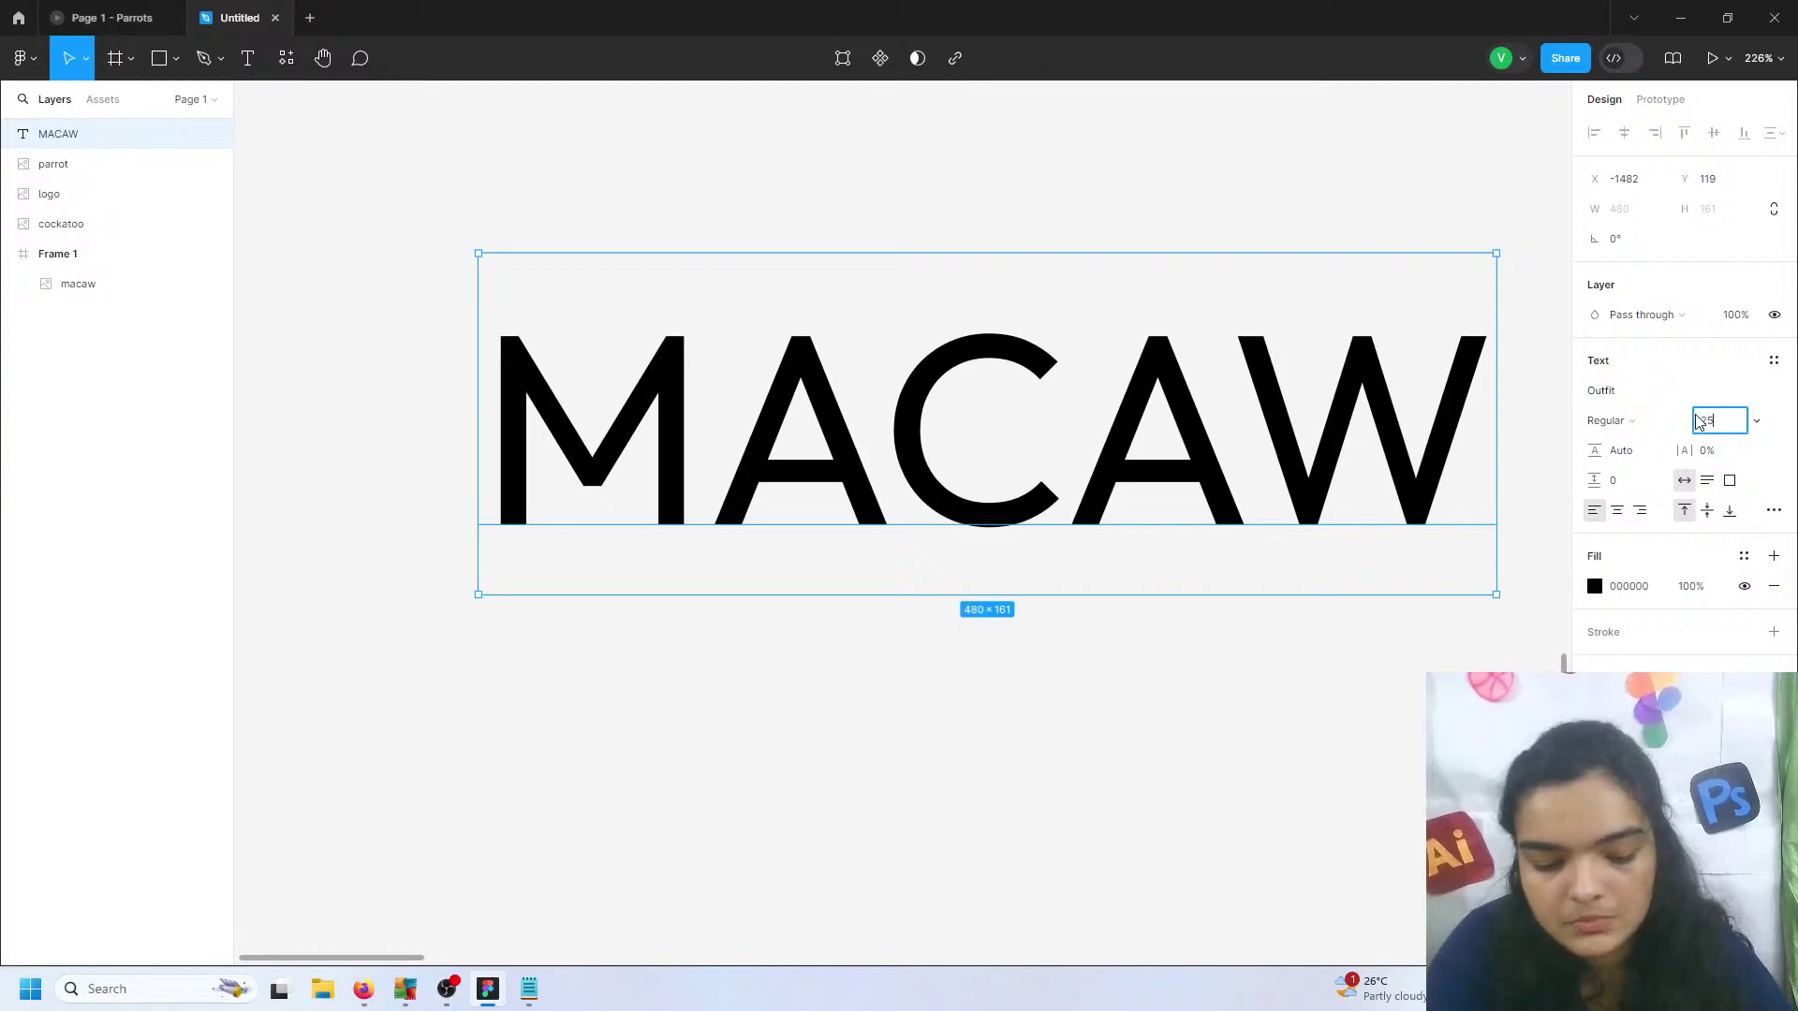
pyautogui.press('Return')
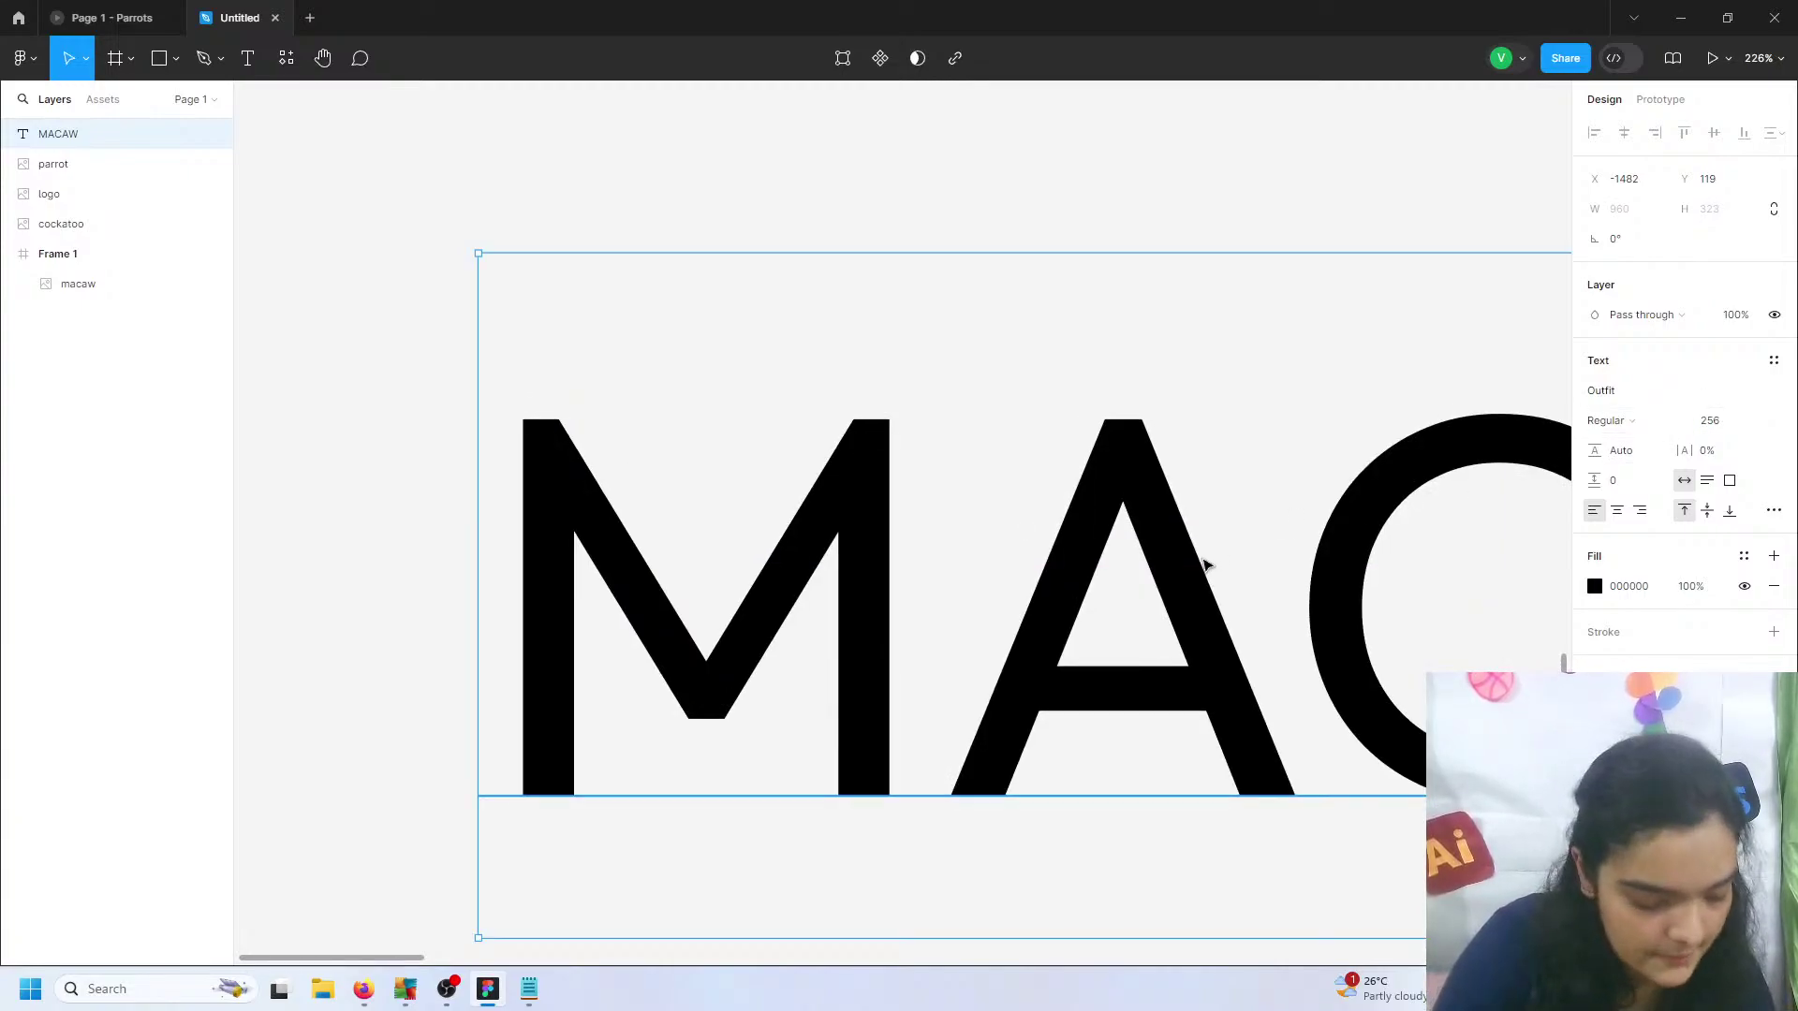
pyautogui.scroll(-6, 1205, 565)
pyautogui.hscroll(2, 1170, 581)
pyautogui.moveTo(1126, 594); pyautogui.dragTo(1030, 583)
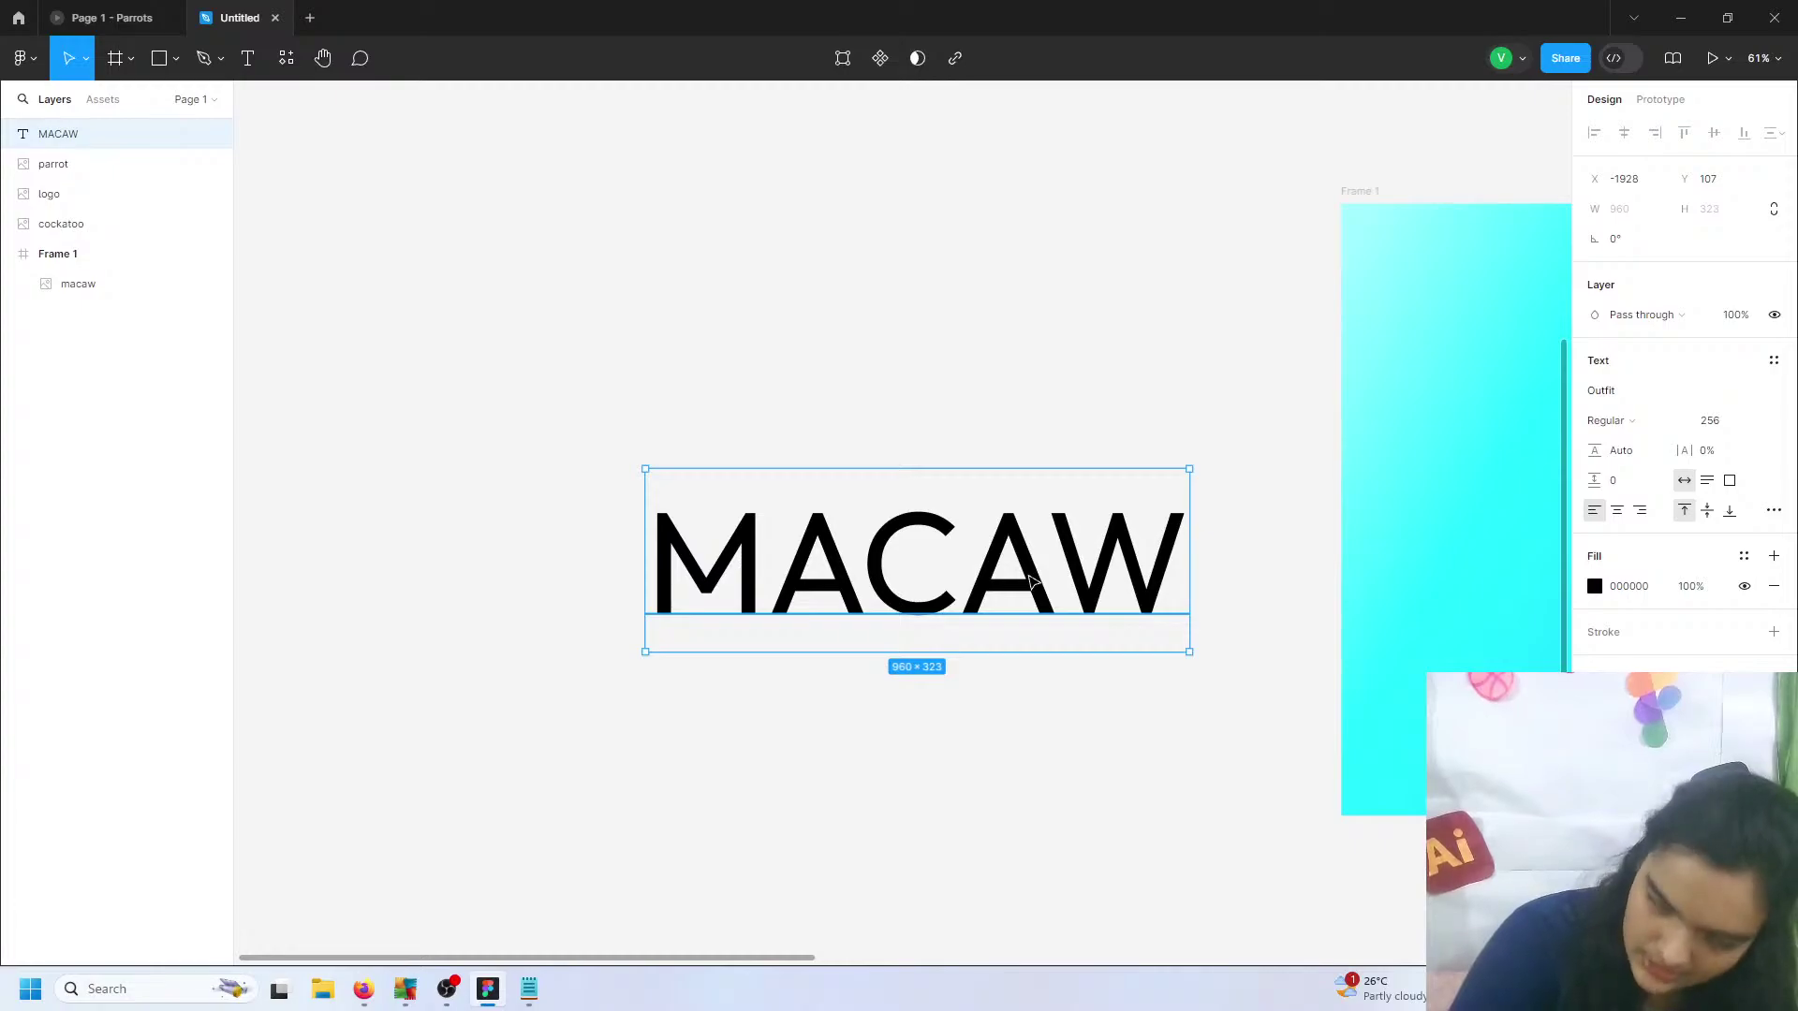
# - Move the MACAW text to X -2089, Y 45 and set its font weight to ExtraBold
pyautogui.hscroll(-1, 1009, 581)
pyautogui.scroll(2, 982, 582)
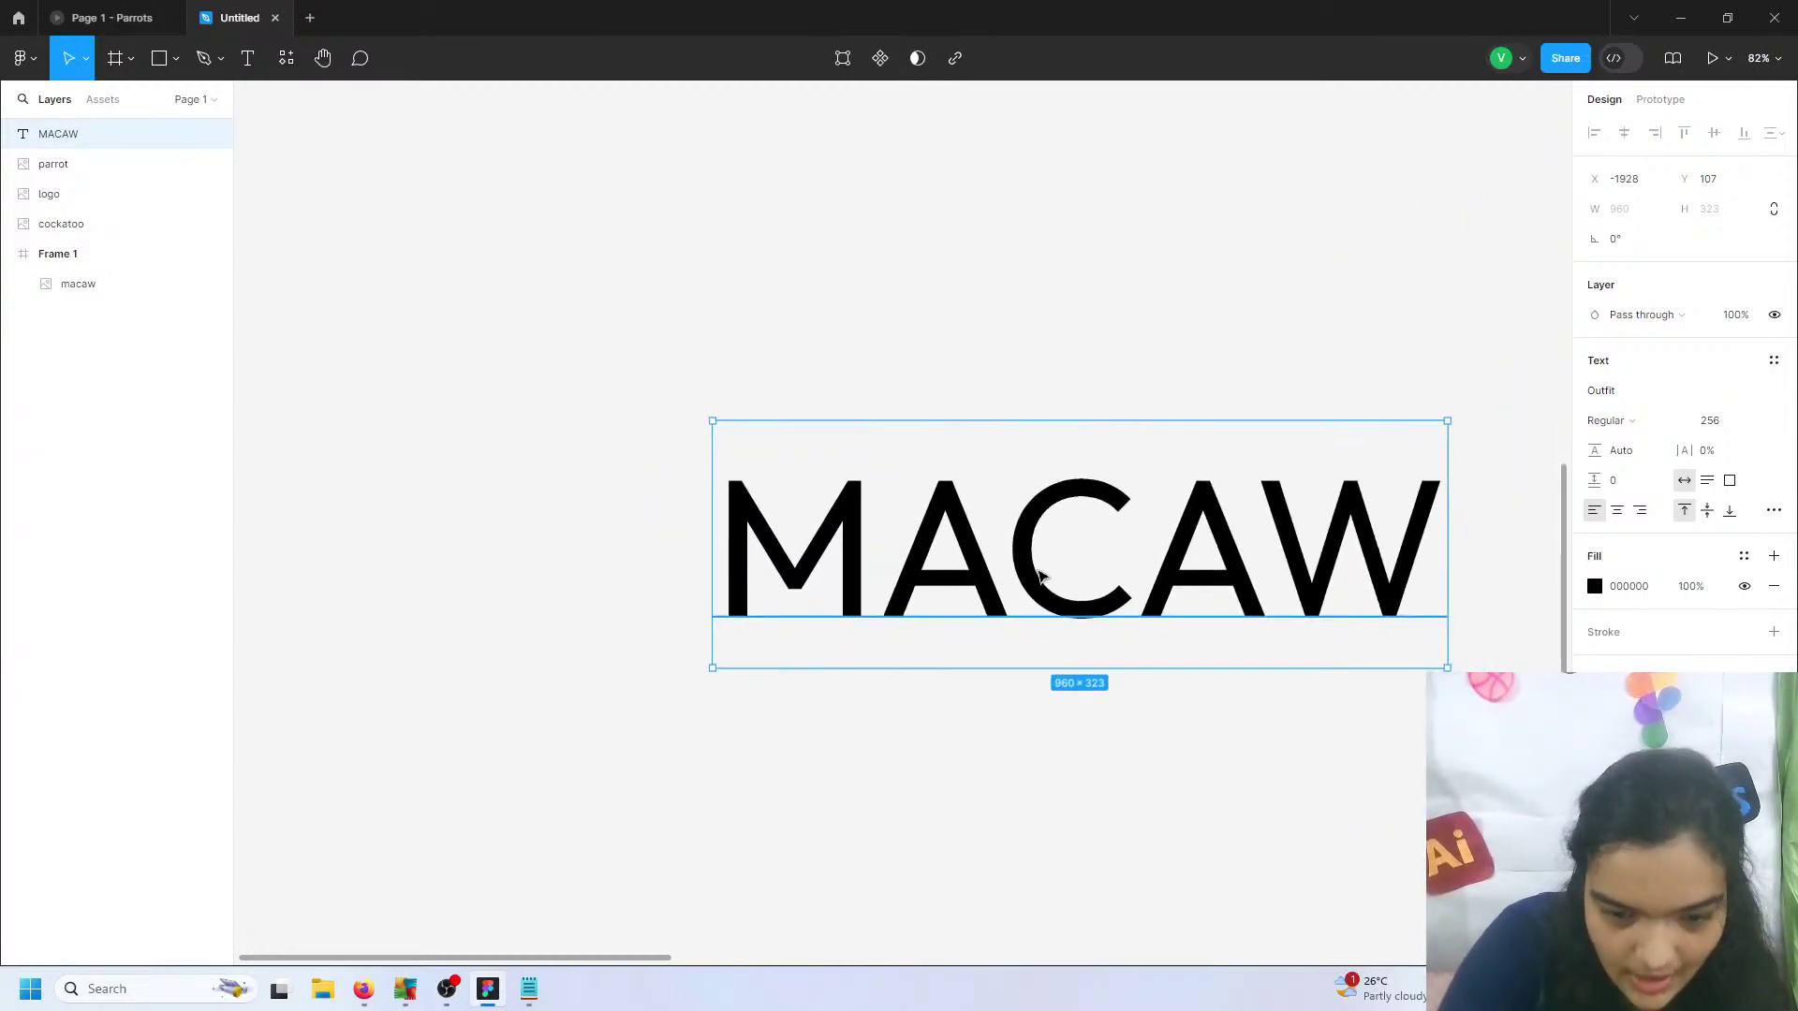
pyautogui.moveTo(923, 531); pyautogui.dragTo(799, 483)
pyautogui.click(1591, 431)
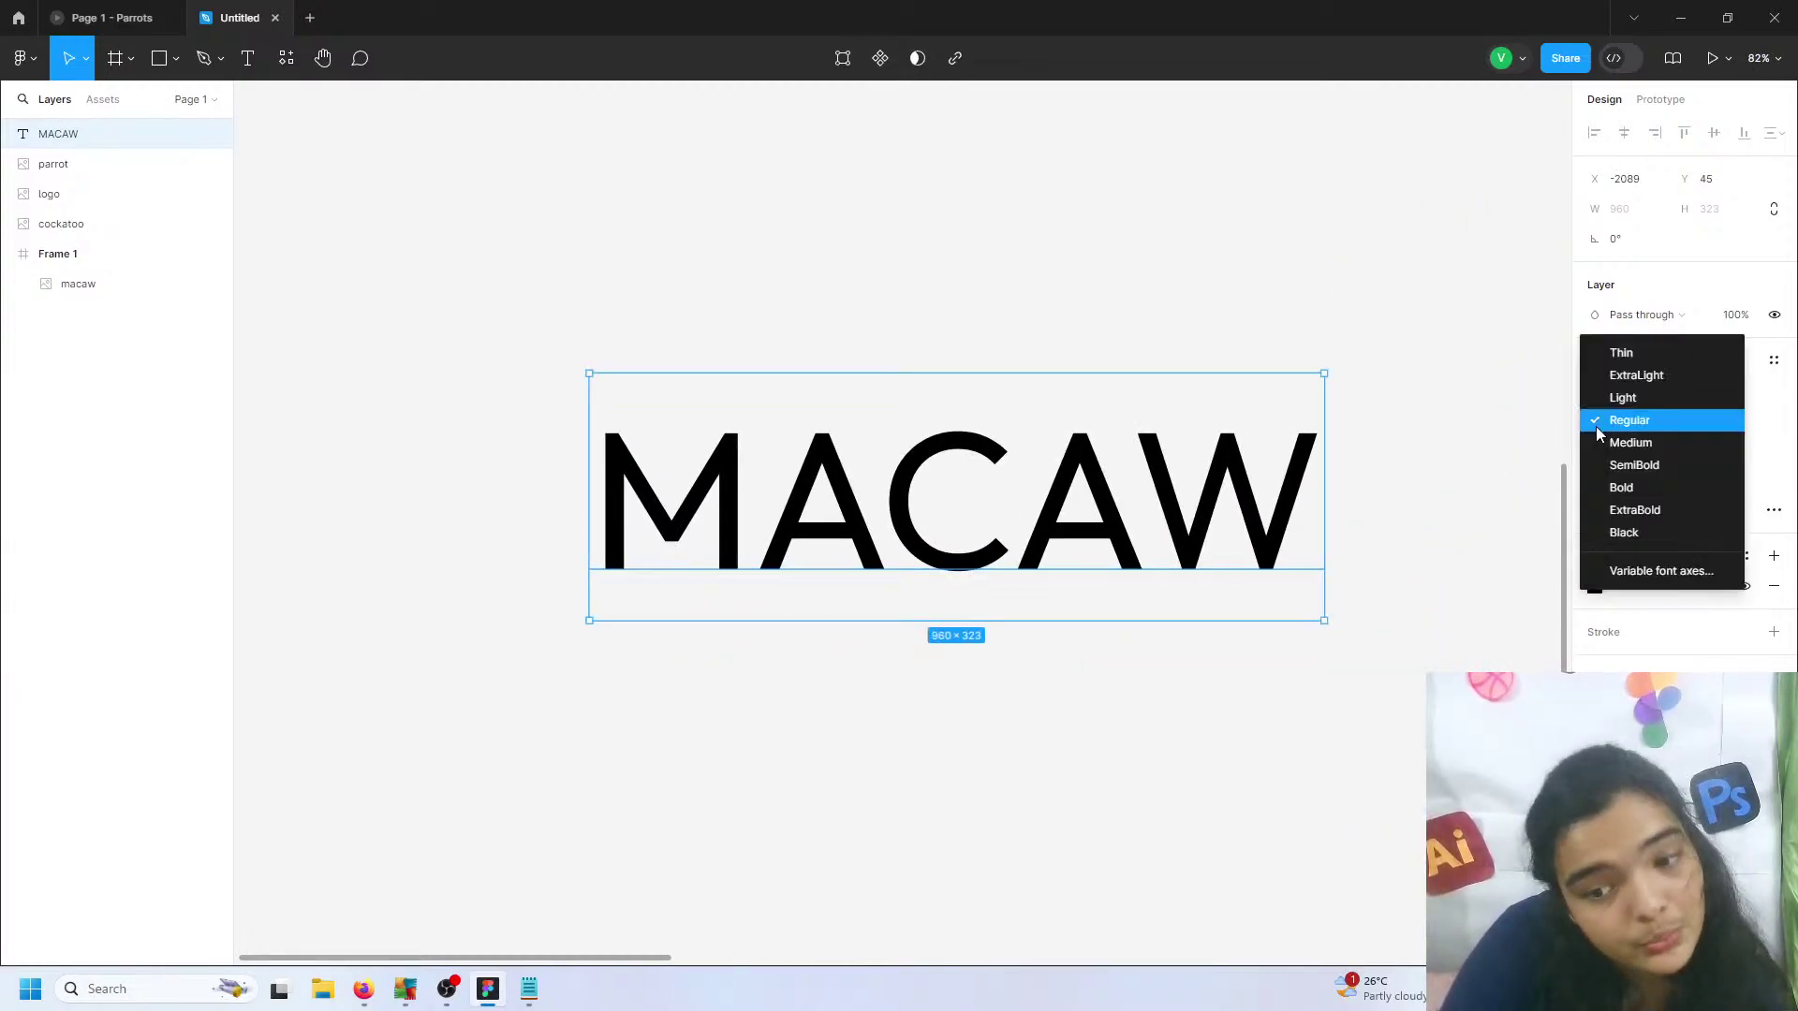
pyautogui.click(1645, 509)
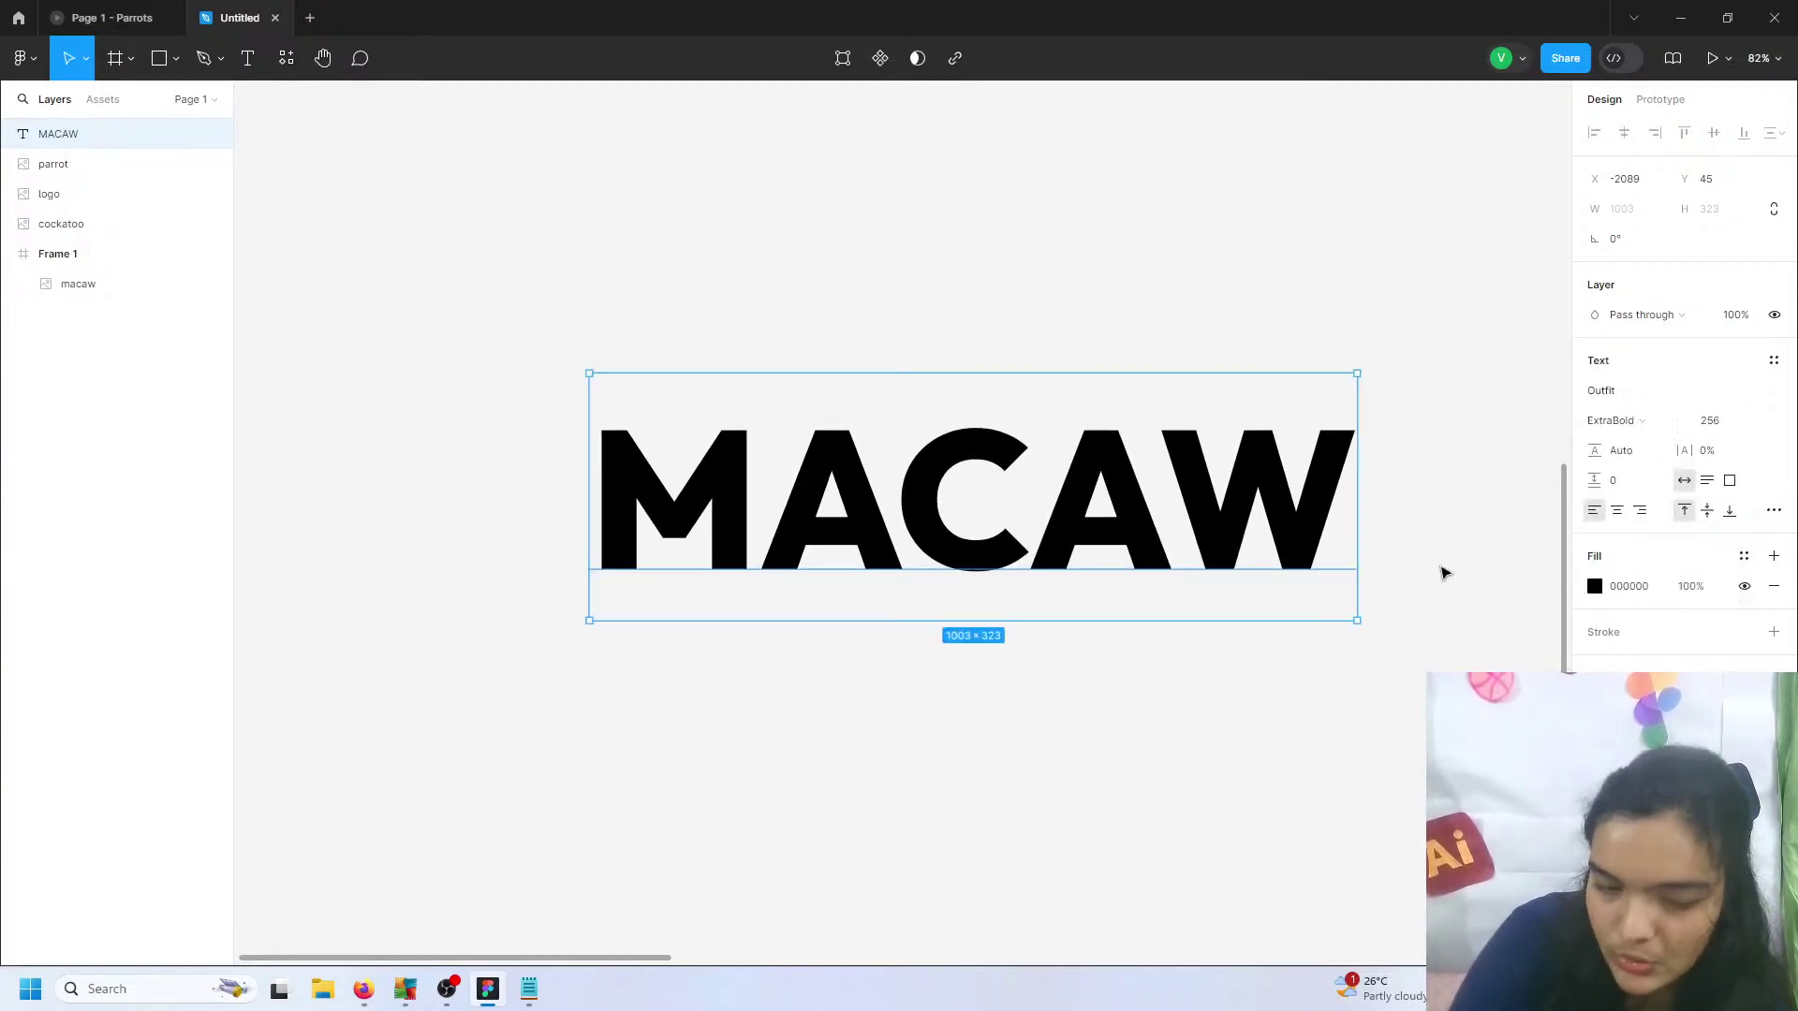
# - Move the MACAW text into Frame 1 at X 213, Y 390 and set its fill to white (FFFFFF)
pyautogui.moveTo(1150, 525); pyautogui.dragTo(1042, 521)
pyautogui.moveTo(784, 586); pyautogui.dragTo(1213, 509)
pyautogui.hscroll(5, 1224, 514)
pyautogui.hscroll(6, 1292, 525)
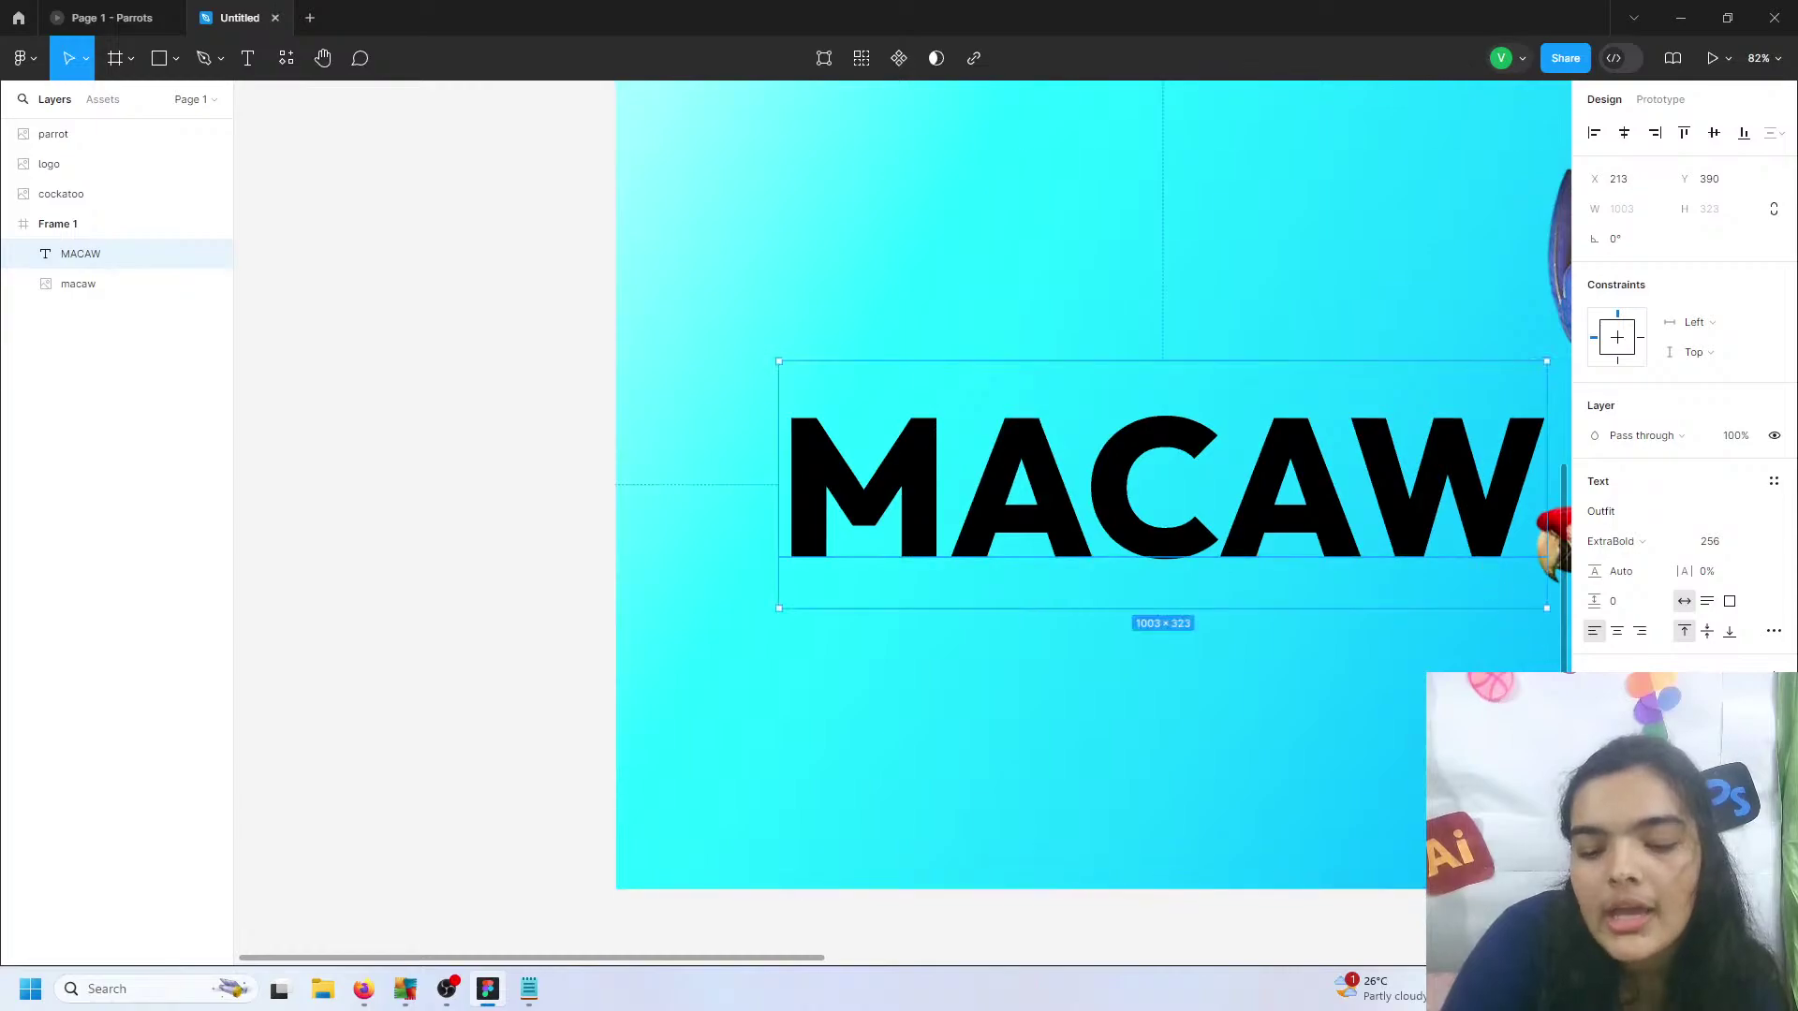
pyautogui.click(1598, 715)
pyautogui.moveTo(1350, 502); pyautogui.dragTo(1121, 499)
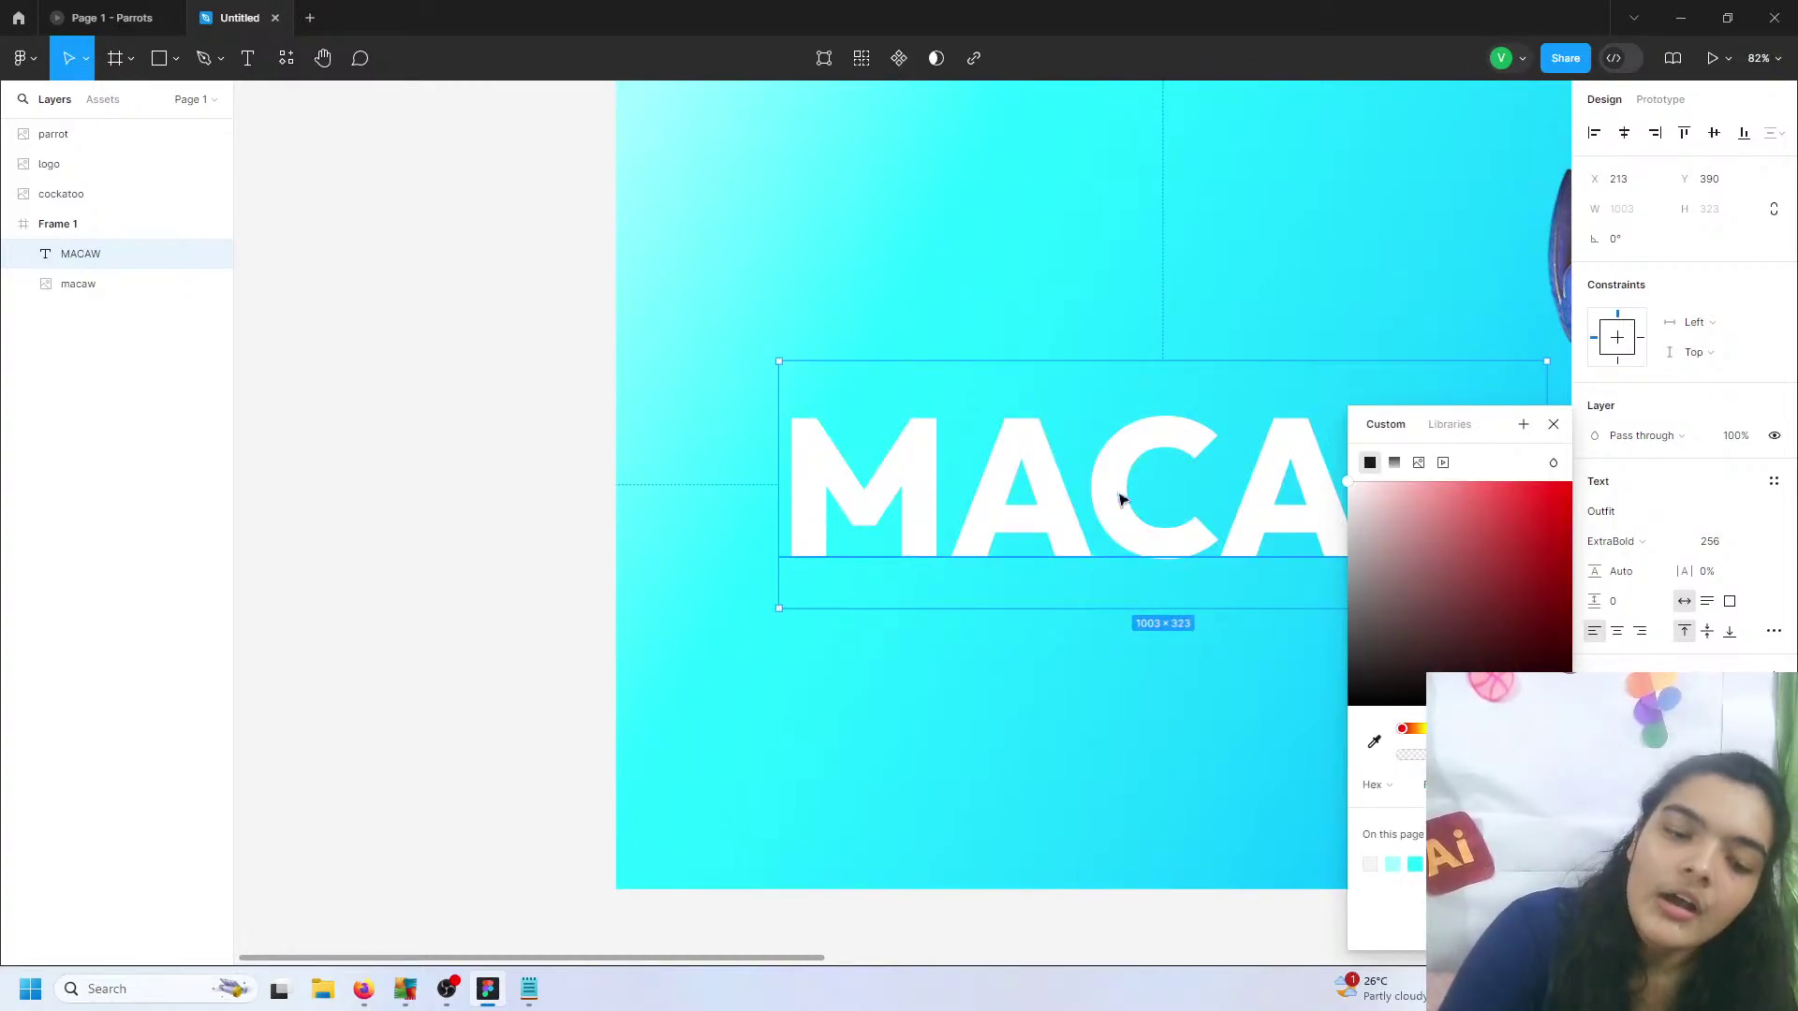
pyautogui.click(969, 507)
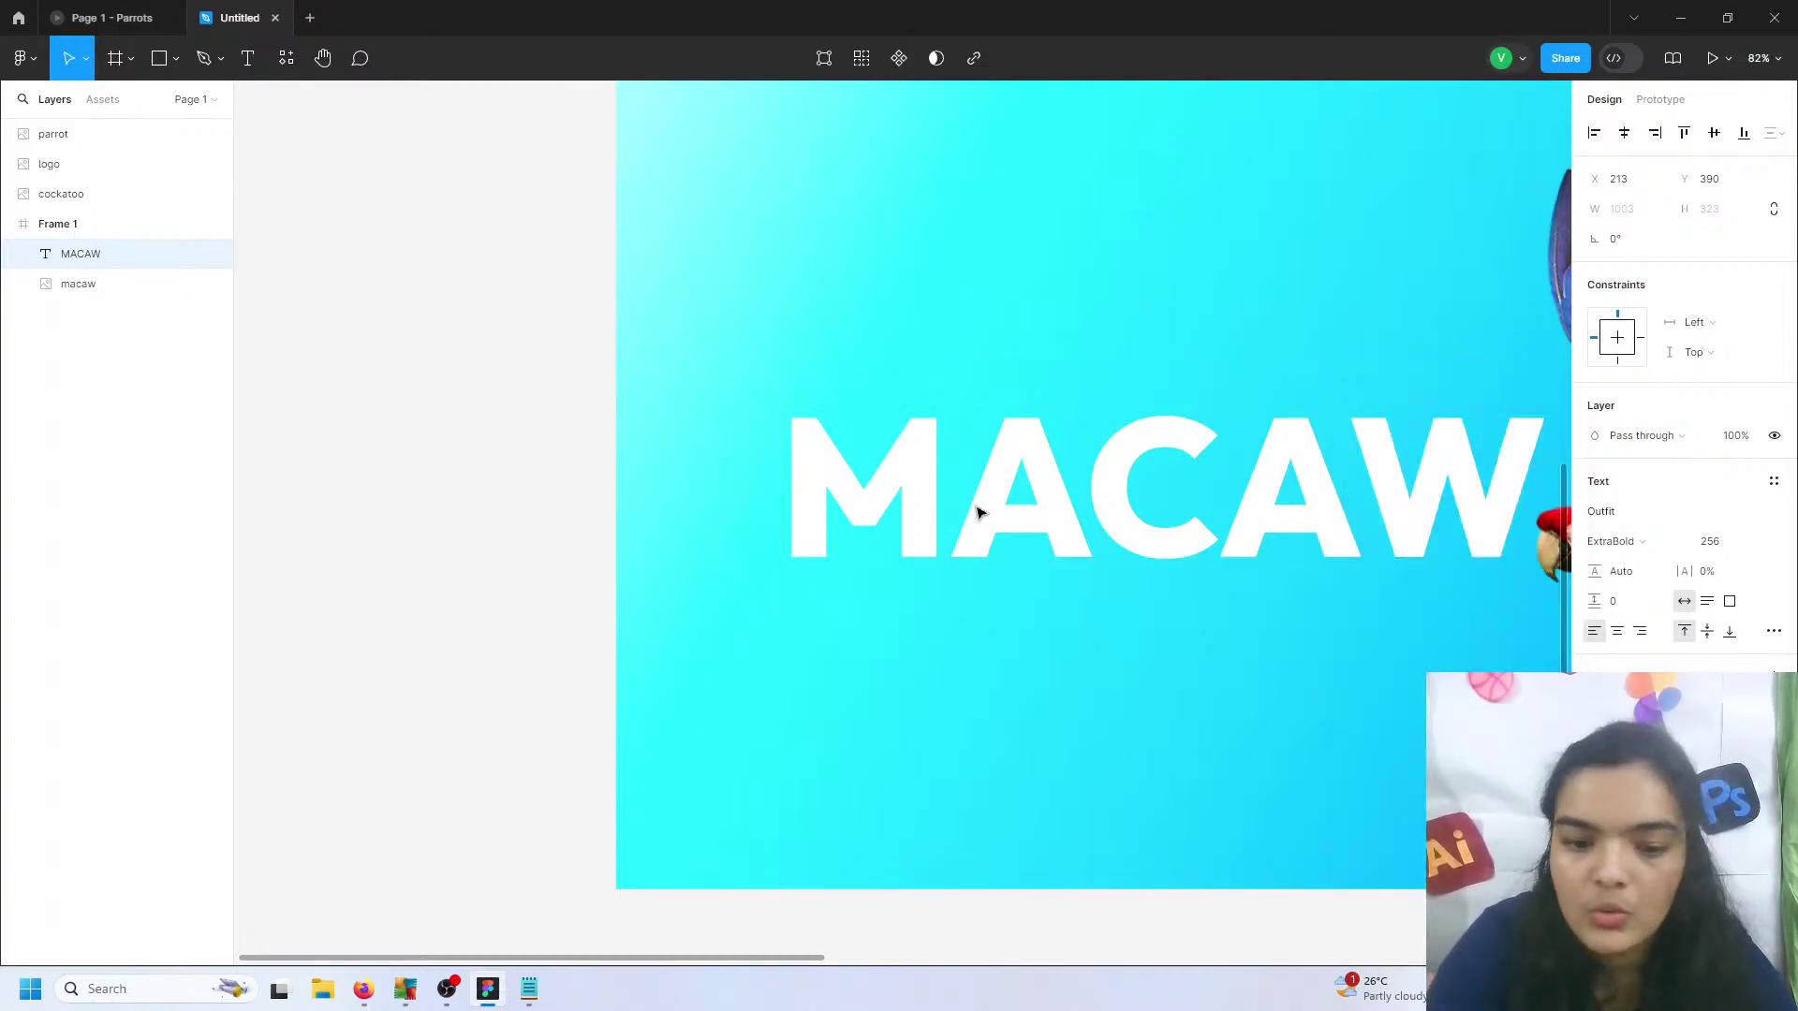
# - Move the white MACAW text to X 234, Y 166, duplicate it below at X 245, Y 447 and fill the copy with black
pyautogui.moveTo(975, 510); pyautogui.dragTo(1016, 341)
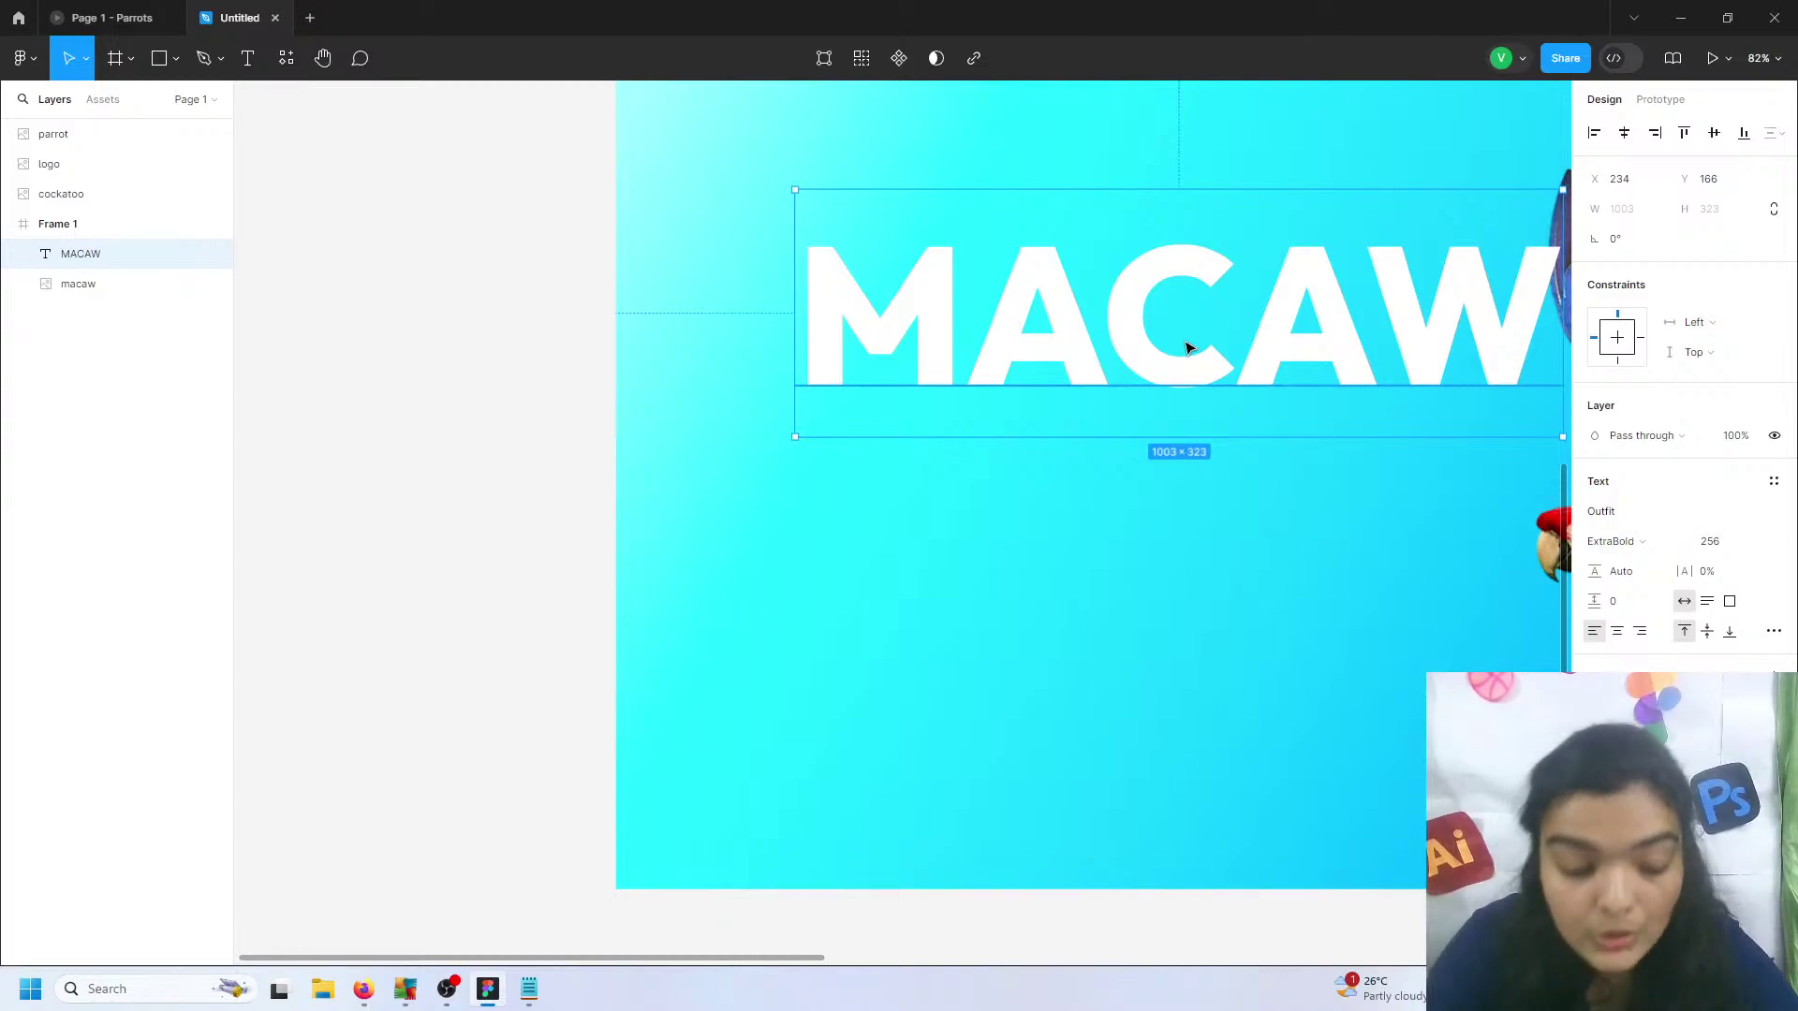
pyautogui.moveTo(1168, 337); pyautogui.dragTo(1136, 553)
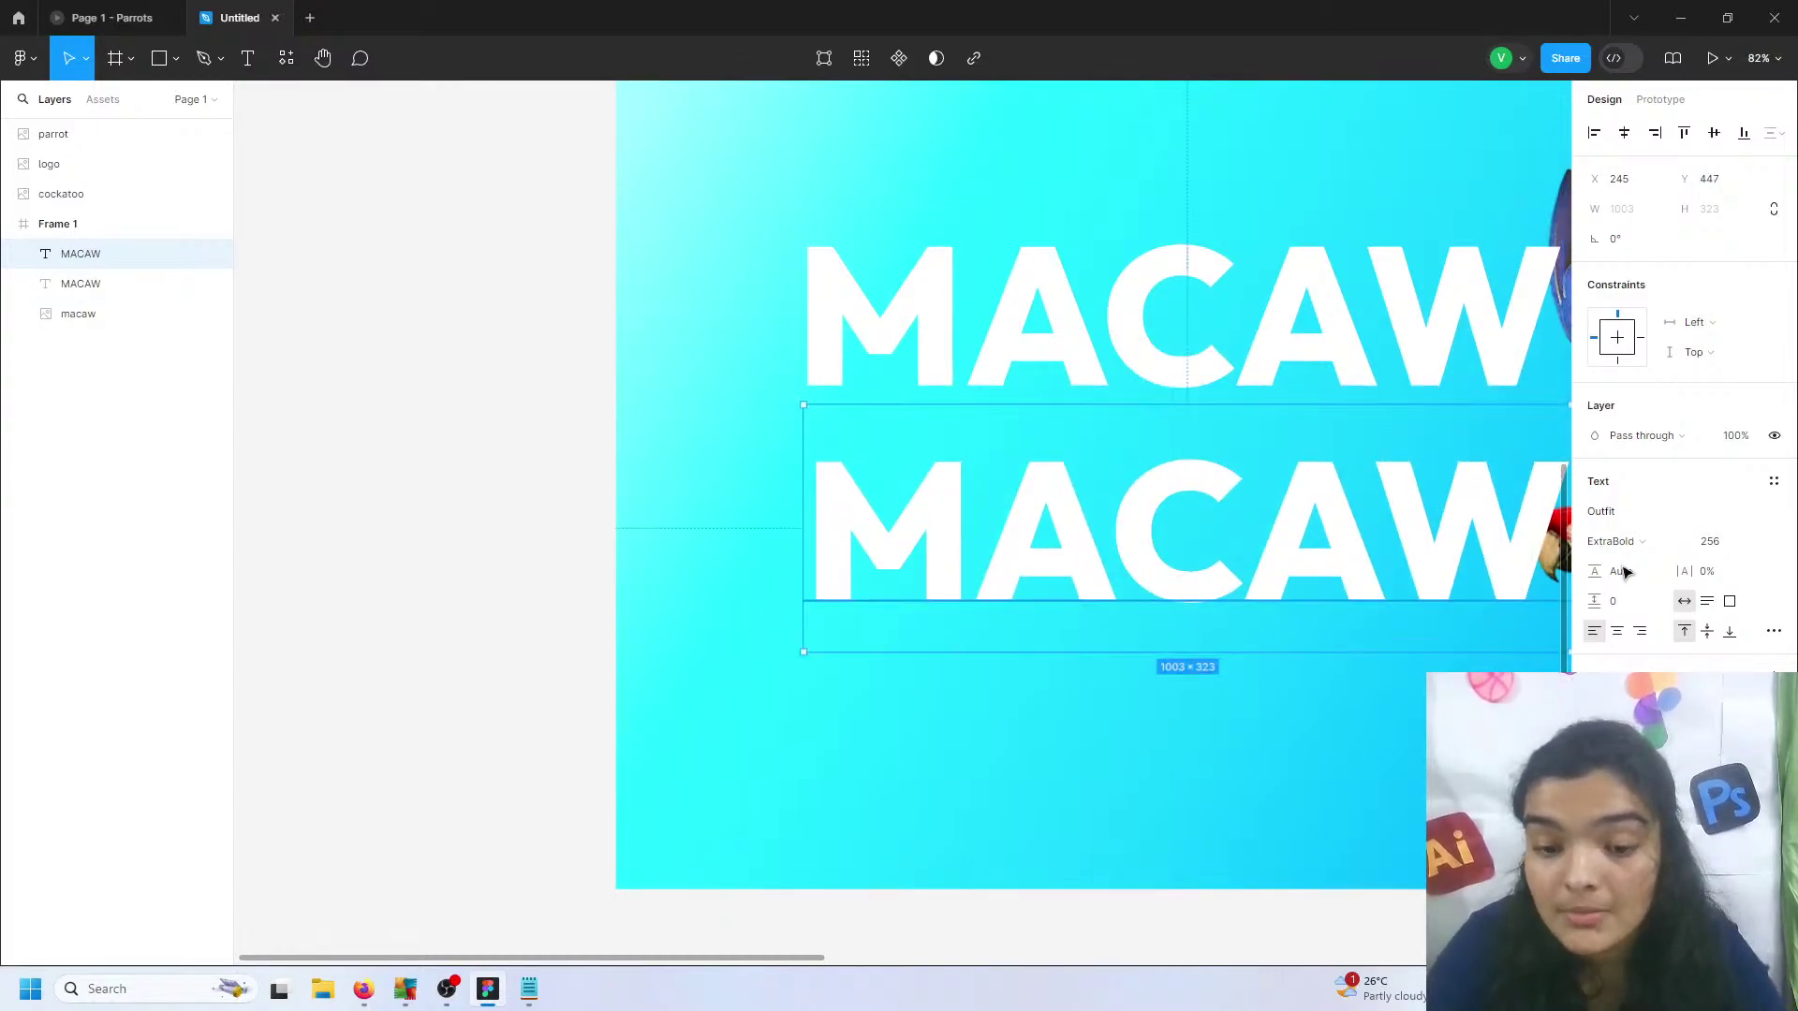
pyautogui.click(1598, 730)
pyautogui.click(1530, 630)
pyautogui.moveTo(1529, 630); pyautogui.dragTo(1353, 704)
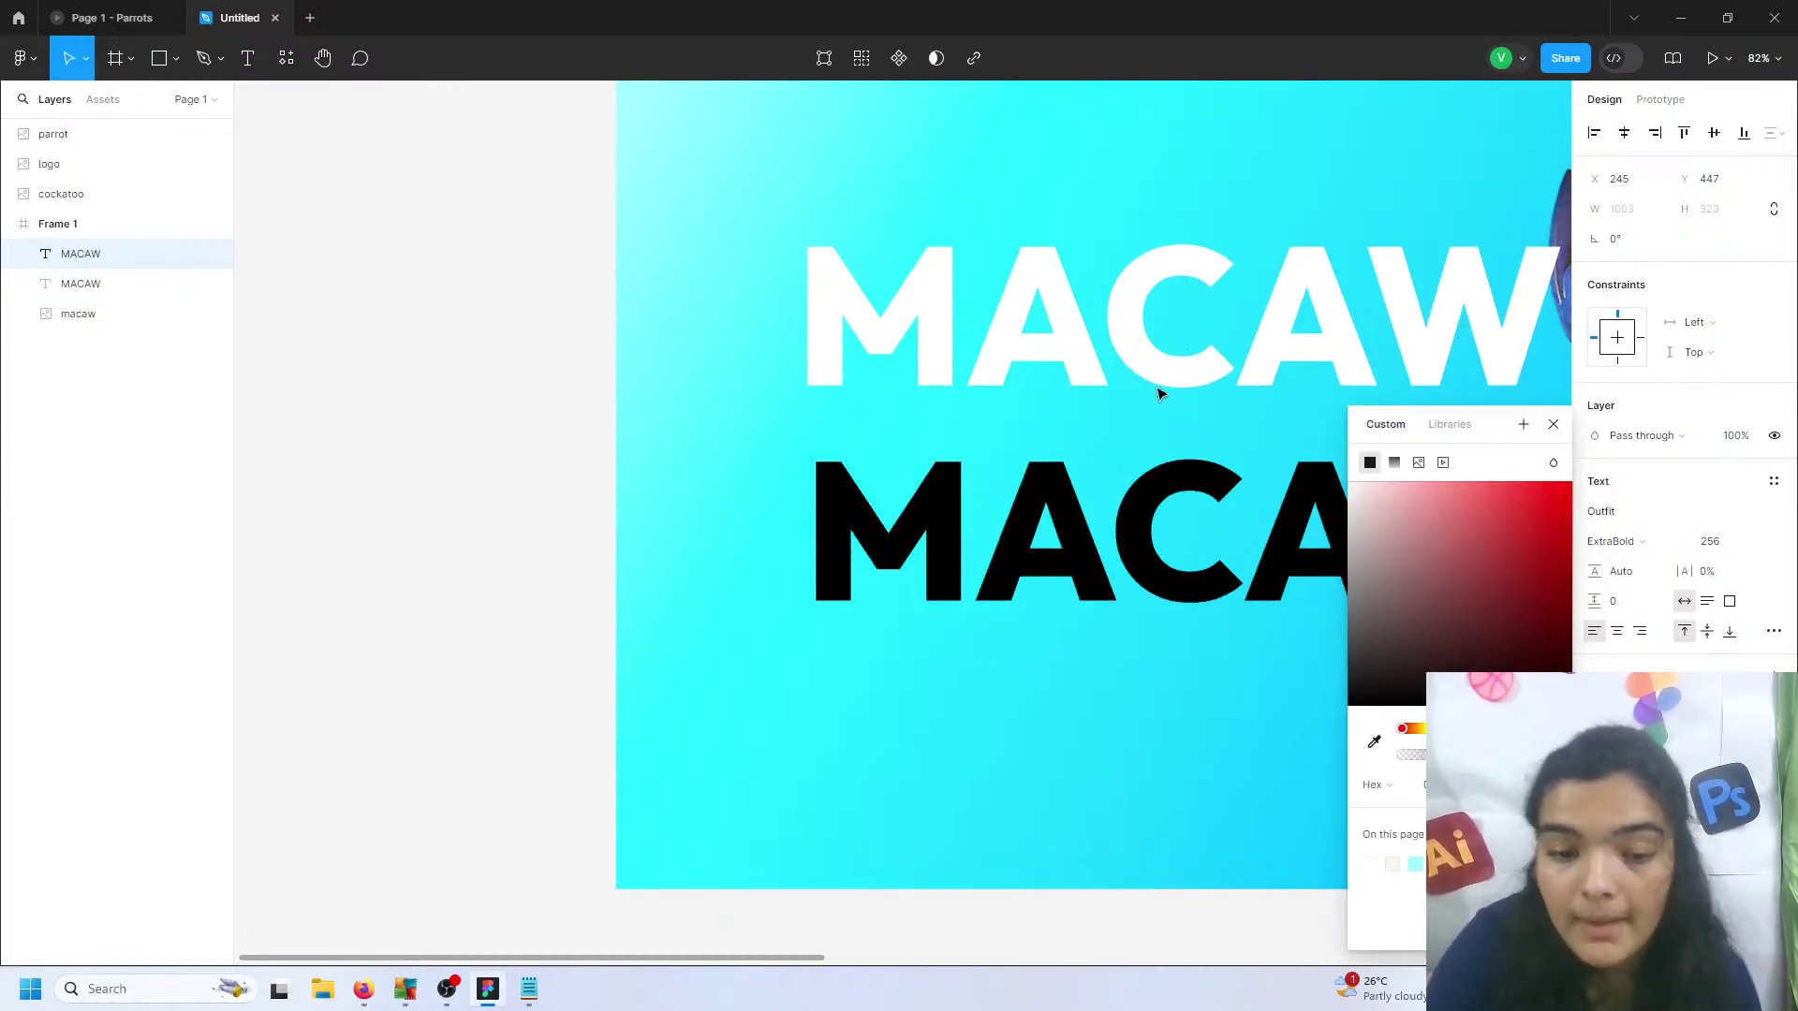
# - Delete the black MACAW copy below the white text
pyautogui.click(1033, 332)
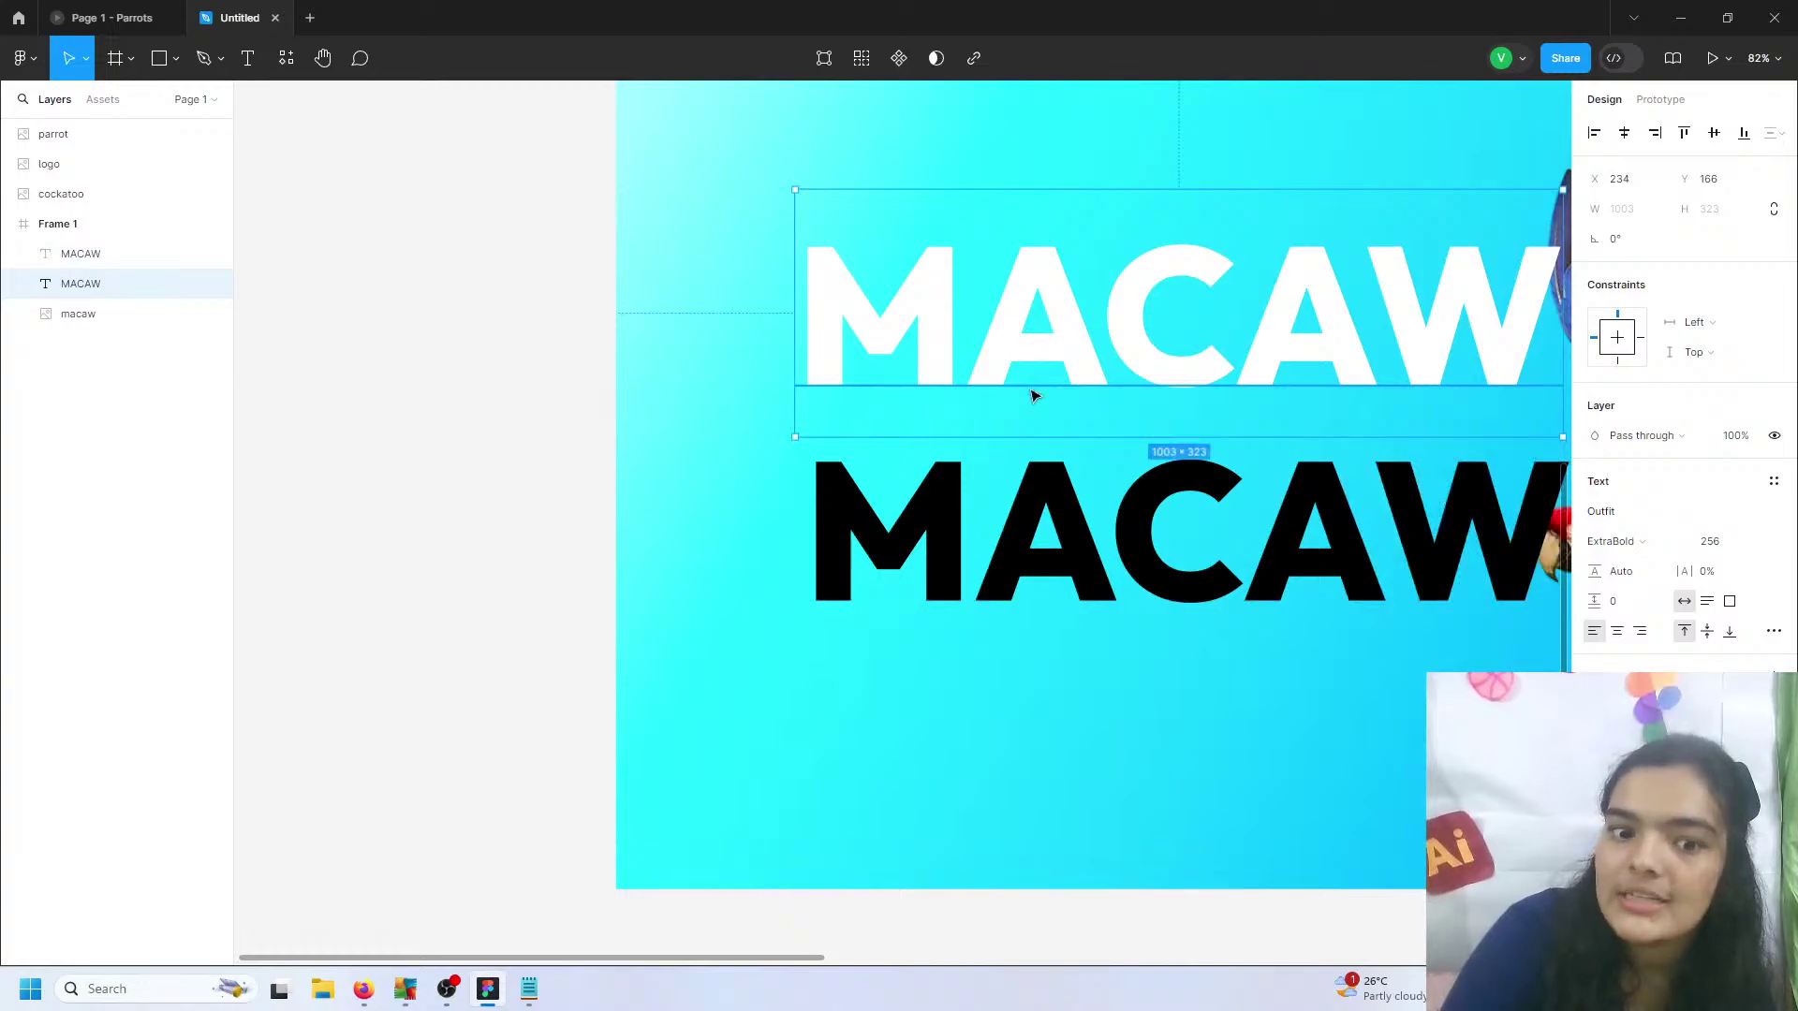
pyautogui.click(1034, 504)
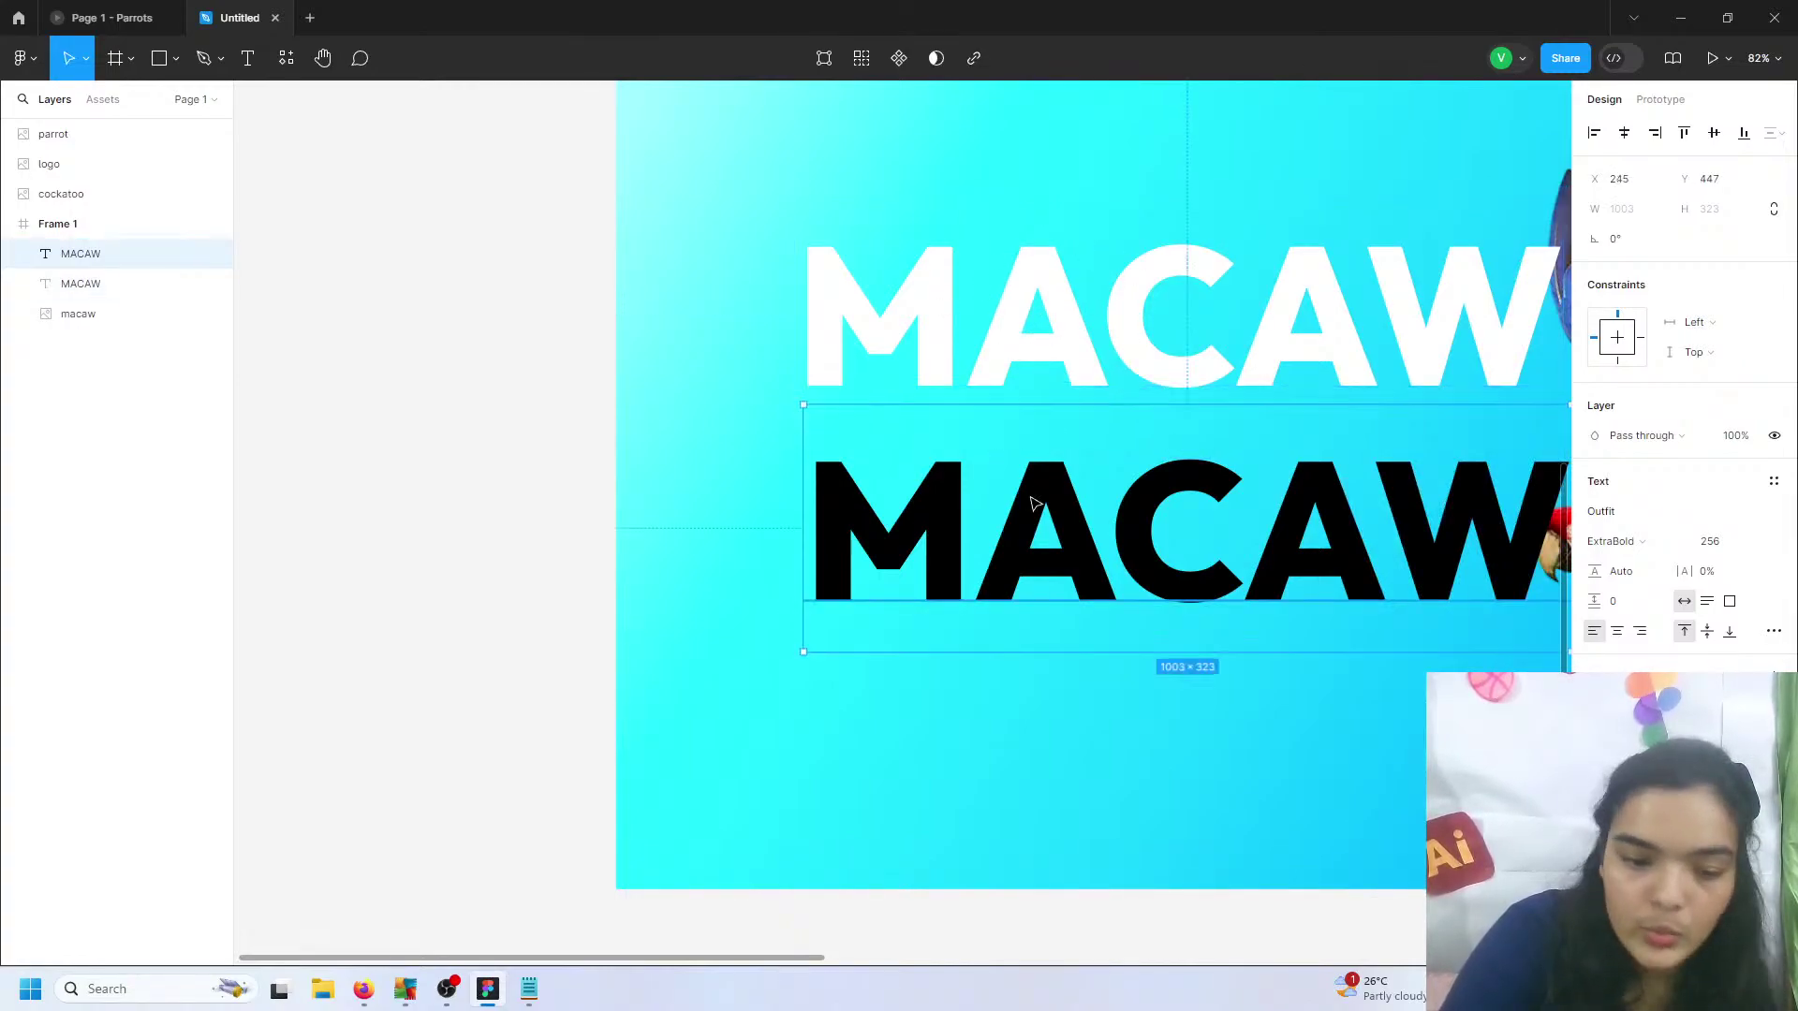
pyautogui.press('Delete')
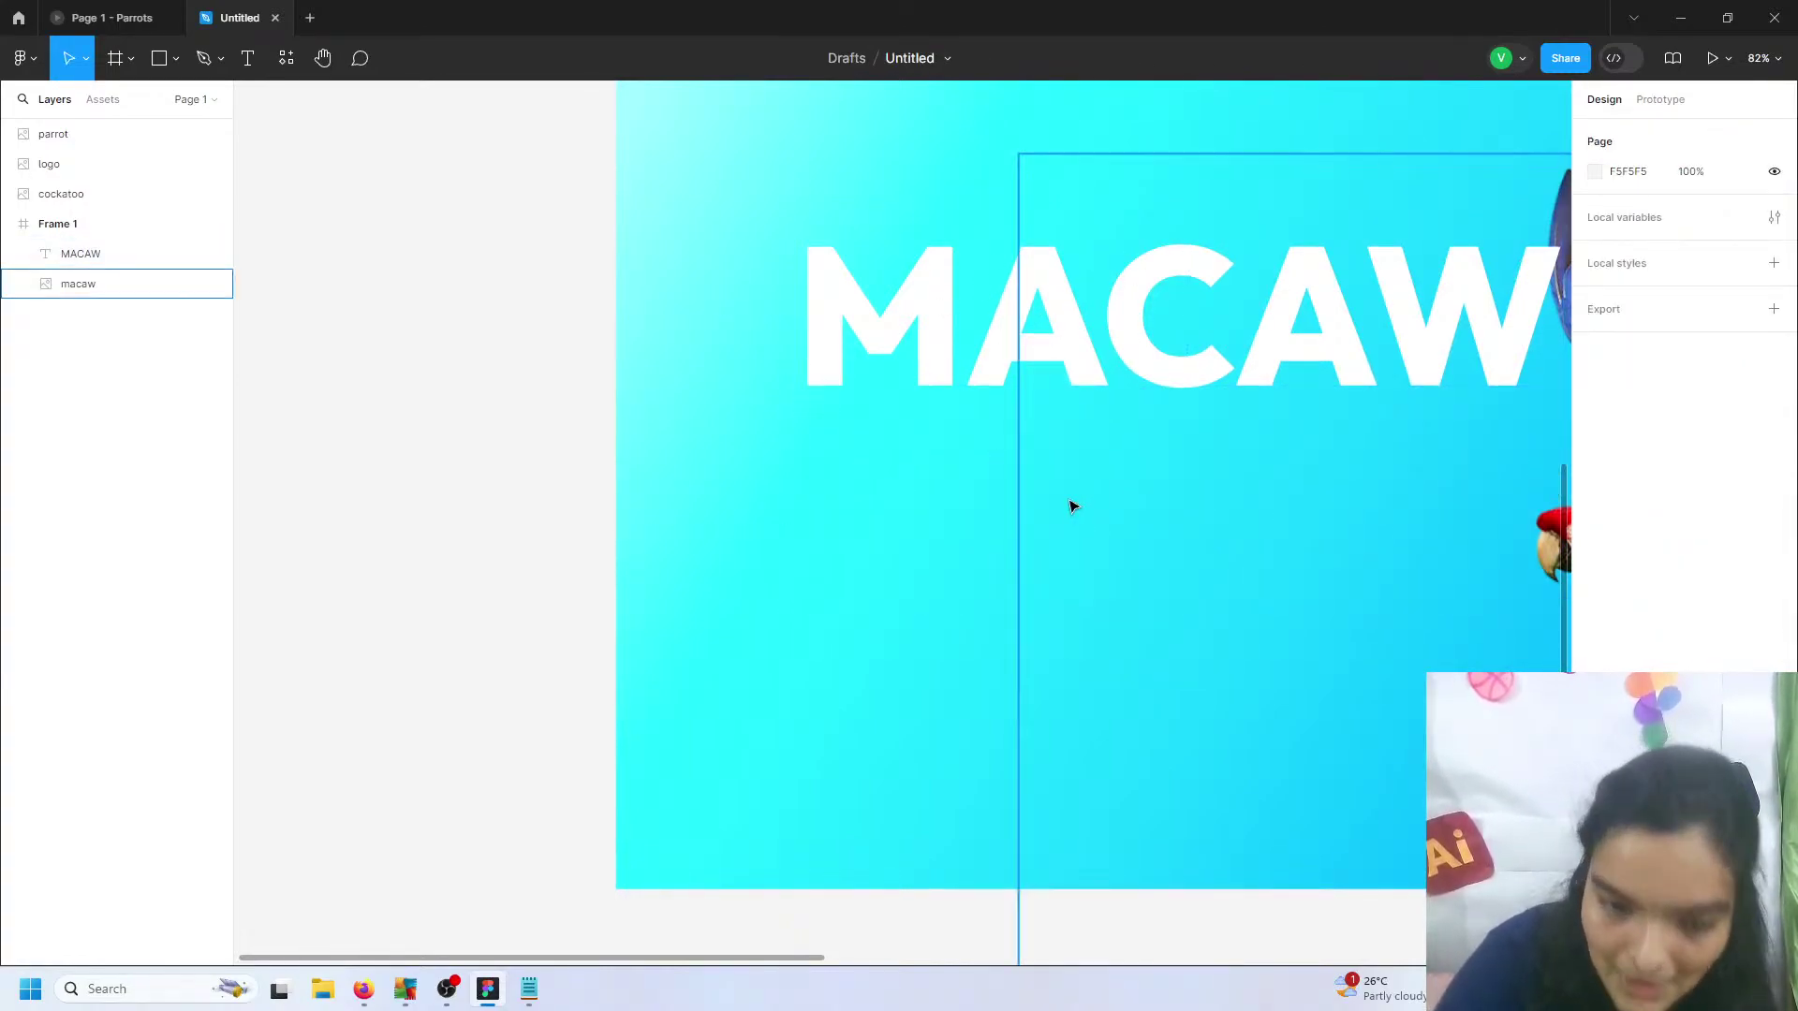
# - Move the white MACAW text out of Frame 1 to X -2309, Y -41 on the empty canvas
pyautogui.click(1043, 304)
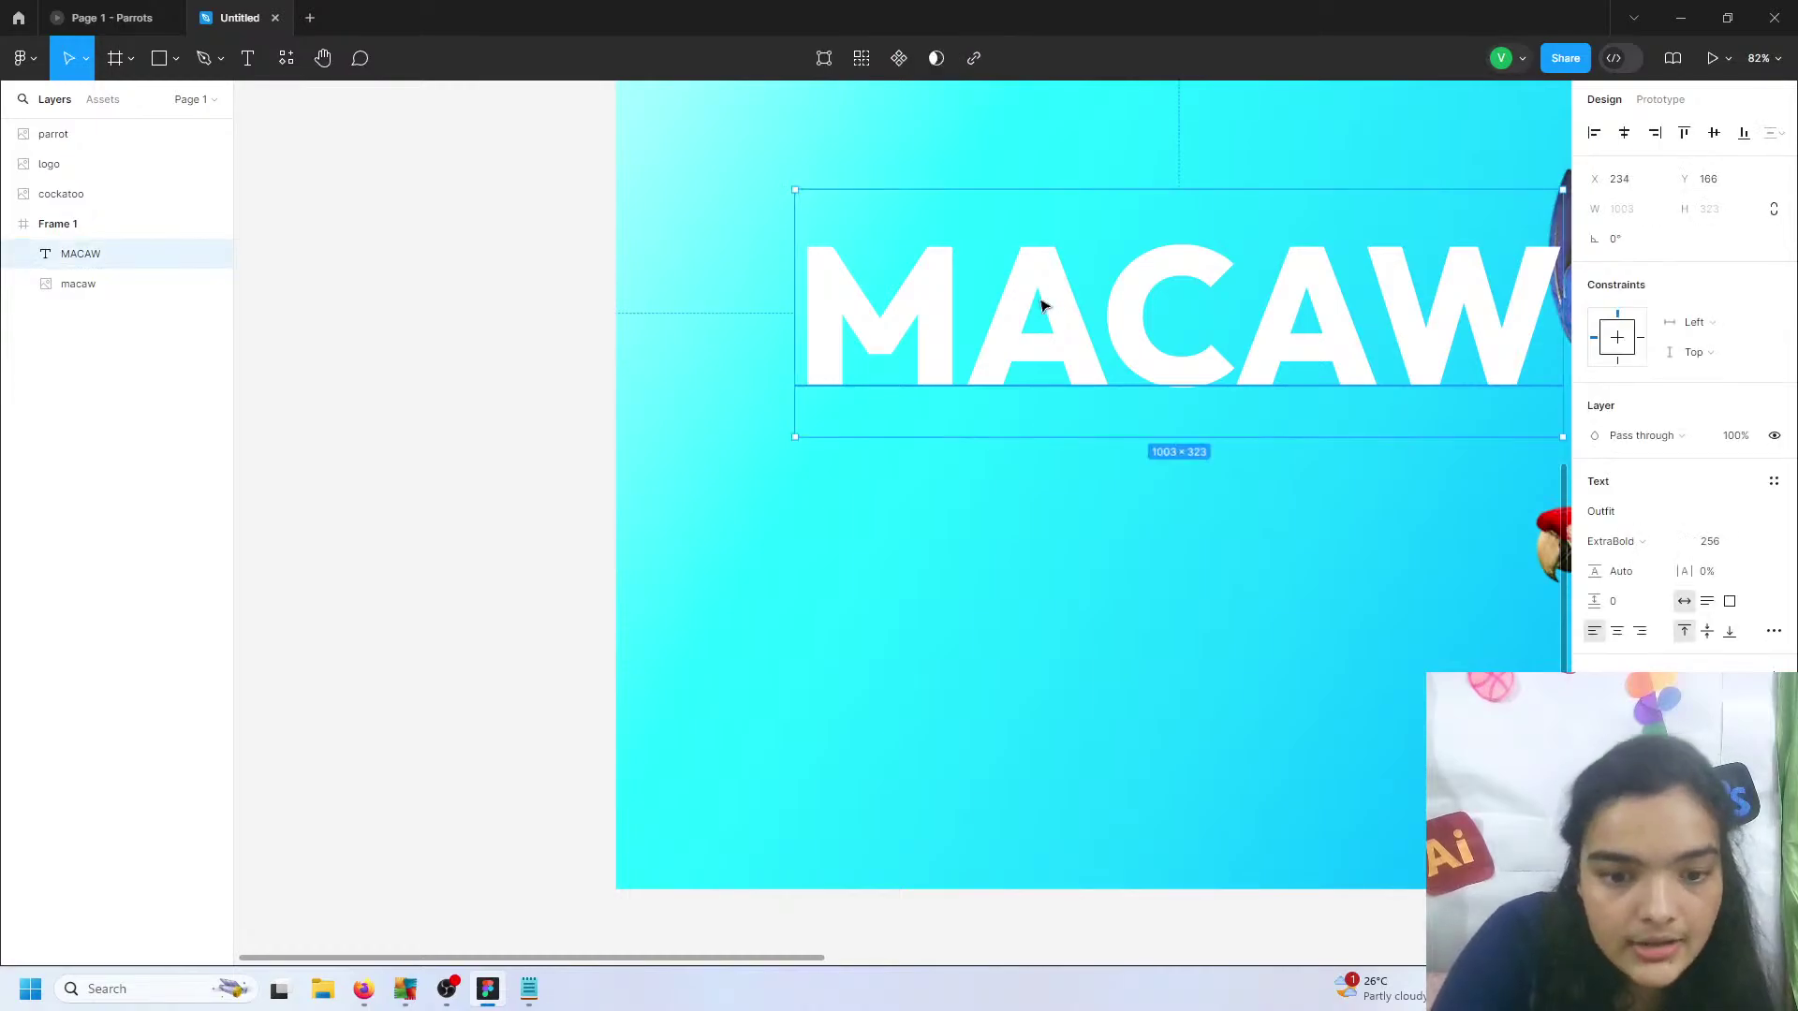
pyautogui.moveTo(960, 409); pyautogui.dragTo(902, 493)
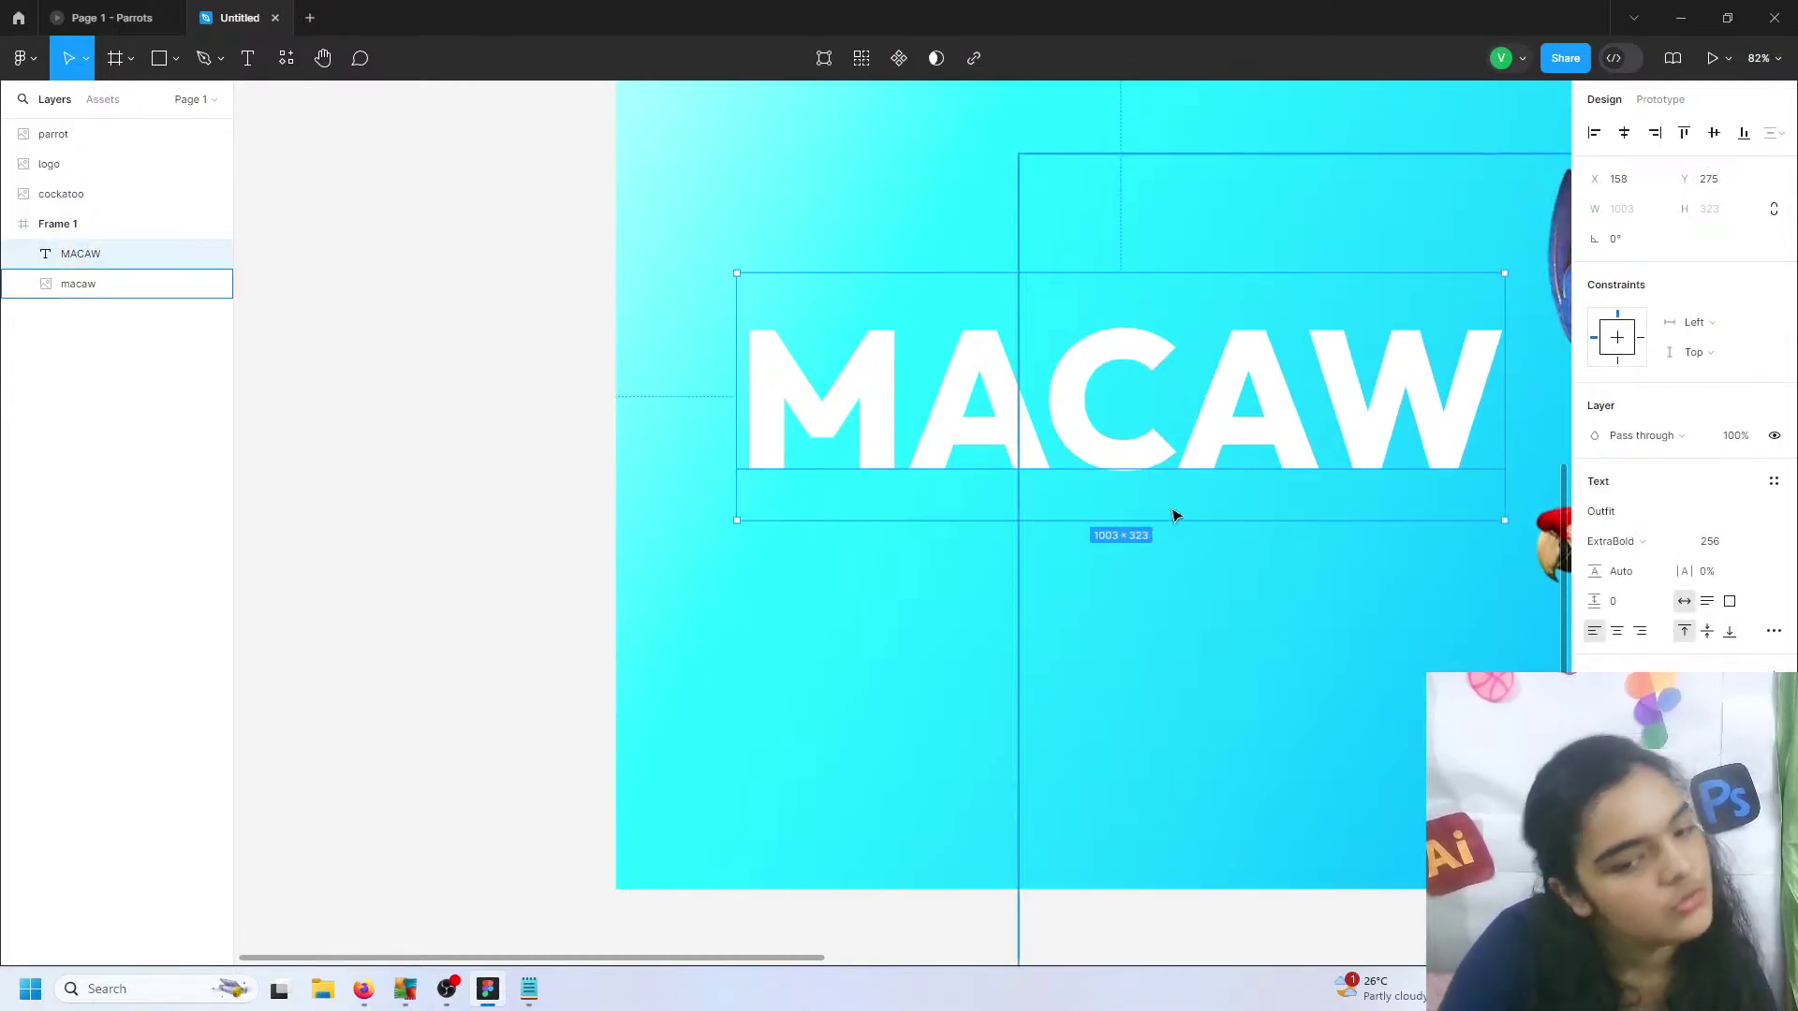
pyautogui.moveTo(921, 426); pyautogui.dragTo(422, 534)
pyautogui.hscroll(-7, 490, 521)
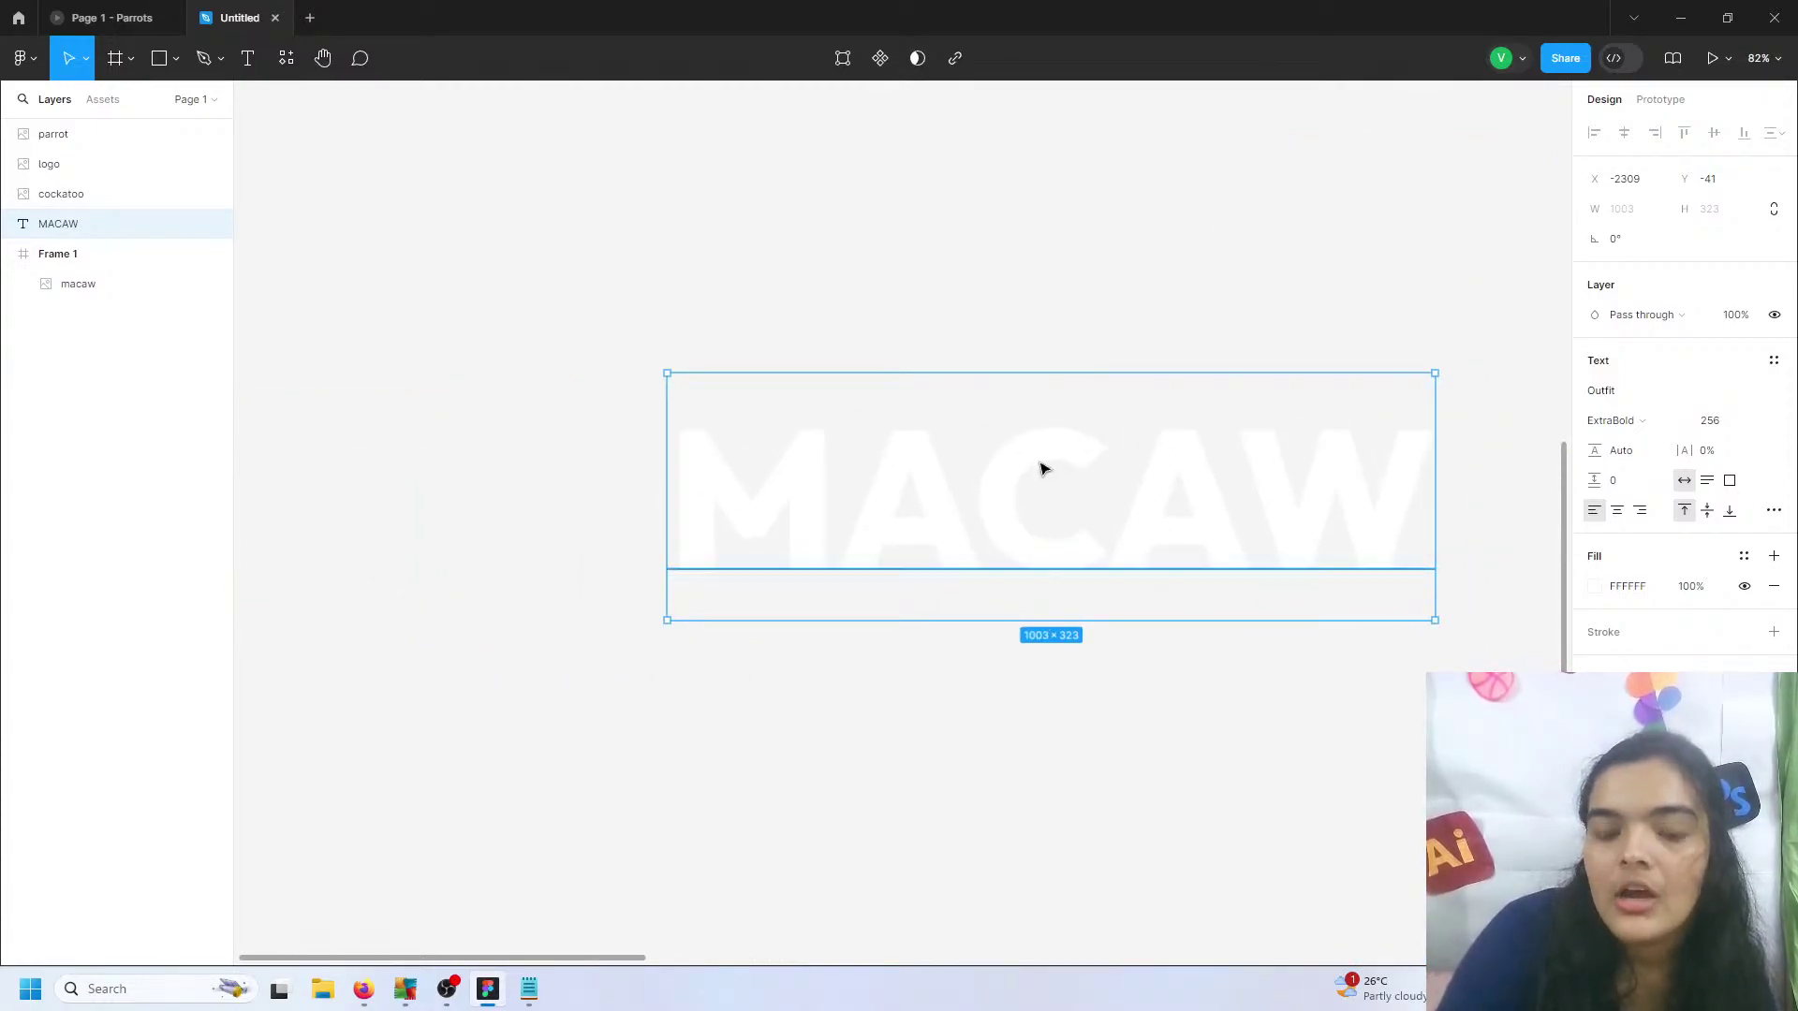
# - Check the lettering in the Parrots prototype preview, return to the Untitled file and show the MACAW text's prototype settings
pyautogui.click(129, 8)
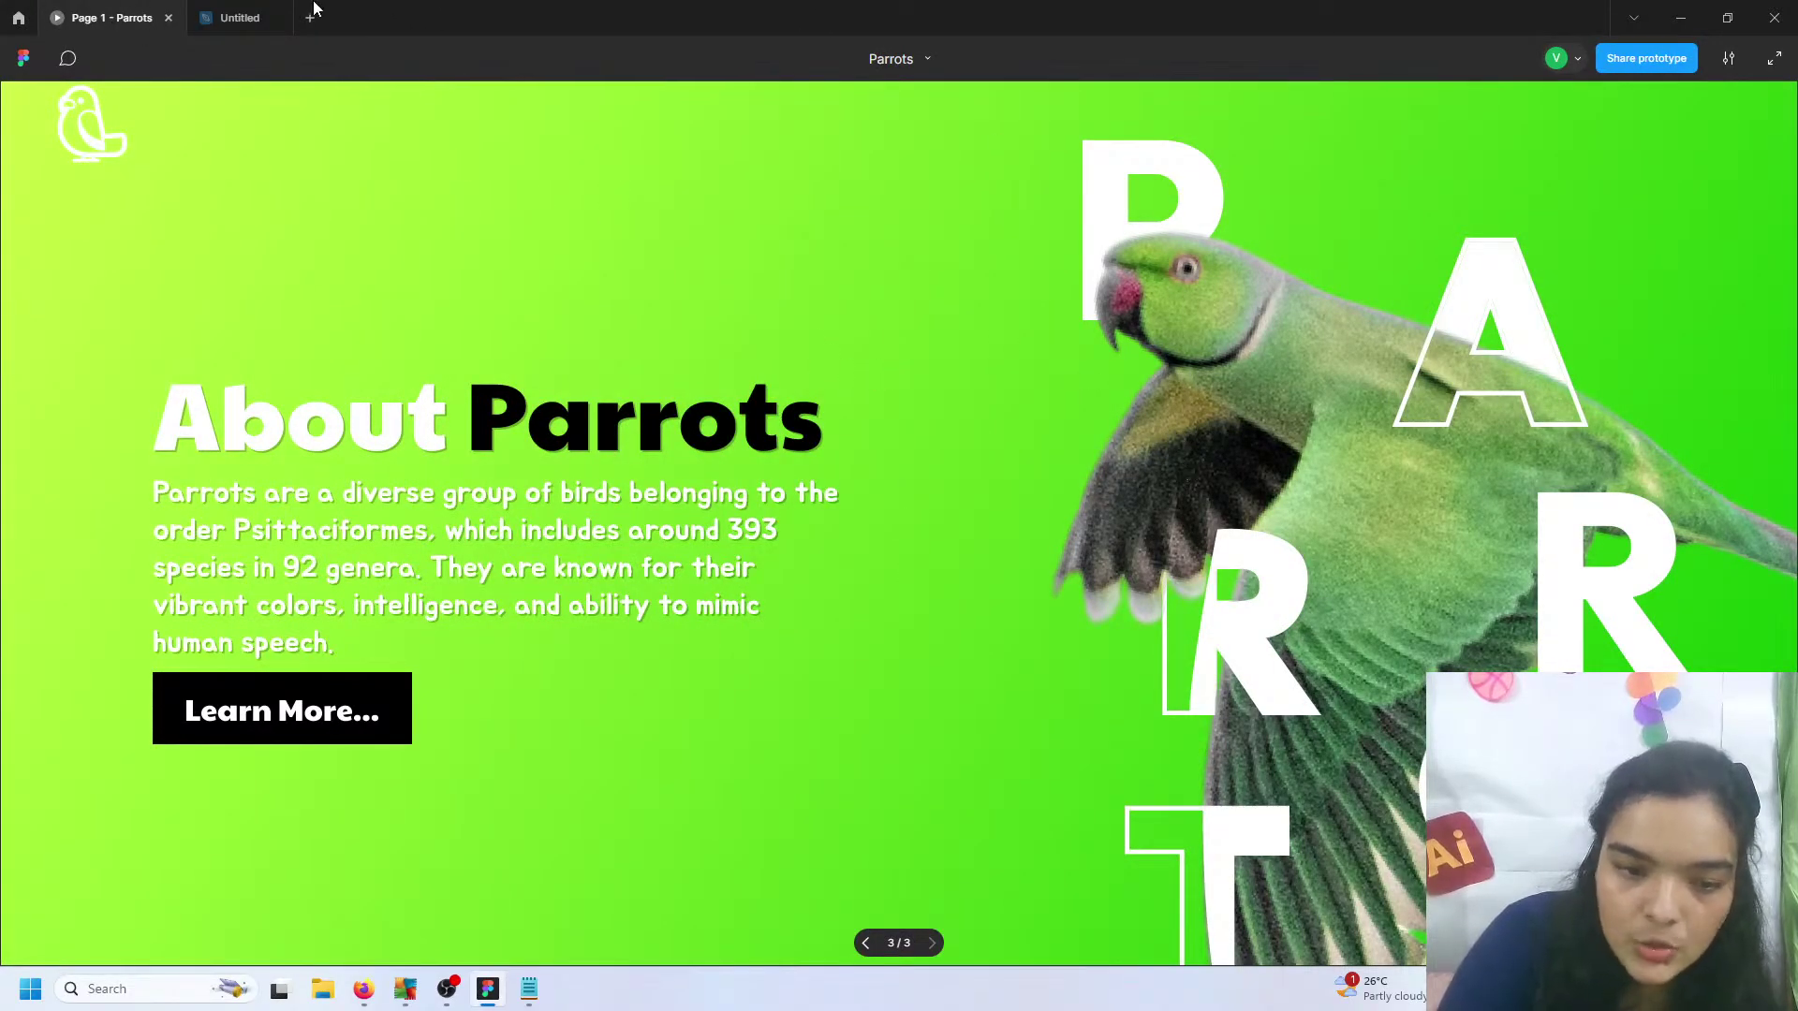
pyautogui.click(240, 13)
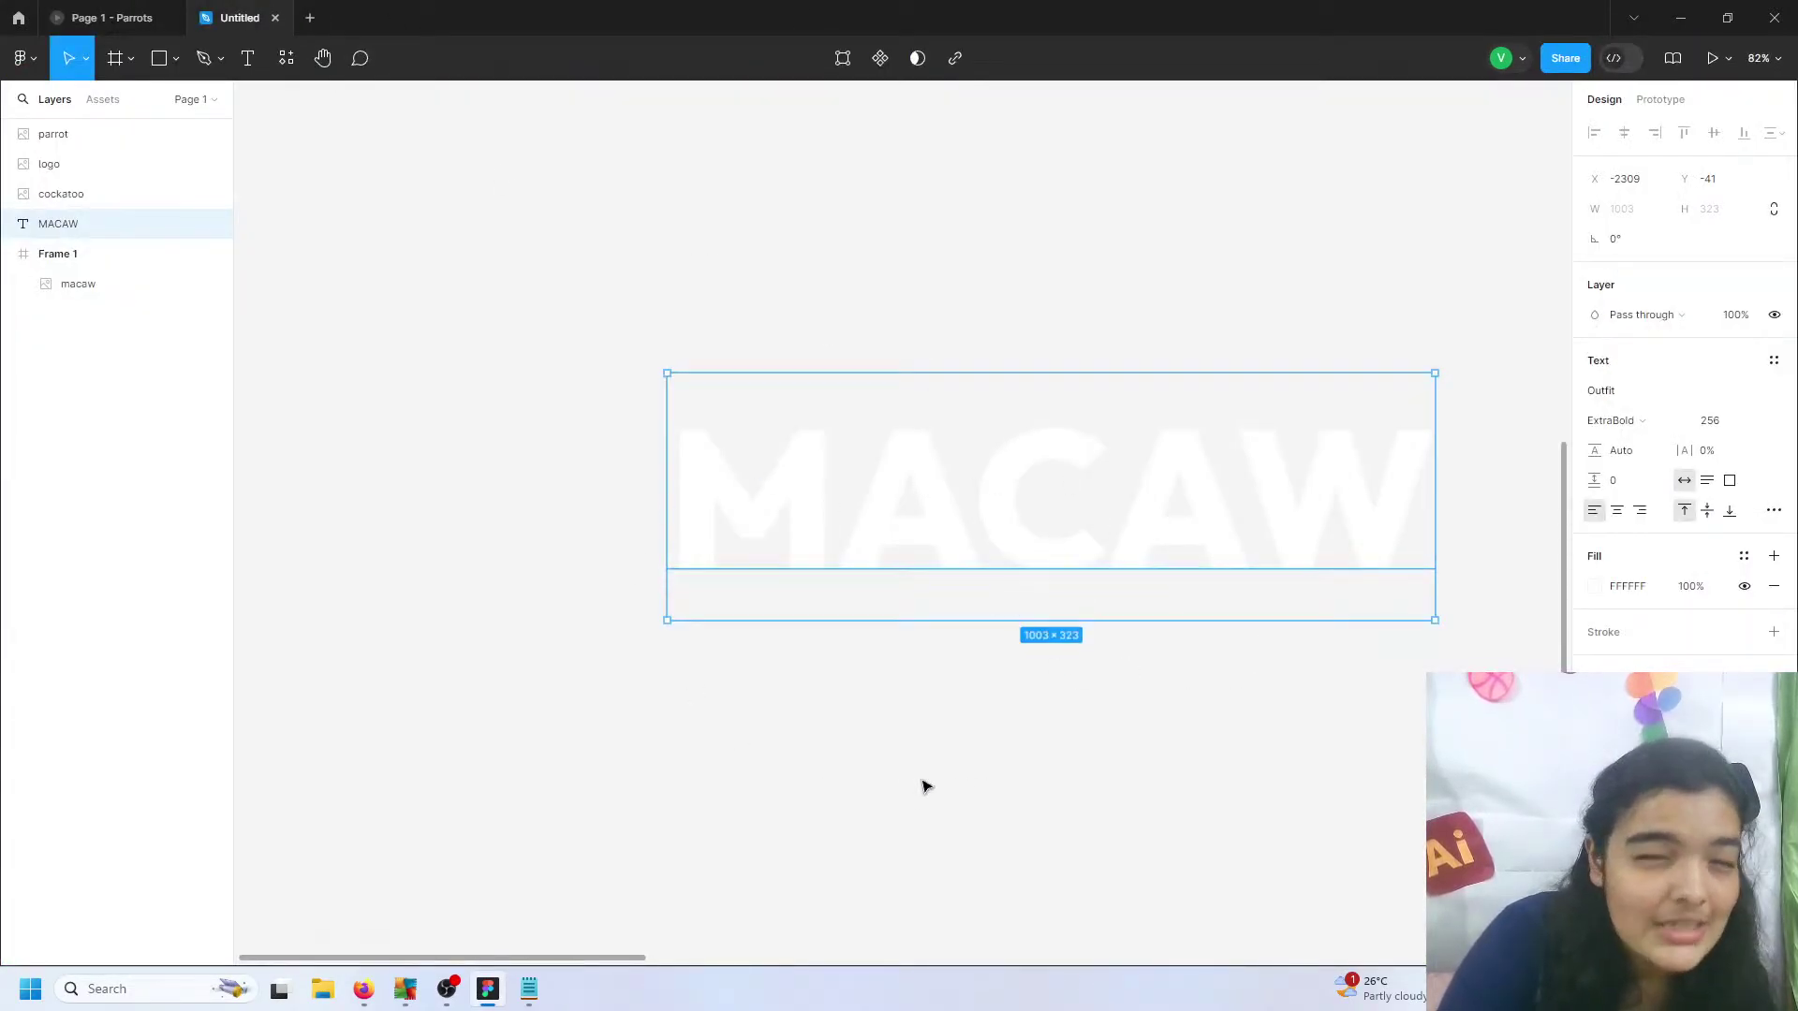
pyautogui.click(1660, 99)
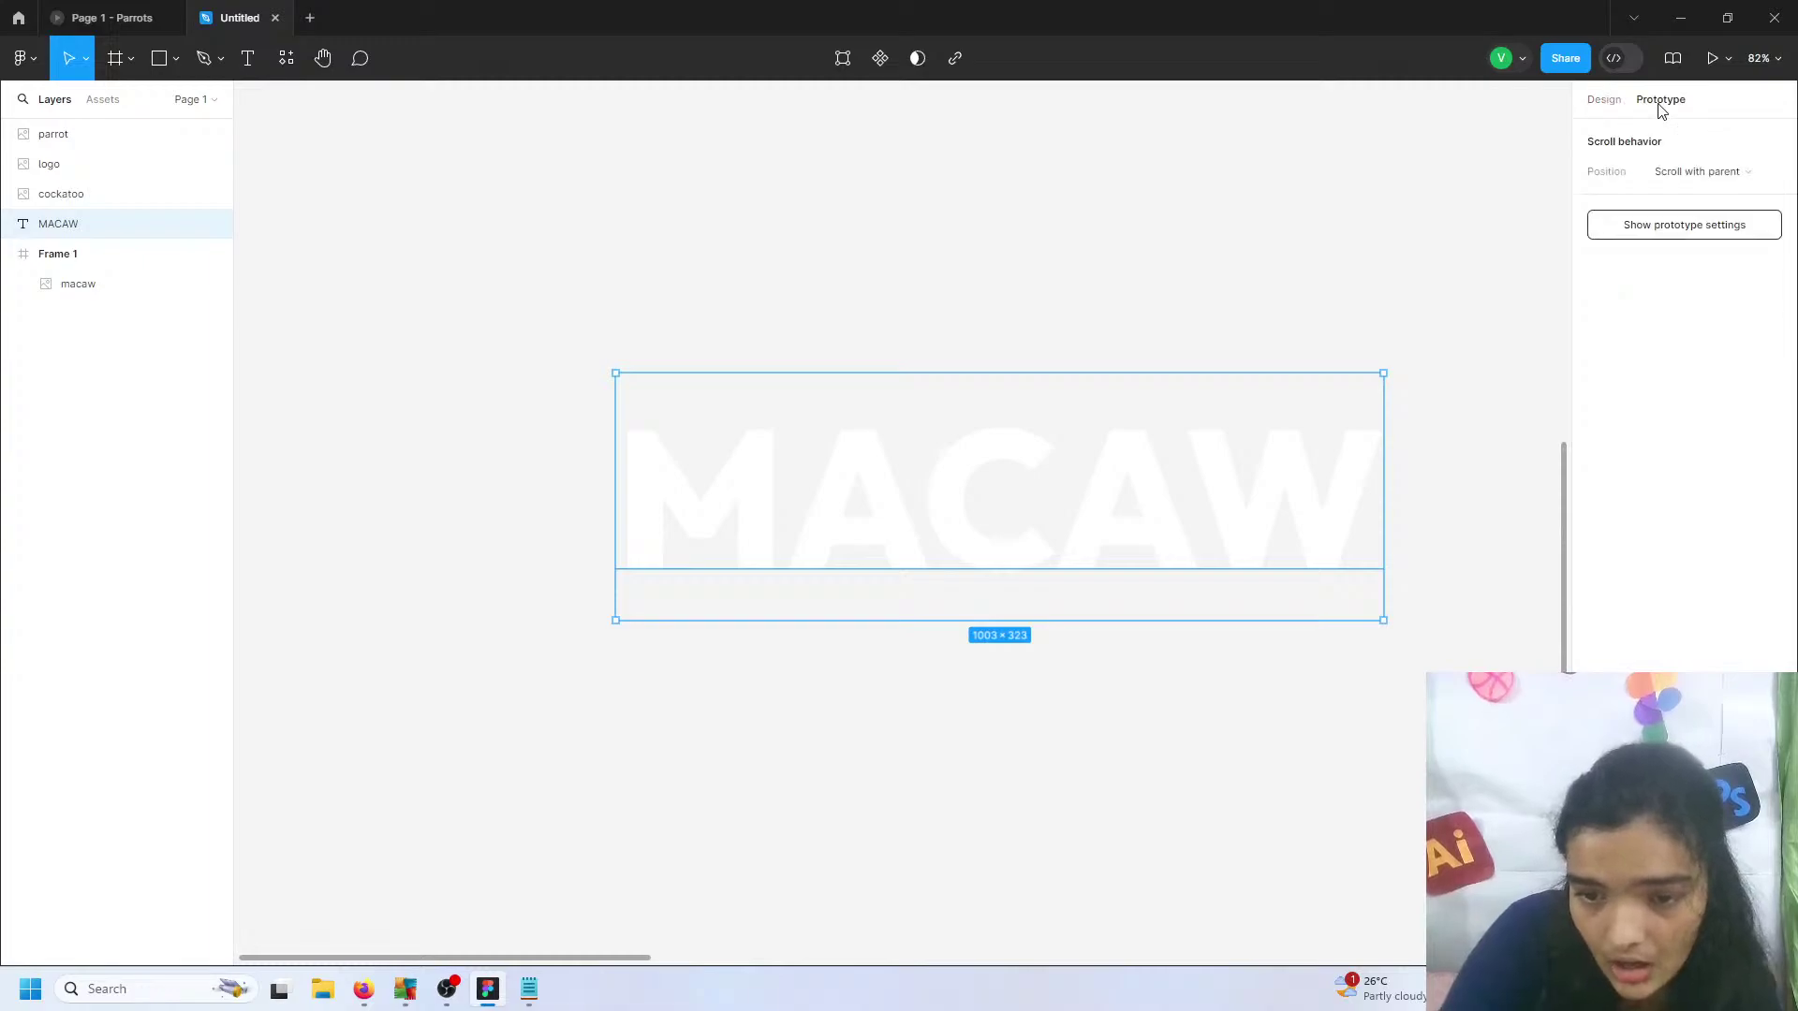
# - Set the page background colour to the blue 1087FF already used on this page
pyautogui.click(1614, 103)
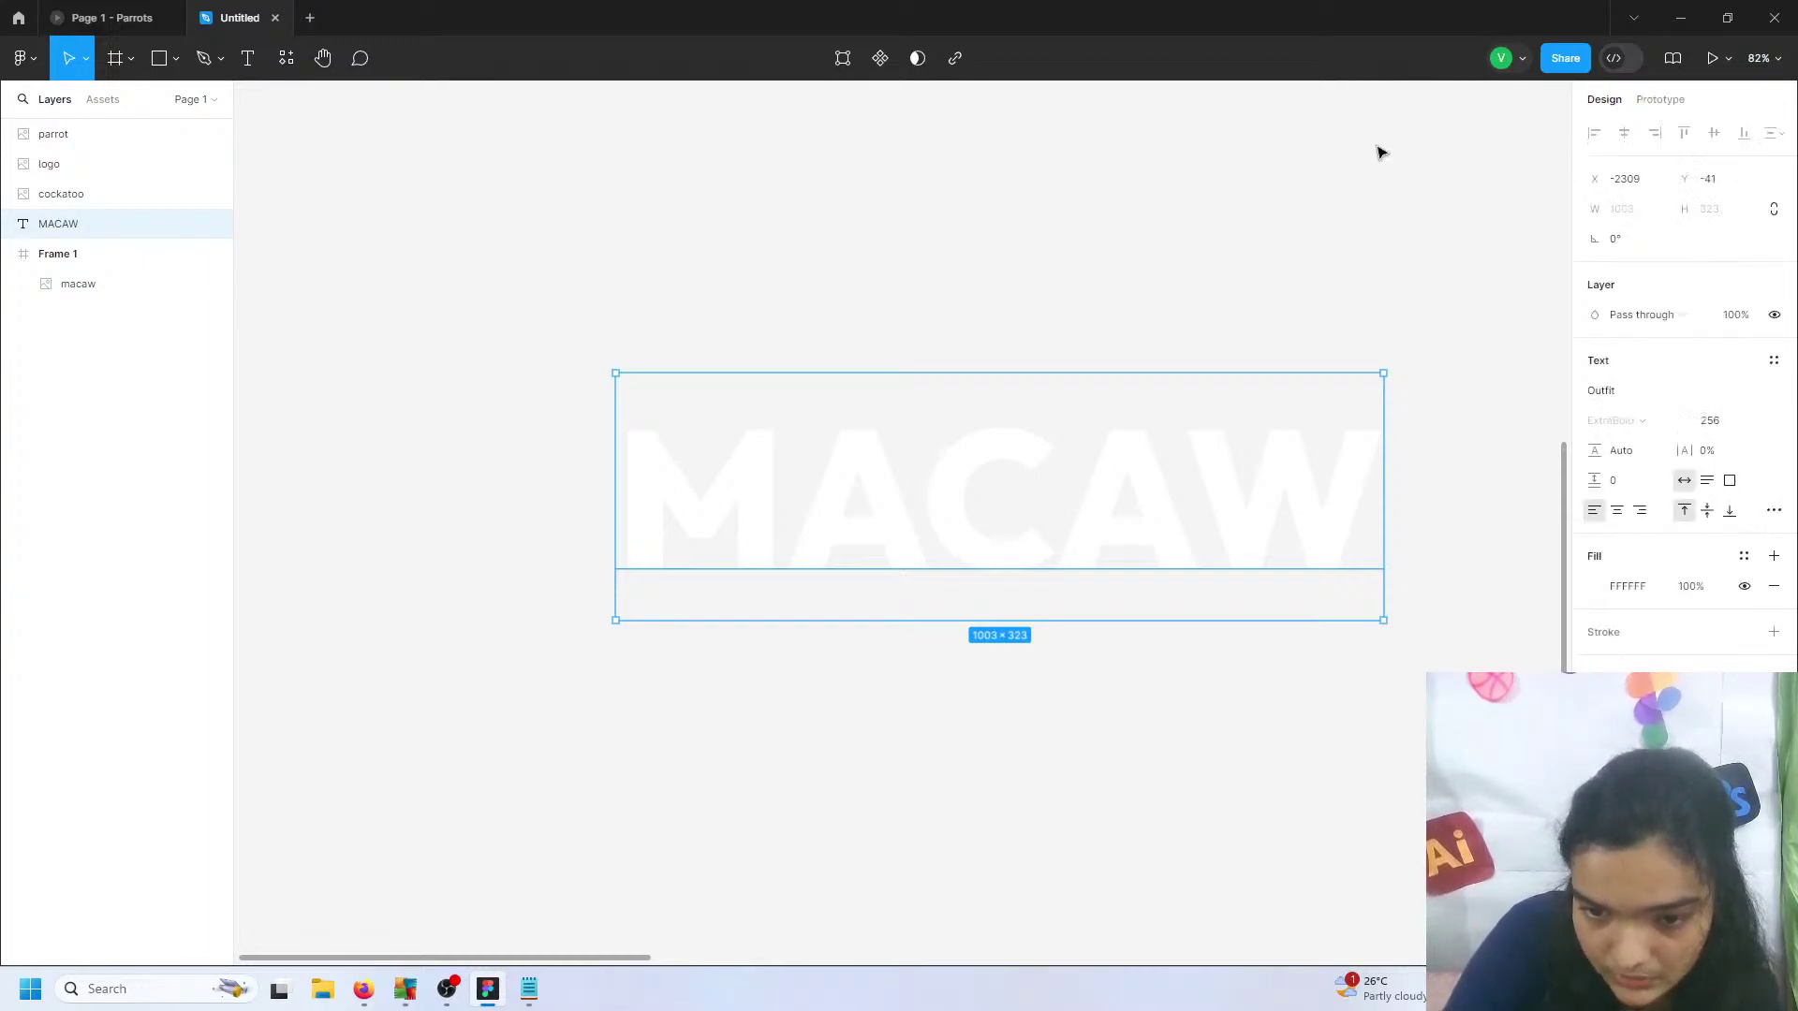
pyautogui.click(1377, 148)
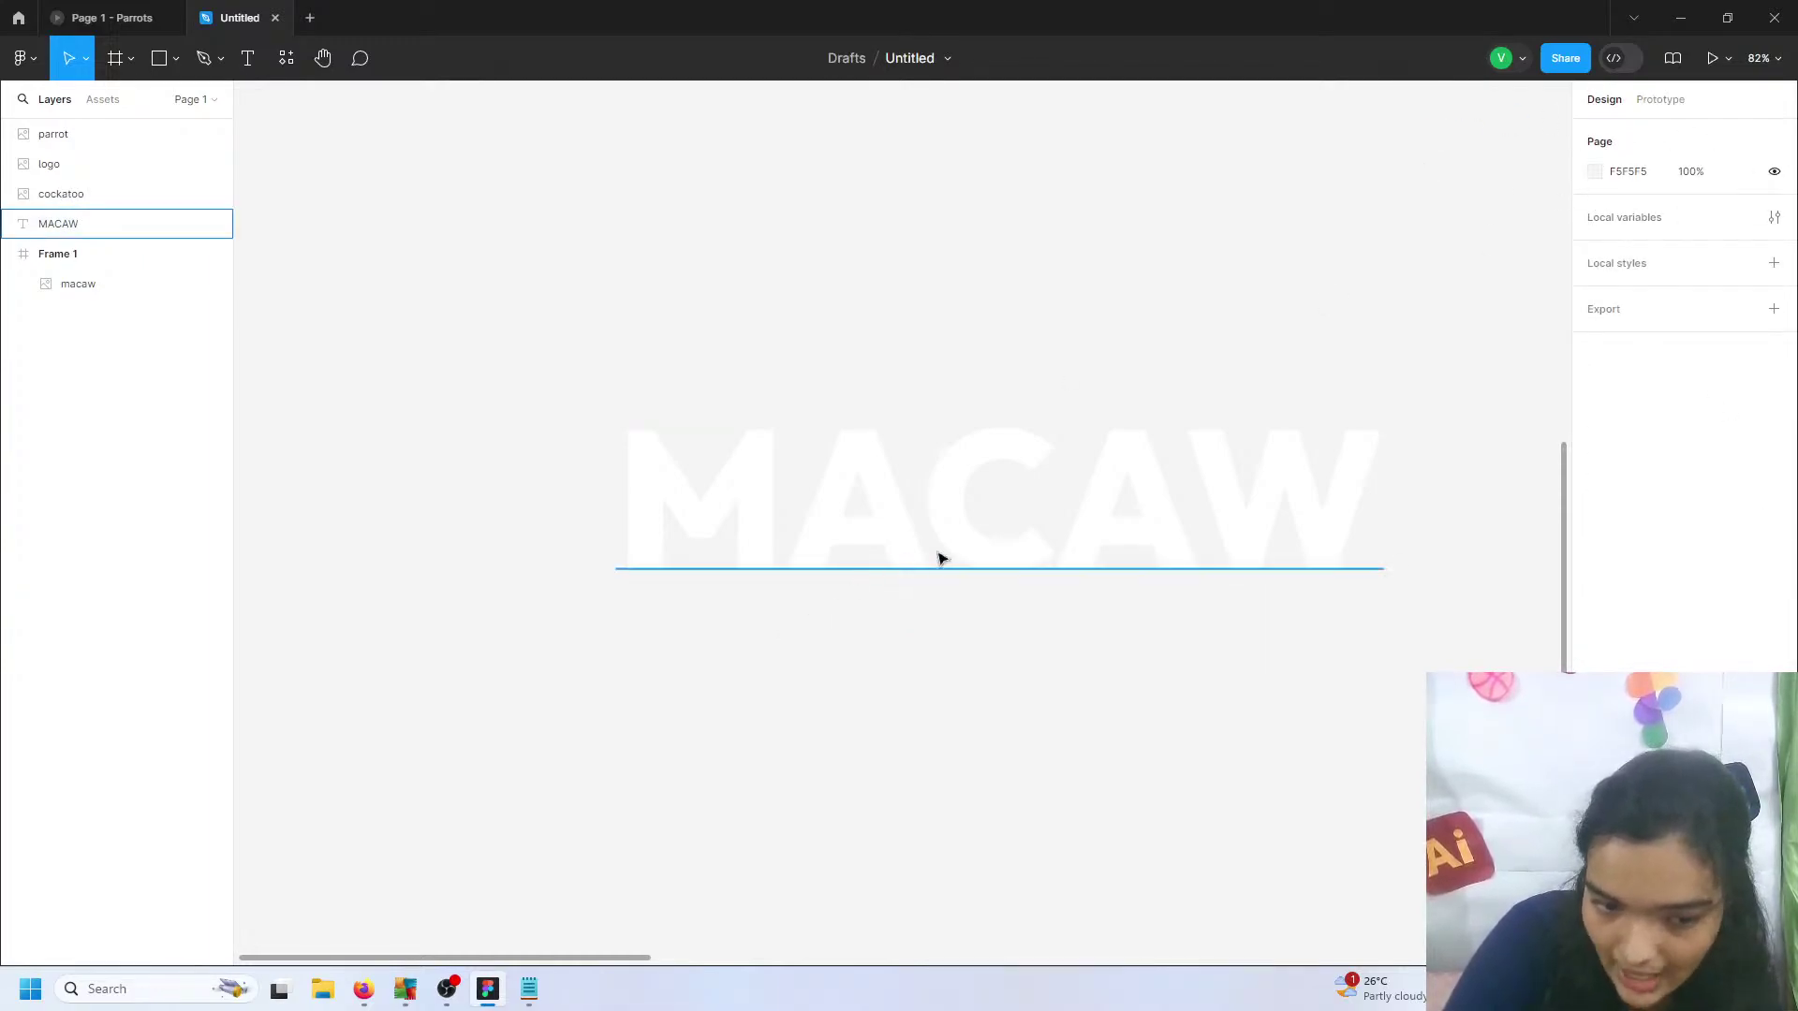
pyautogui.click(822, 558)
pyautogui.click(1464, 170)
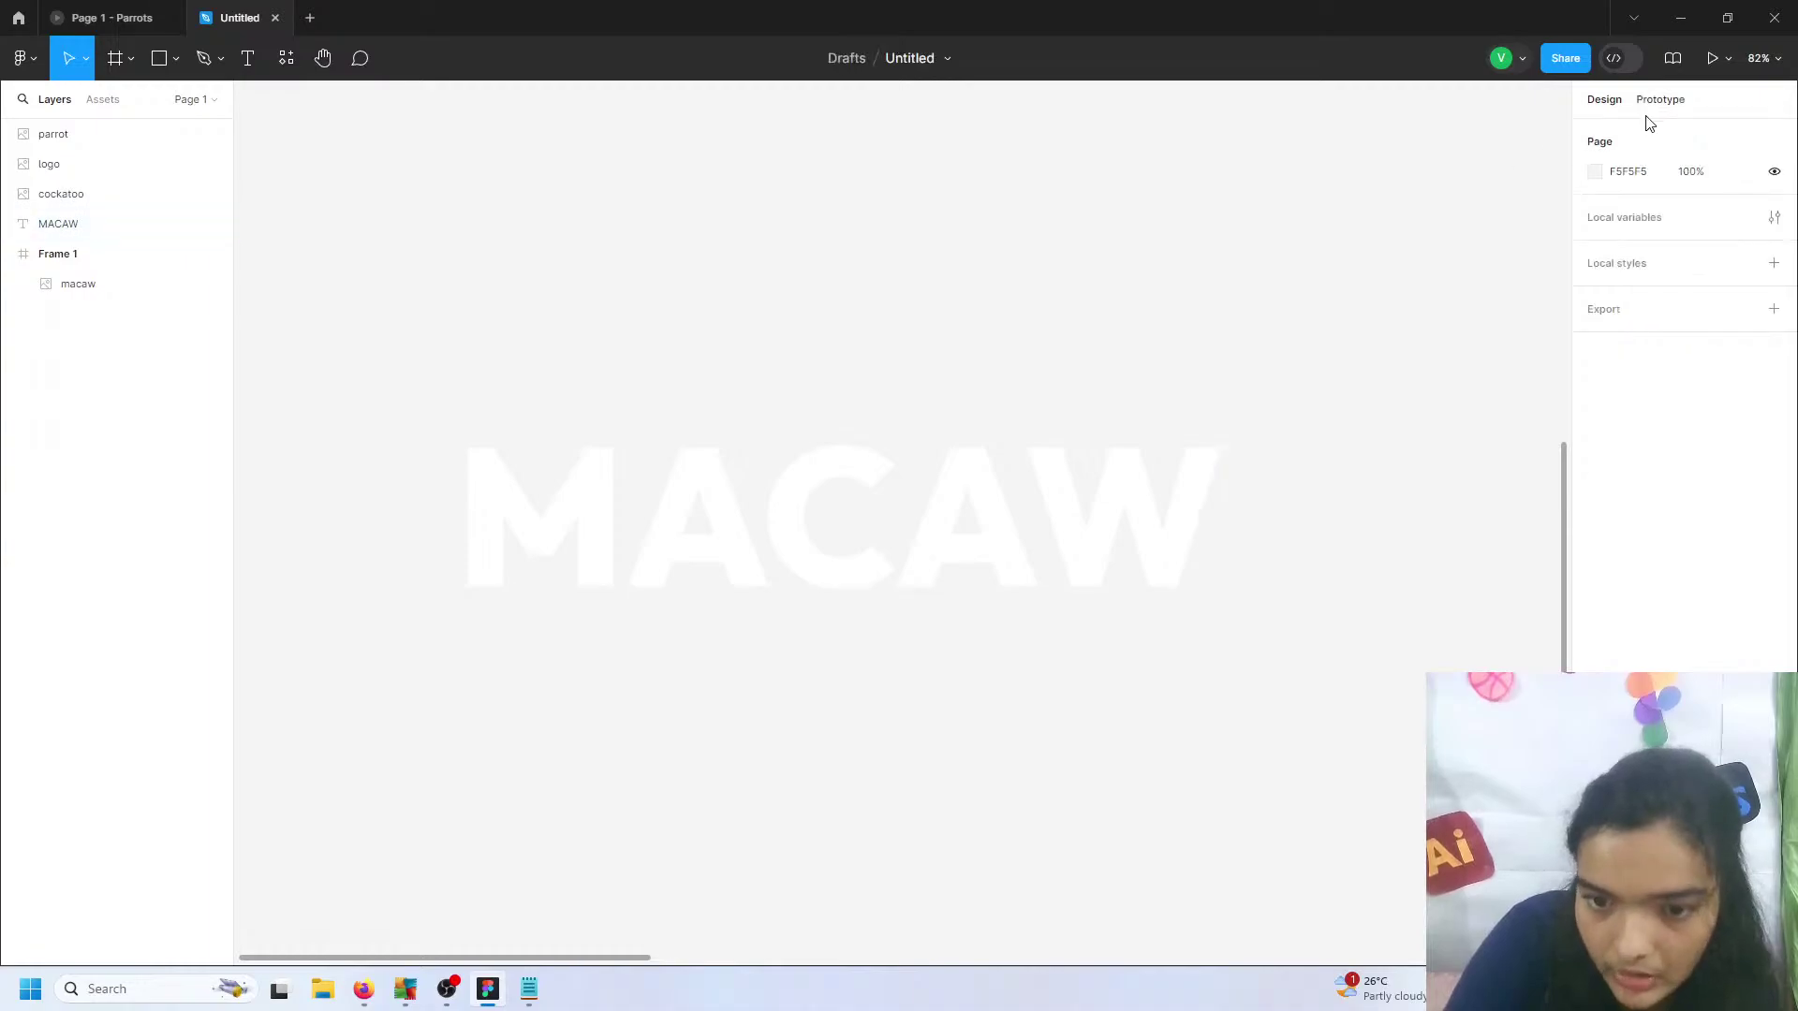
pyautogui.click(1598, 172)
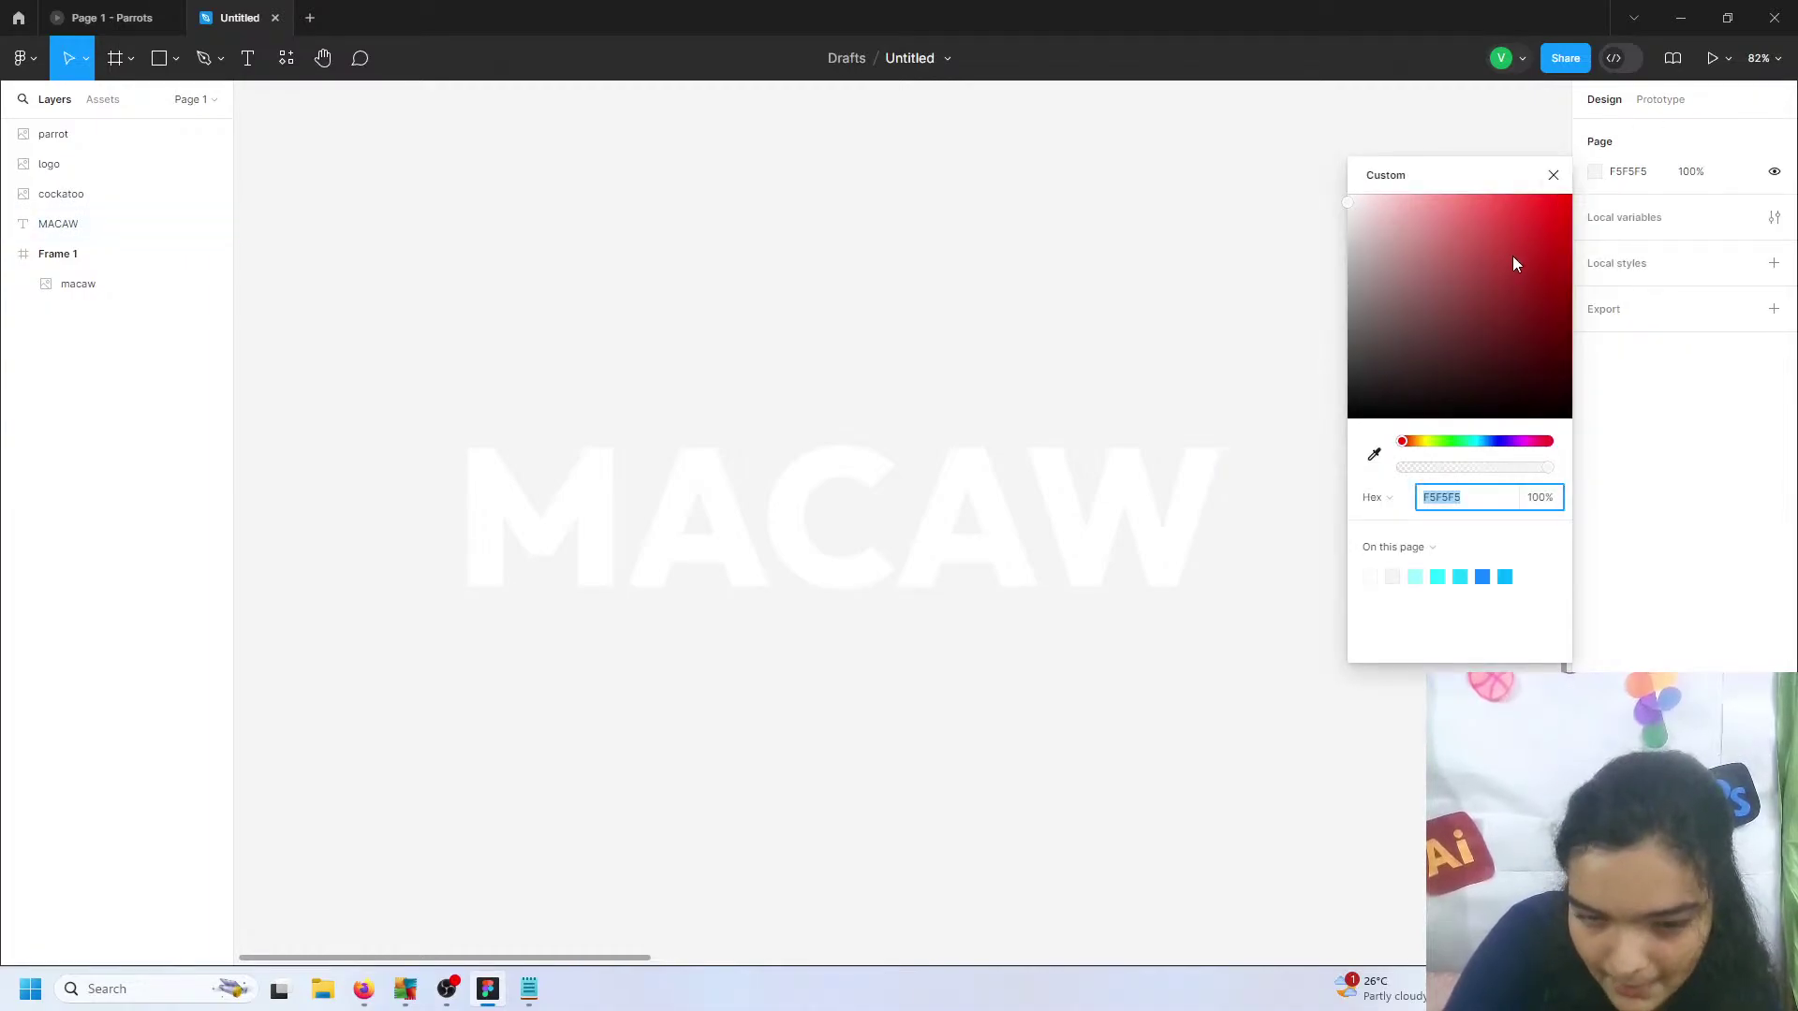
pyautogui.click(1487, 575)
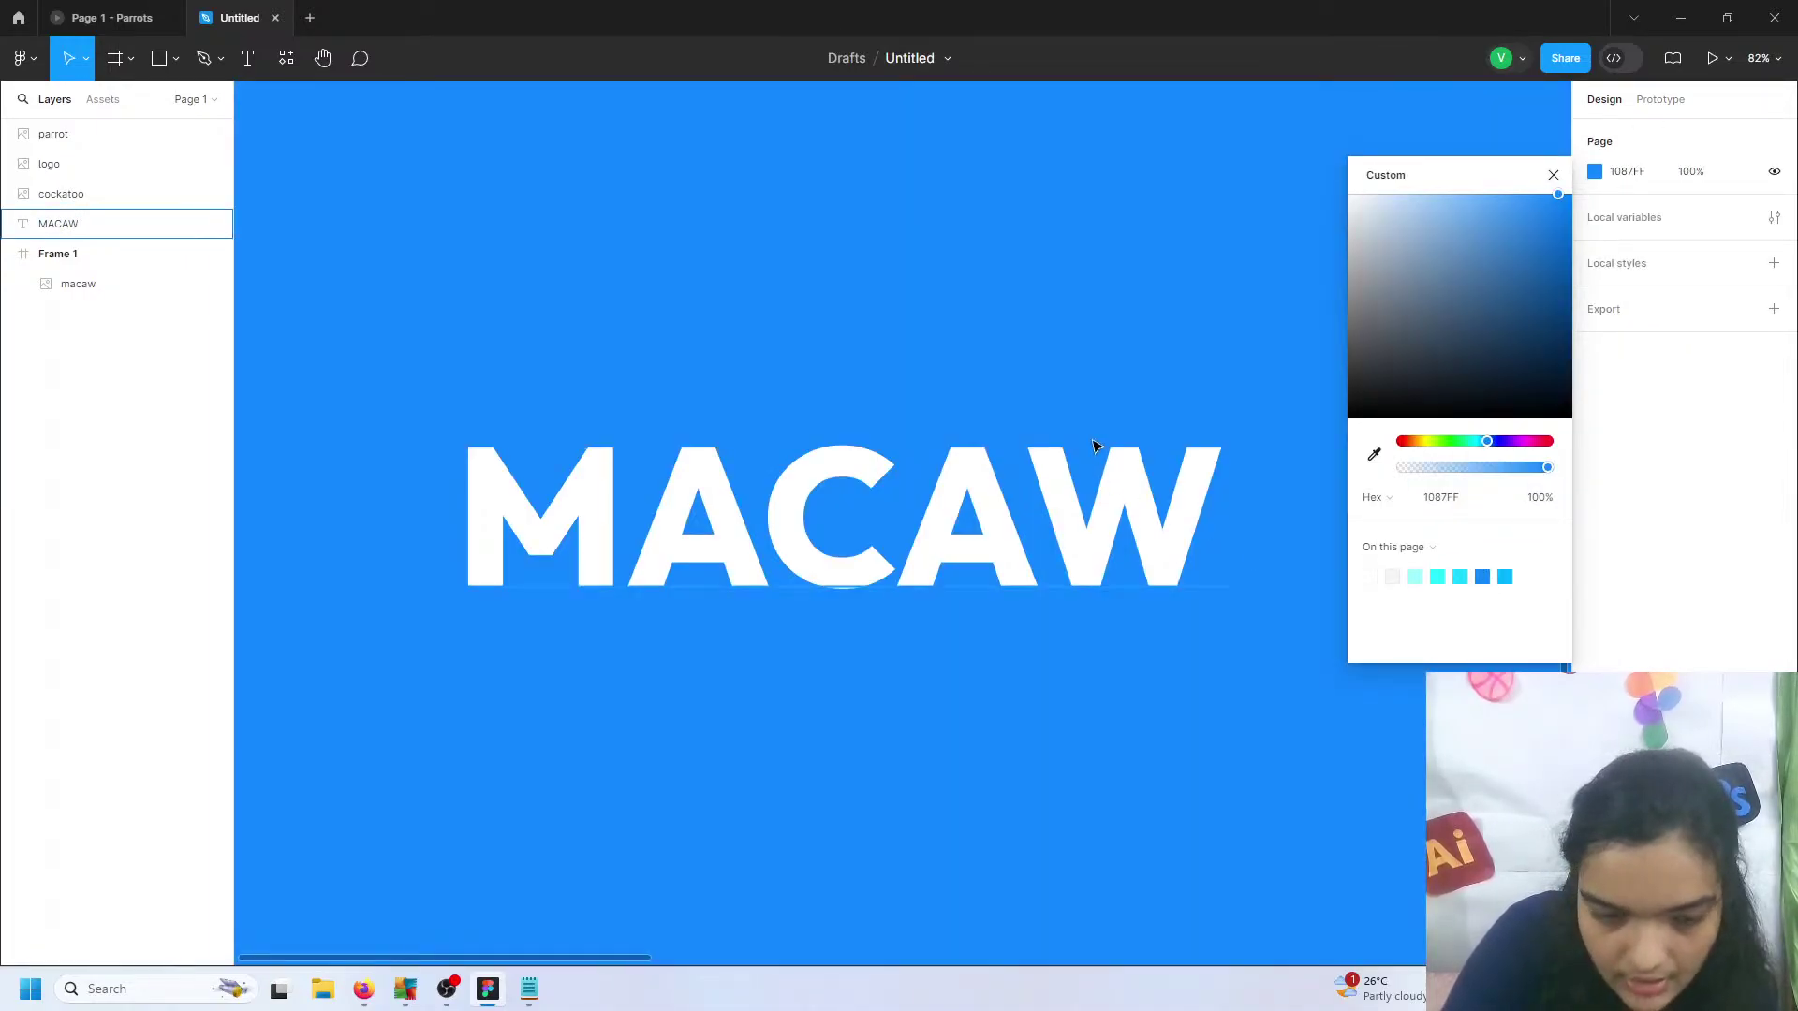
# - Move the MACAW text to X -2621, Y -18 and copy its letter M into a separate text layer above the word
pyautogui.click(1057, 511)
pyautogui.moveTo(1047, 553); pyautogui.dragTo(881, 534)
pyautogui.doubleClick(761, 535)
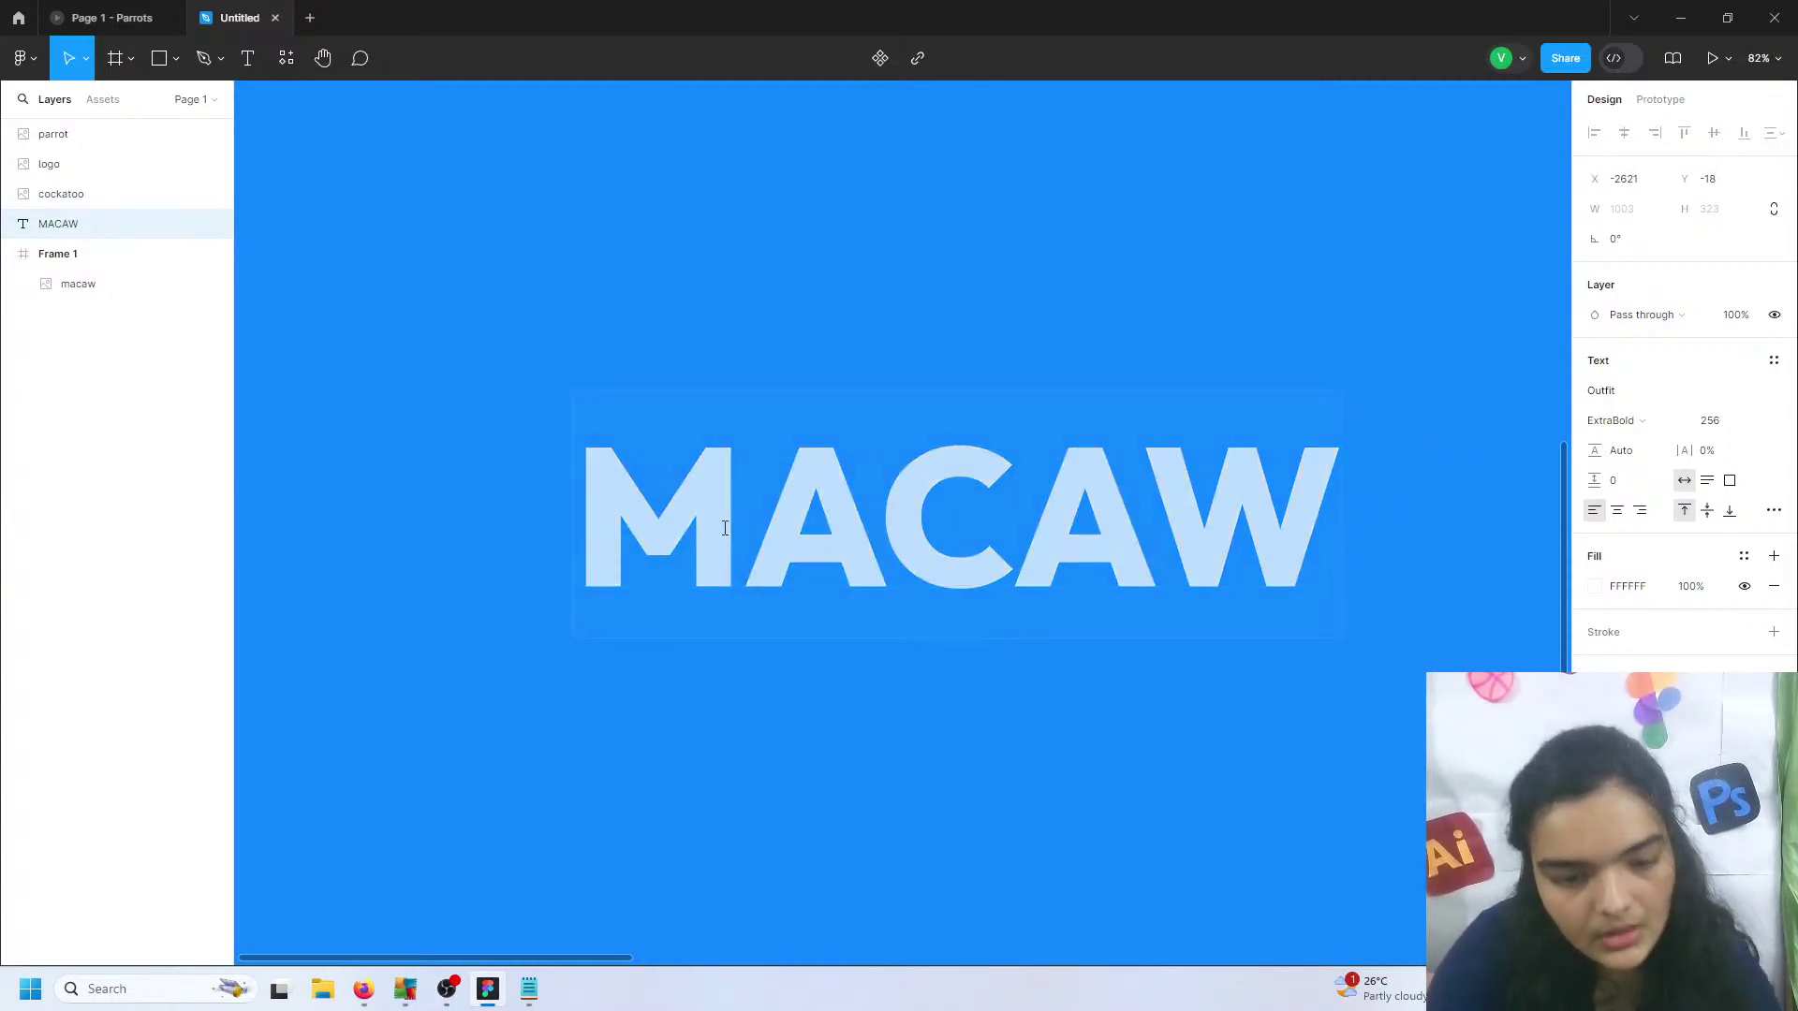
pyautogui.moveTo(743, 524); pyautogui.dragTo(817, 238)
pyautogui.press('Escape')
pyautogui.hotkey('ctrl', 'v')
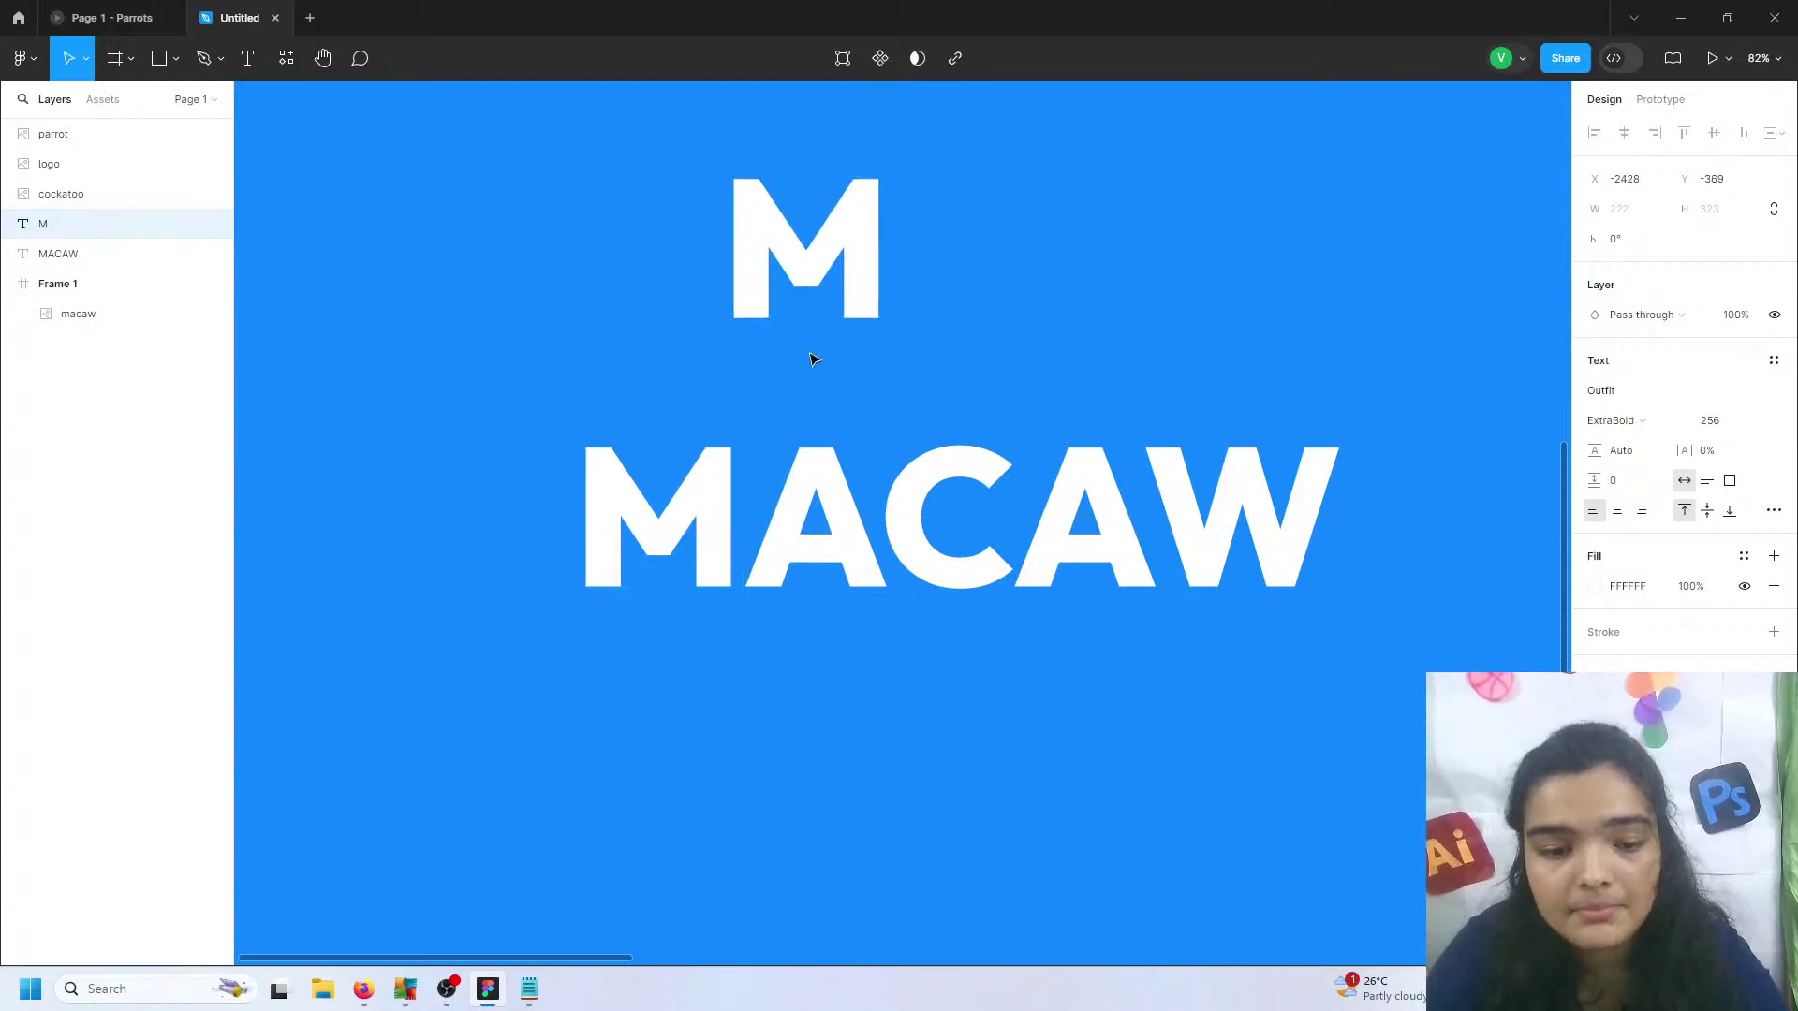
# - Copy the first A of MACAW into its own text layer and place it beside the separate M
pyautogui.click(816, 443)
pyautogui.doubleClick(815, 443)
pyautogui.moveTo(883, 487); pyautogui.dragTo(766, 479)
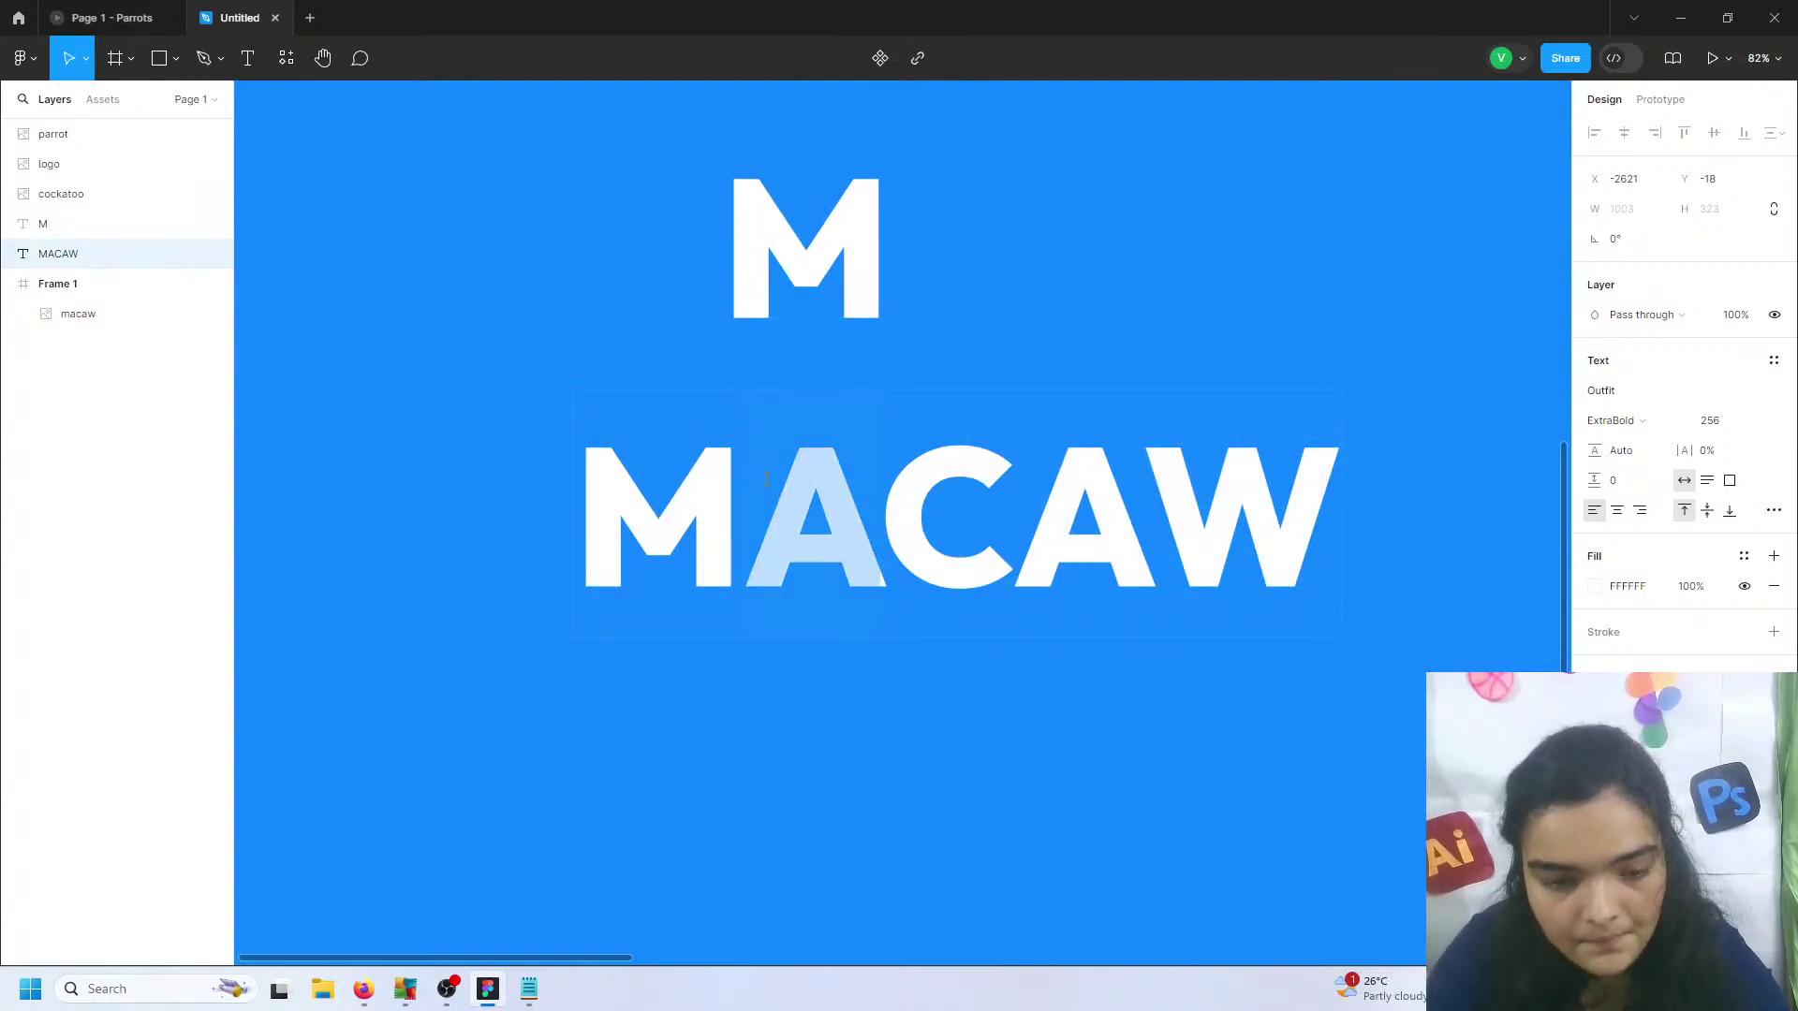
pyautogui.press('Escape')
pyautogui.hotkey('ctrl', 'v')
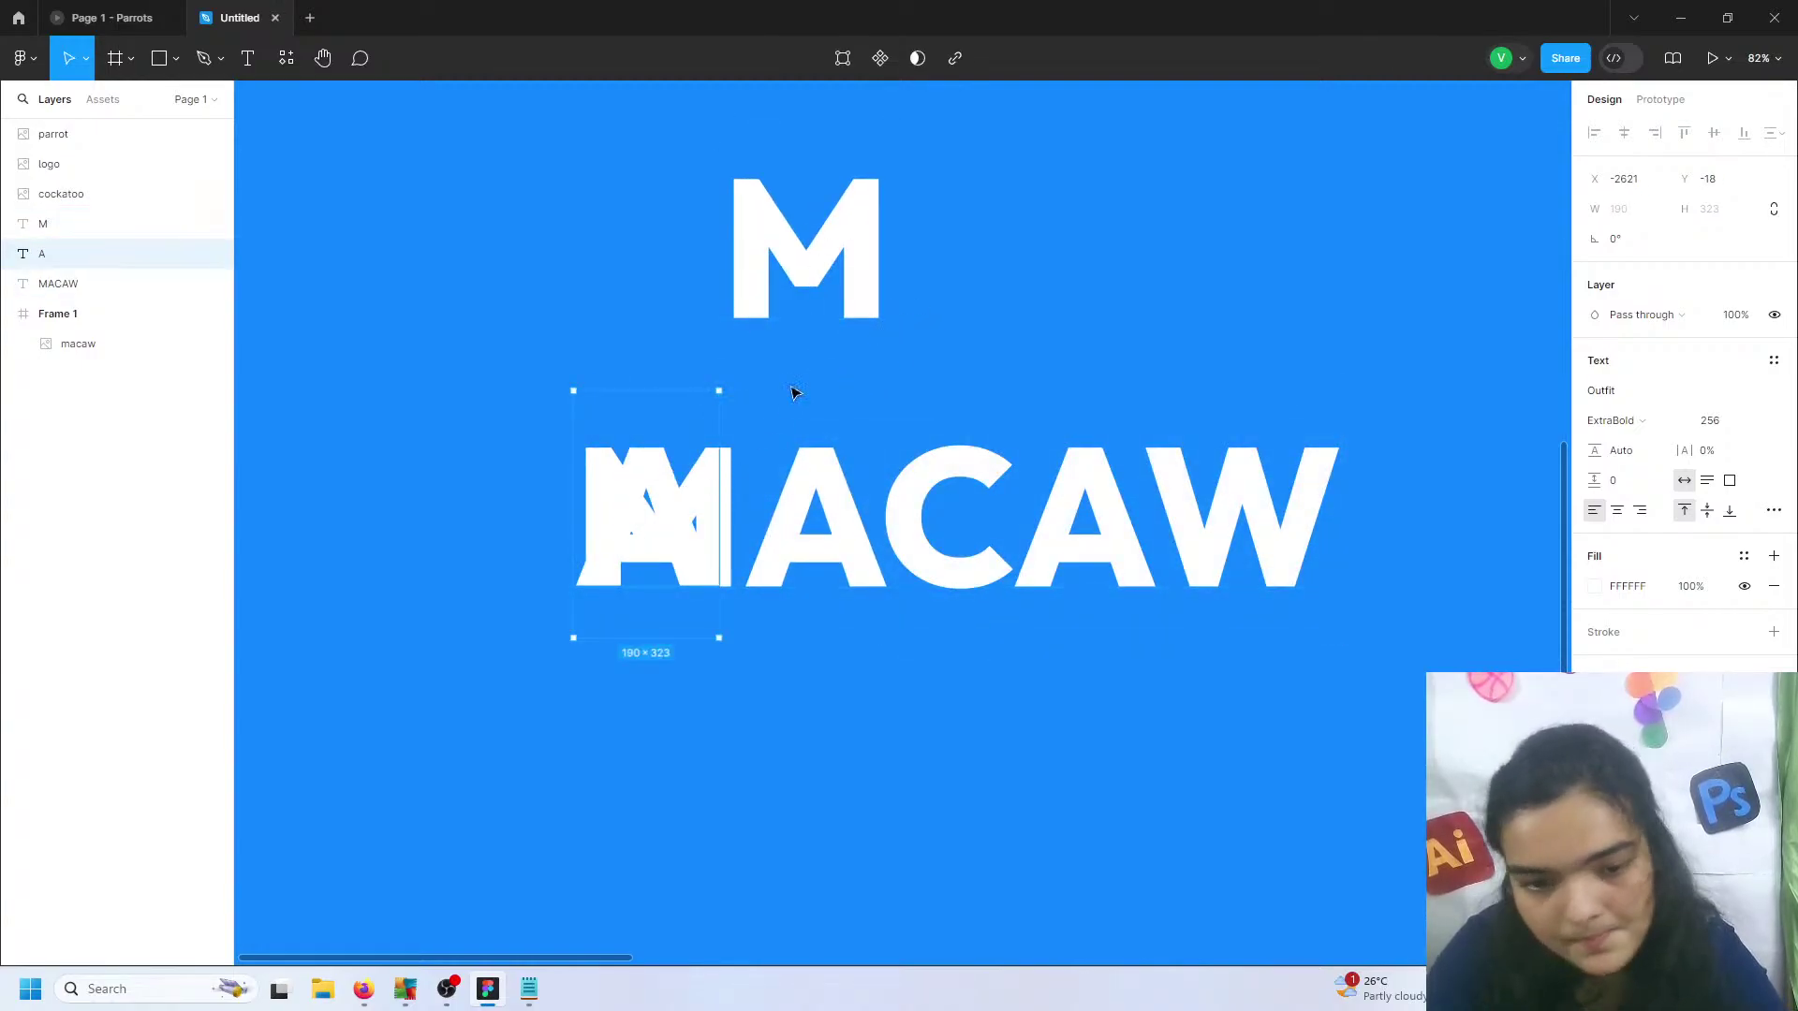
pyautogui.moveTo(704, 491); pyautogui.dragTo(1011, 230)
# - Copy the C of MACAW into its own text layer and place it after the separate A
pyautogui.doubleClick(927, 490)
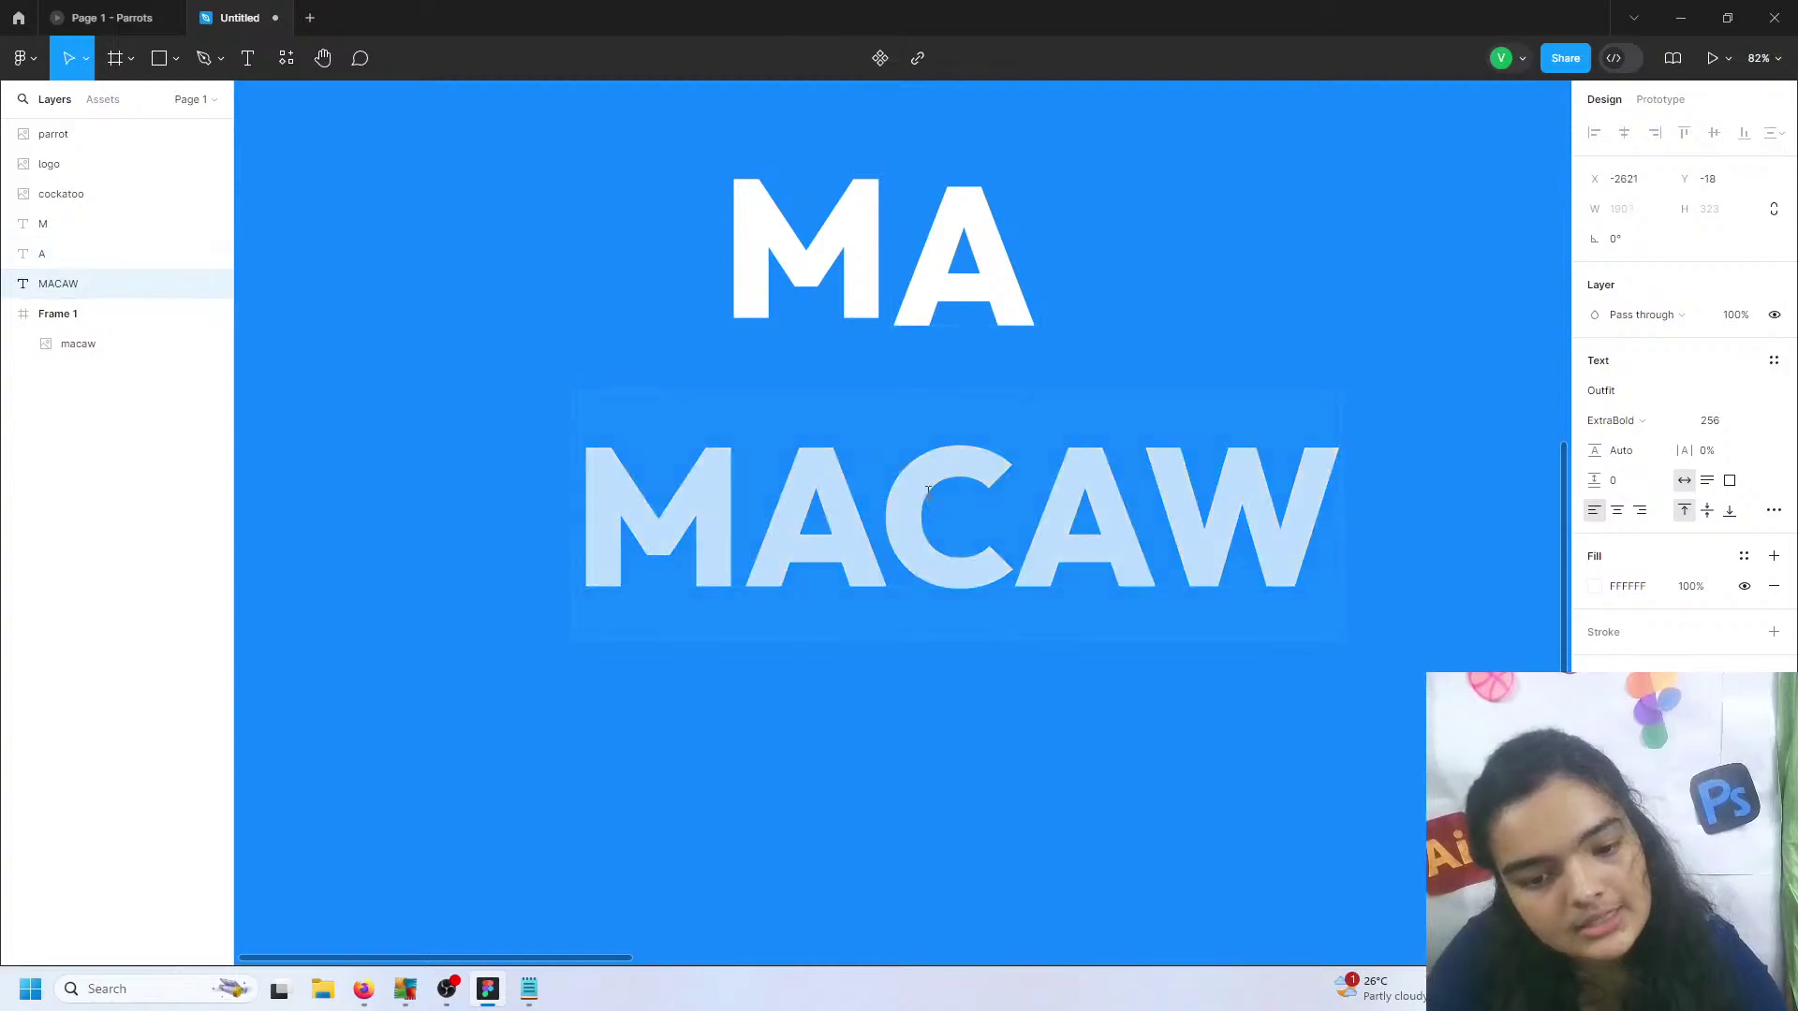
pyautogui.moveTo(979, 496); pyautogui.dragTo(918, 505)
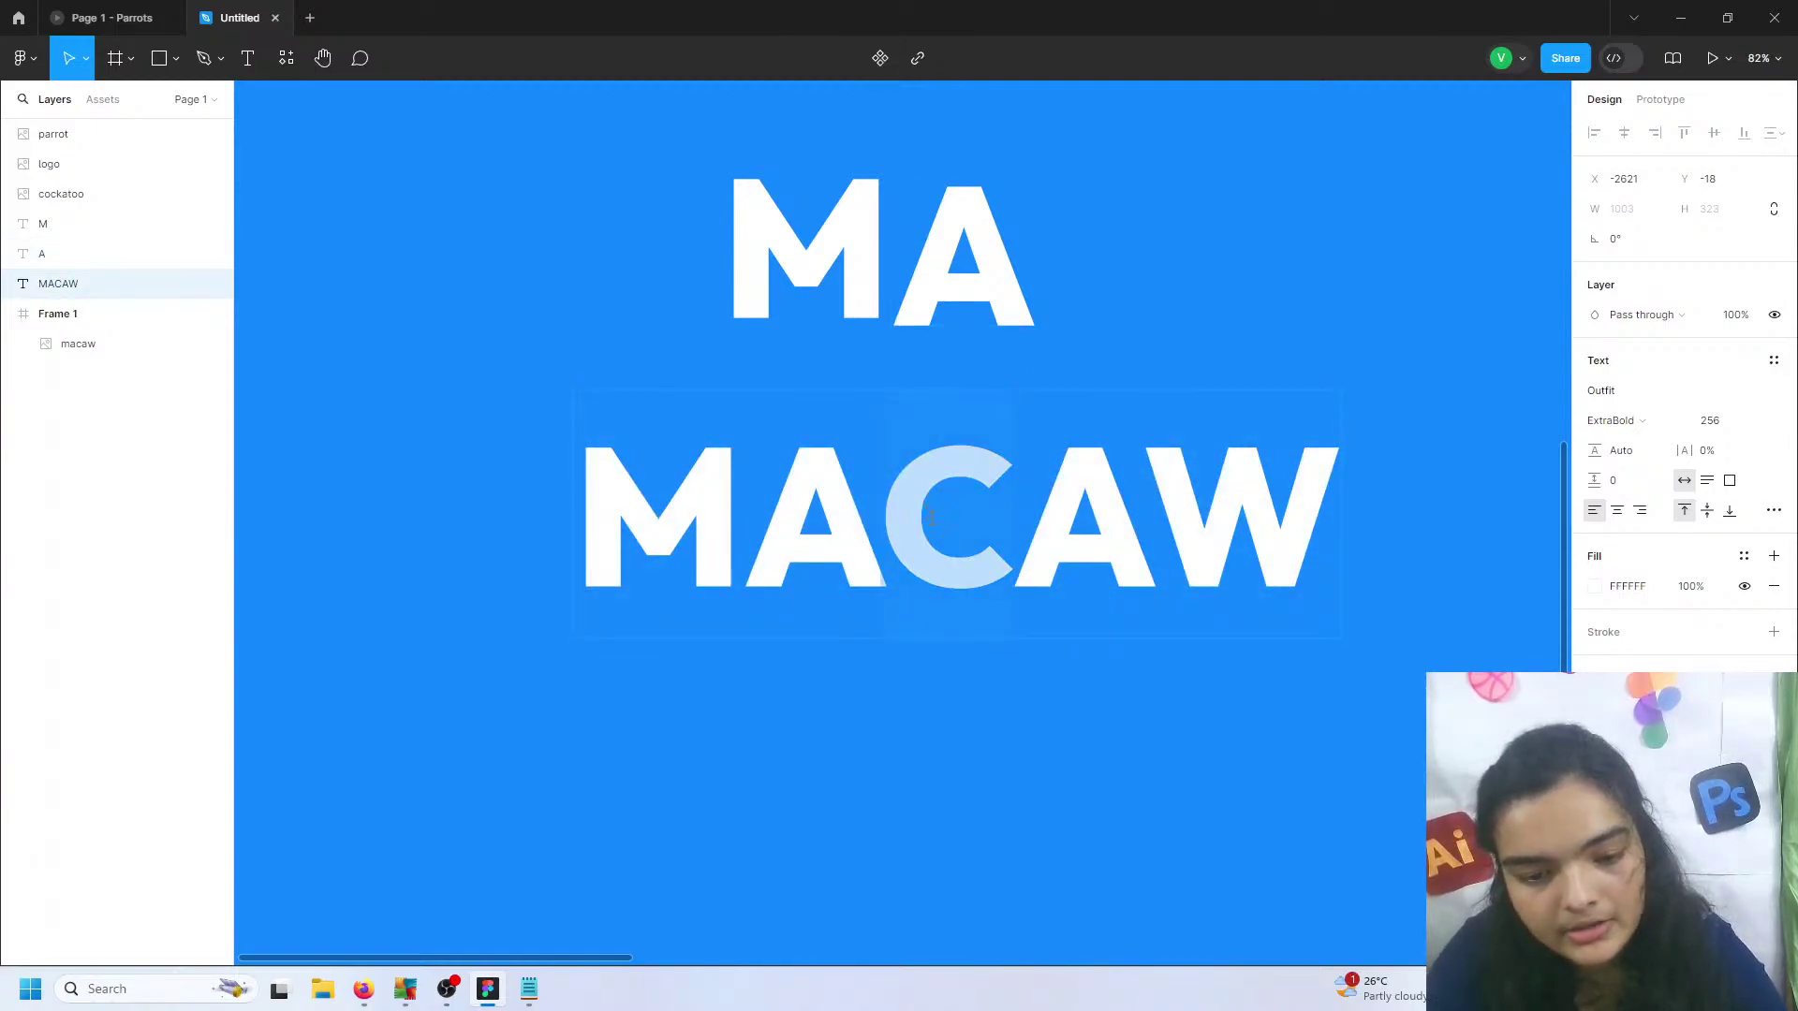
pyautogui.hotkey('ctrl', 'c')
pyautogui.press('Escape')
pyautogui.hotkey('ctrl', 'v')
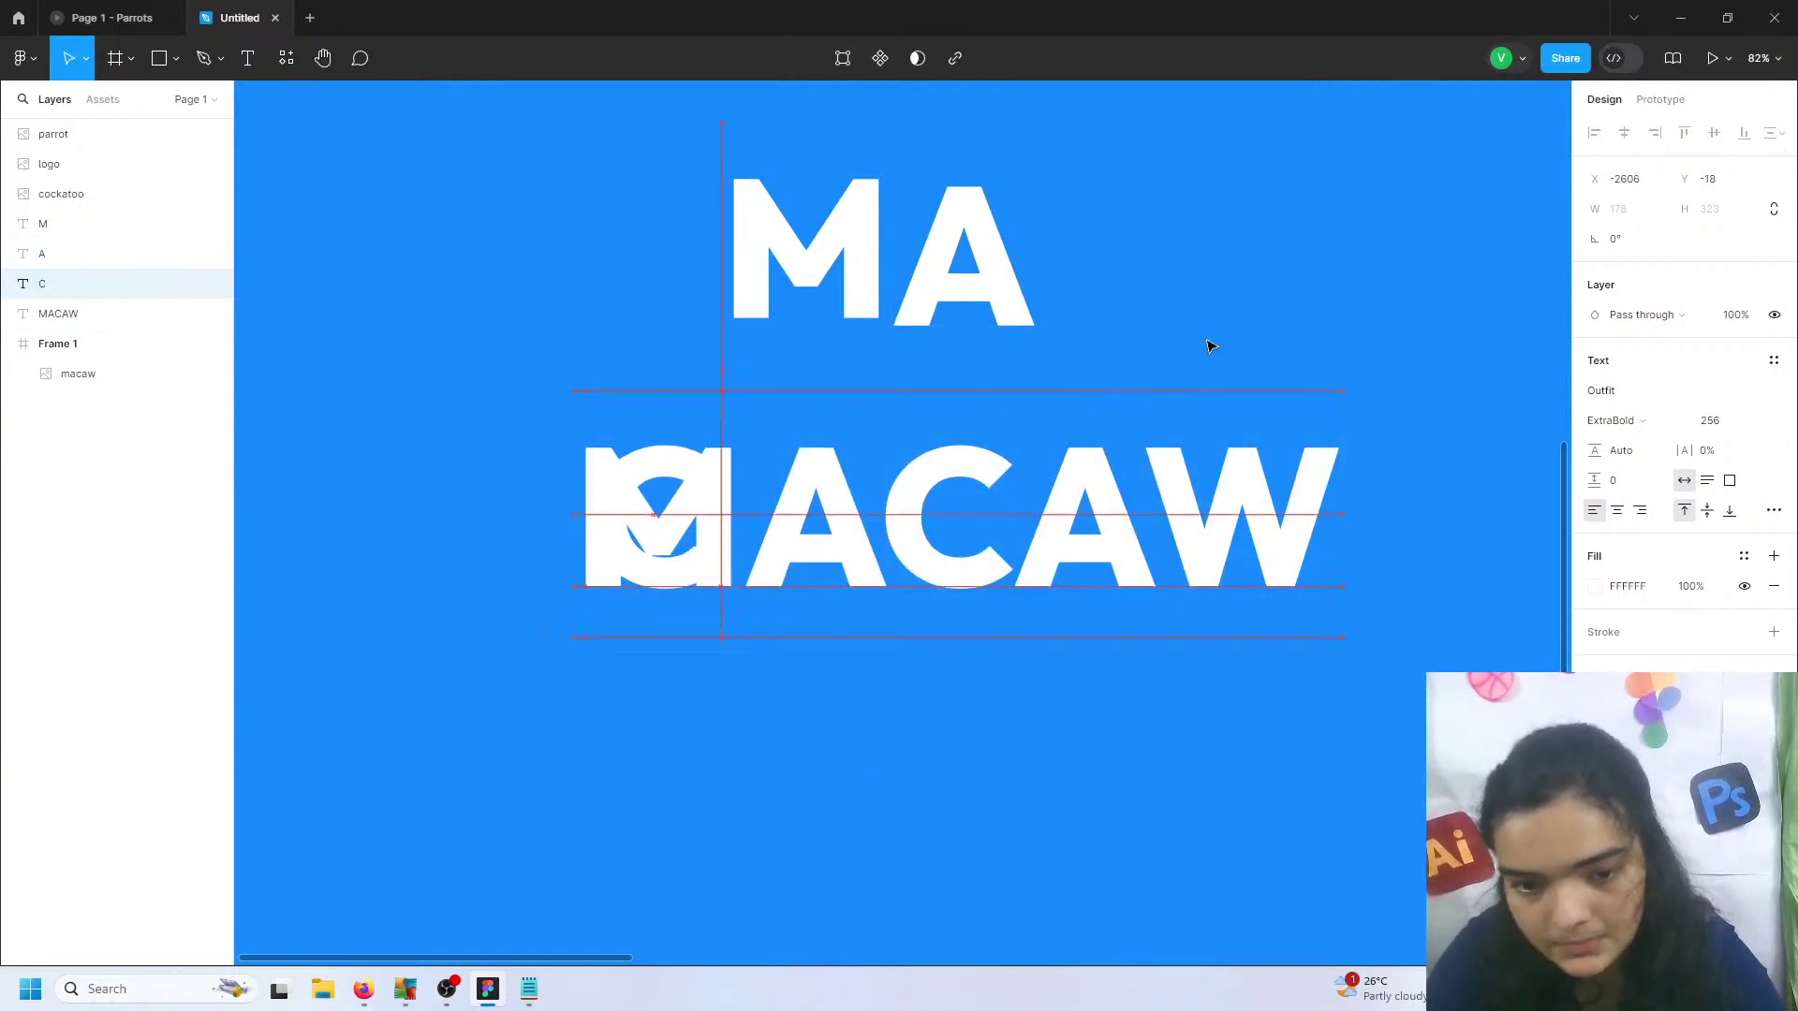
pyautogui.moveTo(703, 556); pyautogui.dragTo(1215, 290)
# - Copy the second A of MACAW into its own text layer and place it by the separate C
pyautogui.doubleClick(1124, 510)
pyautogui.click(1126, 514)
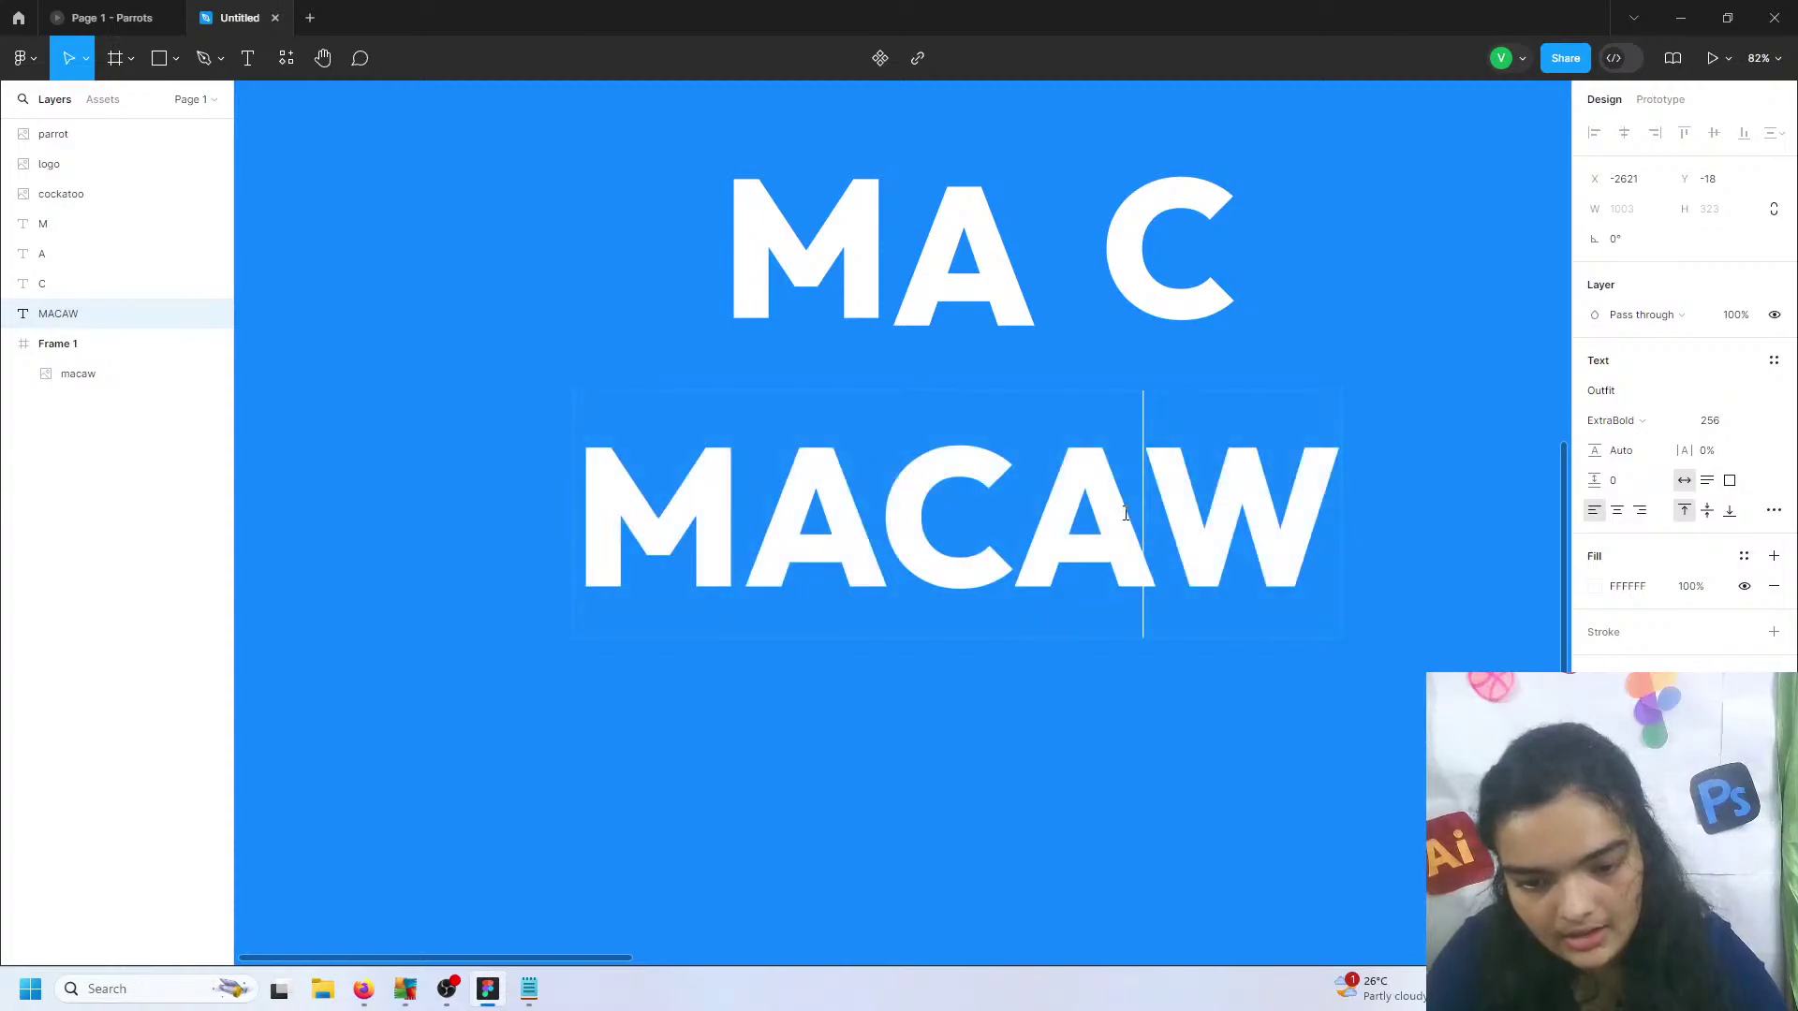
pyautogui.moveTo(1126, 513); pyautogui.dragTo(1031, 505)
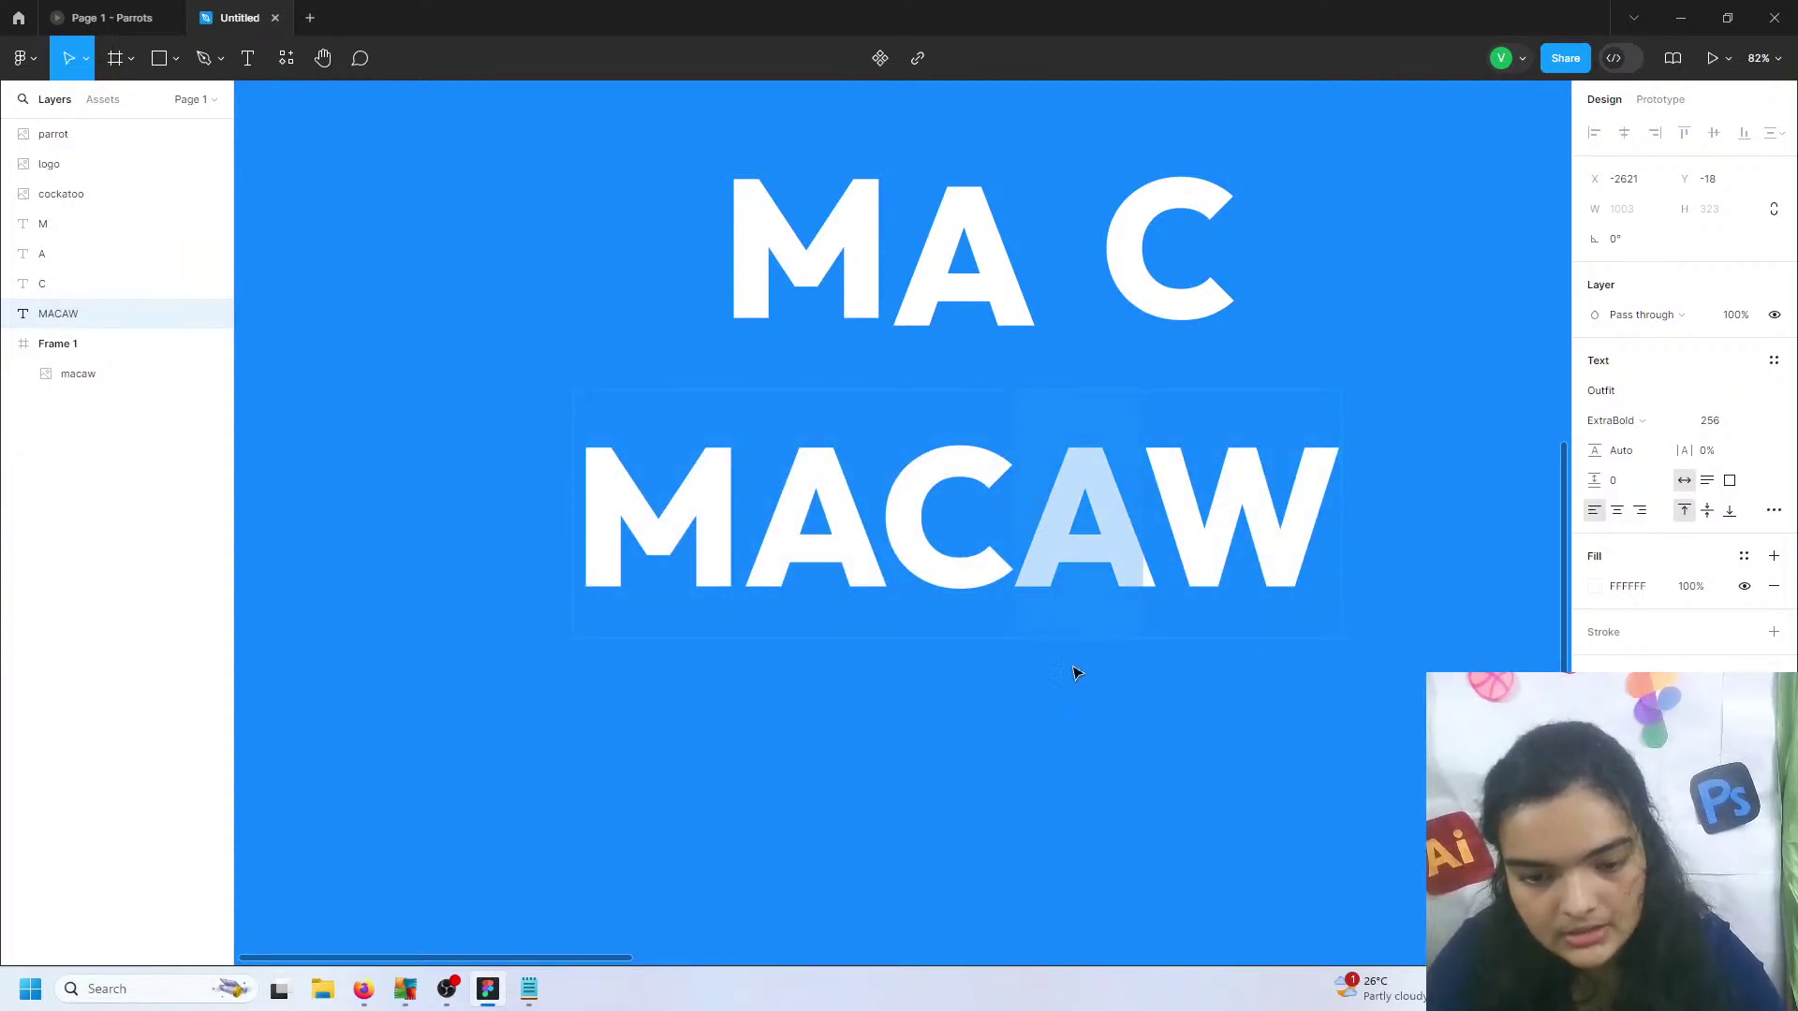
pyautogui.press('Escape')
pyautogui.hotkey('ctrl', 'v')
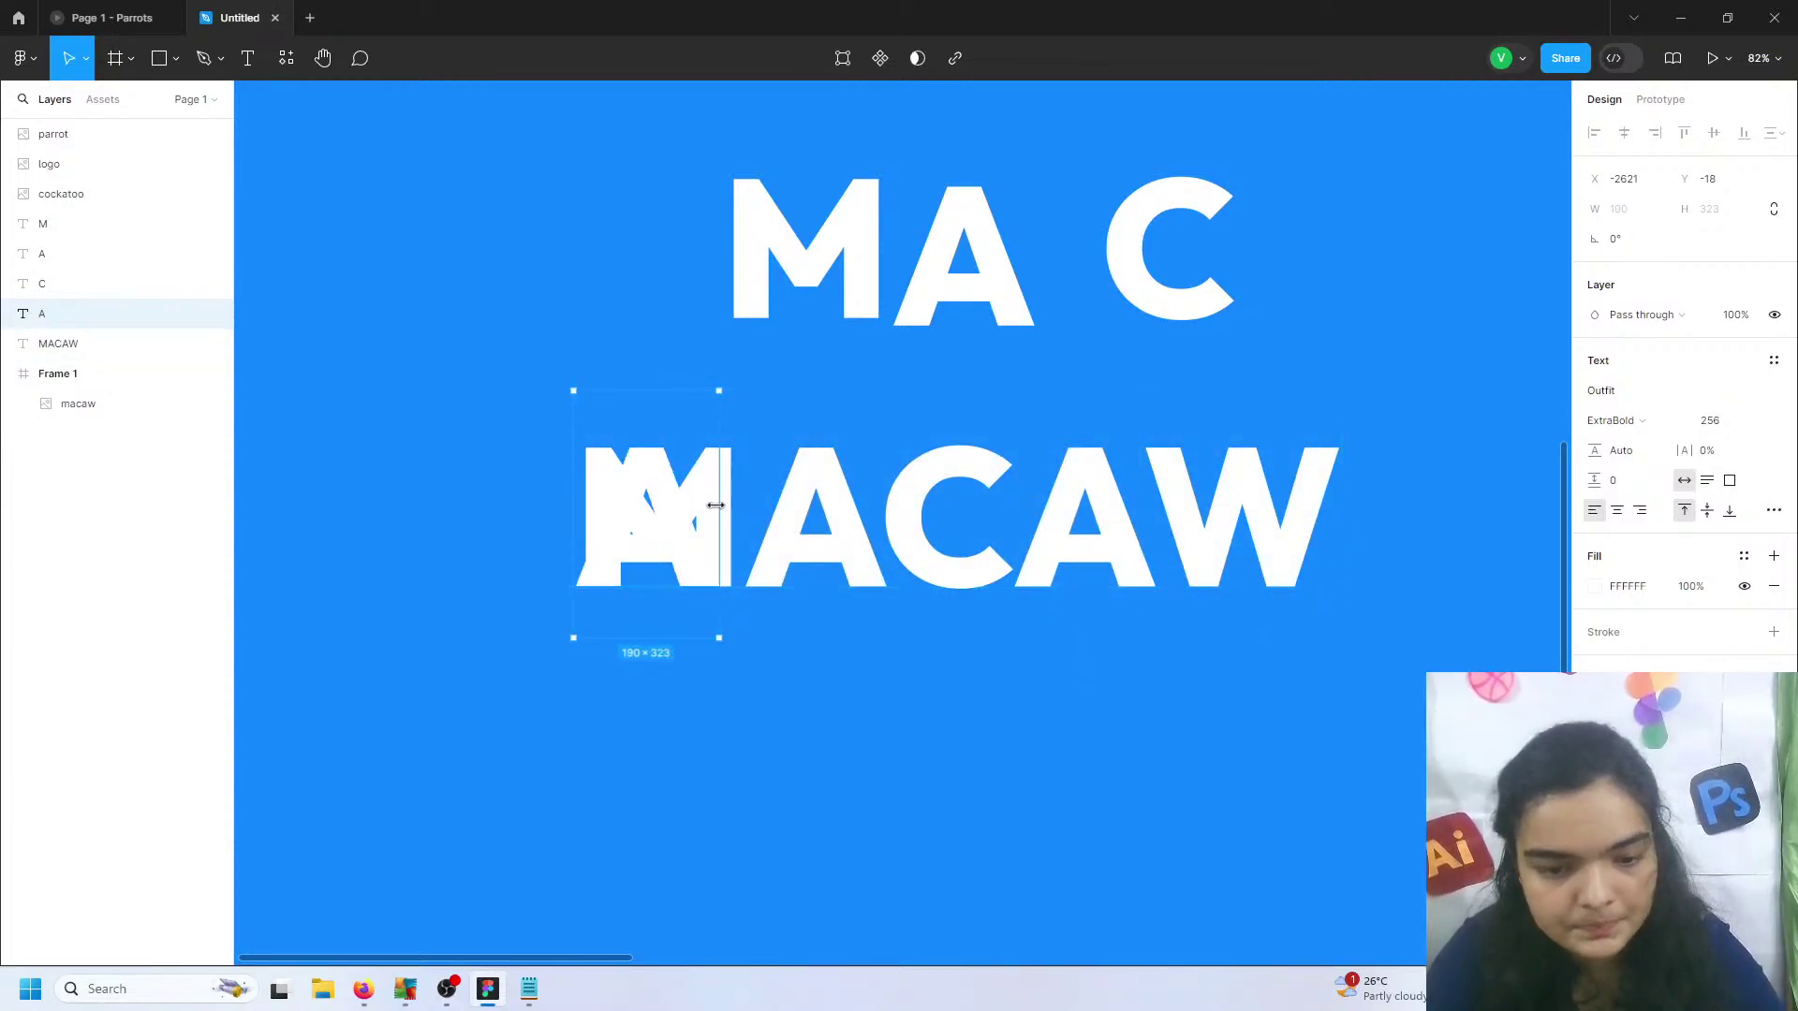
pyautogui.moveTo(686, 514); pyautogui.dragTo(1311, 247)
# - Copy the W of MACAW into its own text layer at the end of the letter row and delete the original MACAW text
pyautogui.doubleClick(1243, 468)
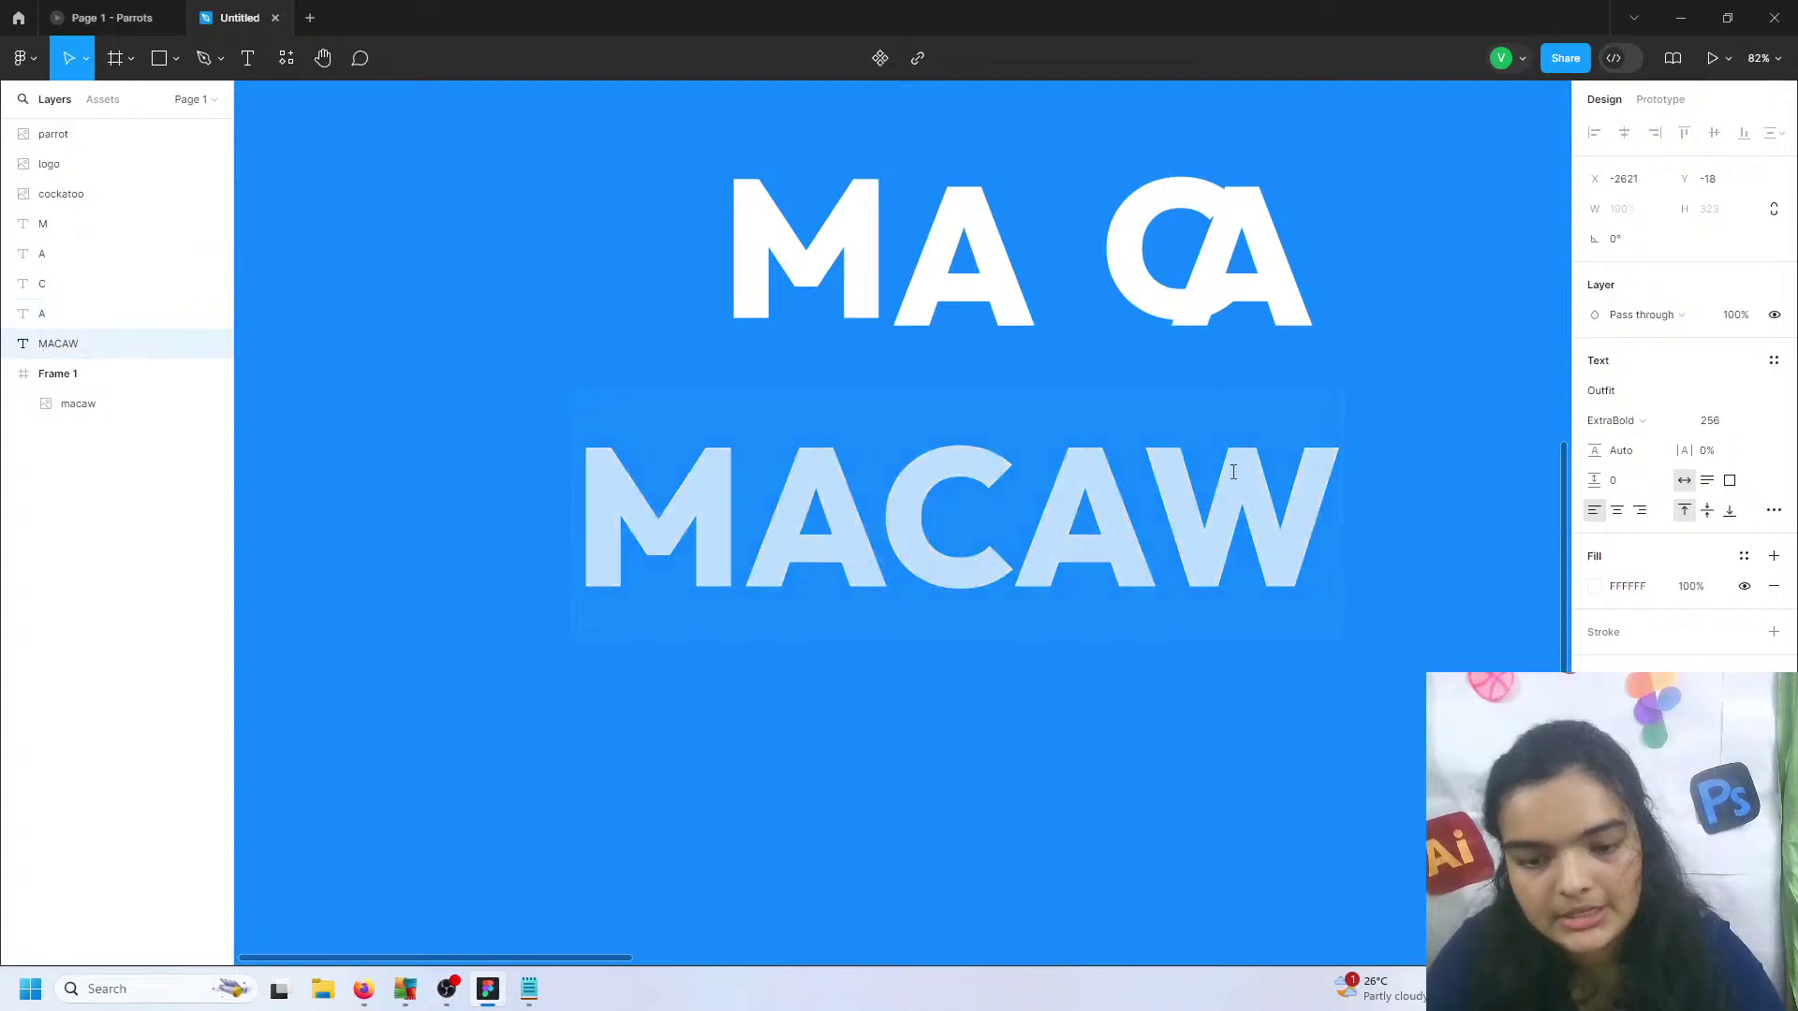
pyautogui.moveTo(1144, 510); pyautogui.dragTo(1337, 477)
pyautogui.press('Escape')
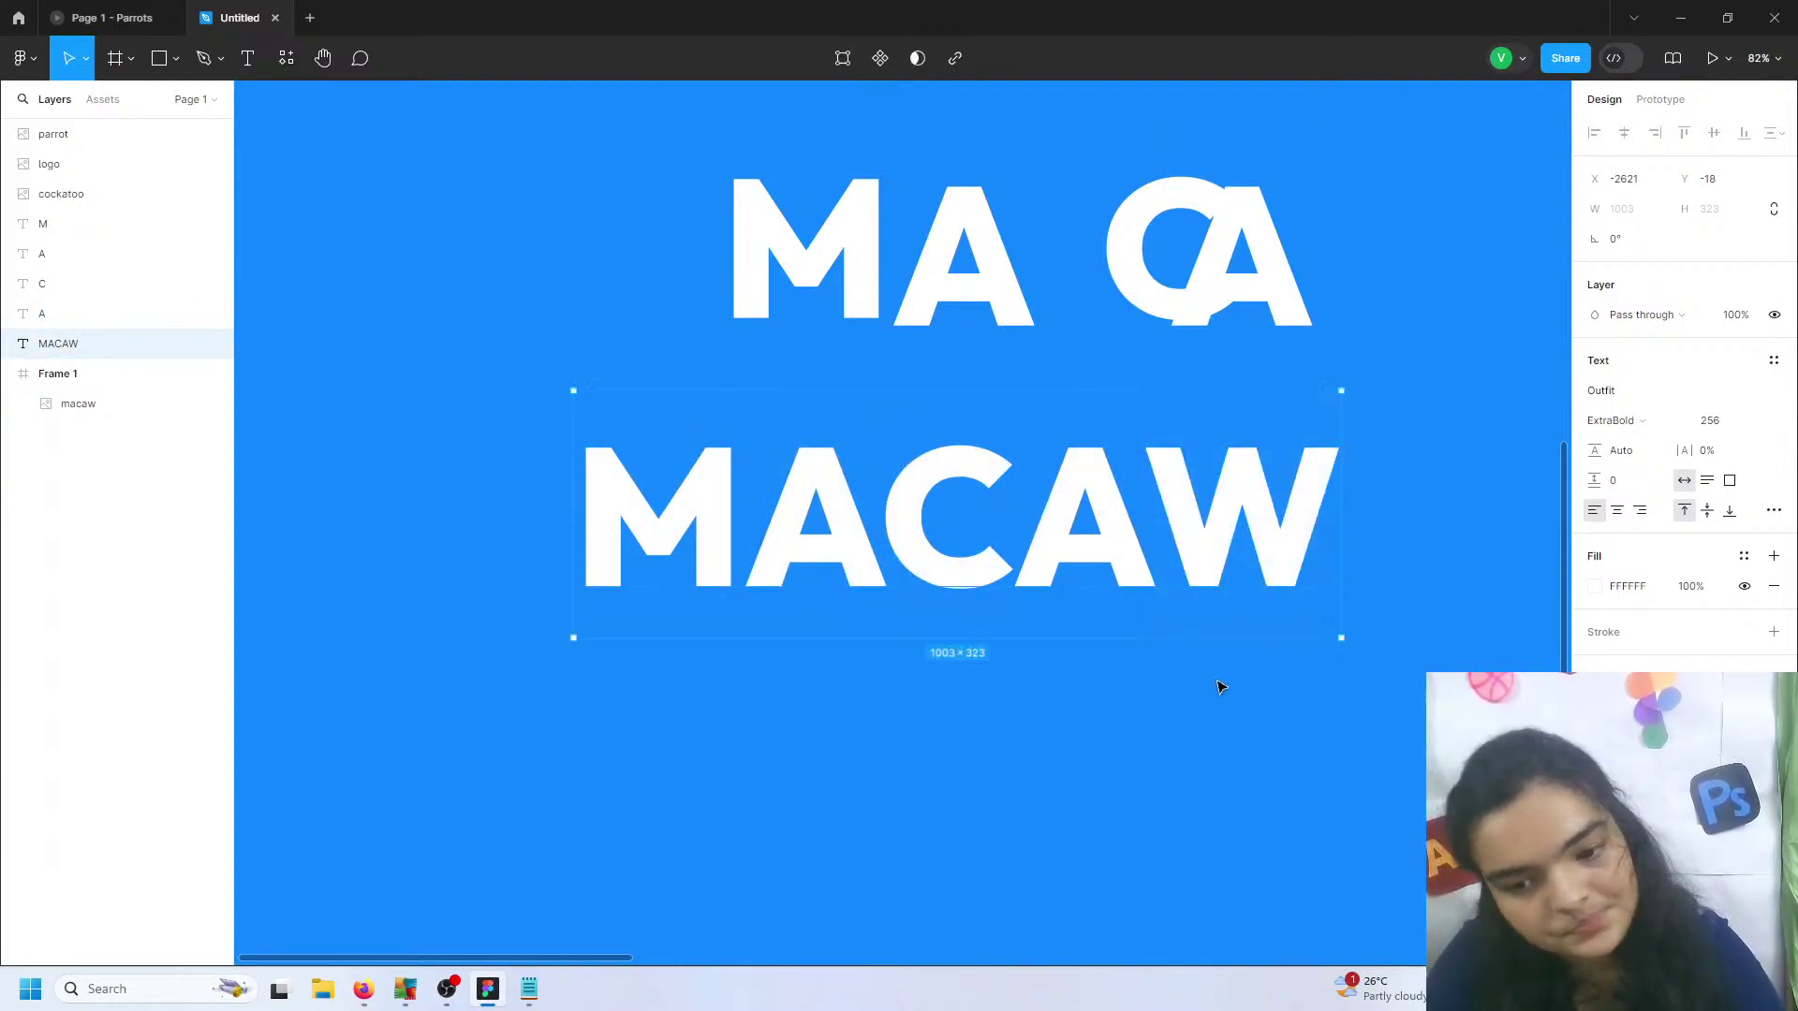
pyautogui.hotkey('ctrl', 'v')
pyautogui.moveTo(707, 498); pyautogui.dragTo(1414, 260)
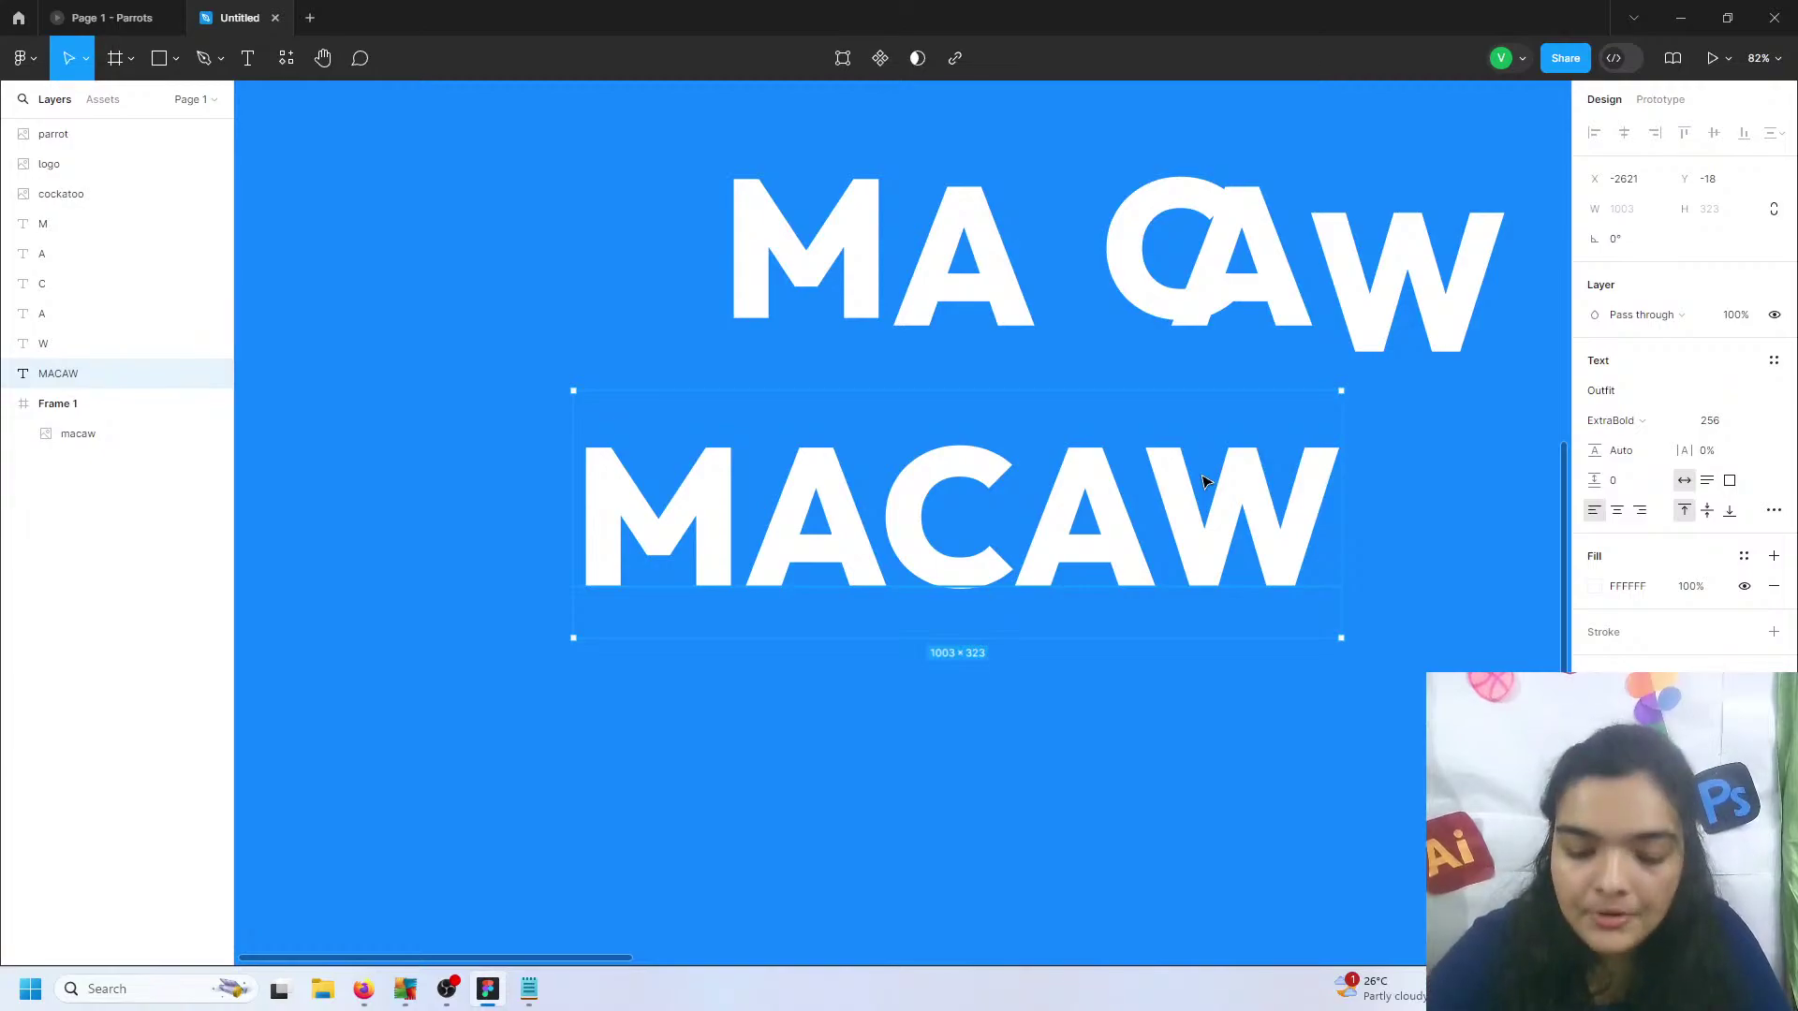
pyautogui.press('Delete')
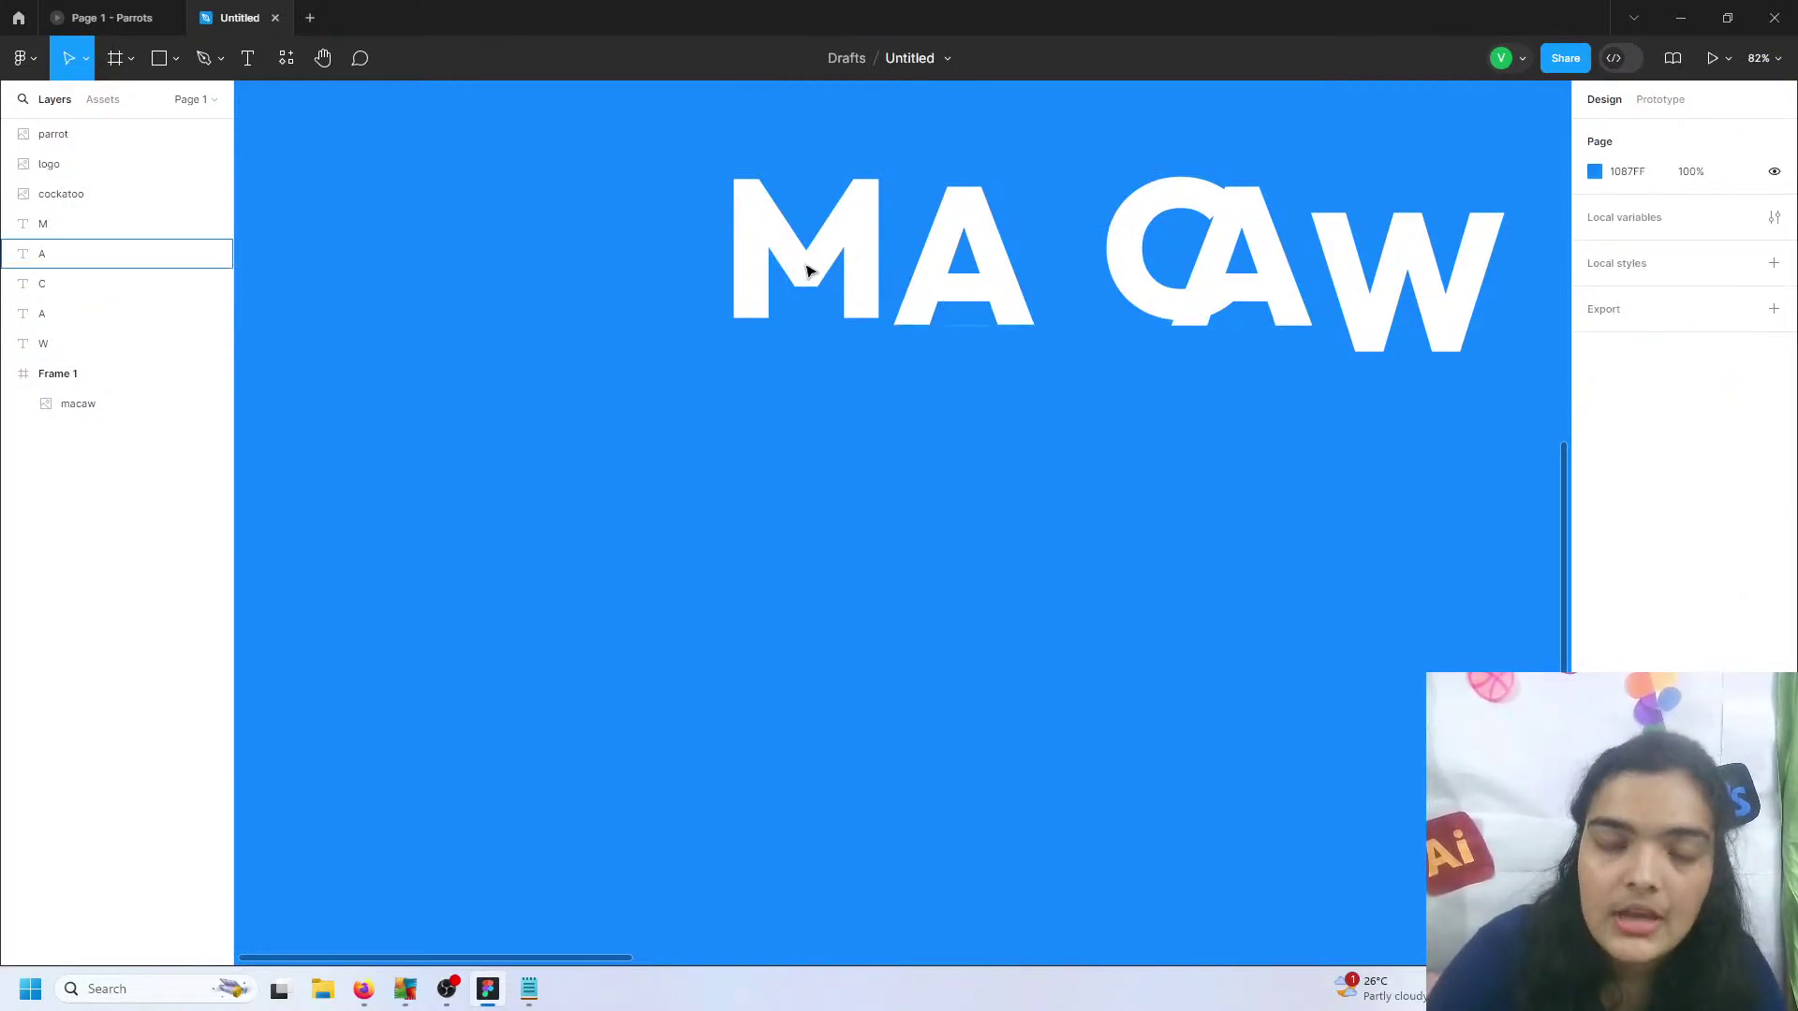
# - Select the five separate letters M, A, C, A and W and move them together so the M sits at X -2768, Y -276
pyautogui.click(804, 281)
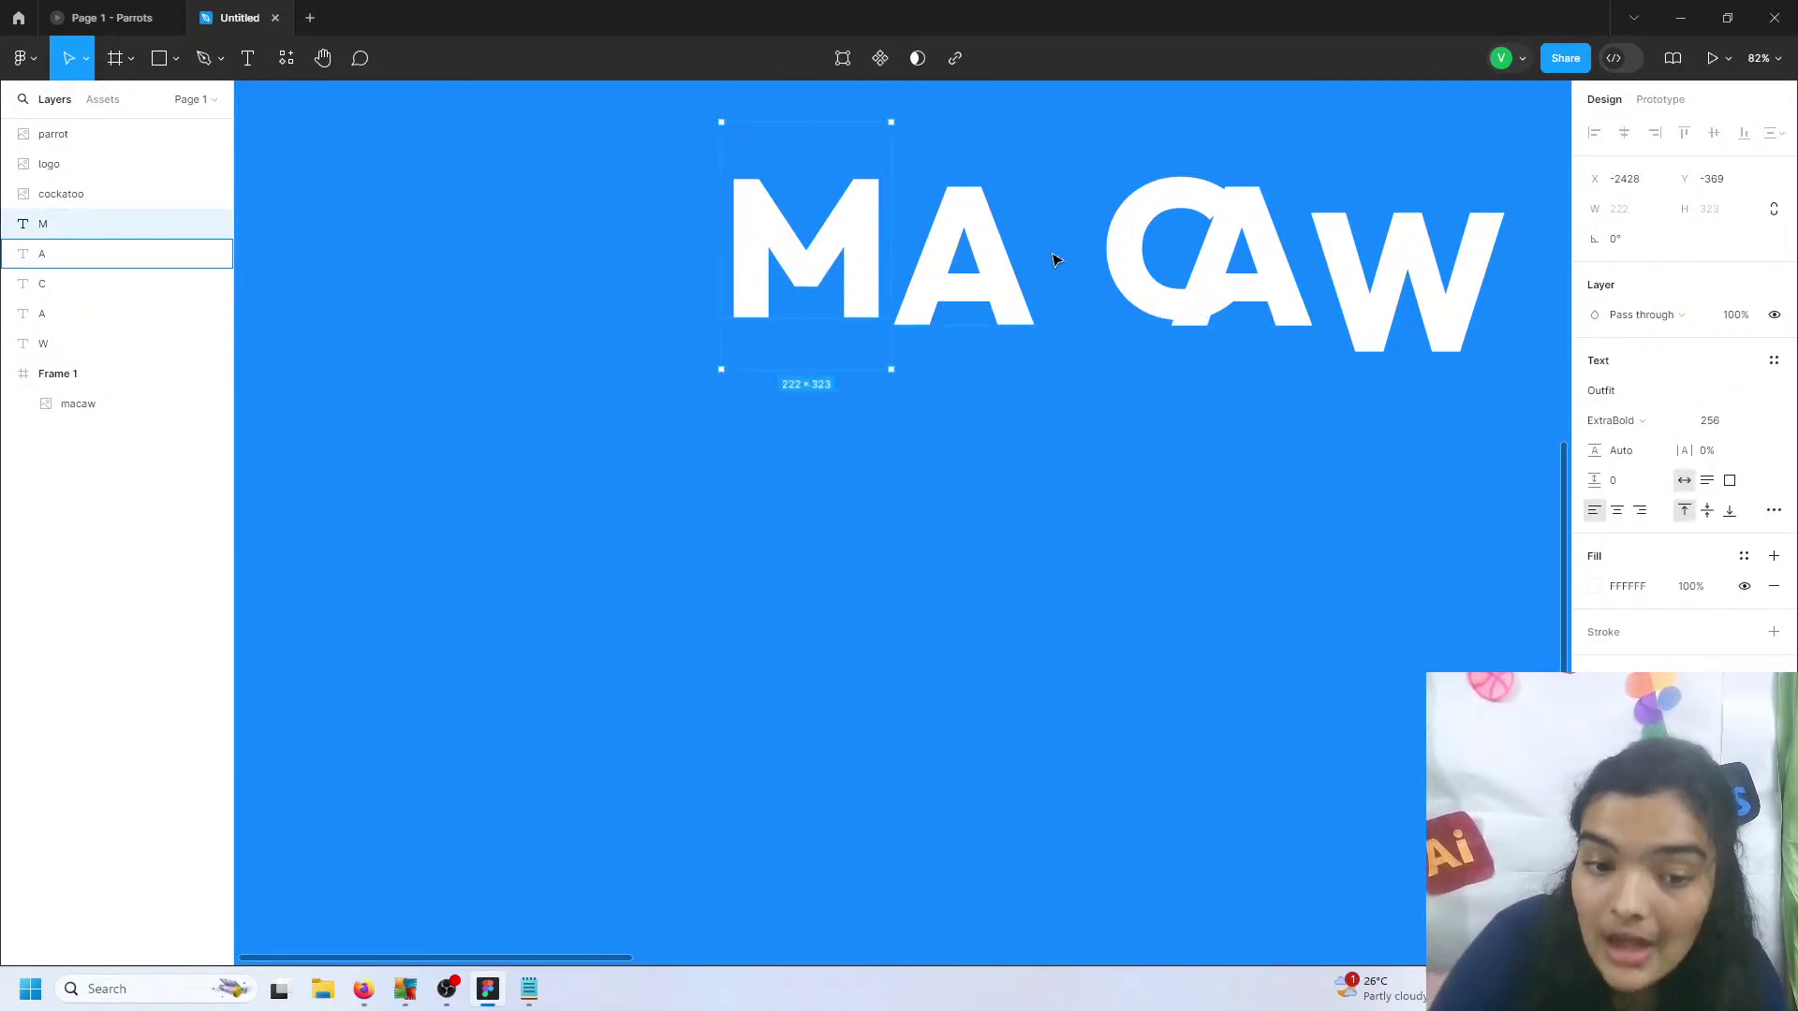
pyautogui.keyDown('shift'); pyautogui.click(981, 280); pyautogui.keyUp('shift')
pyautogui.keyDown('shift'); pyautogui.click(1158, 271); pyautogui.keyUp('shift')
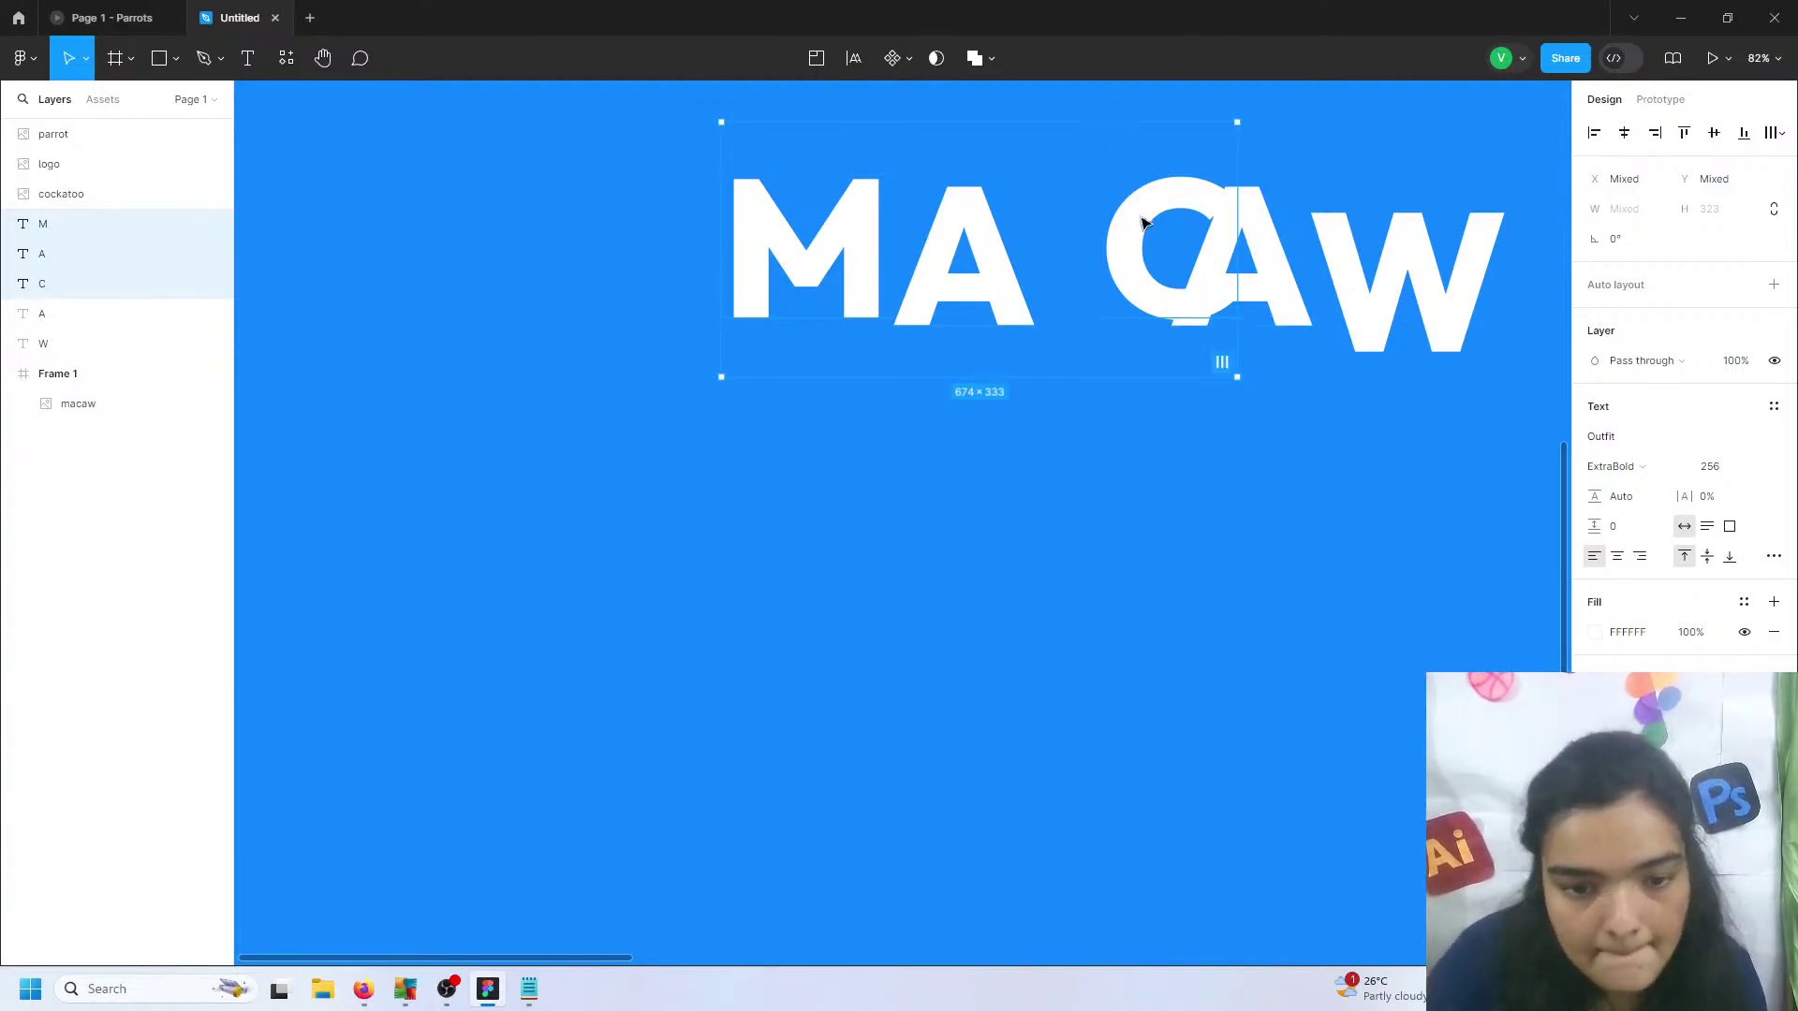
pyautogui.keyDown('shift'); pyautogui.click(1245, 262); pyautogui.keyUp('shift')
pyautogui.keyDown('shift'); pyautogui.click(1387, 276); pyautogui.keyUp('shift')
pyautogui.hscroll(5, 1387, 275)
pyautogui.scroll(2, 1024, 301)
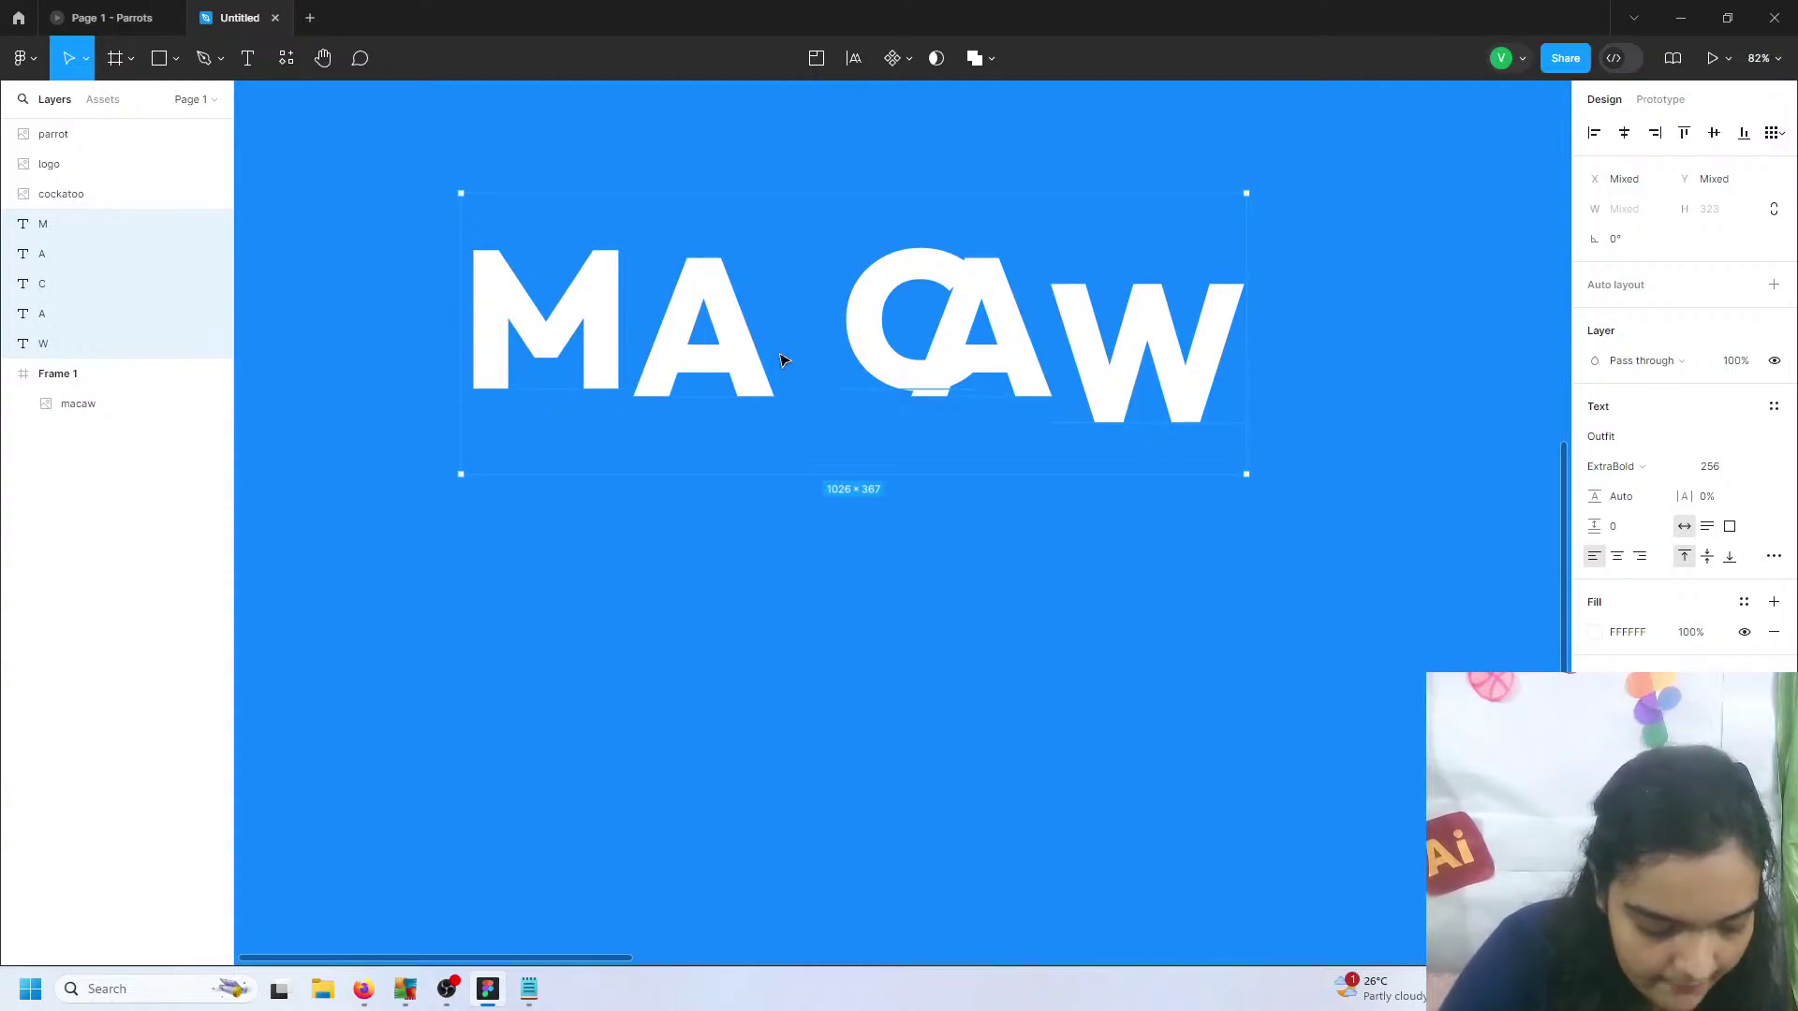
# - Move the M to X -2948, Y -371 and the first A below the row to X -2521, Y 1
pyautogui.click(471, 312)
pyautogui.click(590, 338)
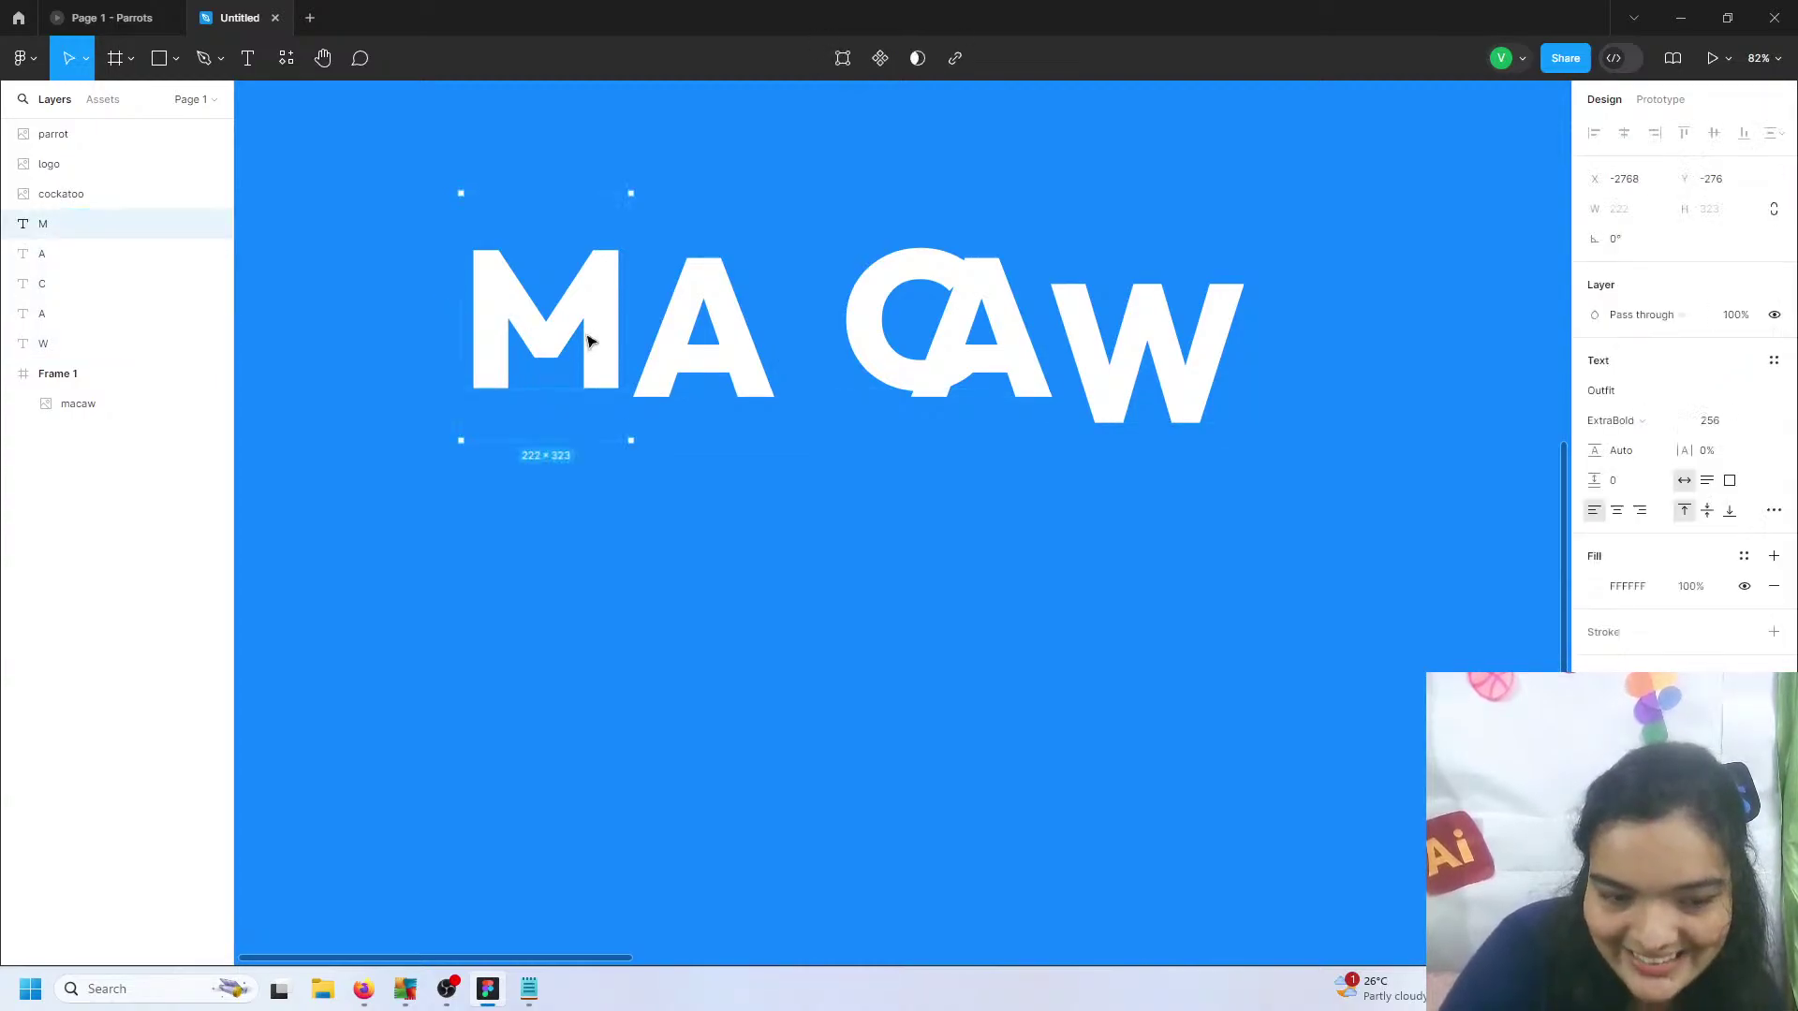
pyautogui.moveTo(568, 328); pyautogui.dragTo(451, 275)
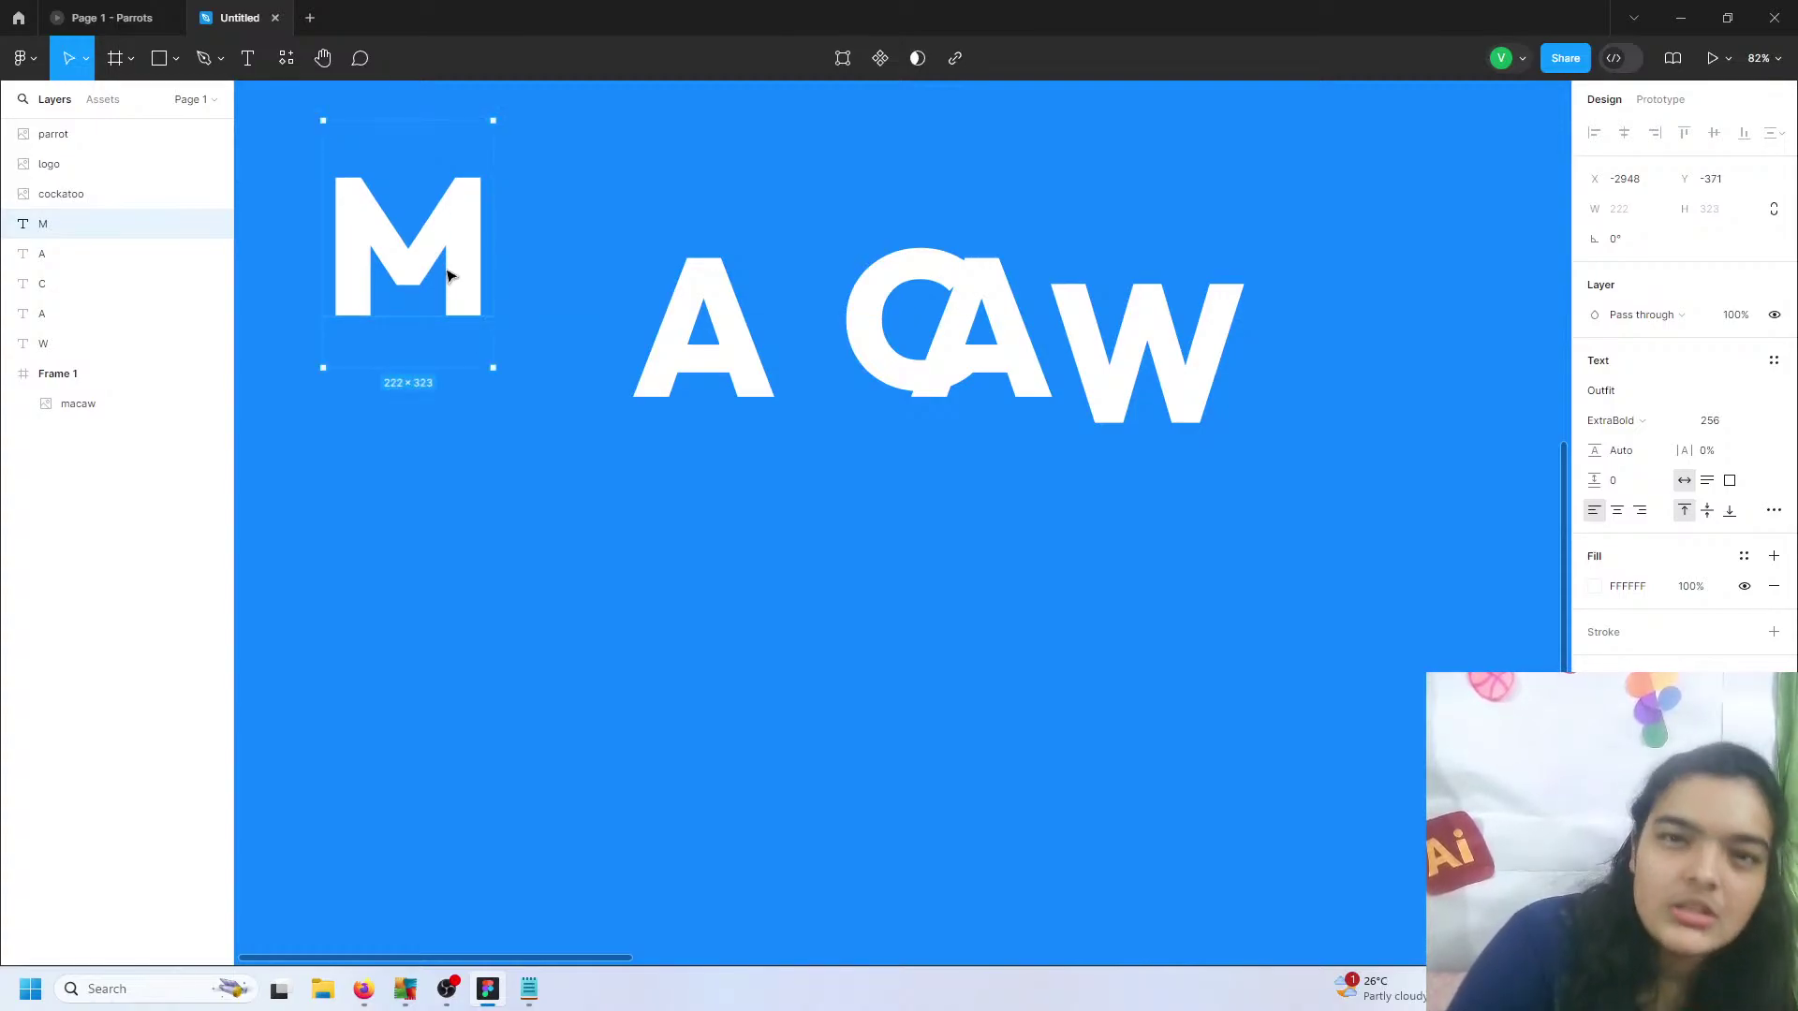
pyautogui.click(706, 347)
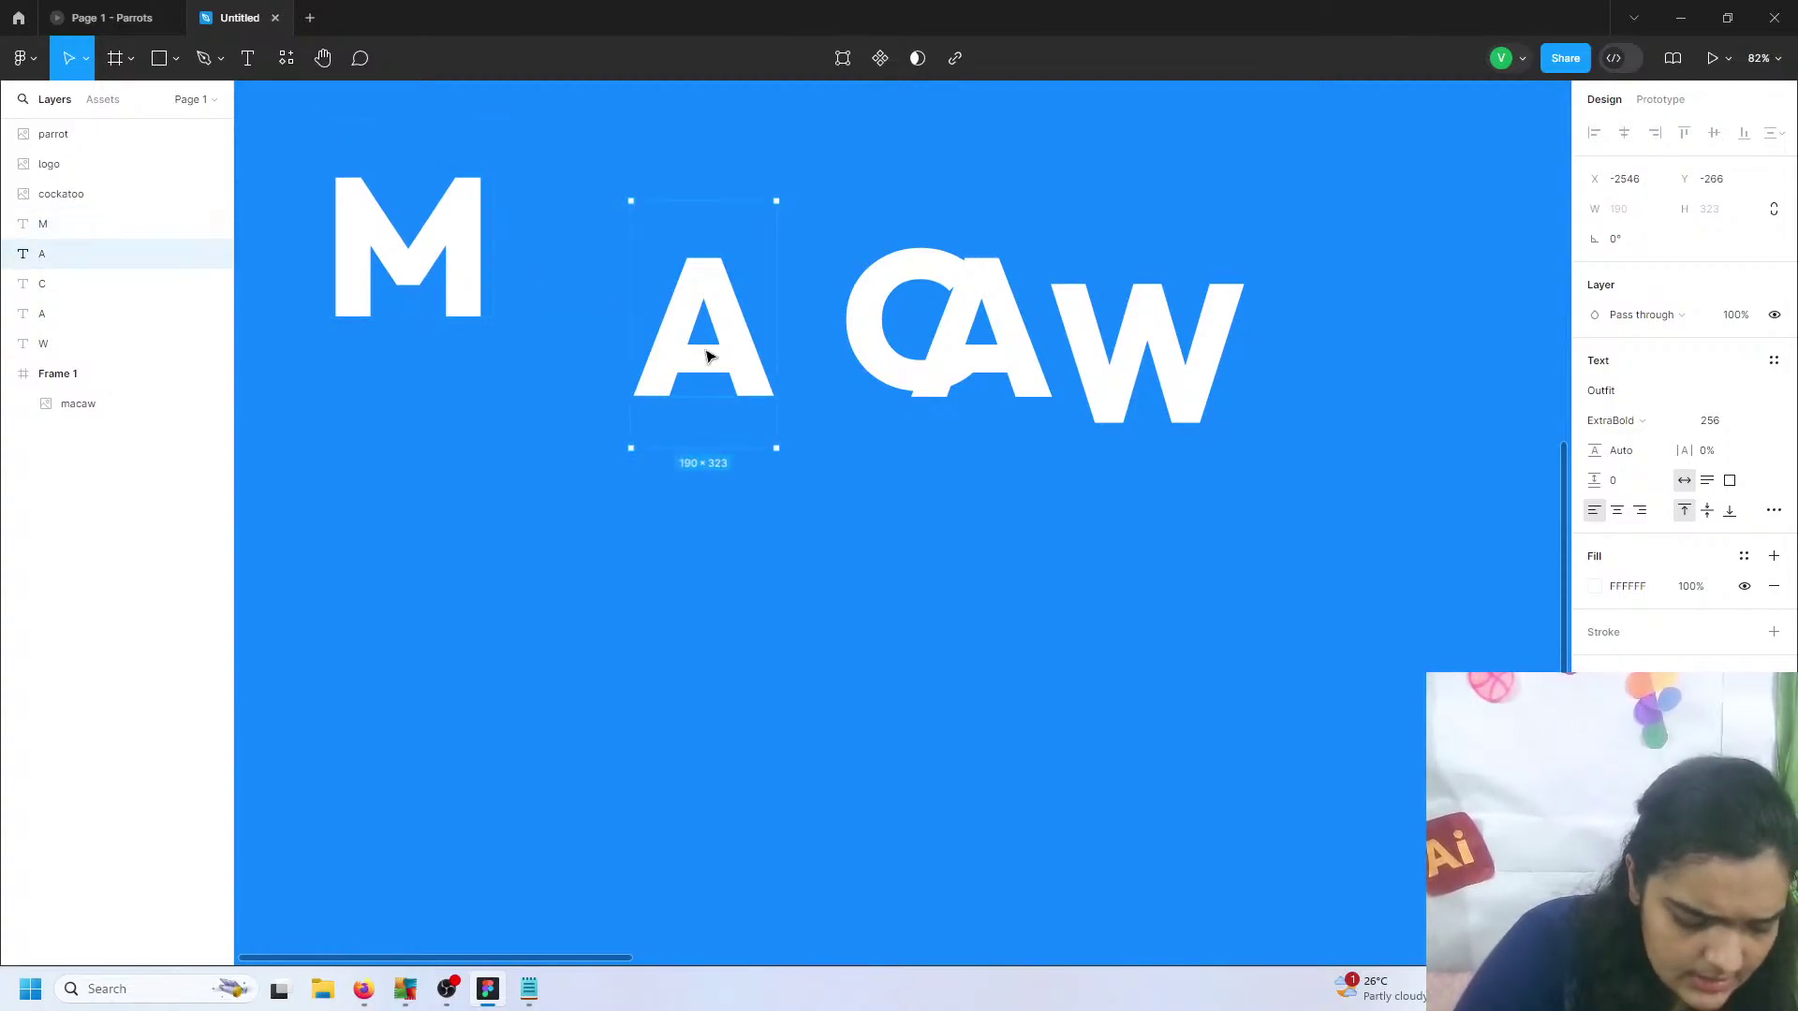
pyautogui.moveTo(636, 323); pyautogui.dragTo(744, 527)
pyautogui.scroll(-4, 791, 457)
pyautogui.scroll(4, 786, 453)
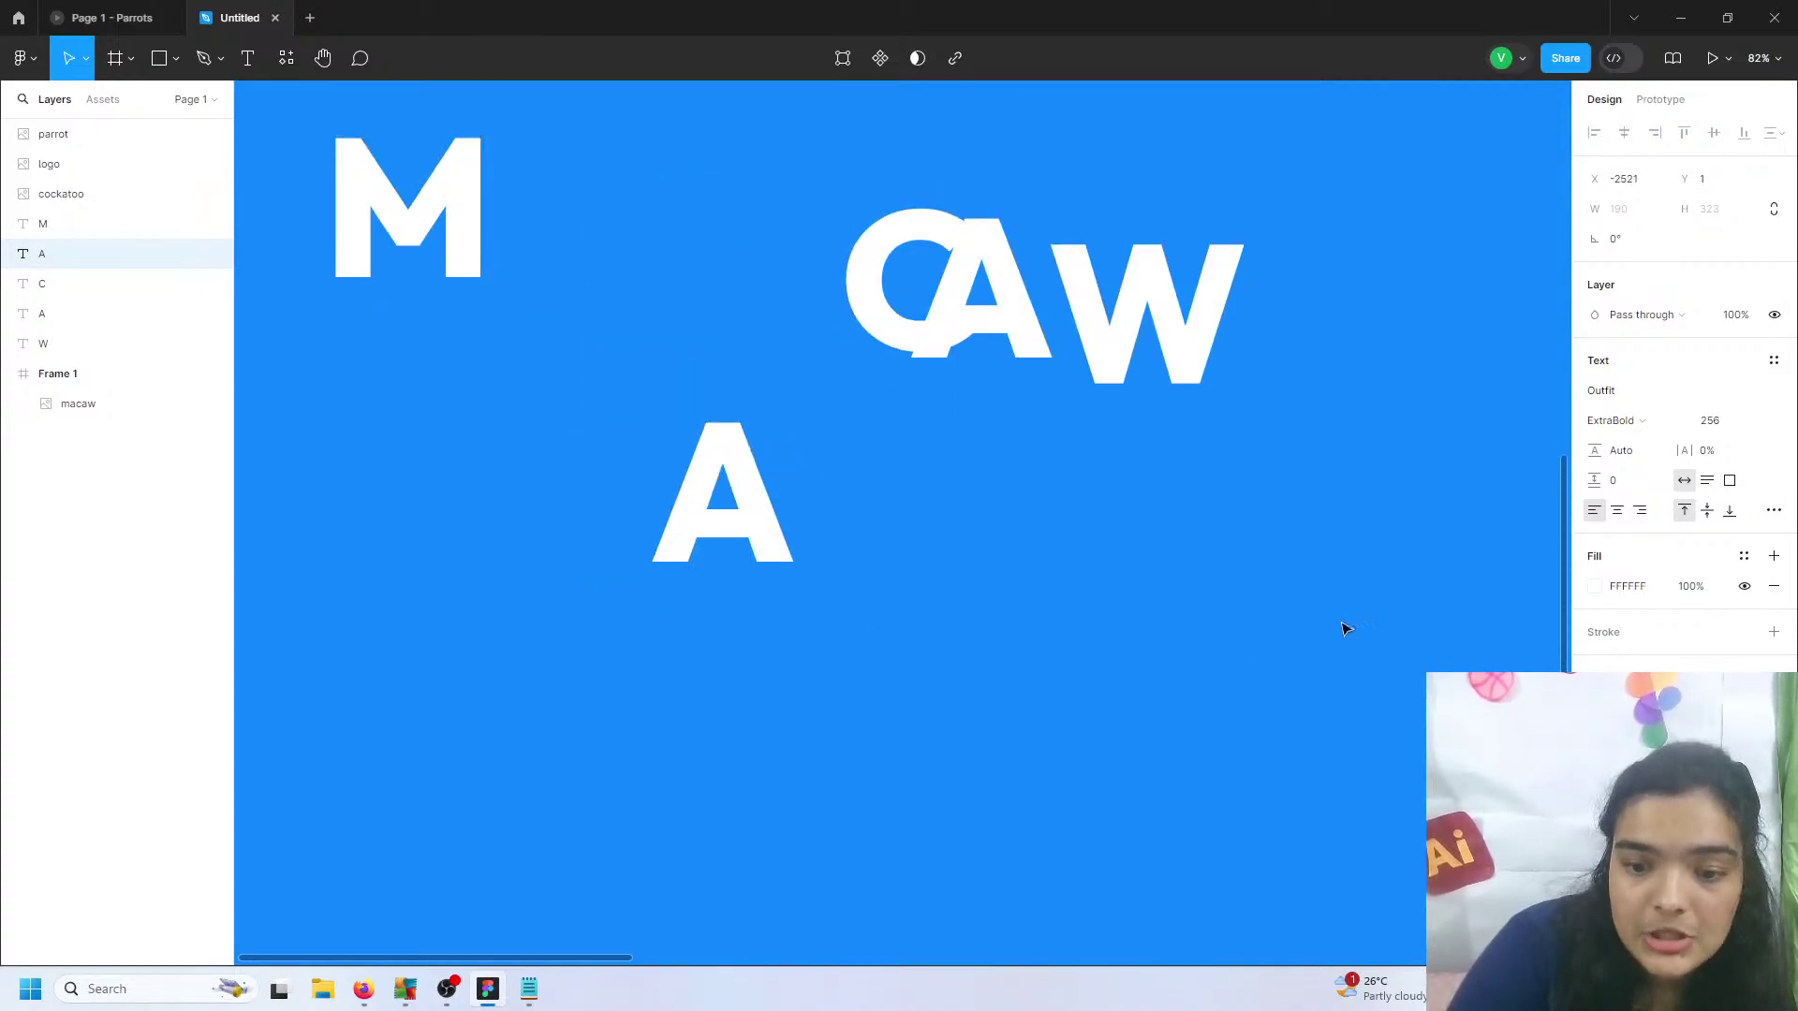
# - Replace the first A's fill with an outside stroke of weight 12 in white FFFFFF
pyautogui.click(1776, 592)
pyautogui.click(1774, 602)
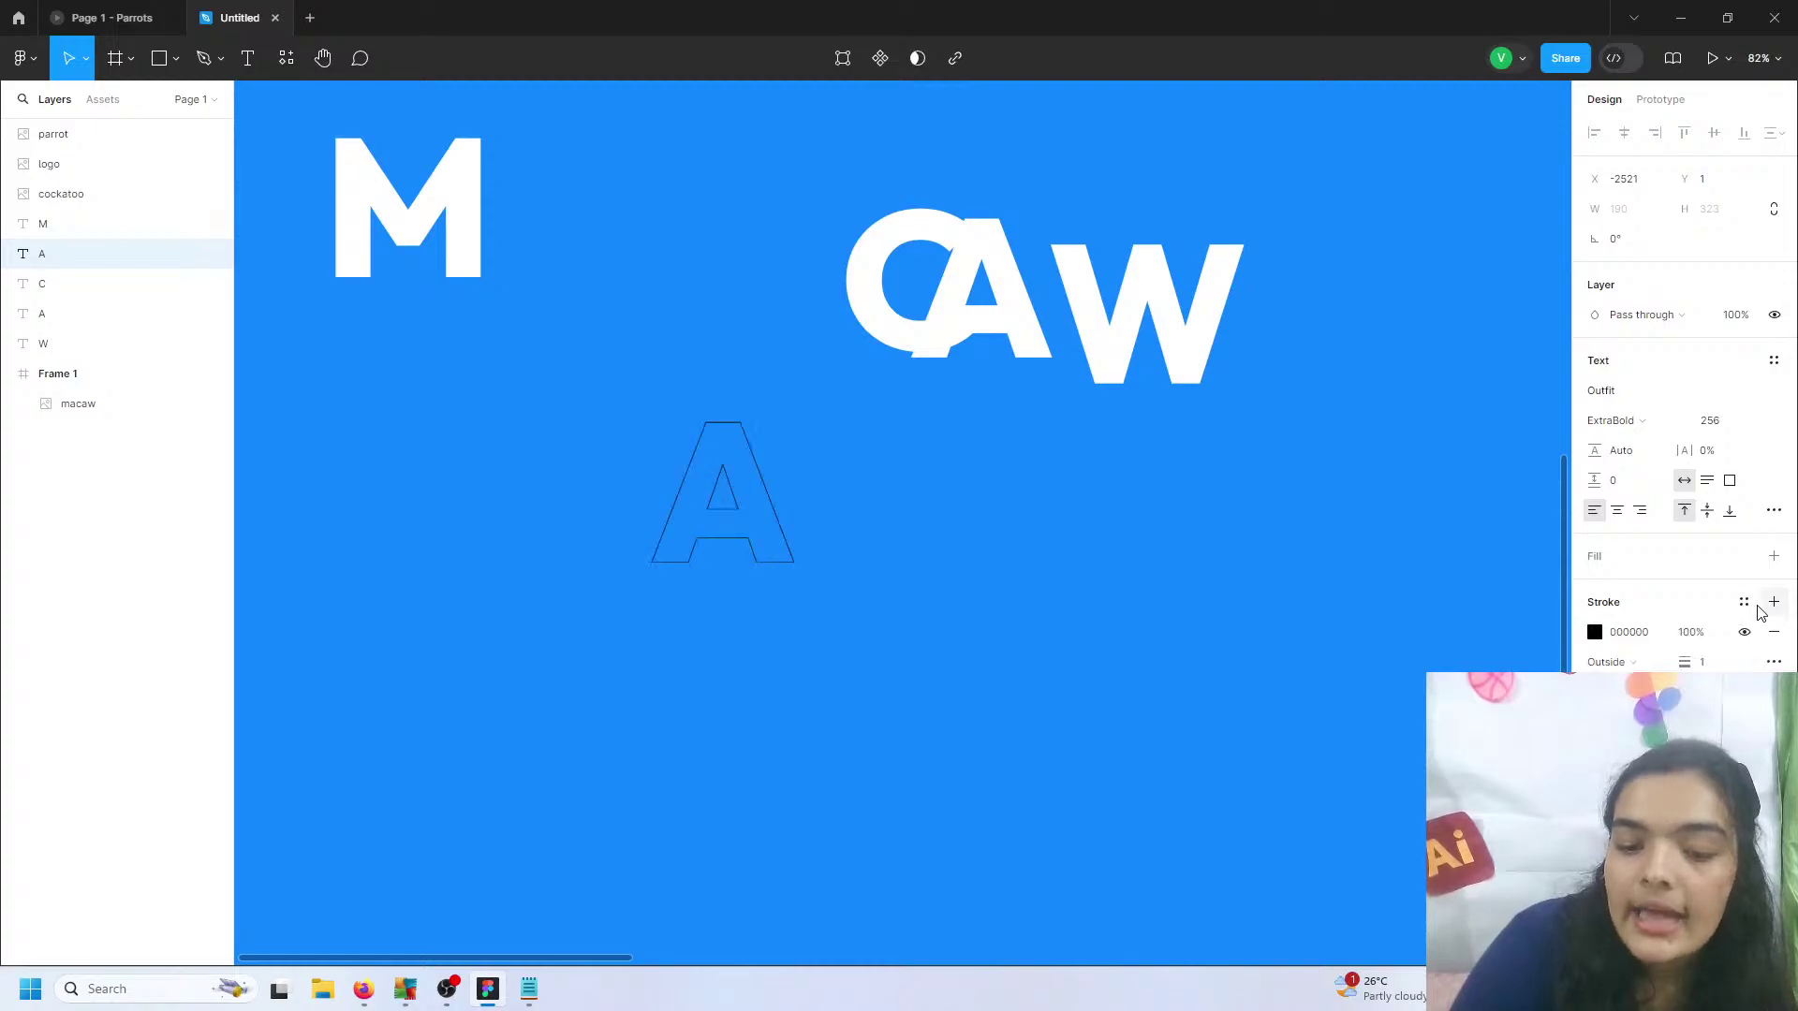
pyautogui.moveTo(1685, 663); pyautogui.dragTo(1714, 665)
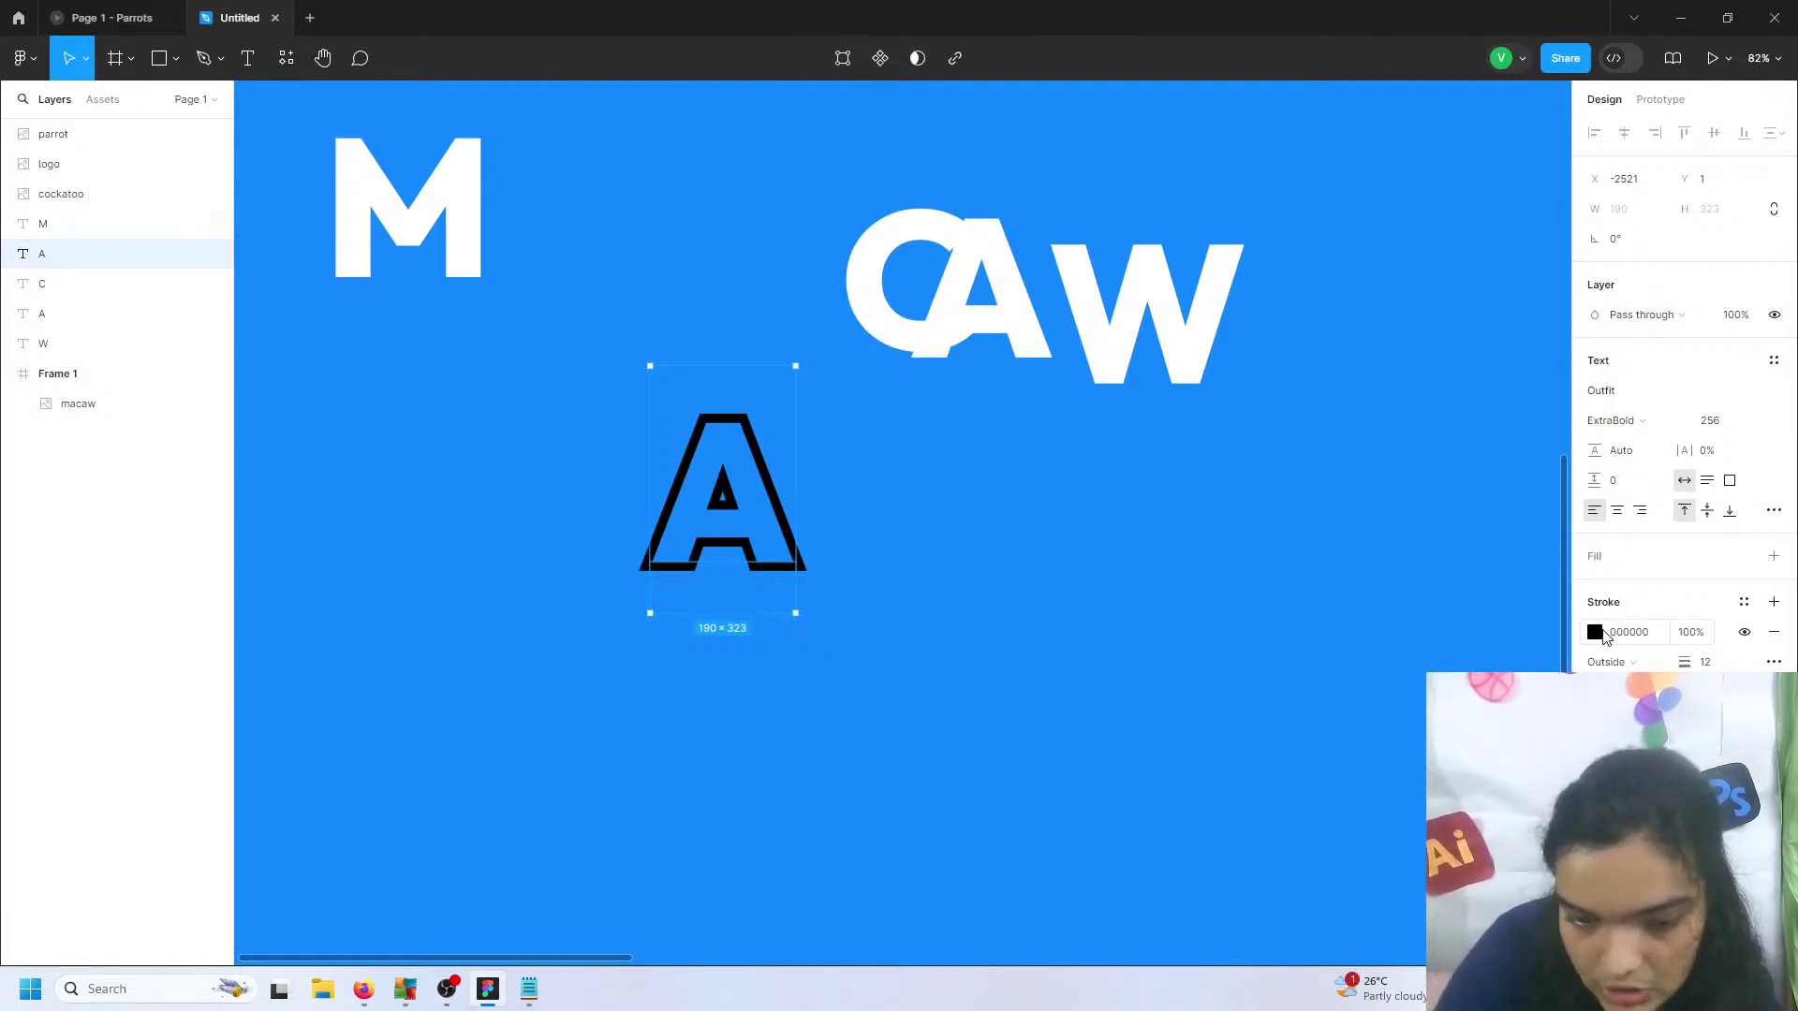
pyautogui.click(1596, 635)
pyautogui.moveTo(1379, 570); pyautogui.dragTo(1347, 482)
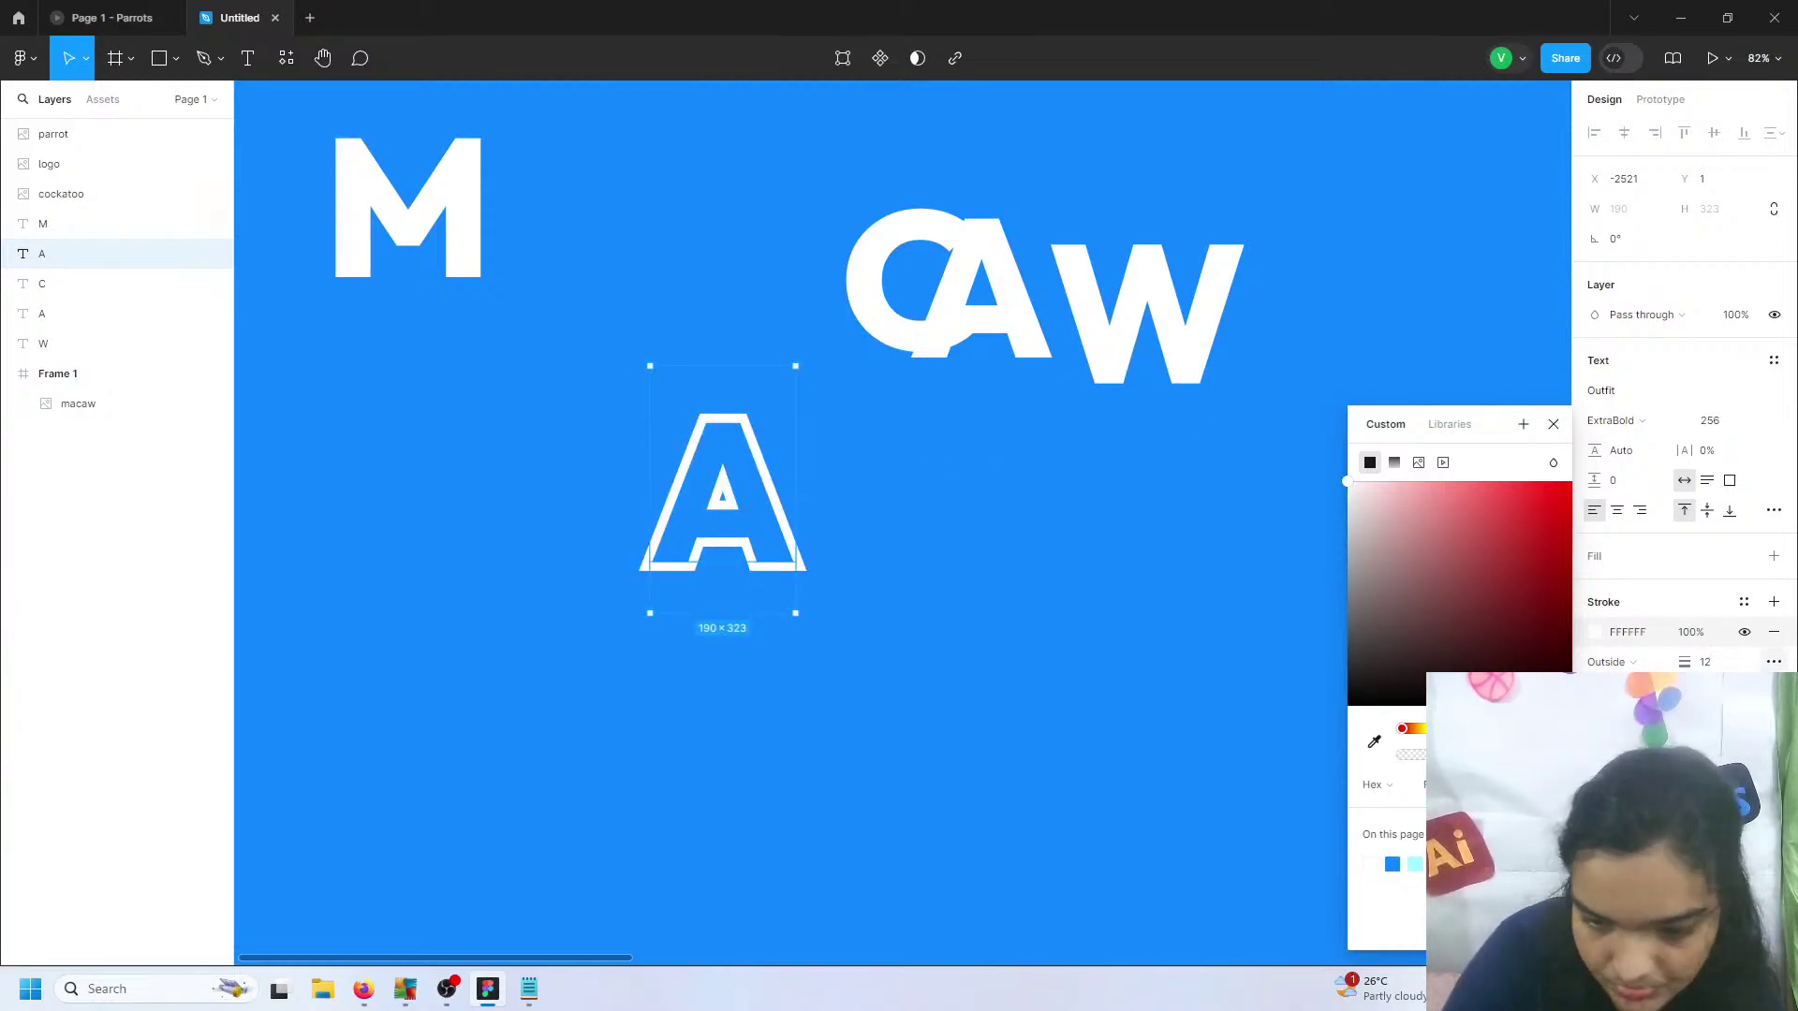
# - Try Center alignment for the first A's stroke, switch it back to Outside and set the stroke weight to 6
pyautogui.moveTo(1683, 661); pyautogui.dragTo(1682, 661)
pyautogui.click(1625, 662)
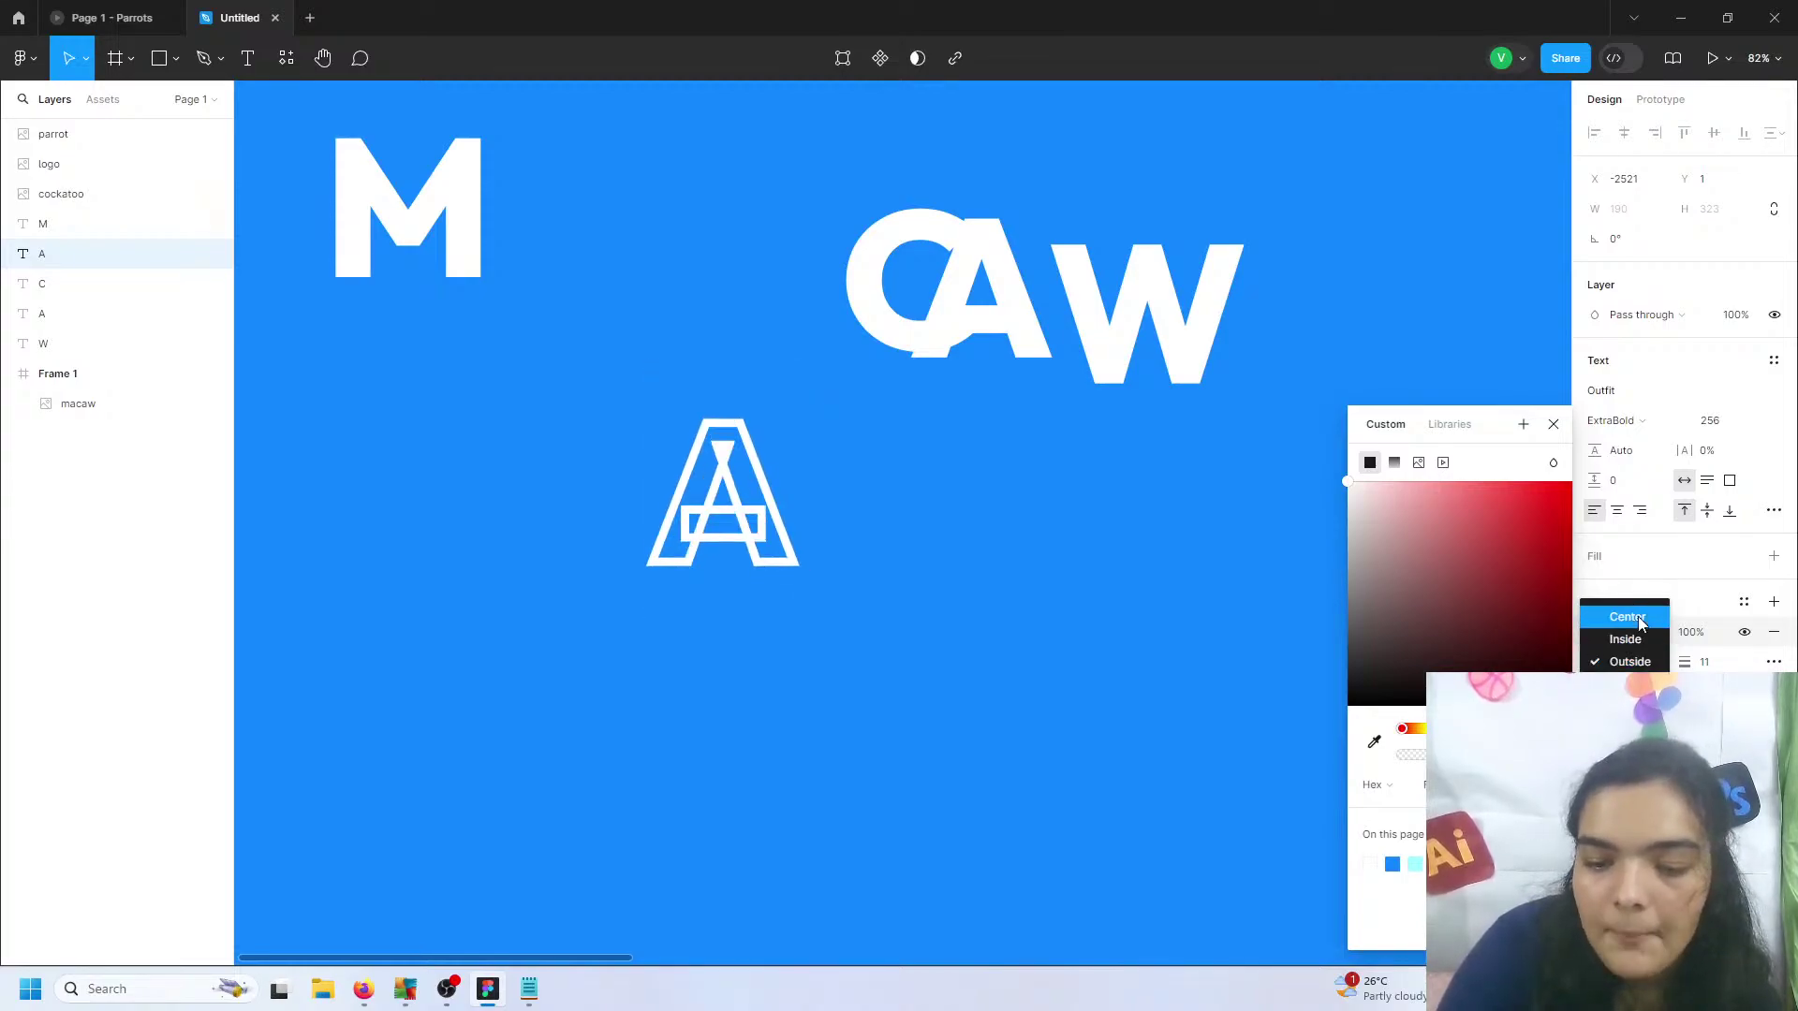
pyautogui.click(1628, 616)
pyautogui.click(1663, 665)
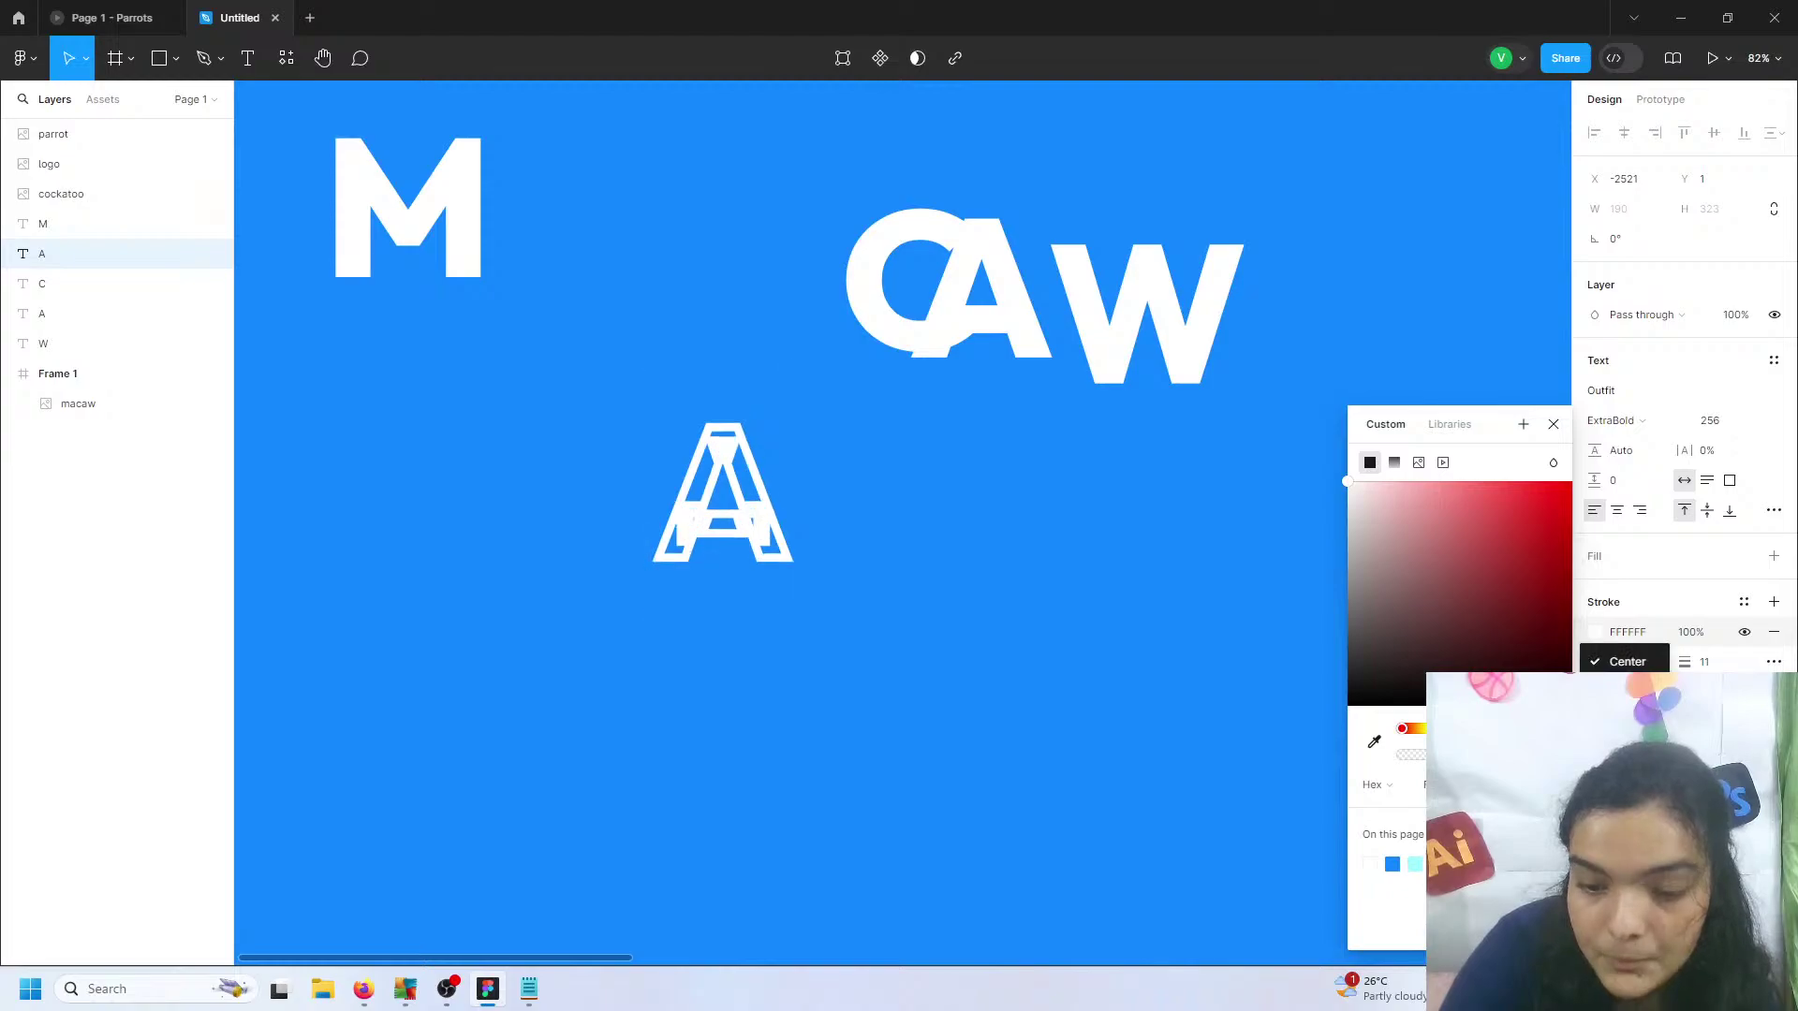
pyautogui.click(1627, 707)
pyautogui.moveTo(1693, 663); pyautogui.dragTo(1679, 662)
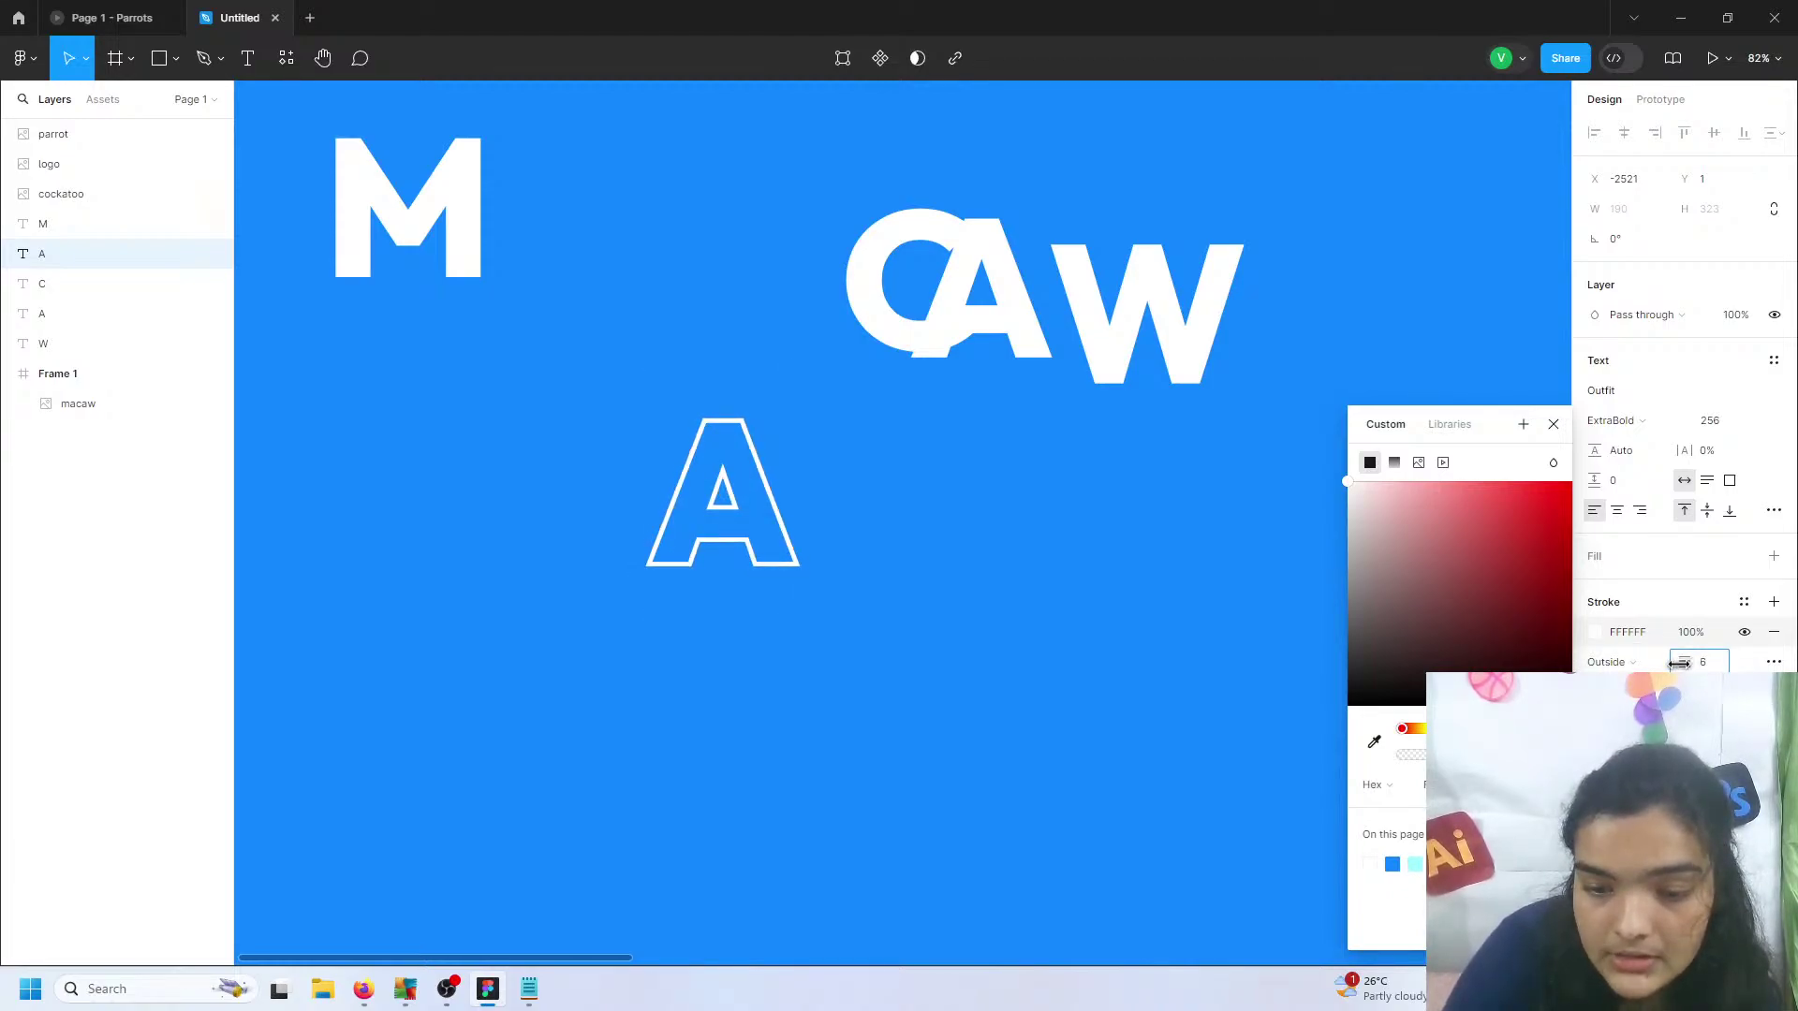
pyautogui.click(629, 468)
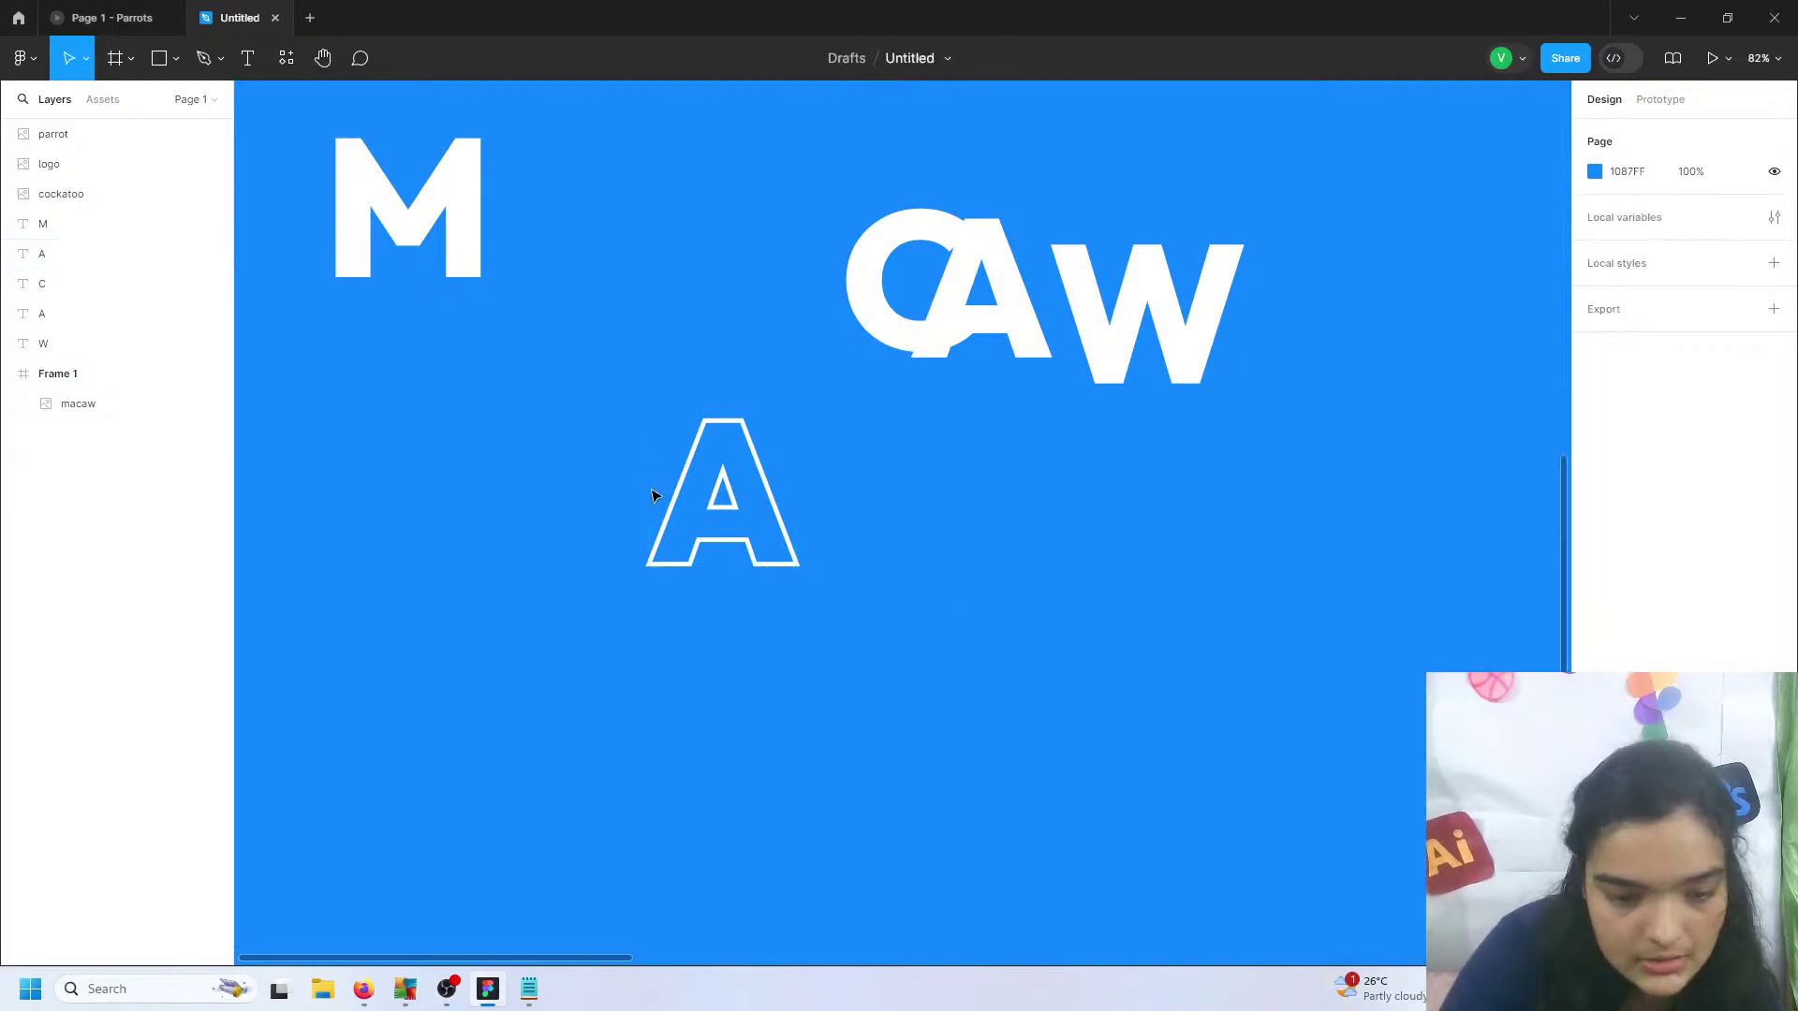
# - Line up the outlined A beside the M, followed by the C at X -2465, Y -371 and the second A at X -2255, Y -353
pyautogui.click(730, 507)
pyautogui.moveTo(731, 508); pyautogui.dragTo(605, 223)
pyautogui.moveTo(900, 333); pyautogui.dragTo(751, 265)
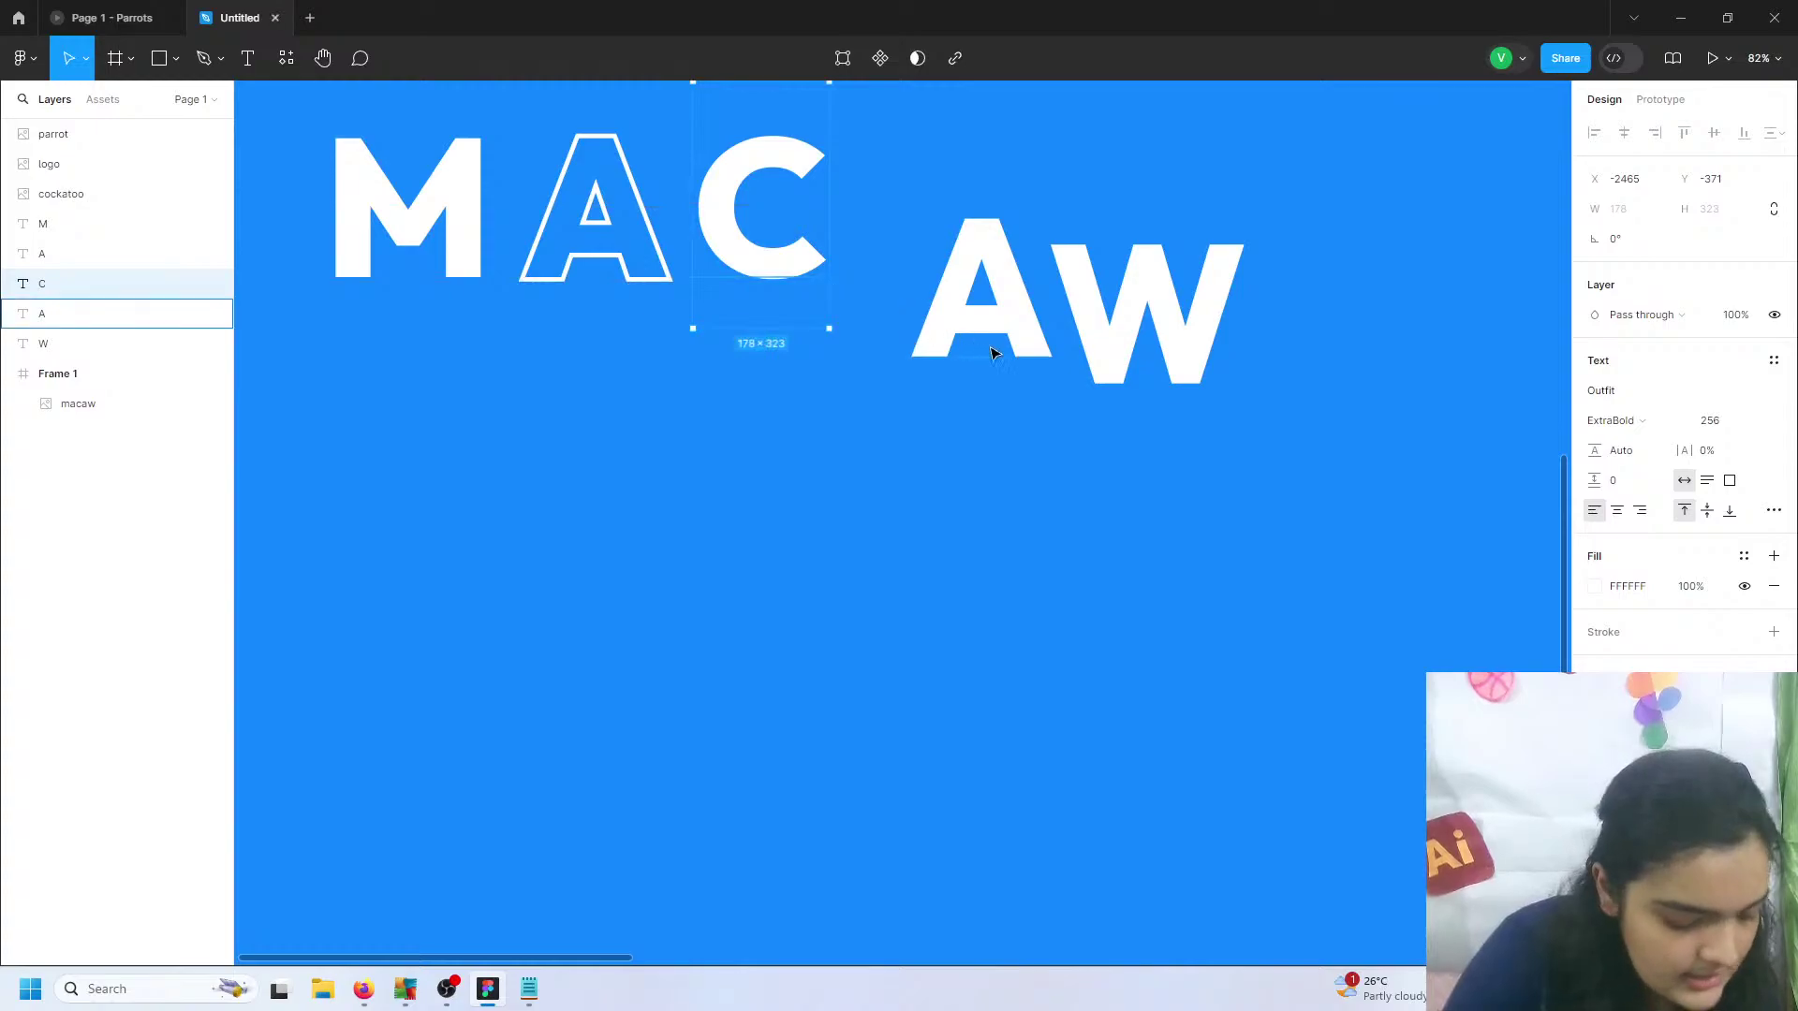
pyautogui.moveTo(1023, 350); pyautogui.dragTo(946, 280)
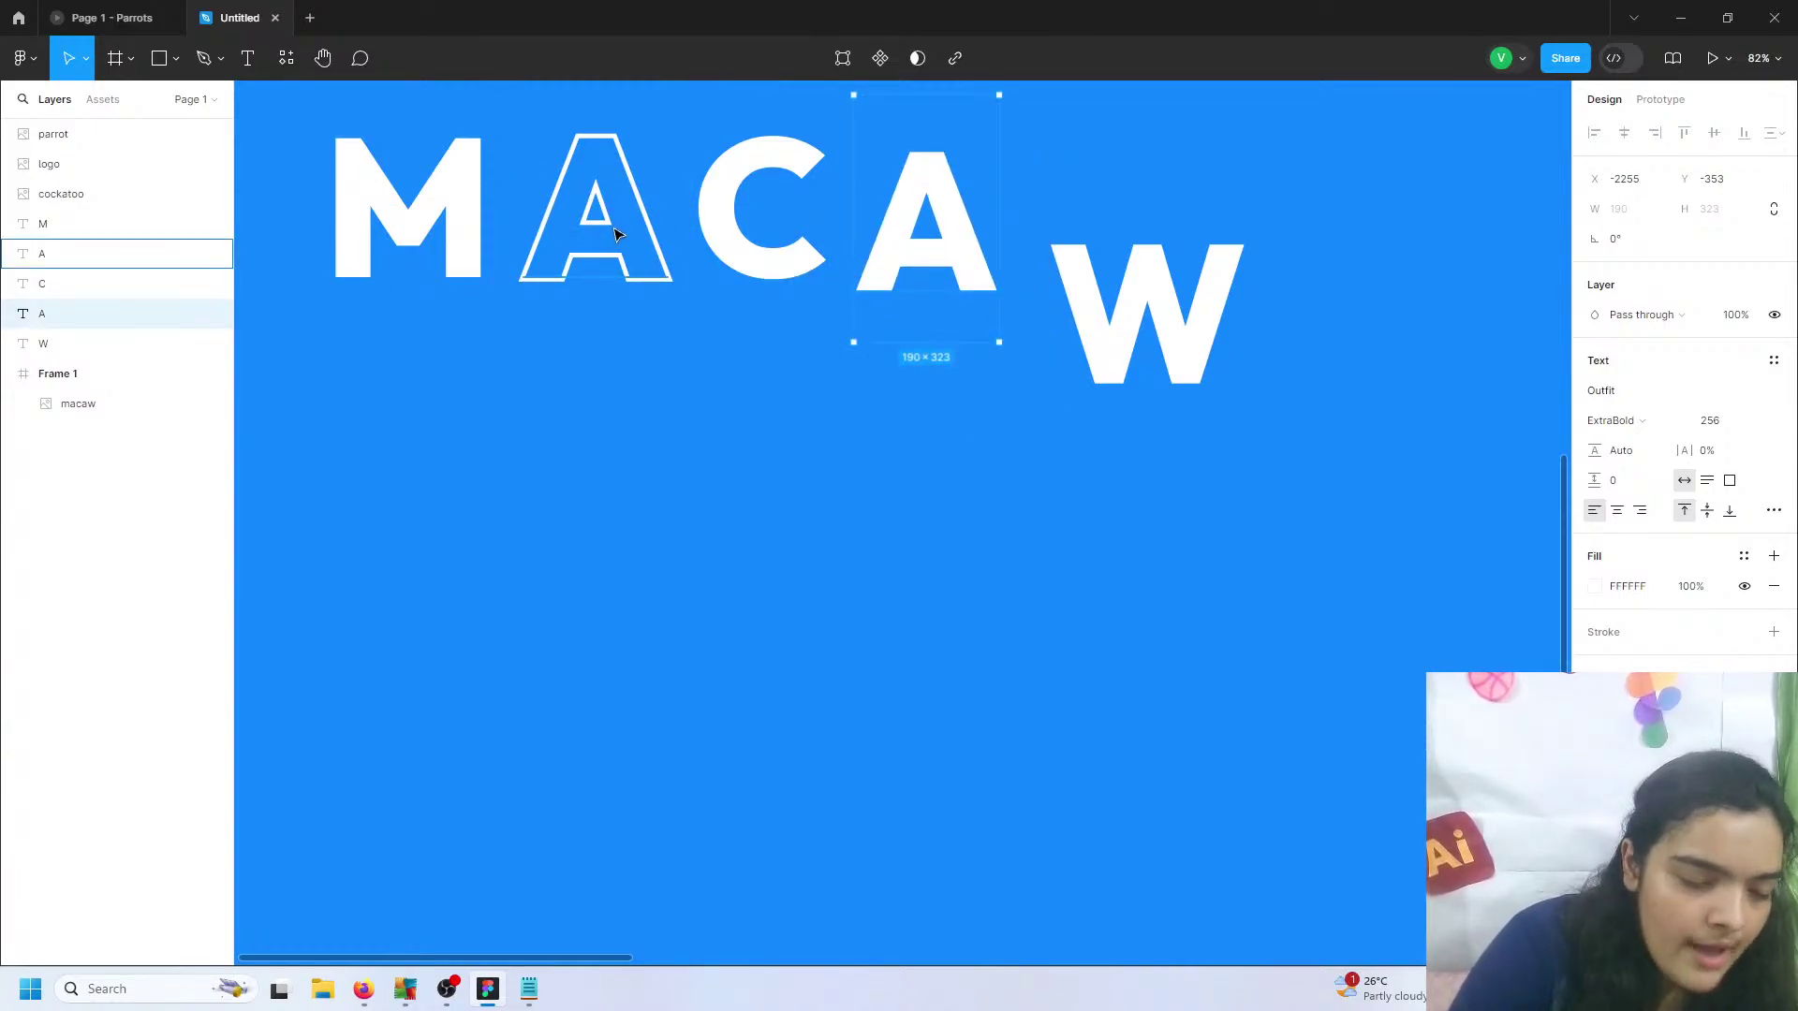
# - Replace the W's fill with a white outside stroke of weight 6 and place it at the end of the MACAW row
pyautogui.click(1160, 350)
pyautogui.moveTo(1160, 349); pyautogui.dragTo(1011, 524)
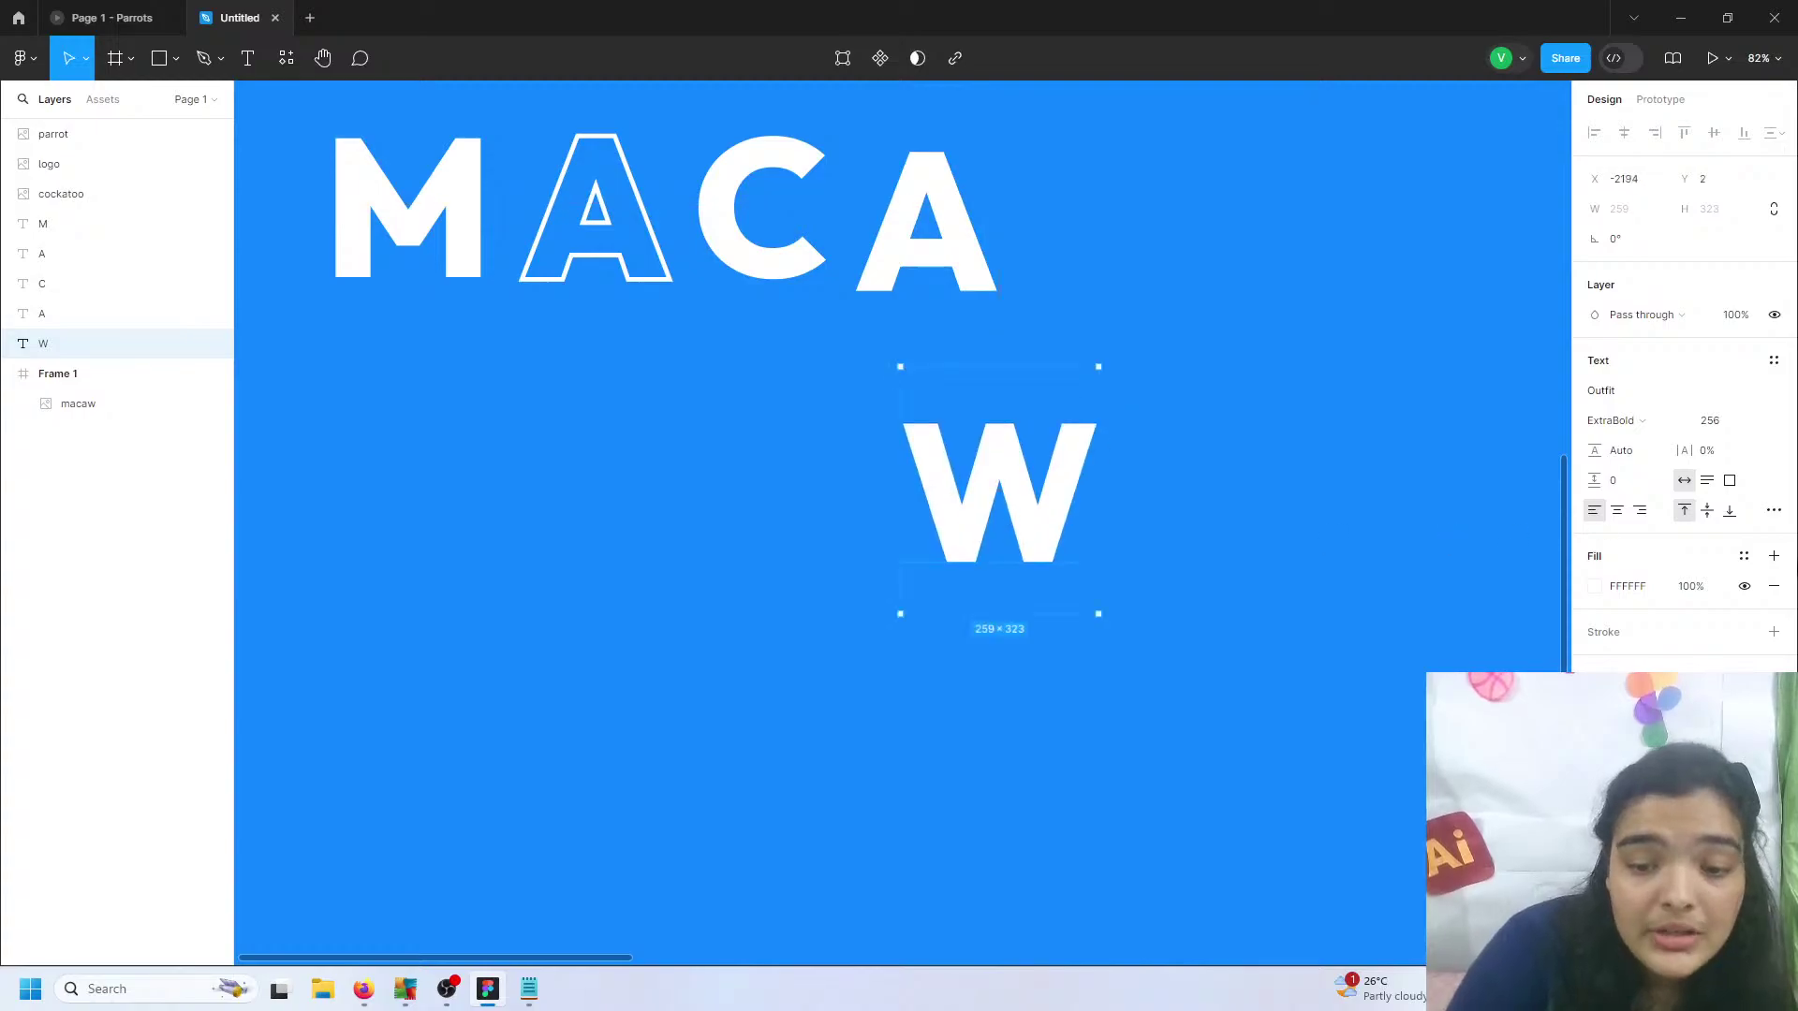
pyautogui.click(1774, 586)
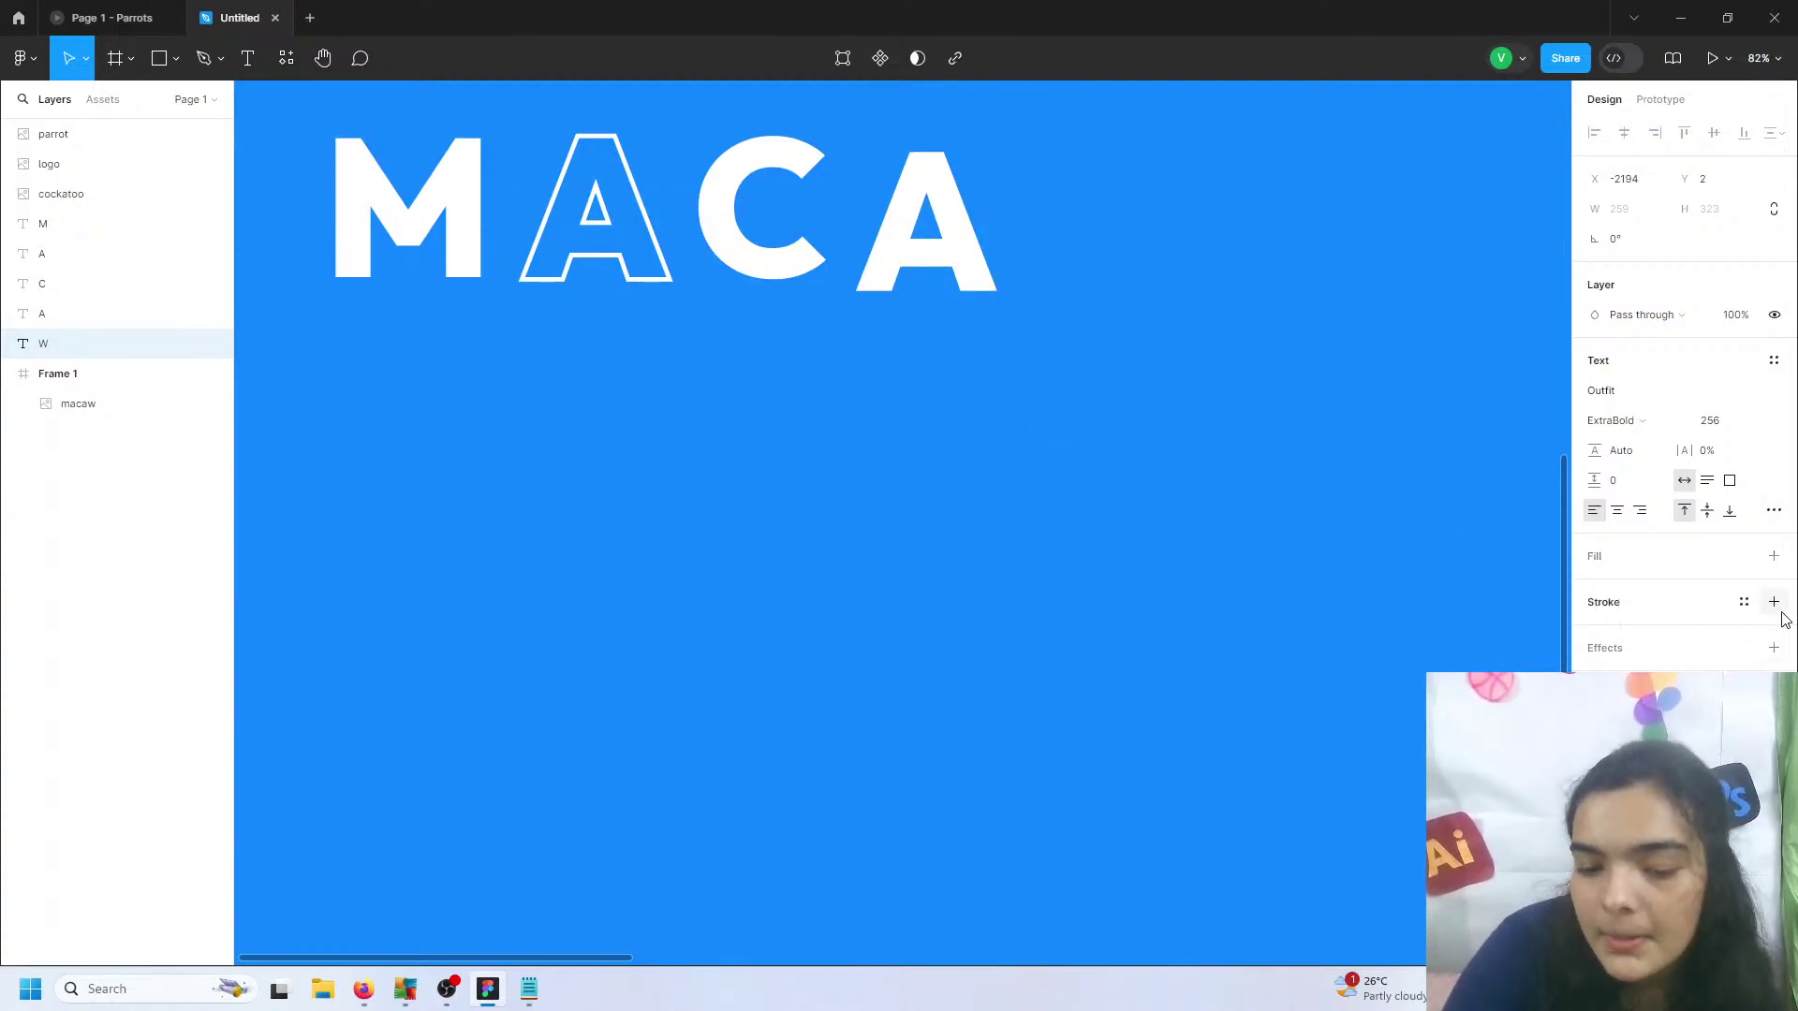
pyautogui.click(1774, 602)
pyautogui.moveTo(1685, 663); pyautogui.dragTo(1695, 663)
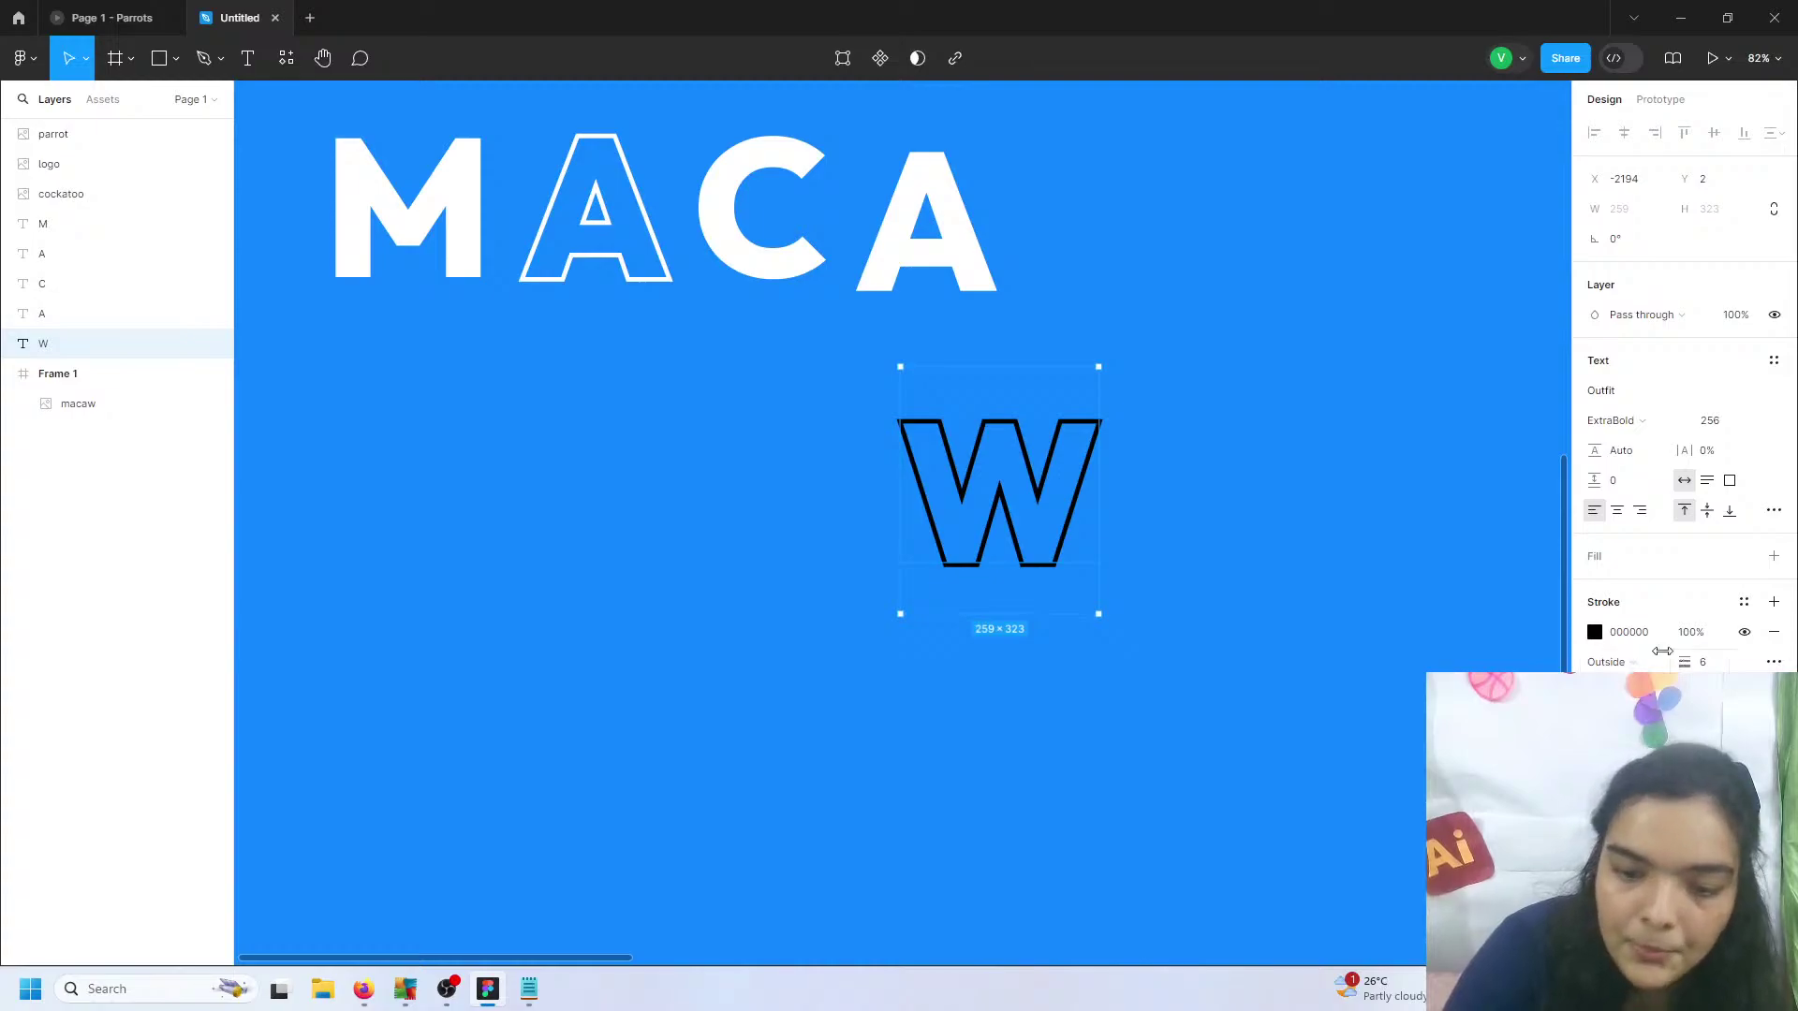
pyautogui.click(1595, 632)
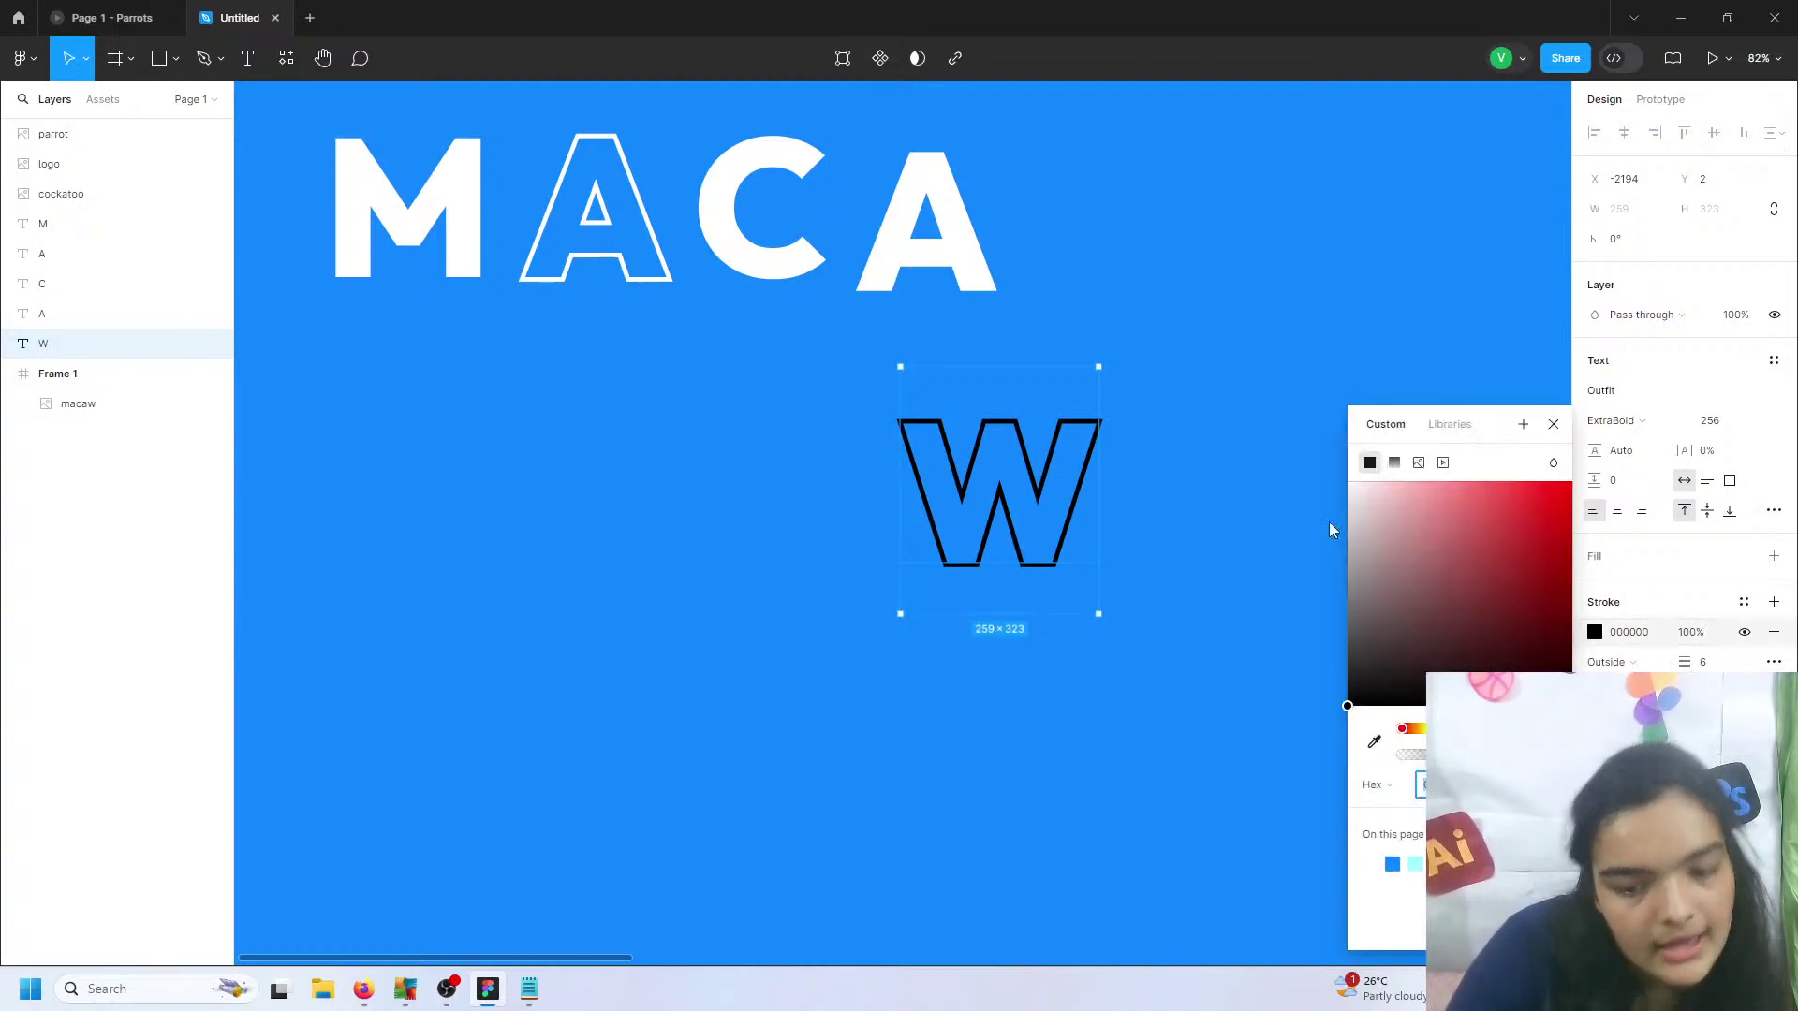
pyautogui.moveTo(1490, 626); pyautogui.dragTo(1037, 341)
pyautogui.moveTo(1017, 501); pyautogui.dragTo(1121, 236)
# - Examine how the filled and outlined letters overlap the bird in the Parrots prototype, compared with the MACAW lettering
pyautogui.click(951, 242)
pyautogui.click(717, 243)
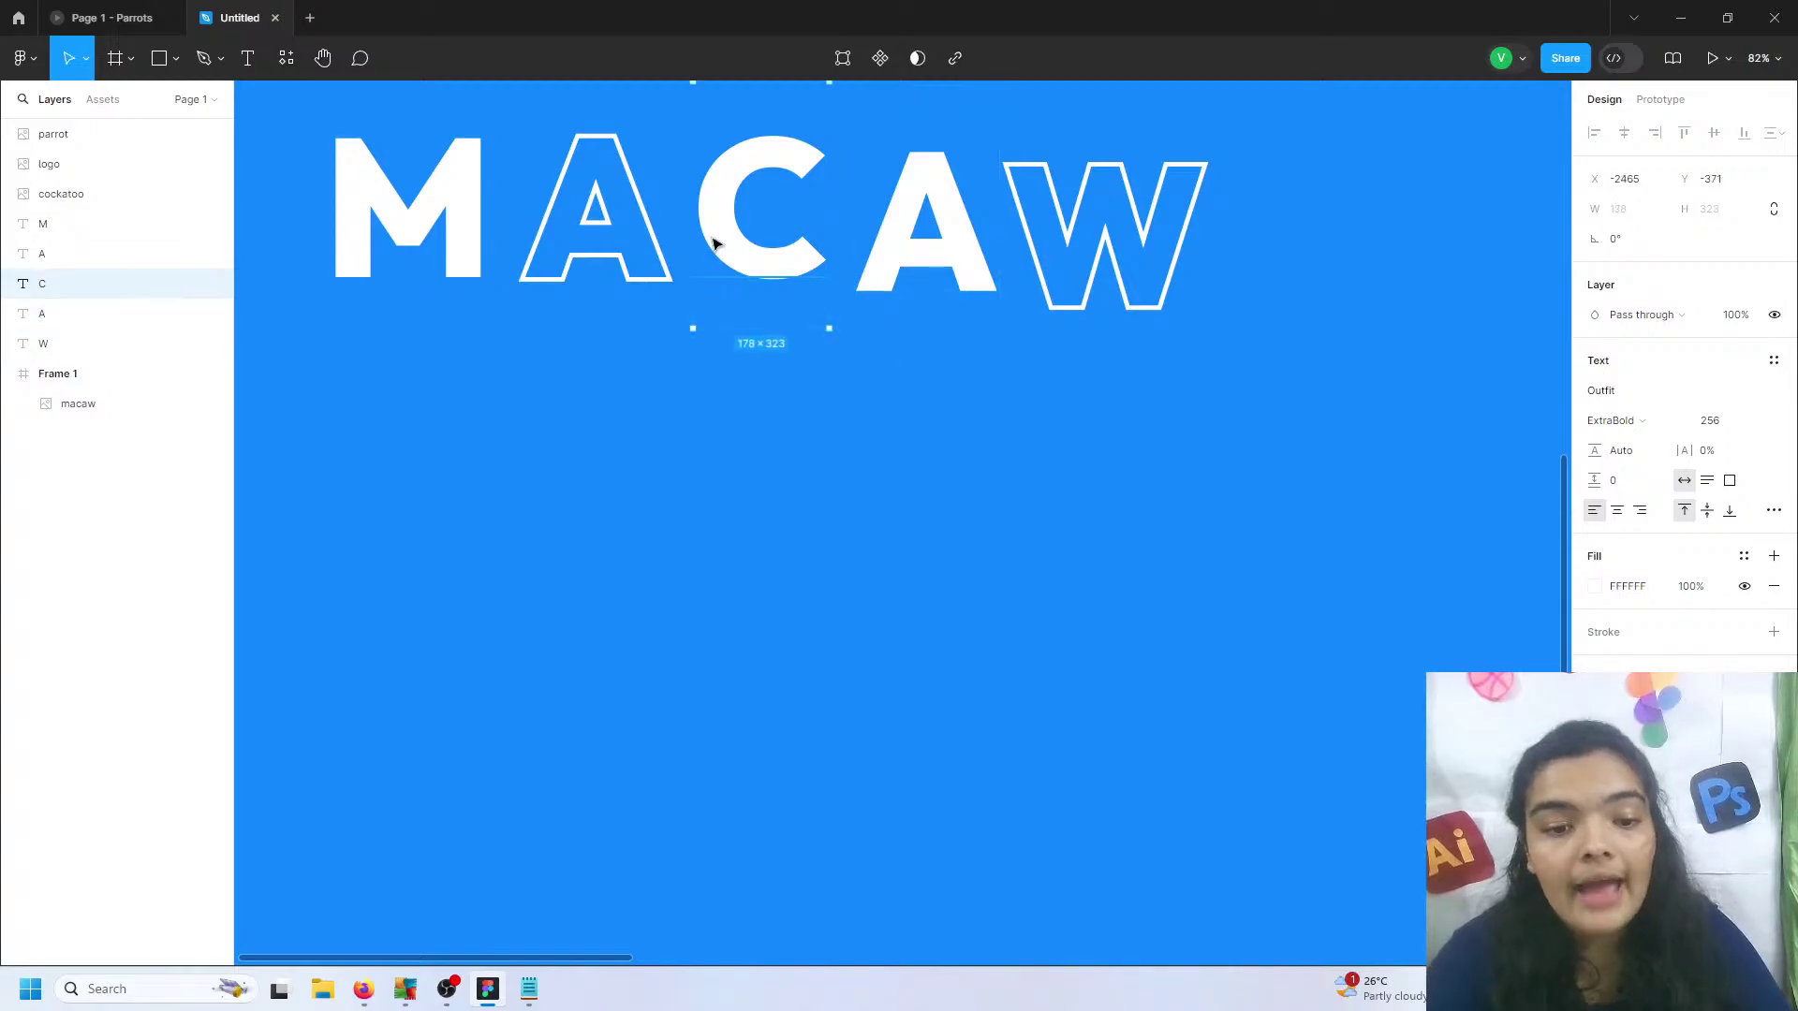
pyautogui.keyDown('shift'); pyautogui.click(570, 257); pyautogui.keyUp('shift')
pyautogui.keyDown('shift'); pyautogui.click(480, 227); pyautogui.keyUp('shift')
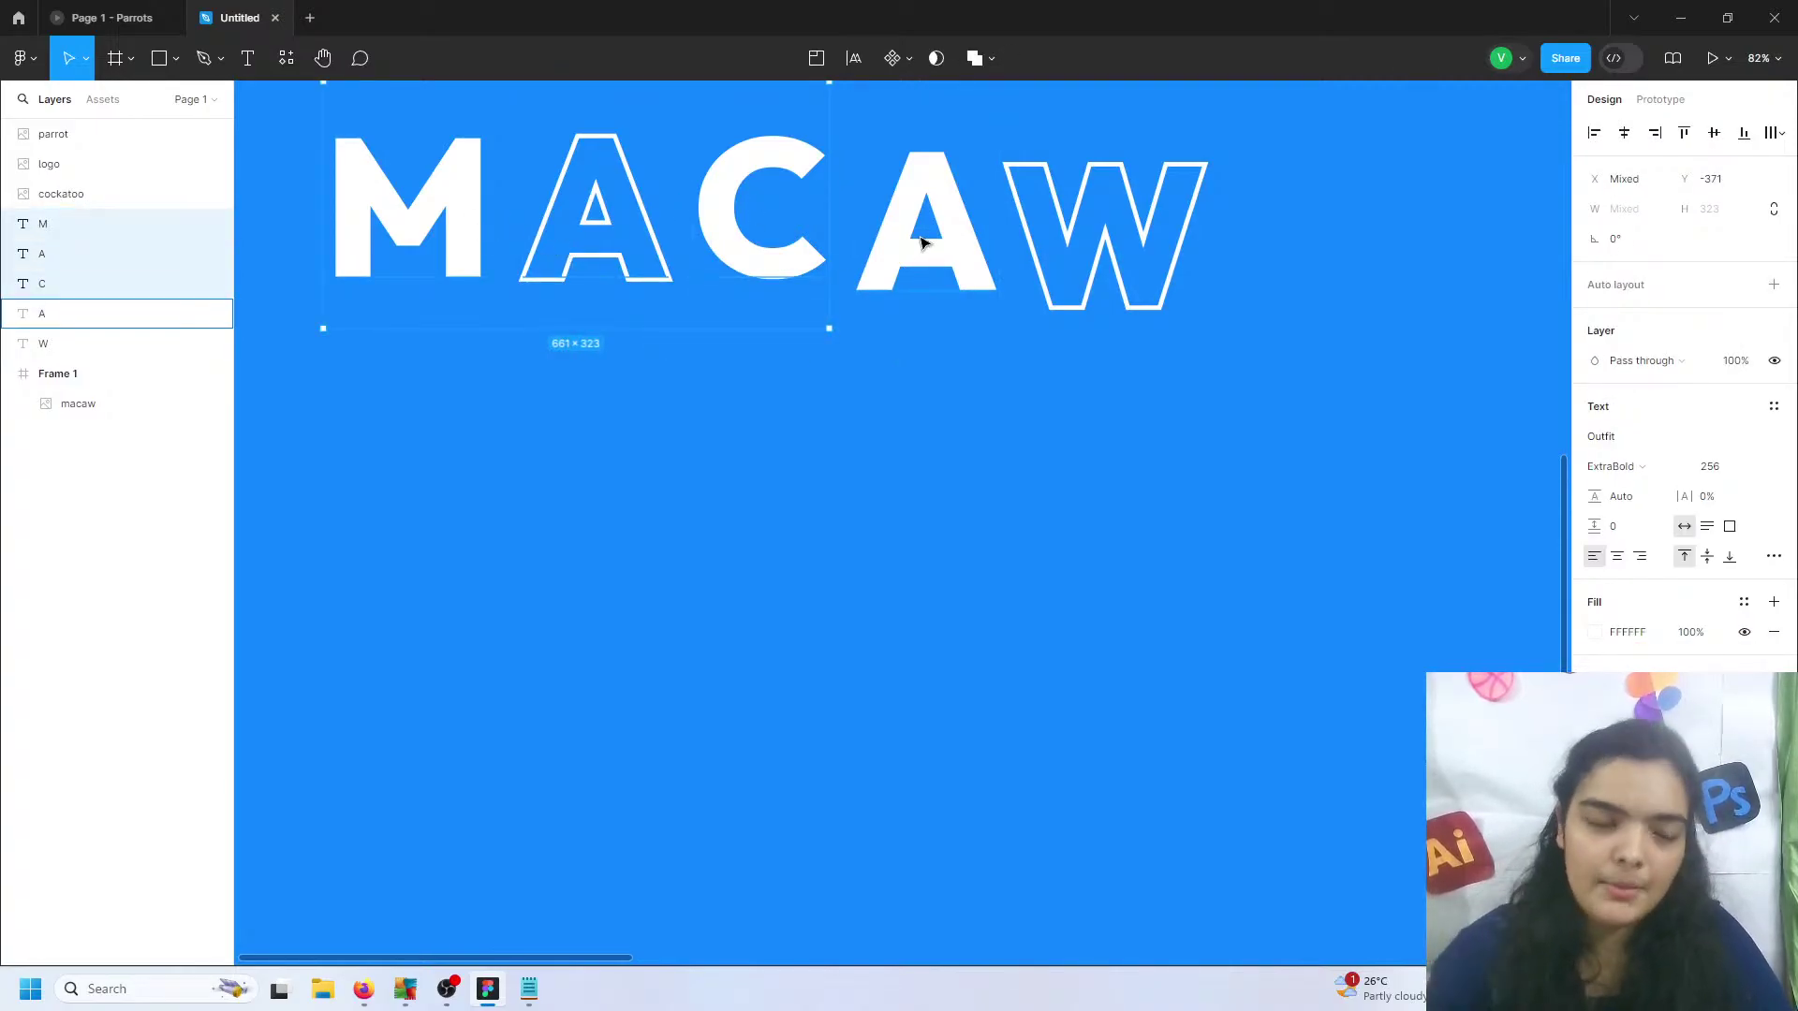
pyautogui.click(66, 8)
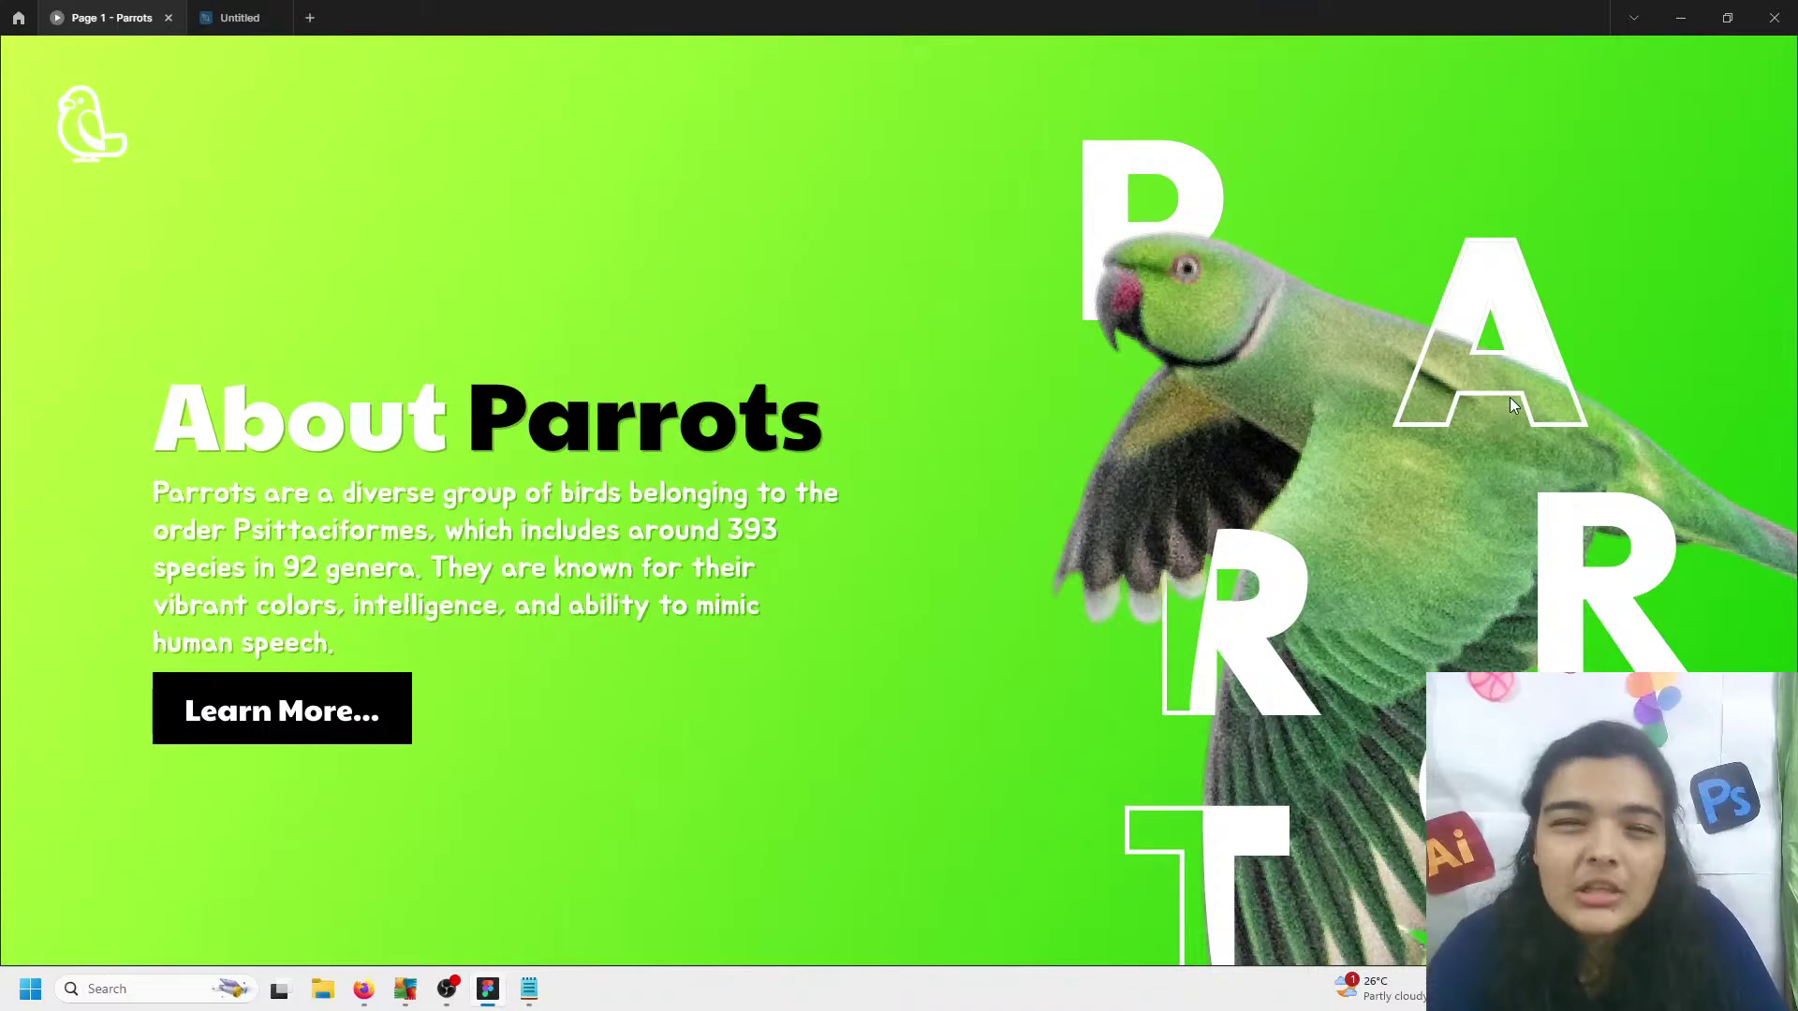
pyautogui.click(239, 17)
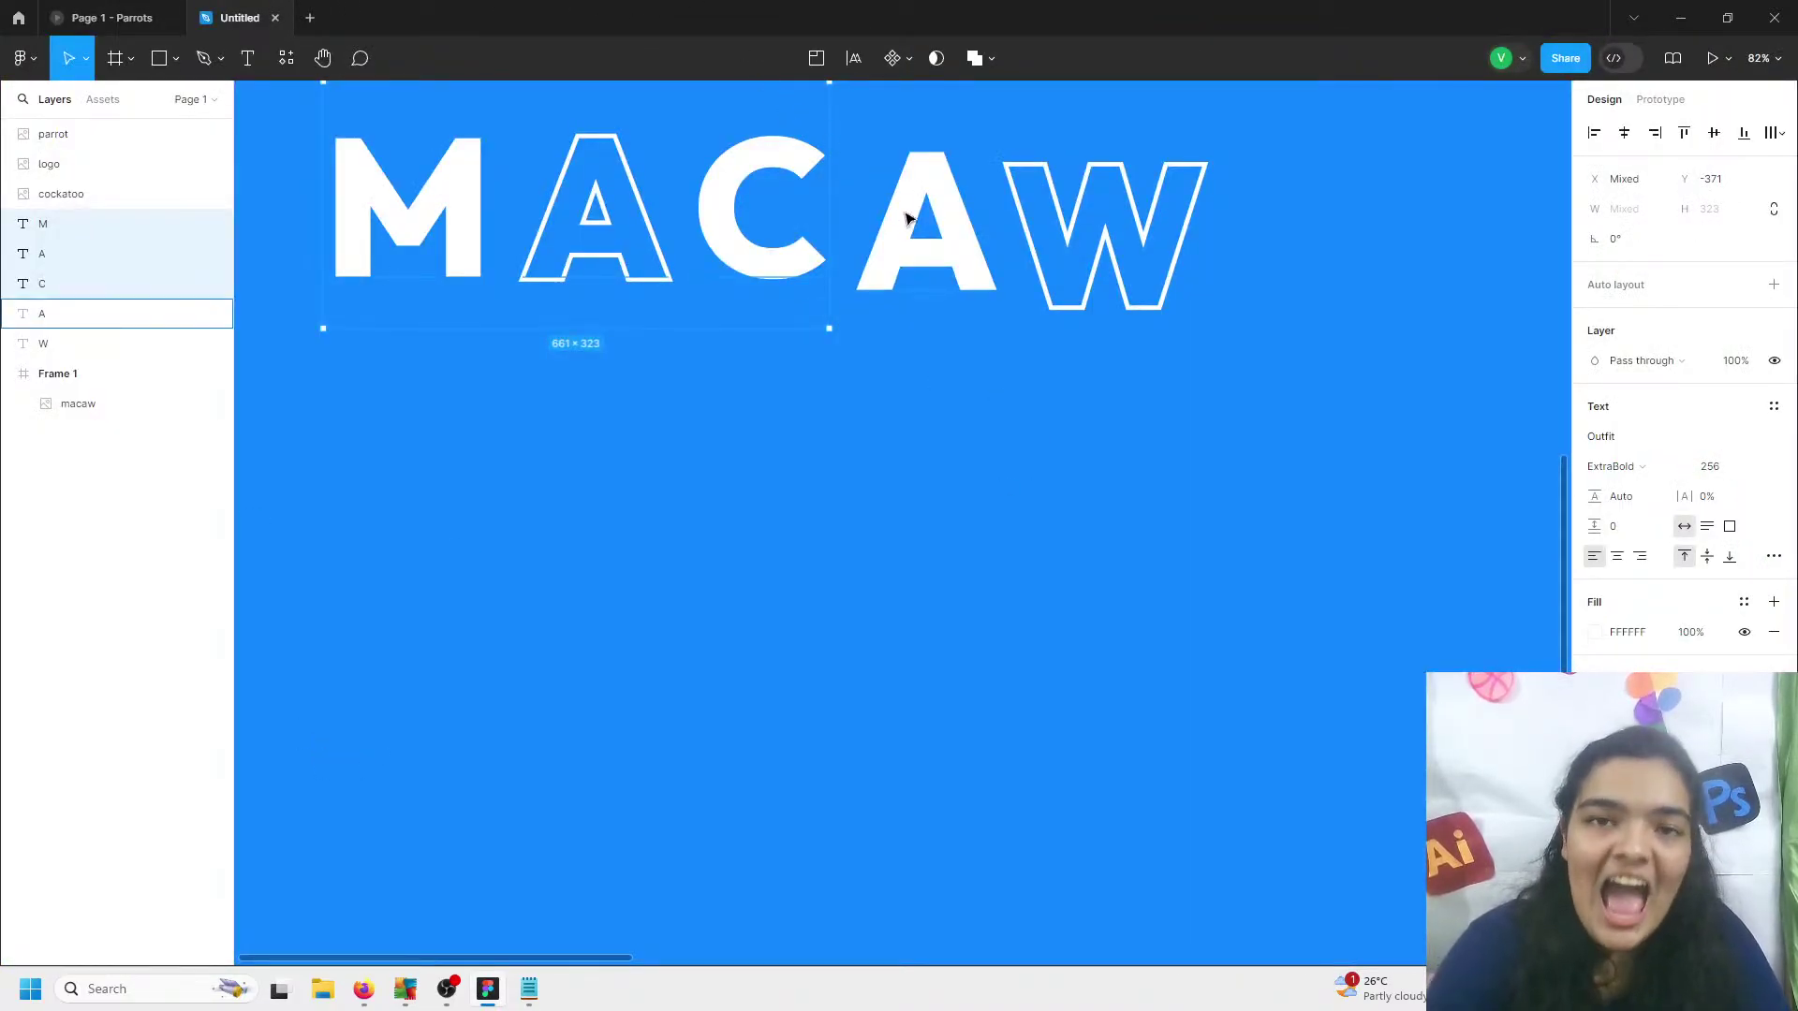
pyautogui.click(107, 18)
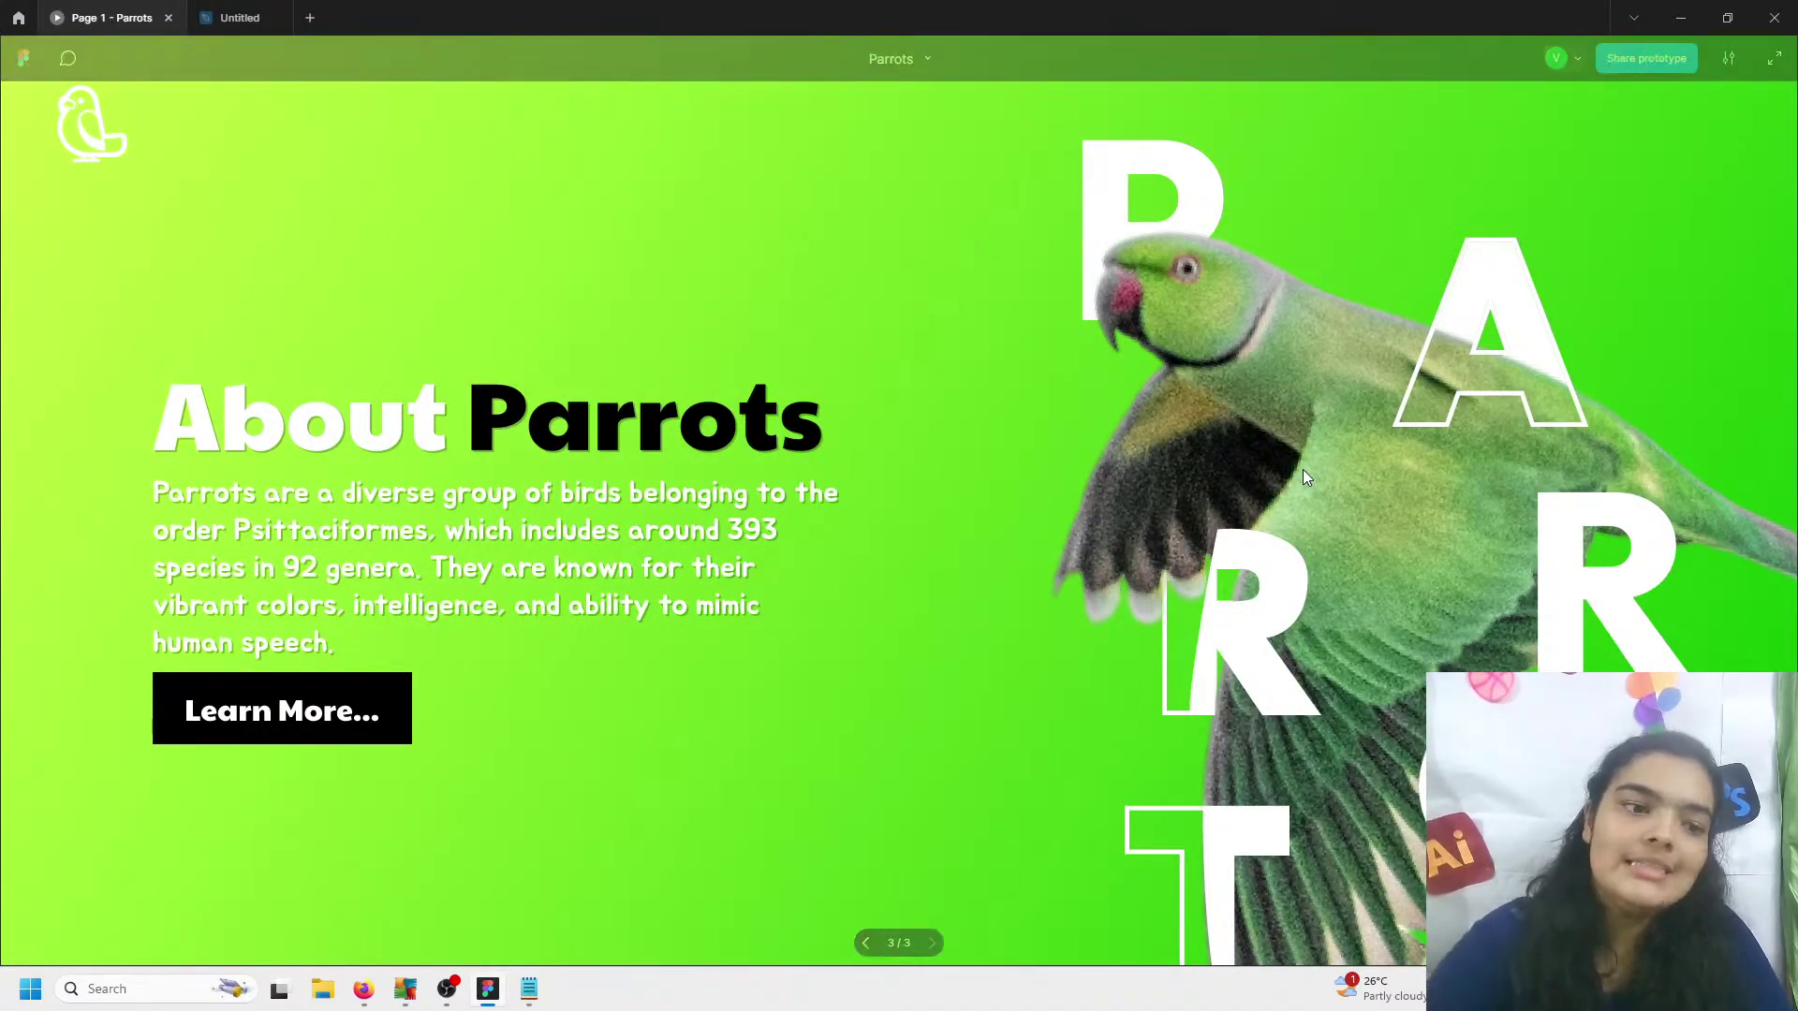
pyautogui.click(262, 11)
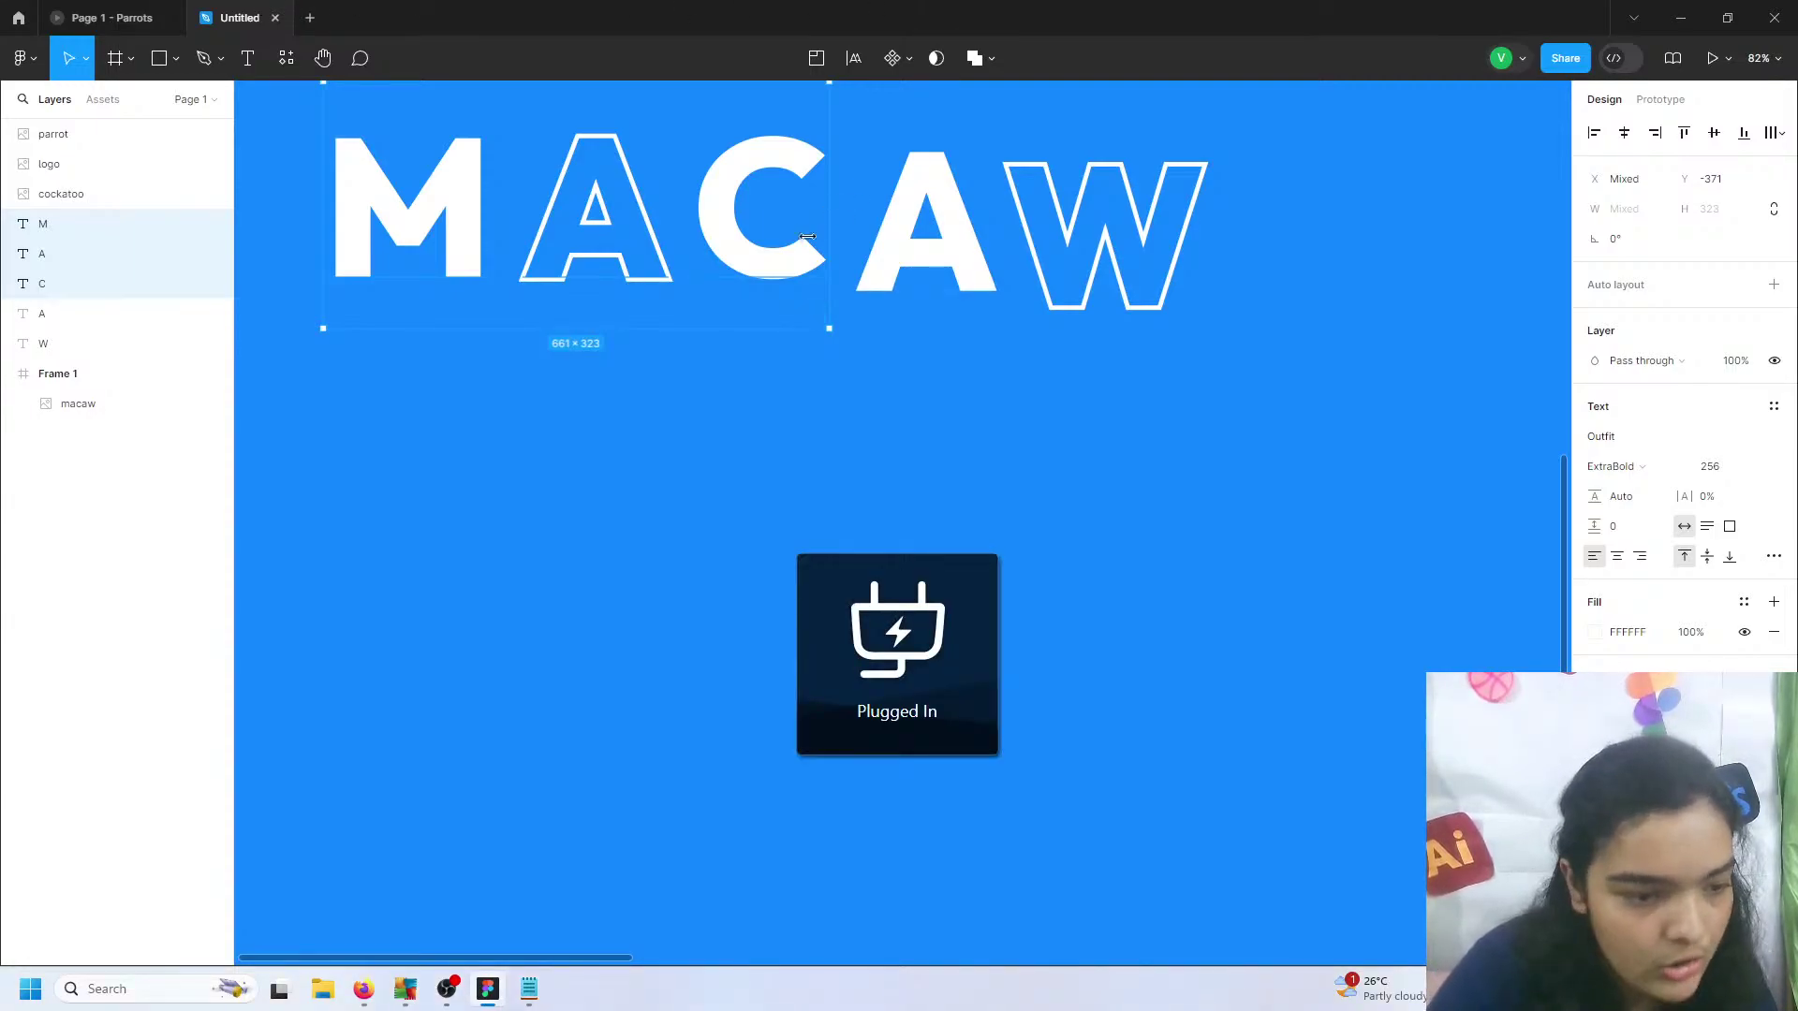
# - Select all five MACAW letter layers and export them to the bird ui assets folder
pyautogui.click(964, 210)
pyautogui.press('Tab')
pyautogui.click(740, 248)
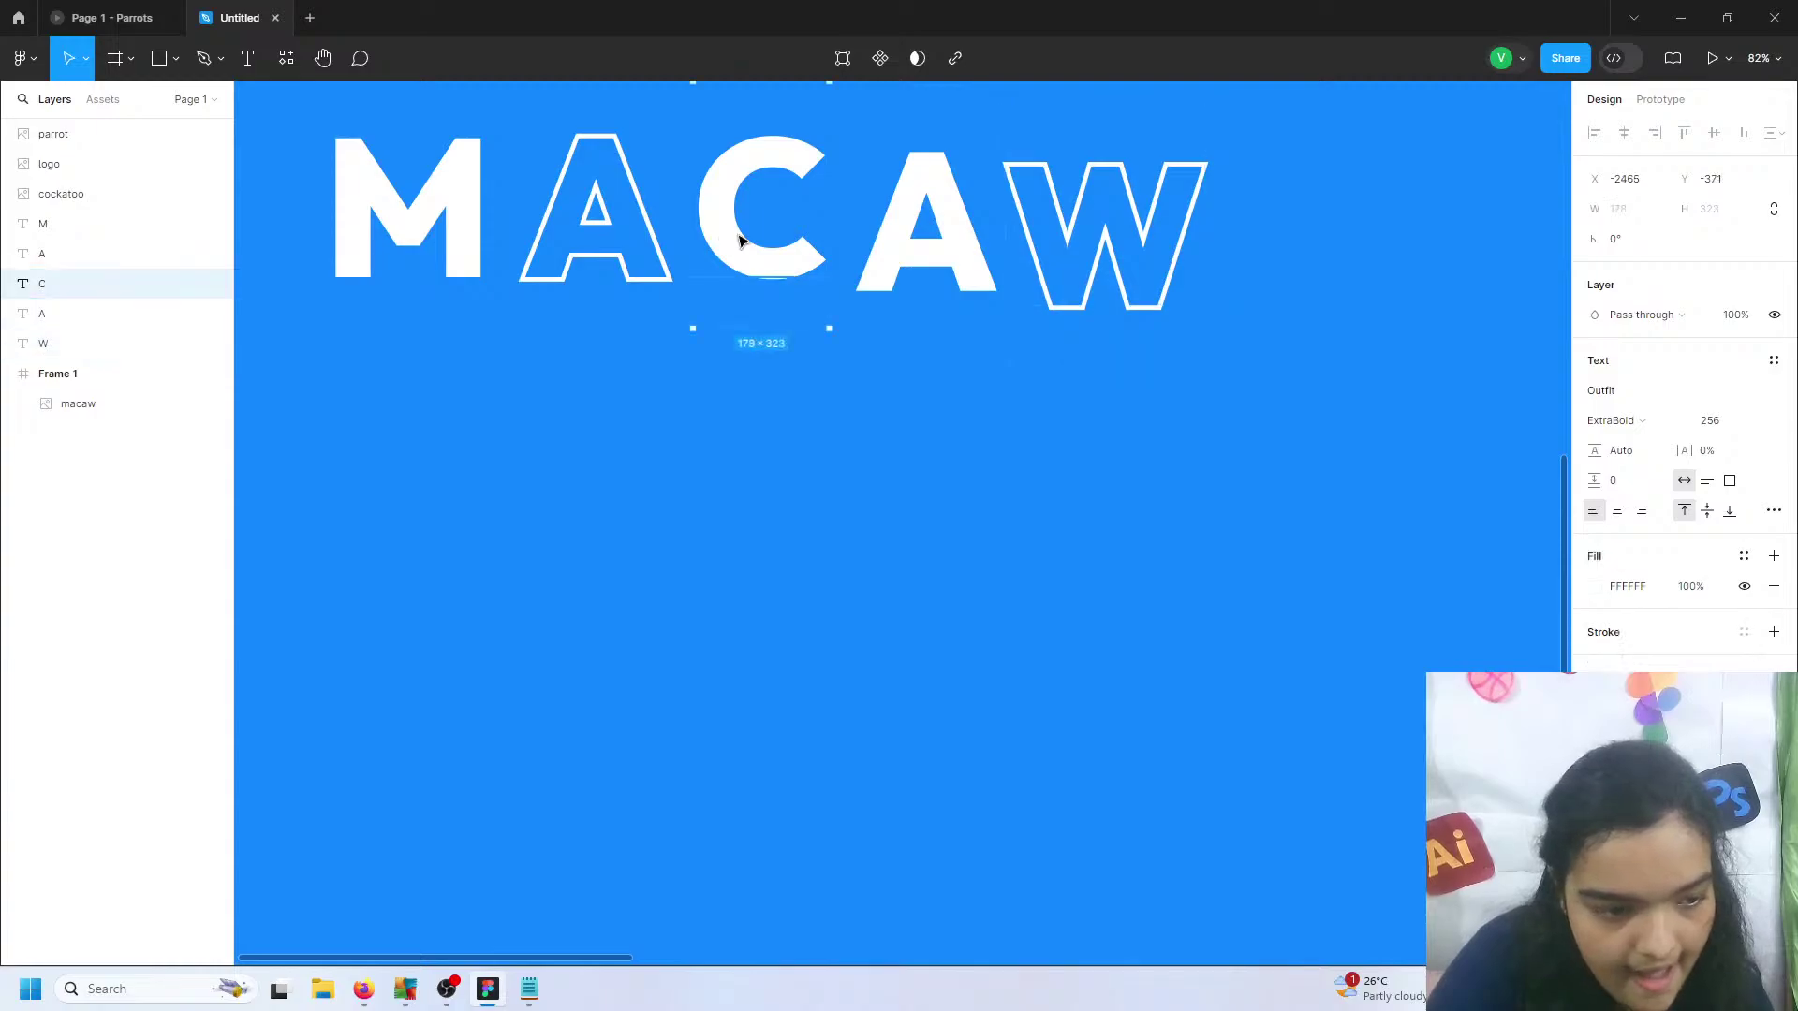
pyautogui.click(80, 227)
pyautogui.keyDown('shift'); pyautogui.click(67, 262); pyautogui.keyUp('shift')
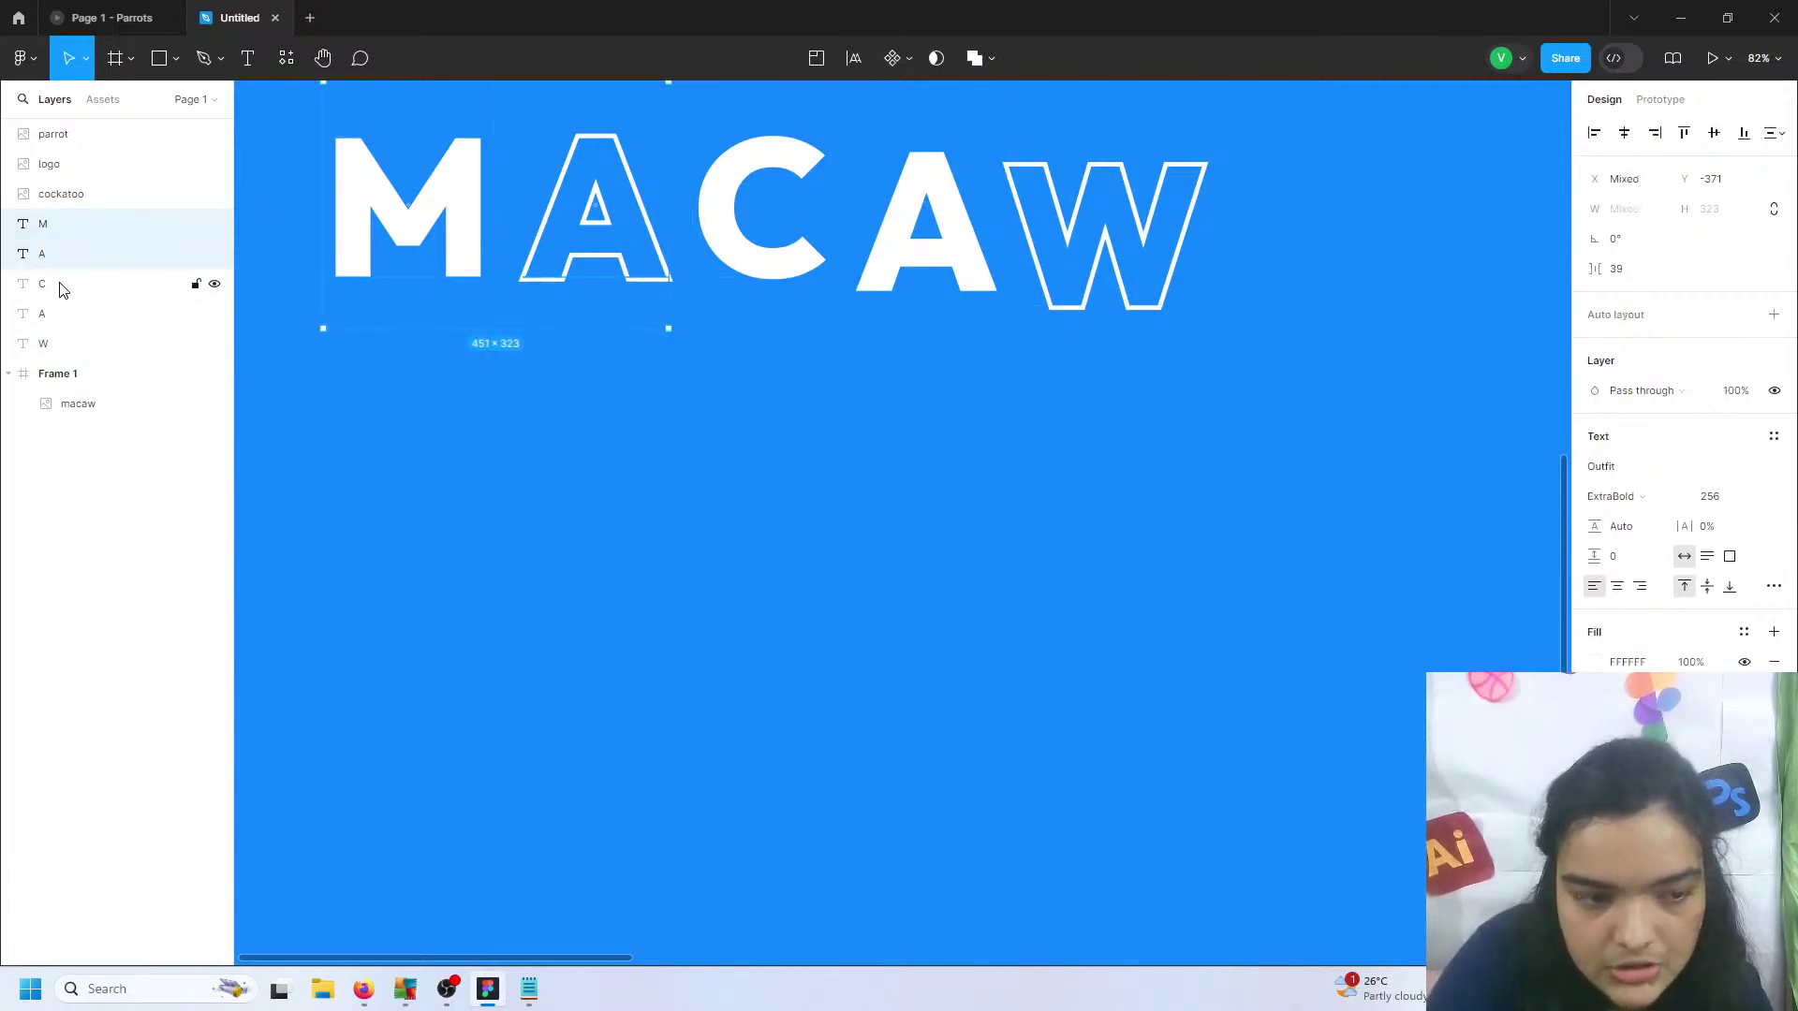
pyautogui.keyDown('shift'); pyautogui.click(56, 284); pyautogui.keyUp('shift')
pyautogui.keyDown('shift'); pyautogui.click(48, 314); pyautogui.keyUp('shift')
pyautogui.keyDown('shift'); pyautogui.click(47, 343); pyautogui.keyUp('shift')
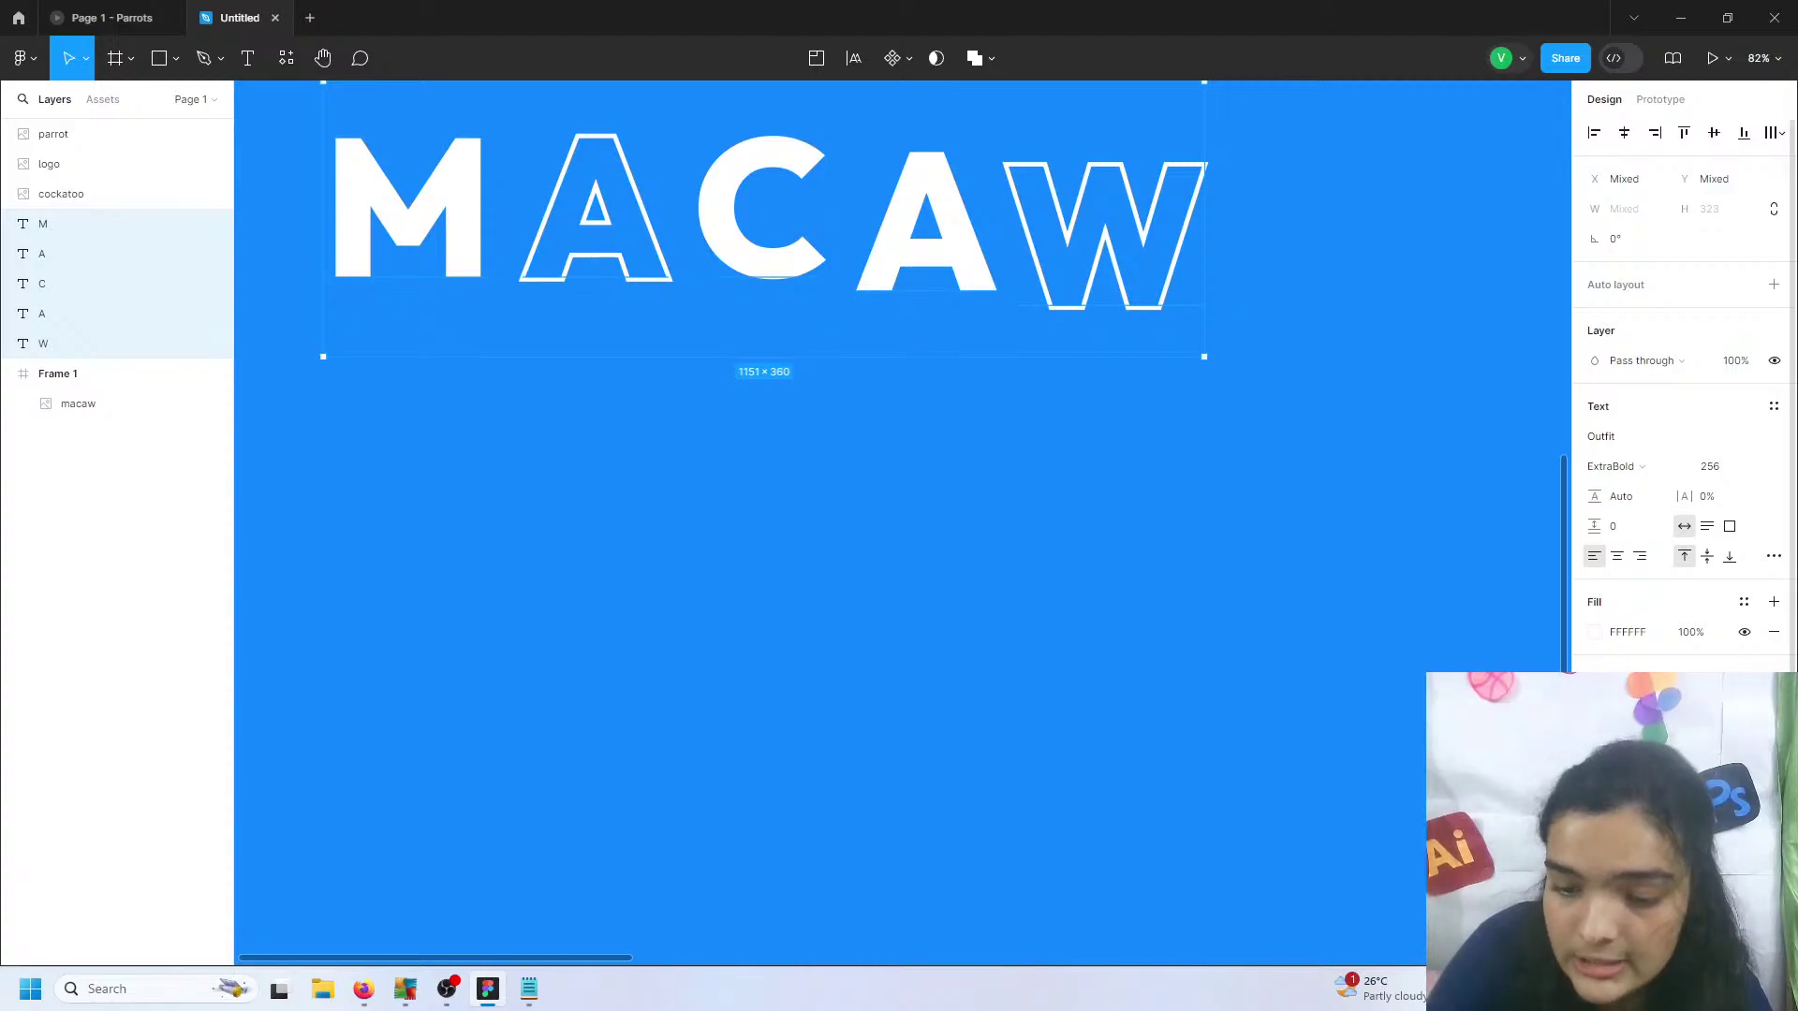
pyautogui.hotkey('ctrl', 'shift', 'e')
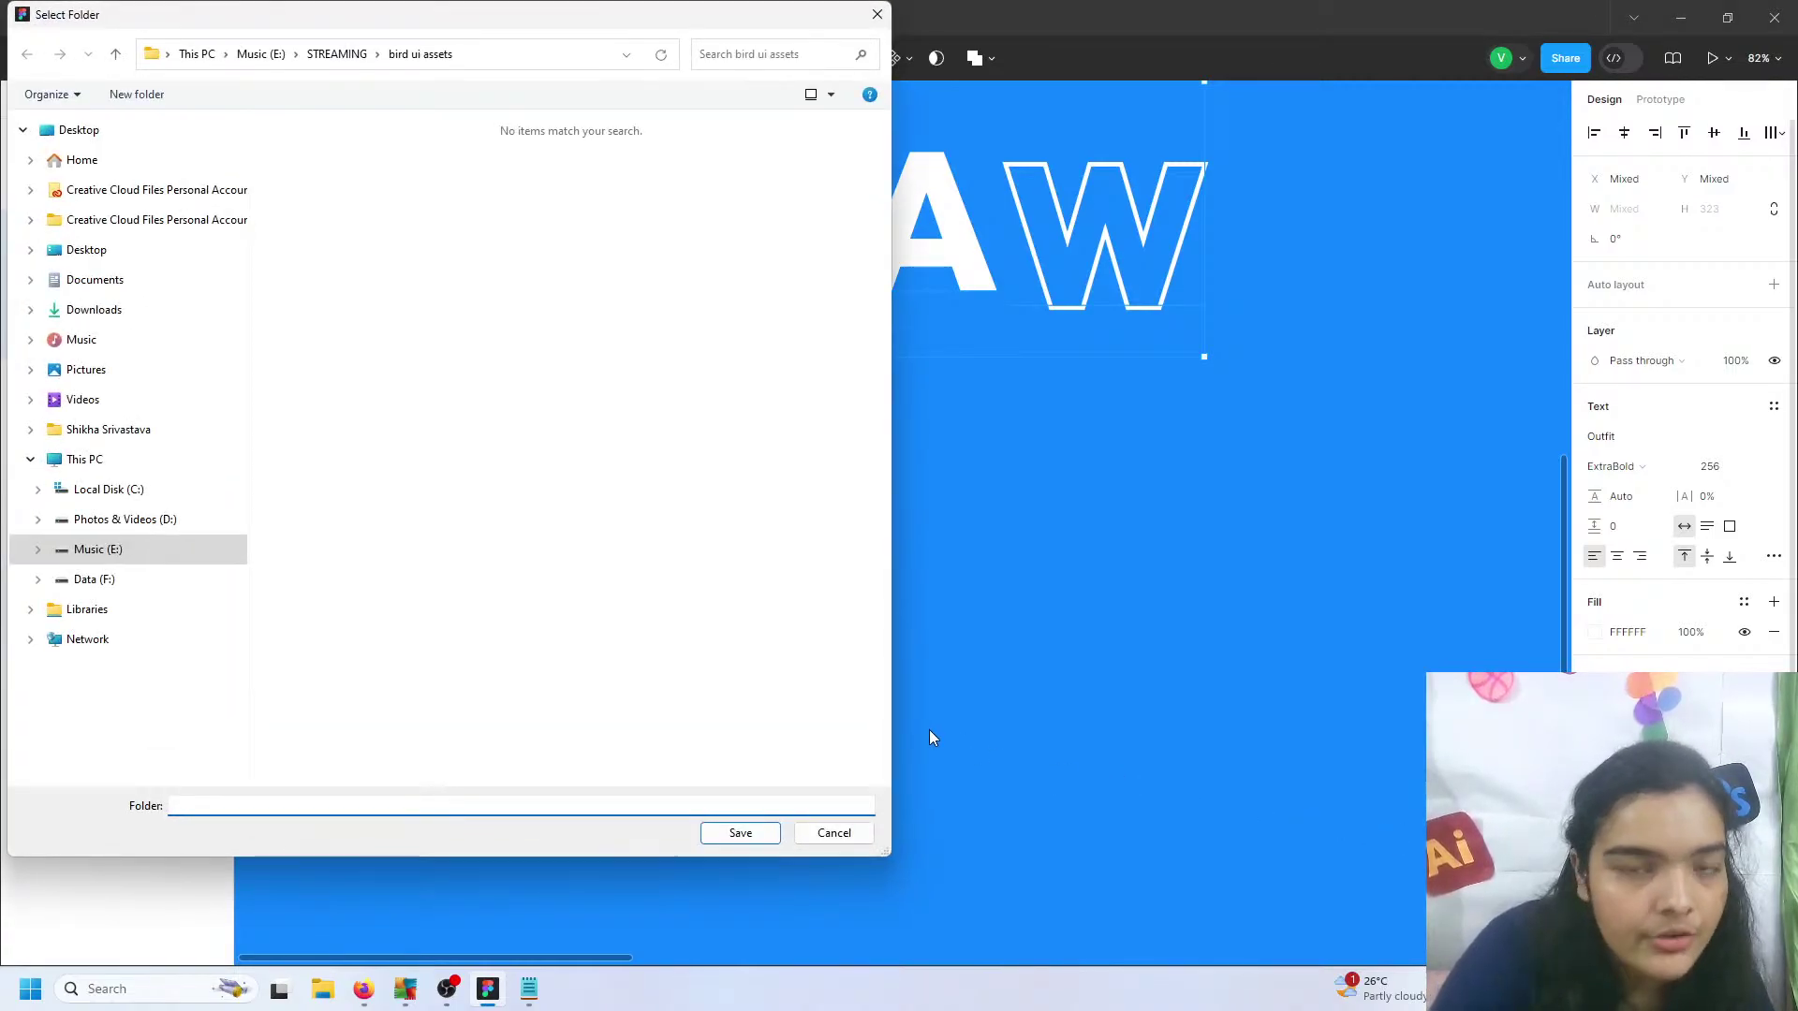
pyautogui.click(833, 833)
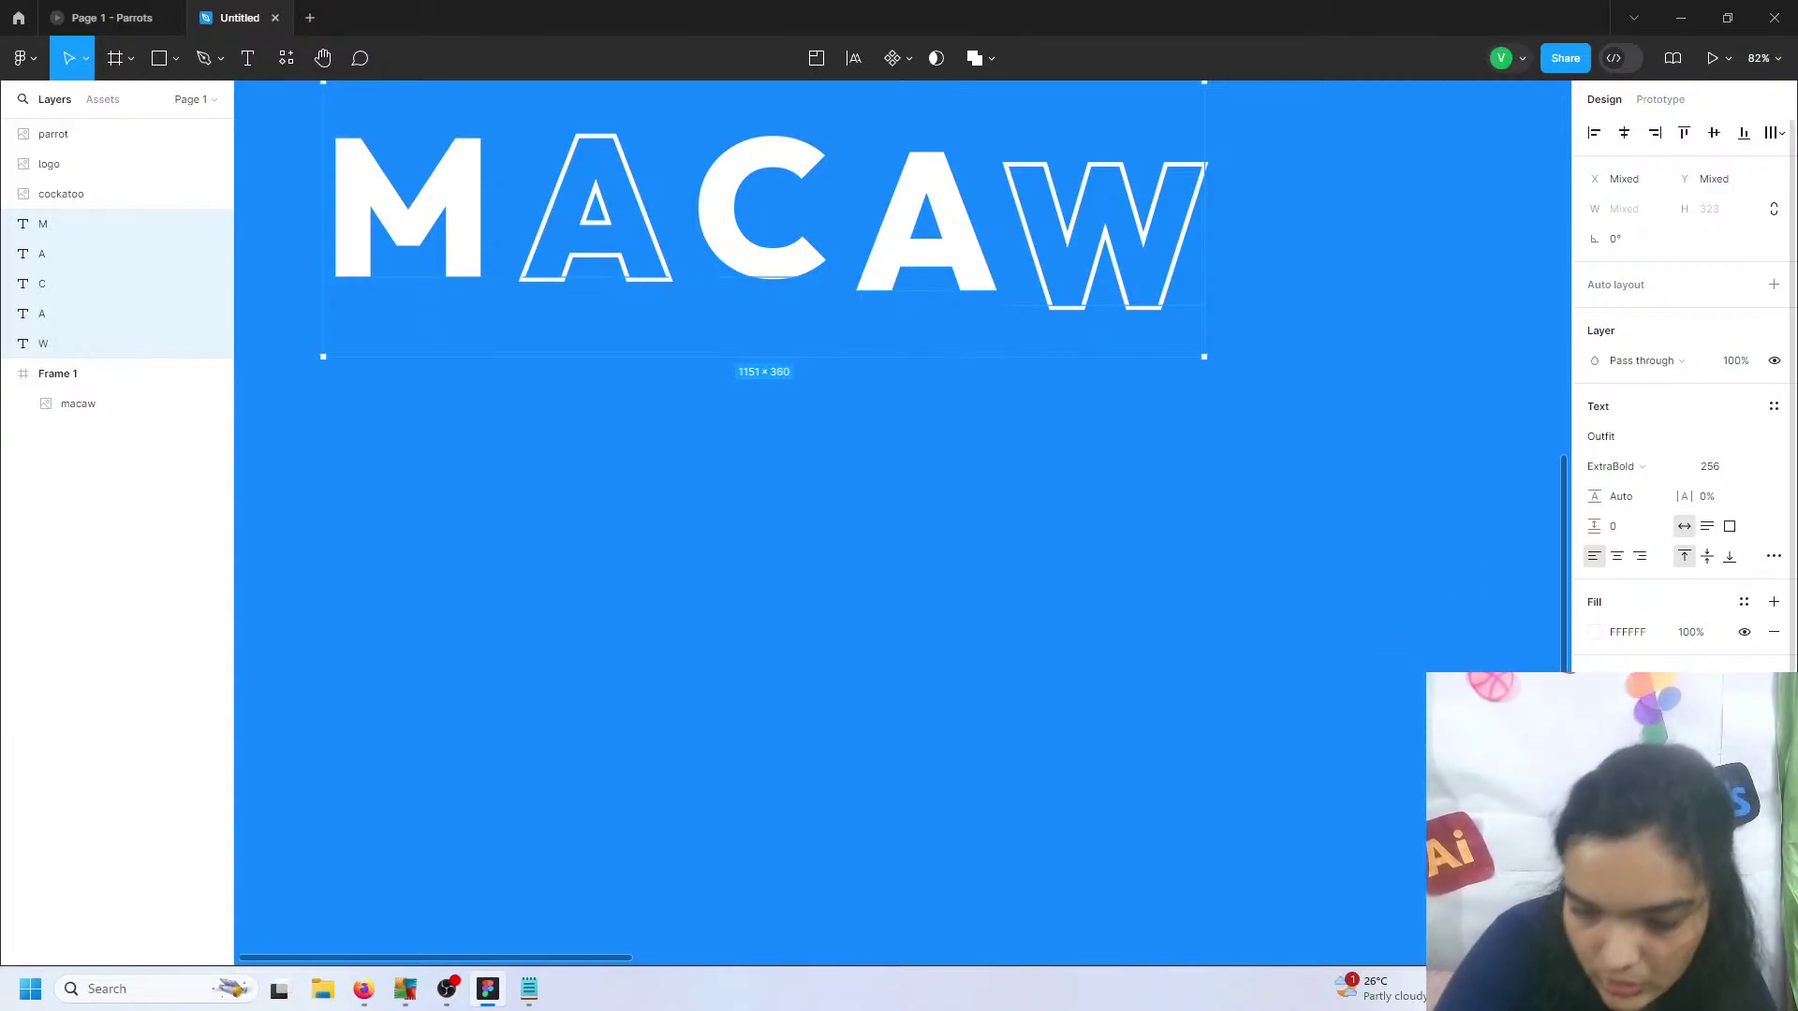
pyautogui.hotkey('ctrl', 'shift', 'e')
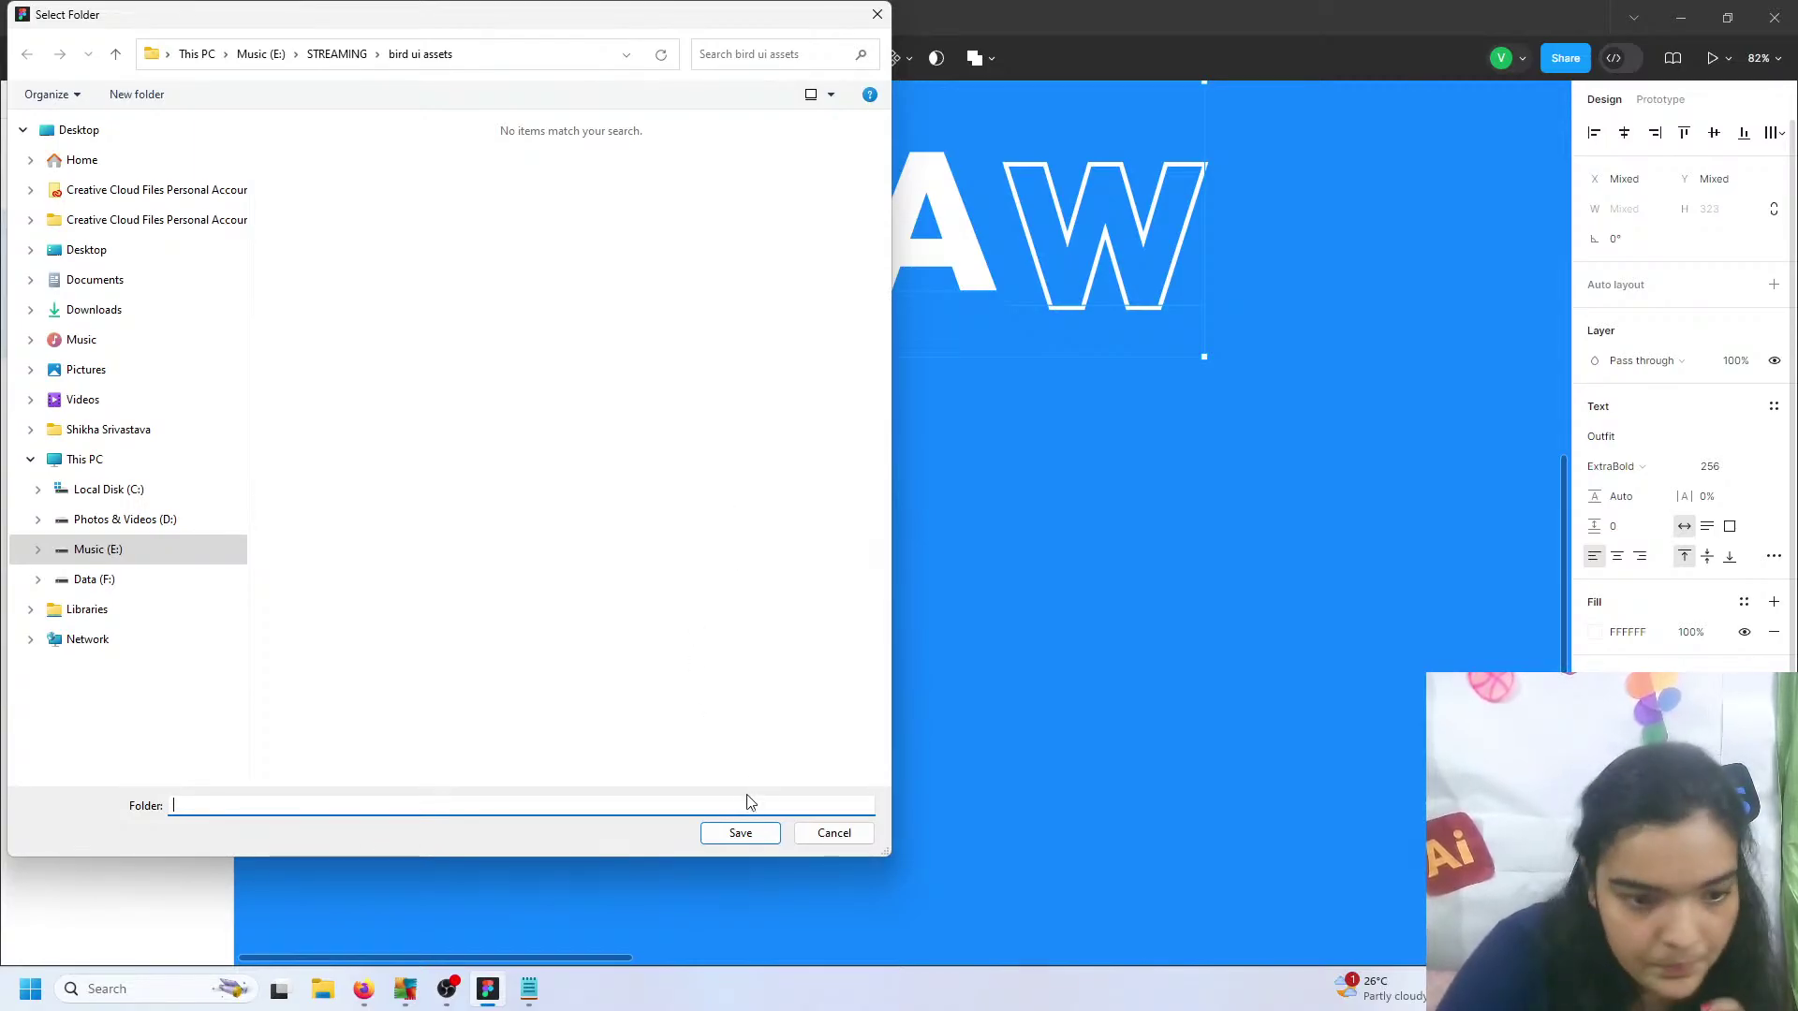
pyautogui.click(754, 834)
pyautogui.click(836, 595)
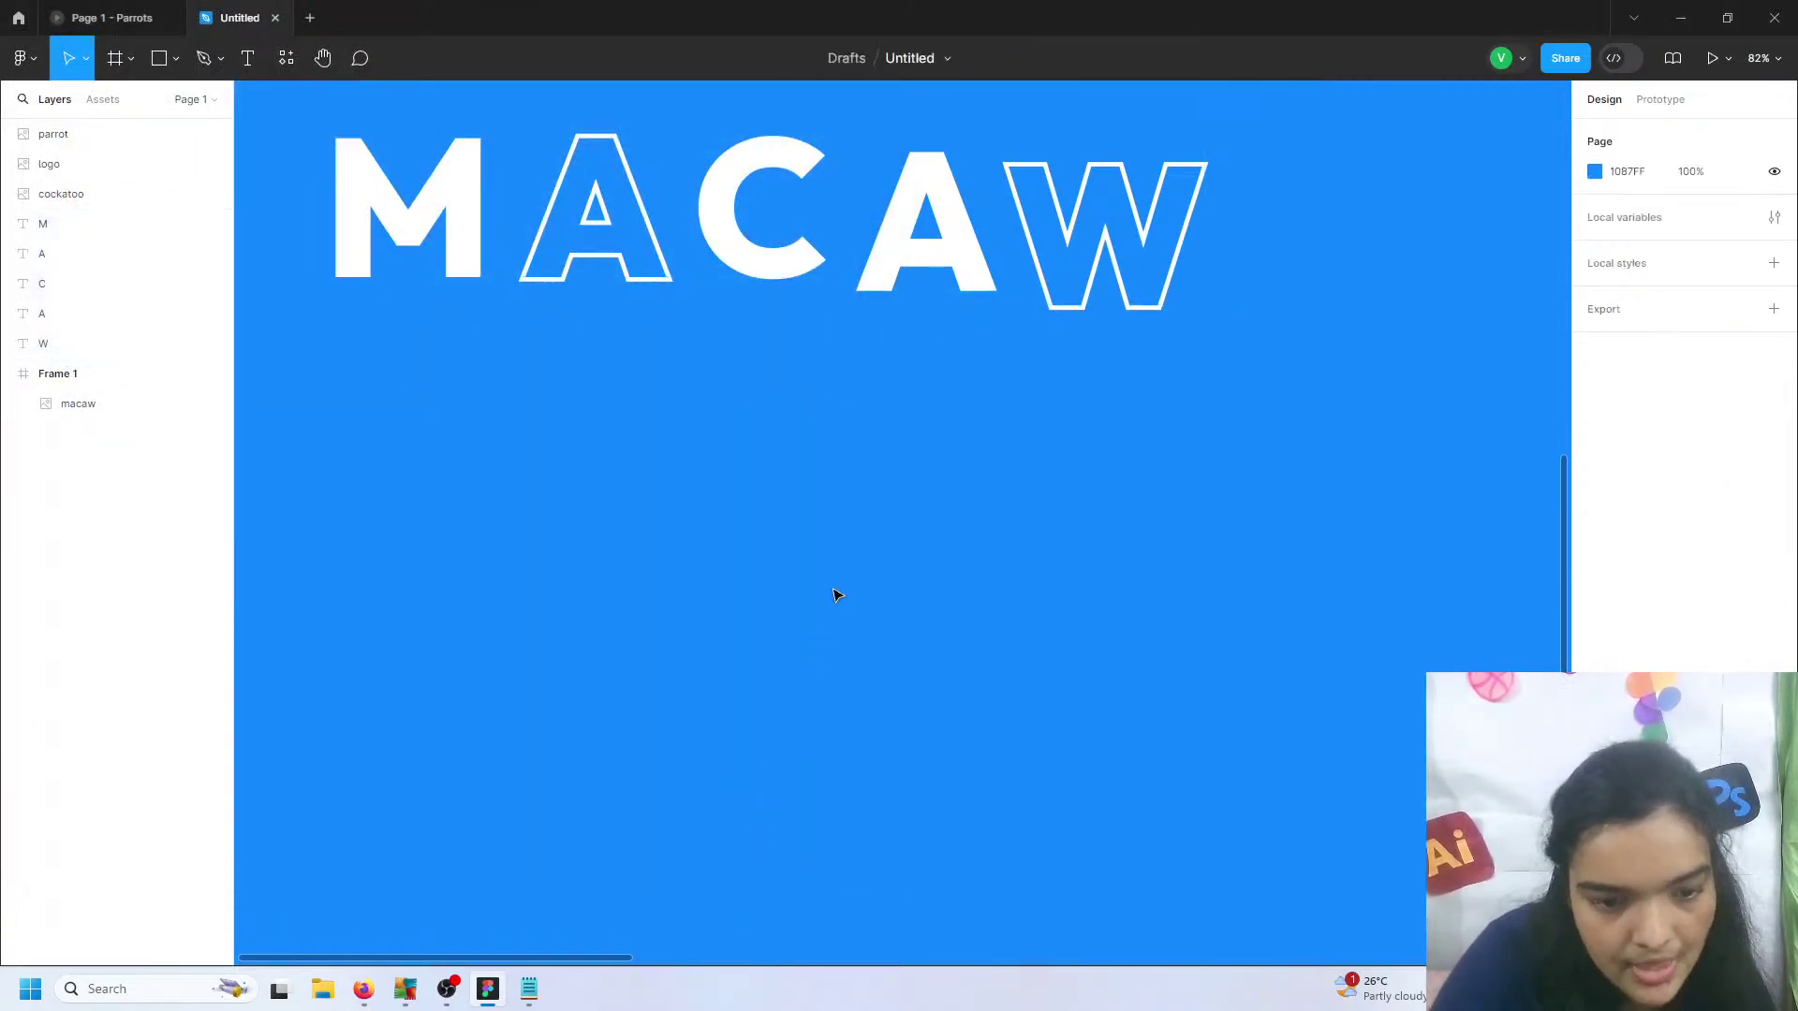
# - Change the page background colour to light grey F5F5F5
pyautogui.scroll(-1, 837, 595)
pyautogui.hscroll(5, 837, 595)
pyautogui.hscroll(6, 836, 595)
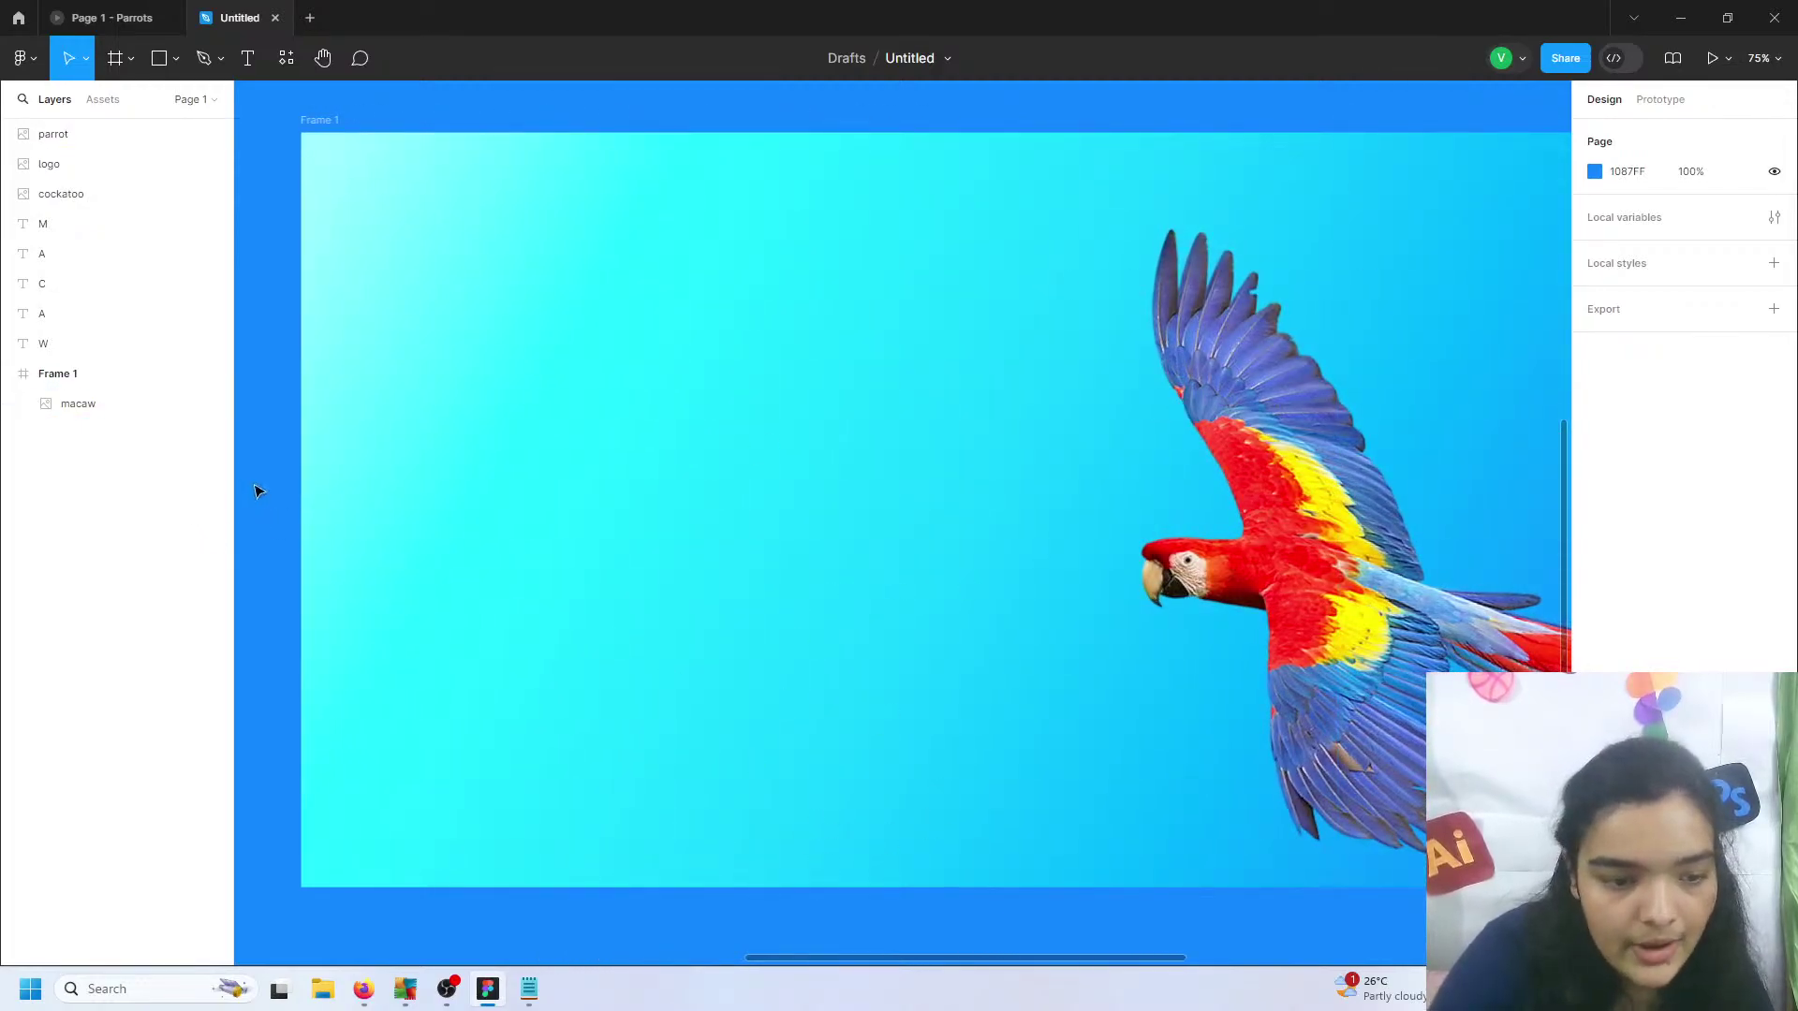
pyautogui.hscroll(-10, 290, 491)
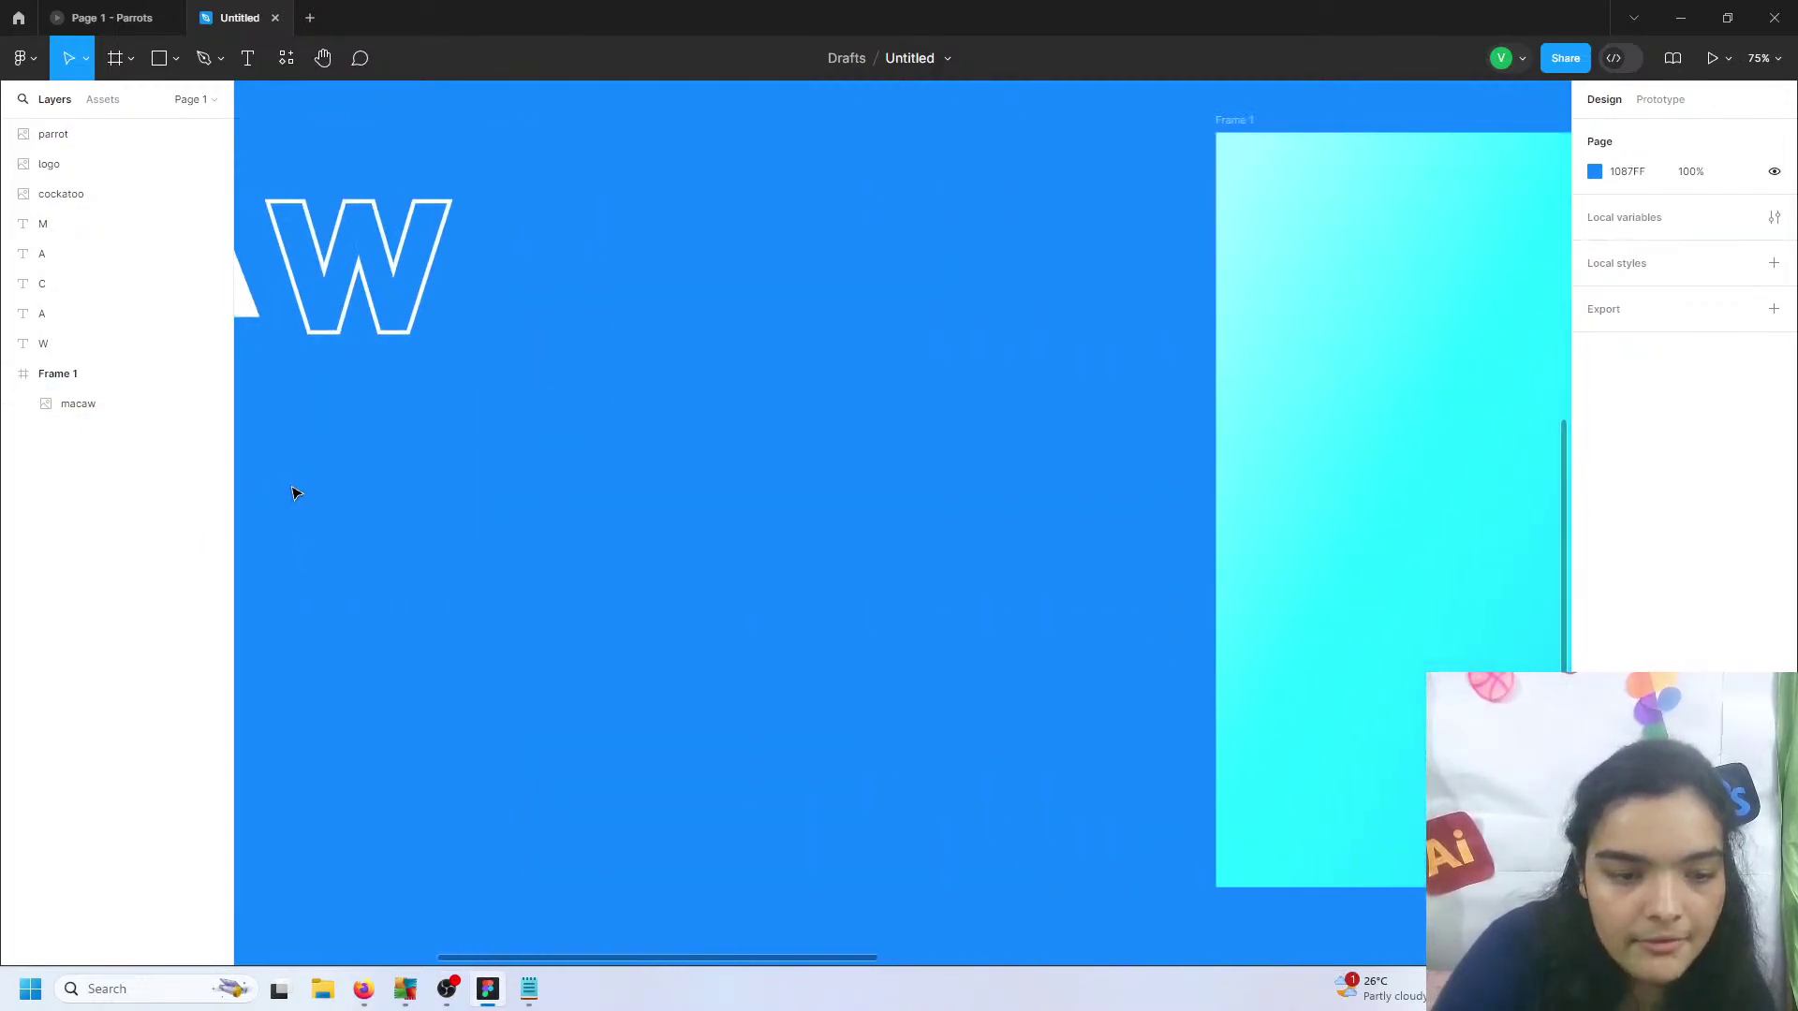
pyautogui.hscroll(10, 1019, 577)
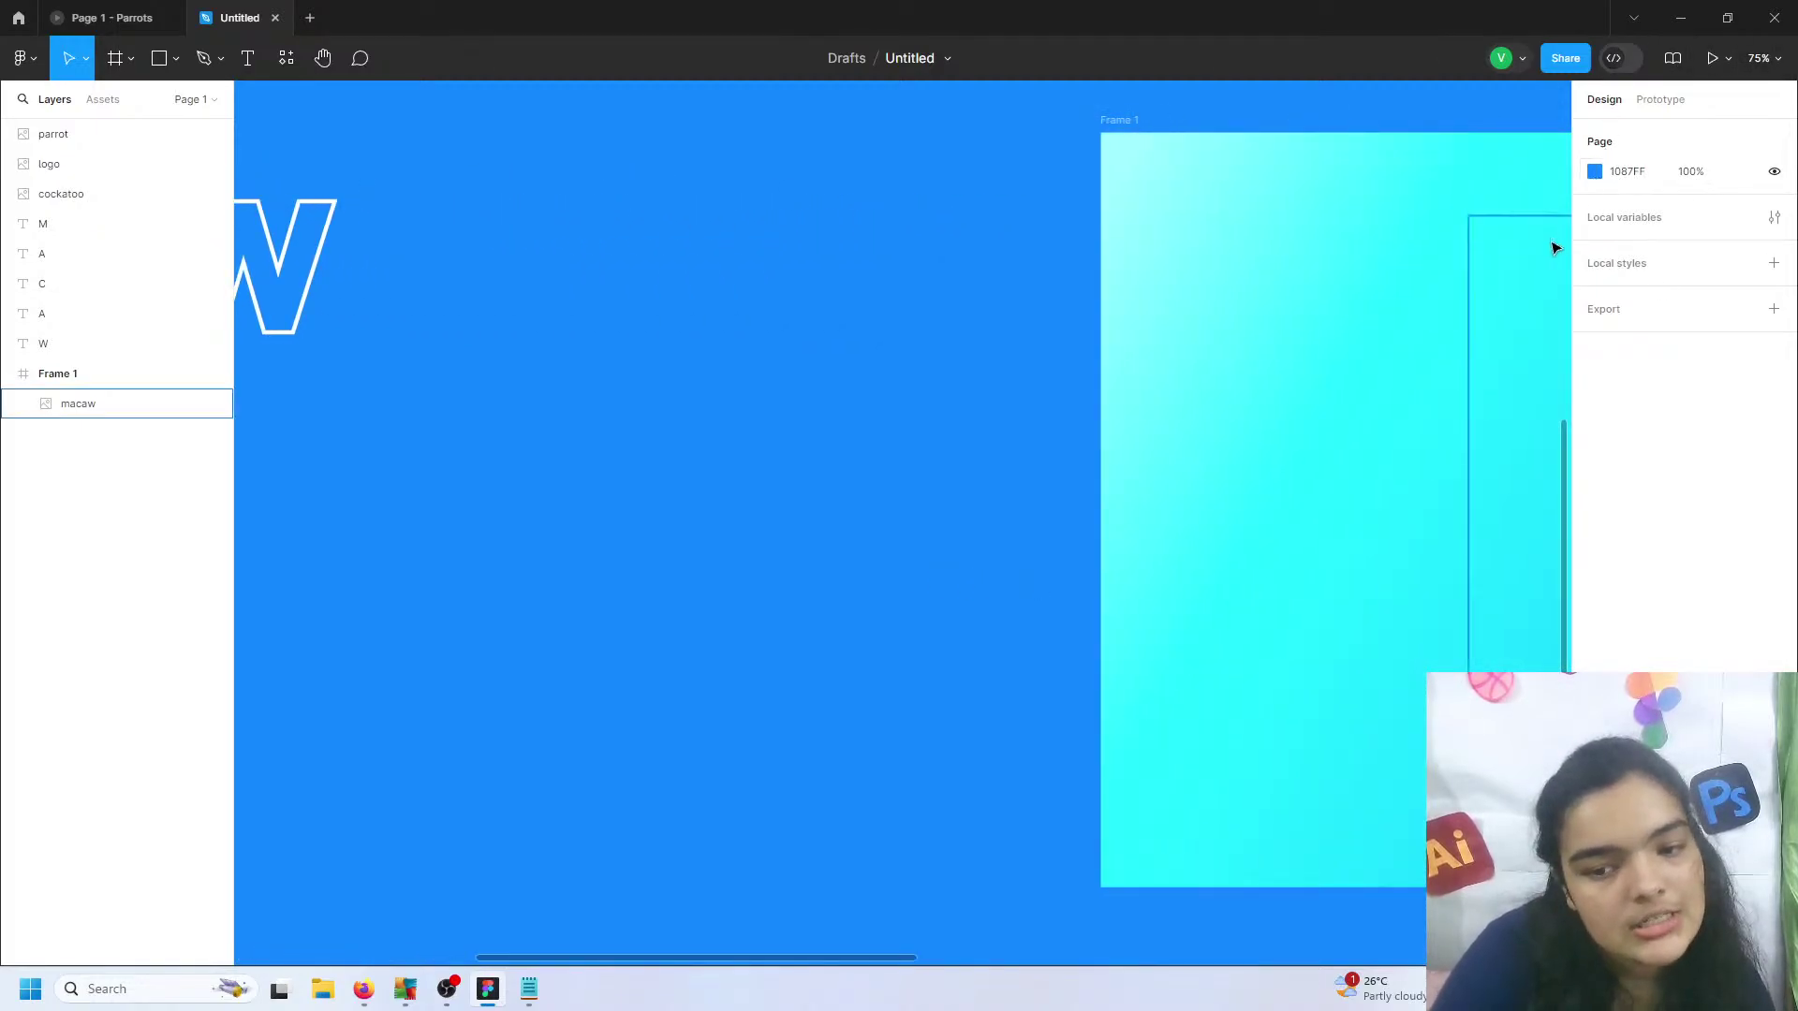
pyautogui.click(1594, 171)
pyautogui.moveTo(1472, 339); pyautogui.dragTo(1253, 226)
pyautogui.click(1445, 497)
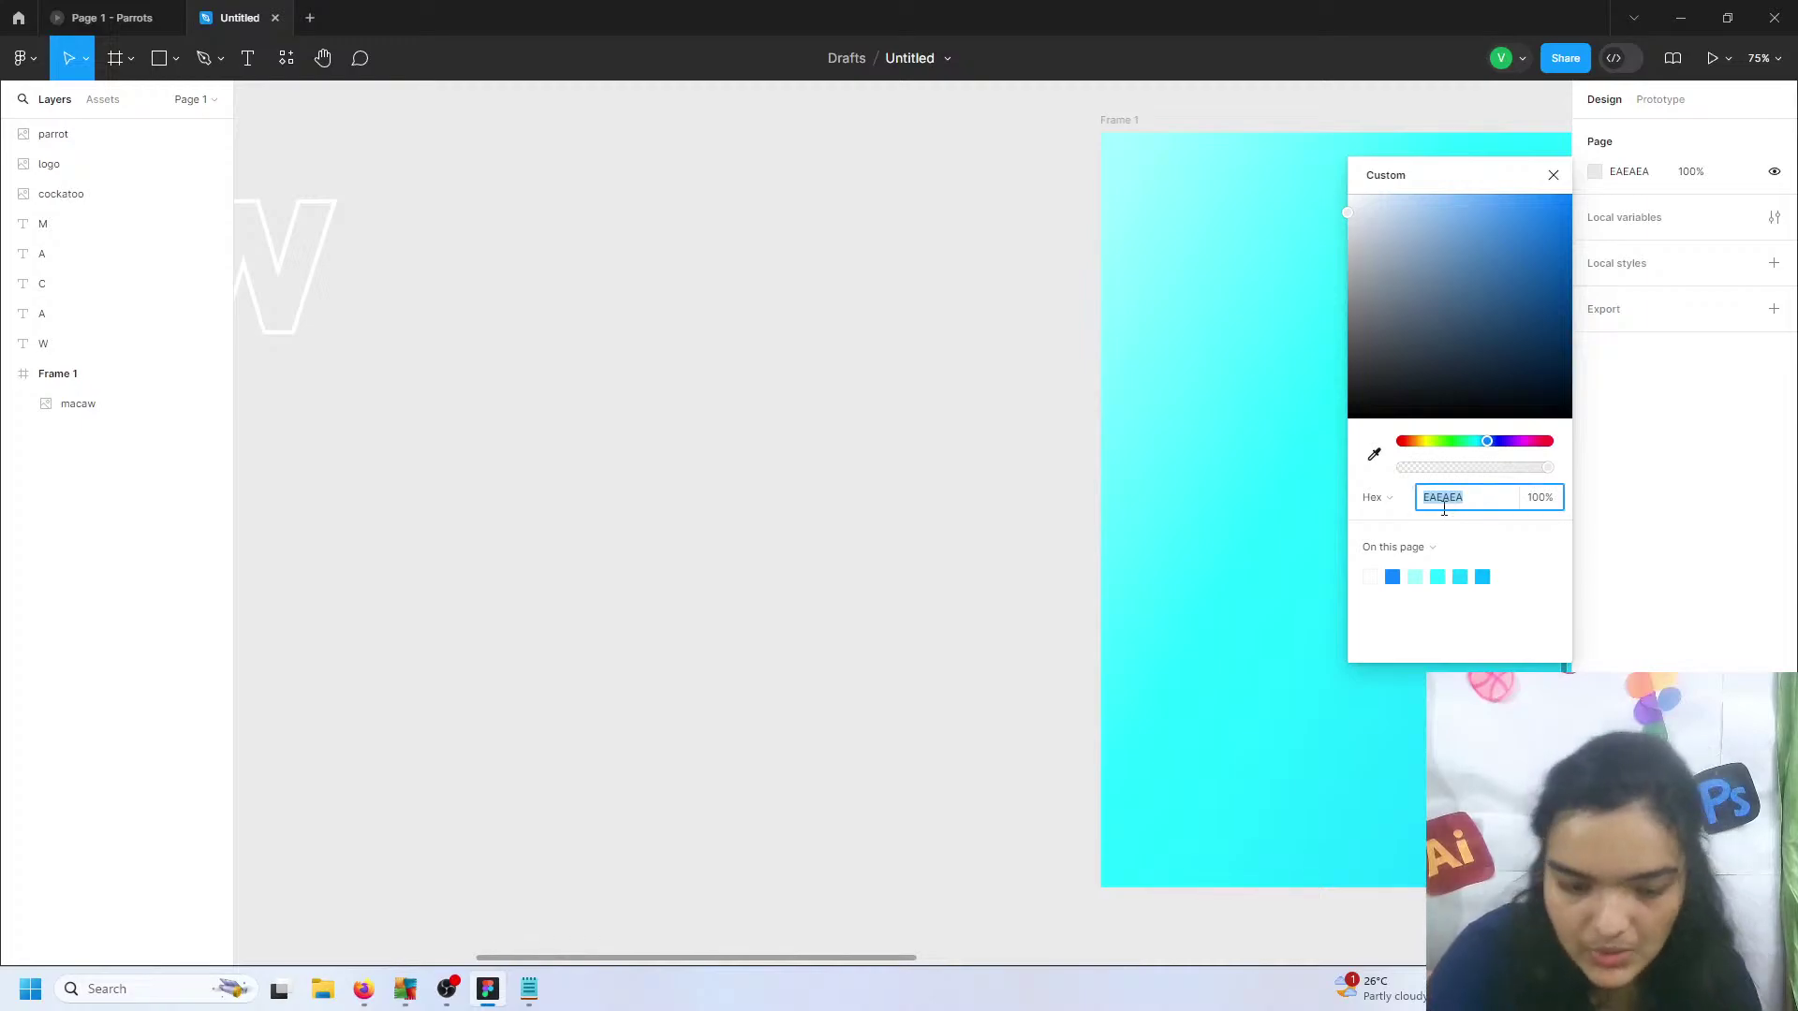
pyautogui.write('f5f5')
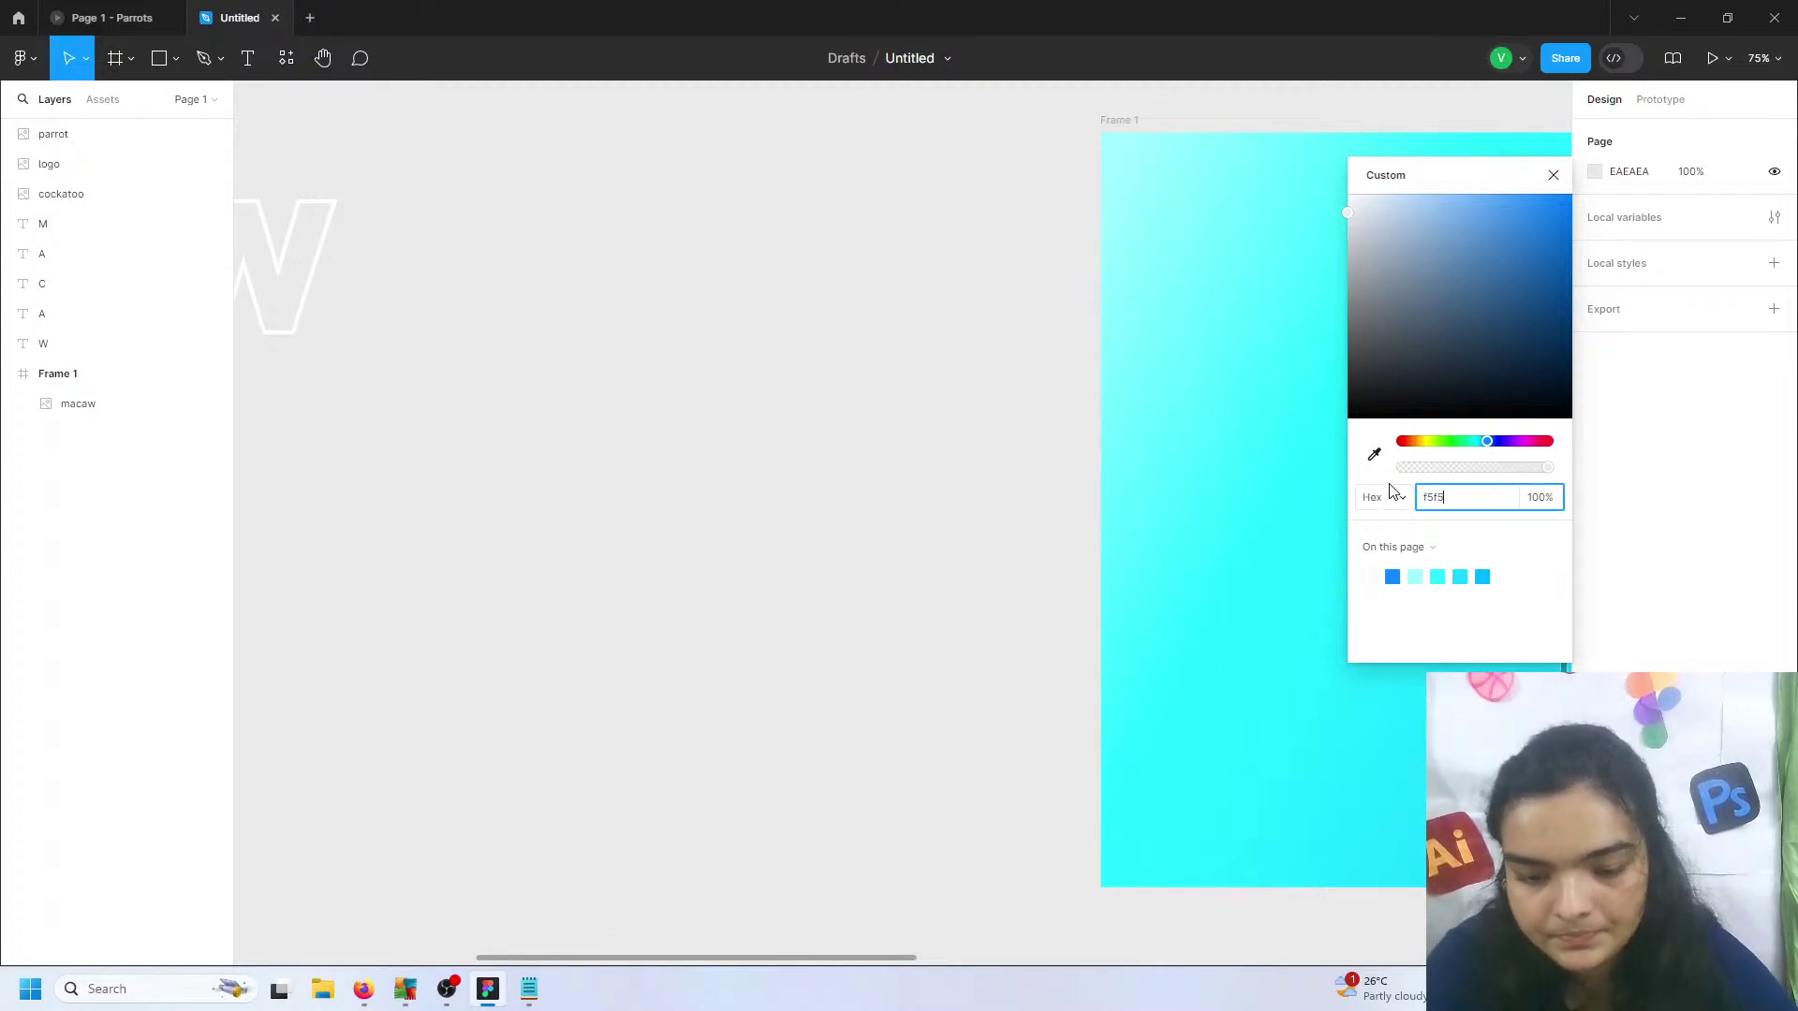
pyautogui.press('Return')
pyautogui.click(1450, 498)
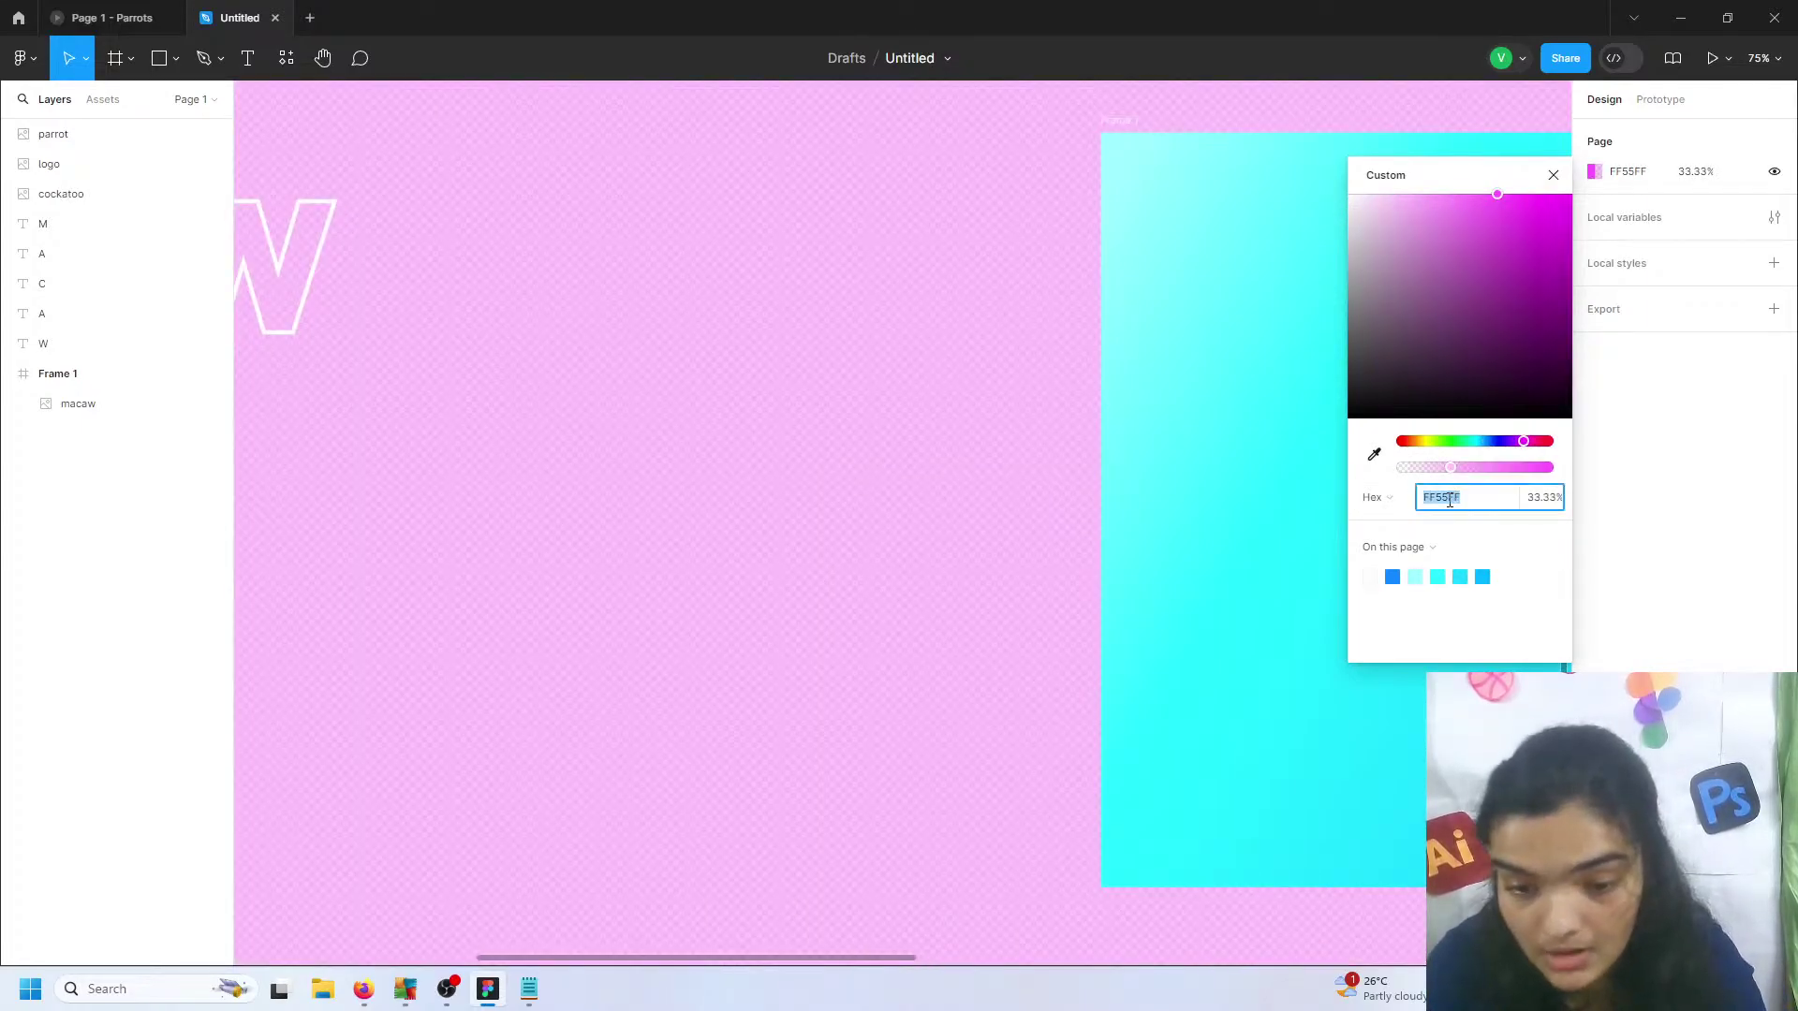
pyautogui.write('f5f5')
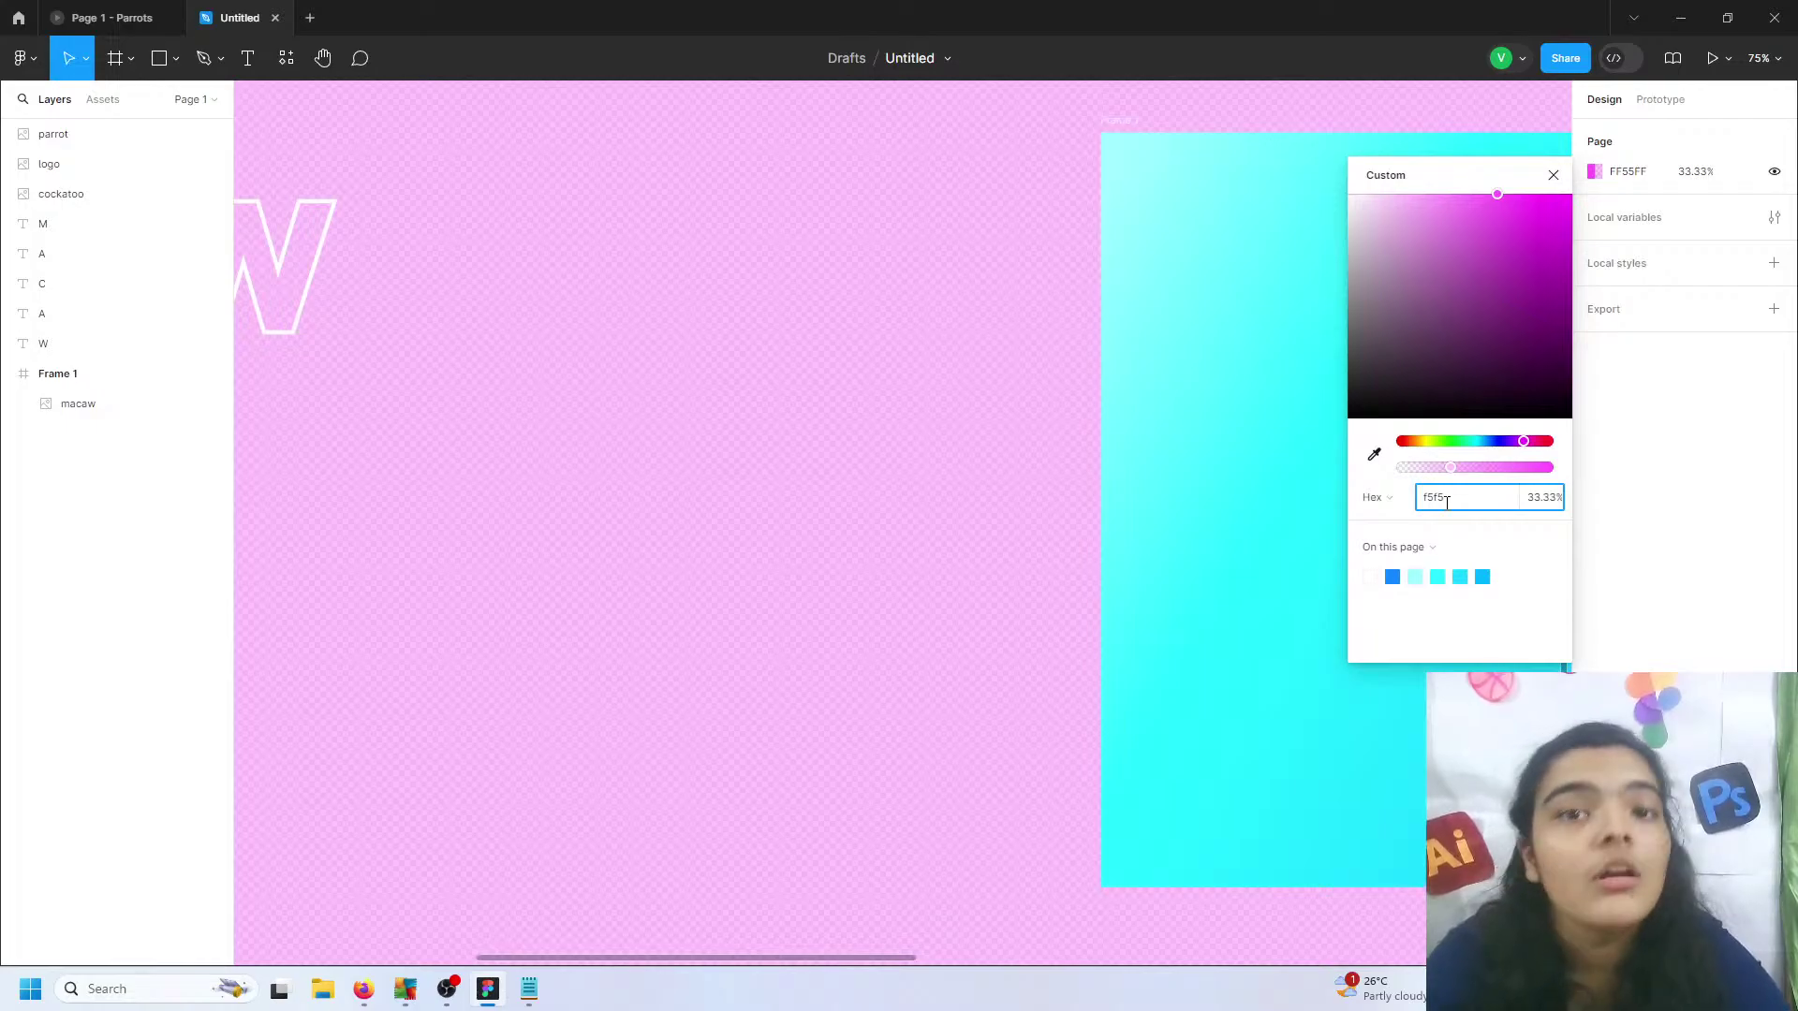
pyautogui.write('f5')
pyautogui.press('Return')
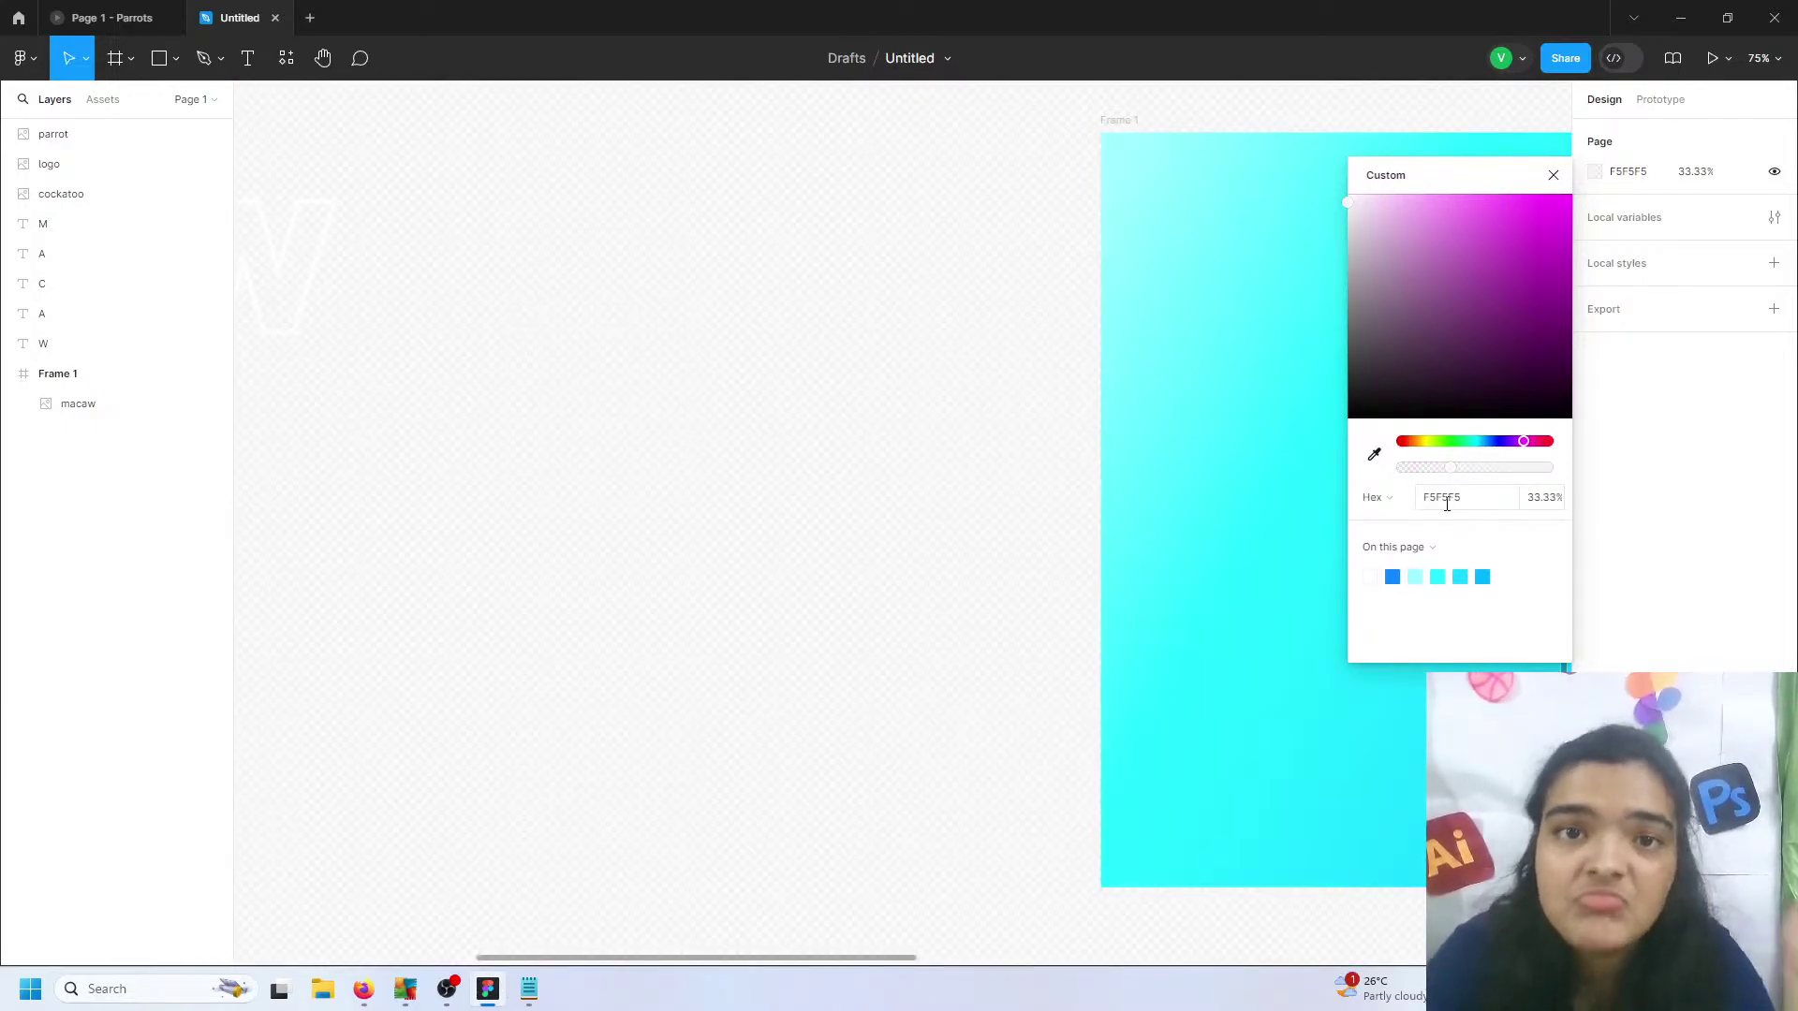
pyautogui.click(1008, 514)
# - Set the page background's opacity to 100%
pyautogui.hscroll(1, 1010, 514)
pyautogui.hscroll(4, 1009, 514)
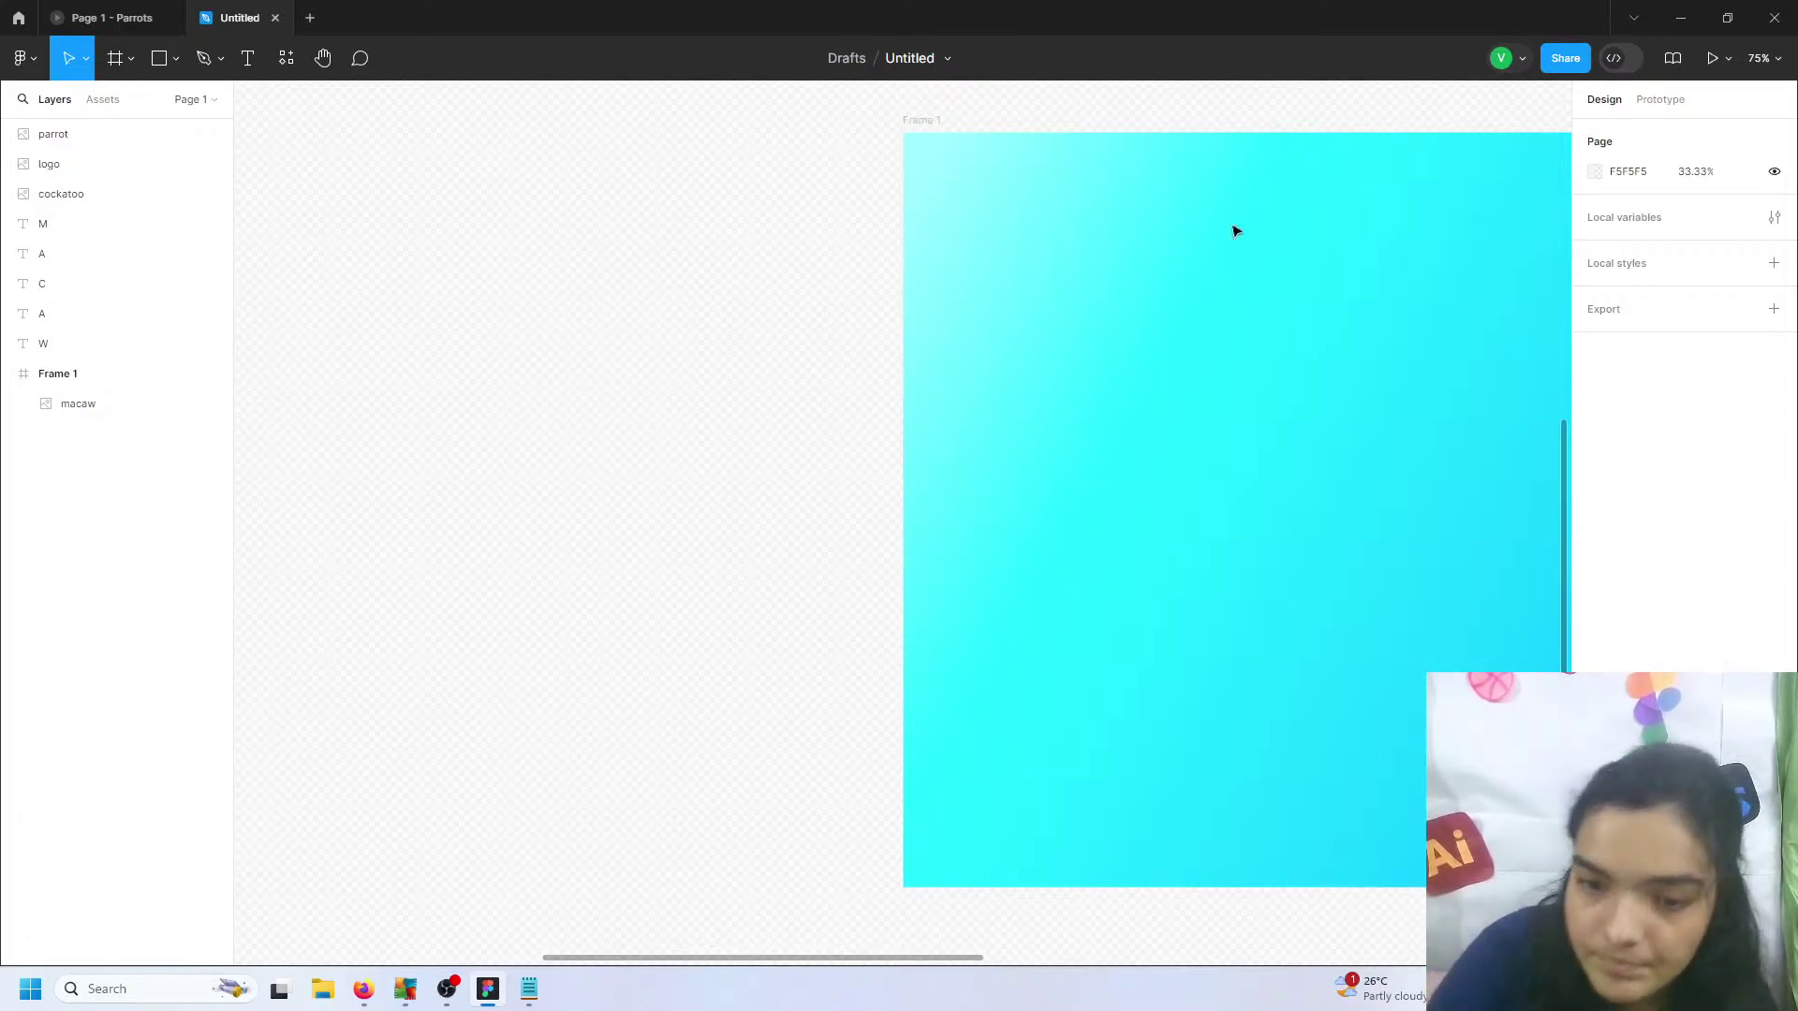
pyautogui.click(1595, 172)
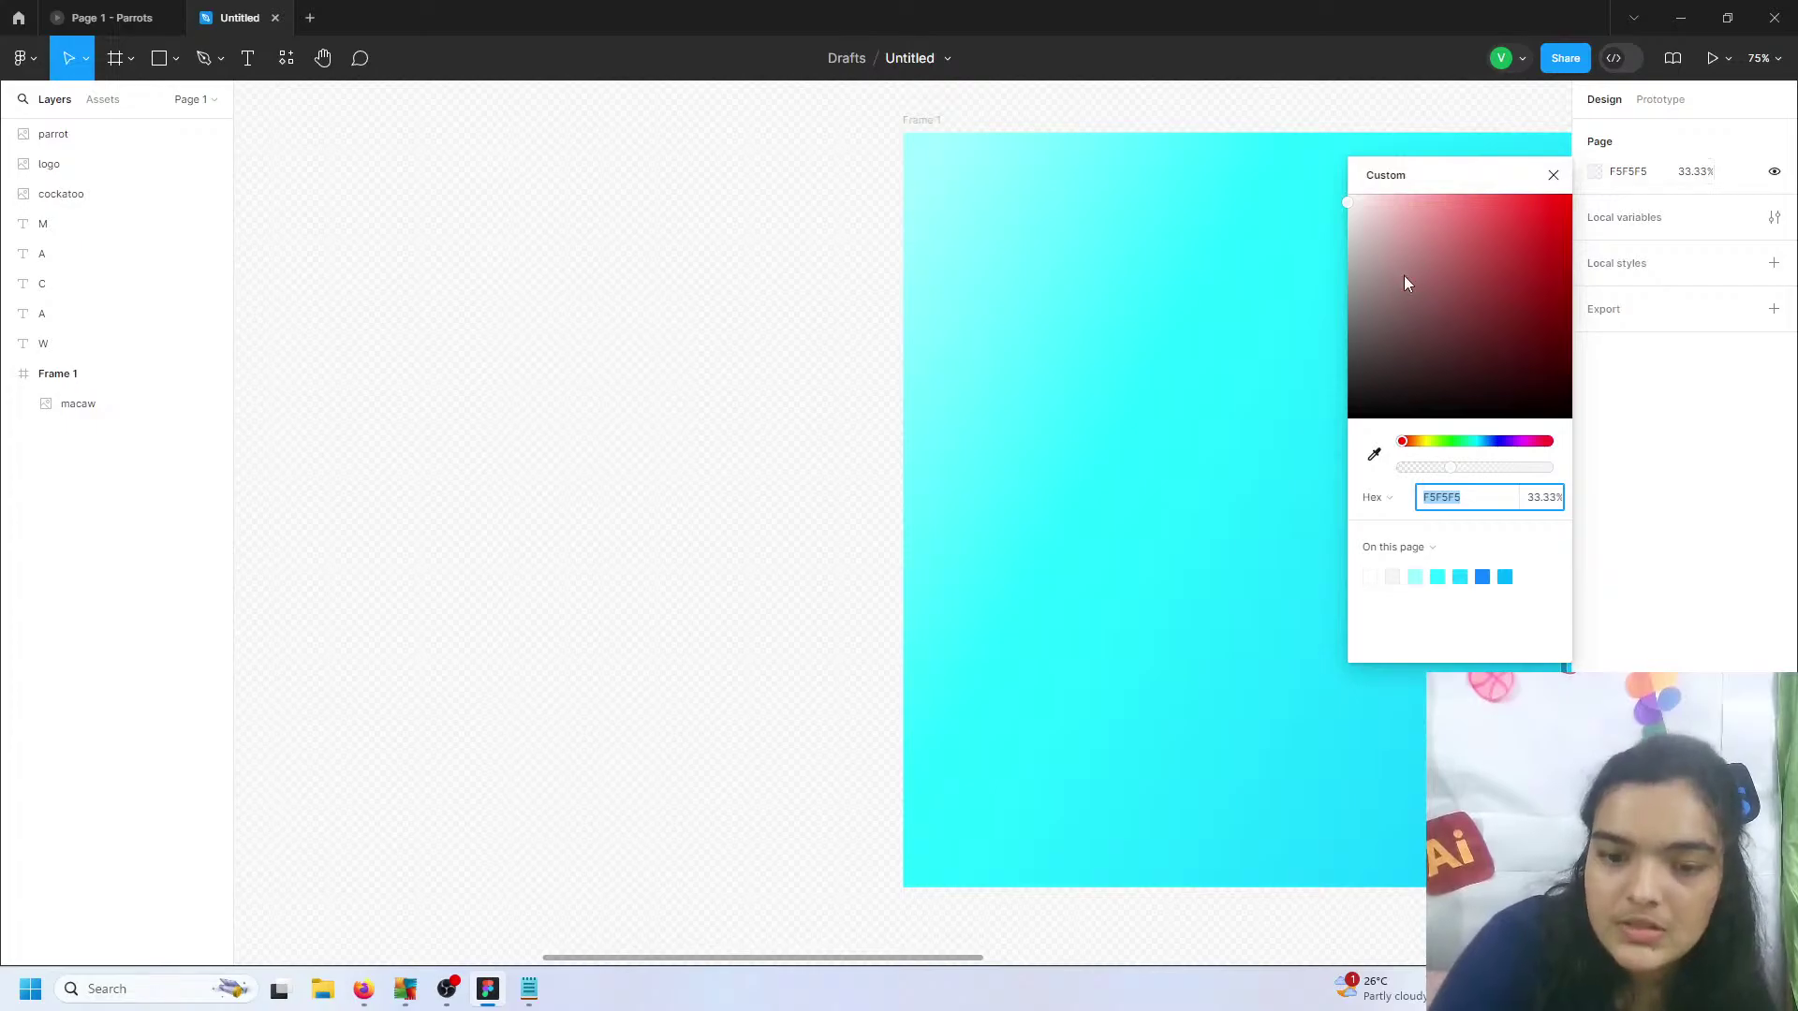
pyautogui.moveTo(1469, 473); pyautogui.dragTo(1585, 478)
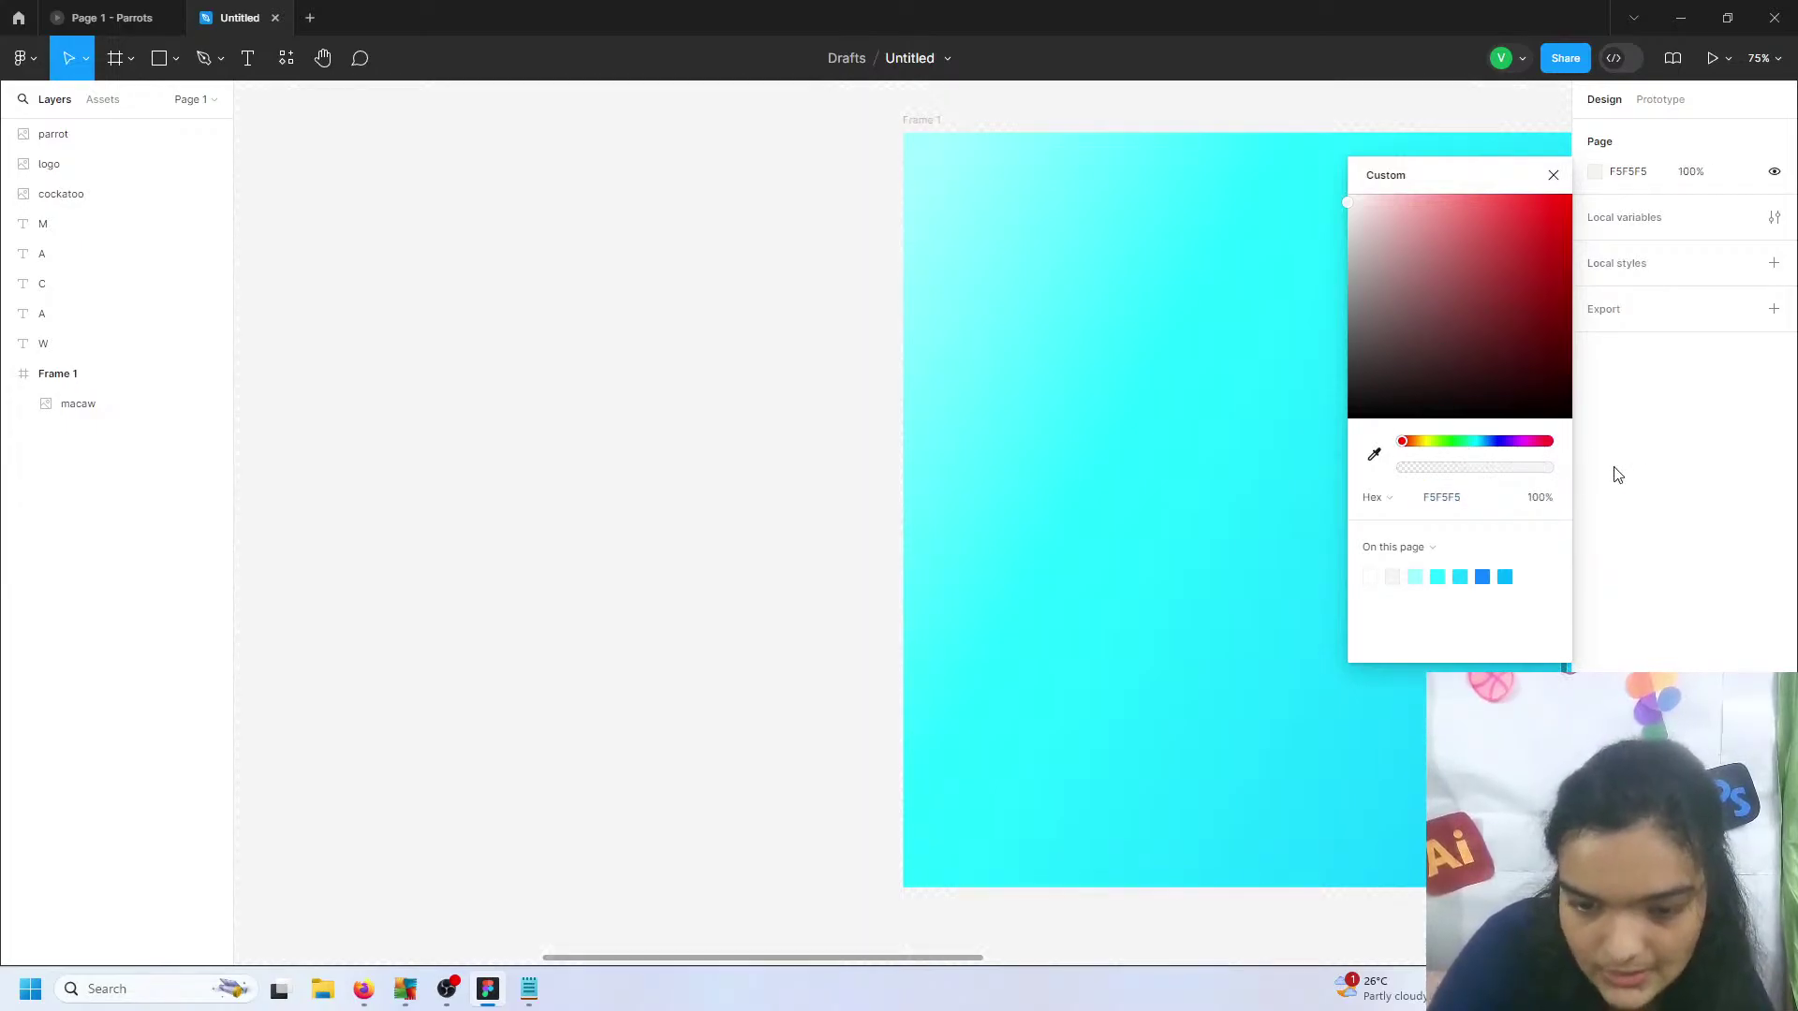
pyautogui.click(709, 285)
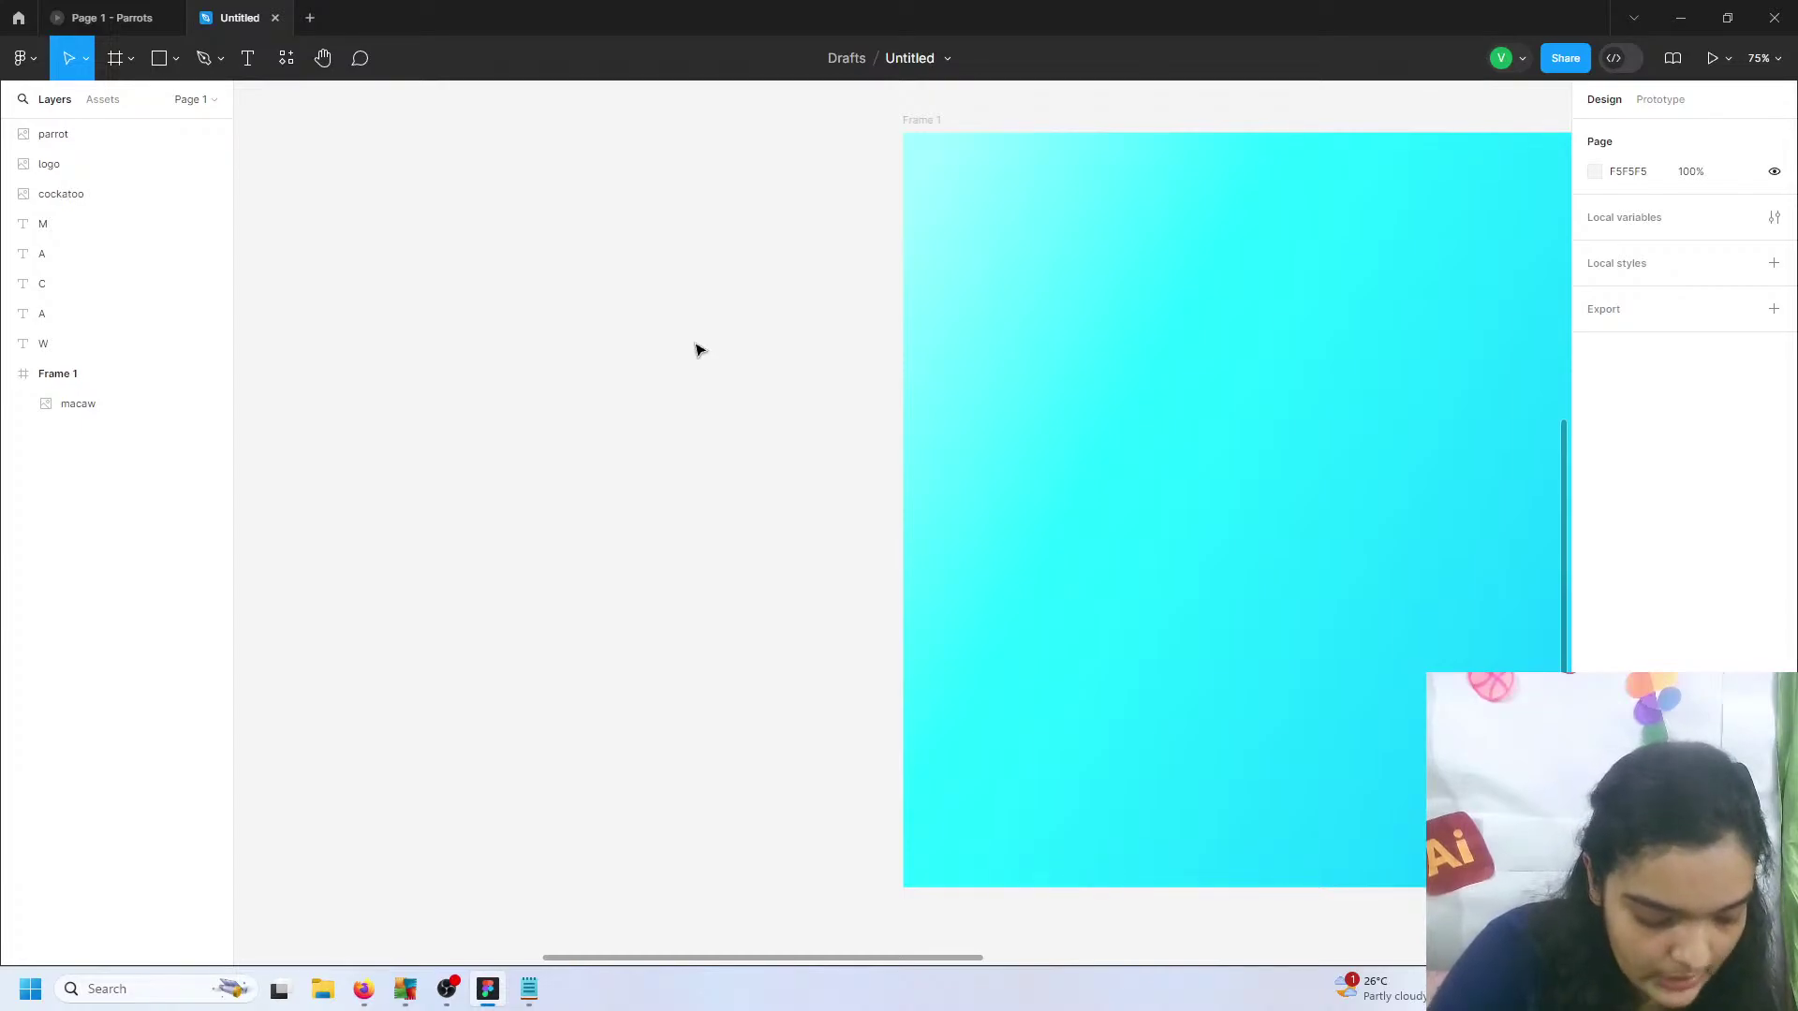
# - Bring Frame 1 with the macaw into view and start placing images from the bird ui assets folder
pyautogui.keyDown('ctrl'); pyautogui.scroll(-5, 1048, 325); pyautogui.keyUp('ctrl')
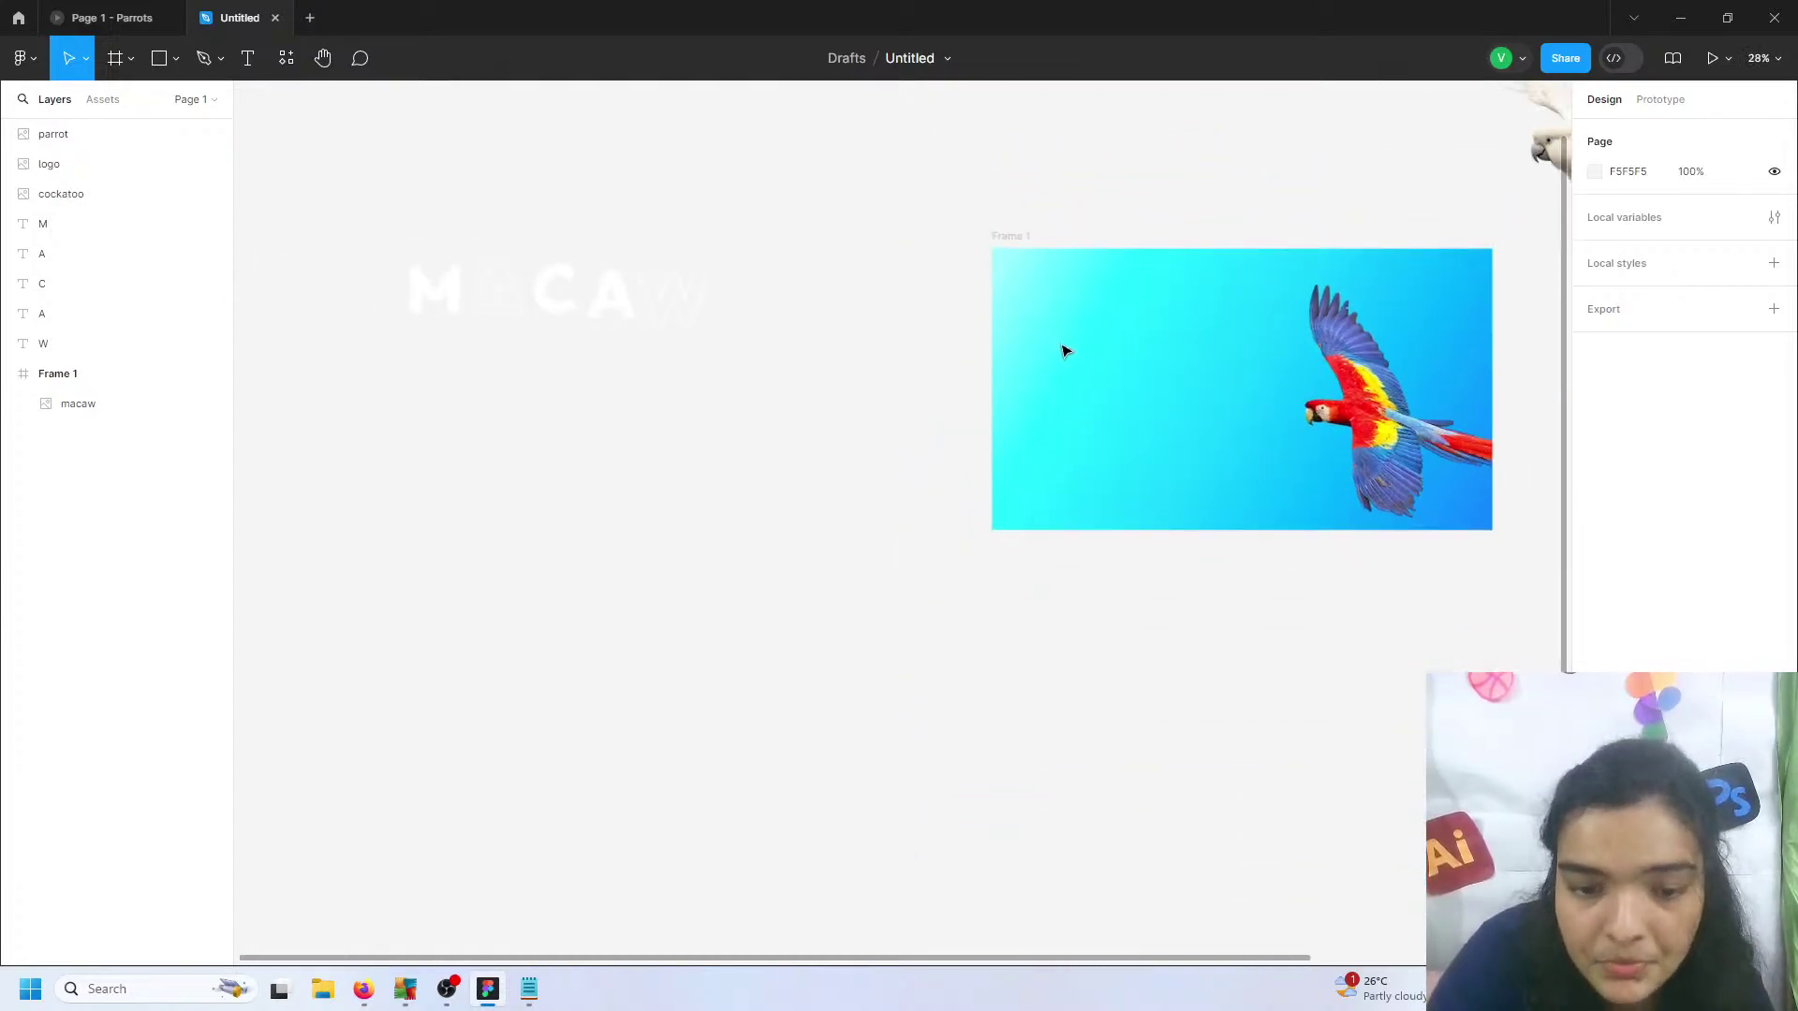
pyautogui.hscroll(5, 975, 385)
pyautogui.keyDown('ctrl'); pyautogui.scroll(5, 931, 369); pyautogui.keyUp('ctrl')
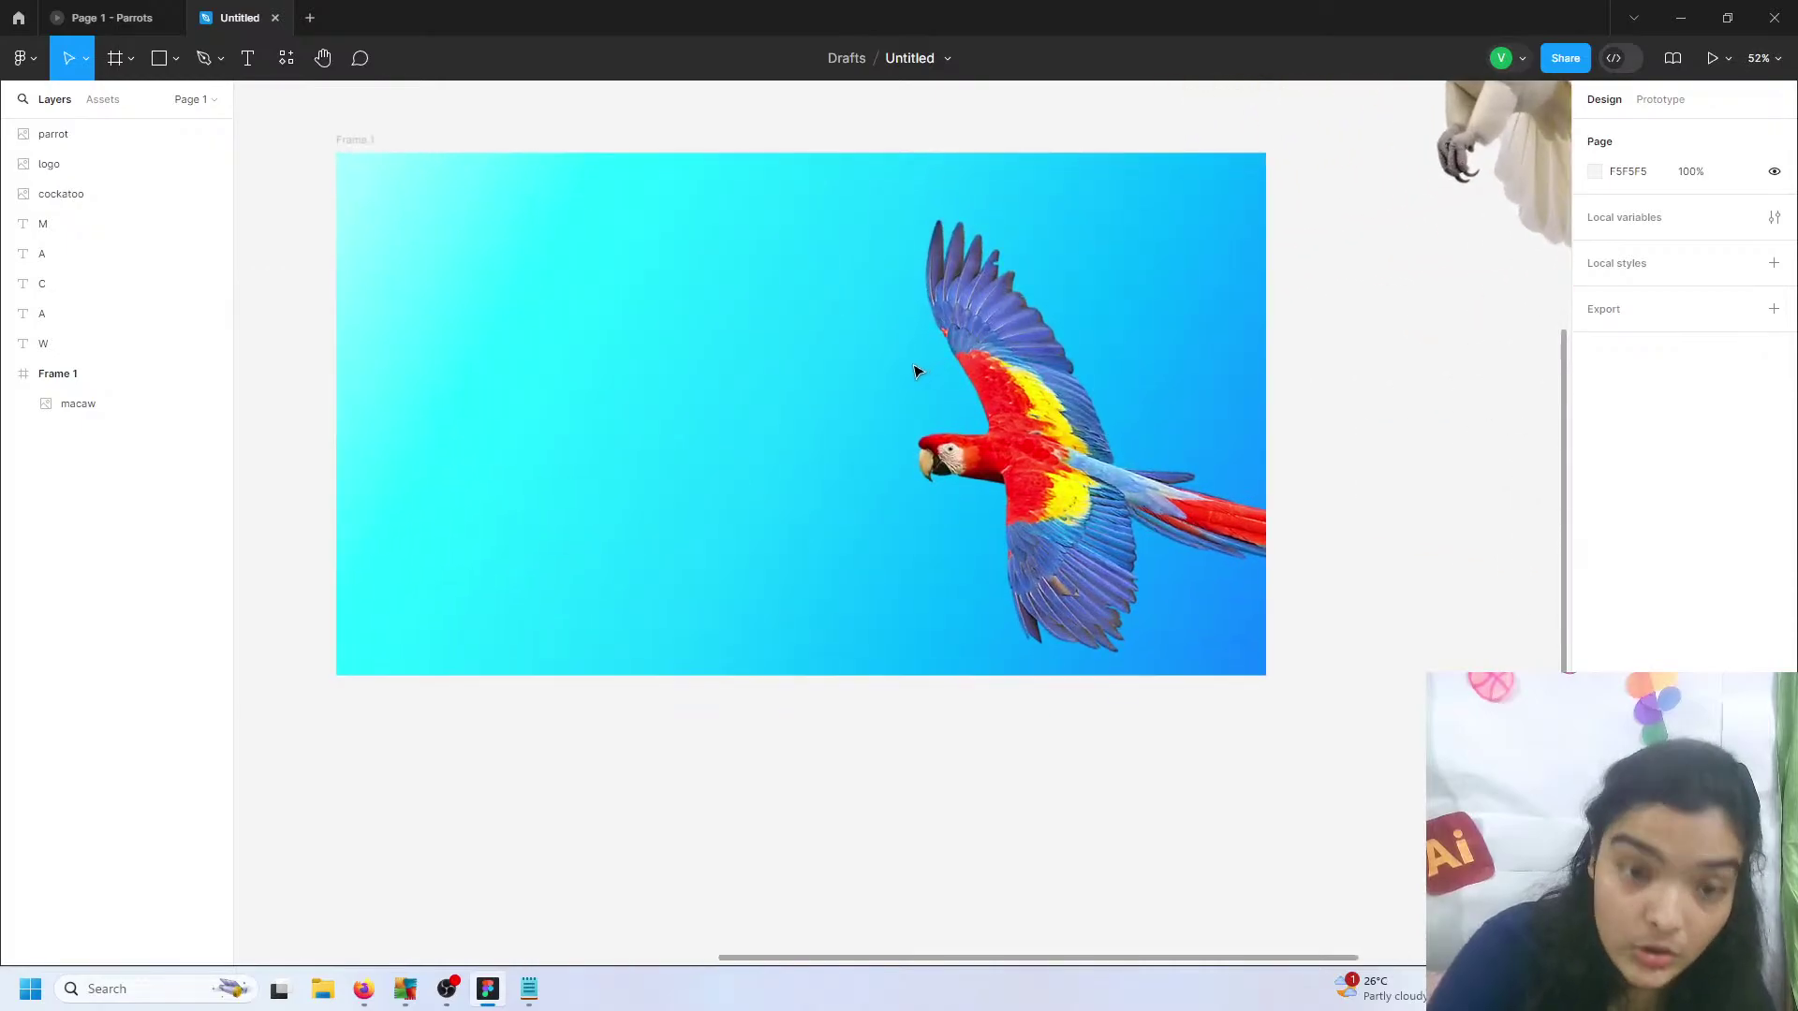
pyautogui.scroll(1, 917, 371)
pyautogui.keyDown('ctrl'); pyautogui.scroll(3, 855, 406); pyautogui.keyUp('ctrl')
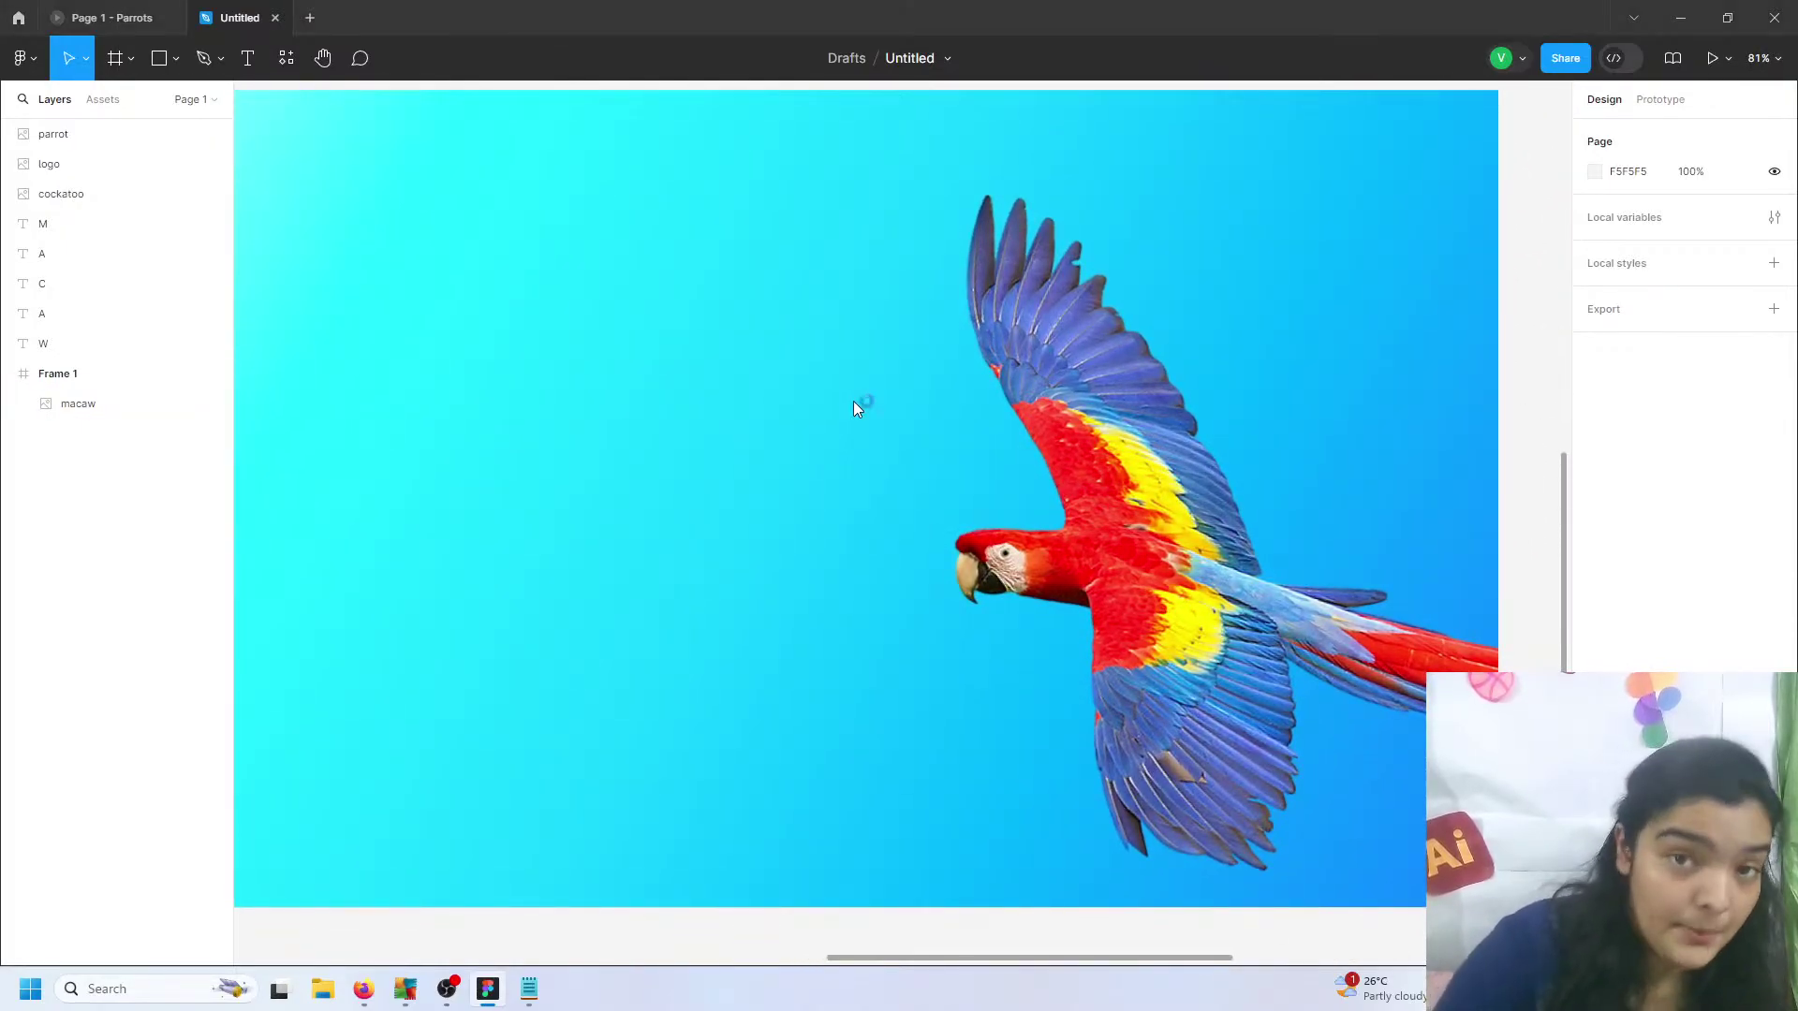
pyautogui.hotkey('ctrl', 'shift', 'k')
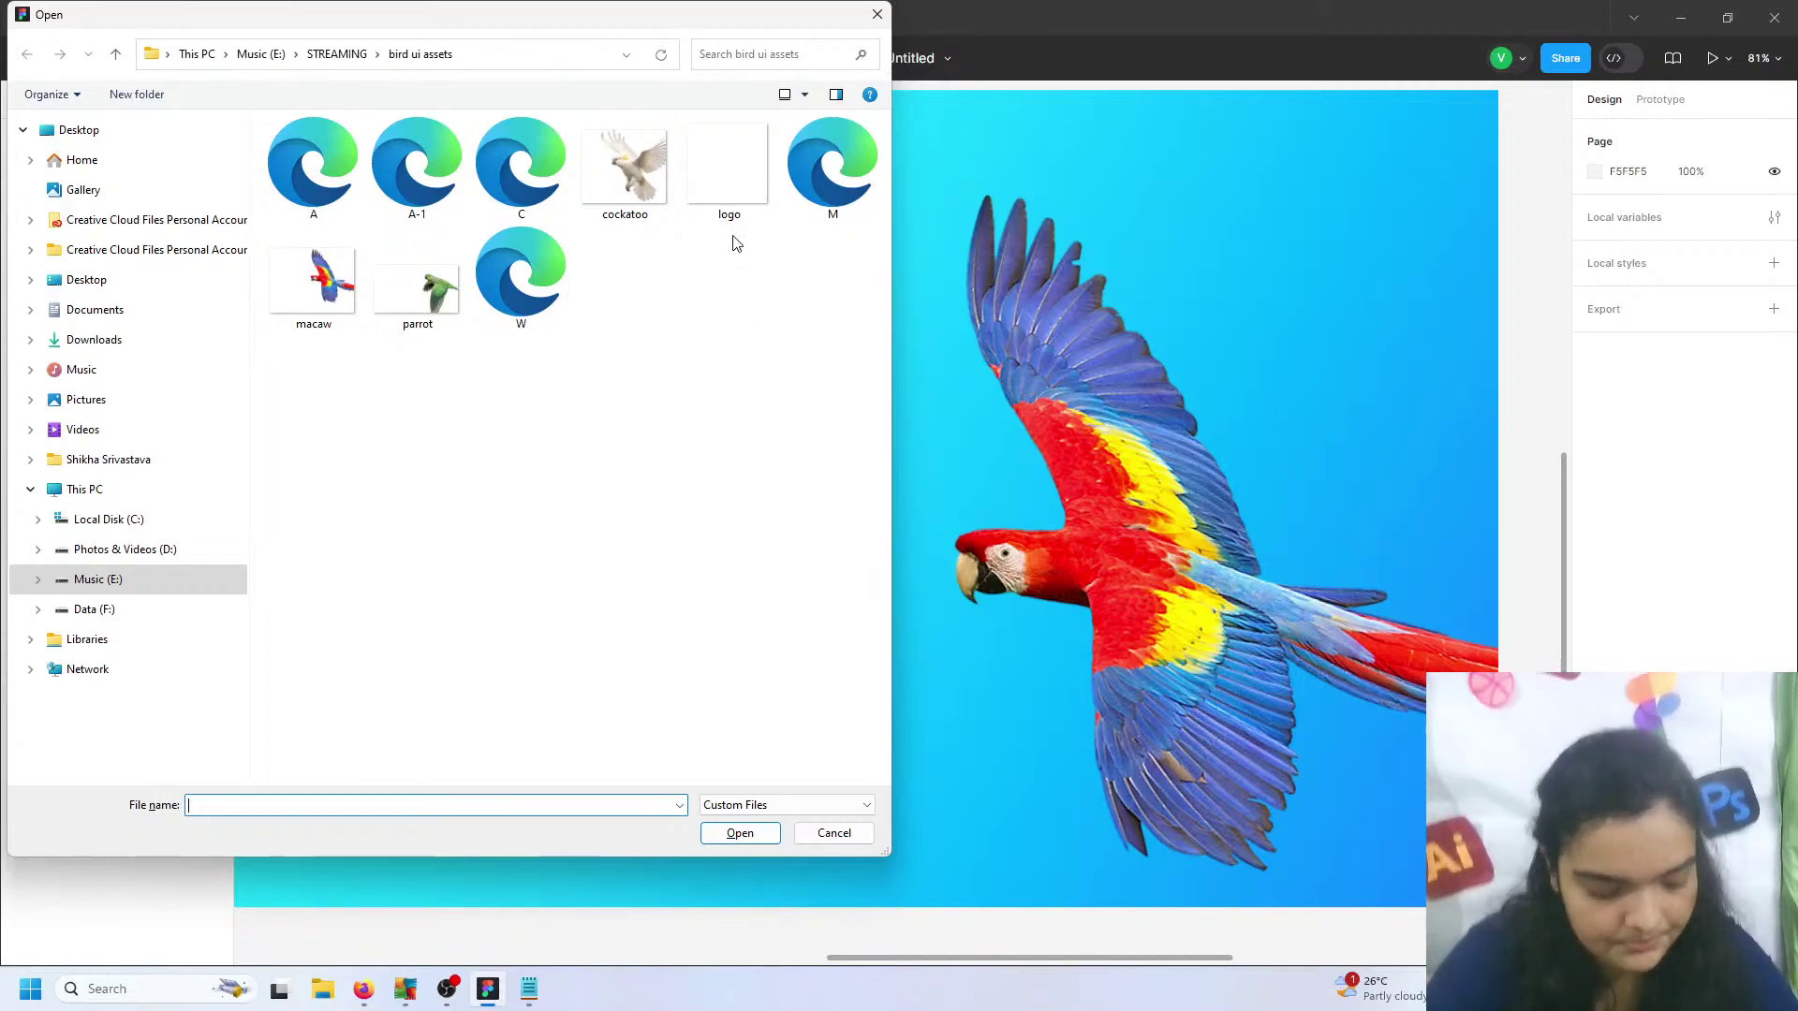
pyautogui.click(303, 171)
pyautogui.keyDown('ctrl'); pyautogui.click(417, 167); pyautogui.keyUp('ctrl')
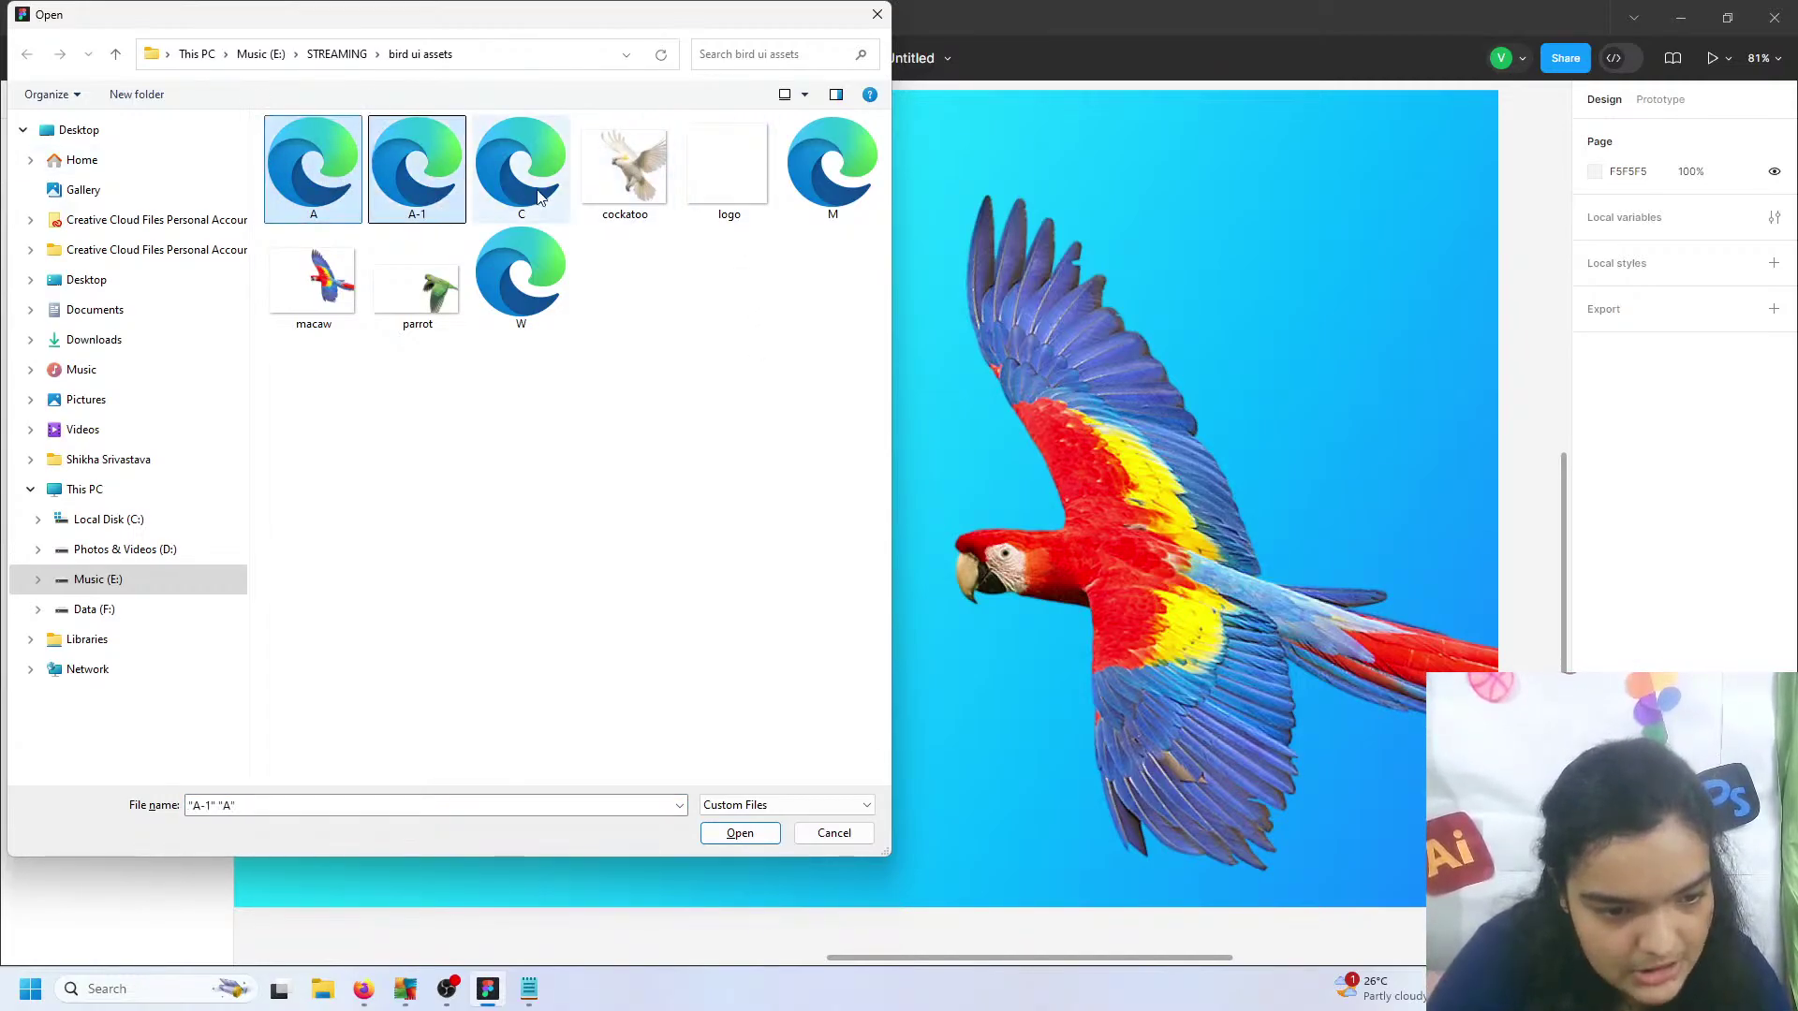
pyautogui.keyDown('ctrl'); pyautogui.click(521, 167); pyautogui.keyUp('ctrl')
pyautogui.keyDown('ctrl'); pyautogui.keyDown('shift'); pyautogui.click(822, 191); pyautogui.keyUp('shift'); pyautogui.keyUp('ctrl')
pyautogui.click(521, 277)
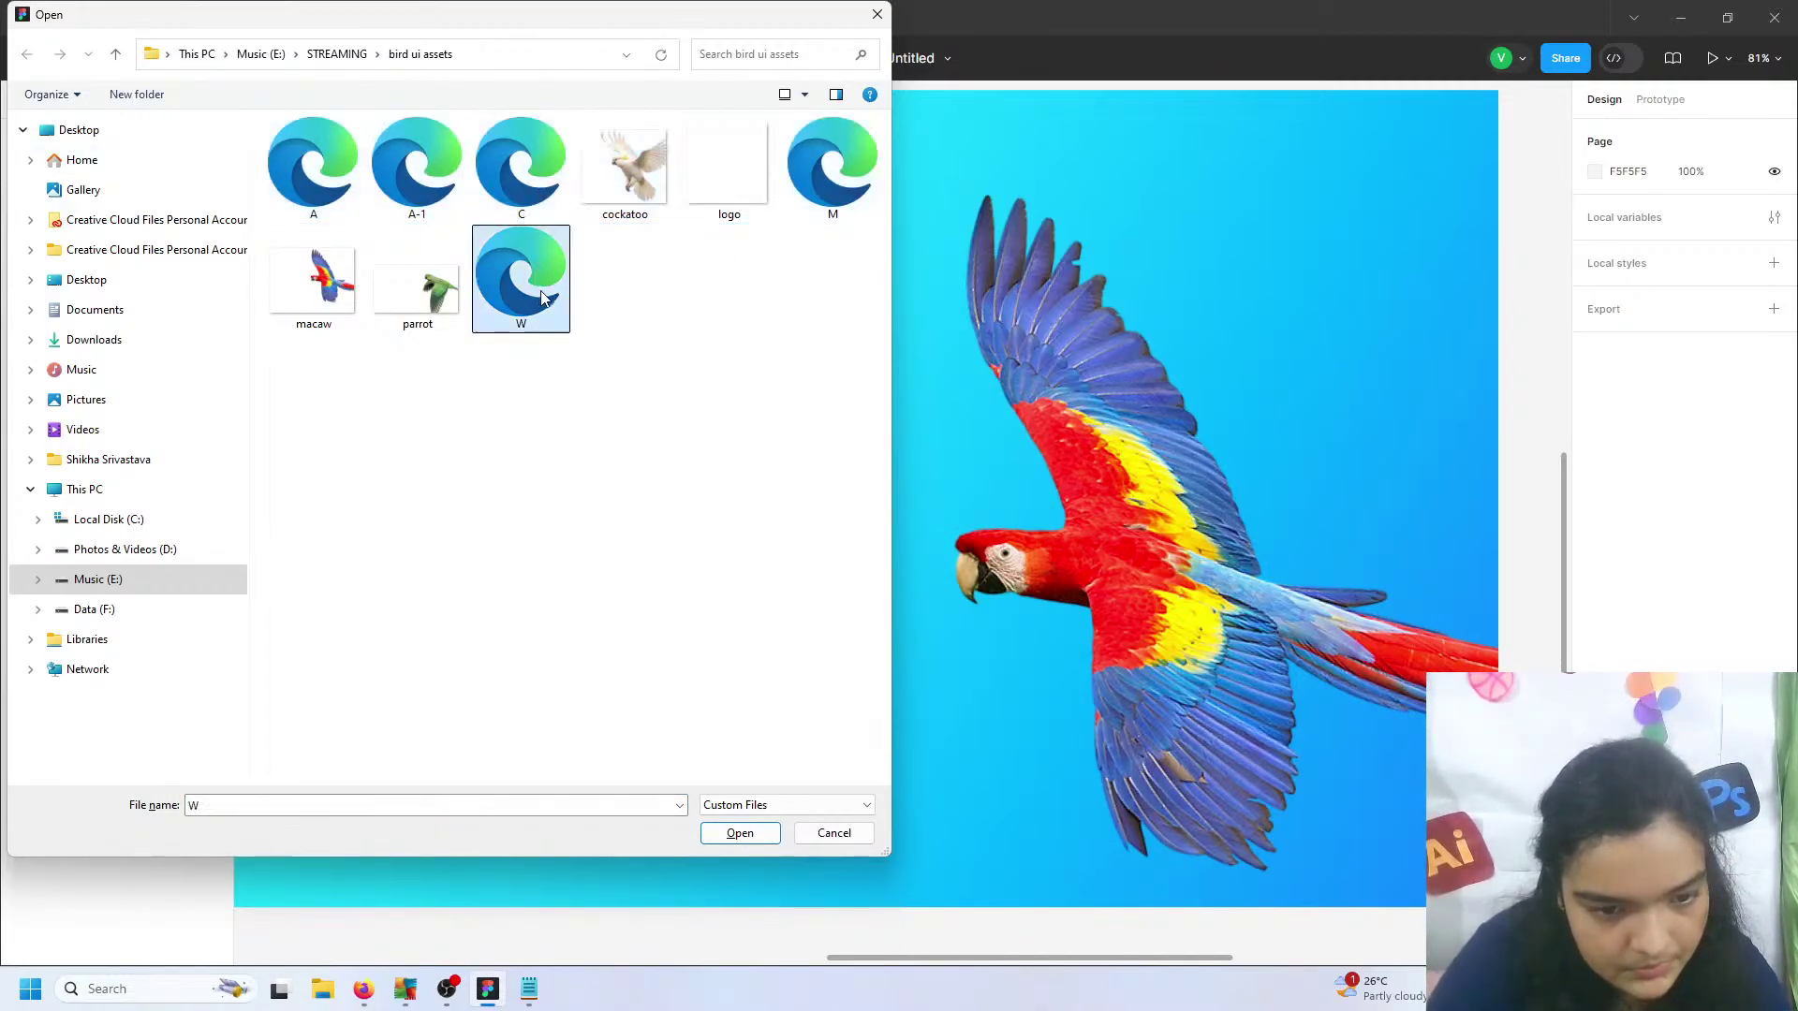
pyautogui.keyDown('shift'); pyautogui.click(521, 169); pyautogui.keyUp('shift')
pyautogui.click(409, 201)
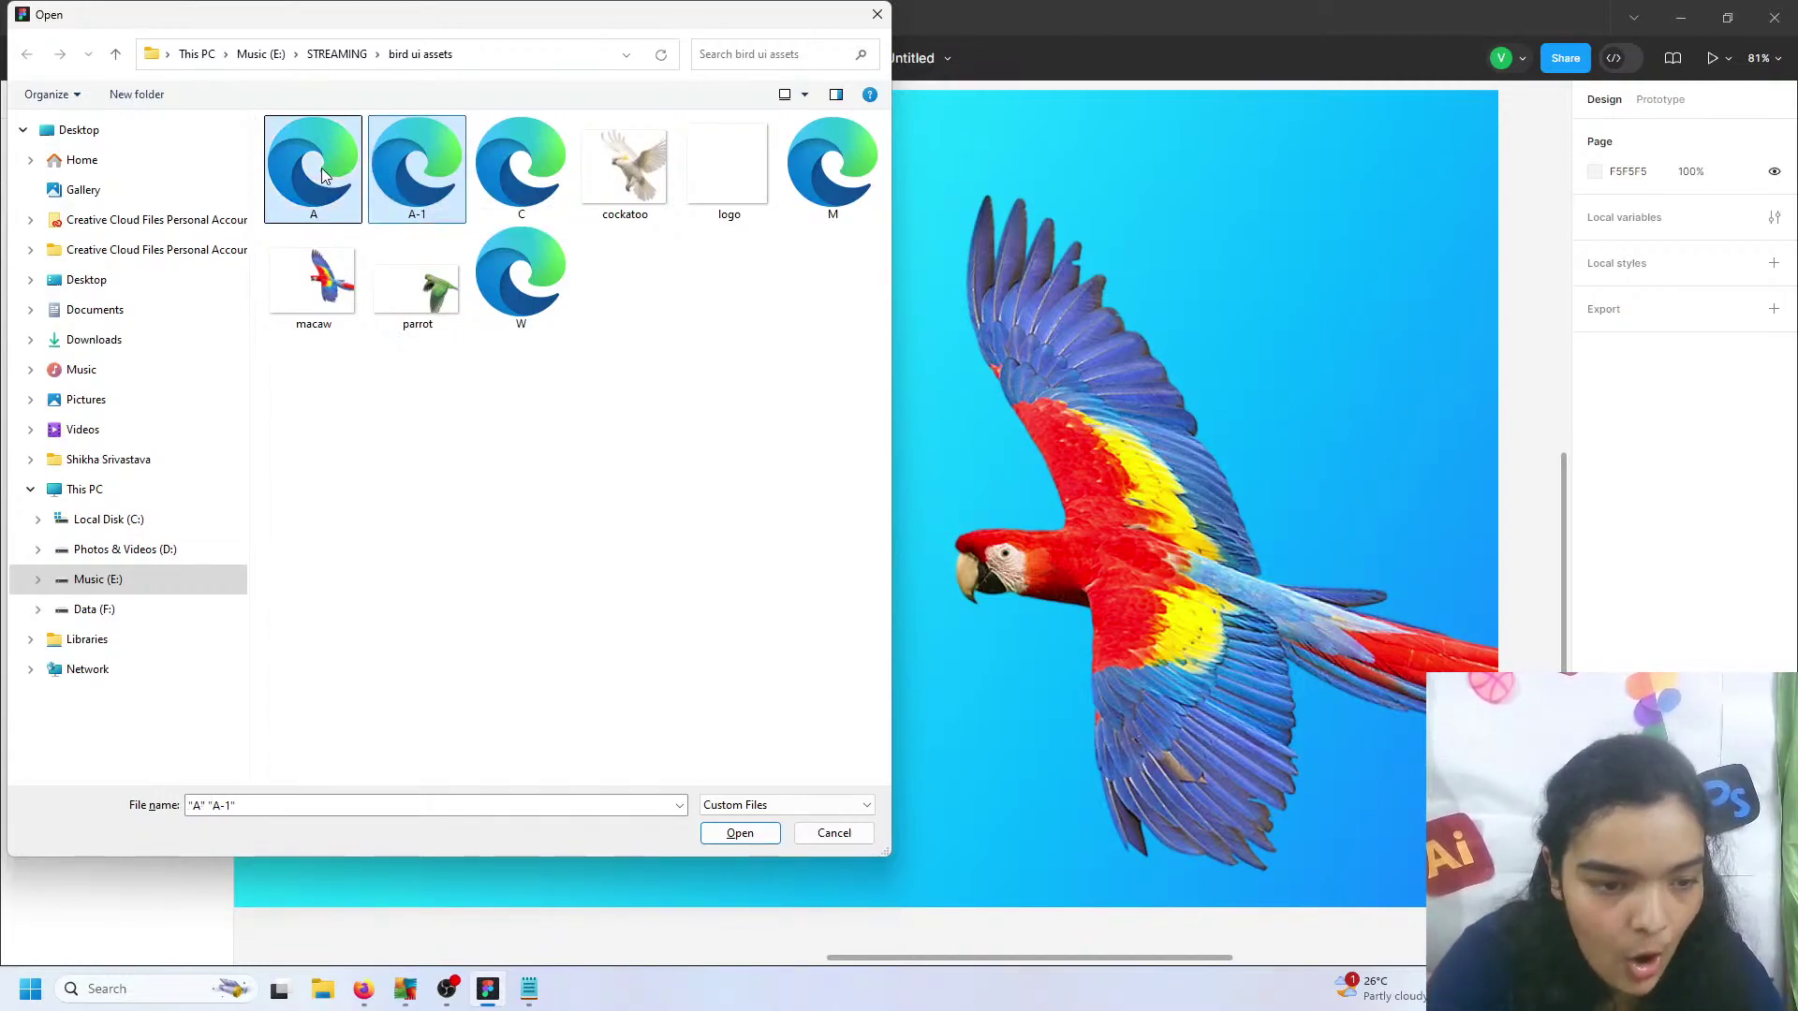
pyautogui.keyDown('ctrl'); pyautogui.click(494, 153); pyautogui.keyUp('ctrl')
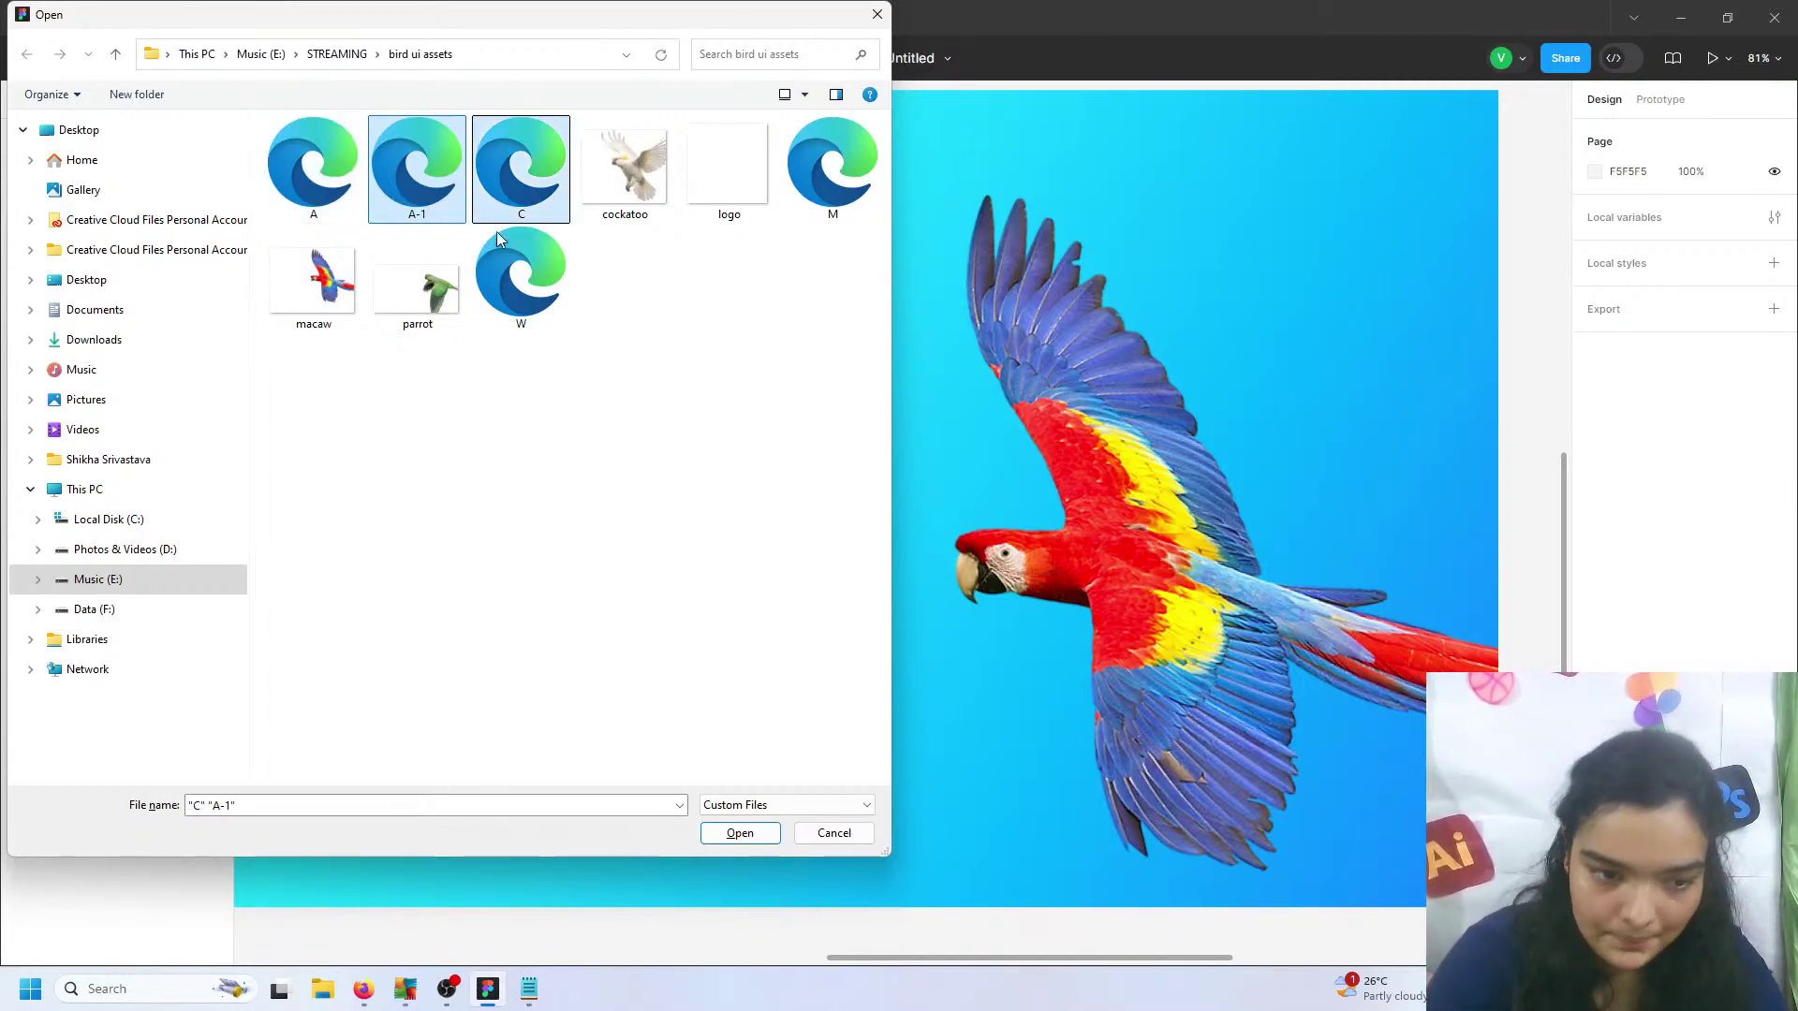
pyautogui.keyDown('ctrl'); pyautogui.click(344, 159); pyautogui.keyUp('ctrl')
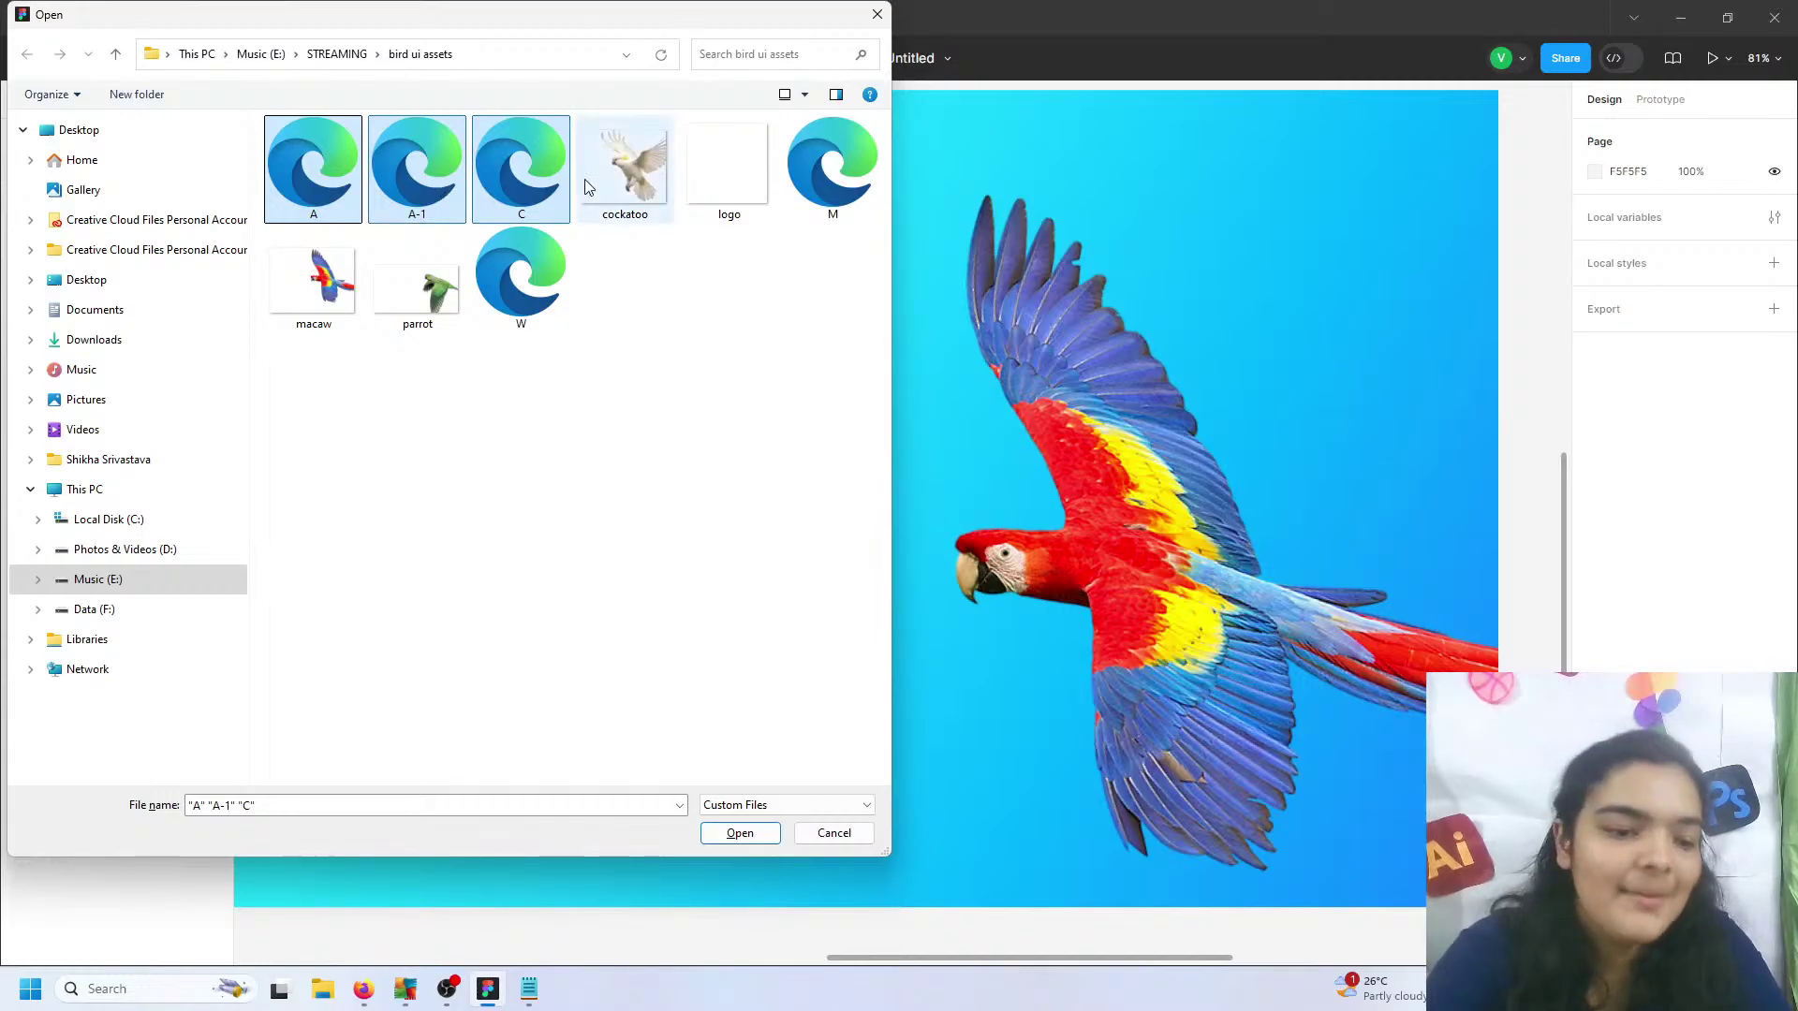
pyautogui.keyDown('ctrl'); pyautogui.click(809, 161); pyautogui.keyUp('ctrl')
pyautogui.keyDown('ctrl'); pyautogui.click(624, 167); pyautogui.keyUp('ctrl')
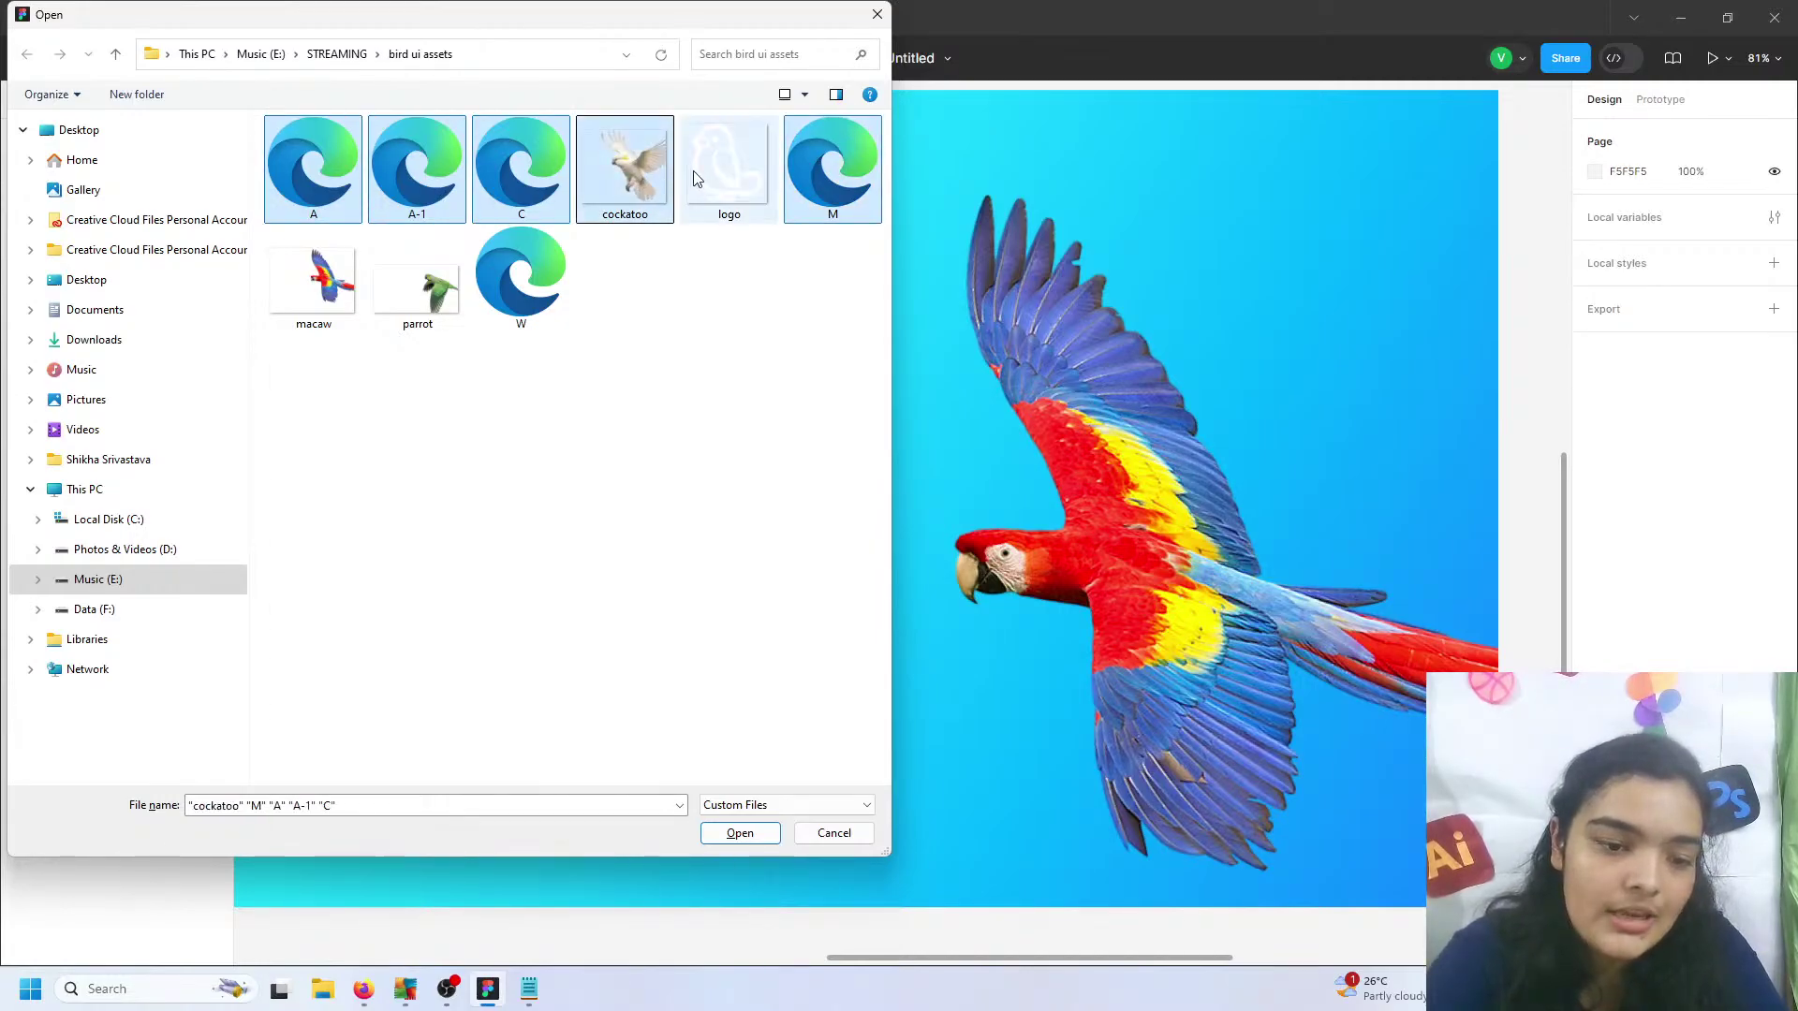
pyautogui.keyDown('ctrl'); pyautogui.click(529, 269); pyautogui.keyUp('ctrl')
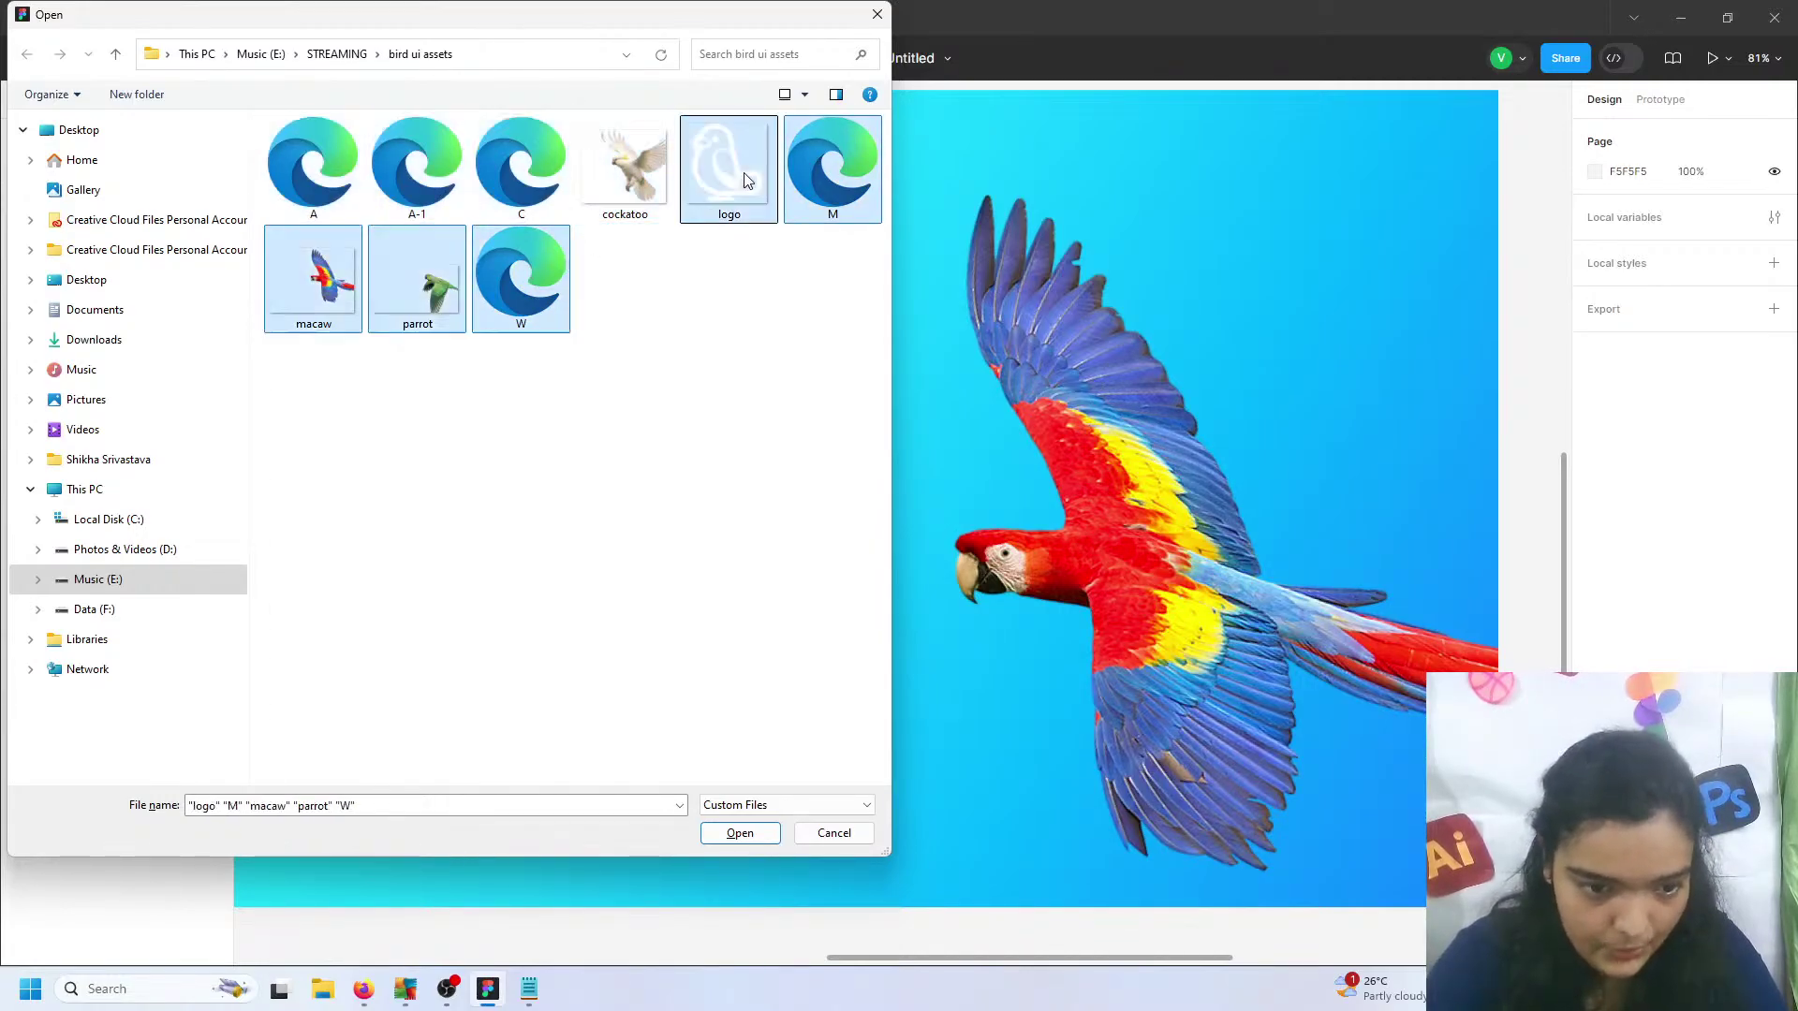
# - Choose the letter files A, A-1, C, W and M together and load them for placement
pyautogui.click(374, 188)
pyautogui.keyDown('ctrl'); pyautogui.click(314, 164); pyautogui.keyUp('ctrl')
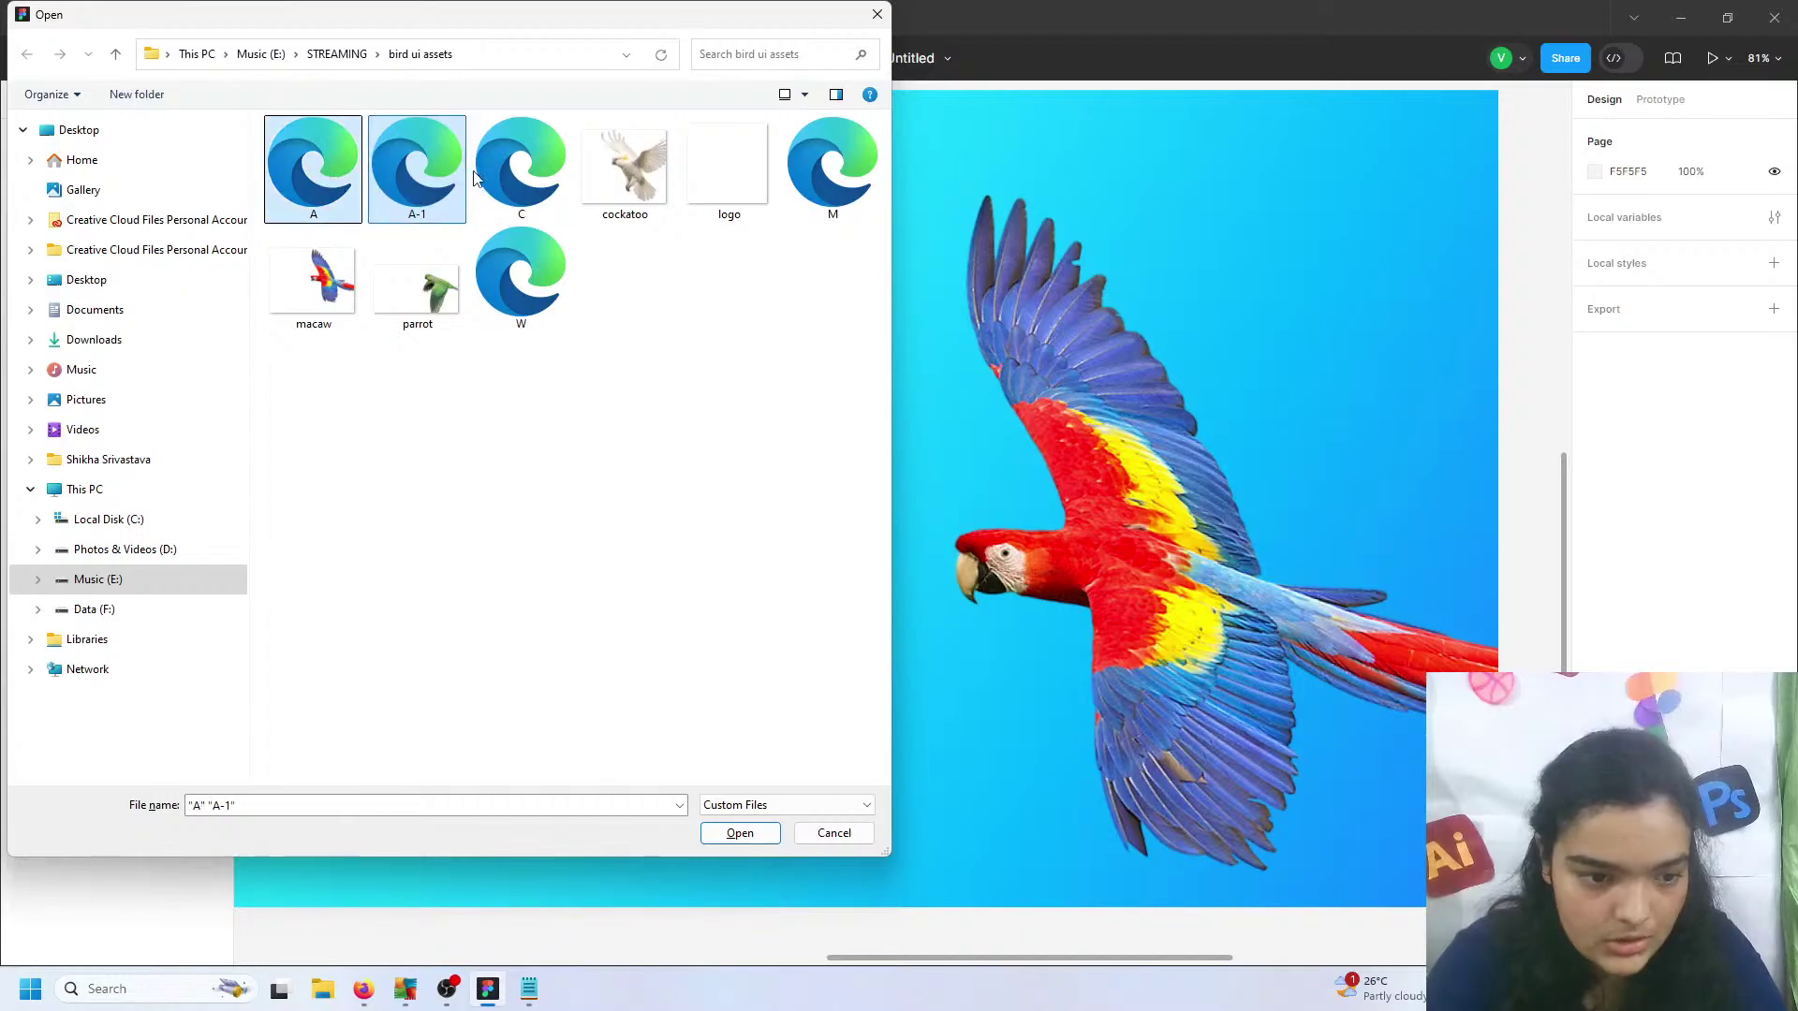
pyautogui.keyDown('ctrl'); pyautogui.click(521, 164); pyautogui.keyUp('ctrl')
pyautogui.keyDown('ctrl'); pyautogui.click(520, 274); pyautogui.keyUp('ctrl')
pyautogui.keyDown('ctrl'); pyautogui.click(832, 164); pyautogui.keyUp('ctrl')
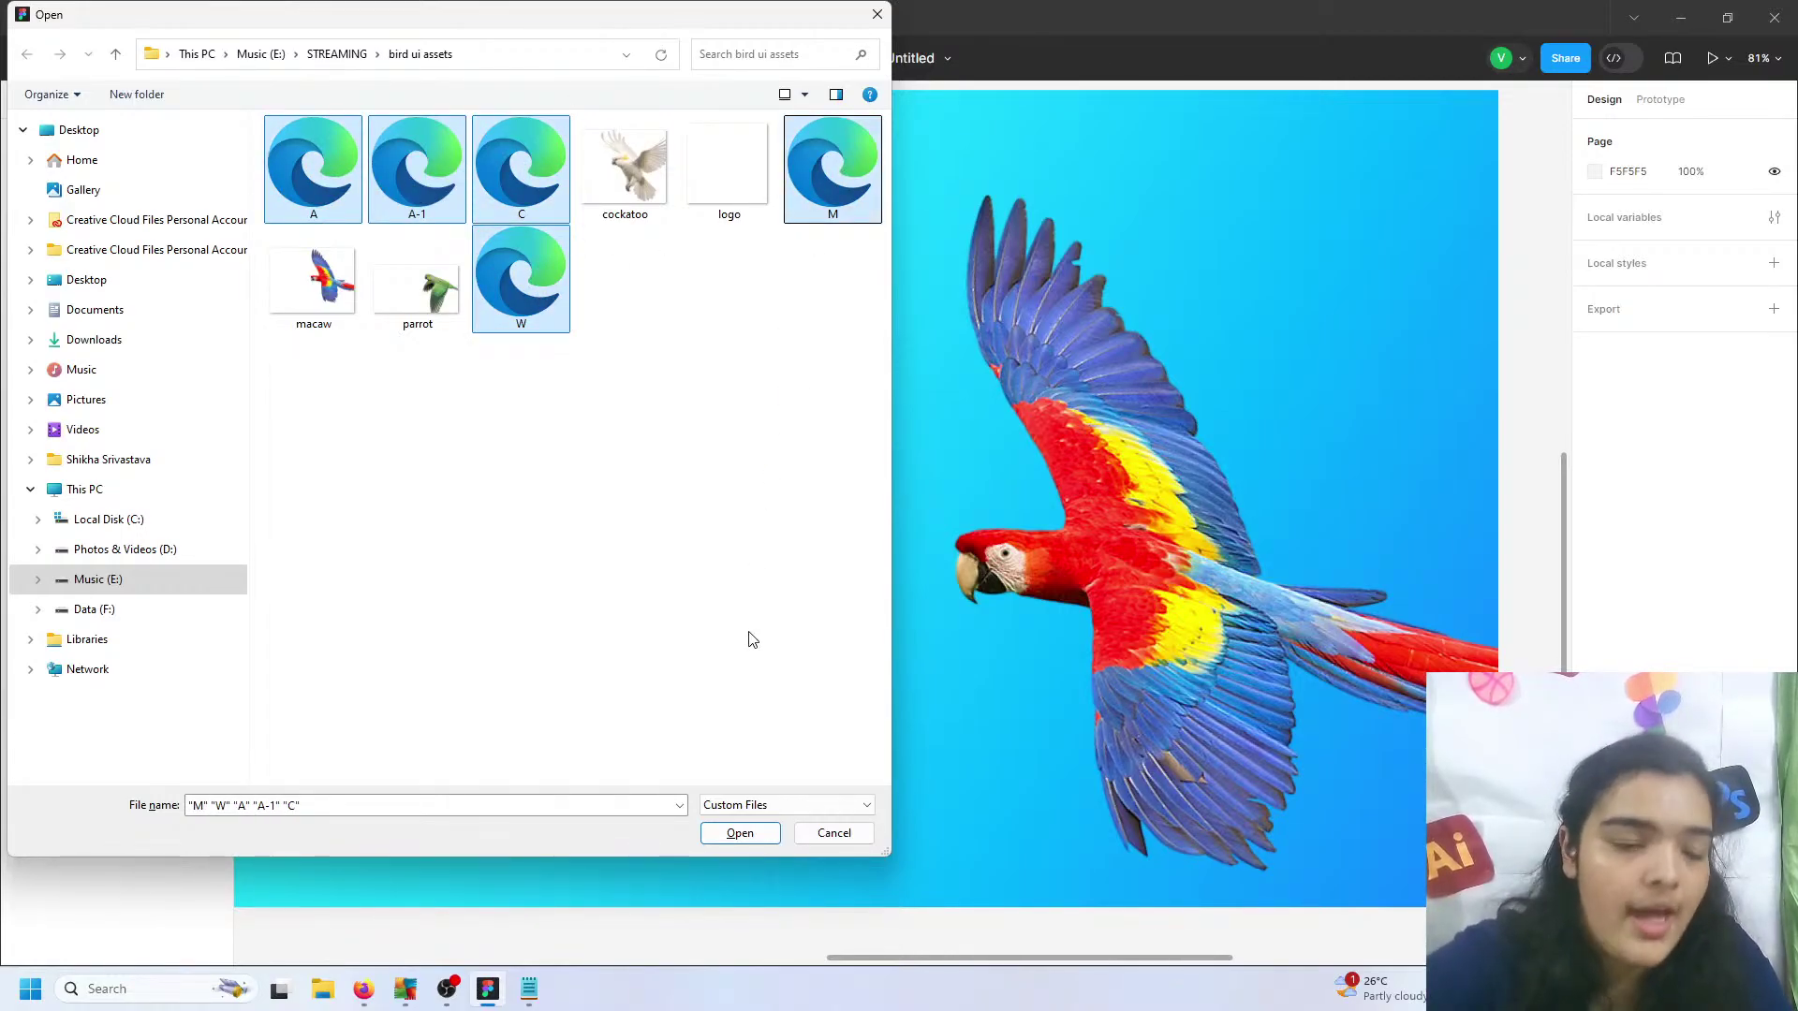
pyautogui.click(763, 833)
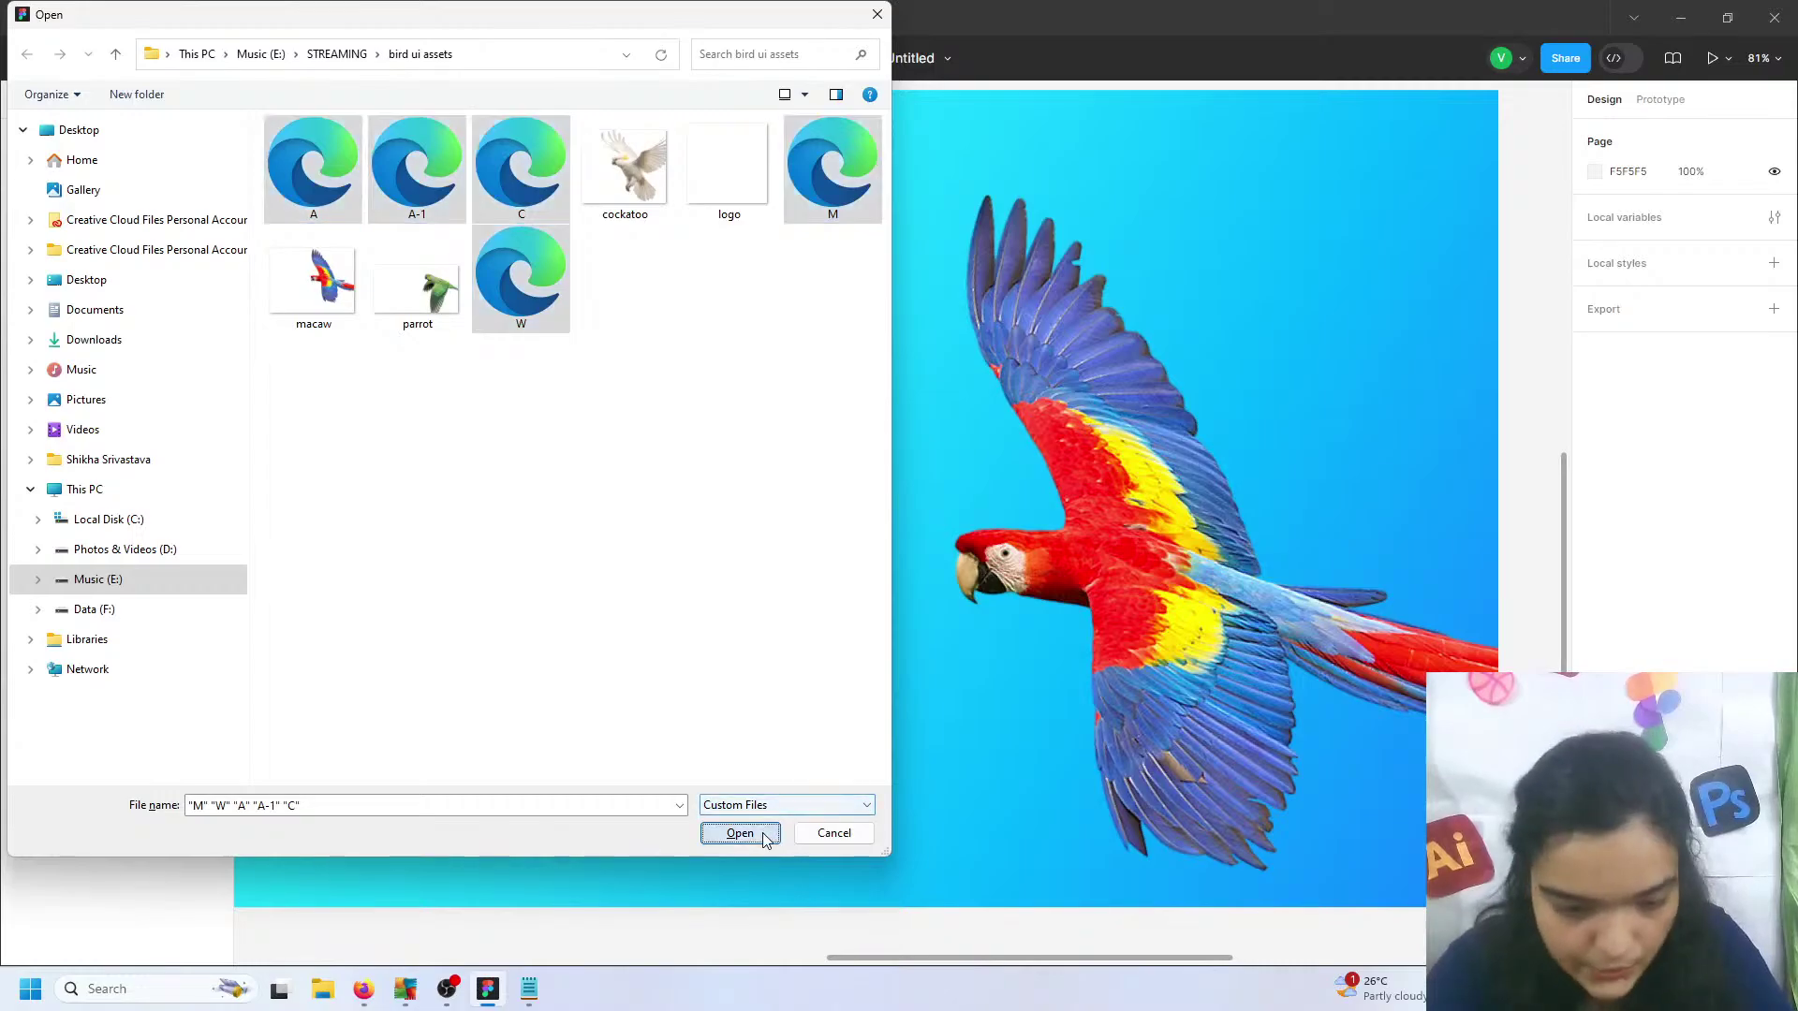
# - Place the five letter SVGs C, outlined A, filled A, W and M in the empty area of Frame 1 beside the macaw
pyautogui.scroll(-2, 796, 848)
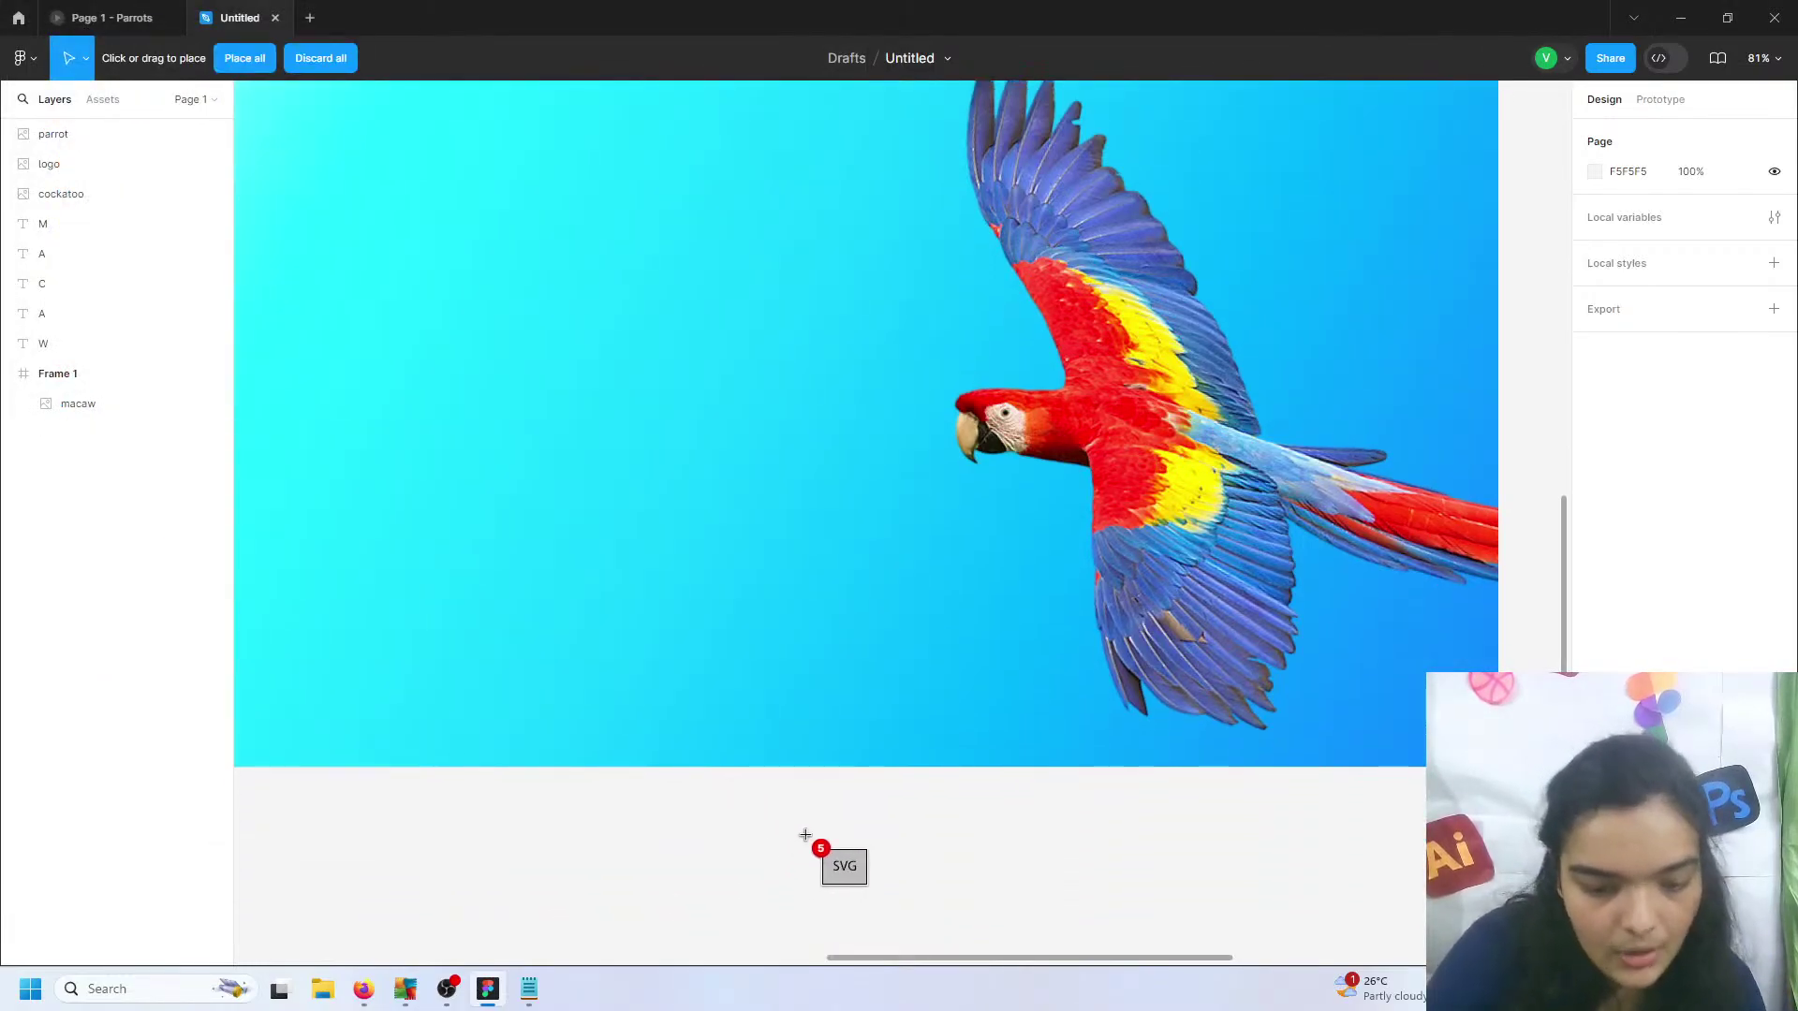
pyautogui.scroll(-5, 801, 843)
pyautogui.scroll(-1, 805, 834)
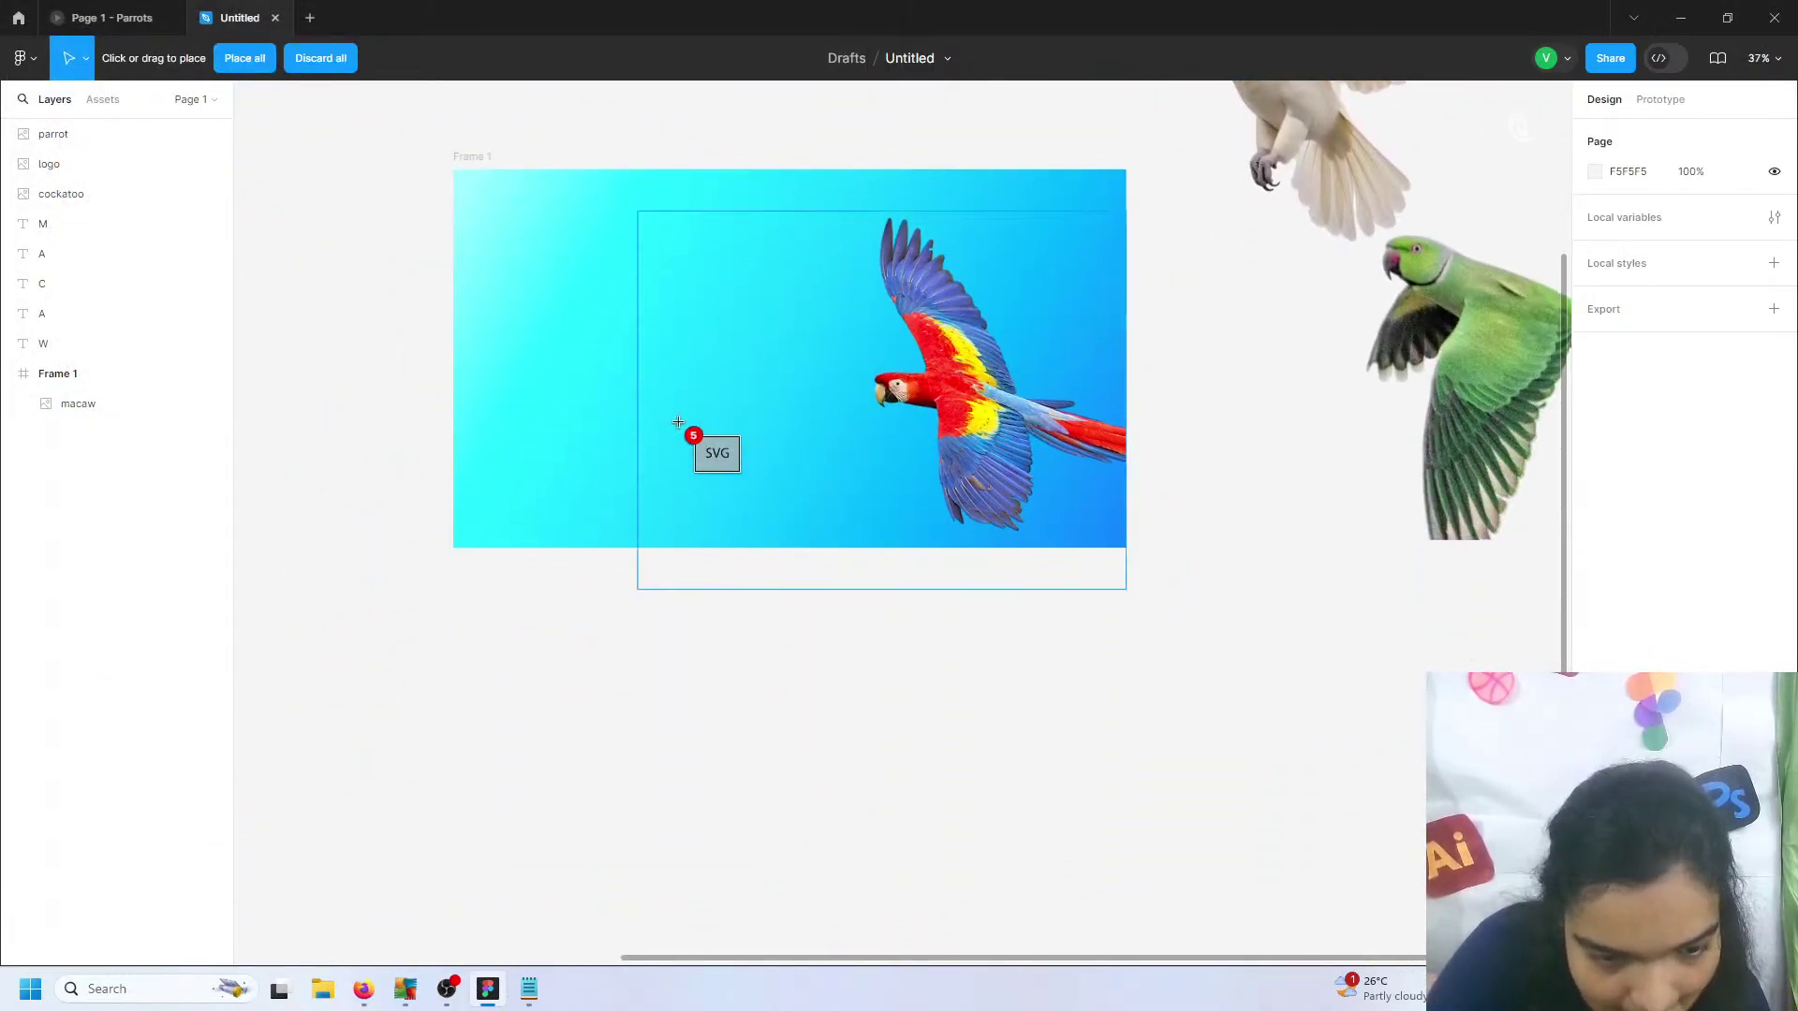
pyautogui.click(553, 377)
pyautogui.click(613, 370)
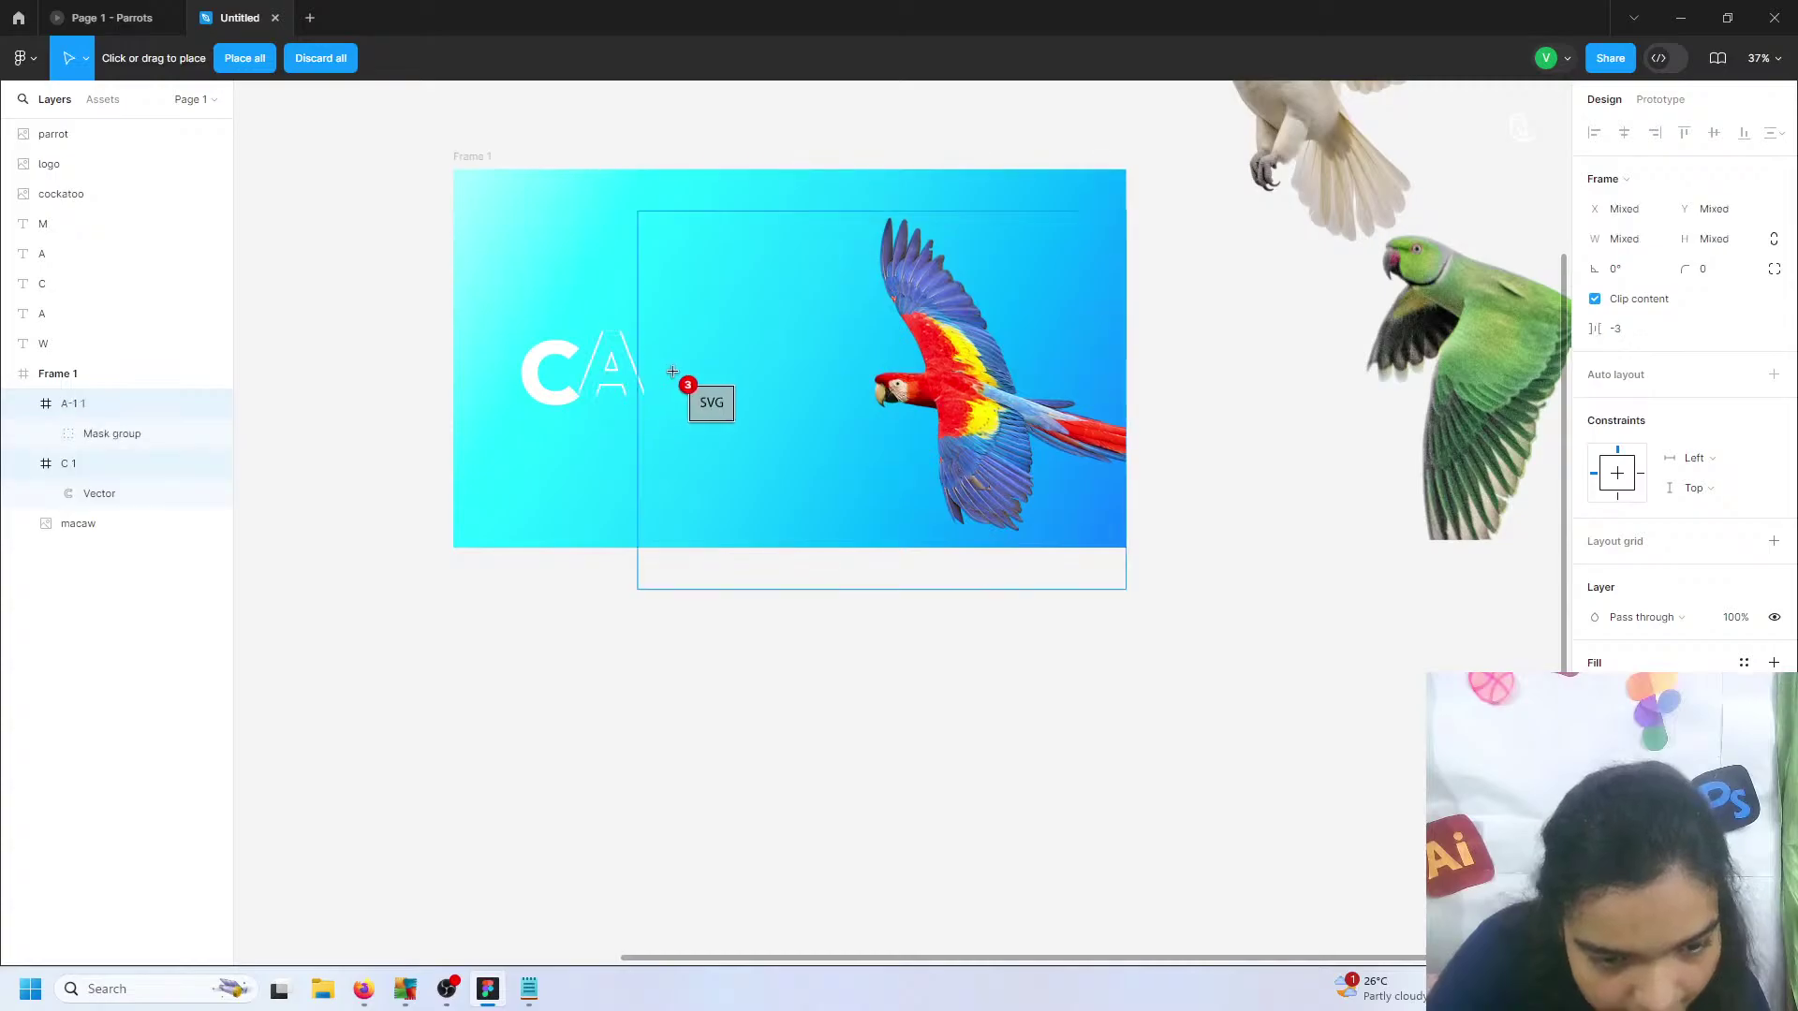
pyautogui.click(601, 461)
pyautogui.click(660, 459)
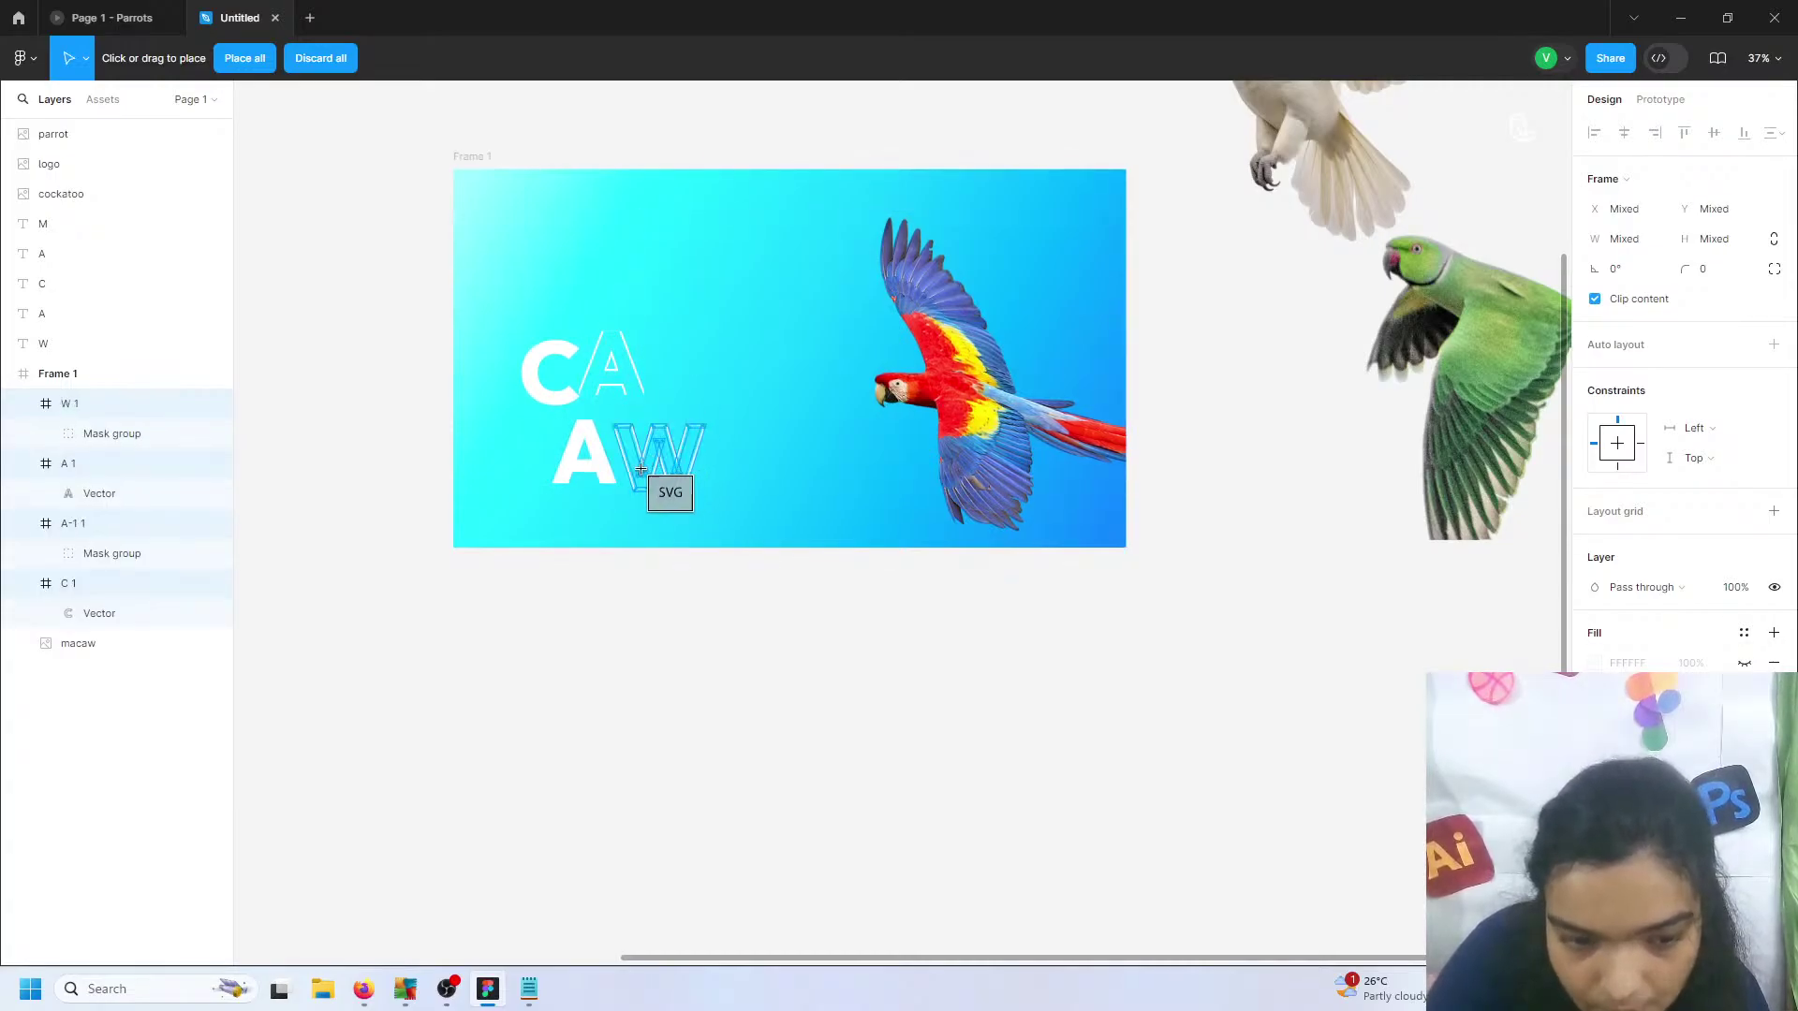
pyautogui.click(559, 517)
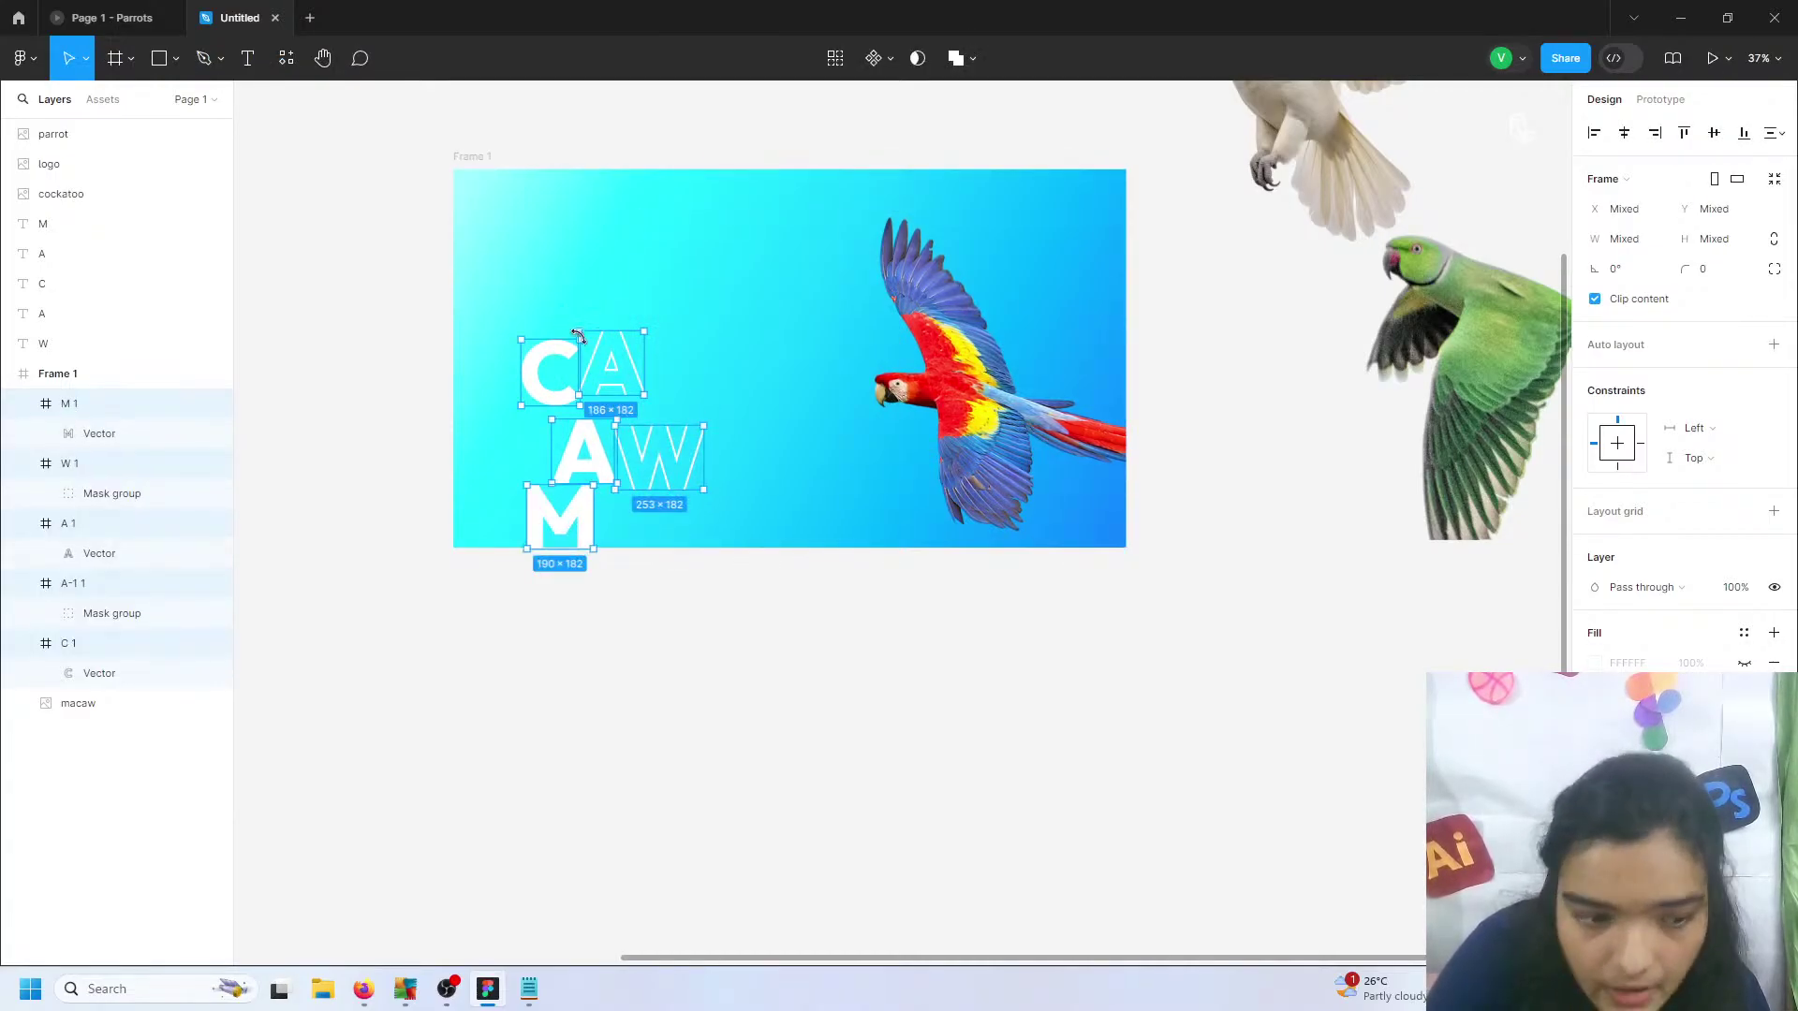
# - Try to move the five letter layers out of Frame 1, undo the nesting, and return them to the frame above the macaw
pyautogui.scroll(5, 585, 365)
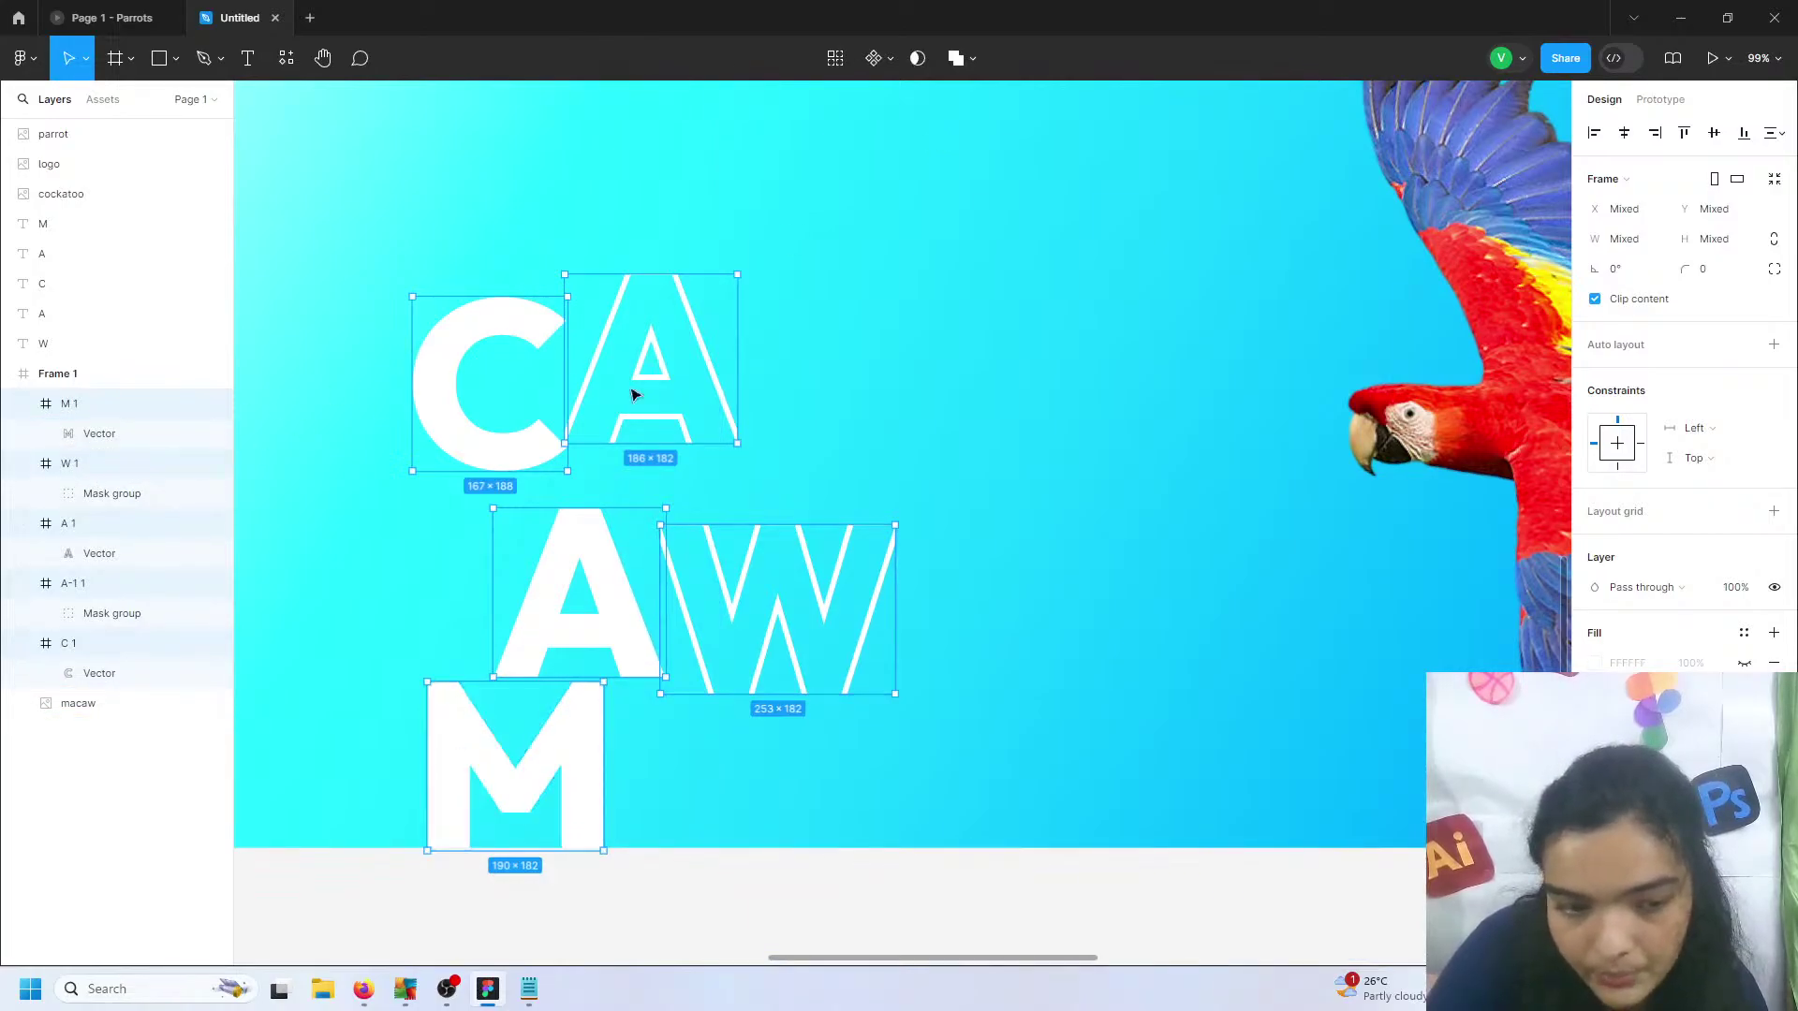
pyautogui.moveTo(103, 403); pyautogui.dragTo(93, 365)
pyautogui.hotkey('ctrl', 'z')
pyautogui.hotkey('ctrl', 'z')
pyautogui.hotkey('ctrl', 'z')
pyautogui.hotkey('ctrl', 'z')
pyautogui.hotkey('ctrl', 'z')
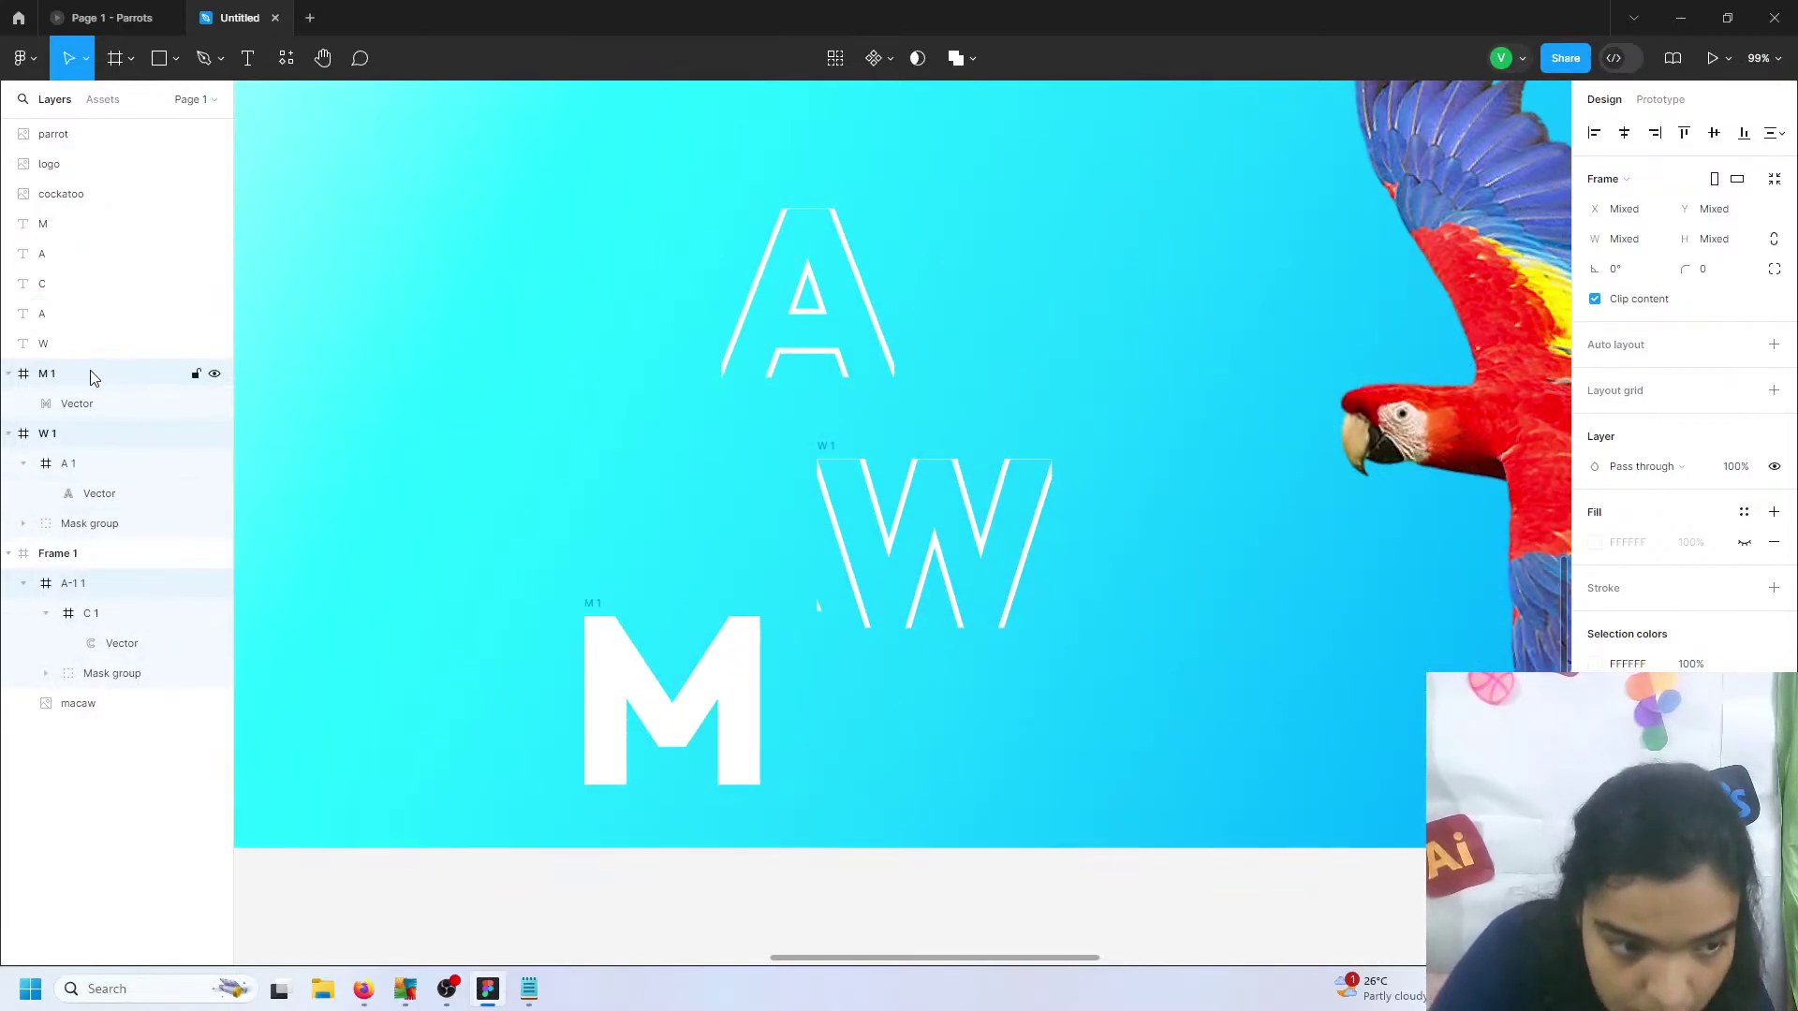
pyautogui.moveTo(88, 373); pyautogui.dragTo(87, 574)
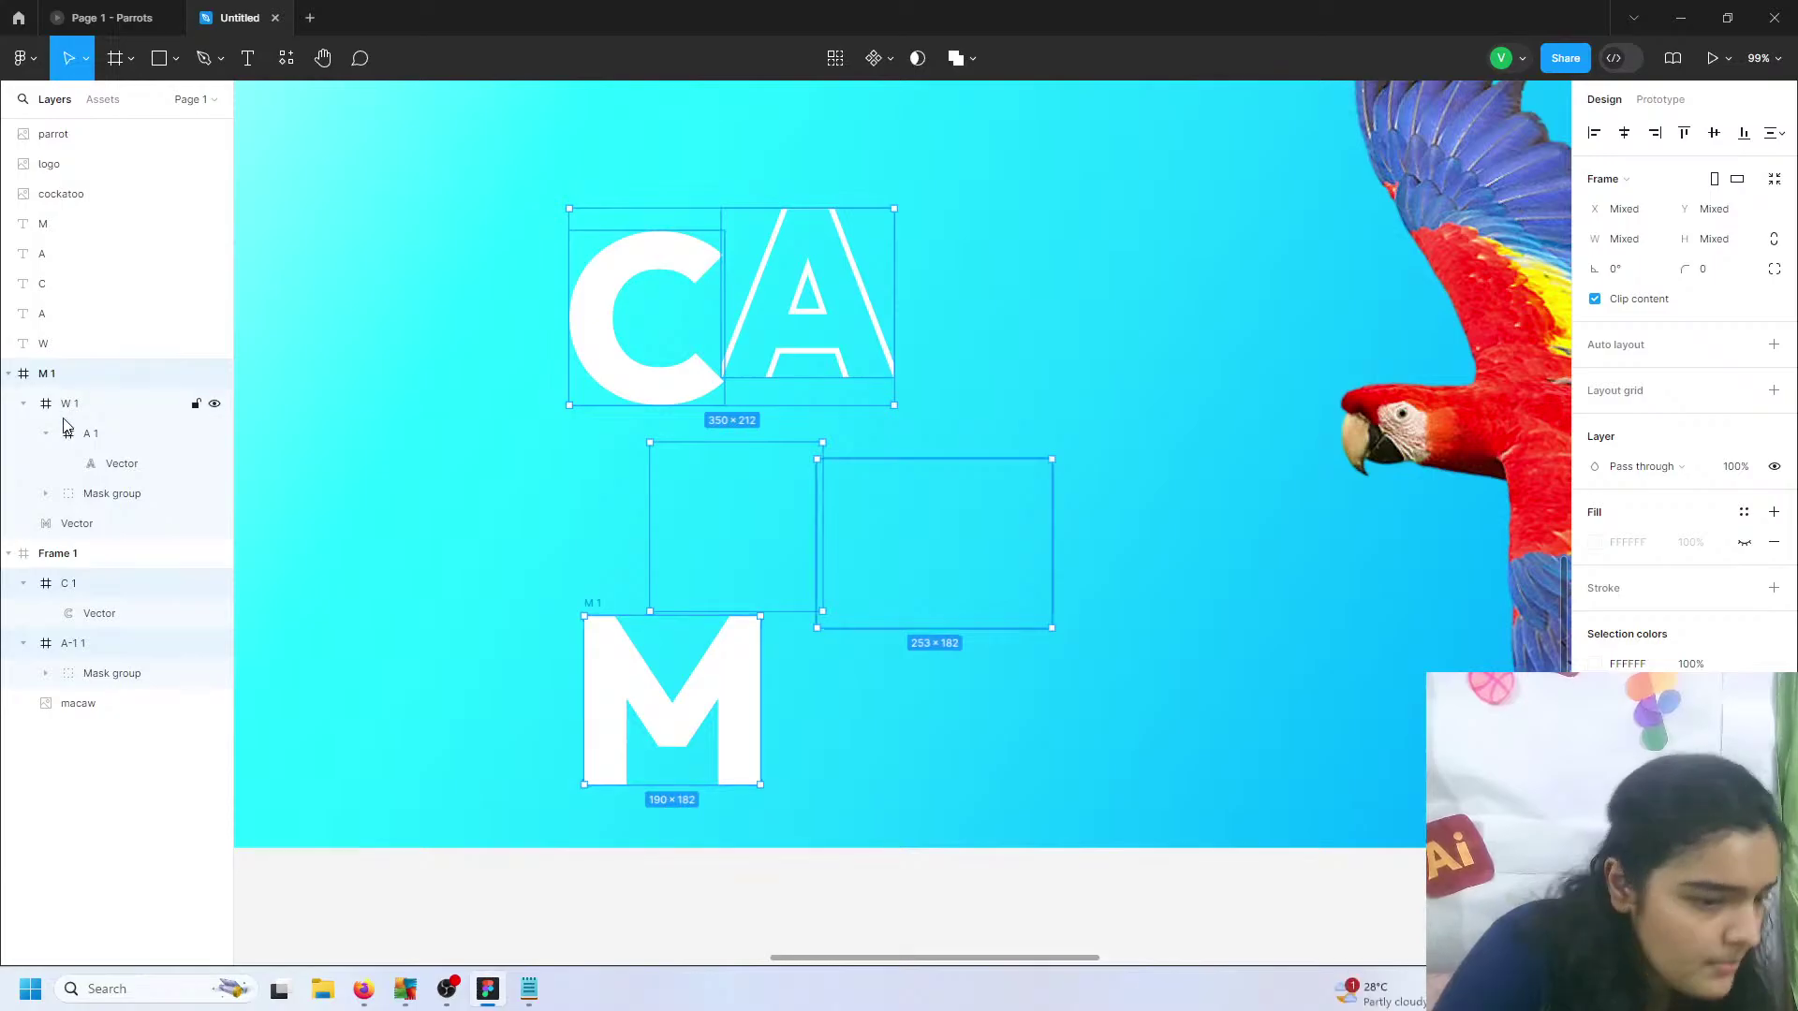
pyautogui.hotkey('ctrl', 'z')
pyautogui.hotkey('ctrl', 'z')
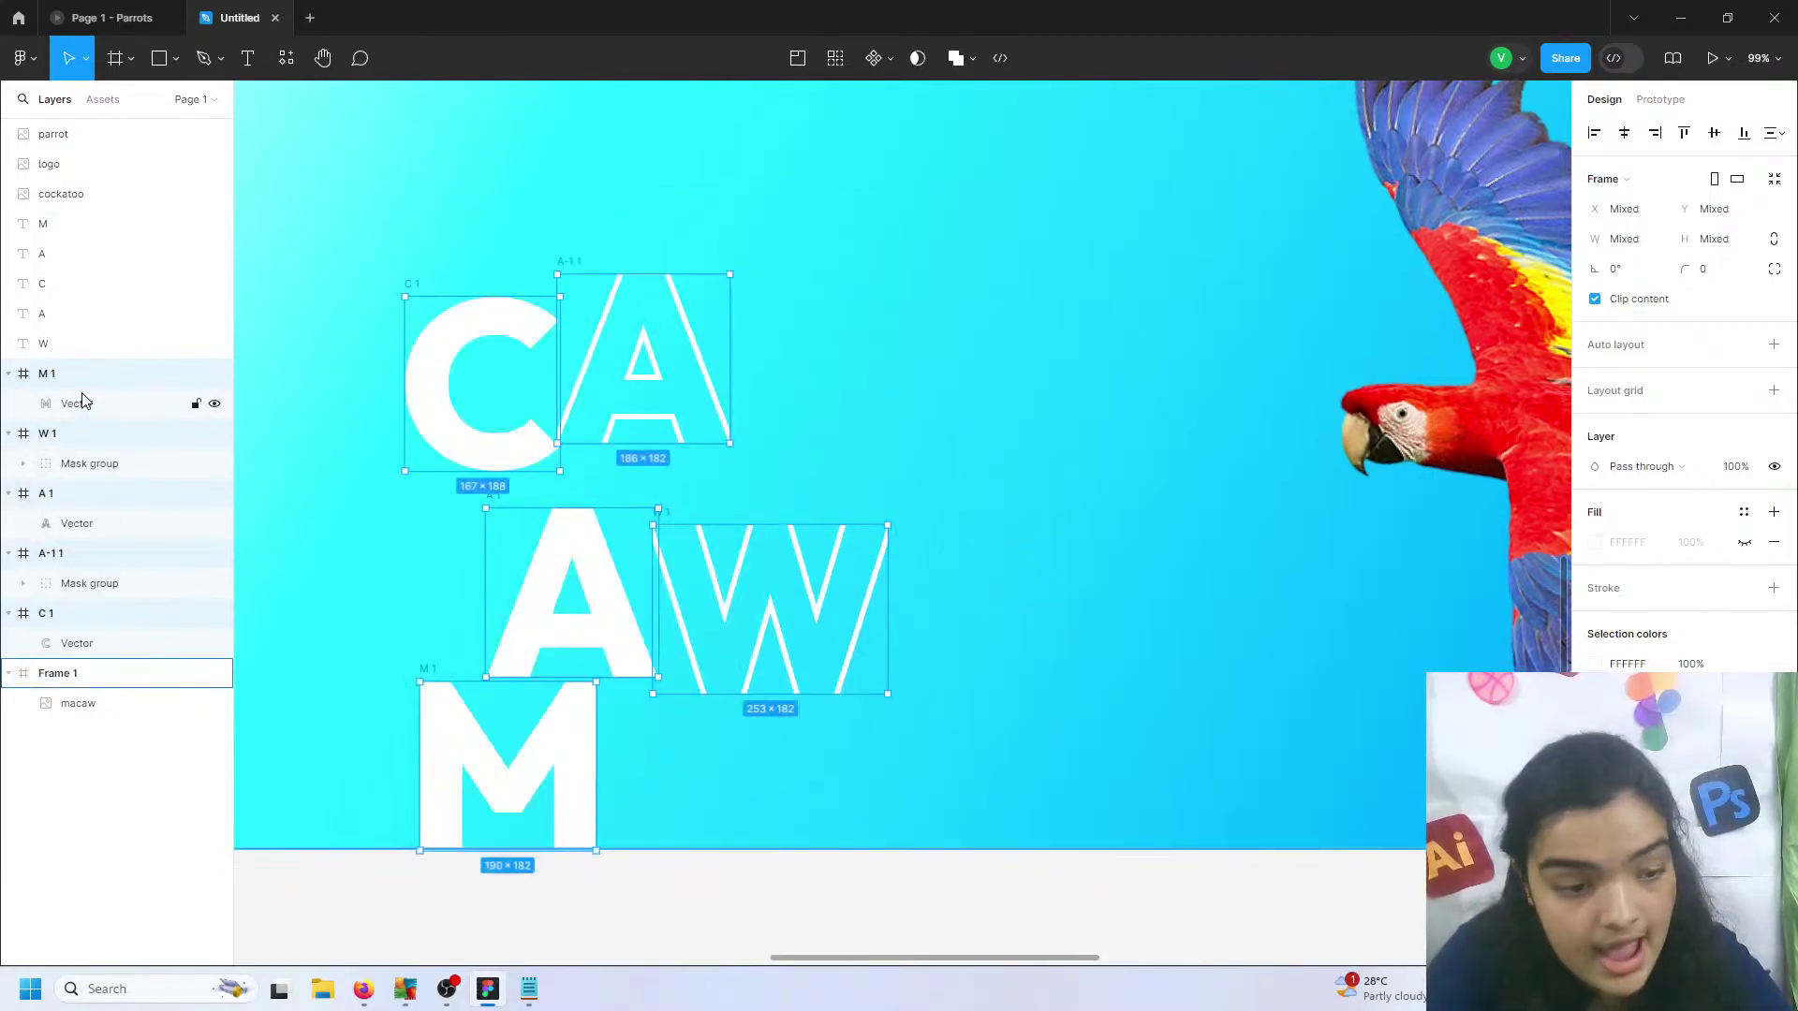
pyautogui.moveTo(88, 379); pyautogui.dragTo(138, 701)
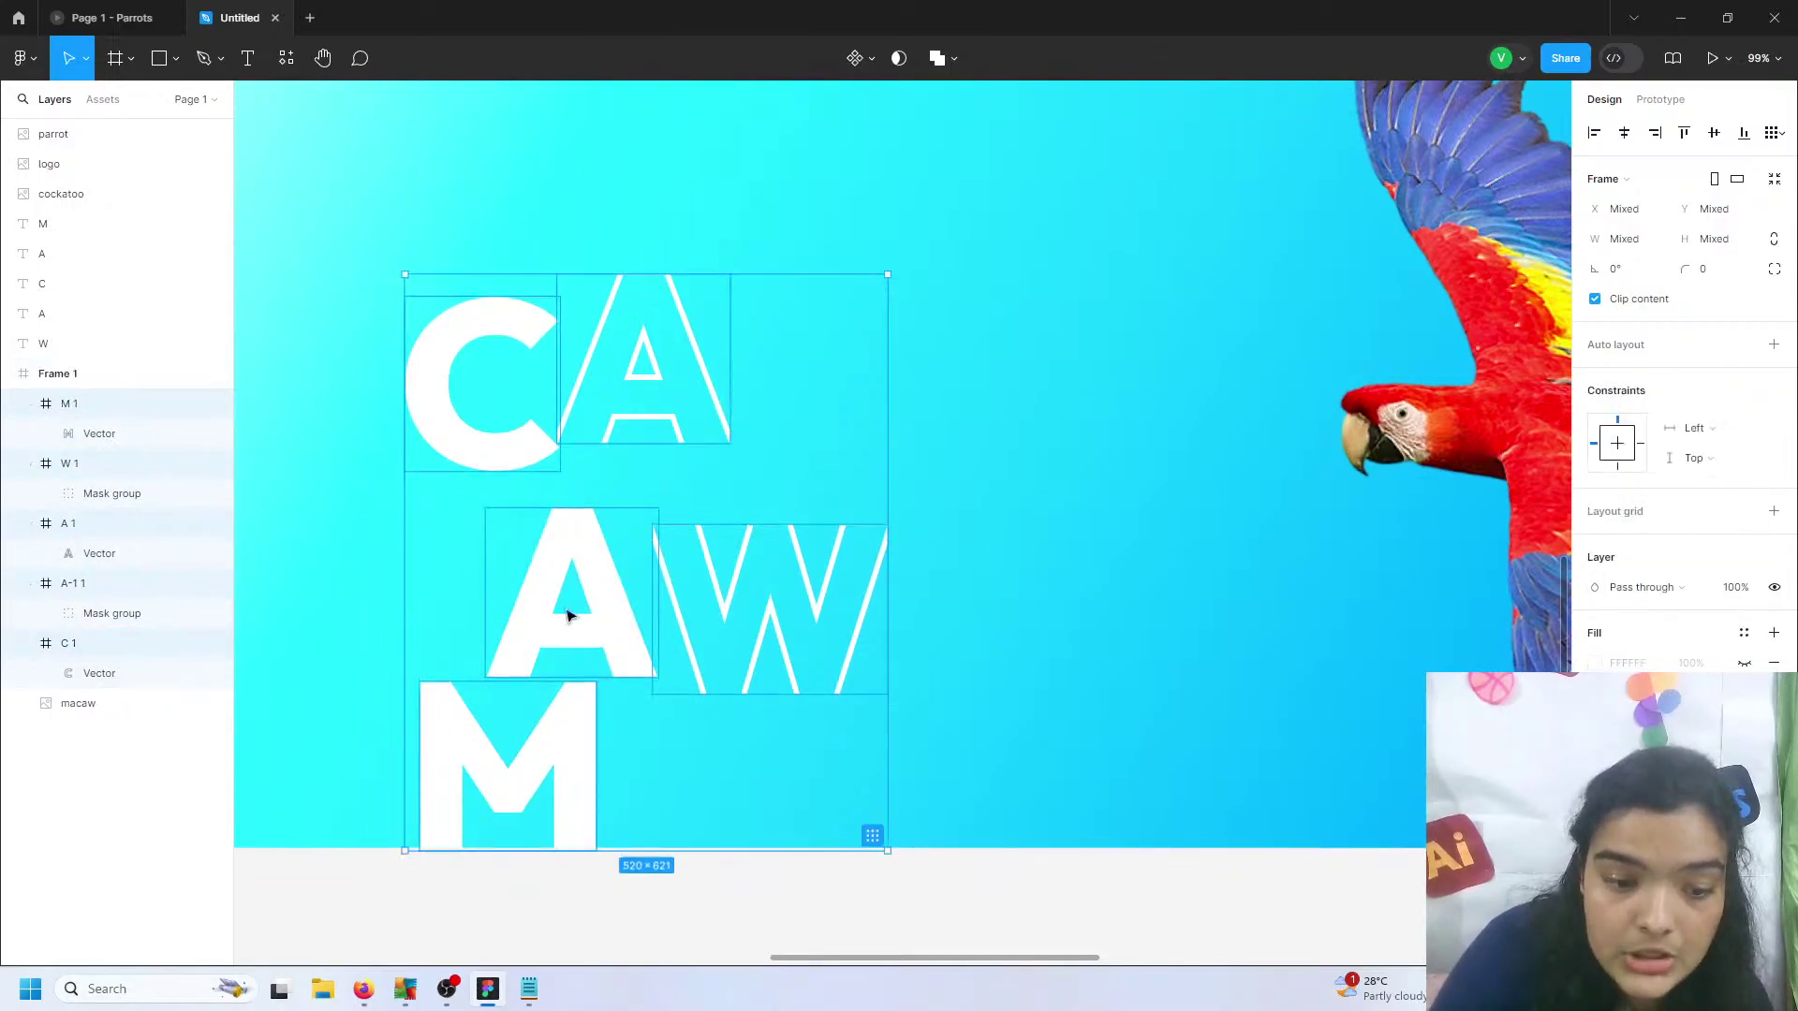
# - Turn off content clipping for the outlined A frame and the outlined W frame
pyautogui.moveTo(625, 288); pyautogui.dragTo(629, 285)
pyautogui.scroll(5, 665, 258)
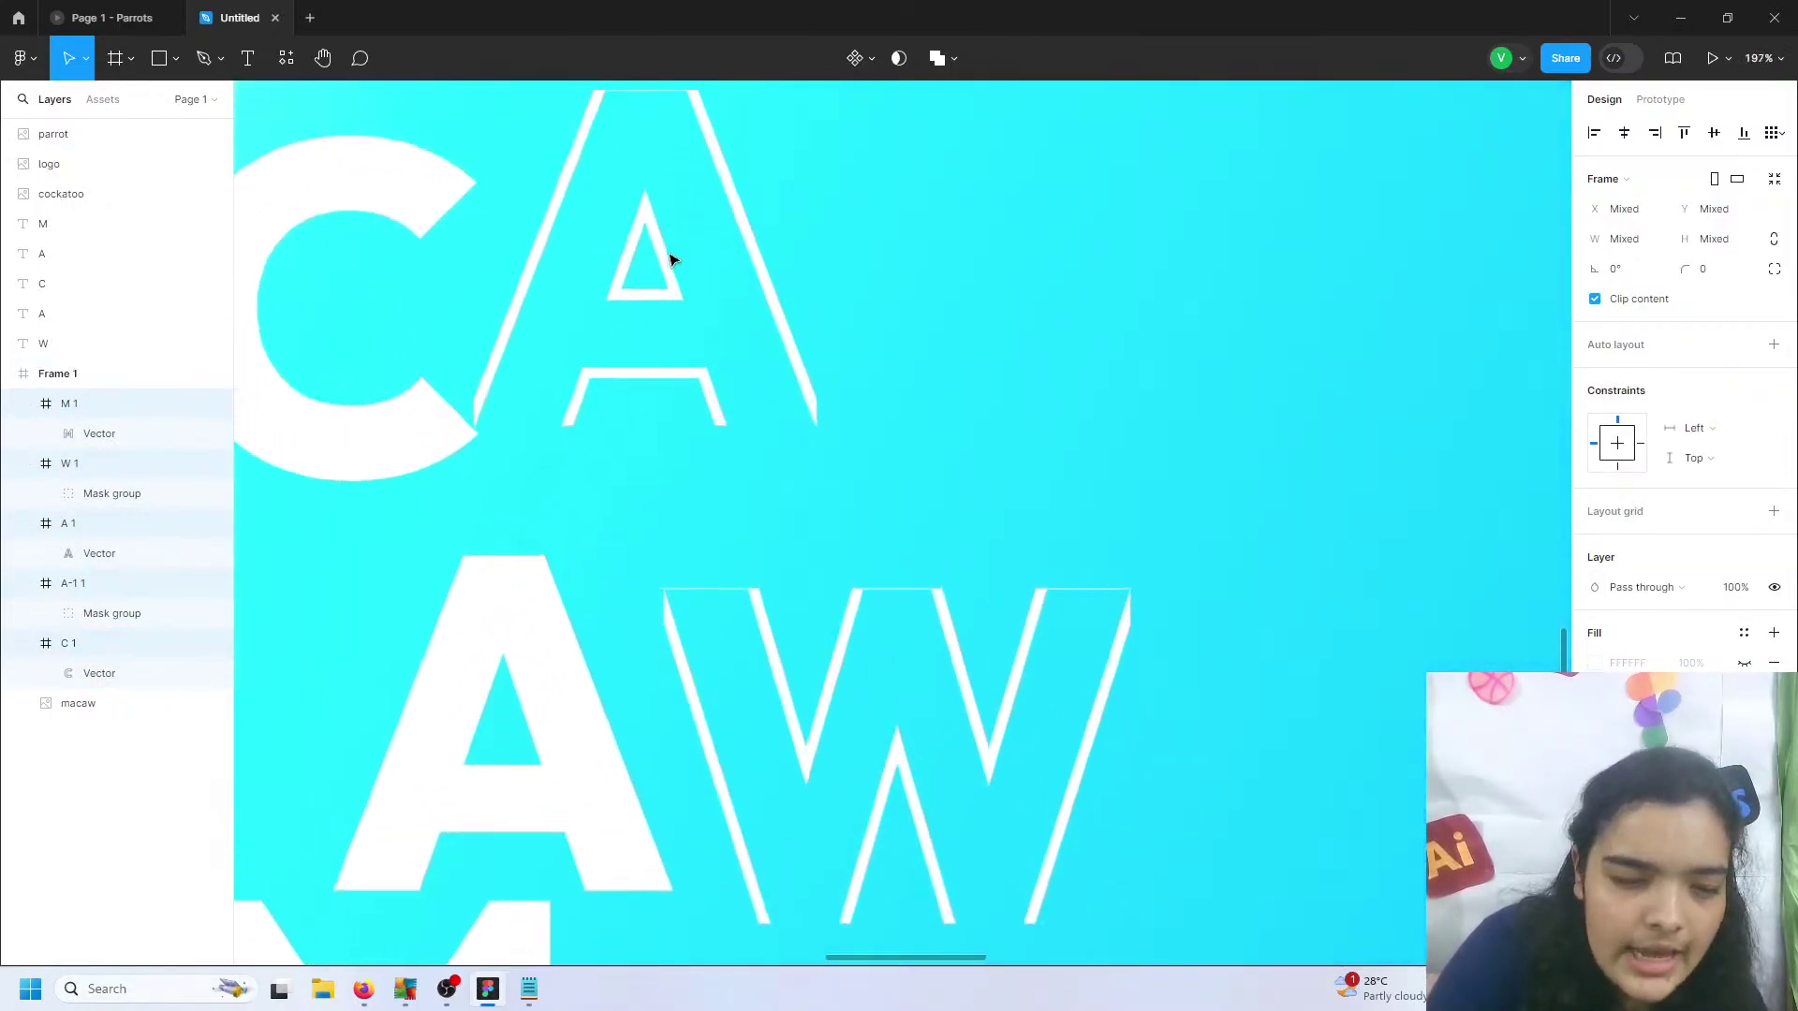
pyautogui.click(590, 395)
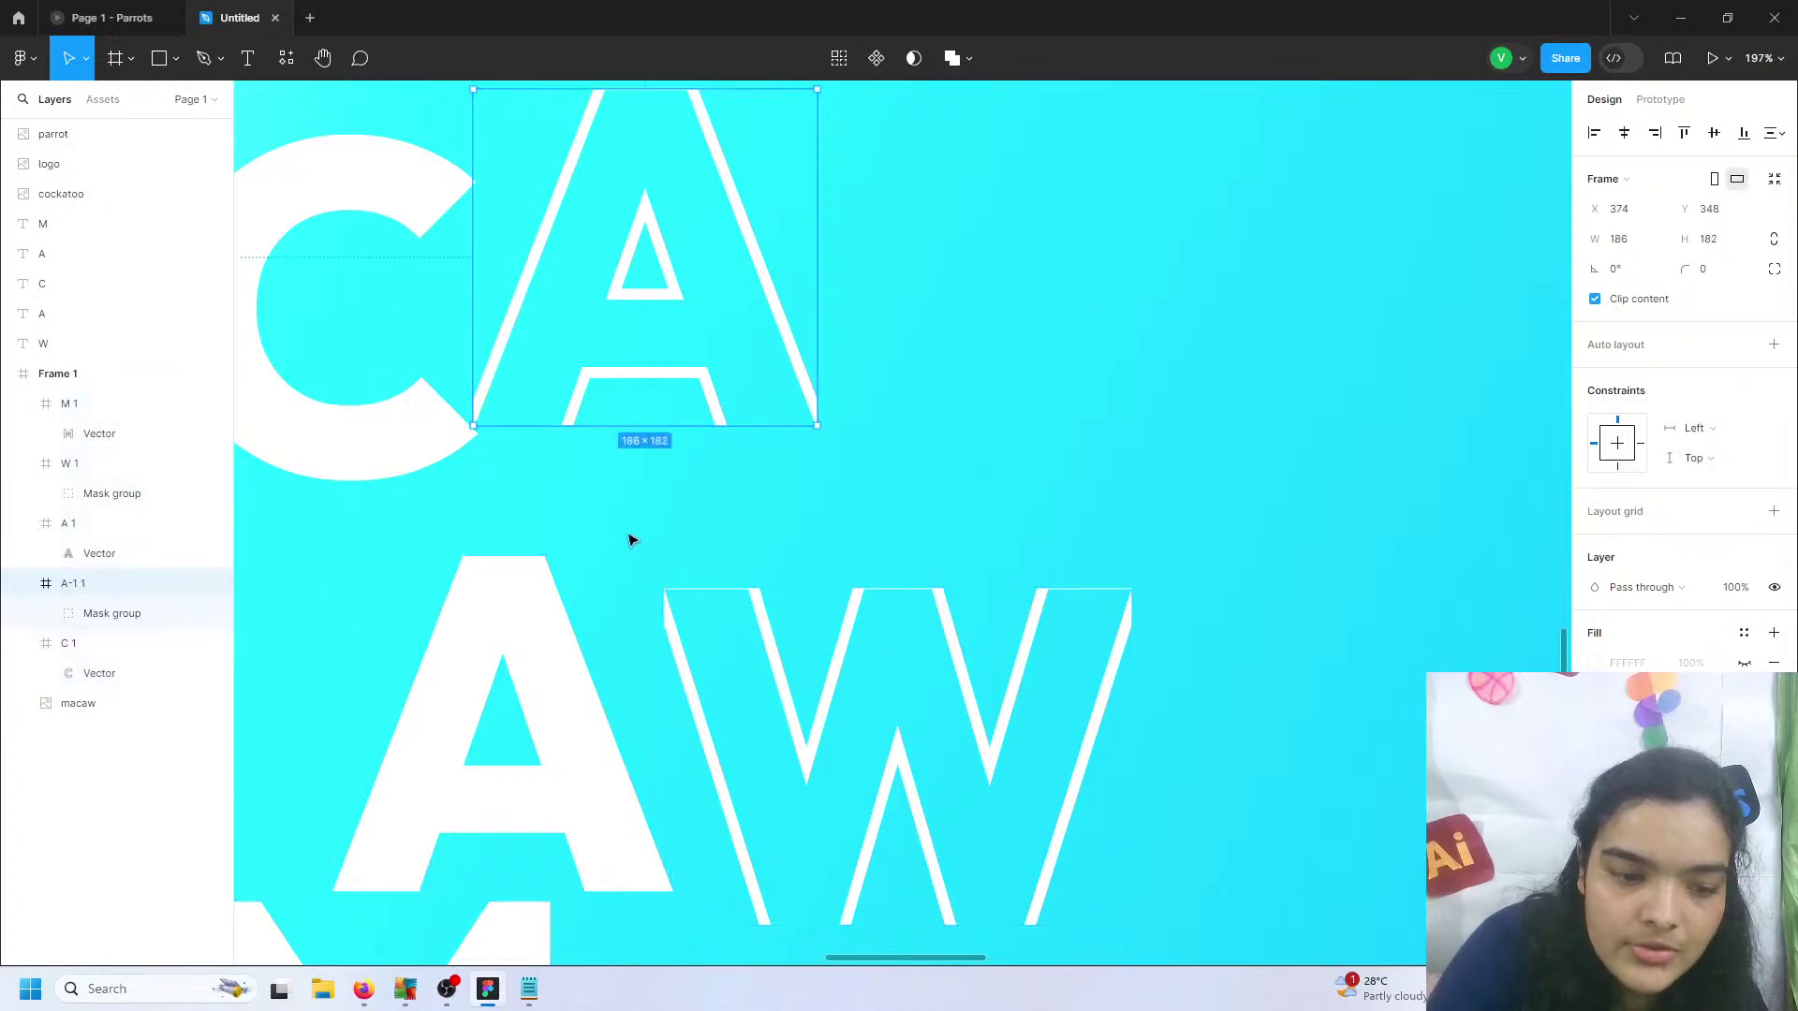
pyautogui.scroll(1, 749, 318)
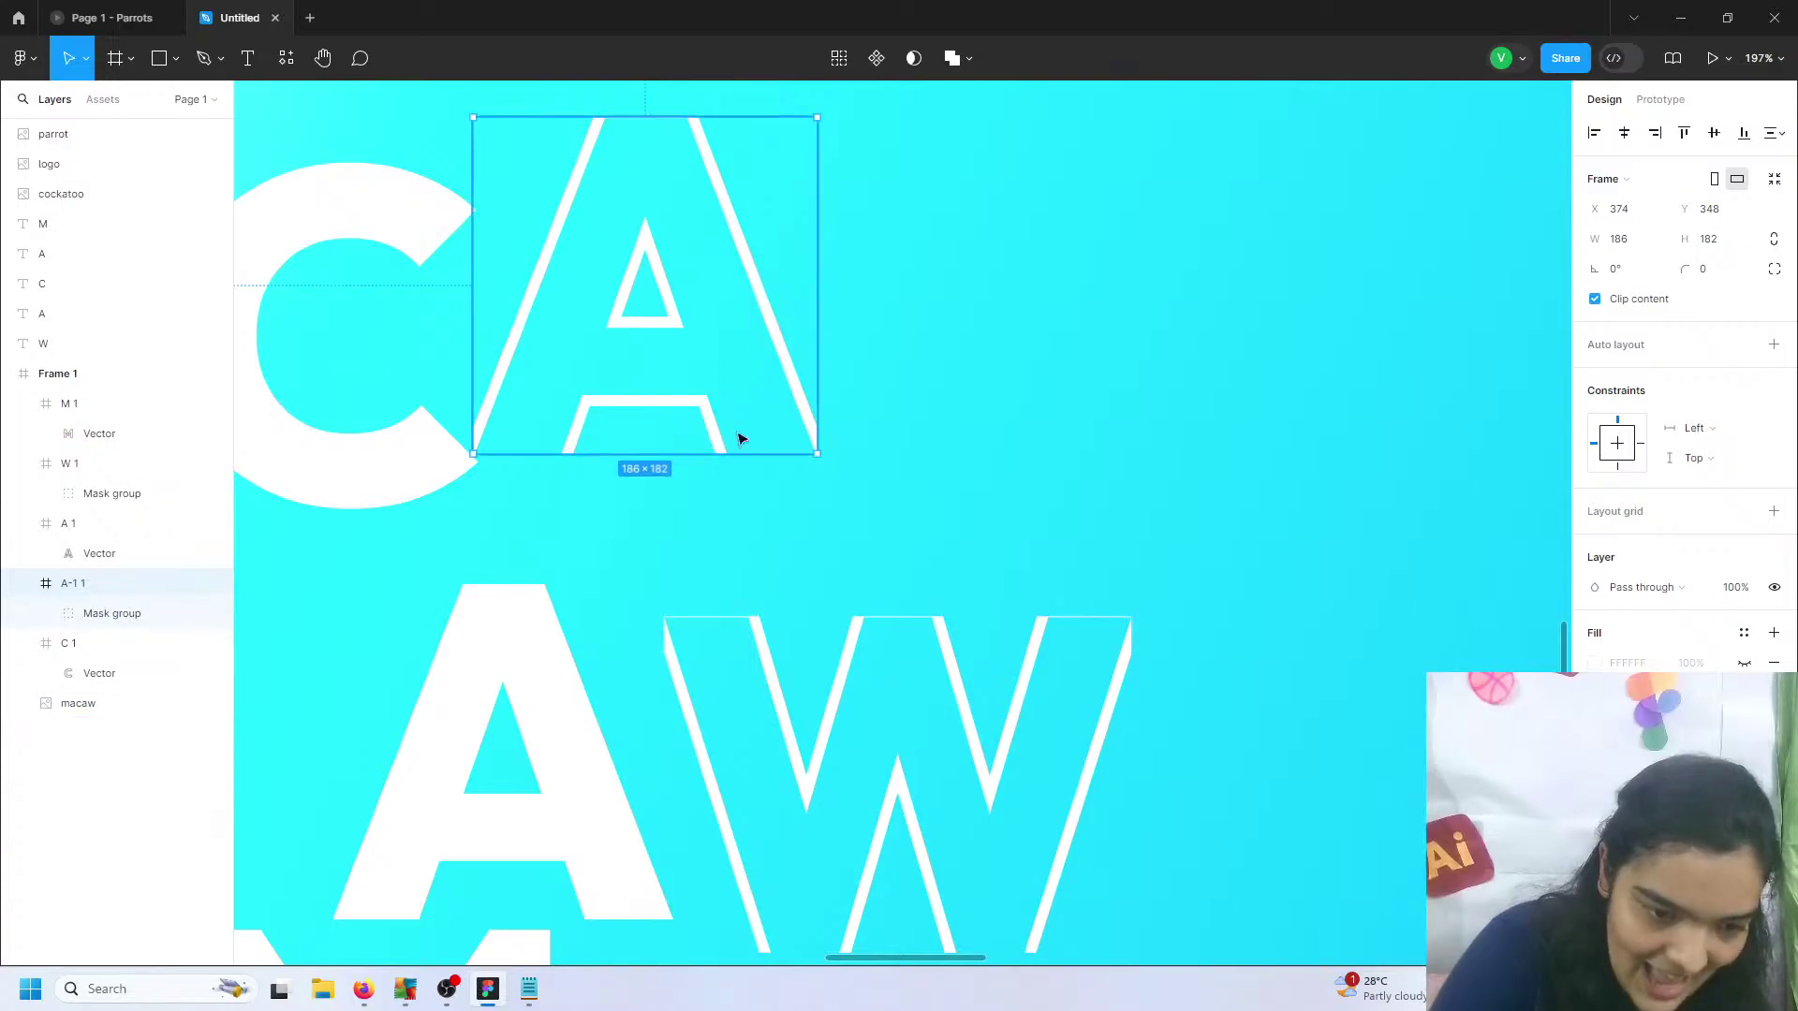
pyautogui.click(1595, 299)
pyautogui.scroll(-5, 930, 421)
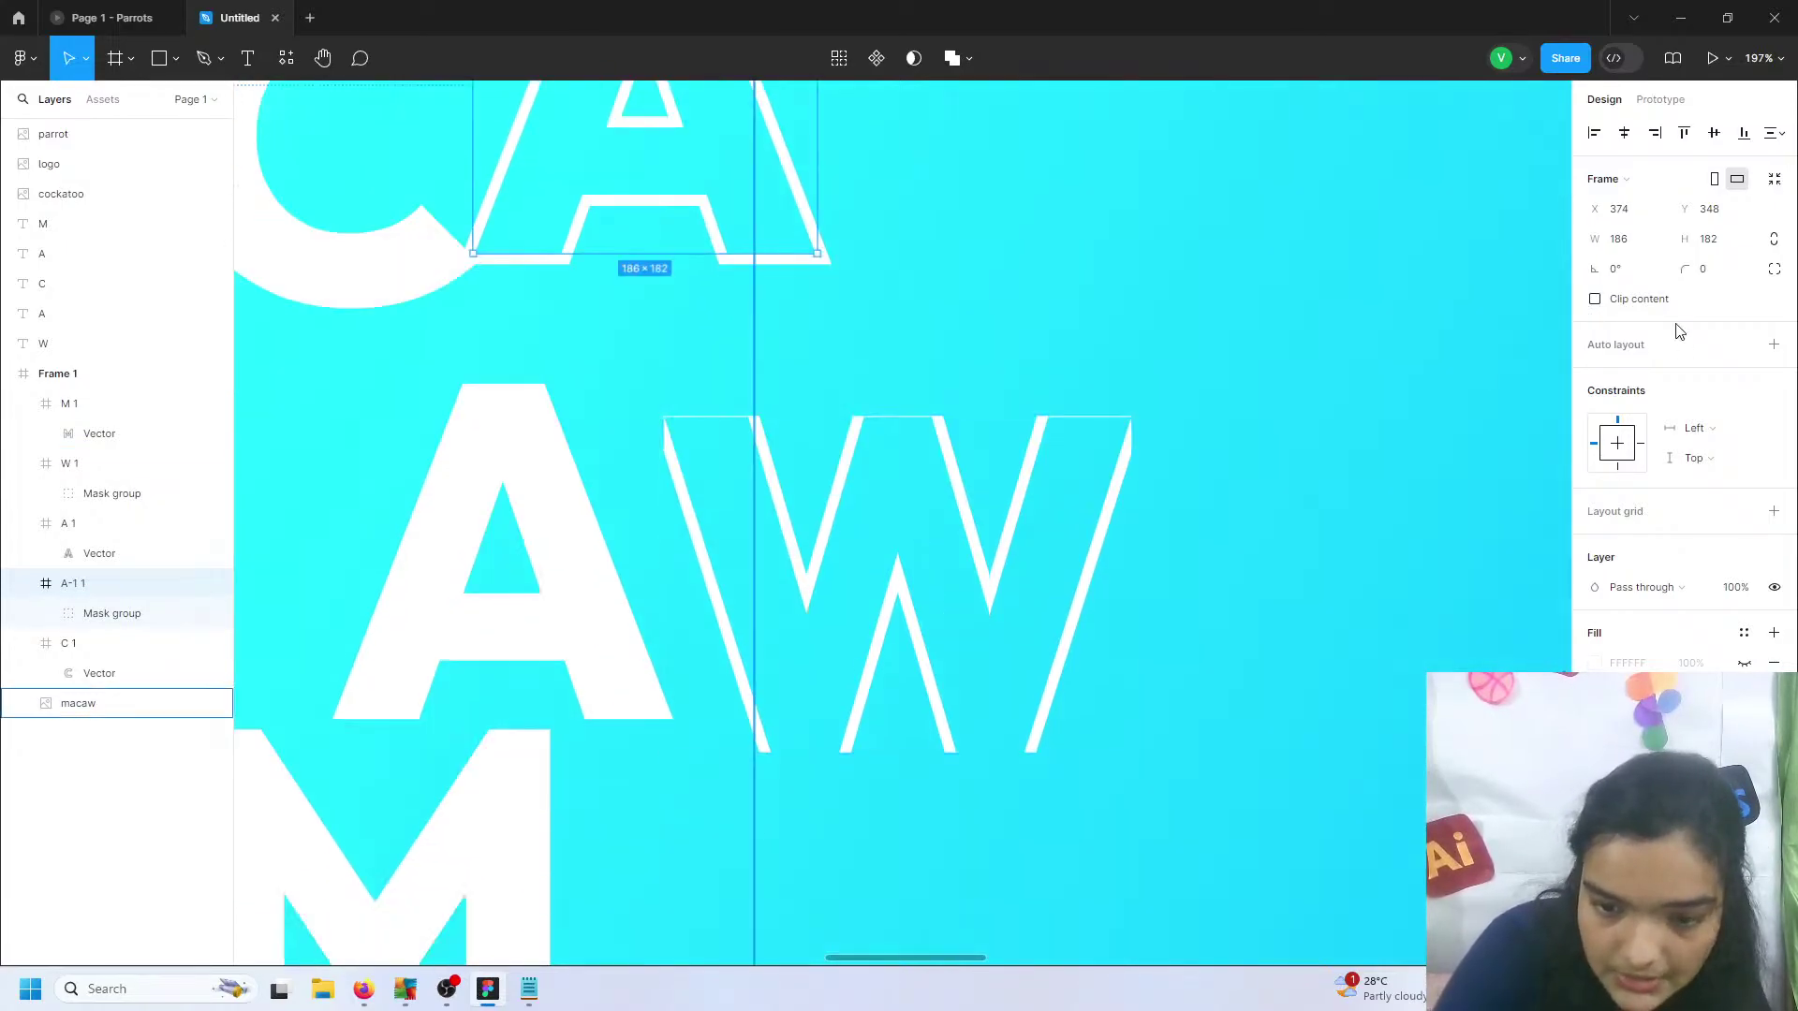
pyautogui.click(930, 422)
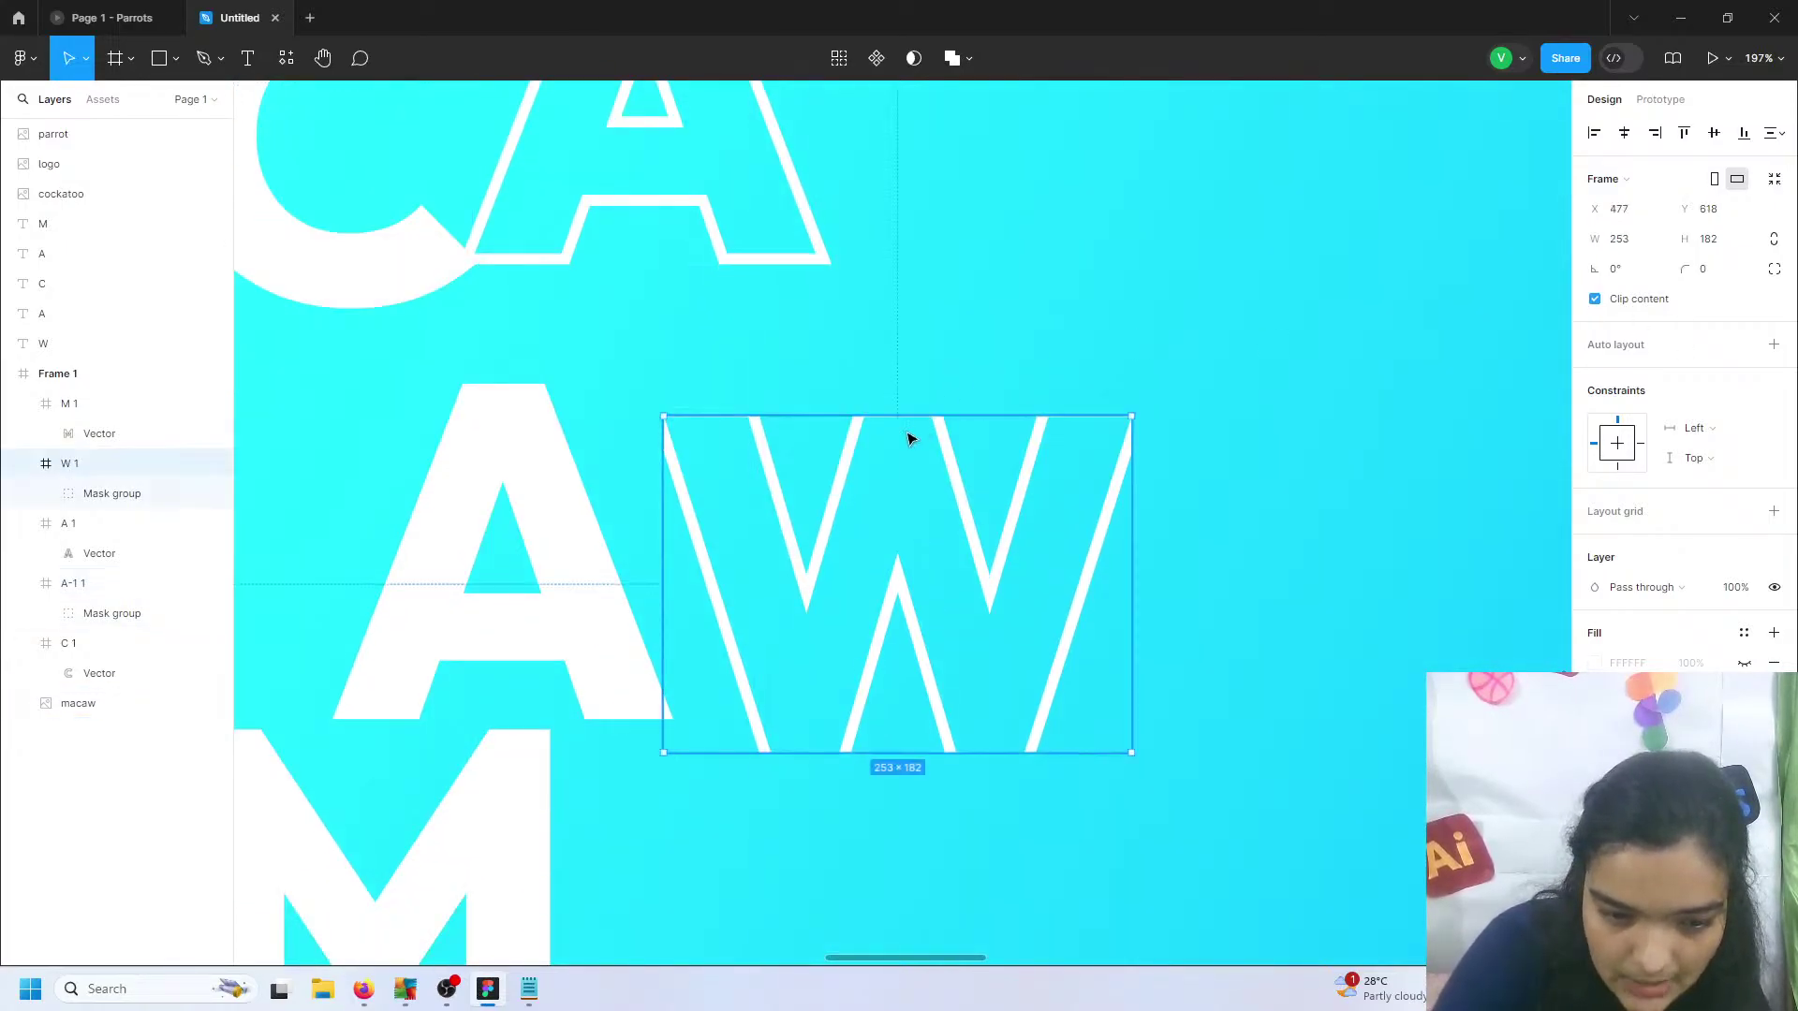
pyautogui.click(1595, 300)
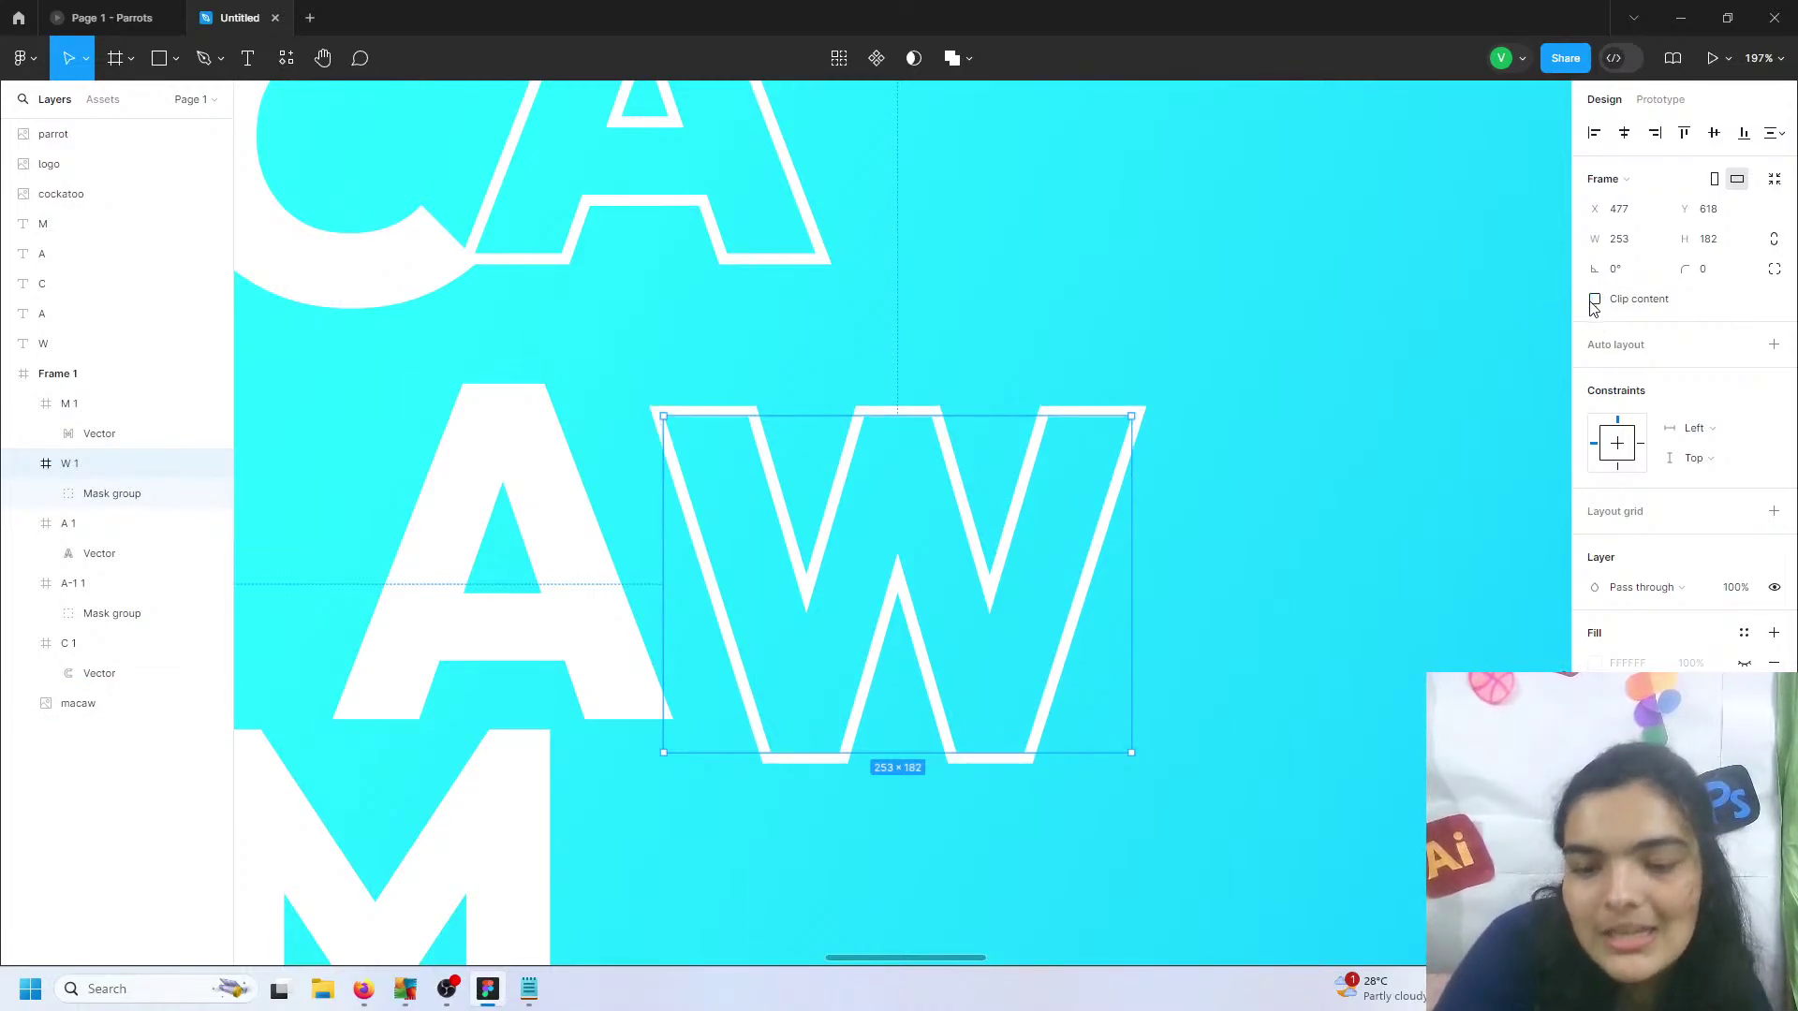
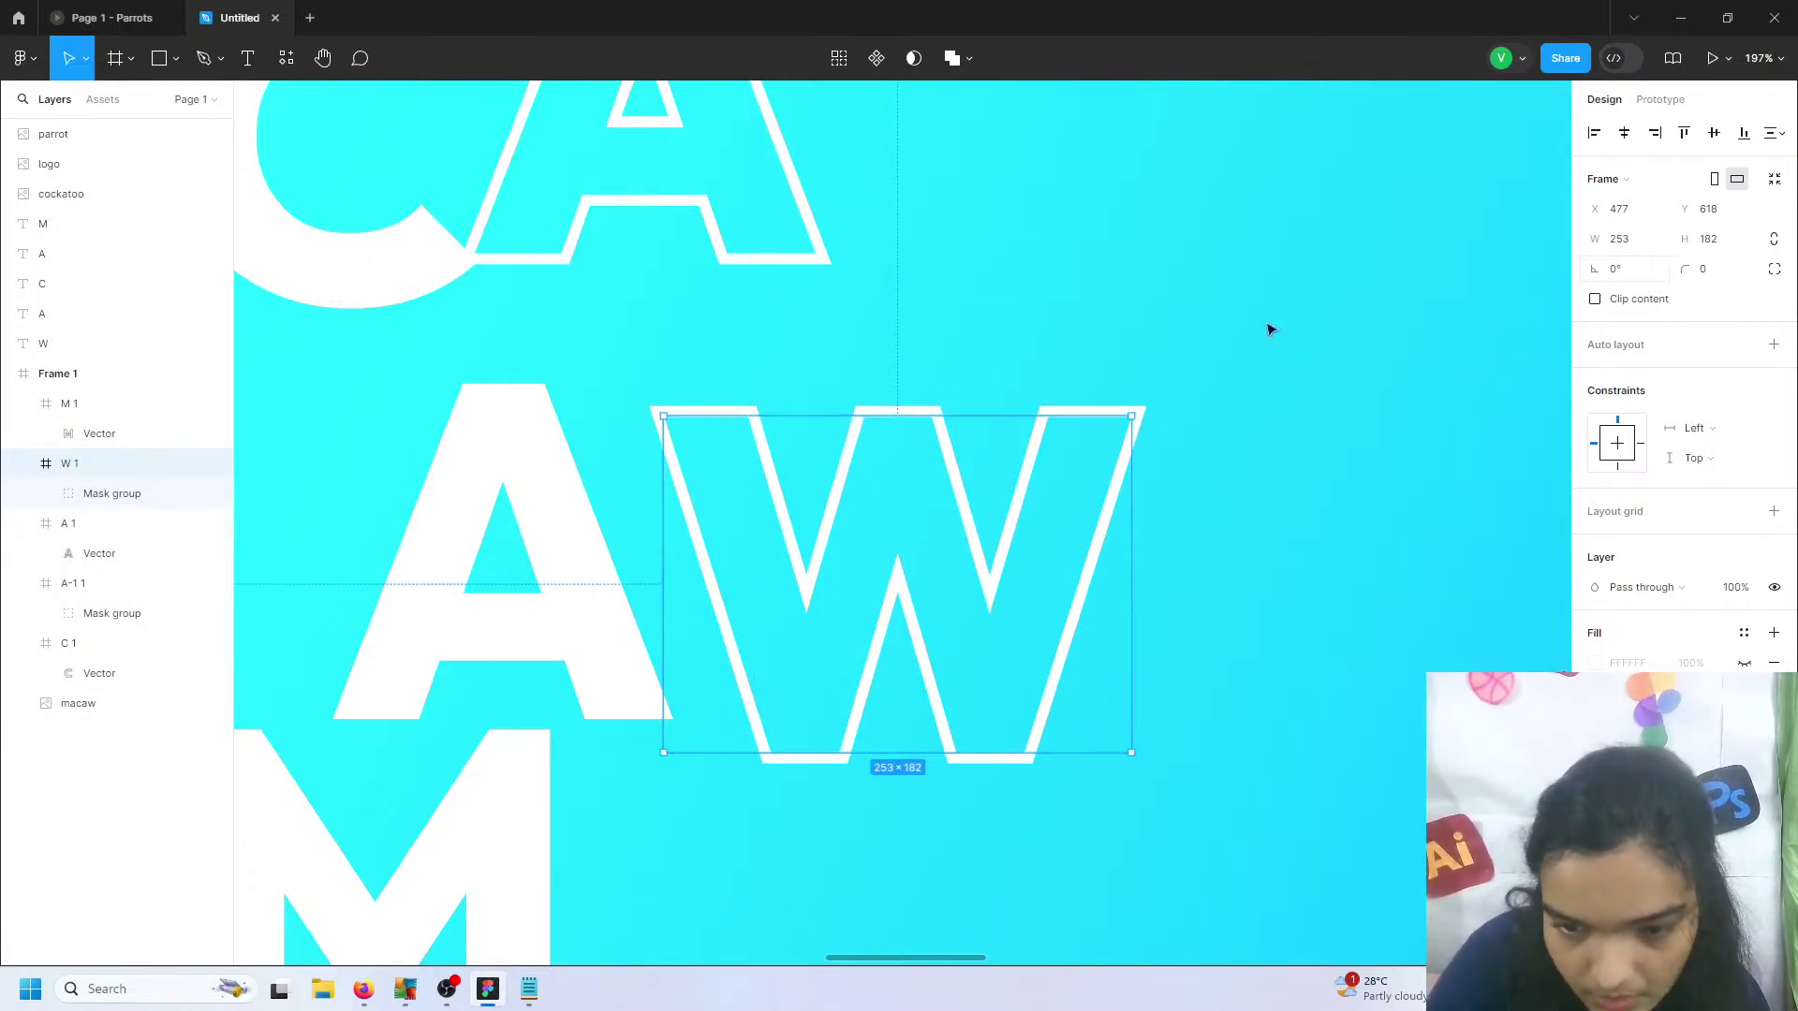
# - Move the outlined W over the macaw's lower wing at about X 1262, Y 744 and the M over its upper wing at about X 1128, Y 227
pyautogui.scroll(-5, 823, 534)
pyautogui.hscroll(1, 801, 553)
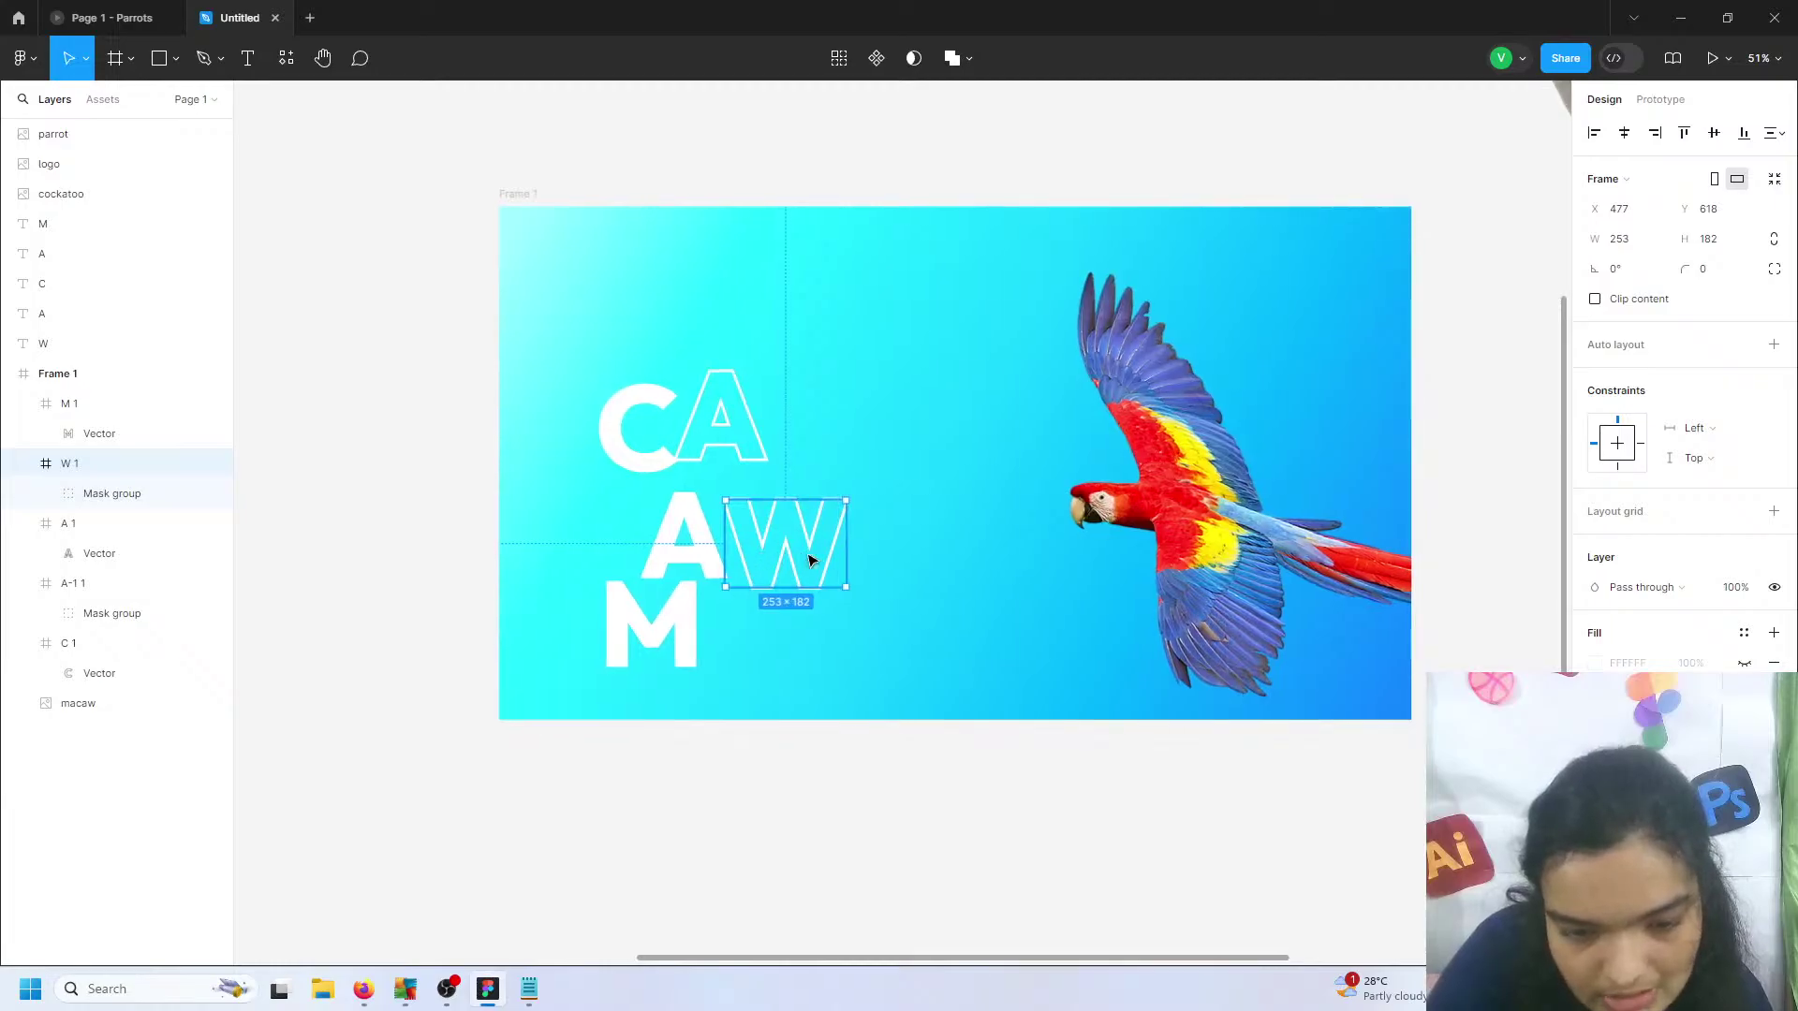
pyautogui.moveTo(811, 560); pyautogui.dragTo(1187, 589)
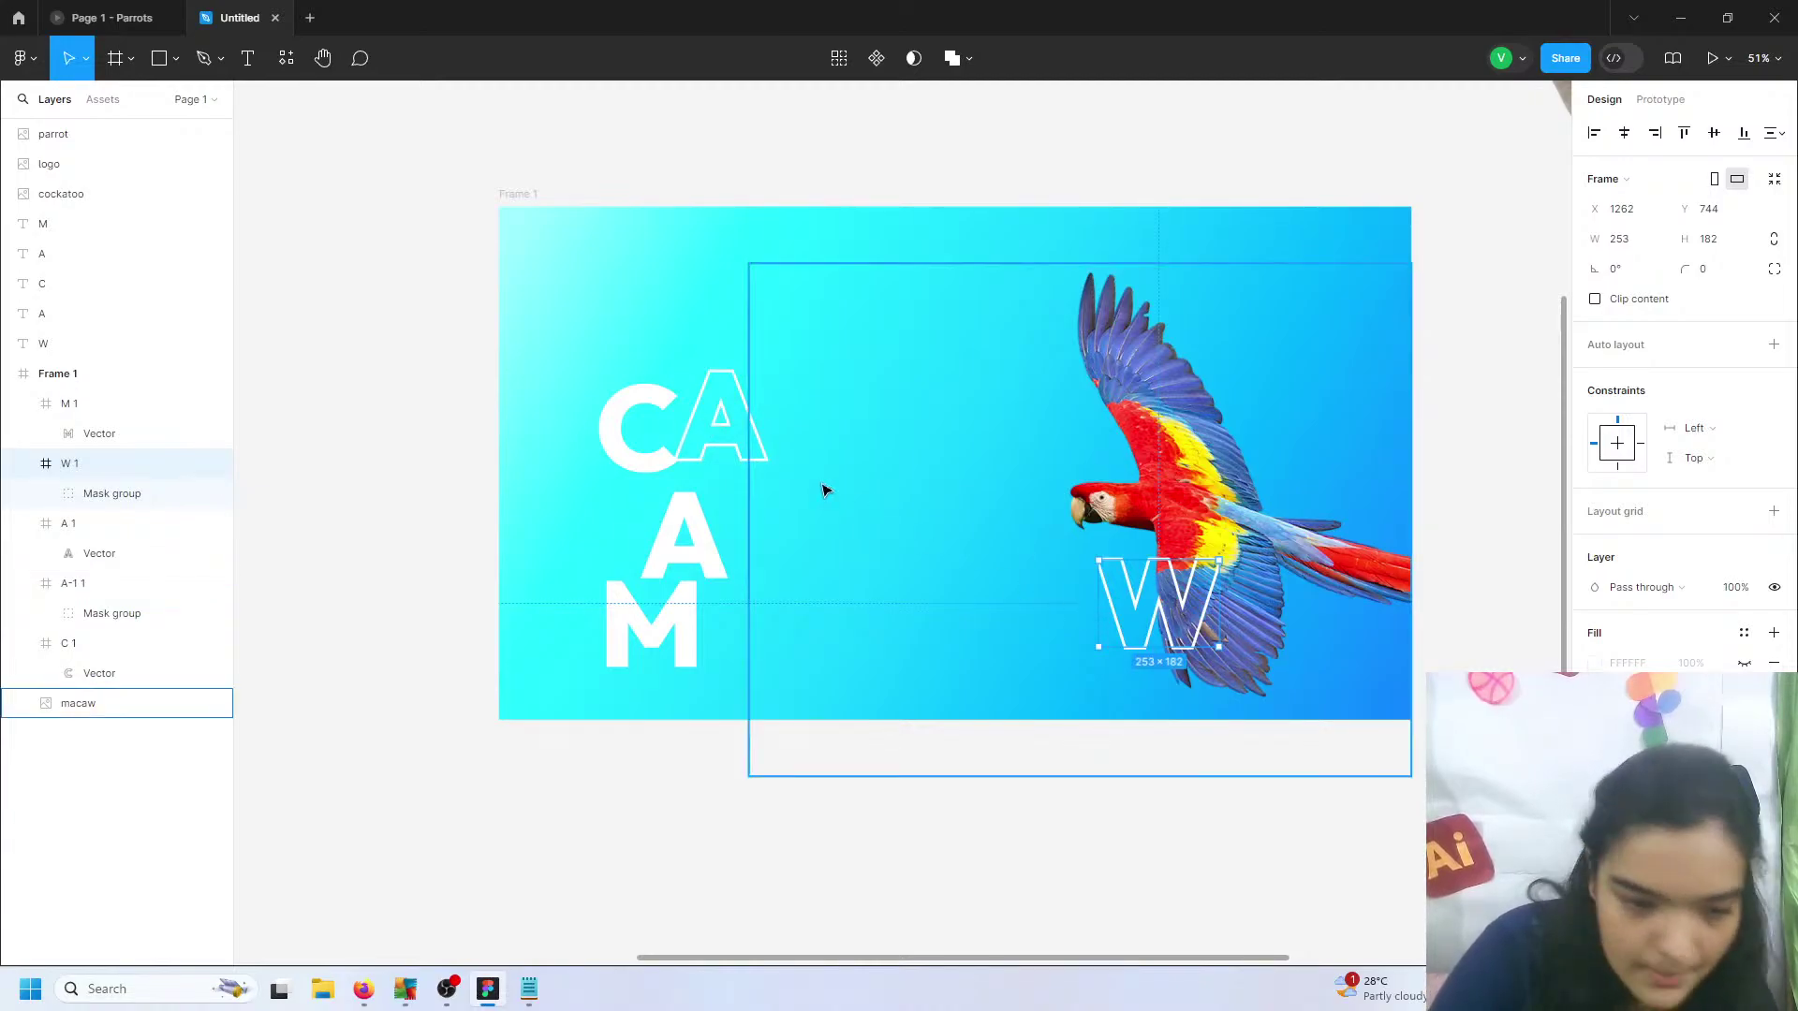
pyautogui.click(654, 453)
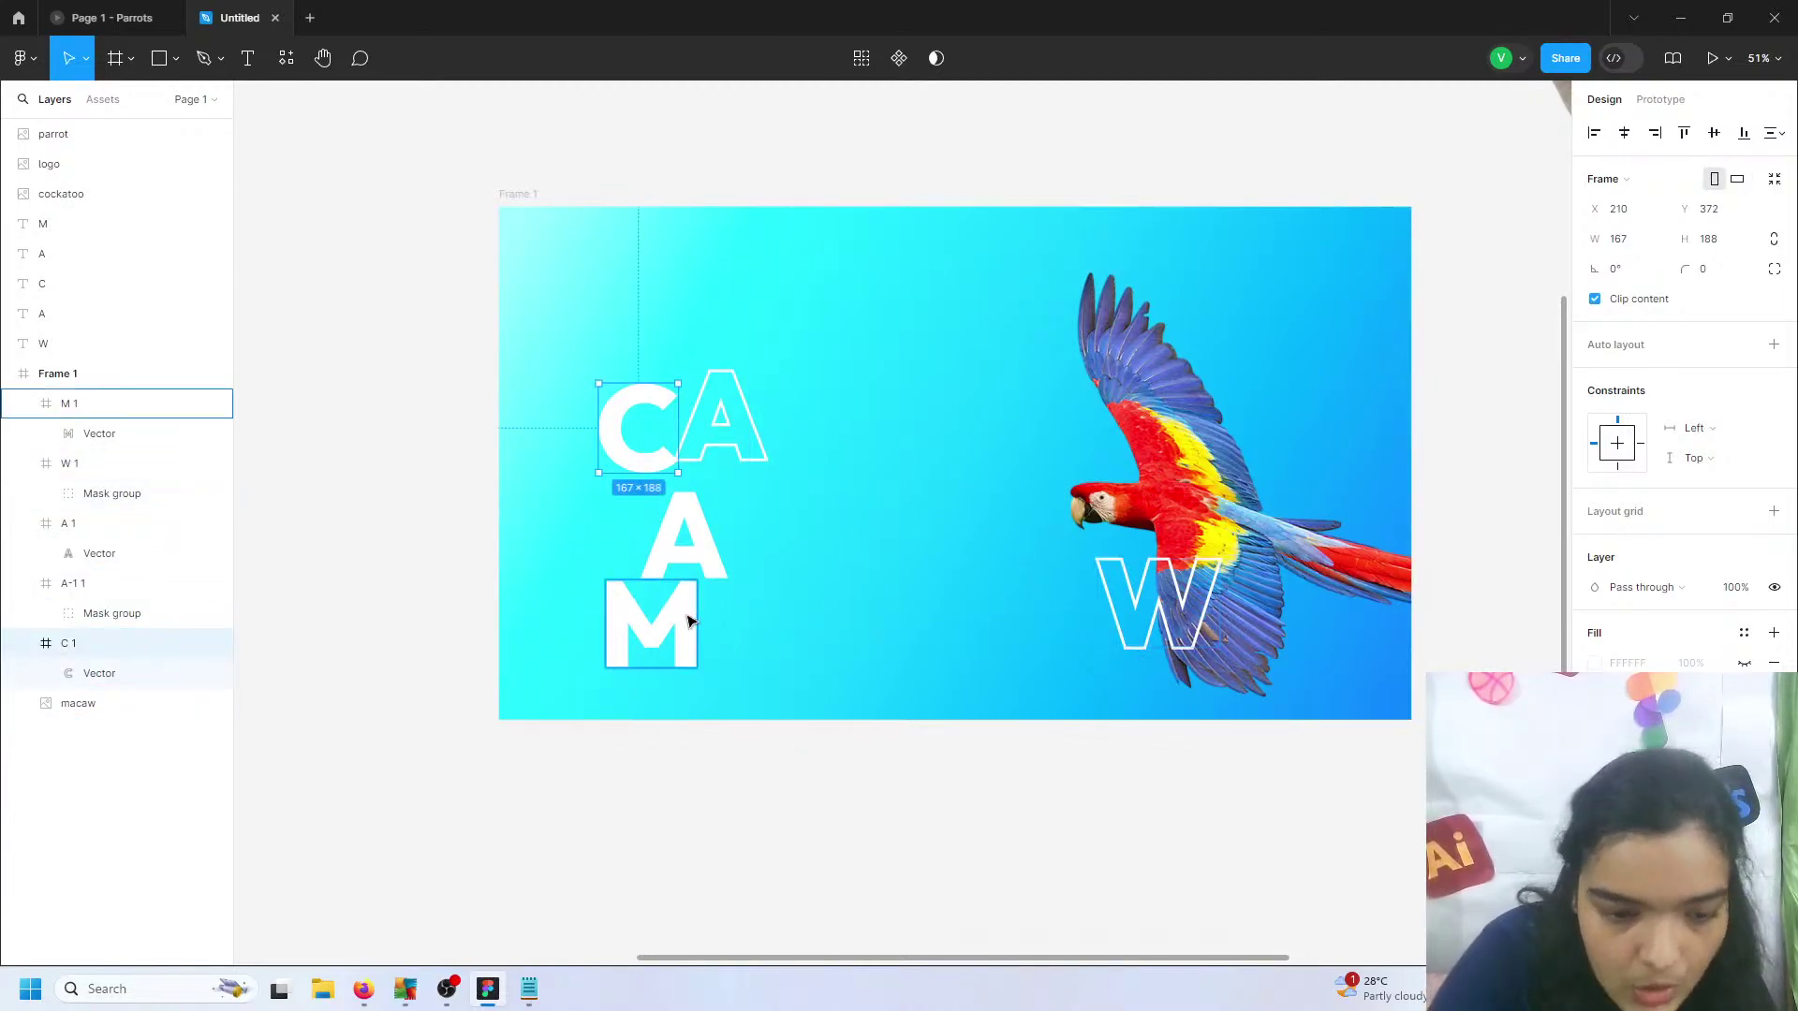
pyautogui.moveTo(690, 622); pyautogui.dragTo(1089, 368)
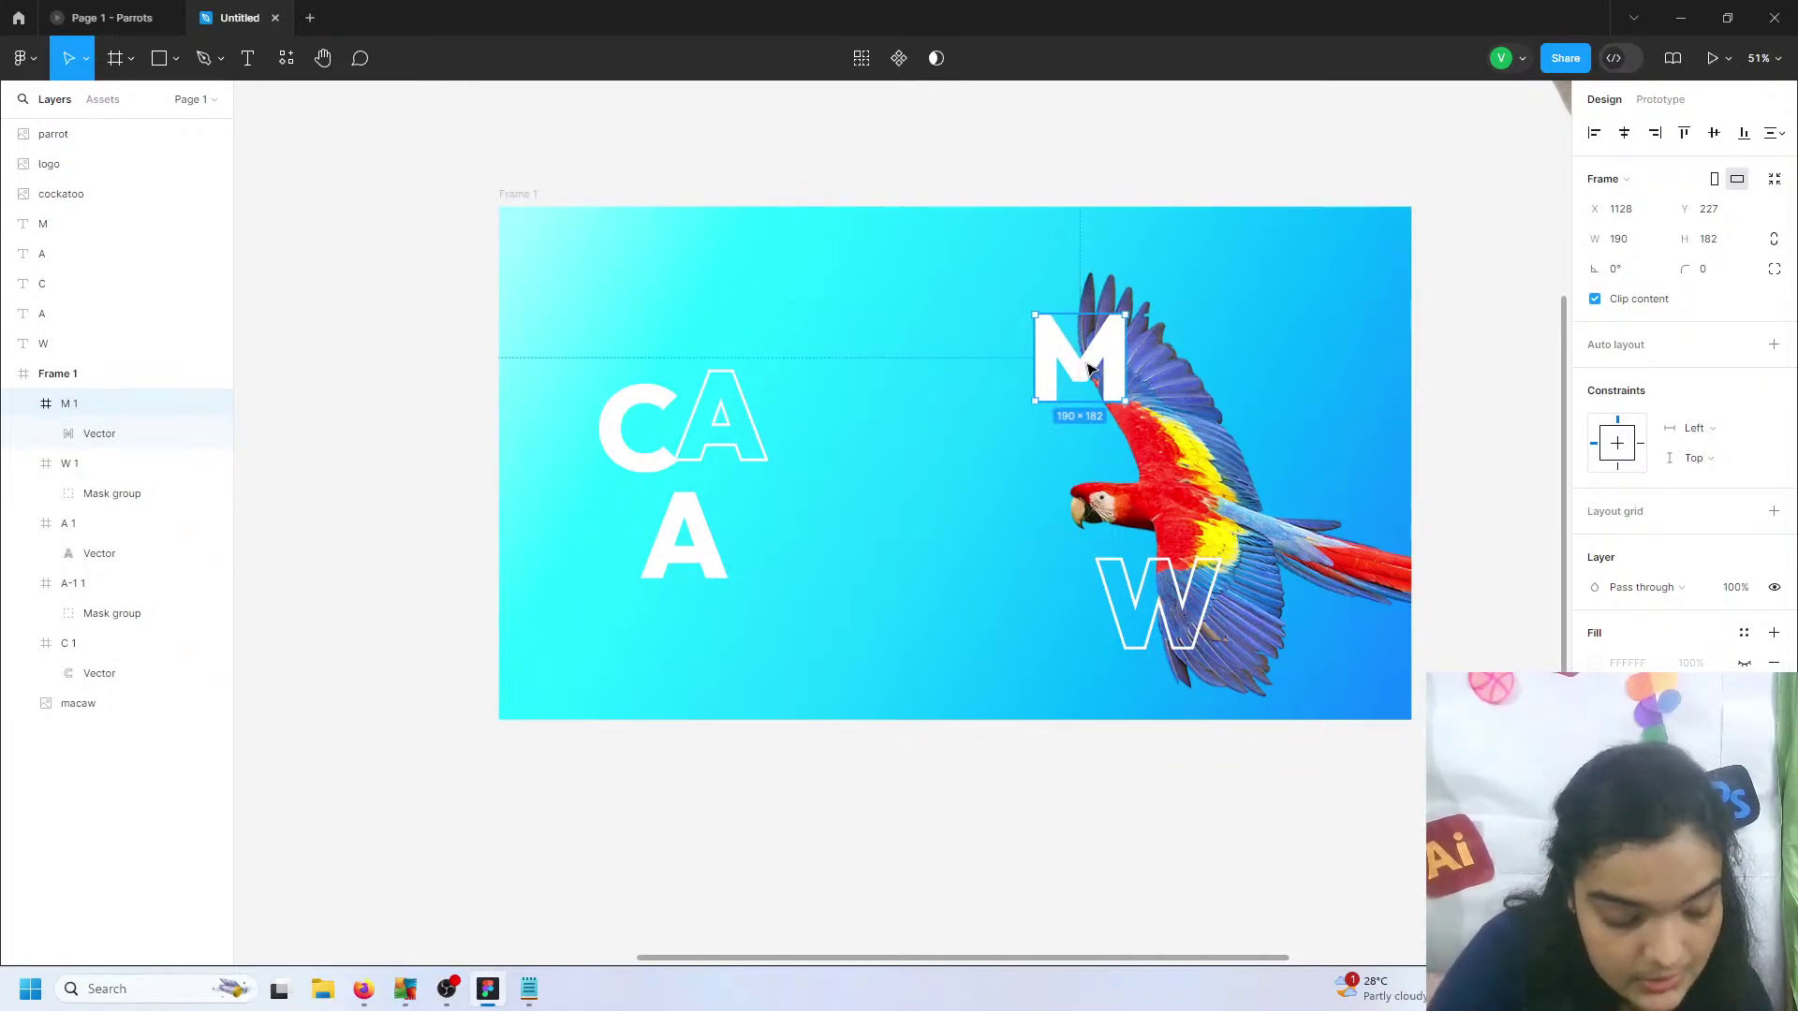
# - Move the M to X 1102, Y 251 and the outlined A onto the macaw's upper wing at about X 1431, Y 326
pyautogui.moveTo(1086, 375); pyautogui.dragTo(1072, 375)
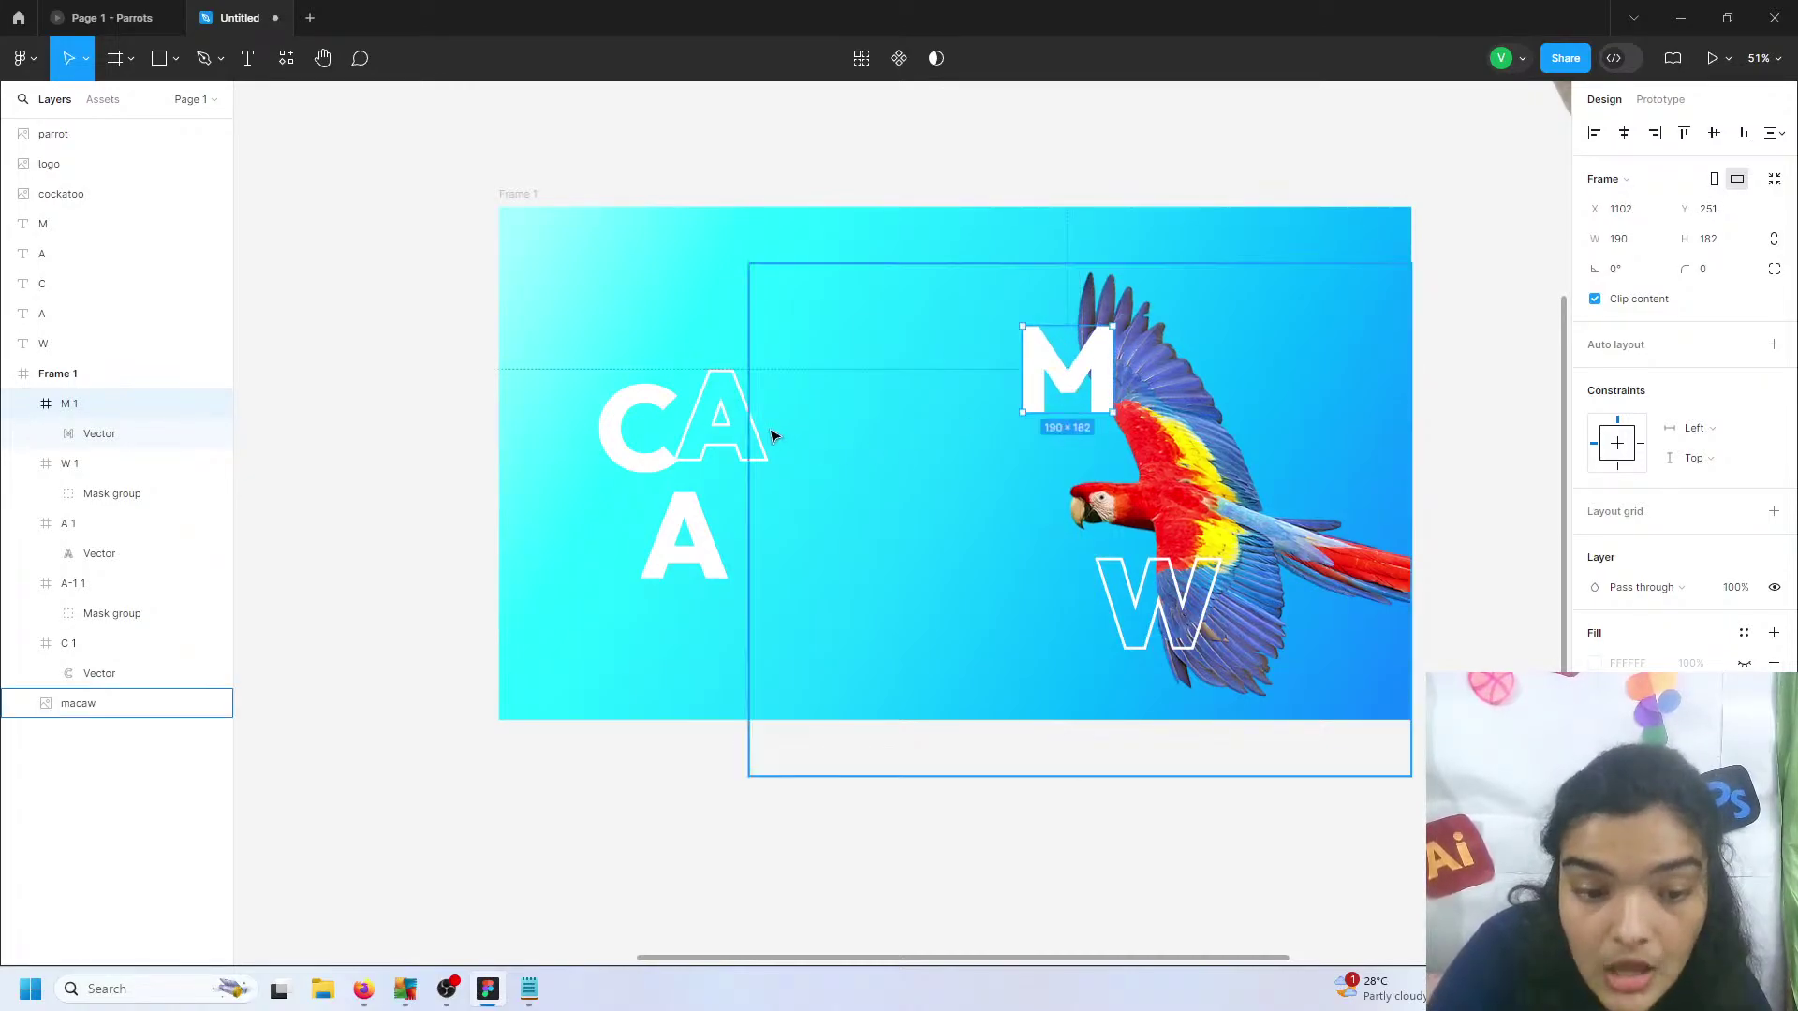
pyautogui.click(742, 433)
pyautogui.moveTo(836, 455); pyautogui.dragTo(1235, 419)
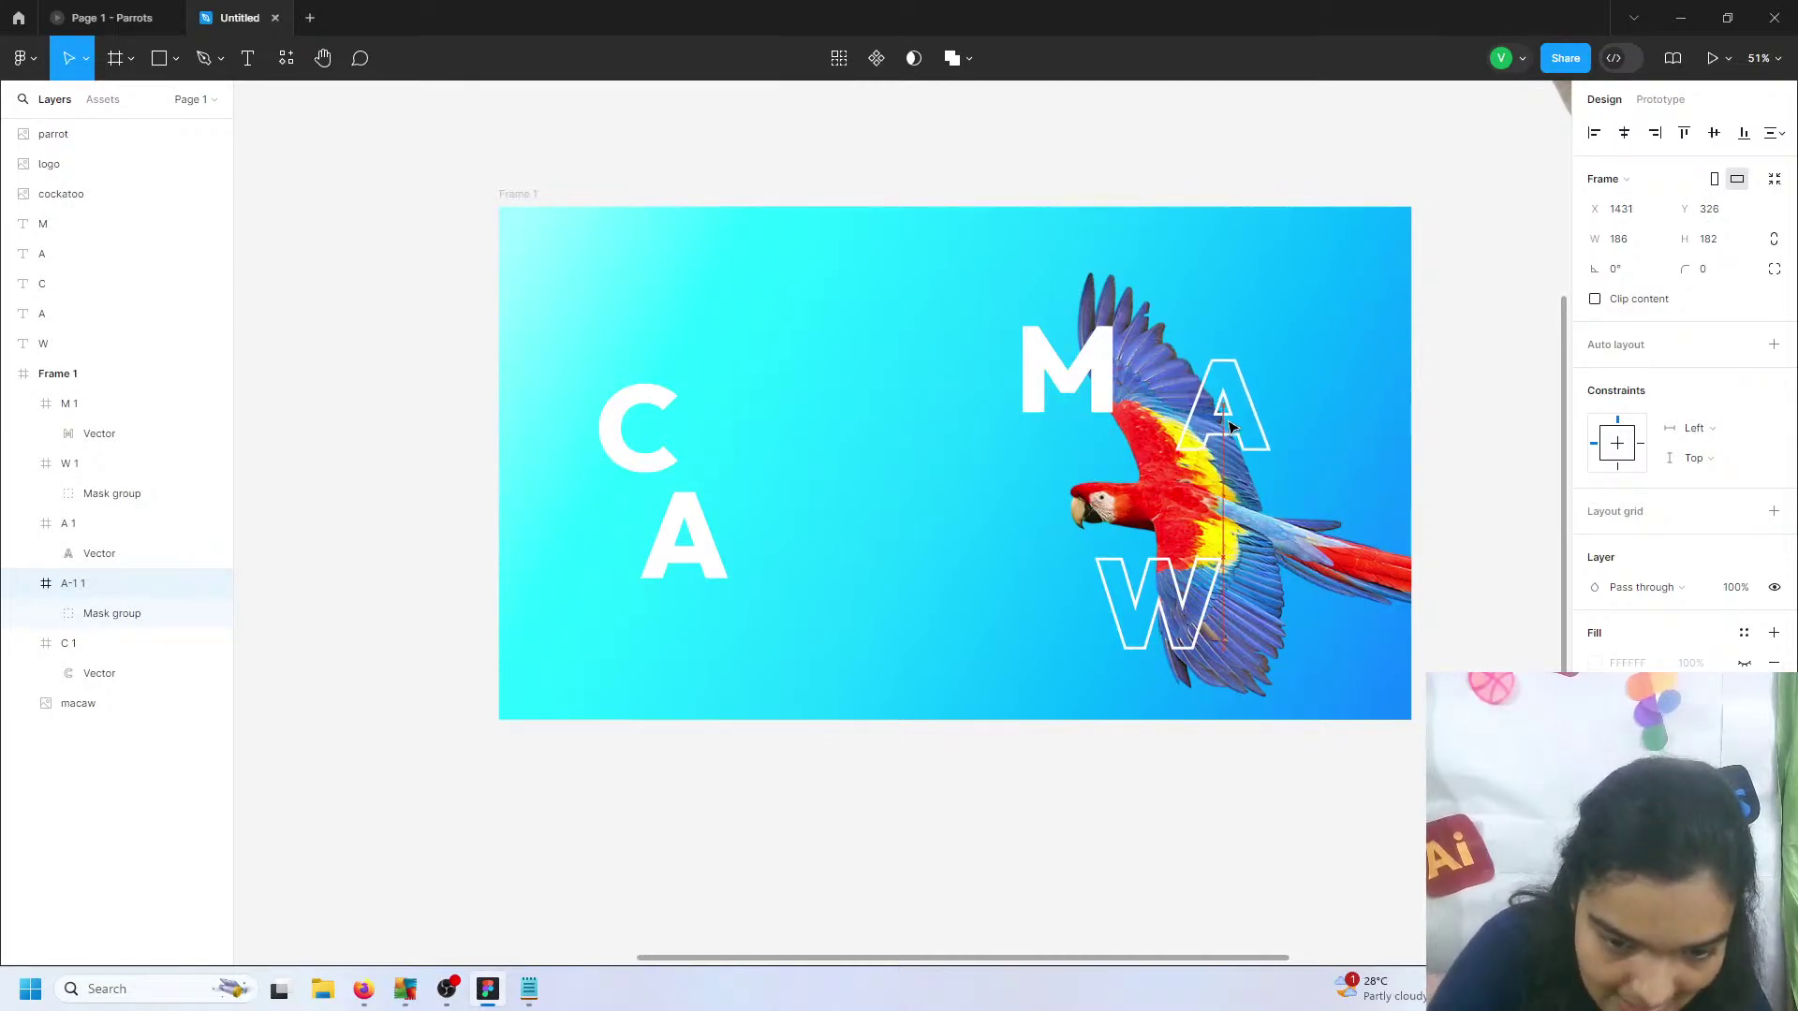
# - Move the C onto the macaw's chest at about X 1254, Y 616 and the outlined W to X 1321, Y 868
pyautogui.moveTo(630, 467); pyautogui.dragTo(1124, 579)
pyautogui.click(1124, 578)
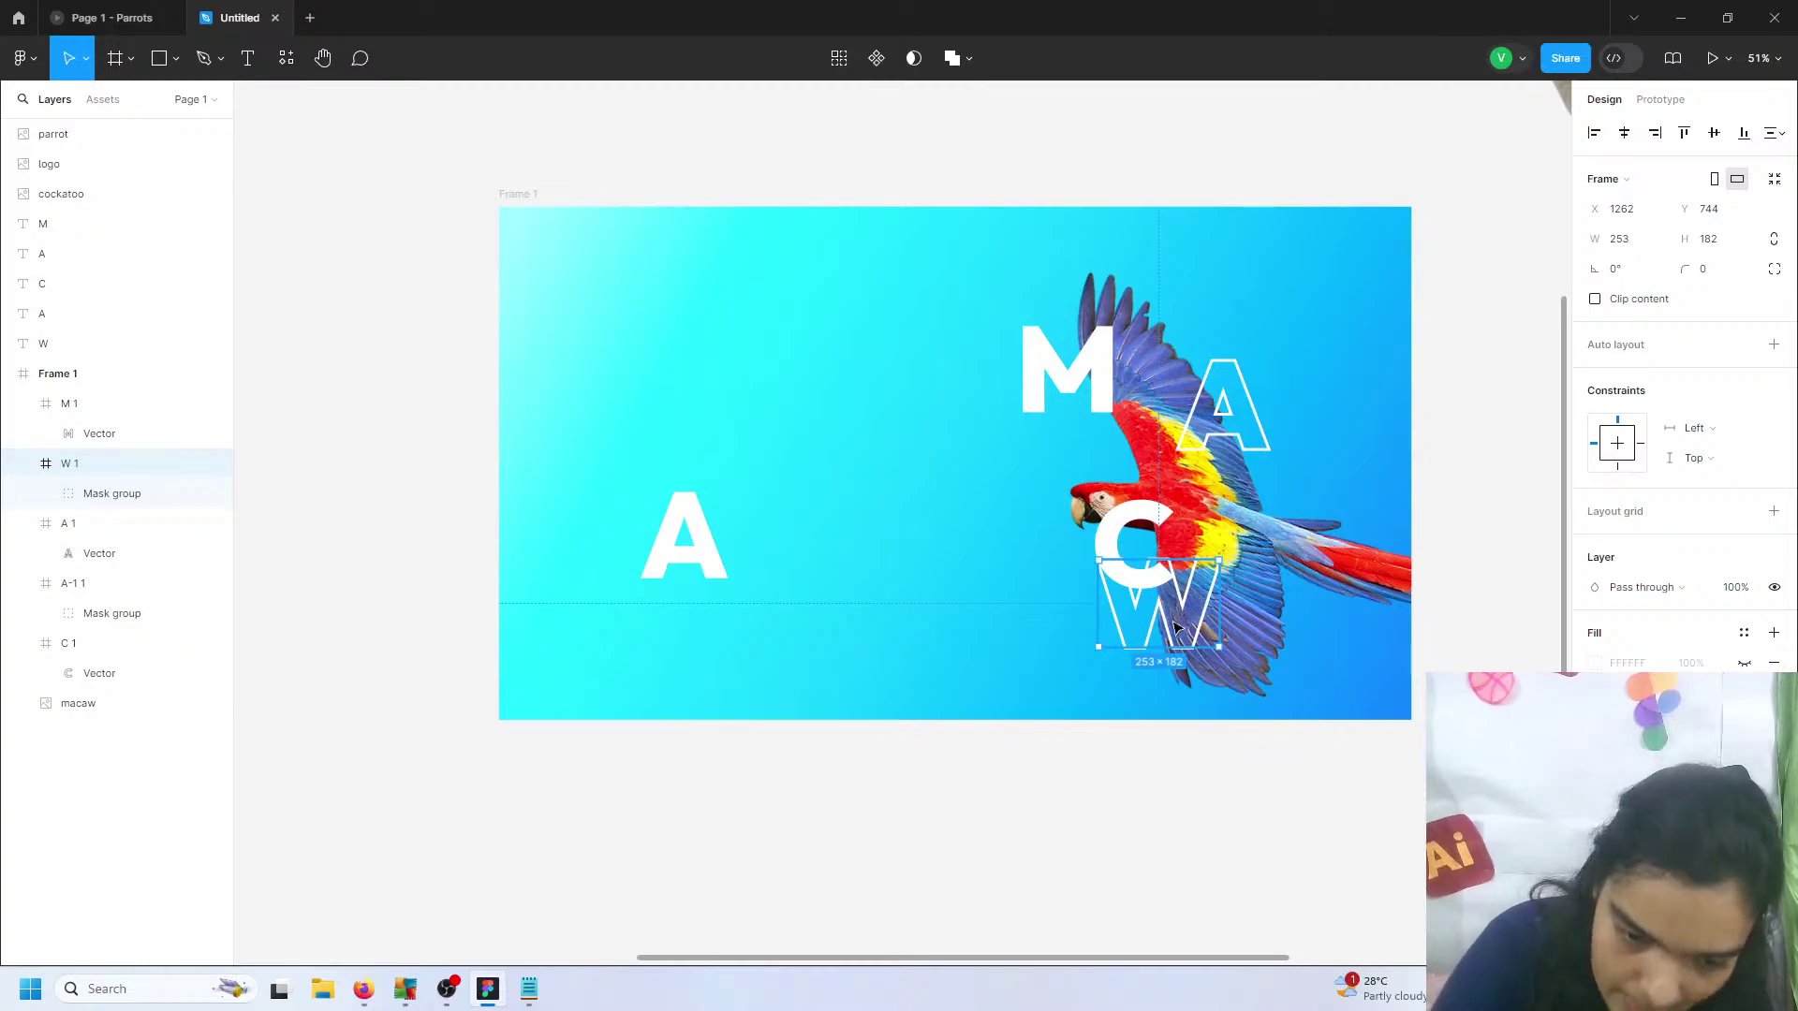
pyautogui.moveTo(1177, 628); pyautogui.dragTo(1210, 695)
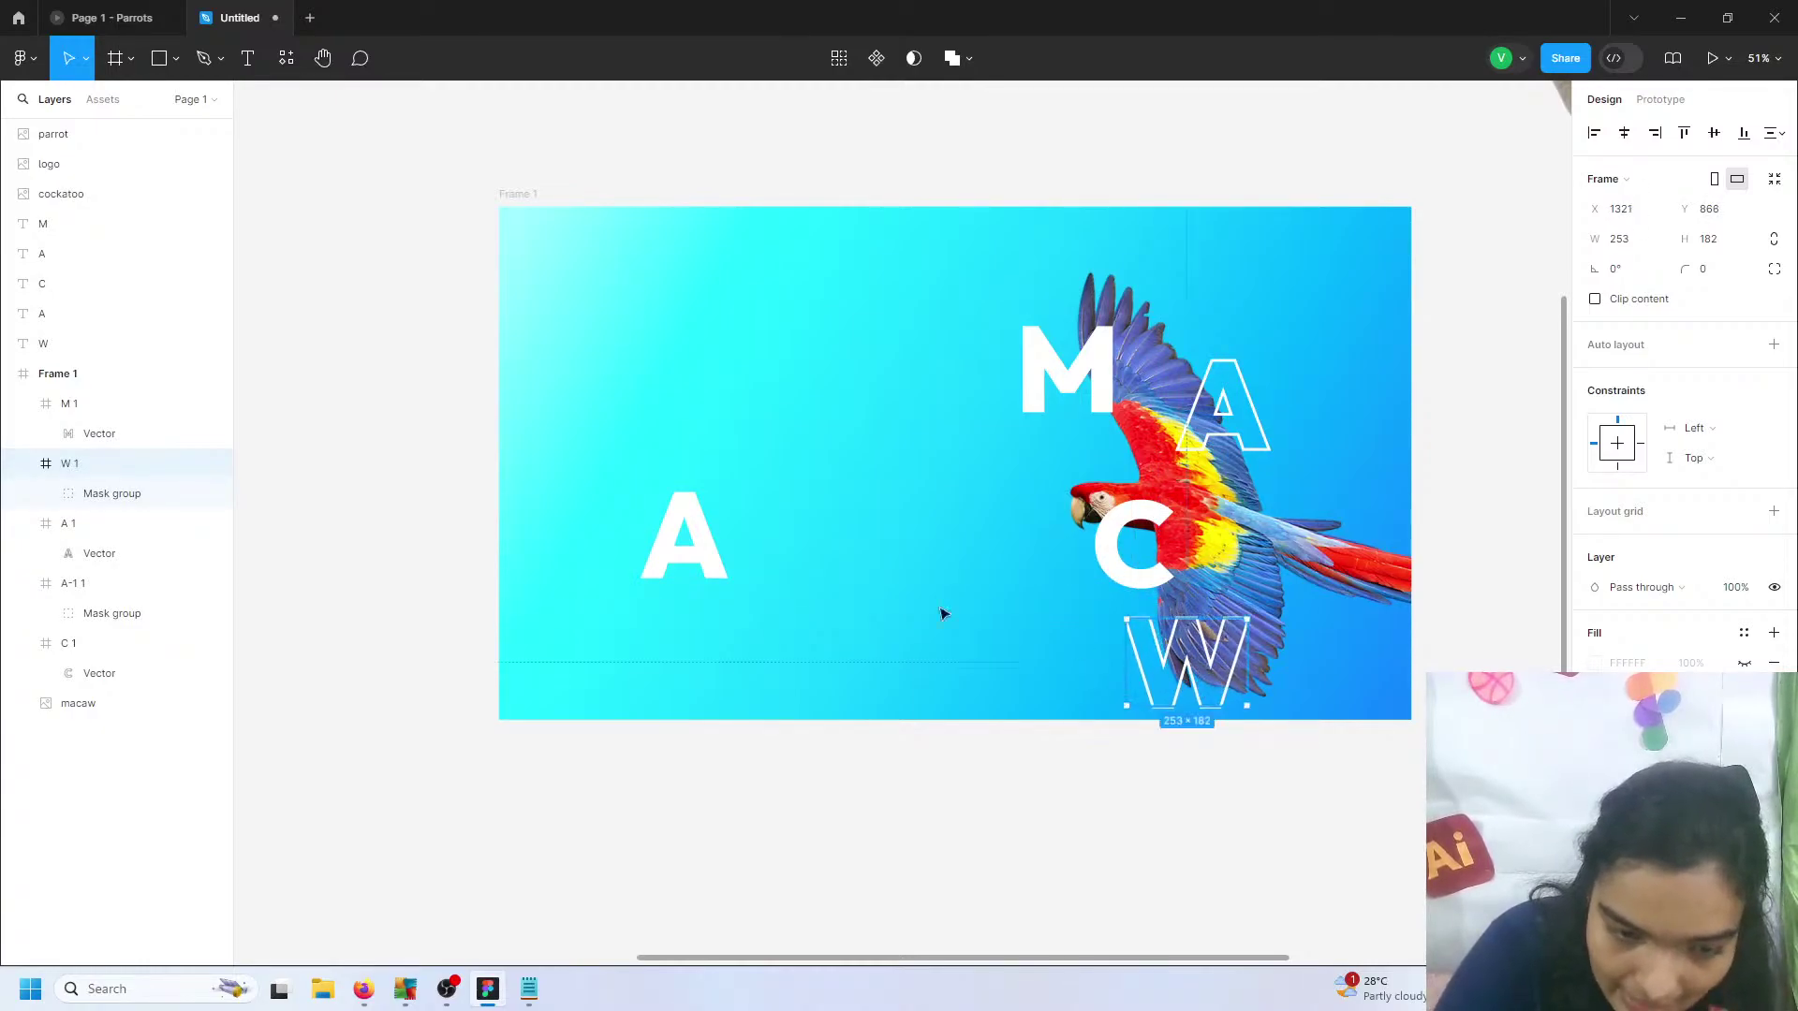
# - Move the filled A beside the macaw's lower wing, just under the tail, at about X 1583, Y 713
pyautogui.click(689, 567)
pyautogui.moveTo(688, 567); pyautogui.dragTo(1307, 609)
pyautogui.moveTo(1411, 776); pyautogui.dragTo(748, 263)
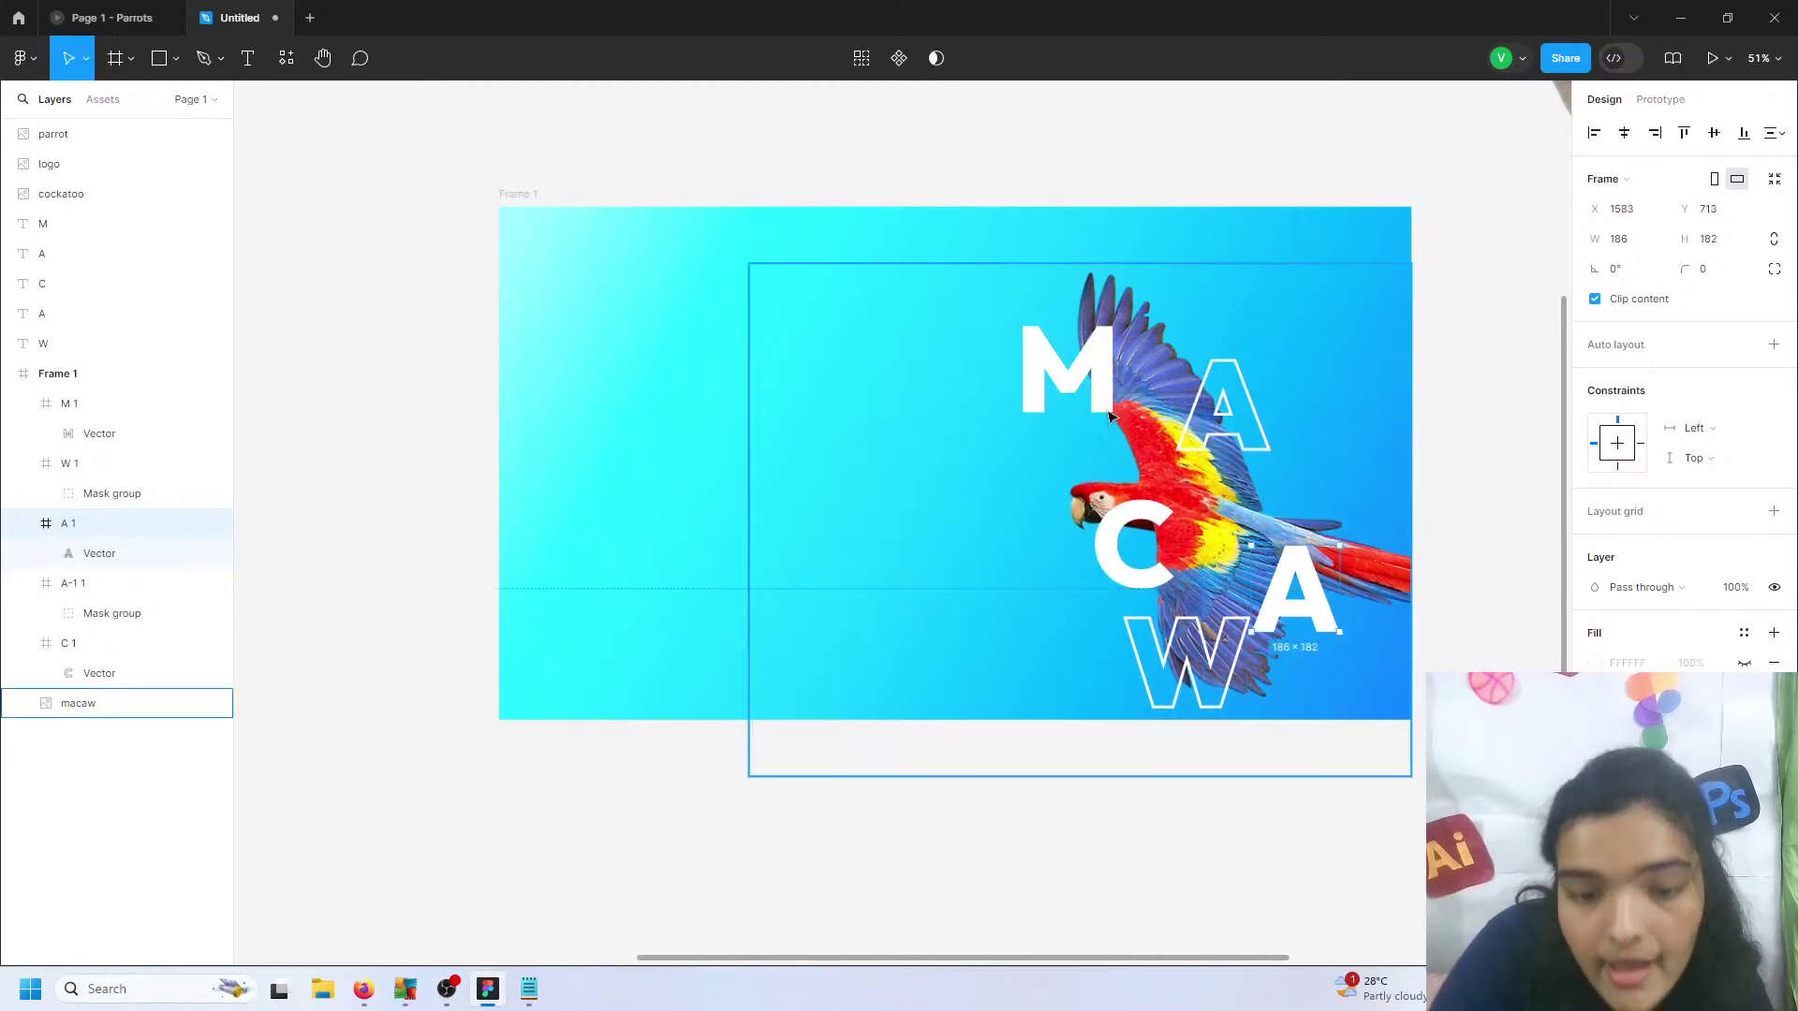
# - Send the M letter to the back so it sits behind the macaw
pyautogui.click(1091, 407)
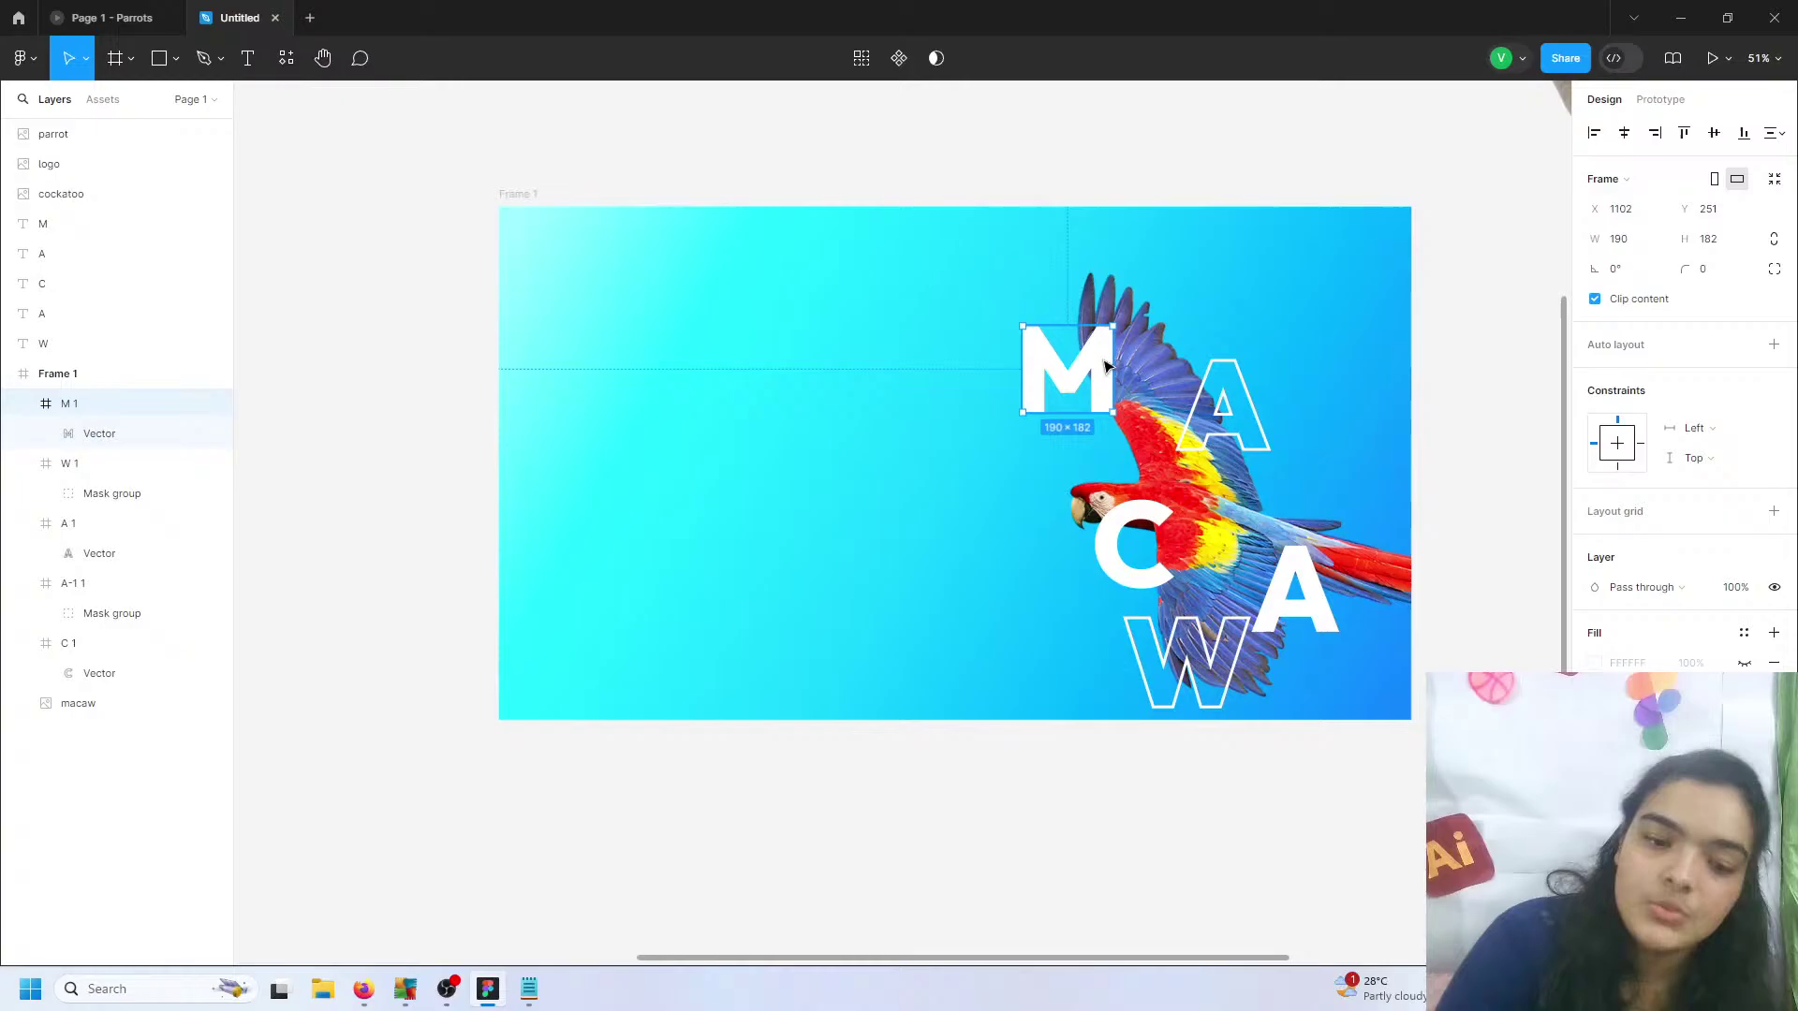
pyautogui.rightClick(1106, 365)
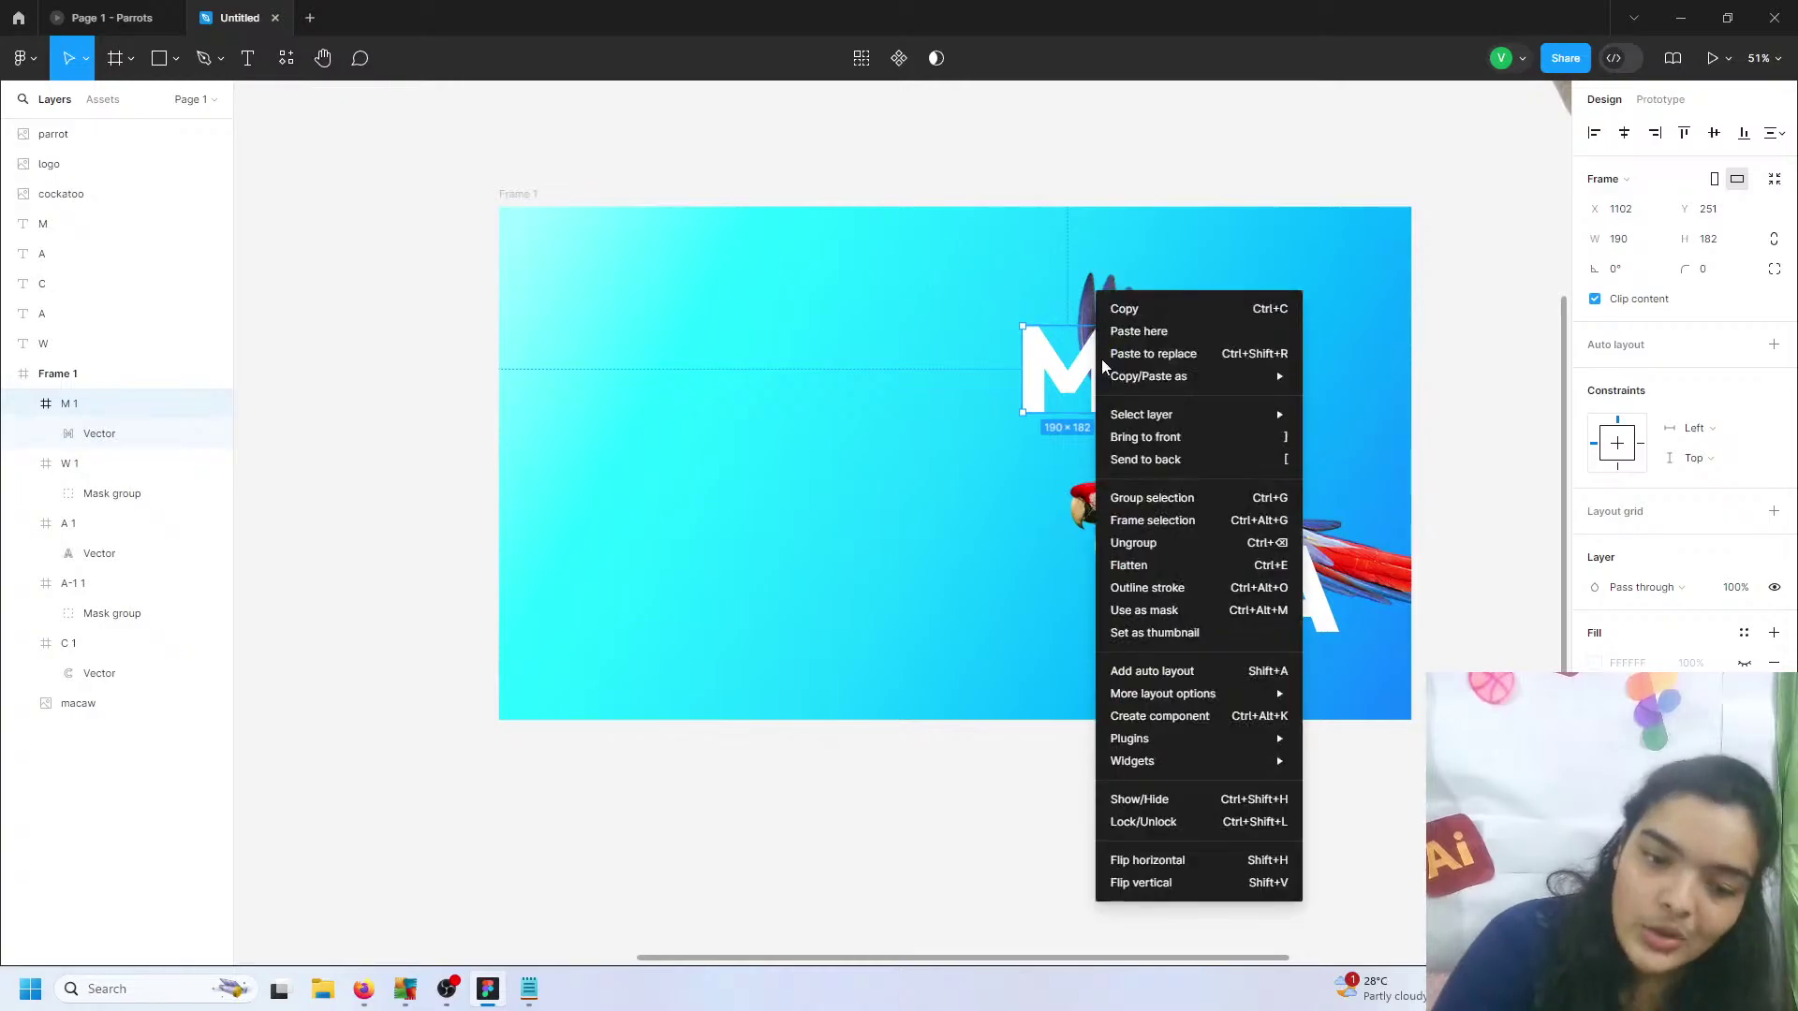
pyautogui.click(1115, 431)
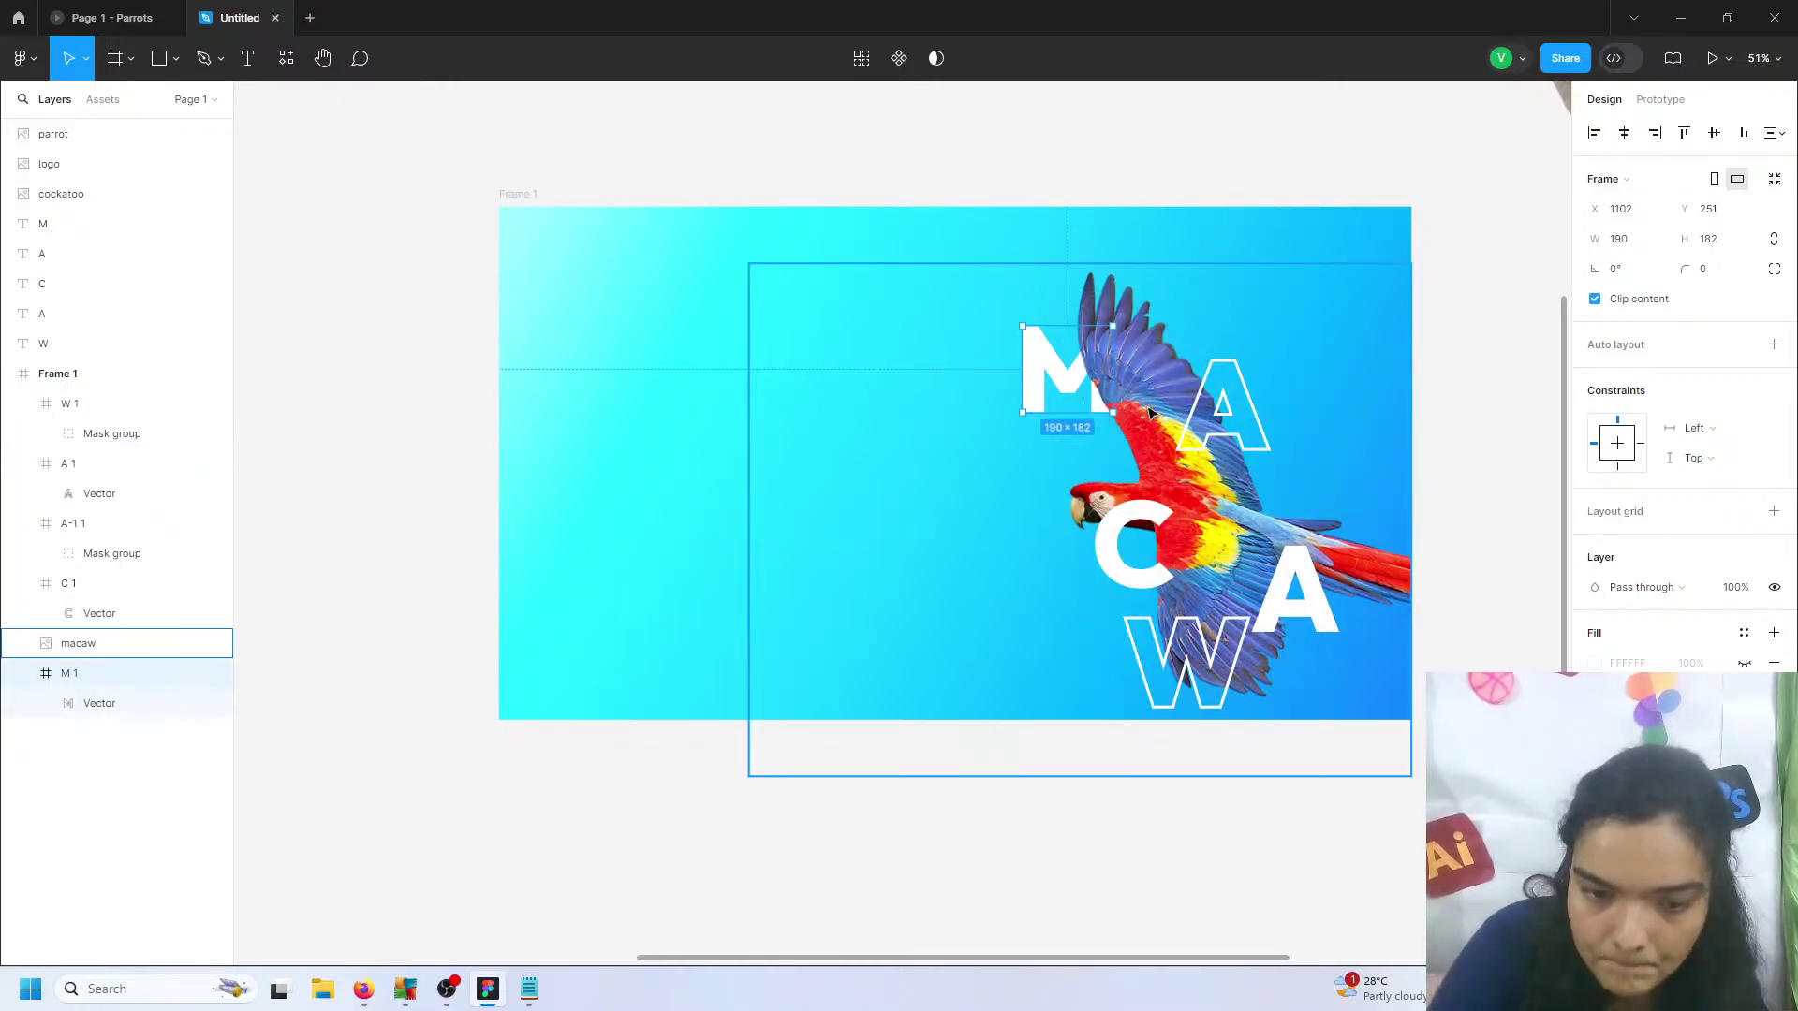
pyautogui.click(1208, 402)
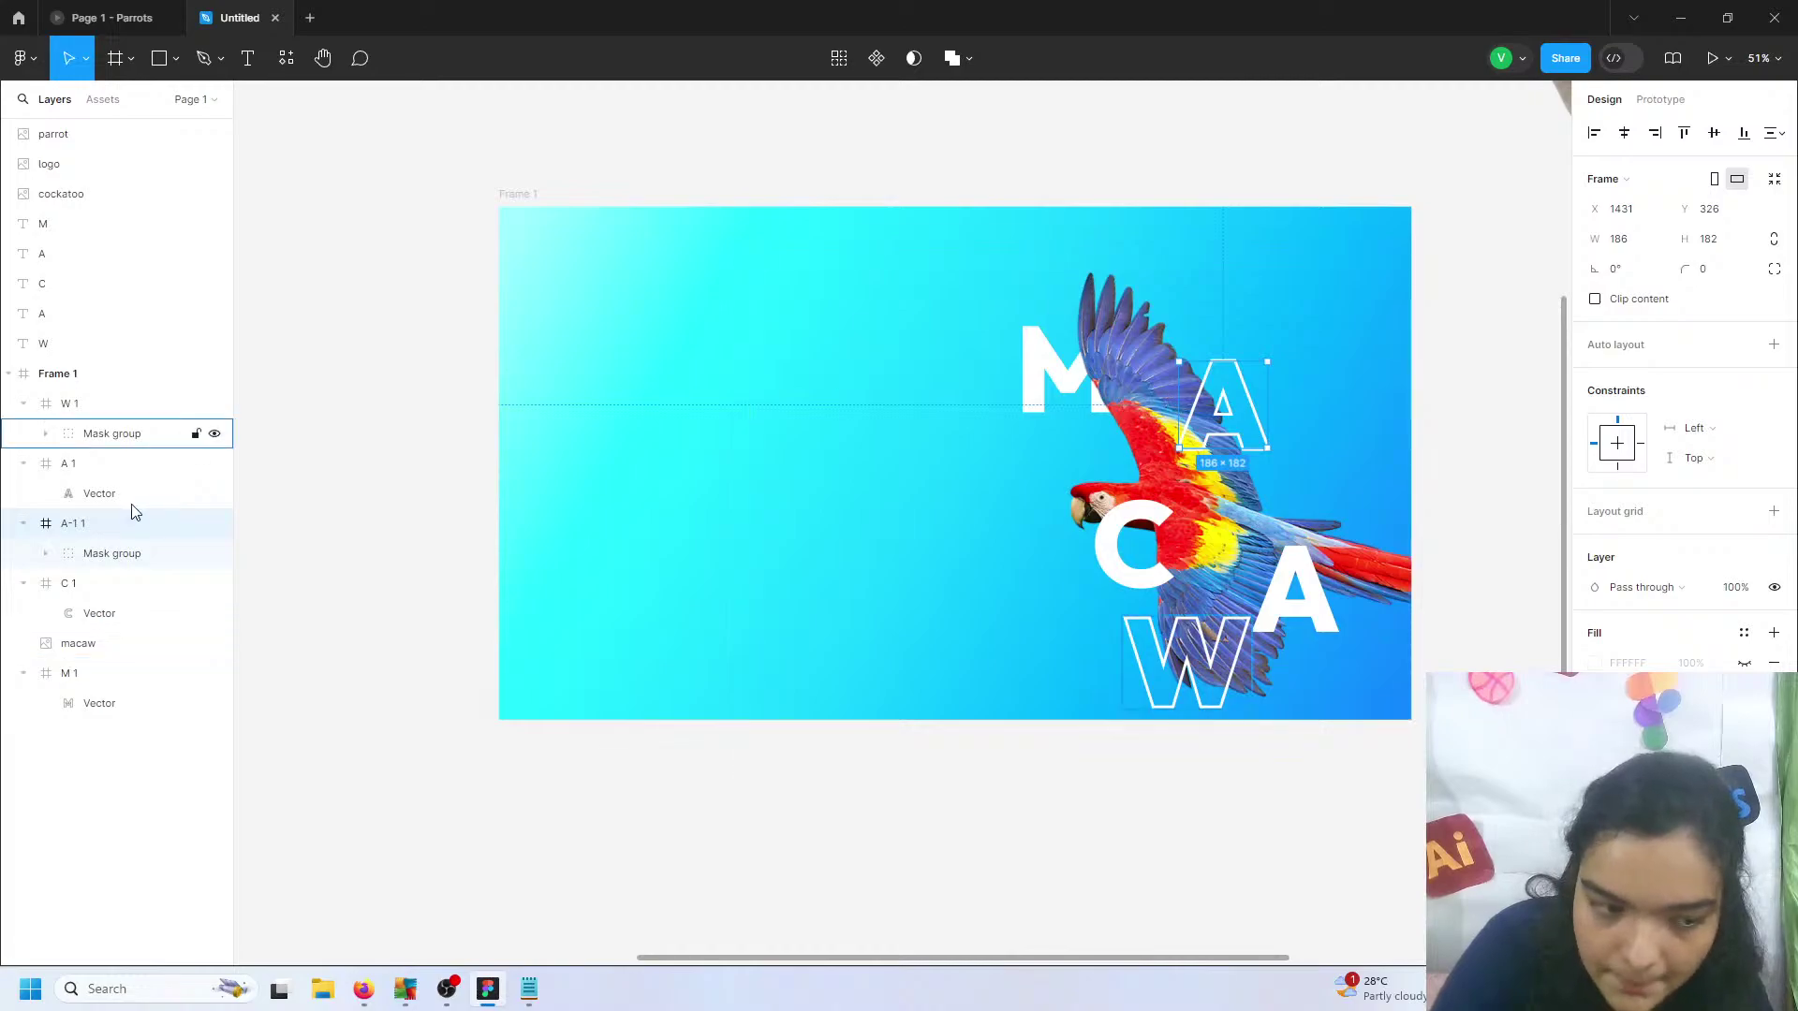
pyautogui.click(100, 648)
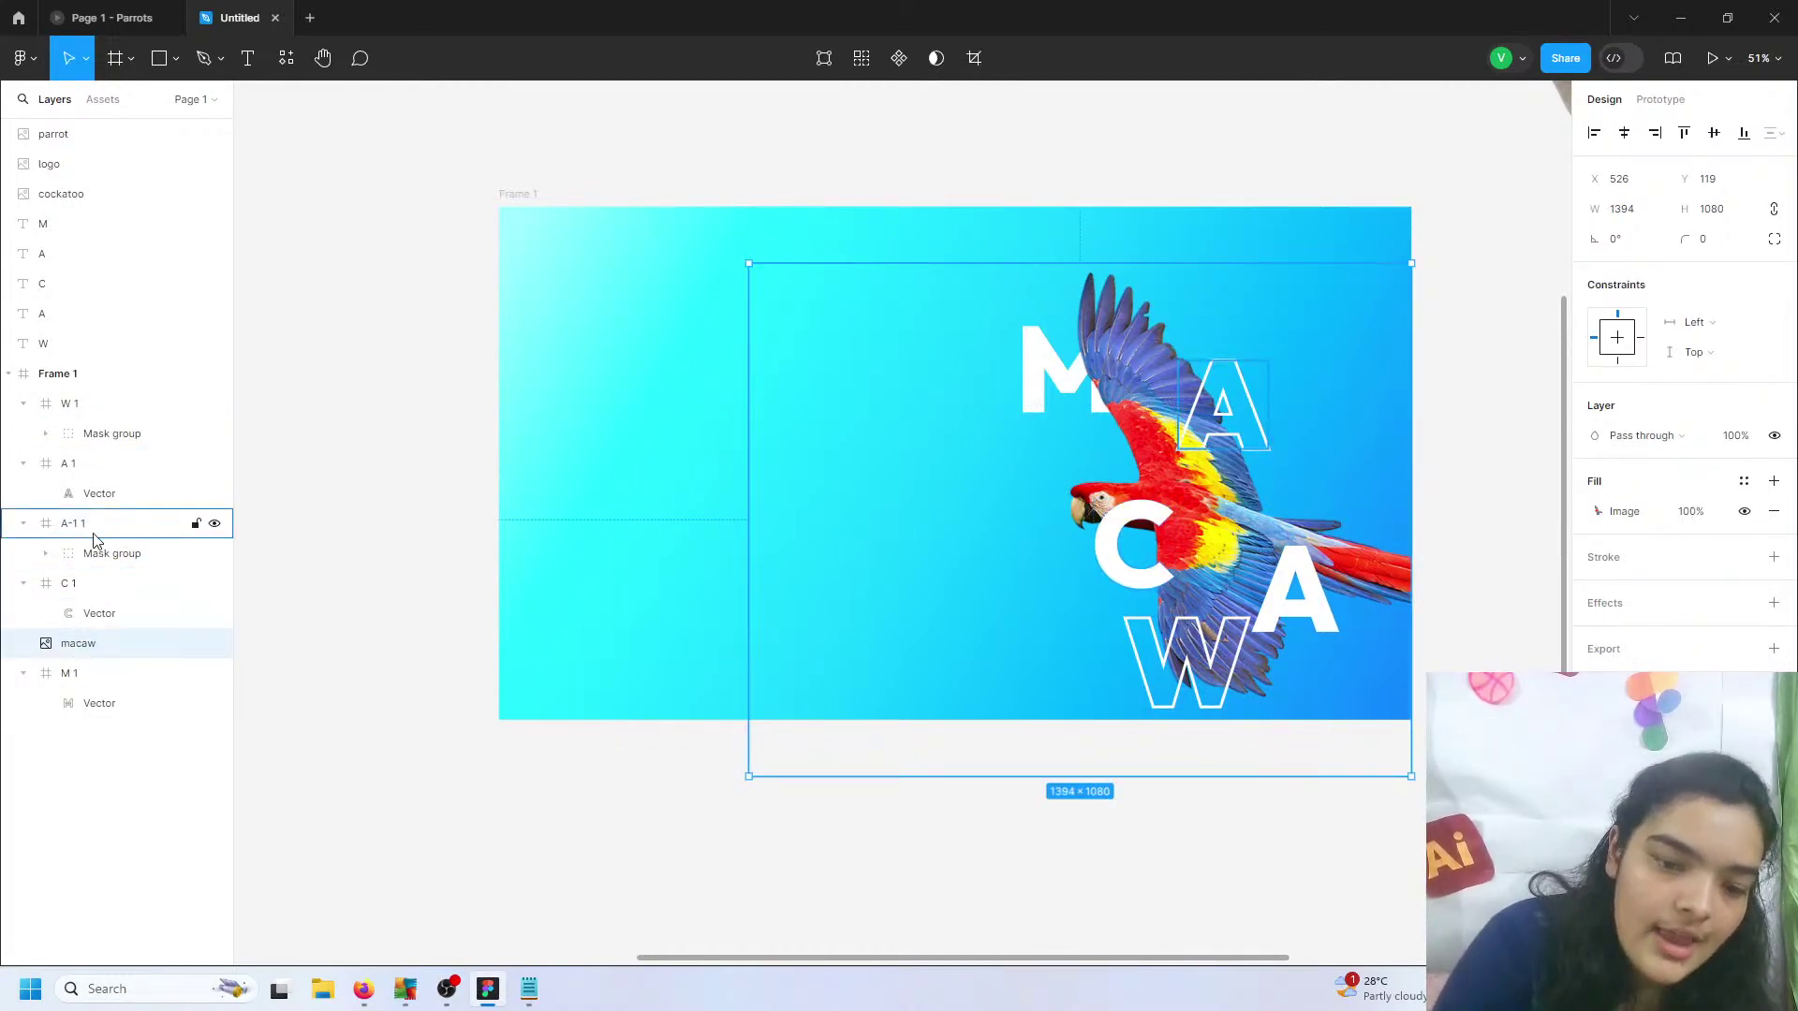
pyautogui.click(1203, 412)
pyautogui.click(1185, 433)
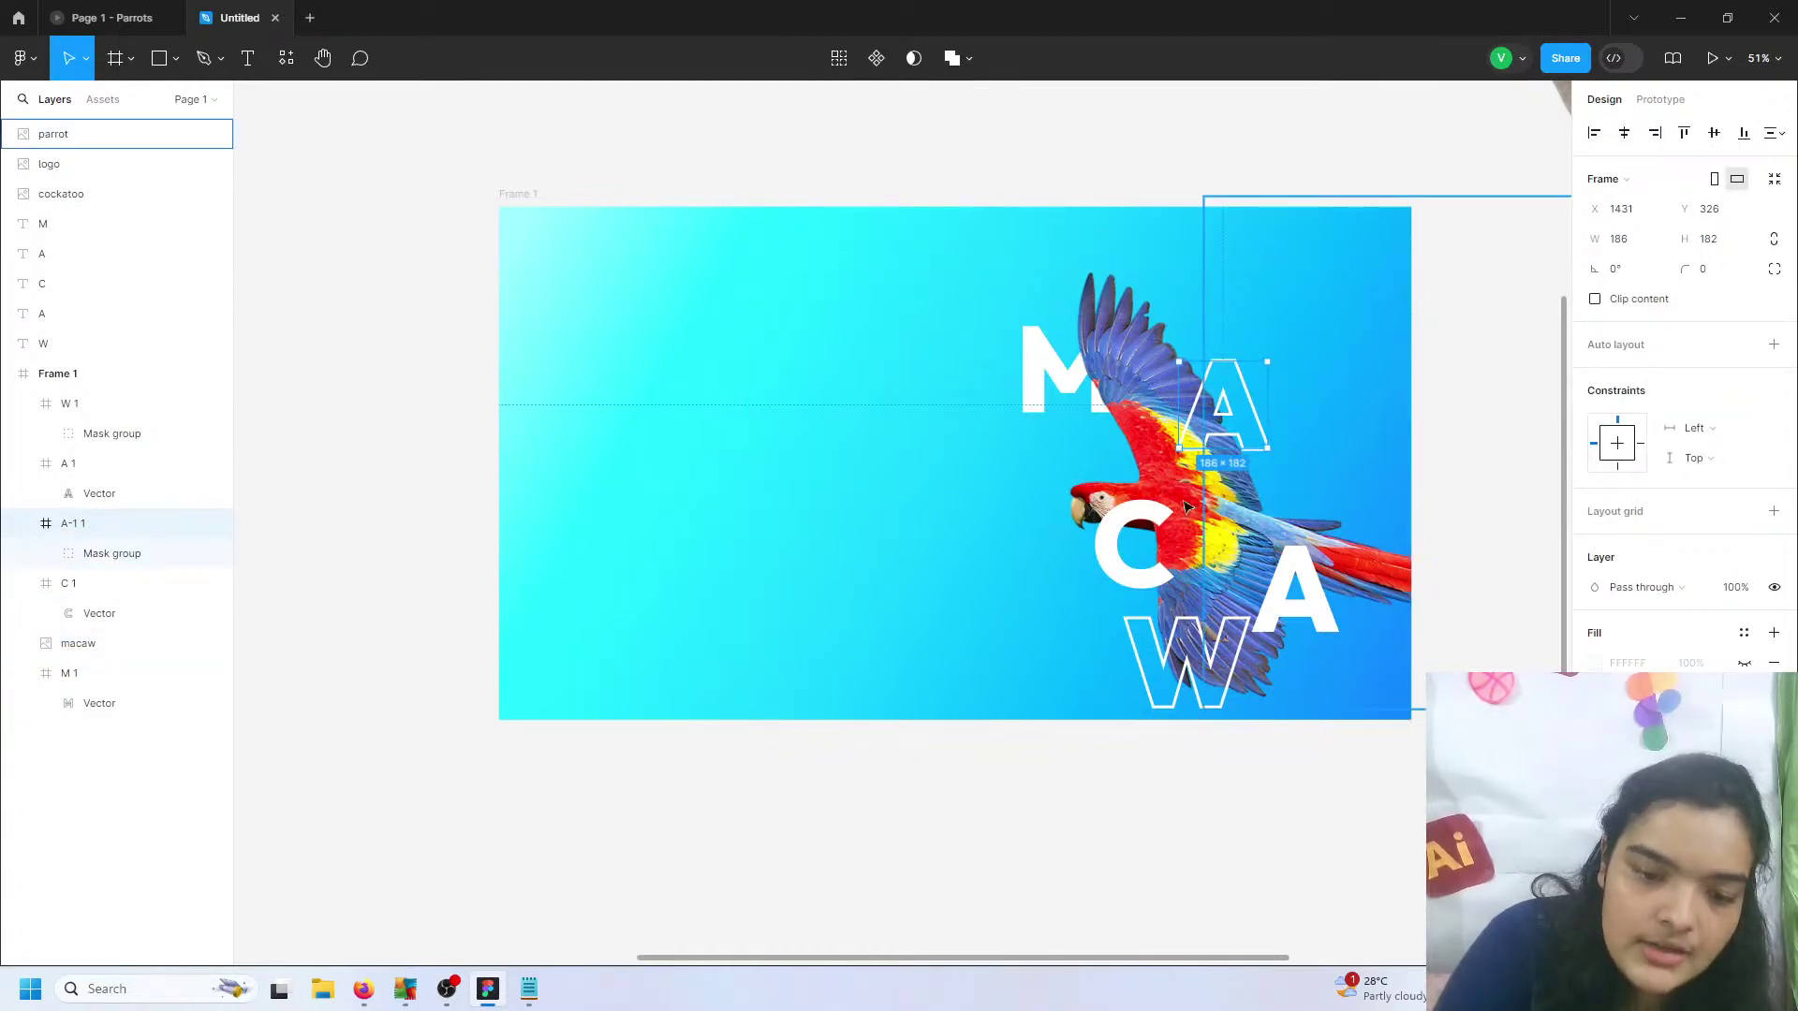
# - Move Frame 1 to about X -1068, Y -333 on the canvas and shift the outlined A to X 1441, Y 342
pyautogui.click(518, 194)
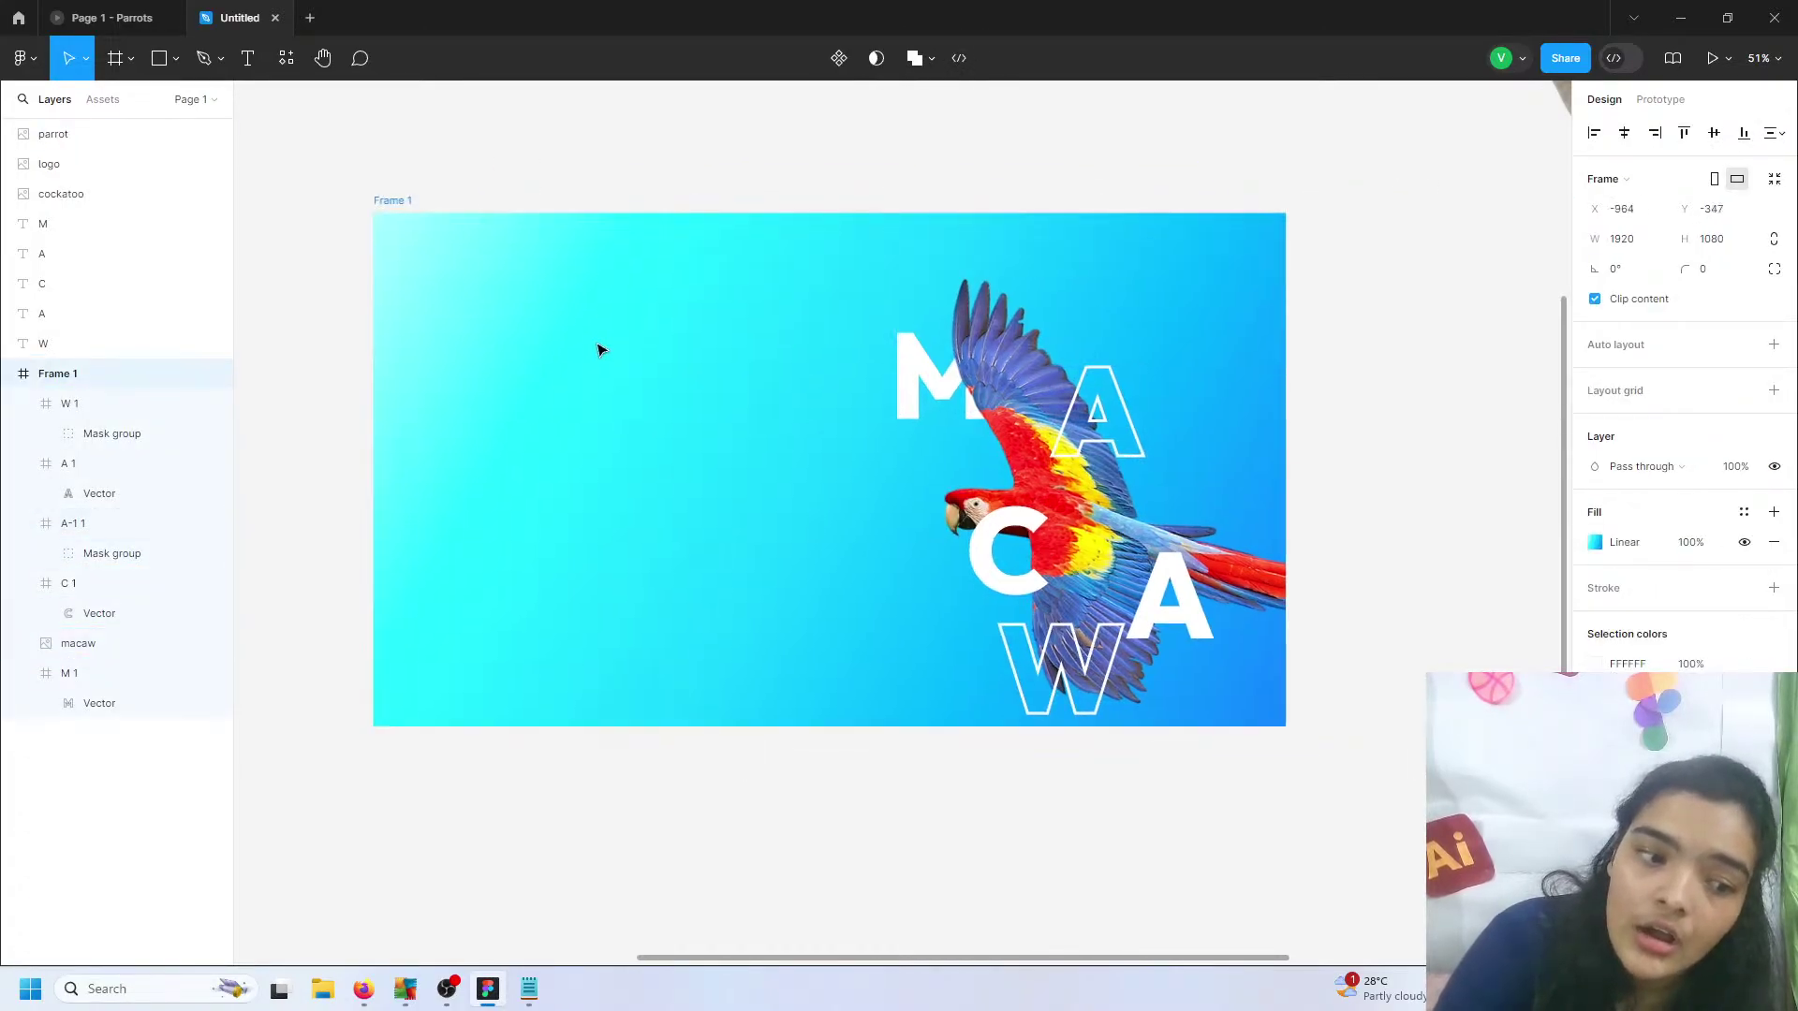
pyautogui.scroll(5, 960, 394)
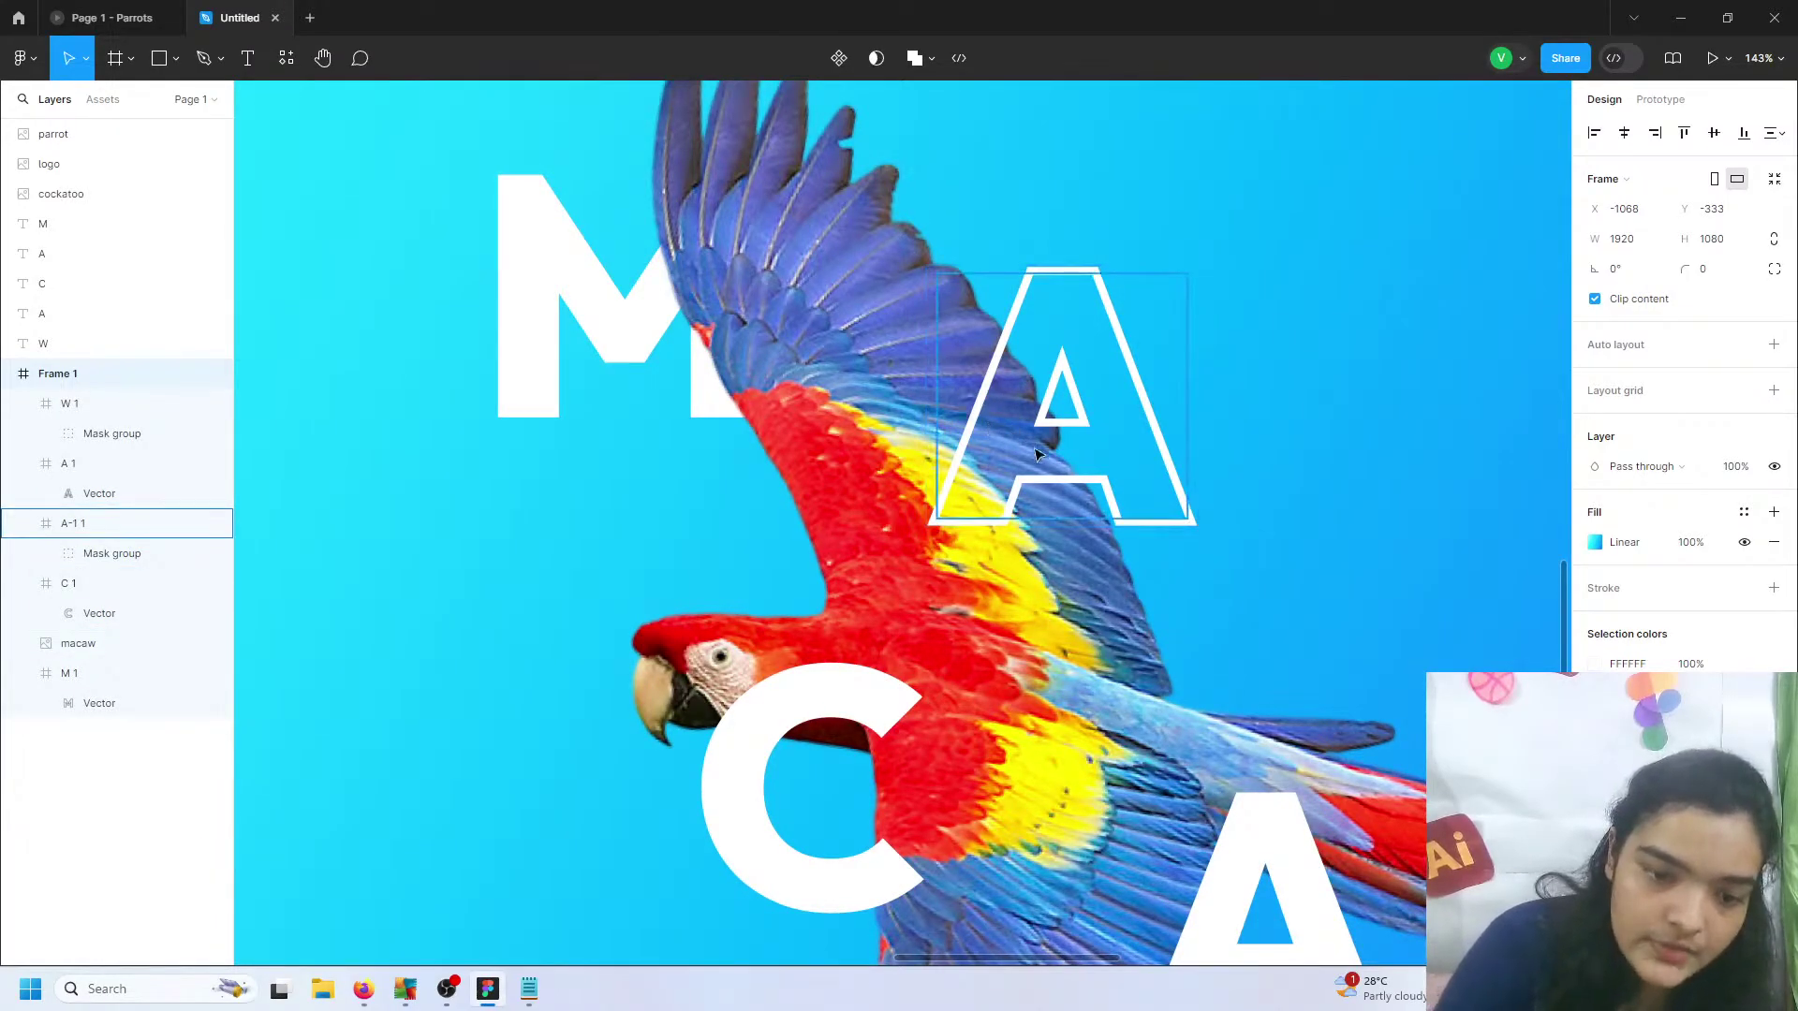
pyautogui.click(995, 381)
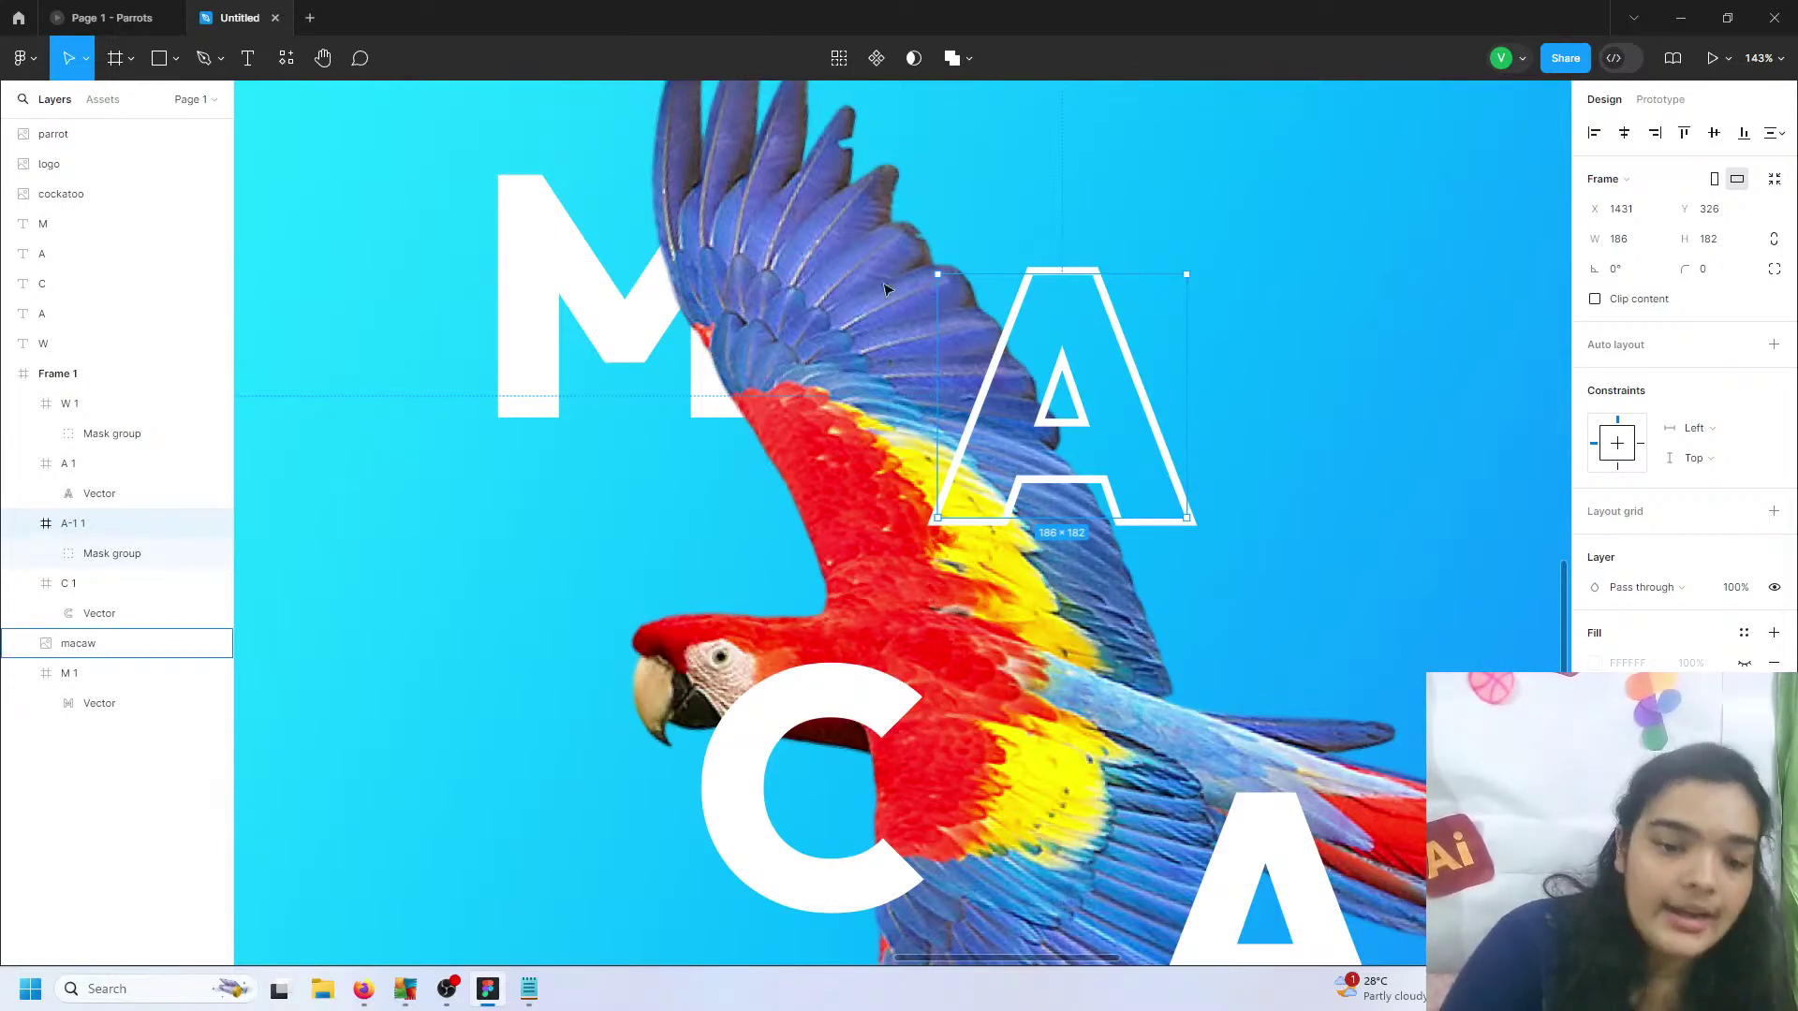
pyautogui.moveTo(990, 461); pyautogui.dragTo(1001, 480)
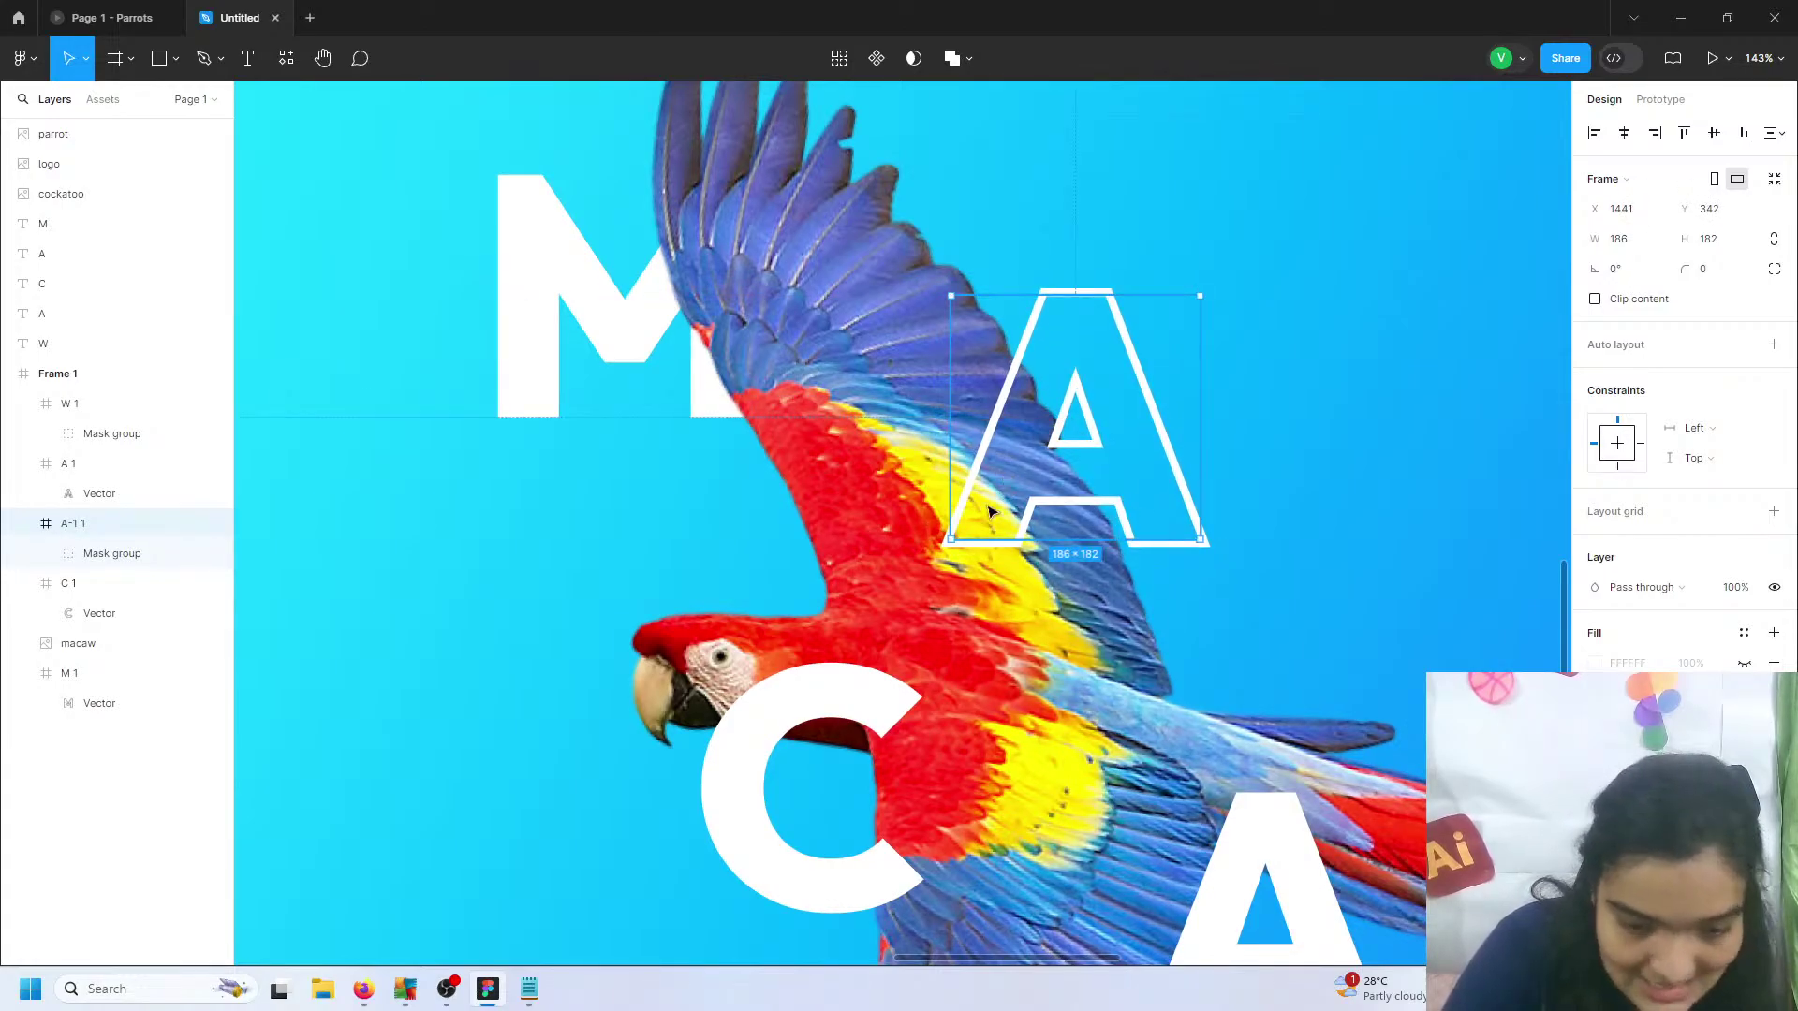
# - Send the C behind the macaw and place it under the bird's head at about X 1246, Y 642
pyautogui.scroll(-5, 992, 510)
pyautogui.hscroll(-3, 993, 510)
pyautogui.click(926, 530)
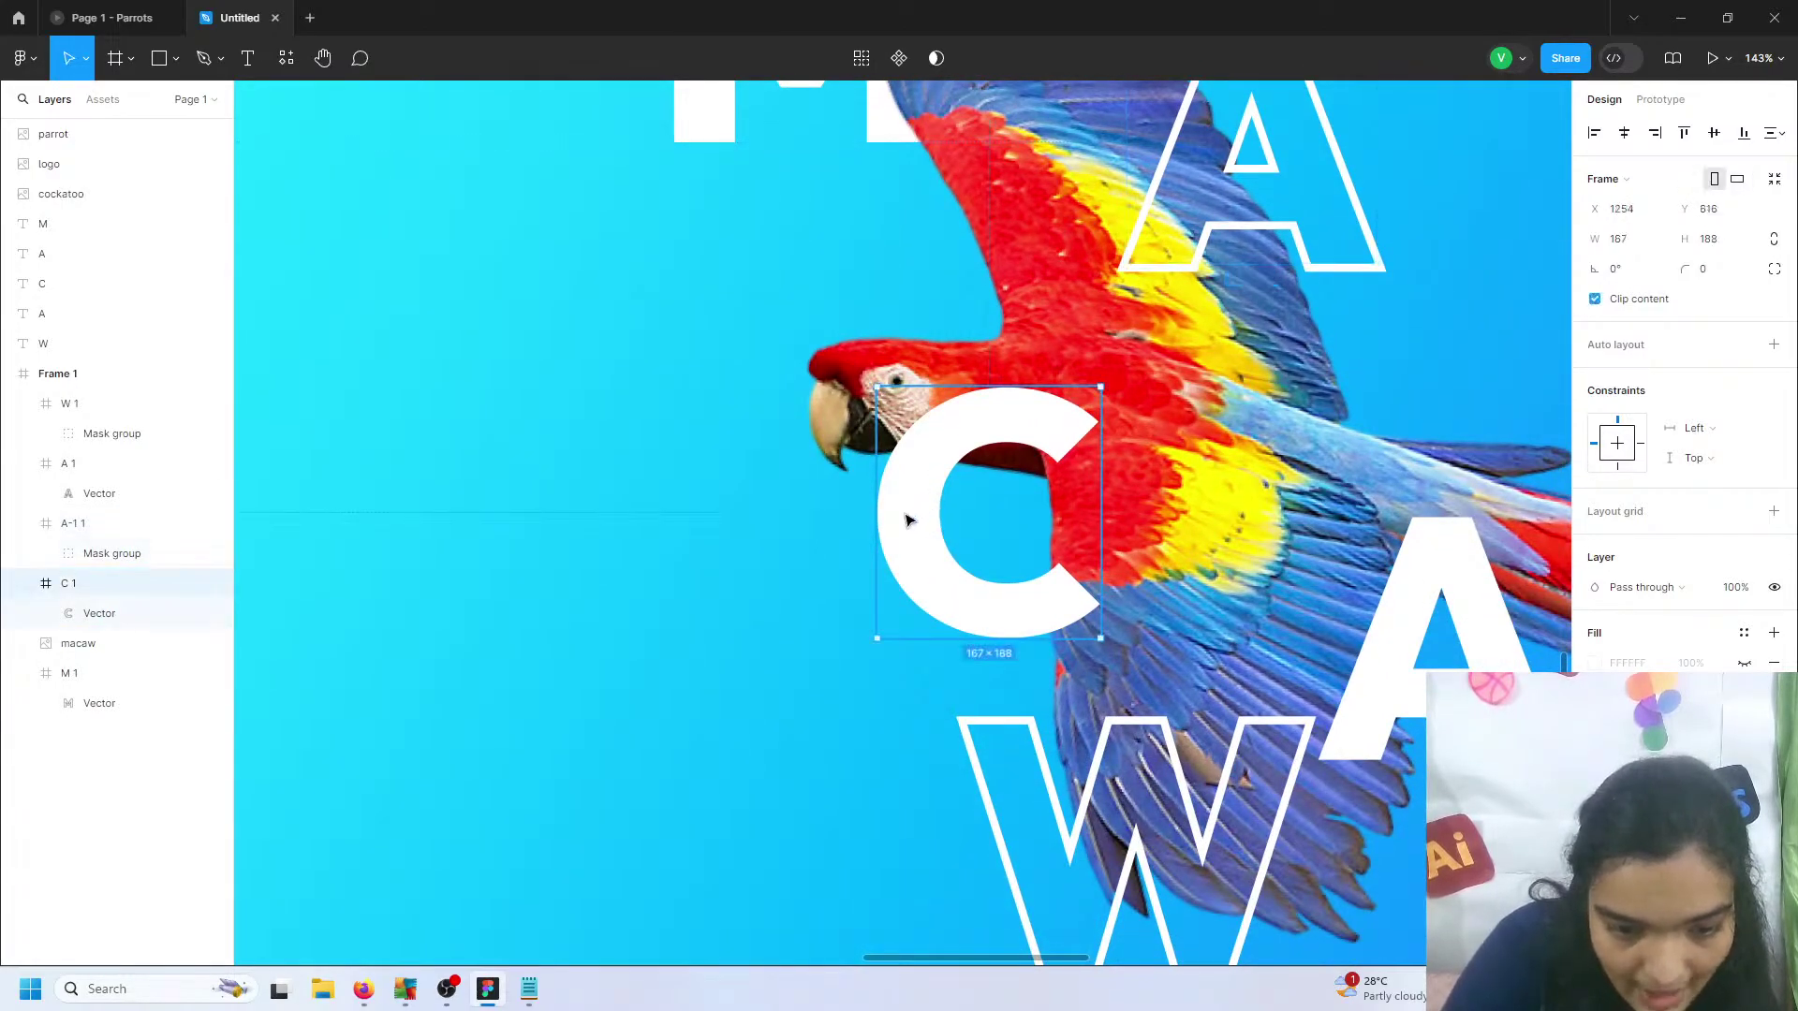
pyautogui.moveTo(906, 521); pyautogui.dragTo(874, 548)
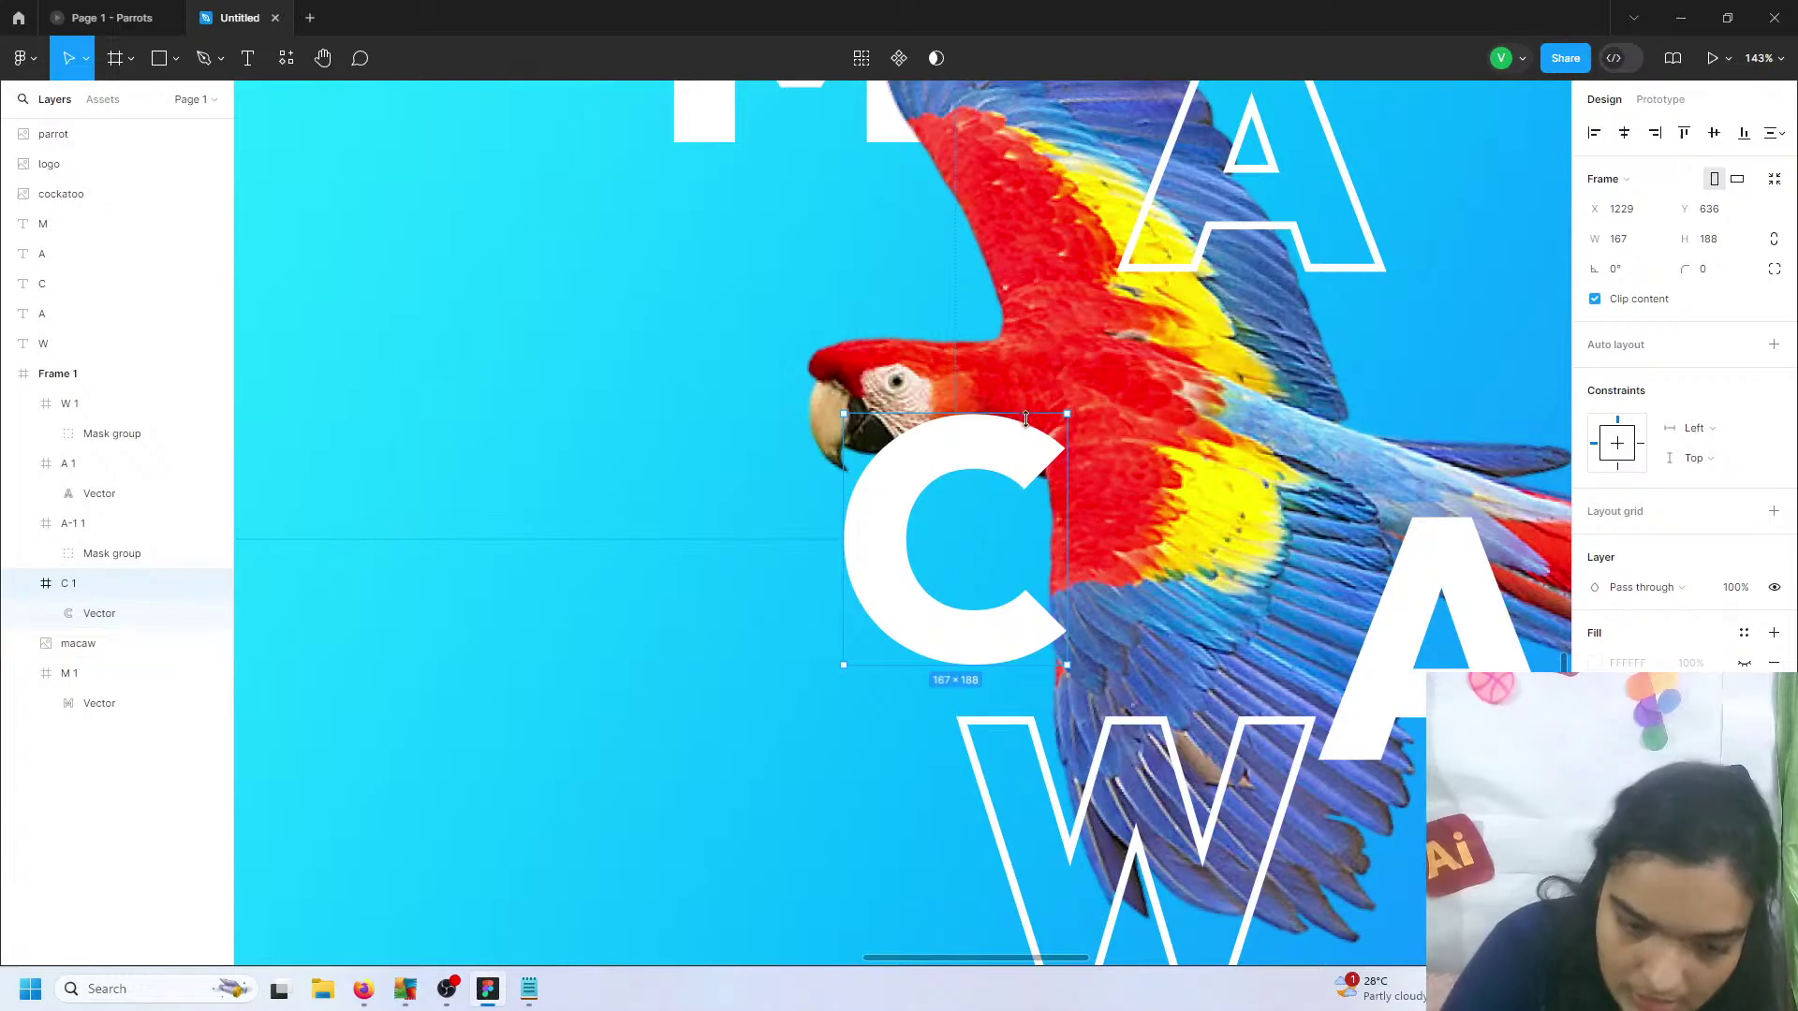
pyautogui.moveTo(944, 452); pyautogui.dragTo(954, 456)
pyautogui.rightClick(954, 456)
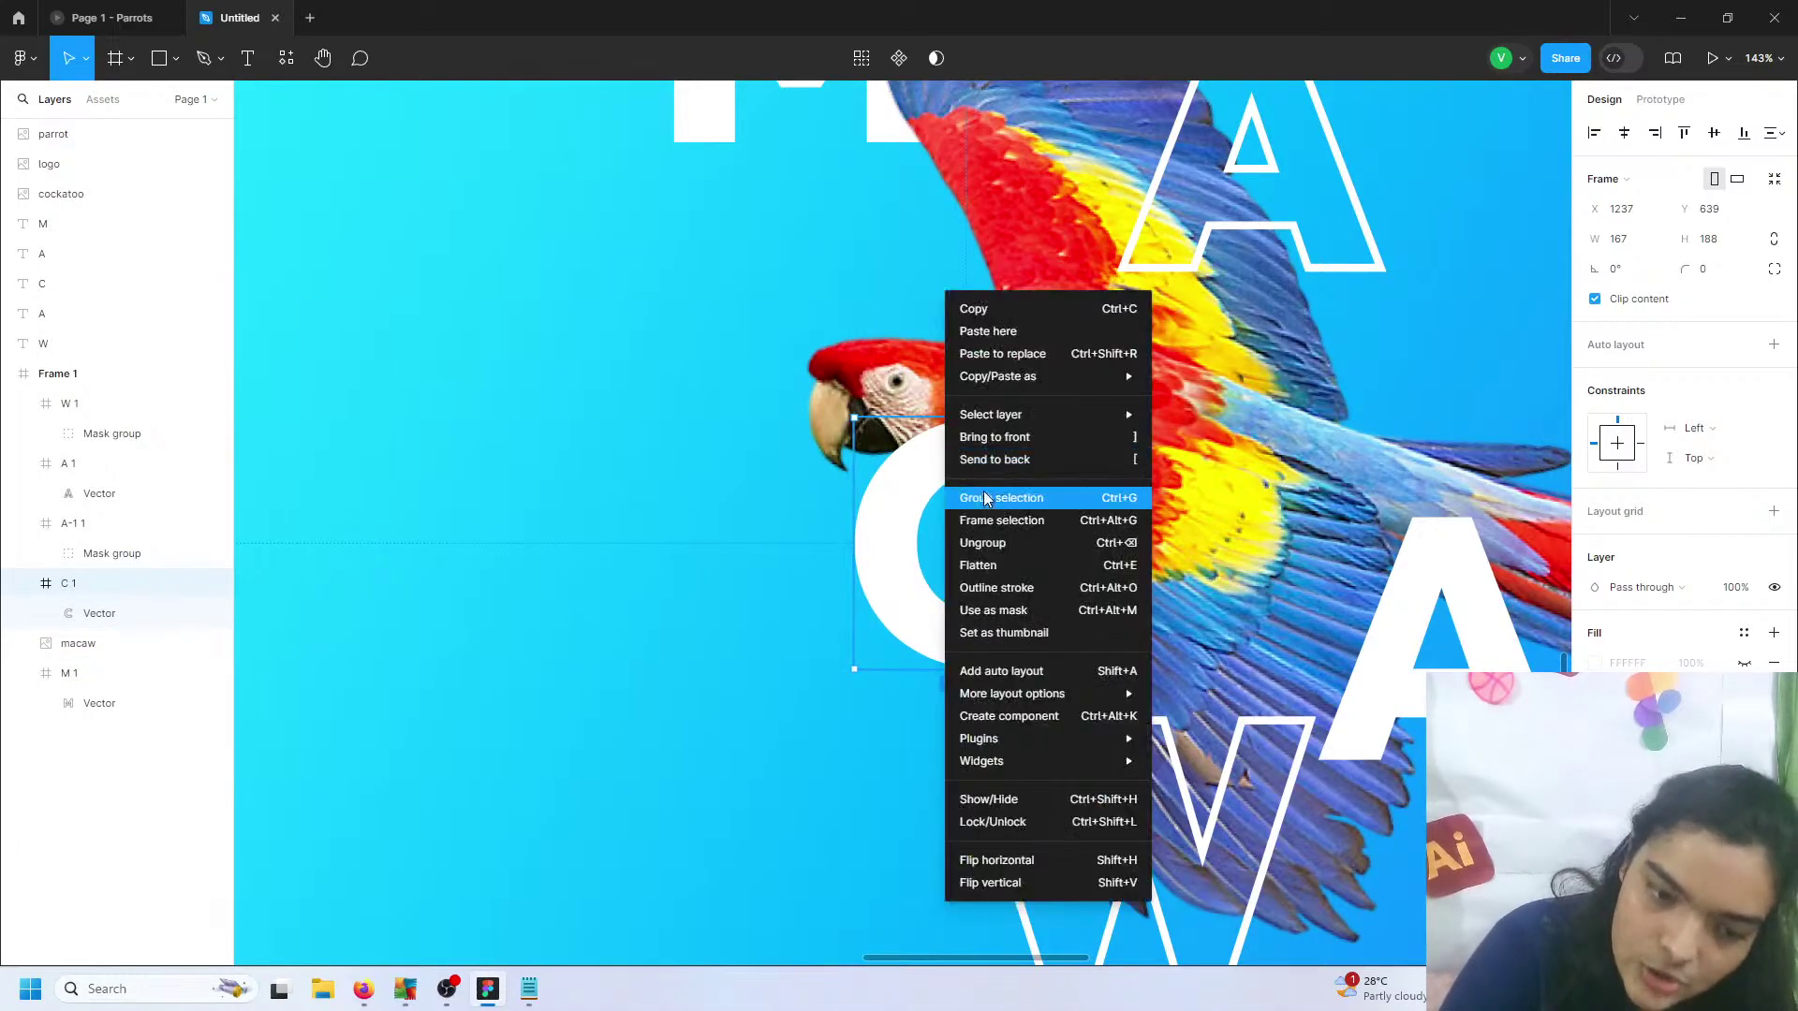
pyautogui.click(1009, 459)
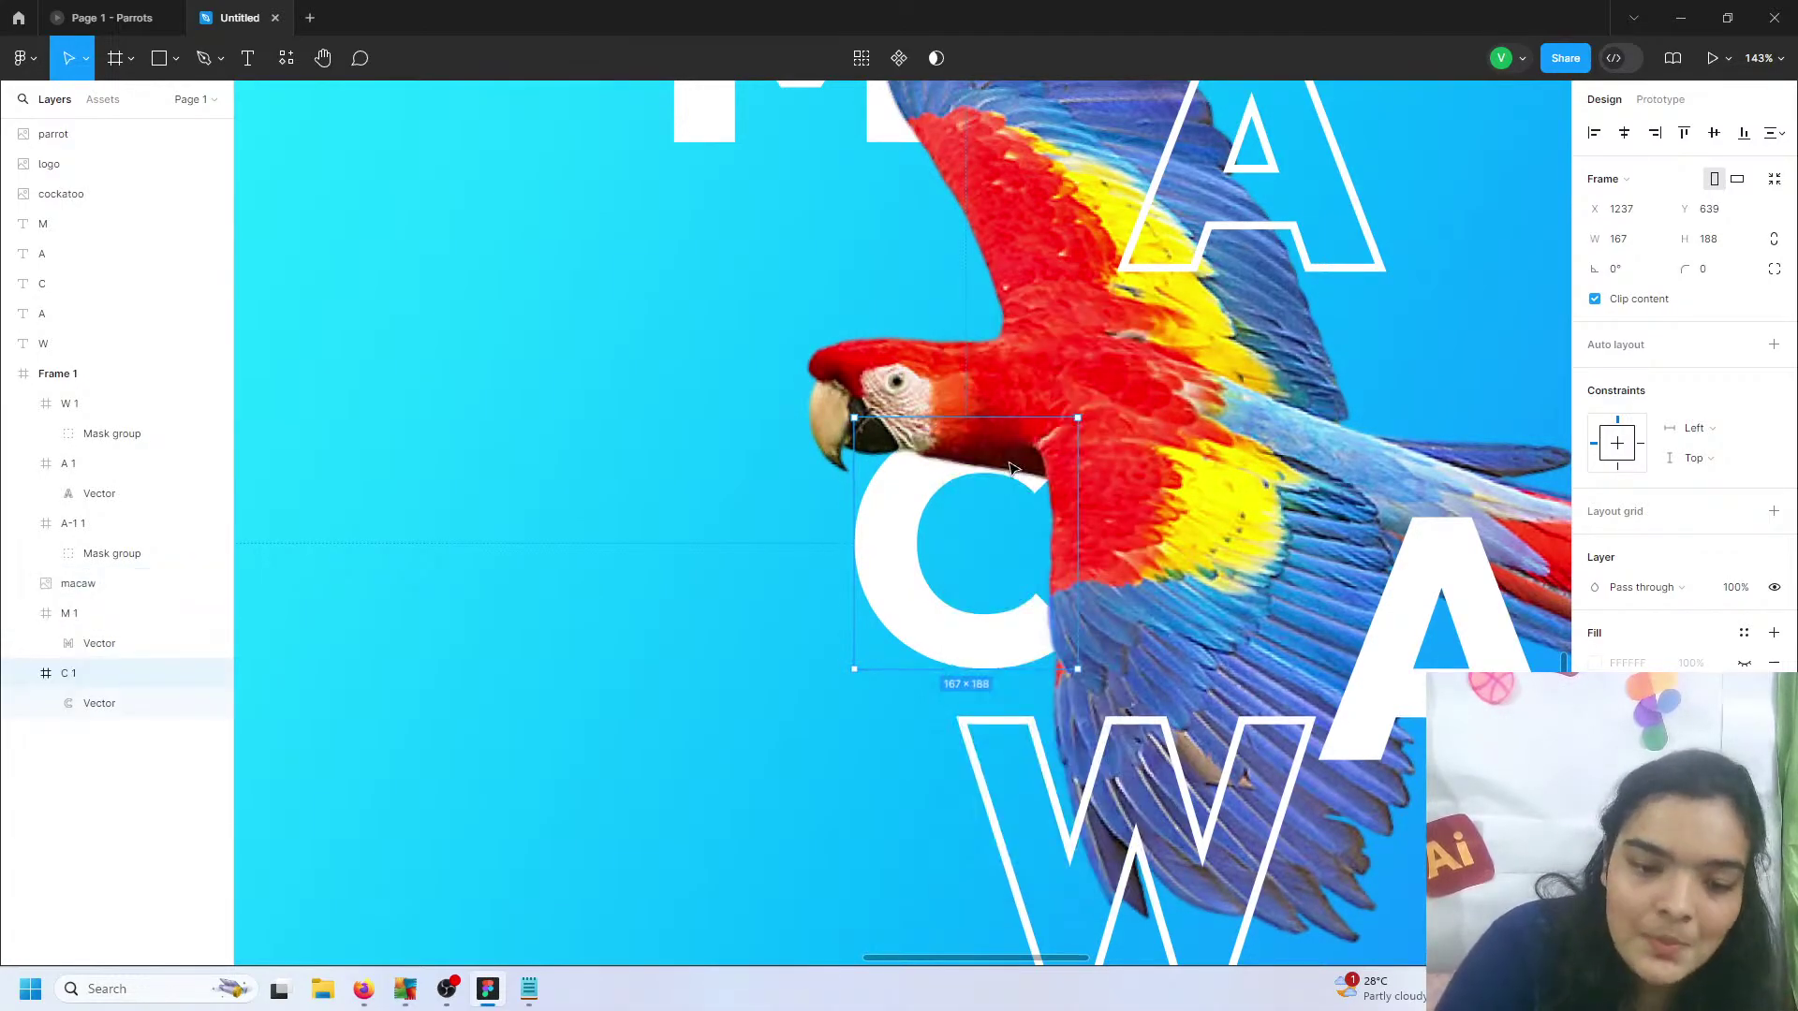
pyautogui.scroll(-2, 985, 506)
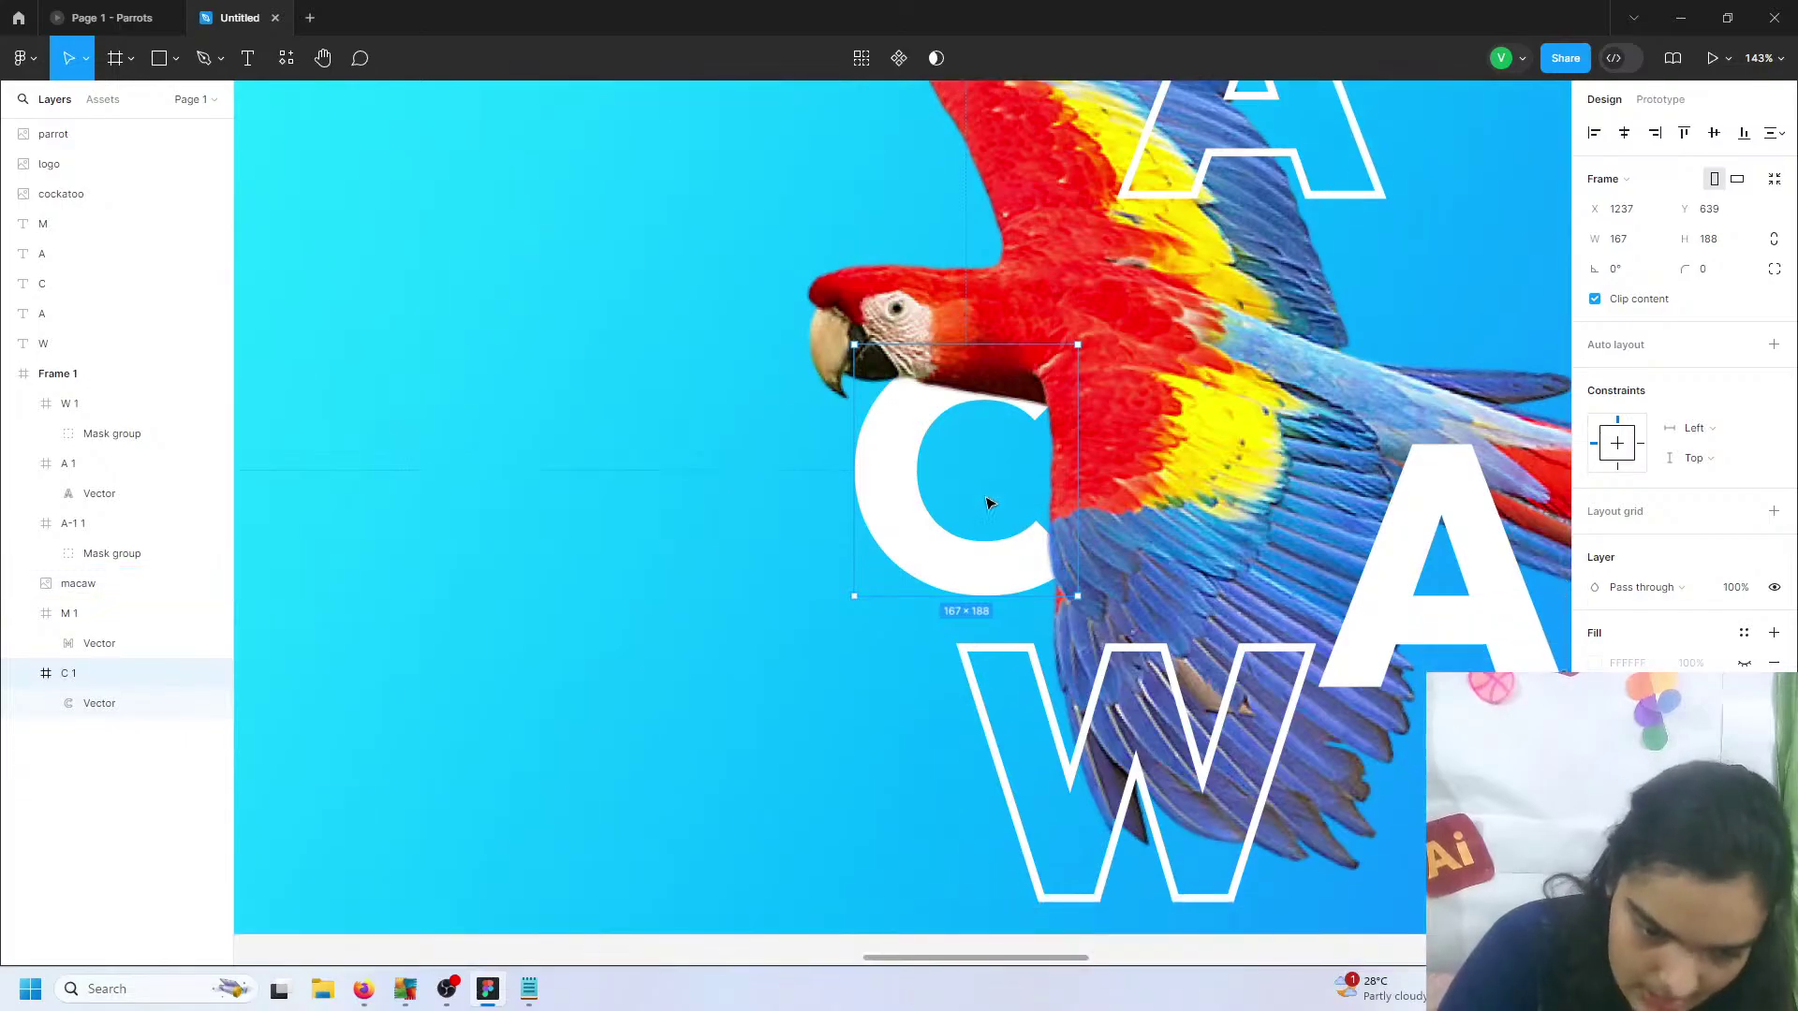
pyautogui.moveTo(916, 518); pyautogui.dragTo(930, 537)
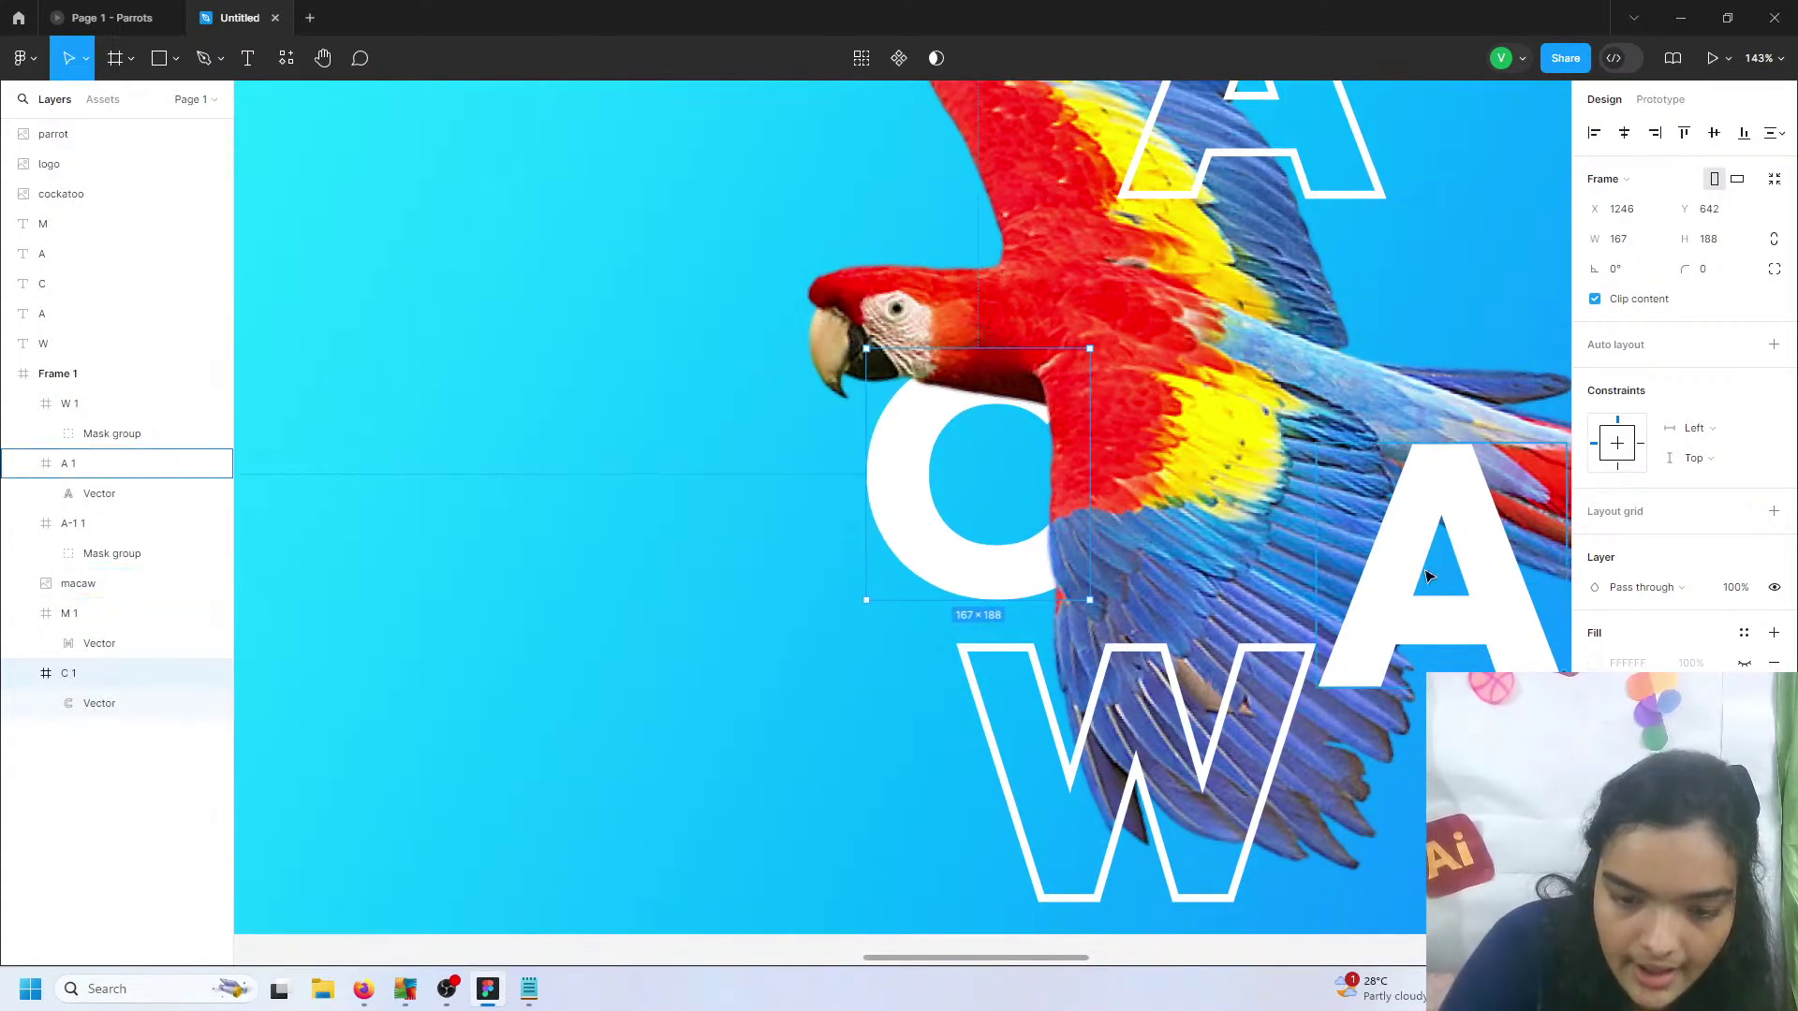
# - Move the filled A to about X 1612, Y 771 and send it to the back behind the macaw
pyautogui.click(1370, 587)
pyautogui.moveTo(1370, 587); pyautogui.dragTo(1434, 688)
pyautogui.rightClick(1393, 583)
pyautogui.click(1448, 467)
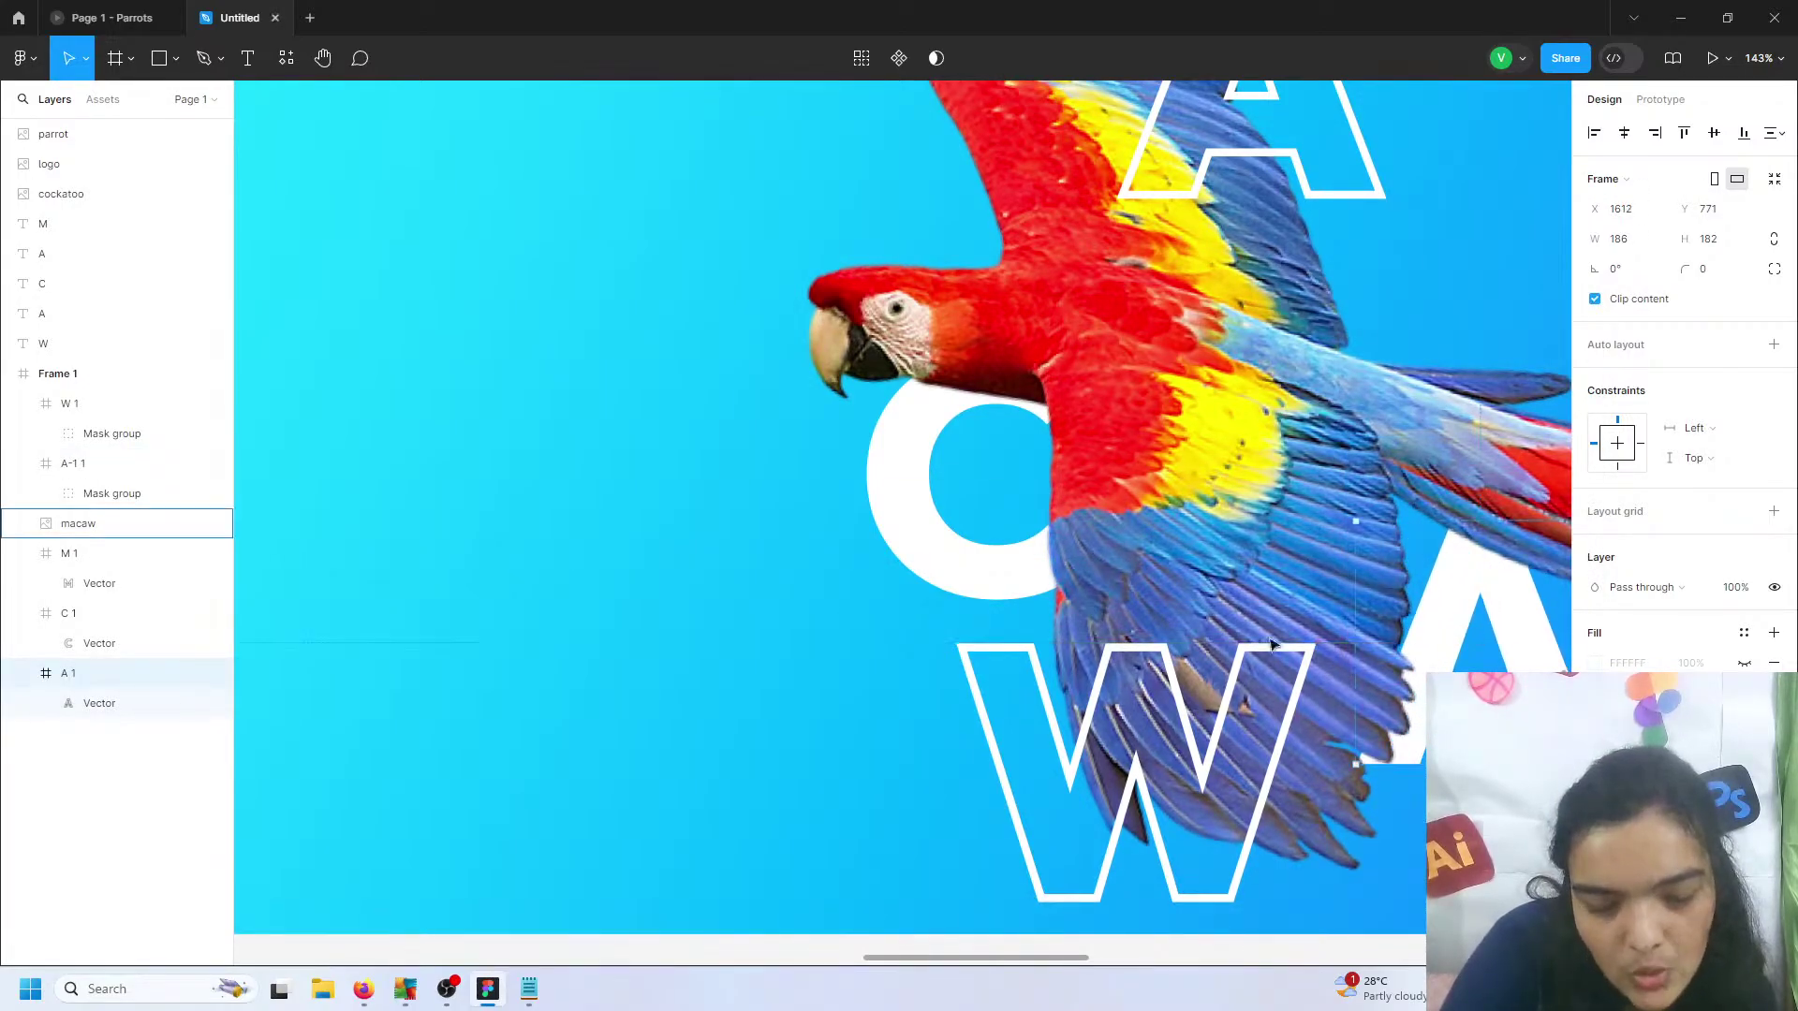
# - Lower the outlined W over the tip of the macaw's lower wing to about X 1315, Y 924
pyautogui.scroll(-2, 1232, 647)
pyautogui.hscroll(2, 1233, 646)
pyautogui.keyDown('ctrl'); pyautogui.scroll(-3, 1094, 554); pyautogui.keyUp('ctrl')
pyautogui.moveTo(1074, 639); pyautogui.dragTo(1064, 683)
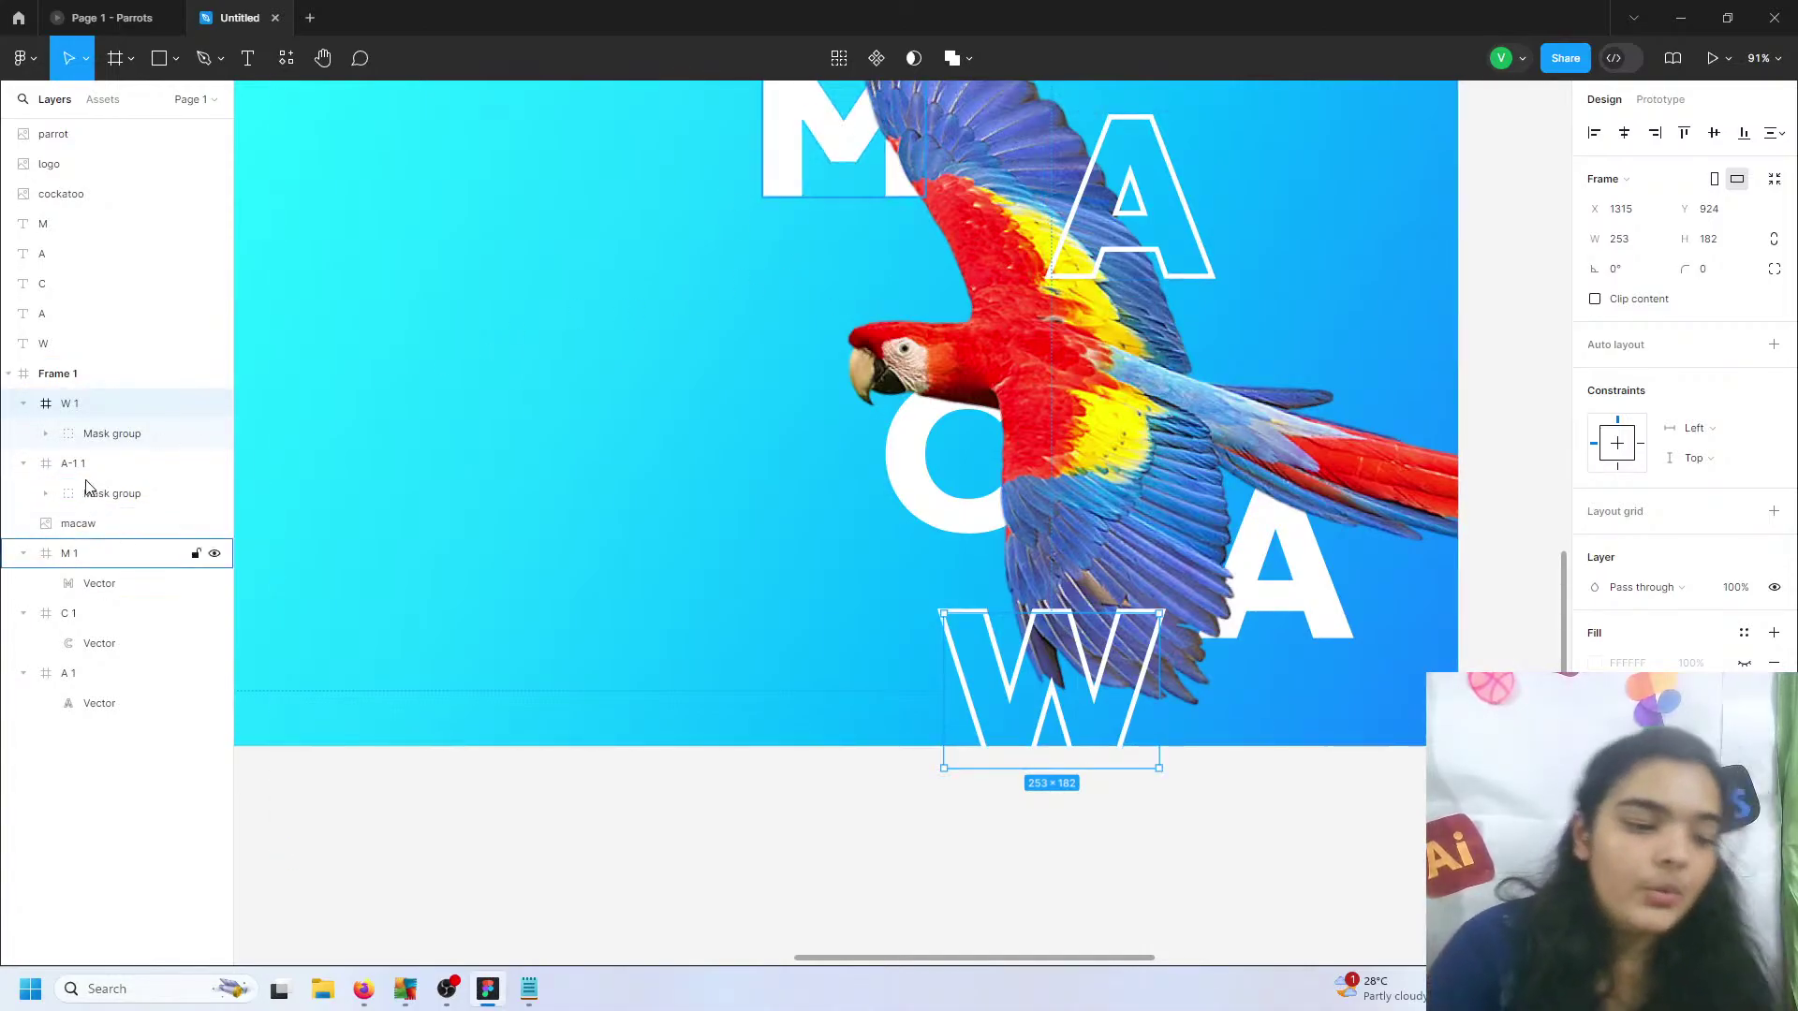
# - Group the macaw image and all five letter layers inside Frame 1
pyautogui.click(75, 525)
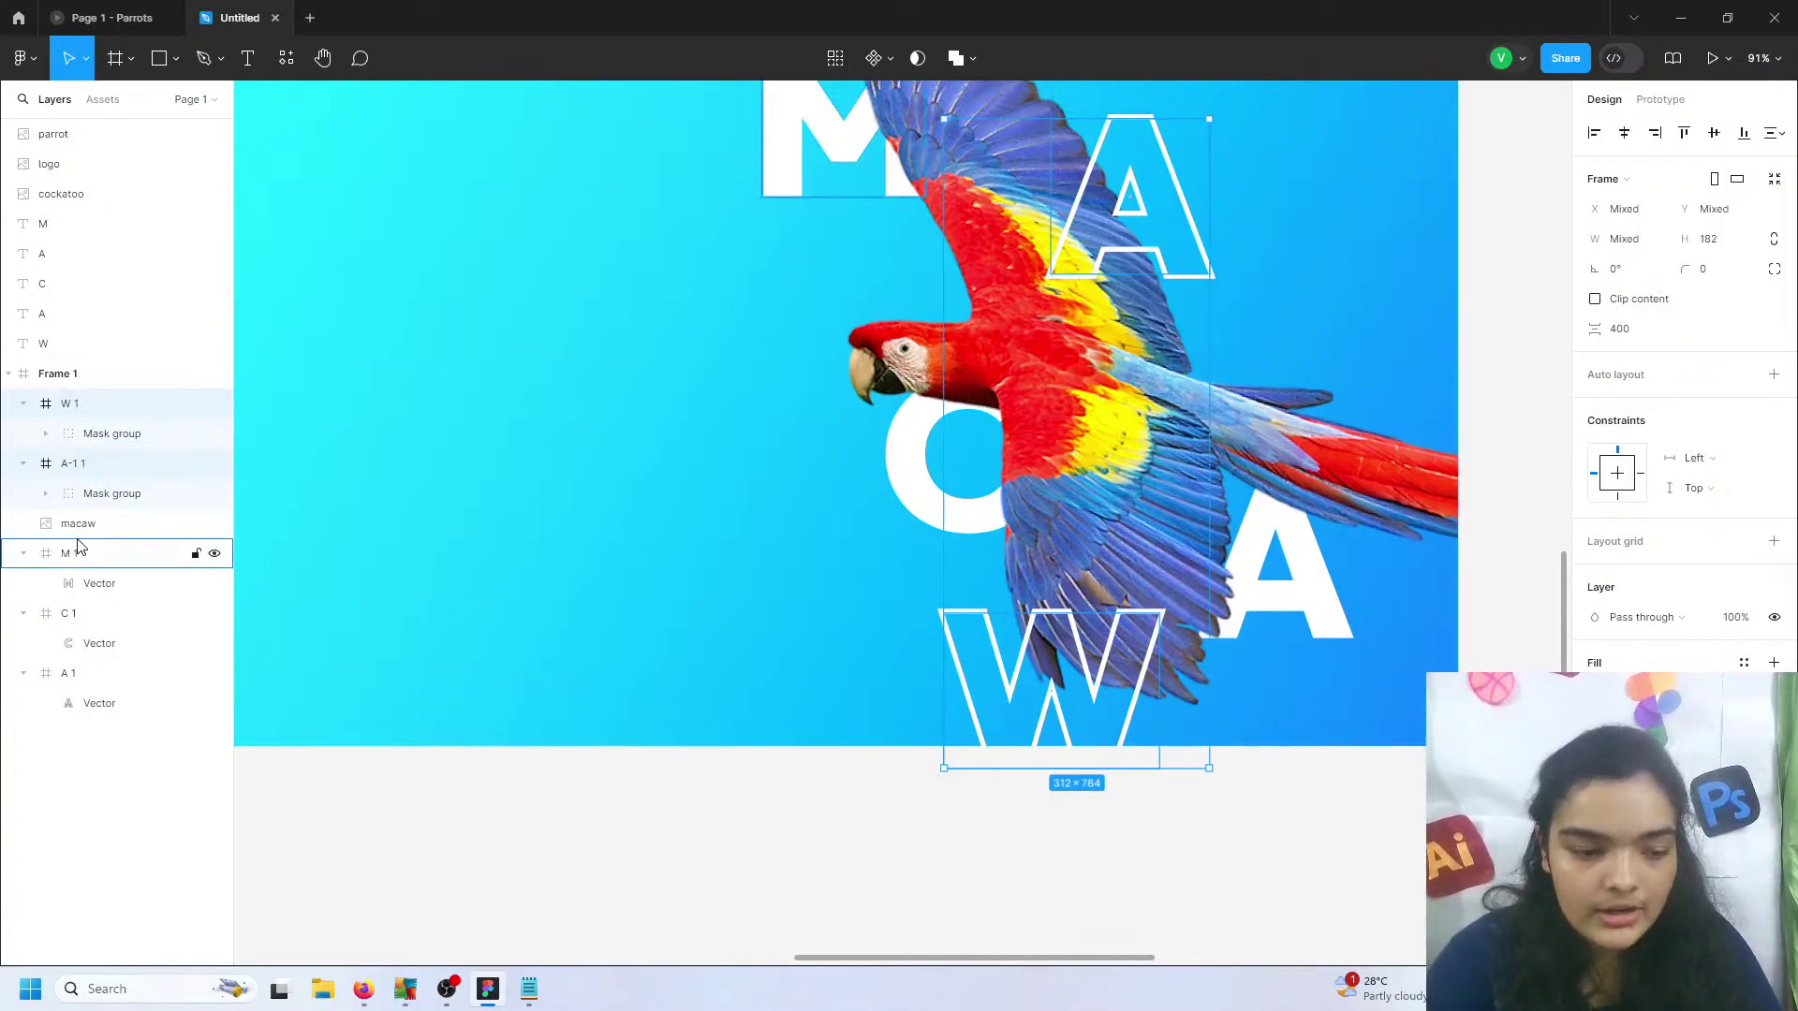
pyautogui.keyDown('shift'); pyautogui.click(72, 552); pyautogui.keyUp('shift')
pyautogui.keyDown('shift'); pyautogui.click(67, 614); pyautogui.keyUp('shift')
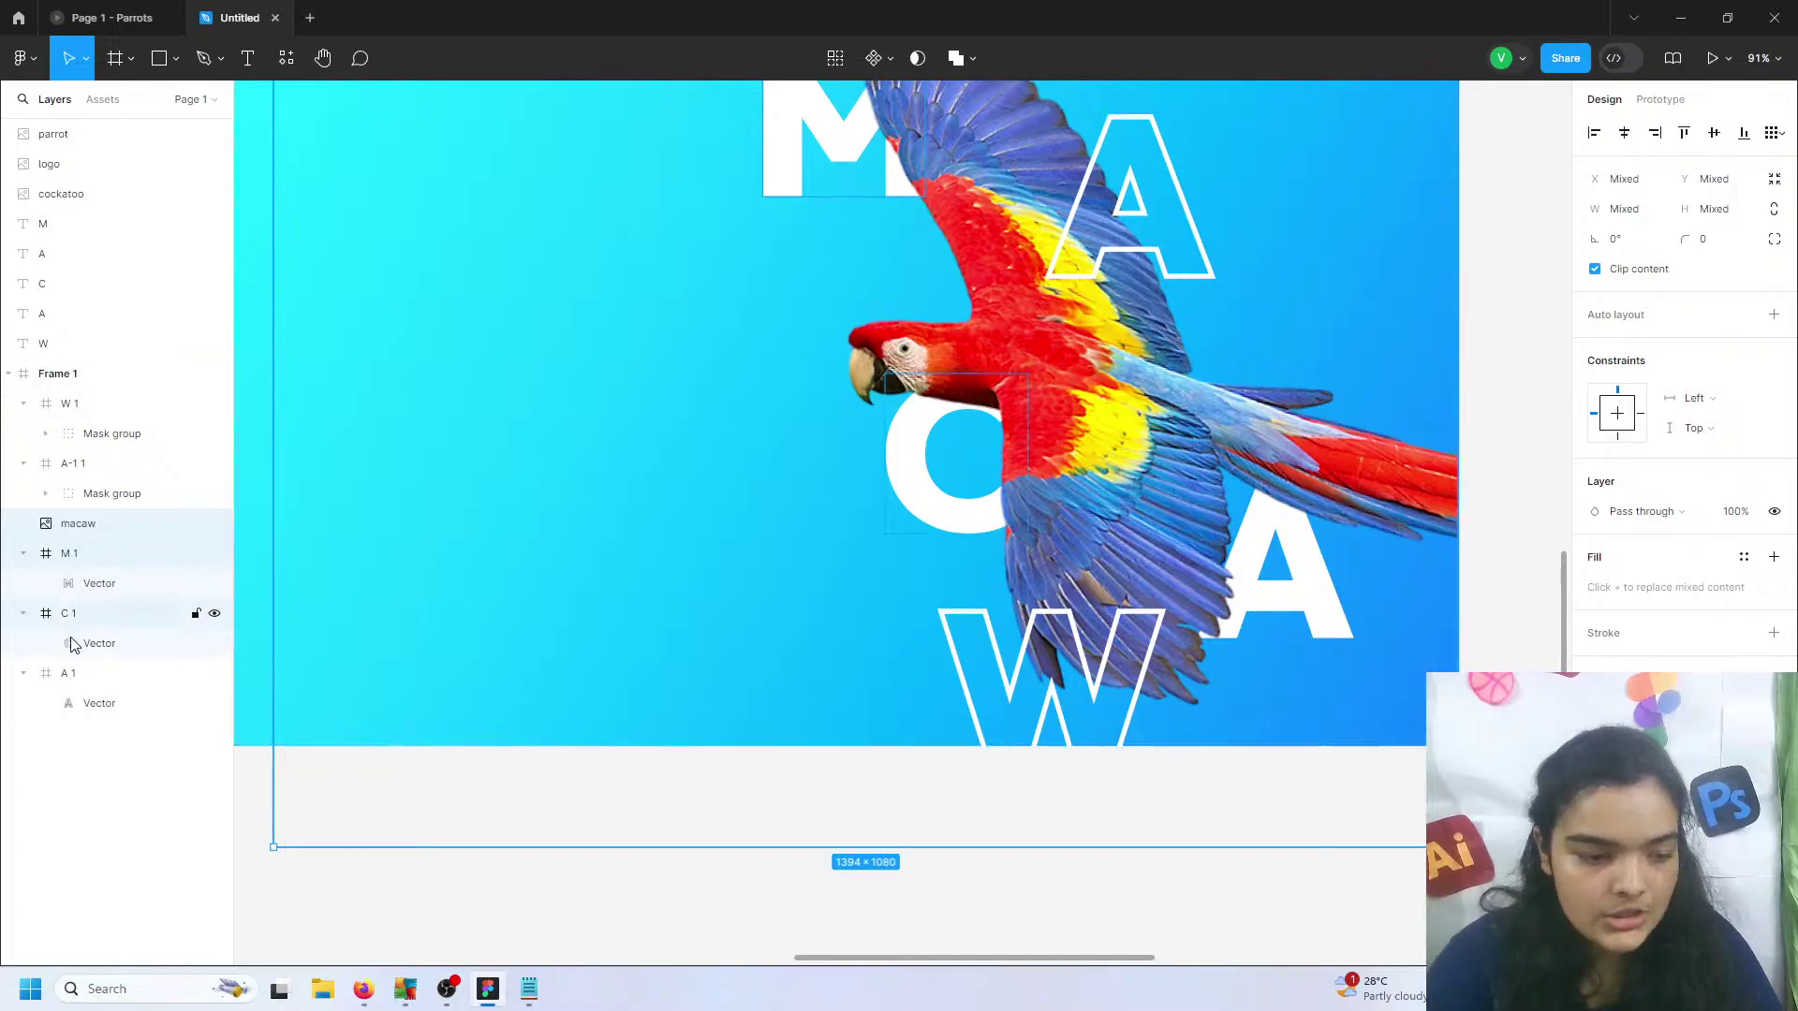
pyautogui.keyDown('shift'); pyautogui.click(73, 675); pyautogui.keyUp('shift')
pyautogui.keyDown('shift'); pyautogui.click(73, 463); pyautogui.keyUp('shift')
pyautogui.keyDown('shift'); pyautogui.click(72, 405); pyautogui.keyUp('shift')
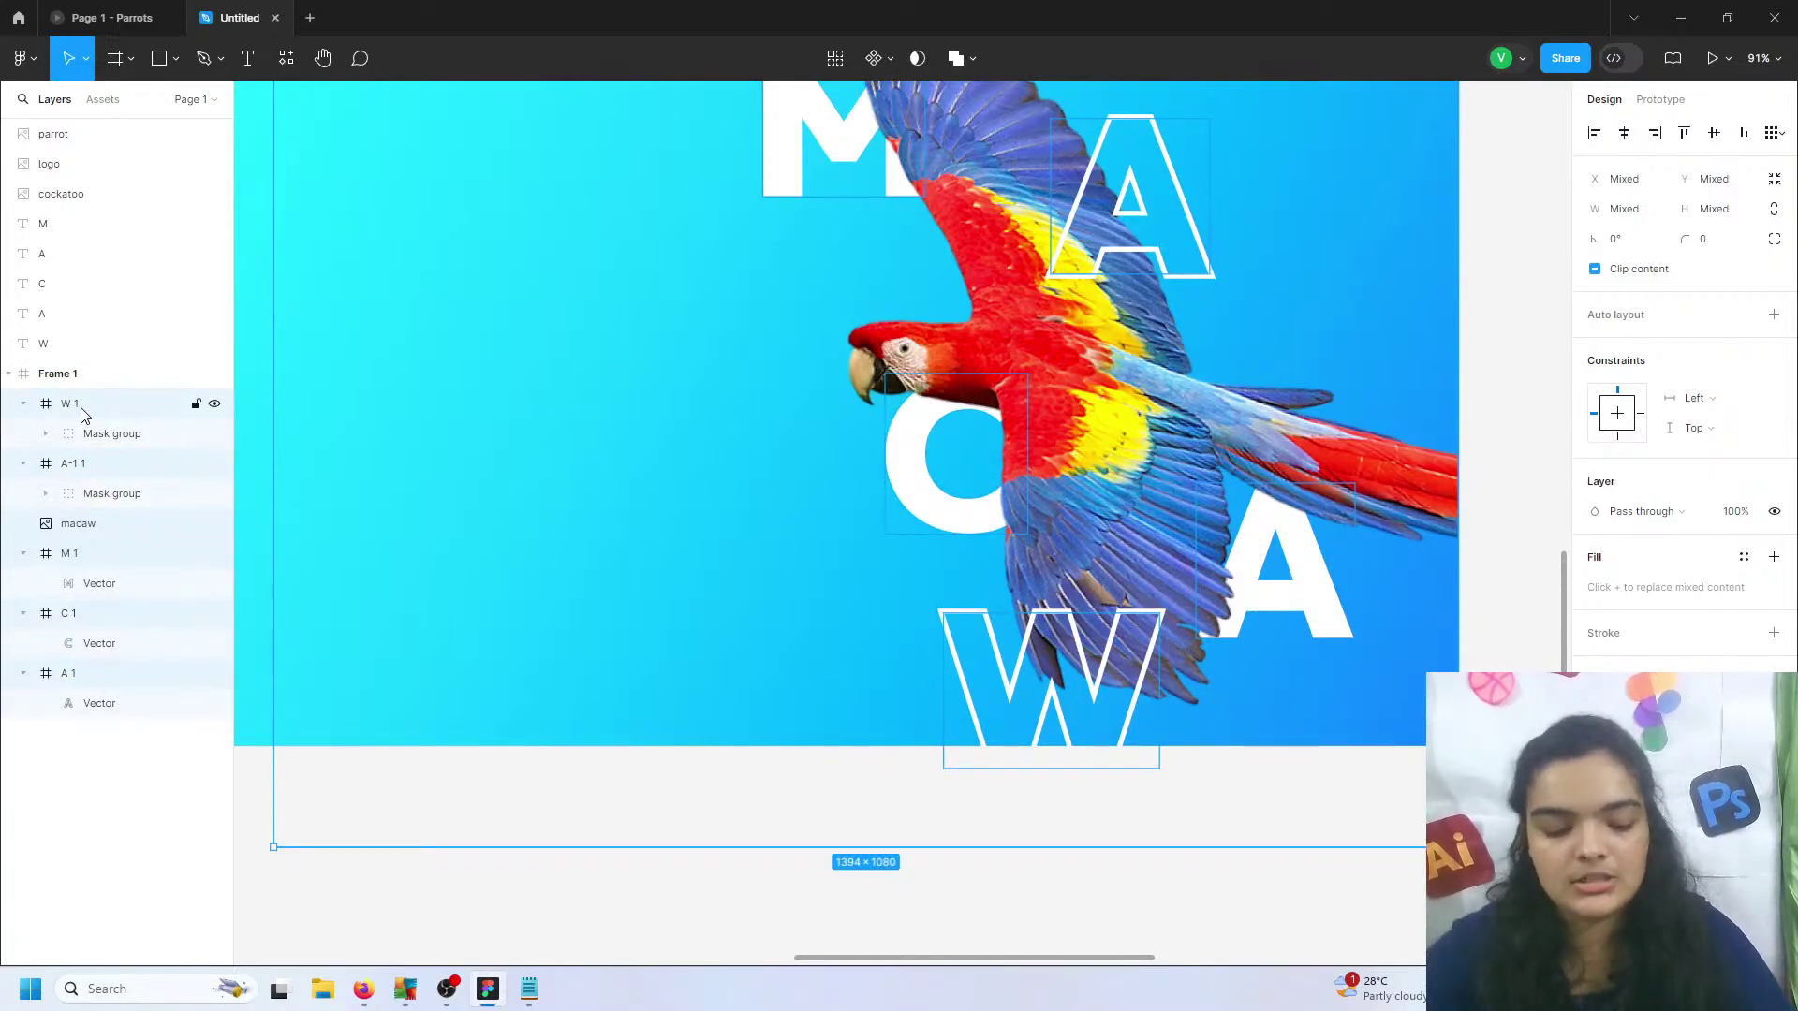
pyautogui.hotkey('ctrl', 'g')
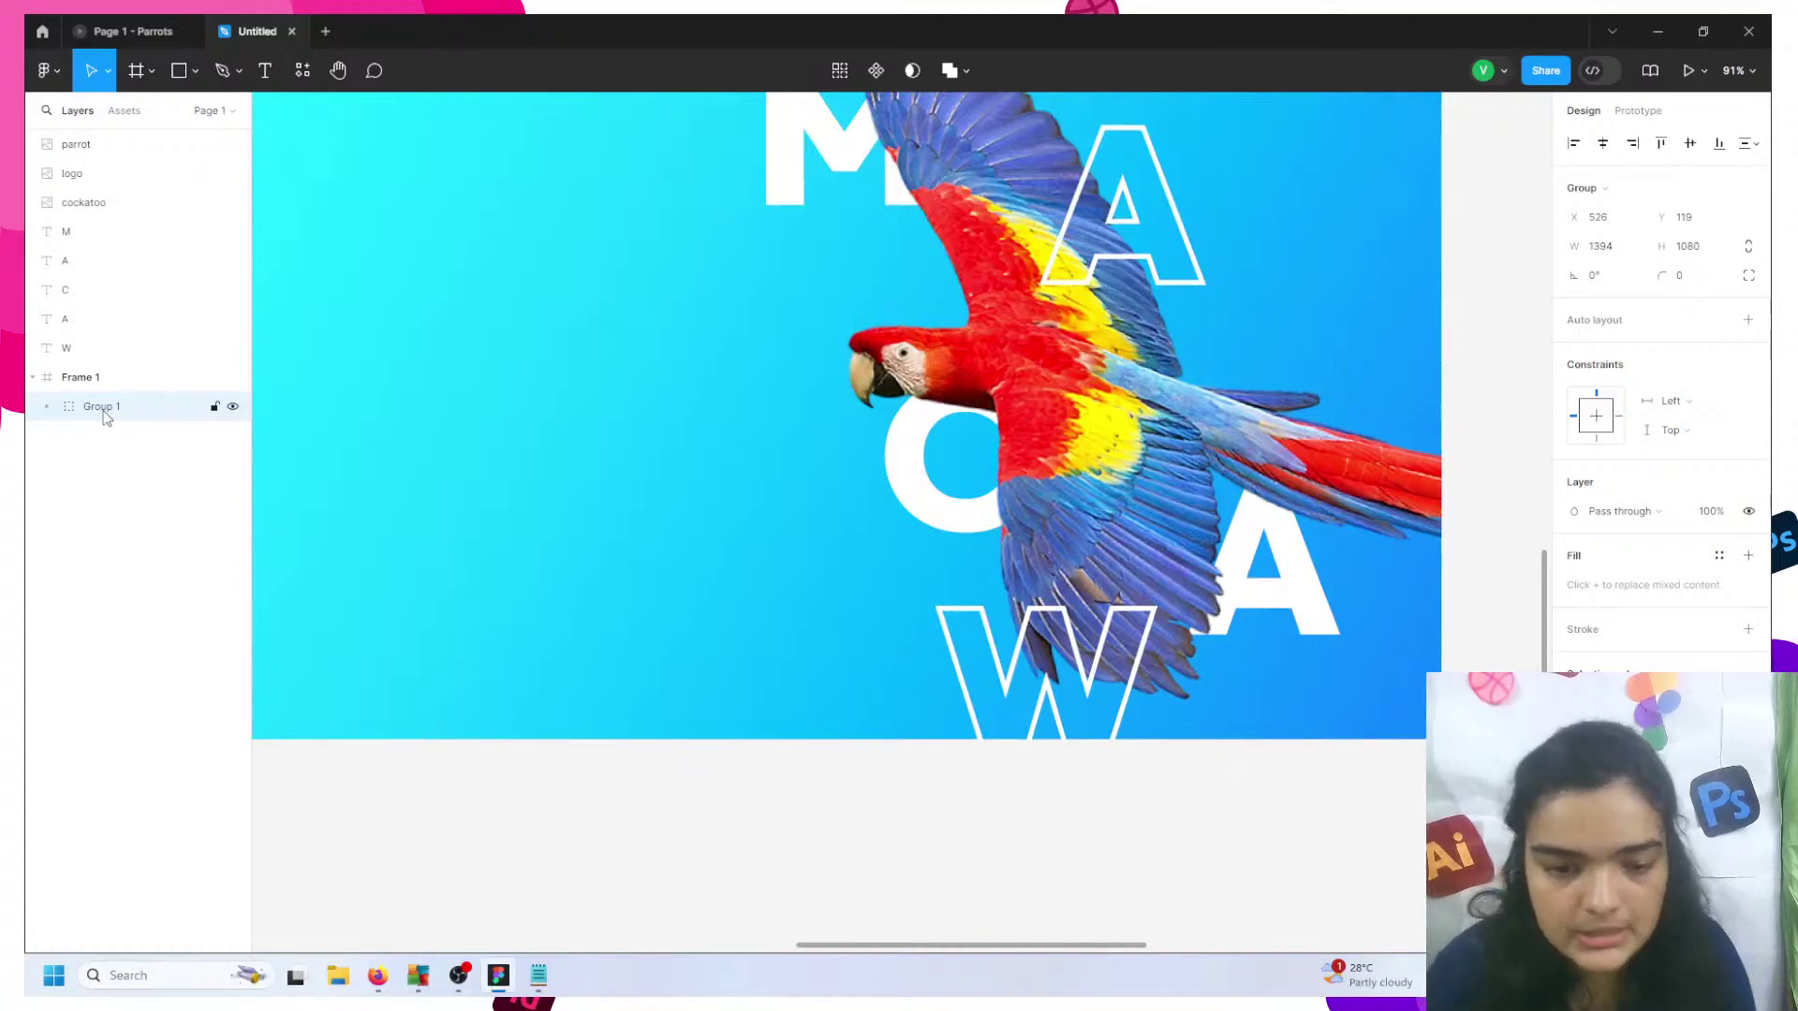
# - Move the macaw and letters group up within Frame 1 to X 526, Y 36
pyautogui.scroll(3, 787, 464)
pyautogui.moveTo(897, 501); pyautogui.dragTo(899, 431)
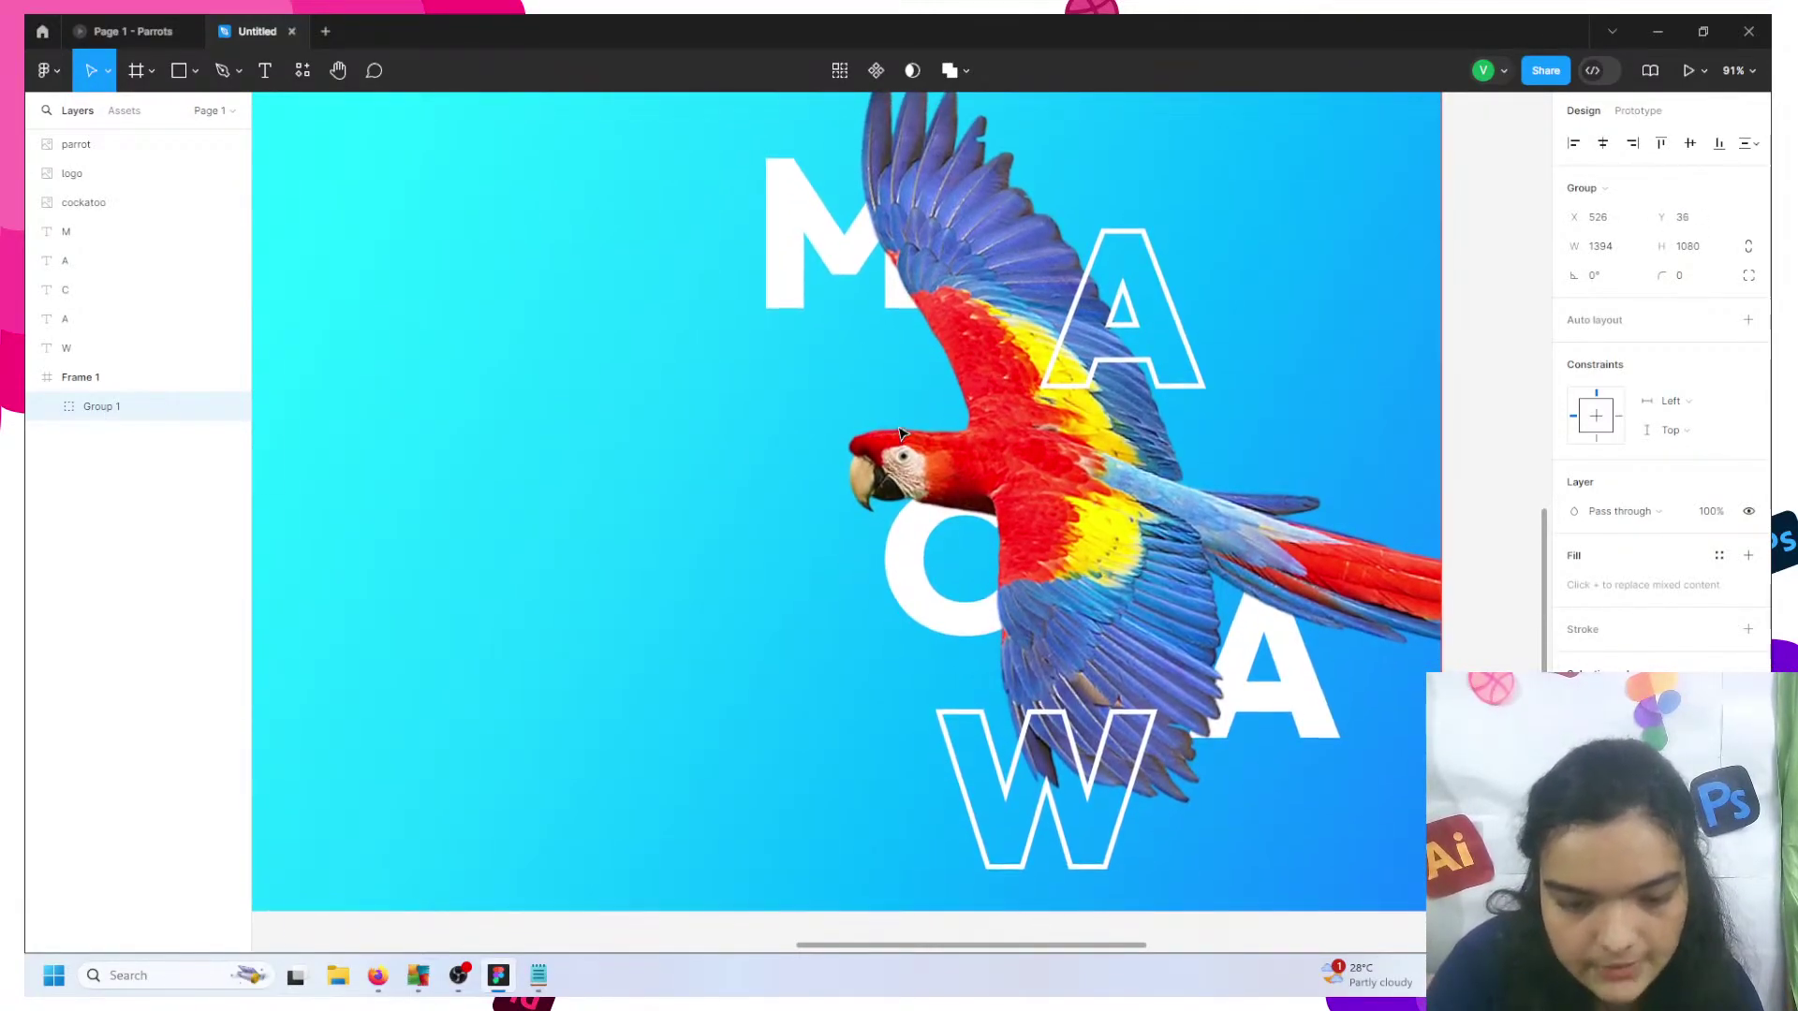
pyautogui.scroll(2, 899, 431)
pyautogui.hscroll(-2, 899, 431)
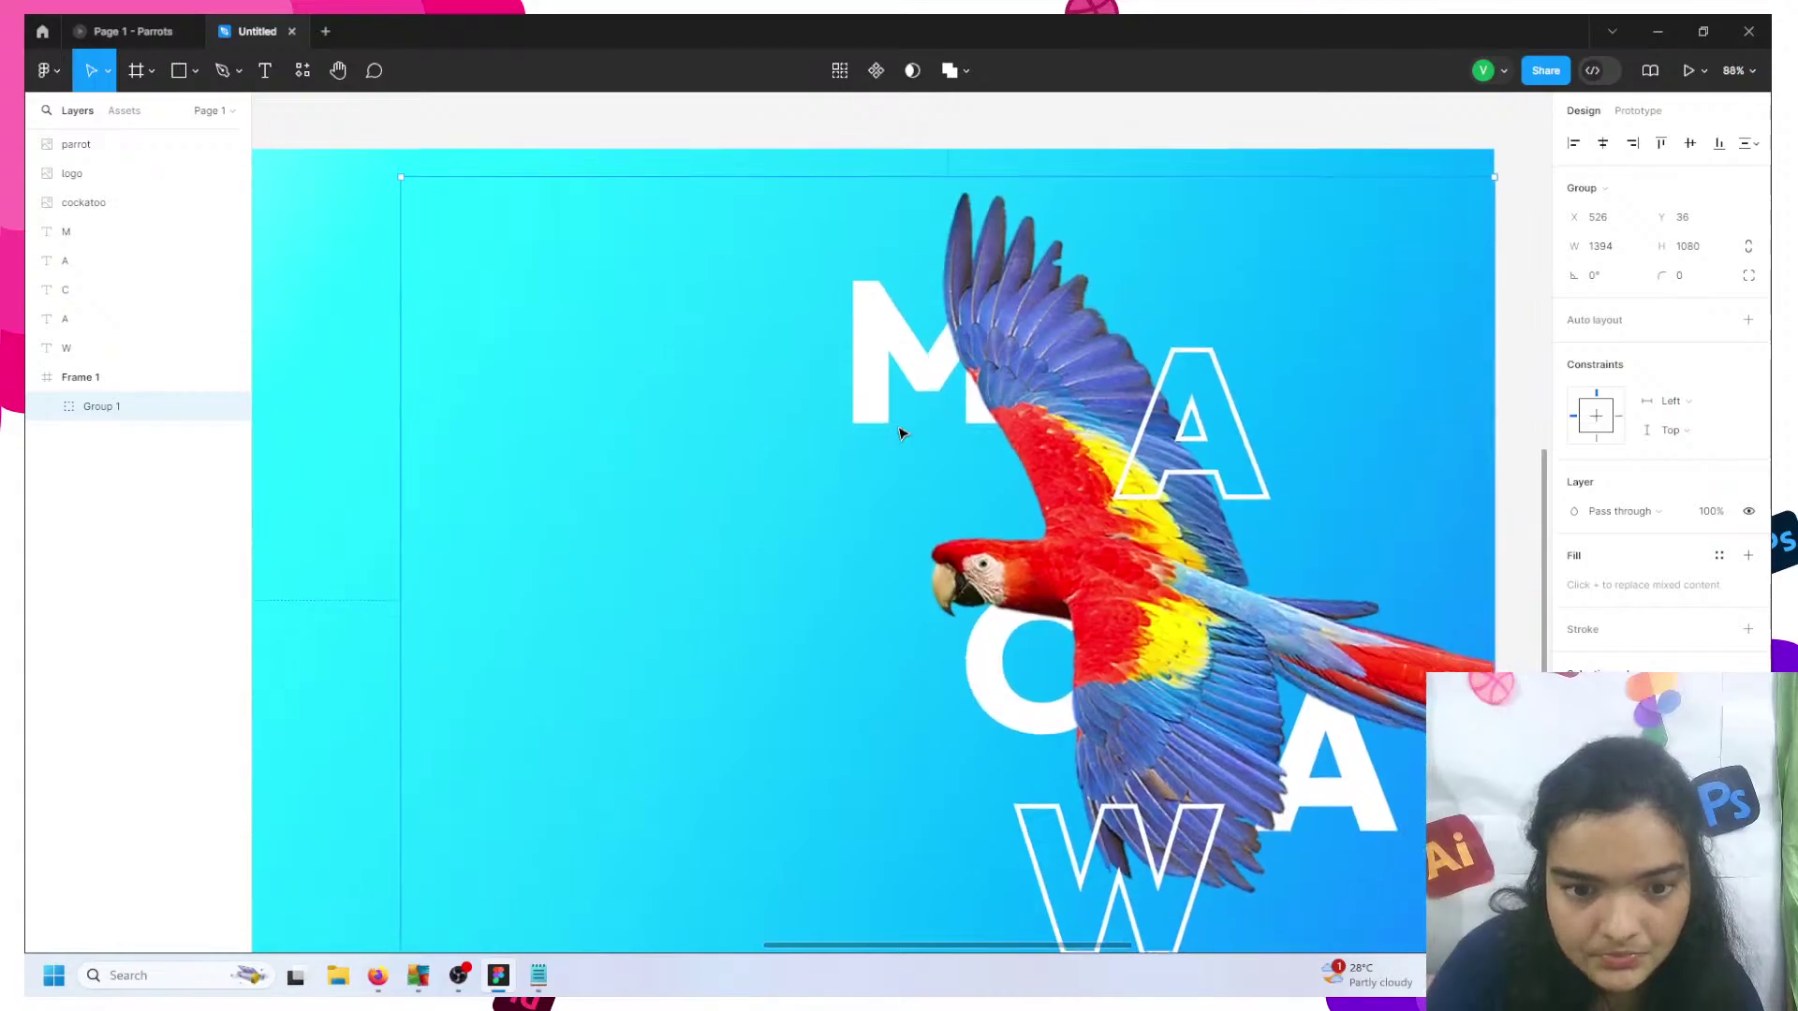
pyautogui.scroll(-2, 899, 433)
pyautogui.hscroll(-1, 899, 432)
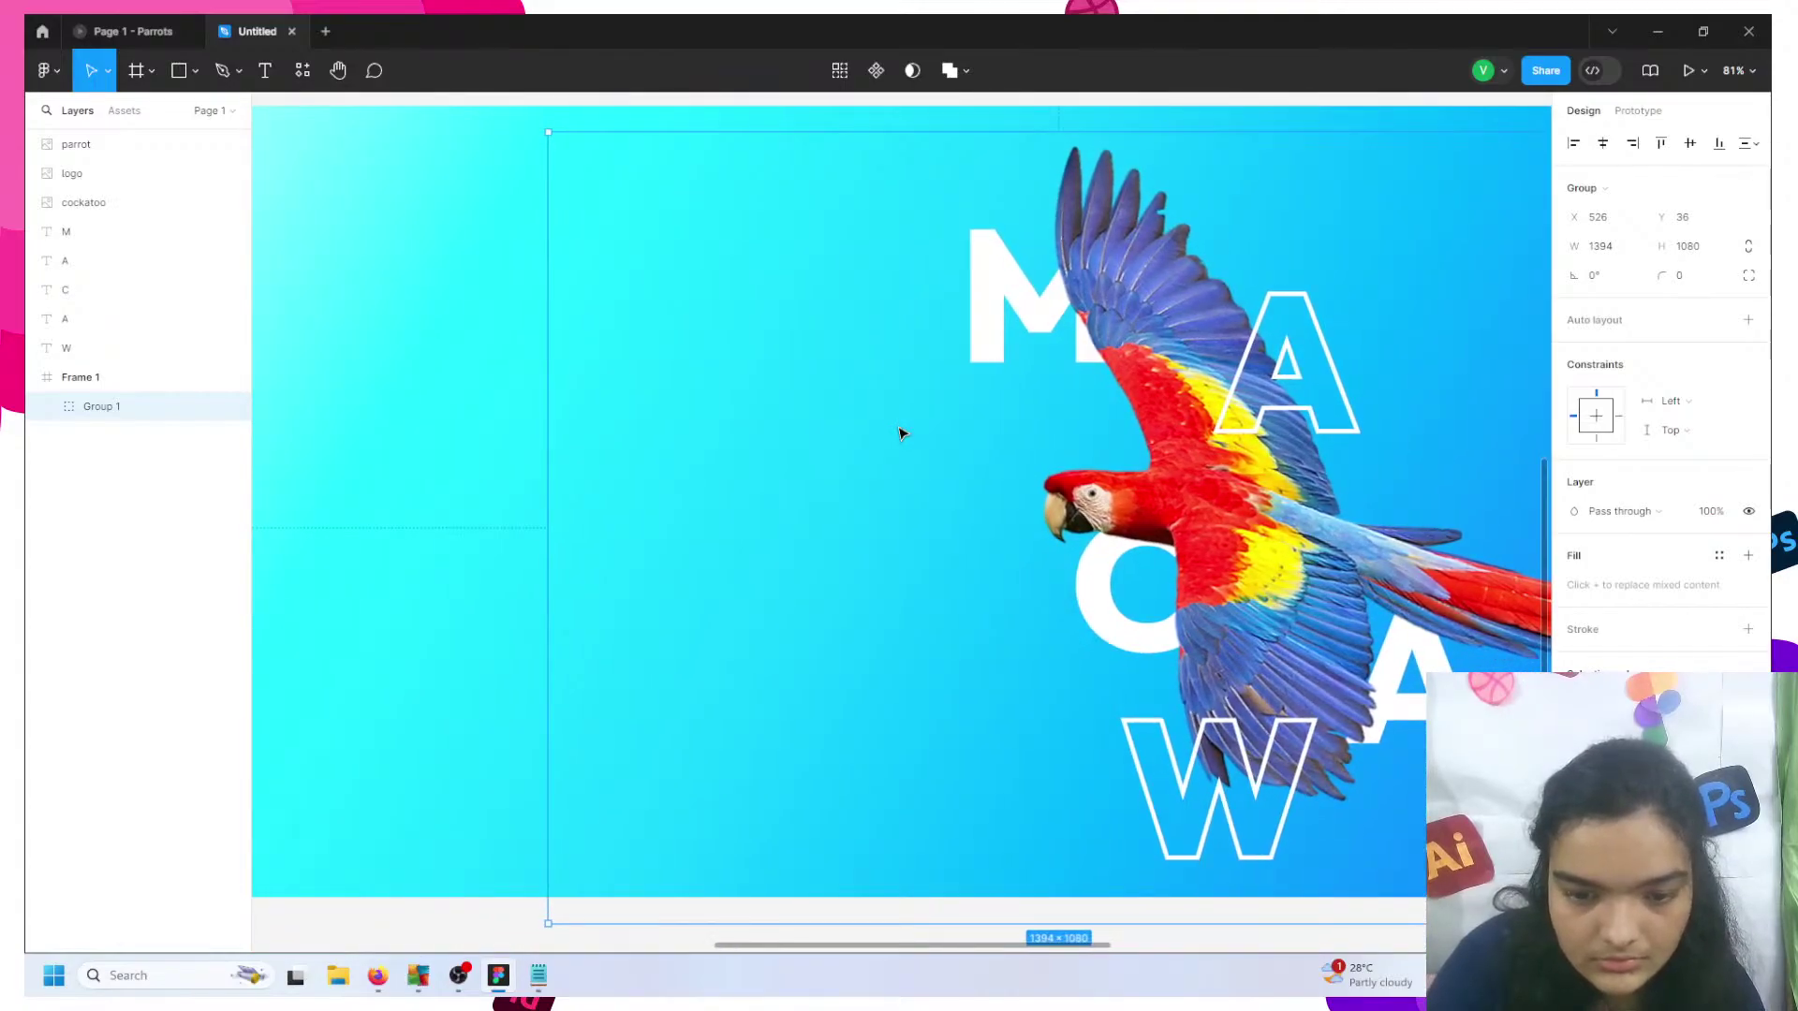
pyautogui.hscroll(-2, 947, 418)
pyautogui.scroll(-3, 971, 409)
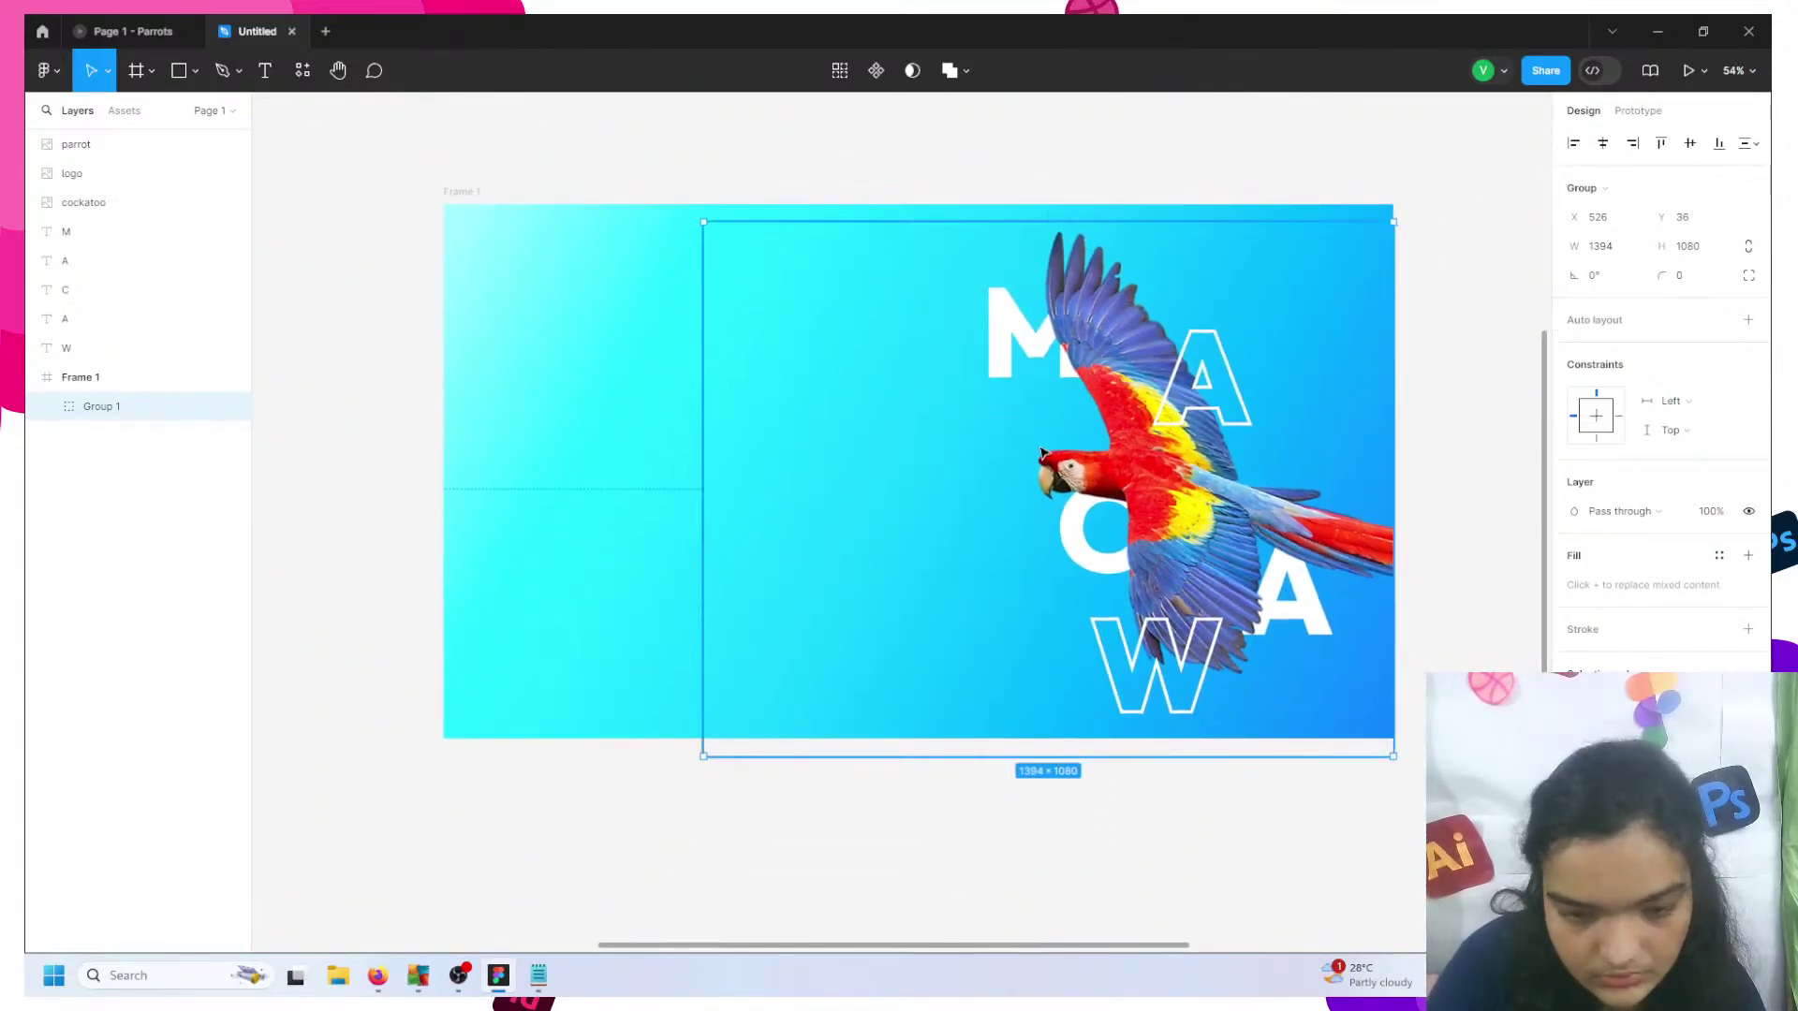
pyautogui.moveTo(1040, 451); pyautogui.dragTo(1082, 447)
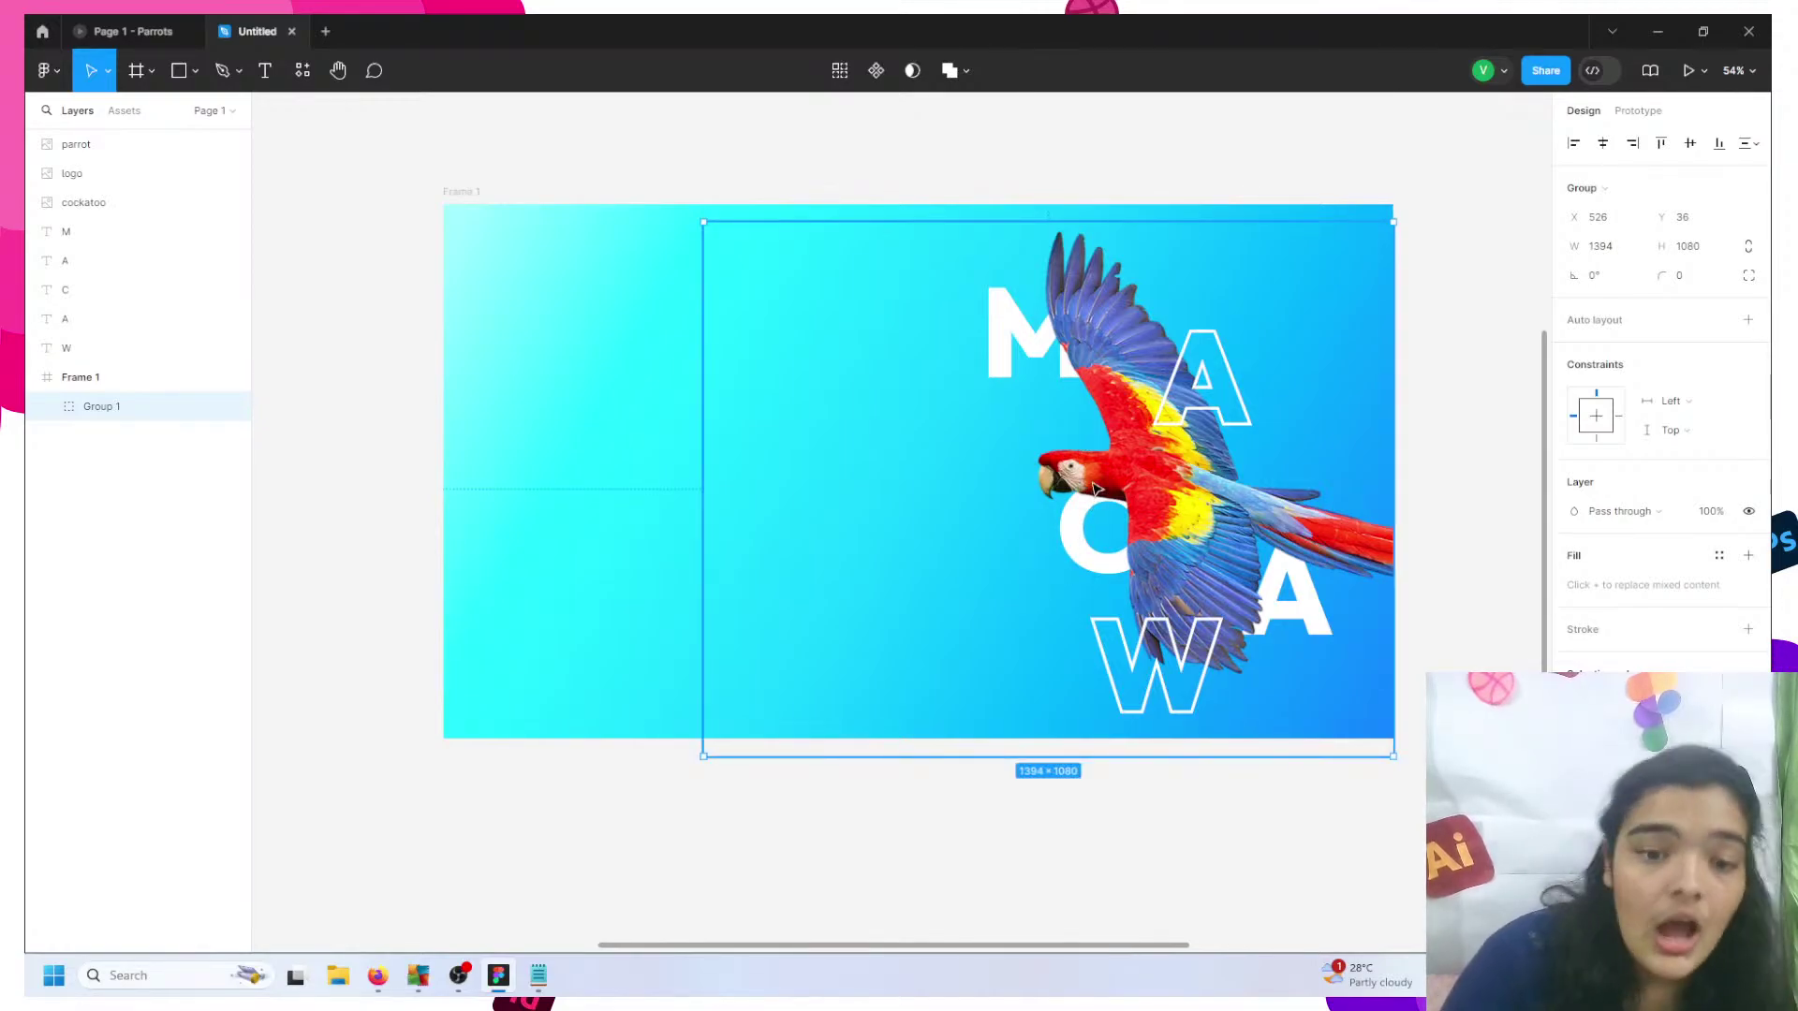
# - Lock the macaw image layer inside the macaw and letters group
pyautogui.click(993, 789)
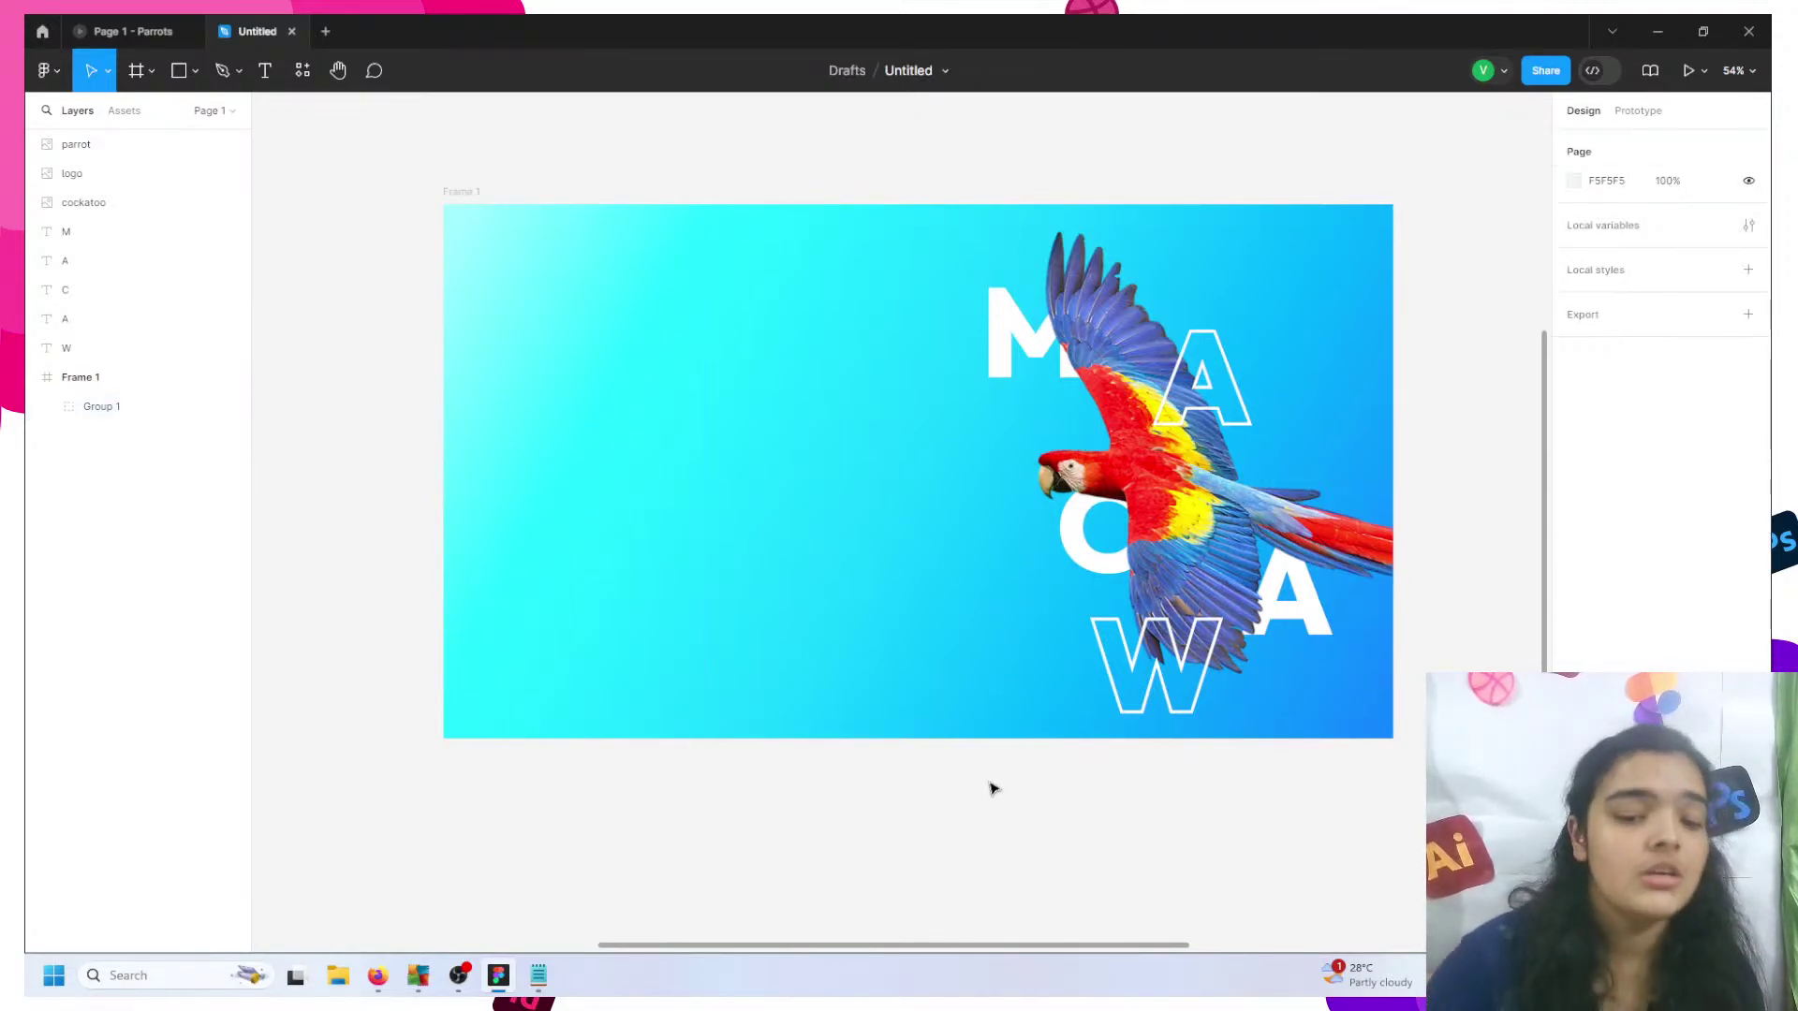
pyautogui.doubleClick(1077, 548)
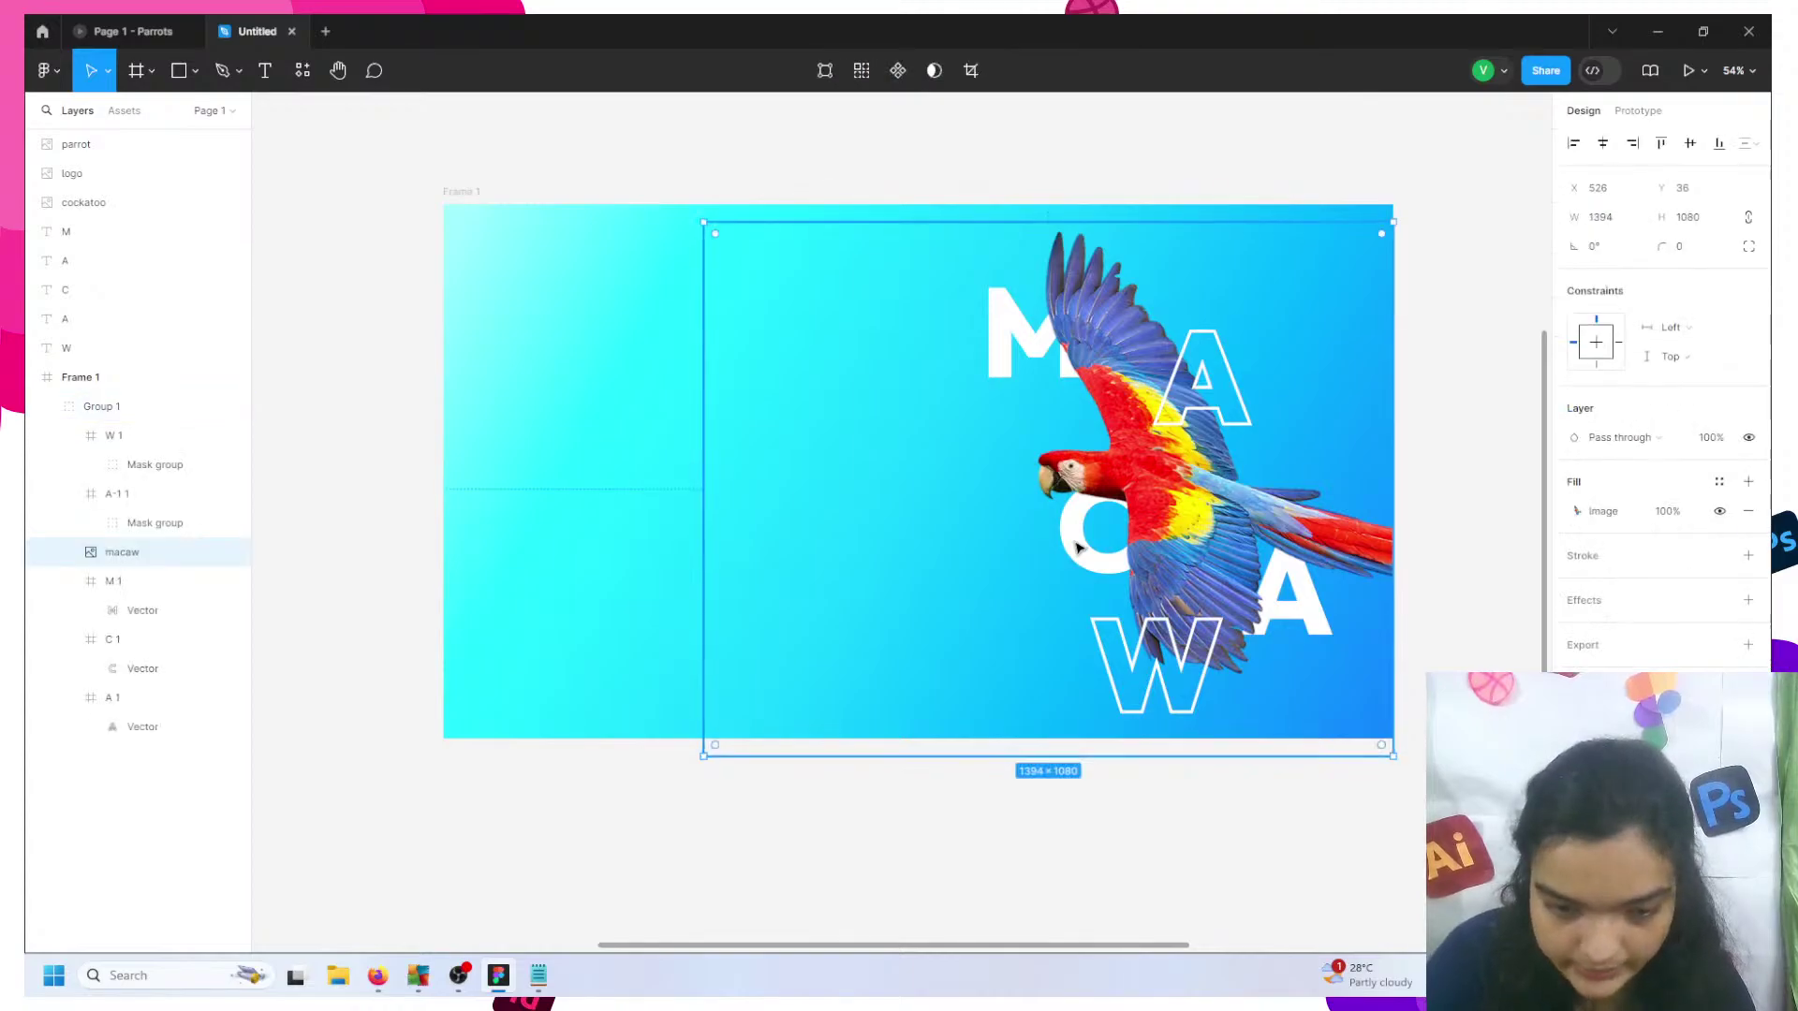
pyautogui.doubleClick(1077, 548)
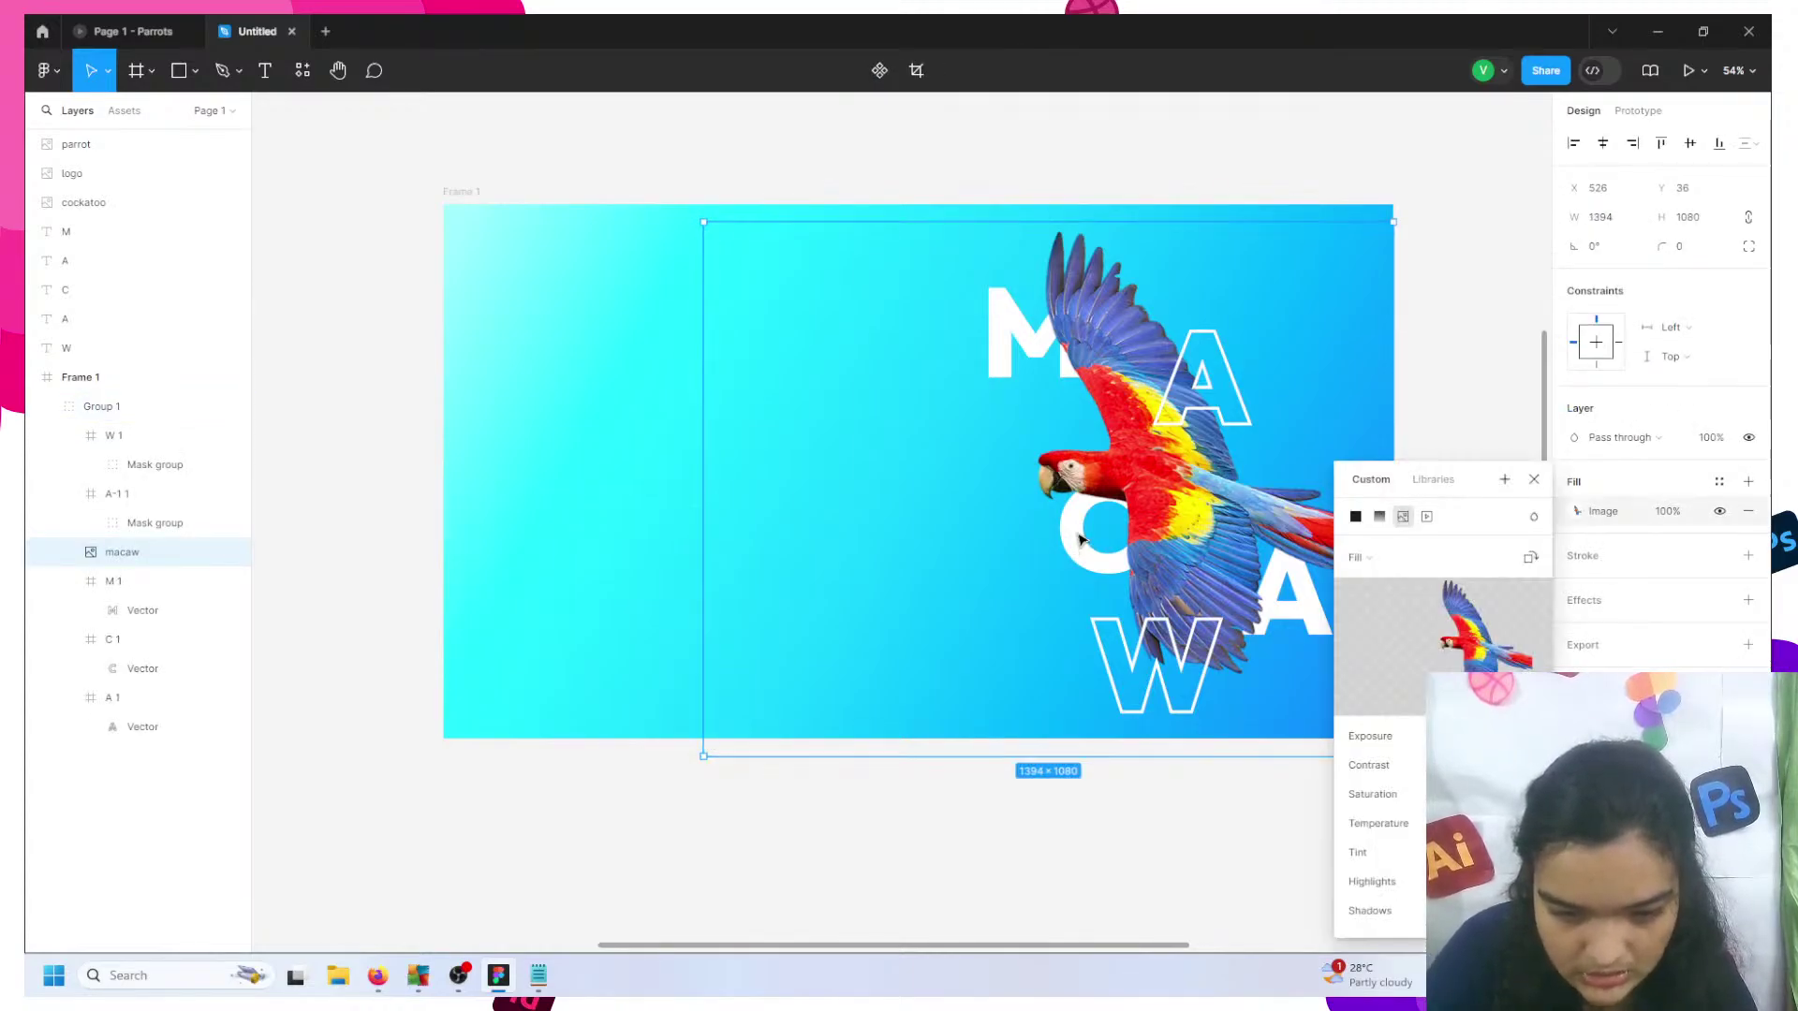
pyautogui.click(1534, 478)
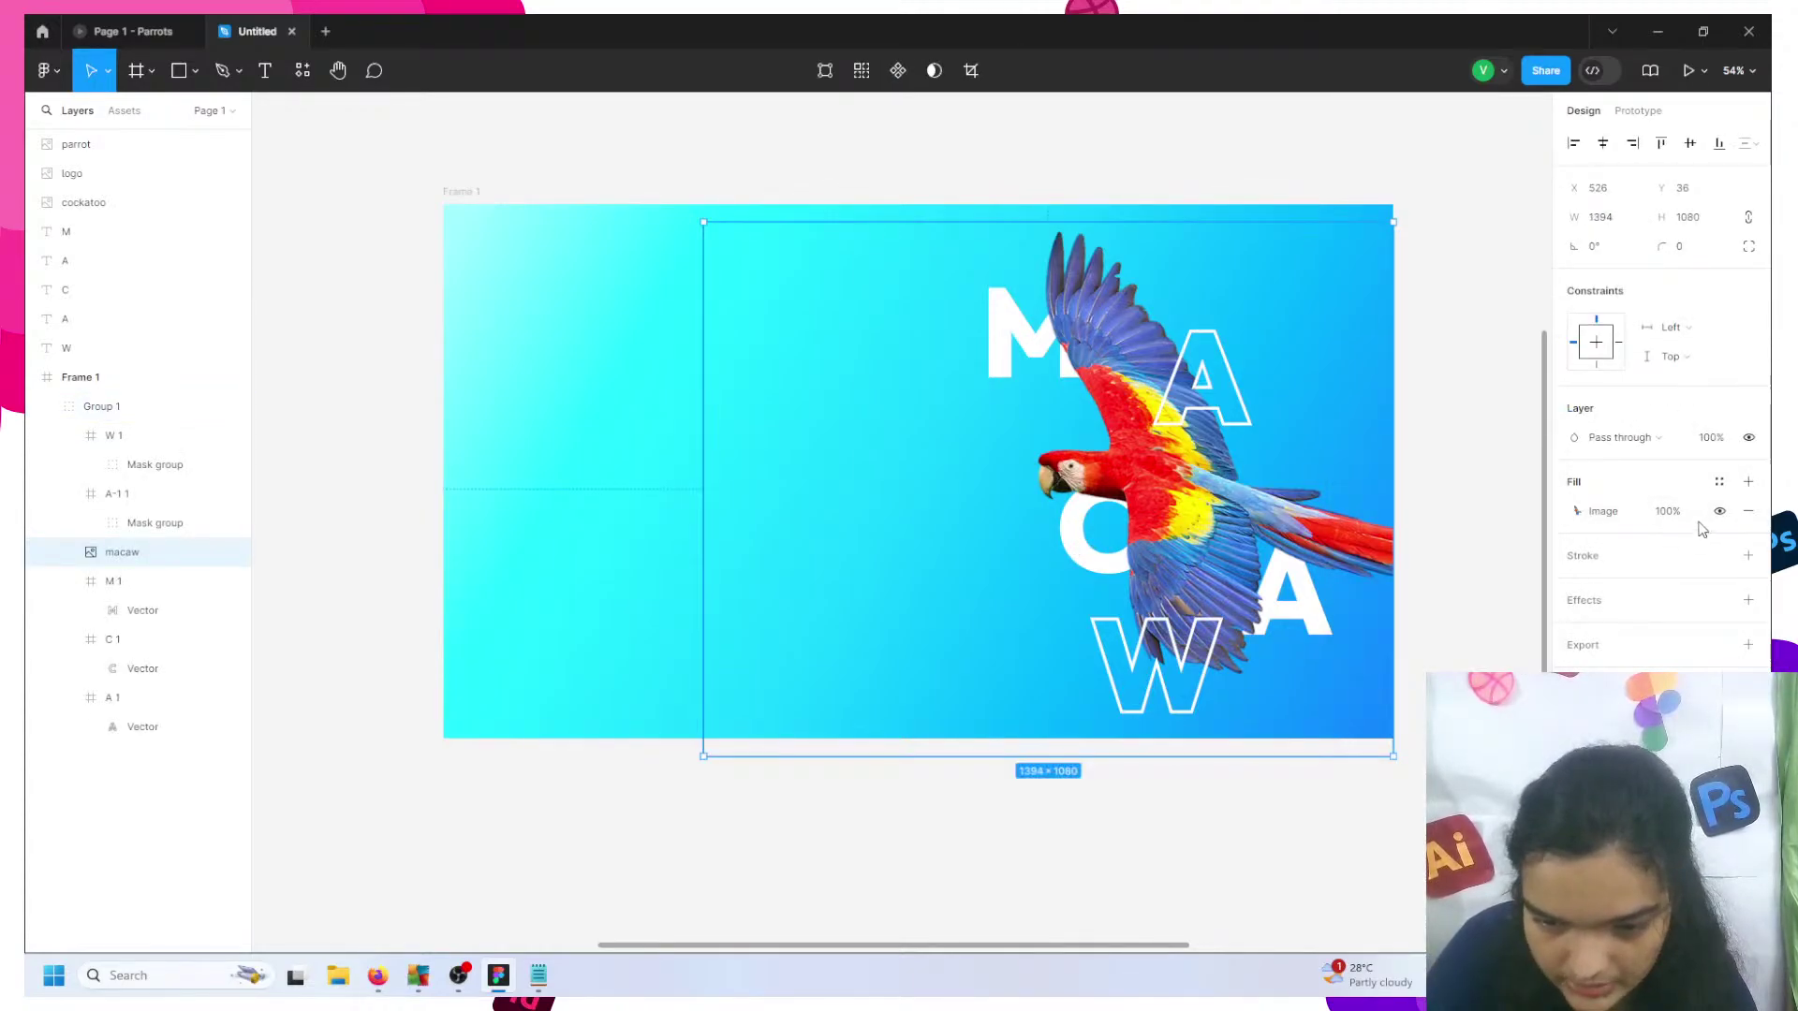
pyautogui.click(213, 553)
# - Move the filled C's vector to X 1223, Y 560 and place it directly beneath the macaw layer in the group
pyautogui.click(1077, 535)
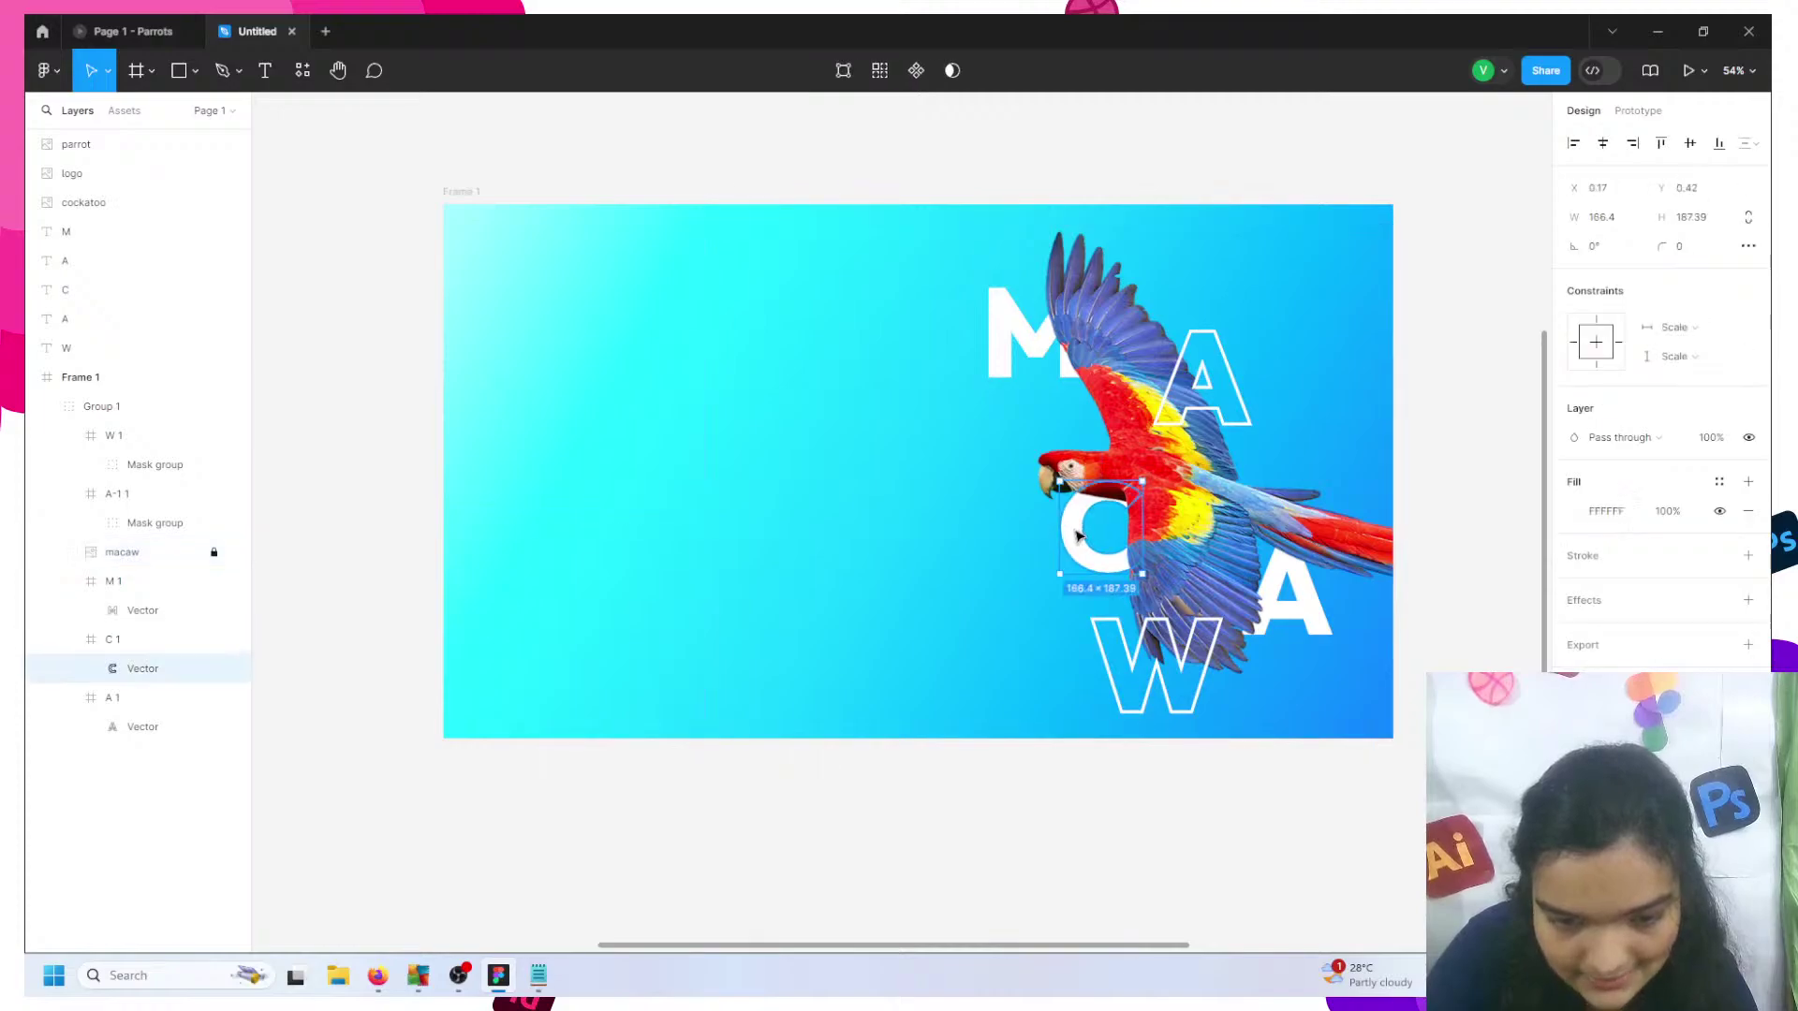
pyautogui.moveTo(1064, 536); pyautogui.dragTo(1058, 540)
pyautogui.moveTo(168, 413); pyautogui.dragTo(140, 594)
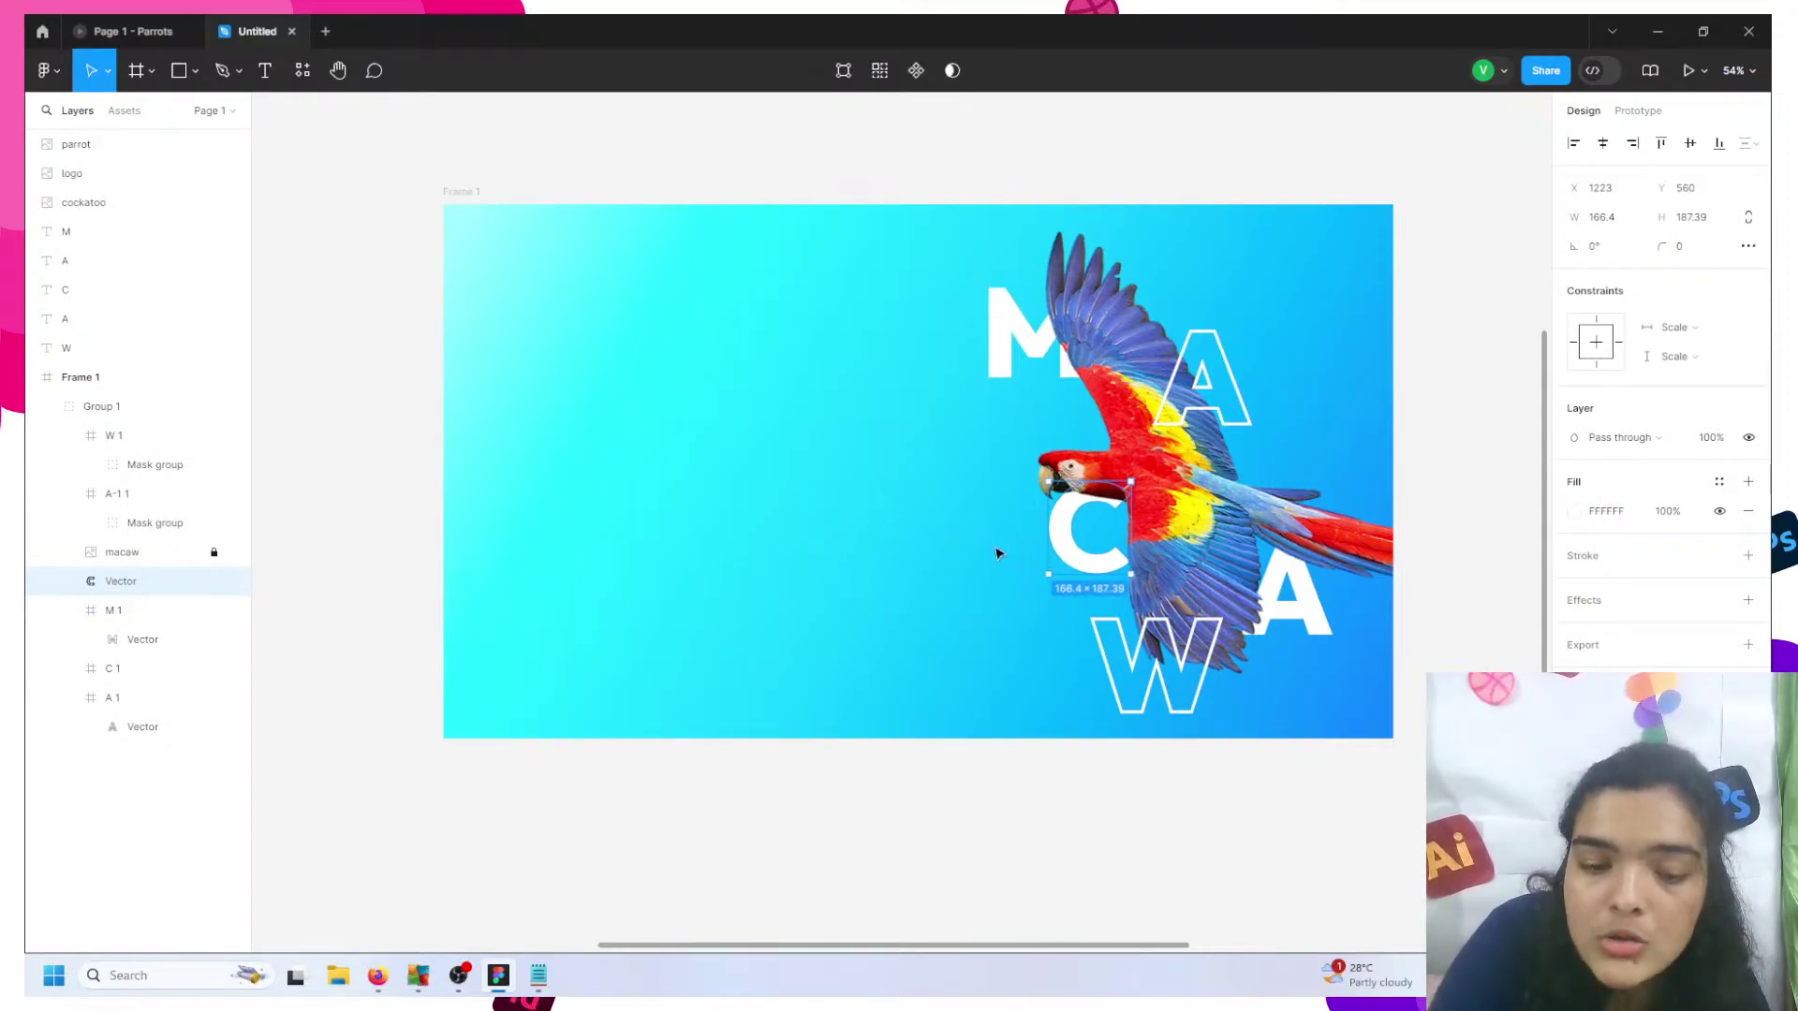
# - Rotate the filled C to 18.46° and reposition it at about X 1187, Y 597 beneath the macaw's head
pyautogui.scroll(10, 996, 554)
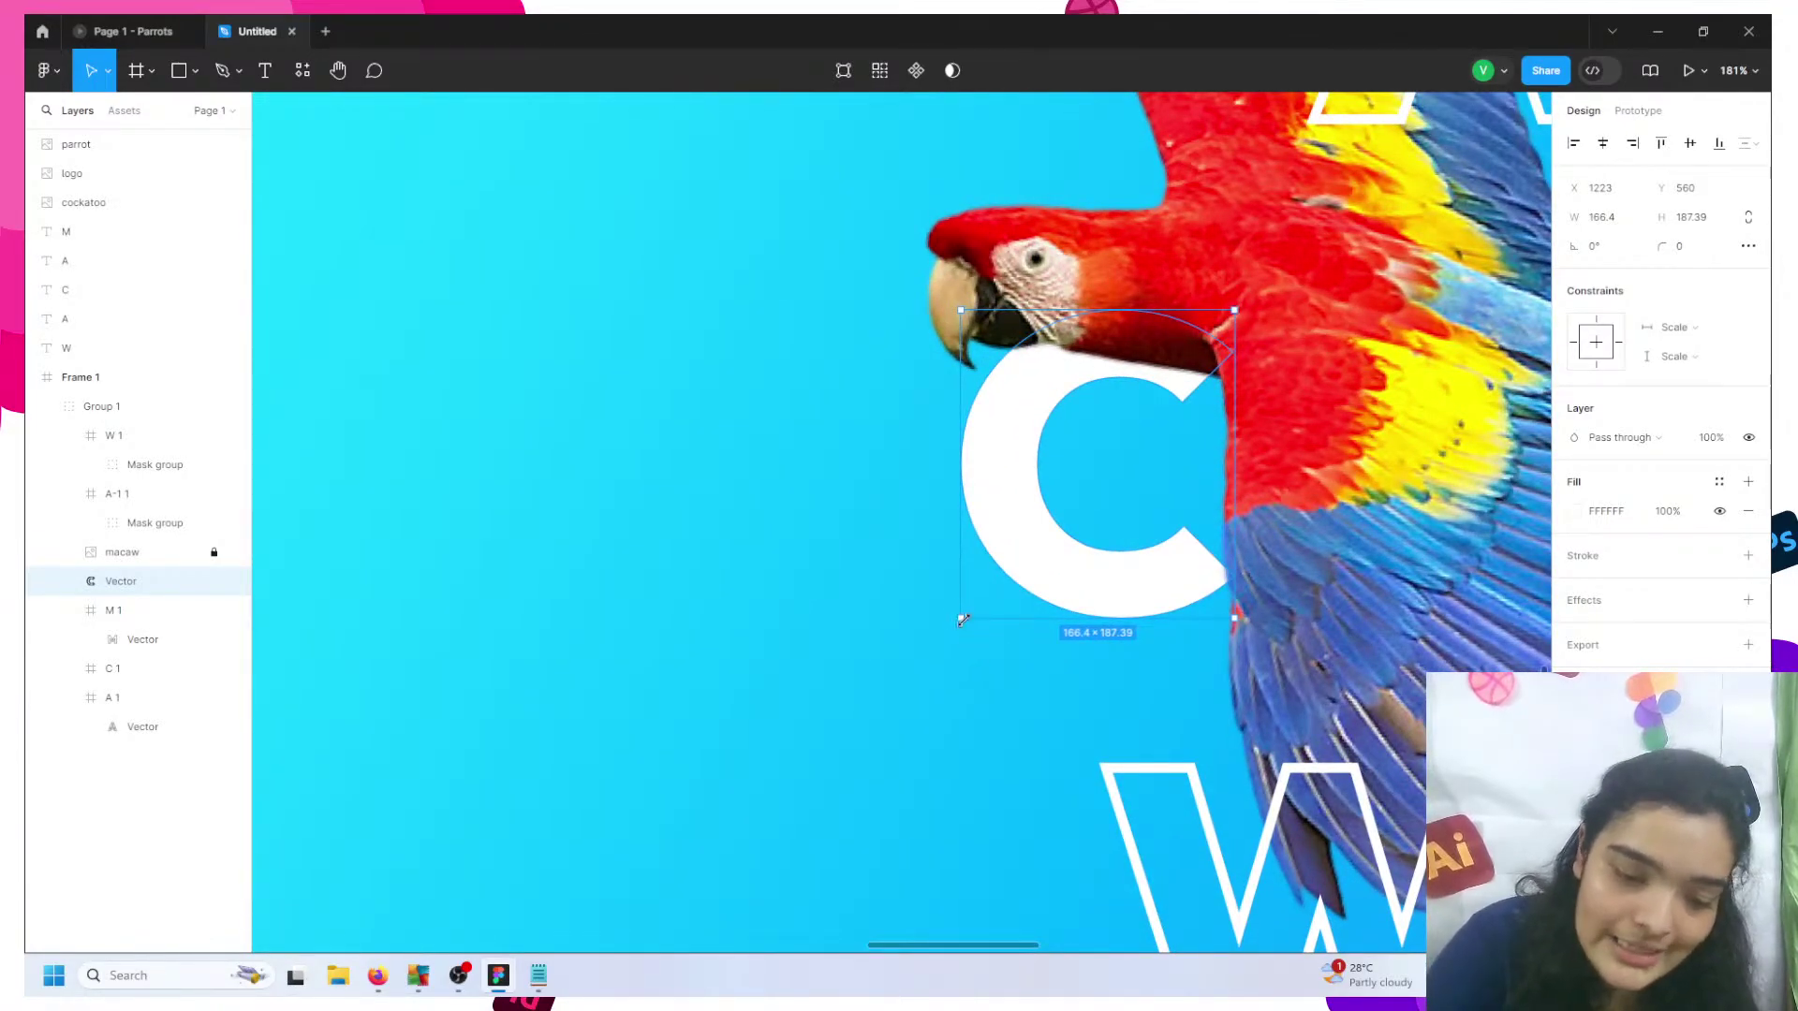
pyautogui.scroll(5, 962, 620)
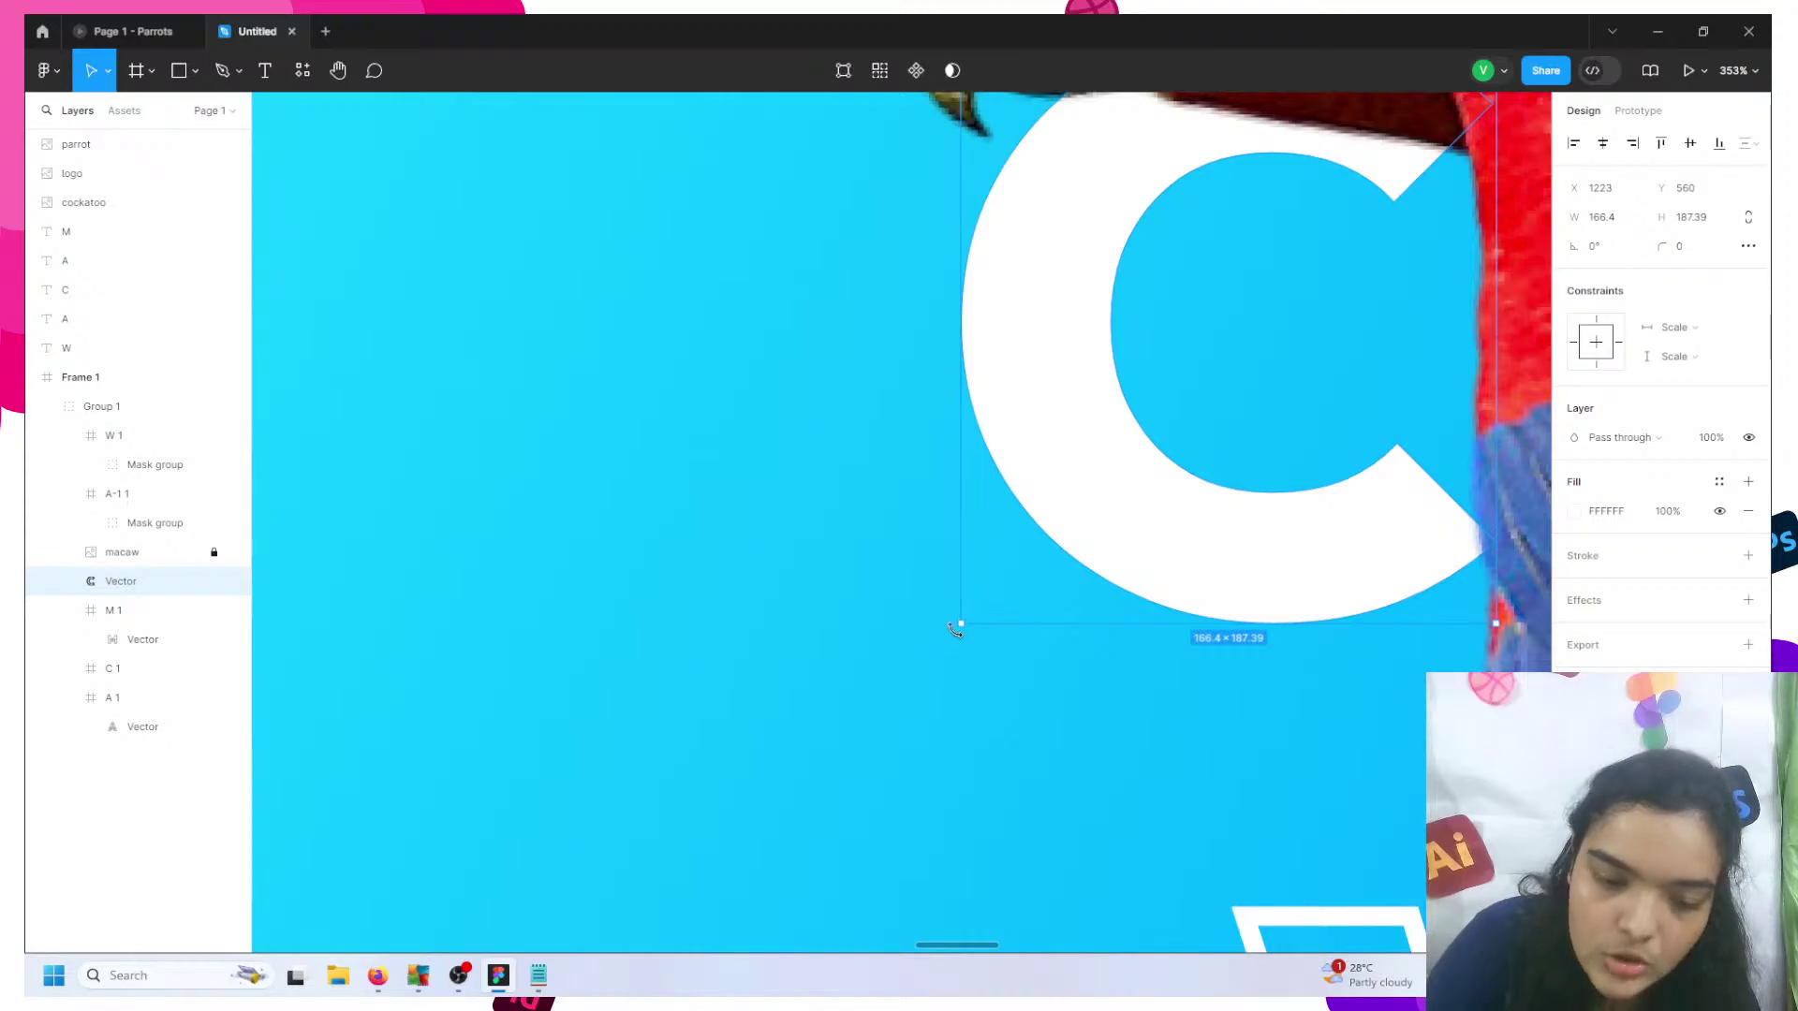
pyautogui.moveTo(955, 634); pyautogui.dragTo(1080, 706)
pyautogui.scroll(-4, 1164, 574)
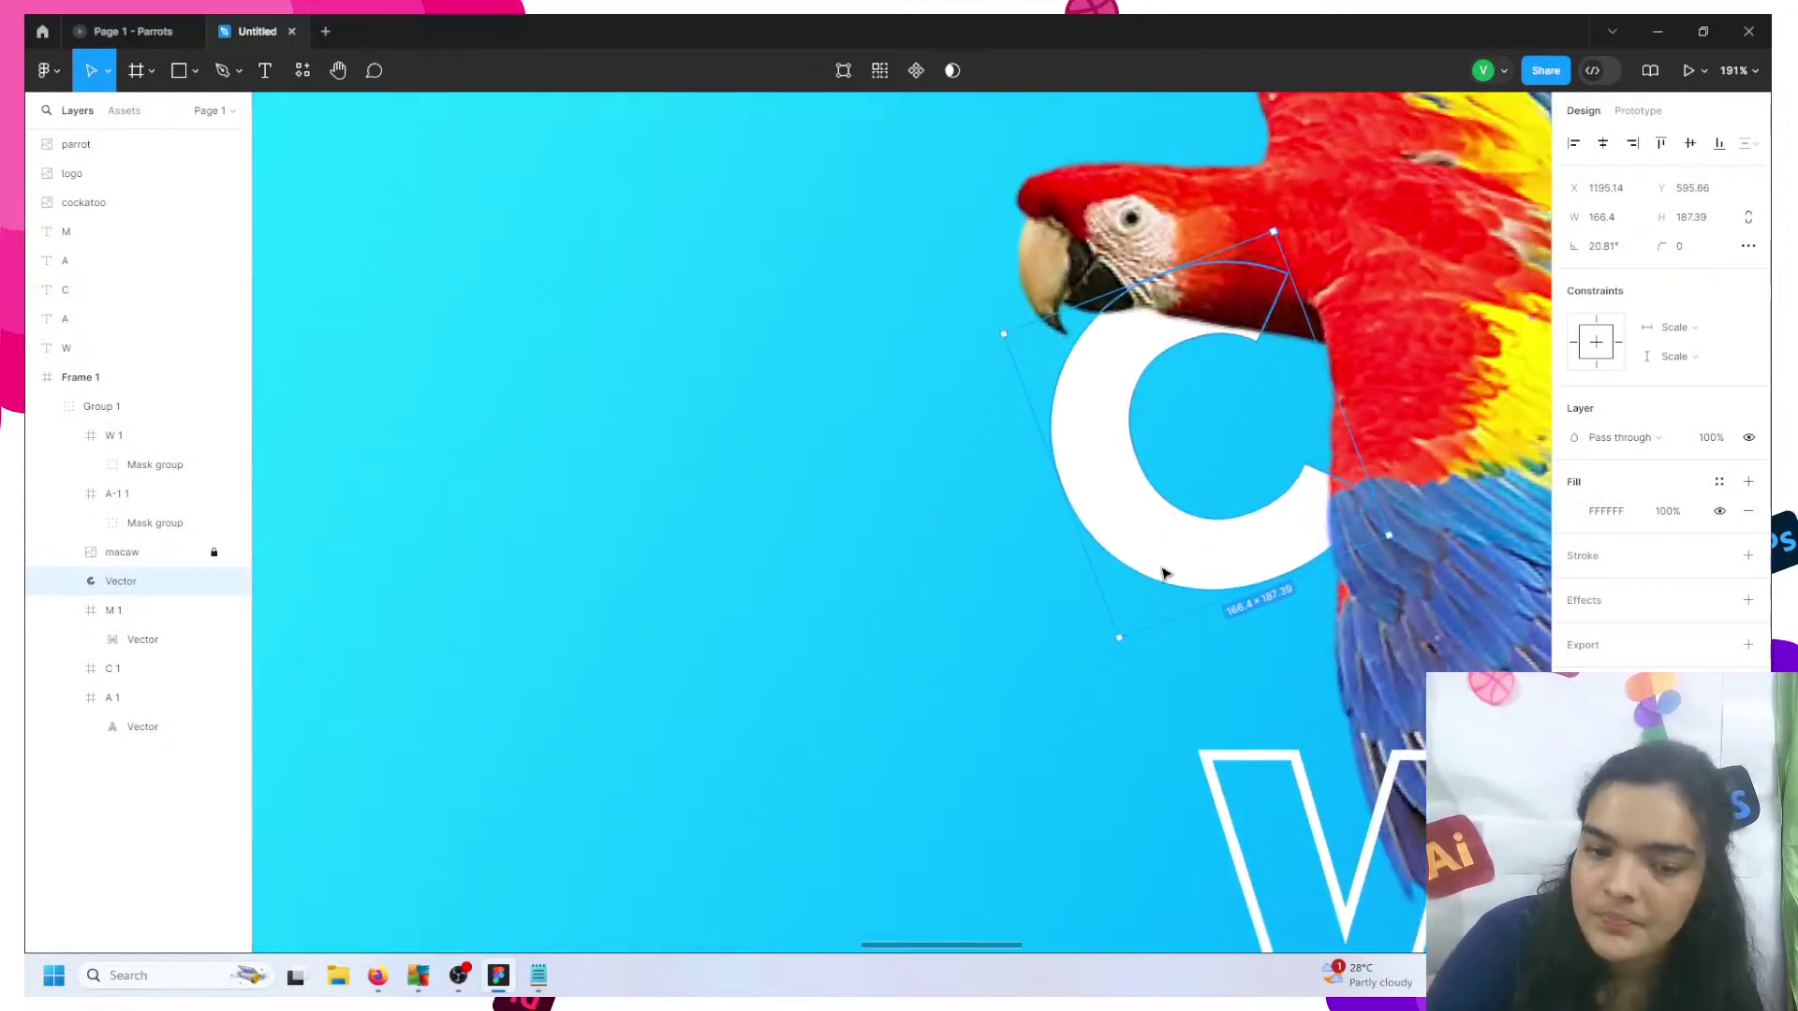
pyautogui.hotkey('shift', 'Left')
pyautogui.press('Left')
pyautogui.press('Left')
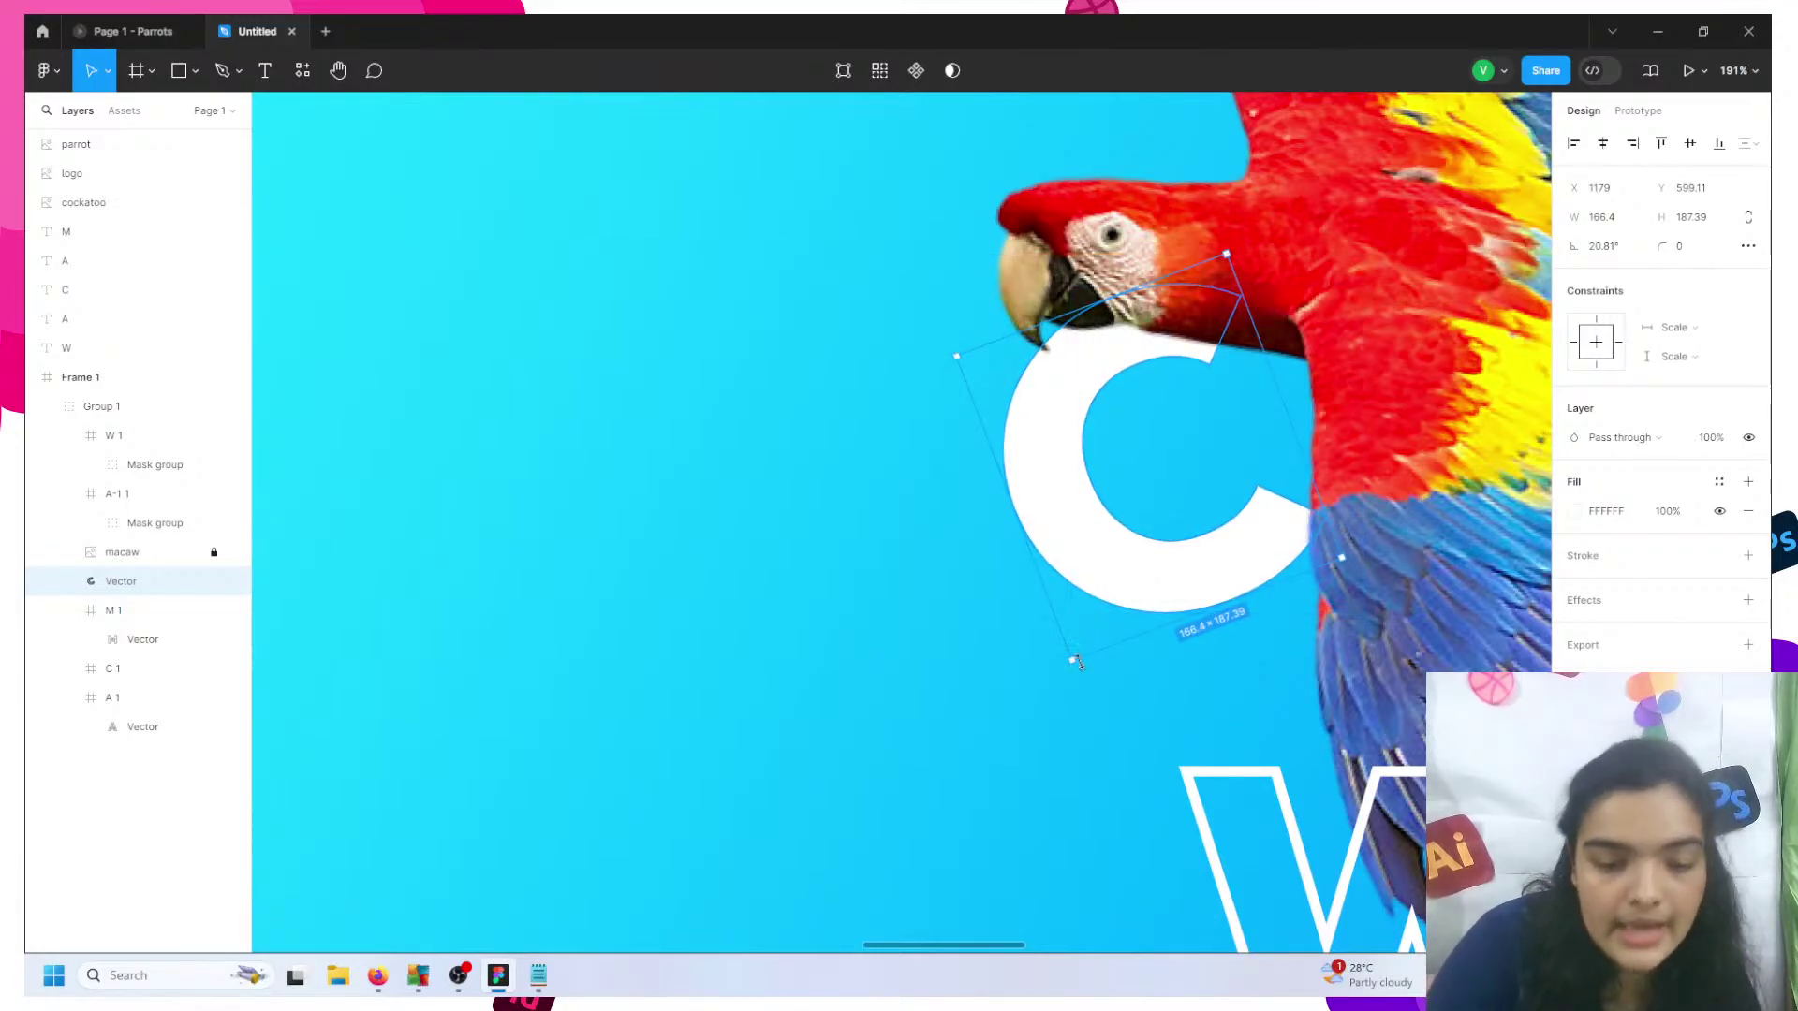
pyautogui.moveTo(1074, 666); pyautogui.dragTo(1070, 690)
pyautogui.moveTo(1064, 571); pyautogui.dragTo(1070, 575)
pyautogui.scroll(-3, 1070, 575)
pyautogui.scroll(-5, 1069, 574)
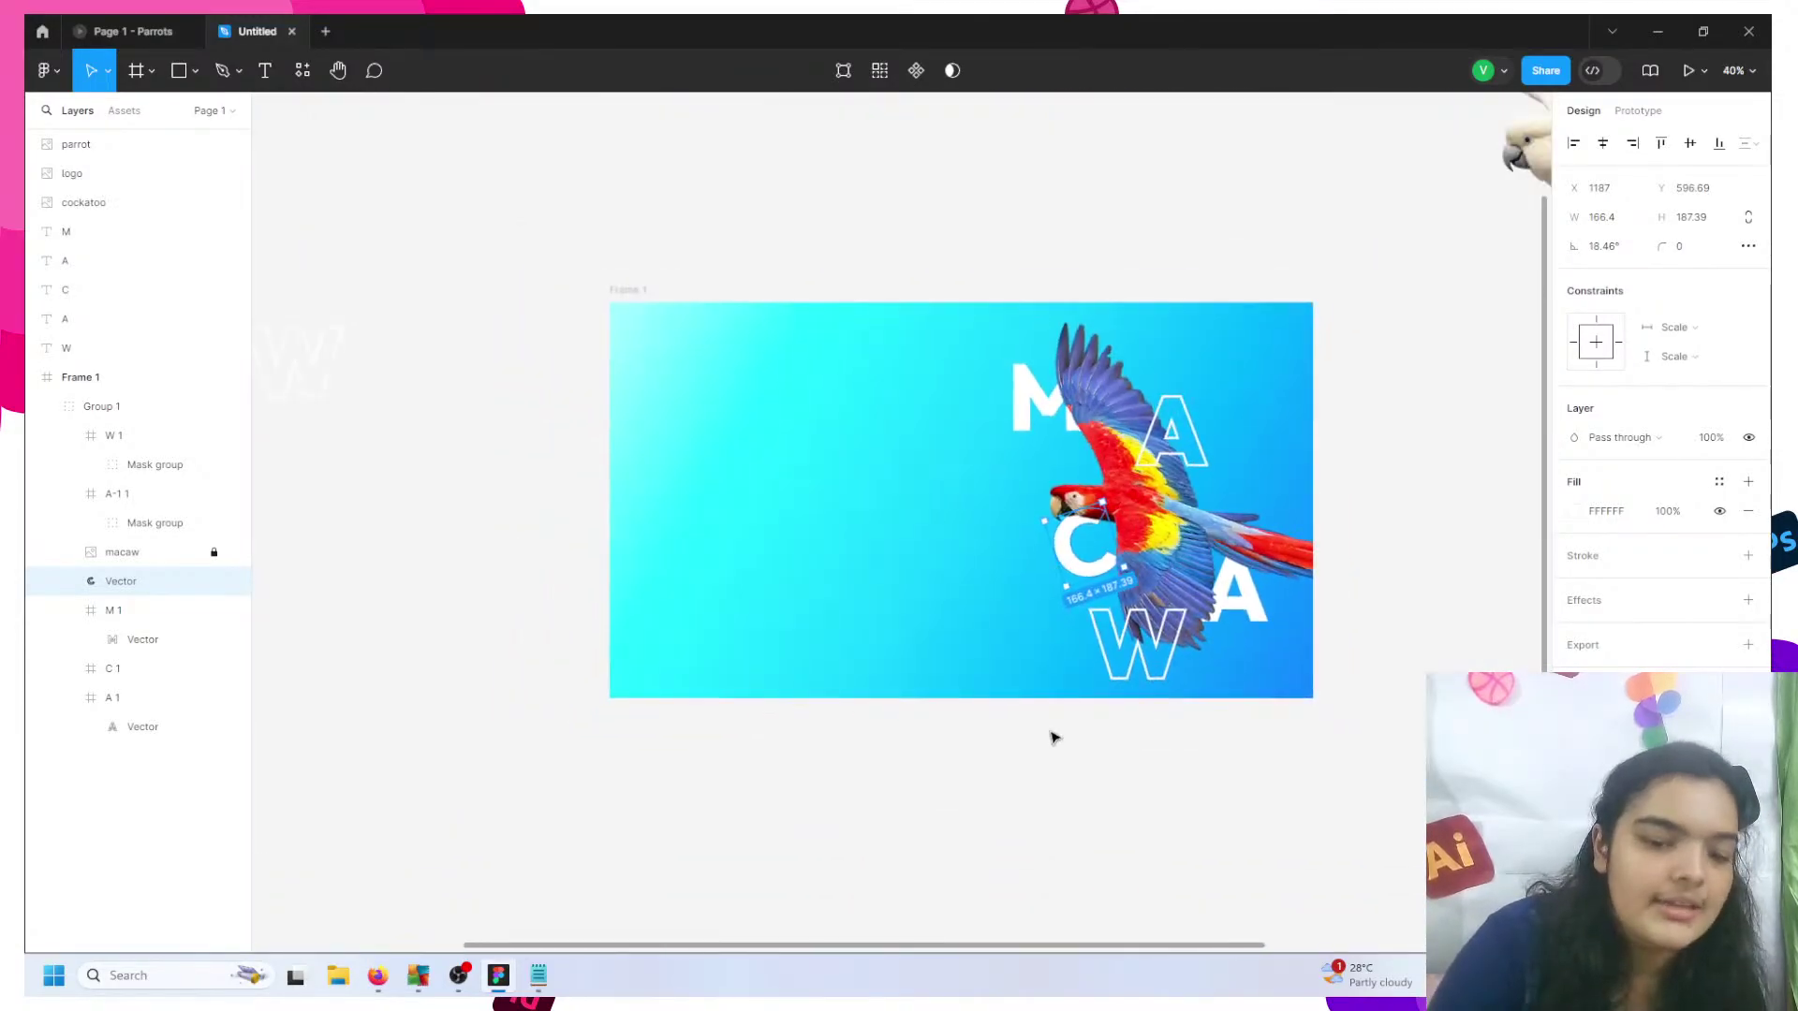
pyautogui.click(1047, 762)
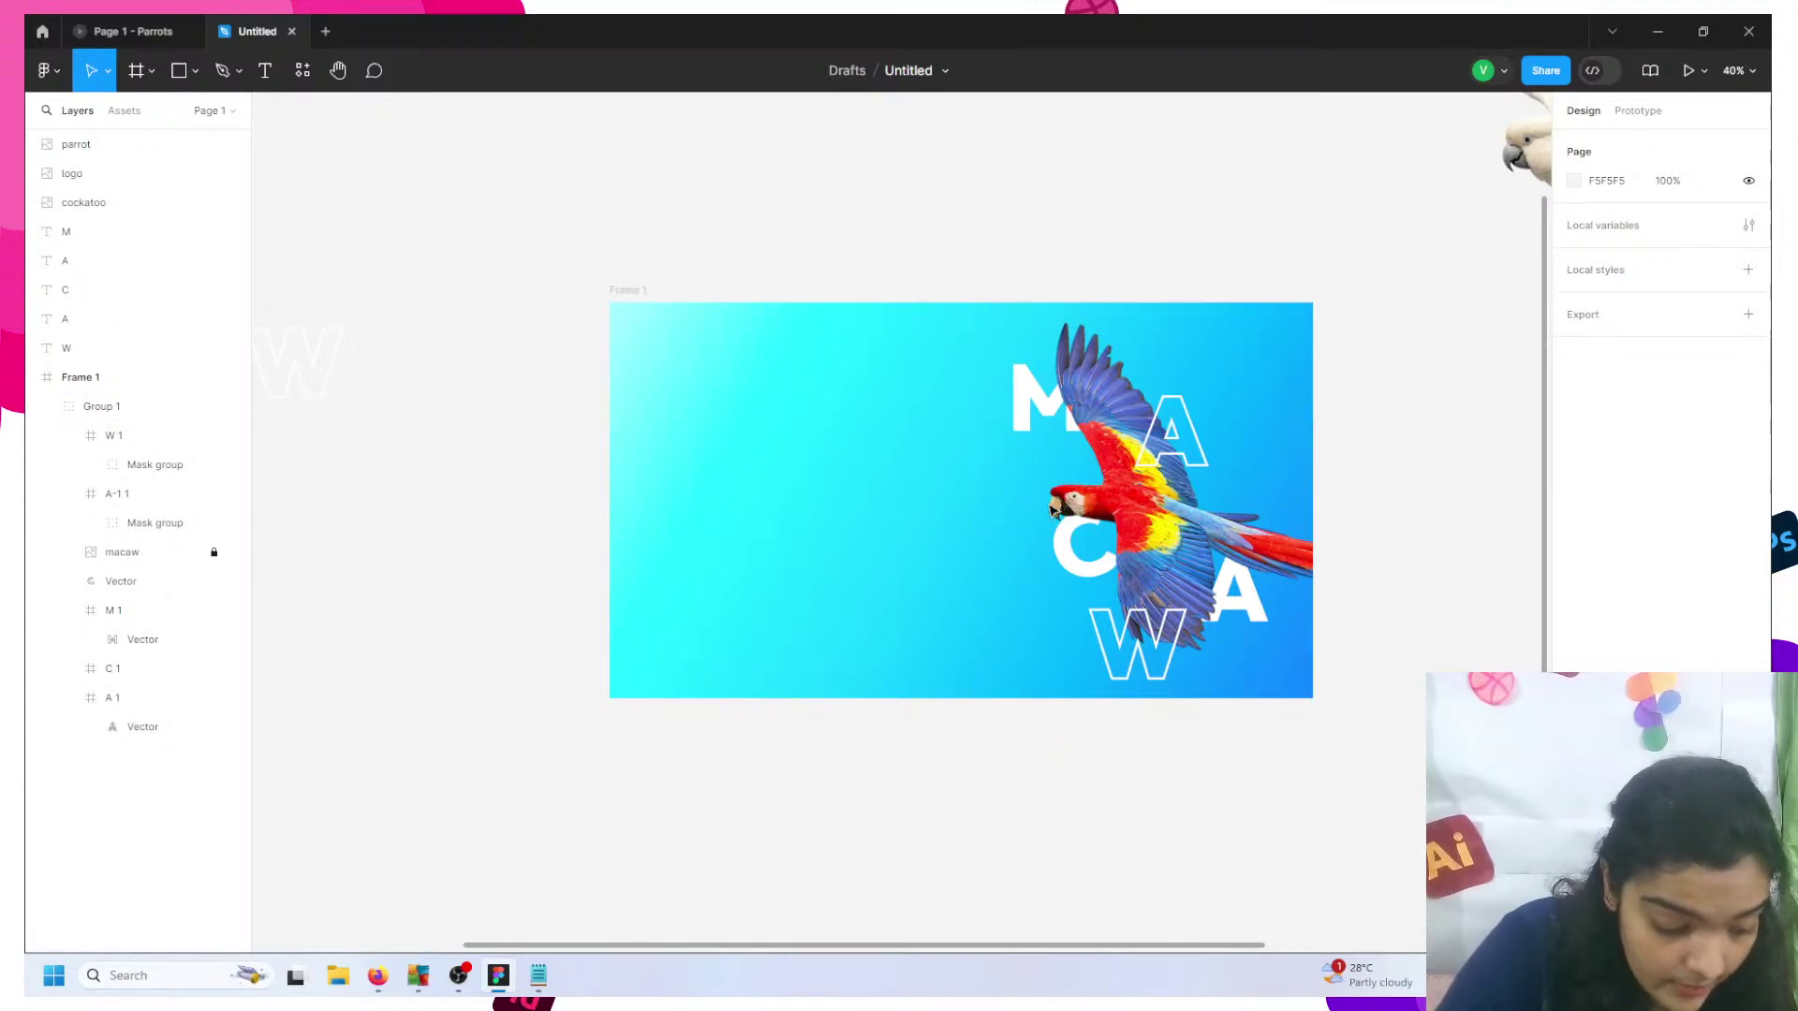
pyautogui.scroll(2, 1053, 508)
pyautogui.scroll(1, 1053, 509)
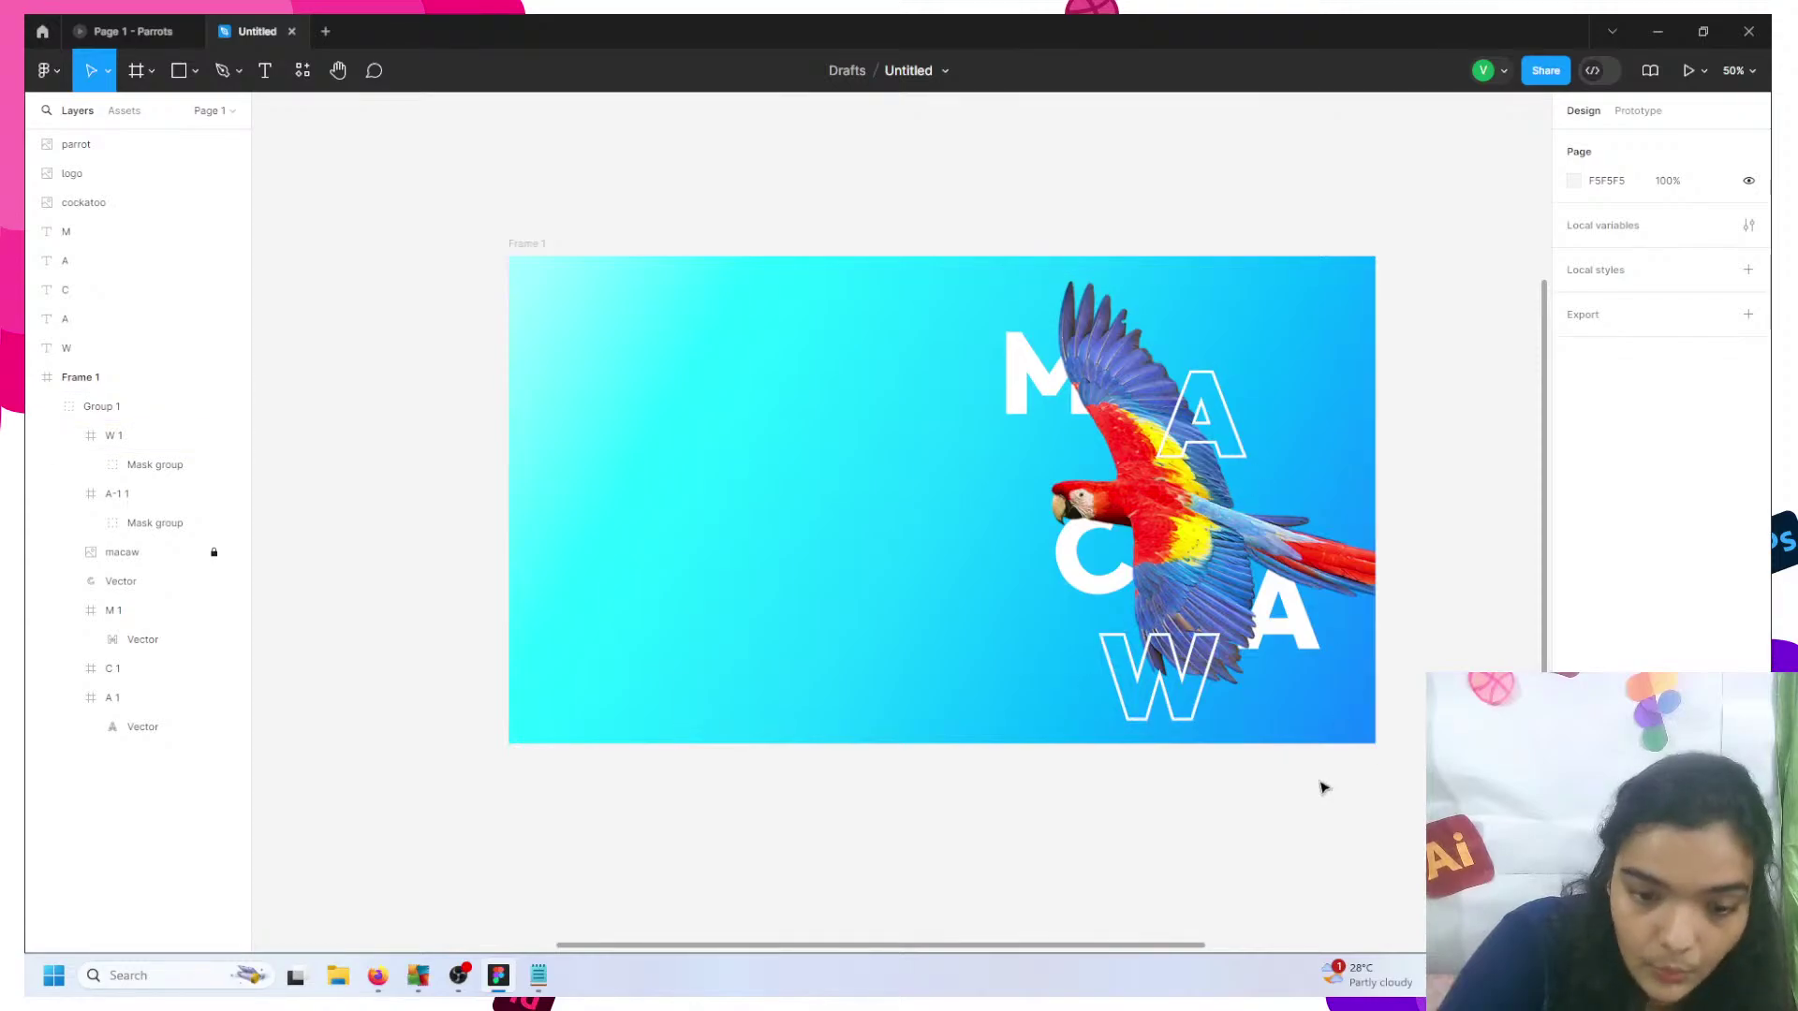
pyautogui.scroll(2, 1077, 595)
pyautogui.hscroll(-2, 1049, 572)
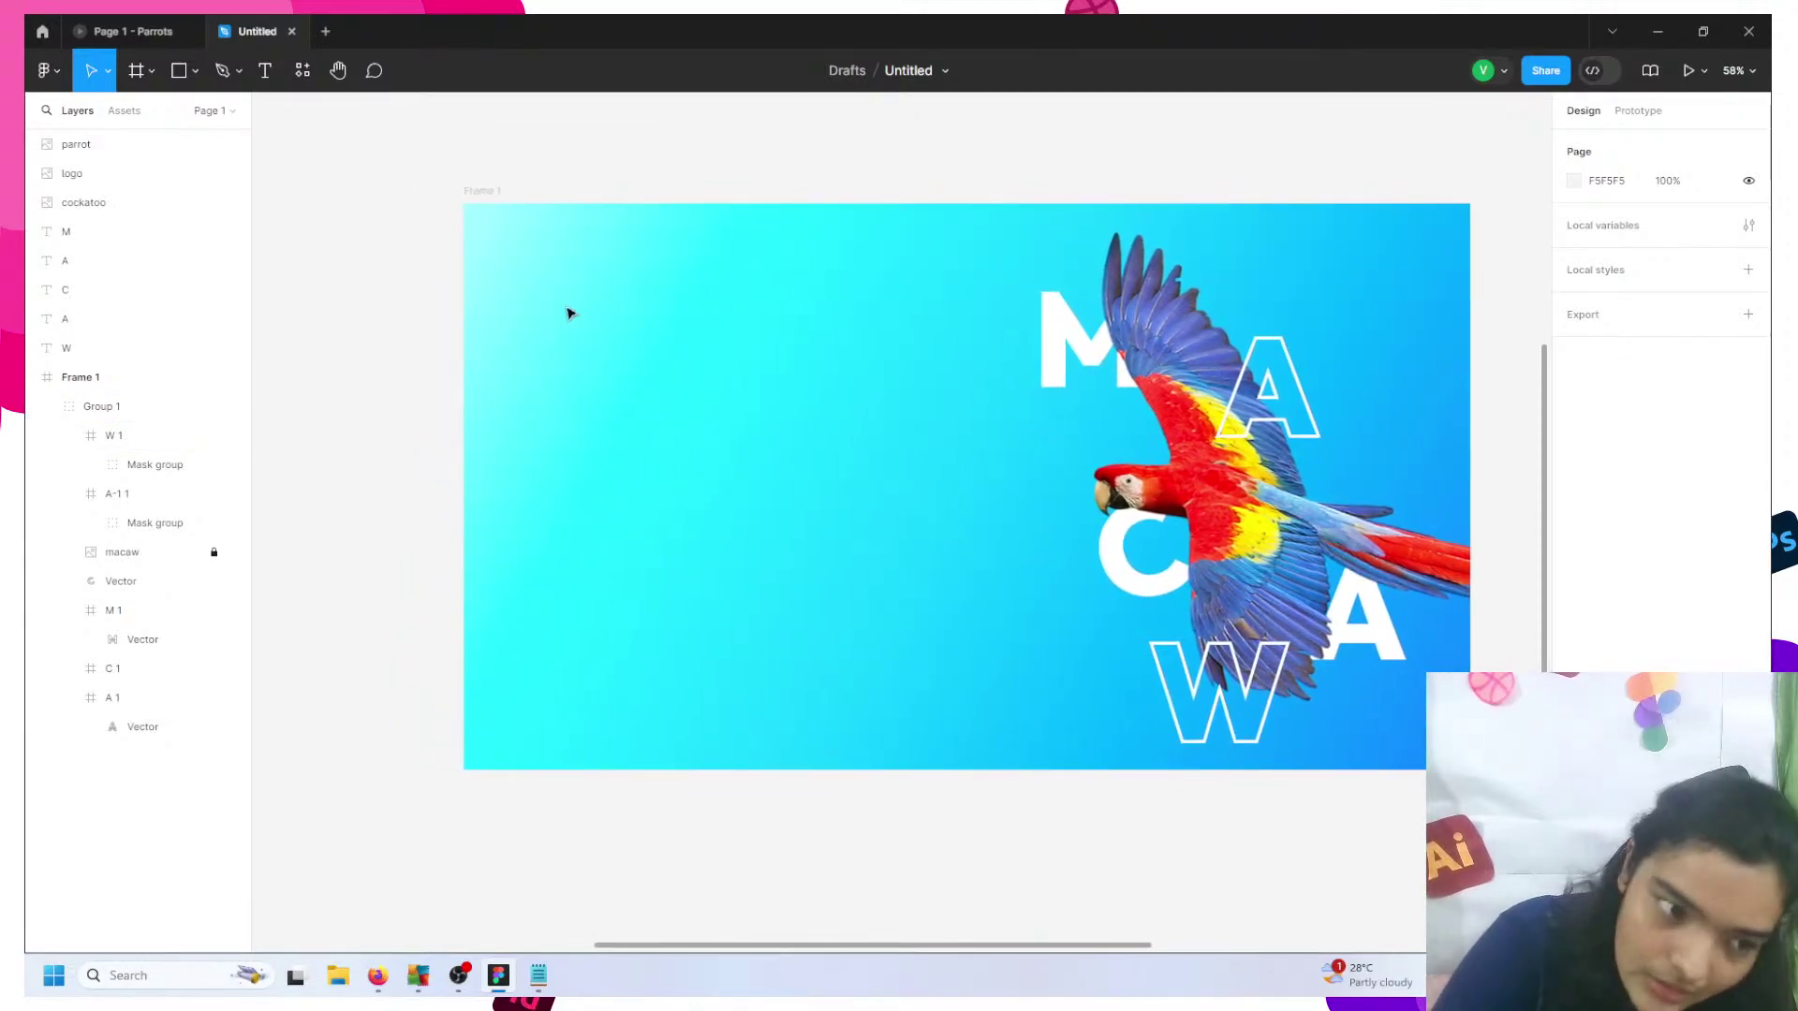
pyautogui.click(265, 70)
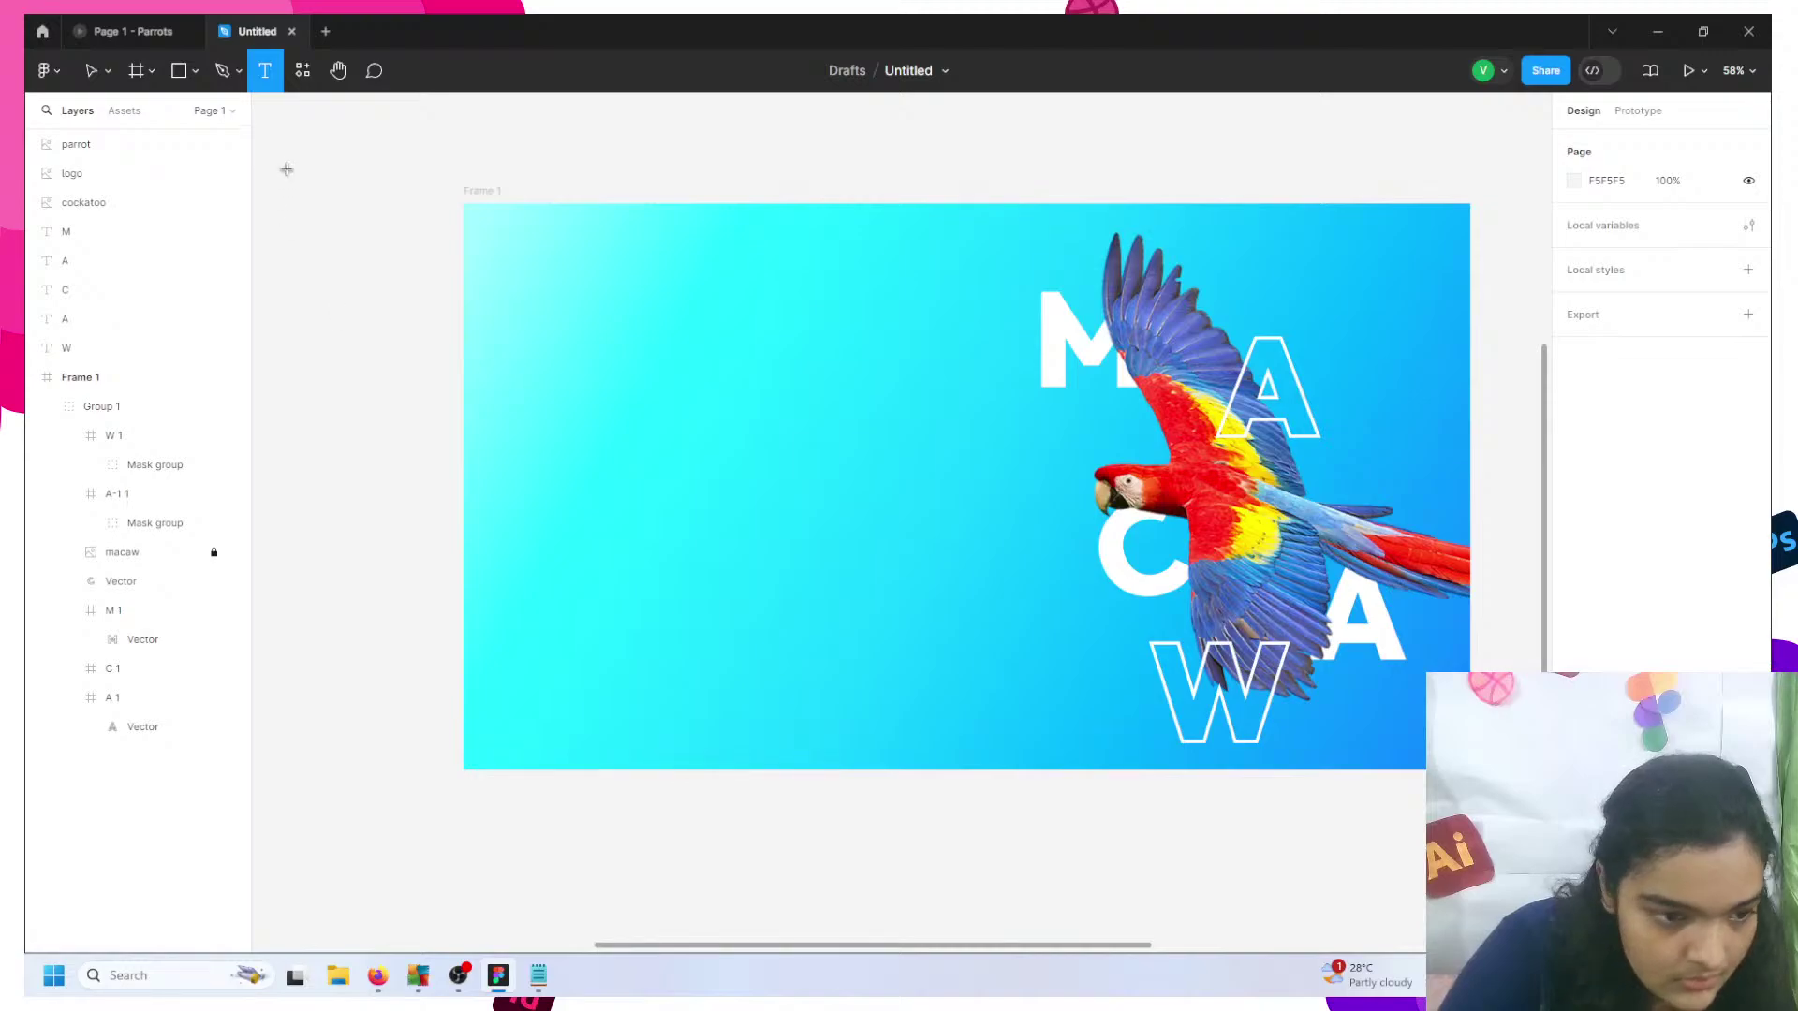
pyautogui.press('v')
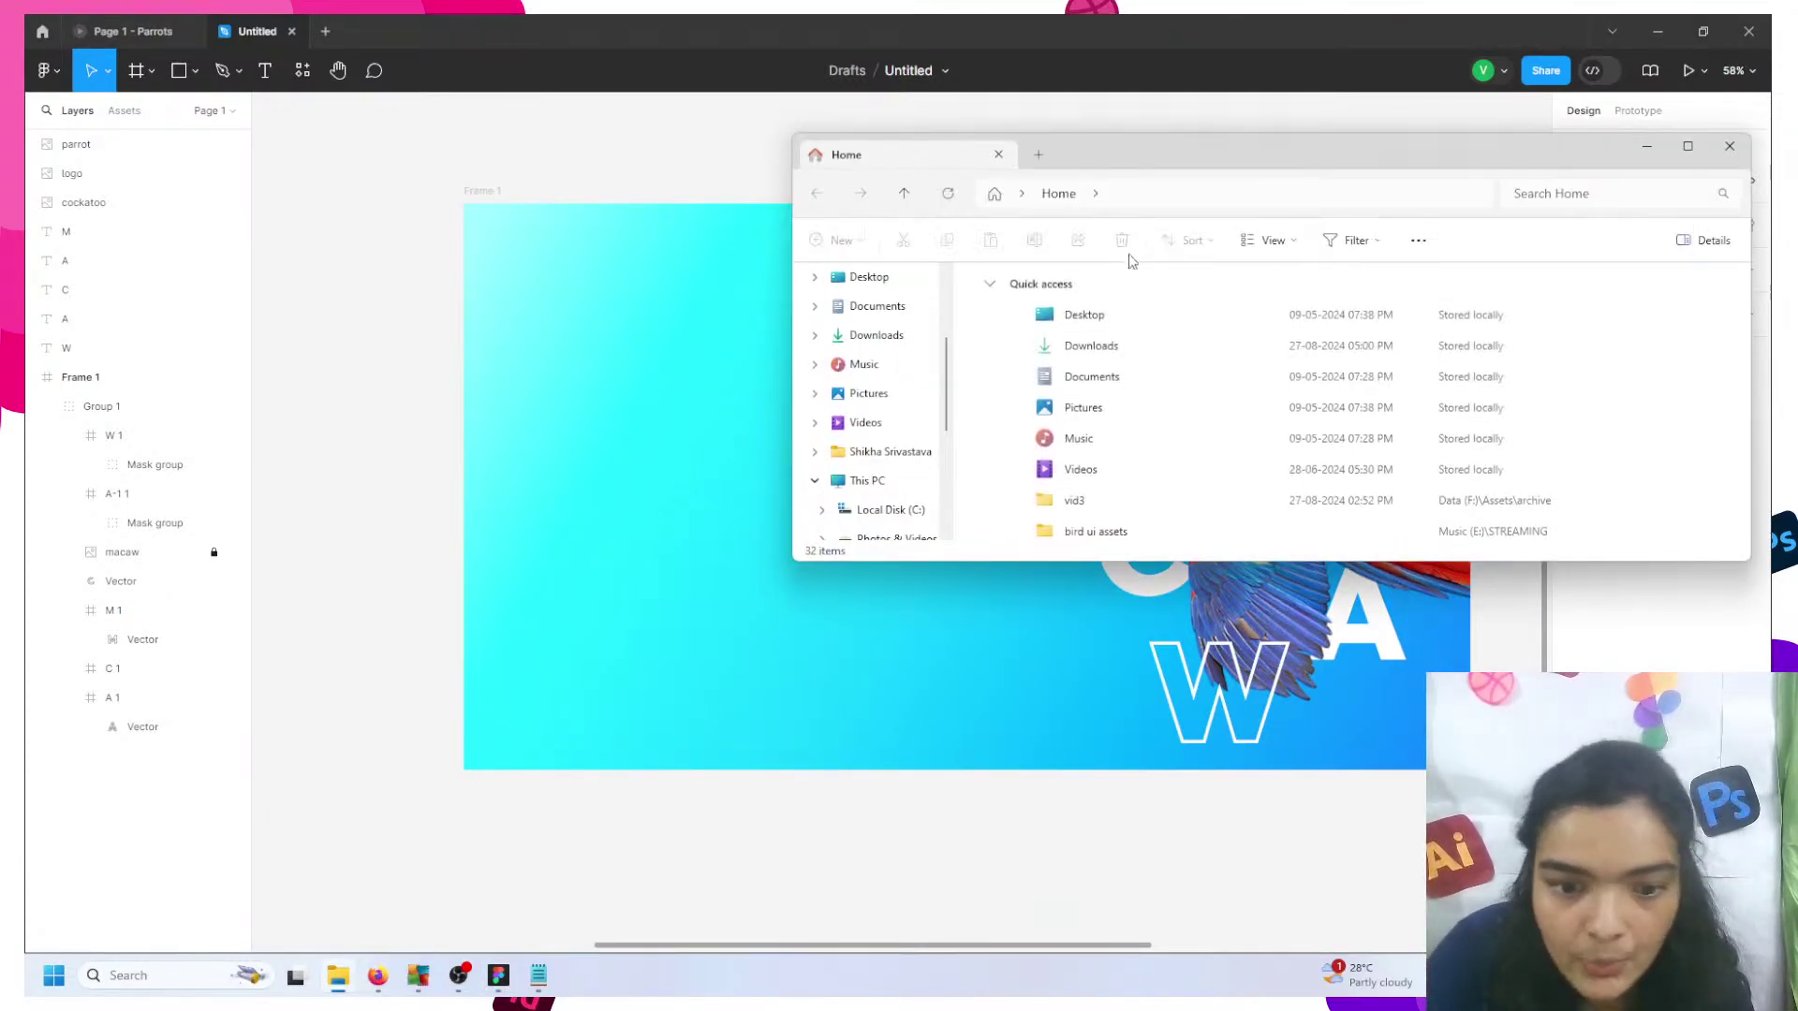
# - Open the Text Data file from the recent files in File Explorer
pyautogui.scroll(-3, 1106, 471)
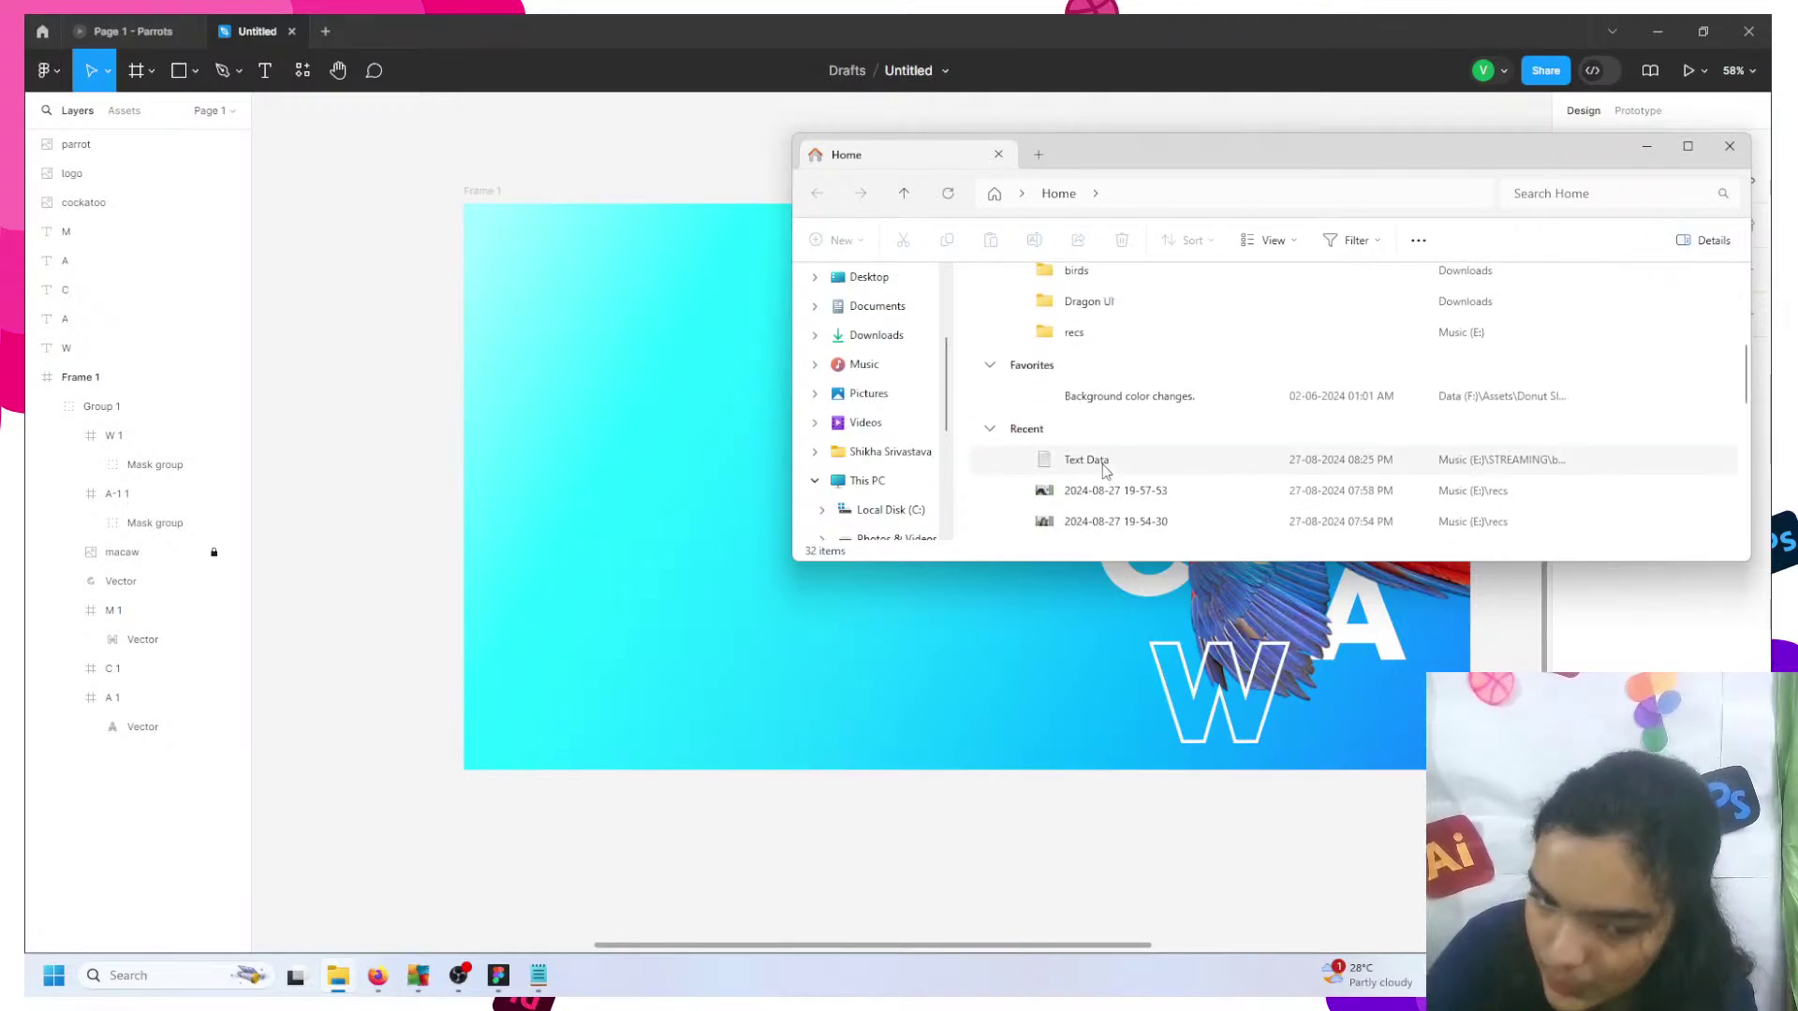
pyautogui.click(1105, 468)
pyautogui.doubleClick(1166, 463)
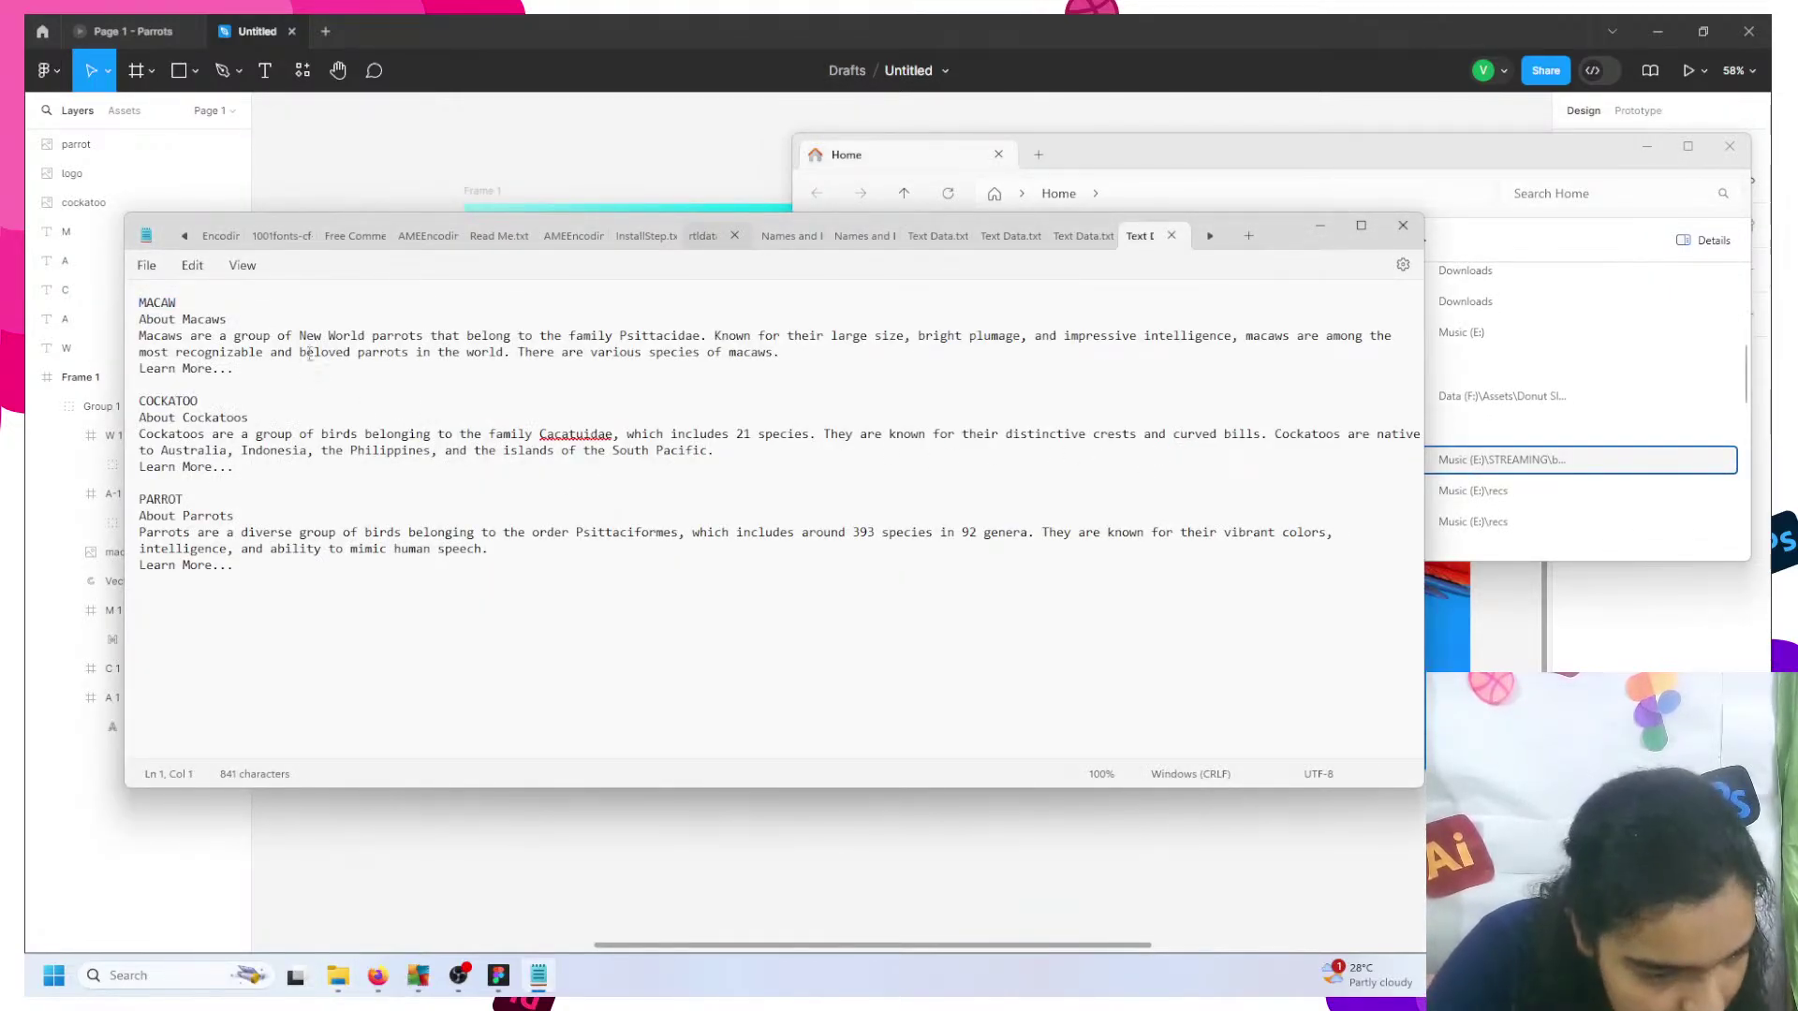
# - Copy the MACAW section's text from the About Macaws heading through the Learn More... line
pyautogui.tripleClick(222, 320)
pyautogui.moveTo(213, 327); pyautogui.dragTo(245, 325)
pyautogui.tripleClick(222, 352)
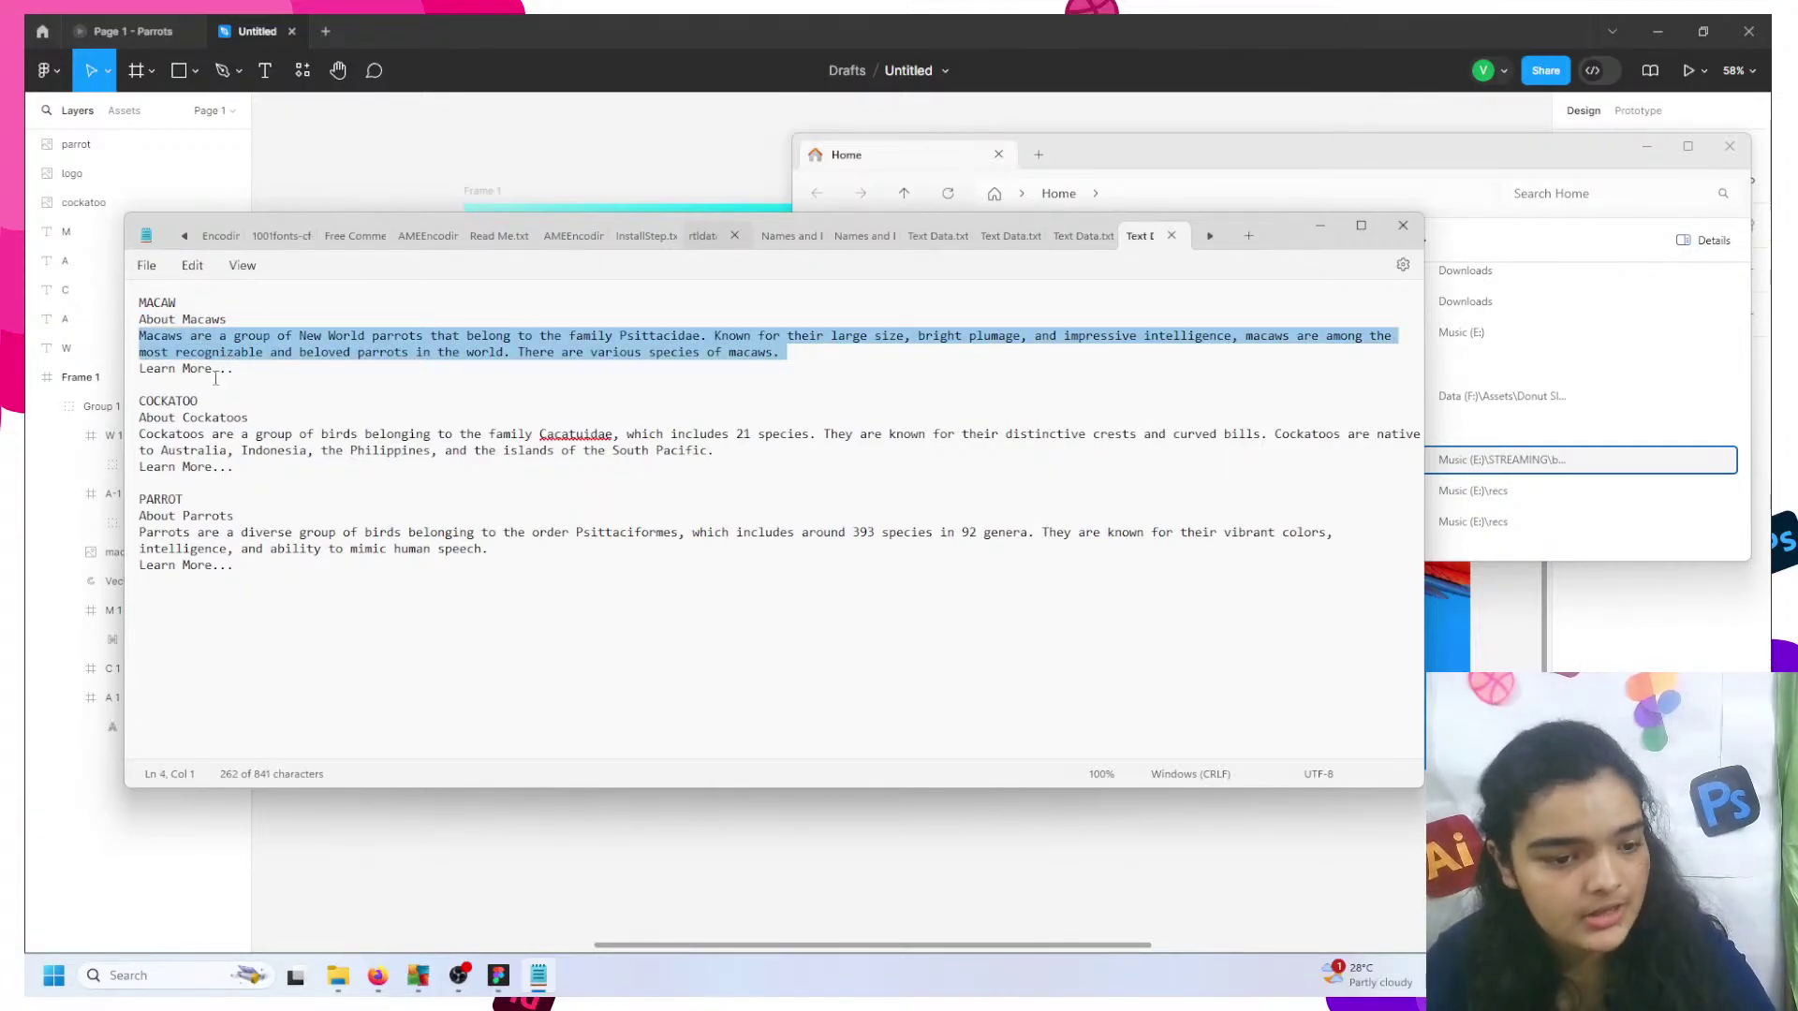
pyautogui.tripleClick(216, 373)
pyautogui.doubleClick(213, 321)
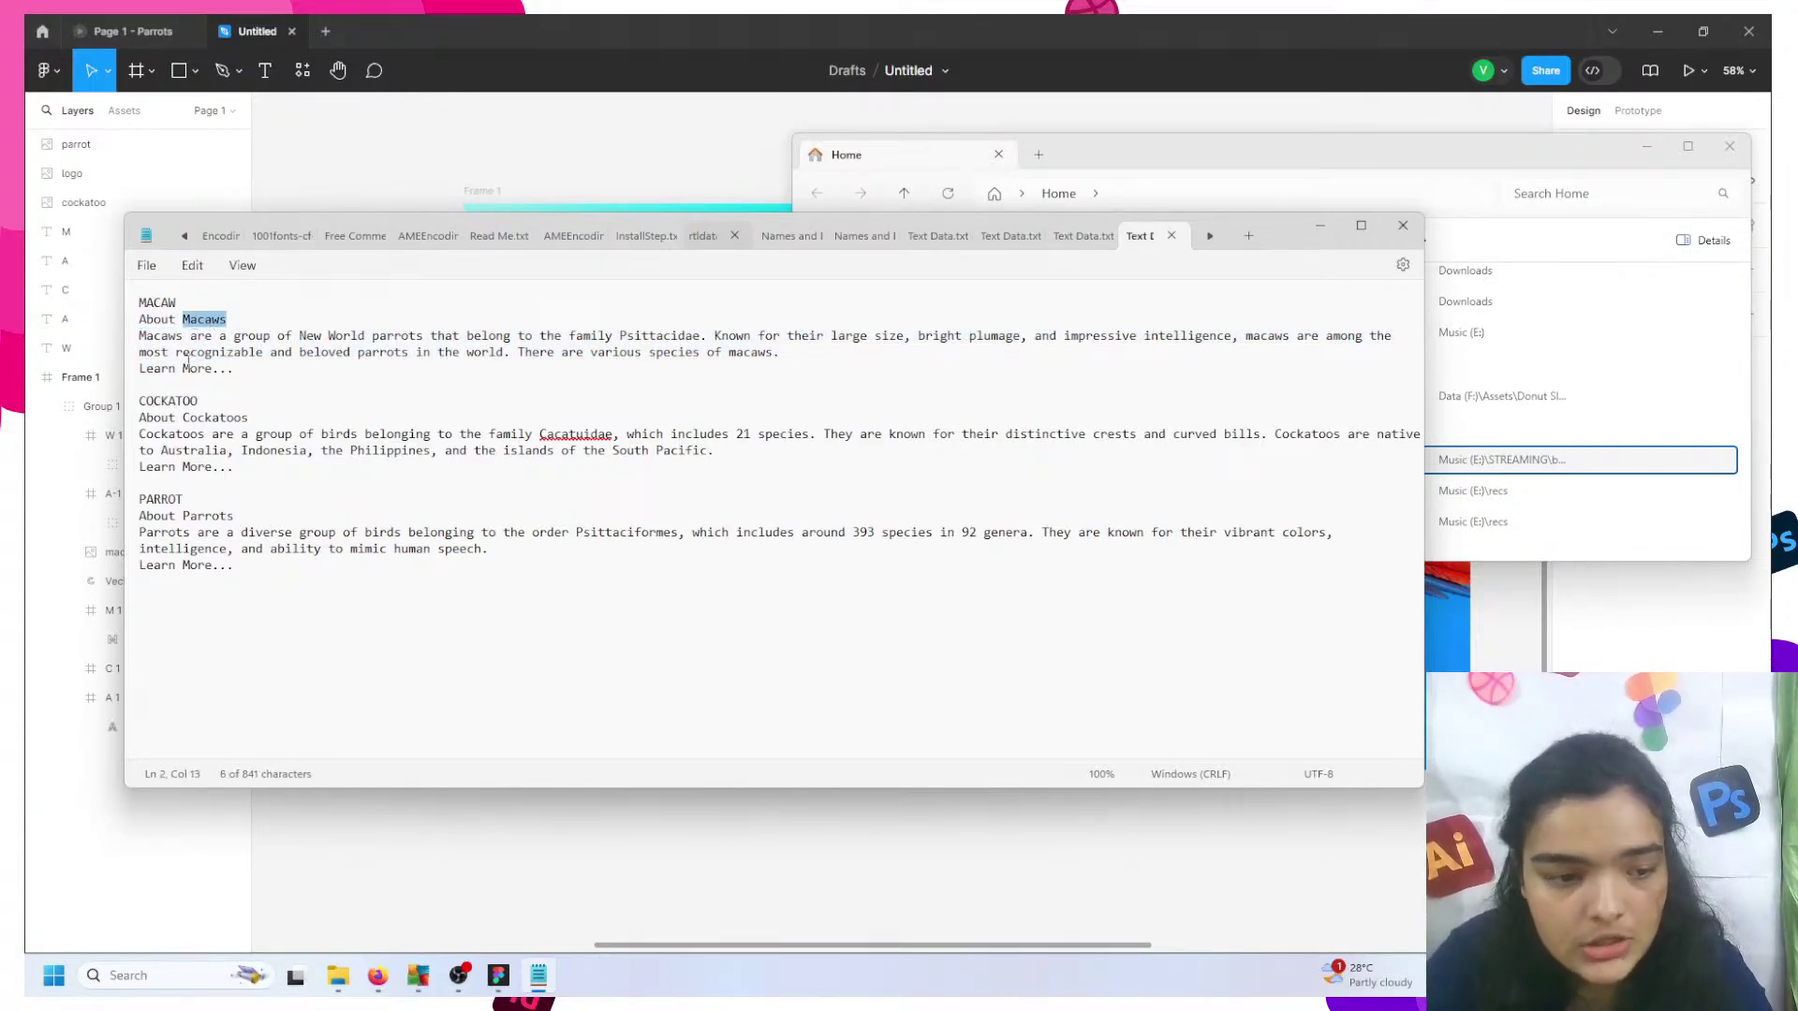
pyautogui.moveTo(139, 320); pyautogui.dragTo(233, 369)
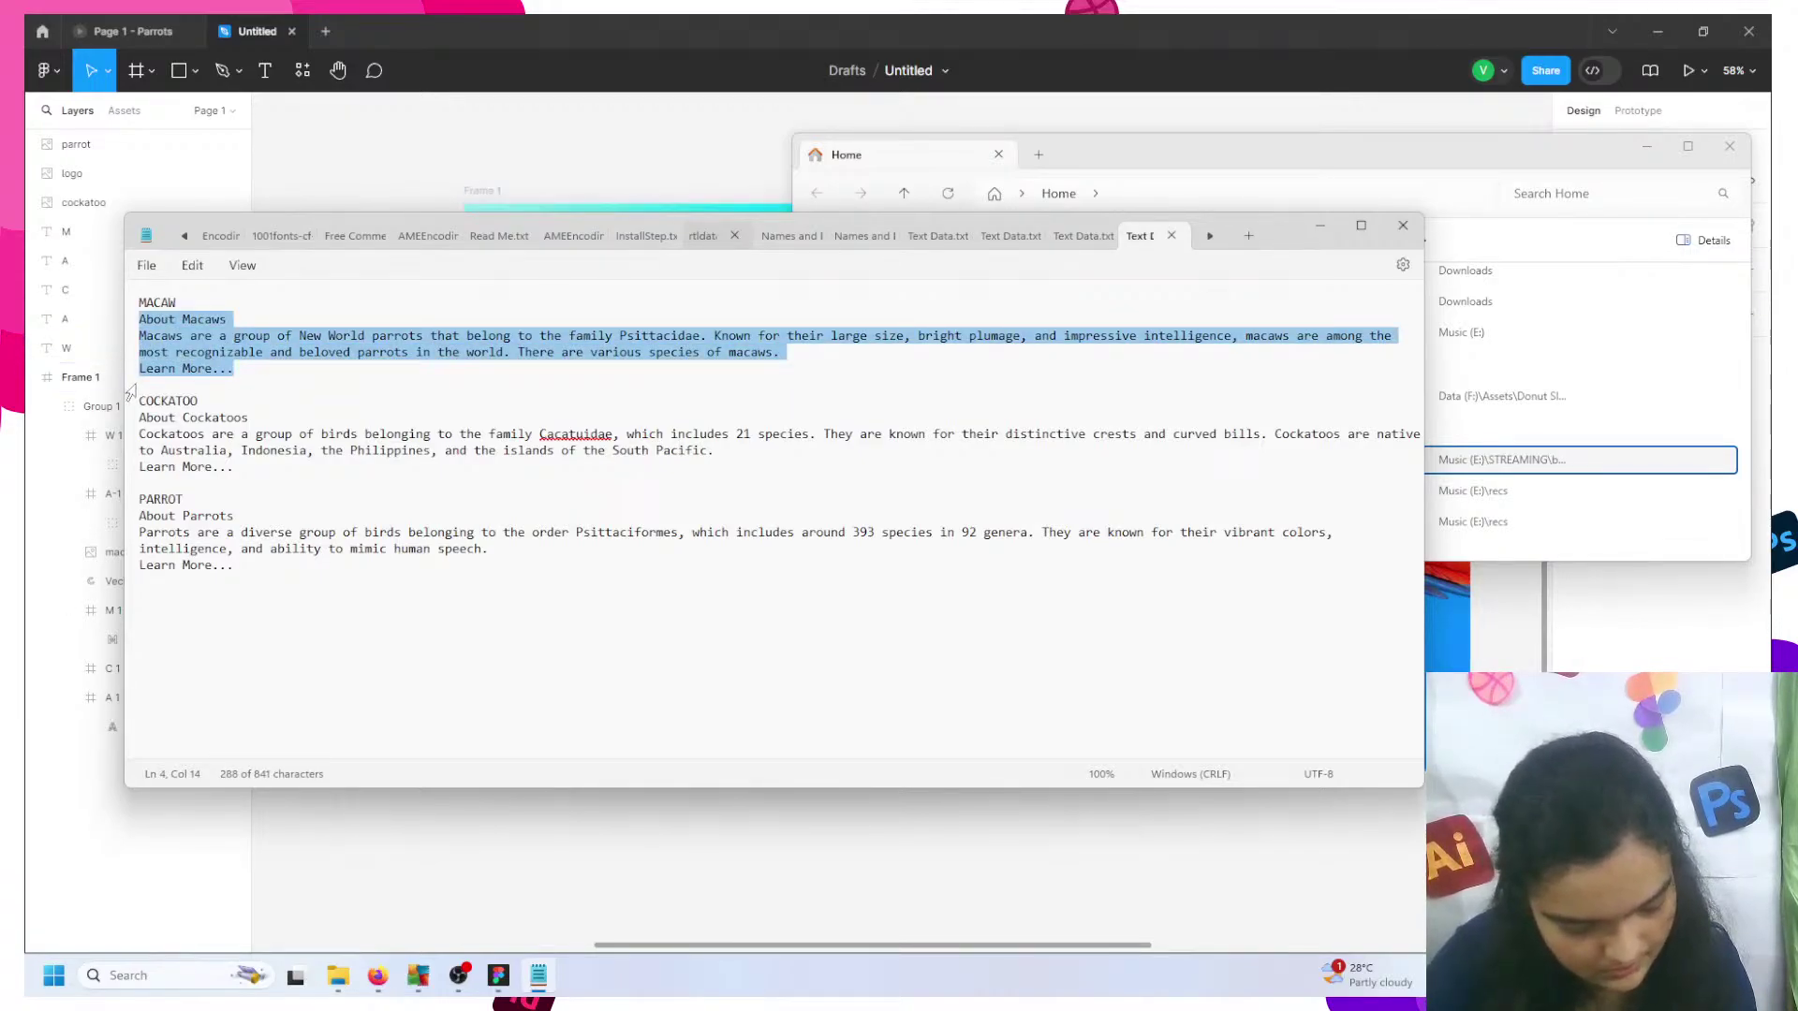
# - Switch back to Figma, paste the copied macaw text onto the canvas and narrow its text box to 4670 wide
pyautogui.click(386, 182)
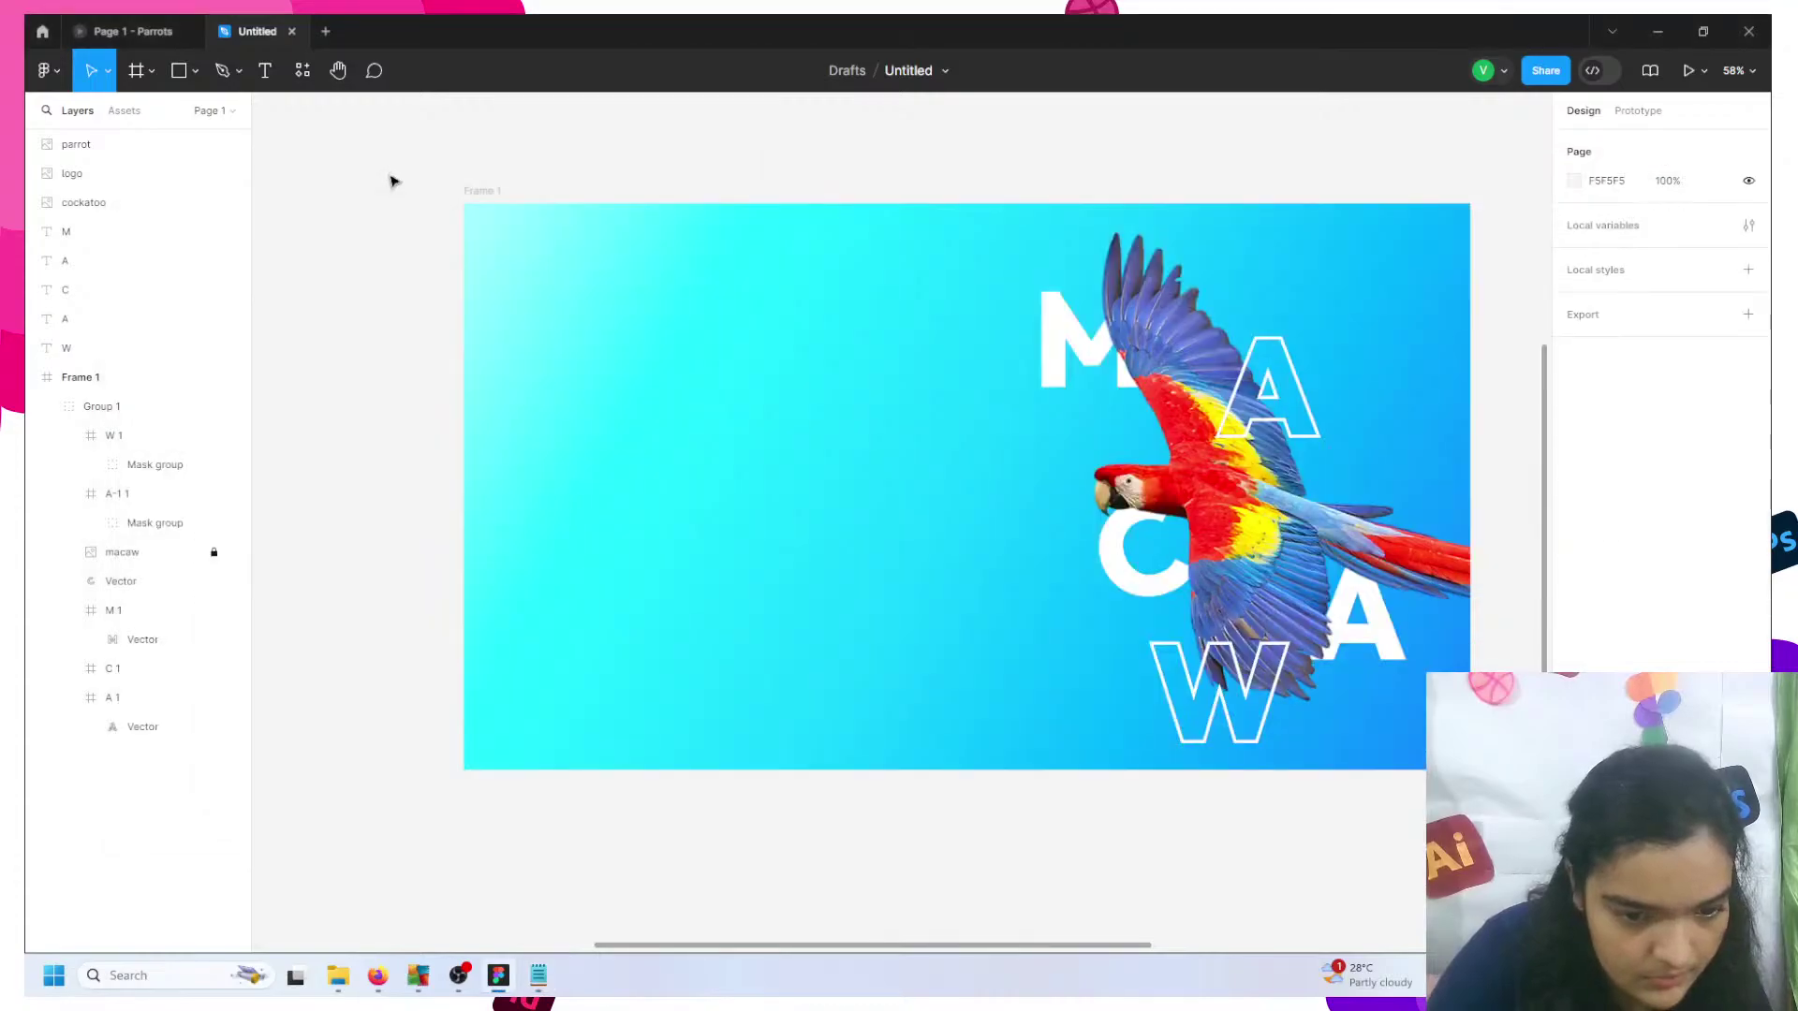
pyautogui.hscroll(-5, 417, 196)
pyautogui.hotkey('ctrl', 'v')
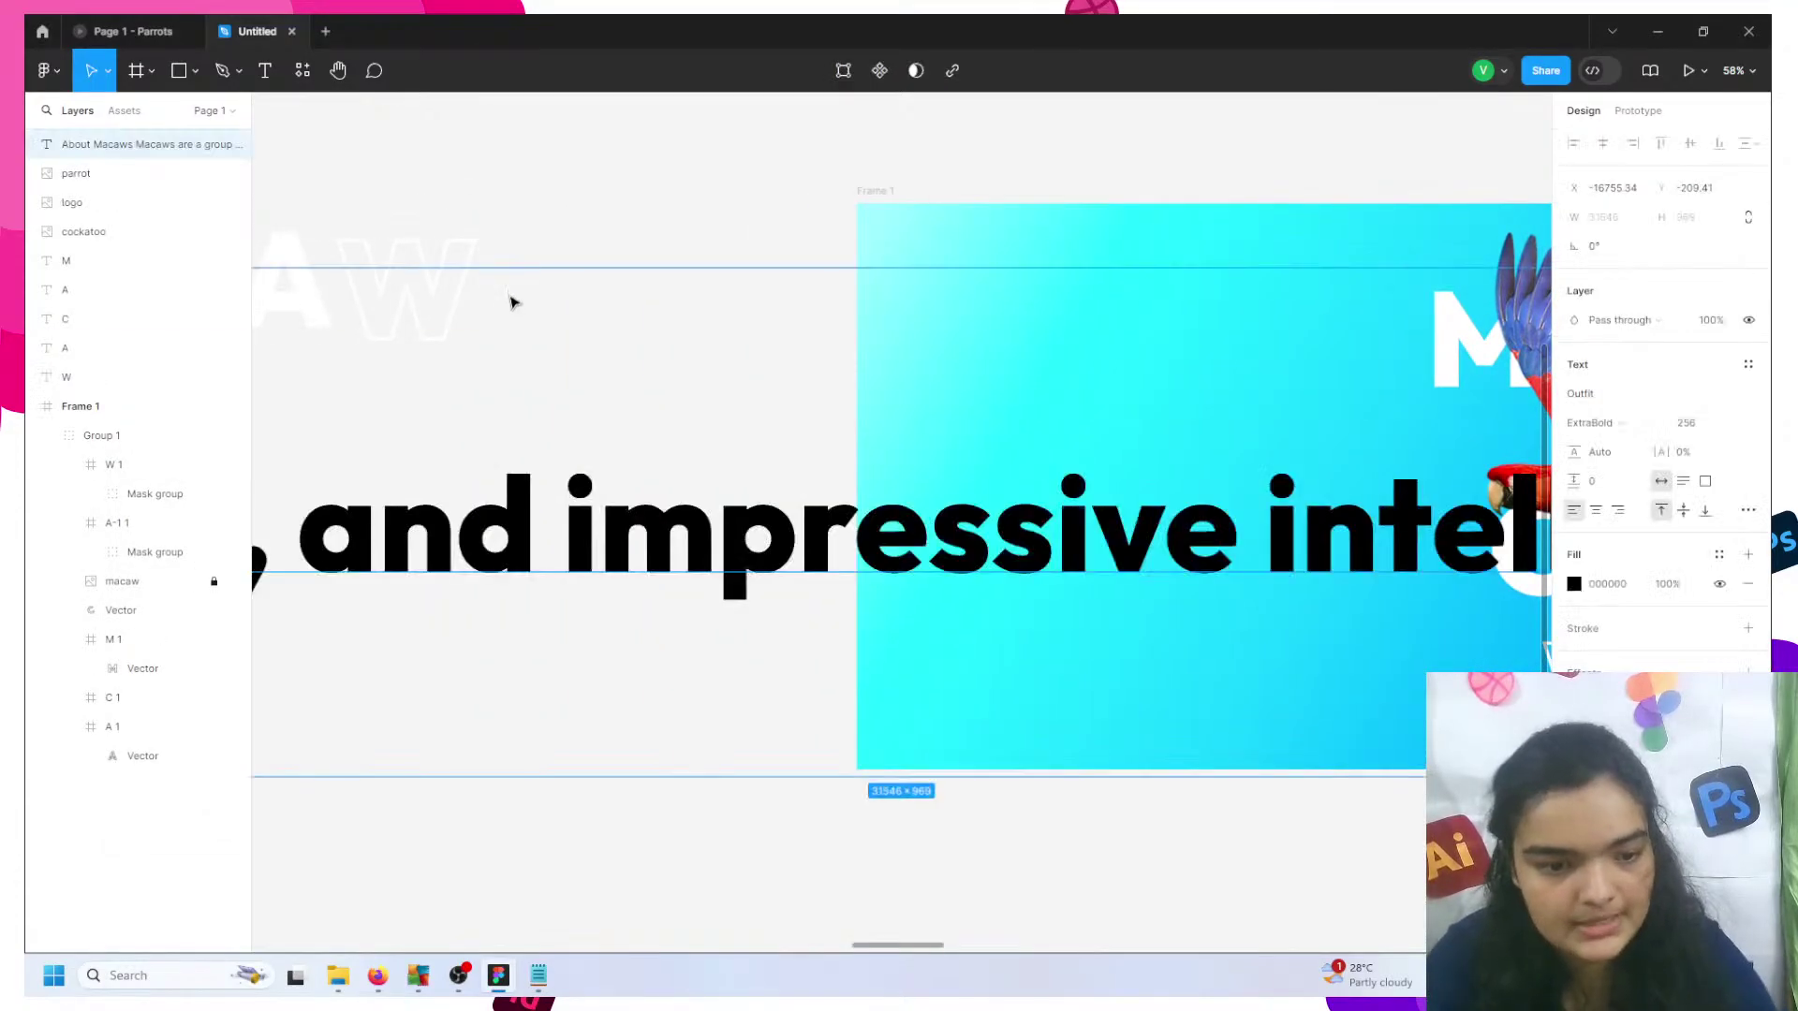
pyautogui.keyDown('ctrl'); pyautogui.scroll(-5, 534, 421); pyautogui.keyUp('ctrl')
pyautogui.keyDown('ctrl'); pyautogui.scroll(-5, 1384, 450); pyautogui.keyUp('ctrl')
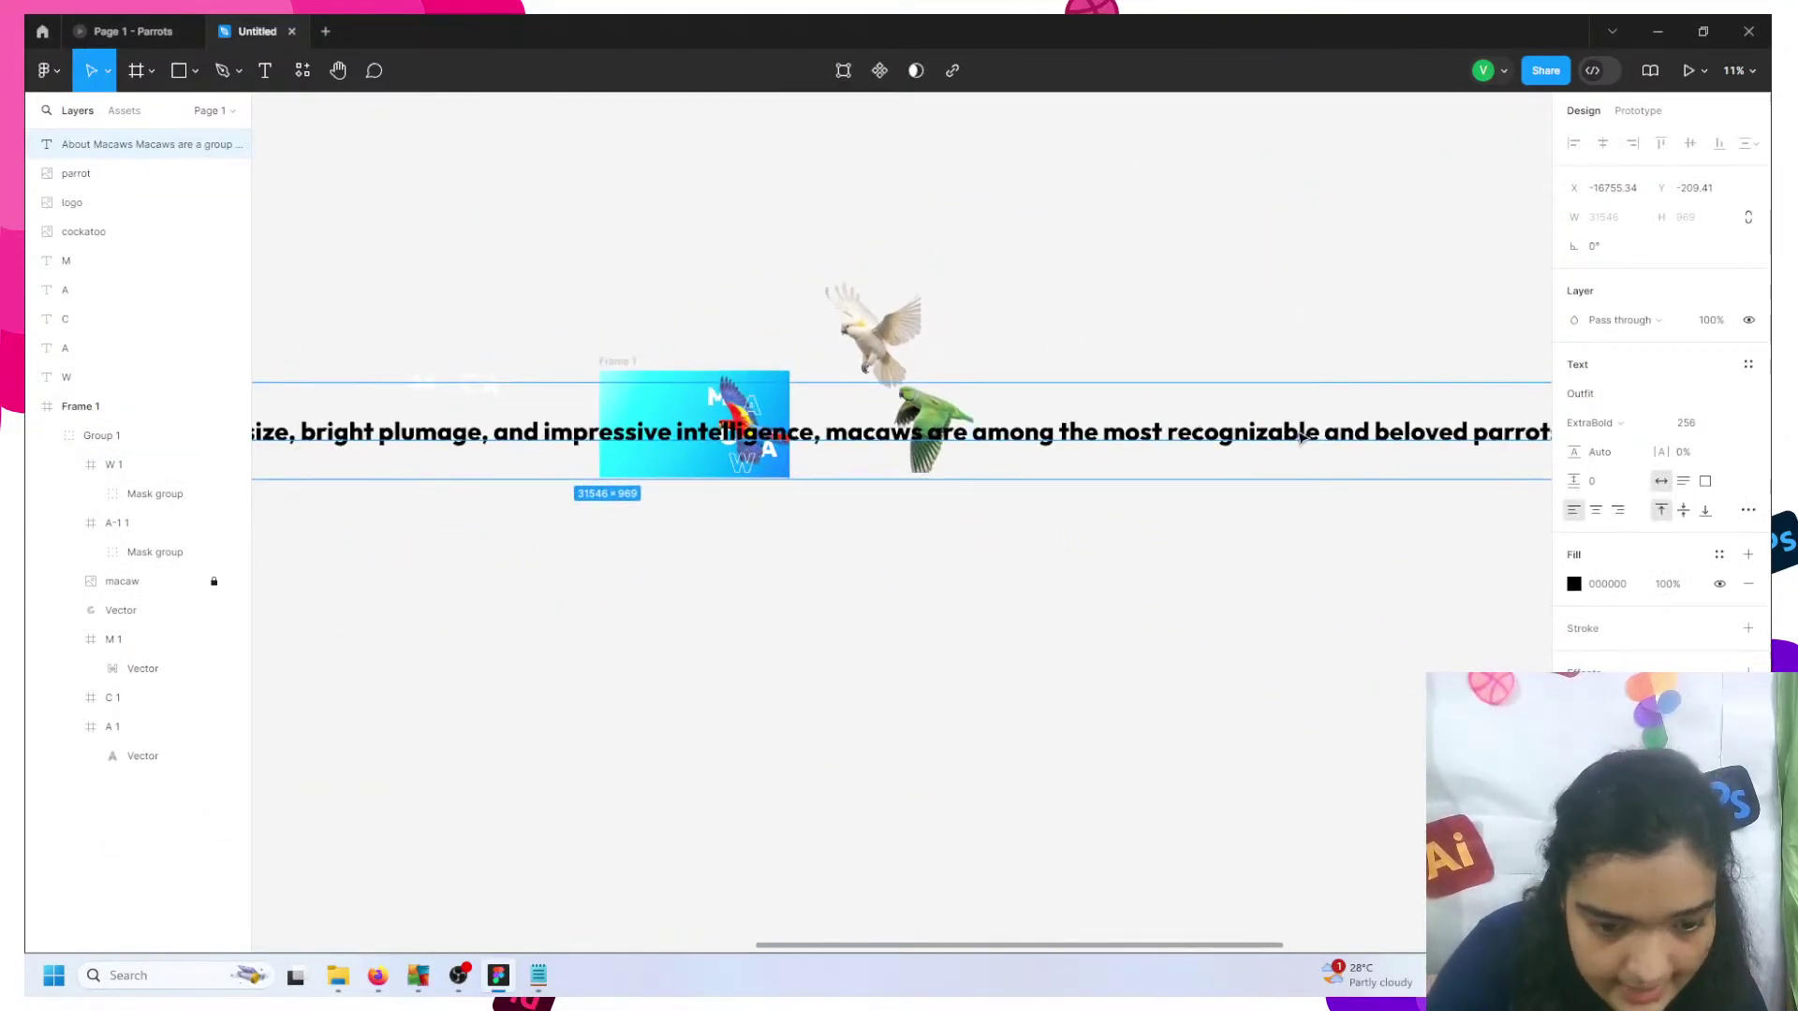
pyautogui.hscroll(3, 1478, 454)
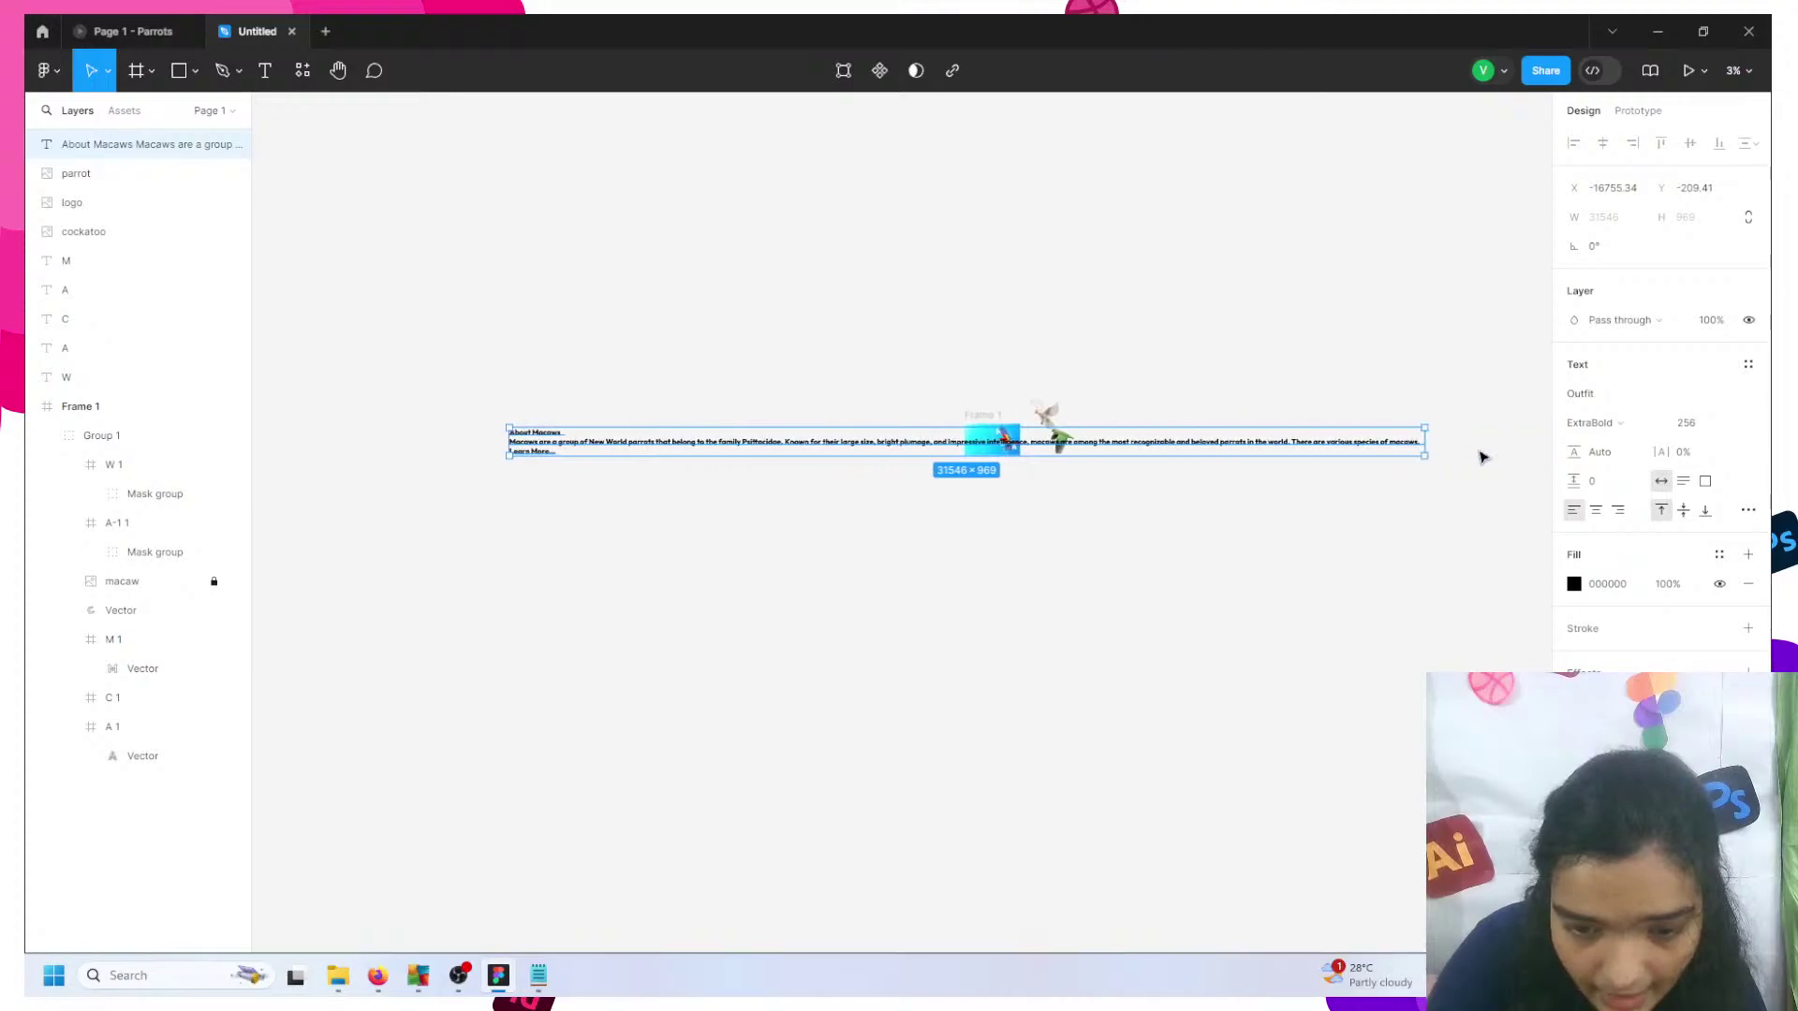
pyautogui.moveTo(1422, 442); pyautogui.dragTo(929, 441)
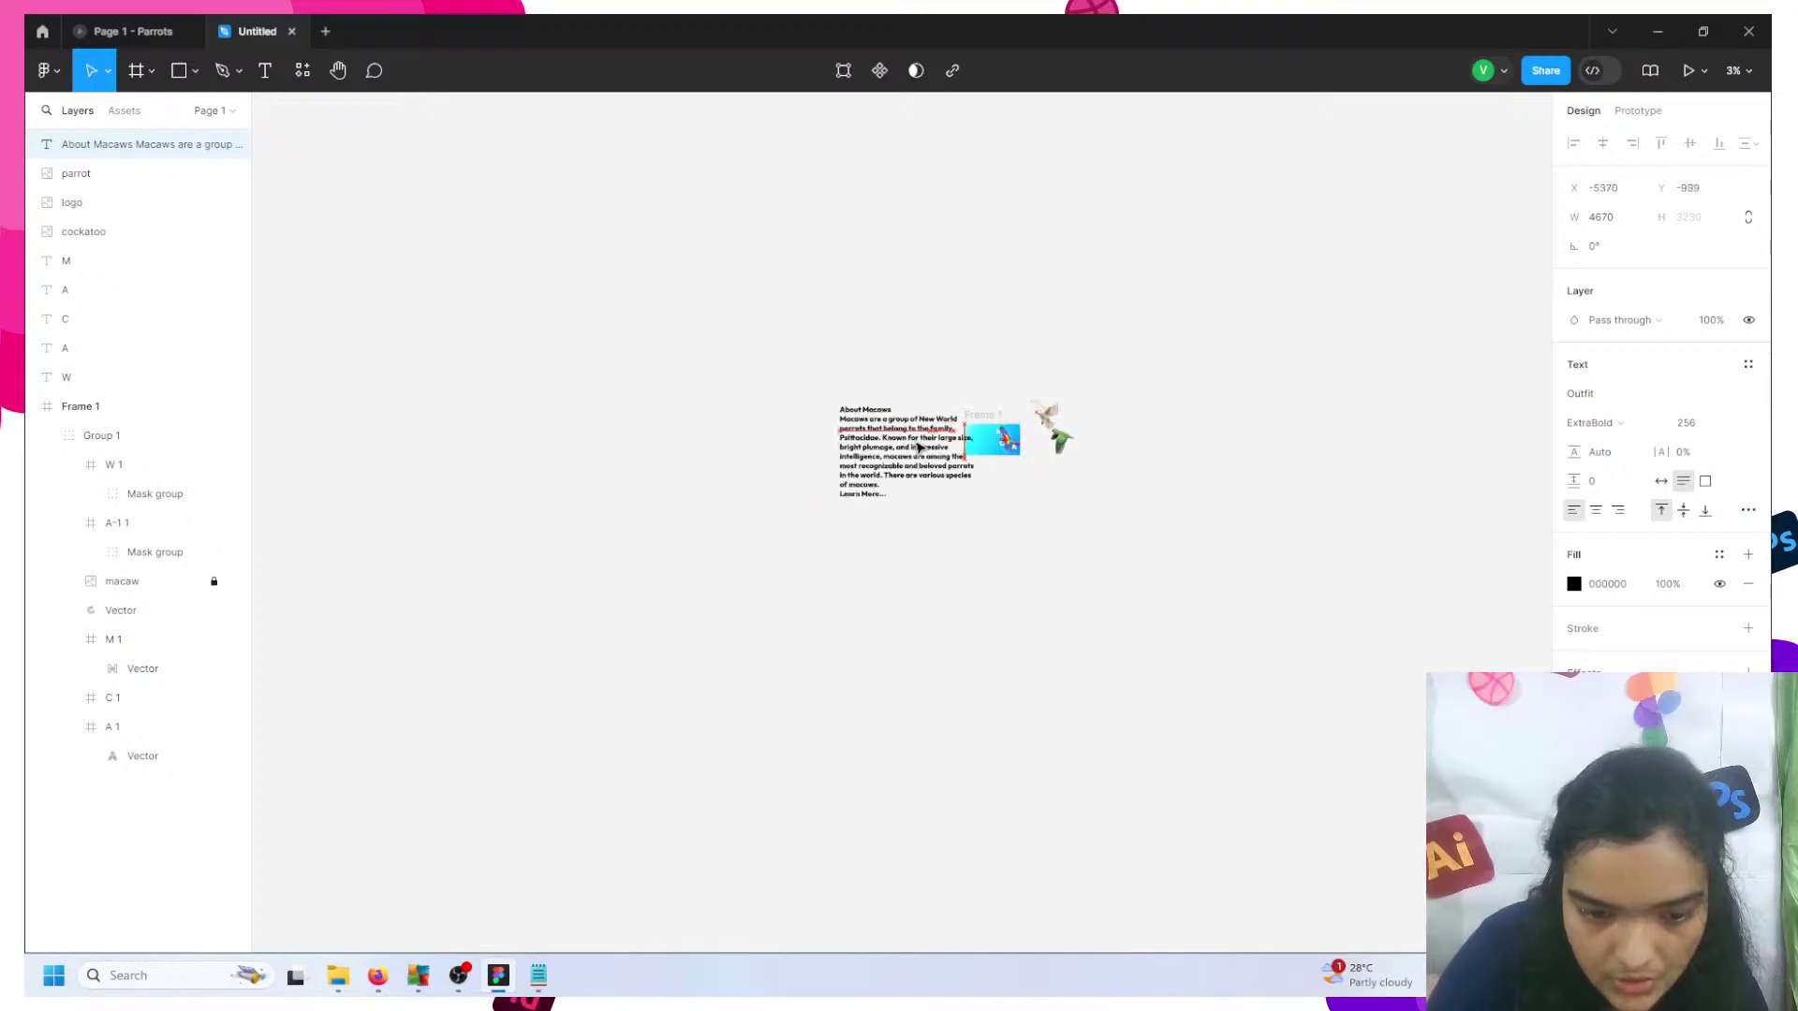
# - Move the pasted macaw text block beside Frame 1 to X -5585, Y -714
pyautogui.scroll(3, 929, 441)
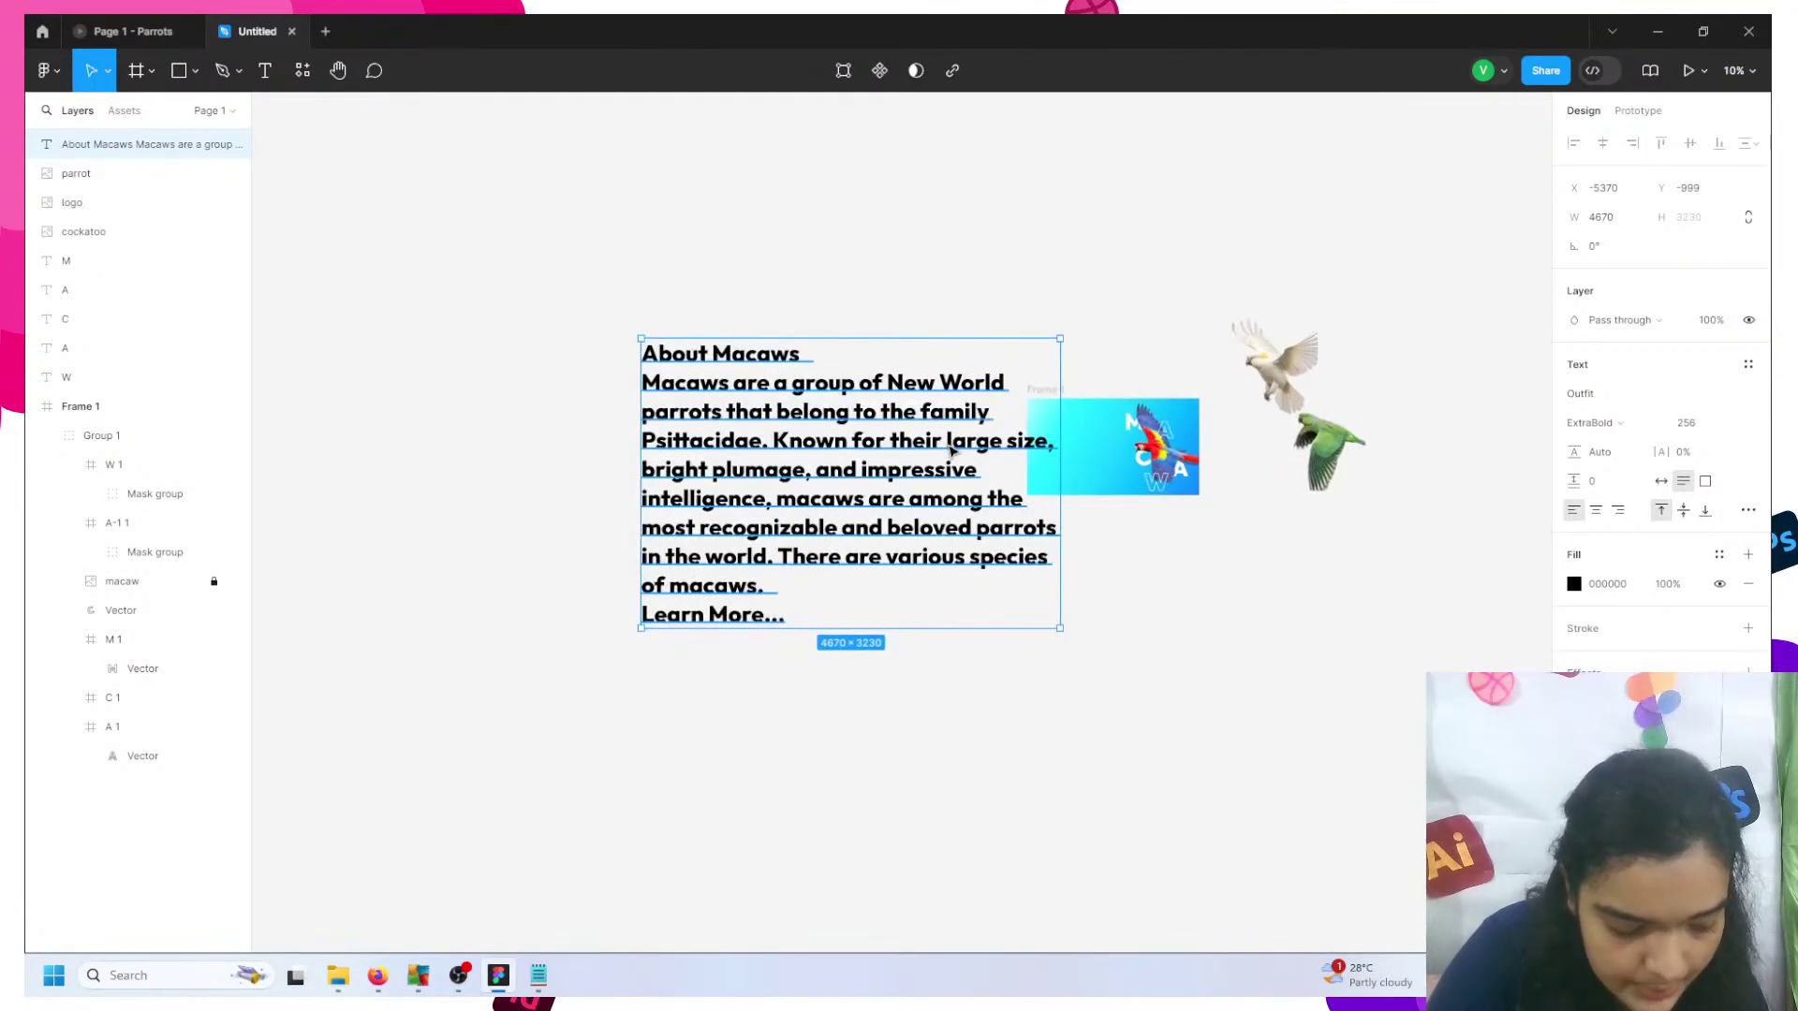
pyautogui.scroll(2, 942, 444)
pyautogui.moveTo(837, 485); pyautogui.dragTo(930, 519)
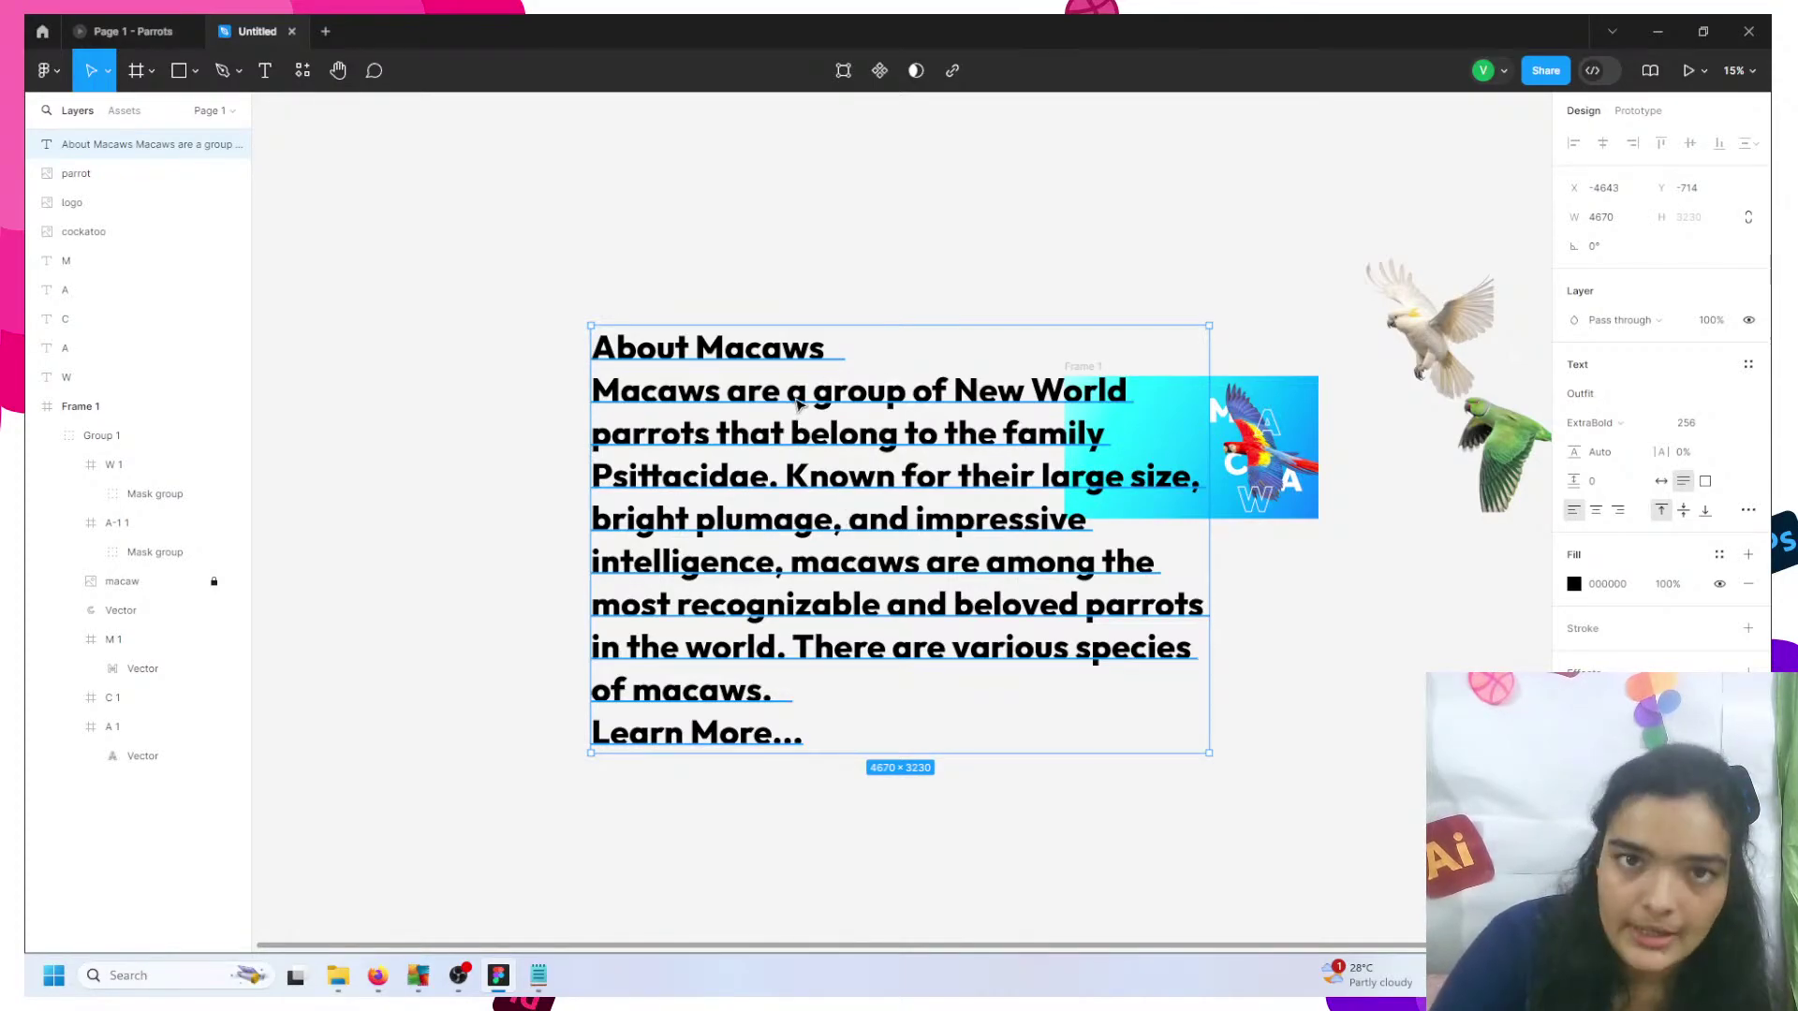
pyautogui.doubleClick(753, 349)
pyautogui.doubleClick(753, 348)
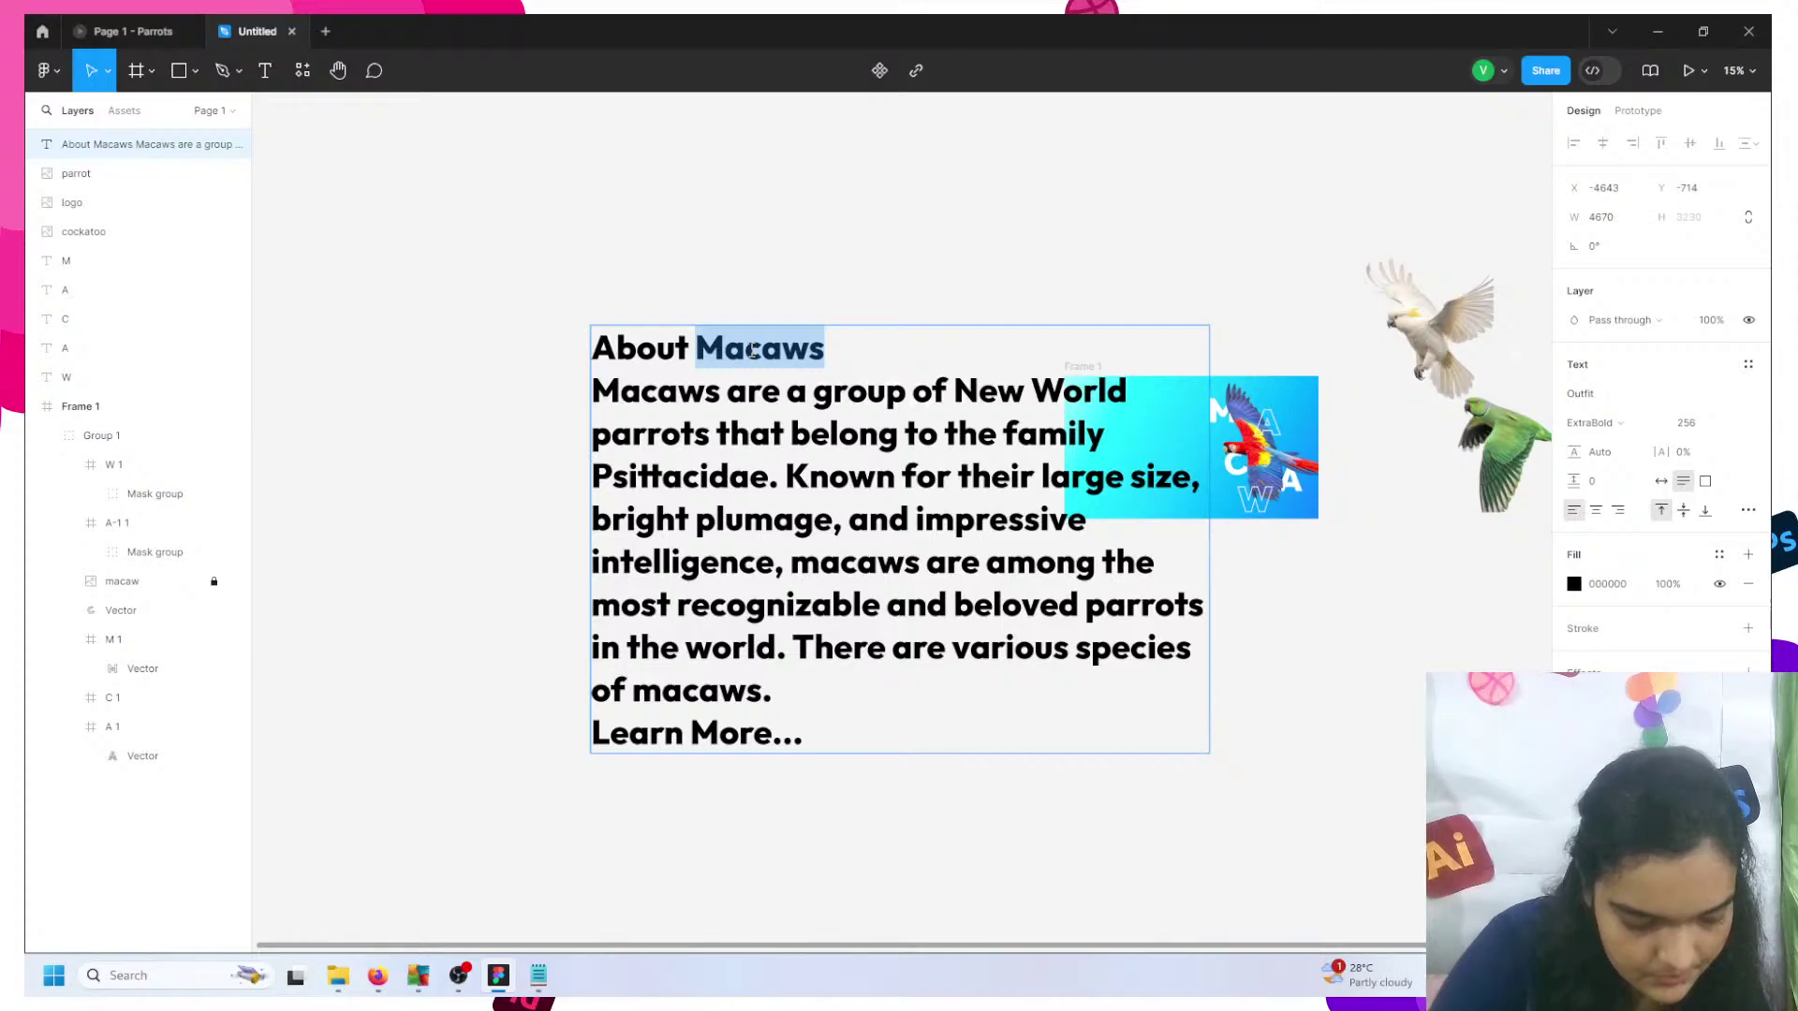
pyautogui.tripleClick(728, 339)
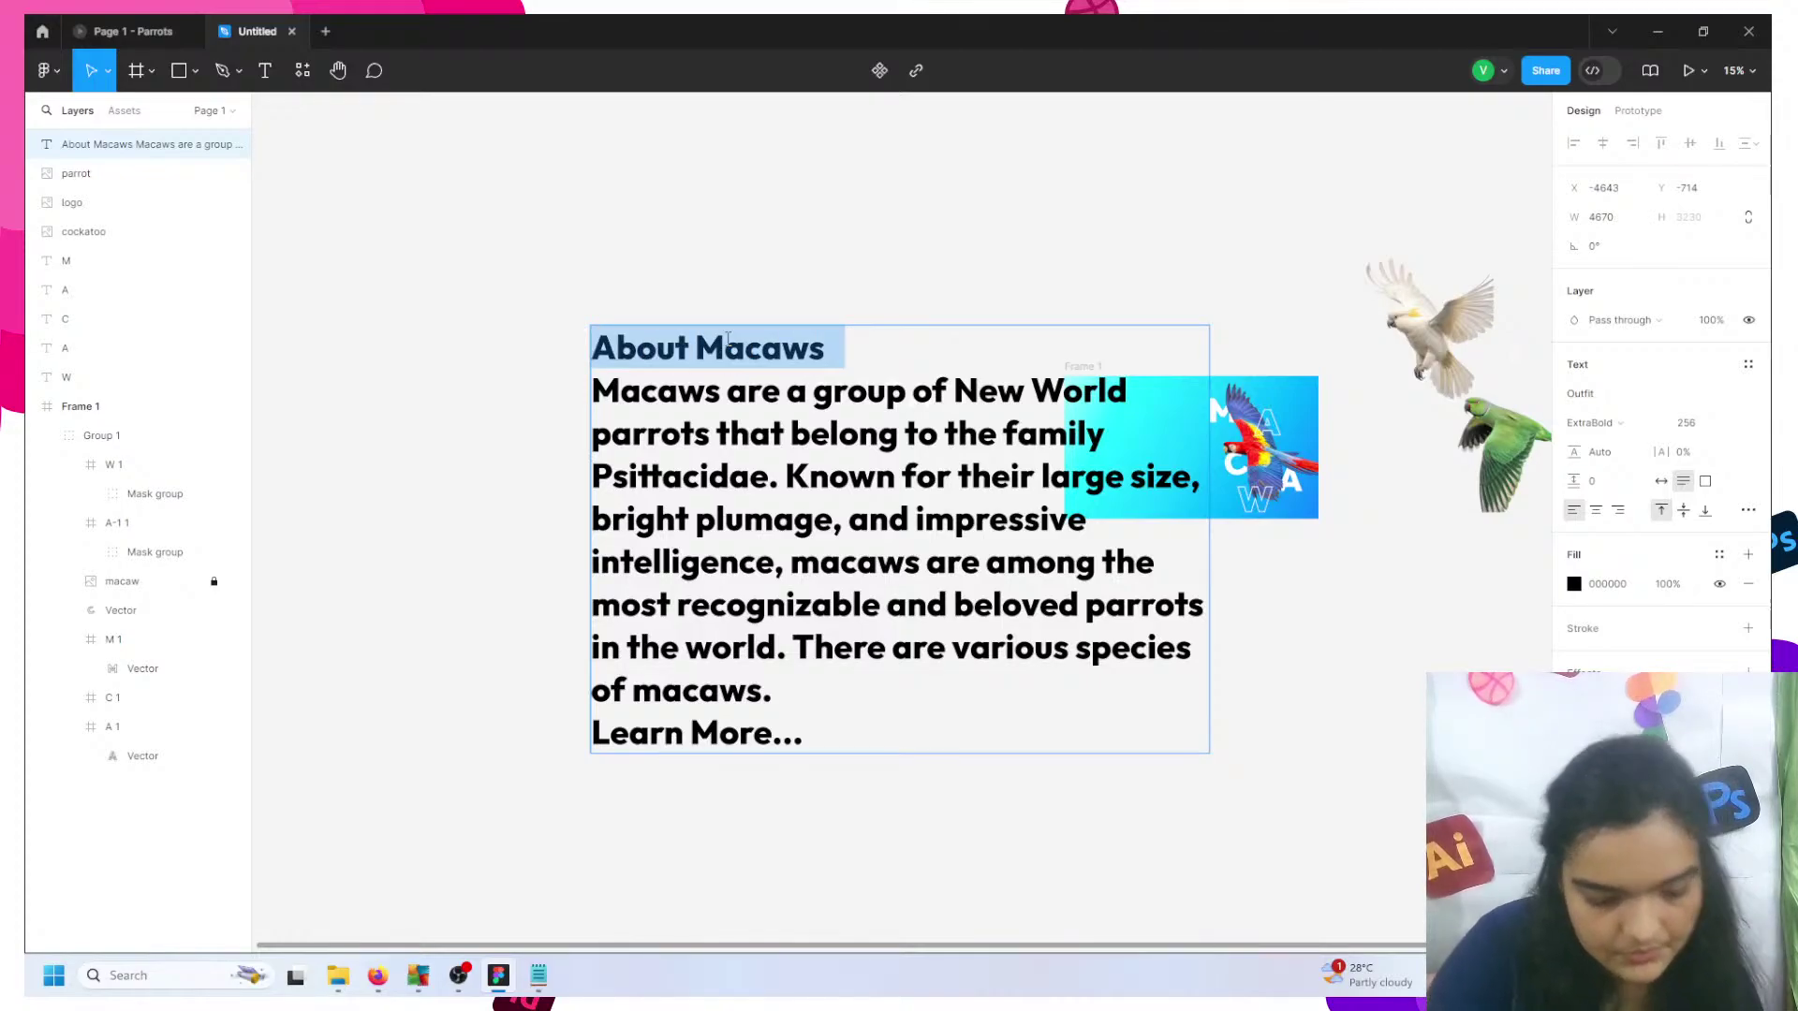
pyautogui.press('Escape')
pyautogui.moveTo(663, 407); pyautogui.dragTo(538, 407)
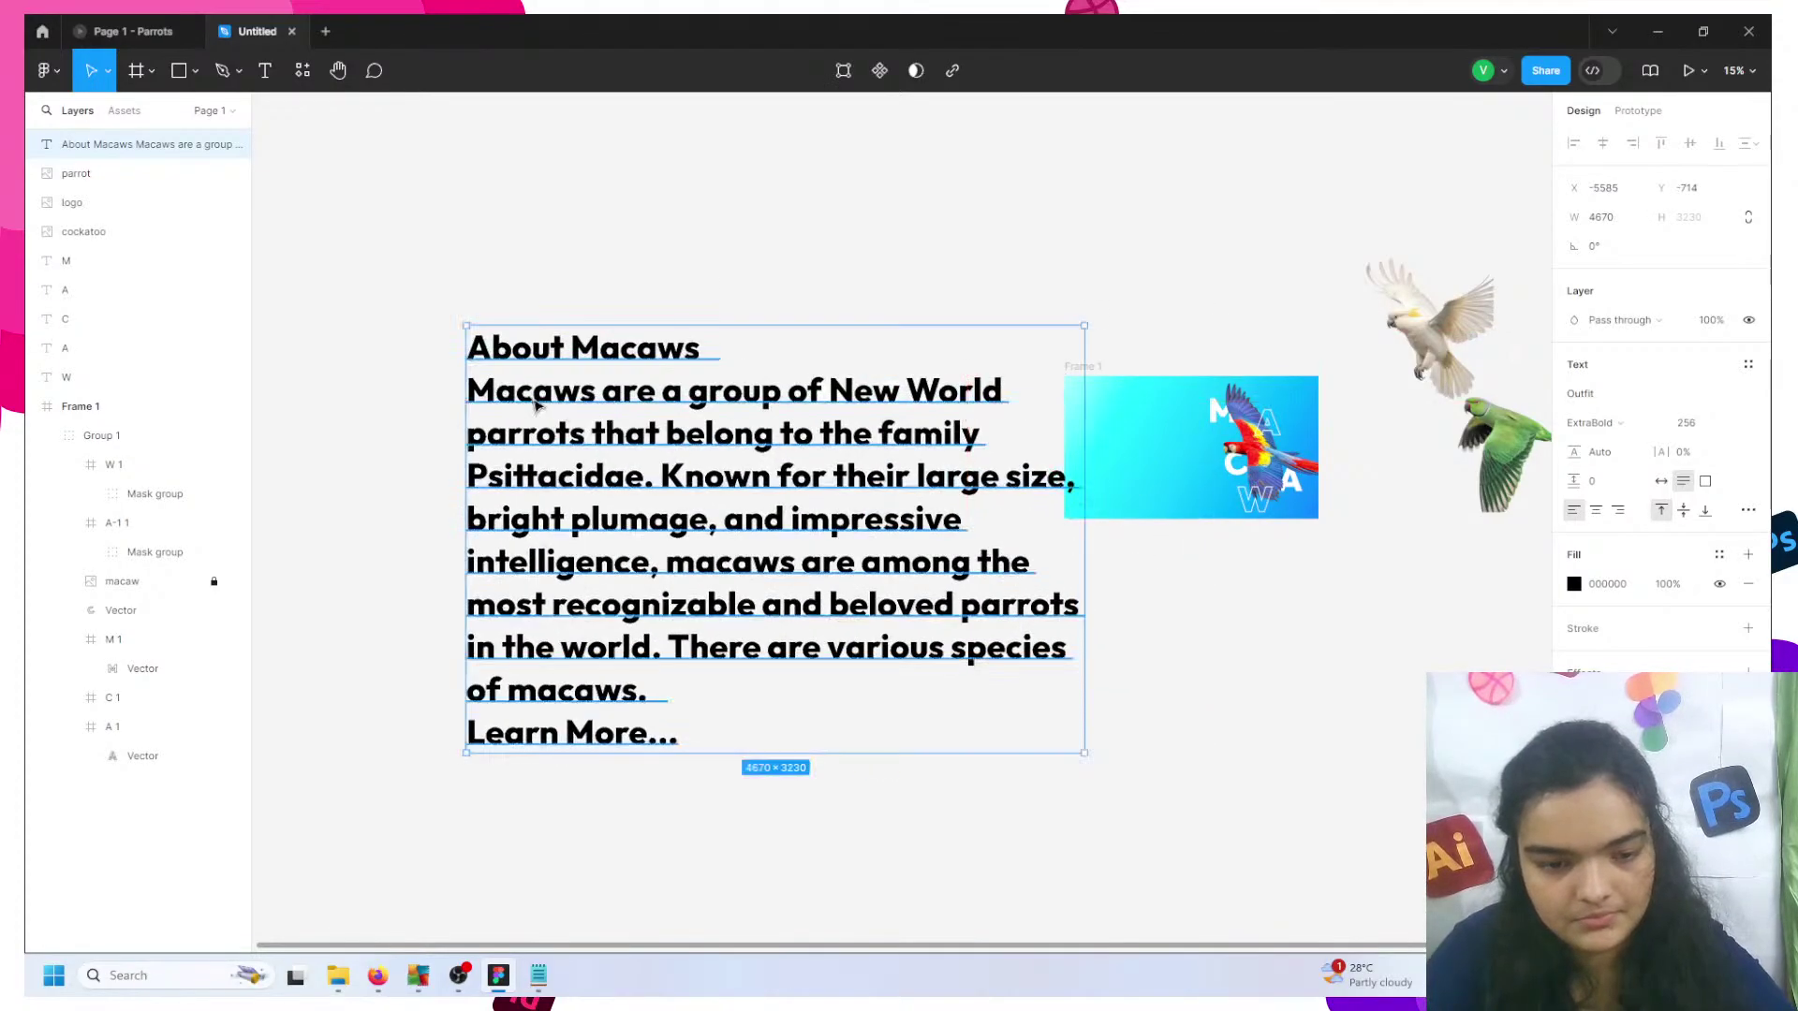
# - Copy the About Macaws heading into its own text layer and place it just below Frame 1
pyautogui.tripleClick(554, 363)
pyautogui.hotkey('ctrl', 'a')
pyautogui.click(555, 356)
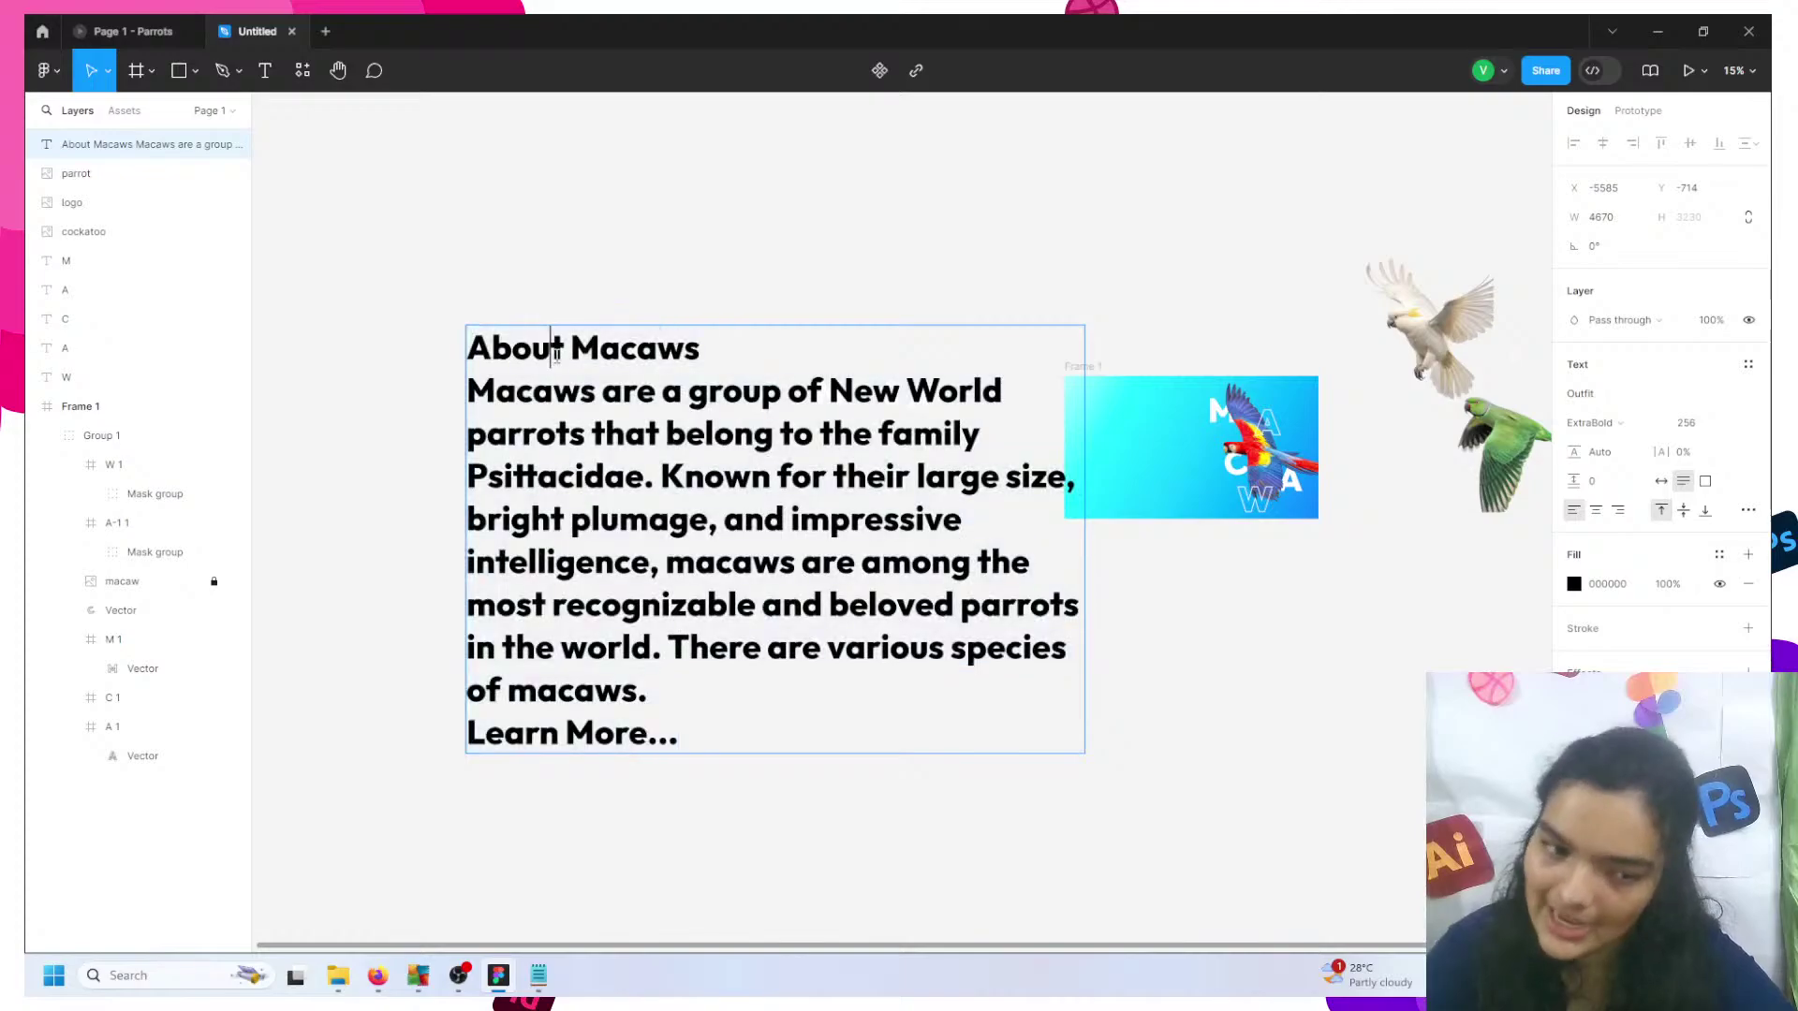
pyautogui.tripleClick(558, 352)
pyautogui.hotkey('ctrl', 'c')
pyautogui.press('Escape')
pyautogui.press('Escape')
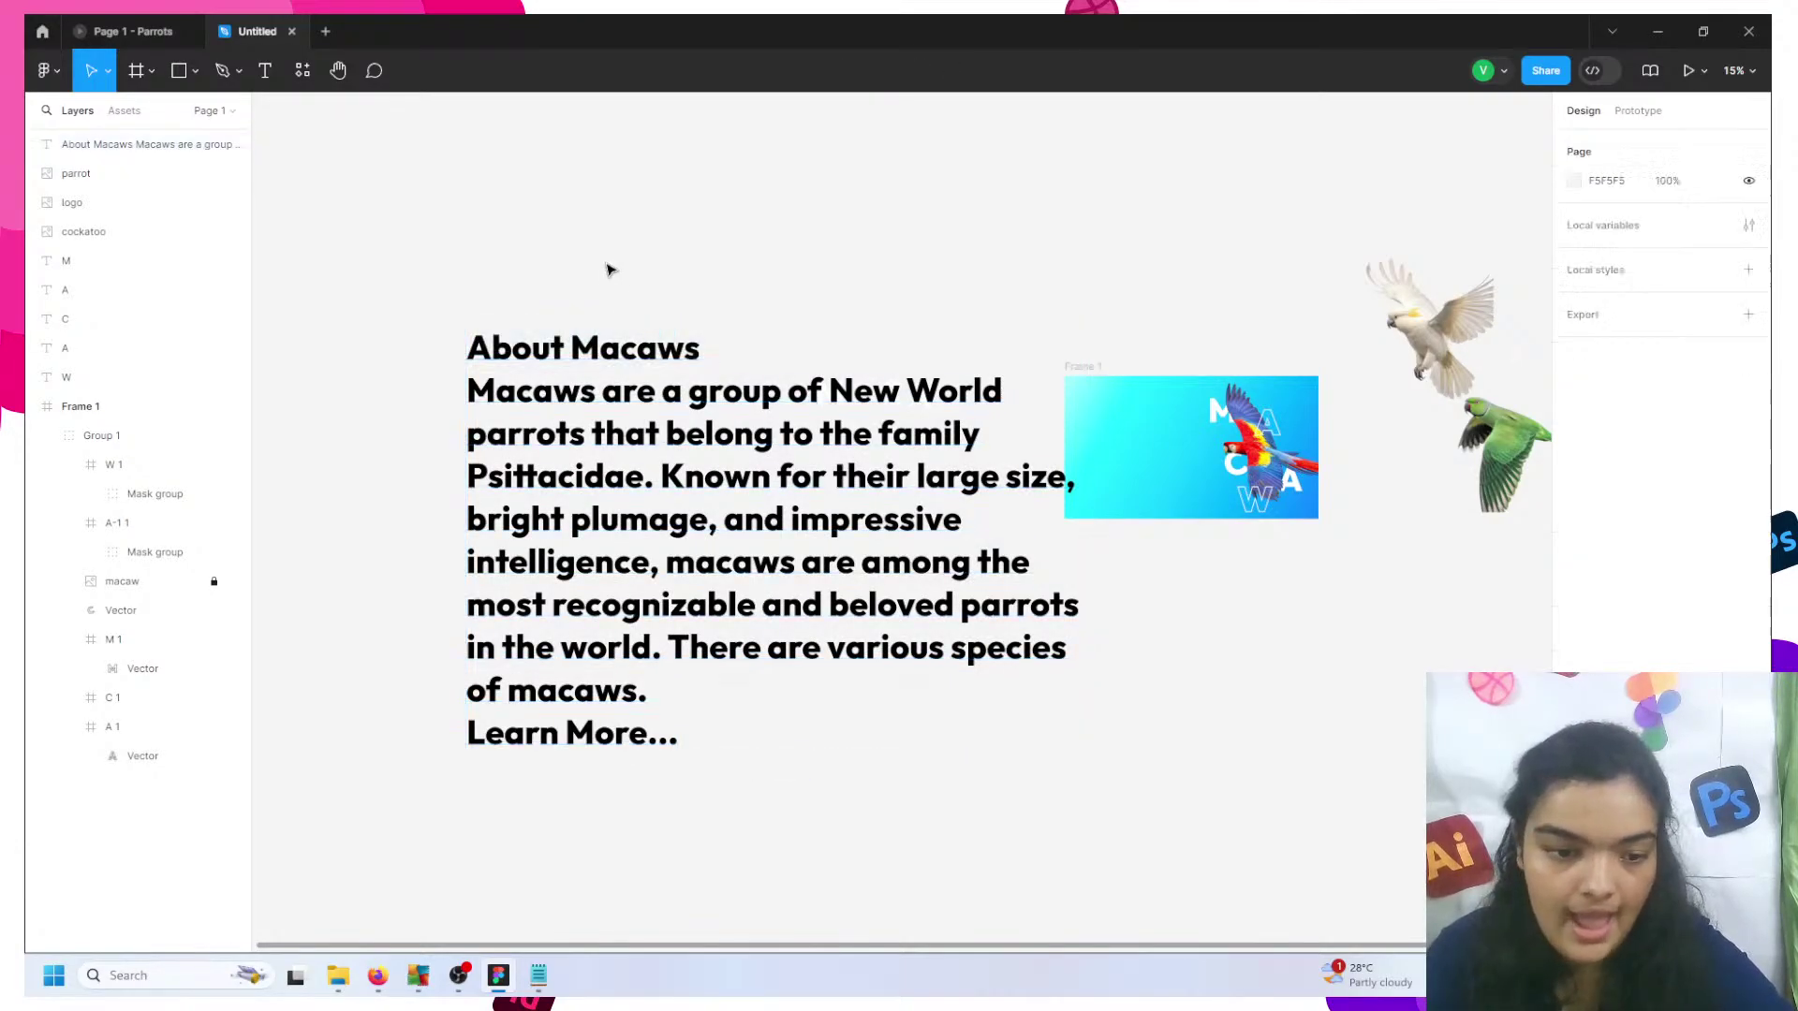
pyautogui.hotkey('ctrl', 'v')
pyautogui.moveTo(590, 347); pyautogui.dragTo(1343, 665)
# - Move the macaw text block farther from Frame 1 to X -6253 and delete its About Macaws heading line
pyautogui.moveTo(723, 412); pyautogui.dragTo(635, 412)
pyautogui.doubleClick(635, 412)
pyautogui.doubleClick(635, 413)
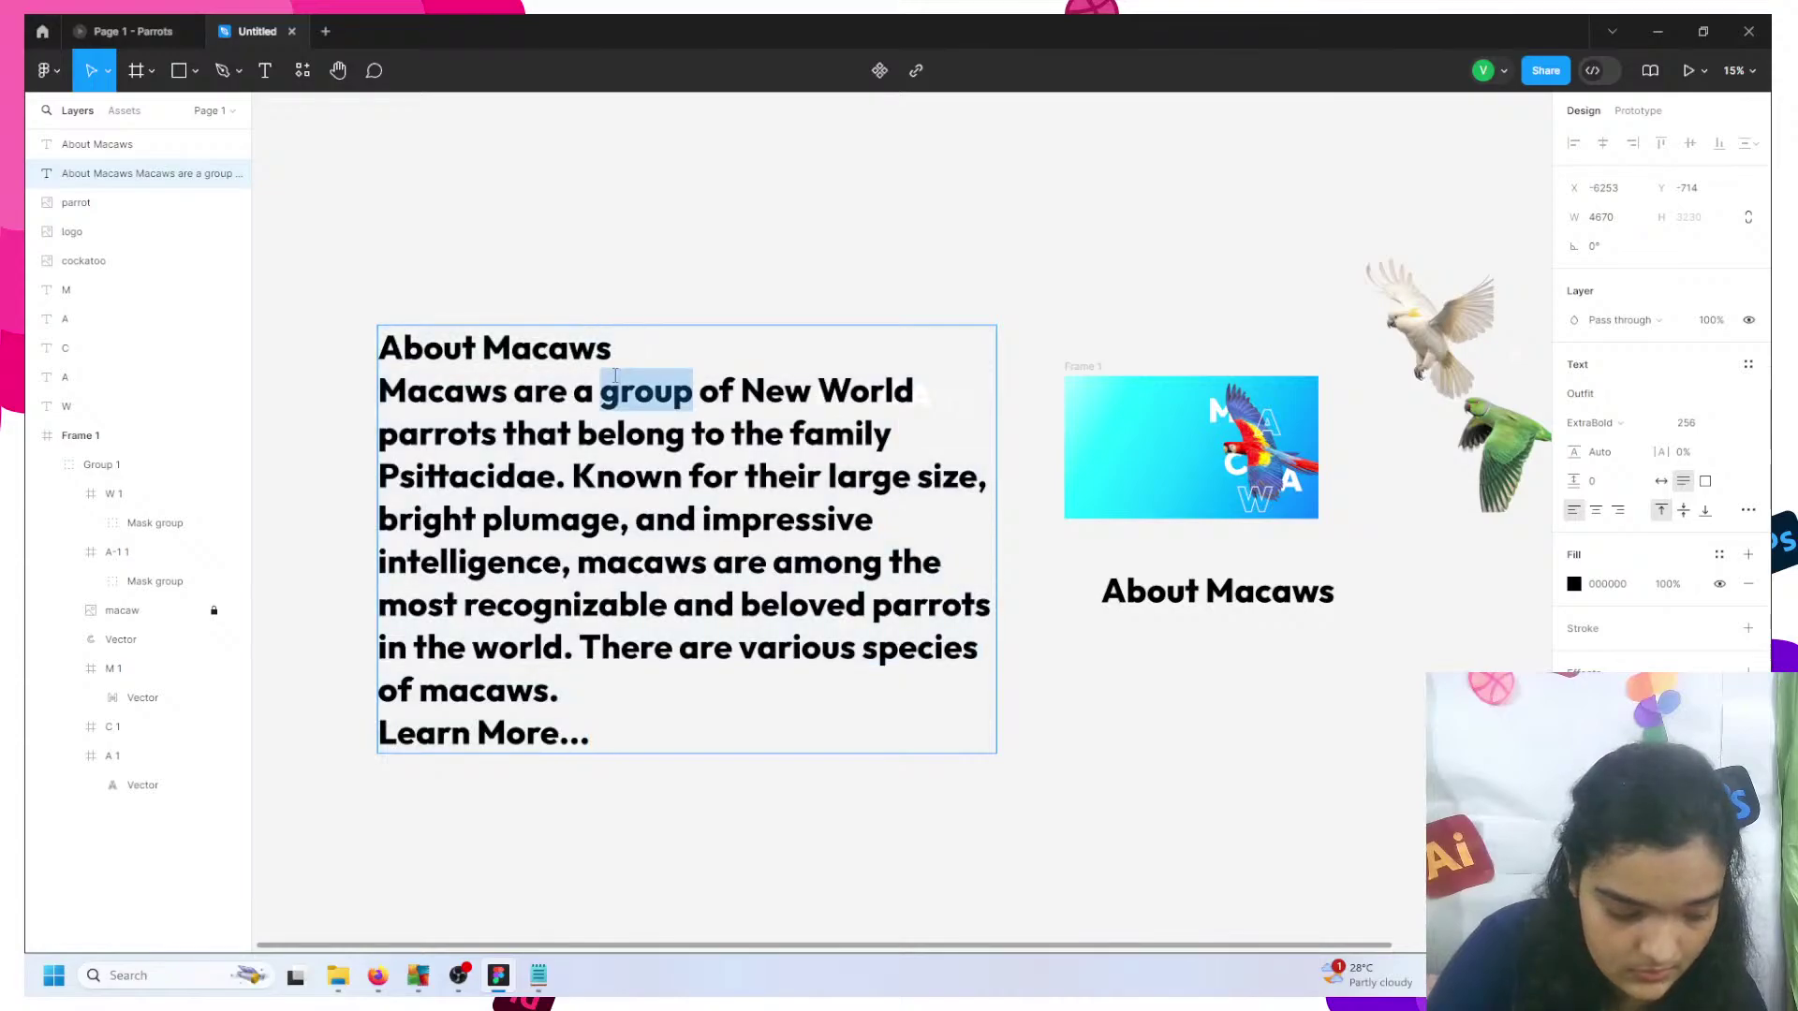
pyautogui.tripleClick(635, 412)
pyautogui.click(600, 384)
pyautogui.tripleClick(574, 363)
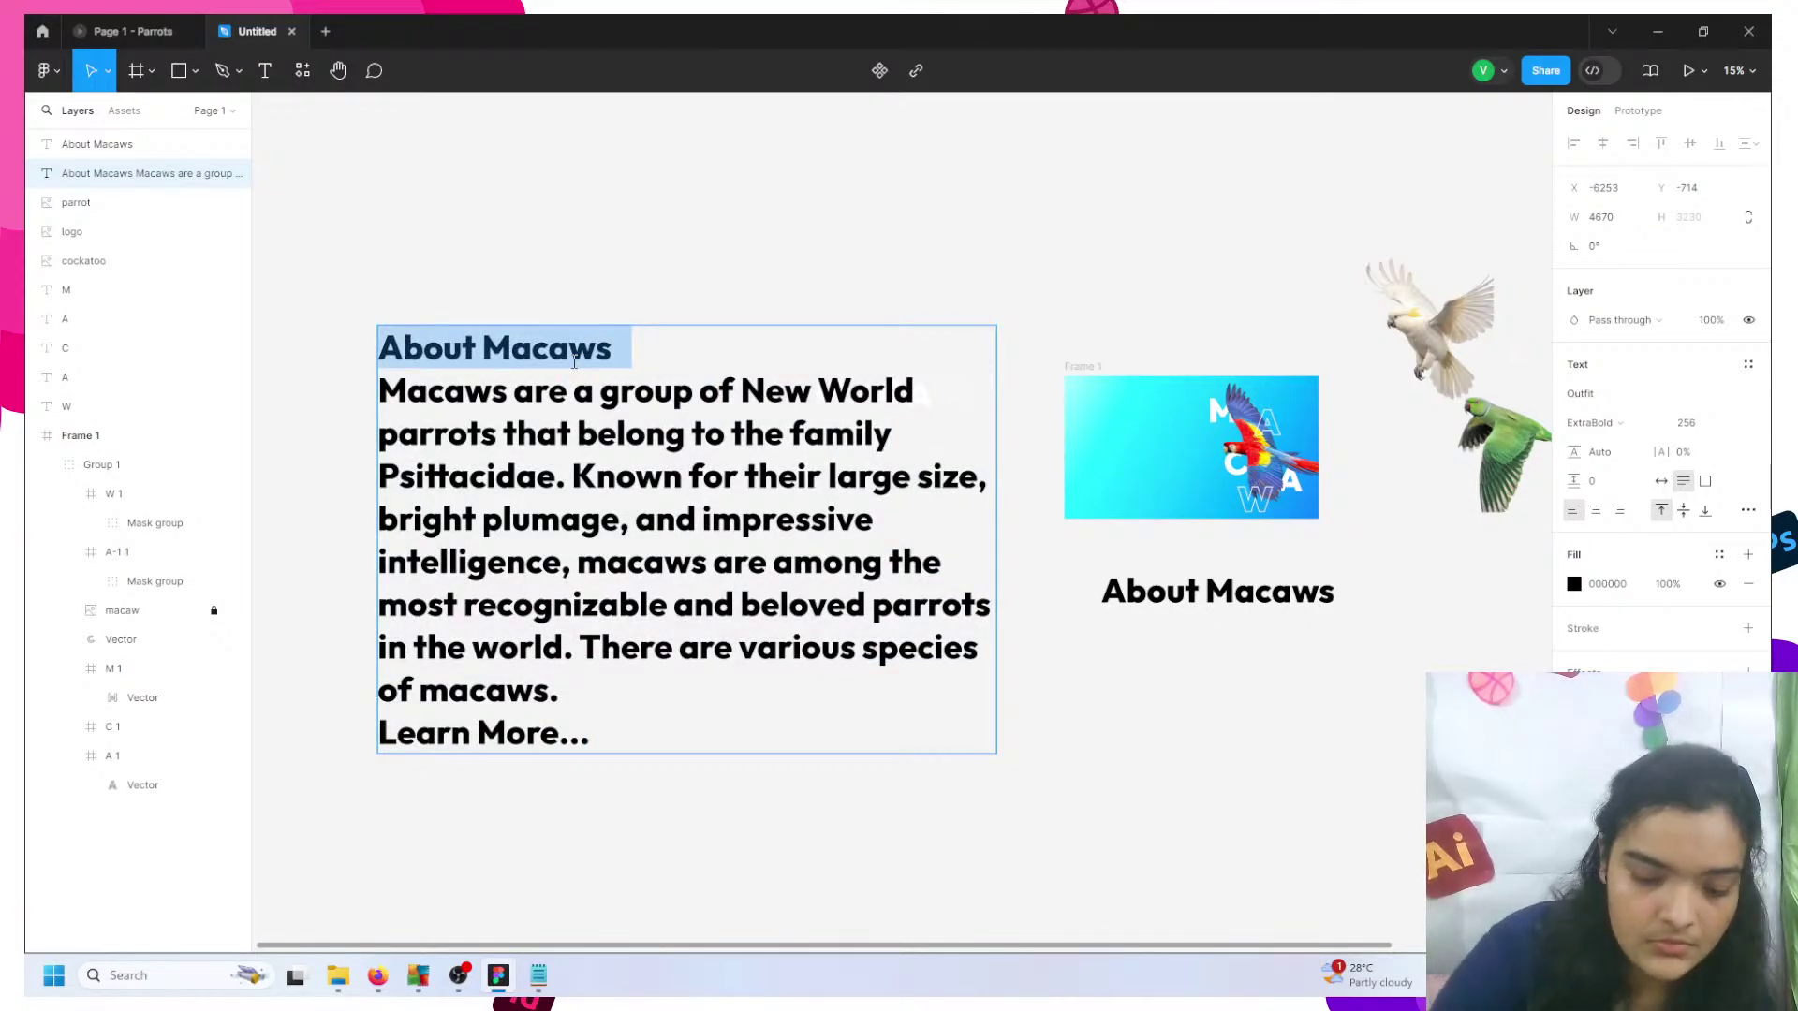
pyautogui.press('BackSpace')
pyautogui.press('Escape')
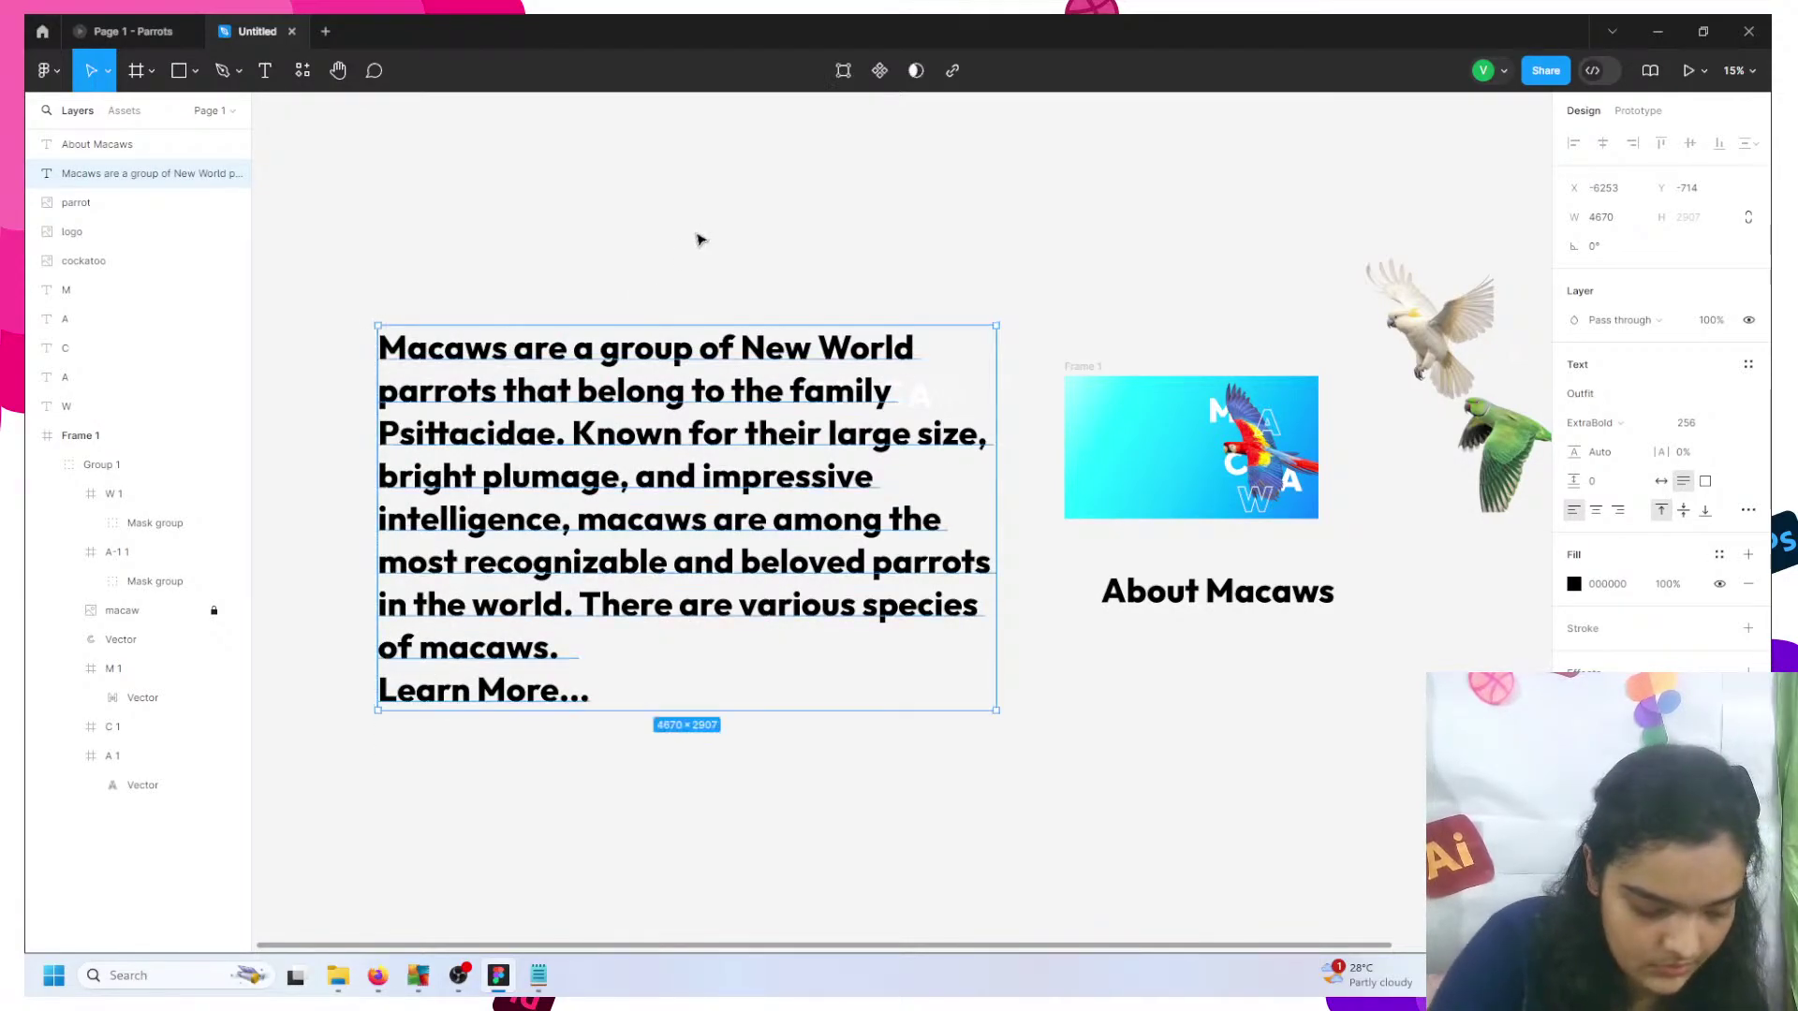
# - Set the separate About Macaws heading to auto width and move it closer beneath Frame 1, to X -1170, Y 818
pyautogui.click(1144, 597)
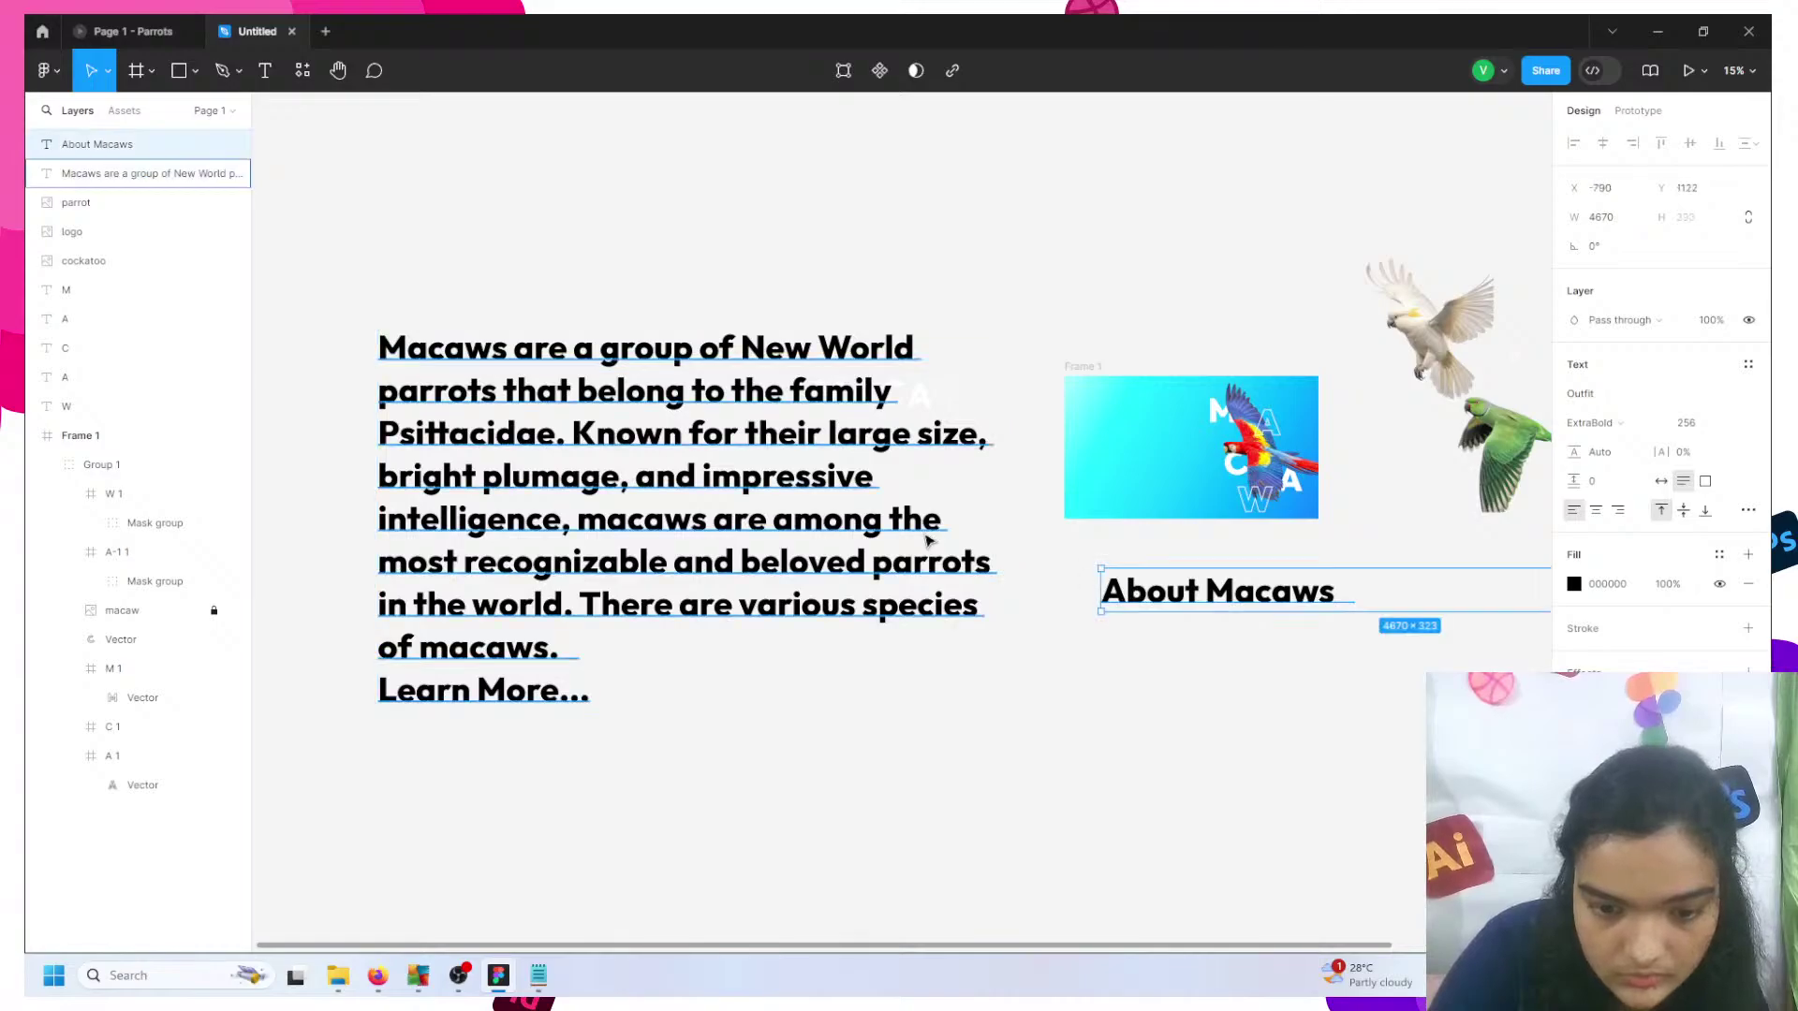
pyautogui.hotkey('ctrl', 'z')
pyautogui.click(1192, 594)
pyautogui.scroll(5, 1191, 594)
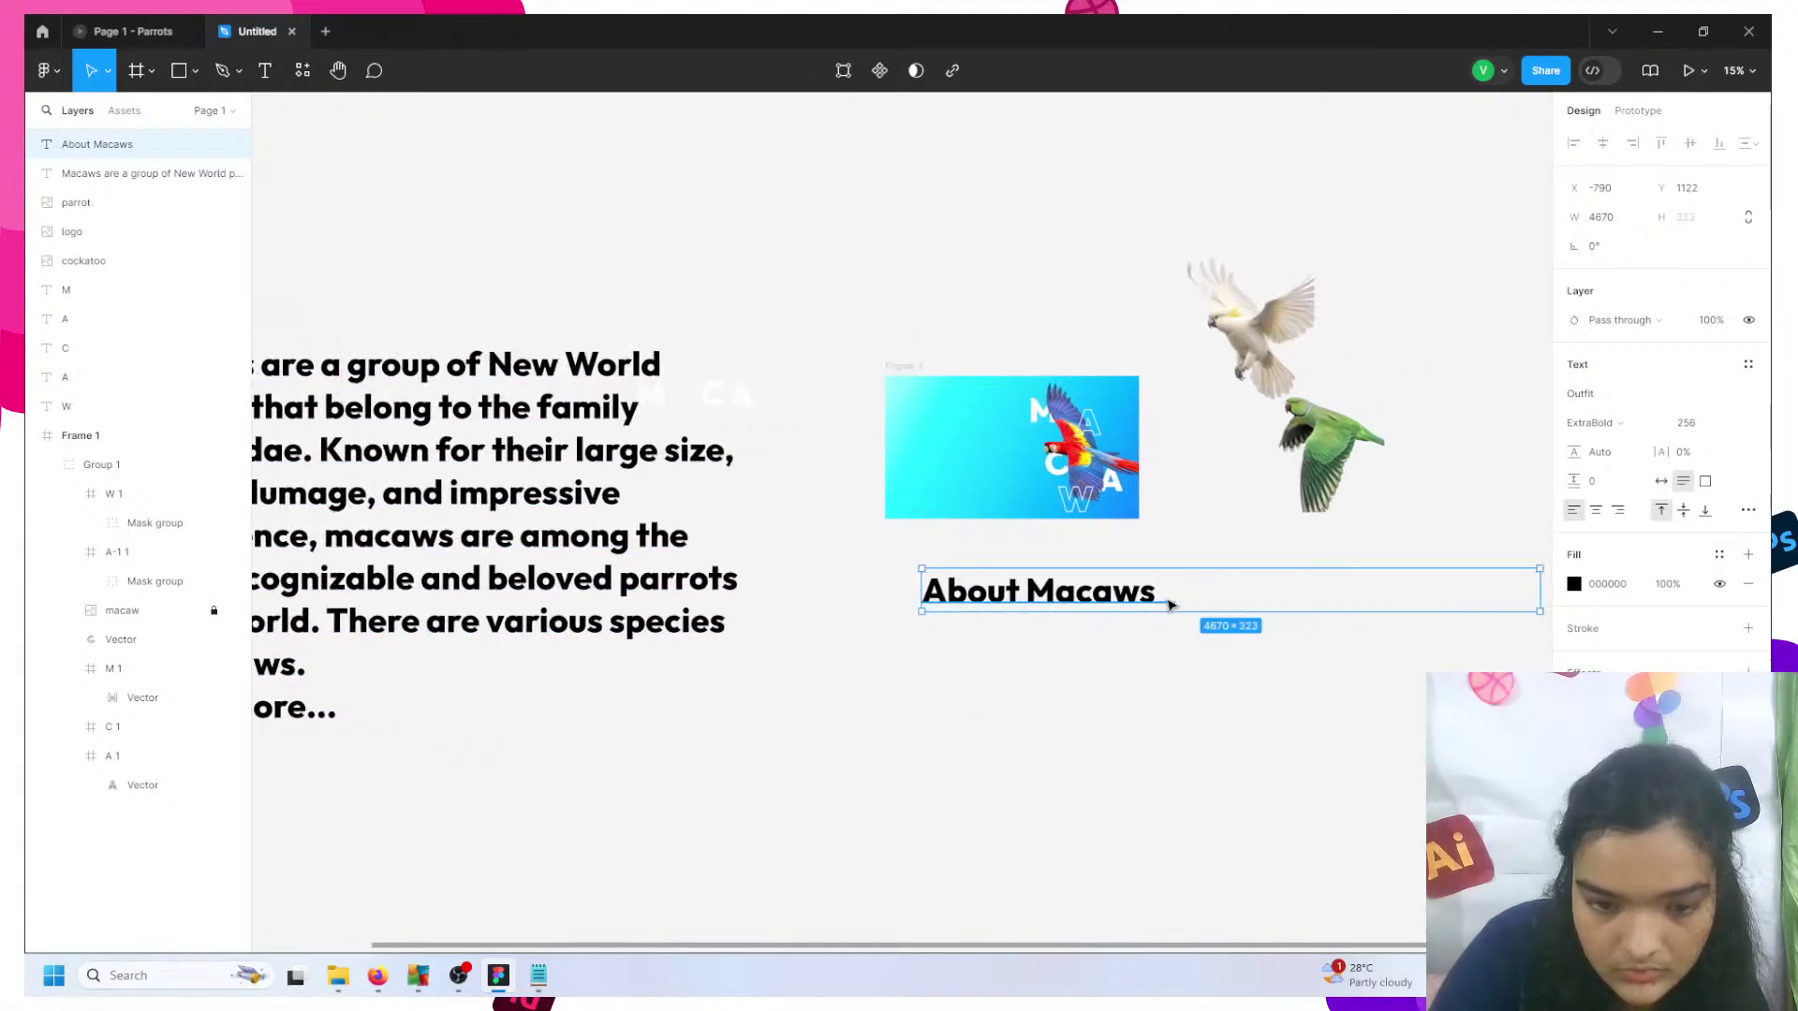
pyautogui.scroll(2, 1079, 590)
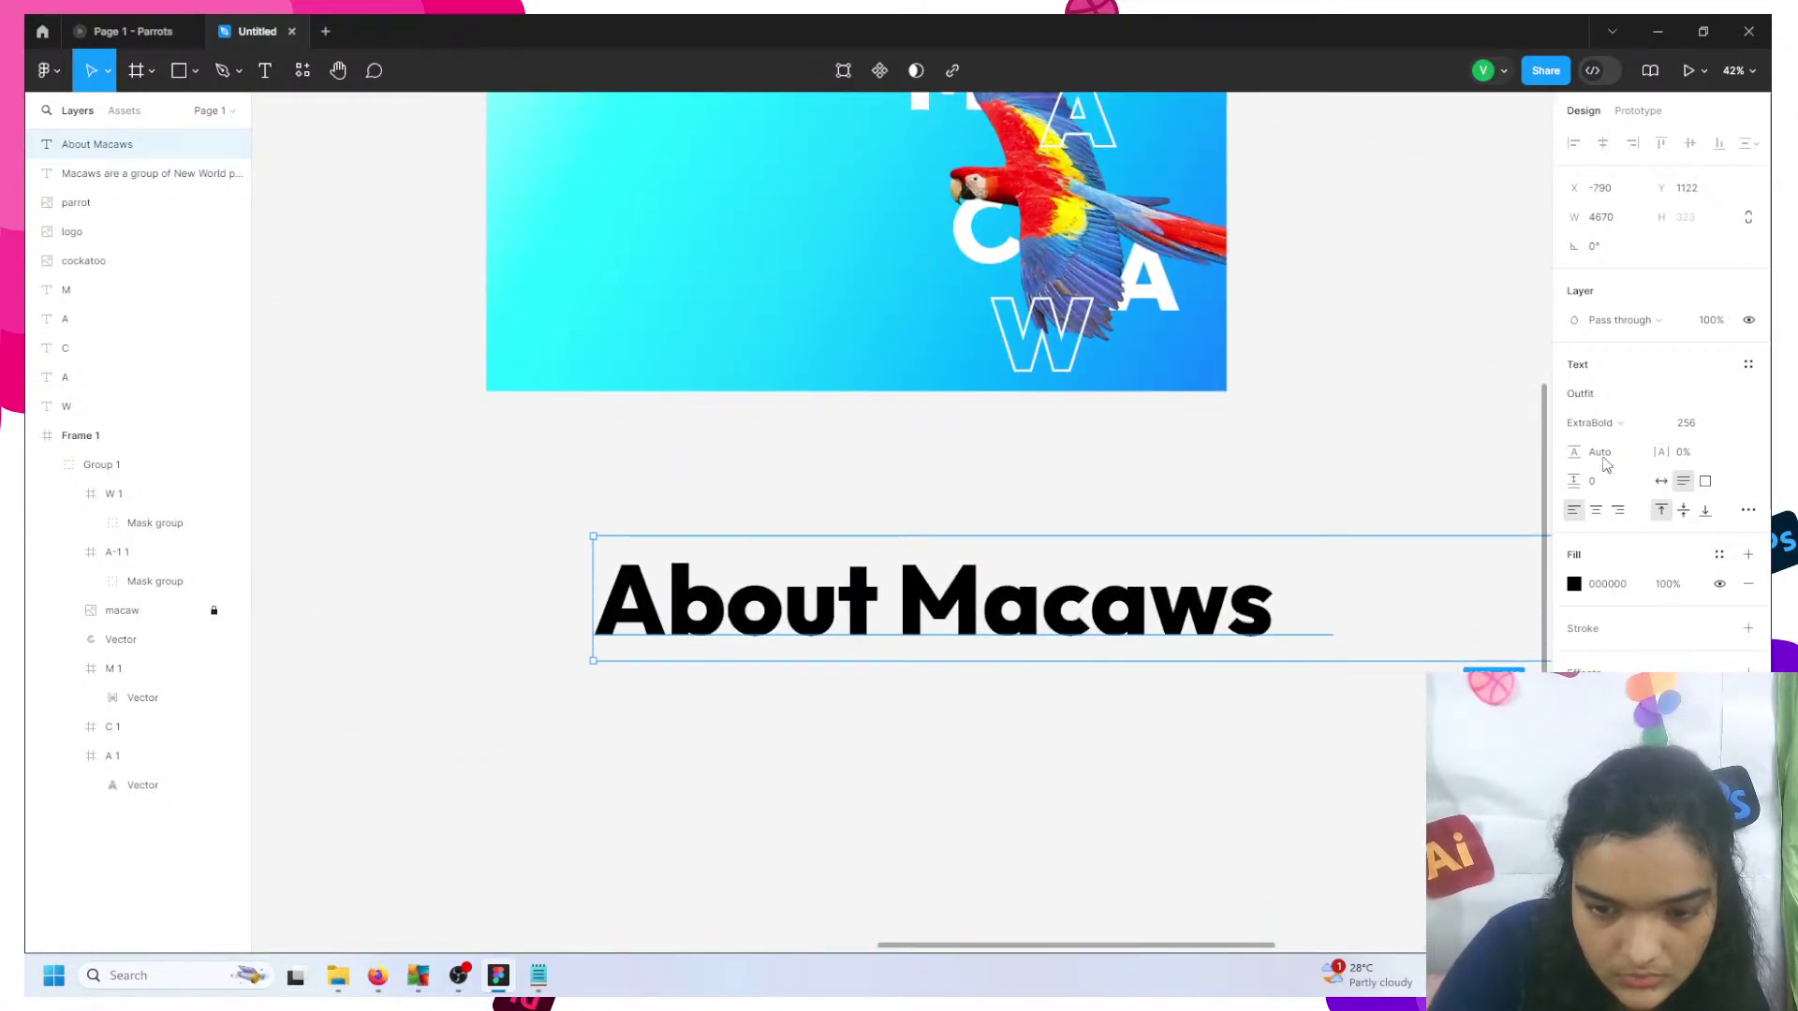
pyautogui.click(1660, 481)
pyautogui.moveTo(1225, 593); pyautogui.dragTo(1078, 476)
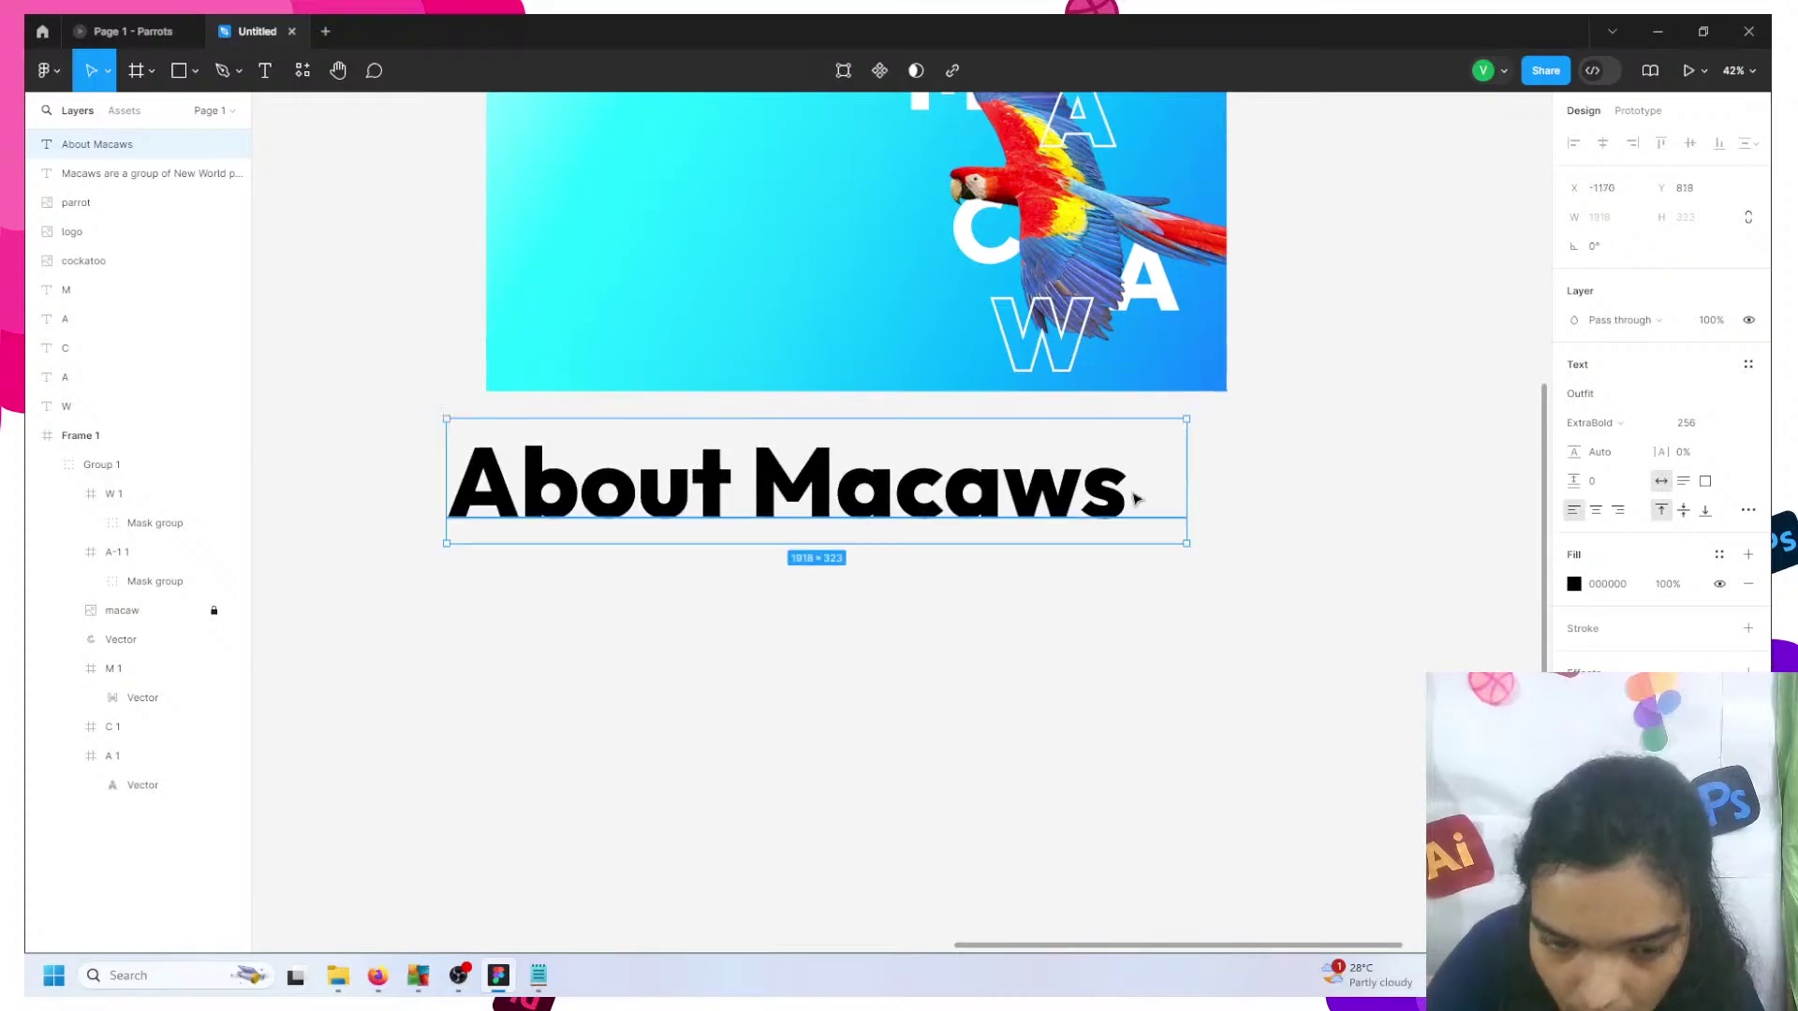
# - Trim the trailing space after the About Macaws heading and leave text editing
pyautogui.doubleClick(1136, 493)
pyautogui.click(1144, 491)
pyautogui.press('Escape')
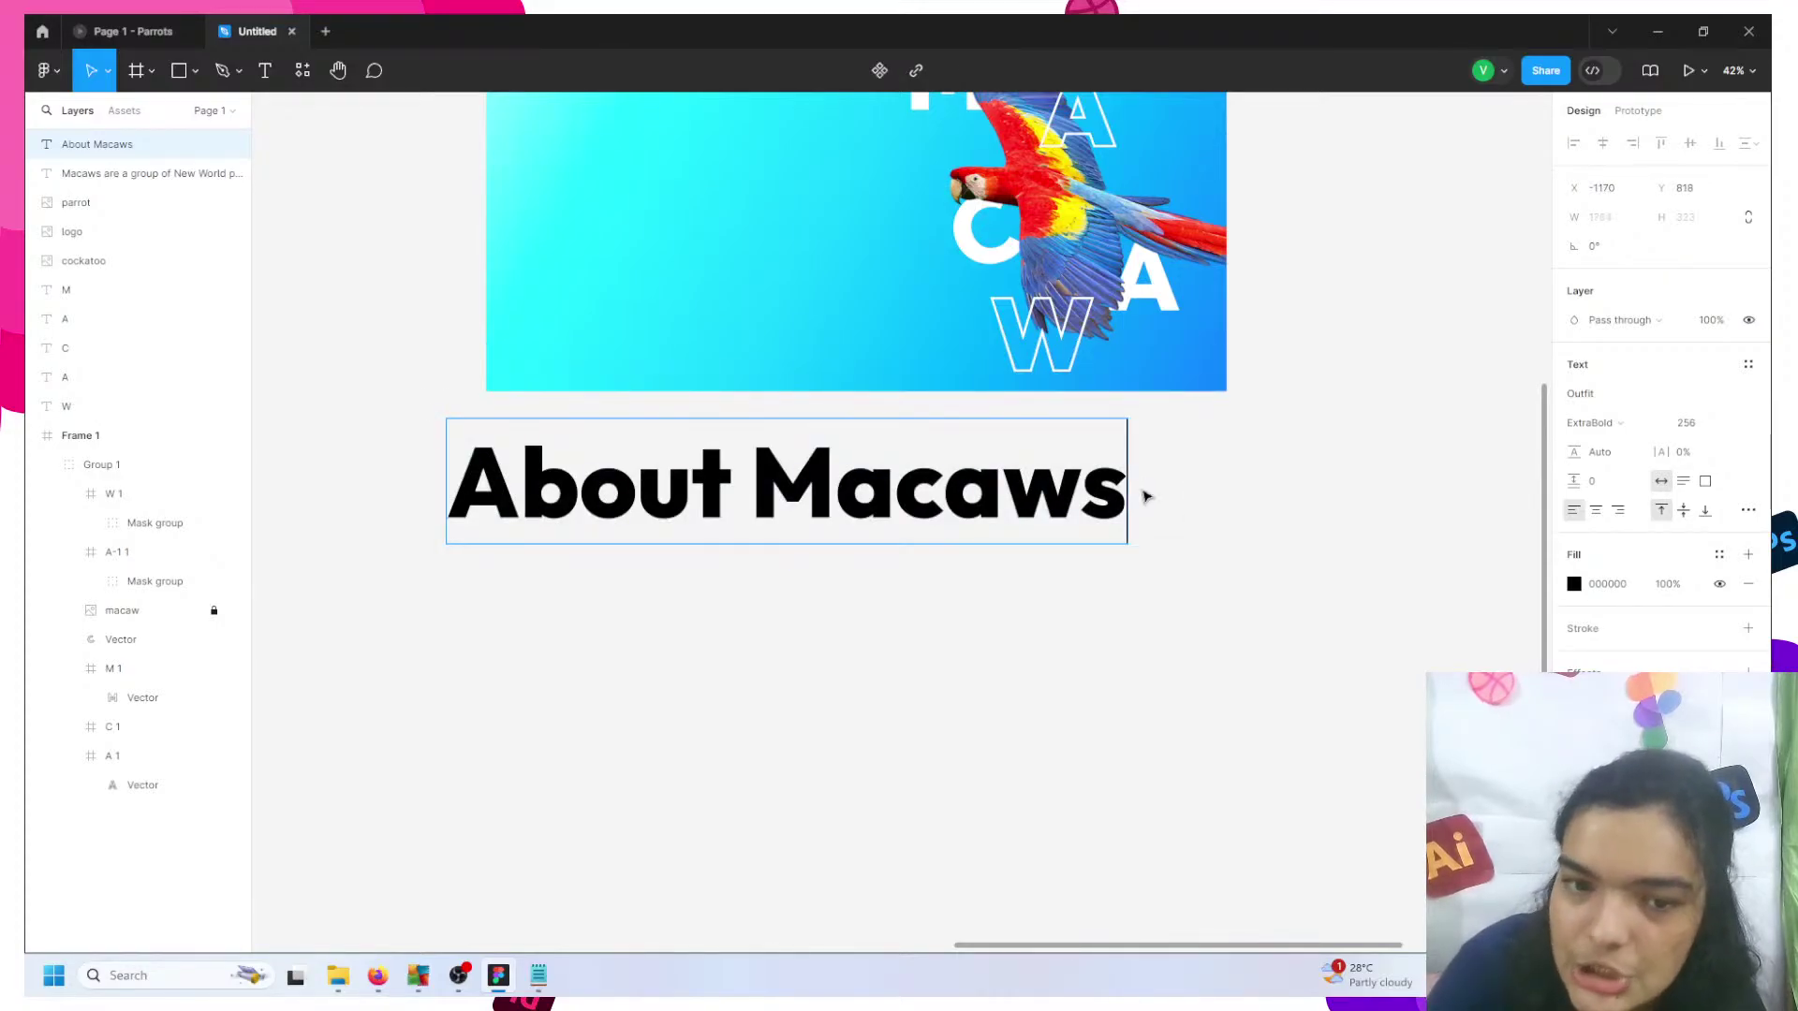
pyautogui.scroll(3, 1145, 496)
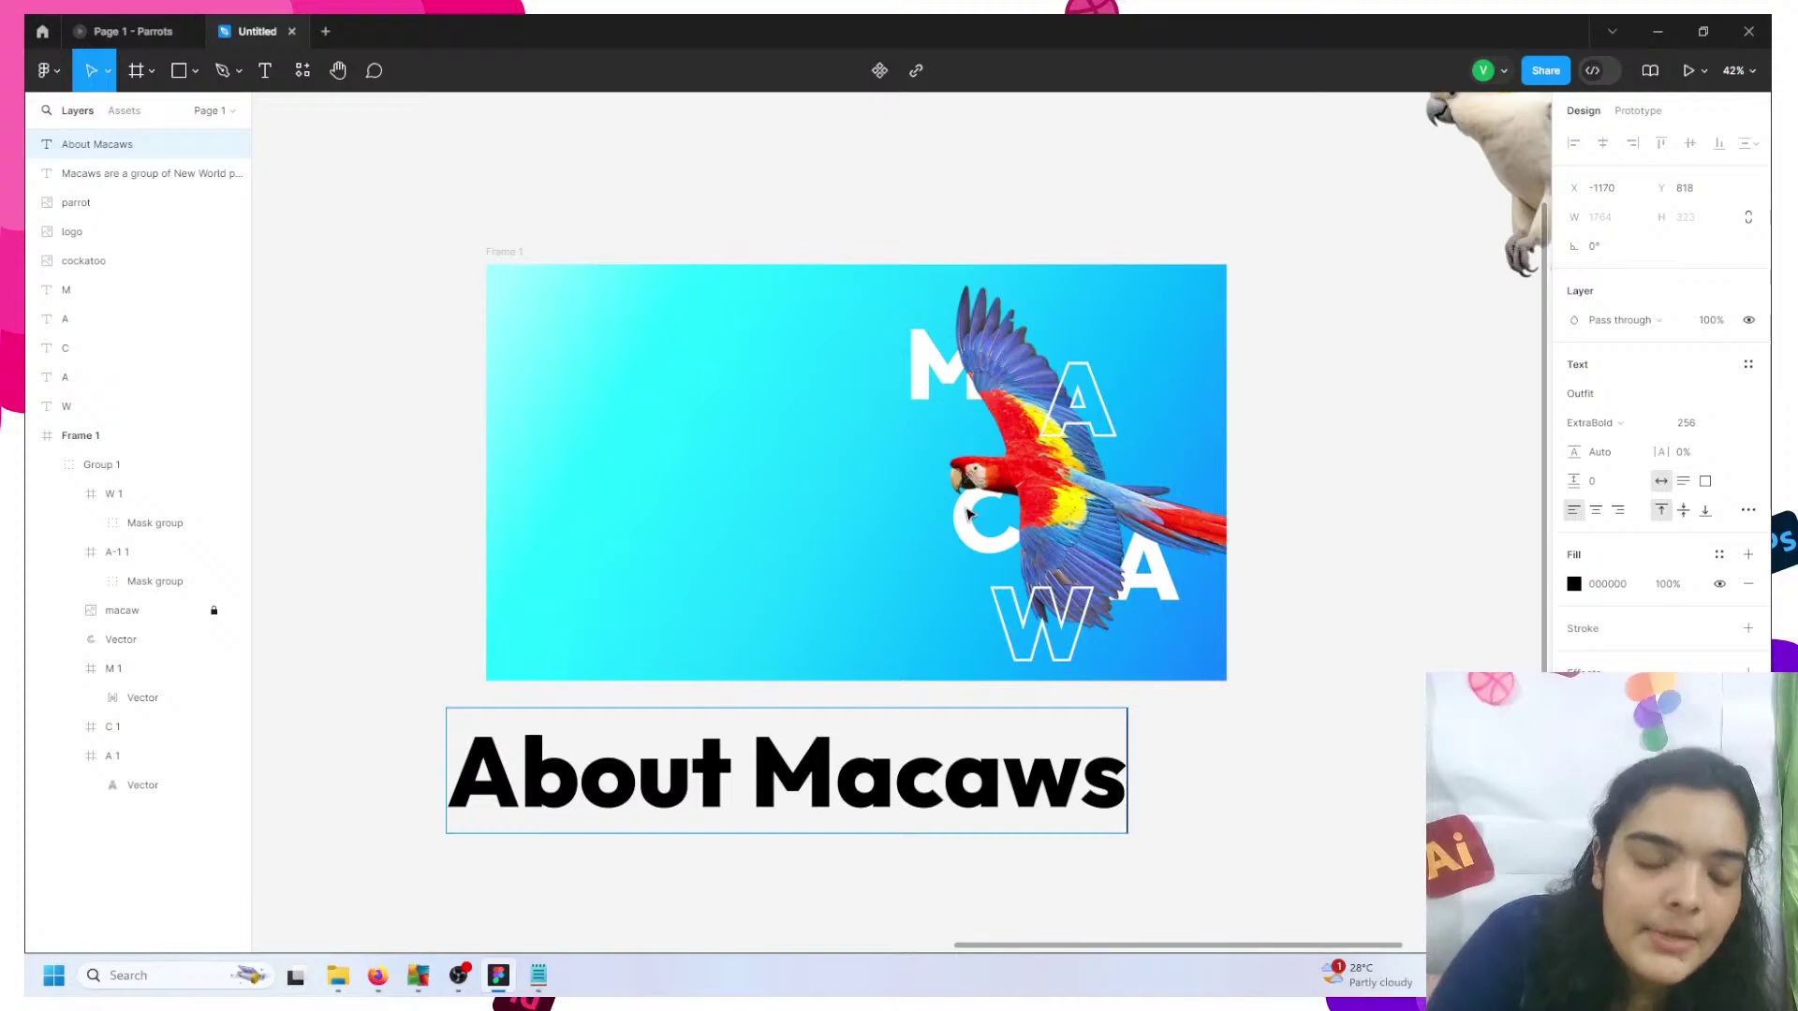
pyautogui.click(878, 660)
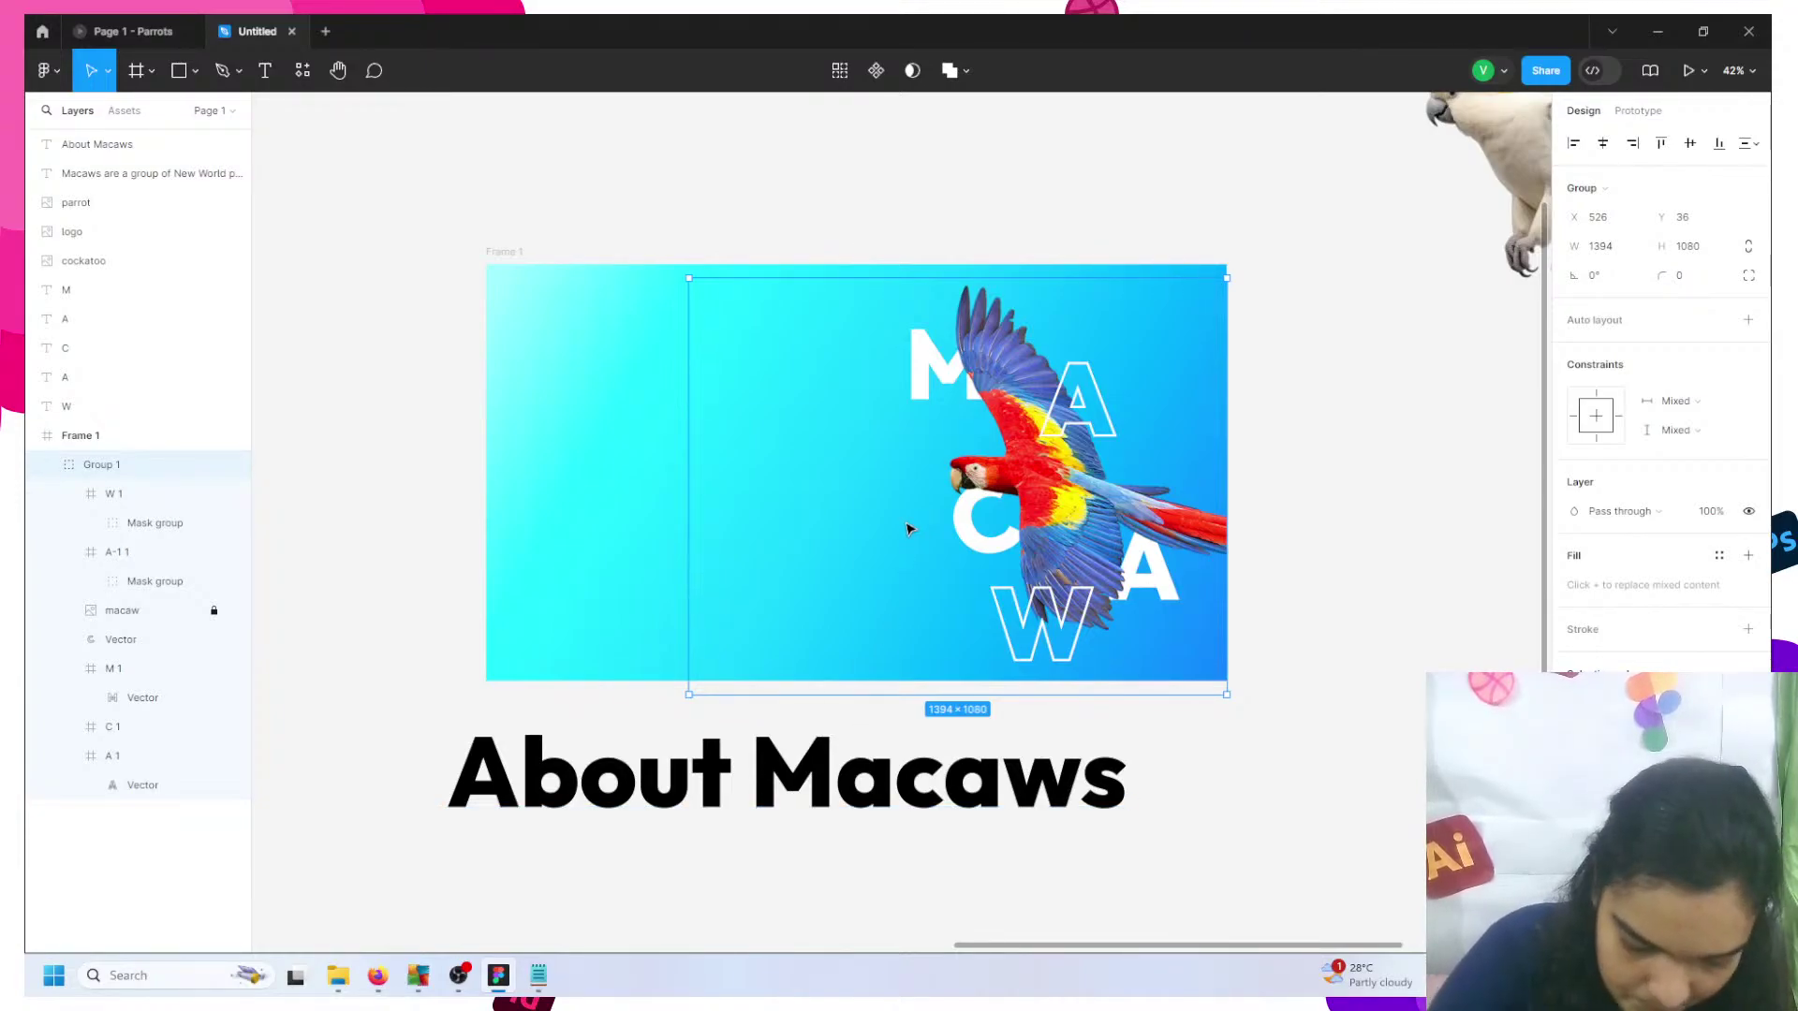
# - Set the About Macaws heading's font to Paytone One and its fill to white (FFFFFF)
pyautogui.click(795, 762)
pyautogui.click(1583, 393)
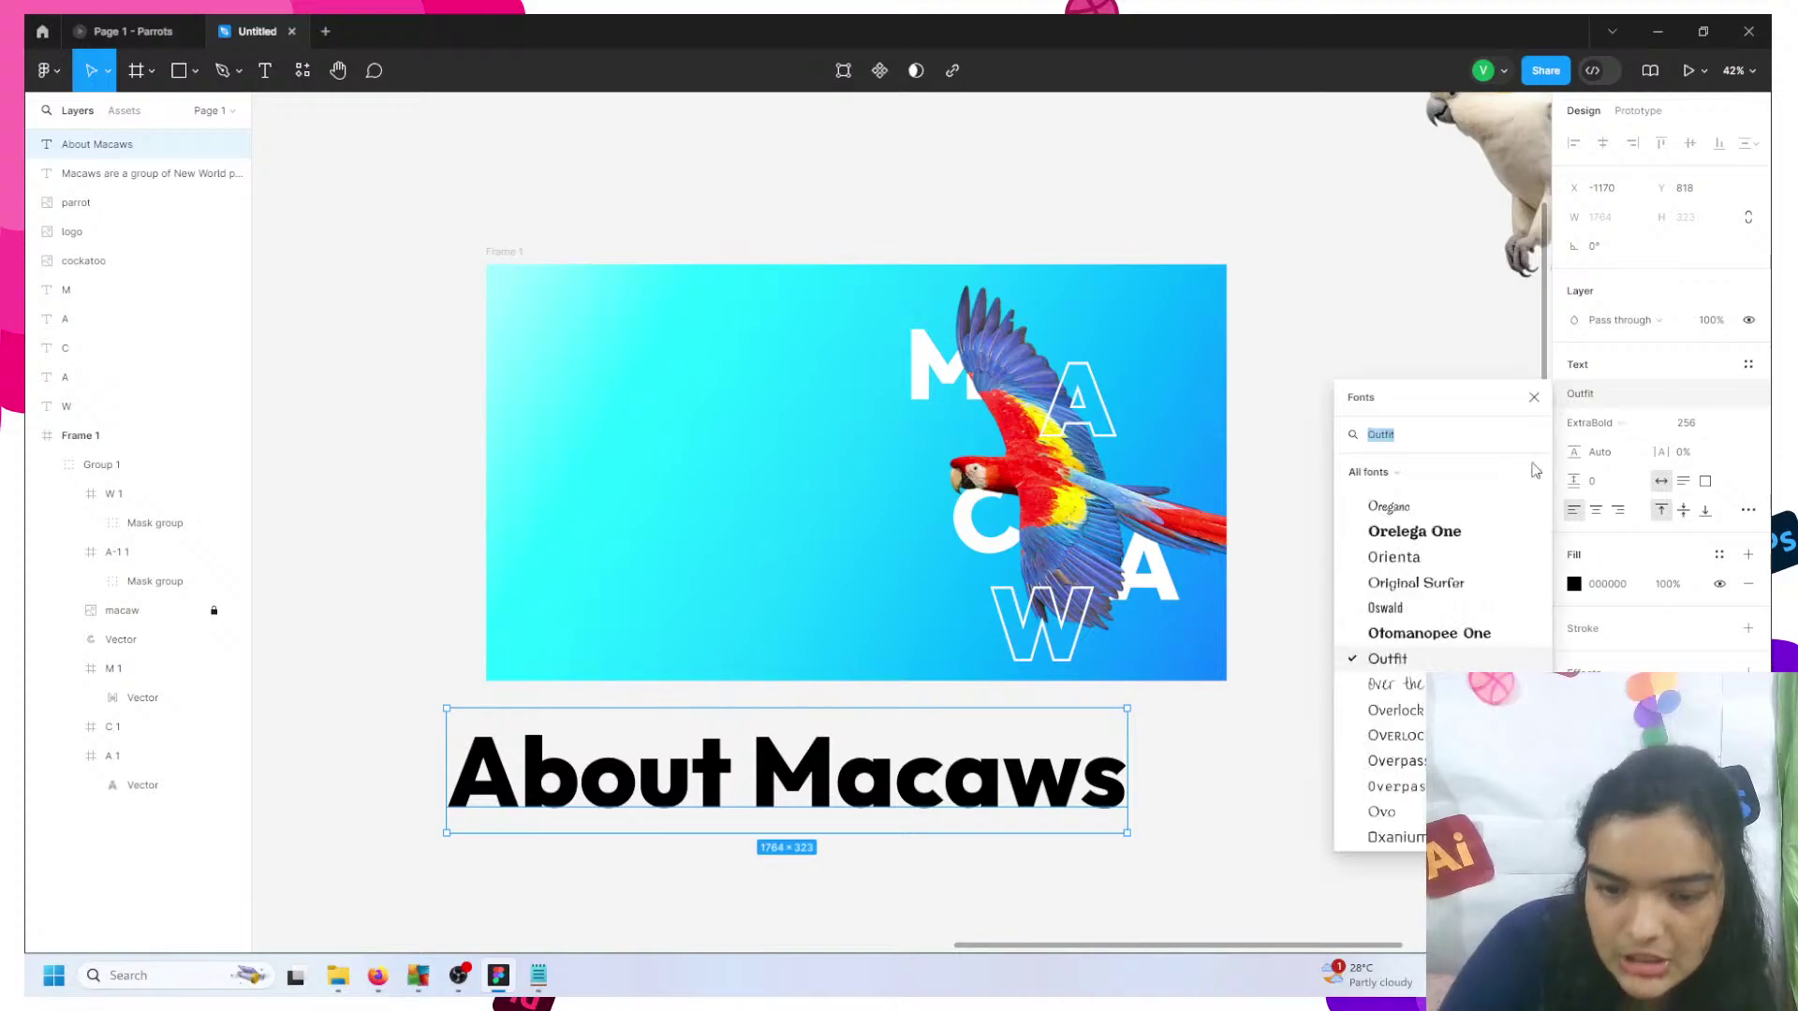
pyautogui.scroll(-10, 1489, 576)
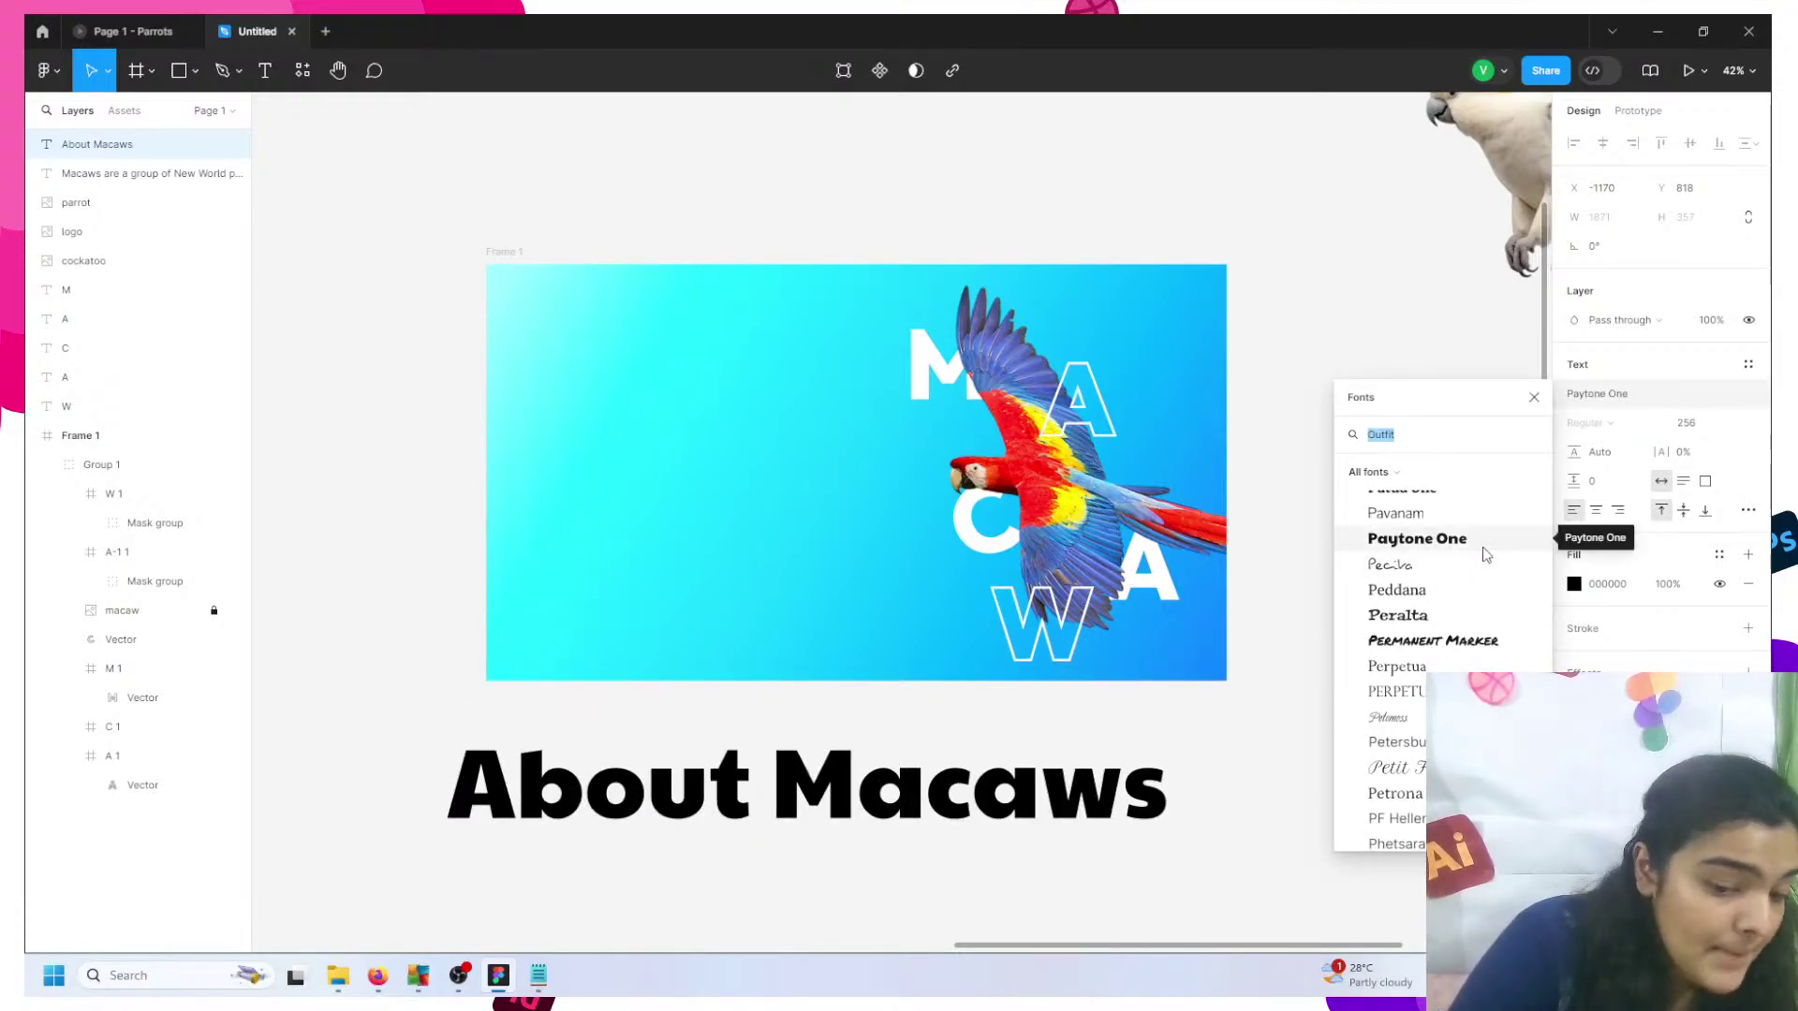
pyautogui.click(1479, 540)
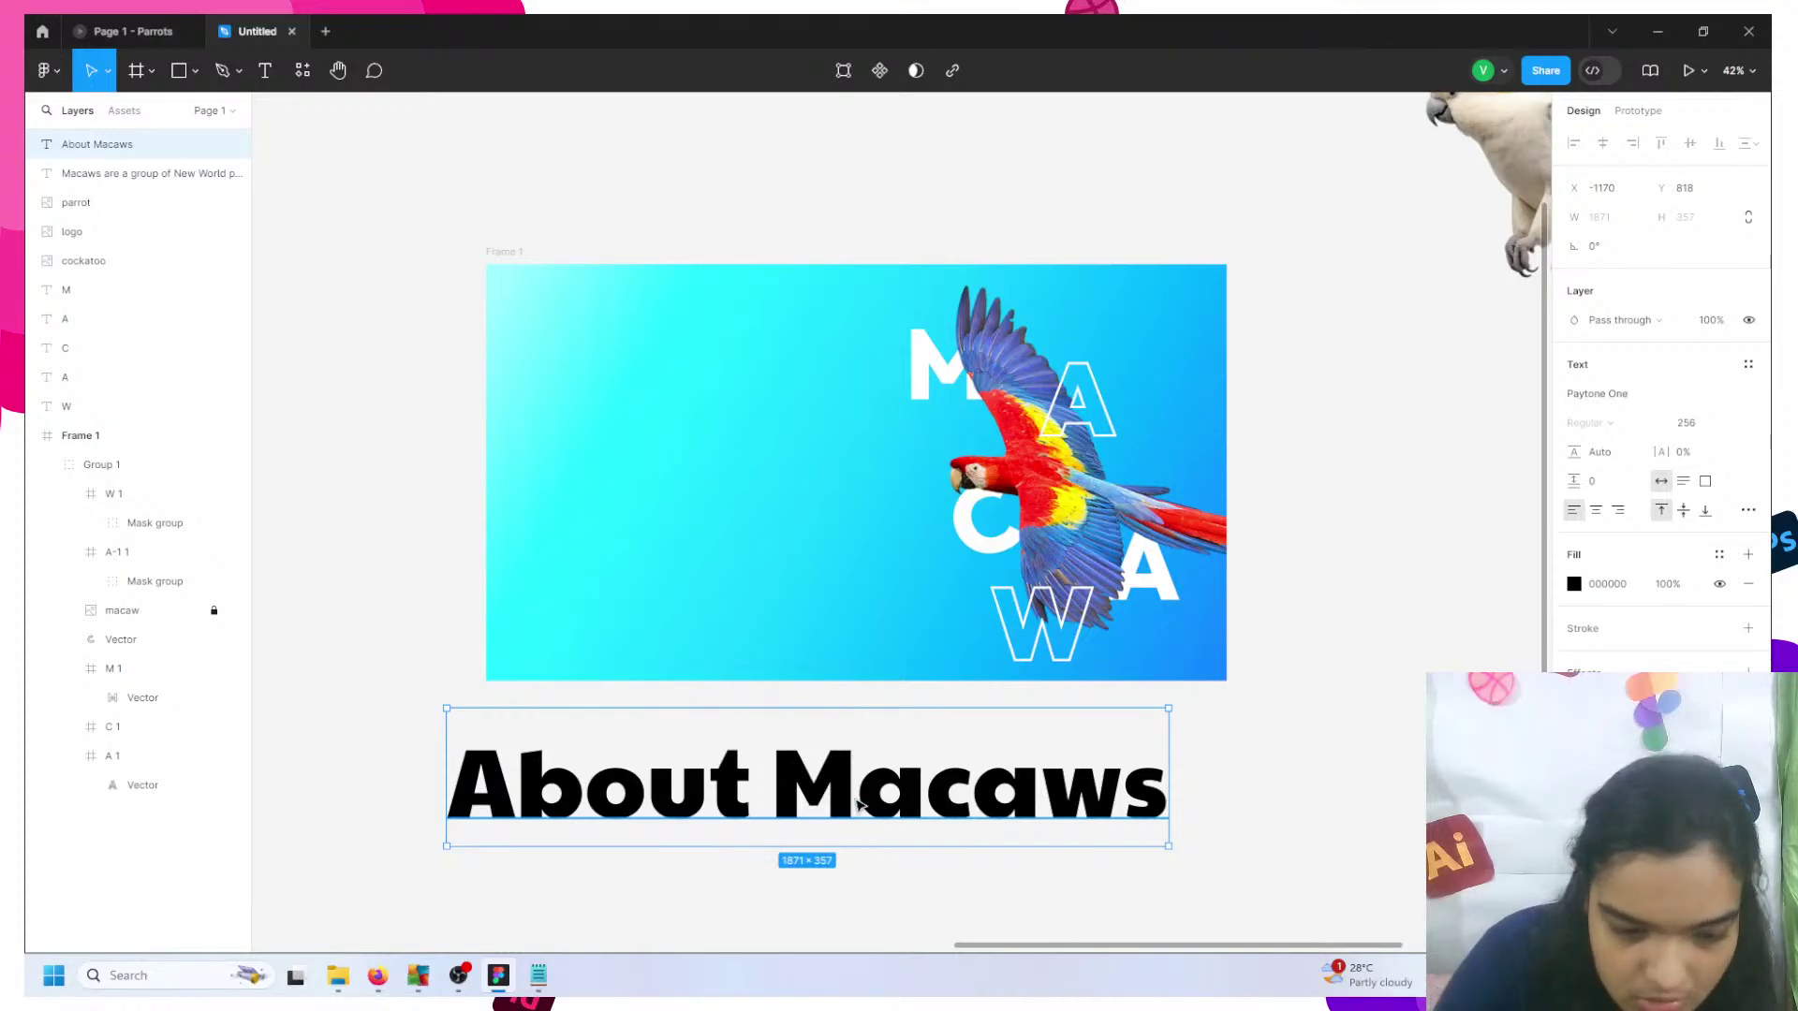
pyautogui.doubleClick(858, 804)
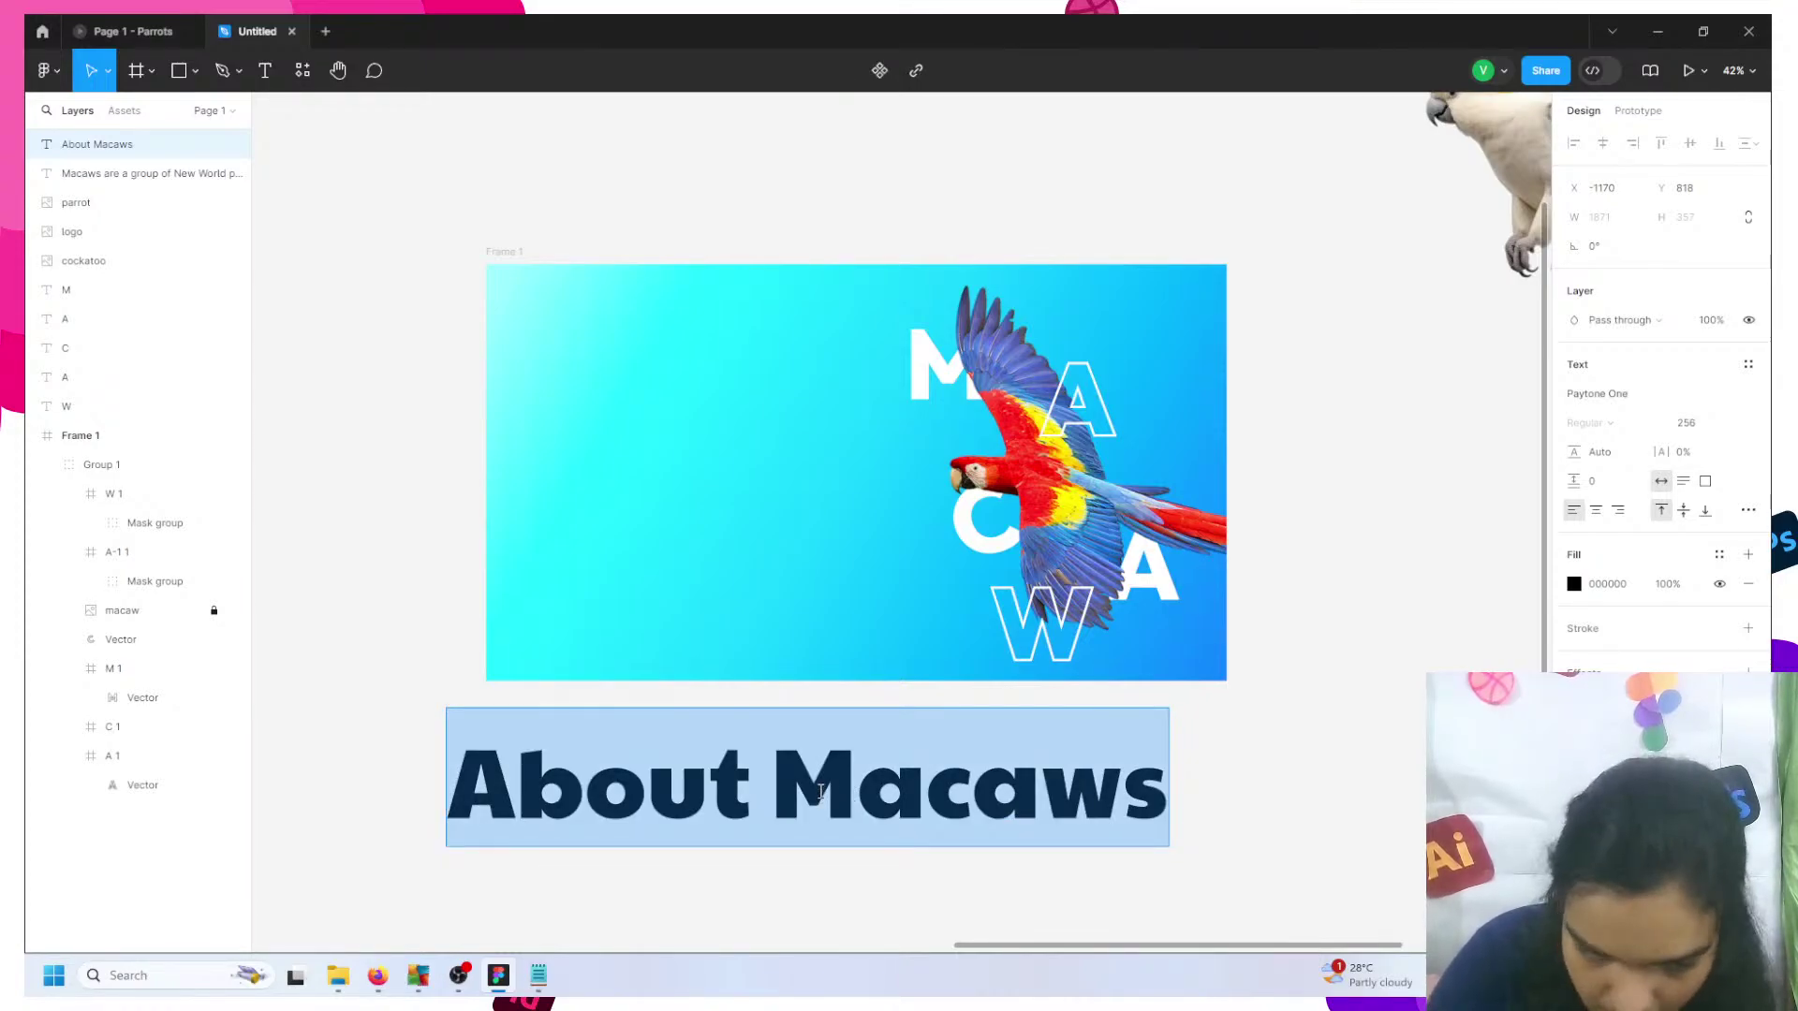
pyautogui.click(1574, 583)
pyautogui.moveTo(1503, 585); pyautogui.dragTo(1297, 403)
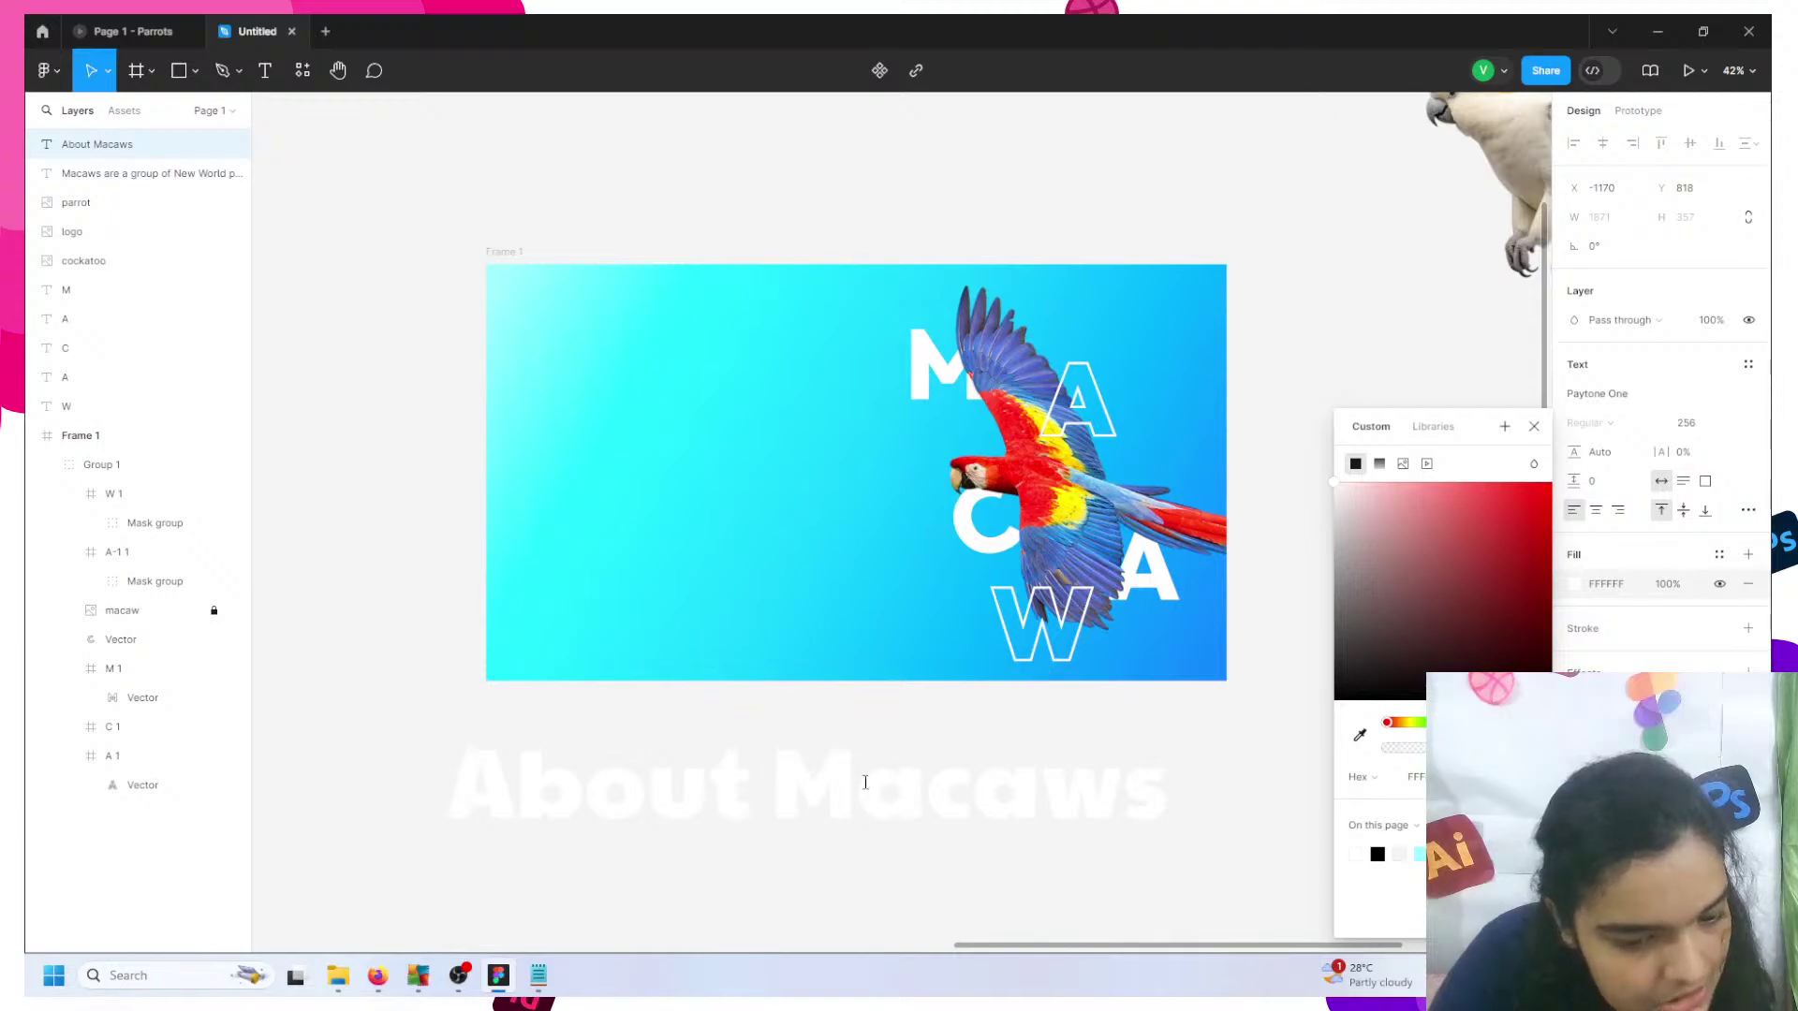
# - Place the white heading inside Frame 1 at X 112, Y 183 and reduce its font size to 112
pyautogui.moveTo(930, 835); pyautogui.dragTo(1008, 418)
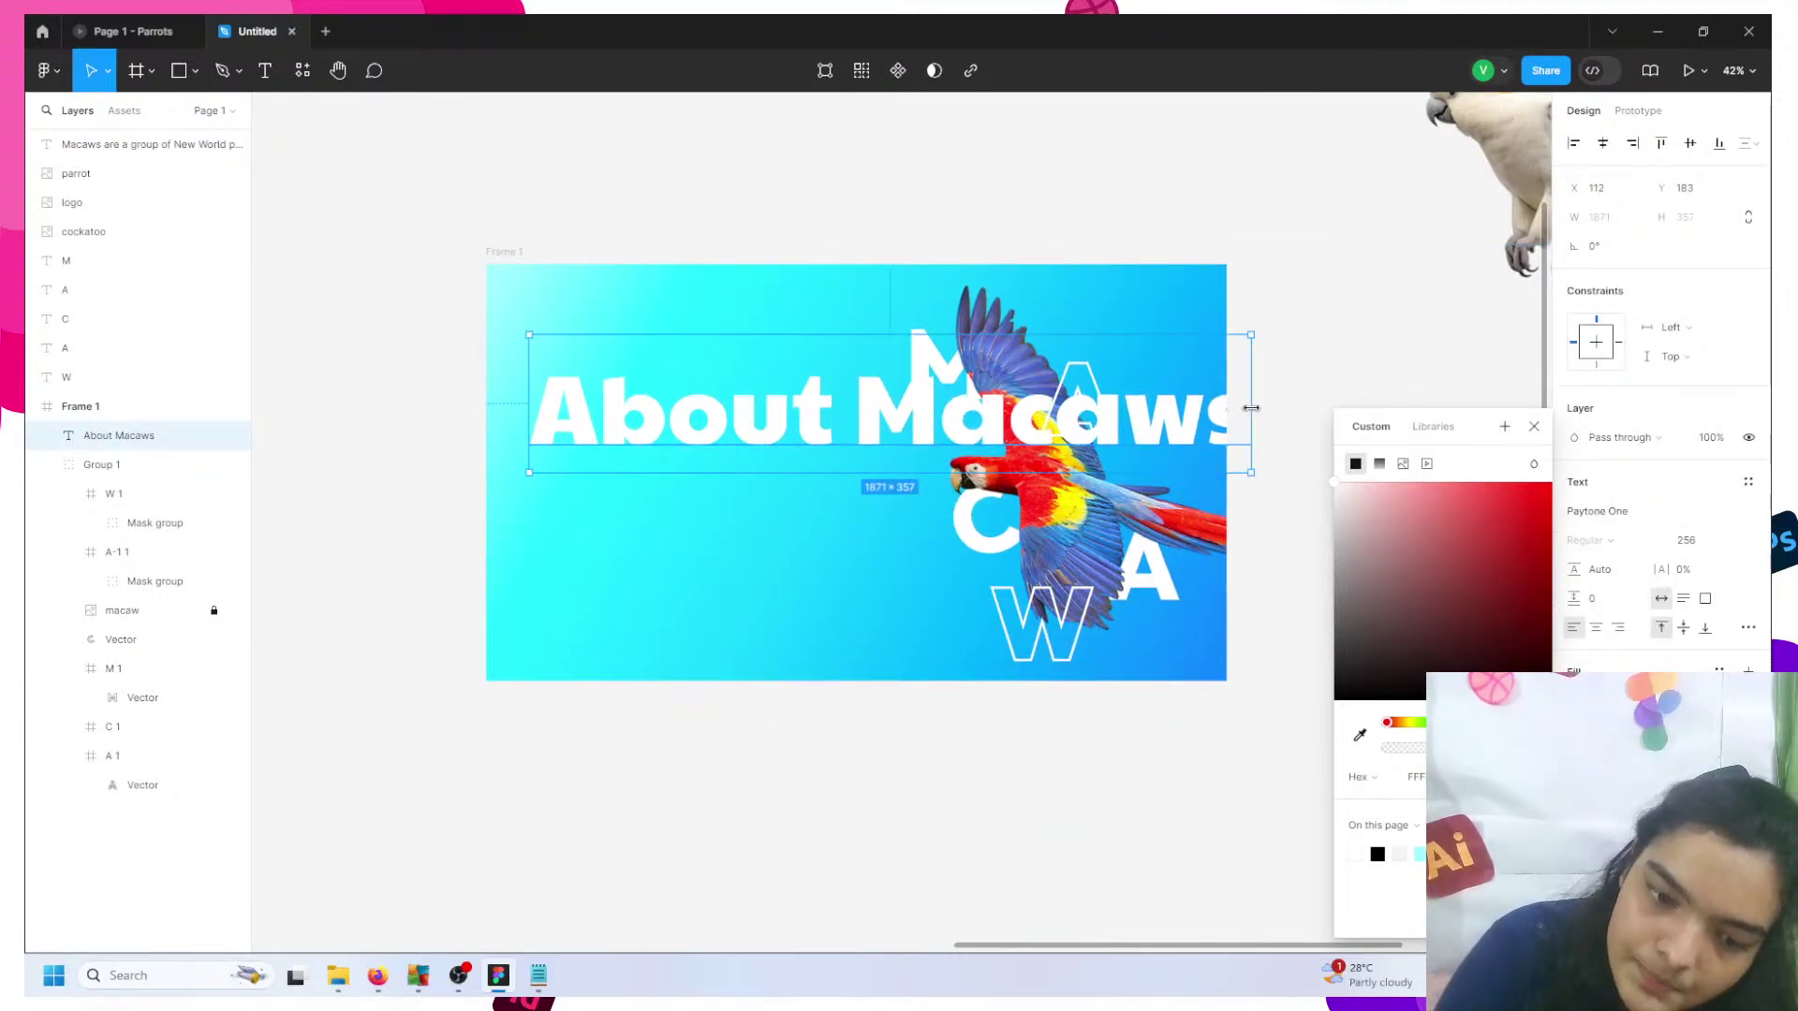
pyautogui.click(1732, 543)
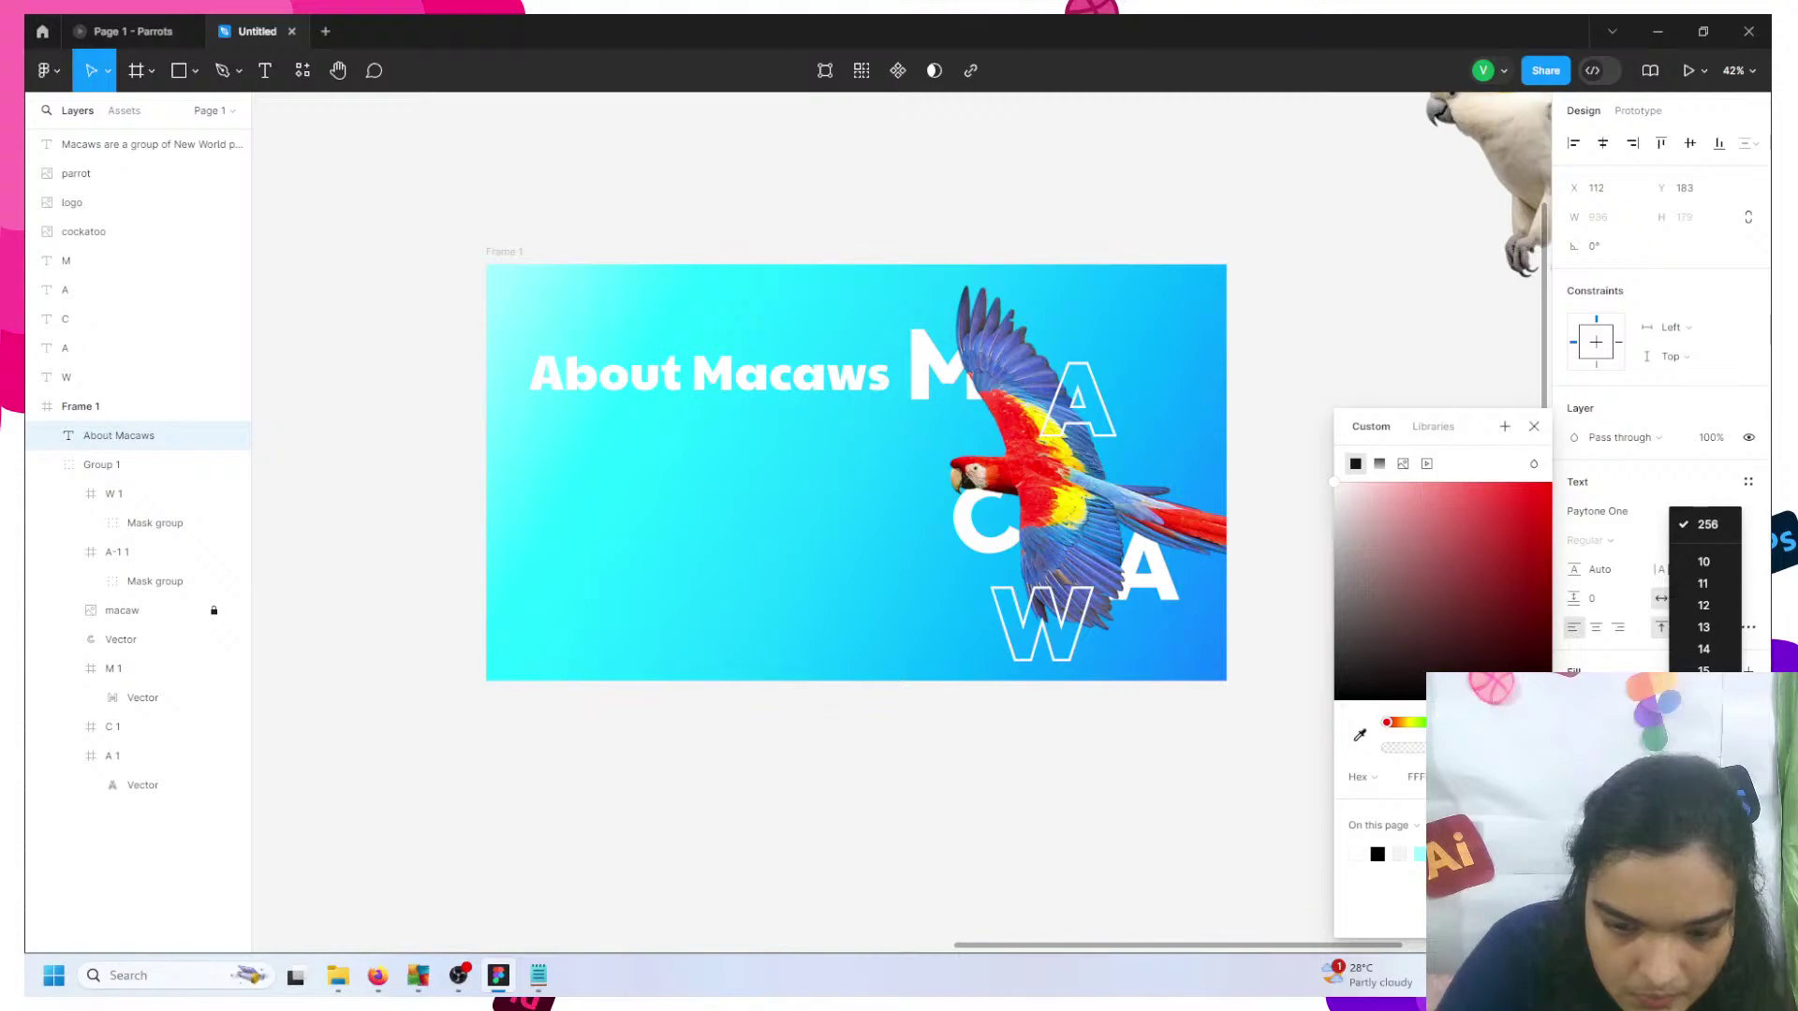
pyautogui.press('Escape')
pyautogui.click(1694, 543)
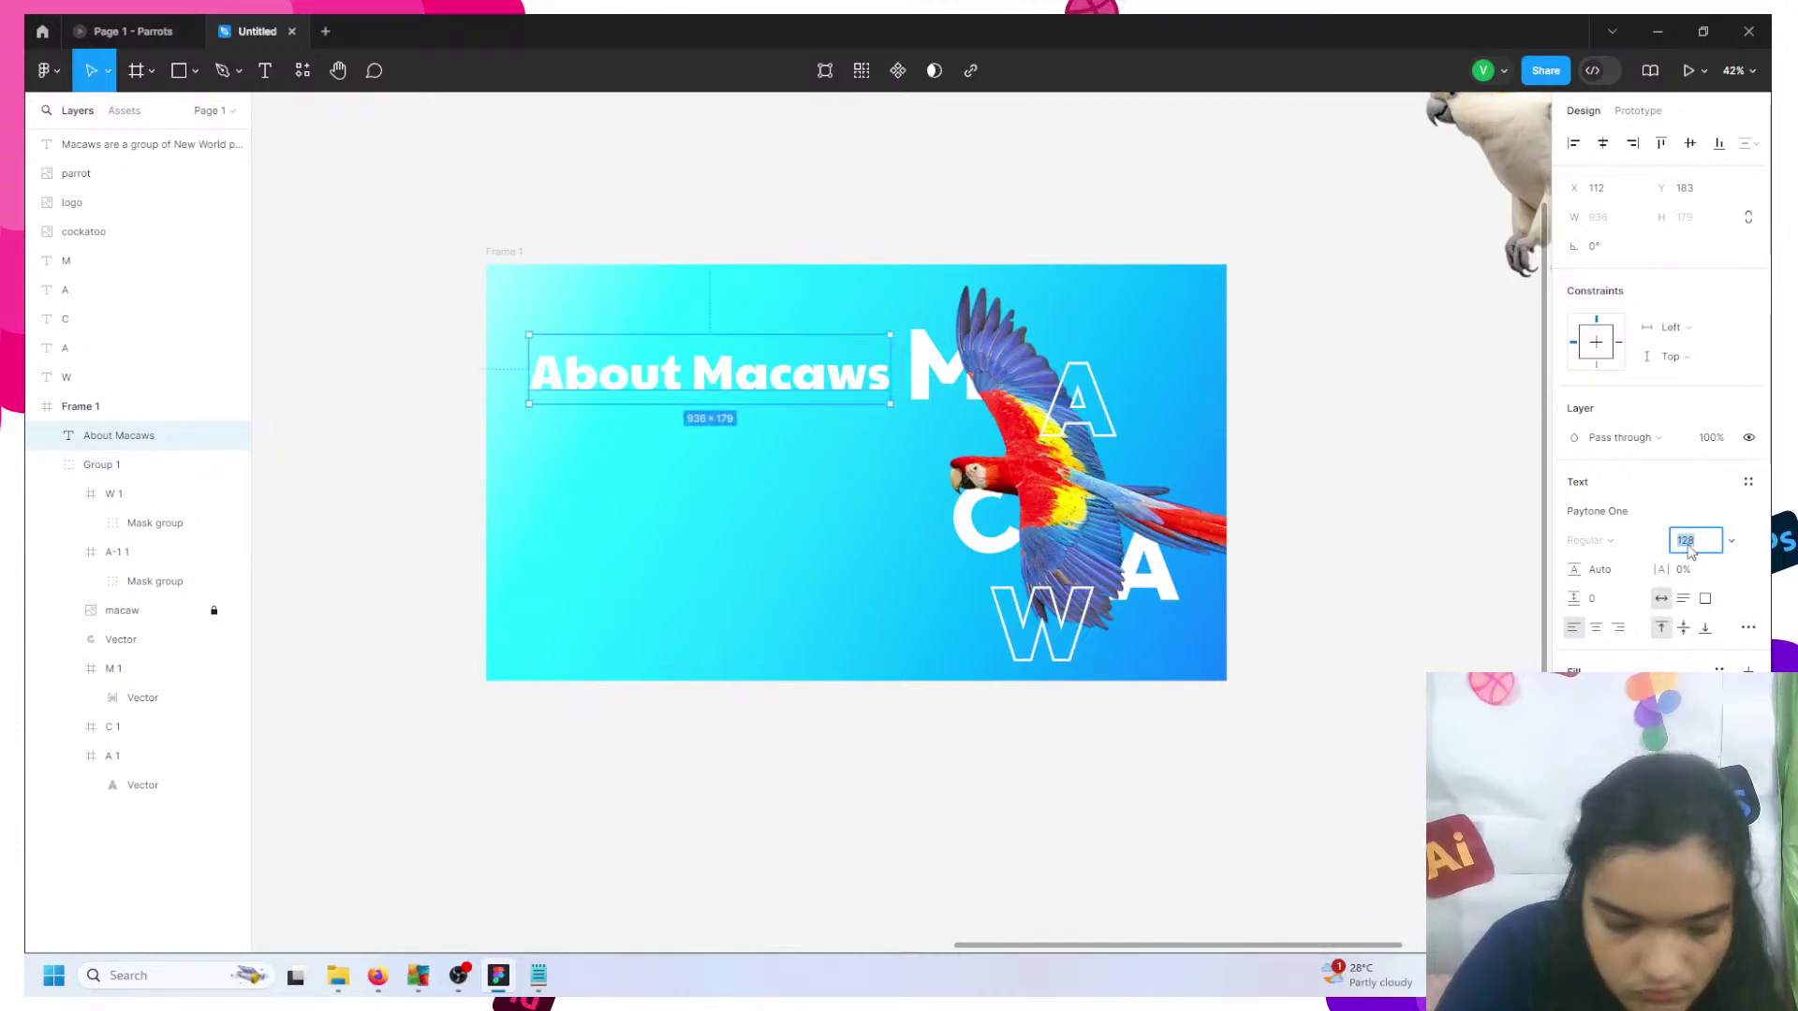
pyautogui.write('112')
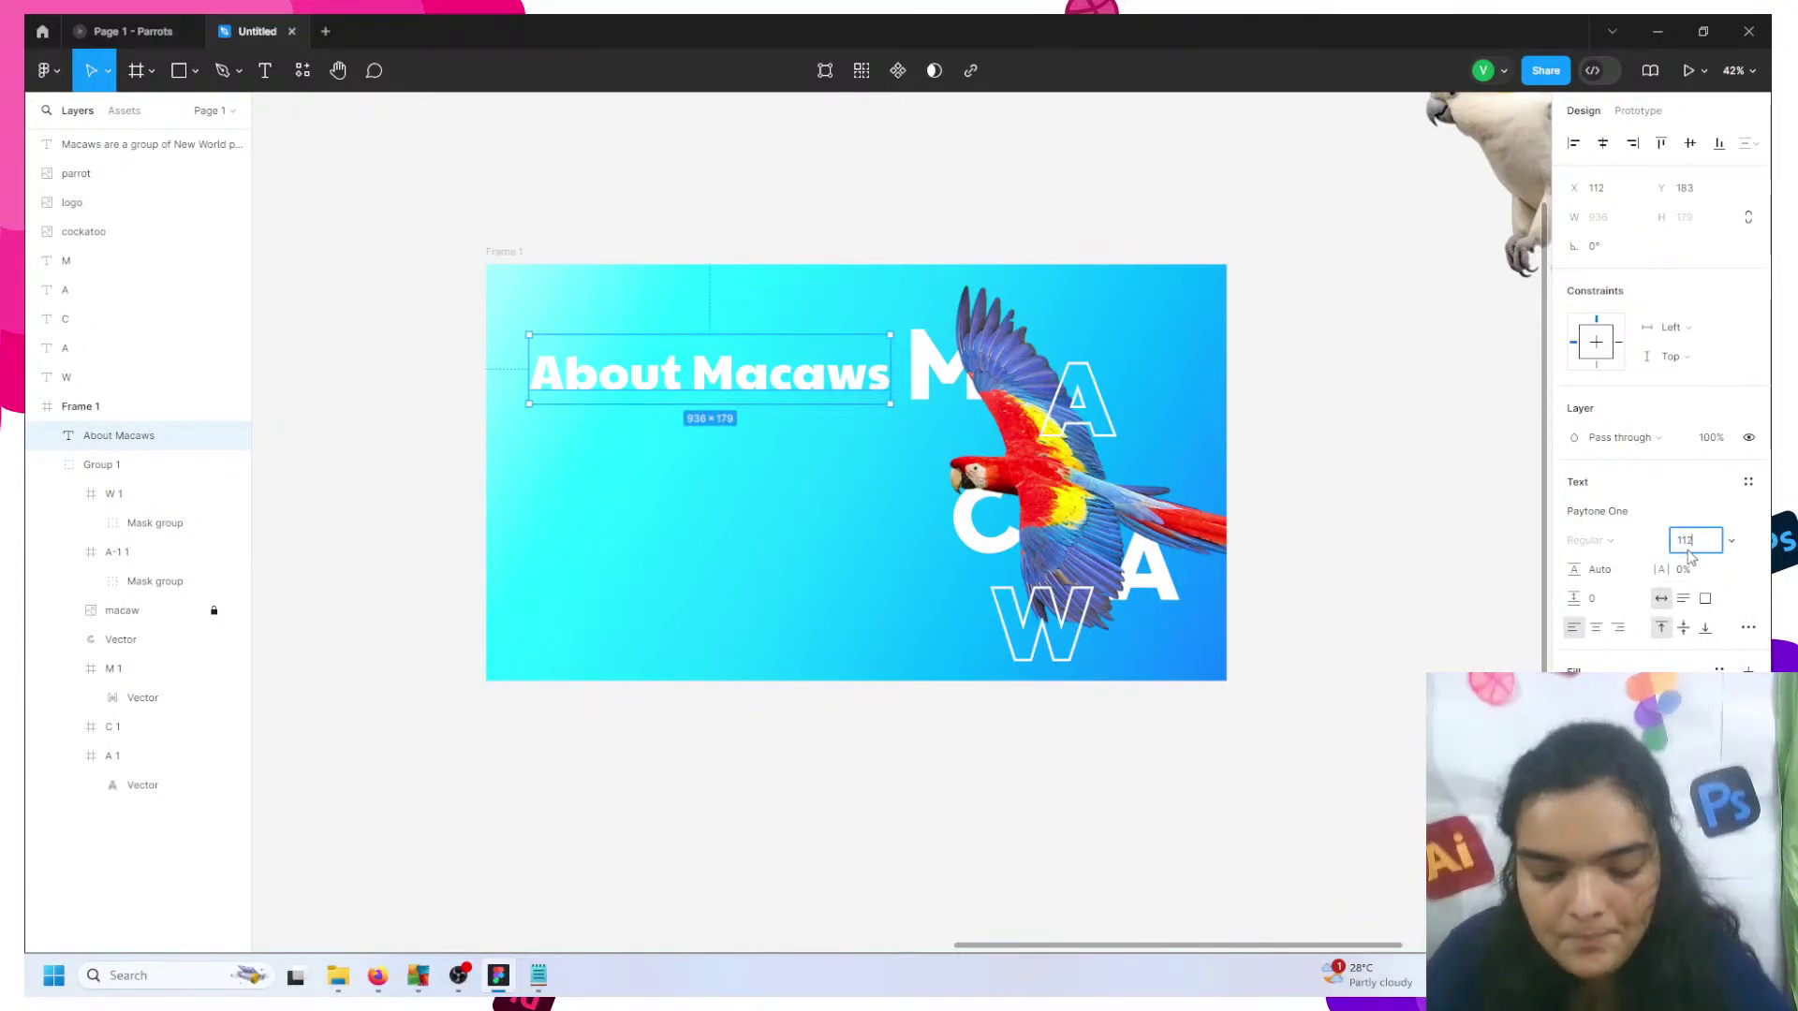
pyautogui.press('Return')
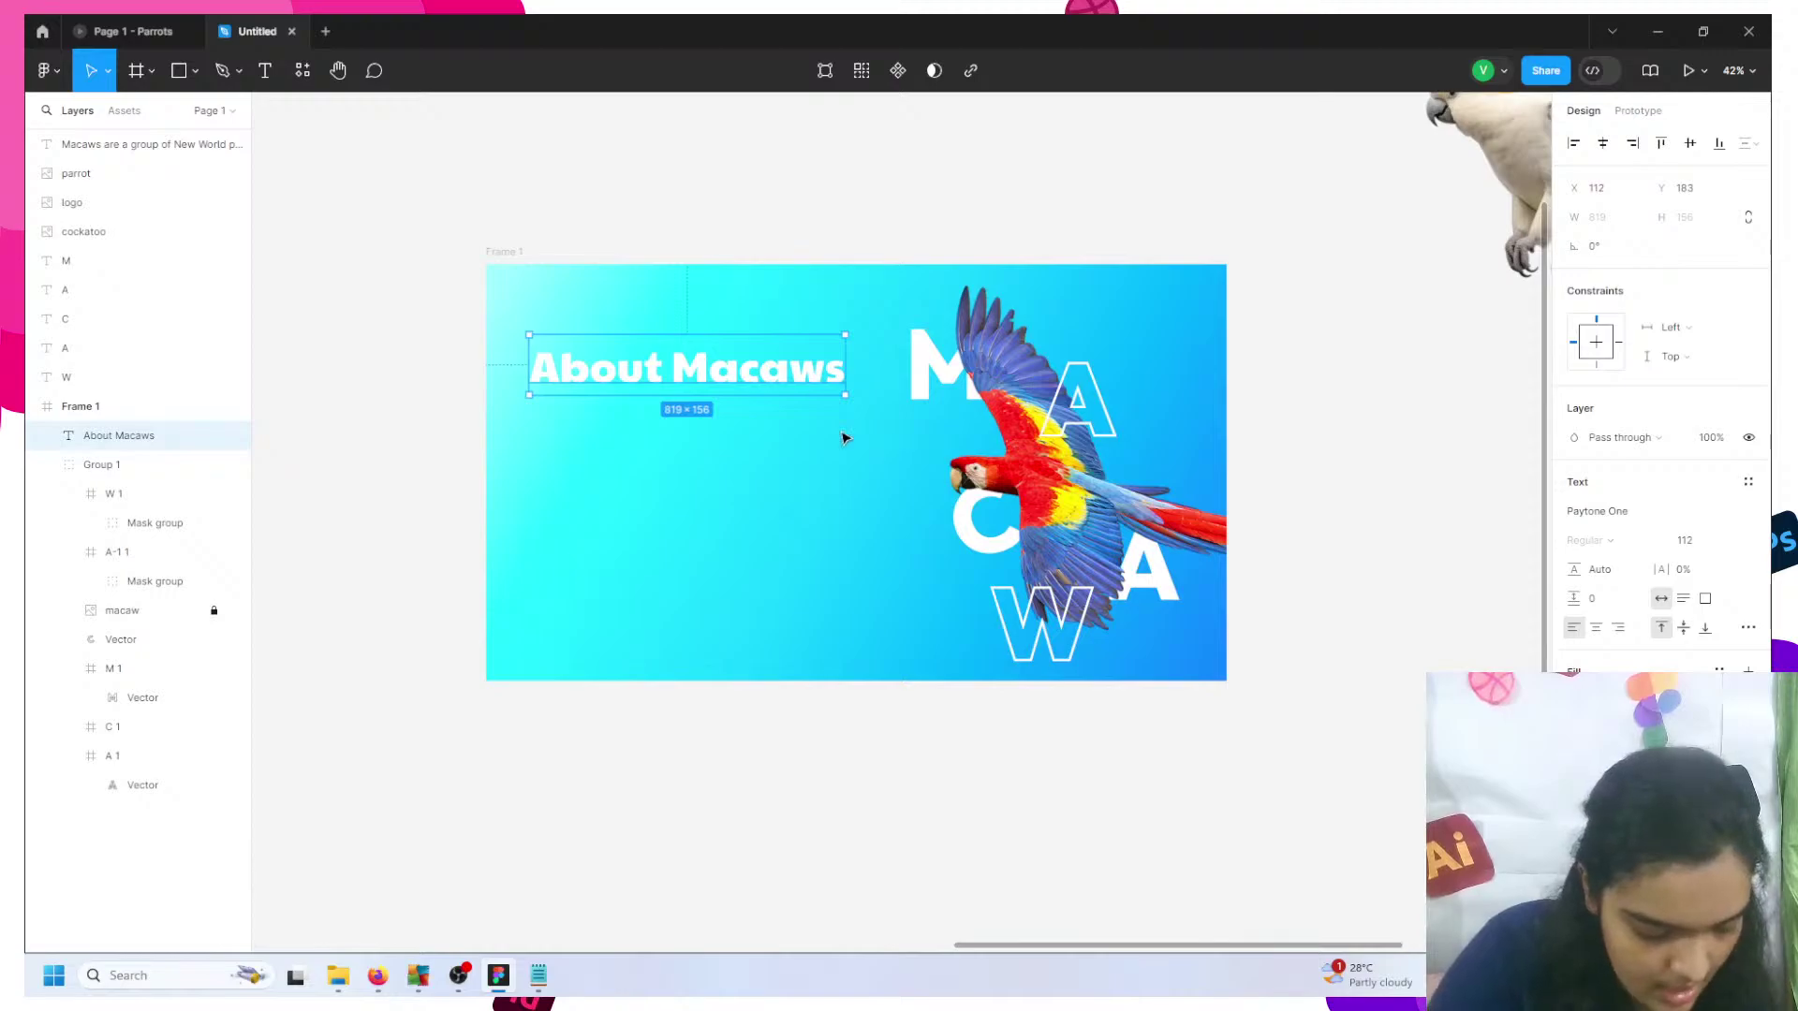
# - Move the heading within Frame 1 to X 176, Y 363 and set its font size to 100
pyautogui.moveTo(670, 389); pyautogui.dragTo(695, 458)
pyautogui.click(1695, 540)
pyautogui.write('1')
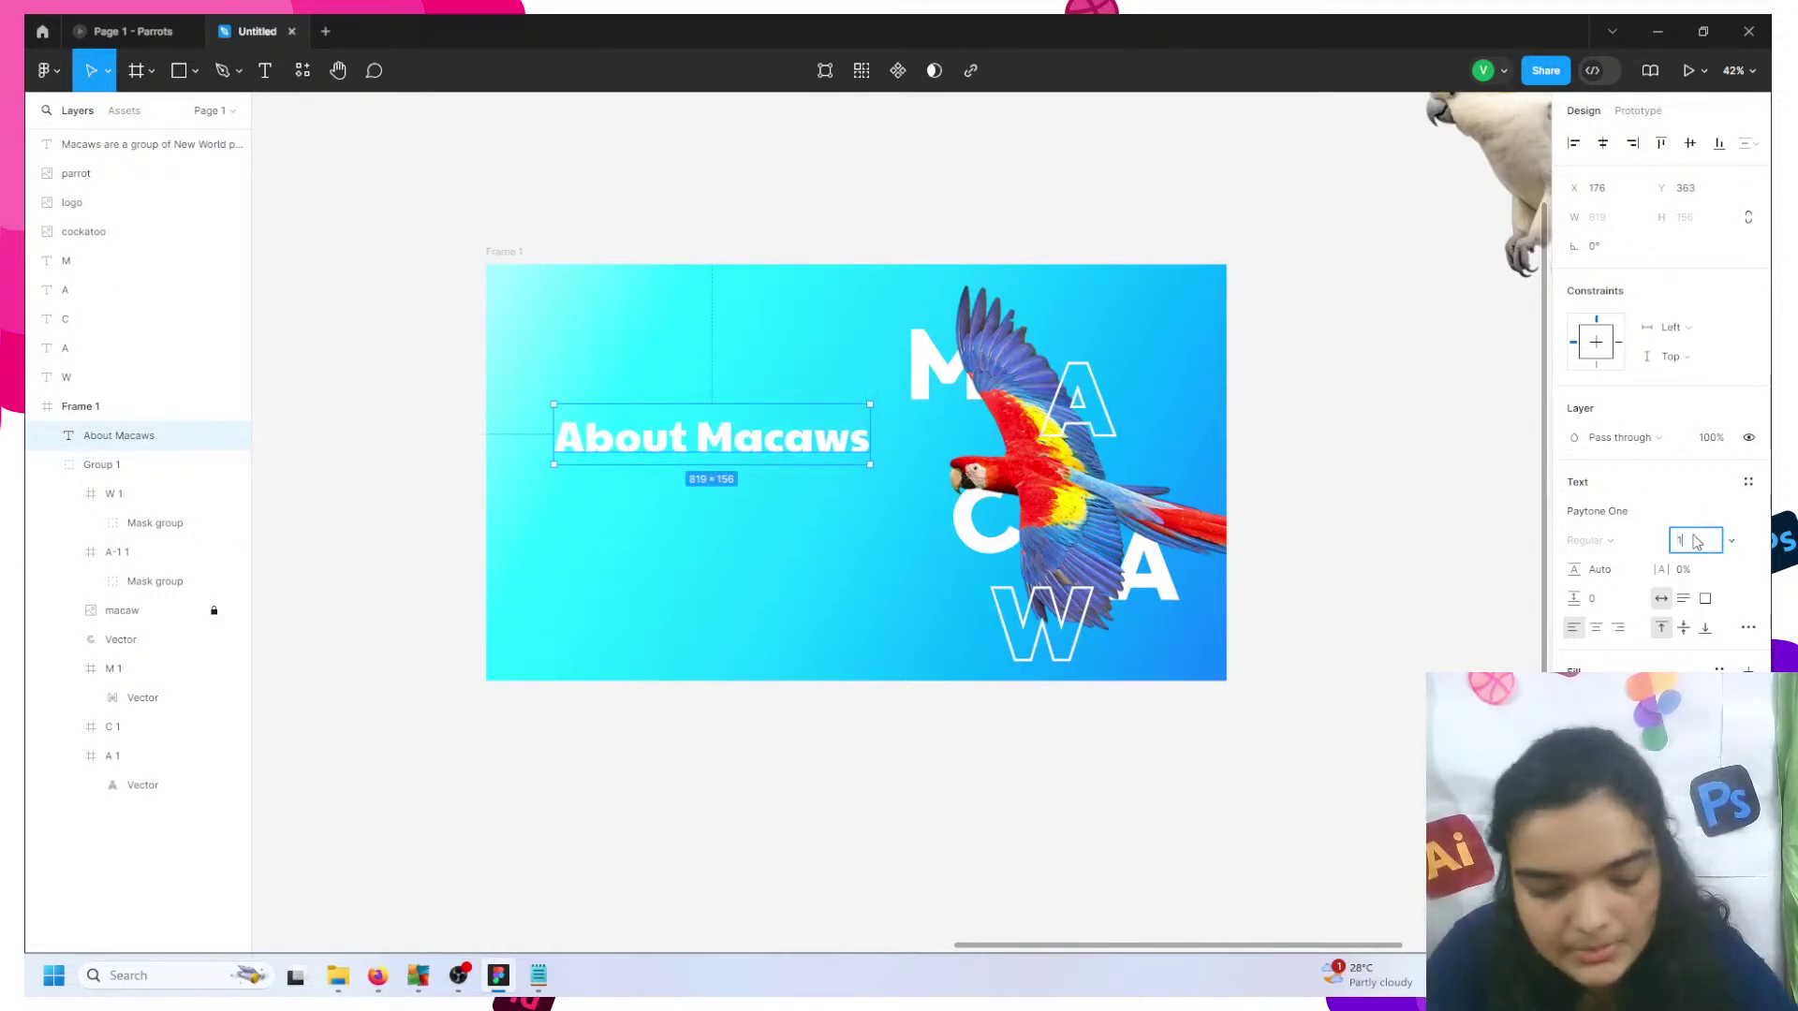
pyautogui.write('00')
pyautogui.press('Return')
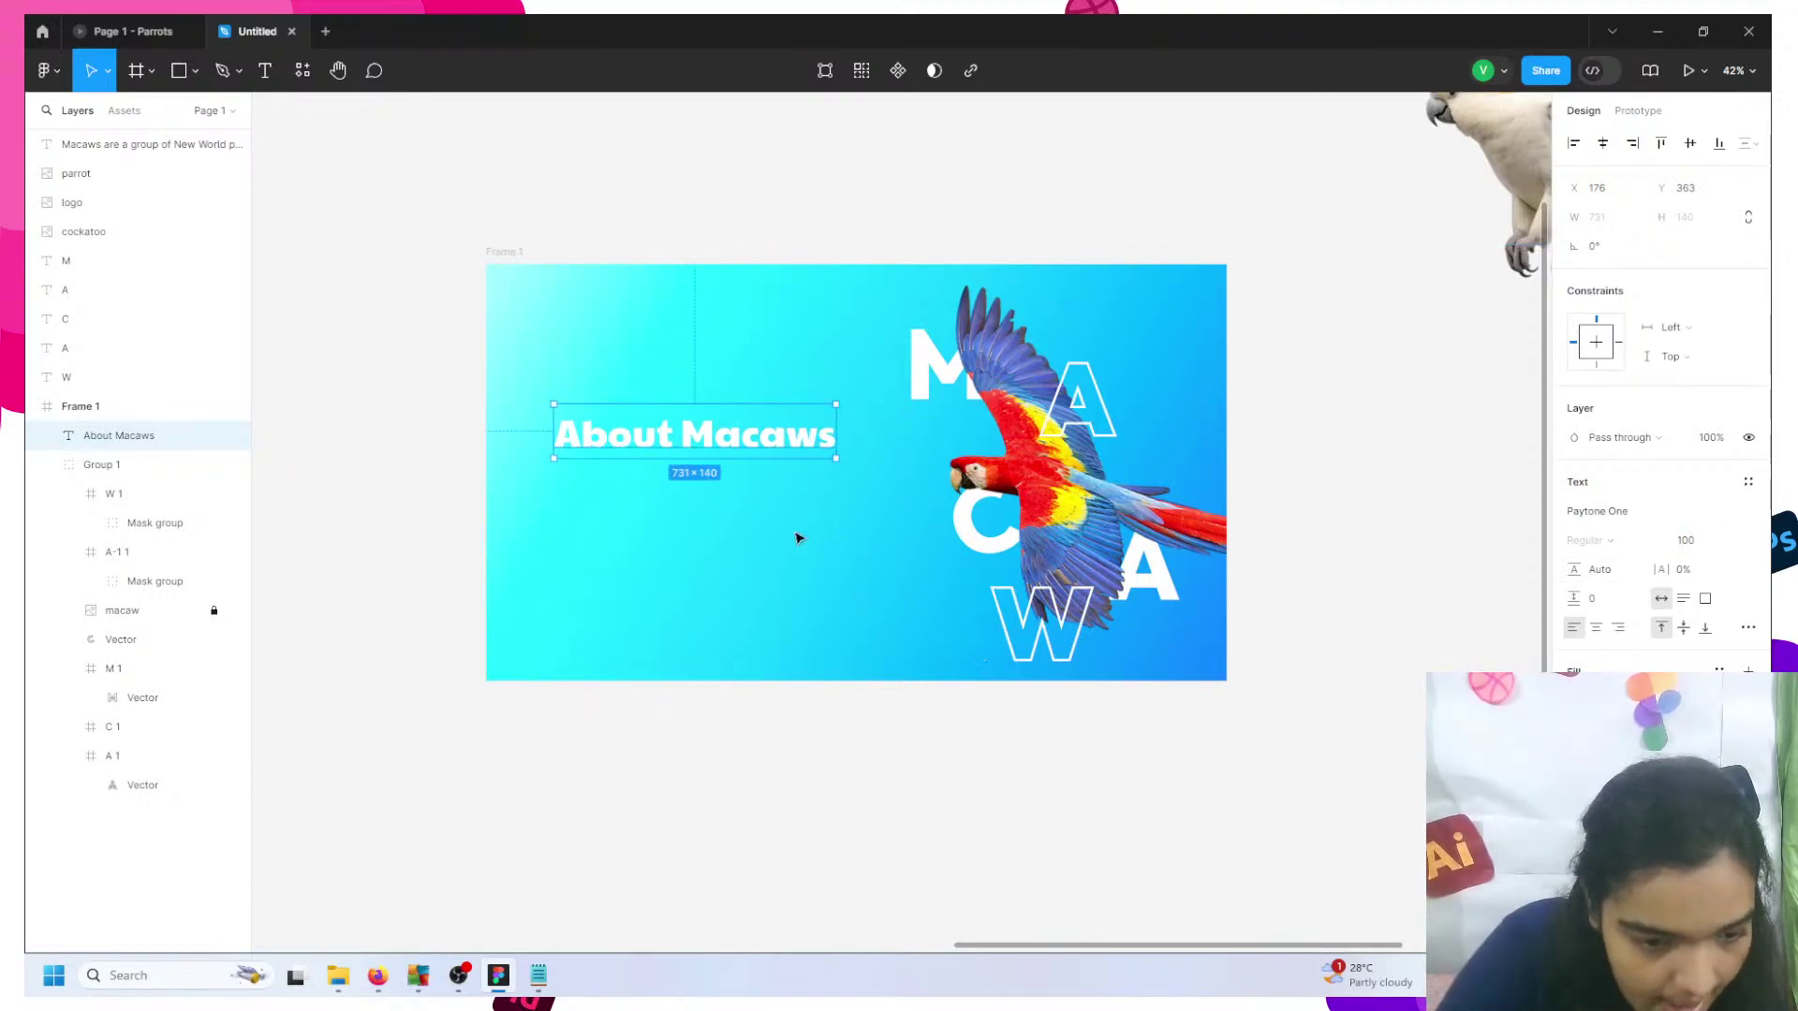
# - Set the heading's drop shadow offset to X 2 and Y 2, keeping the 000000 shadow colour at 25%
pyautogui.scroll(3, 606, 534)
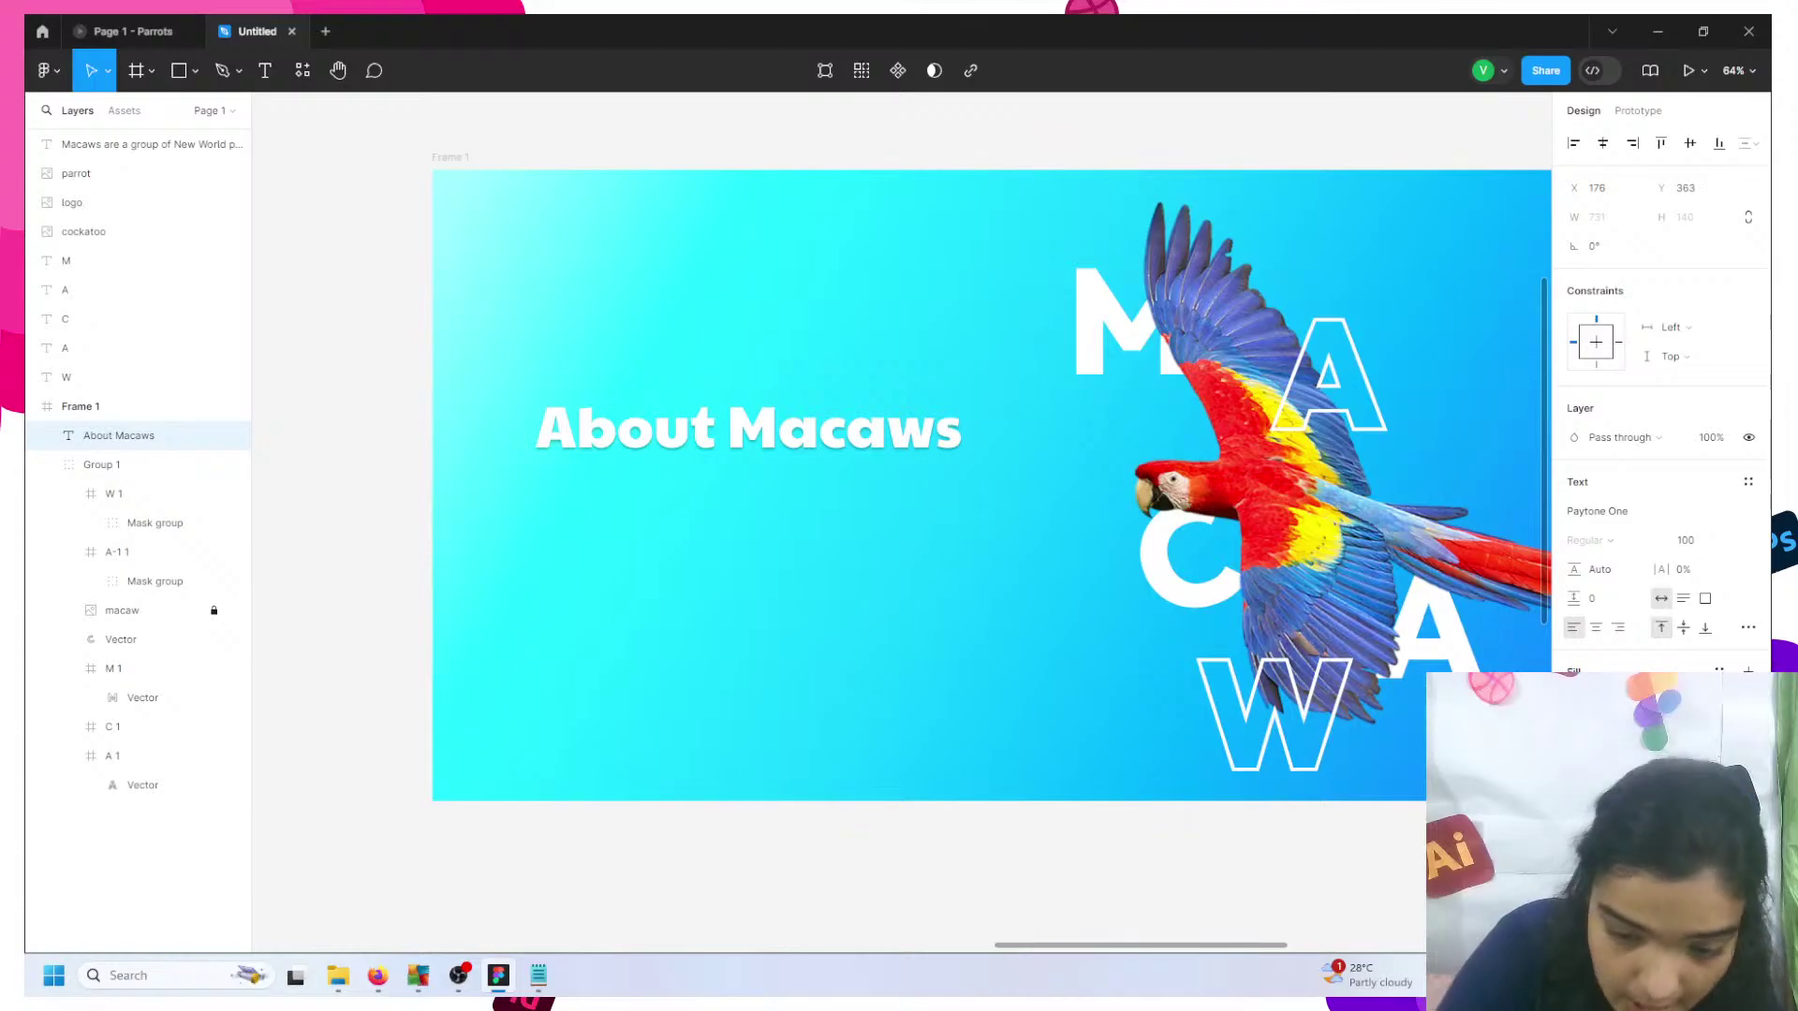
pyautogui.click(1404, 865)
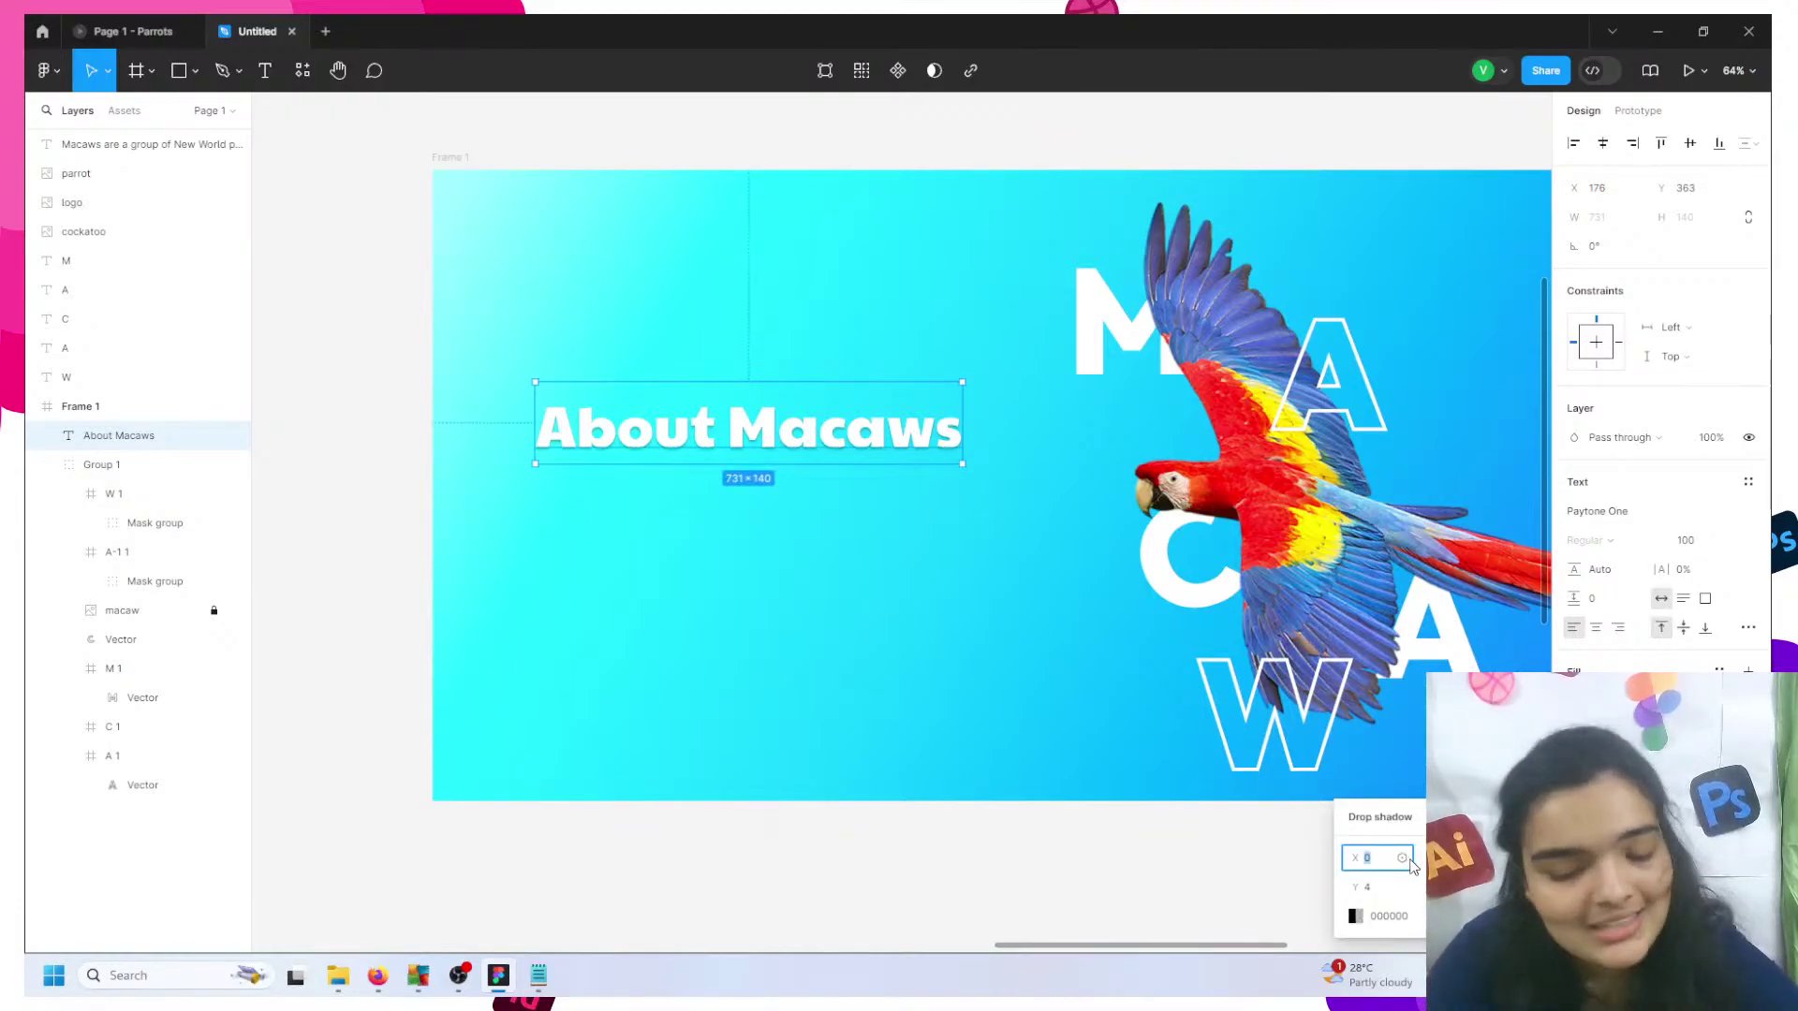
pyautogui.write('2')
pyautogui.click(1378, 888)
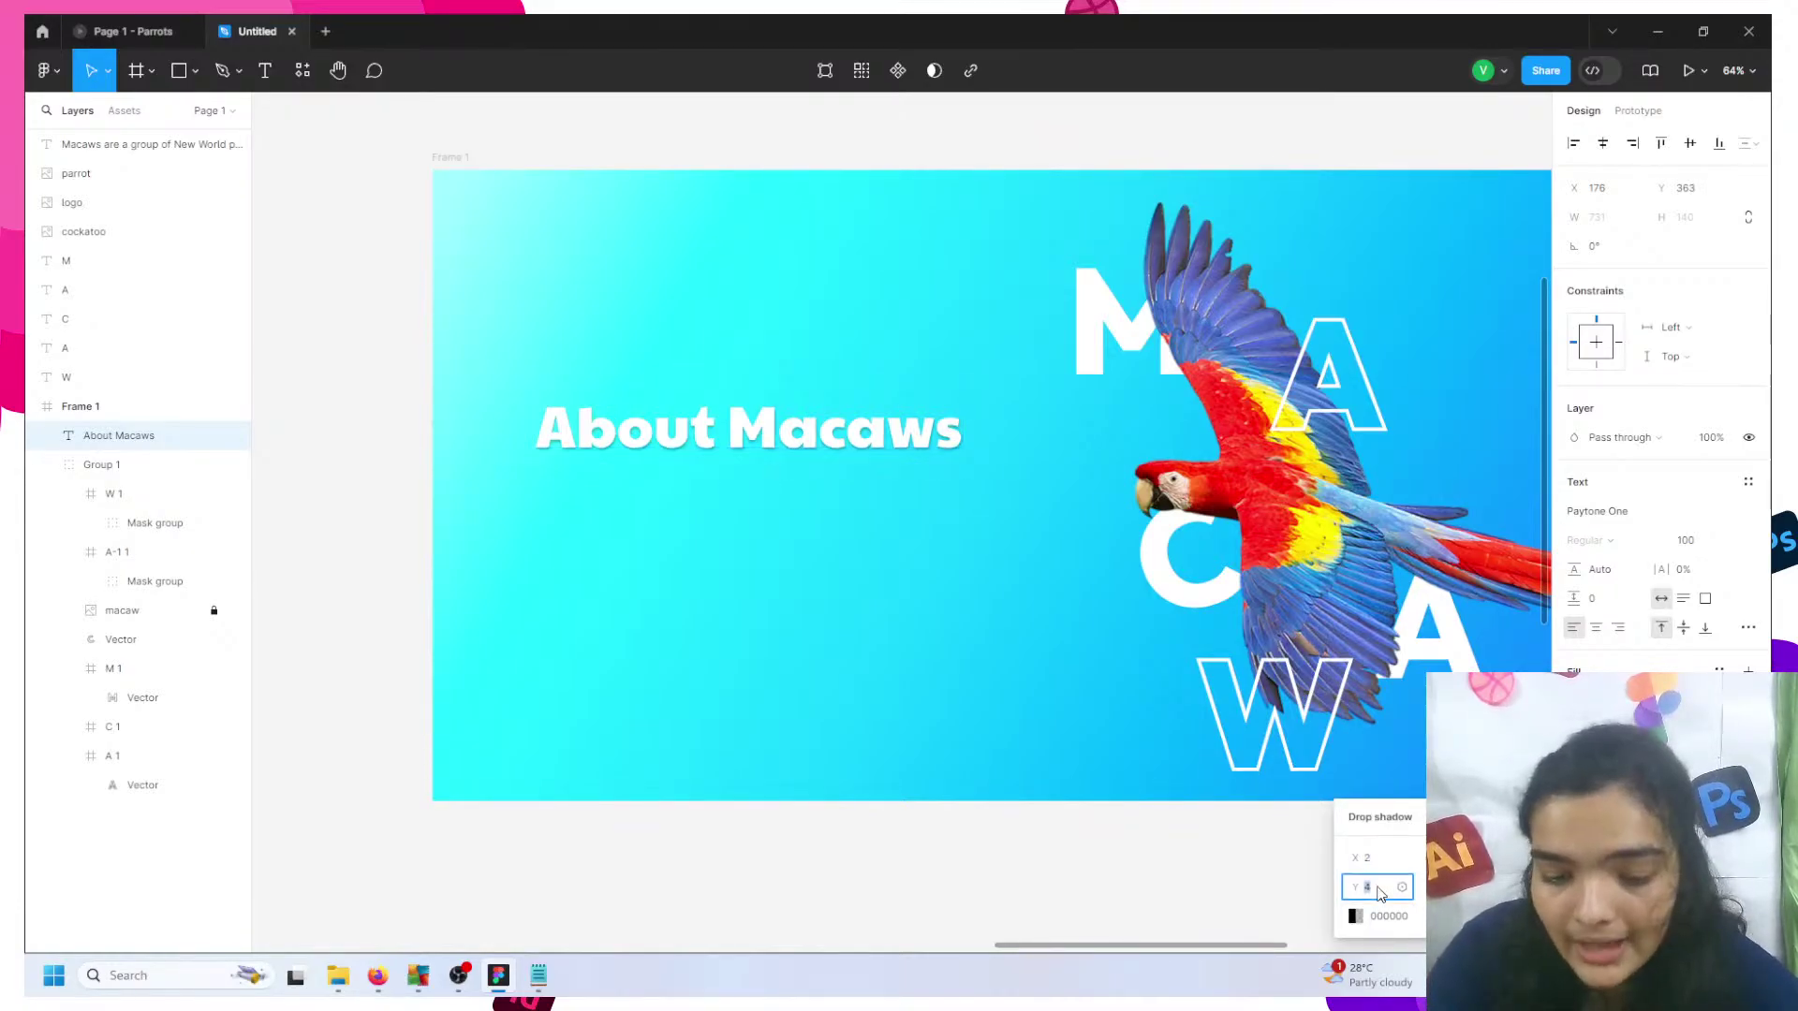
pyautogui.write('2')
pyautogui.press('Return')
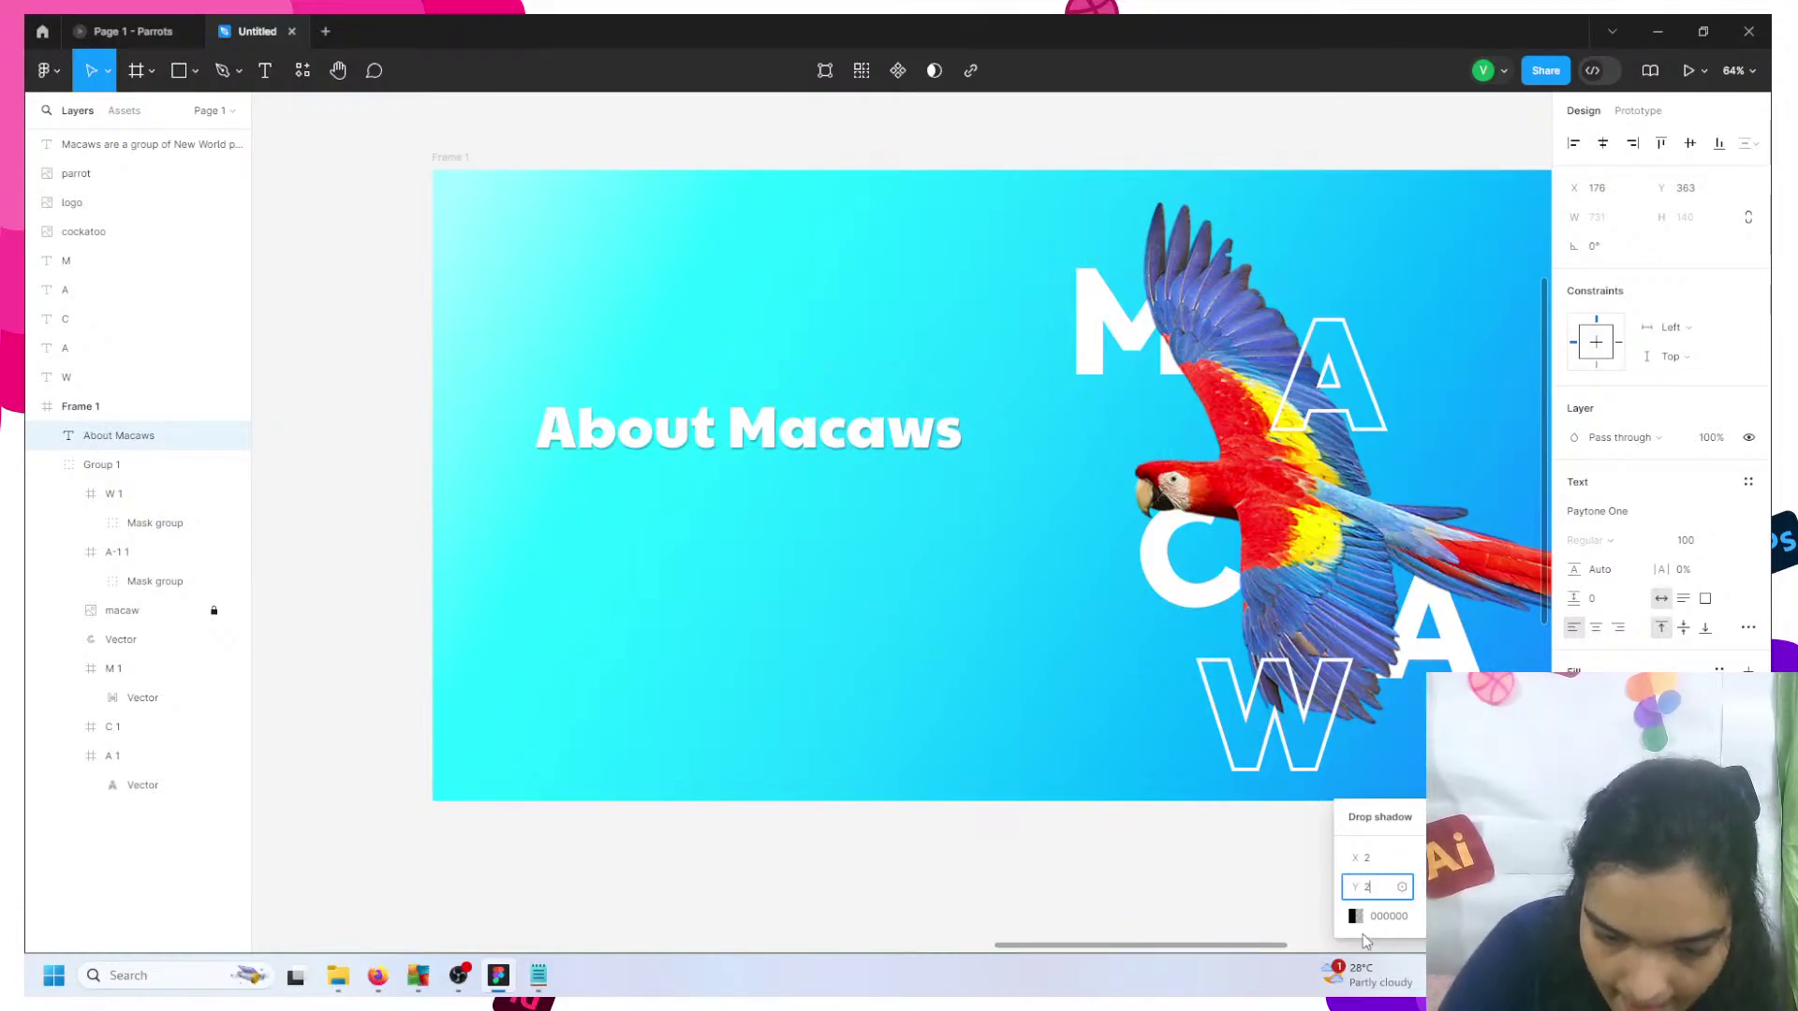
pyautogui.click(1379, 920)
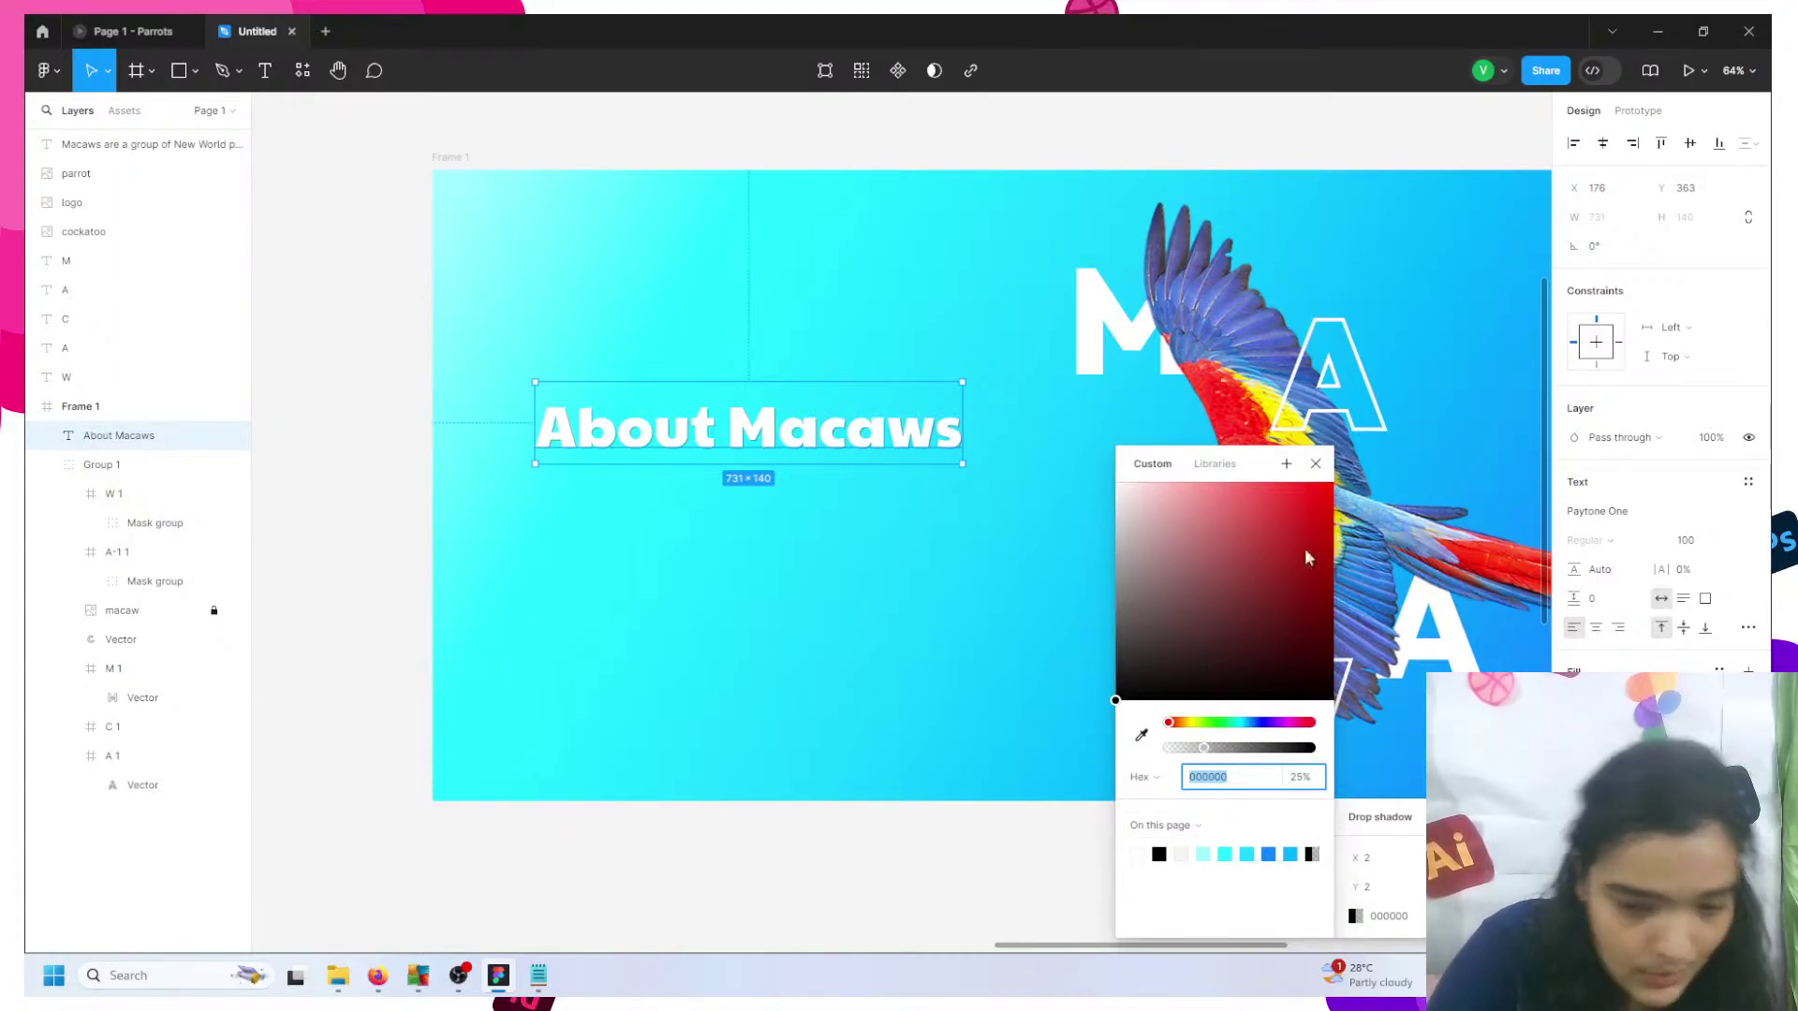
pyautogui.click(1319, 466)
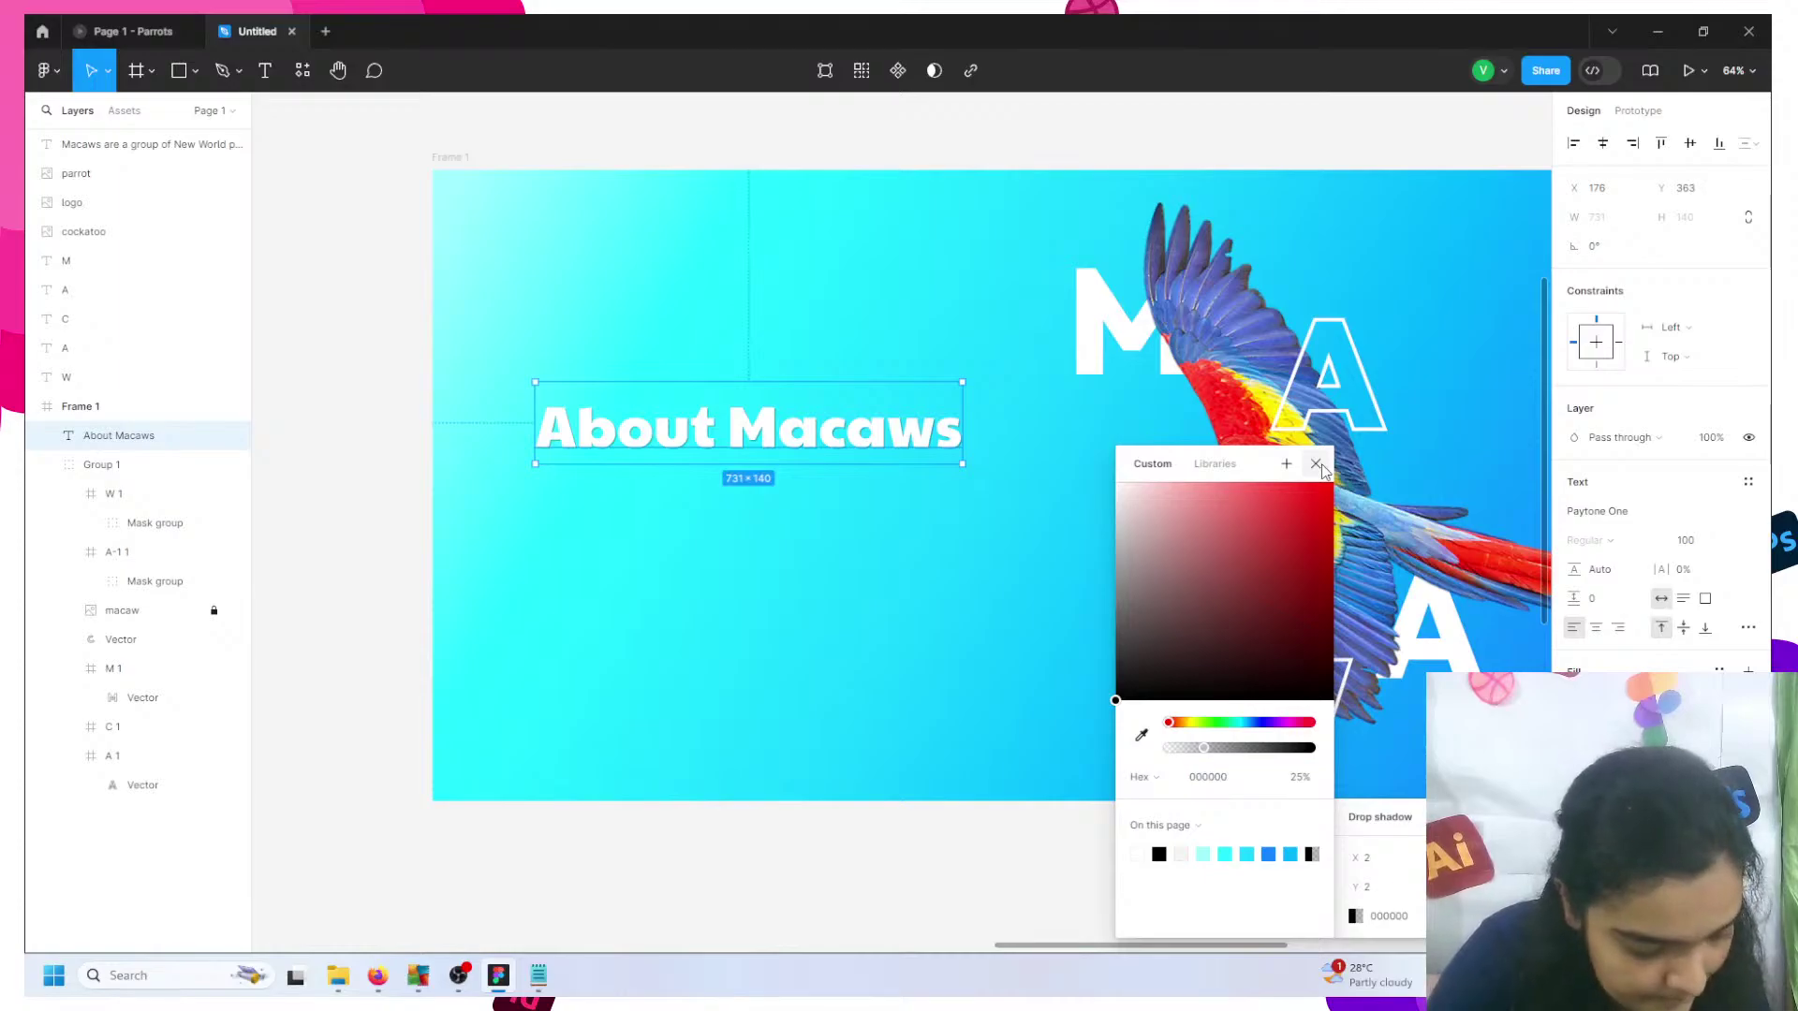
pyautogui.click(1317, 466)
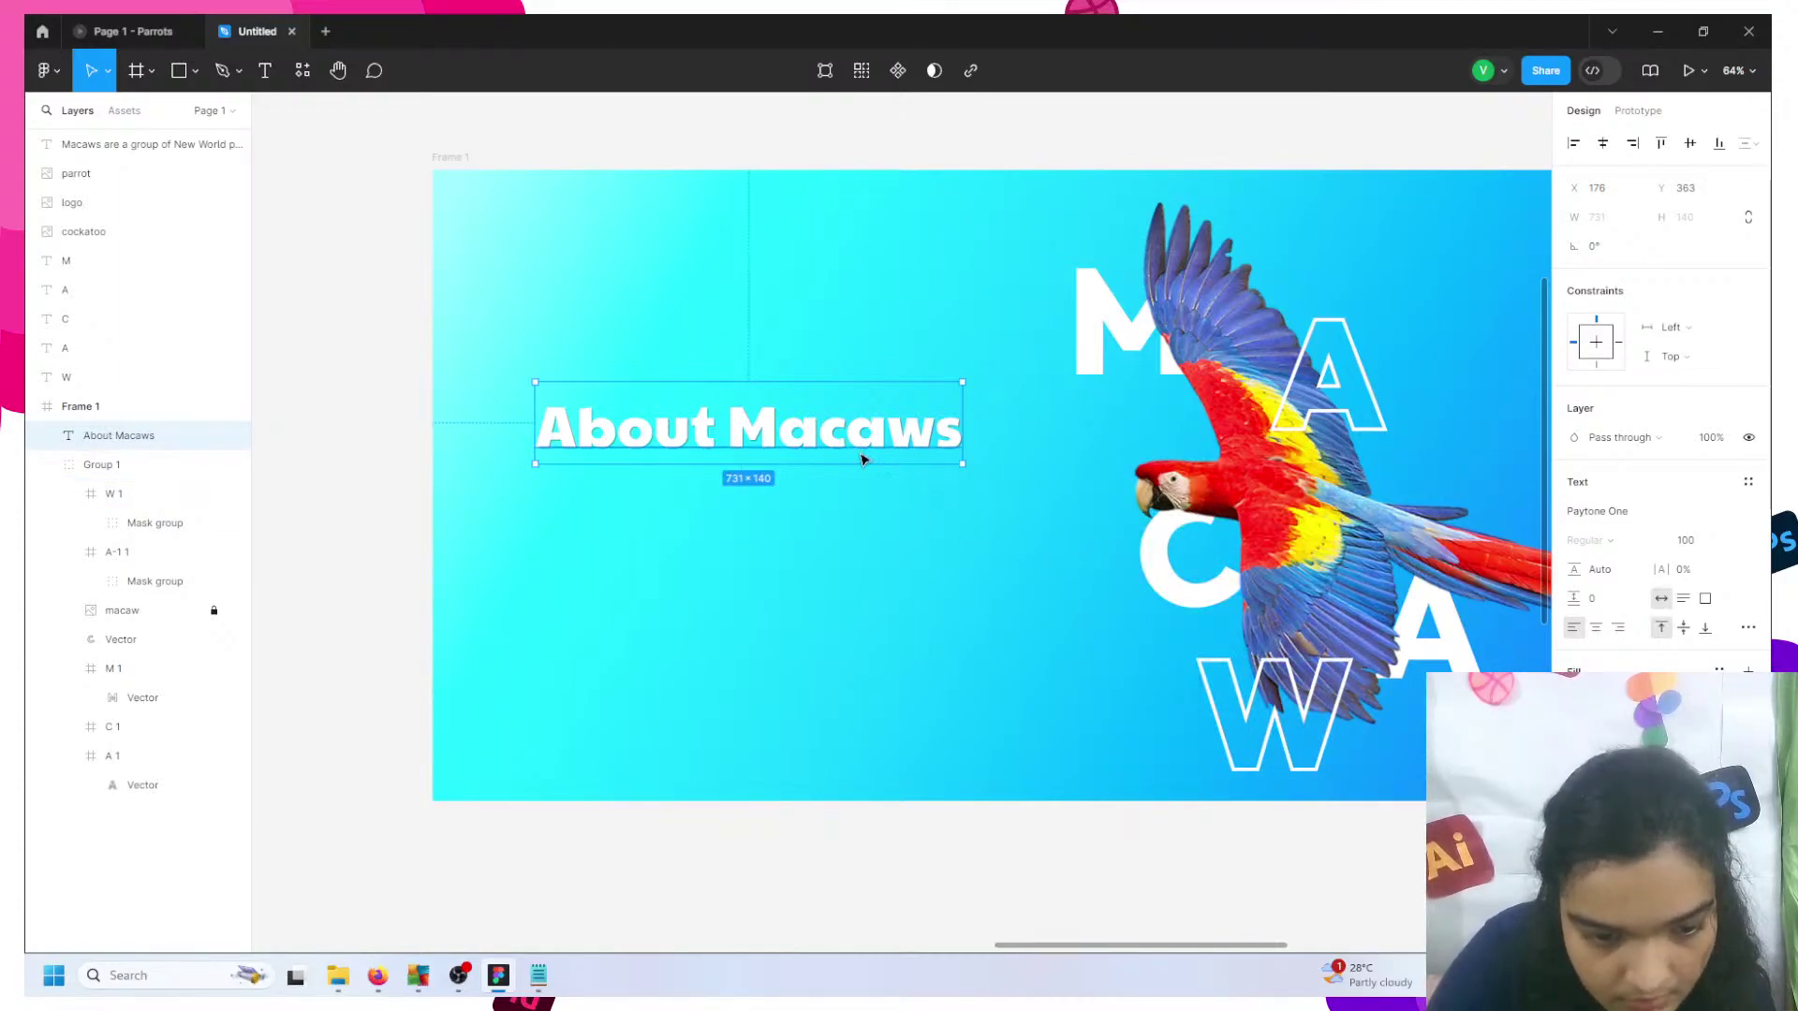
# - Move the heading to X 187, Y 400 and colour only the word Macaws black
pyautogui.moveTo(863, 462); pyautogui.dragTo(871, 475)
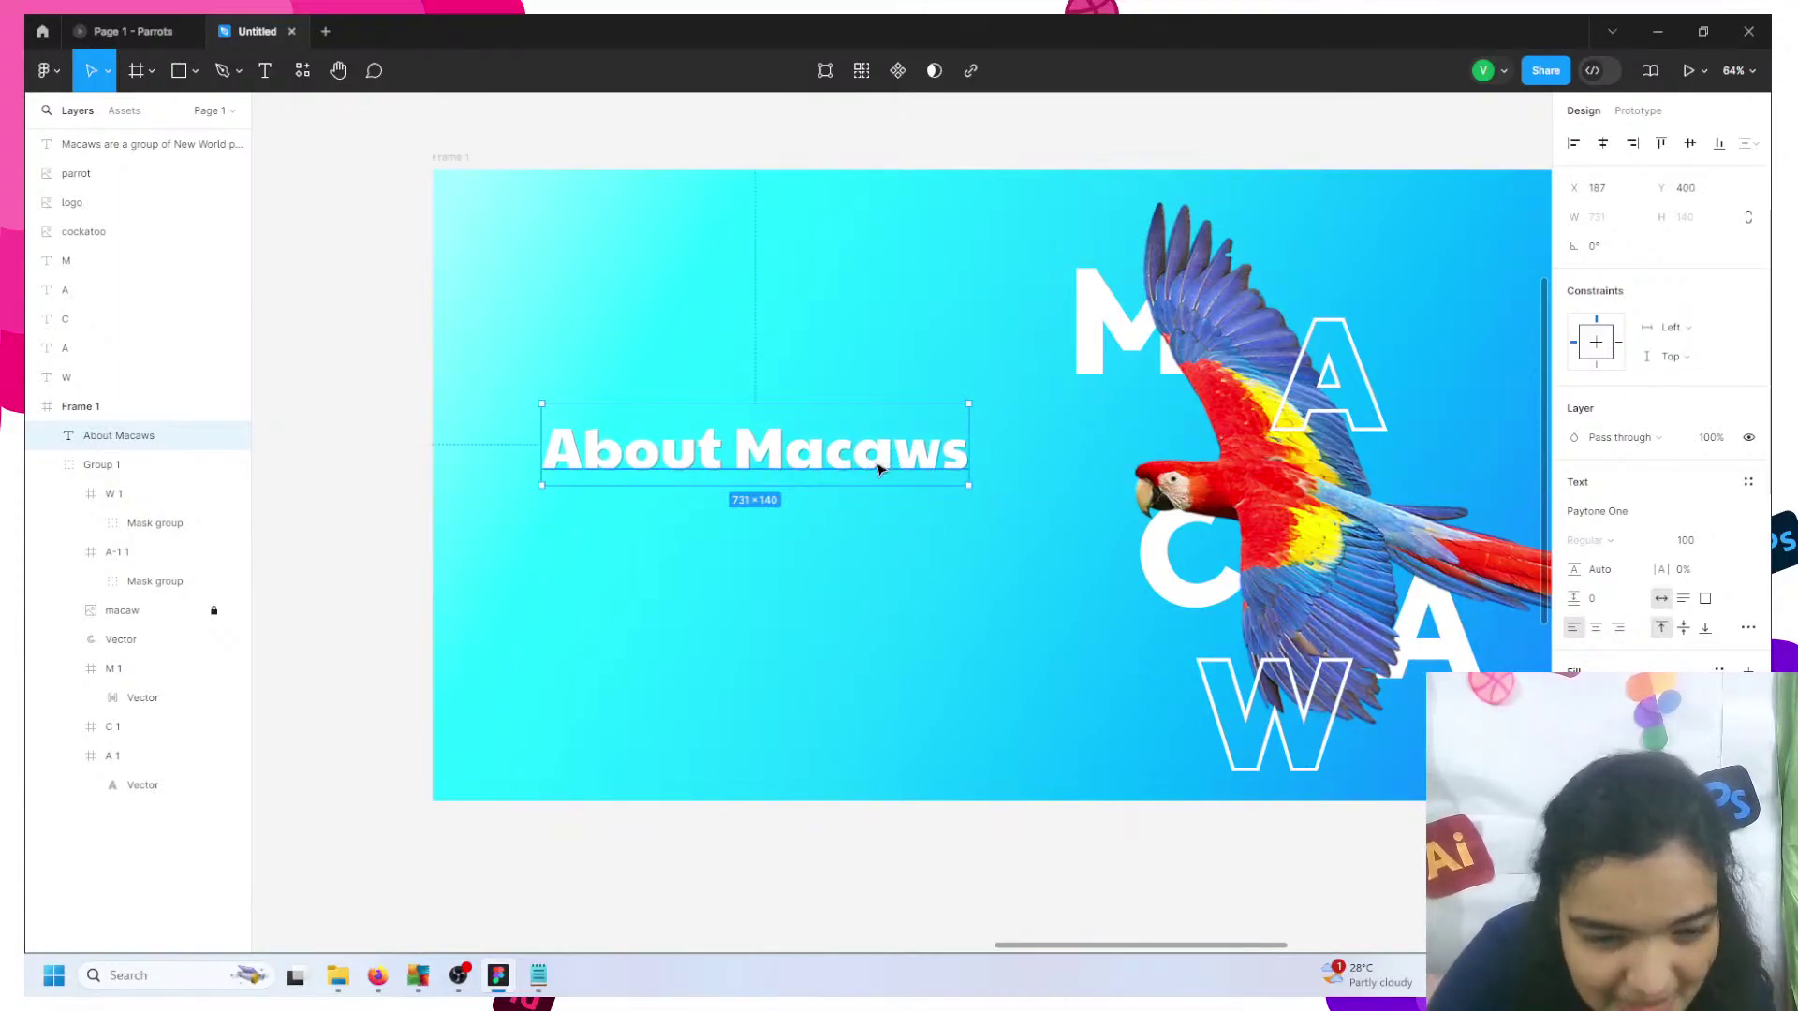
pyautogui.doubleClick(758, 440)
pyautogui.doubleClick(758, 440)
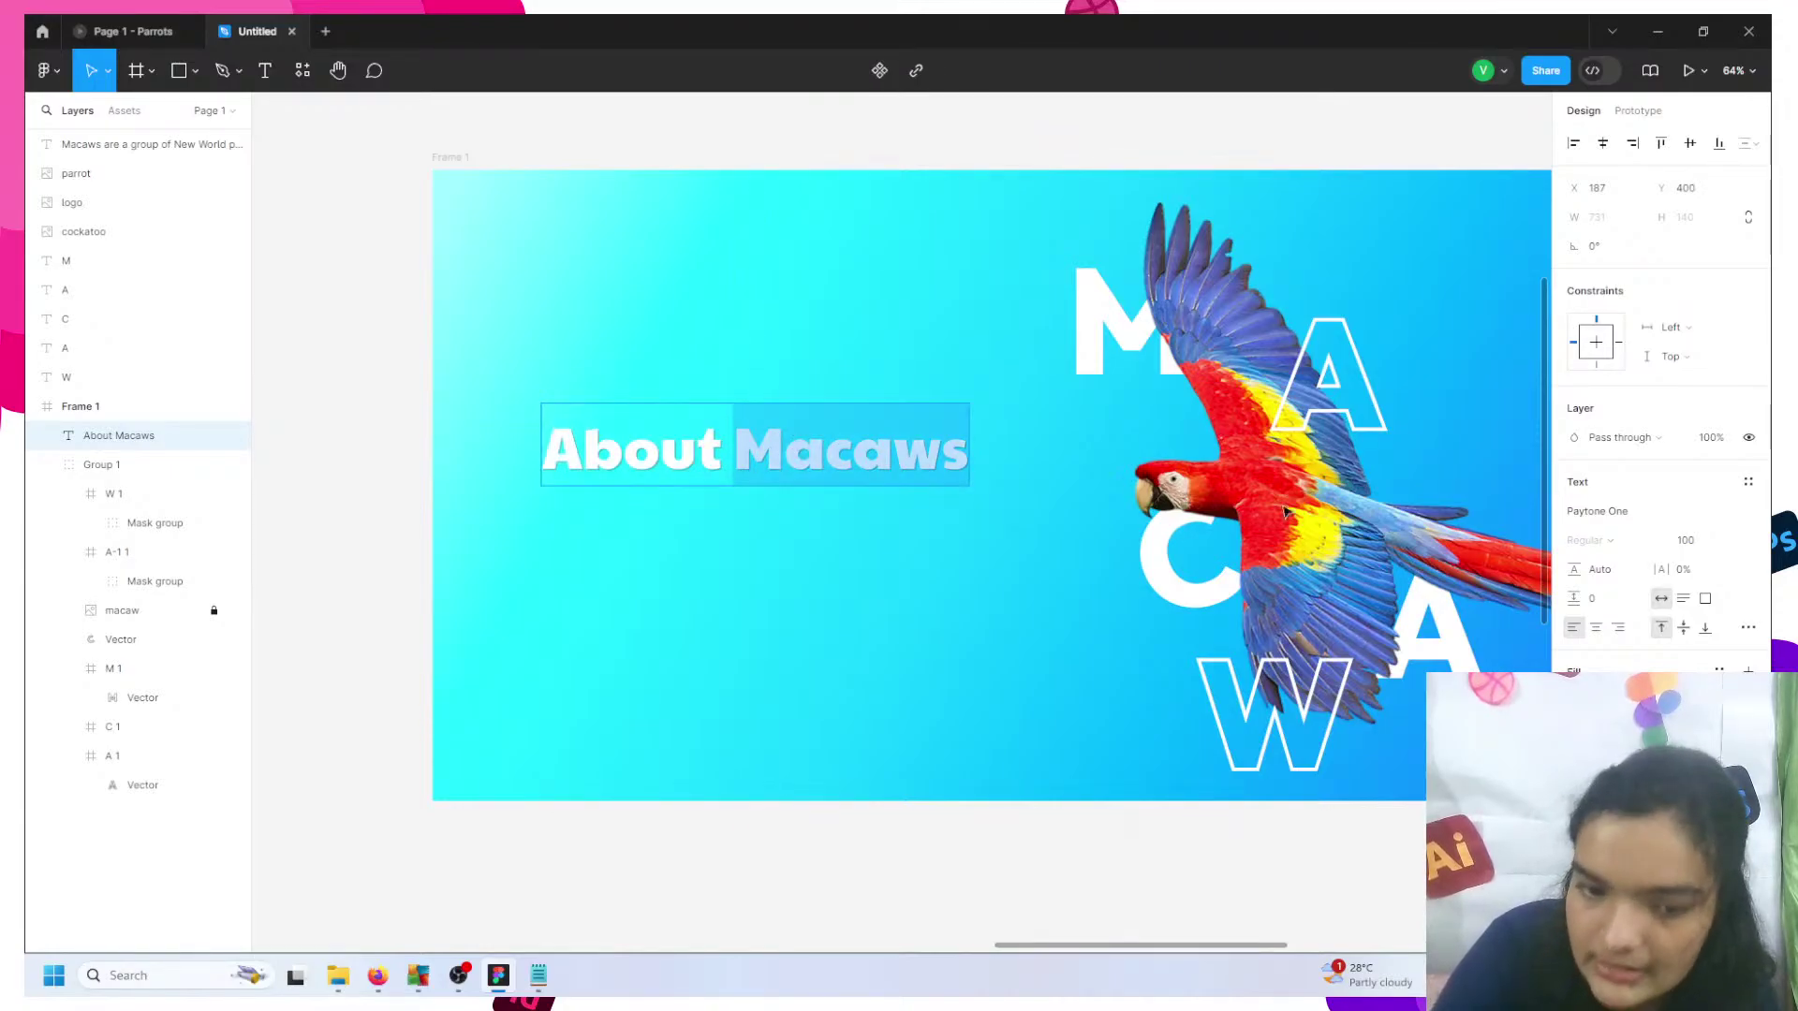
pyautogui.click(1575, 701)
pyautogui.click(1378, 854)
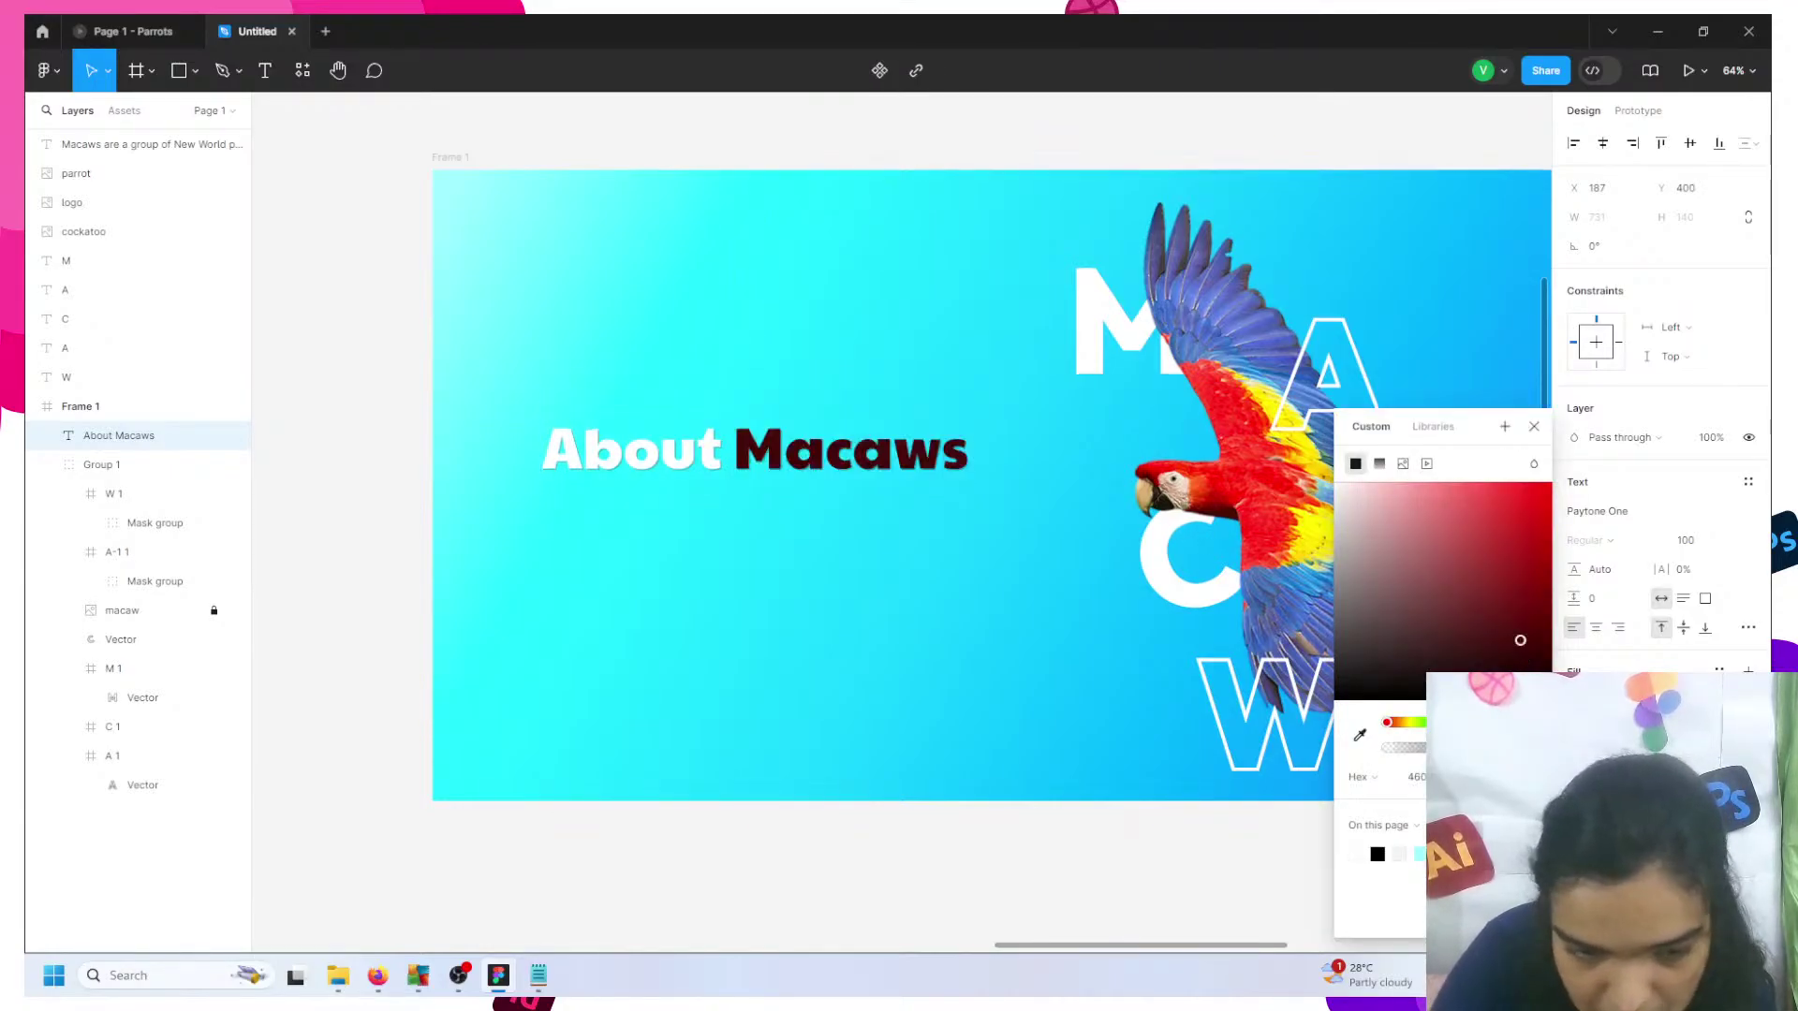
pyautogui.press('Escape')
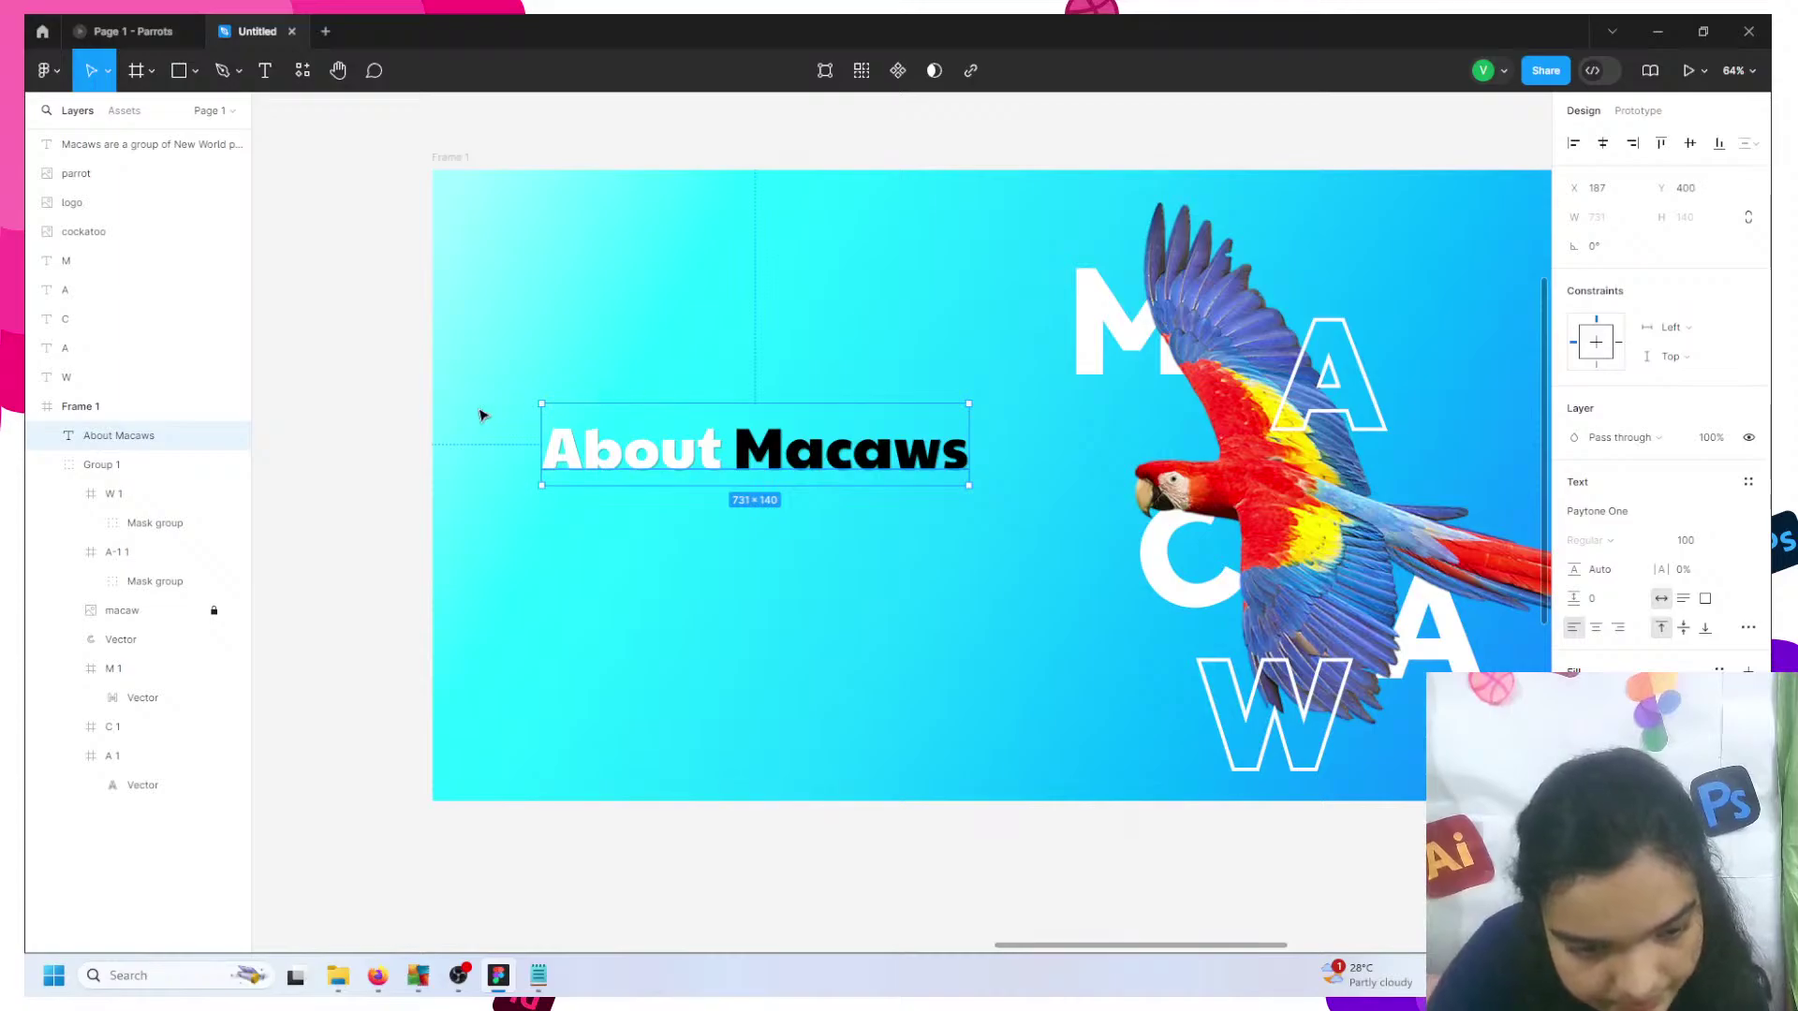
pyautogui.click(392, 409)
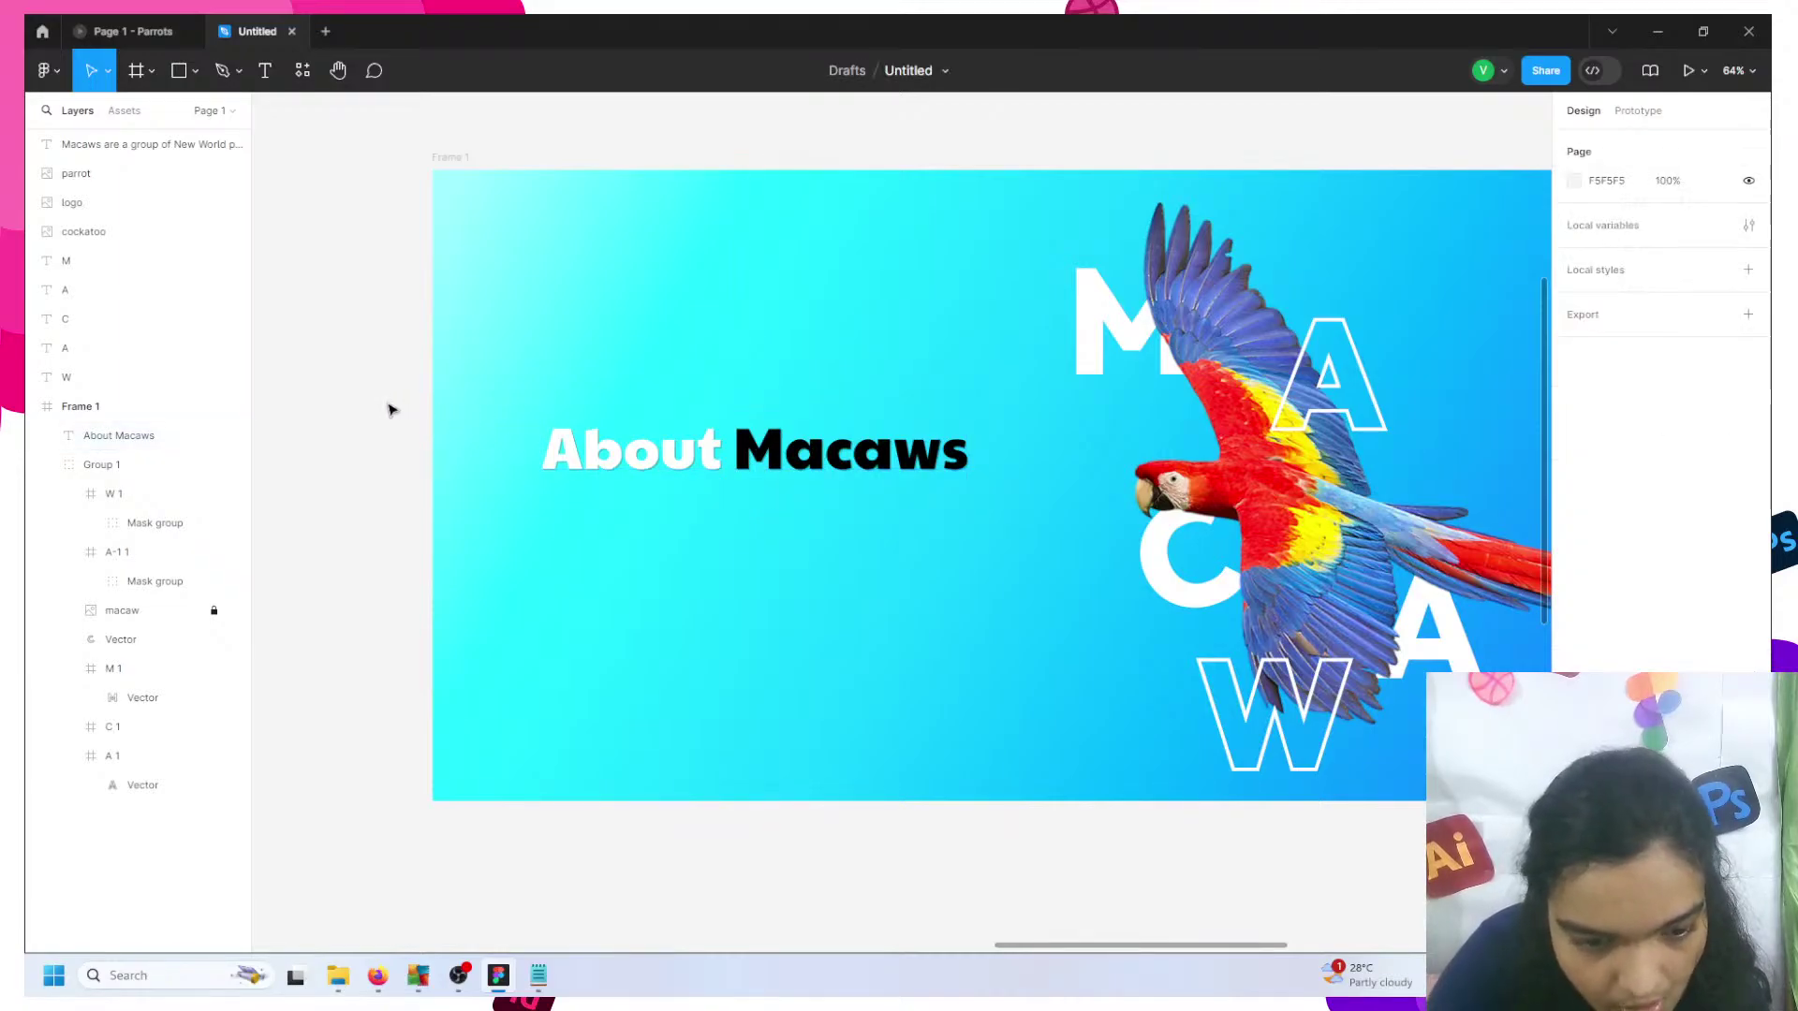
pyautogui.click(639, 463)
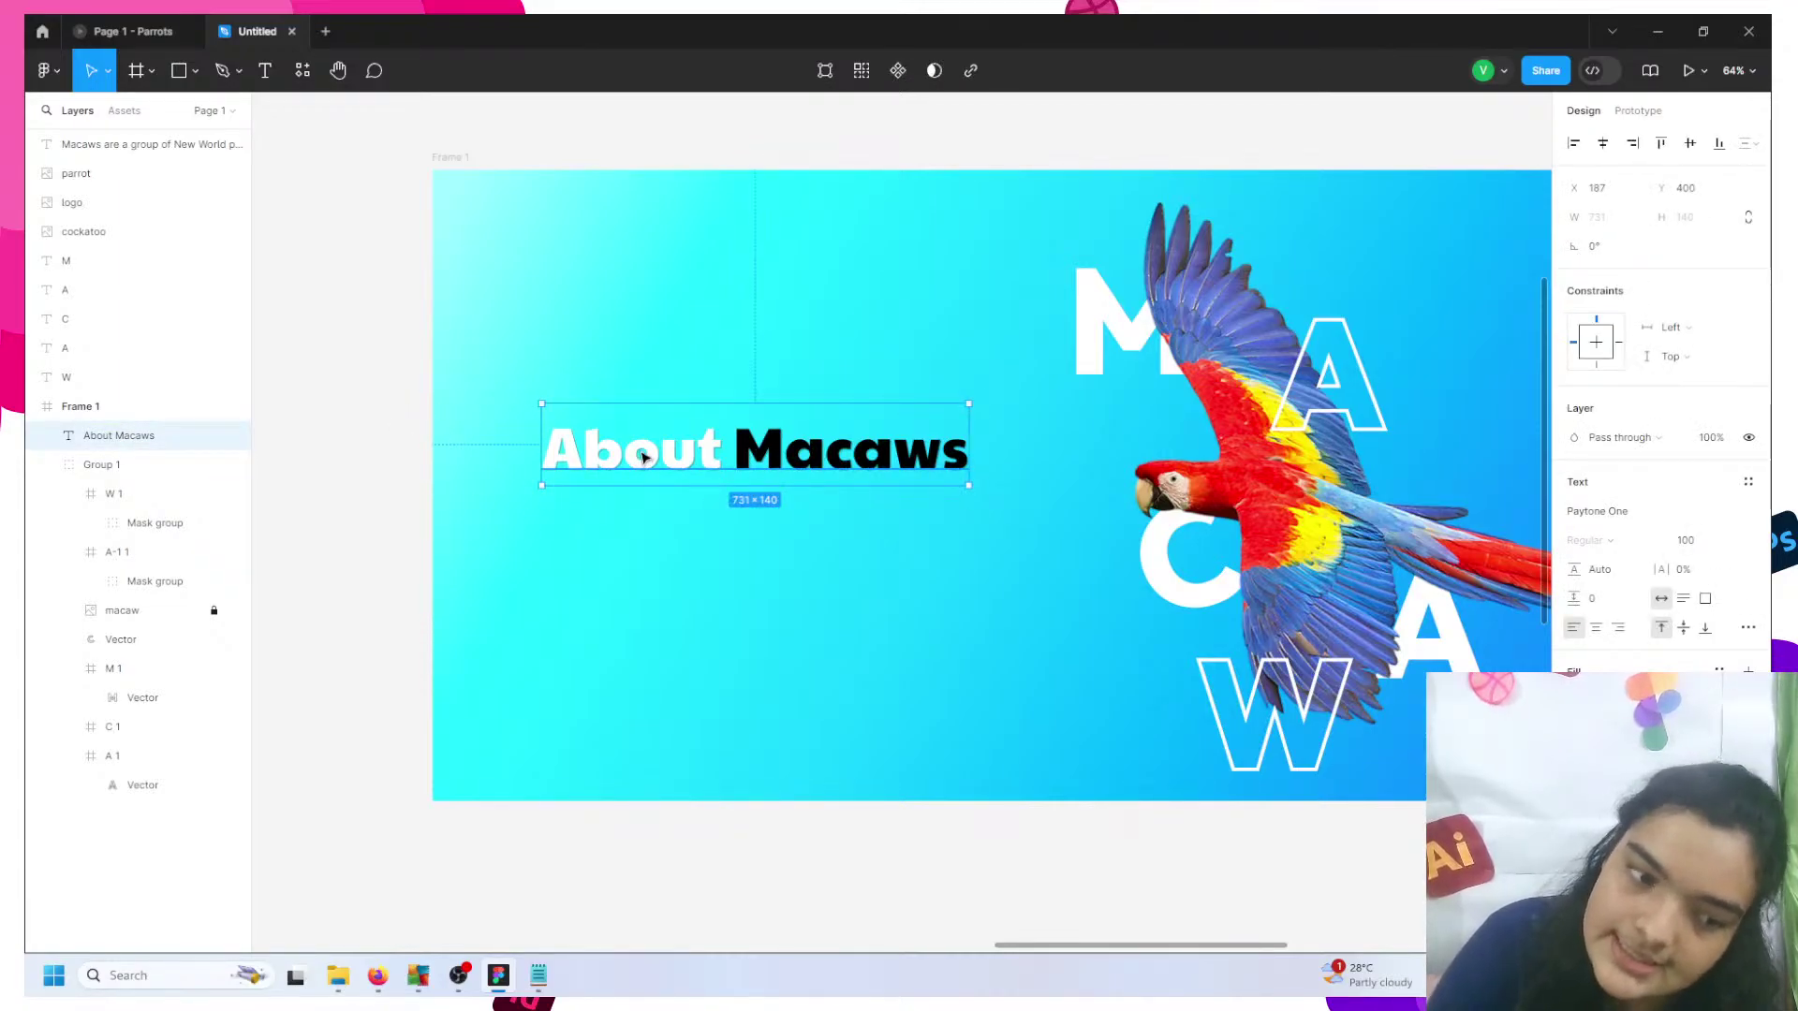
# - Select the macaw description paragraph, leaving out the Learn More line, and copy it
pyautogui.click(310, 253)
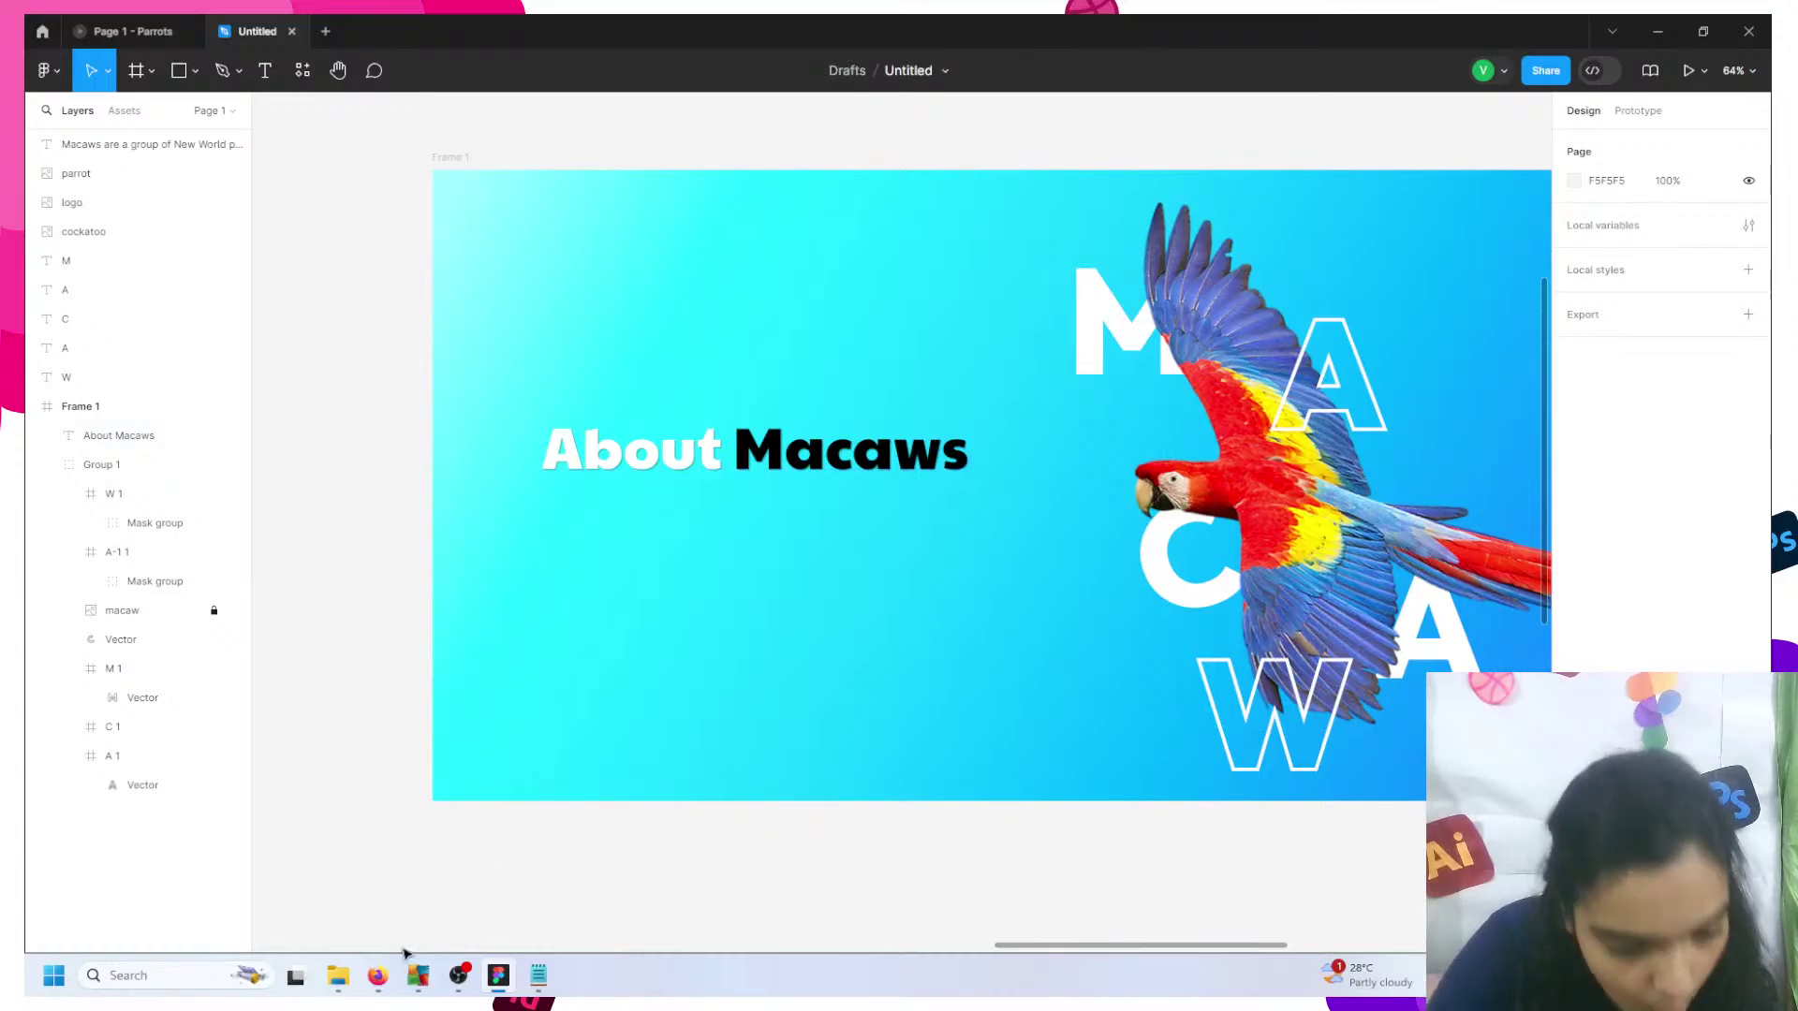
pyautogui.hscroll(-10, 370, 803)
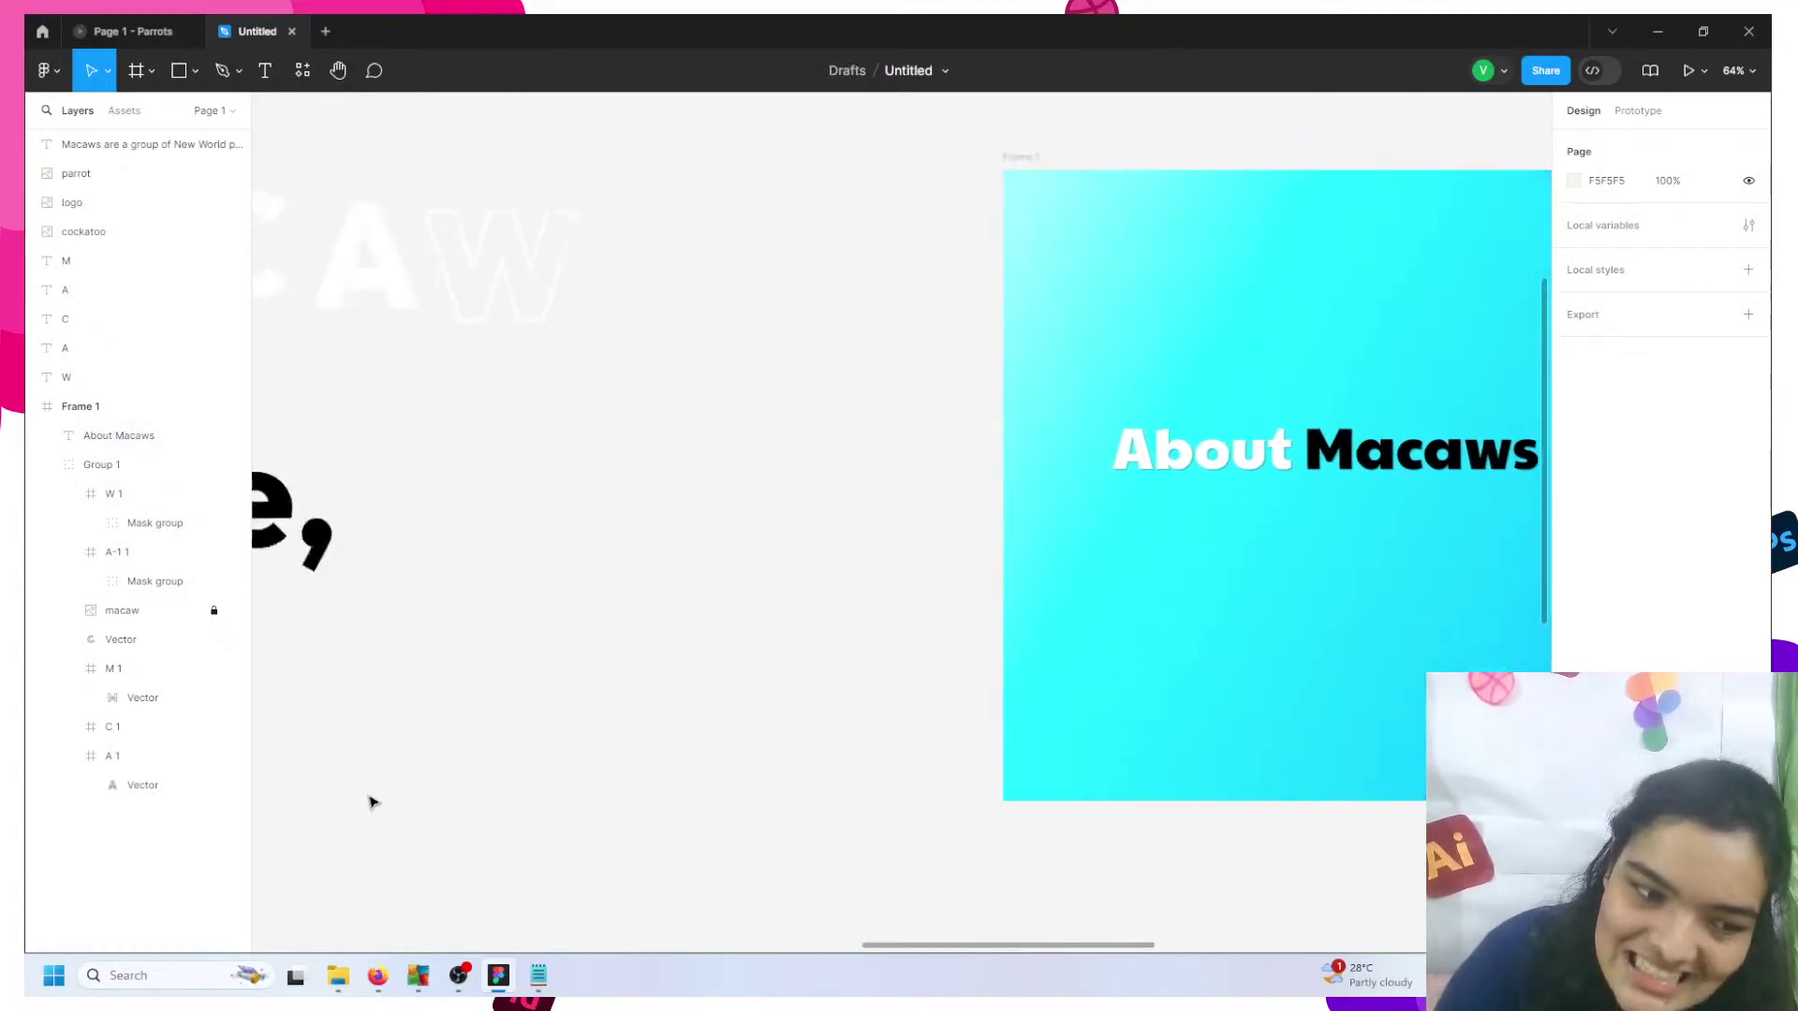
pyautogui.scroll(-5, 370, 803)
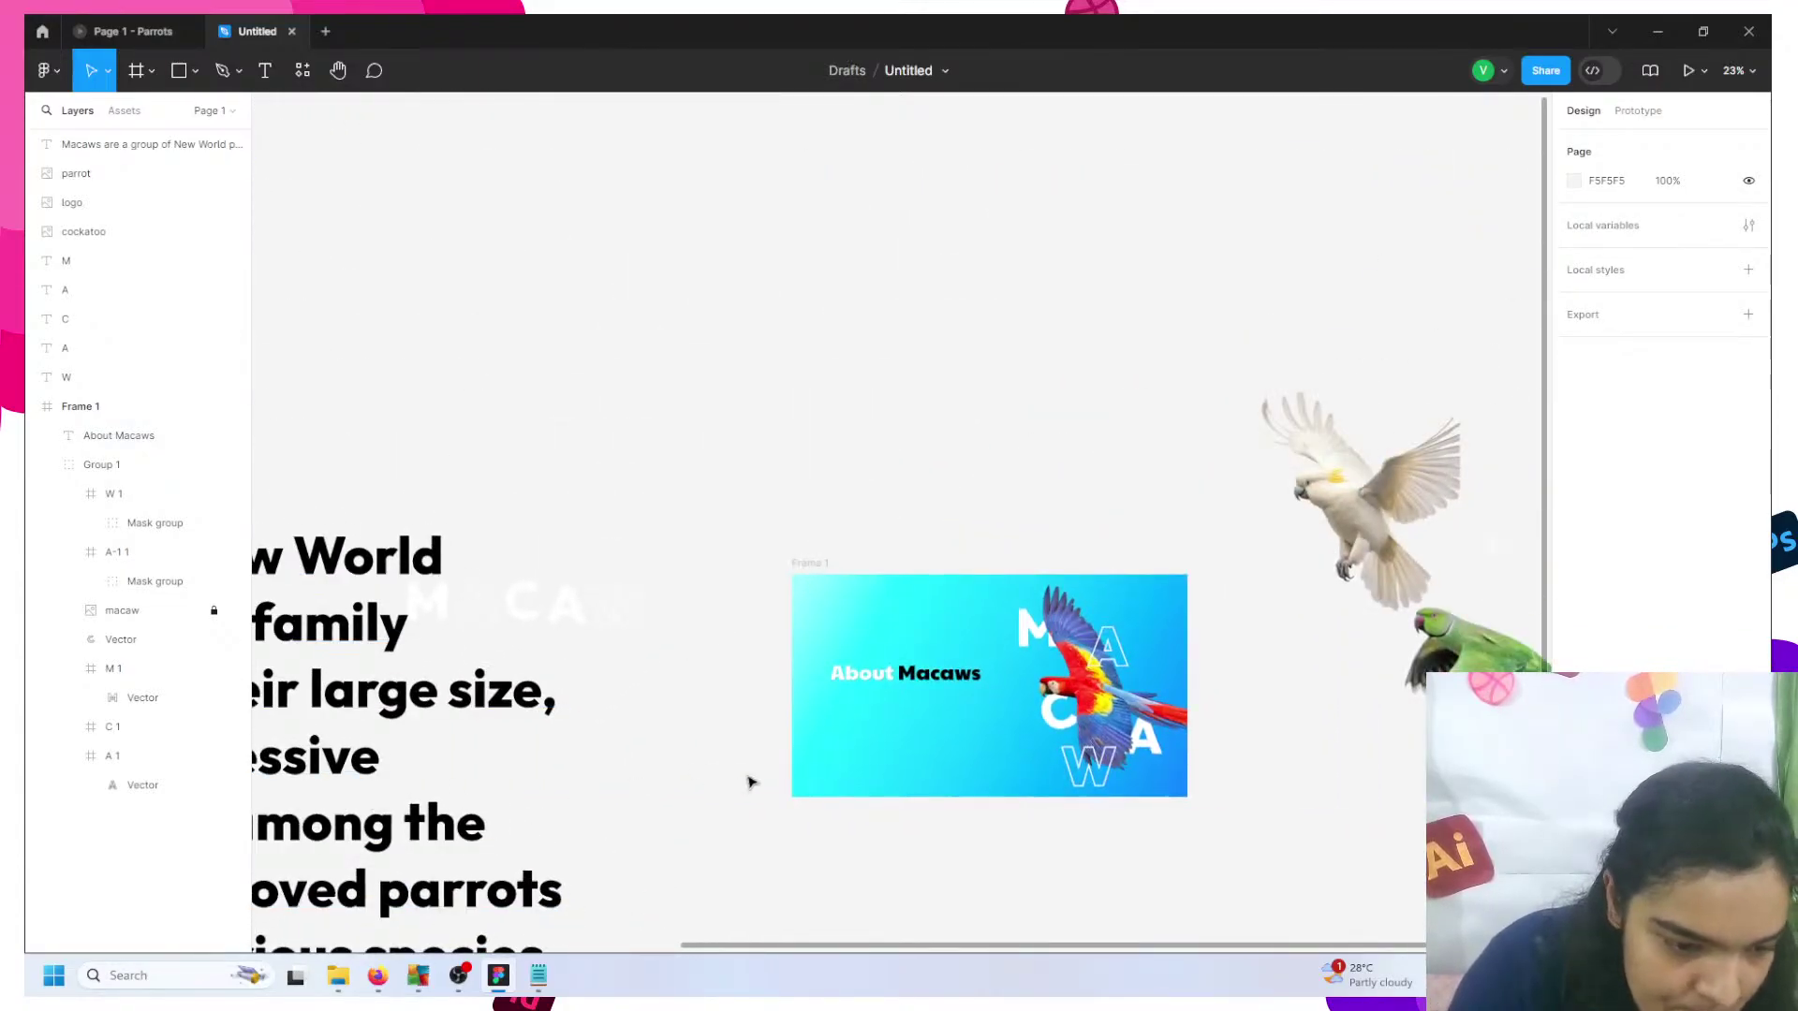
pyautogui.hscroll(-10, 746, 783)
pyautogui.scroll(-3, 750, 782)
pyautogui.hscroll(5, 749, 782)
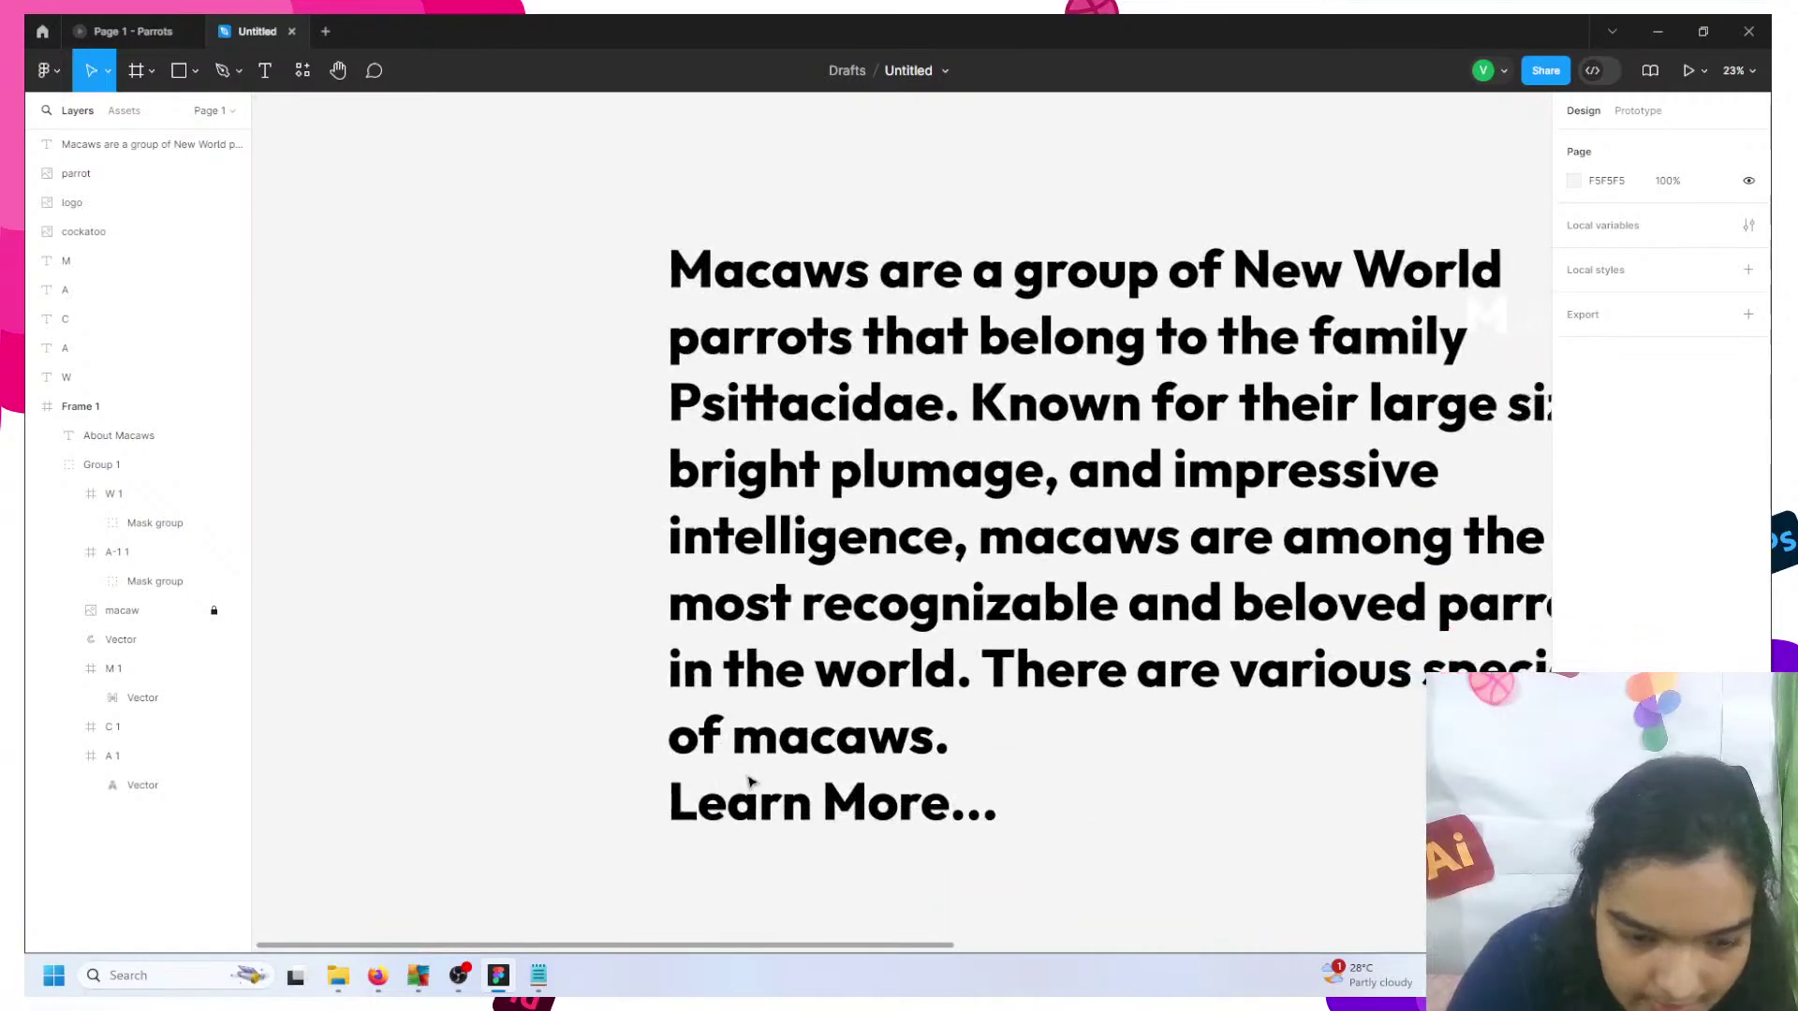
pyautogui.tripleClick(761, 637)
pyautogui.tripleClick(761, 629)
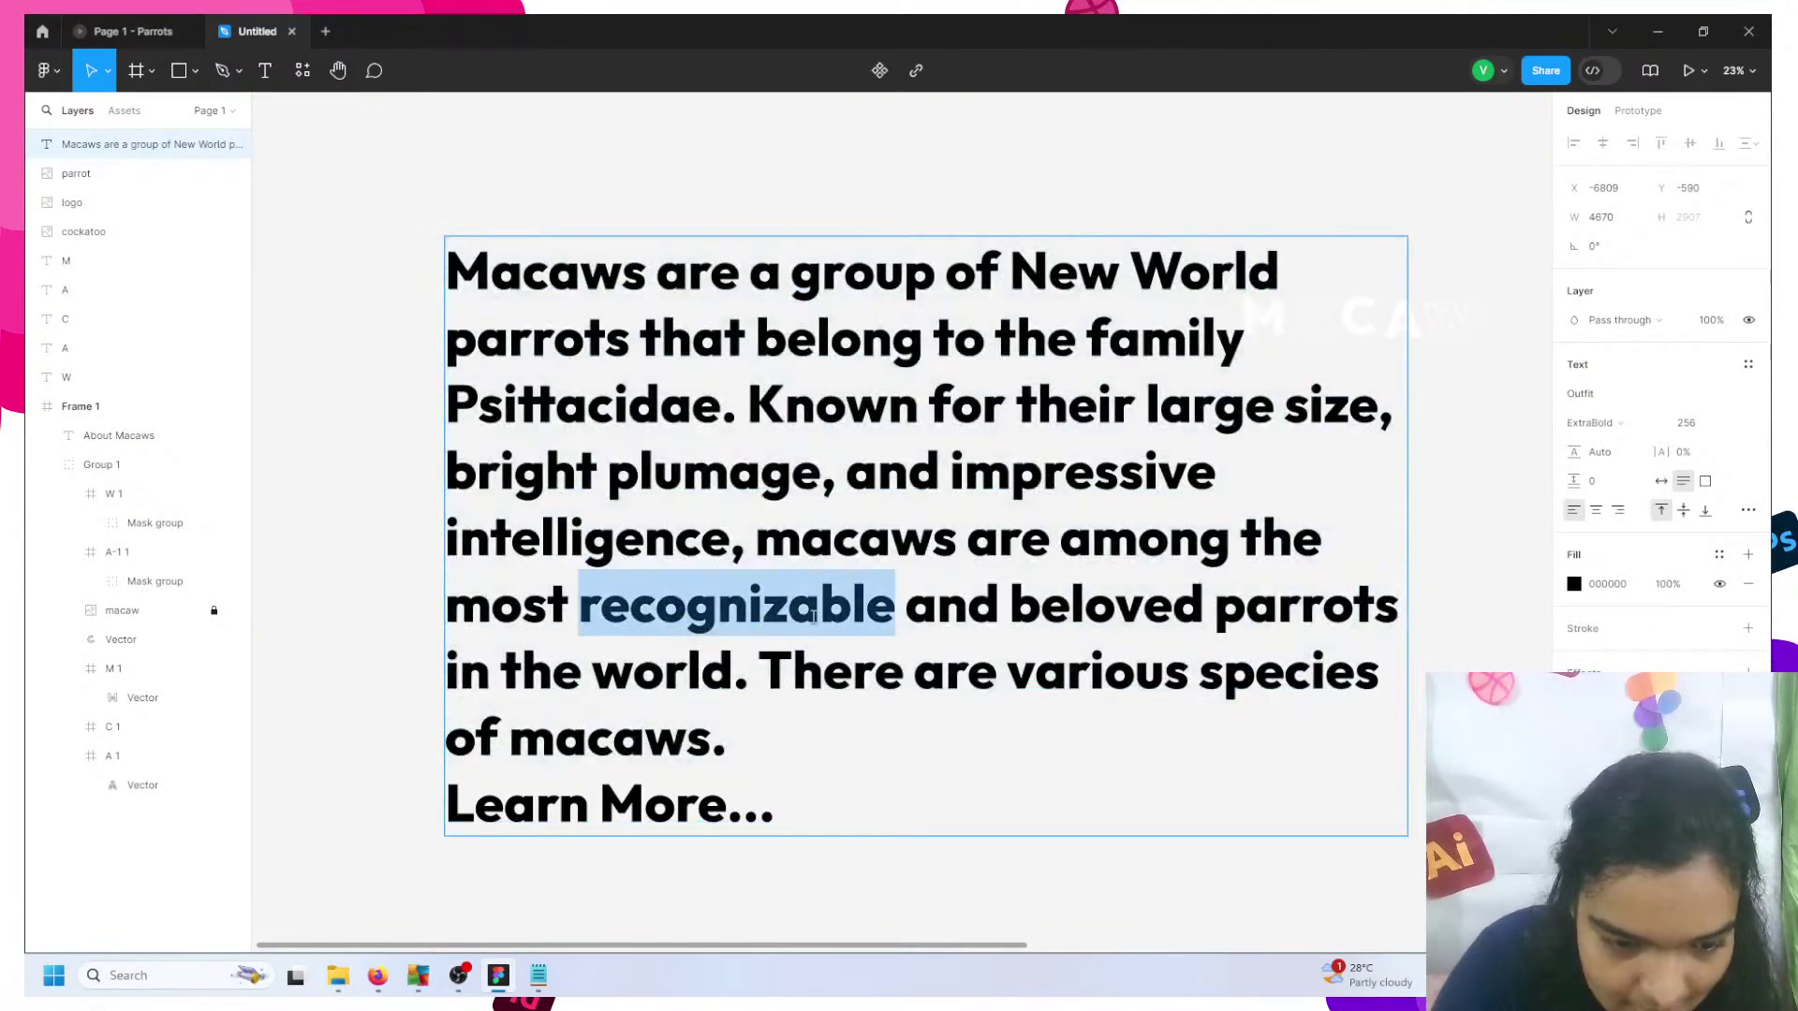
pyautogui.rightClick(847, 618)
pyautogui.click(848, 626)
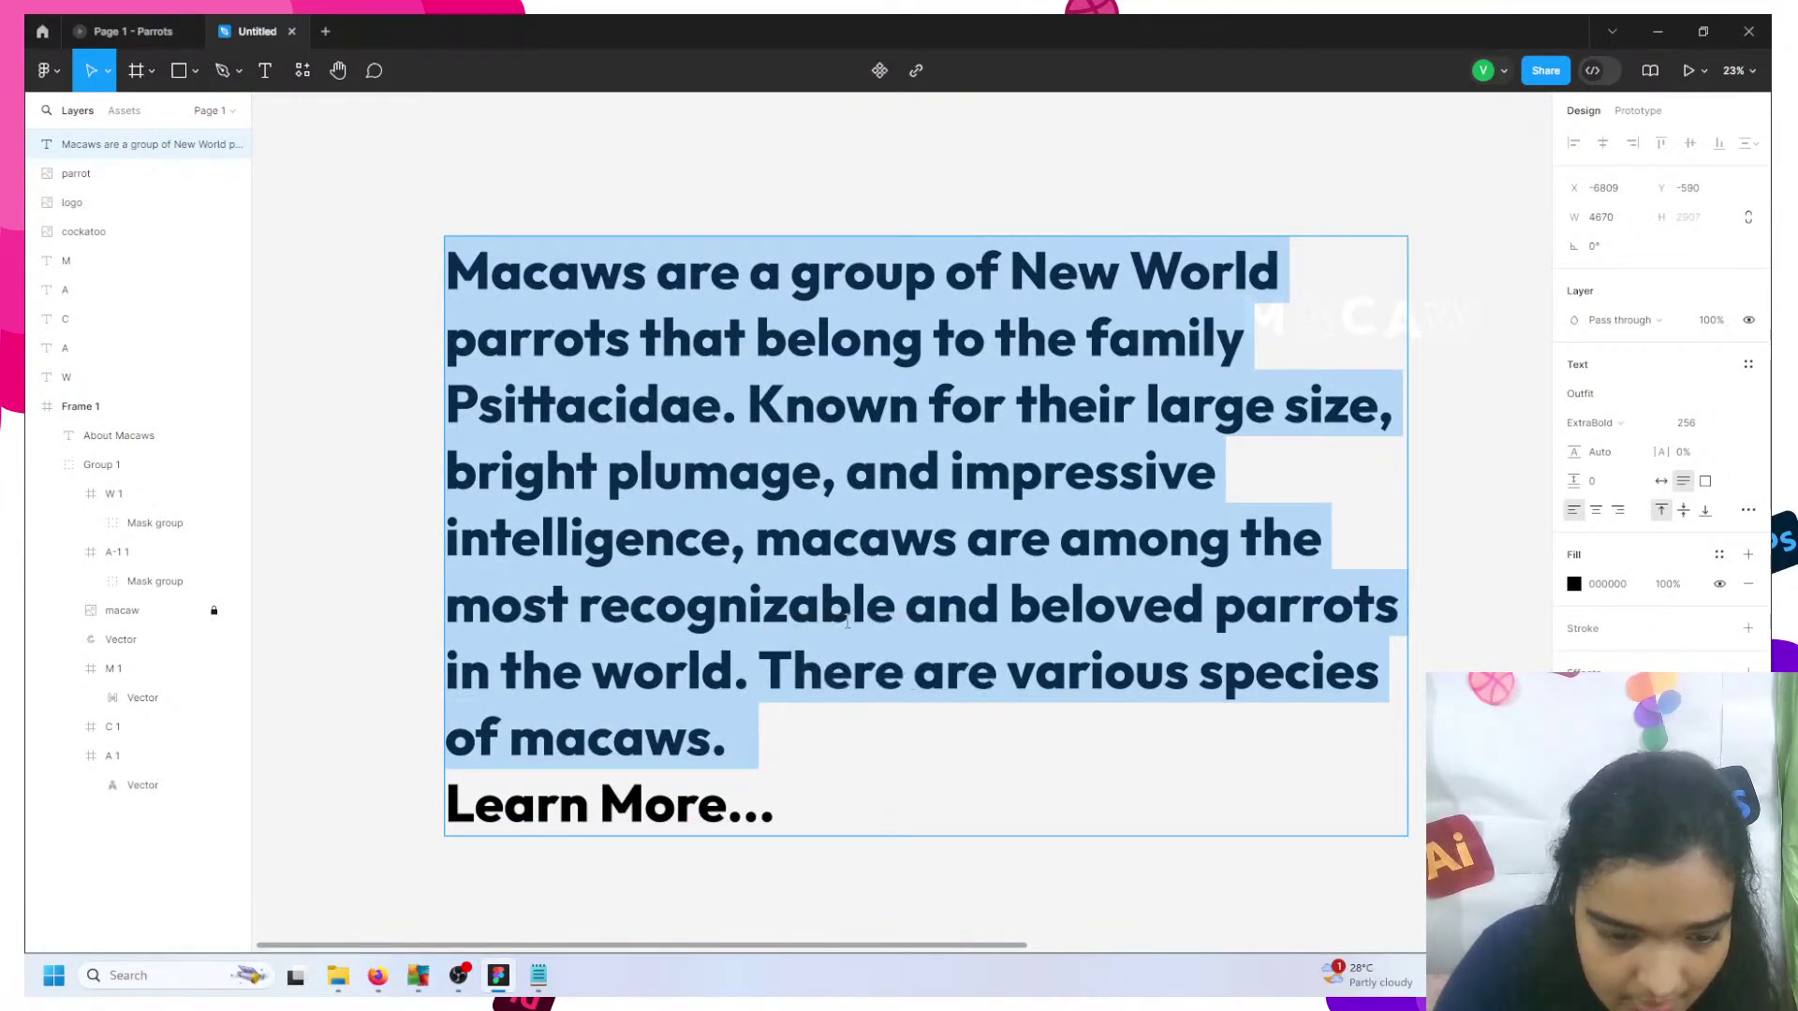
pyautogui.rightClick(851, 625)
pyautogui.click(853, 629)
# - Leave text editing and paste the copied description paragraph as a separate text layer
pyautogui.click(1274, 739)
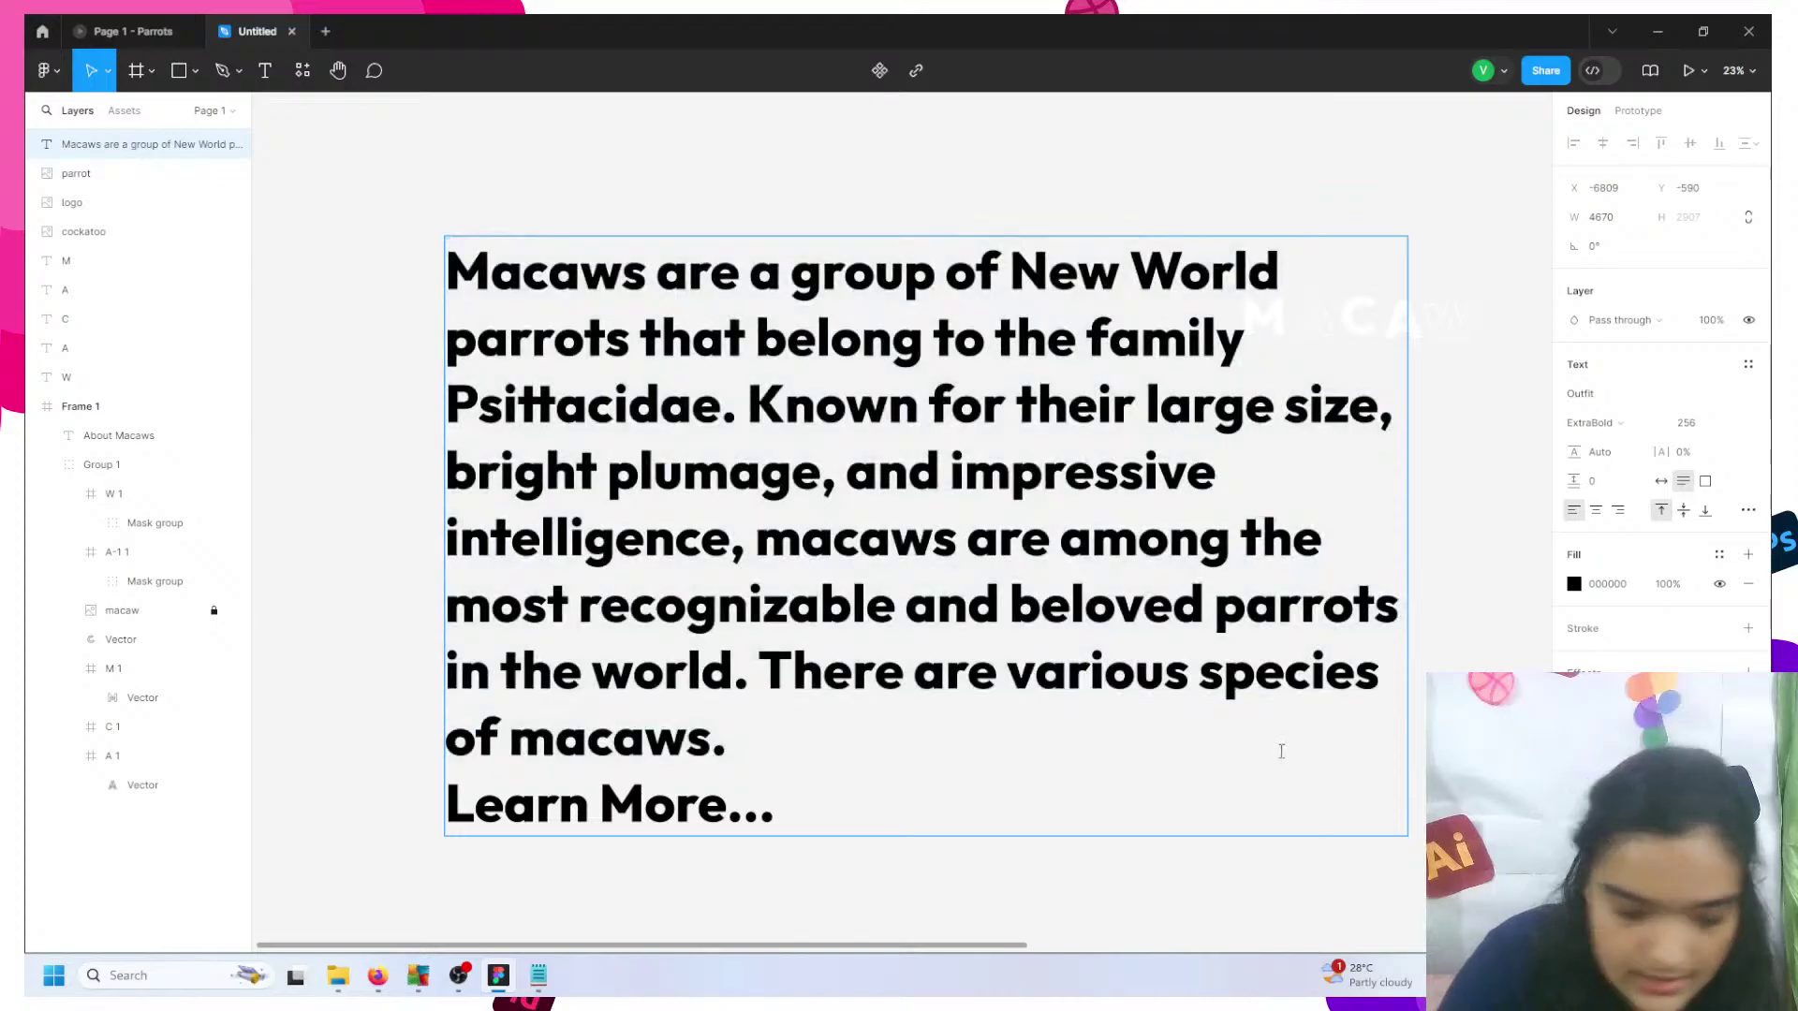
pyautogui.hscroll(5, 1280, 746)
pyautogui.press('Escape')
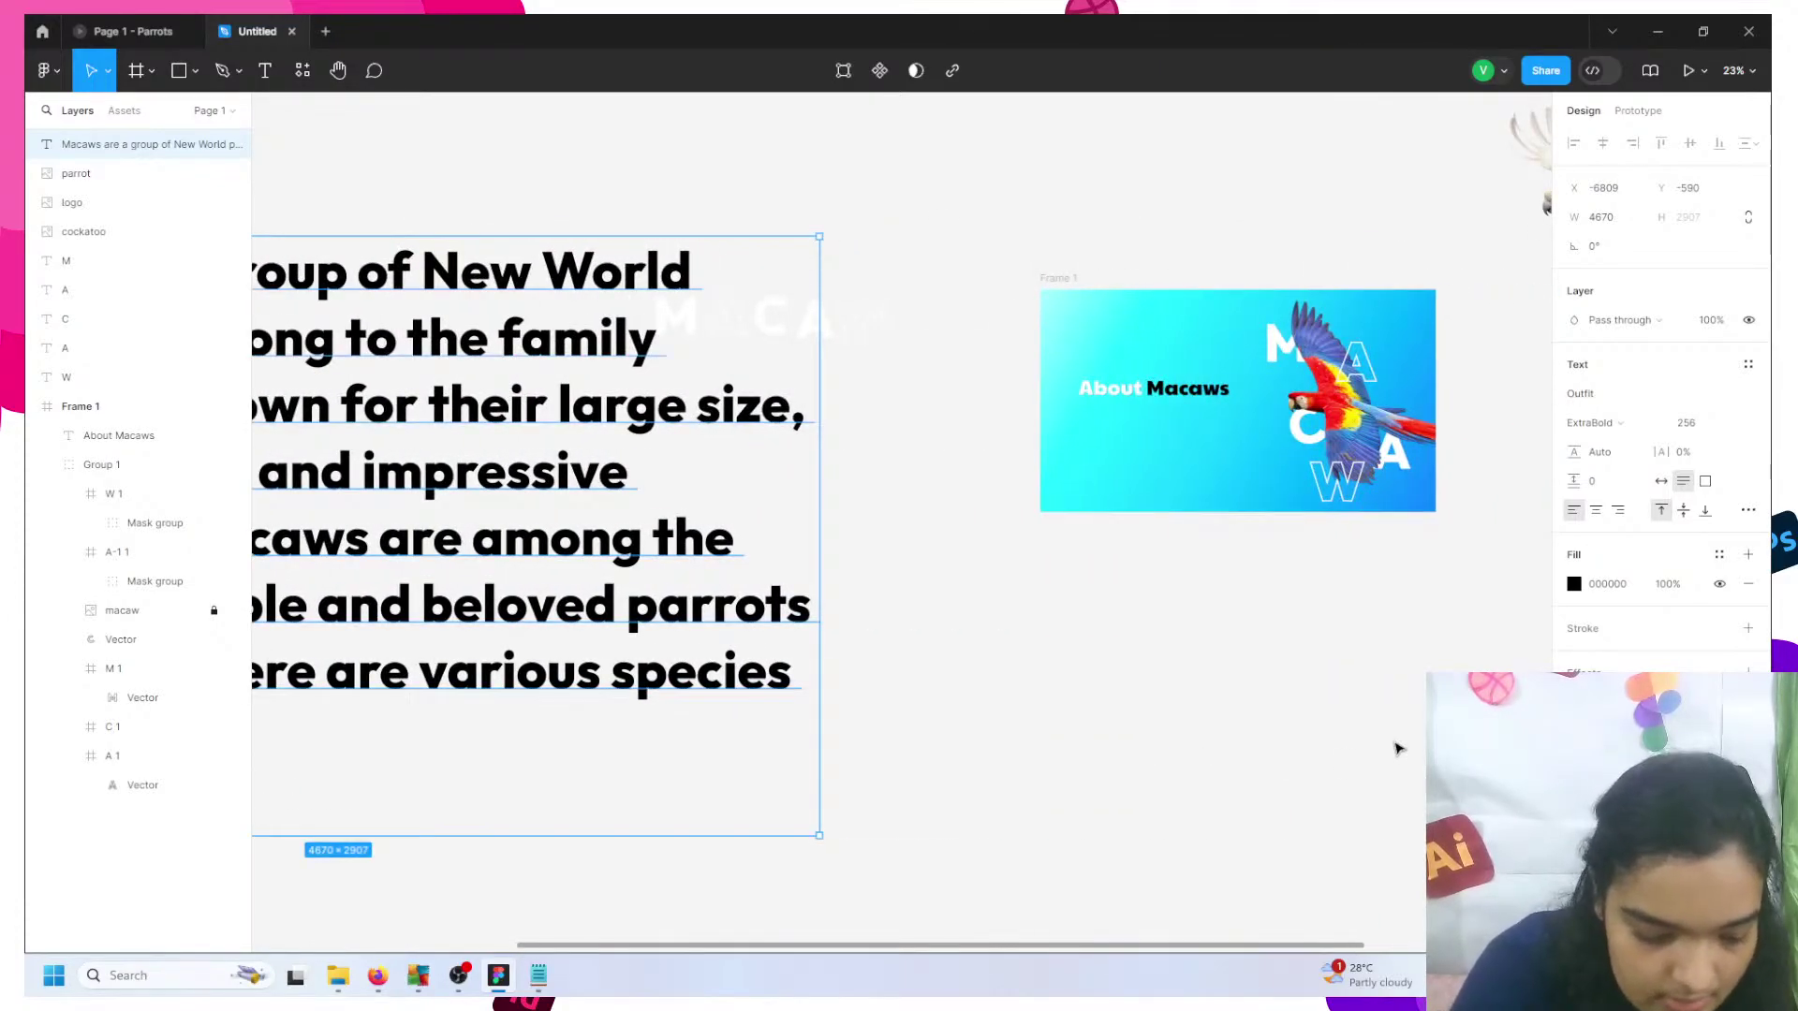
pyautogui.hotkey('ctrl', 'v')
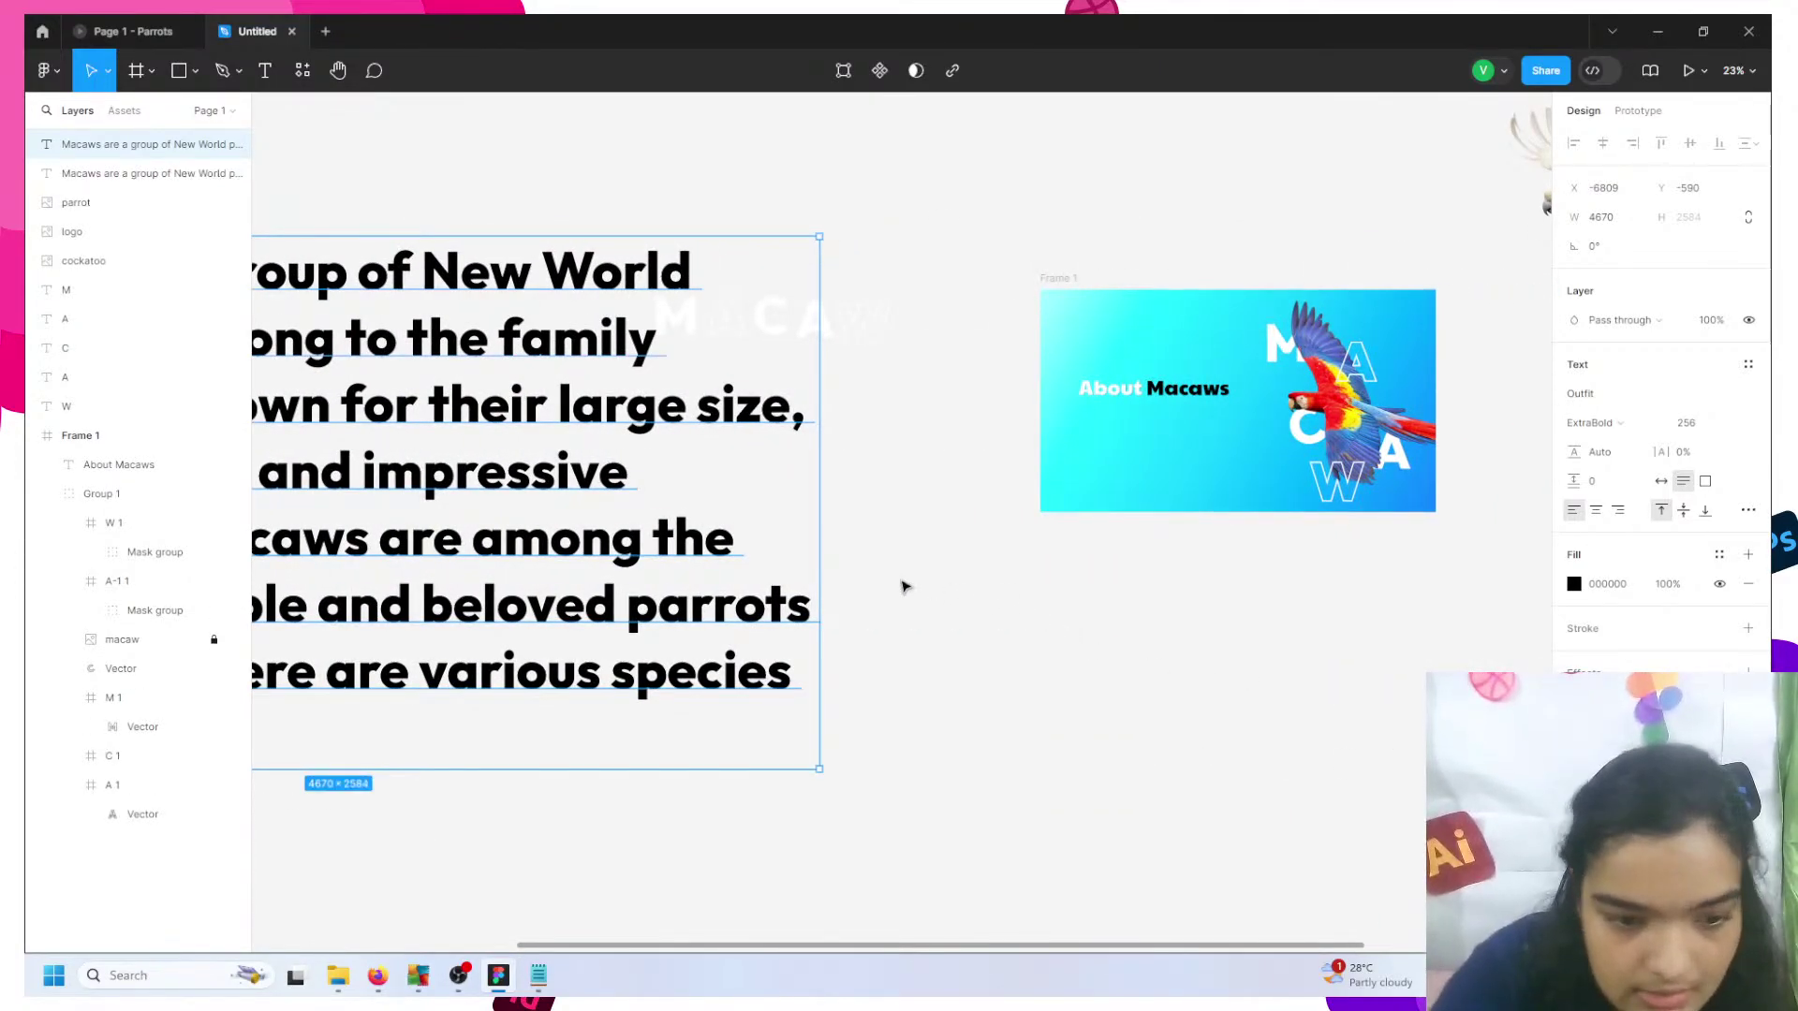
# - Set the pasted description's font size to 32 and move it to X -4222, Y 71
pyautogui.moveTo(806, 601); pyautogui.dragTo(1573, 664)
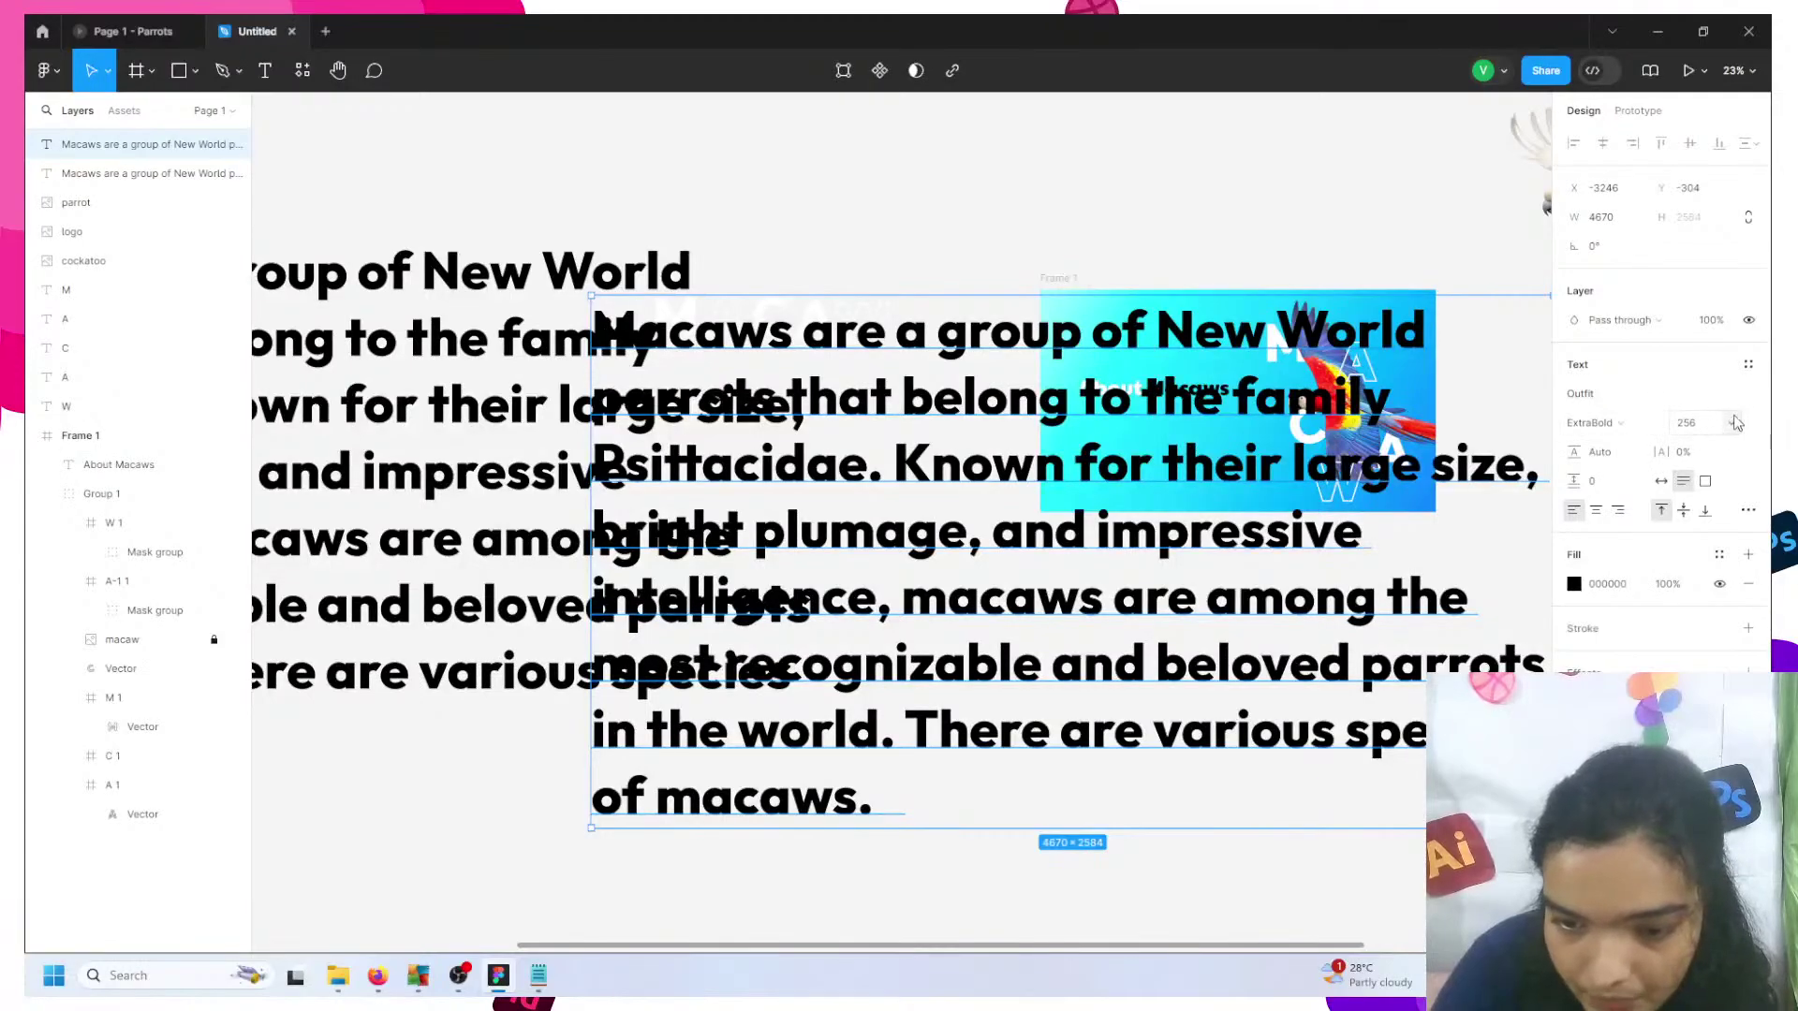
pyautogui.click(1686, 422)
pyautogui.click(1705, 657)
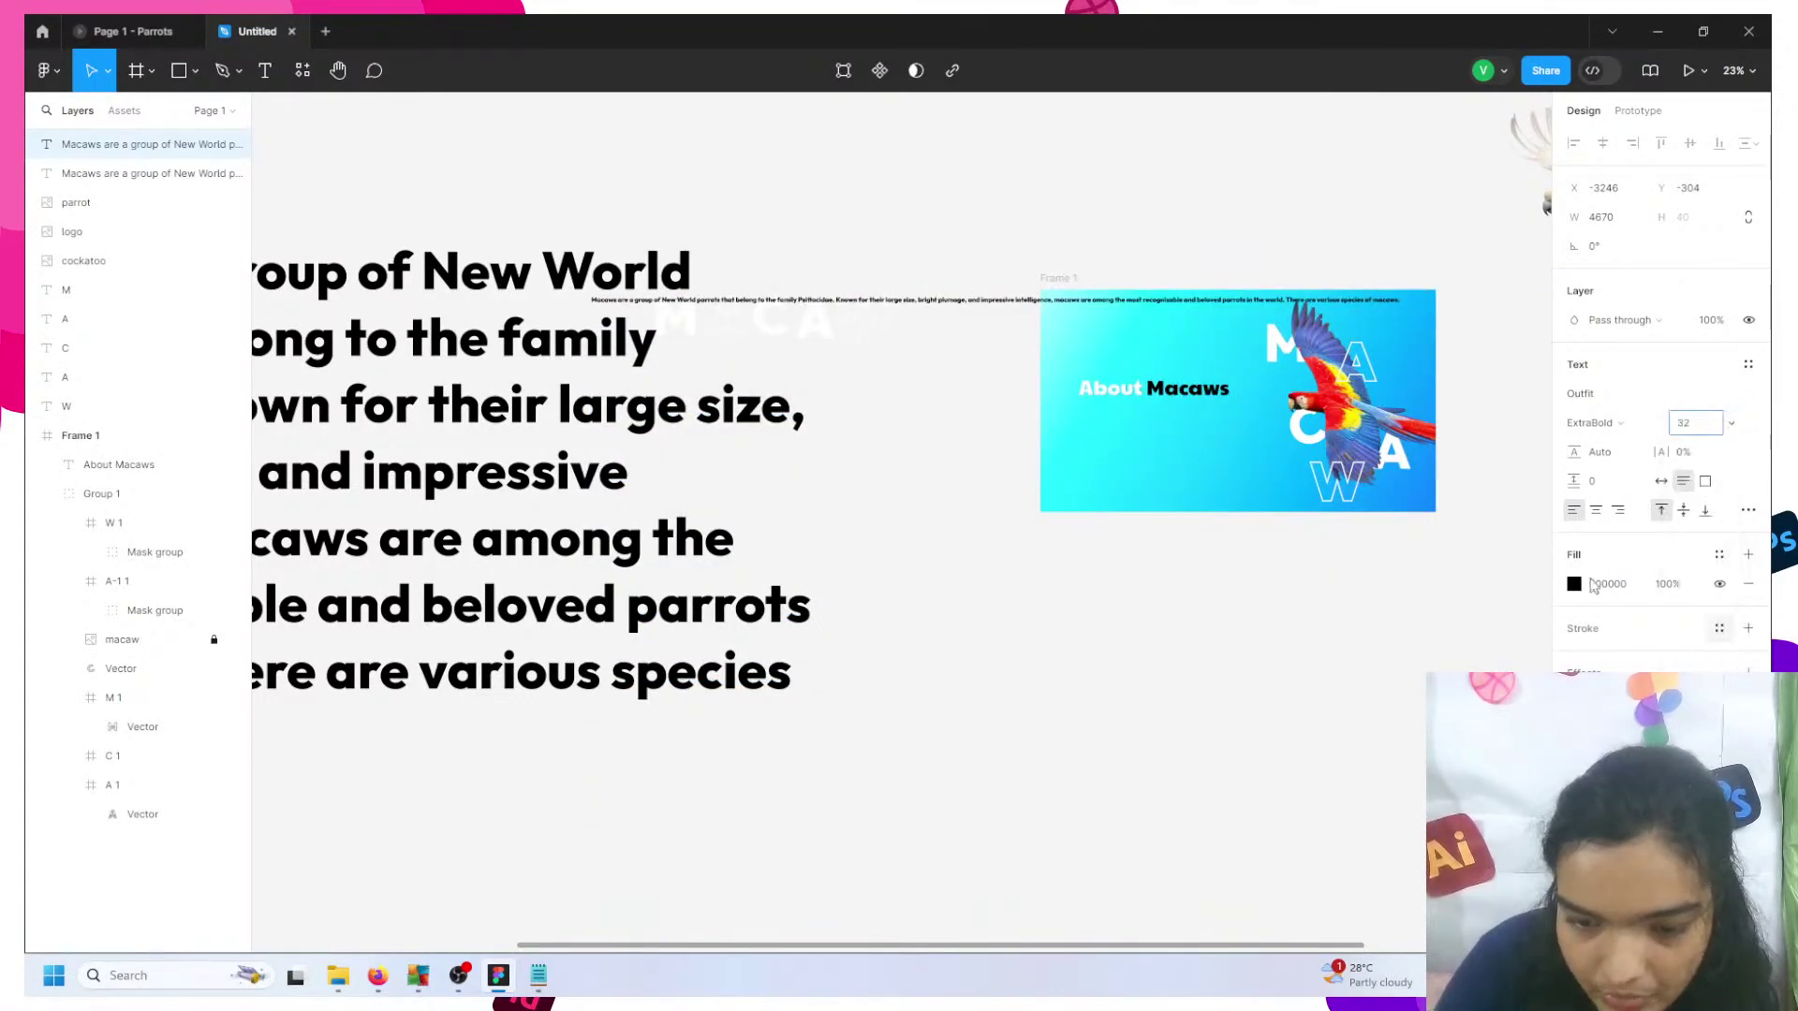
pyautogui.moveTo(1381, 302); pyautogui.dragTo(1180, 379)
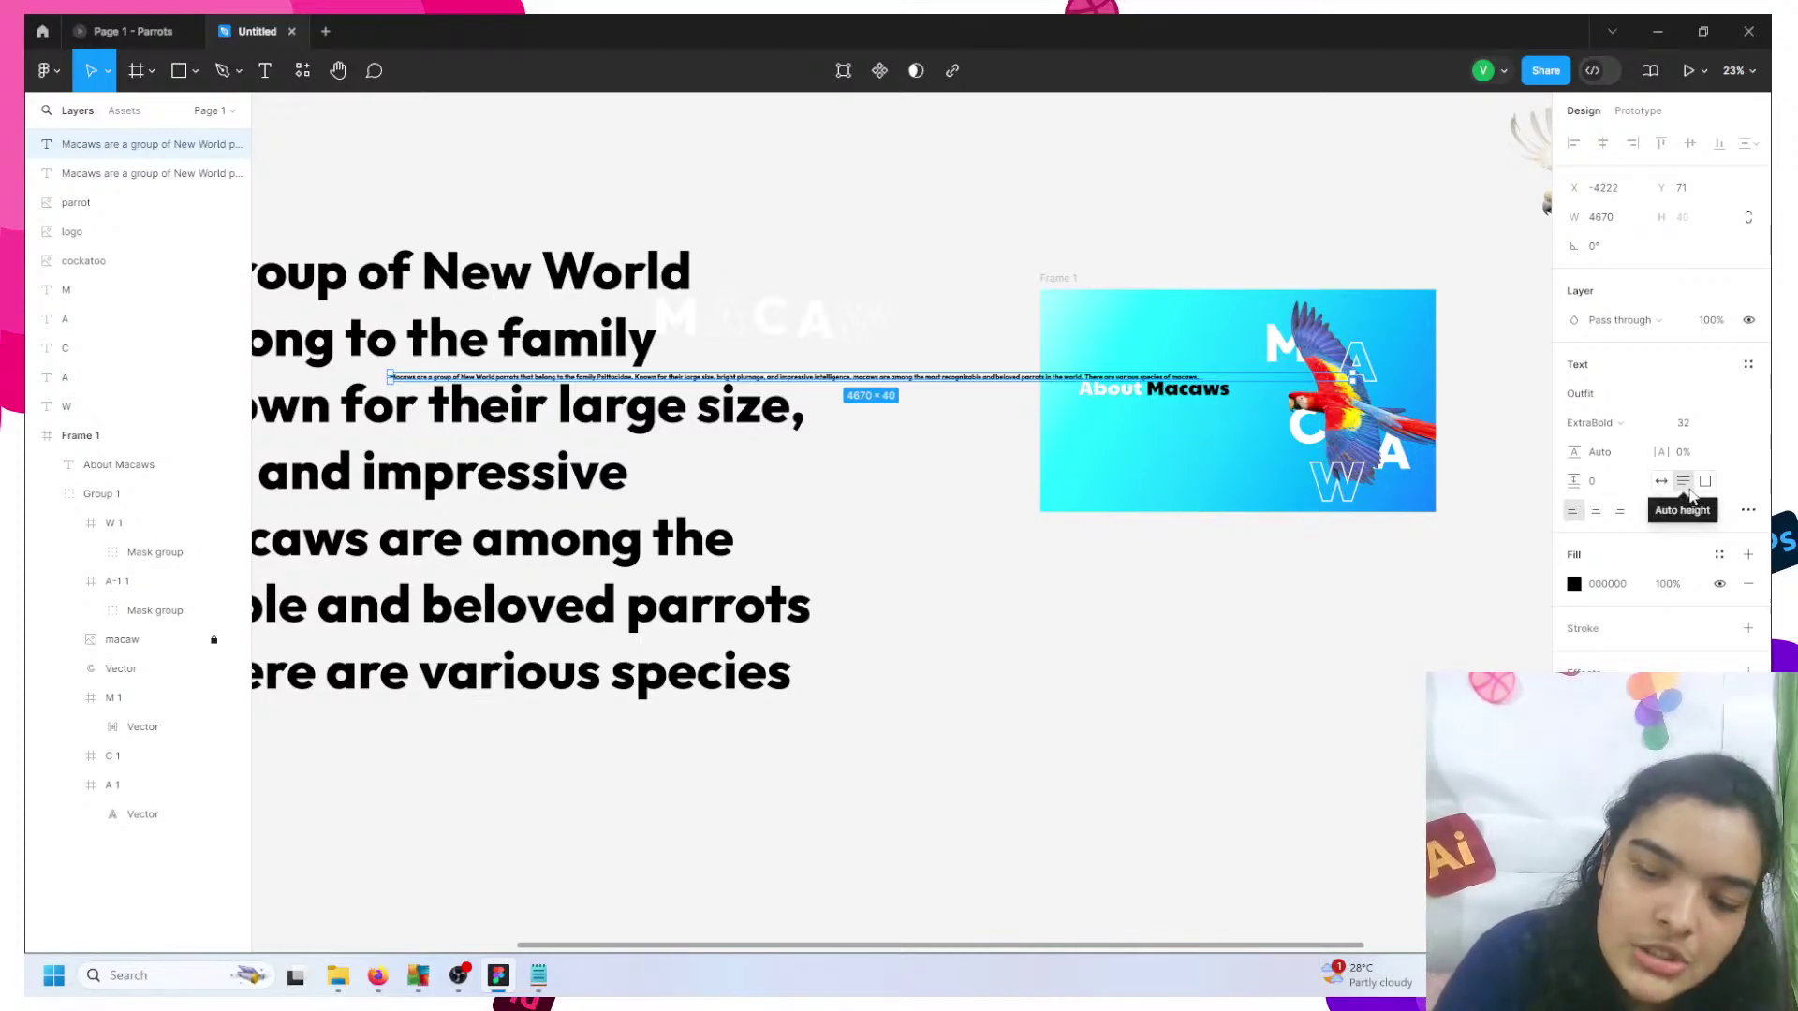
# - Make the description an 832 × 40 fixed-size text box under the heading in Frame 1 at X 196, Y 556
pyautogui.click(1705, 485)
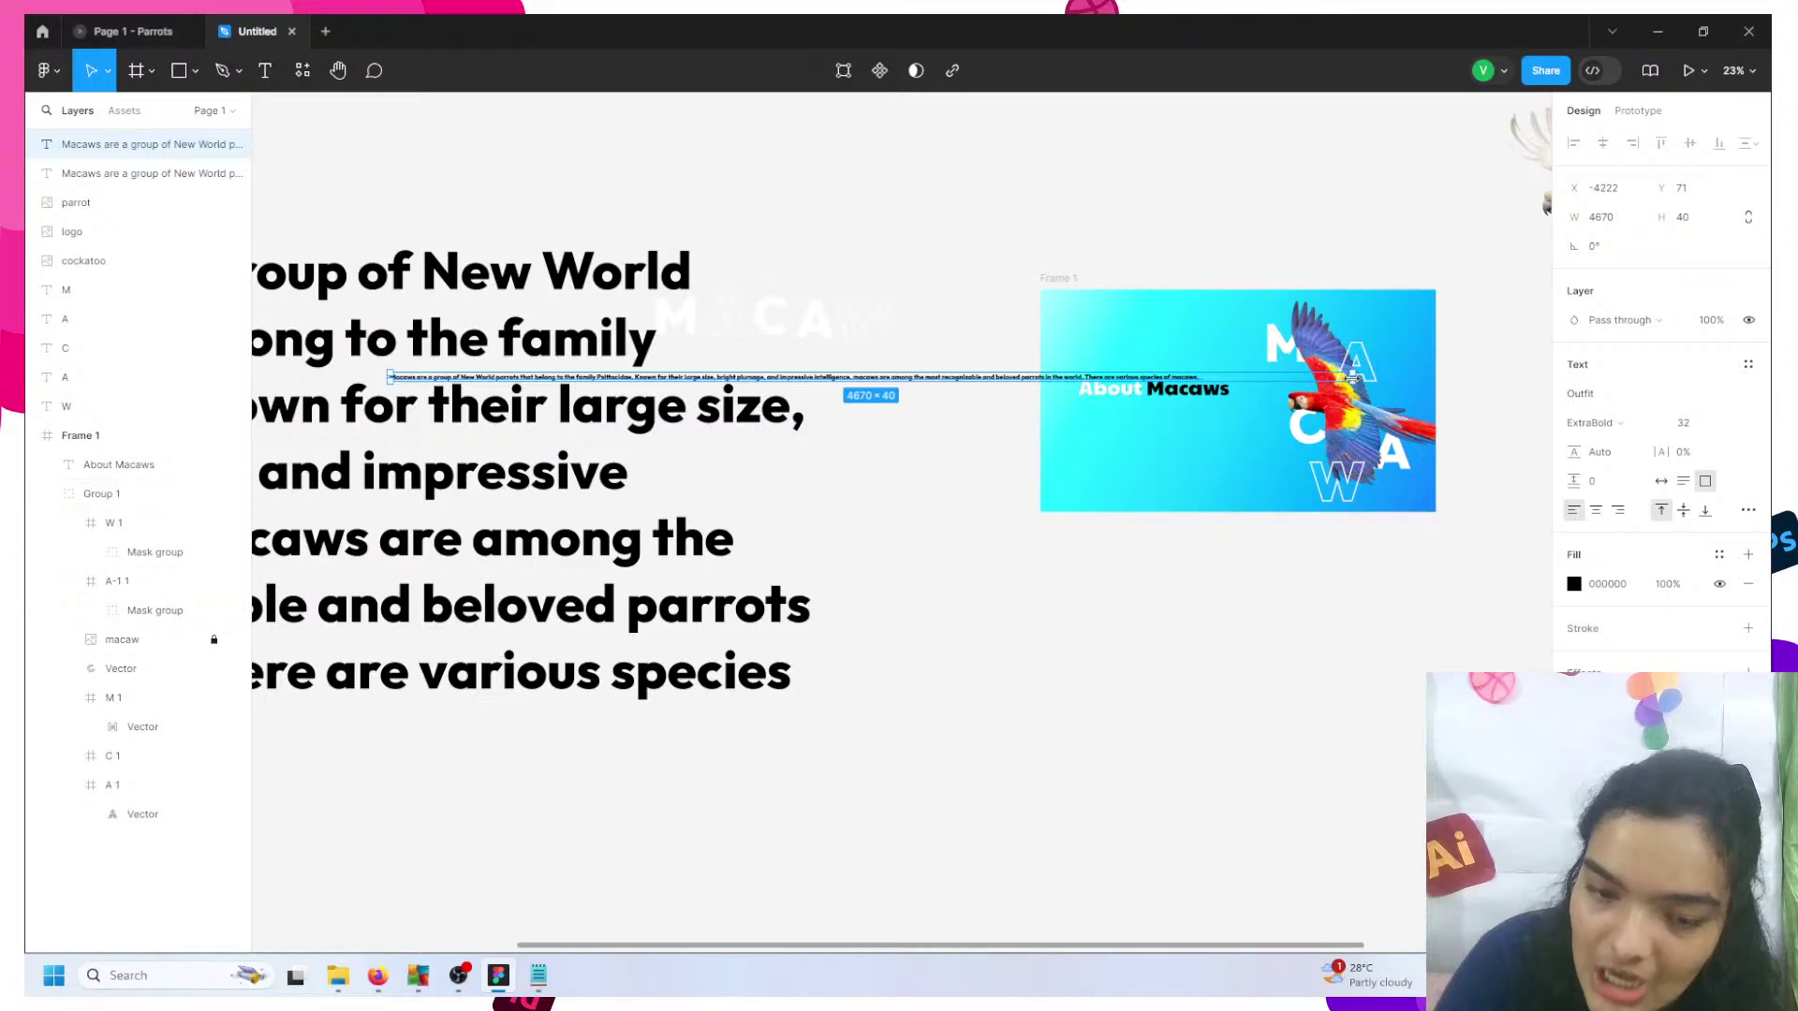
pyautogui.moveTo(1292, 372); pyautogui.dragTo(653, 377)
pyautogui.moveTo(534, 398); pyautogui.dragTo(1226, 430)
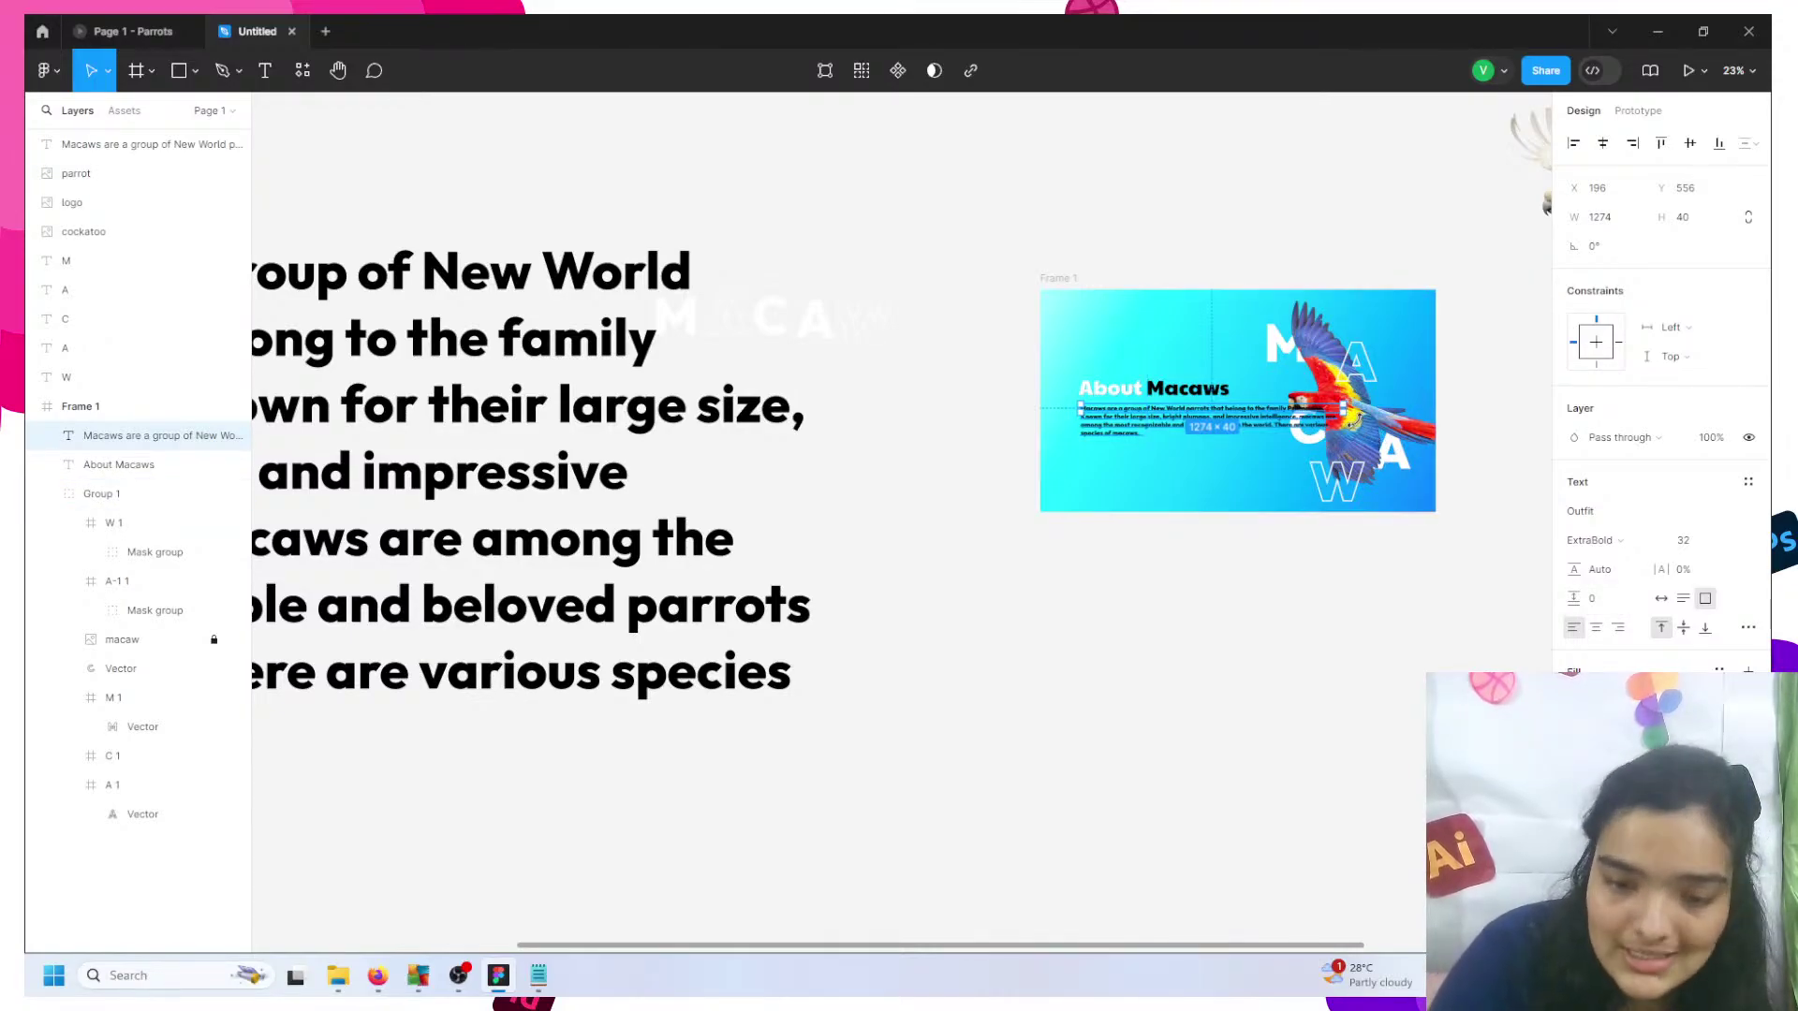
pyautogui.moveTo(1272, 398); pyautogui.dragTo(1253, 409)
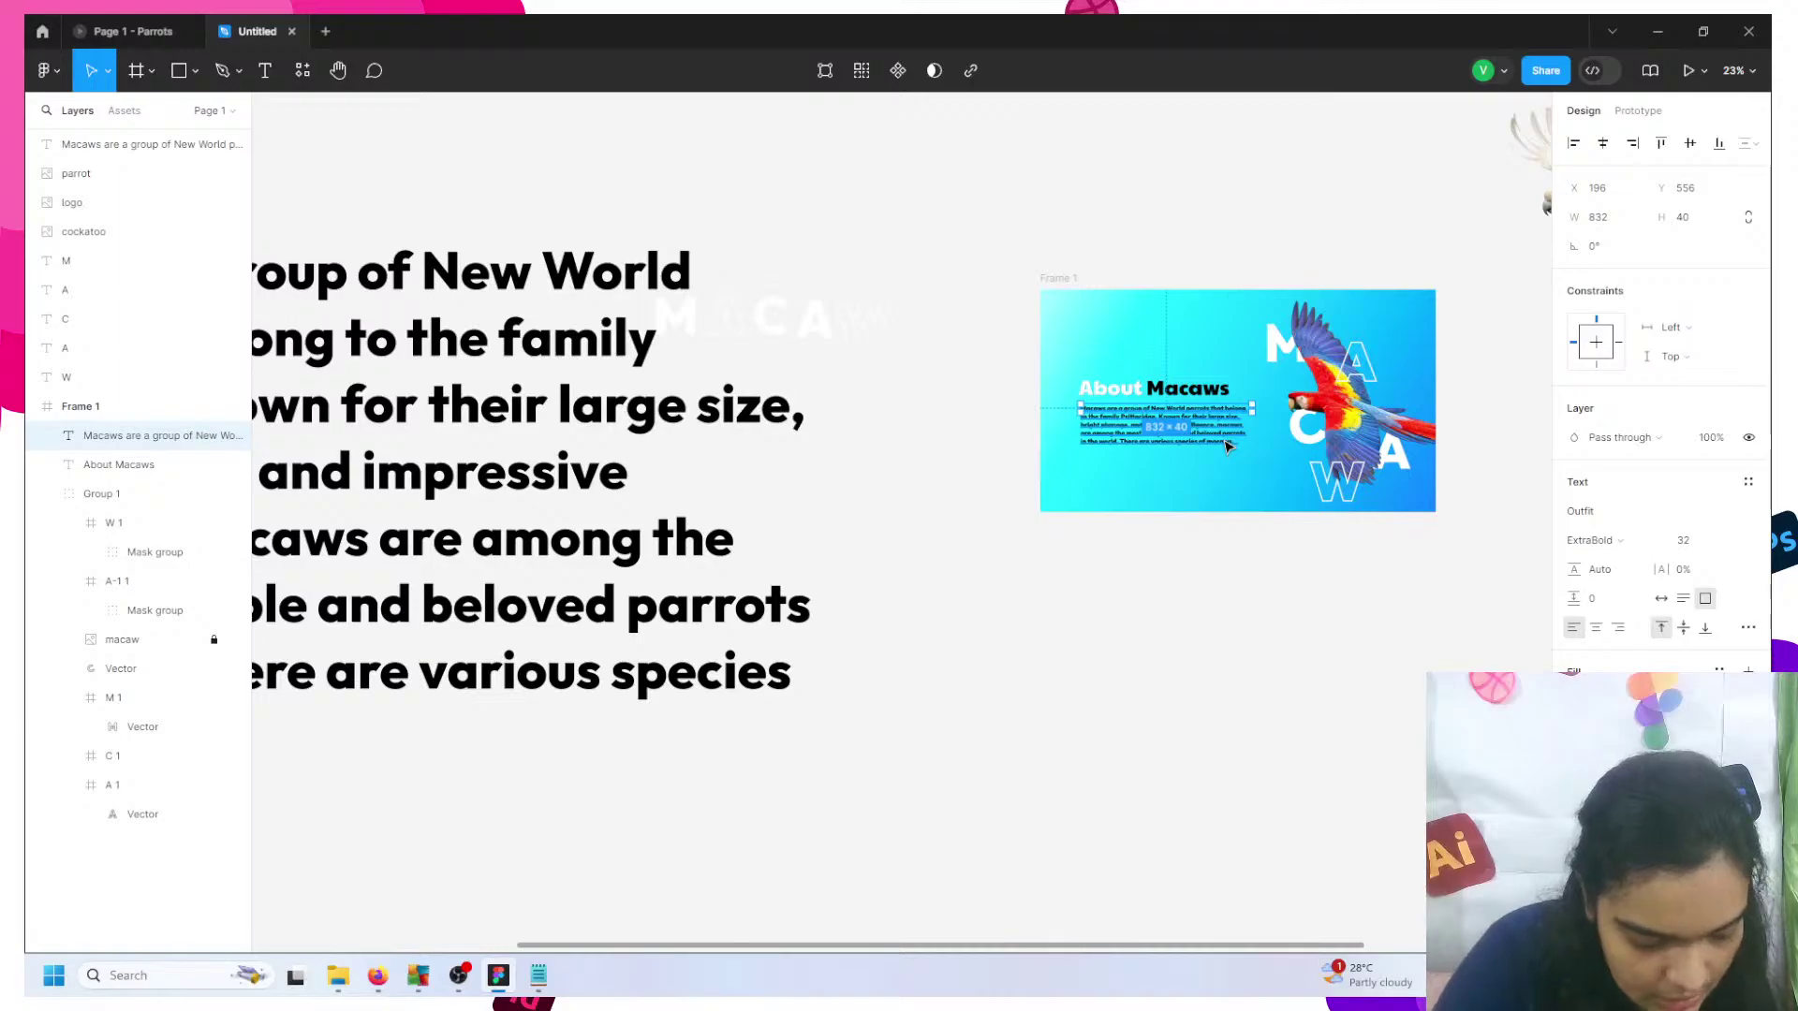
# - Set the font weight of the description in Frame 1 to Regular
pyautogui.click(1596, 542)
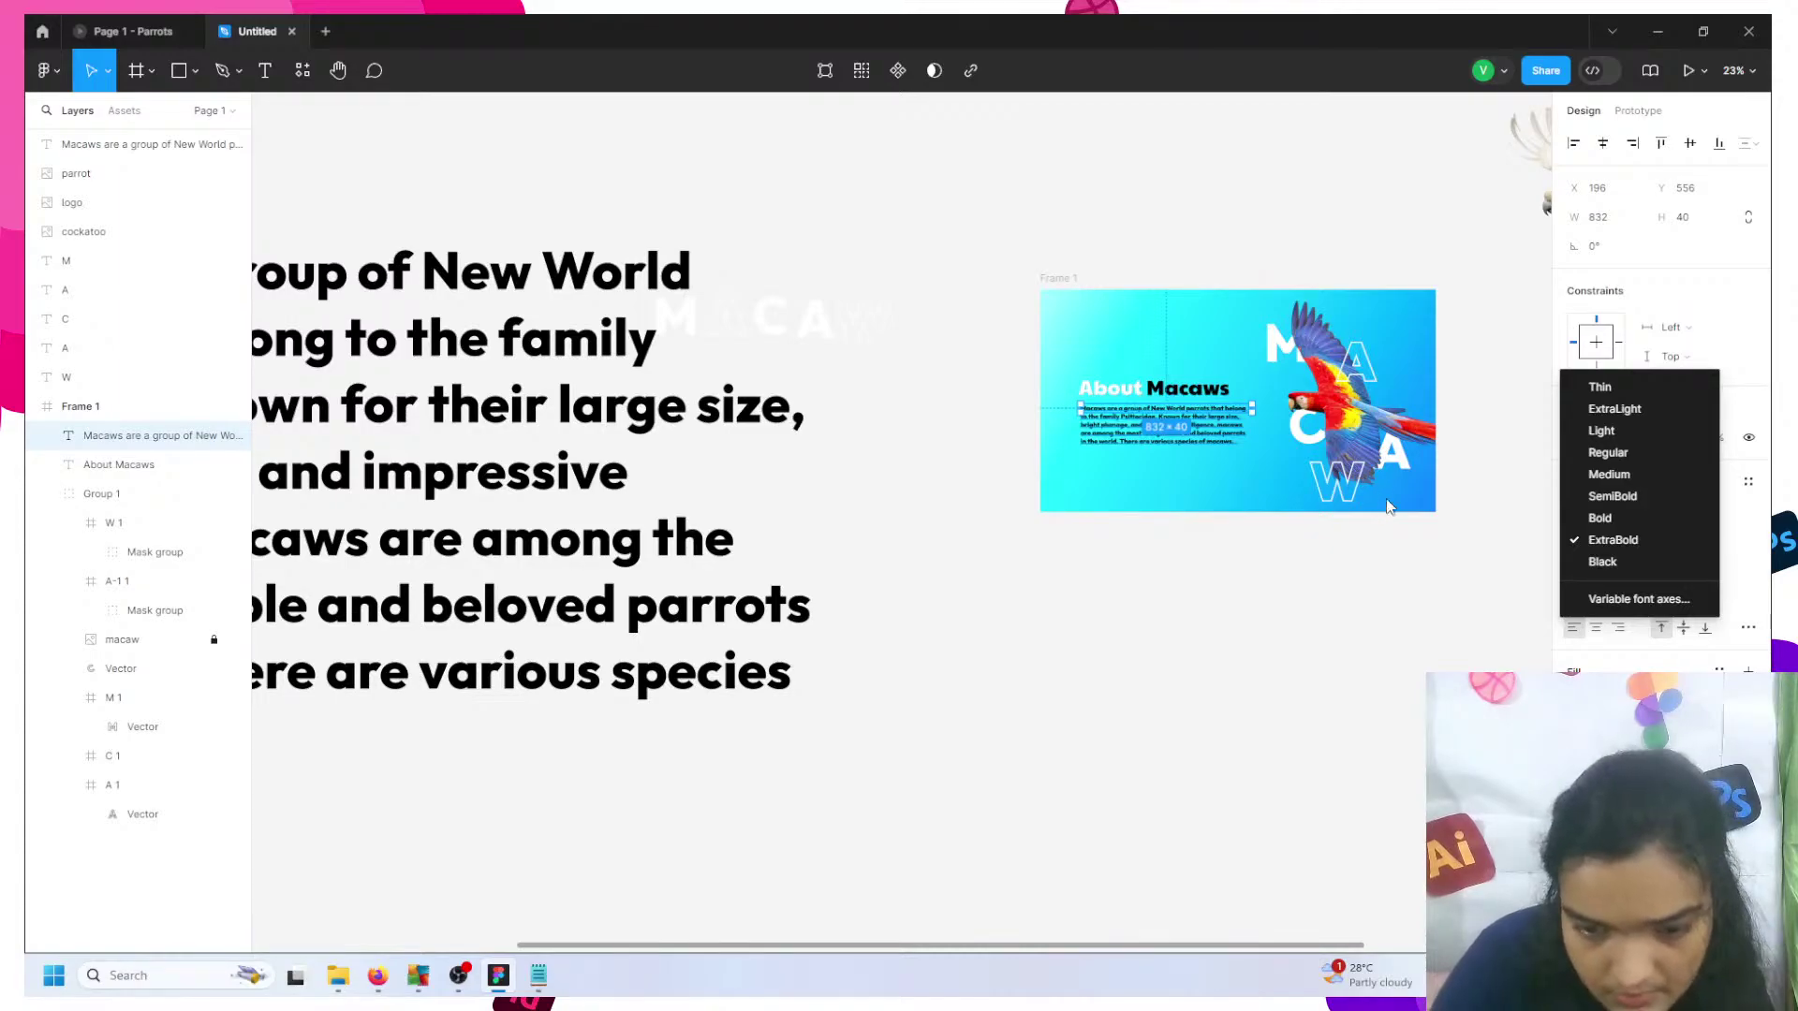
pyautogui.click(1608, 453)
pyautogui.scroll(5, 1239, 425)
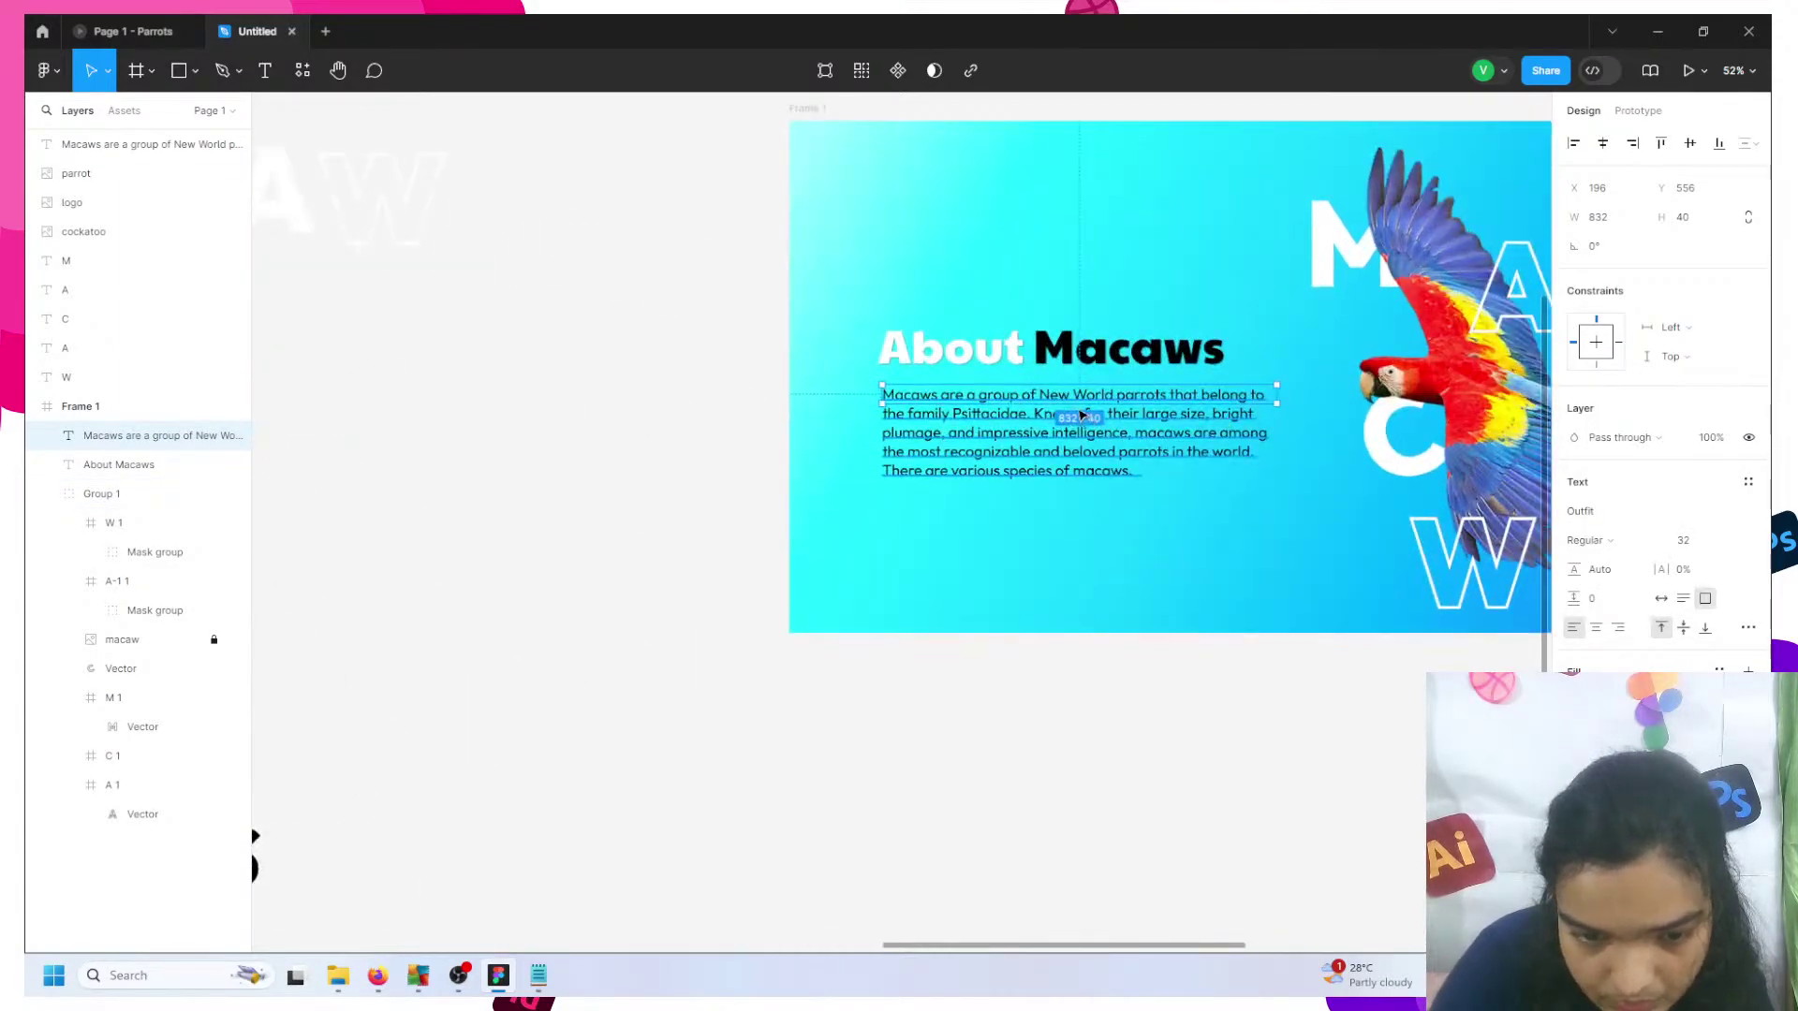
pyautogui.scroll(5, 1082, 415)
pyautogui.scroll(2, 1007, 494)
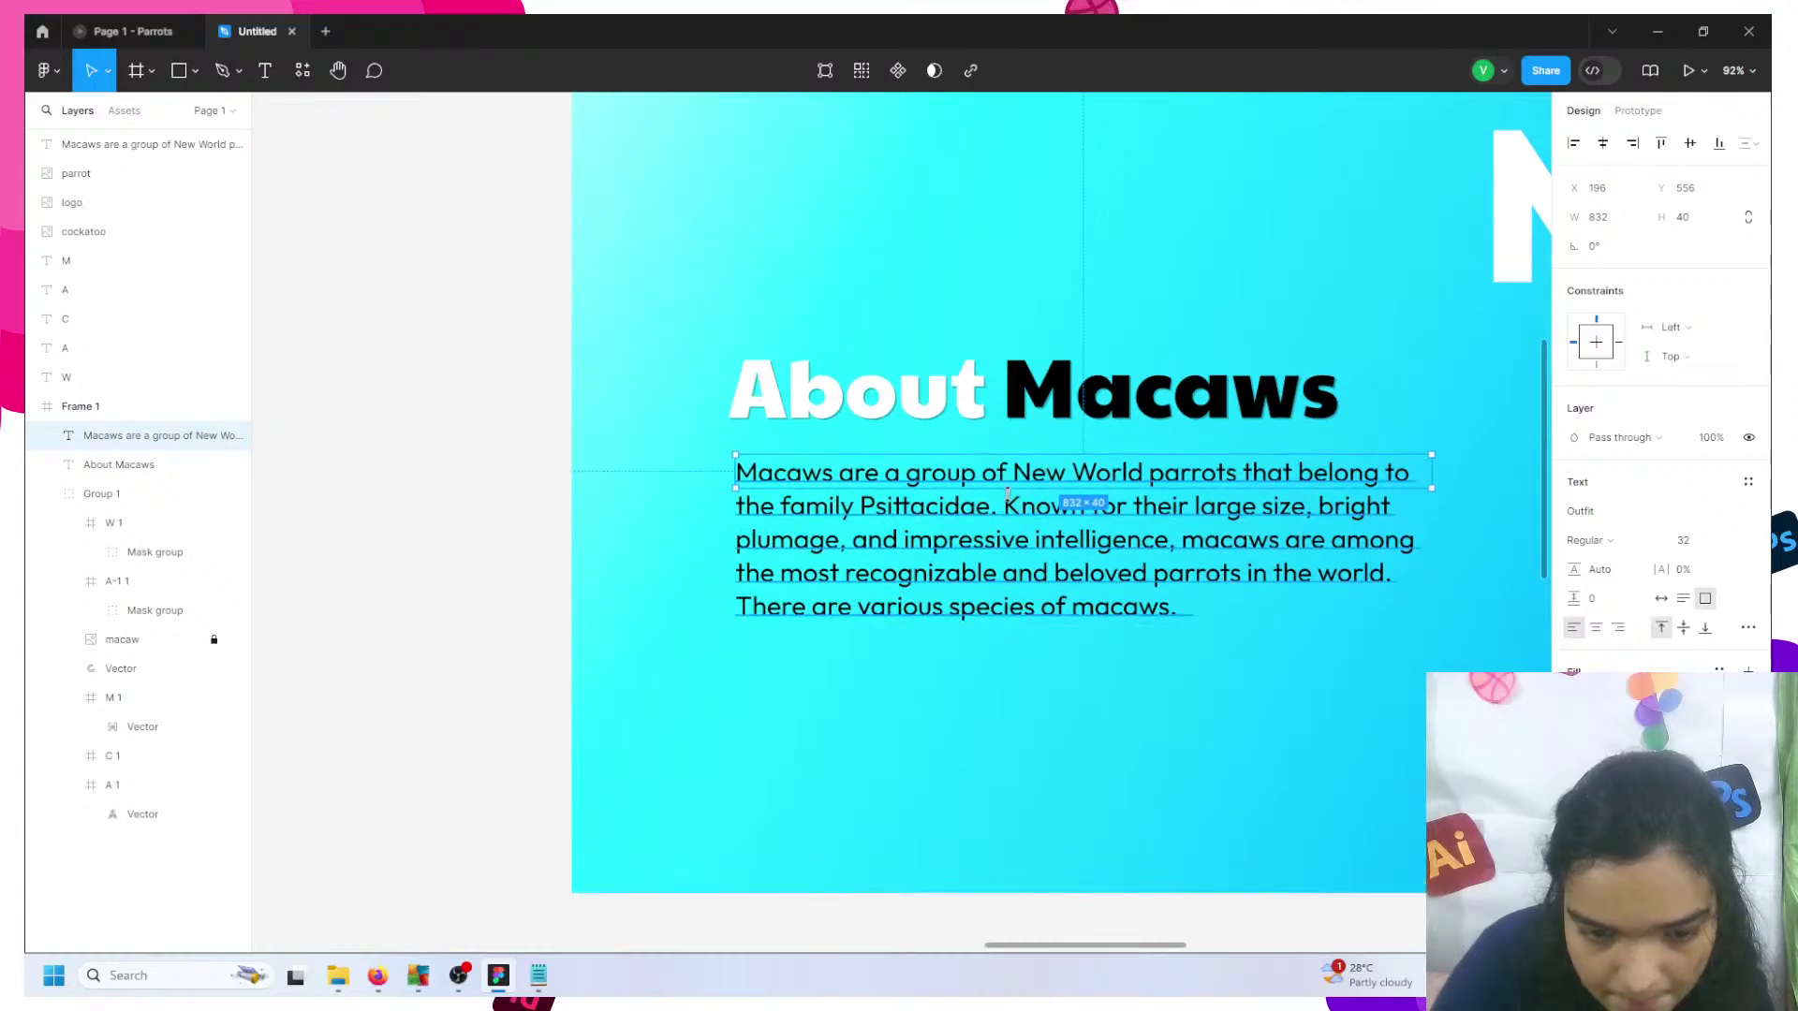
pyautogui.scroll(4, 1007, 493)
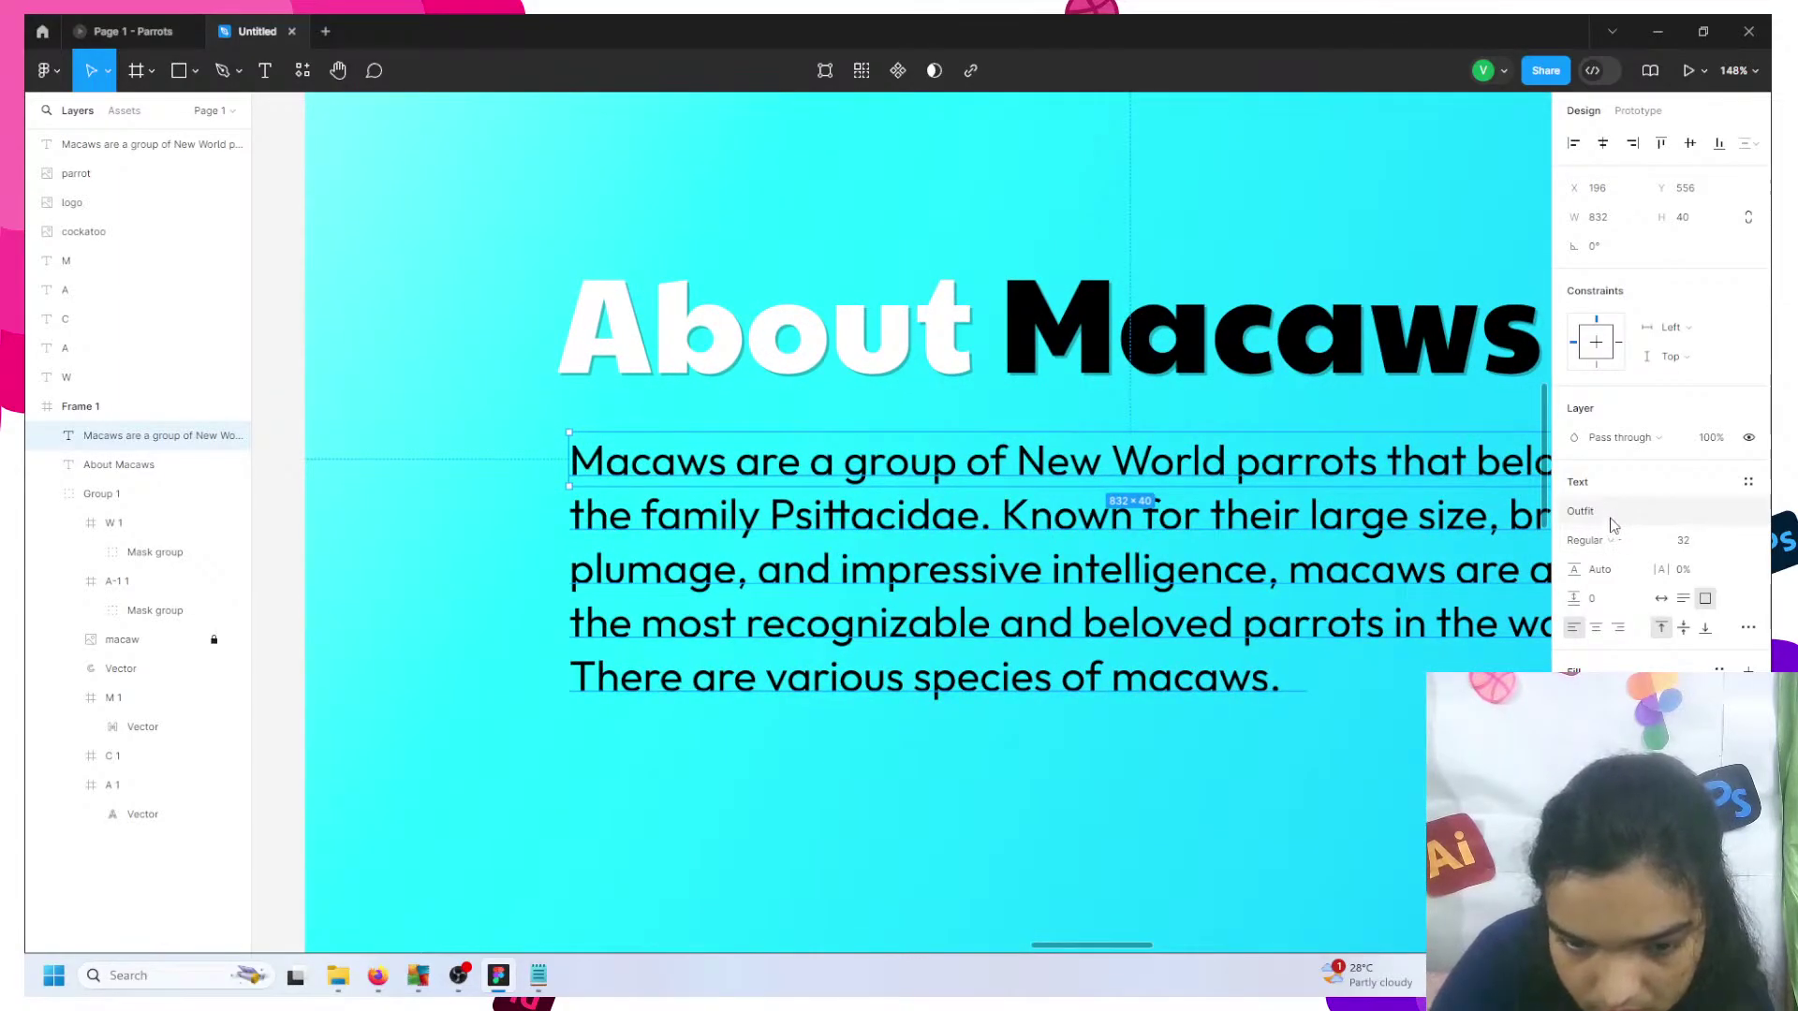
pyautogui.click(1611, 543)
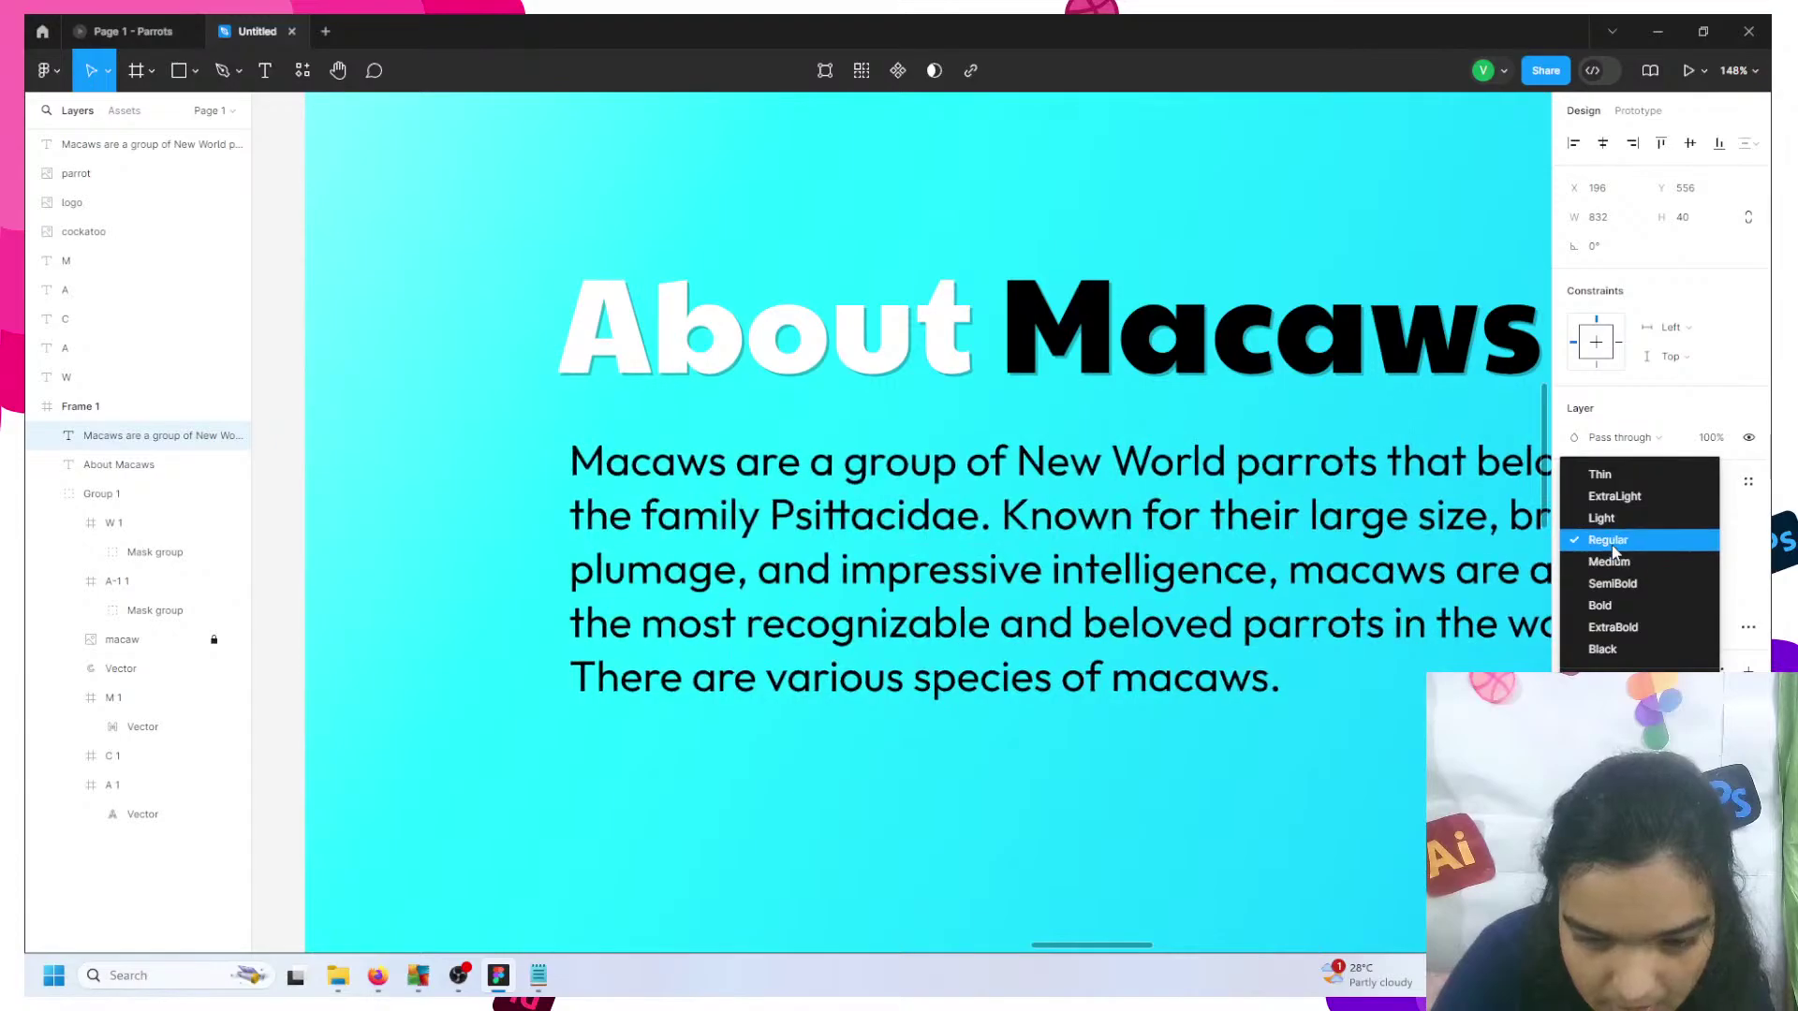
pyautogui.click(1612, 548)
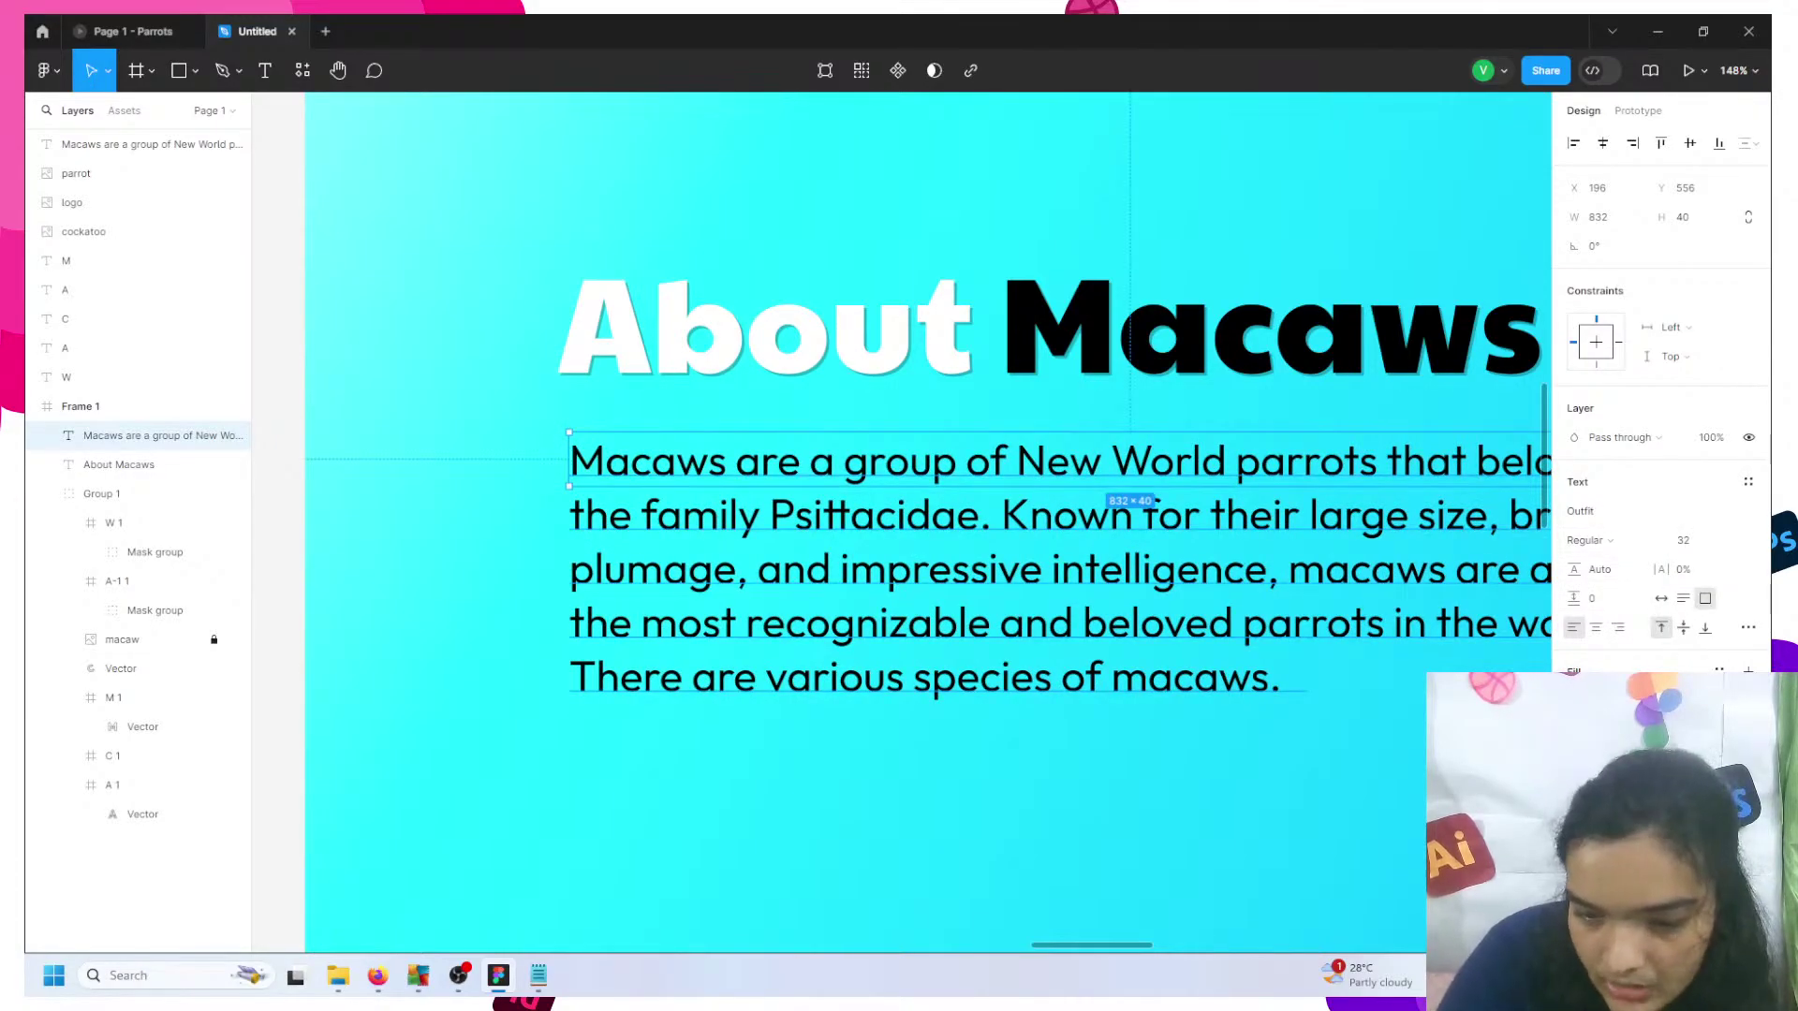
# - Colour the description text white and give it a soft drop shadow
pyautogui.click(1575, 701)
pyautogui.moveTo(1500, 633); pyautogui.dragTo(1328, 476)
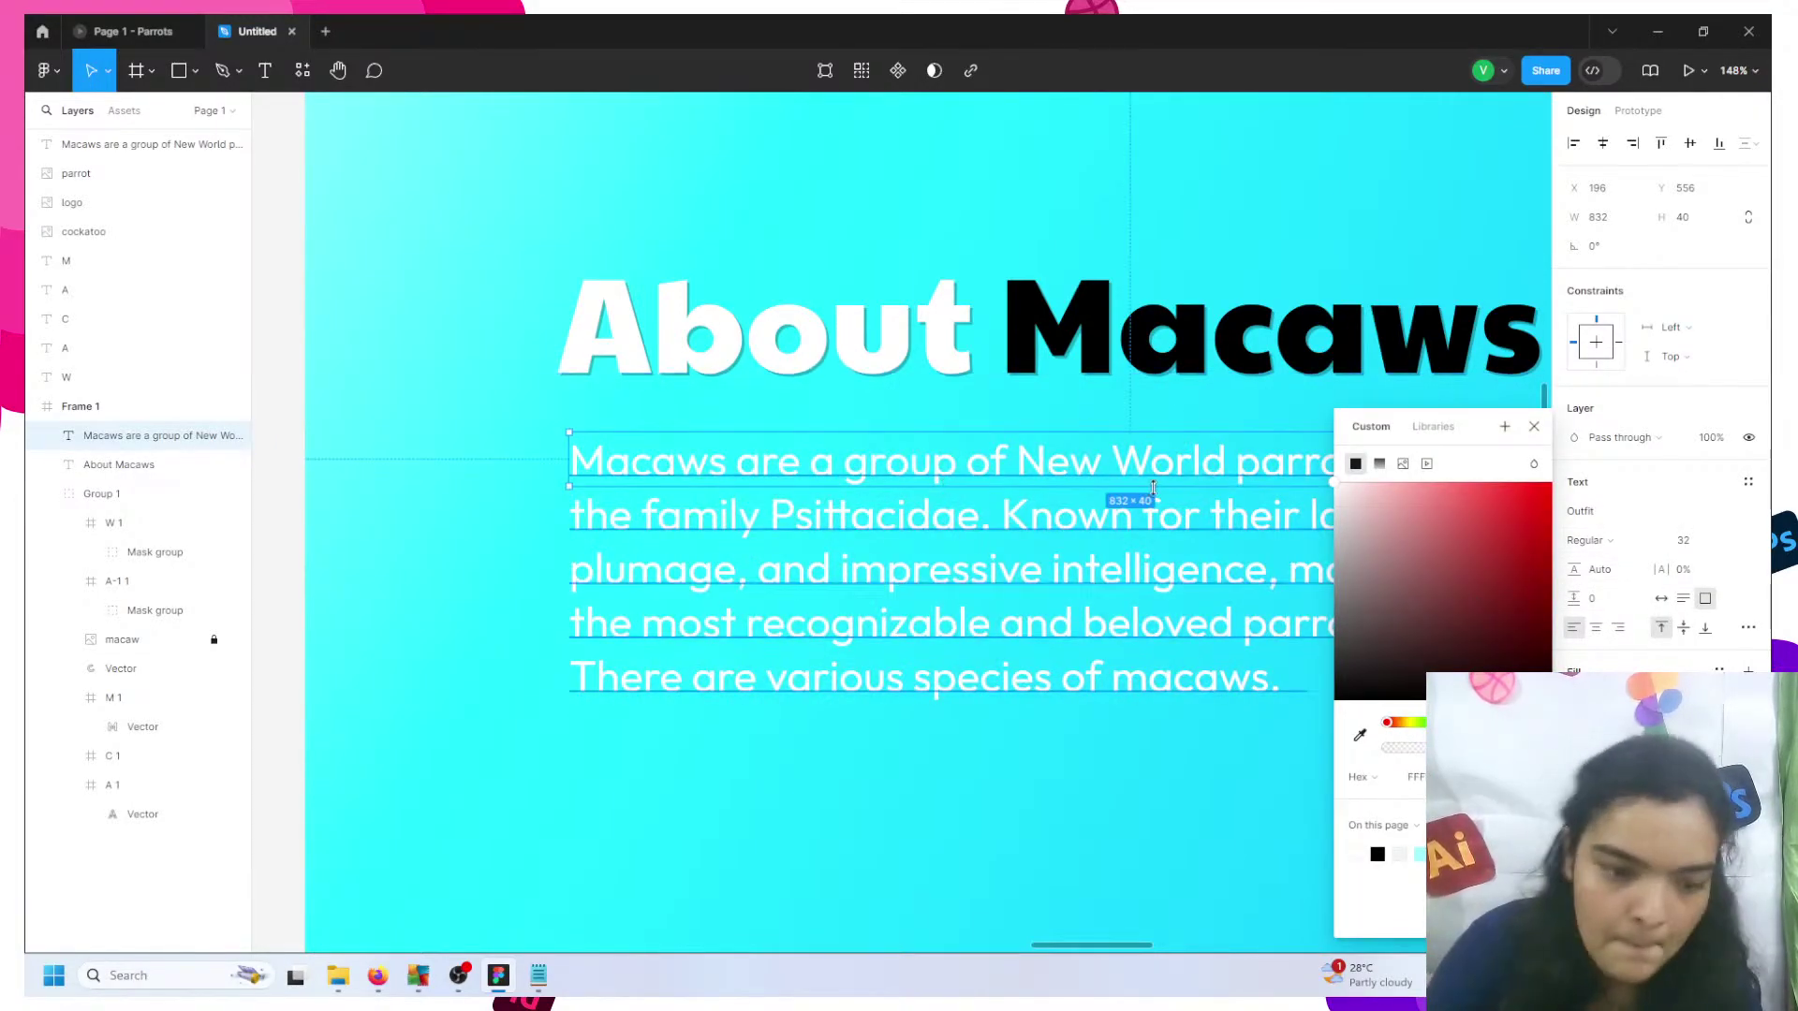
pyautogui.press('Escape')
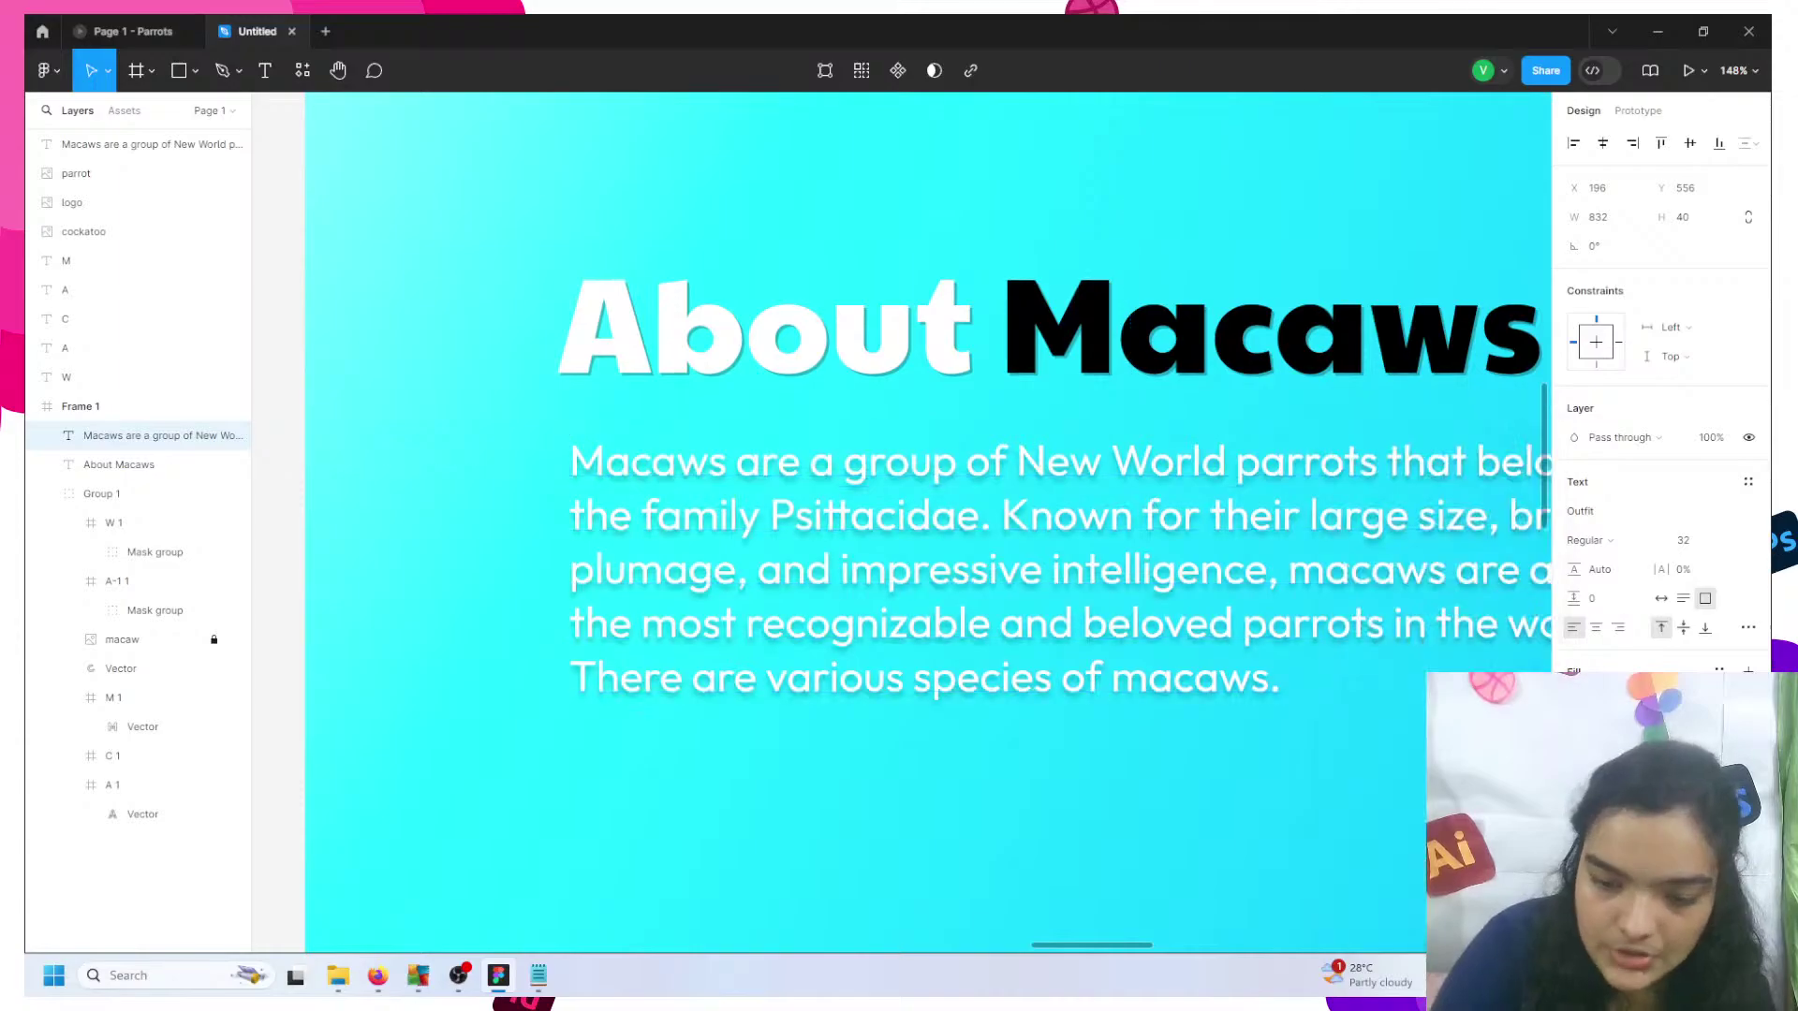
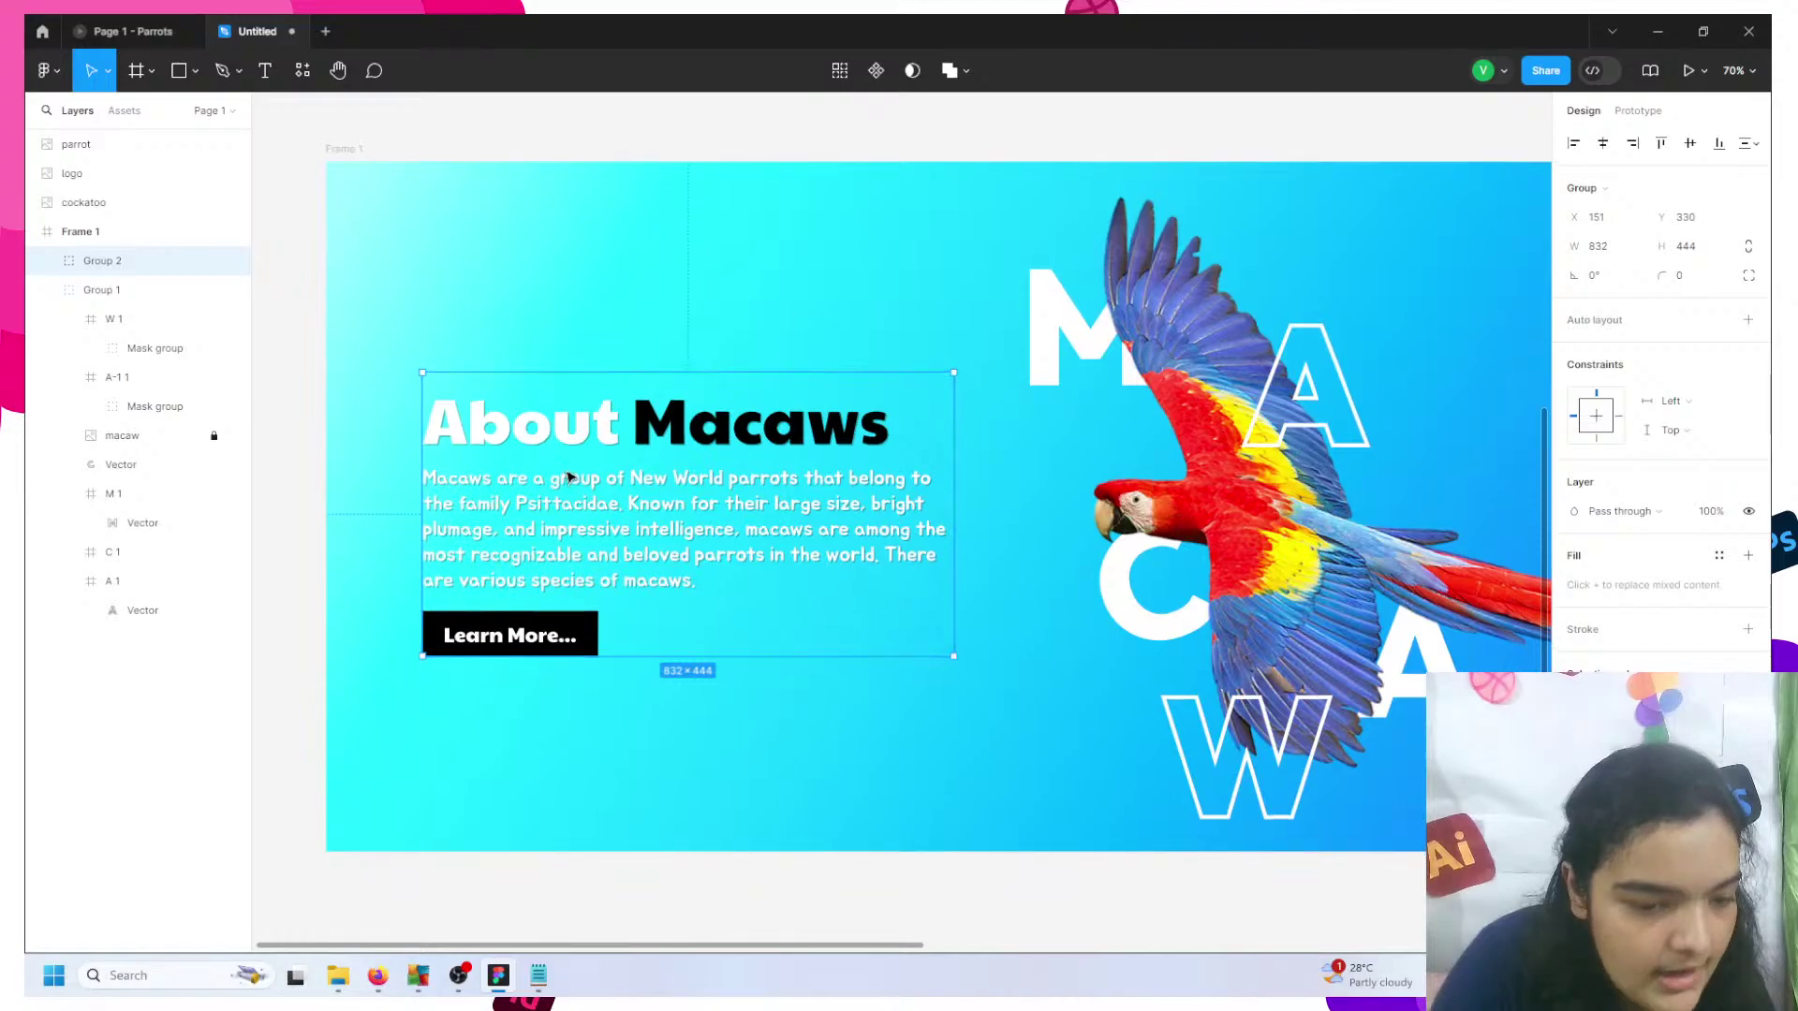
# - Move the group with the heading, description and Learn More button to X 149, Y 318 and deselect it
pyautogui.hscroll(2, 568, 482)
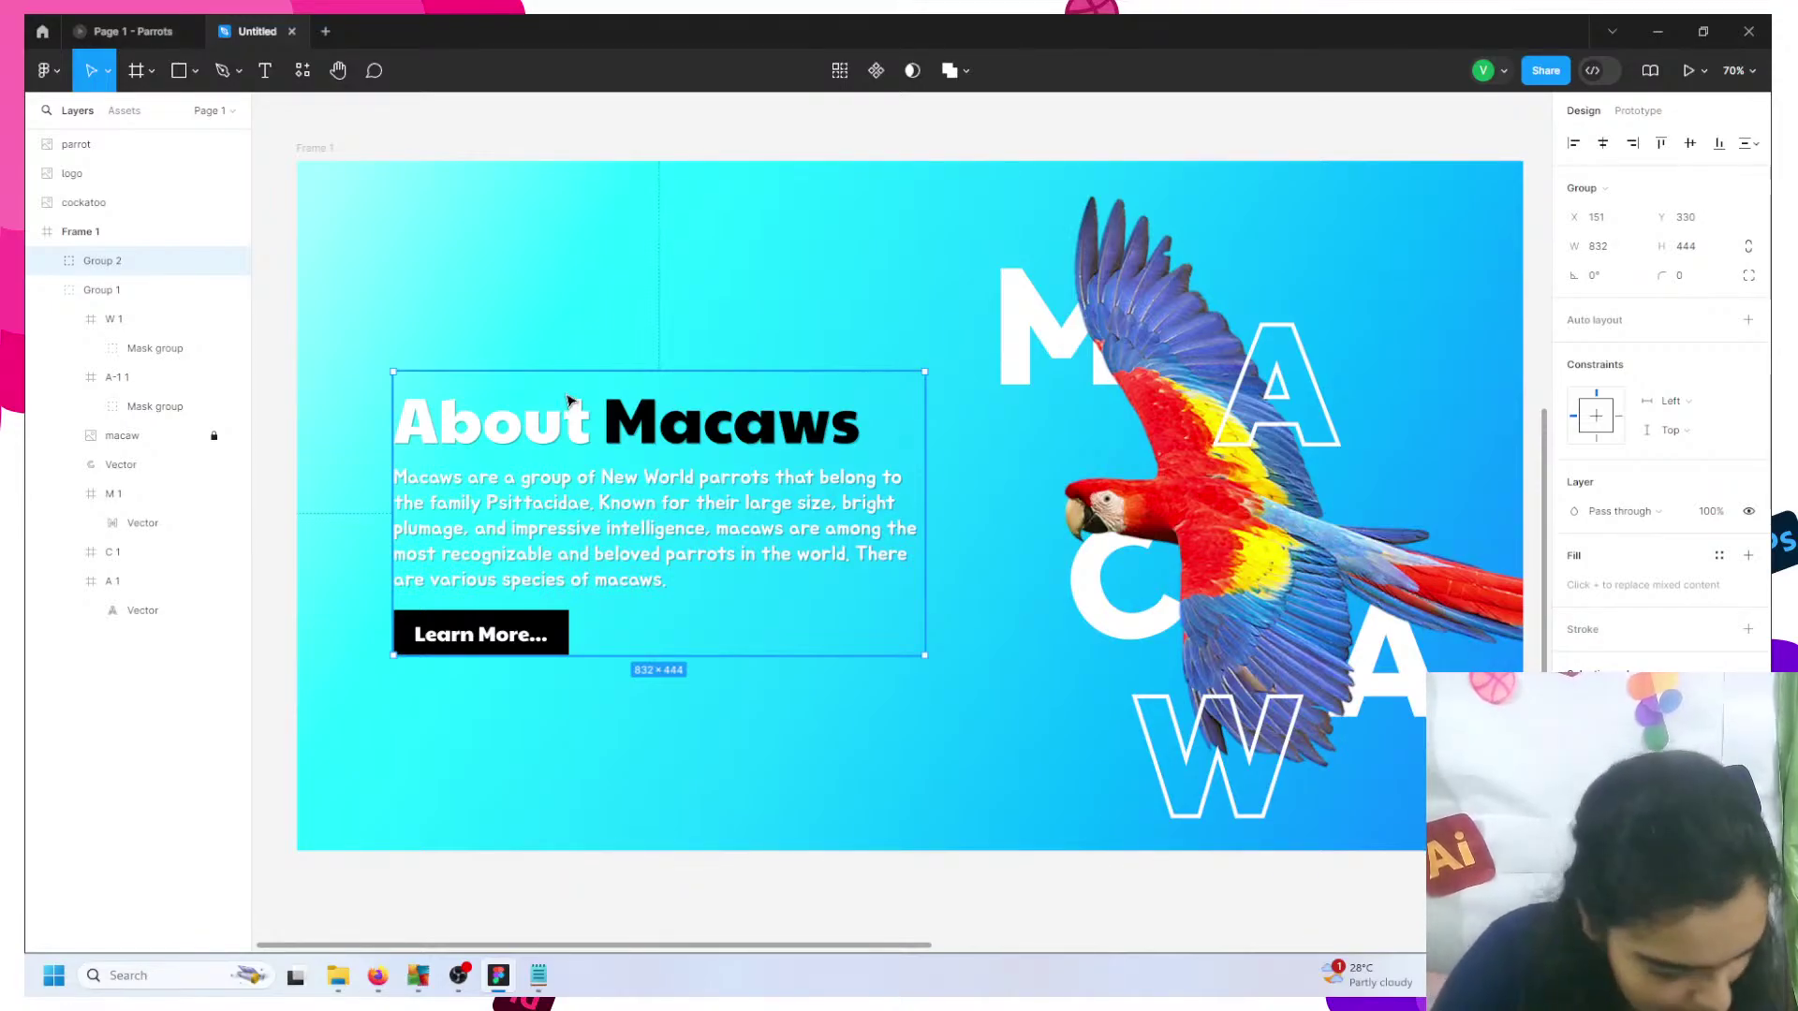
pyautogui.scroll(-3, 566, 398)
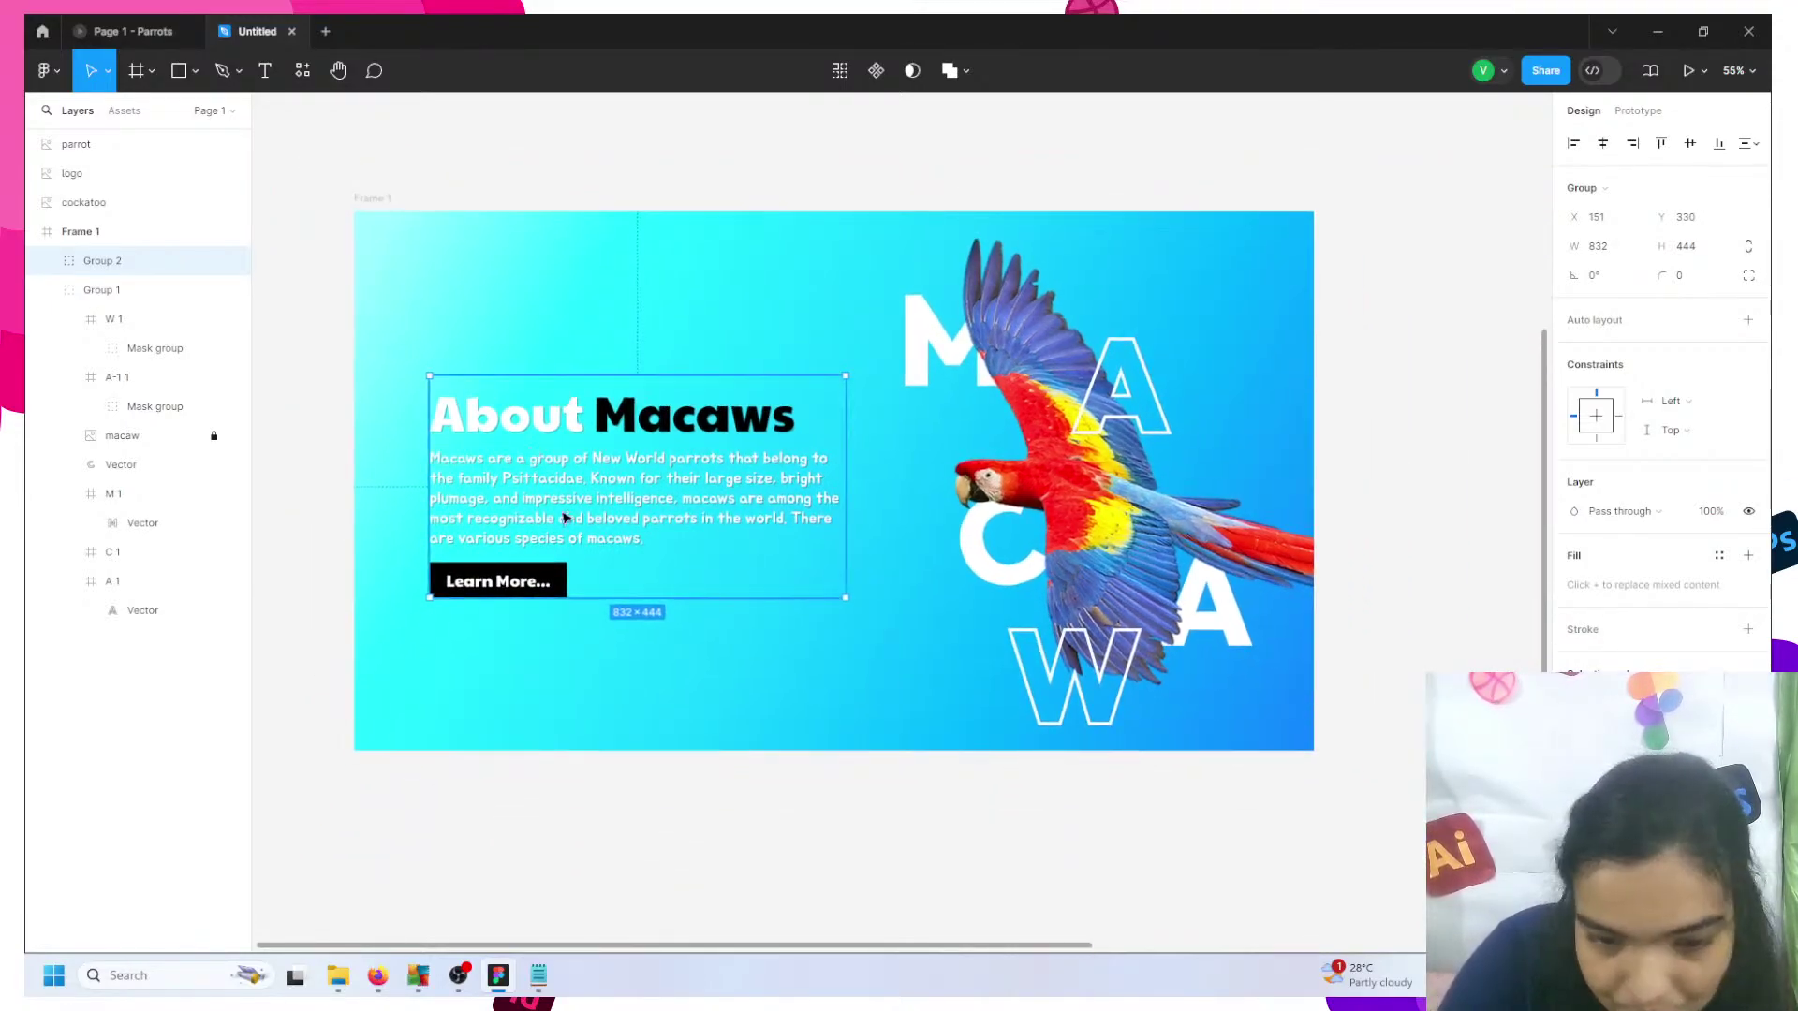
pyautogui.scroll(2, 509, 492)
pyautogui.scroll(1, 509, 492)
pyautogui.moveTo(511, 492); pyautogui.dragTo(521, 482)
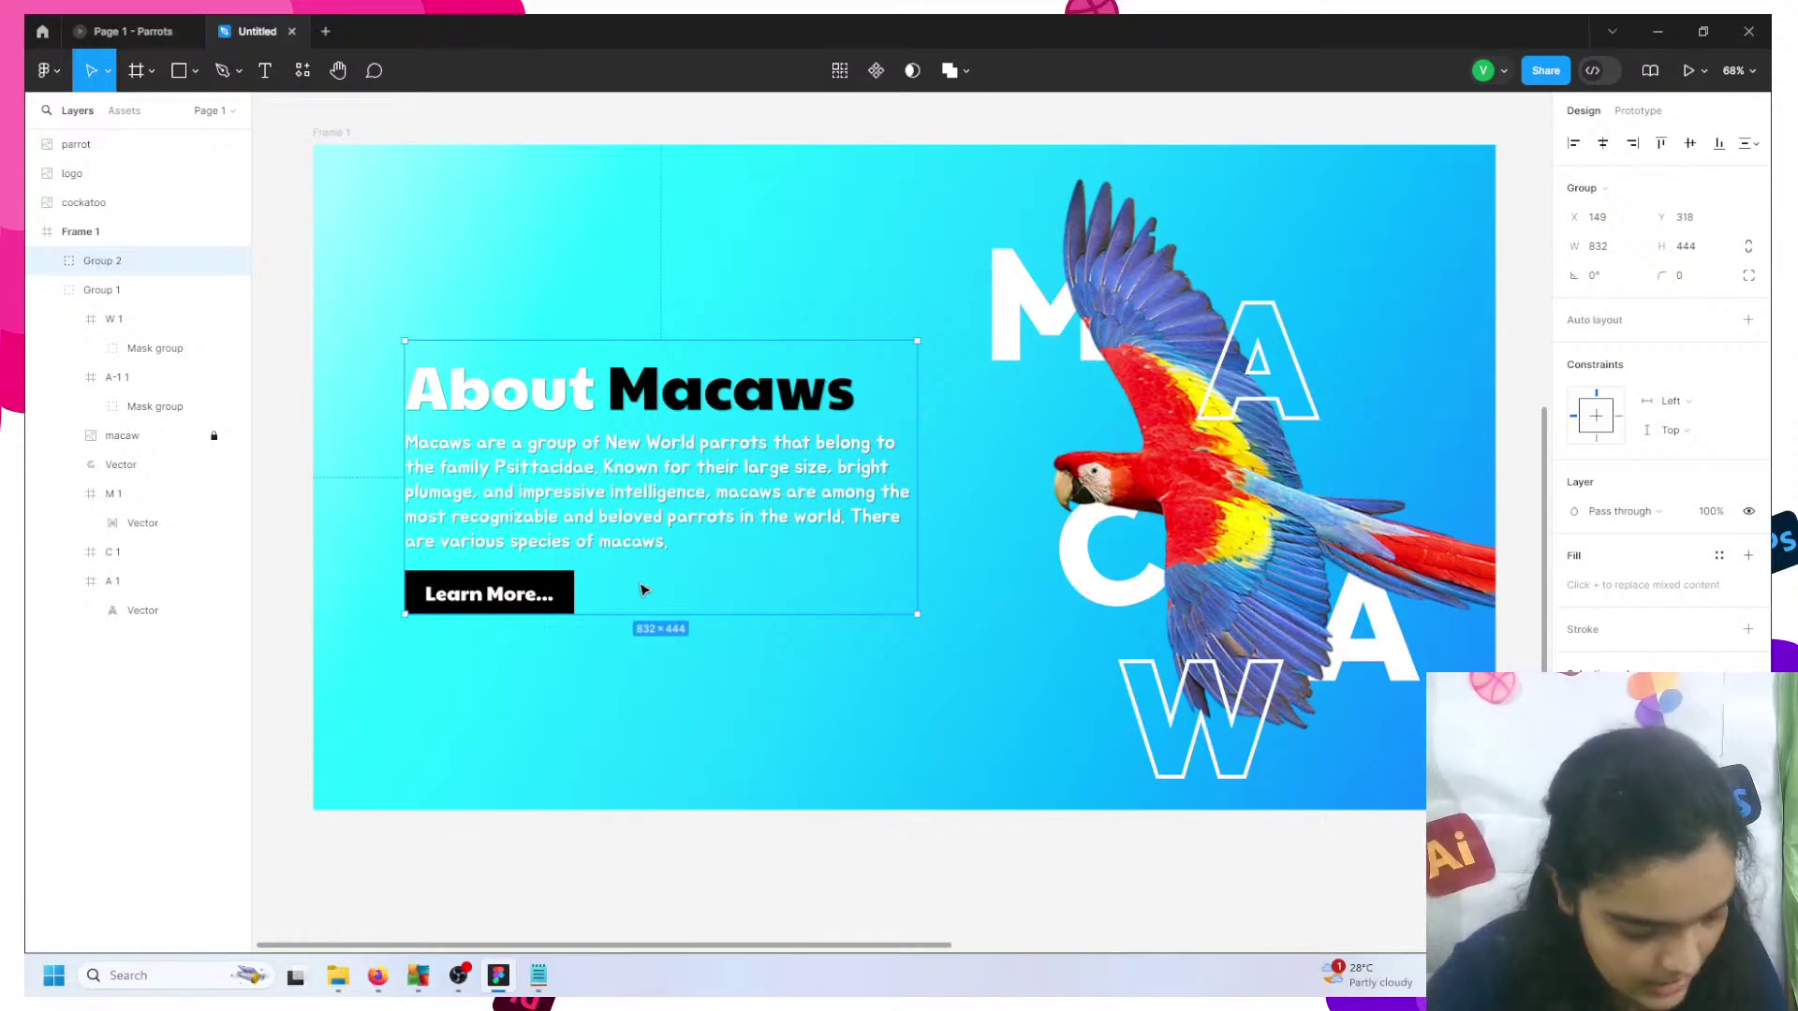
pyautogui.click(354, 122)
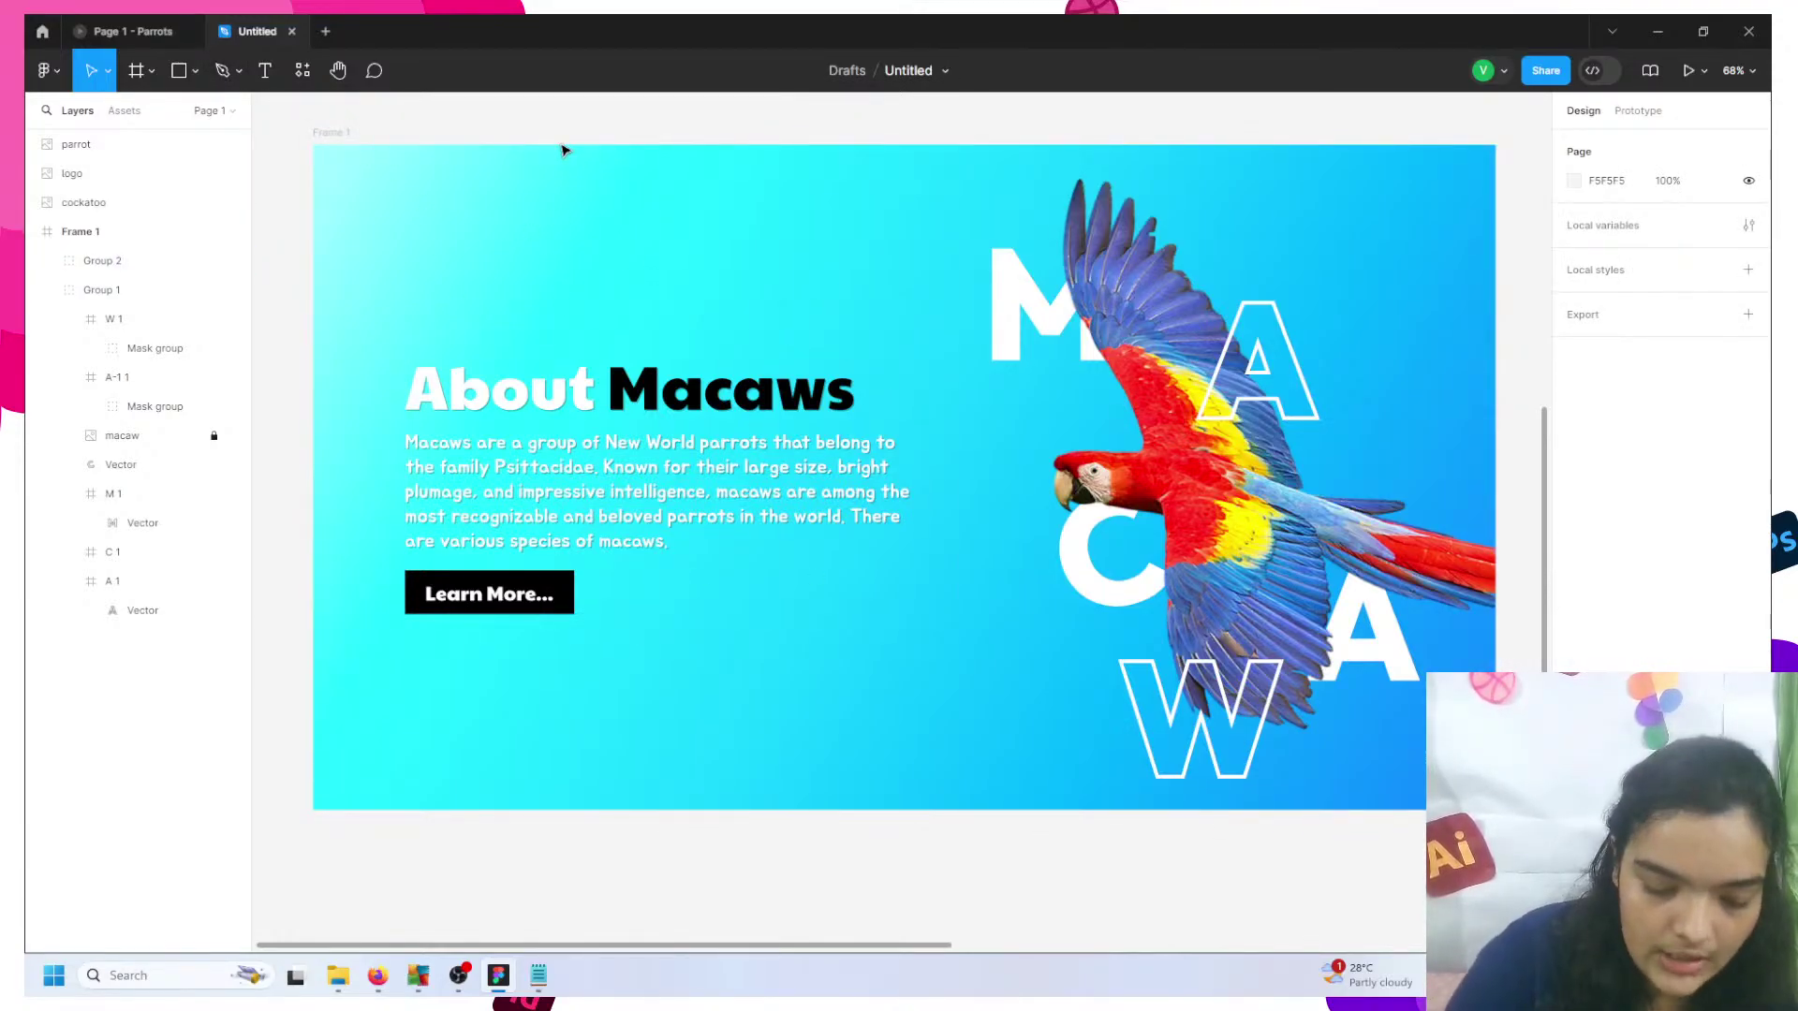
# - Find the white logo image on the canvas around the cockatoo and parrot images
pyautogui.scroll(-5, 562, 145)
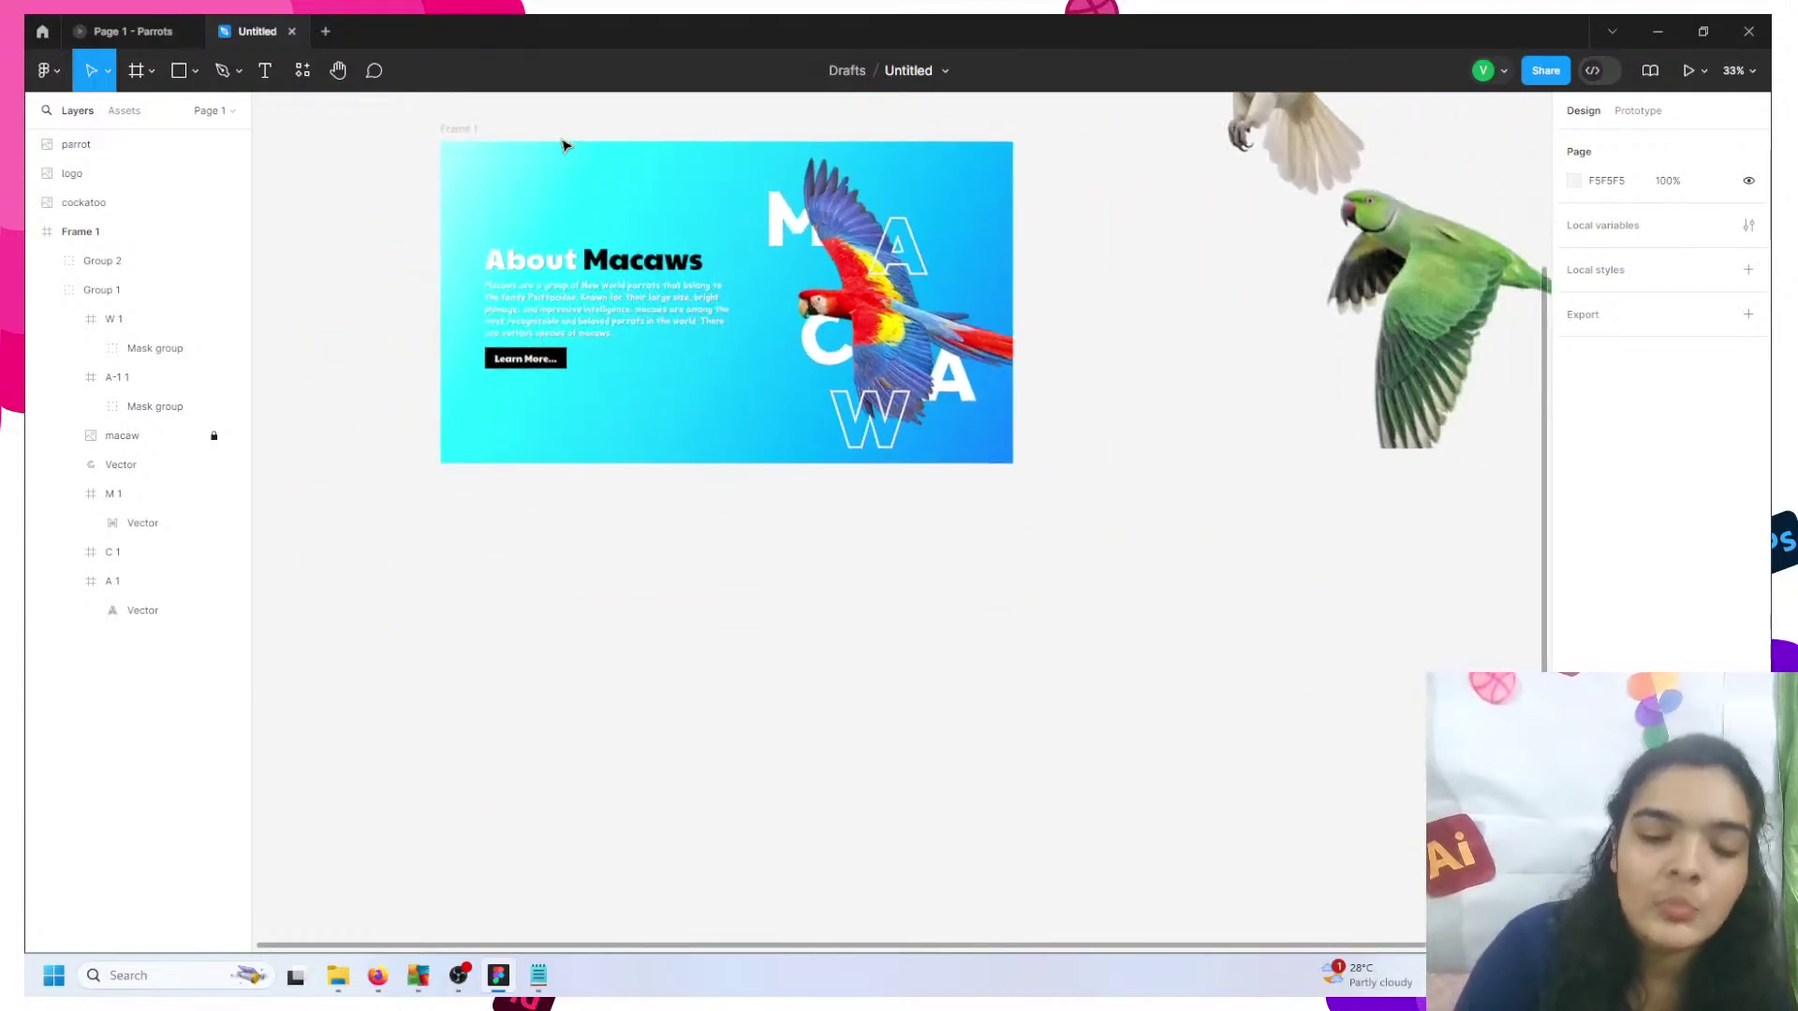
pyautogui.scroll(5, 562, 142)
pyautogui.hscroll(2, 562, 142)
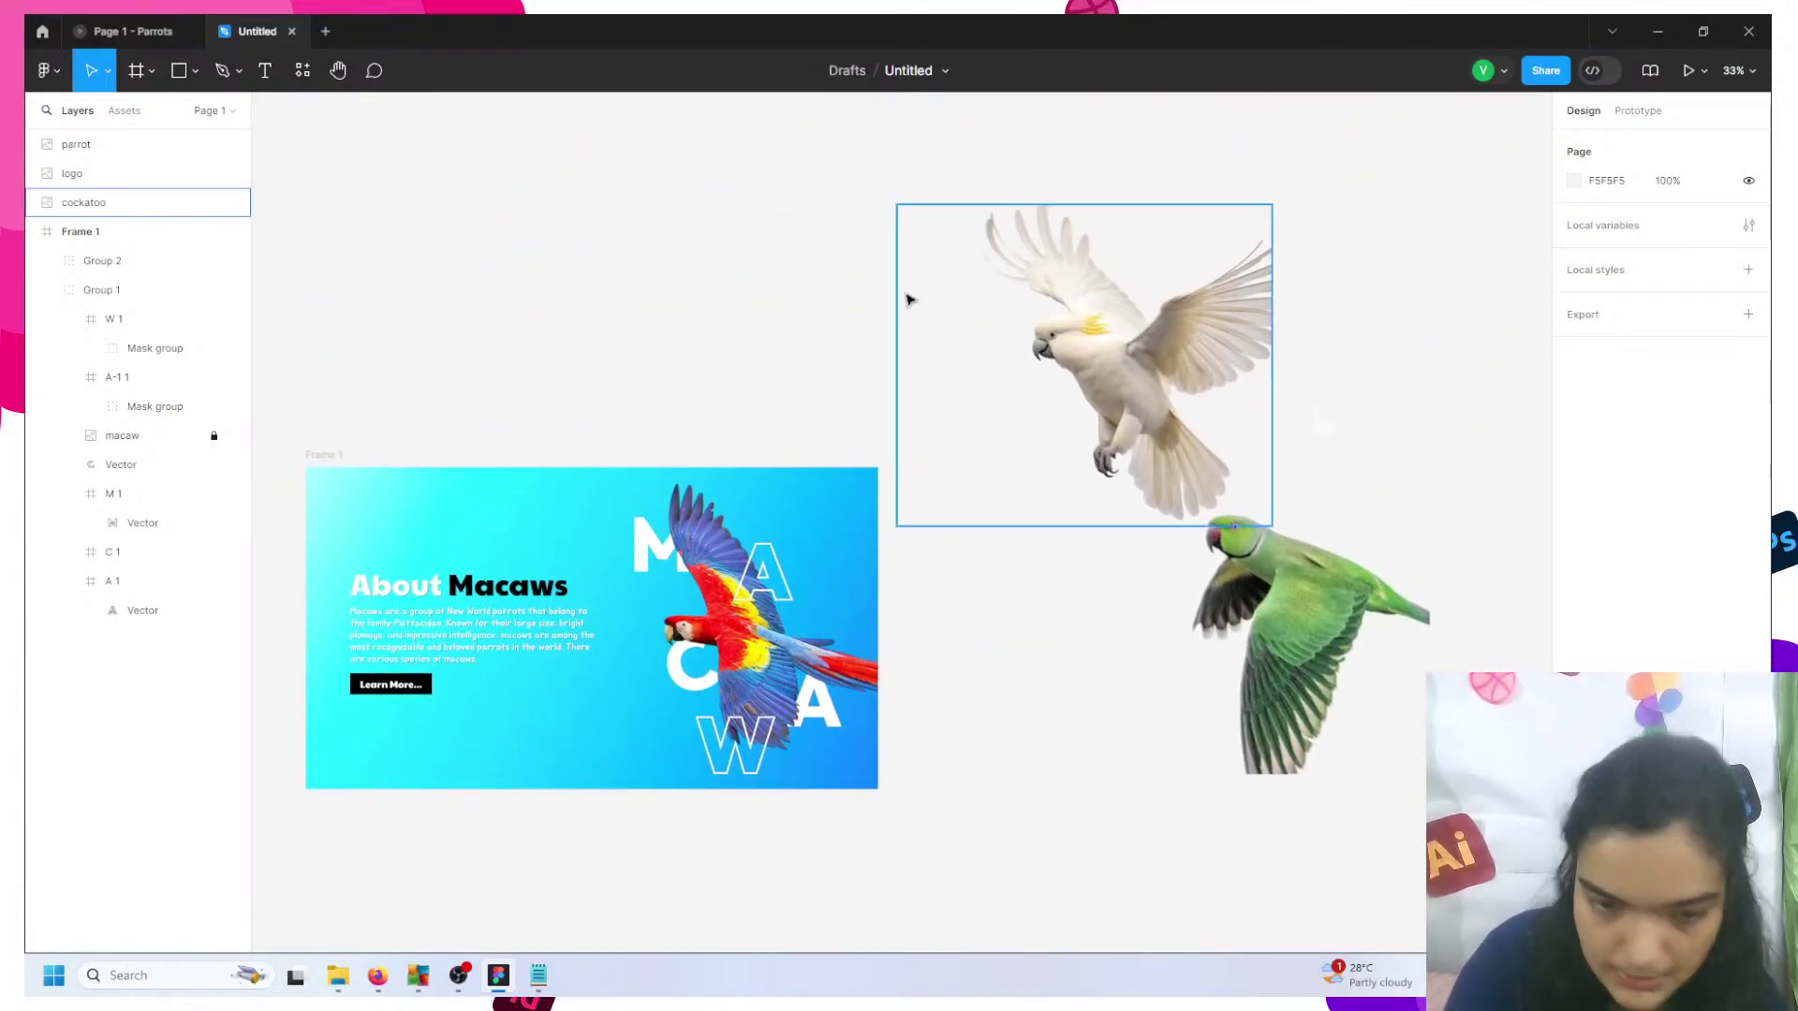
pyautogui.hscroll(3, 907, 293)
pyautogui.scroll(2, 918, 159)
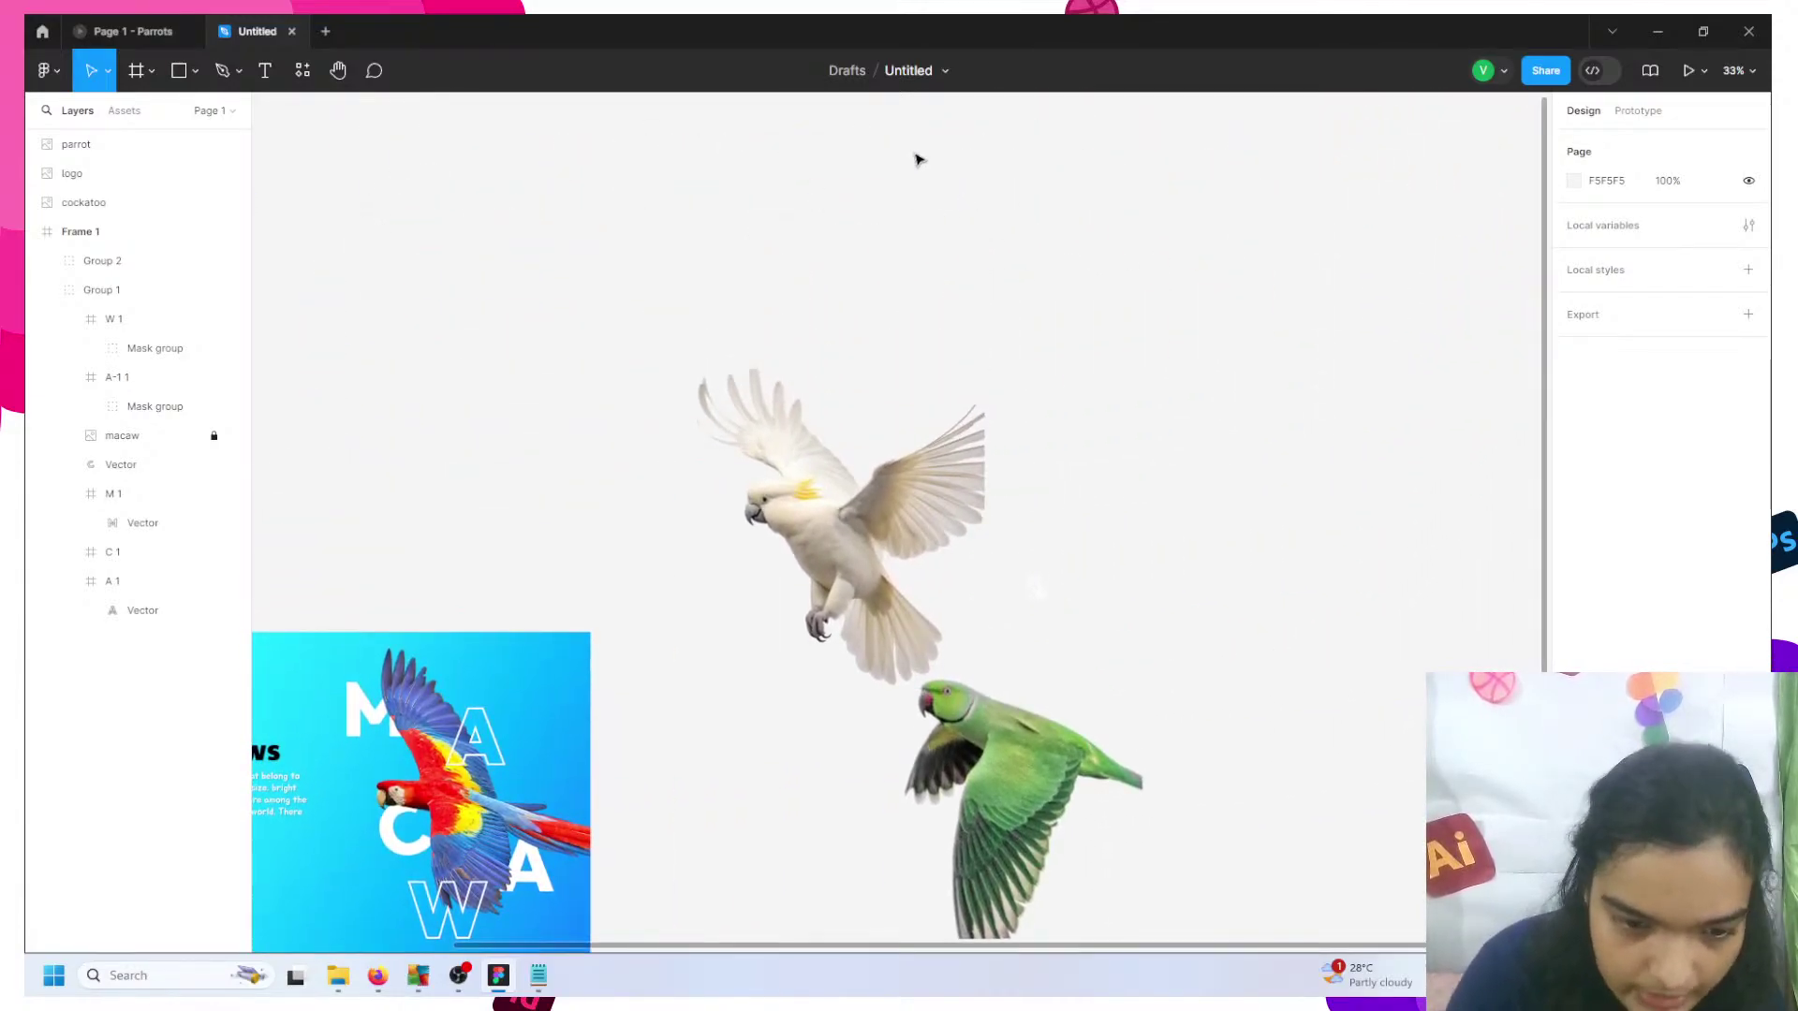
pyautogui.scroll(2, 1050, 175)
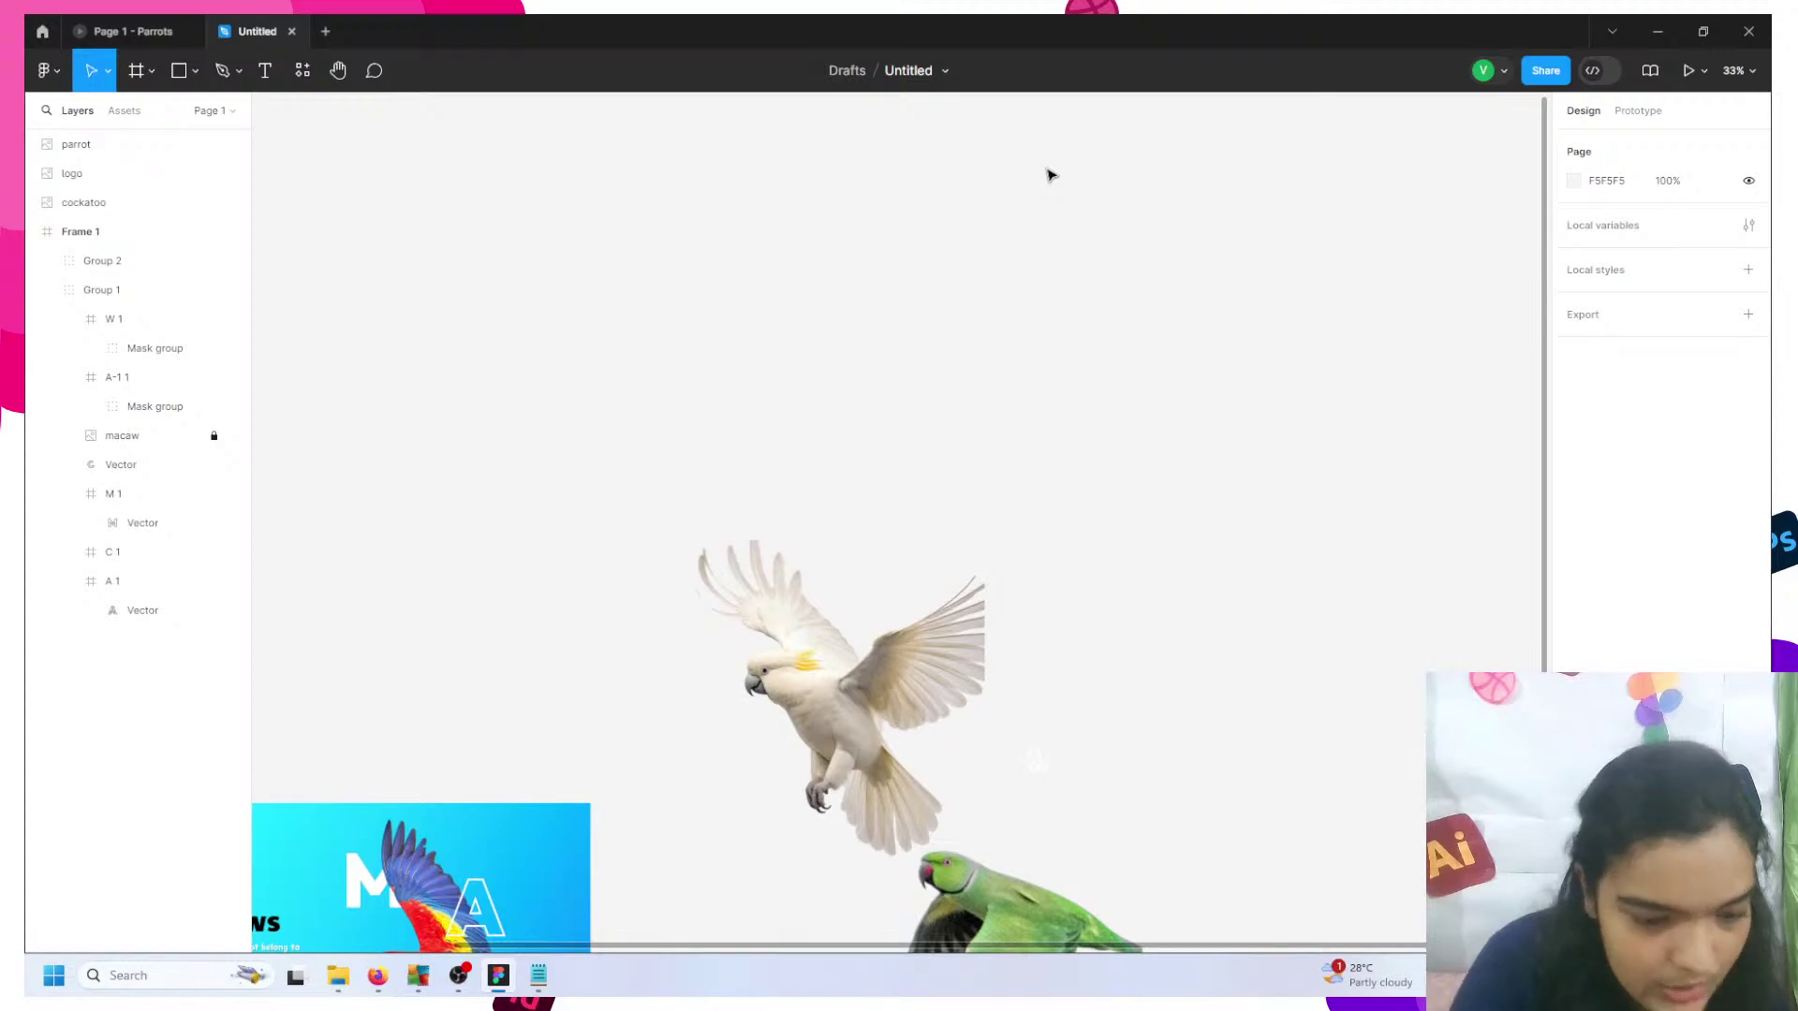
pyautogui.scroll(2, 1050, 175)
pyautogui.scroll(-3, 1049, 173)
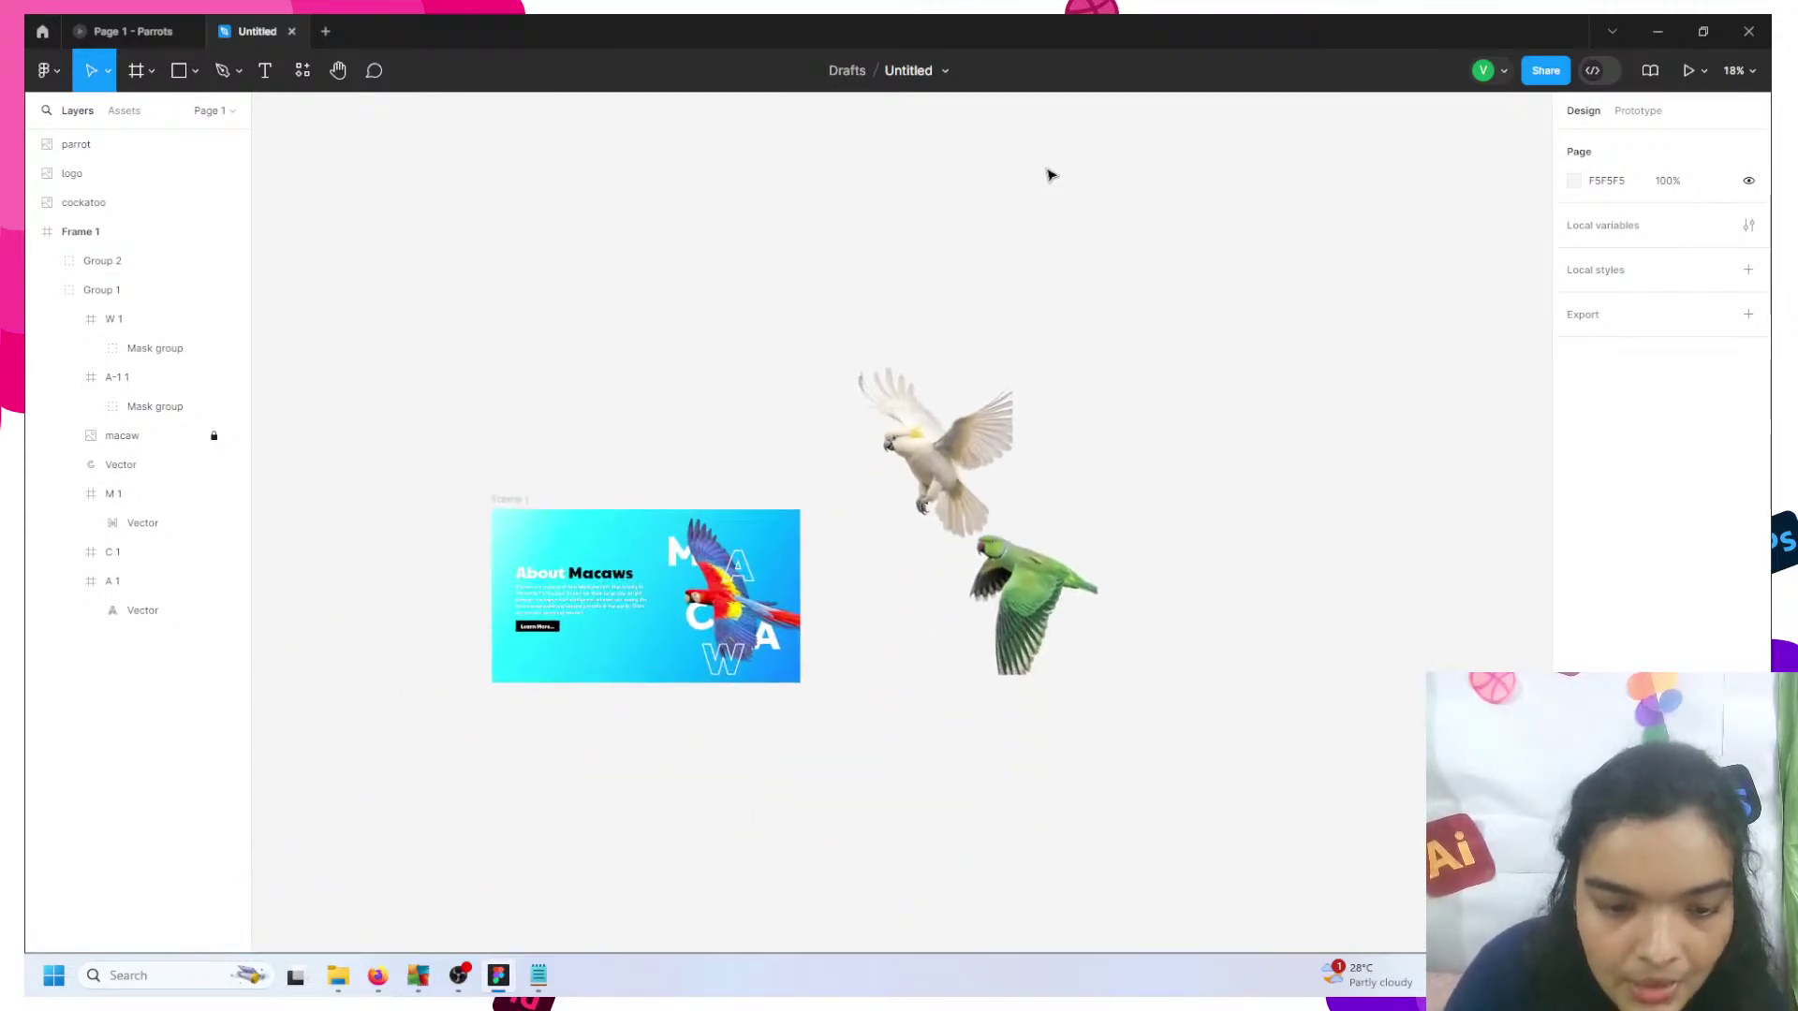
pyautogui.moveTo(883, 104); pyautogui.dragTo(1405, 447)
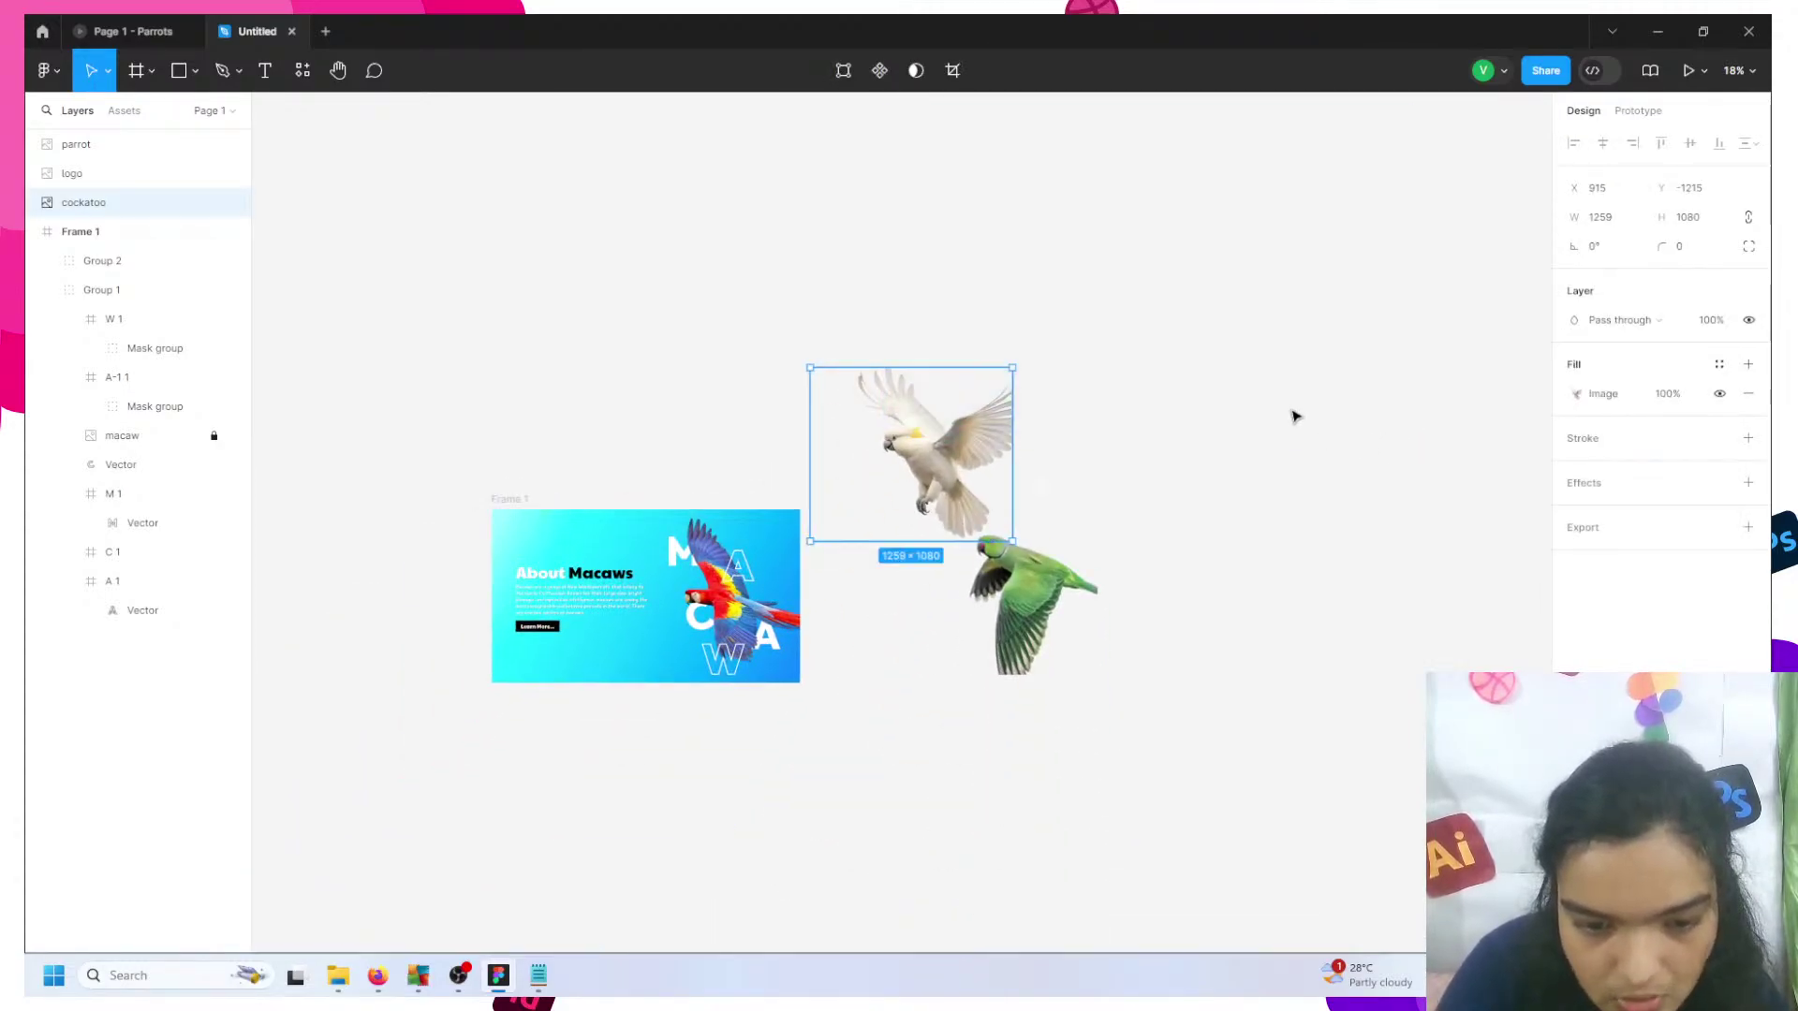
pyautogui.click(1292, 413)
pyautogui.scroll(1, 1292, 413)
pyautogui.scroll(1, 882, 258)
pyautogui.moveTo(863, 120); pyautogui.dragTo(1475, 562)
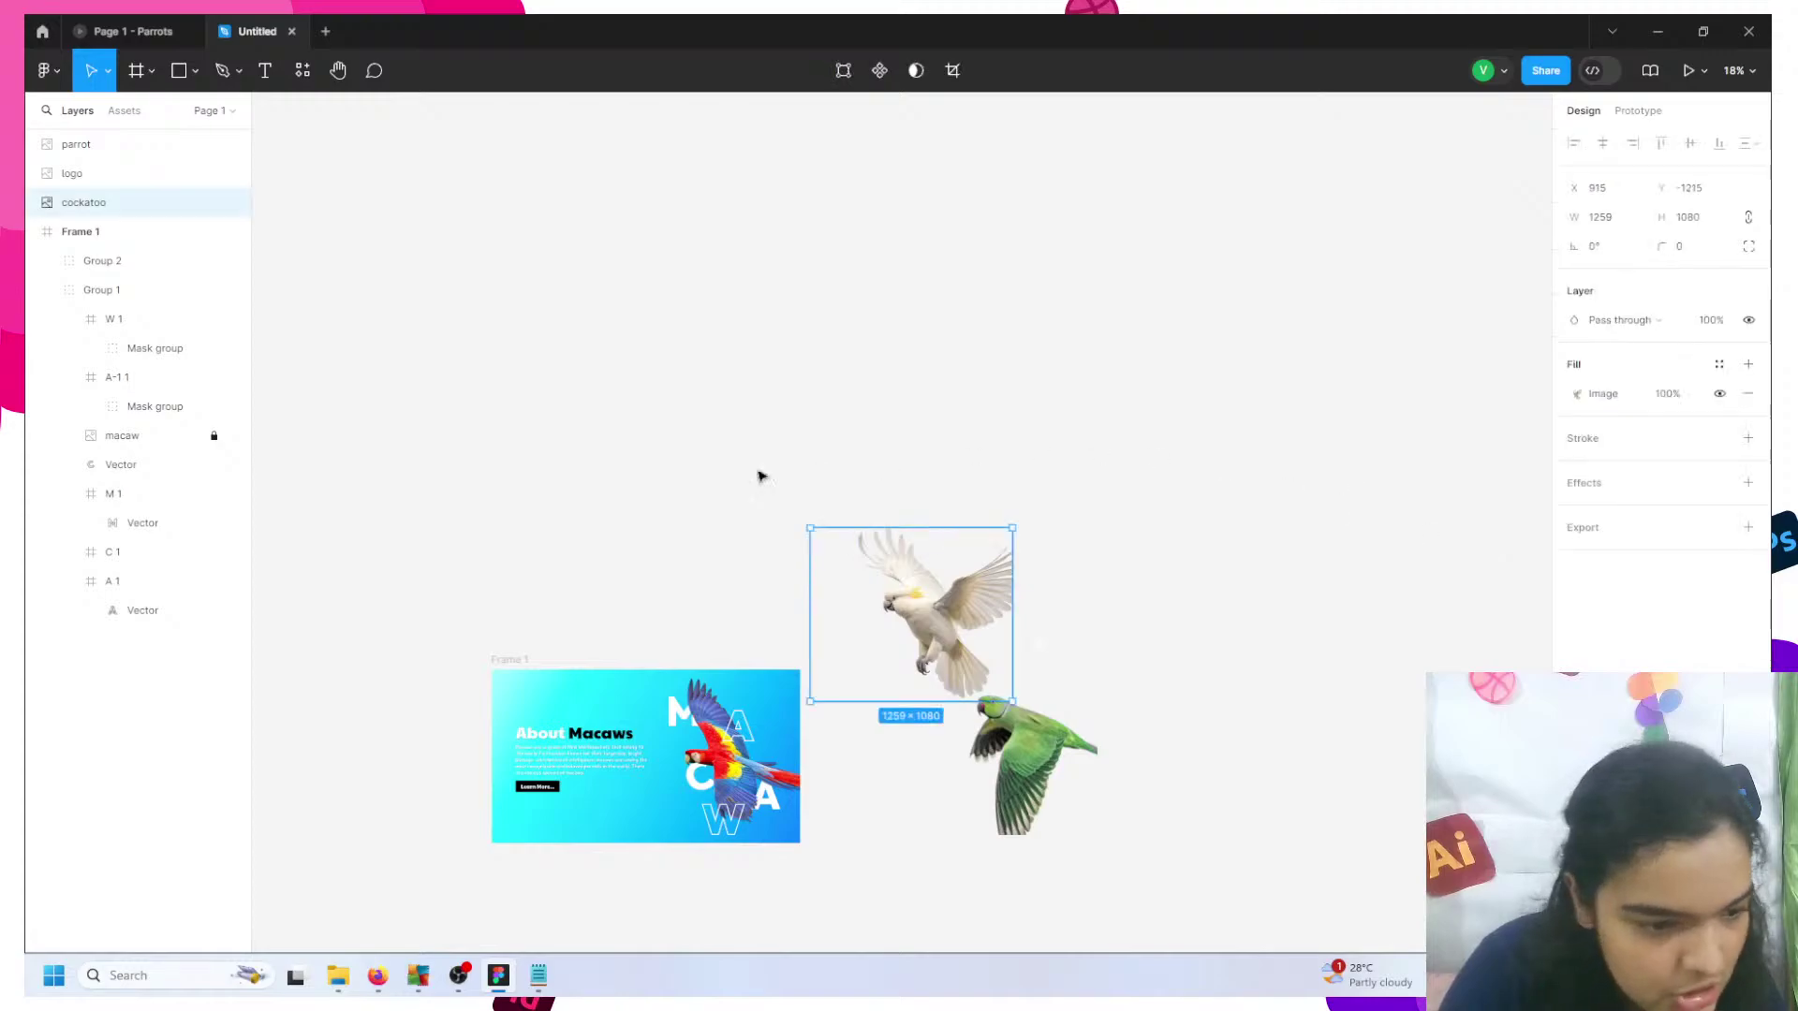
# - Move the logo image into Frame 1 and place it above the About Macaws heading at X 143, Y 134
pyautogui.click(116, 173)
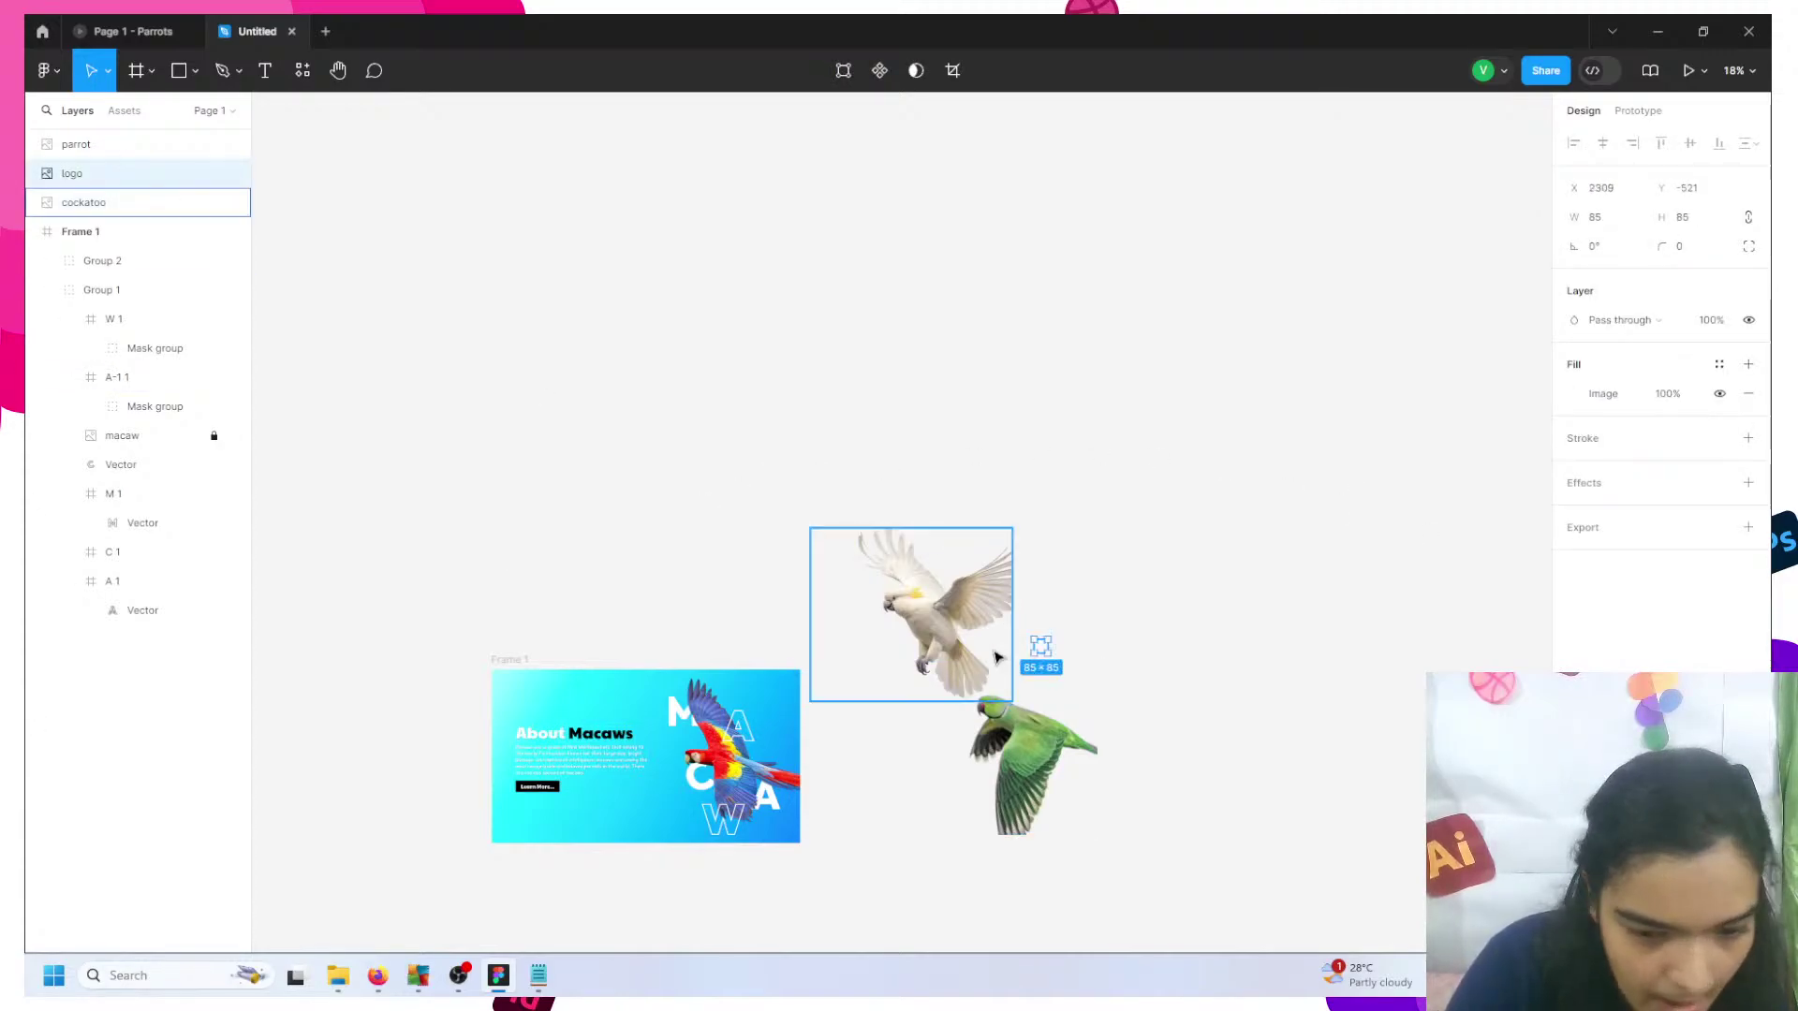
pyautogui.moveTo(1038, 649); pyautogui.dragTo(507, 688)
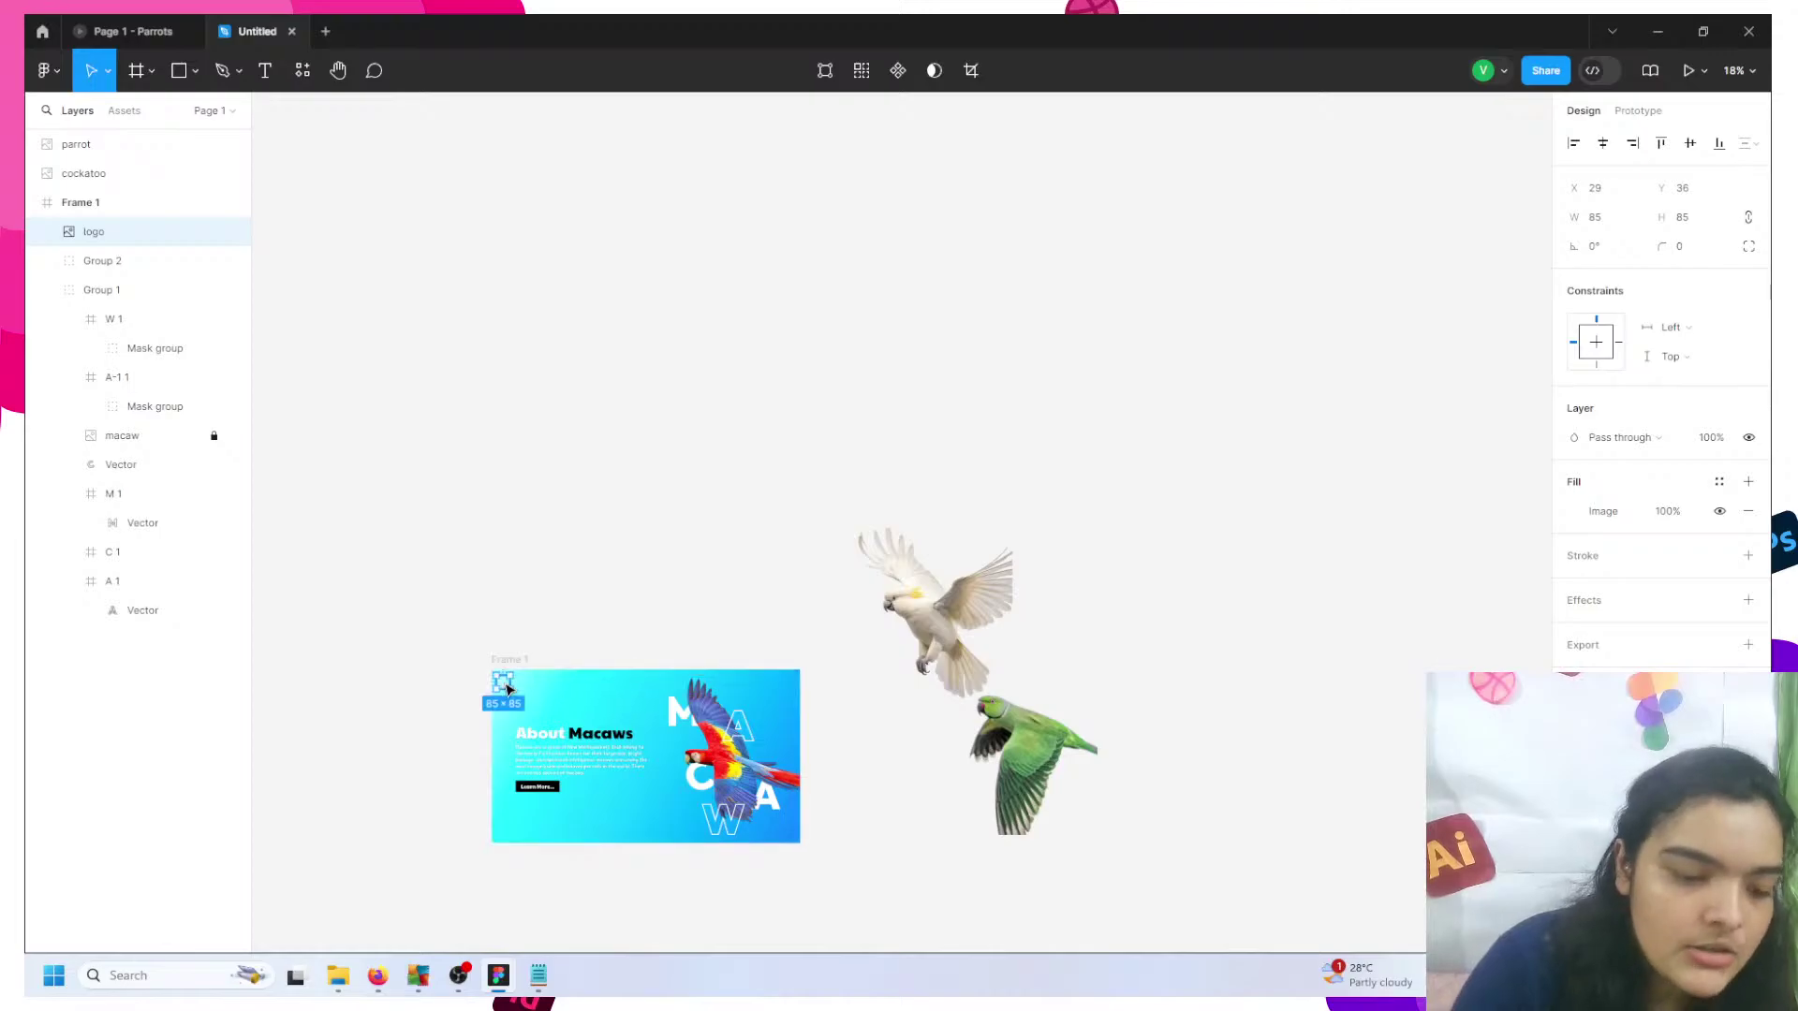
pyautogui.scroll(5, 507, 688)
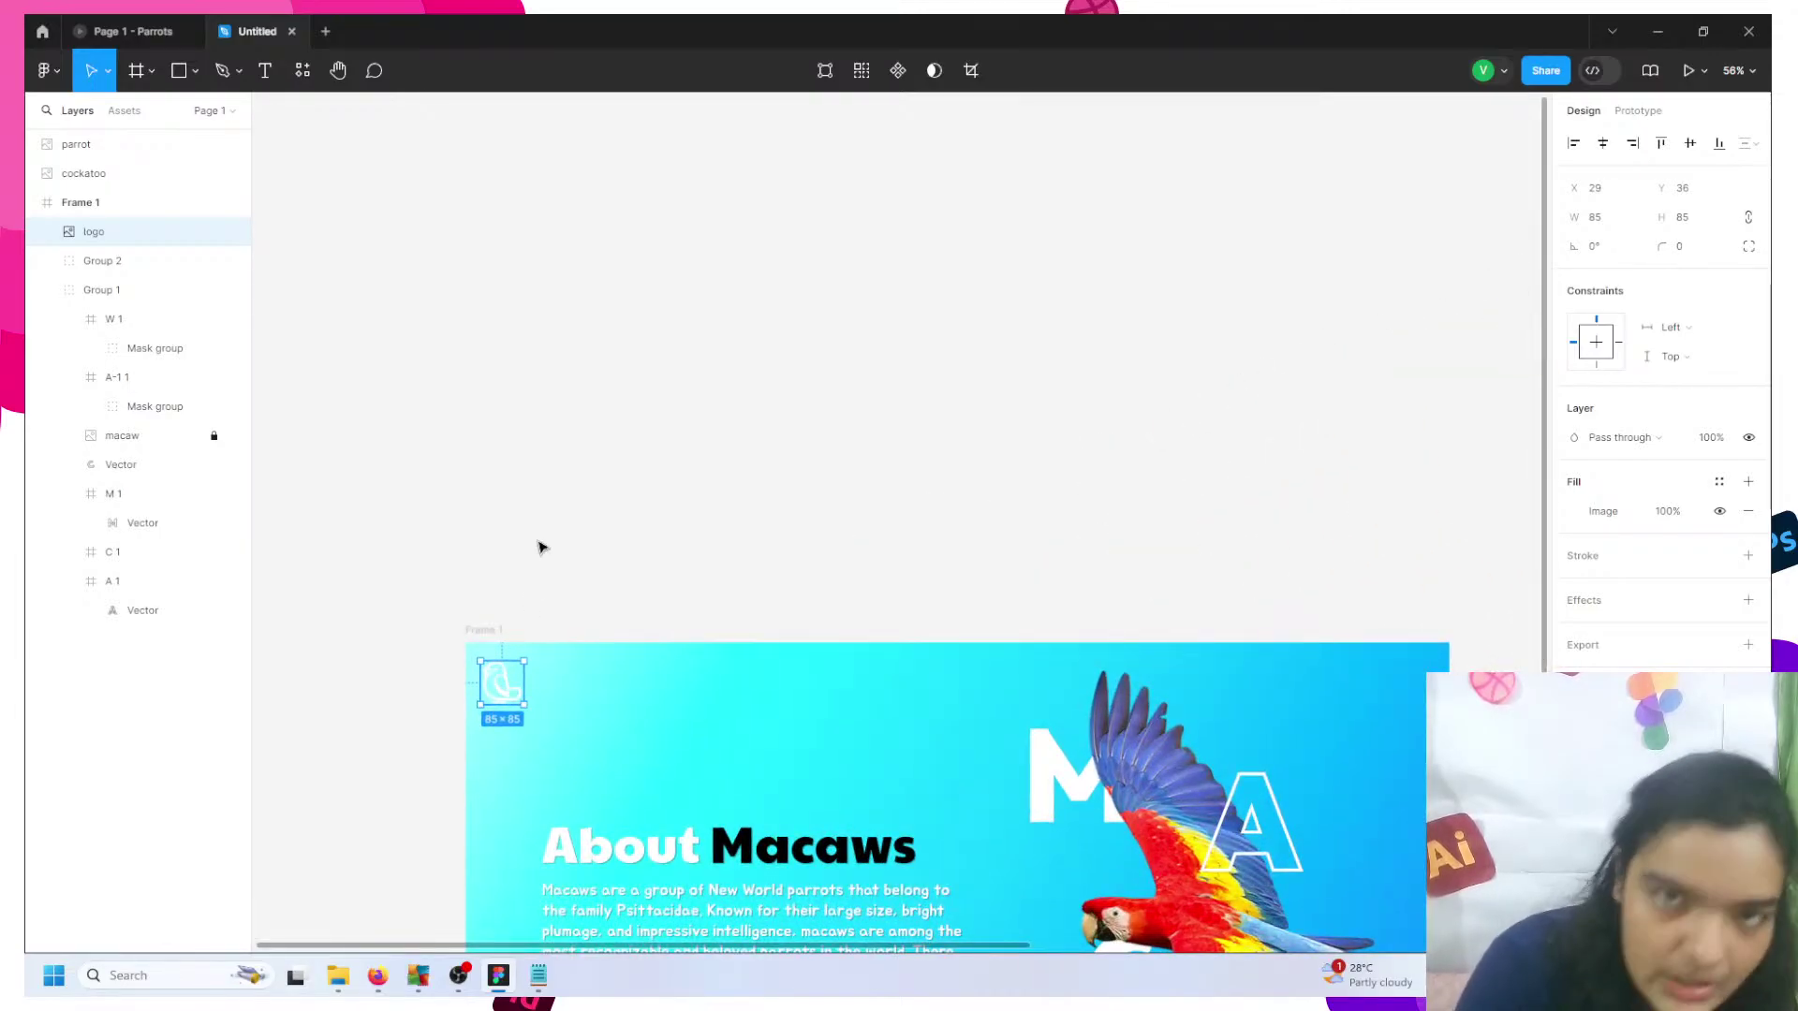
pyautogui.scroll(5, 490, 729)
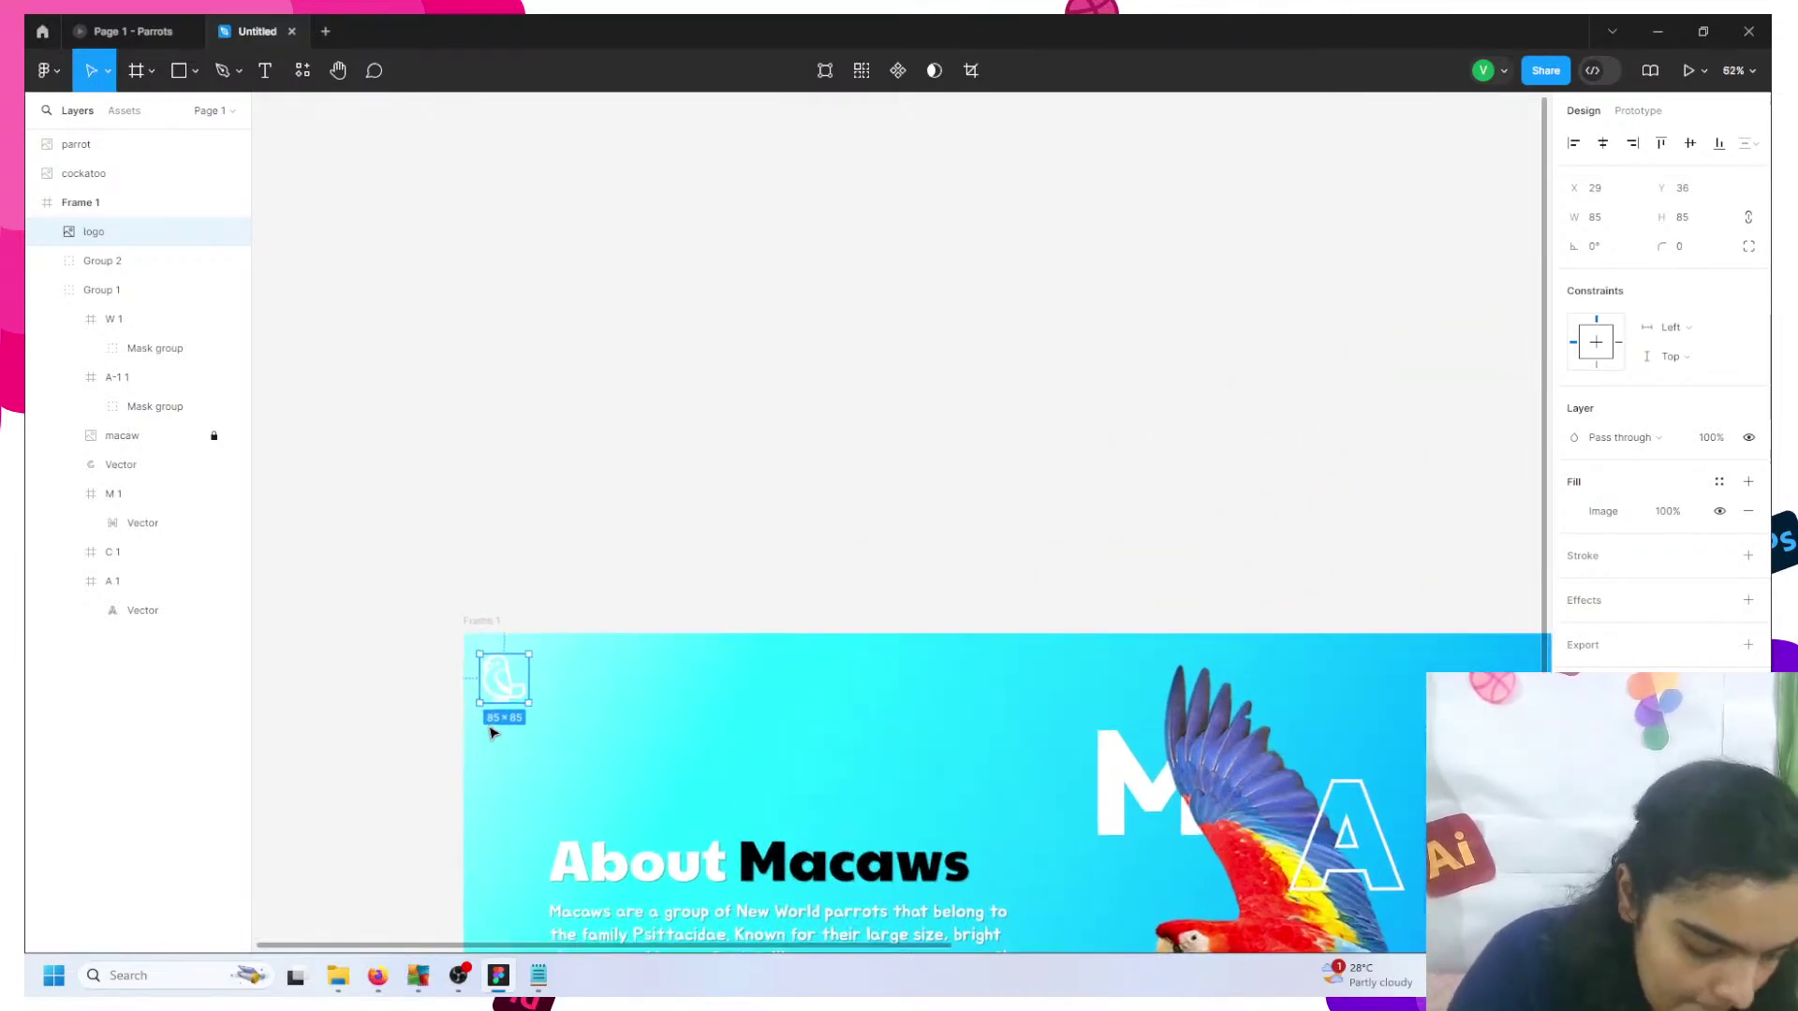
pyautogui.scroll(5, 490, 731)
pyautogui.scroll(-3, 489, 731)
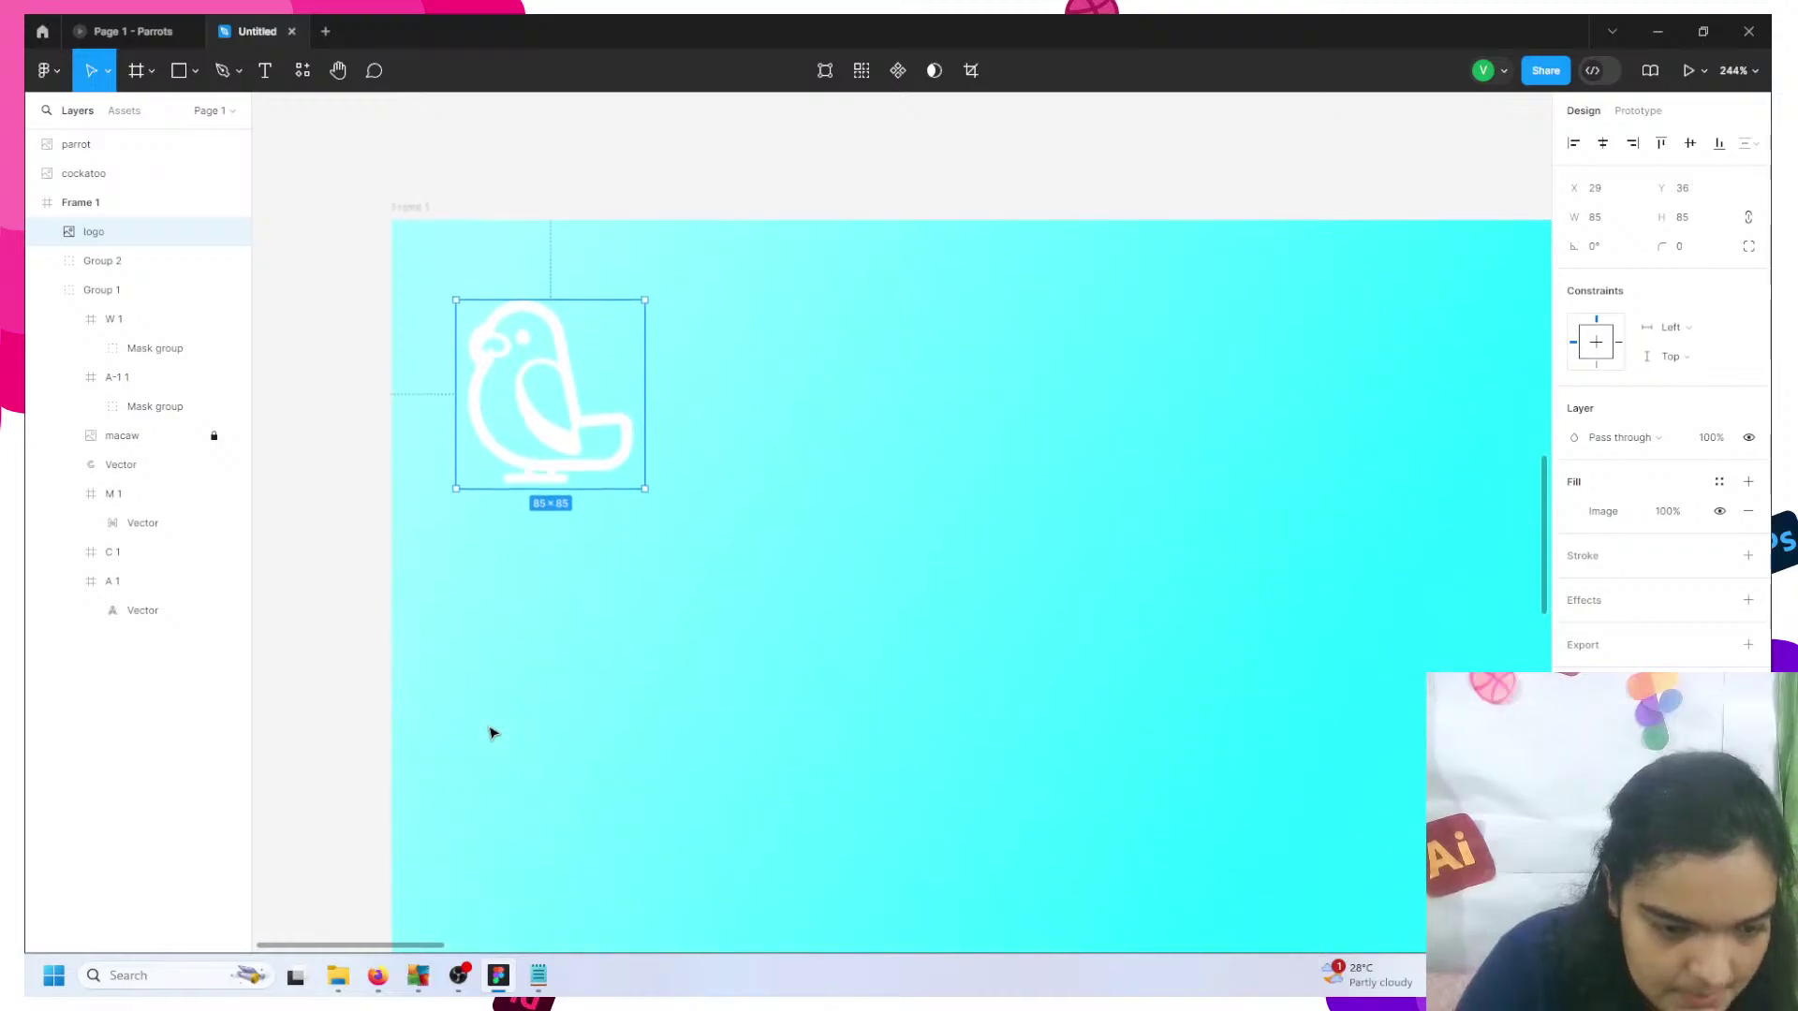
pyautogui.press('Down')
pyautogui.press('Down')
pyautogui.press('Down')
pyautogui.press('Down')
pyautogui.press('Down')
pyautogui.press('Down')
pyautogui.hotkey('shift', 'Right')
pyautogui.moveTo(757, 576)
pyautogui.mouseDown()
pyautogui.moveTo(691, 562)
pyautogui.moveTo(770, 604)
pyautogui.mouseUp()
# - Add a drop shadow to the logo and nudge it to X 145, Y 128
pyautogui.click(1747, 600)
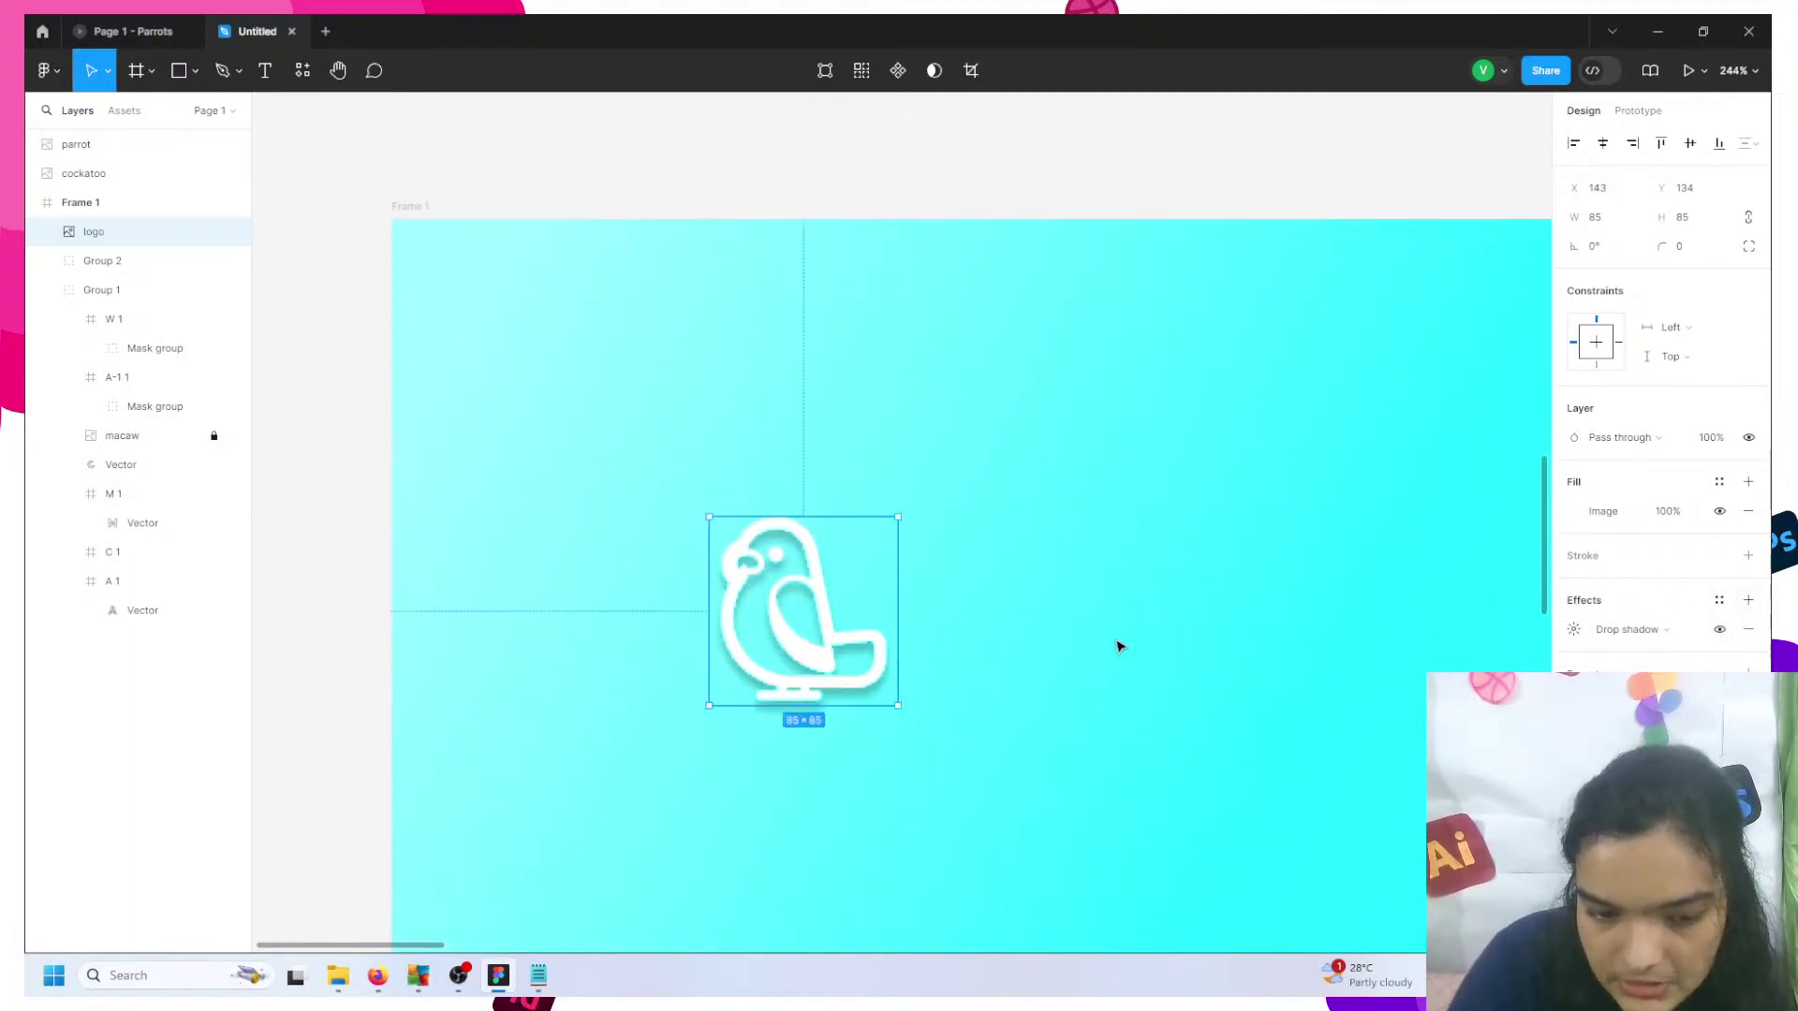
pyautogui.hotkey('shift', 'Up')
pyautogui.press('Right')
pyautogui.press('Down')
pyautogui.press('Down')
pyautogui.press('Down')
pyautogui.press('Down')
pyautogui.press('Right')
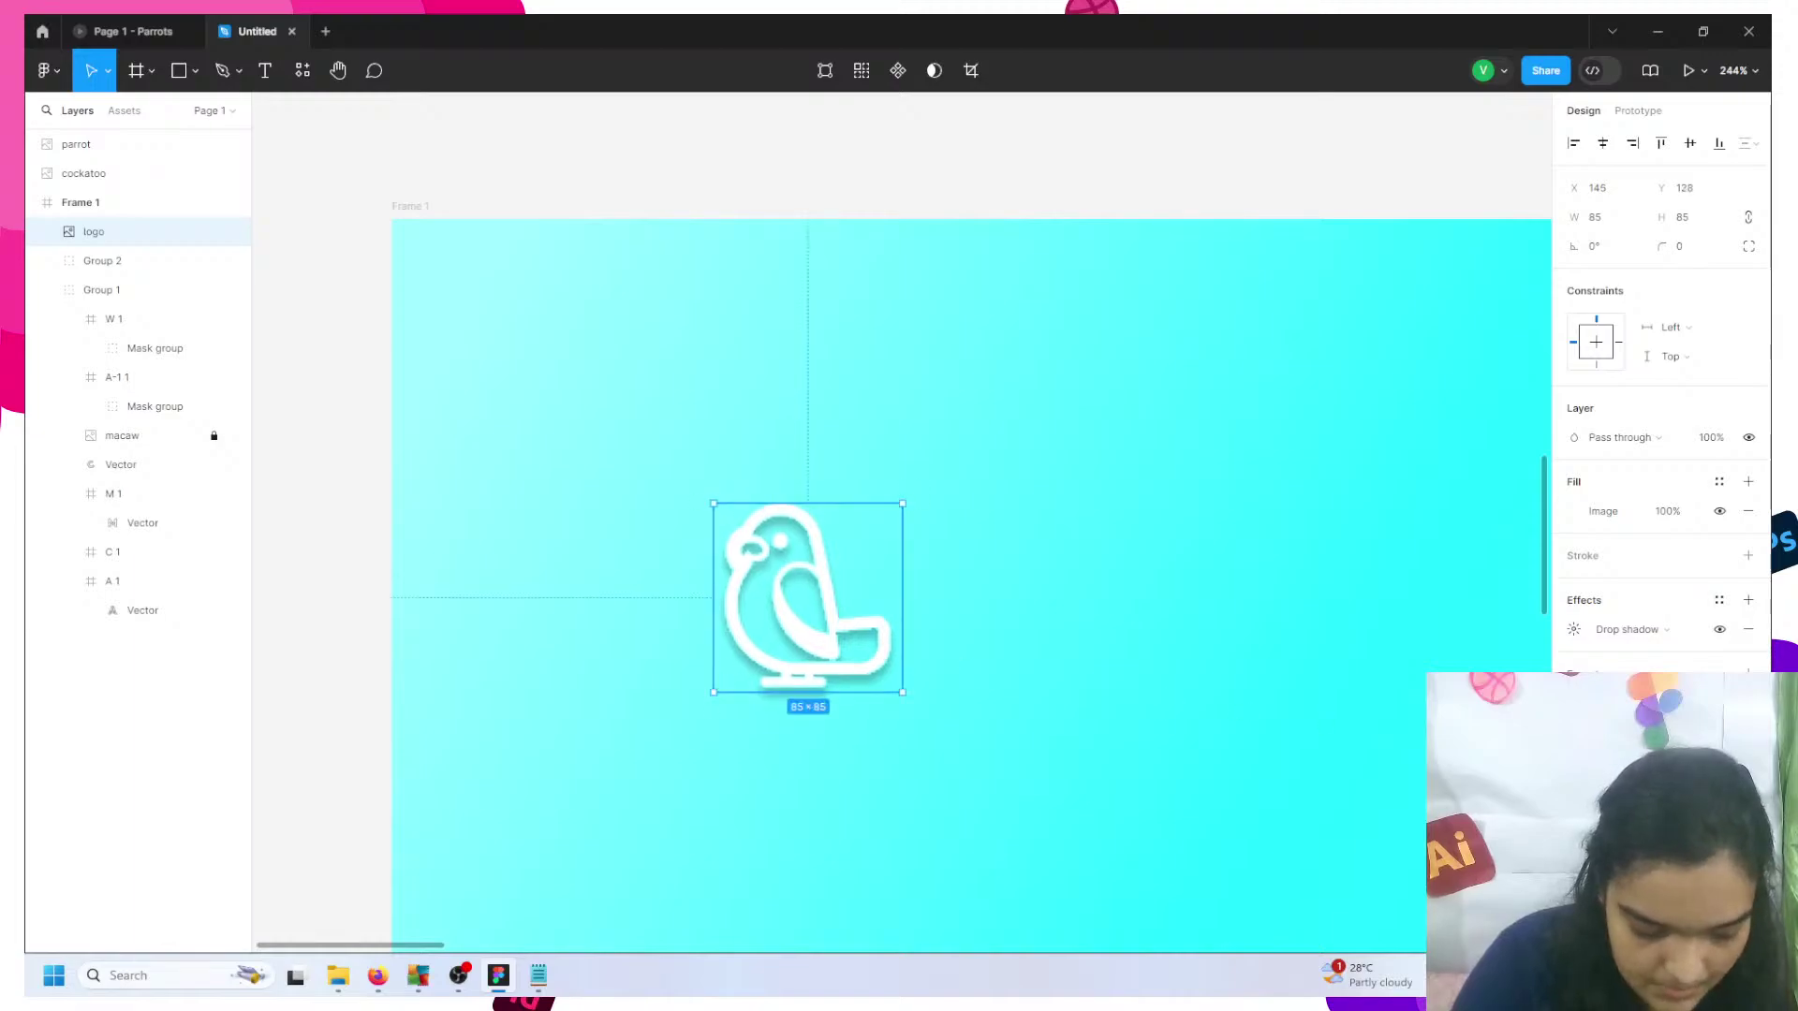
# - Soften the logo's drop shadow by increasing its blur
pyautogui.click(1575, 629)
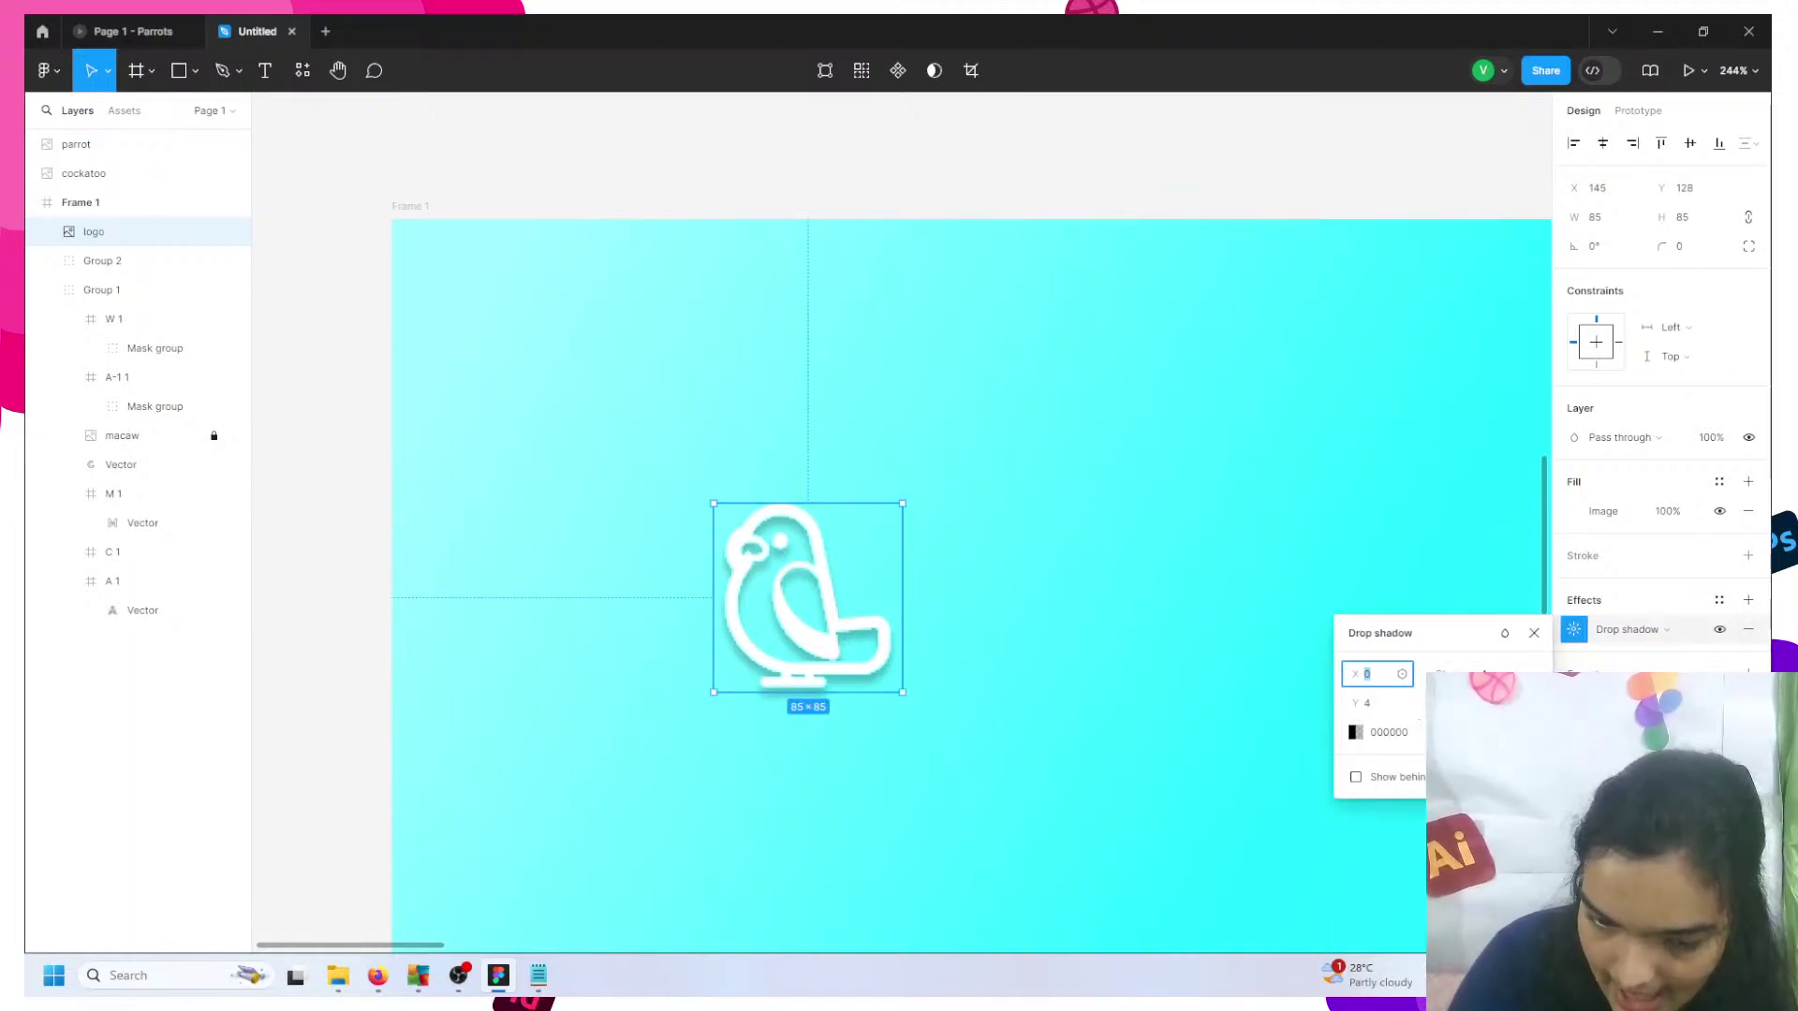
pyautogui.moveTo(1442, 674)
pyautogui.mouseDown()
pyautogui.moveTo(1396, 675)
pyautogui.moveTo(1451, 676)
pyautogui.mouseUp()
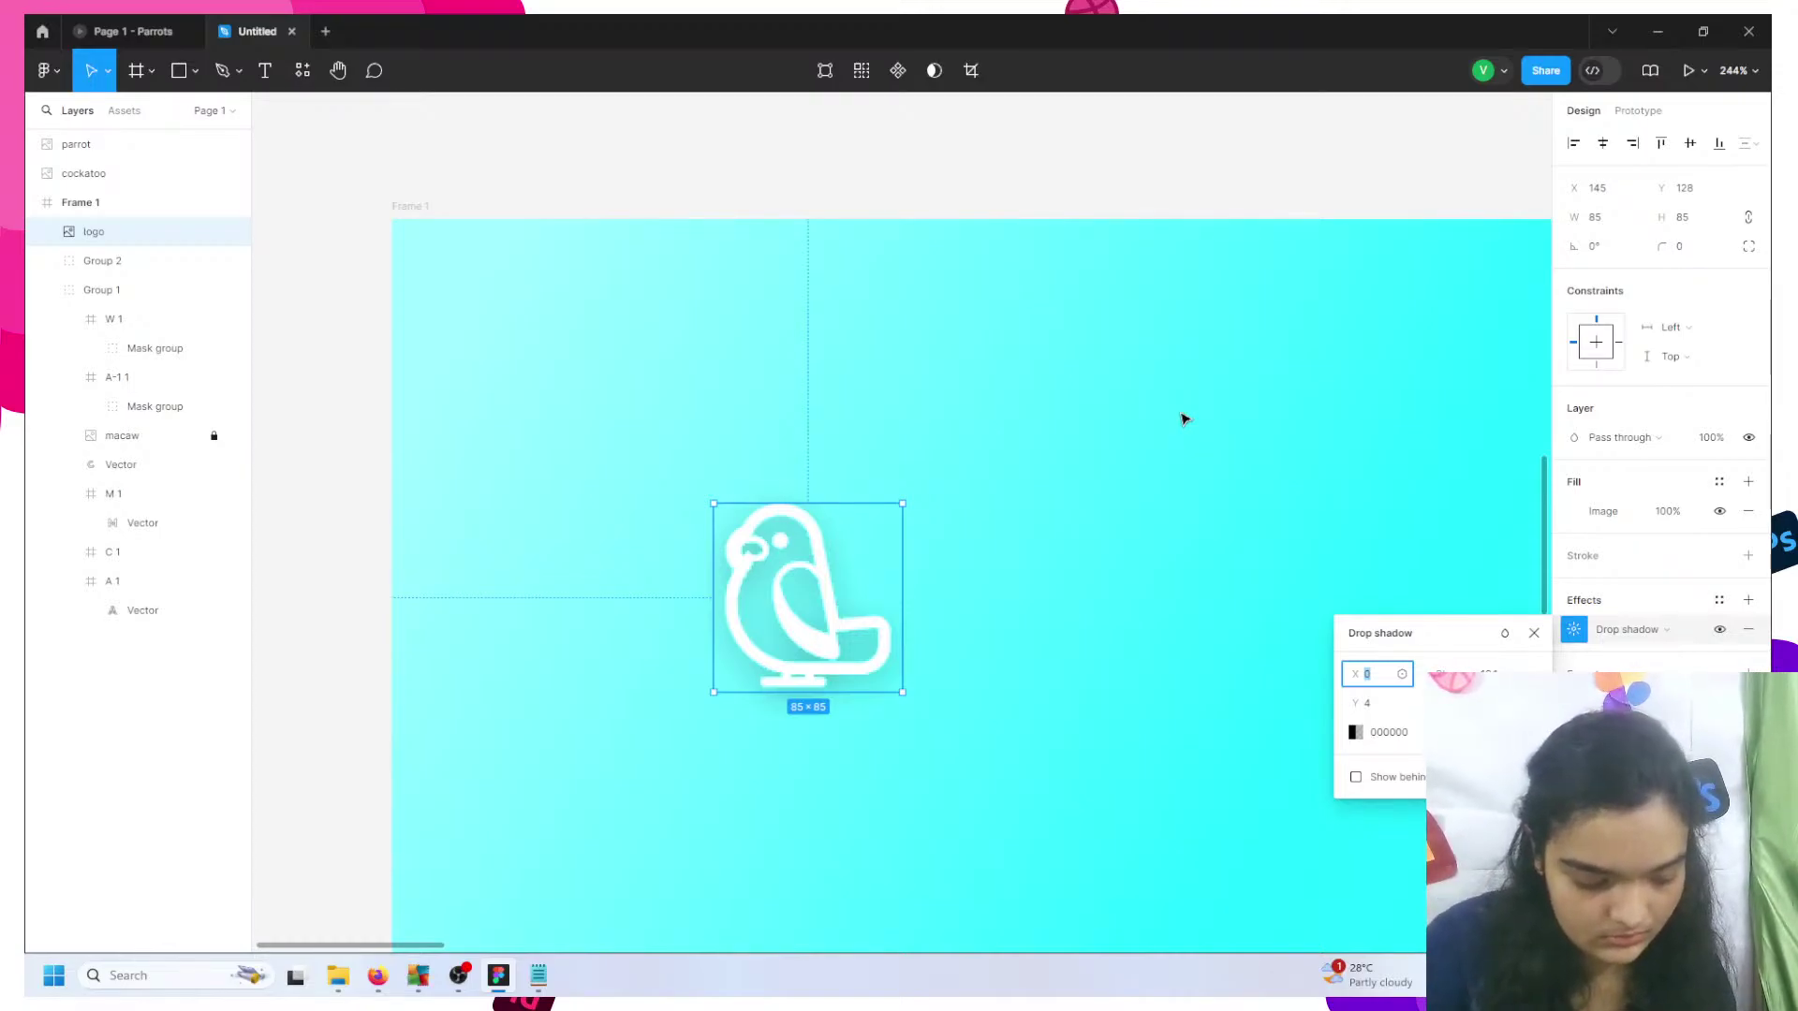
# - Switch to OBS to check the live chat, return to Figma and deselect the logo
pyautogui.click(460, 989)
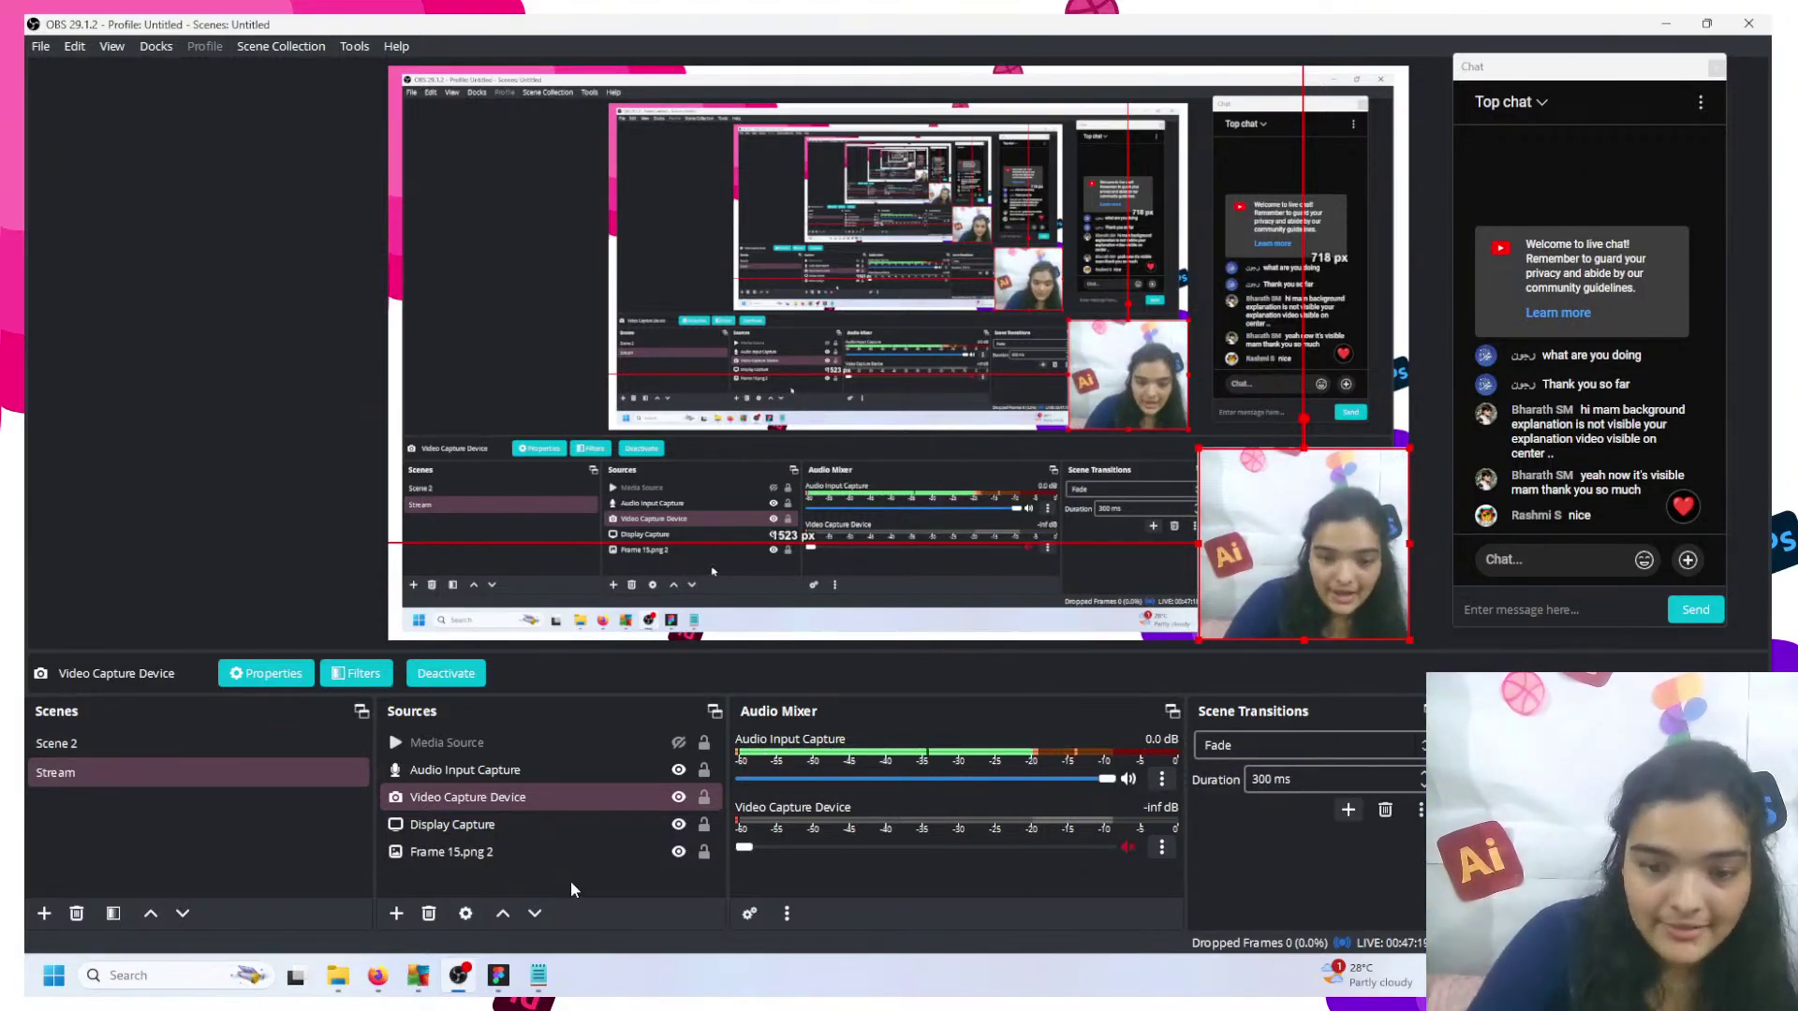
pyautogui.click(1664, 24)
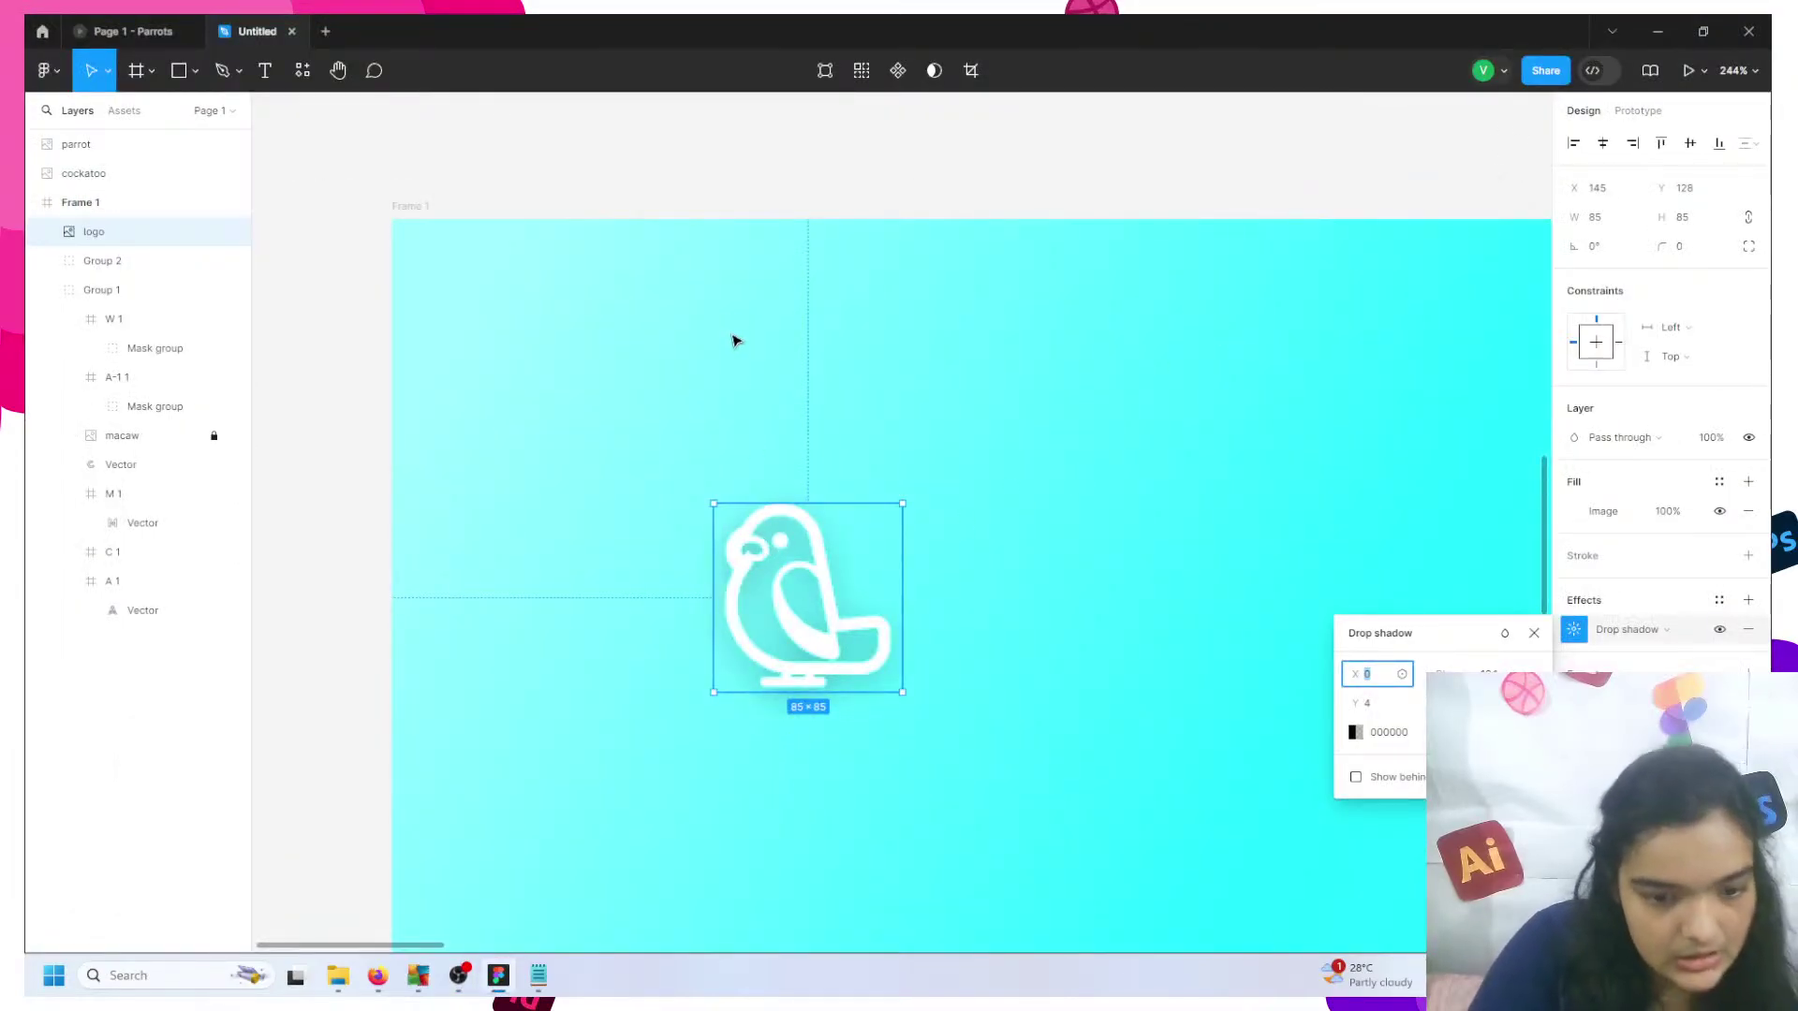
pyautogui.click(734, 262)
pyautogui.scroll(-5, 734, 261)
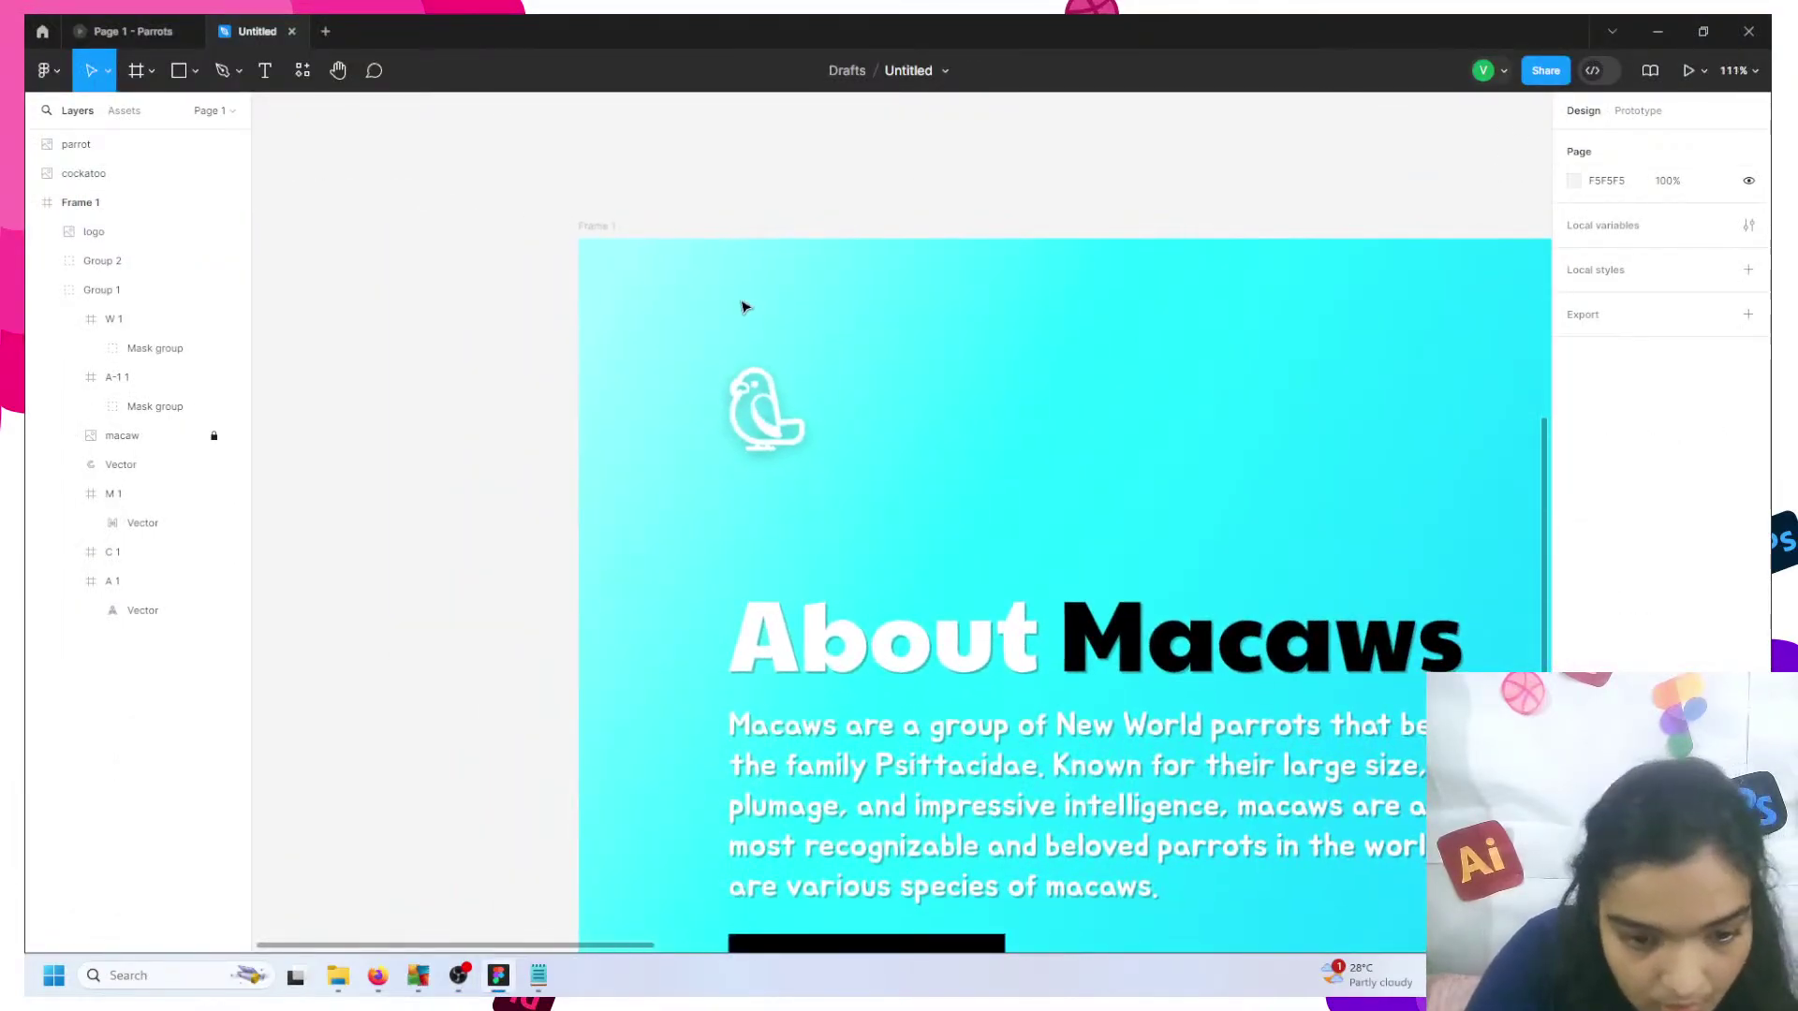
# - Readjust the blur of the logo's drop shadow and move the logo to X 155, Y 109
pyautogui.moveTo(781, 408); pyautogui.dragTo(602, 339)
pyautogui.click(602, 339)
pyautogui.click(1574, 629)
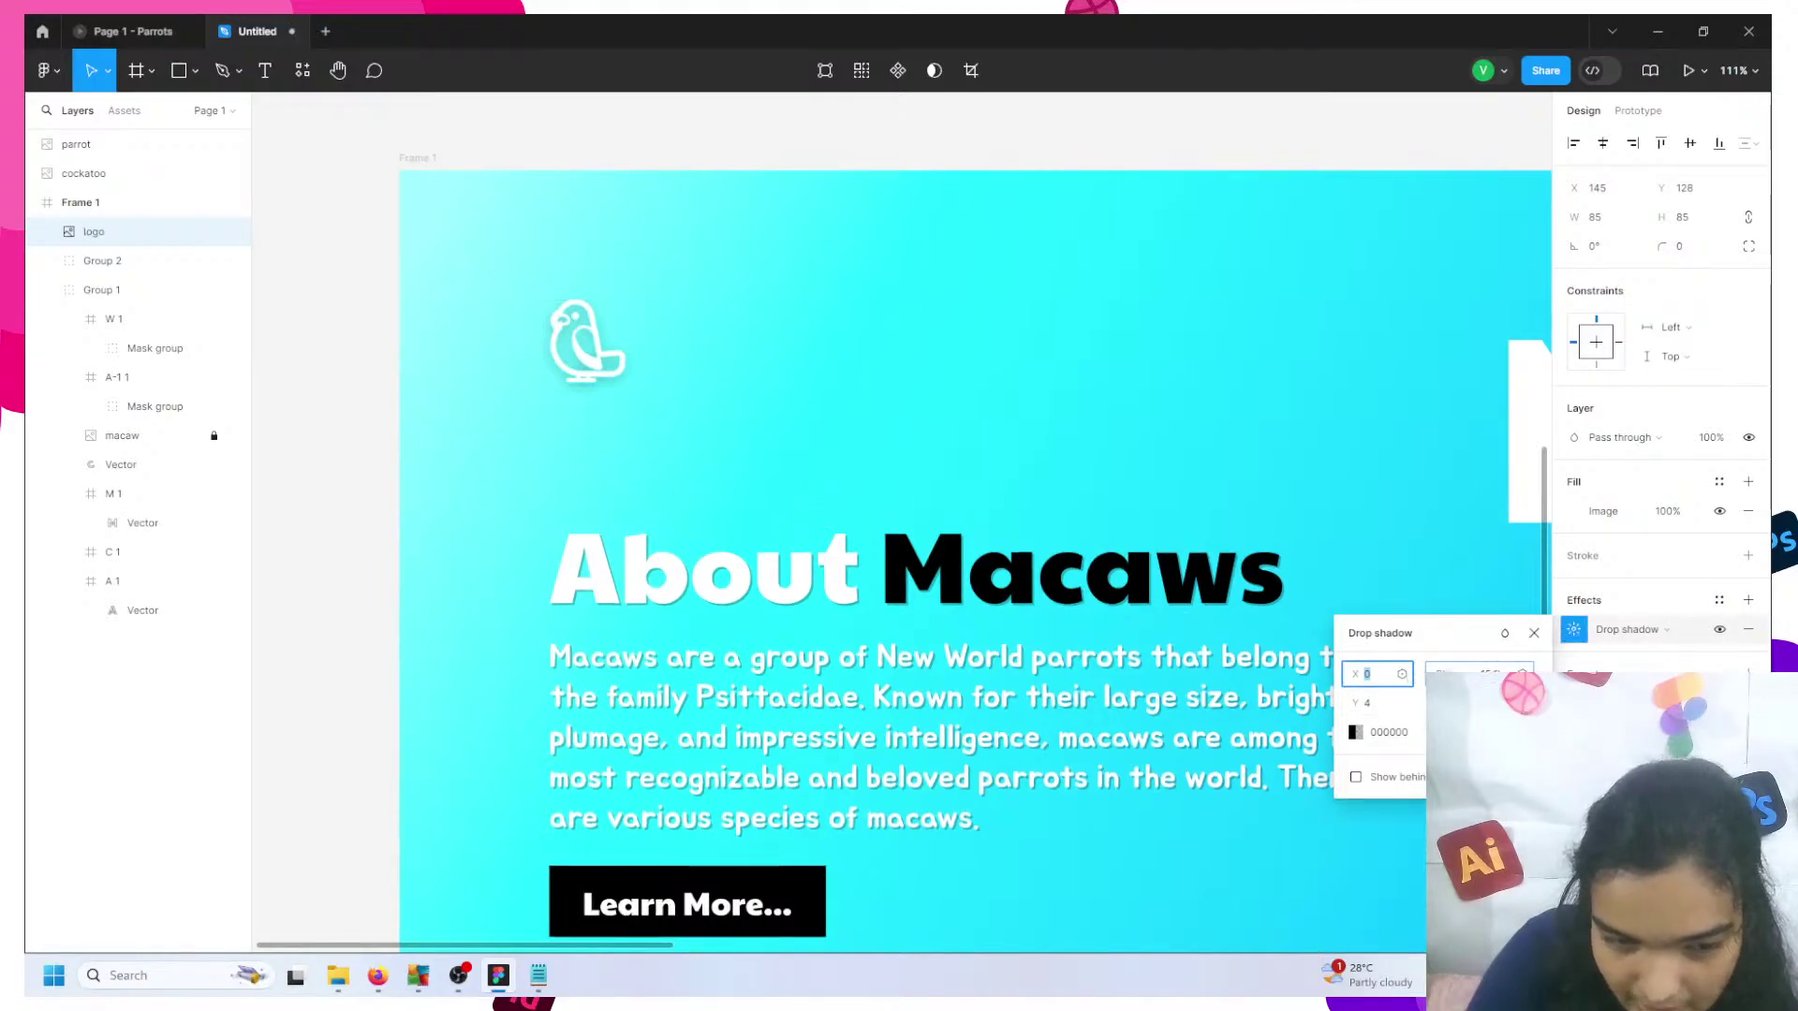
pyautogui.moveTo(580, 367)
pyautogui.mouseDown()
pyautogui.moveTo(574, 330)
pyautogui.moveTo(587, 349)
pyautogui.mouseUp()
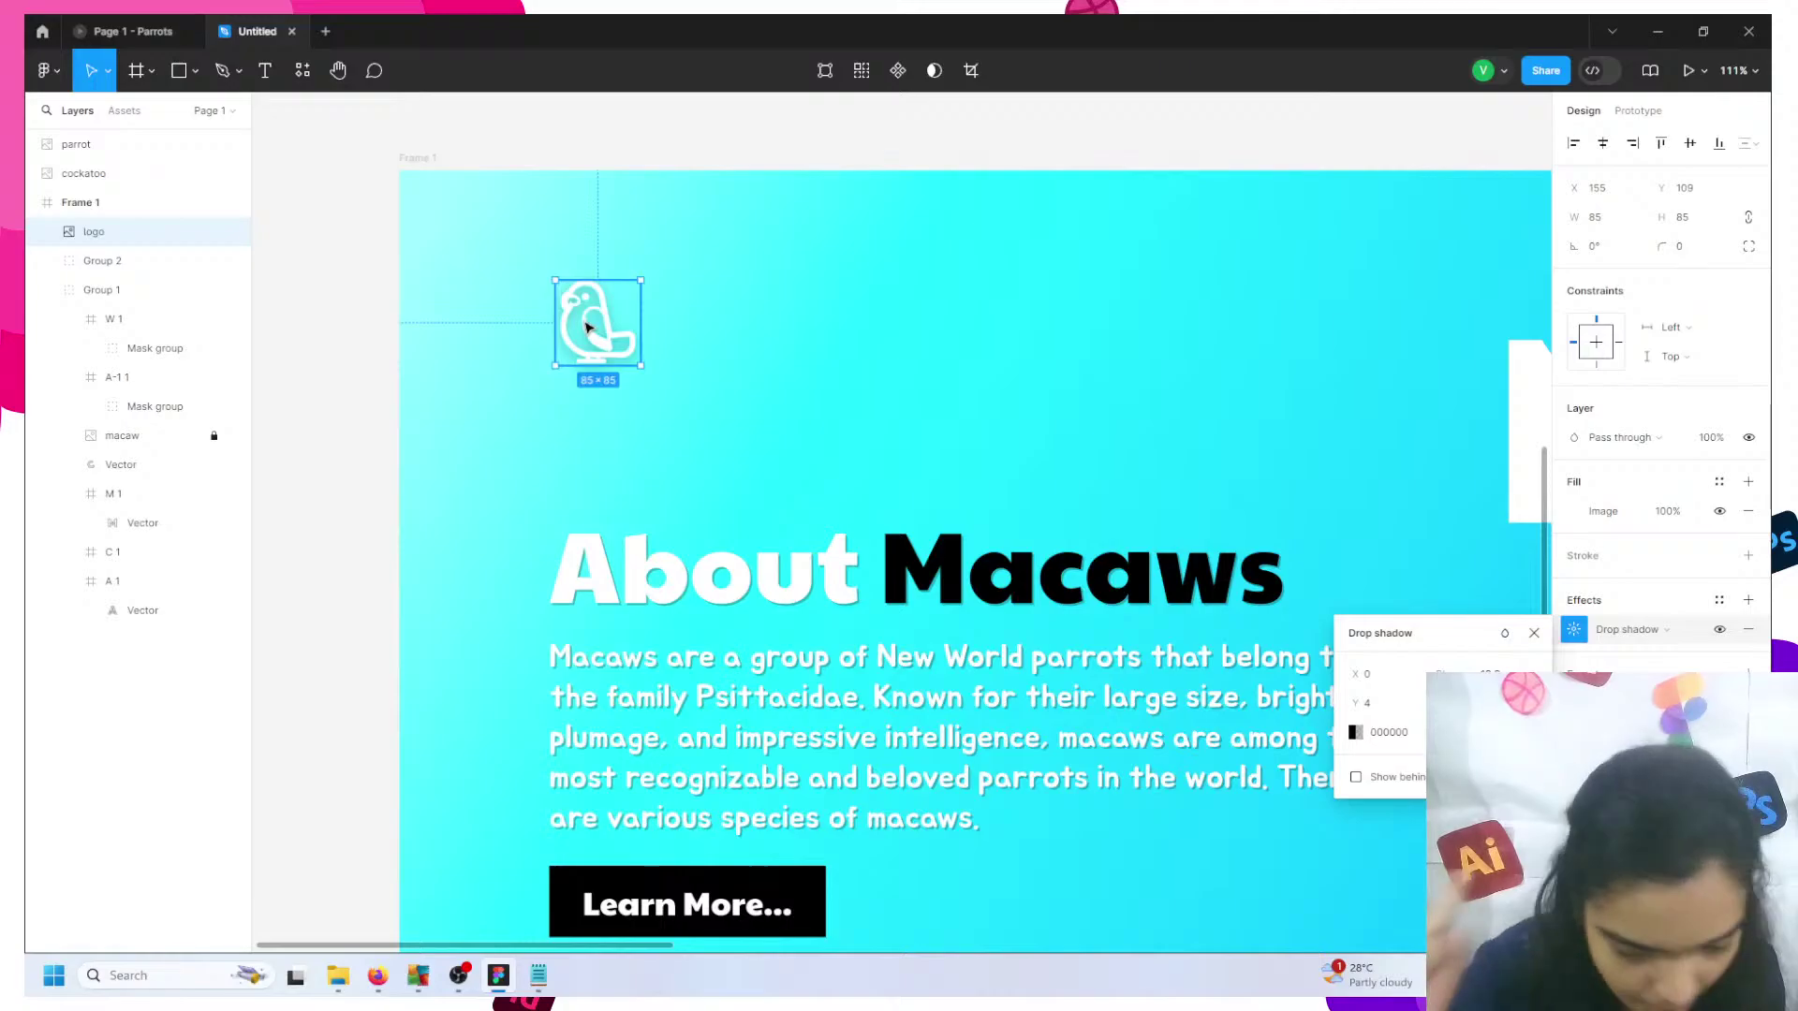
pyautogui.scroll(-5, 598, 365)
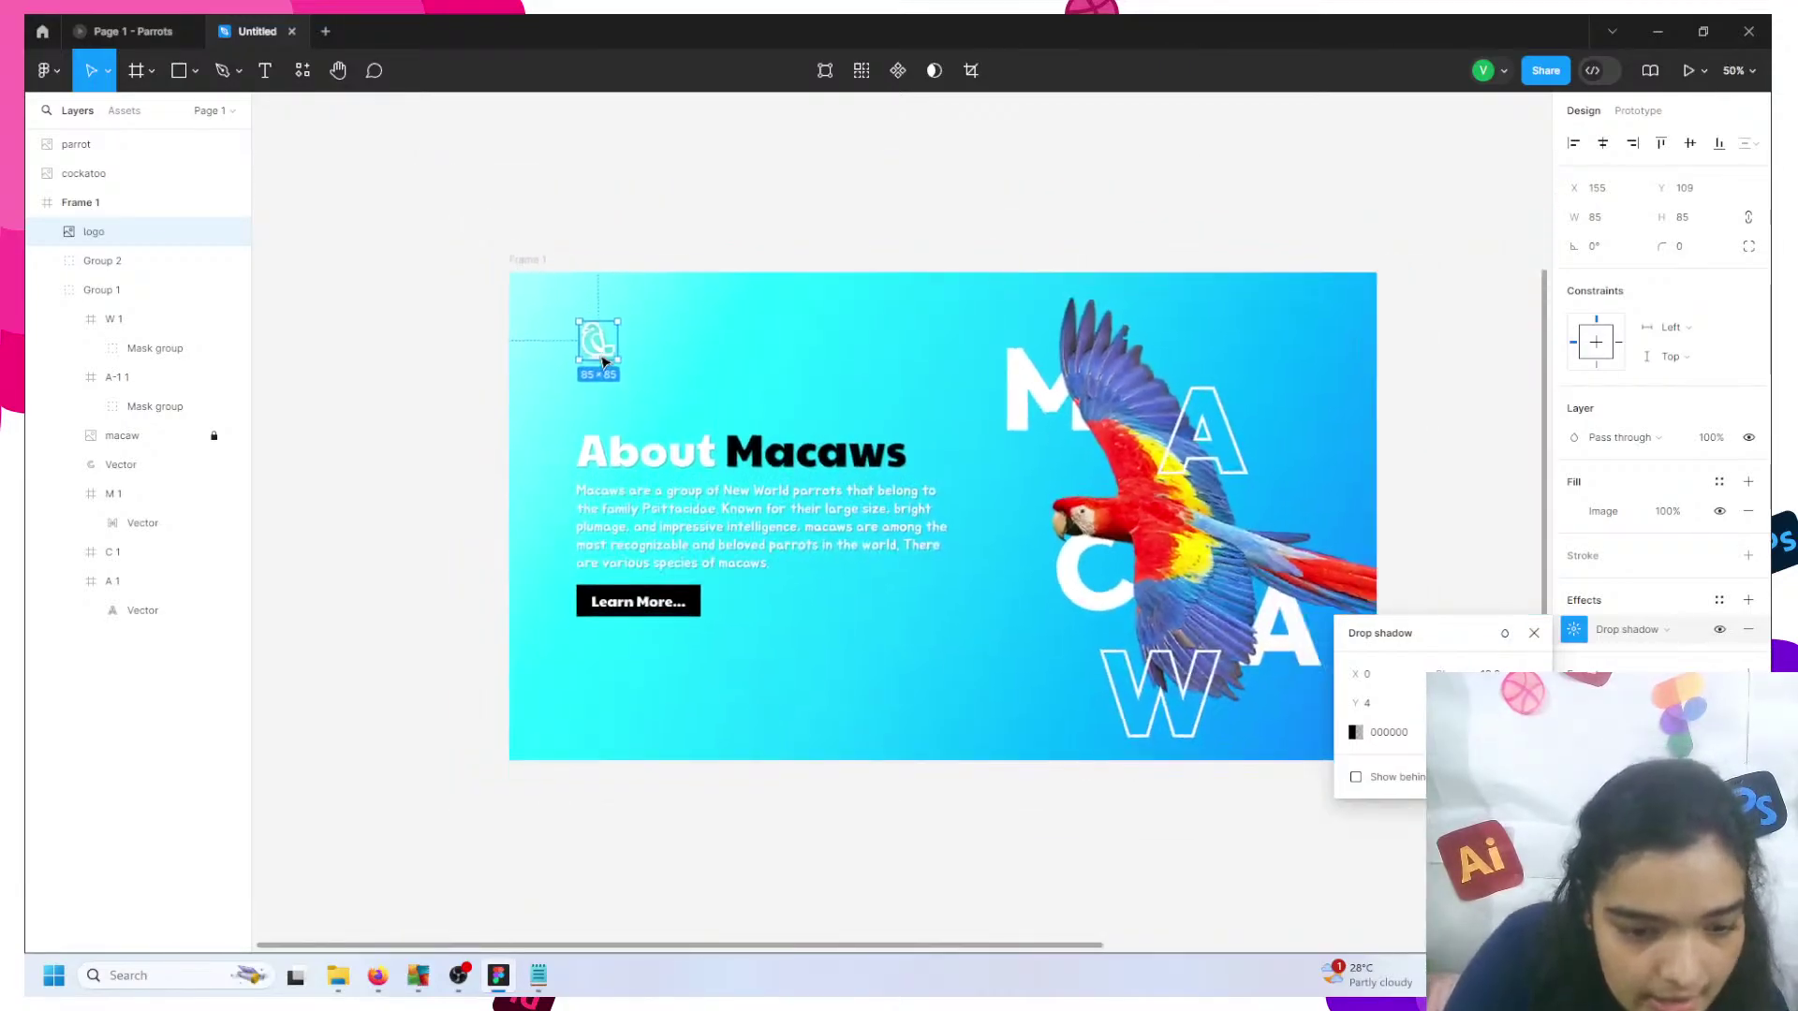
pyautogui.click(471, 356)
# - Shrink the logo to 73 × 73 and place it in Frame 1's upper-left area at X 76, Y 95
pyautogui.click(595, 339)
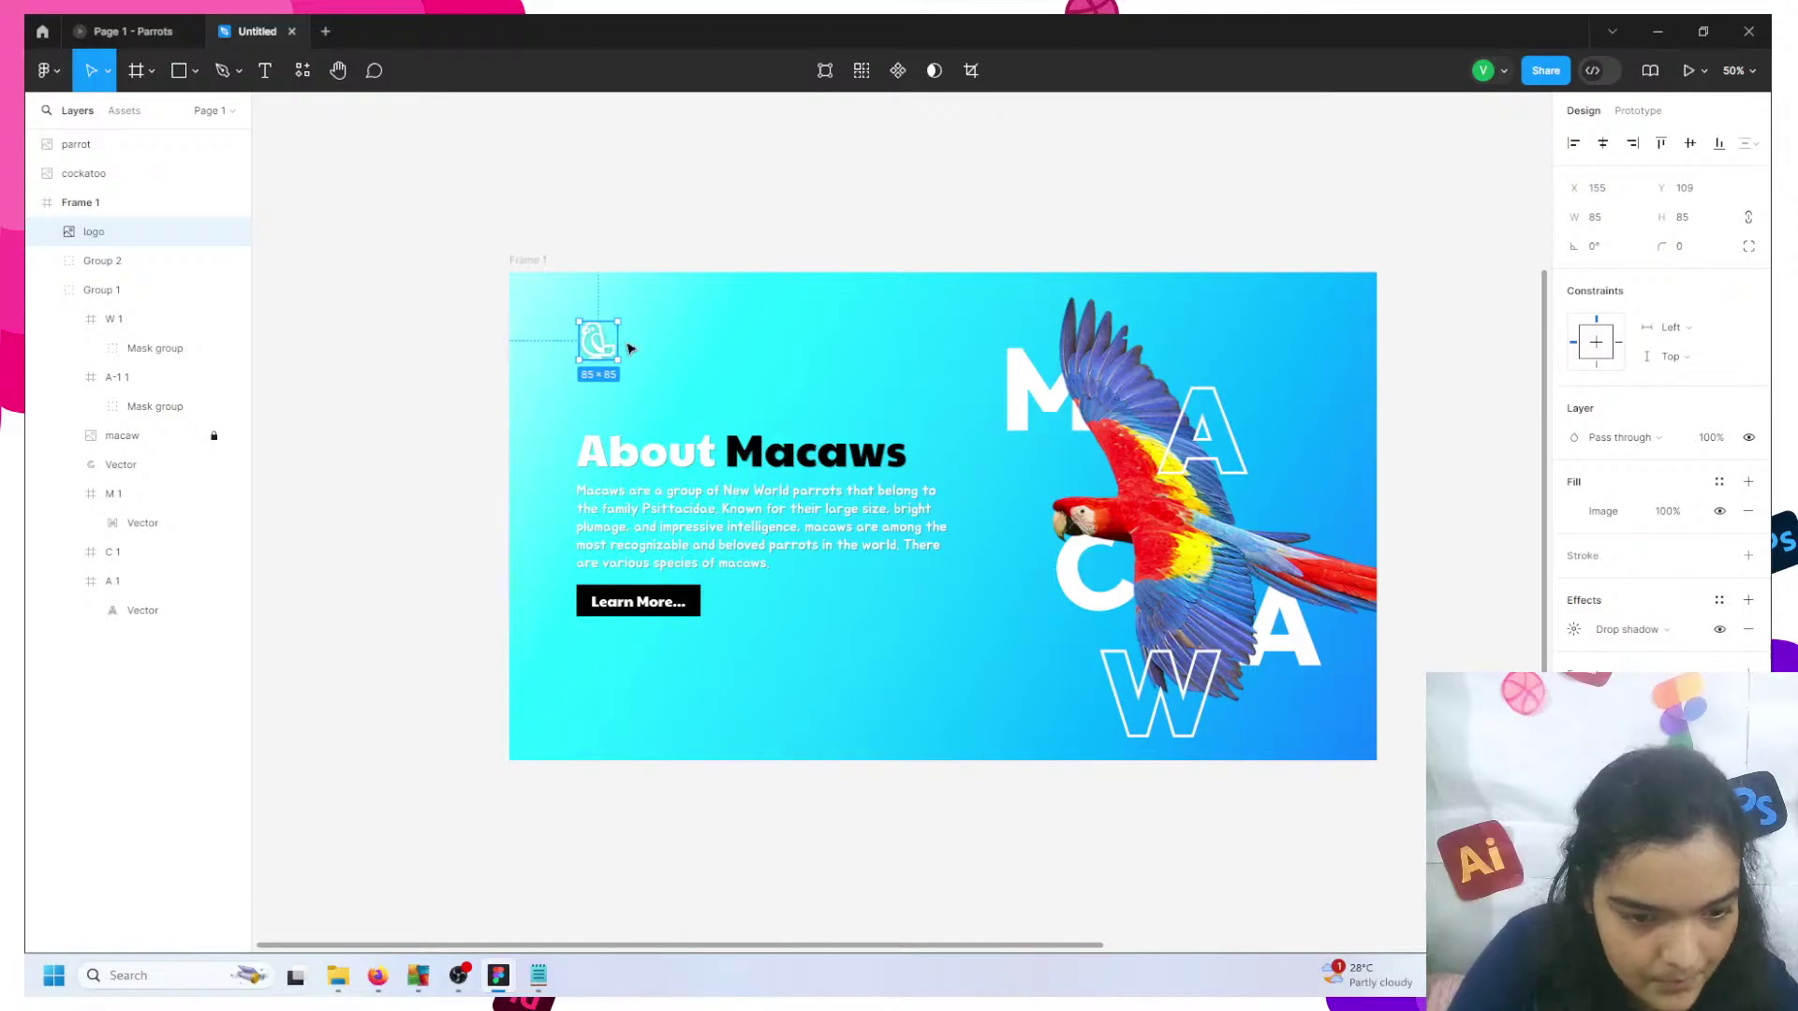
pyautogui.moveTo(629, 349); pyautogui.dragTo(557, 332)
pyautogui.click(532, 250)
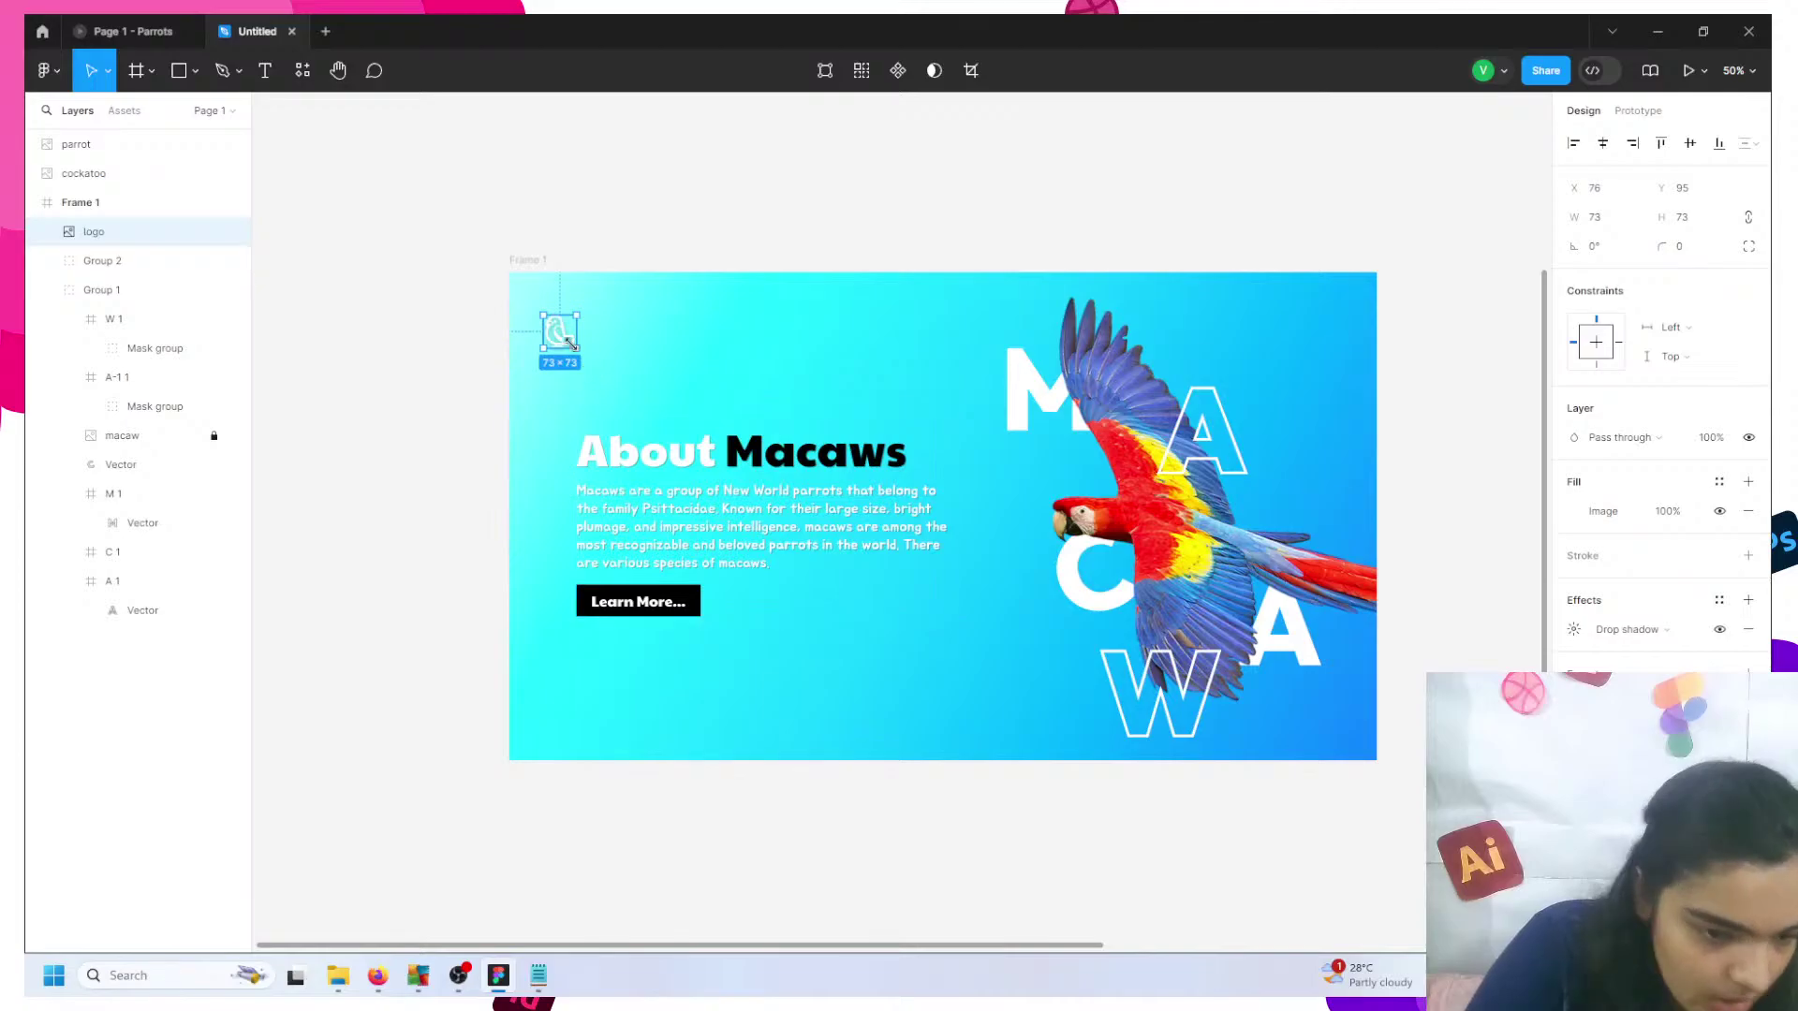
pyautogui.moveTo(573, 343); pyautogui.dragTo(573, 468)
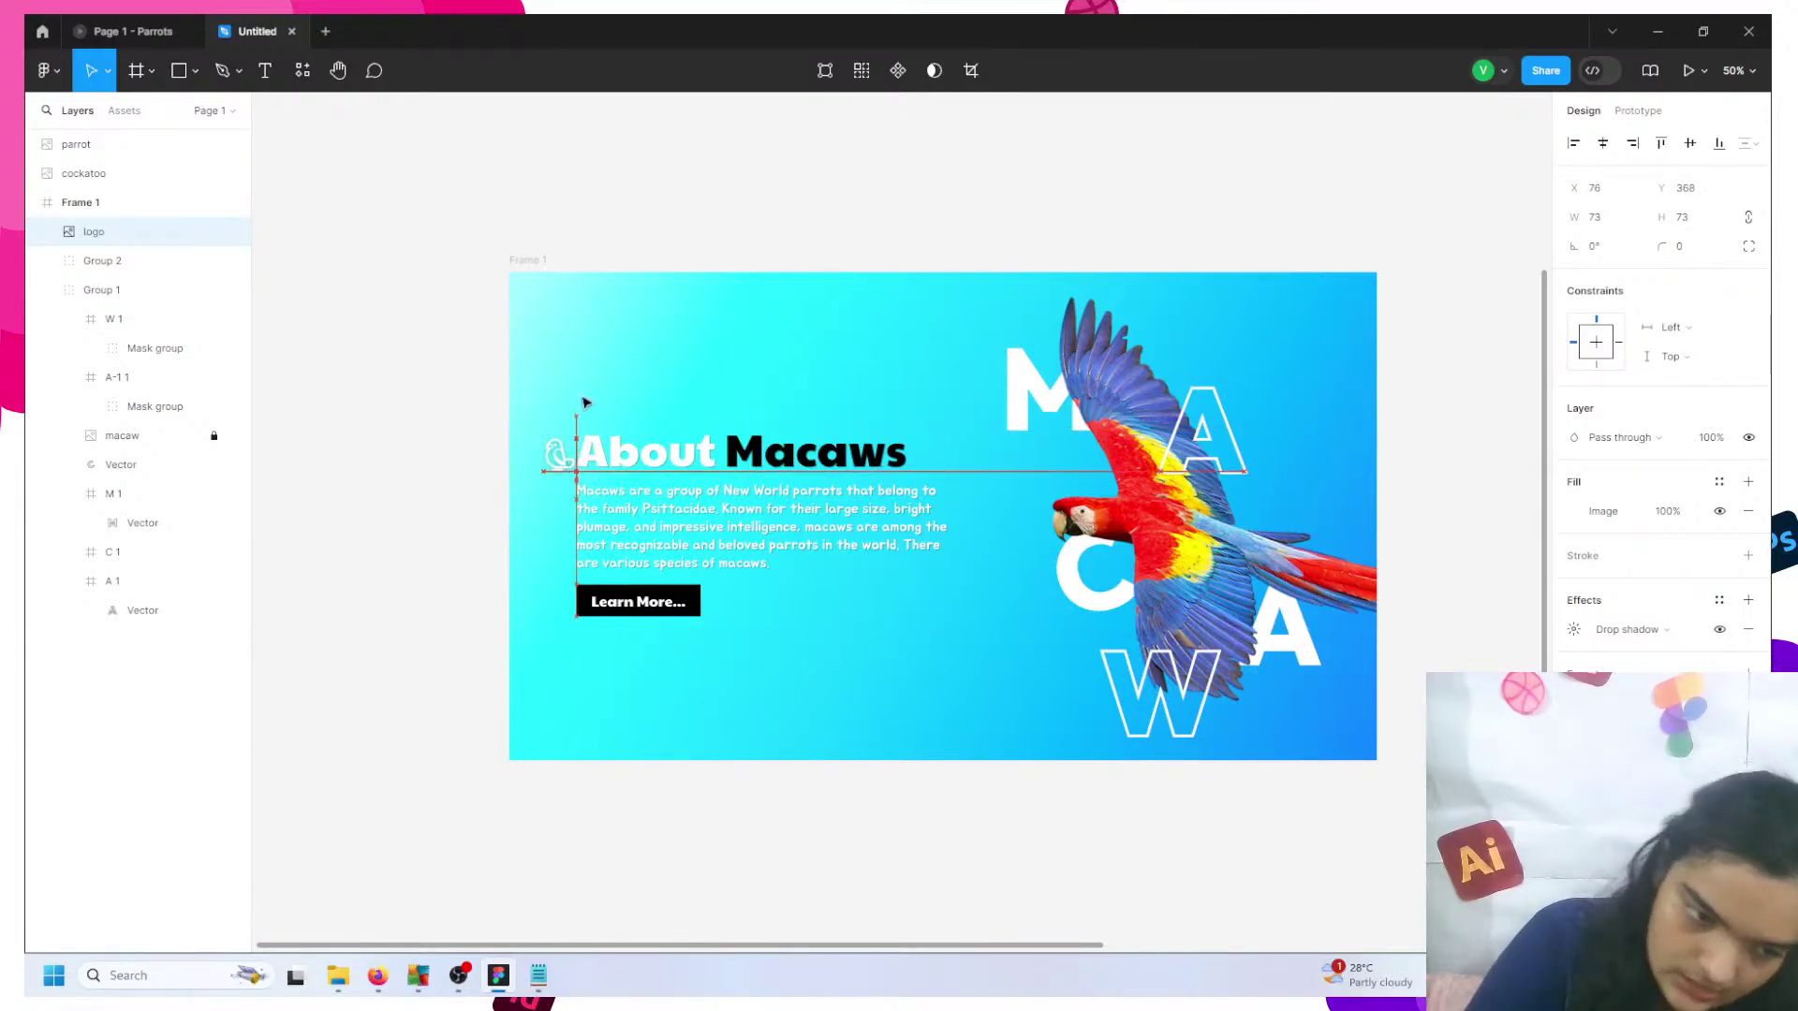
pyautogui.moveTo(585, 402); pyautogui.dragTo(568, 343)
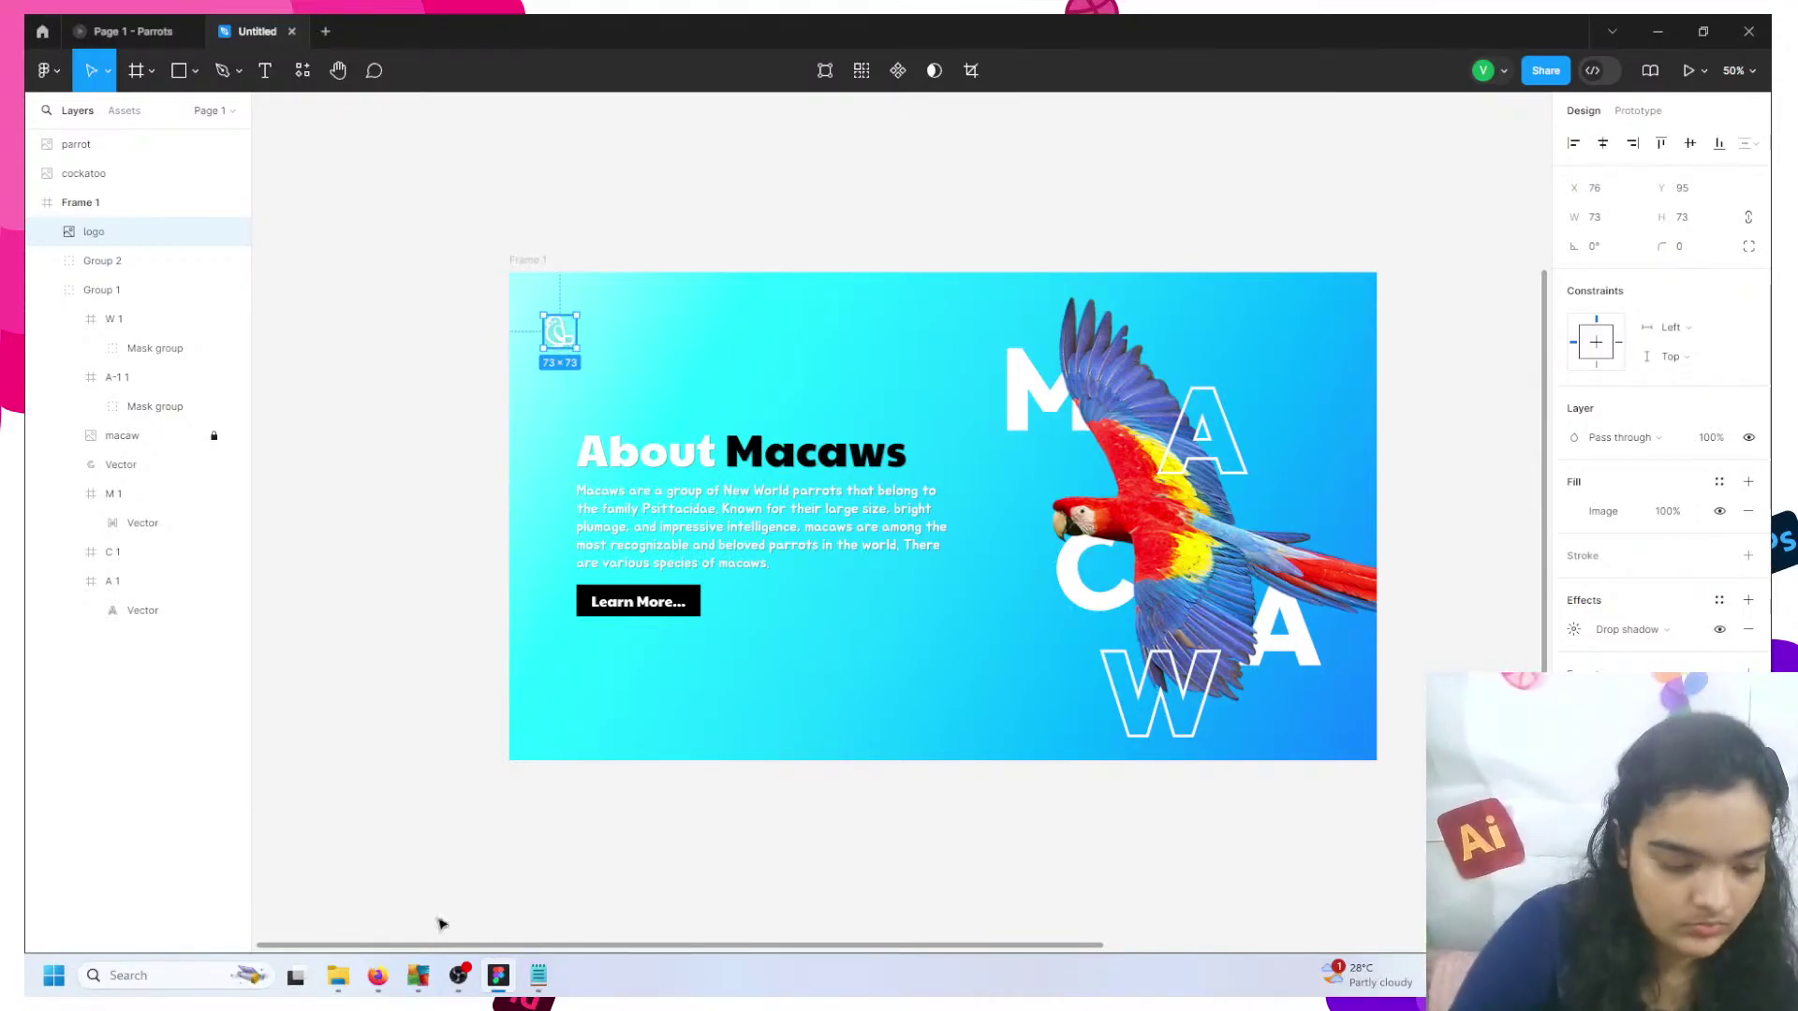
# - Switch to OBS to read the viewers' questions in the live chat and return to Figma
pyautogui.click(461, 982)
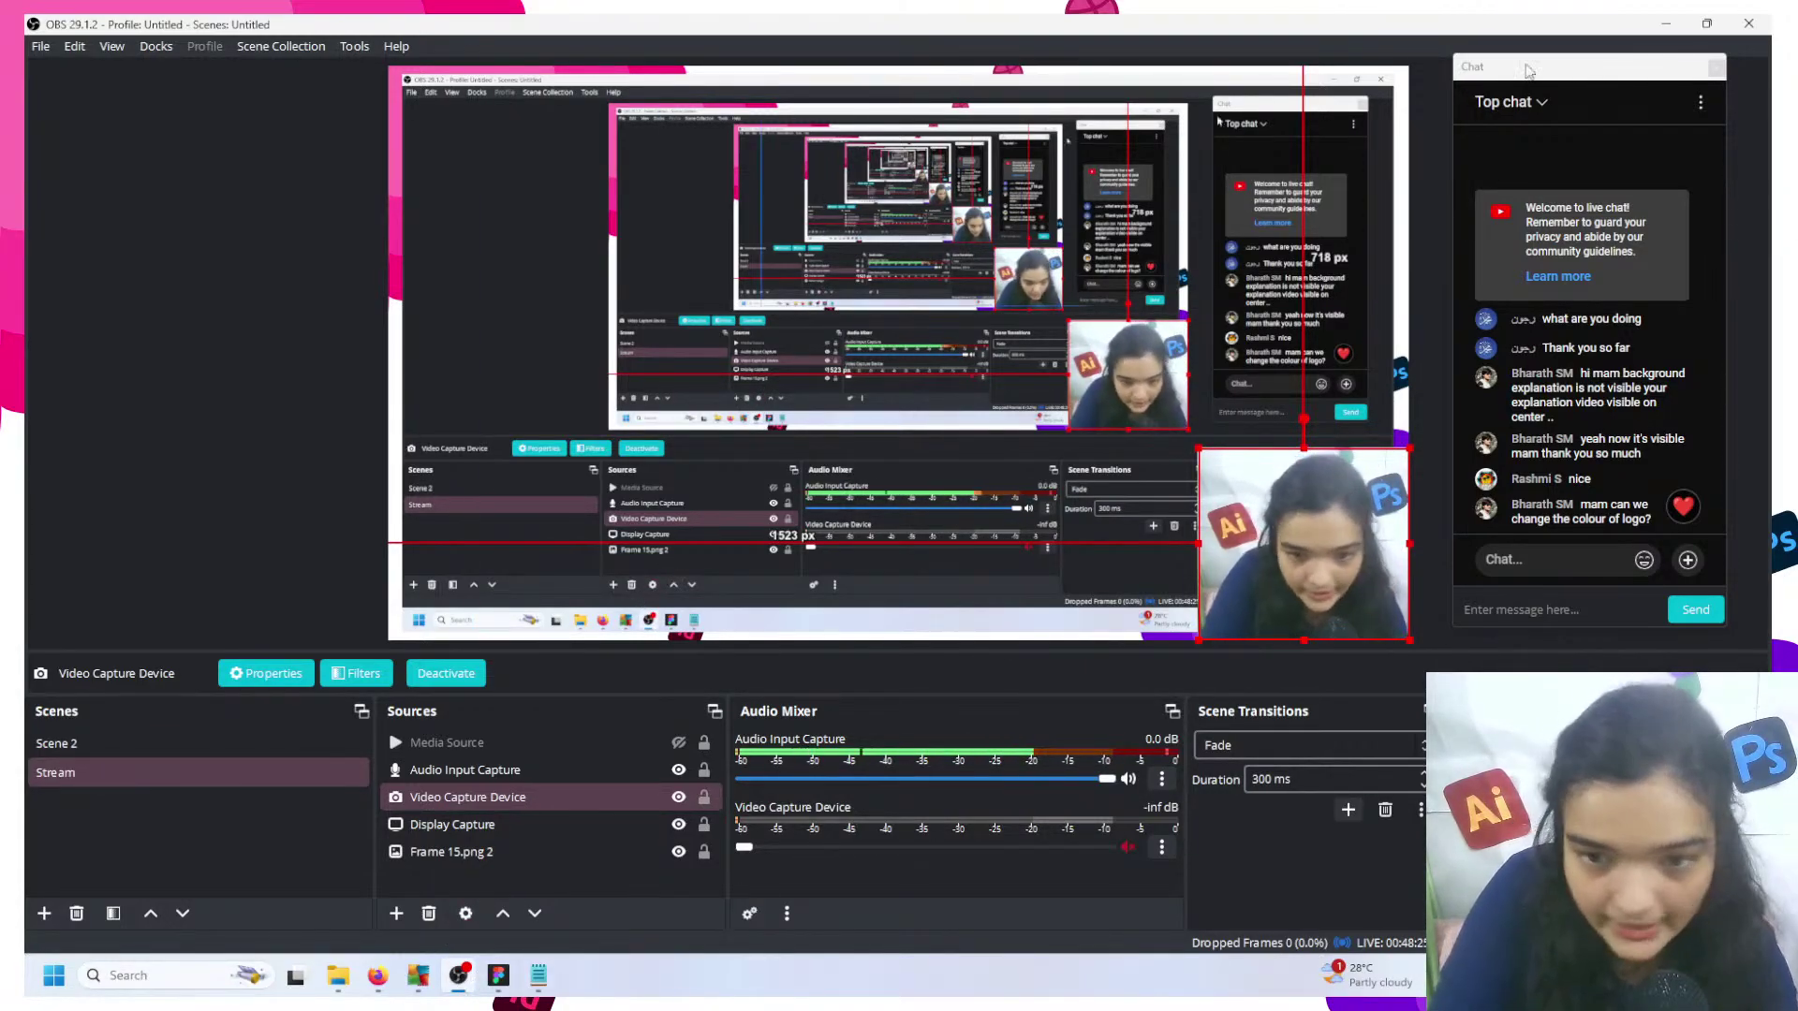
pyautogui.click(471, 980)
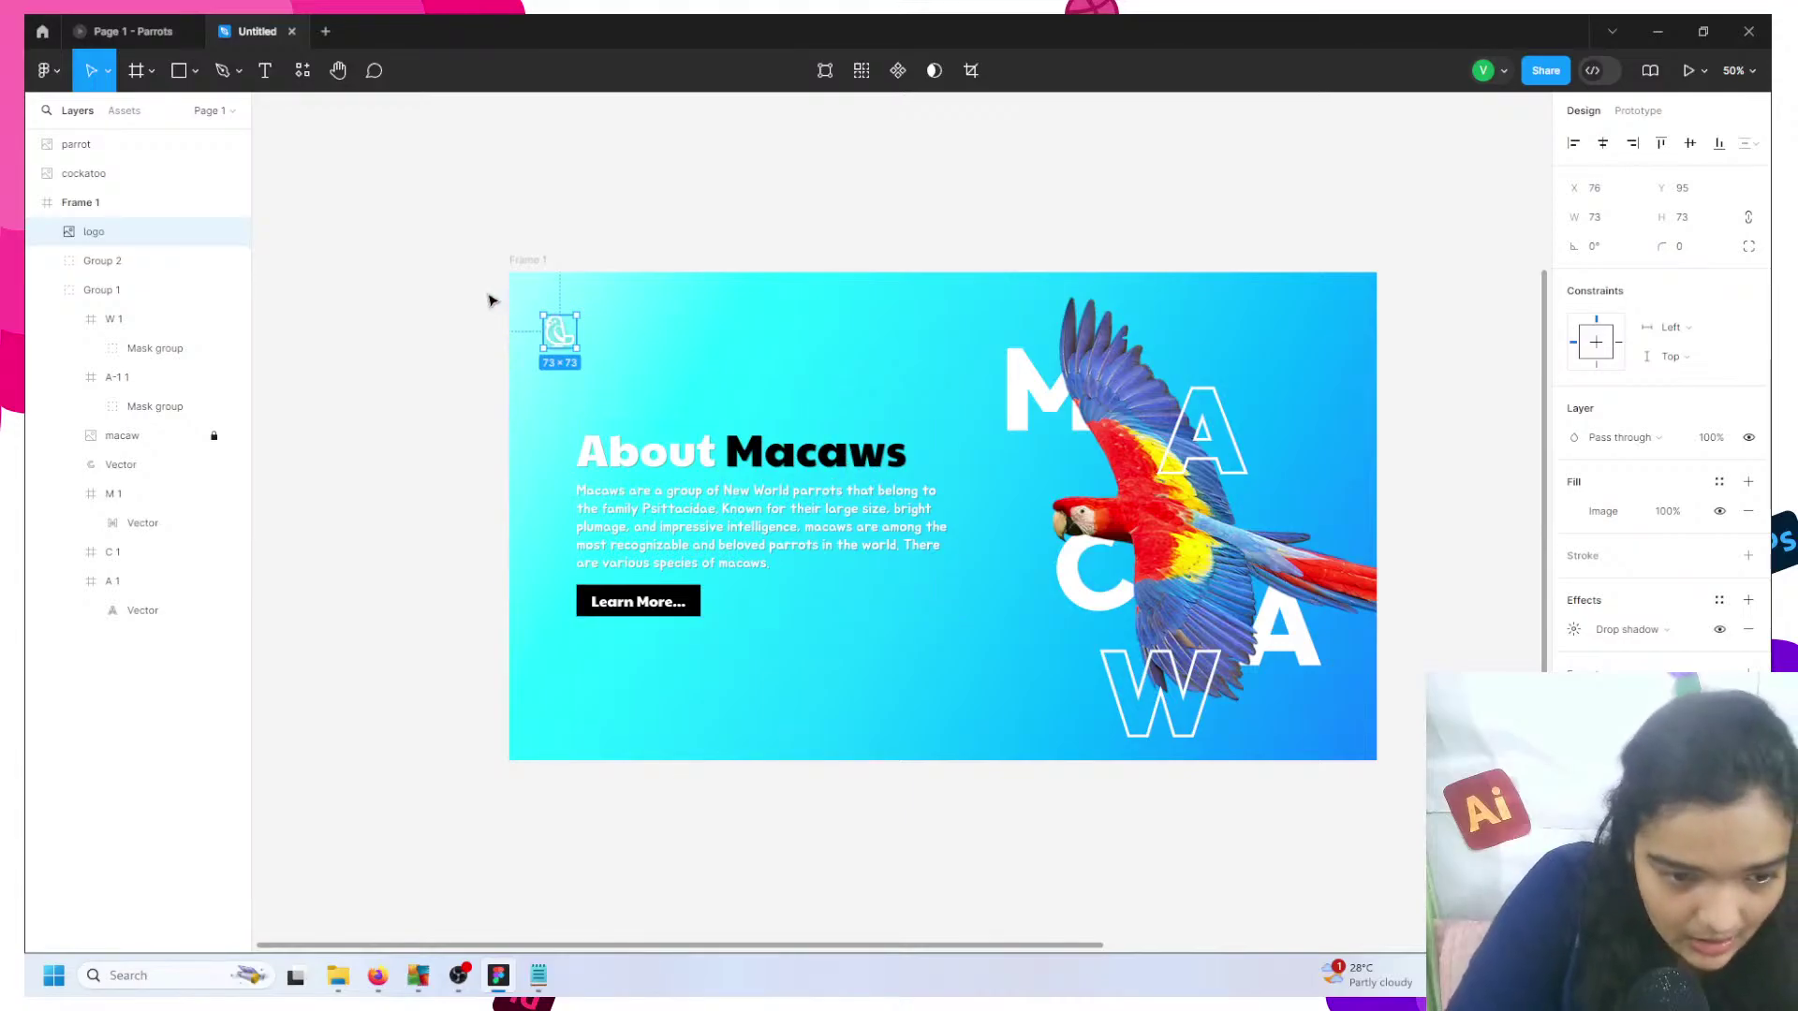
# - Recolour the white logo dark red by changing its image fill's blend mode, and raise the fill's exposure and shadows
pyautogui.scroll(5, 539, 335)
pyautogui.scroll(5, 540, 335)
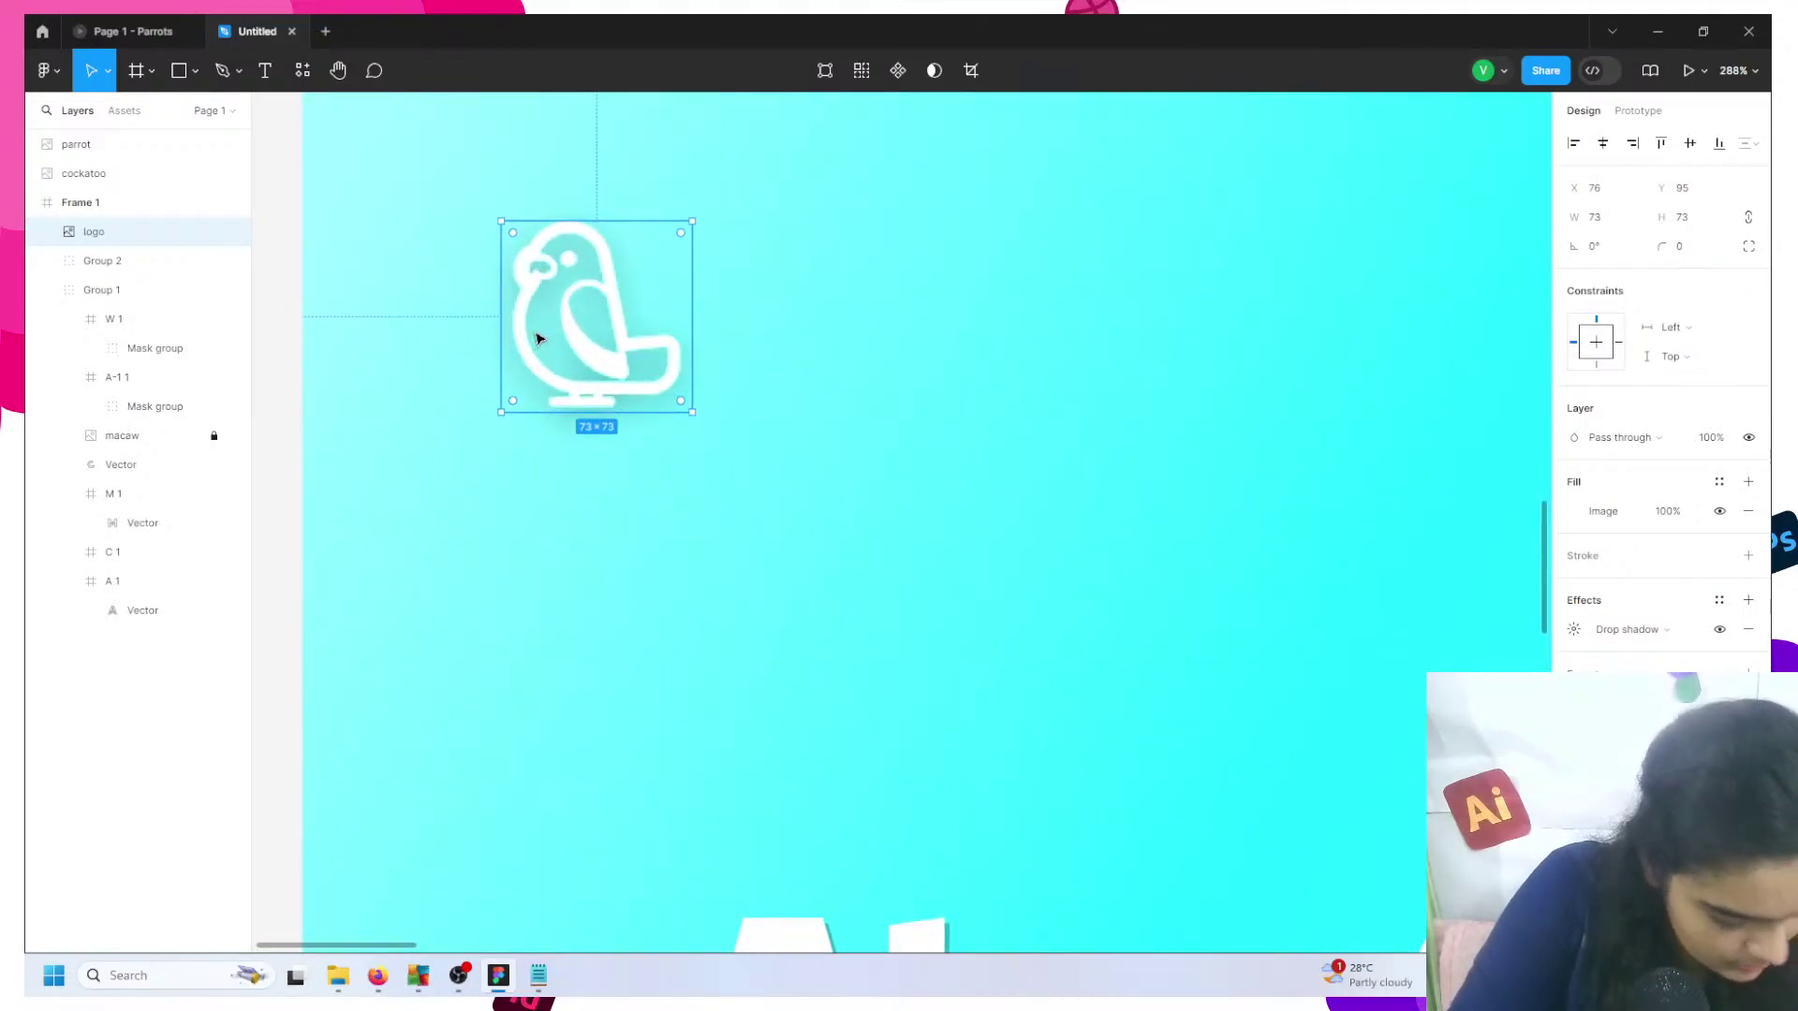
pyautogui.doubleClick(600, 274)
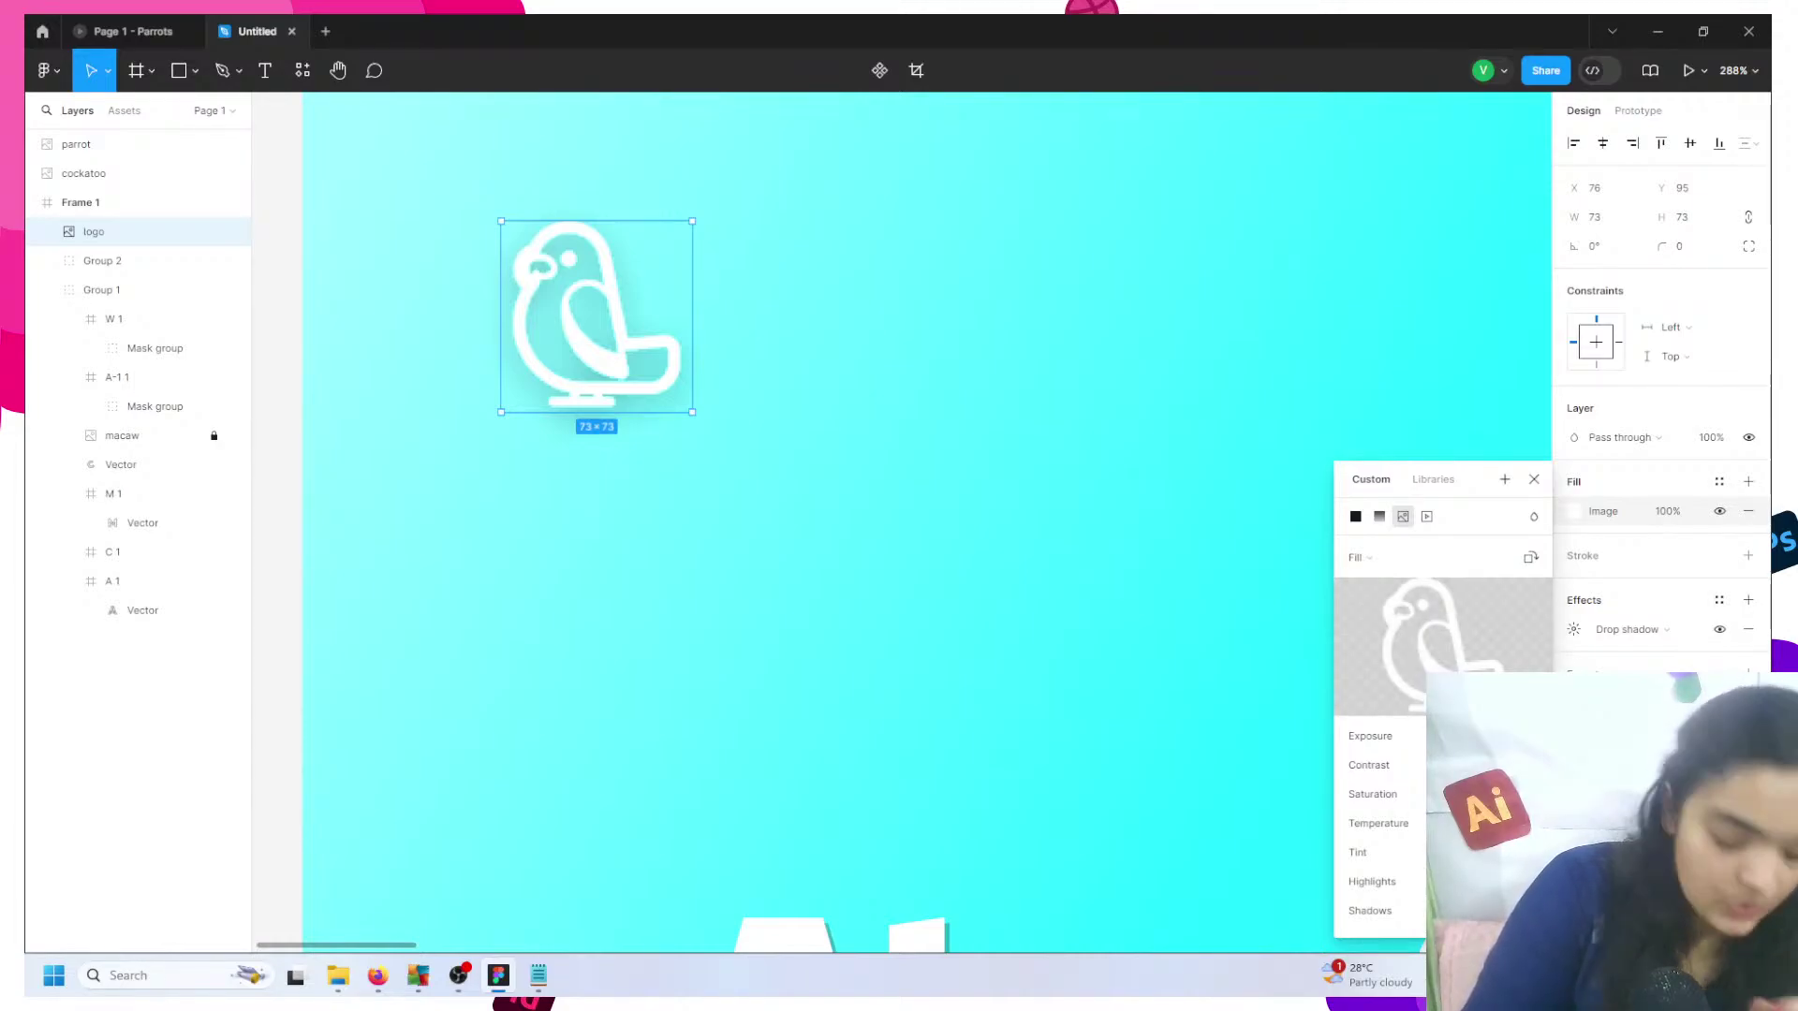
pyautogui.moveTo(1442, 646)
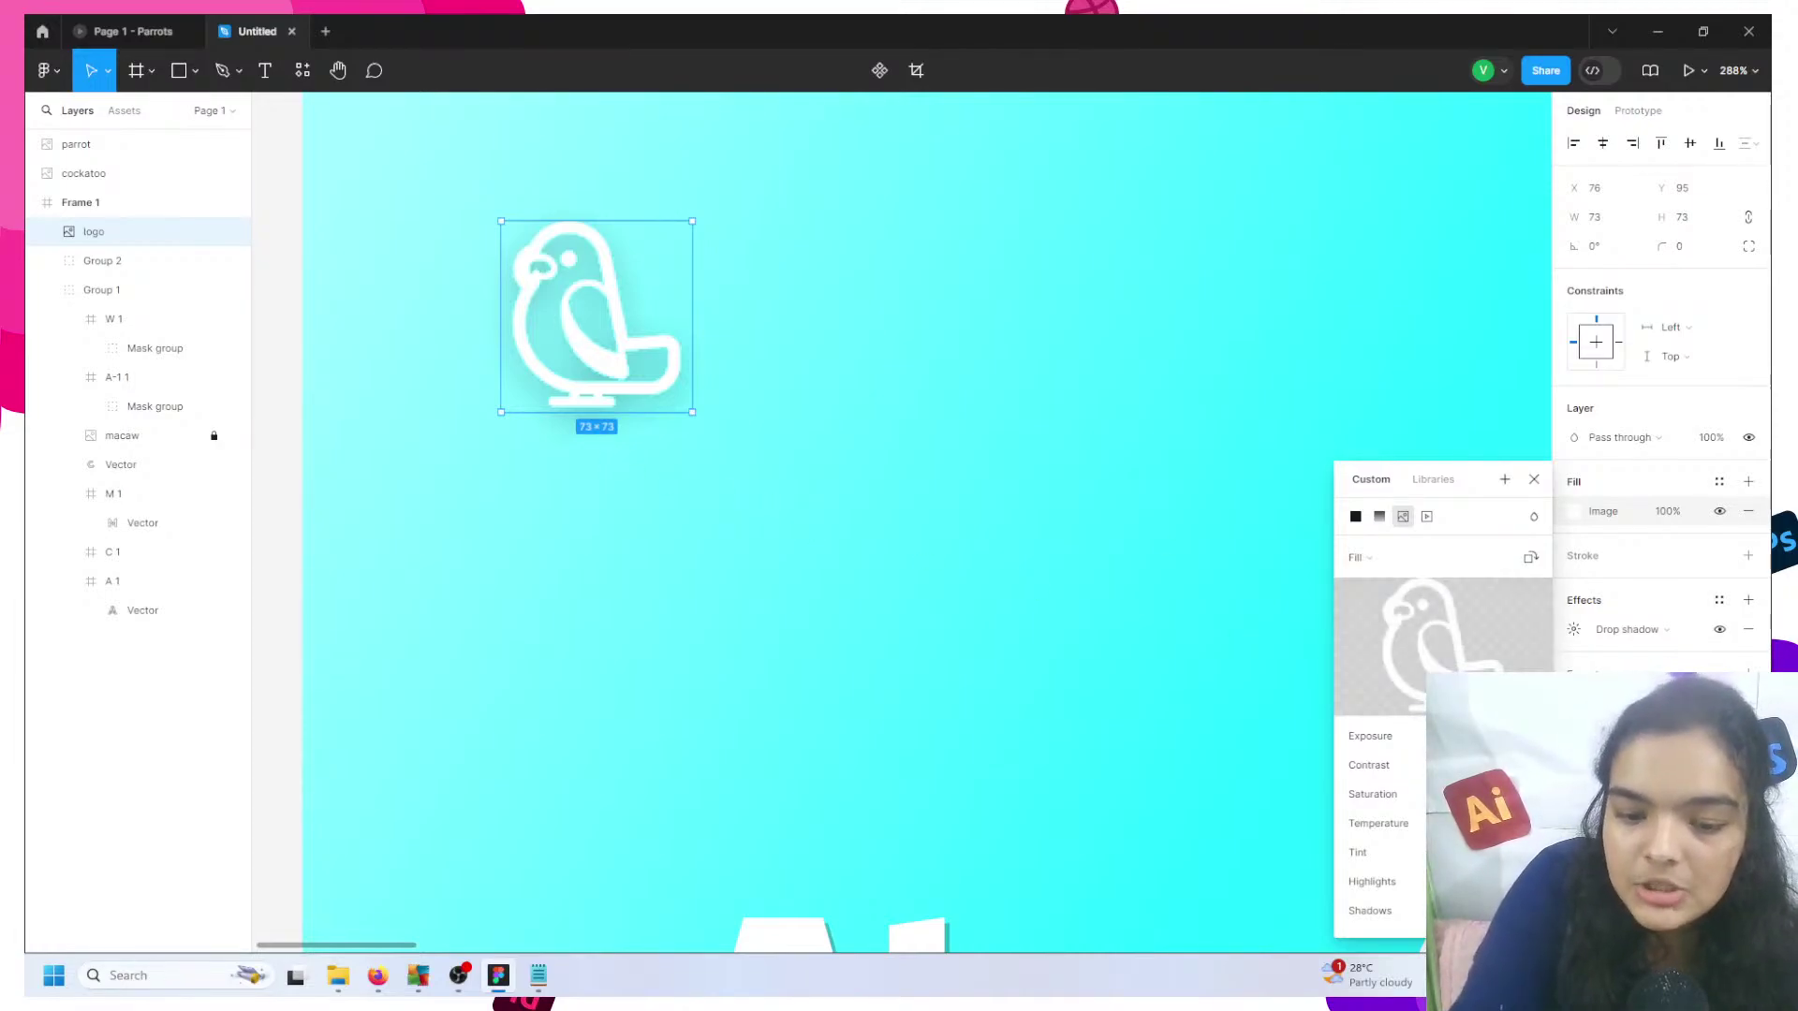
pyautogui.click(1534, 516)
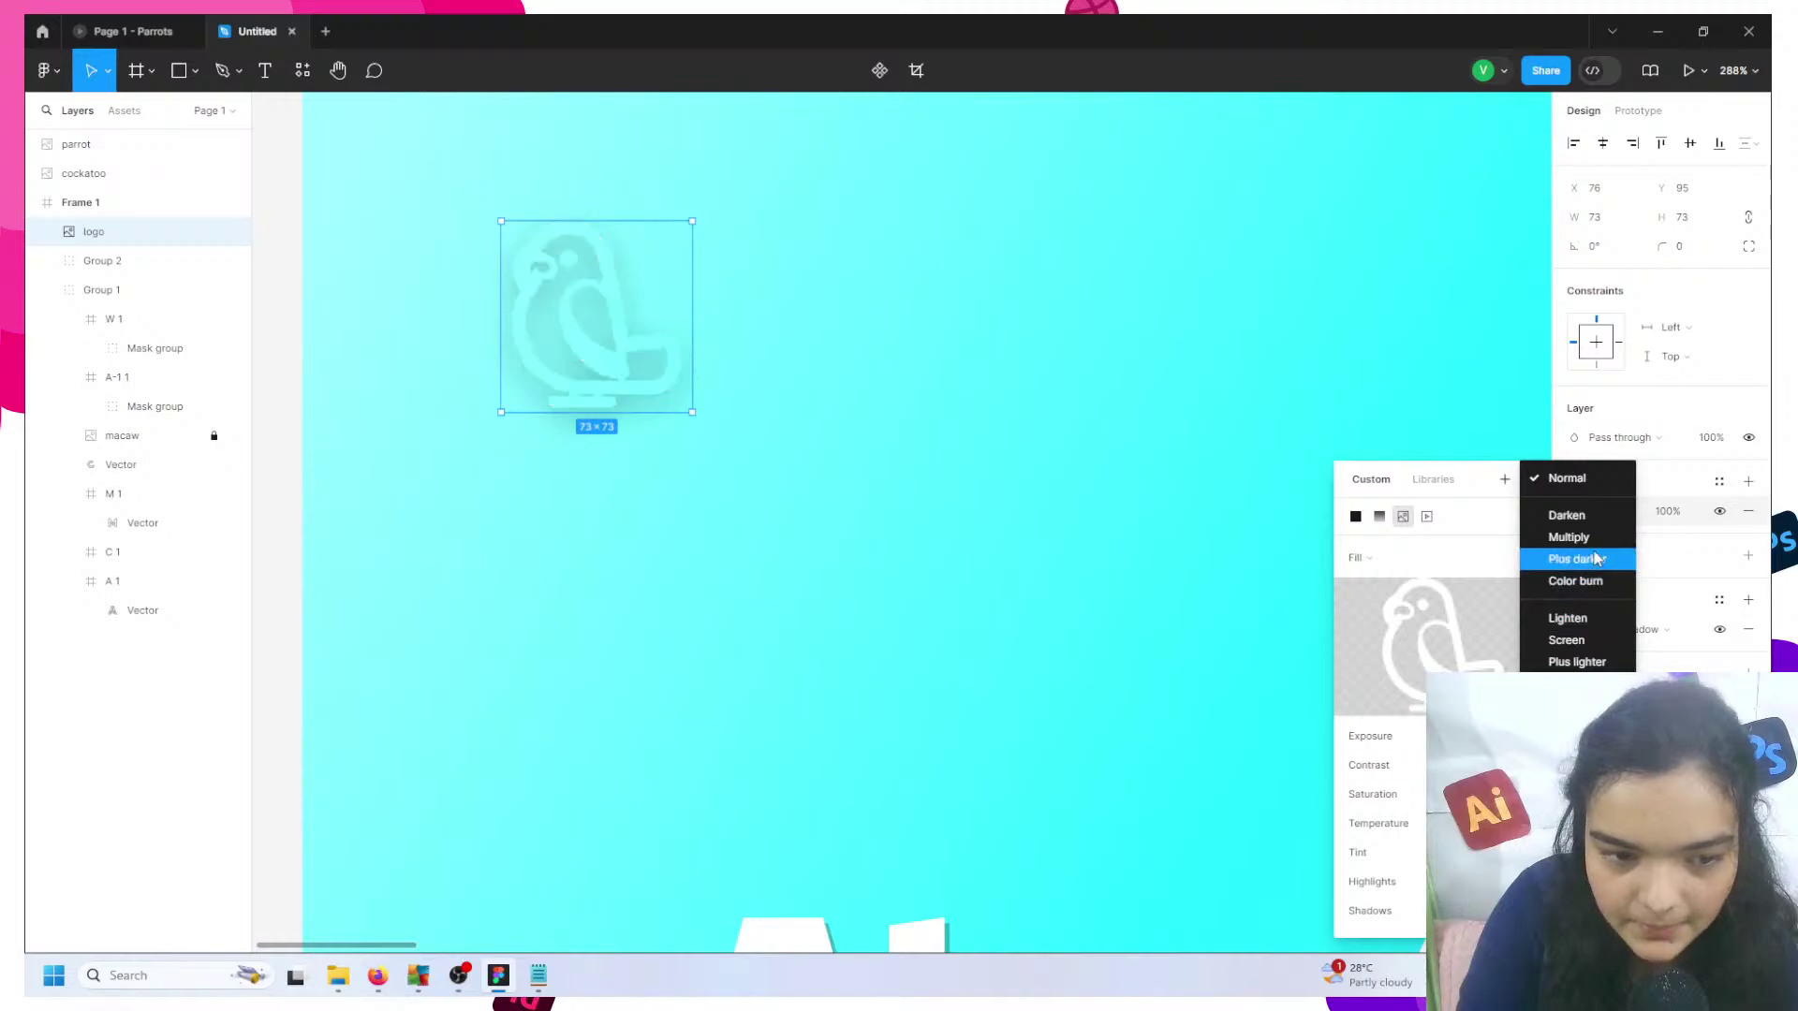
pyautogui.press('Escape')
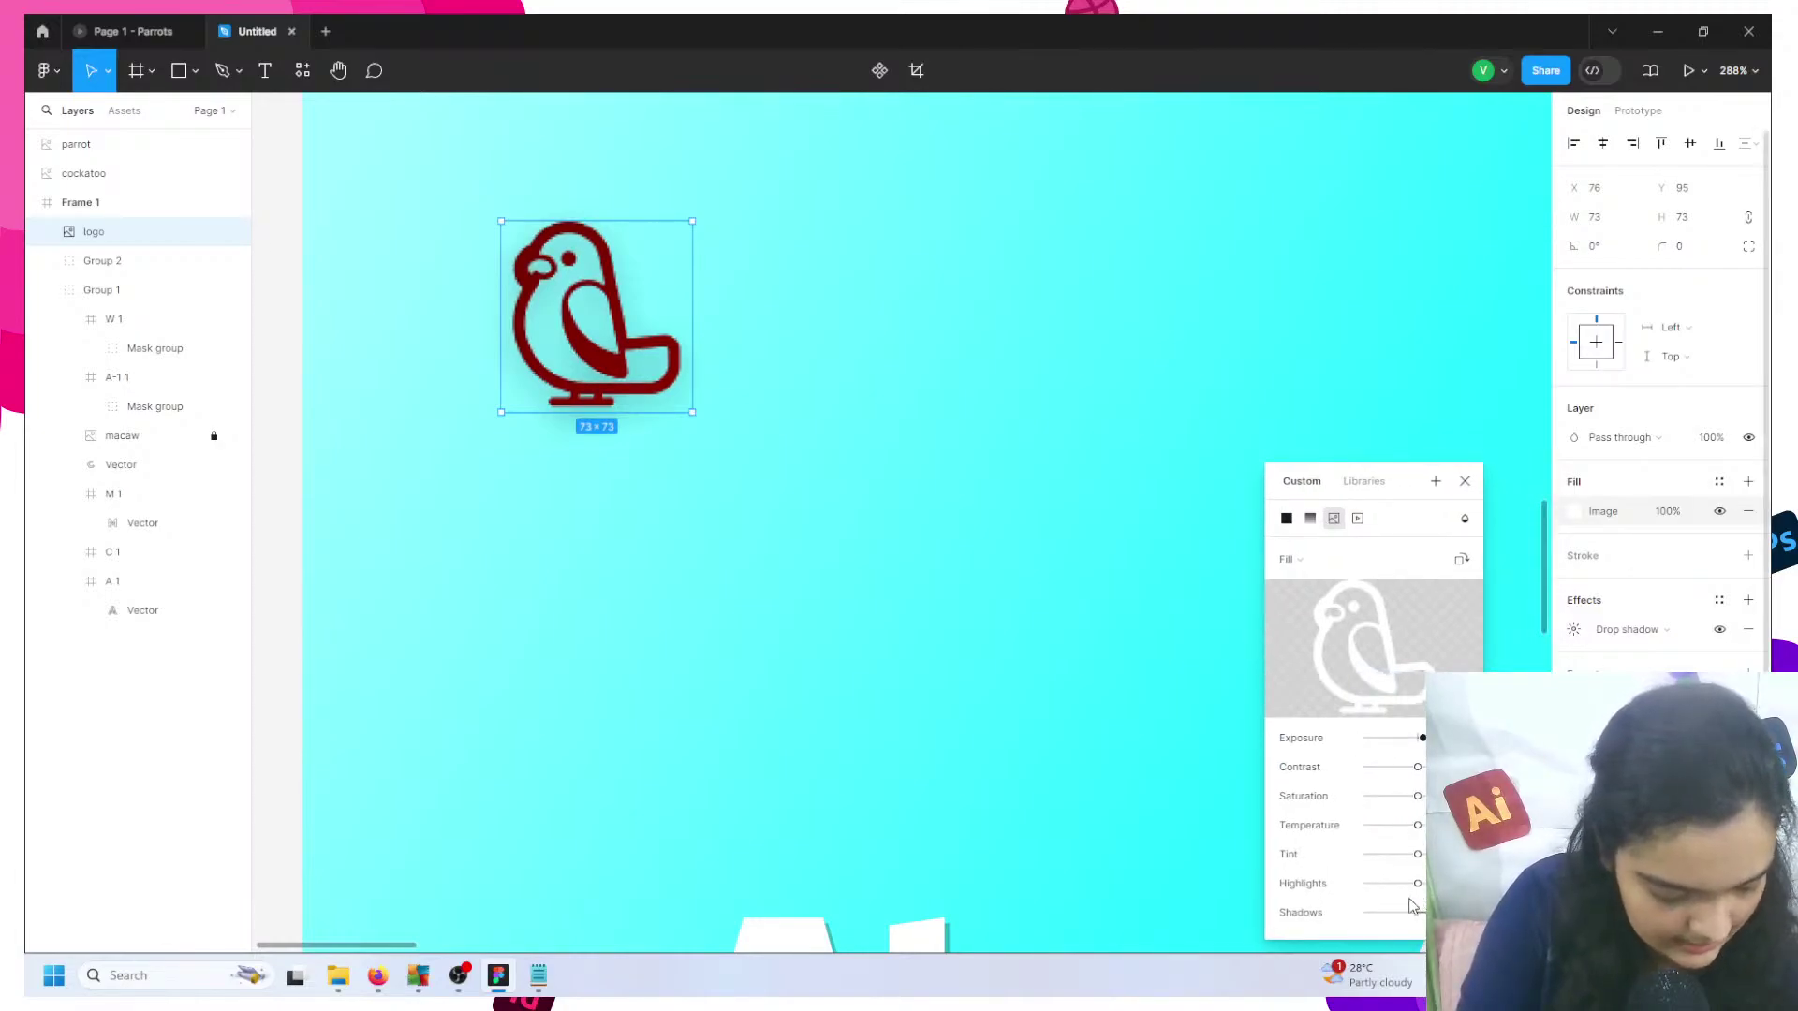
pyautogui.moveTo(1475, 480); pyautogui.dragTo(1296, 468)
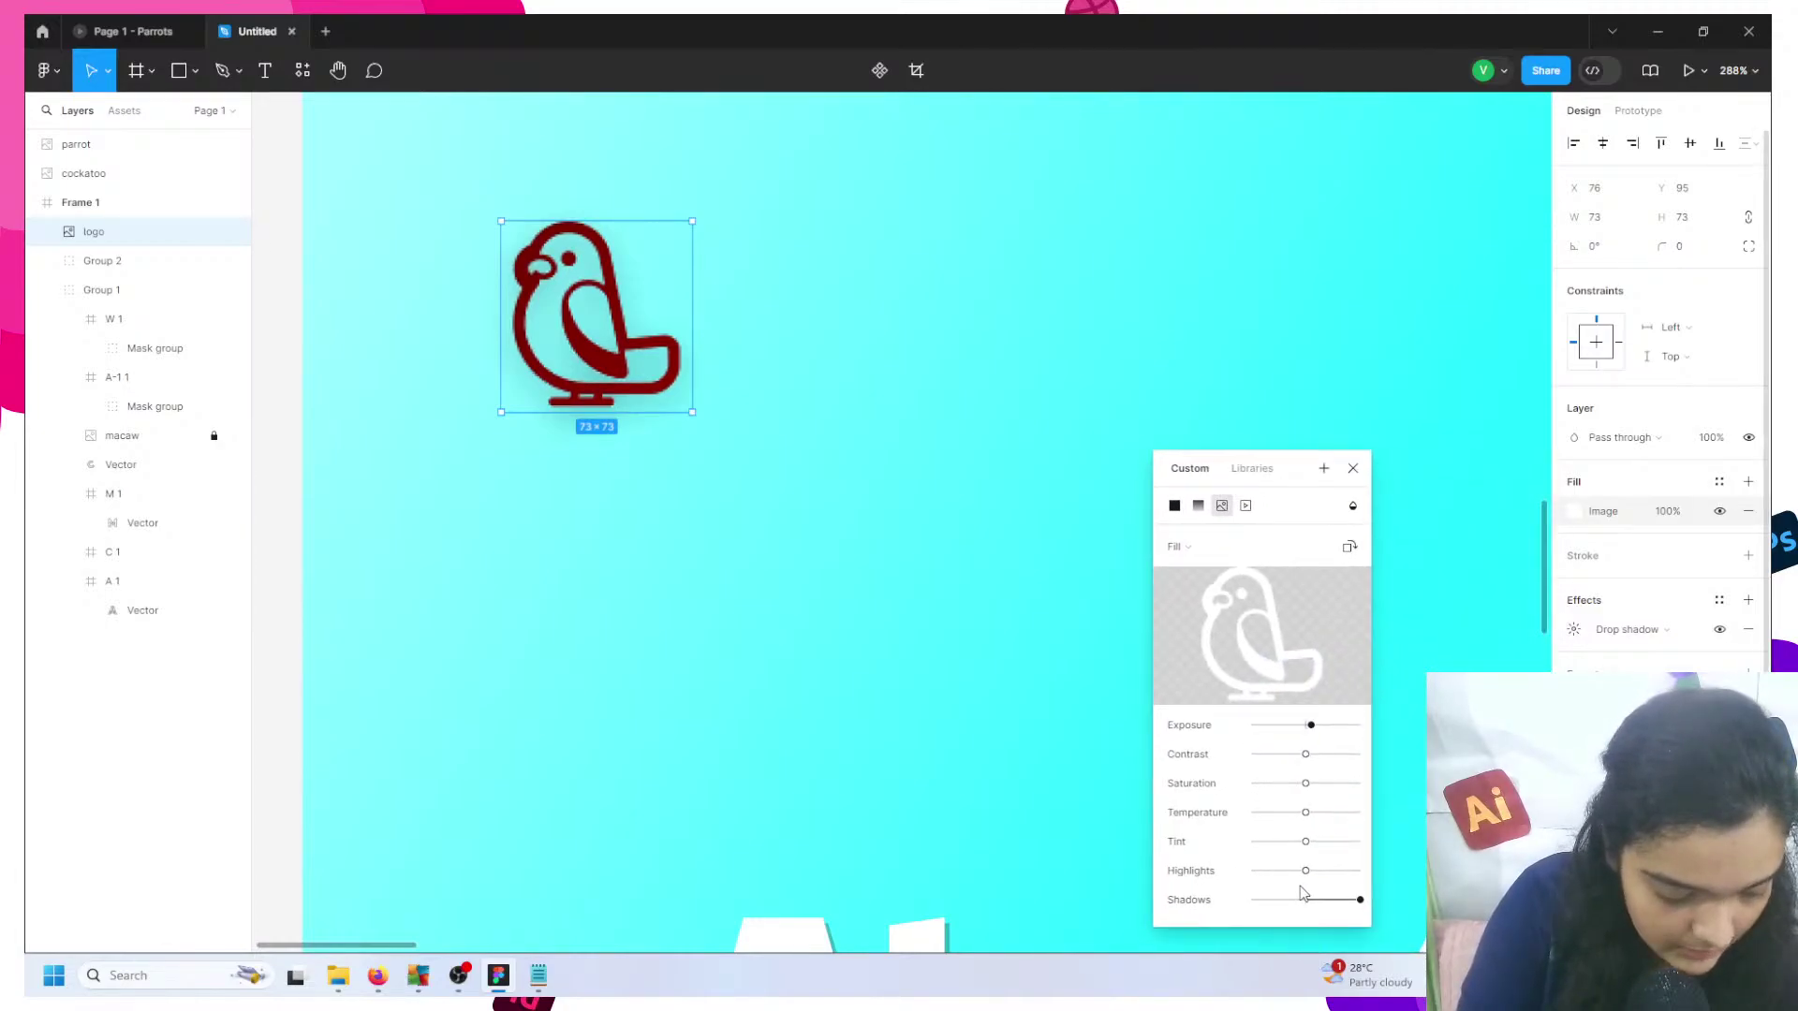
# - Remove the drop shadow effect from the bird logo
pyautogui.click(469, 293)
pyautogui.click(562, 363)
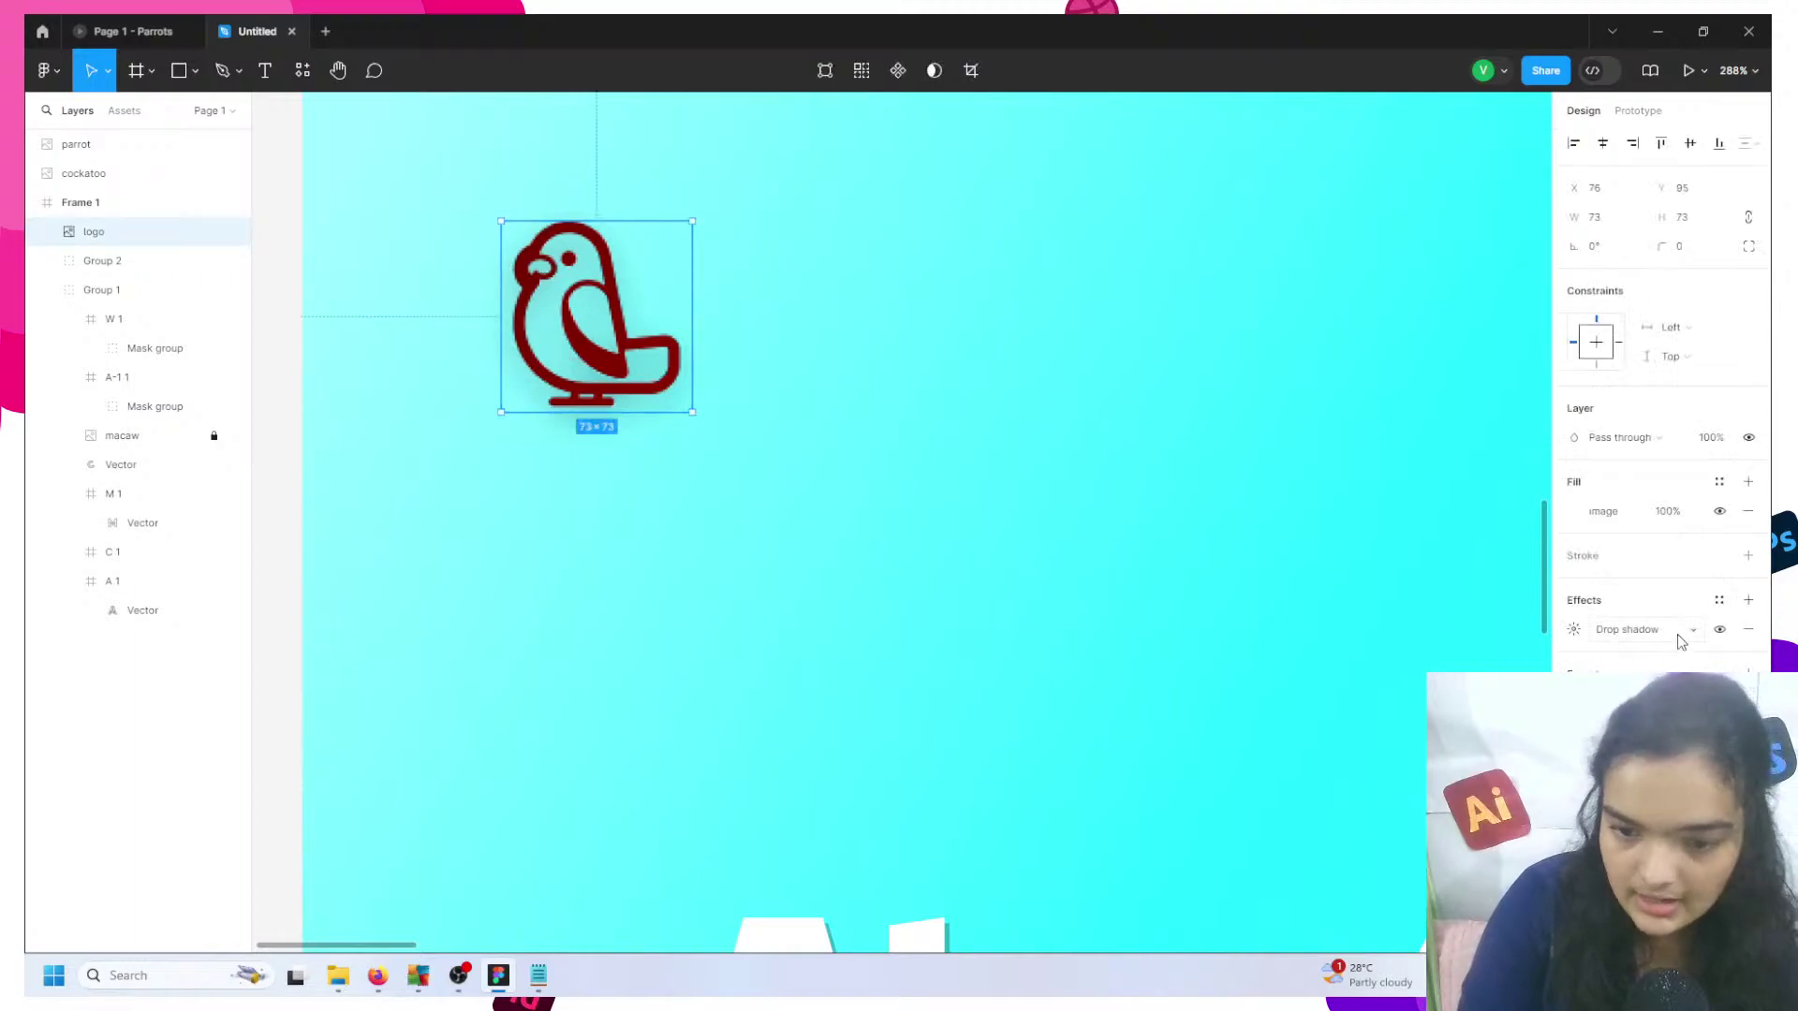
pyautogui.click(1744, 633)
pyautogui.click(1122, 565)
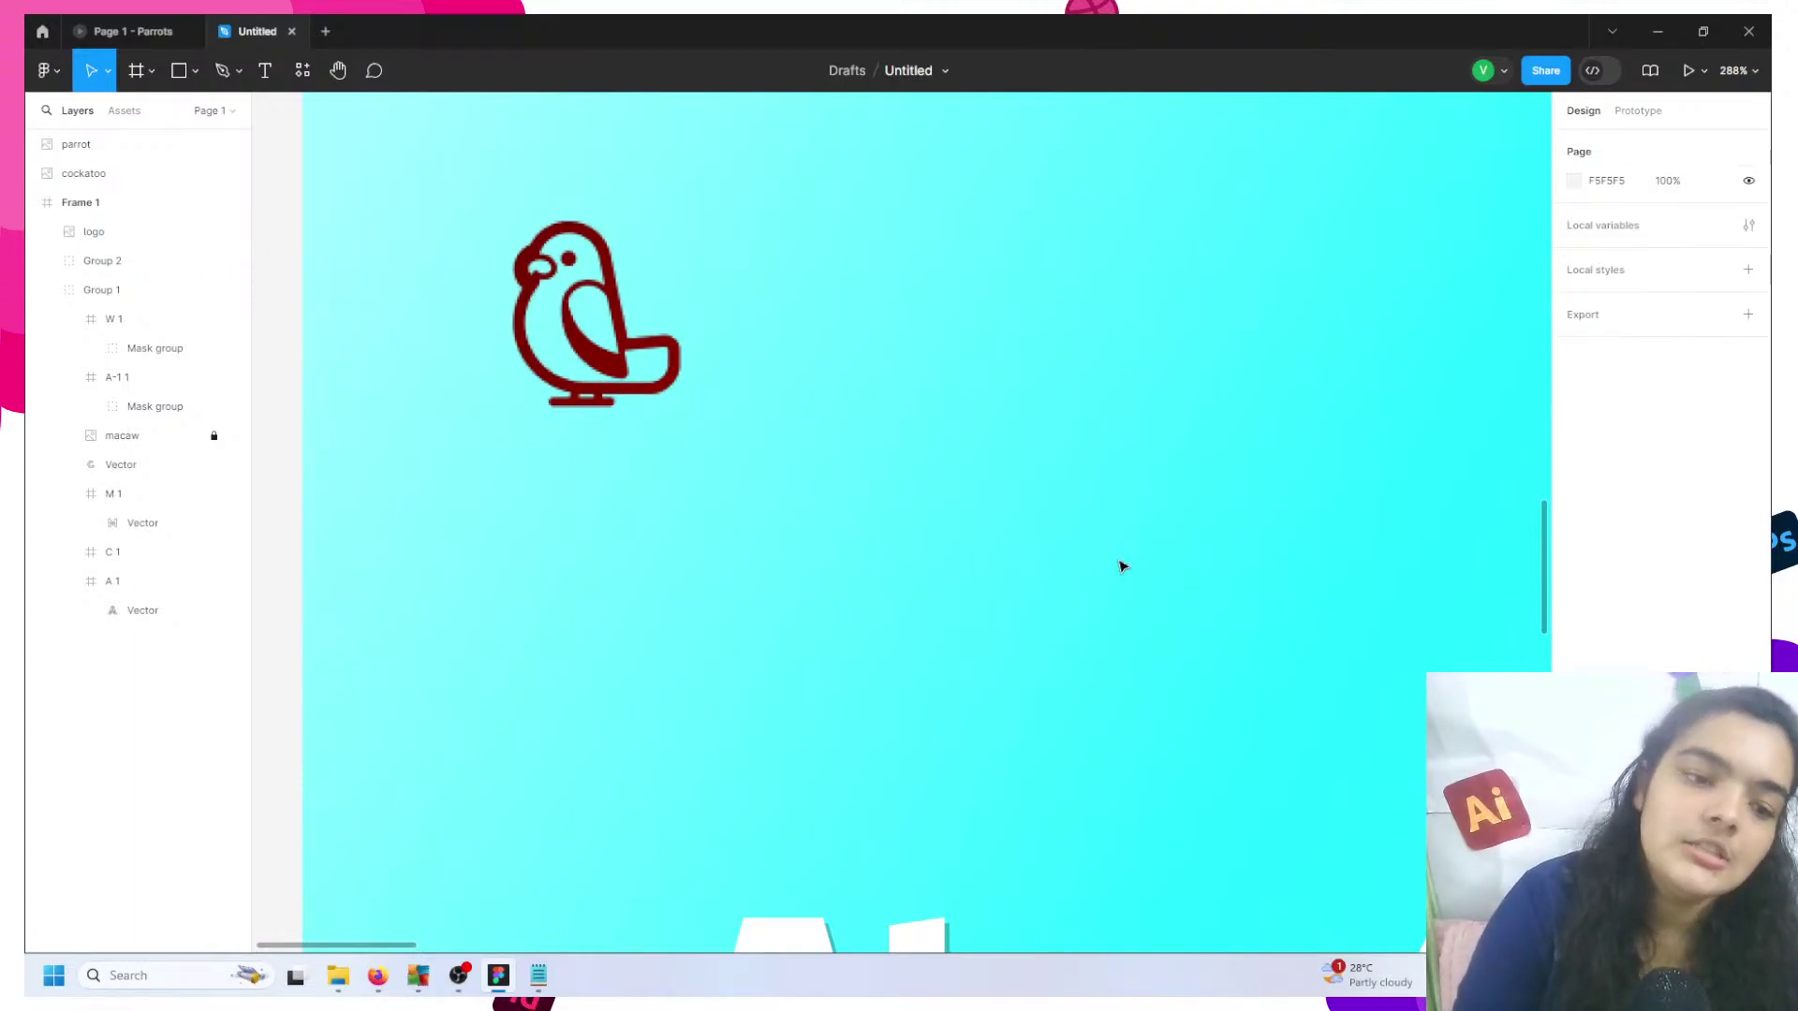
# - Resize the bird logo in Frame 1 to 60 × 61
pyautogui.scroll(-5, 1122, 566)
pyautogui.hscroll(5, 1122, 566)
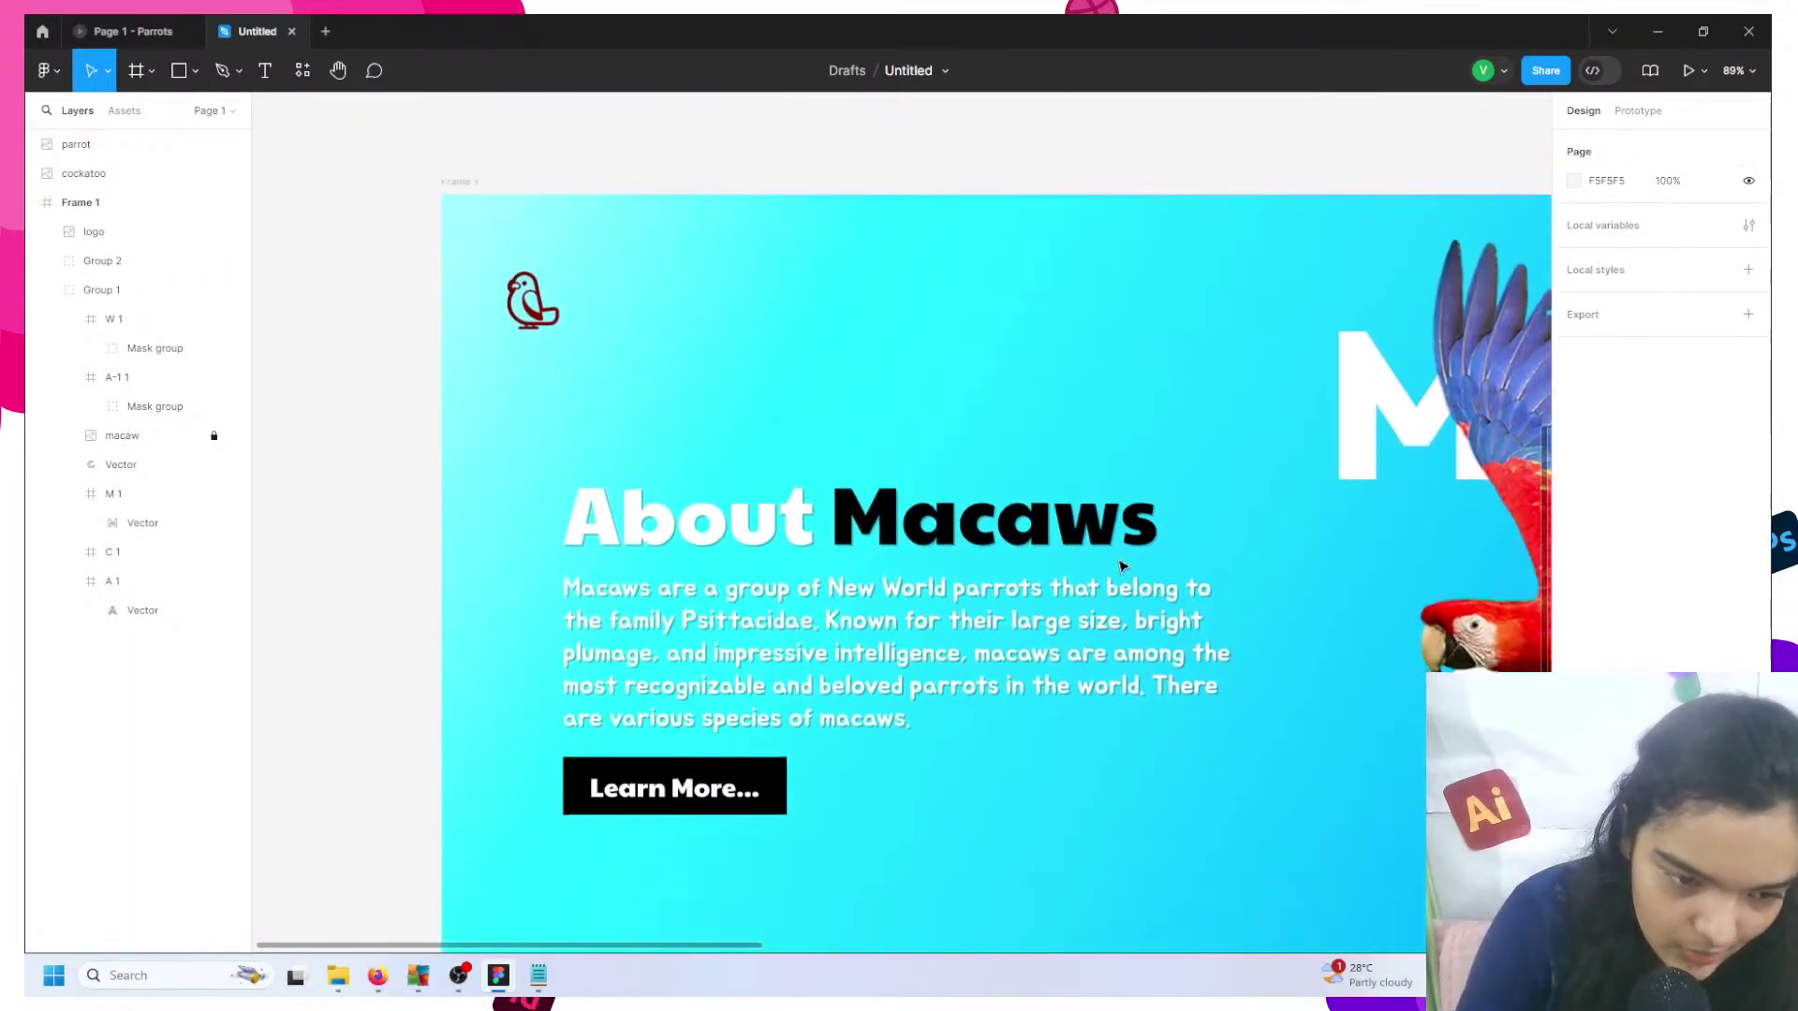
pyautogui.hscroll(2, 1122, 566)
pyautogui.scroll(-1, 1122, 565)
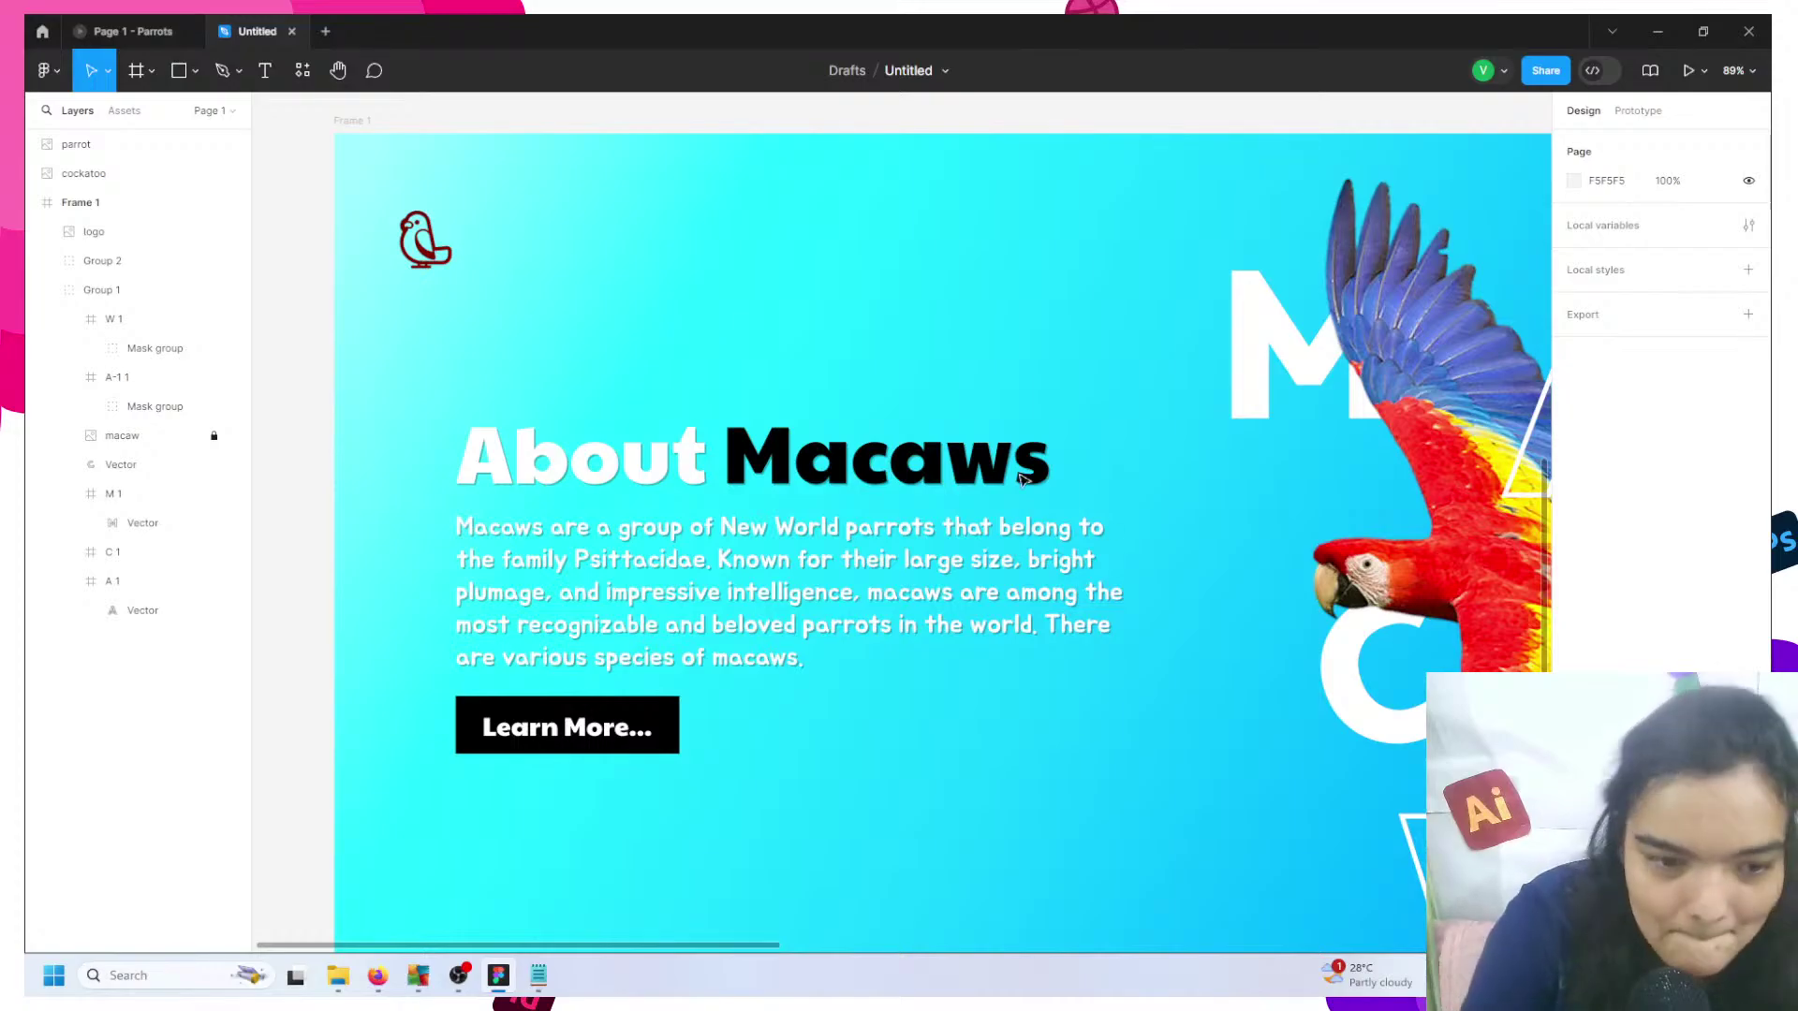
pyautogui.click(422, 241)
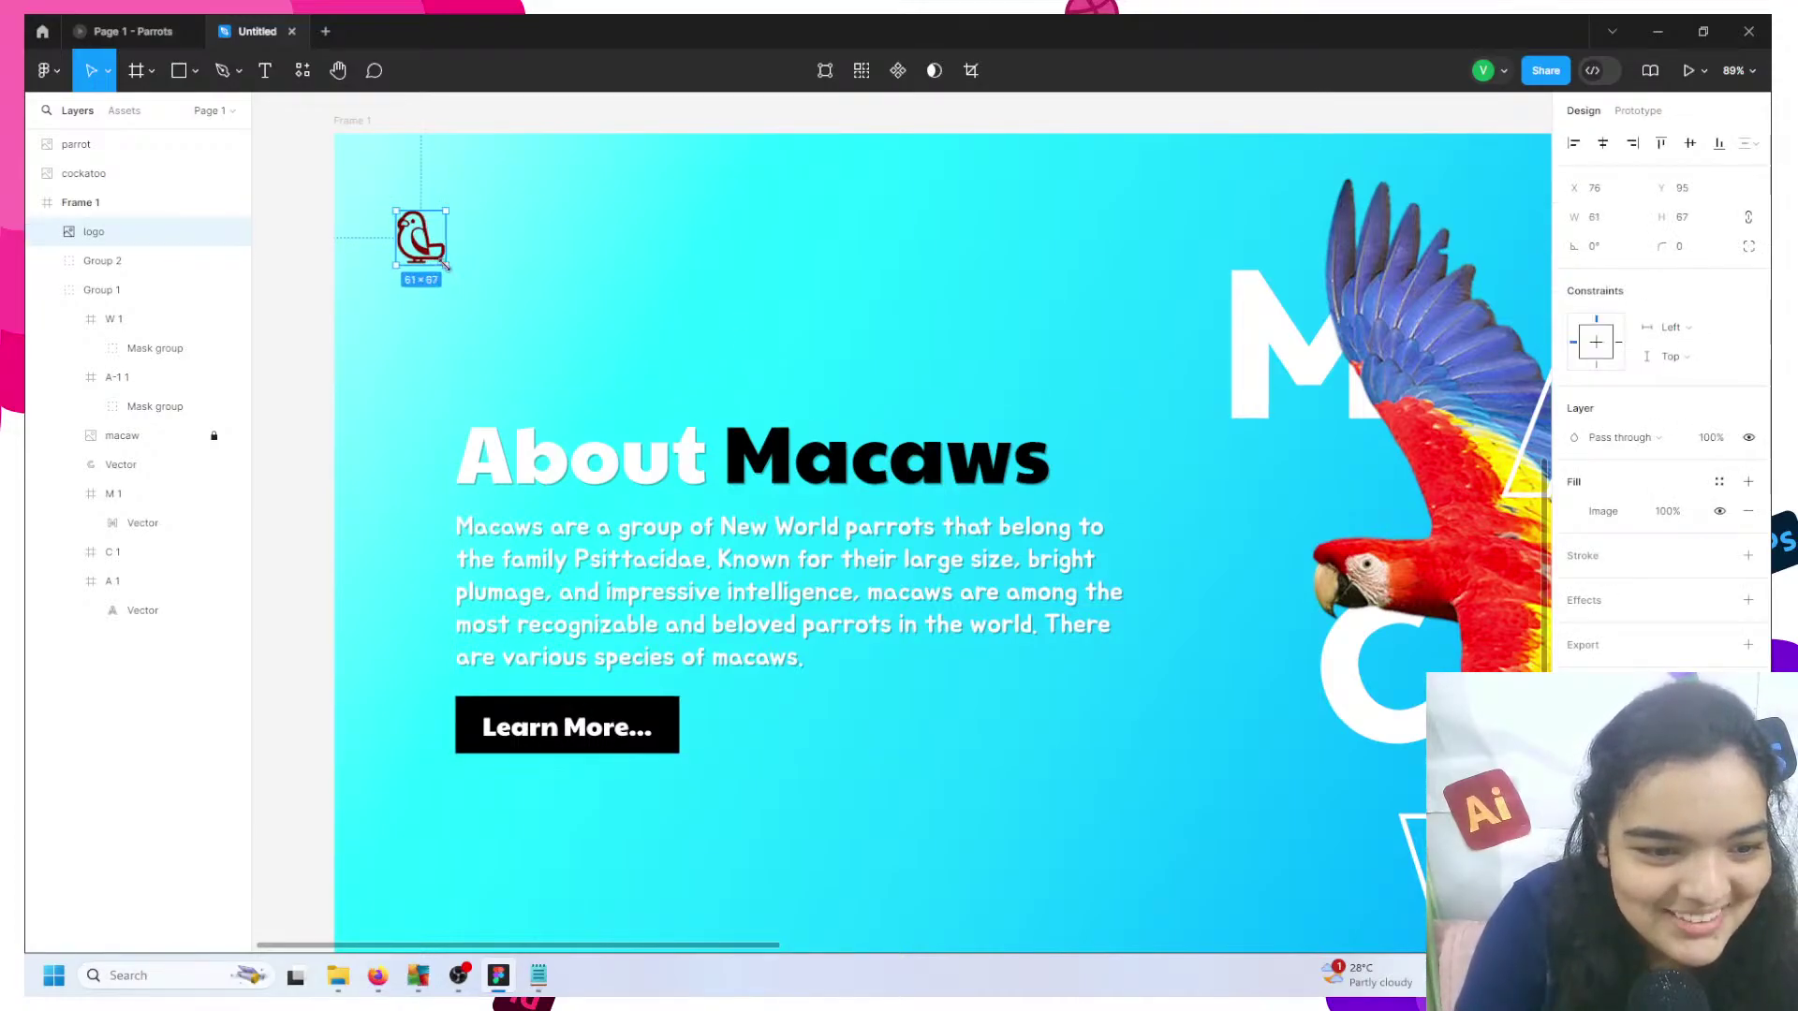
pyautogui.moveTo(445, 266); pyautogui.dragTo(444, 260)
pyautogui.click(338, 233)
pyautogui.click(430, 242)
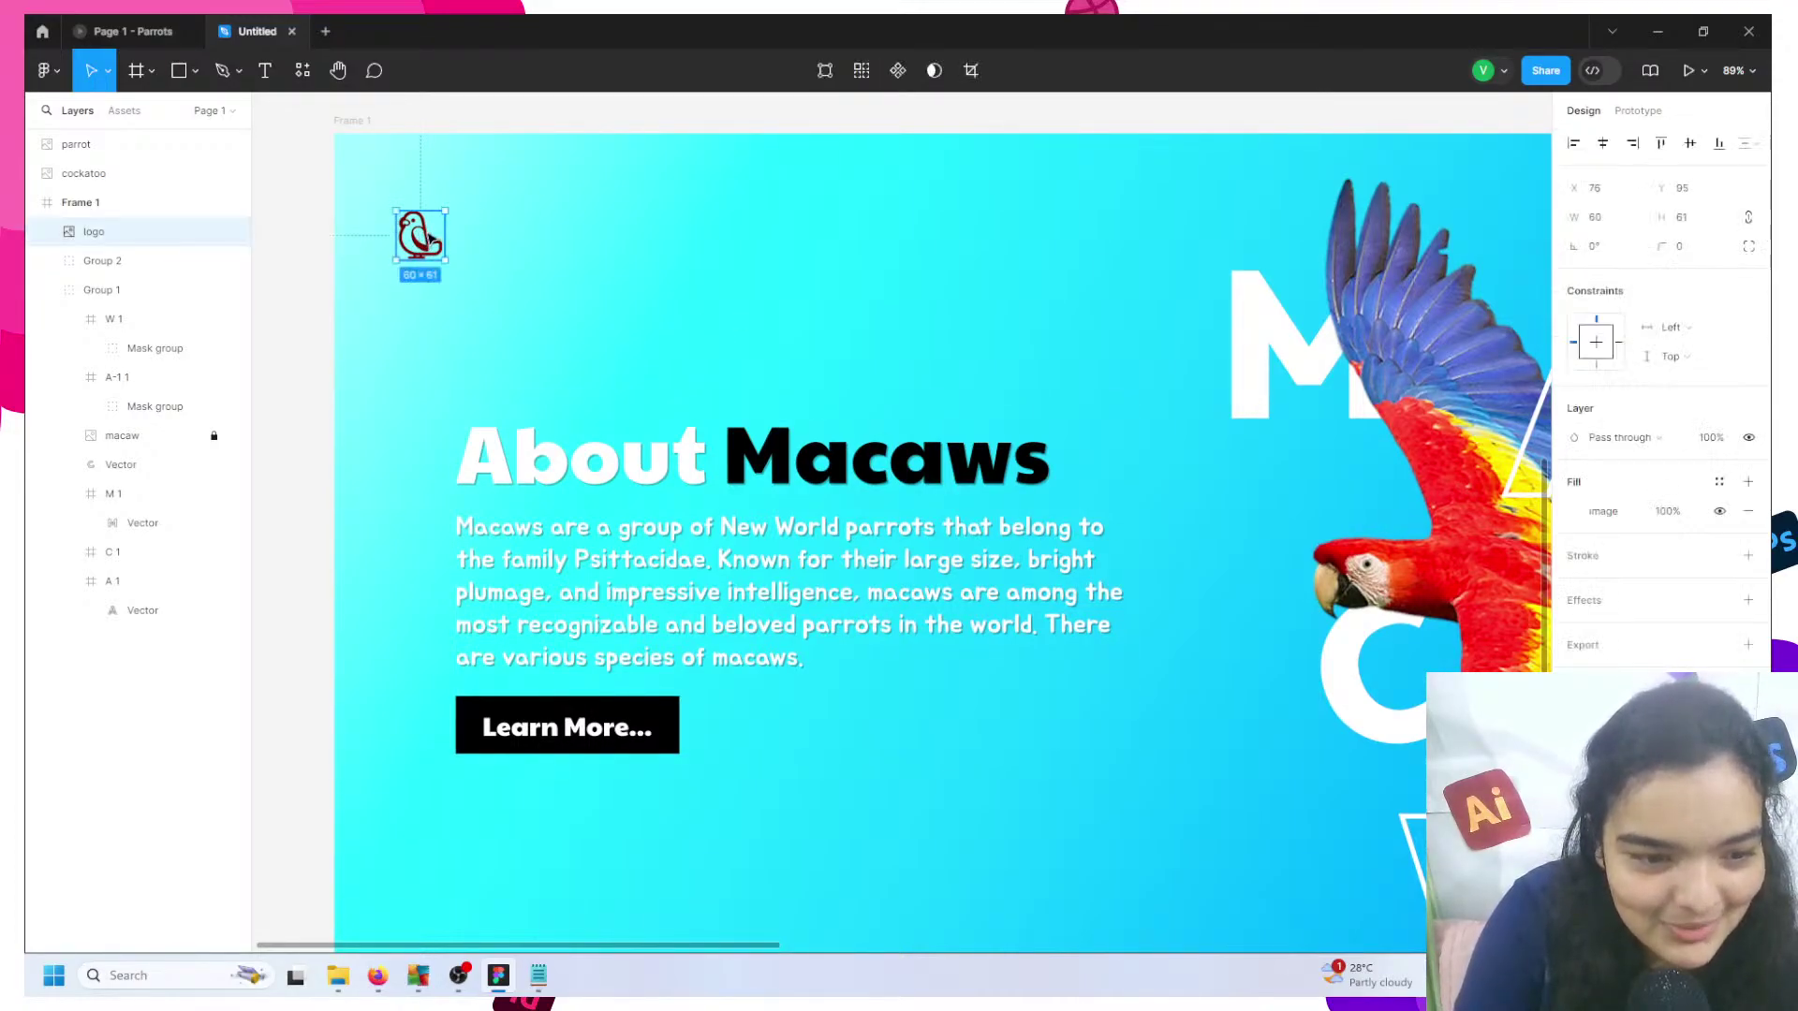
# - Nudge the bird logo up within Frame 1 to Y 80
pyautogui.press('Up')
pyautogui.press('Up')
pyautogui.press('Up')
pyautogui.press('Up')
pyautogui.press('Up')
pyautogui.press('Up')
pyautogui.press('Up')
pyautogui.press('Up')
pyautogui.press('Up')
pyautogui.press('Up')
pyautogui.press('Up')
pyautogui.press('Up')
pyautogui.press('Up')
pyautogui.press('Up')
pyautogui.press('Up')
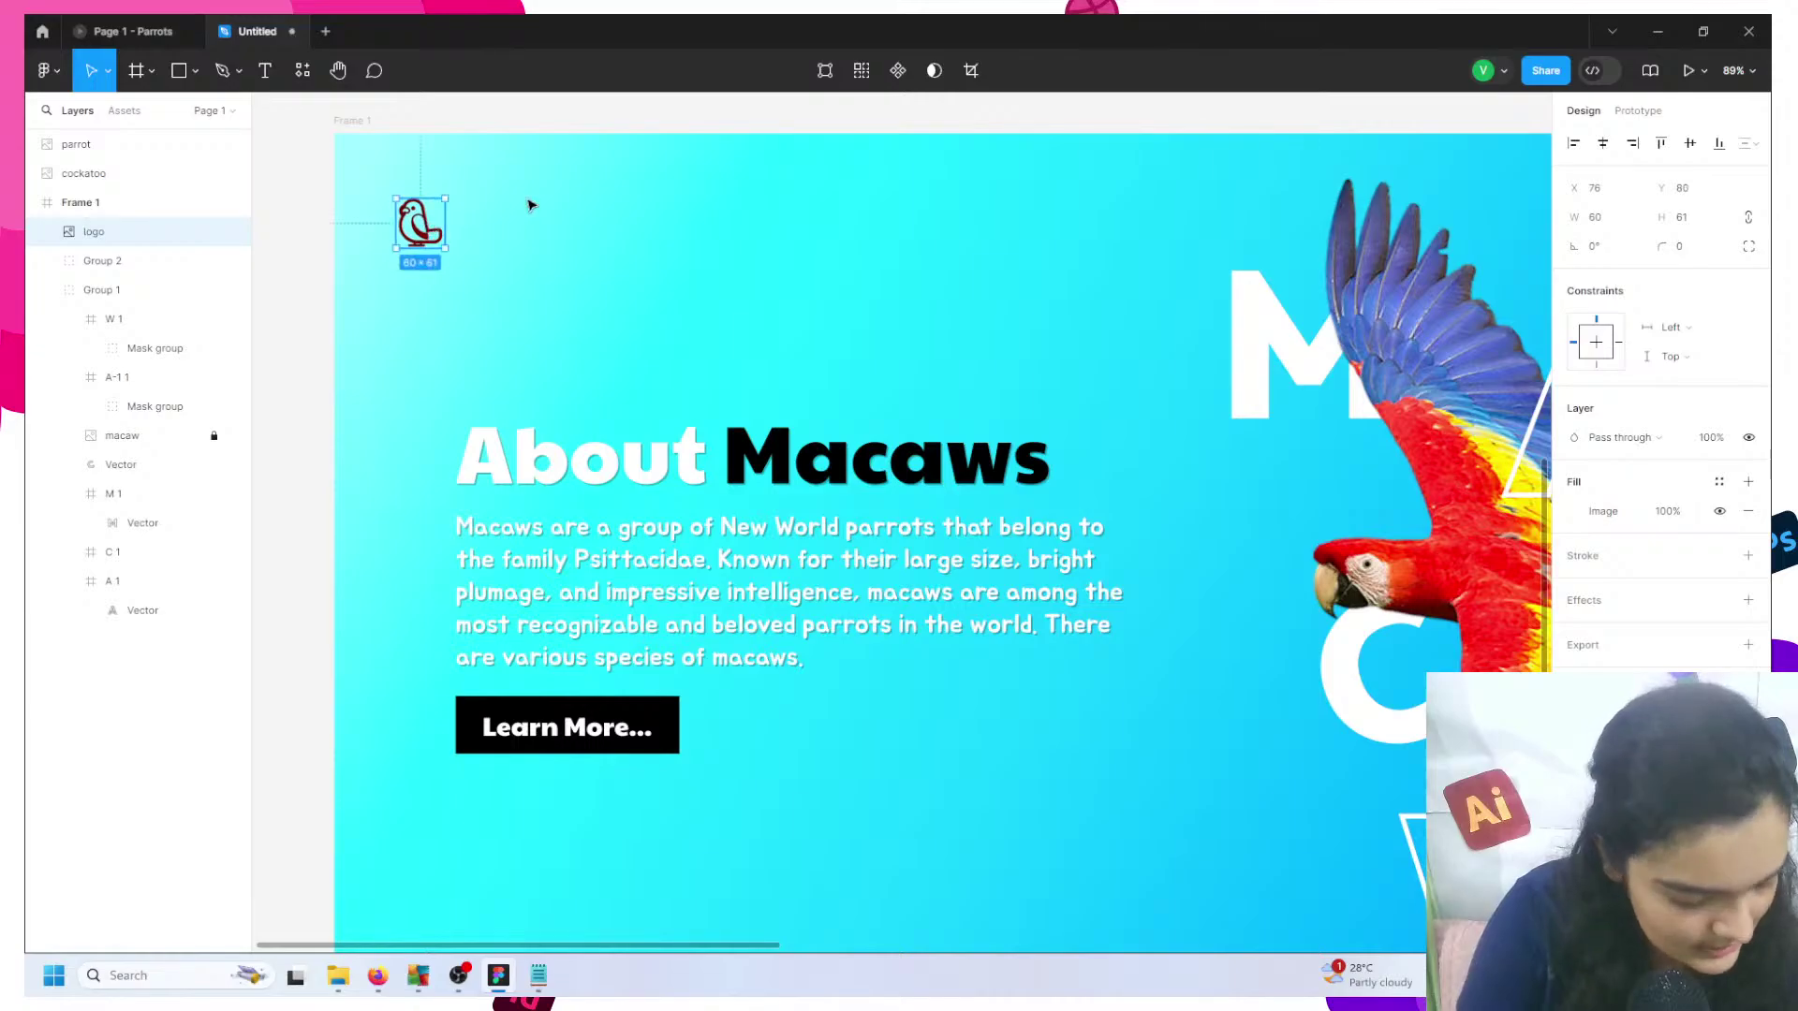
pyautogui.click(348, 244)
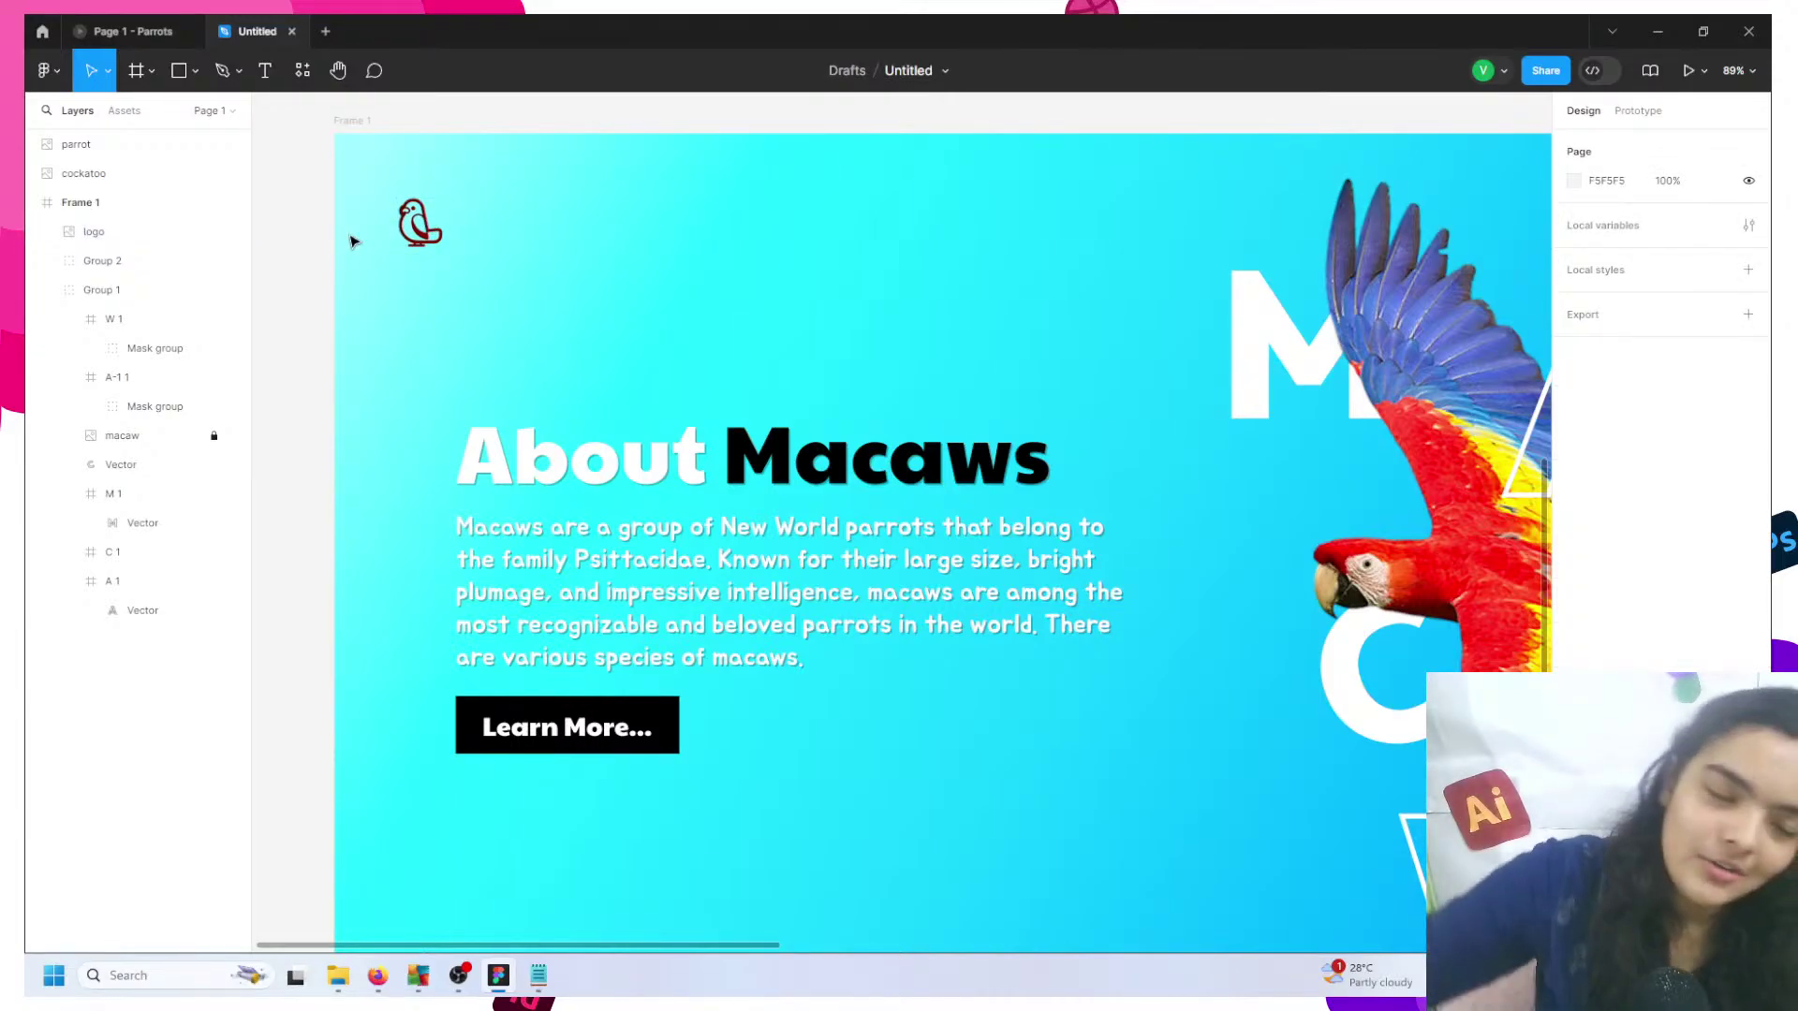
# - Check the blend mode options of the bird logo's image fill
pyautogui.click(413, 222)
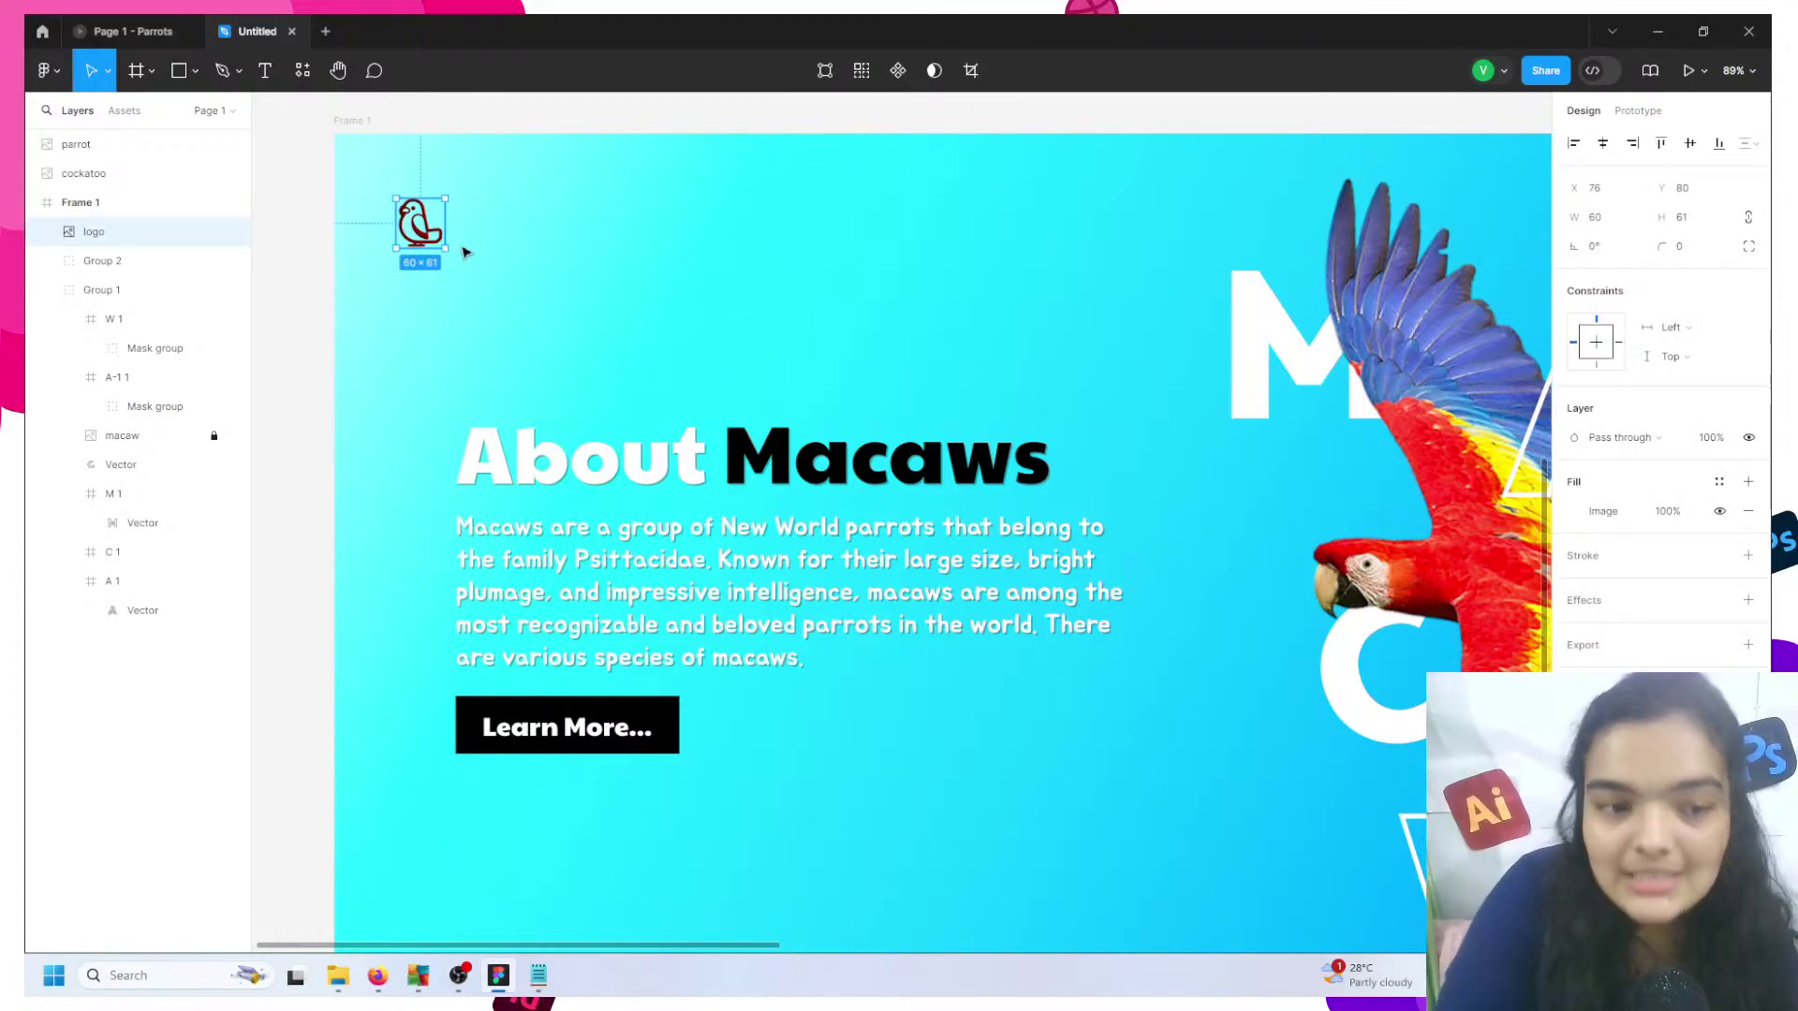
pyautogui.click(1574, 512)
pyautogui.click(1535, 517)
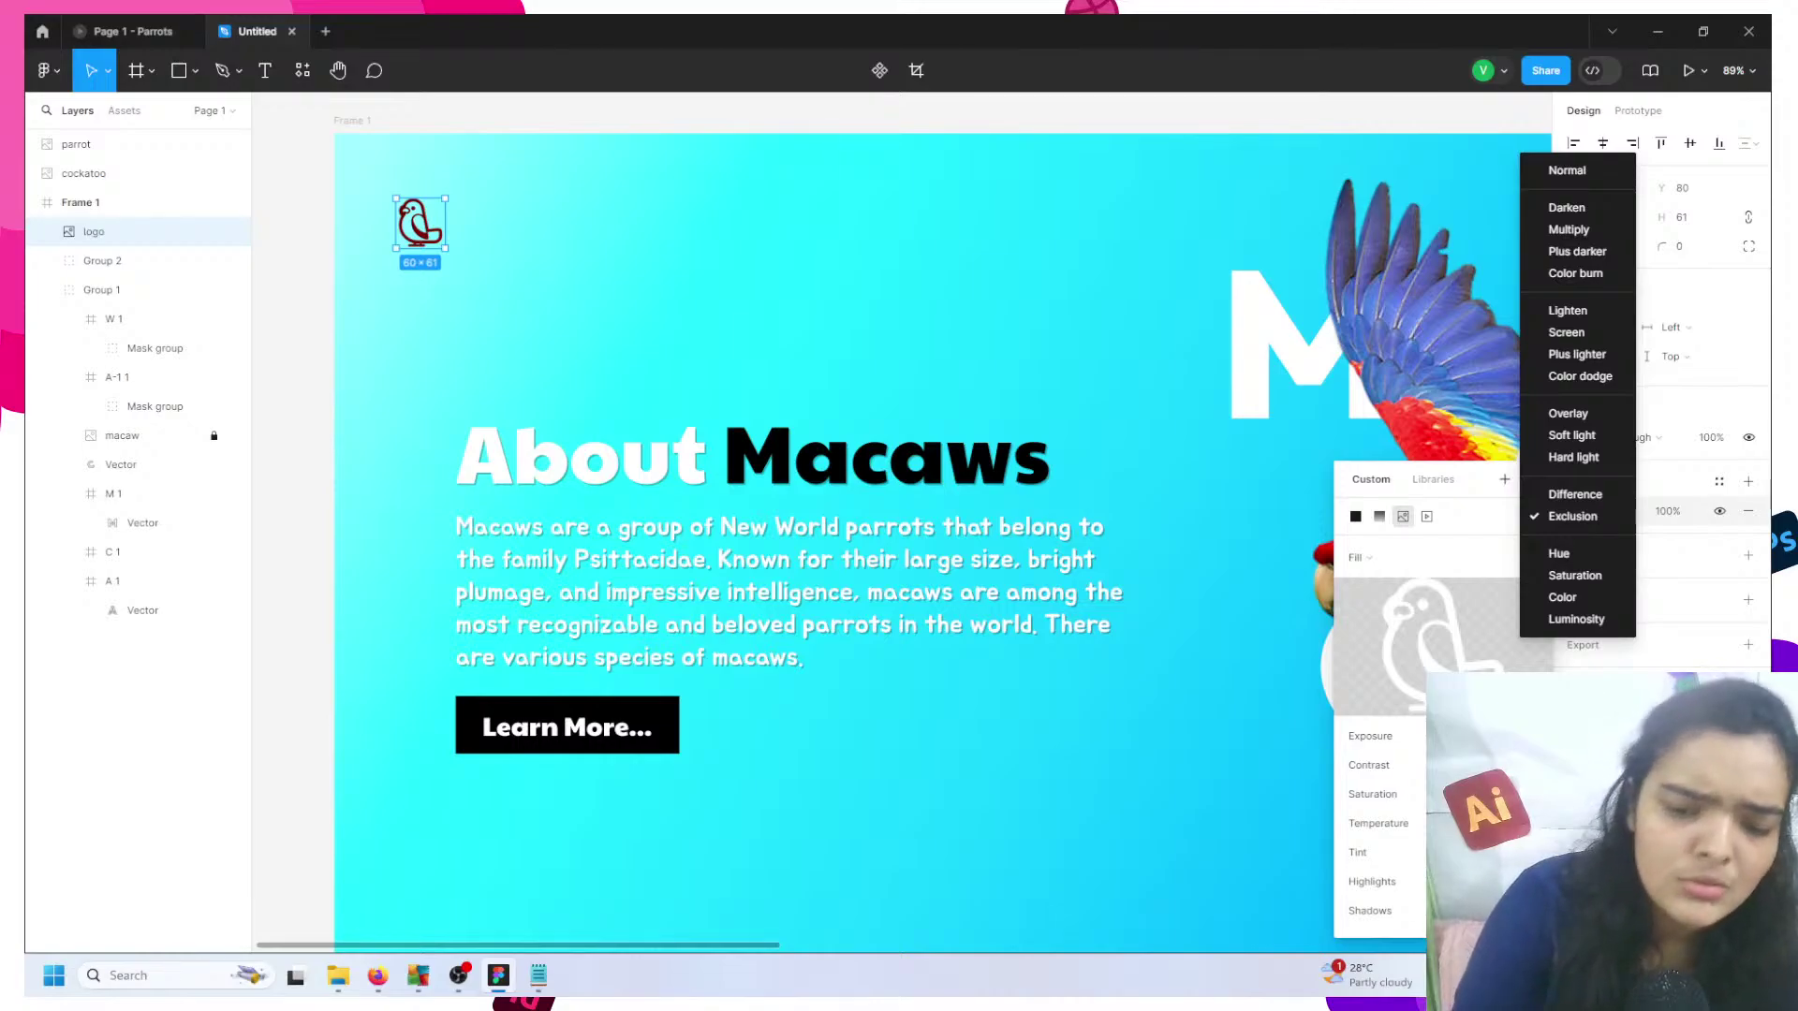
pyautogui.press('Escape')
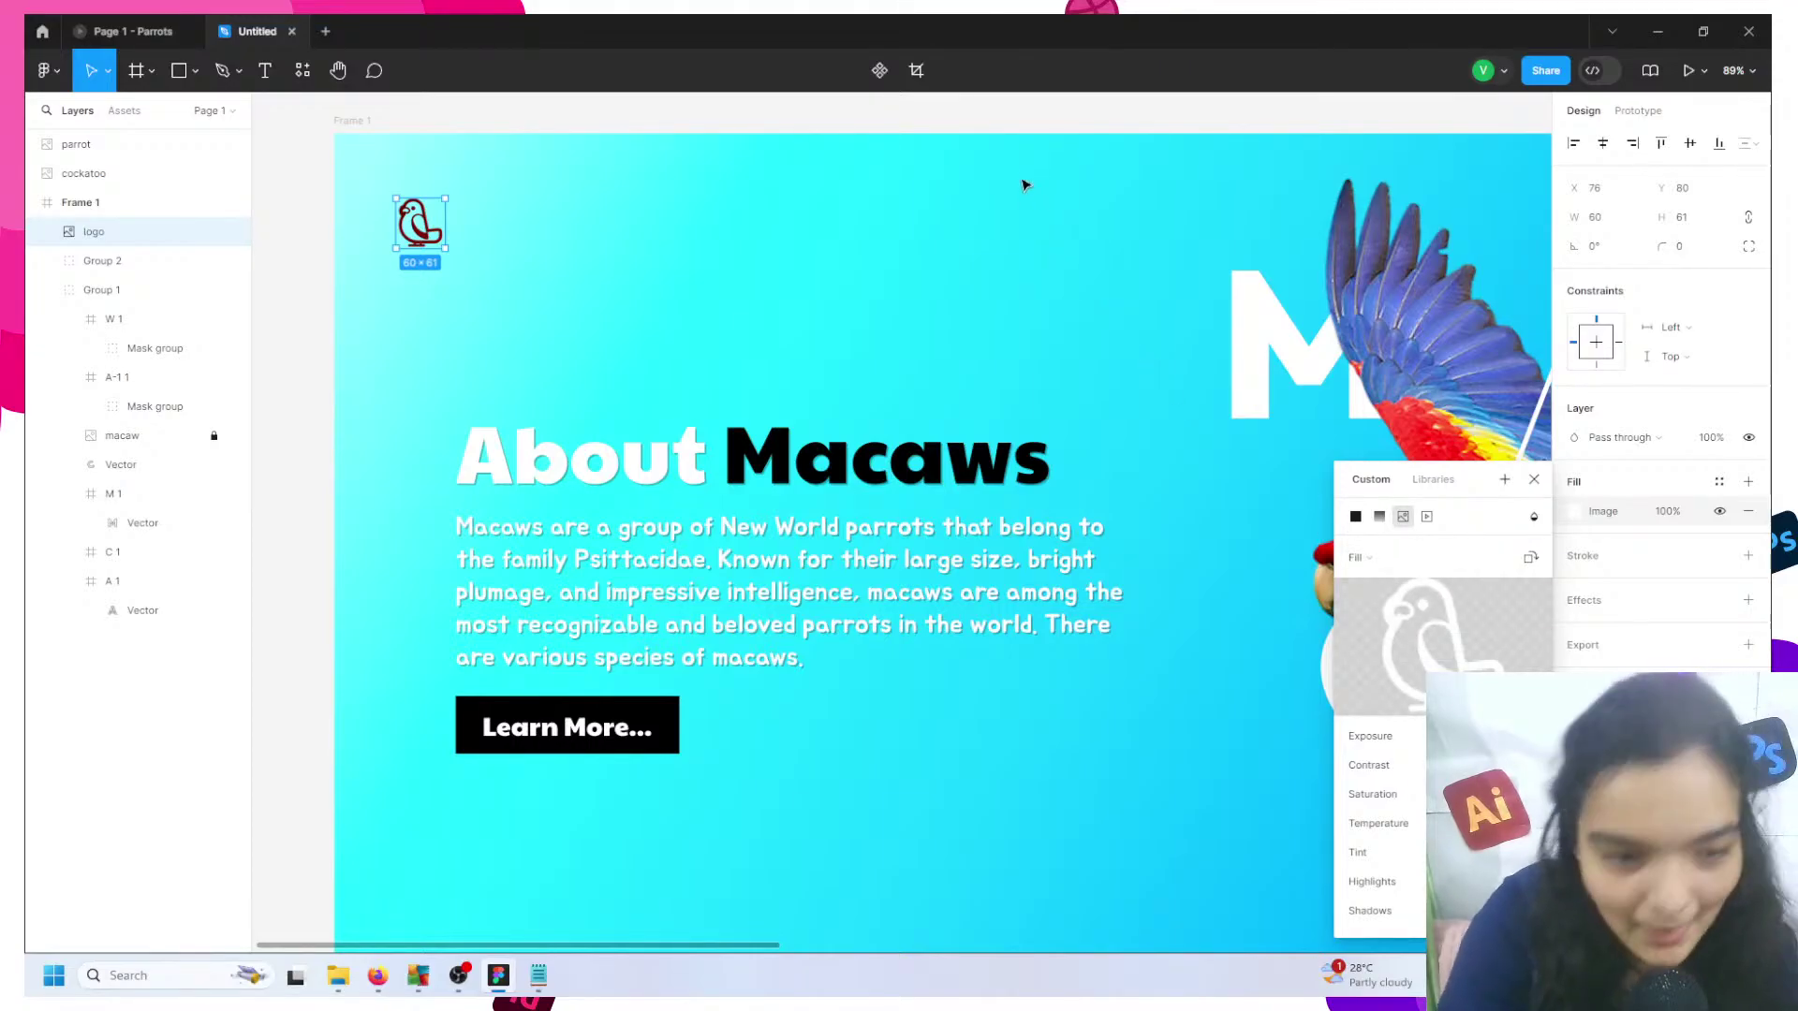
pyautogui.press('alt')
pyautogui.click(1009, 141)
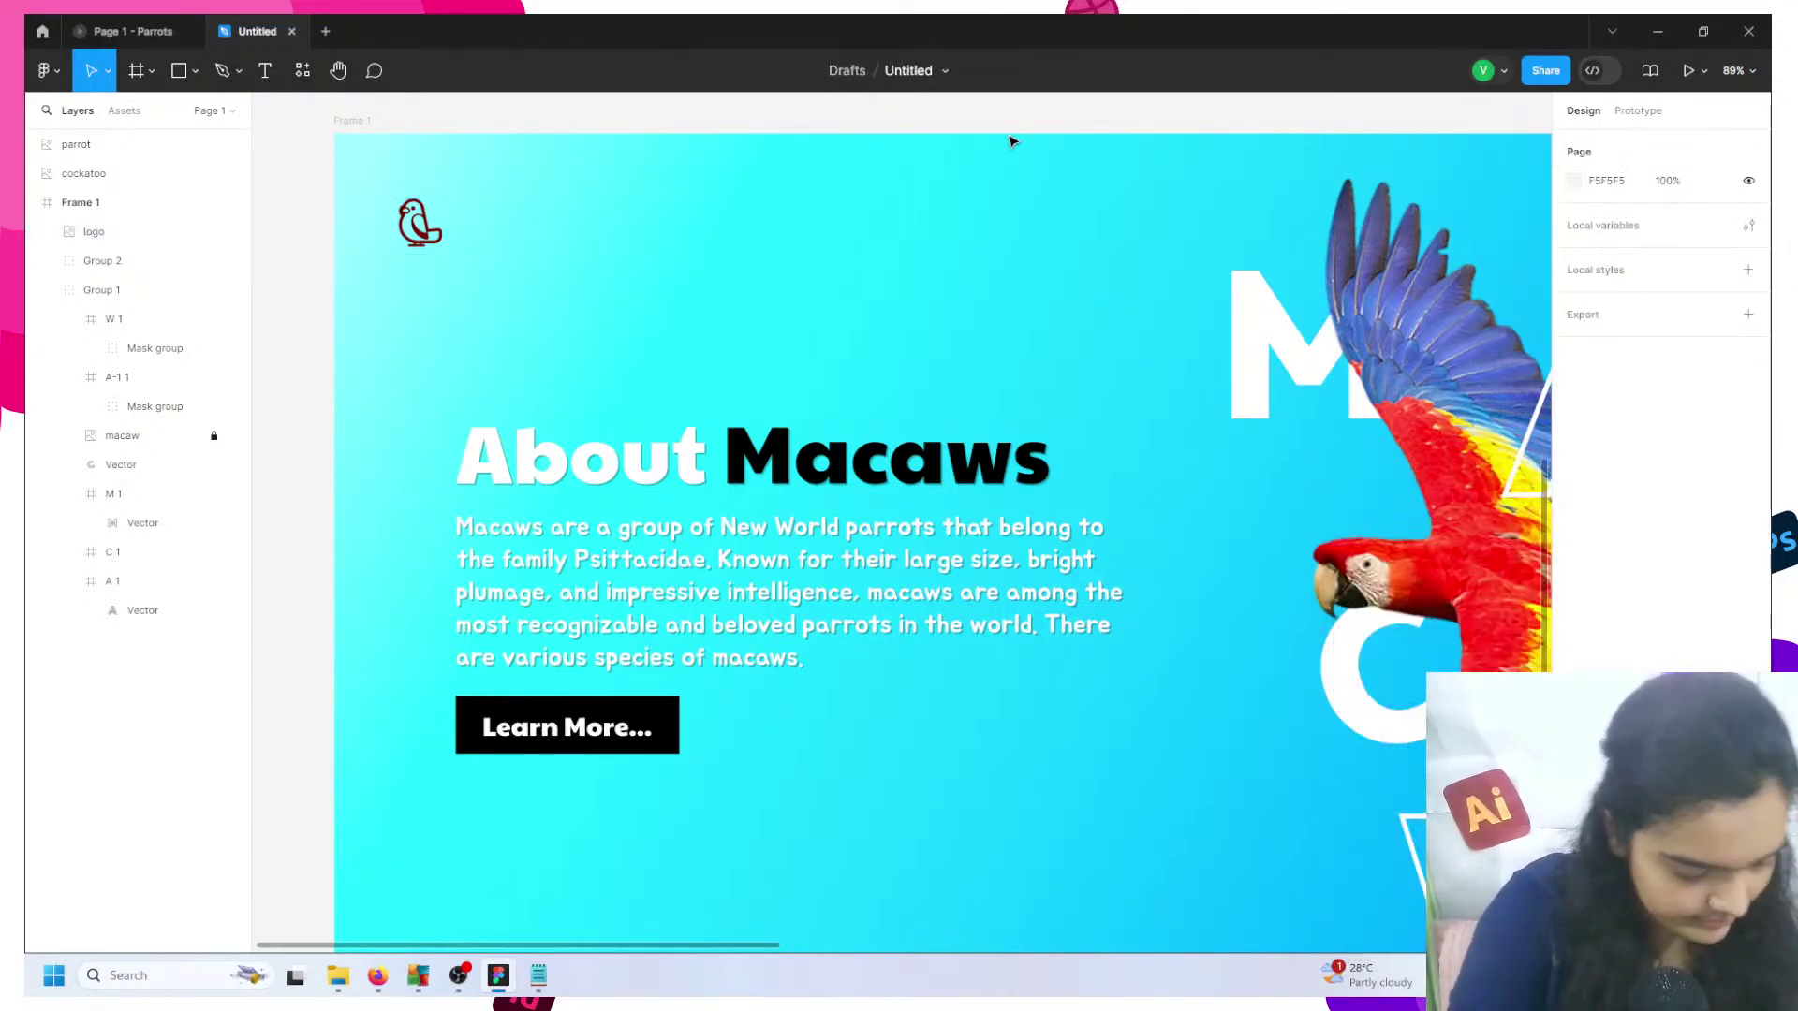
# - Move the bird logo up further within Frame 1 to Y 72
pyautogui.scroll(-5, 971, 128)
pyautogui.hscroll(1, 541, 181)
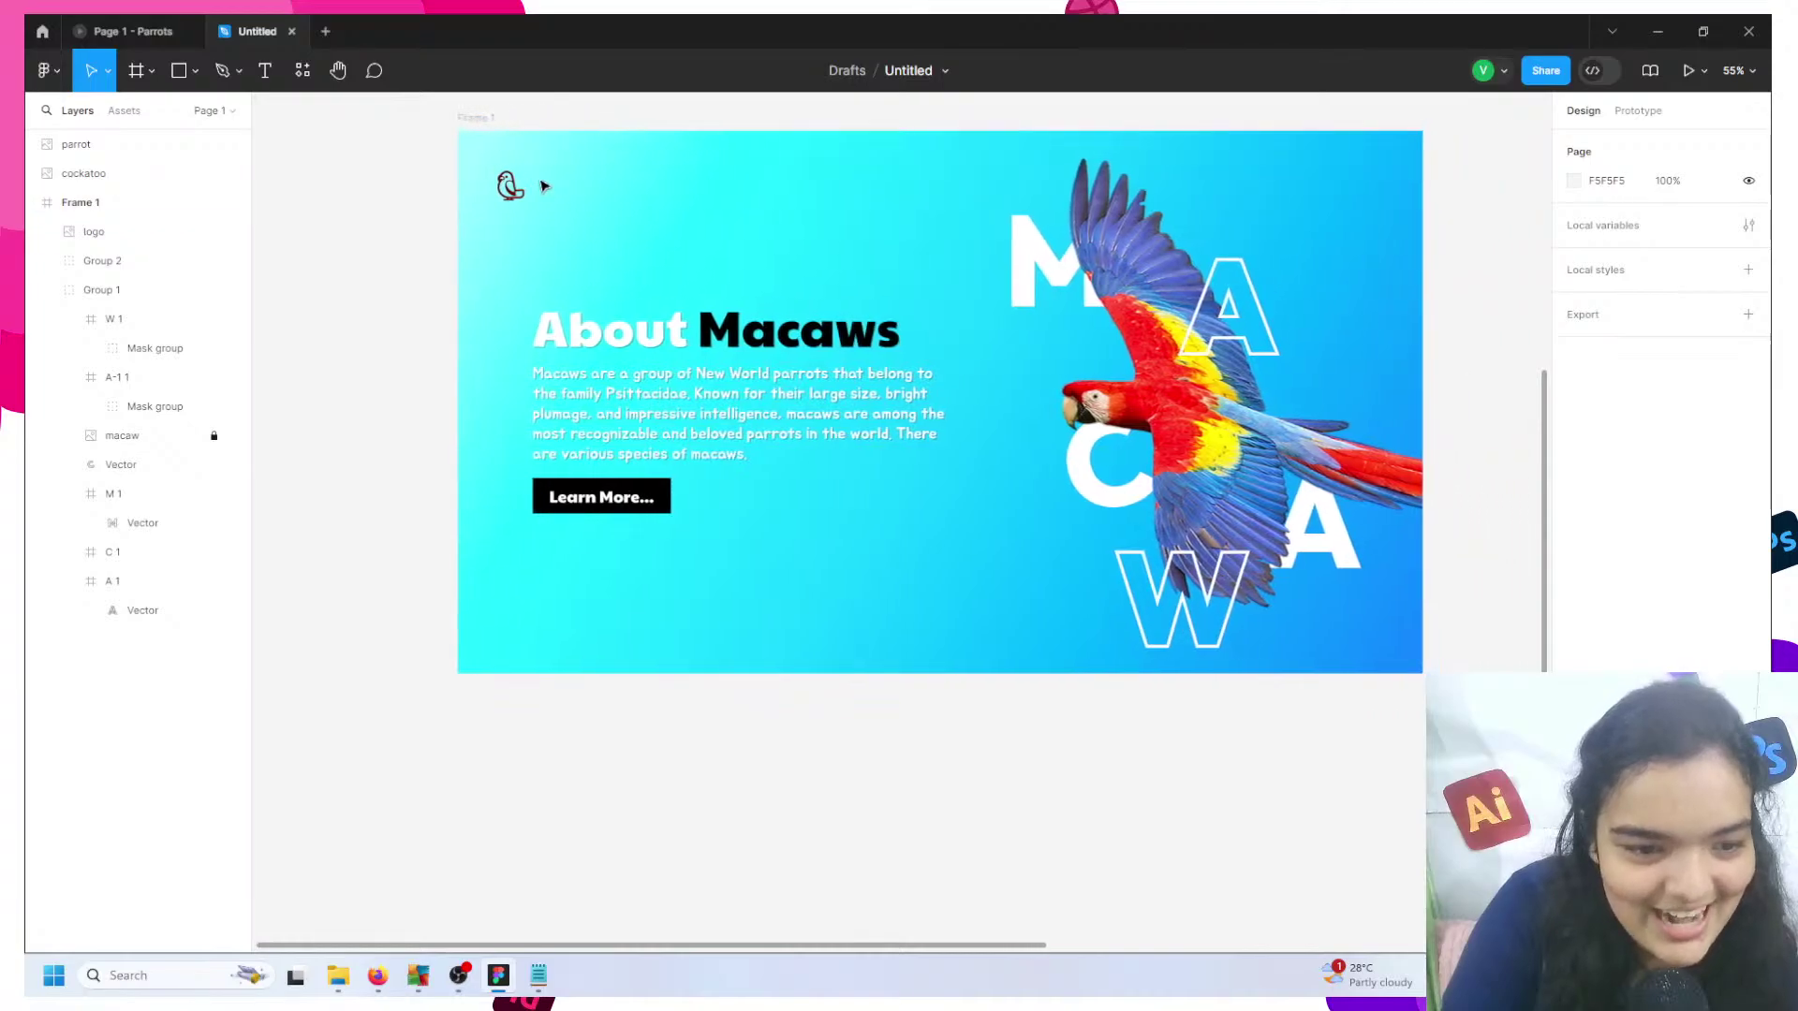
pyautogui.click(506, 186)
pyautogui.click(509, 186)
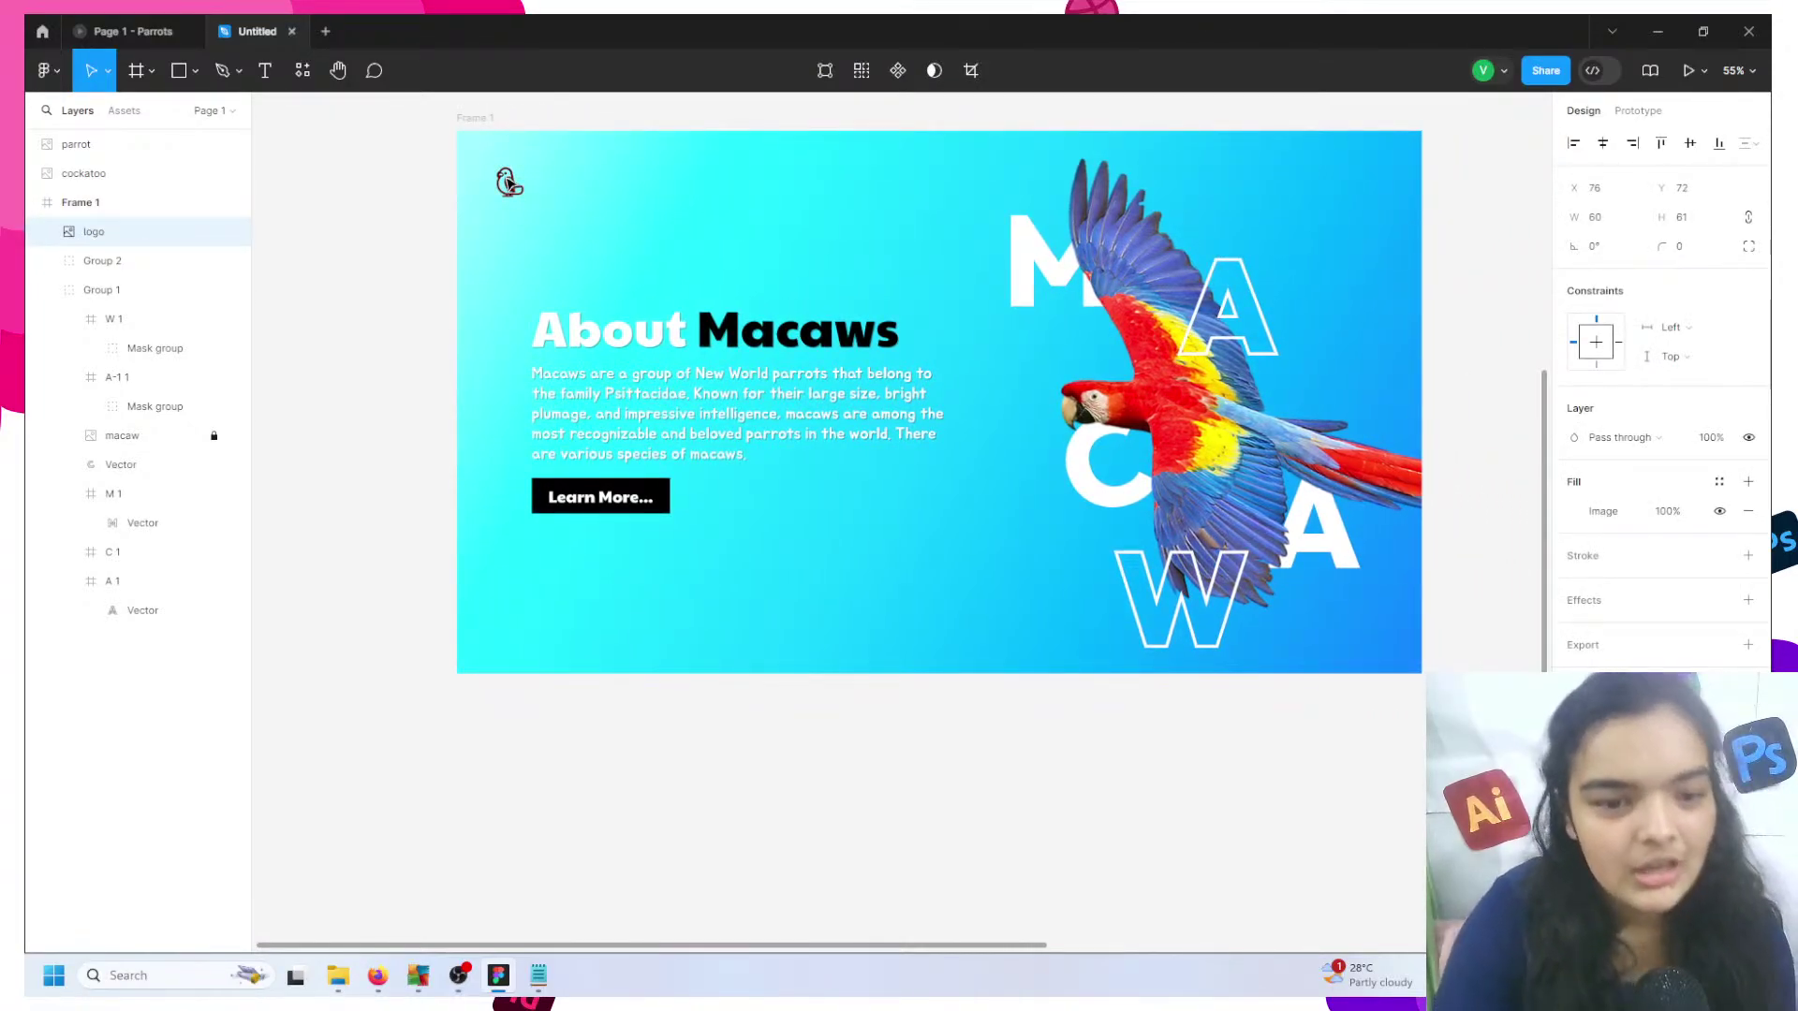
# - Duplicate Frame 1, with the copy beyond the loose bird images at X 2743, Y -333
pyautogui.click(452, 141)
pyautogui.click(458, 128)
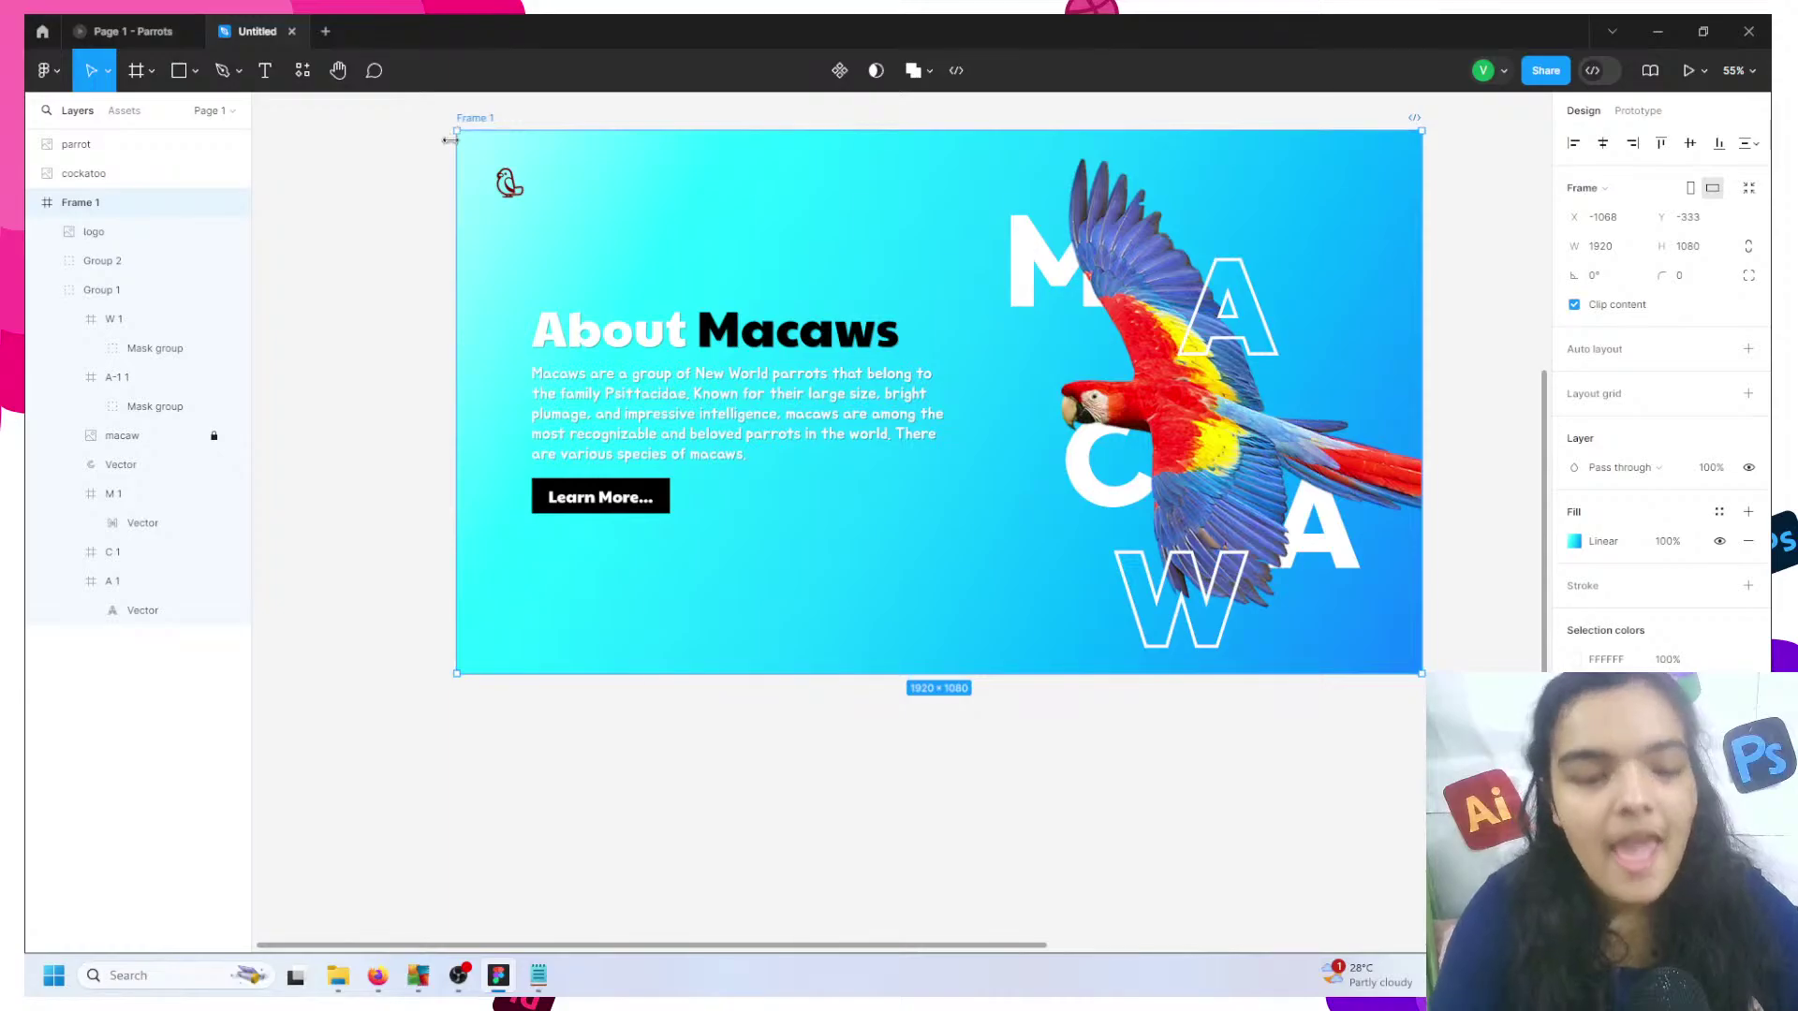
pyautogui.hotkey('ctrl', 'd')
pyautogui.scroll(-5, 623, 276)
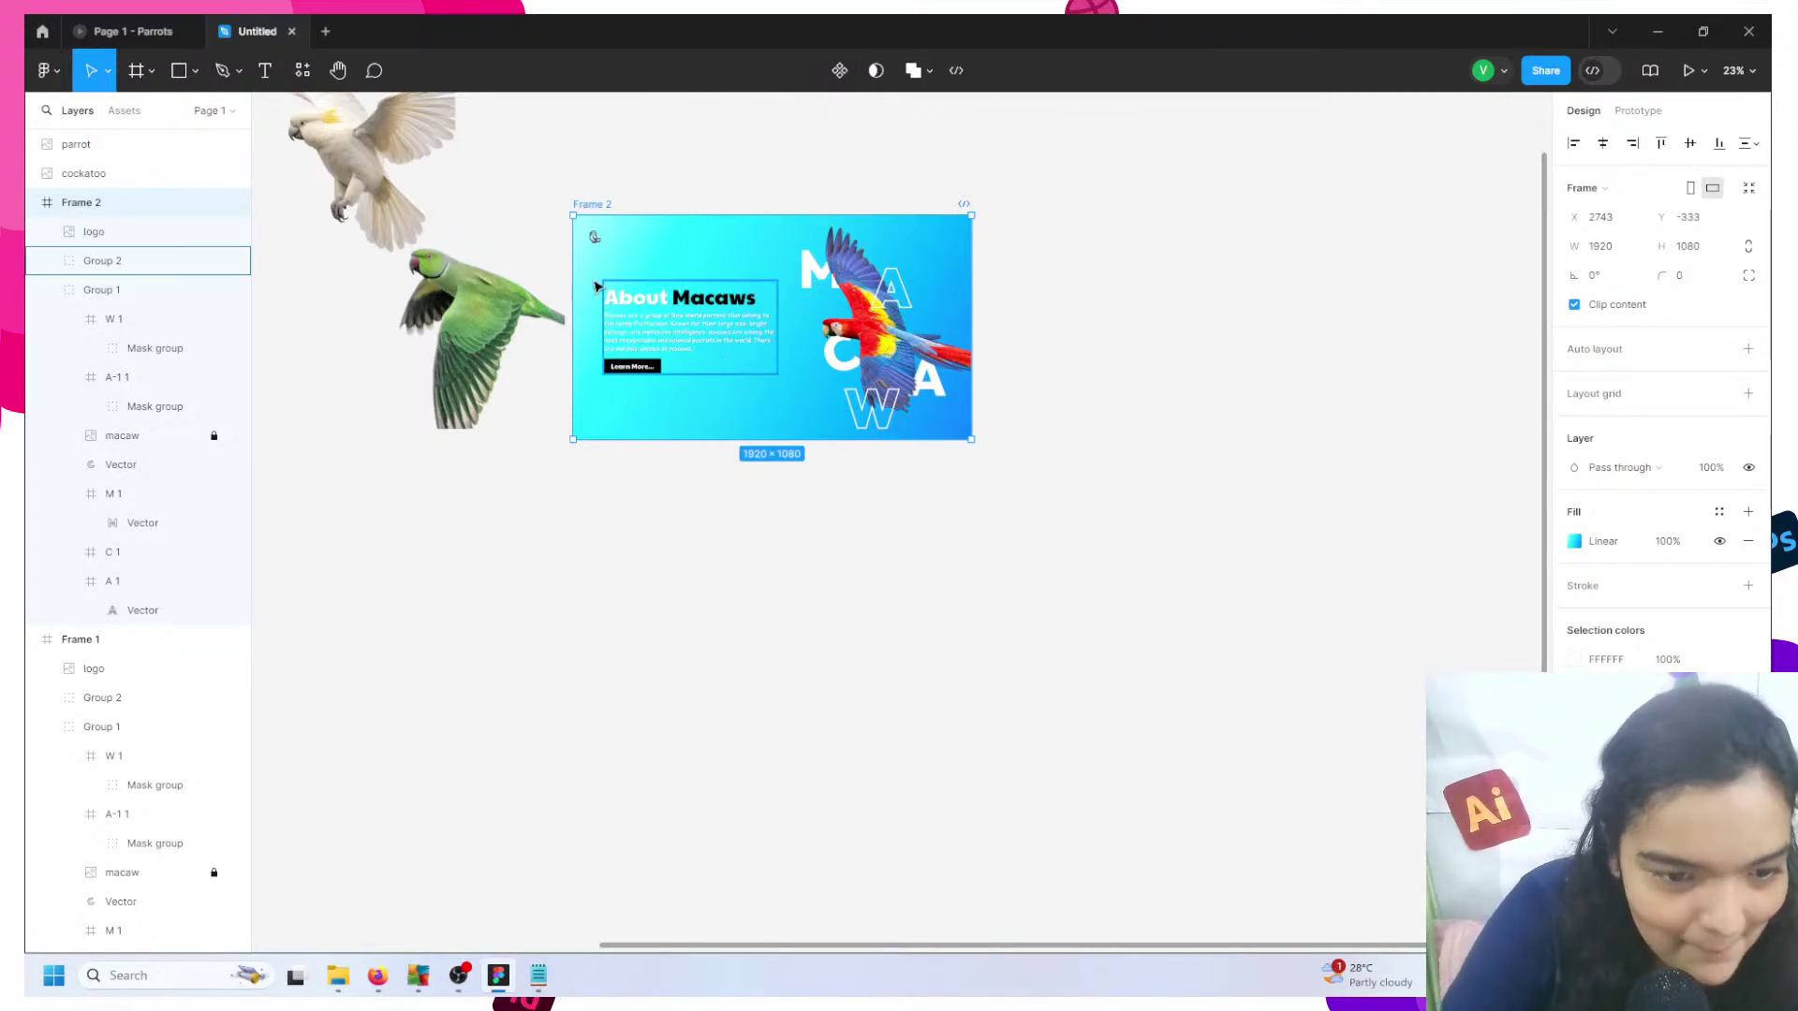
# - Move the cockatoo image into Frame 2, aligned with the frame's right side at X 661, Y 0
pyautogui.scroll(1, 483, 351)
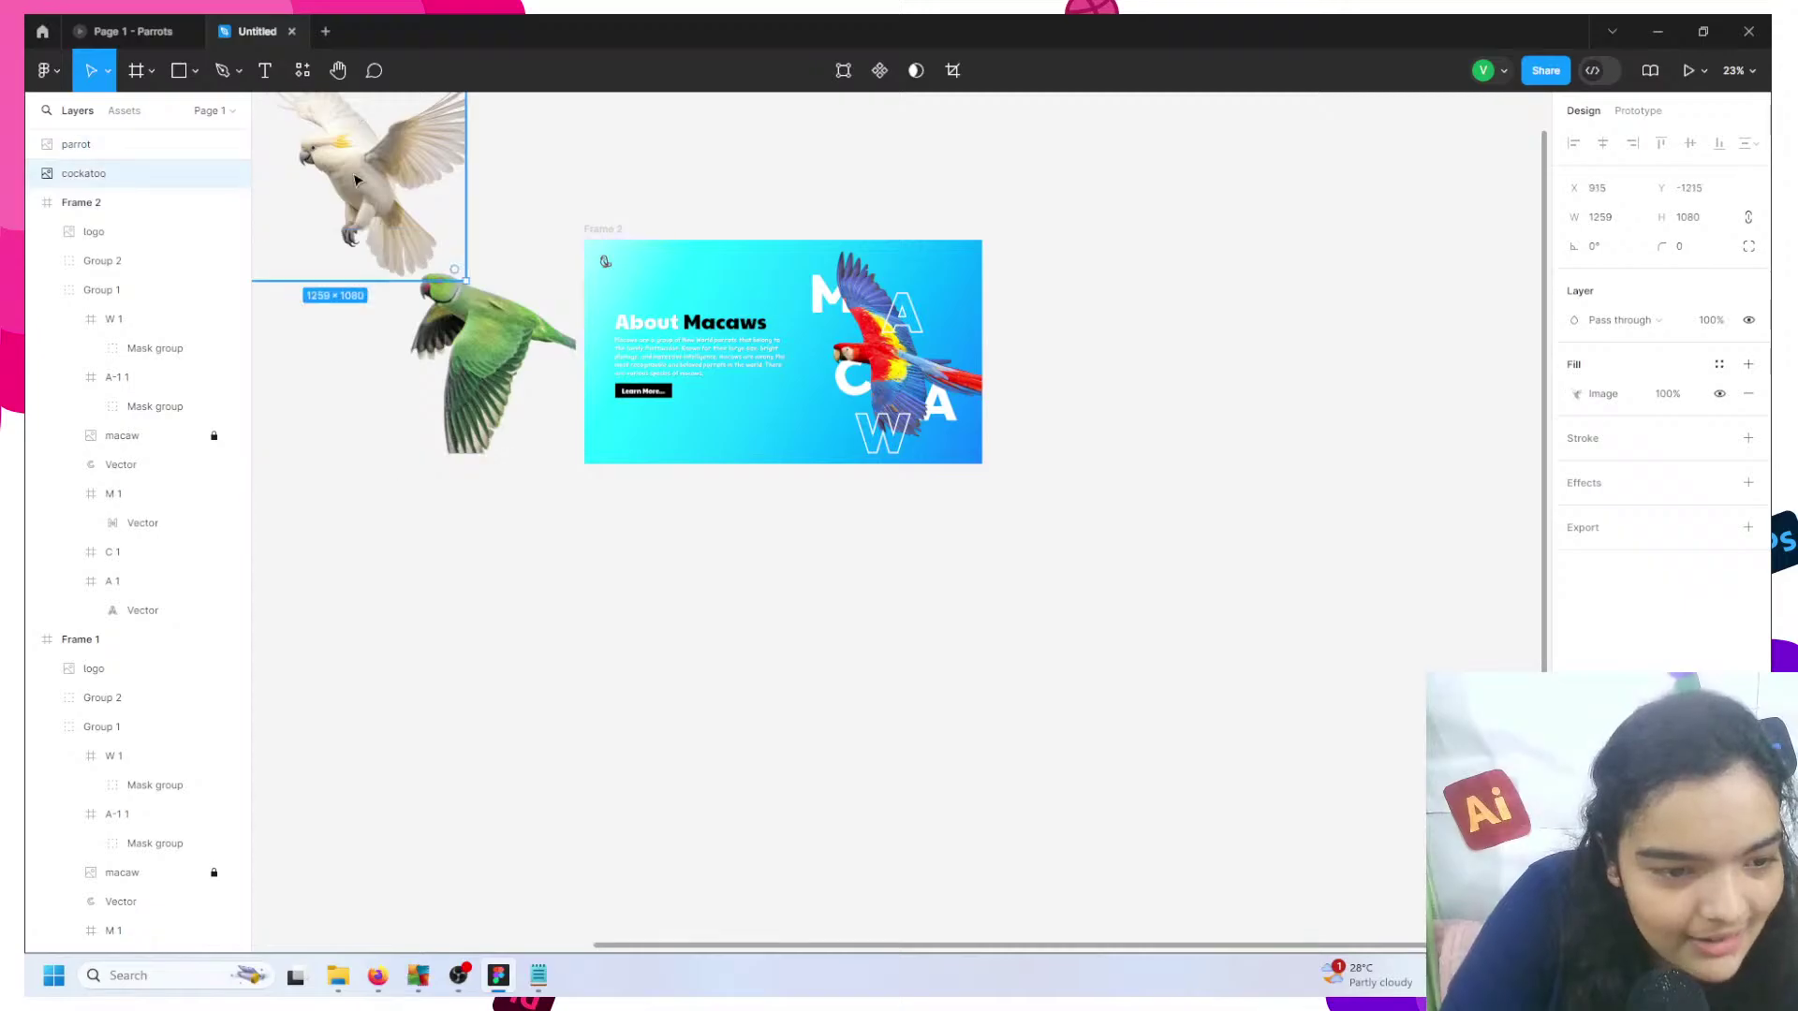
pyautogui.moveTo(314, 166); pyautogui.dragTo(868, 365)
pyautogui.scroll(5, 875, 369)
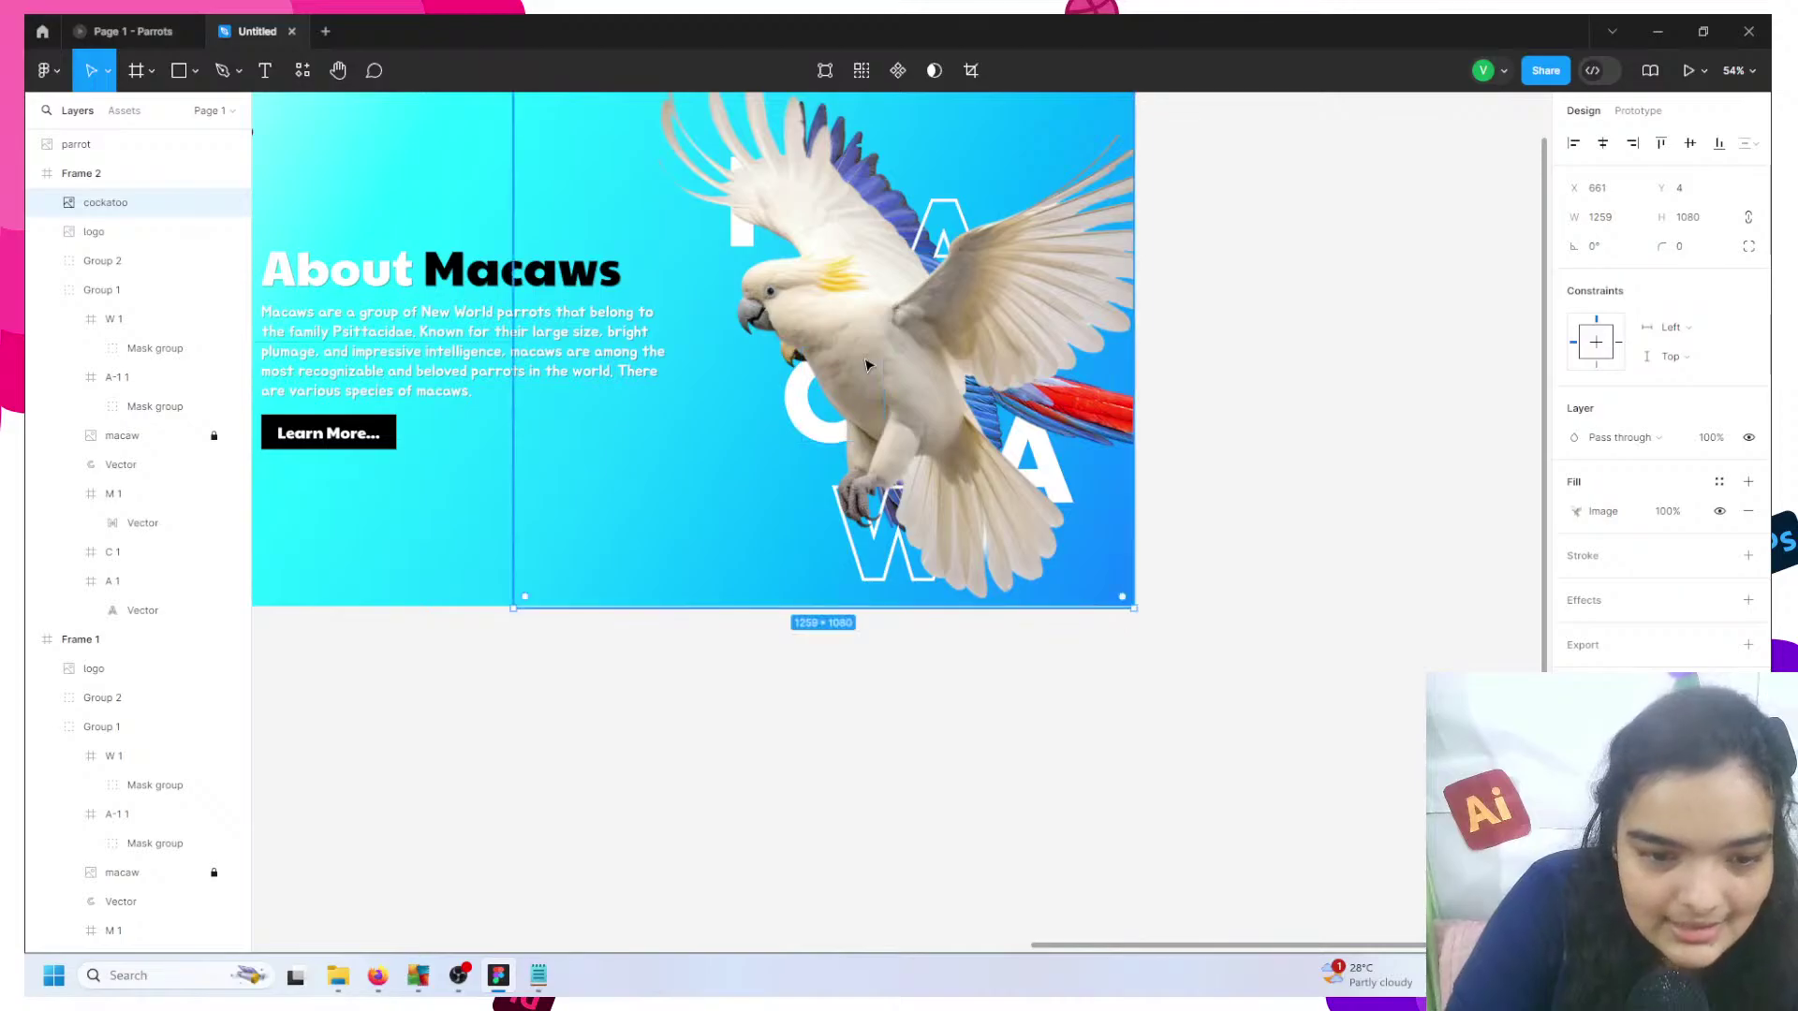
pyautogui.scroll(2, 937, 328)
pyautogui.moveTo(1128, 267); pyautogui.dragTo(1046, 274)
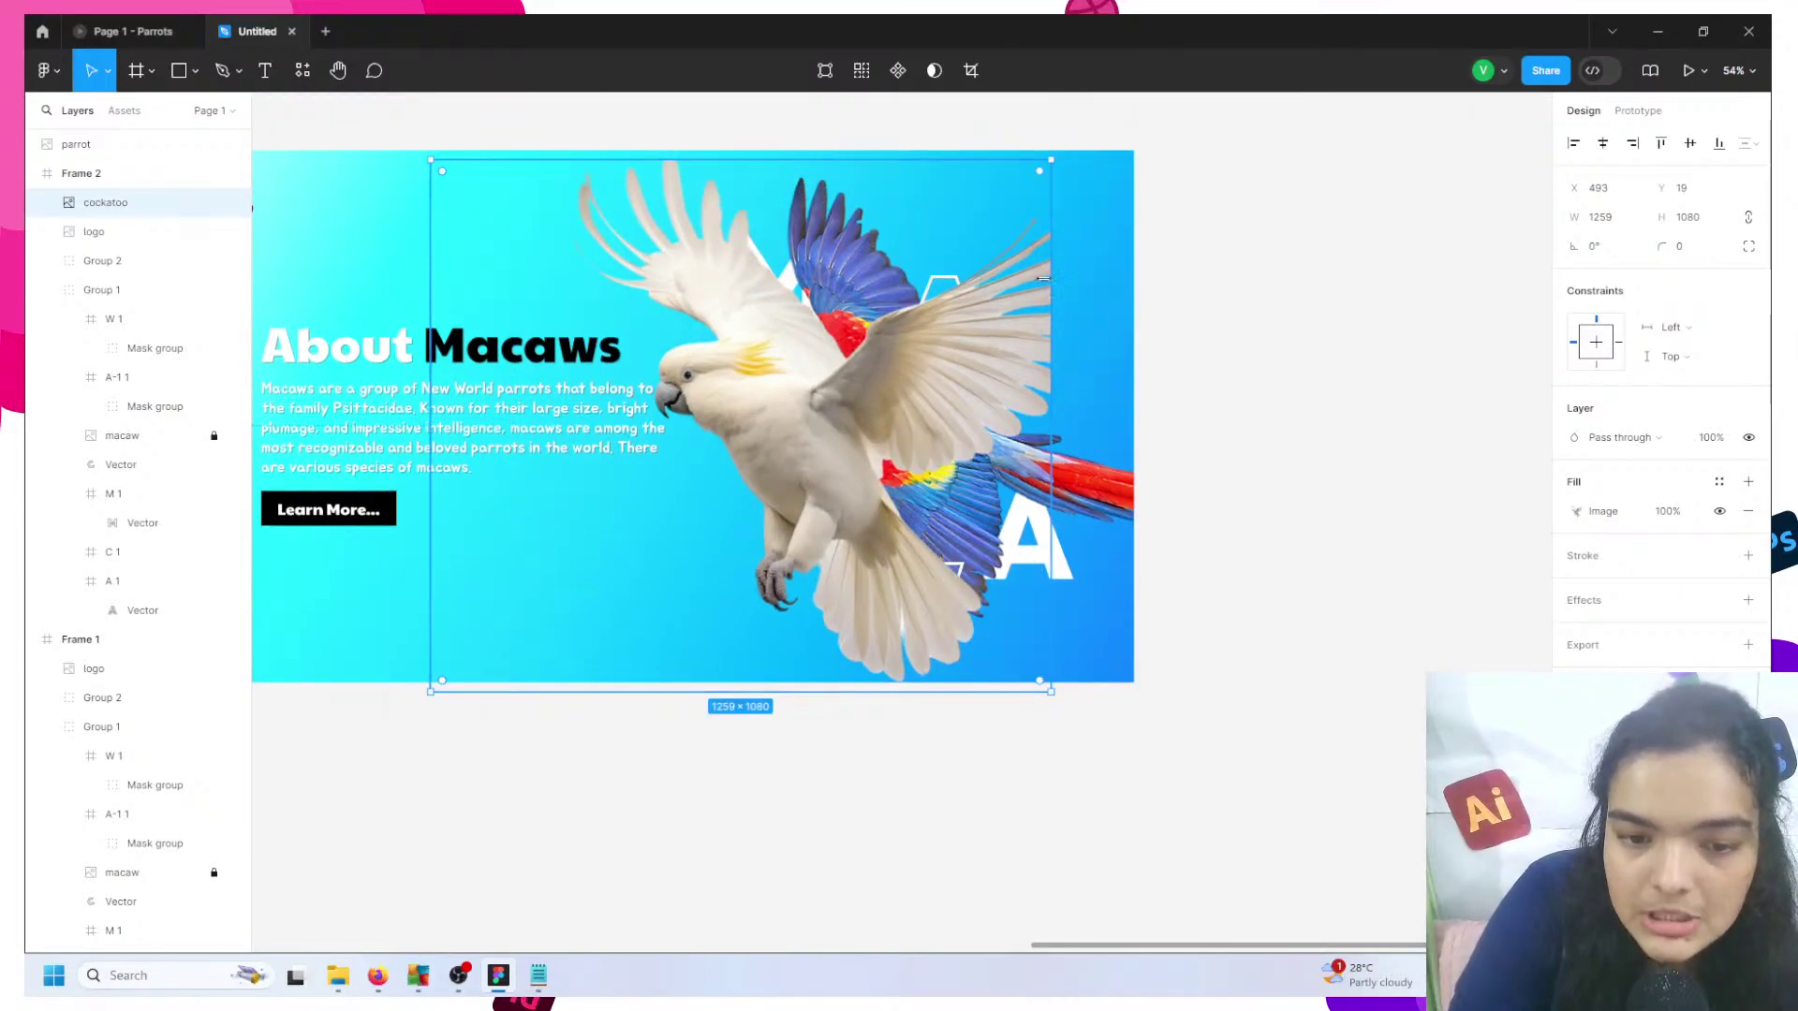
pyautogui.moveTo(900, 389); pyautogui.dragTo(942, 402)
pyautogui.moveTo(740, 301); pyautogui.dragTo(743, 292)
pyautogui.hscroll(-2, 1086, 330)
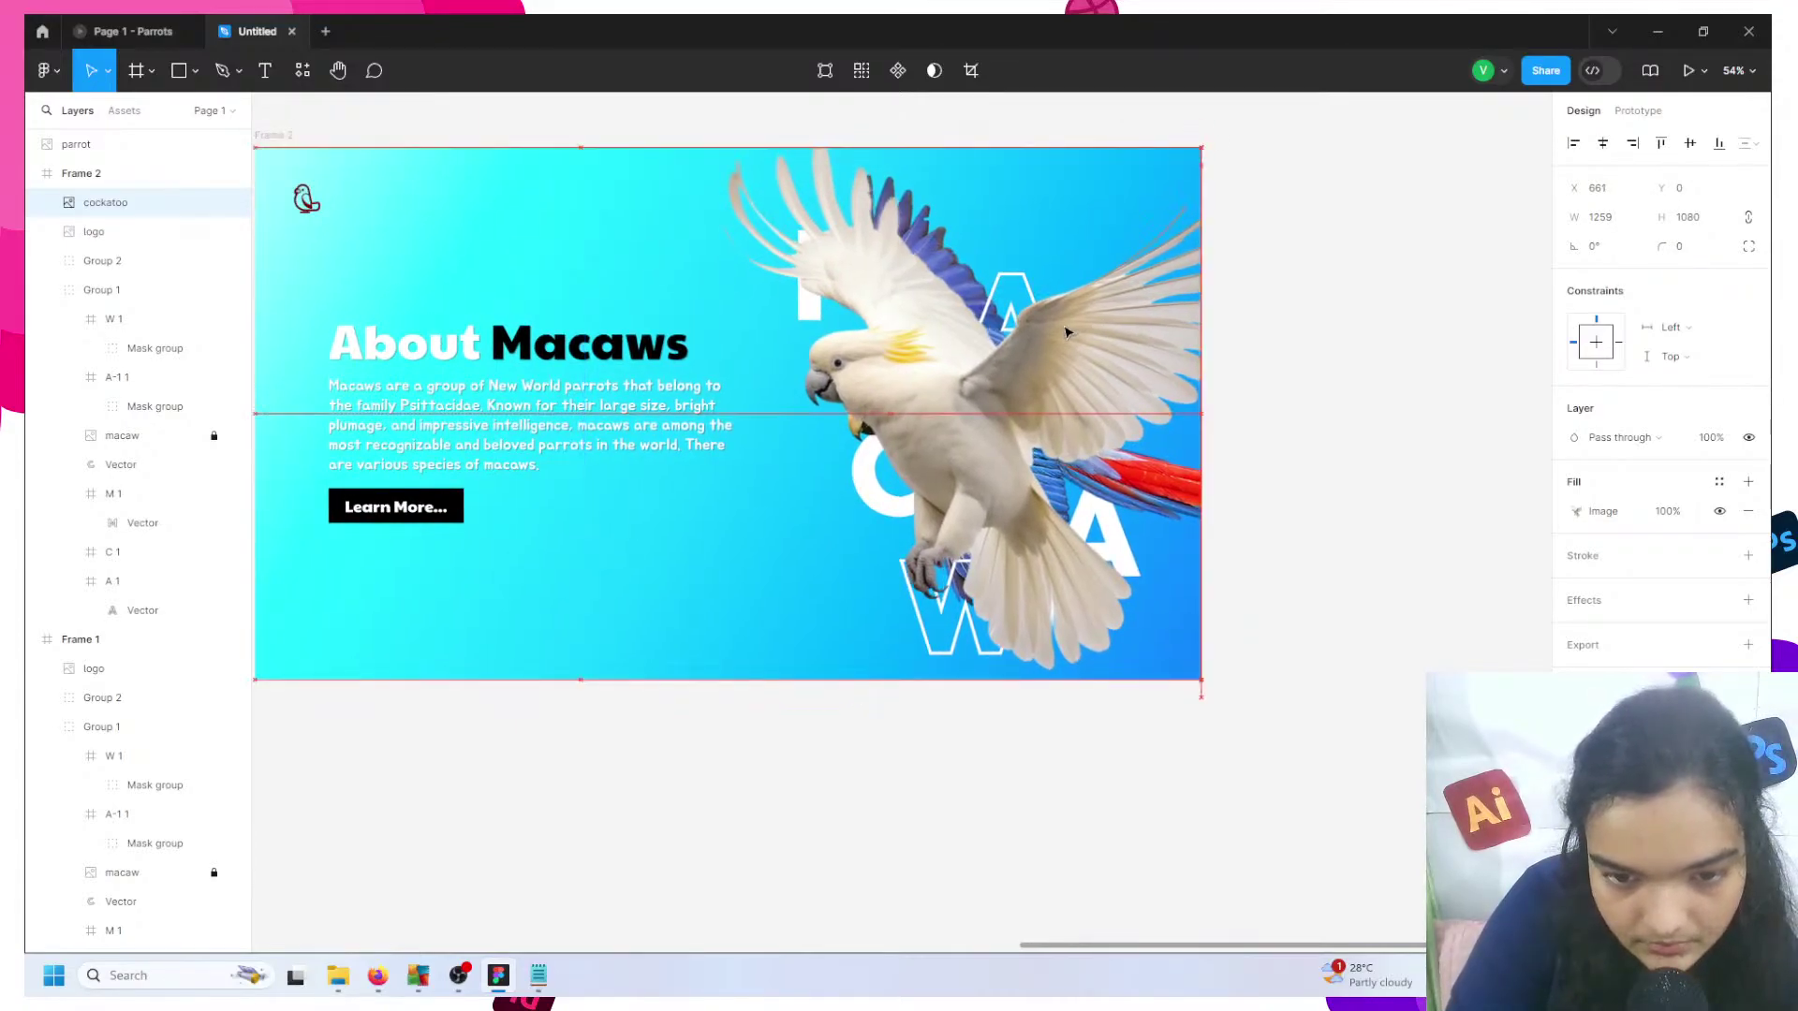
pyautogui.moveTo(951, 463); pyautogui.dragTo(948, 463)
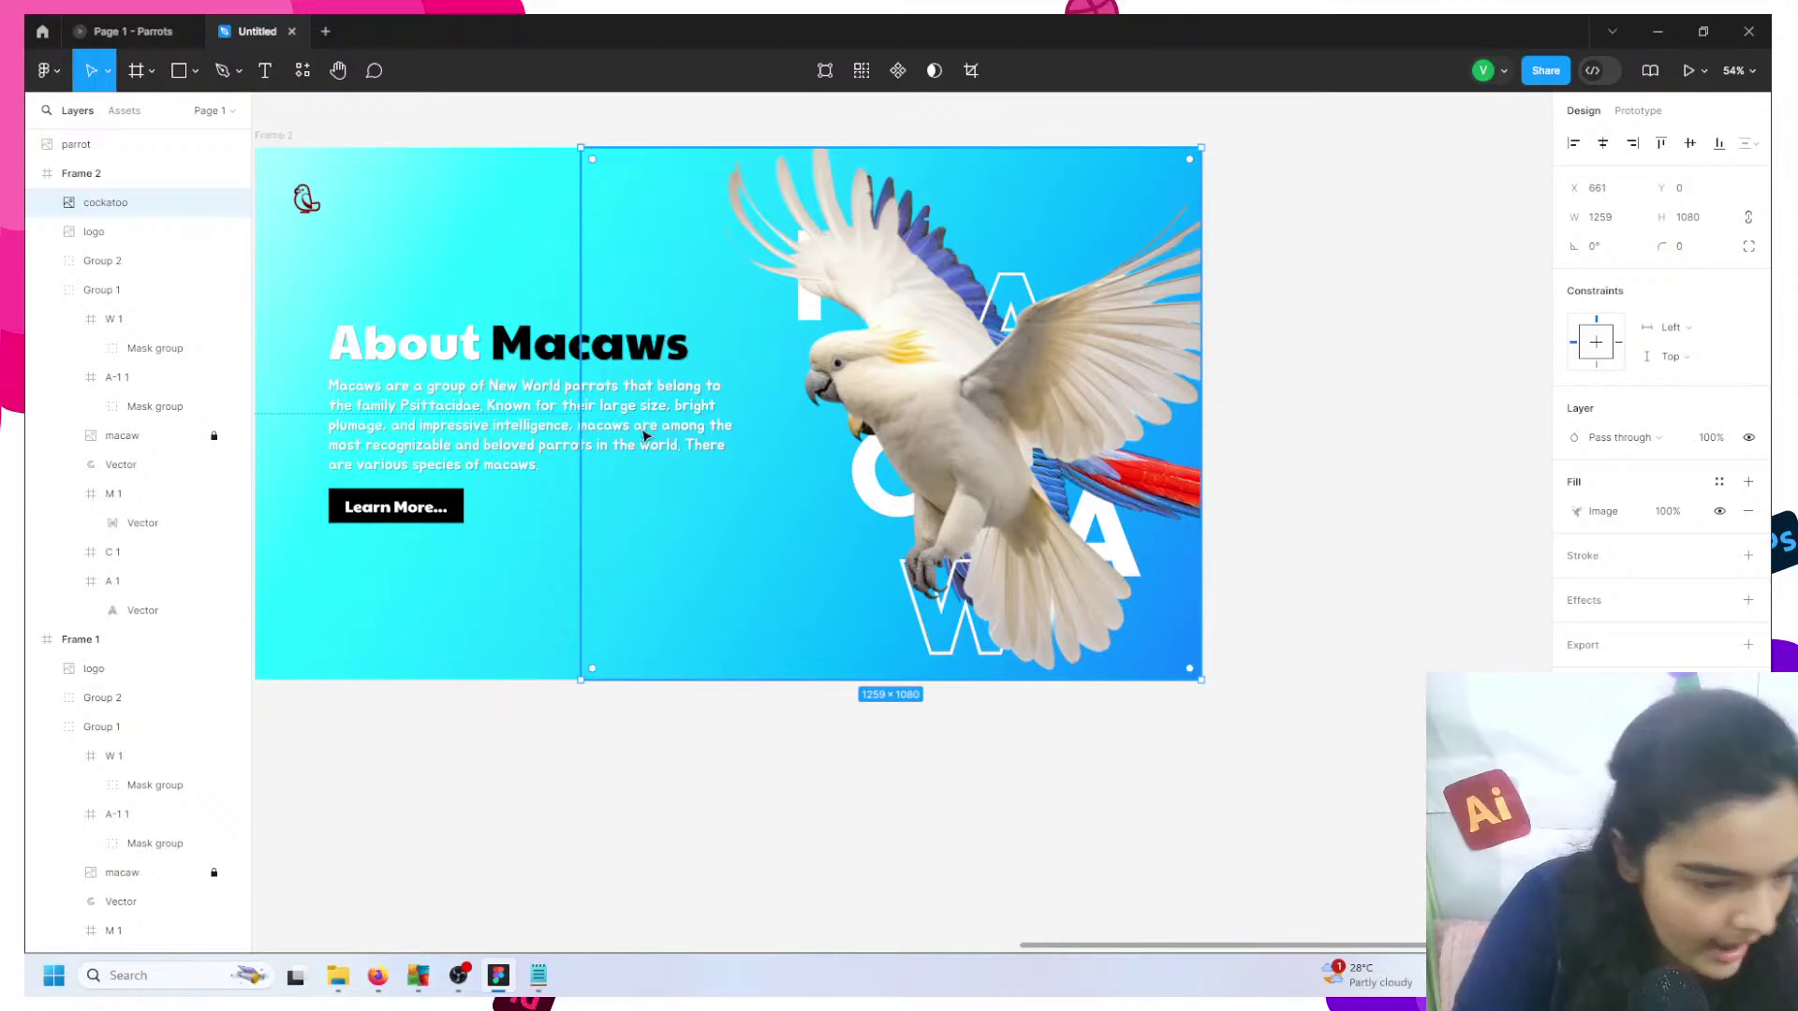
# - Lock the cockatoo layer and delete Group 1 with the macaw and its letters from Frame 2
pyautogui.click(215, 203)
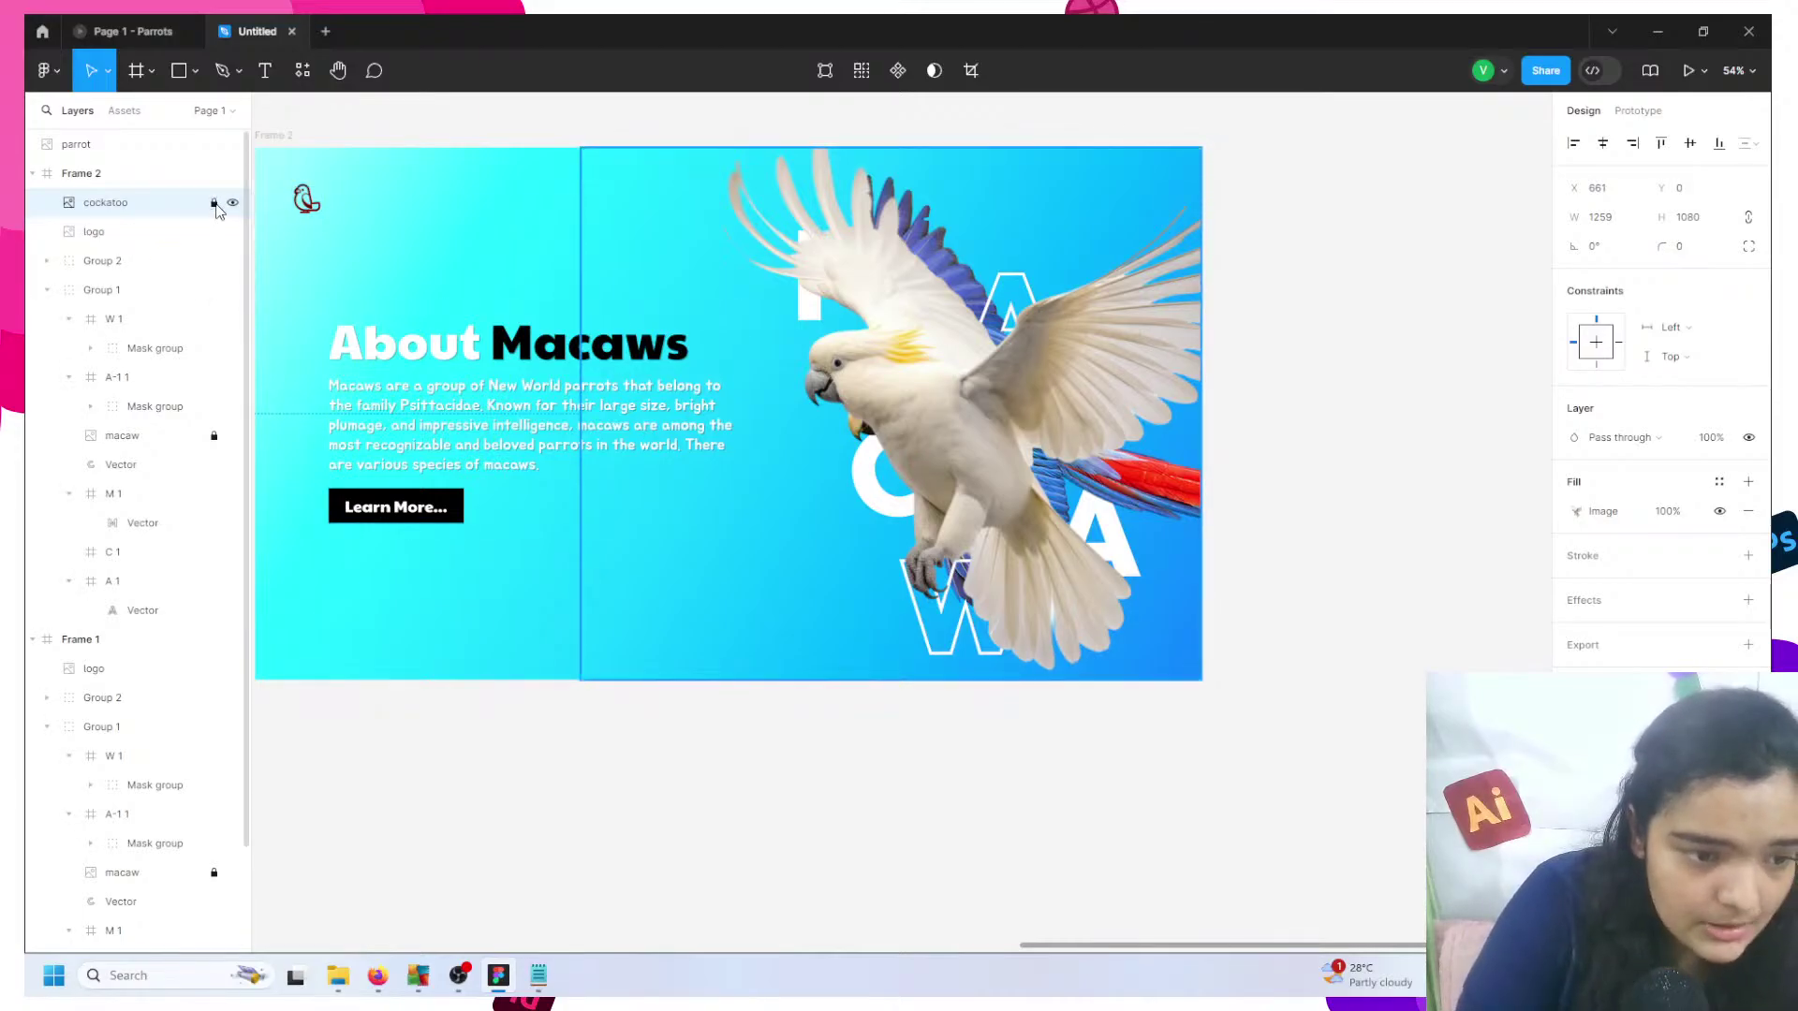
pyautogui.click(142, 262)
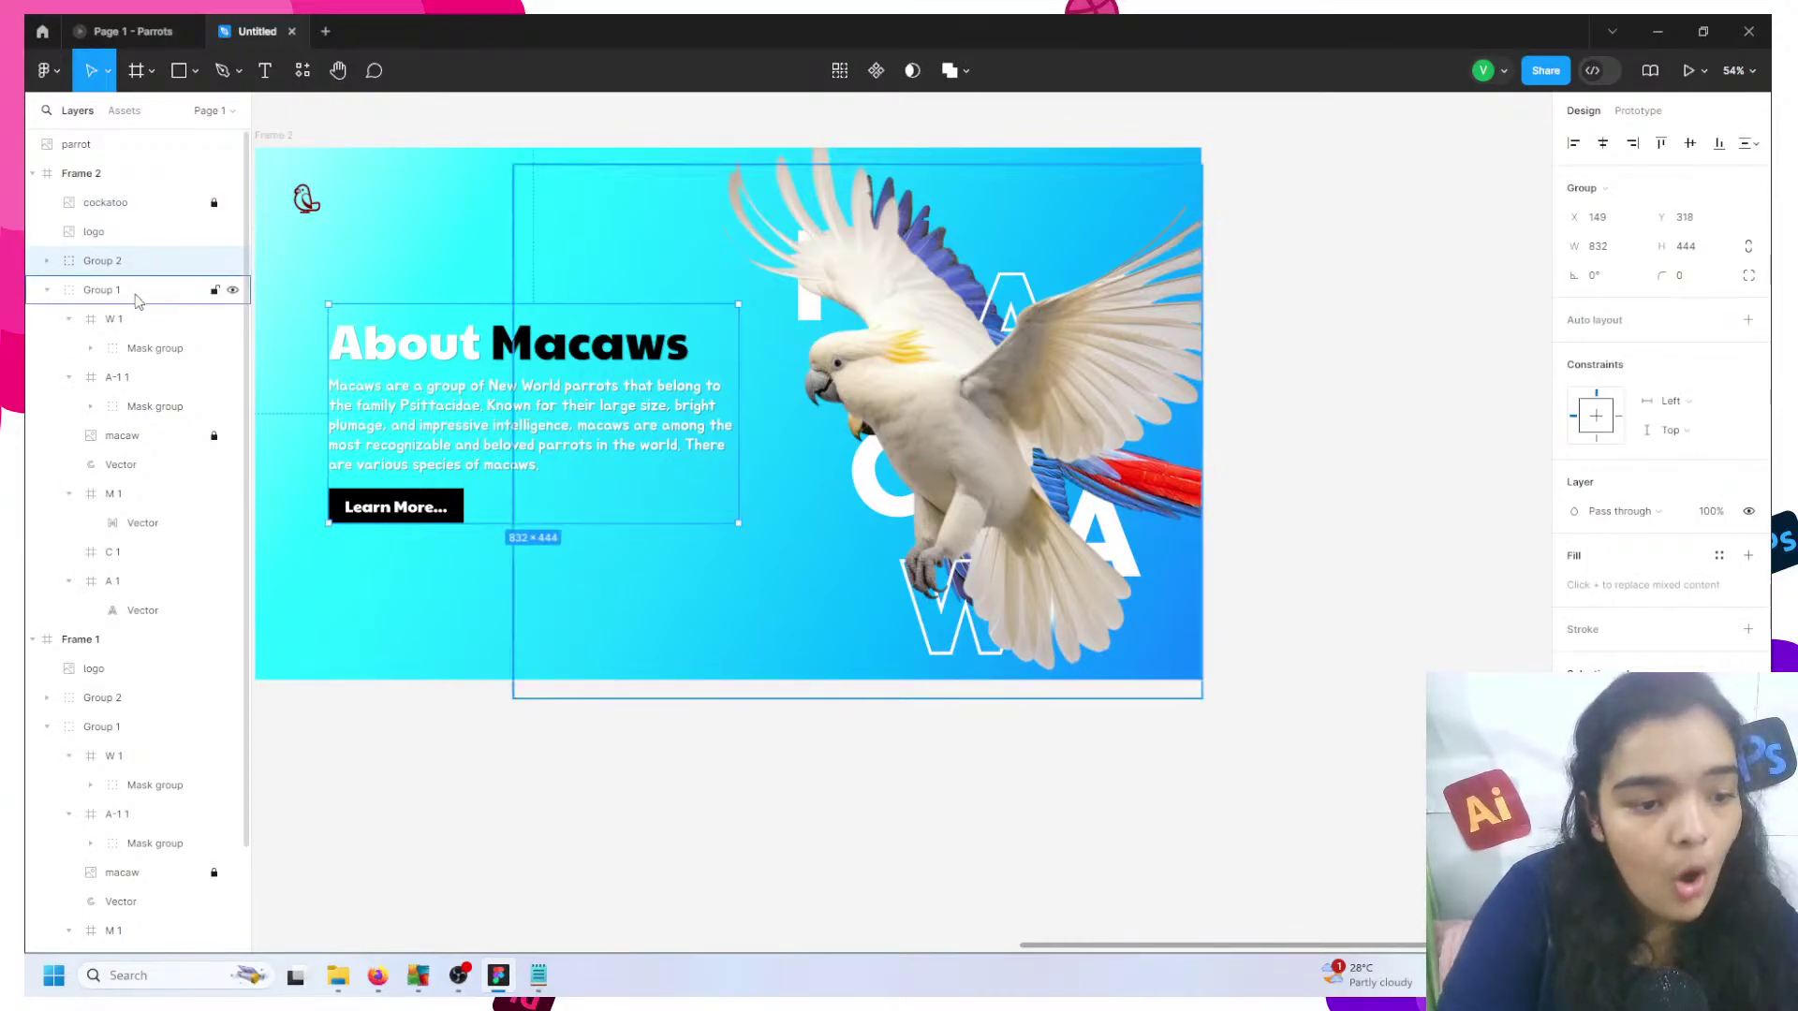
pyautogui.click(137, 302)
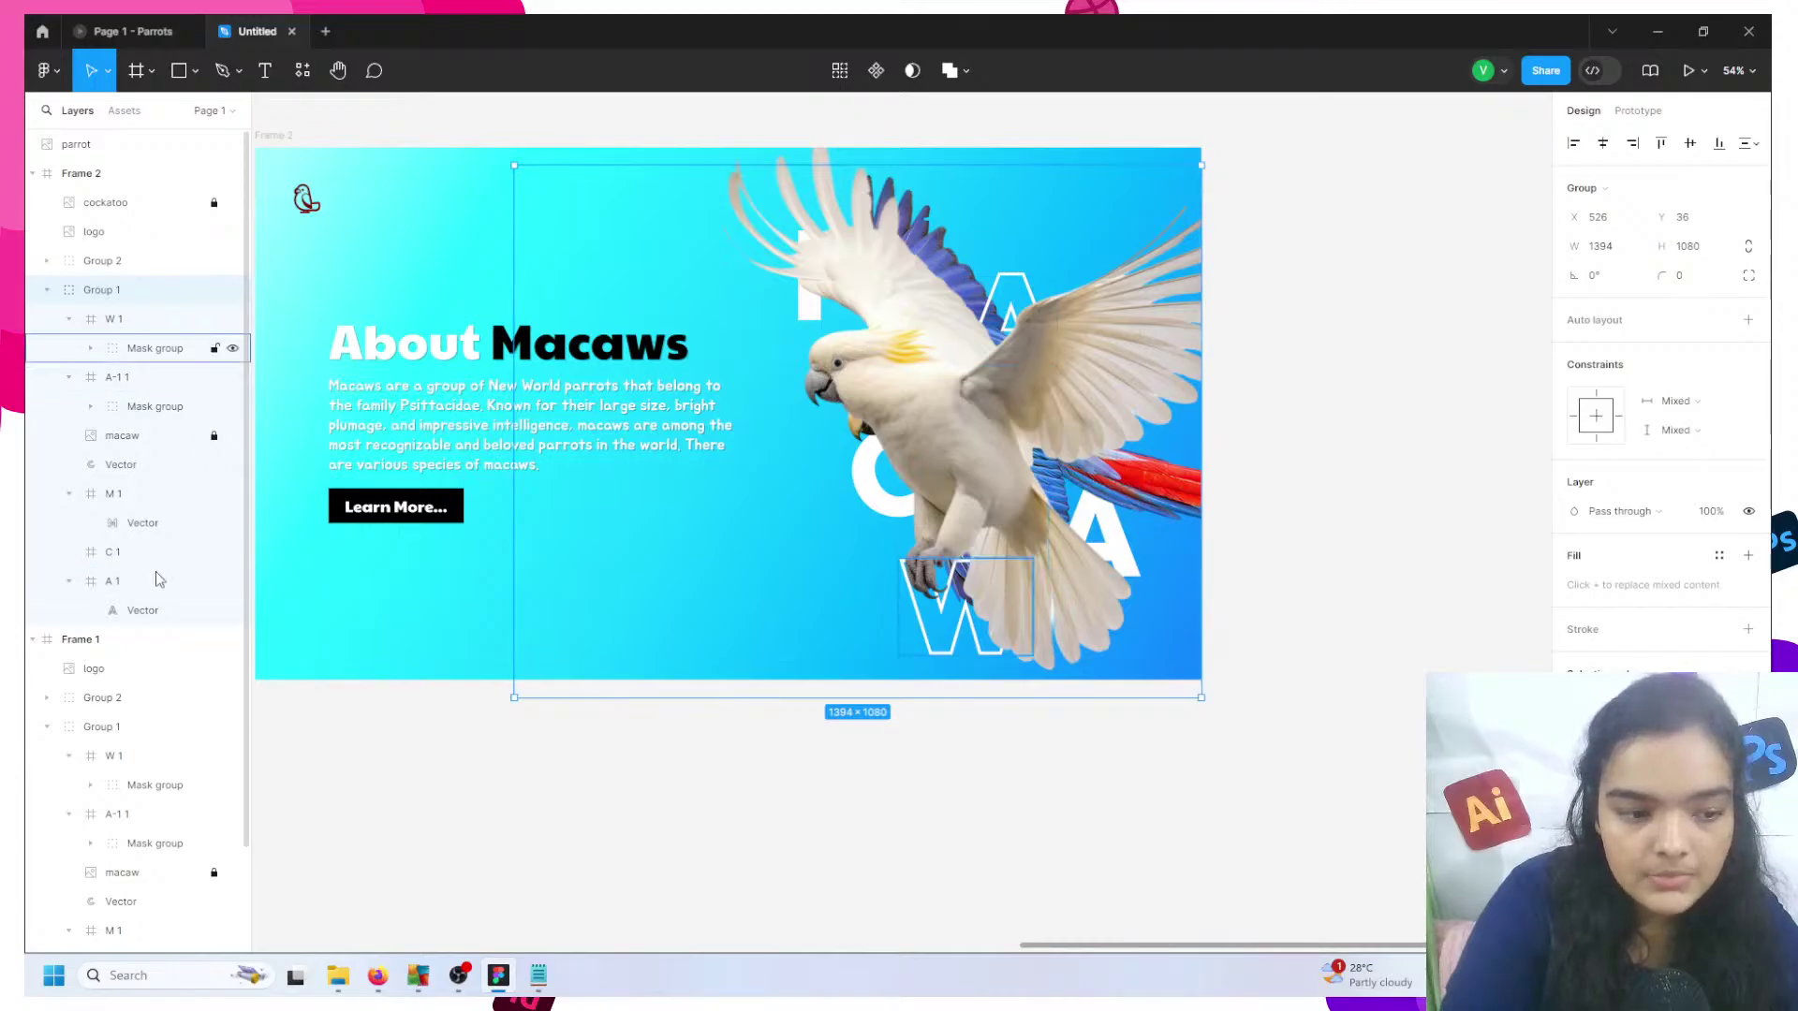
pyautogui.press('Delete')
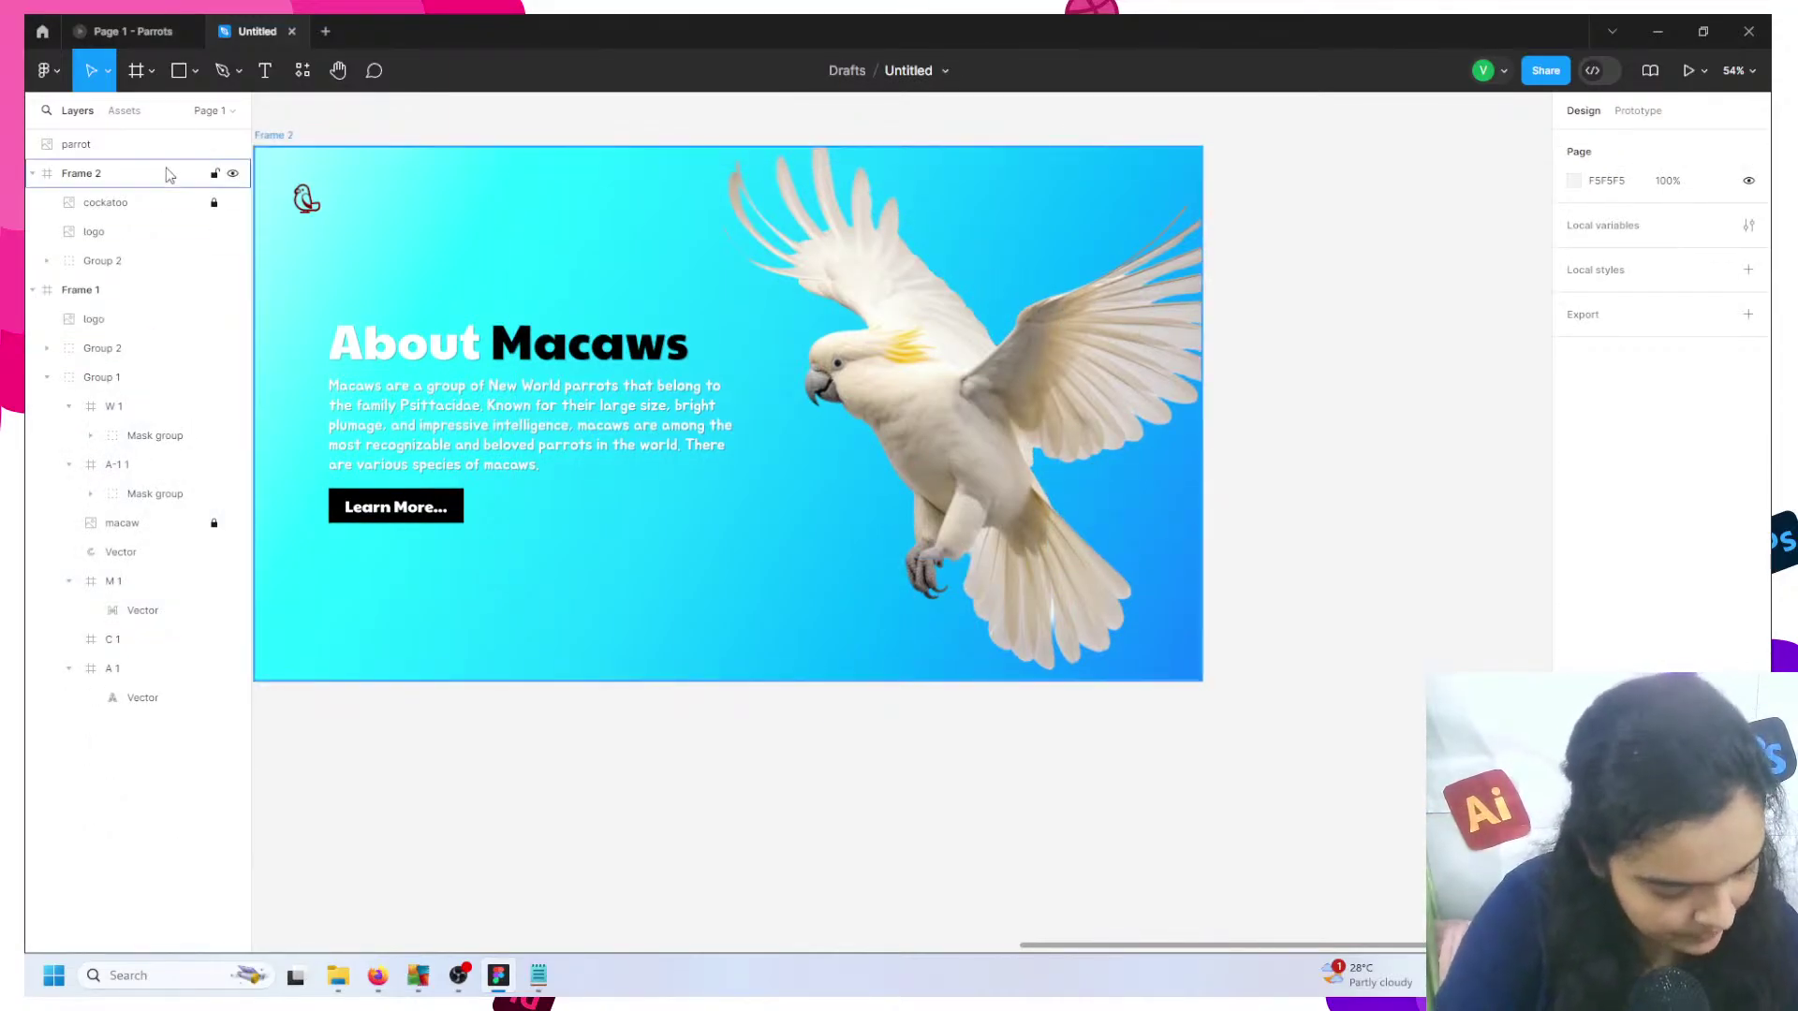
# - Move the parrot image out of the way below the frames, to about Y 1081
pyautogui.hscroll(-3, 838, 468)
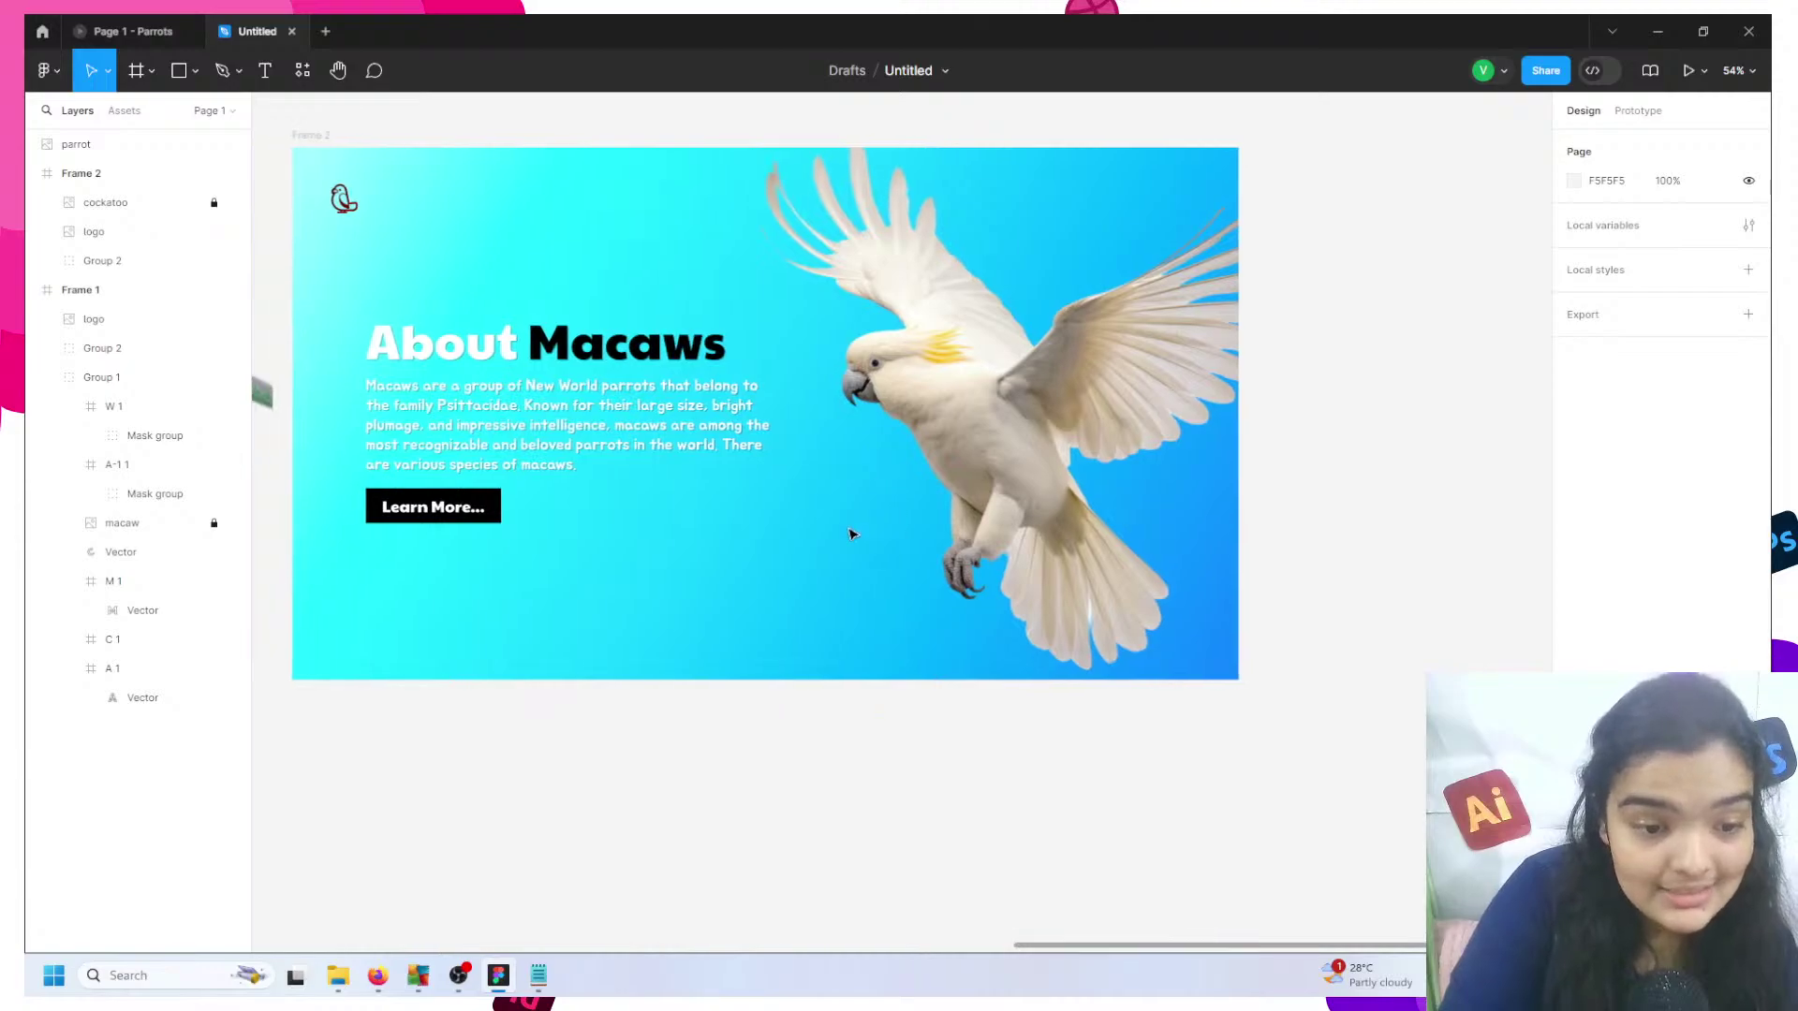
pyautogui.scroll(-1, 722, 675)
pyautogui.moveTo(288, 325); pyautogui.dragTo(314, 384)
pyautogui.hotkey('ctrl', 'z')
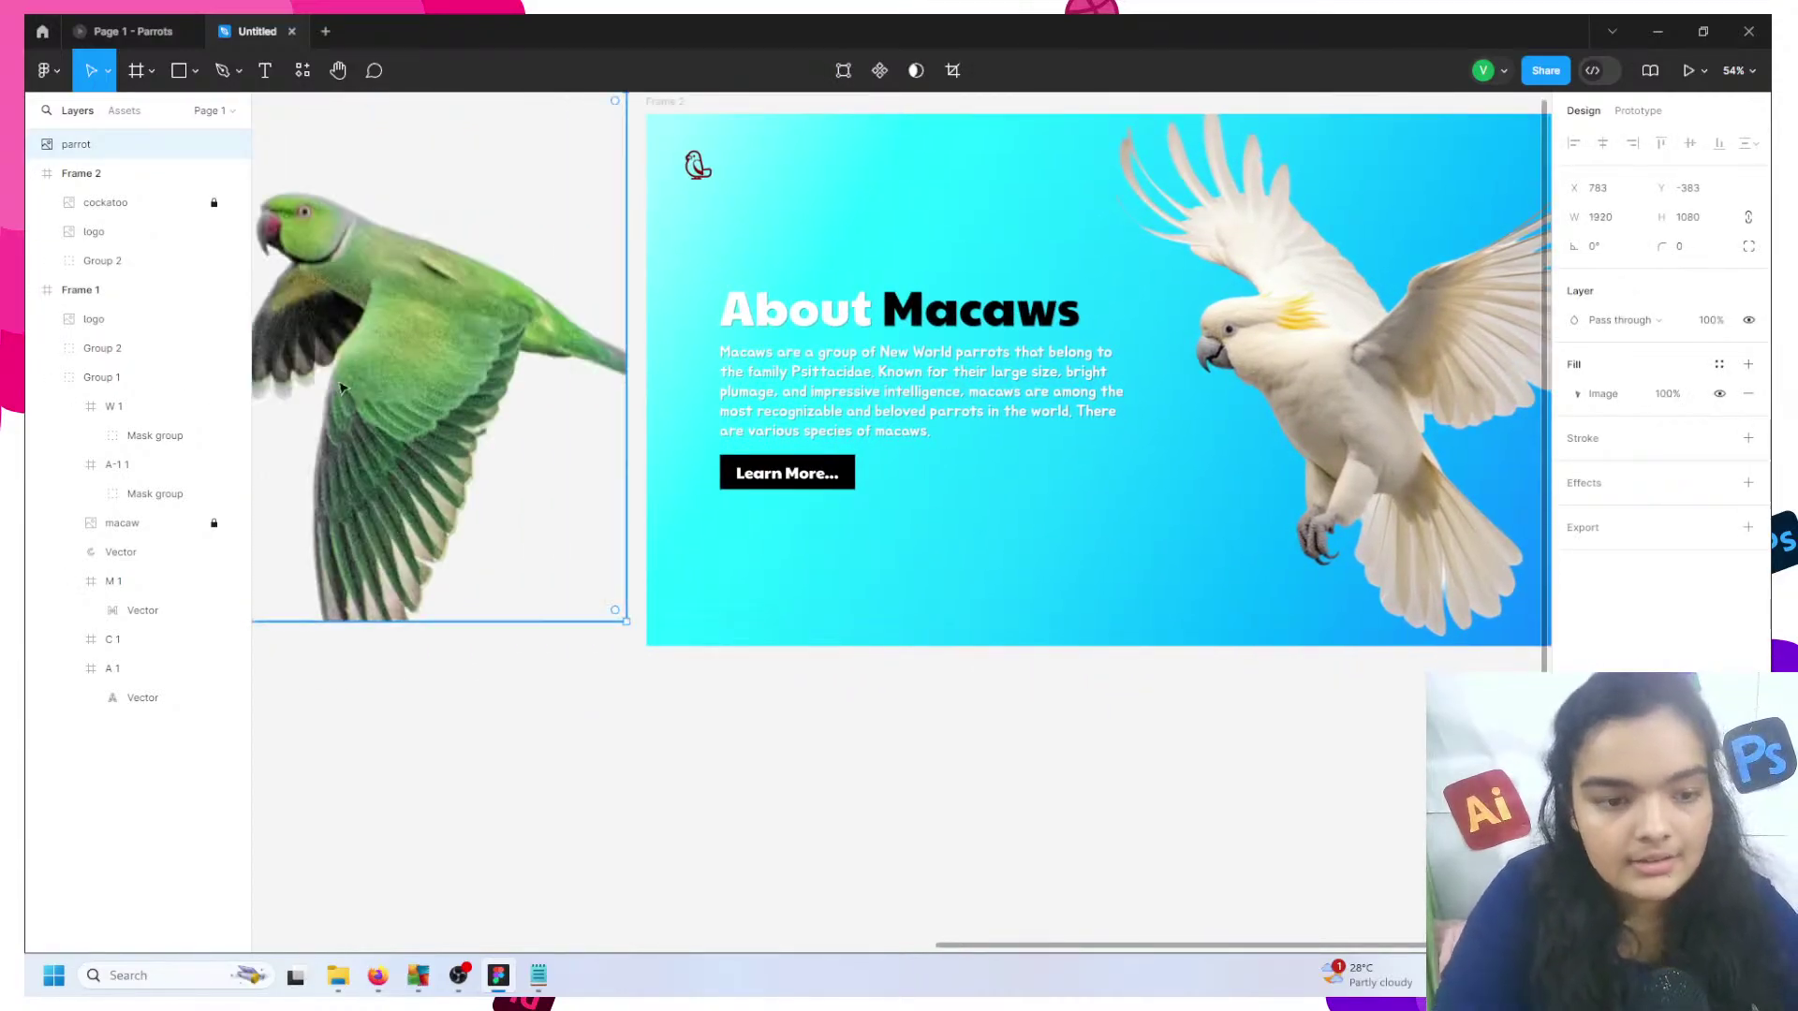
pyautogui.hotkey('ctrl', 'z')
# - Move Frame 2 farther right on the canvas to X 4001, Y 23
pyautogui.scroll(-2, 1024, 683)
pyautogui.hscroll(5, 1064, 667)
pyautogui.scroll(3, 936, 599)
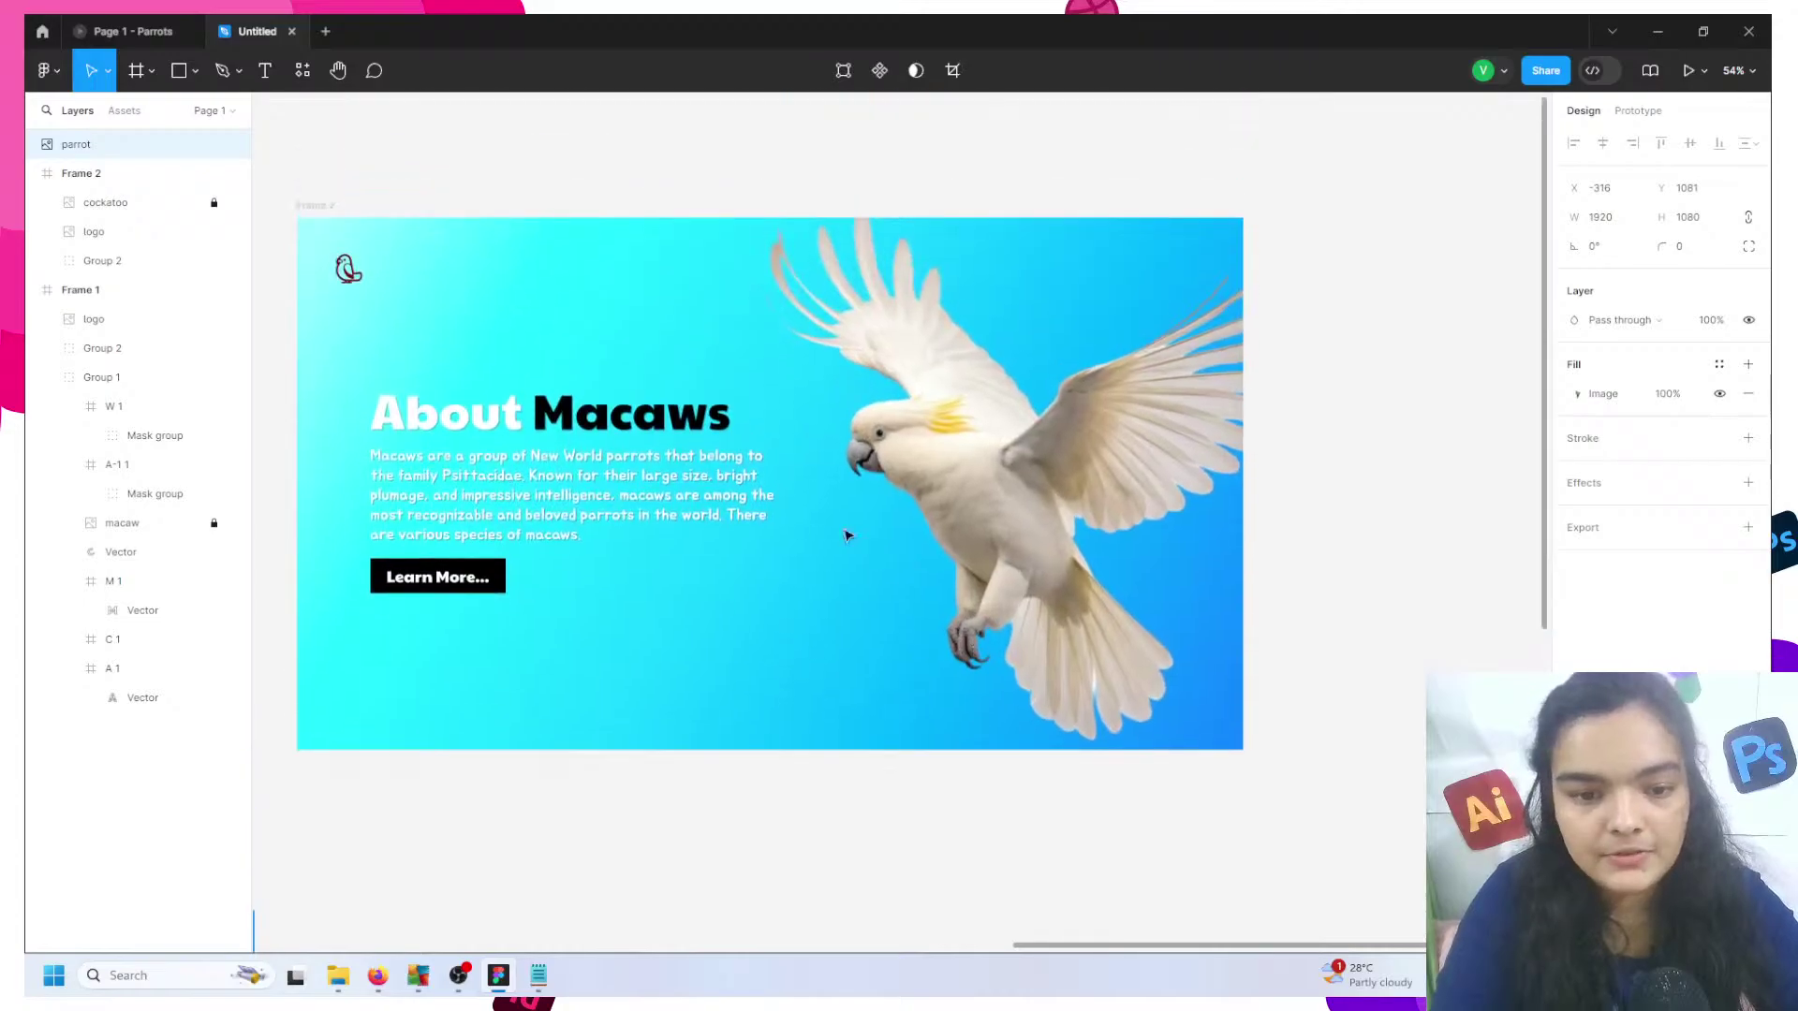
pyautogui.hscroll(-2, 422, 261)
pyautogui.click(486, 279)
pyautogui.moveTo(486, 279); pyautogui.dragTo(1292, 503)
pyautogui.hscroll(5, 1293, 503)
pyautogui.scroll(-2, 1292, 503)
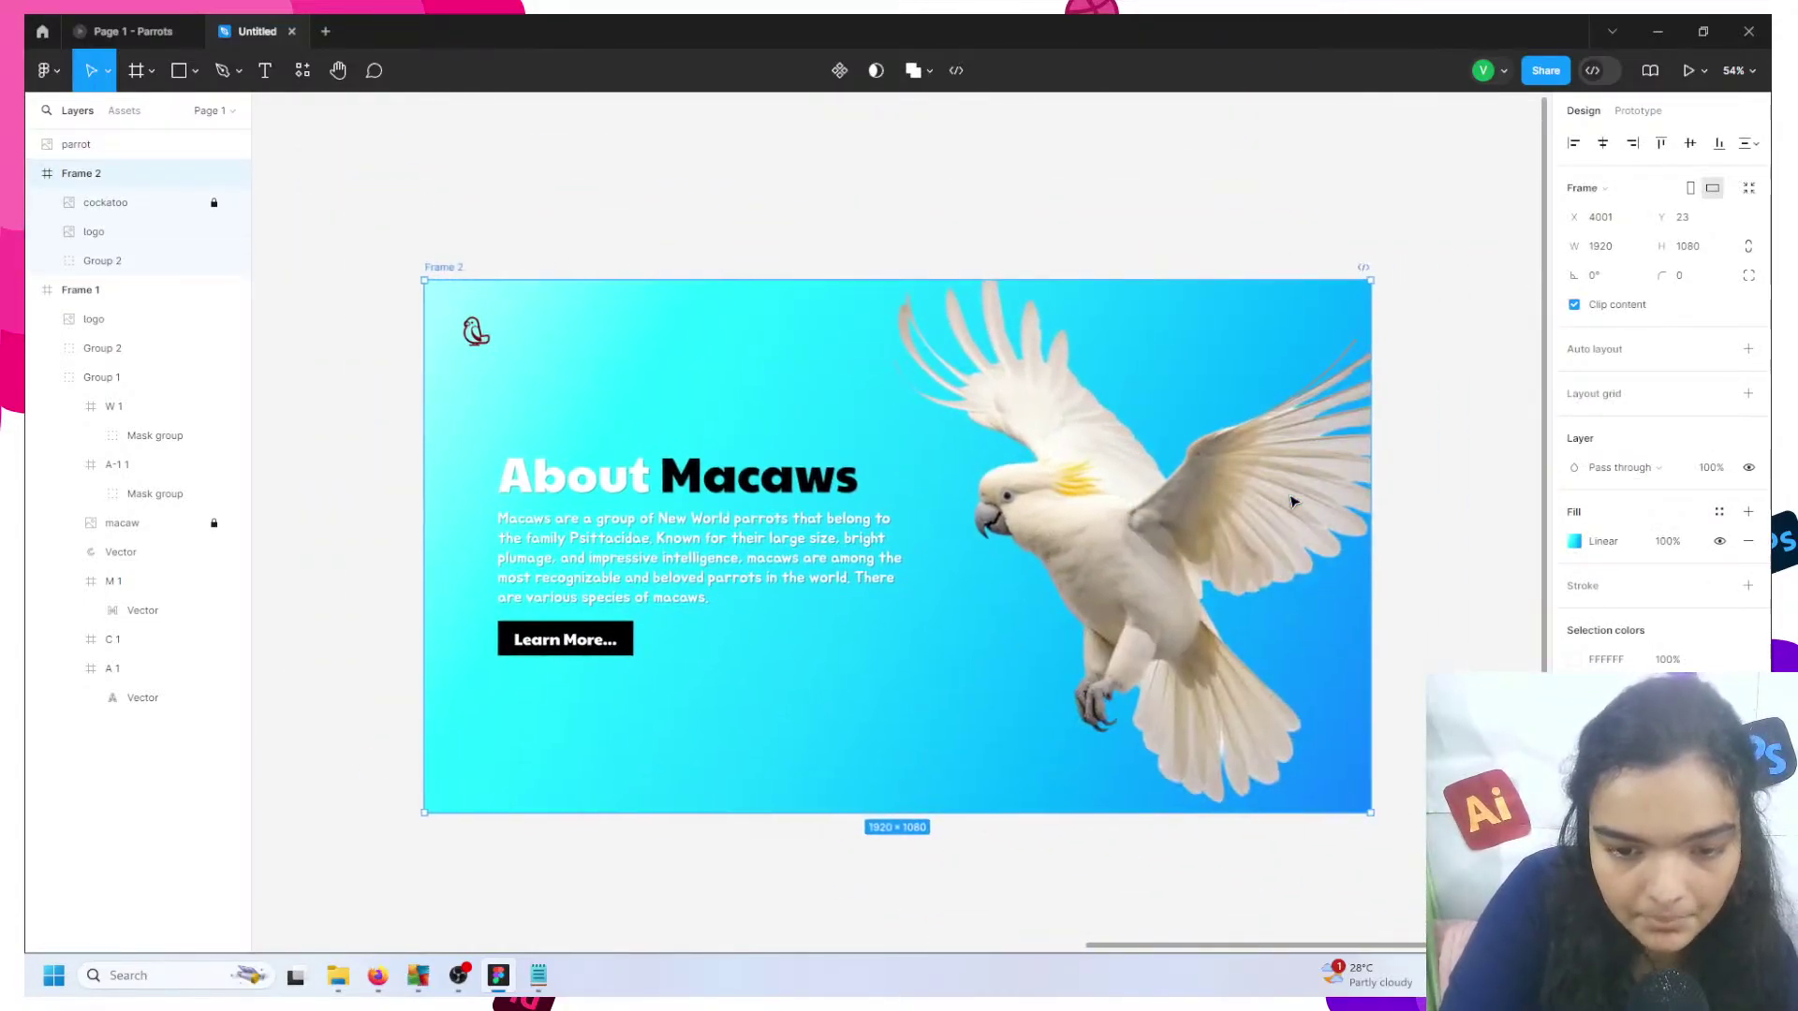
# - Replace Frame 2's linear gradient fill with a solid FFFFFF fill
pyautogui.scroll(1, 1067, 452)
pyautogui.scroll(5, 1068, 451)
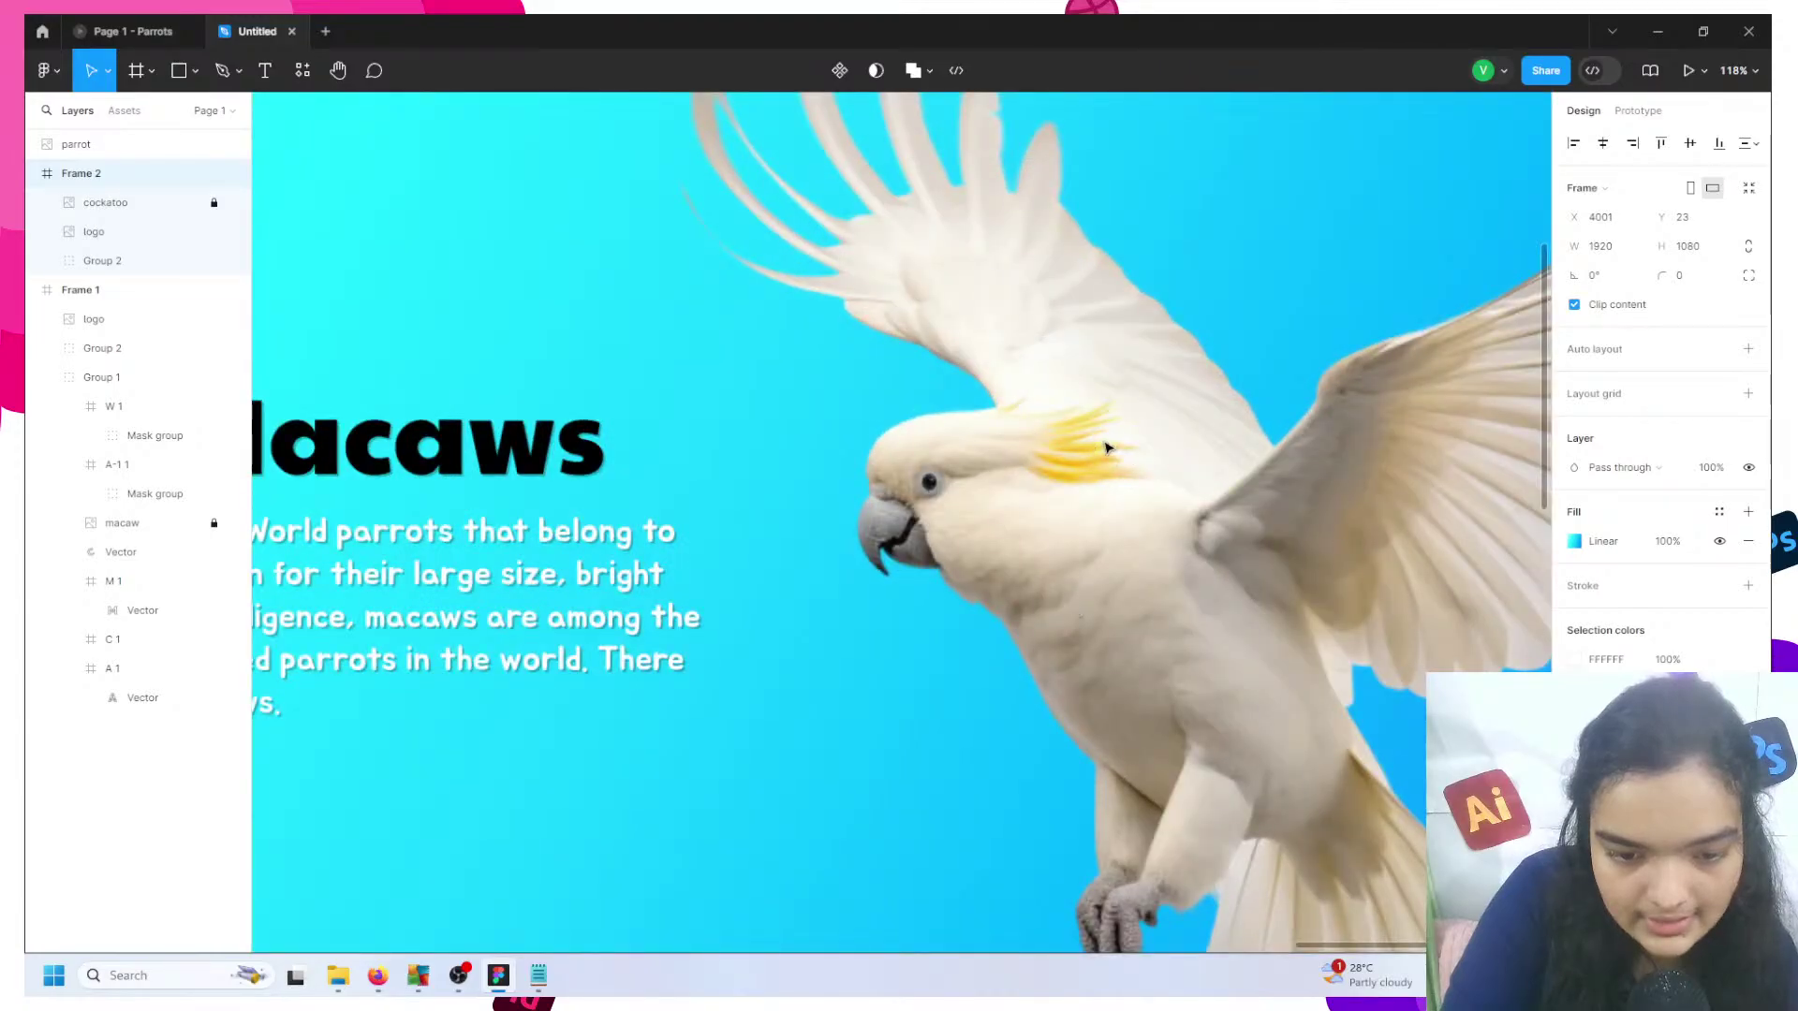
pyautogui.scroll(-3, 1098, 447)
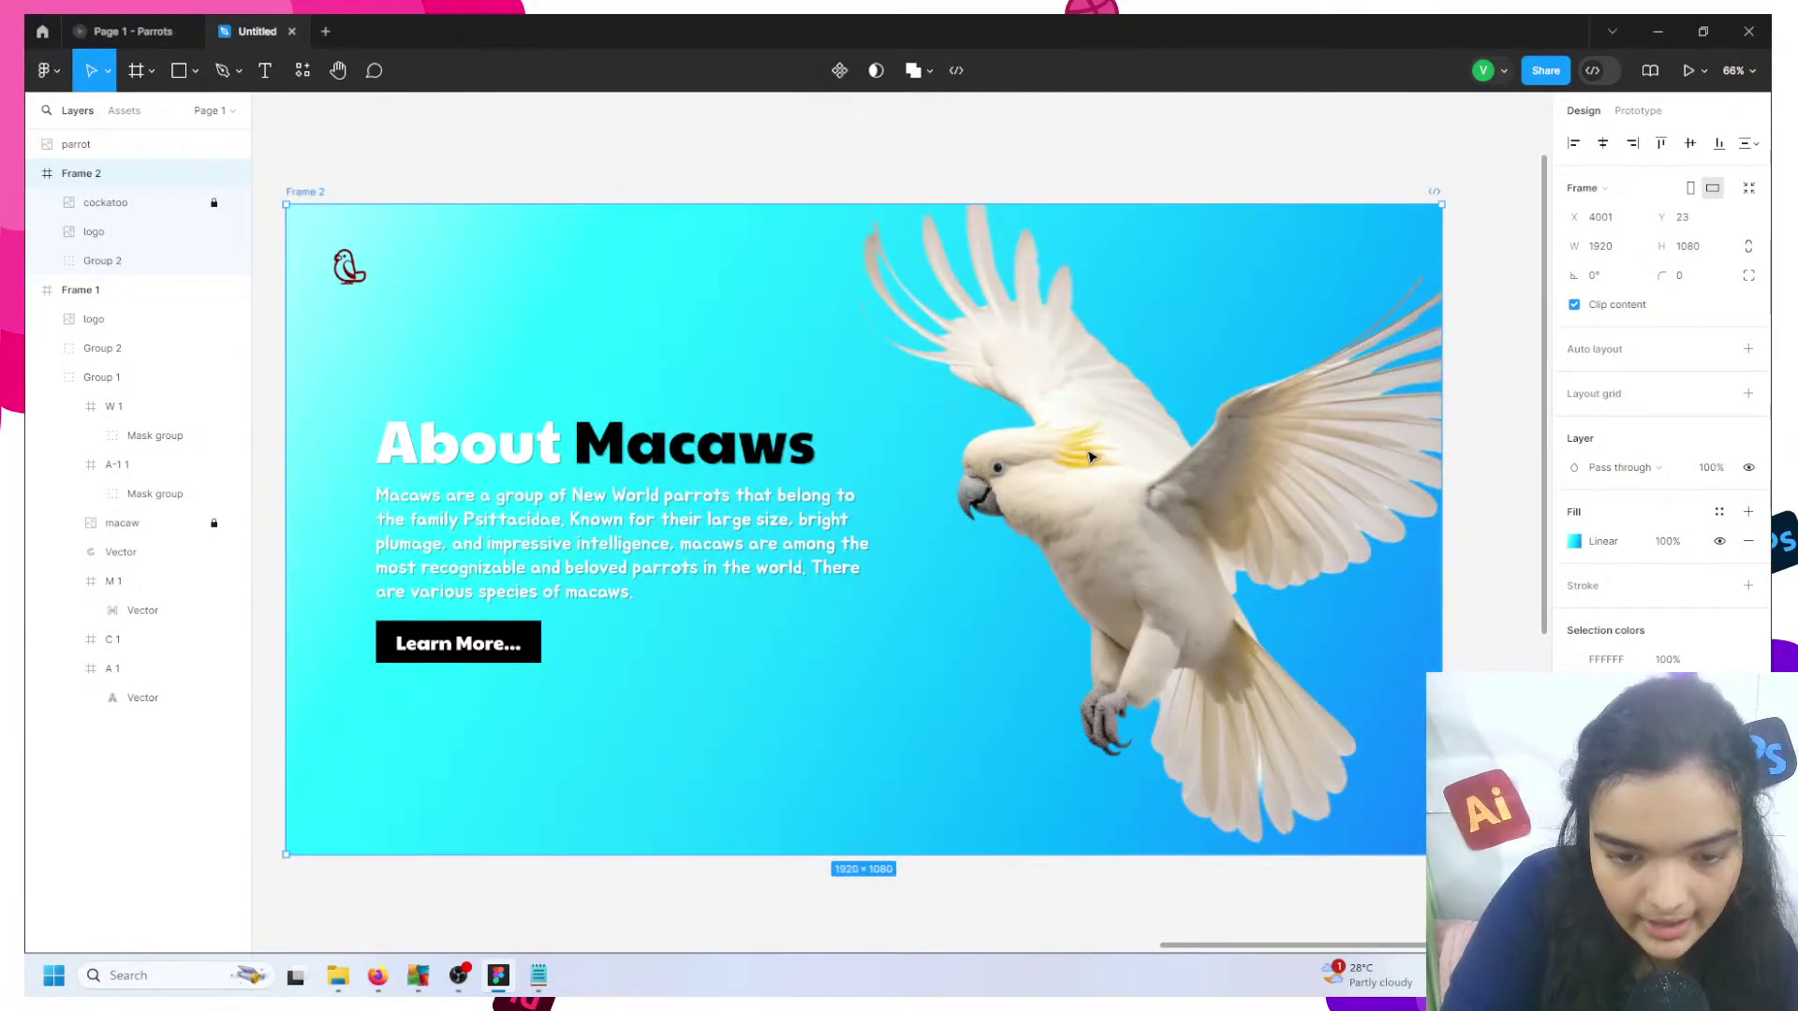
pyautogui.hscroll(-2, 1089, 456)
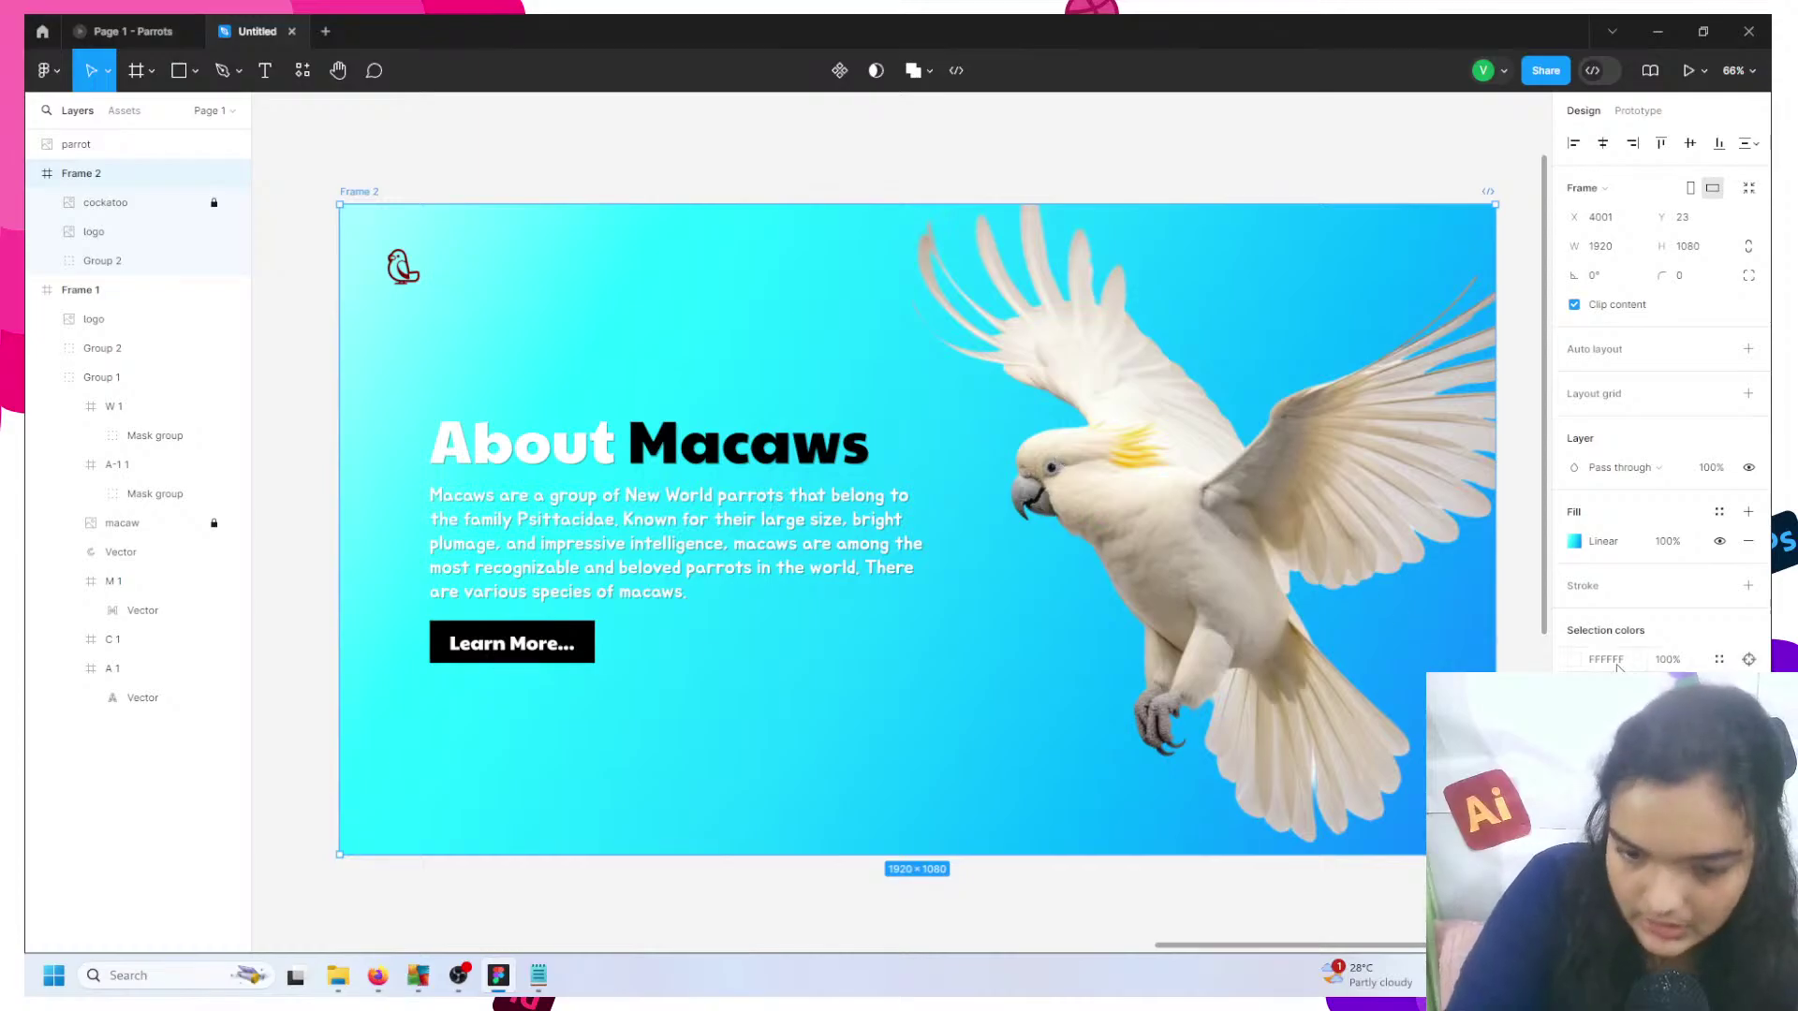
pyautogui.click(1575, 543)
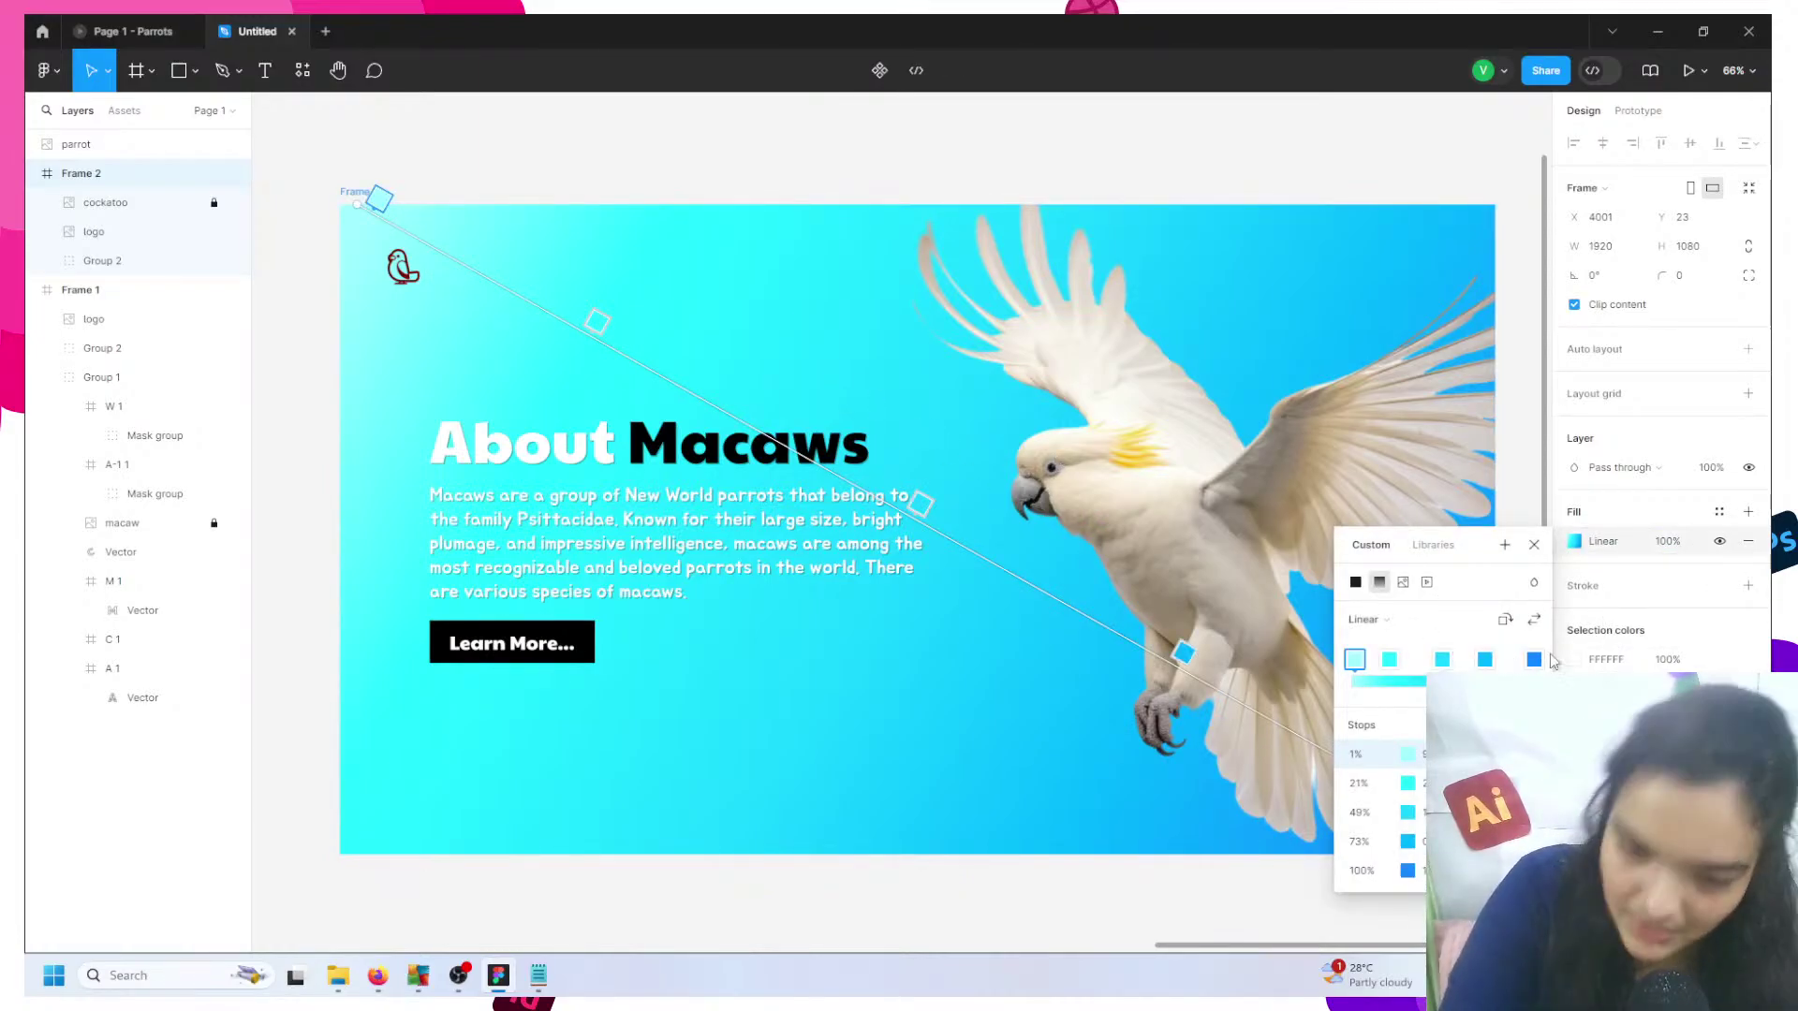
pyautogui.click(1747, 541)
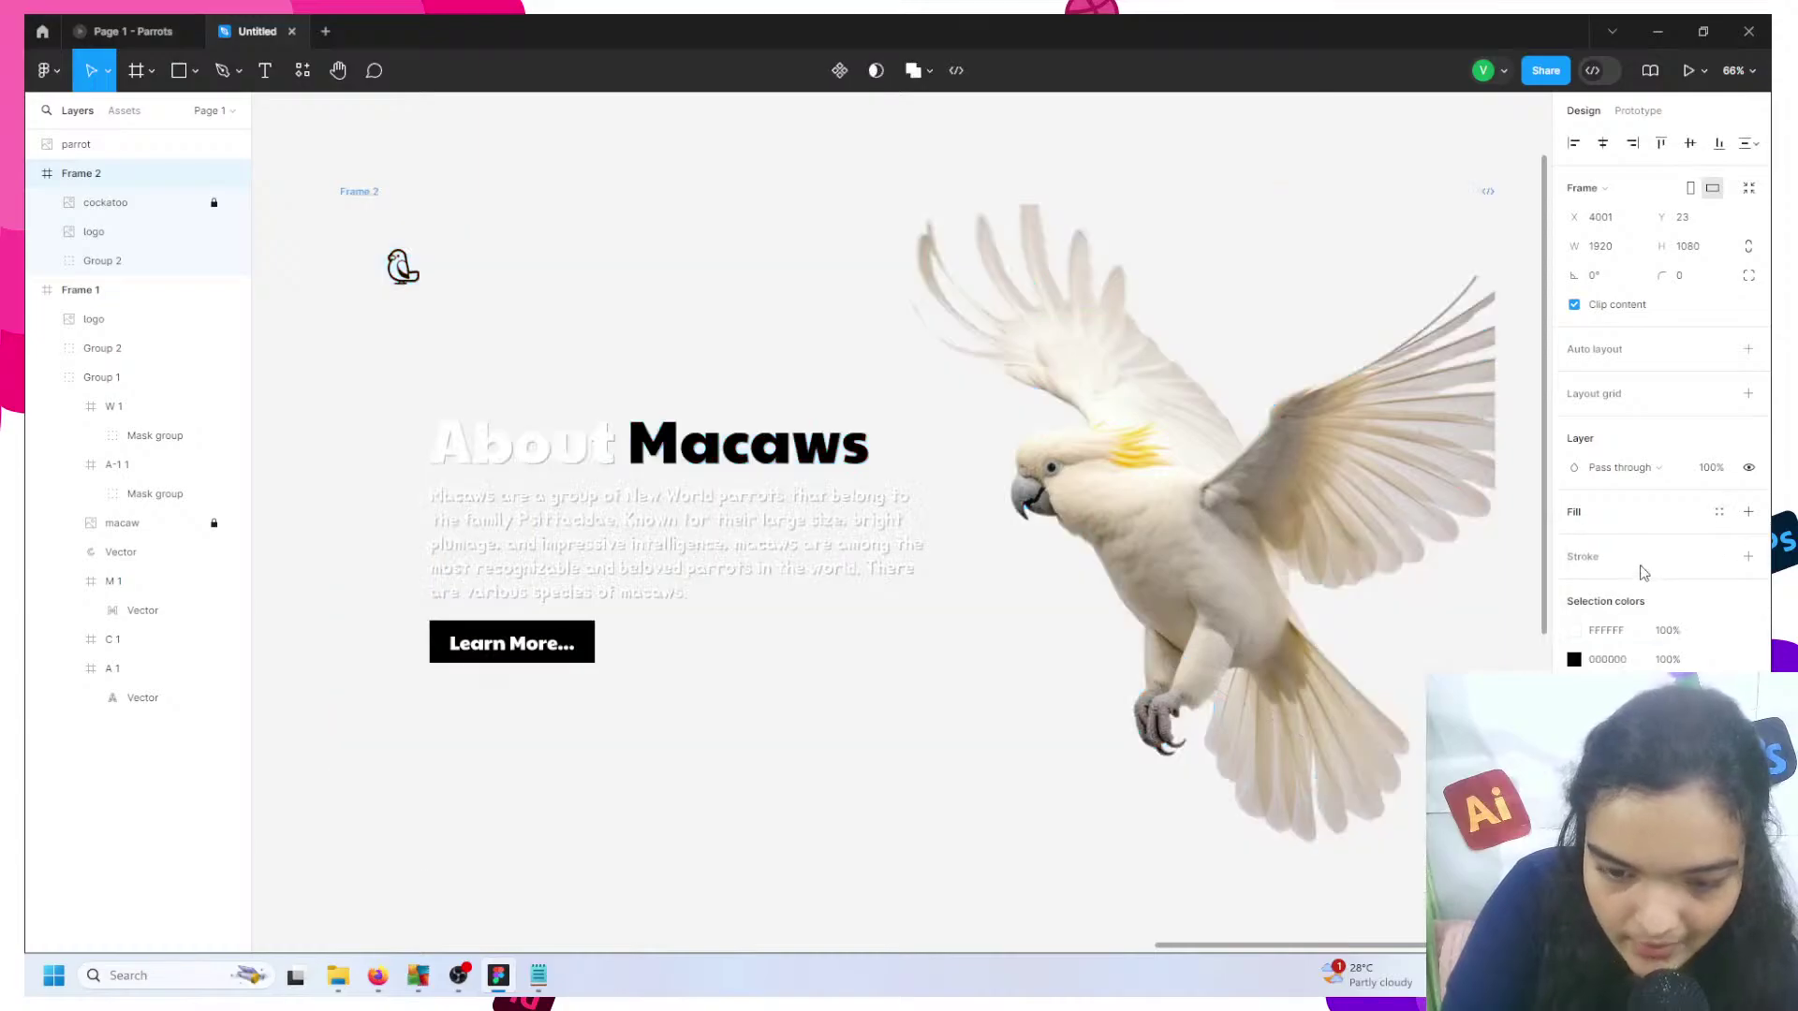
pyautogui.click(1748, 511)
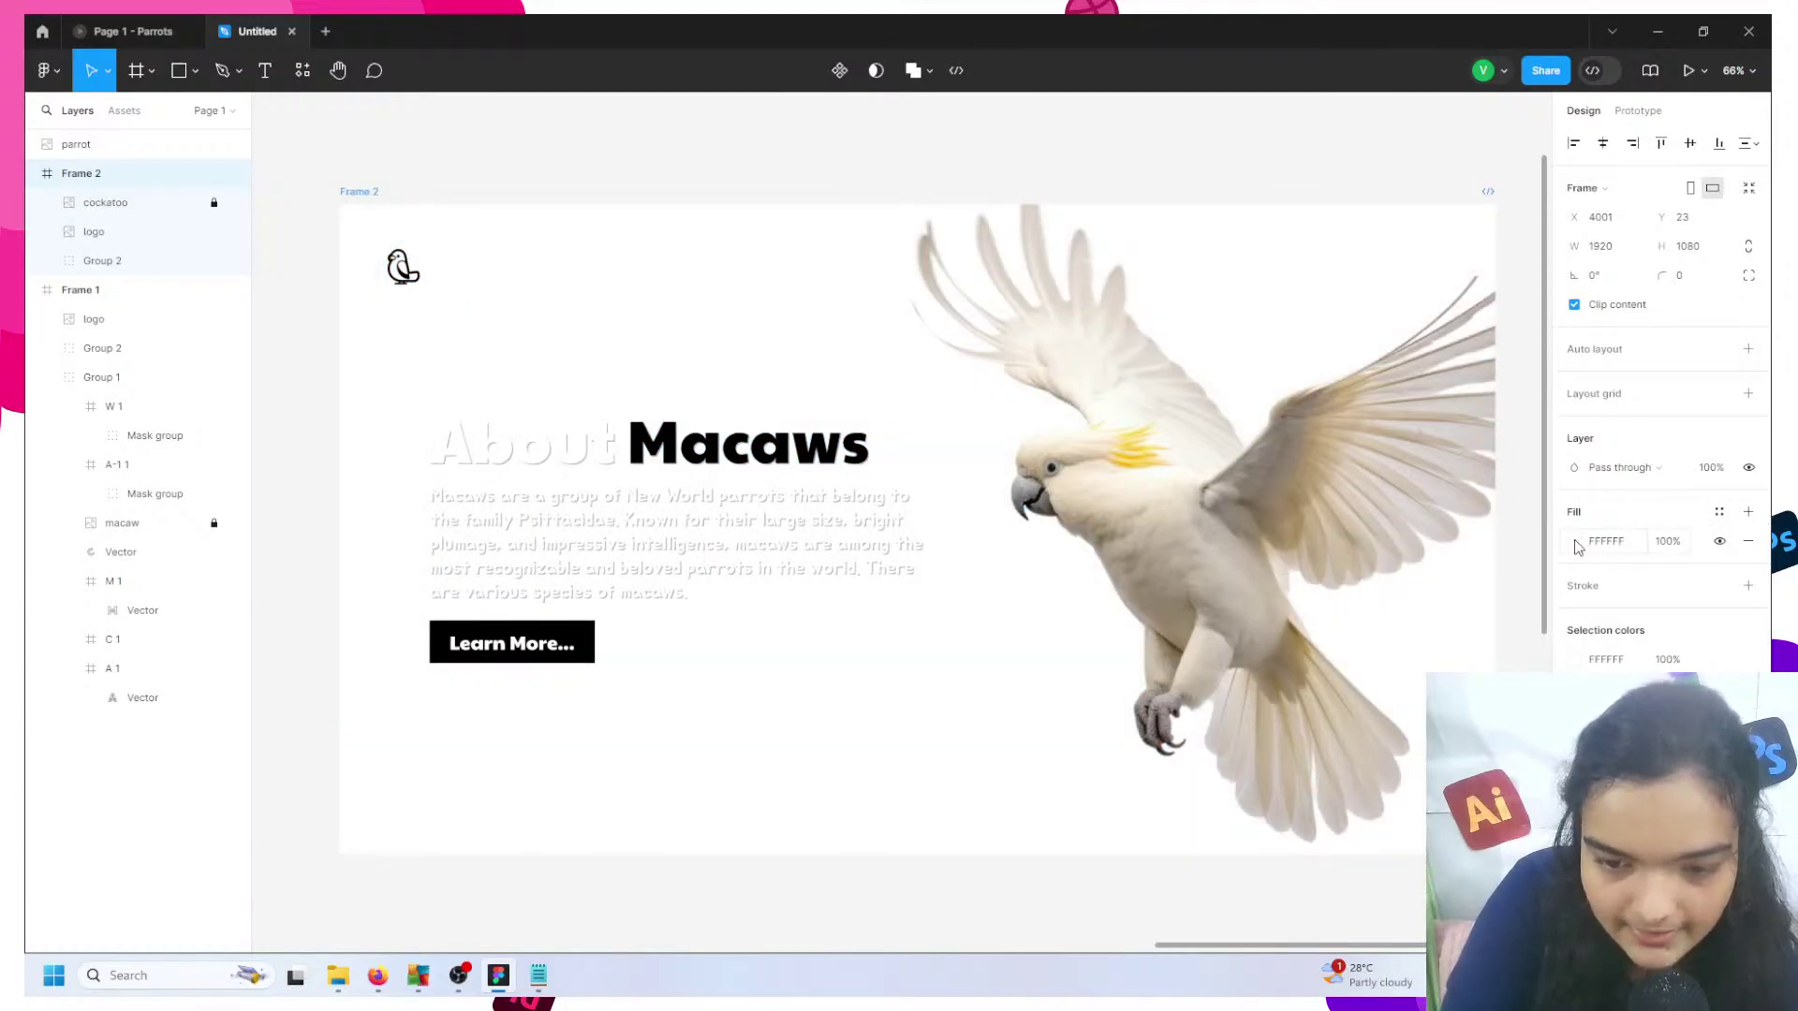
# - Give Frame 2 a linear gradient from FFFFFF to 999999 running diagonally from its upper-left area to its lower-right corner
pyautogui.click(1575, 542)
pyautogui.click(1379, 463)
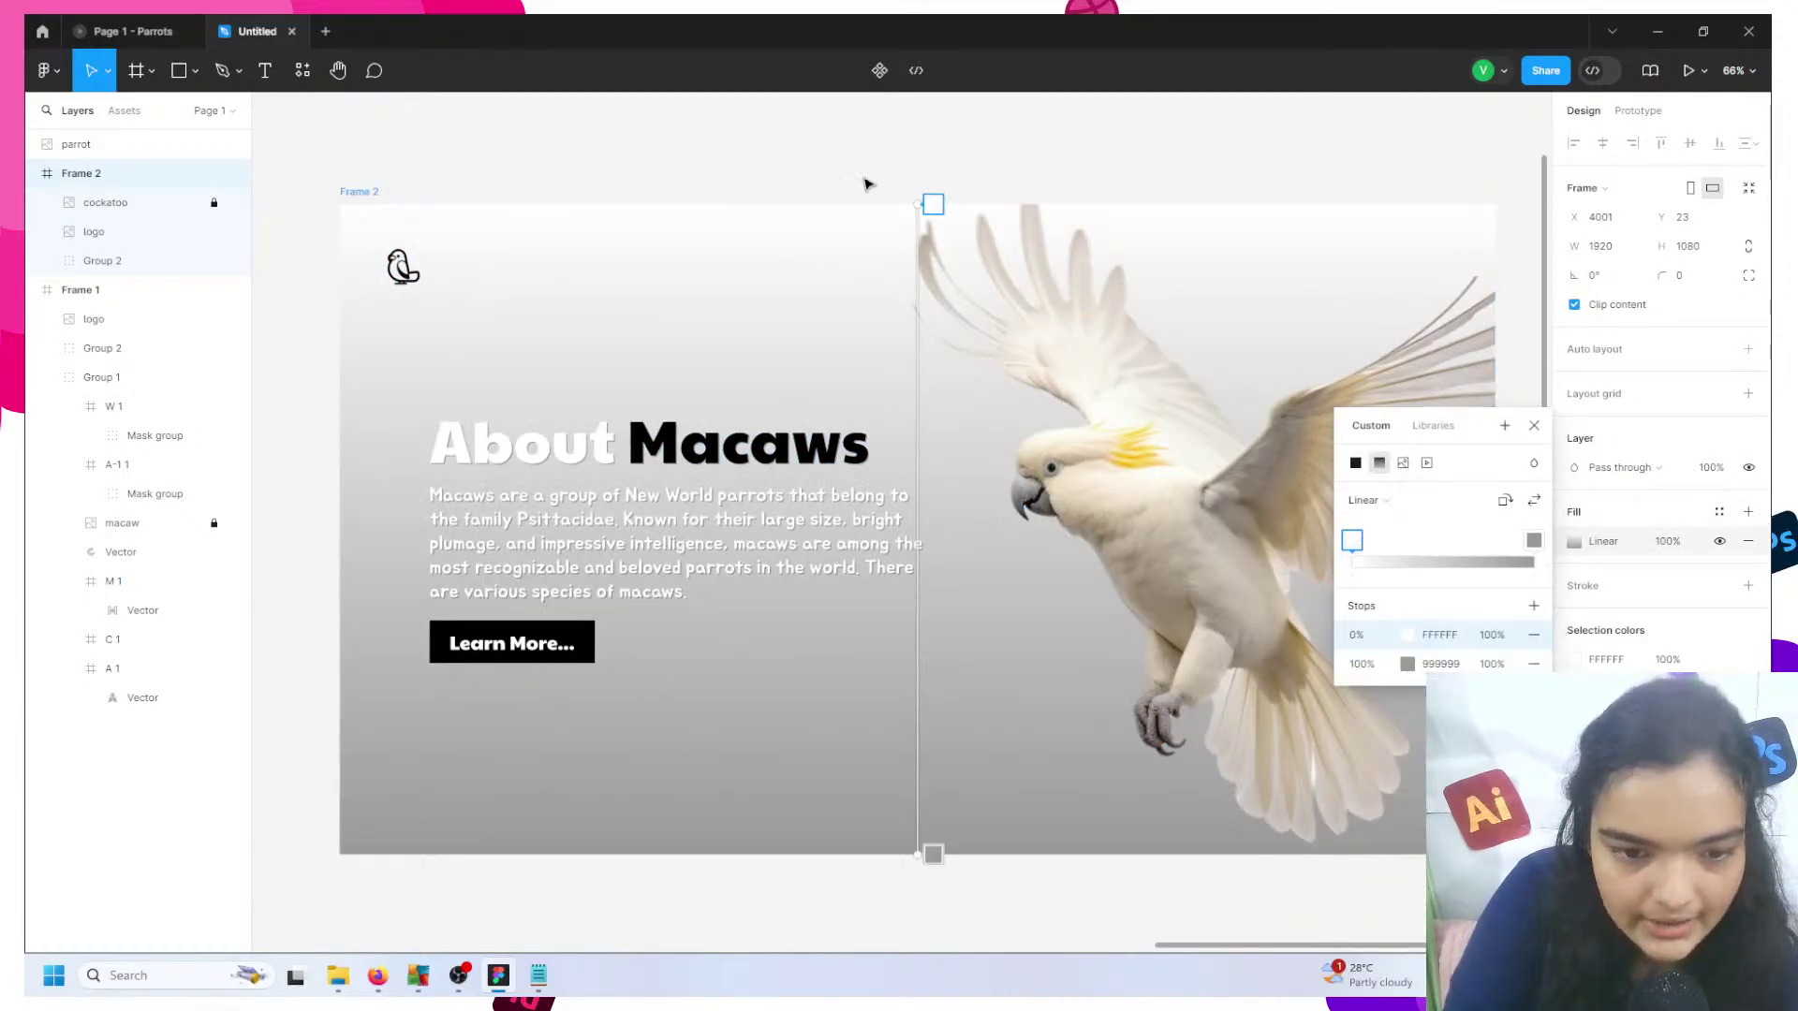
pyautogui.moveTo(933, 204); pyautogui.dragTo(394, 180)
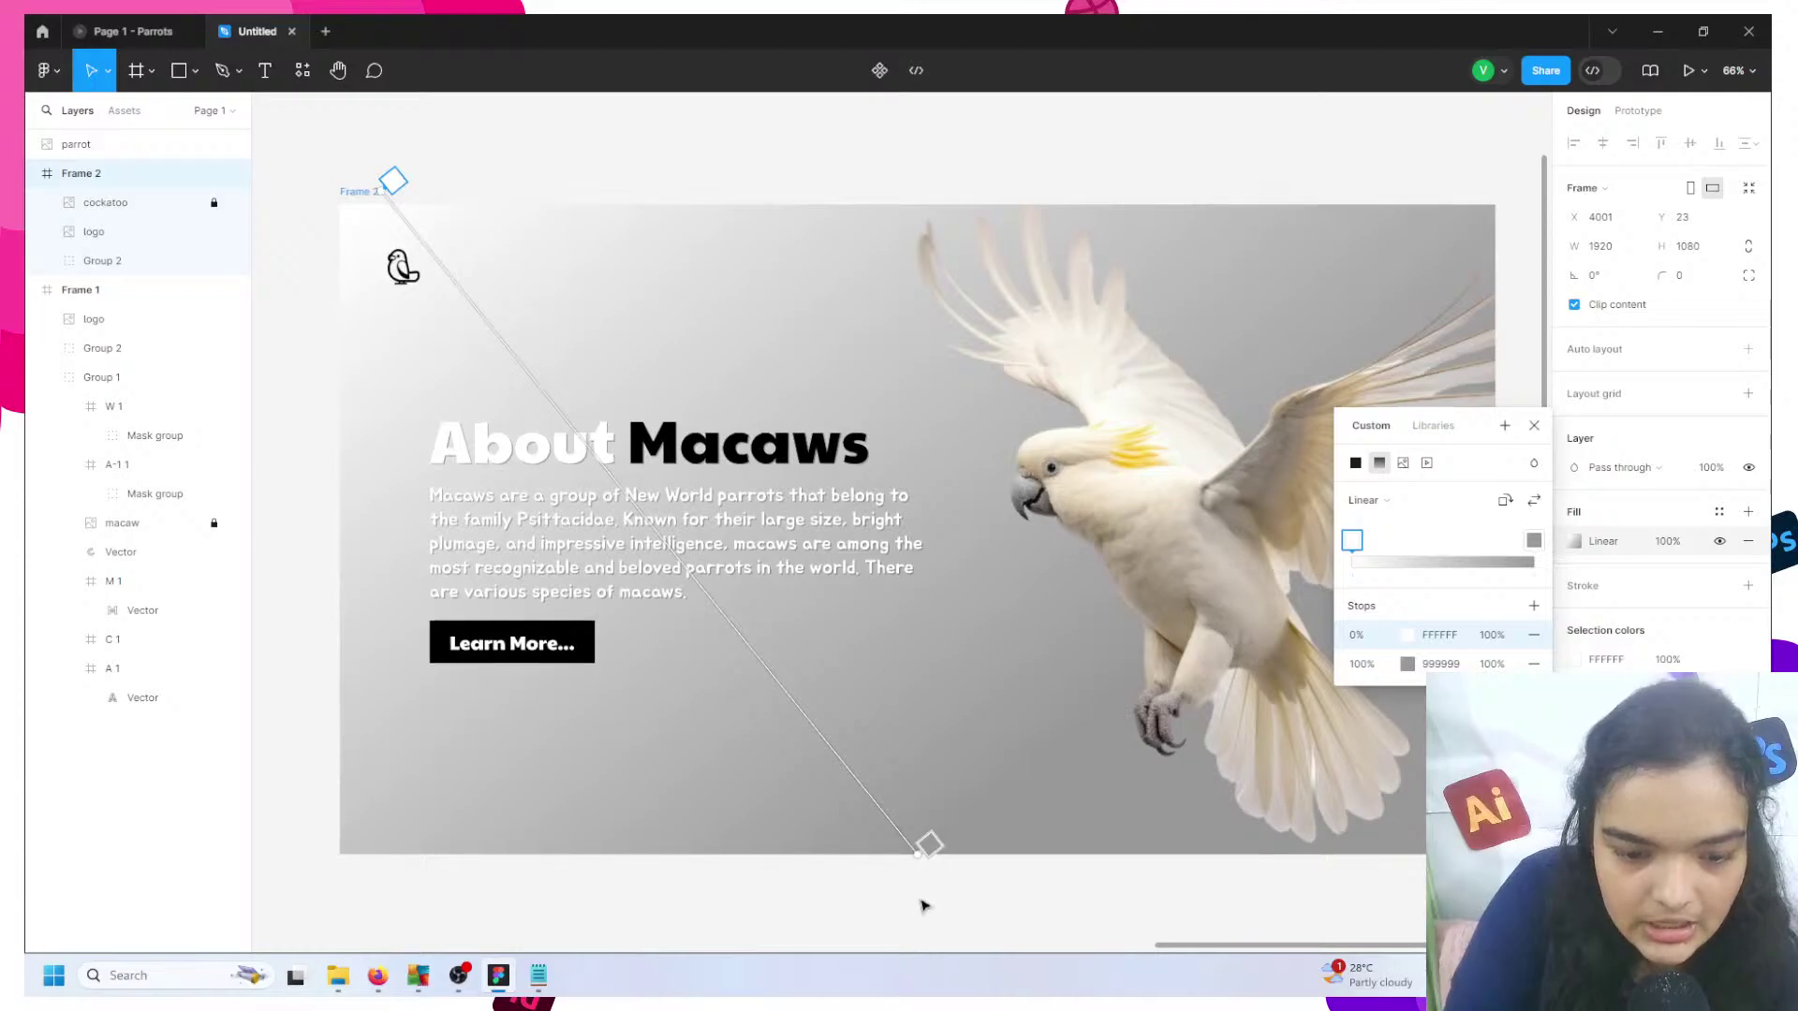
pyautogui.moveTo(931, 846); pyautogui.dragTo(1049, 670)
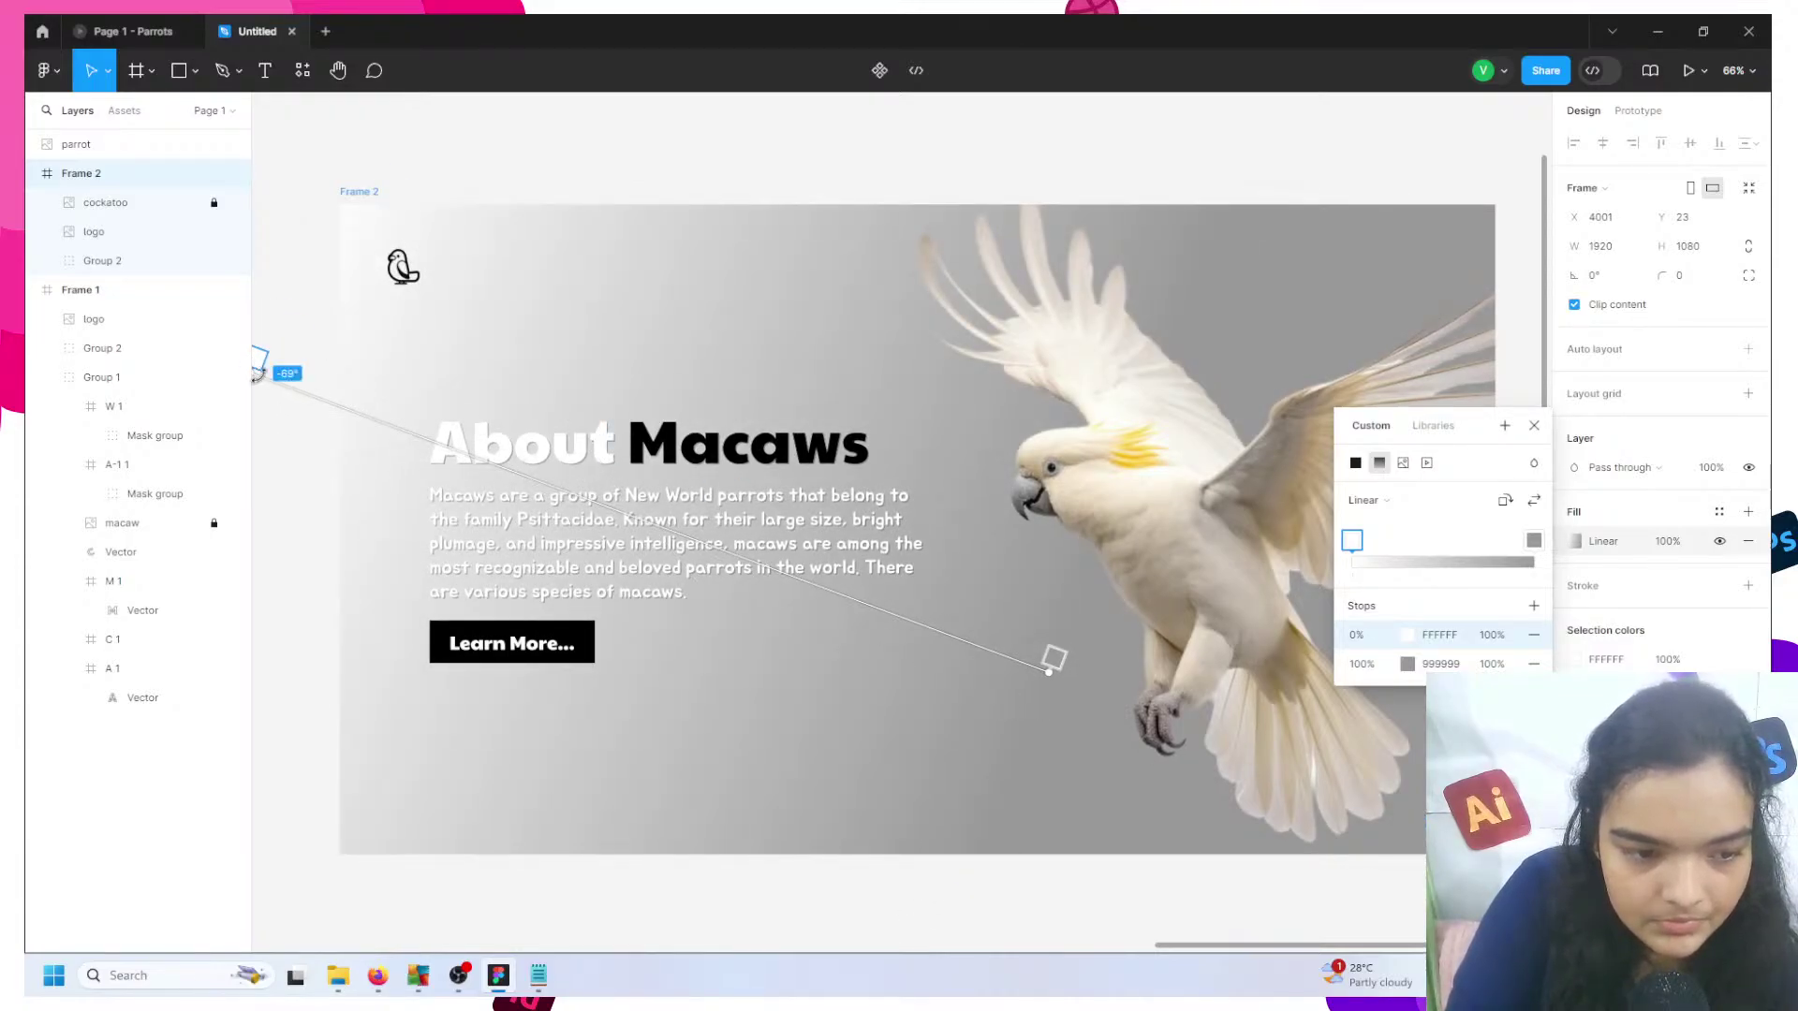
pyautogui.moveTo(256, 373); pyautogui.dragTo(423, 243)
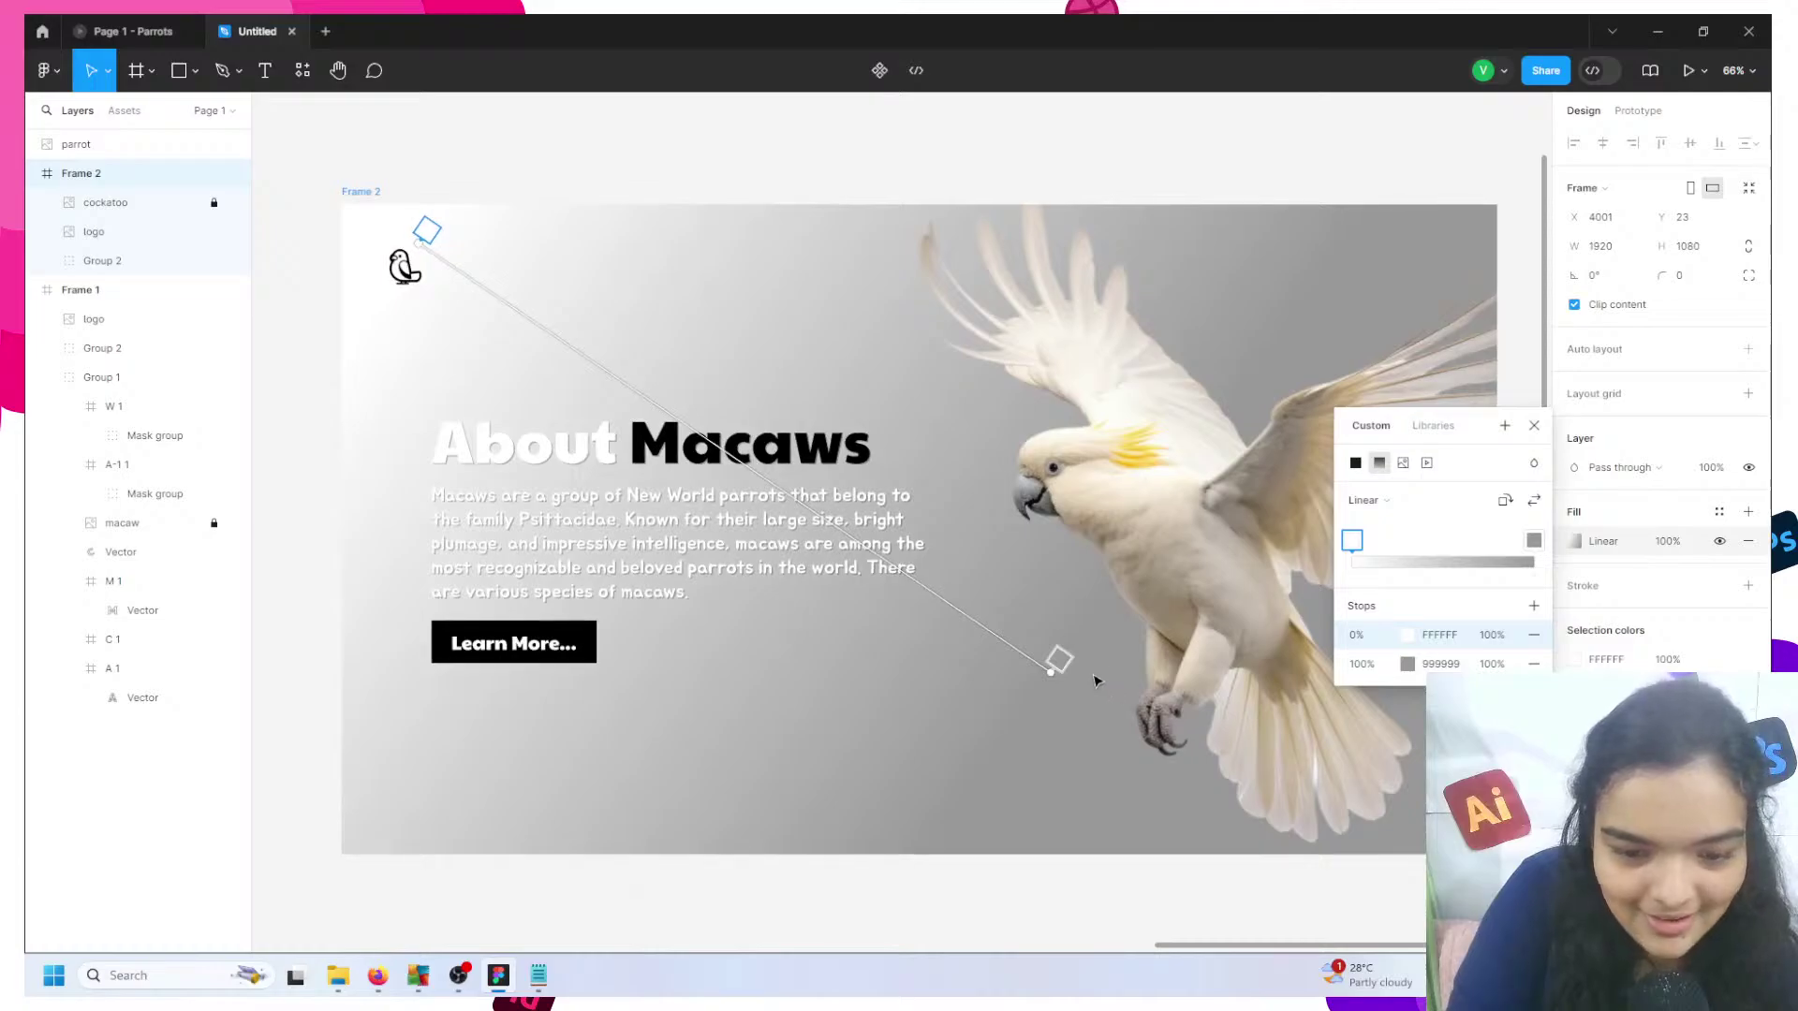
pyautogui.moveTo(1064, 662); pyautogui.dragTo(1084, 611)
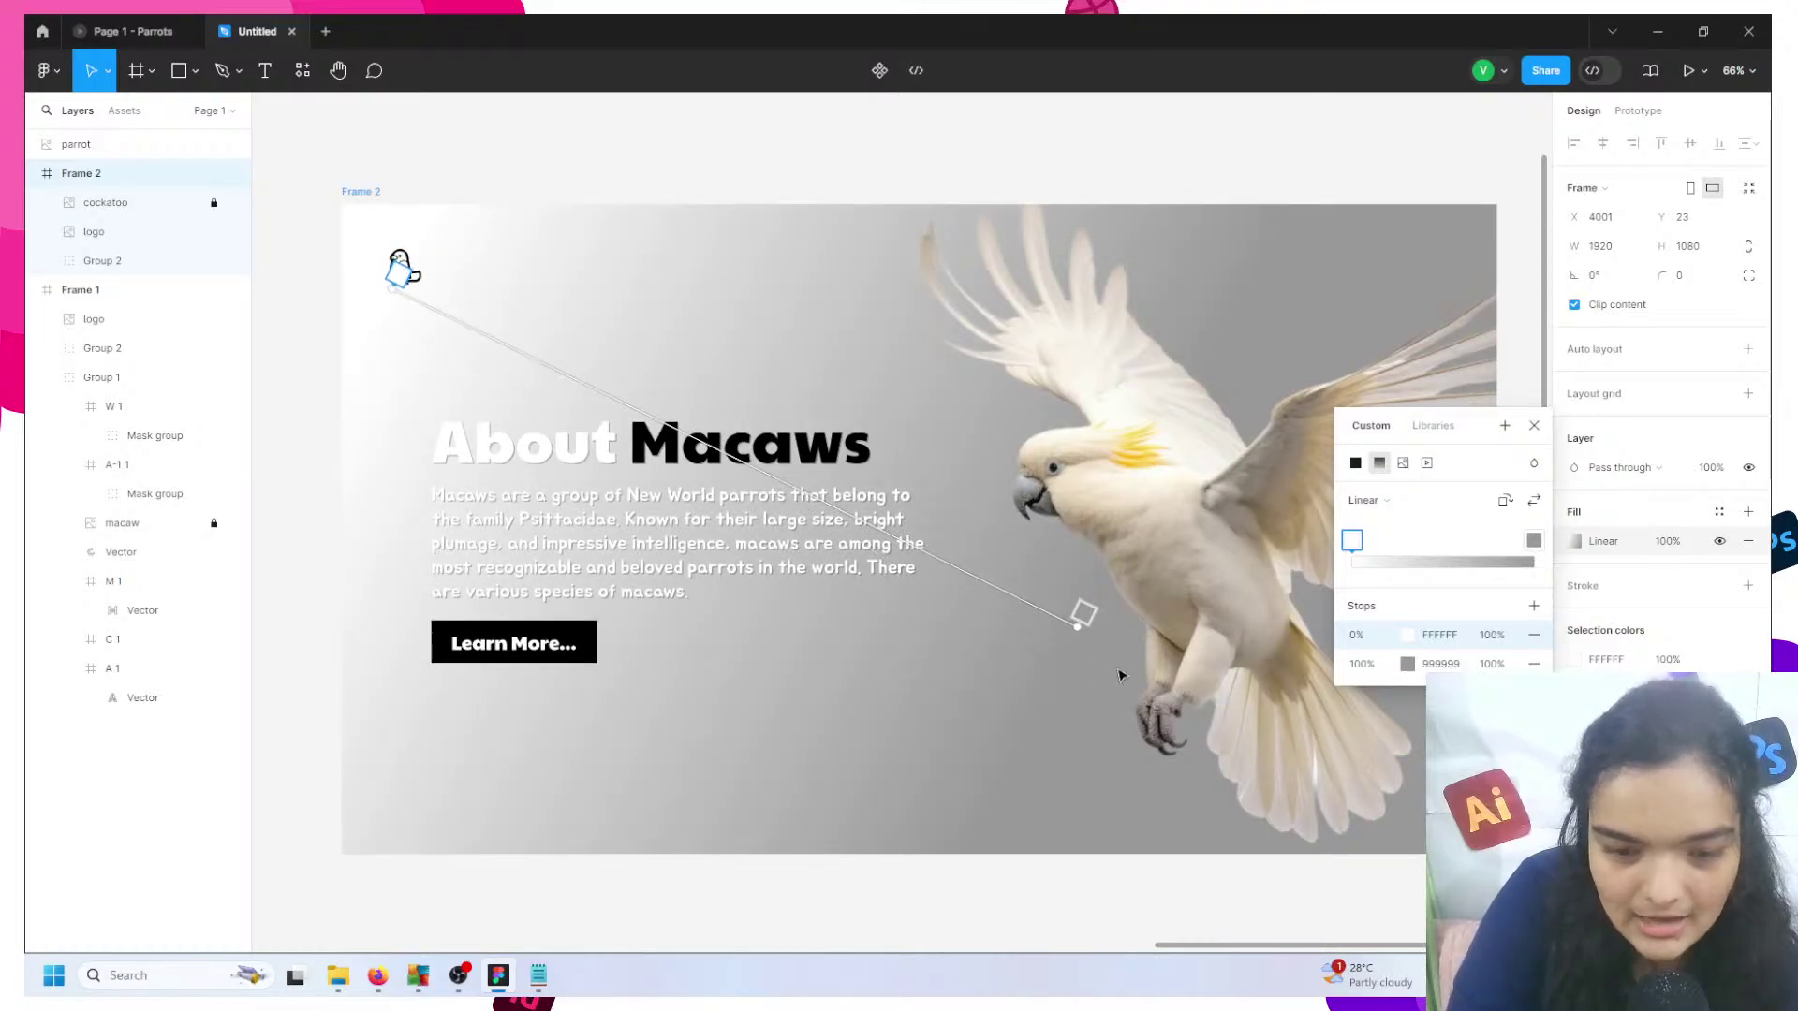
pyautogui.click(1081, 616)
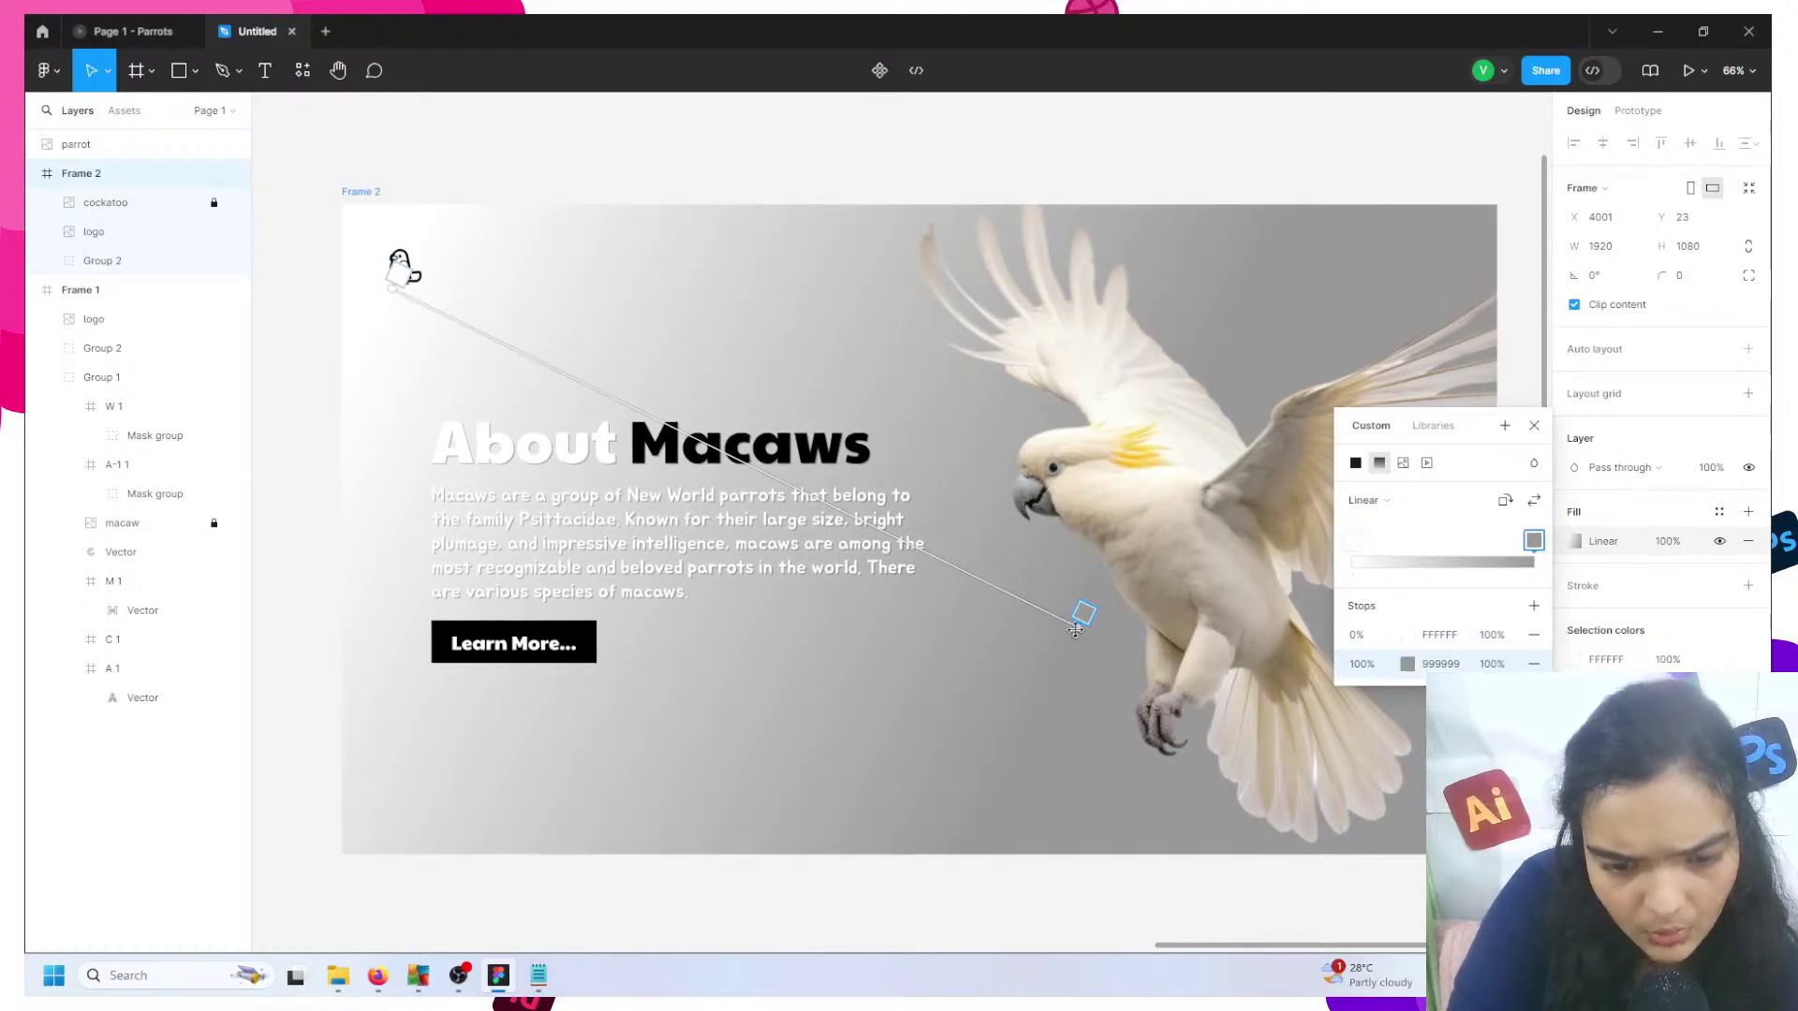
pyautogui.moveTo(1076, 630); pyautogui.dragTo(1438, 805)
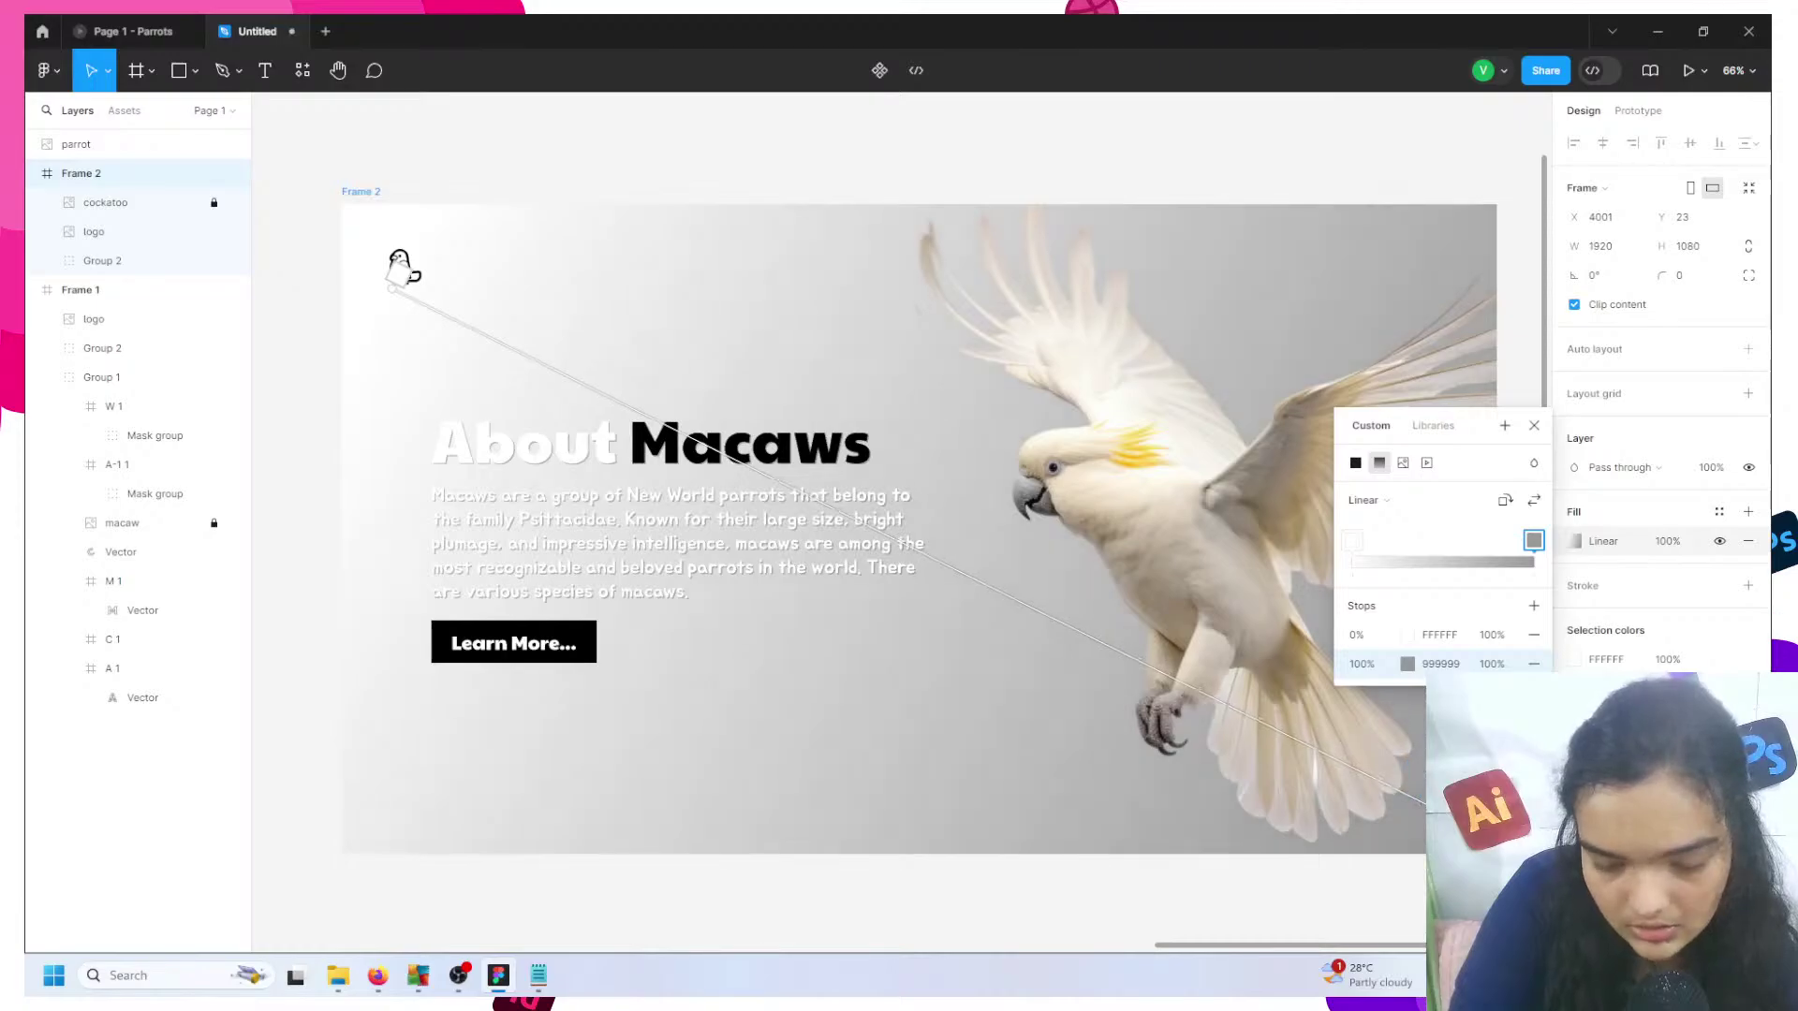
# - Recolour Frame 2's gradient stops to yellow FFE500 at 0% and red FF0000 at 100%
pyautogui.click(1406, 637)
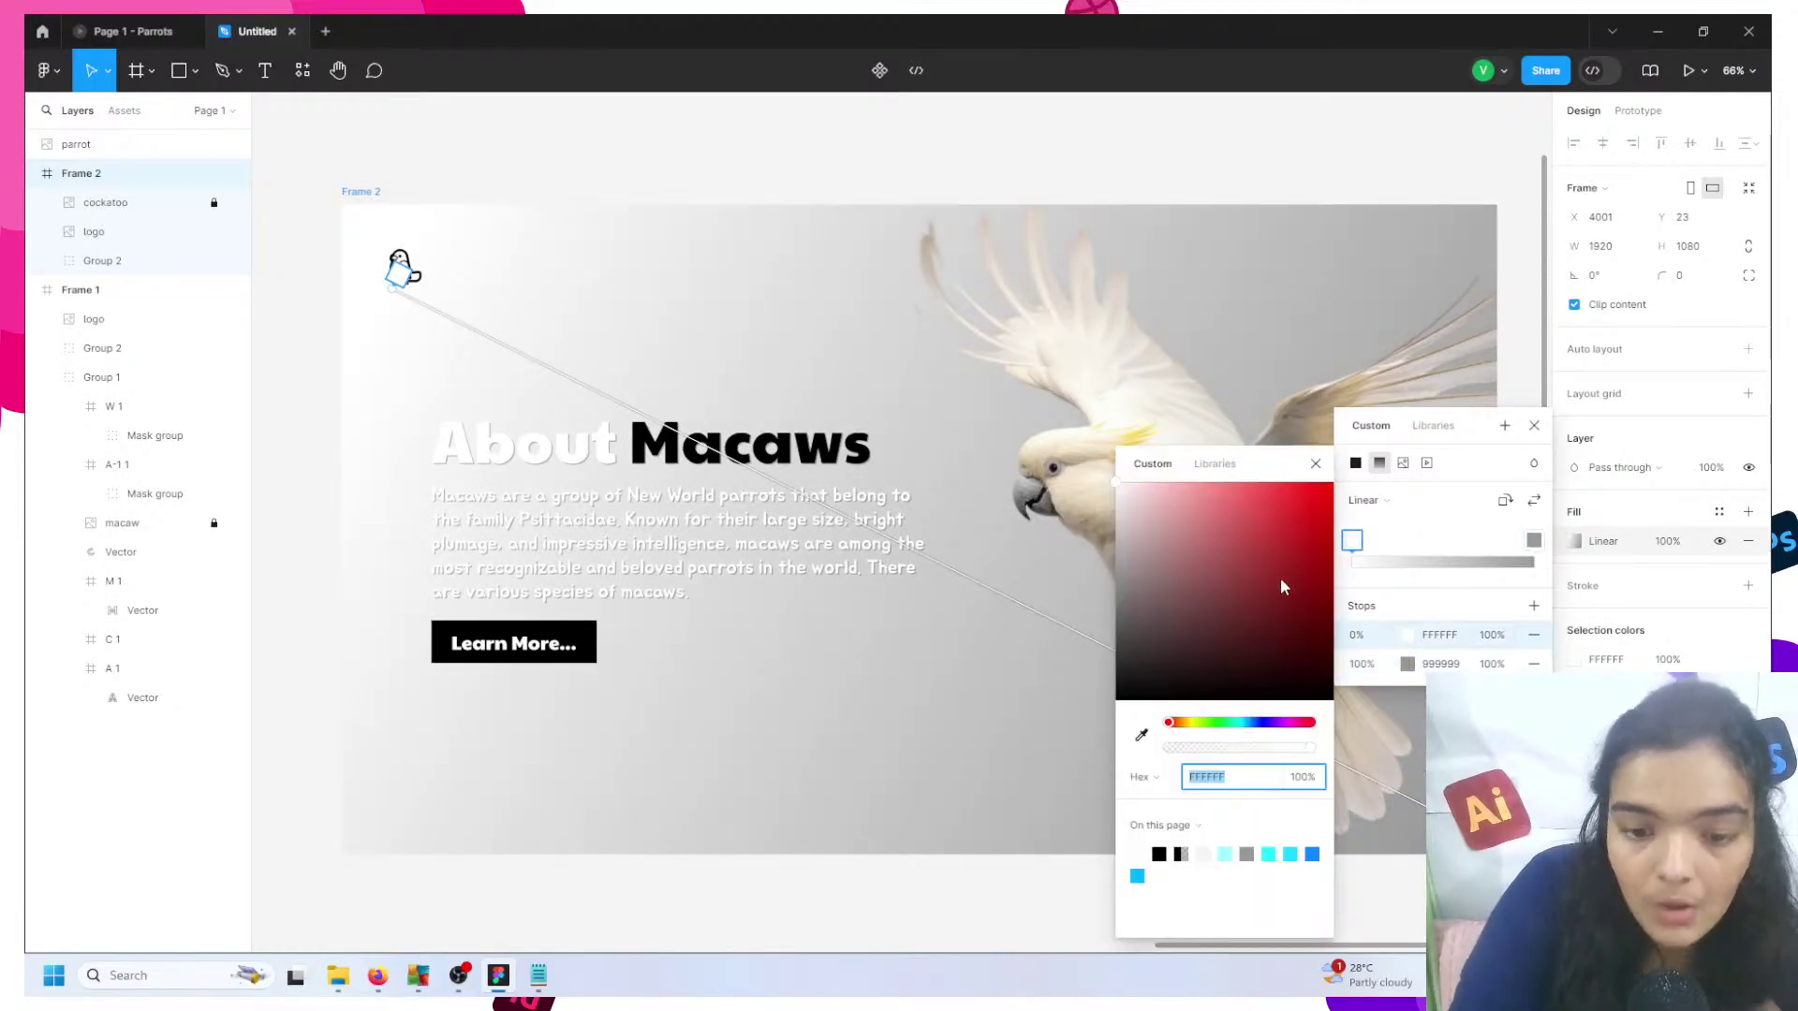
pyautogui.click(1203, 723)
pyautogui.moveTo(1194, 719); pyautogui.dragTo(1188, 722)
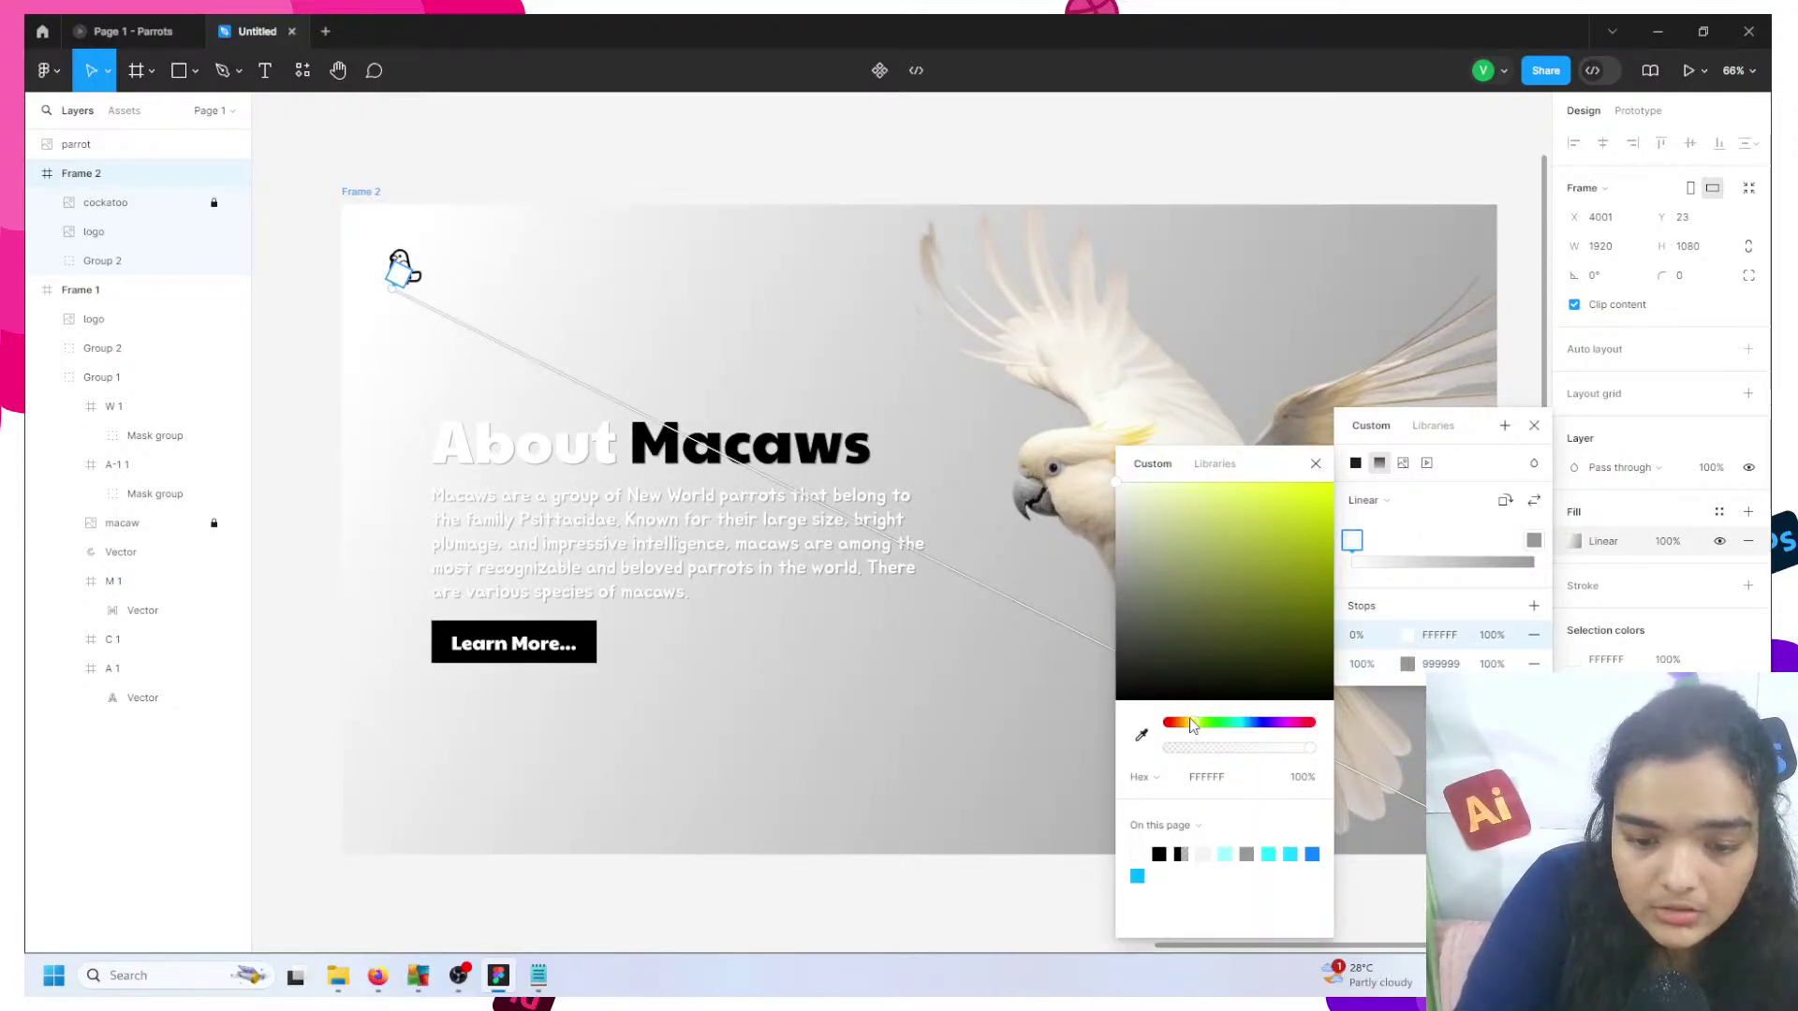
pyautogui.click(1332, 484)
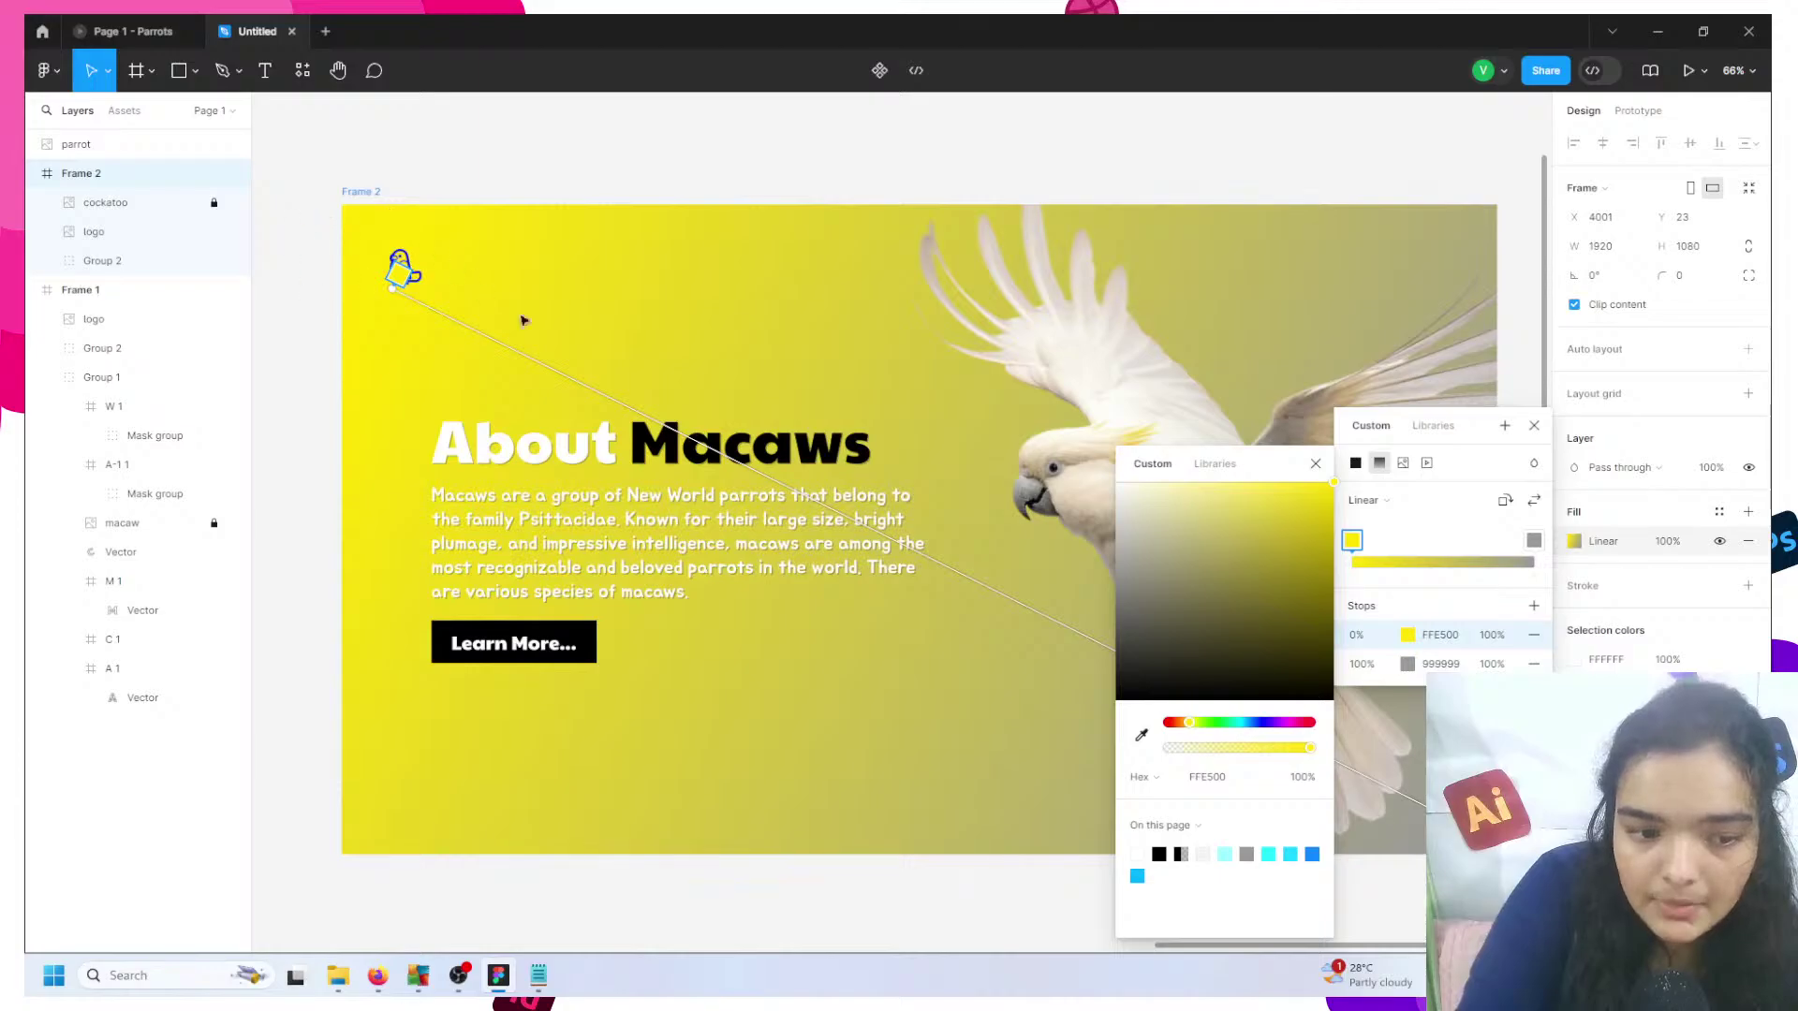
pyautogui.click(1408, 664)
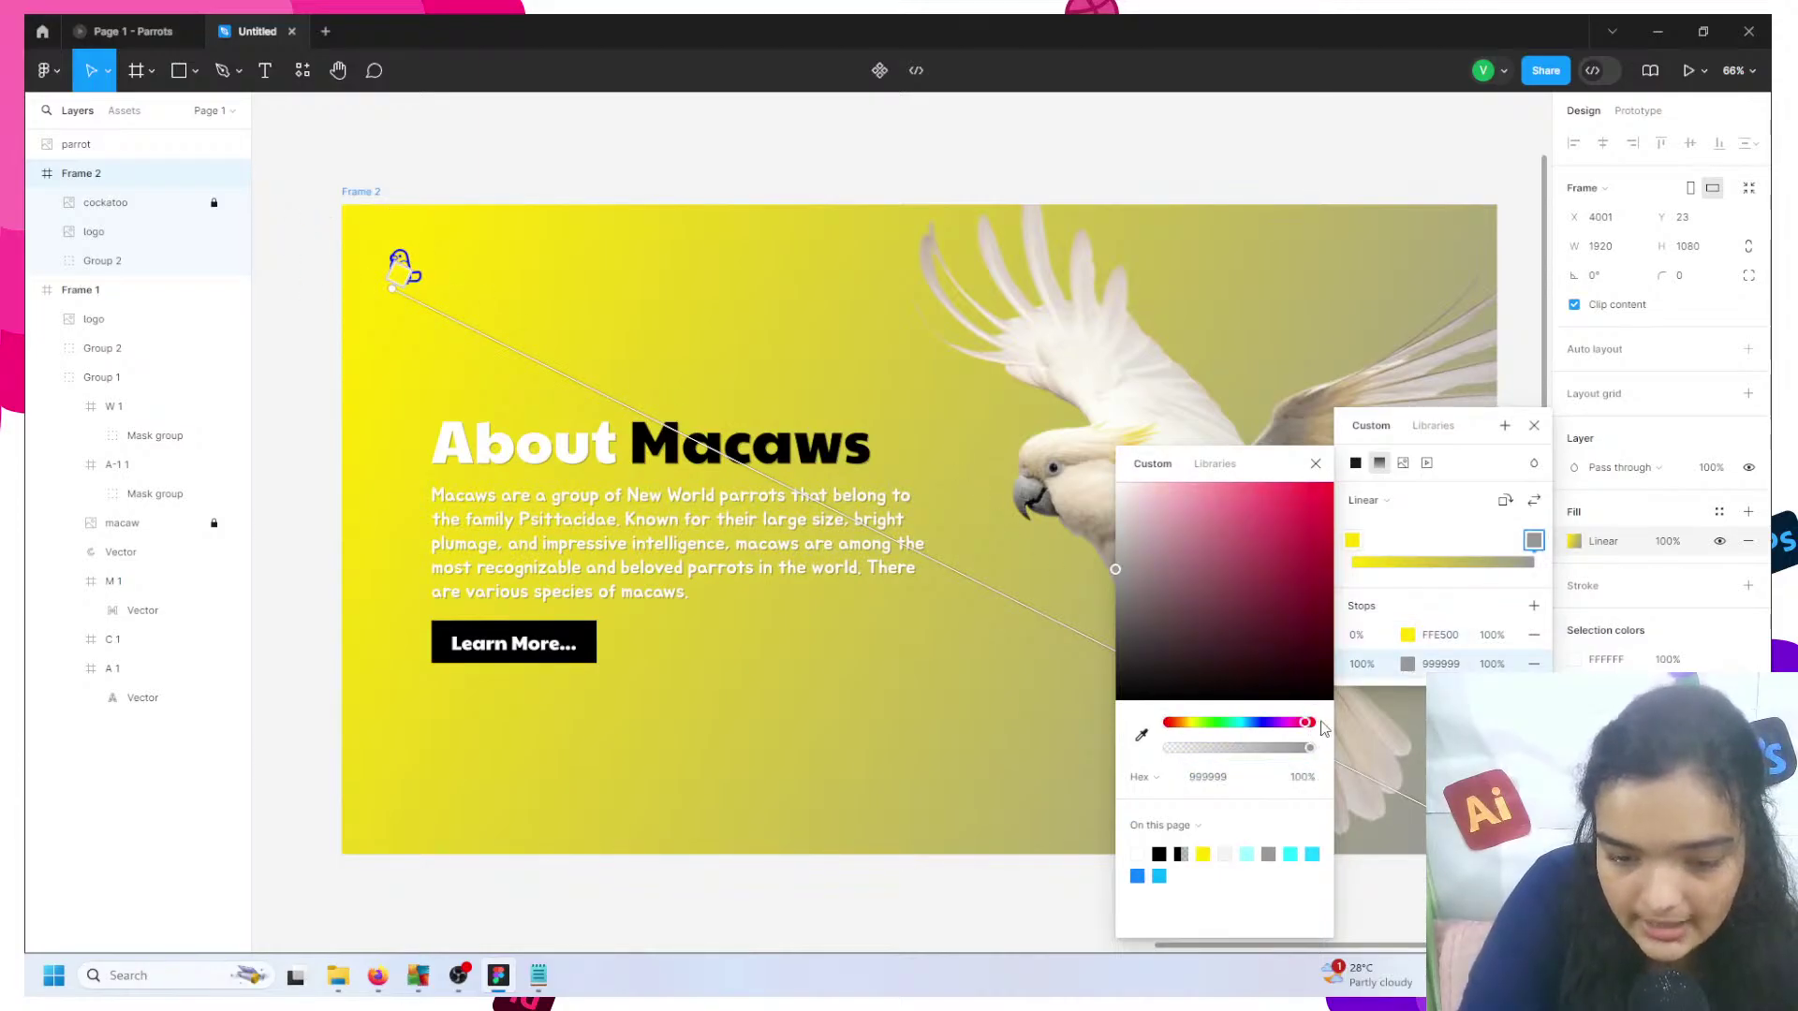
pyautogui.click(1331, 484)
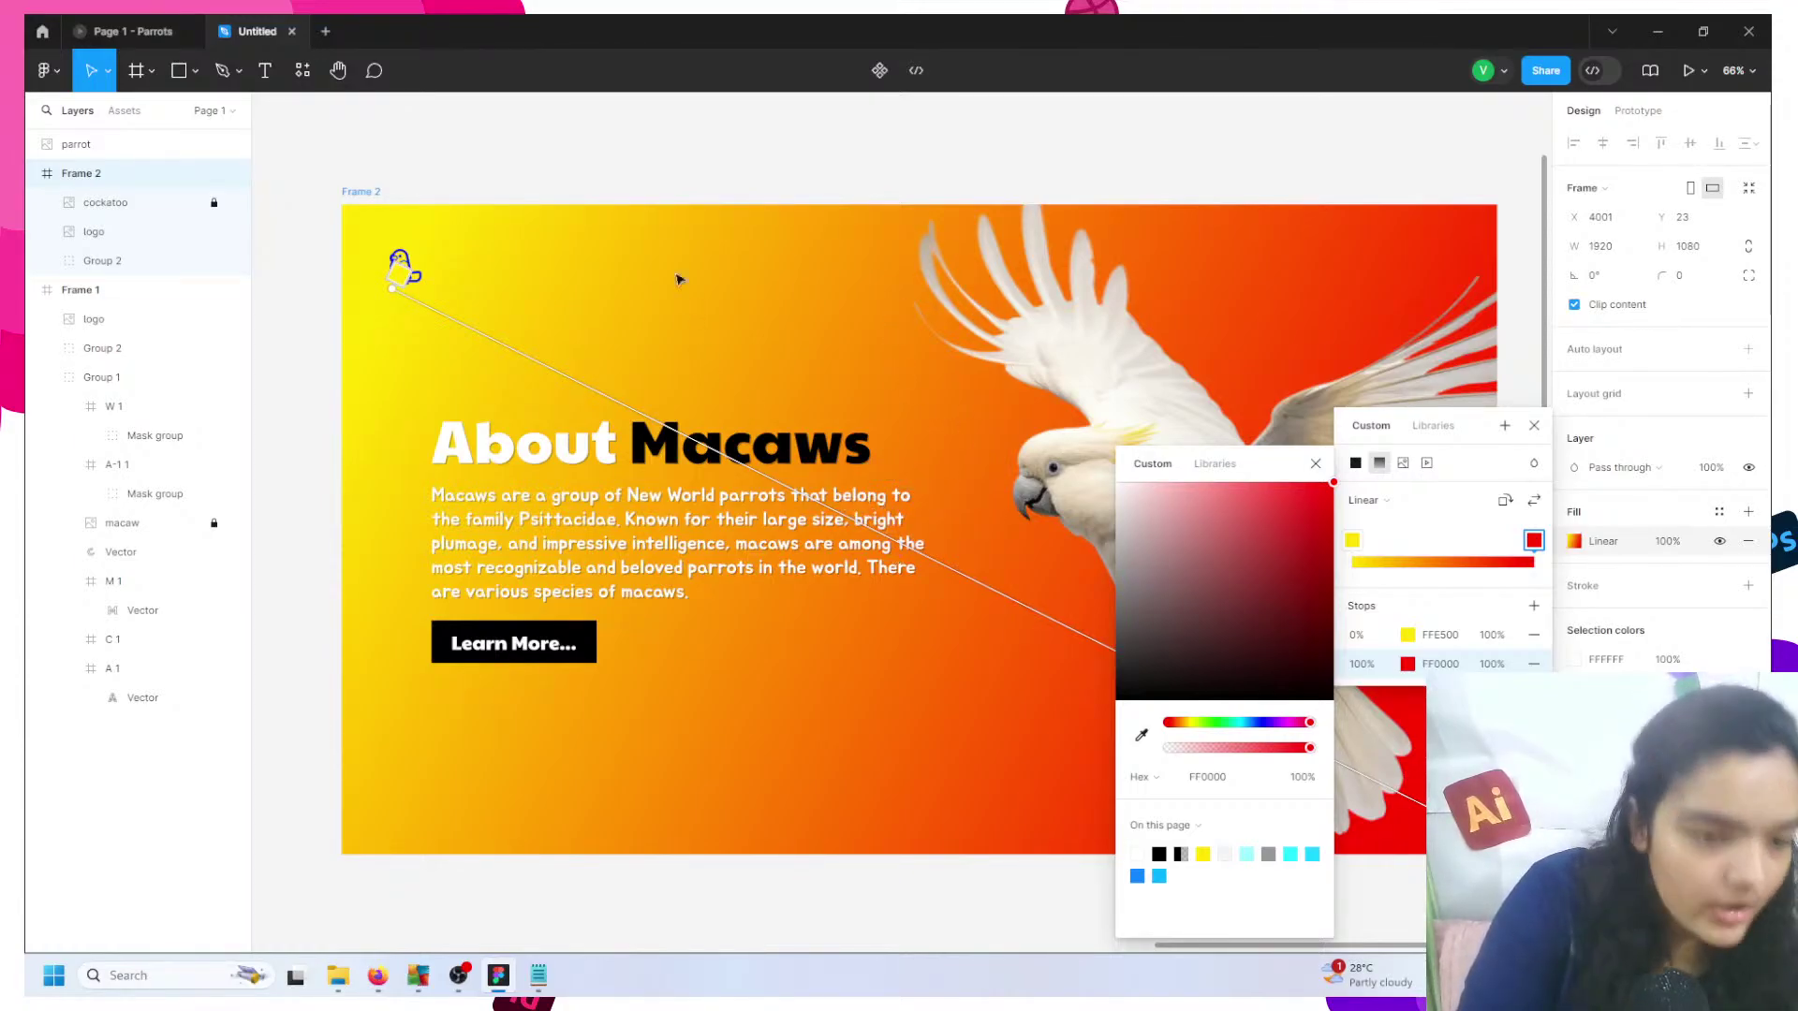
pyautogui.press('Escape')
pyautogui.press('Escape')
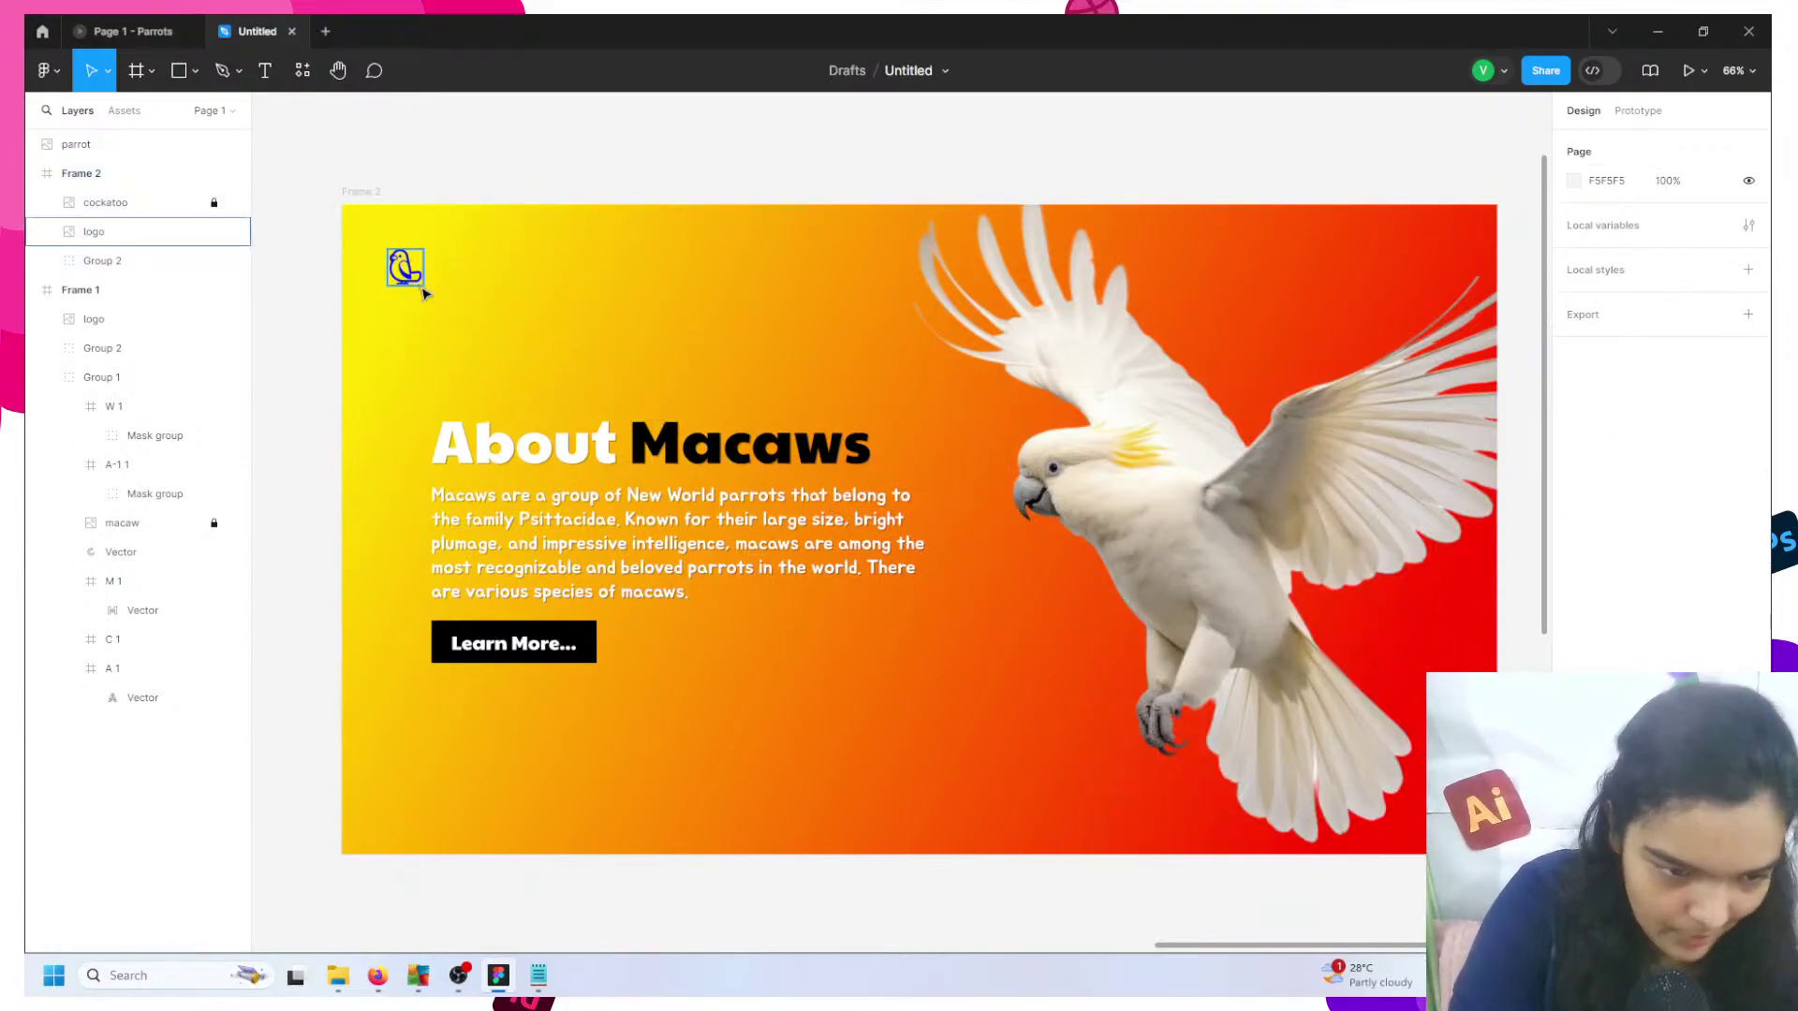
# - Turn Frame 2's bird logo dark green by adjusting the highlights and temperature of its image fill
pyautogui.doubleClick(473, 445)
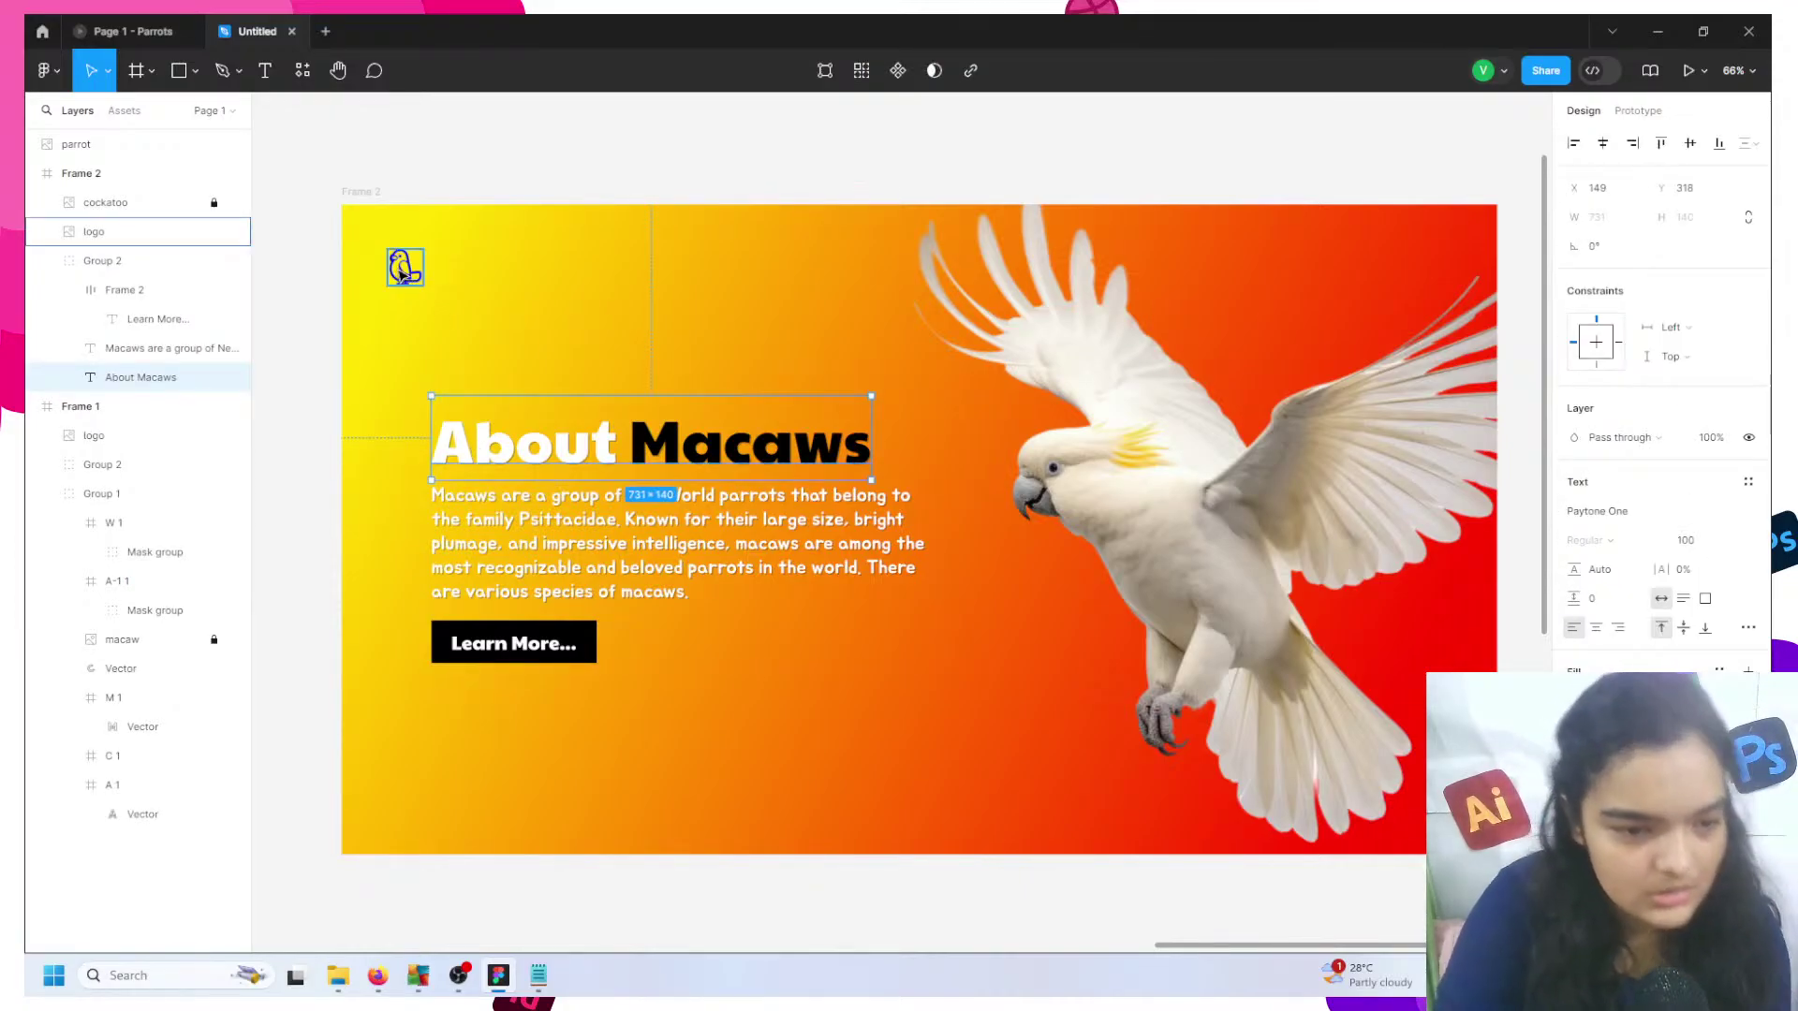
pyautogui.scroll(5, 412, 281)
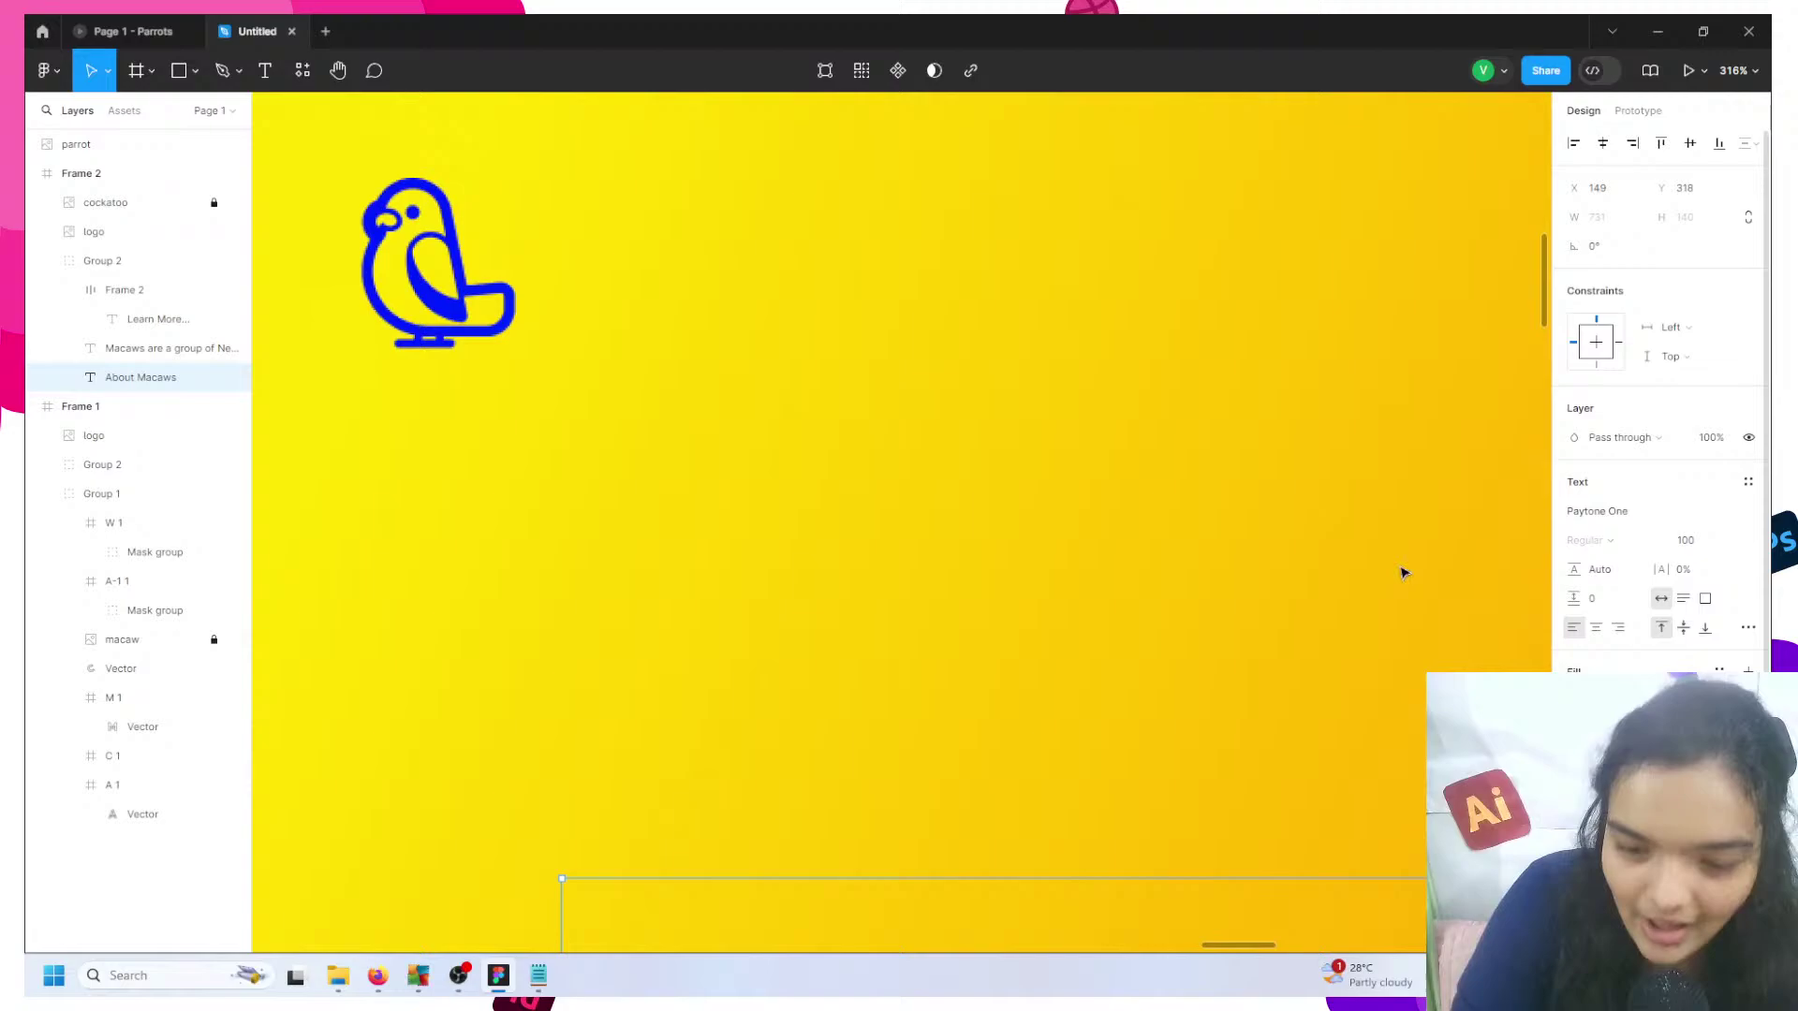
pyautogui.click(449, 281)
pyautogui.click(1746, 484)
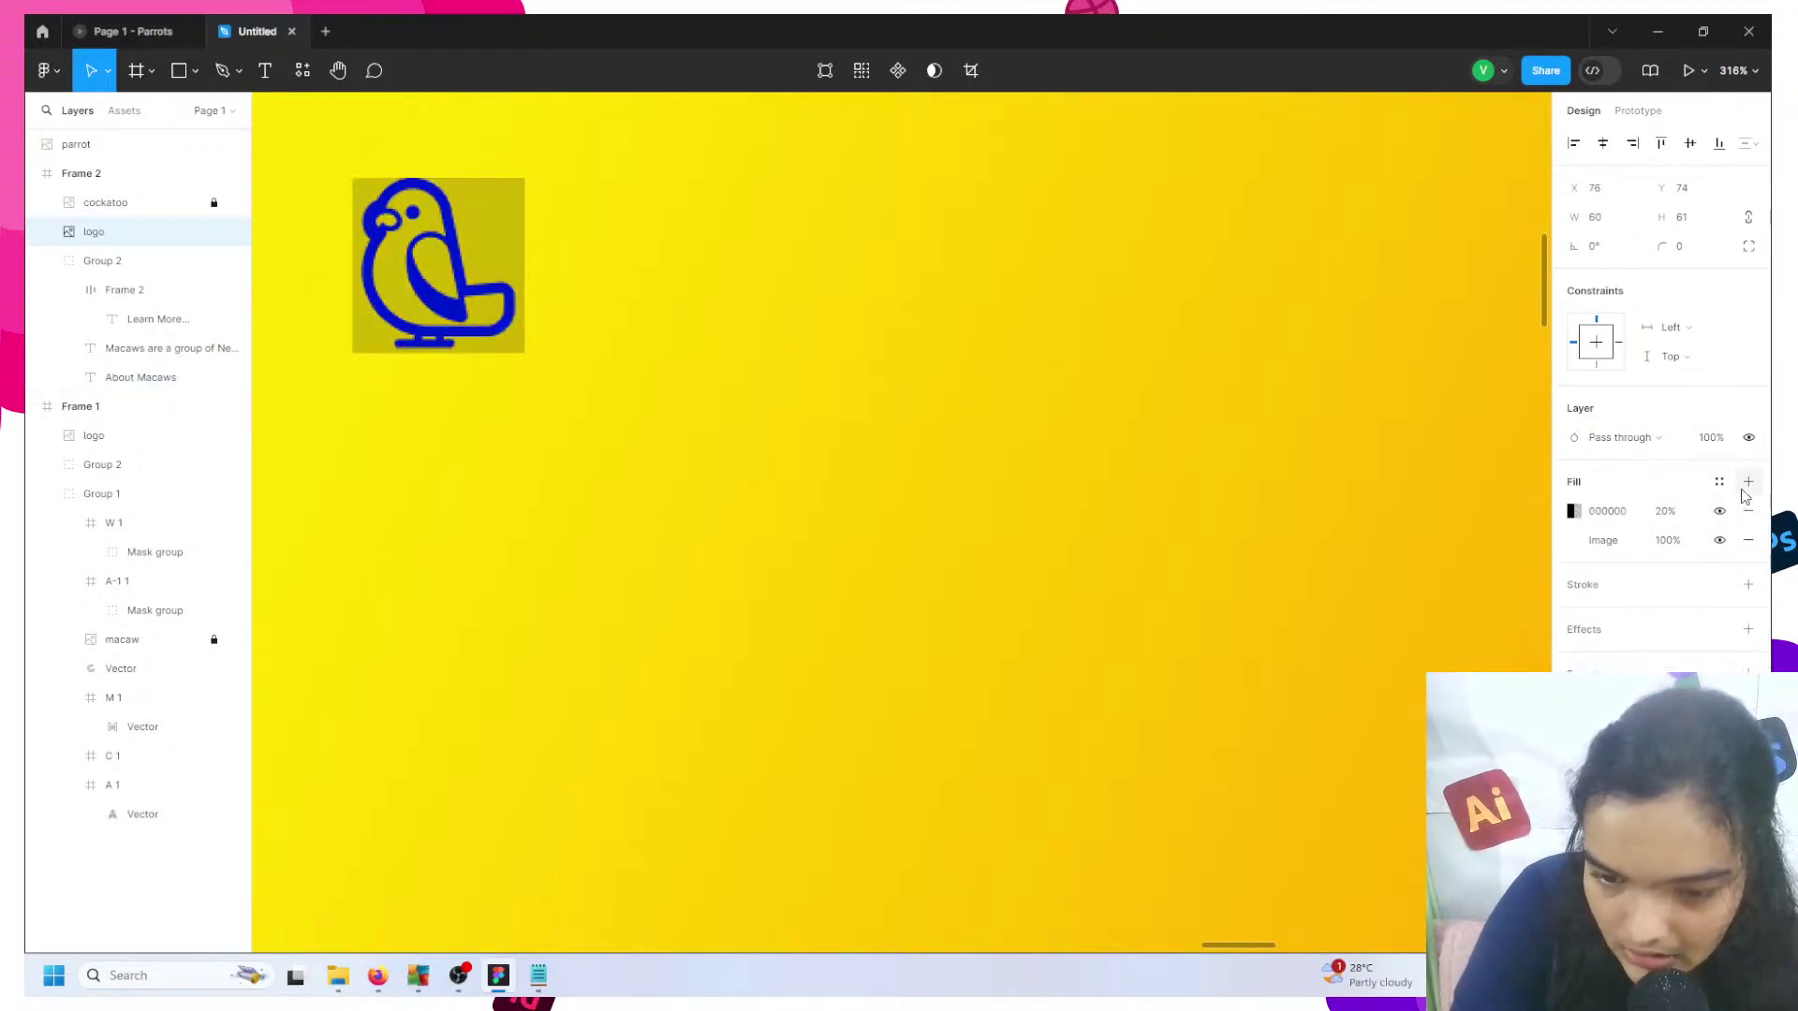
pyautogui.click(1748, 511)
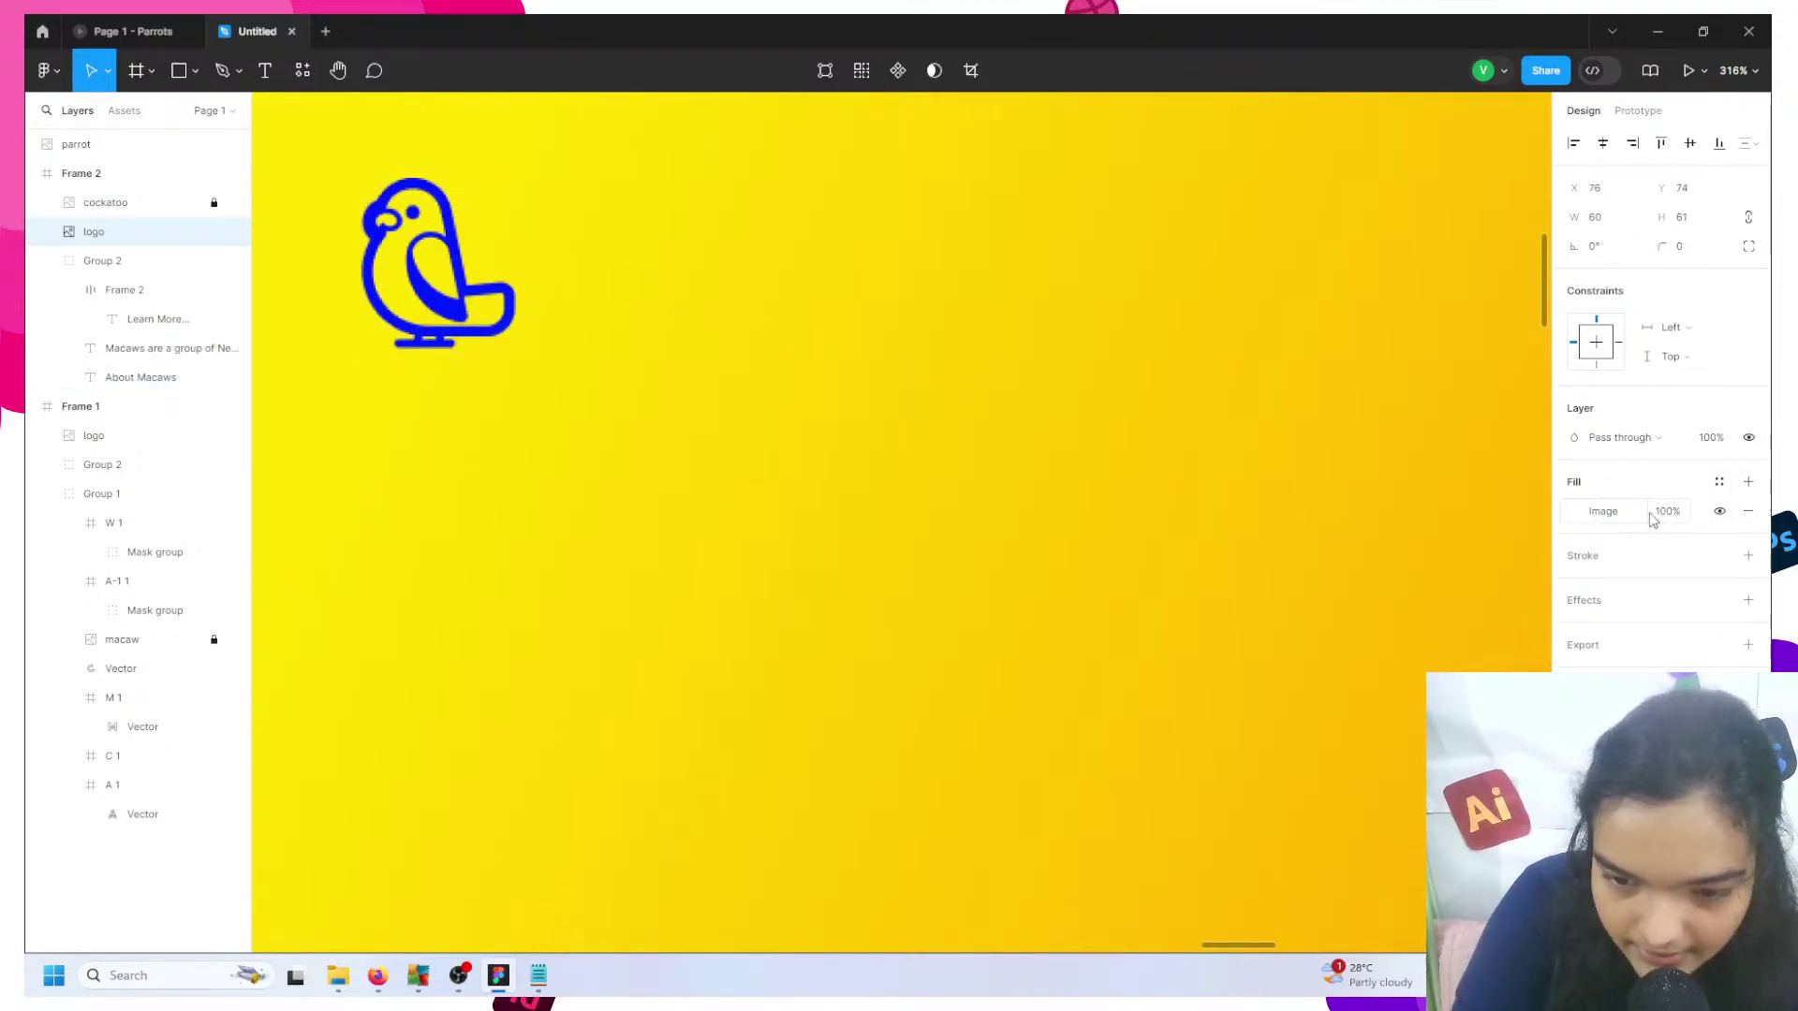
pyautogui.click(1577, 512)
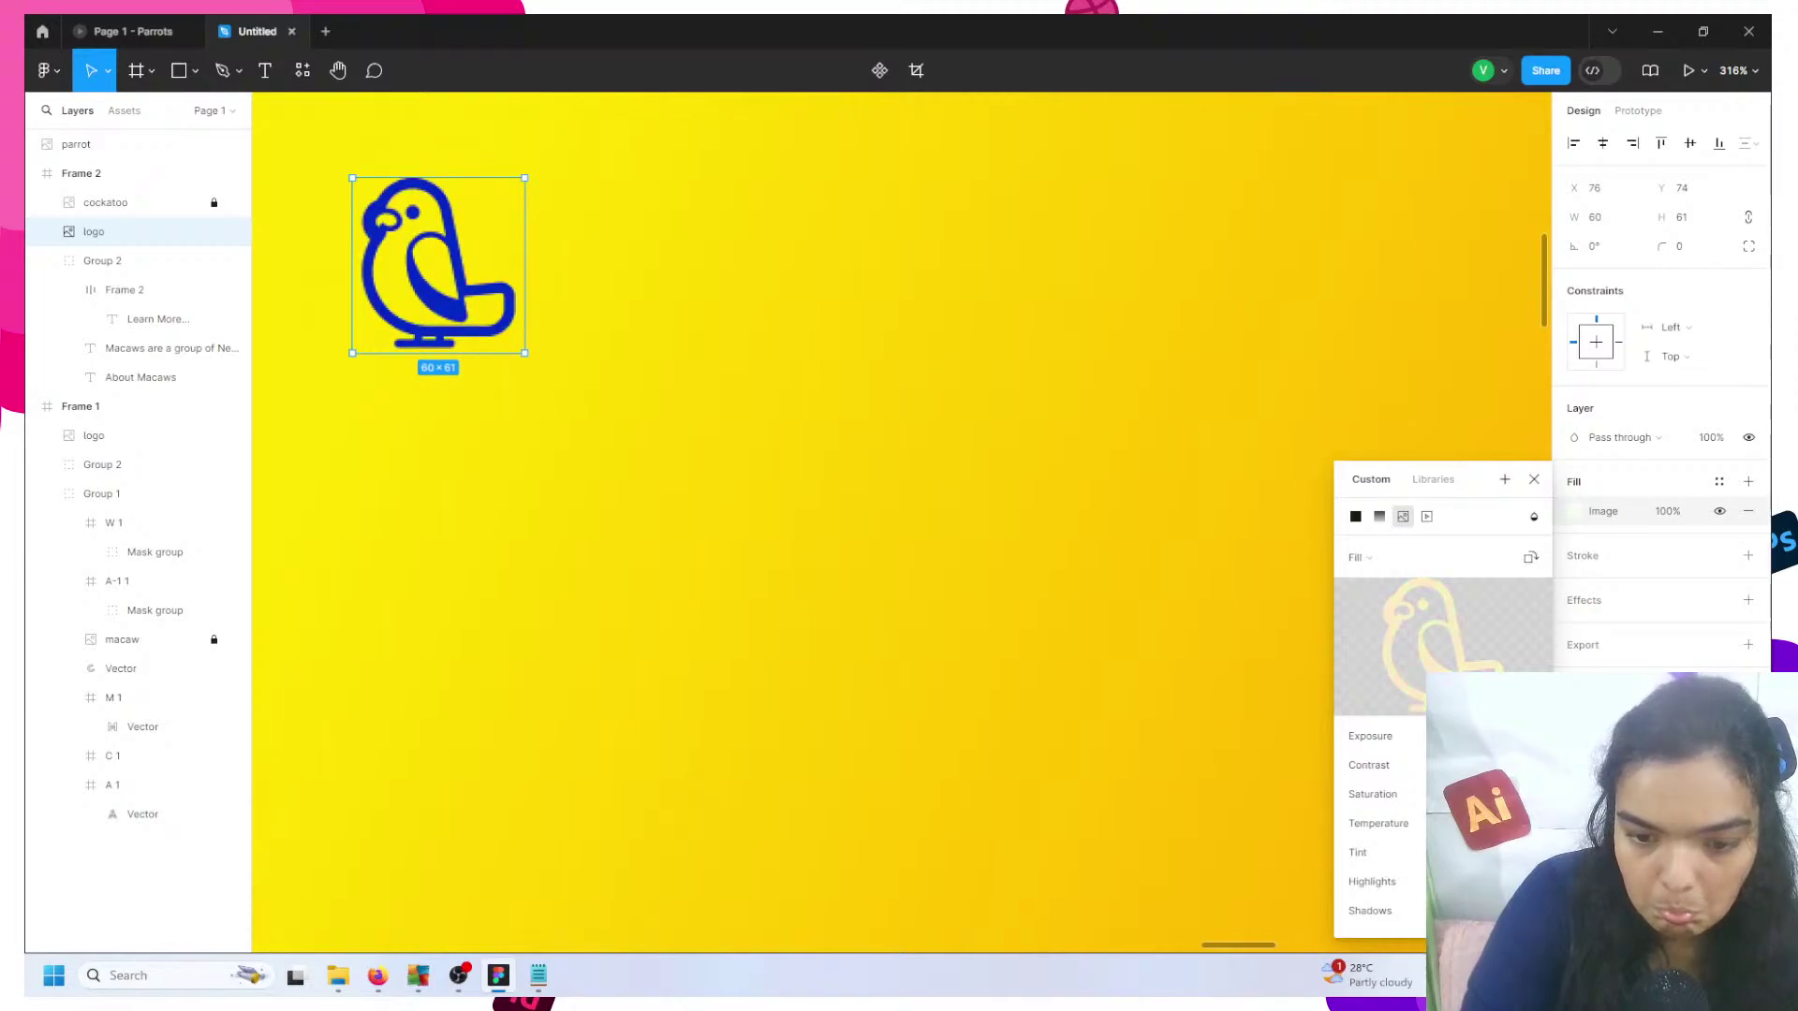
pyautogui.moveTo(1370, 882); pyautogui.dragTo(1489, 882)
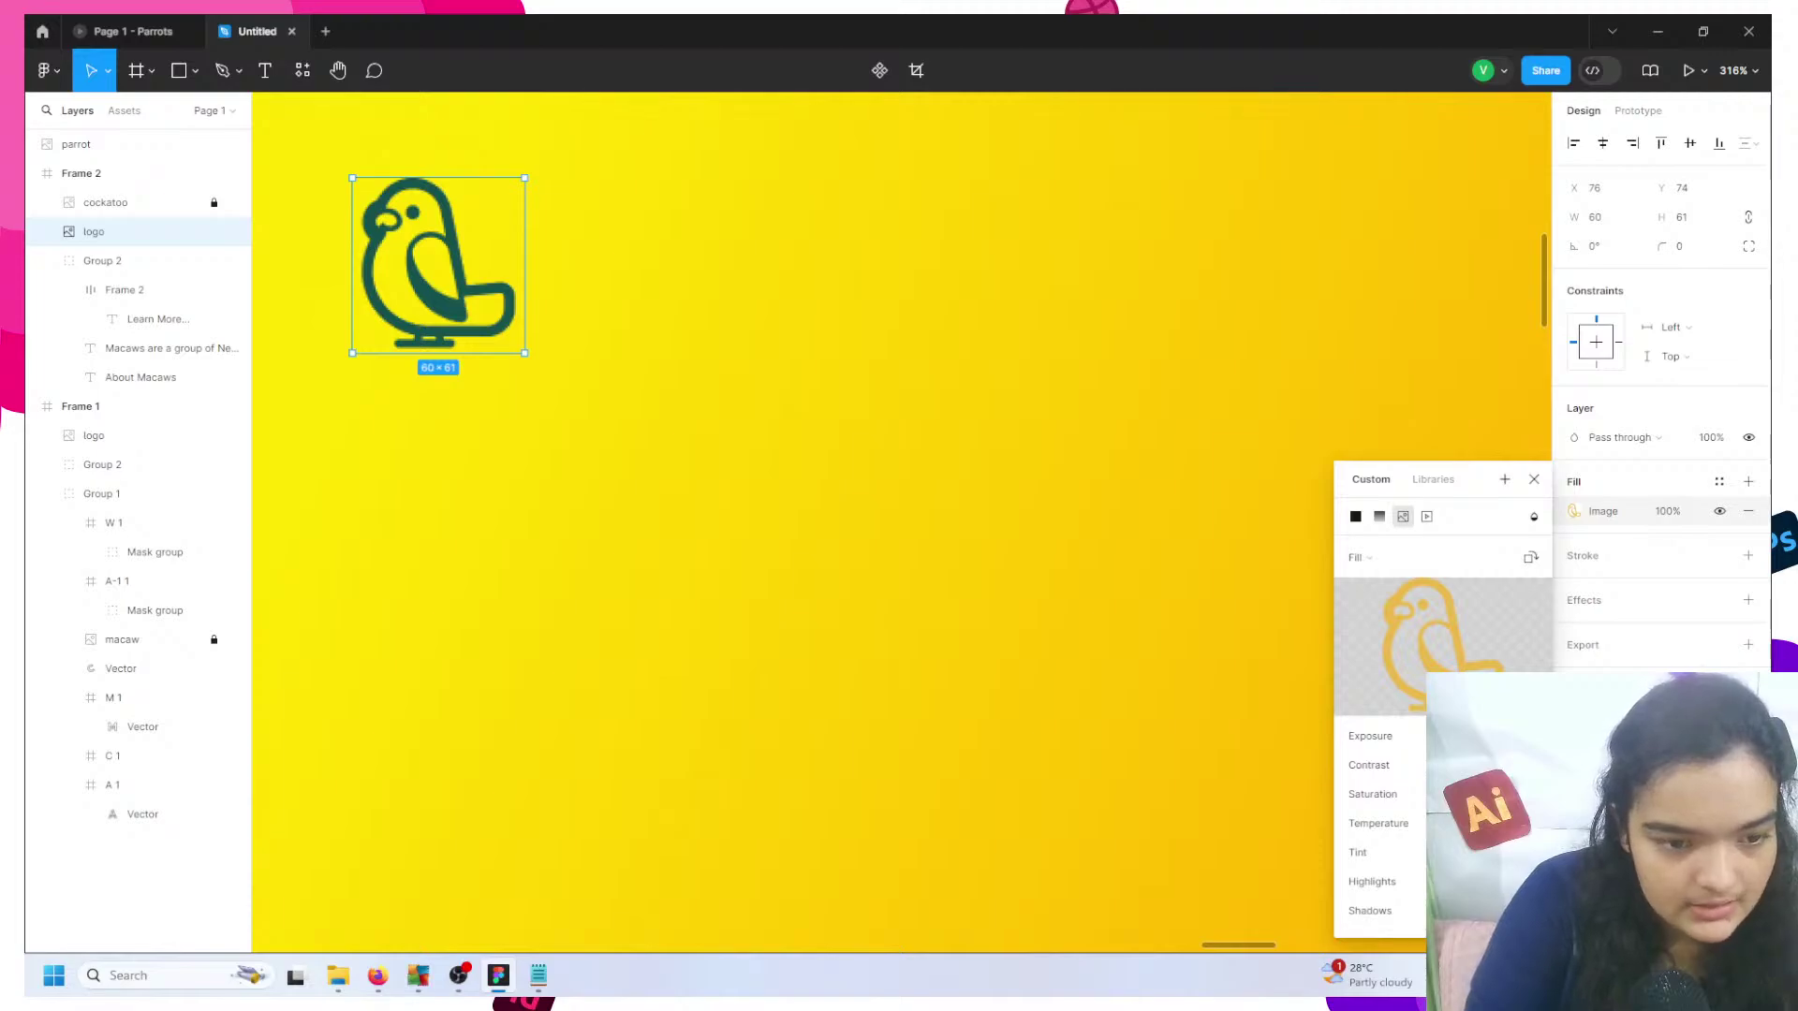
pyautogui.moveTo(1480, 823)
pyautogui.mouseDown()
pyautogui.moveTo(1452, 823)
pyautogui.moveTo(1508, 823)
pyautogui.mouseUp()
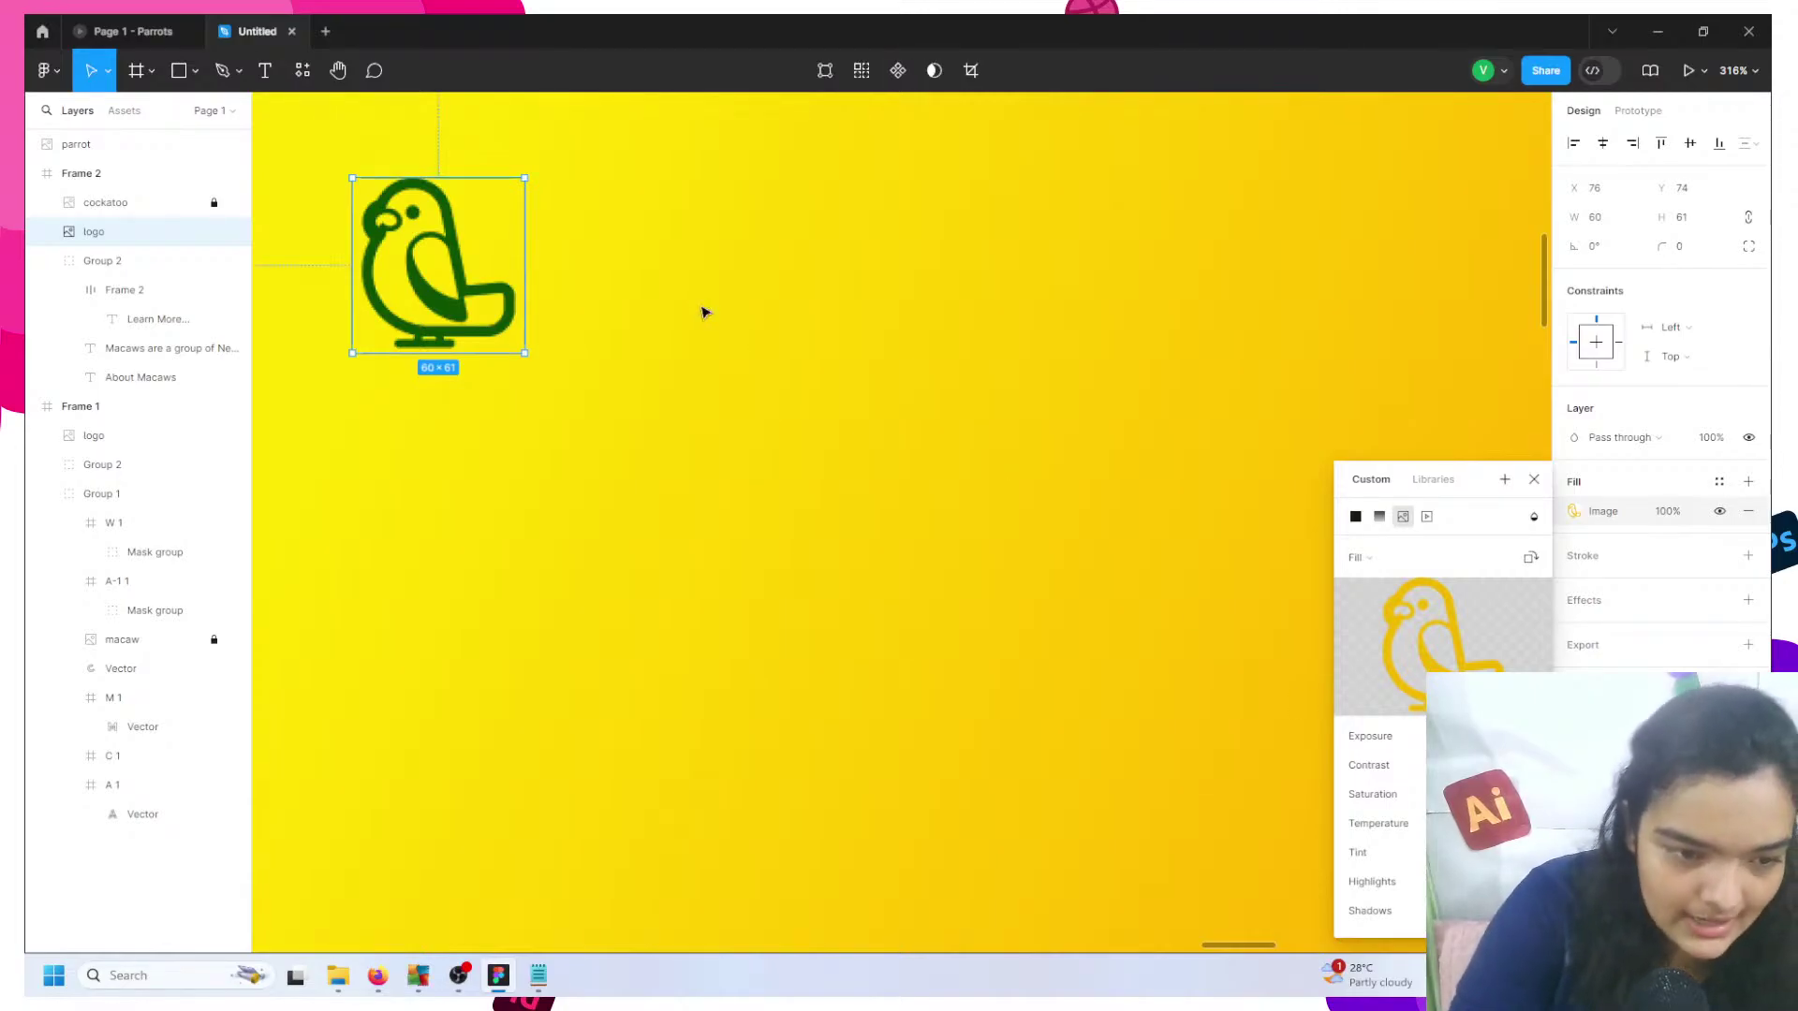
# - Switch to Notepad and copy the cockatoo description paragraph beginning "Cockatoos are a group of birds"
pyautogui.scroll(-4, 696, 307)
pyautogui.scroll(-6, 696, 306)
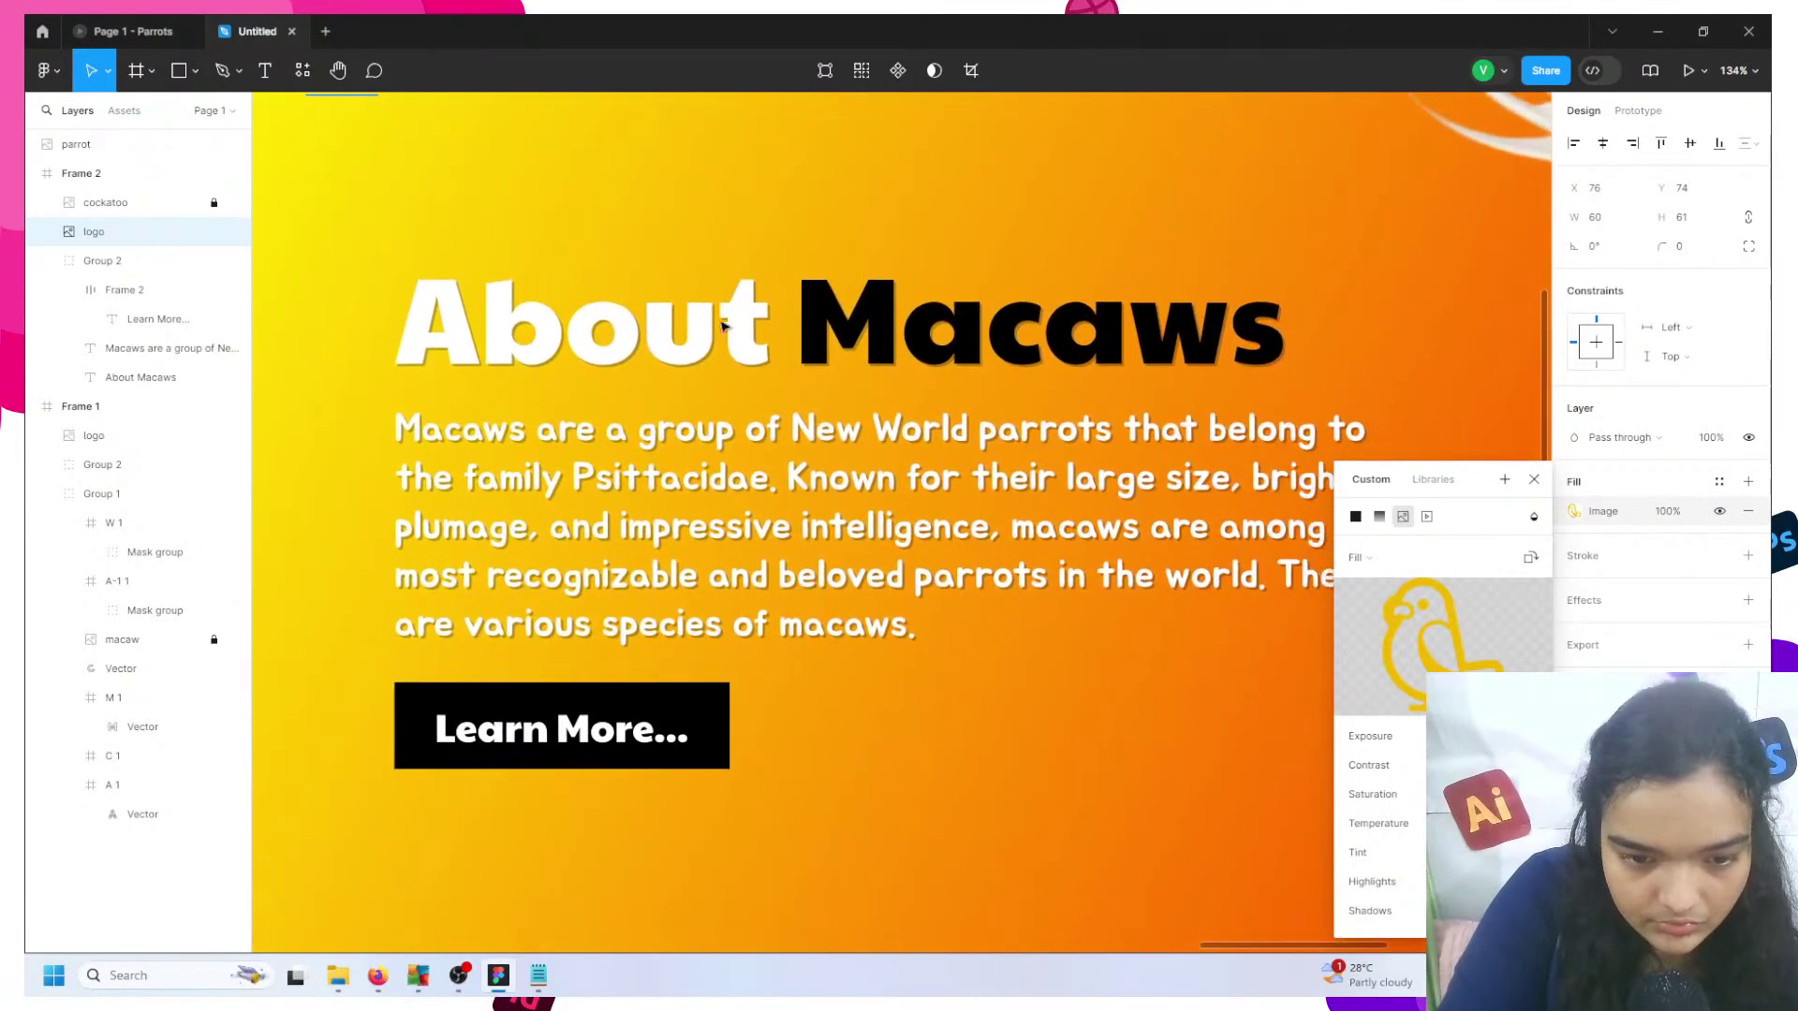
pyautogui.click(740, 337)
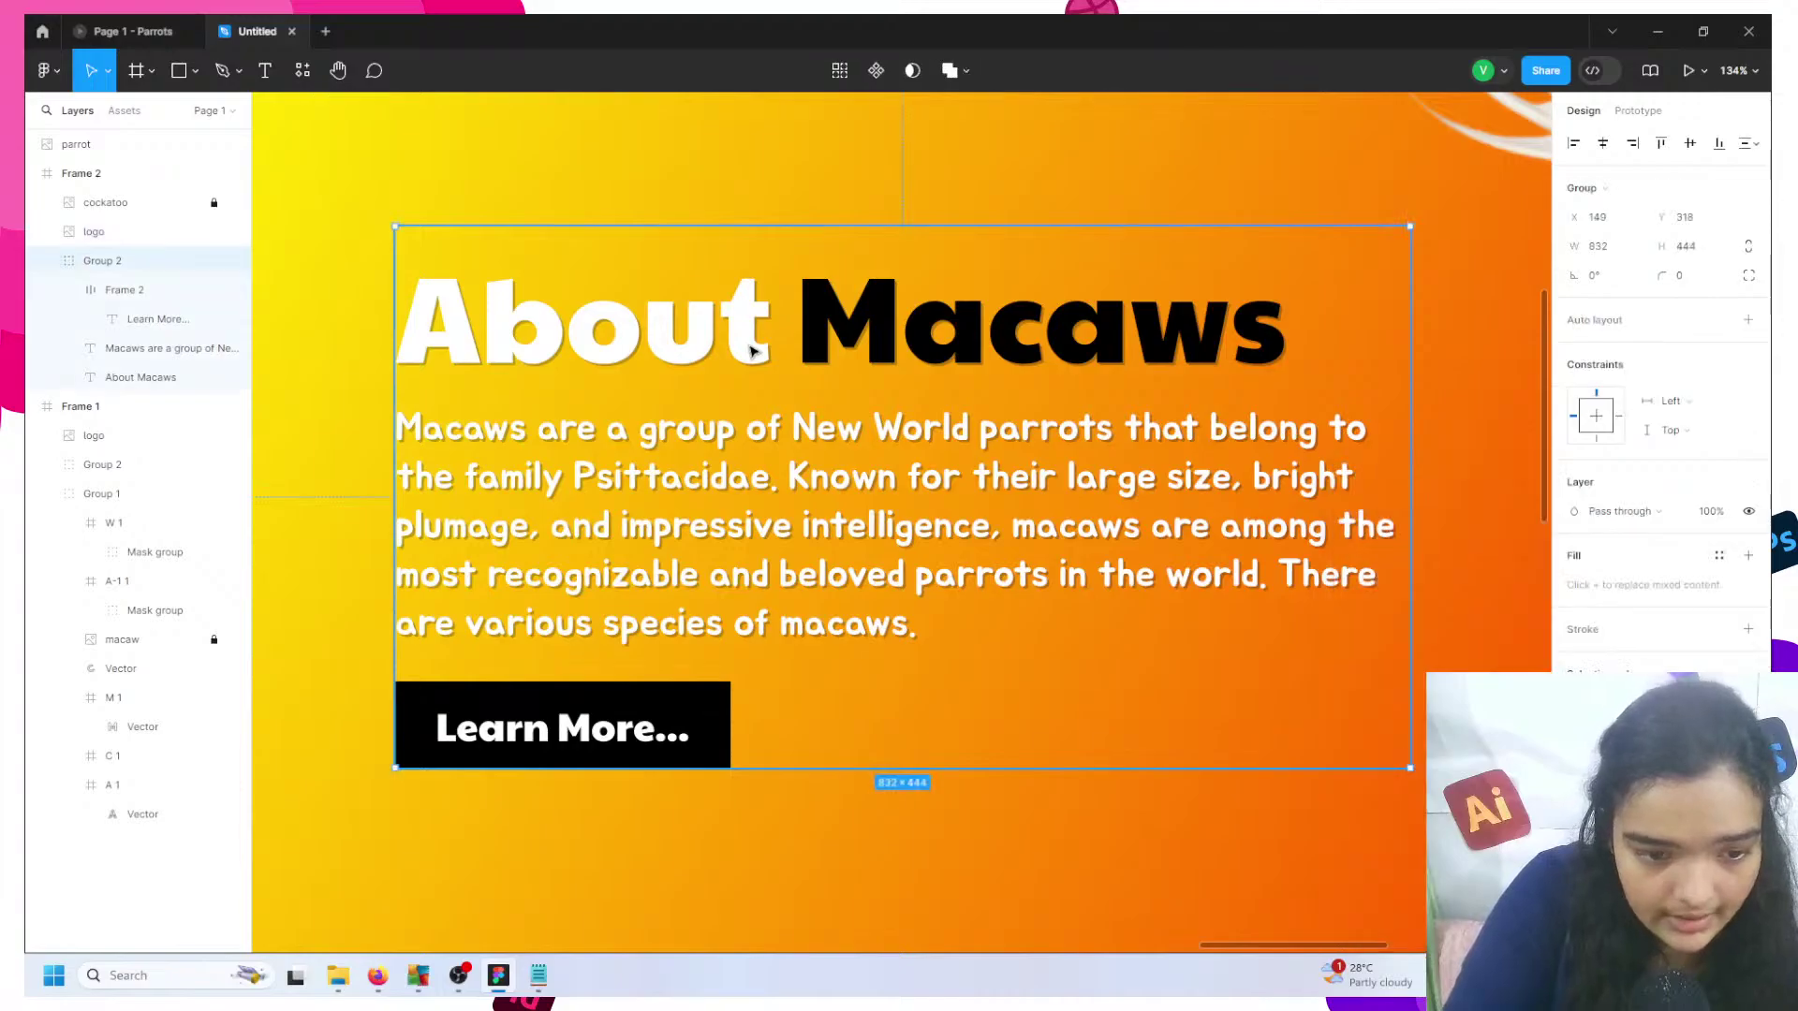
pyautogui.scroll(-3, 789, 355)
pyautogui.scroll(-2, 789, 356)
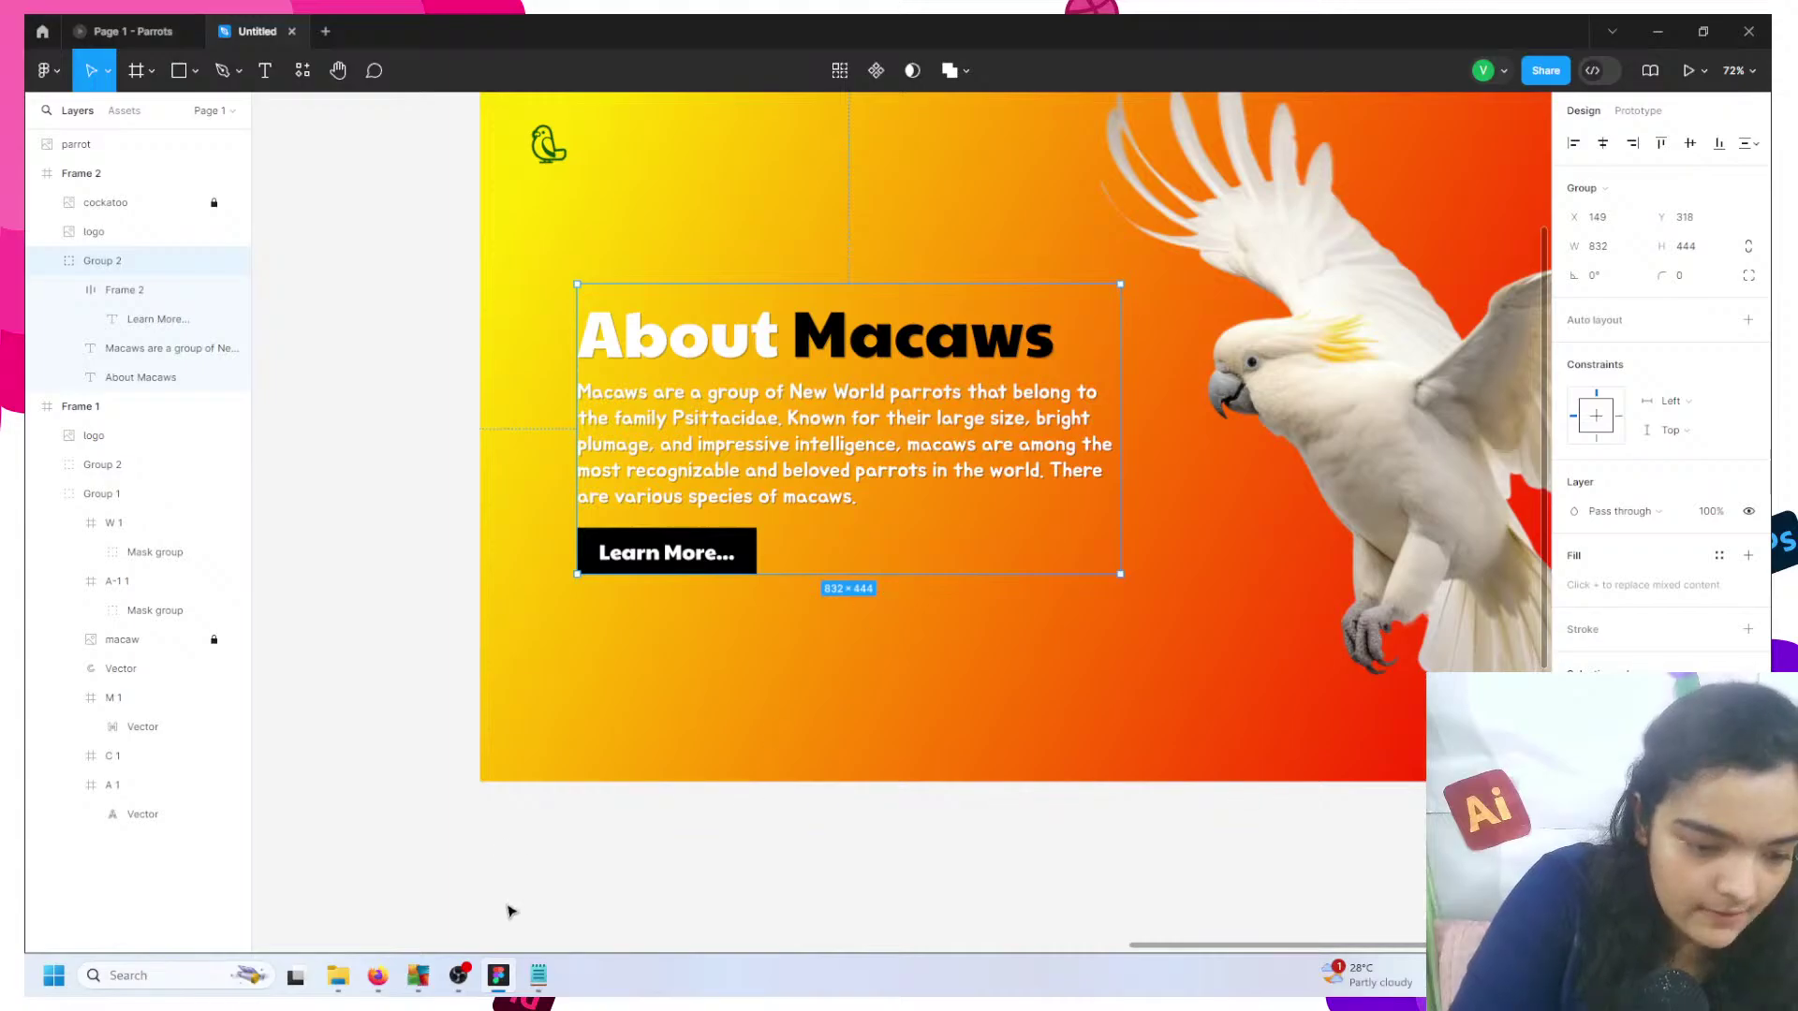
pyautogui.click(539, 975)
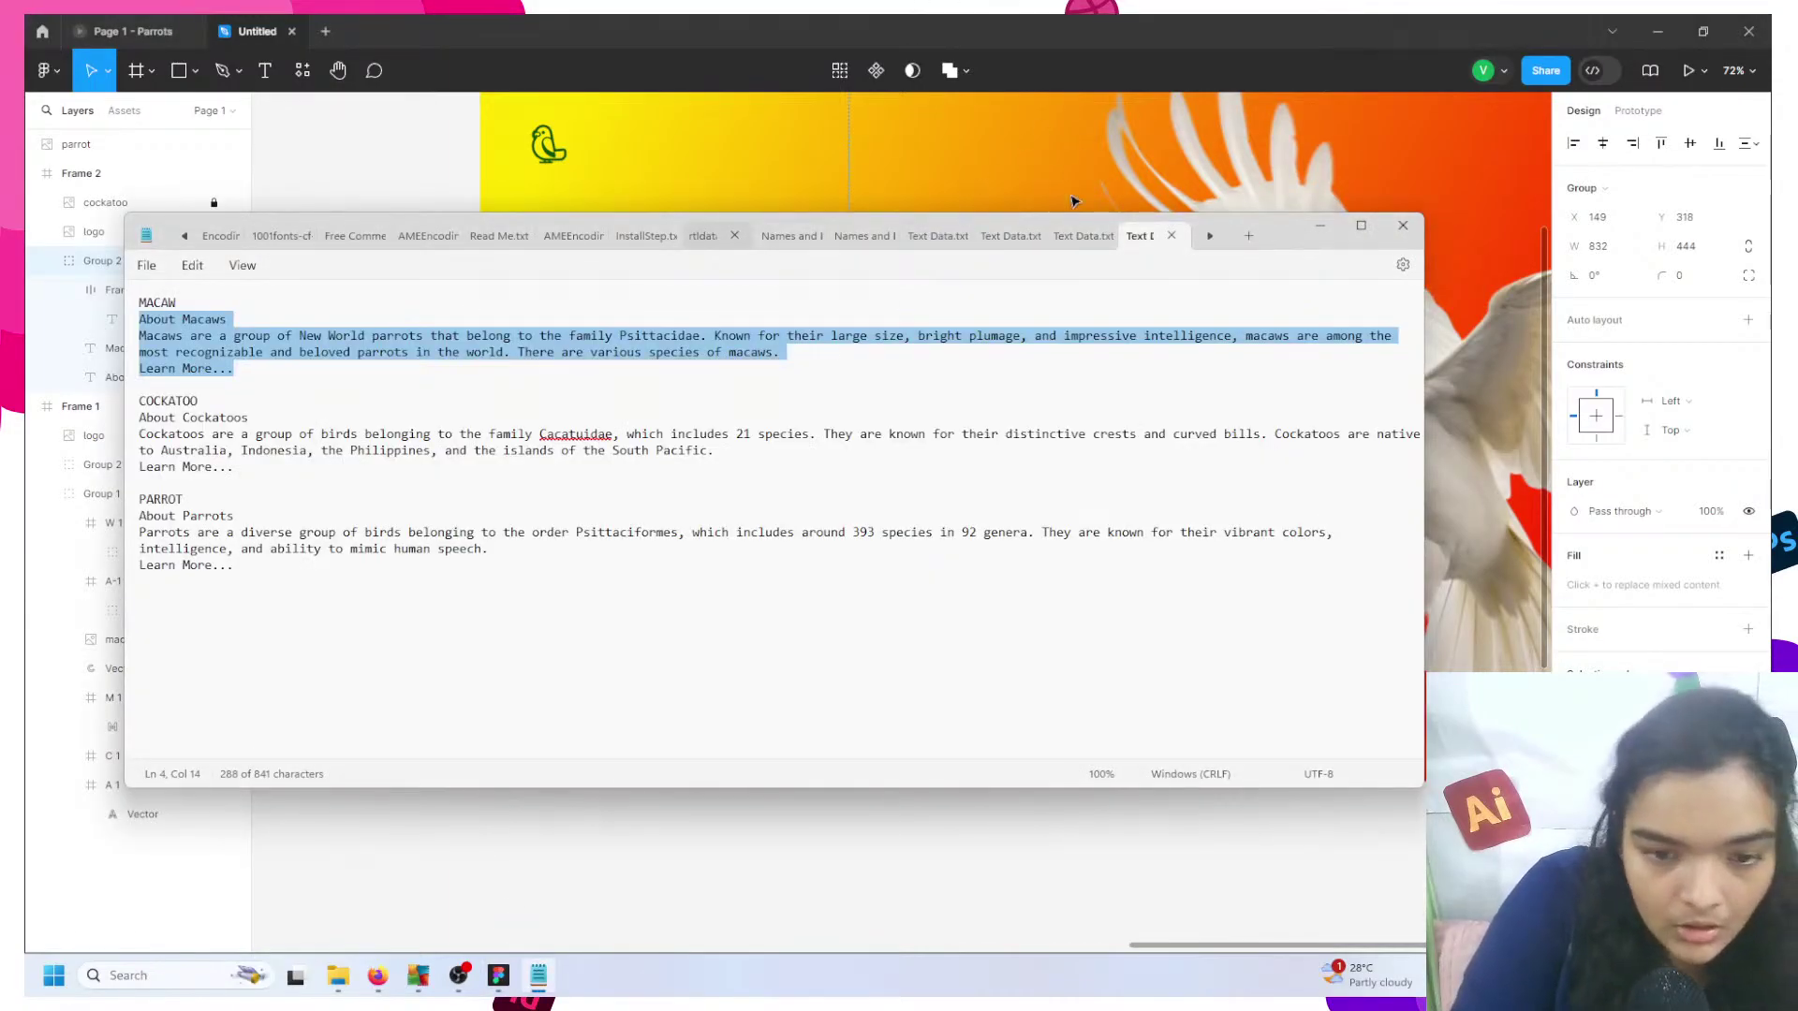
pyautogui.doubleClick(163, 403)
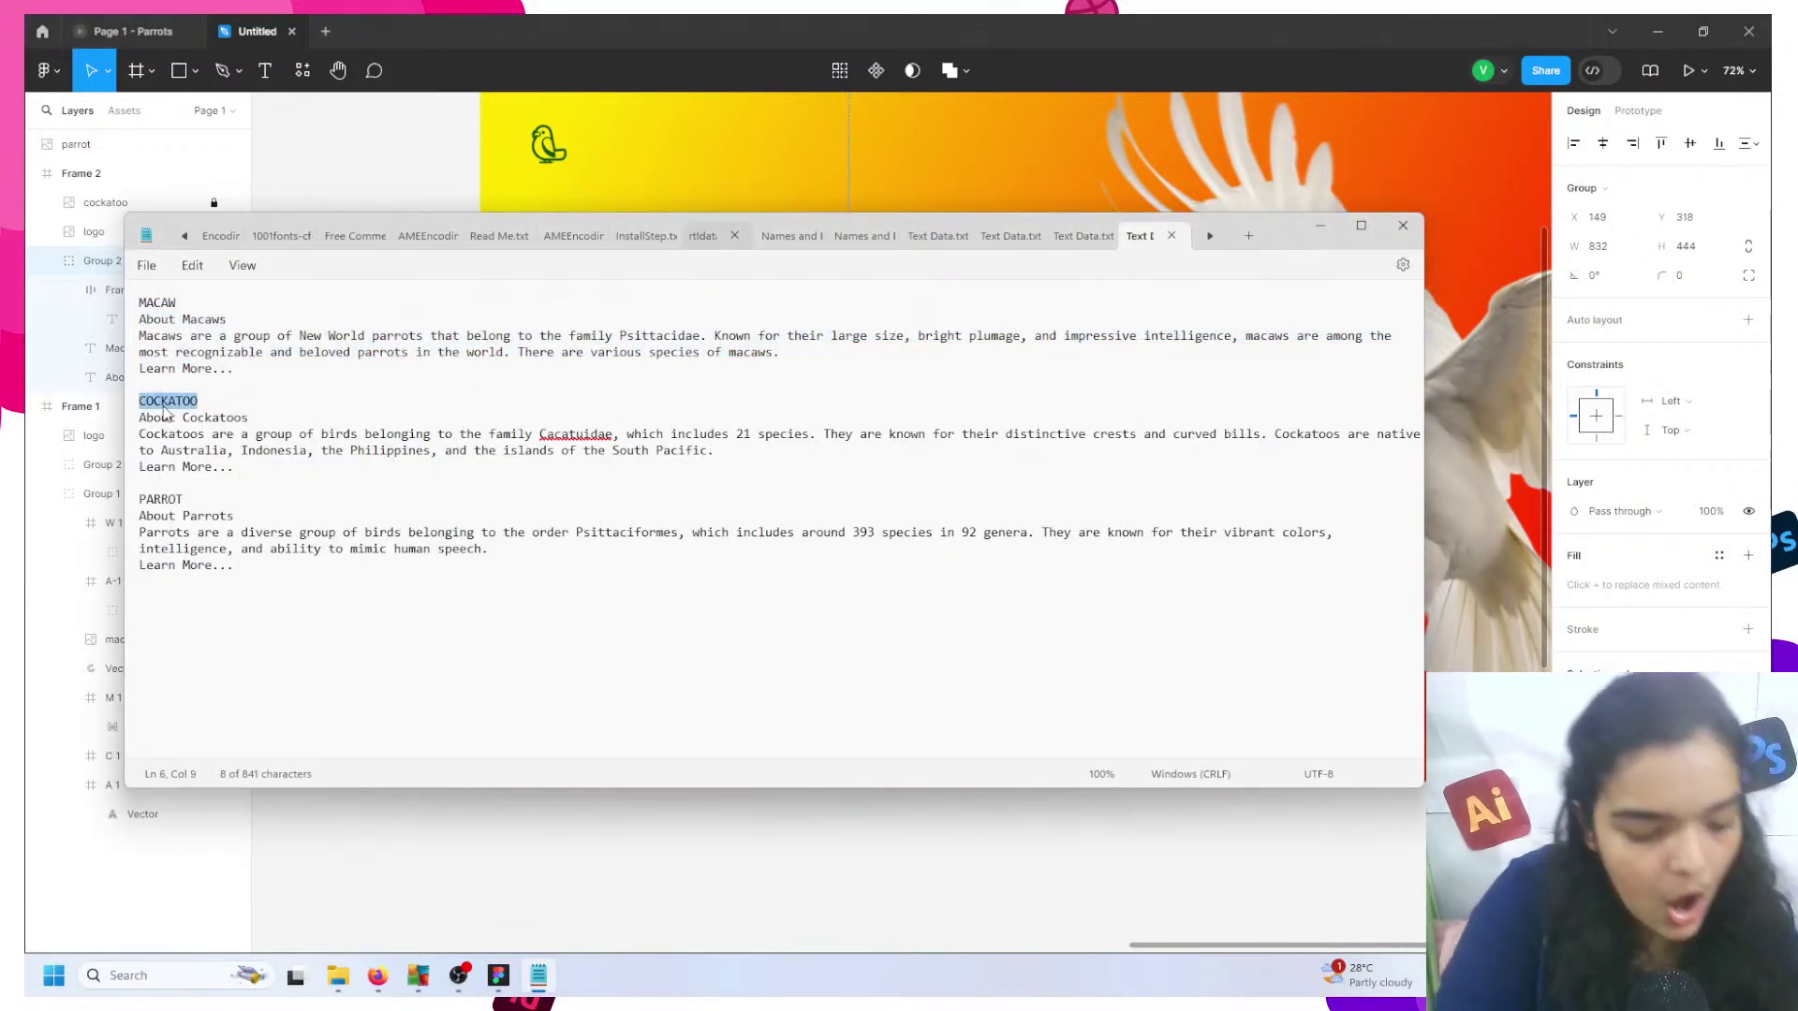
pyautogui.tripleClick(187, 418)
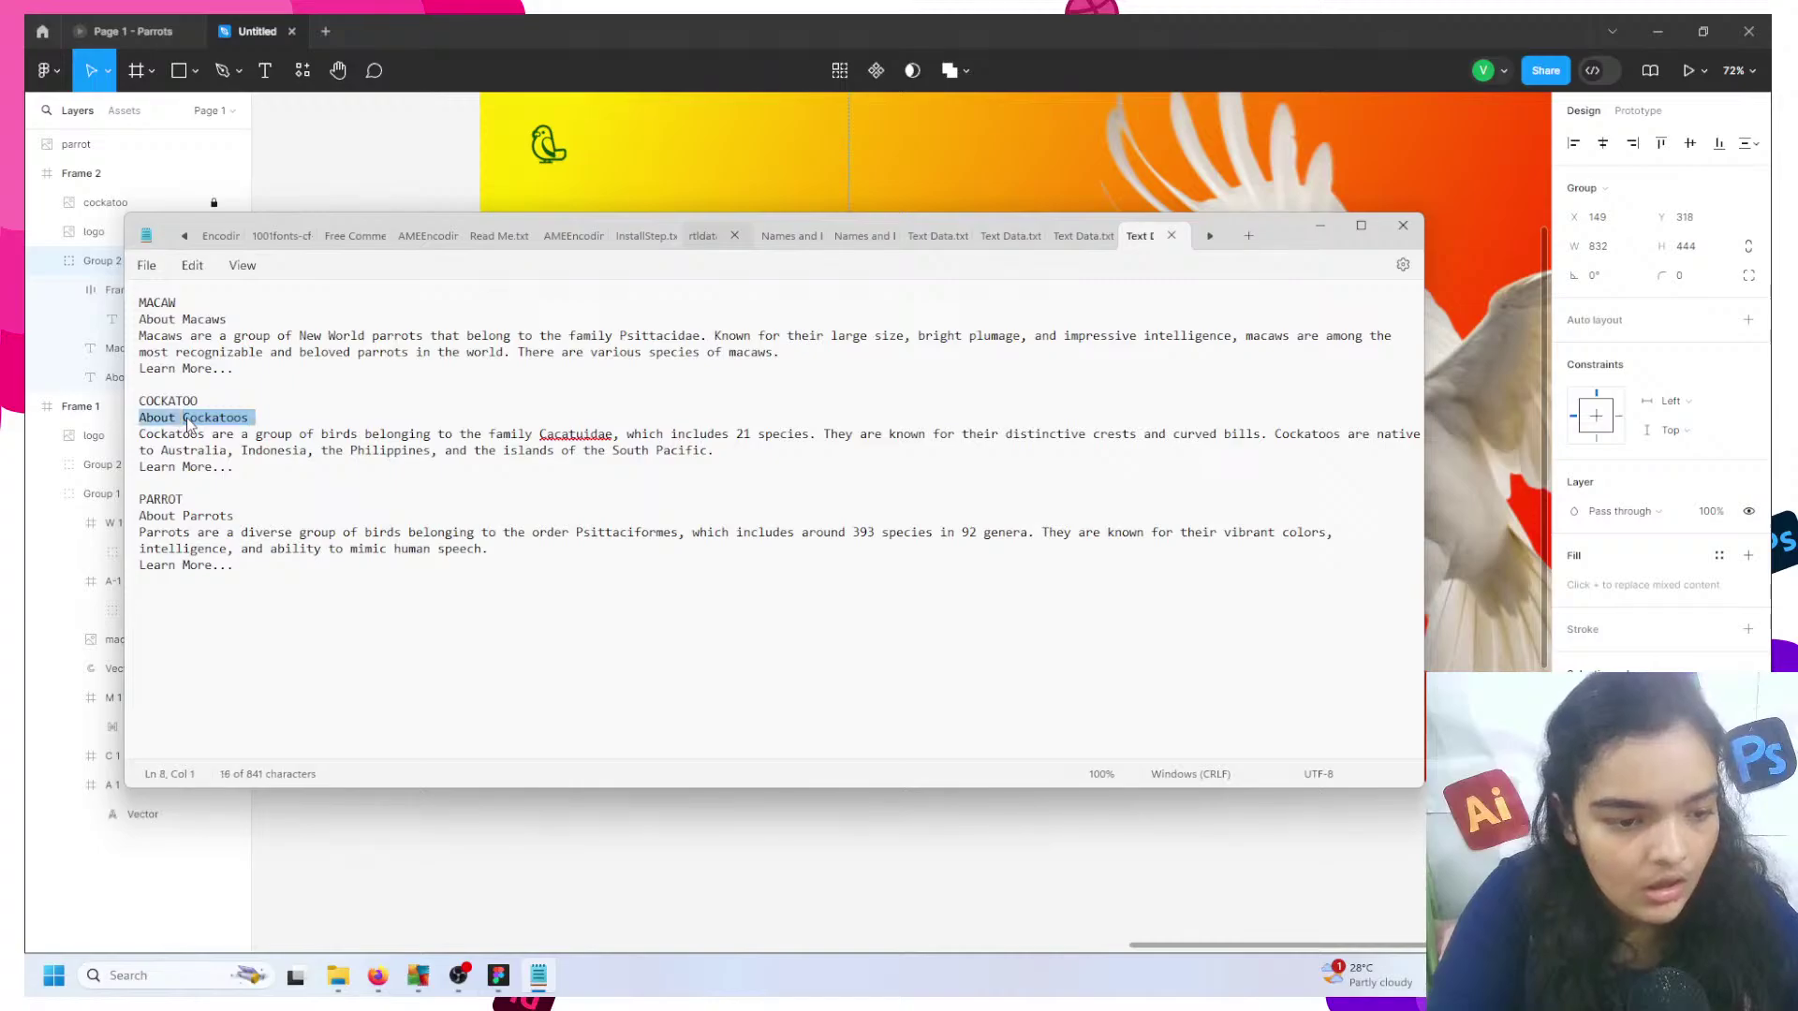
pyautogui.tripleClick(183, 441)
pyautogui.hotkey('ctrl', 'c')
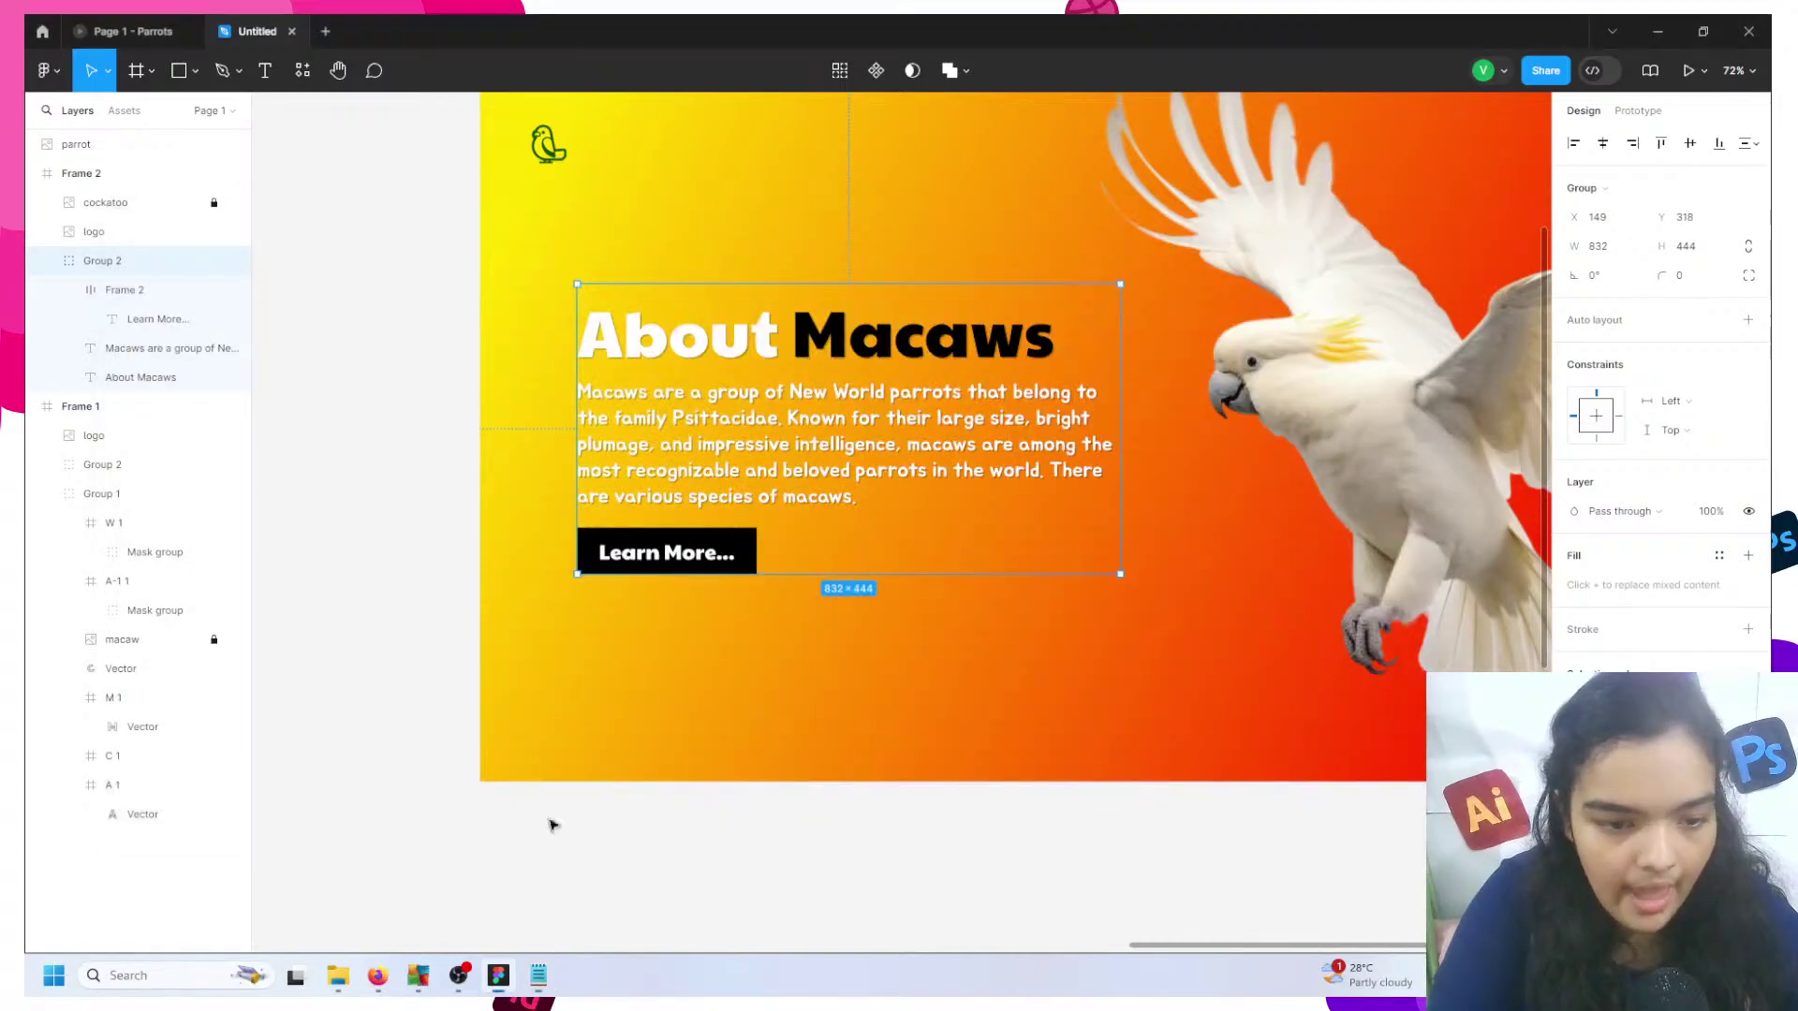
# - Return to Figma and replace Frame 2's macaw description paragraph with the copied cockatoo text
pyautogui.click(539, 975)
pyautogui.click(550, 824)
pyautogui.doubleClick(824, 418)
pyautogui.tripleClick(712, 448)
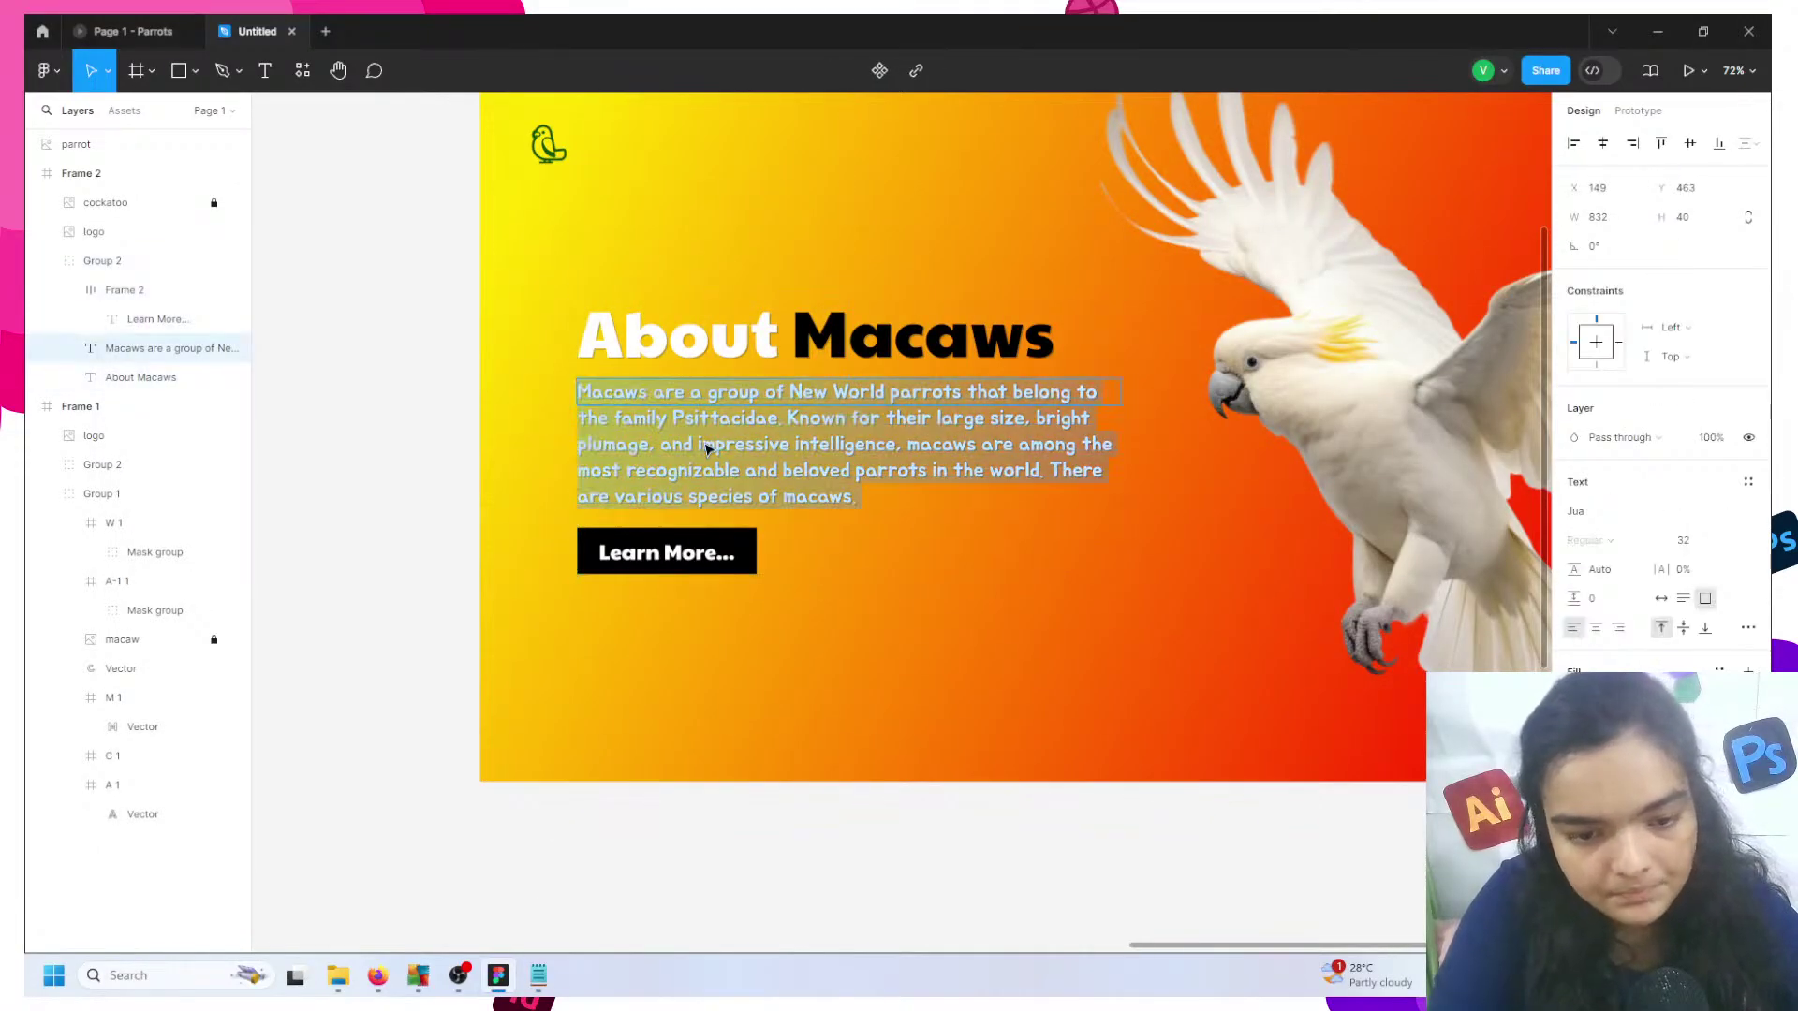
pyautogui.click(712, 447)
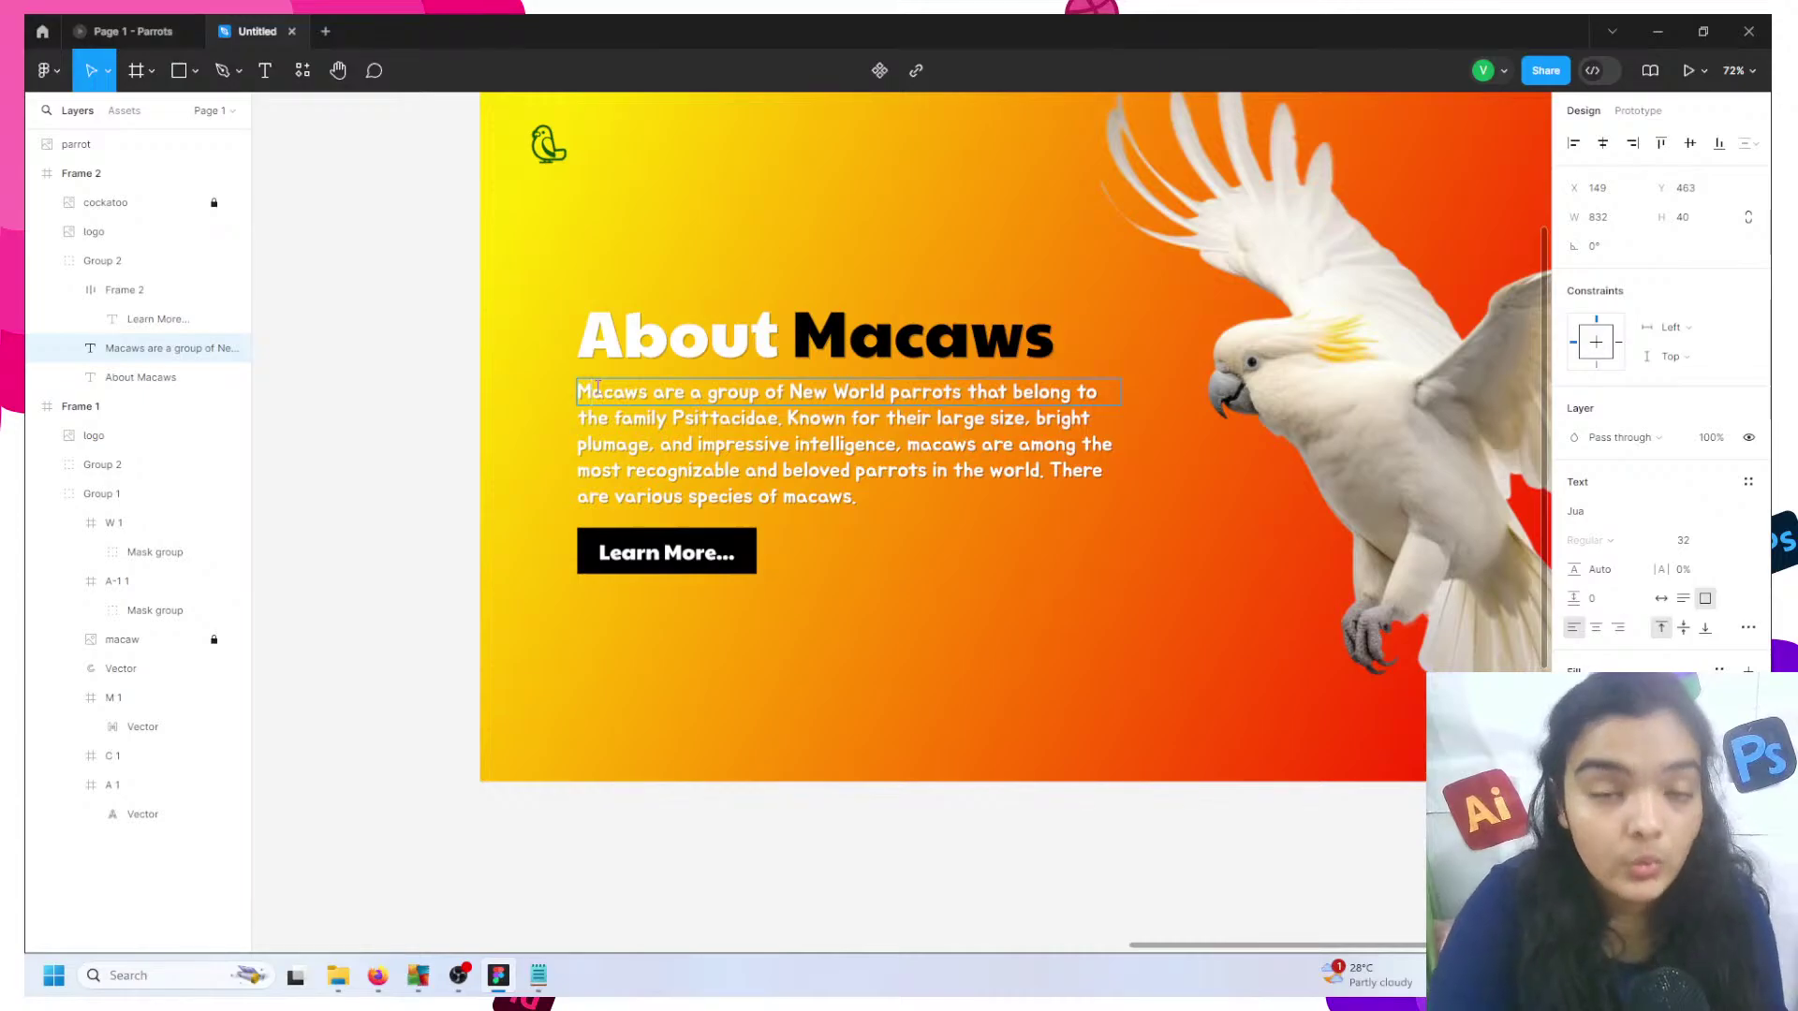
pyautogui.doubleClick(597, 390)
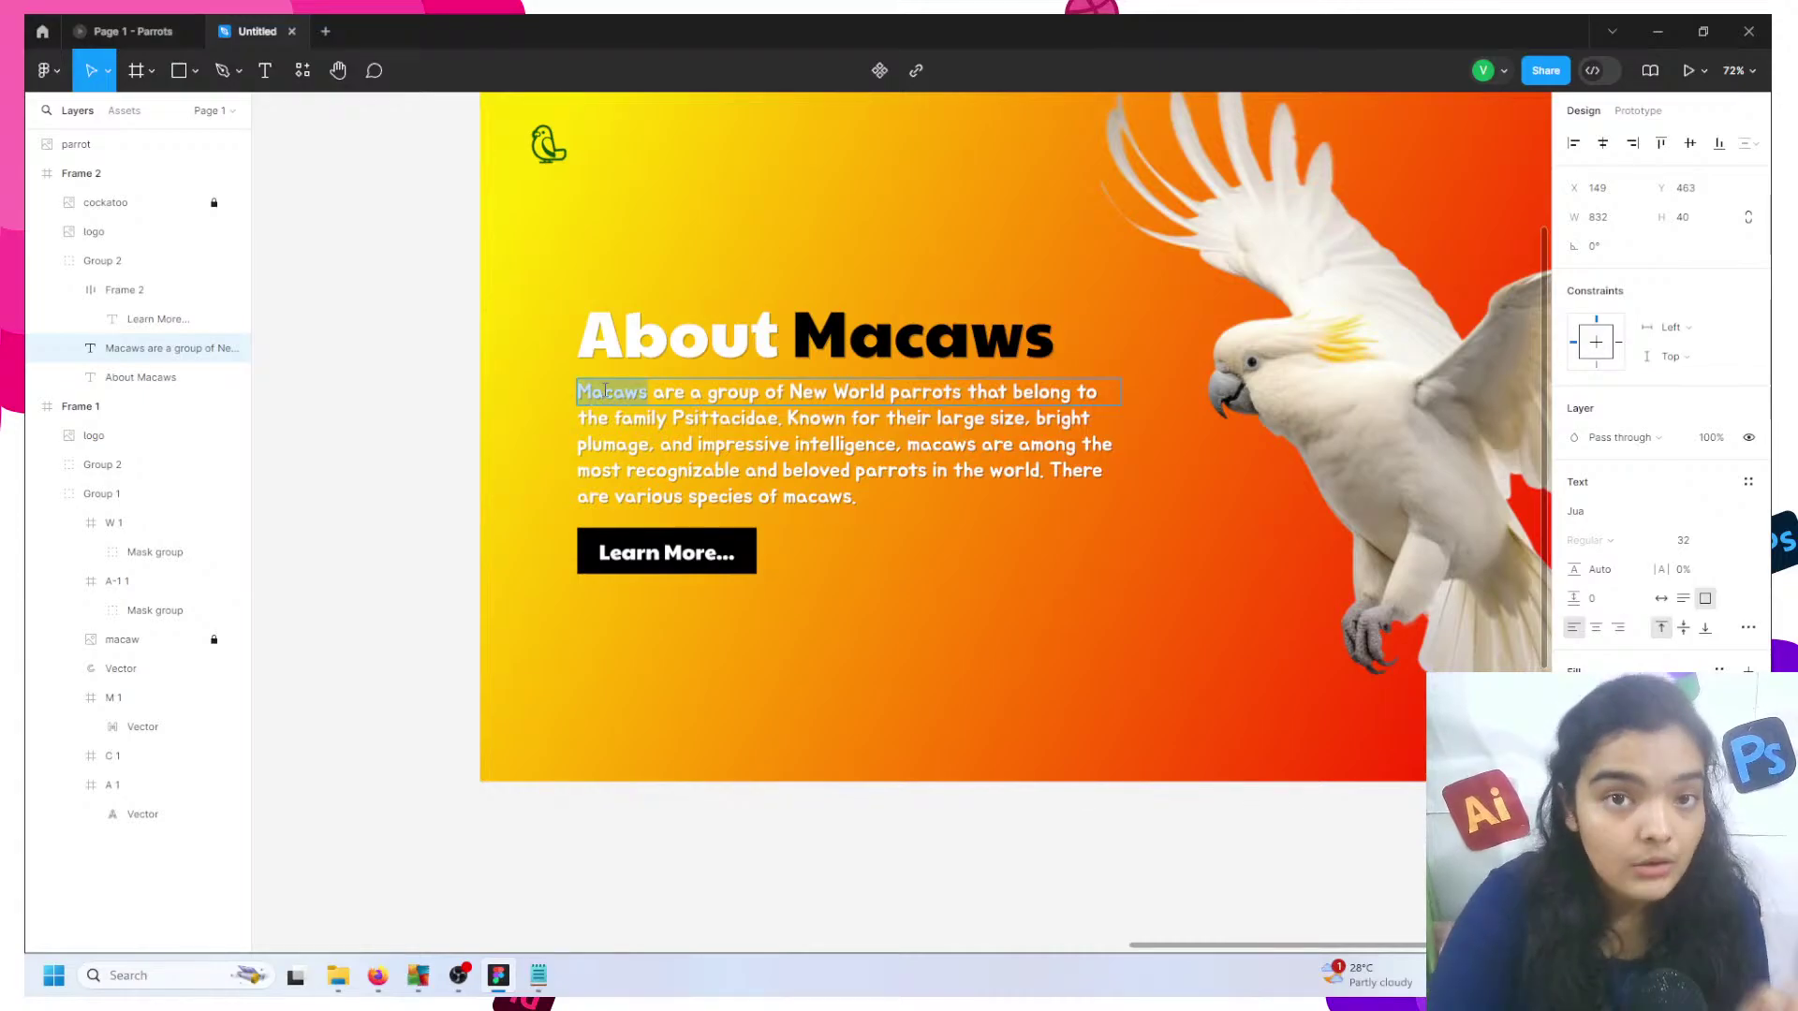
pyautogui.tripleClick(724, 397)
pyautogui.hotkey('ctrl', 'v')
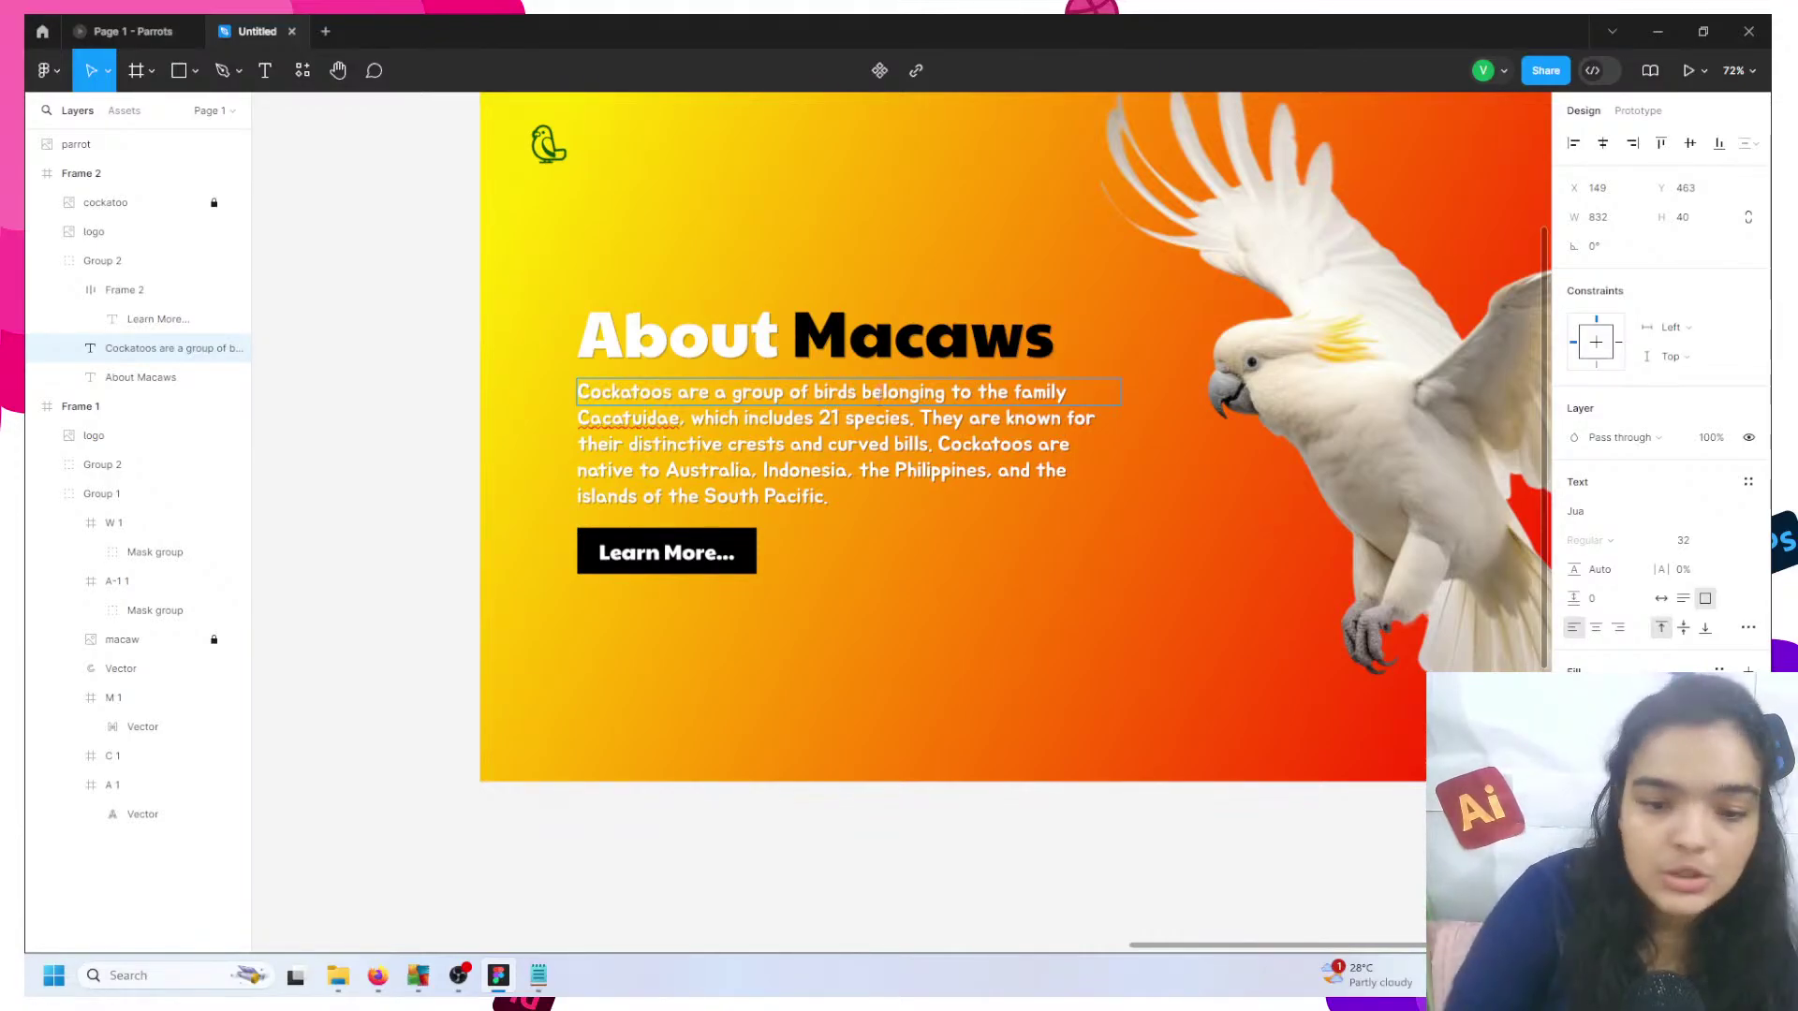
pyautogui.press('Escape')
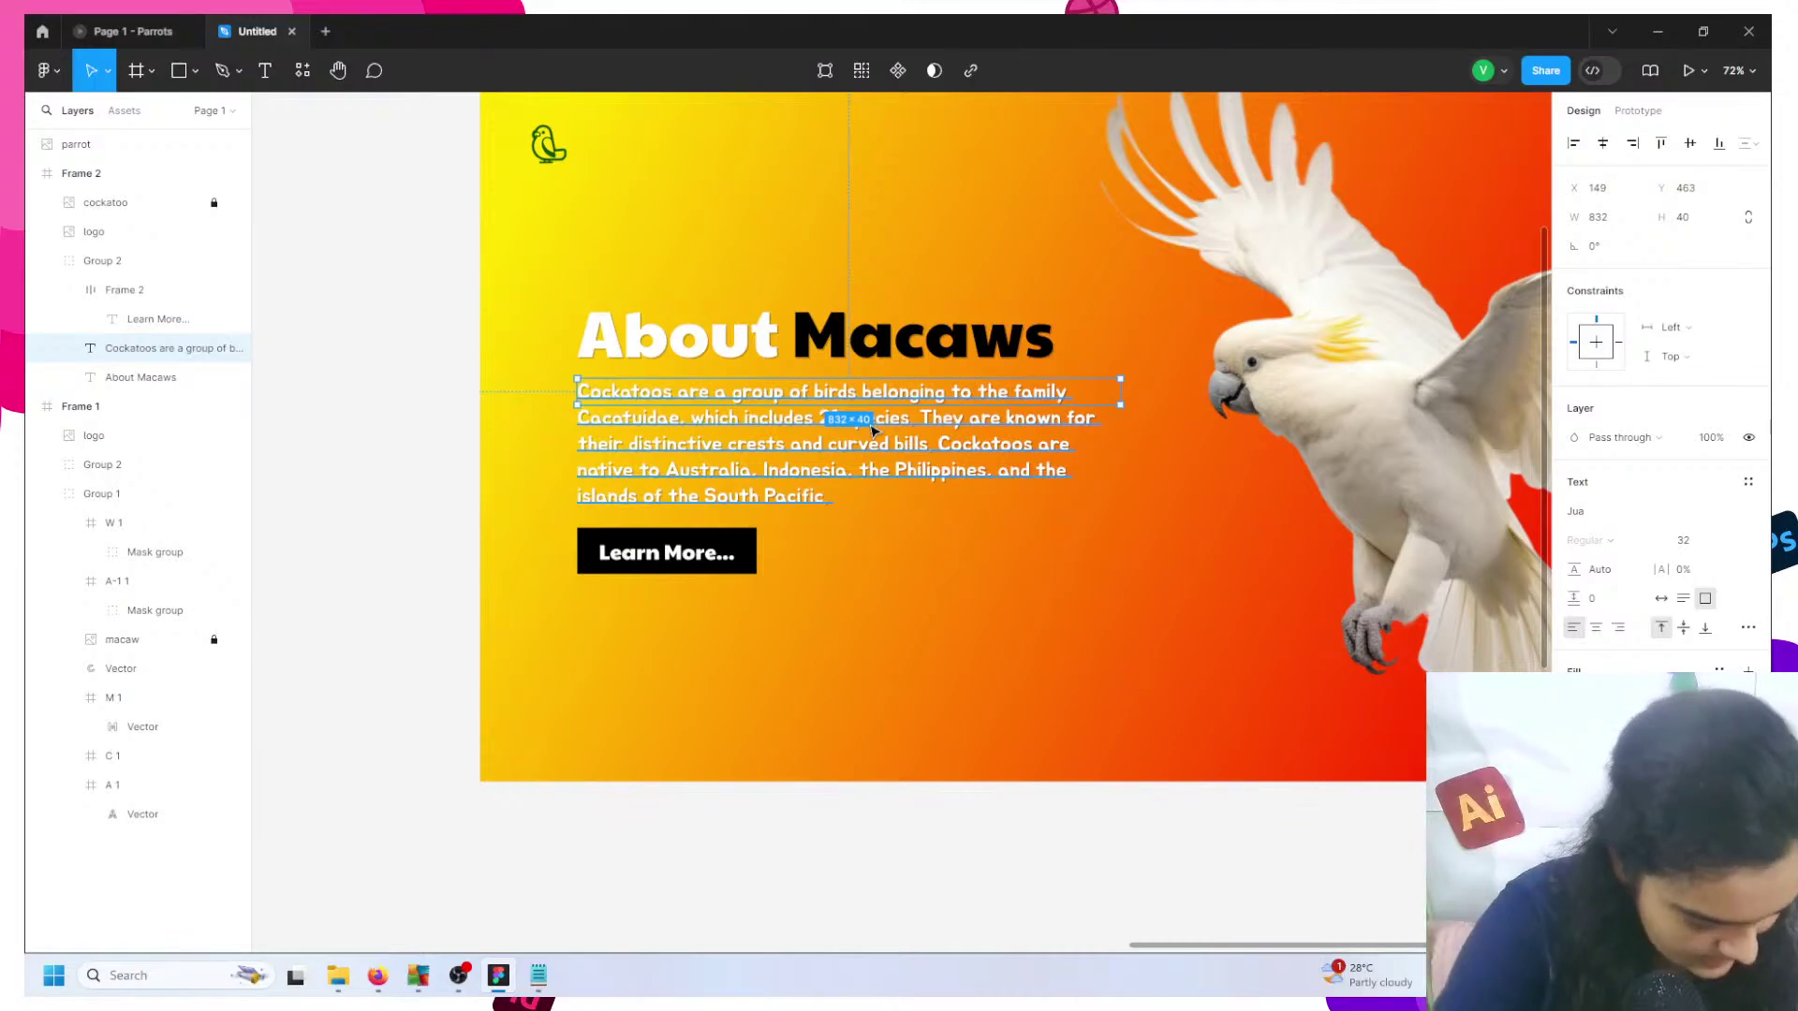
# - Replace the word Macaws with Cockatoo in Frame 2's heading
pyautogui.scroll(10, 615, 424)
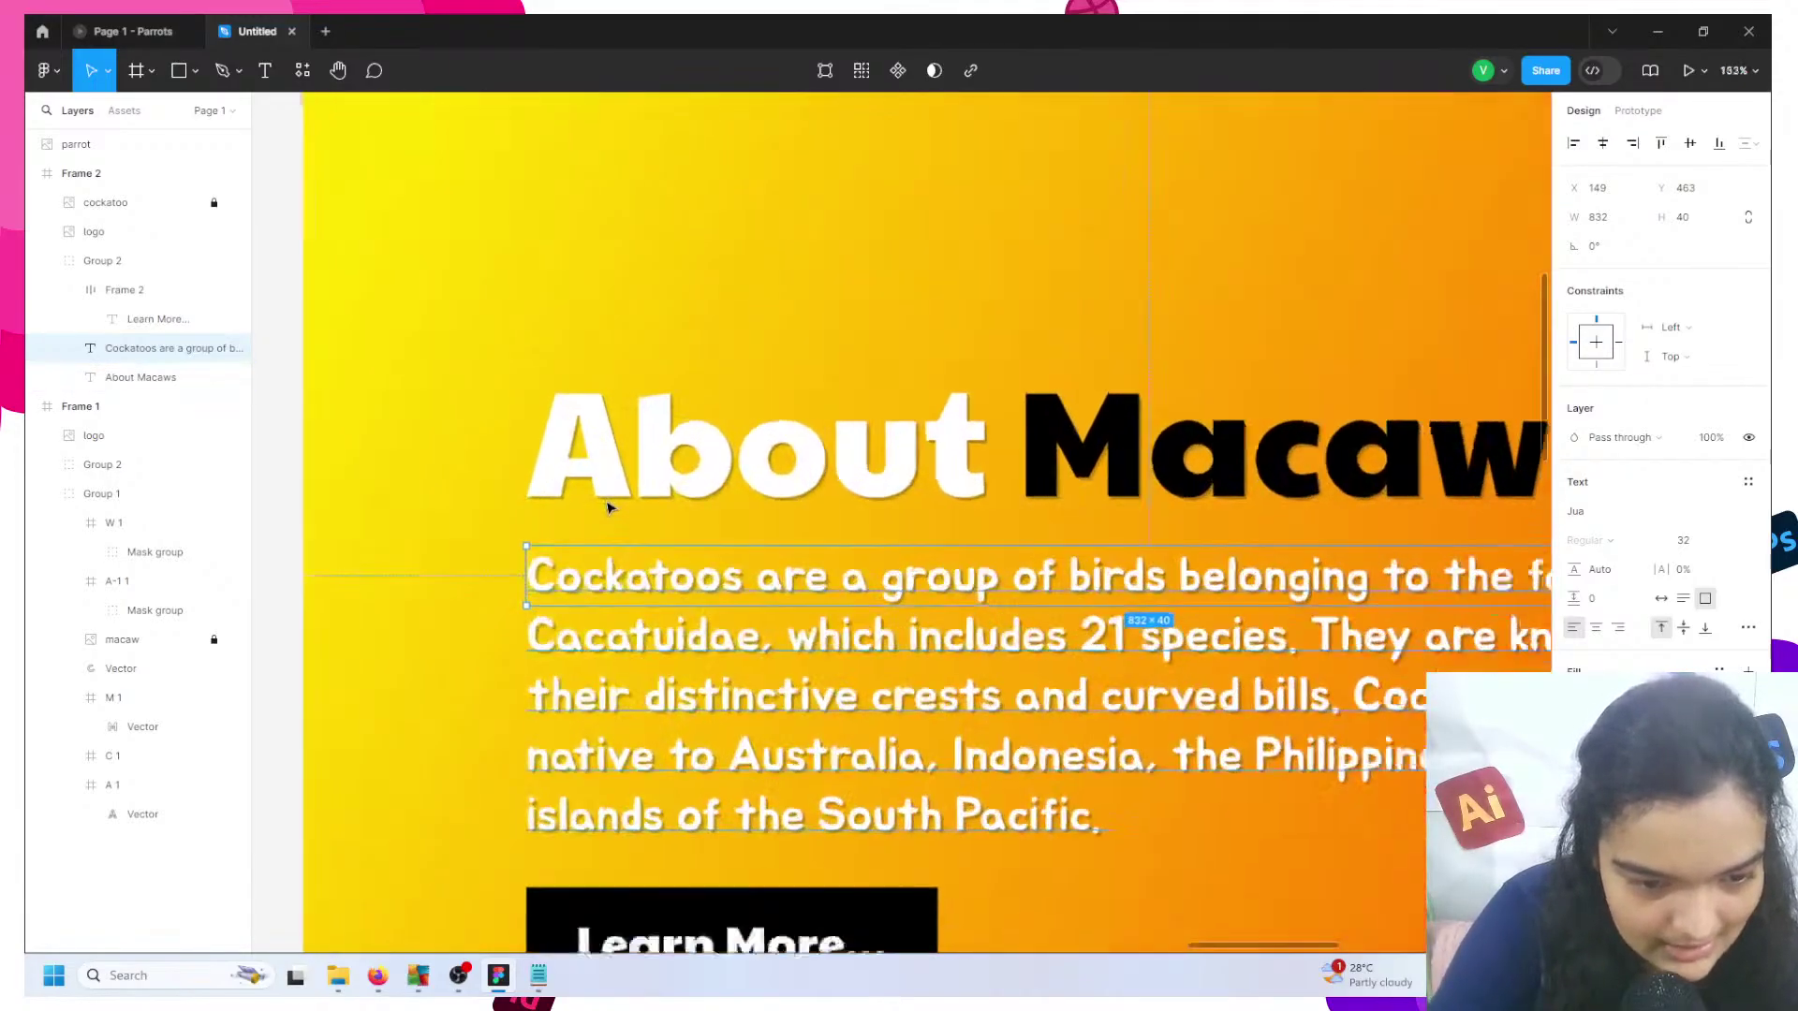
pyautogui.doubleClick(620, 543)
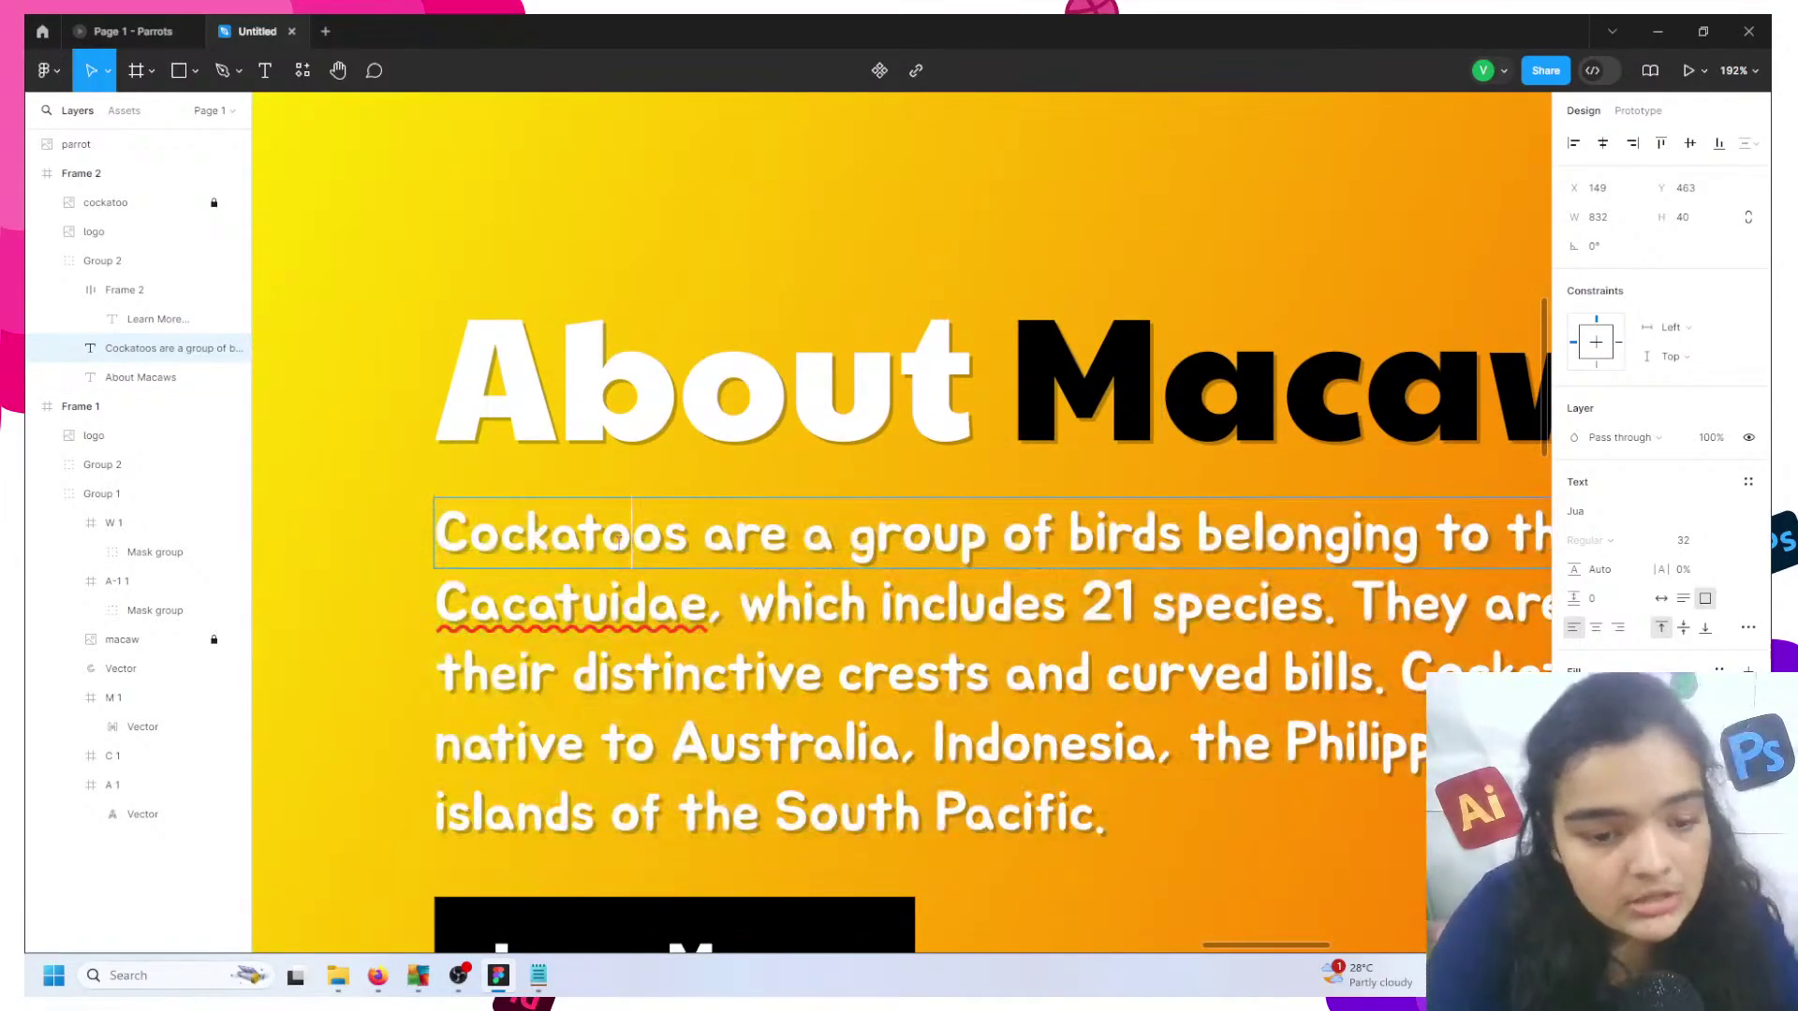
pyautogui.doubleClick(618, 542)
pyautogui.doubleClick(1065, 401)
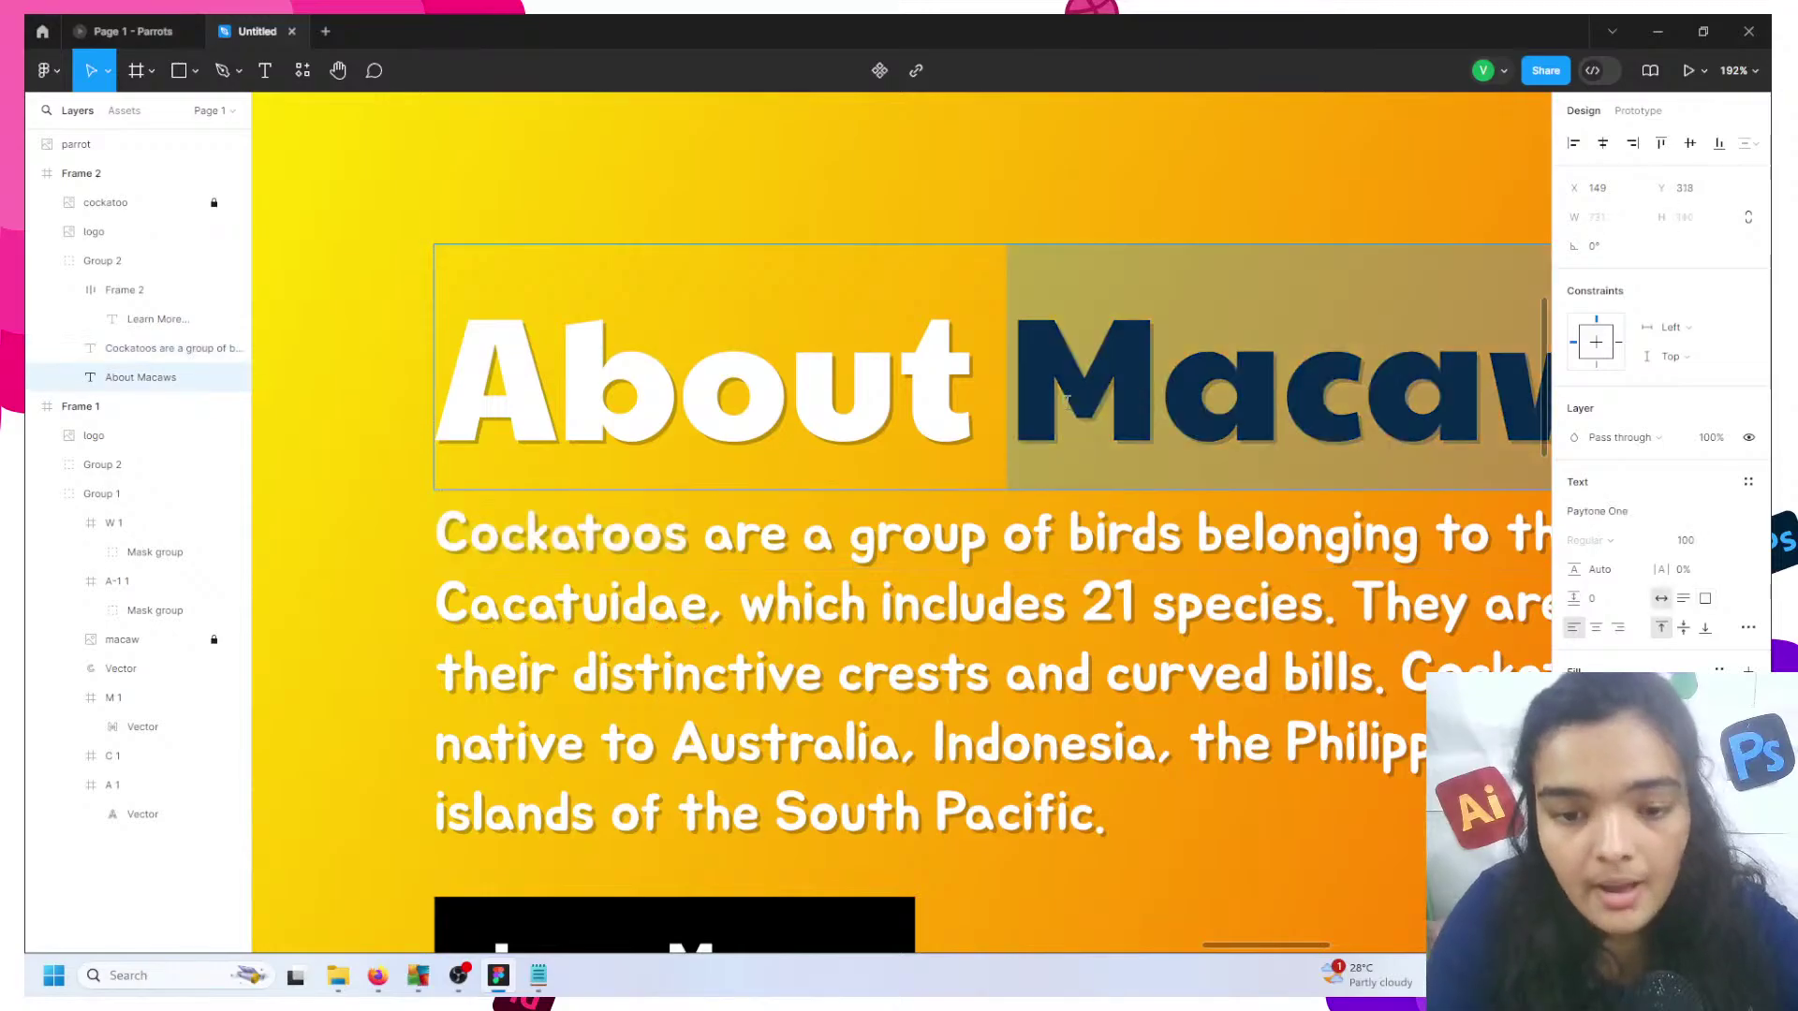
pyautogui.write('C')
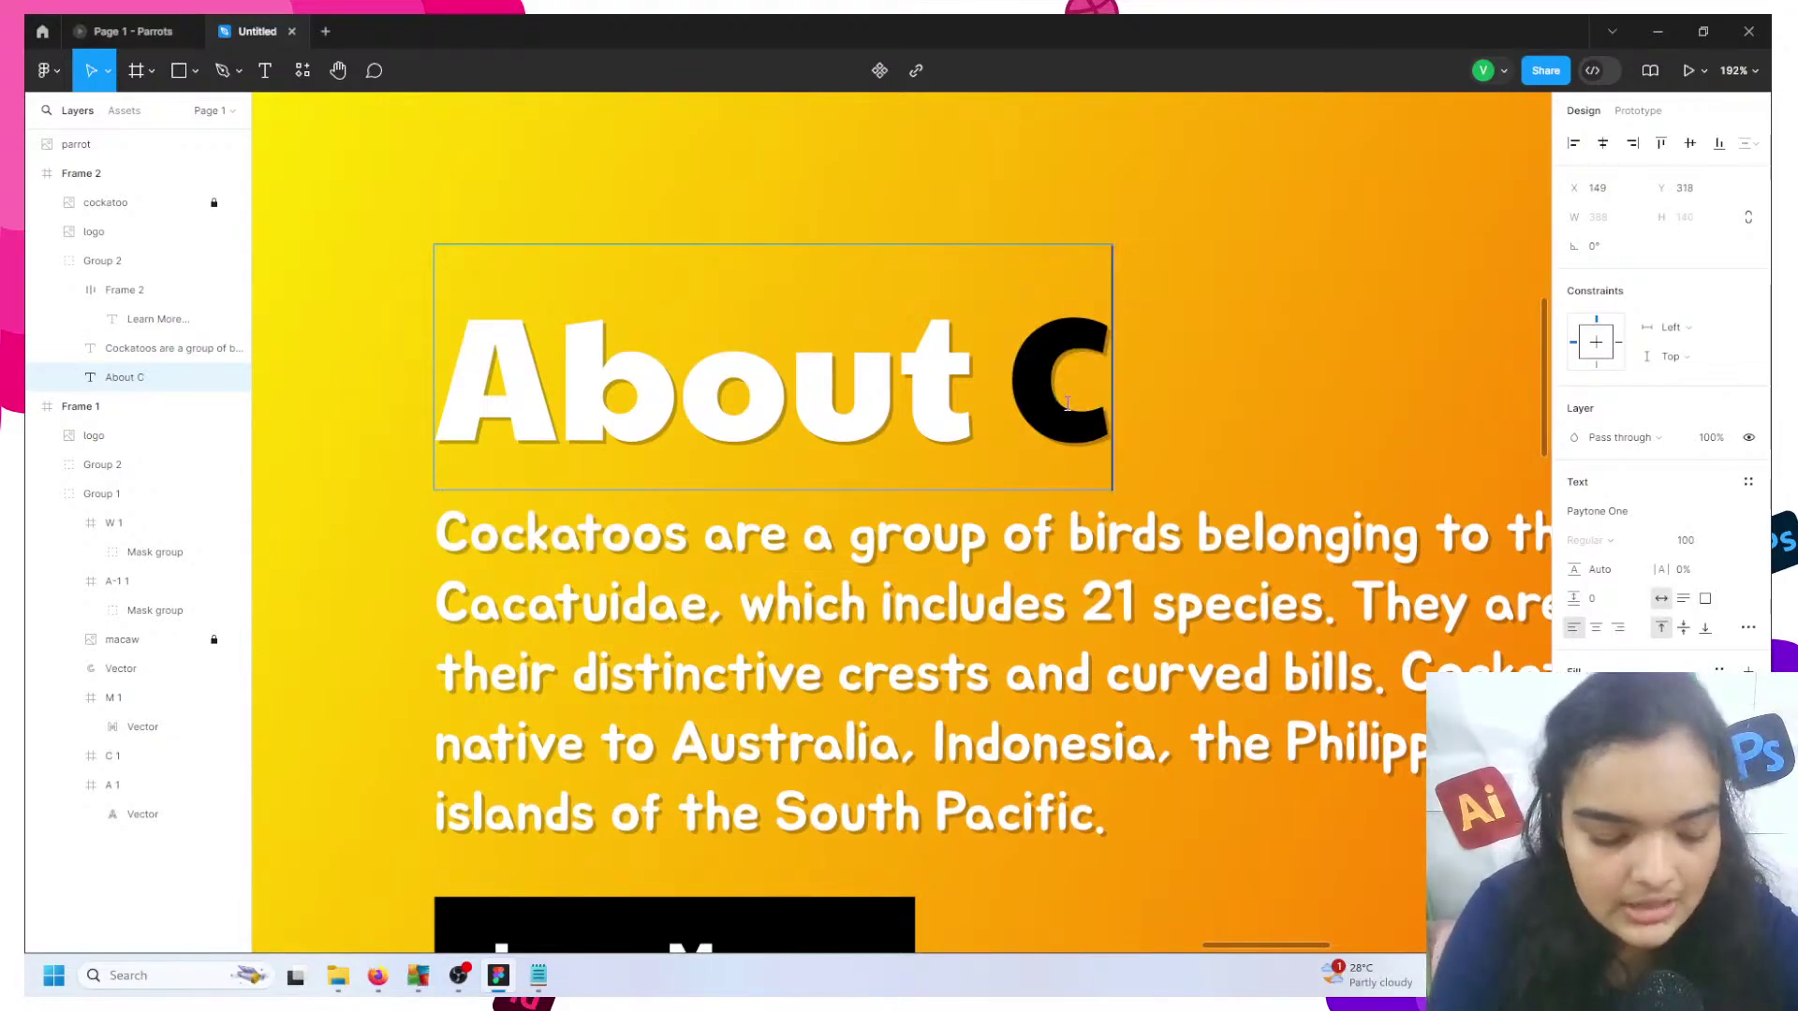
pyautogui.write('ockatoo')
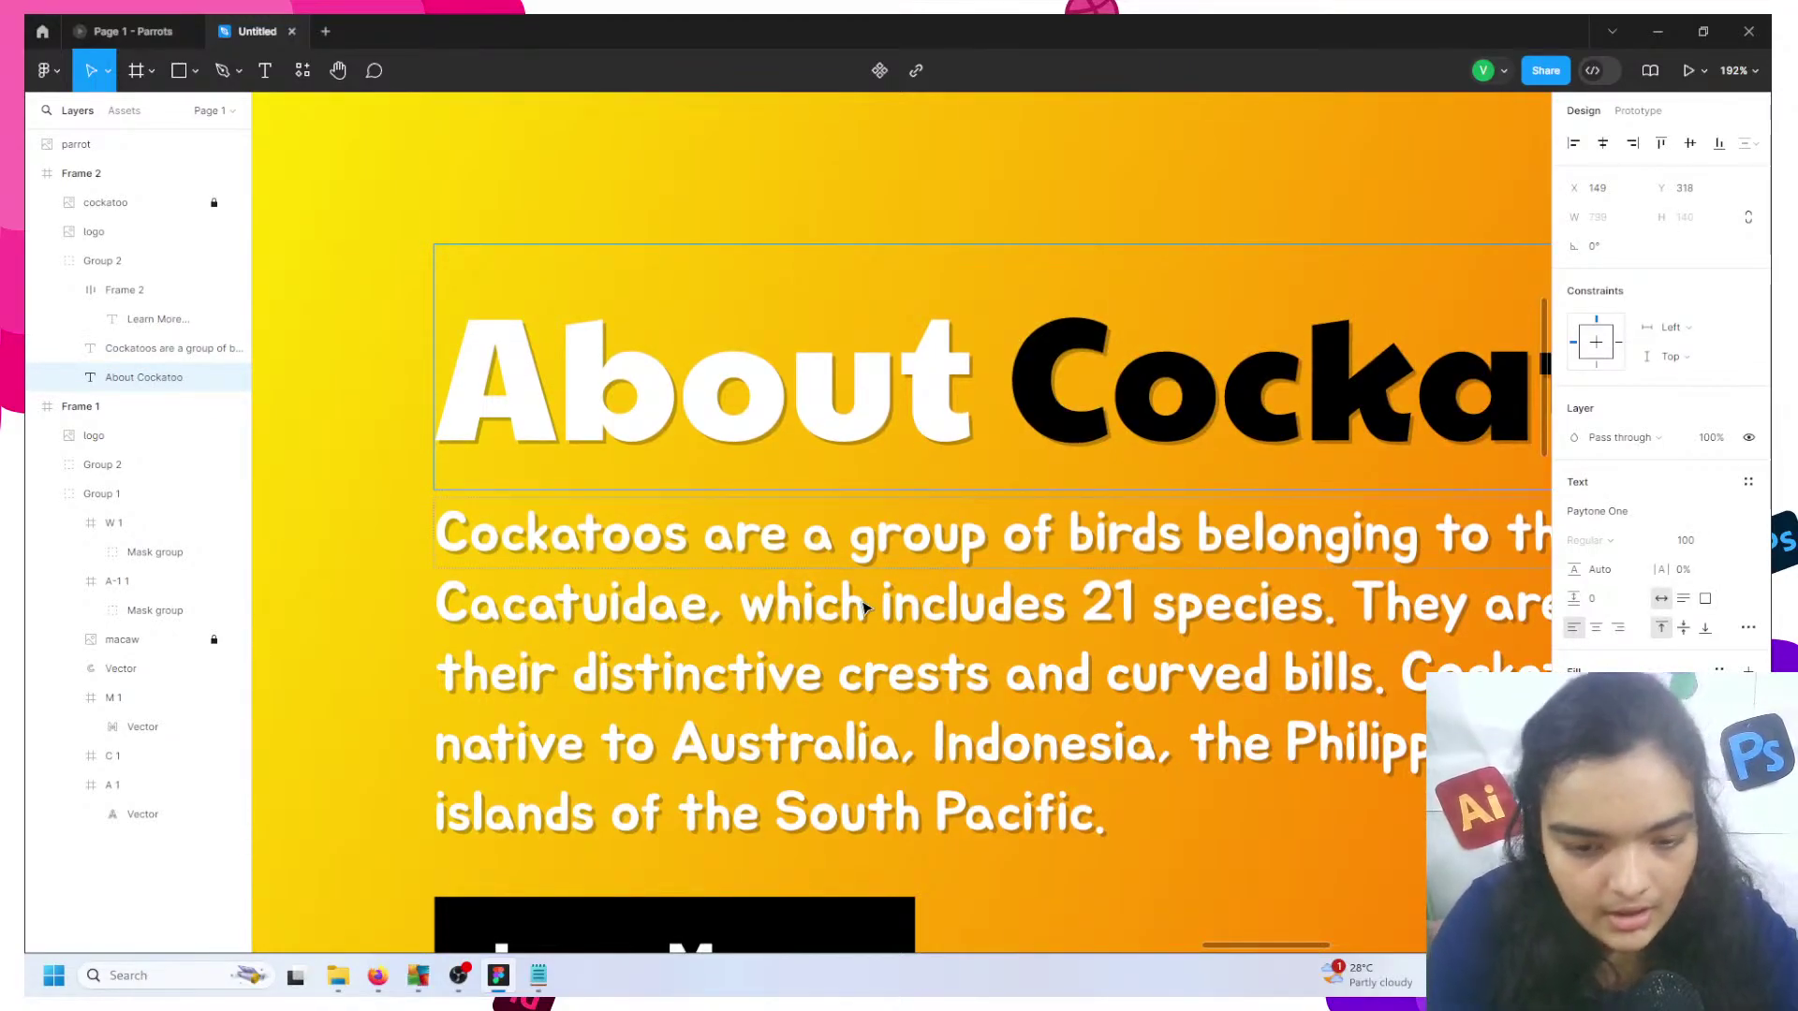
# - Copy the word Cockatoo from the heading and place it as separate text on the empty canvas beside Frame 2
pyautogui.keyDown('ctrl'); pyautogui.scroll(-5, 863, 608); pyautogui.keyUp('ctrl')
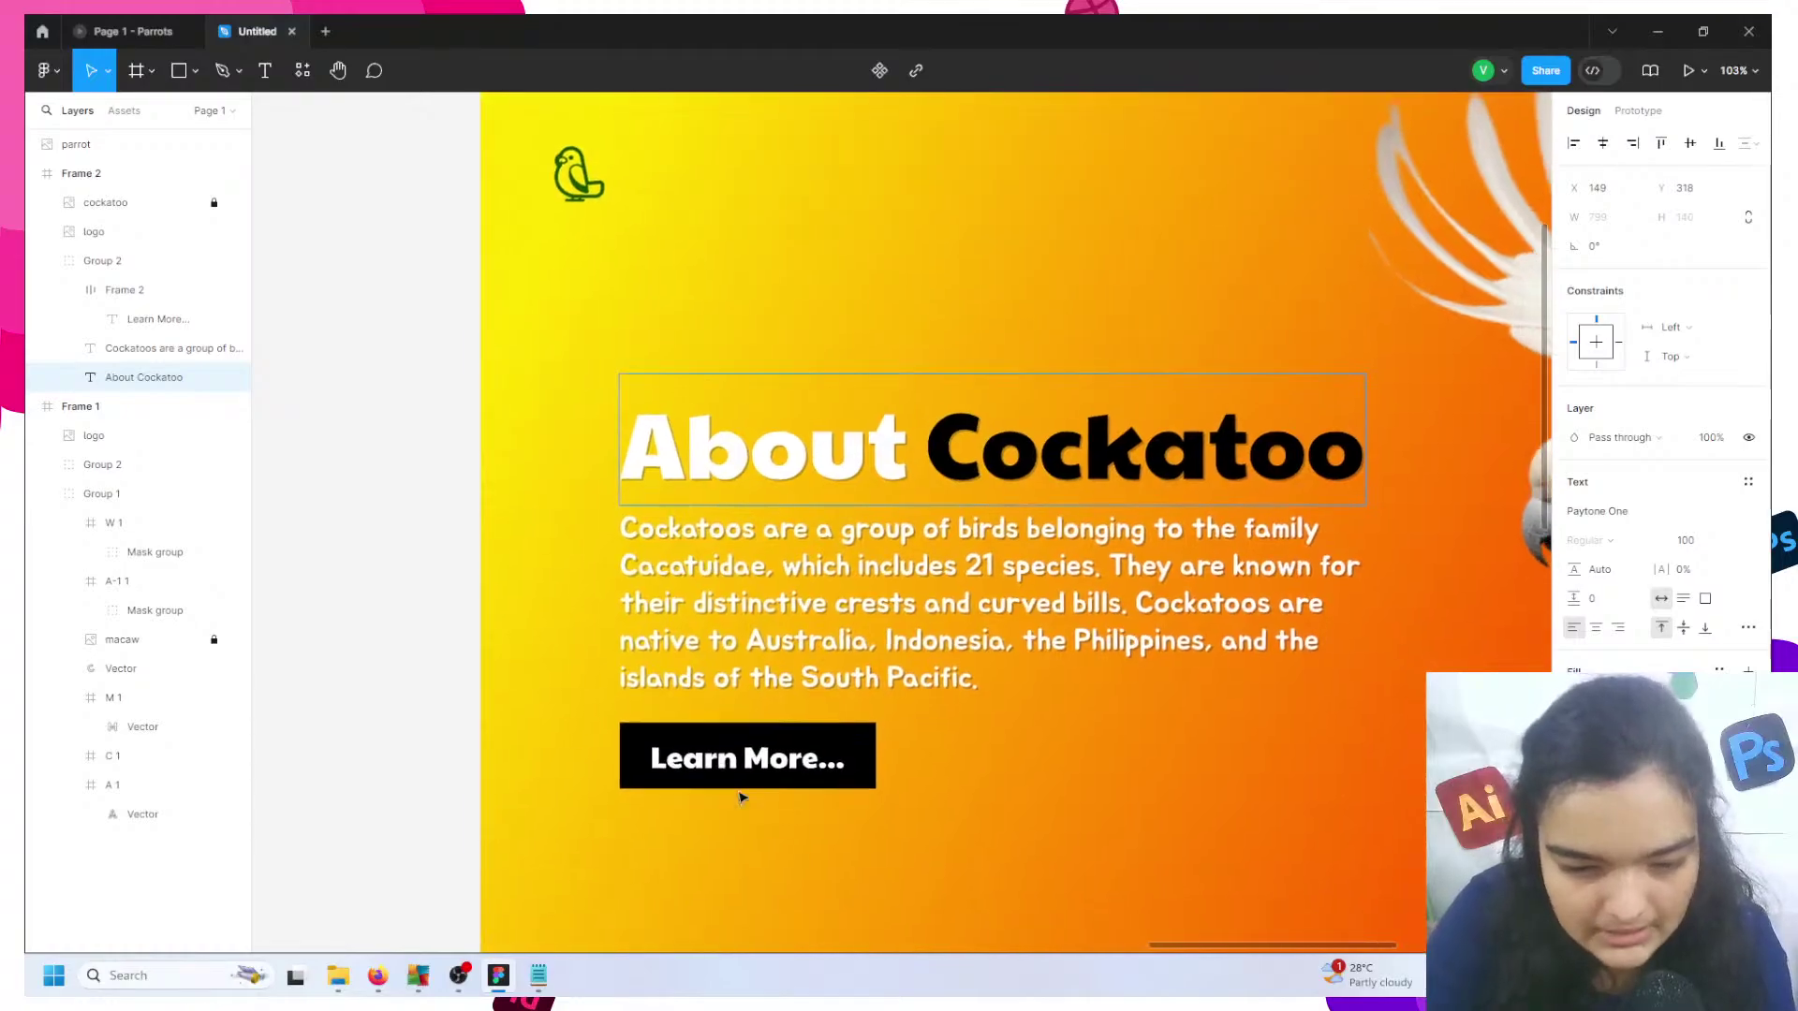
pyautogui.keyDown('ctrl'); pyautogui.scroll(-6, 697, 735); pyautogui.keyUp('ctrl')
pyautogui.keyDown('shift'); pyautogui.hscroll(2, 711, 655); pyautogui.keyUp('shift')
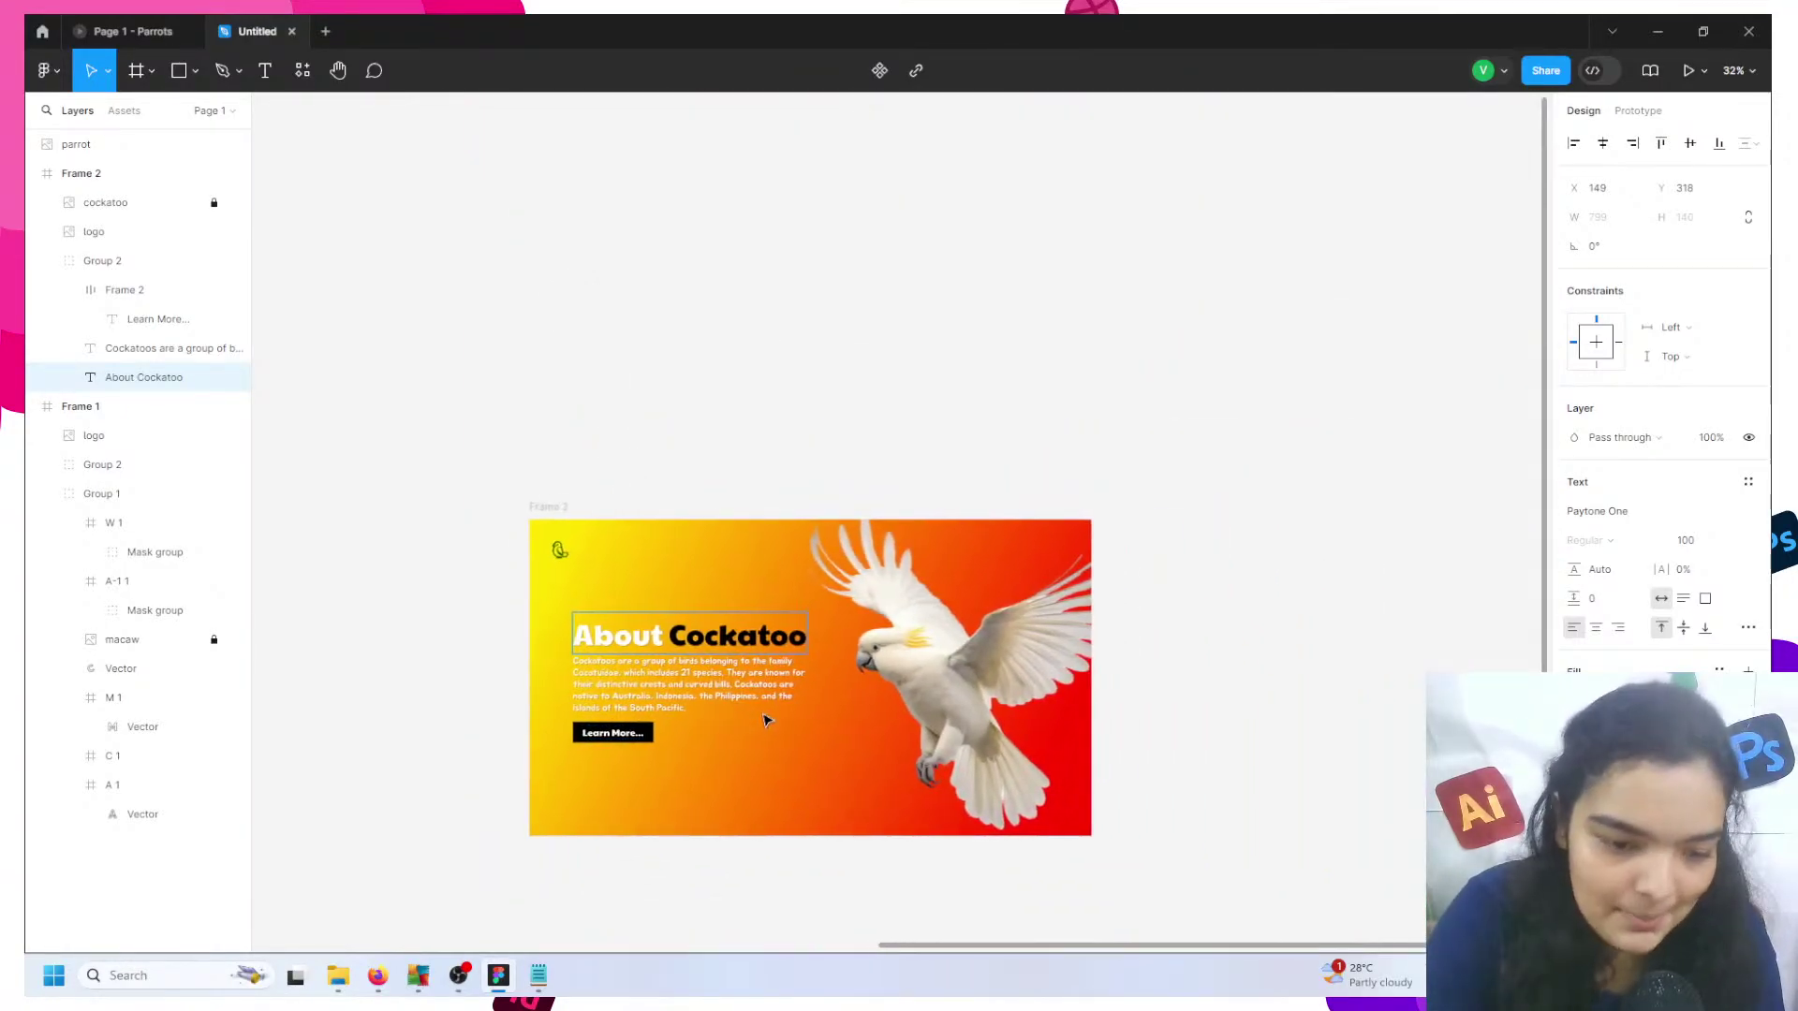
pyautogui.scroll(-2, 735, 562)
pyautogui.doubleClick(734, 518)
pyautogui.hotkey('ctrl', 'c')
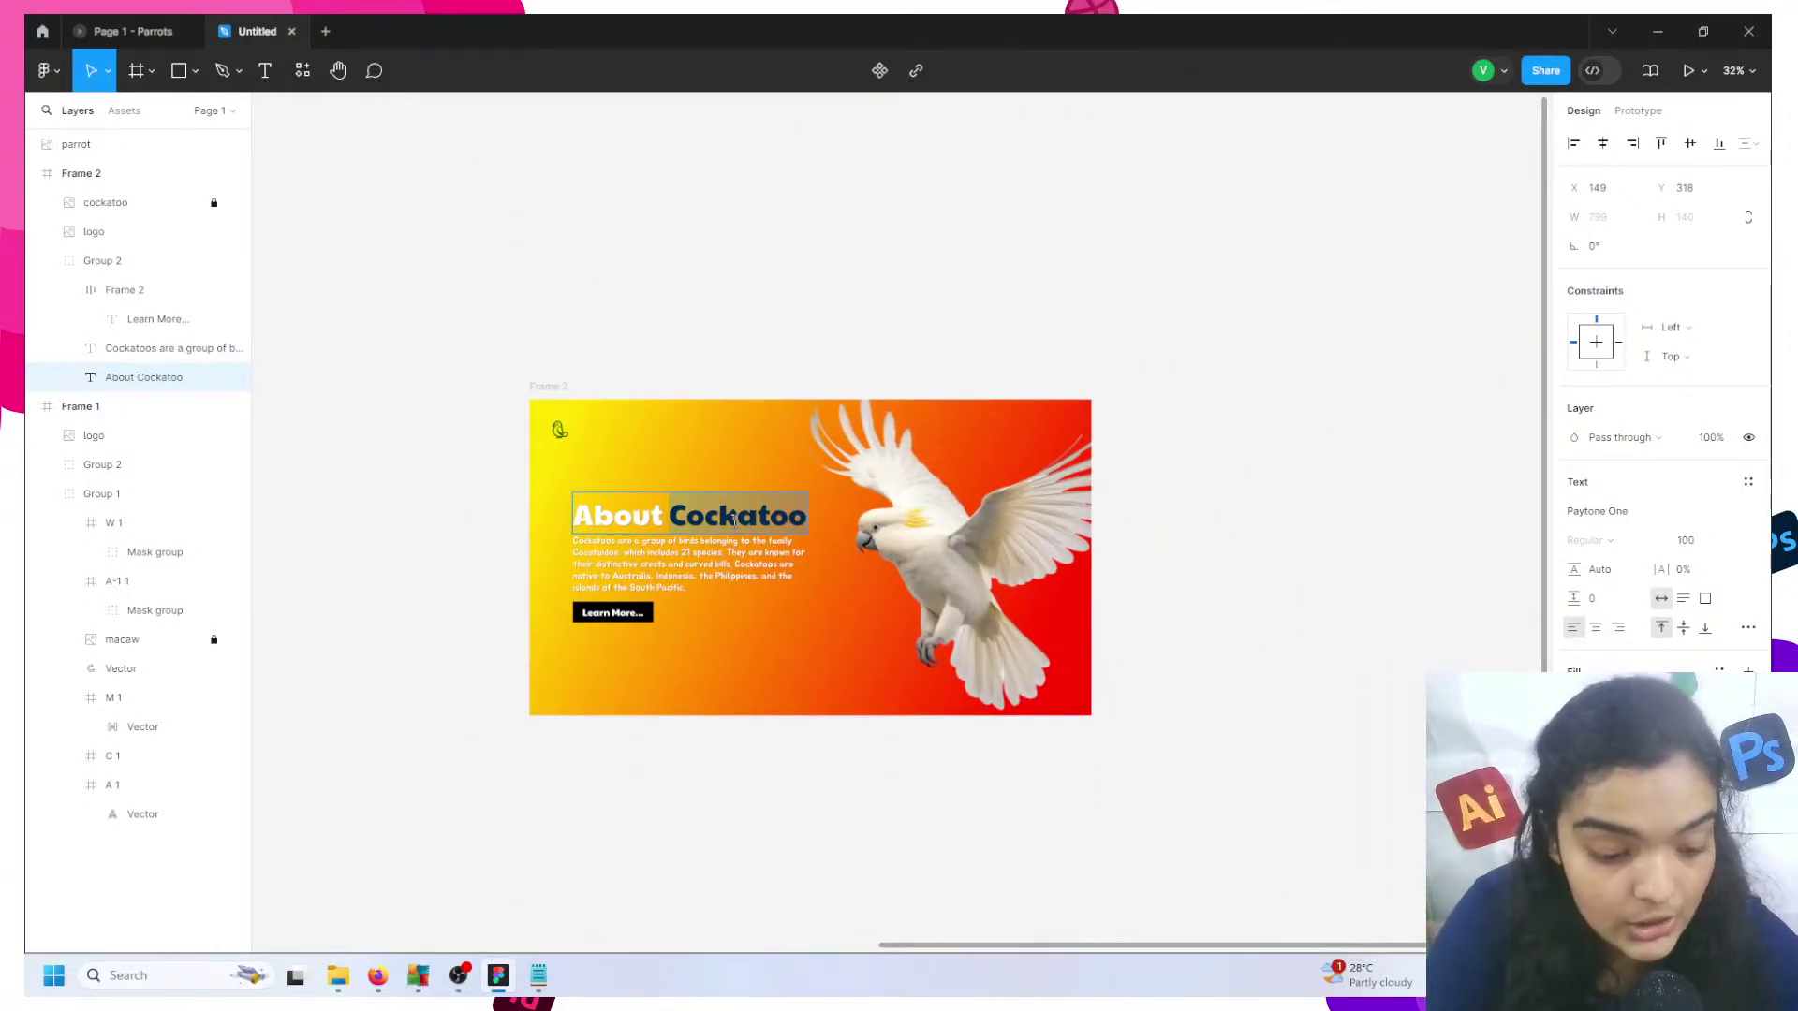
pyautogui.press('Escape')
pyautogui.hscroll(5, 951, 341)
pyautogui.scroll(-3, 951, 341)
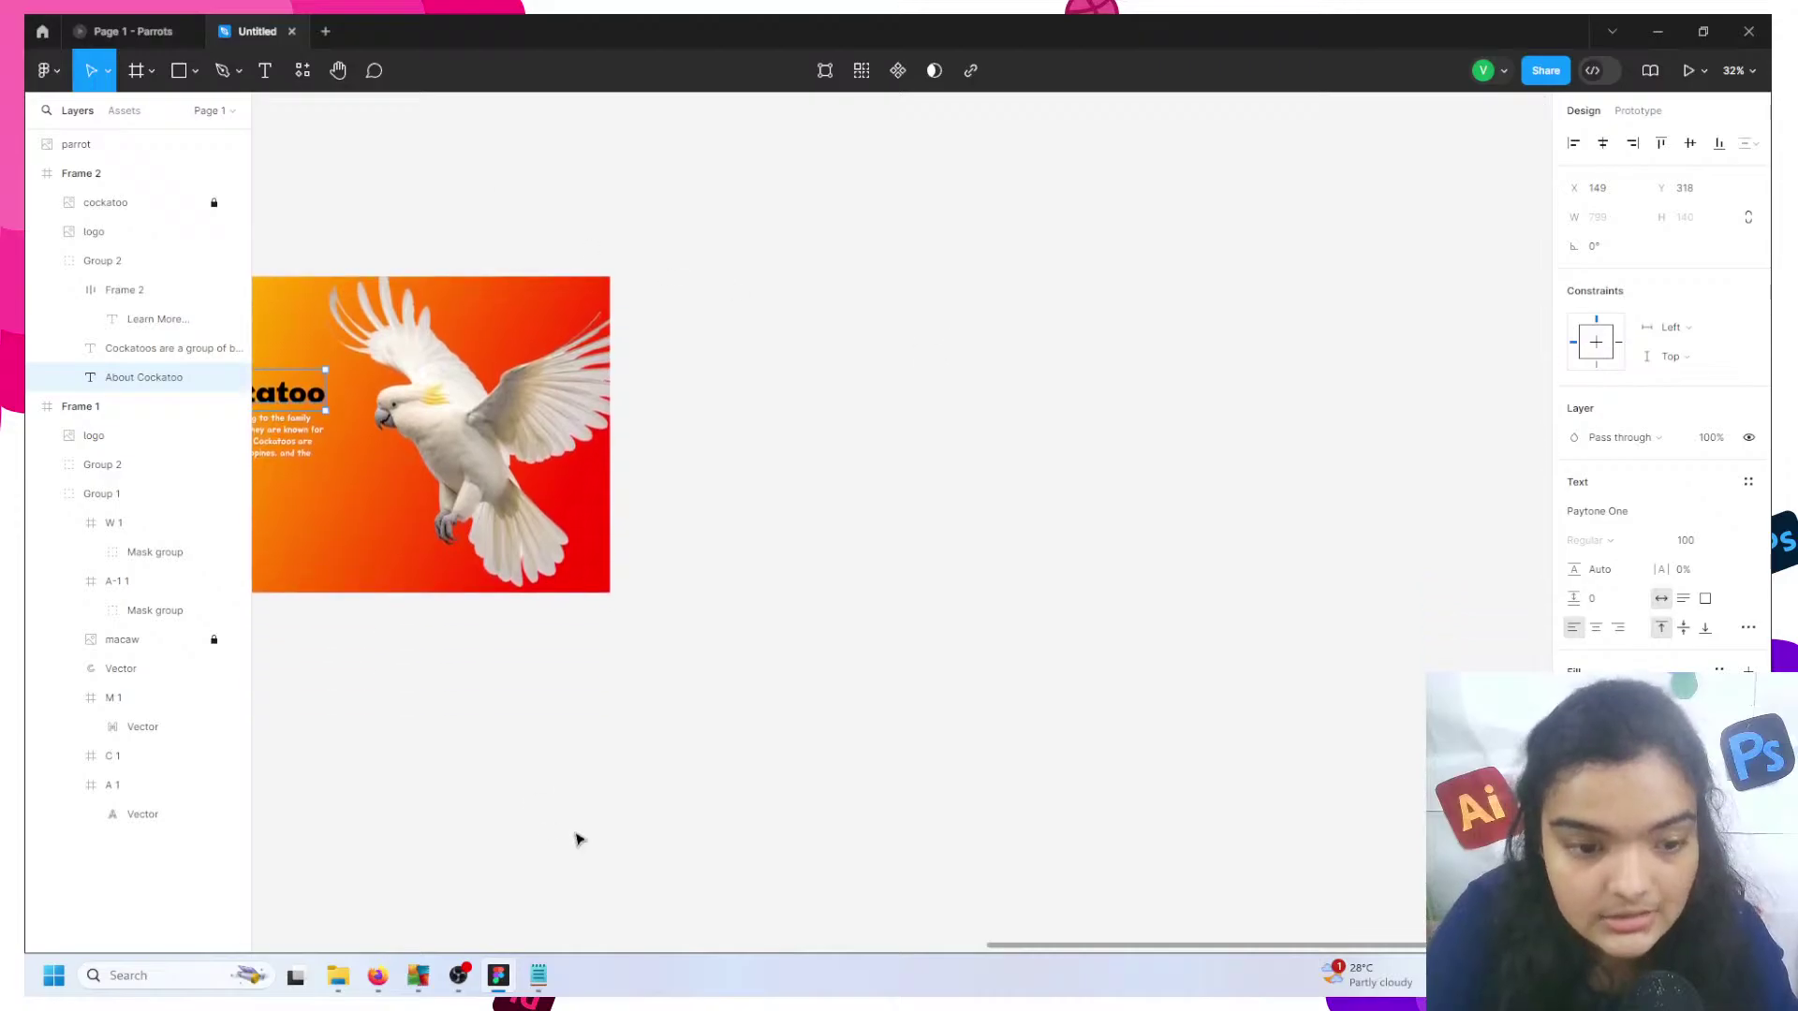
pyautogui.hscroll(-3, 639, 642)
pyautogui.hotkey('ctrl', 'v')
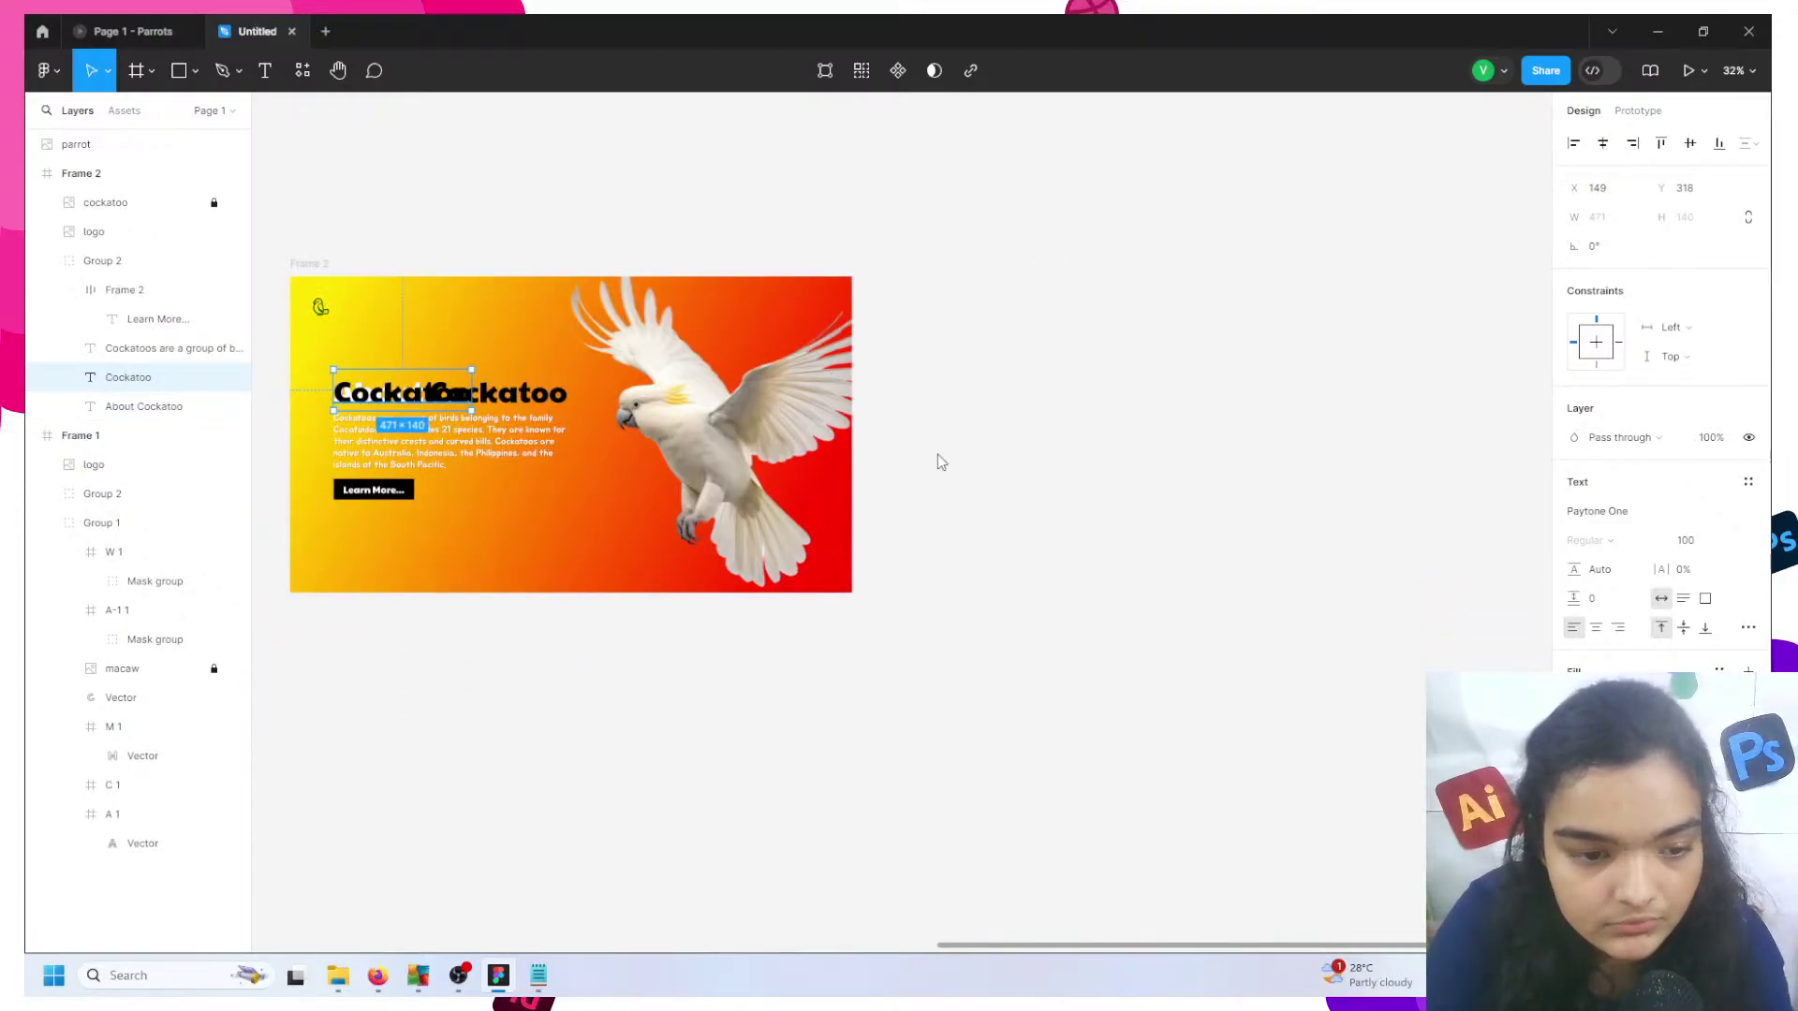
pyautogui.click(131, 31)
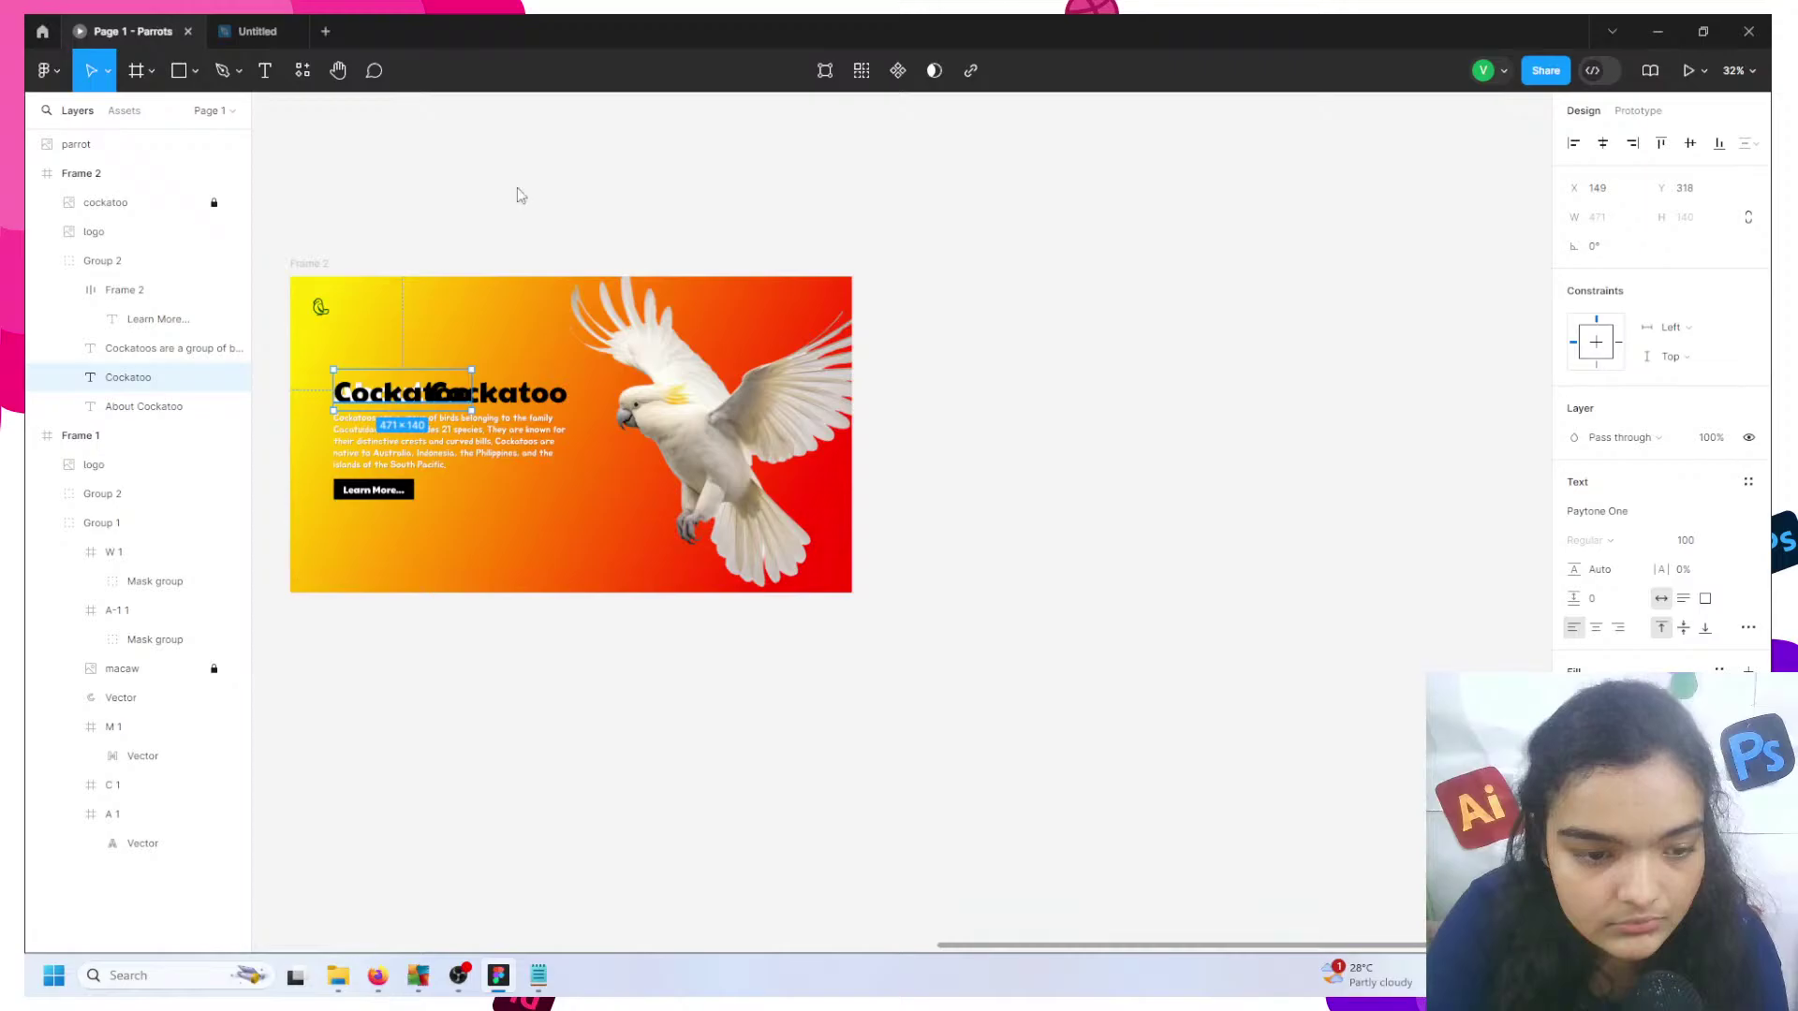
pyautogui.hotkey('ctrl', 'z')
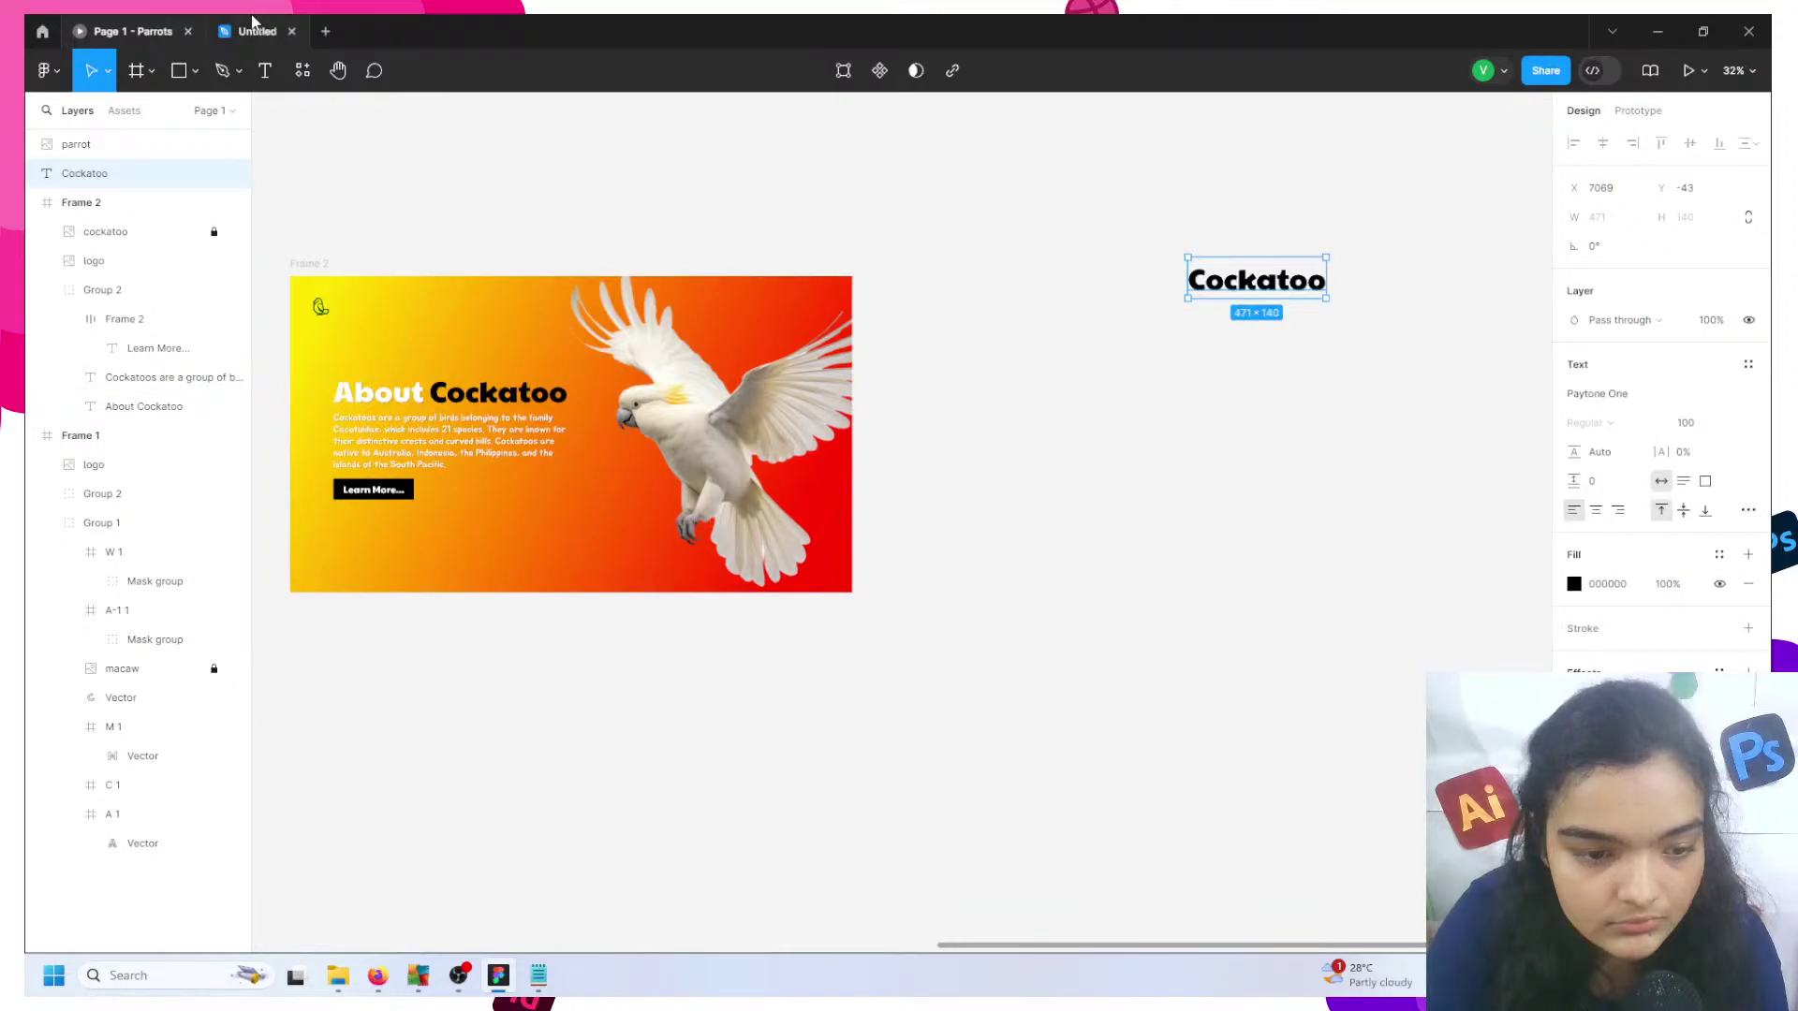
pyautogui.click(251, 26)
# - Examine the macaw page's scattered lettering as a reference for the cockatoo page
pyautogui.keyDown('ctrl'); pyautogui.scroll(3, 1205, 350); pyautogui.keyUp('ctrl')
pyautogui.hscroll(-3, 701, 479)
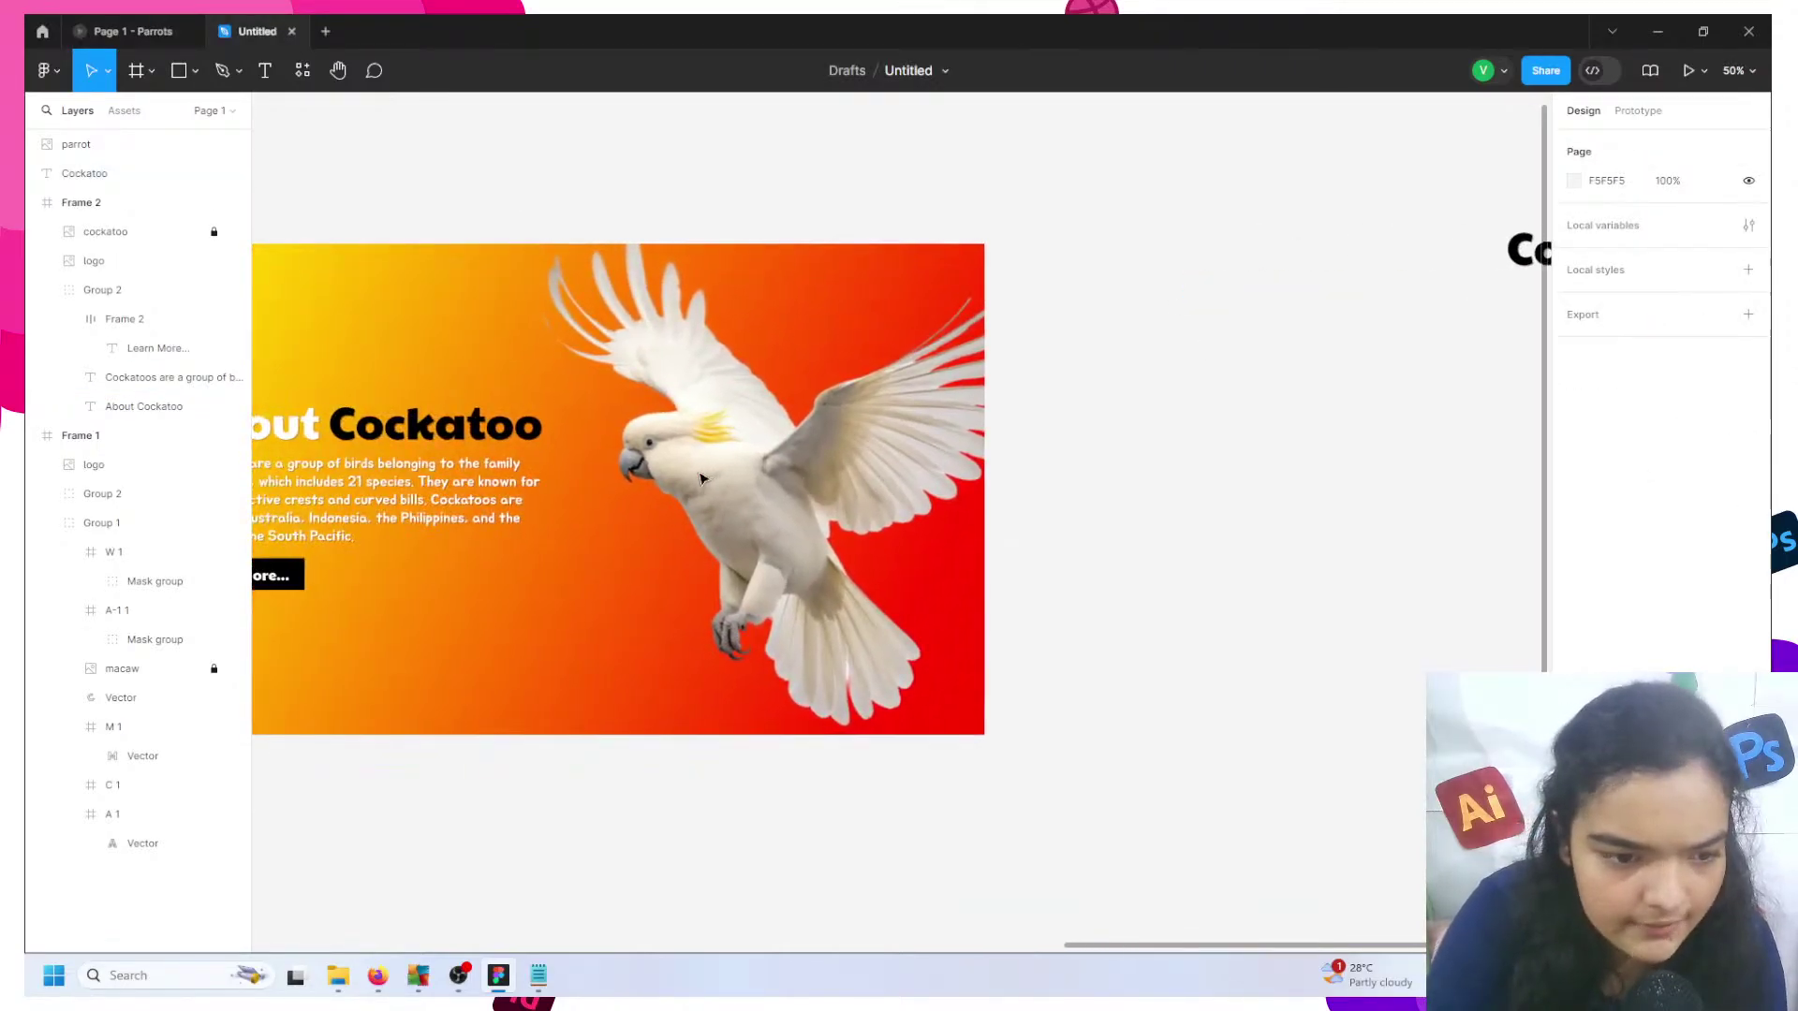
pyautogui.hscroll(-8, 700, 480)
pyautogui.keyDown('ctrl'); pyautogui.scroll(-4, 697, 477); pyautogui.keyUp('ctrl')
pyautogui.hscroll(-2, 698, 478)
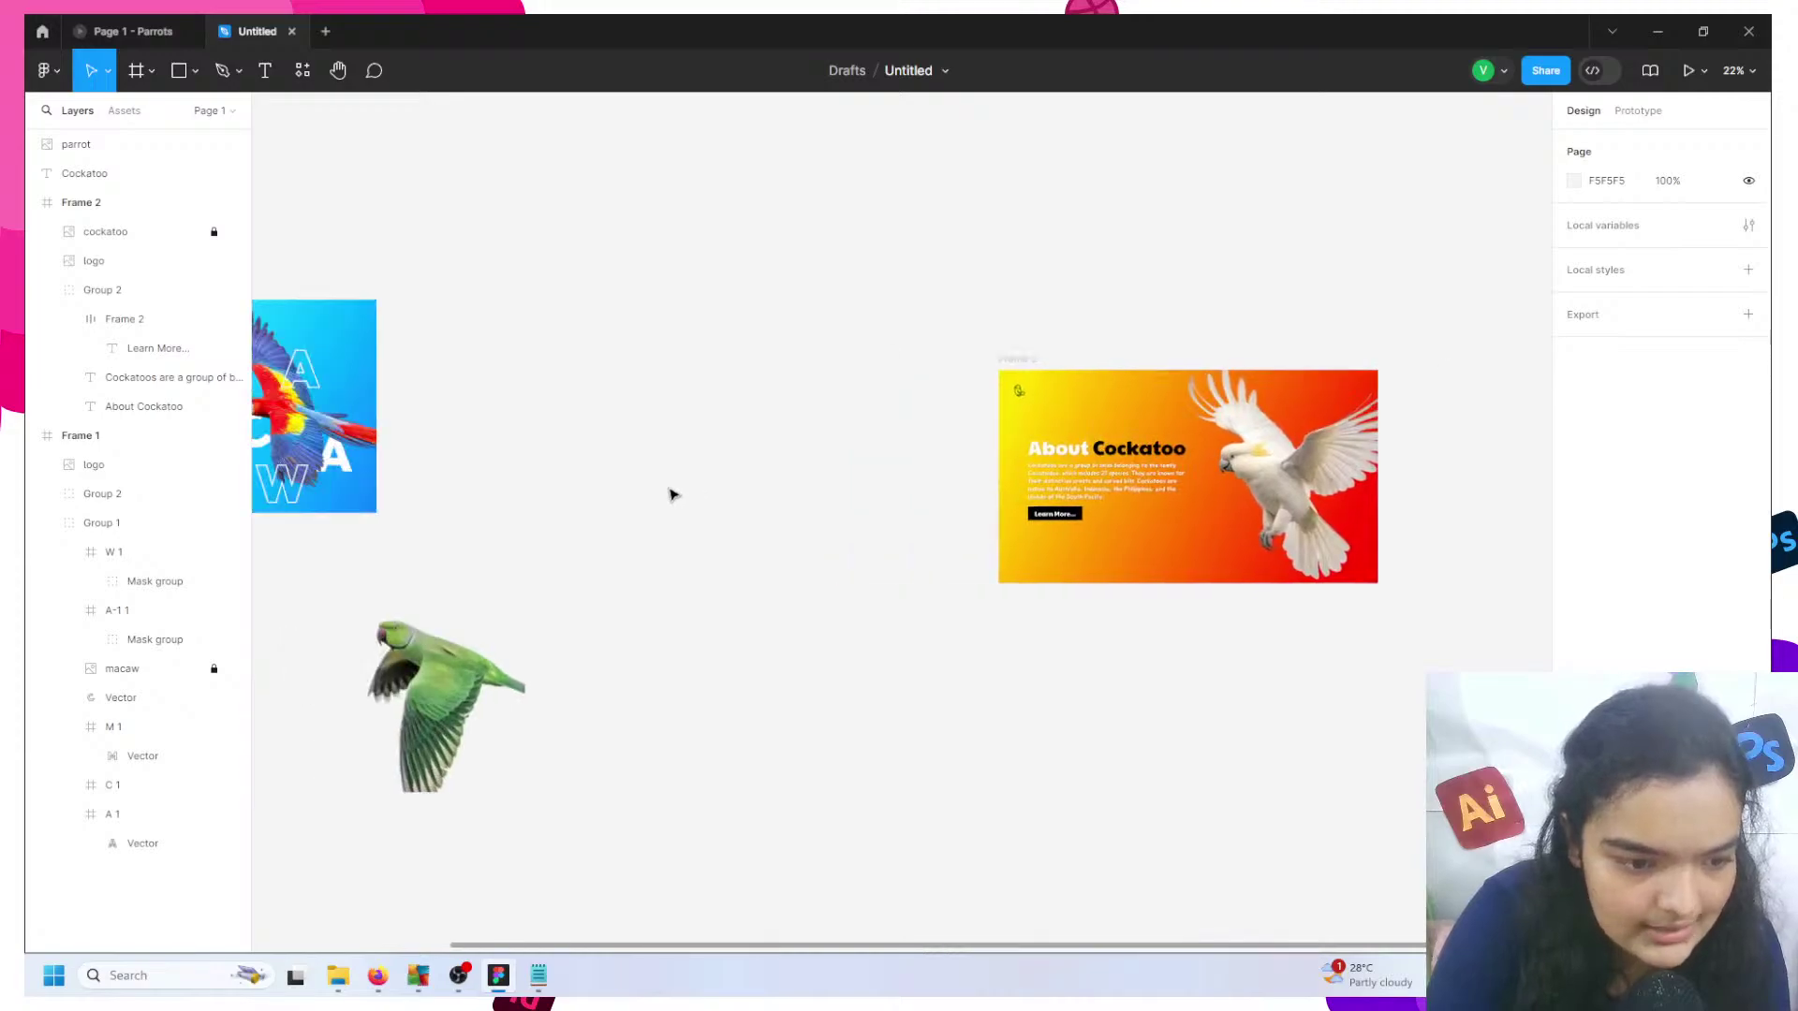
pyautogui.hscroll(-5, 672, 494)
pyautogui.hscroll(1, 640, 428)
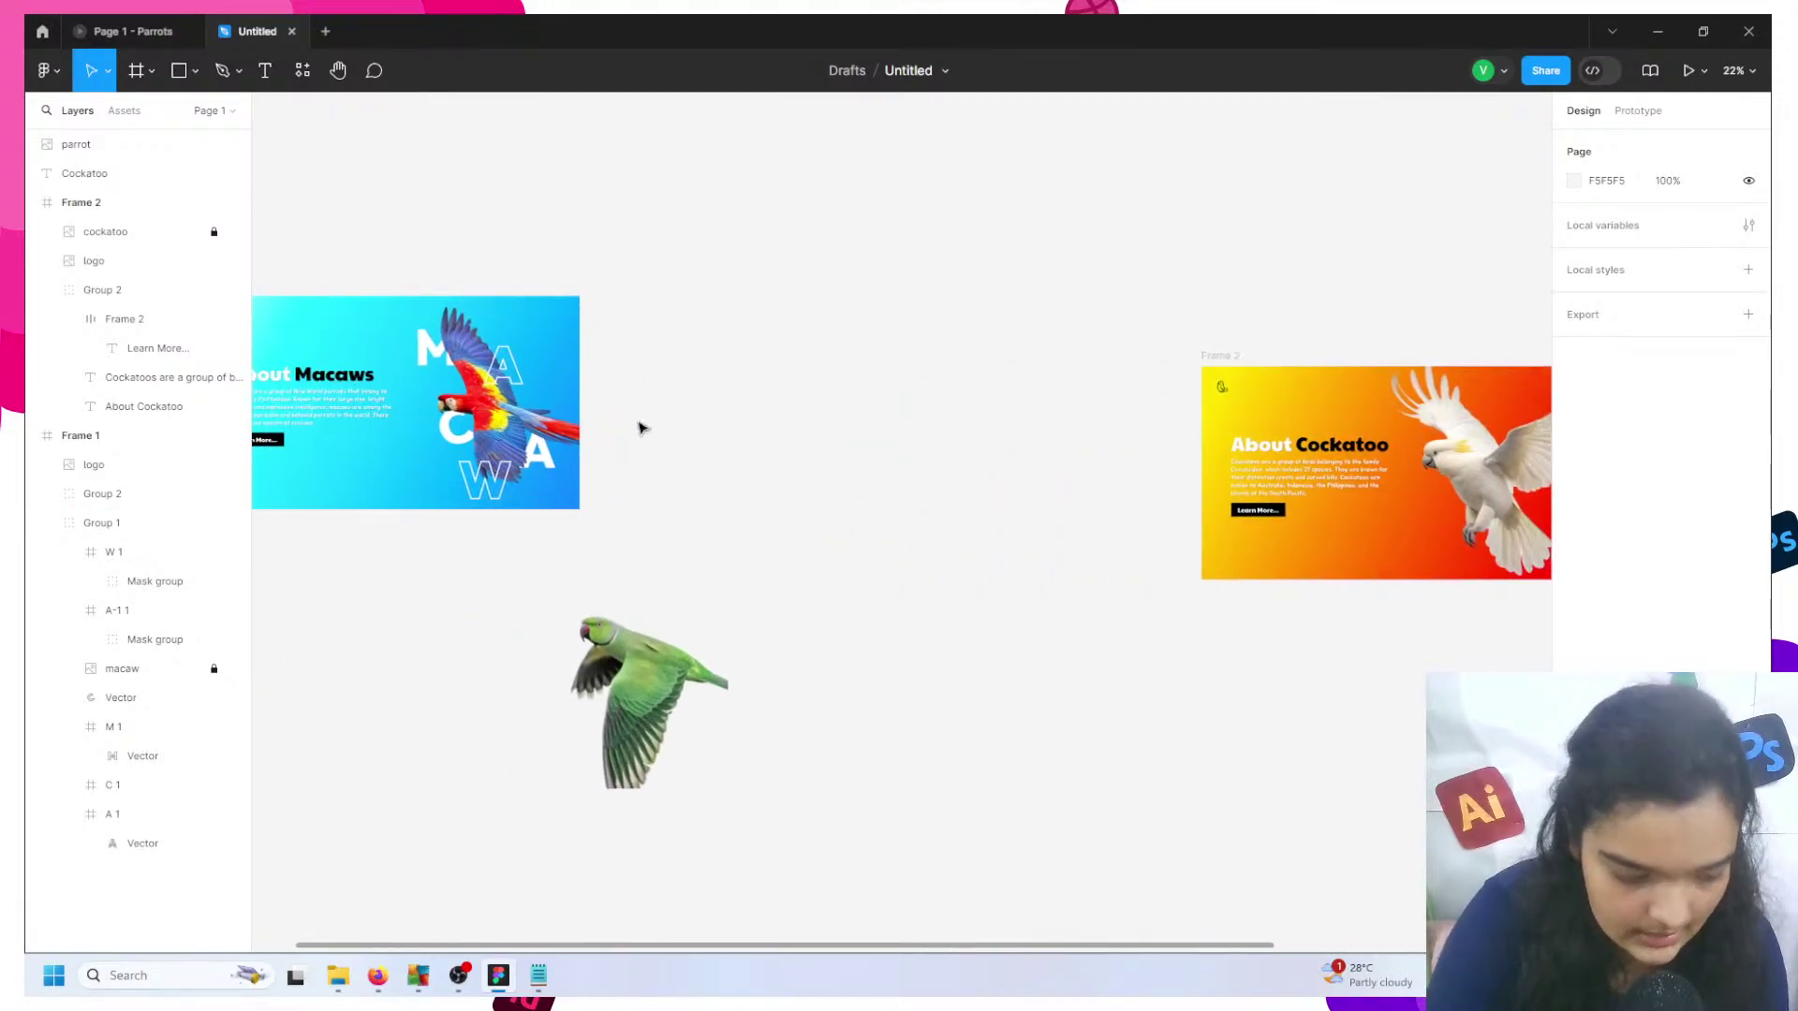
pyautogui.hscroll(7, 640, 428)
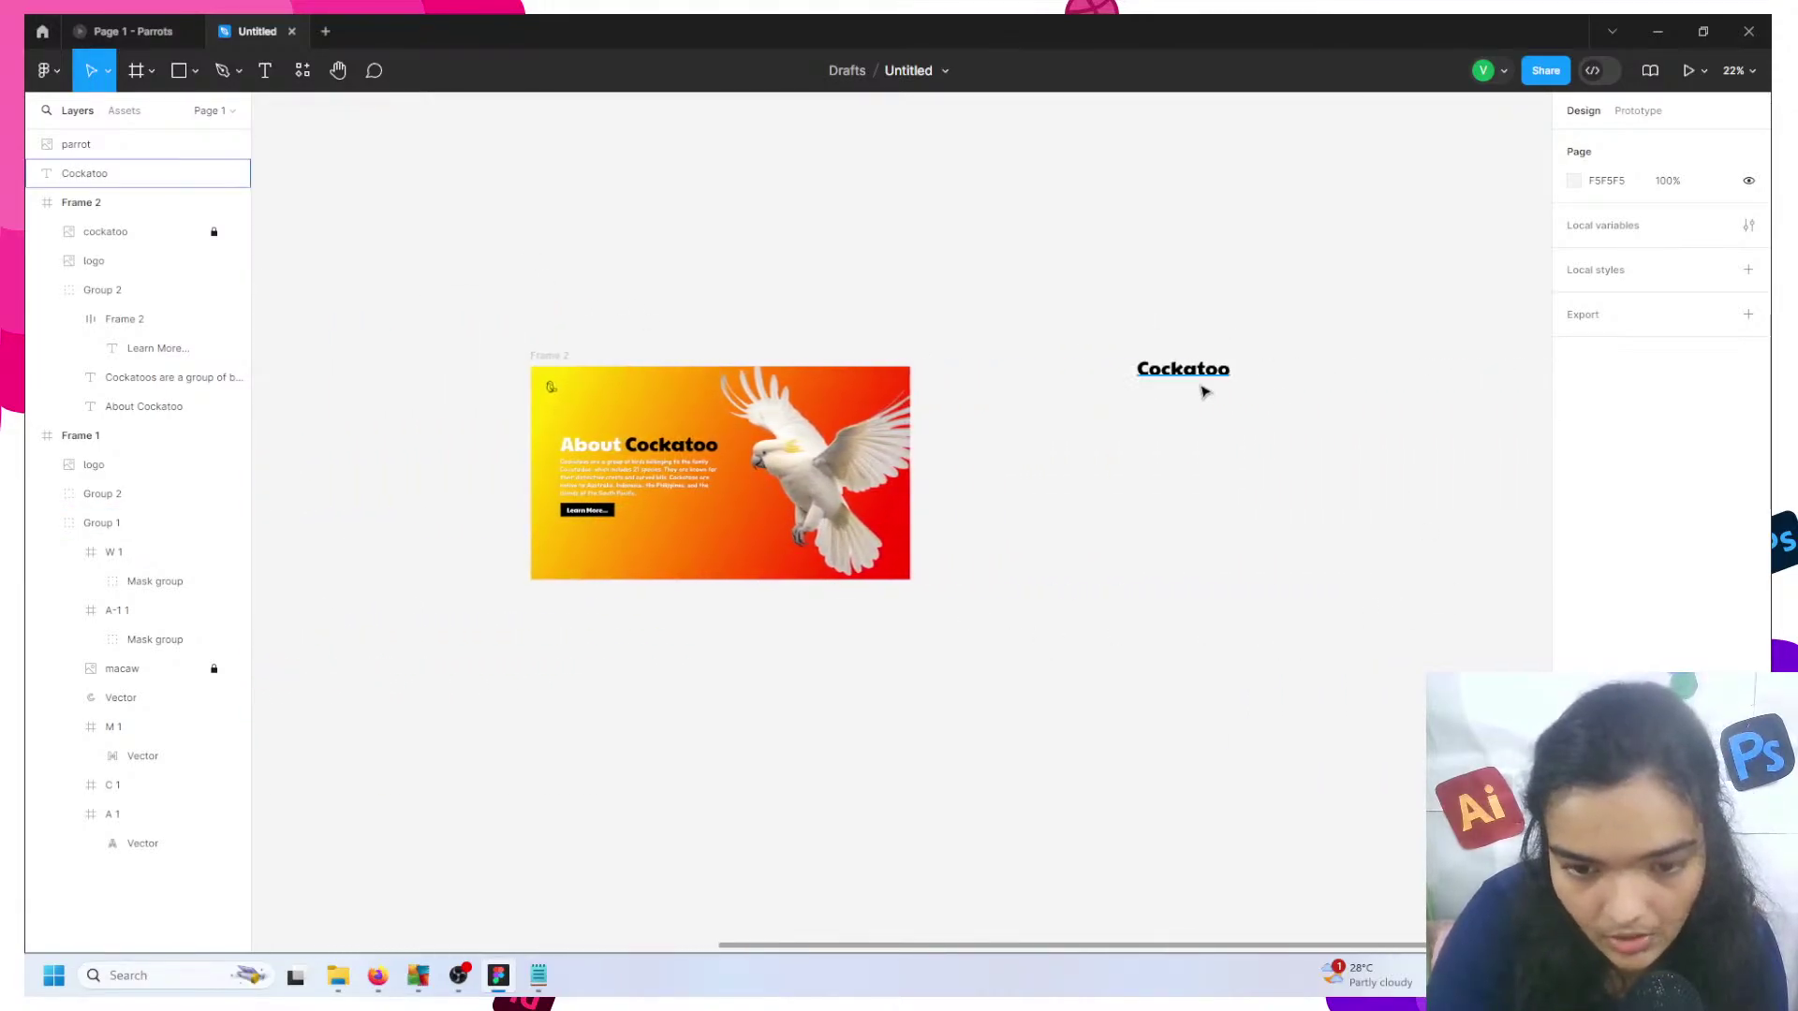
# - Change the fill of the separate Cockatoo text to white FFFFFF
pyautogui.click(1206, 382)
pyautogui.click(1573, 584)
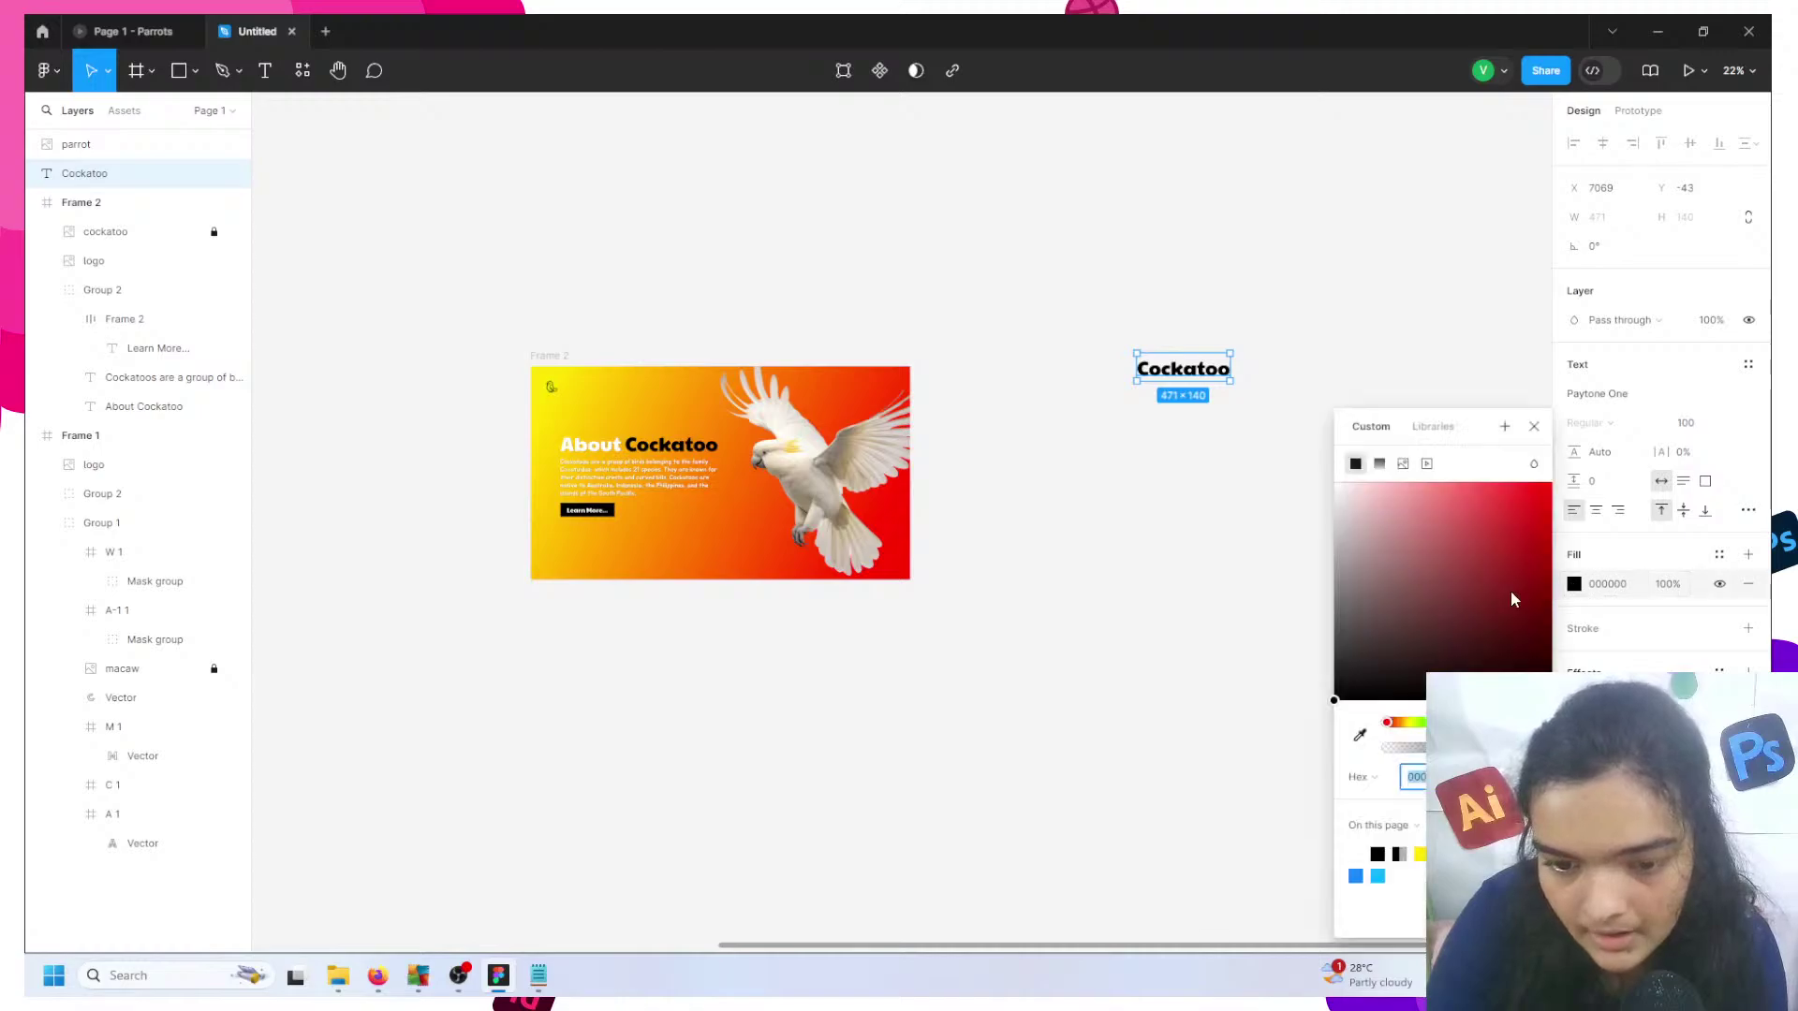
pyautogui.click(1337, 484)
pyautogui.scroll(10, 1227, 370)
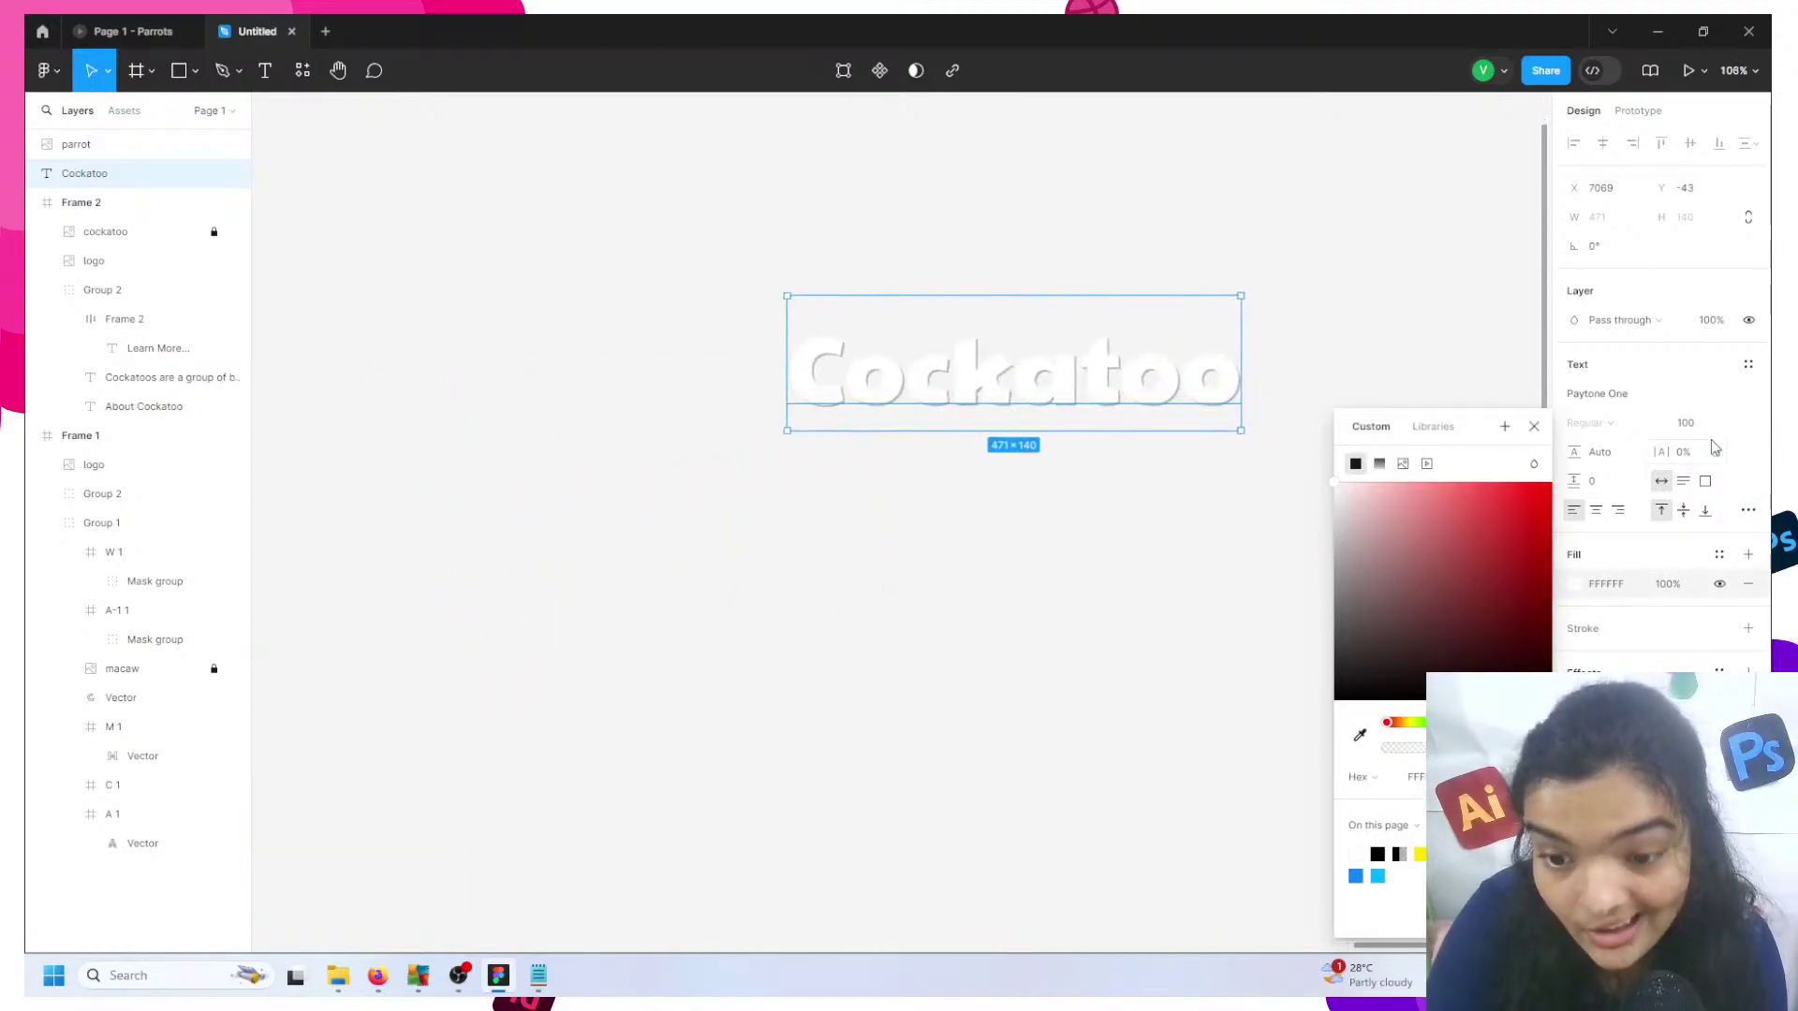
# - Change the separate Cockatoo text's font to Outfit
pyautogui.click(1634, 398)
pyautogui.write('outfi')
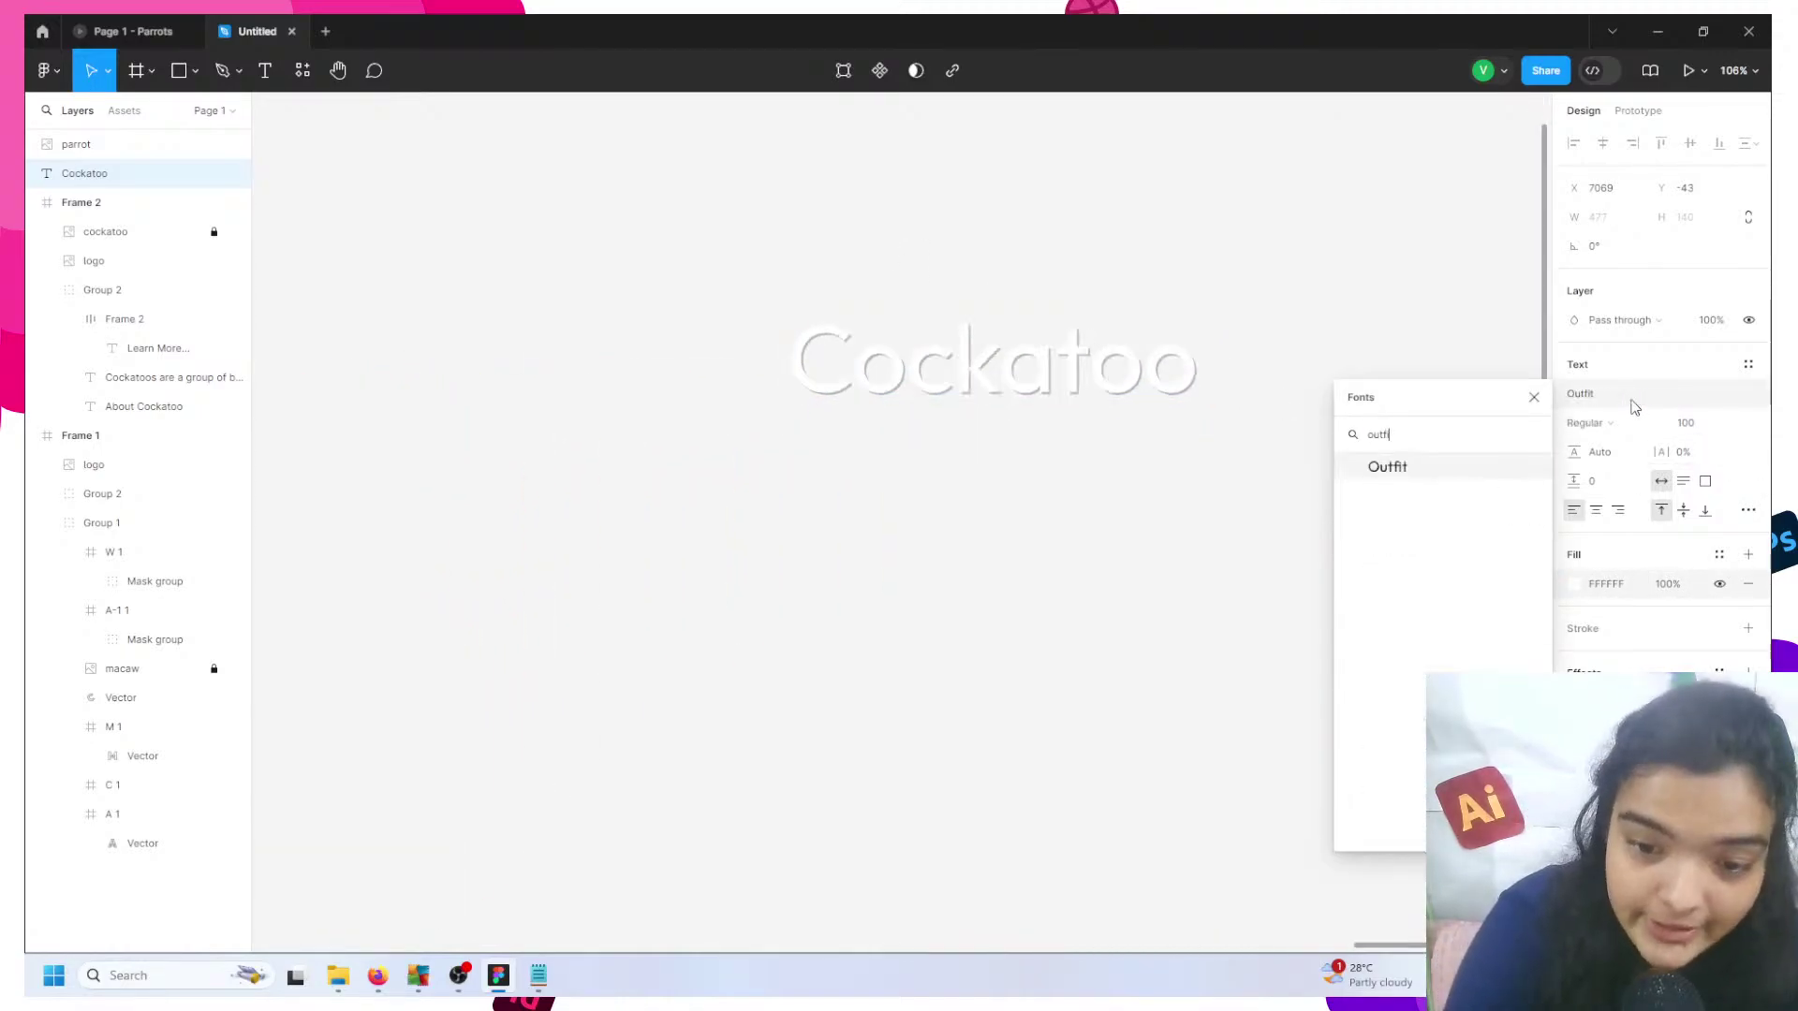
pyautogui.write('t')
pyautogui.press('Return')
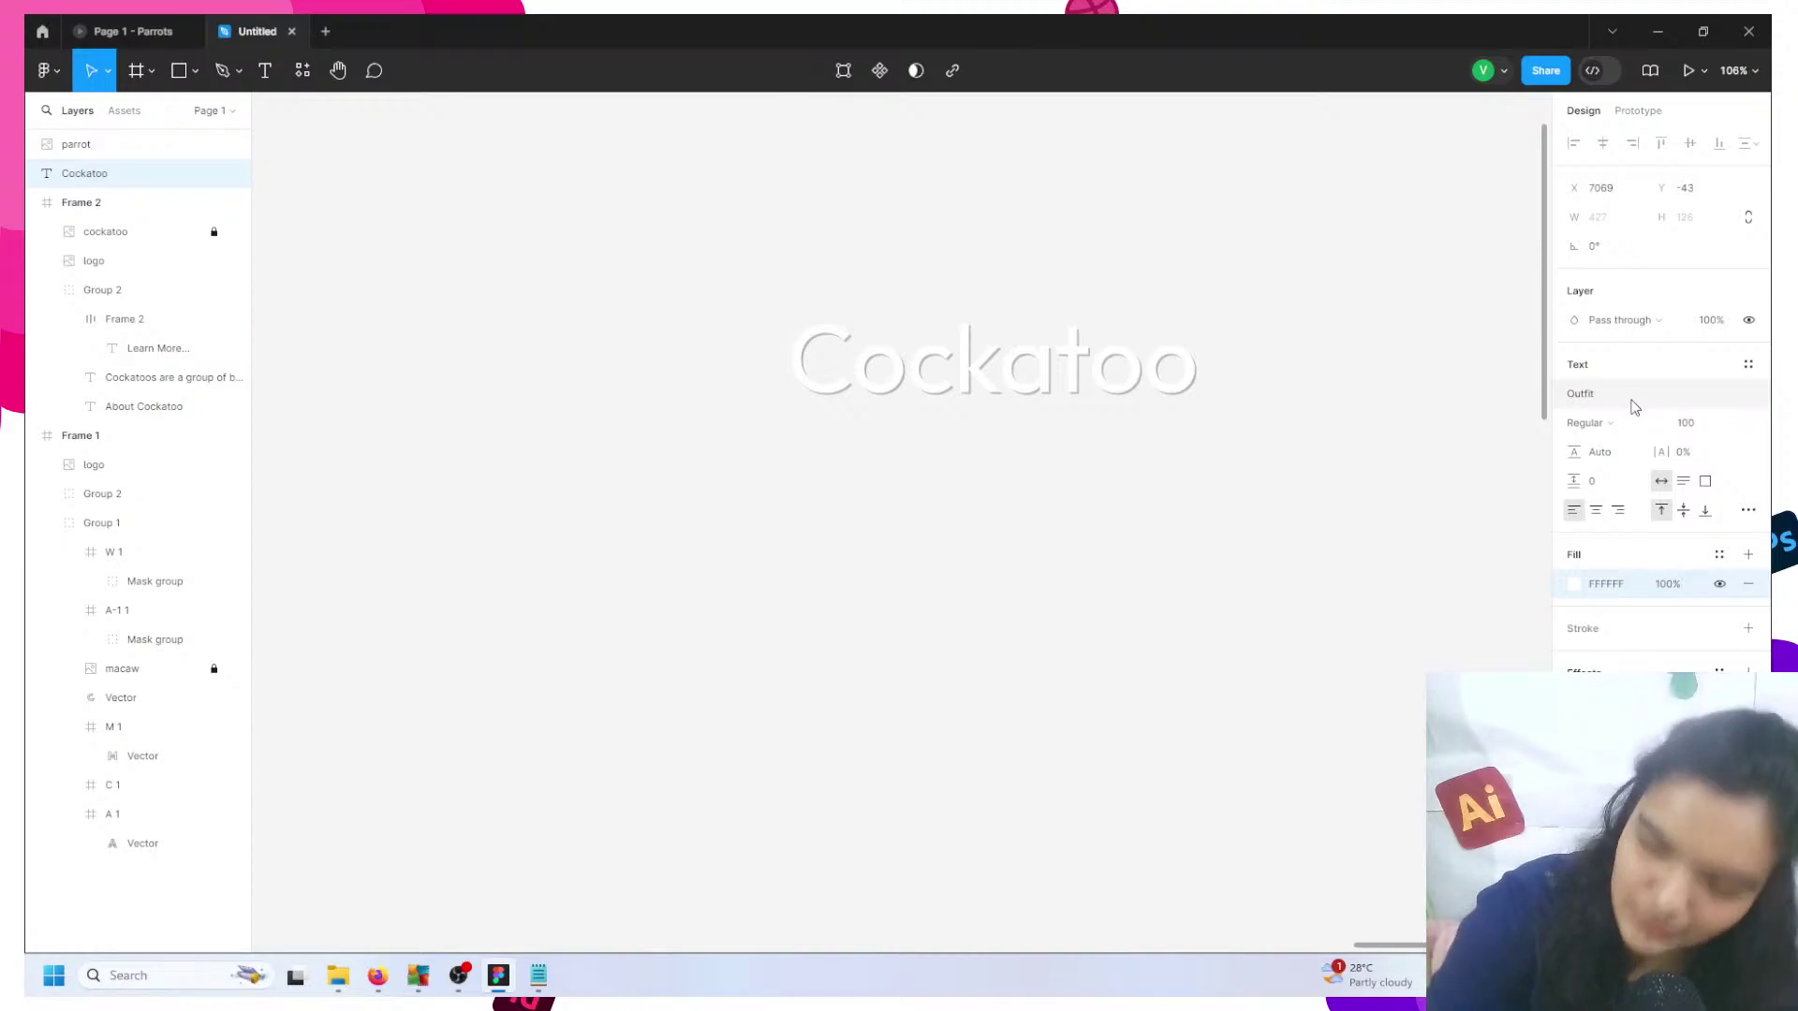
# - Set the separate Cockatoo text to uppercase with a font size of 256
pyautogui.click(1748, 510)
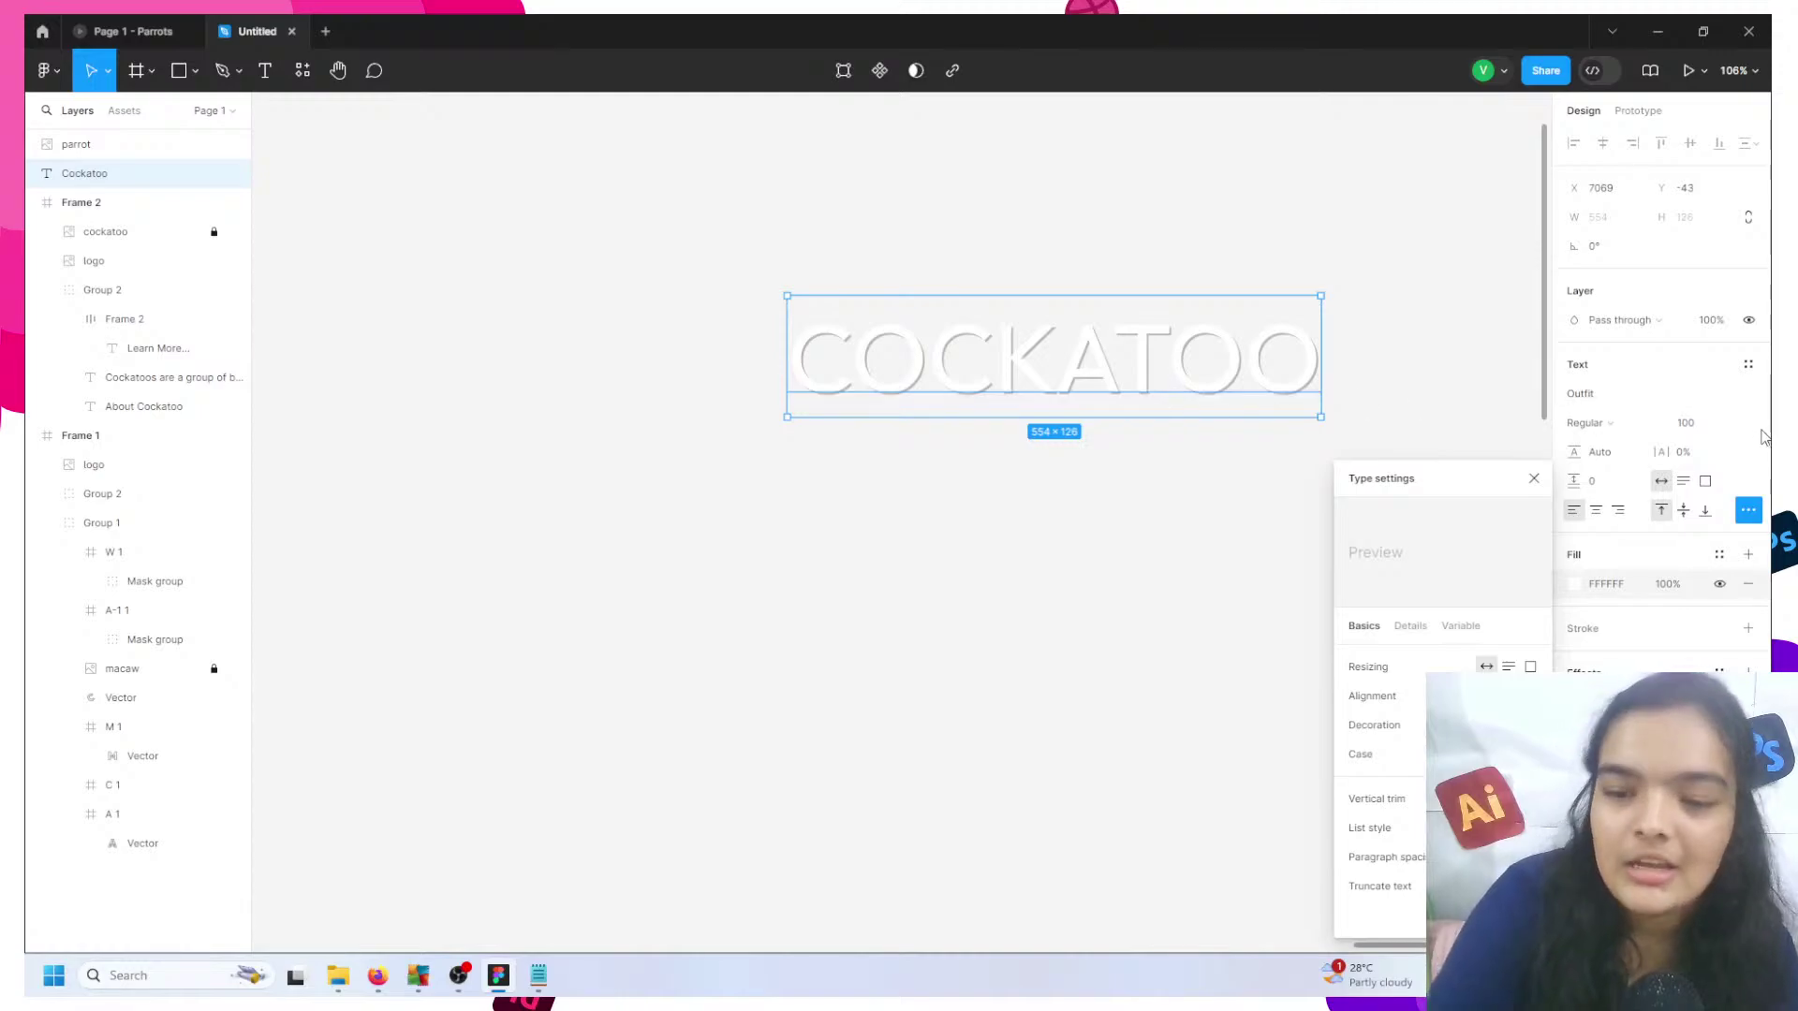
pyautogui.click(1734, 423)
pyautogui.click(1697, 423)
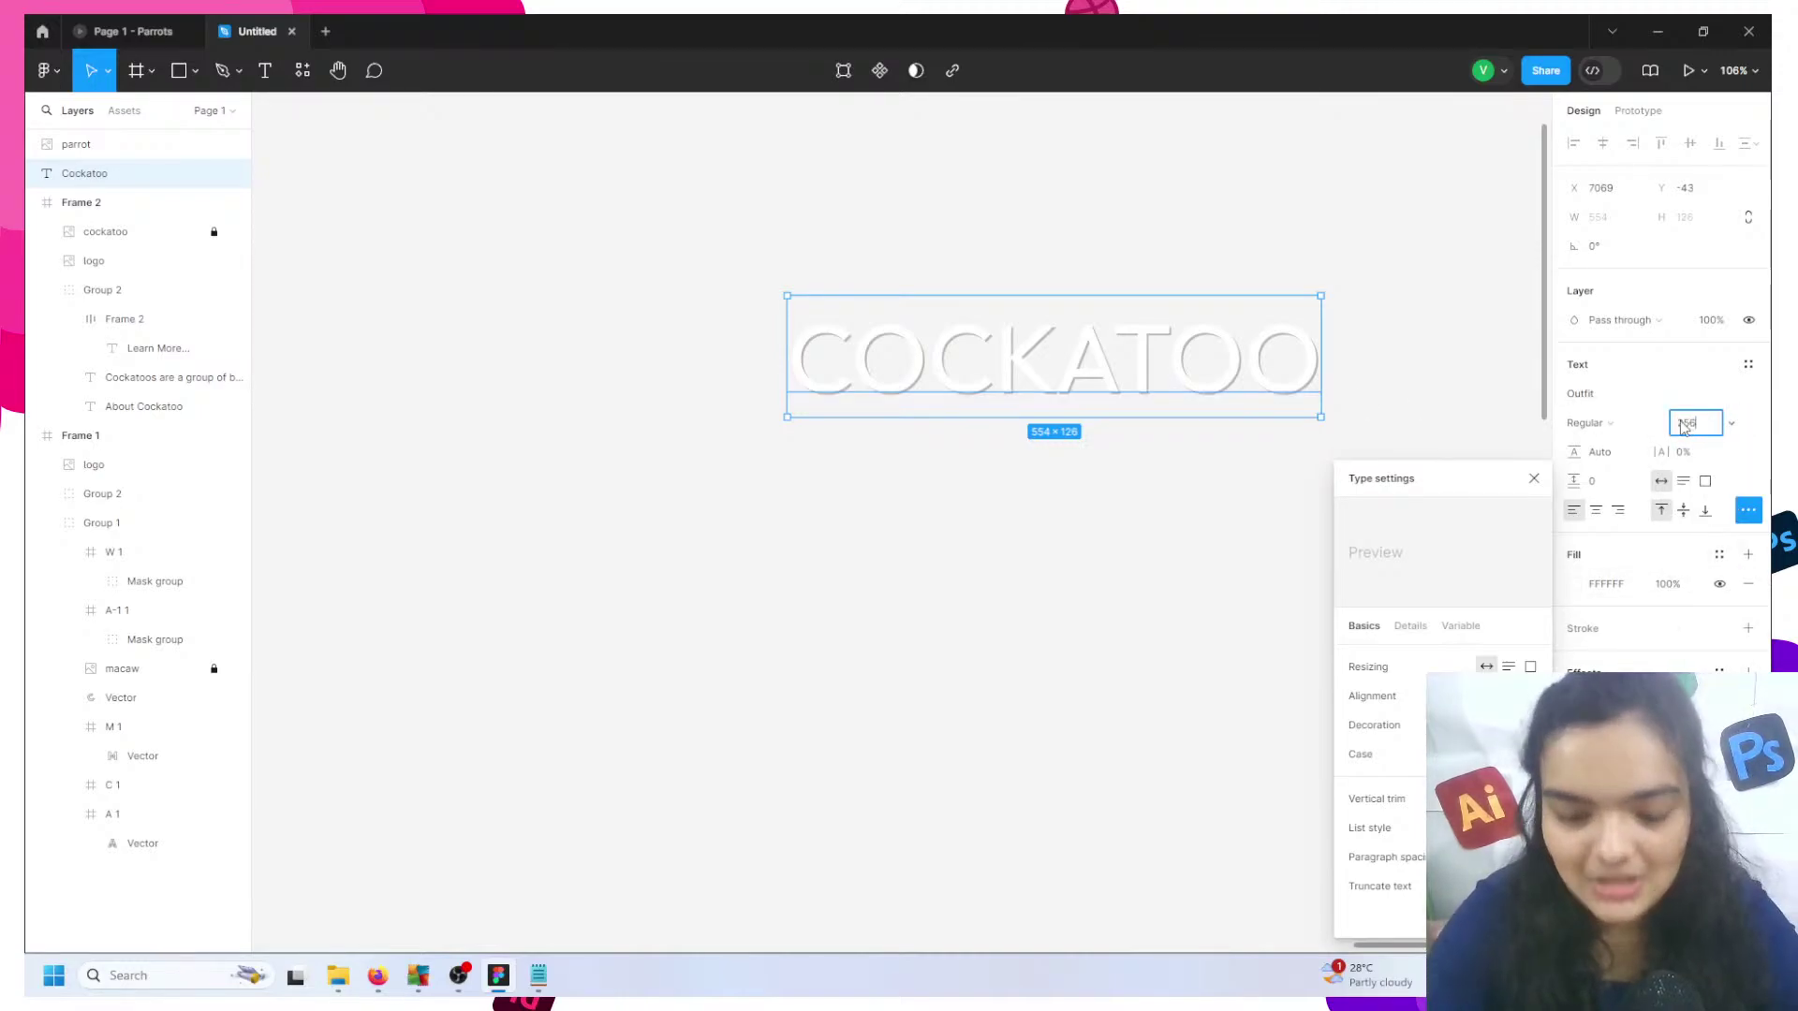
pyautogui.press('Return')
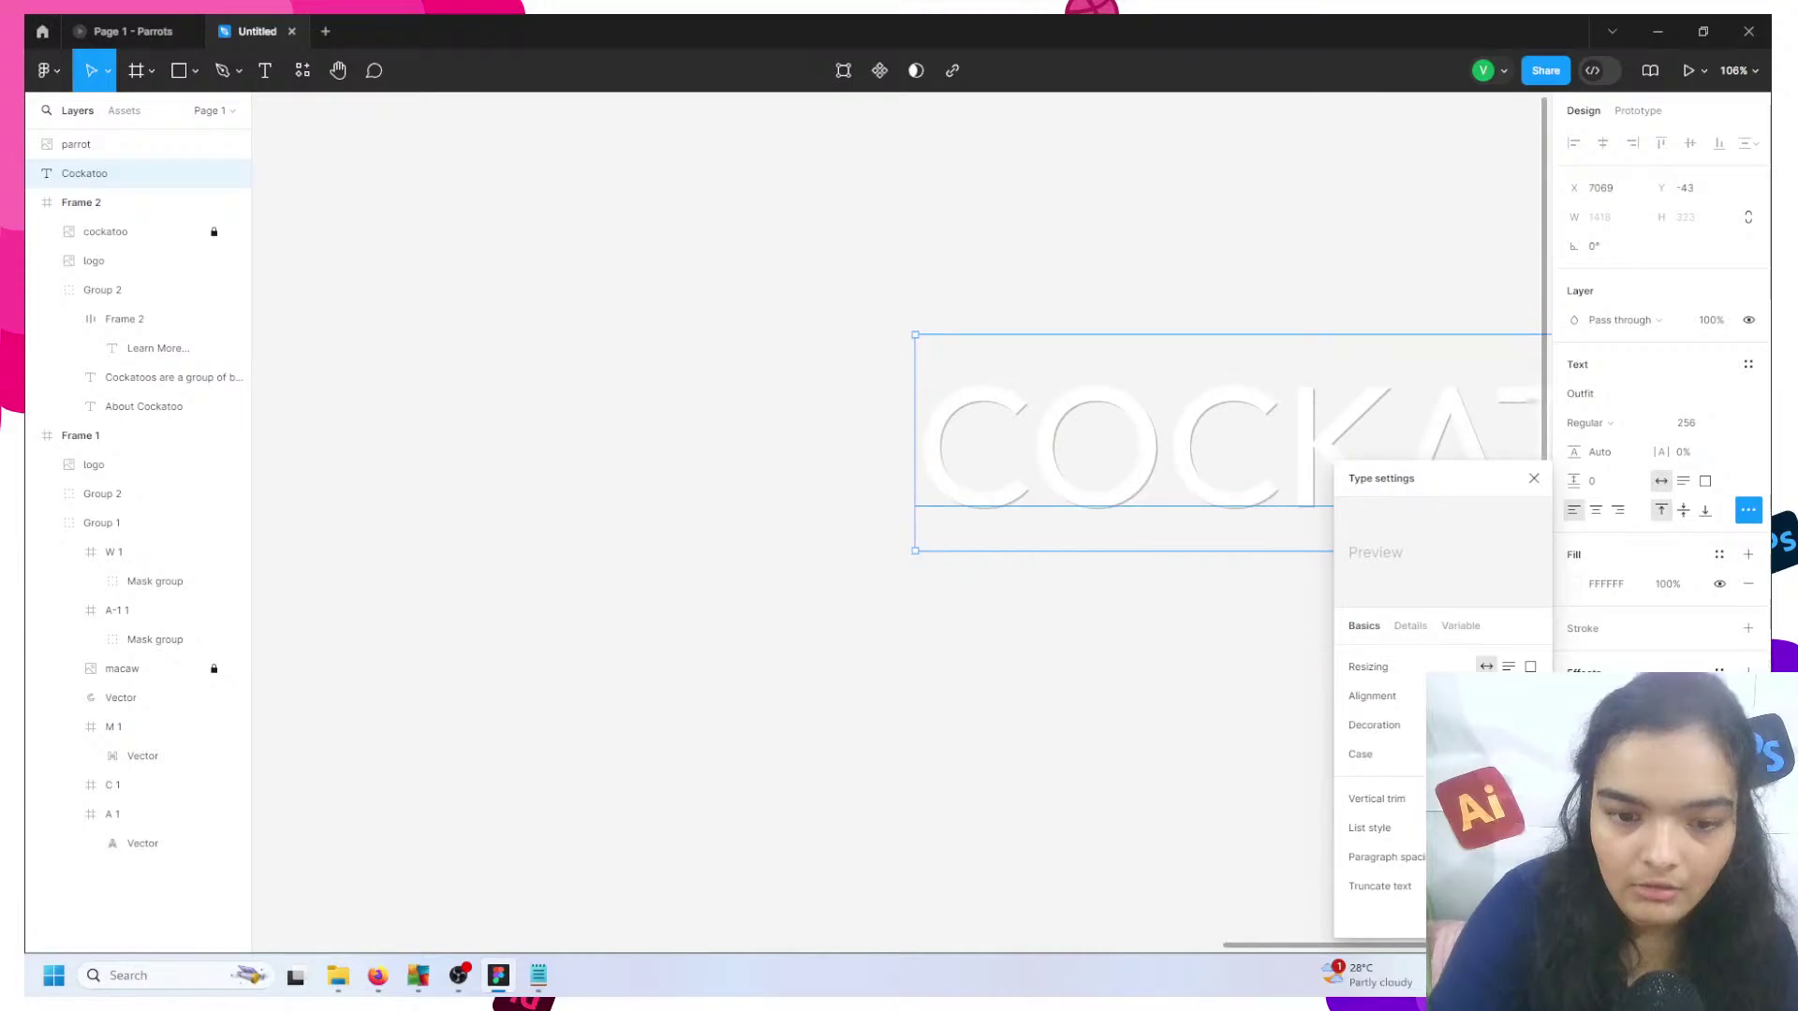
pyautogui.press('Escape')
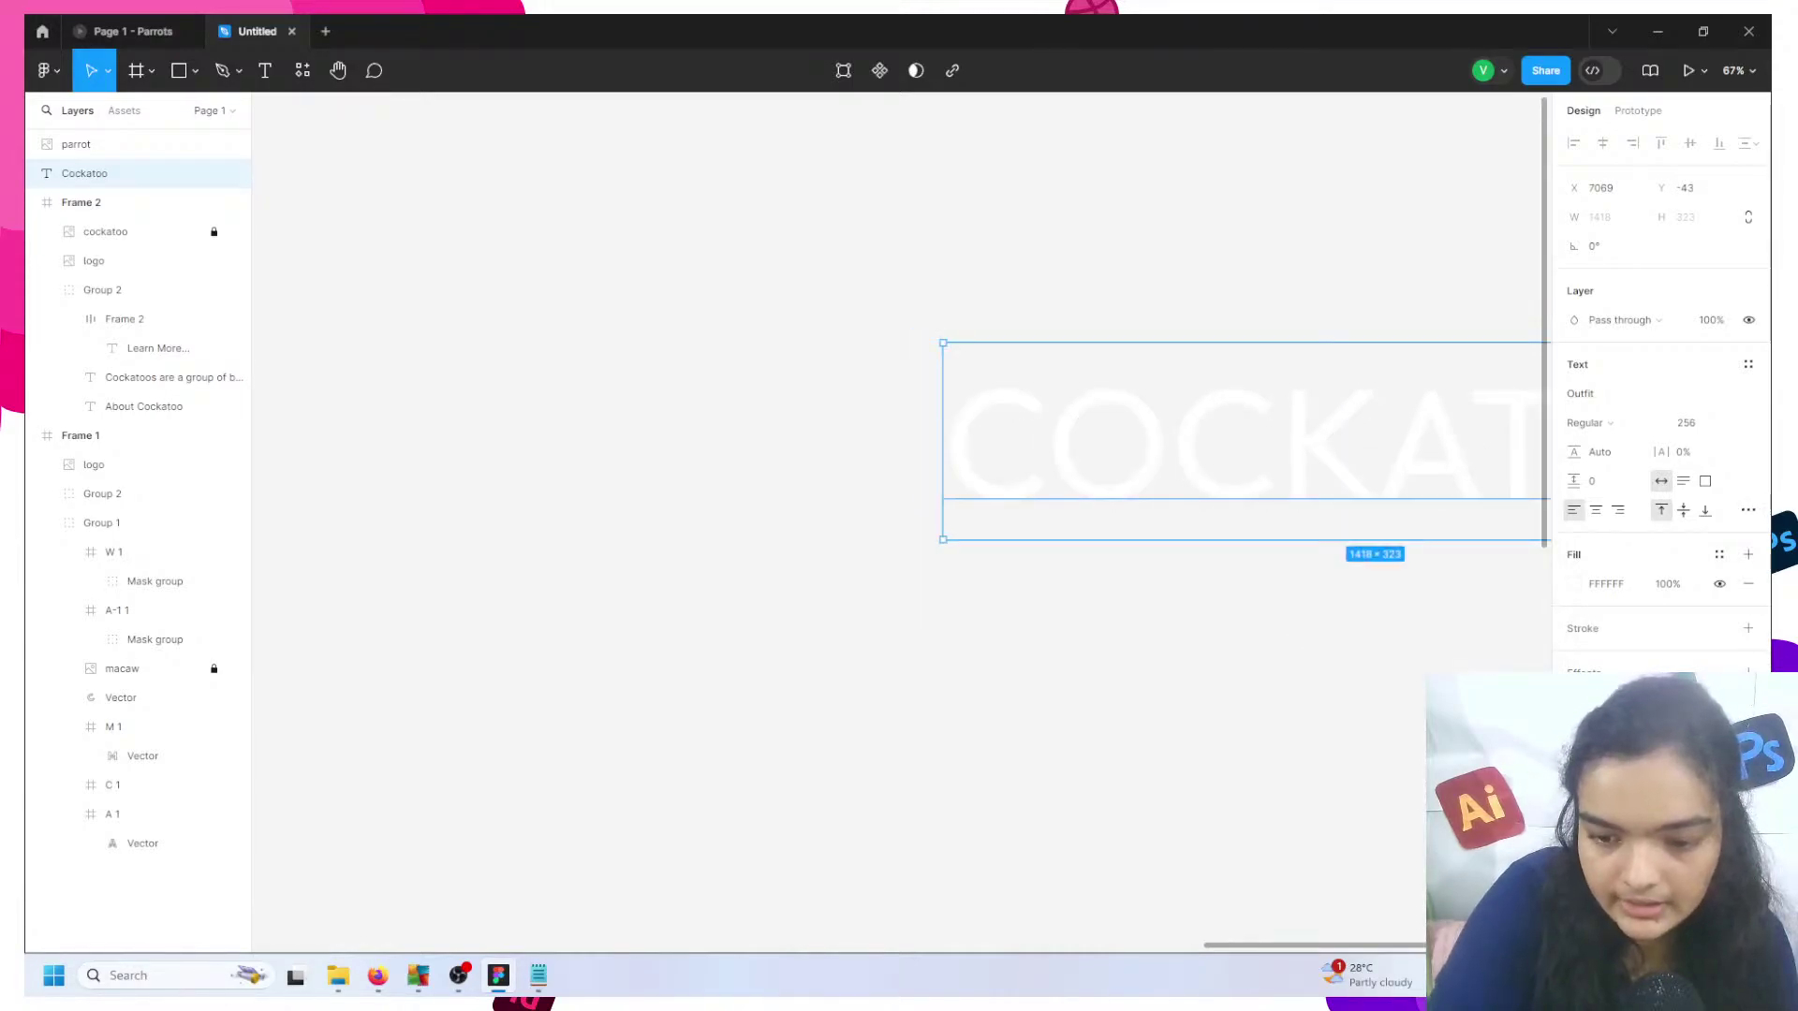
# - Set the weight of the large COCKATOO text to ExtraBold
pyautogui.click(1592, 423)
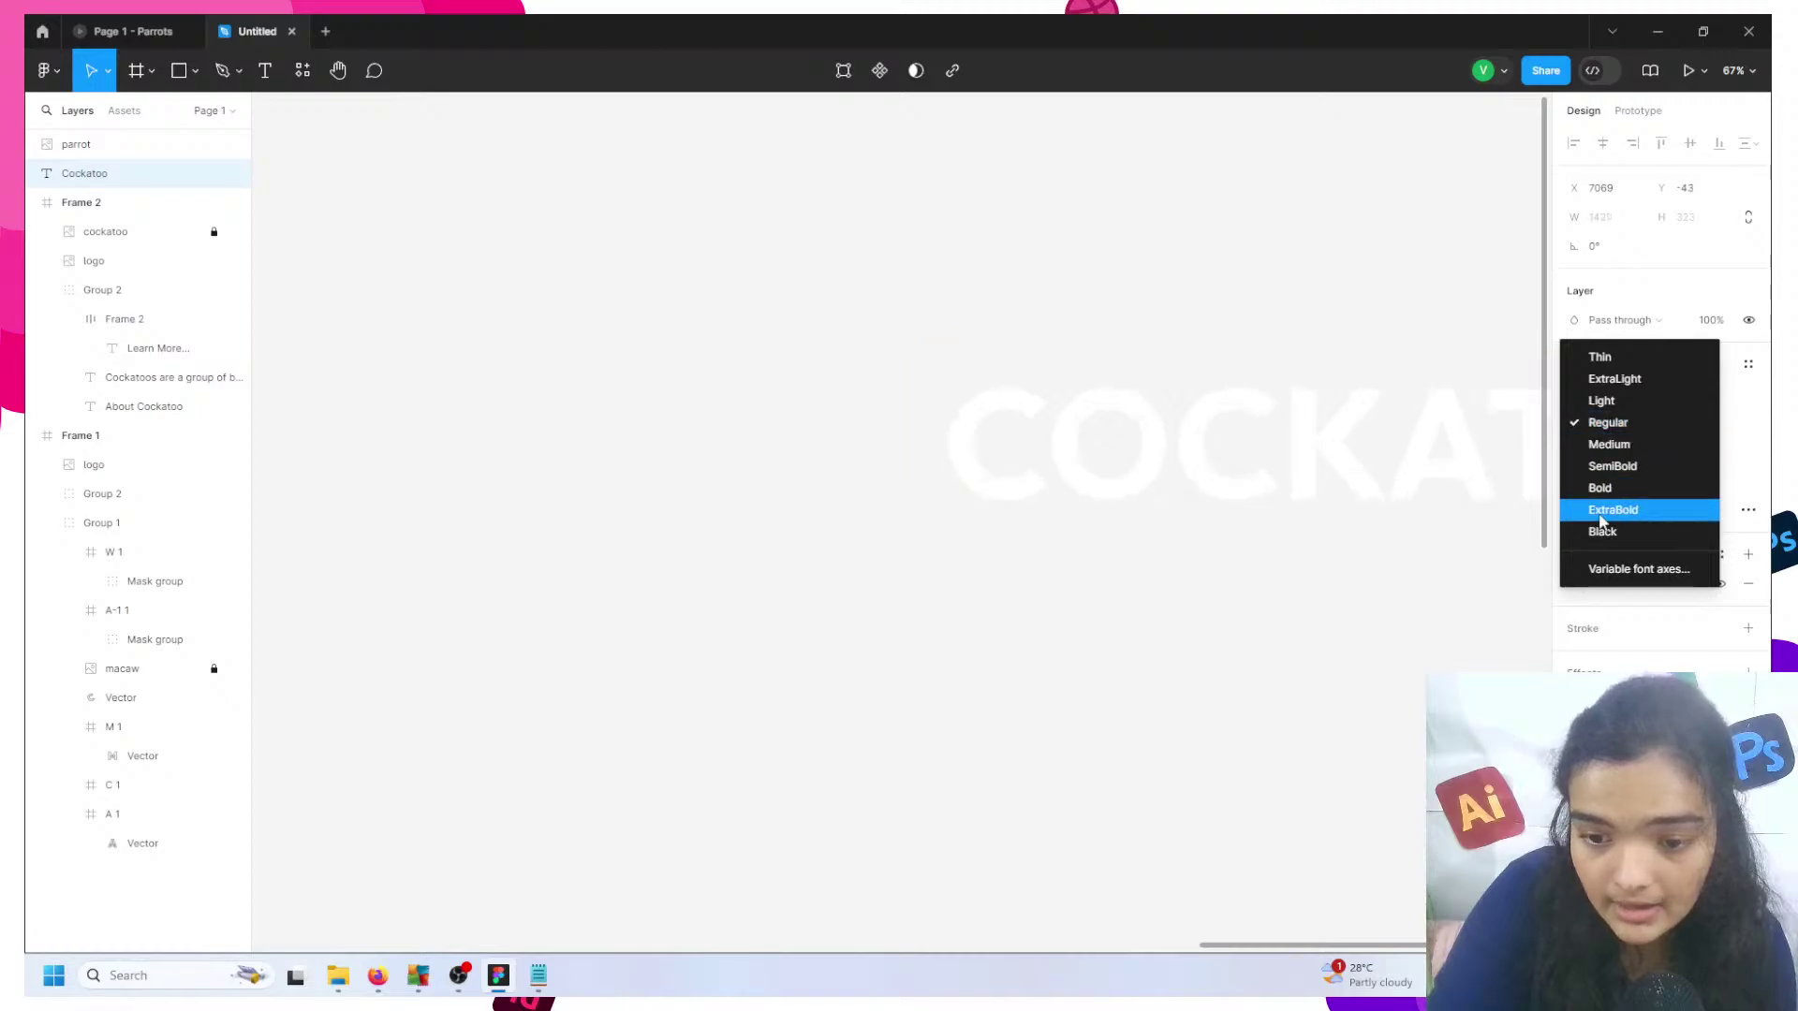
pyautogui.click(1602, 518)
pyautogui.click(1240, 625)
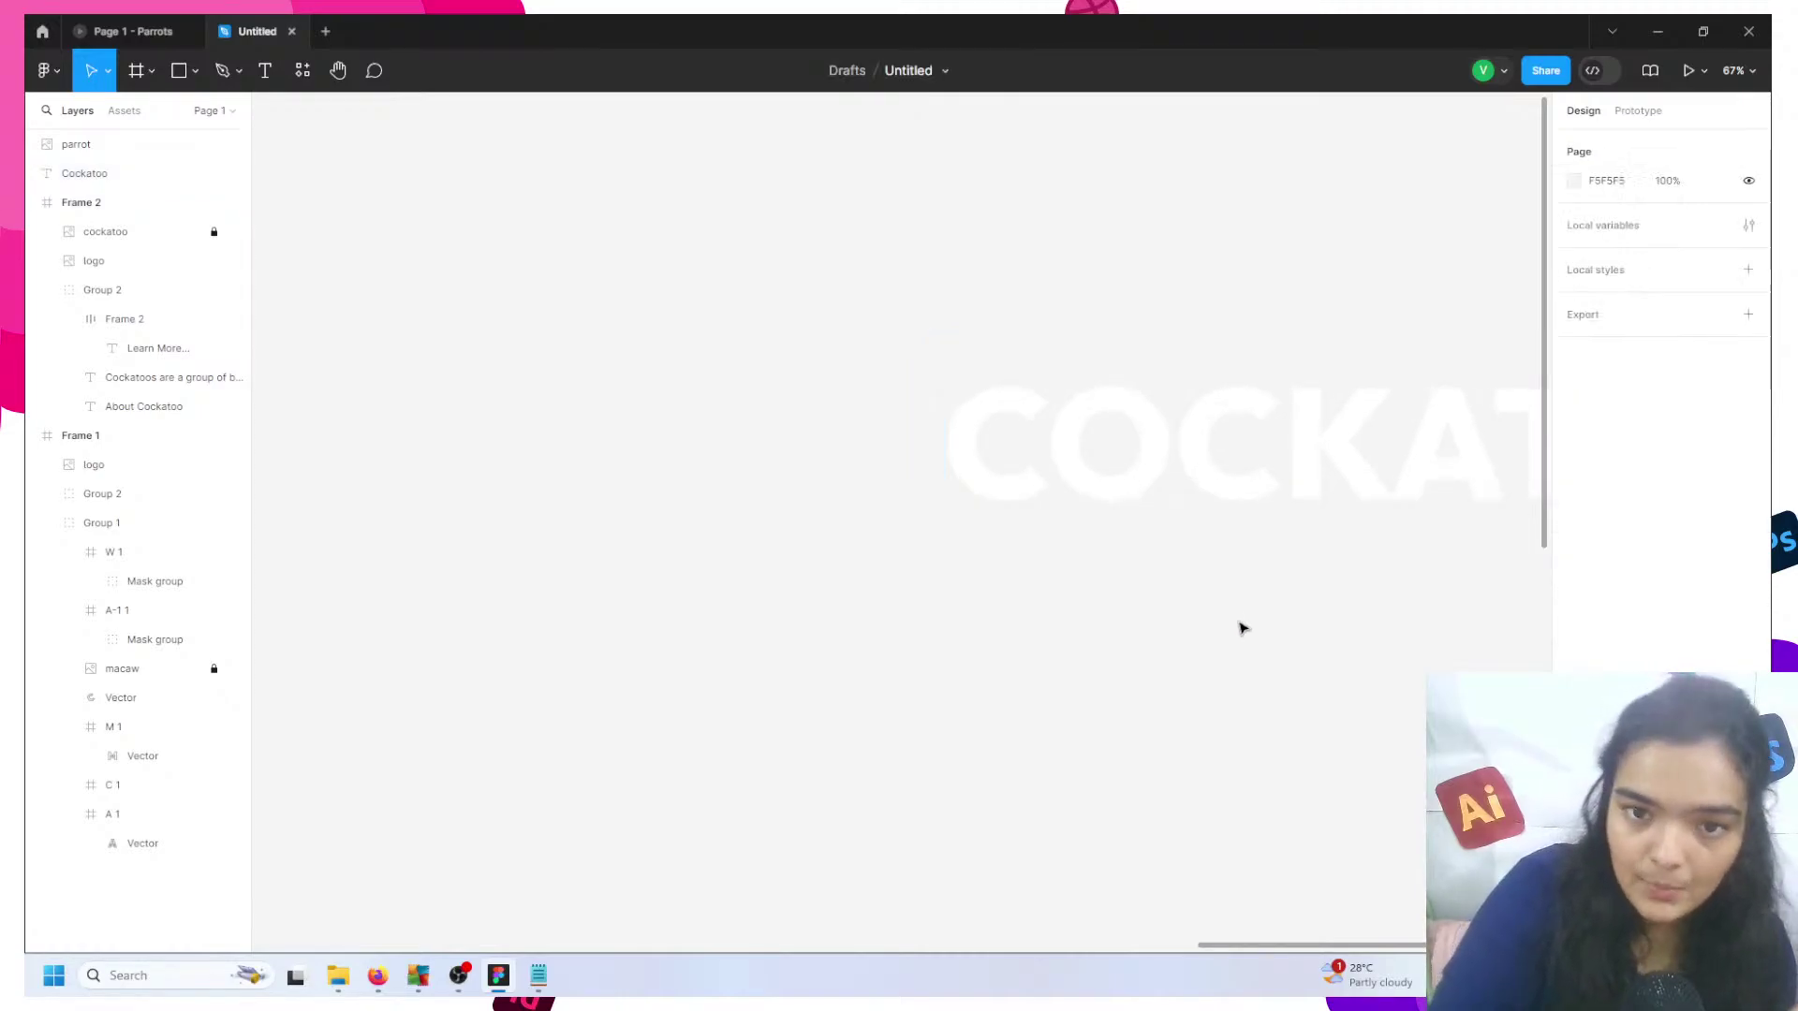
# - Move the COCKATOO text closer to Frame 2 and change the page background to dark red 6D1F1F
pyautogui.click(1124, 440)
pyautogui.moveTo(1258, 466); pyautogui.dragTo(635, 470)
pyautogui.click(1389, 298)
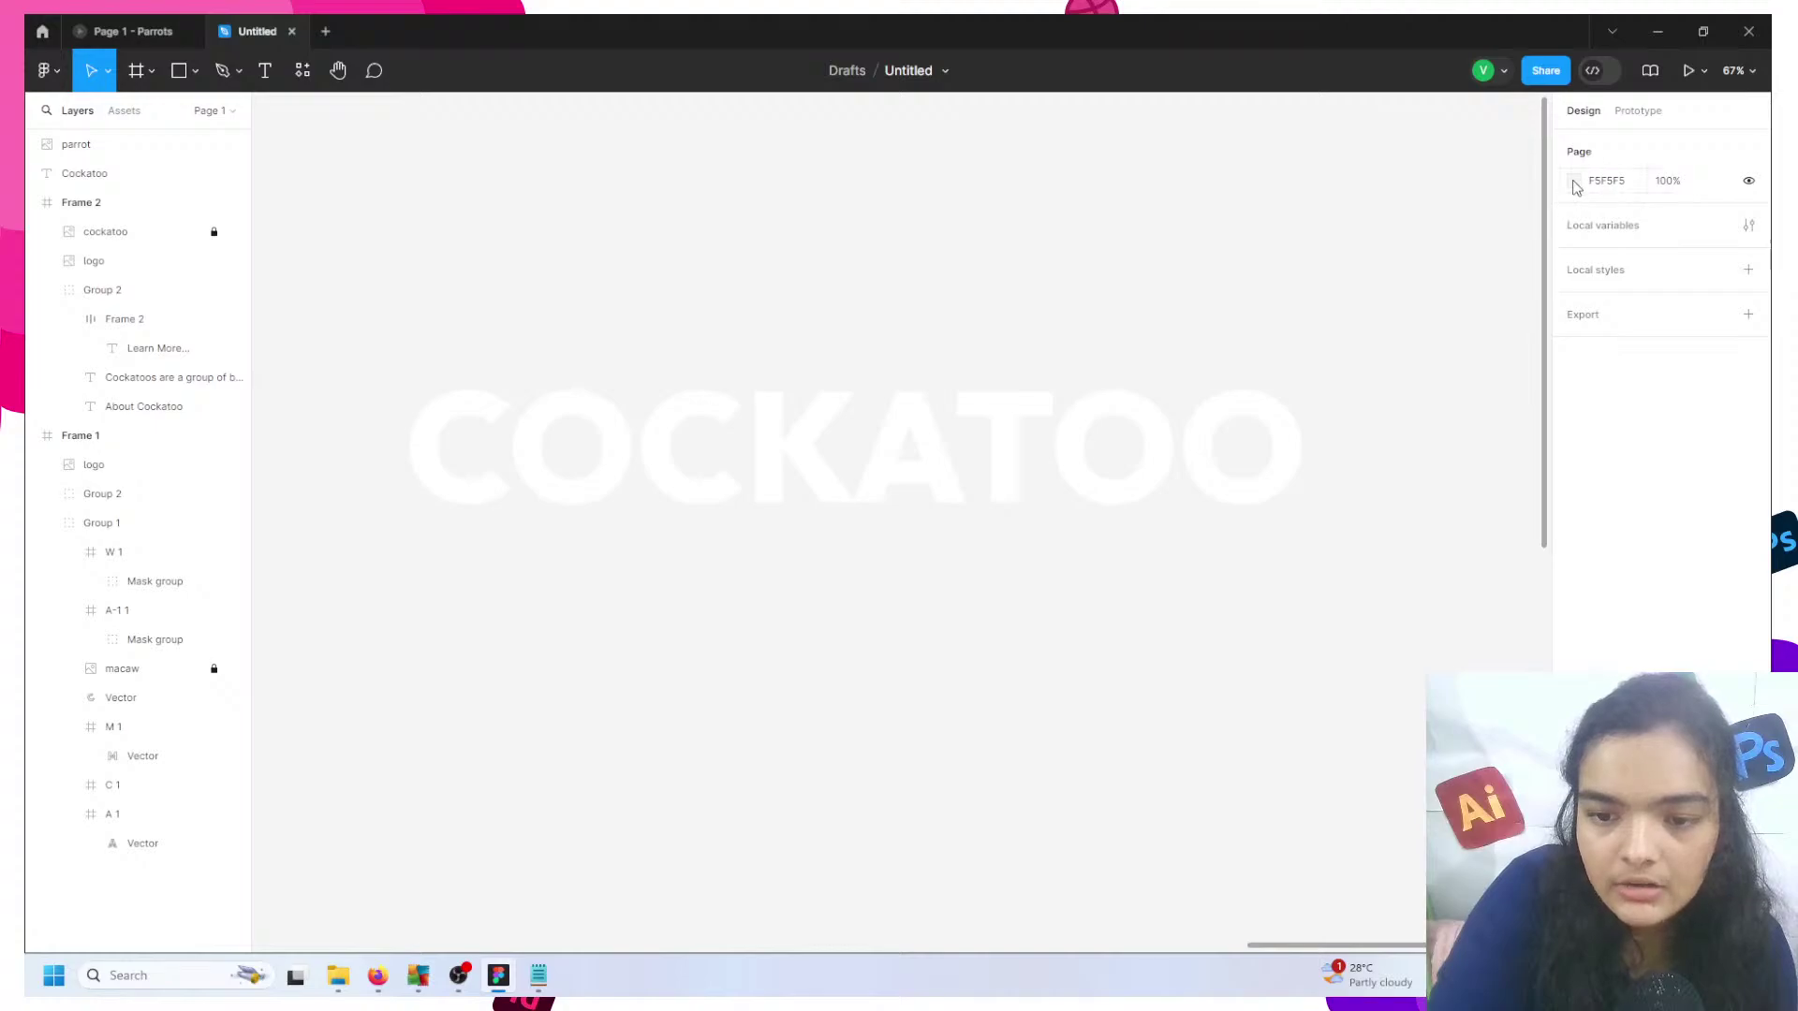
pyautogui.click(1574, 180)
pyautogui.click(1491, 326)
pyautogui.click(1067, 611)
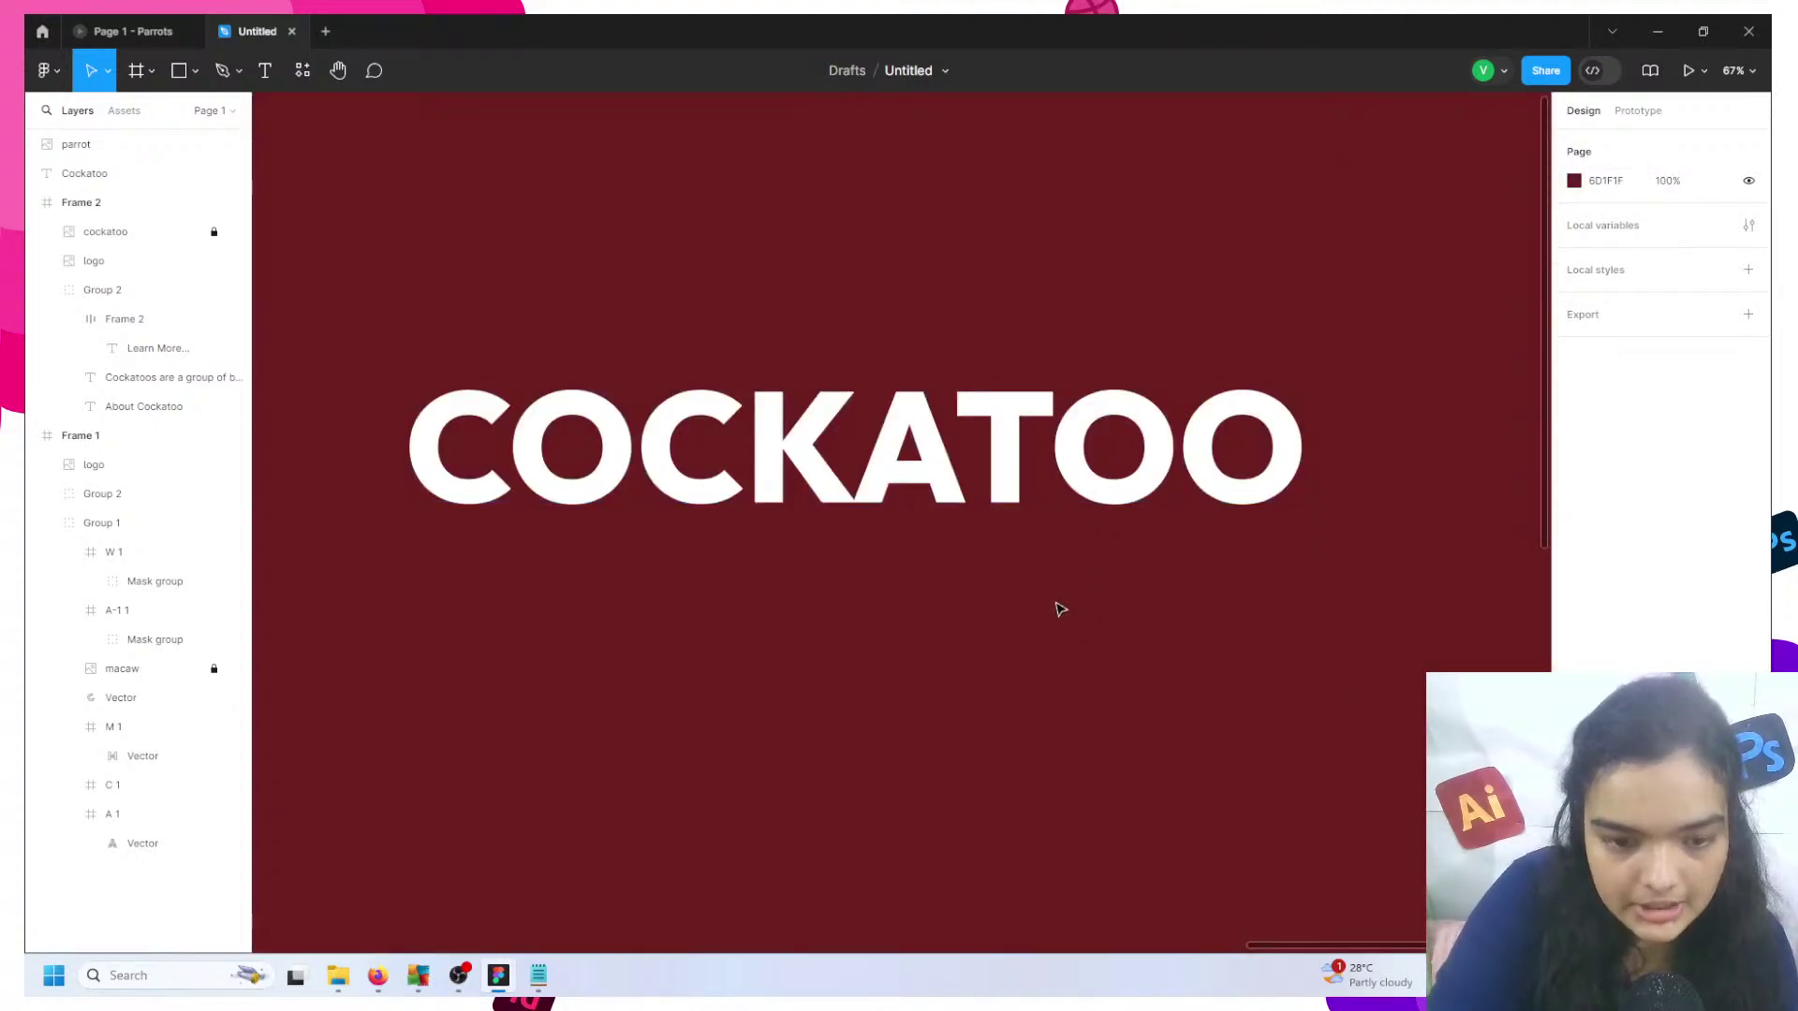
# - Move the COCKATOO text up, copy its first letter C and place it as separate text below the word
pyautogui.click(918, 445)
pyautogui.moveTo(918, 445); pyautogui.dragTo(970, 334)
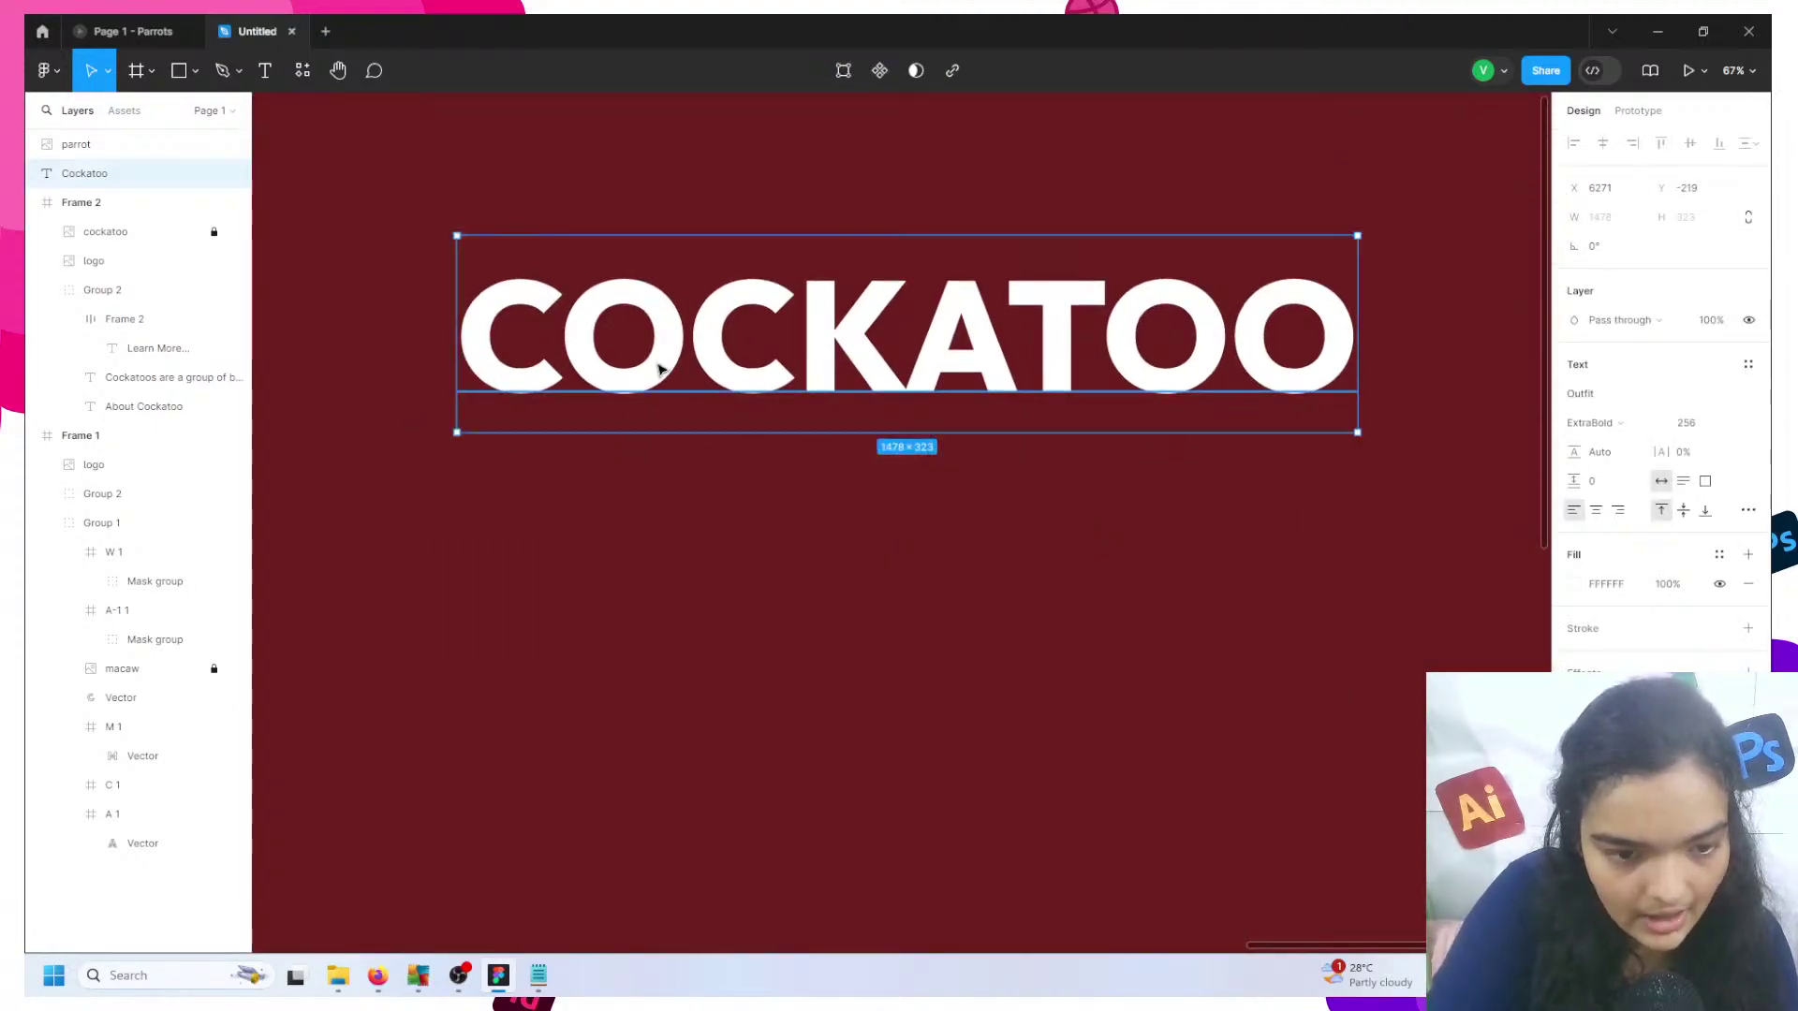
pyautogui.doubleClick(548, 349)
pyautogui.moveTo(548, 349); pyautogui.dragTo(450, 339)
pyautogui.hotkey('ctrl', 'c')
pyautogui.press('Escape')
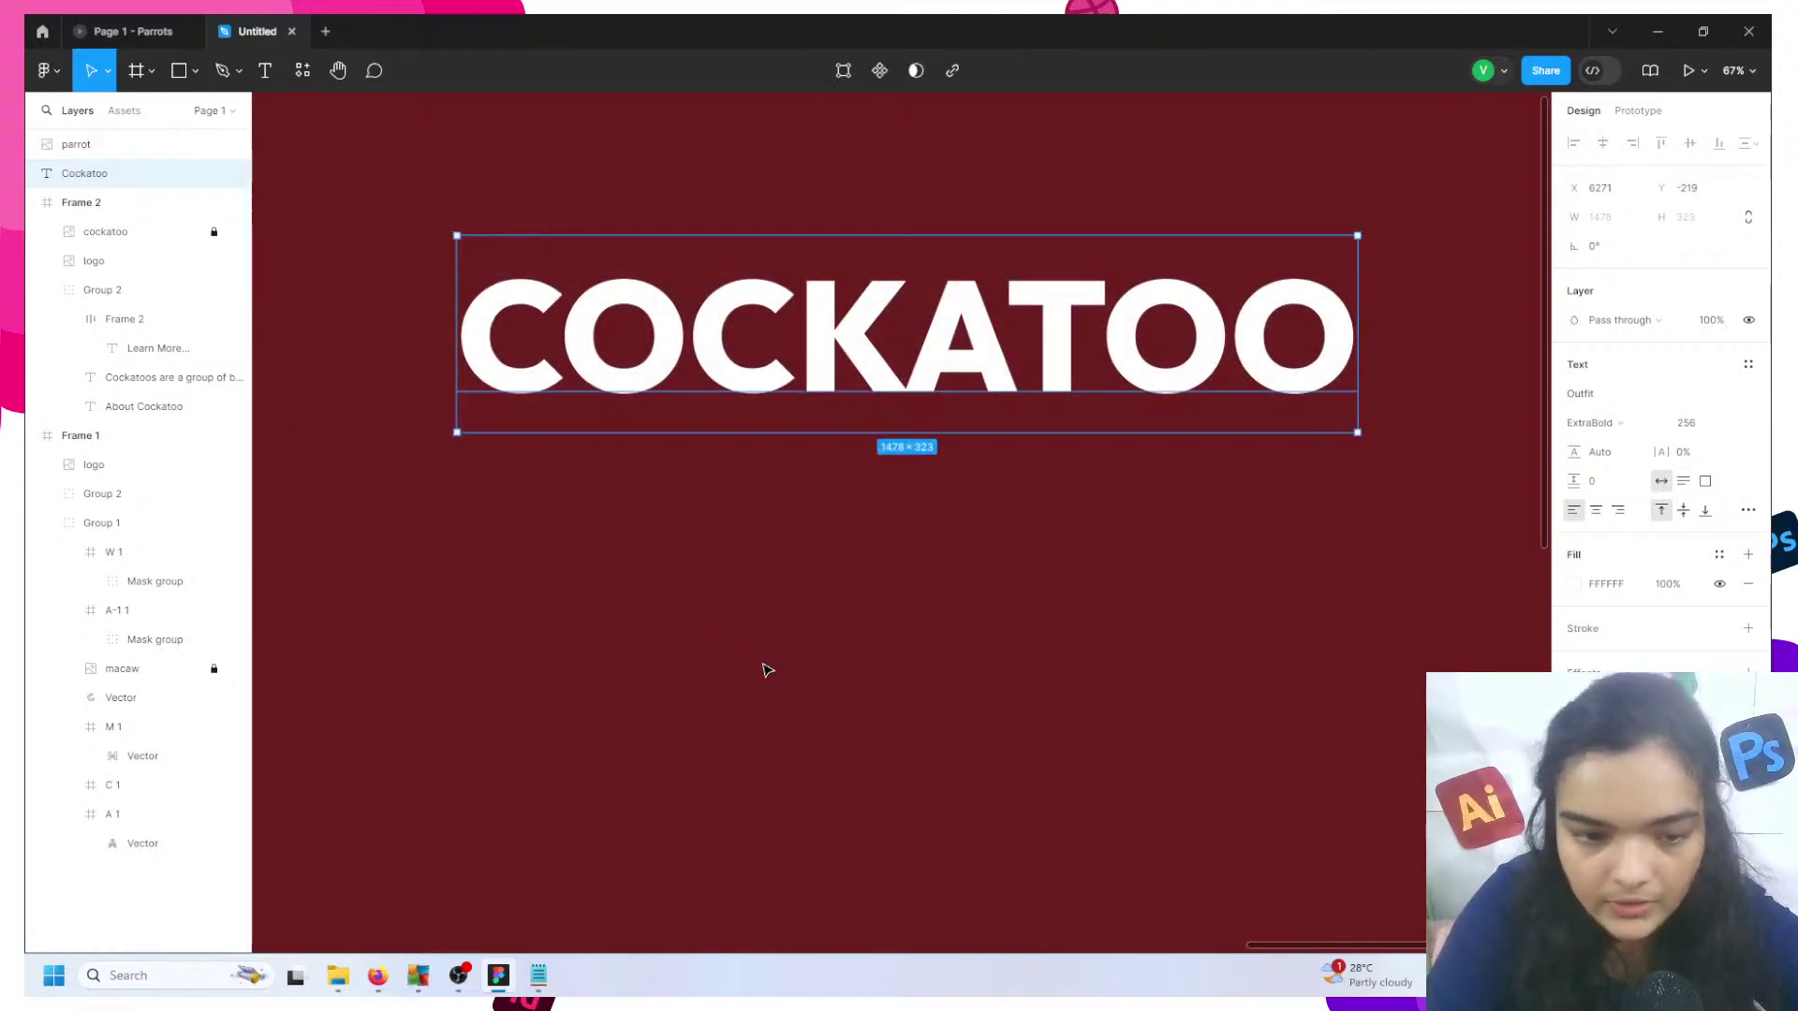
pyautogui.hotkey('ctrl', 'v')
pyautogui.moveTo(474, 353); pyautogui.dragTo(489, 522)
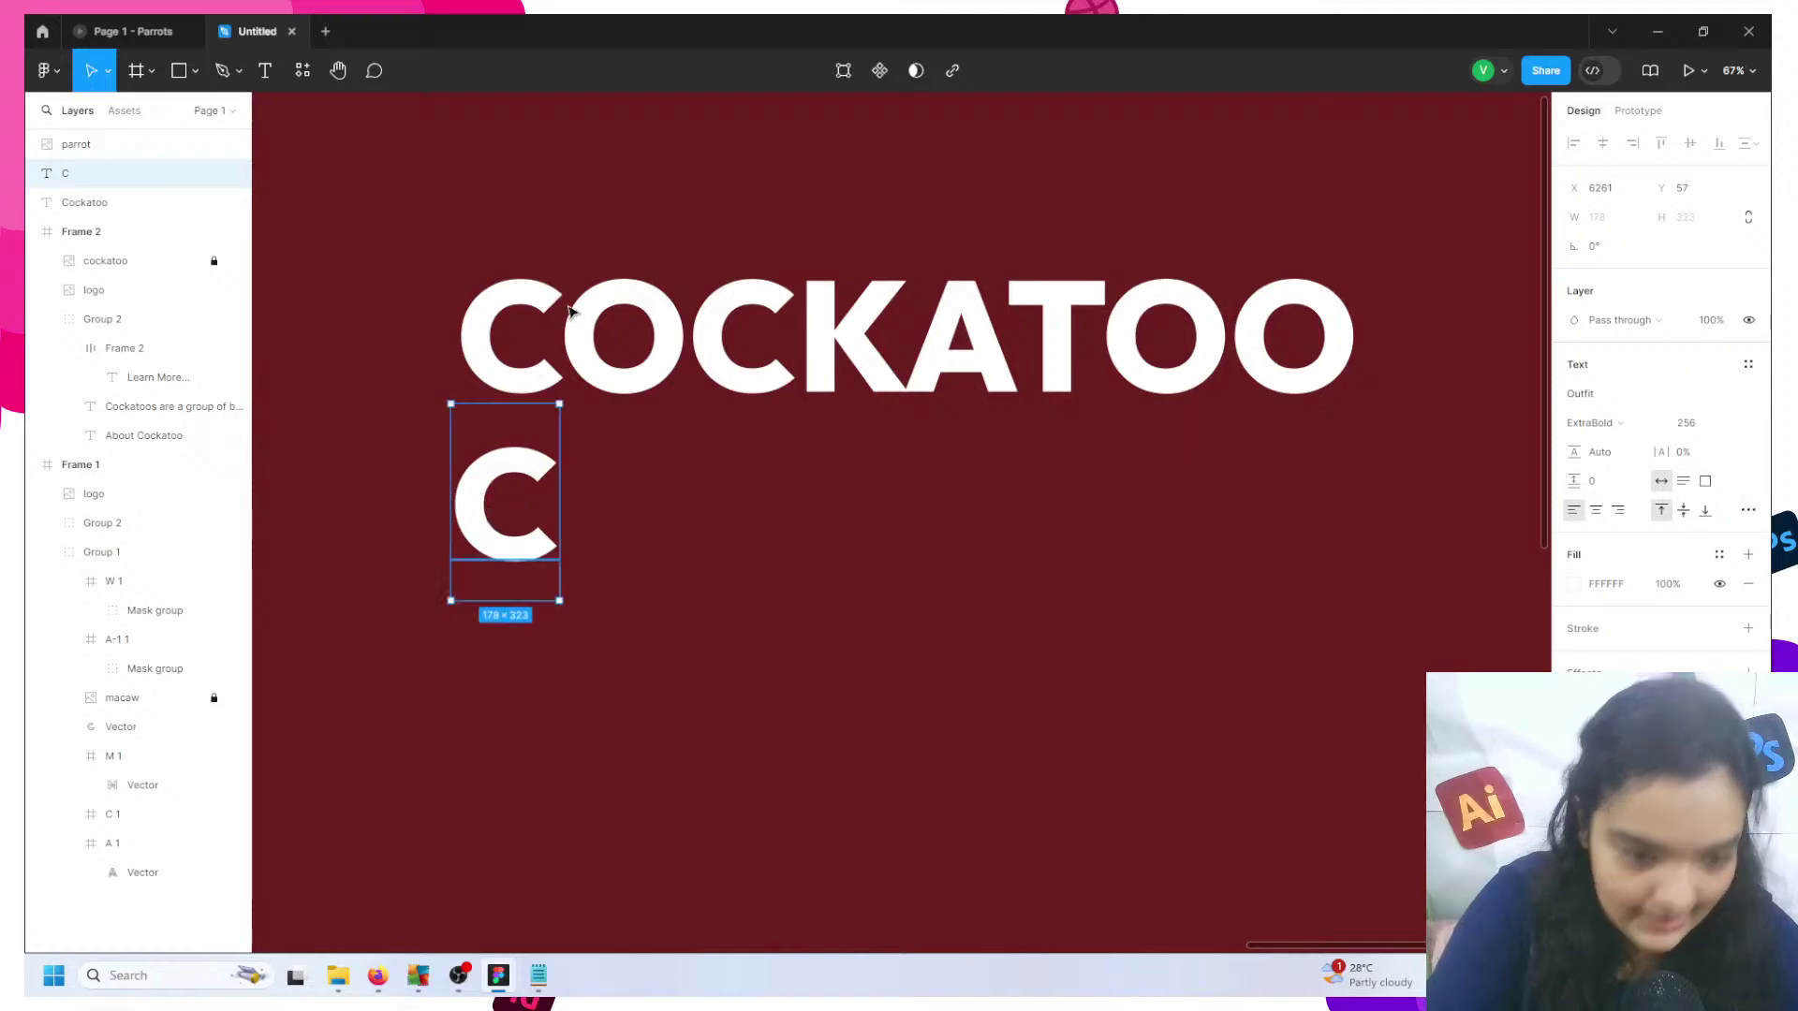
# - Copy the first O of the COCKATOO text and place it as separate text beside the C below
pyautogui.click(572, 322)
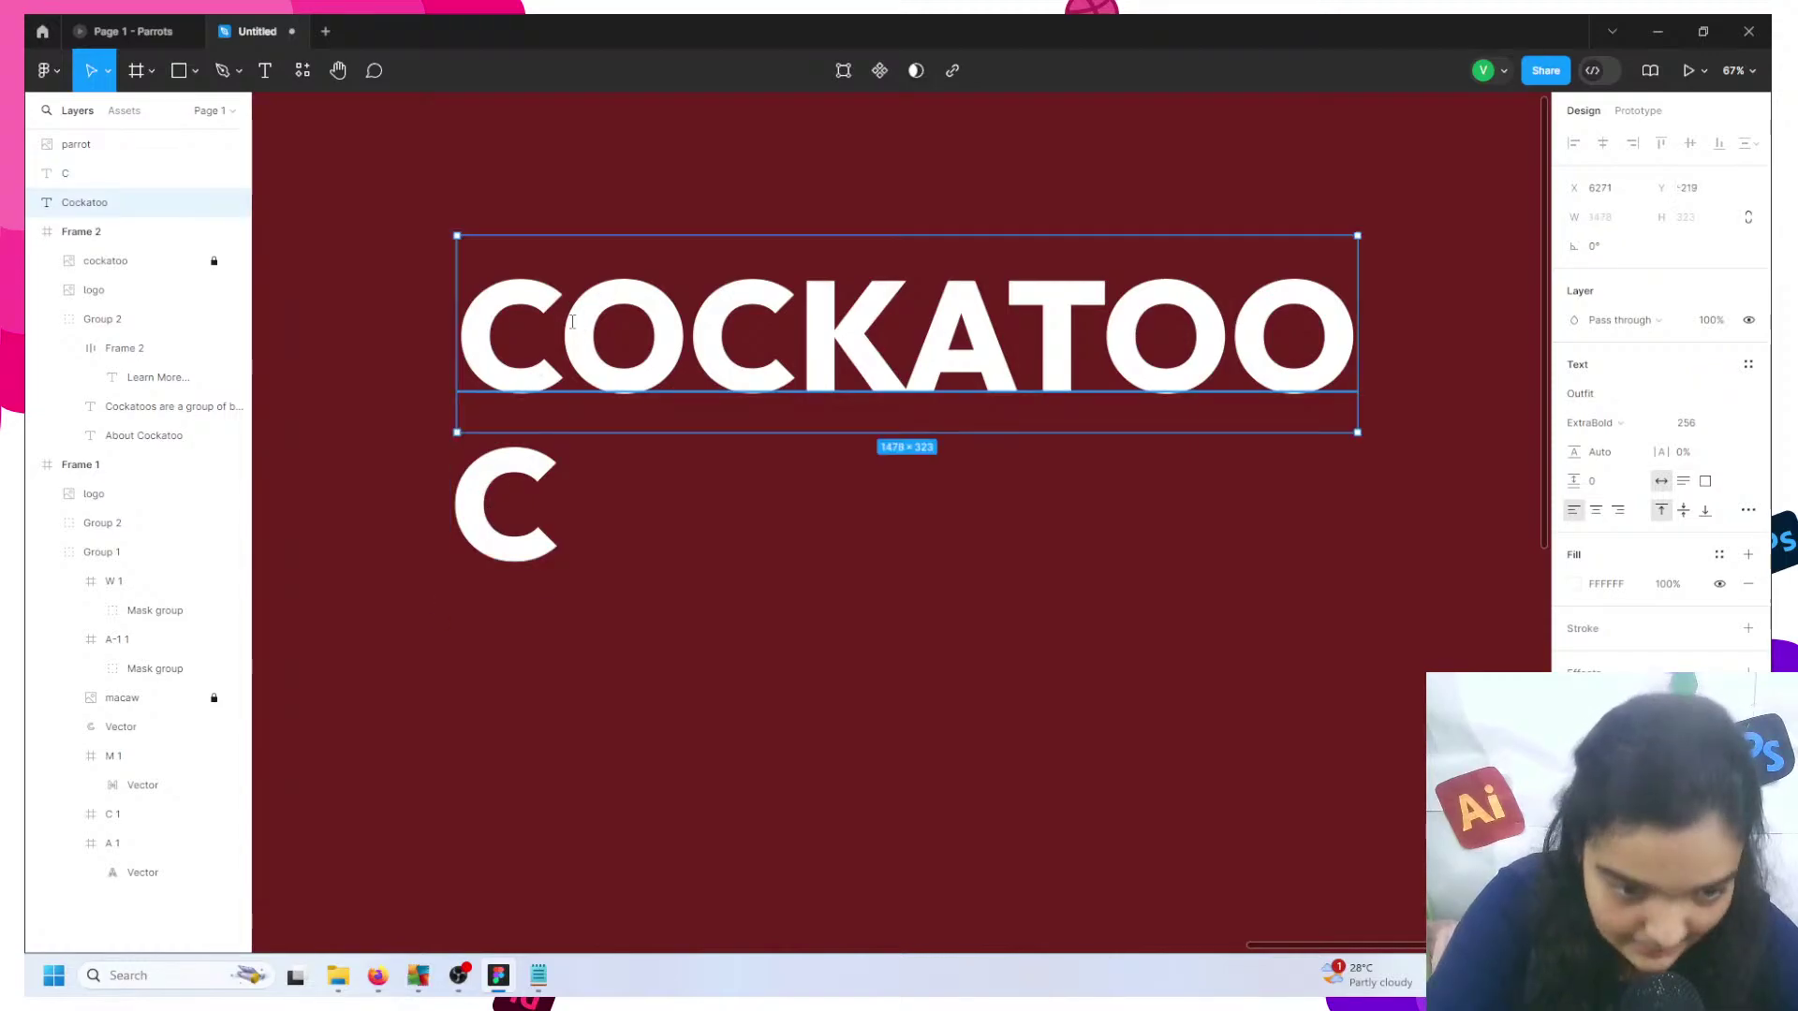
pyautogui.doubleClick(578, 314)
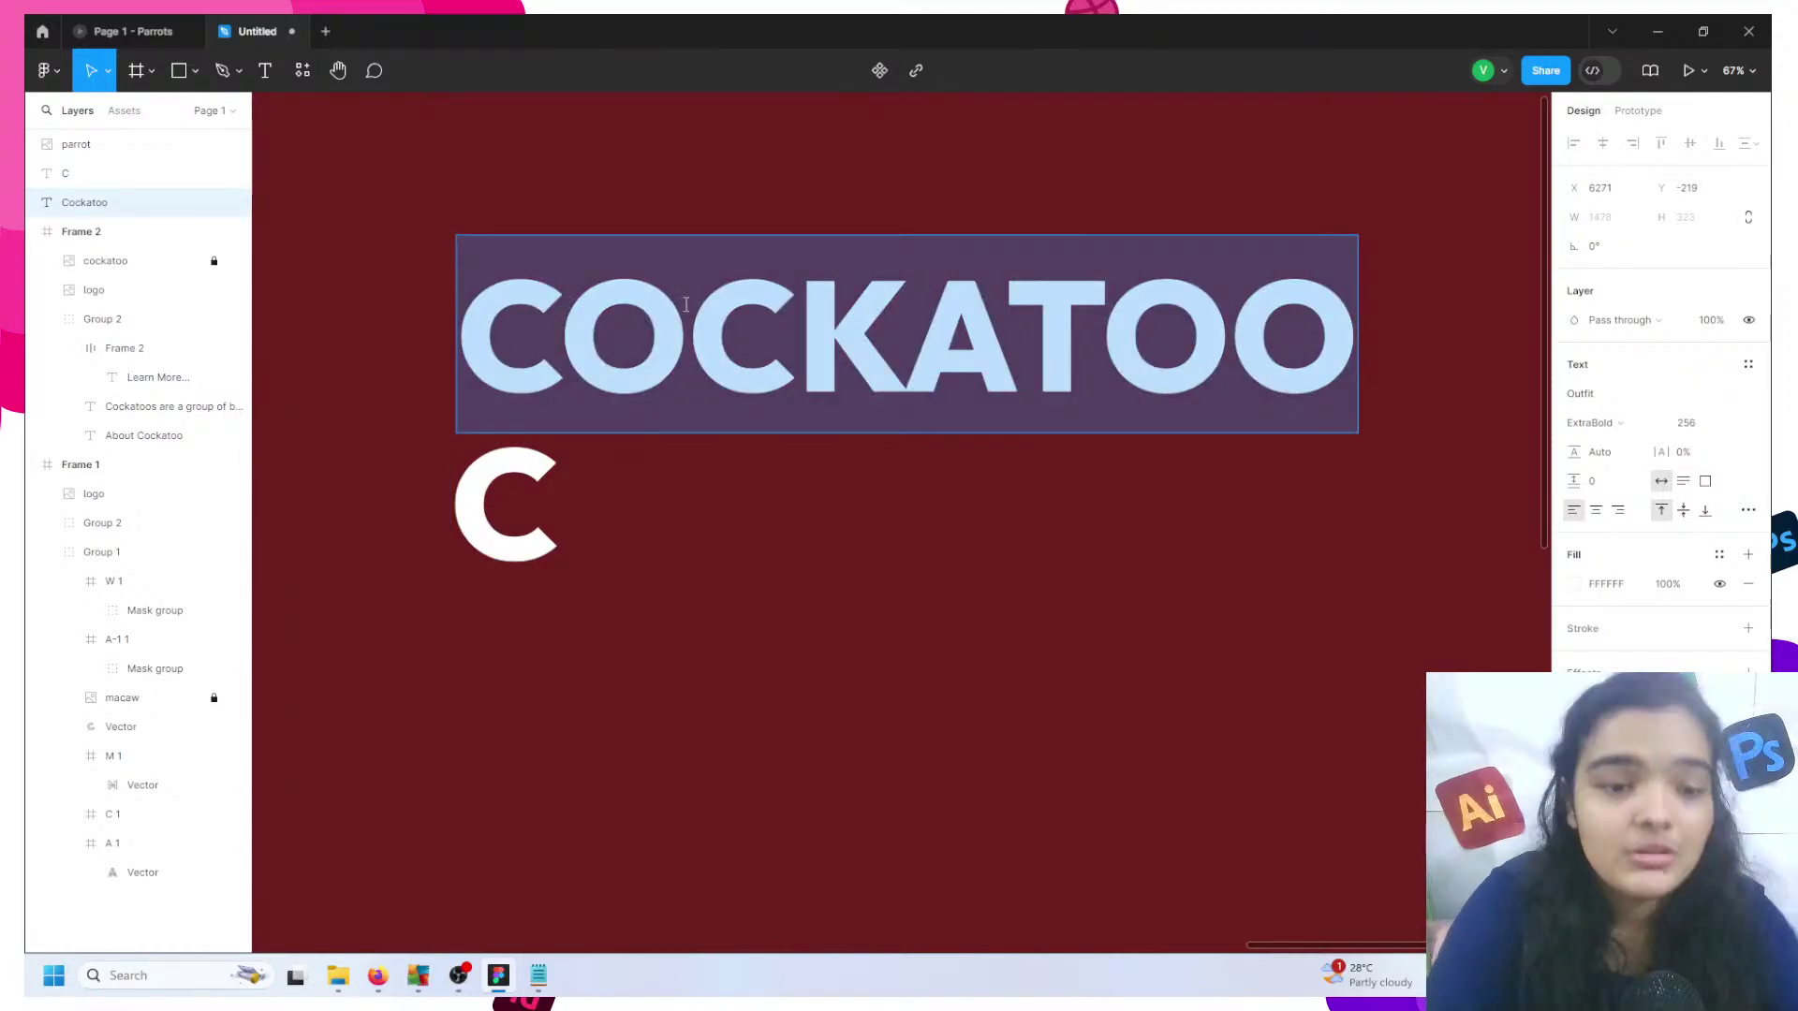
pyautogui.moveTo(562, 309); pyautogui.dragTo(688, 309)
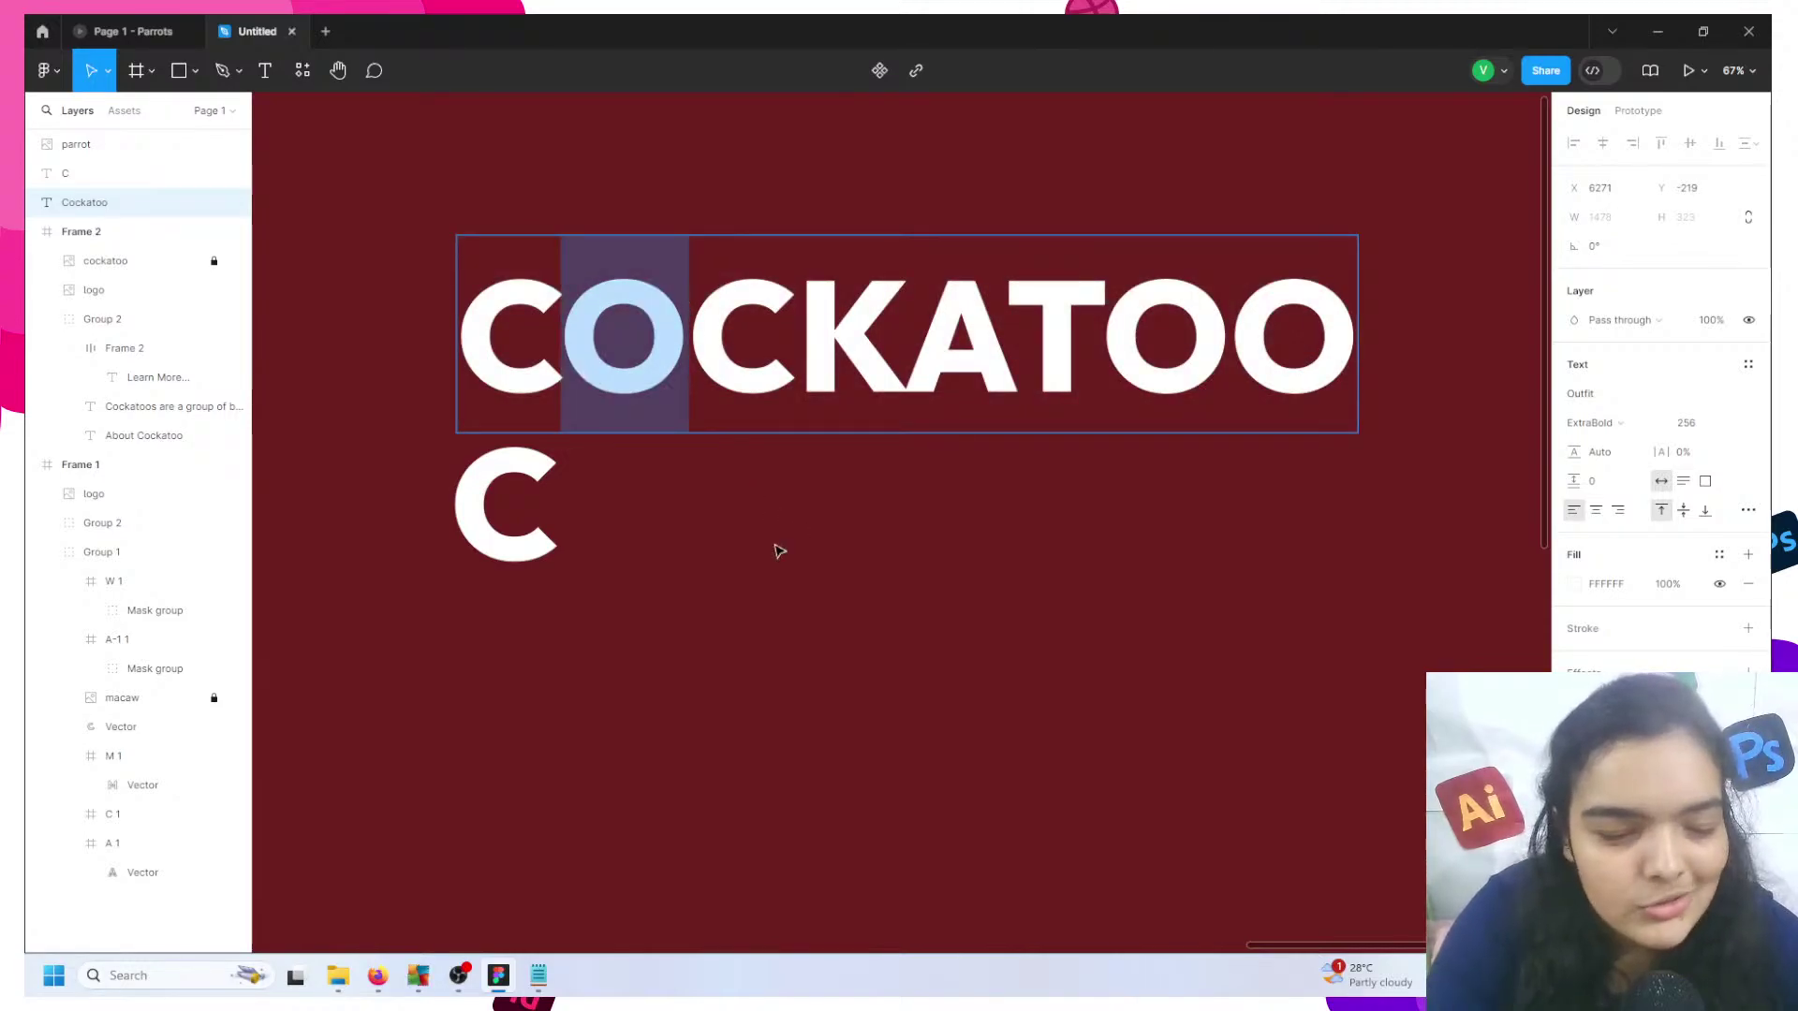
pyautogui.press('Escape')
pyautogui.hotkey('ctrl', 'v')
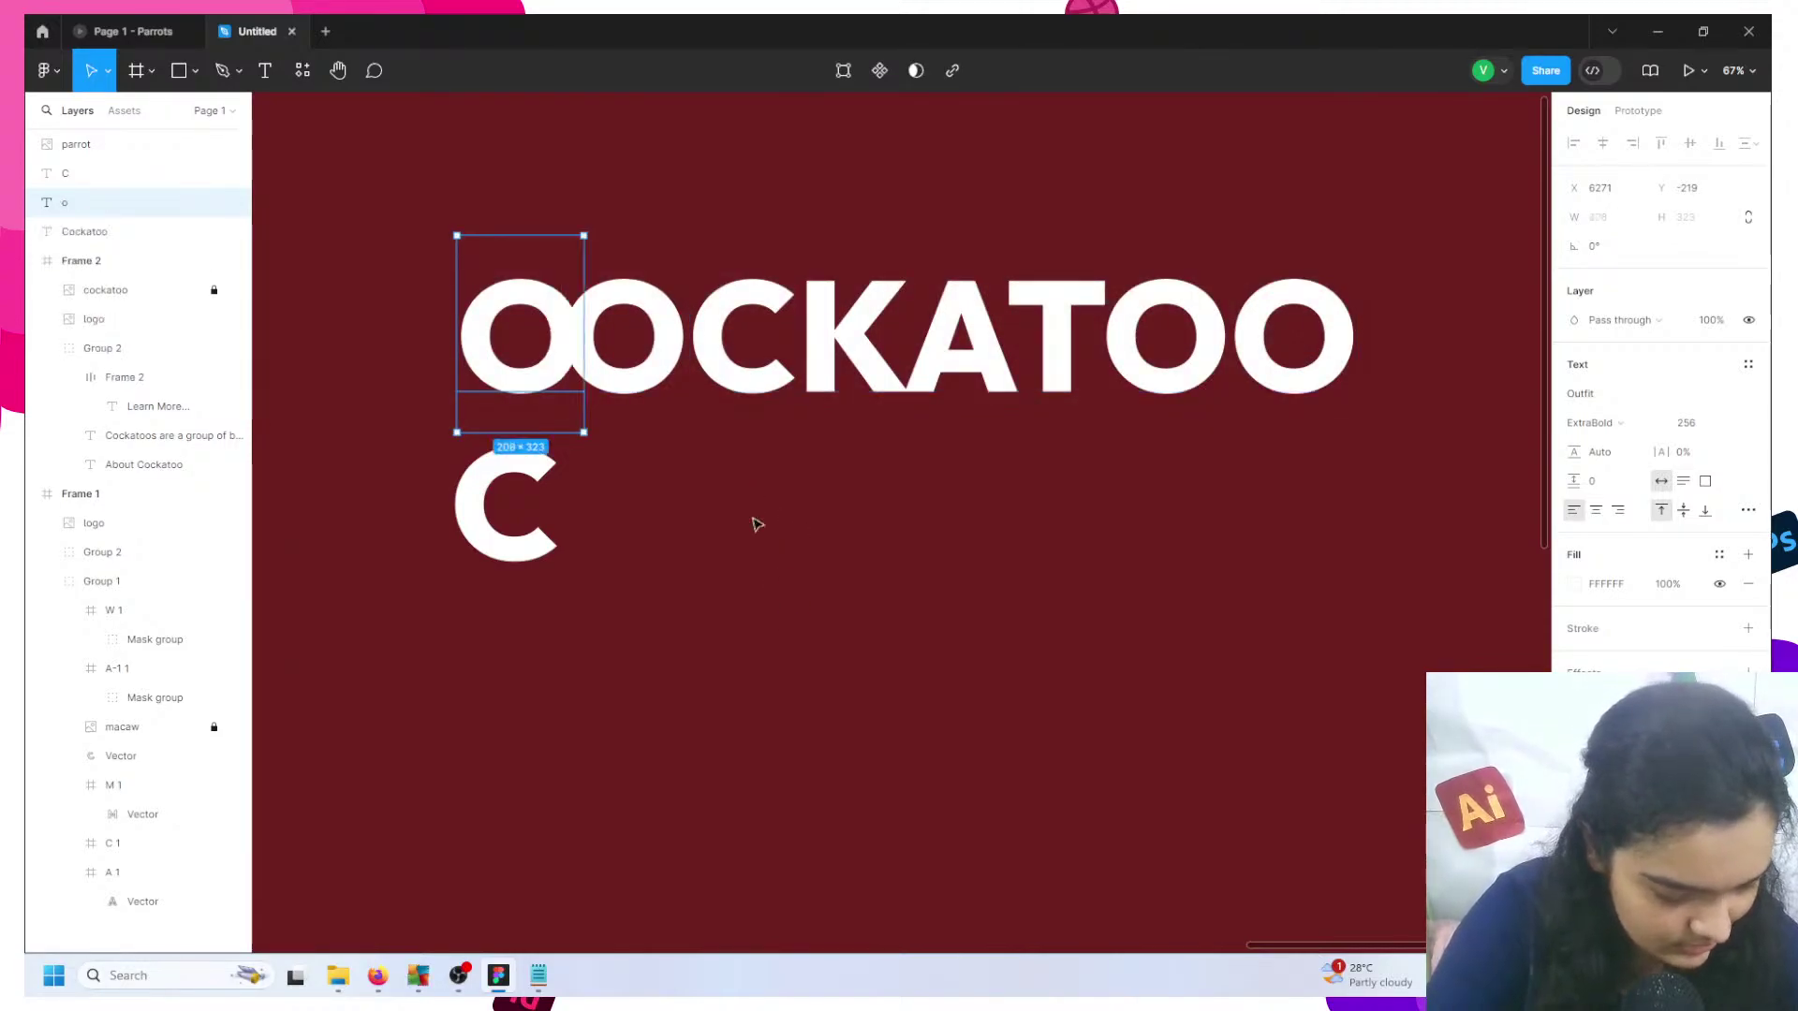
pyautogui.moveTo(553, 350); pyautogui.dragTo(693, 526)
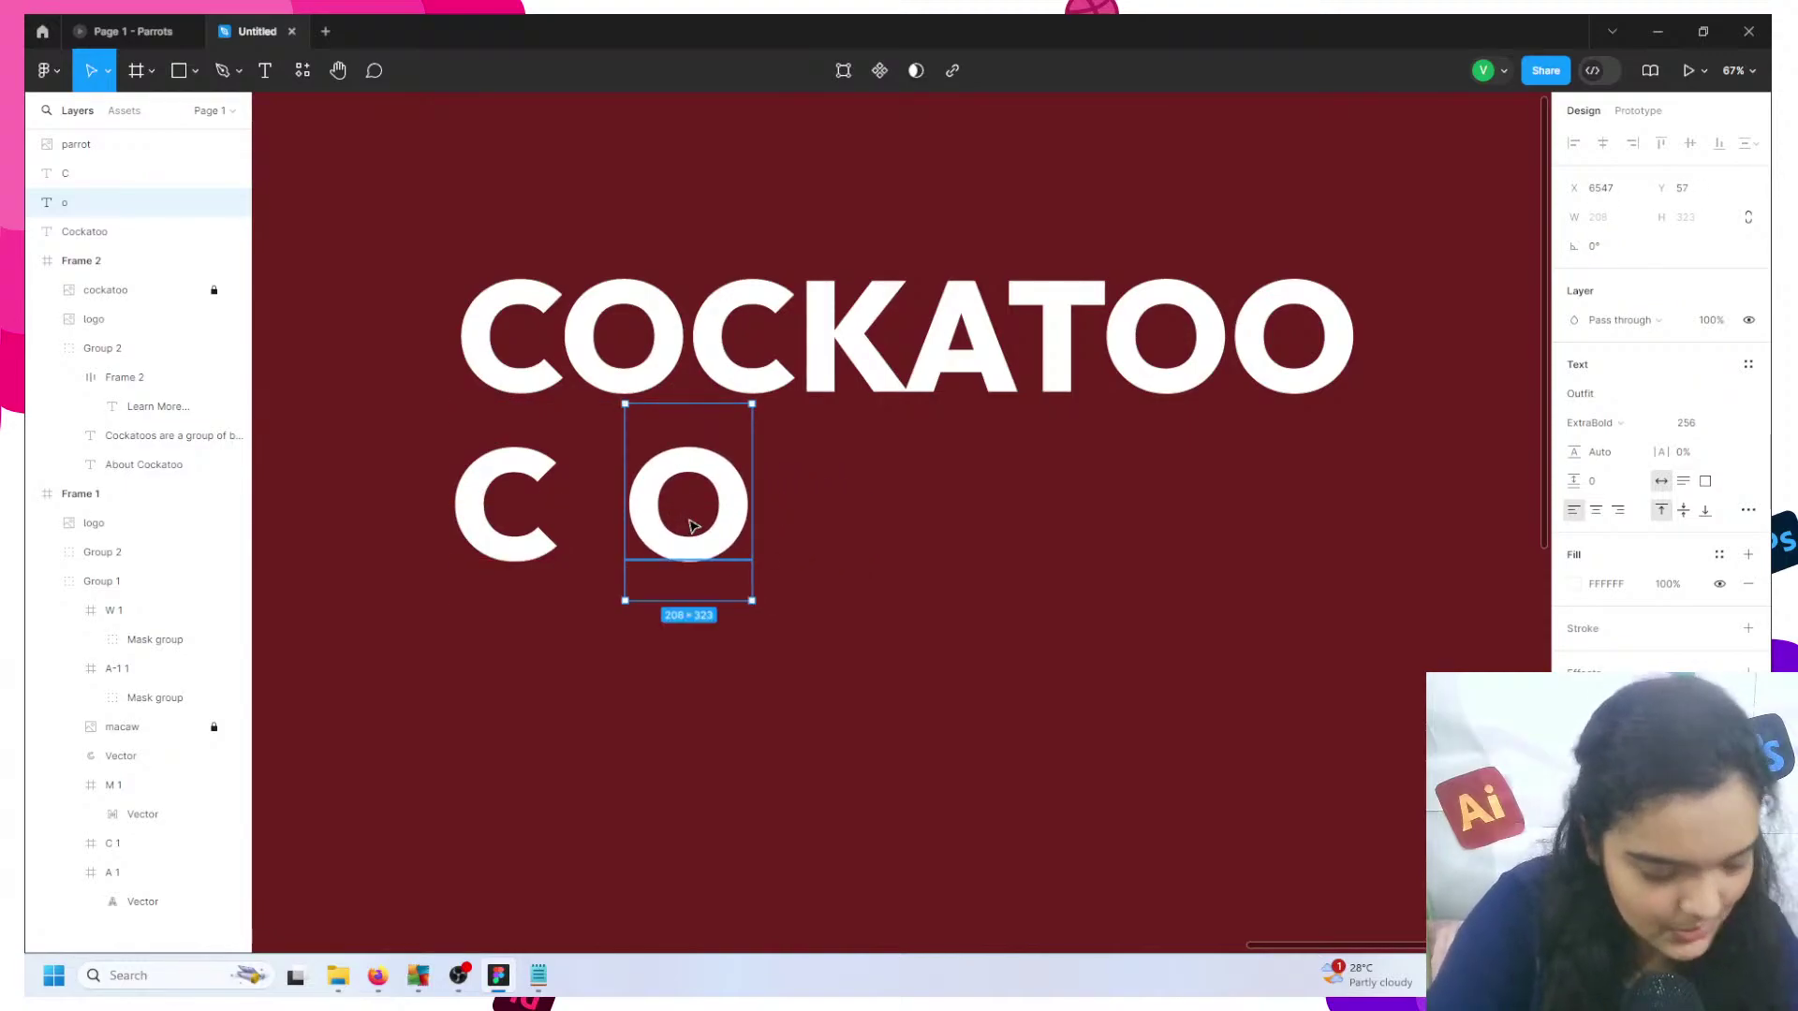
# - Copy the second C of the COCKATOO text and place it as separate text after the O in the row below
pyautogui.click(585, 314)
pyautogui.doubleClick(586, 314)
pyautogui.click(902, 350)
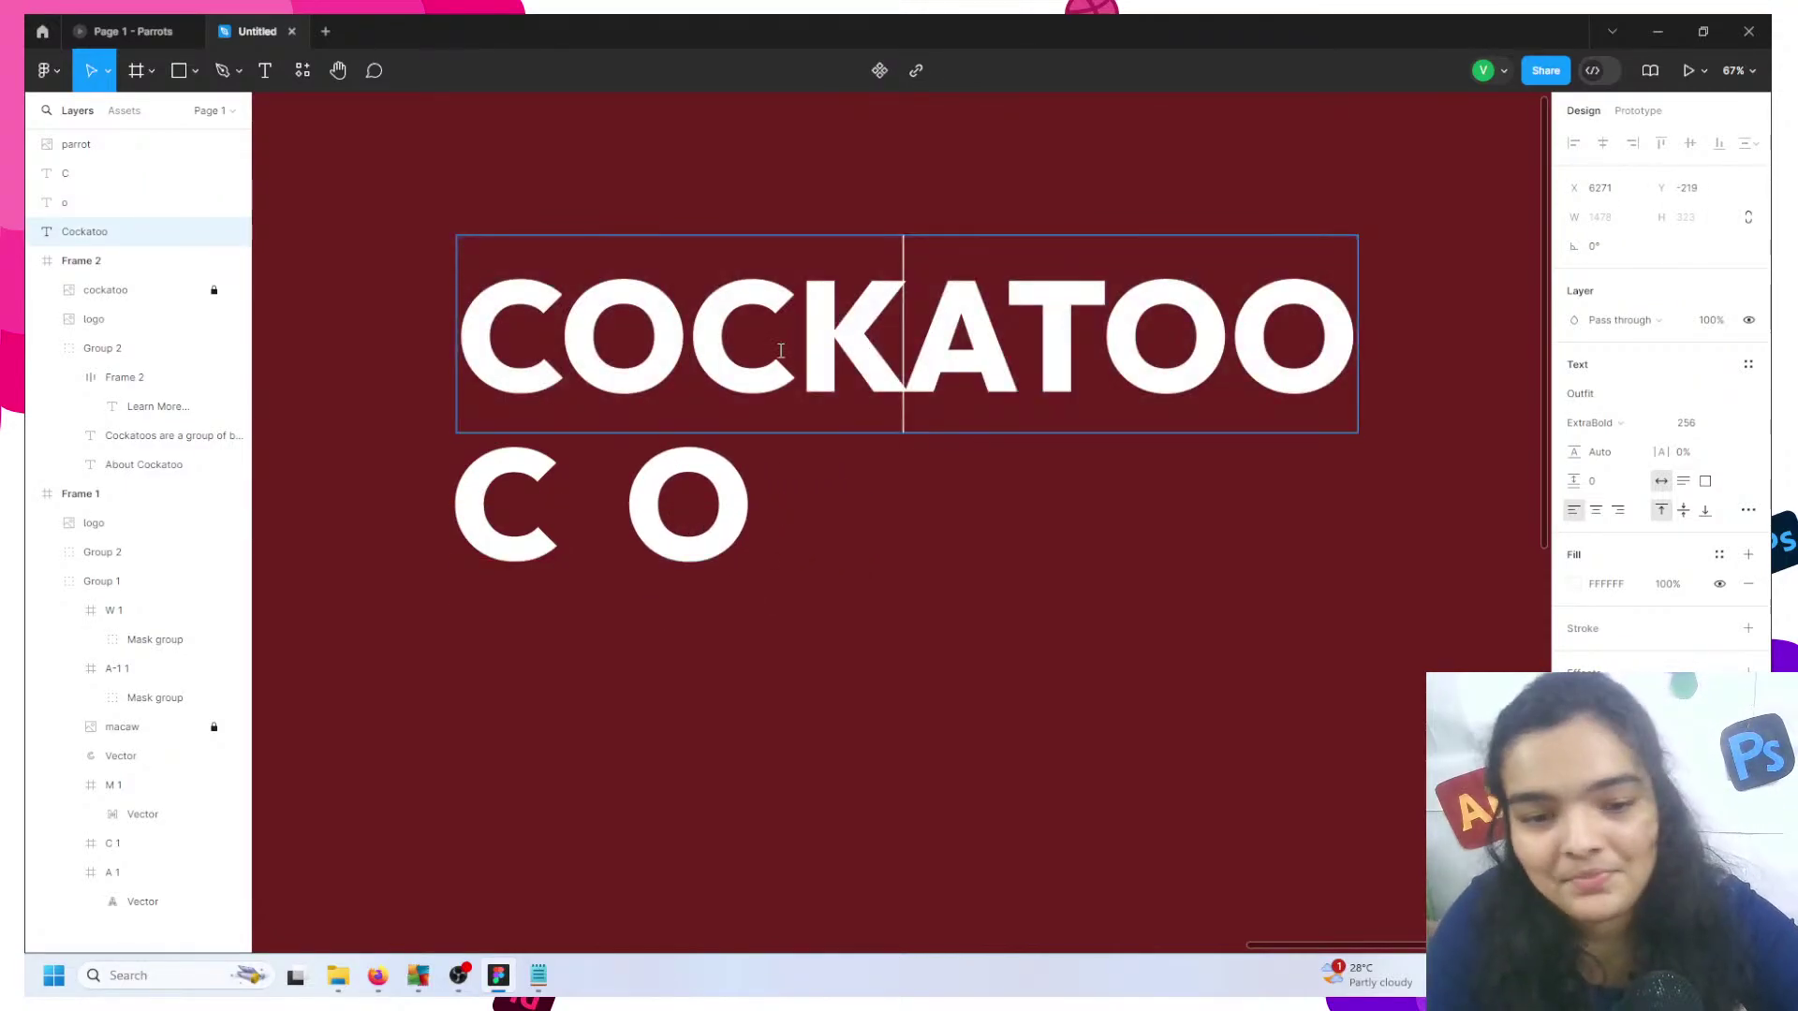
pyautogui.moveTo(780, 350); pyautogui.dragTo(741, 347)
pyautogui.hotkey('ctrl', 'c')
pyautogui.press('Escape')
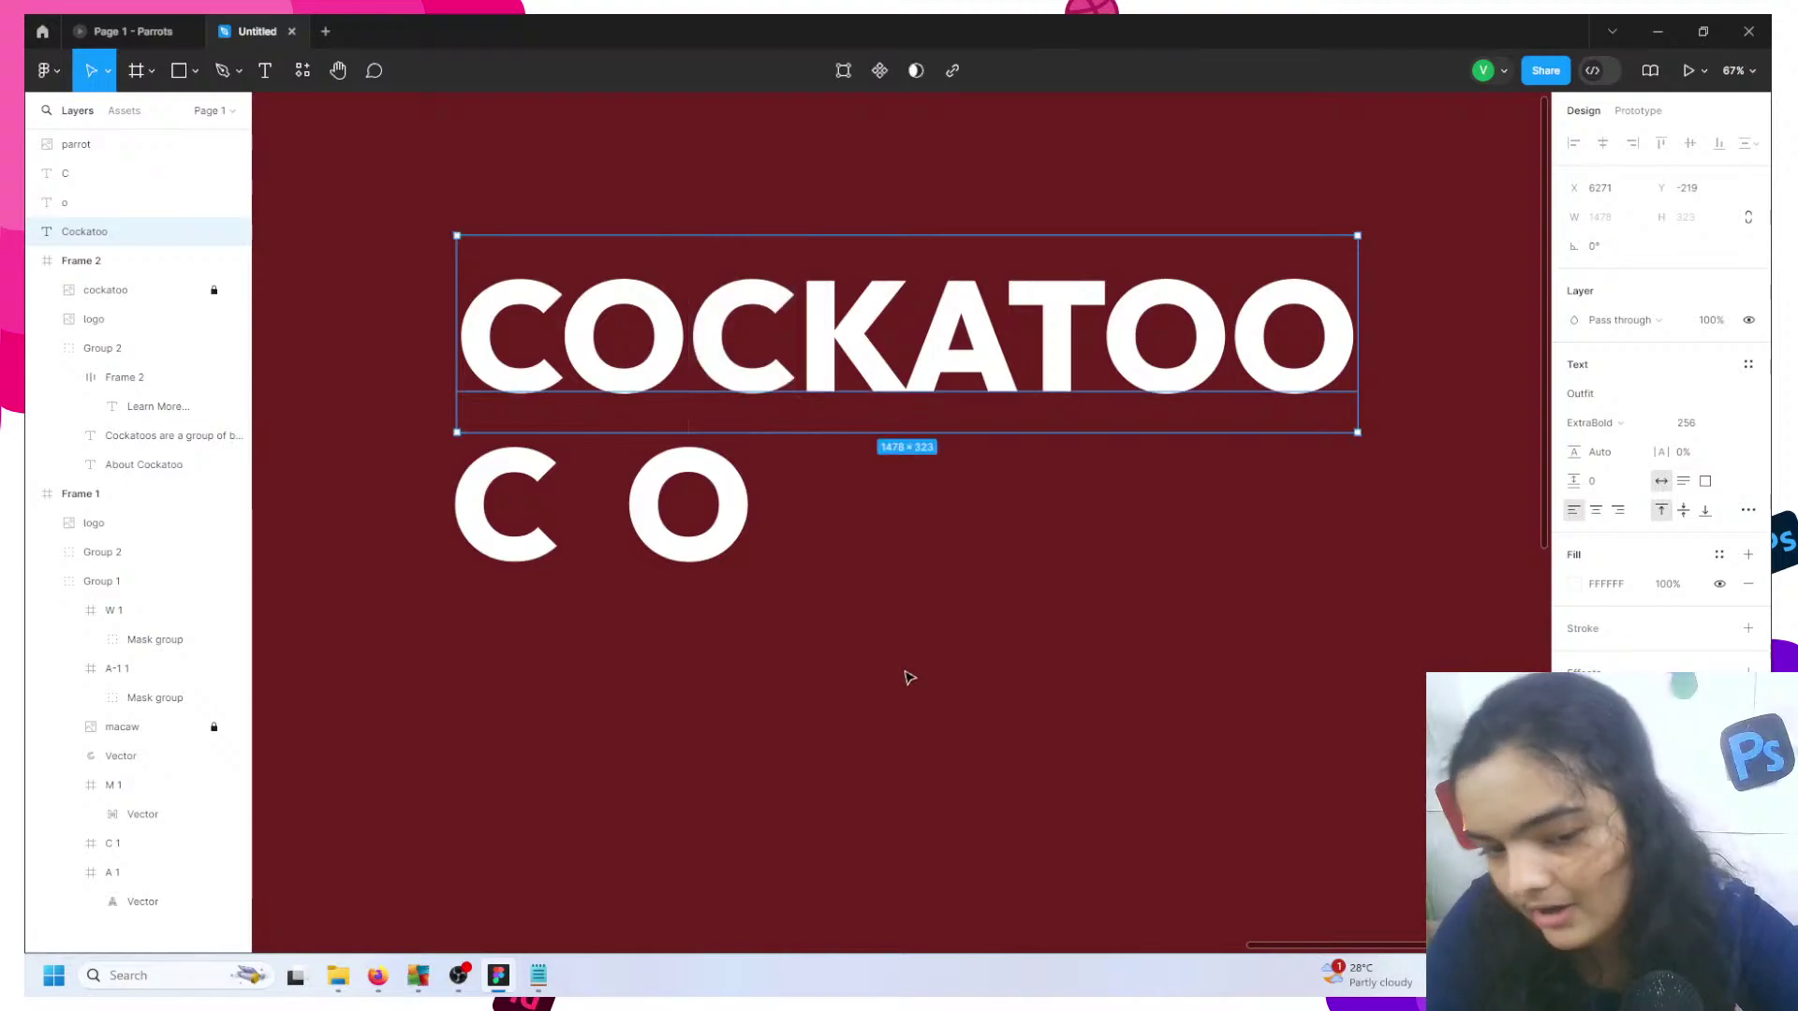
pyautogui.hotkey('ctrl', 'v')
pyautogui.moveTo(522, 344); pyautogui.dragTo(854, 513)
# - Copy the K from the COCKATOO text and place it as separate text after the second C below
pyautogui.click(857, 336)
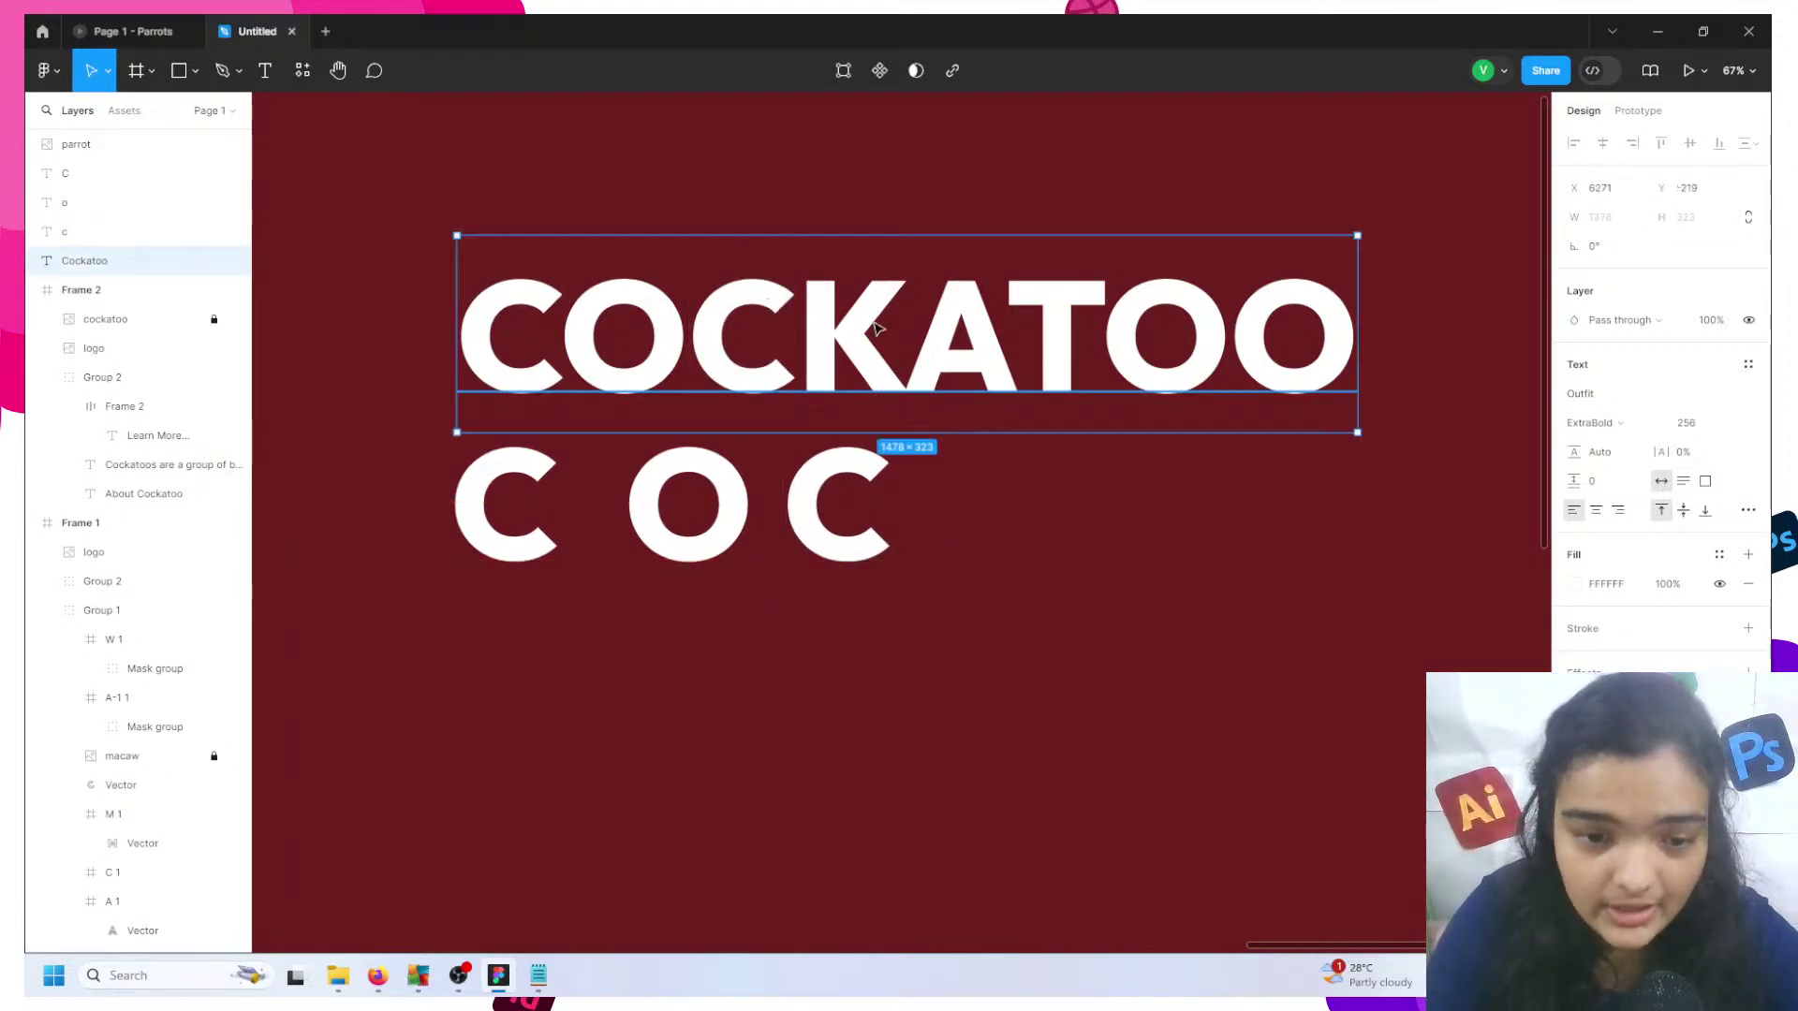
pyautogui.doubleClick(857, 337)
pyautogui.click(857, 337)
pyautogui.hotkey('shift', 'Left')
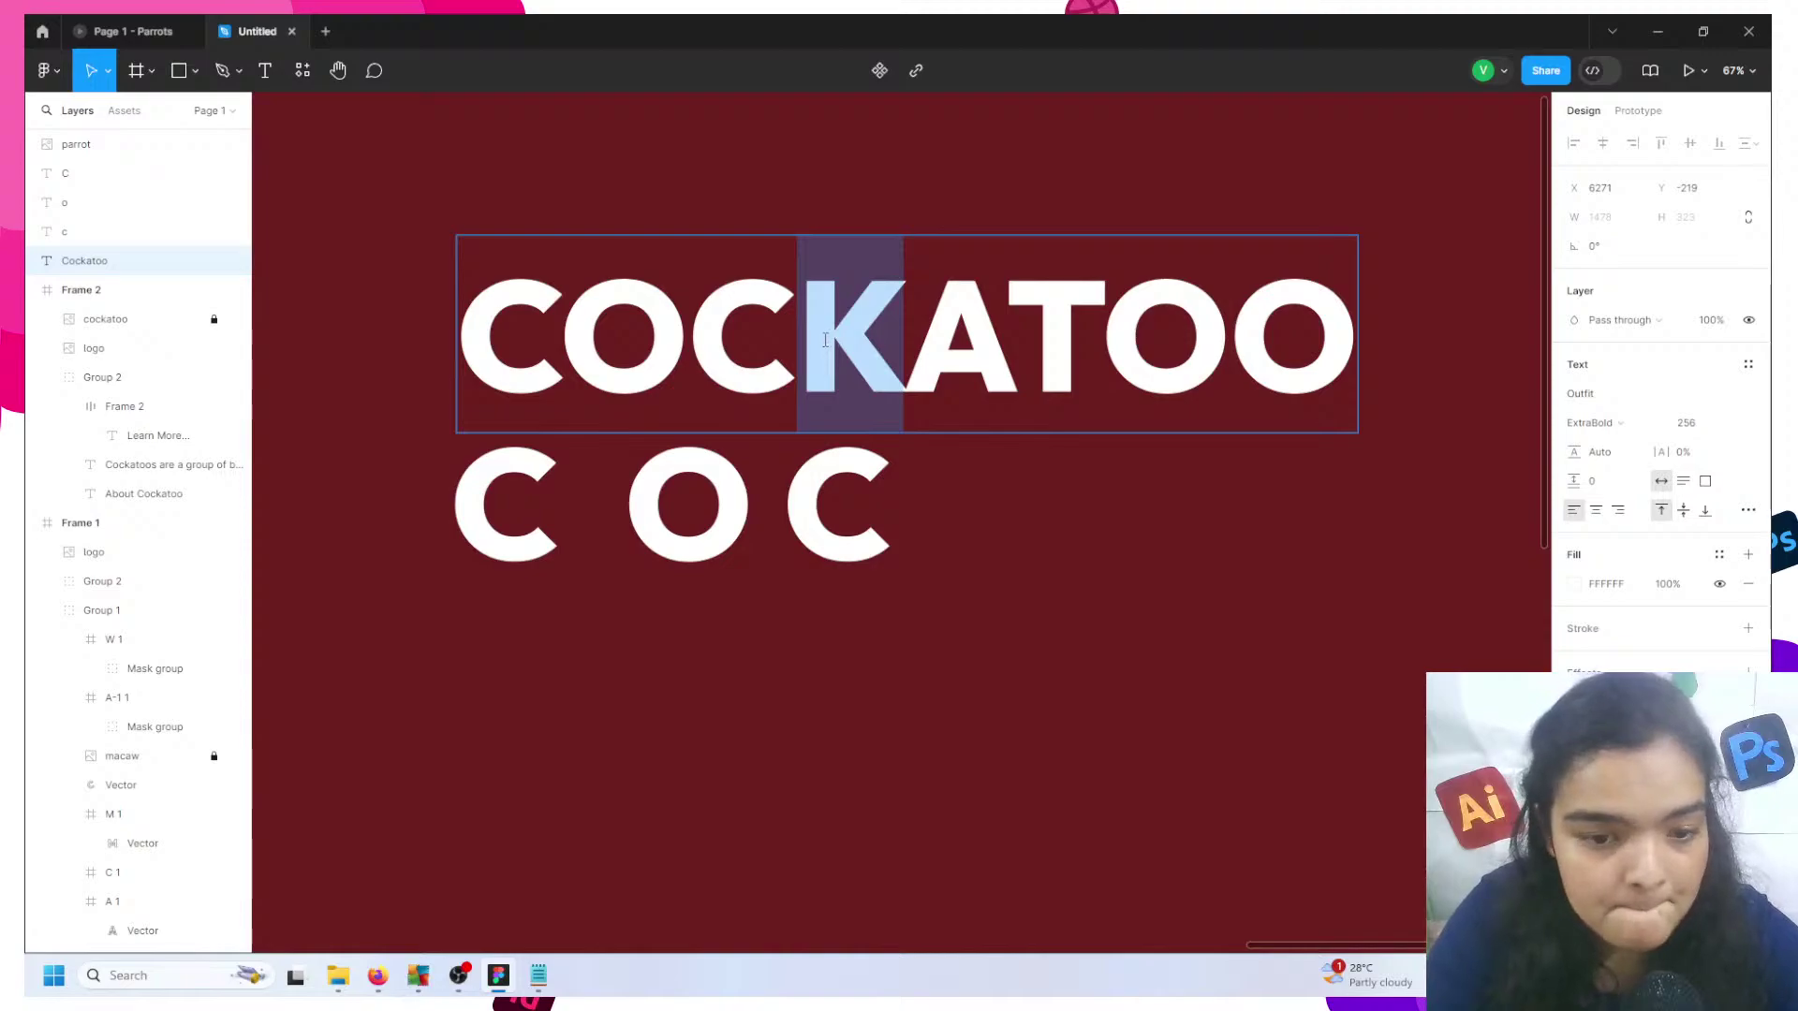
pyautogui.press('Escape')
pyautogui.press('Escape')
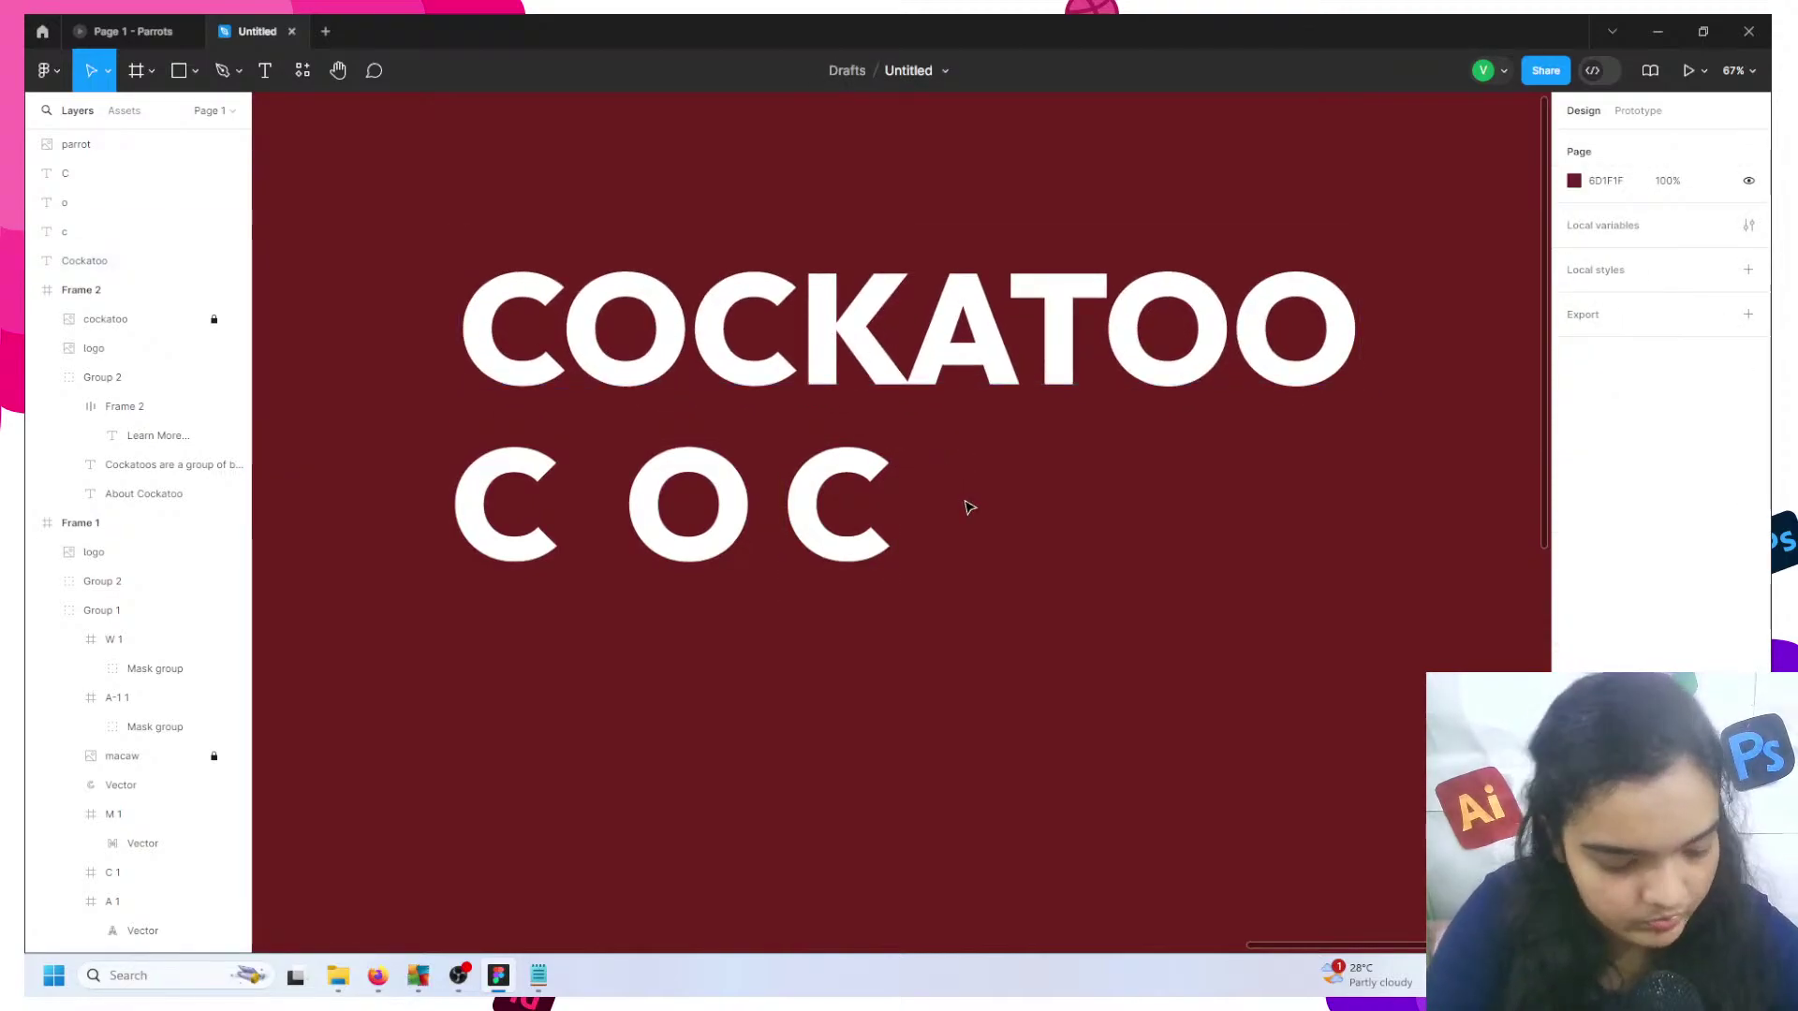
pyautogui.hotkey('ctrl', 'v')
pyautogui.moveTo(502, 341); pyautogui.dragTo(966, 450)
# - Copy the A from the COCKATOO text and place it as separate text after the K below
pyautogui.doubleClick(989, 367)
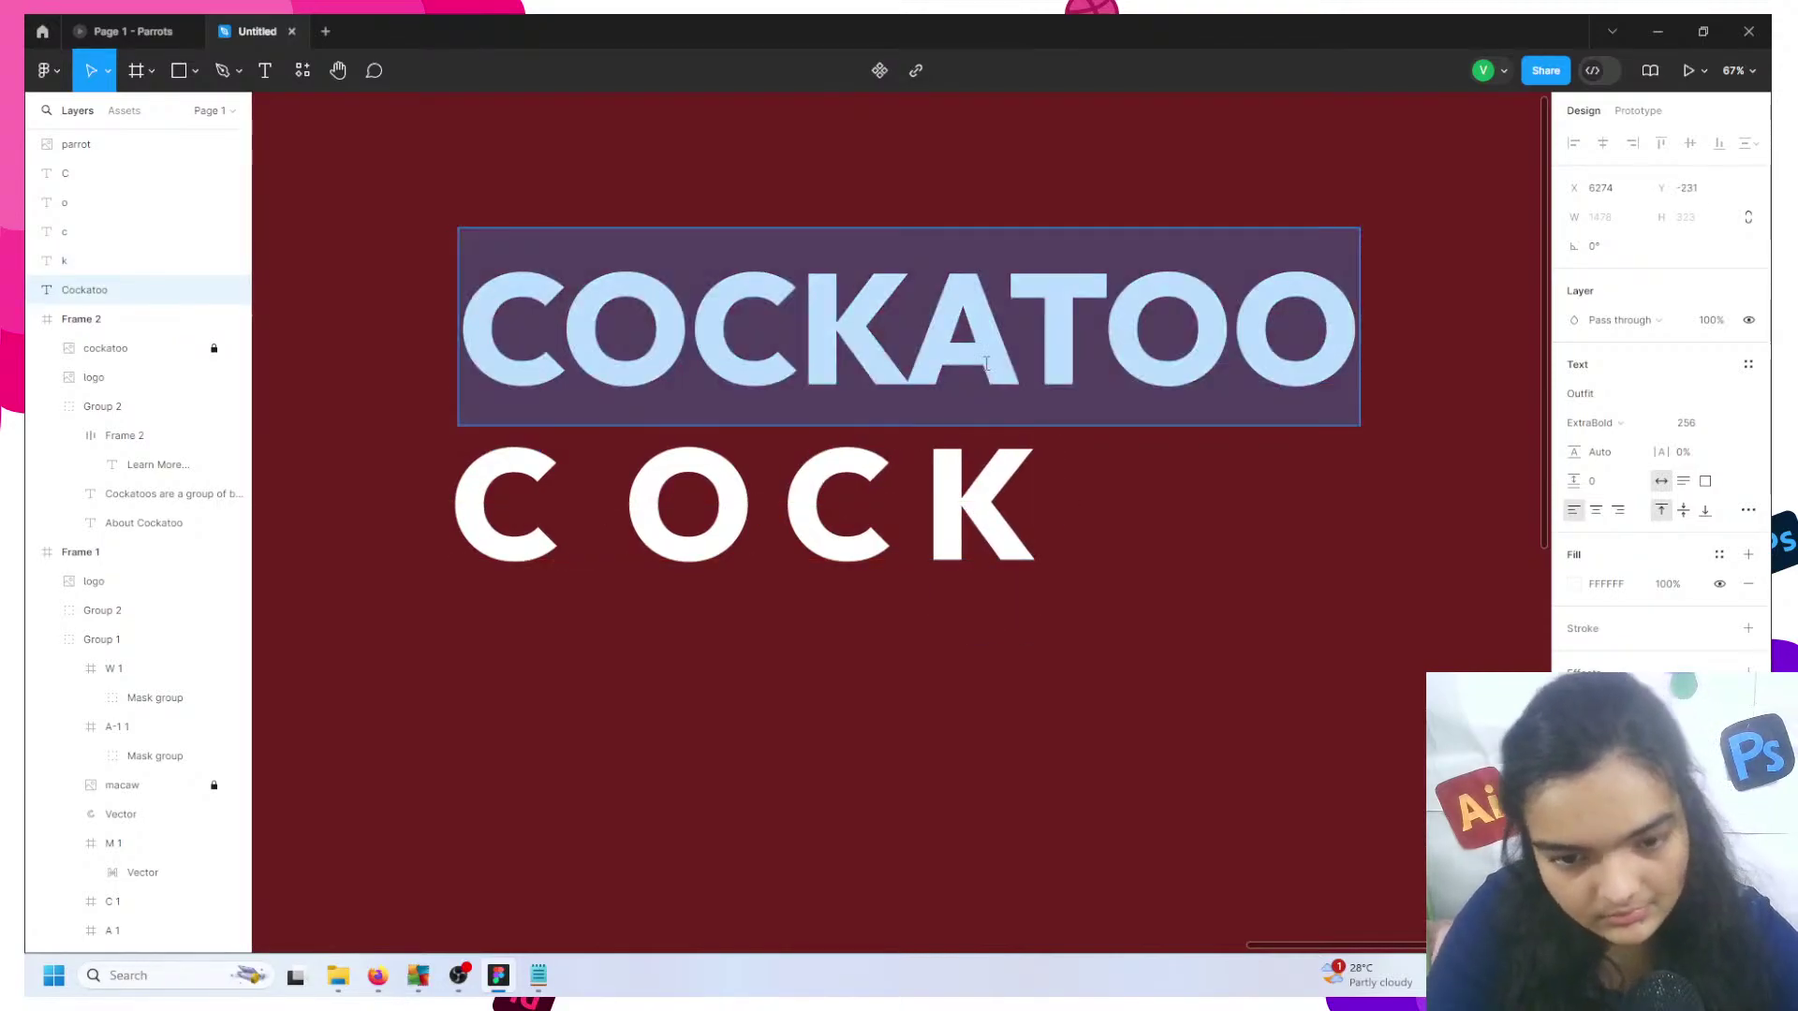
pyautogui.click(989, 366)
pyautogui.moveTo(988, 359); pyautogui.dragTo(915, 348)
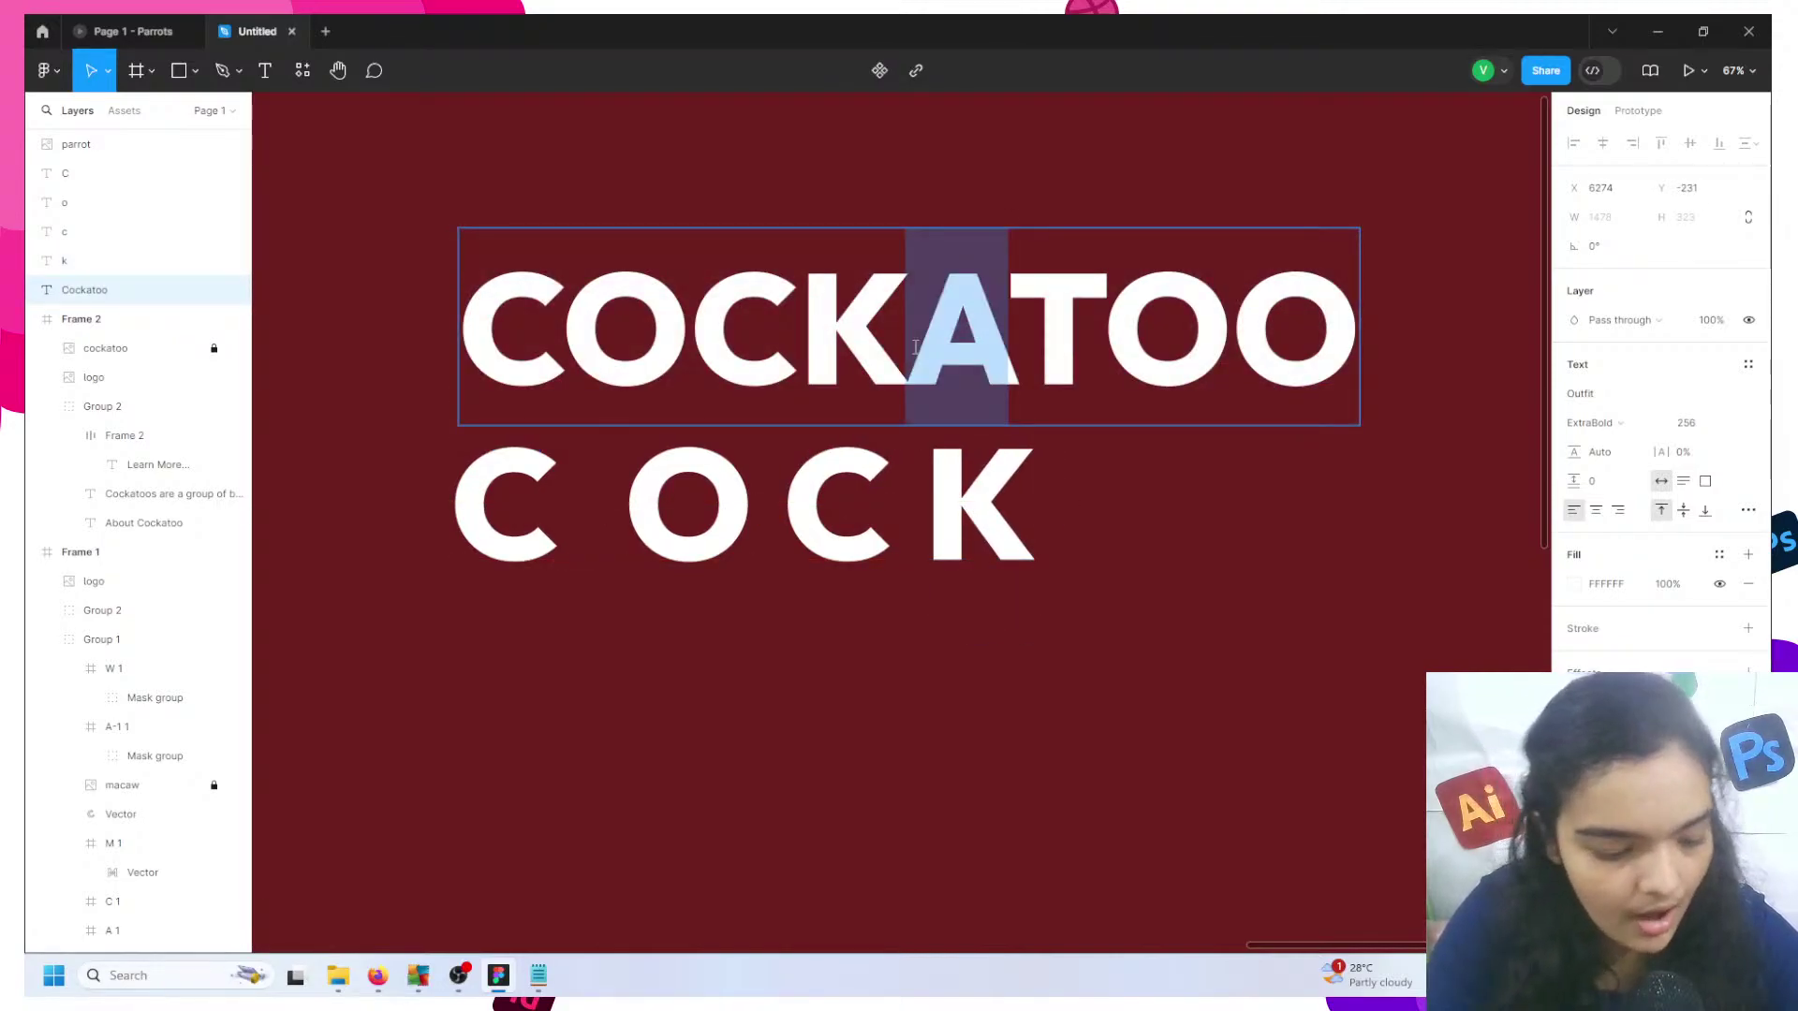
pyautogui.press('Escape')
pyautogui.hotkey('ctrl', 'v')
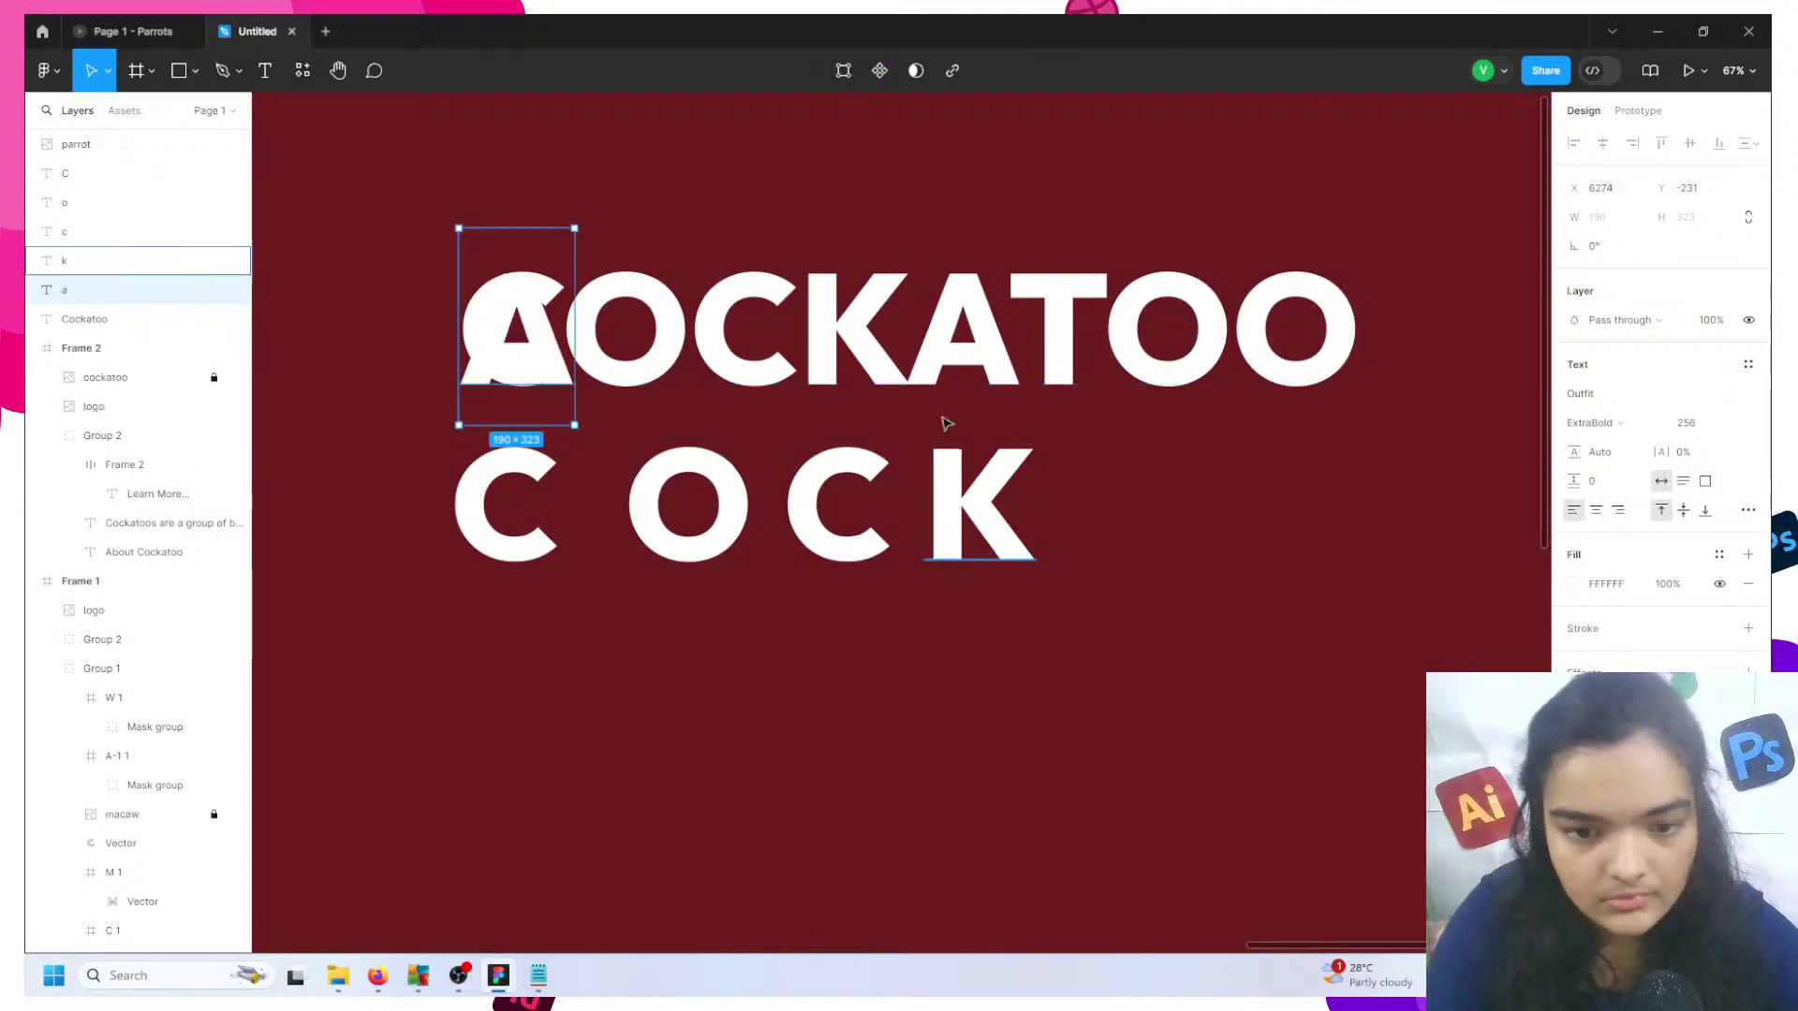
pyautogui.moveTo(510, 327); pyautogui.dragTo(1133, 509)
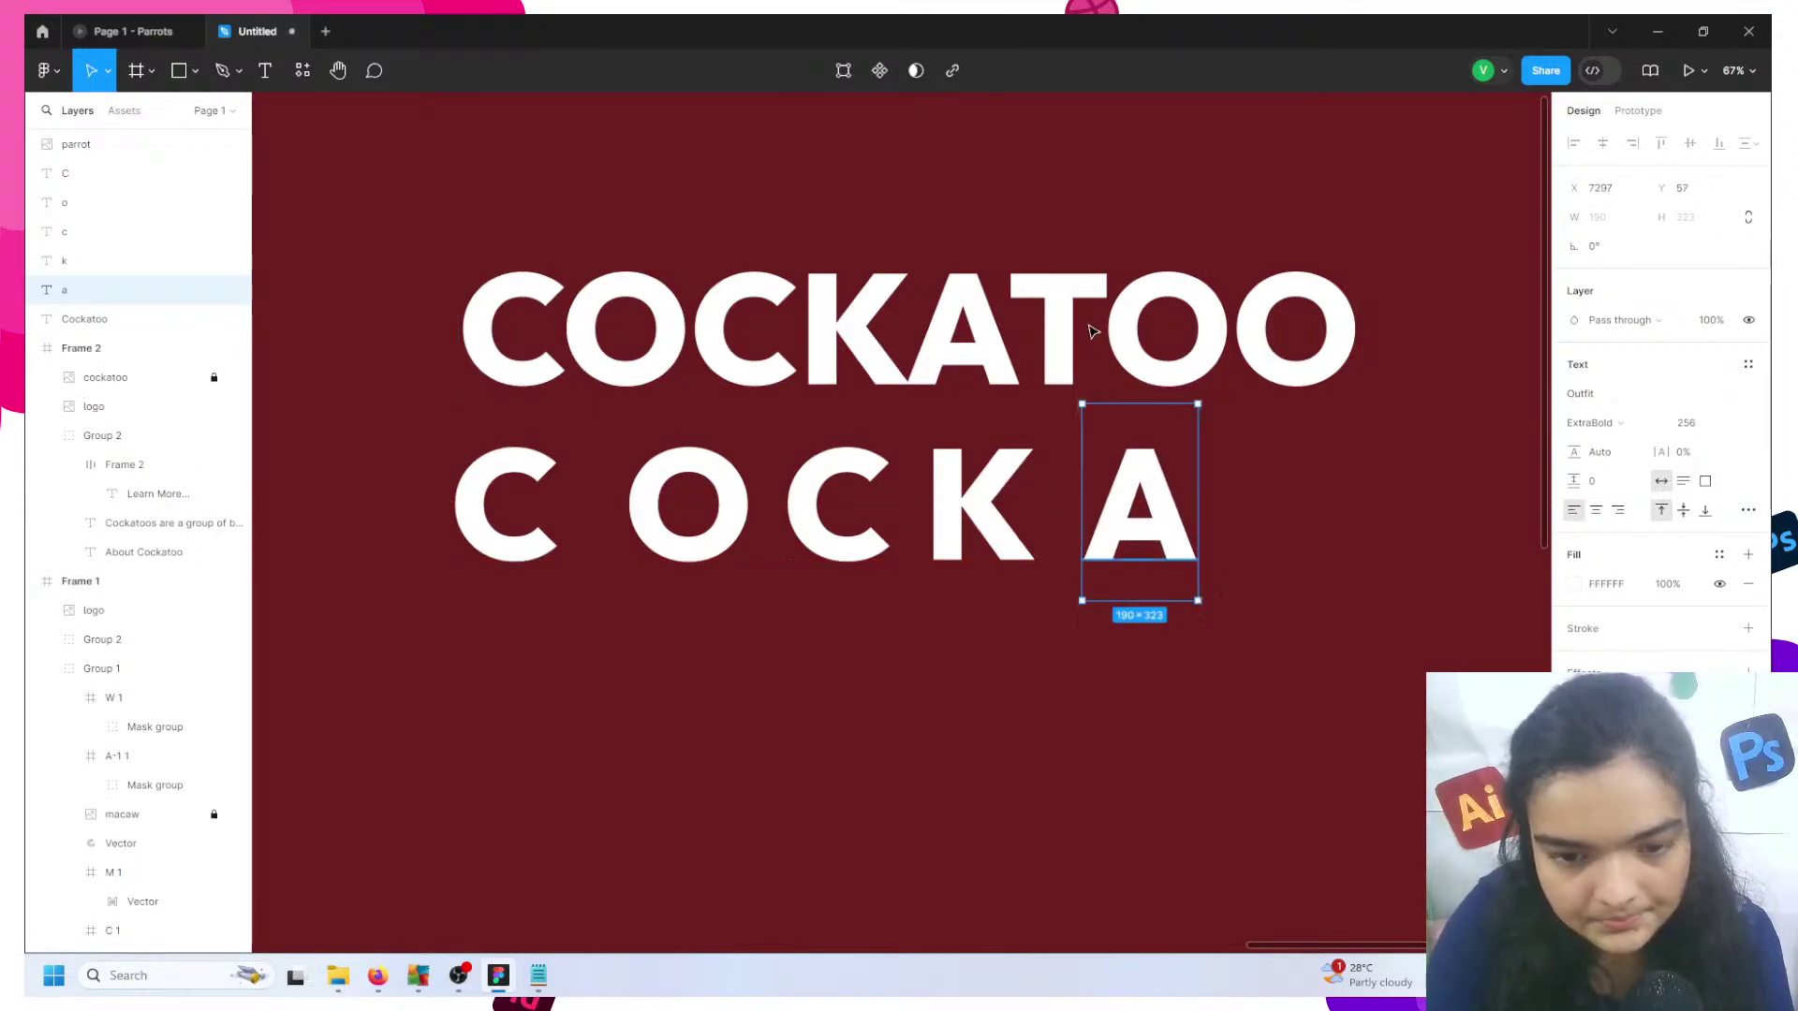
# - Add a separate T after the A by retyping a pasted letter, and delete the original COCKATOO text
pyautogui.doubleClick(1059, 323)
pyautogui.moveTo(1105, 323); pyautogui.dragTo(998, 323)
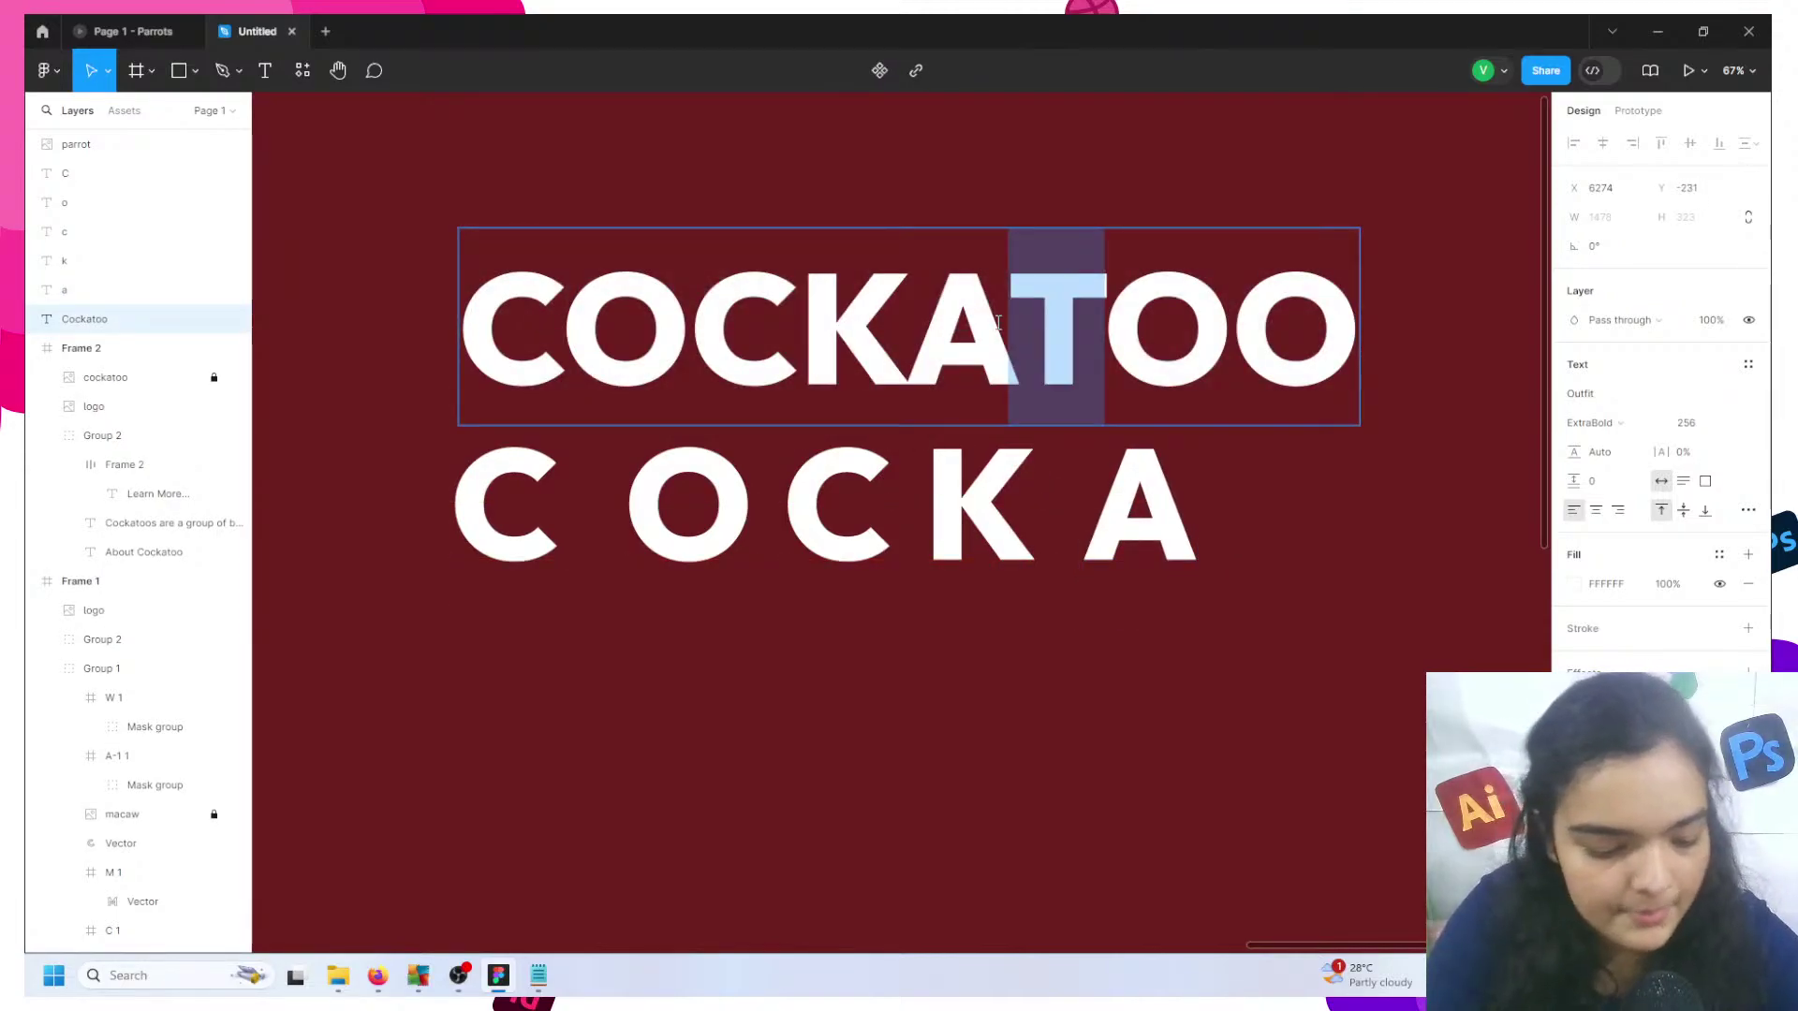
pyautogui.press('Escape')
pyautogui.hotkey('ctrl', 'v')
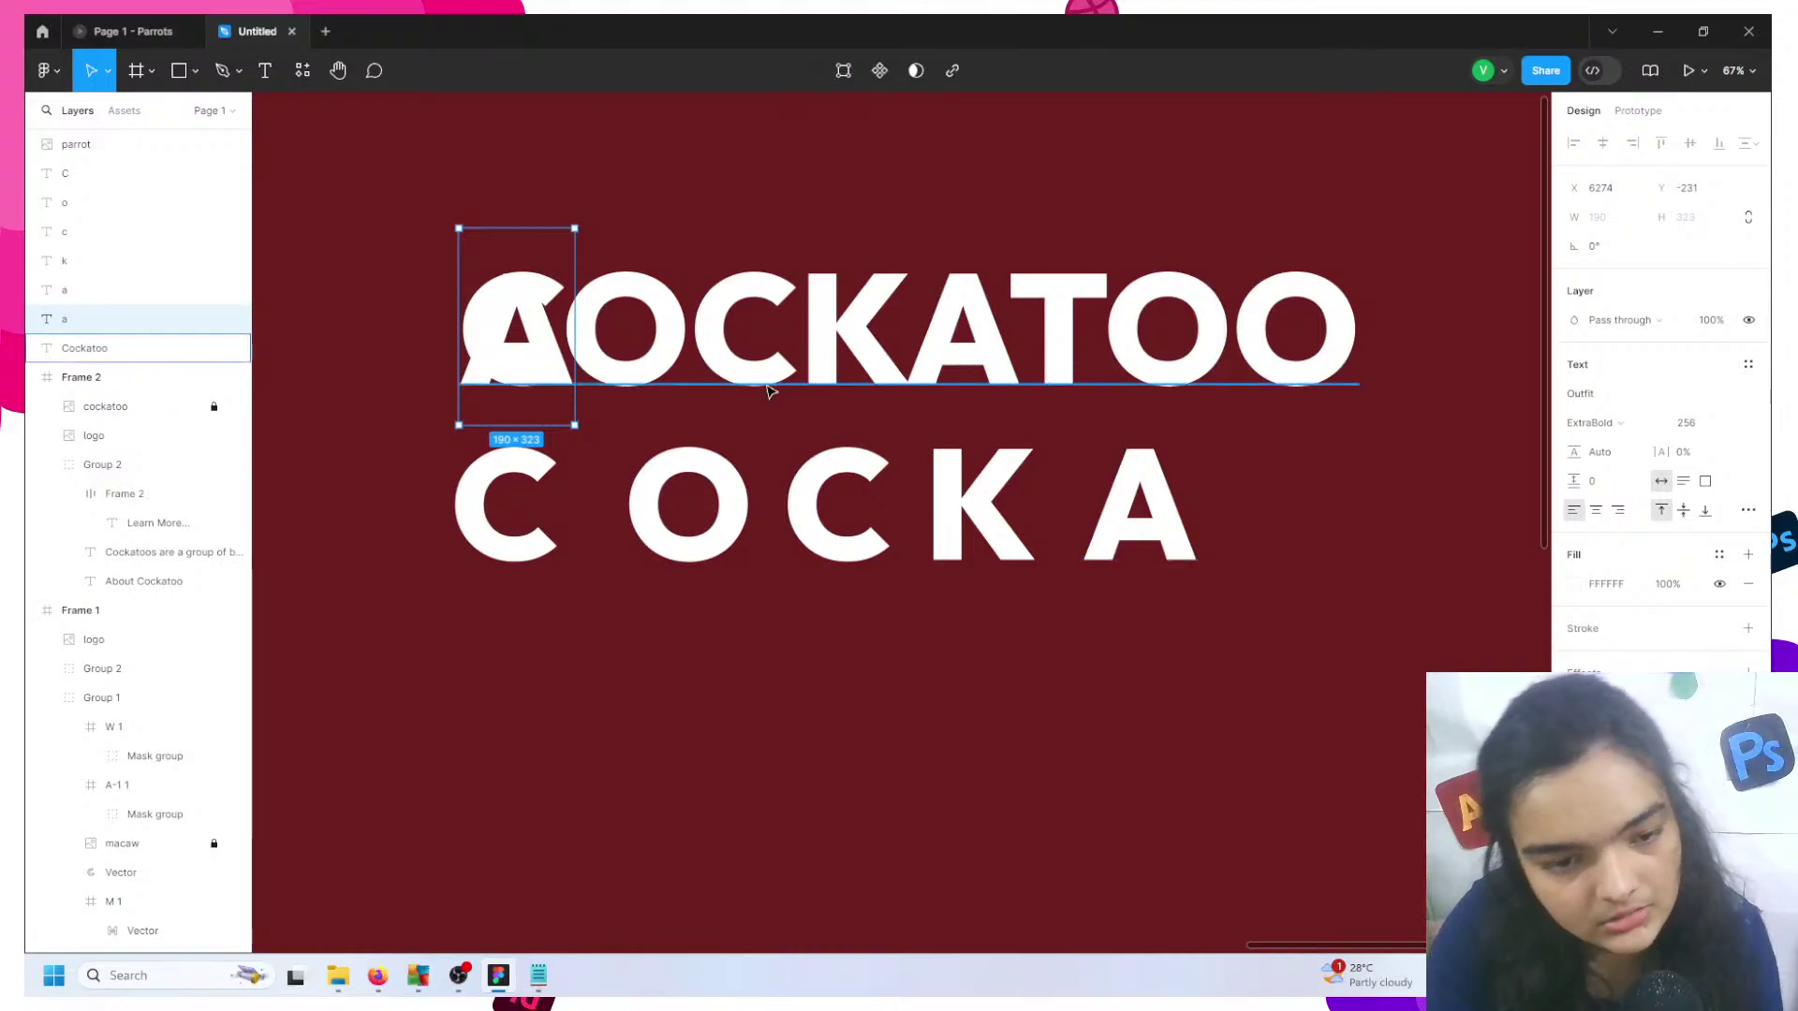
pyautogui.doubleClick(520, 307)
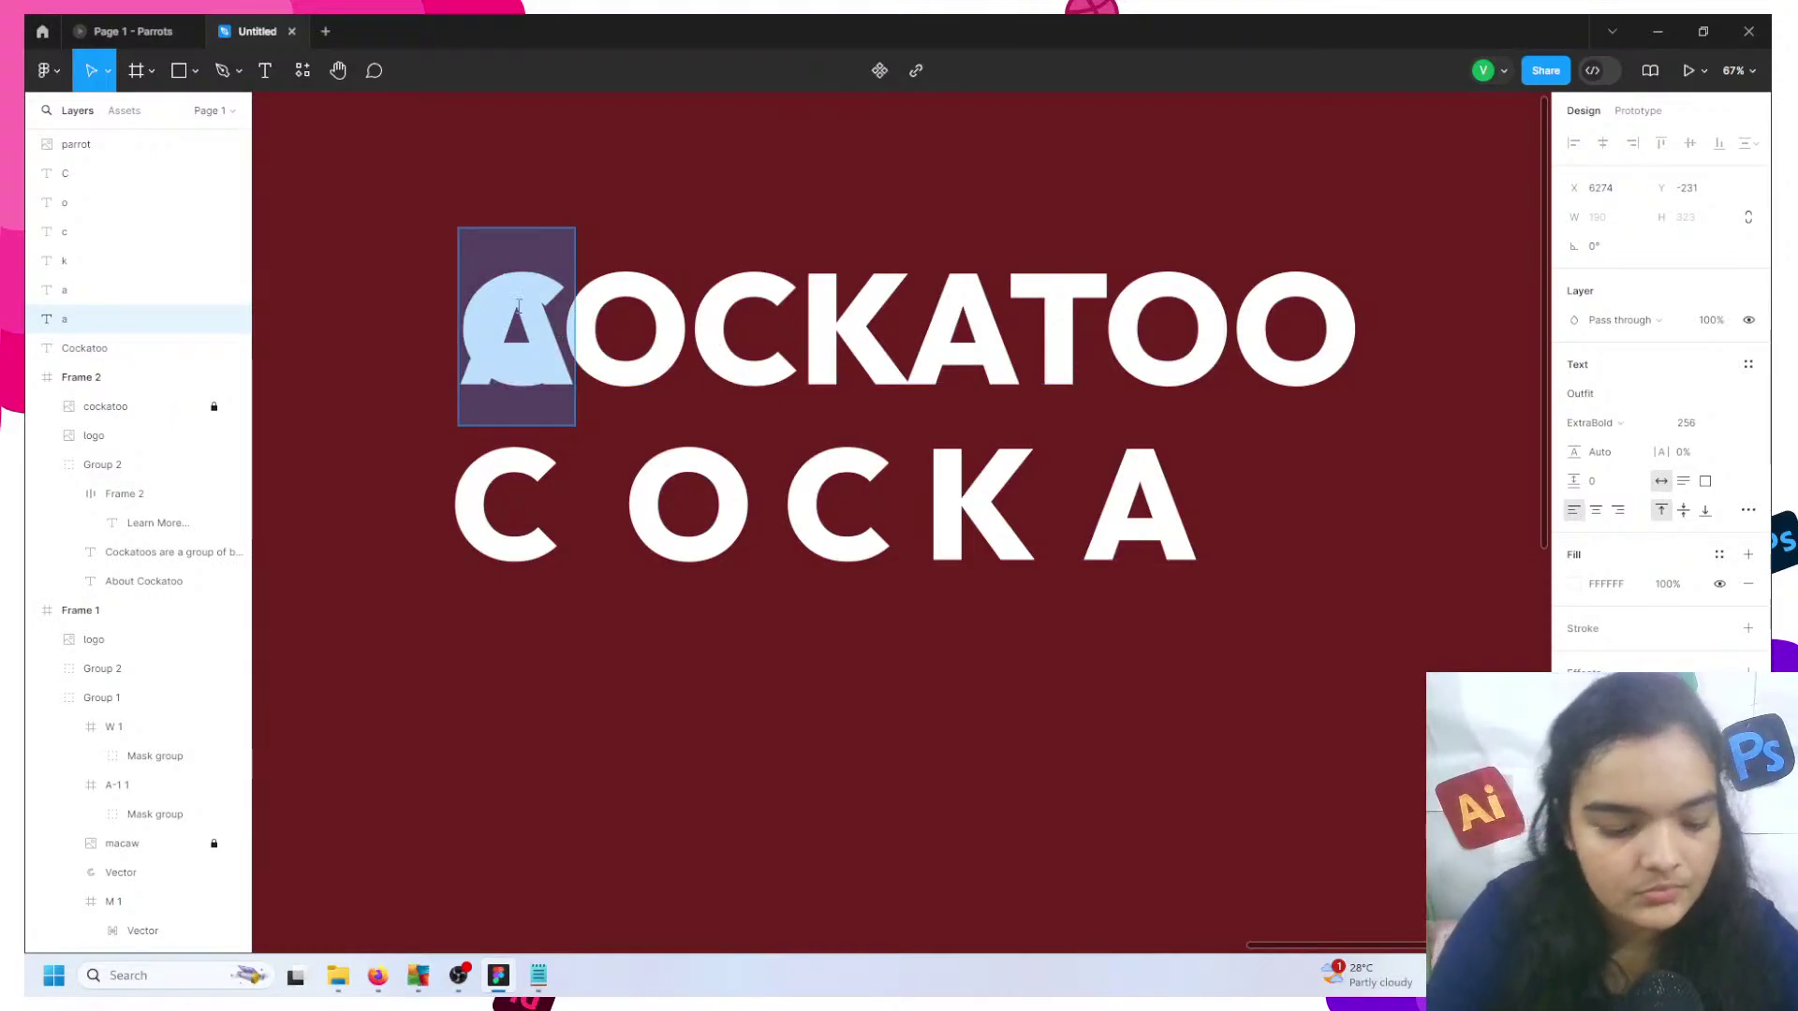
pyautogui.write('T')
pyautogui.press('Escape')
pyautogui.moveTo(525, 323); pyautogui.dragTo(1271, 496)
pyautogui.click(1217, 346)
pyautogui.press('Delete')
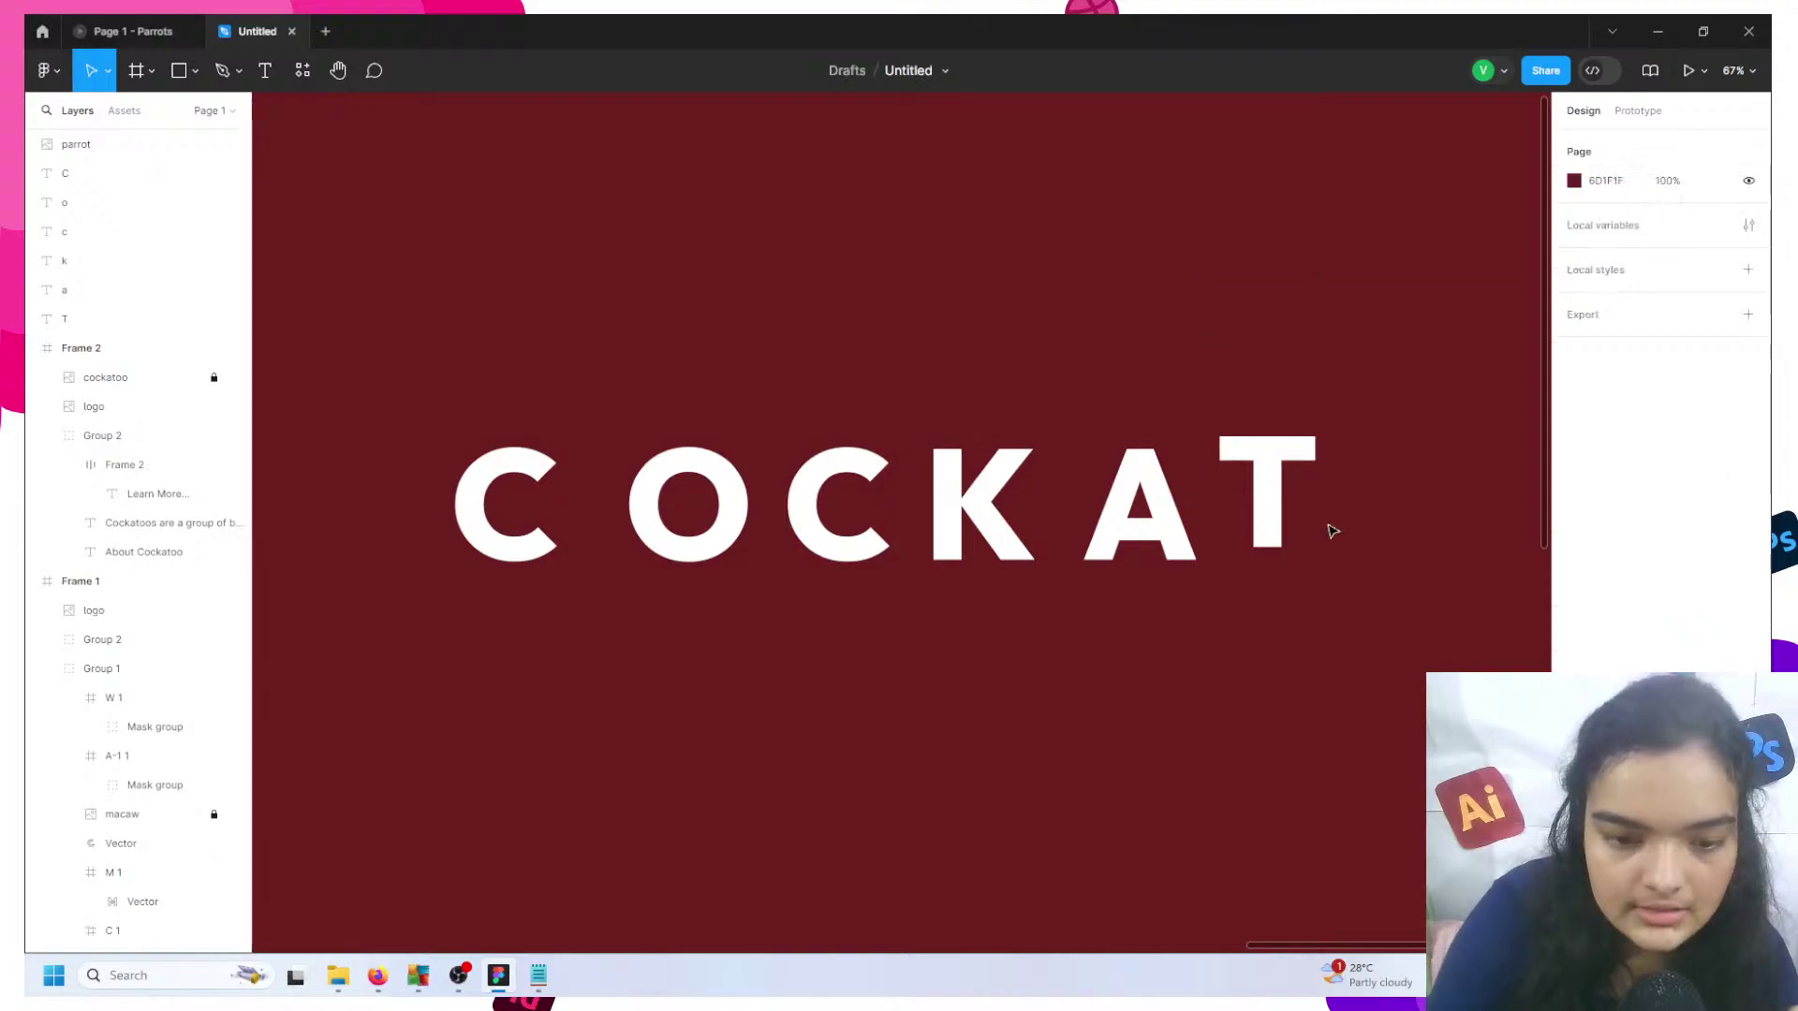
# - Duplicate the separate A and T below the row and change both copies to the letter O
pyautogui.moveTo(1341, 637); pyautogui.dragTo(843, 654)
pyautogui.doubleClick(847, 626)
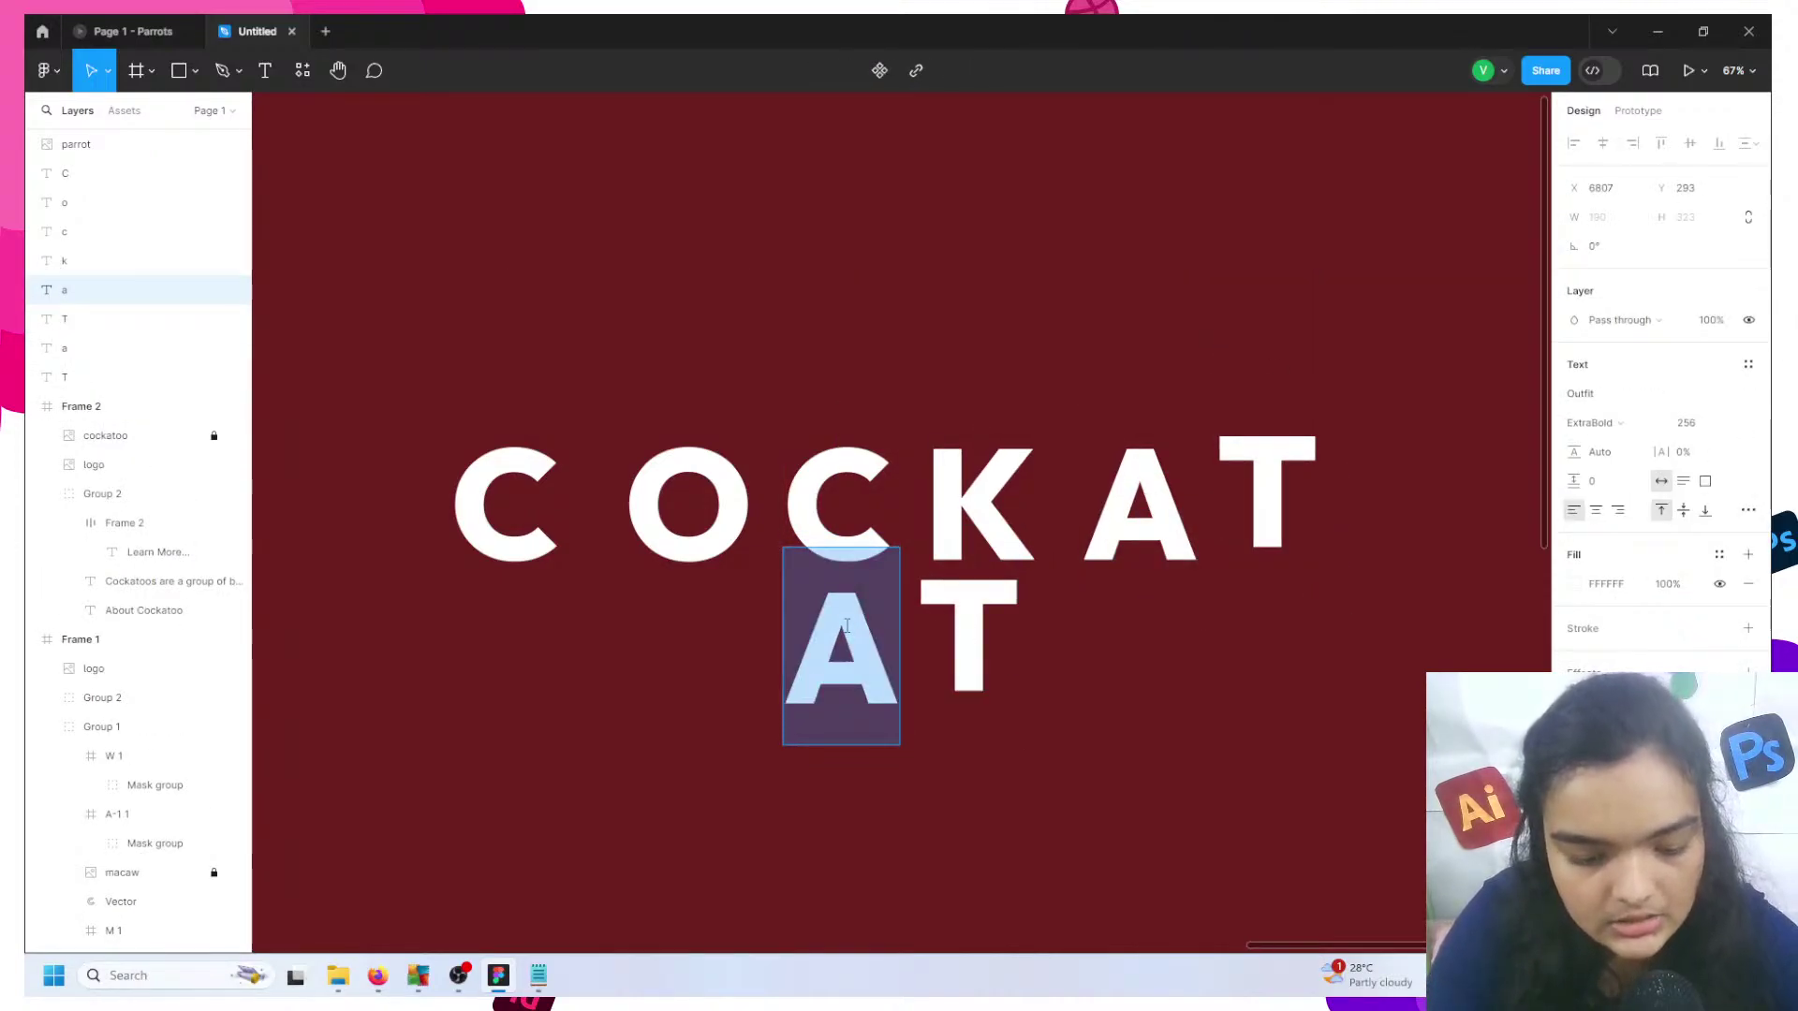
pyautogui.write('o')
pyautogui.doubleClick(969, 636)
pyautogui.write('o')
pyautogui.press('Escape')
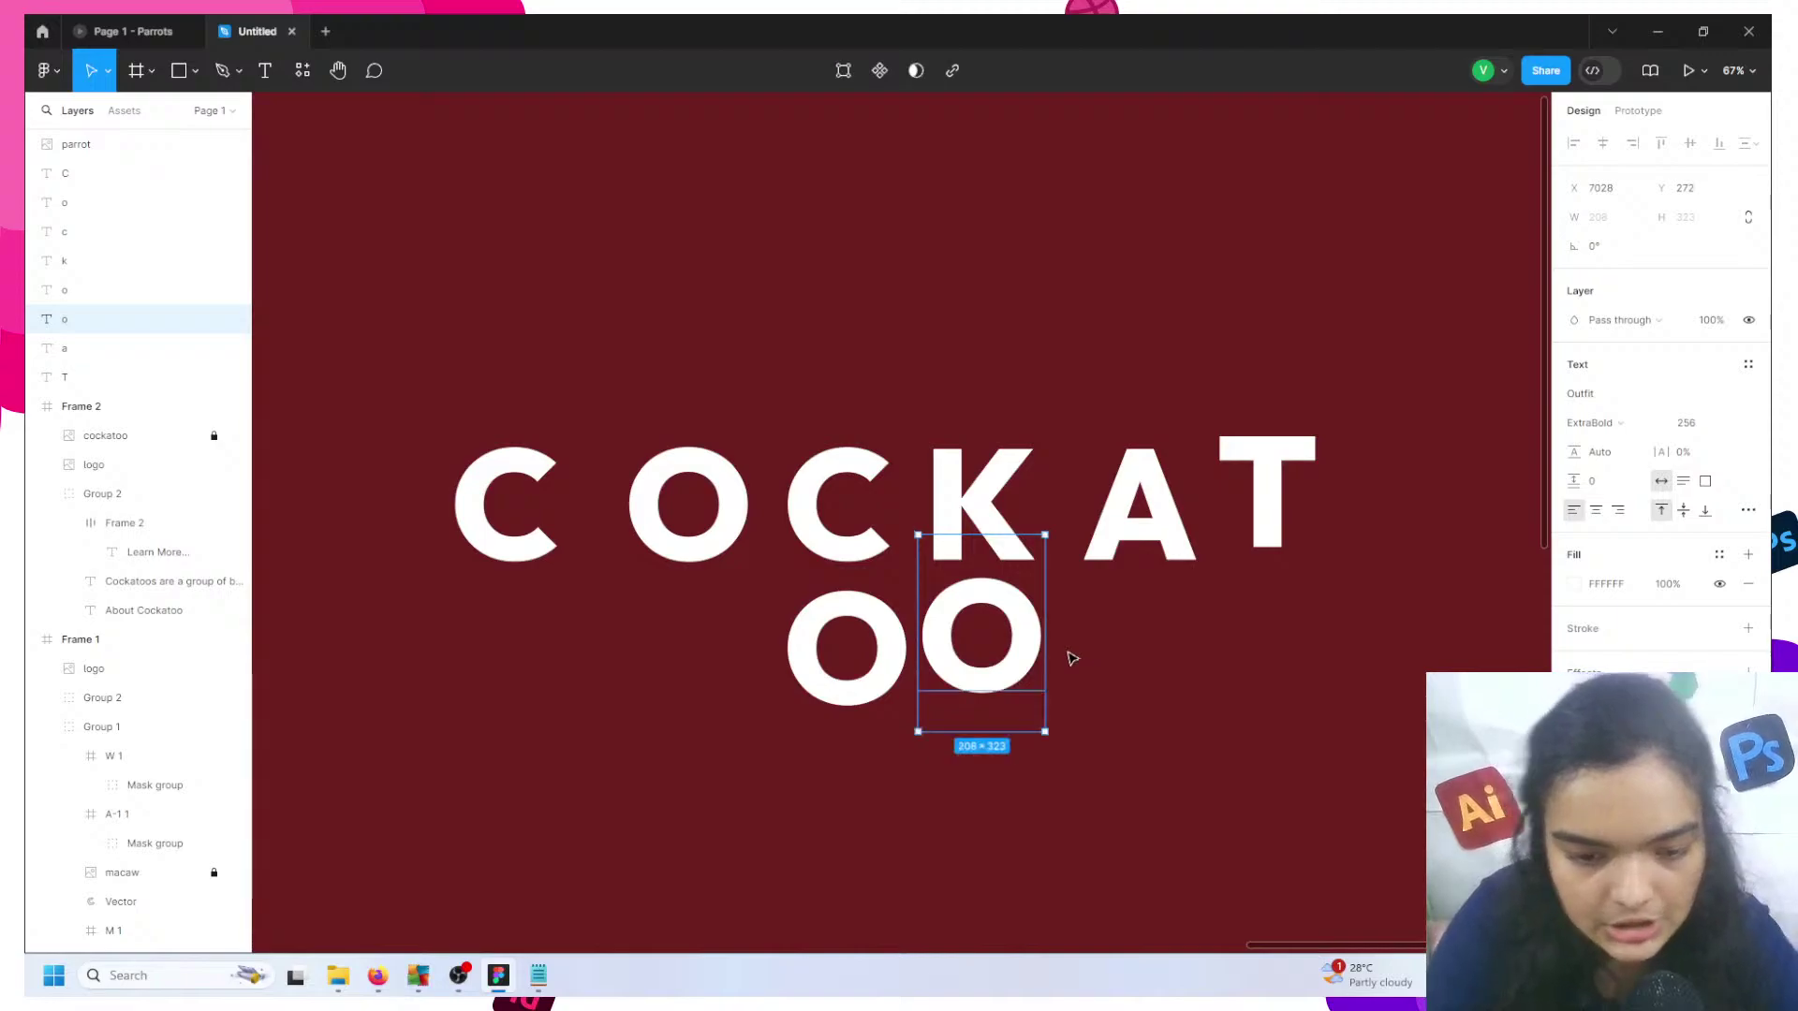
pyautogui.moveTo(1024, 650); pyautogui.dragTo(1024, 671)
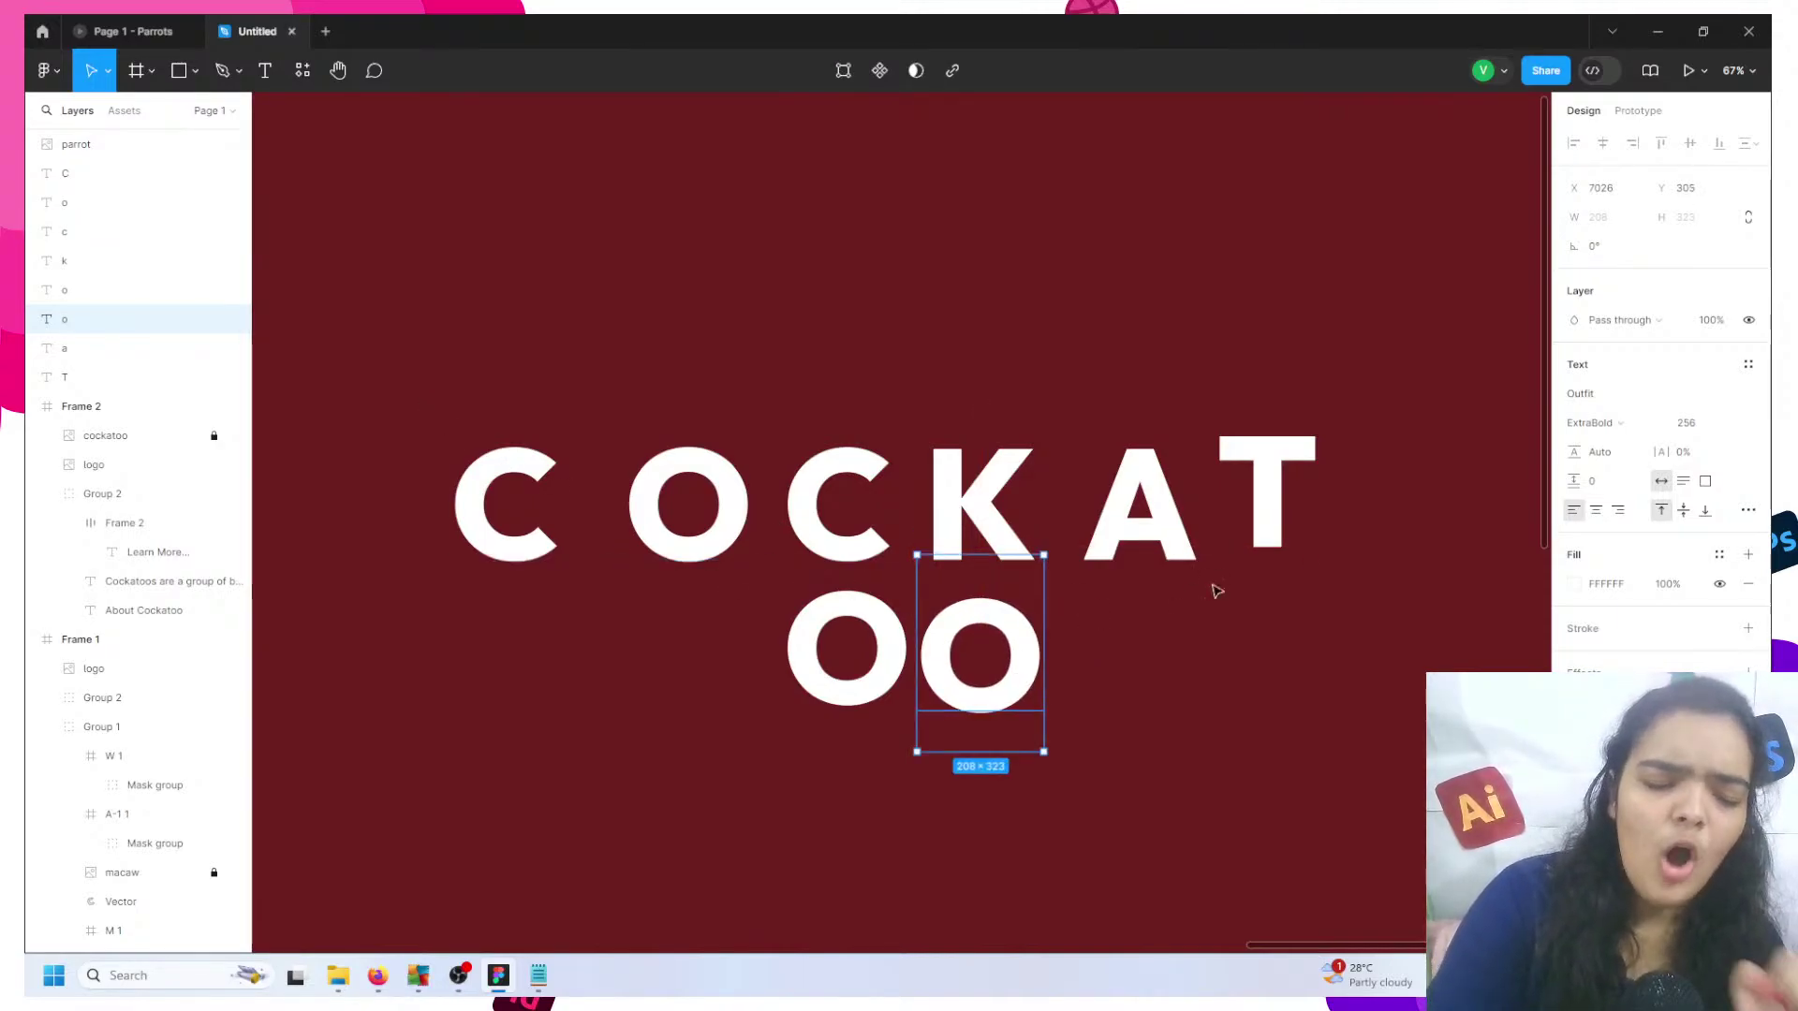
# - Move the letters C, O, C, K, A and T together upward and to the left, clear of the two Os
pyautogui.moveTo(421, 390); pyautogui.dragTo(1412, 590)
pyautogui.moveTo(1233, 550); pyautogui.dragTo(1116, 384)
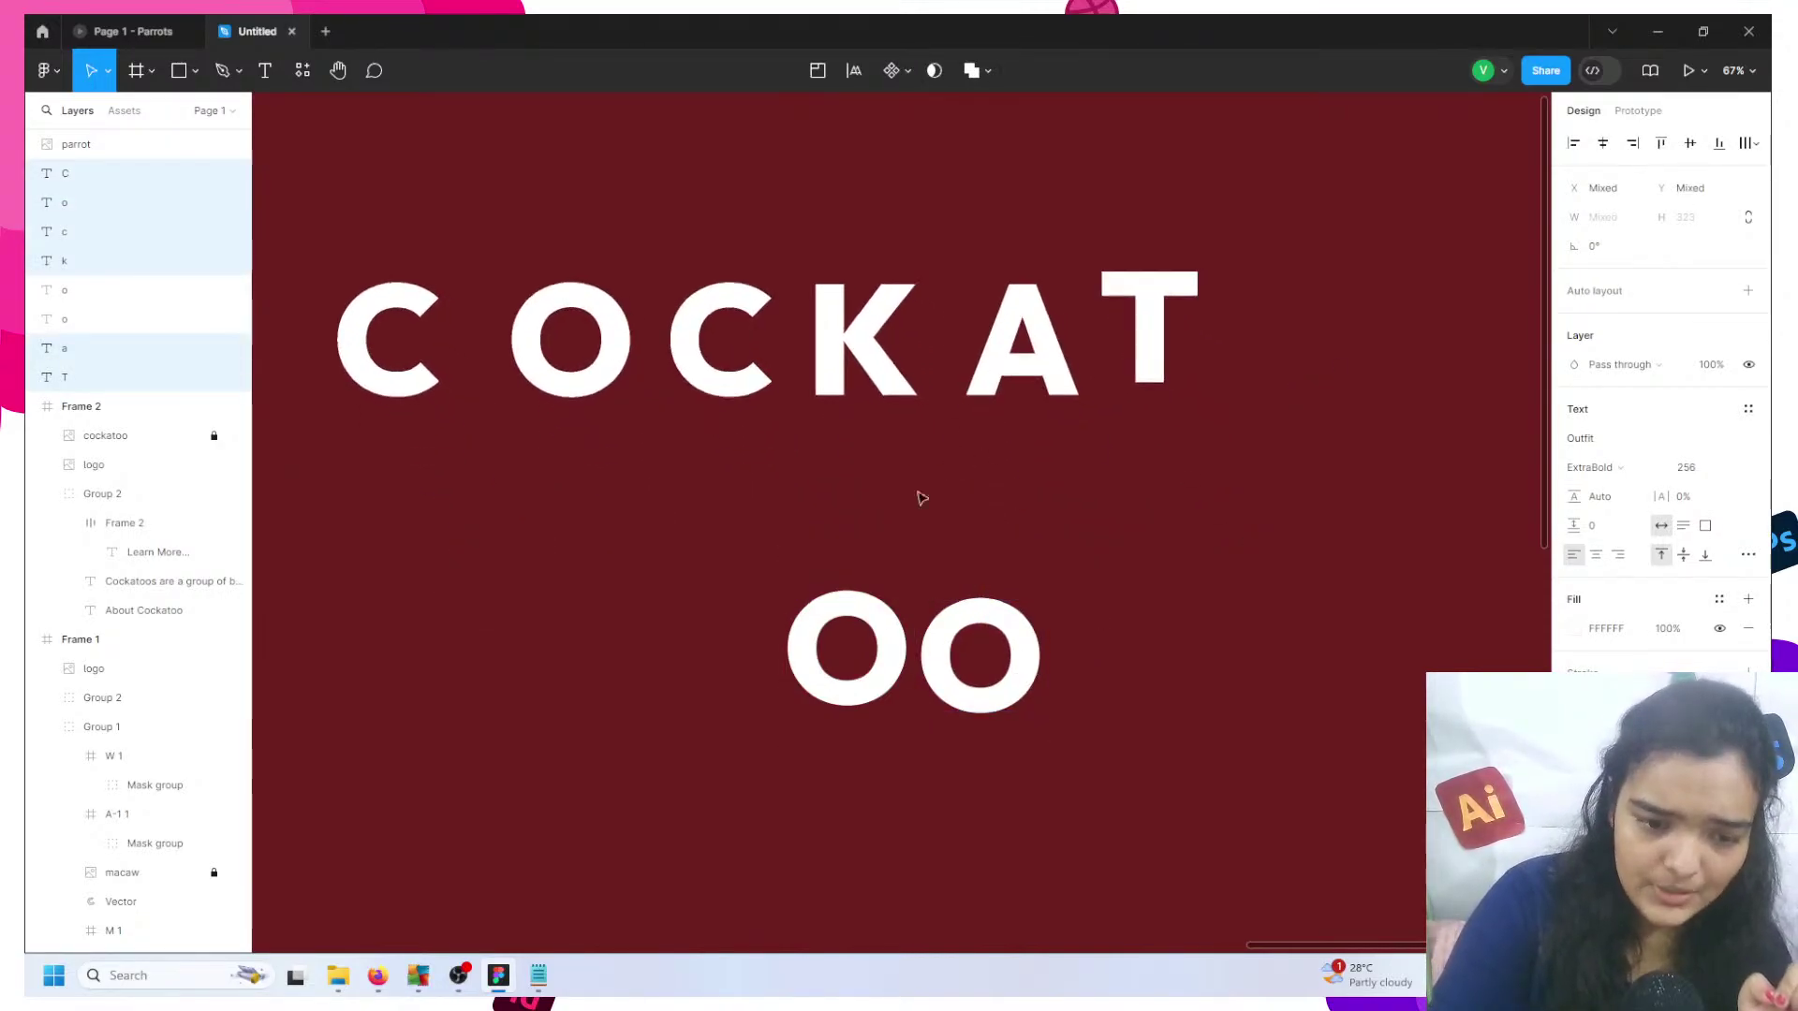
pyautogui.moveTo(923, 499); pyautogui.dragTo(874, 493)
# - Line up the two new Os at the same height and place them together after the T
pyautogui.click(824, 562)
pyautogui.moveTo(823, 562)
pyautogui.mouseDown()
pyautogui.moveTo(843, 581)
pyautogui.moveTo(853, 562)
pyautogui.mouseUp()
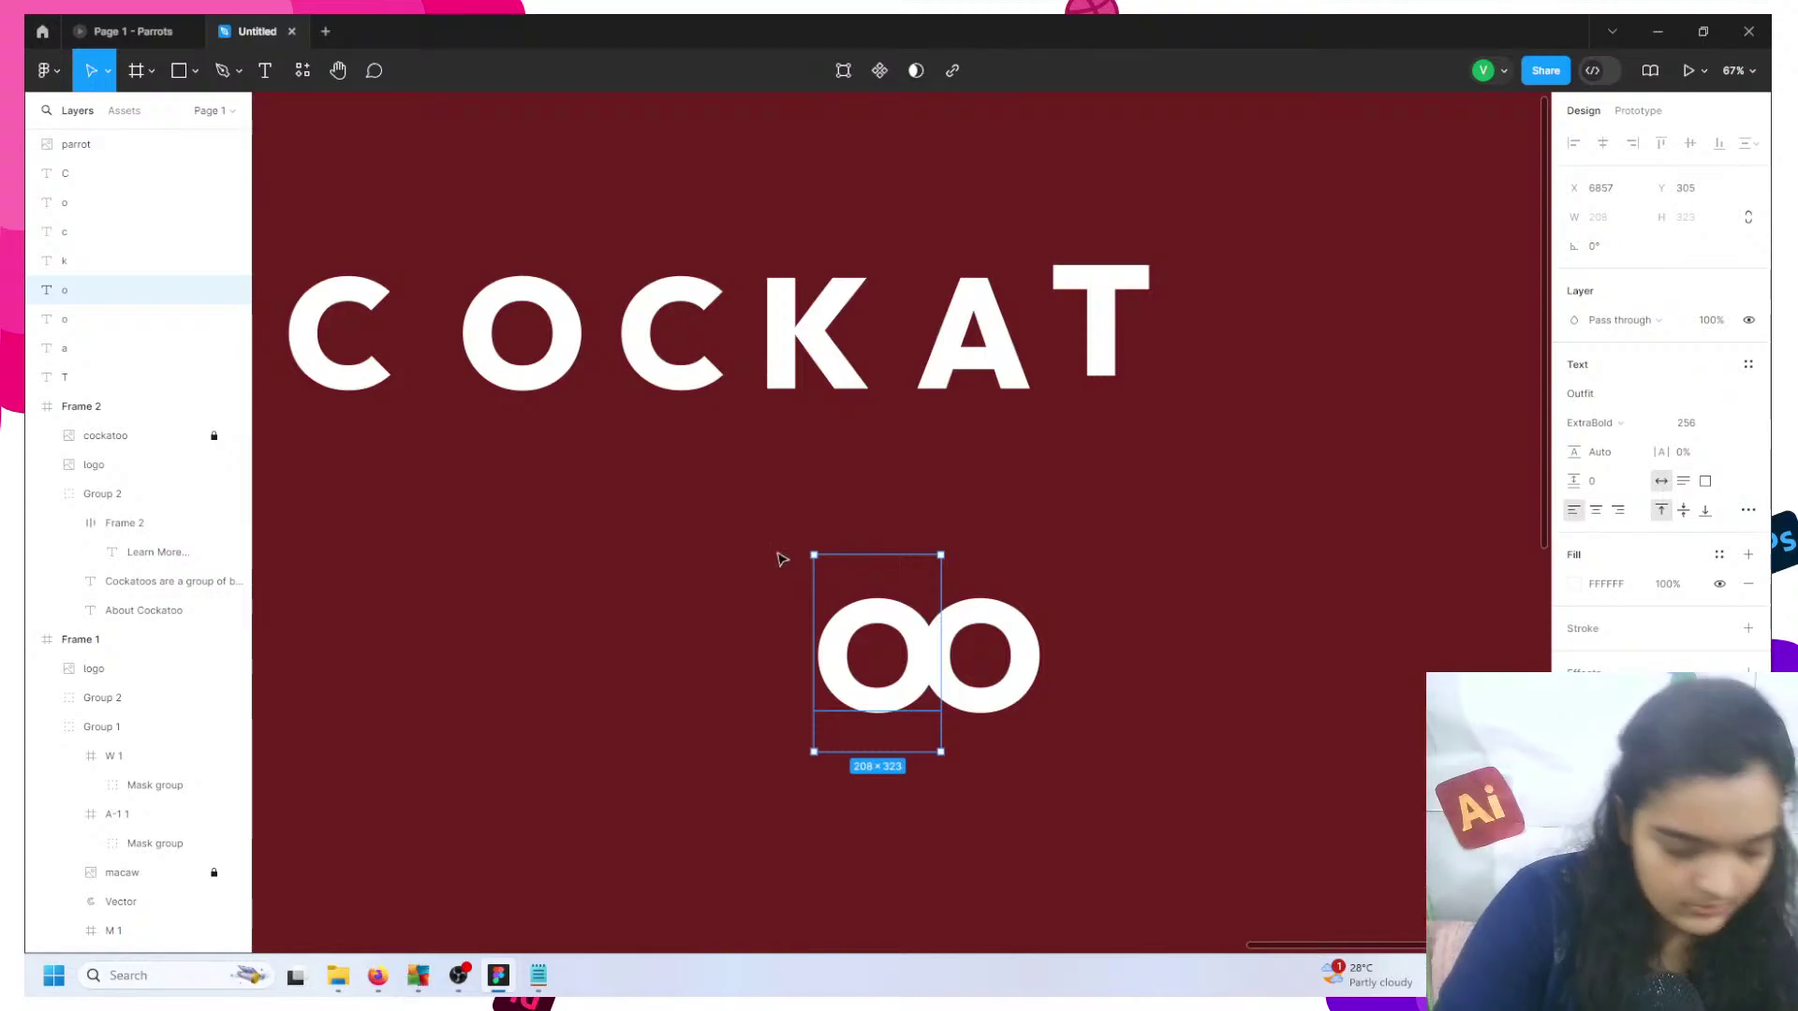
pyautogui.moveTo(674, 534); pyautogui.dragTo(1076, 691)
pyautogui.moveTo(884, 682); pyautogui.dragTo(1301, 358)
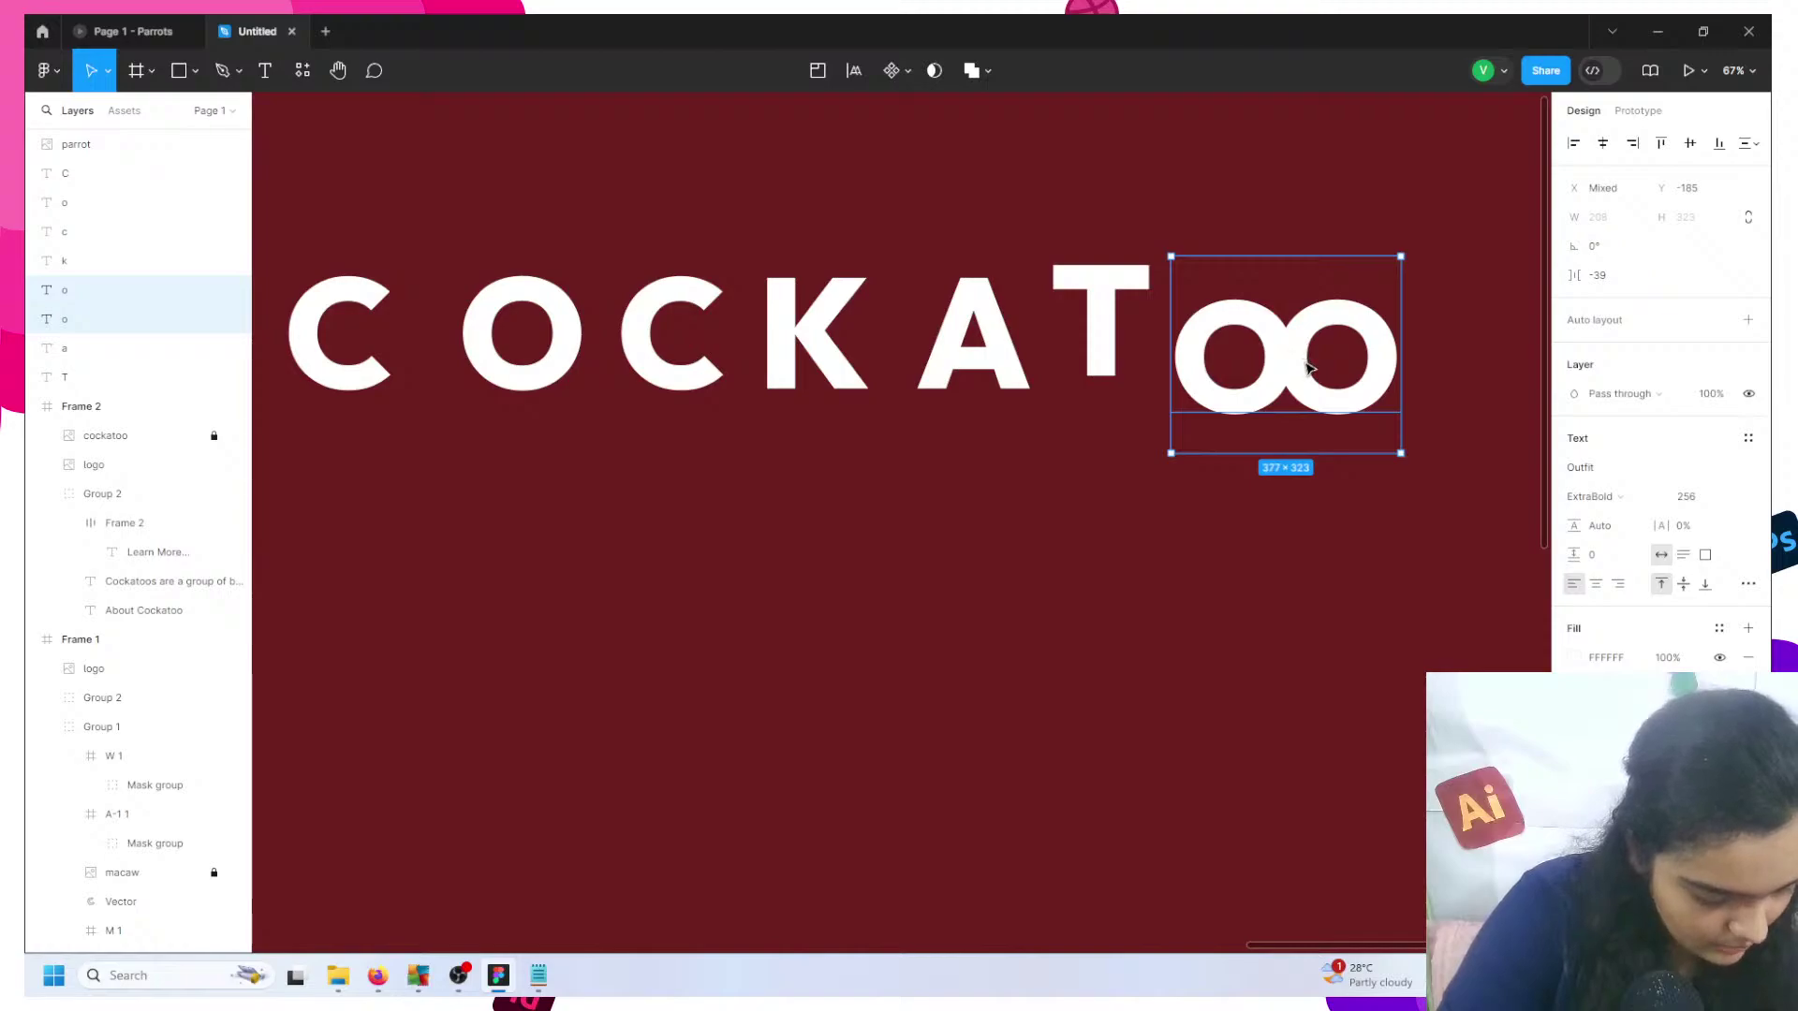
# - Change the page background colour from dark red to bright orange
pyautogui.click(618, 482)
pyautogui.hscroll(-3, 590, 478)
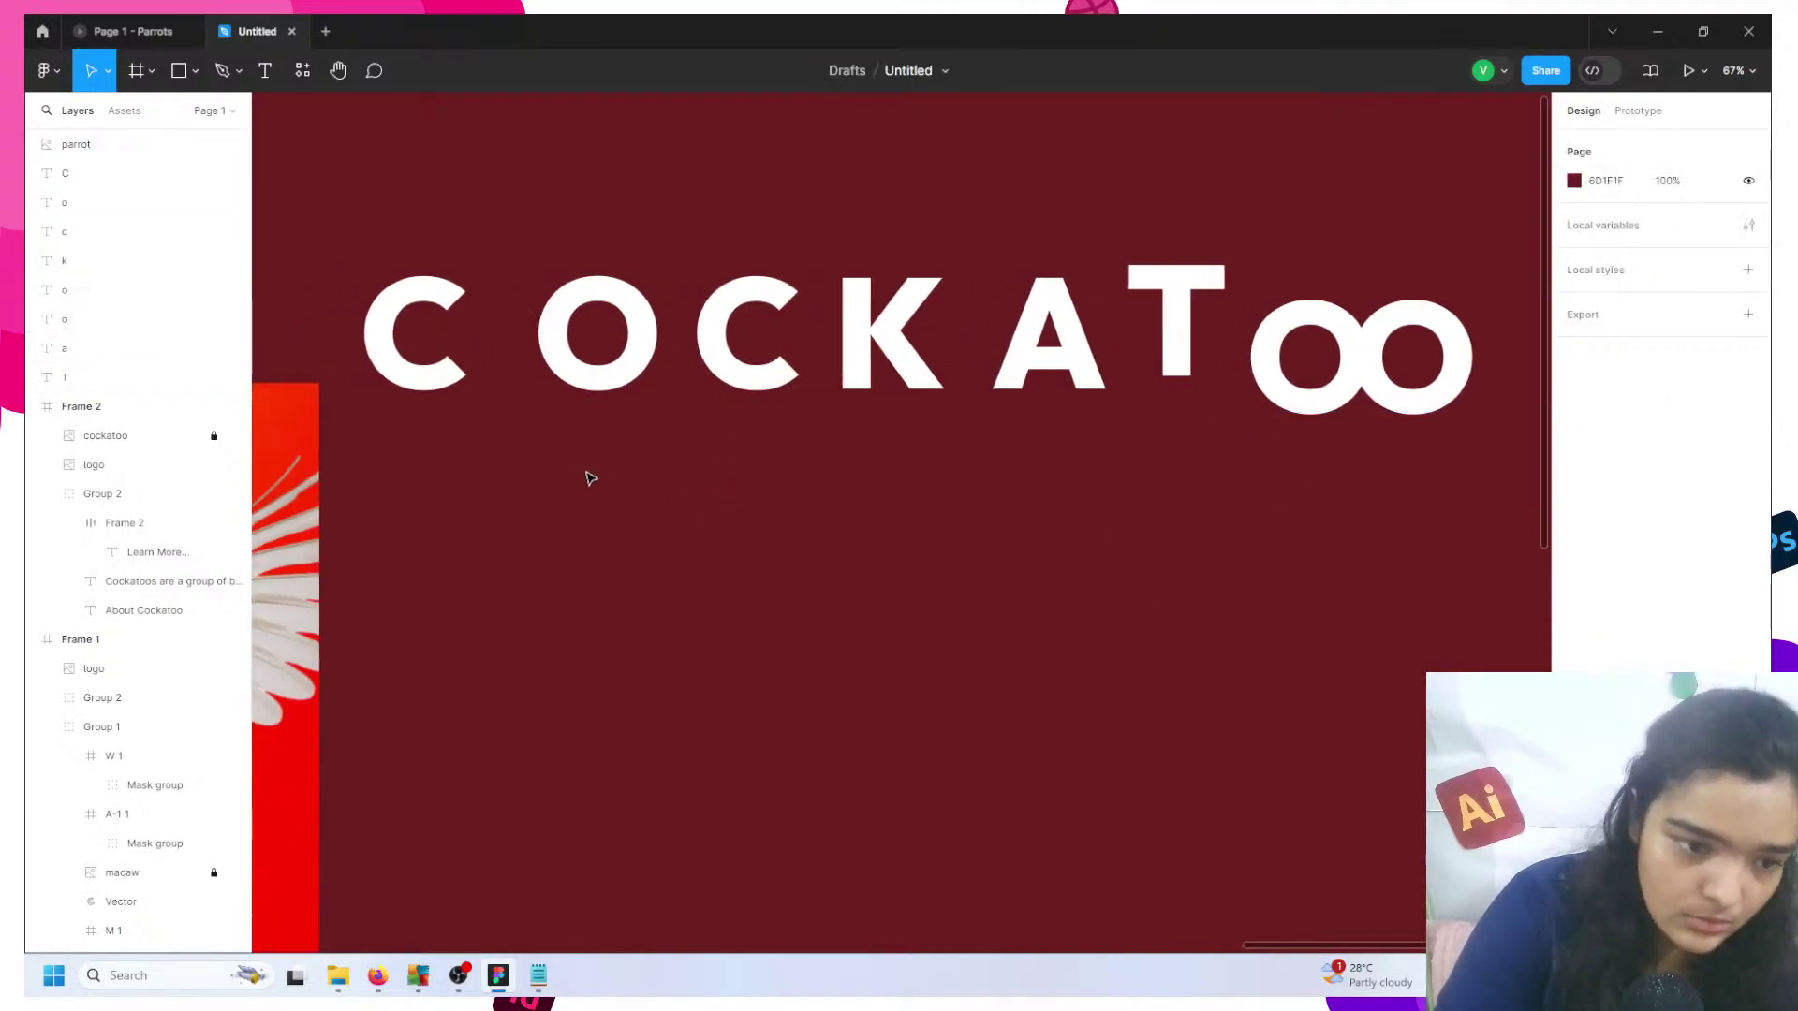
pyautogui.hscroll(3, 656, 505)
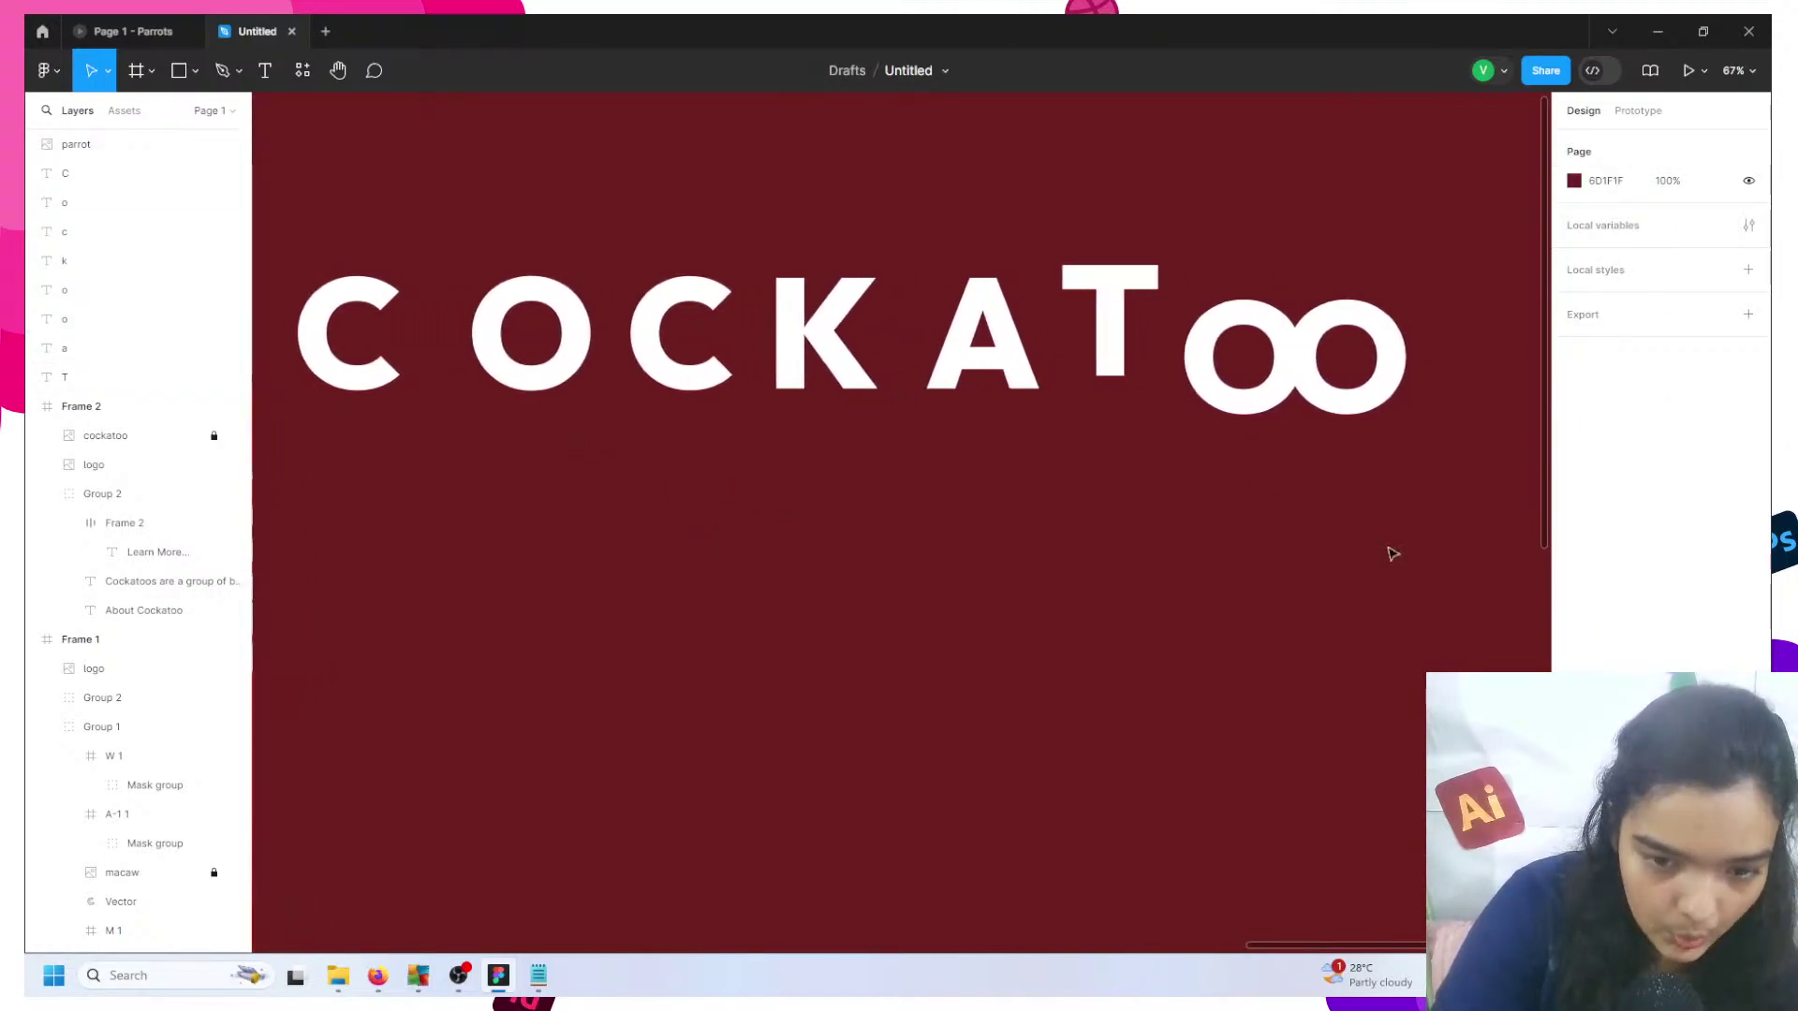
pyautogui.click(1574, 181)
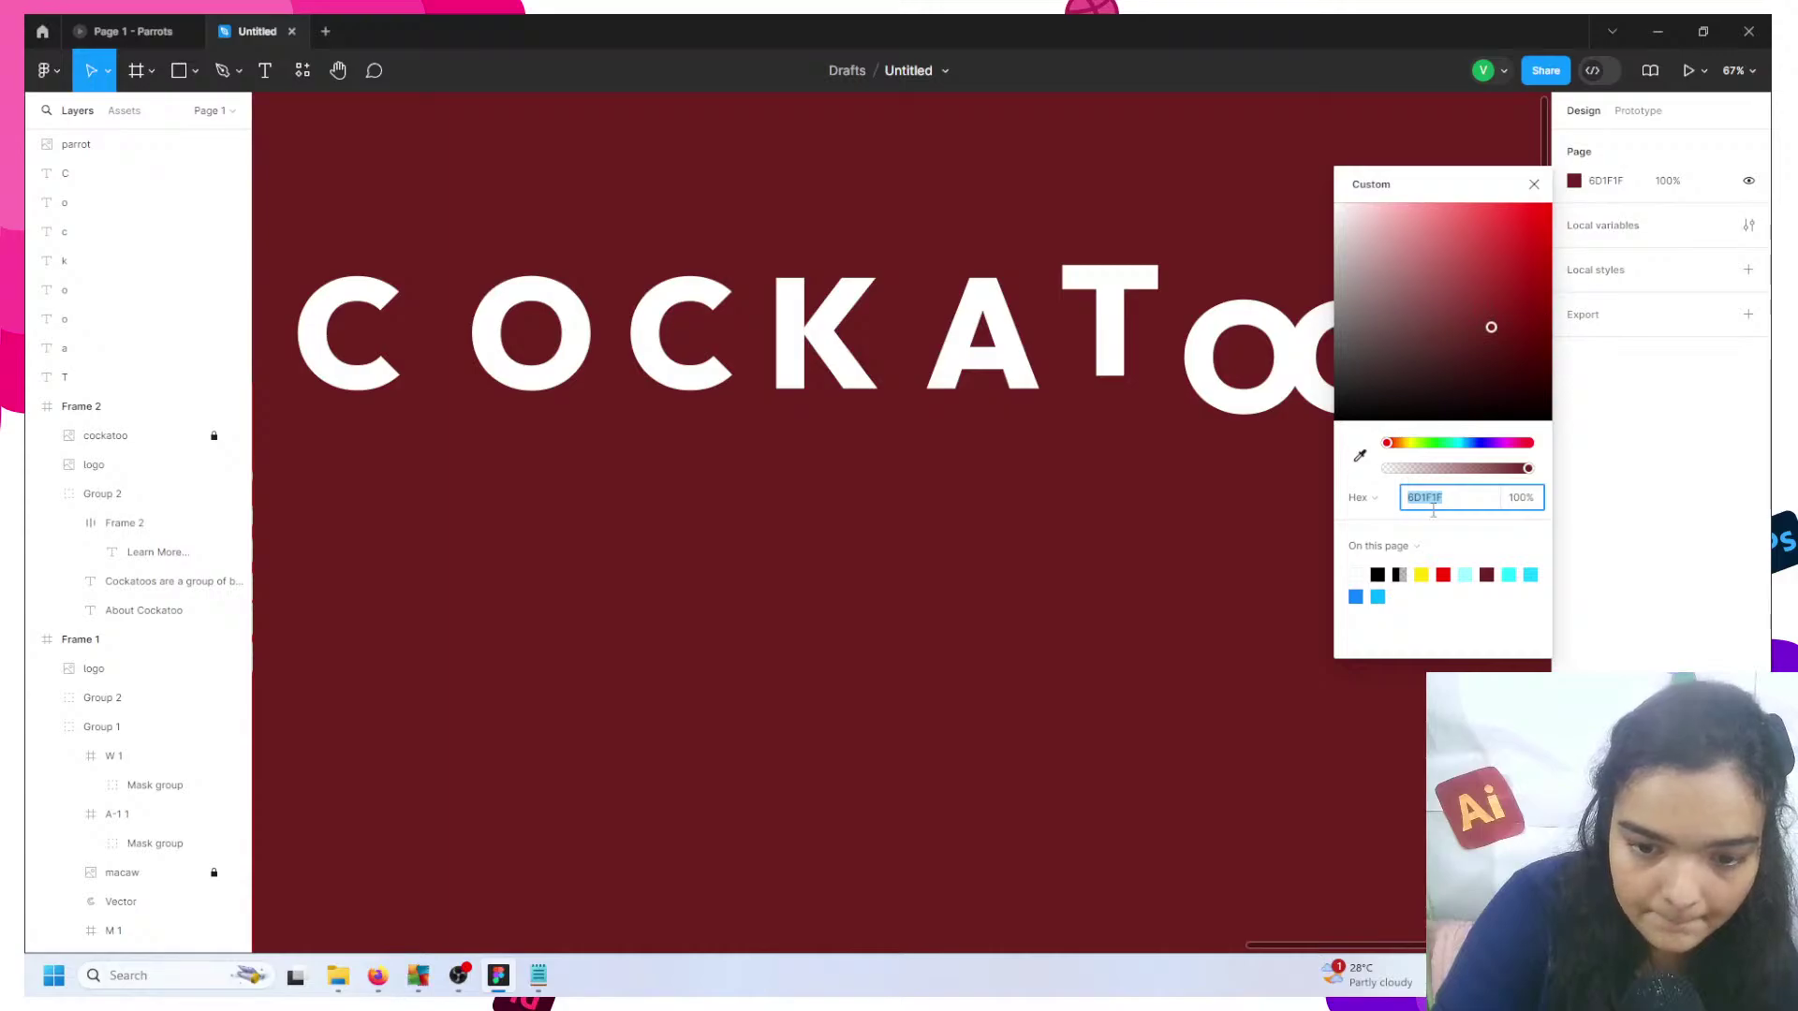
pyautogui.moveTo(1399, 444); pyautogui.dragTo(1407, 449)
pyautogui.moveTo(1458, 354); pyautogui.dragTo(1638, 165)
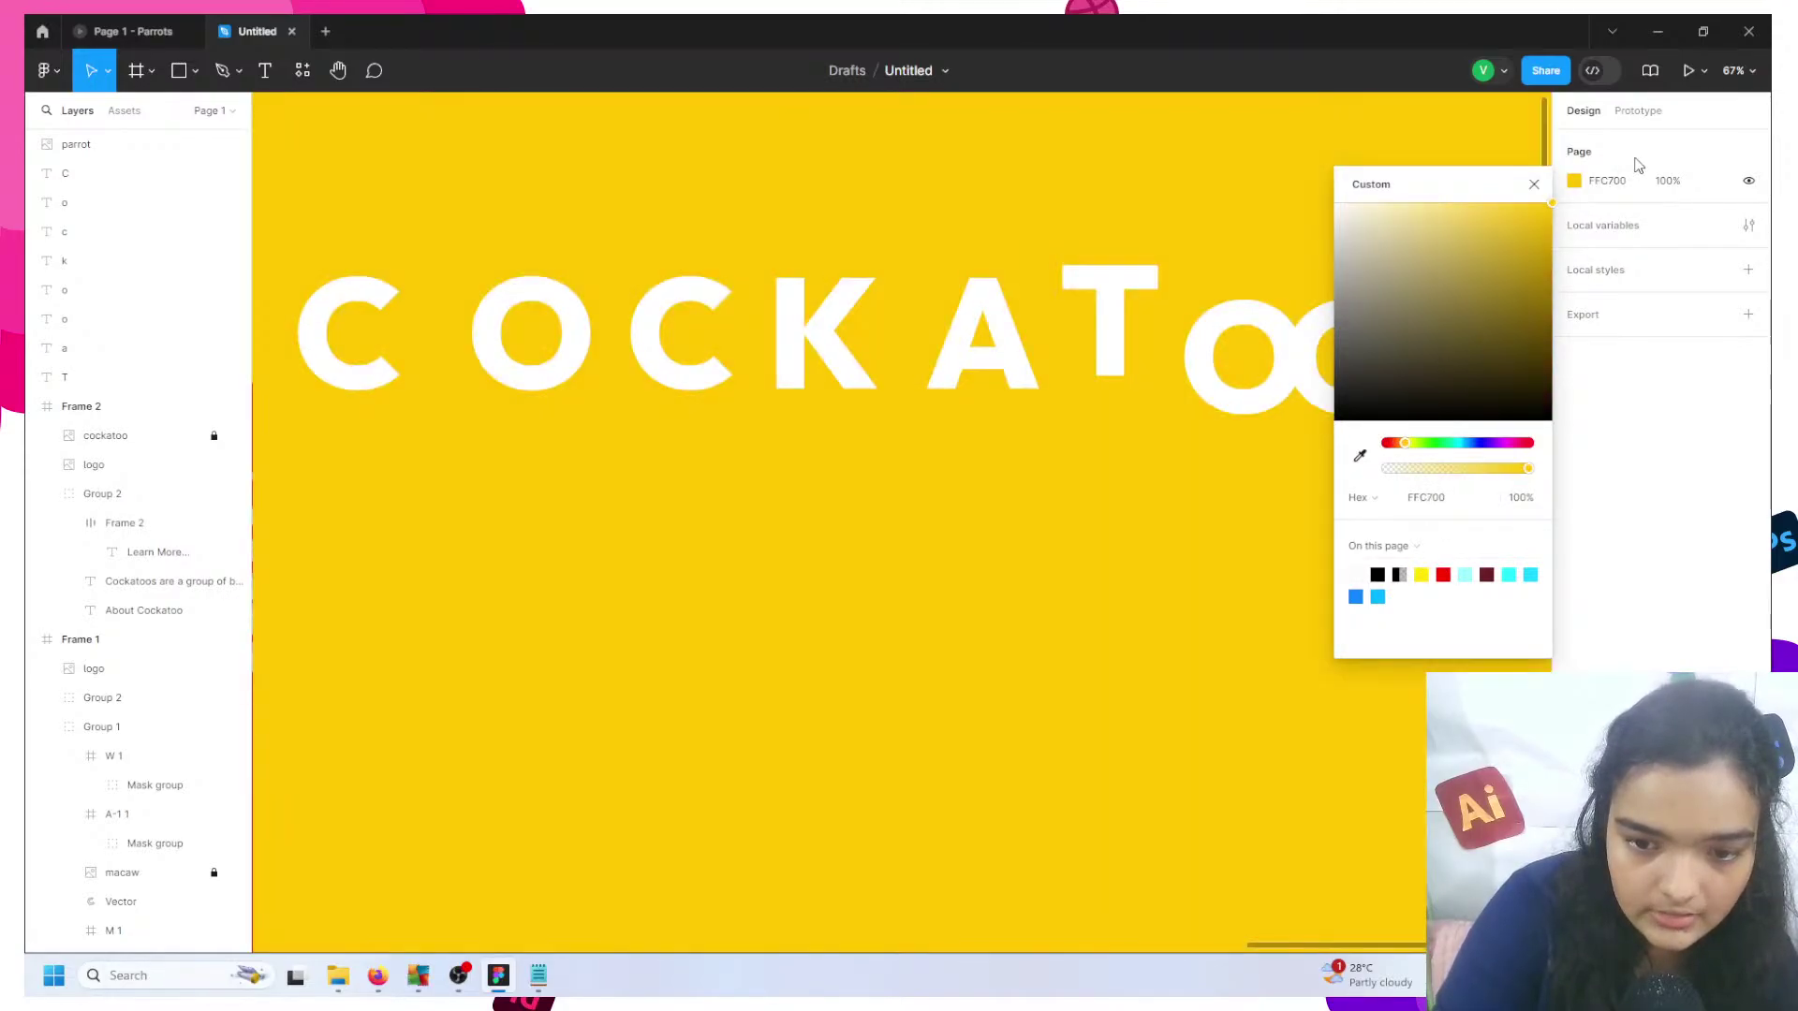
pyautogui.click(1395, 445)
pyautogui.click(1100, 546)
# - Spread the T and the last two Os apart at staggered heights, and move the first C close to the first O
pyautogui.moveTo(1349, 361); pyautogui.dragTo(1446, 367)
pyautogui.moveTo(1245, 361); pyautogui.dragTo(1334, 298)
pyautogui.moveTo(1111, 327); pyautogui.dragTo(1192, 329)
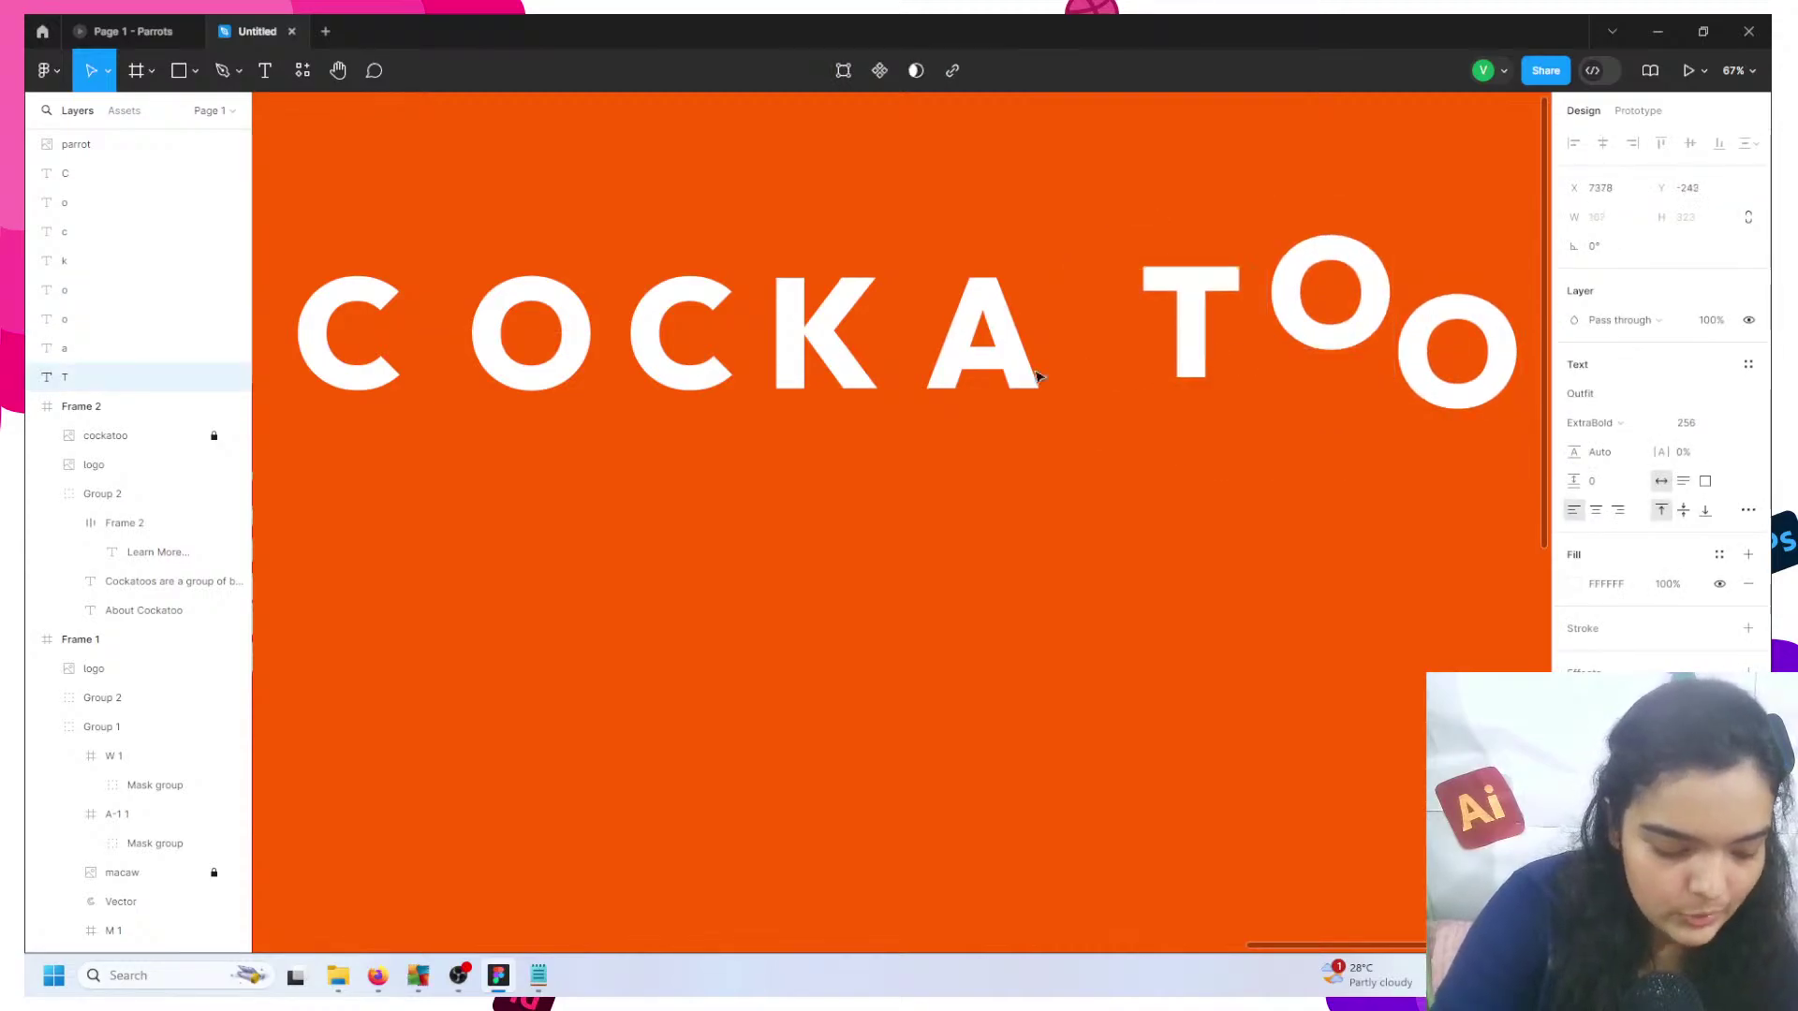
pyautogui.click(374, 394)
pyautogui.moveTo(362, 391); pyautogui.dragTo(496, 389)
pyautogui.hscroll(1, 496, 389)
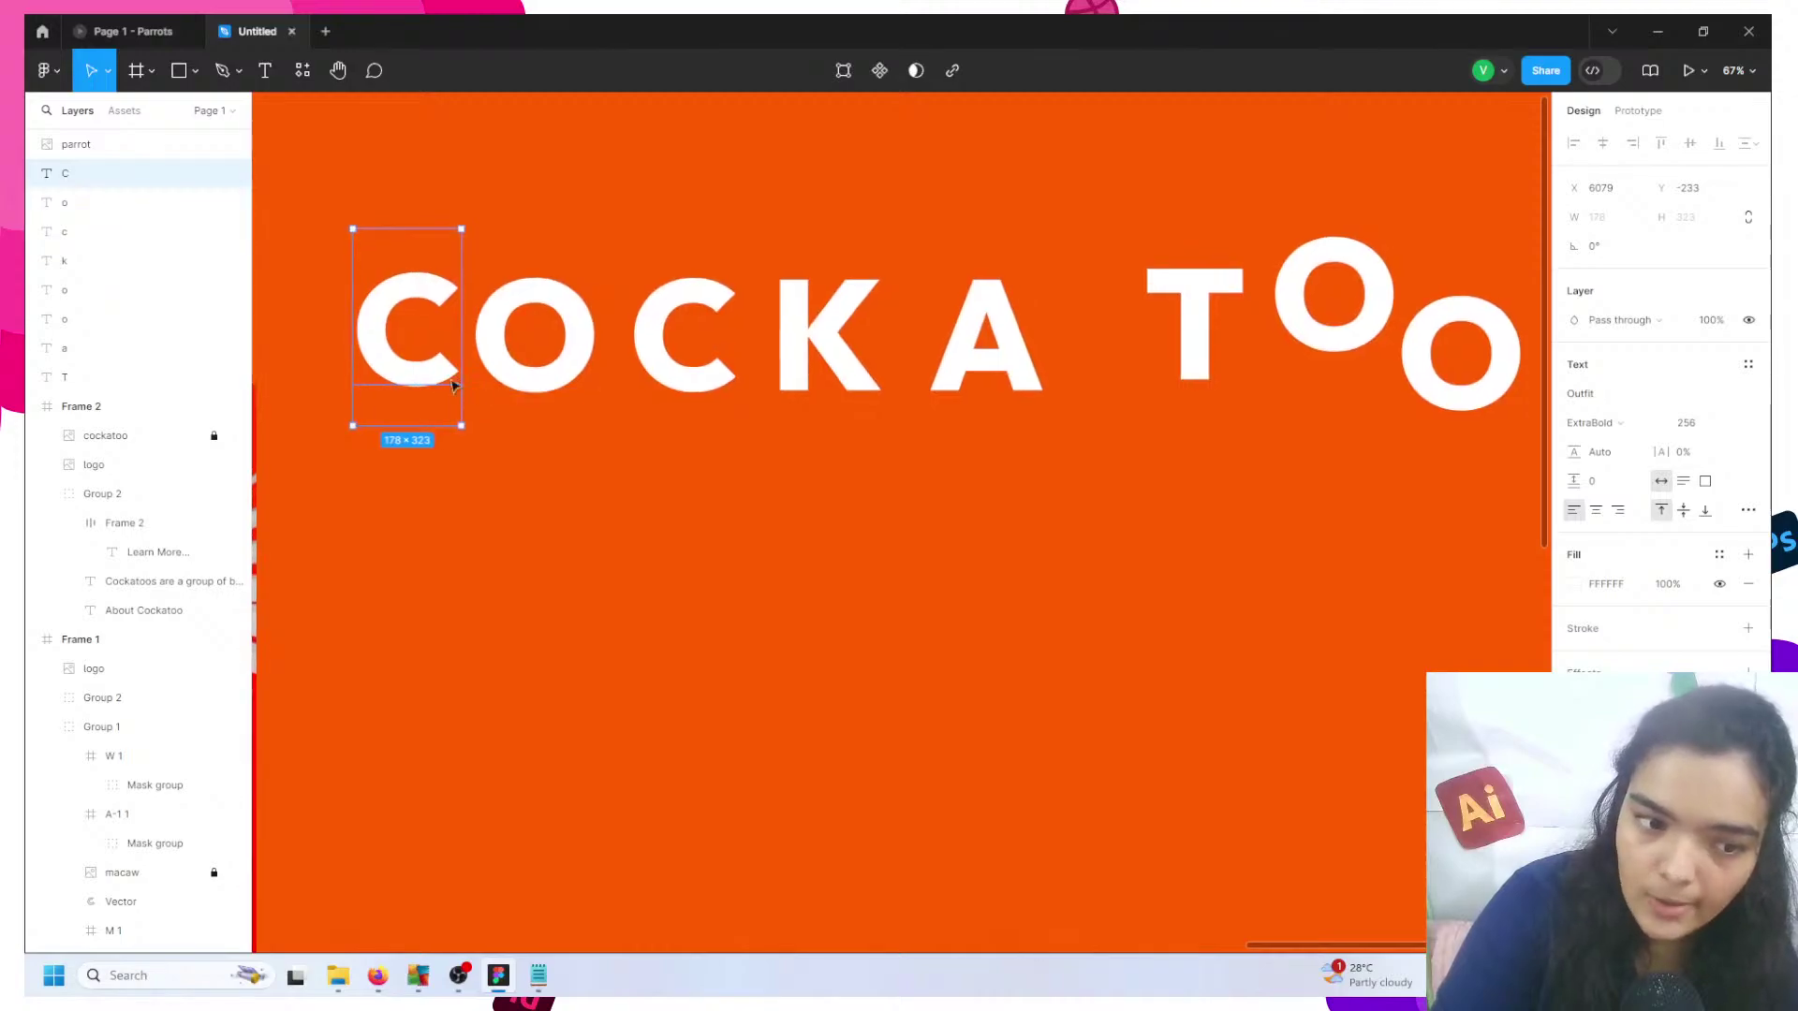
# - Duplicate the first O into the space below the word and replace its fill with a stroke of weight 6
pyautogui.click(539, 377)
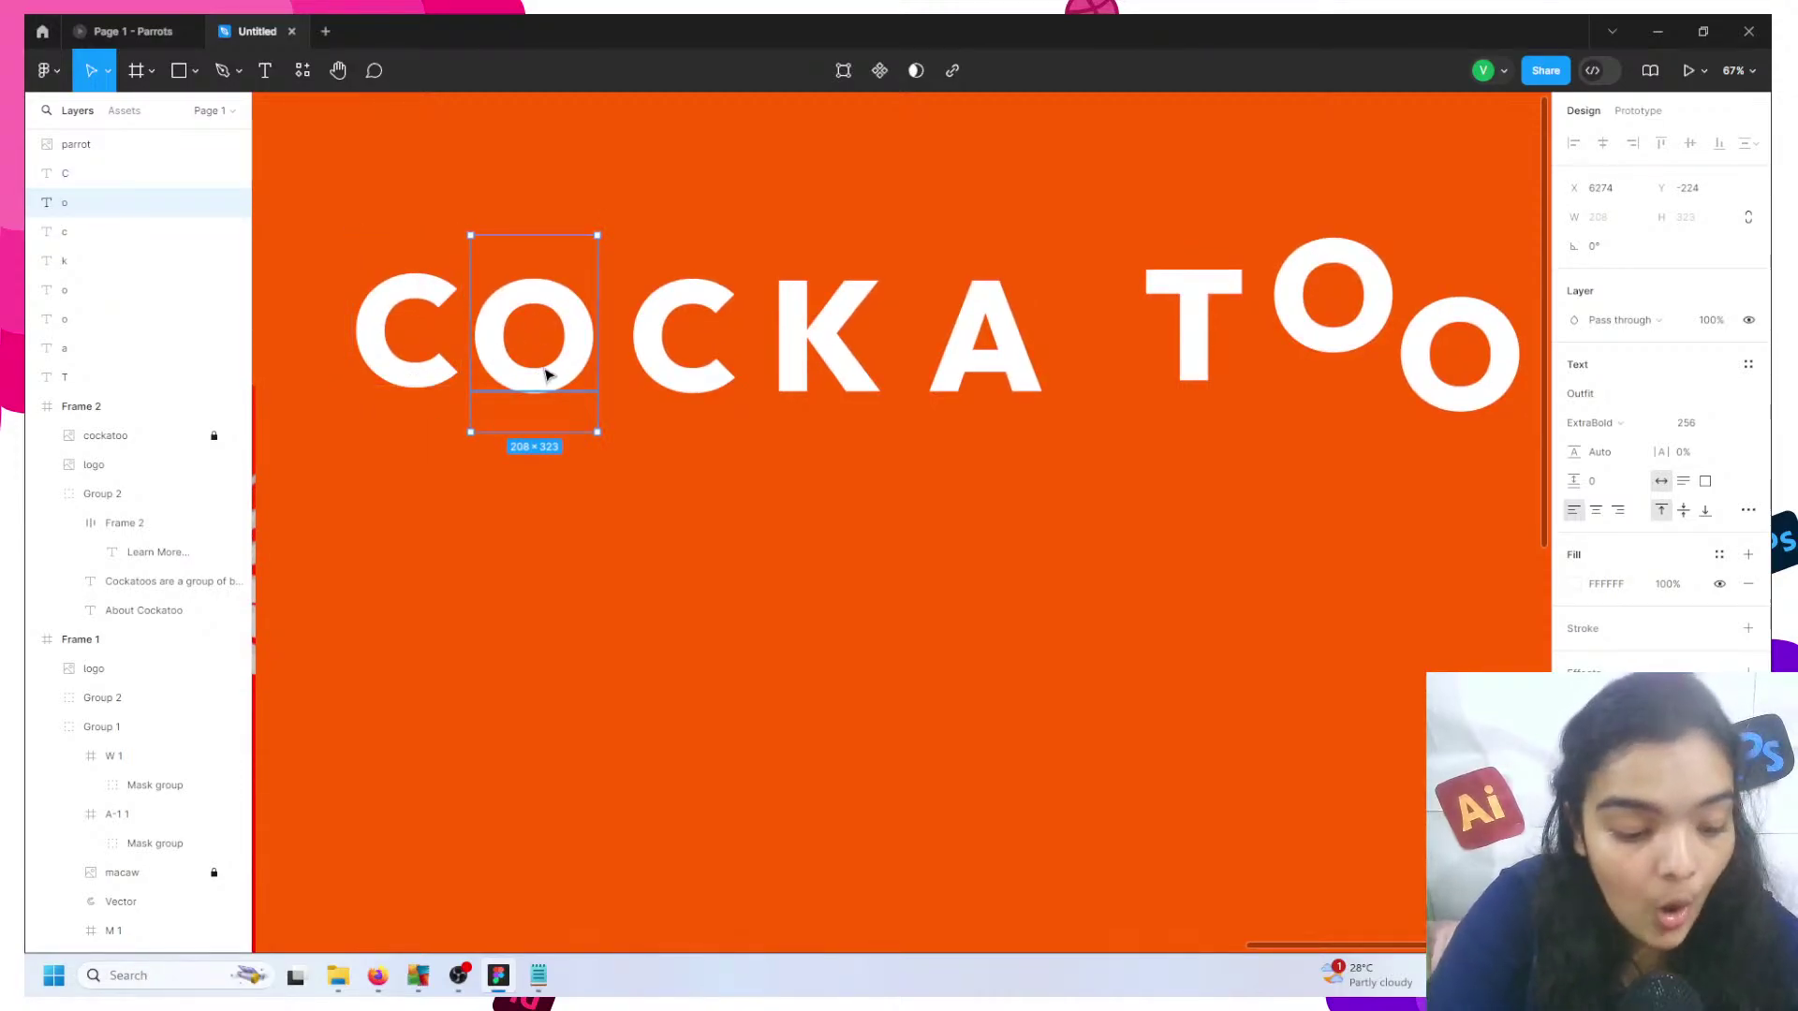
pyautogui.moveTo(548, 375); pyautogui.dragTo(873, 621)
pyautogui.click(1749, 583)
pyautogui.click(1748, 599)
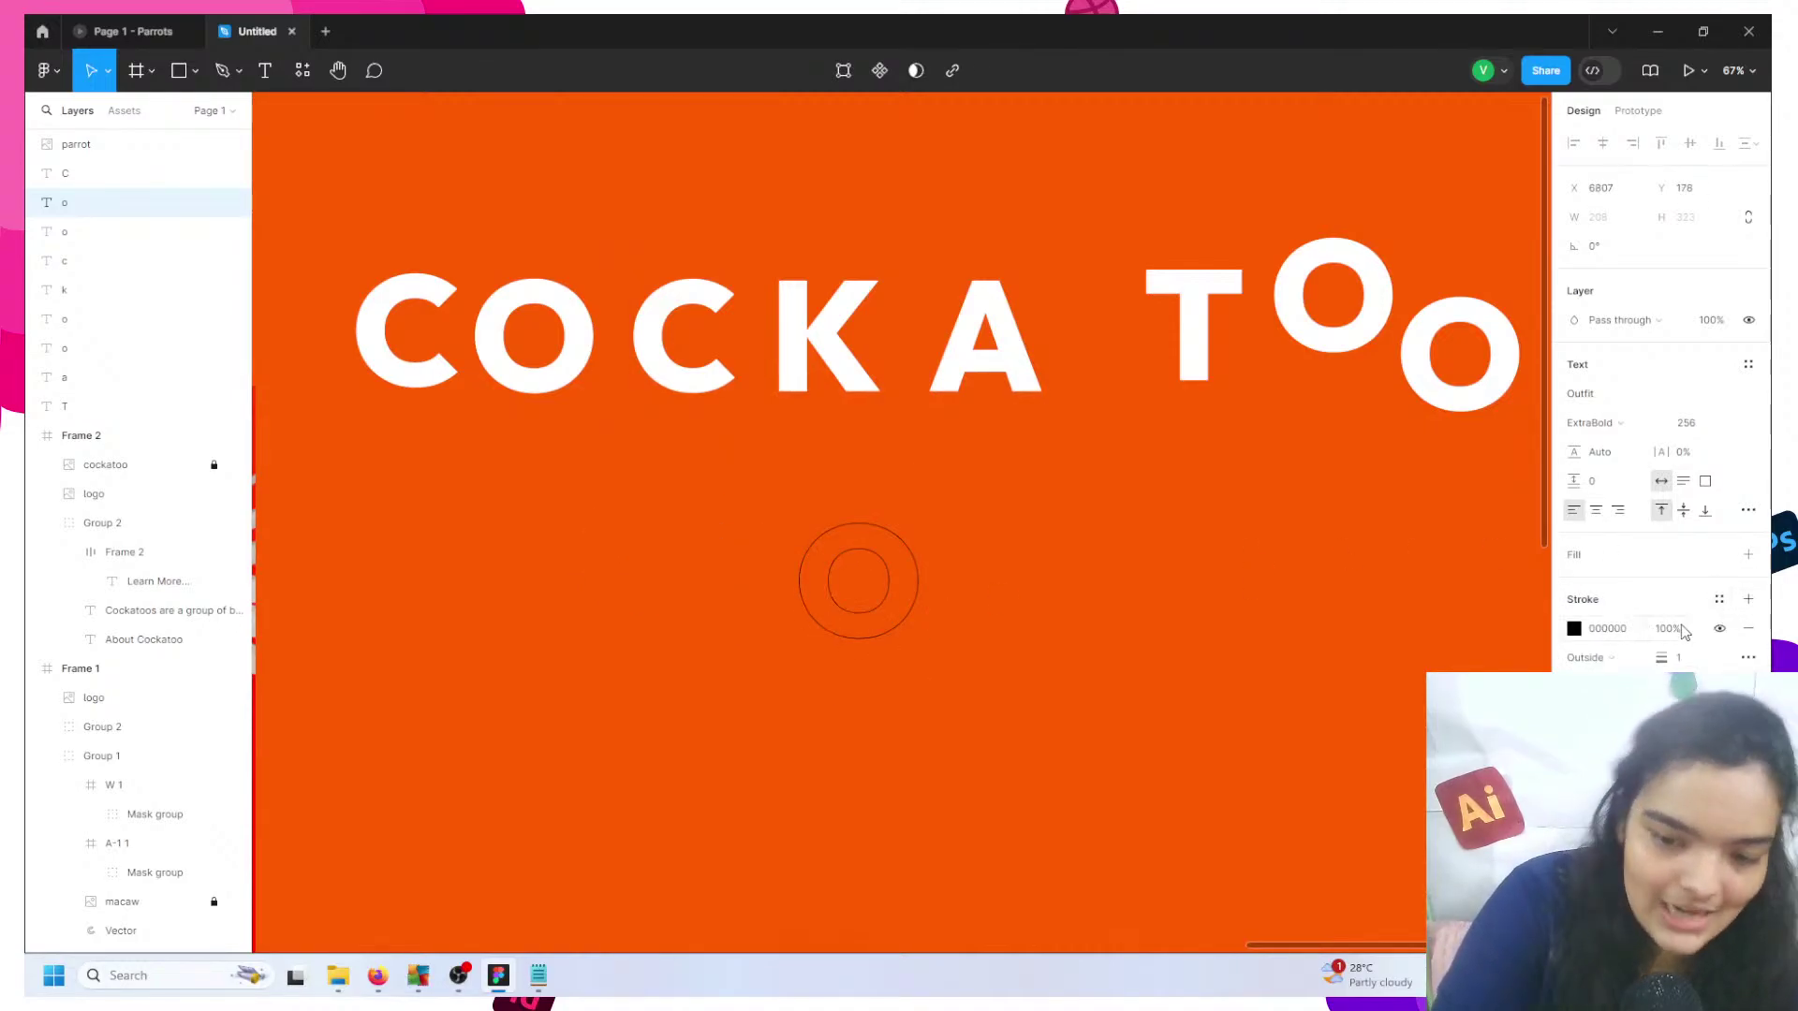
pyautogui.moveTo(1661, 657); pyautogui.dragTo(1674, 657)
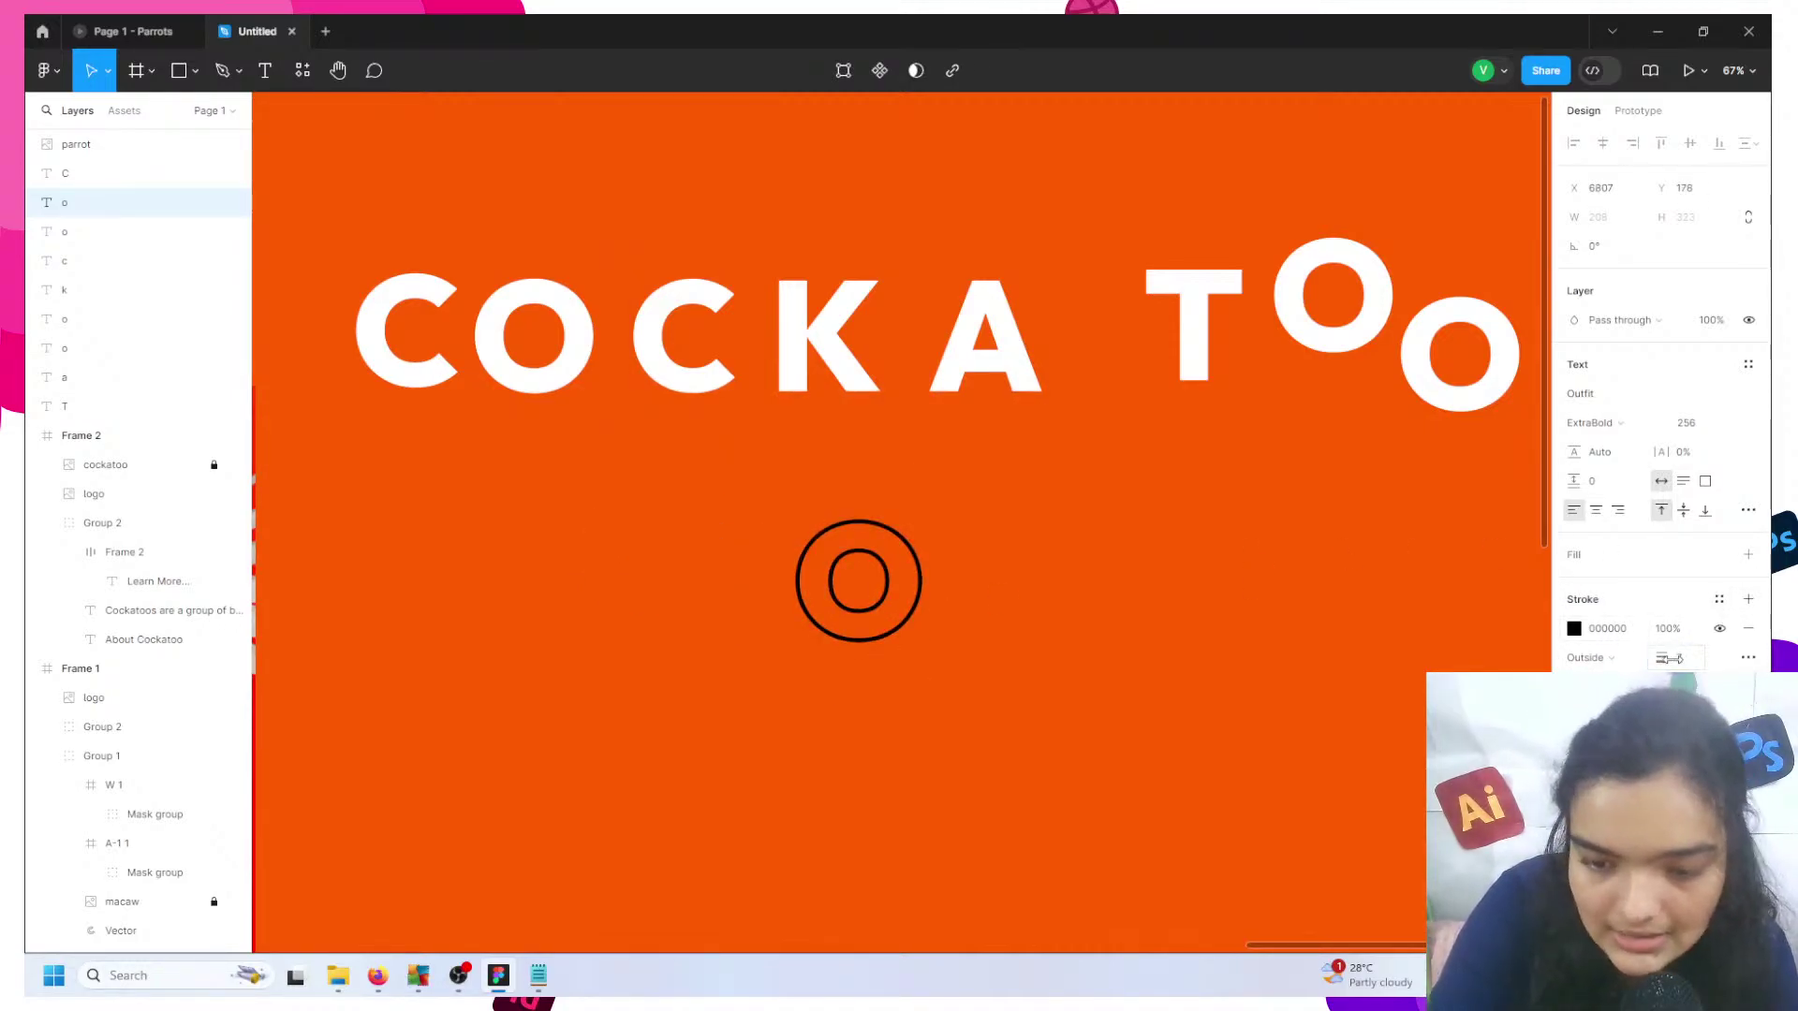
pyautogui.click(1681, 658)
pyautogui.write('6')
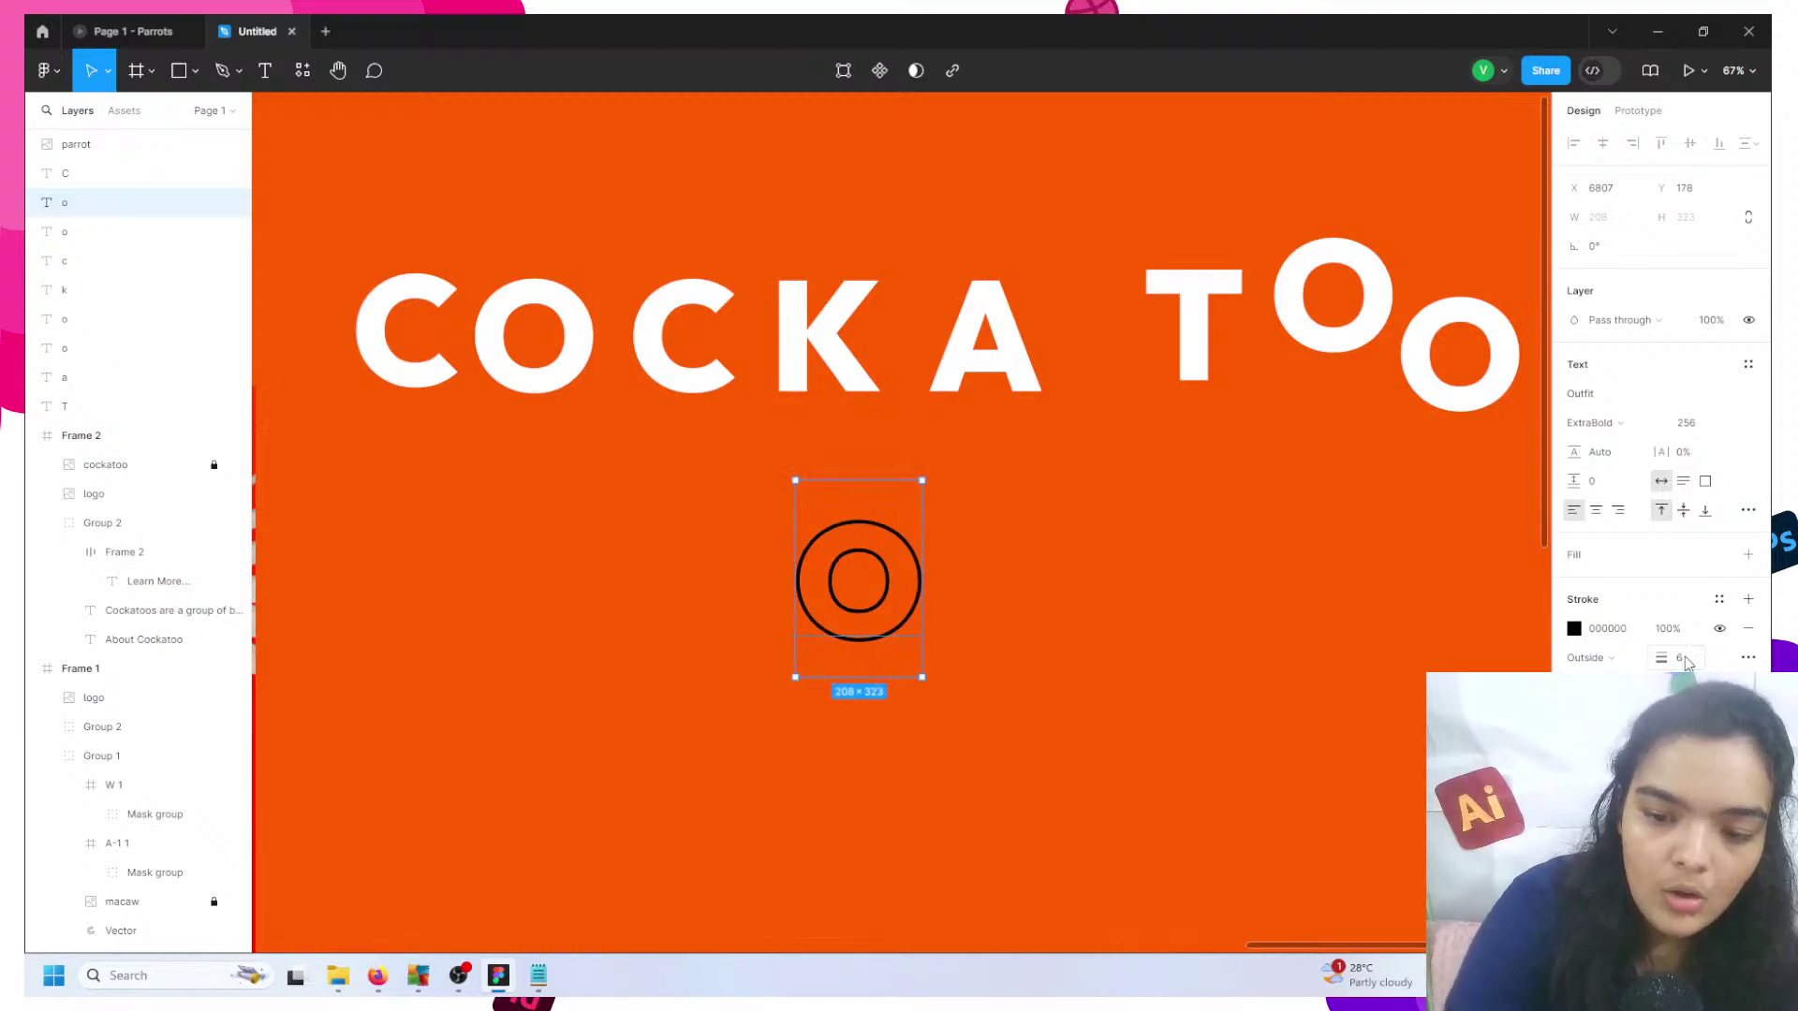
# - Keep the lower O's stroke positioned Outside and set the stroke colour to white, FFFFFF
pyautogui.click(1633, 658)
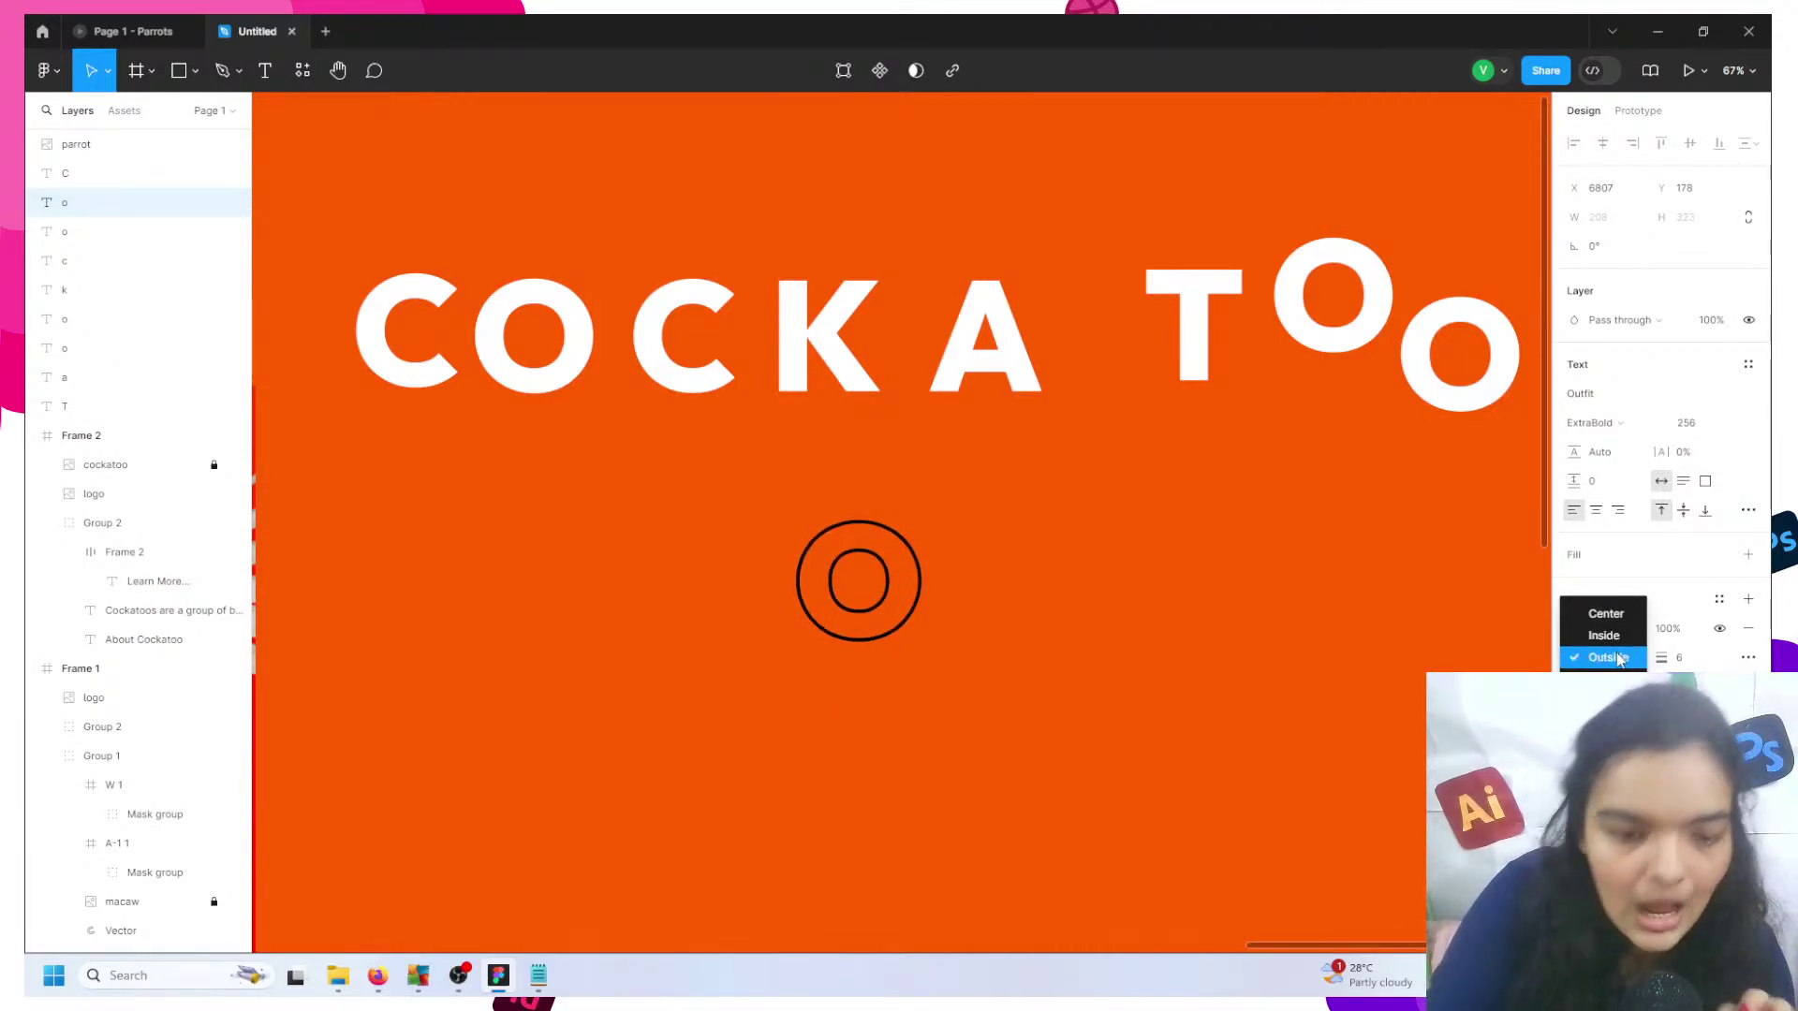
pyautogui.click(1608, 656)
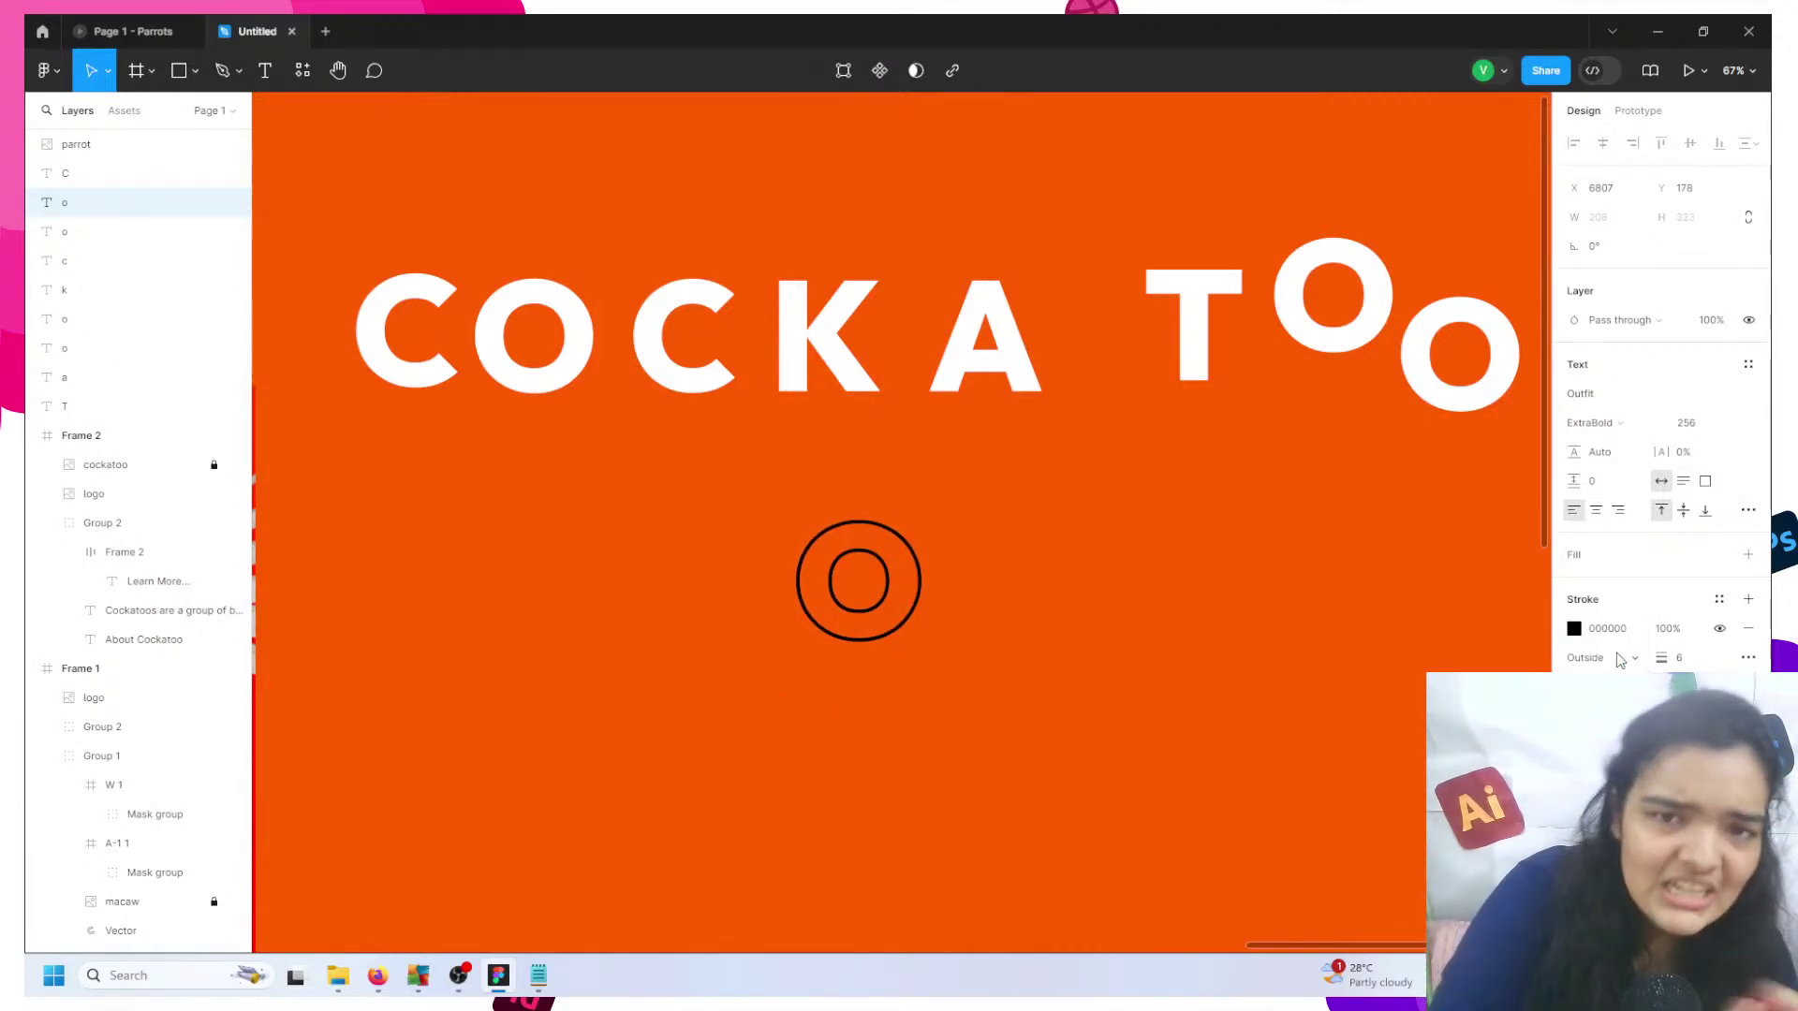
pyautogui.click(1574, 630)
pyautogui.moveTo(1466, 592); pyautogui.dragTo(1031, 160)
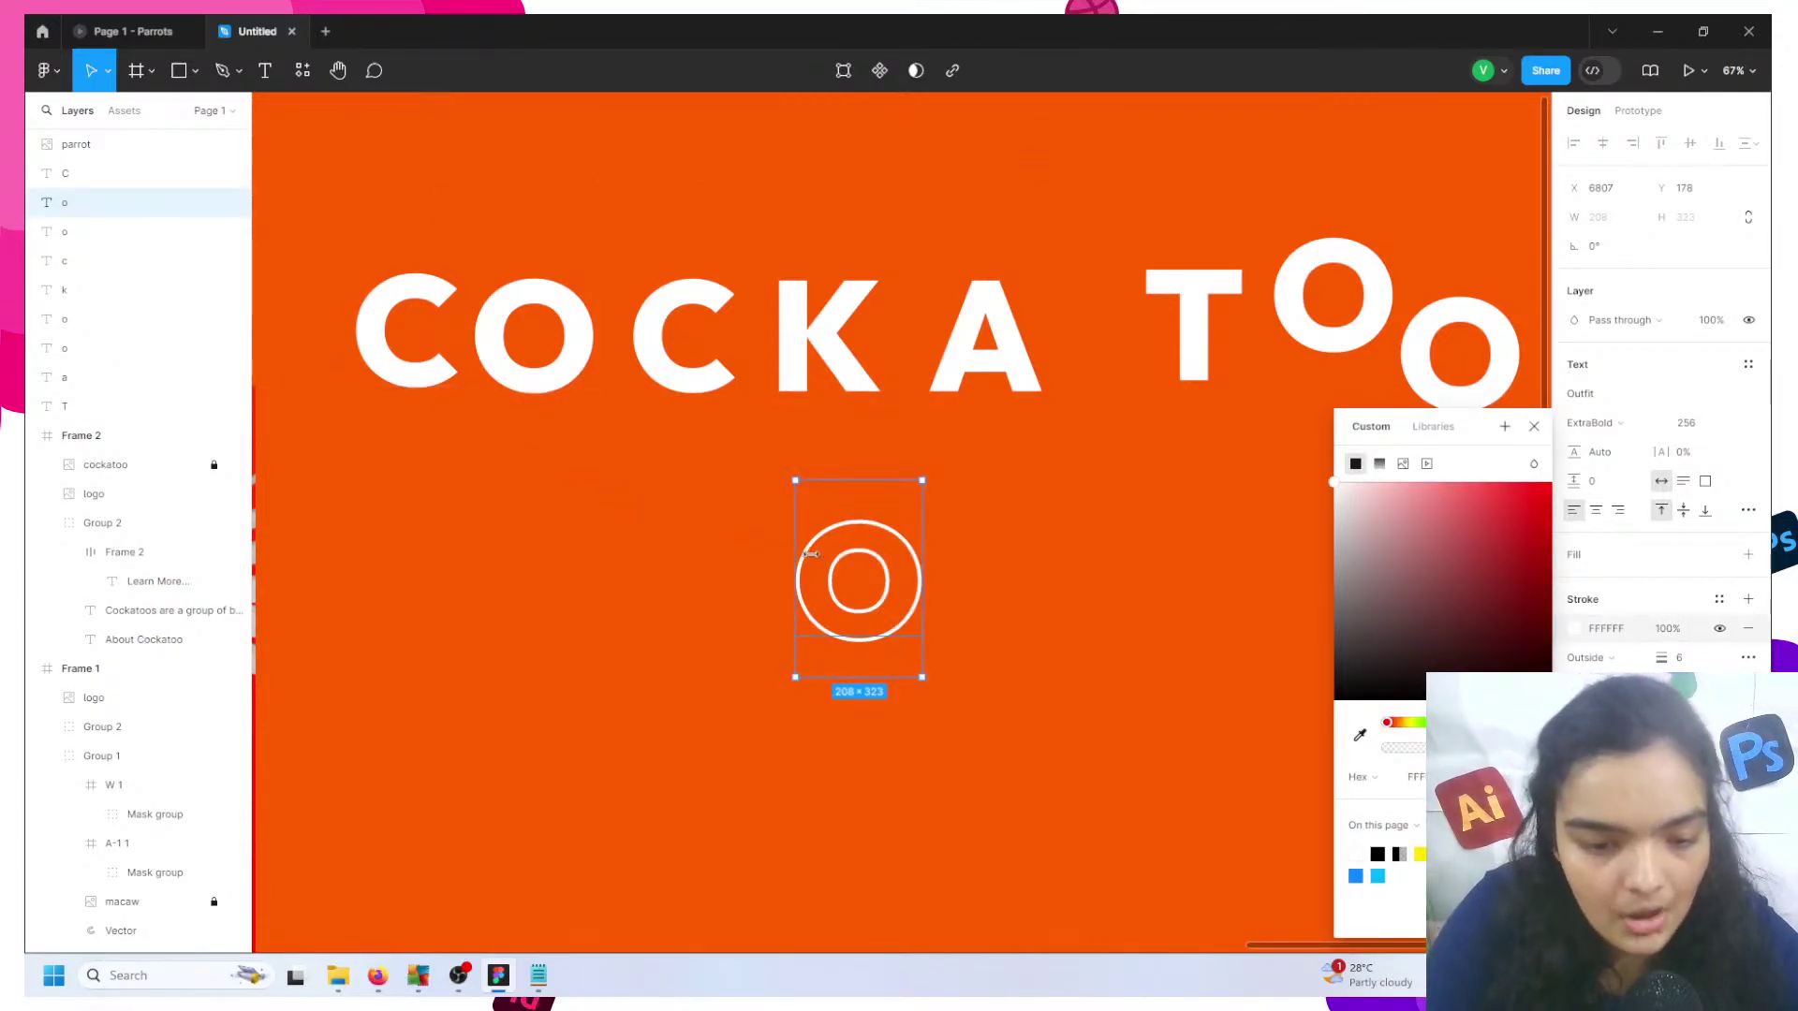
# - Place the outlined O directly beneath the first filled O, and nudge the second C closer to that filled O
pyautogui.moveTo(859, 579); pyautogui.dragTo(498, 475)
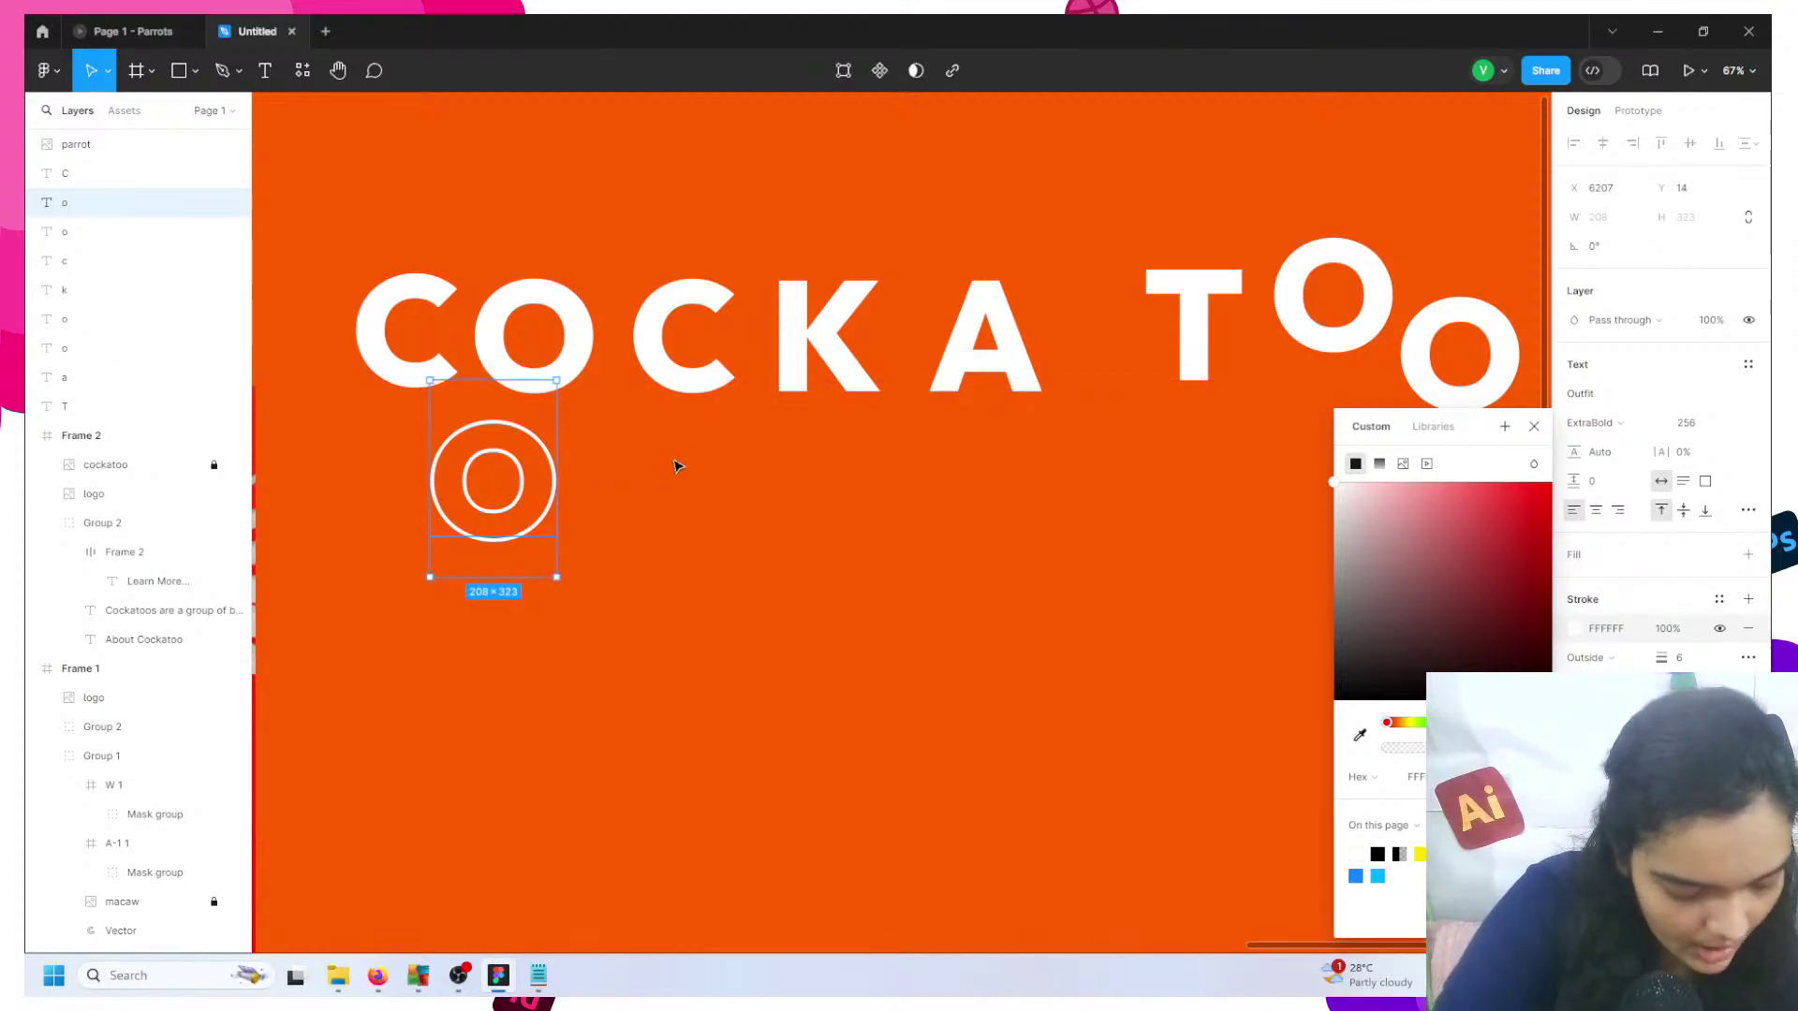
pyautogui.moveTo(690, 389); pyautogui.dragTo(685, 381)
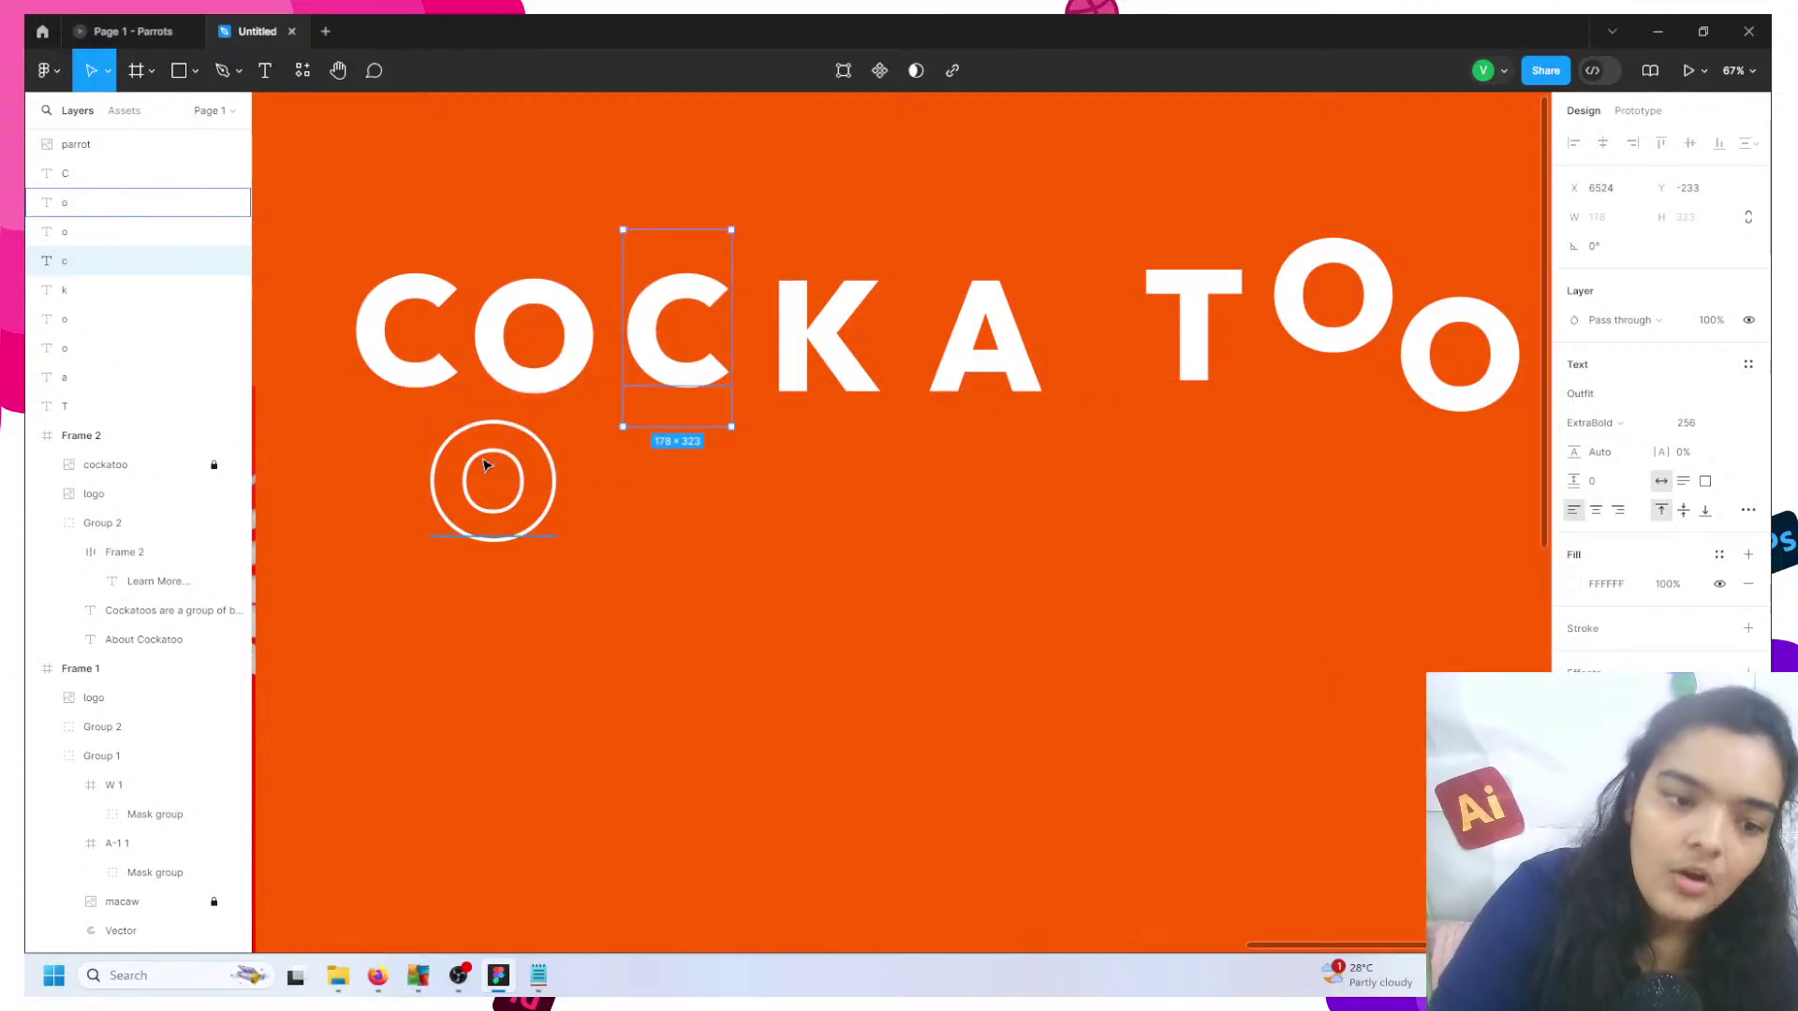
pyautogui.moveTo(486, 465); pyautogui.dragTo(527, 476)
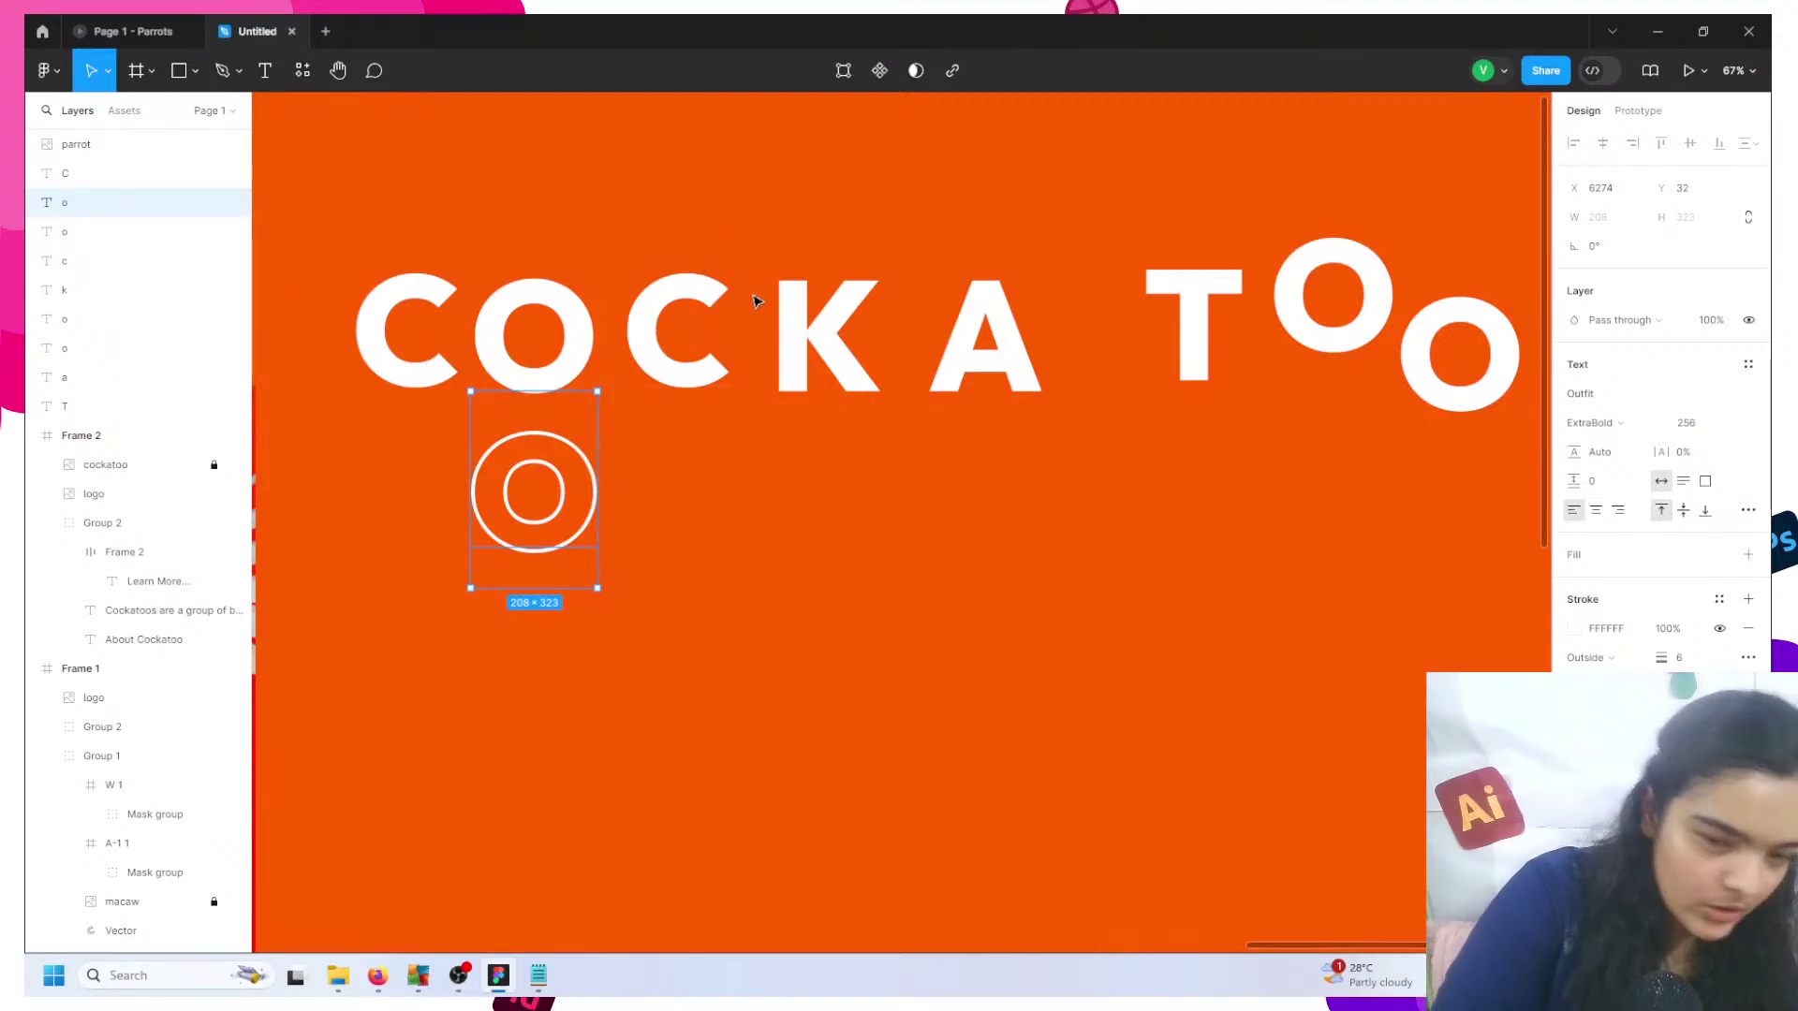
# - Nudge the K slightly down and place a duplicate of it below, in the row of the outlined O
pyautogui.moveTo(843, 363); pyautogui.dragTo(849, 373)
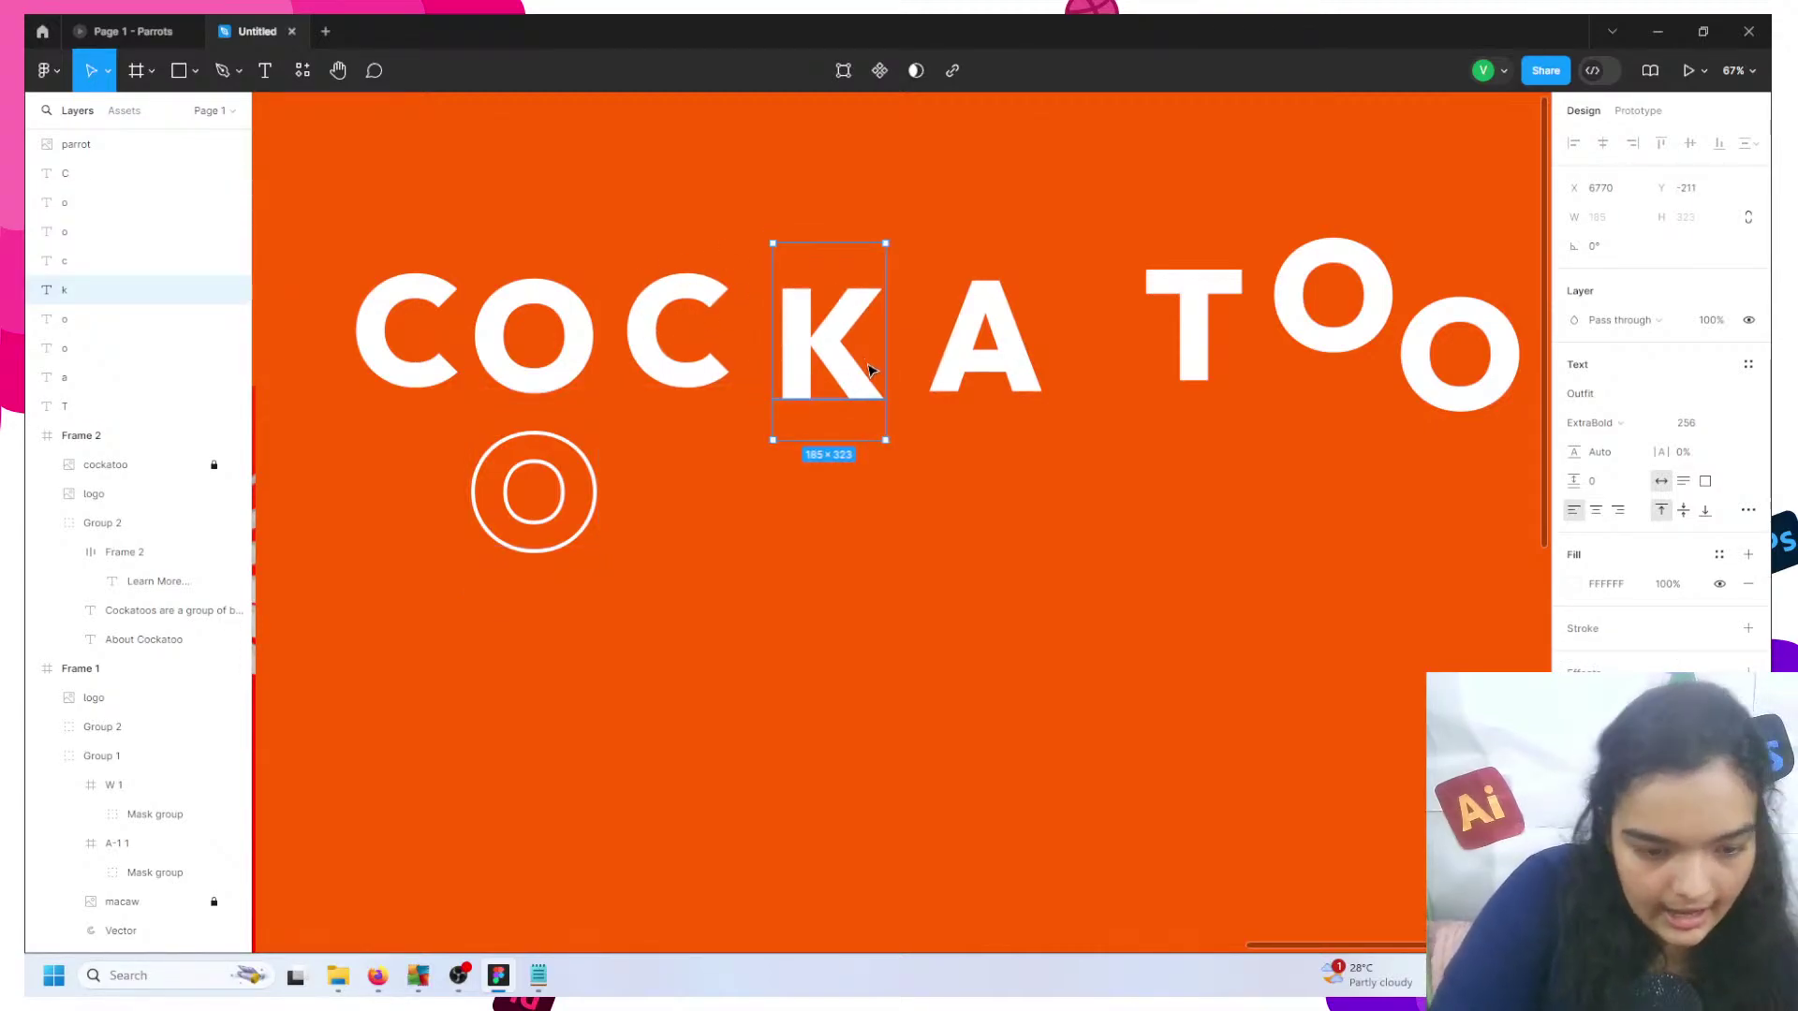
pyautogui.hotkey('ctrl', 'd')
pyautogui.moveTo(864, 370); pyautogui.dragTo(894, 537)
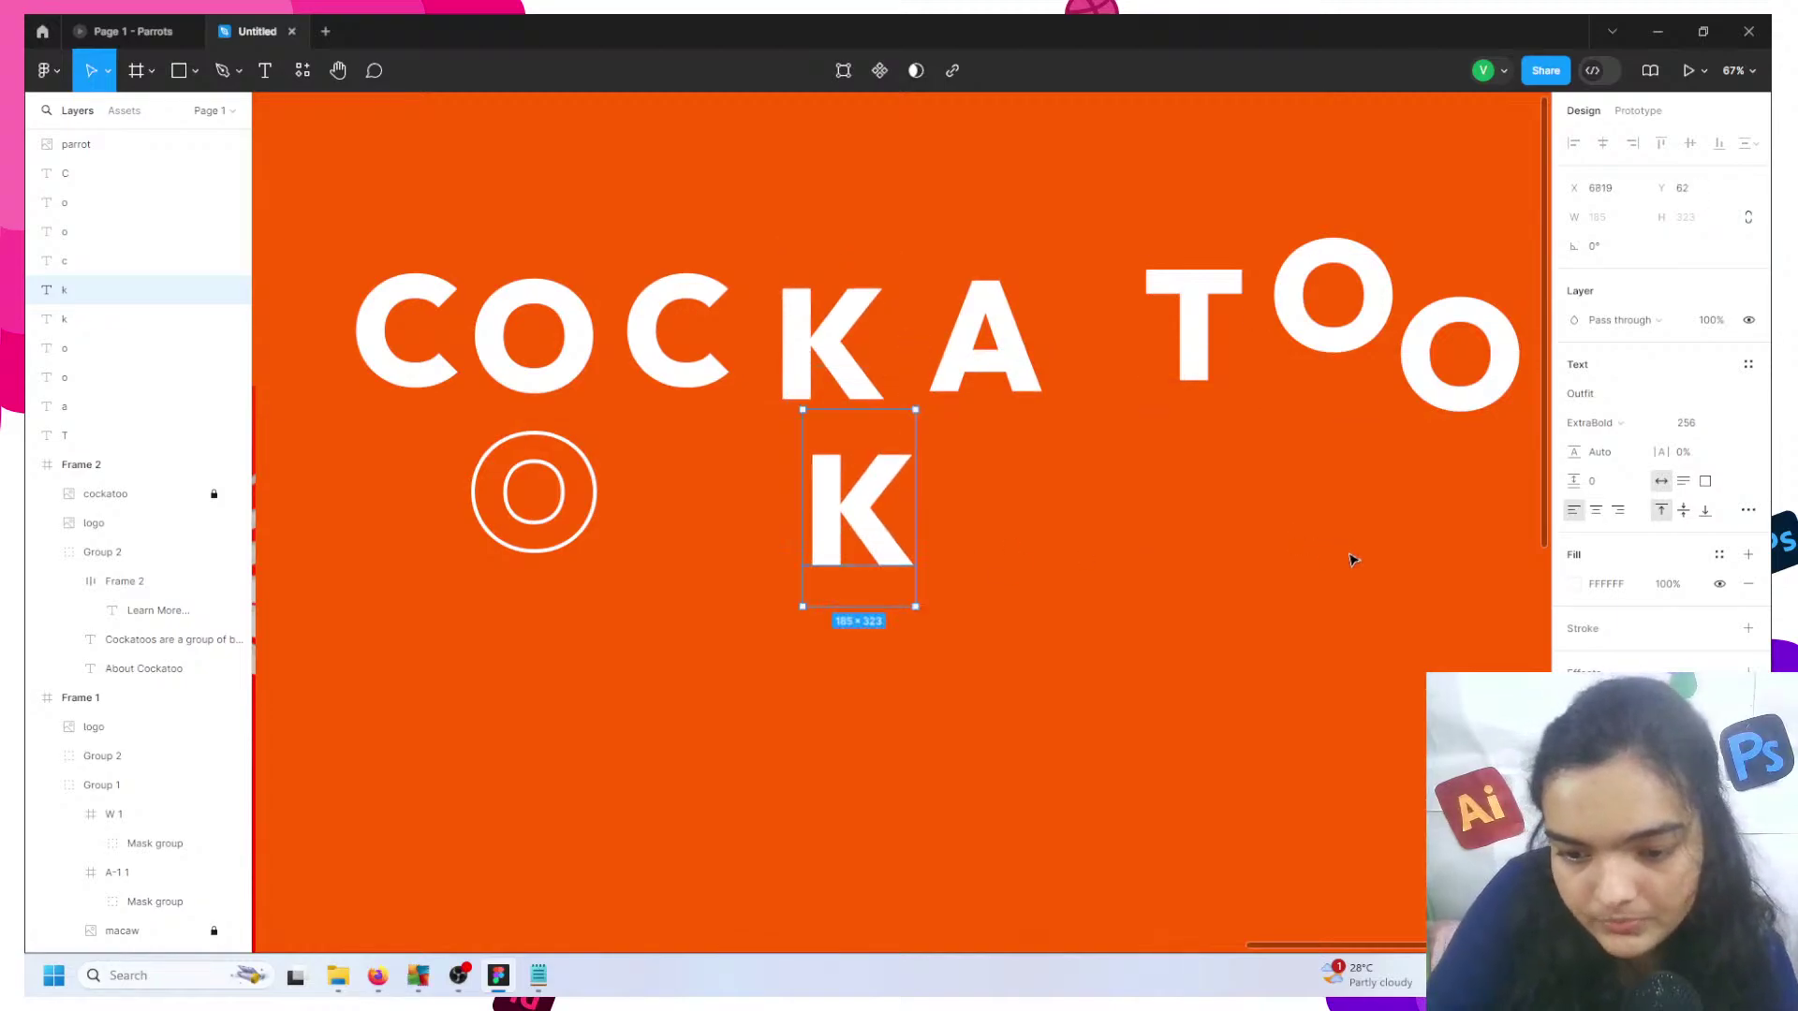
# - Replace the lower K's fill with a white FFFFFF outside stroke of weight 6
pyautogui.click(1747, 583)
pyautogui.click(1748, 600)
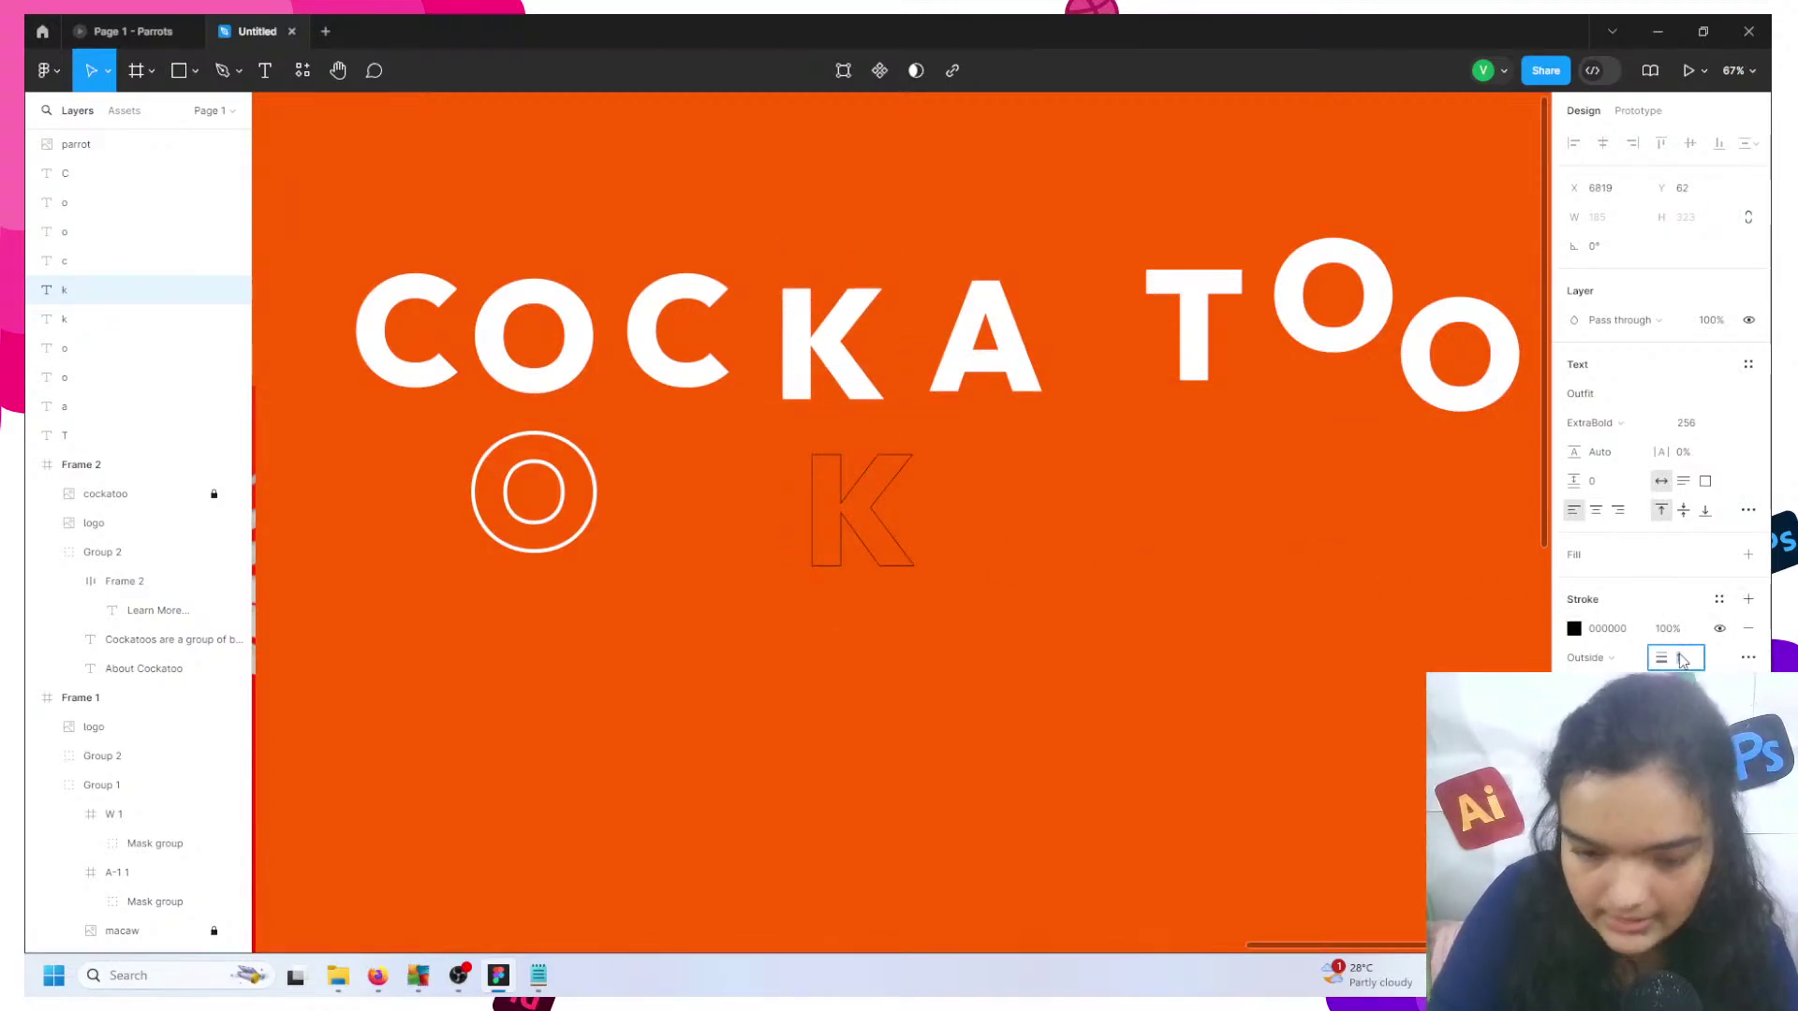
pyautogui.write('6')
pyautogui.press('Return')
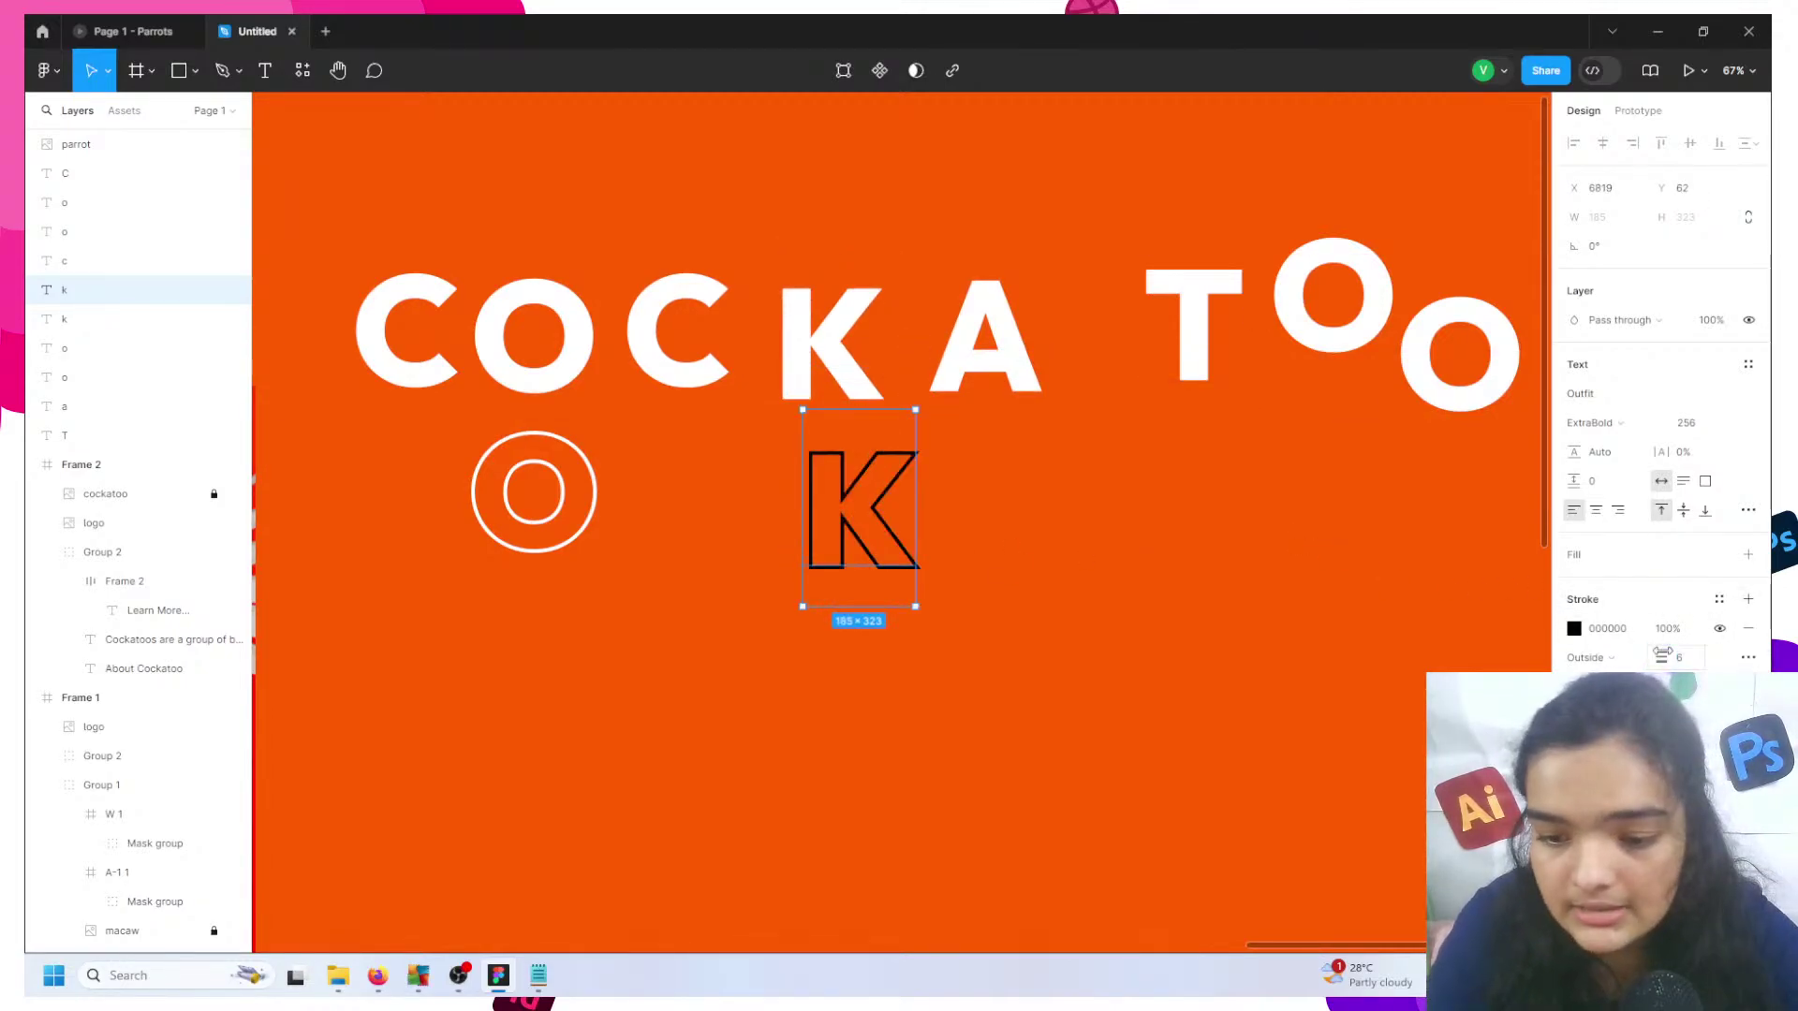
pyautogui.click(1574, 628)
pyautogui.moveTo(1354, 599); pyautogui.dragTo(1280, 444)
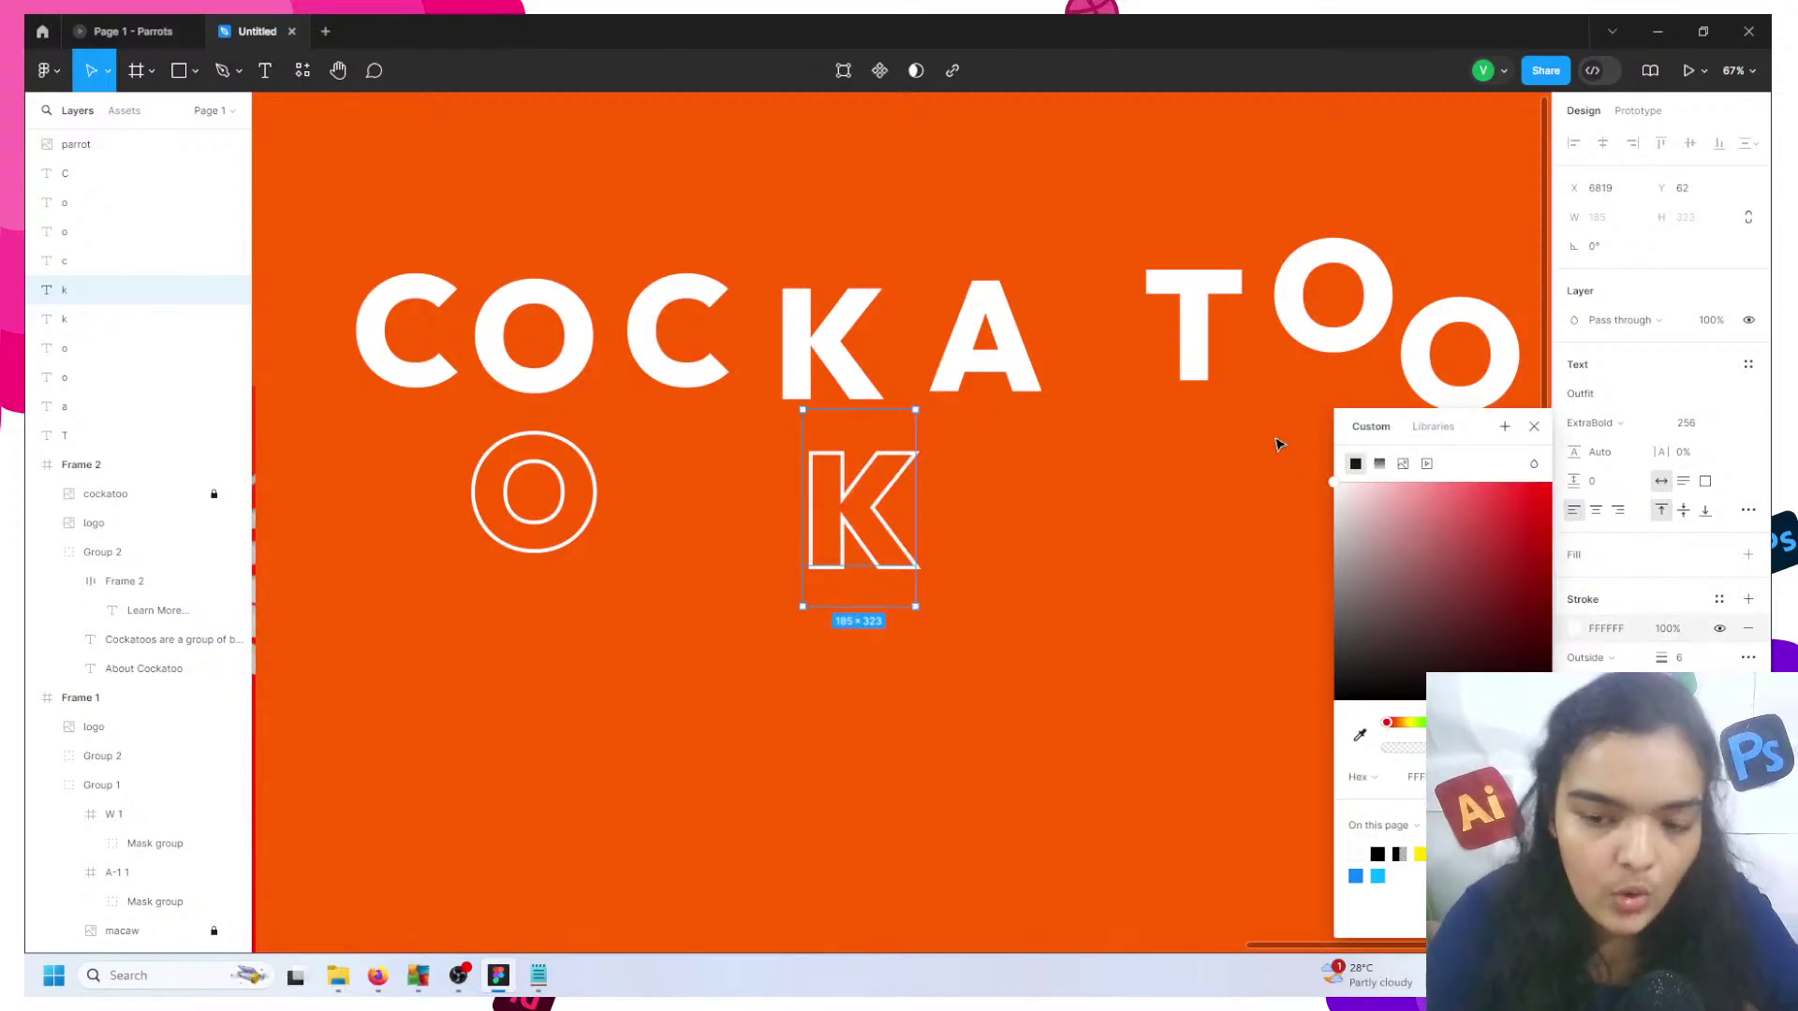
# - Save the outlined K's white stroke as a new colour style named Stroke Style
pyautogui.click(1720, 600)
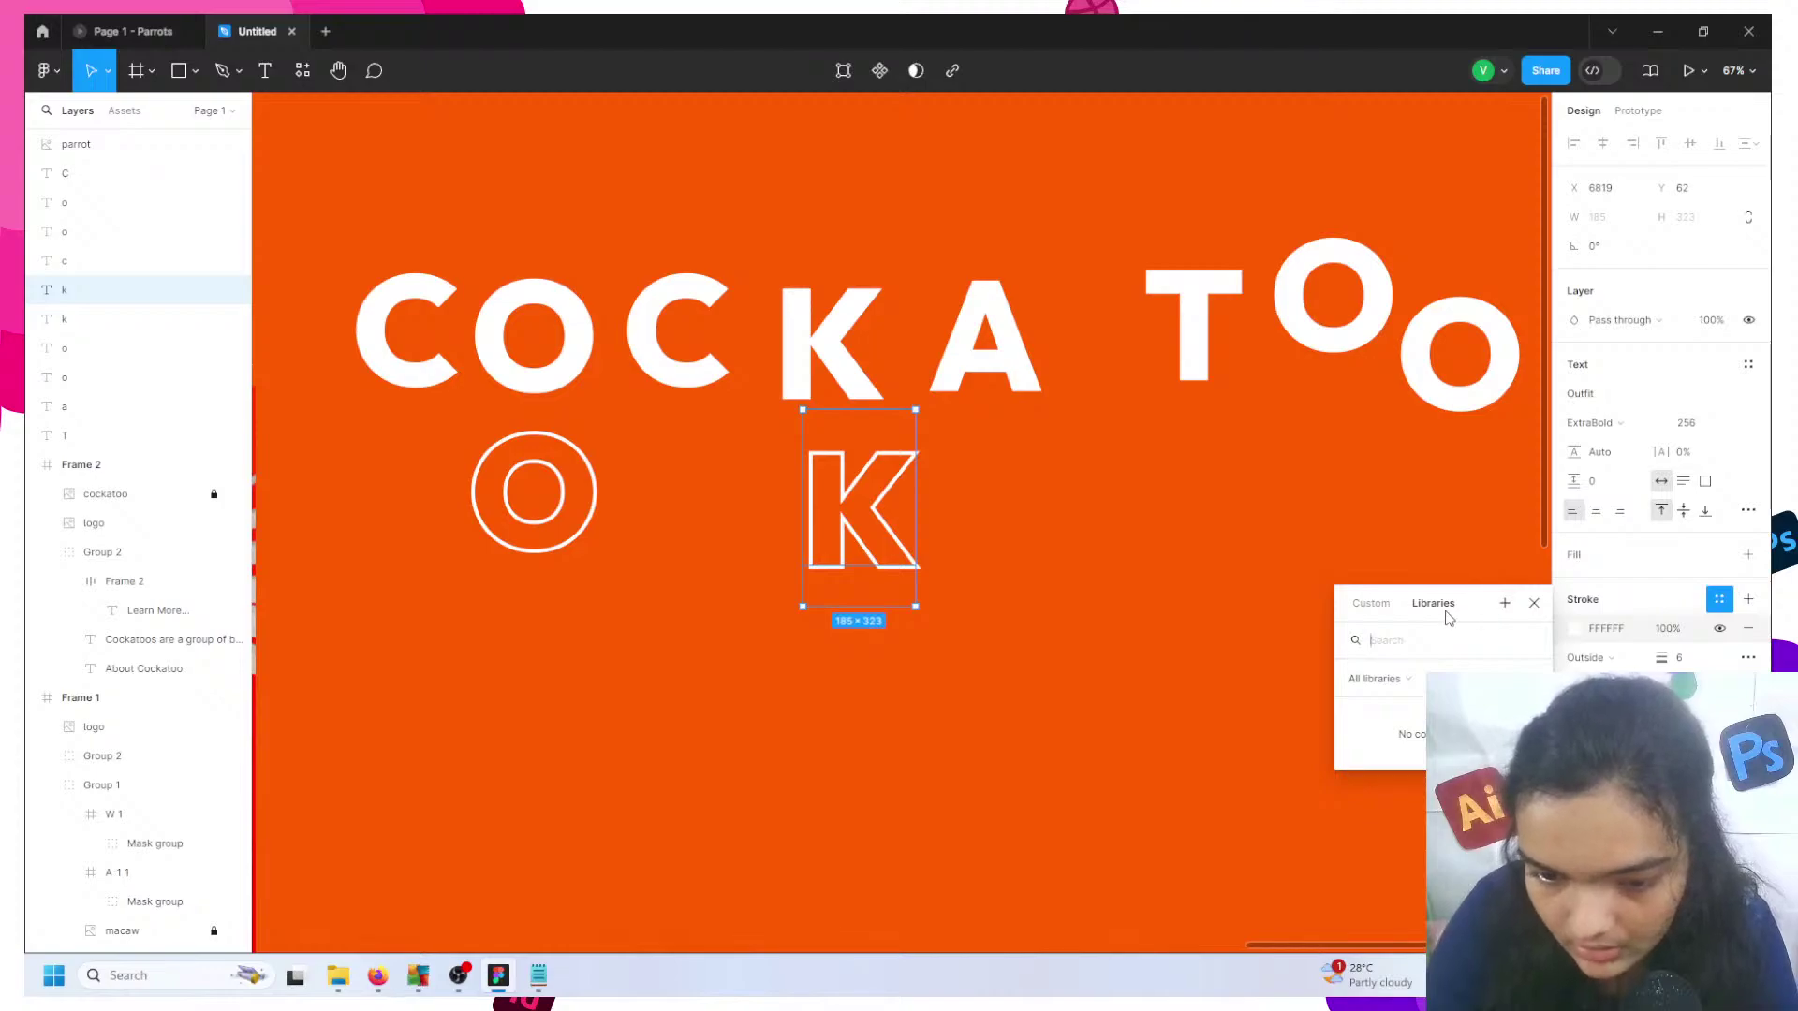
pyautogui.click(1371, 603)
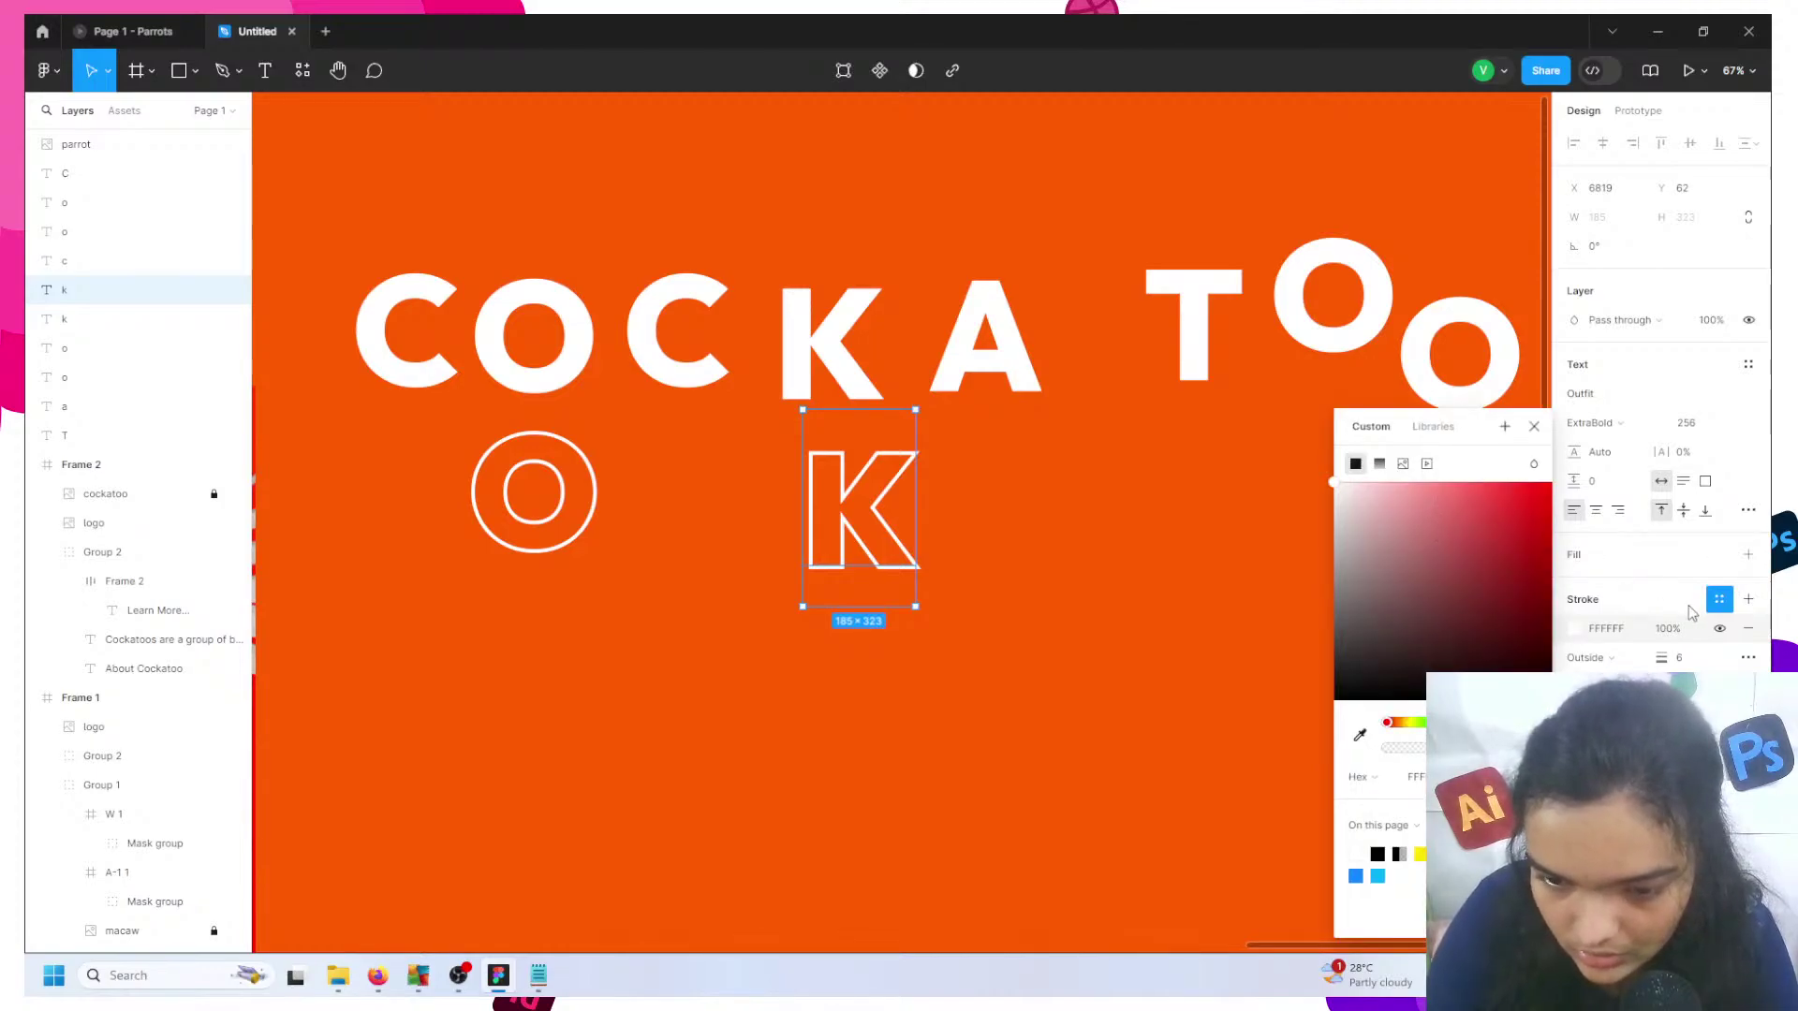
pyautogui.click(1717, 604)
pyautogui.click(1721, 601)
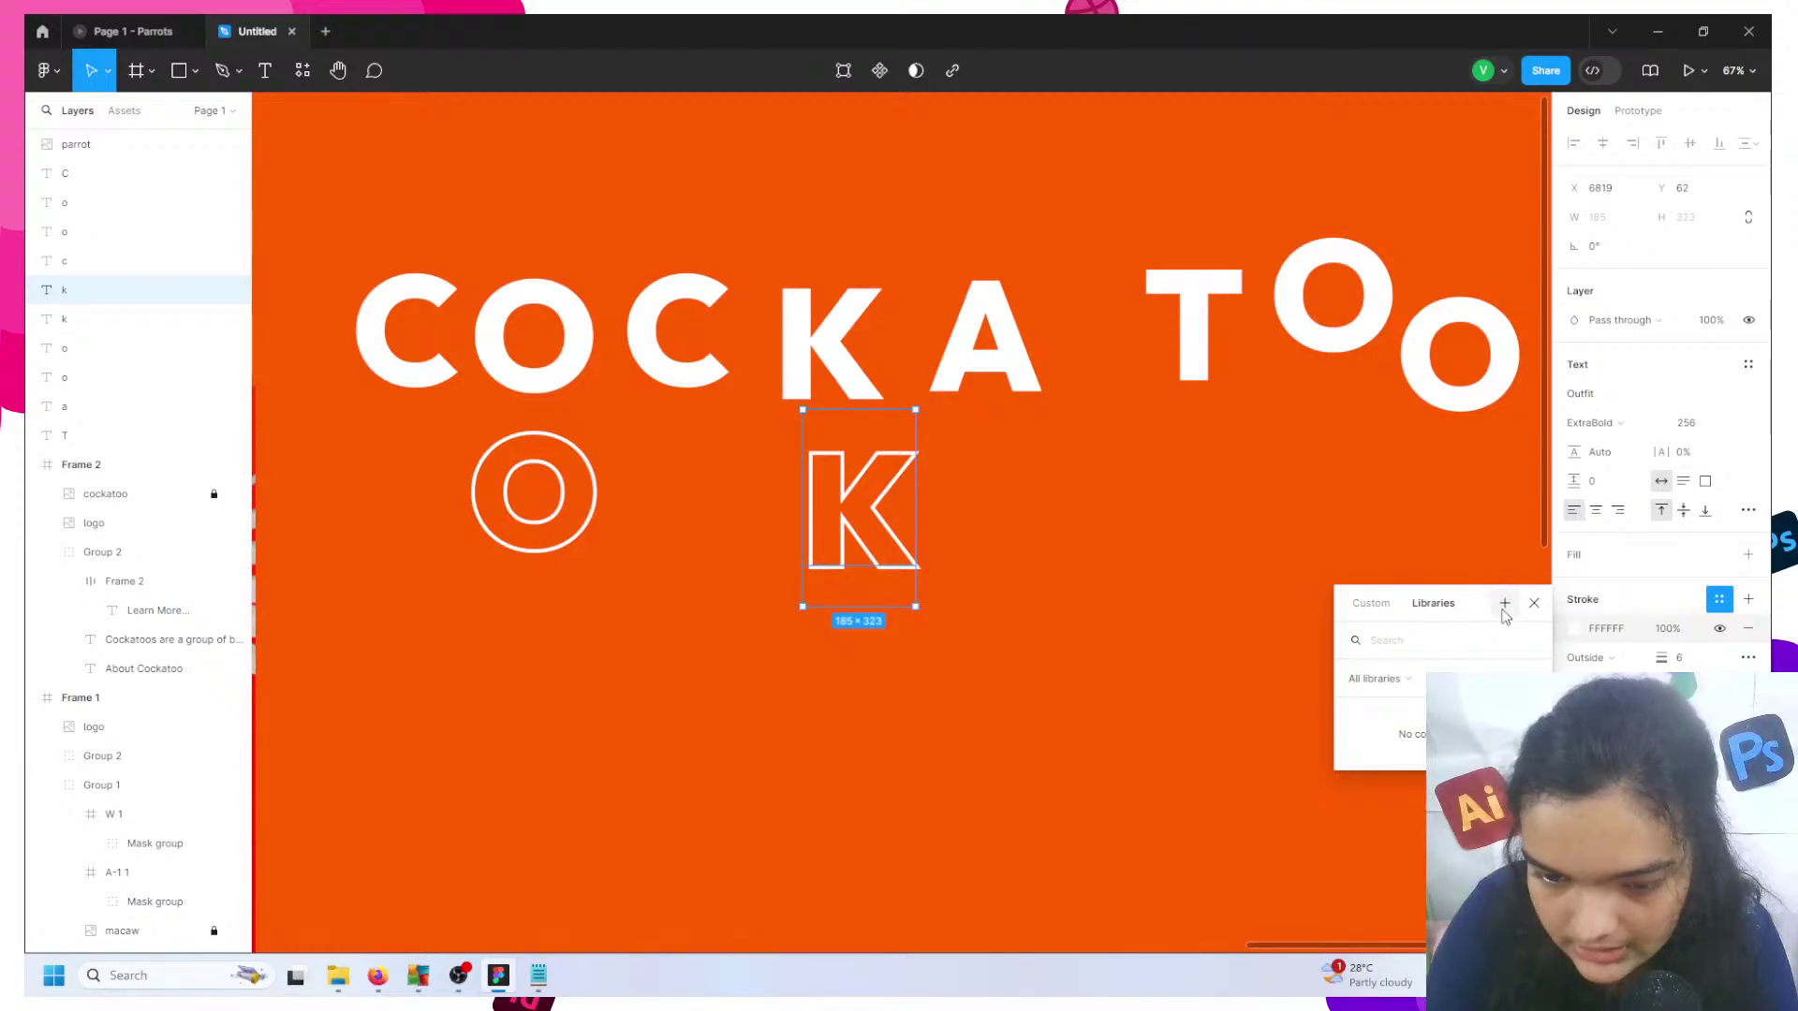
pyautogui.click(1504, 604)
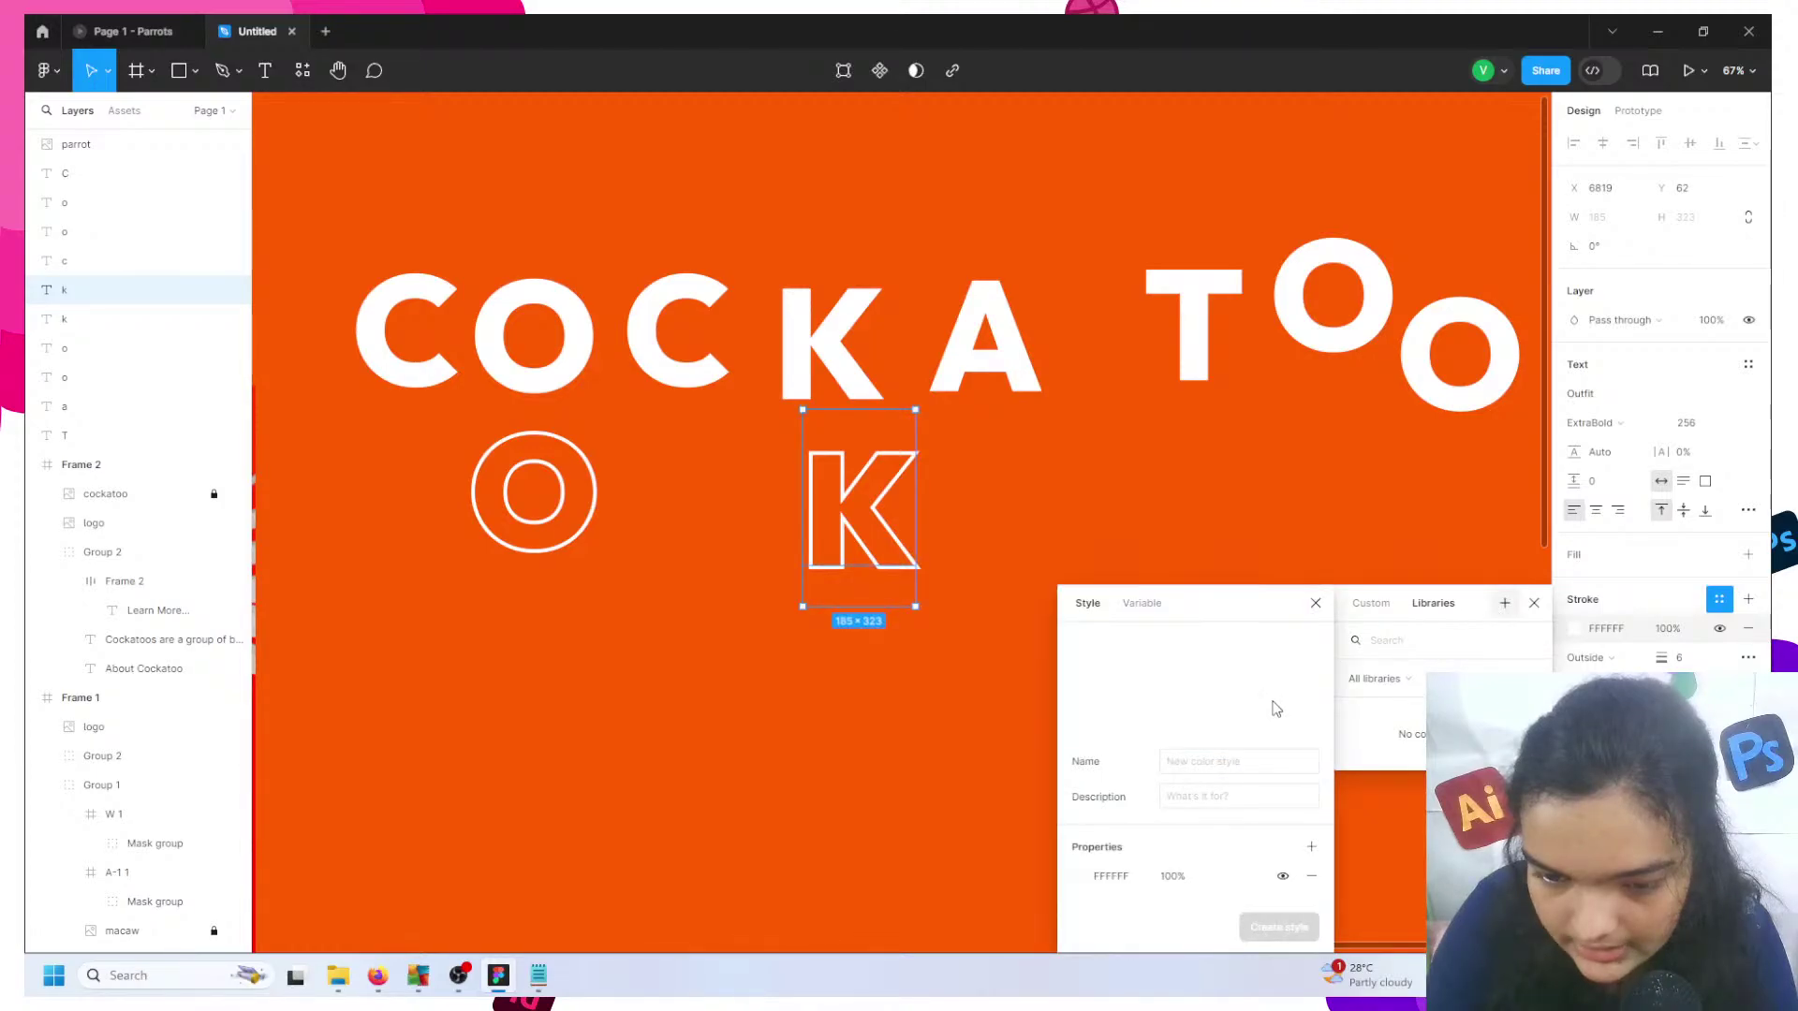
pyautogui.click(1209, 745)
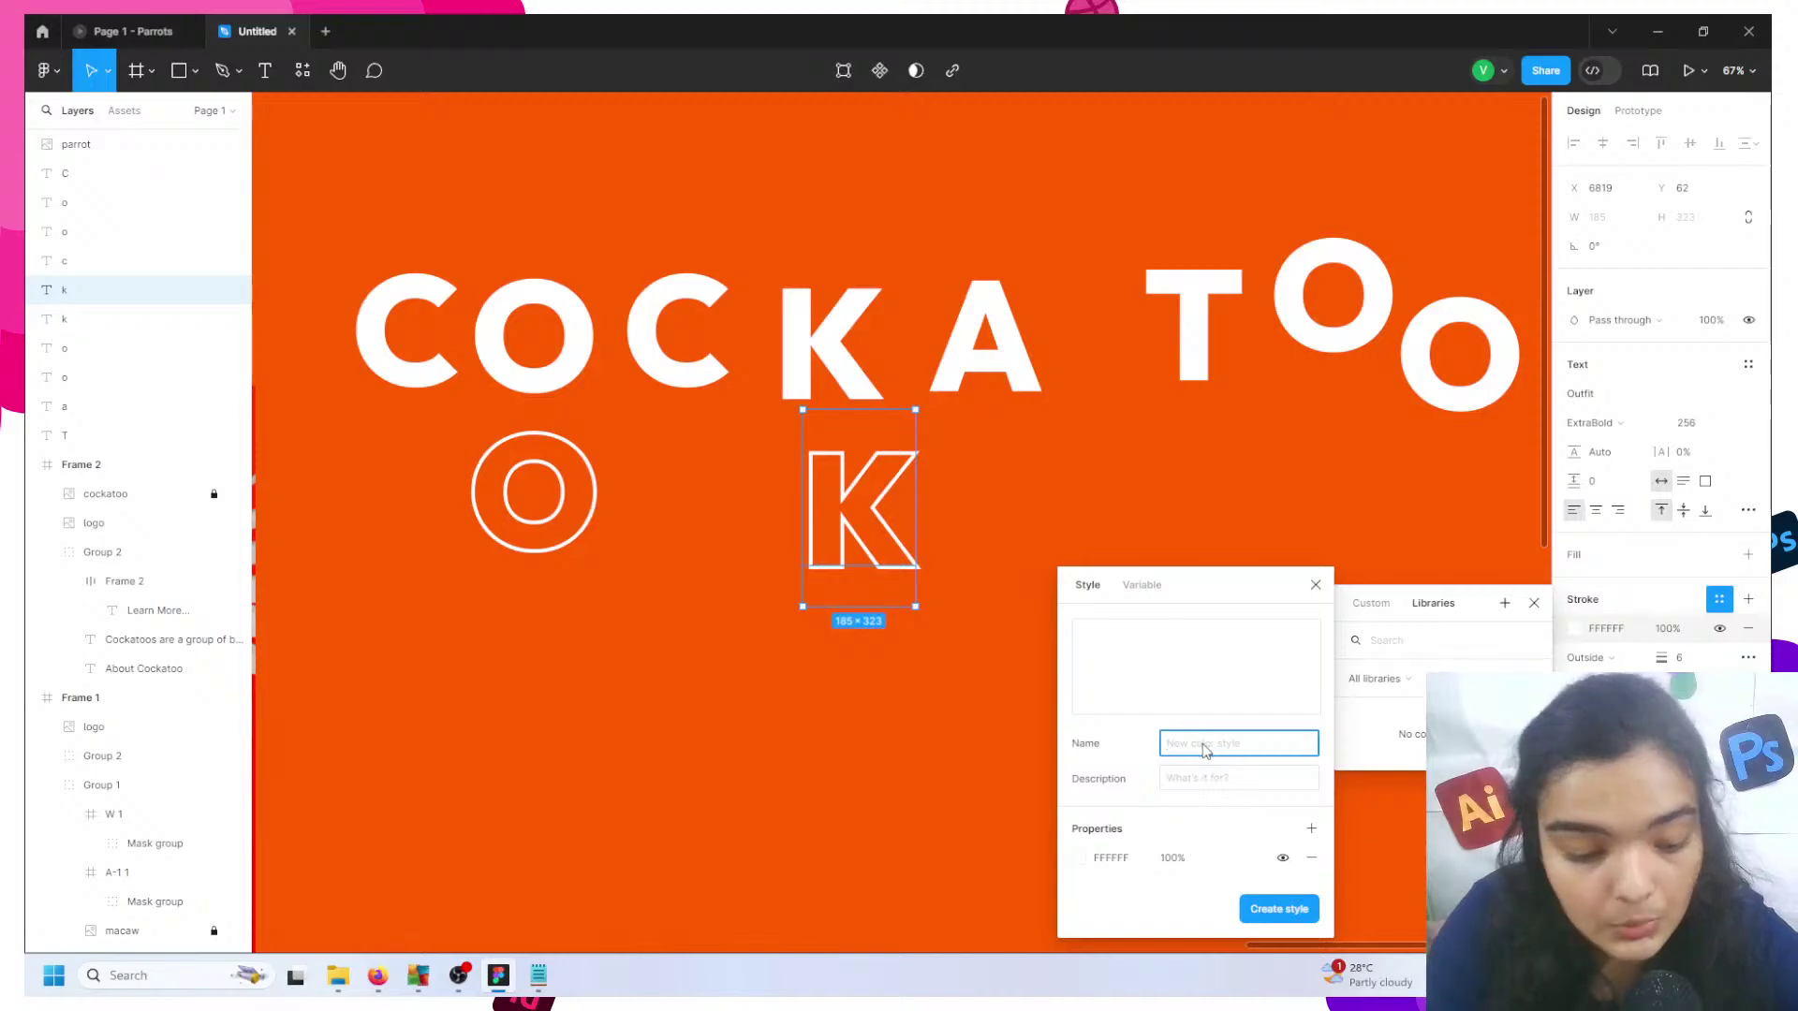
pyautogui.write('Strok')
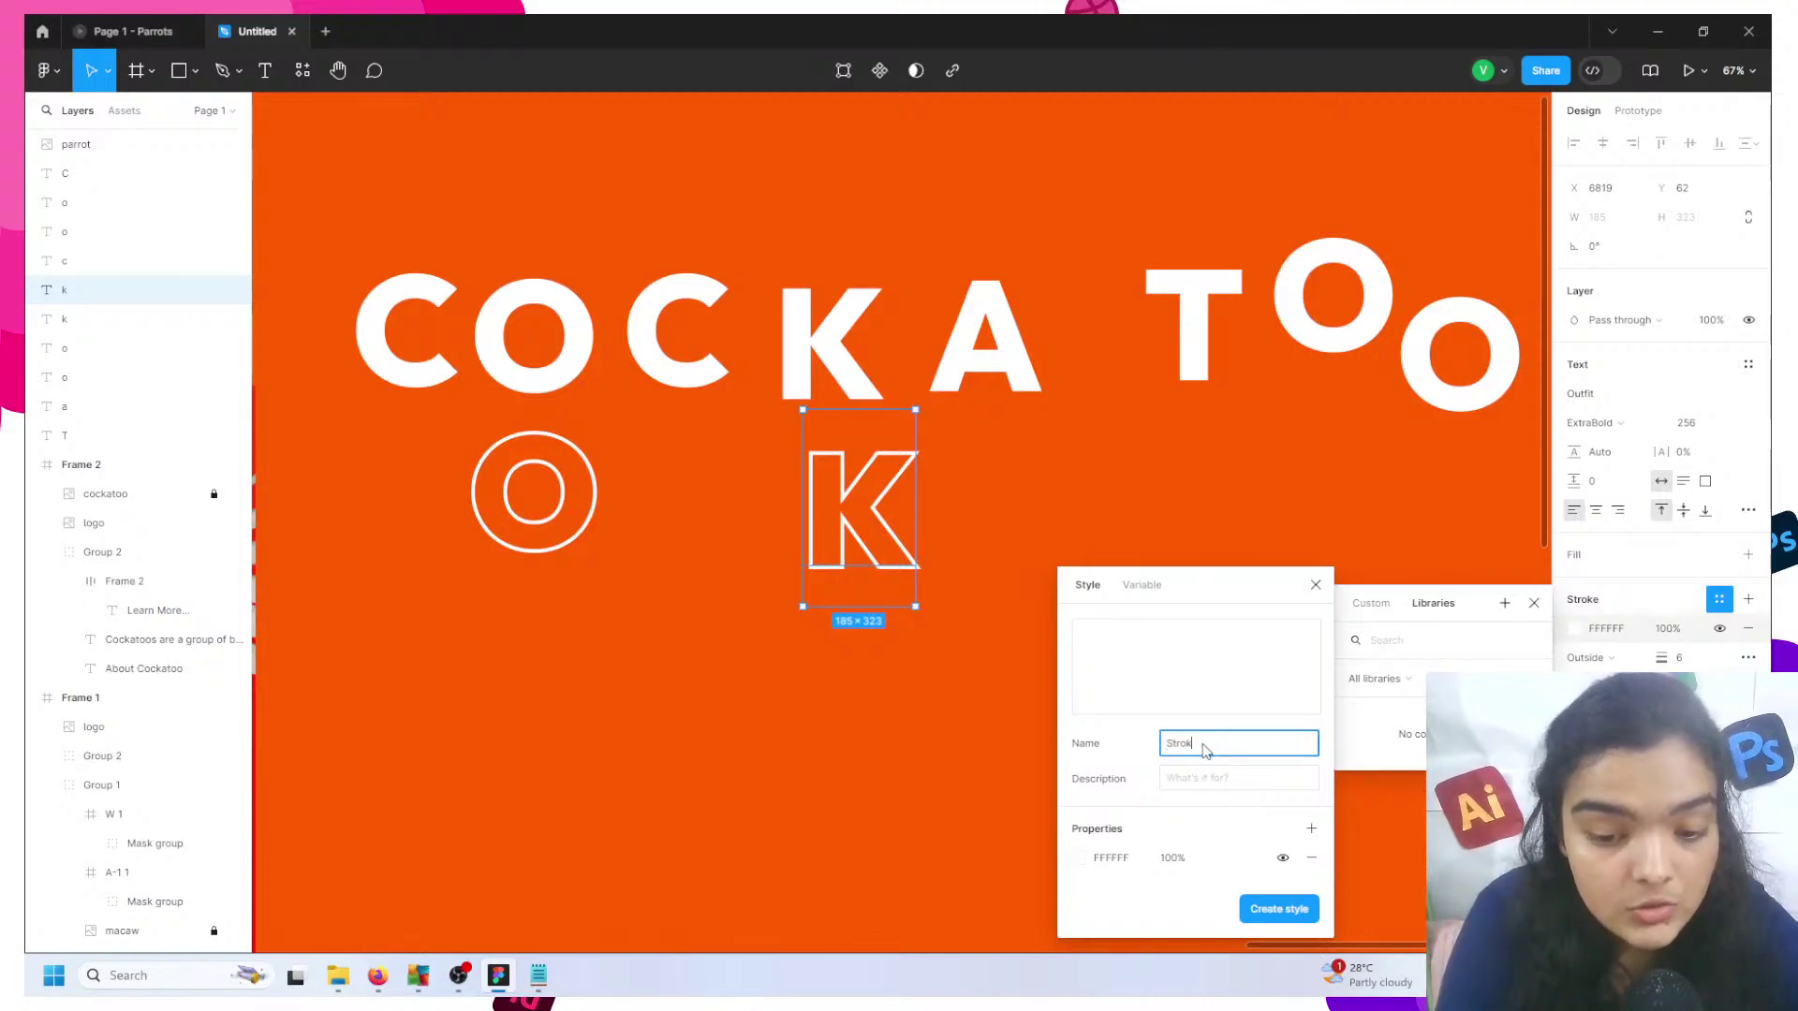
pyautogui.write('e Style')
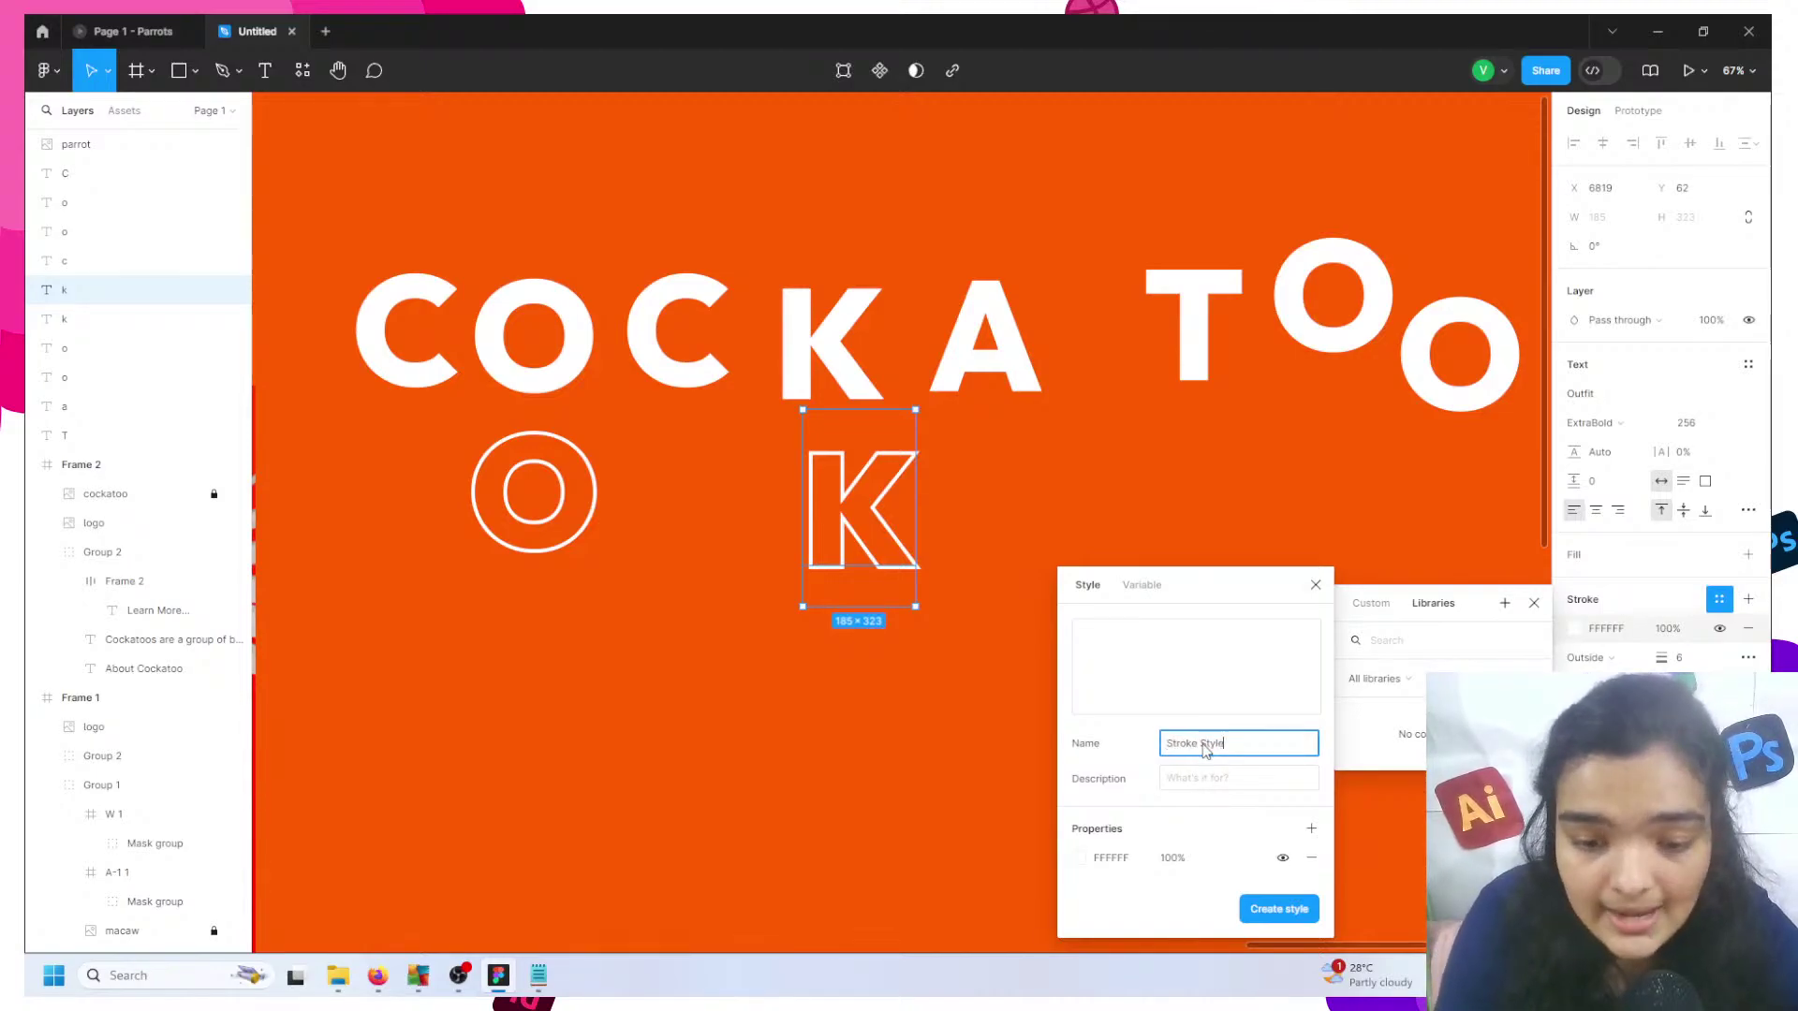
pyautogui.click(1276, 910)
pyautogui.click(1196, 734)
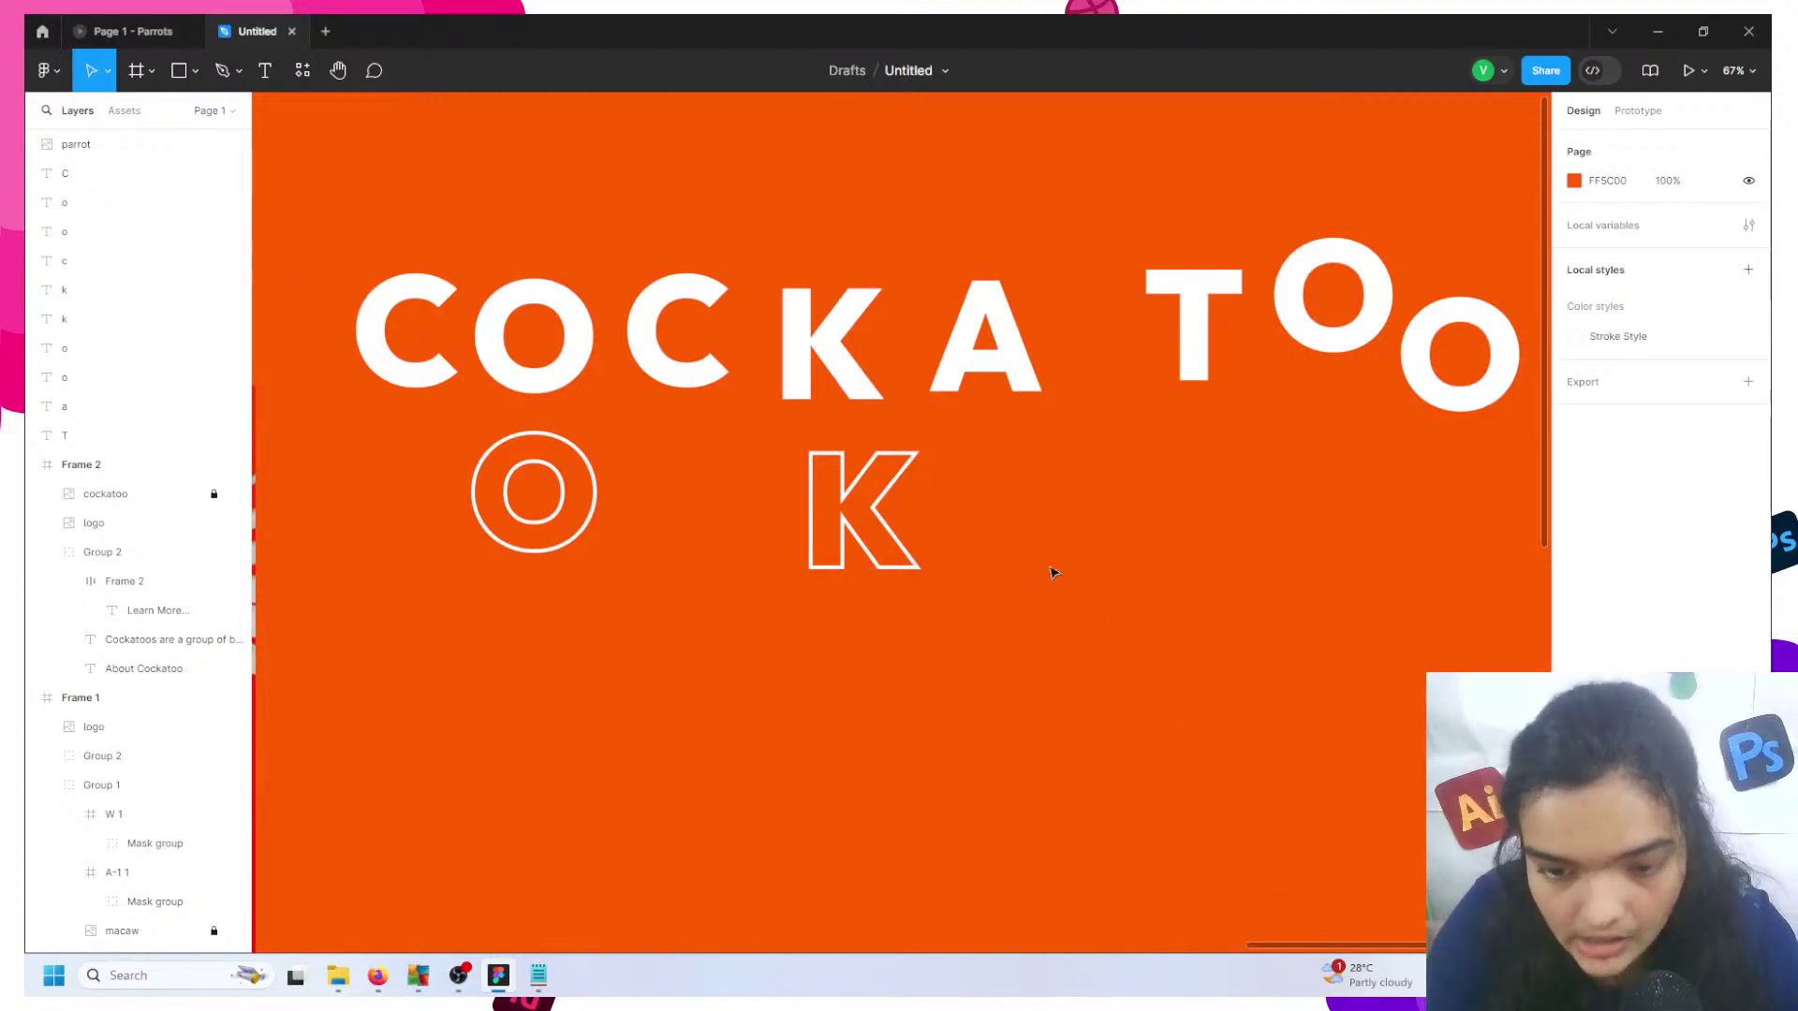
# - Duplicate the A and place the copy below it, level with the outlined K
pyautogui.click(913, 538)
pyautogui.click(985, 365)
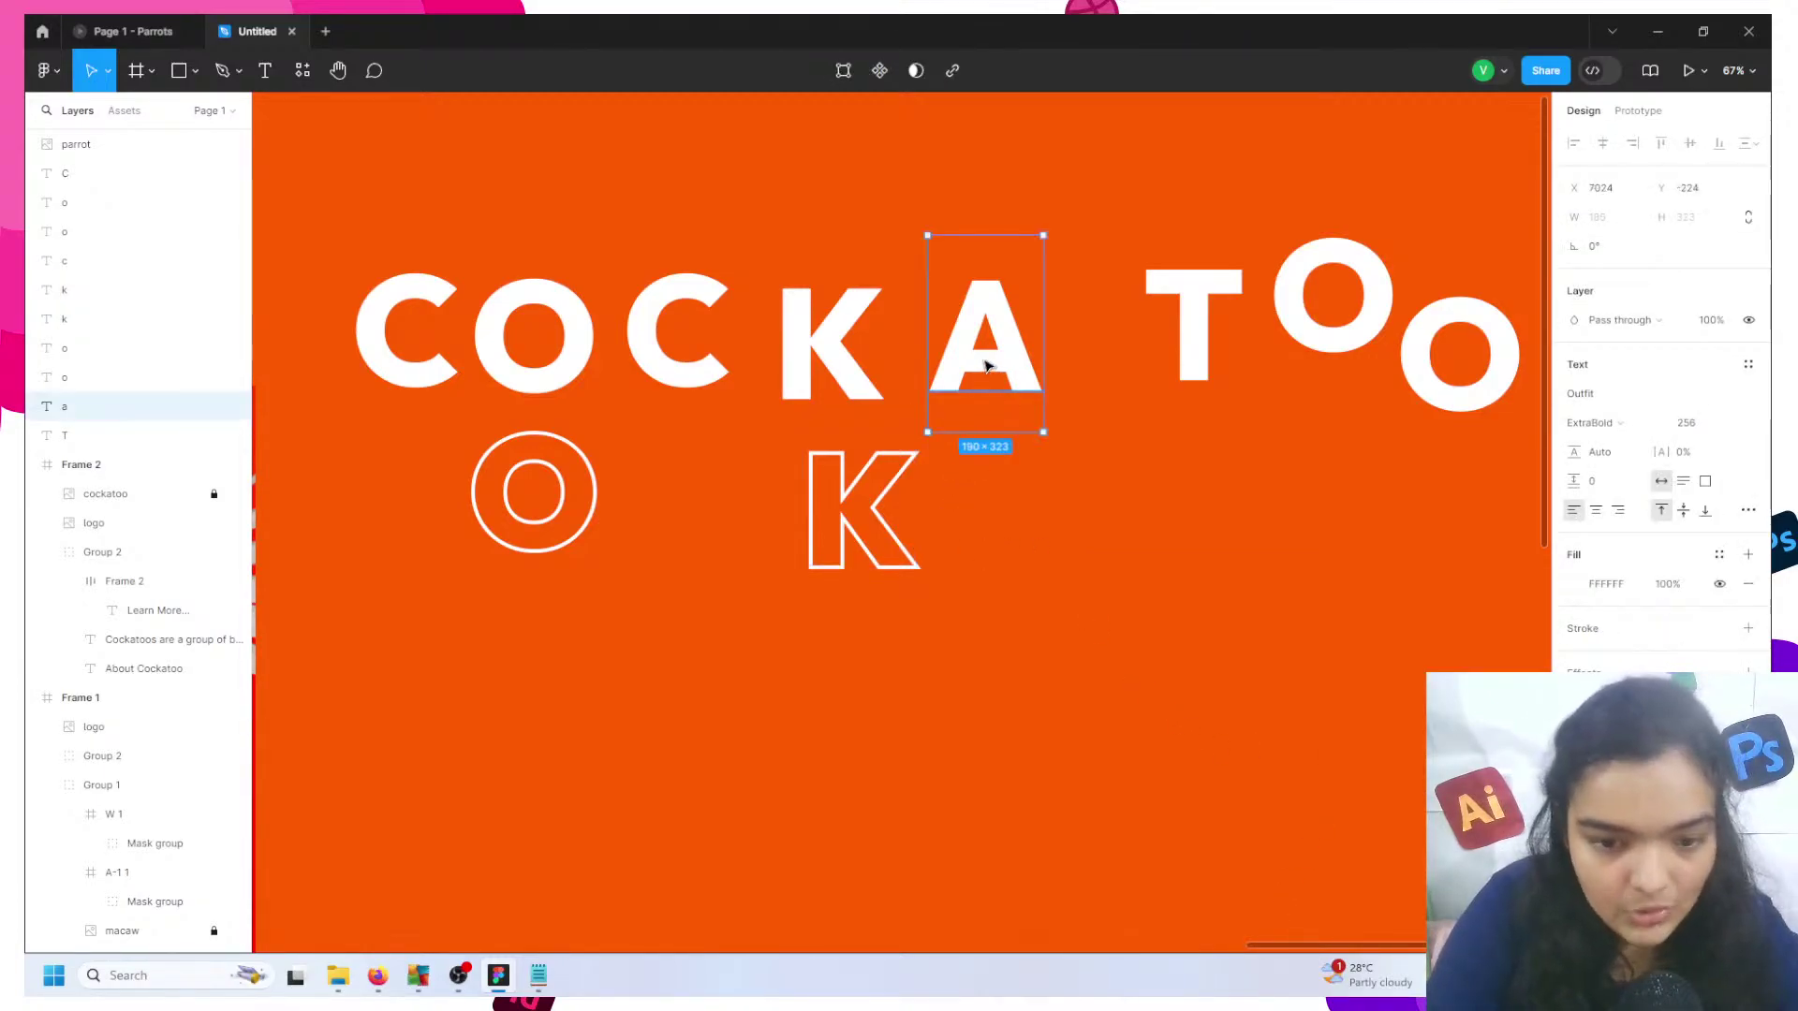
pyautogui.hotkey('ctrl', 'd')
pyautogui.moveTo(985, 365); pyautogui.dragTo(1028, 541)
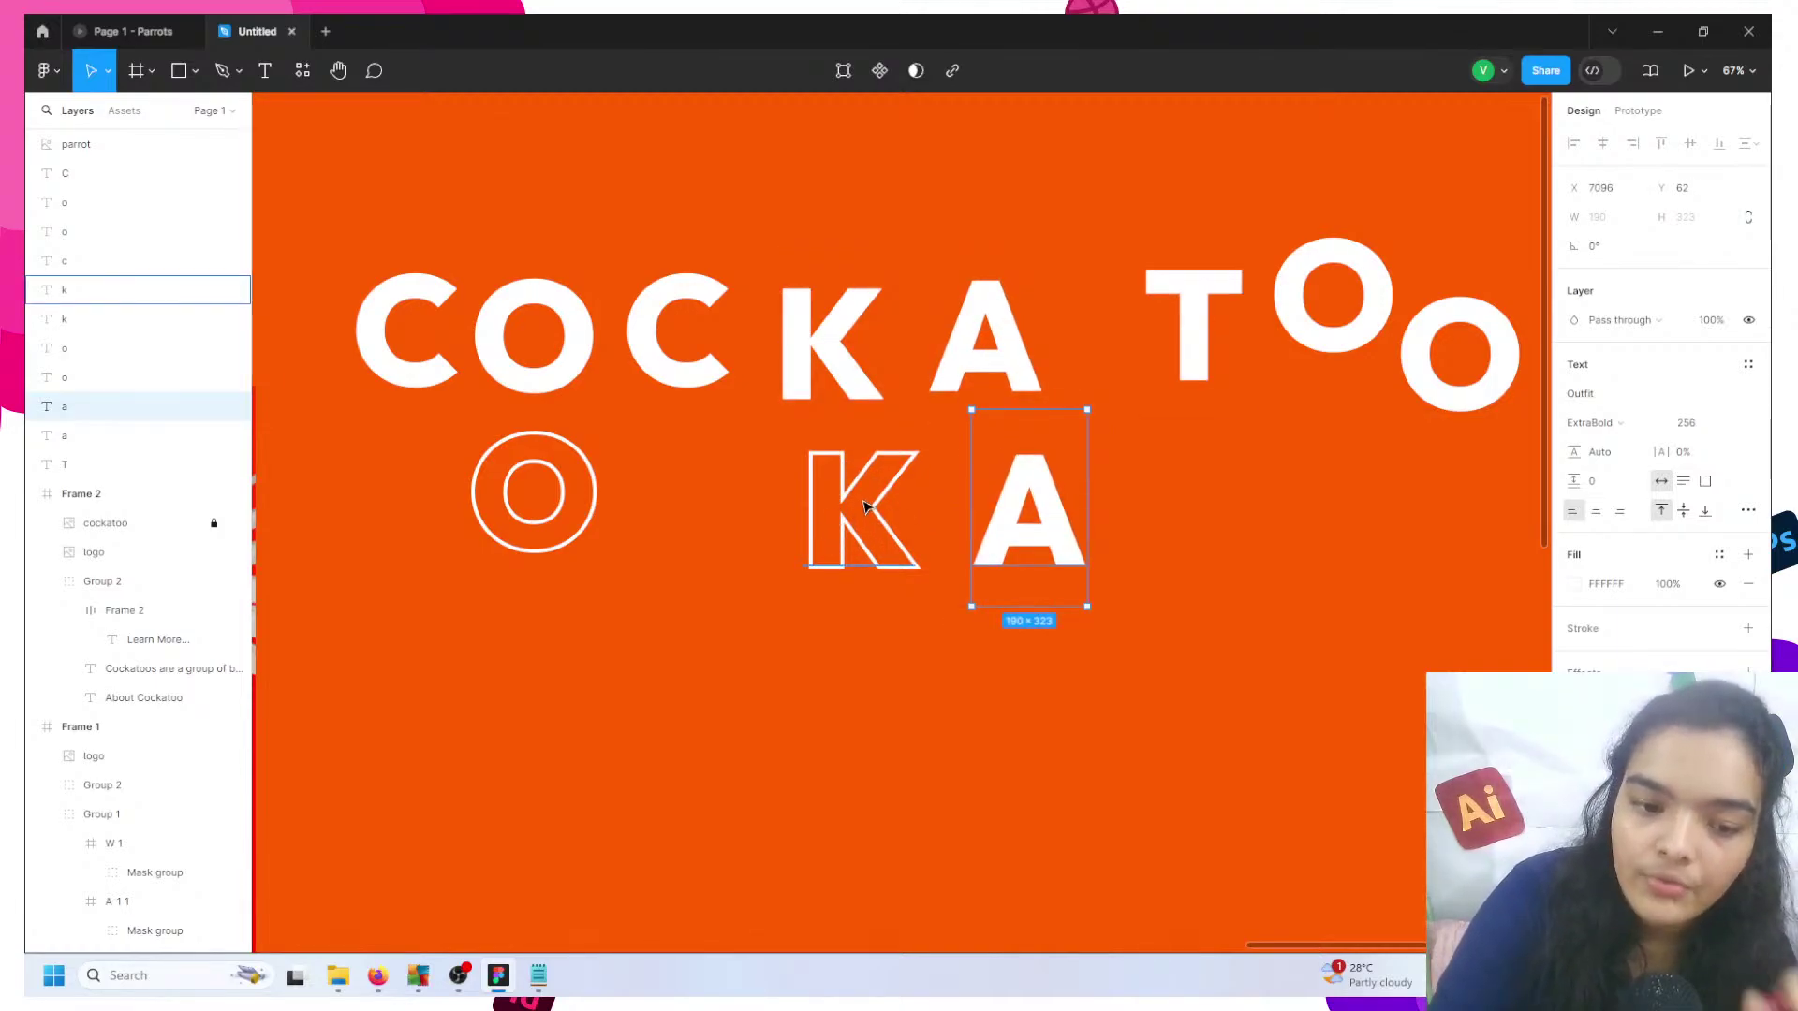
# - Apply Stroke Style to the lower A's stroke at weight 6 and remove its fill
pyautogui.click(1719, 628)
pyautogui.click(1395, 749)
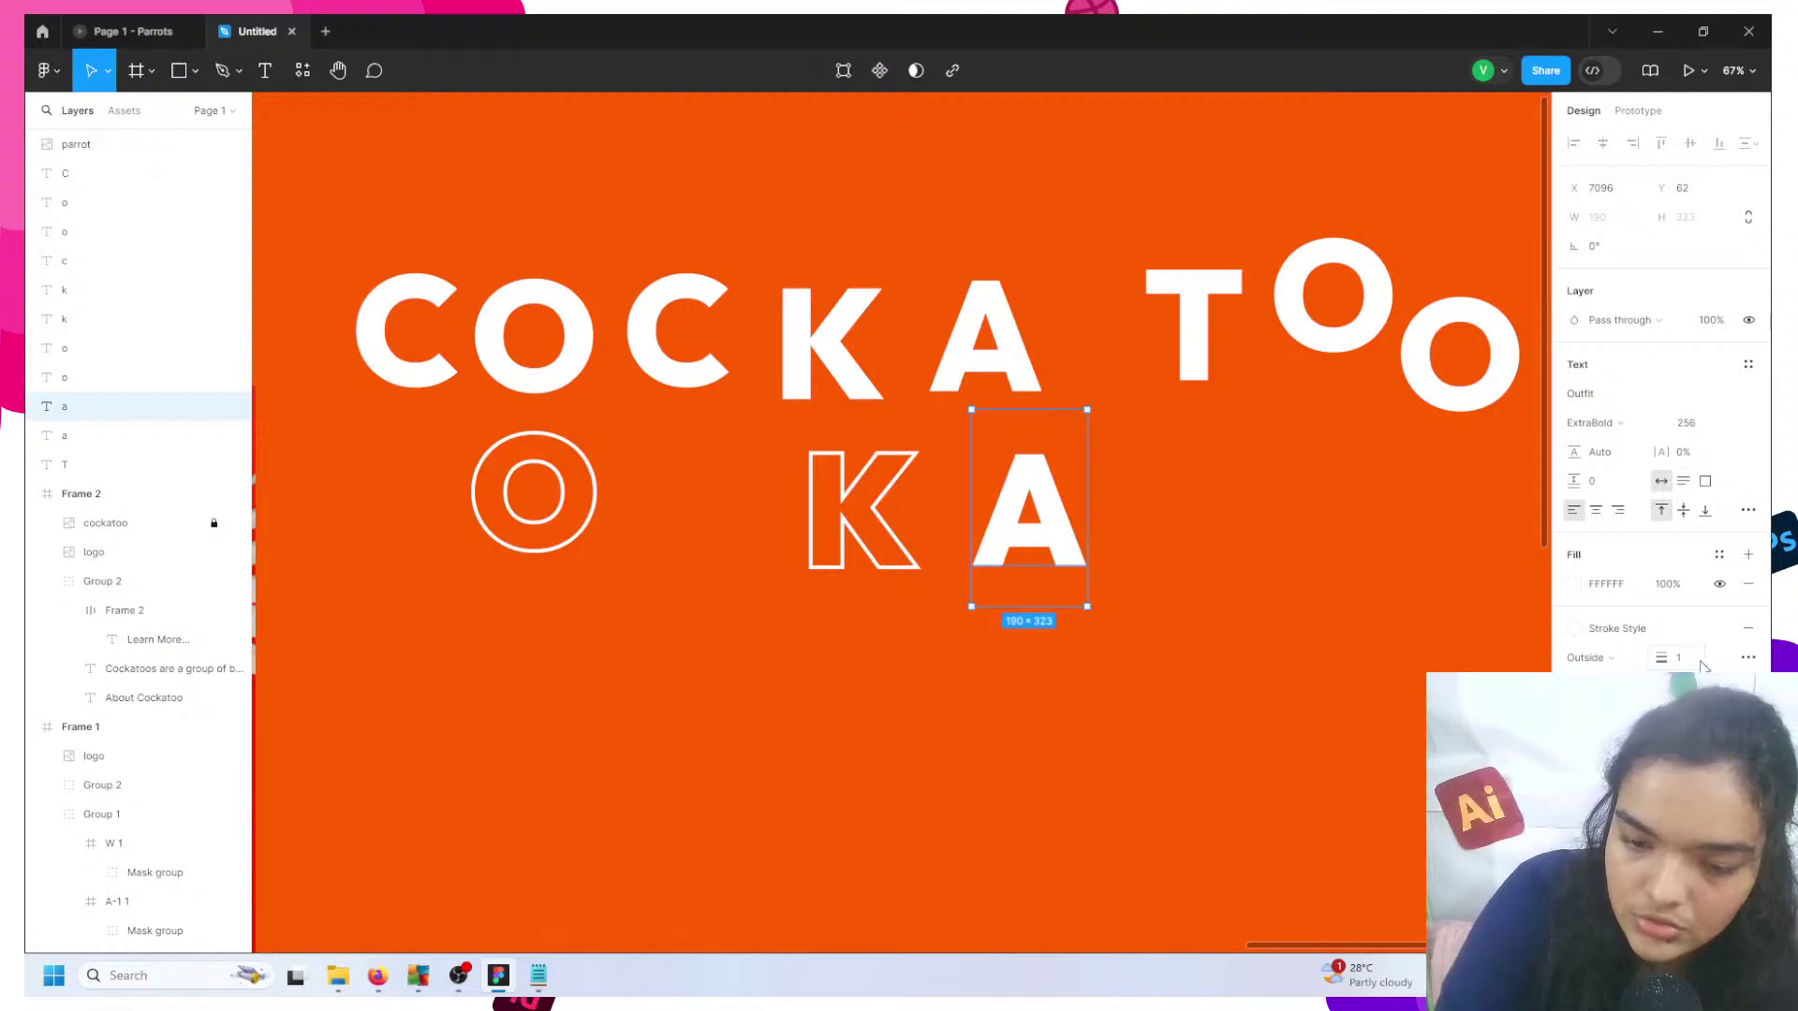
pyautogui.write('6')
pyautogui.press('Return')
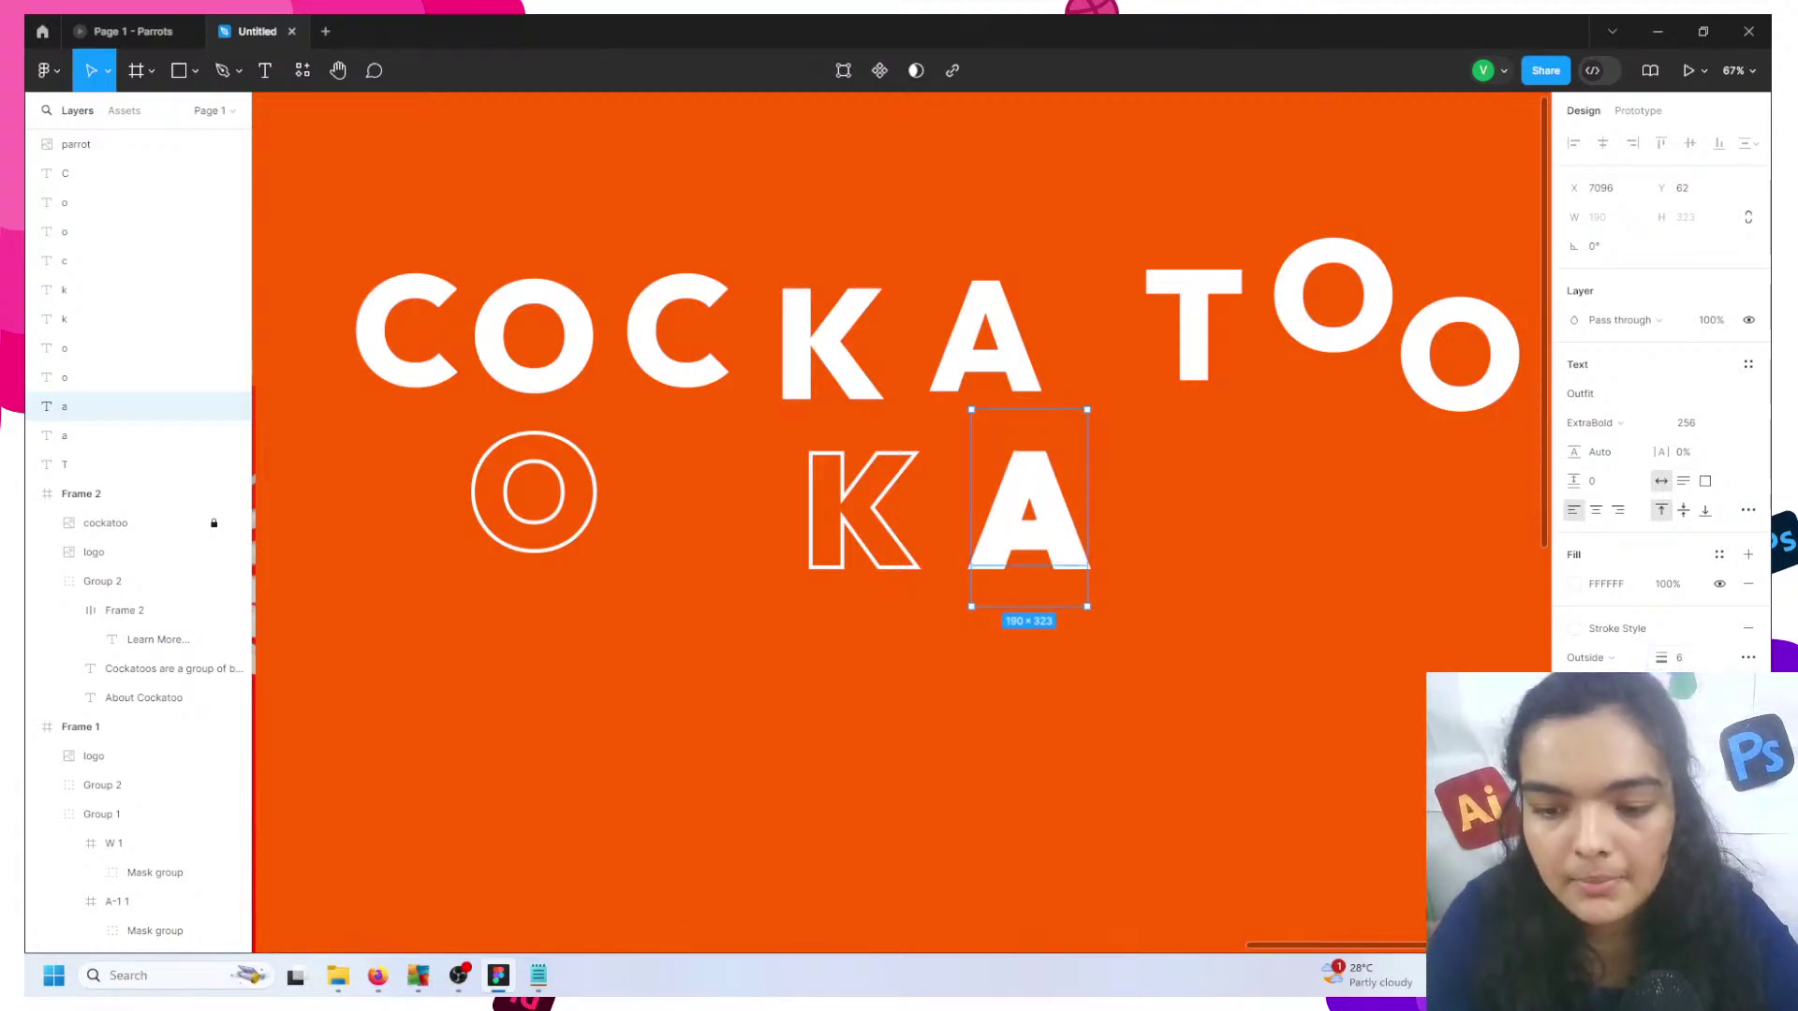
pyautogui.click(1722, 584)
pyautogui.click(1749, 584)
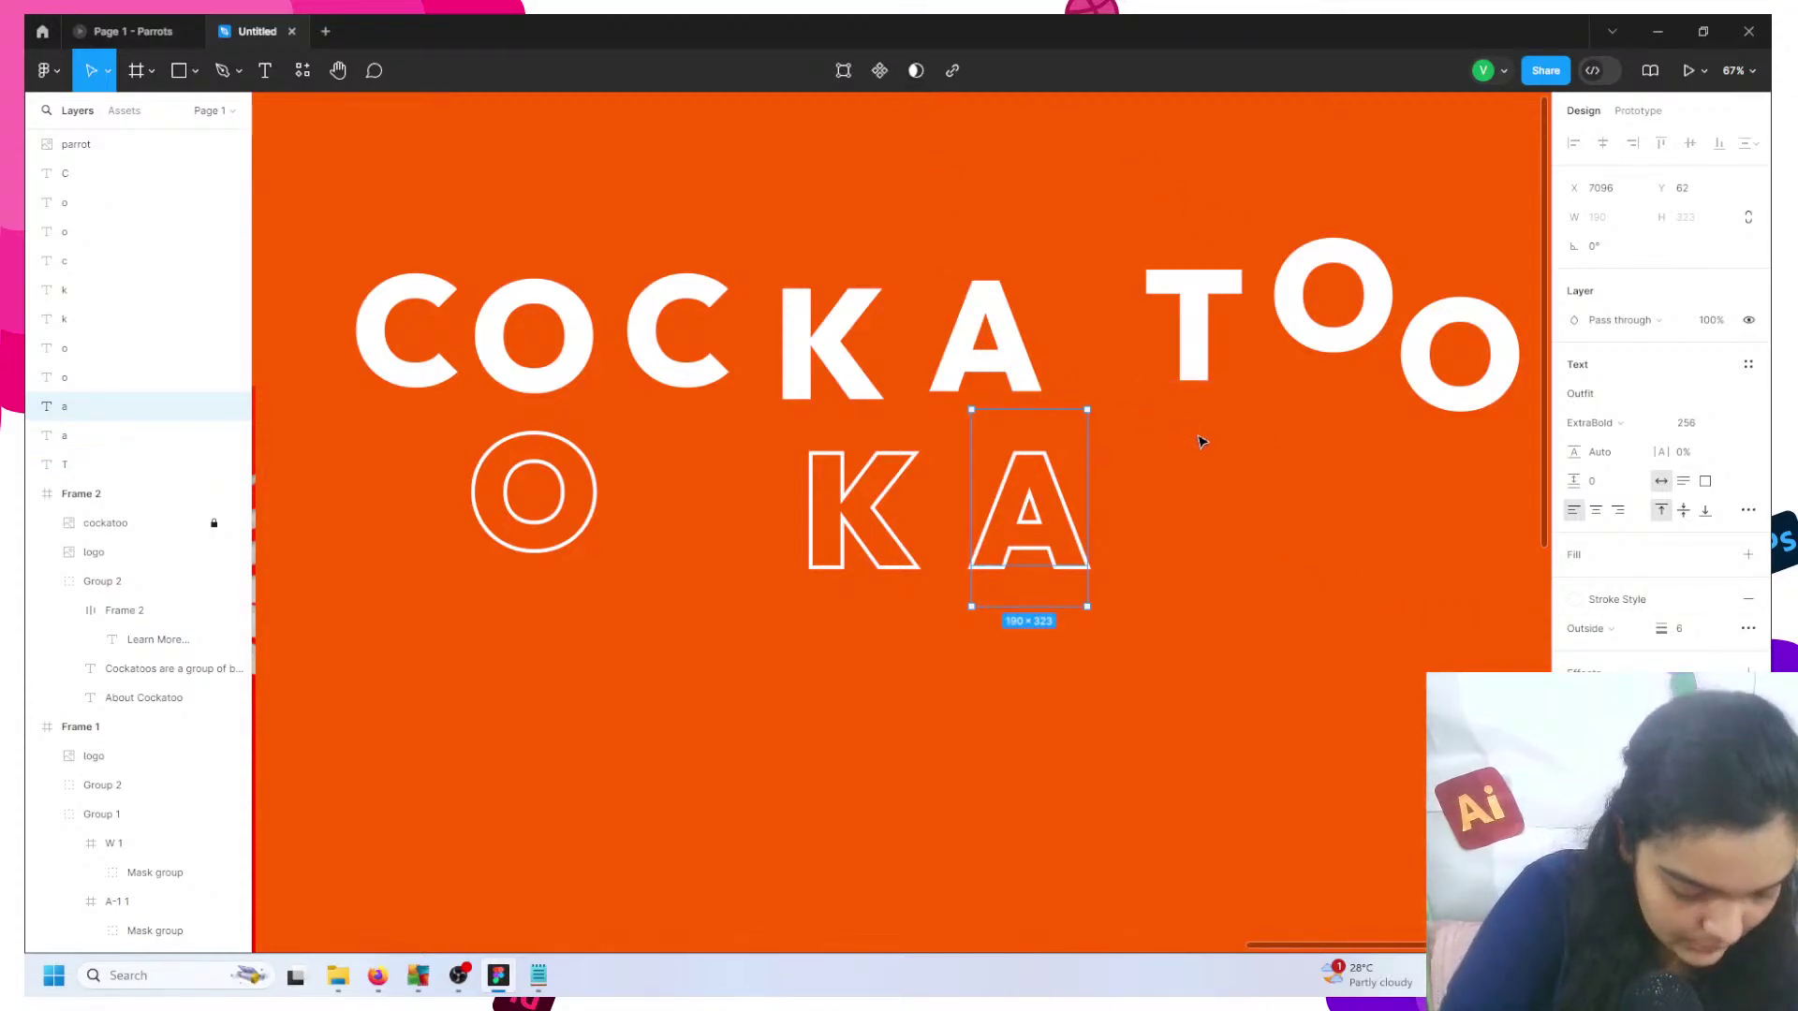
# - Duplicate the T and place the copy below it, level with the outlined A
pyautogui.hscroll(3, 1198, 440)
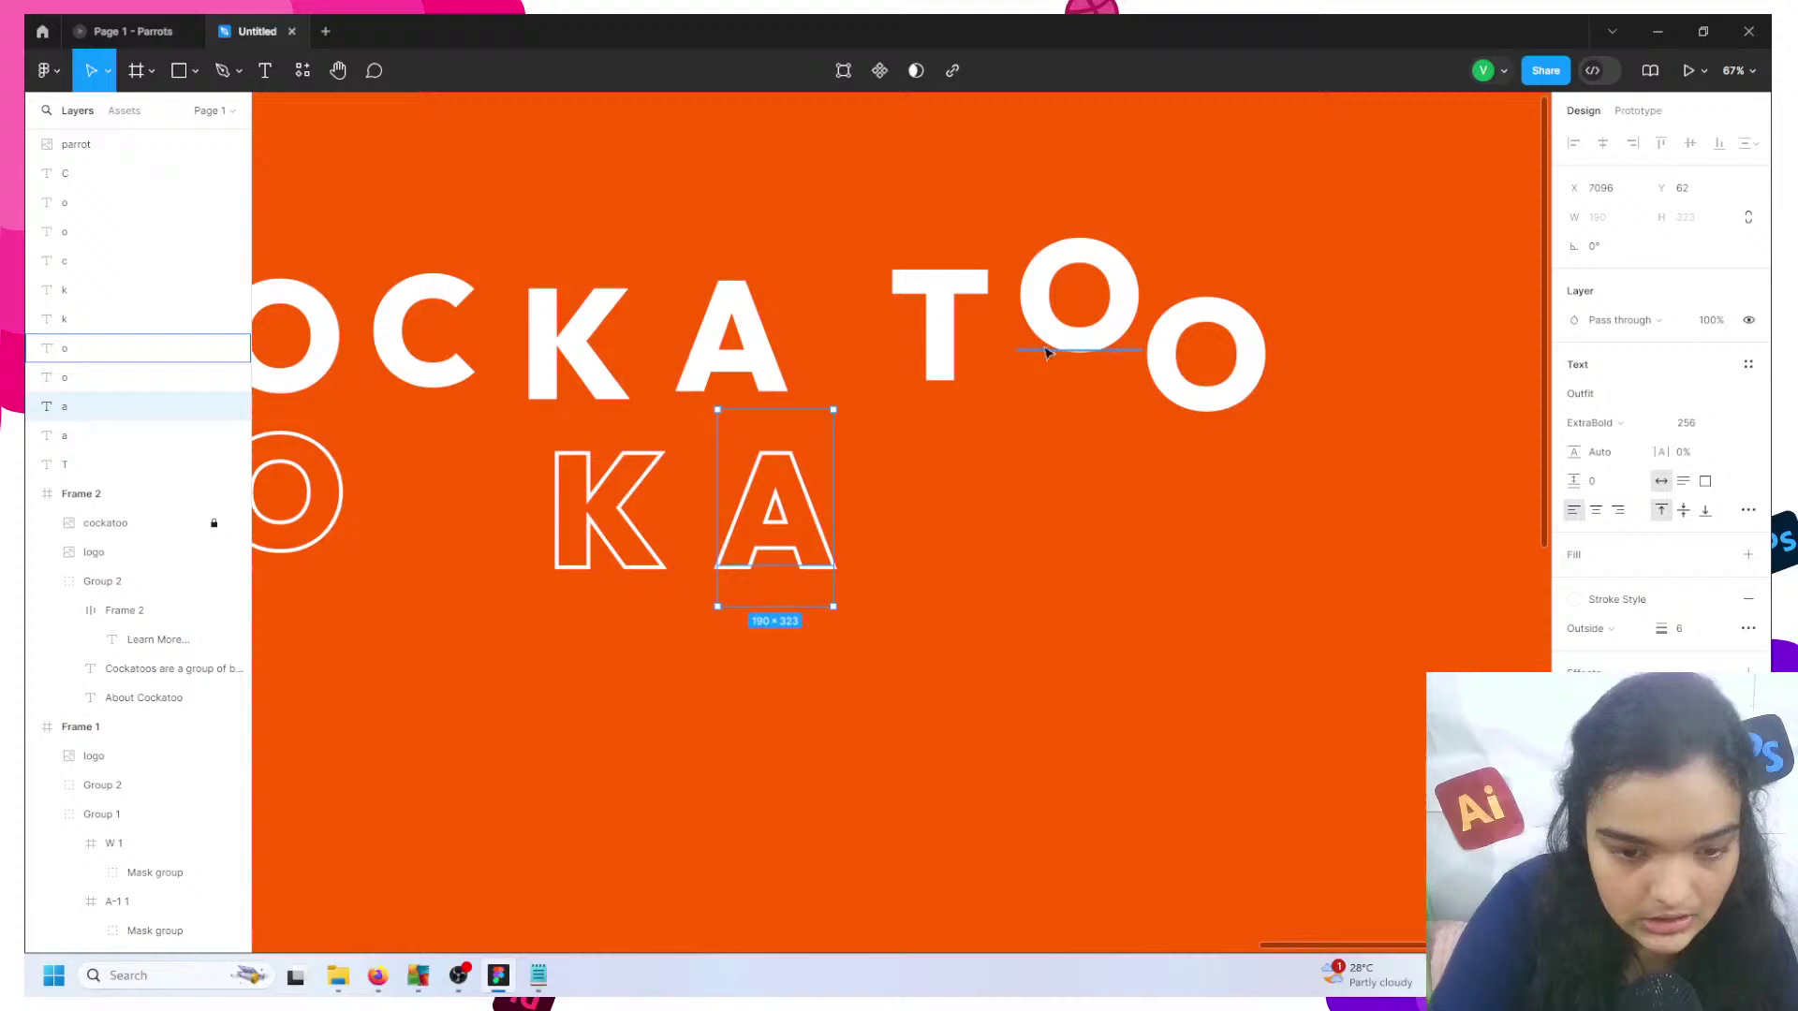
pyautogui.click(974, 357)
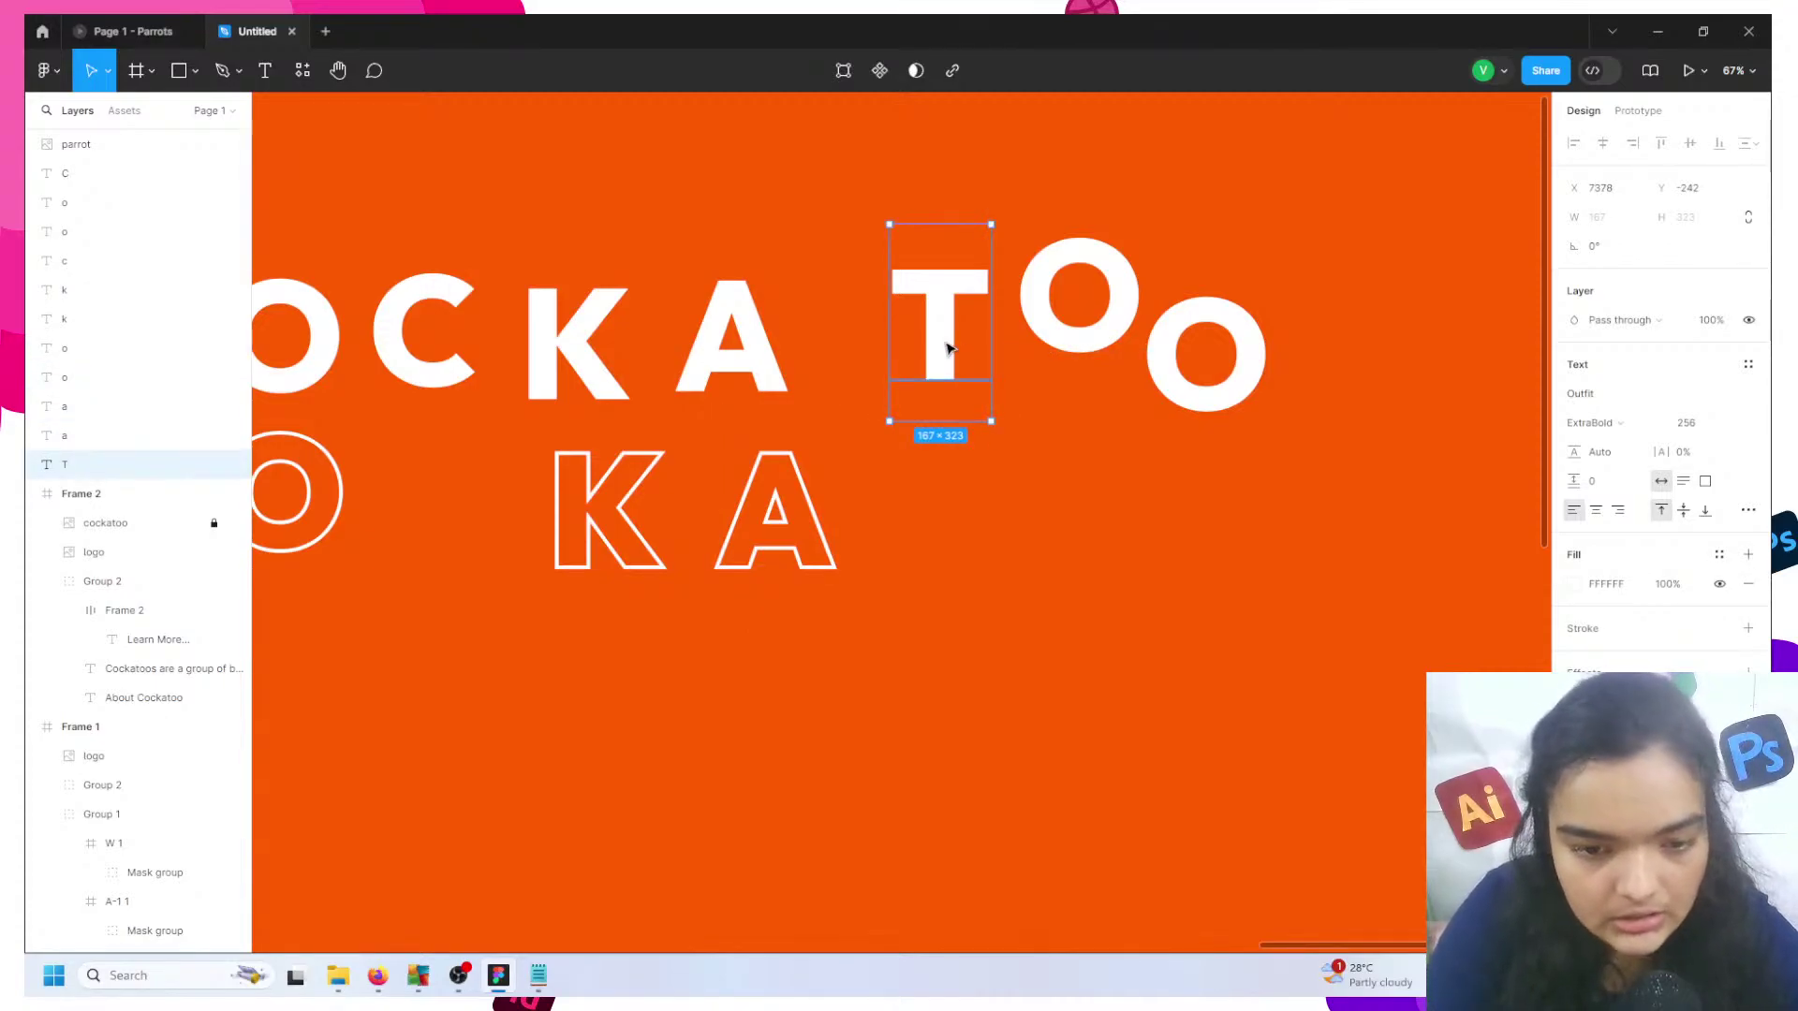
pyautogui.hotkey('ctrl', 'd')
pyautogui.moveTo(947, 349); pyautogui.dragTo(976, 533)
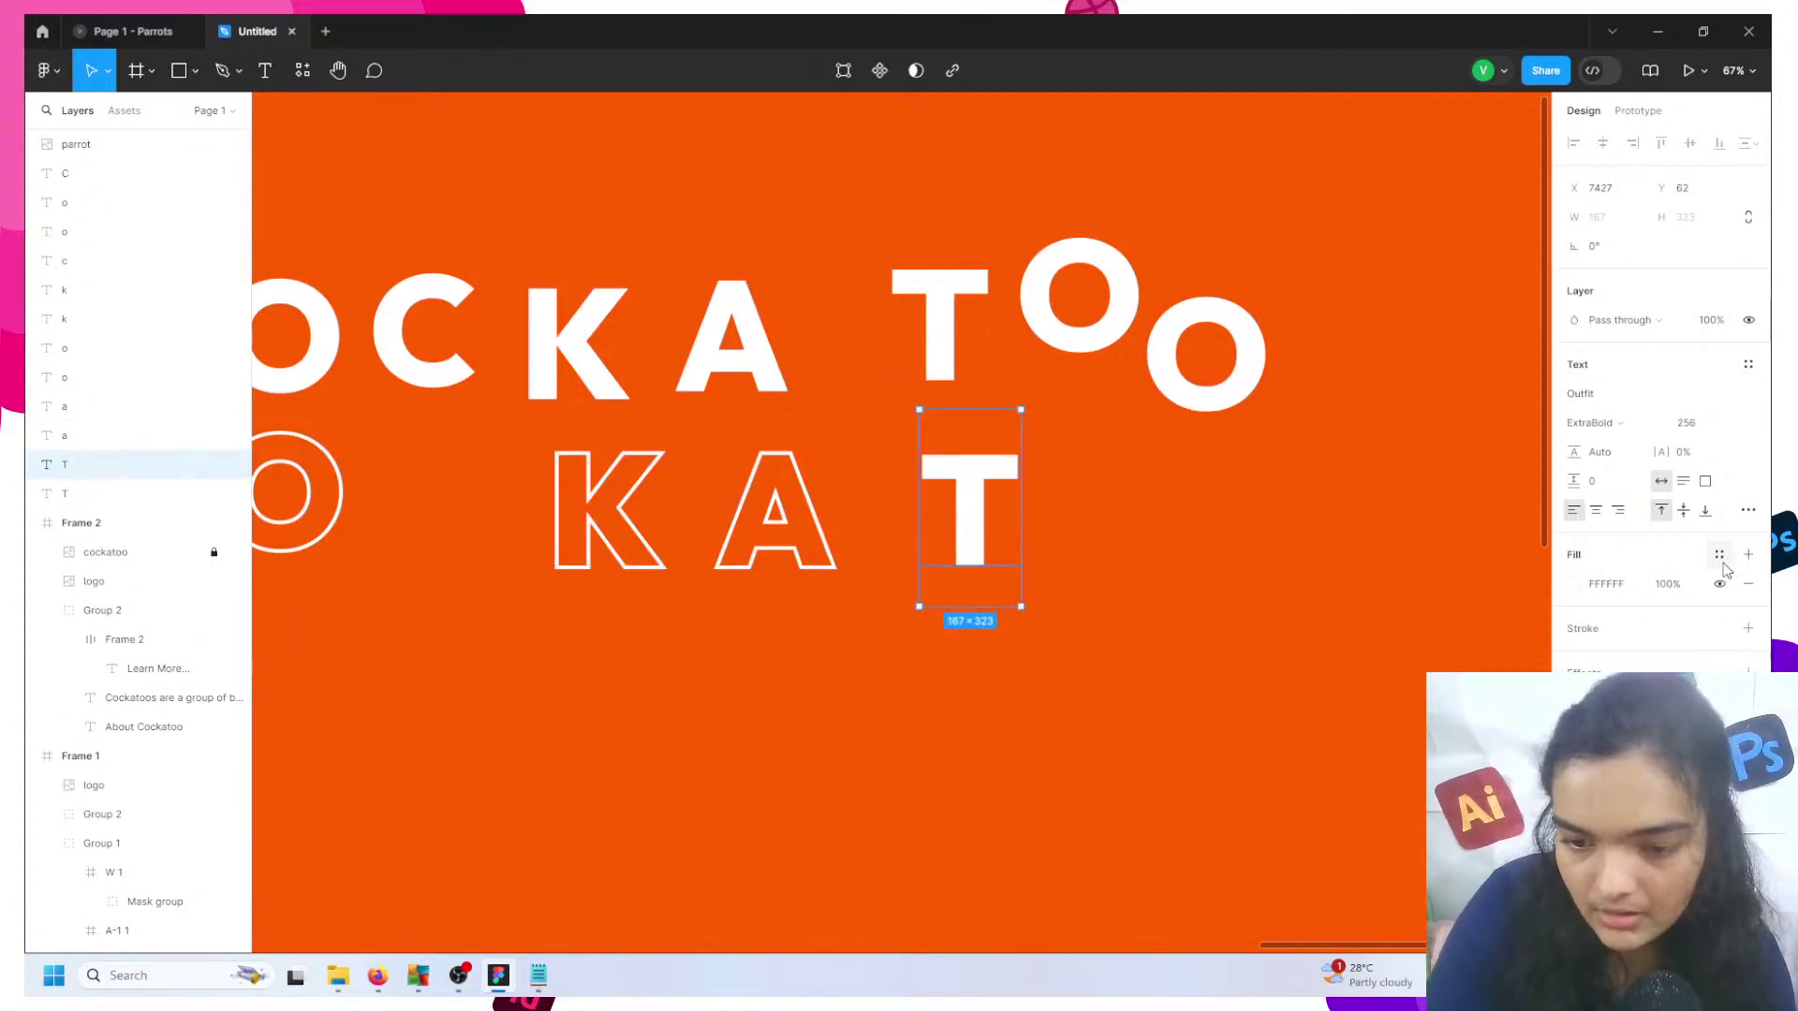
# - Remove the lower T's fill and give it the Stroke Style stroke at weight 6
pyautogui.click(1749, 584)
pyautogui.click(1720, 599)
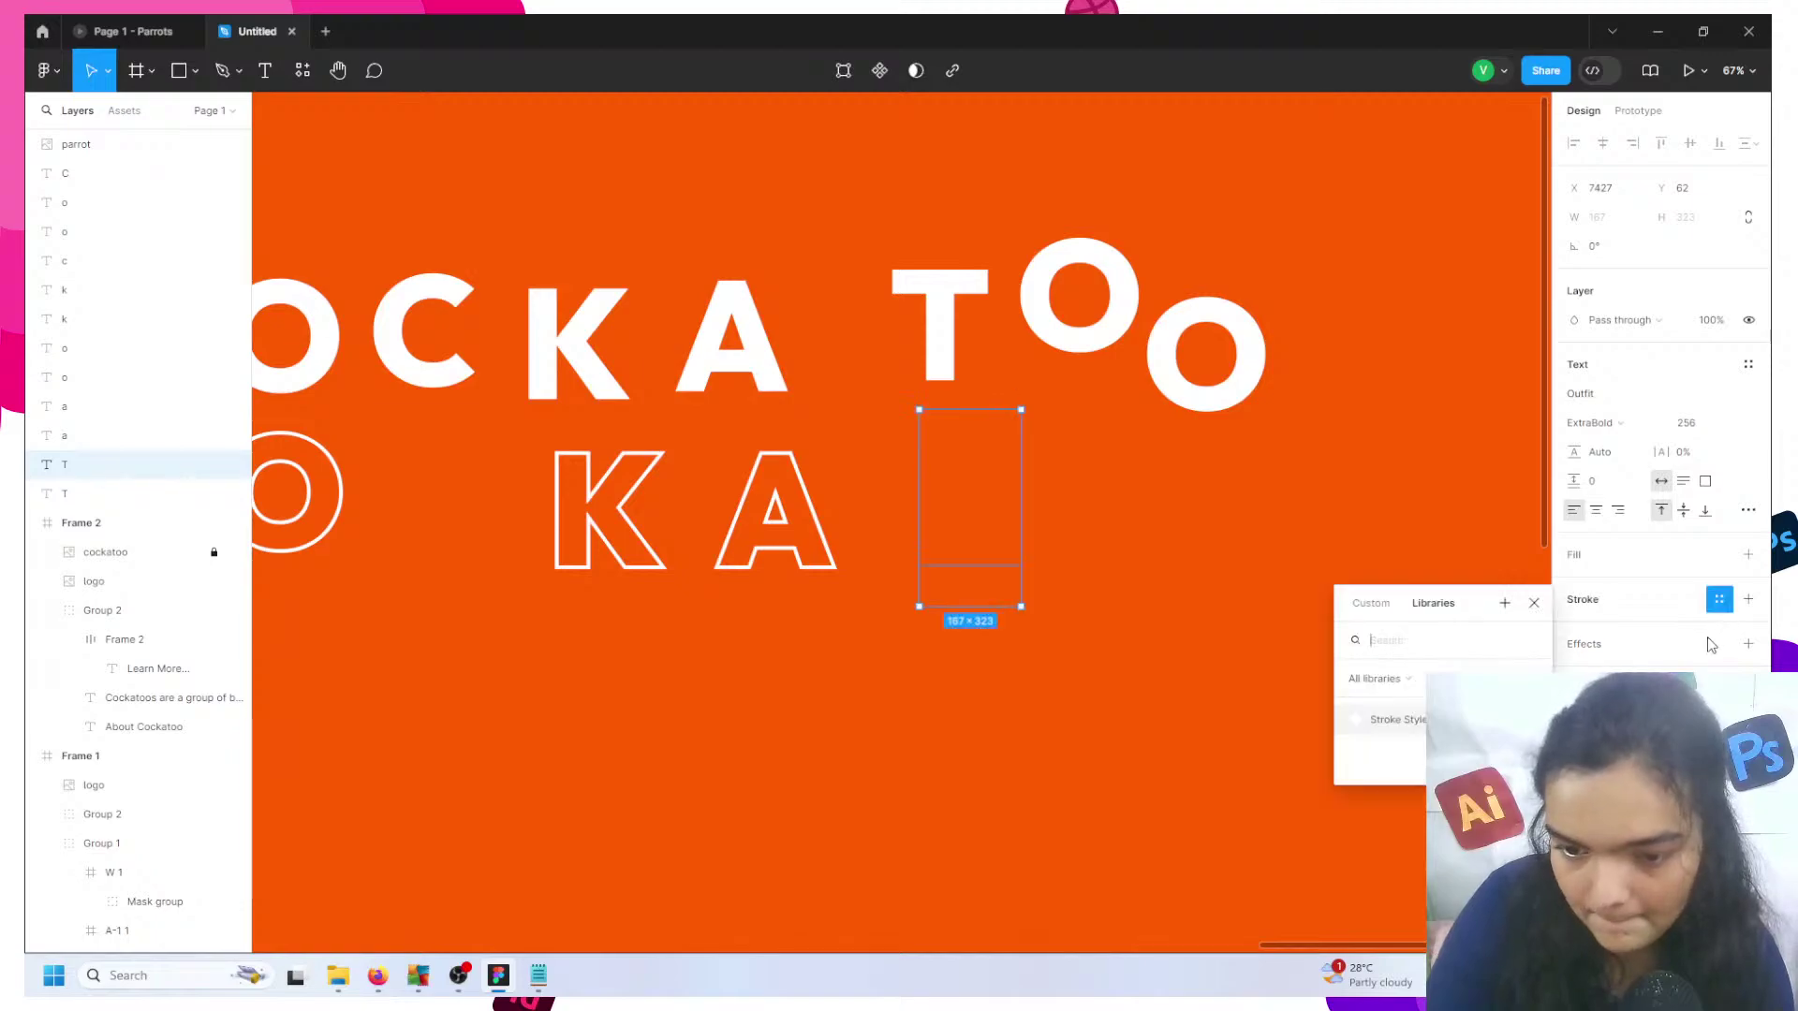
pyautogui.click(1395, 719)
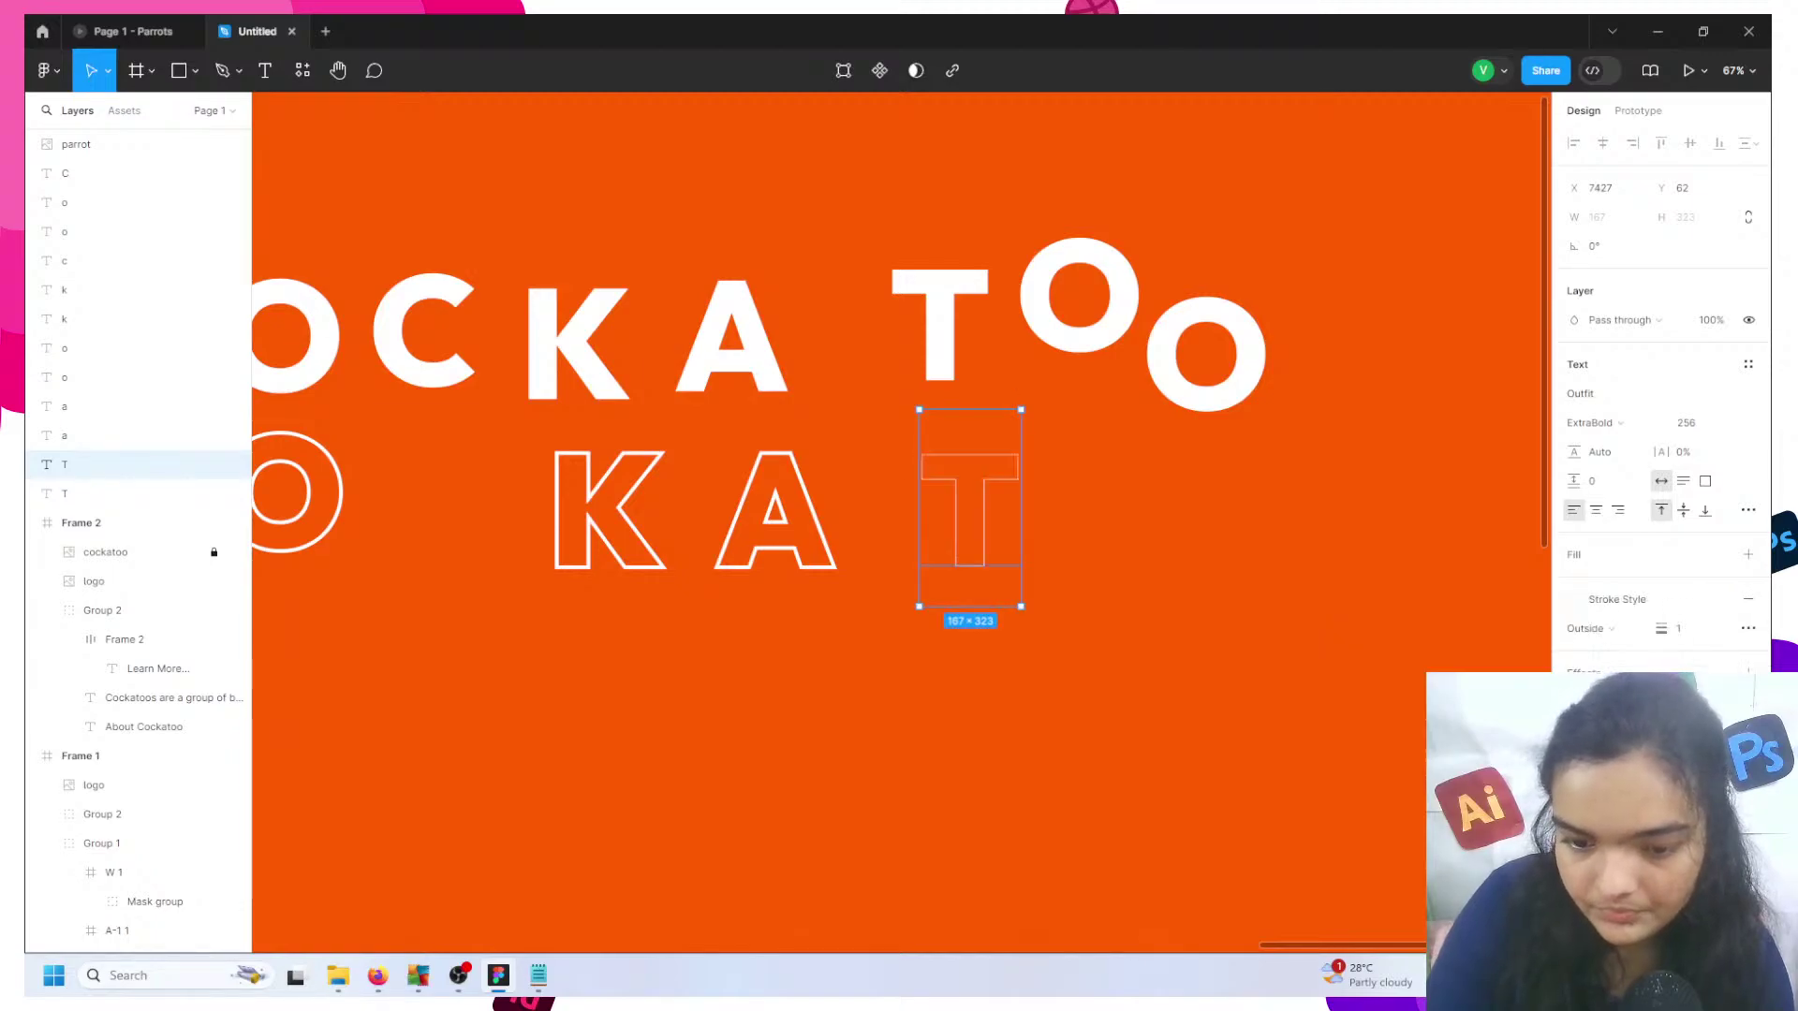
pyautogui.click(1681, 635)
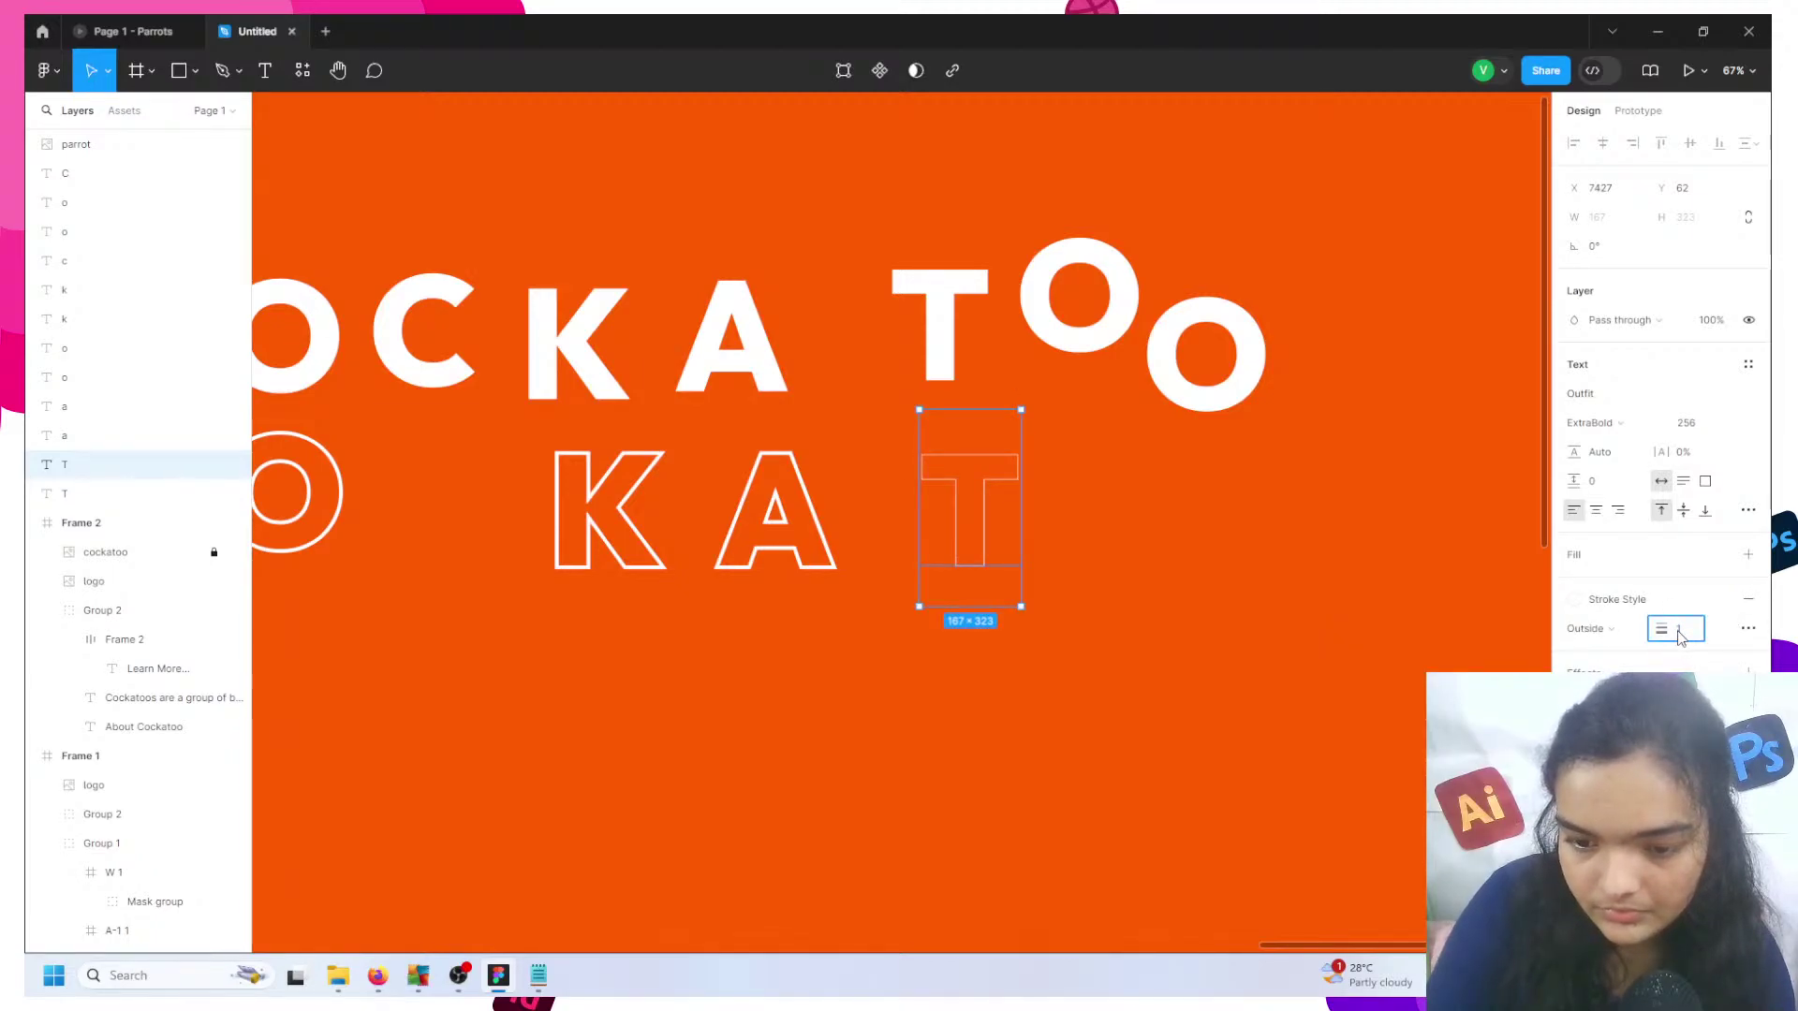
pyautogui.press('Return')
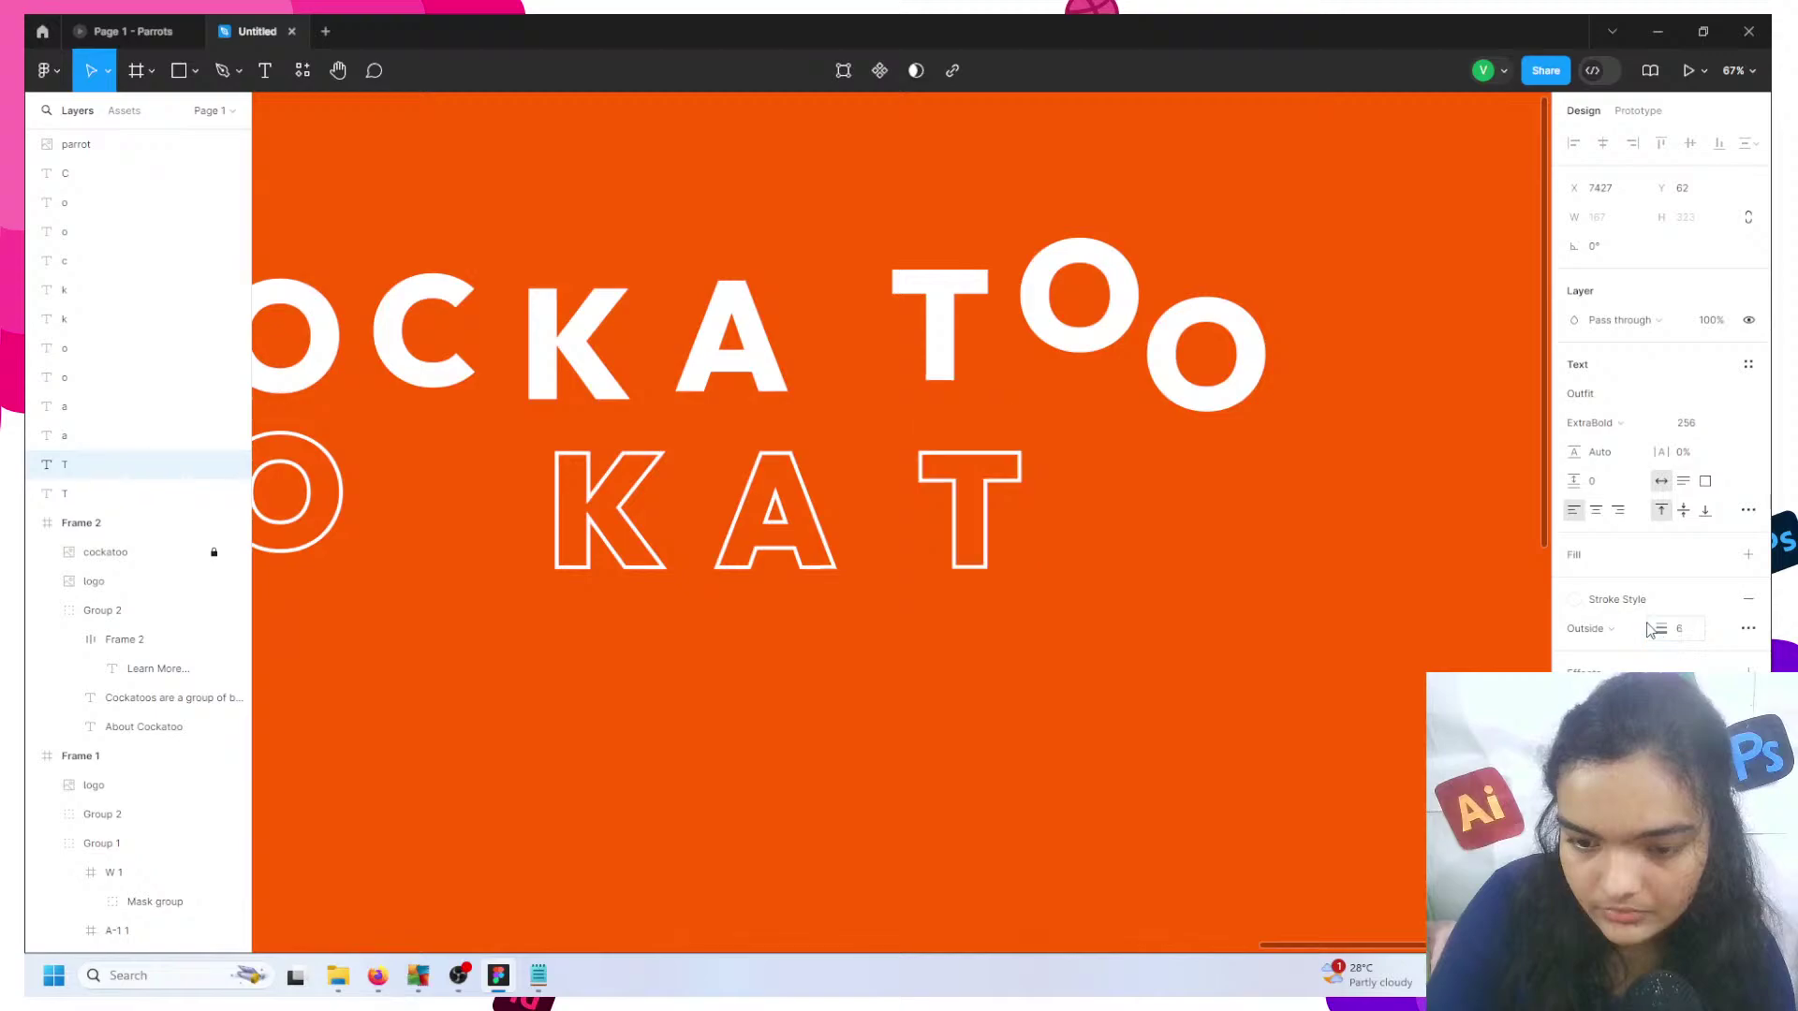
# - Delete the last two O's and the second C from the solid white COCKATOO letters
pyautogui.click(1238, 501)
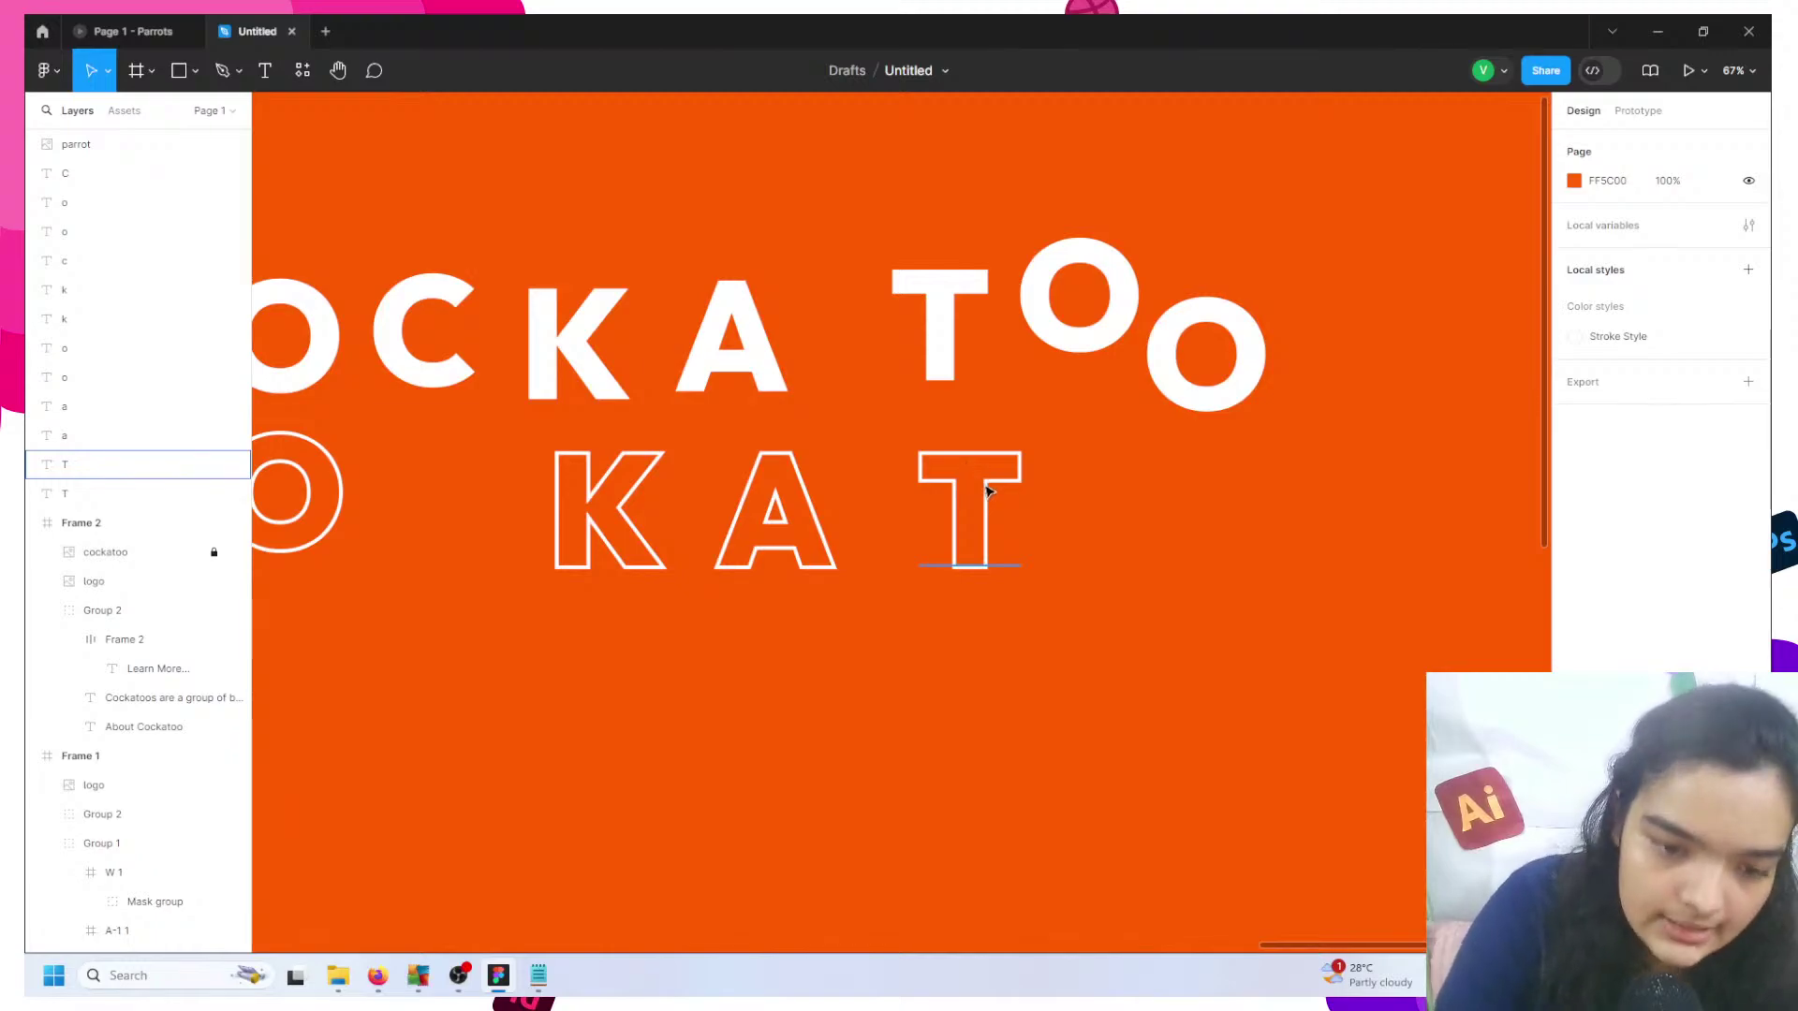
pyautogui.hscroll(-10, 987, 489)
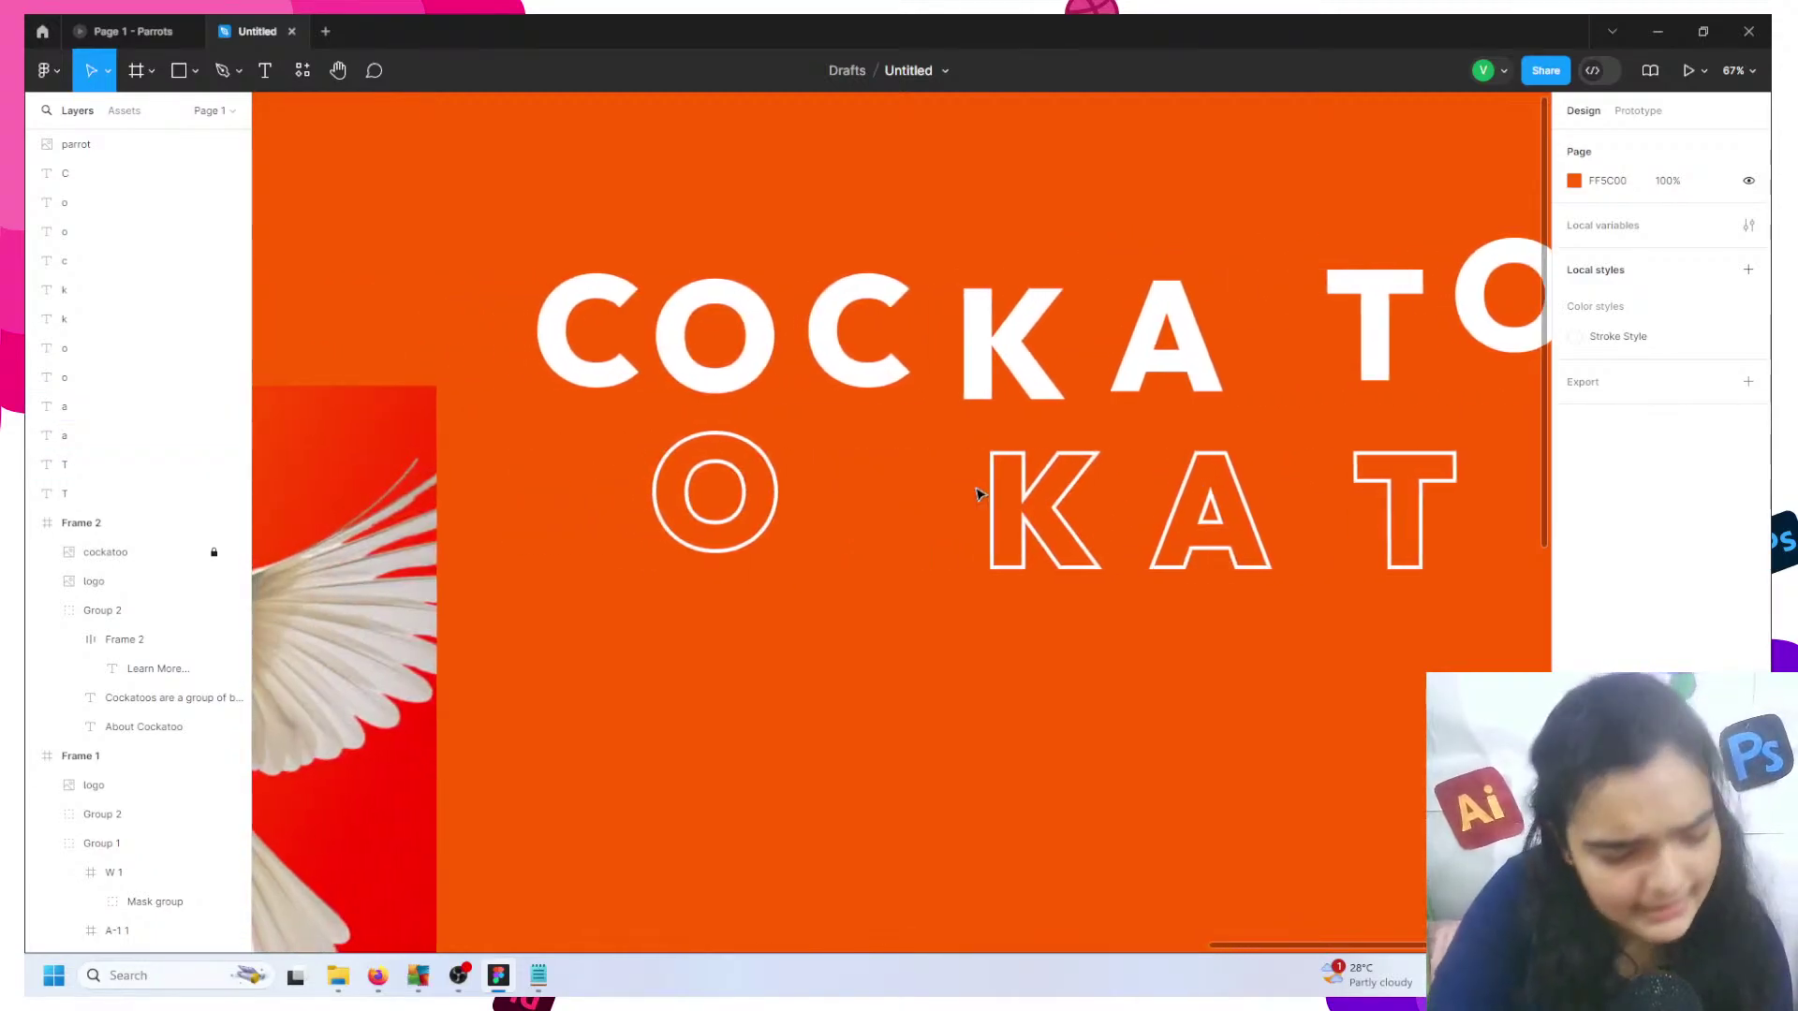
pyautogui.hscroll(6, 899, 421)
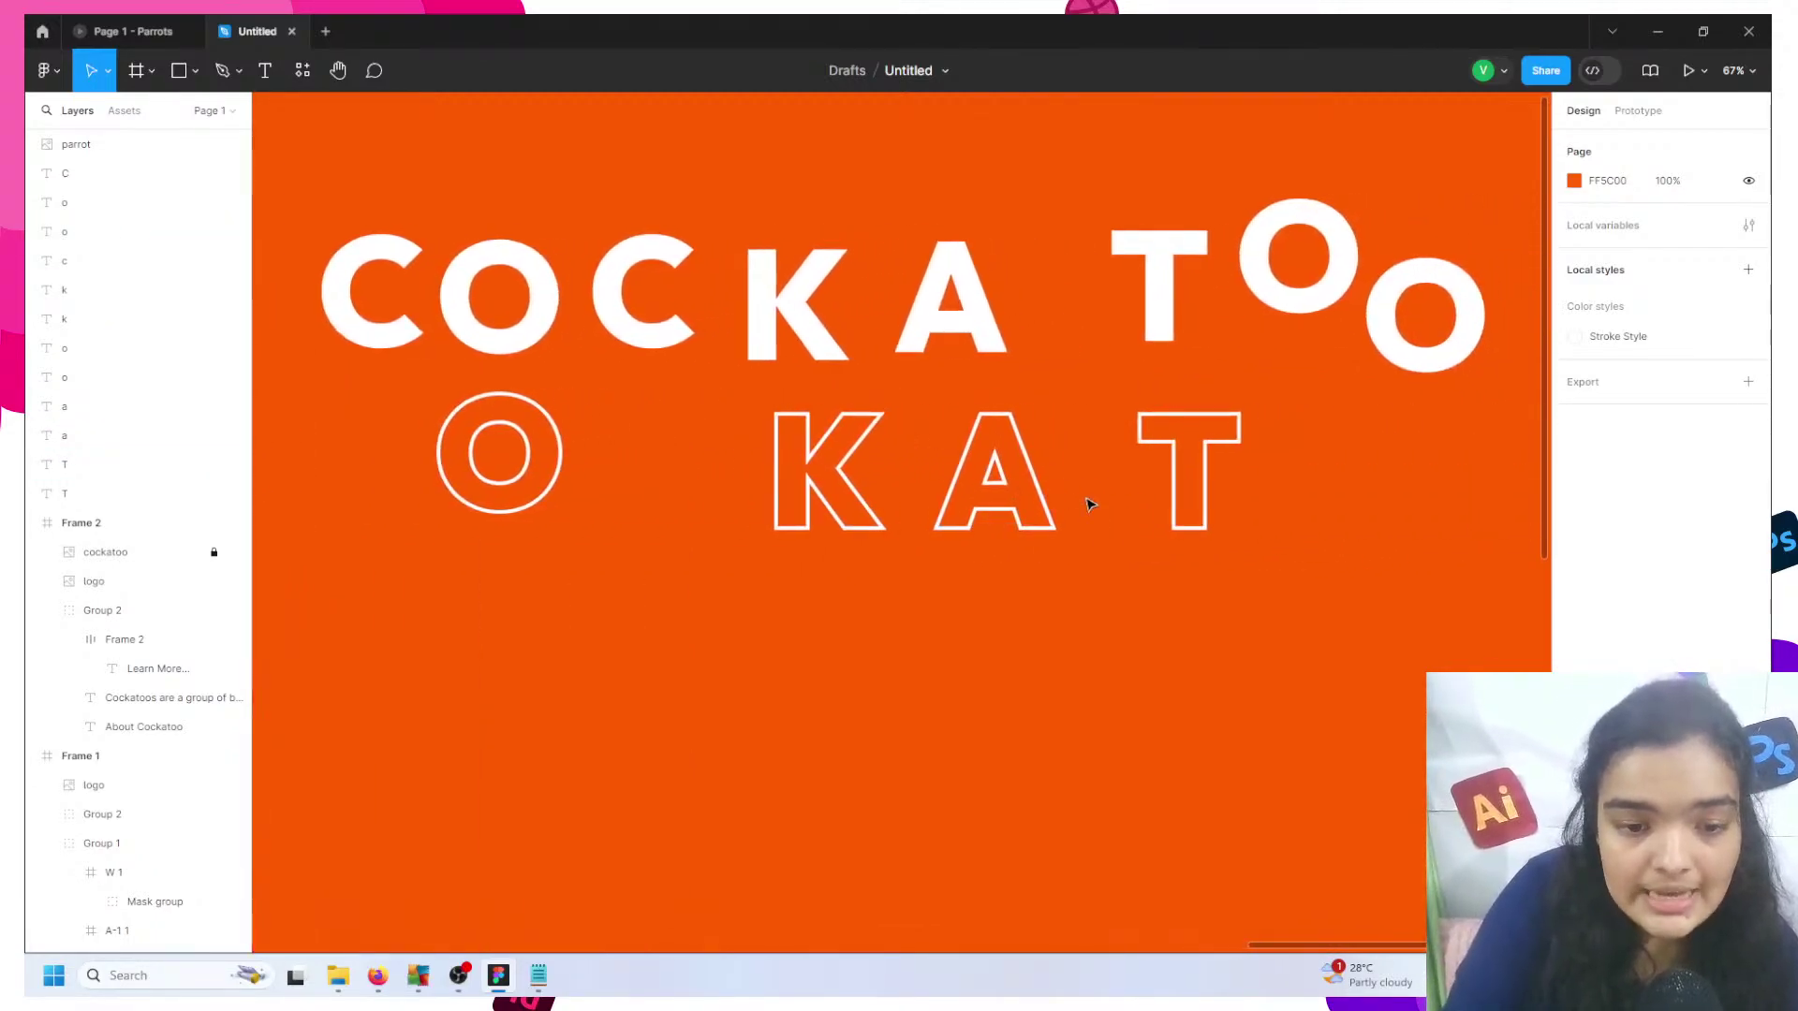
pyautogui.moveTo(1442, 446); pyautogui.dragTo(1279, 206)
pyautogui.press('Delete')
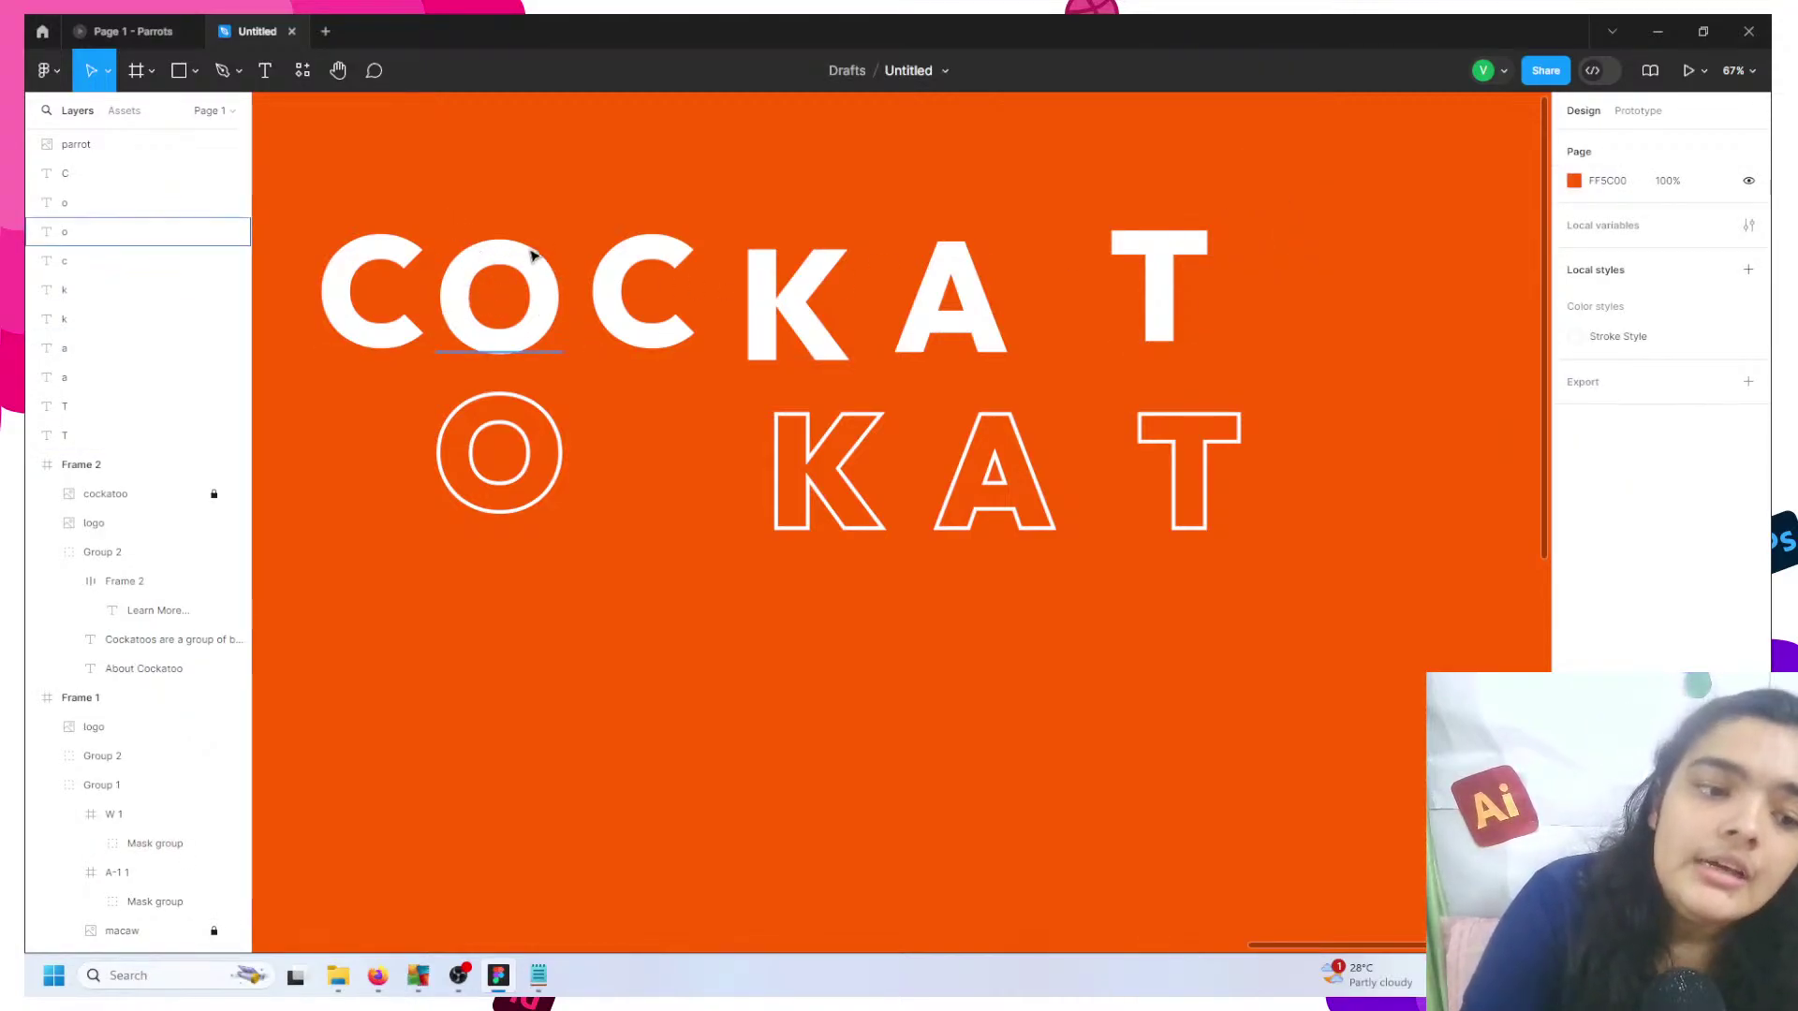
pyautogui.click(604, 293)
pyautogui.press('Delete')
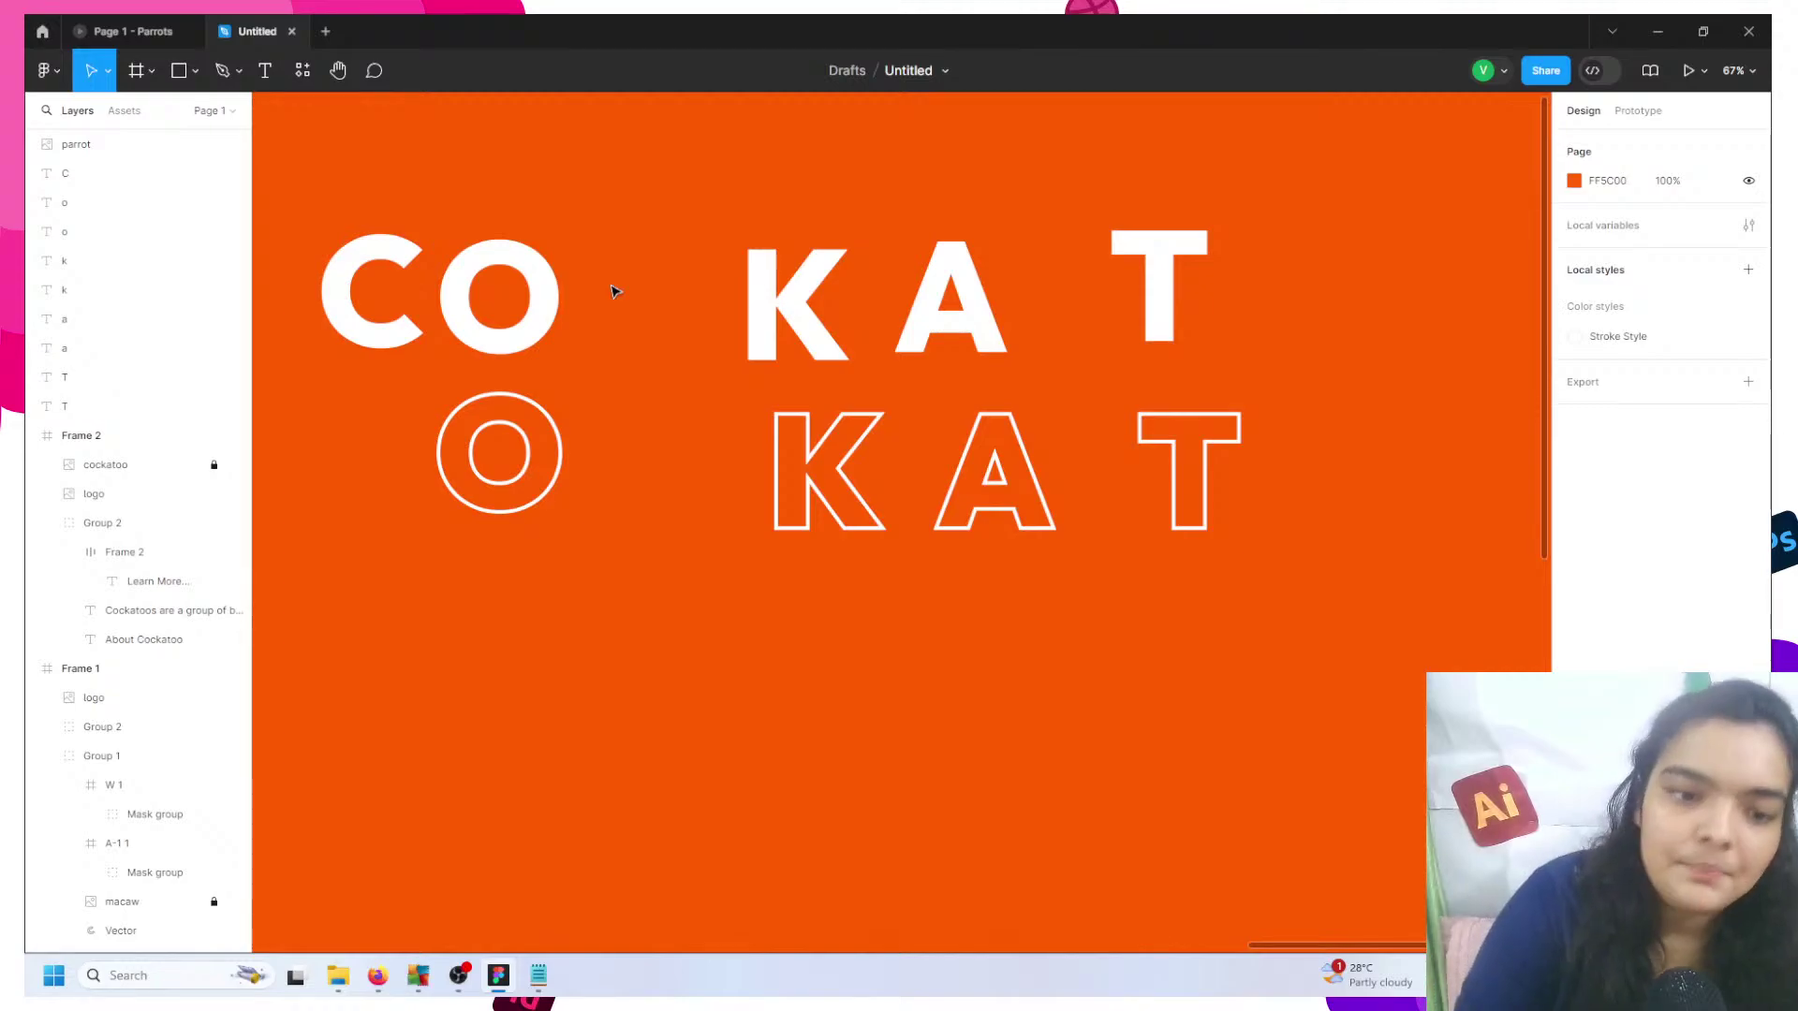
pyautogui.moveTo(353, 143); pyautogui.dragTo(1214, 503)
pyautogui.click(1178, 320)
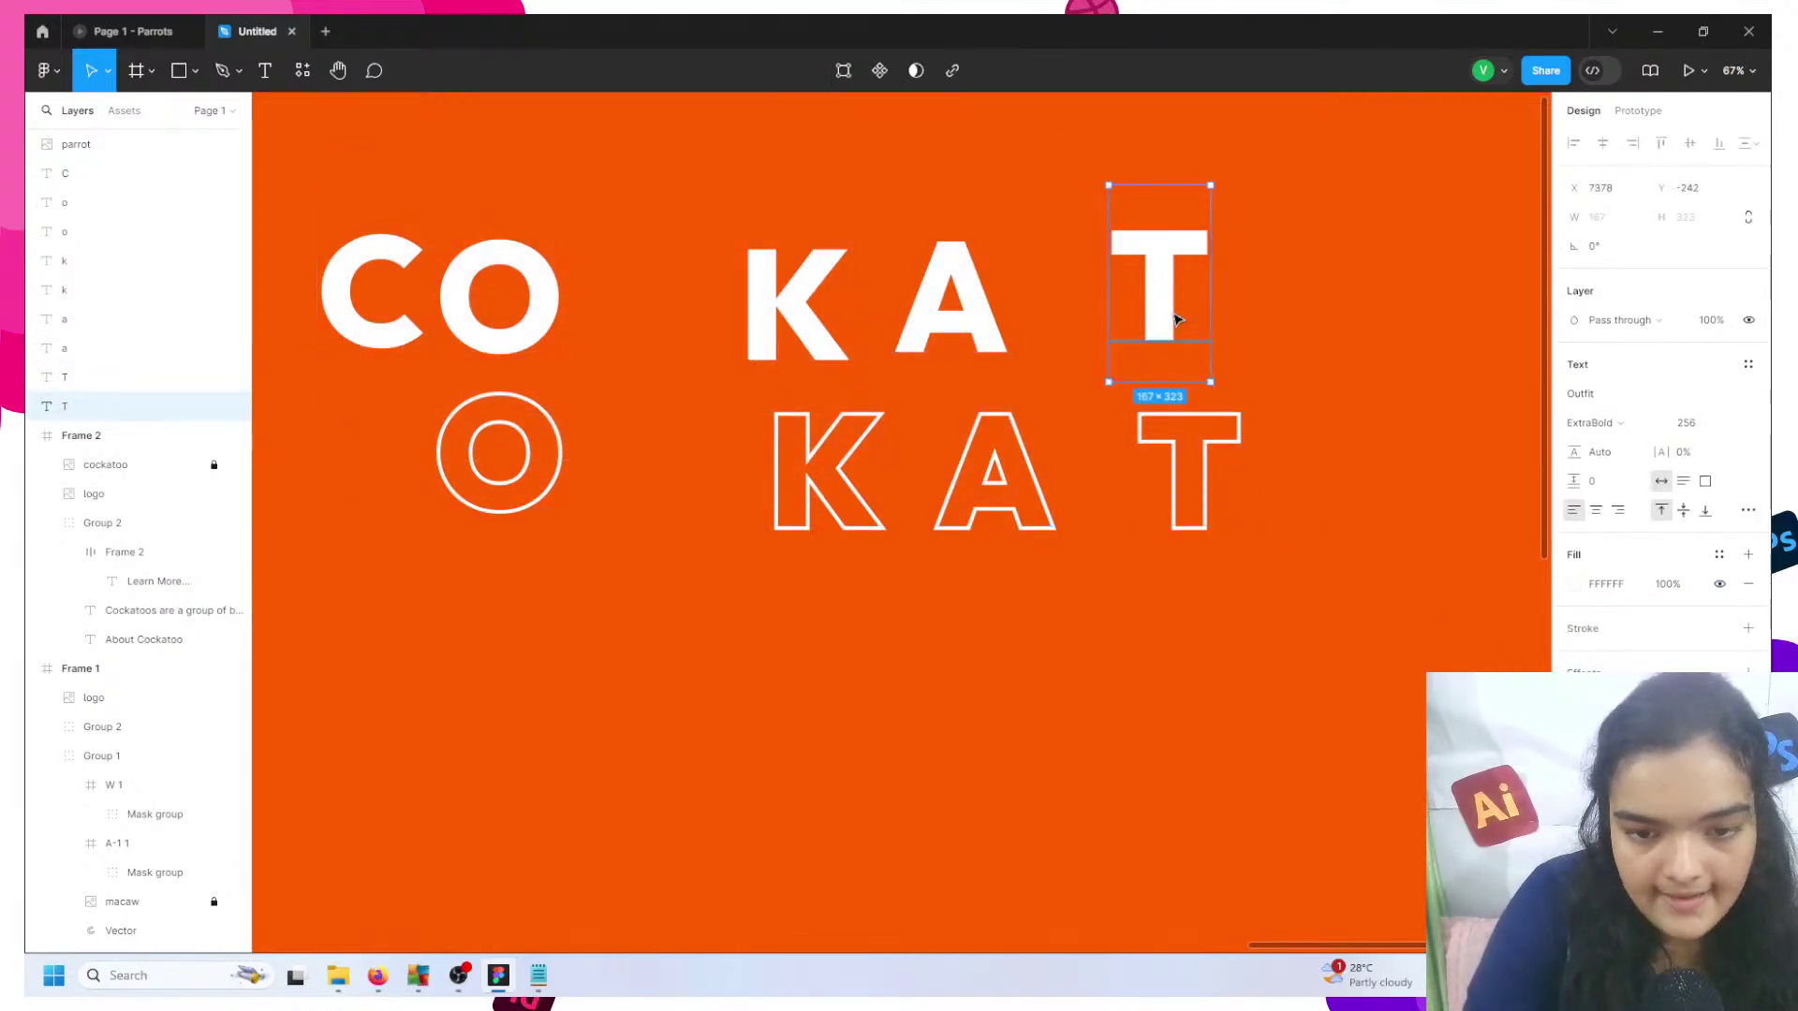
pyautogui.press('Delete')
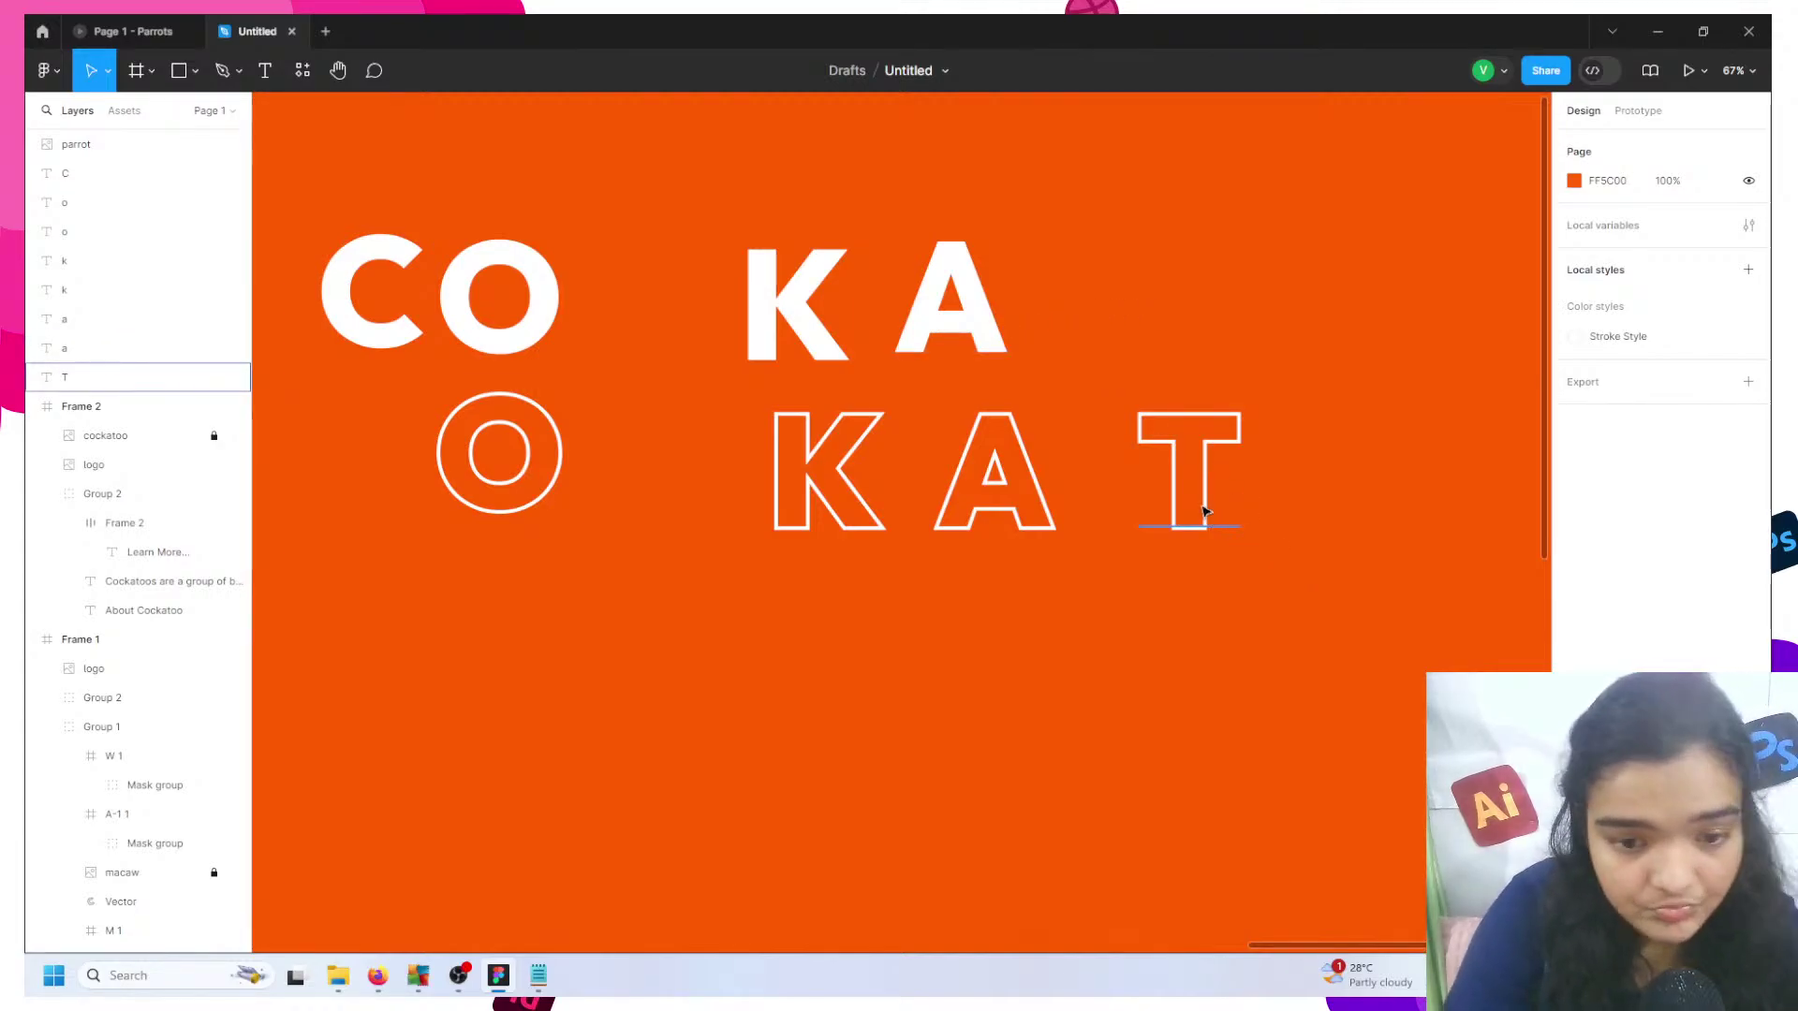
pyautogui.hotkey('ctrl', 'z')
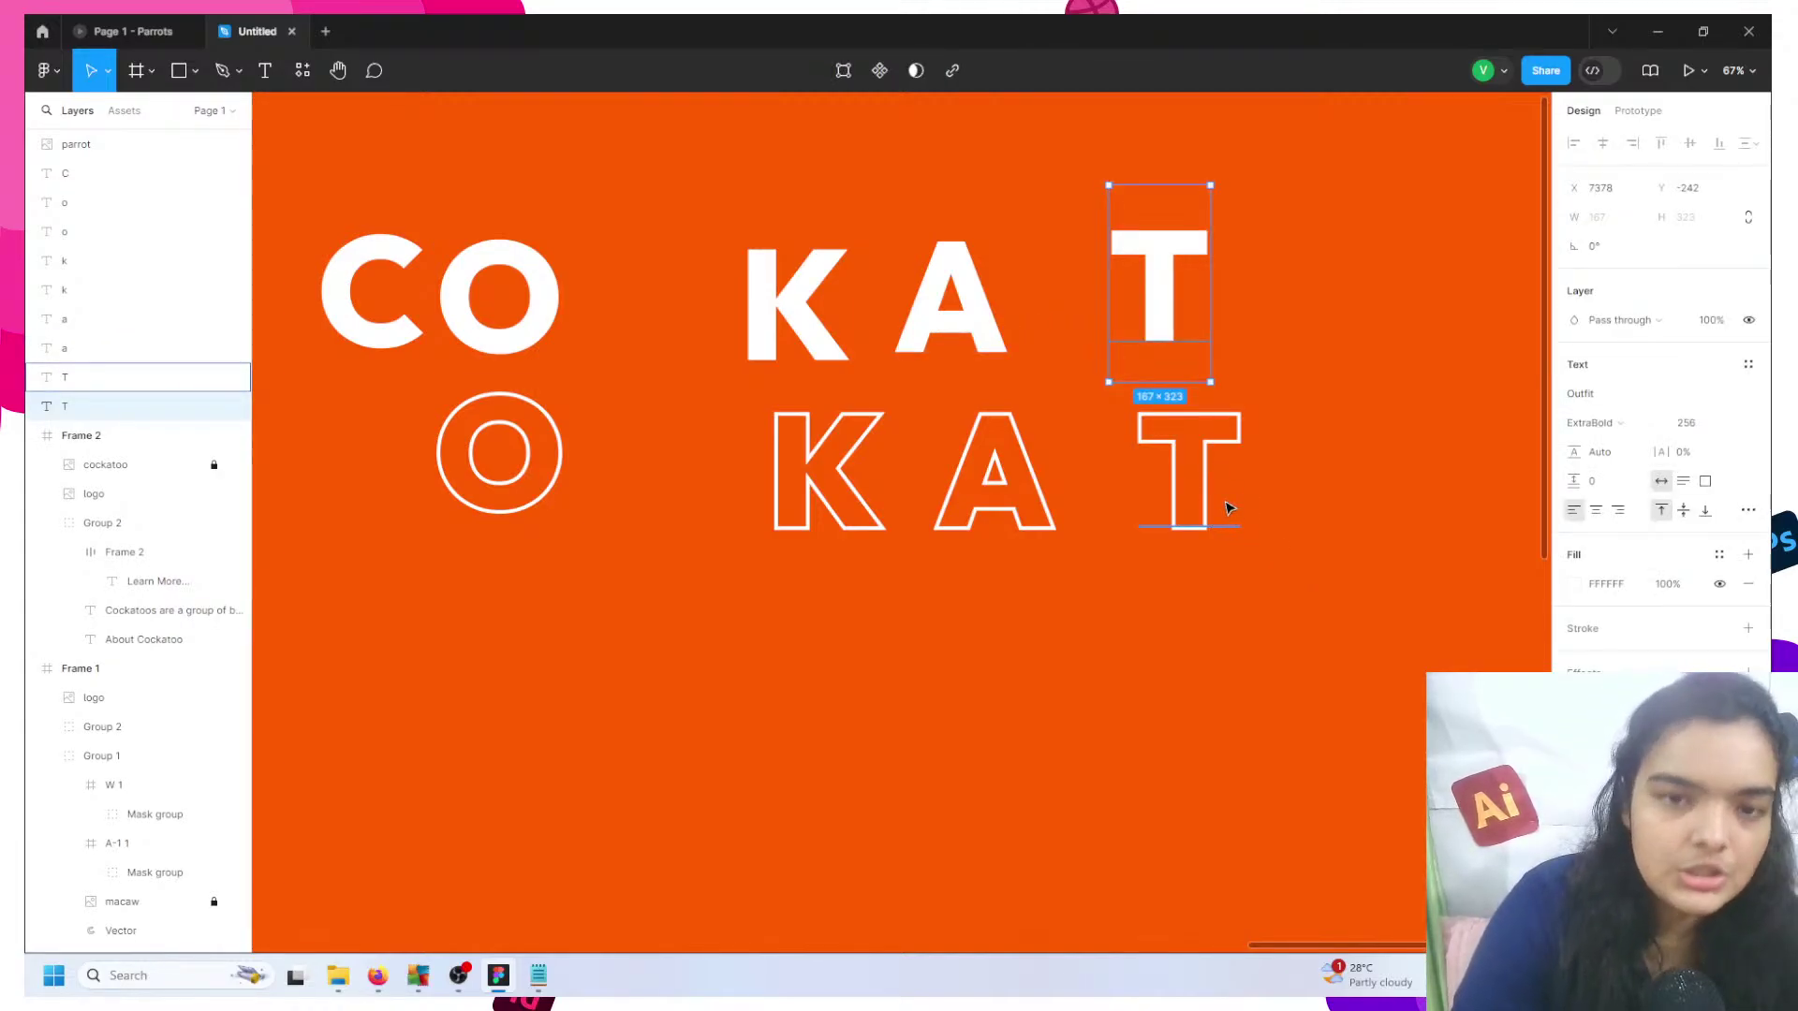
# - Export all the remaining solid and outlined letters into a new folder named cockatoo inside bird ui assets
pyautogui.moveTo(1296, 545); pyautogui.dragTo(403, 243)
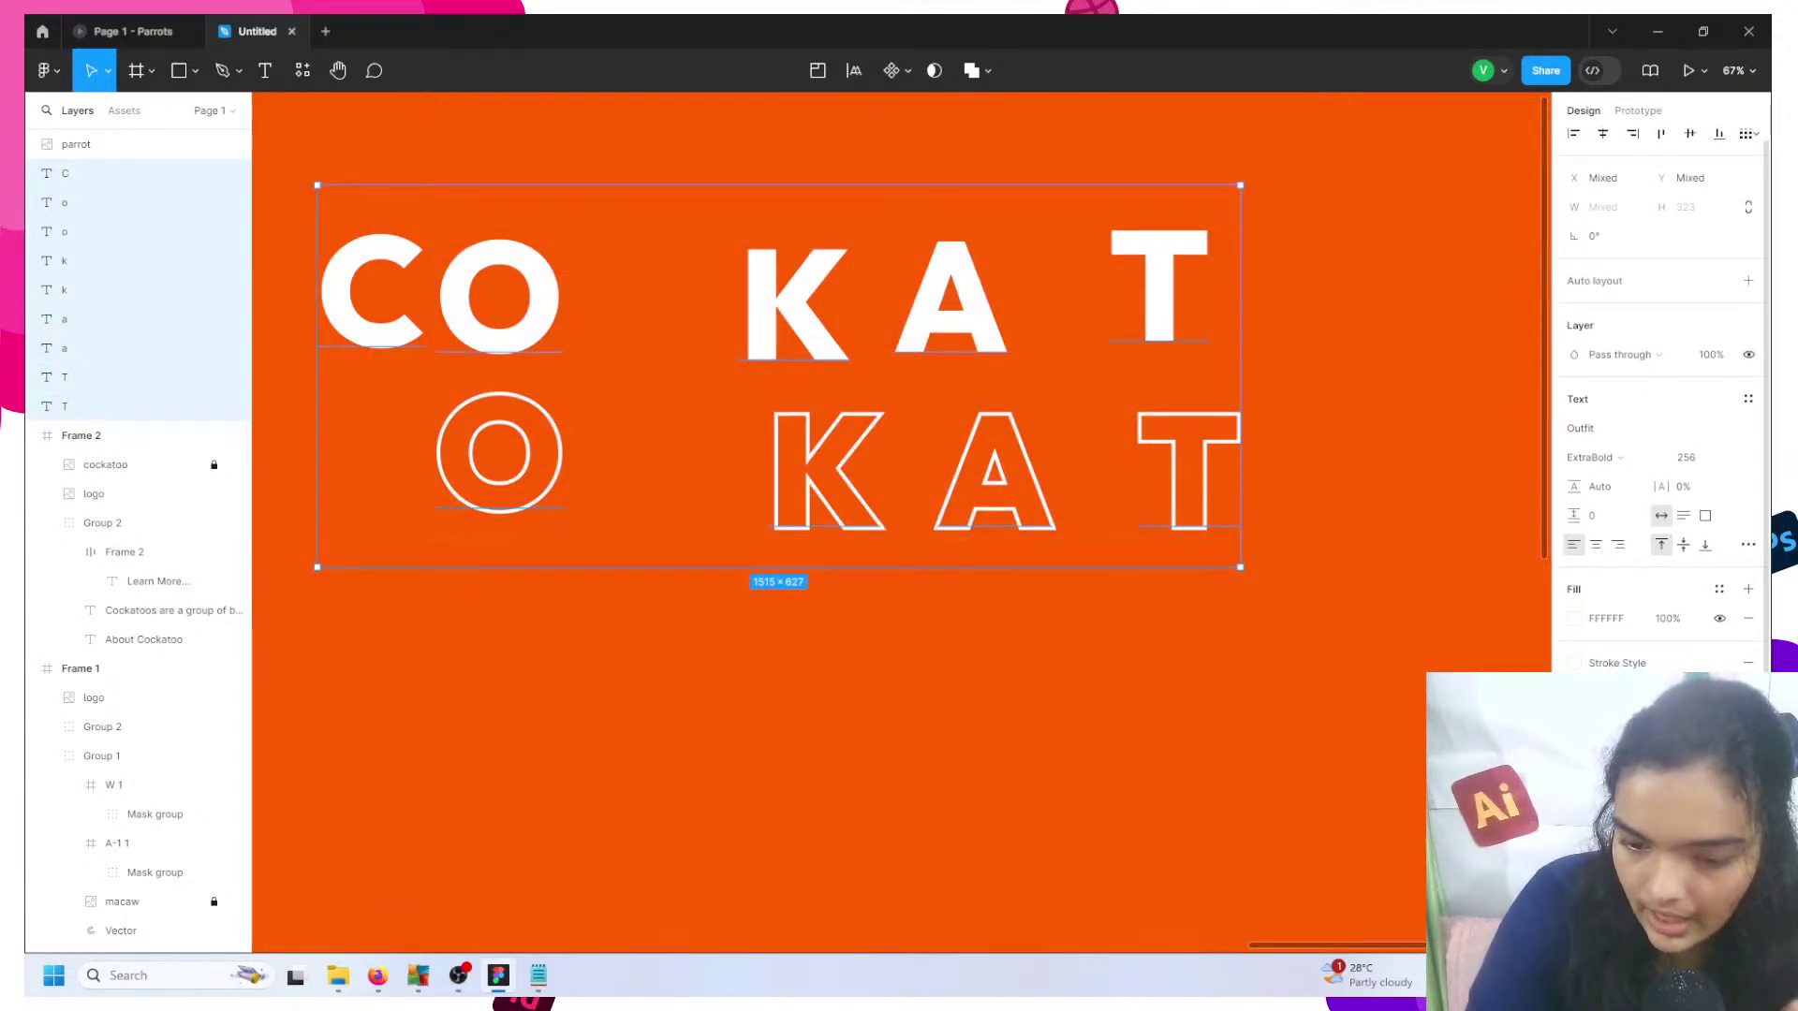
pyautogui.scroll(-1, 1667, 375)
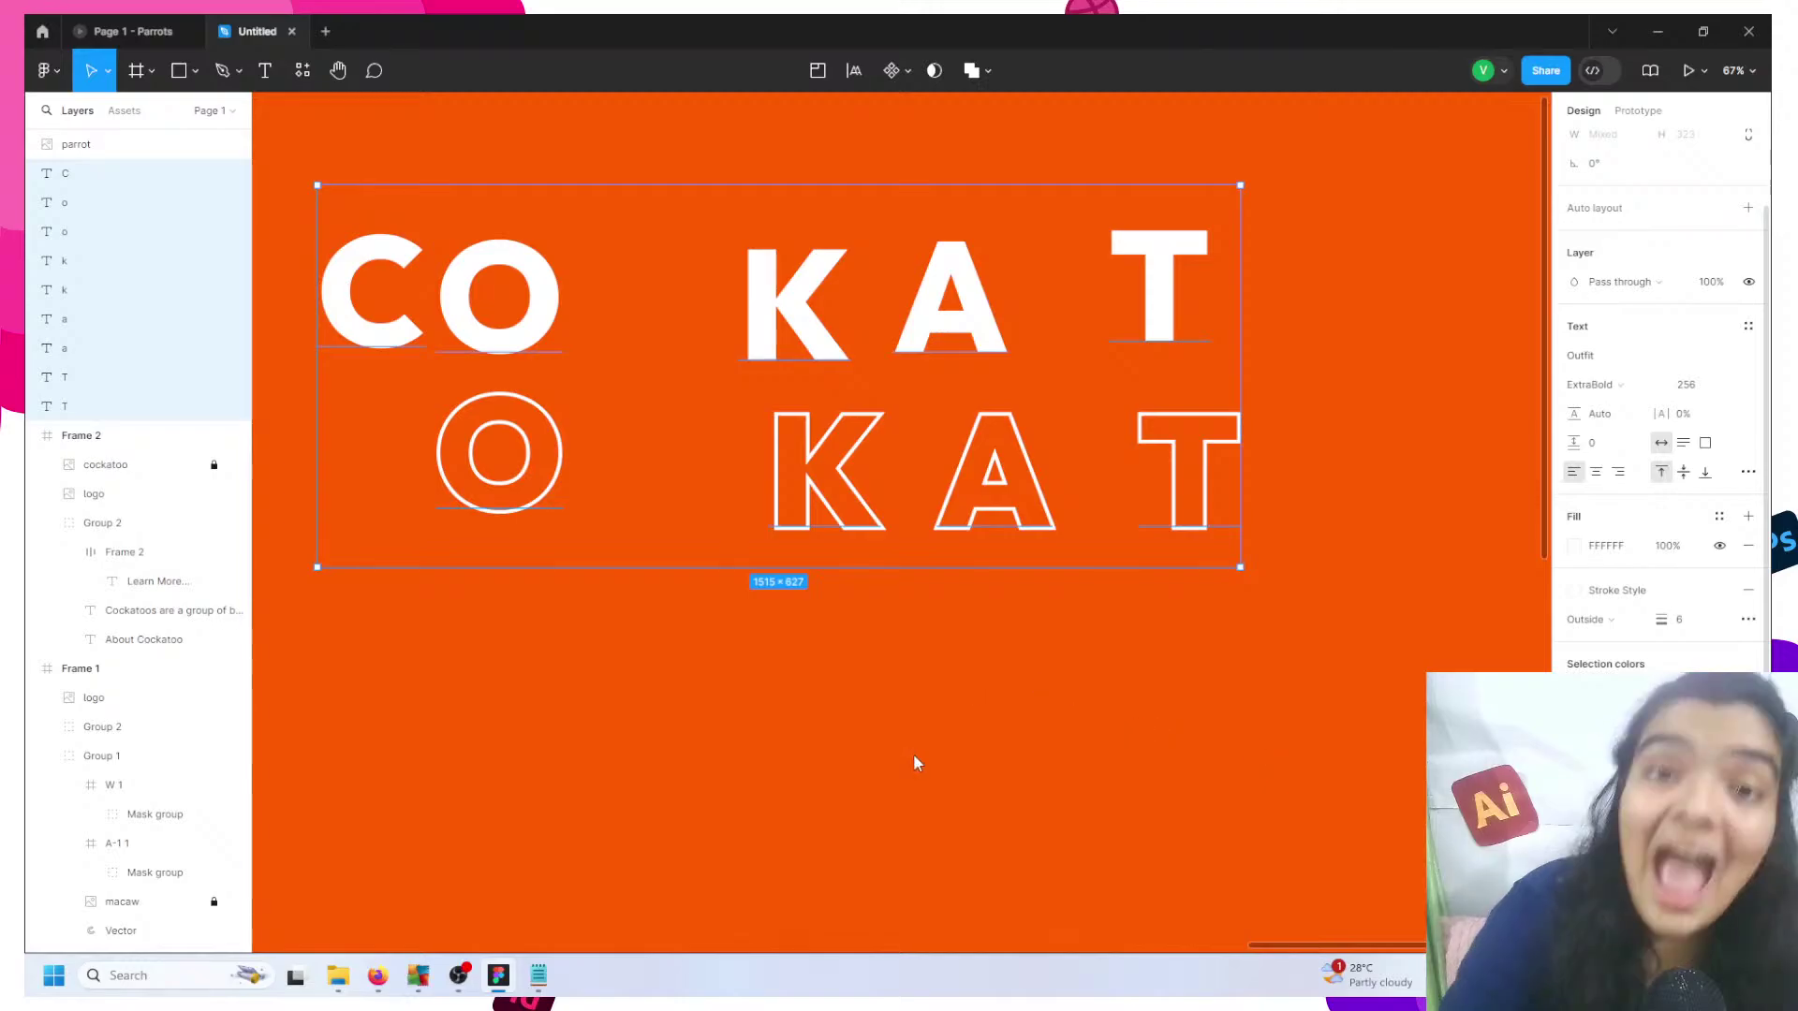
pyautogui.hotkey('ctrl', 'shift', 'e')
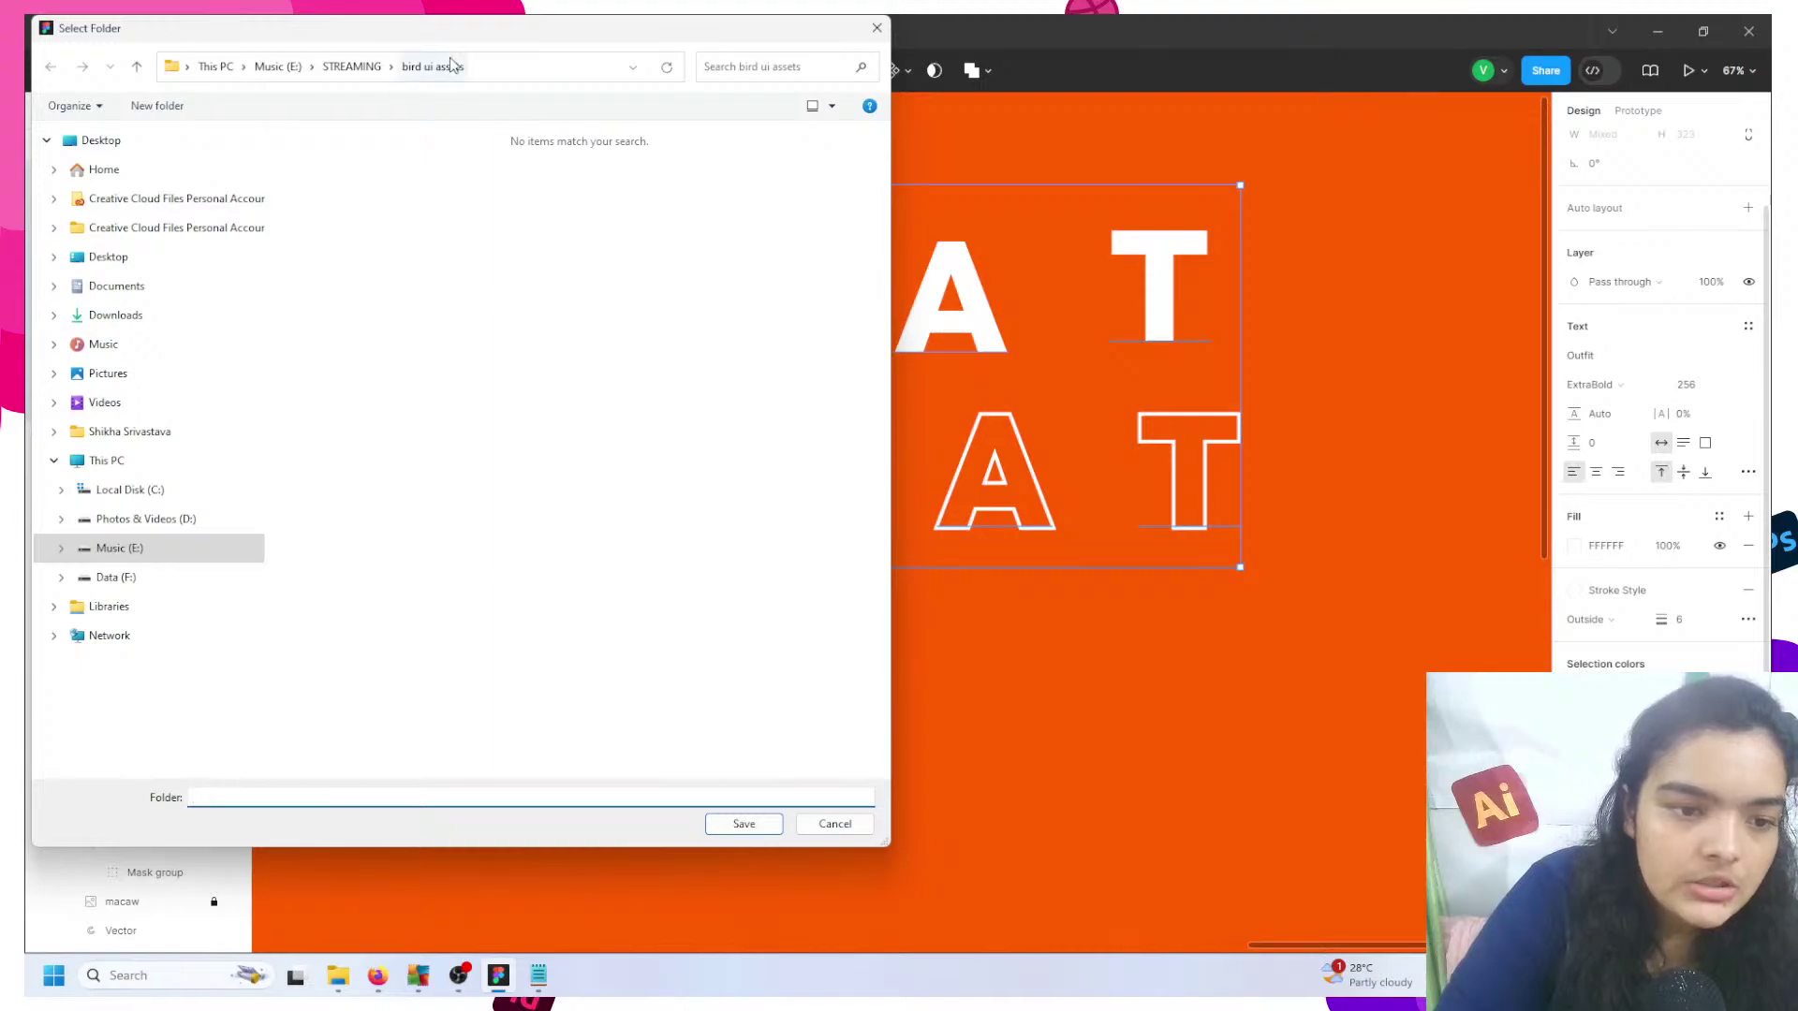
pyautogui.click(448, 58)
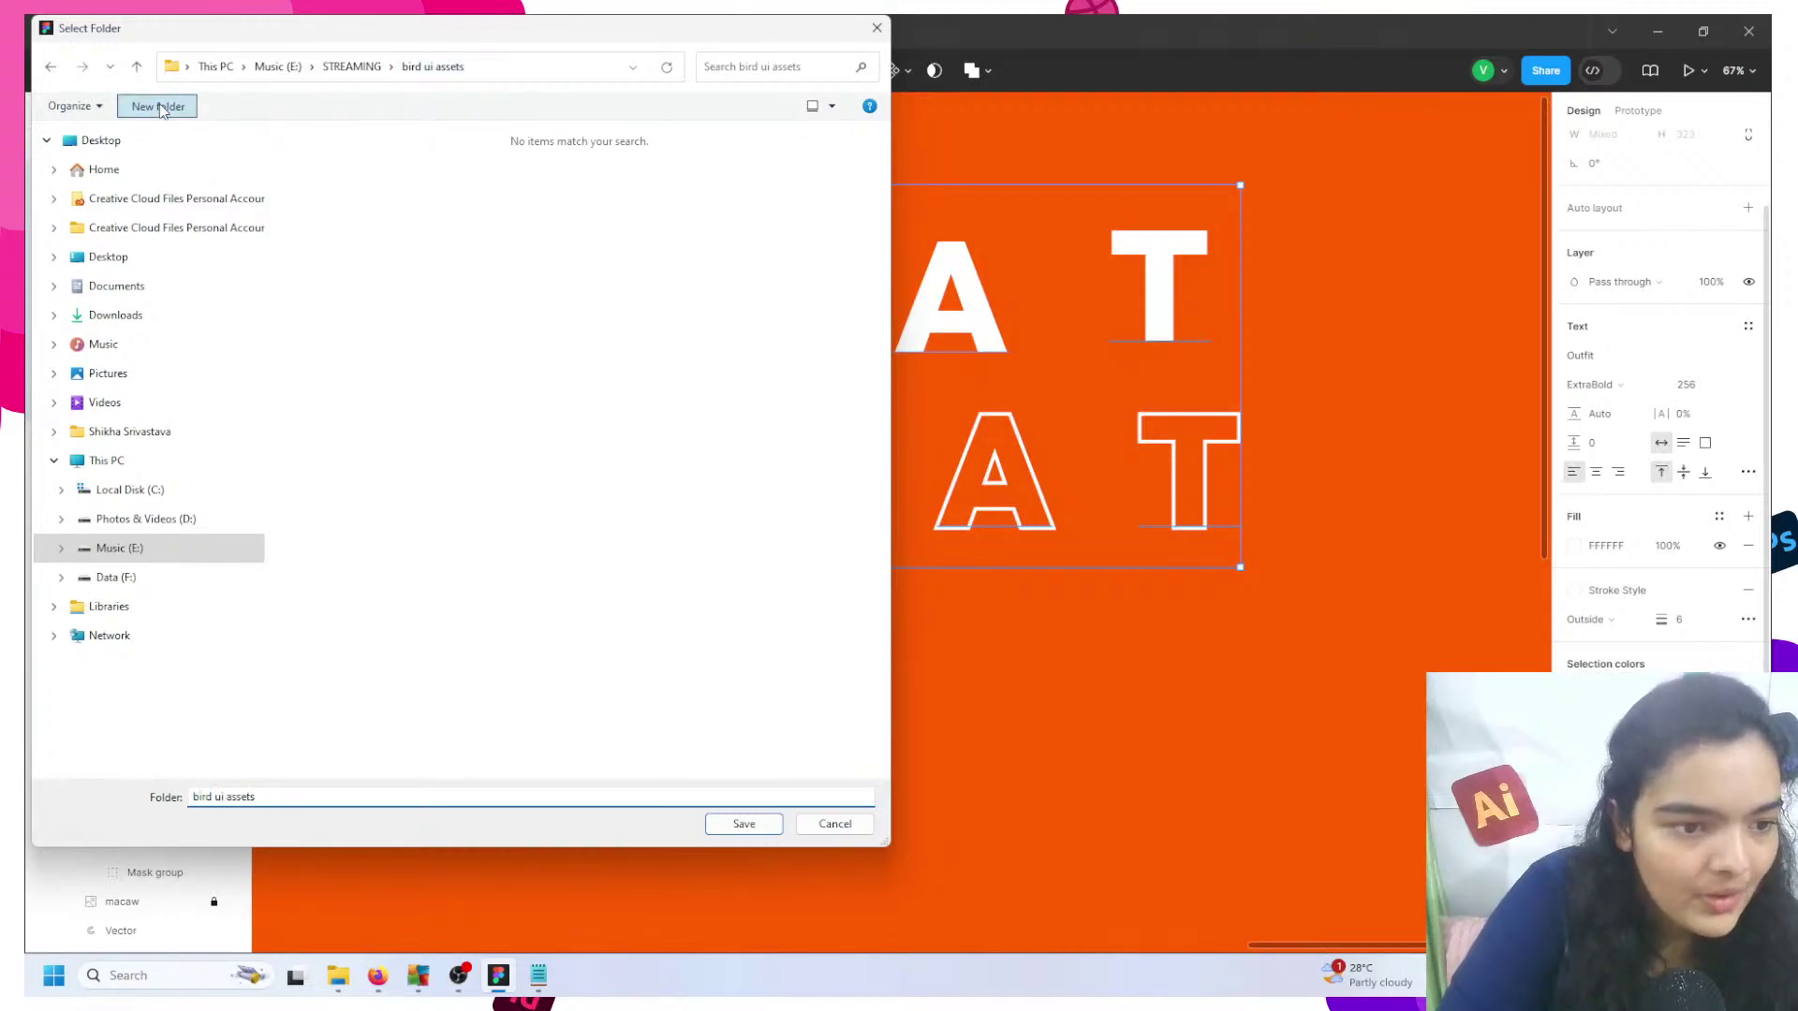
pyautogui.write('c')
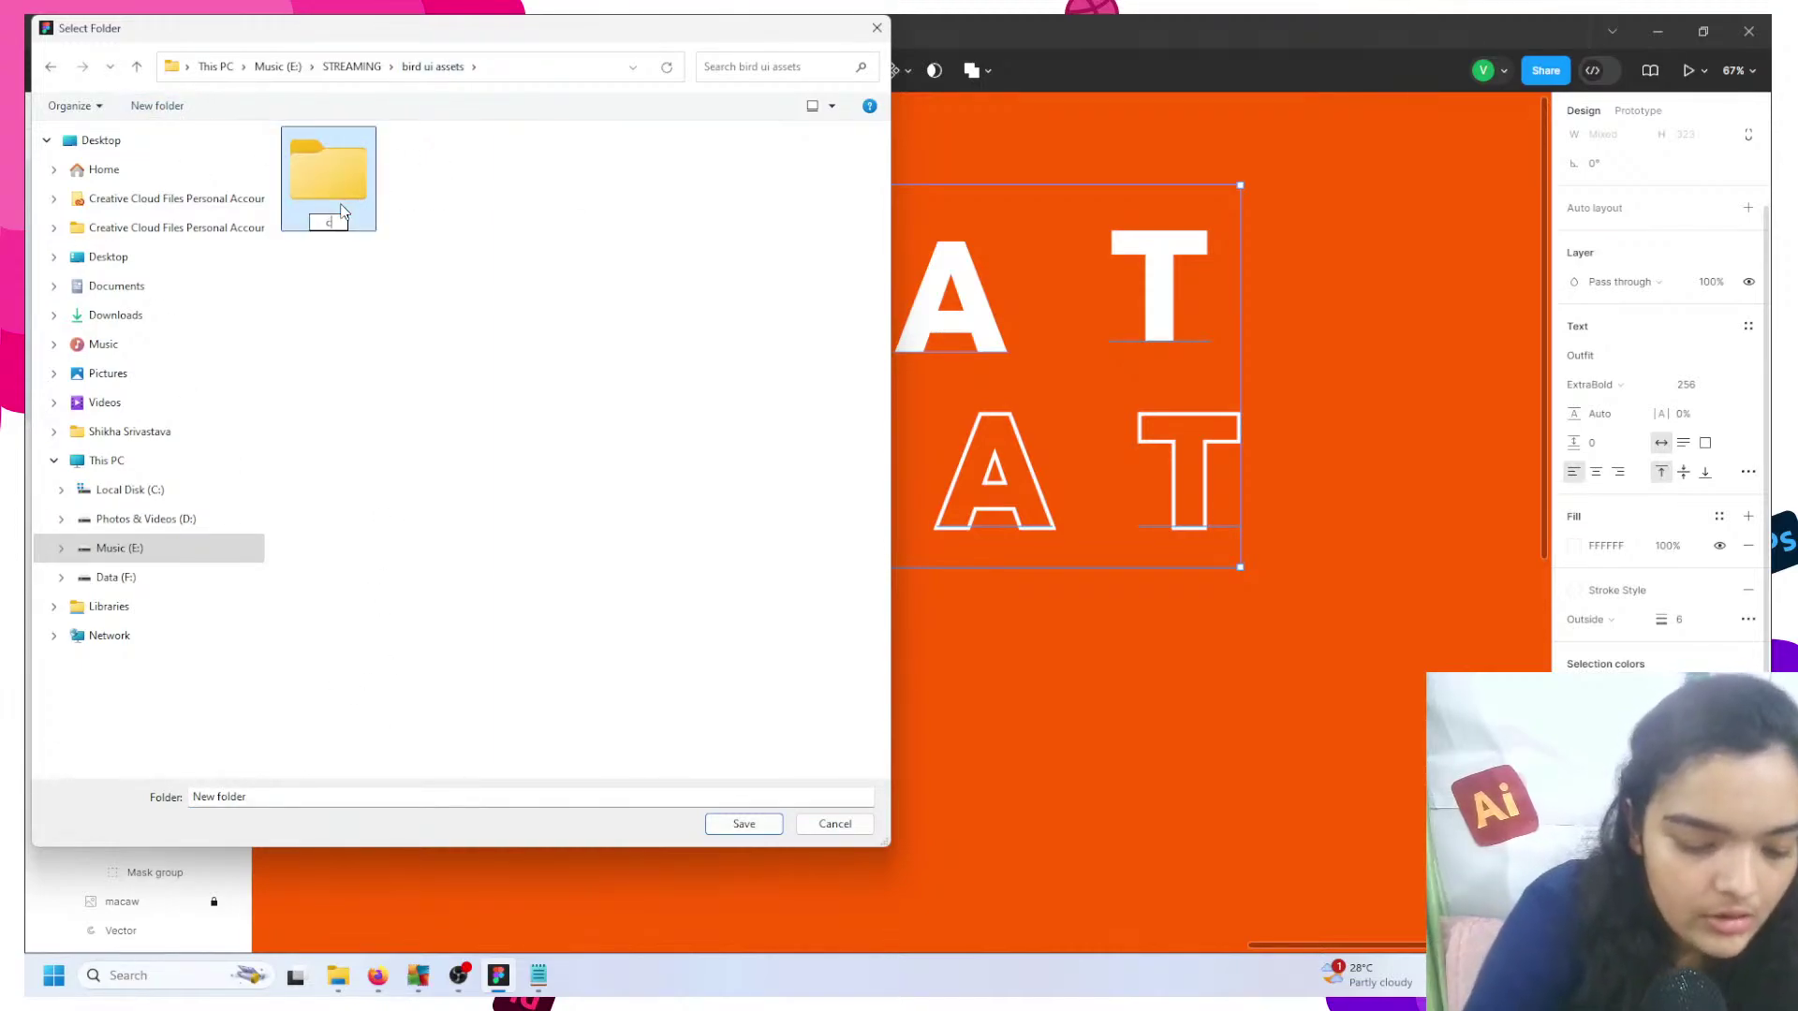
pyautogui.write('ockat')
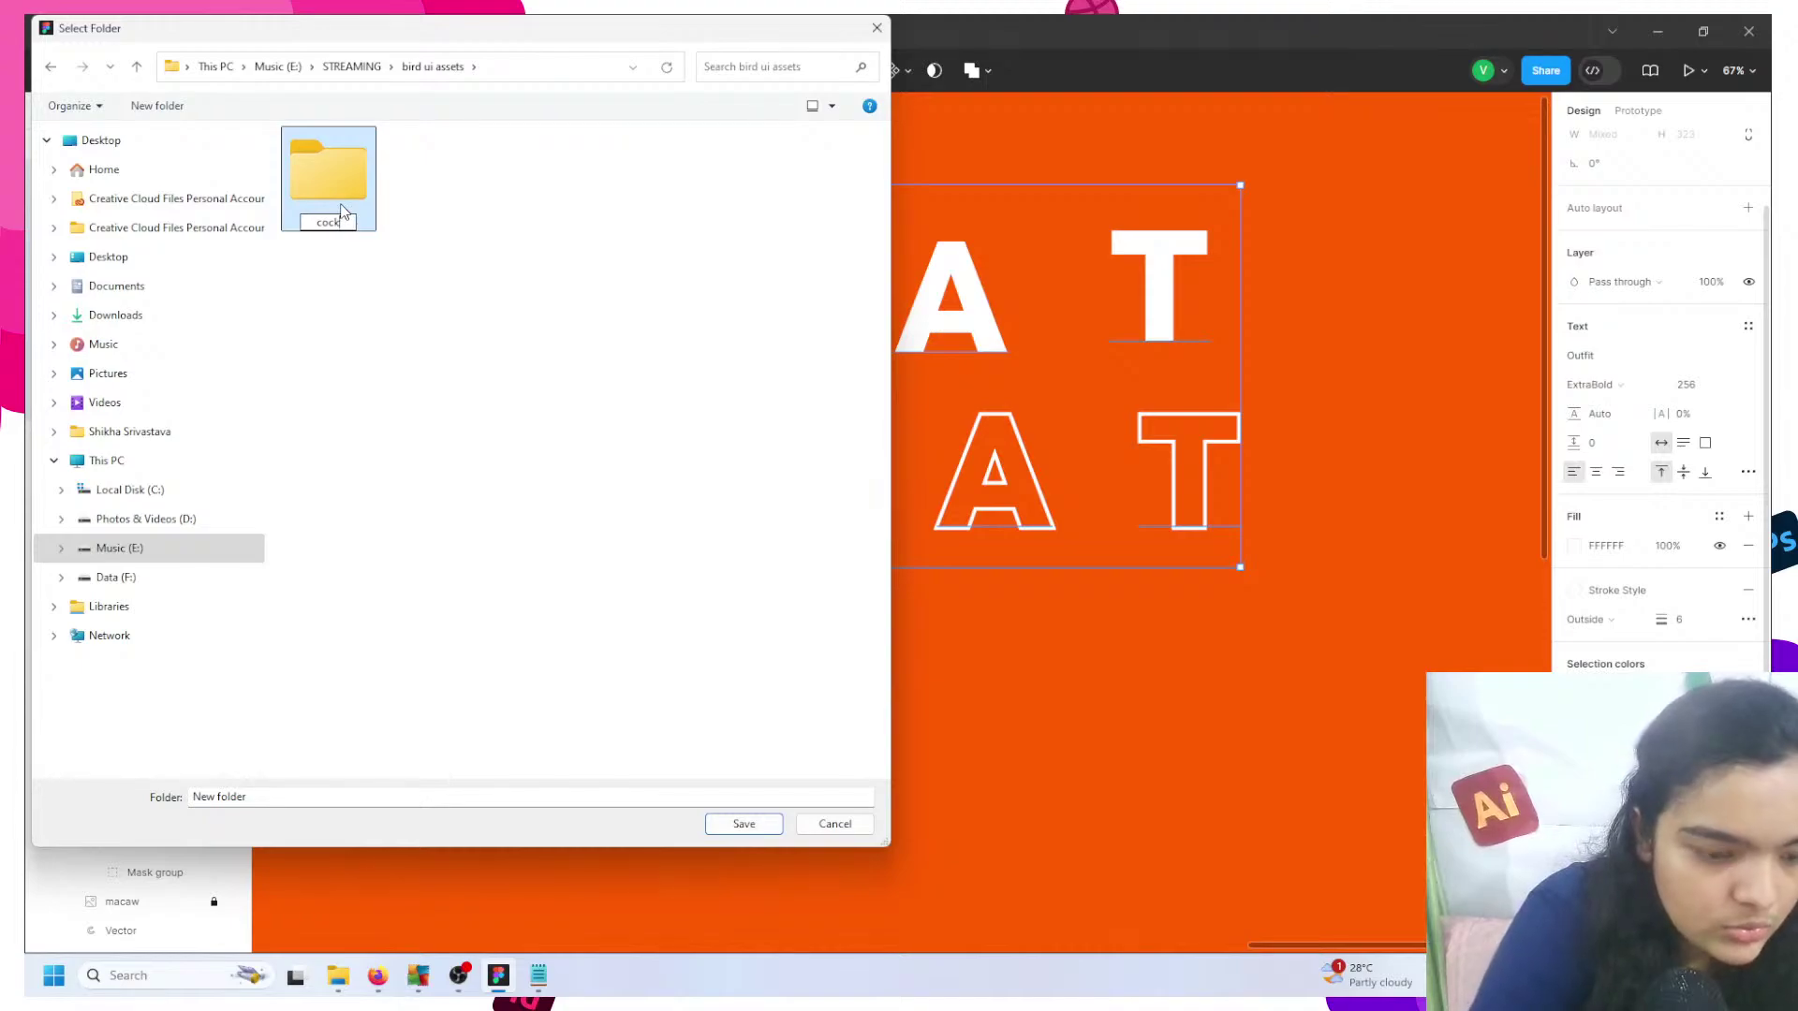
pyautogui.press('BackSpace')
pyautogui.press('BackSpace')
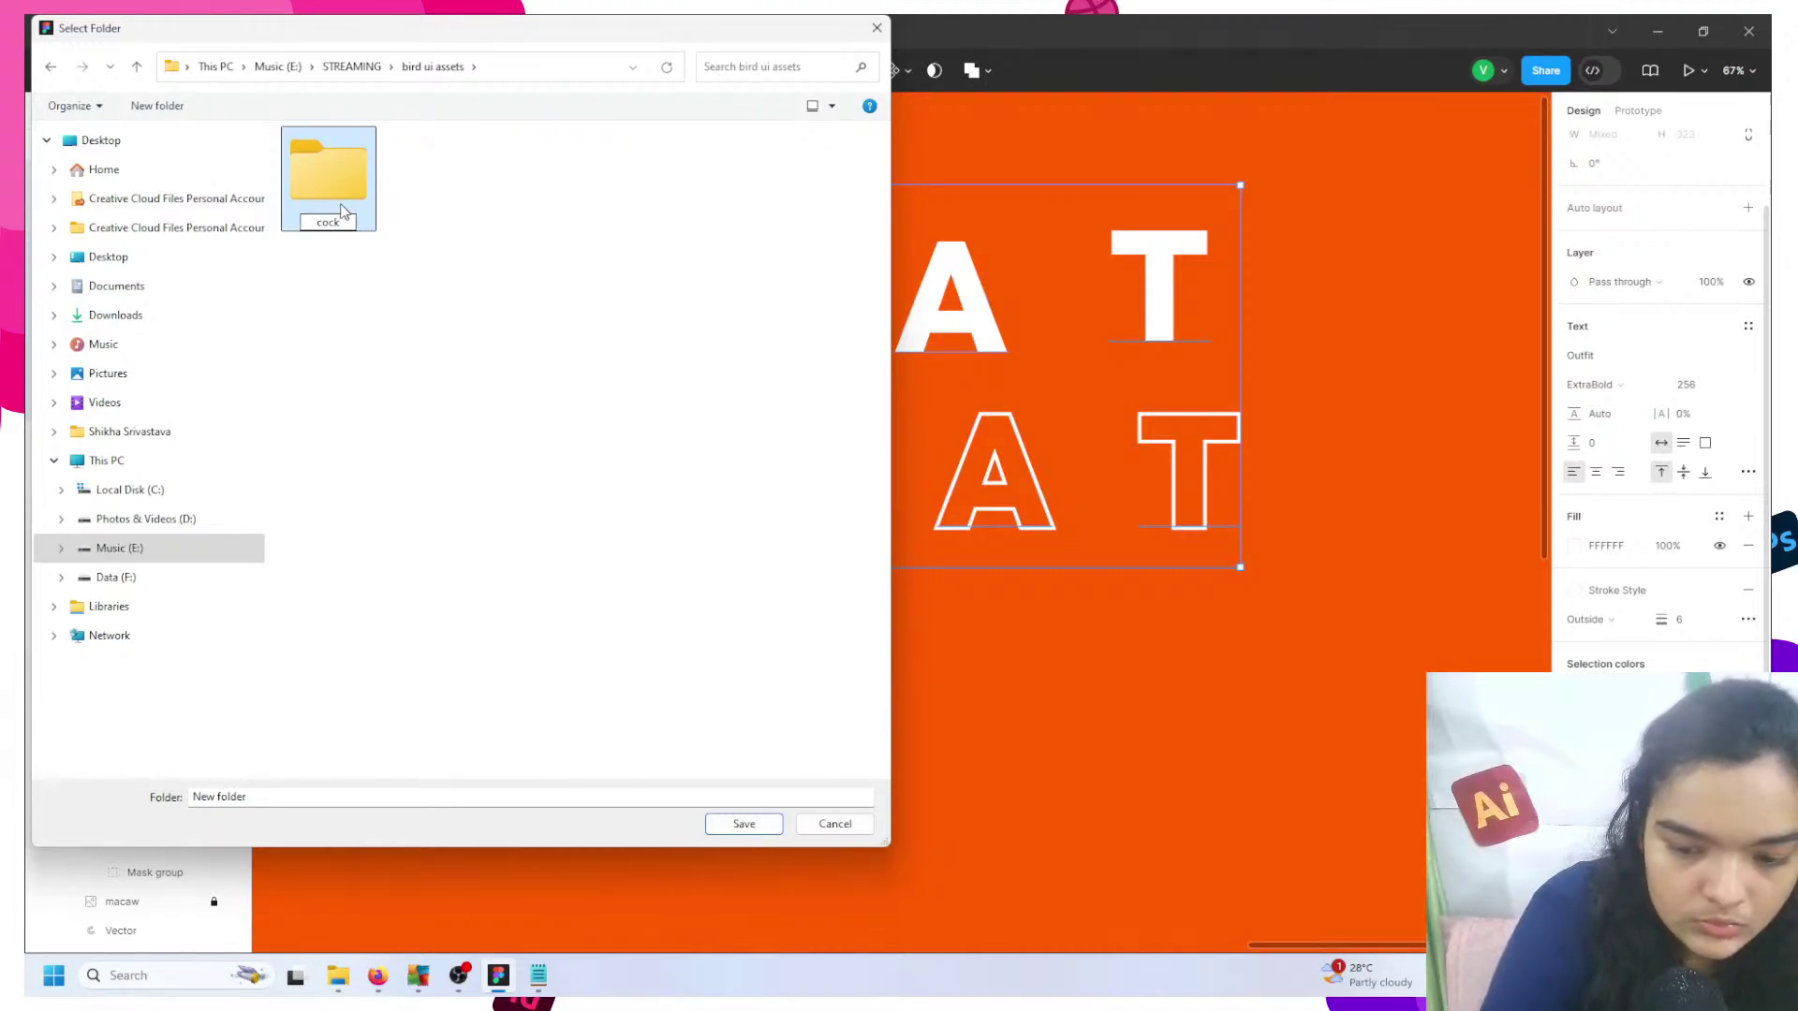
pyautogui.write('atoo')
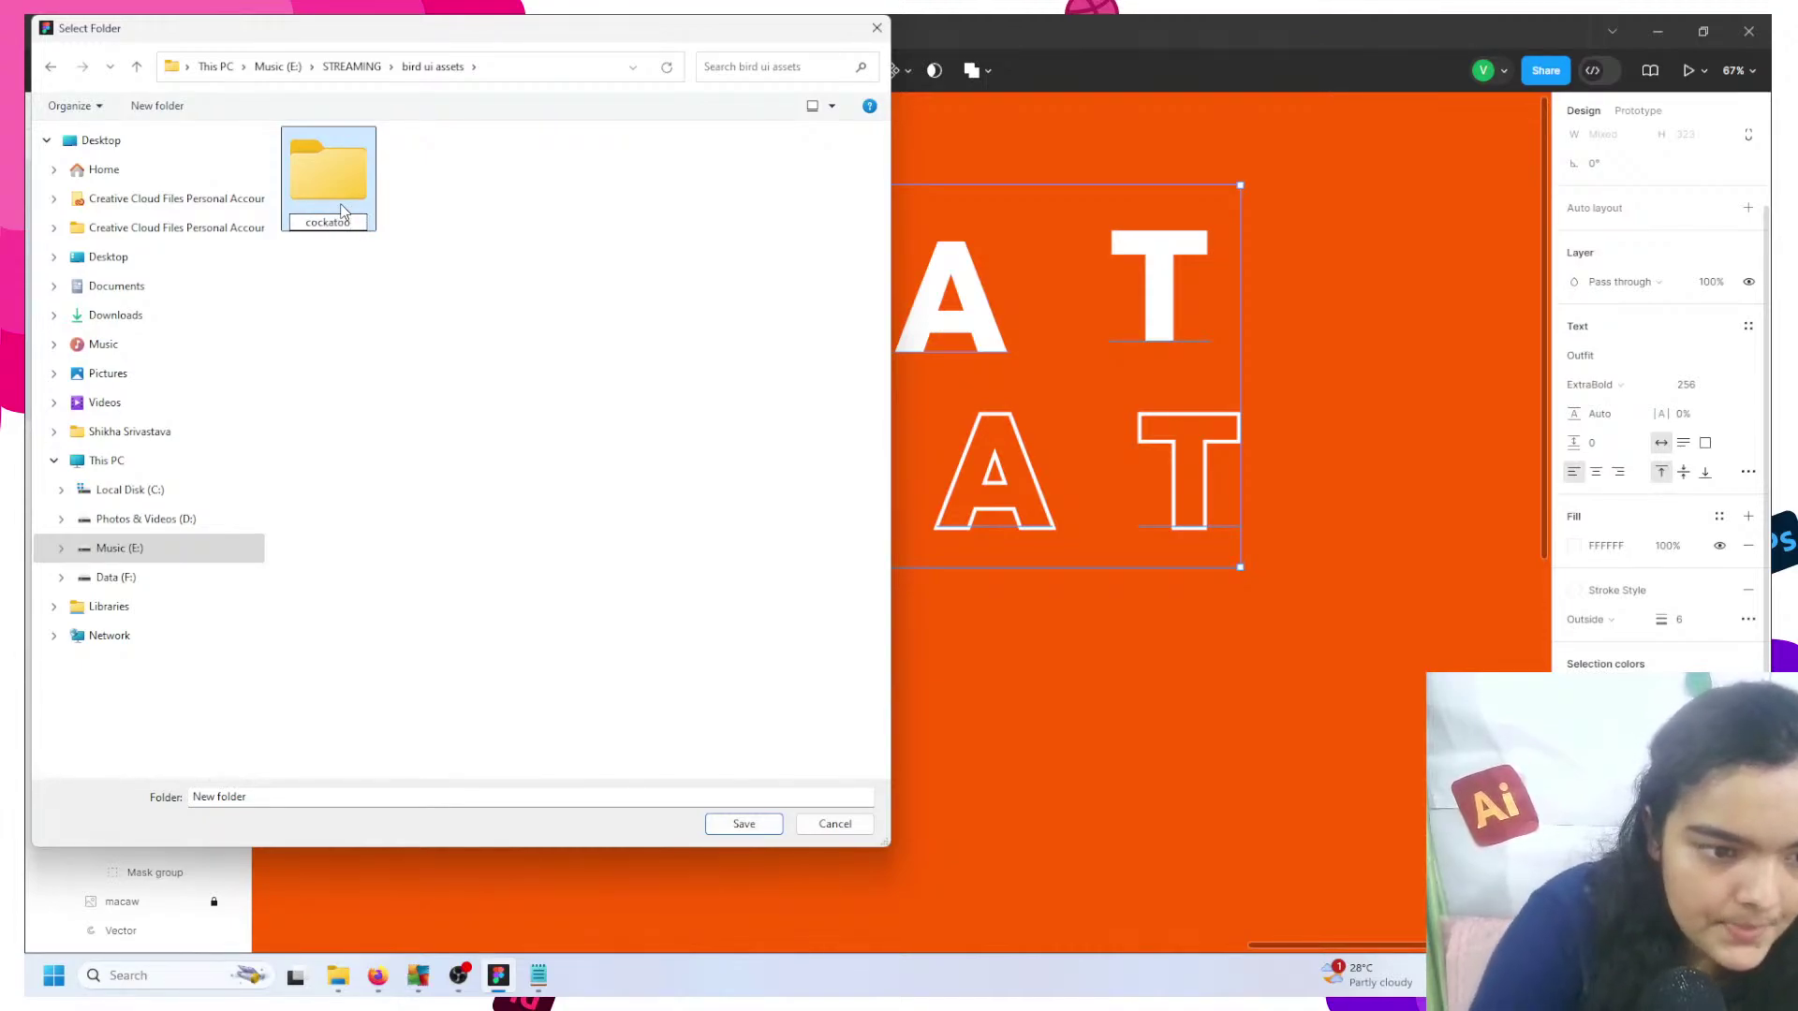
pyautogui.press('Return')
pyautogui.doubleClick(348, 180)
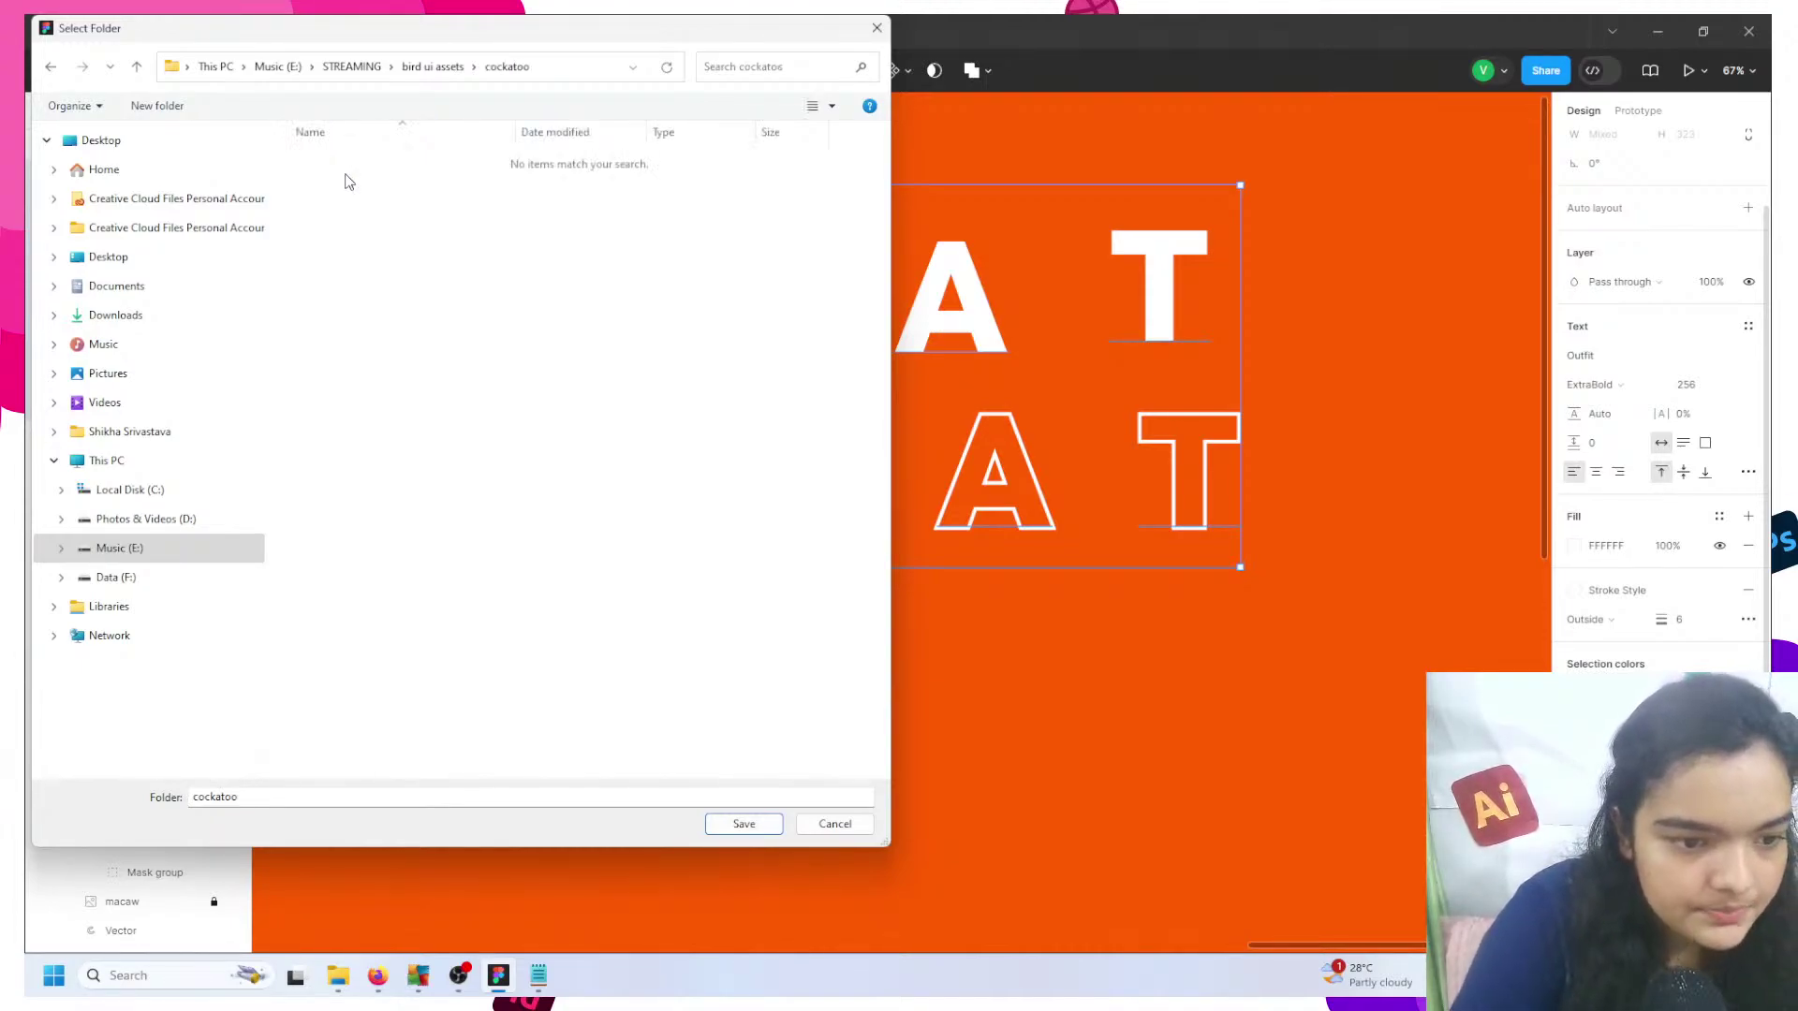
pyautogui.click(739, 824)
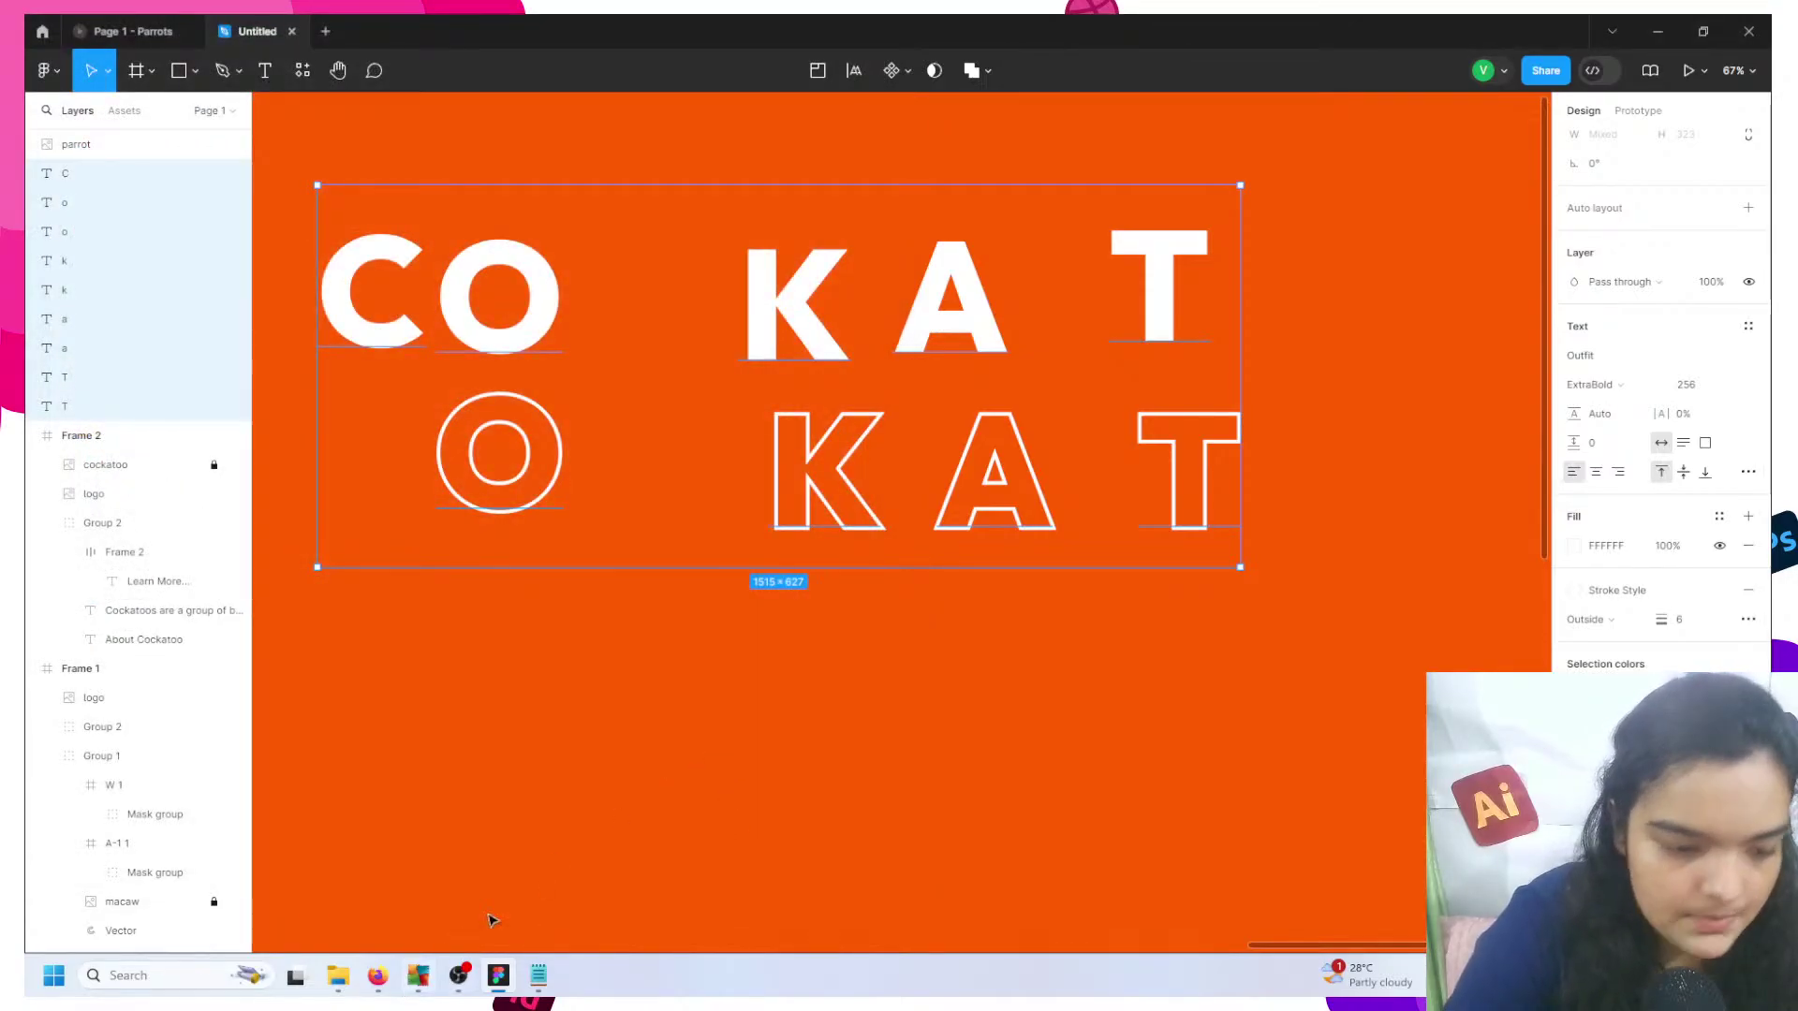
# - Delete all the solid and outlined text letters from the canvas
pyautogui.click(567, 762)
pyautogui.moveTo(1196, 562); pyautogui.dragTo(820, 443)
pyautogui.click(1208, 438)
pyautogui.moveTo(1292, 535); pyautogui.dragTo(329, 296)
pyautogui.press('Delete')
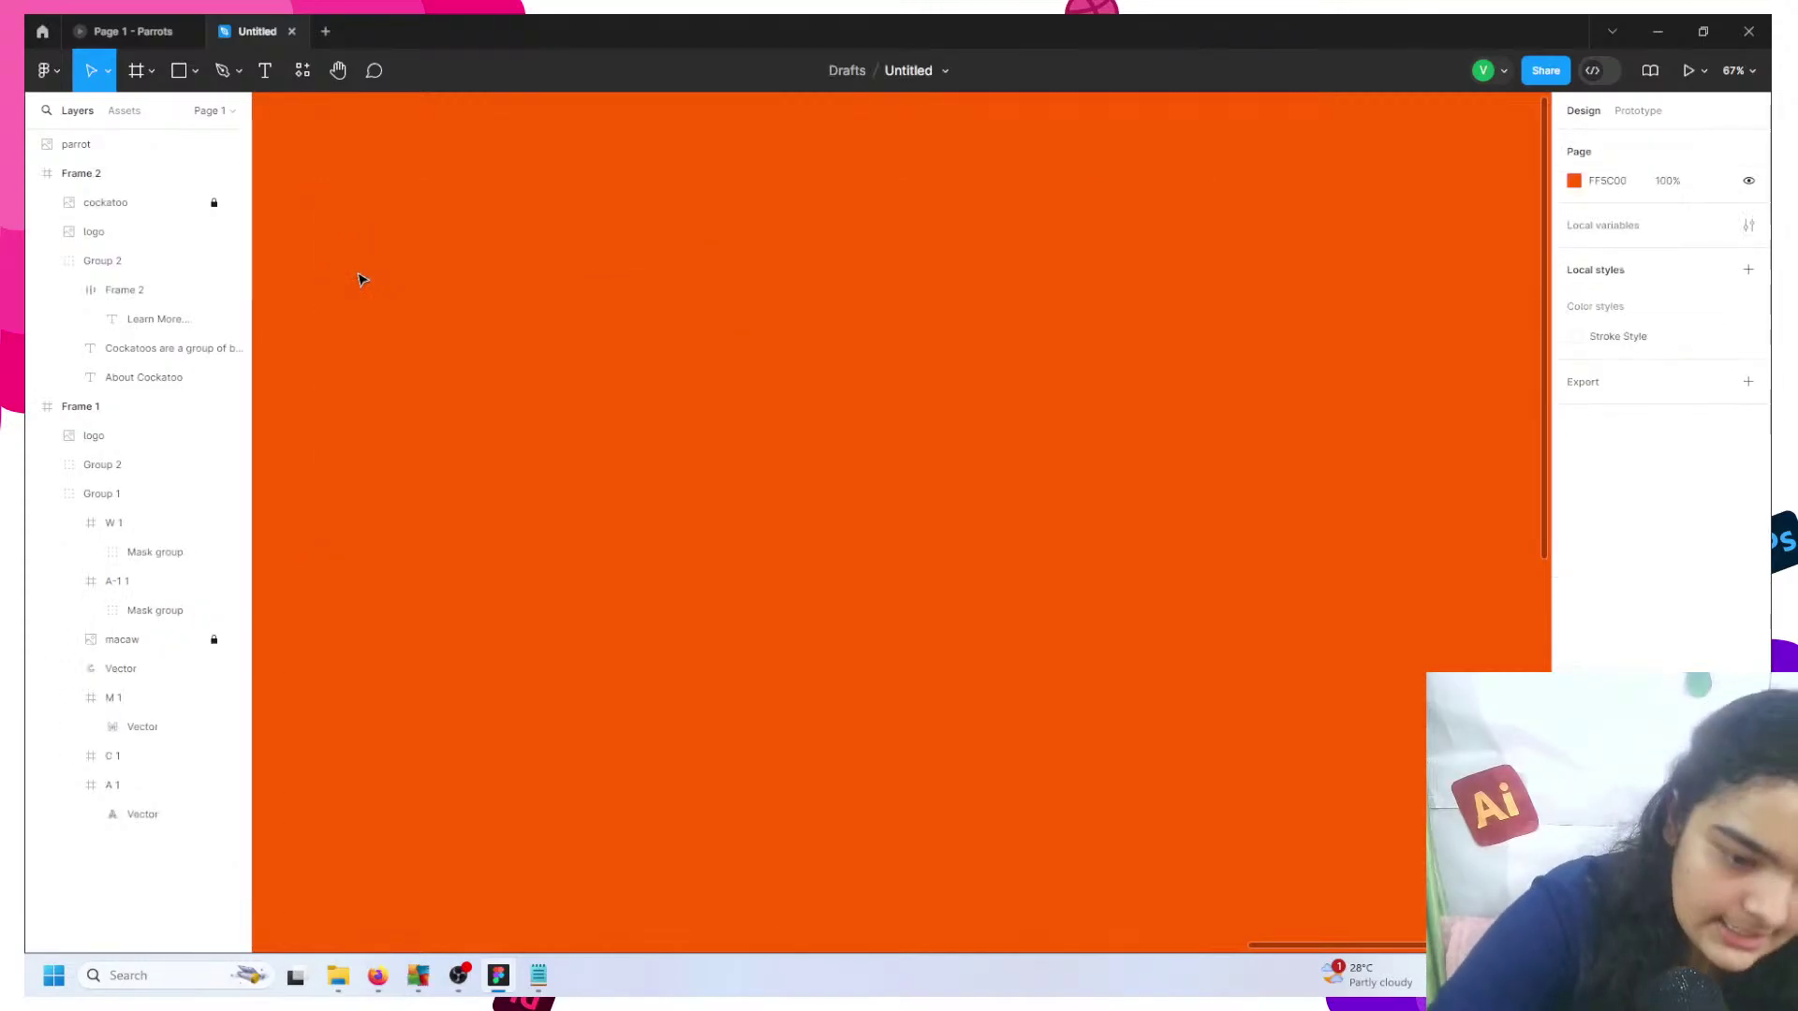
# - Import all the exported letter files from the cockatoo folder and place them on the empty canvas
pyautogui.hotkey('ctrl', 'shift', 'k')
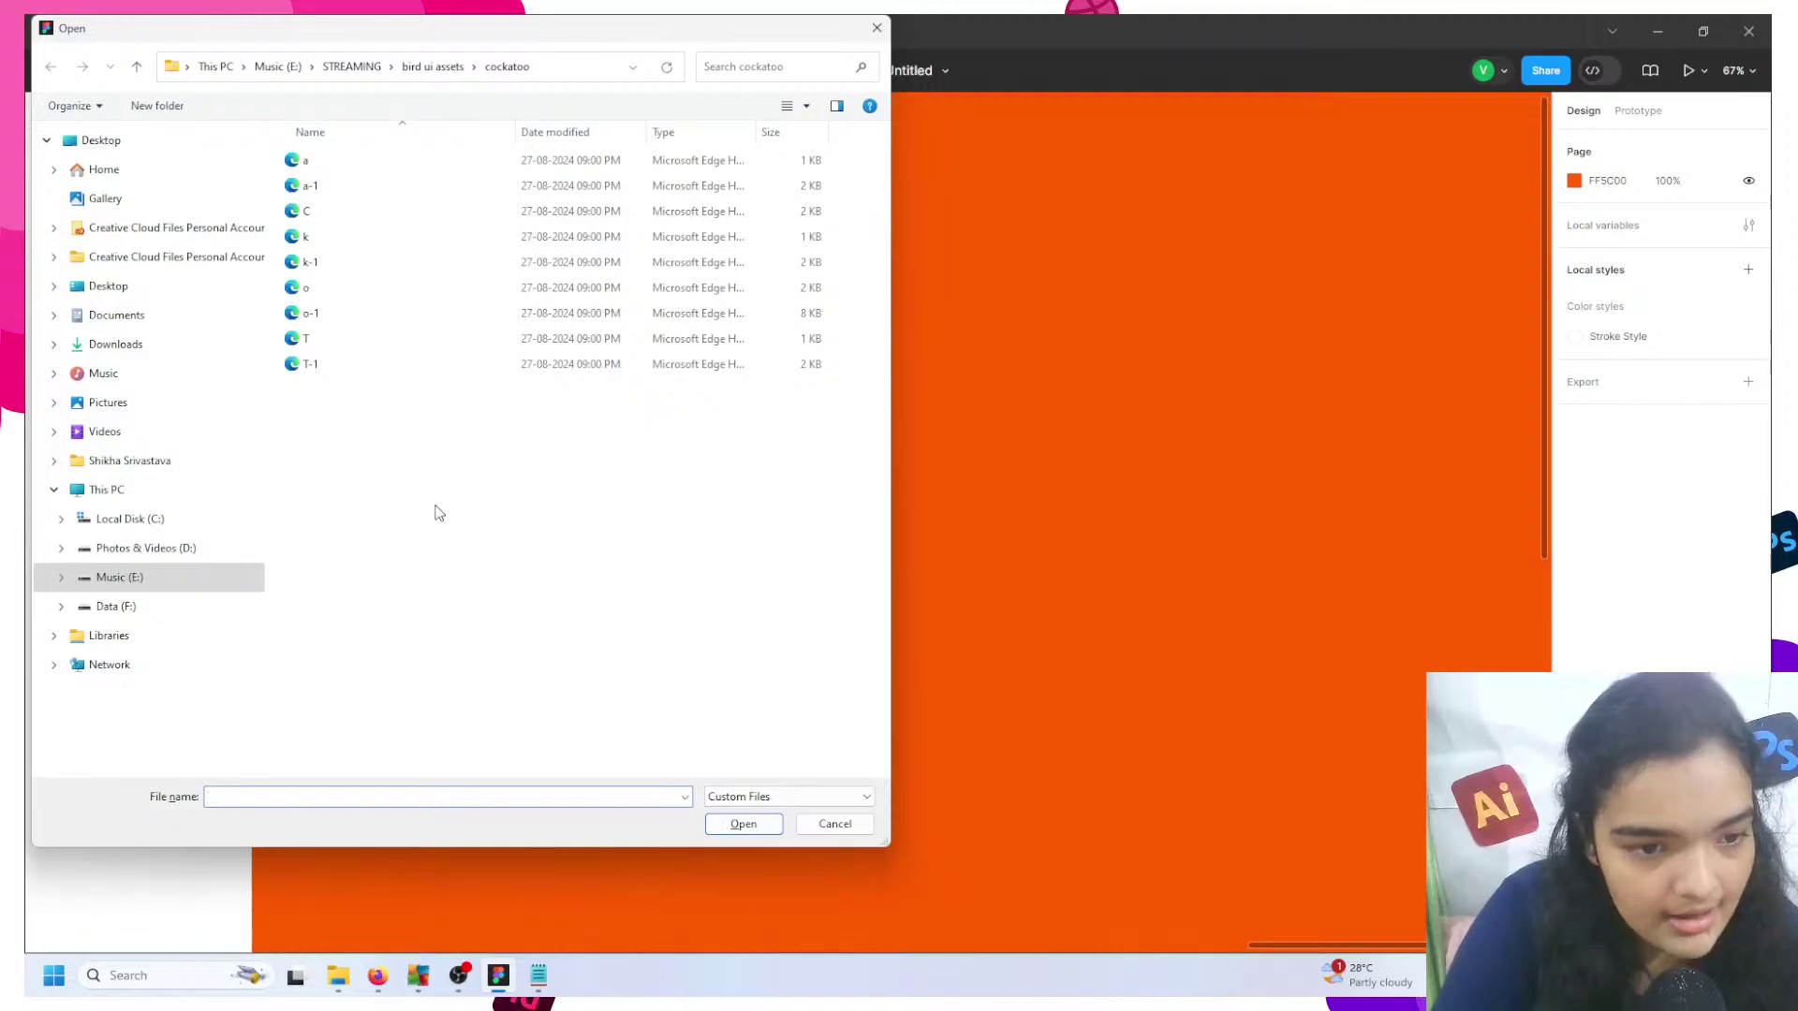
pyautogui.moveTo(438, 513); pyautogui.dragTo(522, 142)
pyautogui.moveTo(660, 287); pyautogui.dragTo(1003, 482)
pyautogui.click(768, 822)
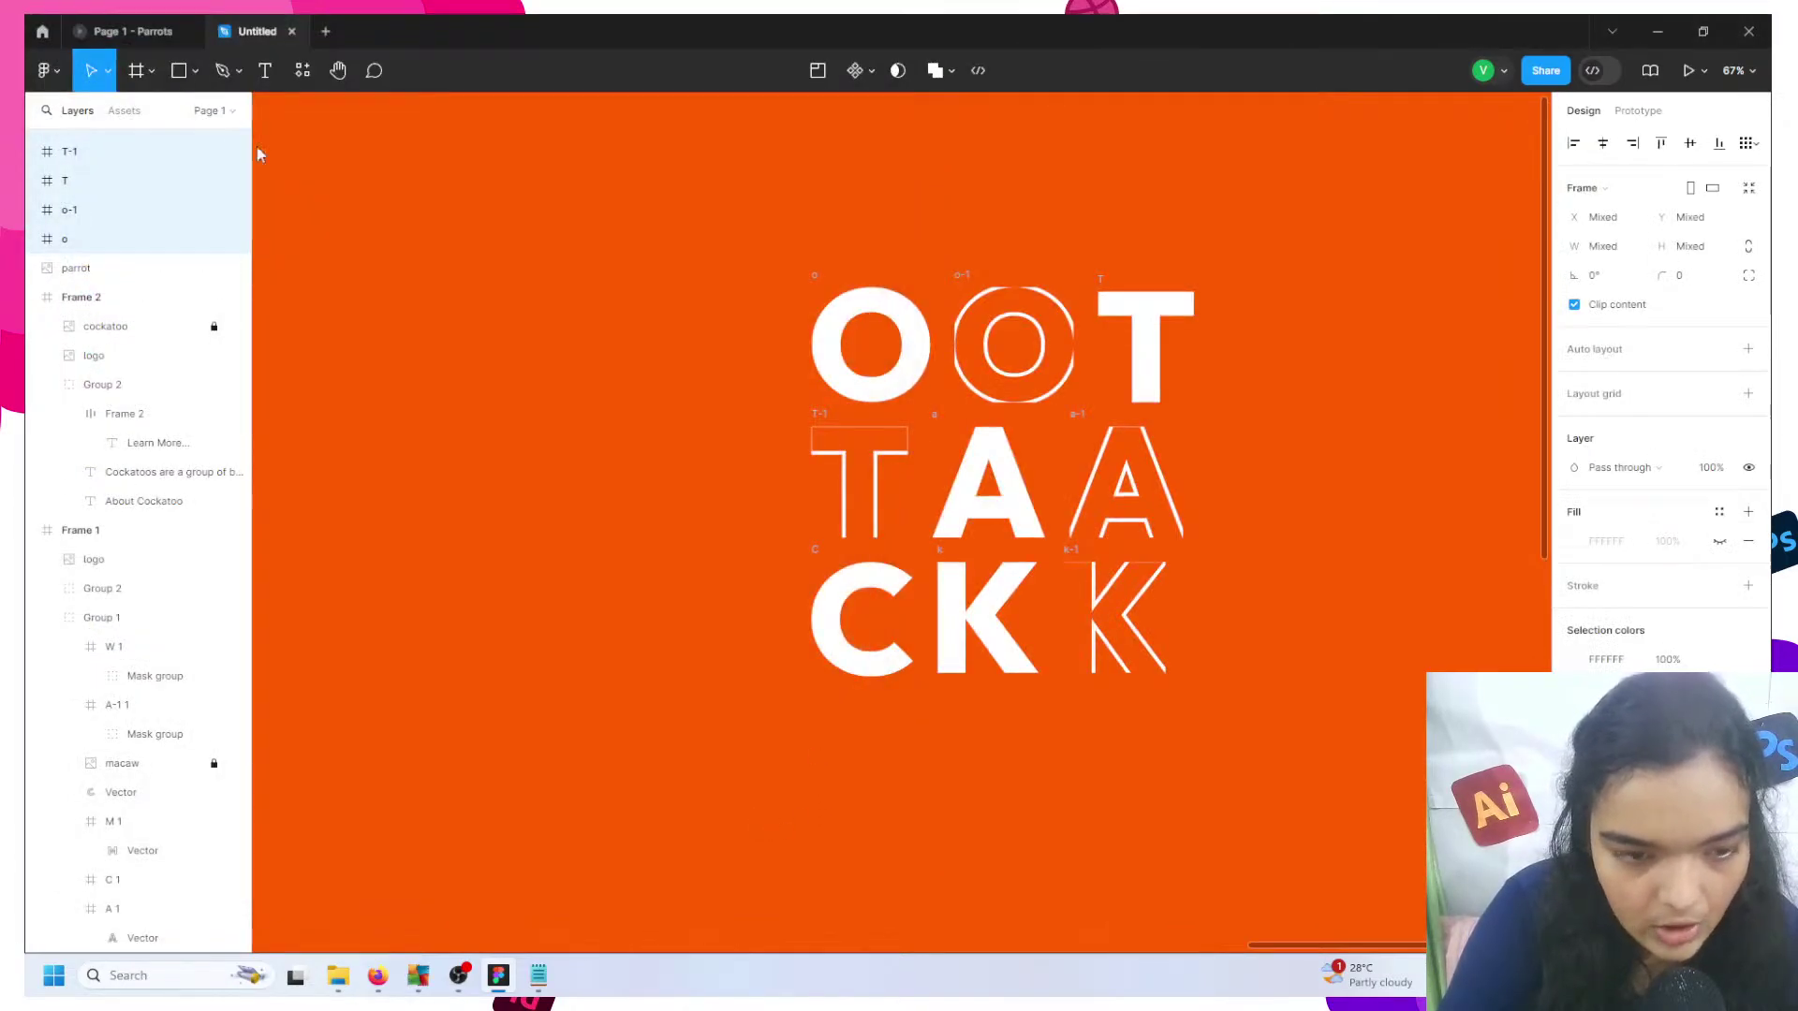
# - Turn off Clip content for all the imported letter frames
pyautogui.click(341, 68)
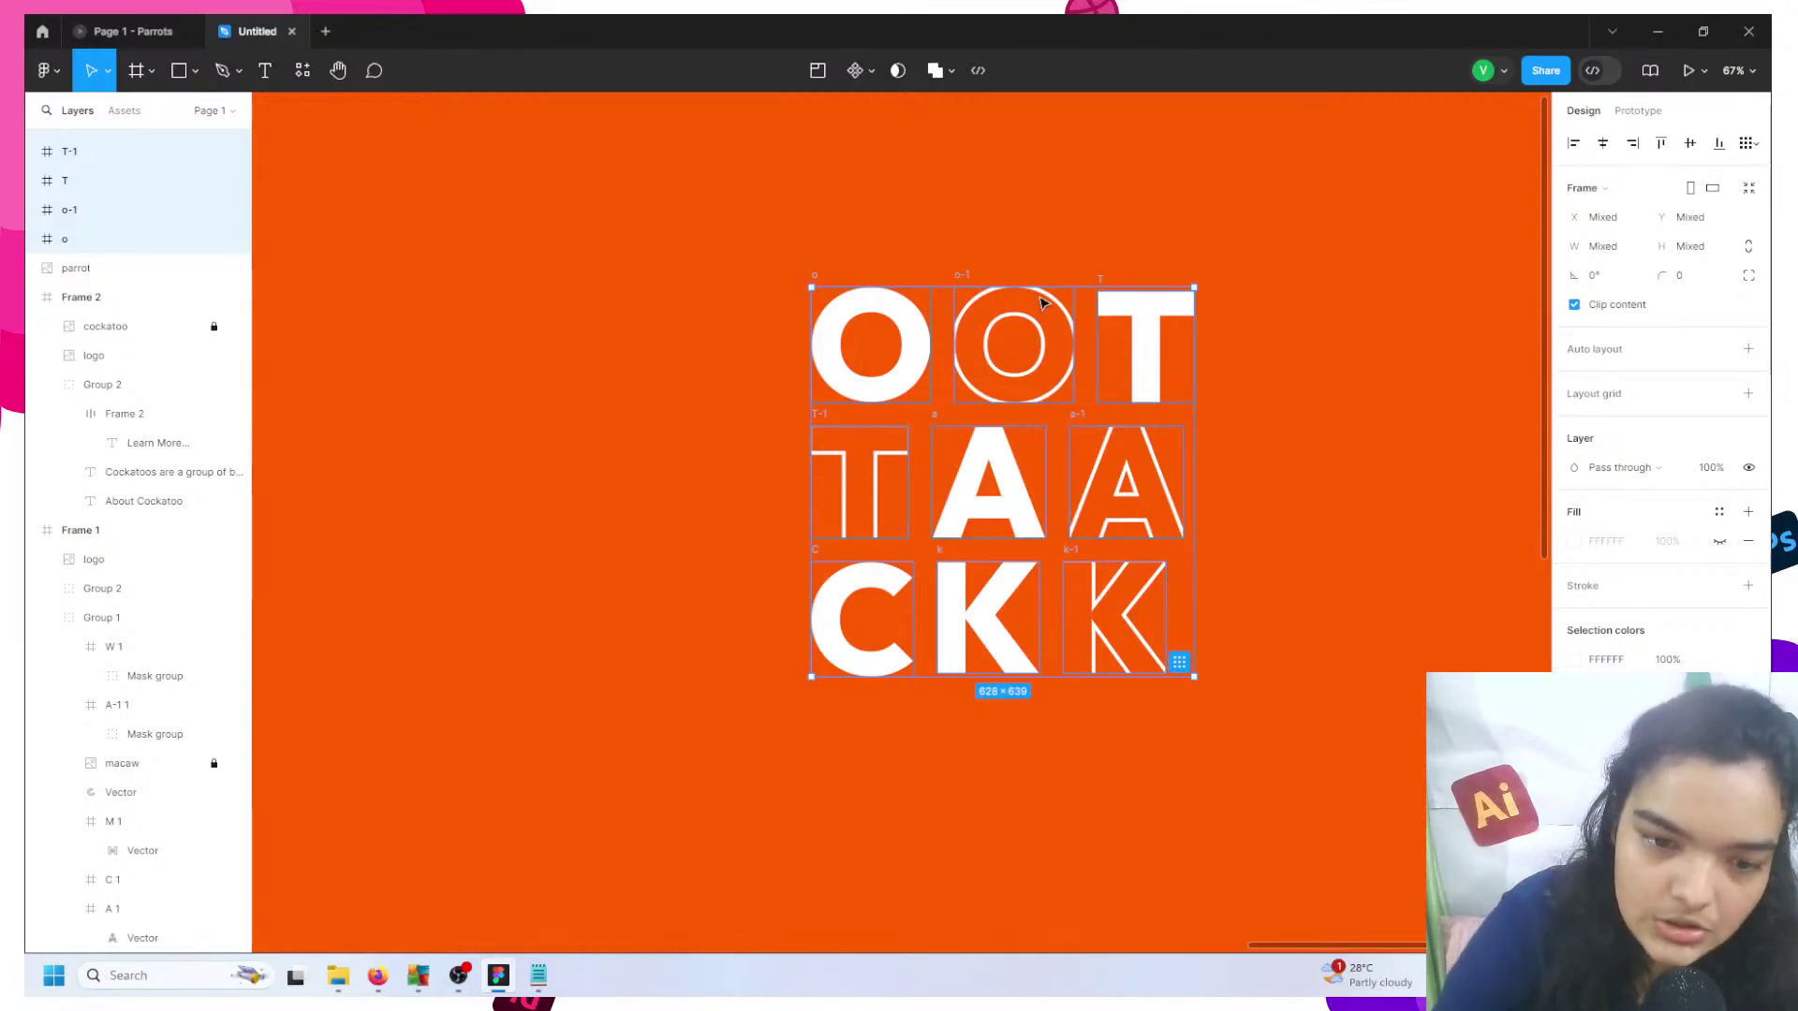
pyautogui.scroll(5, 1042, 302)
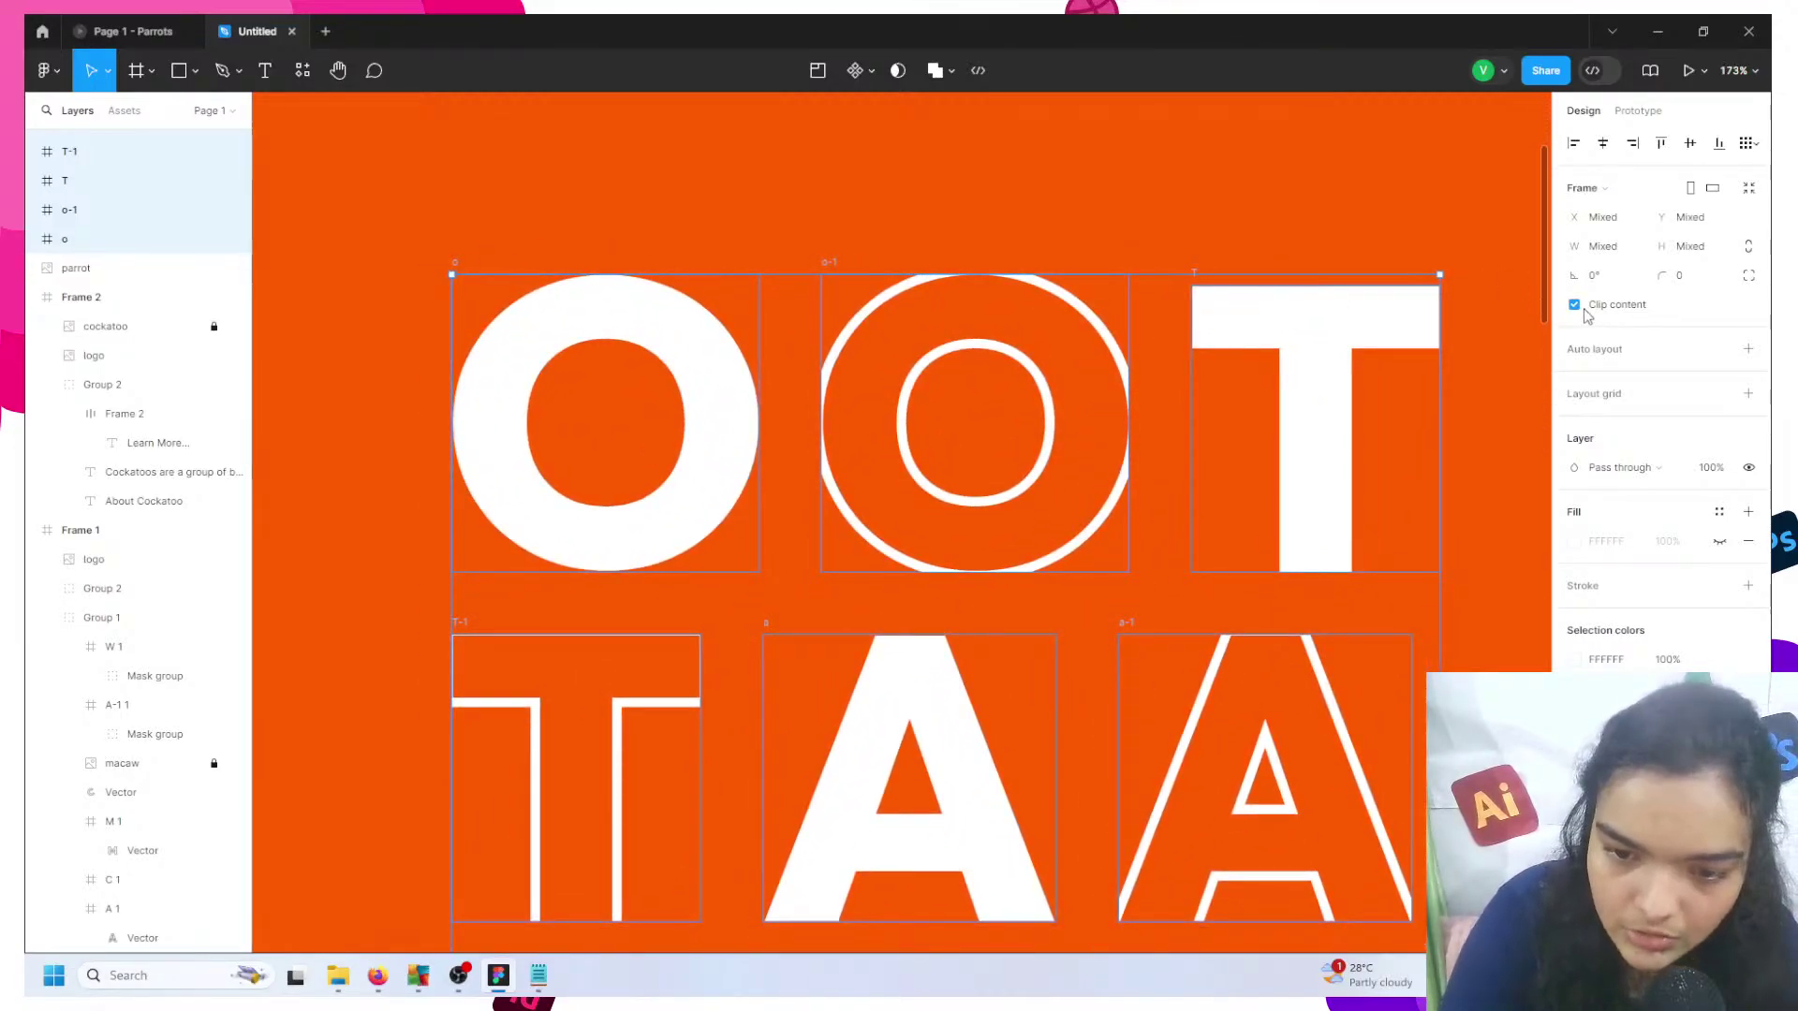
pyautogui.click(1575, 307)
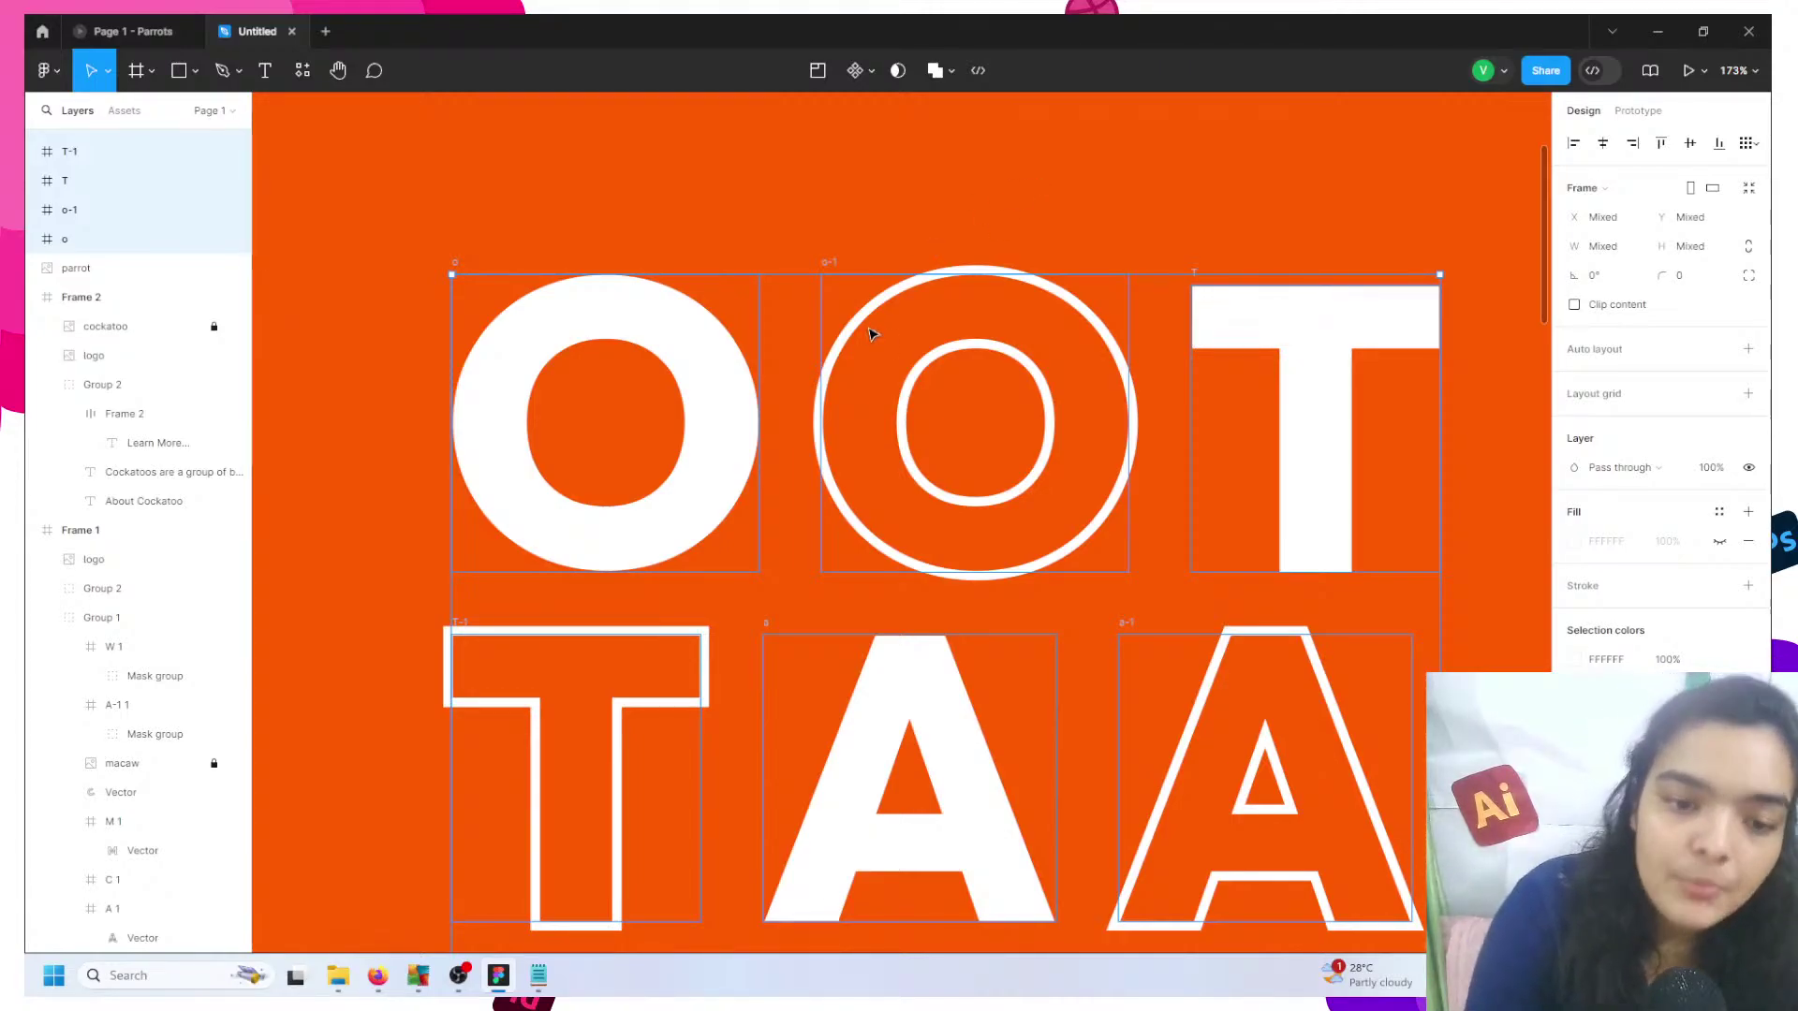
pyautogui.scroll(-5, 868, 319)
pyautogui.scroll(-2, 871, 334)
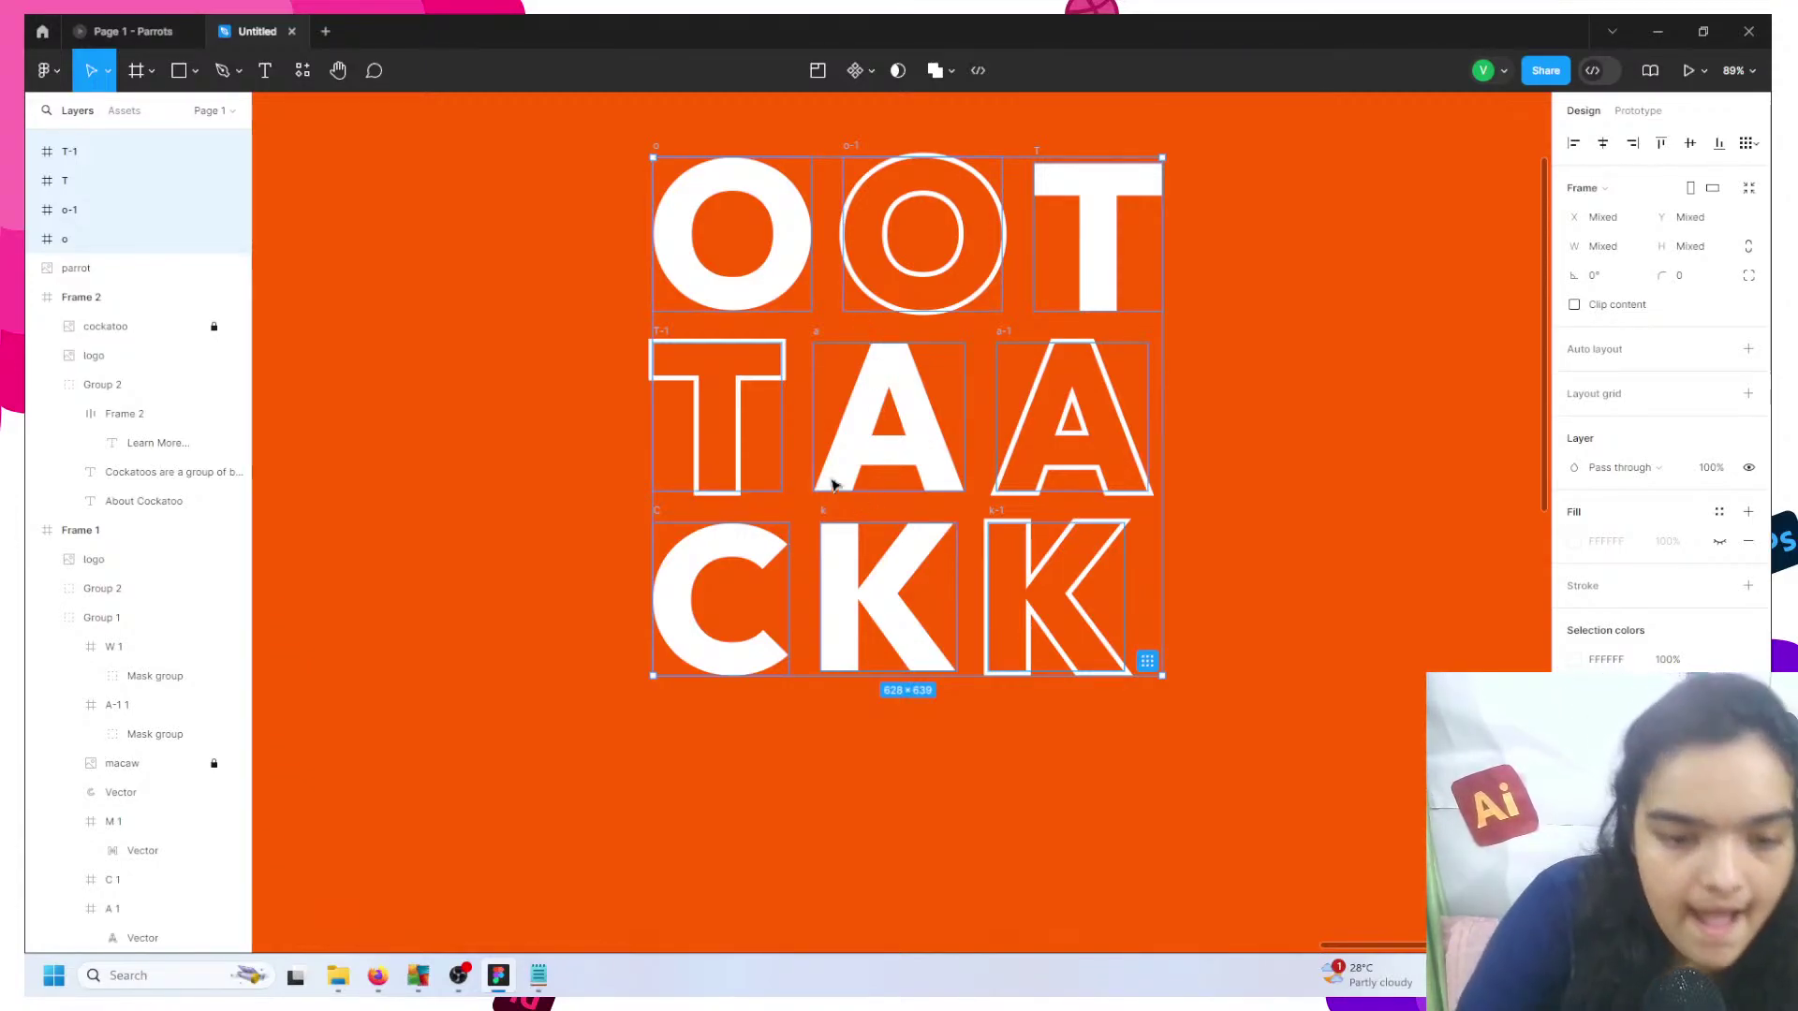
pyautogui.click(624, 455)
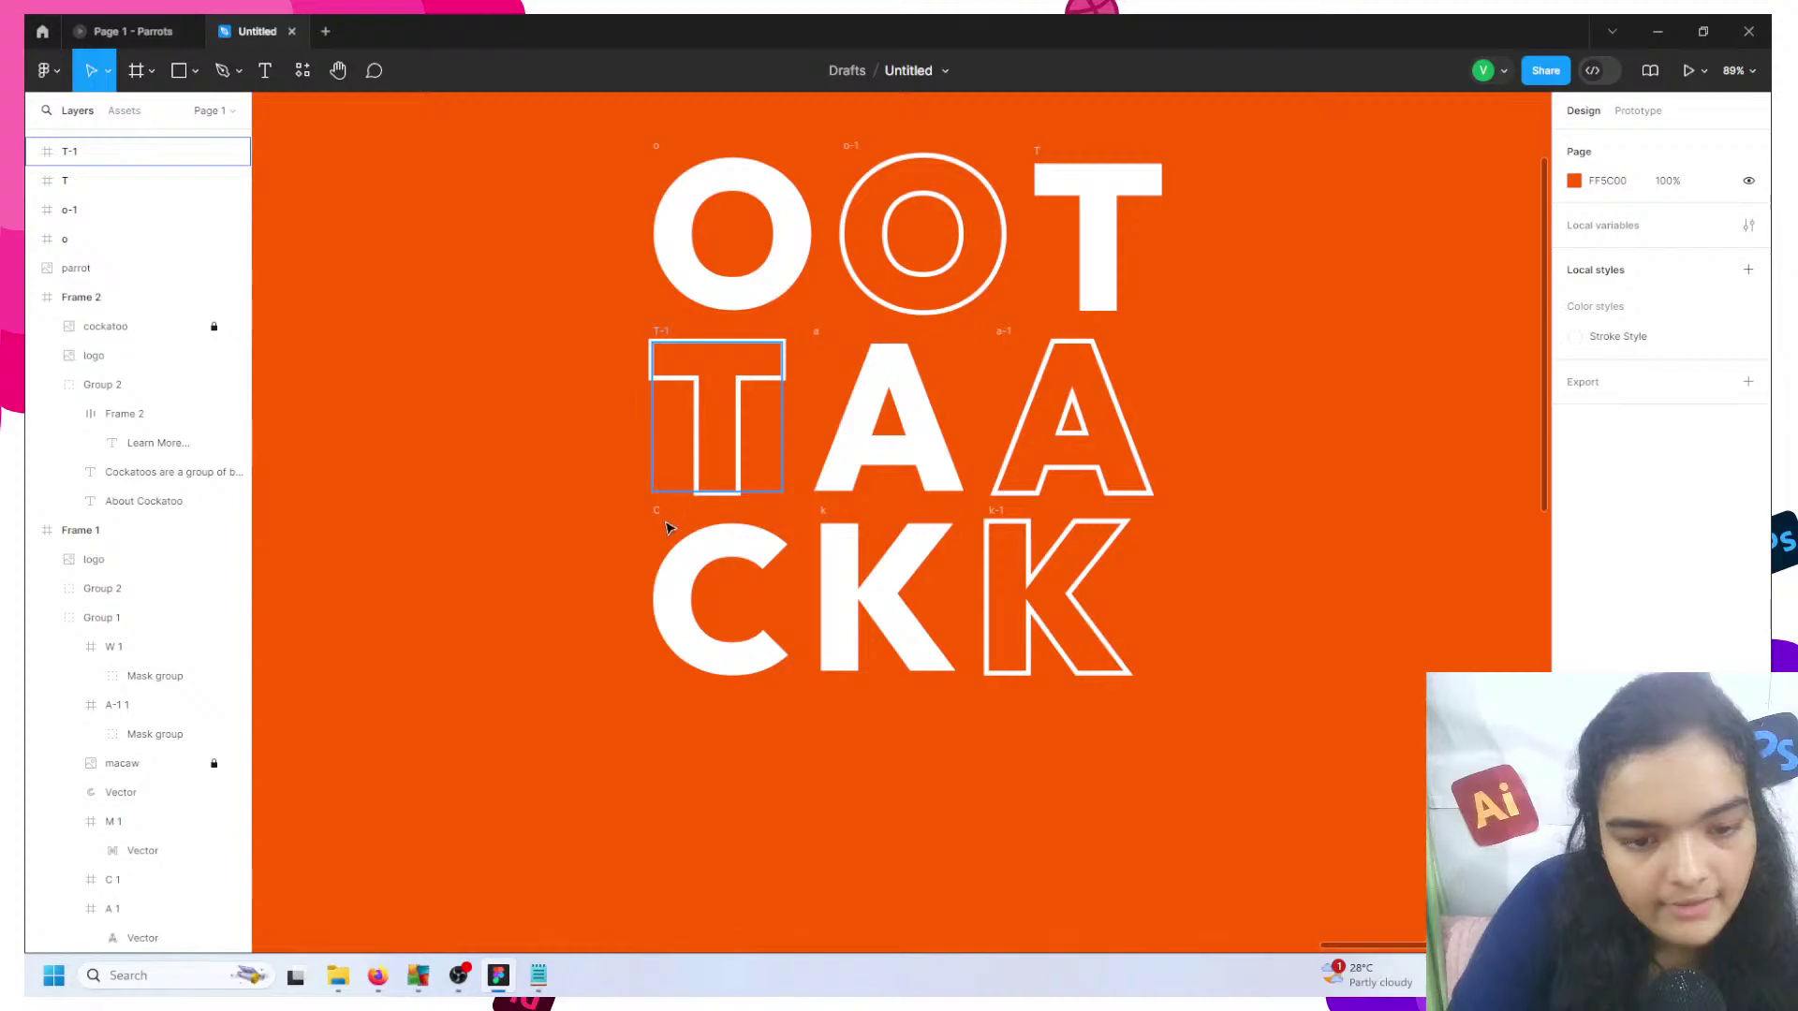
pyautogui.scroll(-4, 711, 540)
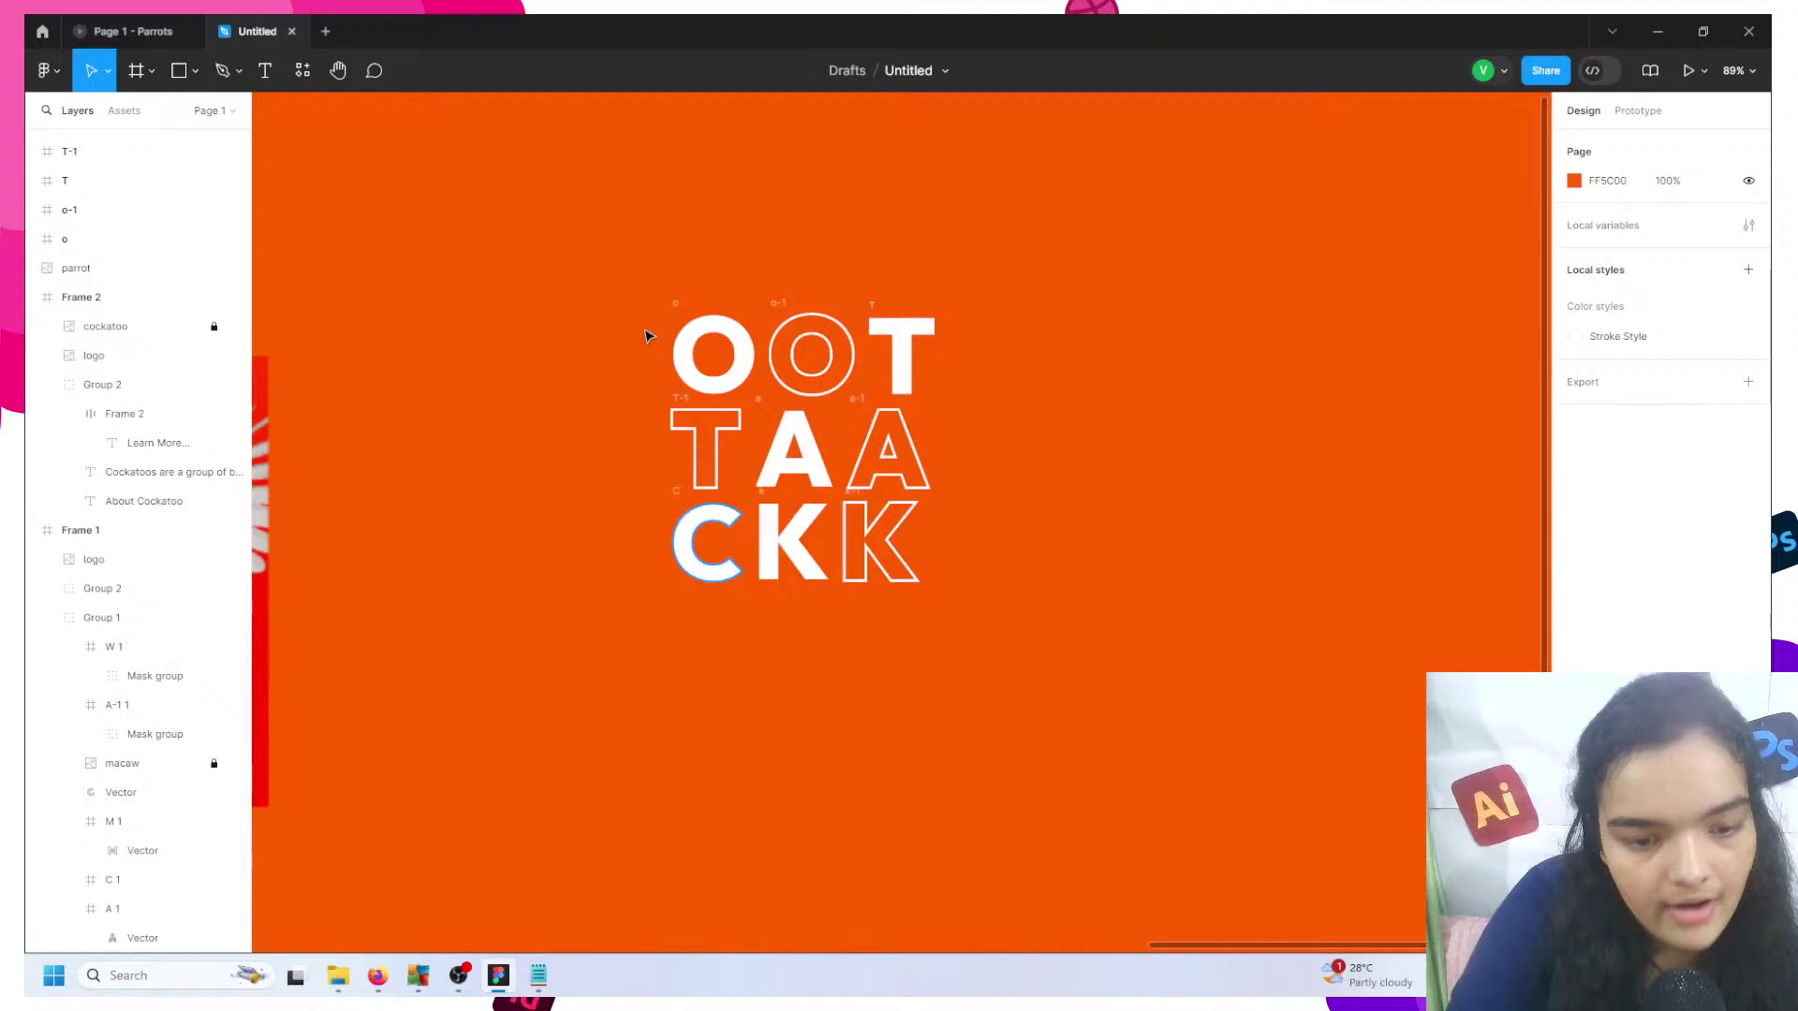
pyautogui.moveTo(786, 425); pyautogui.dragTo(586, 281)
pyautogui.click(635, 272)
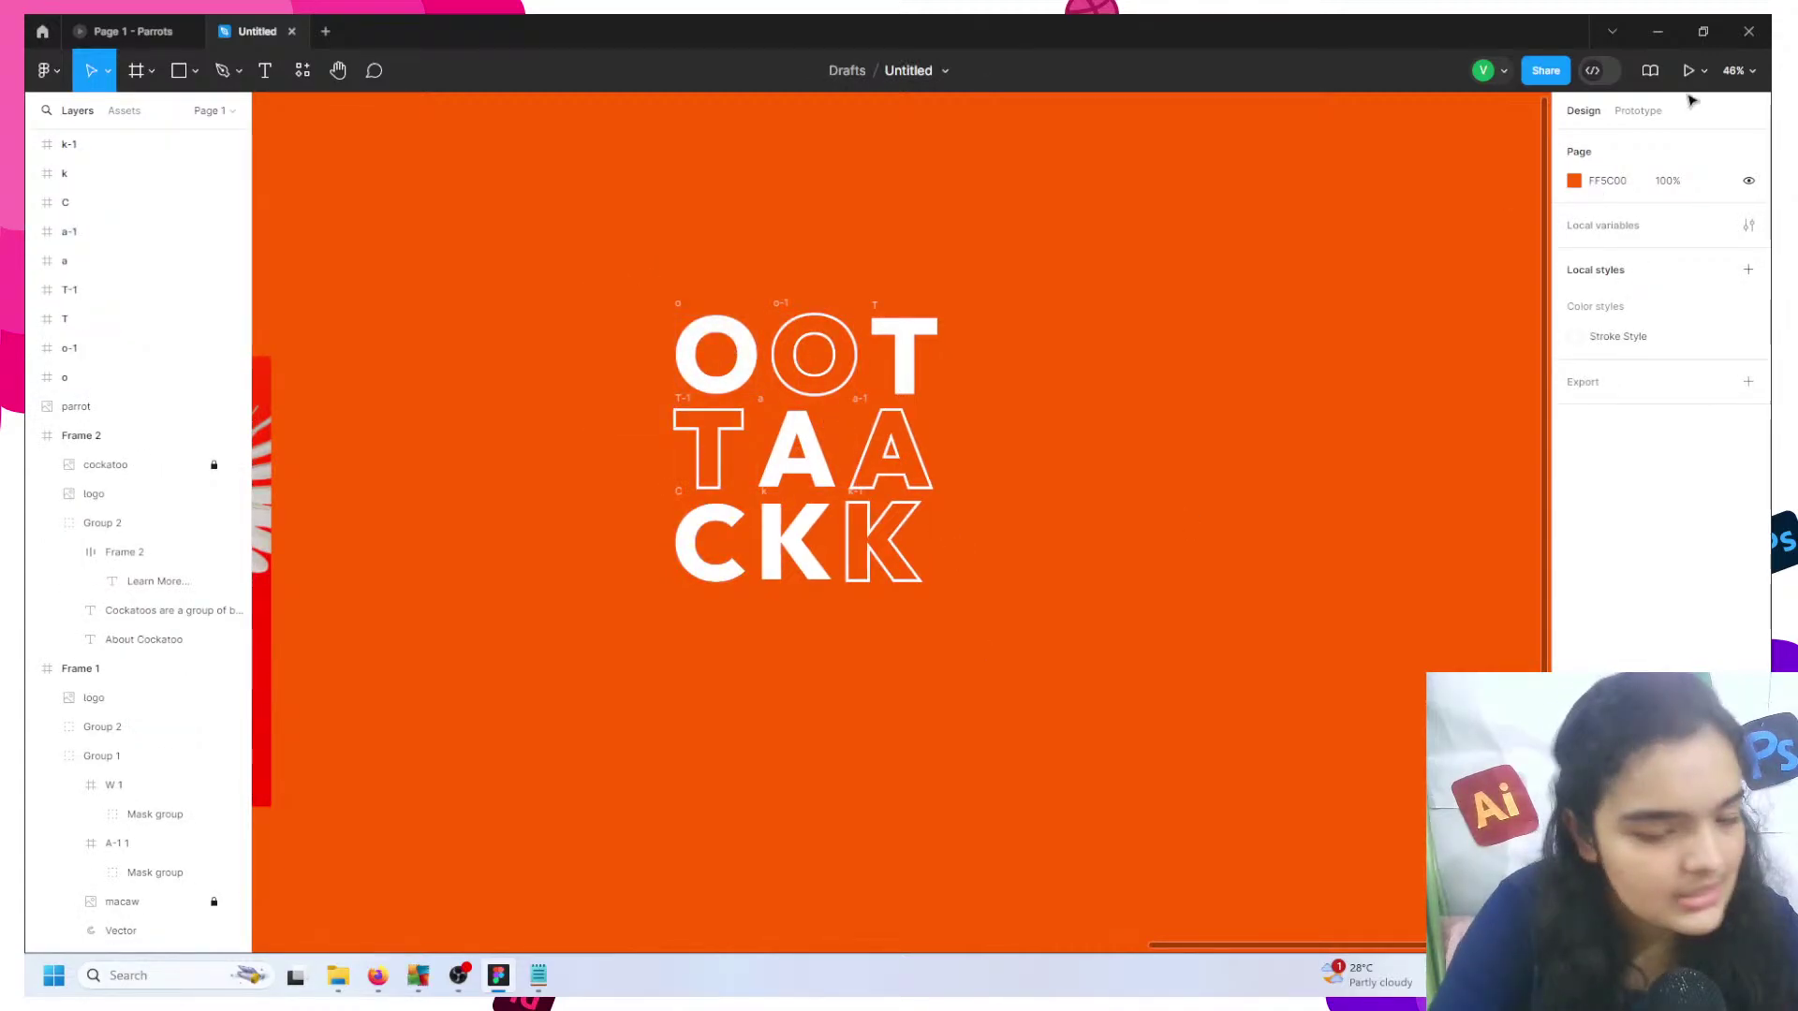
pyautogui.hotkey('ctrl', 'z')
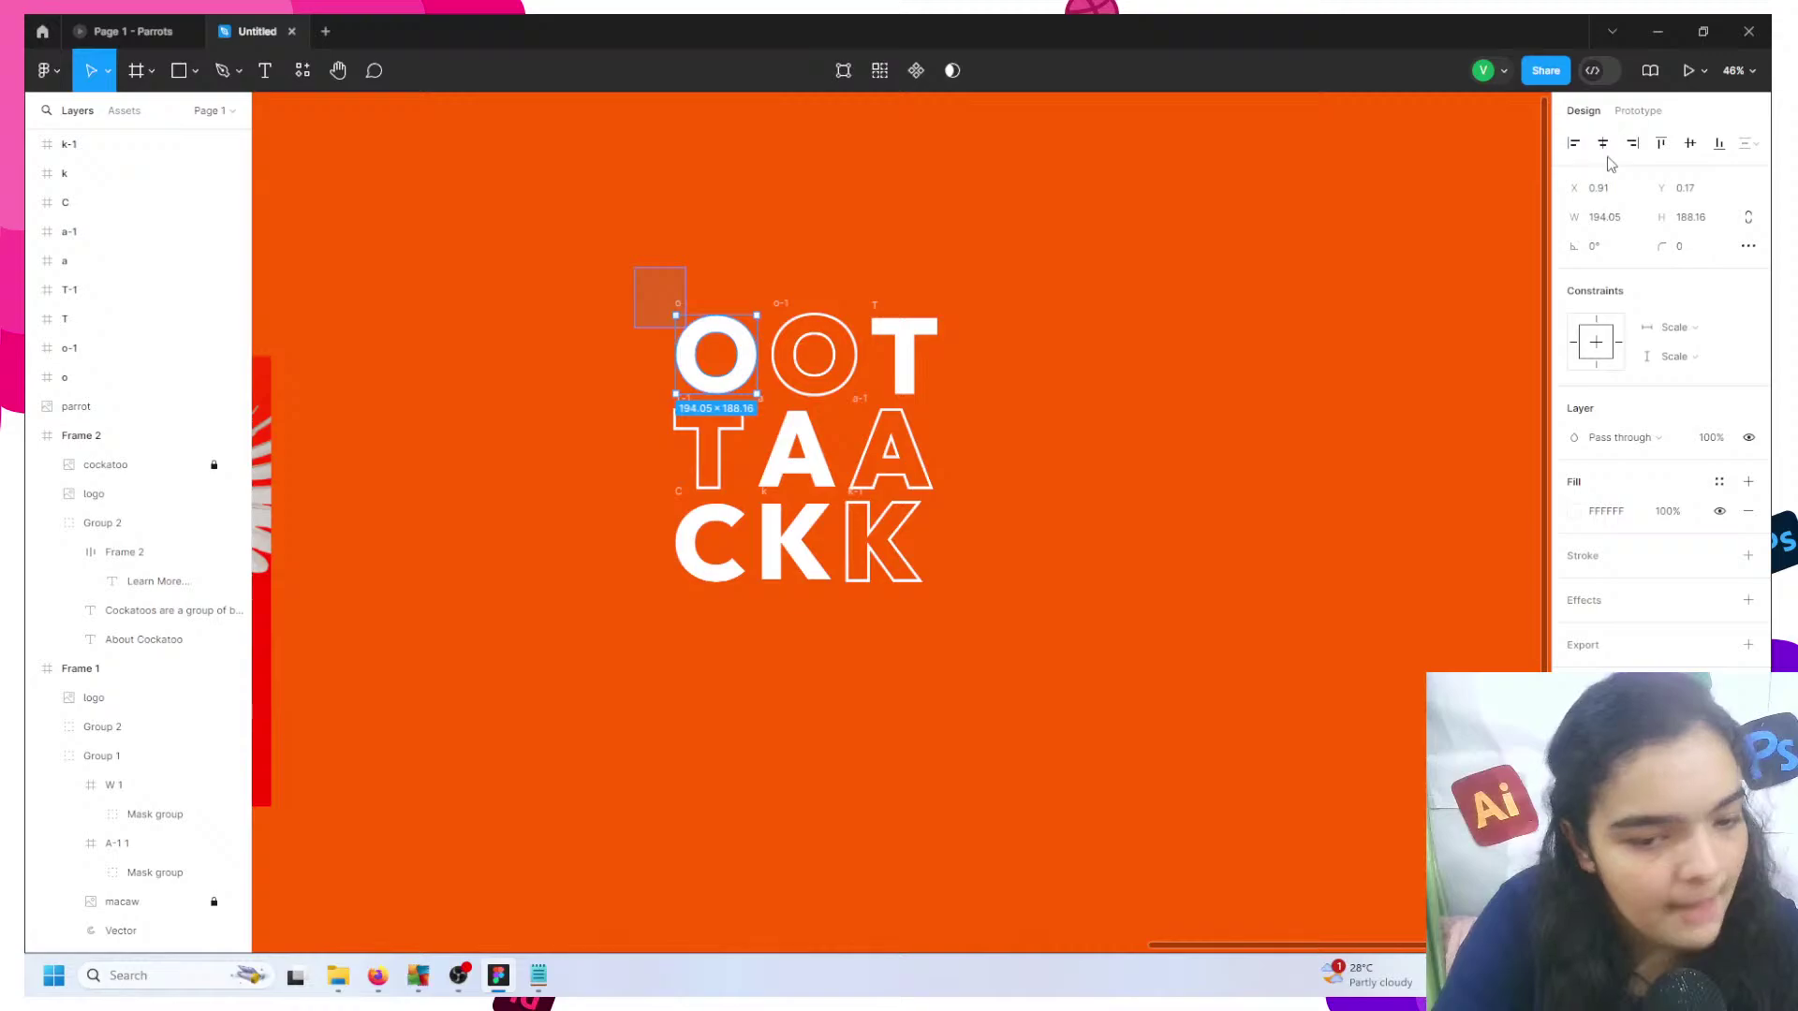
pyautogui.hotkey('ctrl', 'a')
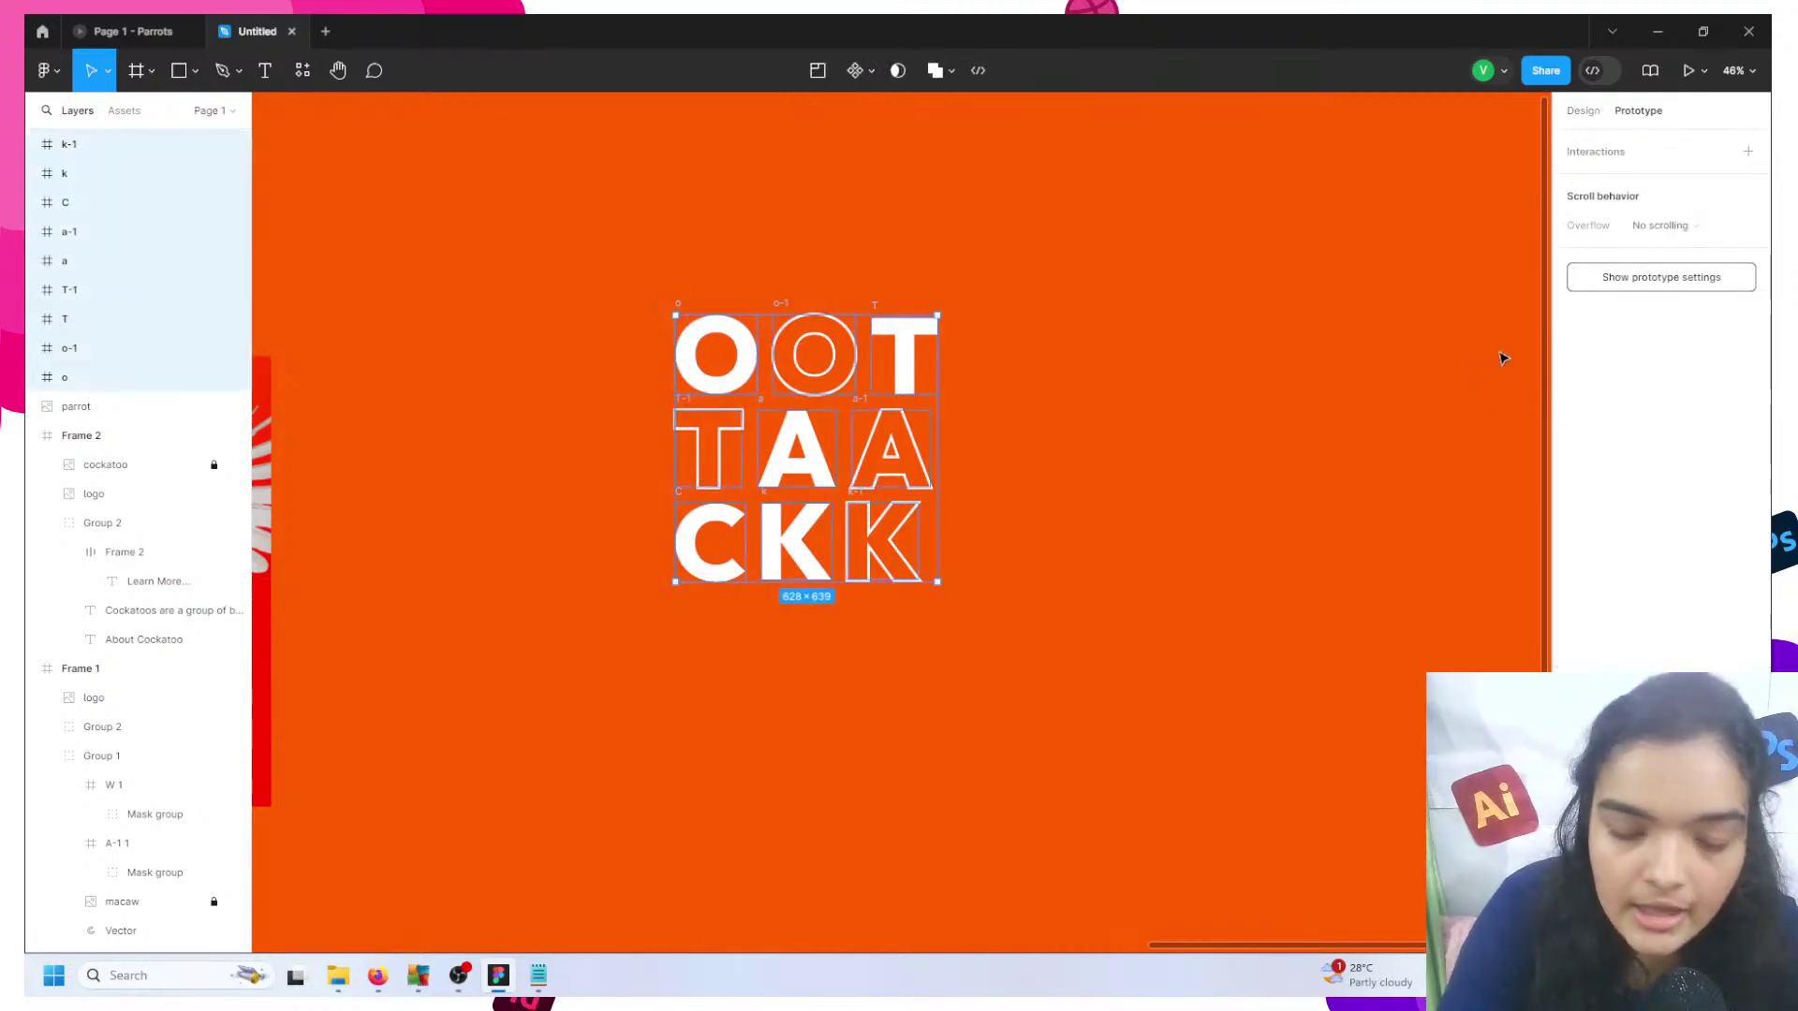
# - Set the page background color to F5F5F5
pyautogui.click(1501, 357)
pyautogui.click(1573, 181)
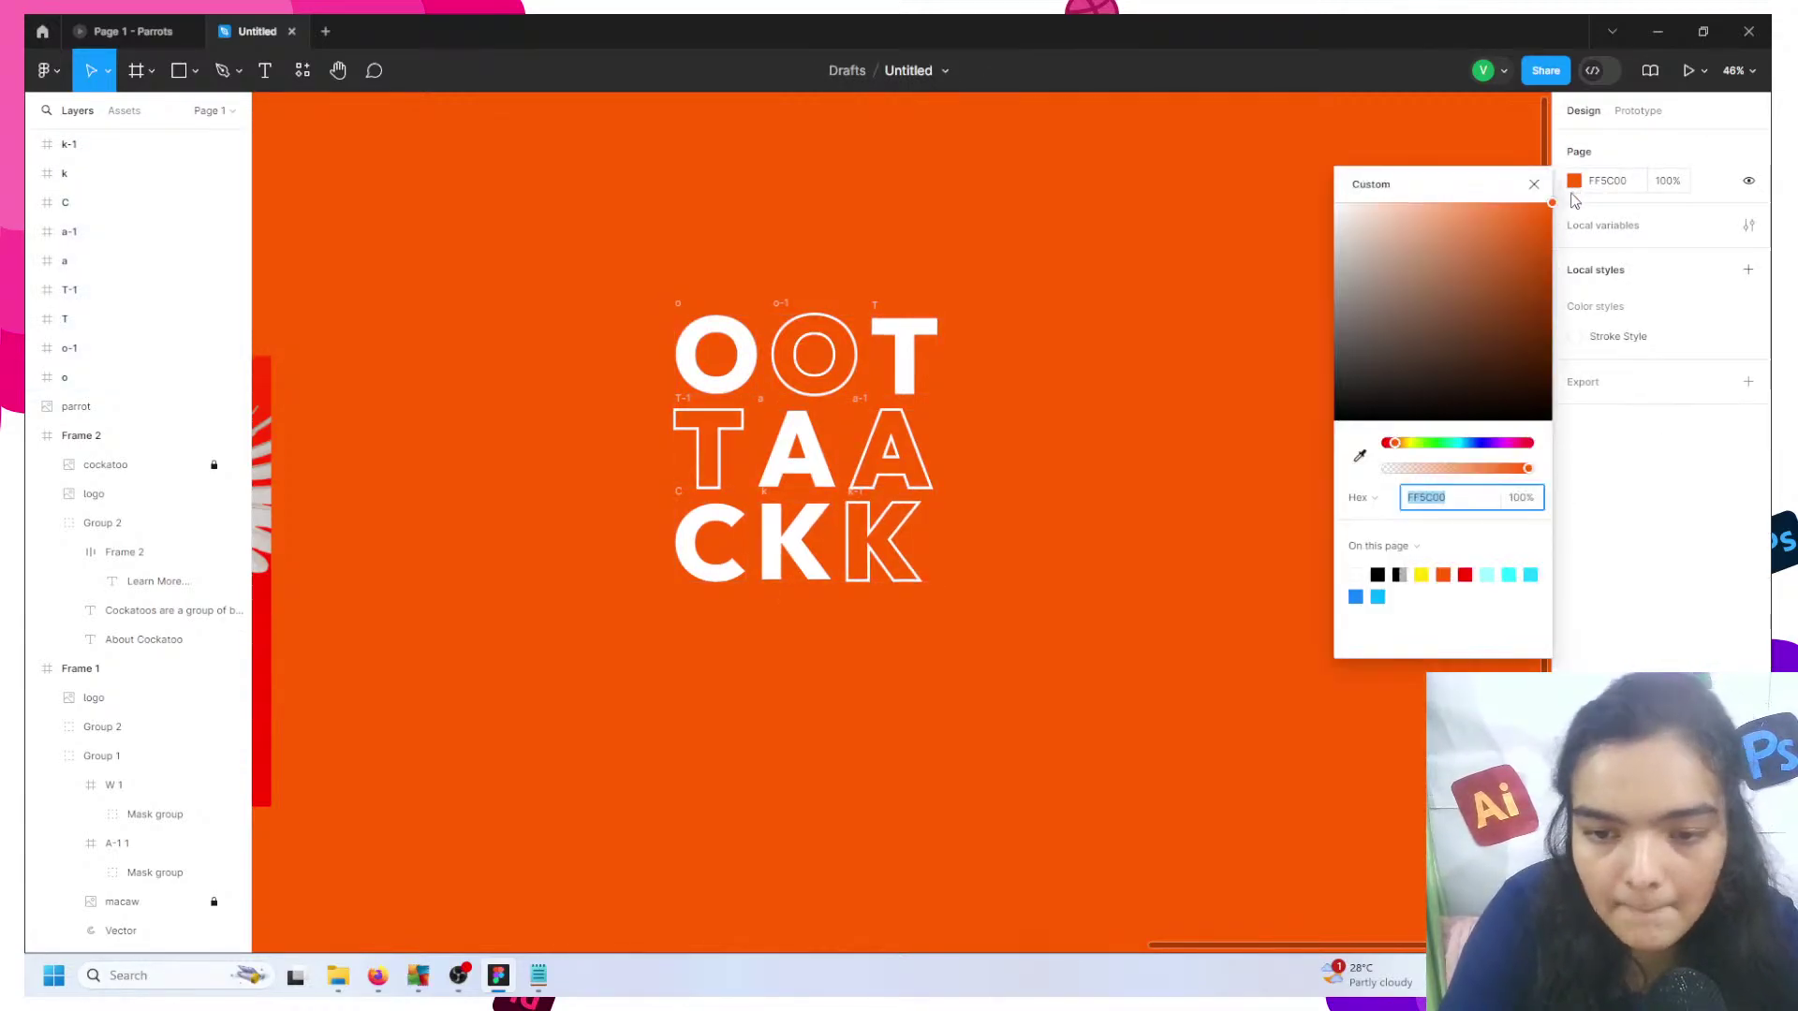
pyautogui.moveTo(1433, 234); pyautogui.dragTo(1195, 219)
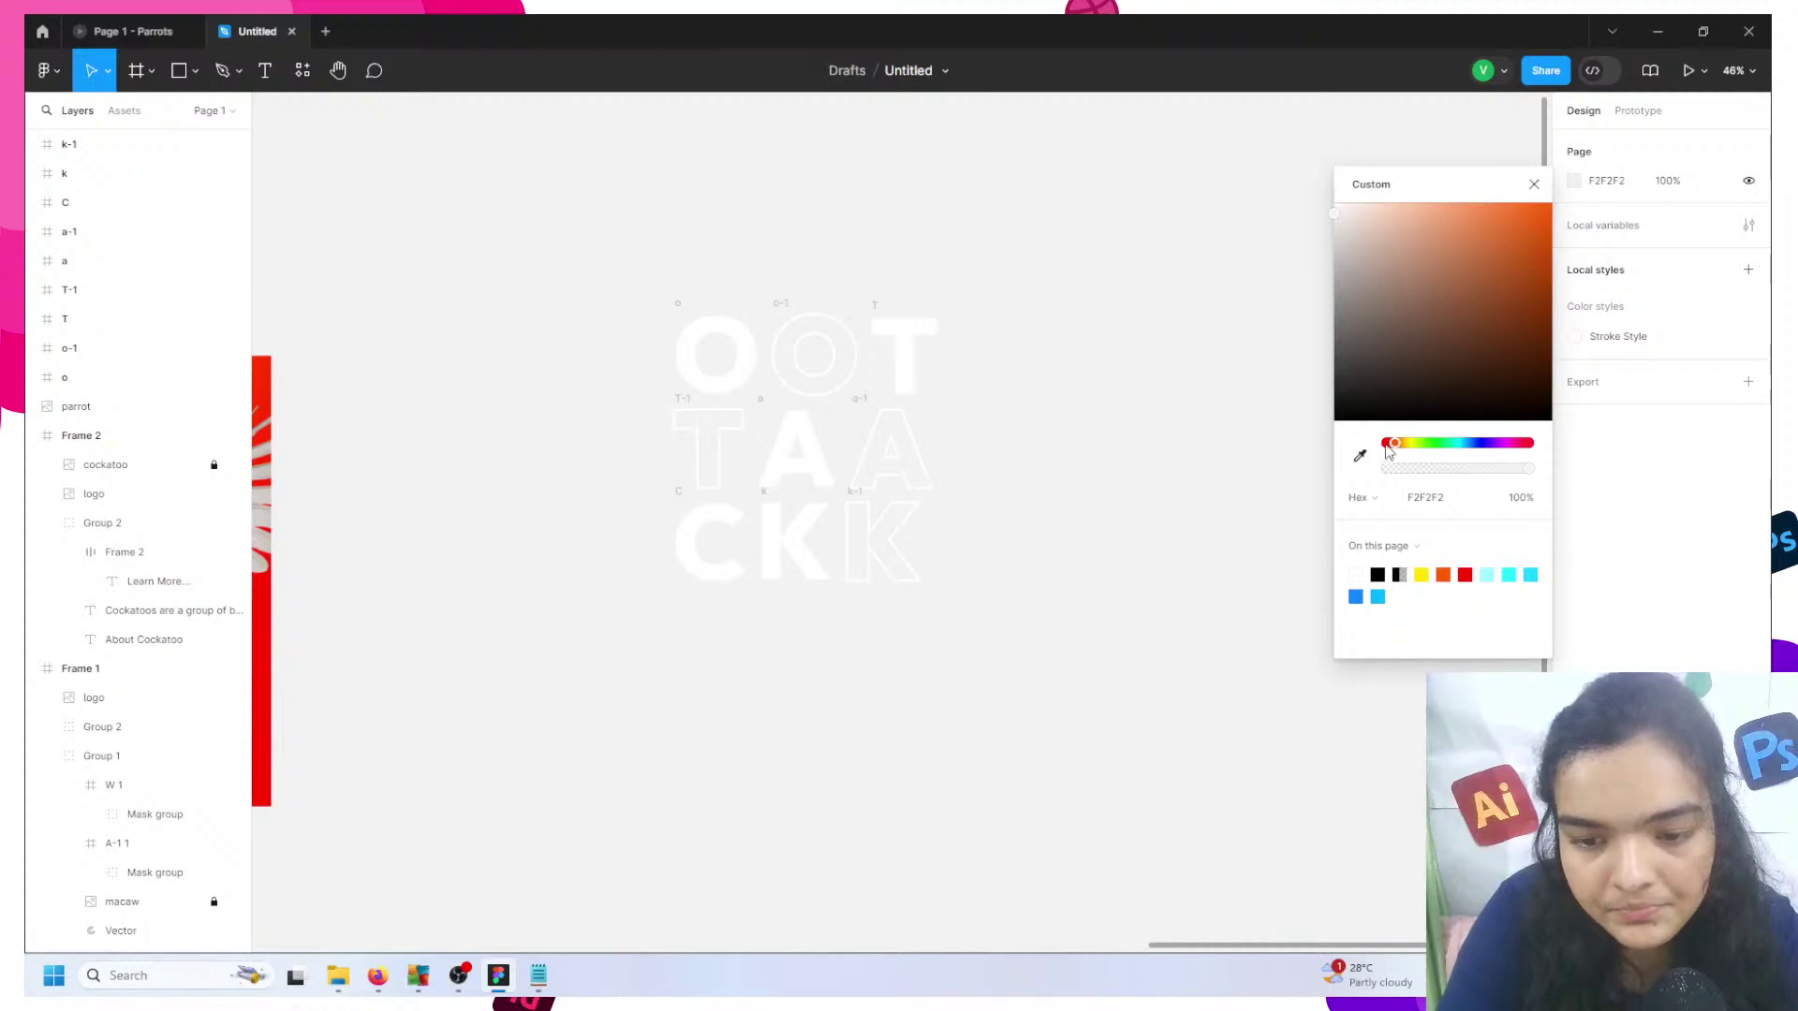
pyautogui.click(1427, 497)
pyautogui.write('f5')
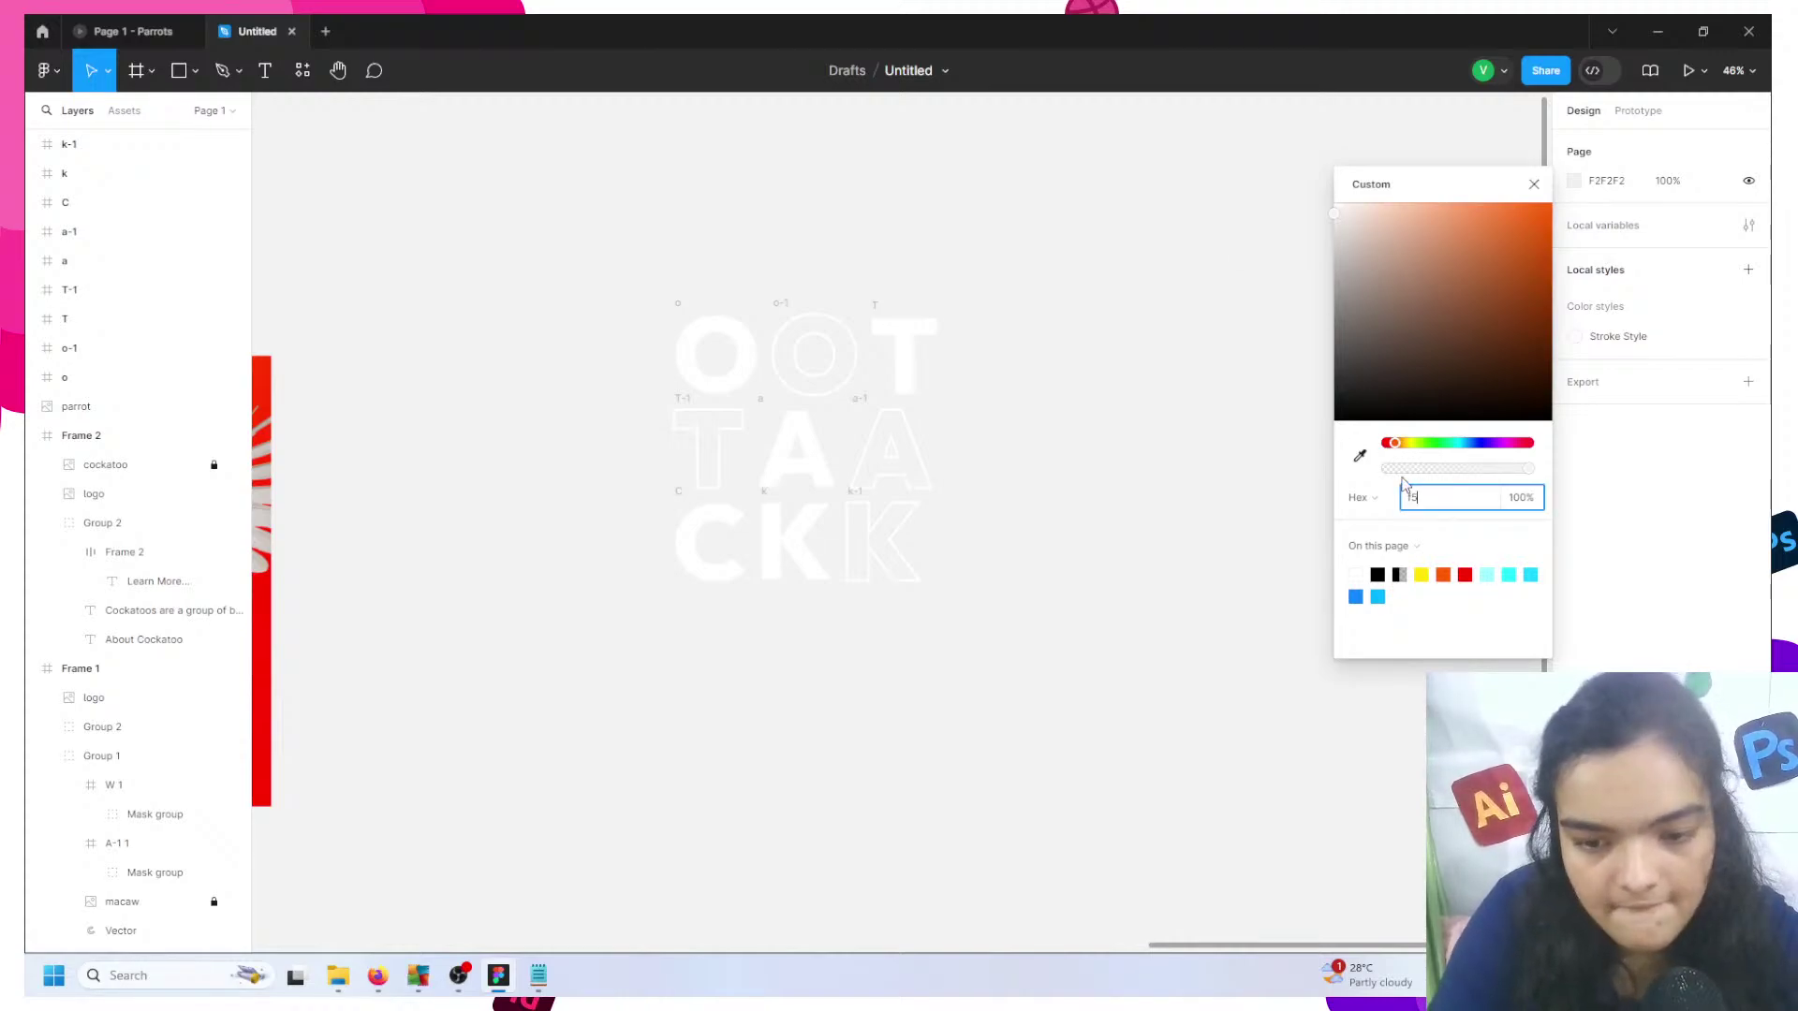
pyautogui.write('f5f5')
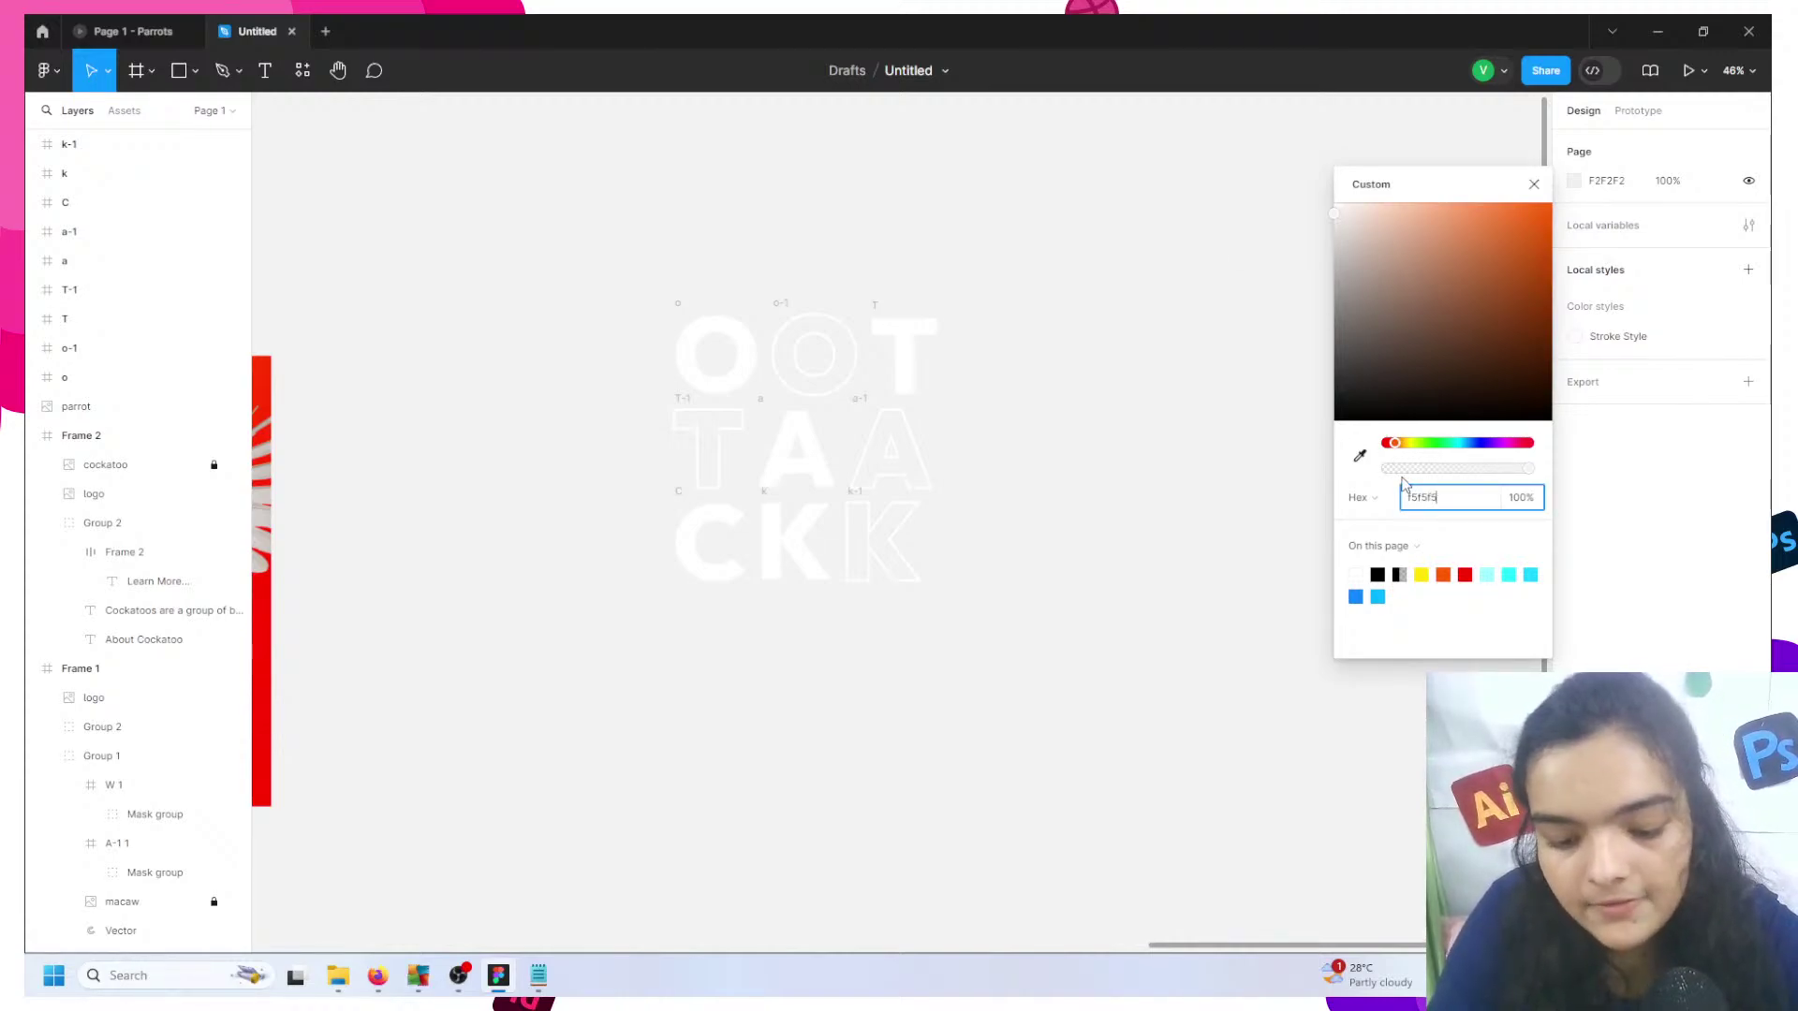
pyautogui.press('Return')
# - Move the imported letter frames together onto the About Cockatoo frame, overlapping its text and the bird
pyautogui.moveTo(1095, 660); pyautogui.dragTo(269, 529)
pyautogui.hscroll(-5, 341, 614)
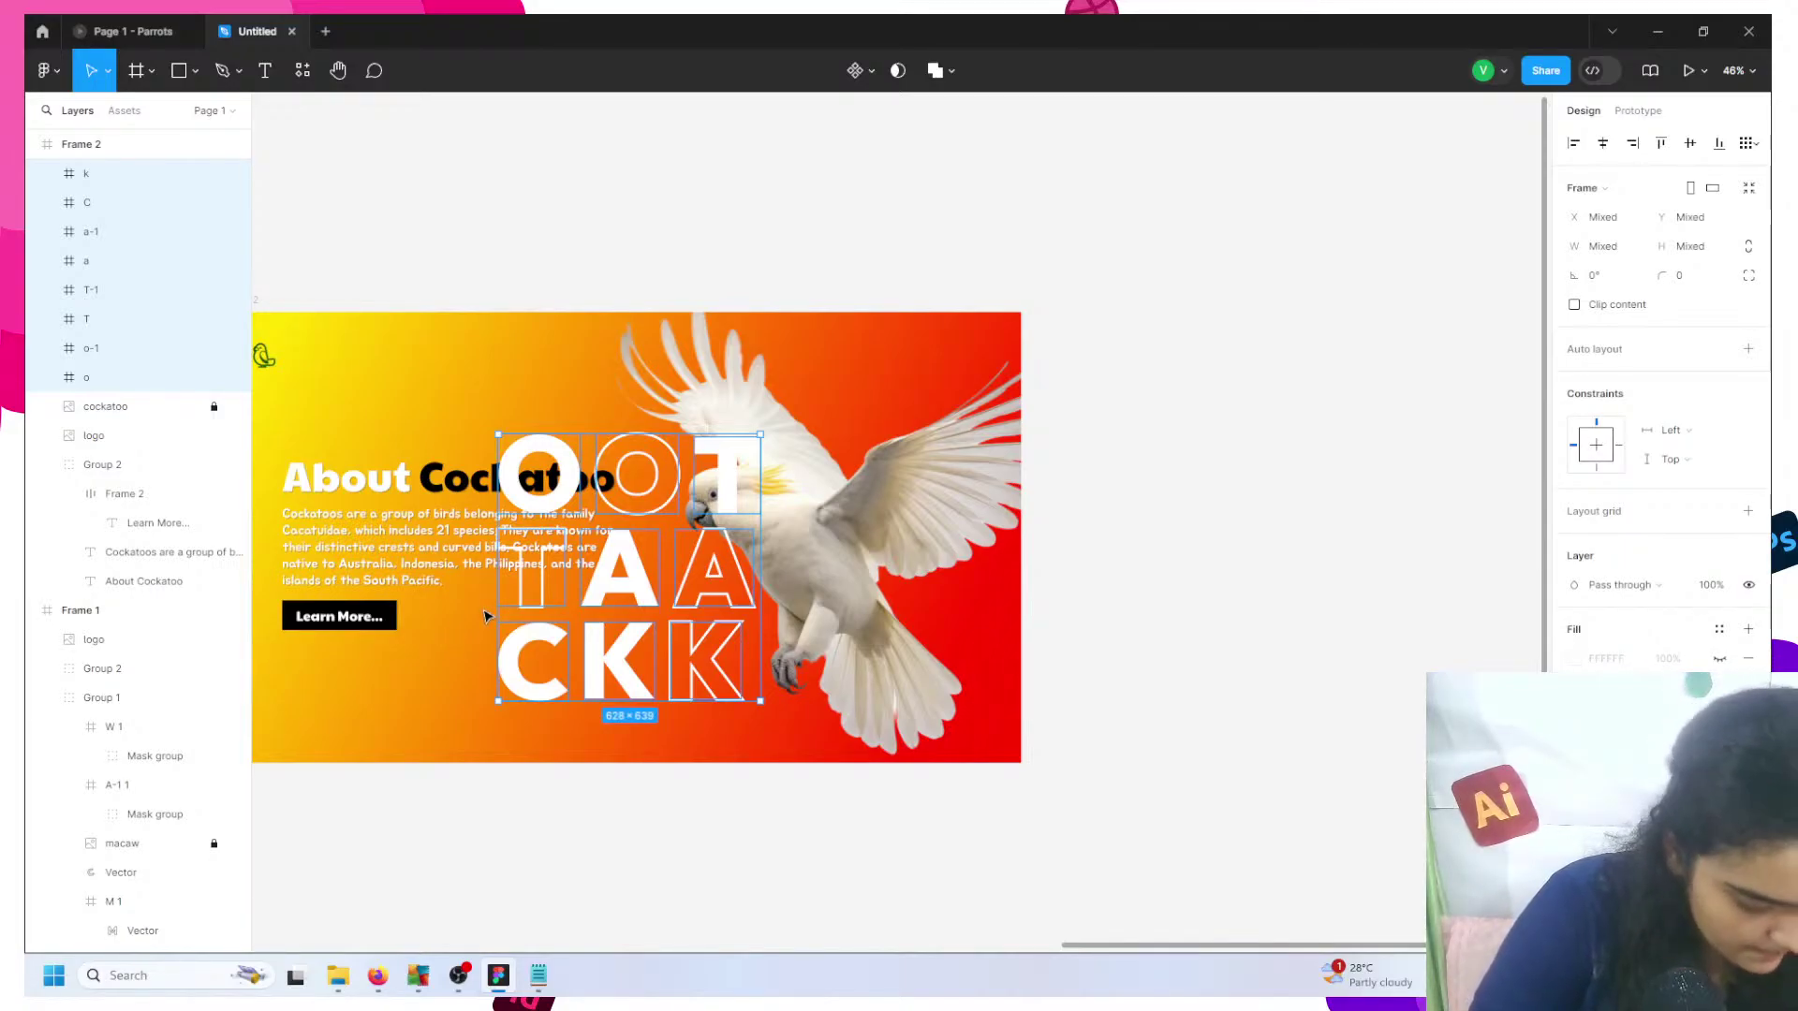
# - Shift the letter frames toward the About Cockatoo text, then place the C at the raised wing's outer feathers and rotate it about 10°
pyautogui.moveTo(558, 590); pyautogui.dragTo(496, 635)
pyautogui.moveTo(469, 703); pyautogui.dragTo(634, 409)
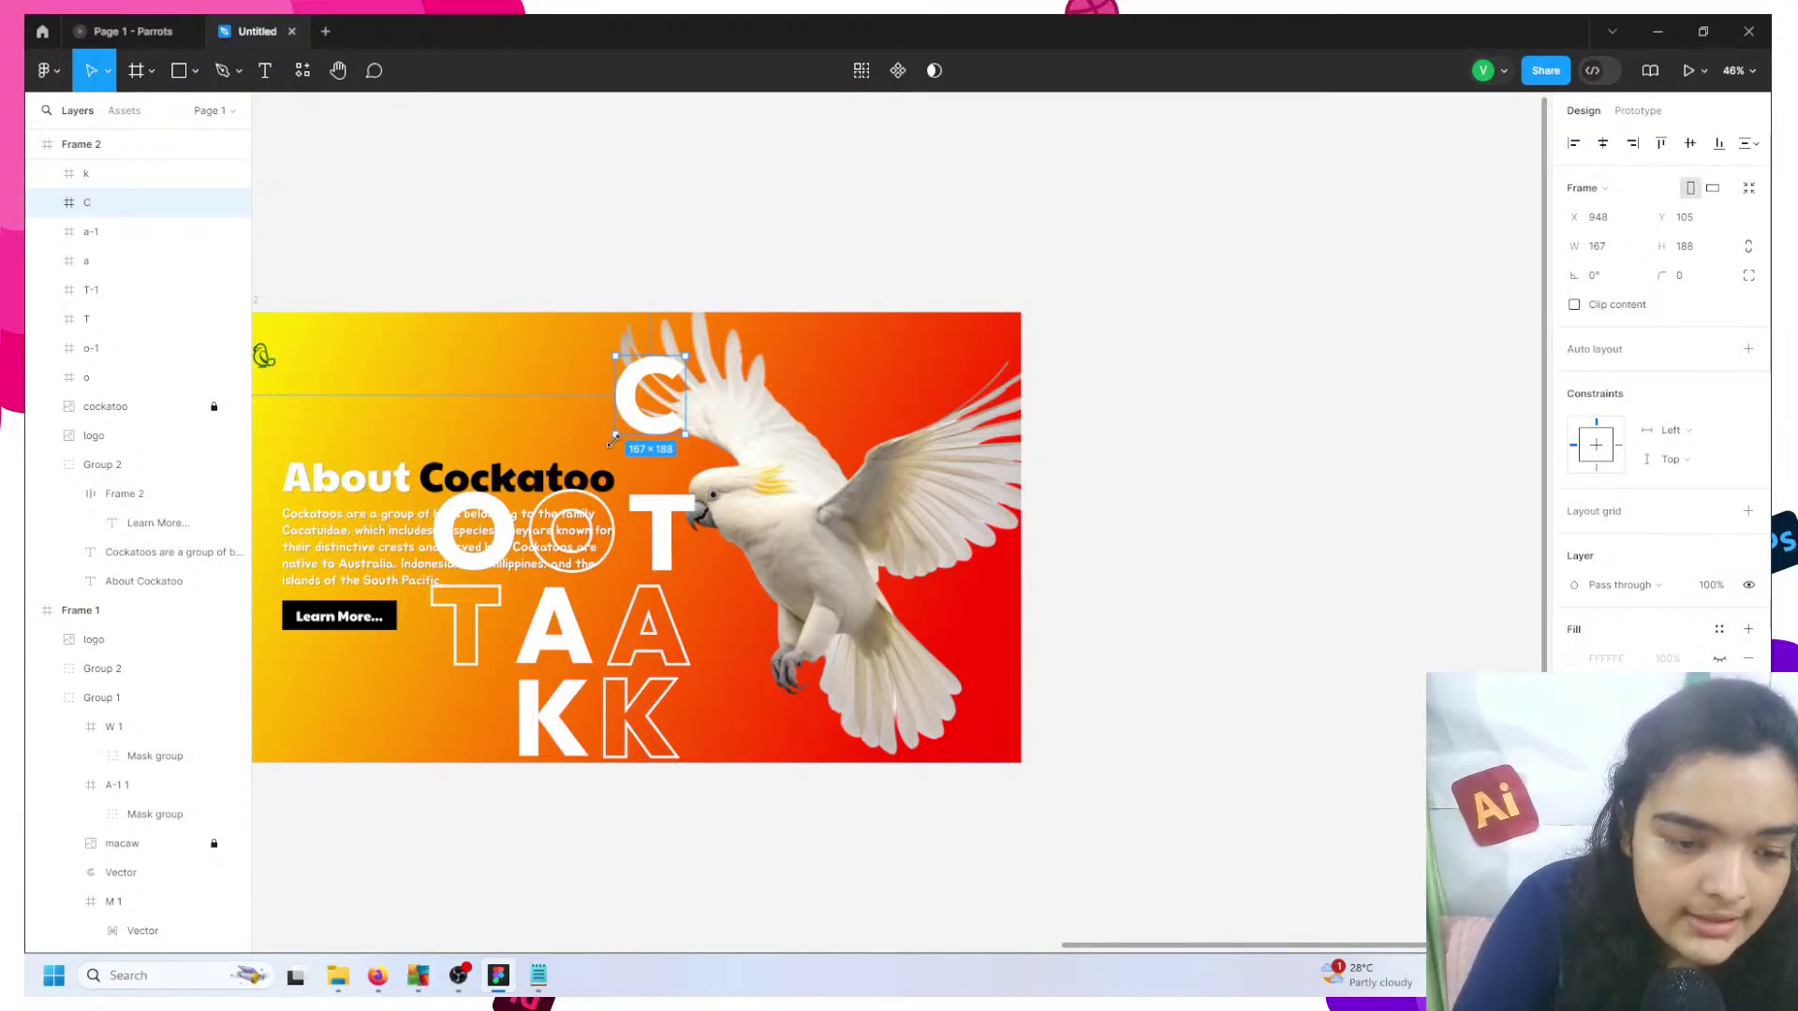
pyautogui.scroll(5, 614, 440)
pyautogui.moveTo(622, 426); pyautogui.dragTo(646, 394)
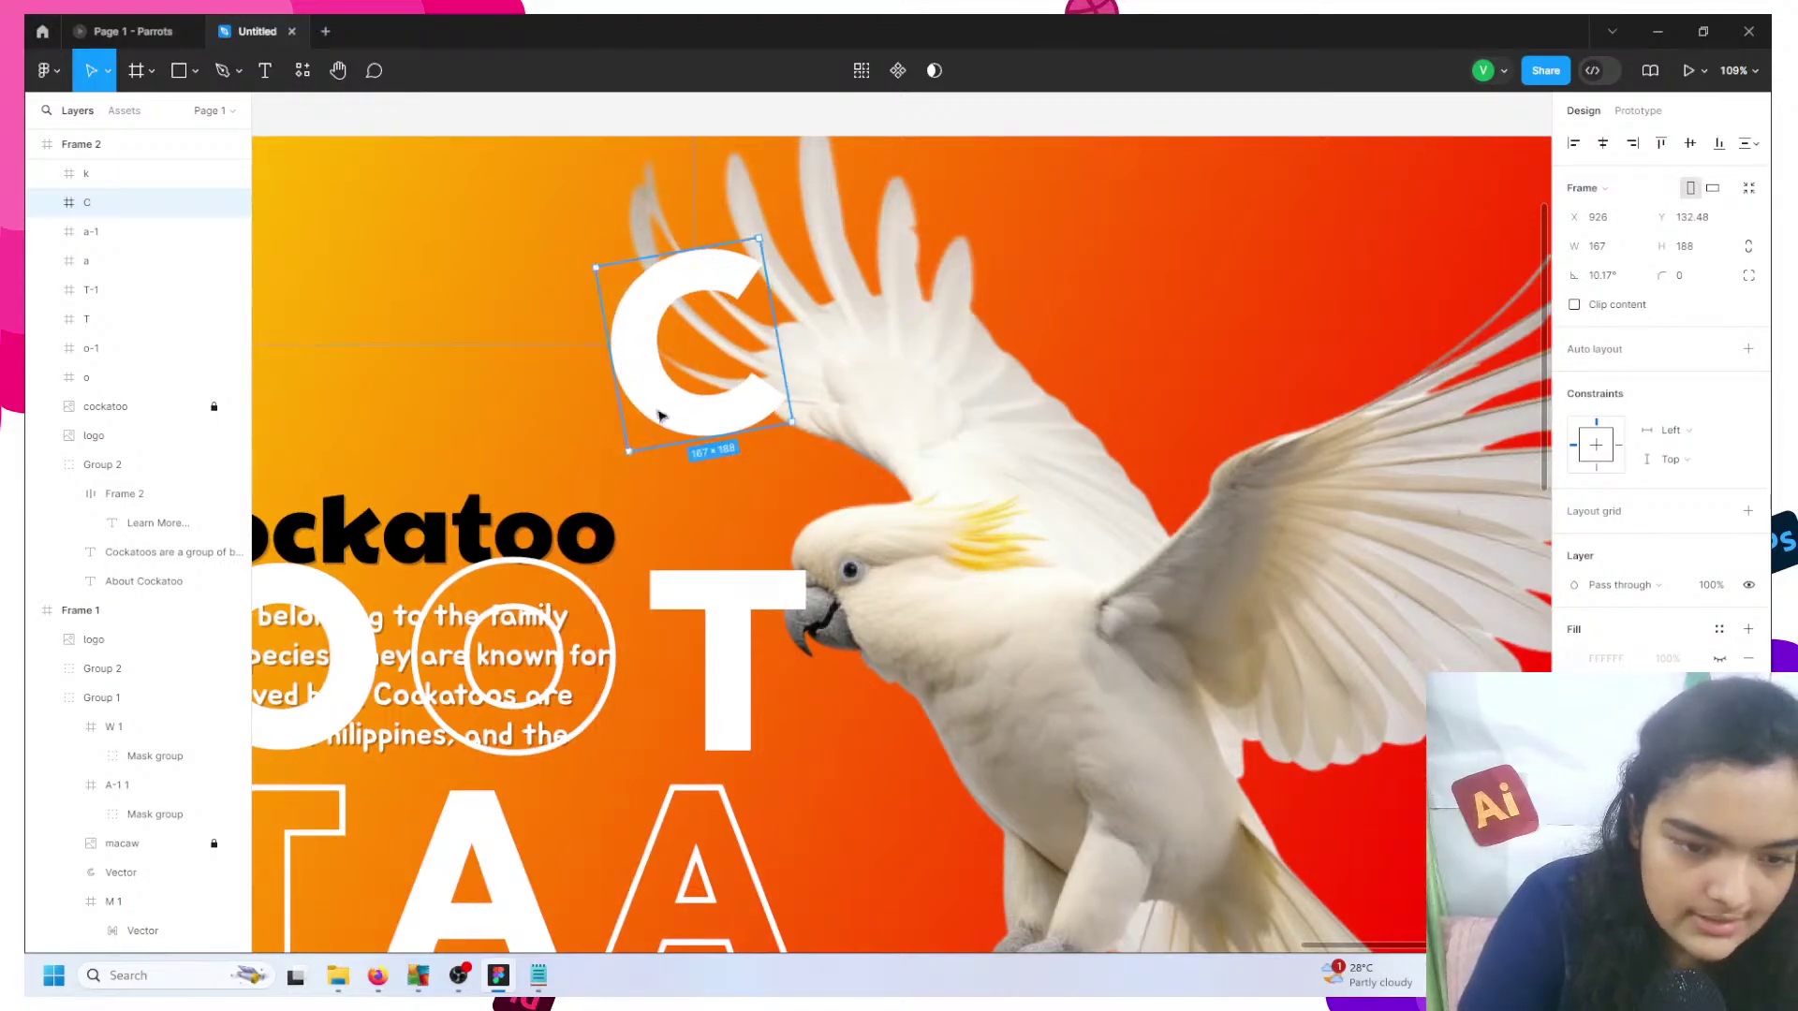
# - Send the C behind the cockatoo and increase its rotation to about 24°
pyautogui.scroll(-3, 661, 444)
pyautogui.rightClick(651, 426)
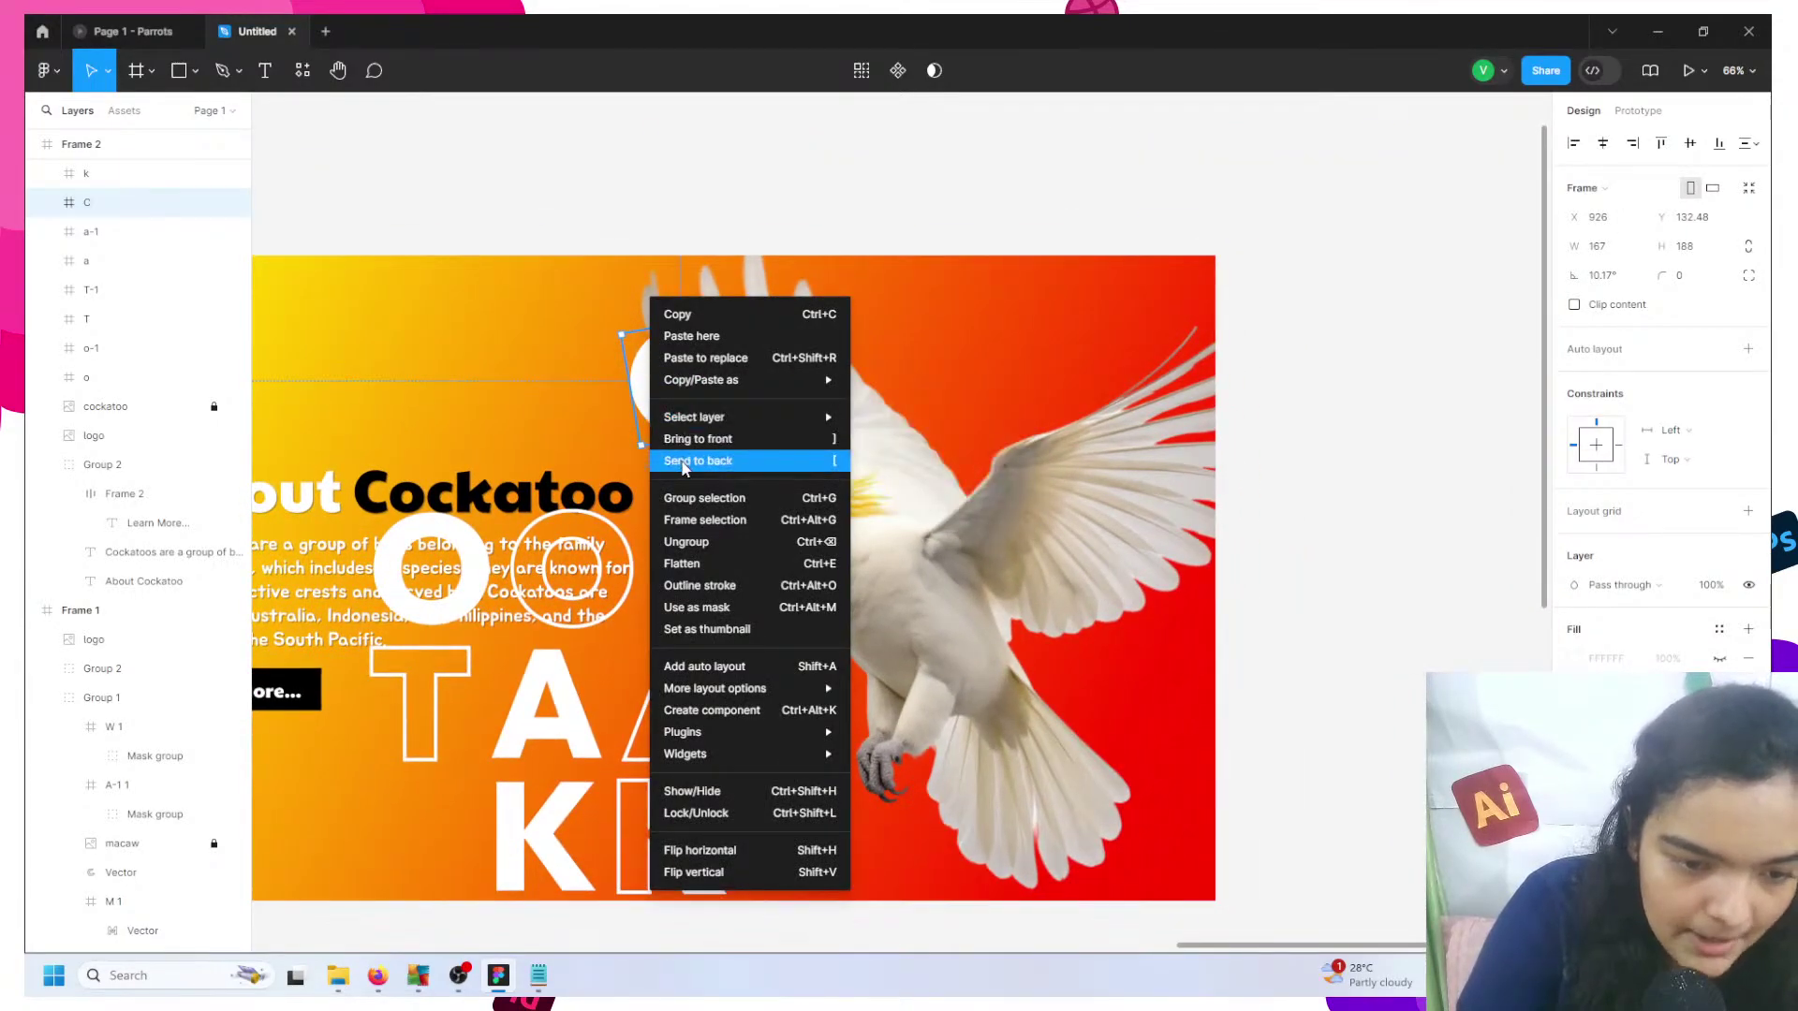
pyautogui.click(682, 461)
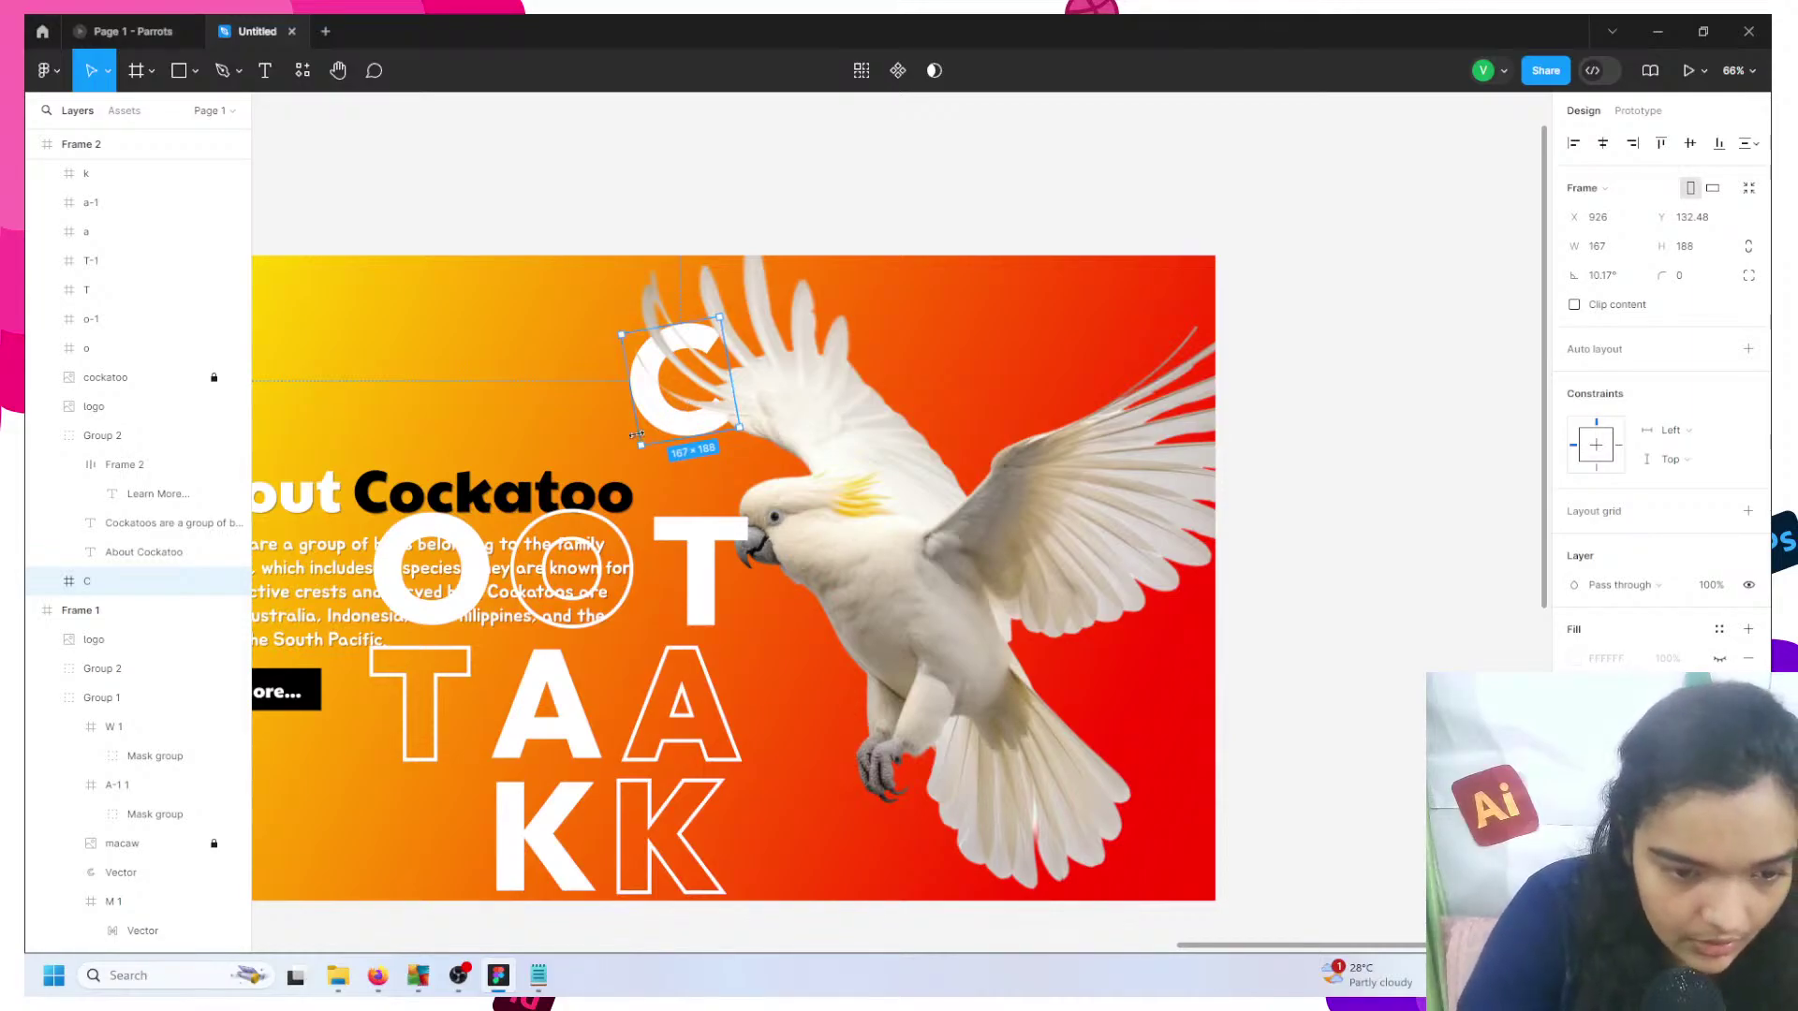
pyautogui.moveTo(645, 453); pyautogui.dragTo(660, 463)
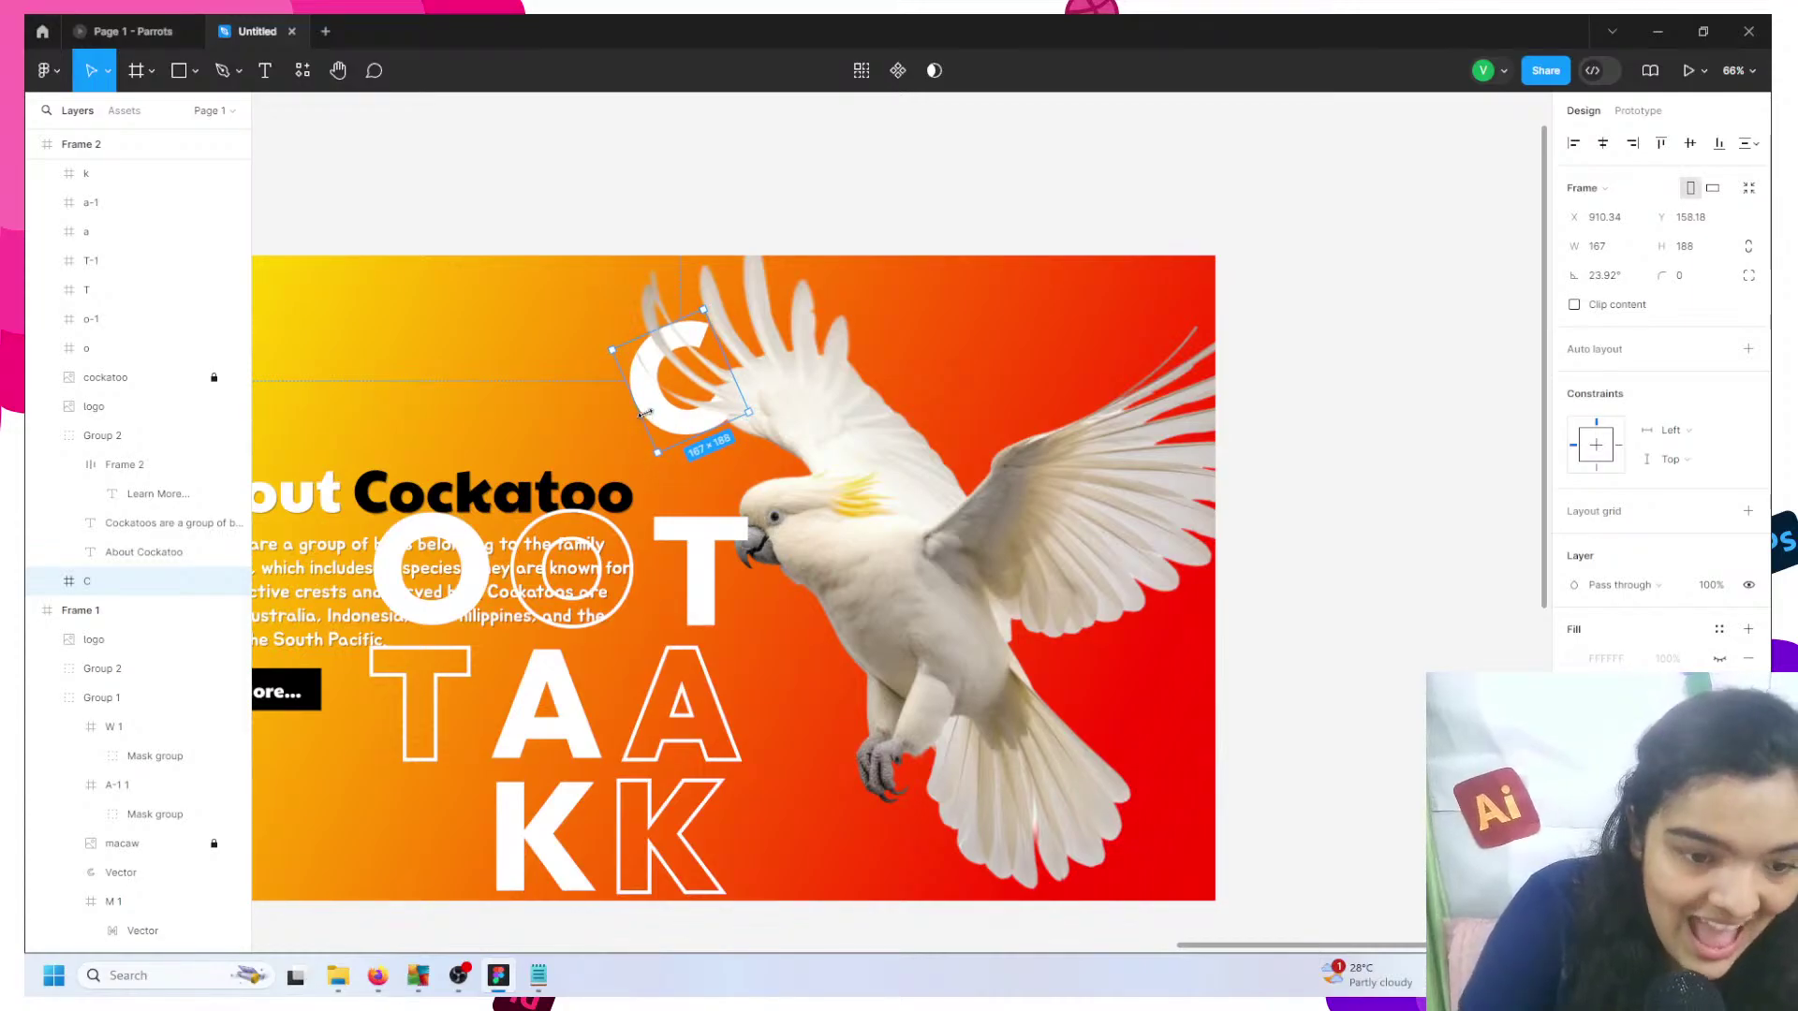
pyautogui.scroll(5, 642, 420)
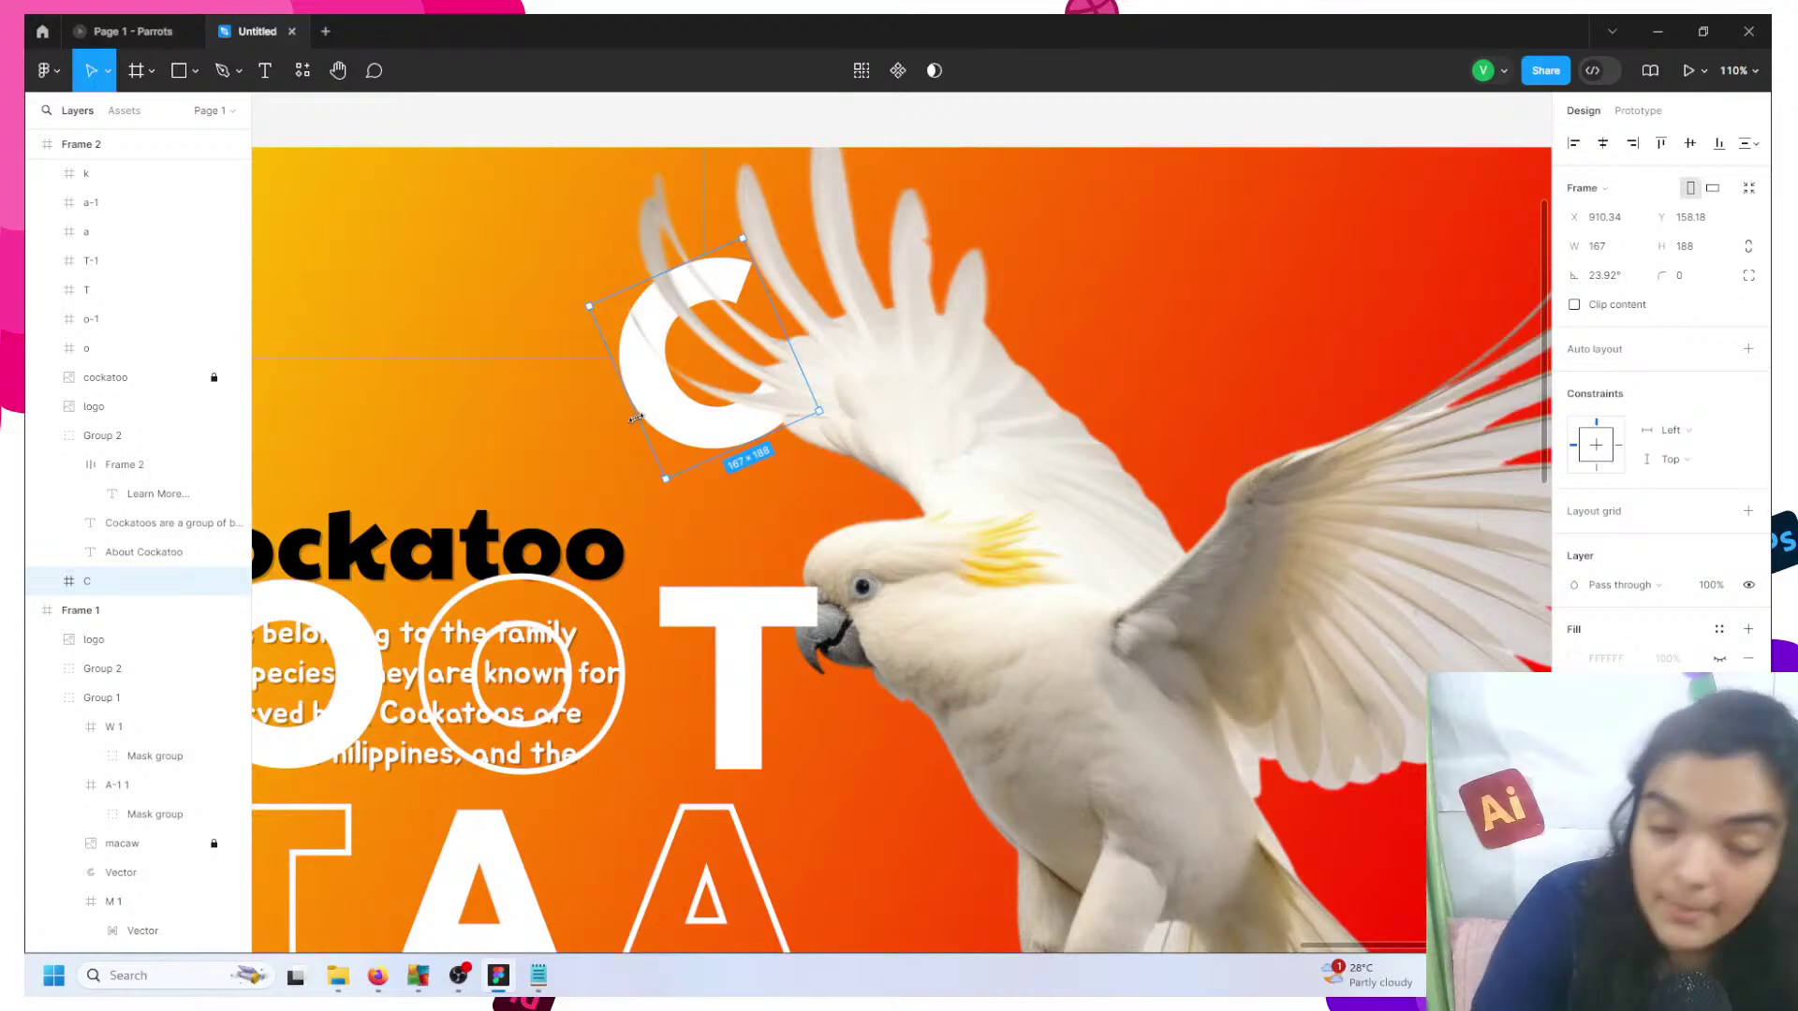
pyautogui.click(567, 397)
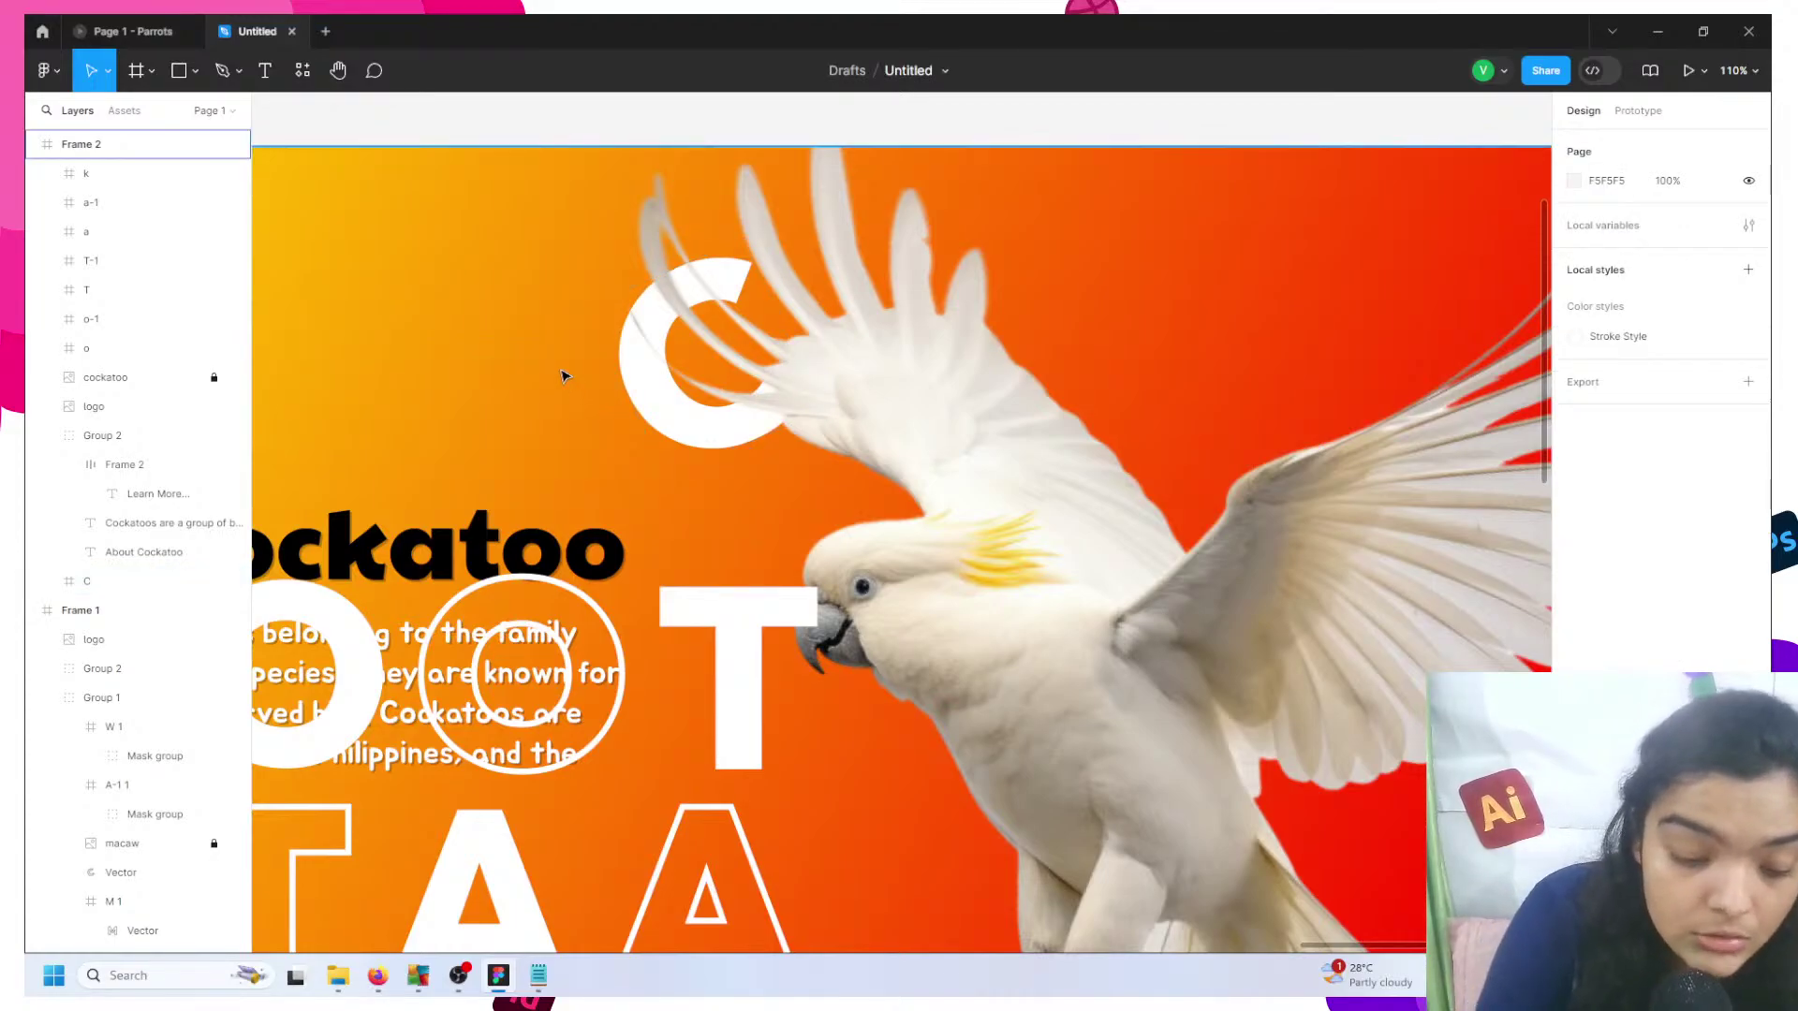
# - Import the C letter file from the cockatoo folder again and place it in the open area beside the tilted C
pyautogui.hotkey('ctrl', 'shift', 'k')
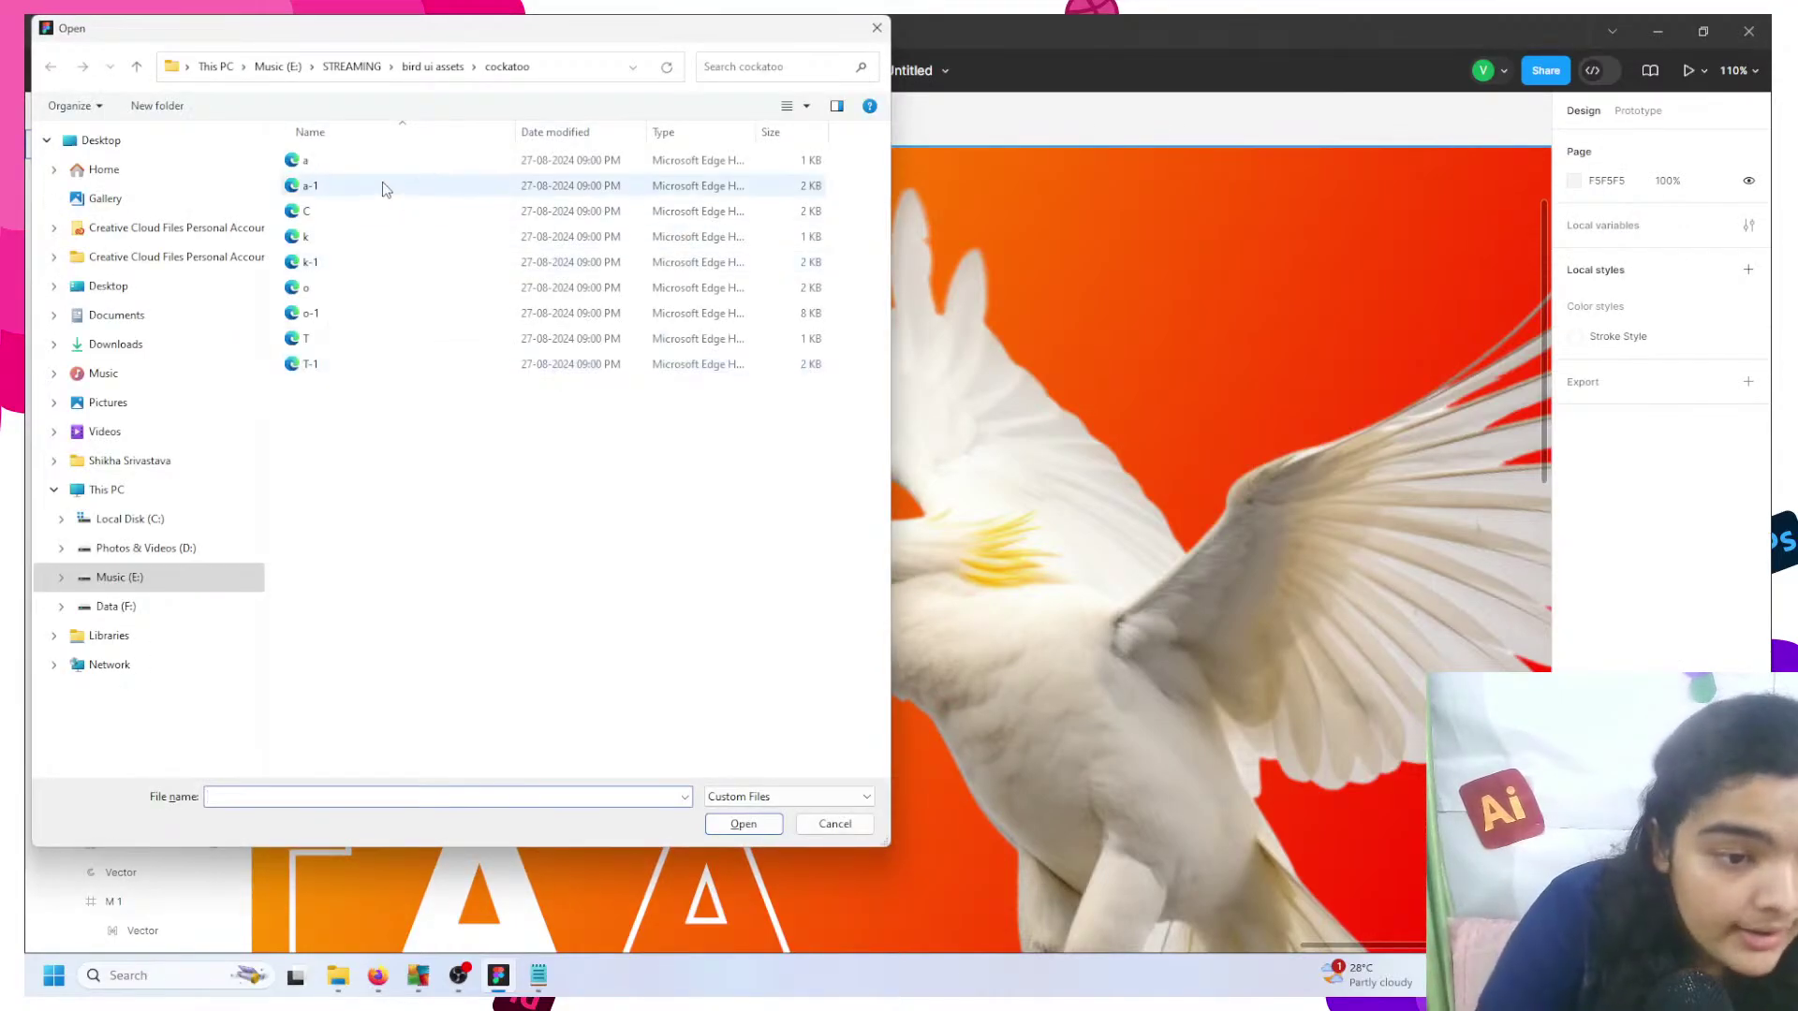
pyautogui.click(399, 213)
pyautogui.click(745, 816)
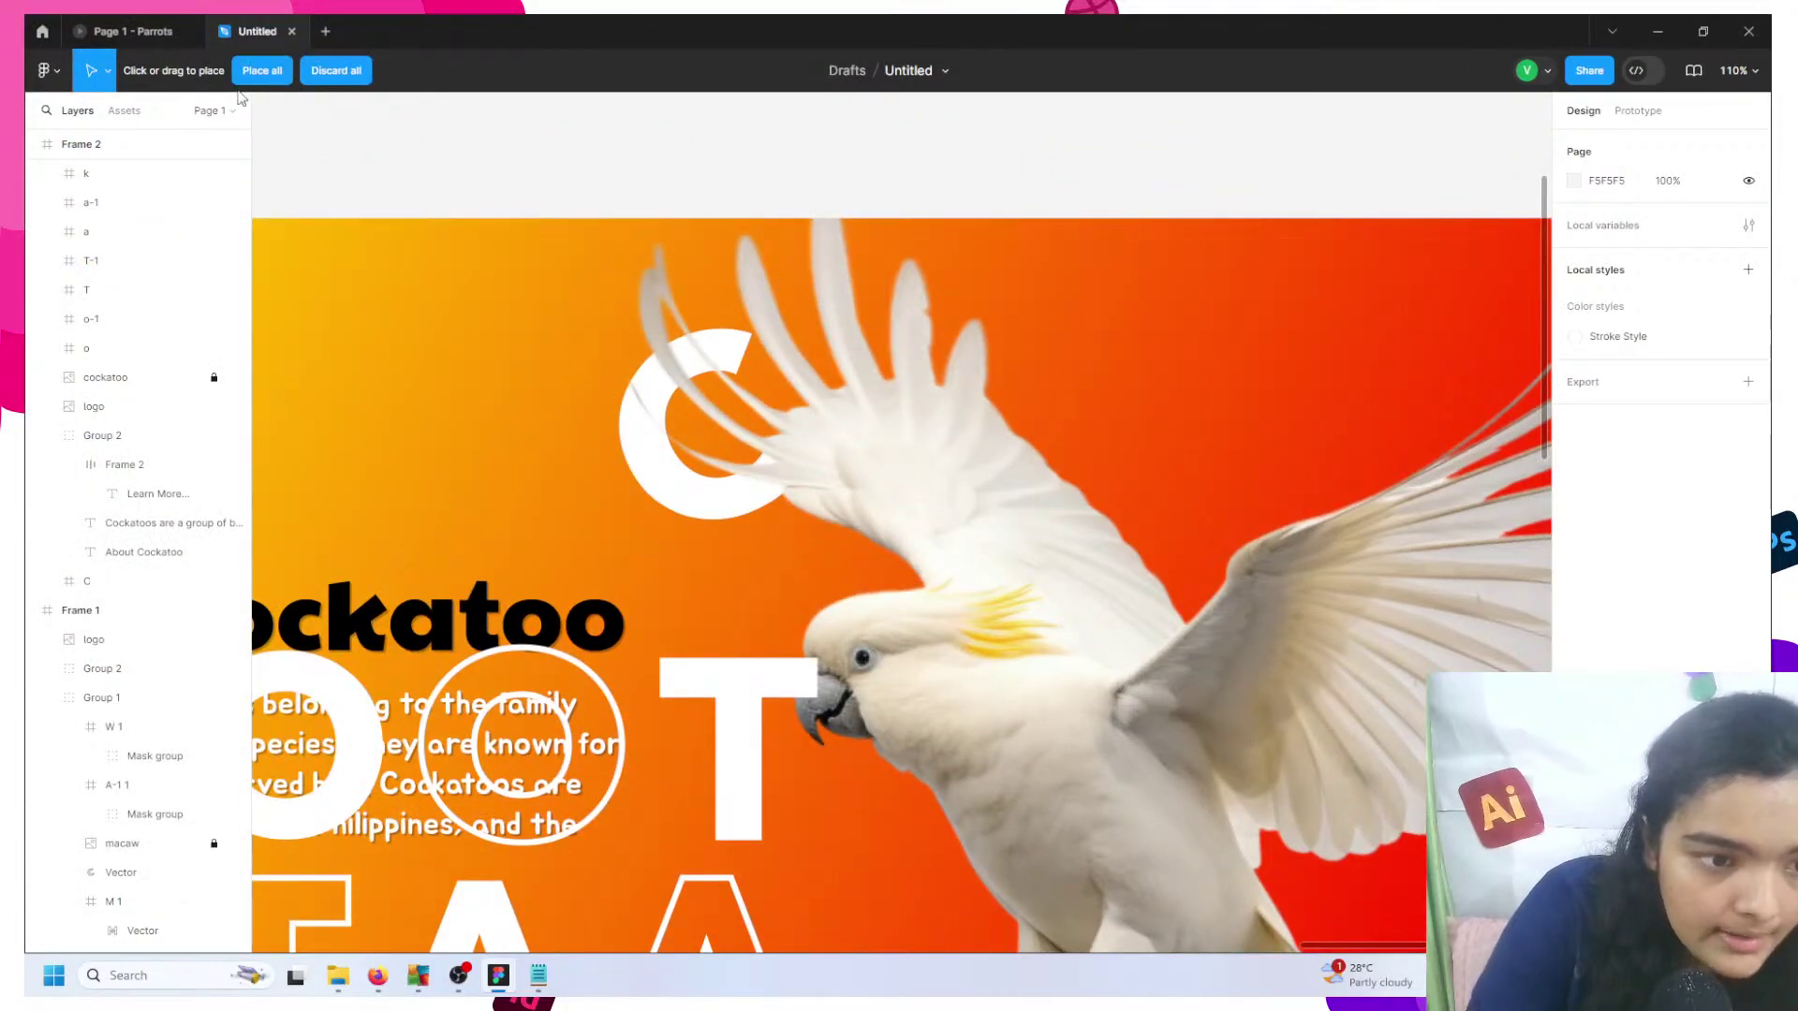
pyautogui.click(261, 71)
pyautogui.moveTo(852, 555); pyautogui.dragTo(410, 410)
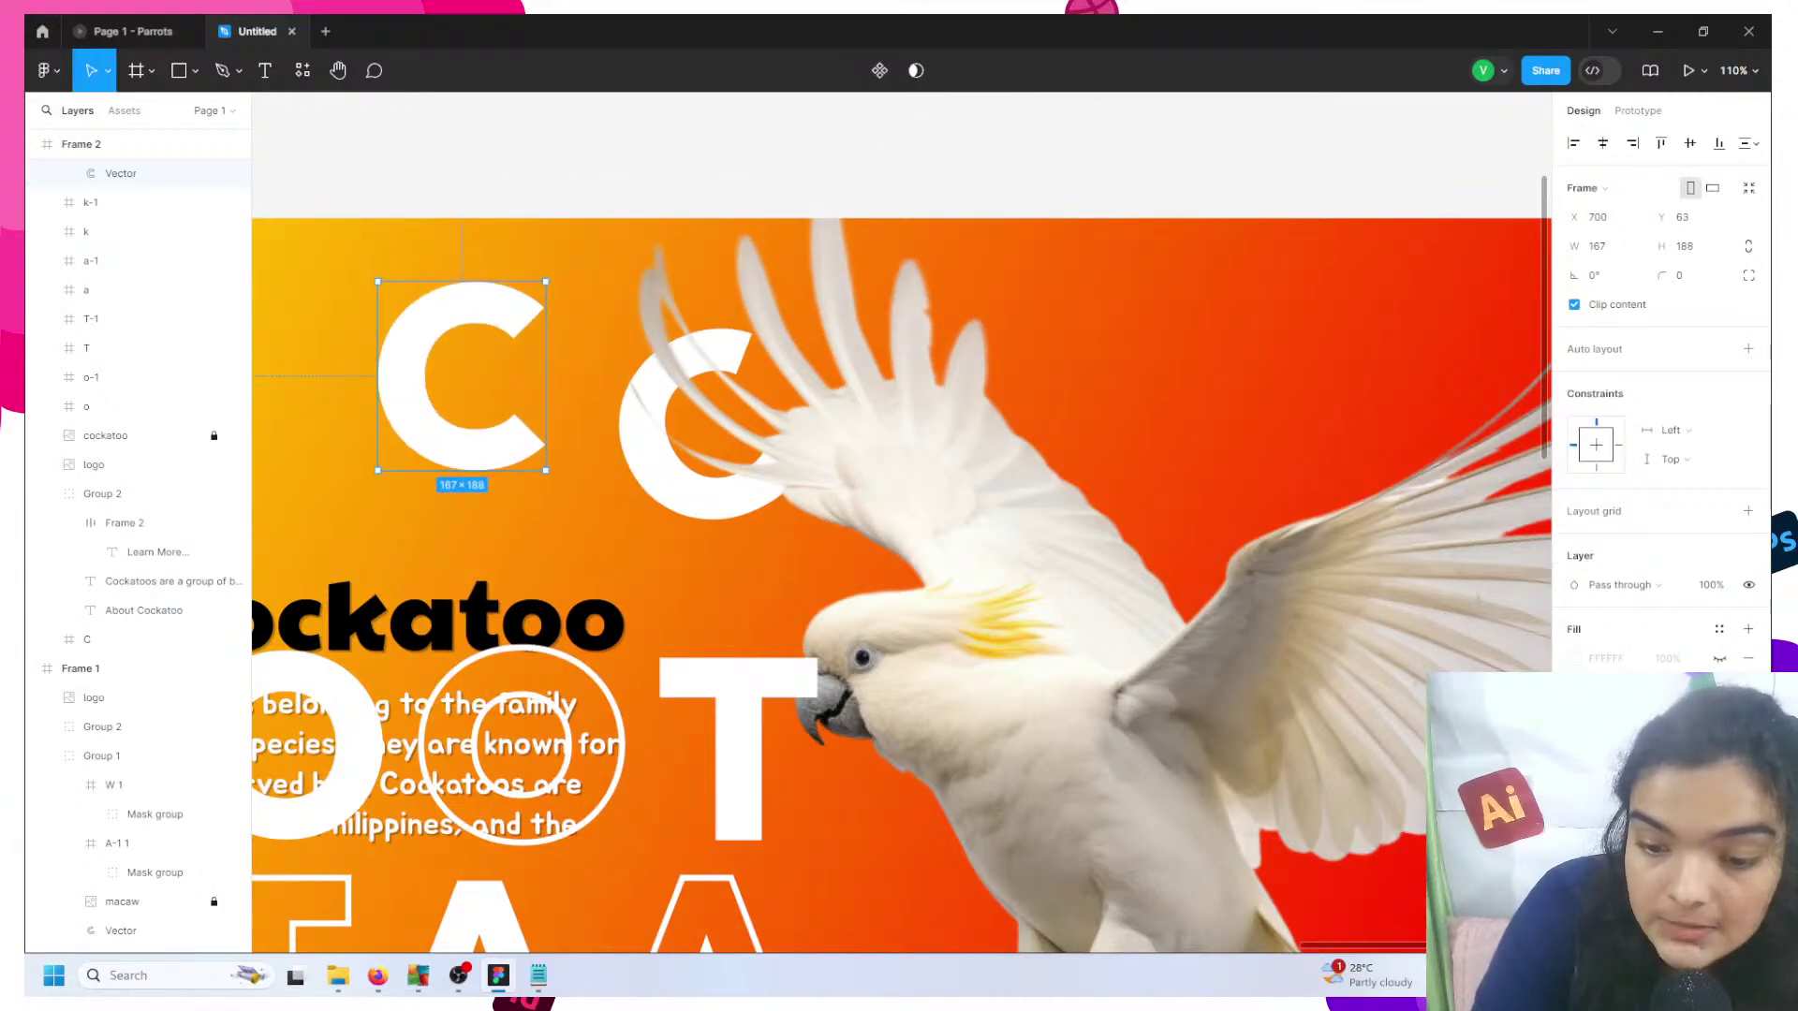
# - Export the upright C as a PNG named C into the cockatoo folder and delete the upright copy
pyautogui.scroll(-3, 1666, 394)
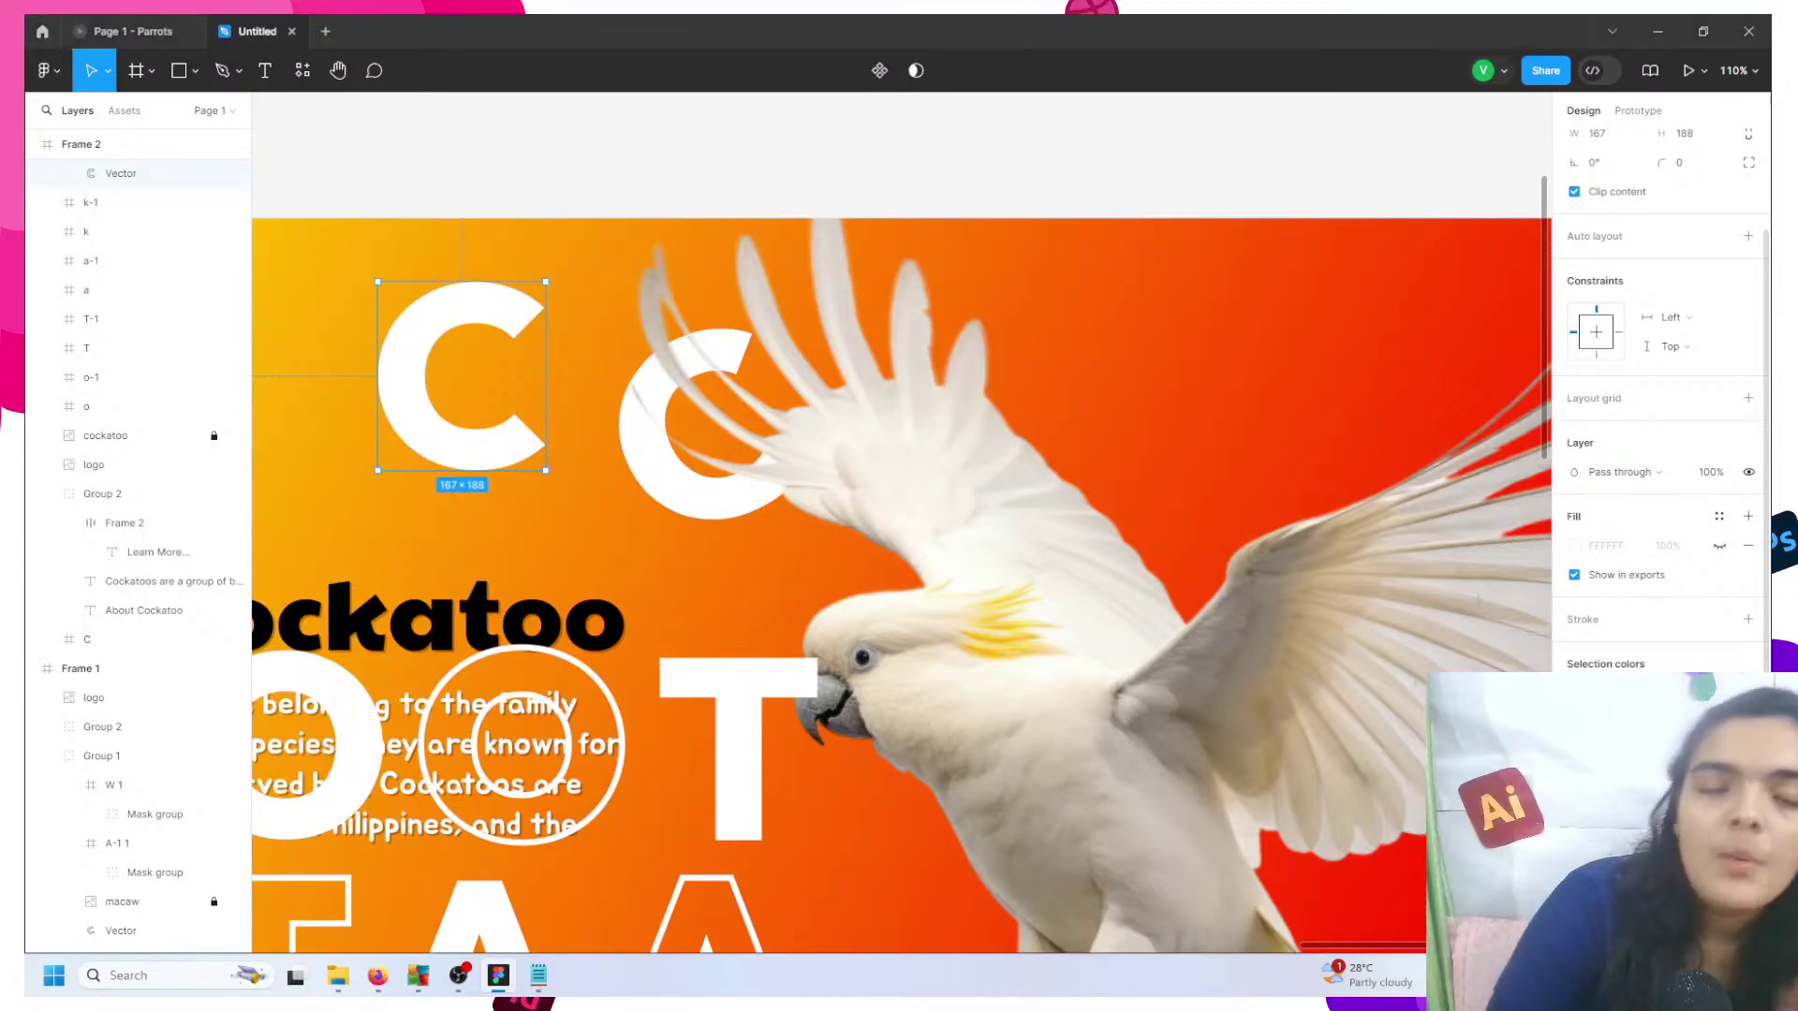
pyautogui.hotkey('ctrl', 'shift', 'e')
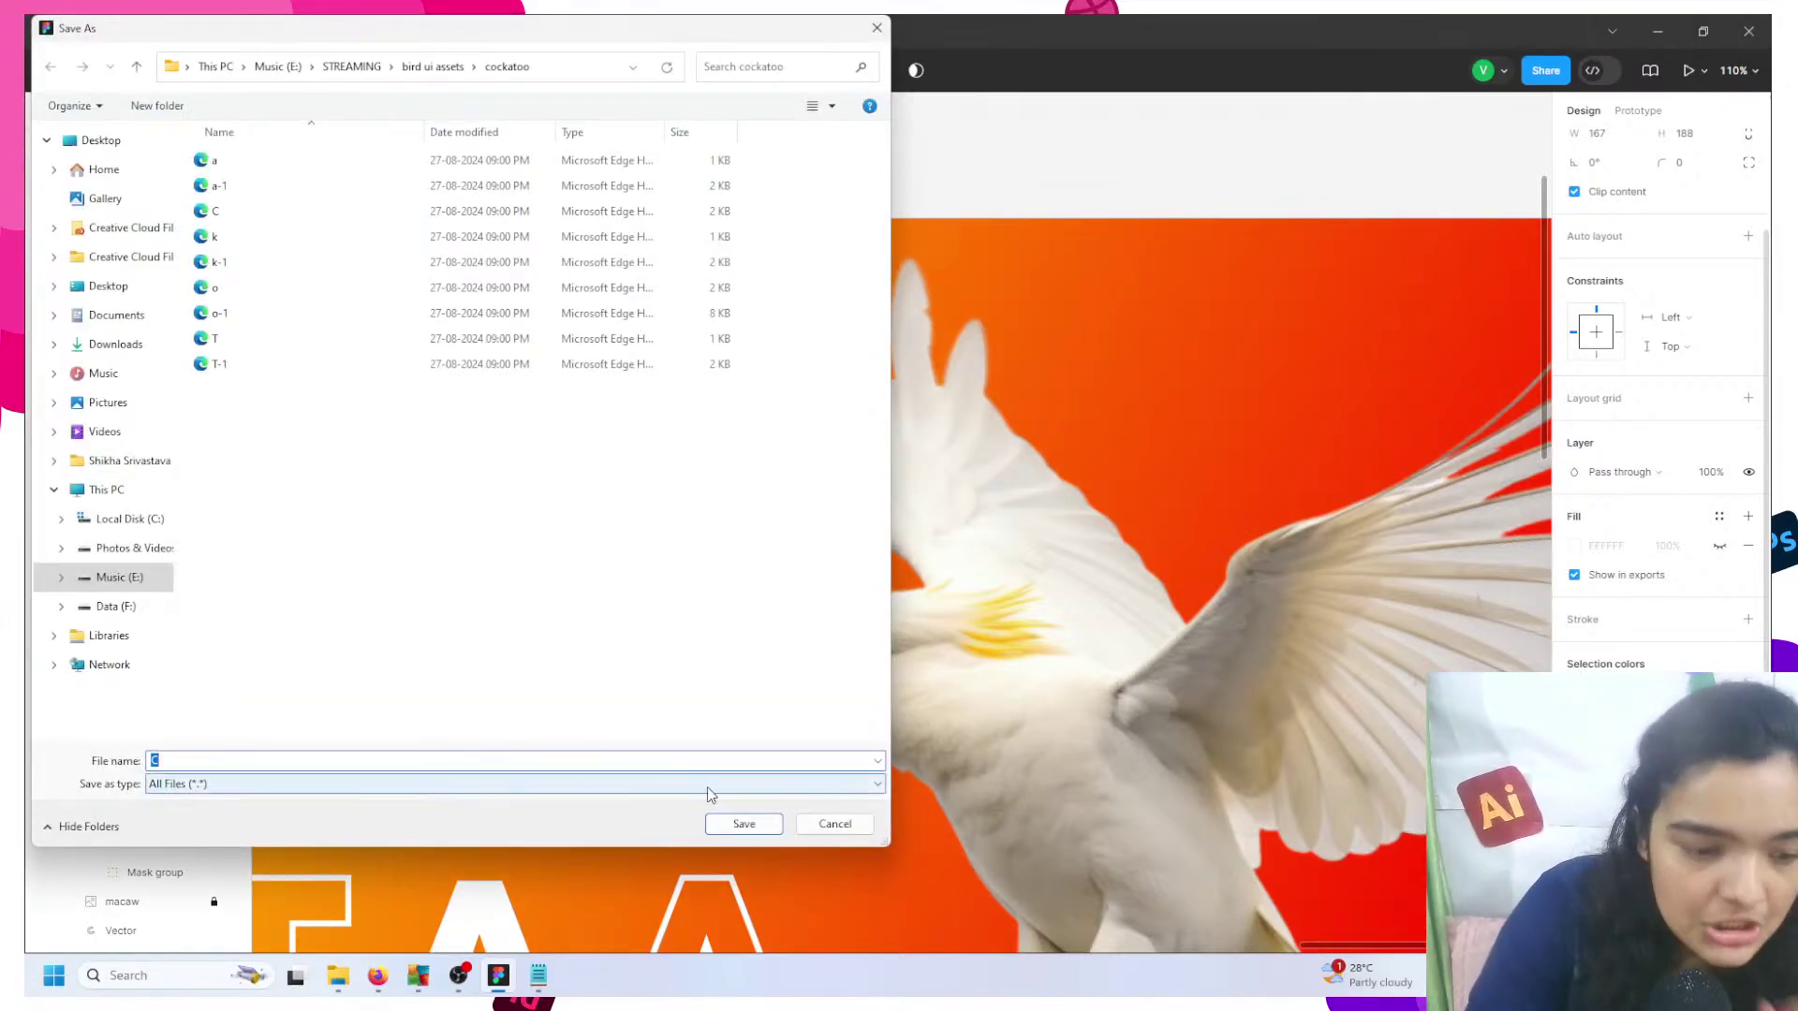
pyautogui.click(743, 824)
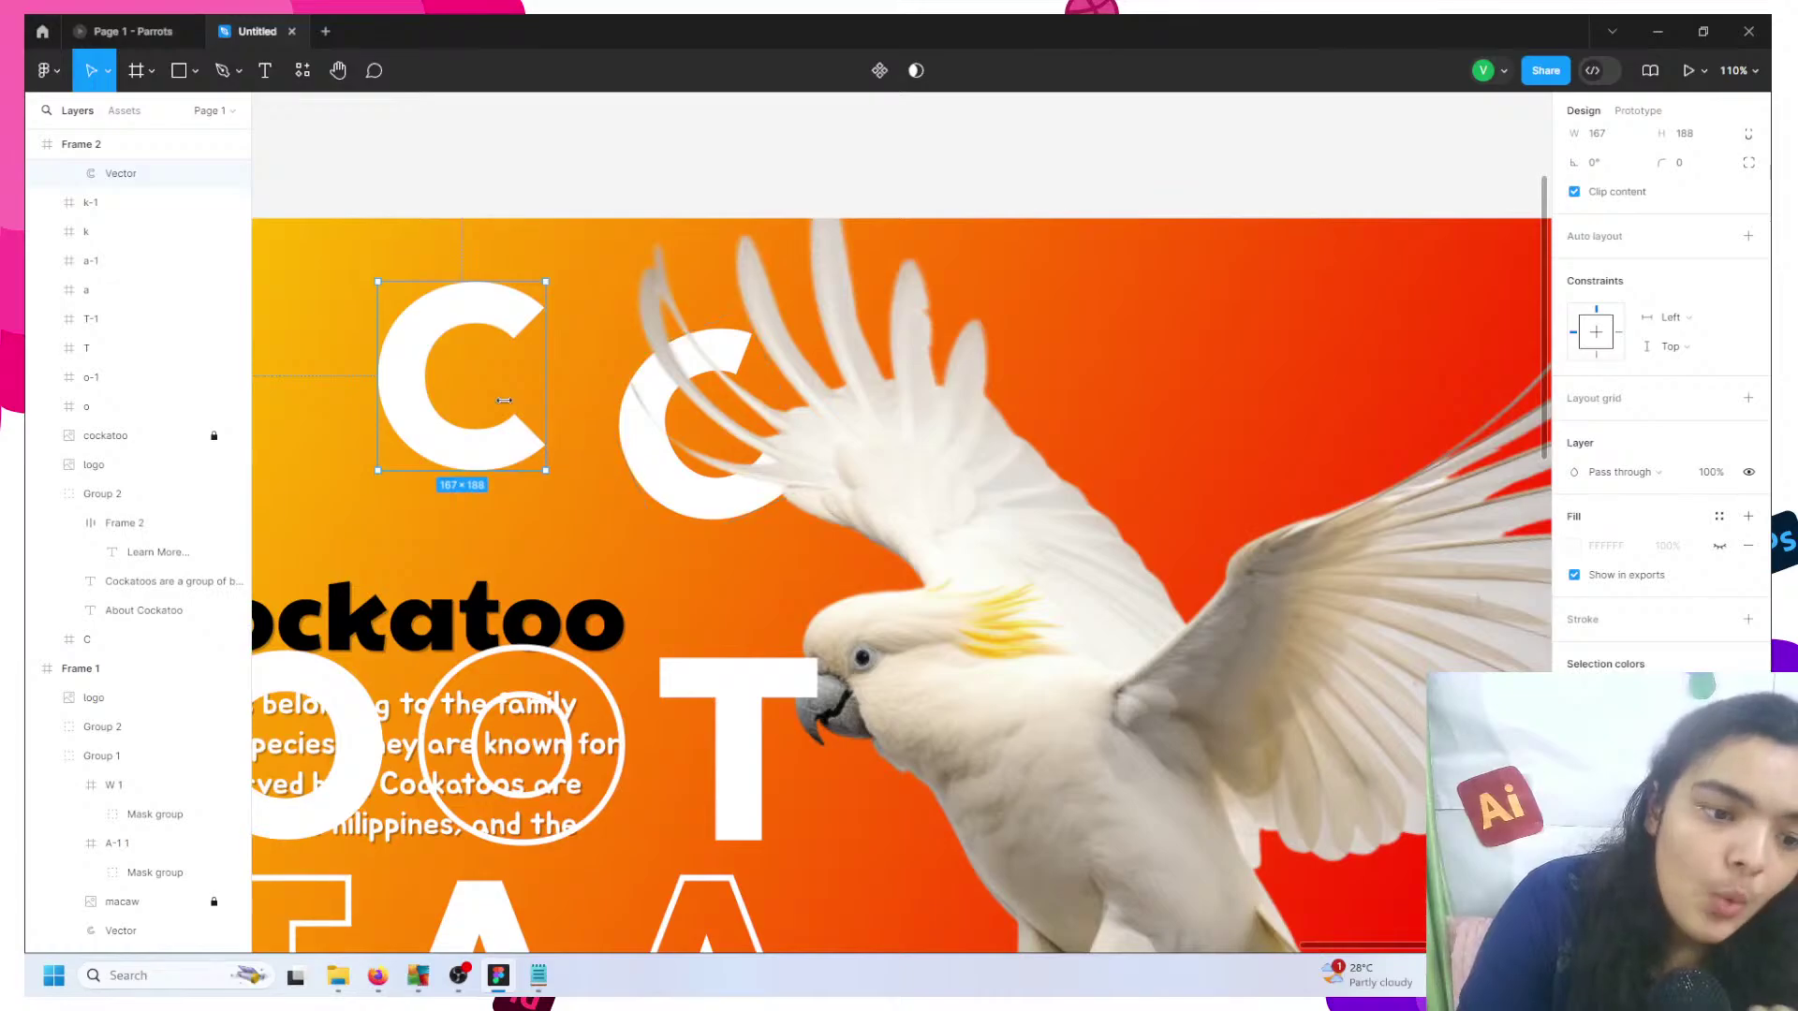
pyautogui.press('Delete')
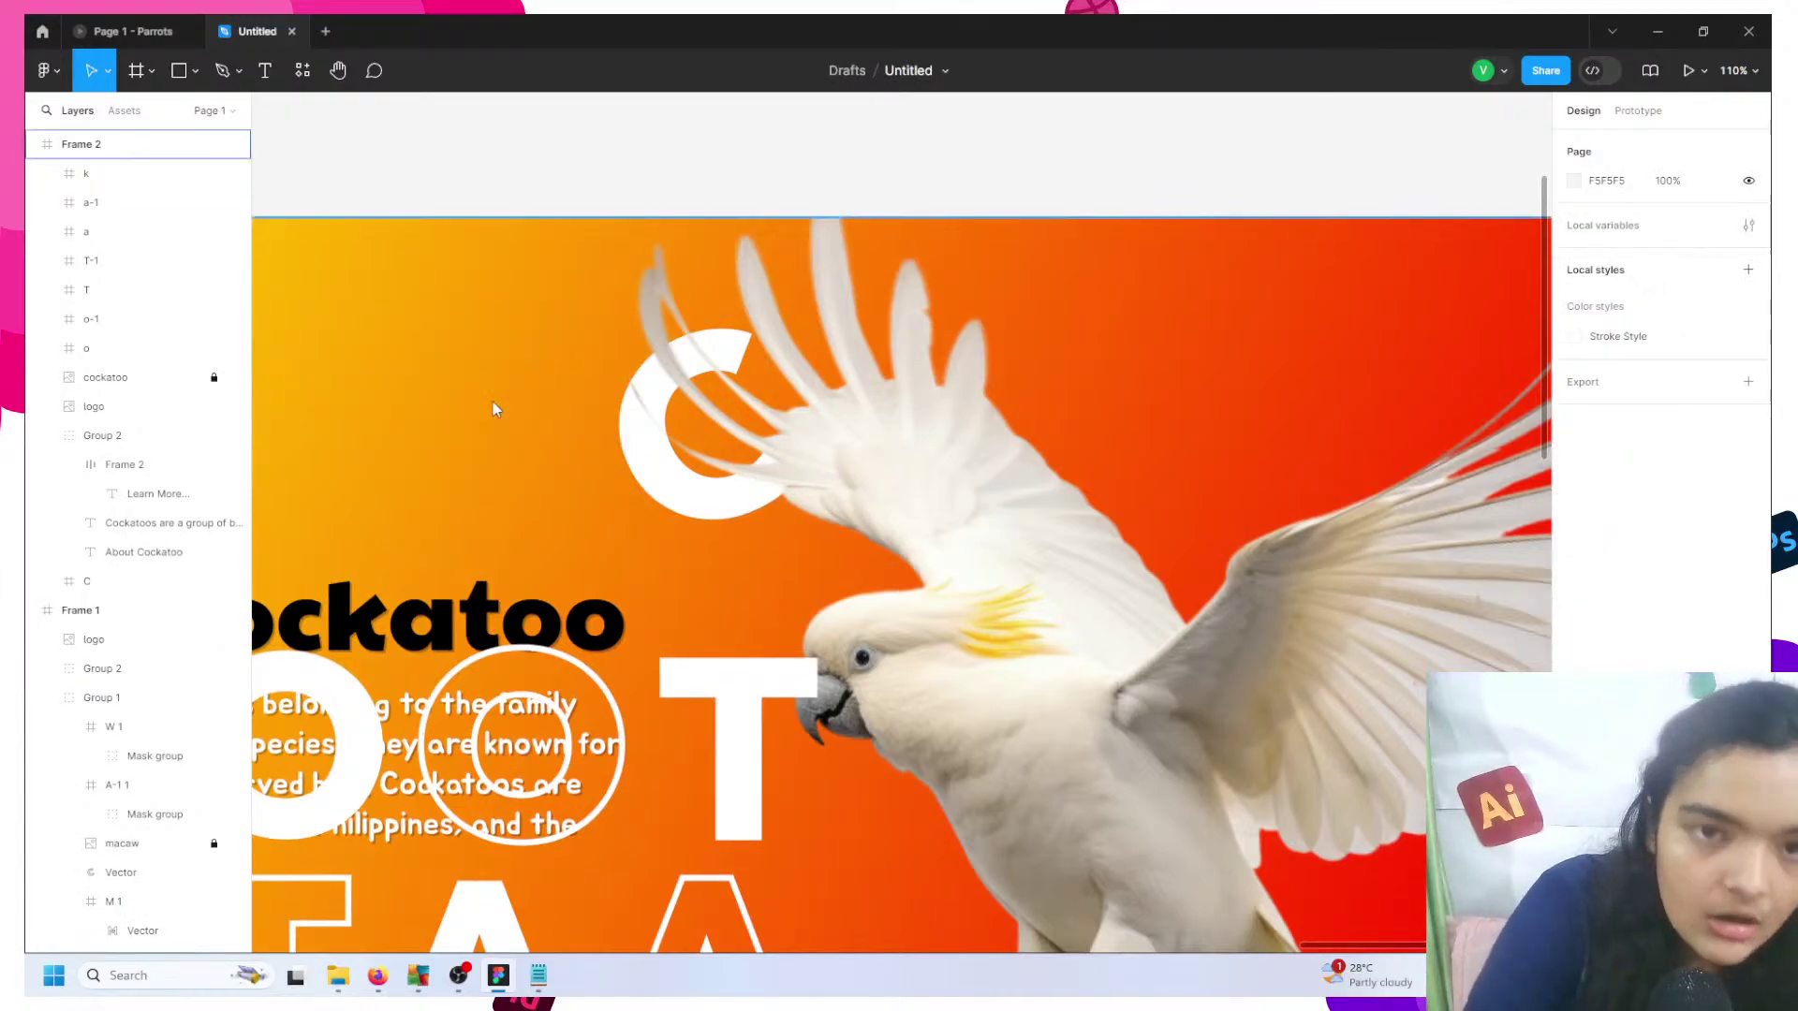
# - Try to import the C PNG file into the open area beside the tilted C
pyautogui.hotkey('ctrl', 'shift', 'k')
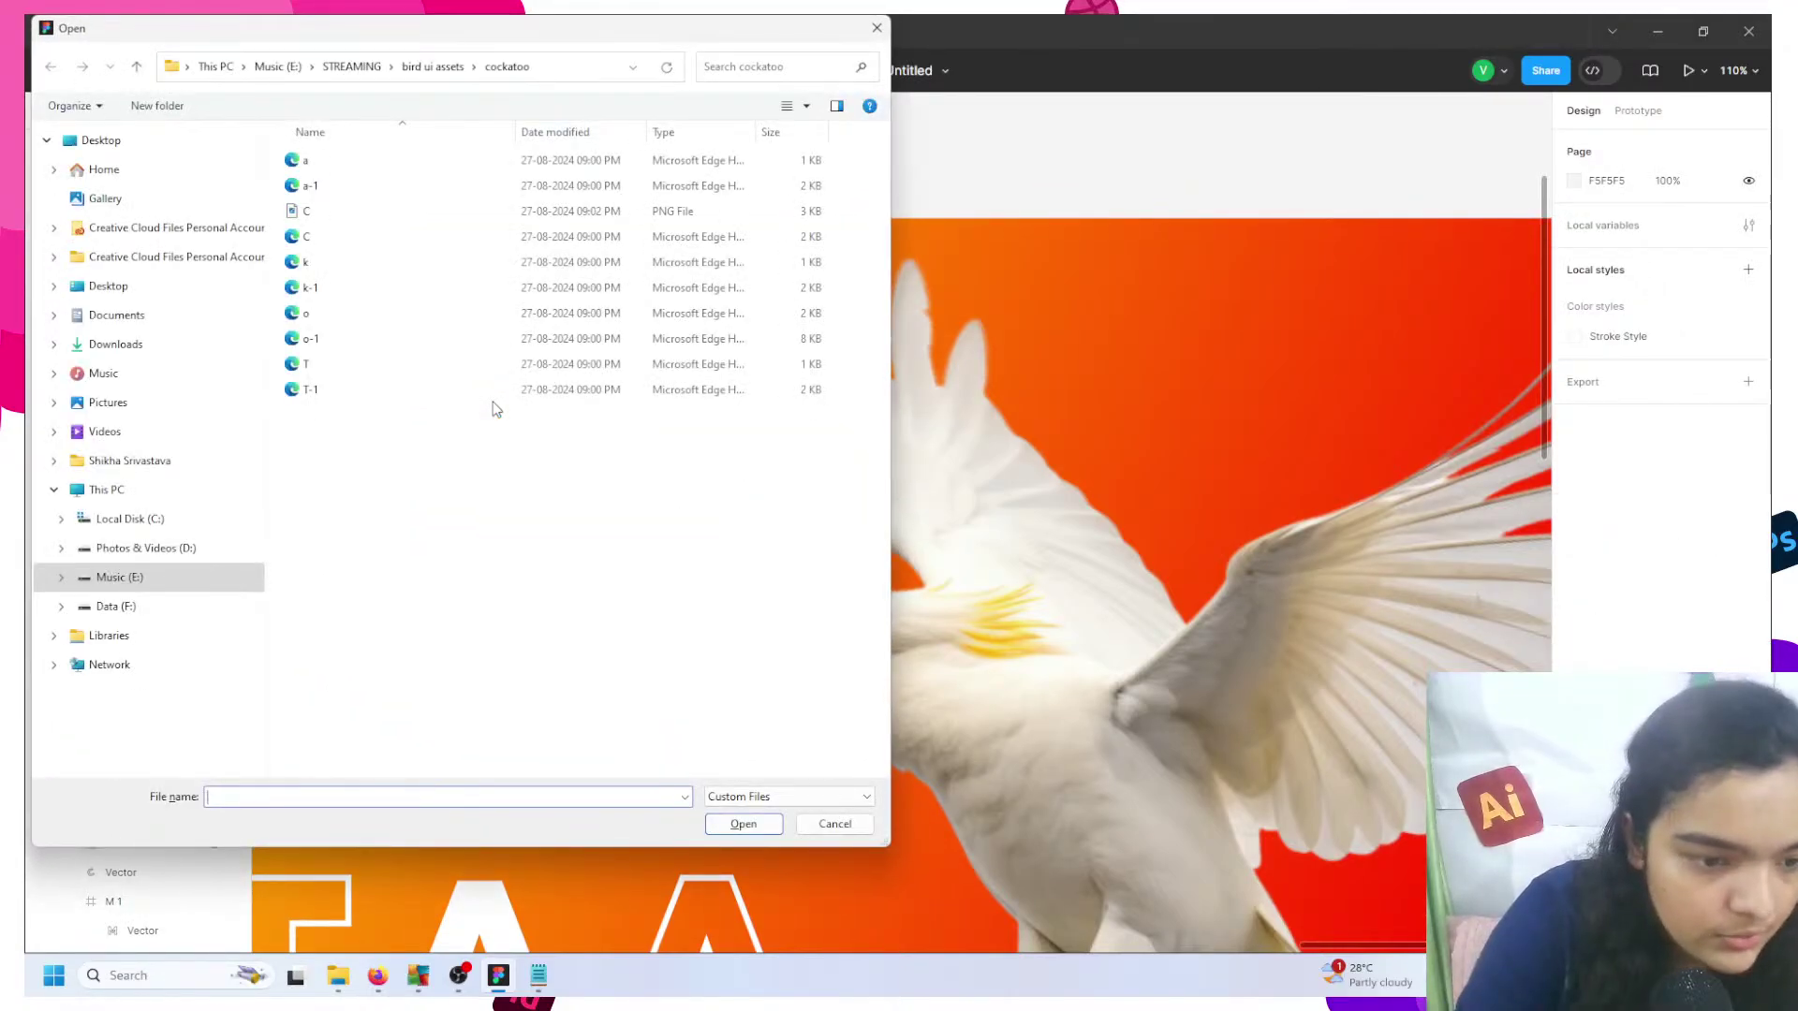
pyautogui.click(341, 210)
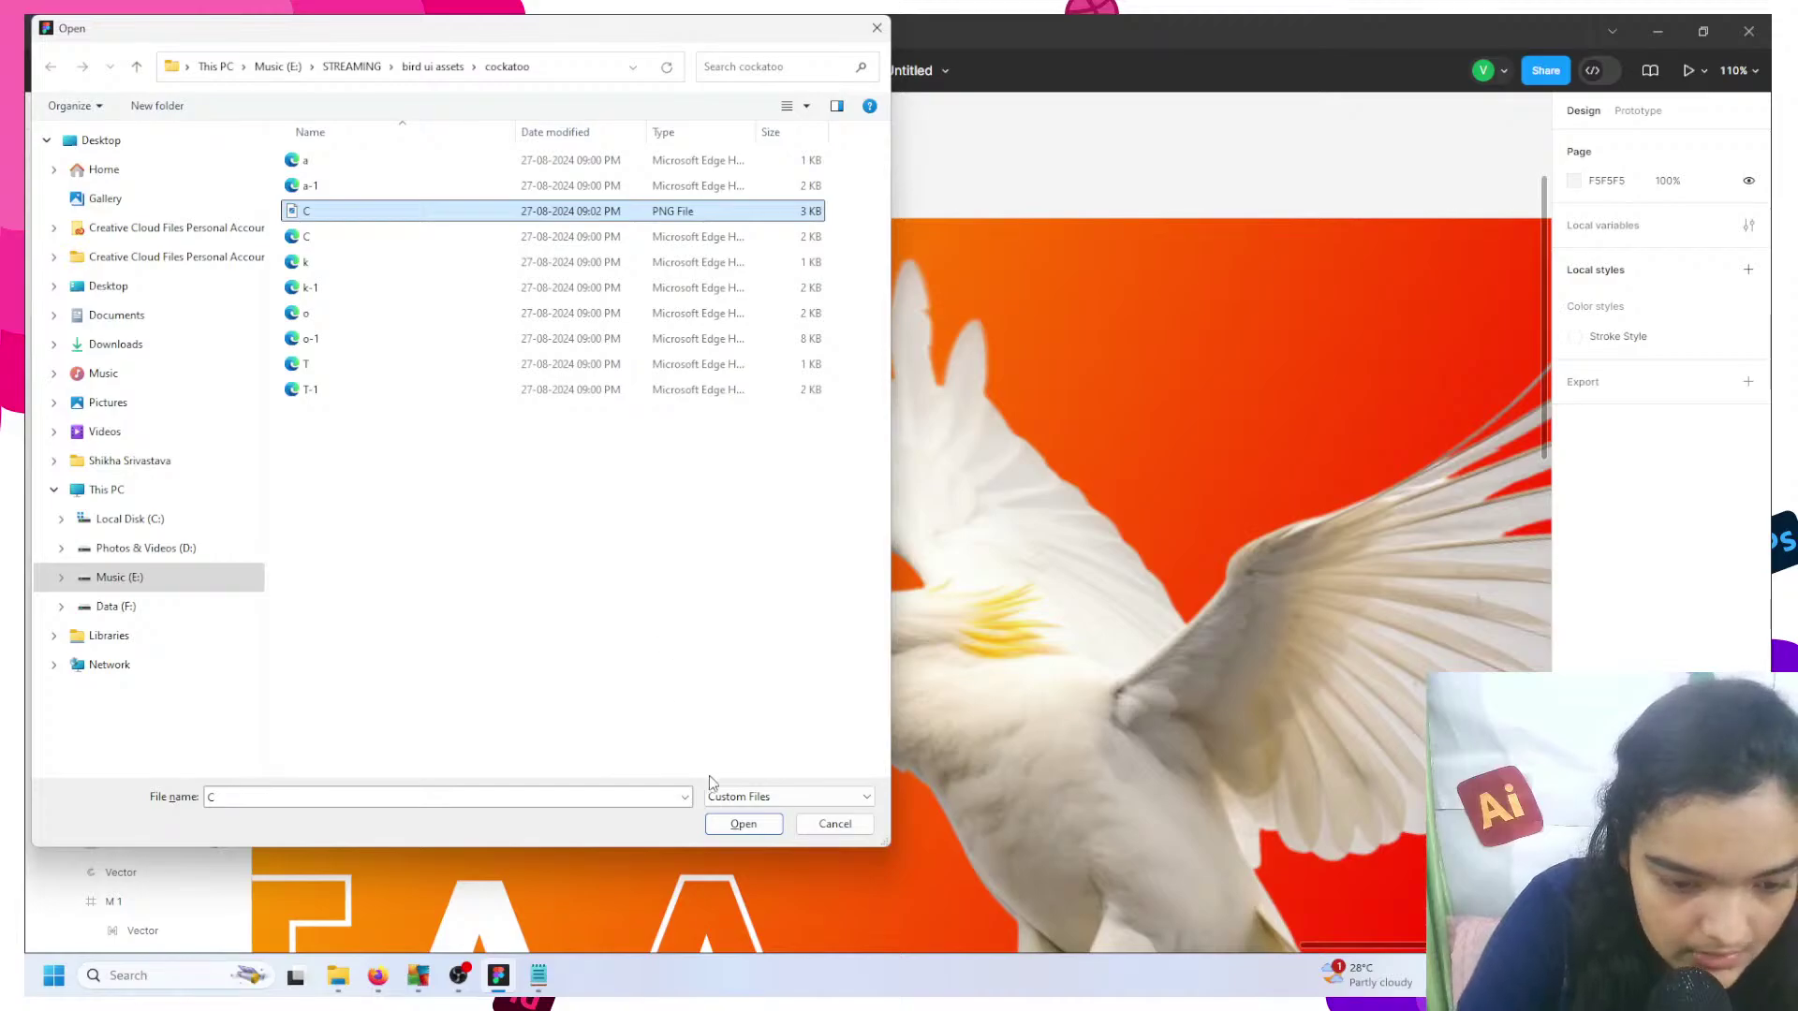
pyautogui.click(744, 823)
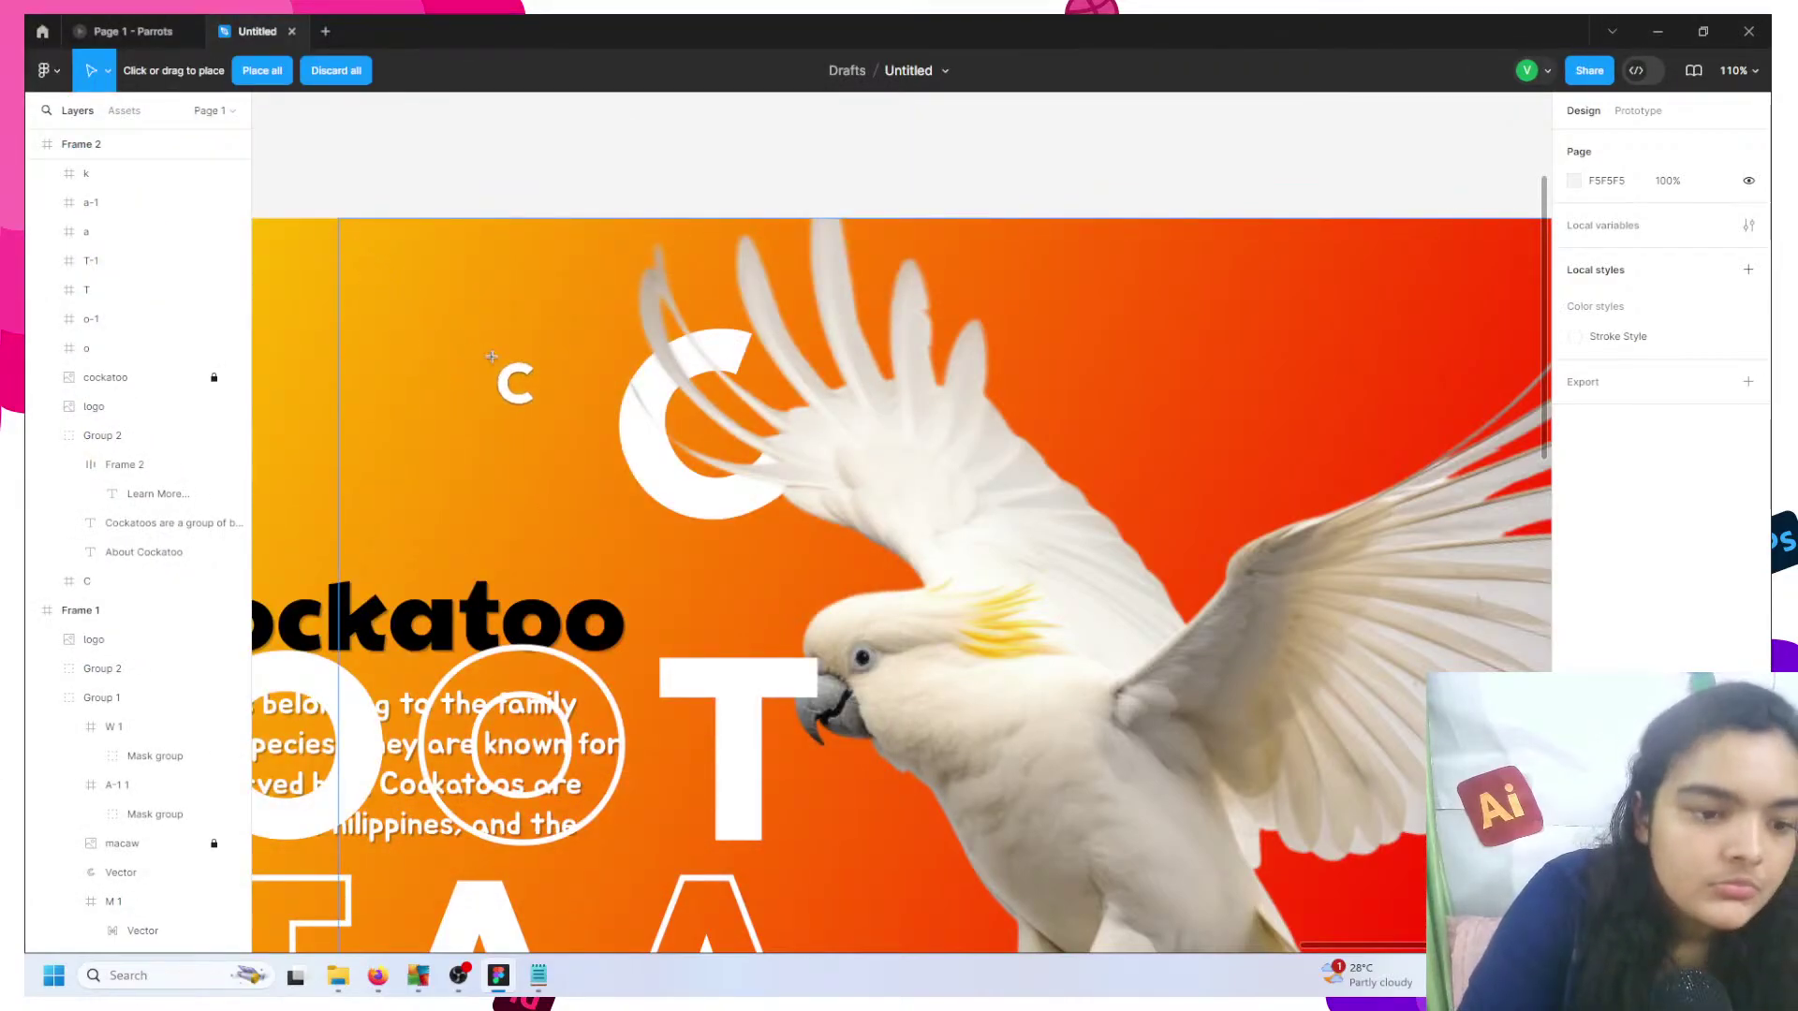
pyautogui.click(490, 357)
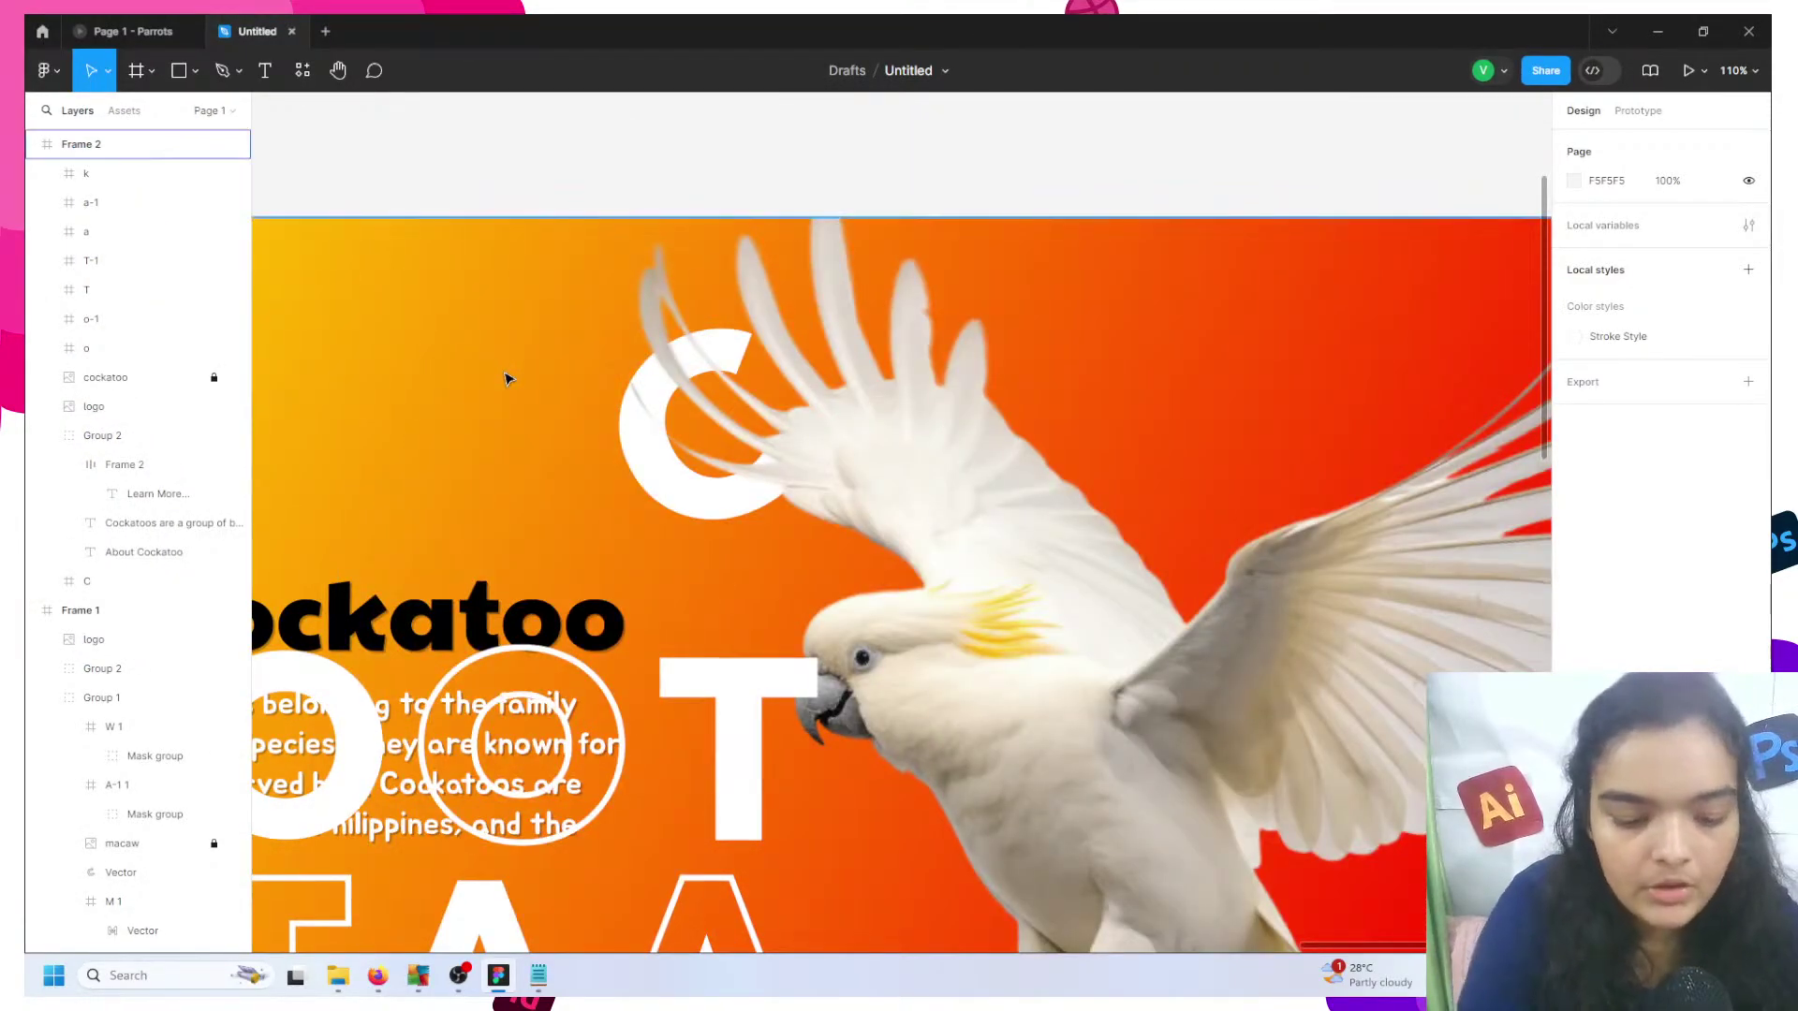
# - Import the C PNG file, place it at full size, and move it beside the tilted C
pyautogui.hotkey('ctrl', 'shift', 'k')
pyautogui.click(339, 211)
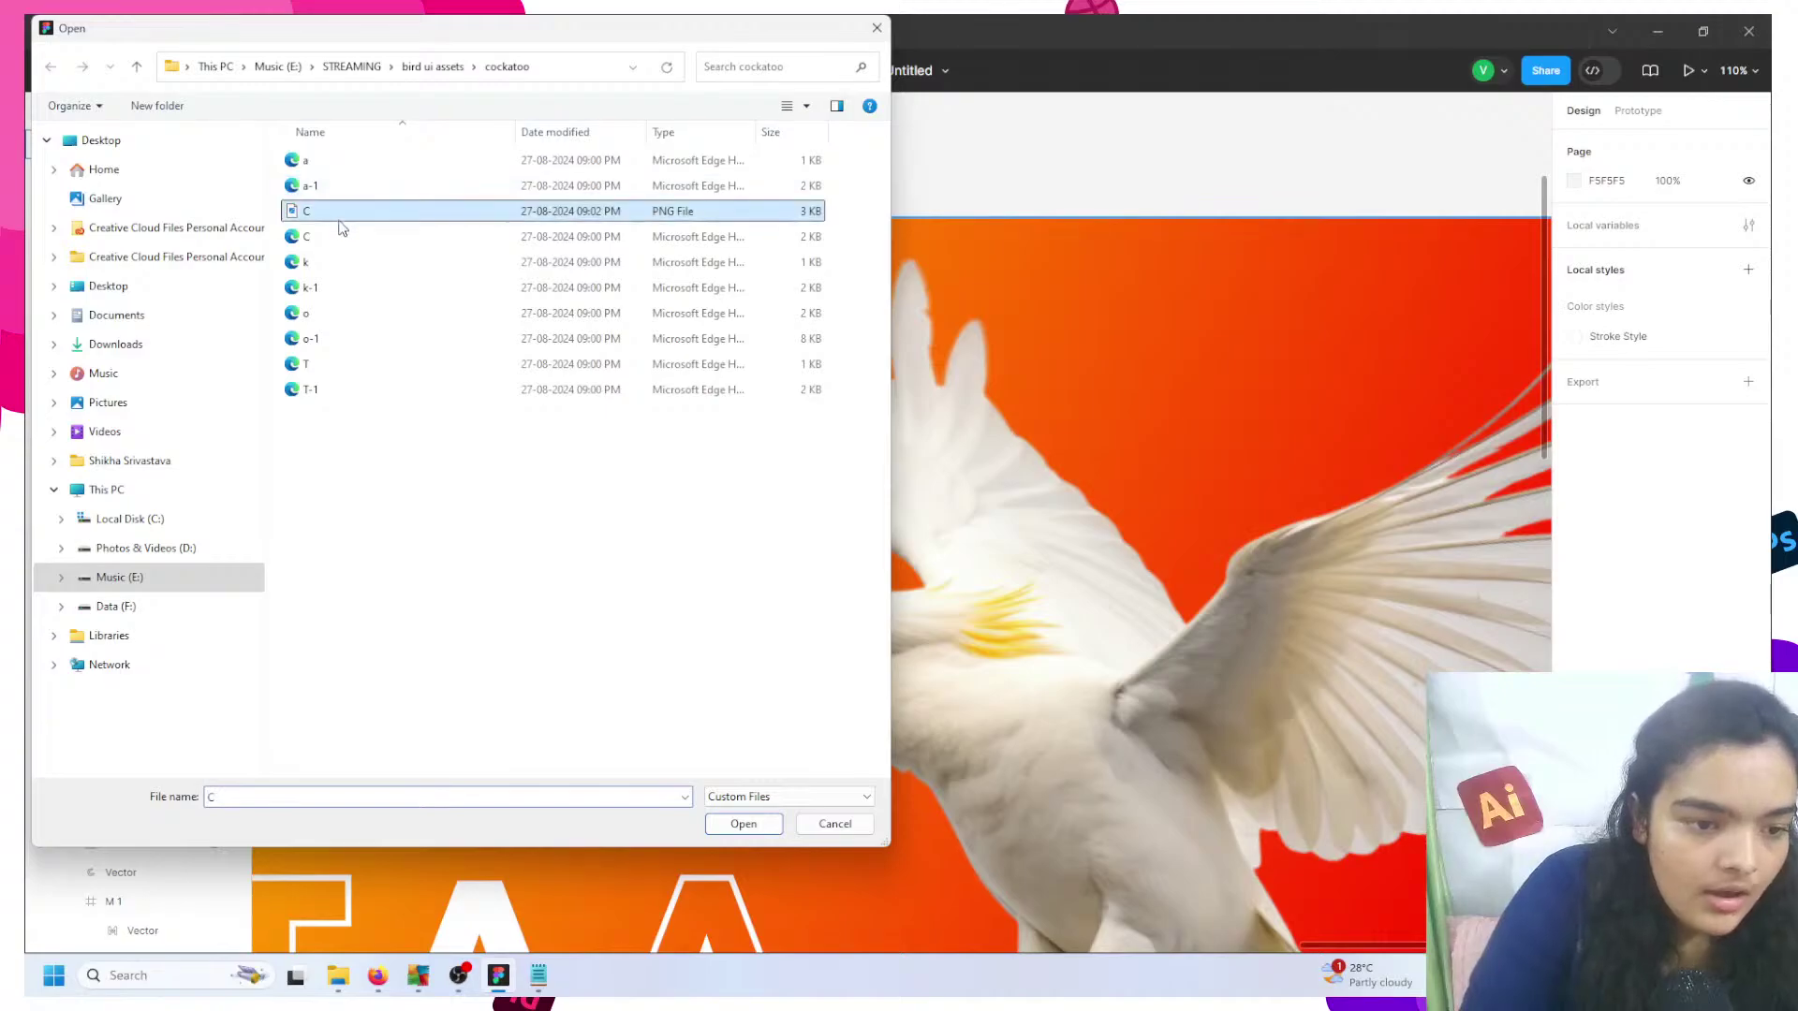
pyautogui.click(740, 824)
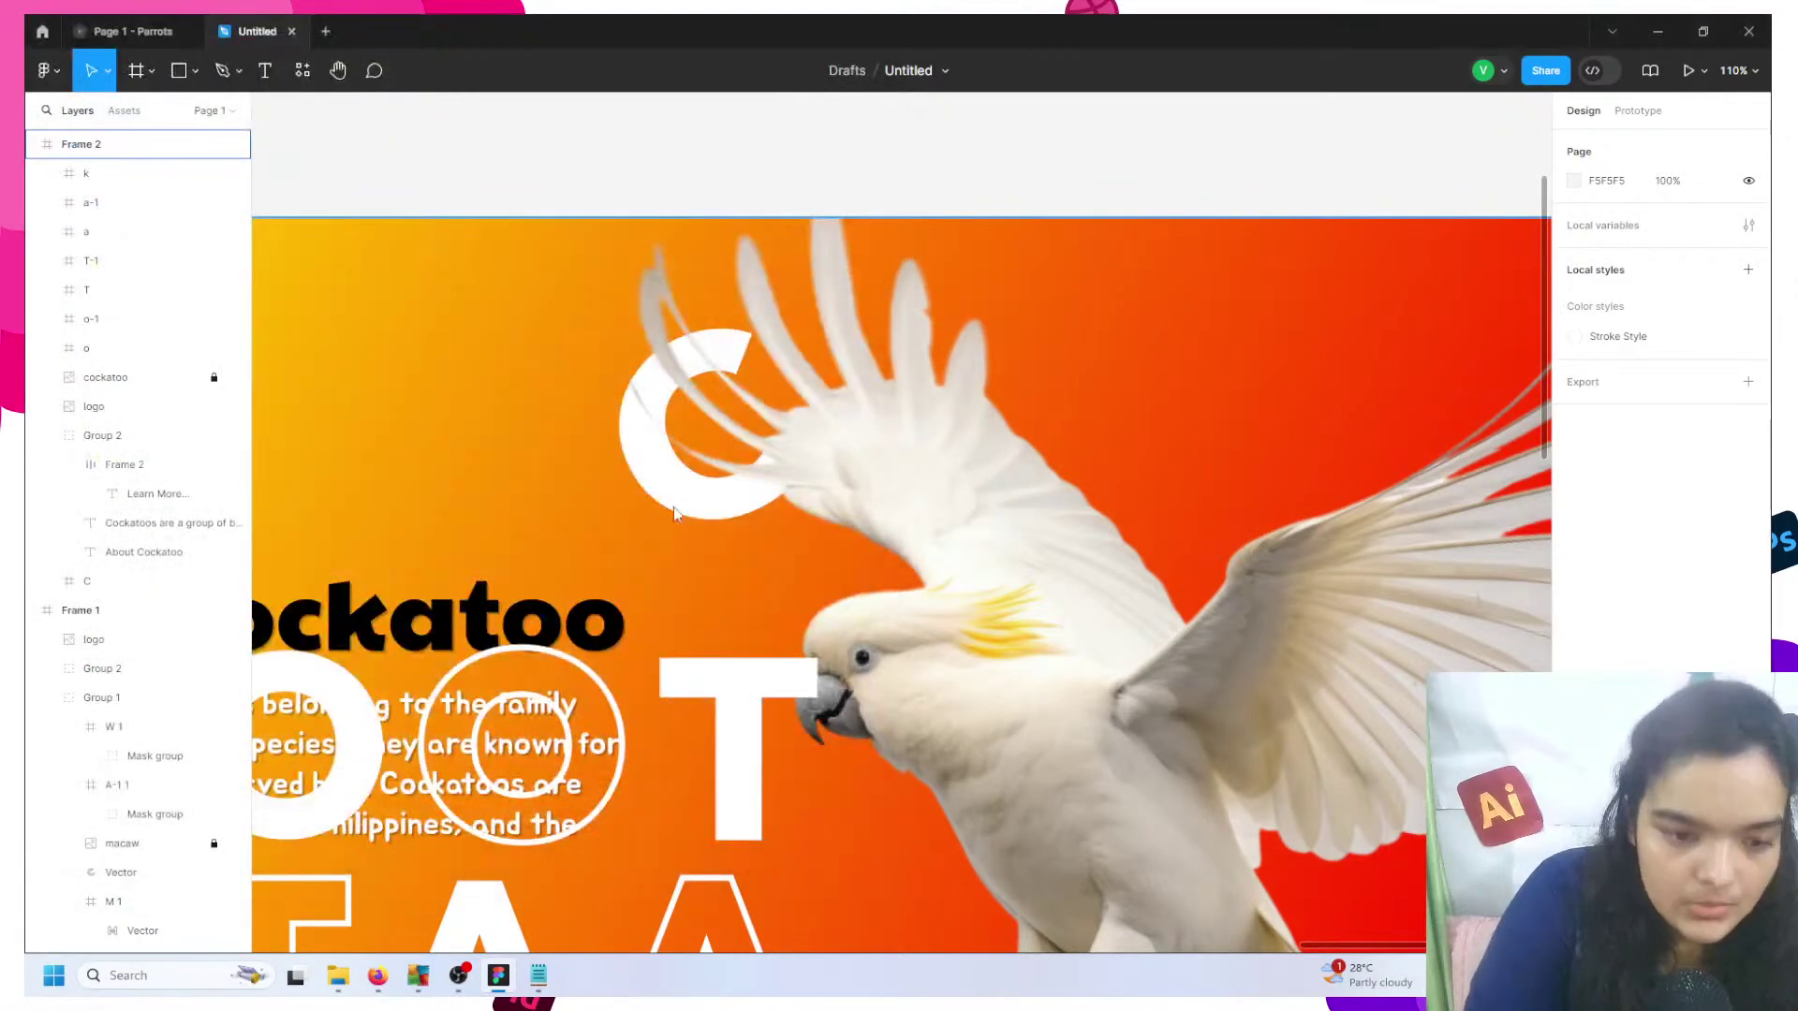
pyautogui.click(817, 431)
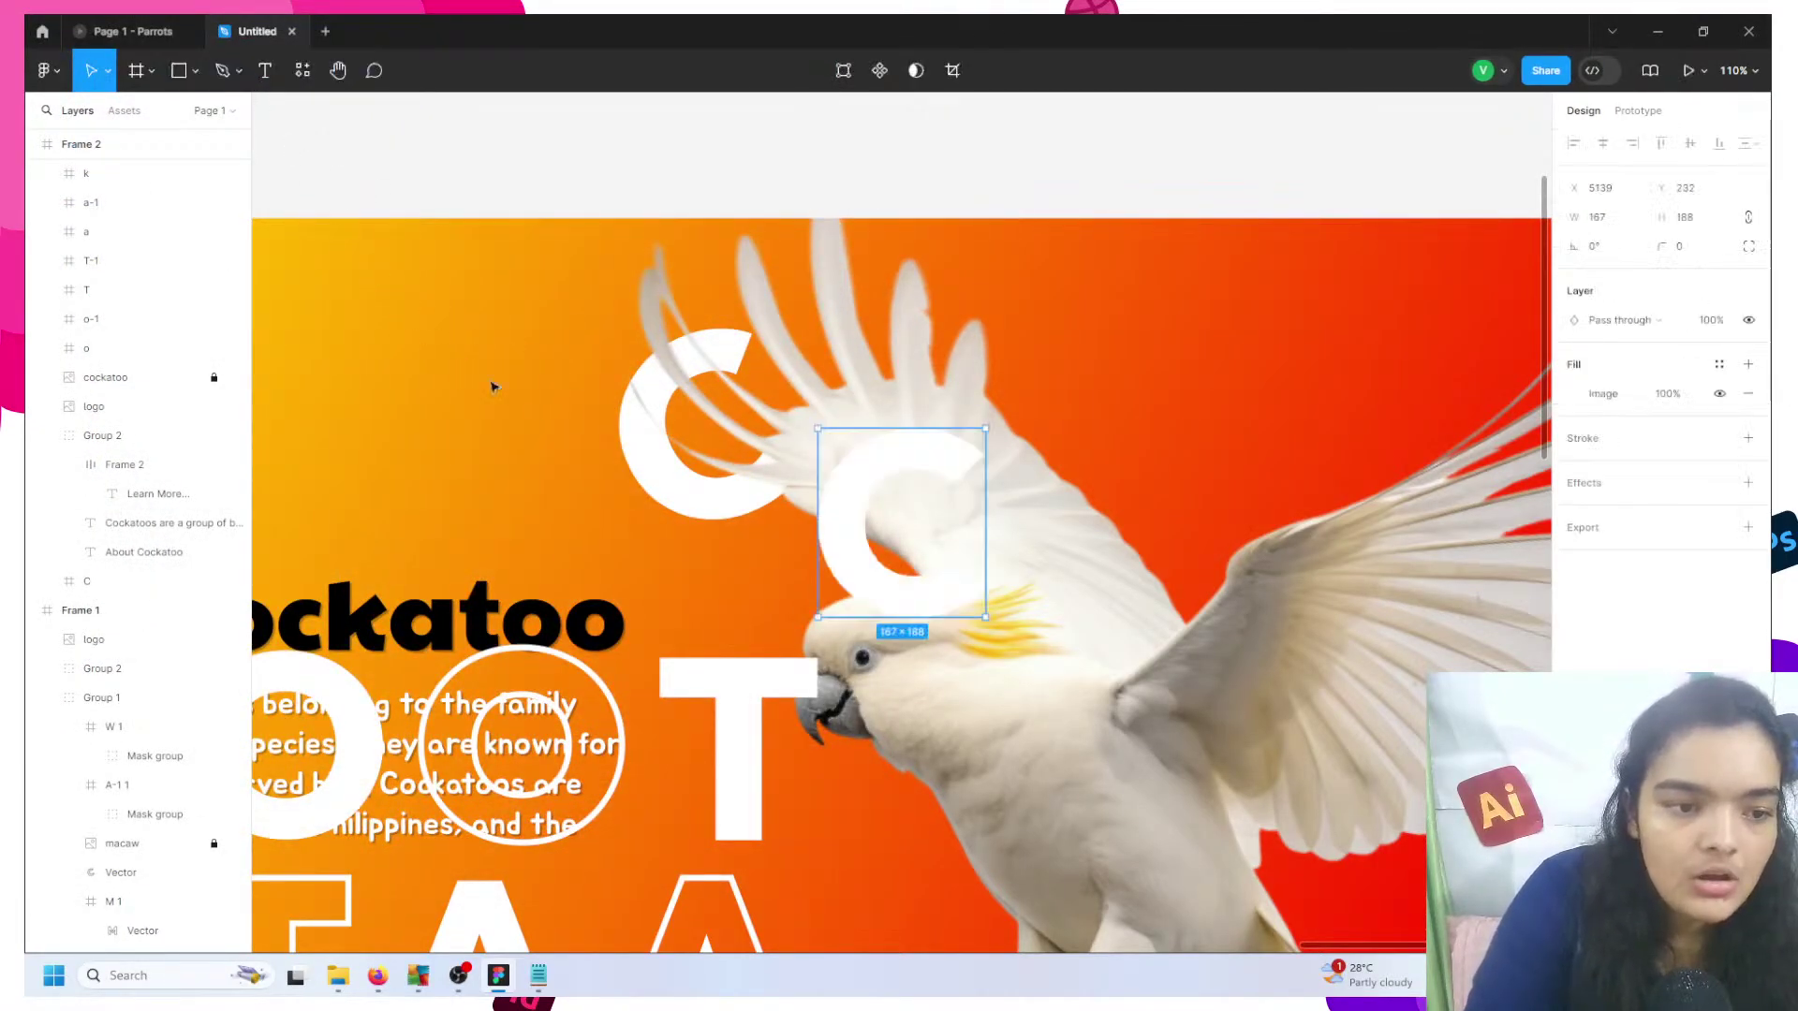
pyautogui.moveTo(871, 590); pyautogui.dragTo(424, 452)
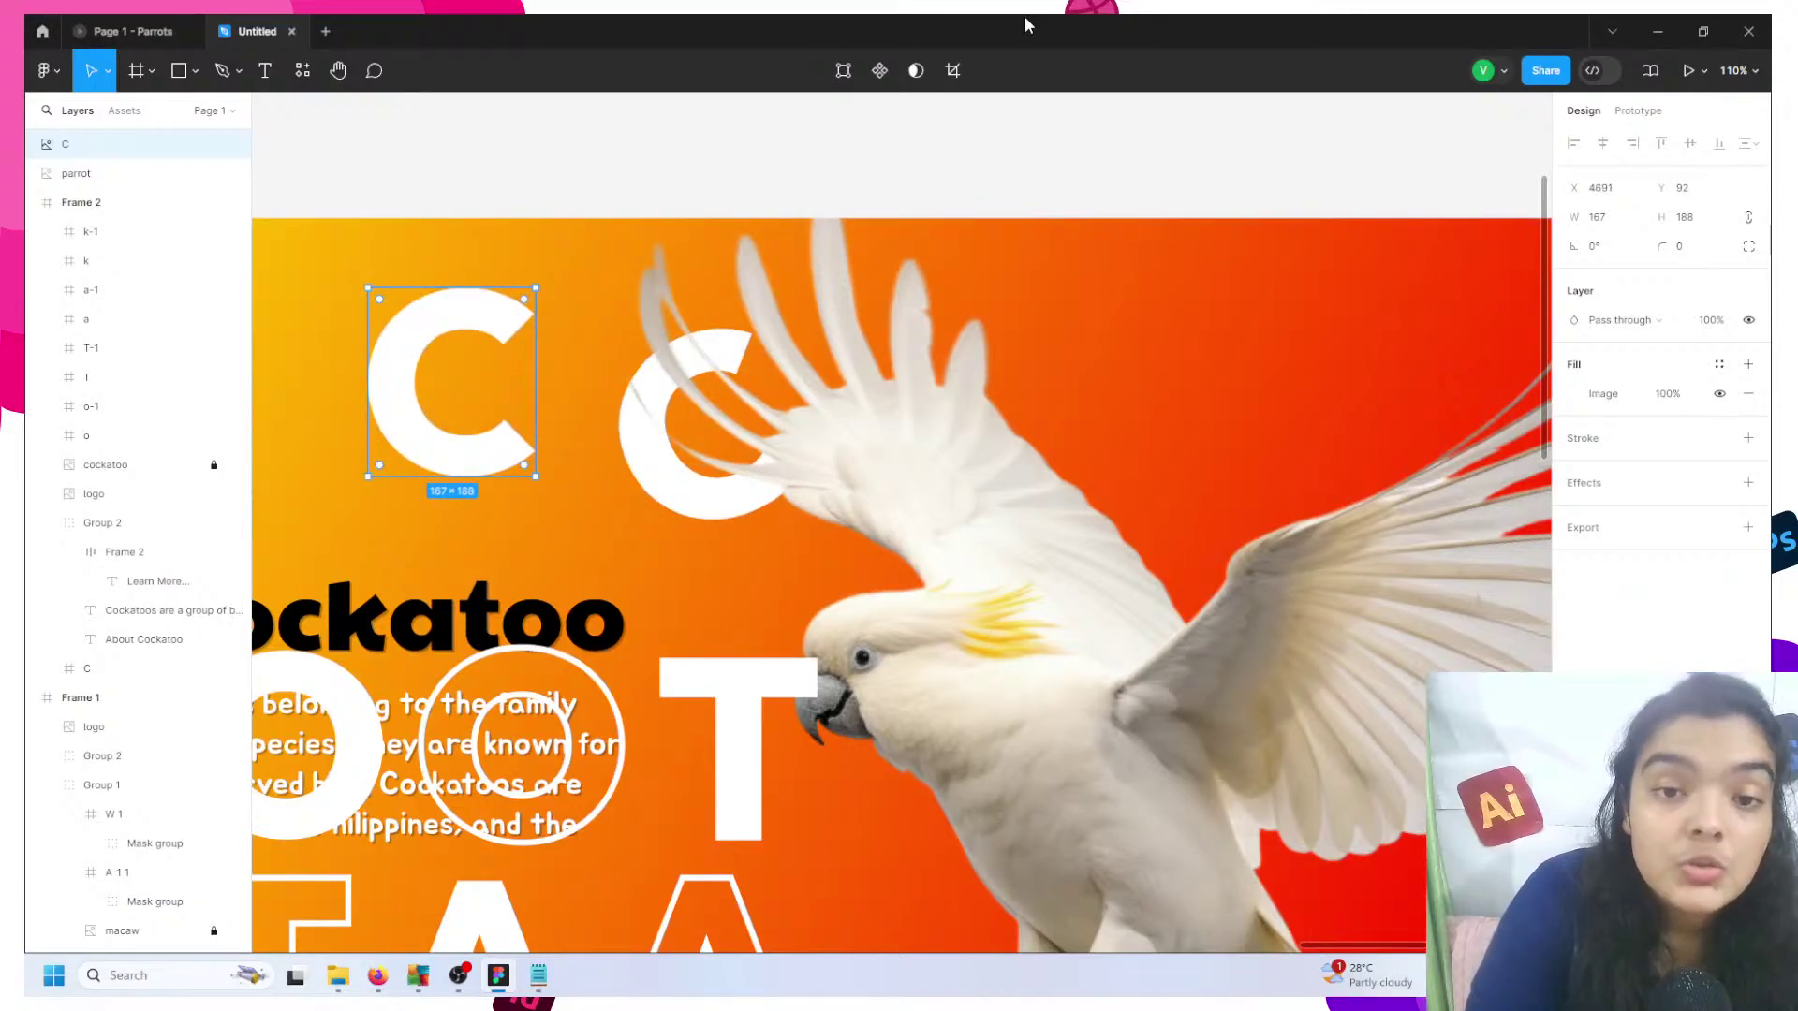
# - Crop the C image to its lower part, about 167 × 103, and move its layer into Frame 2
pyautogui.click(951, 71)
pyautogui.moveTo(452, 286); pyautogui.dragTo(455, 373)
pyautogui.press('Escape')
pyautogui.press('Escape')
pyautogui.click(465, 448)
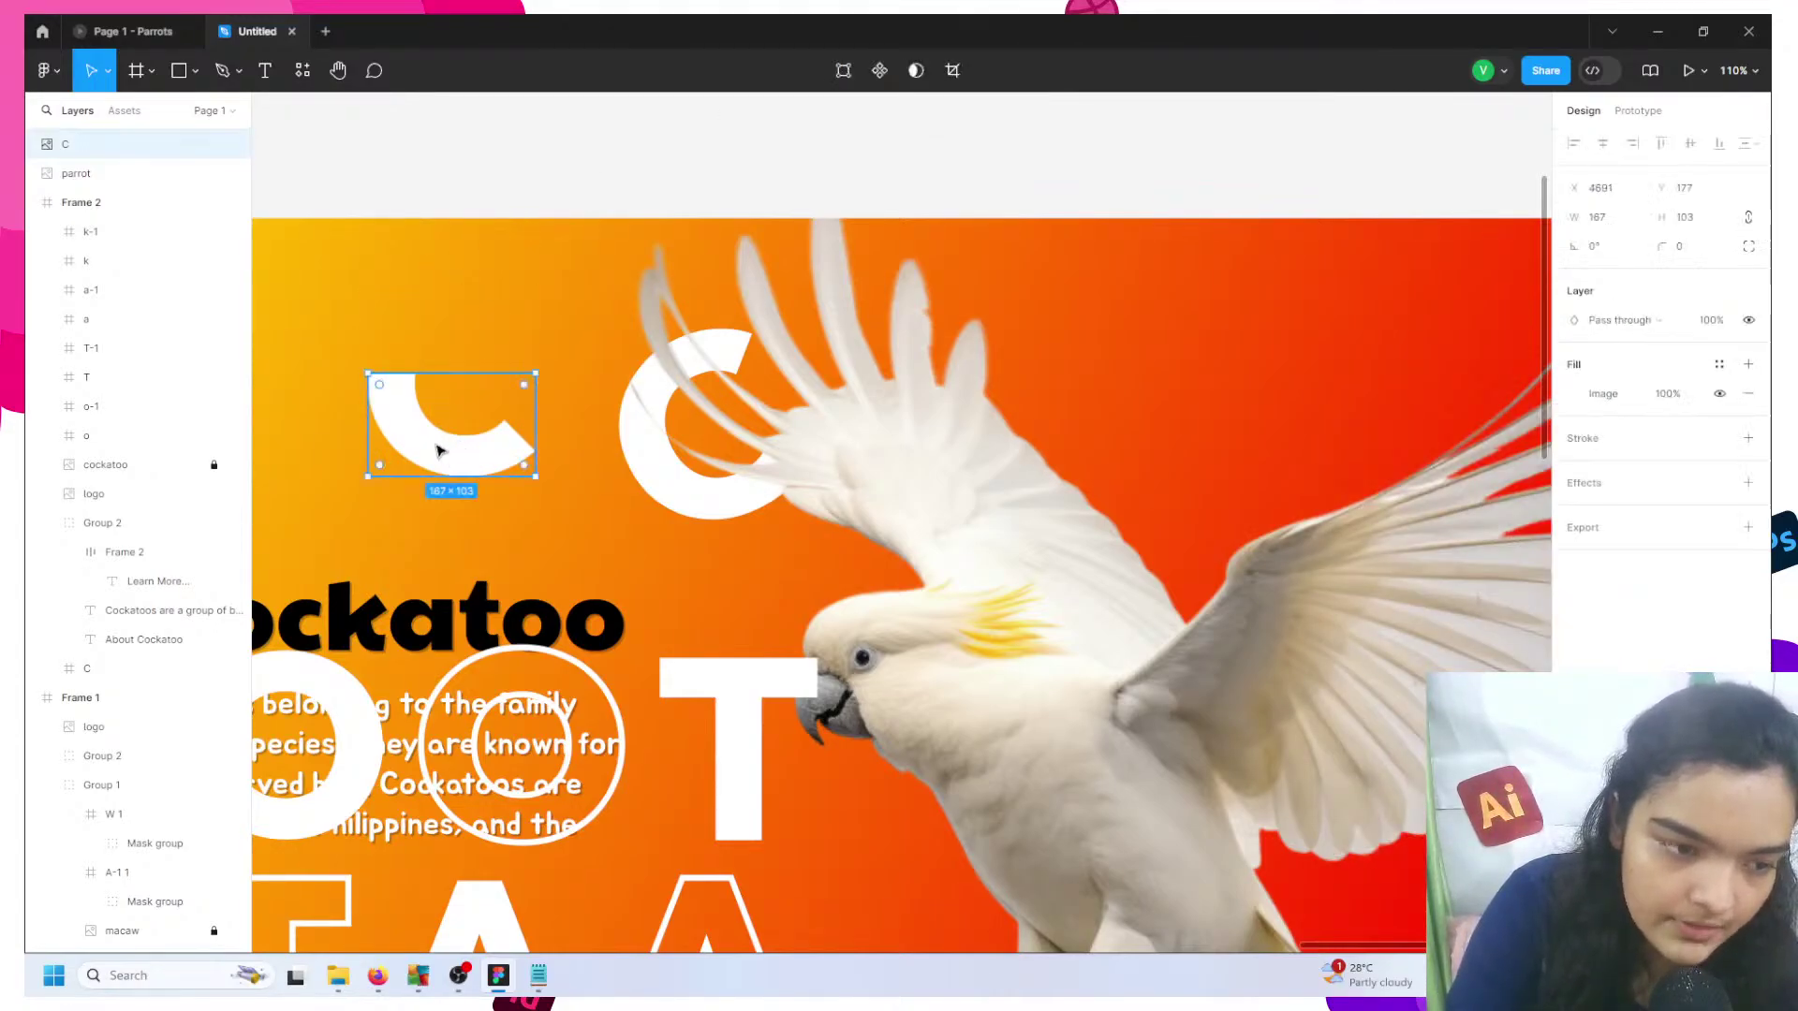
pyautogui.moveTo(128, 142); pyautogui.dragTo(120, 218)
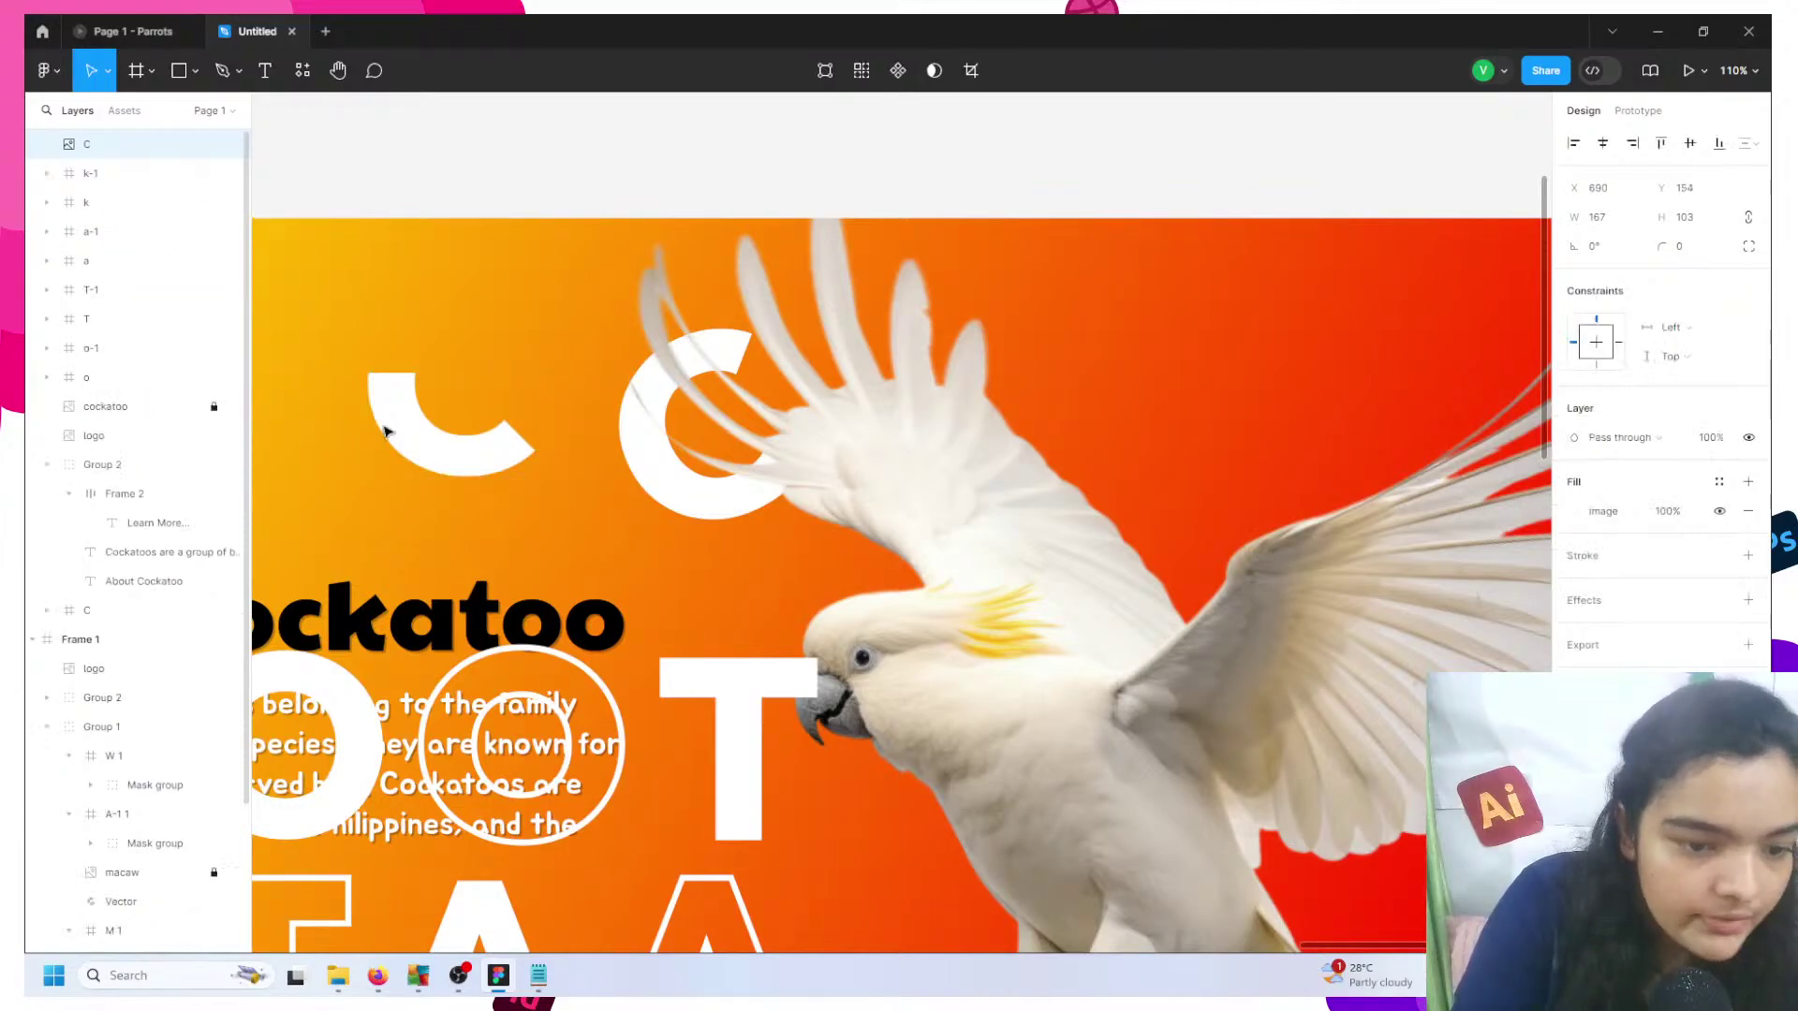
# - Move the cropped C piece over the tilted C's lower curve and rotate it about 47° so it covers the feathers
pyautogui.moveTo(534, 467); pyautogui.dragTo(690, 496)
pyautogui.moveTo(813, 519); pyautogui.dragTo(735, 490)
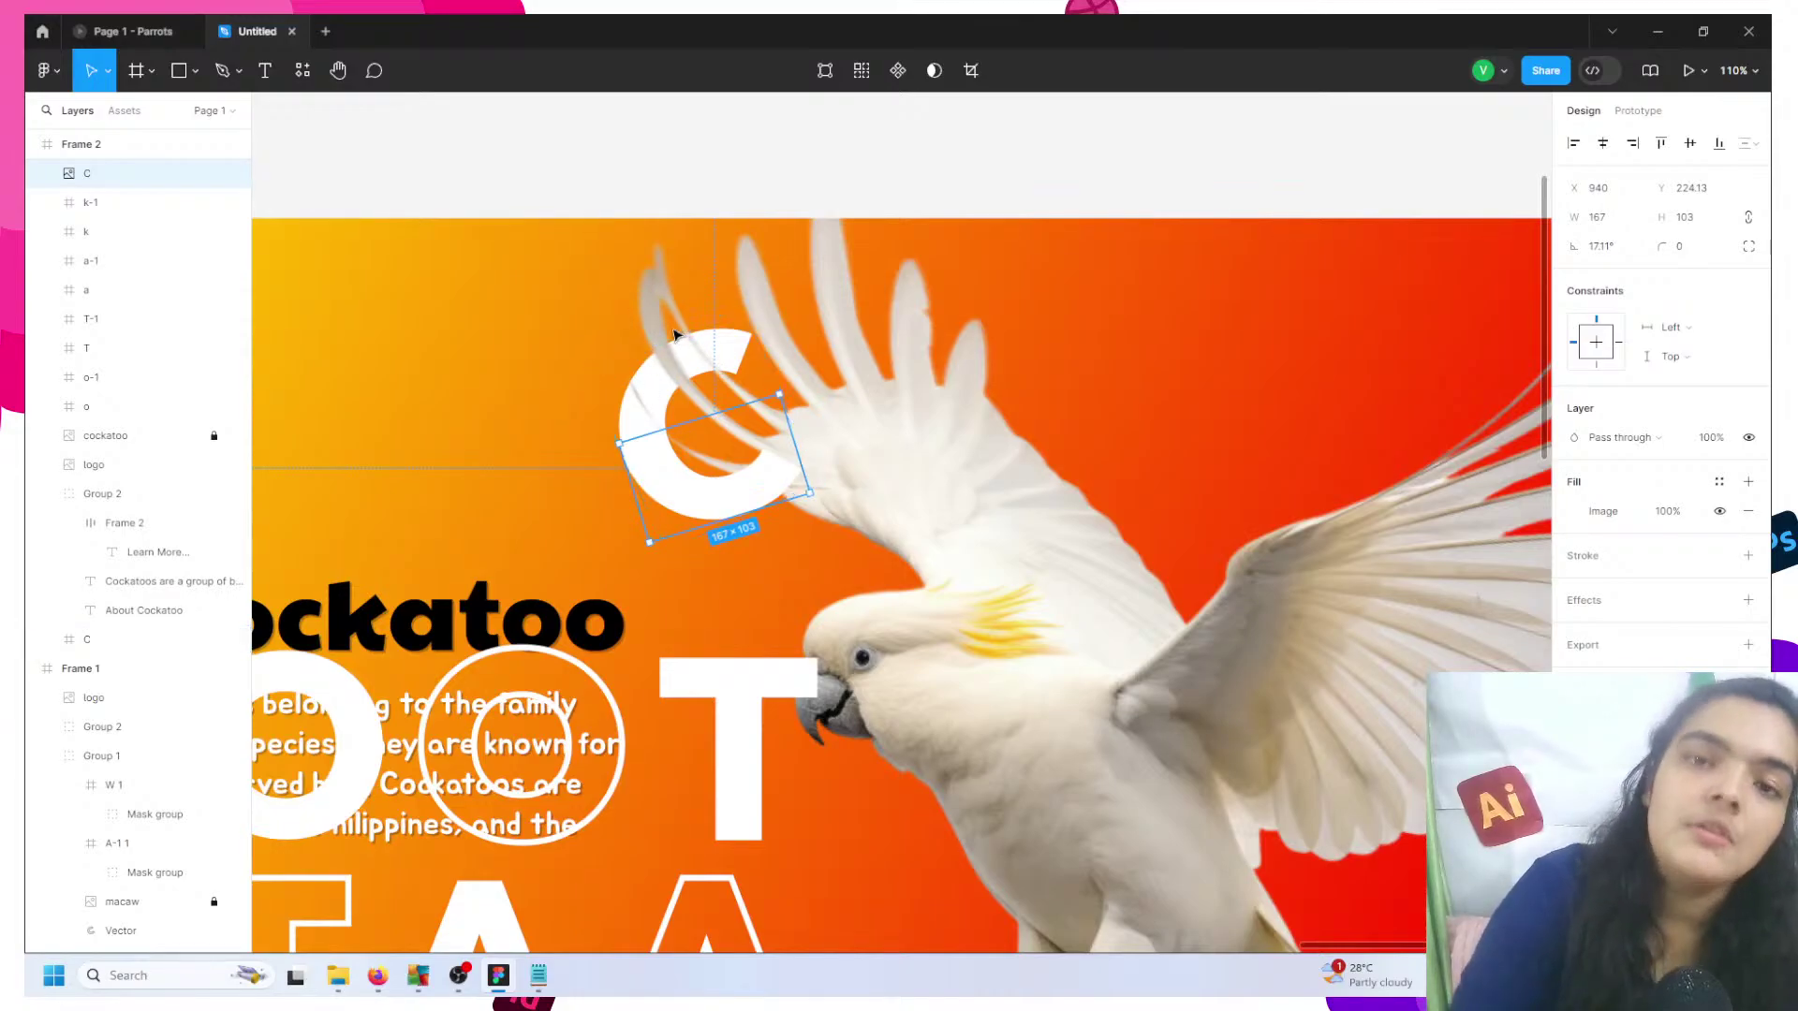
pyautogui.moveTo(670, 468); pyautogui.dragTo(858, 487)
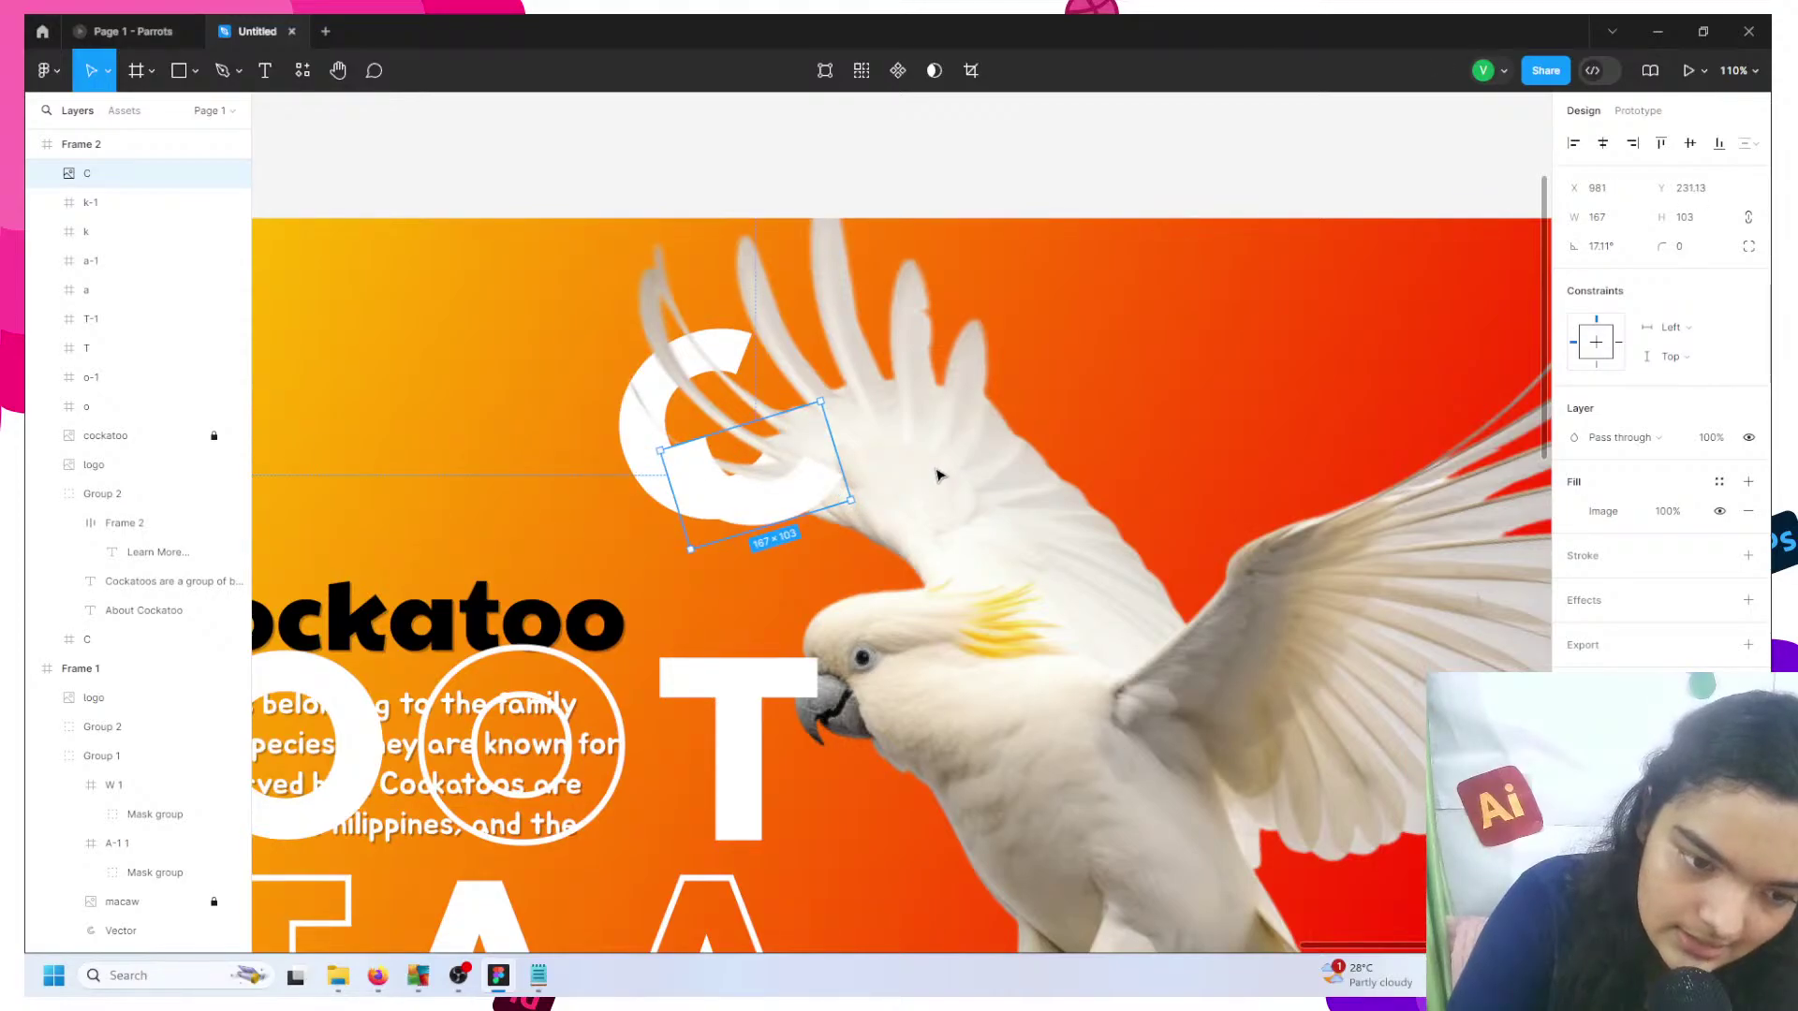
pyautogui.scroll(1, 923, 421)
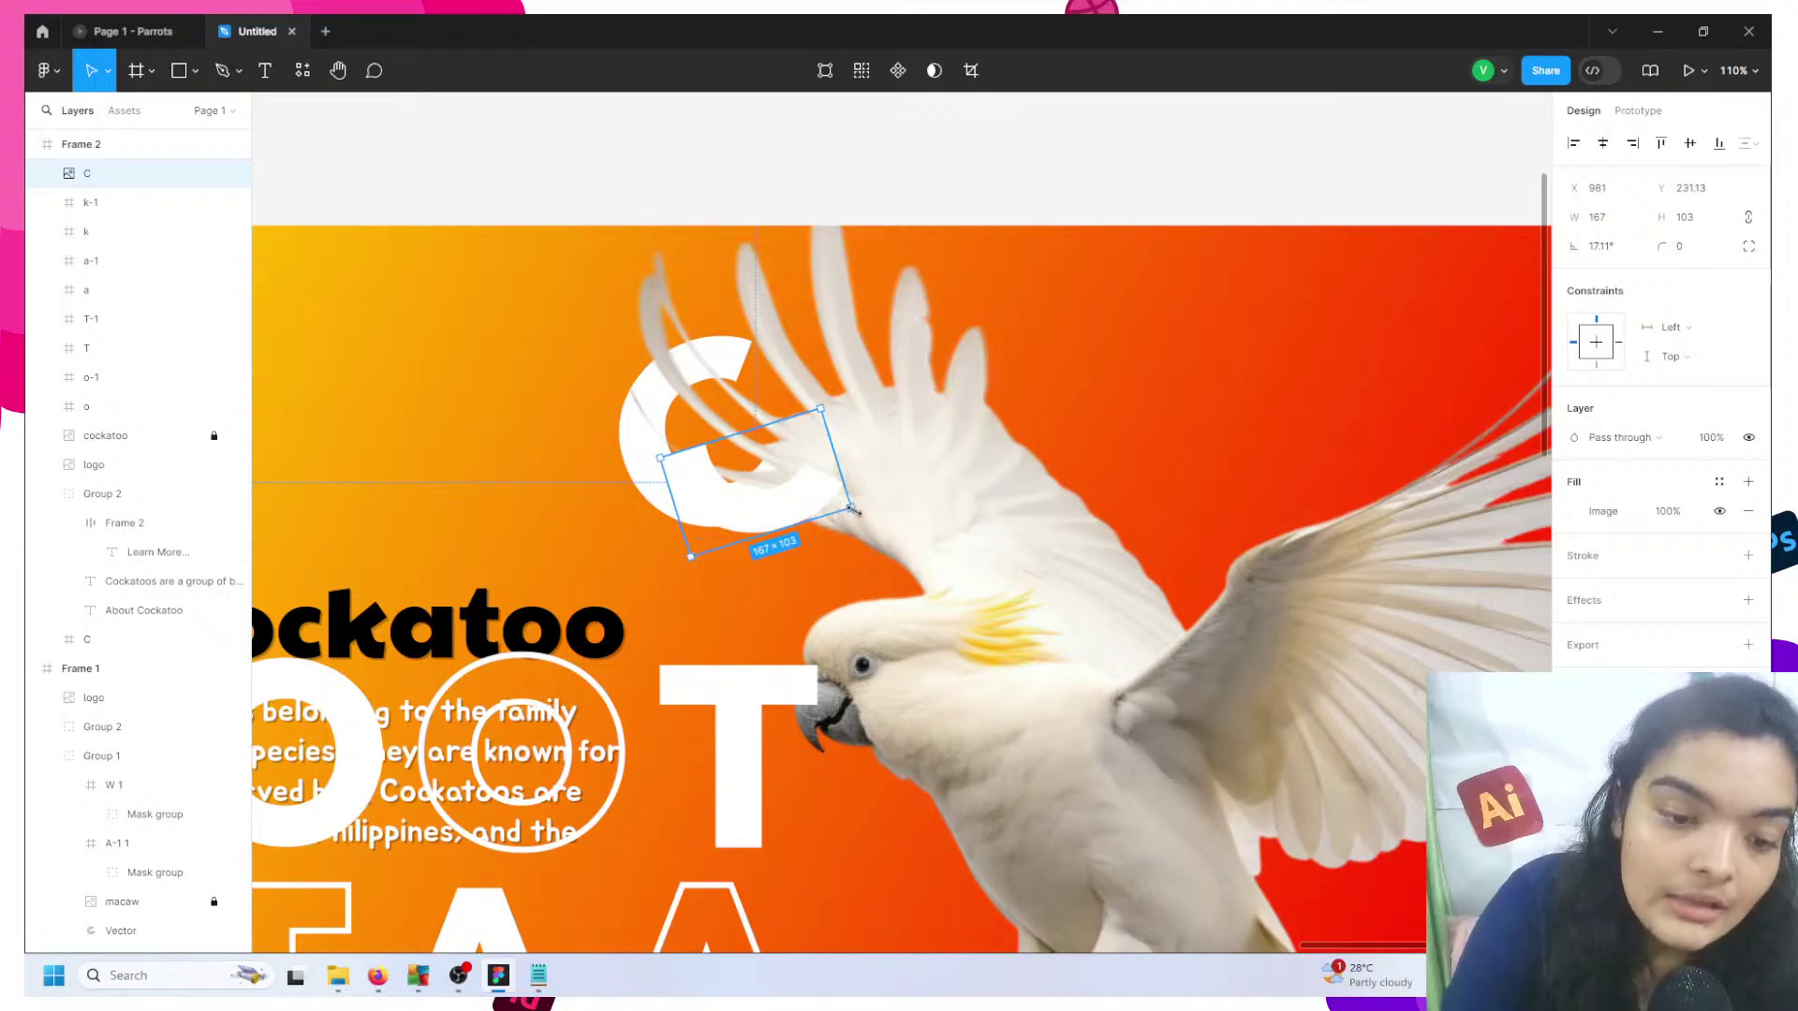
pyautogui.moveTo(856, 510); pyautogui.dragTo(775, 488)
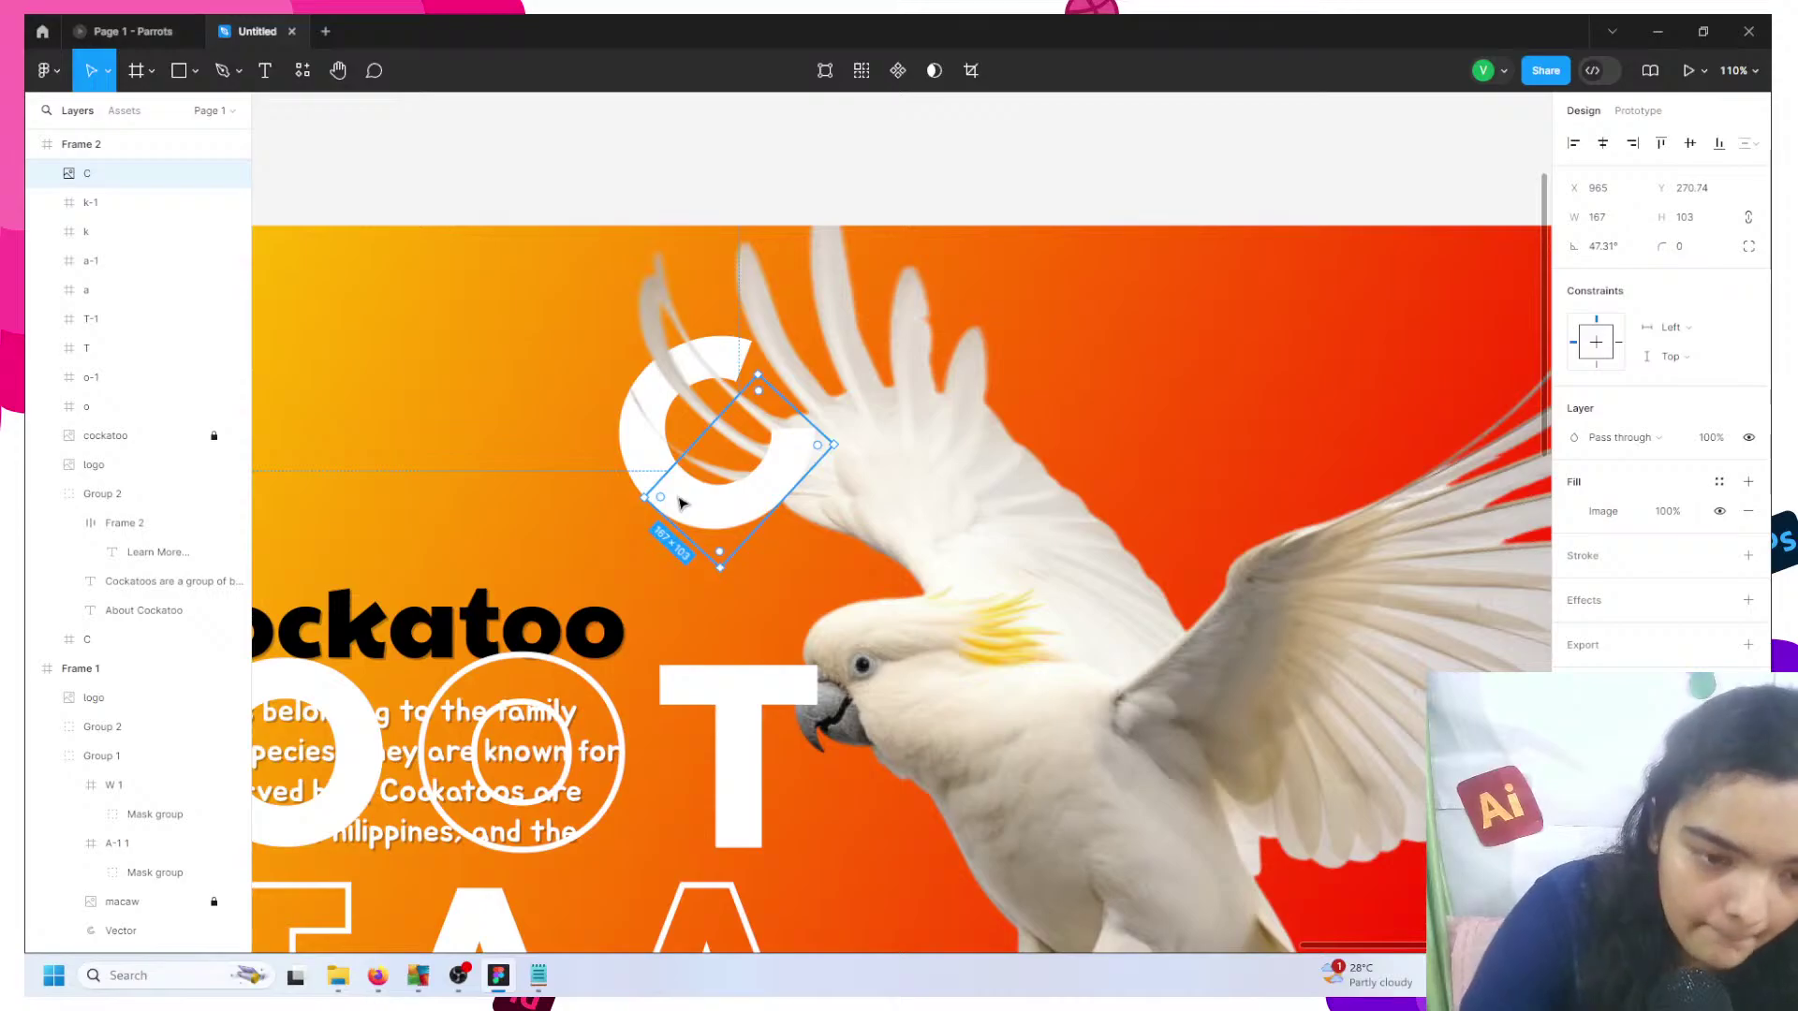
# - Nudge the cropped piece 1 px left and 1 px up to align with the C behind, and inspect the joint
pyautogui.press('Left')
pyautogui.press('Up')
pyautogui.press('Up')
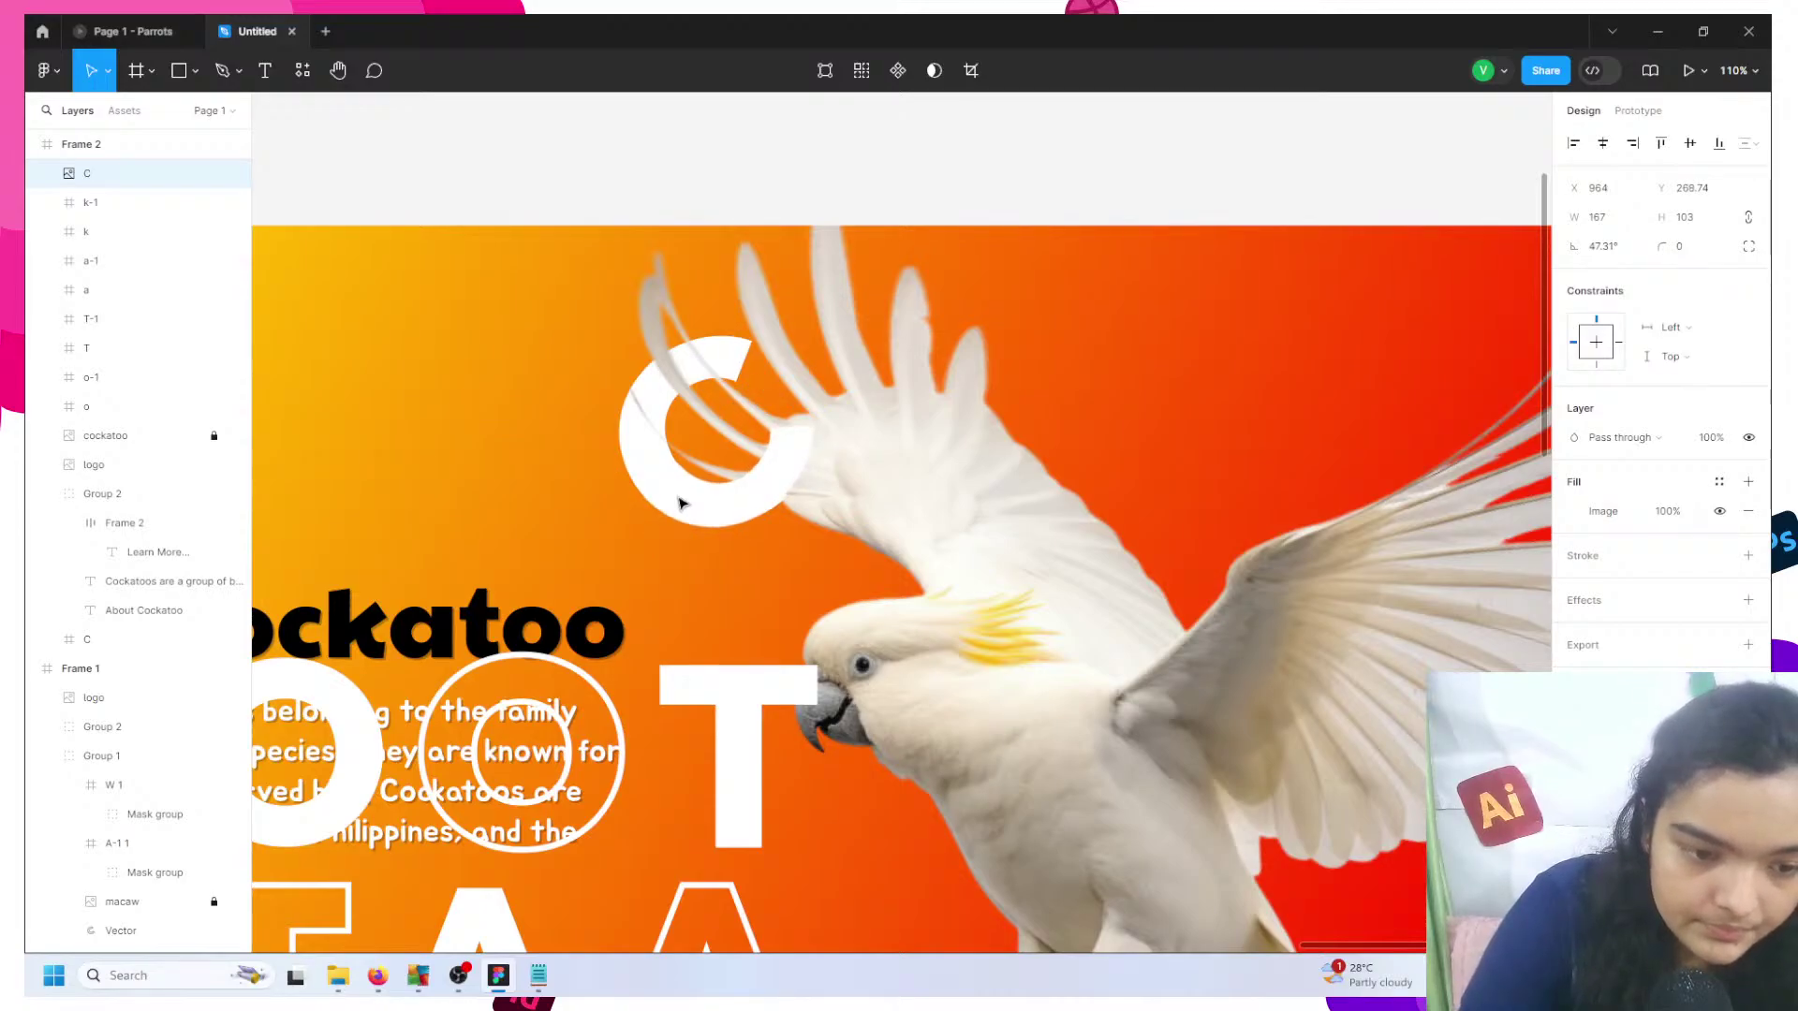
pyautogui.press('Down')
pyautogui.scroll(10, 679, 503)
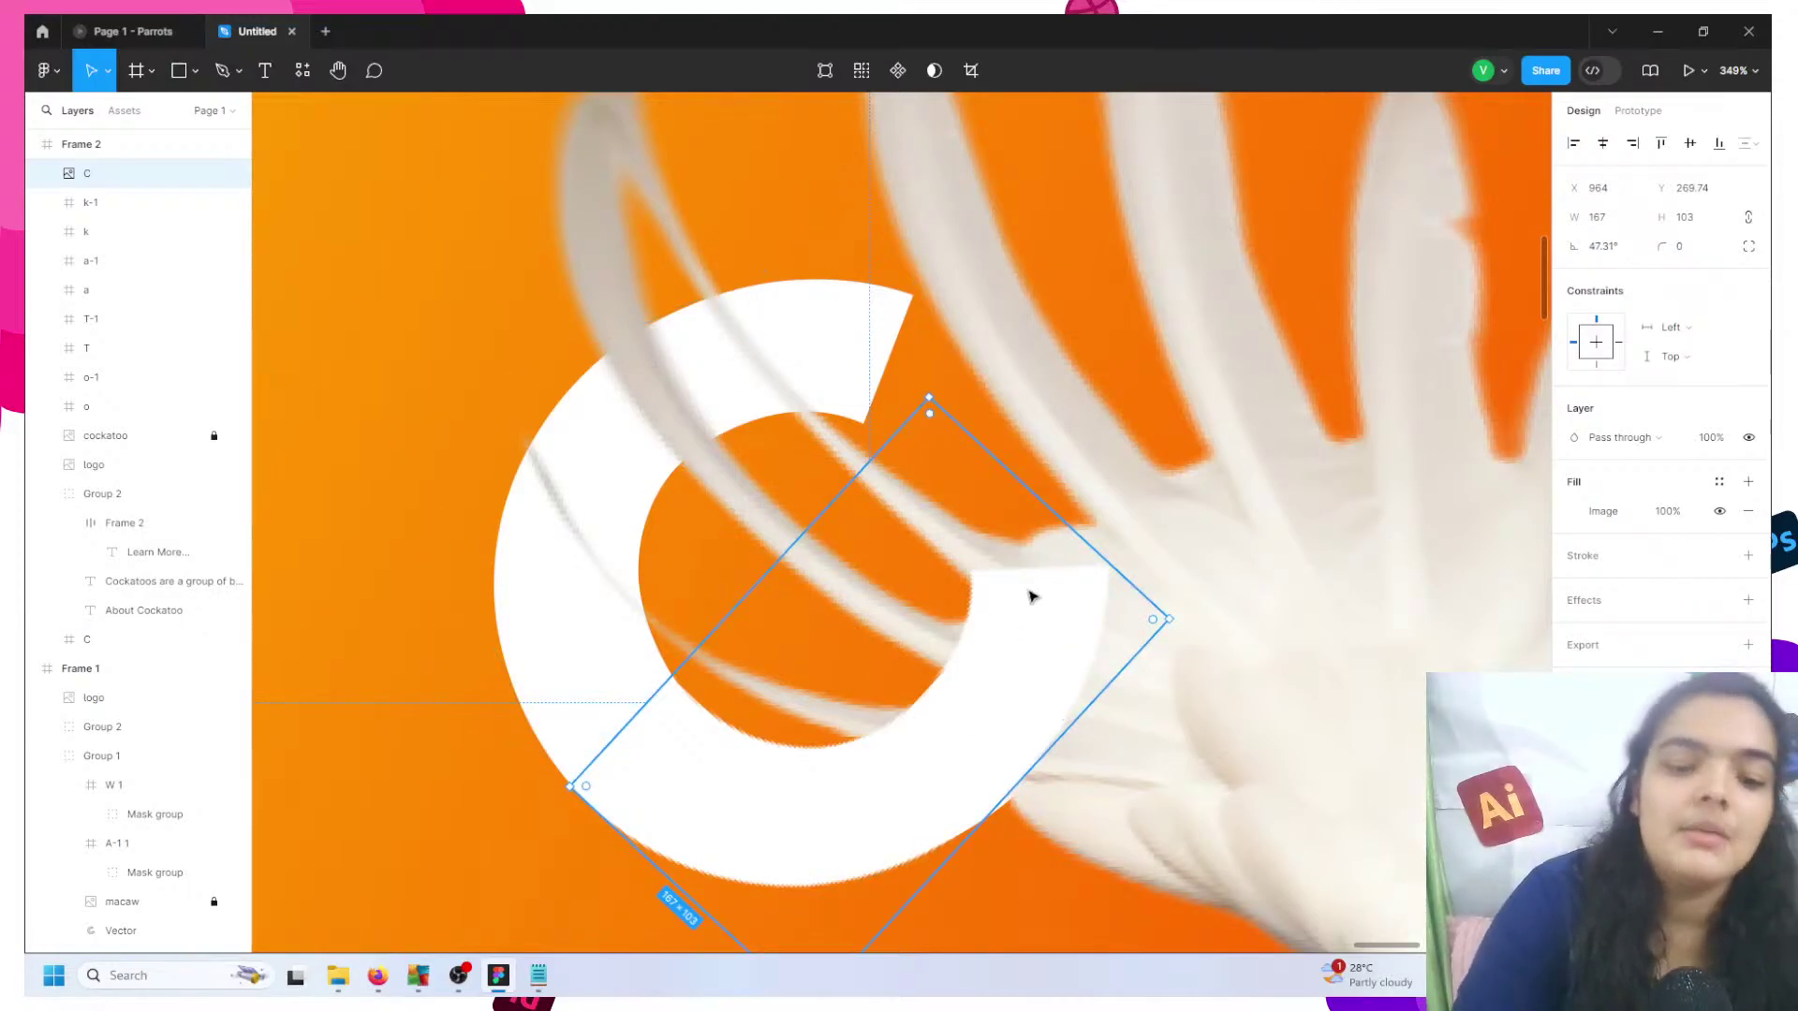
pyautogui.click(381, 354)
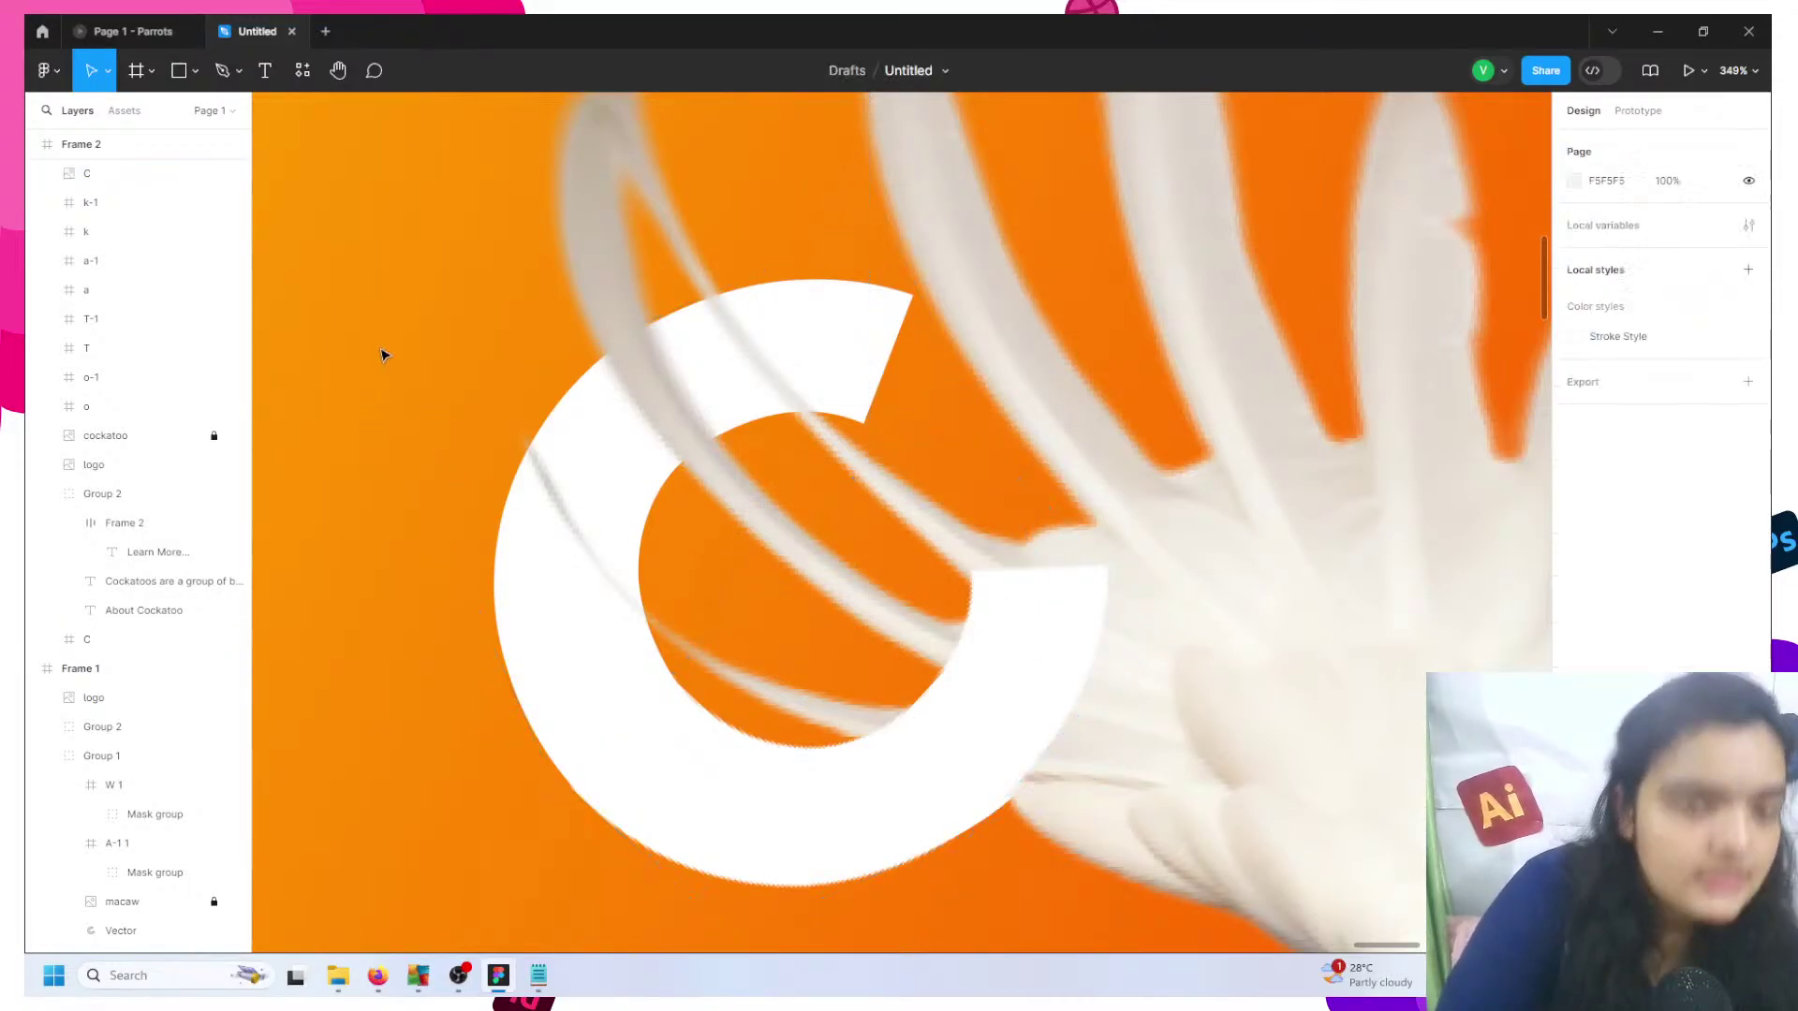
pyautogui.scroll(-10, 382, 354)
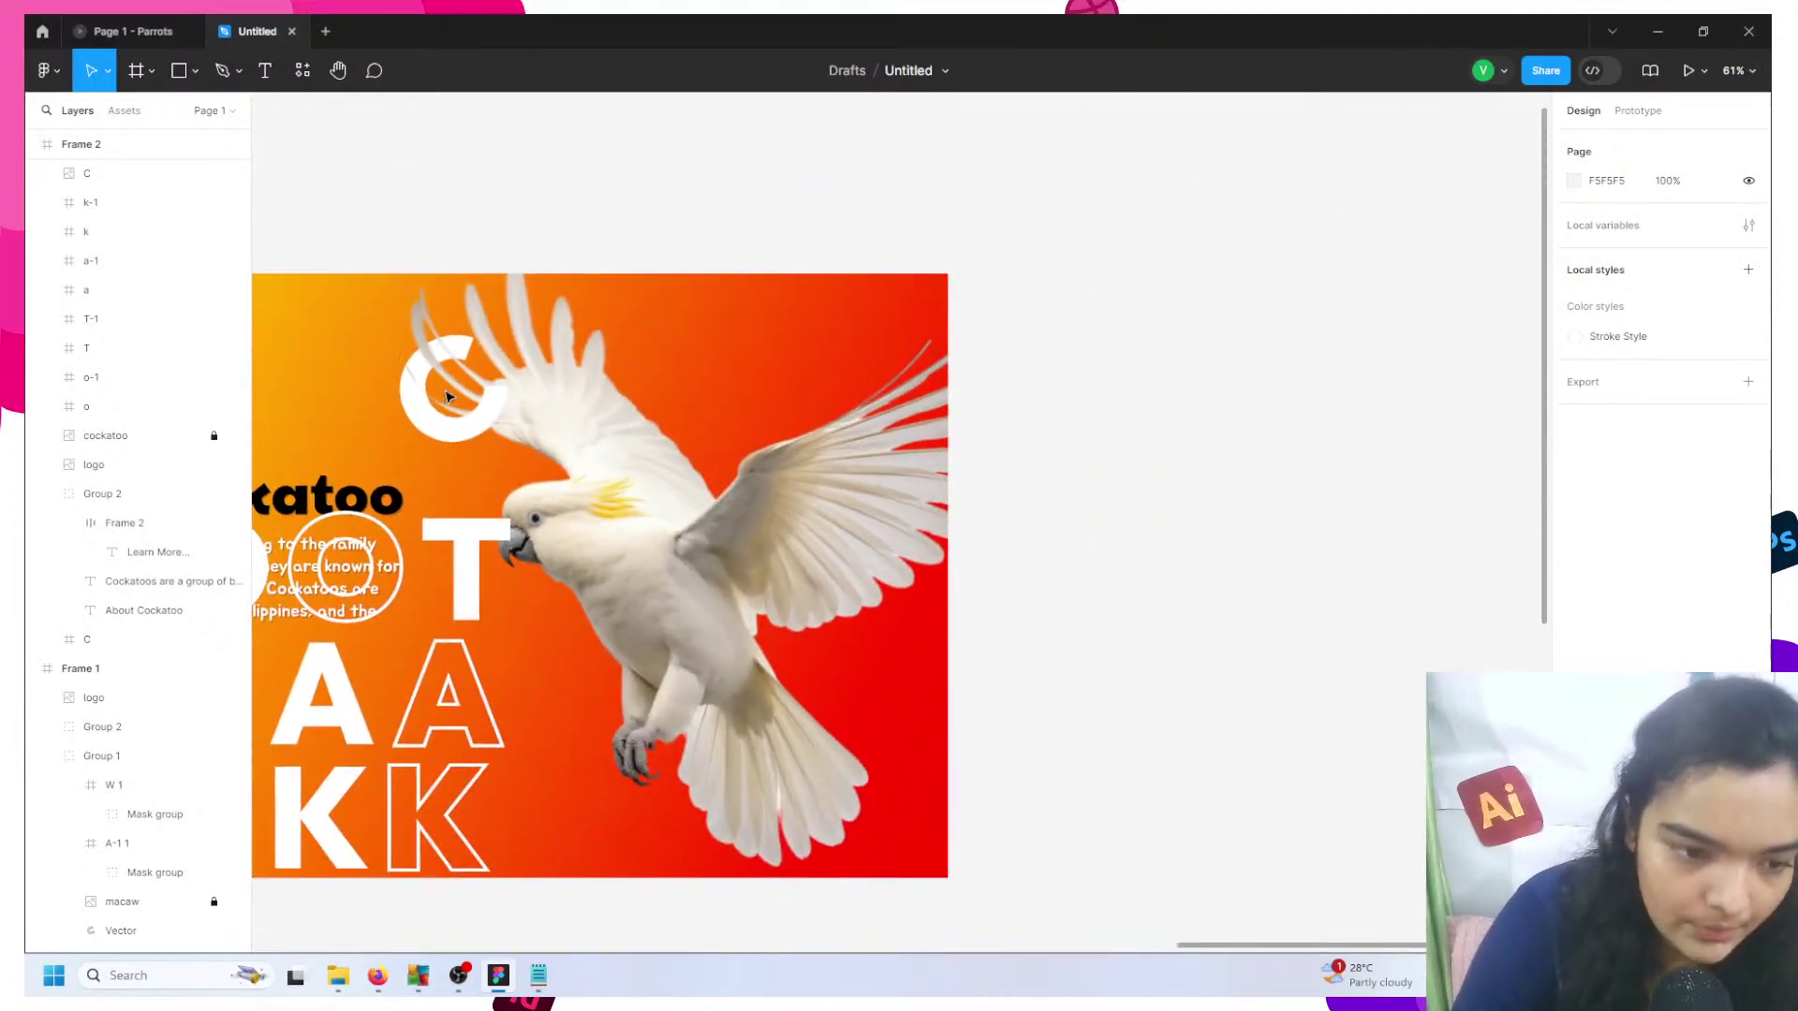
# - Move the outlined O from the description text to the gap between the cockatoo's wings
pyautogui.click(301, 455)
pyautogui.click(339, 362)
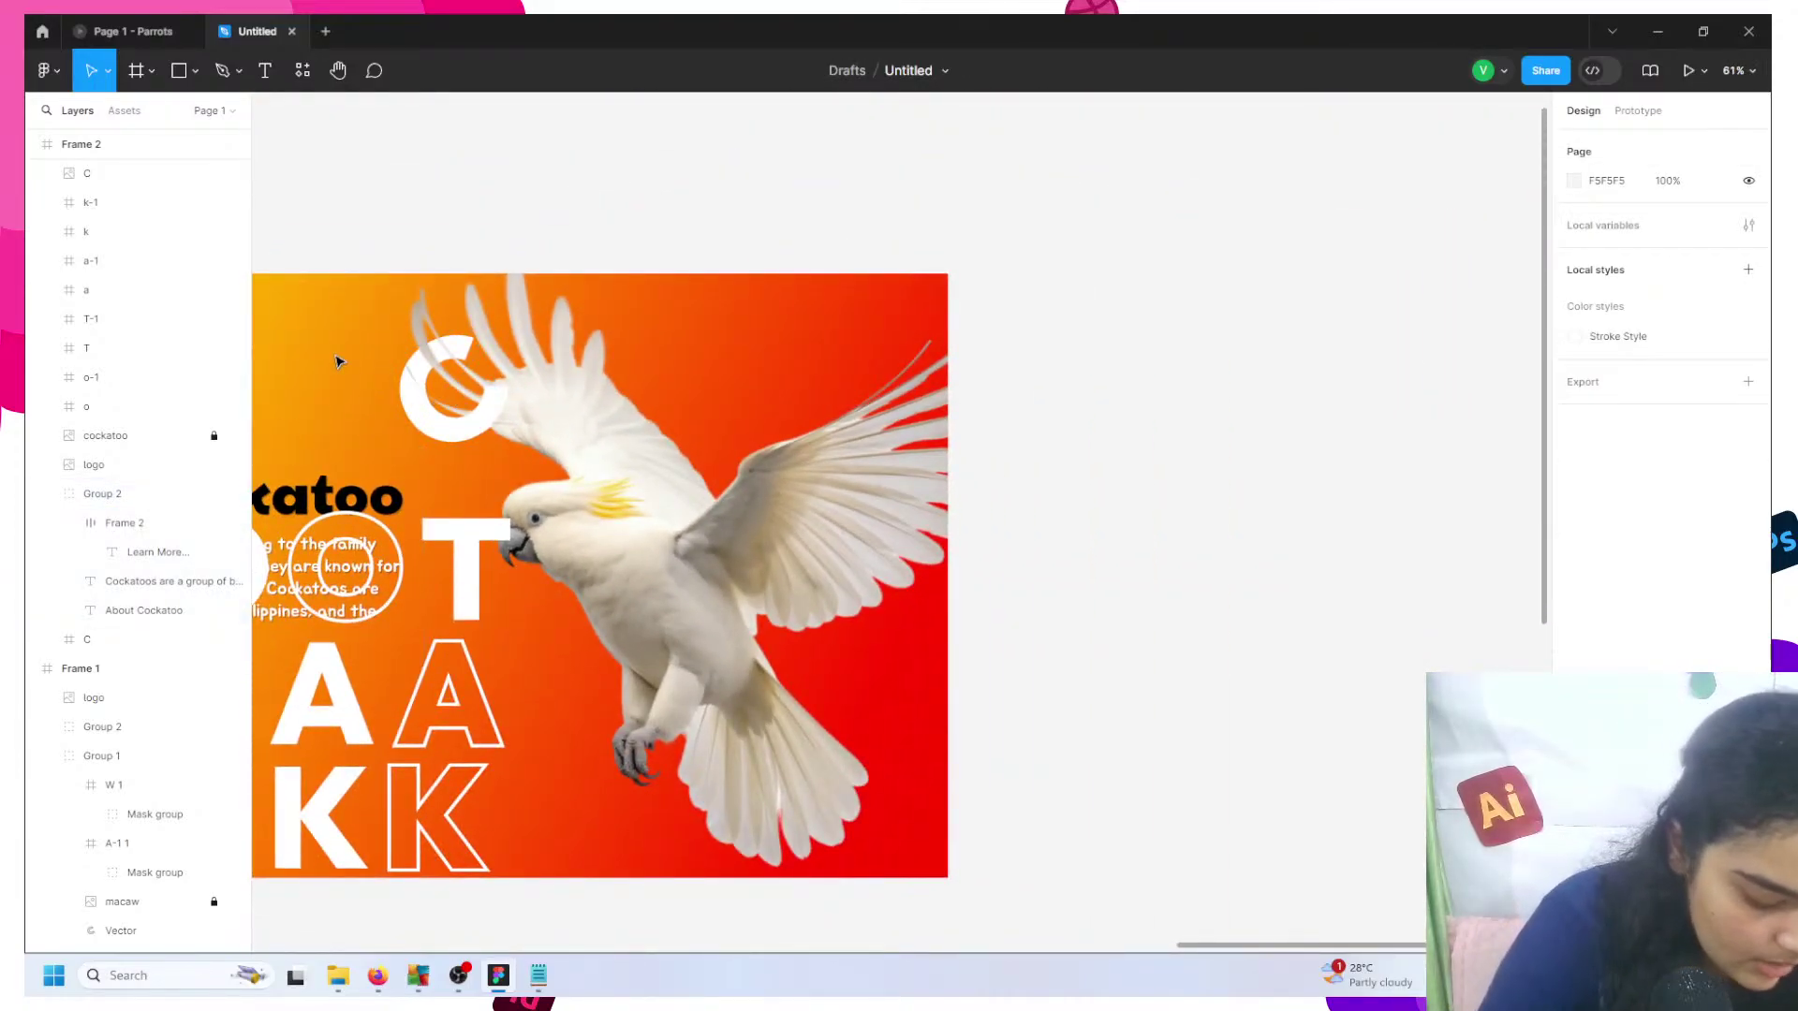
pyautogui.moveTo(379, 599); pyautogui.dragTo(661, 459)
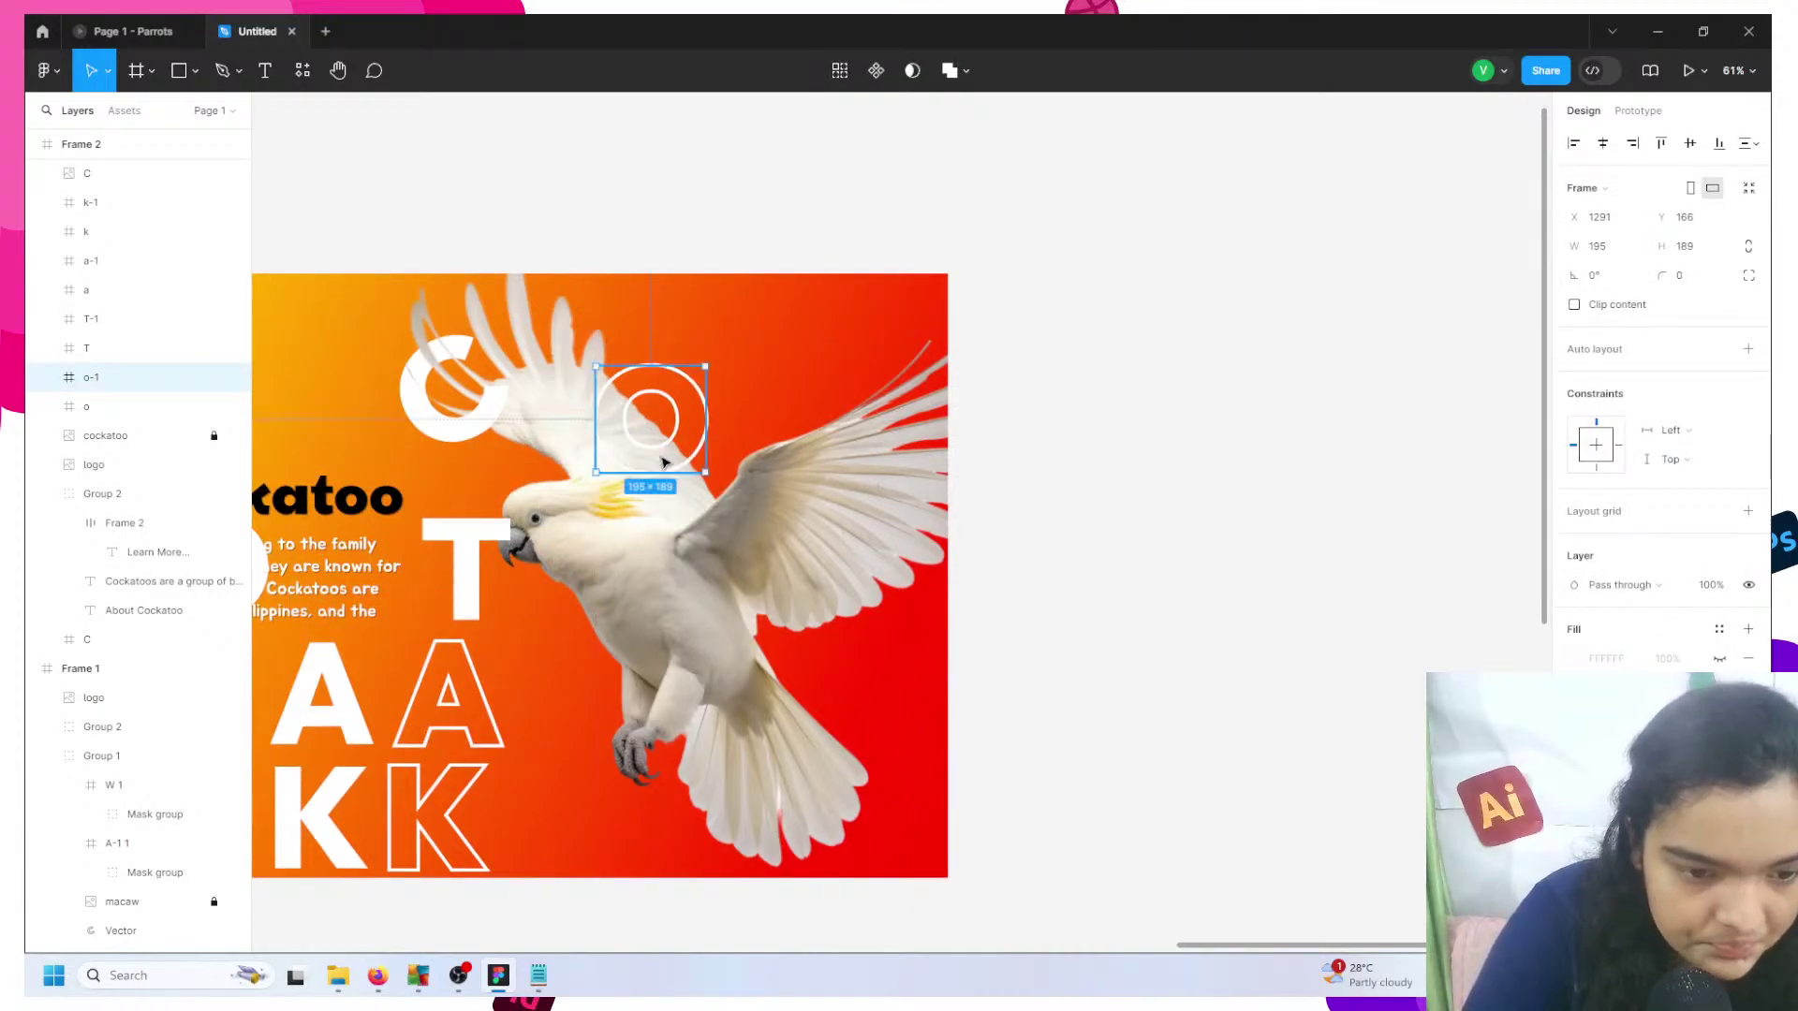
pyautogui.hscroll(-3, 661, 459)
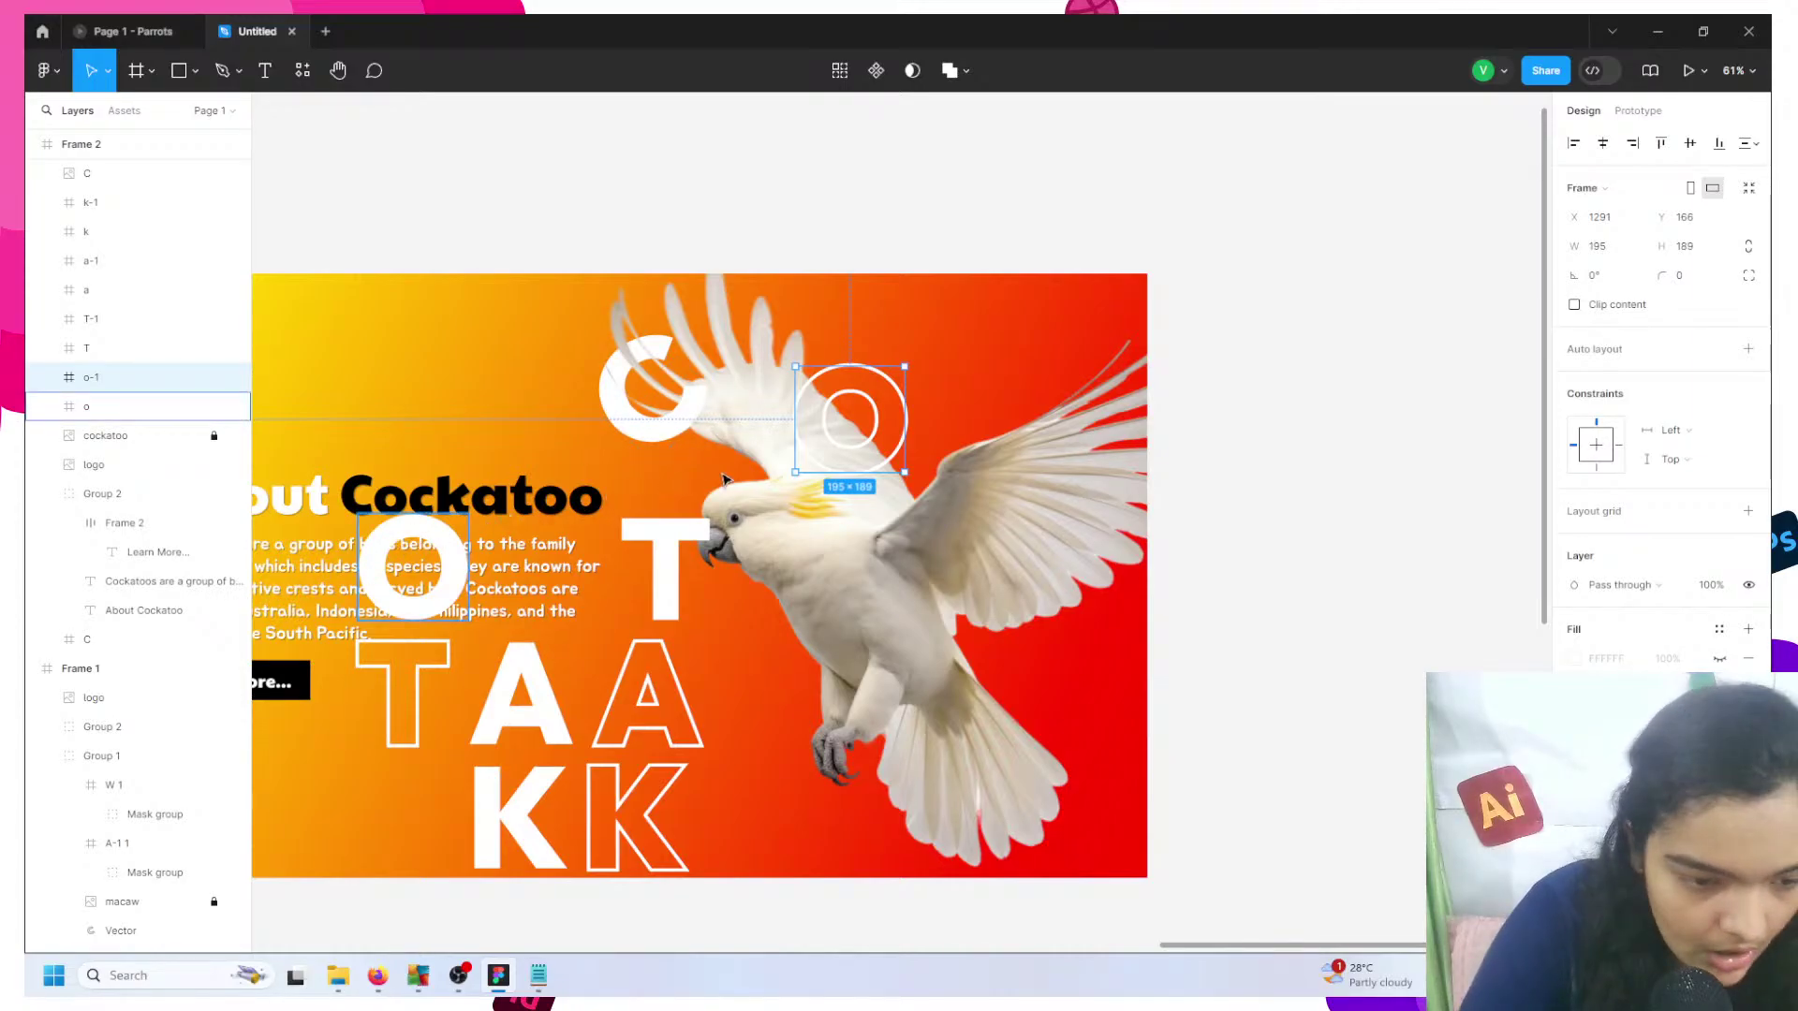
# - Place the solid O directly over the outlined O between the cockatoo's wings, at X 0, Y 0 inside the o-1 frame
pyautogui.hotkey('ctrl', 'z')
pyautogui.hotkey('ctrl', 'z')
pyautogui.hotkey('ctrl', 'z')
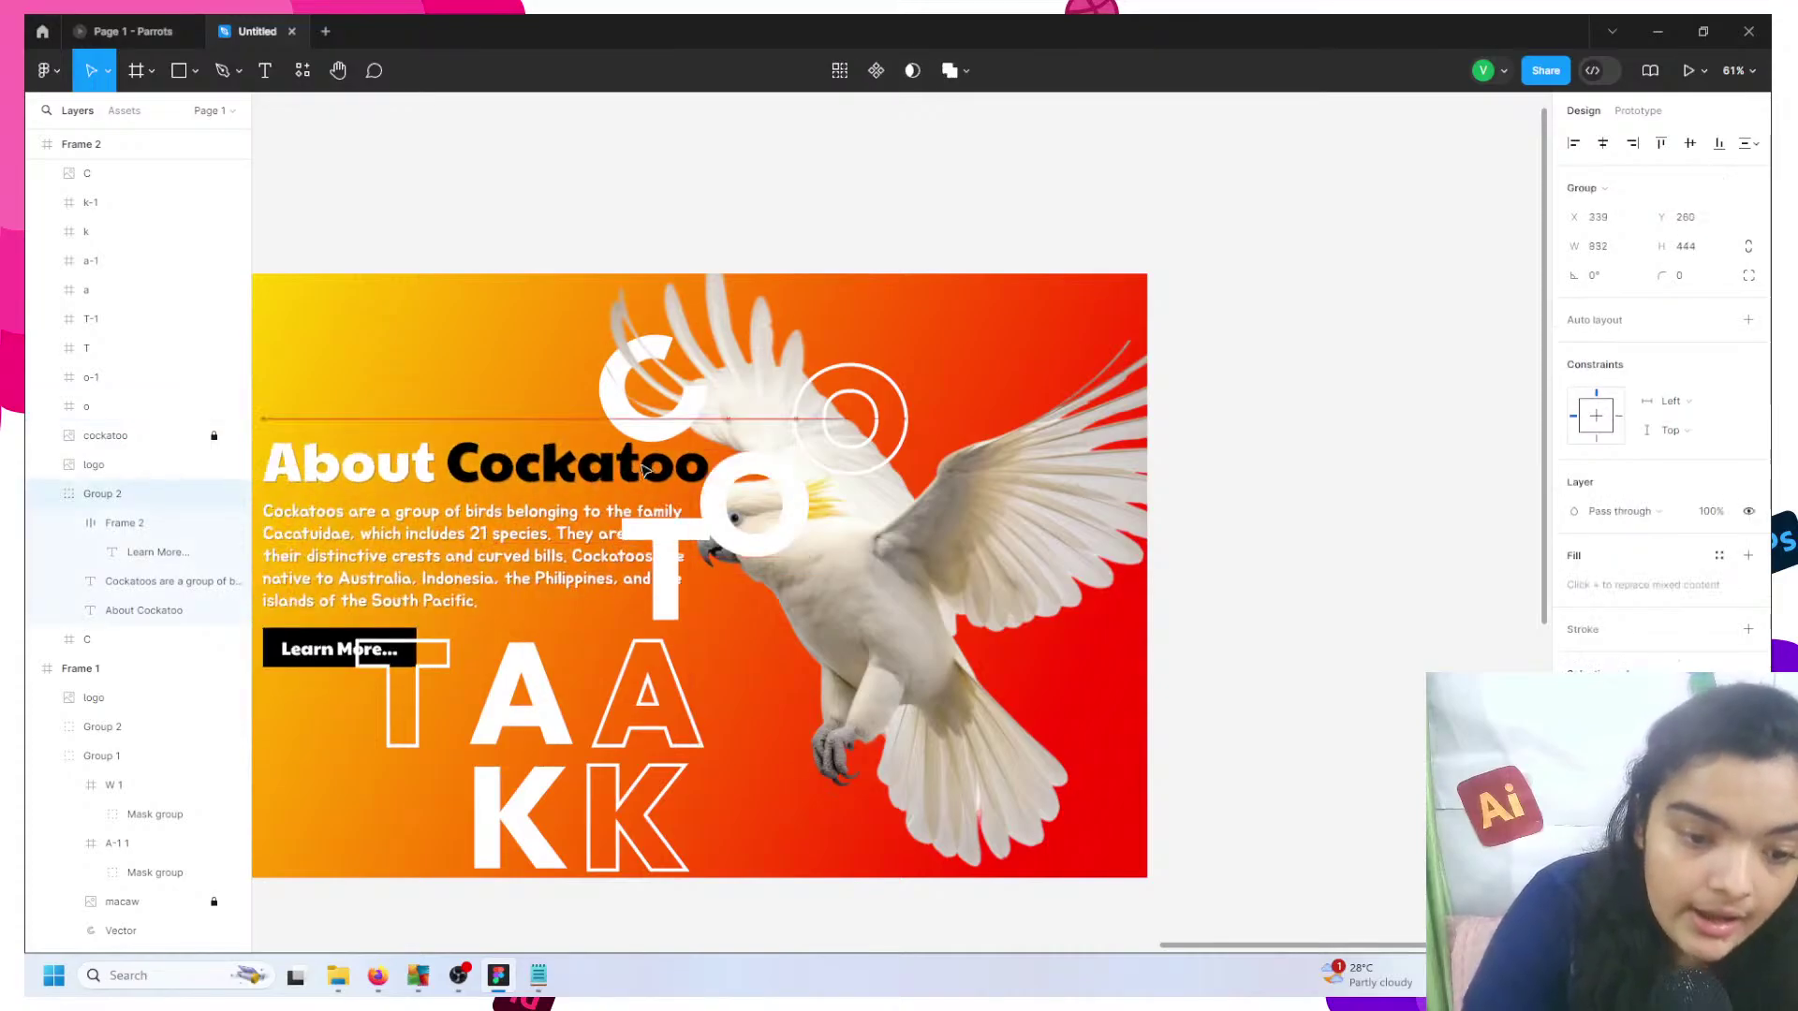
pyautogui.hotkey('ctrl', 'shift', 'z')
pyautogui.hotkey('ctrl', 'z')
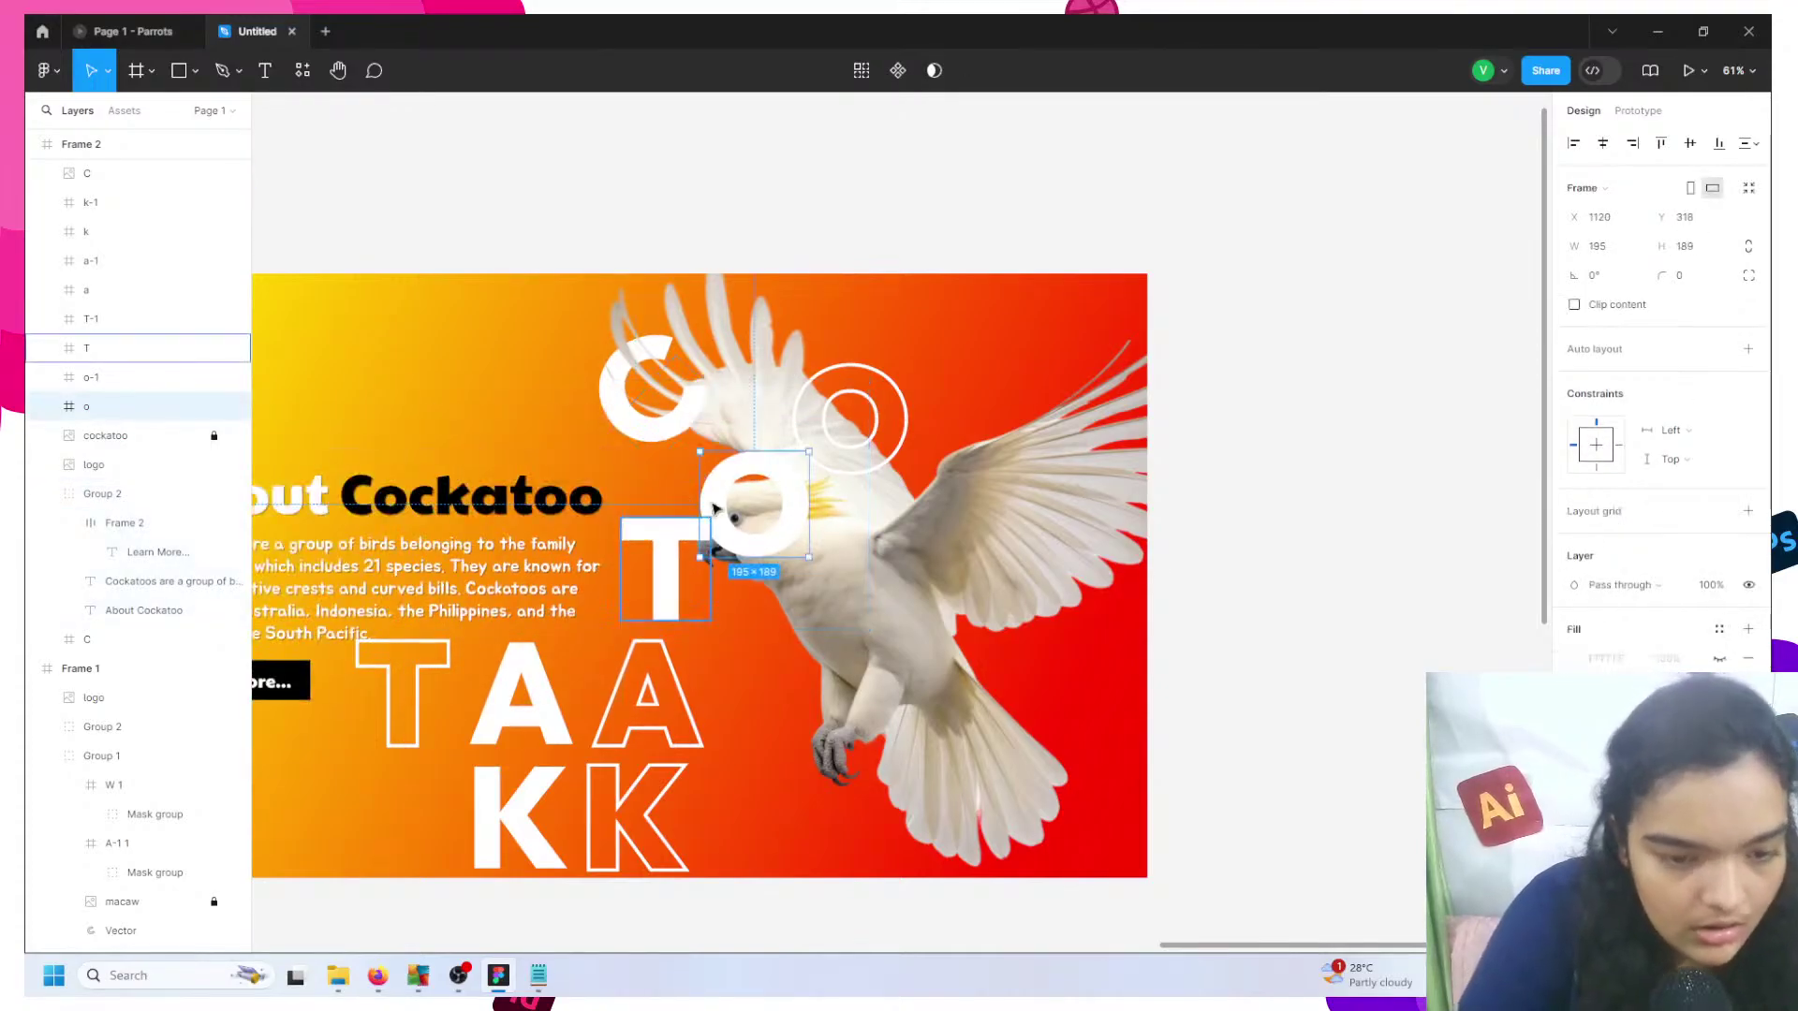
pyautogui.click(818, 401)
pyautogui.hotkey('ctrl', 'z')
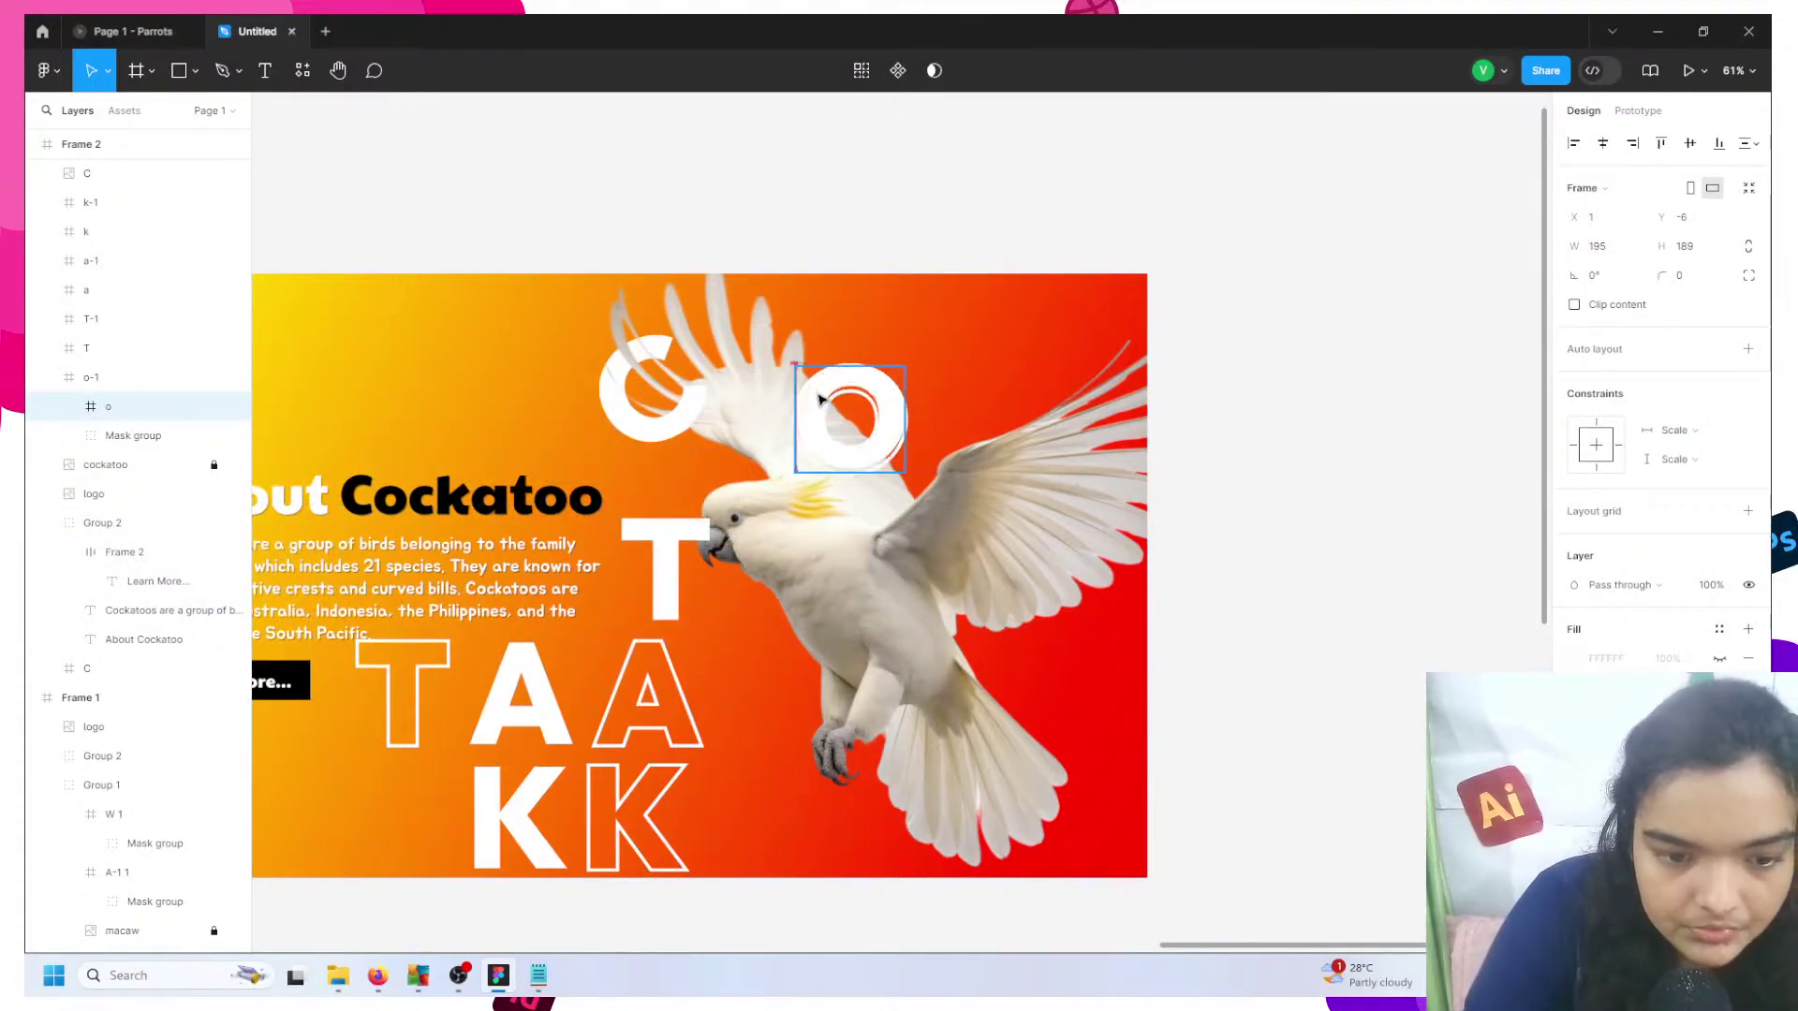
pyautogui.hotkey('ctrl', 'z')
pyautogui.hotkey('ctrl', 'shift', 'z')
pyautogui.hotkey('ctrl', 'z')
pyautogui.hotkey('ctrl', 'z')
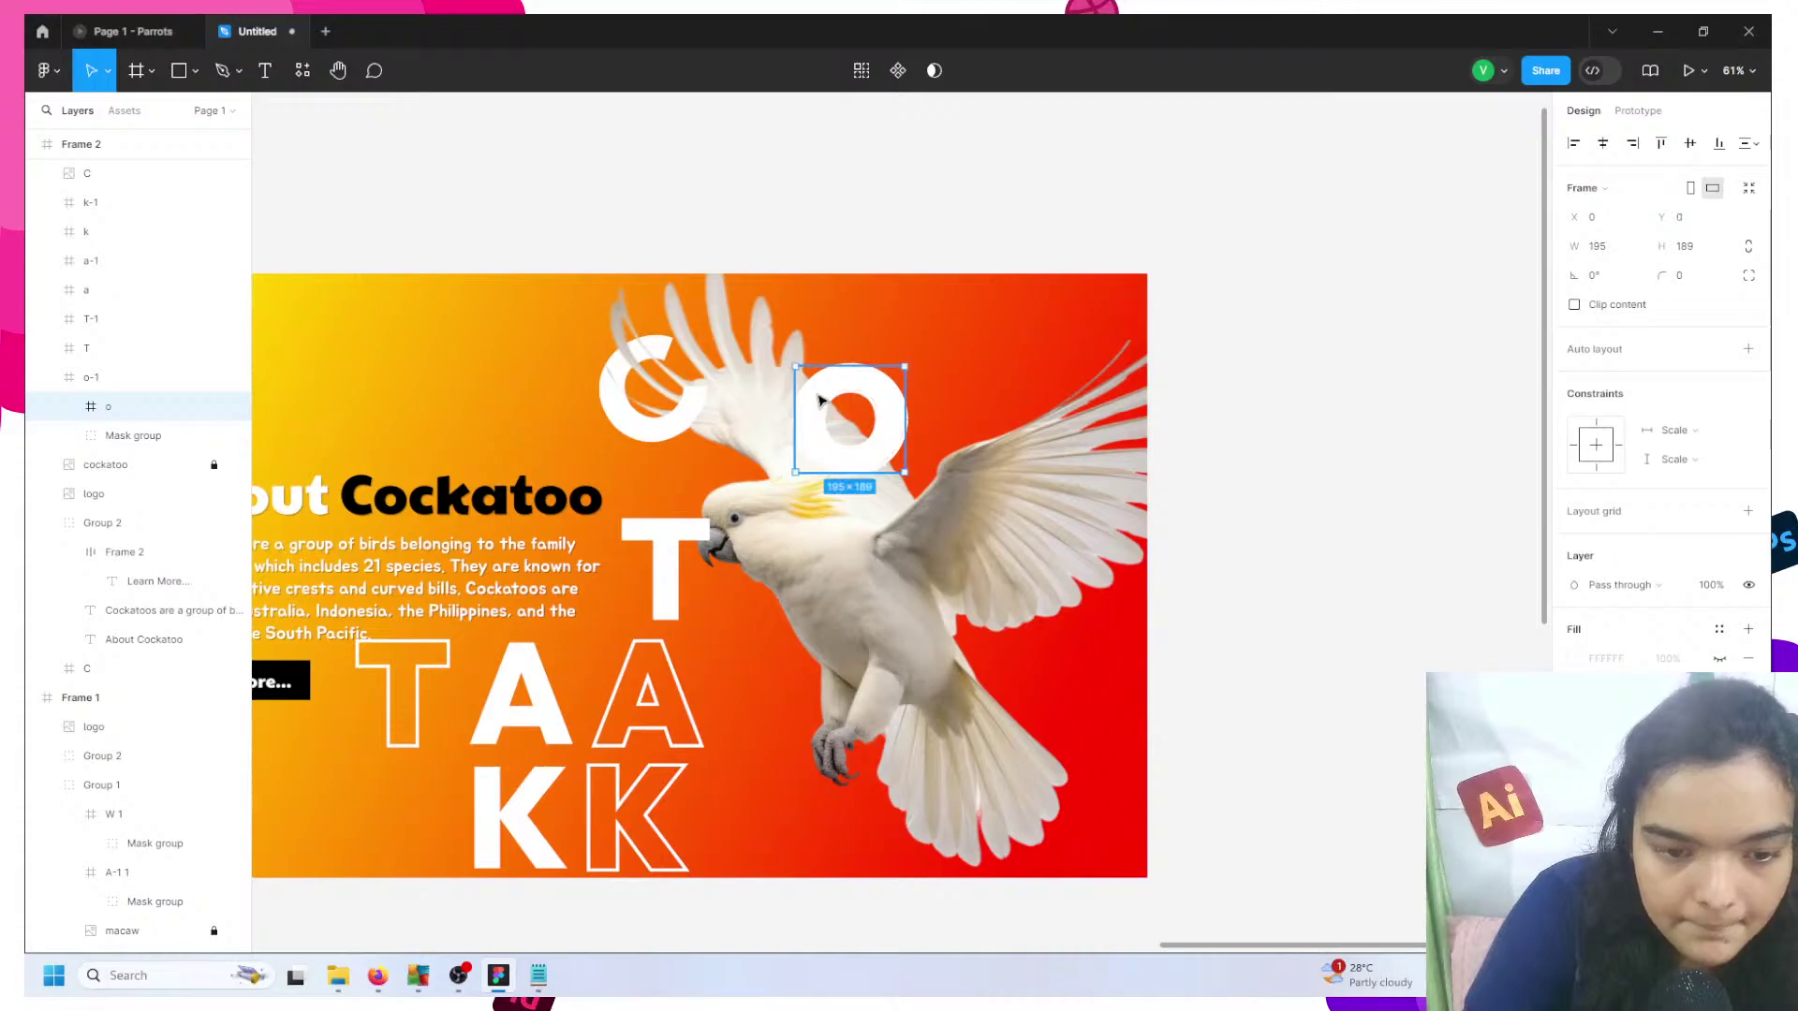
# - Send the solid O behind the outline's mask group and move its layer out of o-1 to below Group 2, behind the cockatoo
pyautogui.rightClick(818, 401)
pyautogui.click(863, 468)
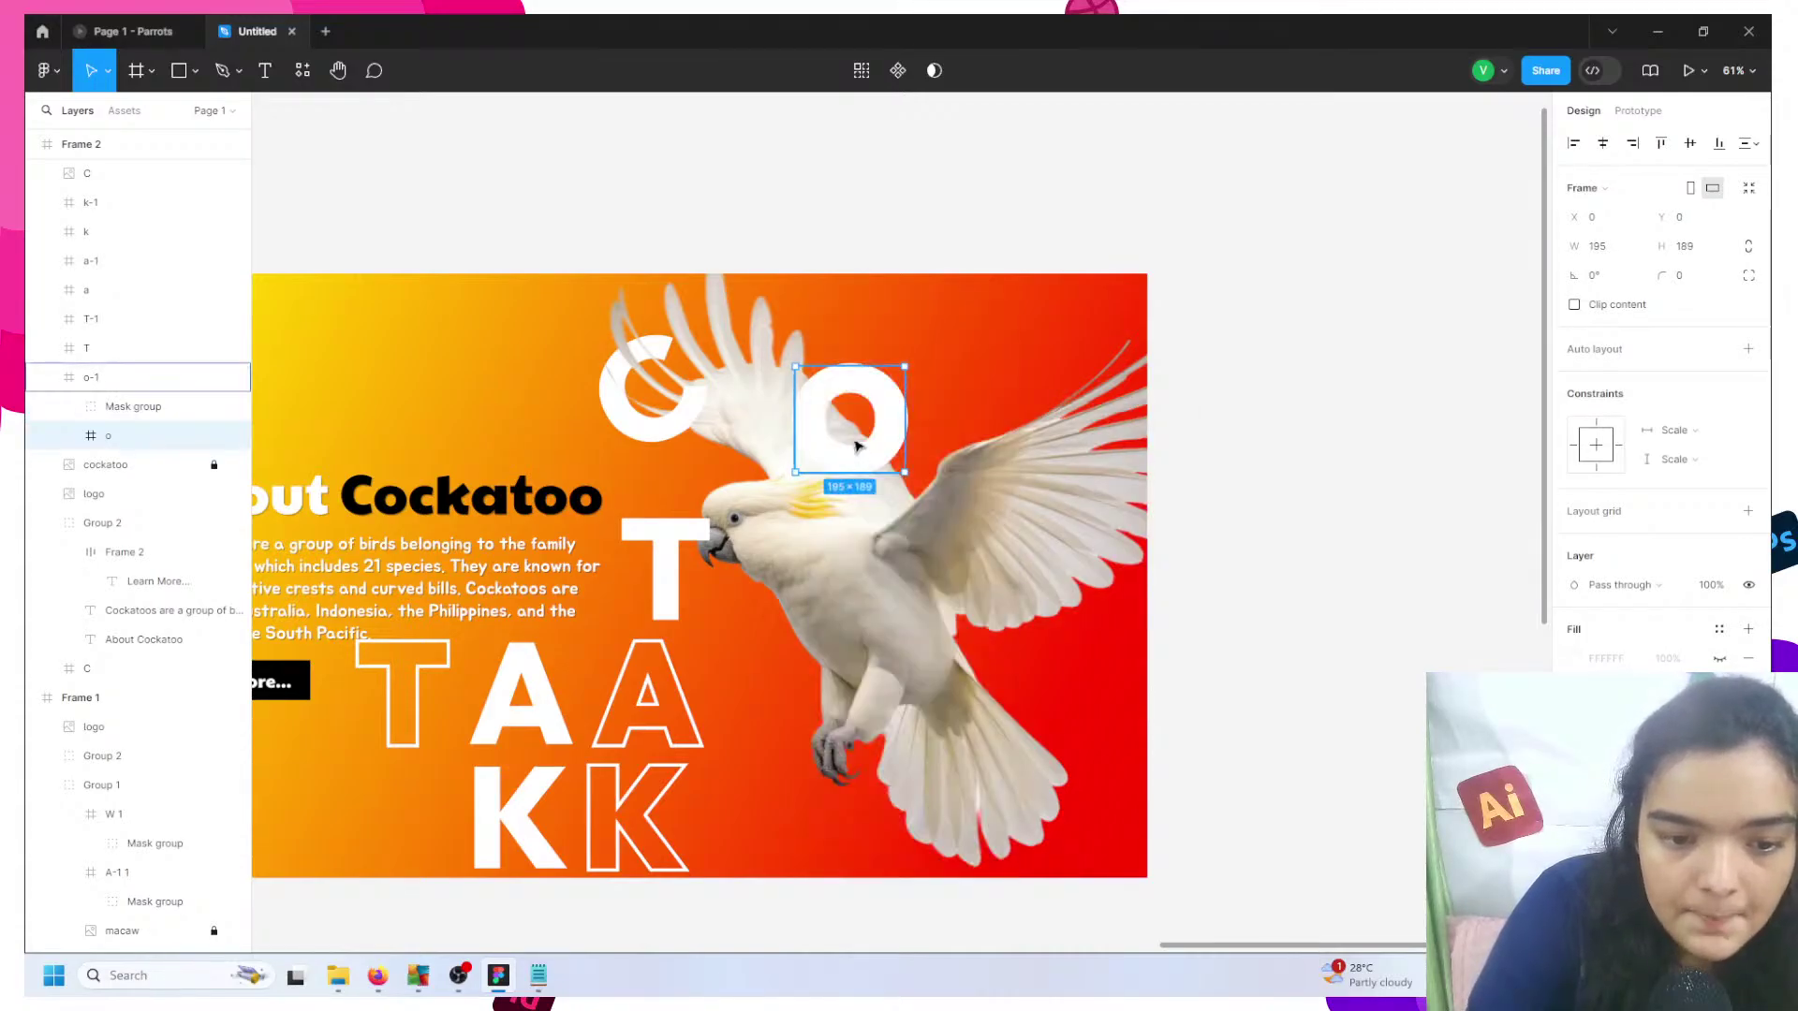
pyautogui.moveTo(94, 602); pyautogui.dragTo(100, 661)
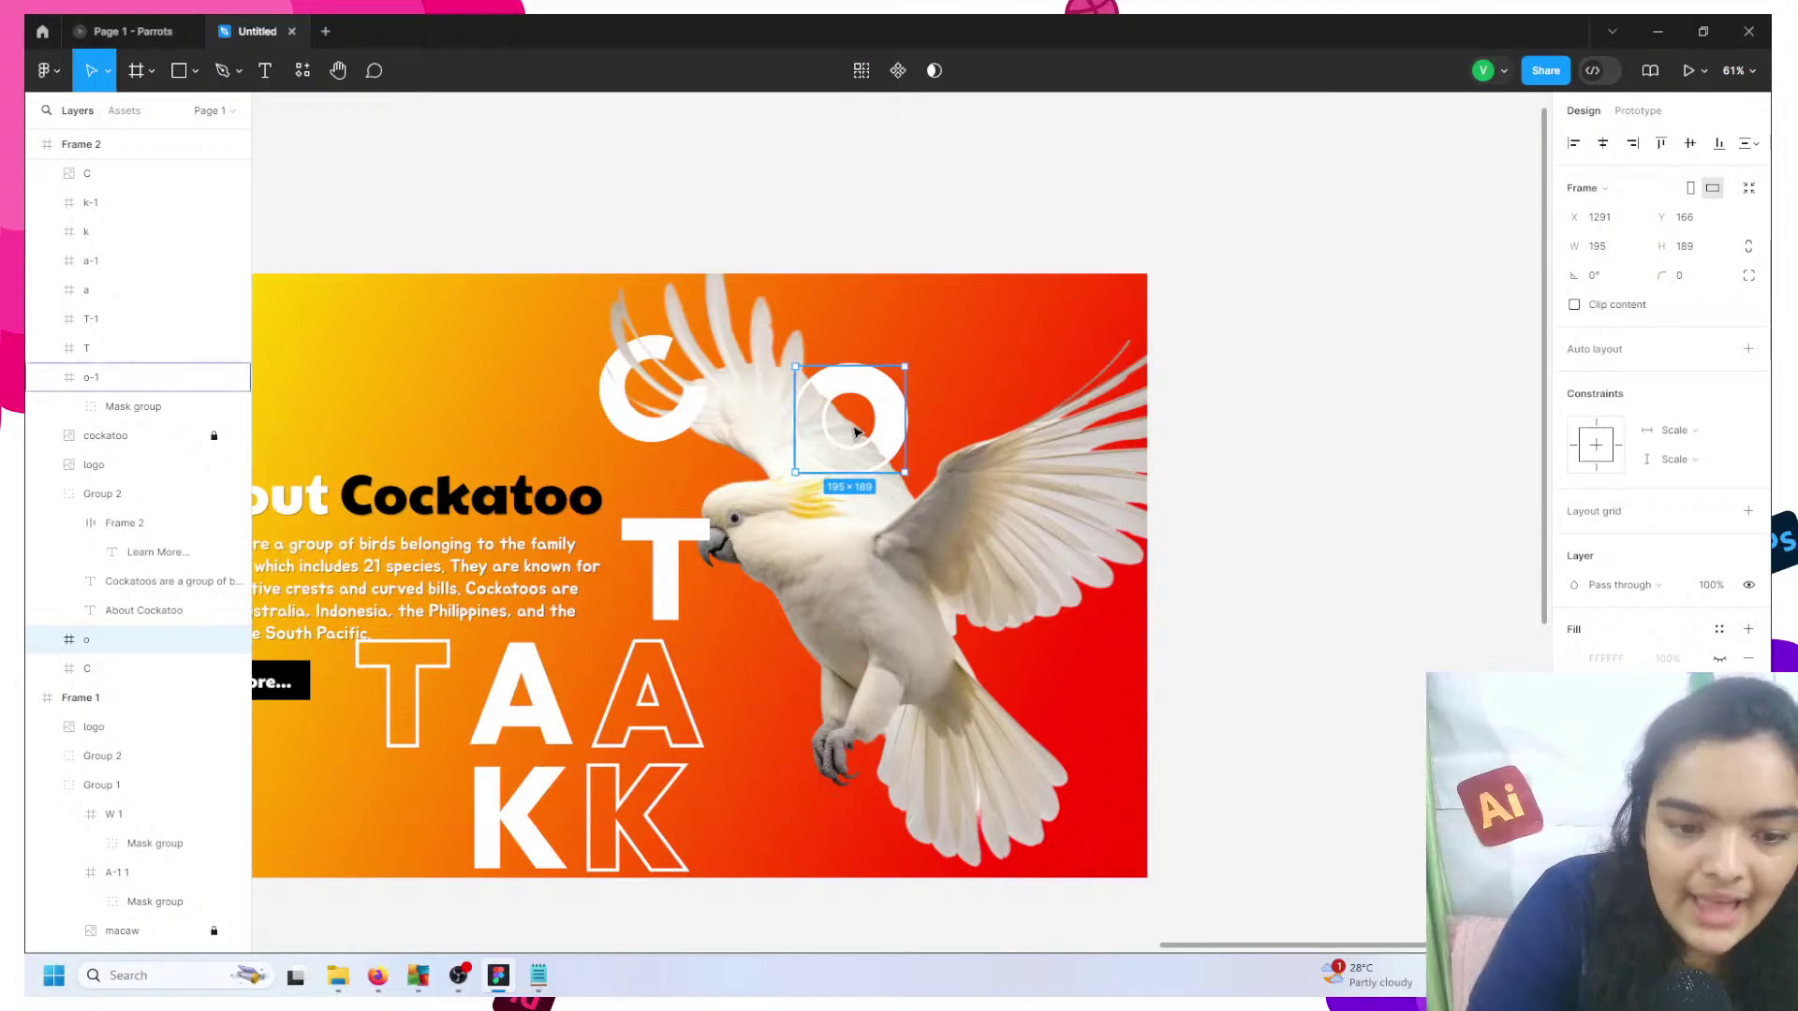
pyautogui.scroll(5, 780, 413)
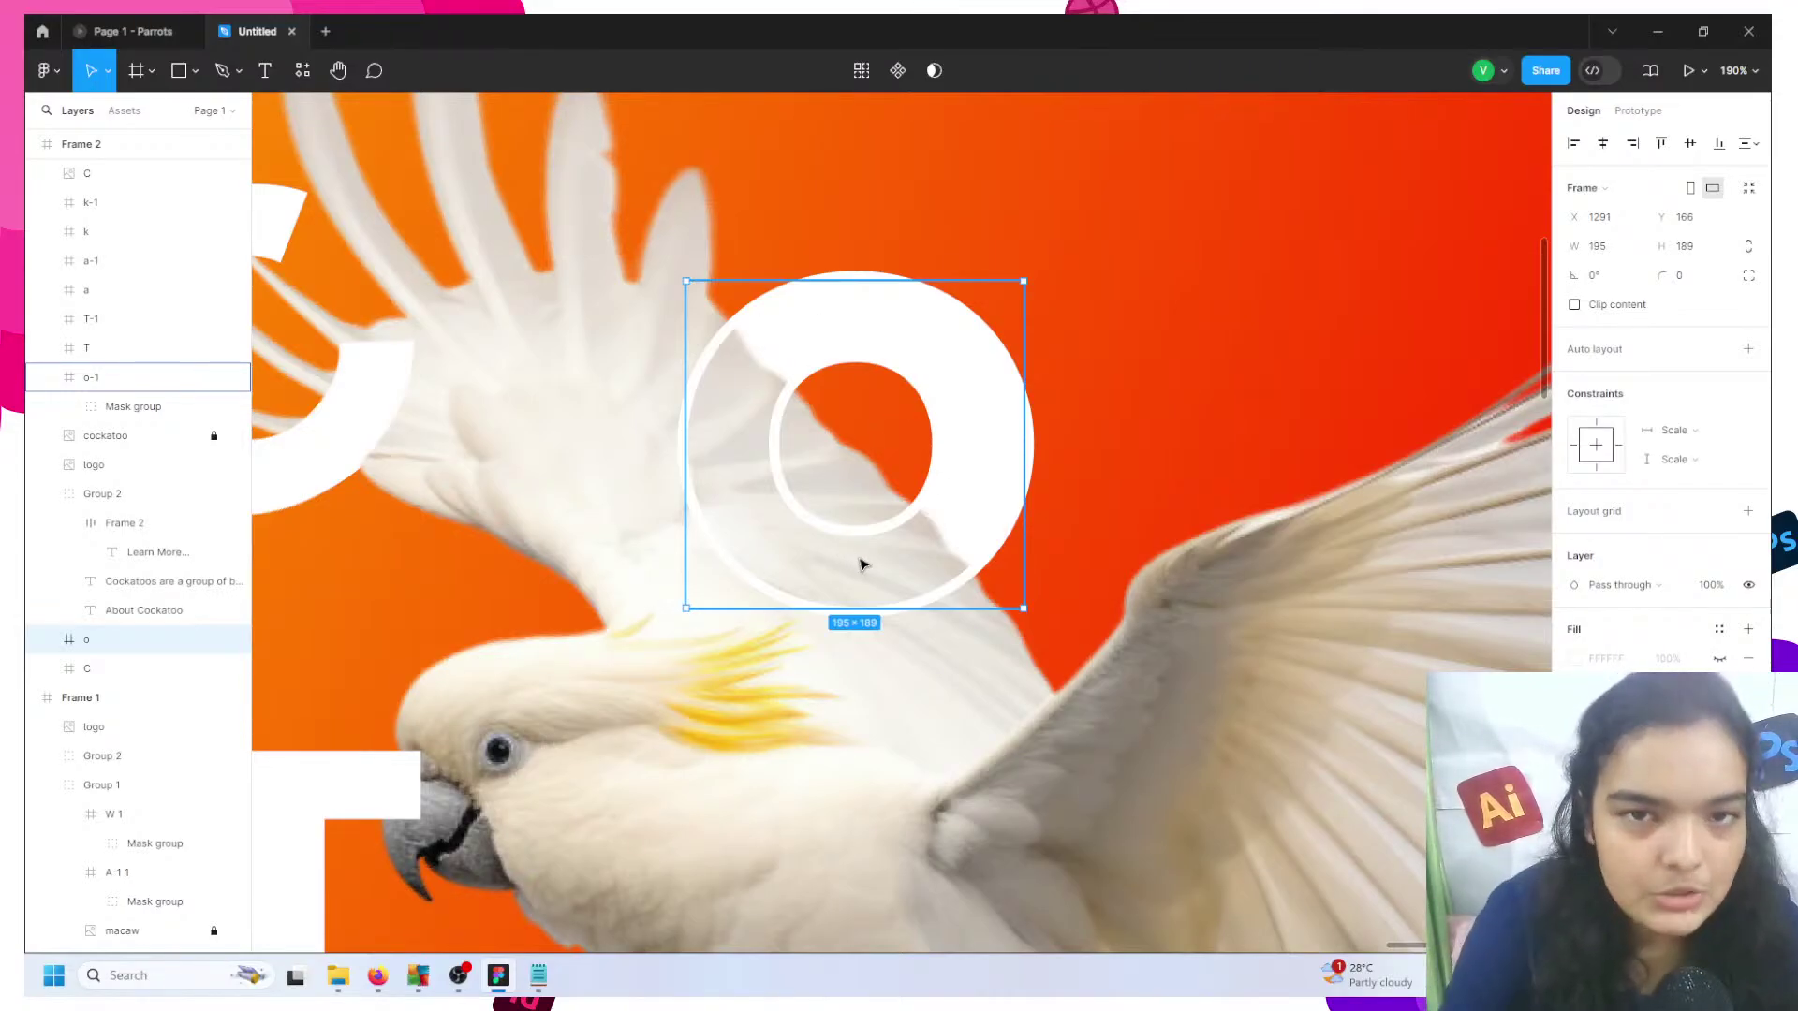
pyautogui.scroll(-5, 862, 565)
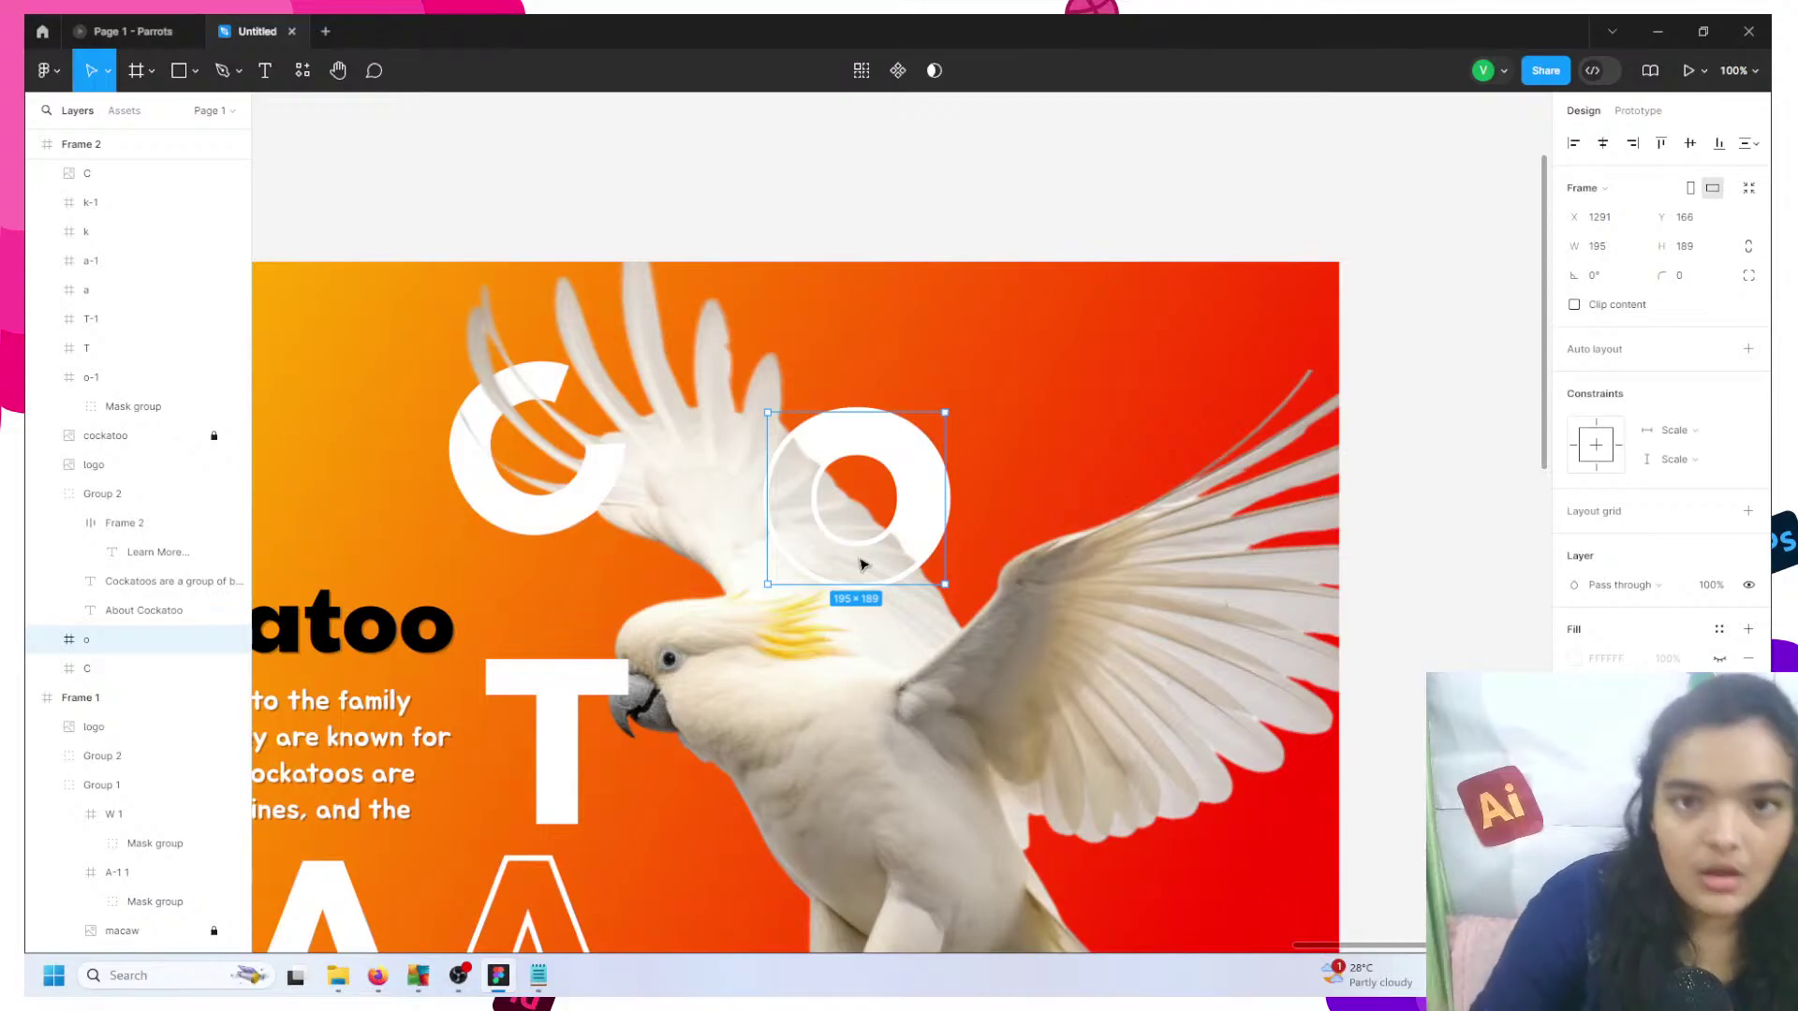
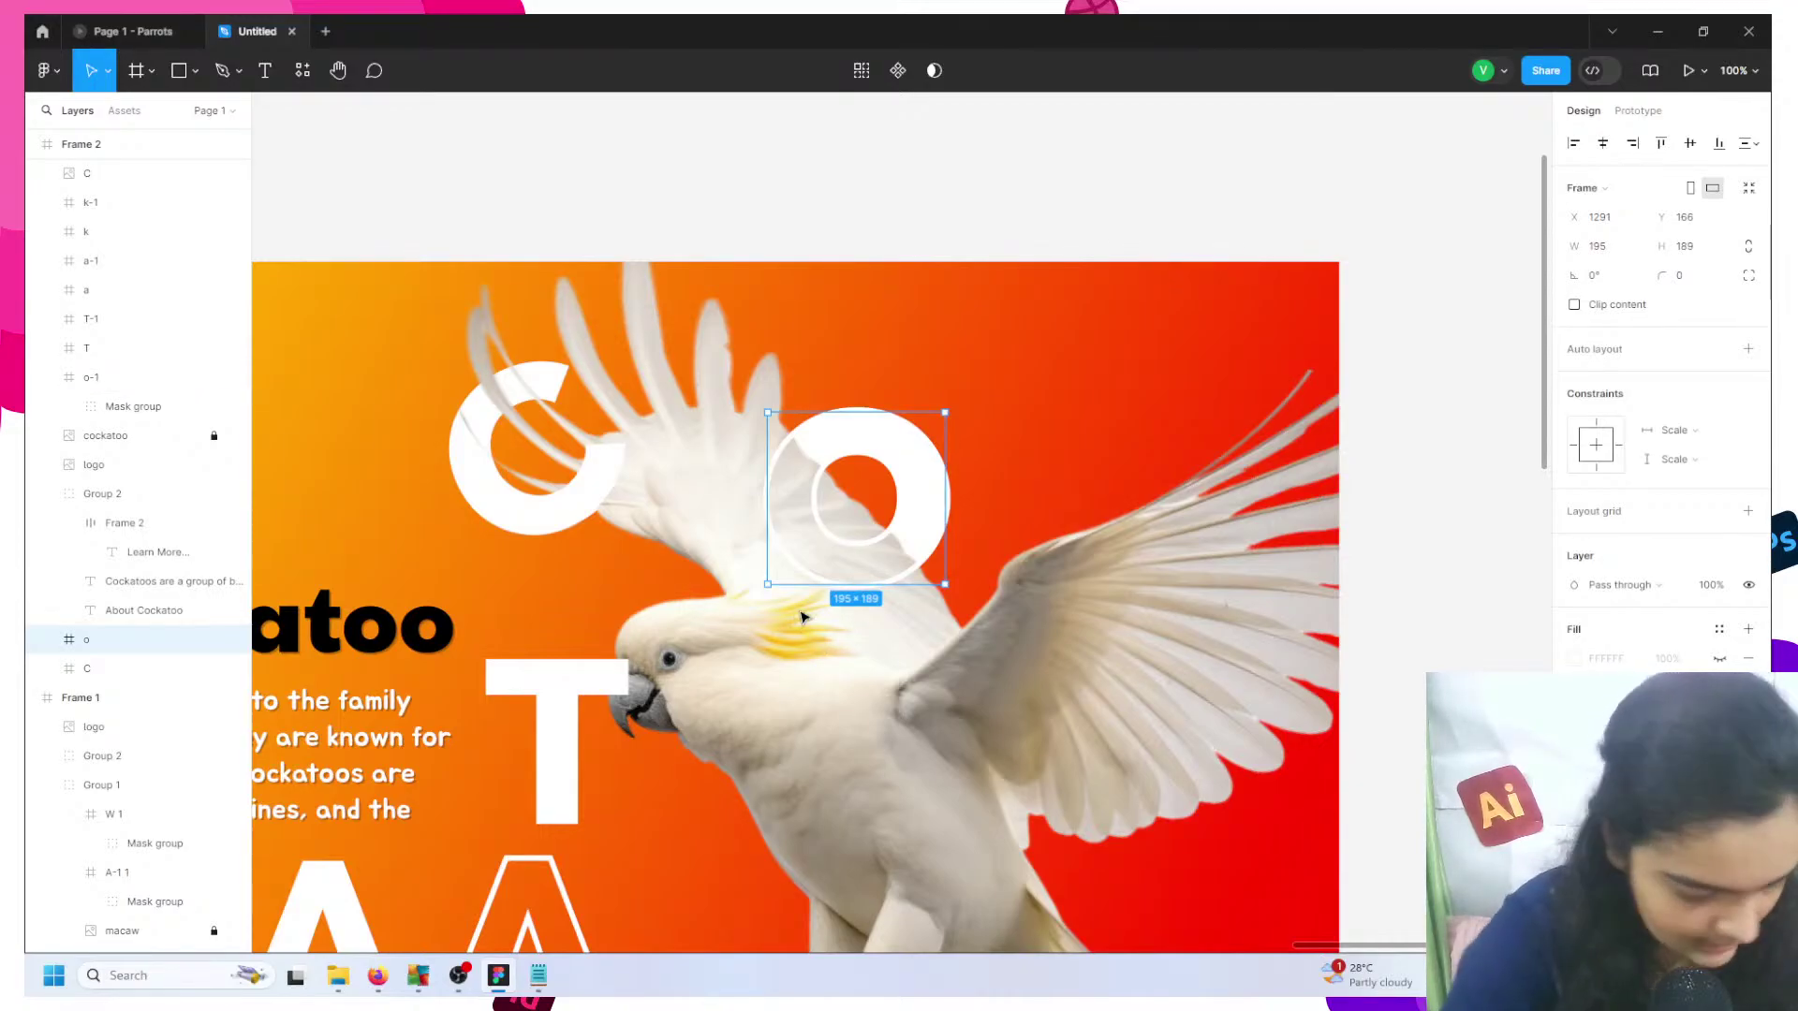
# - Move the solid K, both A letters and both T letters out of Frame 2 onto the empty canvas below it
pyautogui.keyDown('ctrl'); pyautogui.scroll(-5, 800, 616); pyautogui.keyUp('ctrl')
pyautogui.scroll(-2, 764, 615)
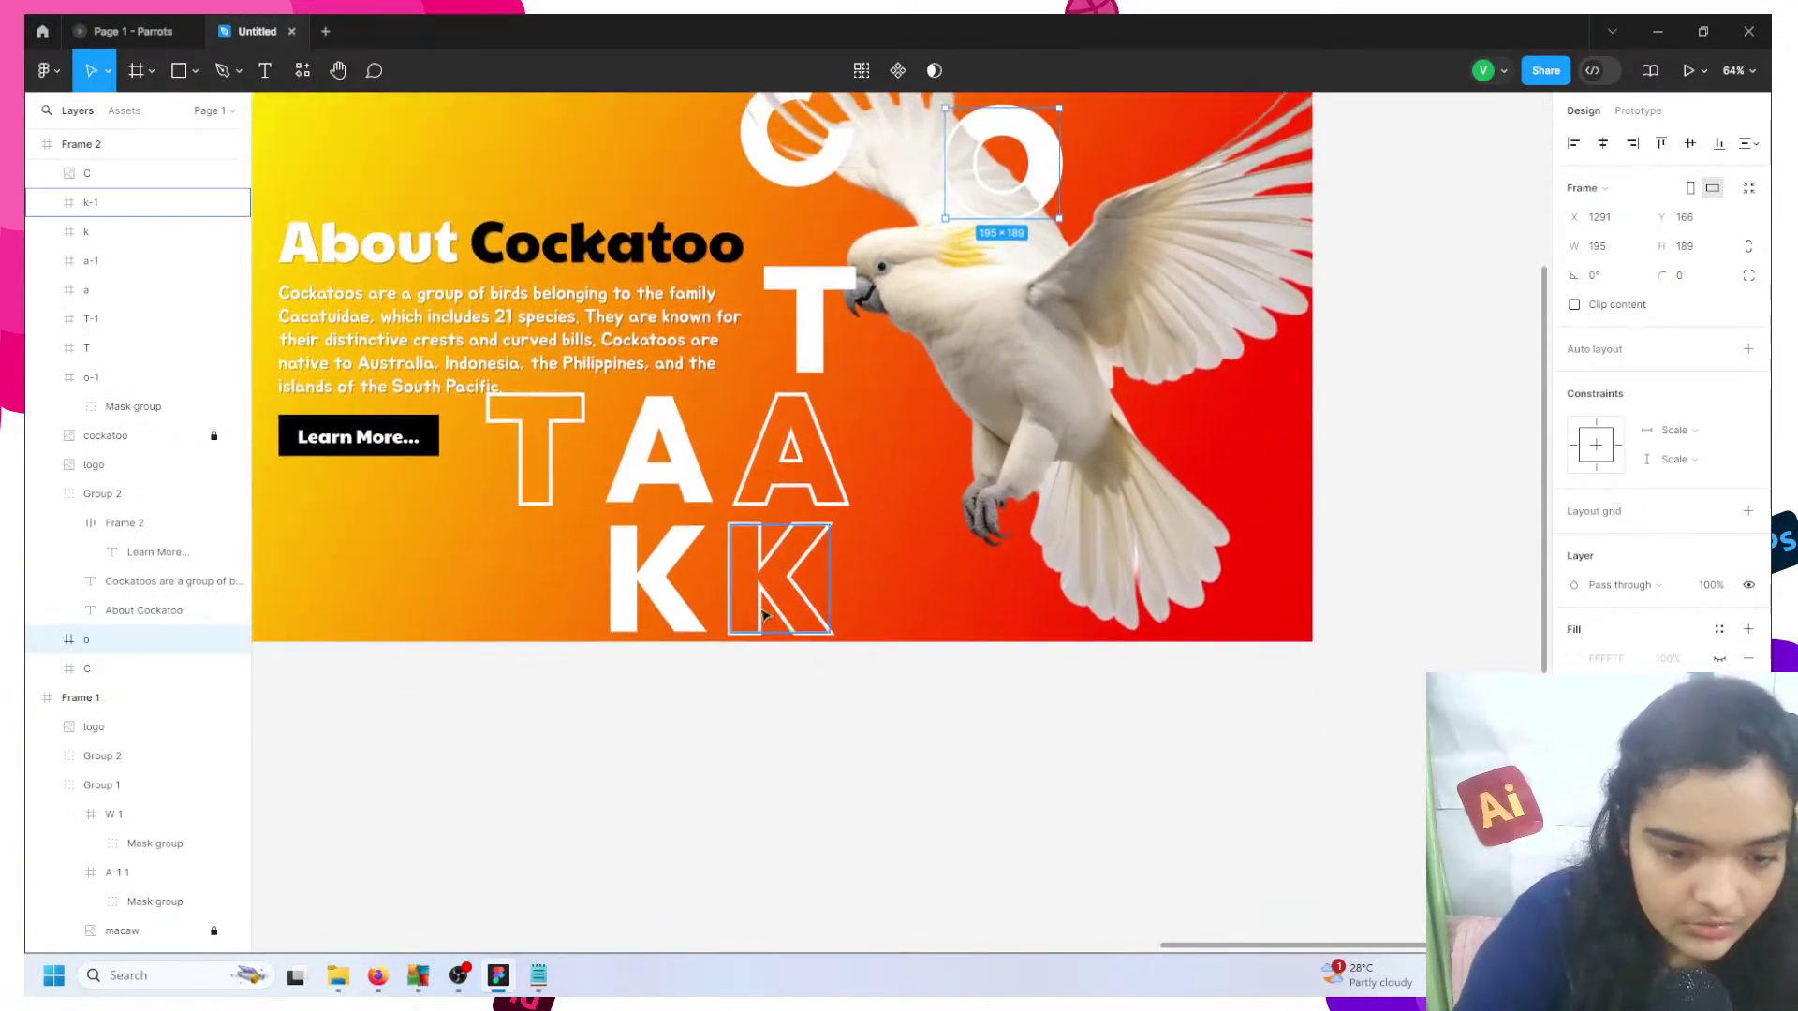
pyautogui.click(732, 578)
pyautogui.keyDown('ctrl'); pyautogui.click(656, 572); pyautogui.keyUp('ctrl')
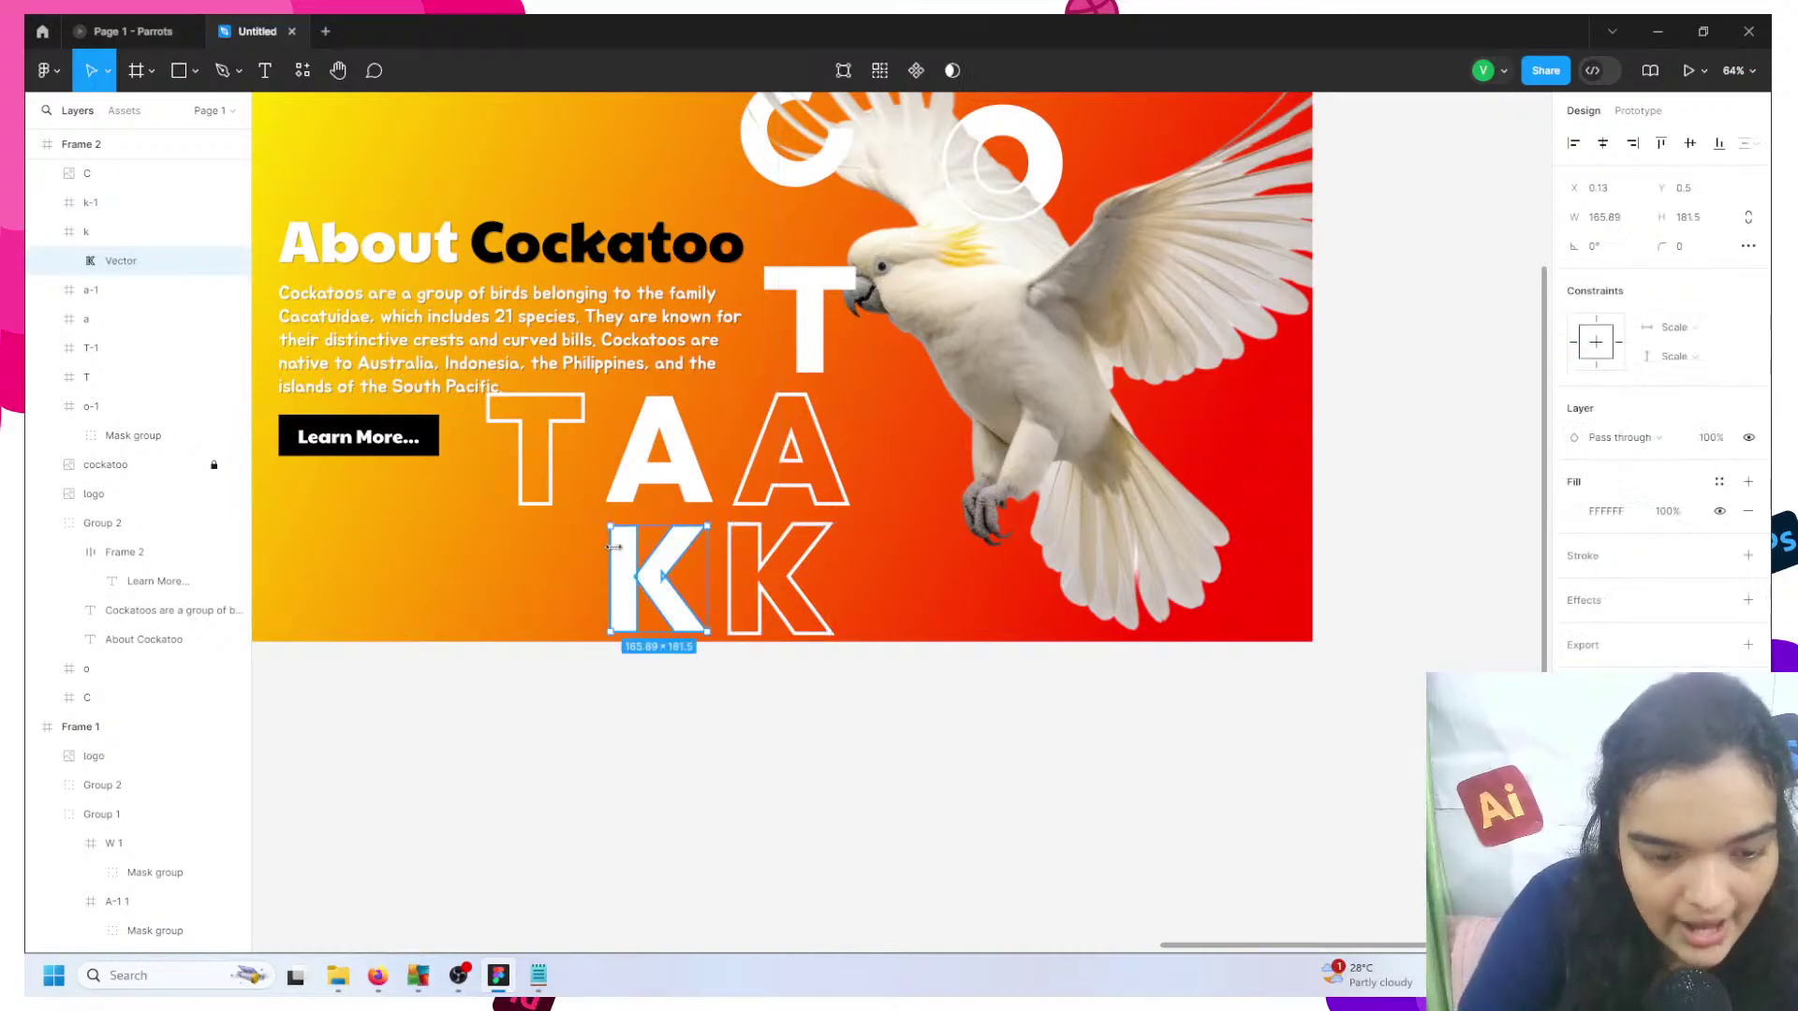
pyautogui.keyDown('ctrl'); pyautogui.click(543, 468); pyautogui.keyUp('ctrl')
pyautogui.keyDown('ctrl'); pyautogui.click(633, 457); pyautogui.keyUp('ctrl')
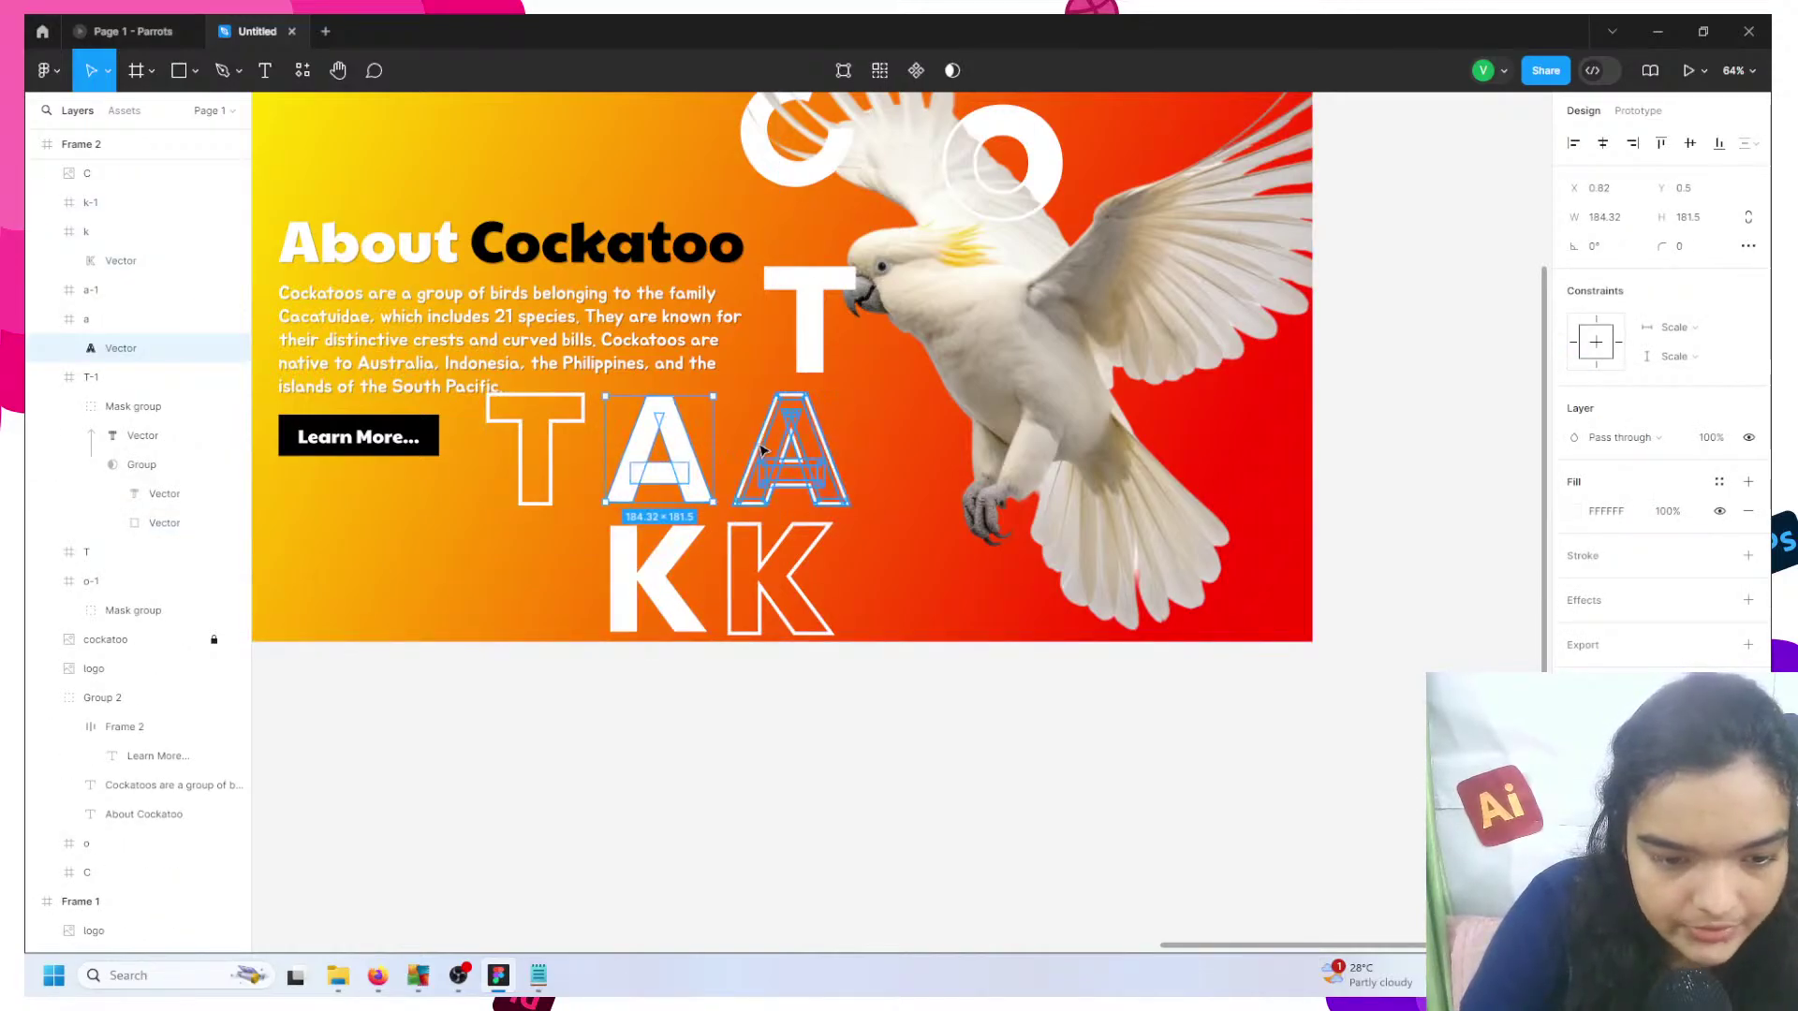
pyautogui.keyDown('ctrl'); pyautogui.click(759, 468); pyautogui.keyUp('ctrl')
pyautogui.keyDown('ctrl'); pyautogui.click(752, 578); pyautogui.keyUp('ctrl')
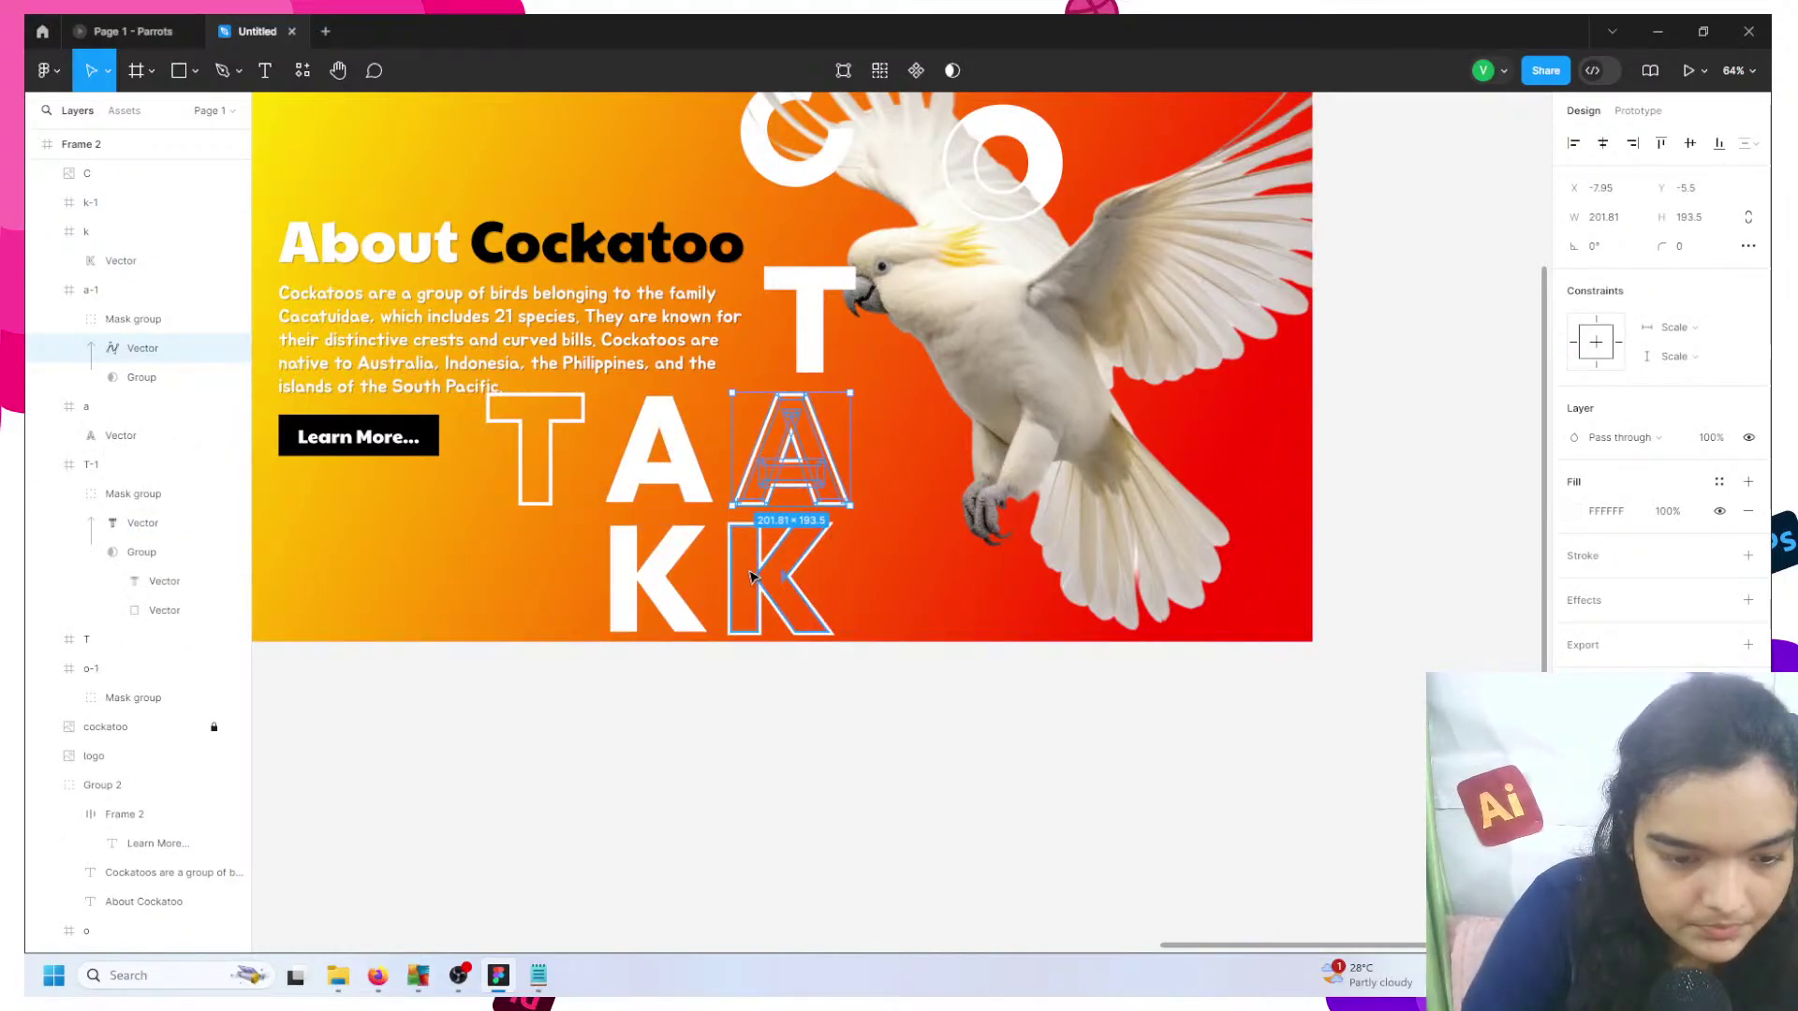
pyautogui.keyDown('shift'); pyautogui.click(678, 565); pyautogui.keyUp('shift')
pyautogui.keyDown('shift'); pyautogui.click(672, 466); pyautogui.keyUp('shift')
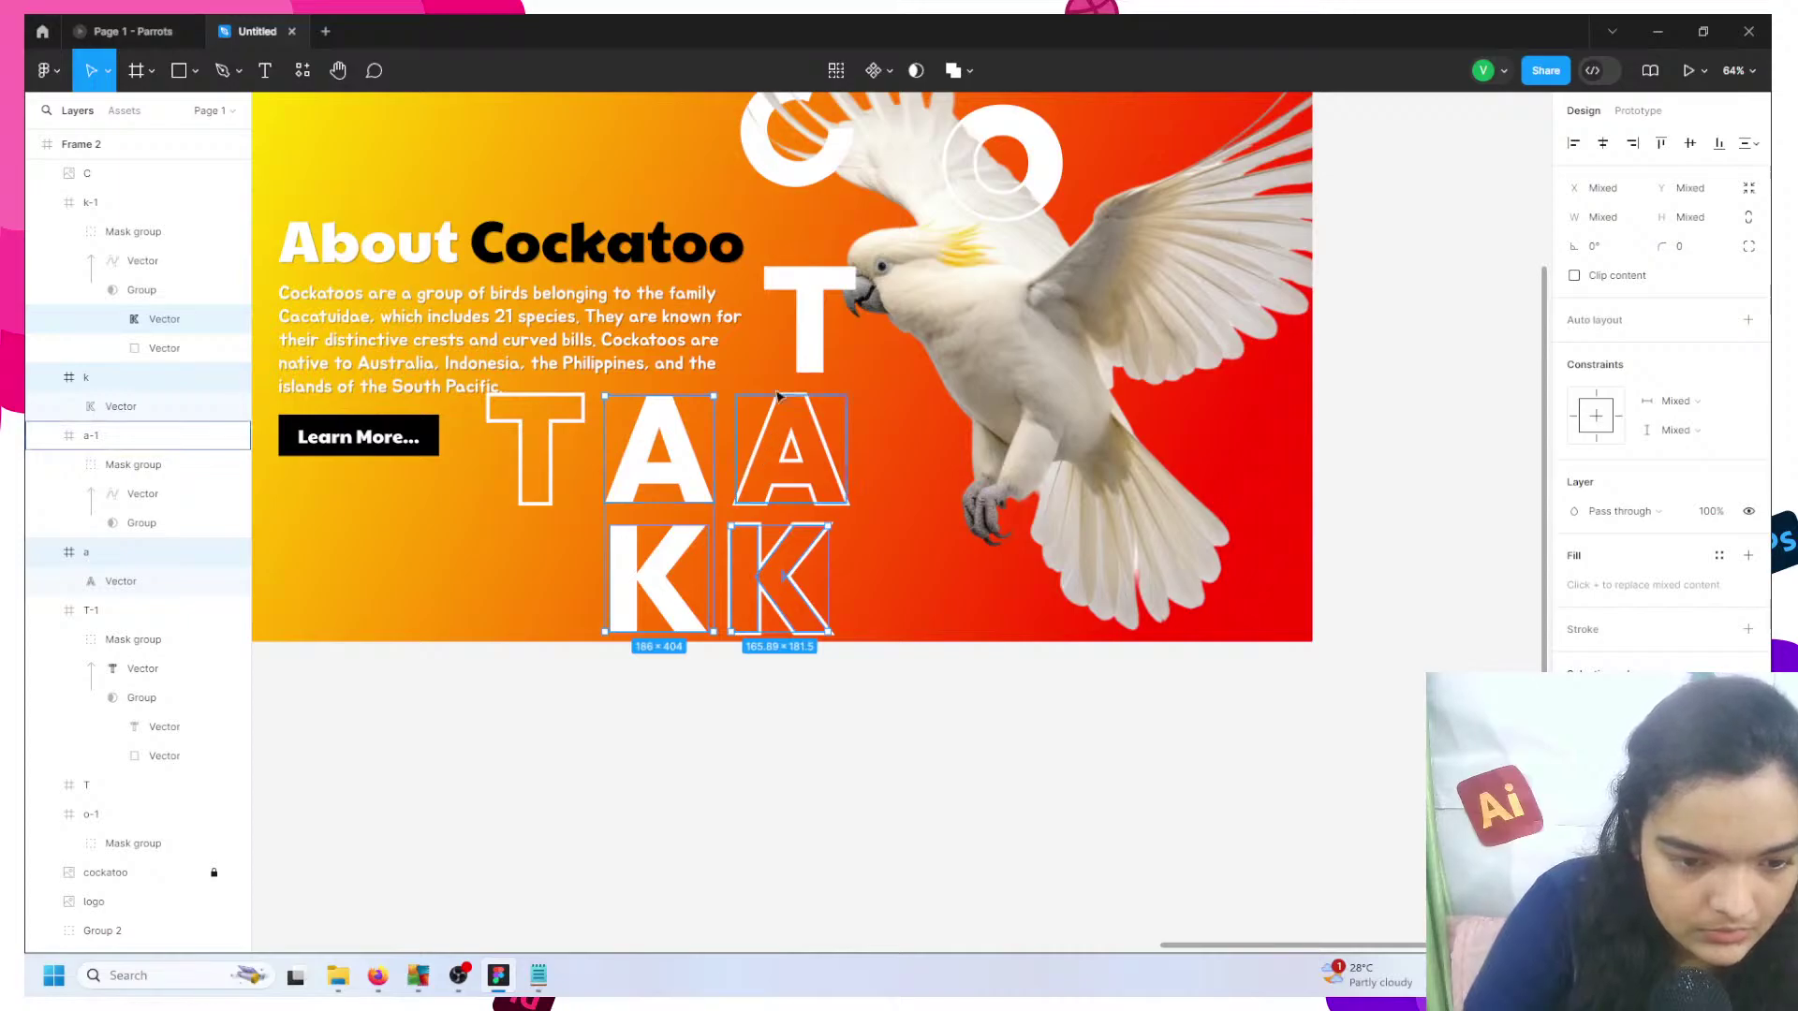
pyautogui.keyDown('shift'); pyautogui.click(764, 466); pyautogui.keyUp('shift')
pyautogui.keyDown('shift'); pyautogui.click(794, 348); pyautogui.keyUp('shift')
pyautogui.keyDown('shift'); pyautogui.click(573, 432); pyautogui.keyUp('shift')
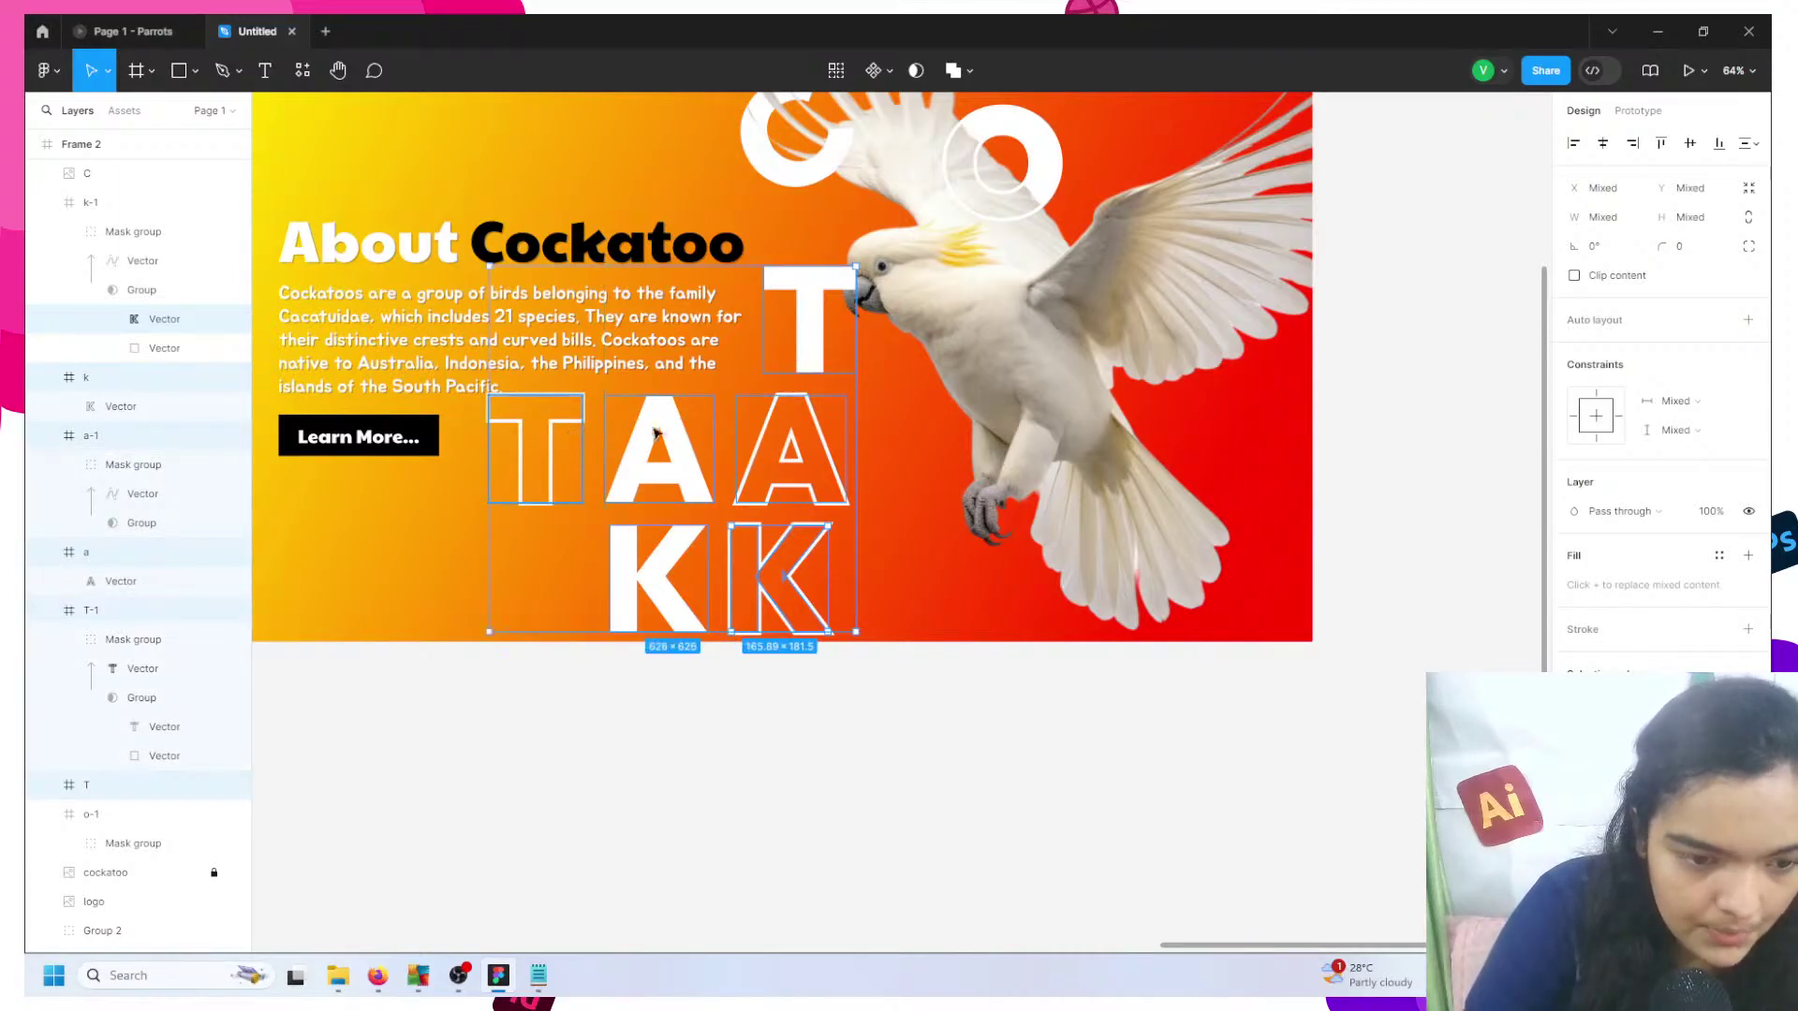
pyautogui.moveTo(660, 434); pyautogui.dragTo(610, 790)
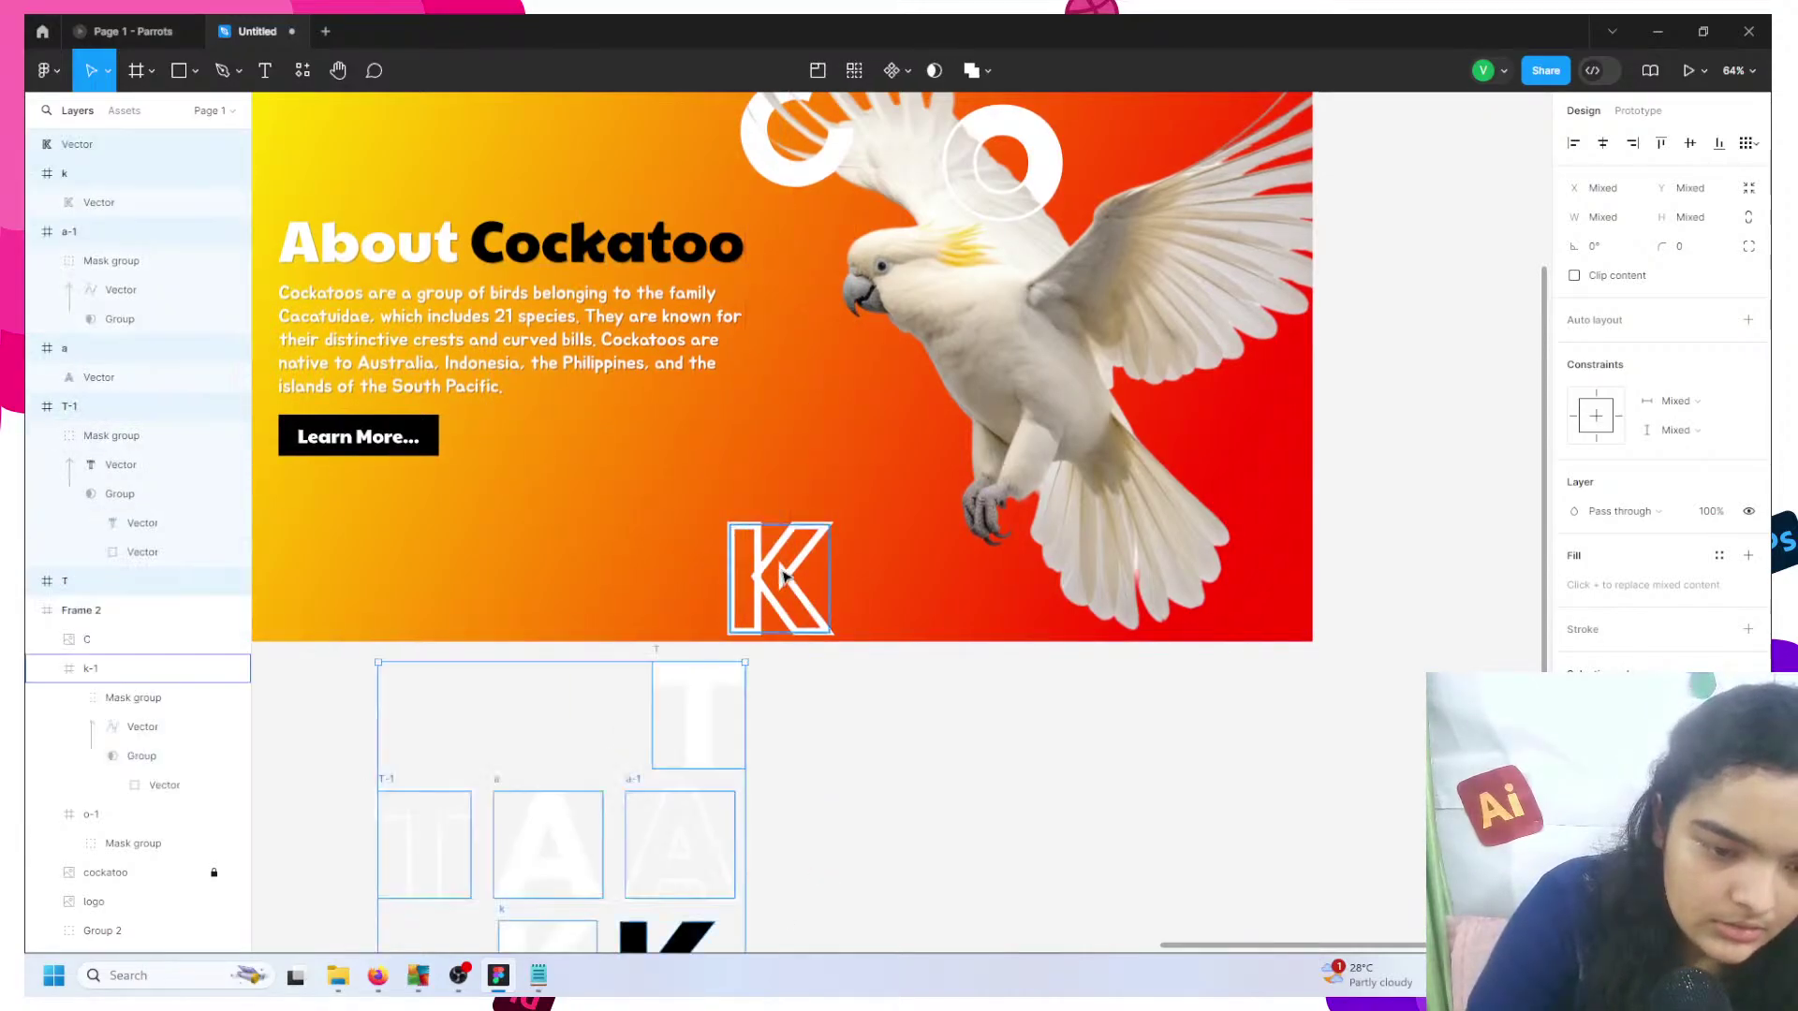
# - Move the remaining outlined K out of Frame 2 to the canvas beside the outlined A
pyautogui.click(783, 644)
pyautogui.moveTo(783, 644); pyautogui.dragTo(872, 923)
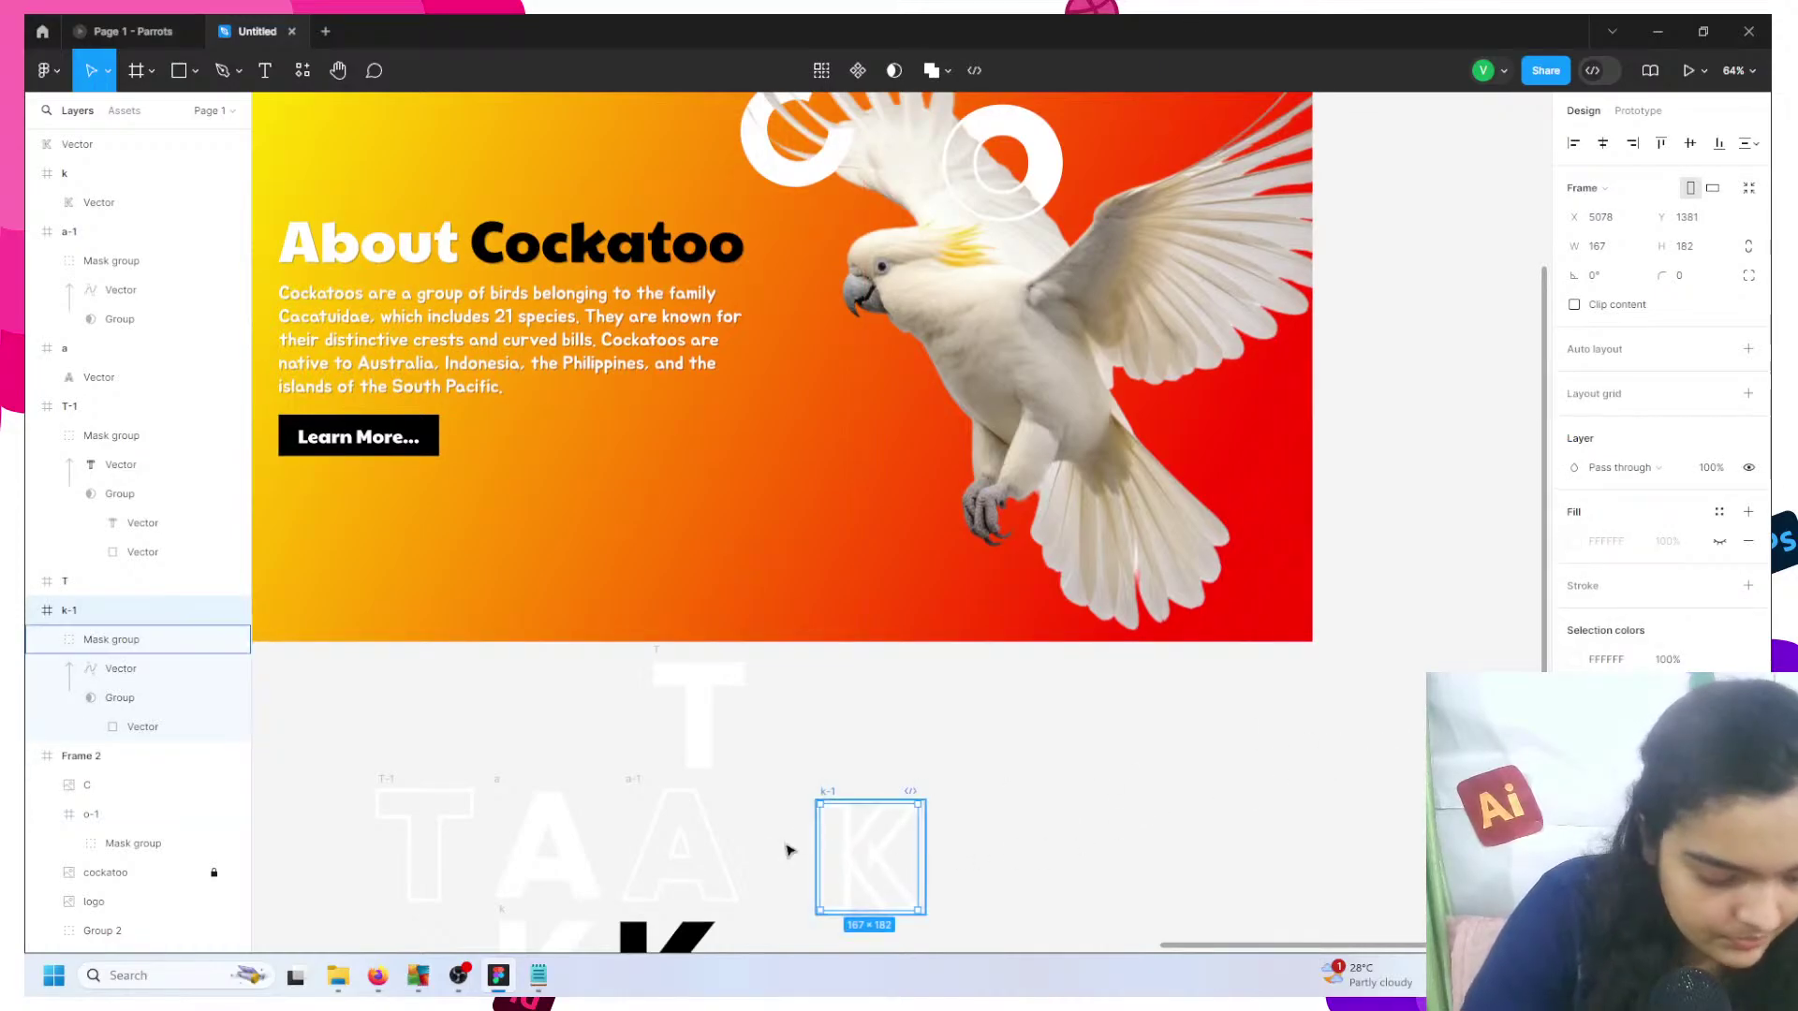
pyautogui.click(859, 742)
pyautogui.scroll(2, 859, 743)
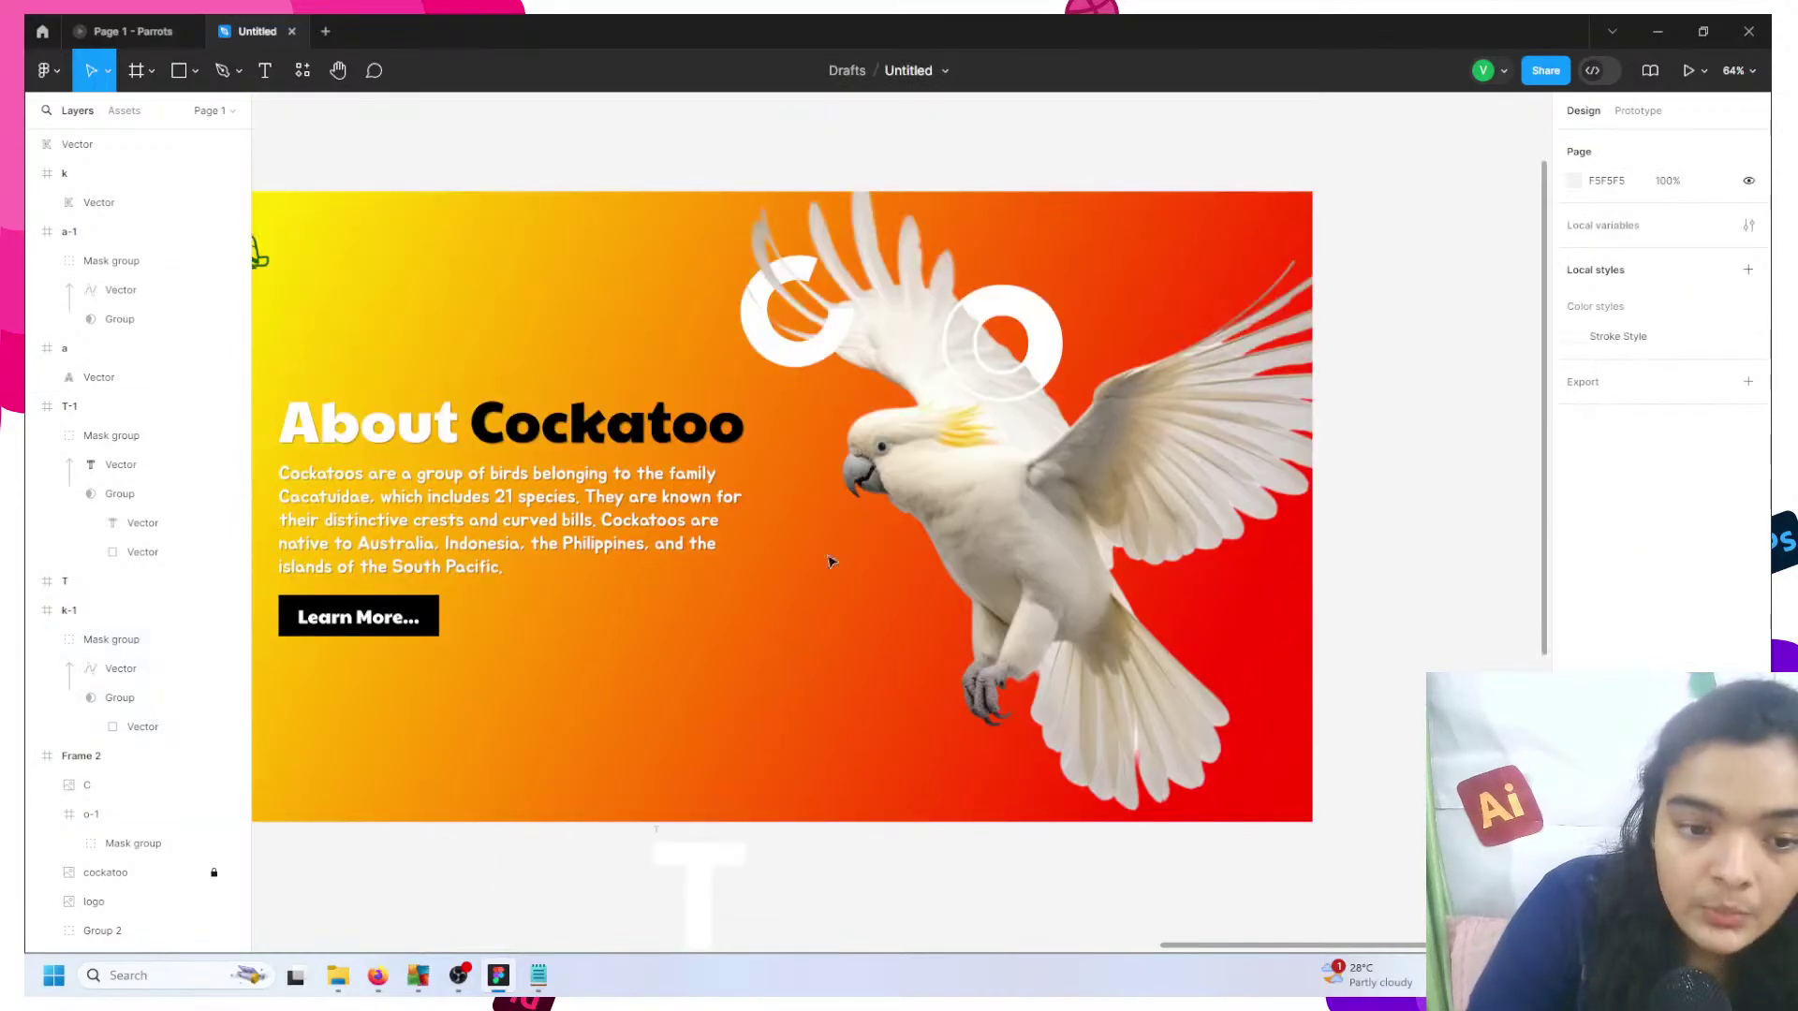
# - Select both parts of the feathered C: the cropped lower piece in front and the tilted C behind the cockatoo
pyautogui.doubleClick(786, 338)
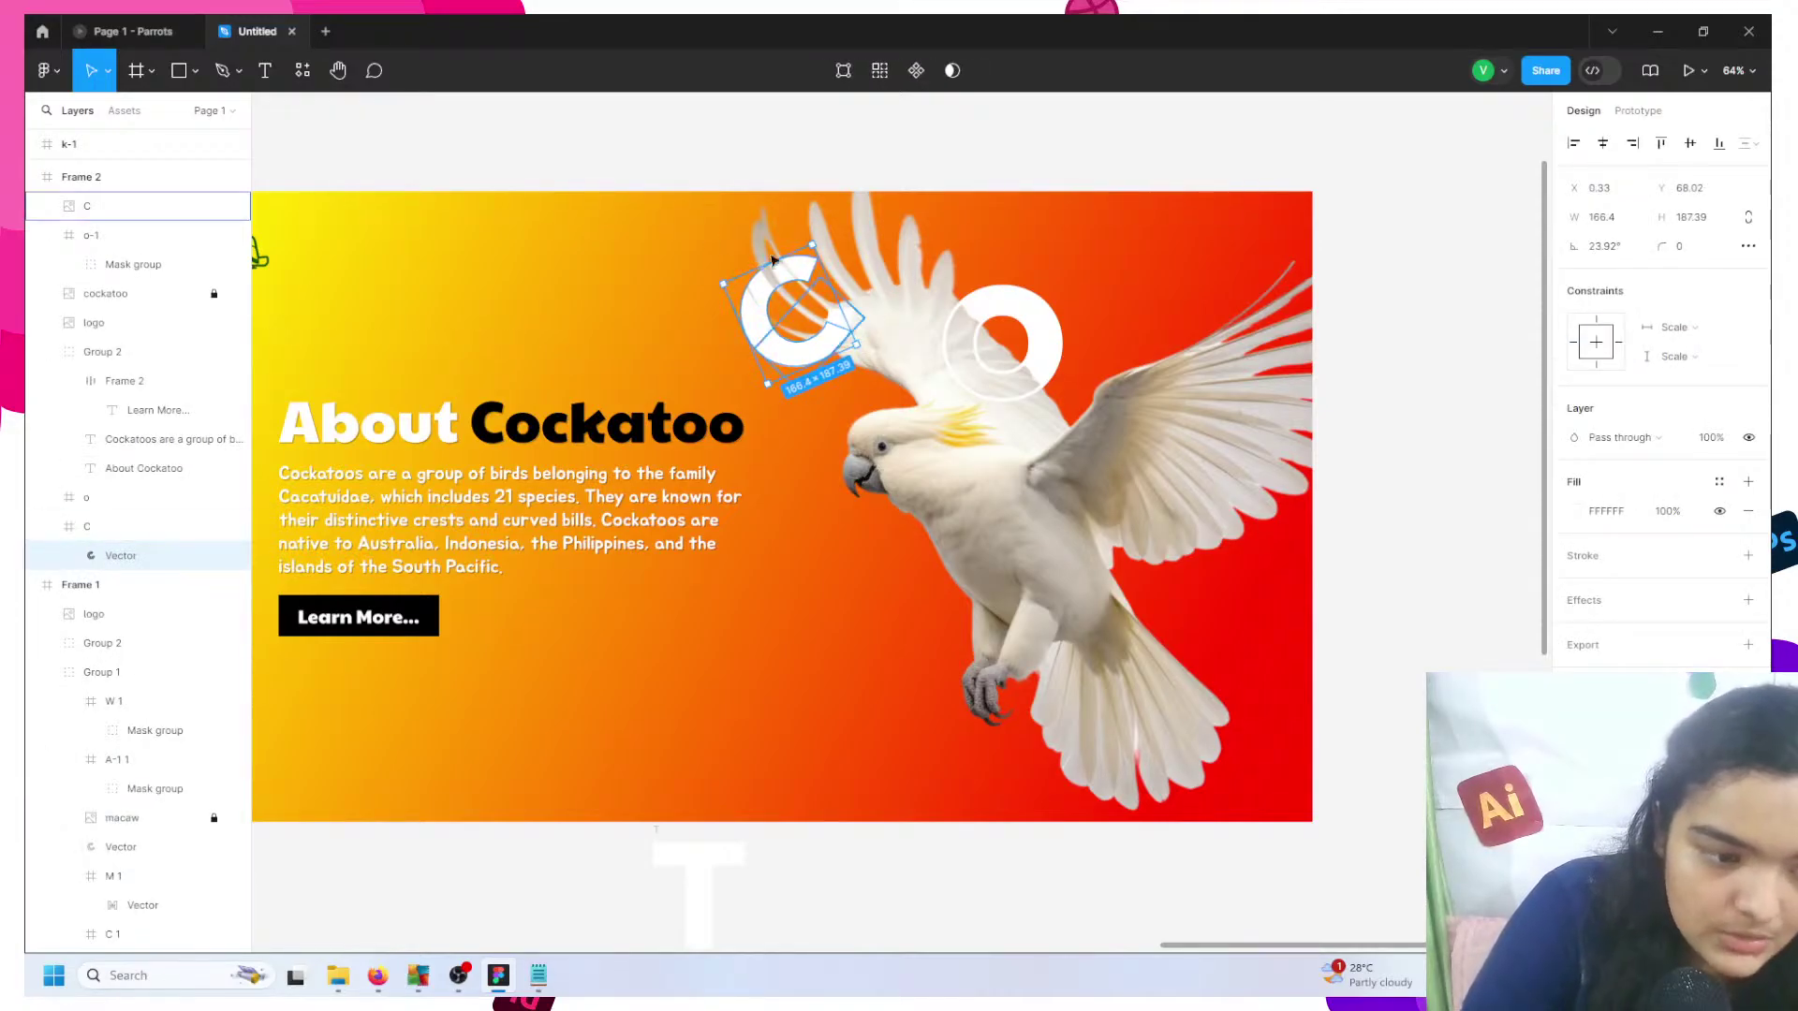
pyautogui.click(822, 347)
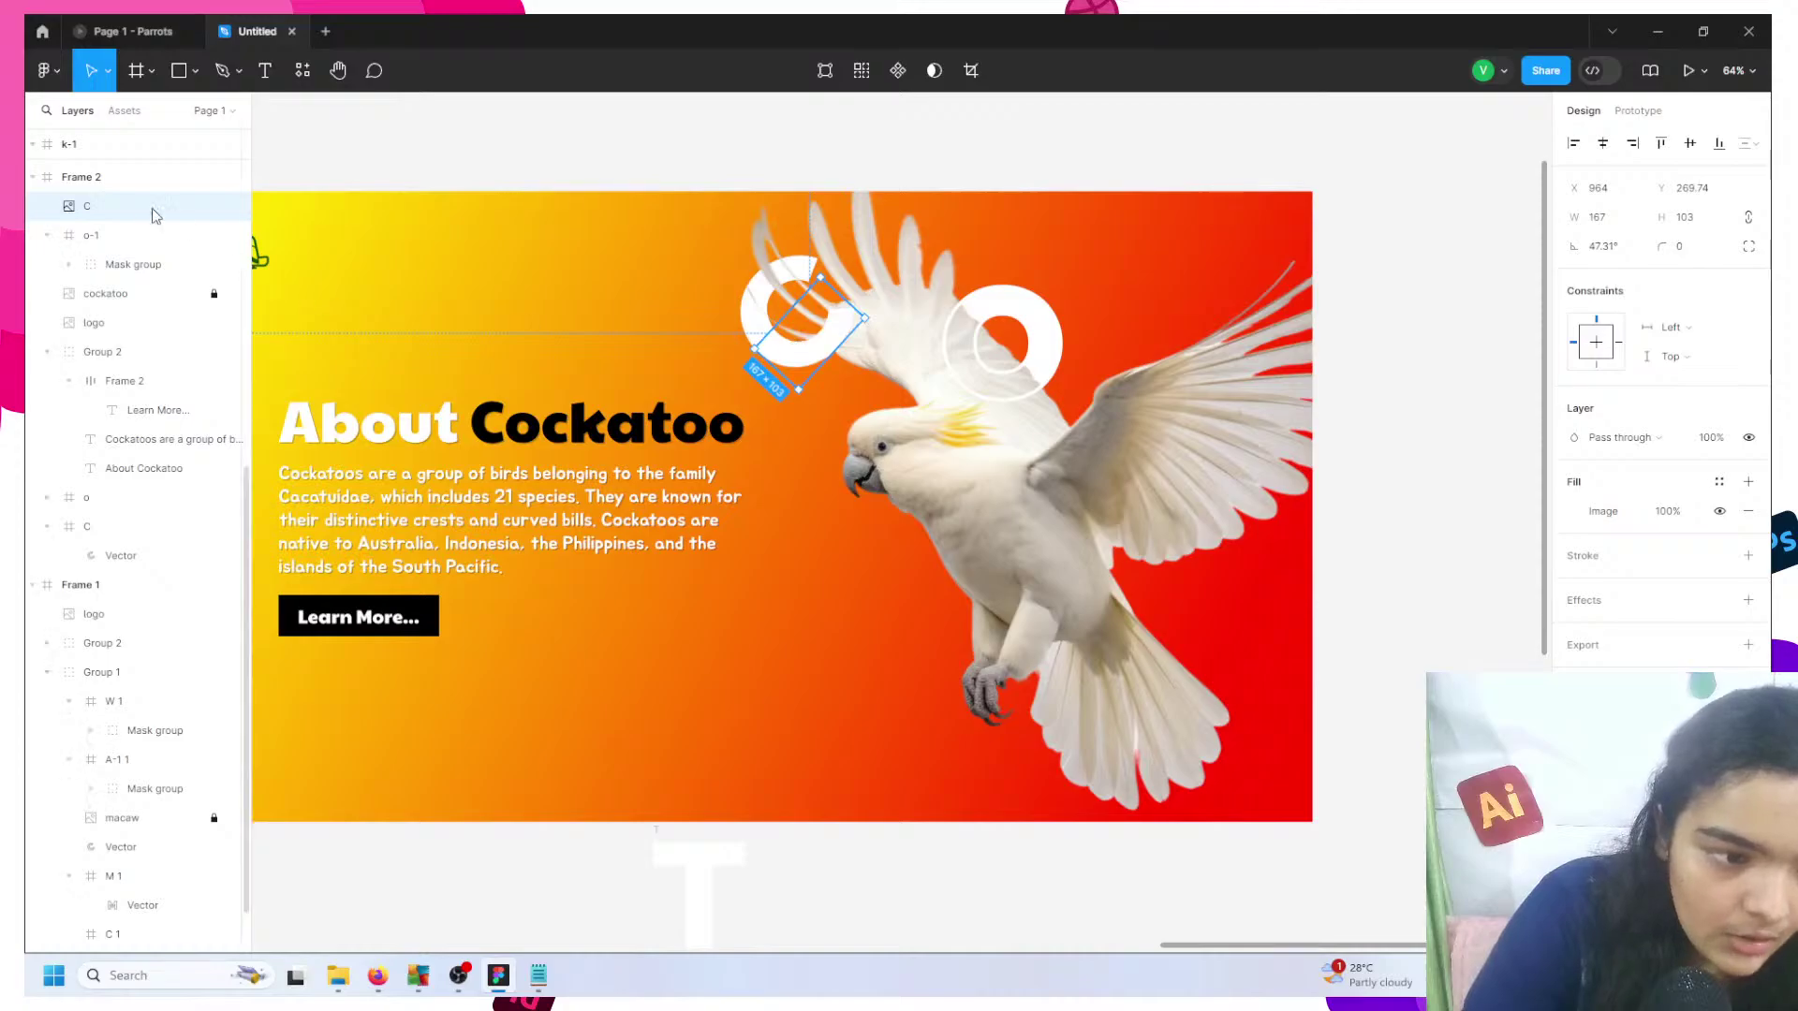
pyautogui.keyDown('shift'); pyautogui.click(103, 533); pyautogui.keyUp('shift')
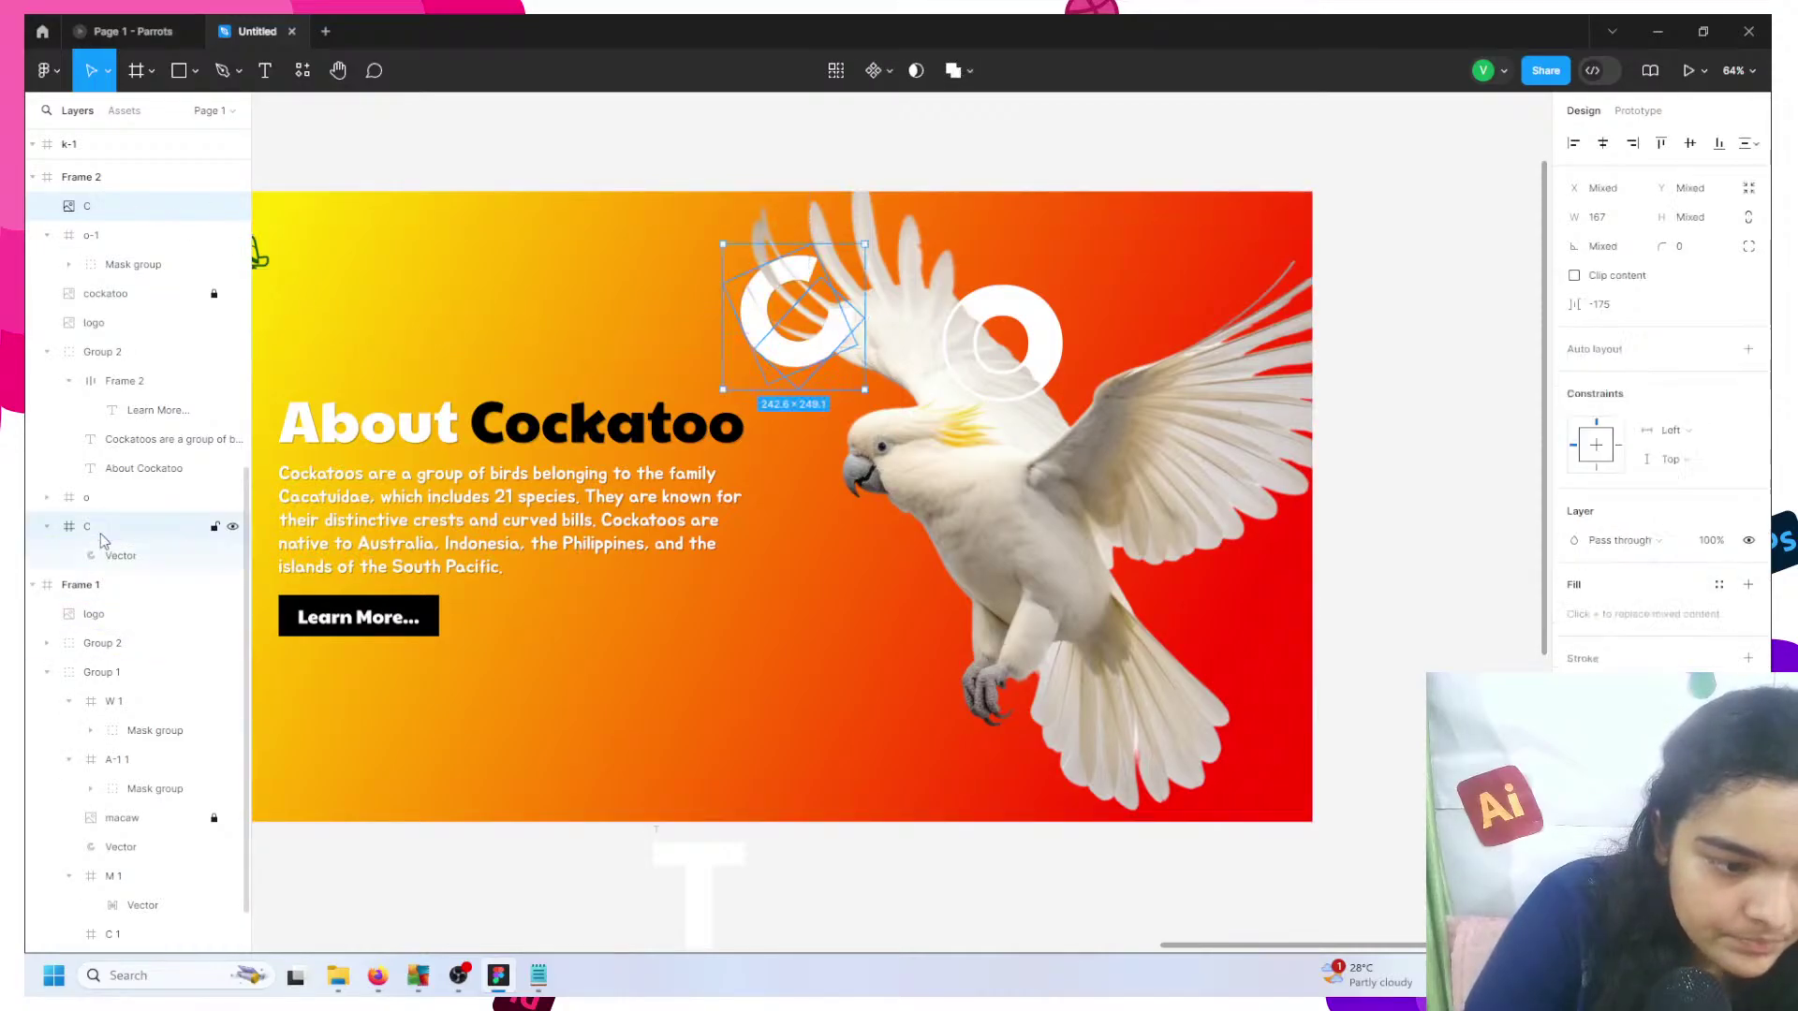
pyautogui.hotkey('ctrl', 'g')
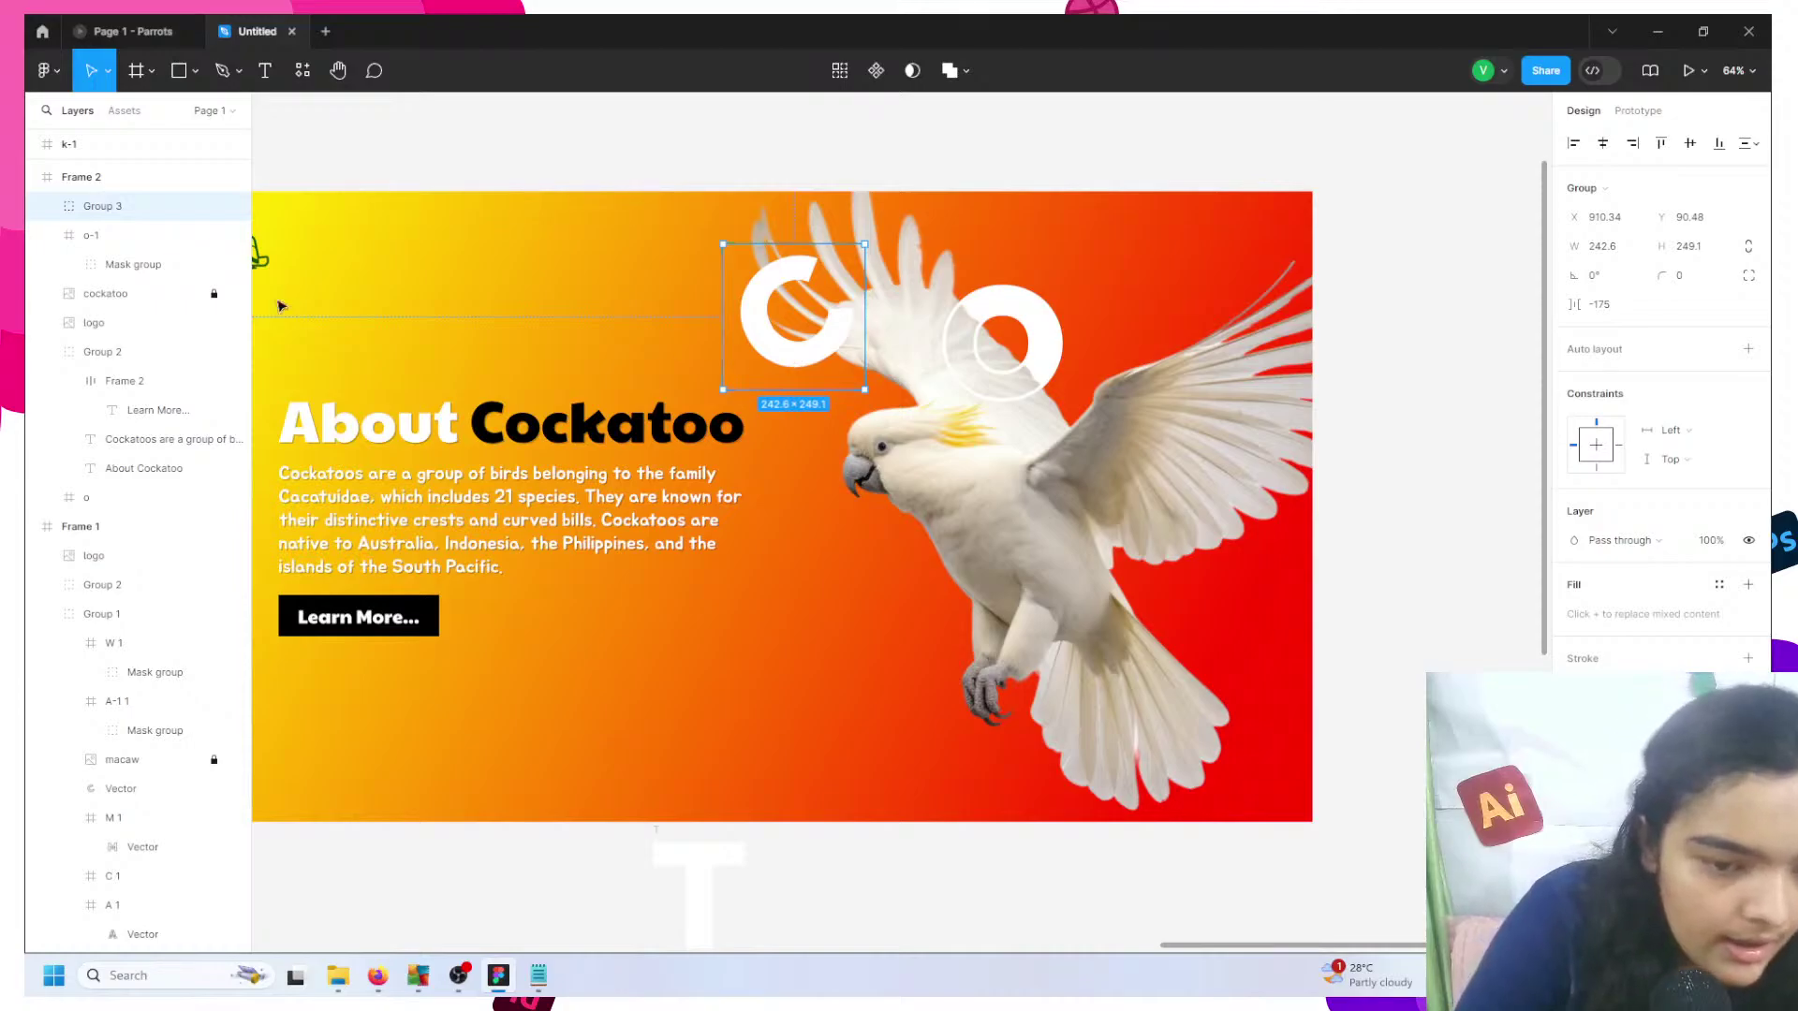
pyautogui.moveTo(98, 206); pyautogui.dragTo(256, 241)
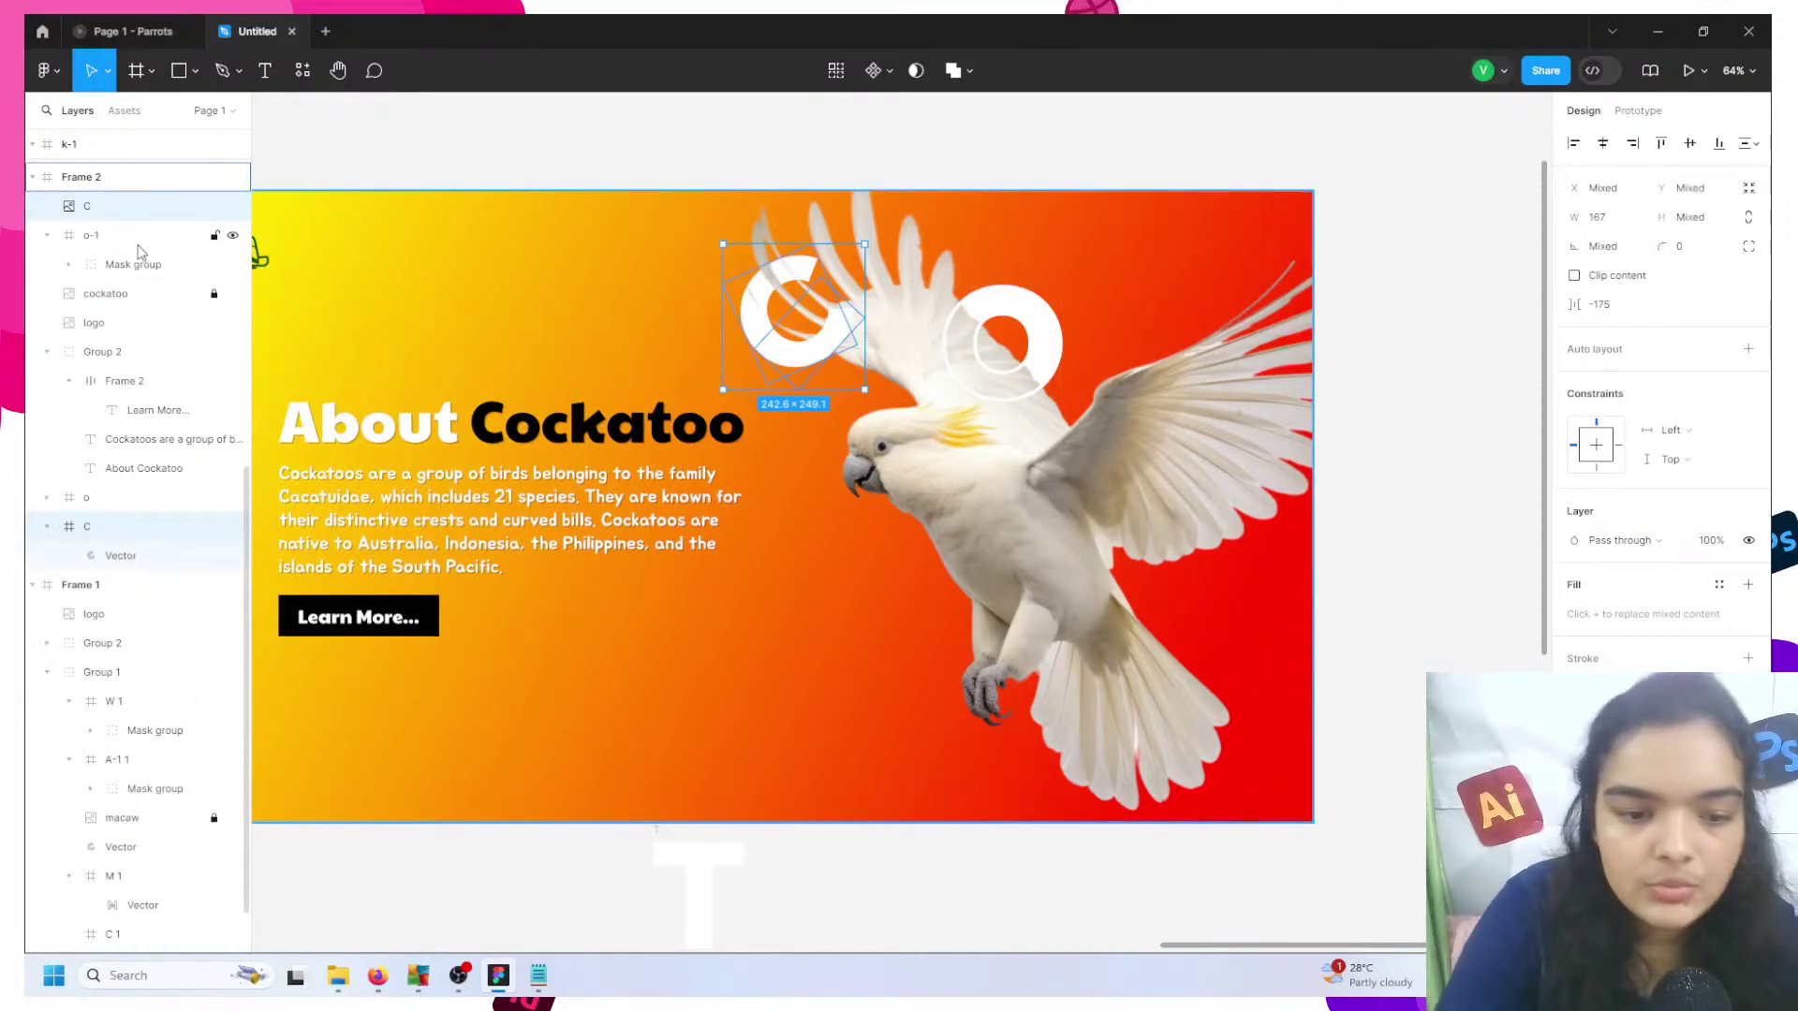
pyautogui.hotkey('ctrl', 'z')
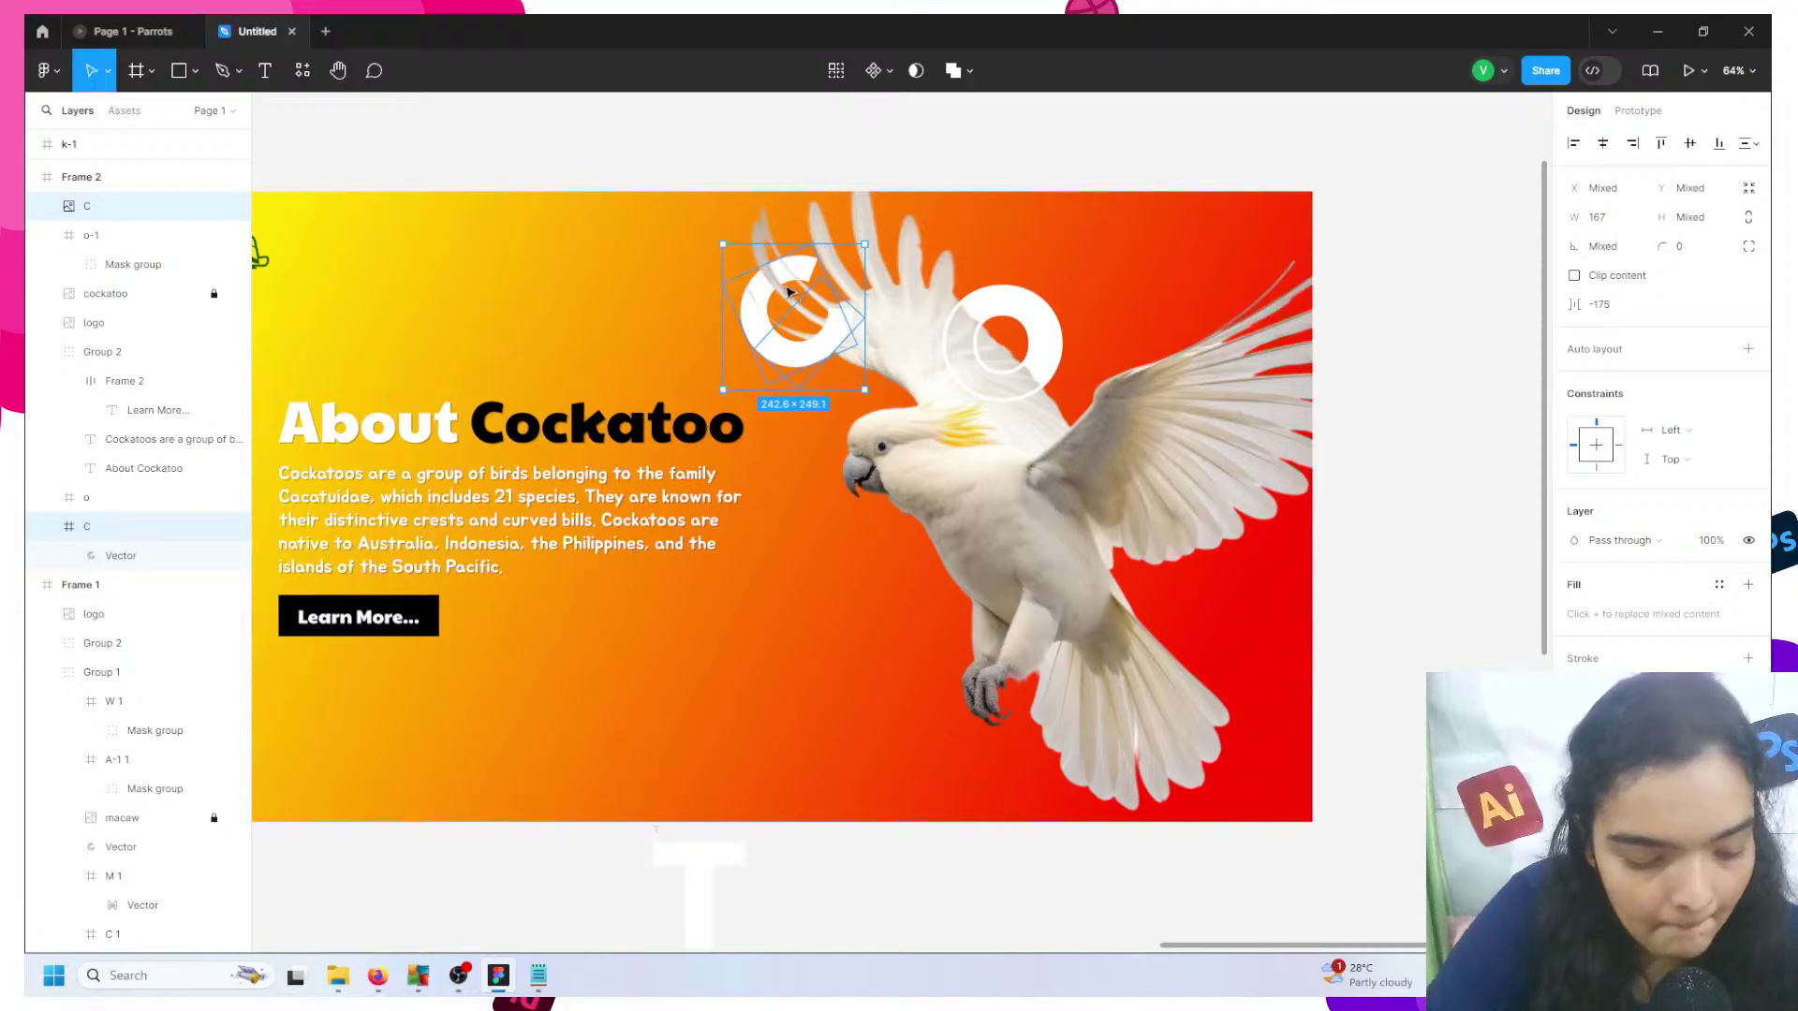
# - Duplicate both C pieces and place the copy around the cockatoo's beak
pyautogui.hotkey('ctrl', 'd')
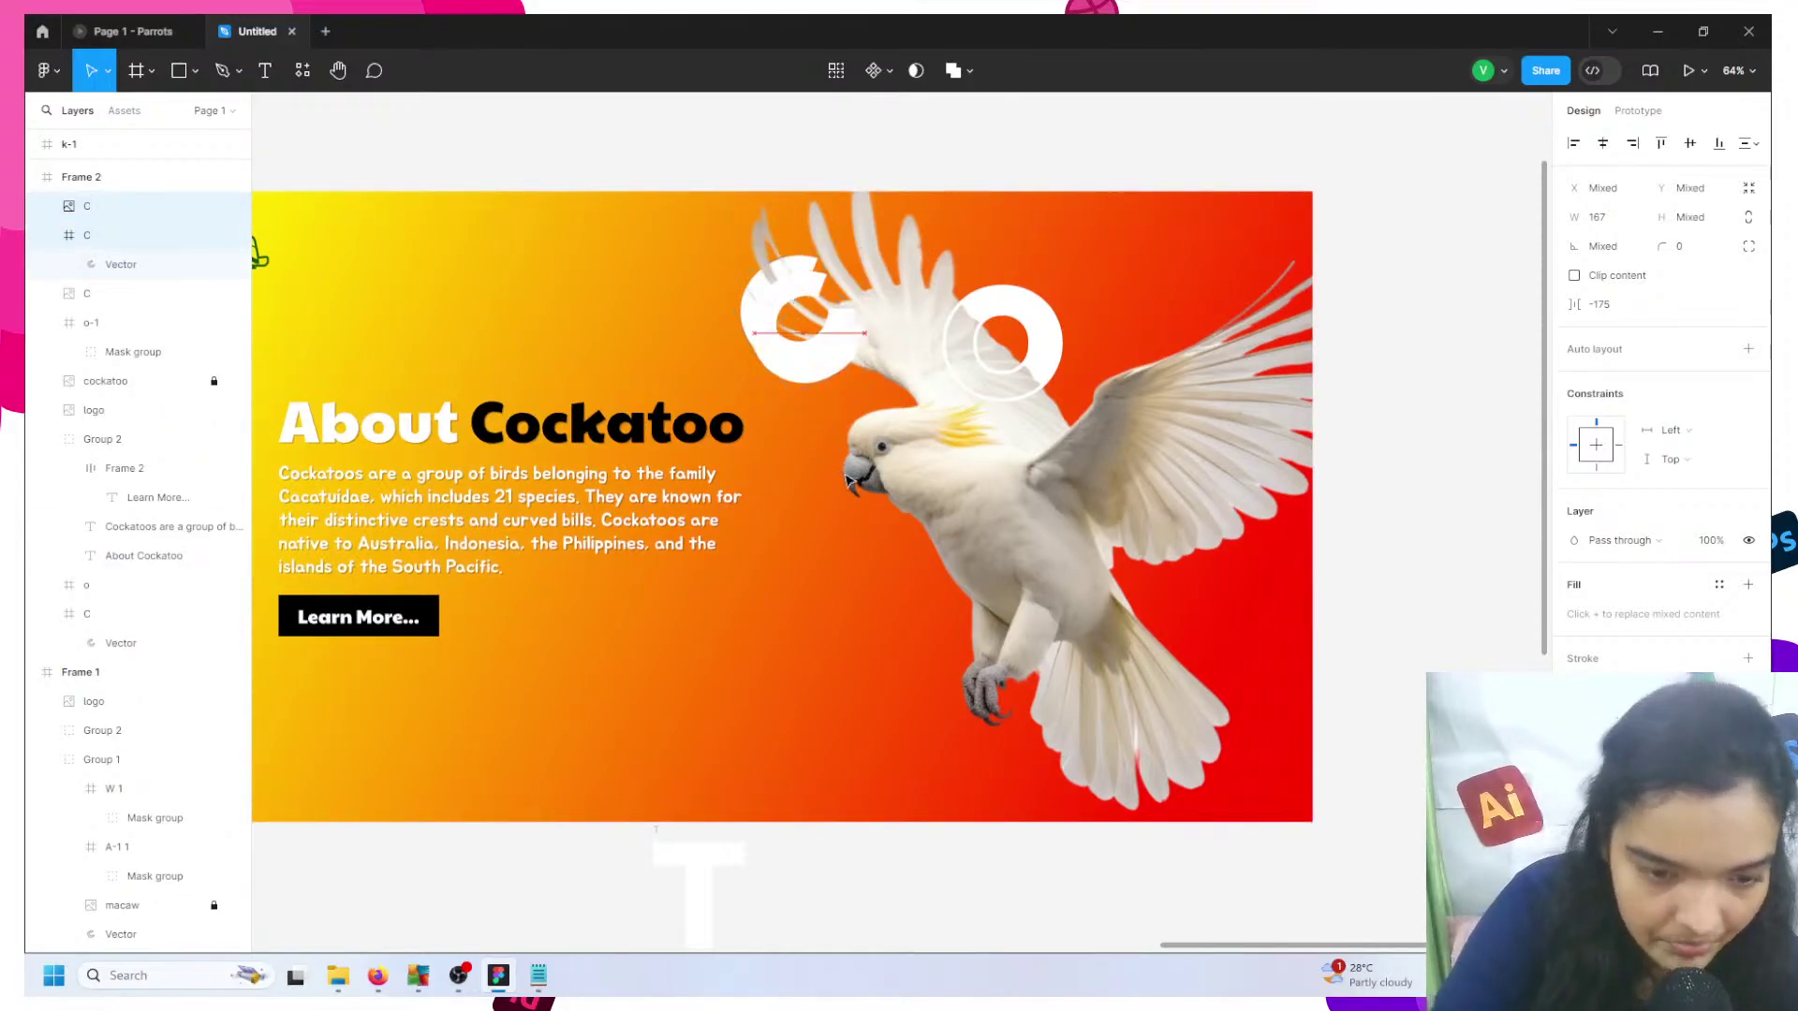
pyautogui.moveTo(850, 482)
pyautogui.mouseDown()
pyautogui.moveTo(817, 465)
pyautogui.moveTo(865, 493)
pyautogui.mouseUp()
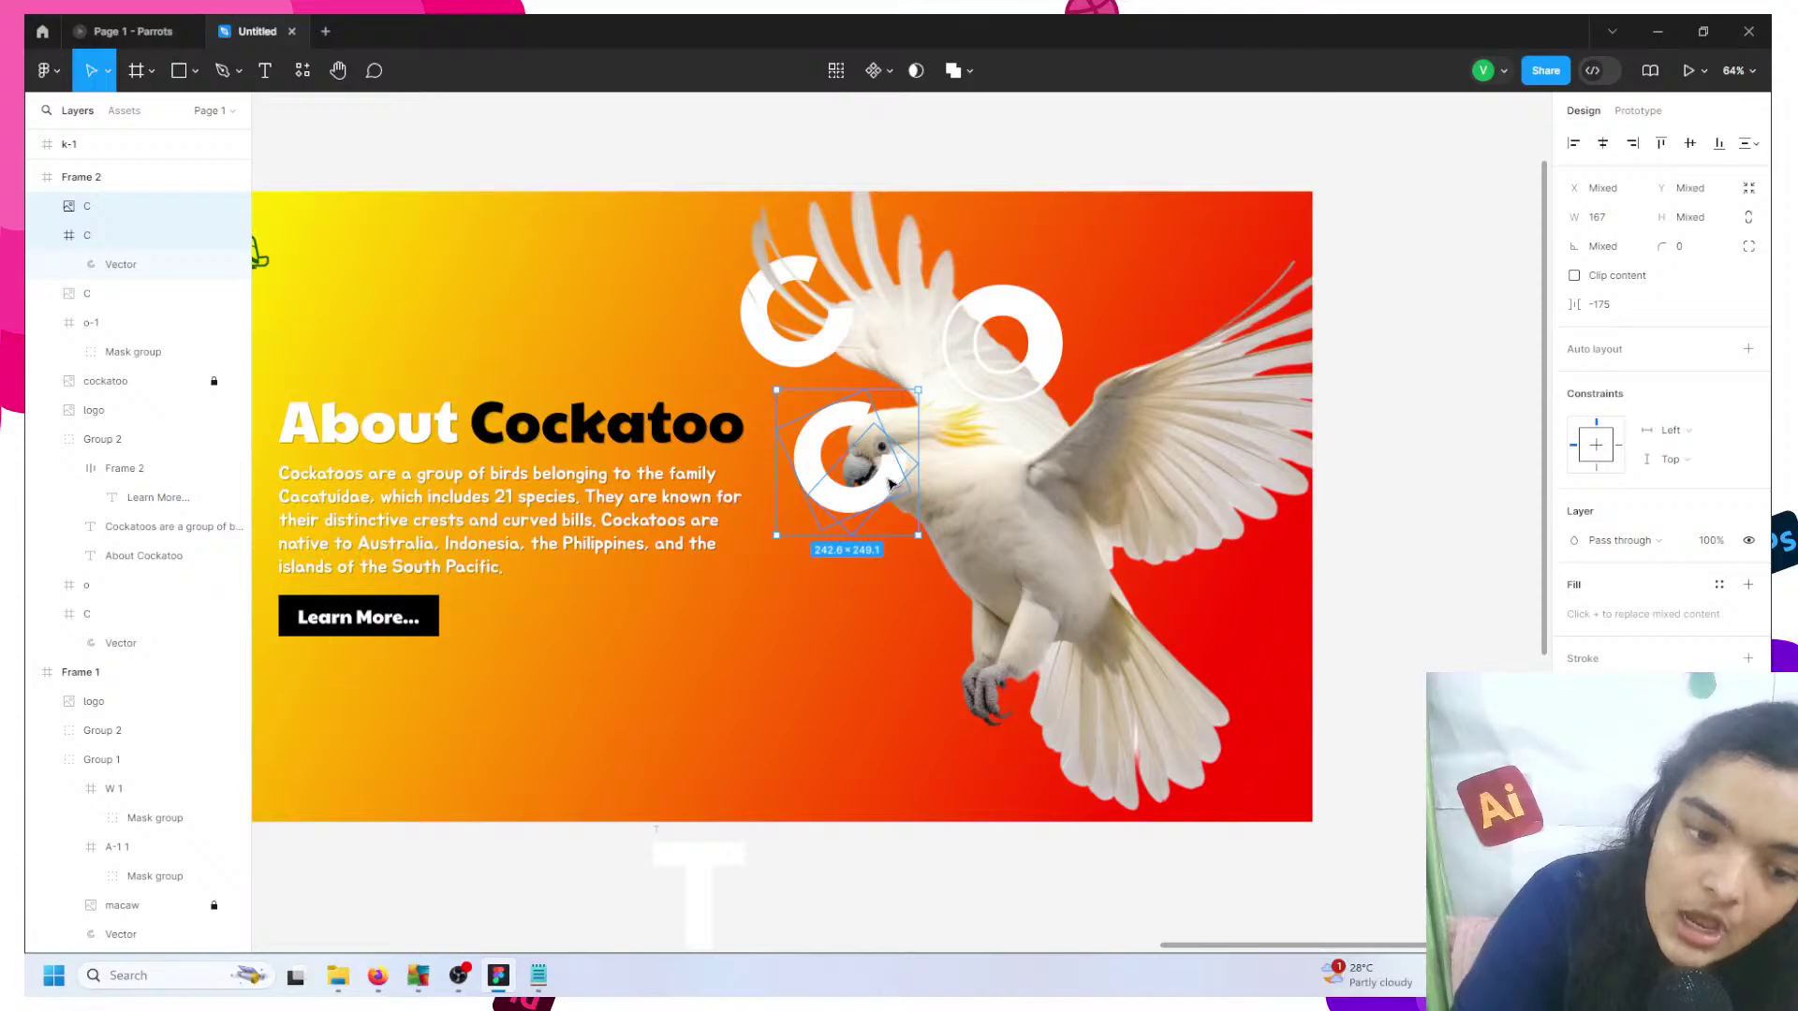
# - Move the copied tilted C's layer beneath the cockatoo, and shift both copied pieces slightly down and right around its head
pyautogui.scroll(5, 891, 484)
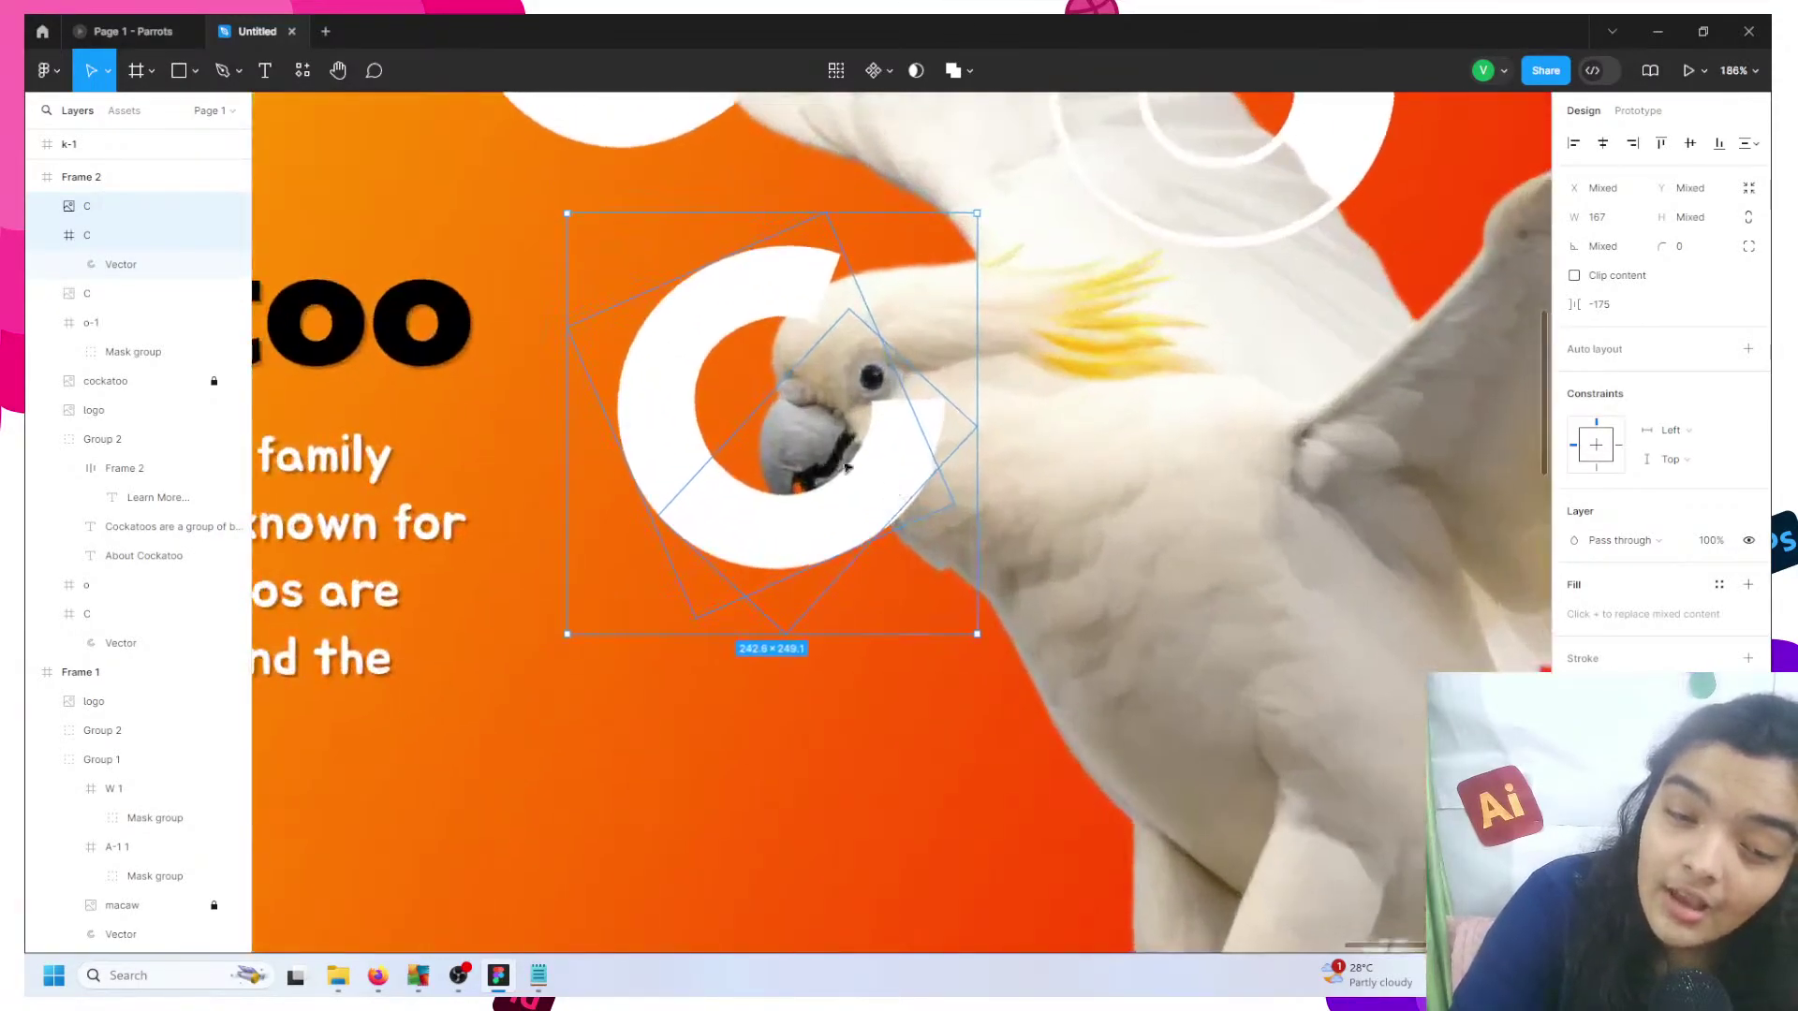
pyautogui.click(108, 237)
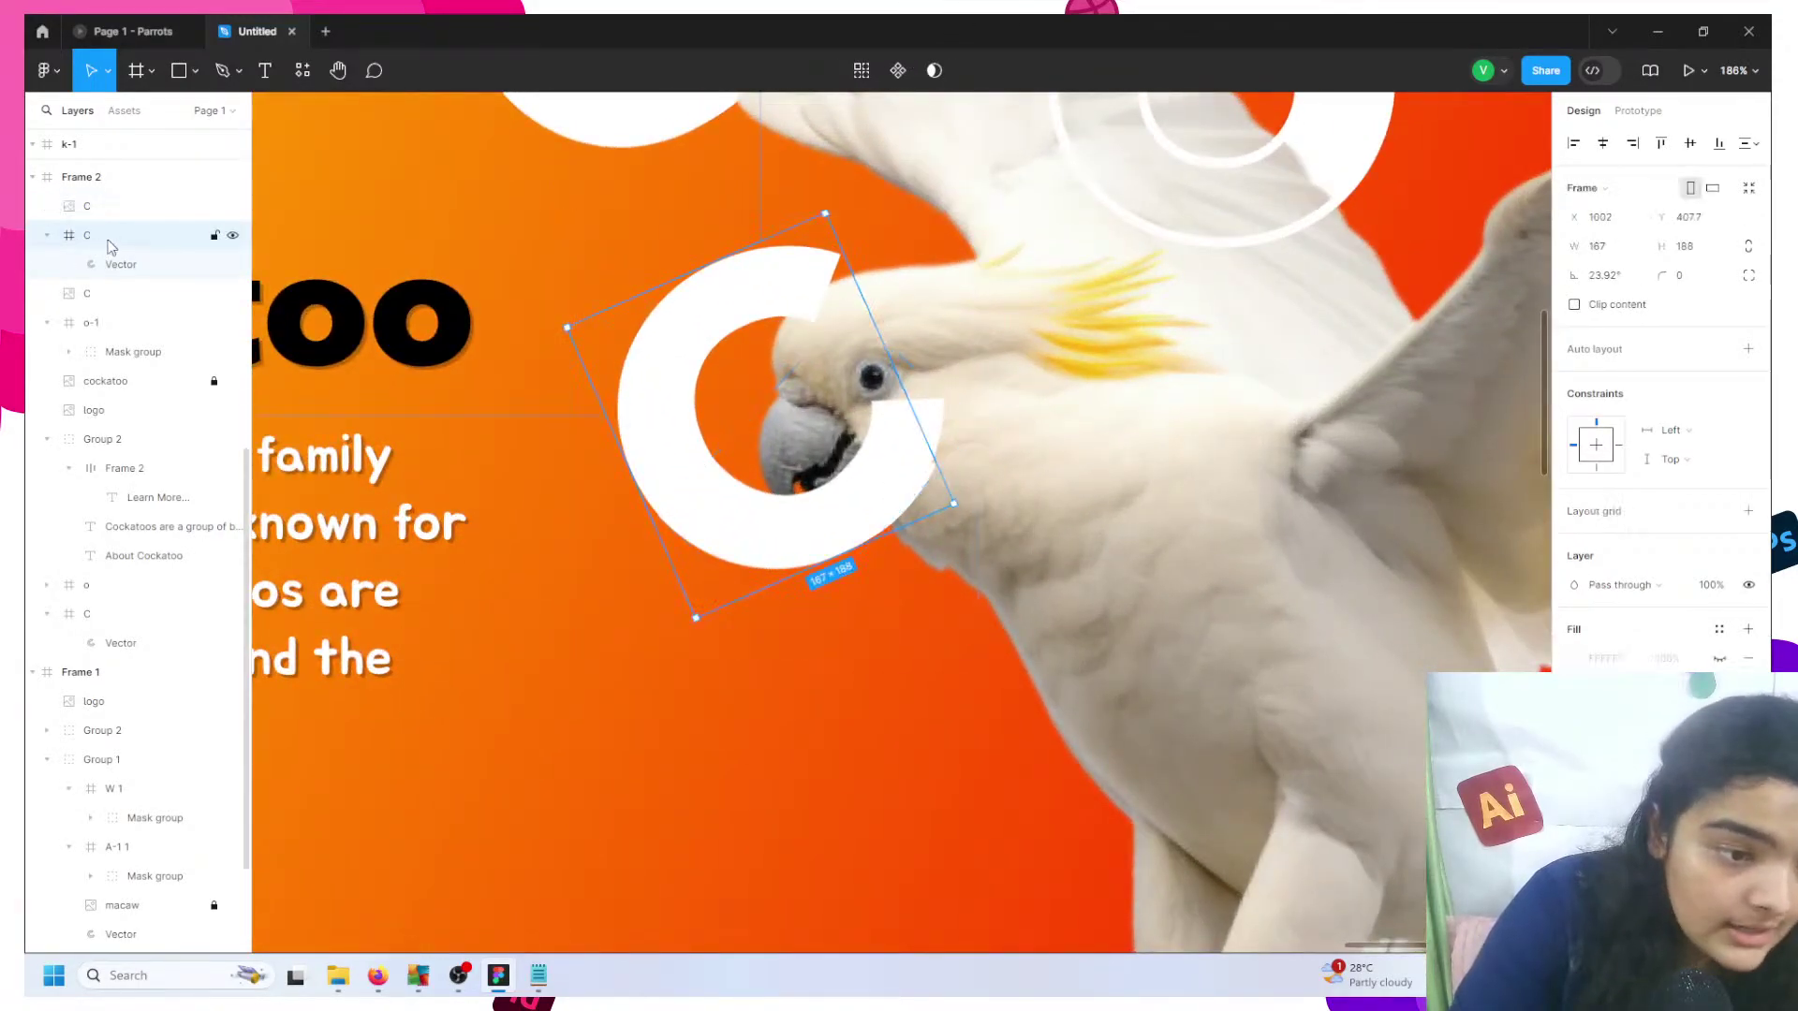
pyautogui.moveTo(118, 551); pyautogui.dragTo(122, 607)
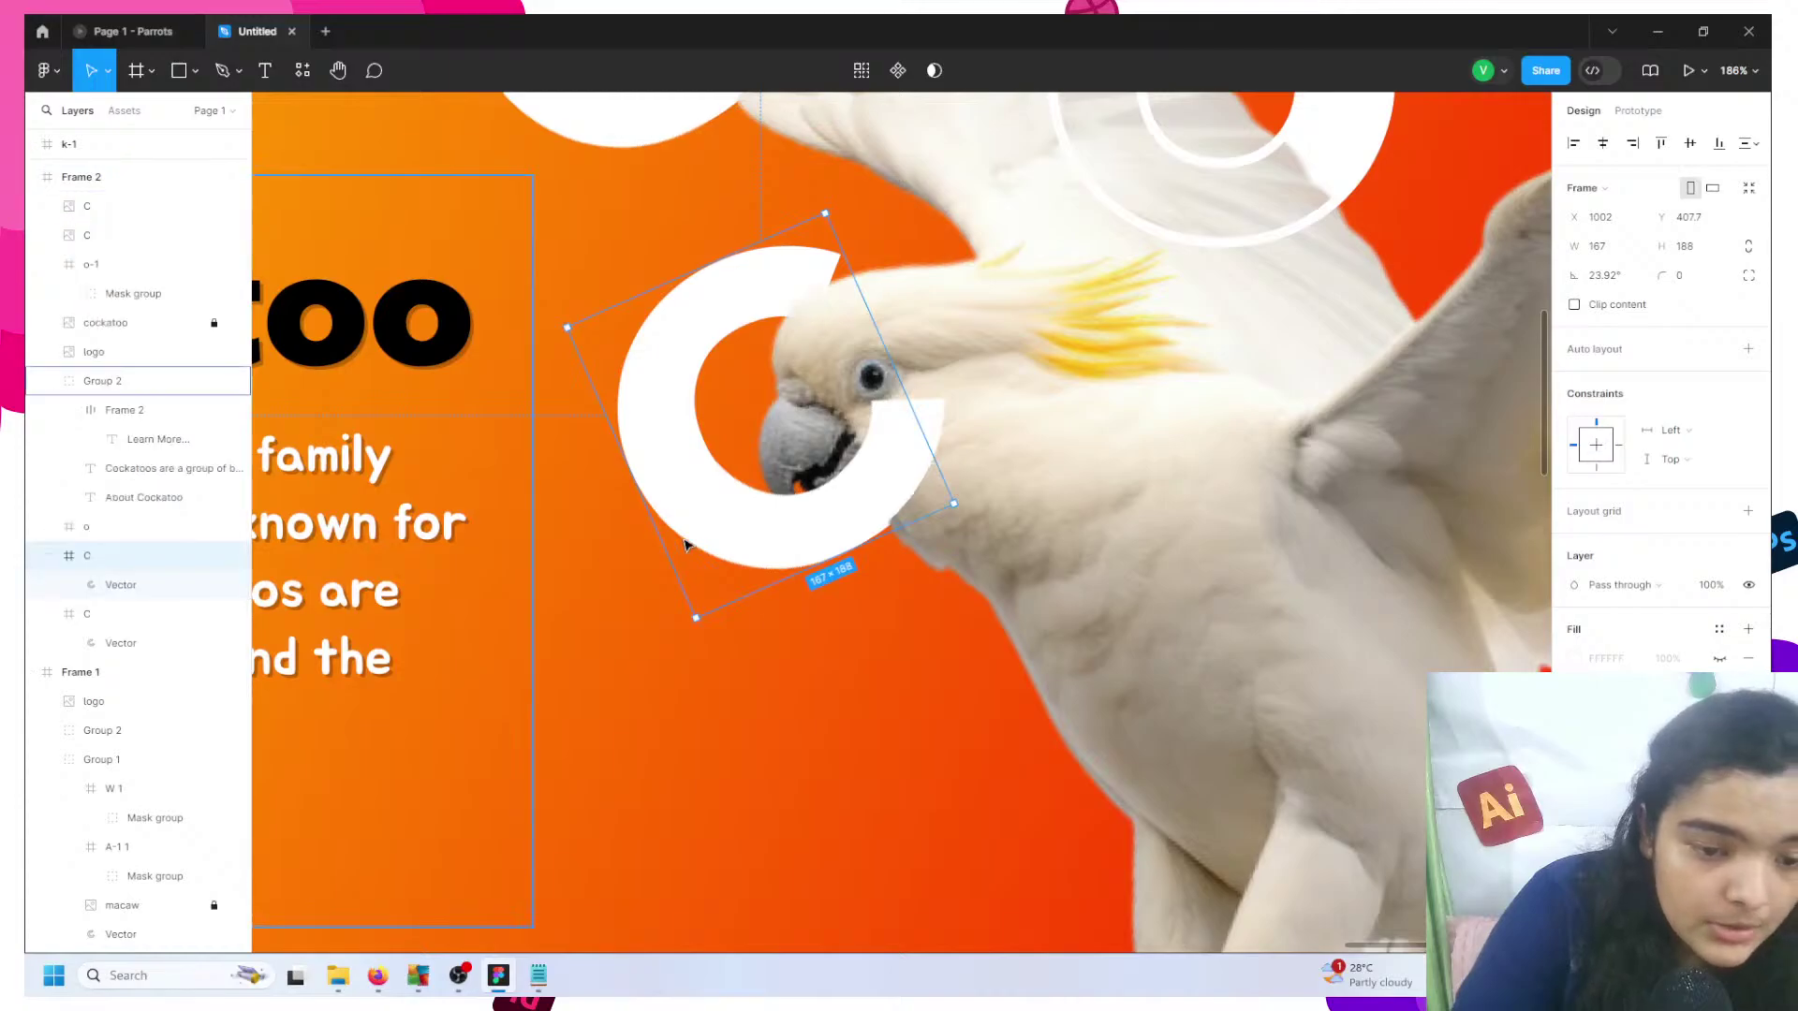
pyautogui.click(760, 524)
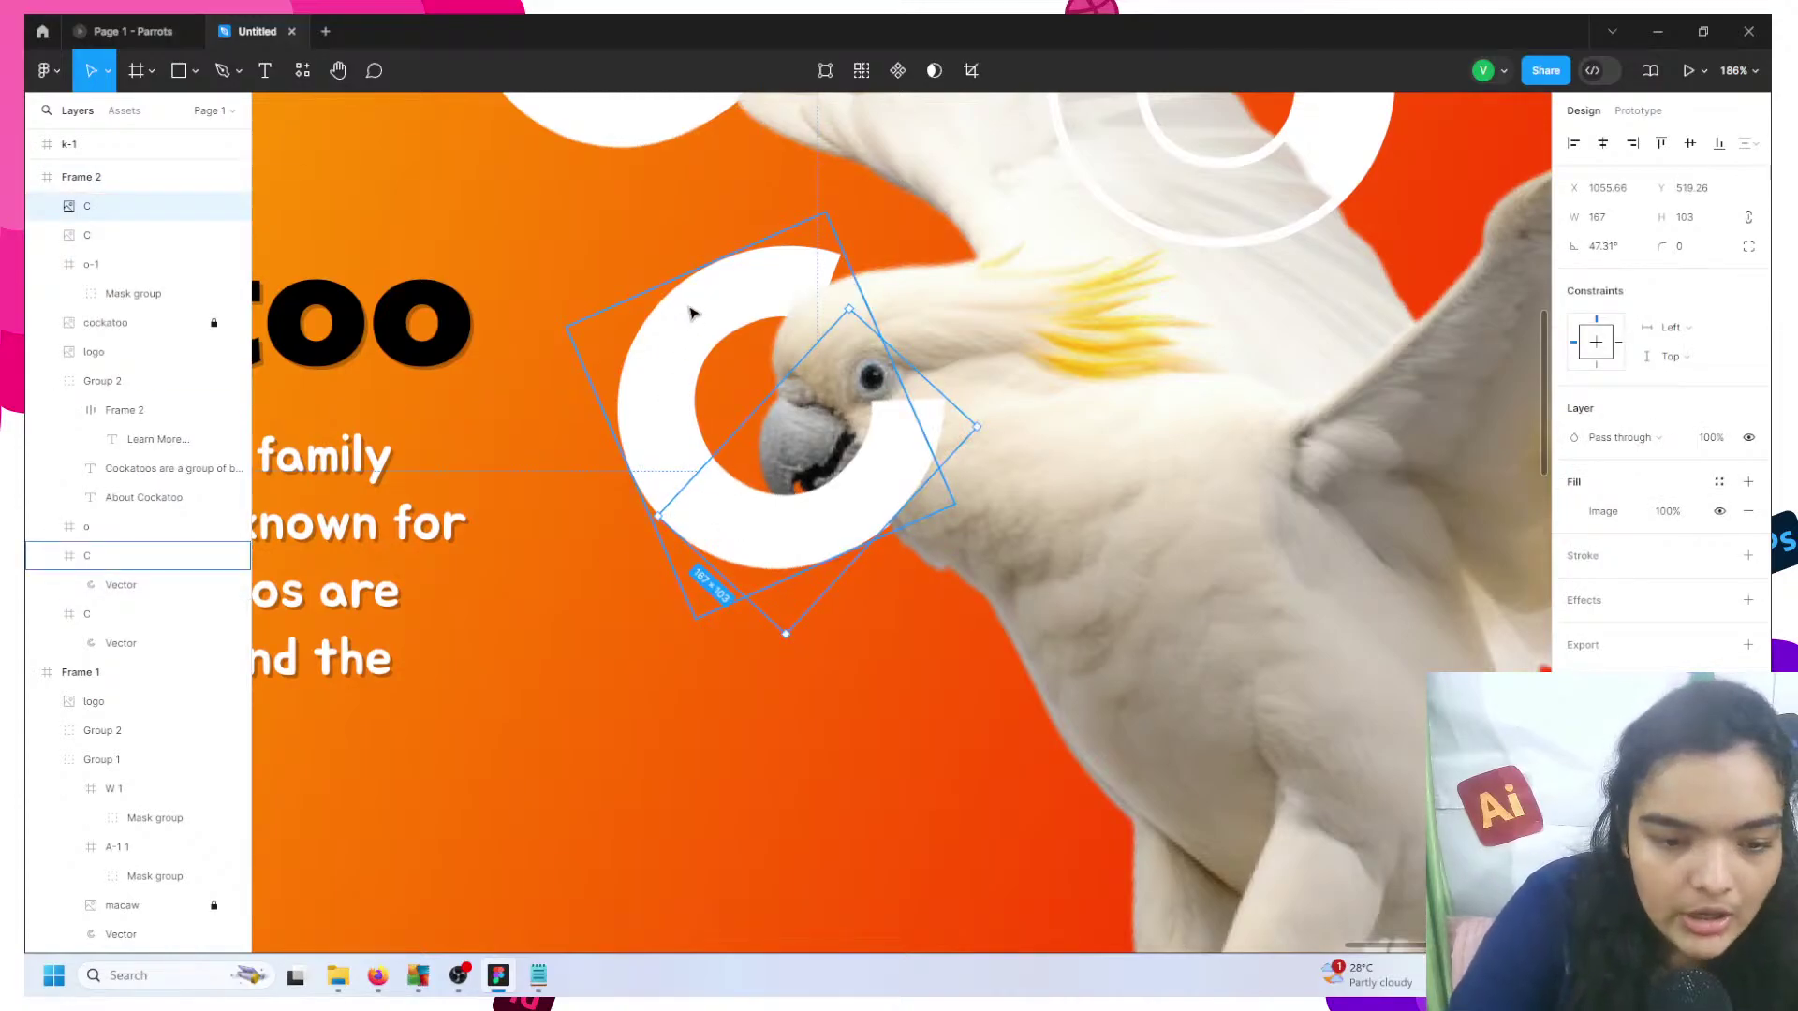
pyautogui.keyDown('shift'); pyautogui.click(690, 311); pyautogui.keyUp('shift')
pyautogui.moveTo(694, 488); pyautogui.dragTo(730, 533)
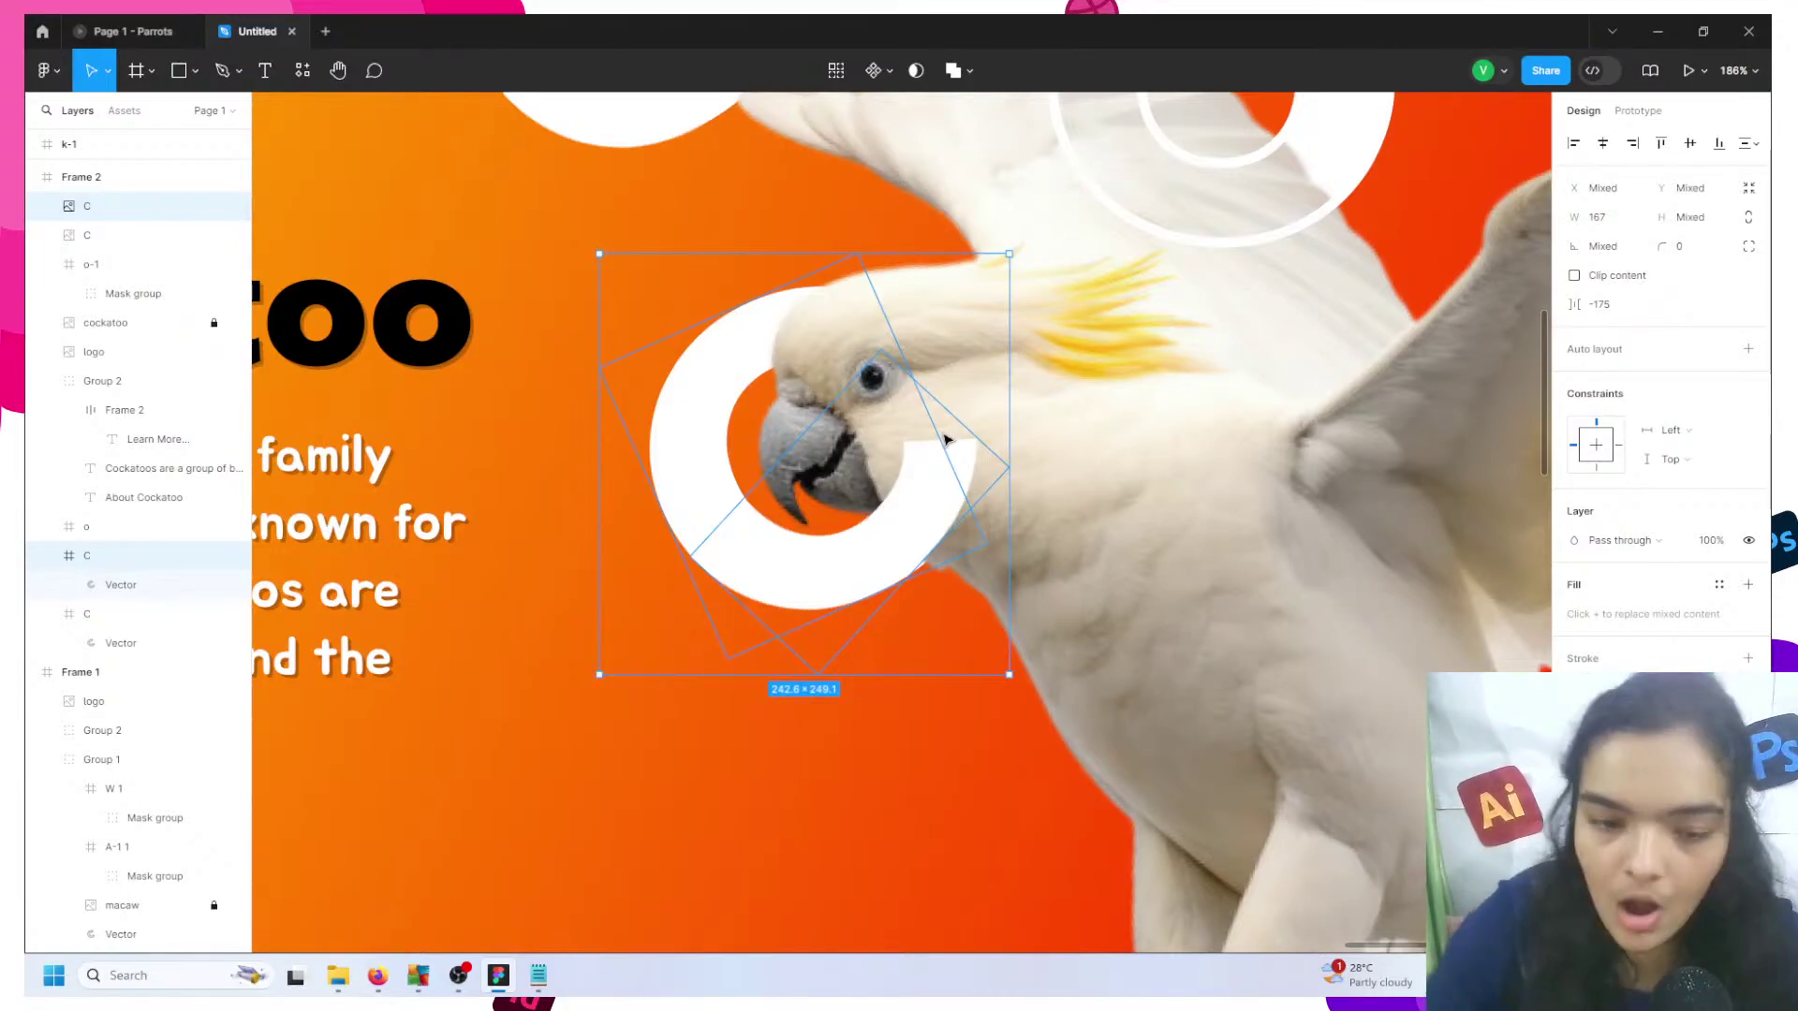
# - Duplicate the solid white K from the canvas and place the copy in Frame 2 over the cockatoo's outstretched wing at X 1594, Y 227
pyautogui.scroll(-10, 944, 440)
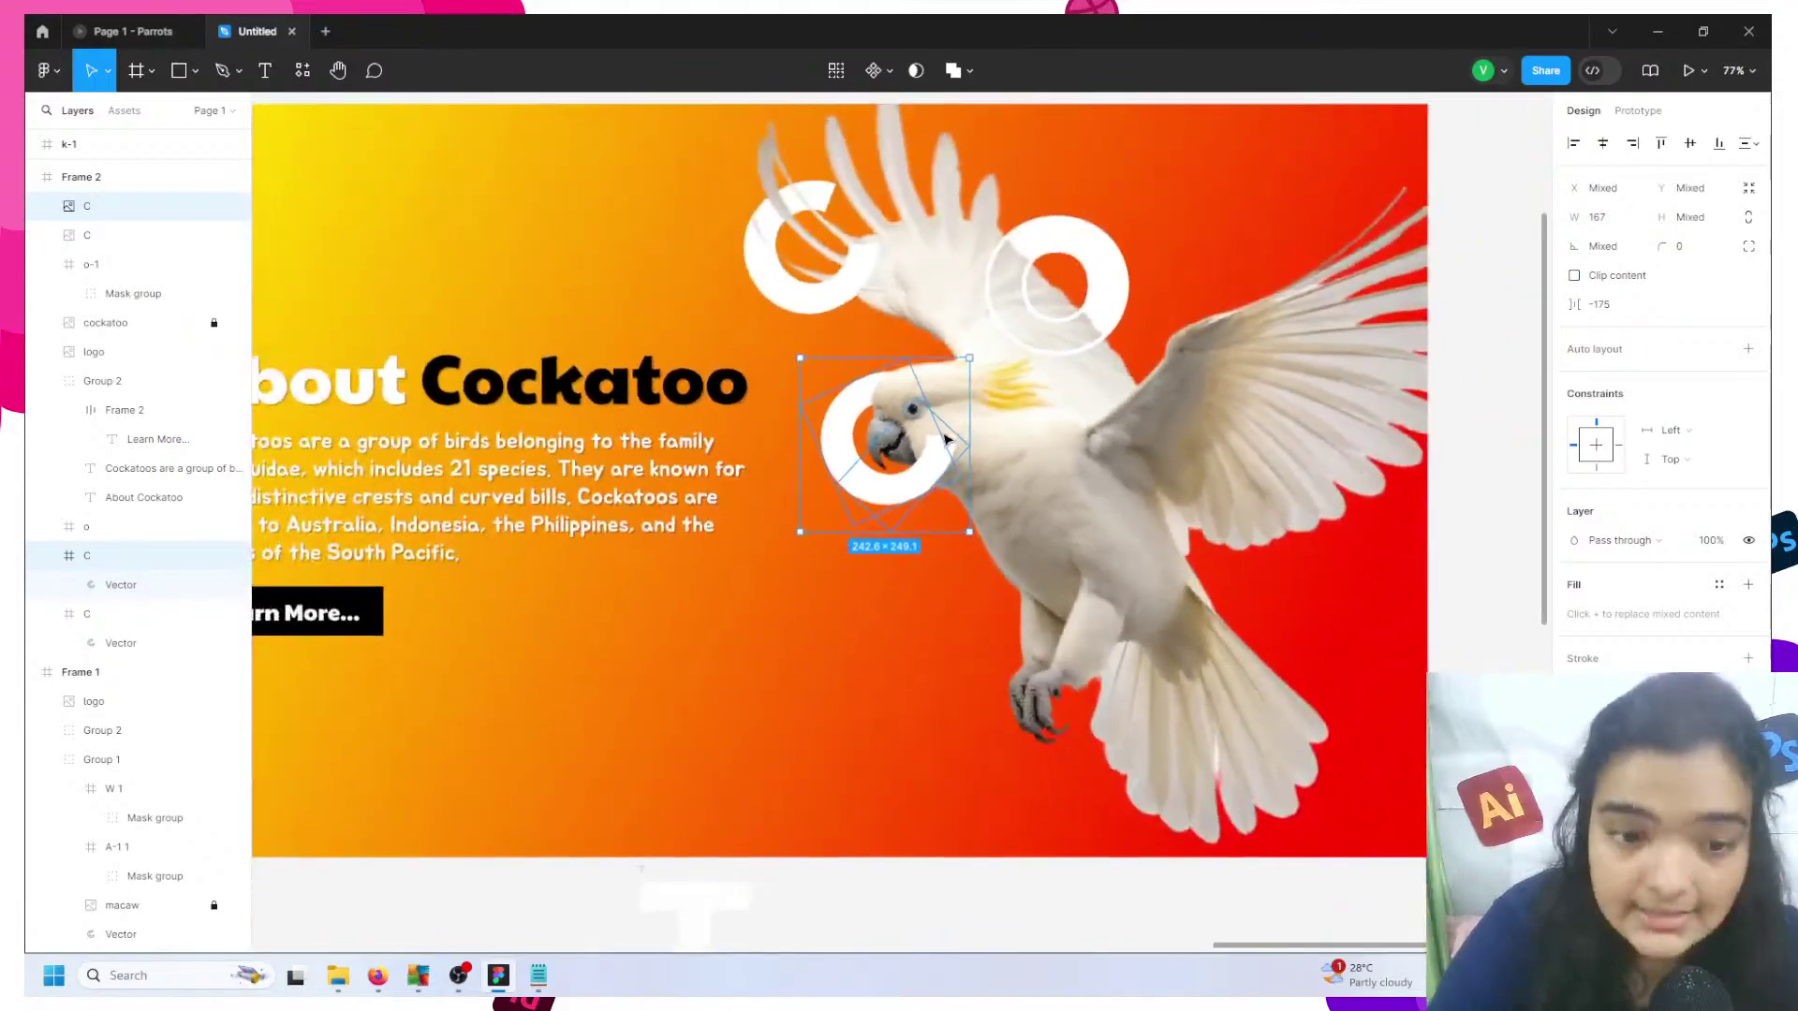
pyautogui.scroll(-3, 944, 440)
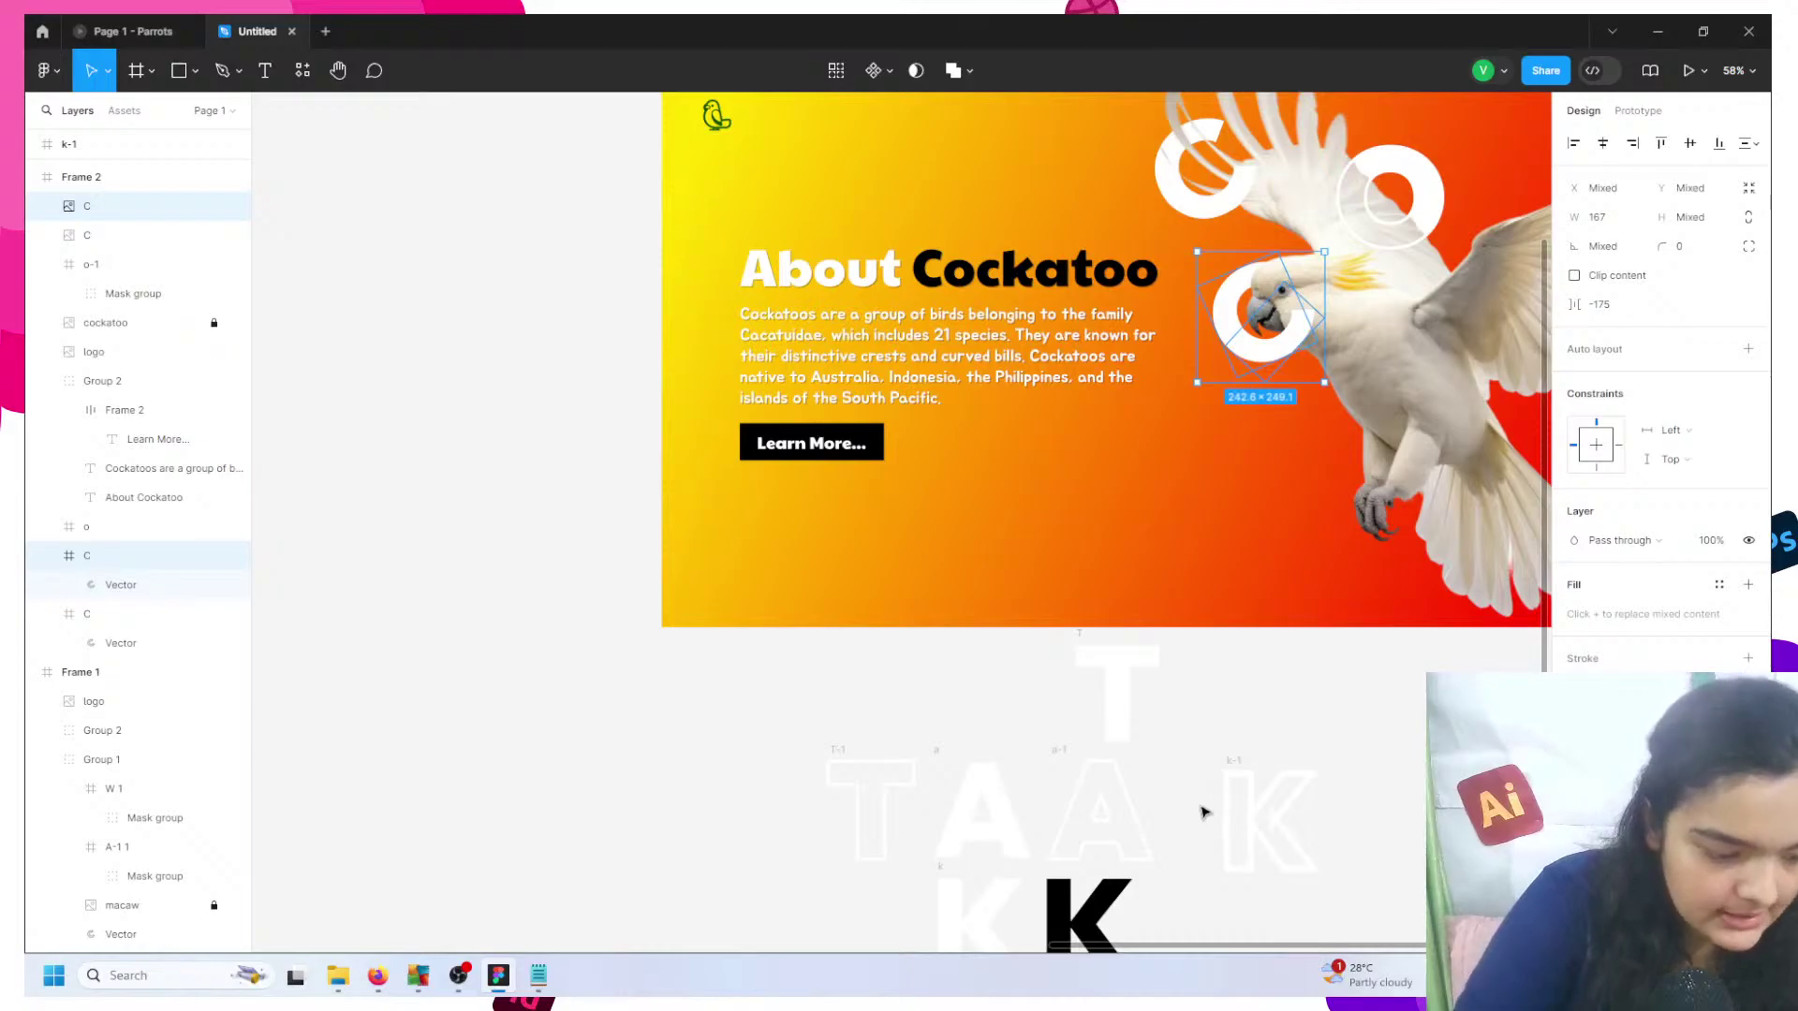
pyautogui.click(1222, 810)
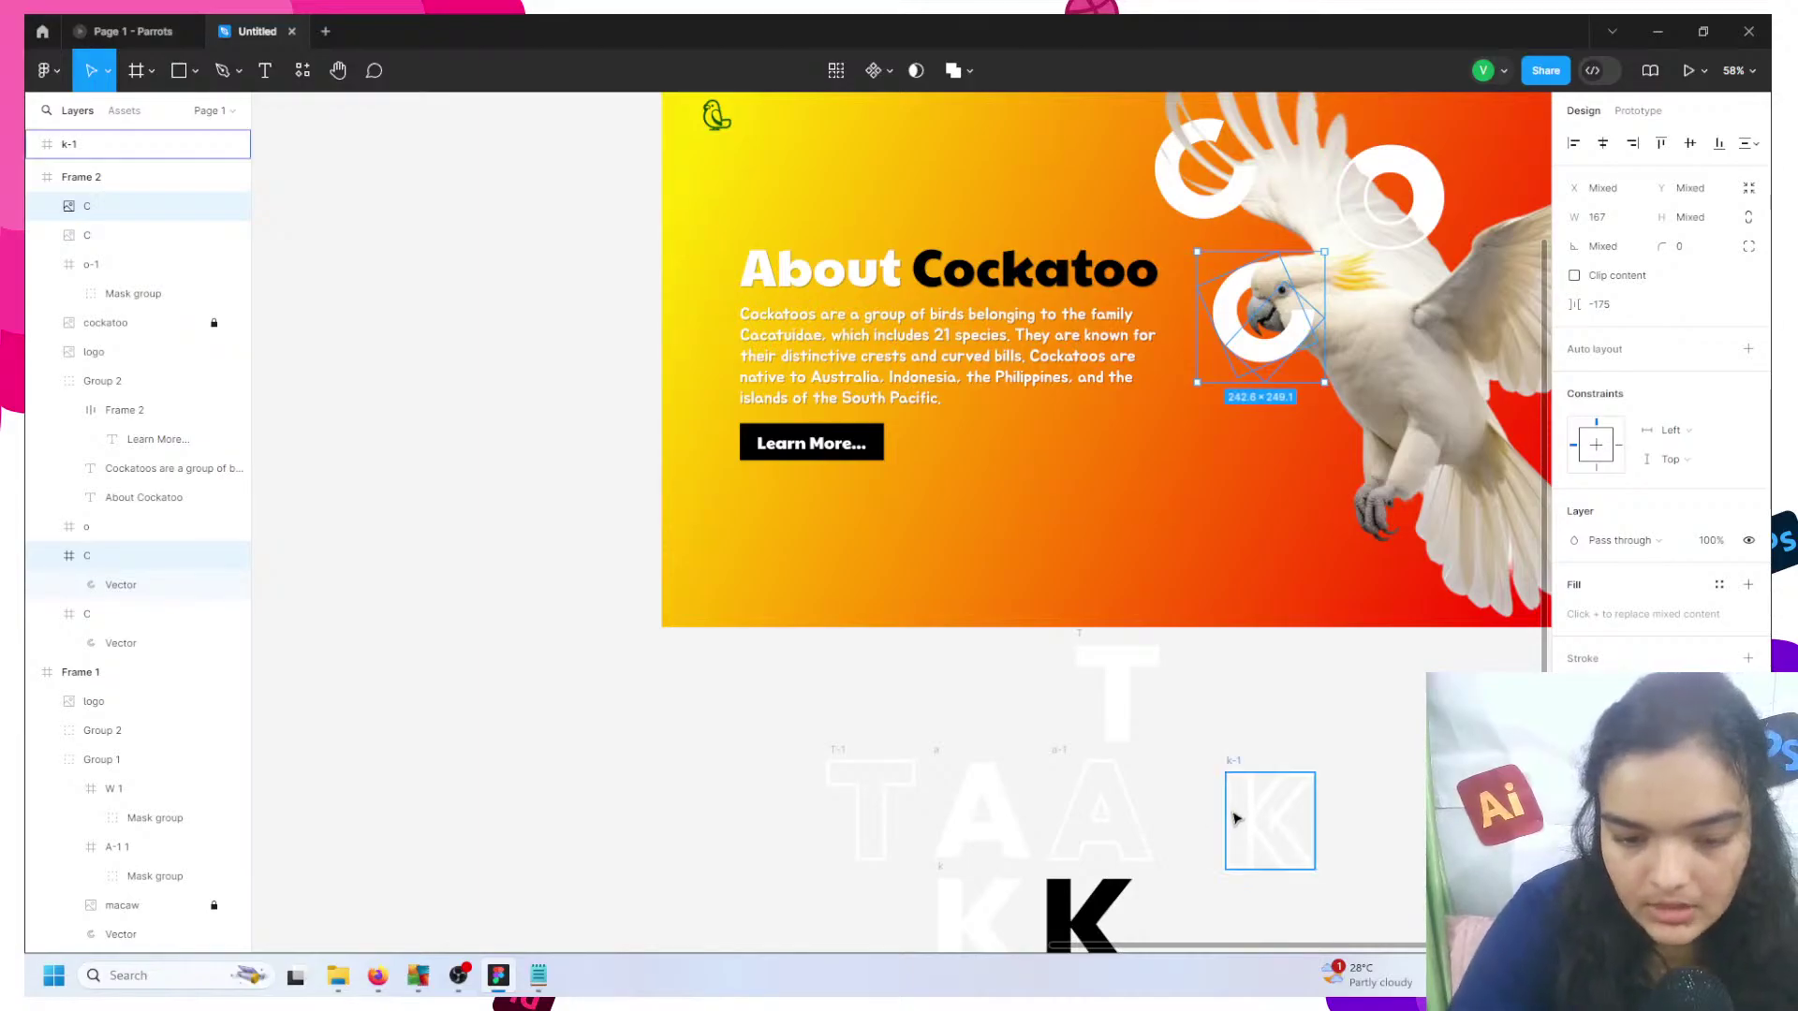
pyautogui.scroll(-2, 1176, 855)
pyautogui.click(960, 847)
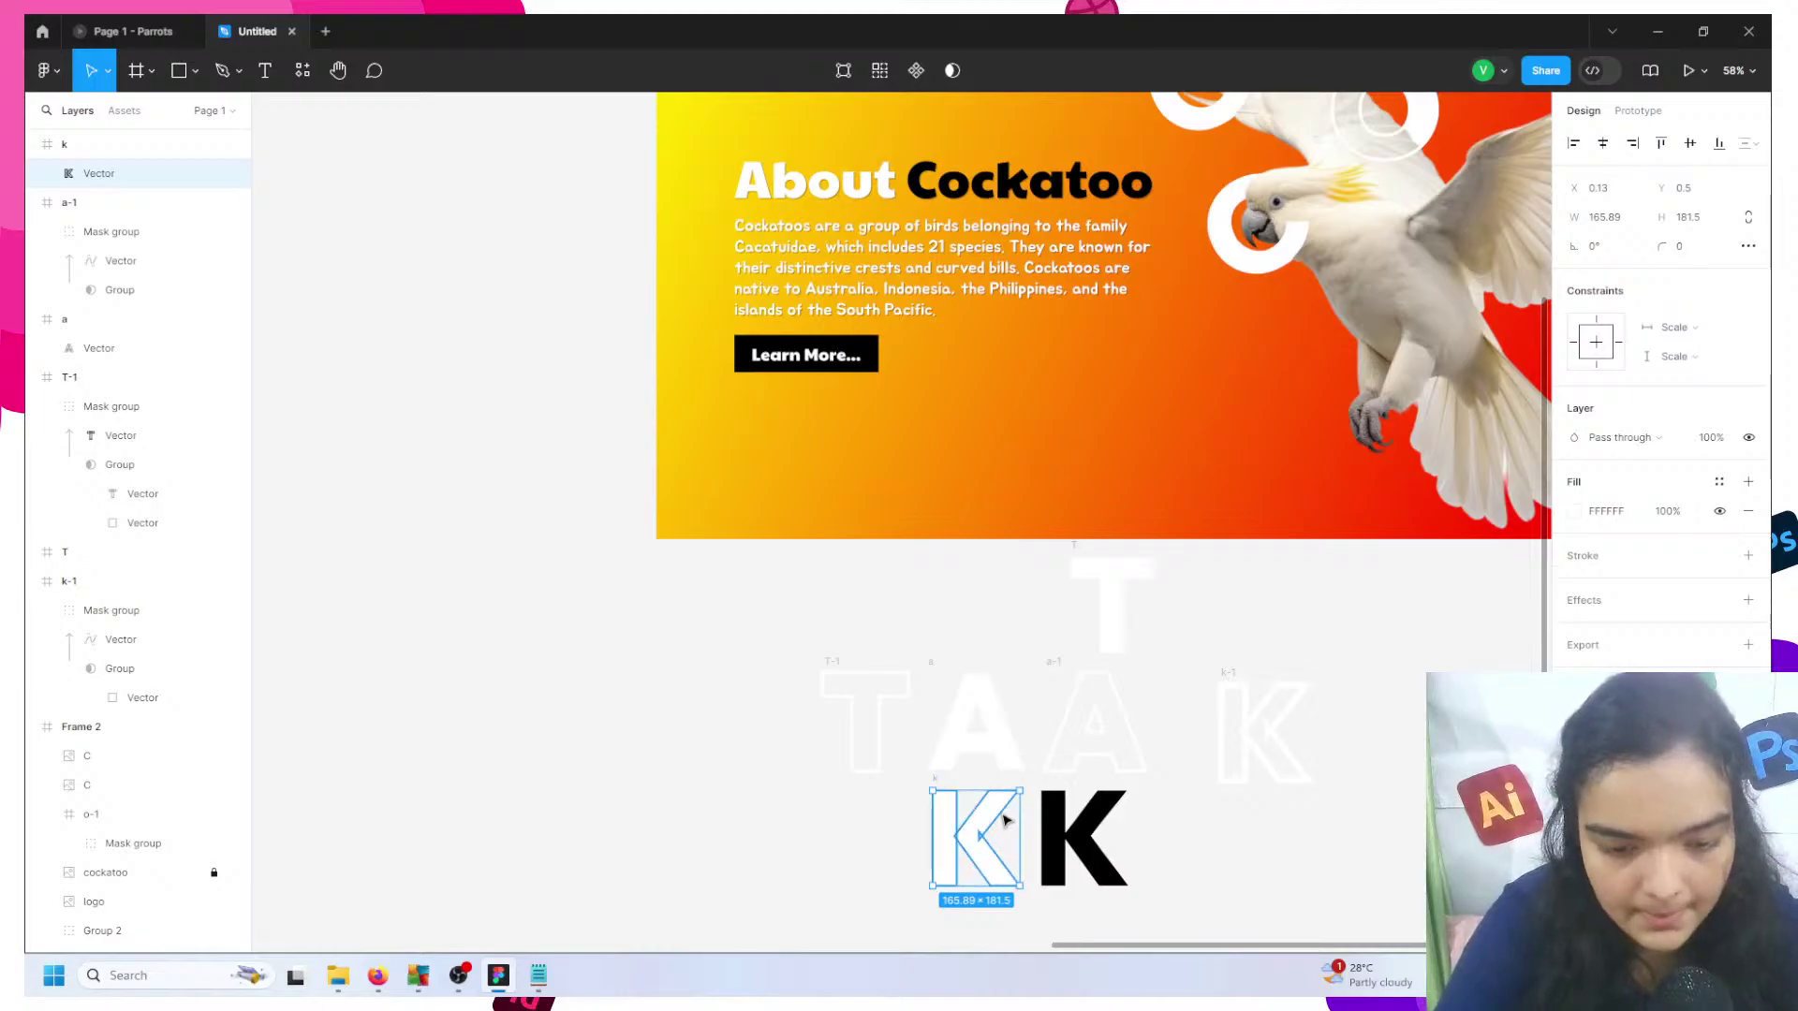
pyautogui.hotkey('ctrl', 'd')
pyautogui.moveTo(1003, 828); pyautogui.dragTo(1340, 407)
pyautogui.scroll(5, 1255, 539)
pyautogui.hscroll(4, 1255, 538)
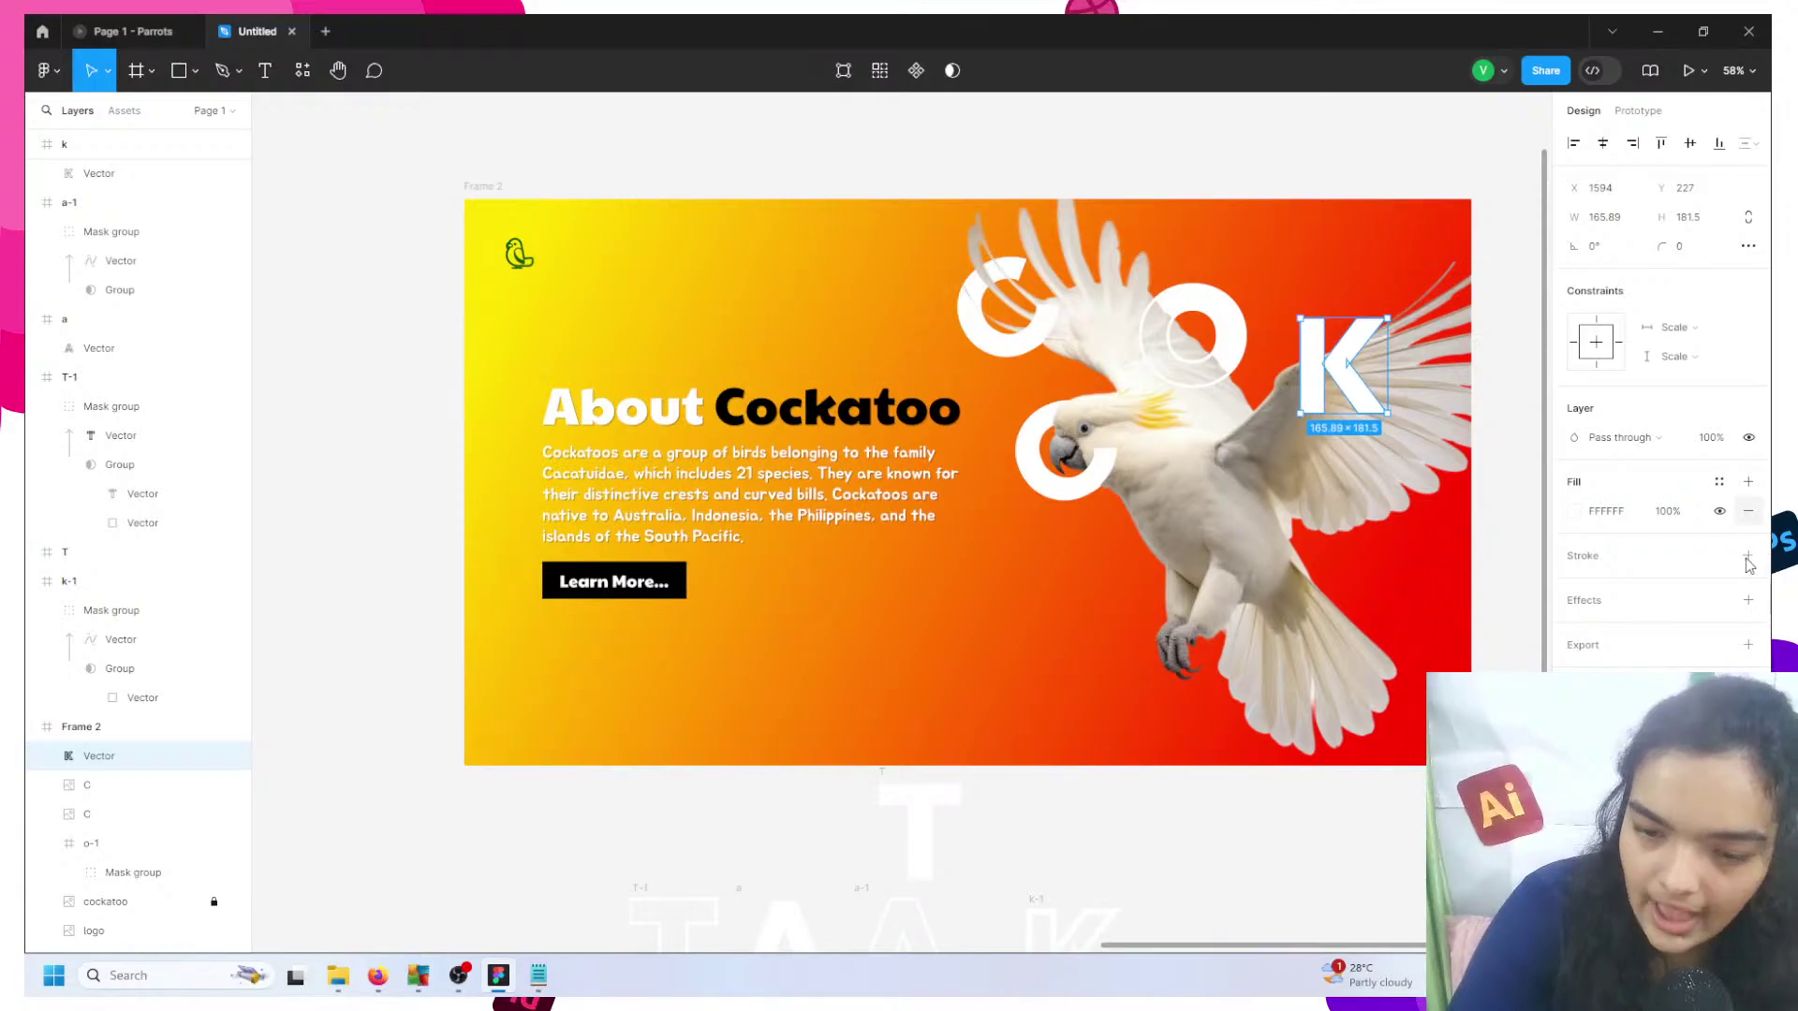
# - Remove the fill of the K over the wing and give the letter an outside stroke
pyautogui.click(1748, 510)
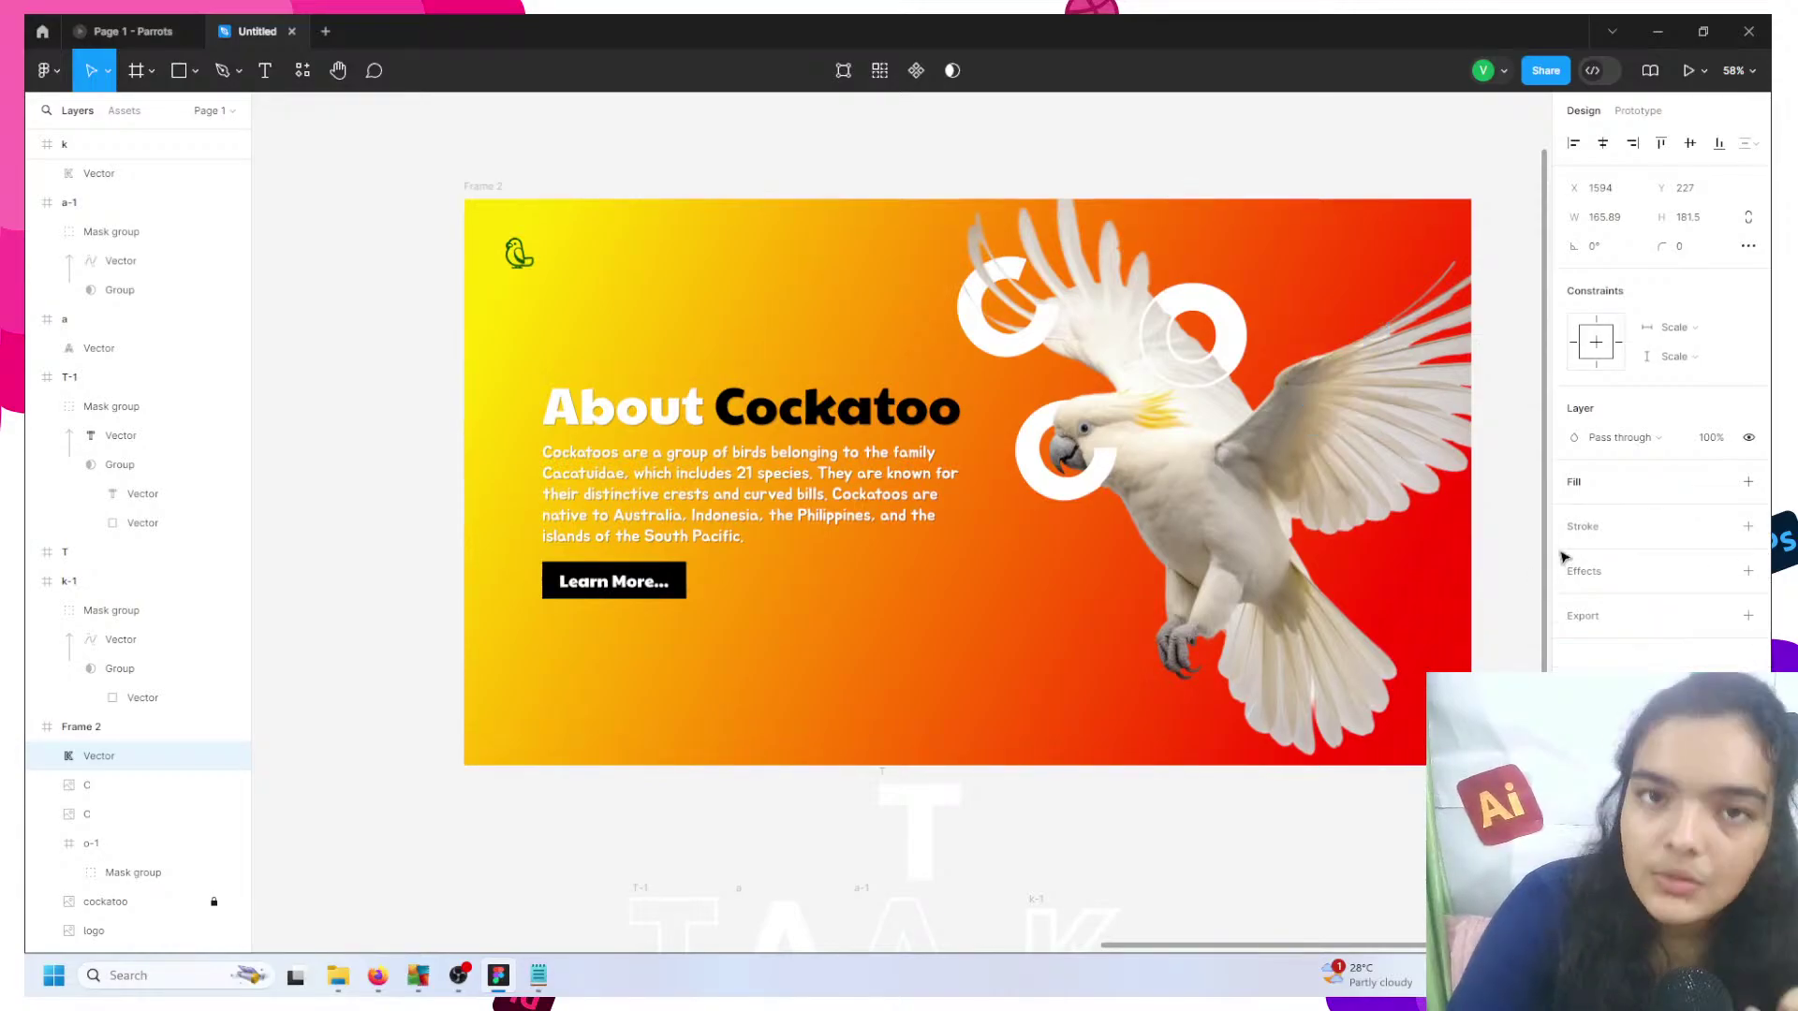
pyautogui.click(1748, 527)
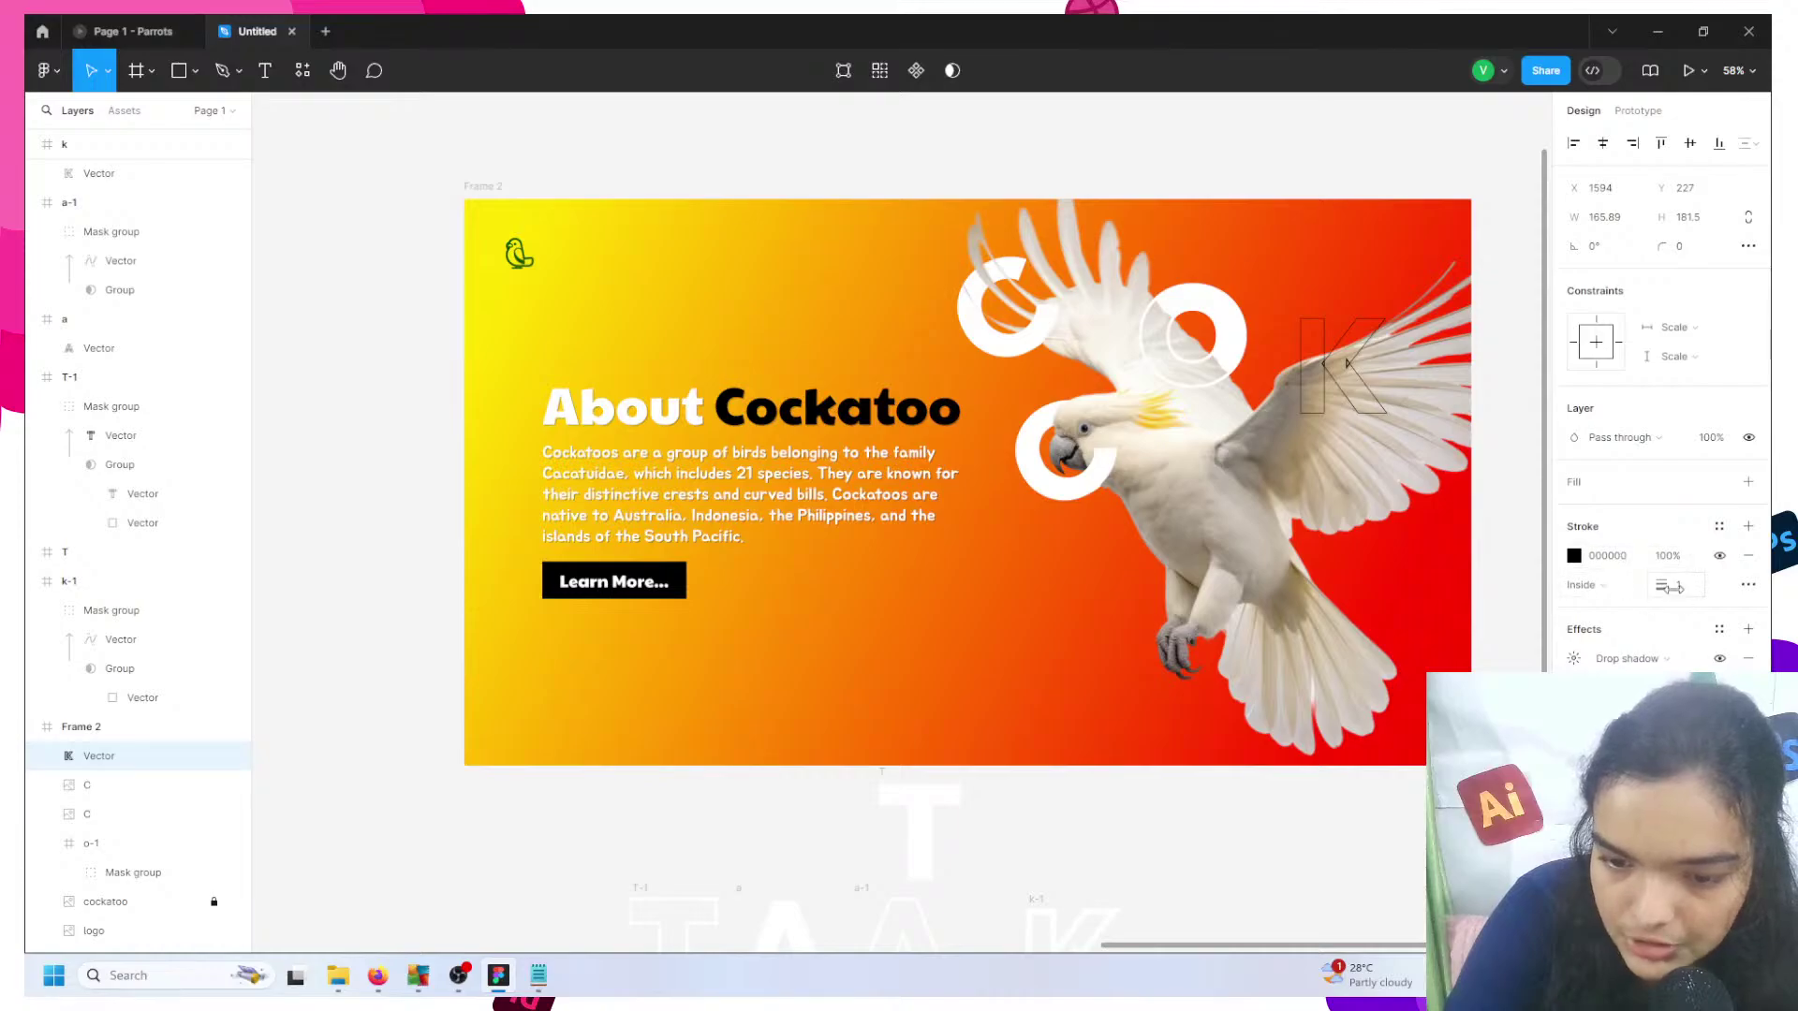
pyautogui.click(1592, 586)
pyautogui.click(1597, 605)
pyautogui.scroll(1, 1284, 345)
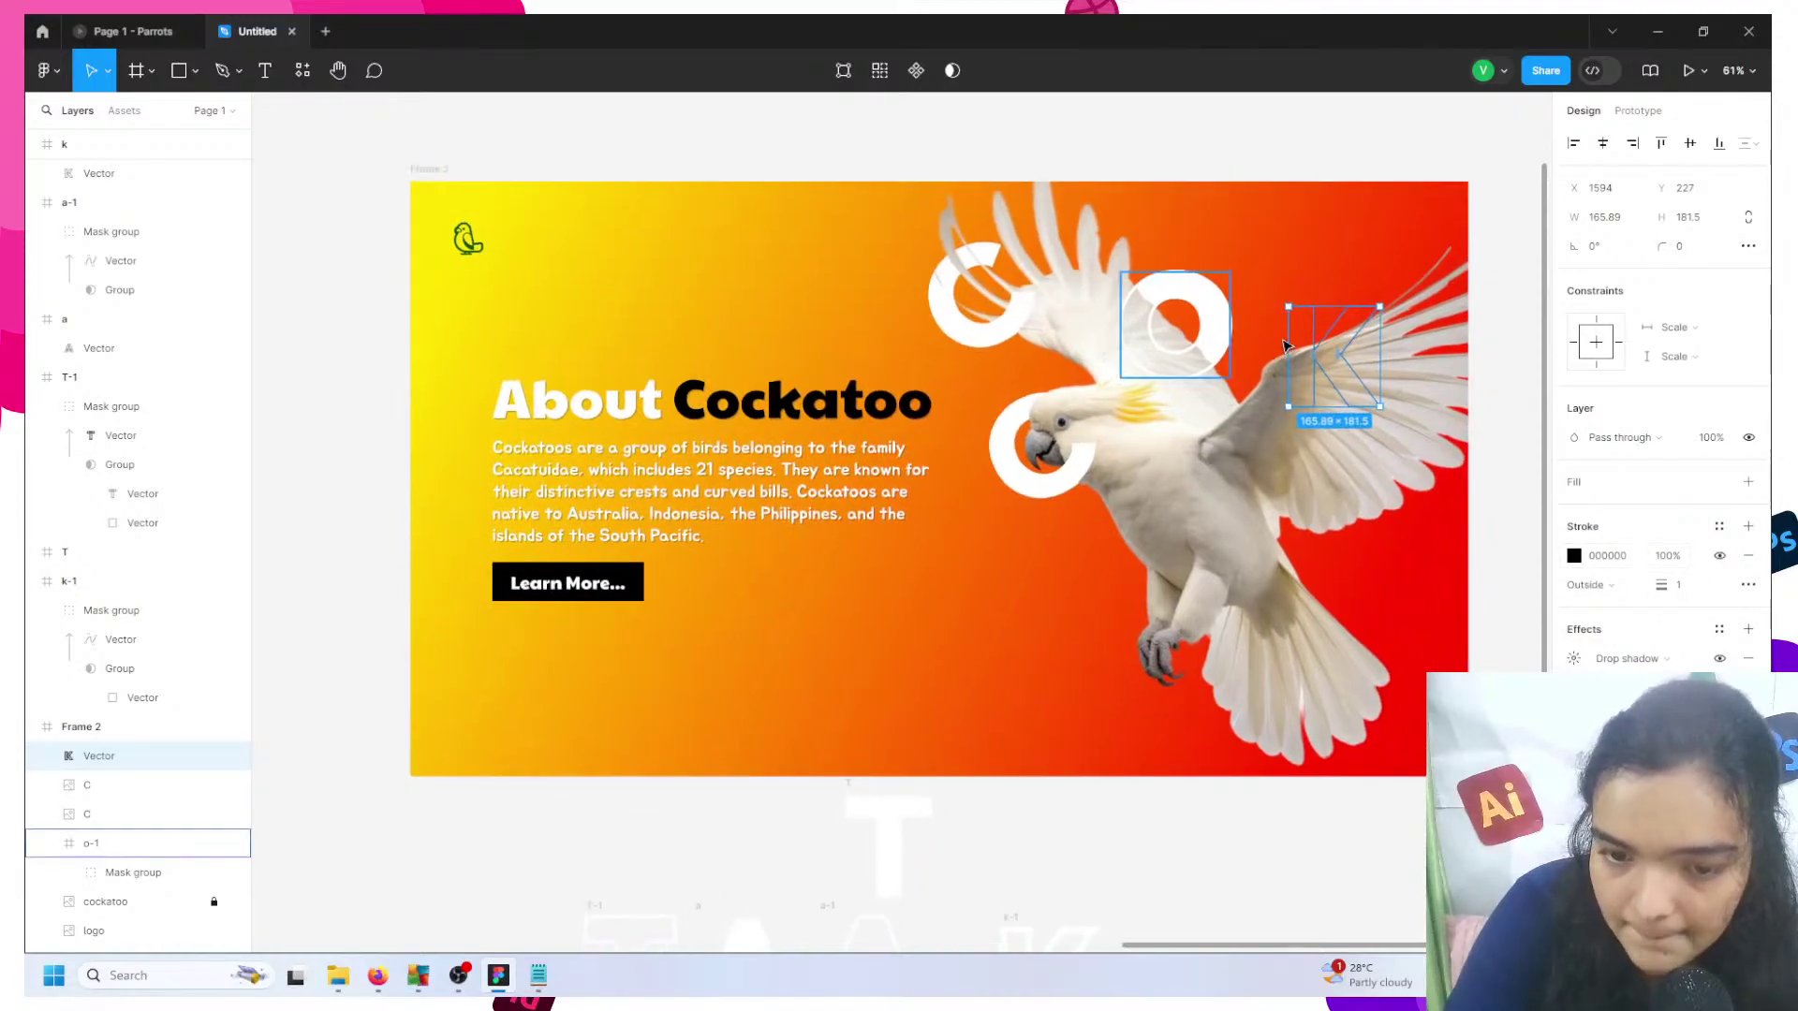
pyautogui.scroll(5, 1285, 346)
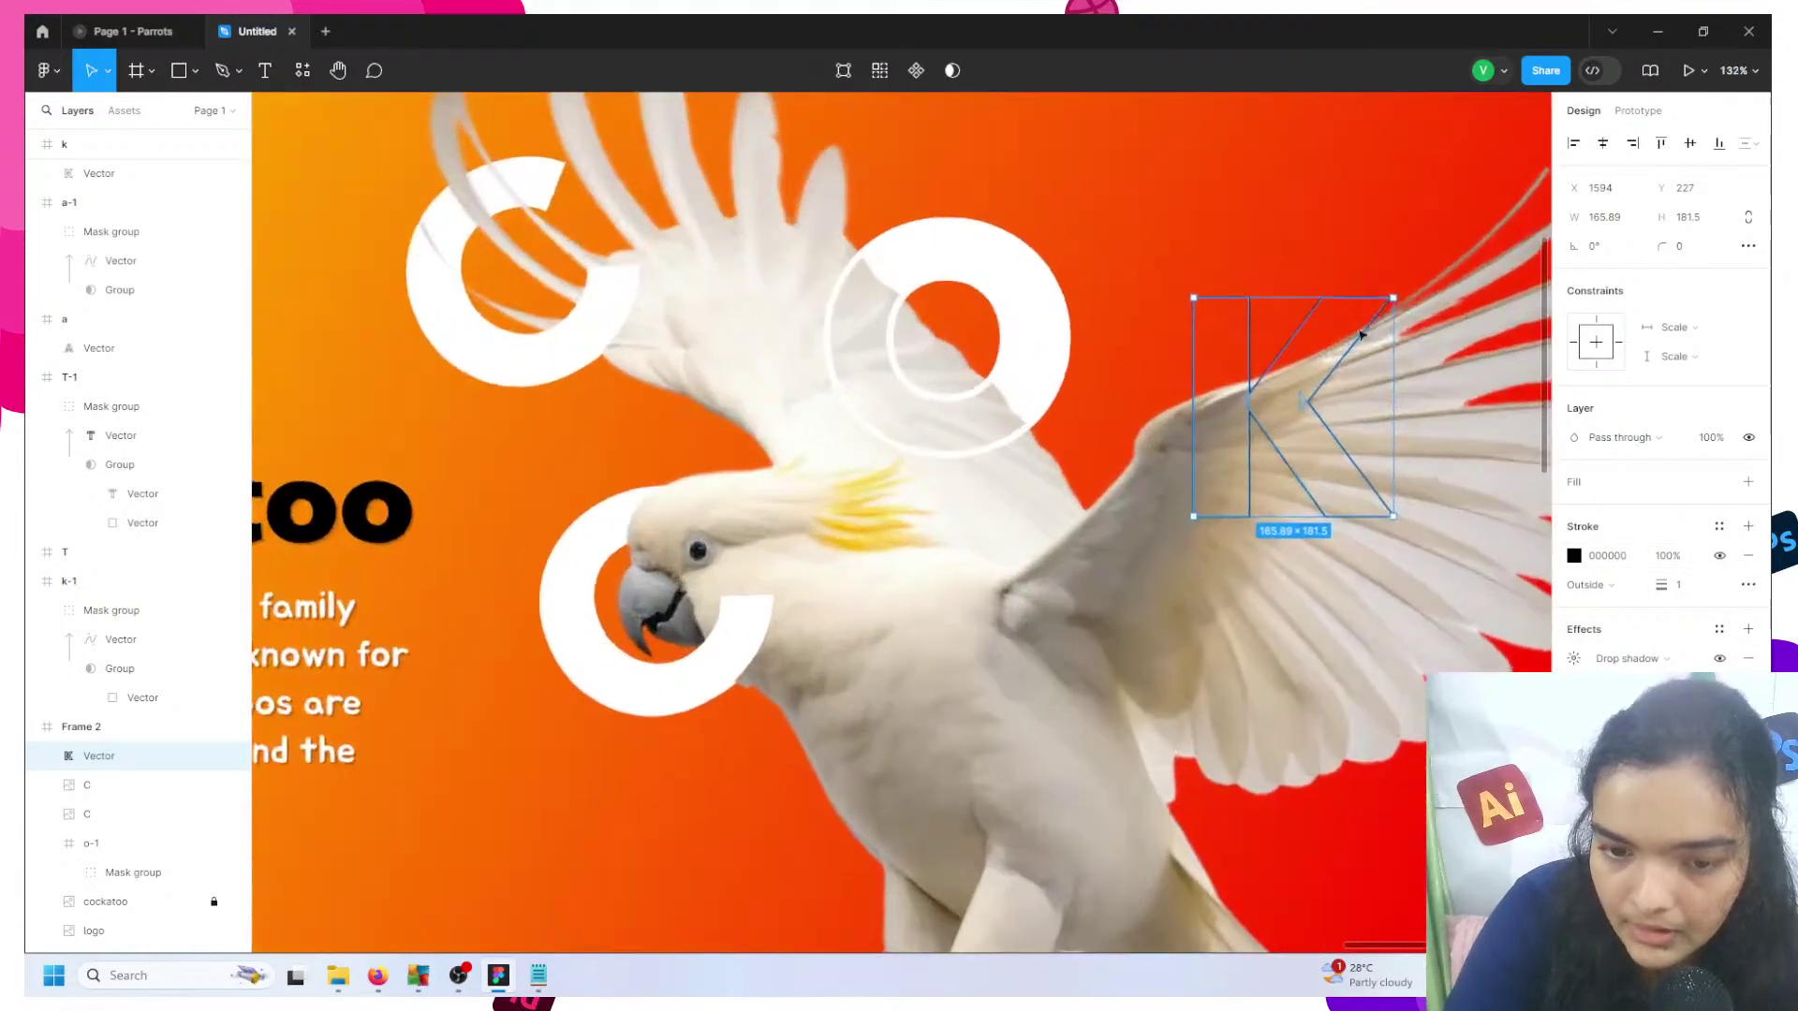
# - Set the K's stroke weight to 6, remove its drop shadow, and apply the white Stroke Style color to the outline
pyautogui.moveTo(1667, 582); pyautogui.dragTo(1681, 585)
pyautogui.click(1681, 590)
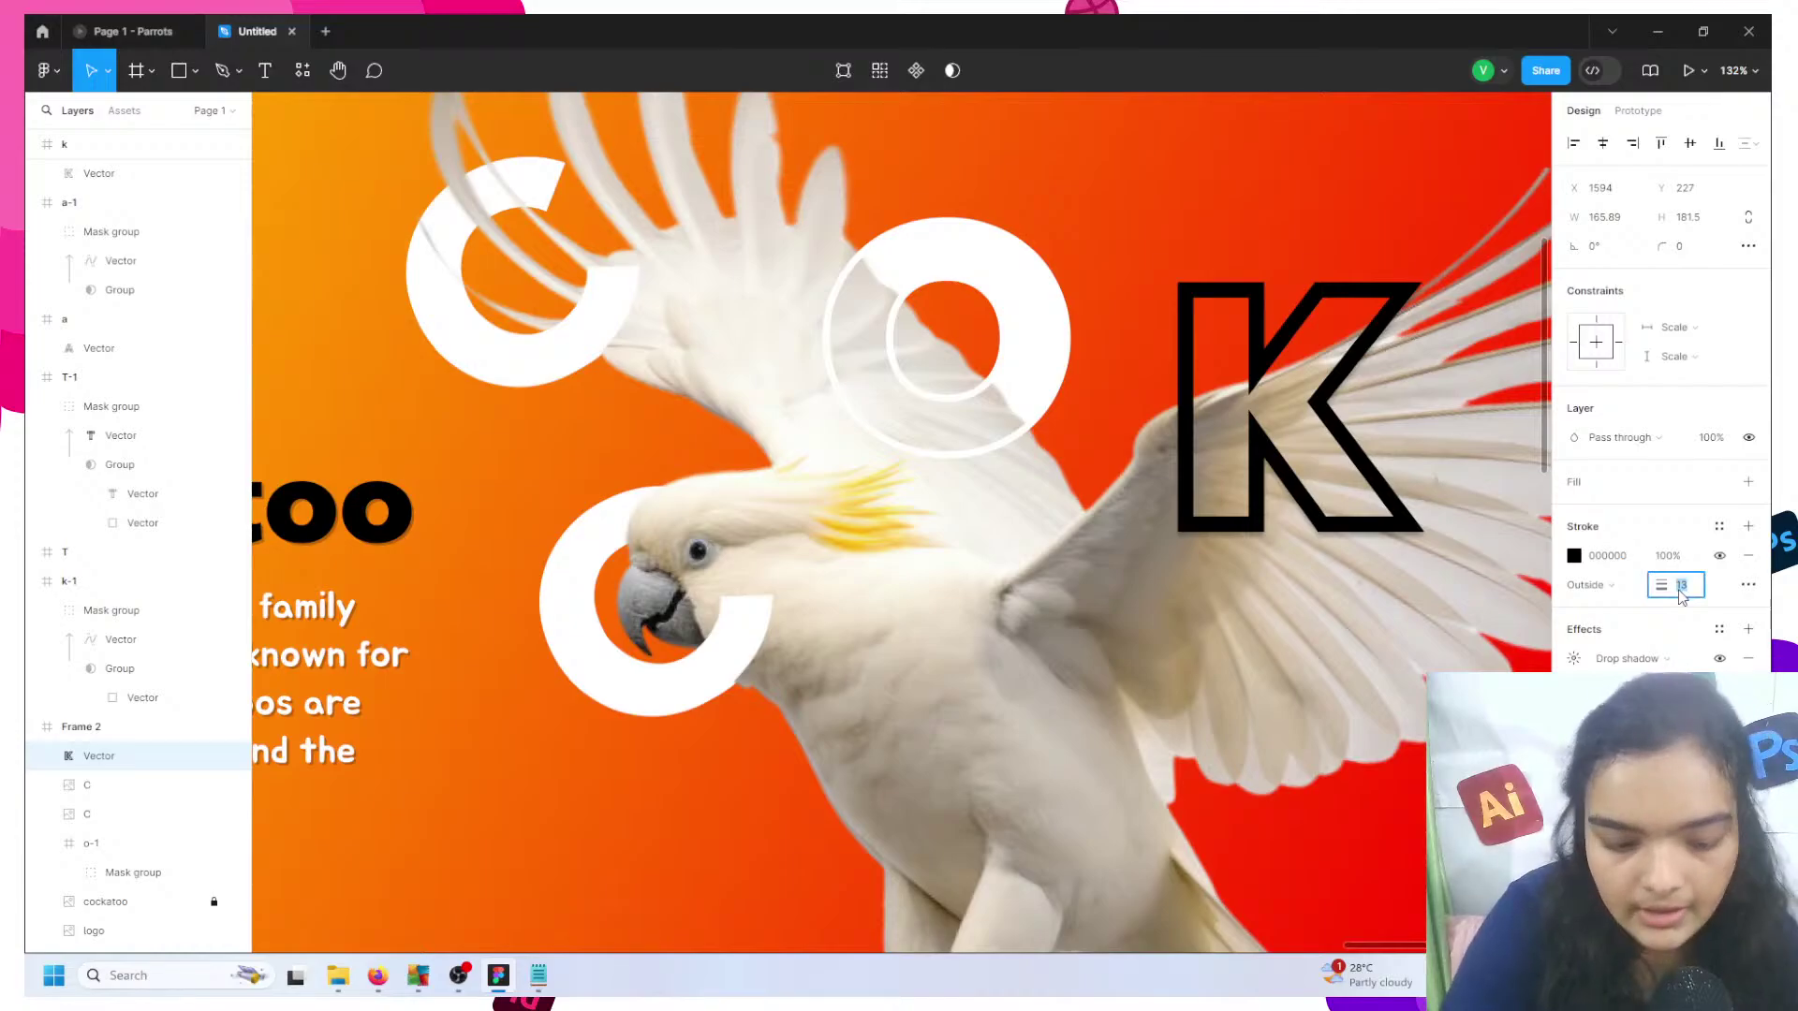
pyautogui.write('6')
pyautogui.press('Return')
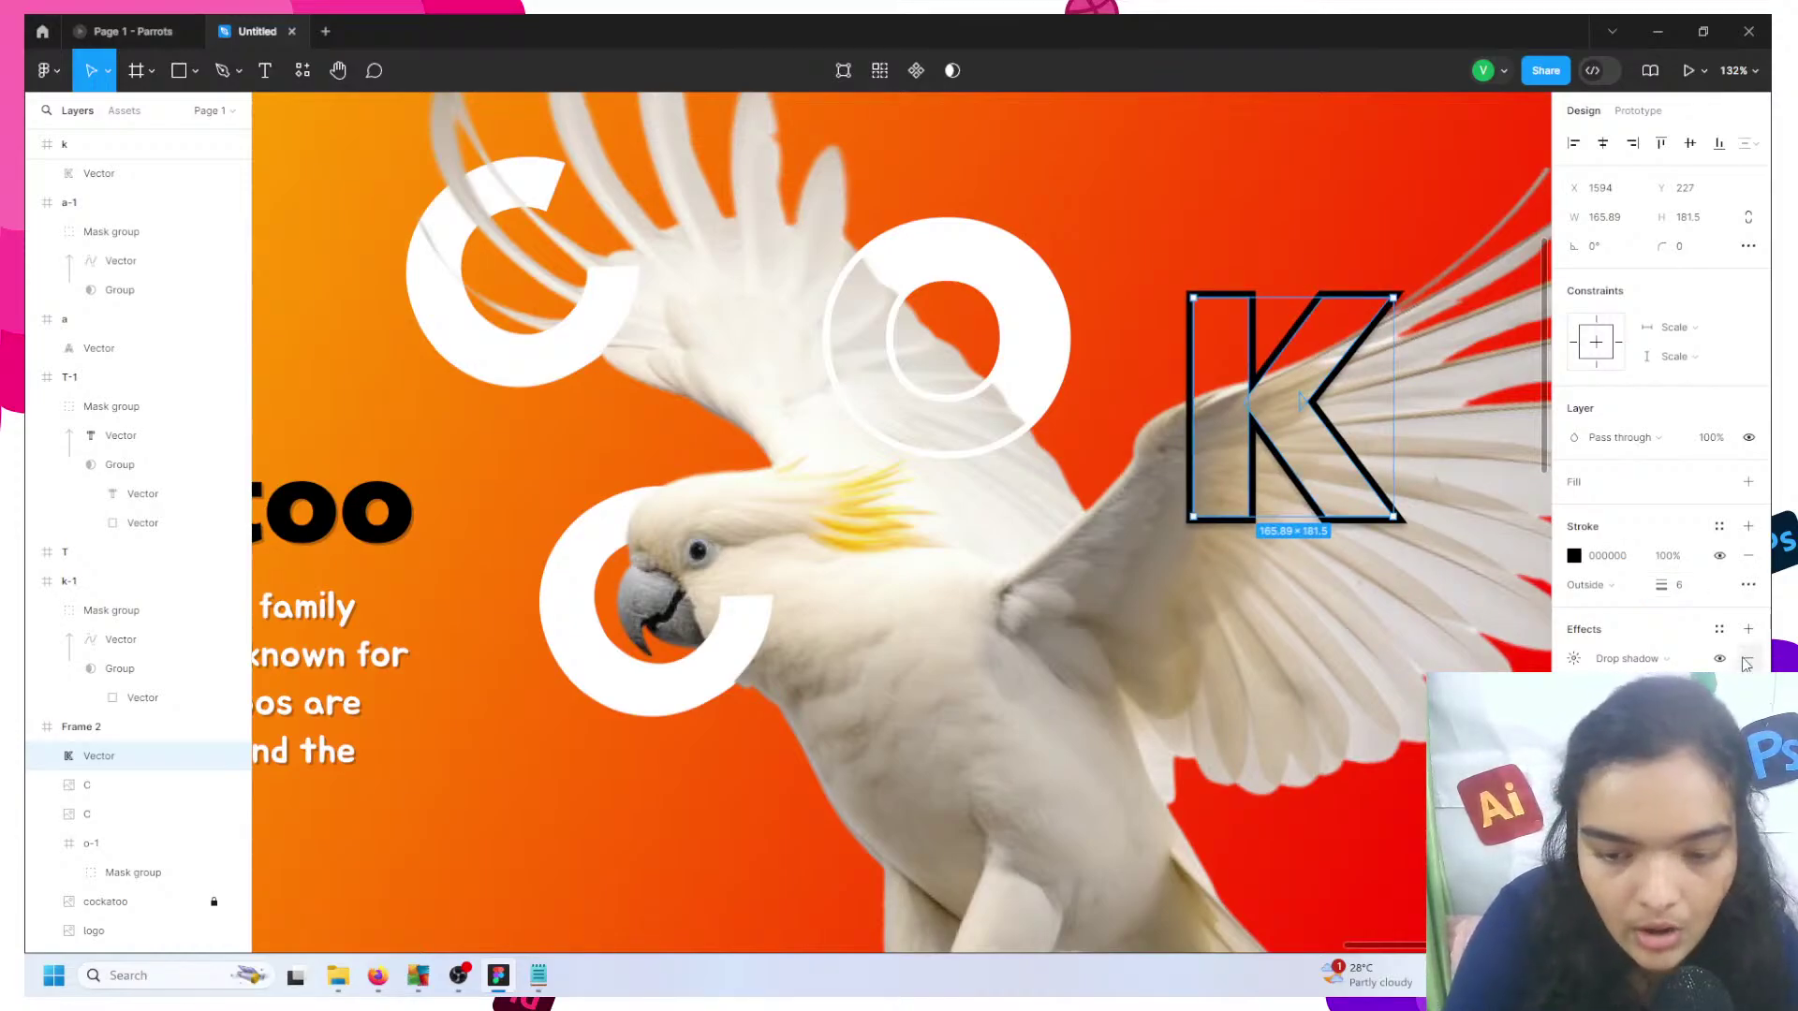
pyautogui.click(1746, 660)
pyautogui.click(1720, 526)
pyautogui.click(1439, 646)
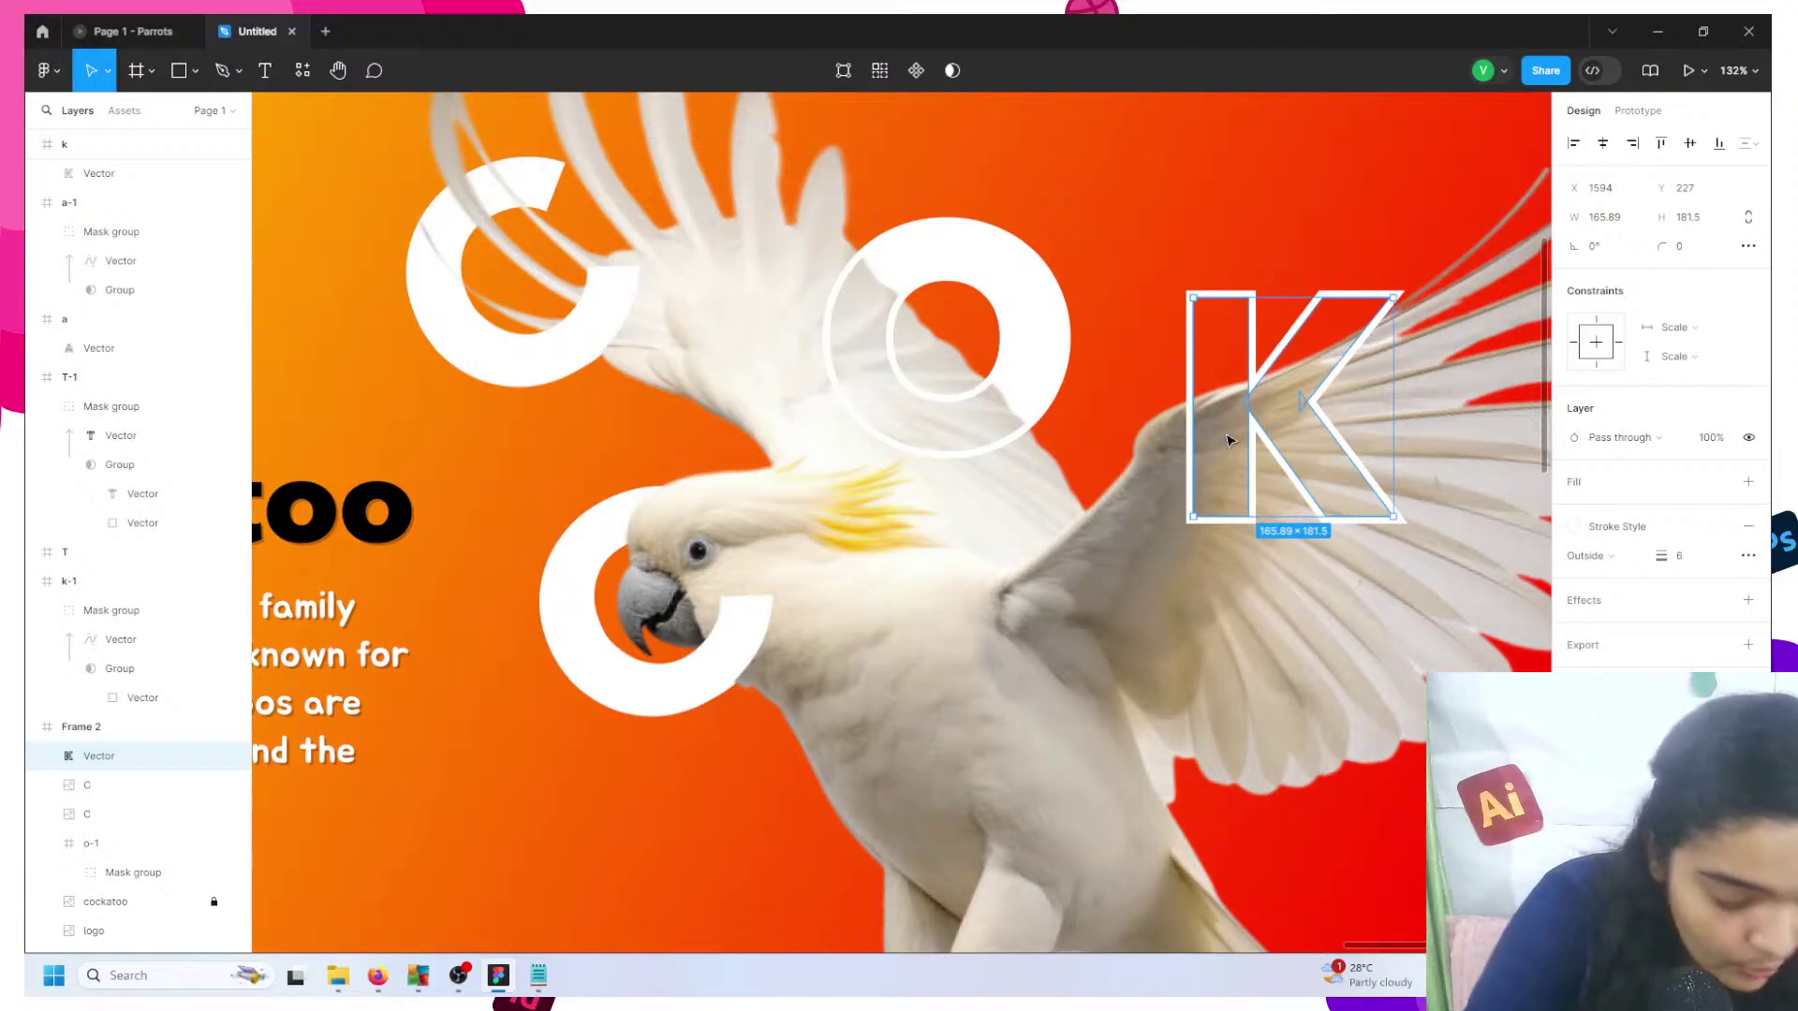
pyautogui.click(1289, 241)
pyautogui.keyDown('ctrl'); pyautogui.scroll(-3, 1302, 309); pyautogui.keyUp('ctrl')
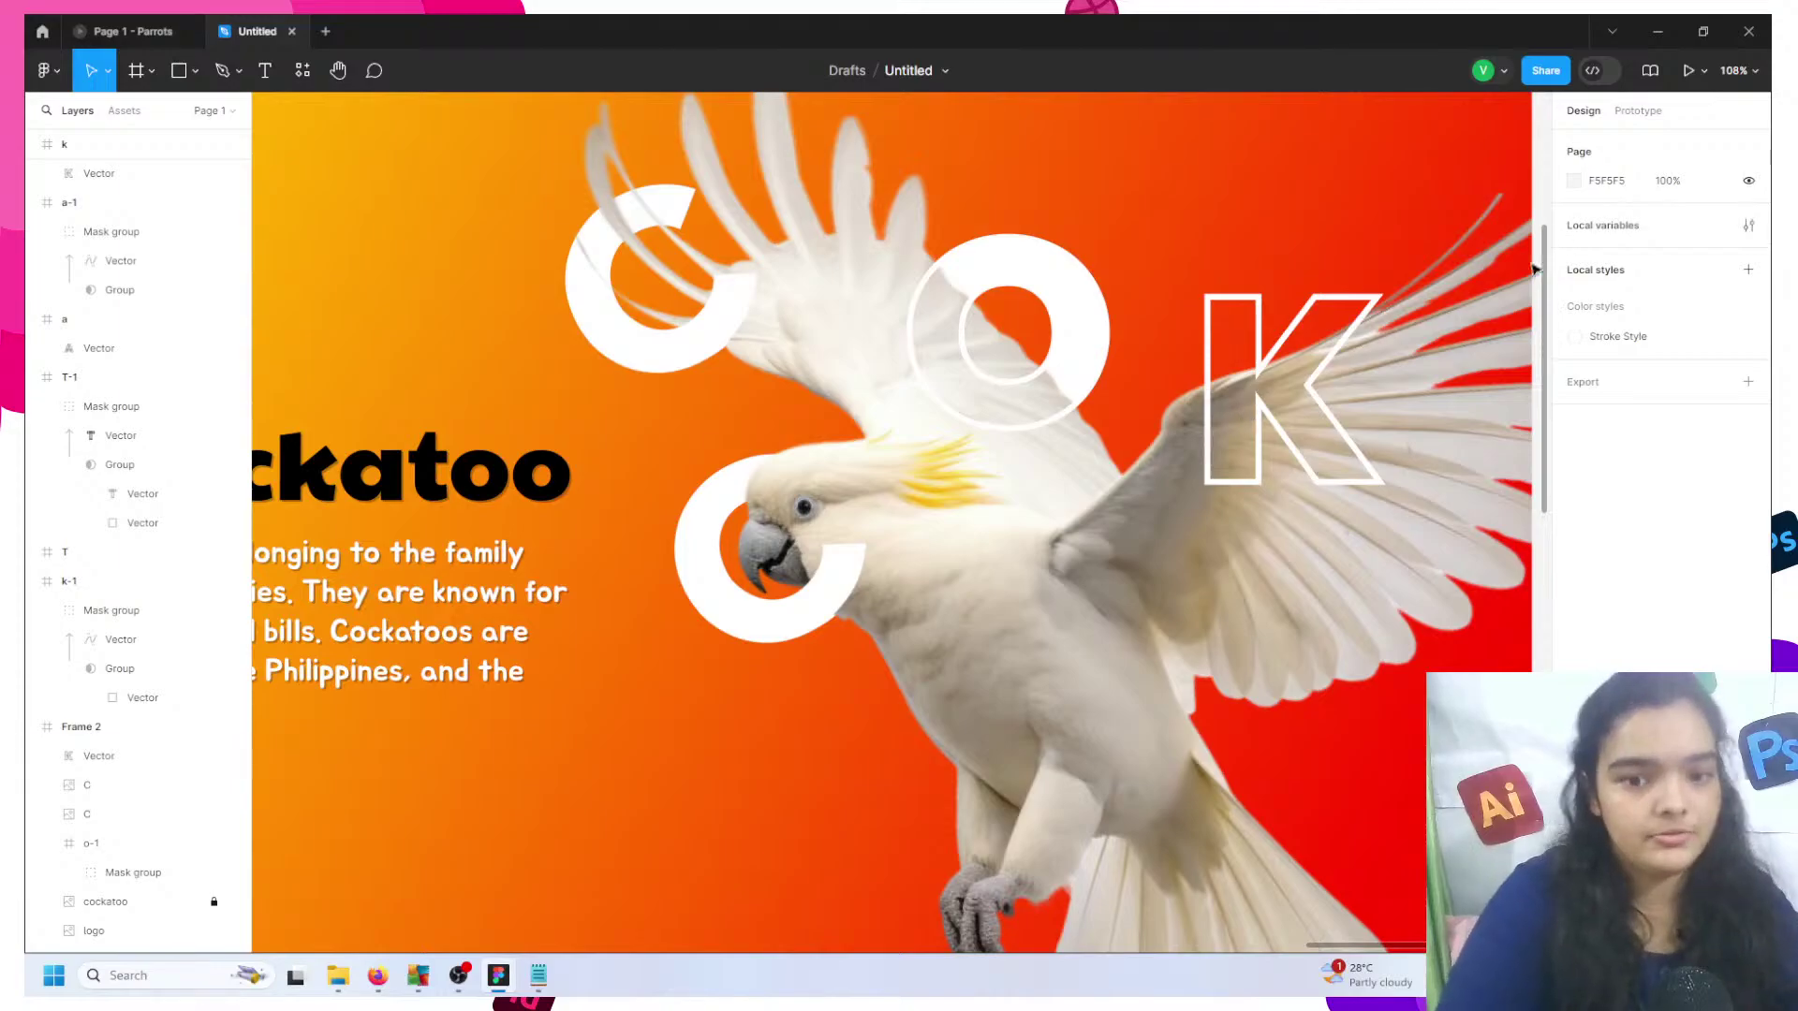
# - Move the outlined A from the canvas into Frame 2, placing it over the cockatoo's leg at X 1250, Y 613
pyautogui.keyDown('ctrl'); pyautogui.scroll(-5, 1147, 470); pyautogui.keyUp('ctrl')
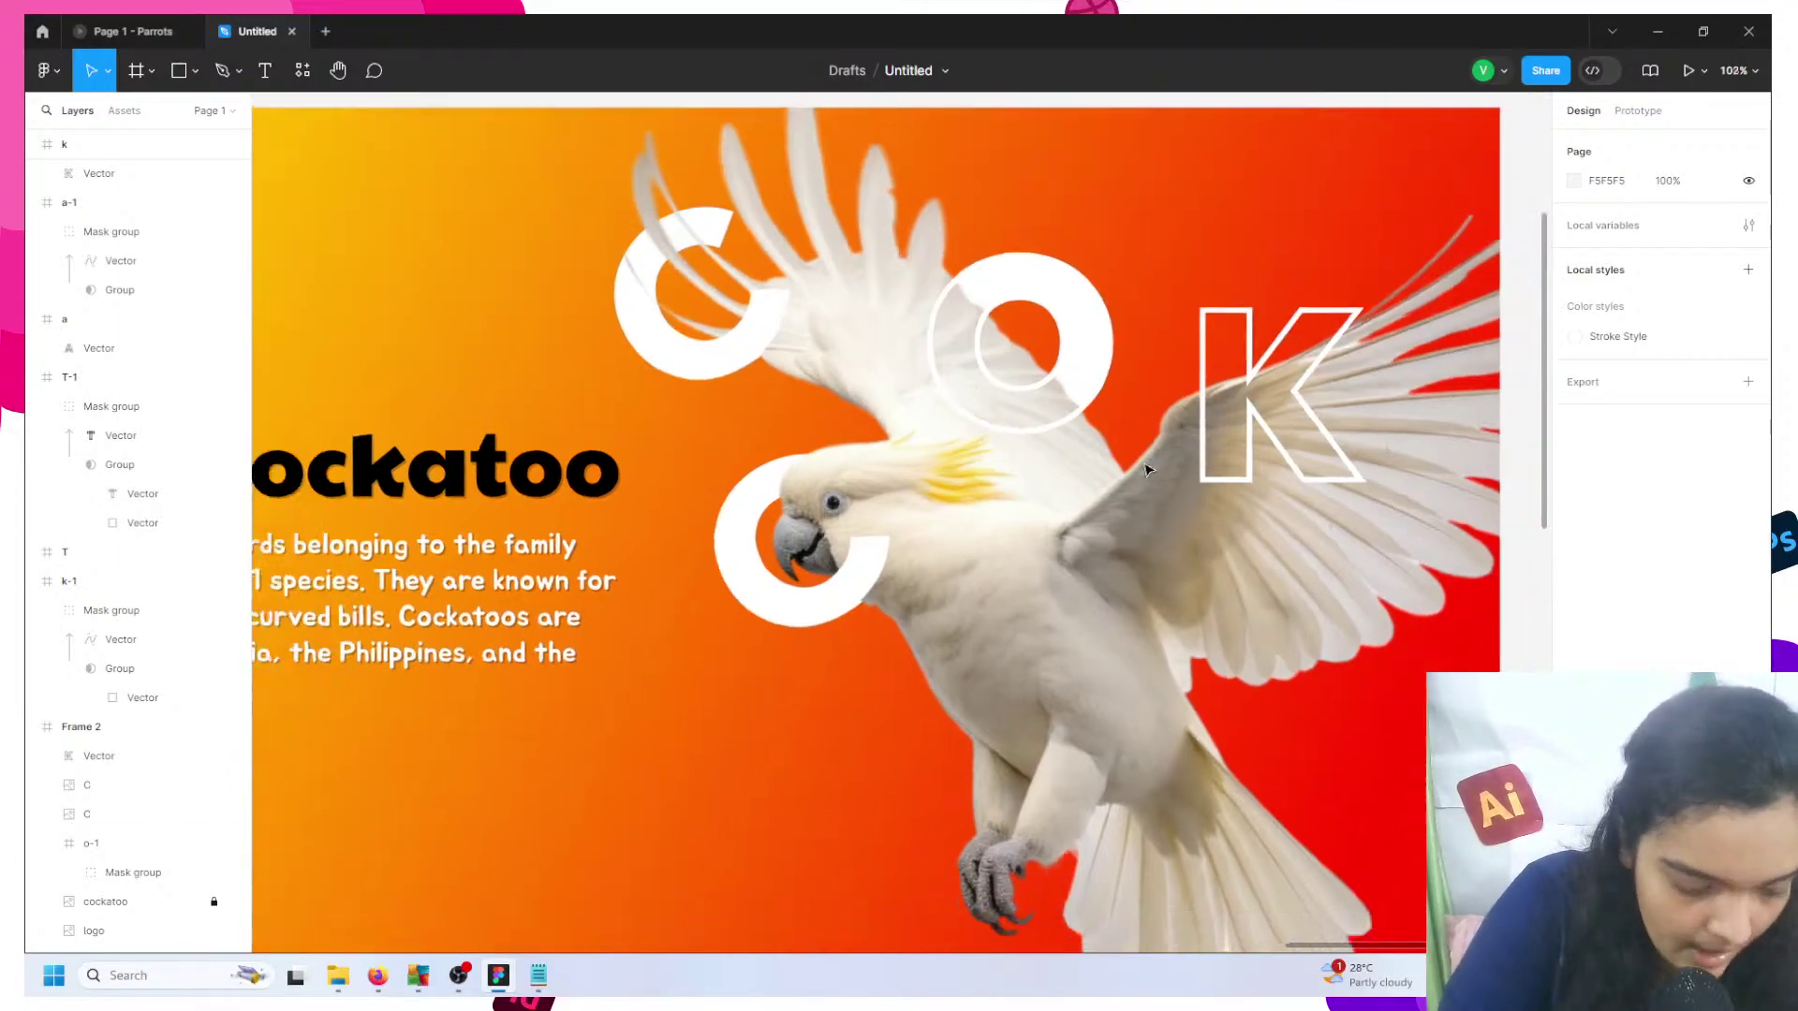
pyautogui.scroll(-4, 995, 557)
pyautogui.scroll(-2, 995, 557)
pyautogui.hscroll(-1, 995, 556)
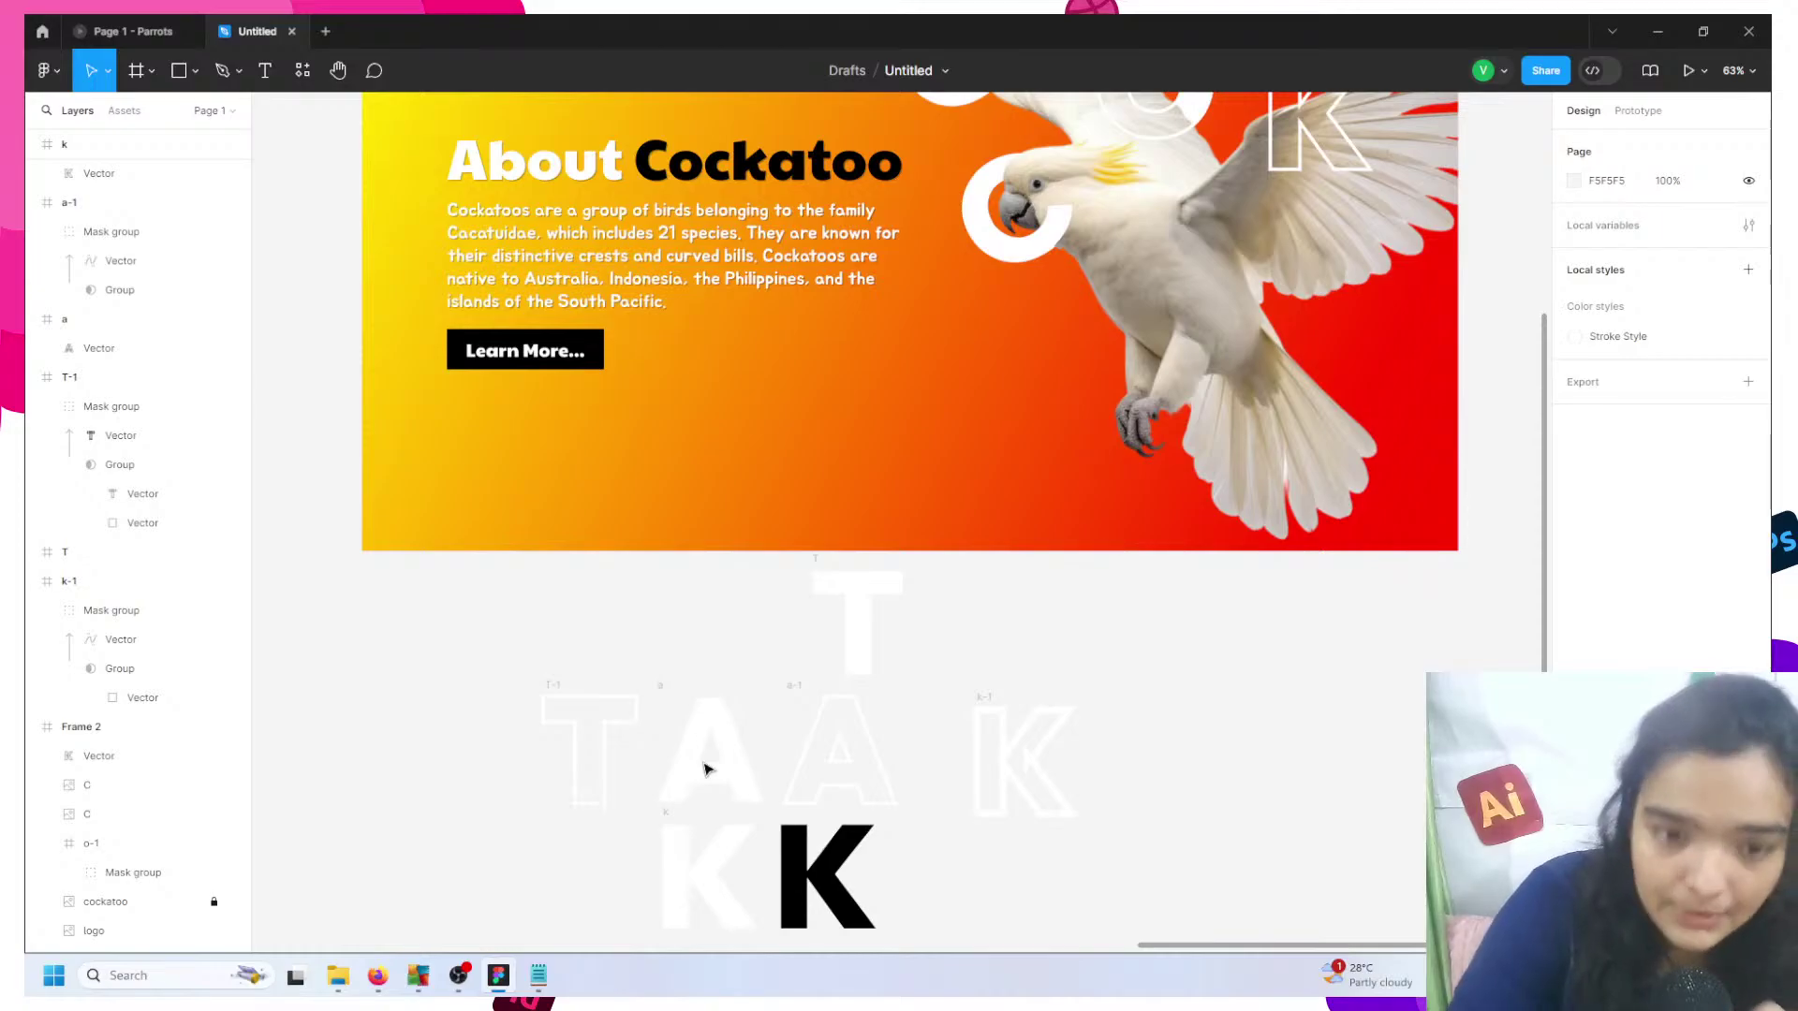
pyautogui.click(811, 743)
pyautogui.scroll(2, 809, 744)
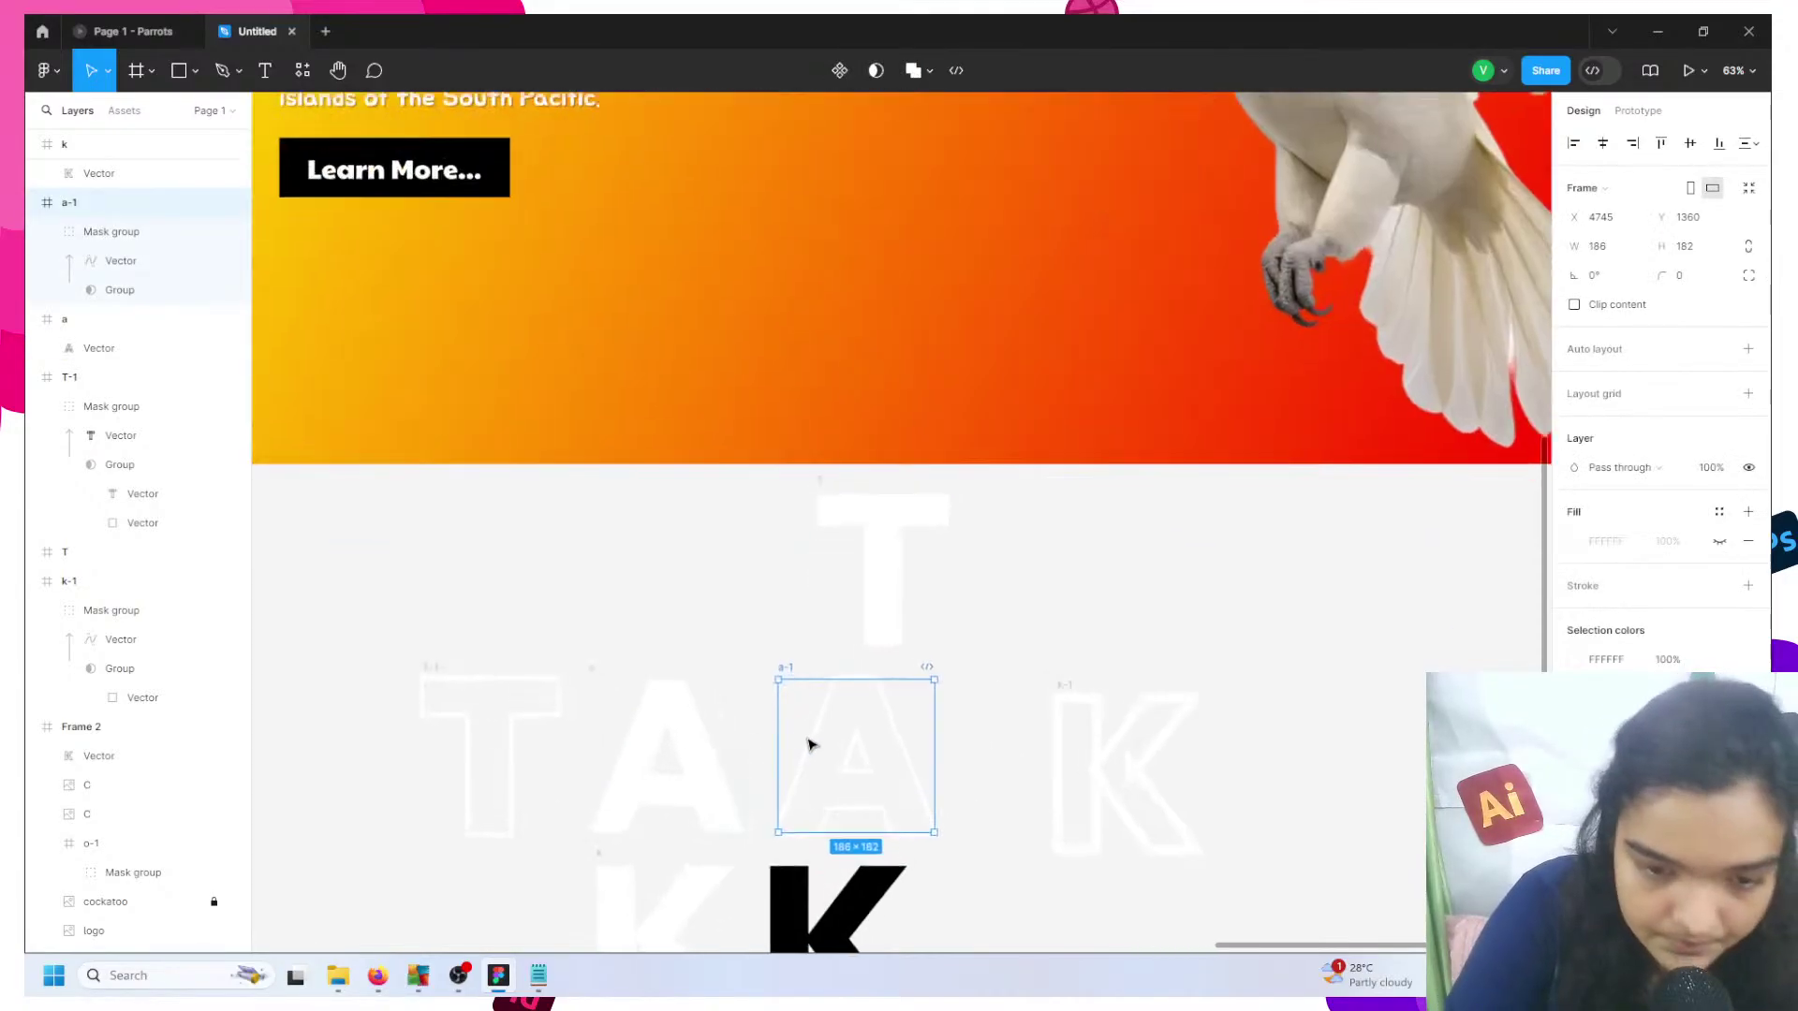
pyautogui.moveTo(872, 755); pyautogui.dragTo(1204, 264)
pyautogui.scroll(3, 1202, 272)
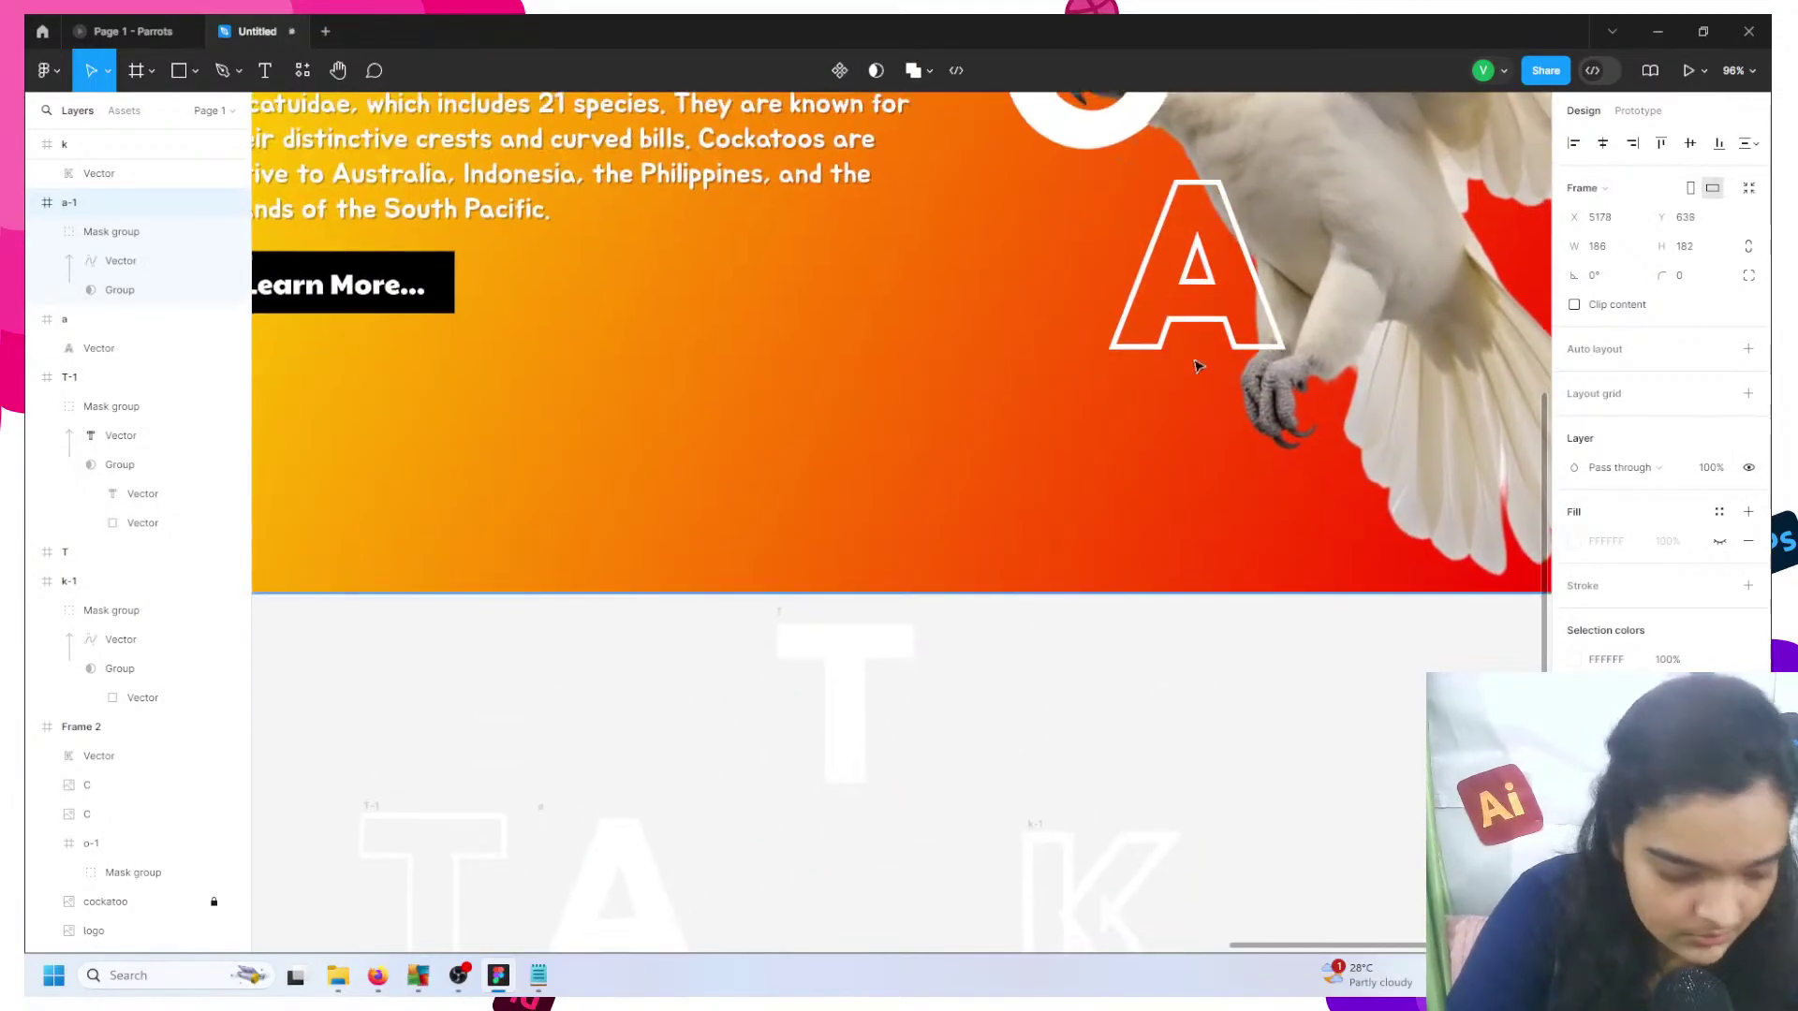
pyautogui.scroll(1, 1199, 366)
pyautogui.moveTo(1199, 365); pyautogui.dragTo(1211, 456)
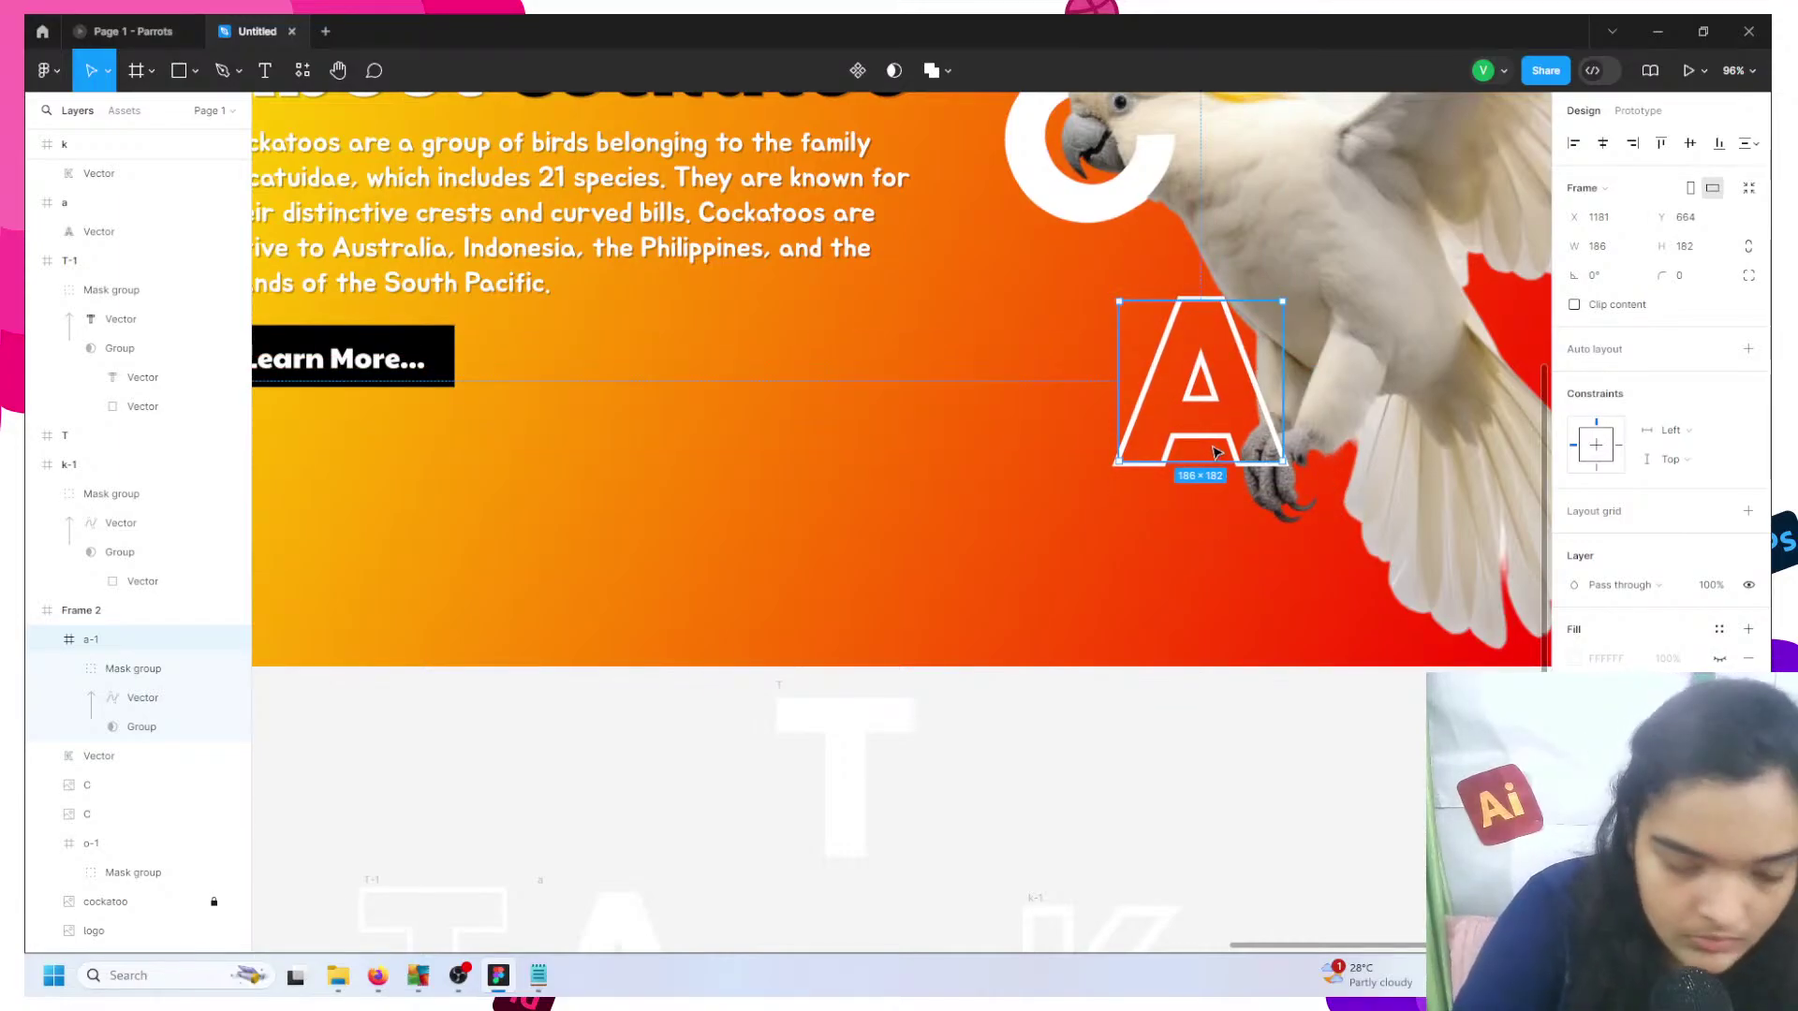
pyautogui.moveTo(1270, 397); pyautogui.dragTo(1264, 391)
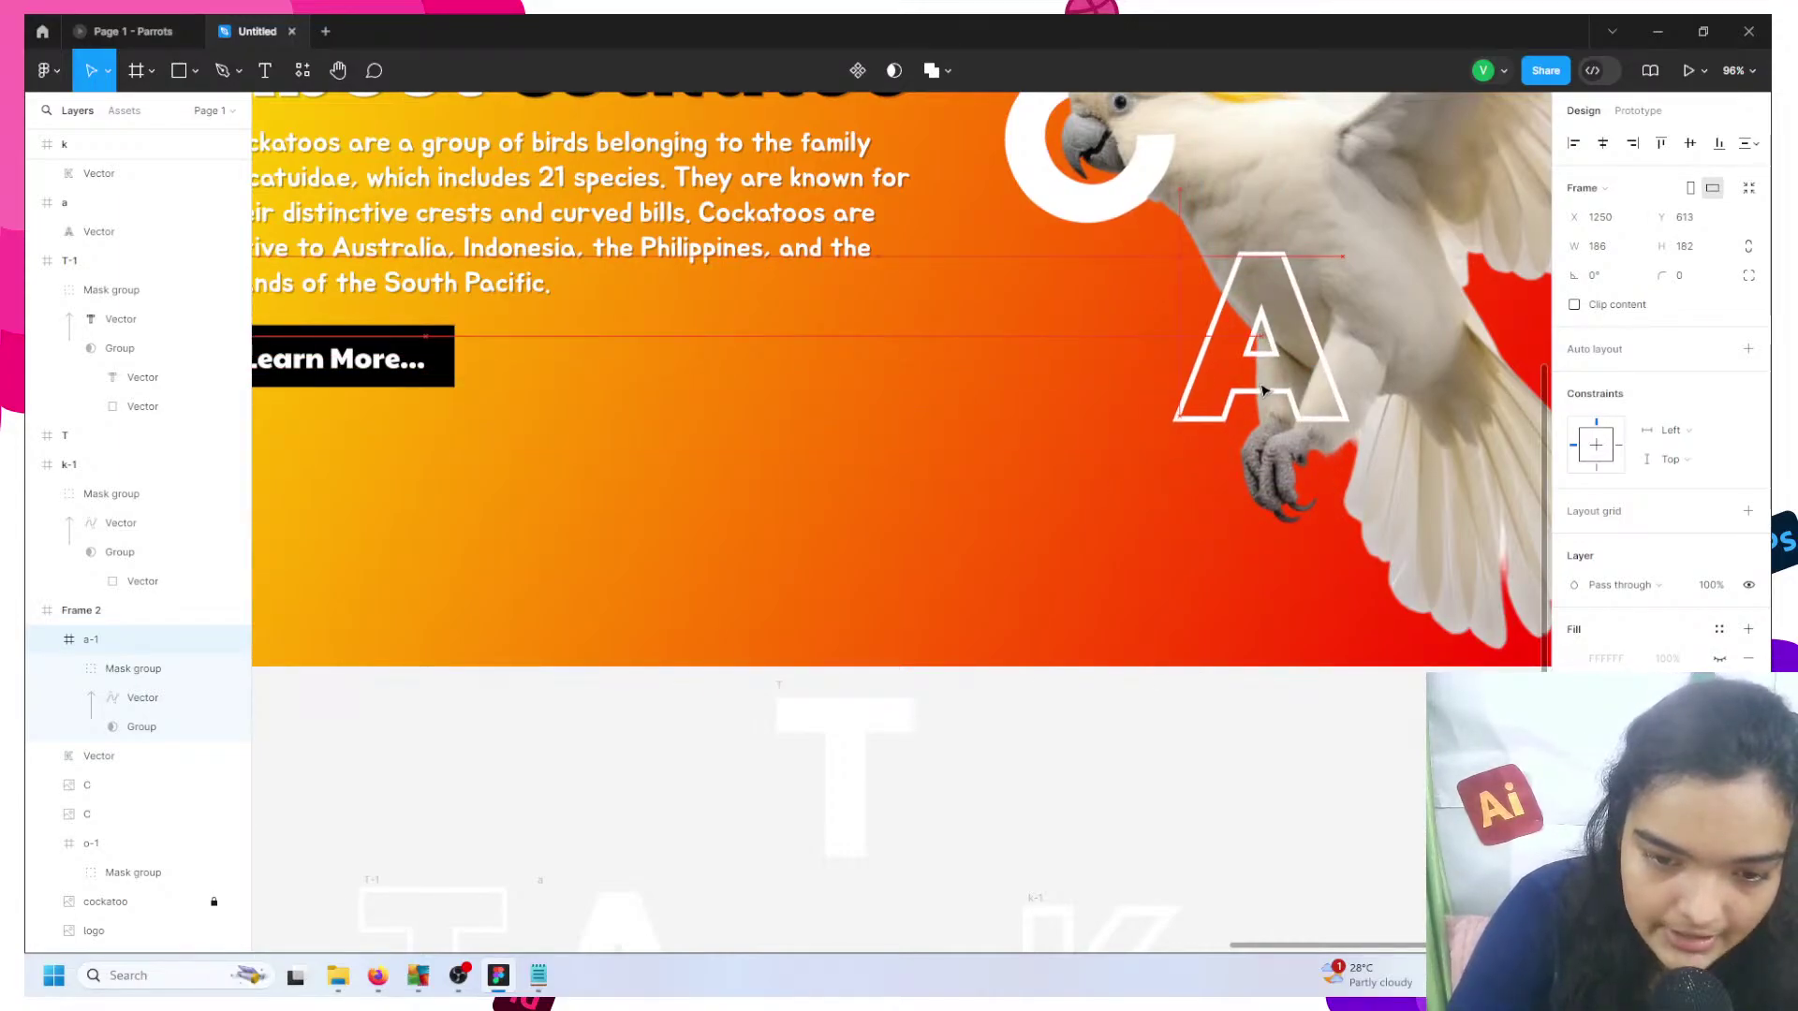
# - Move the solid white A into the a-1 frame, send it behind the outline, and align it with the outlined A
pyautogui.scroll(-2, 940, 801)
pyautogui.moveTo(602, 790); pyautogui.dragTo(1255, 199)
pyautogui.rightClick(1247, 188)
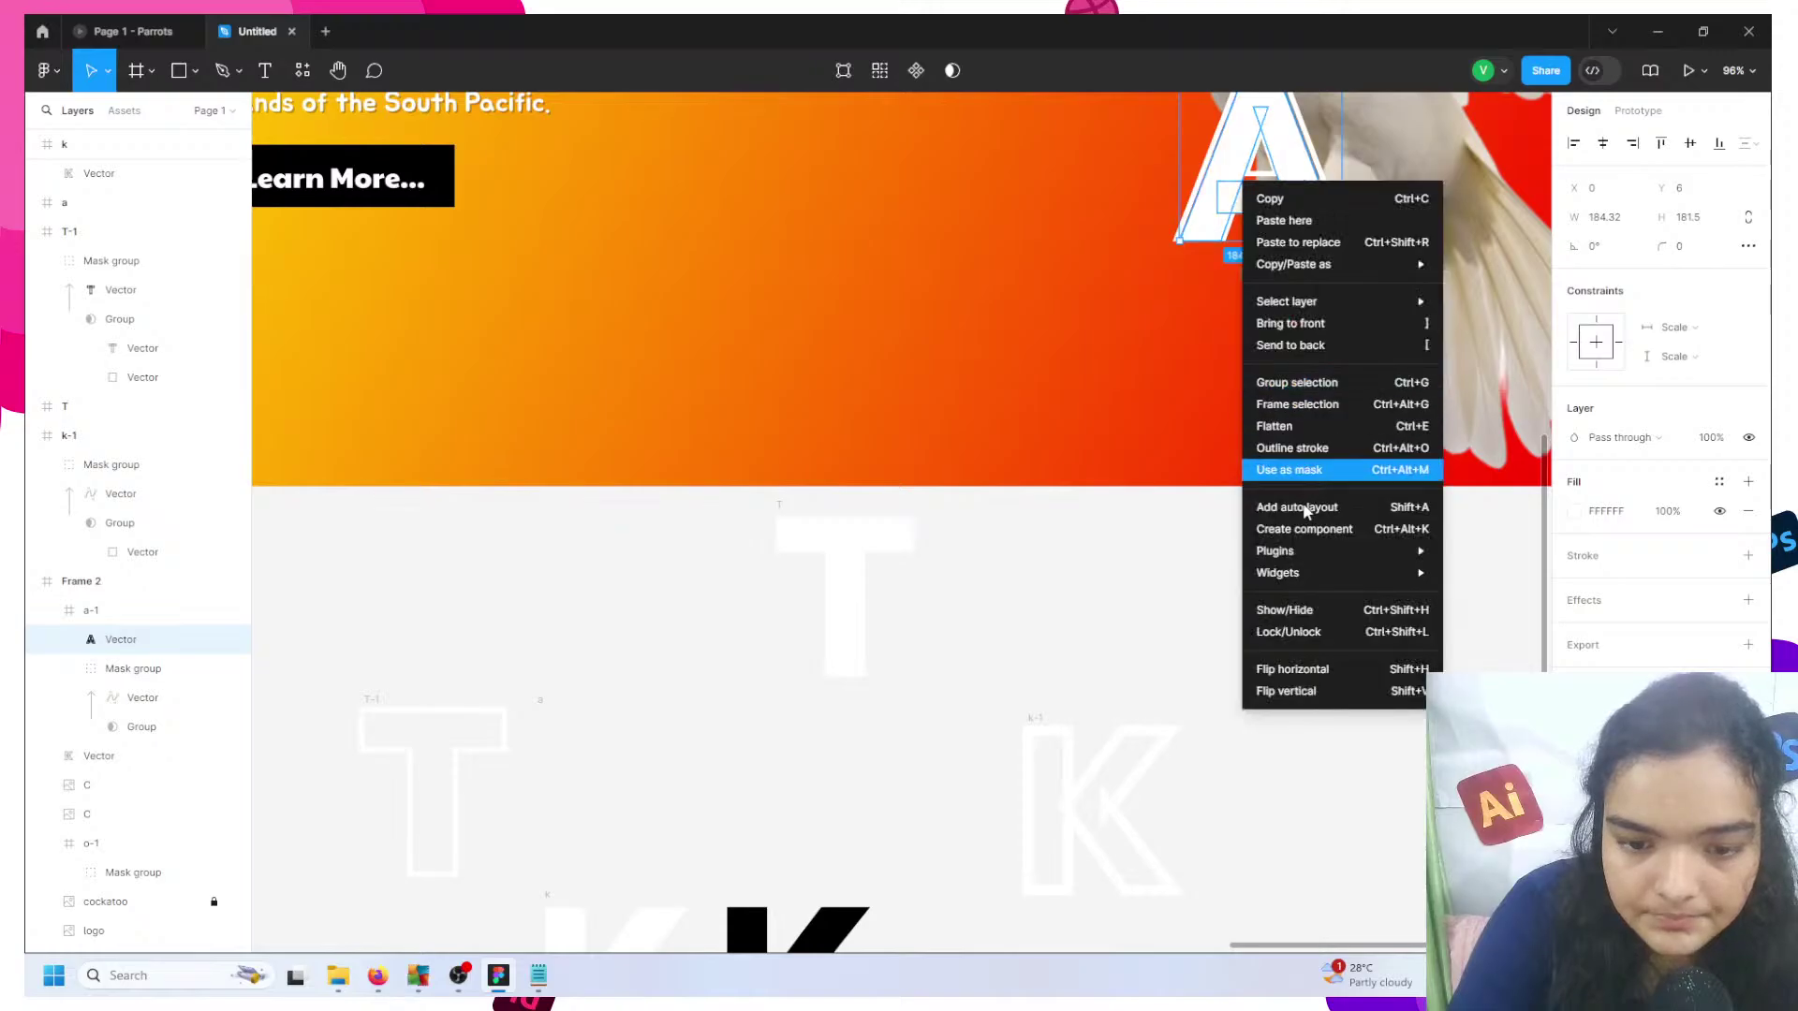
pyautogui.click(1262, 342)
pyautogui.scroll(1, 1238, 245)
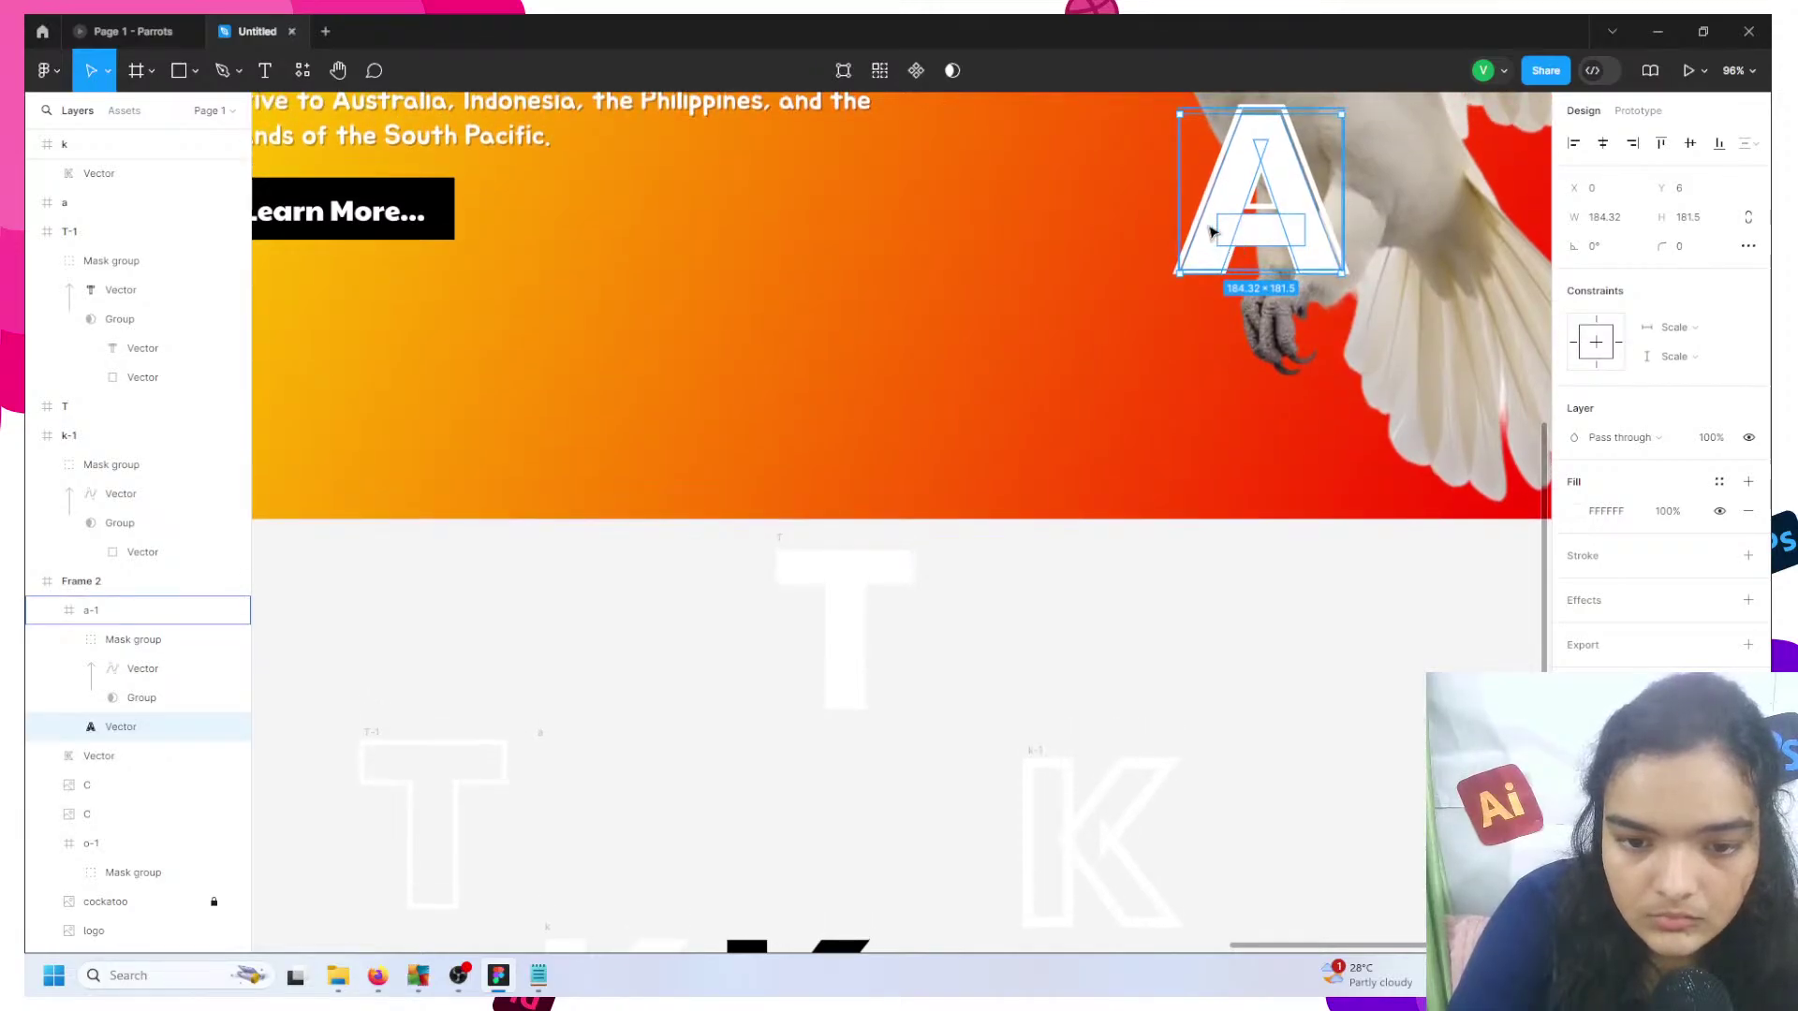
pyautogui.moveTo(1213, 234); pyautogui.dragTo(1208, 228)
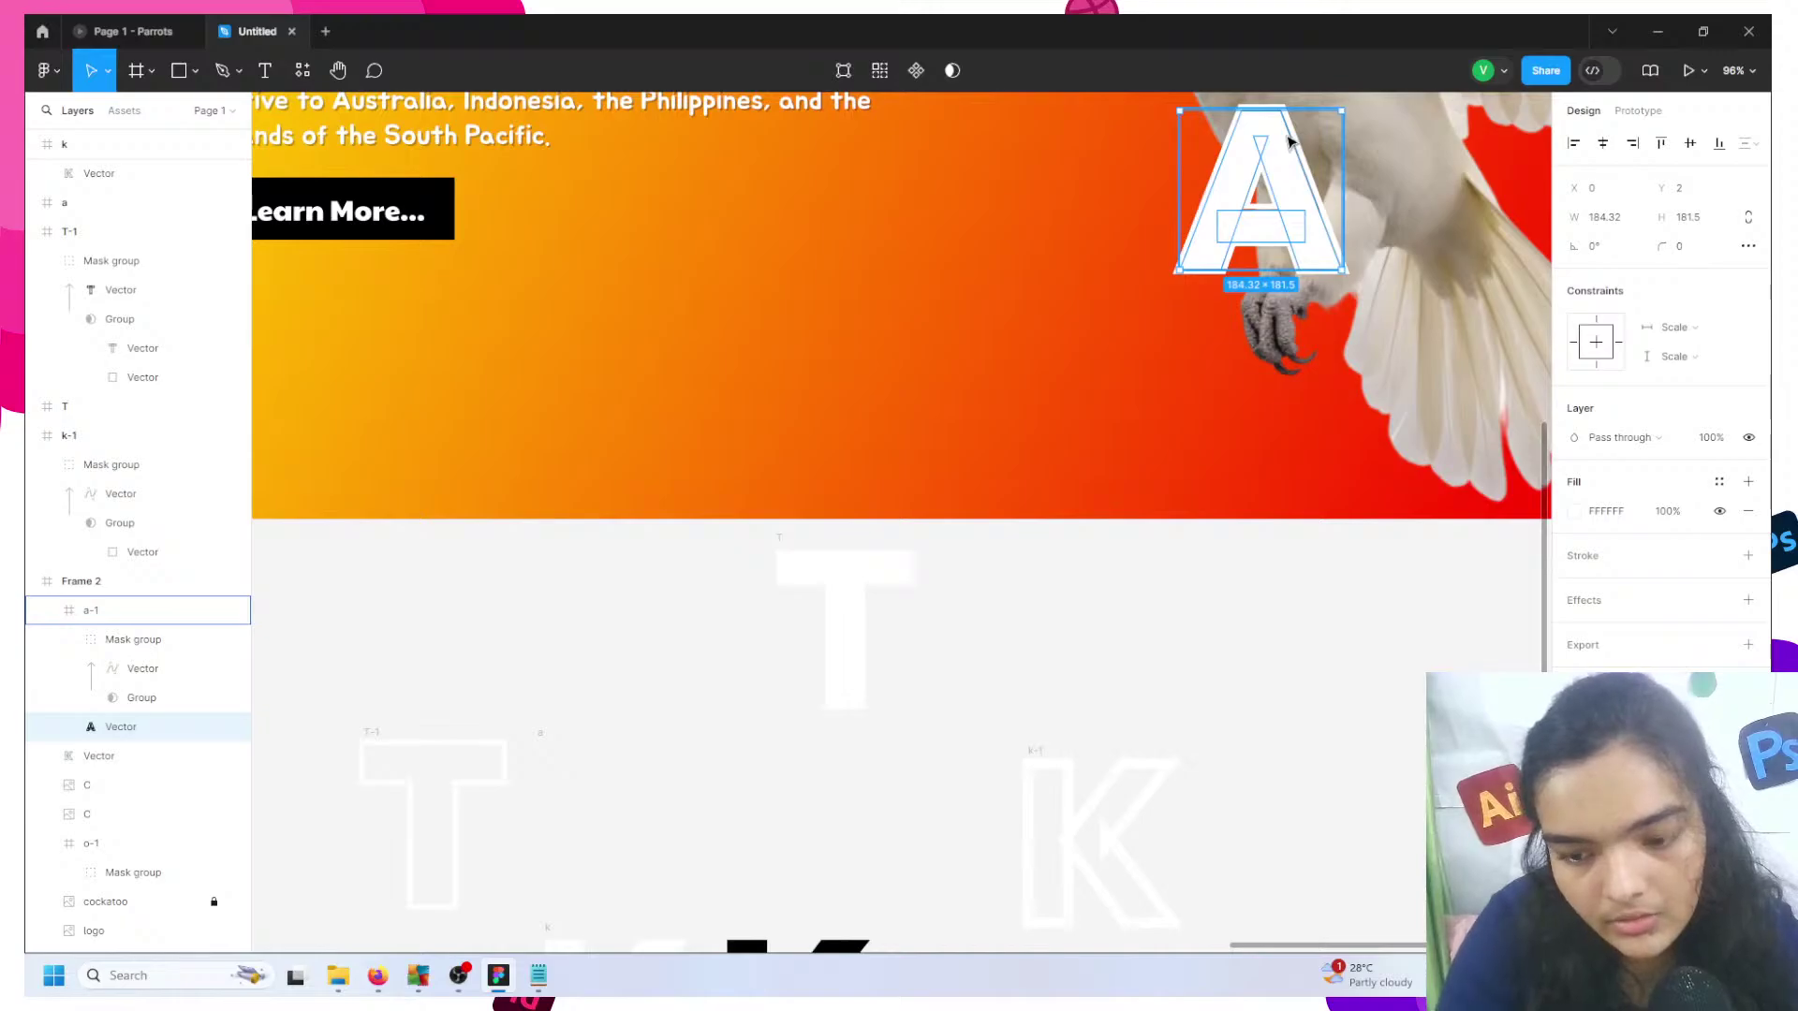
# - Resize the solid A to 186 × 184 so it fills the outlined A
pyautogui.scroll(5, 1288, 141)
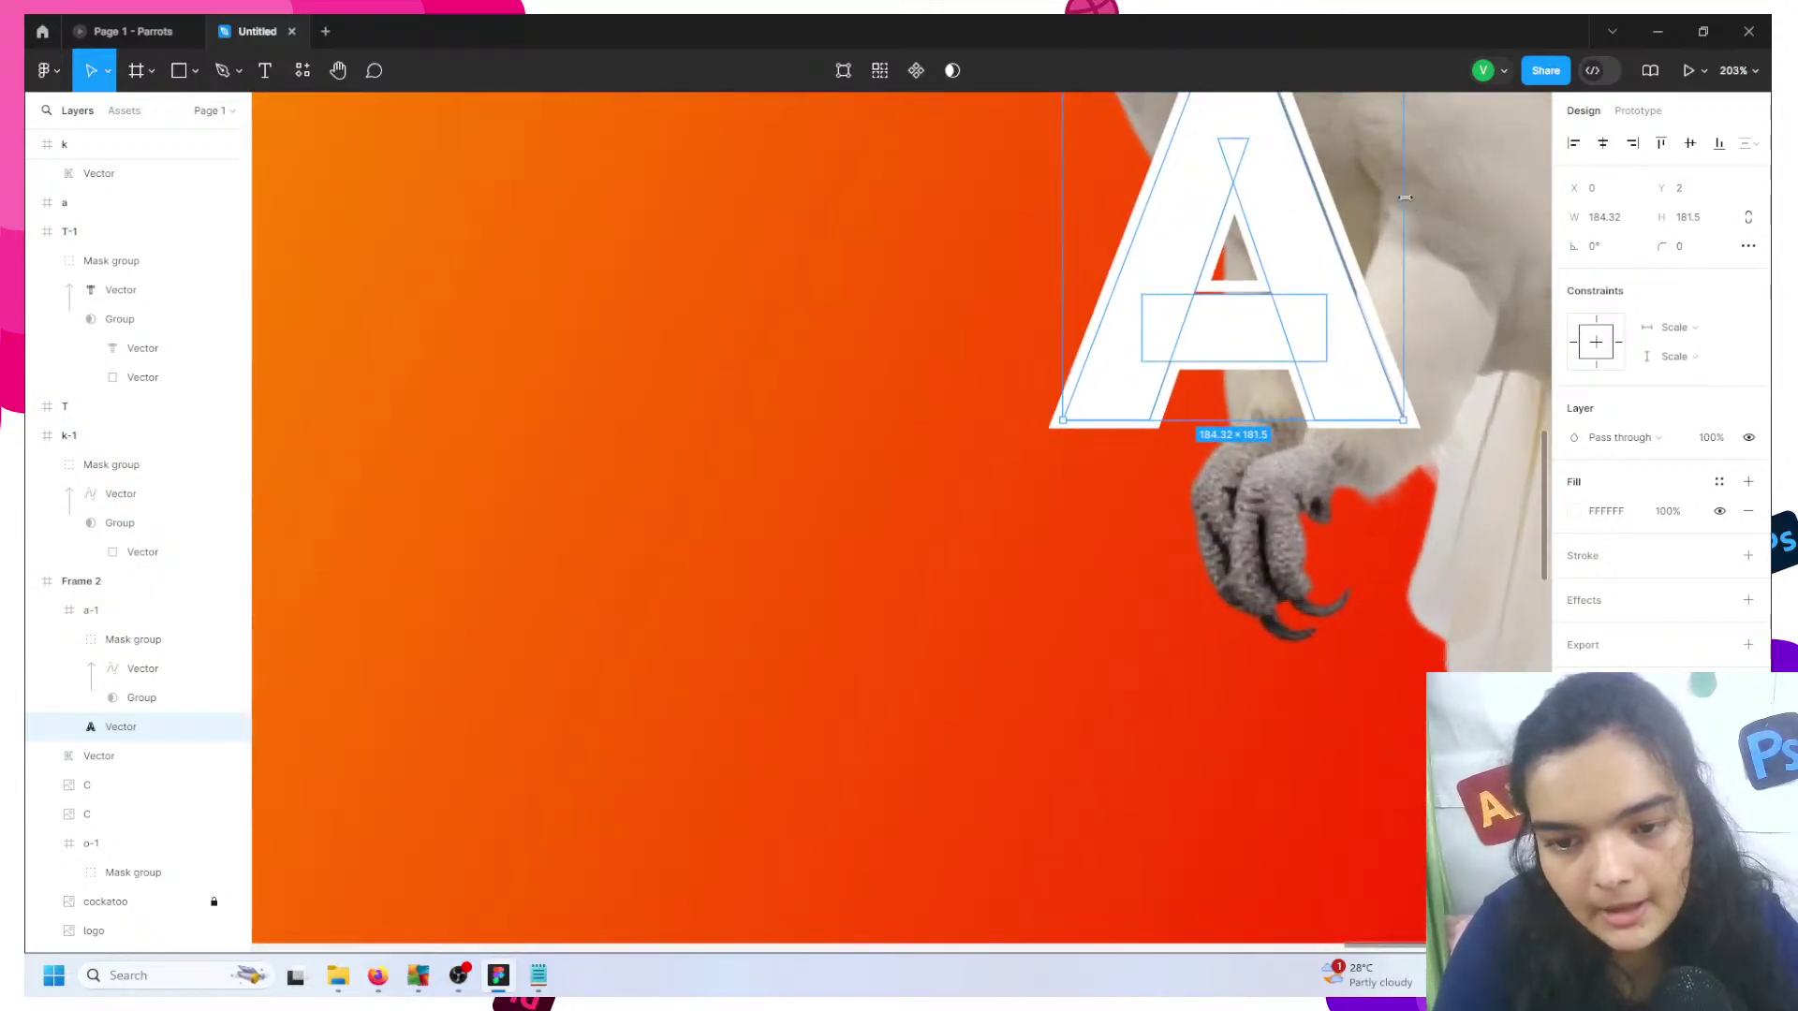
pyautogui.moveTo(1407, 198); pyautogui.dragTo(1411, 199)
pyautogui.scroll(4, 1158, 303)
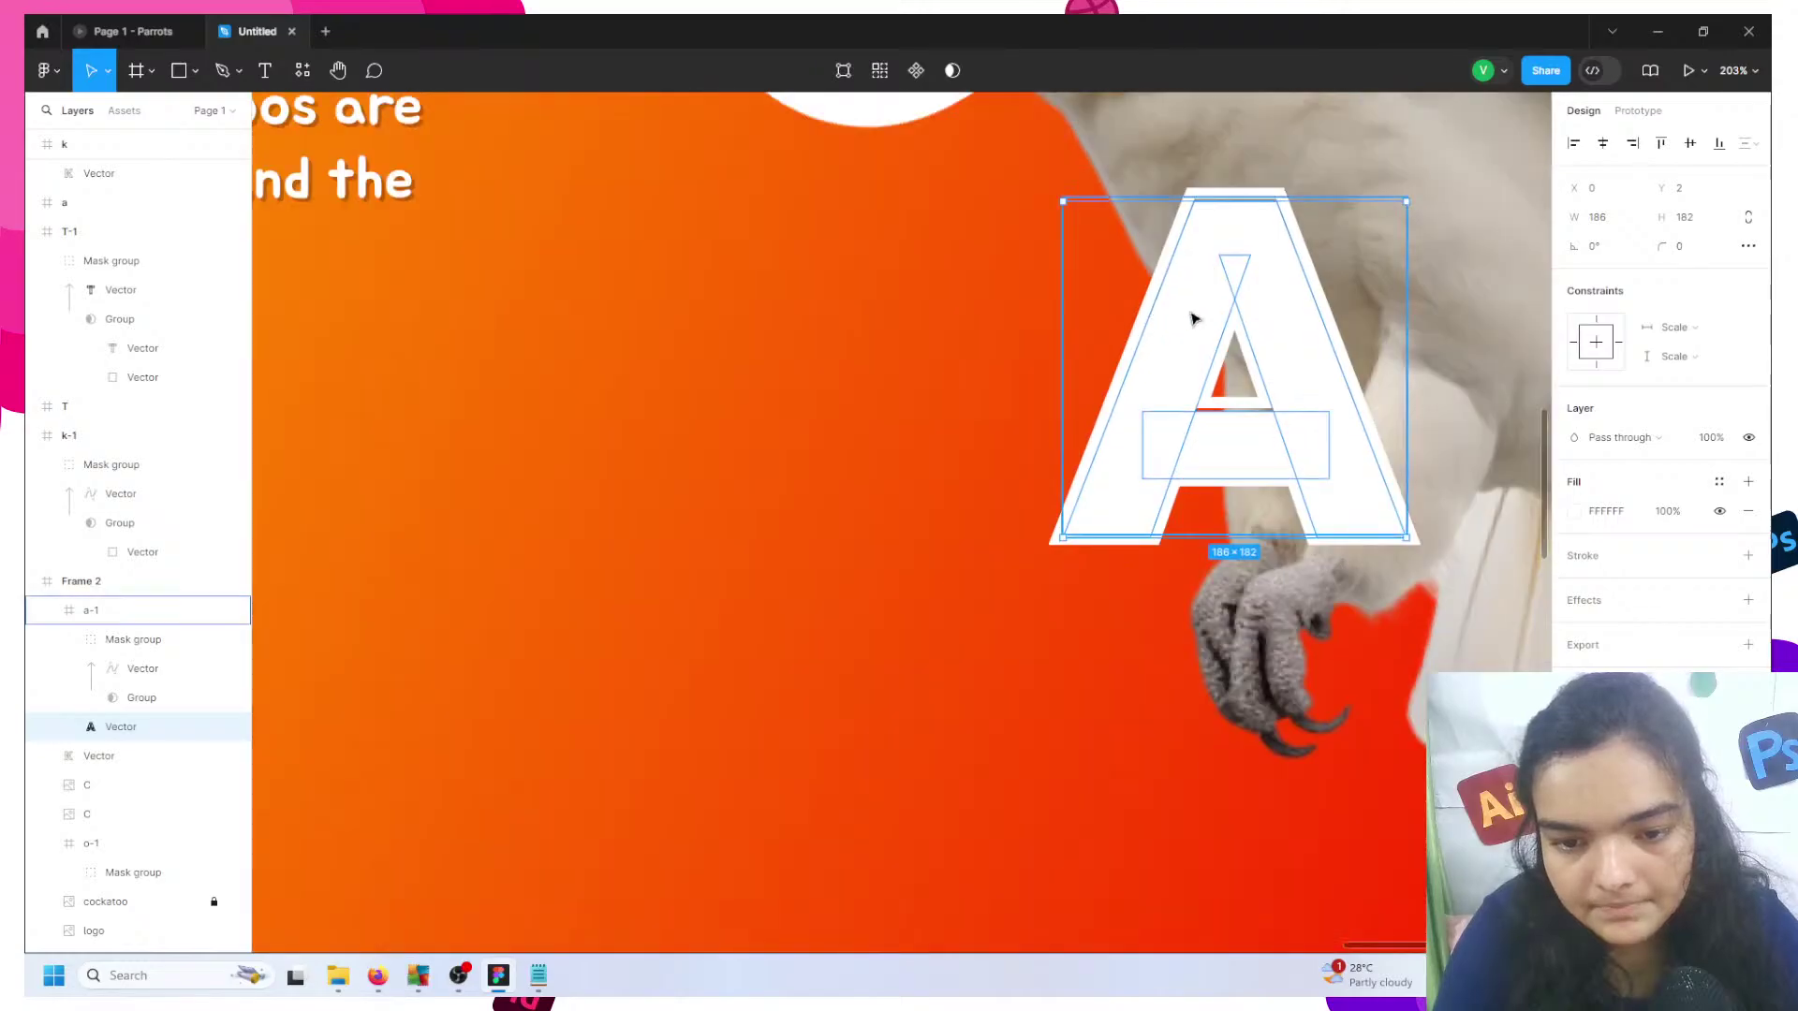
pyautogui.moveTo(1231, 260); pyautogui.dragTo(1232, 257)
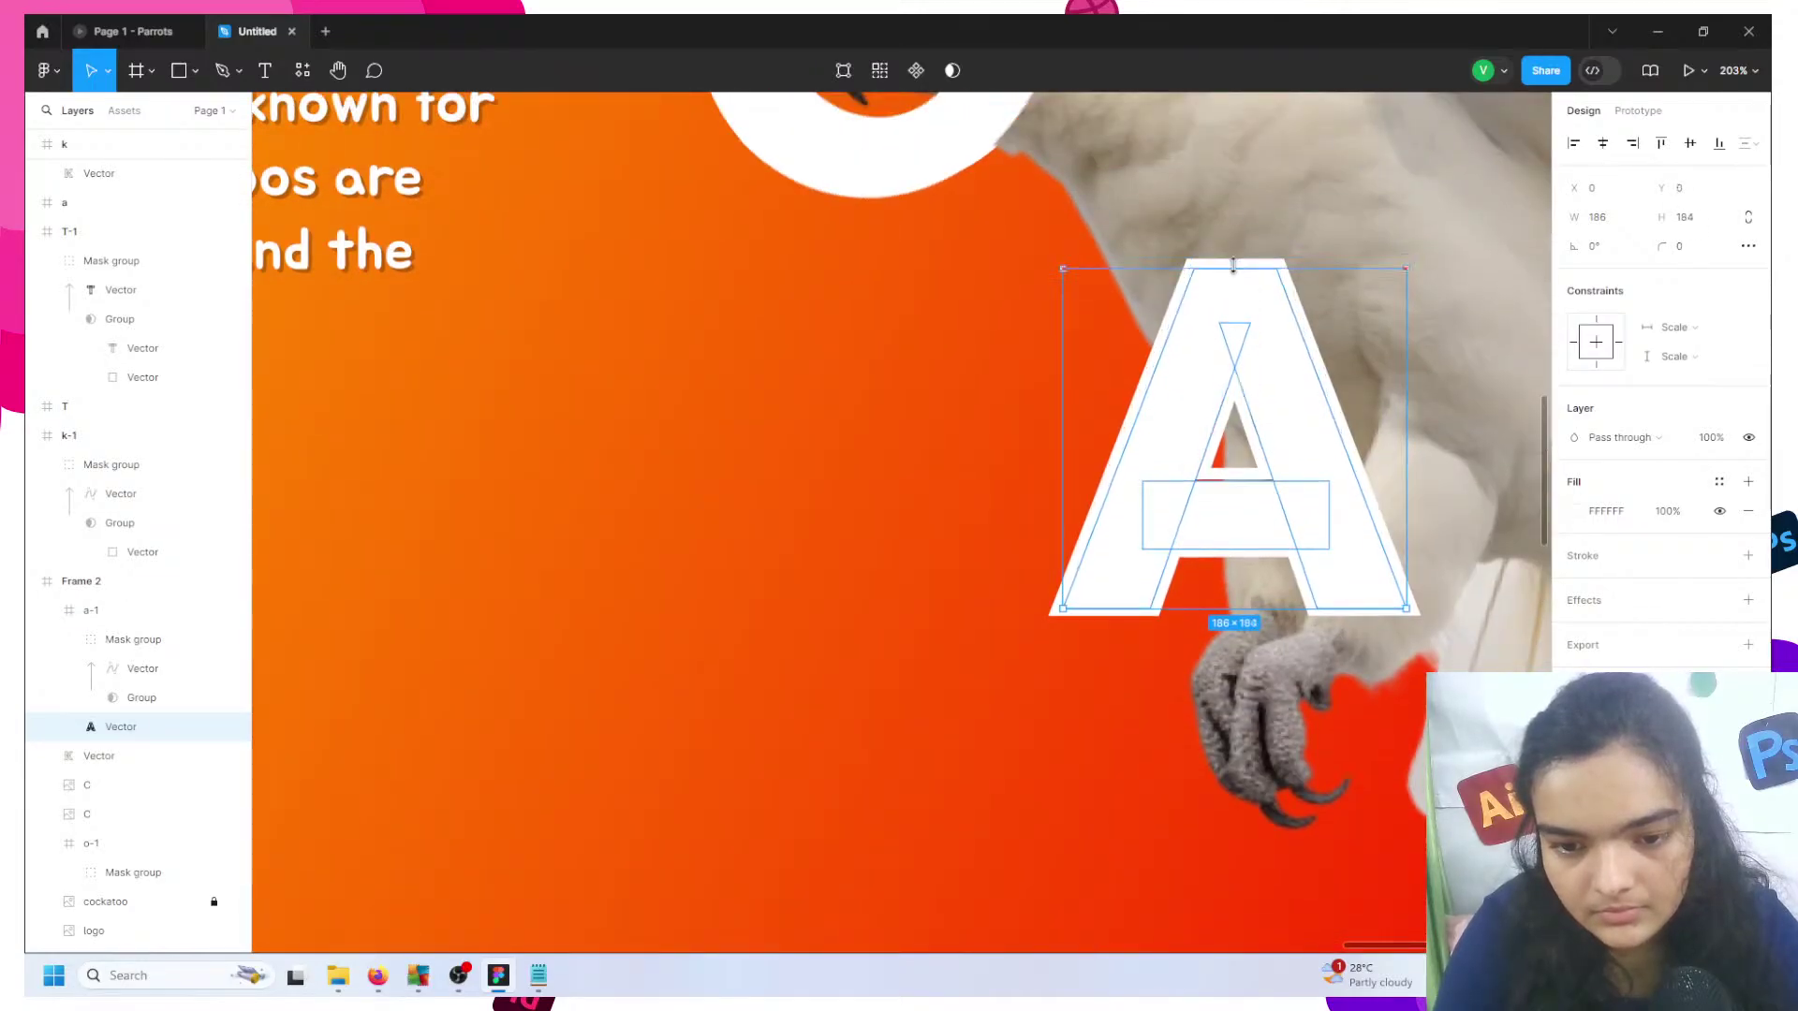
# - Try to close the thin gap in the A's crossbar by editing the outline's vector path and nudging the outline vertically
pyautogui.click(1221, 503)
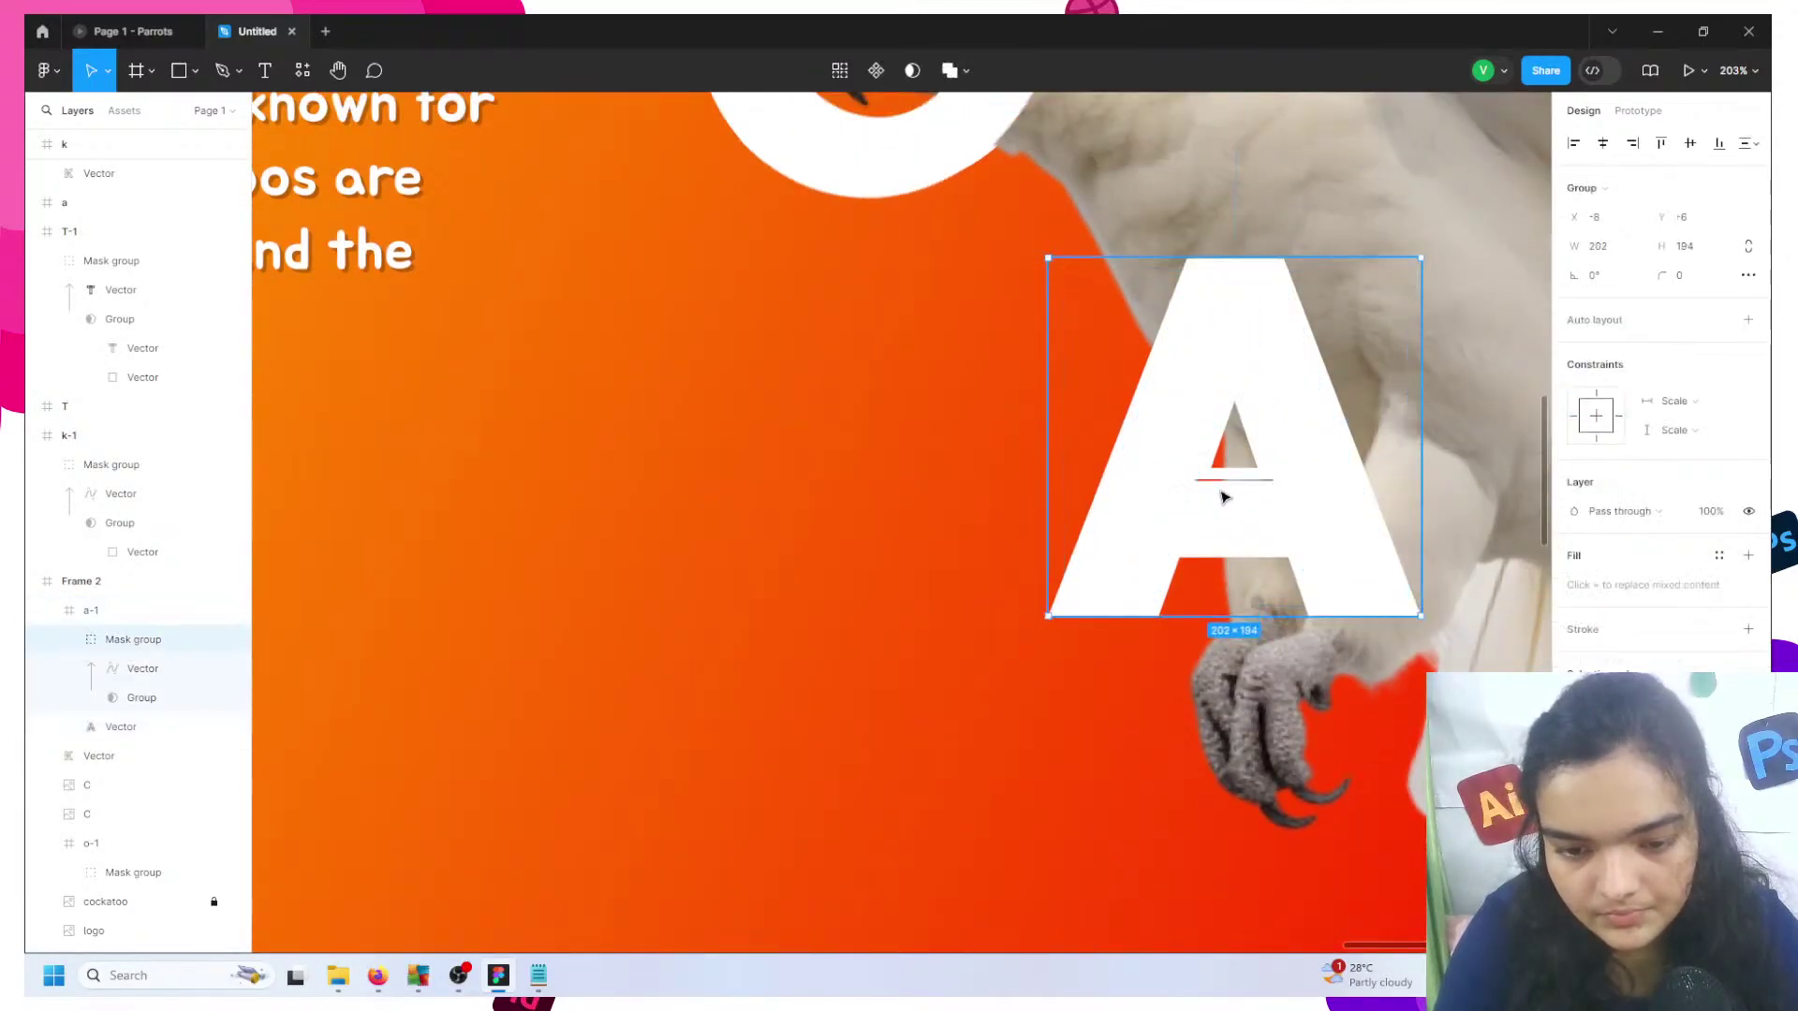
pyautogui.click(1223, 499)
pyautogui.doubleClick(1221, 497)
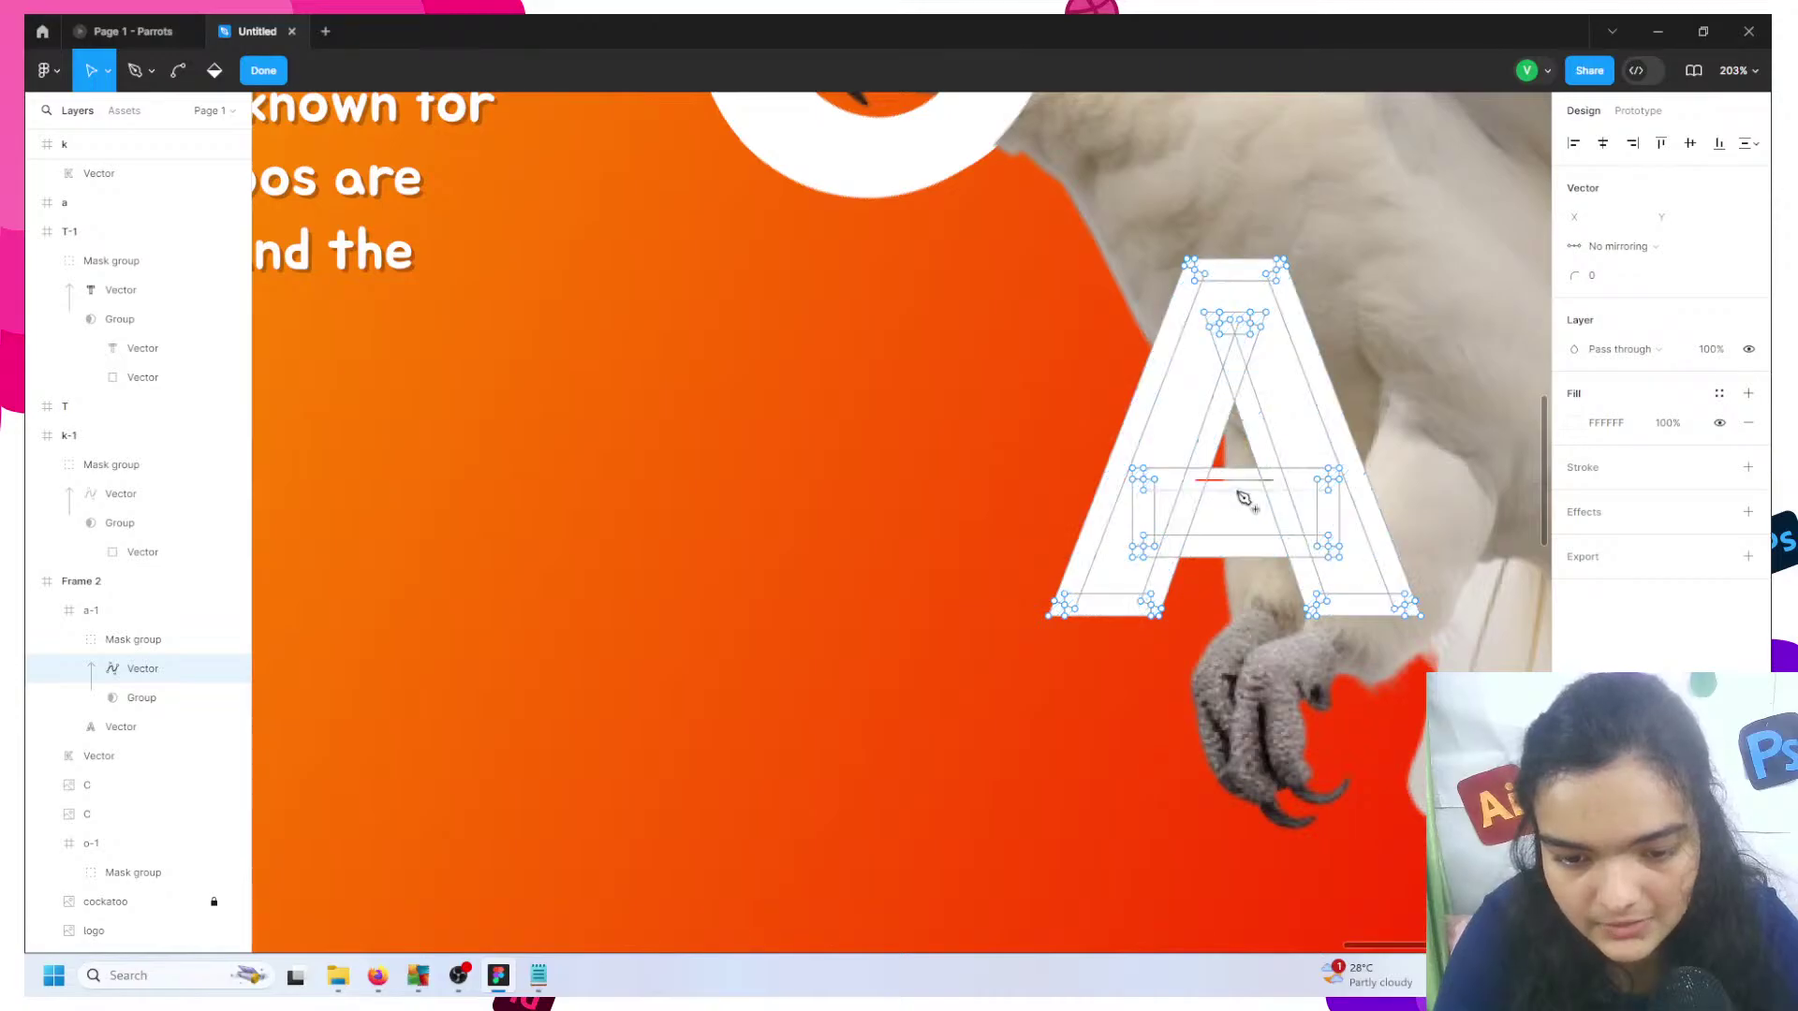
pyautogui.moveTo(1243, 495); pyautogui.dragTo(1202, 506)
pyautogui.doubleClick(1205, 479)
pyautogui.doubleClick(1207, 476)
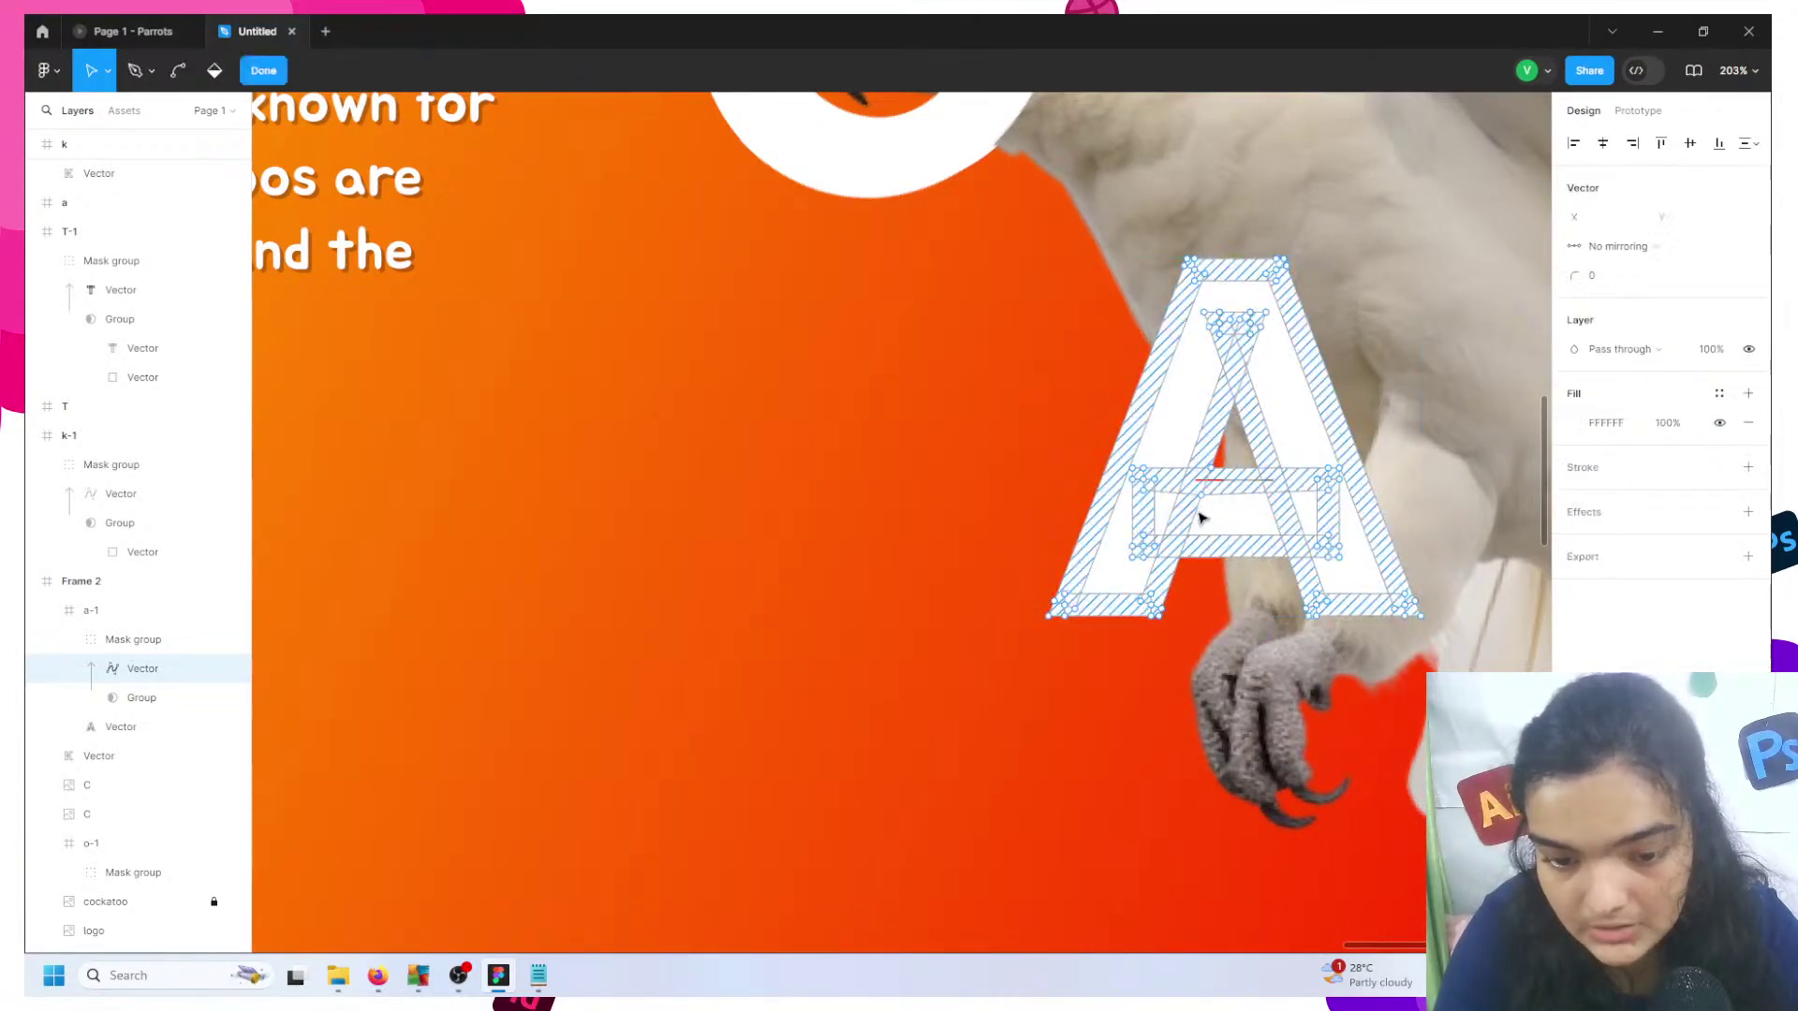
pyautogui.press('Escape')
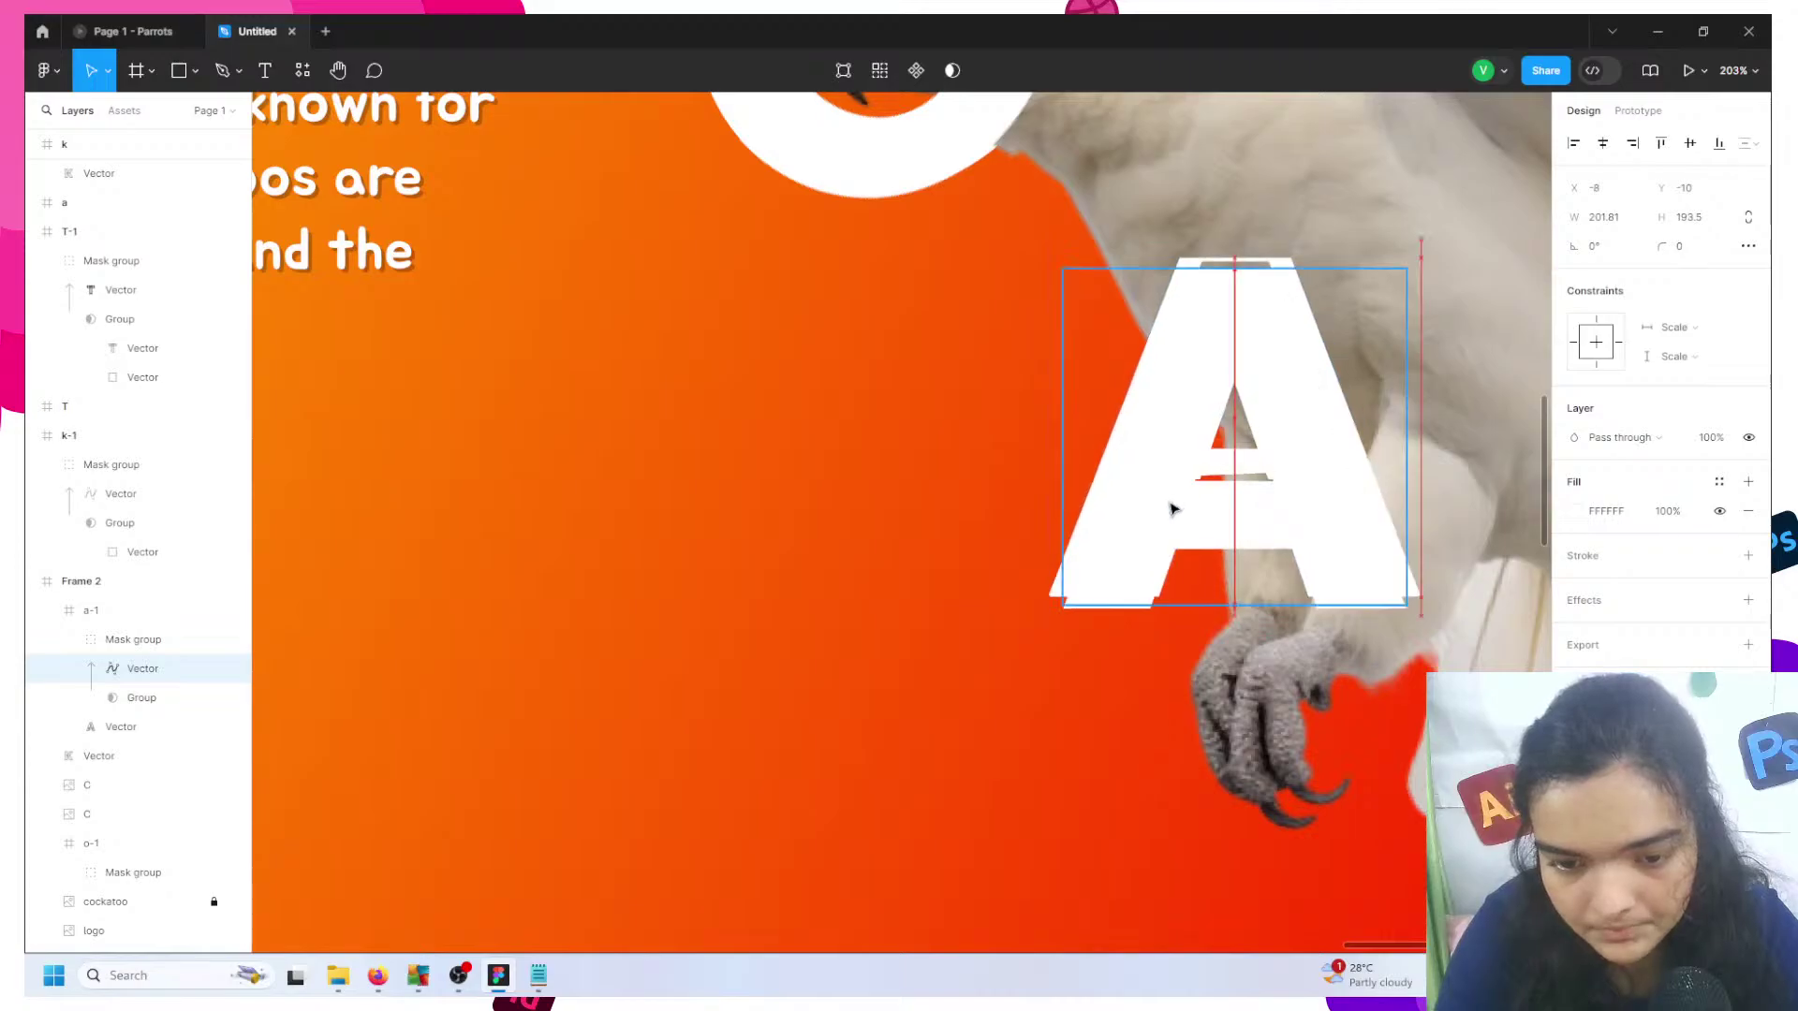
pyautogui.moveTo(1173, 509)
pyautogui.mouseDown()
pyautogui.moveTo(1176, 542)
pyautogui.moveTo(1173, 524)
pyautogui.mouseUp()
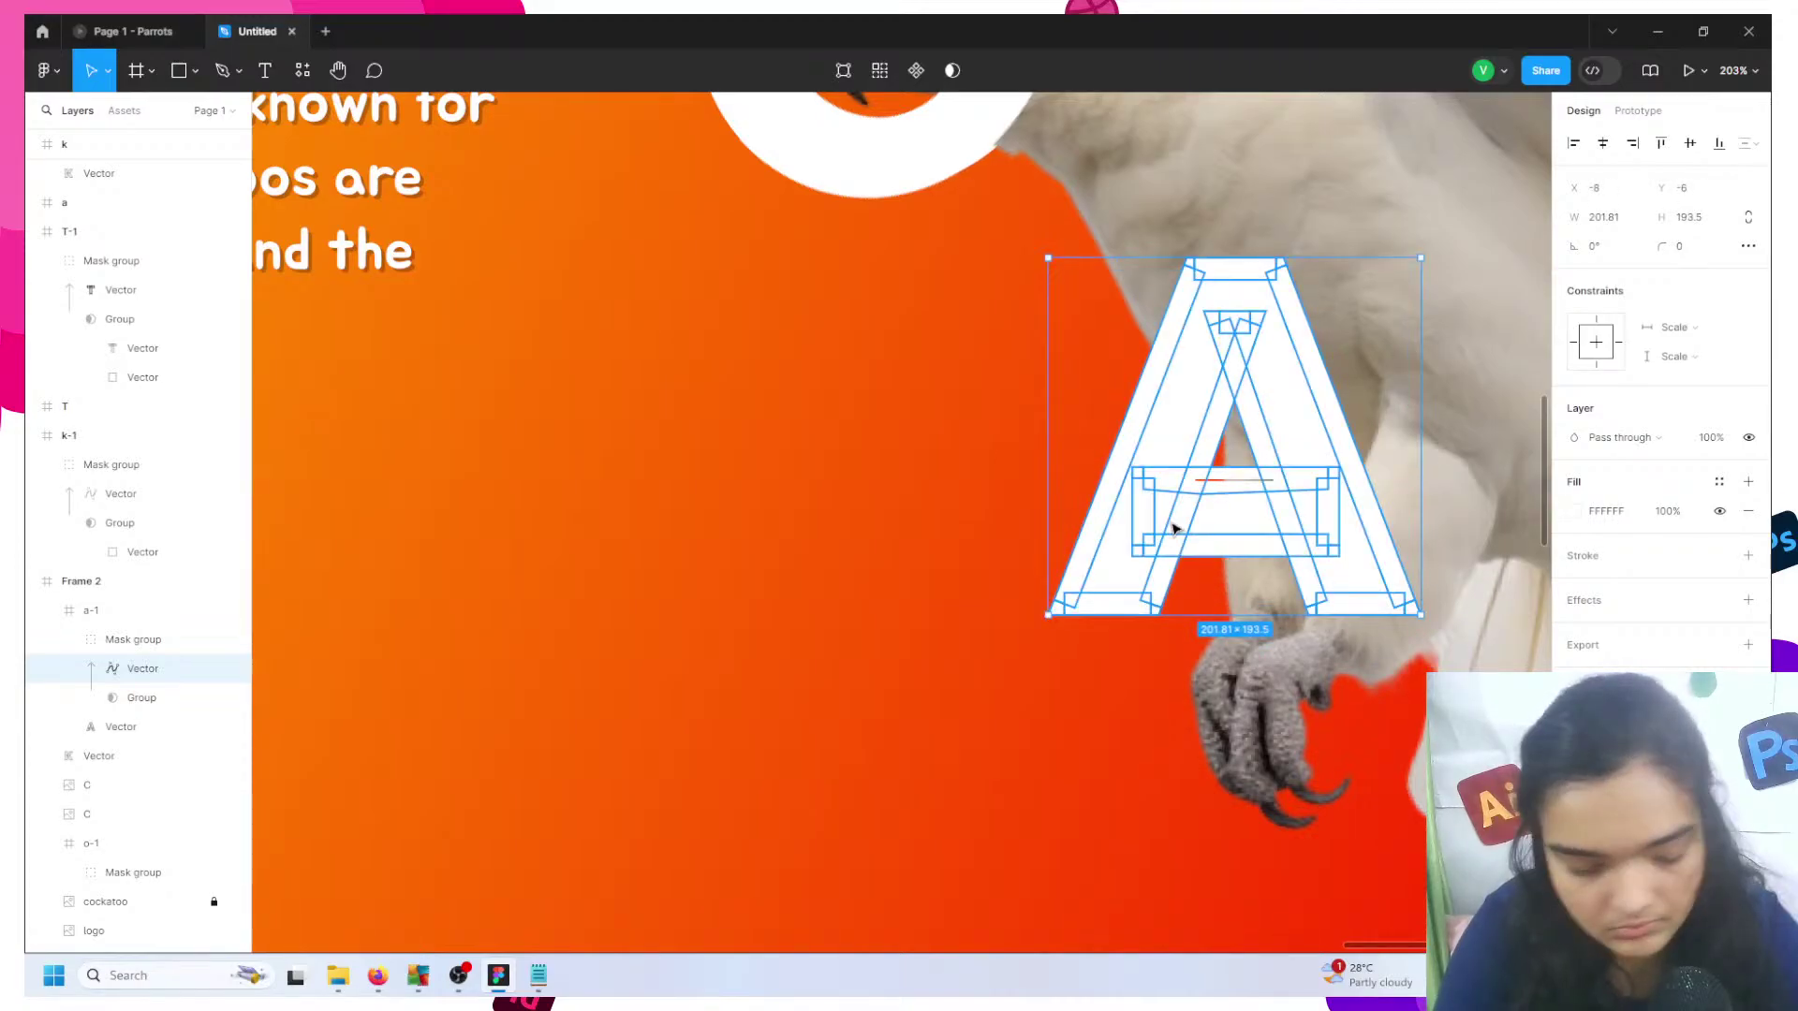
# - Send the whole a-1 frame to the back of Frame 2, behind the cockatoo
pyautogui.click(1169, 762)
pyautogui.rightClick(1164, 462)
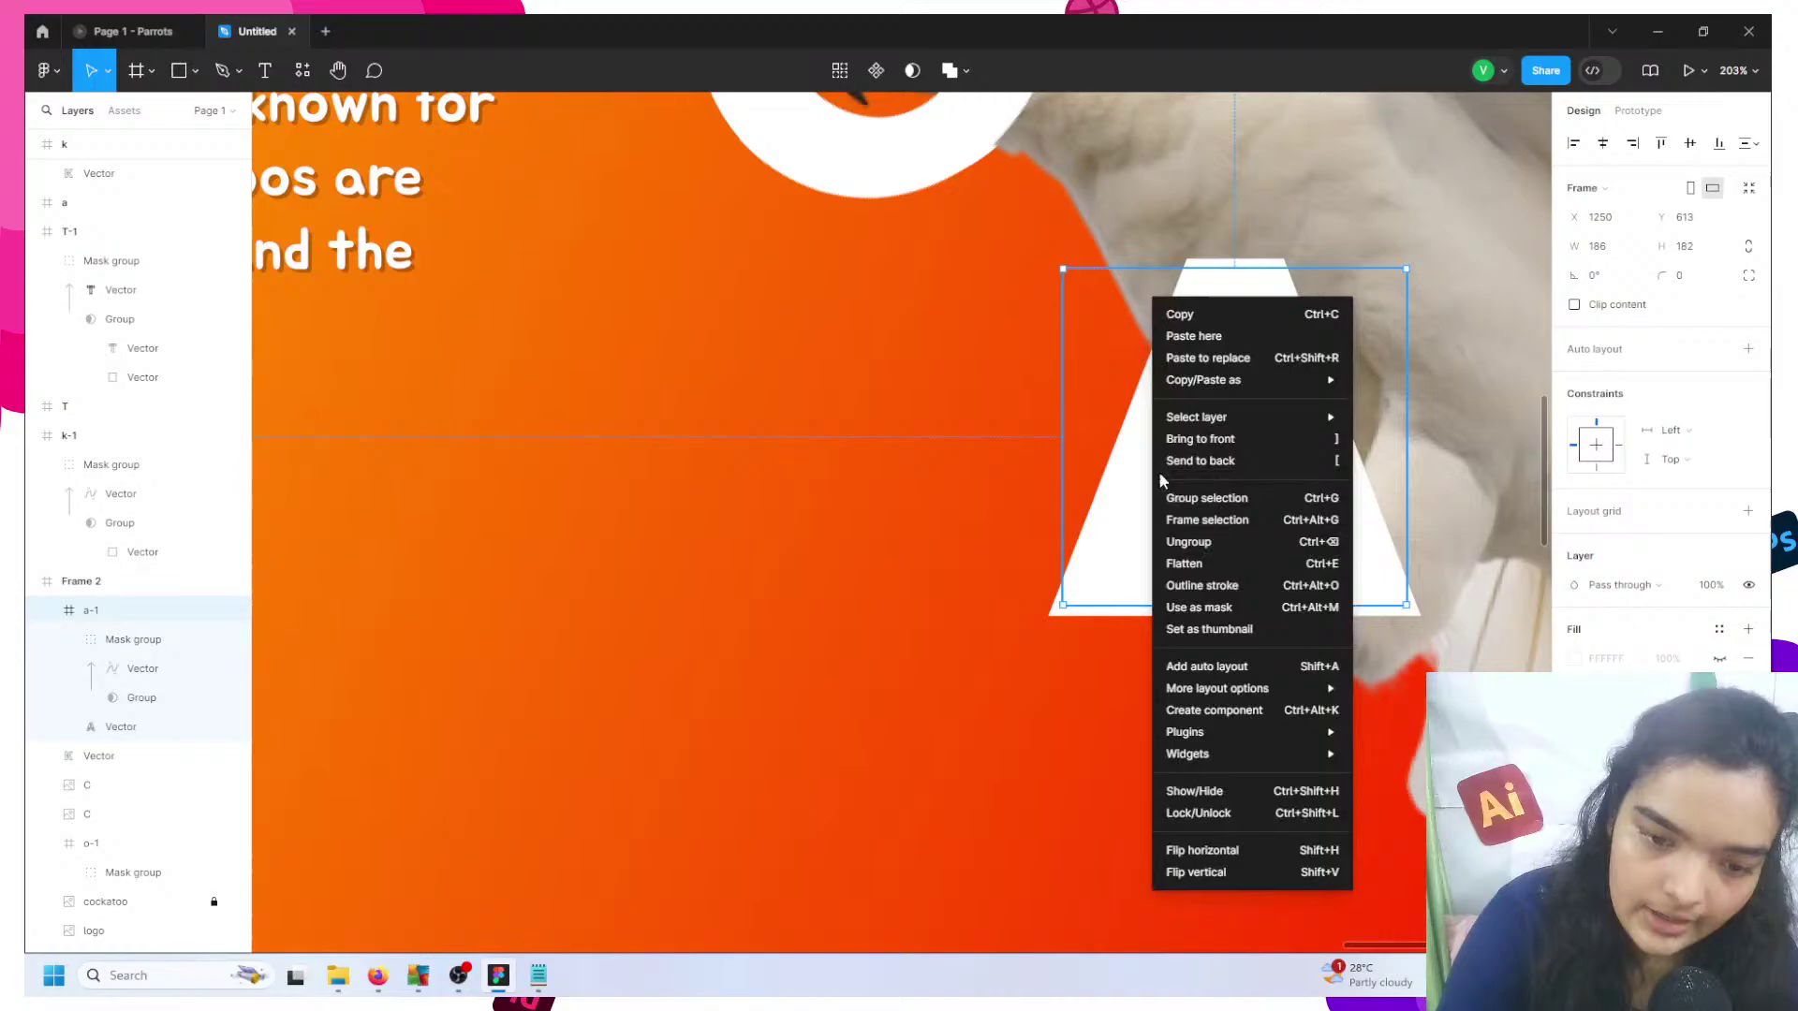
pyautogui.click(1214, 463)
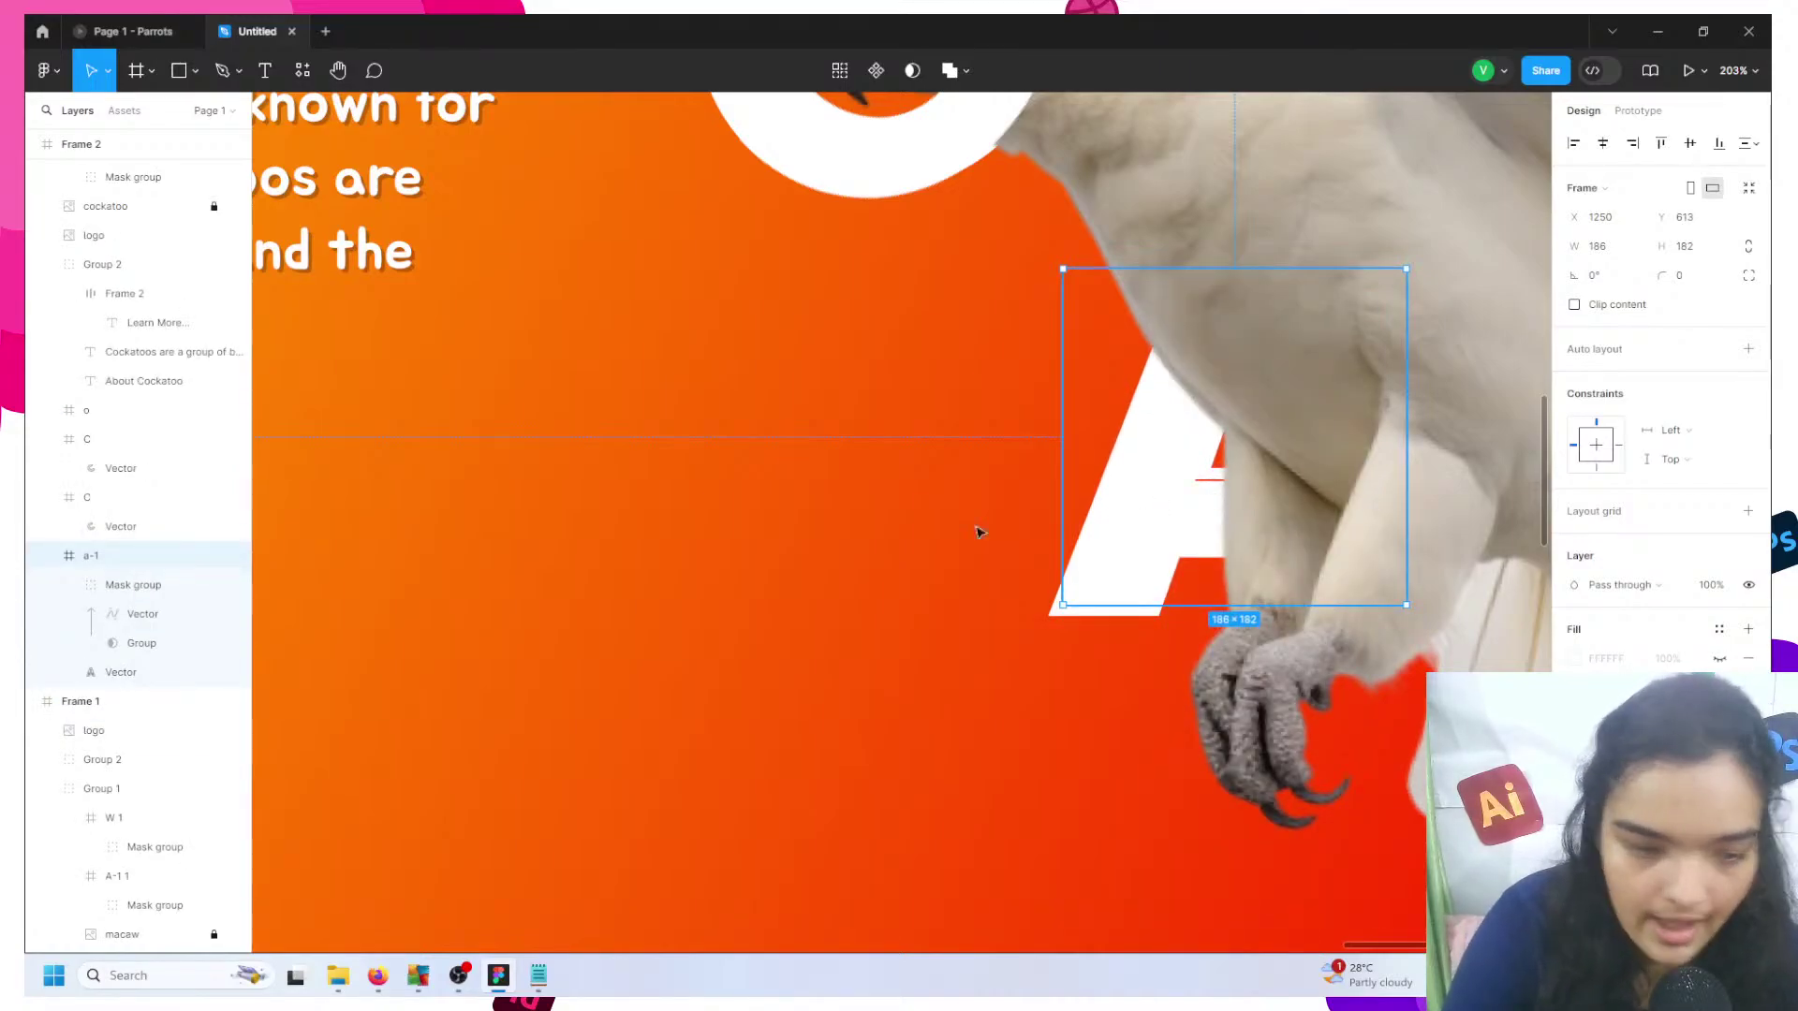
# - Move the solid A's layer out of a-1 to above the cockatoo, and pull the tilted C's vector out to just above the o frame
pyautogui.click(132, 643)
pyautogui.click(124, 672)
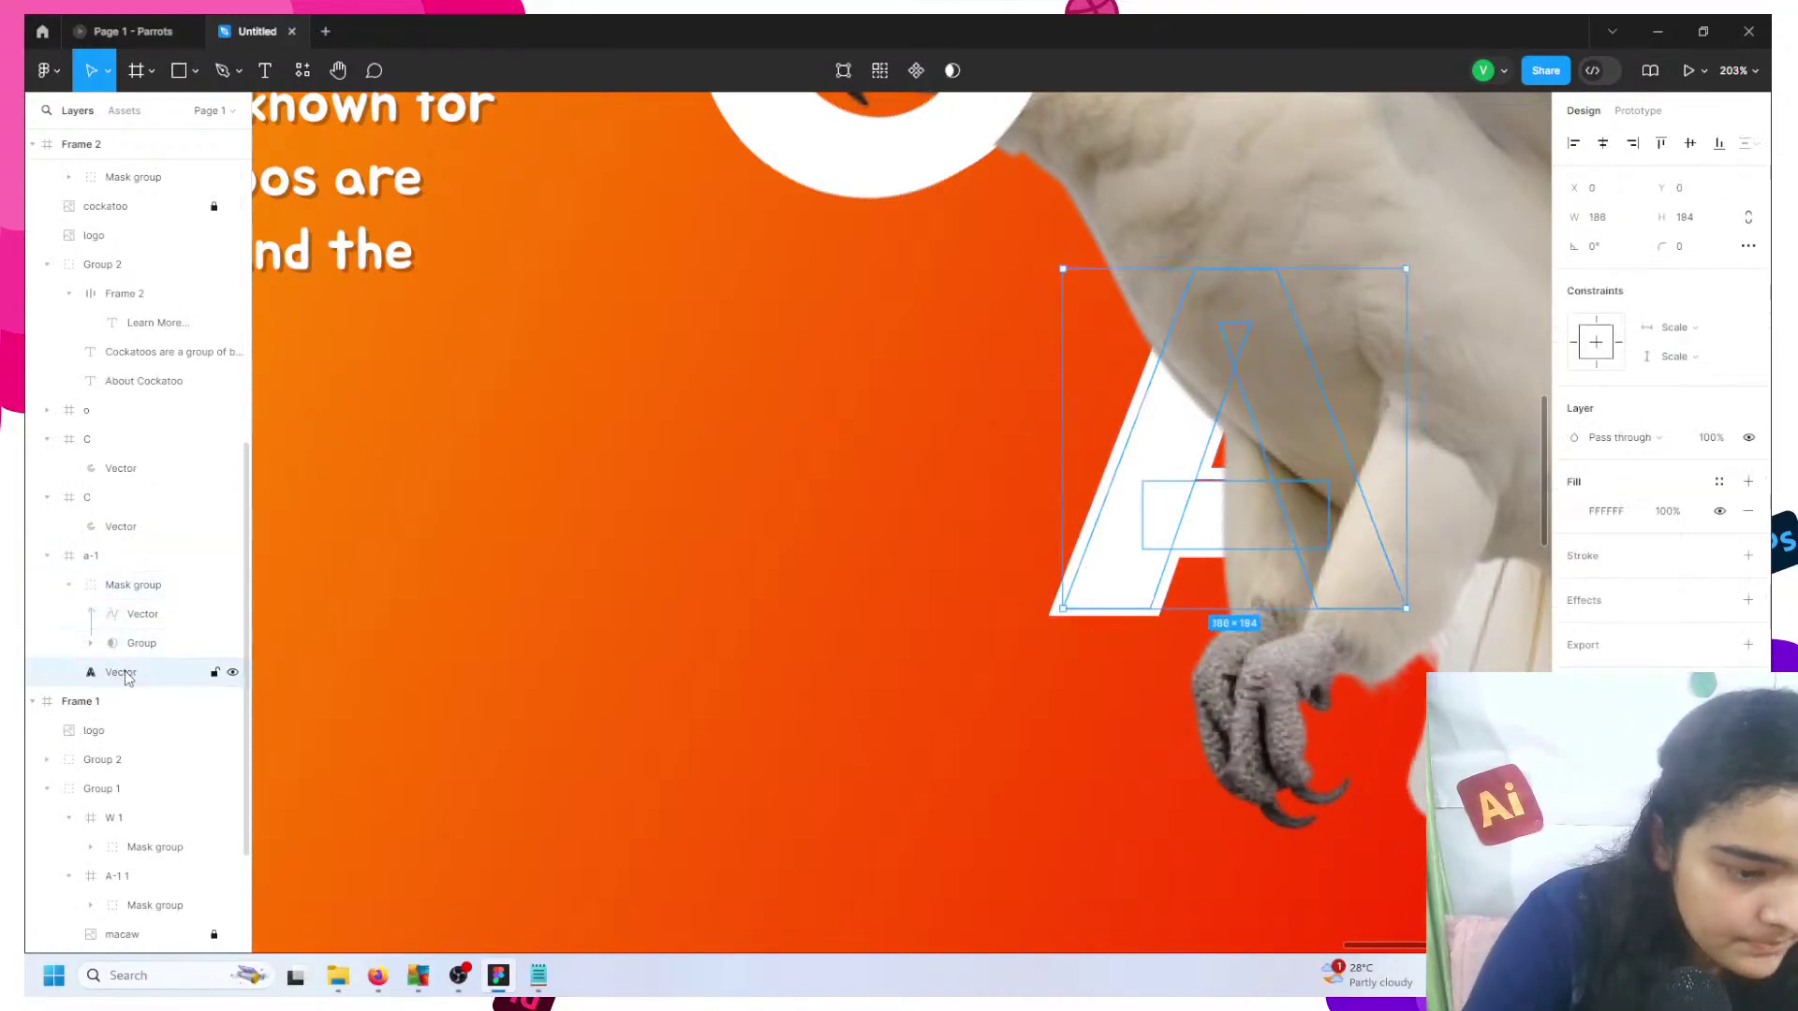
pyautogui.moveTo(127, 678); pyautogui.dragTo(118, 539)
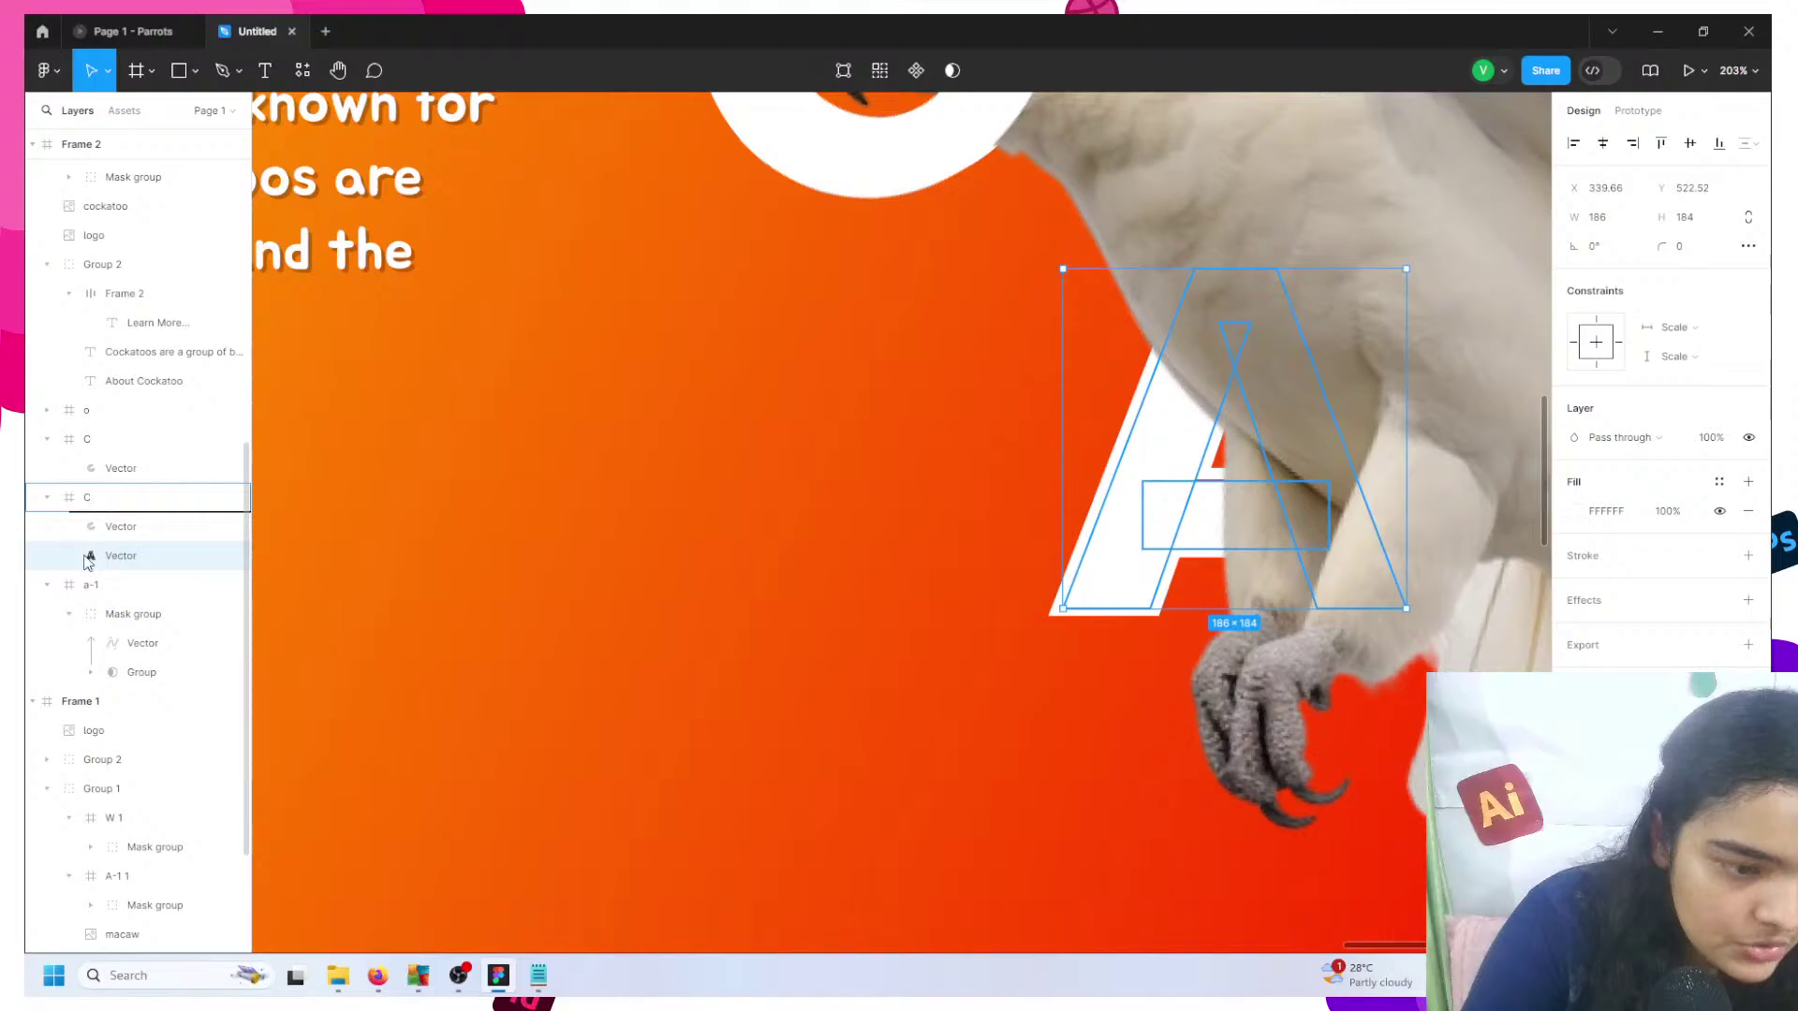
pyautogui.moveTo(87, 560); pyautogui.dragTo(103, 170)
pyautogui.moveTo(110, 561); pyautogui.dragTo(93, 433)
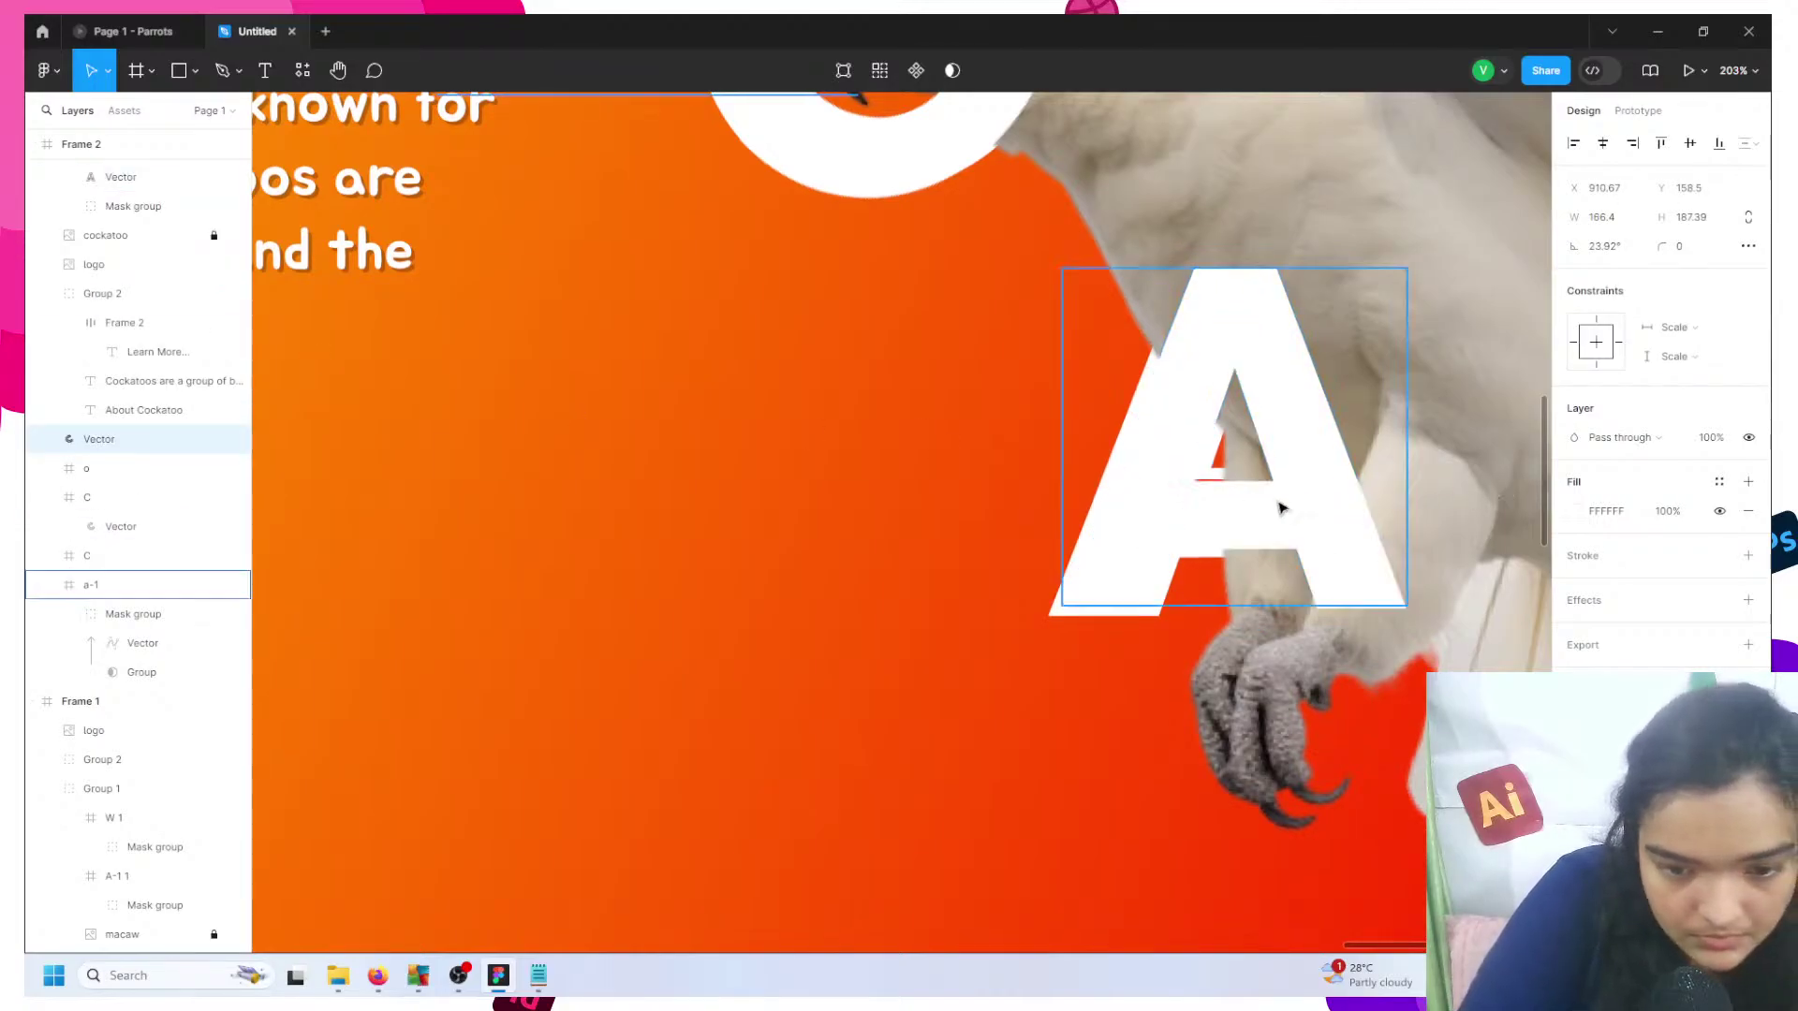
# - Move the solid A clear of the outlined A, and raise the a-1 frame to just above o-1 in Frame 2's layer order
pyautogui.moveTo(1285, 511); pyautogui.dragTo(731, 605)
pyautogui.click(1084, 583)
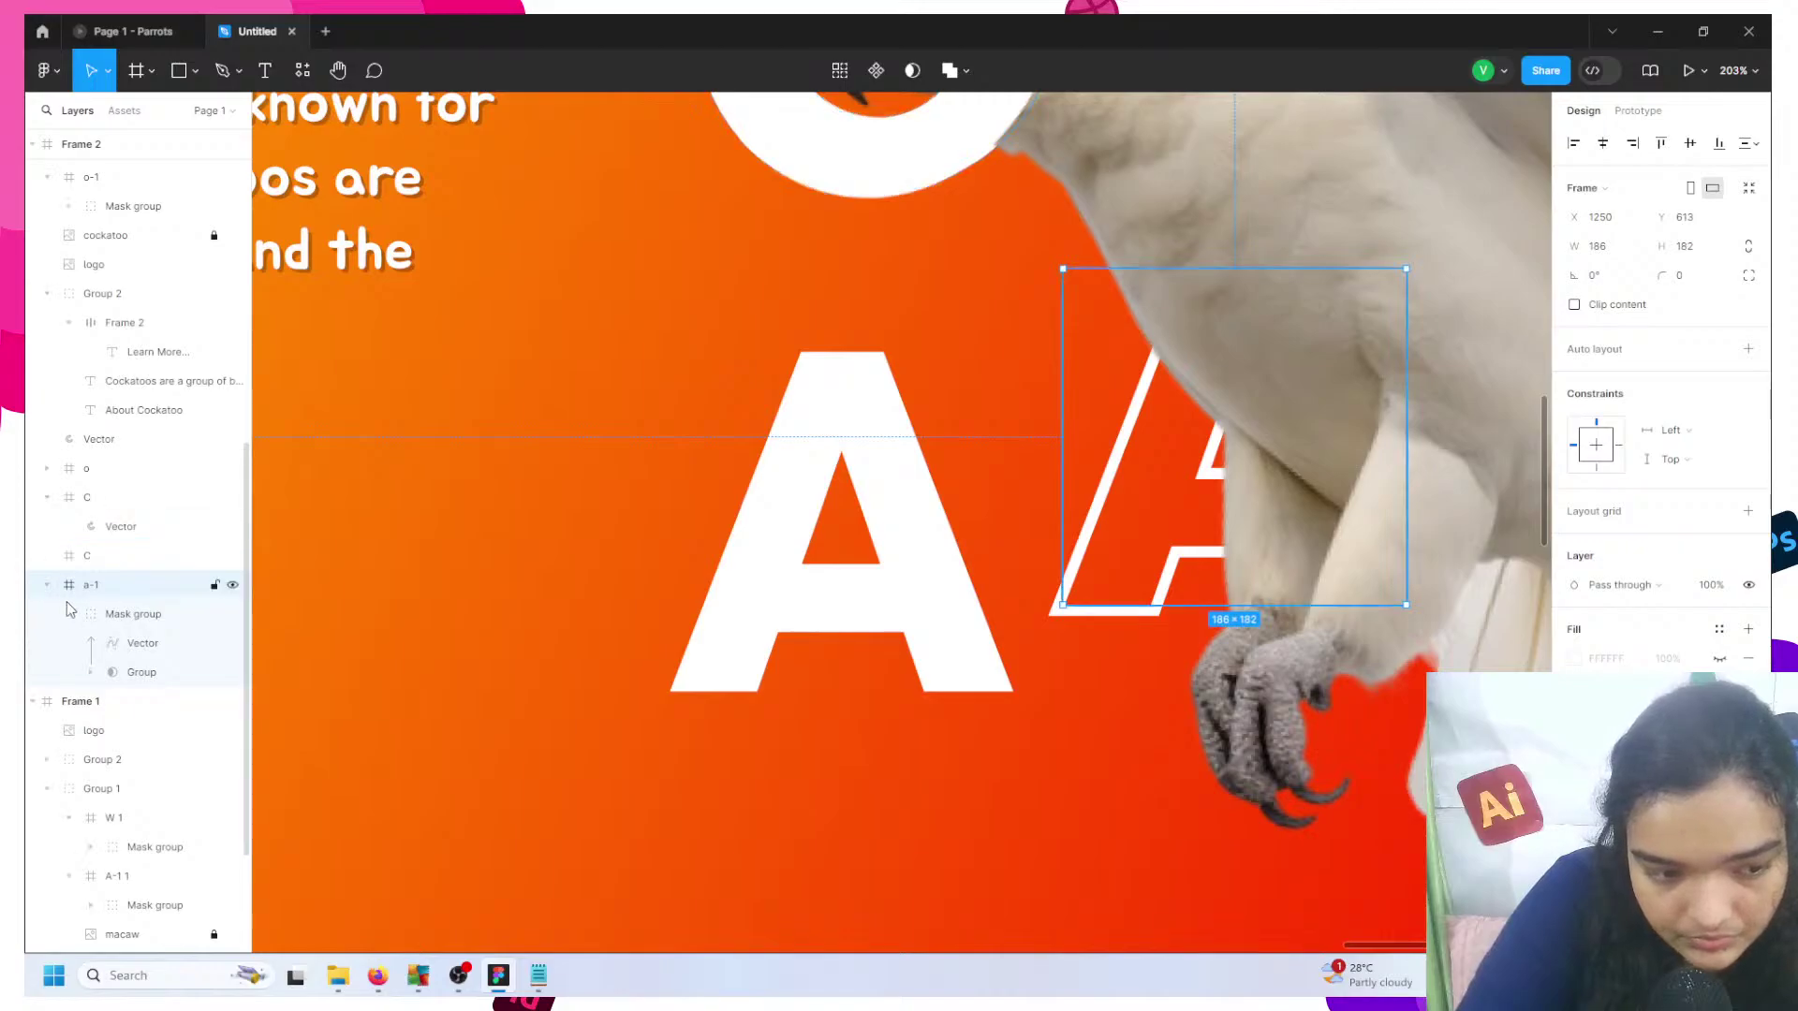
pyautogui.moveTo(68, 588); pyautogui.dragTo(109, 176)
# - Place the solid A back inside the outlined A at X 1250, Y 613, and send it to the back, behind the cockatoo
pyautogui.click(863, 596)
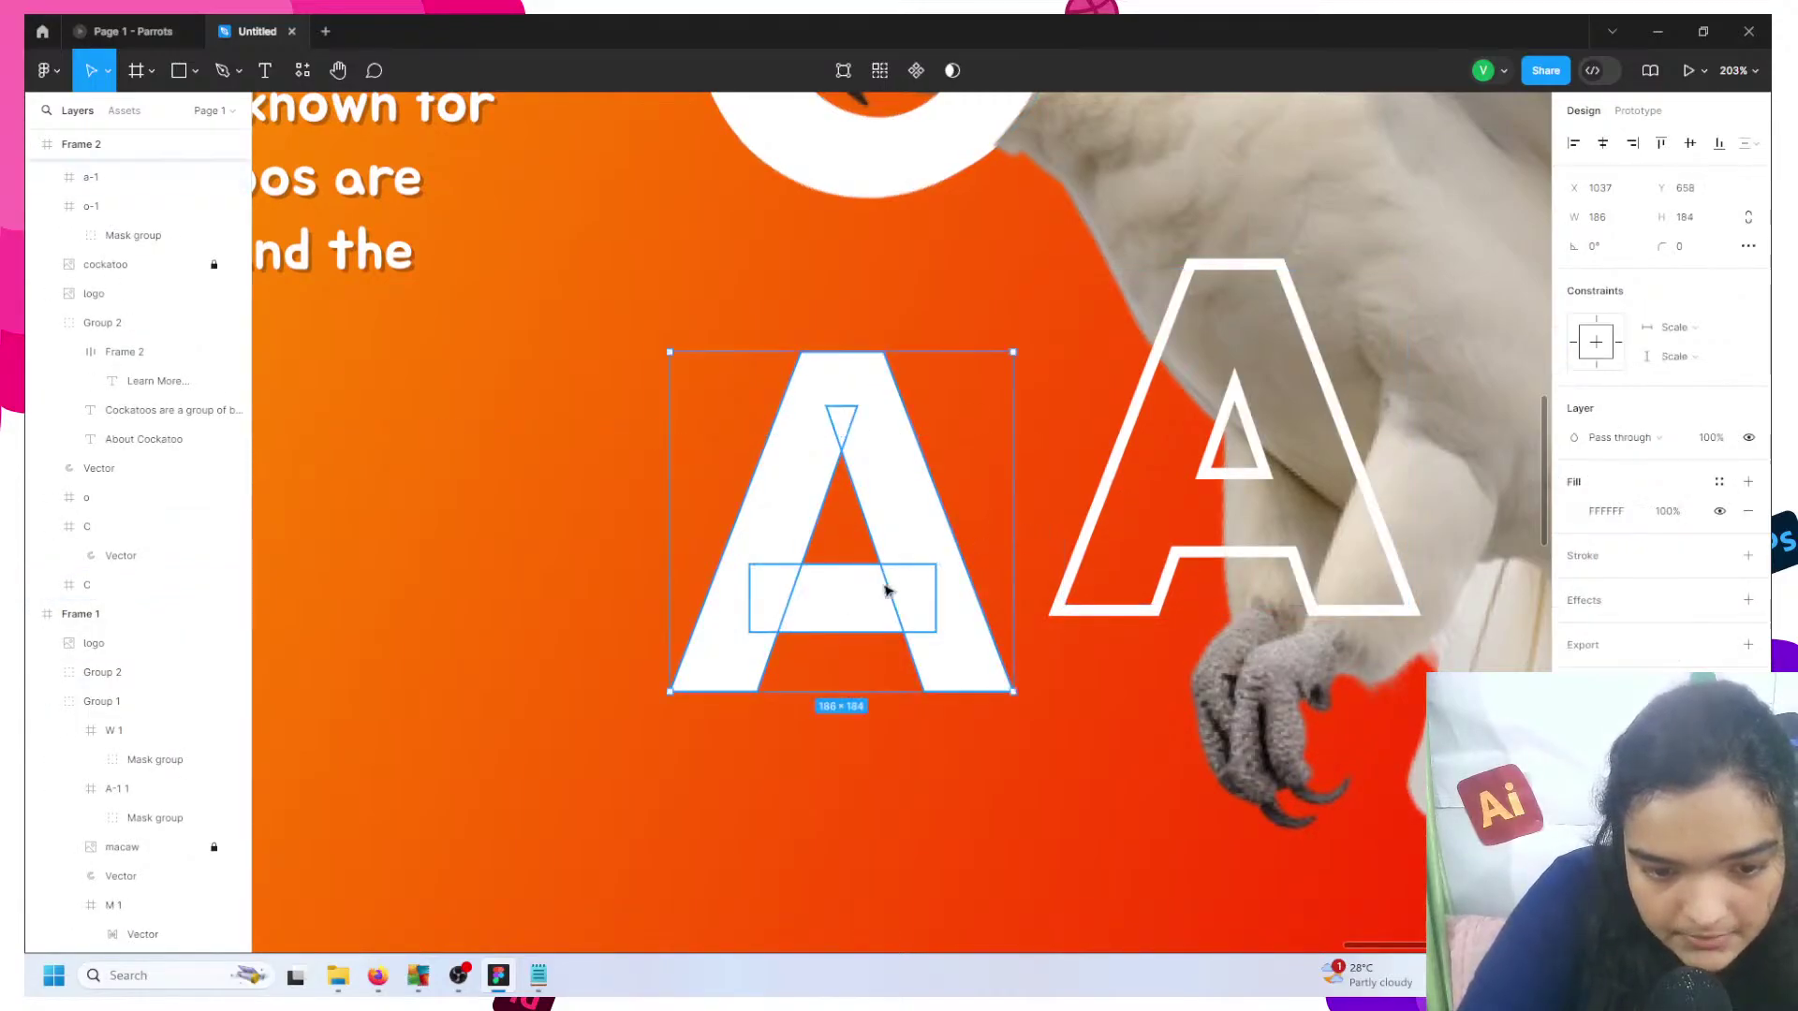
pyautogui.moveTo(863, 596); pyautogui.dragTo(1243, 513)
pyautogui.rightClick(1235, 364)
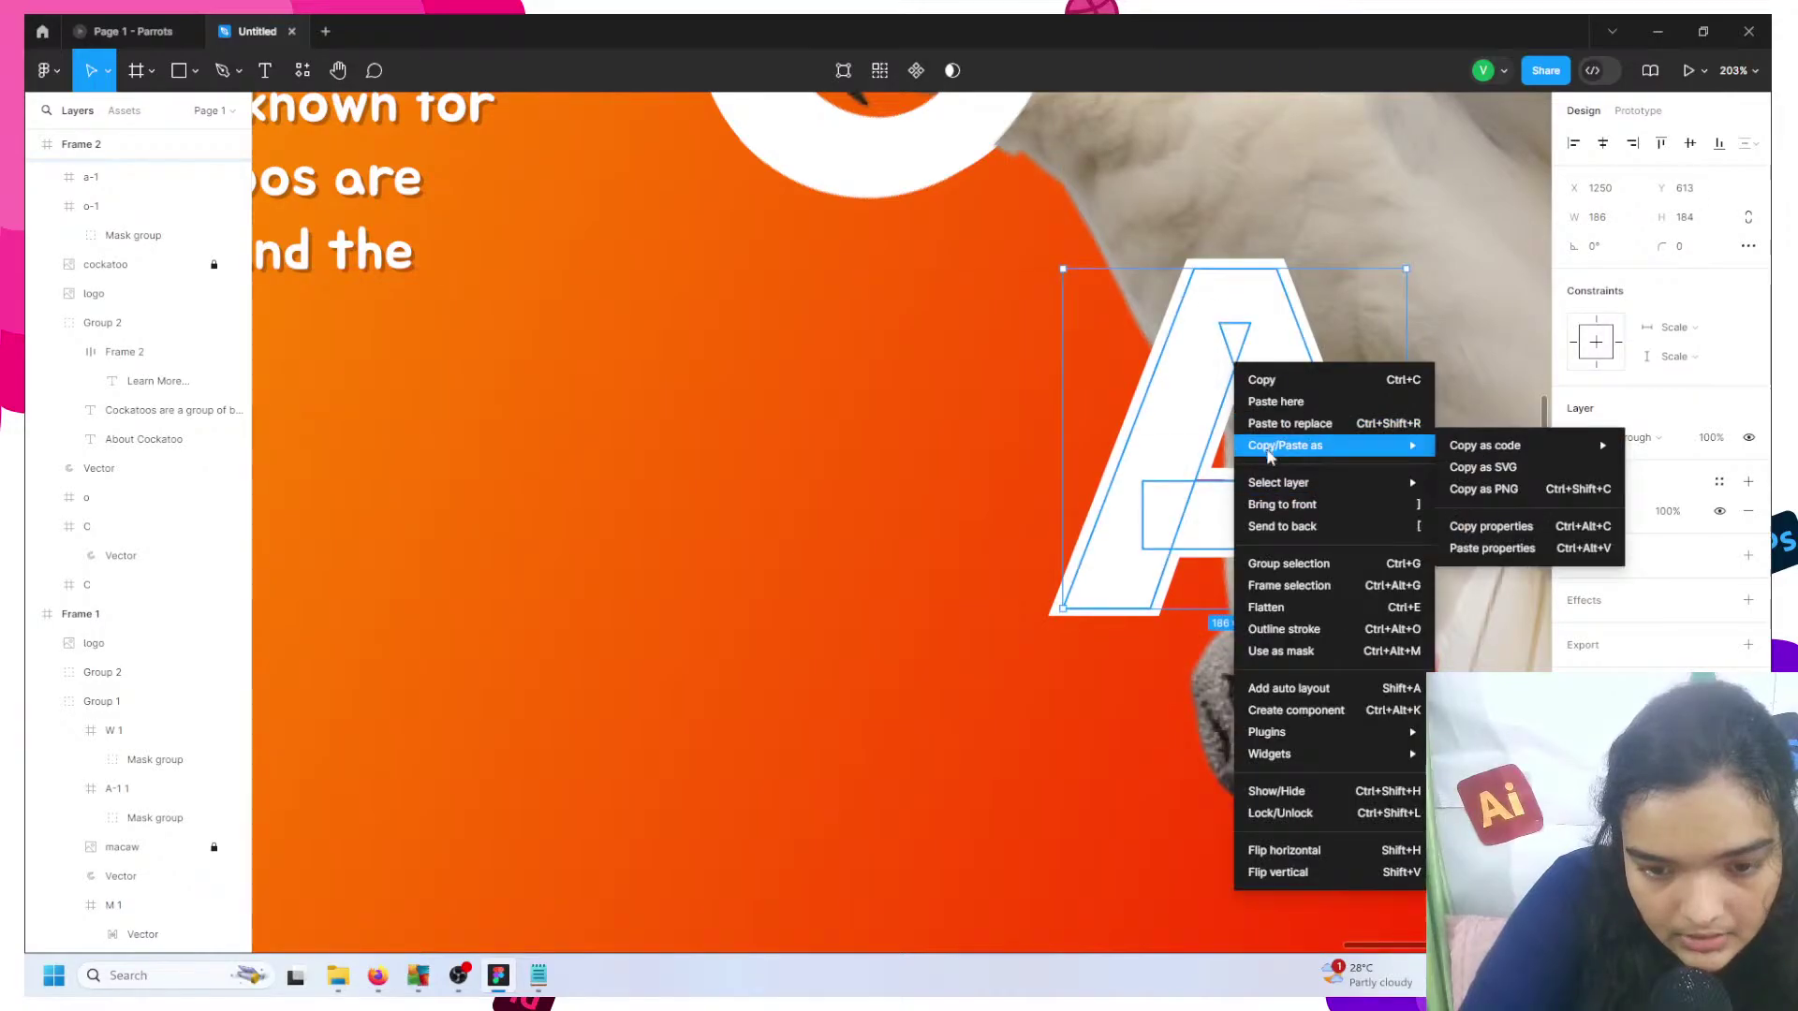
pyautogui.click(1256, 526)
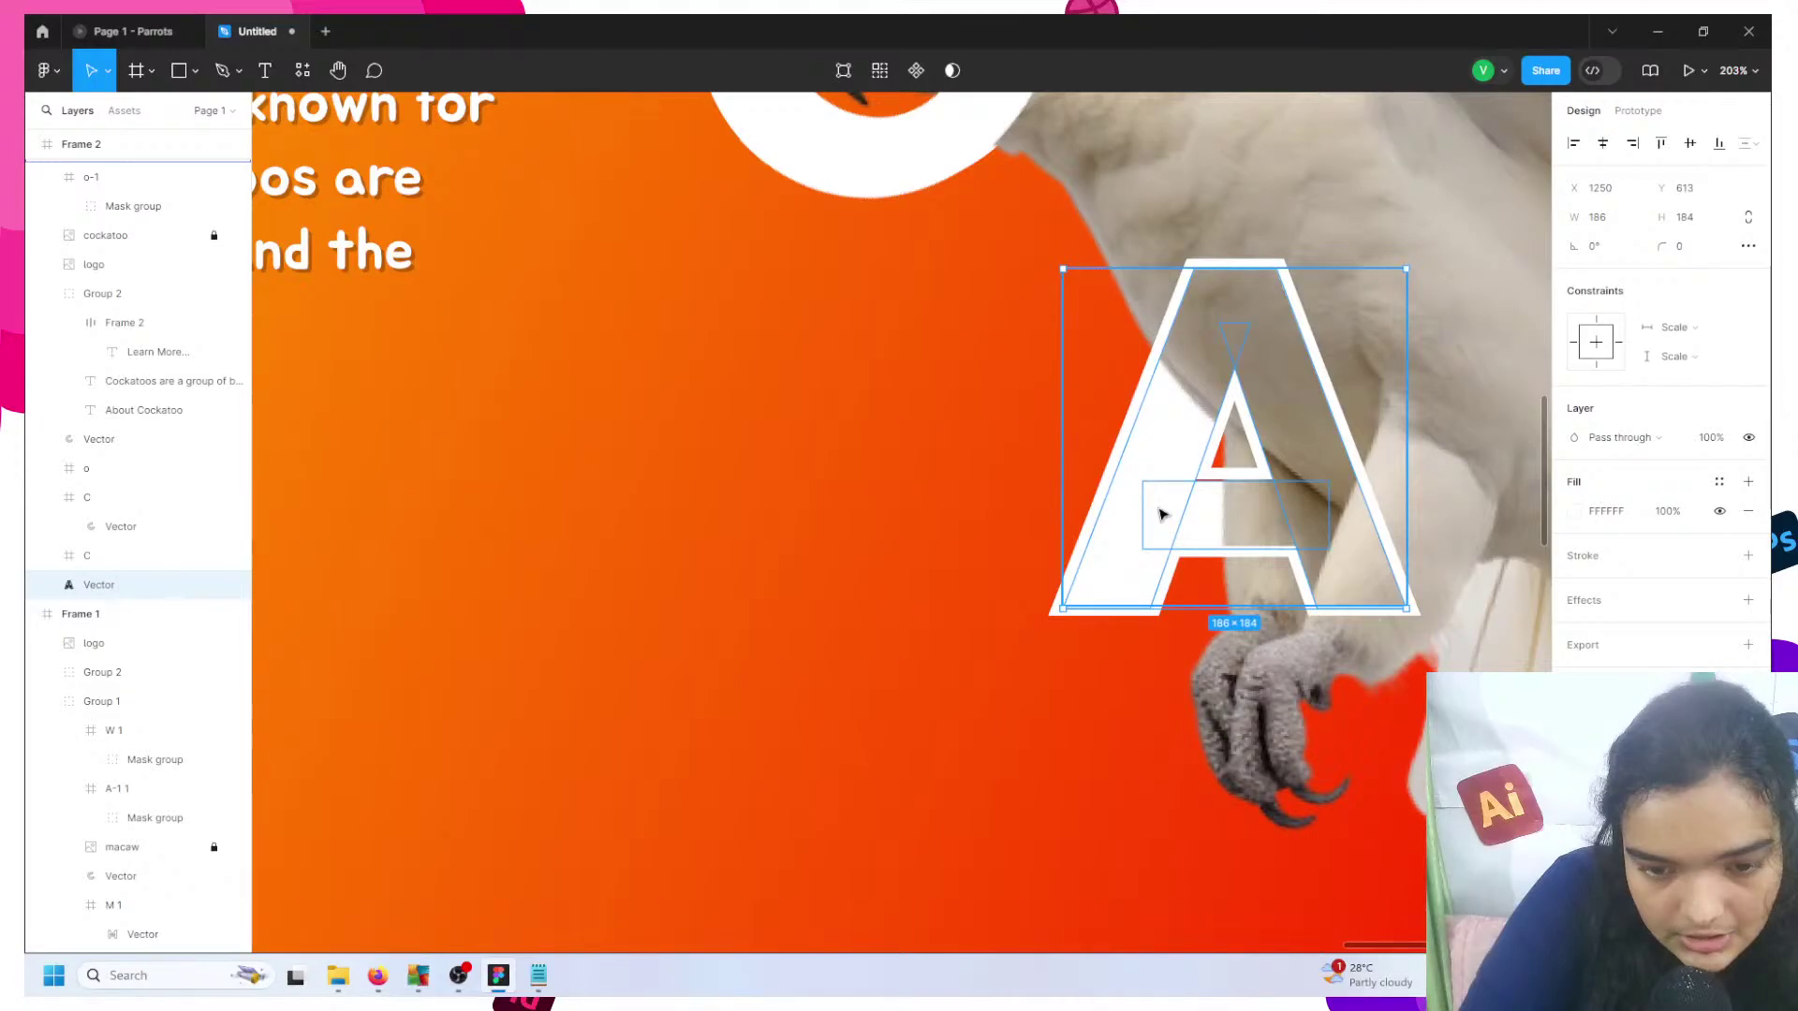
# - Align the solid A within the outline at X 1250, Y 609, and stretch it to 186 × 189
pyautogui.moveTo(1162, 514); pyautogui.dragTo(1164, 503)
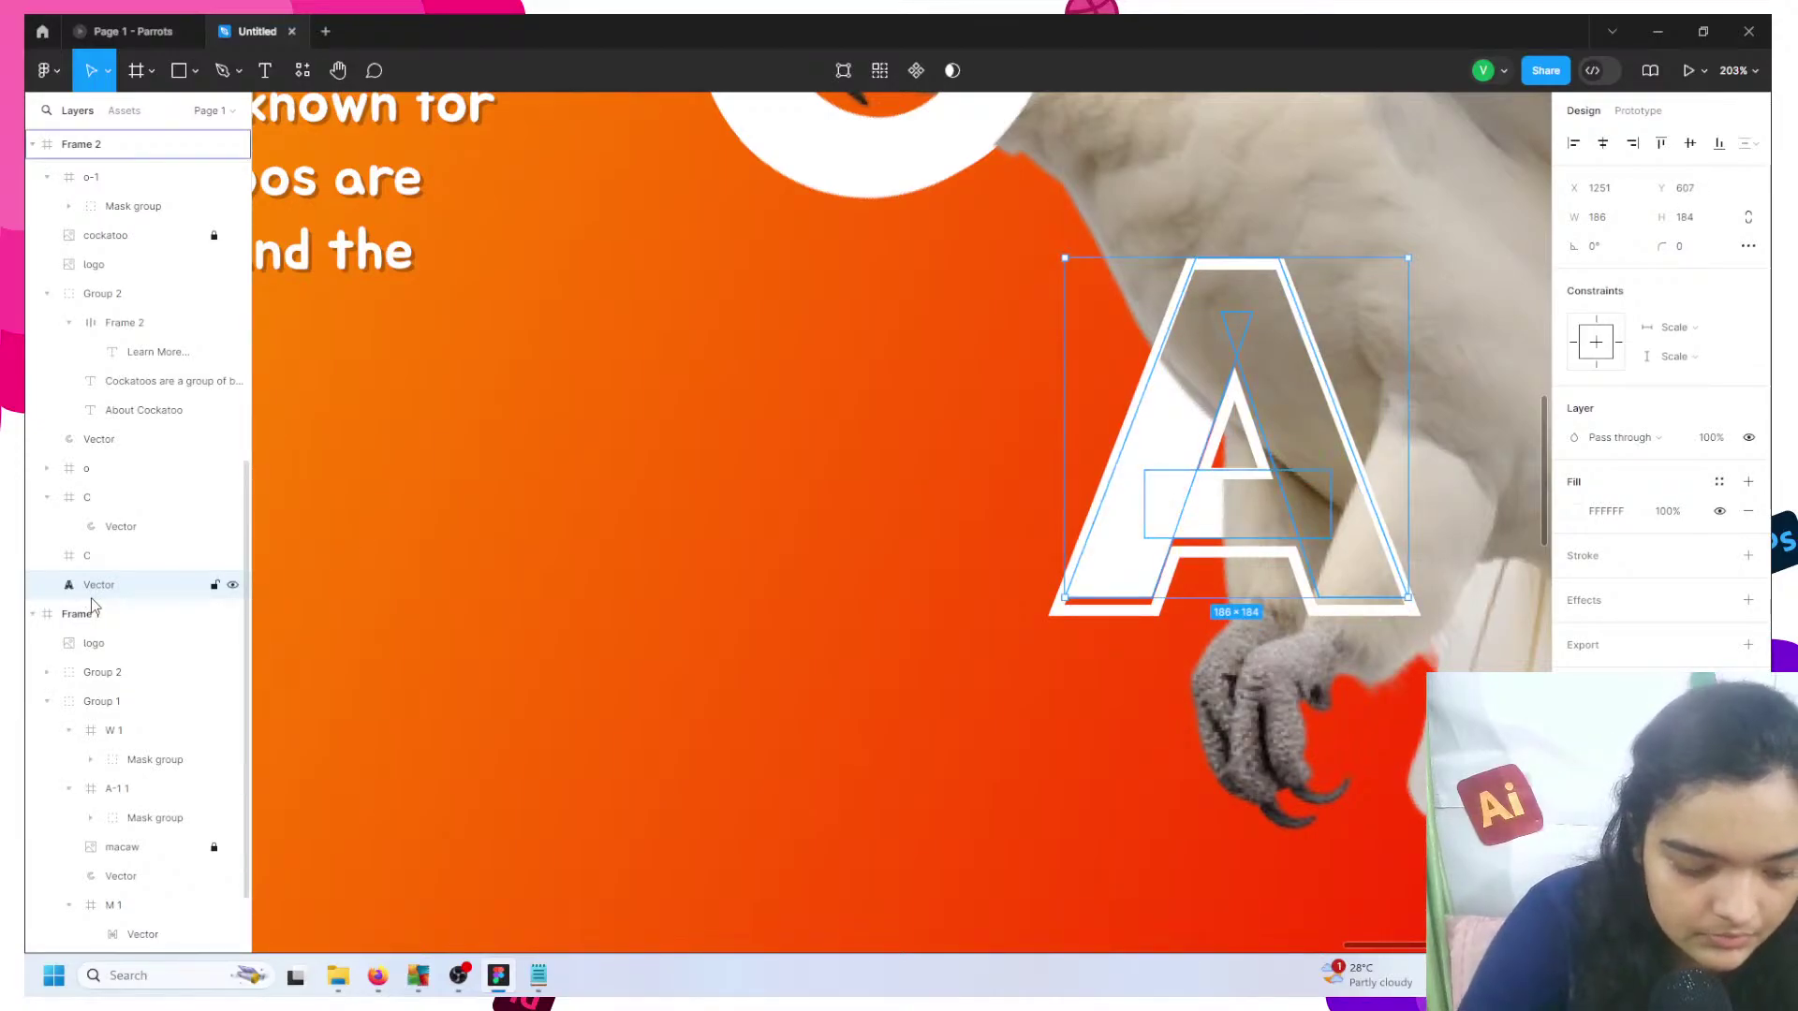
pyautogui.press('Down')
pyautogui.press('Down')
pyautogui.press('Left')
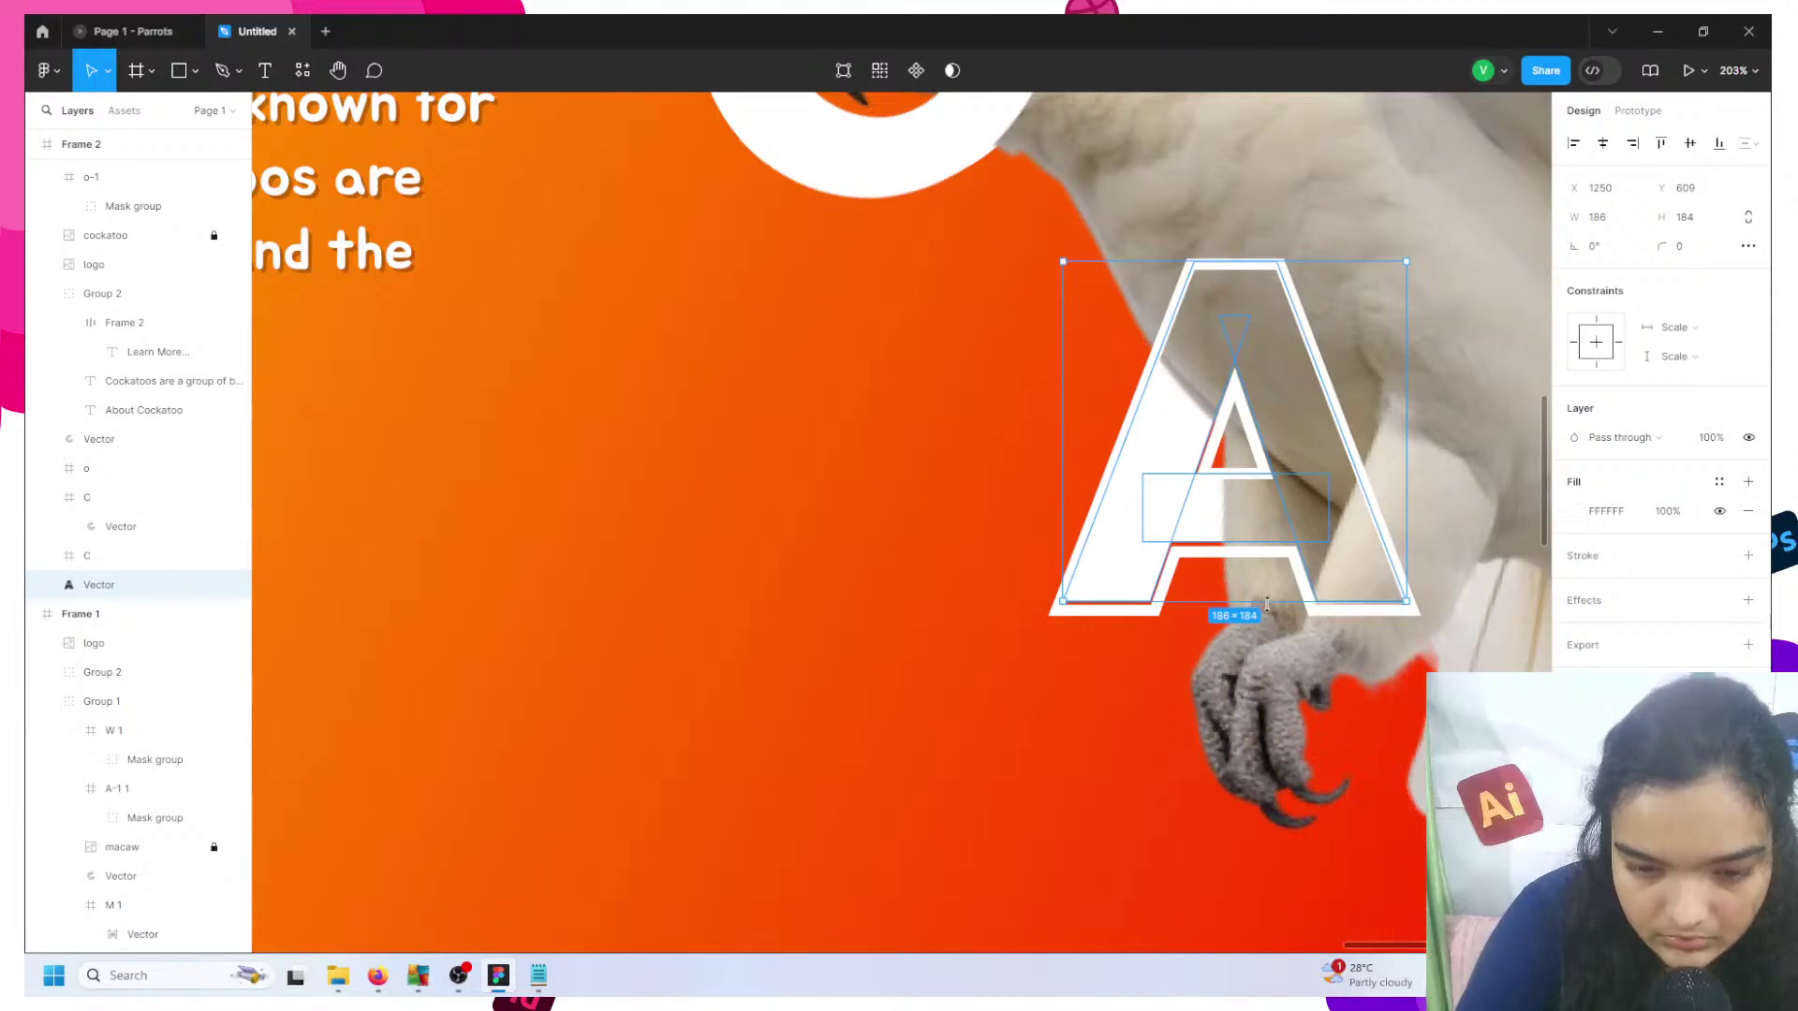
pyautogui.moveTo(1267, 604); pyautogui.dragTo(1266, 614)
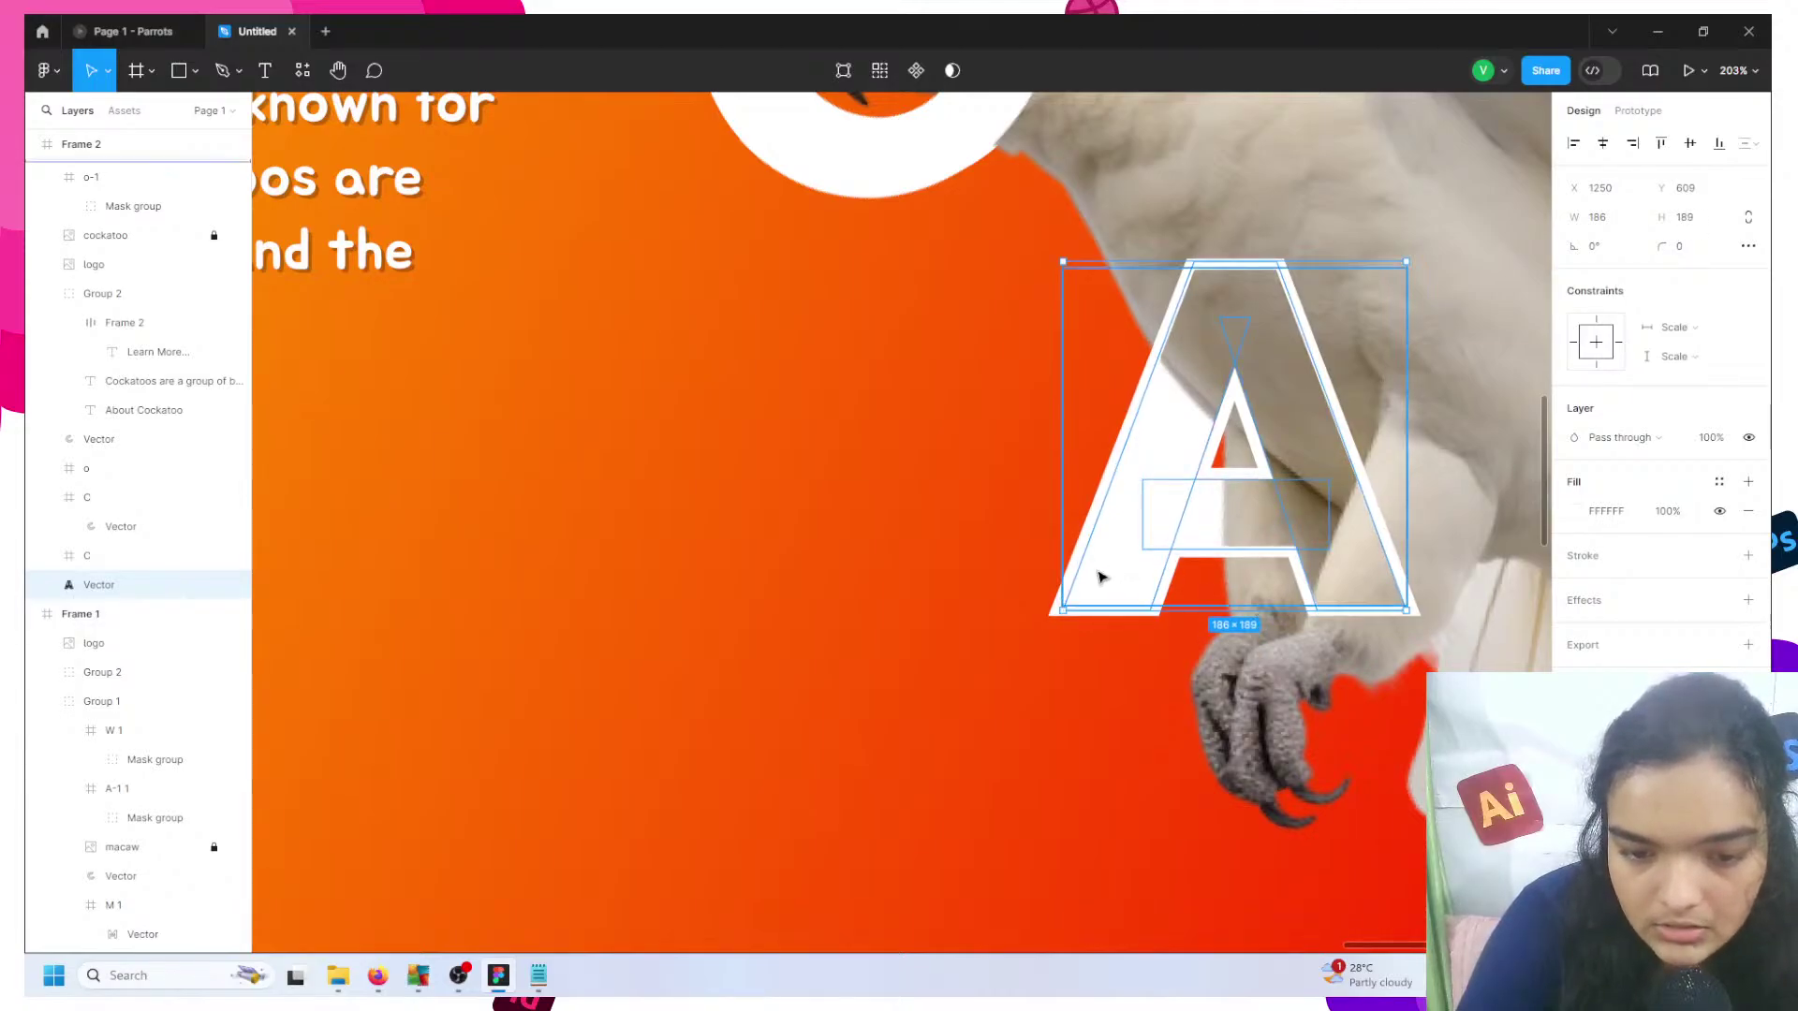
pyautogui.click(955, 609)
# - Try adding a black stroke to the a-1 frame, and undo it
pyautogui.click(1178, 466)
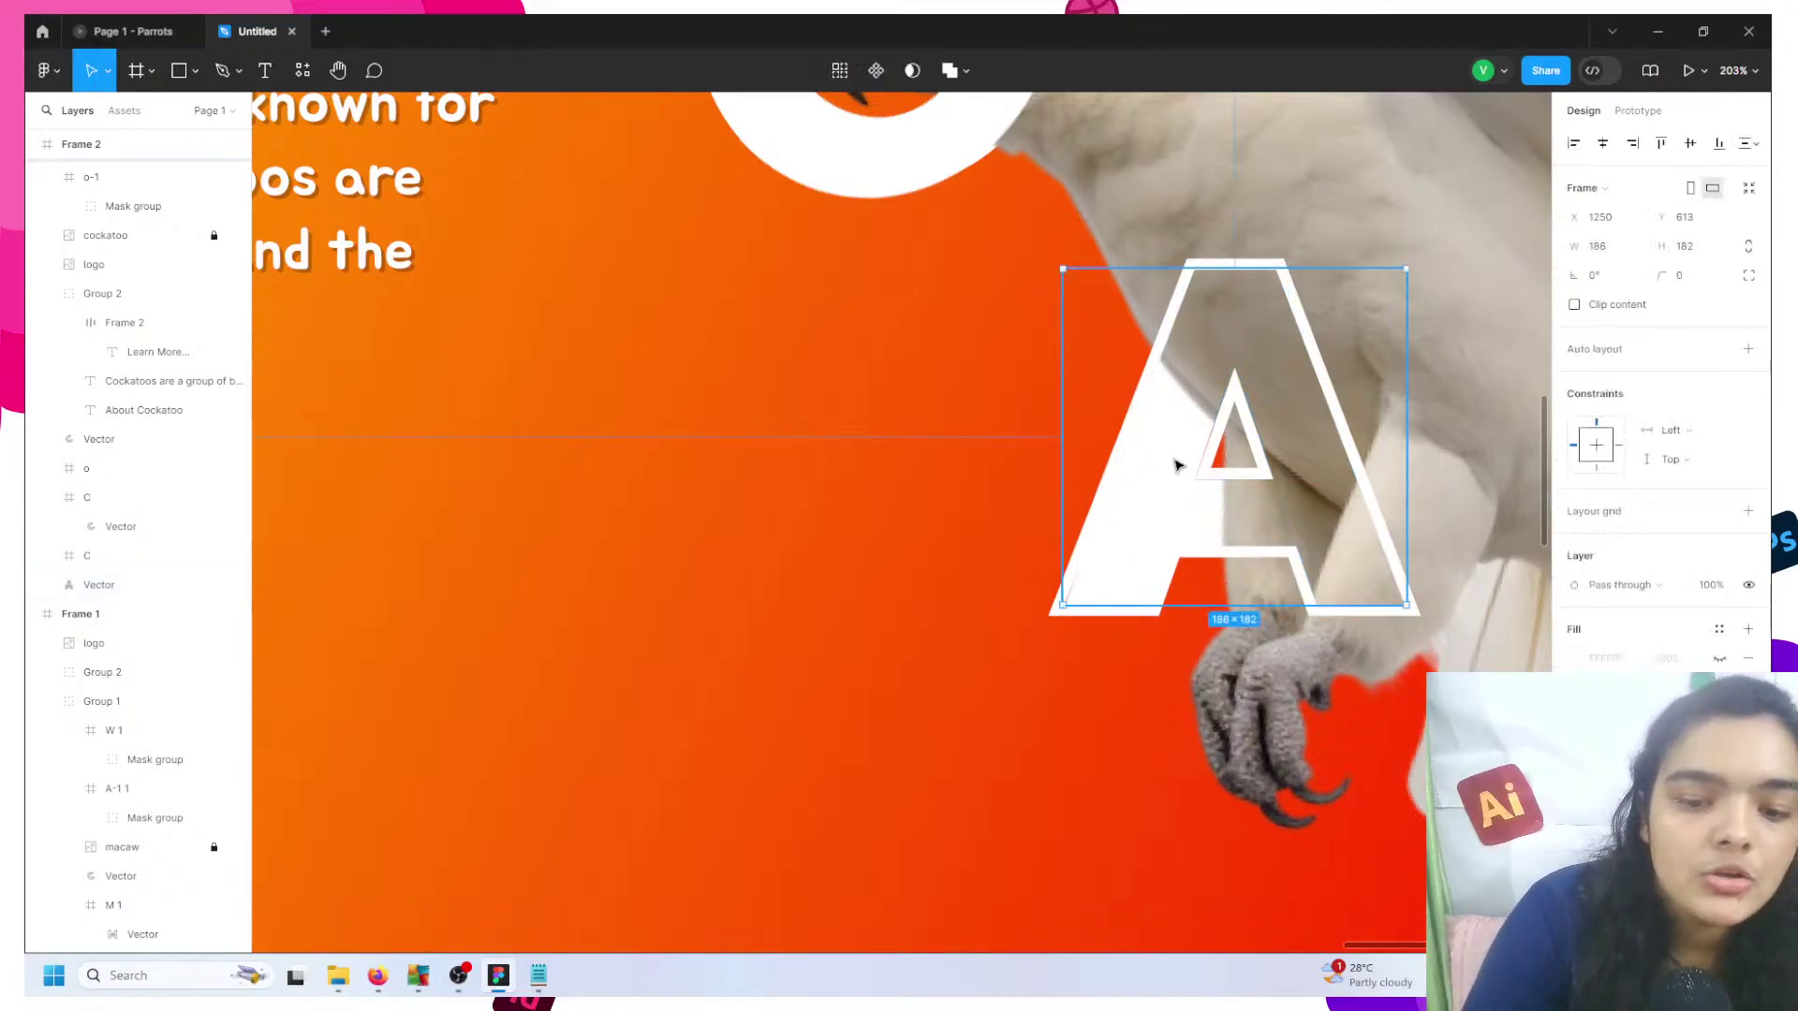
pyautogui.click(1178, 465)
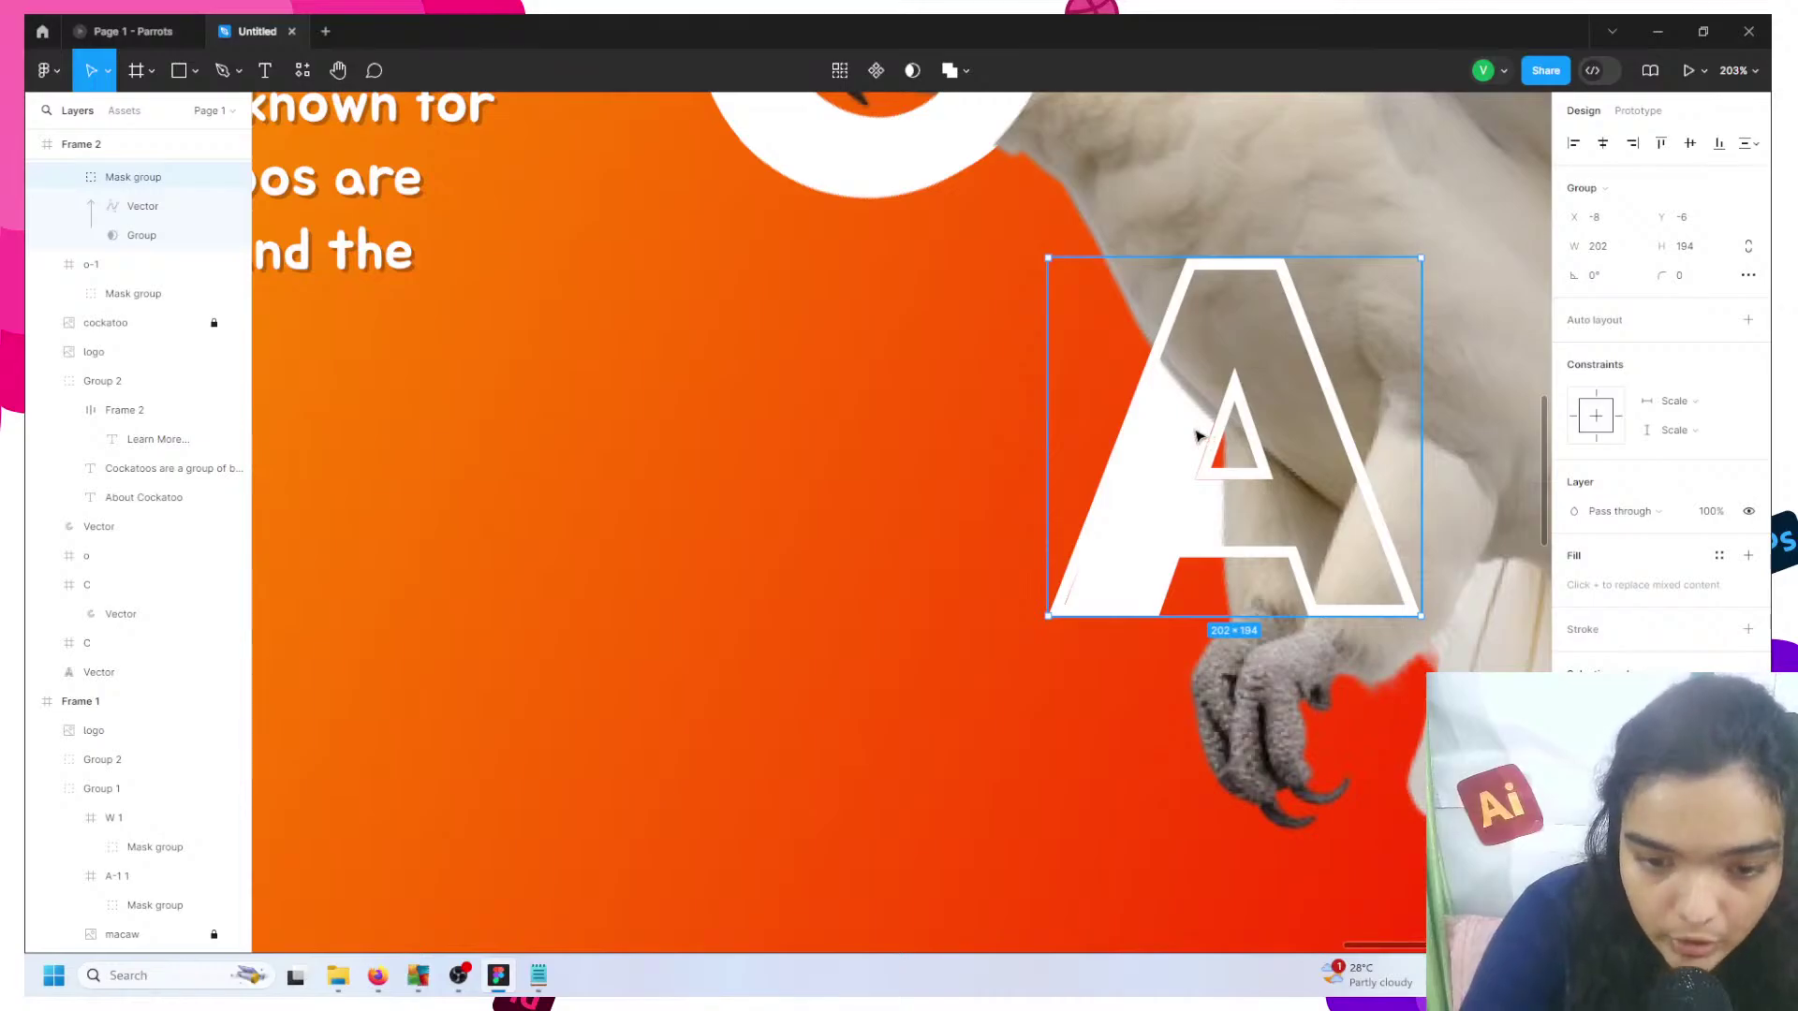
pyautogui.click(1211, 449)
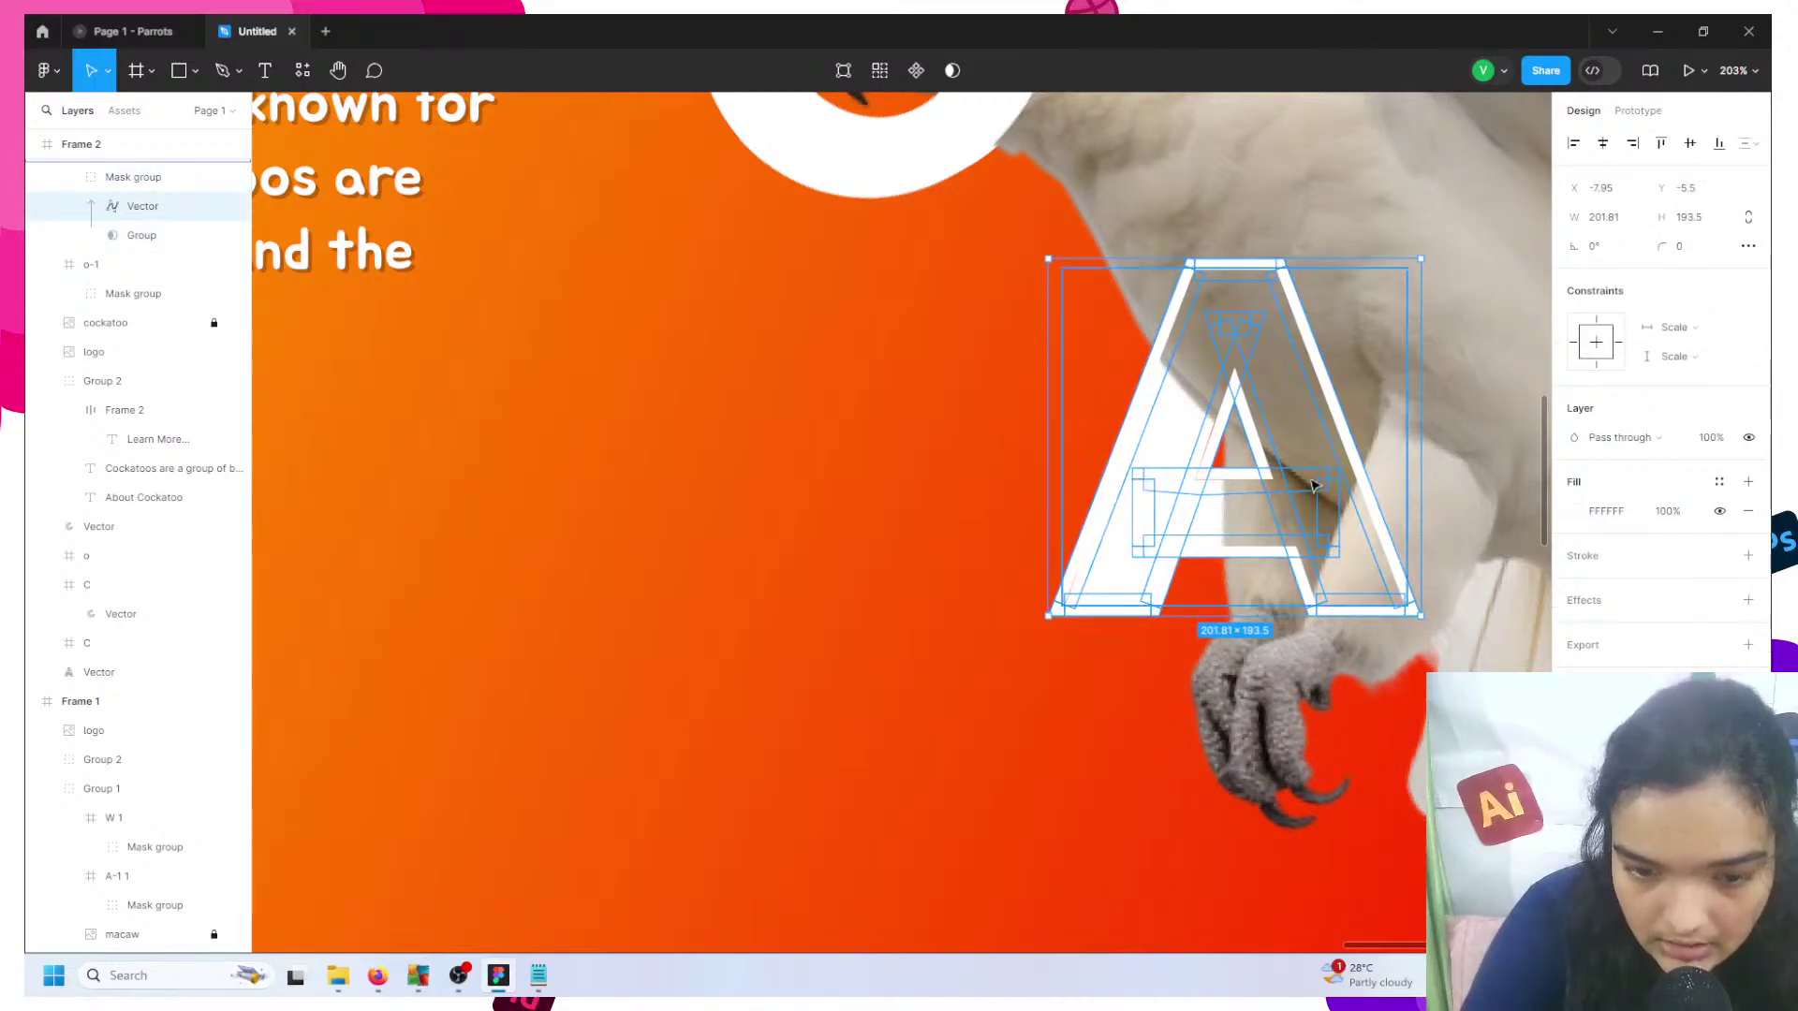
pyautogui.scroll(3, 117, 444)
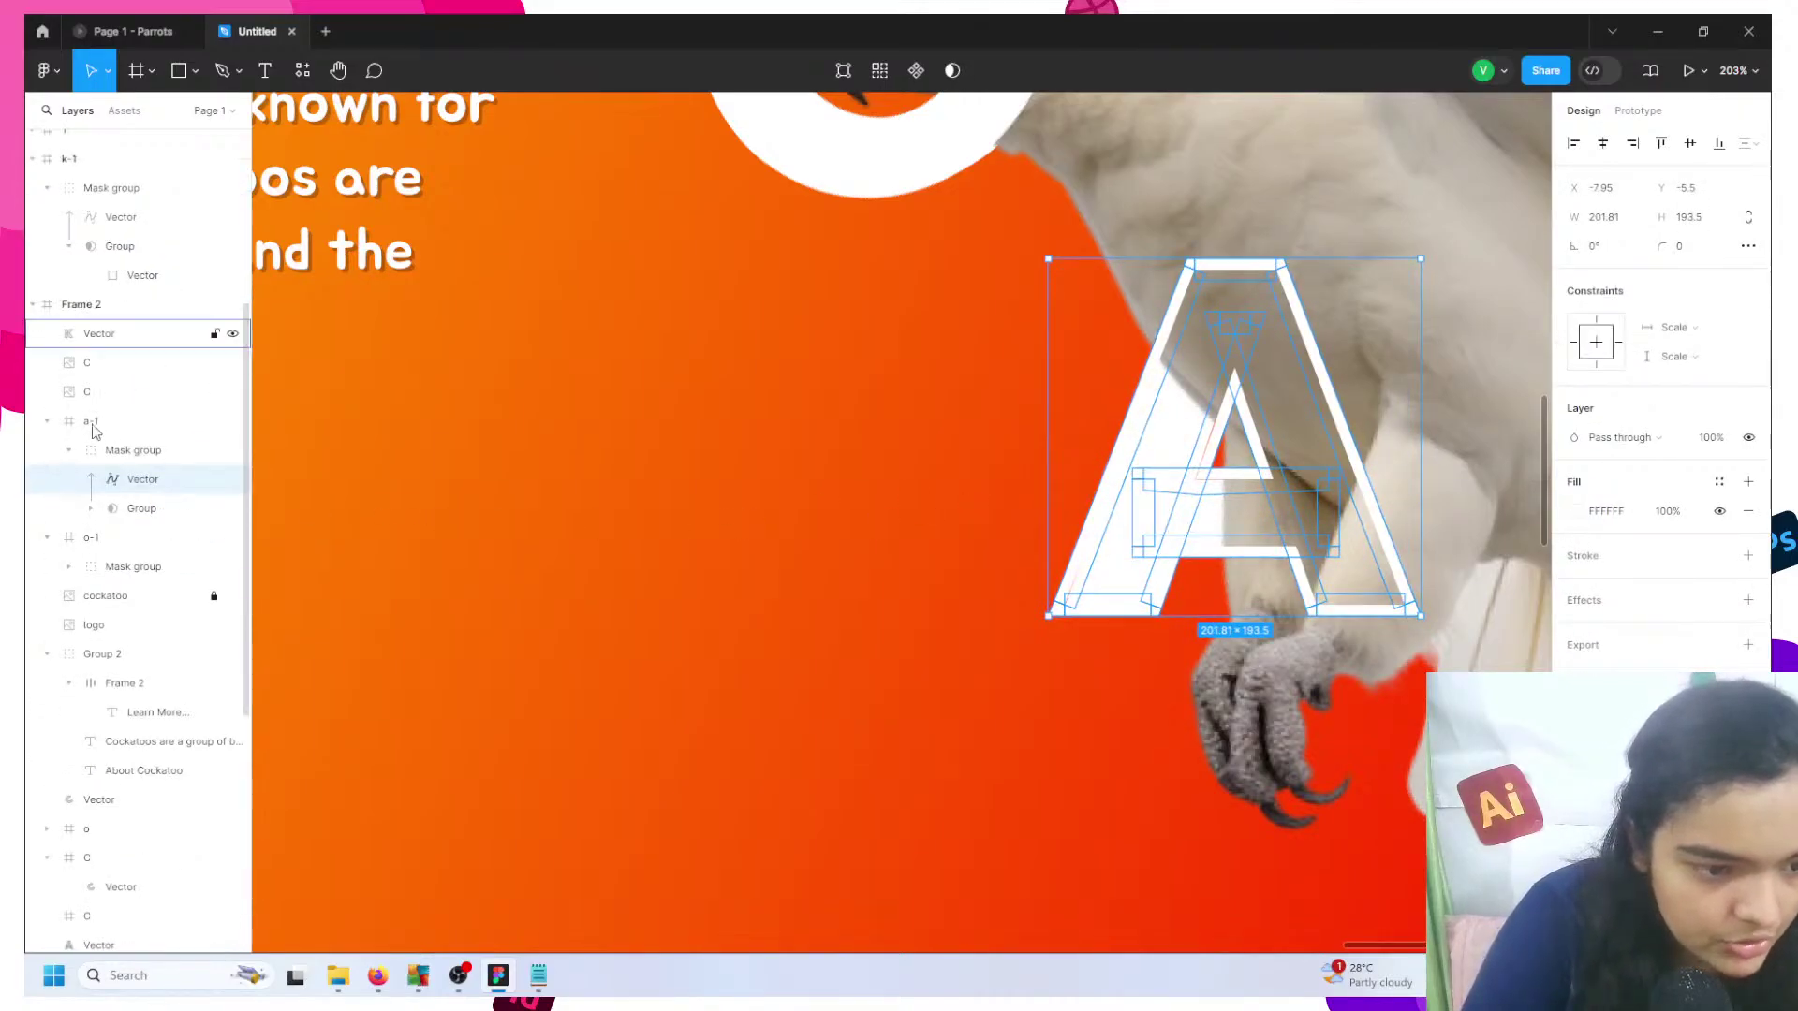
pyautogui.click(94, 424)
pyautogui.scroll(2, 89, 469)
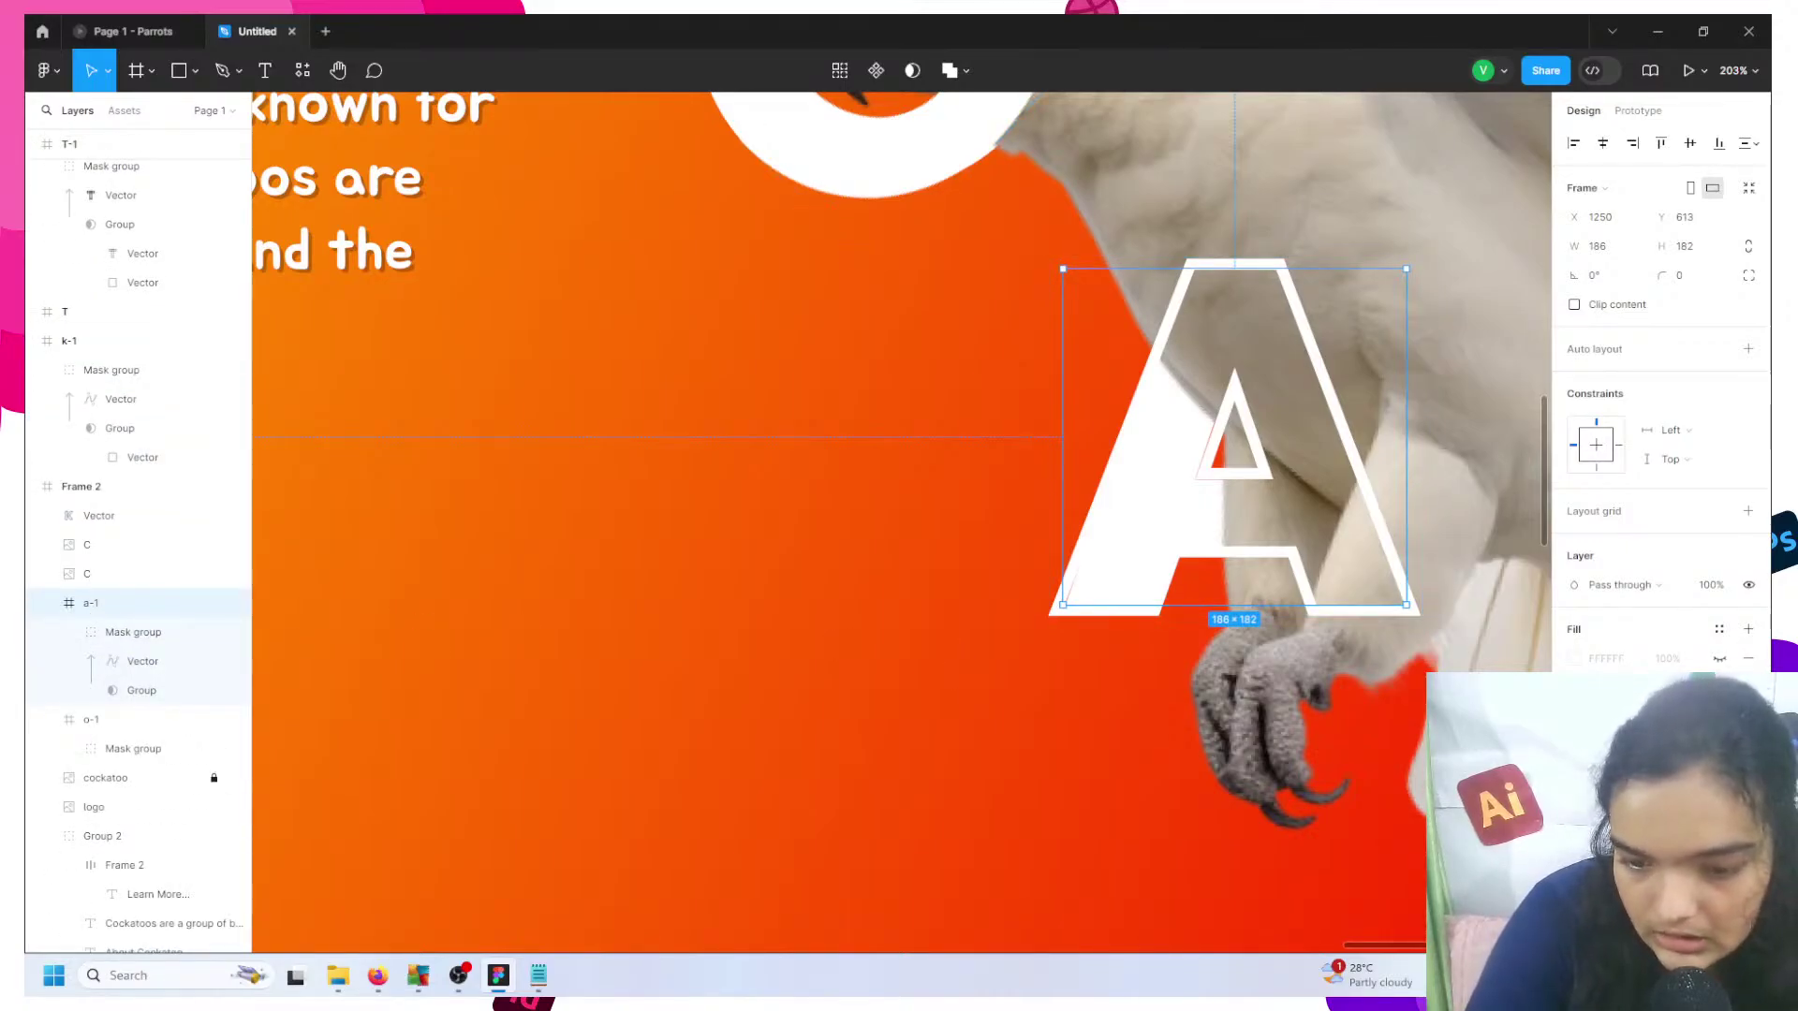
pyautogui.click(1749, 703)
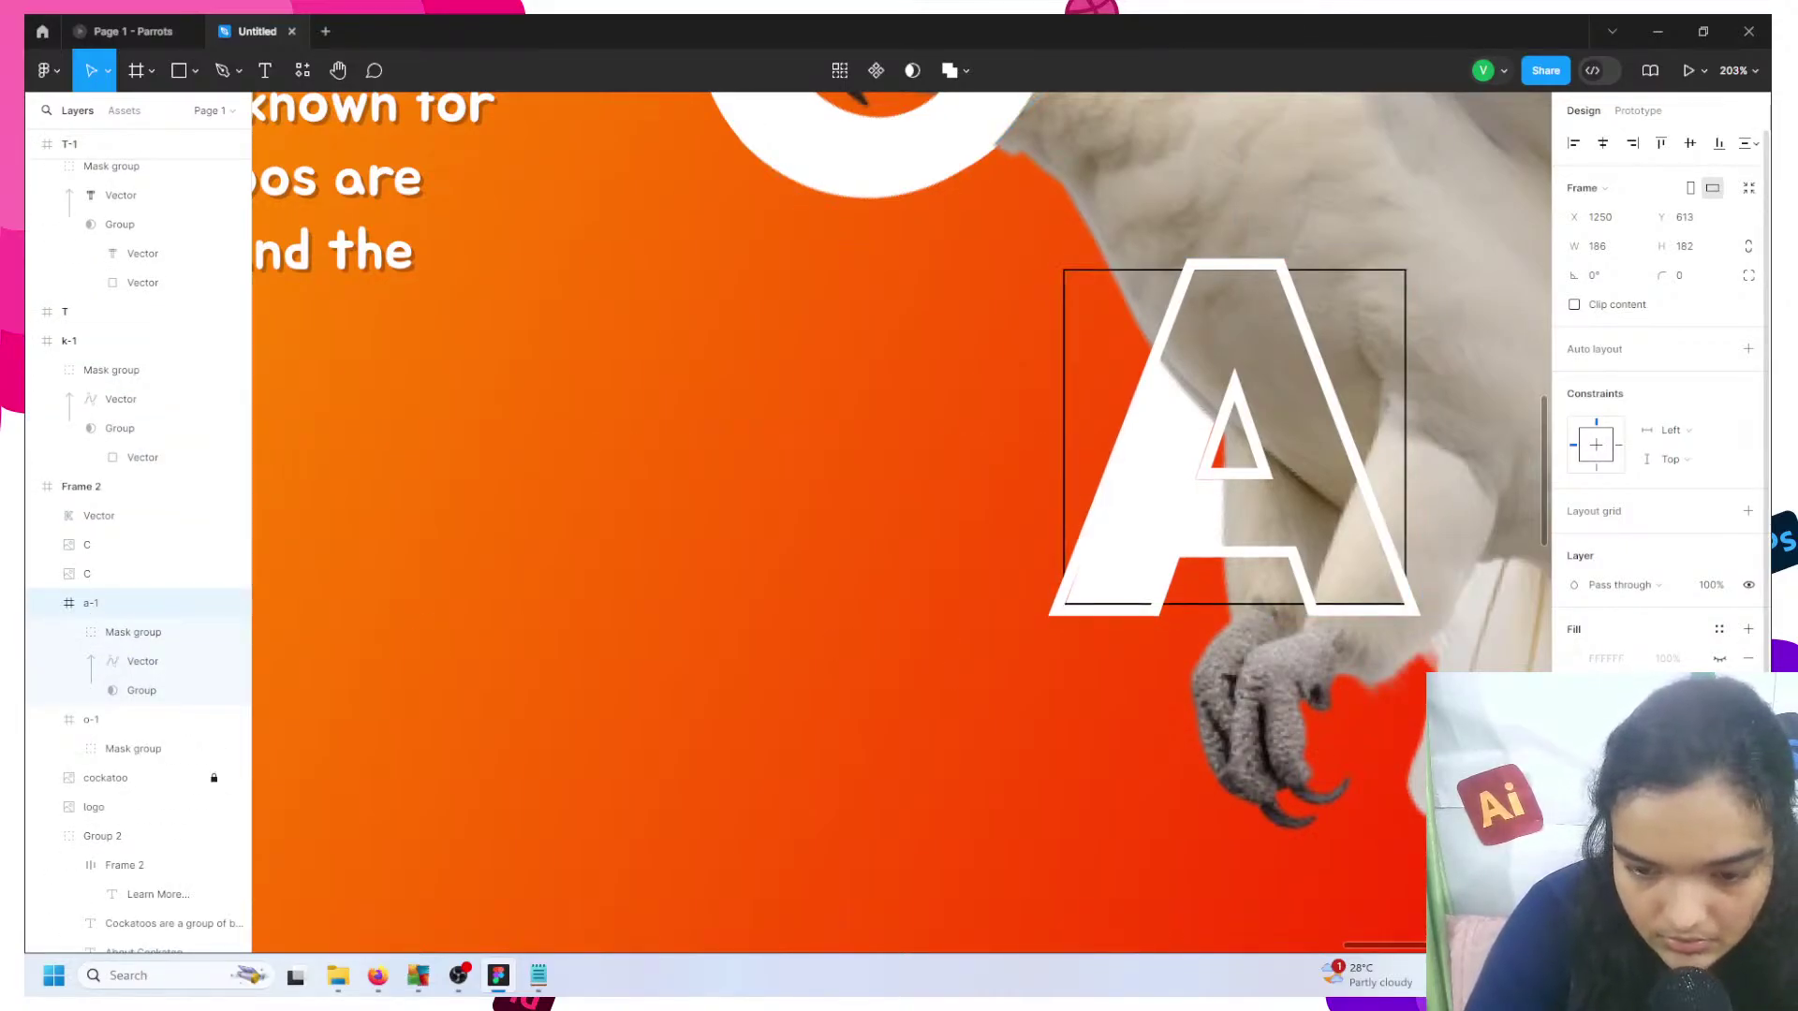
pyautogui.hotkey('ctrl', 'z')
# - Try a dark grey 4F4F4F stroke on the outlined A's vector, remove it, and leave the vector's points unedited
pyautogui.click(181, 661)
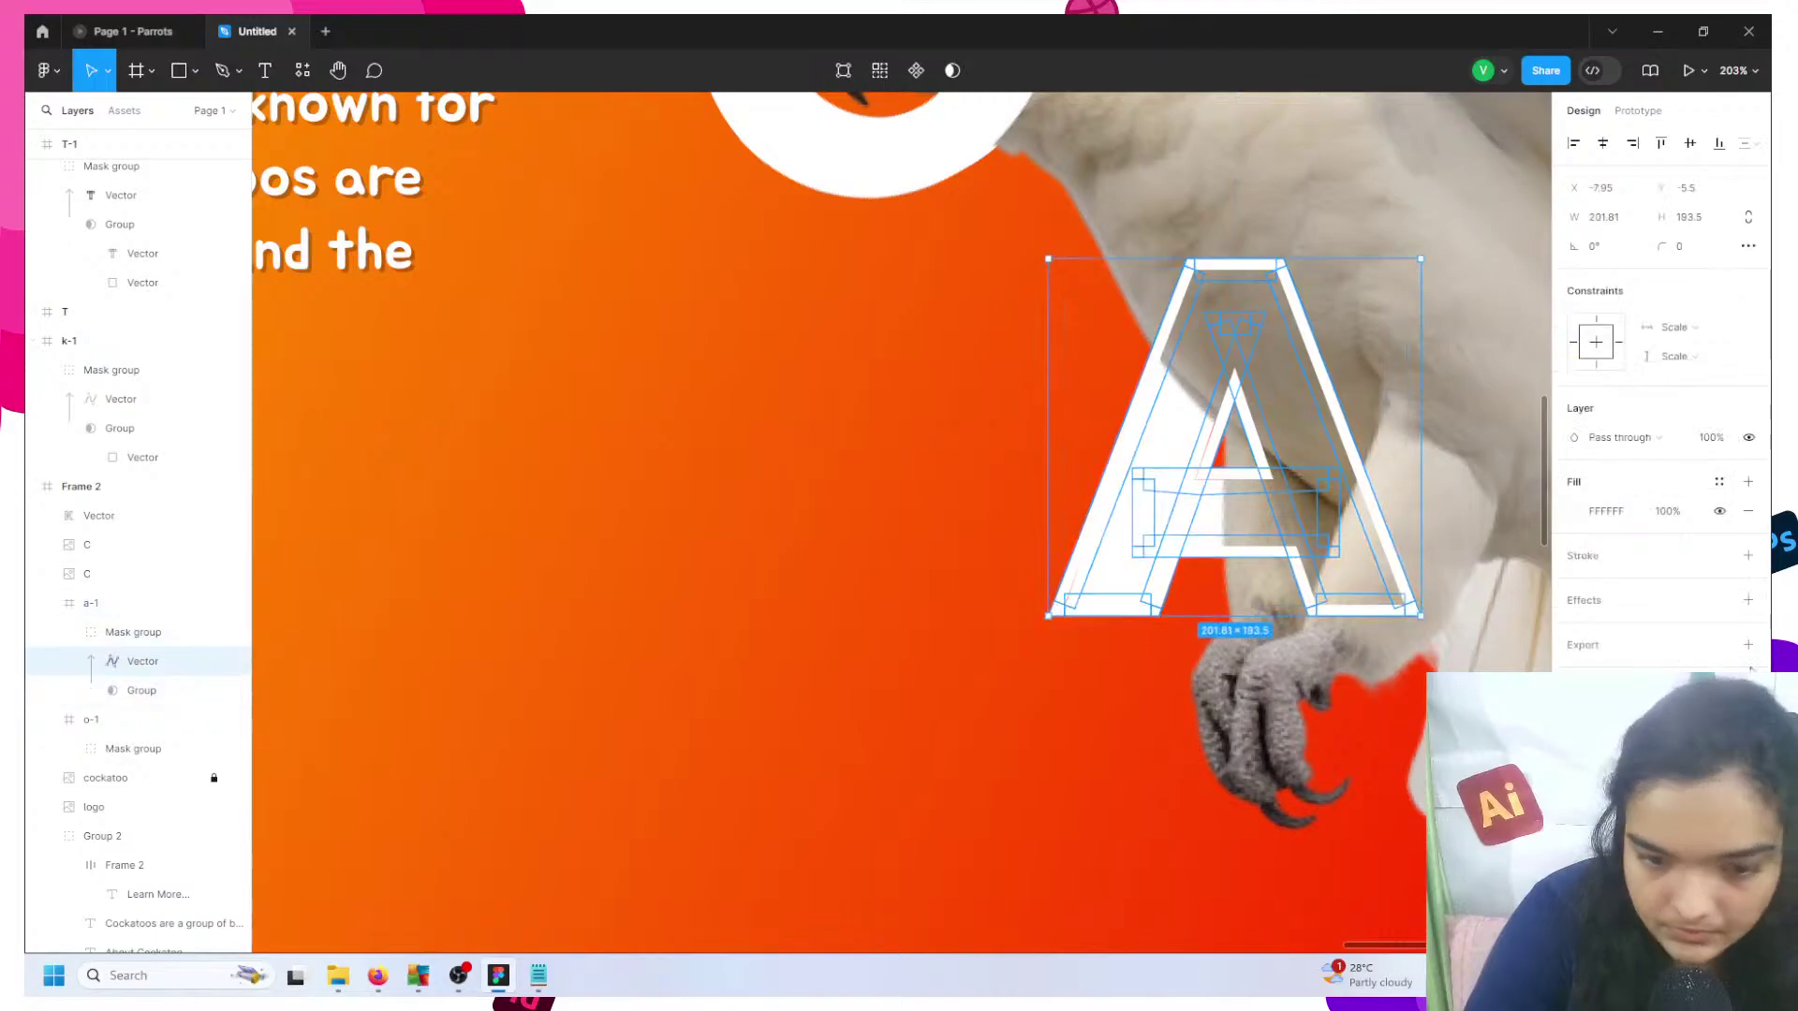
pyautogui.click(1748, 556)
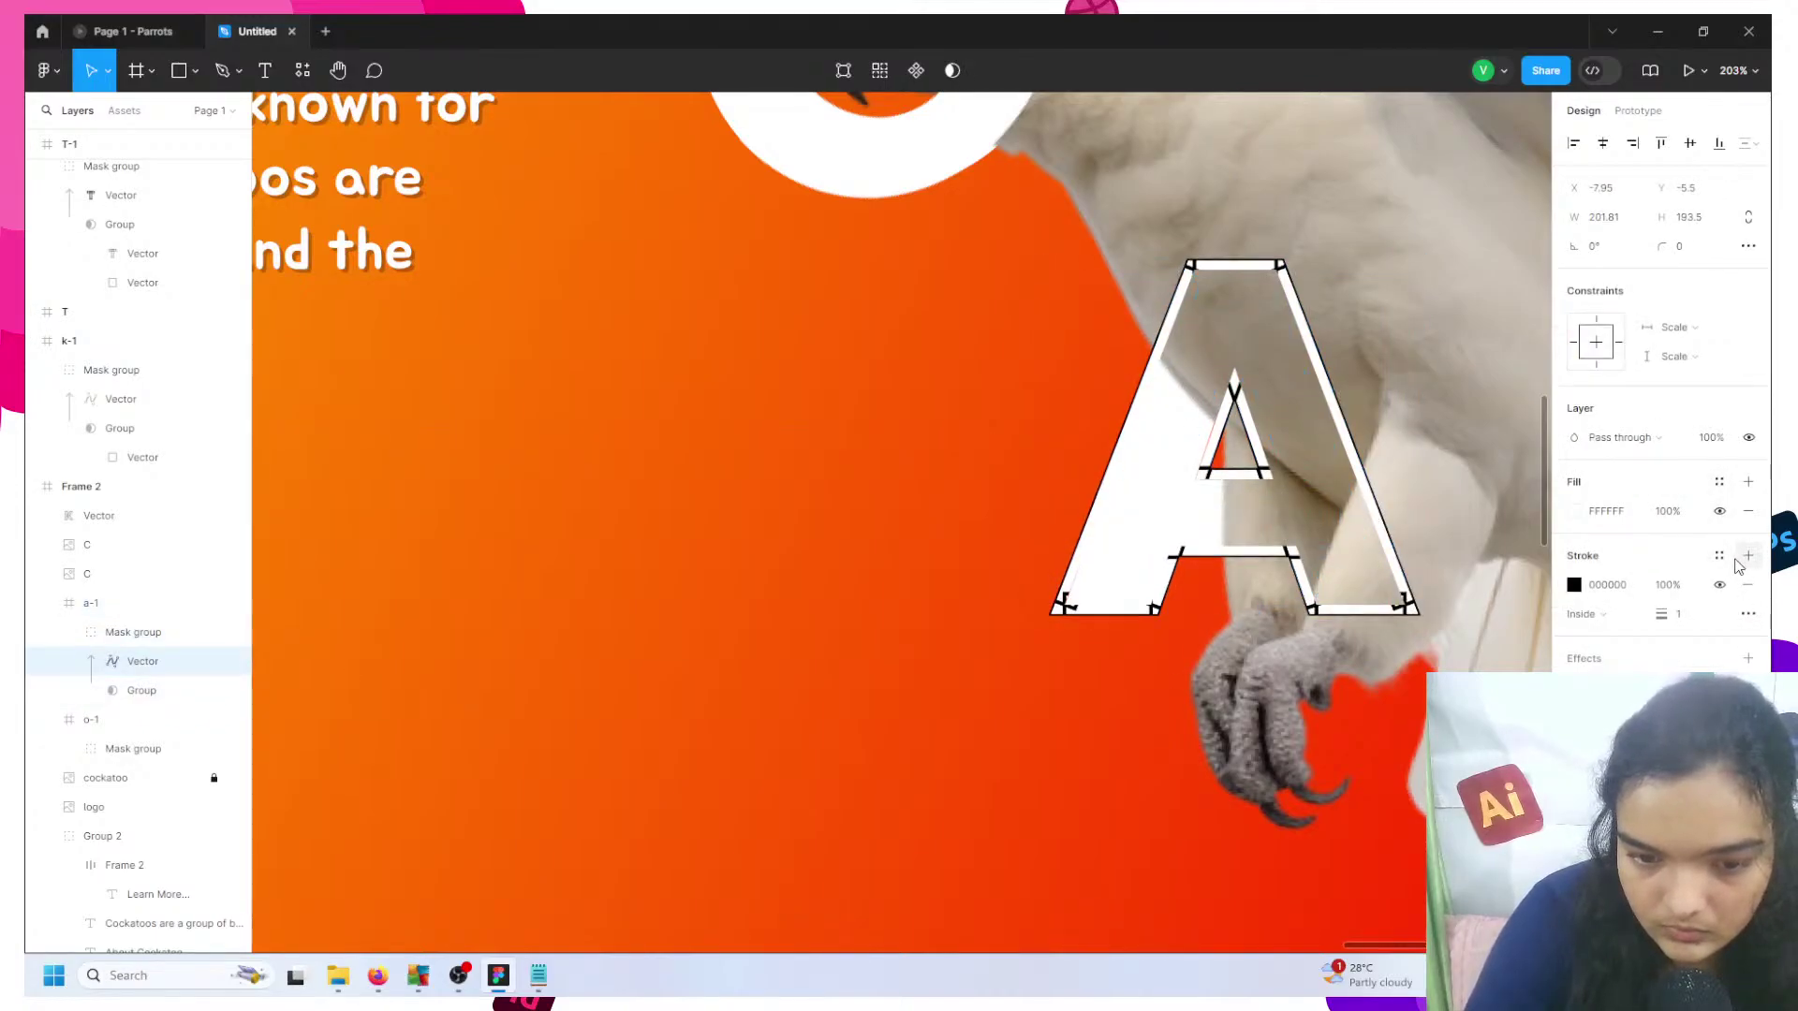
pyautogui.click(1574, 585)
pyautogui.moveTo(1463, 581); pyautogui.dragTo(1115, 306)
pyautogui.moveTo(1325, 646); pyautogui.dragTo(1330, 633)
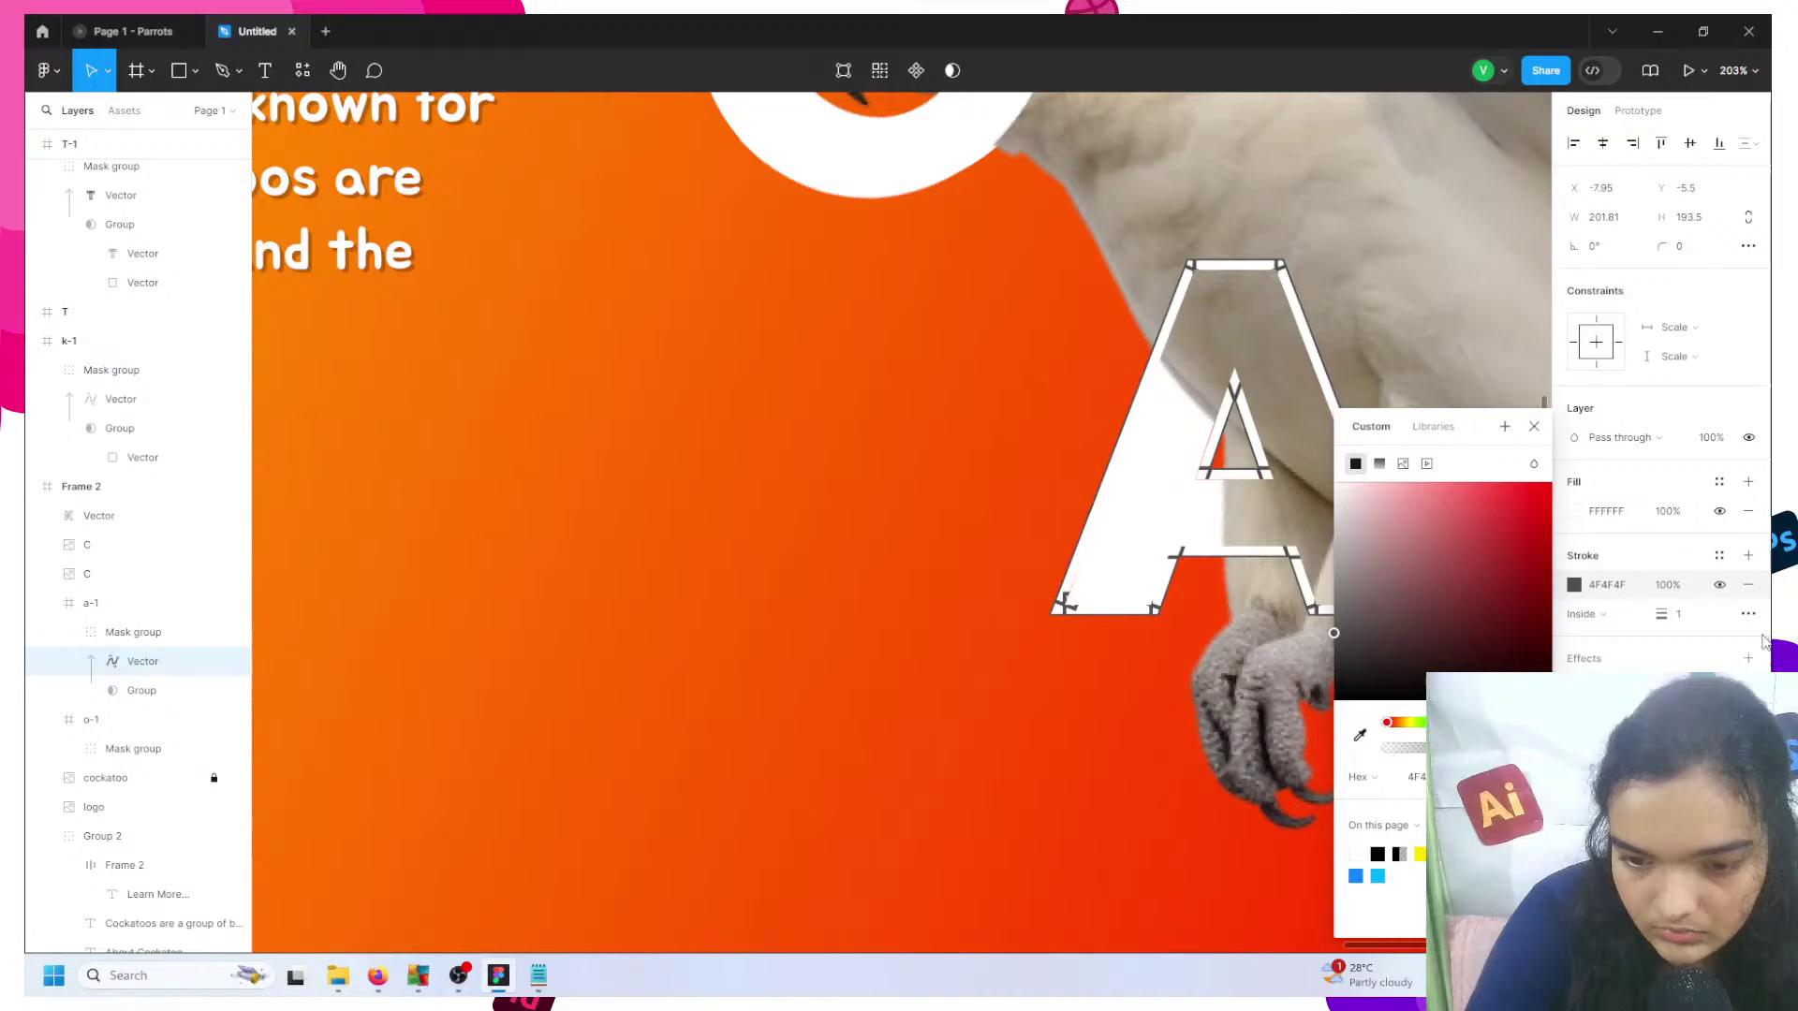
pyautogui.click(1749, 587)
pyautogui.doubleClick(1219, 427)
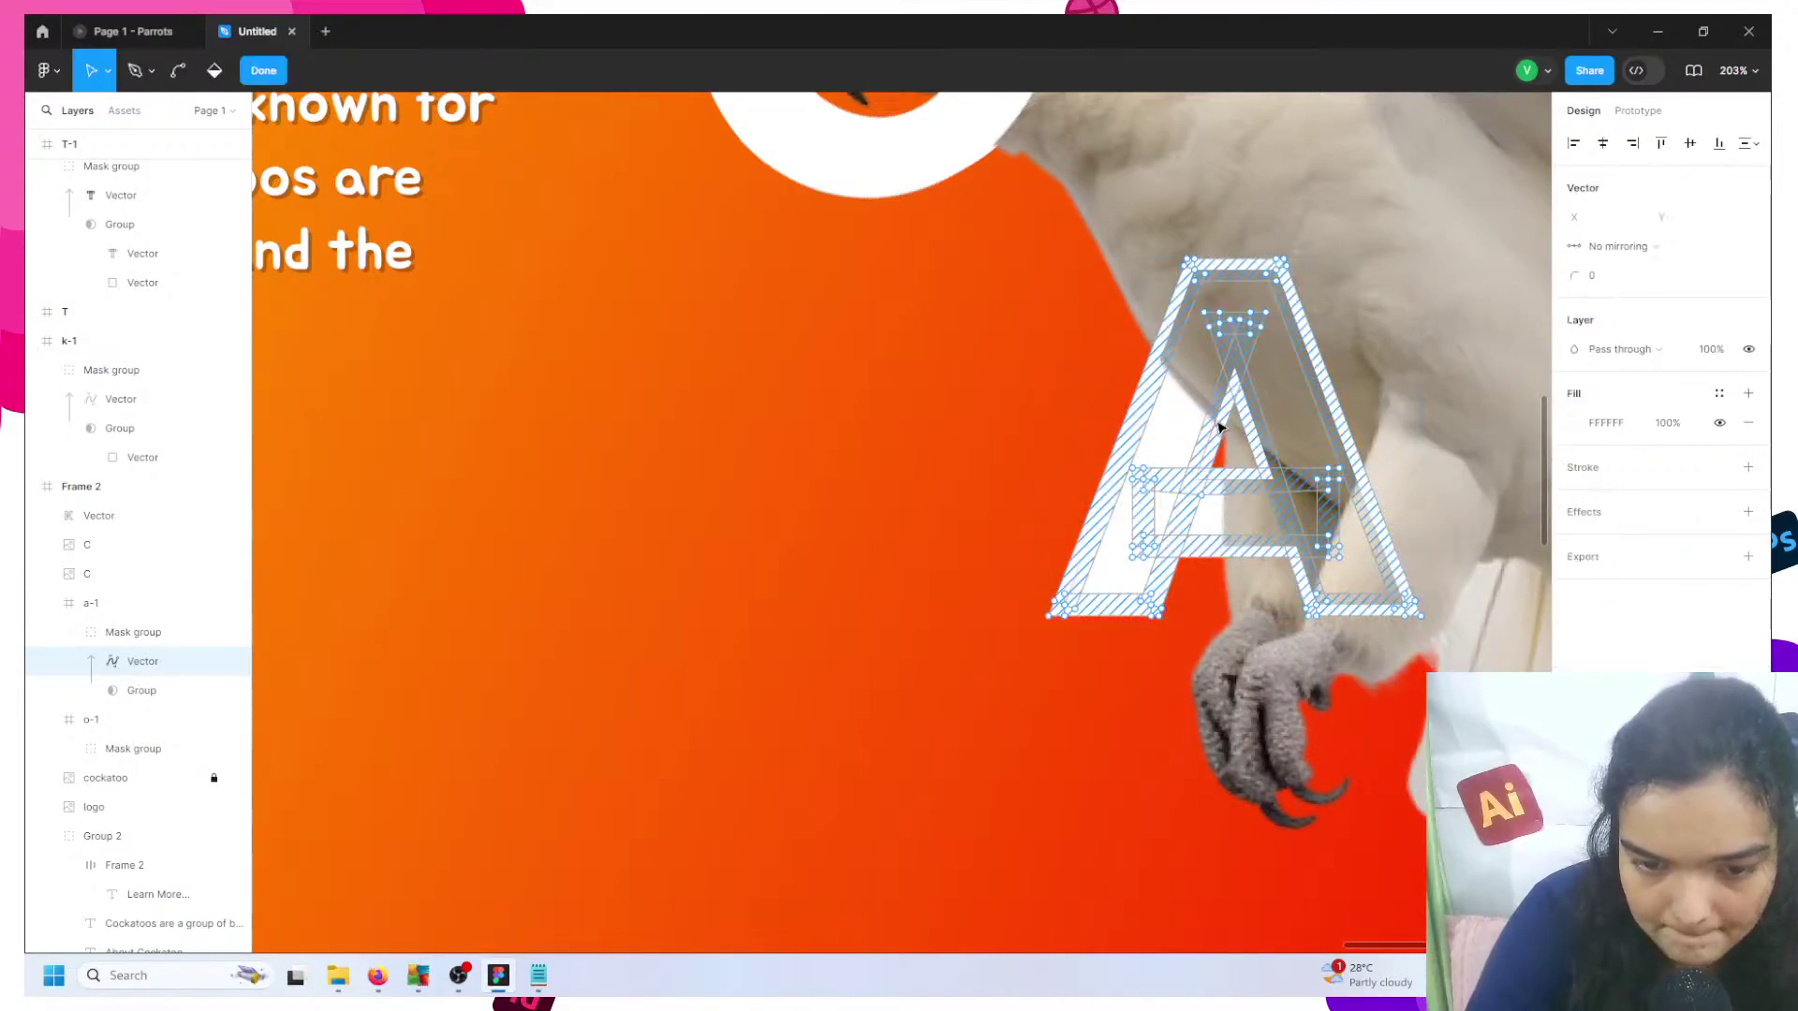
pyautogui.press('Escape')
pyautogui.click(959, 558)
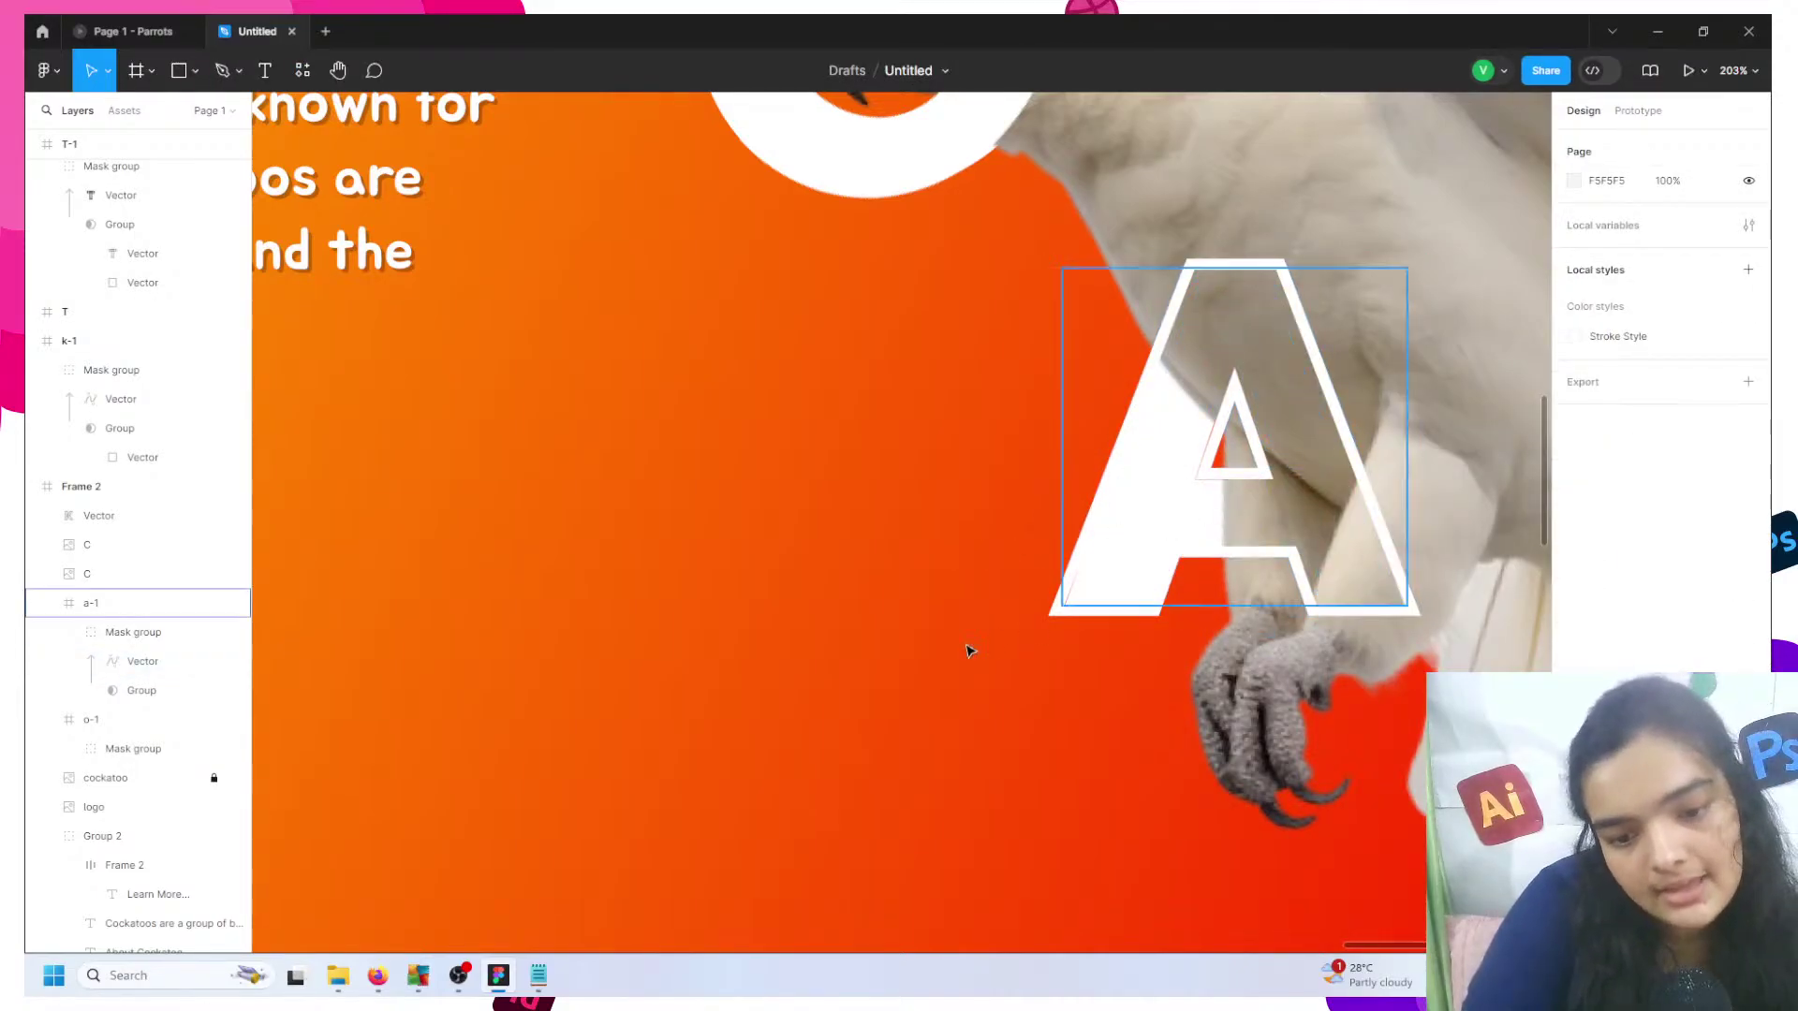
# - Place the solid white T over the cockatoo's tail at X 1582, Y 671, and send it to the back of Frame 2
pyautogui.scroll(-3, 953, 653)
pyautogui.scroll(-6, 952, 653)
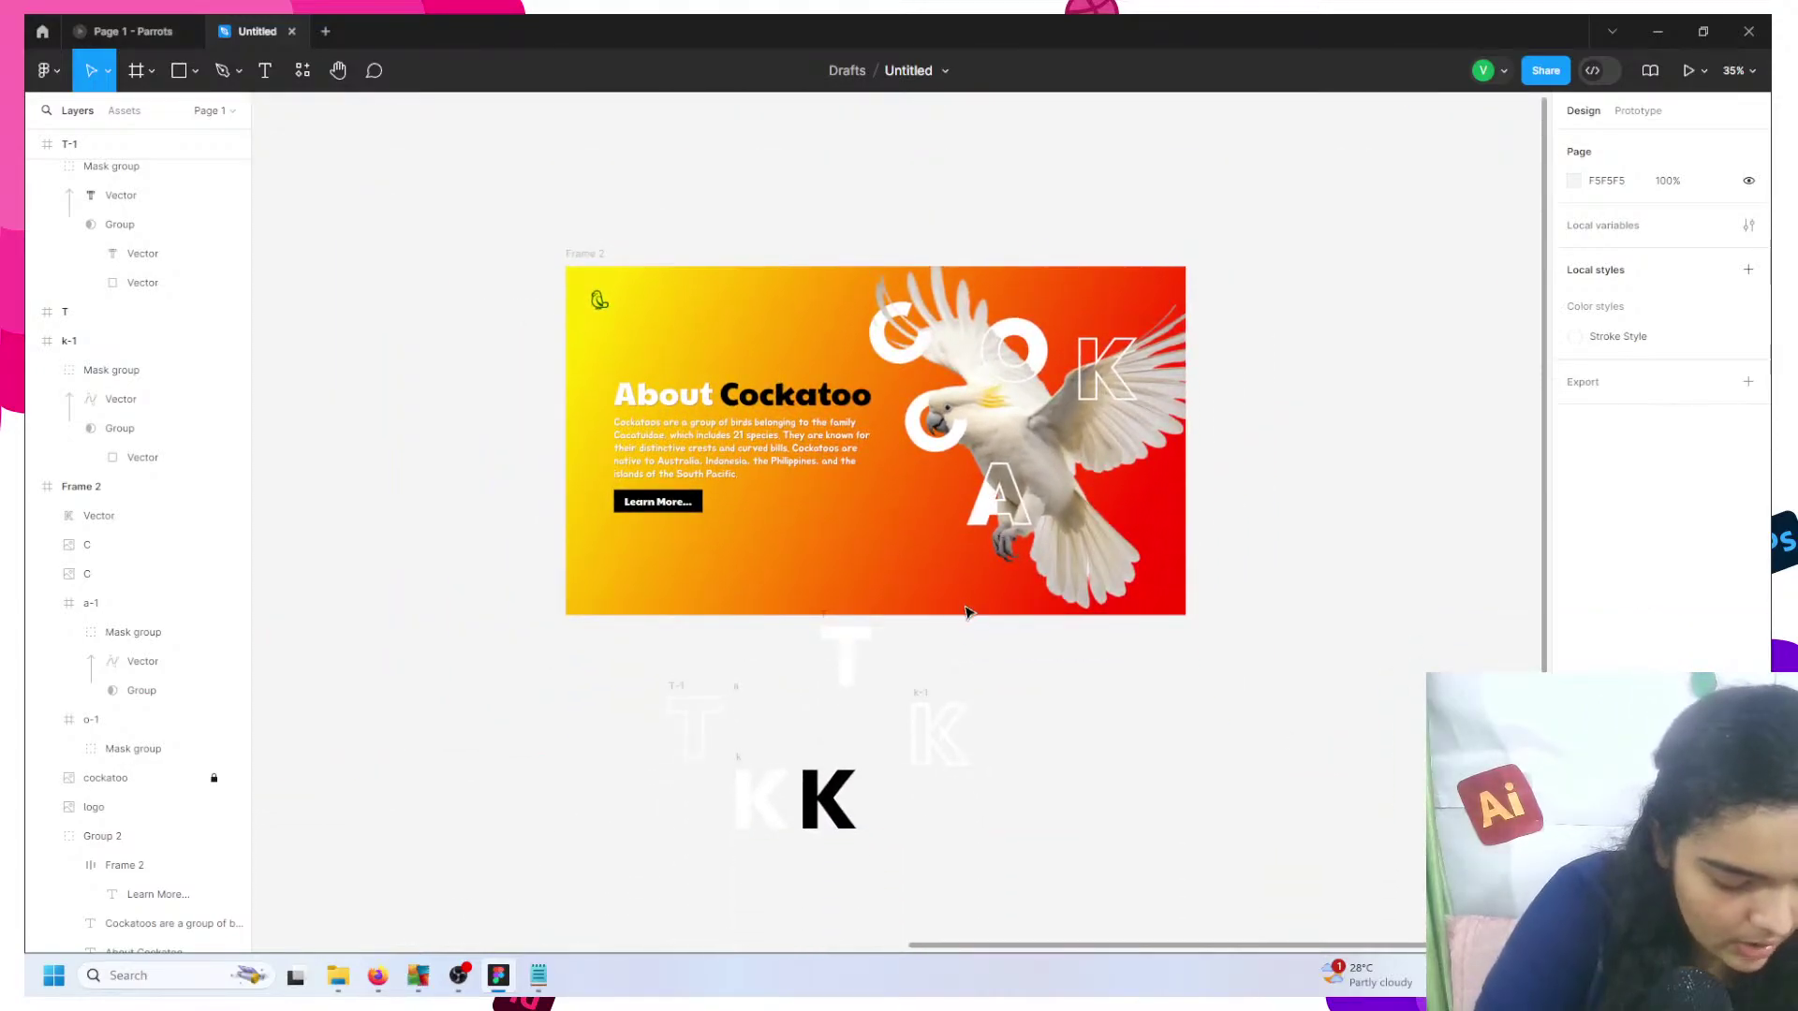
pyautogui.scroll(-1, 836, 623)
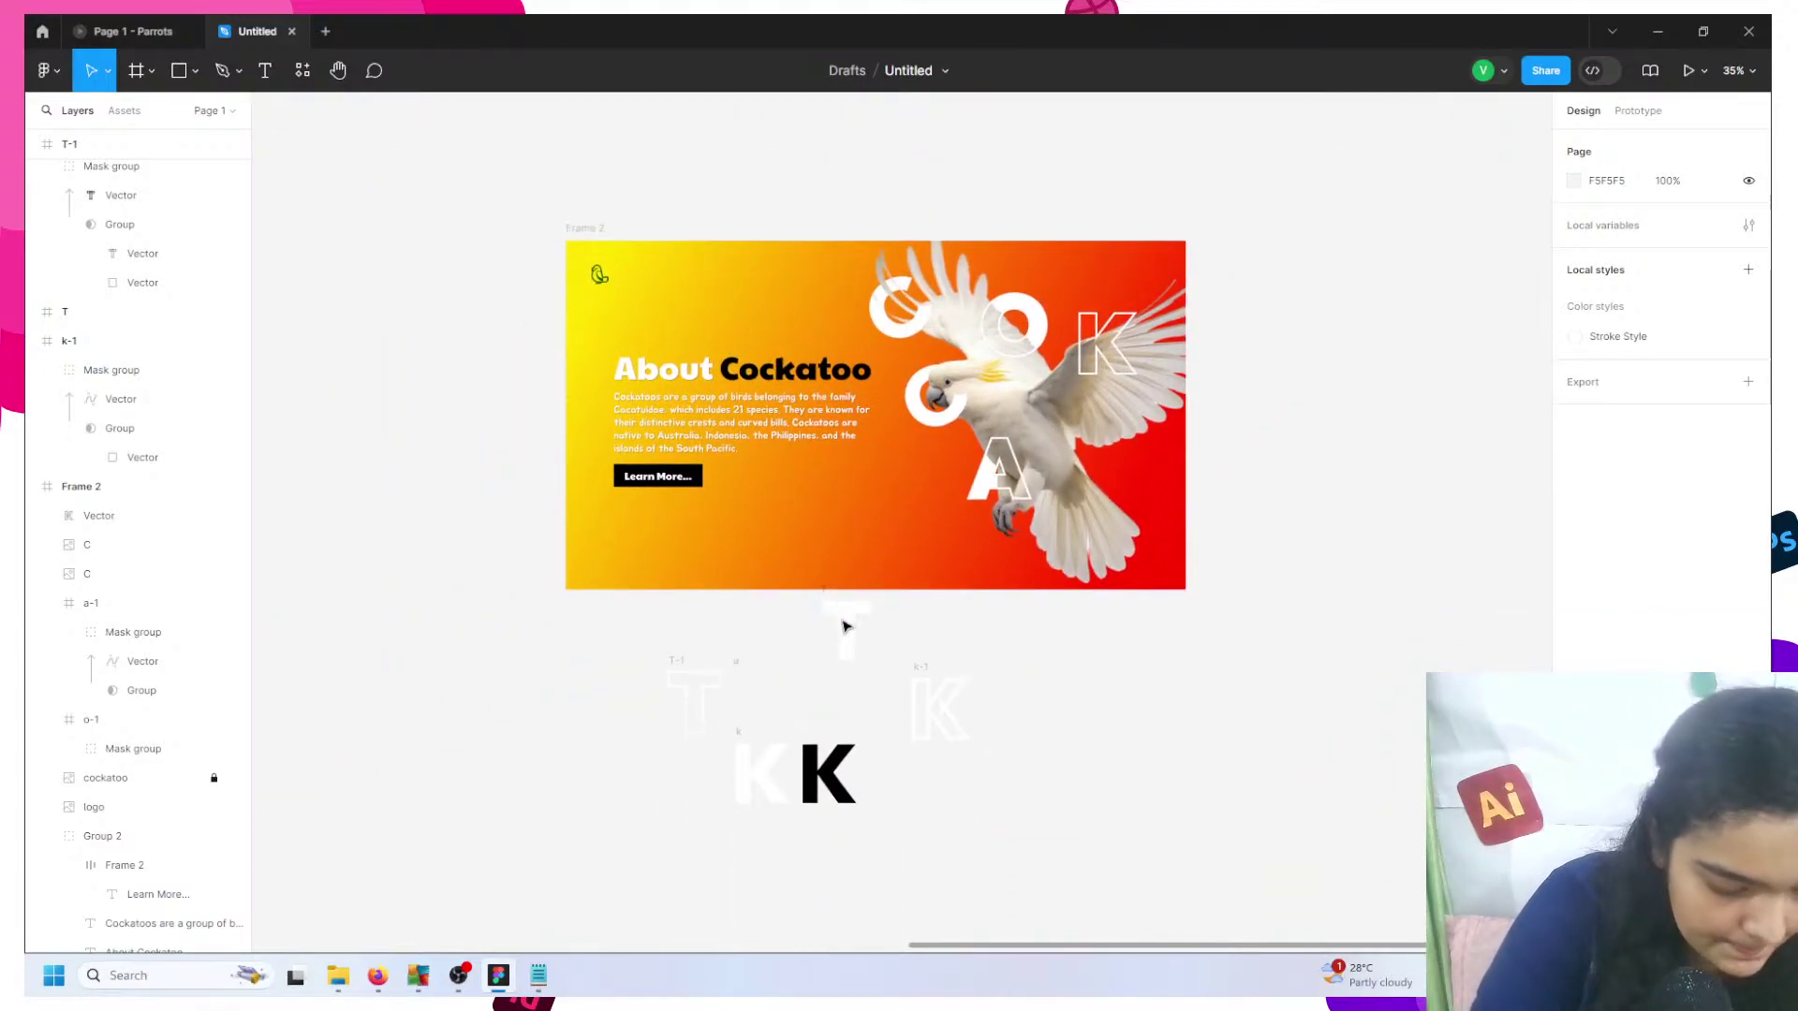
pyautogui.click(846, 628)
pyautogui.moveTo(1019, 529); pyautogui.dragTo(1105, 487)
pyautogui.rightClick(1105, 487)
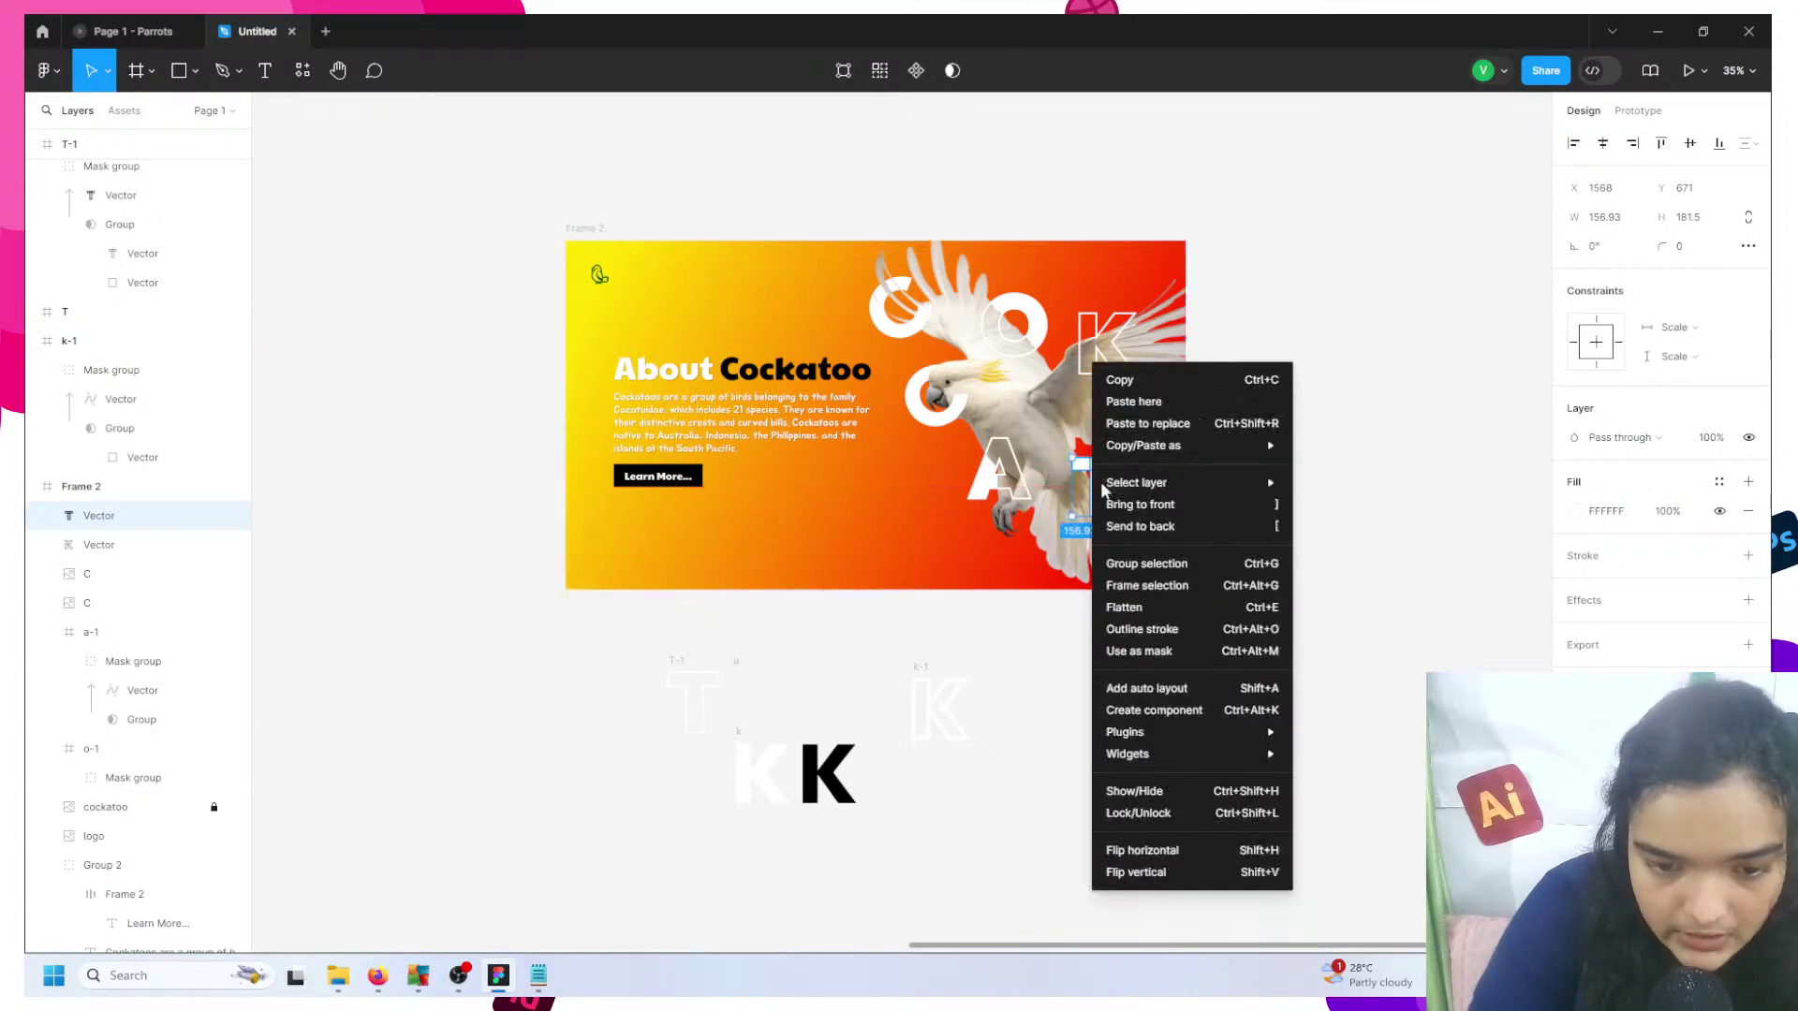
pyautogui.click(1138, 527)
pyautogui.scroll(2, 1105, 492)
pyautogui.scroll(2, 1105, 491)
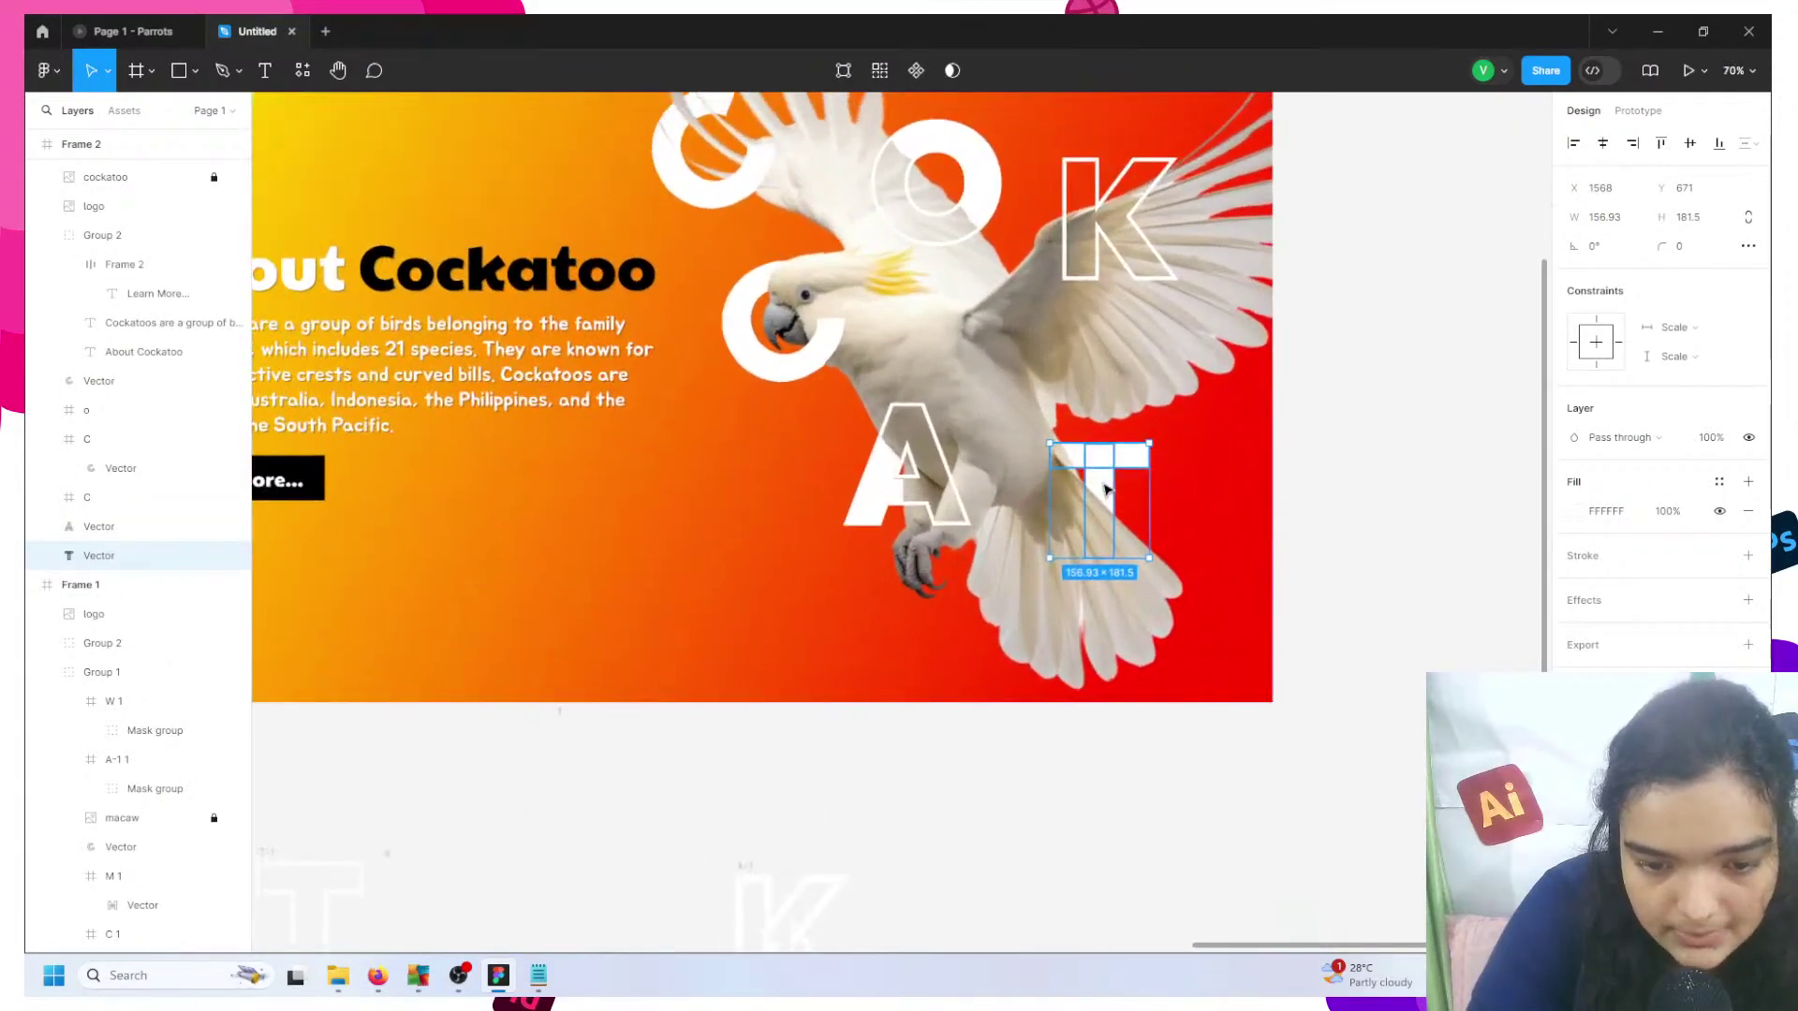
pyautogui.moveTo(1105, 492); pyautogui.dragTo(1113, 493)
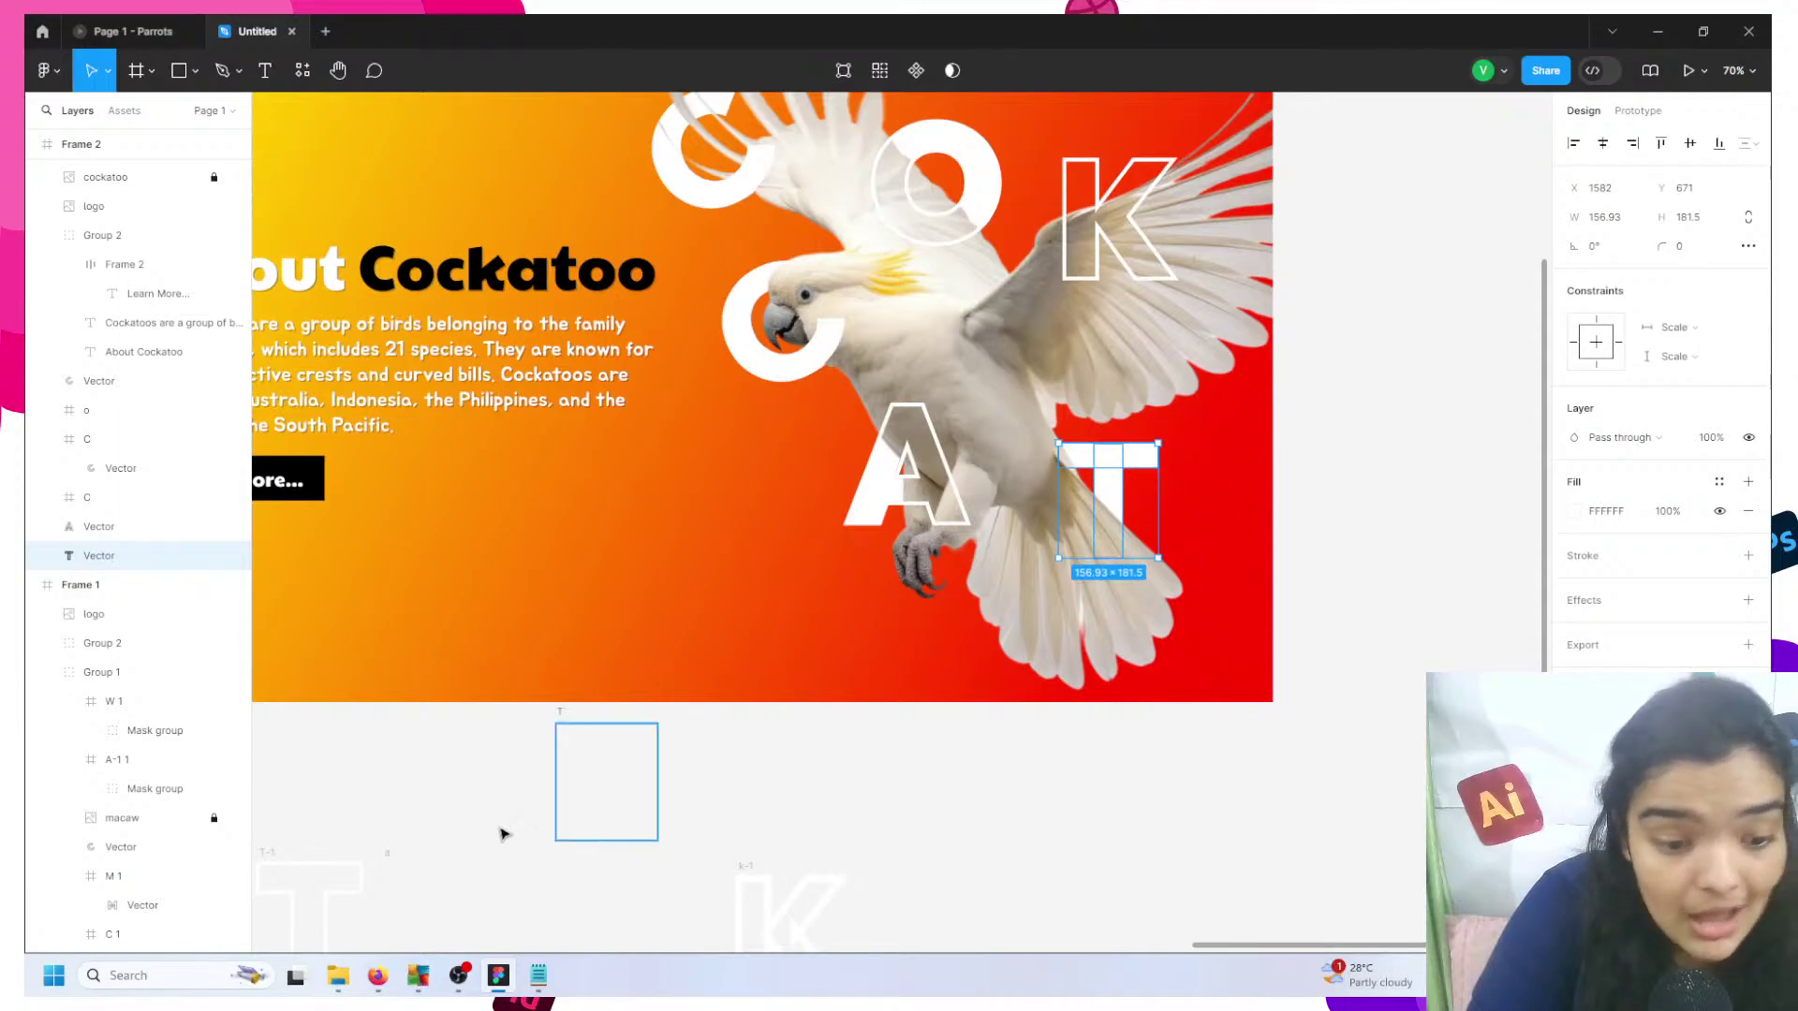
# - Place the outlined T-1 frame over the solid T at X 1582, Y 672 in Frame 2
pyautogui.hscroll(-2, 502, 832)
pyautogui.scroll(-1, 502, 831)
pyautogui.moveTo(303, 852); pyautogui.dragTo(1105, 481)
pyautogui.scroll(4, 1152, 456)
pyautogui.scroll(-1, 1152, 456)
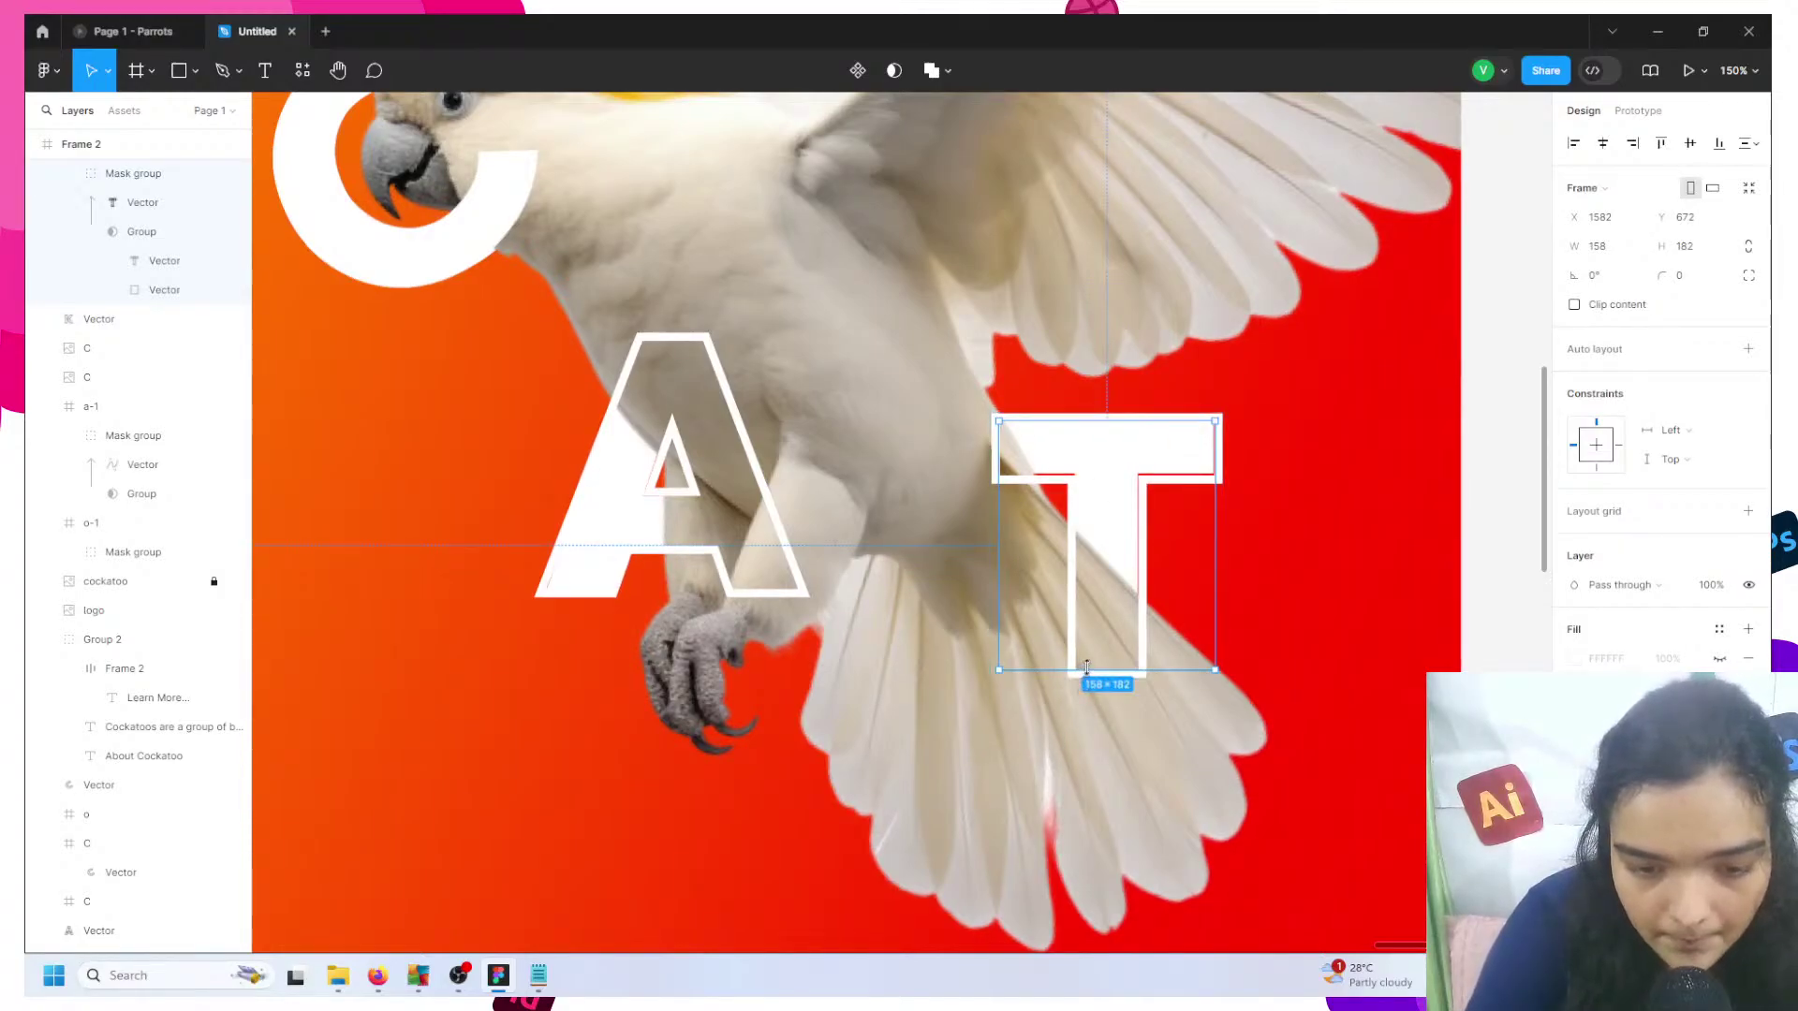
# - Resize the T-1 frame to 157 × 167 so its outline fits the solid T
pyautogui.moveTo(1090, 670); pyautogui.dragTo(1089, 650)
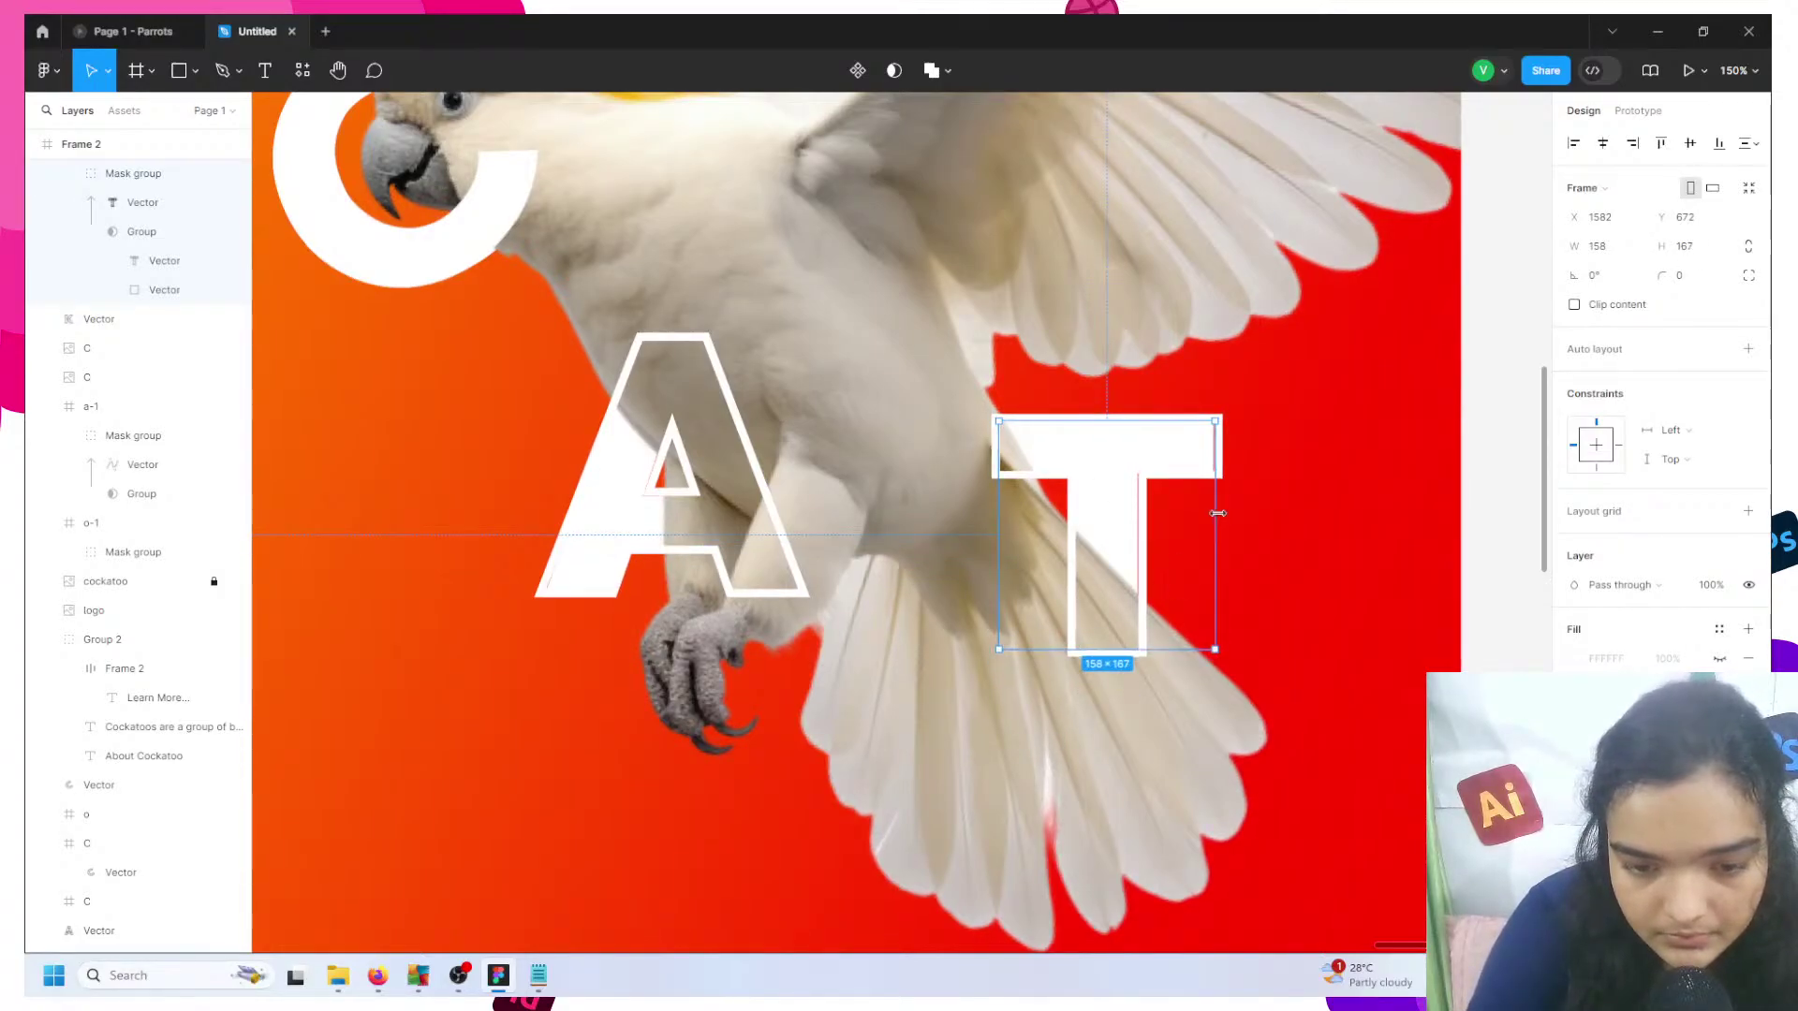
pyautogui.moveTo(1214, 511); pyautogui.dragTo(1211, 511)
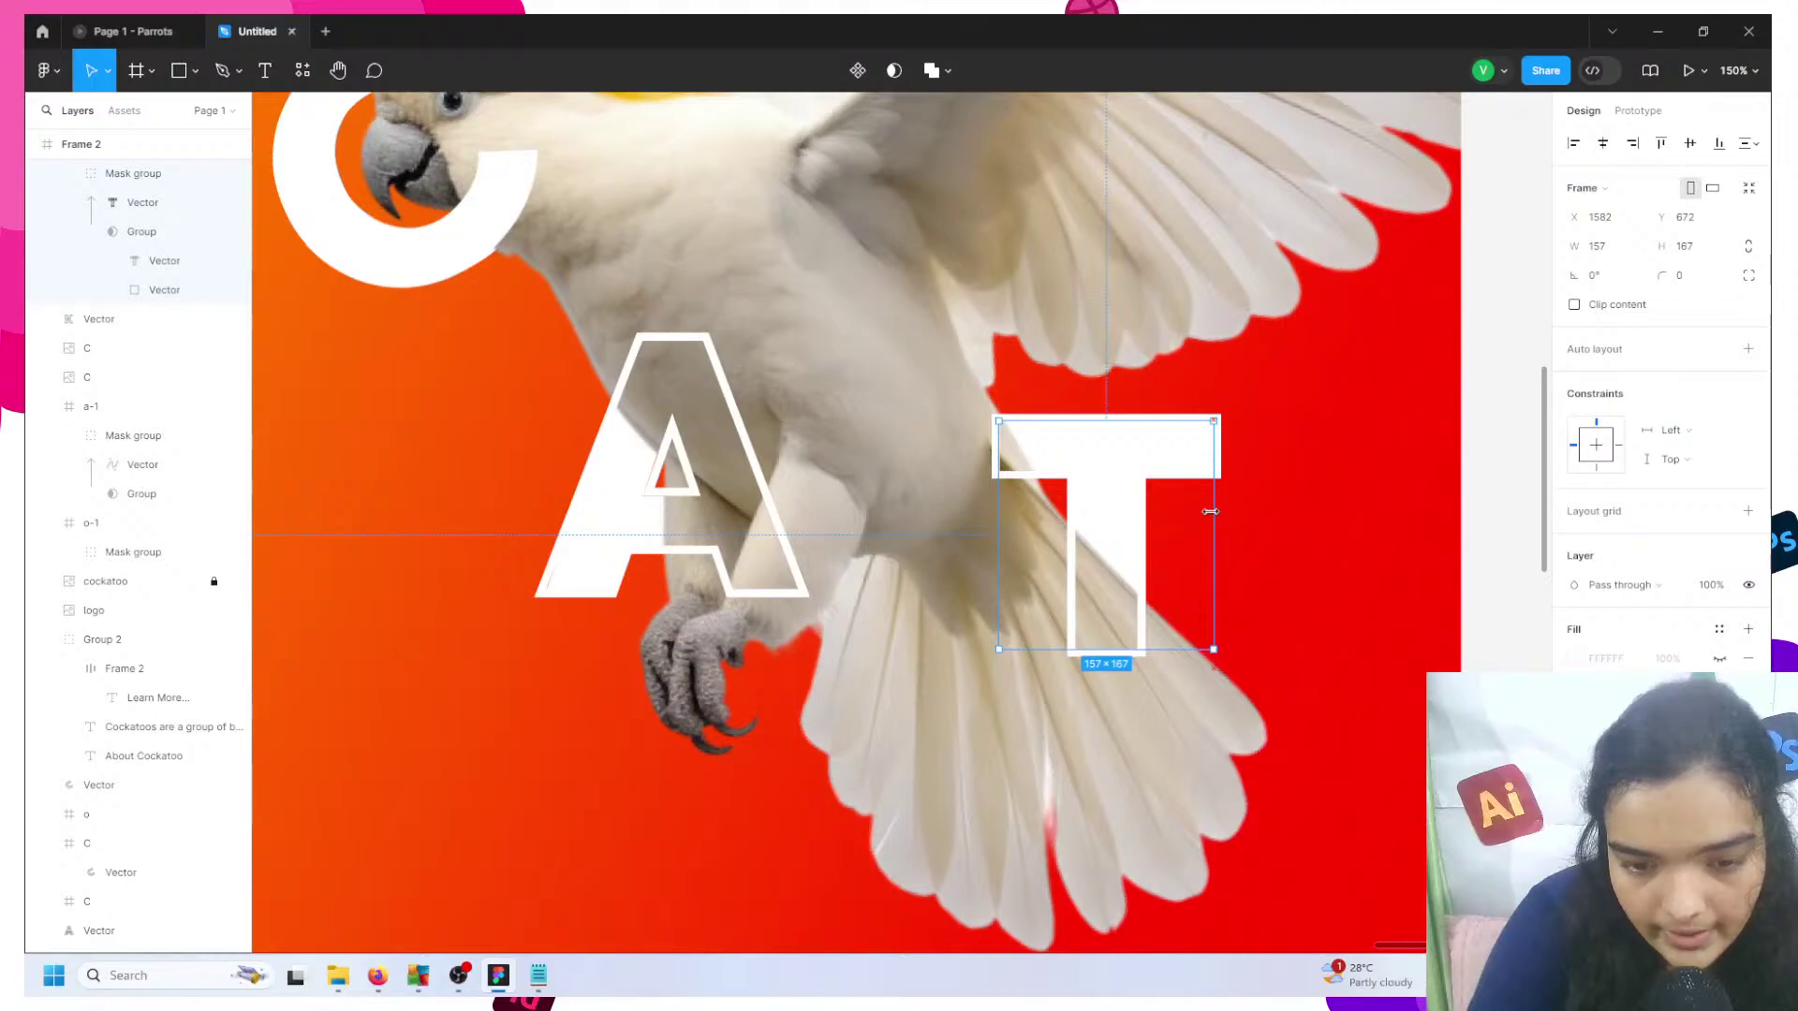
pyautogui.click(1315, 466)
# - Delete the leftover k, a and k-1 frames and the black K below Frame 2
pyautogui.scroll(-3, 746, 596)
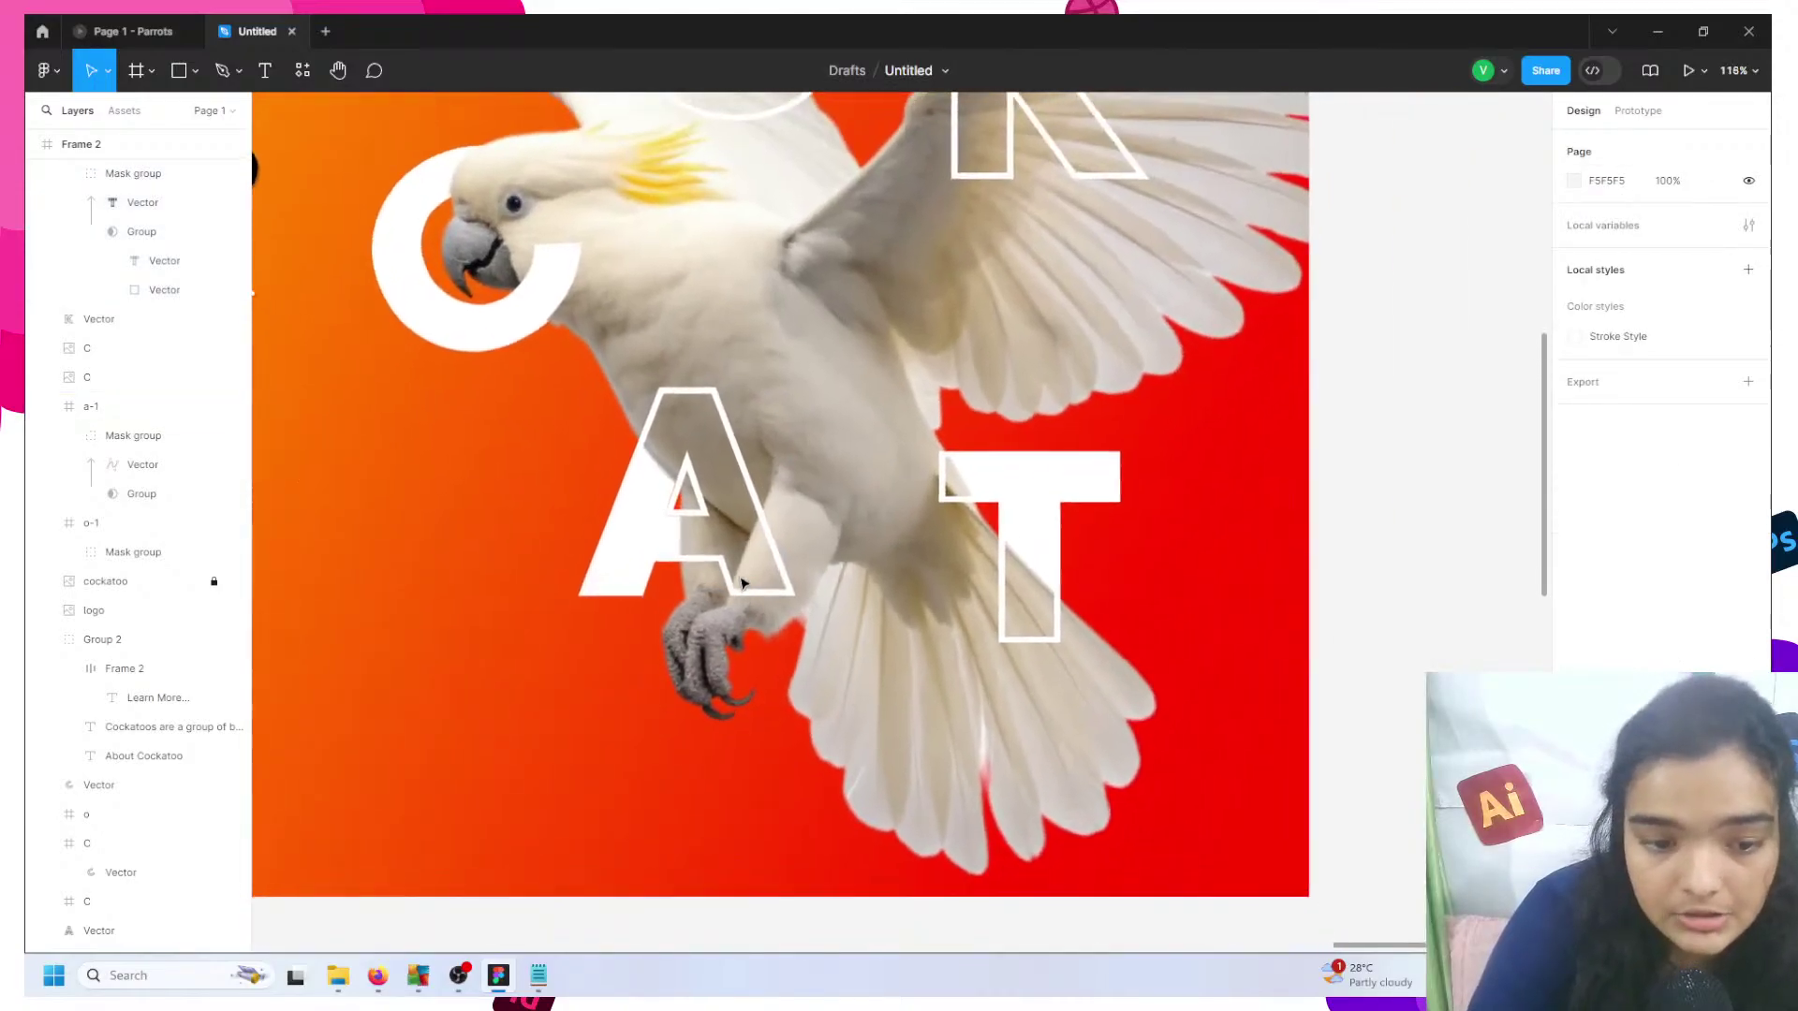
pyautogui.click(630, 516)
pyautogui.click(575, 494)
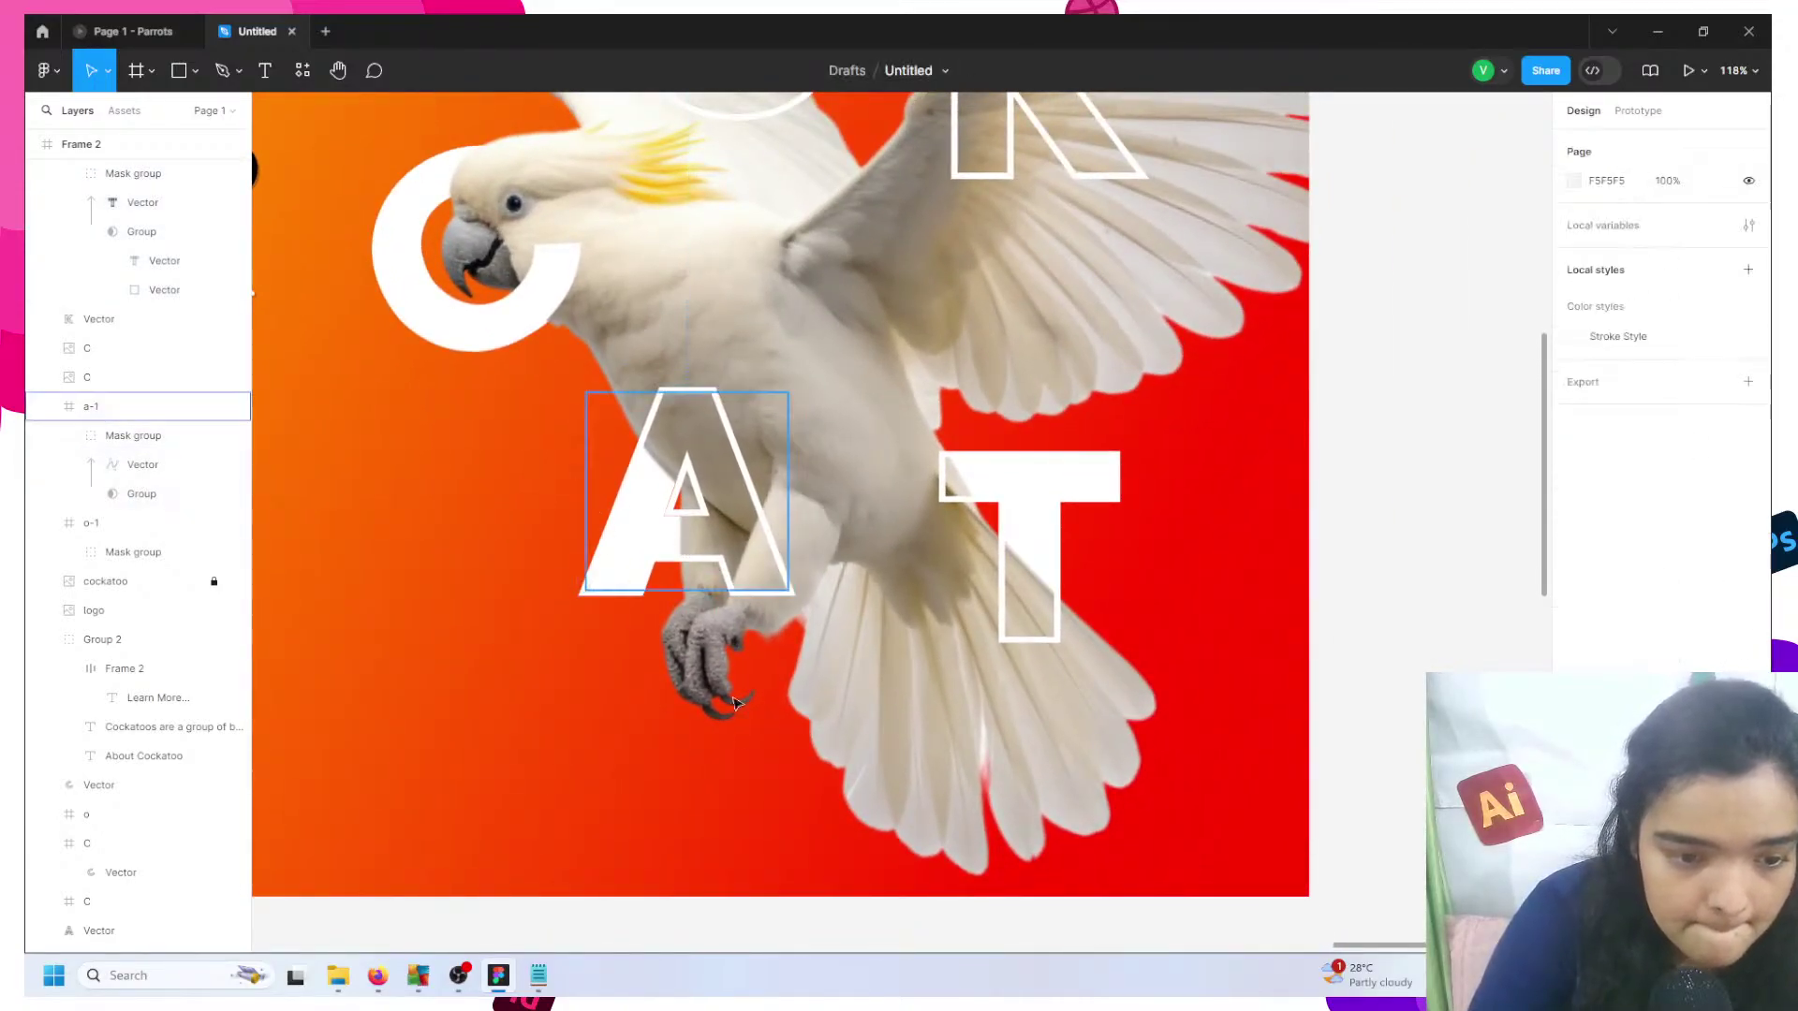
pyautogui.scroll(-4, 687, 506)
pyautogui.scroll(-5, 766, 732)
pyautogui.scroll(-2, 766, 733)
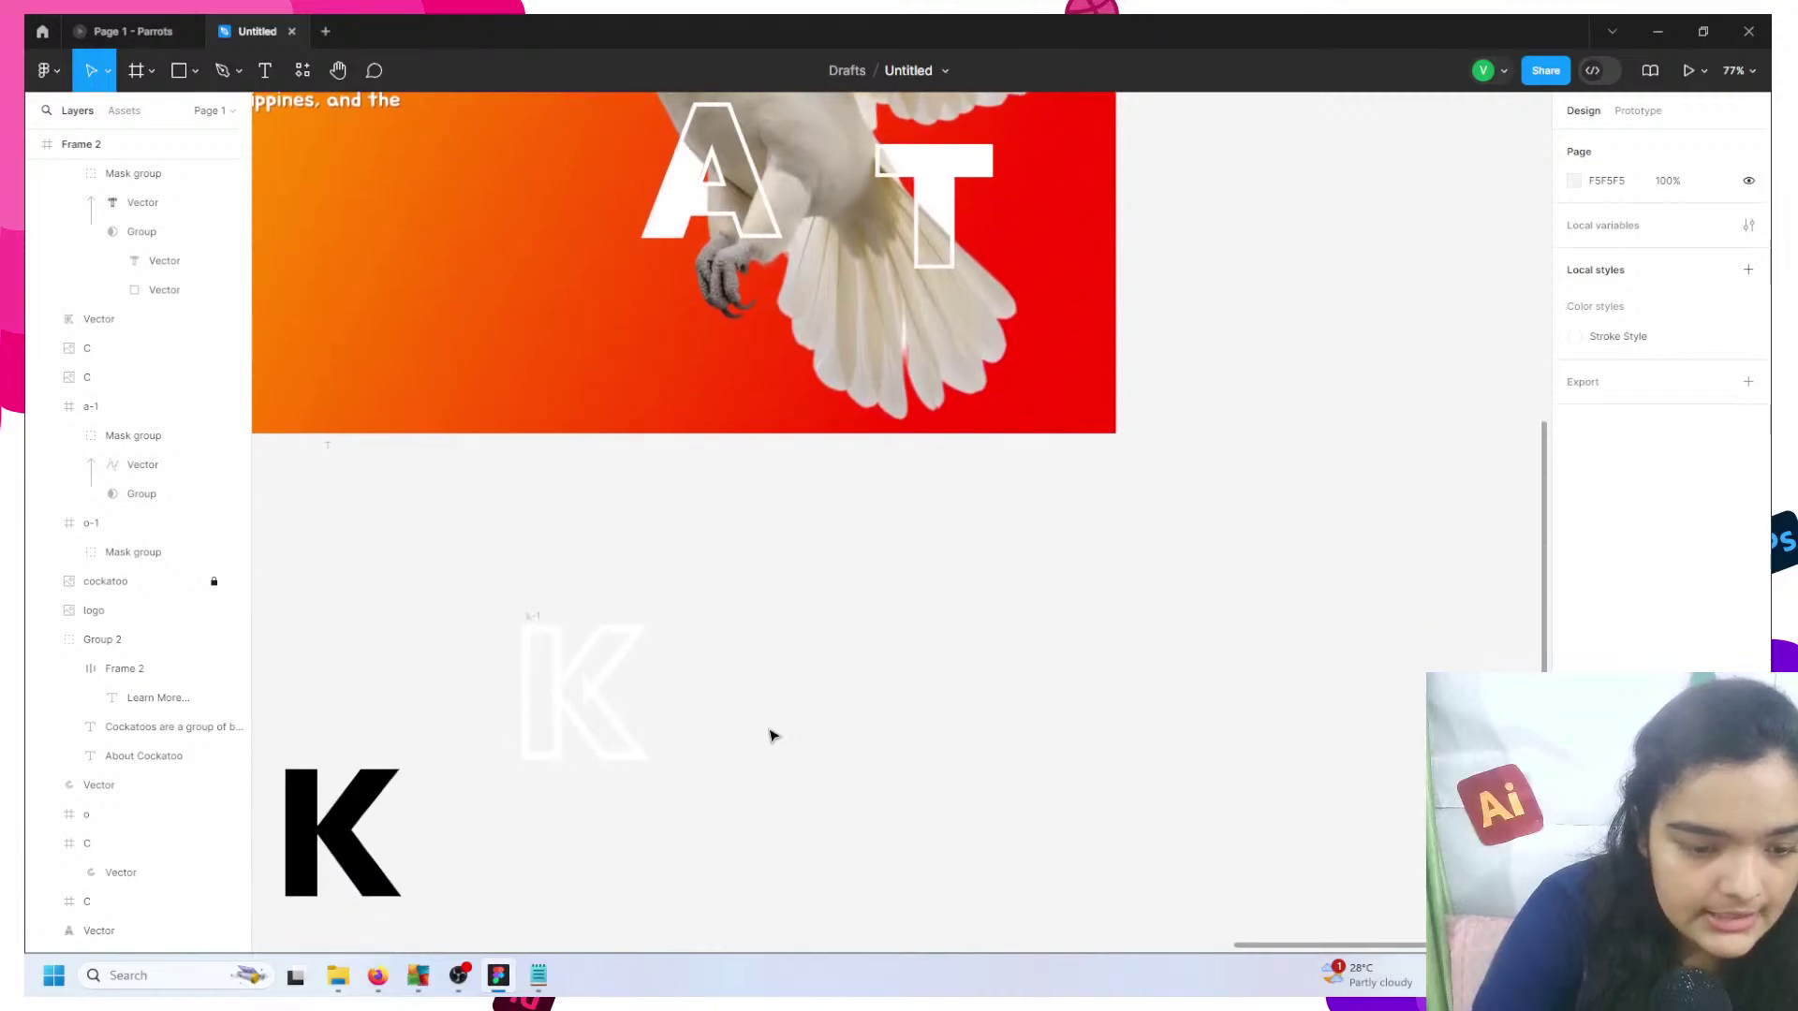
pyautogui.scroll(-5, 773, 745)
pyautogui.scroll(-2, 671, 795)
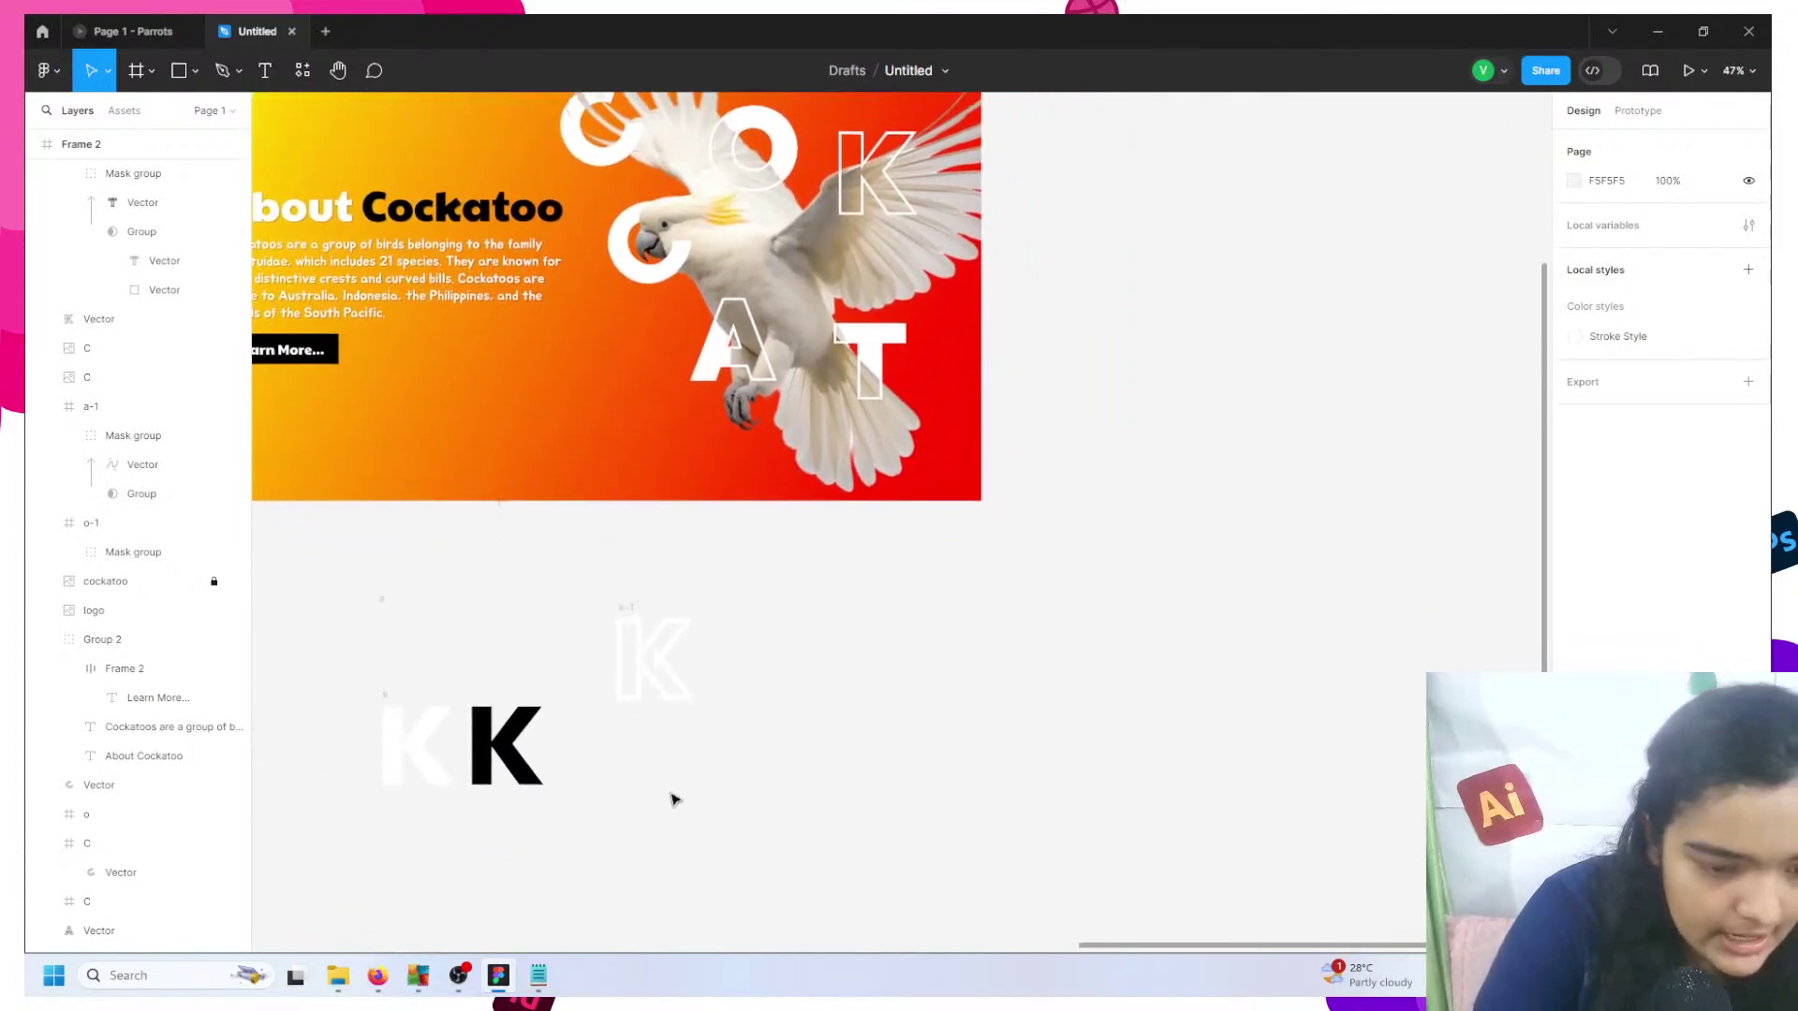
pyautogui.scroll(2, 834, 683)
pyautogui.moveTo(847, 668); pyautogui.dragTo(364, 899)
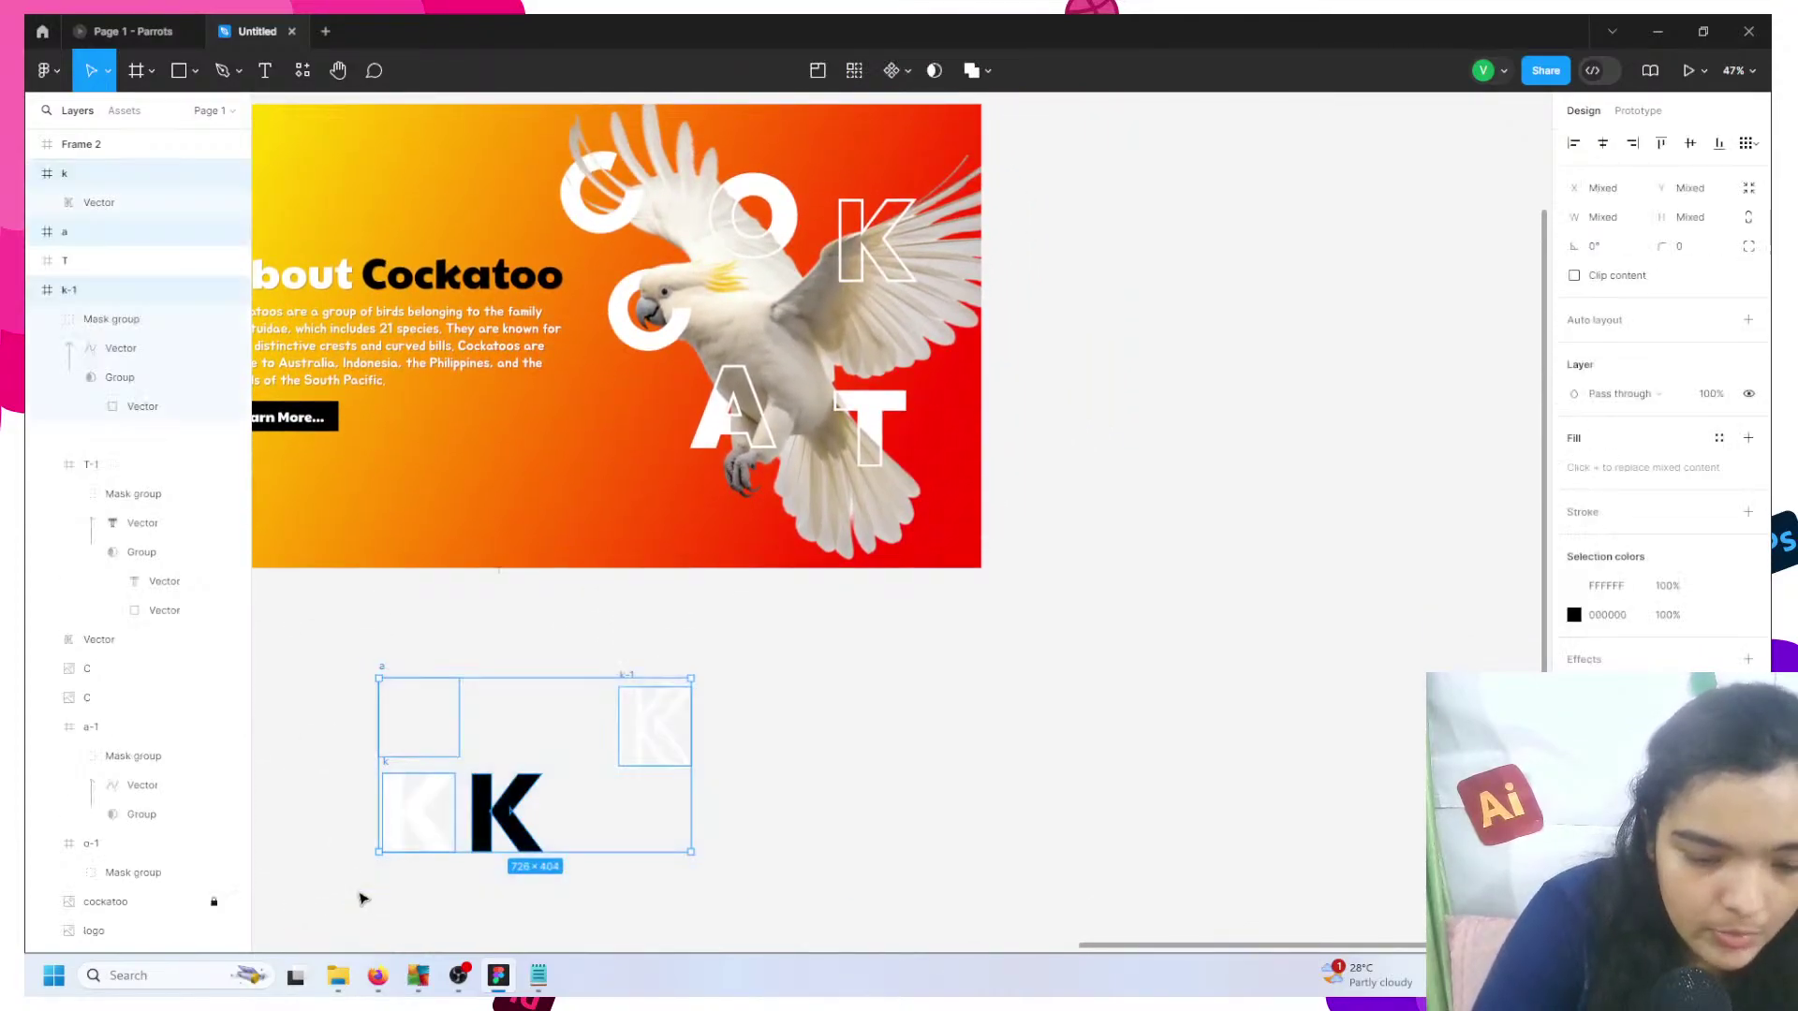
pyautogui.press('Delete')
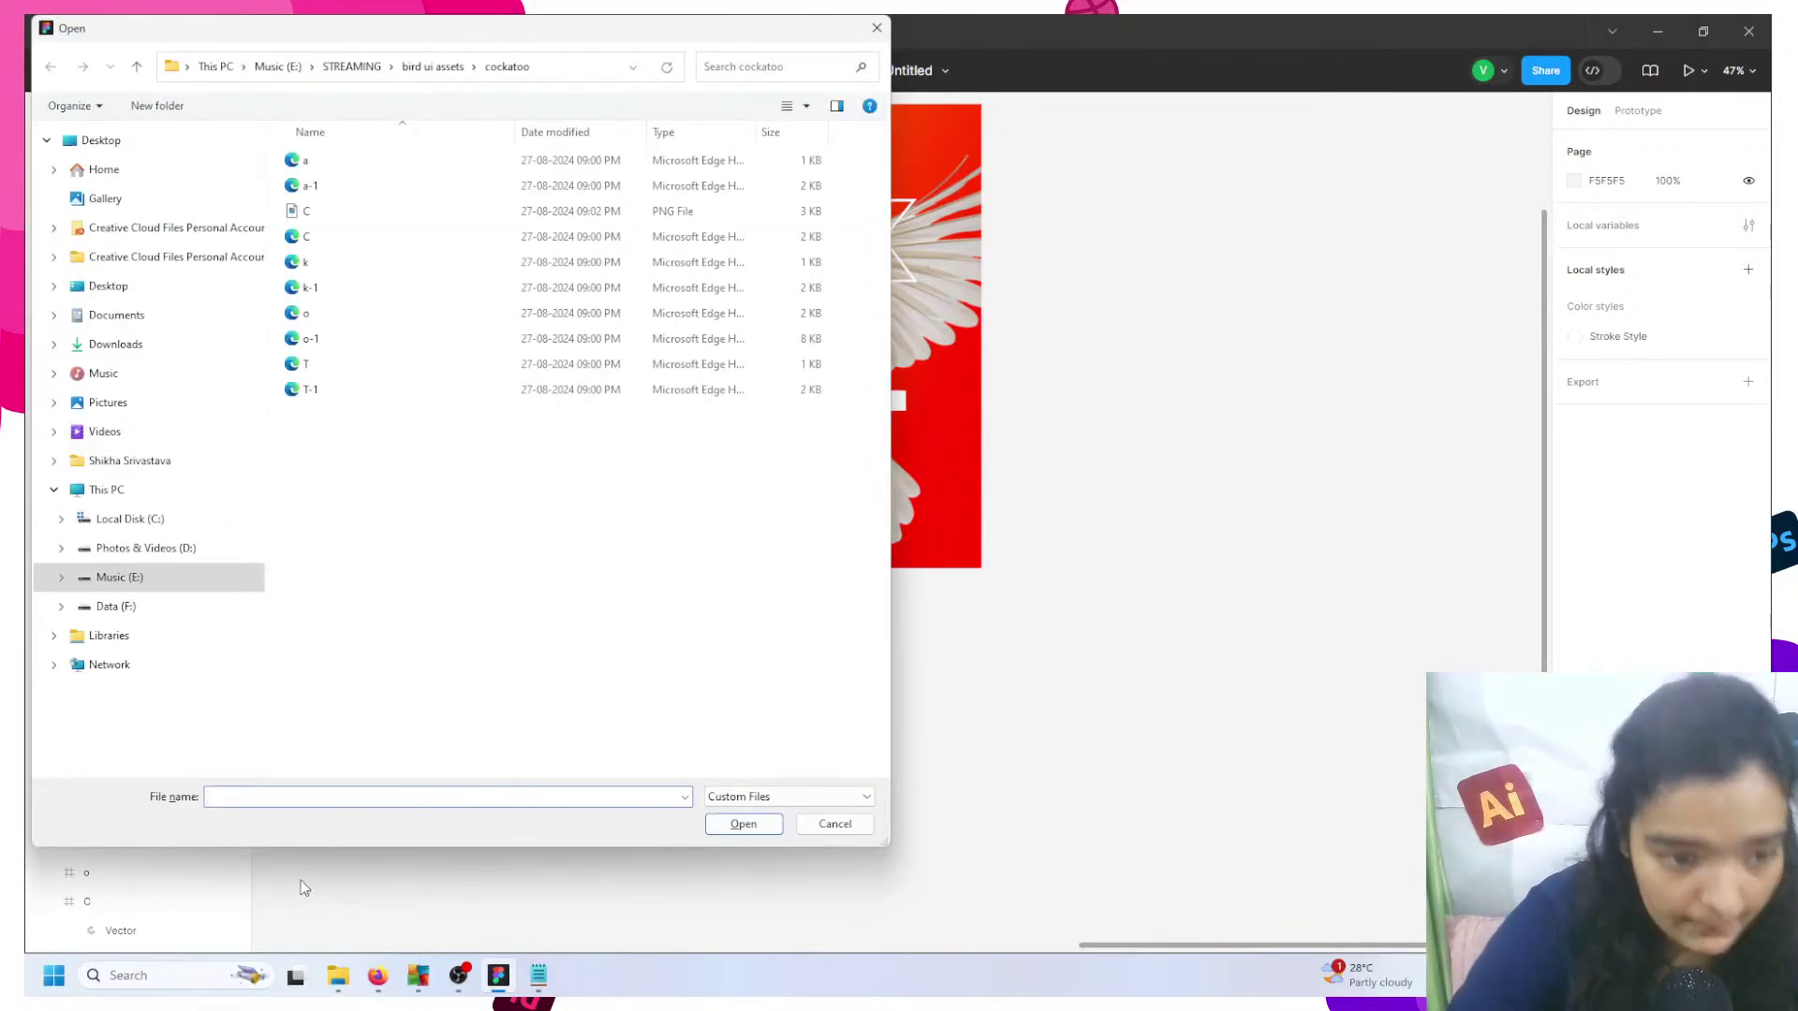
# - Import the o and o-1 letter files from the cockatoo folder, and place them side by side below Frame 2
pyautogui.click(328, 313)
pyautogui.keyDown('shift'); pyautogui.click(328, 339); pyautogui.keyUp('shift')
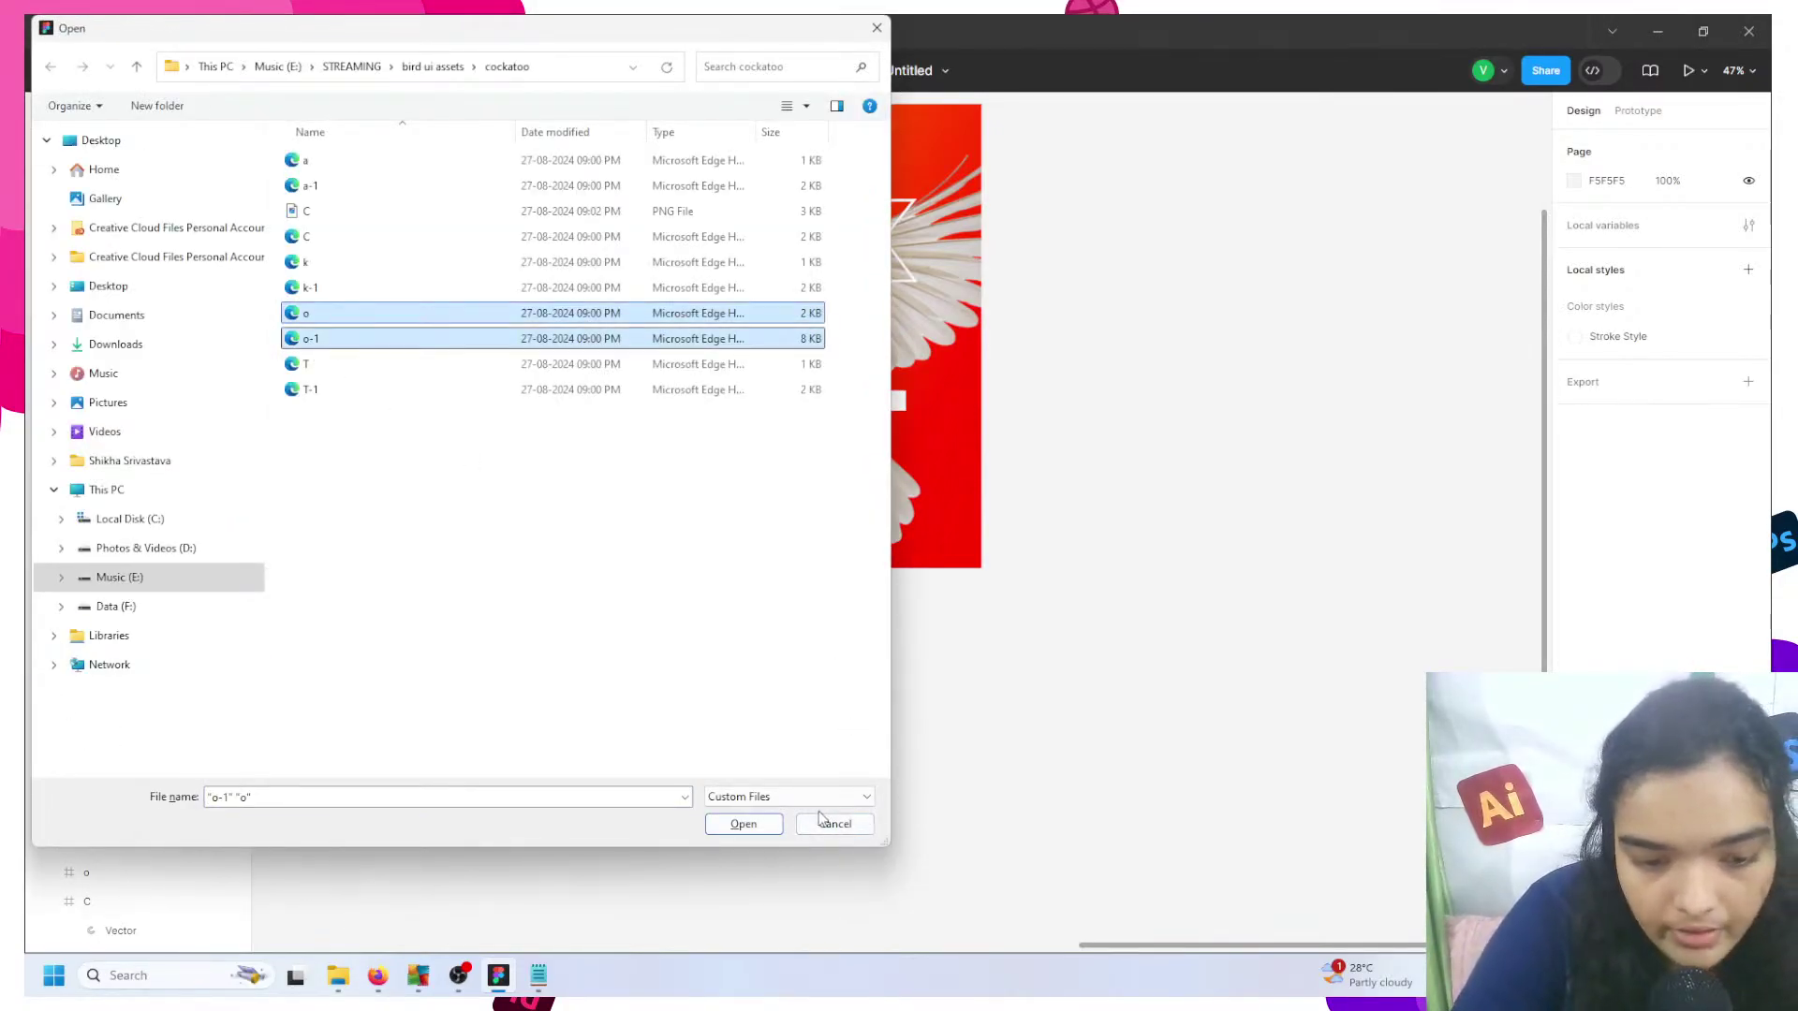
pyautogui.click(777, 824)
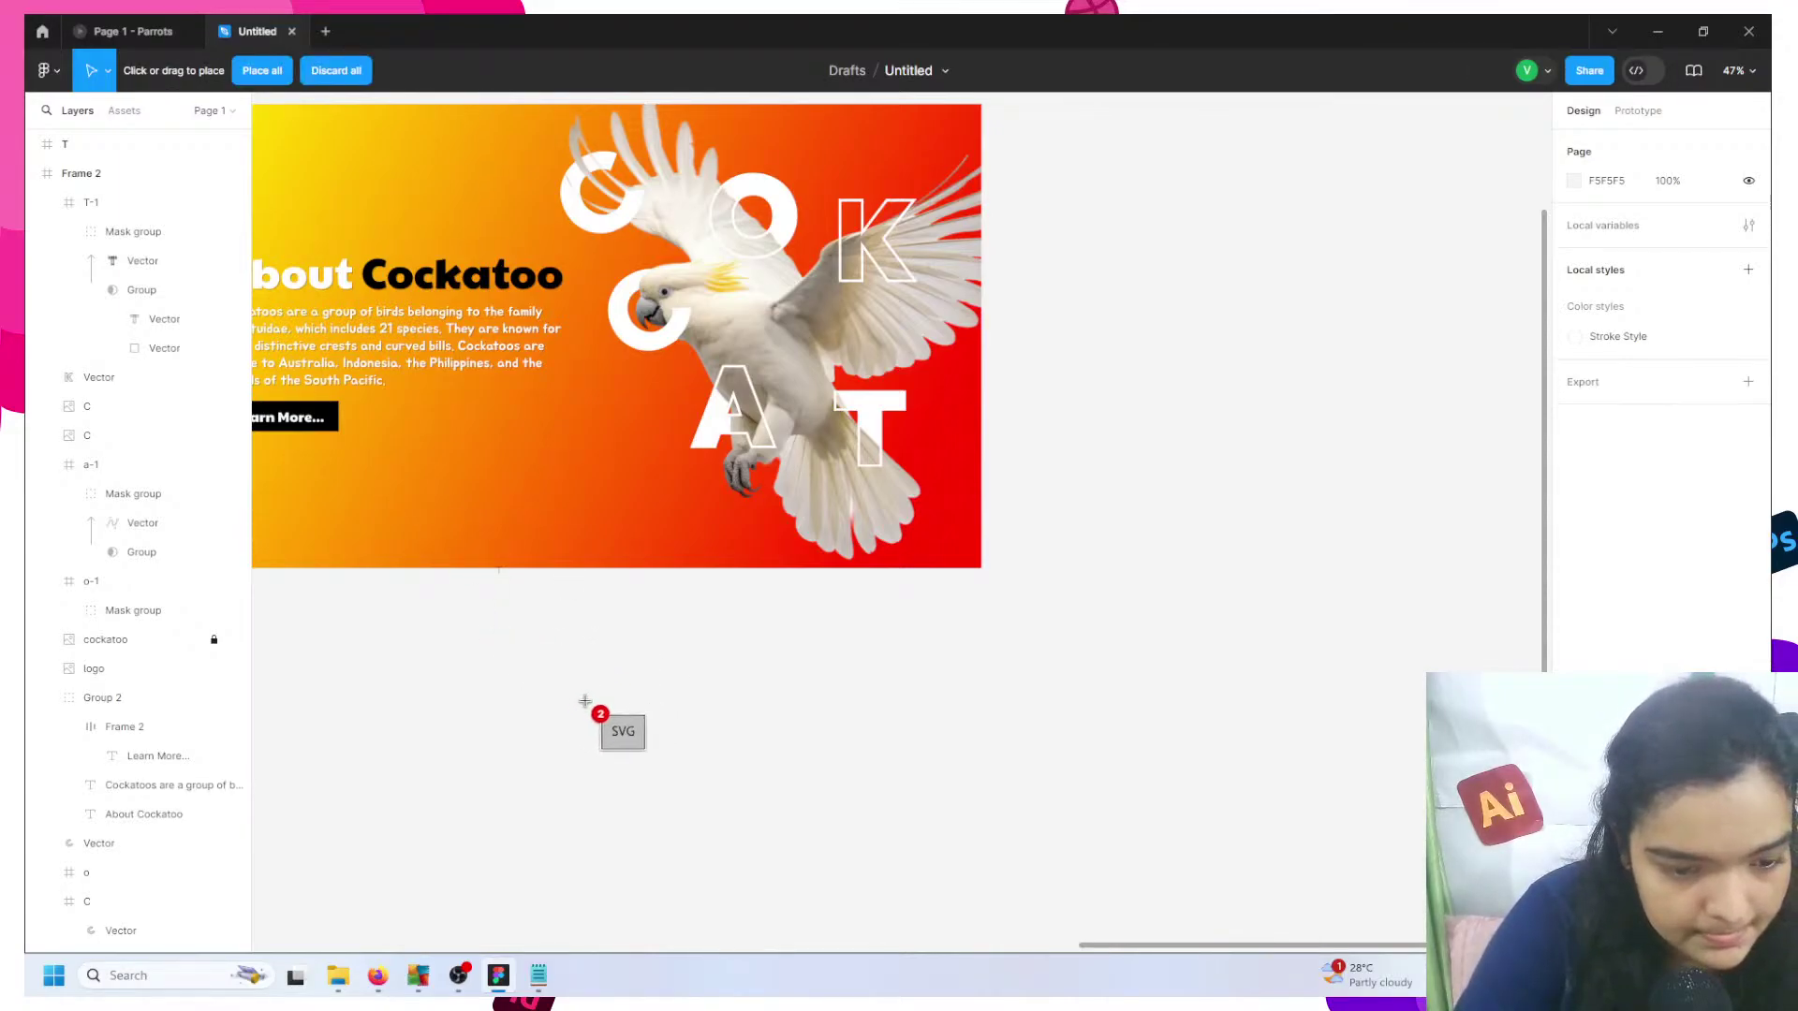
pyautogui.click(566, 691)
pyautogui.click(719, 696)
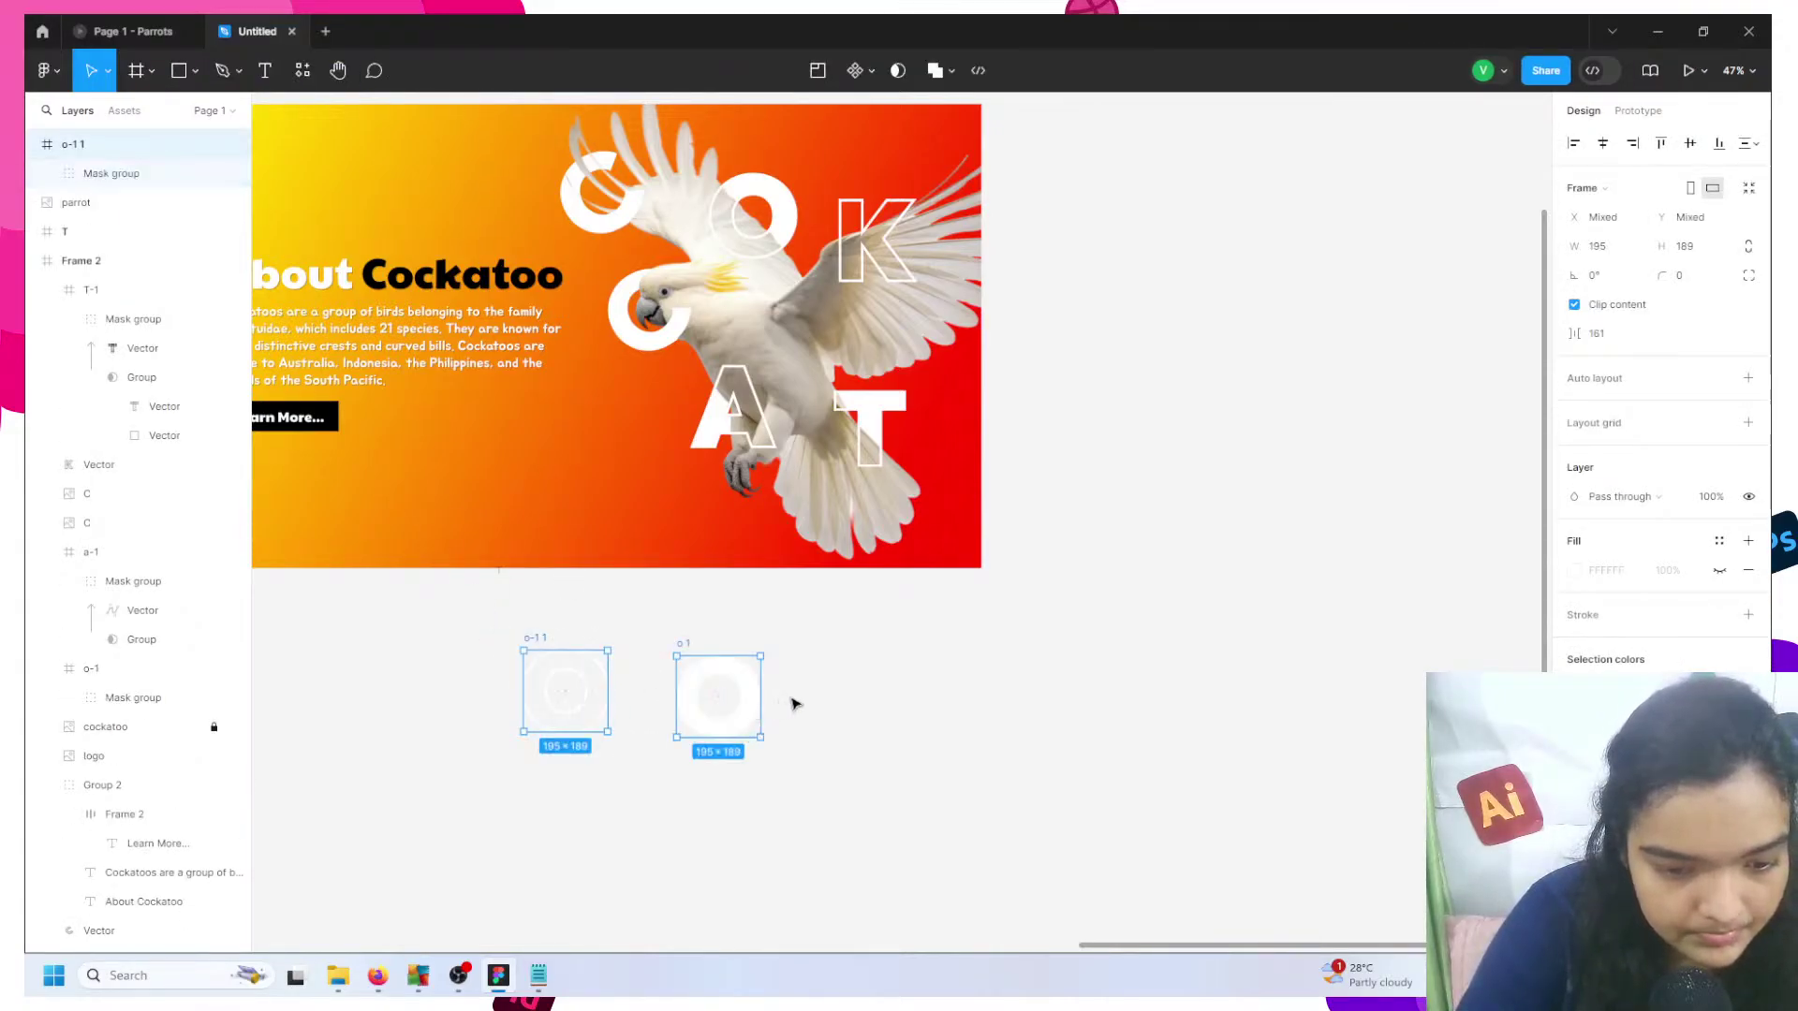
# - Place a copy of the solid O vector just below the T in the lower-right corner of Frame 2
pyautogui.click(787, 703)
pyautogui.click(751, 710)
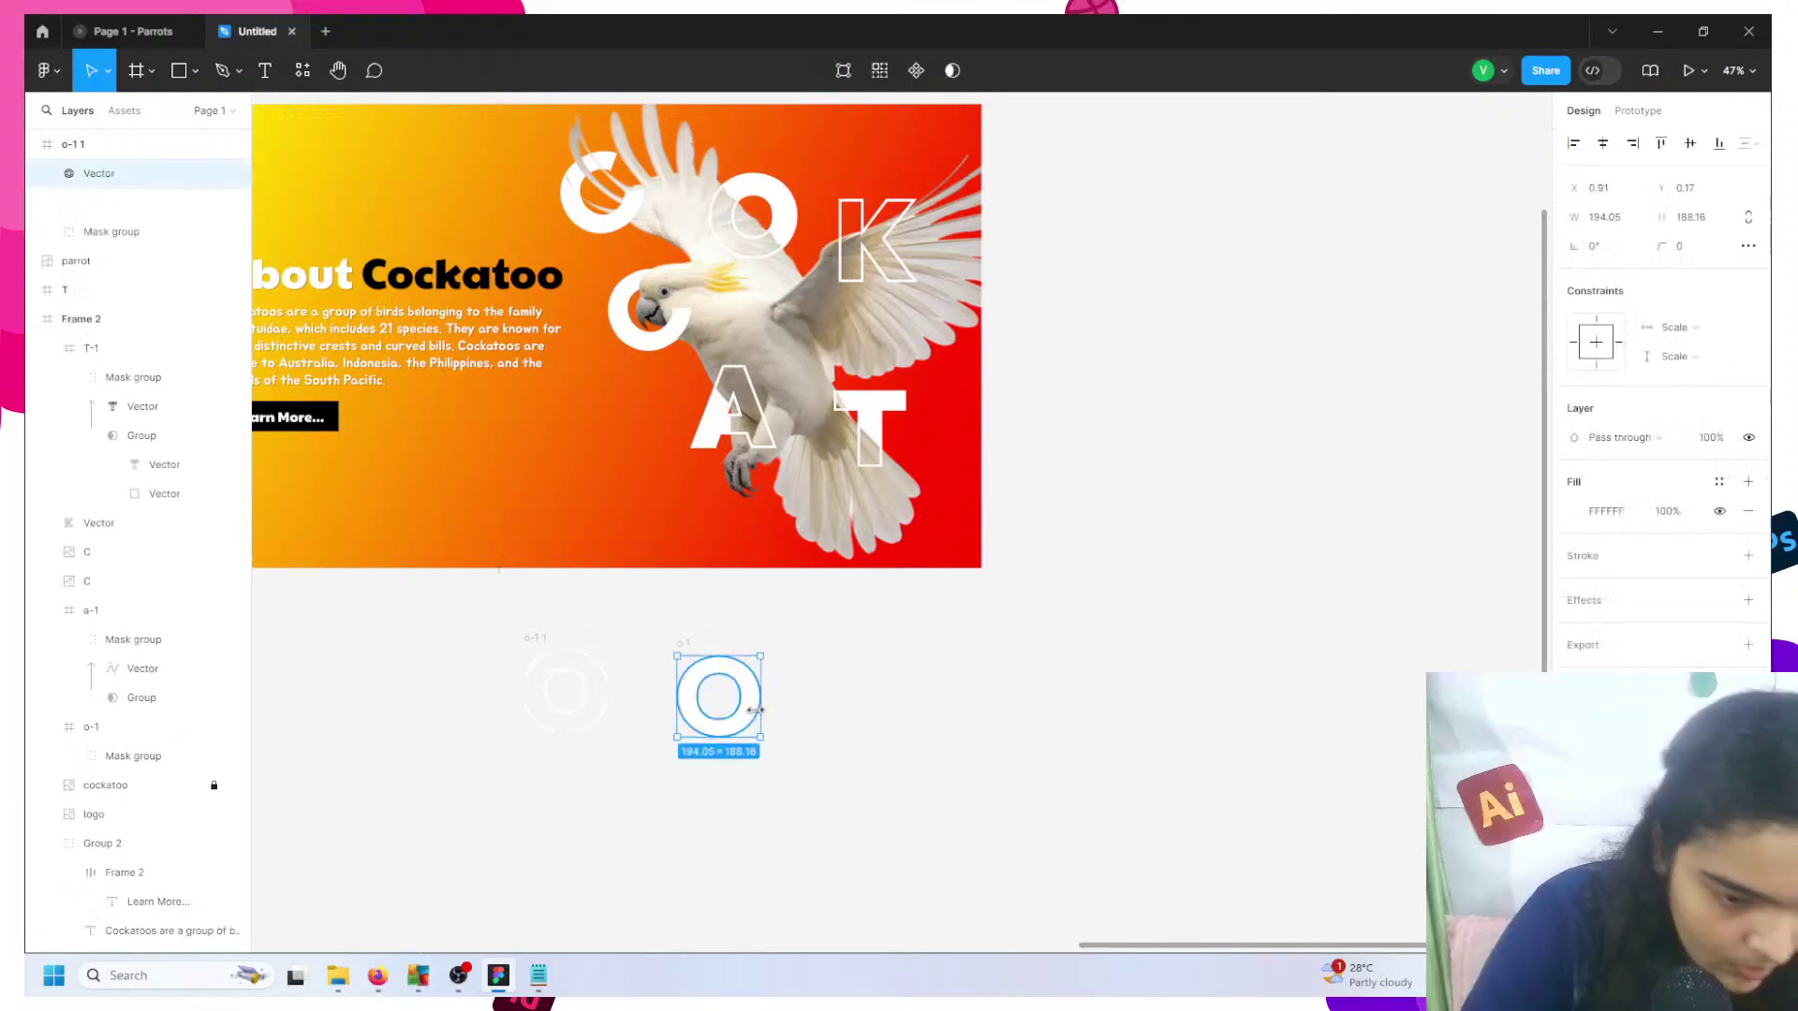
pyautogui.moveTo(753, 713); pyautogui.dragTo(906, 550)
pyautogui.click(914, 523)
pyautogui.click(908, 548)
# - Turn off content clipping for the o-1 1 frame and place it below the A in Frame 2, sent to the back
pyautogui.click(600, 758)
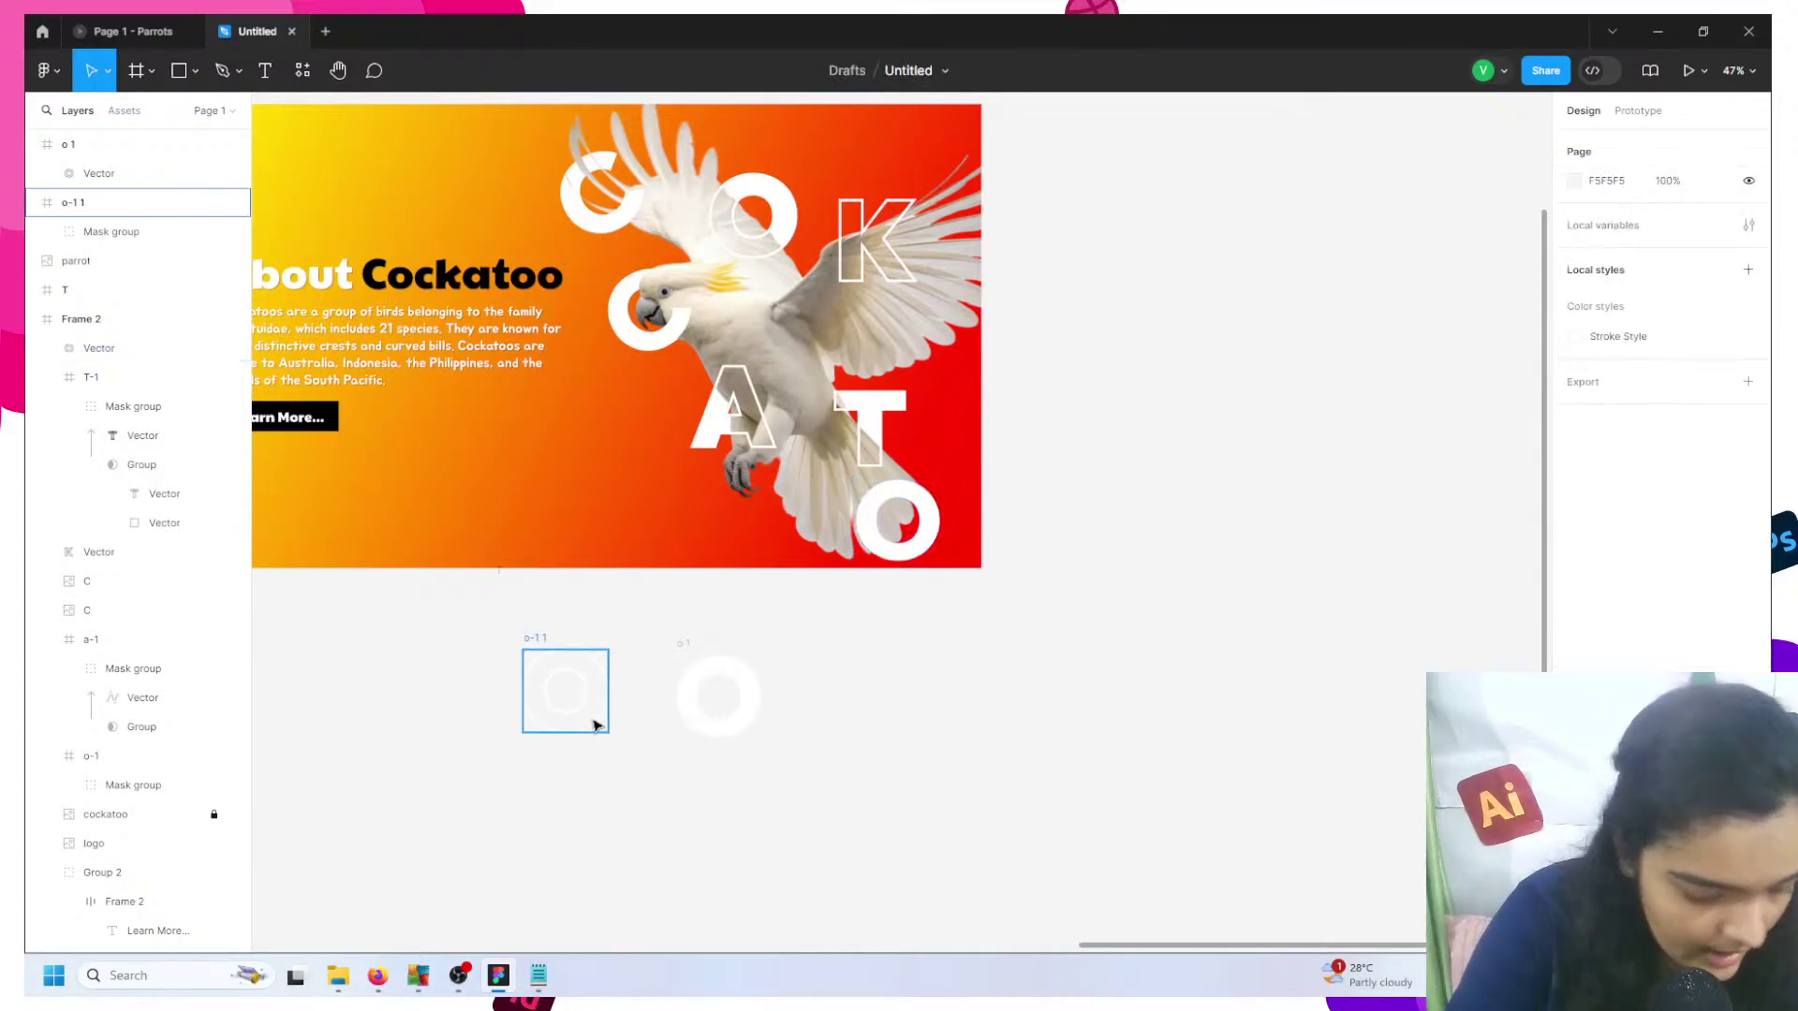
pyautogui.click(560, 667)
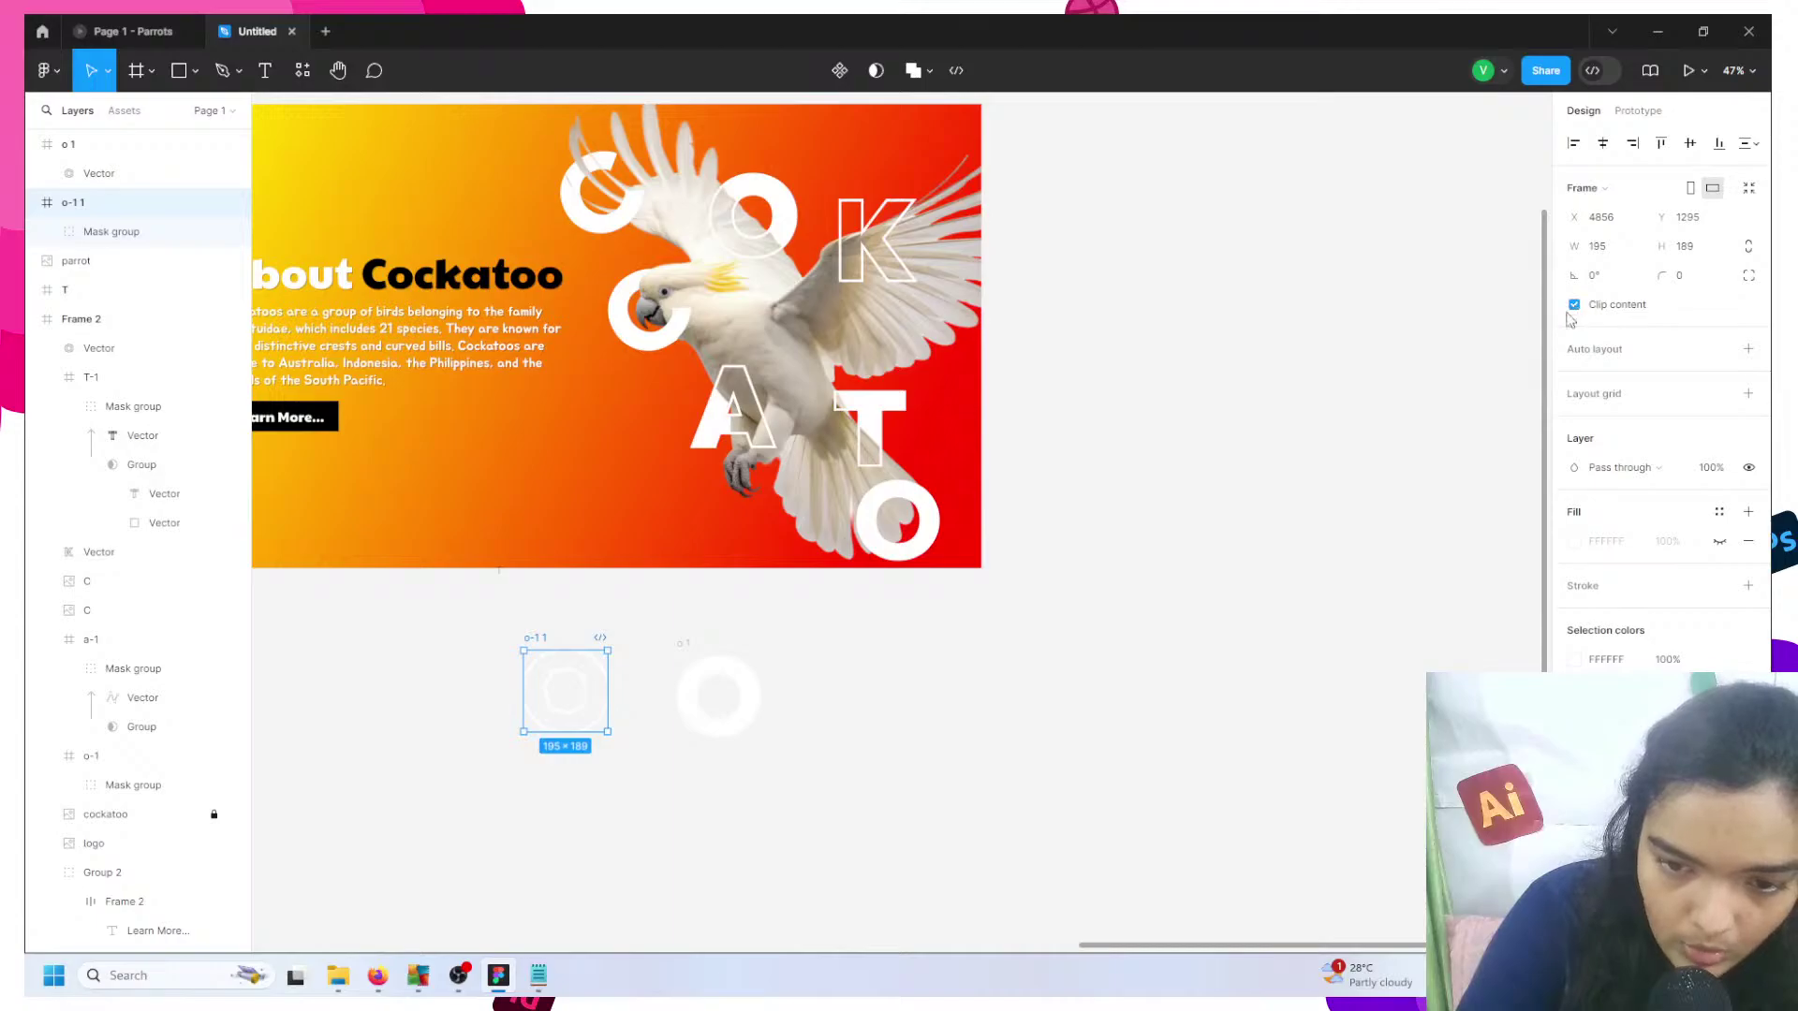
pyautogui.moveTo(543, 660); pyautogui.dragTo(783, 504)
pyautogui.rightClick(780, 506)
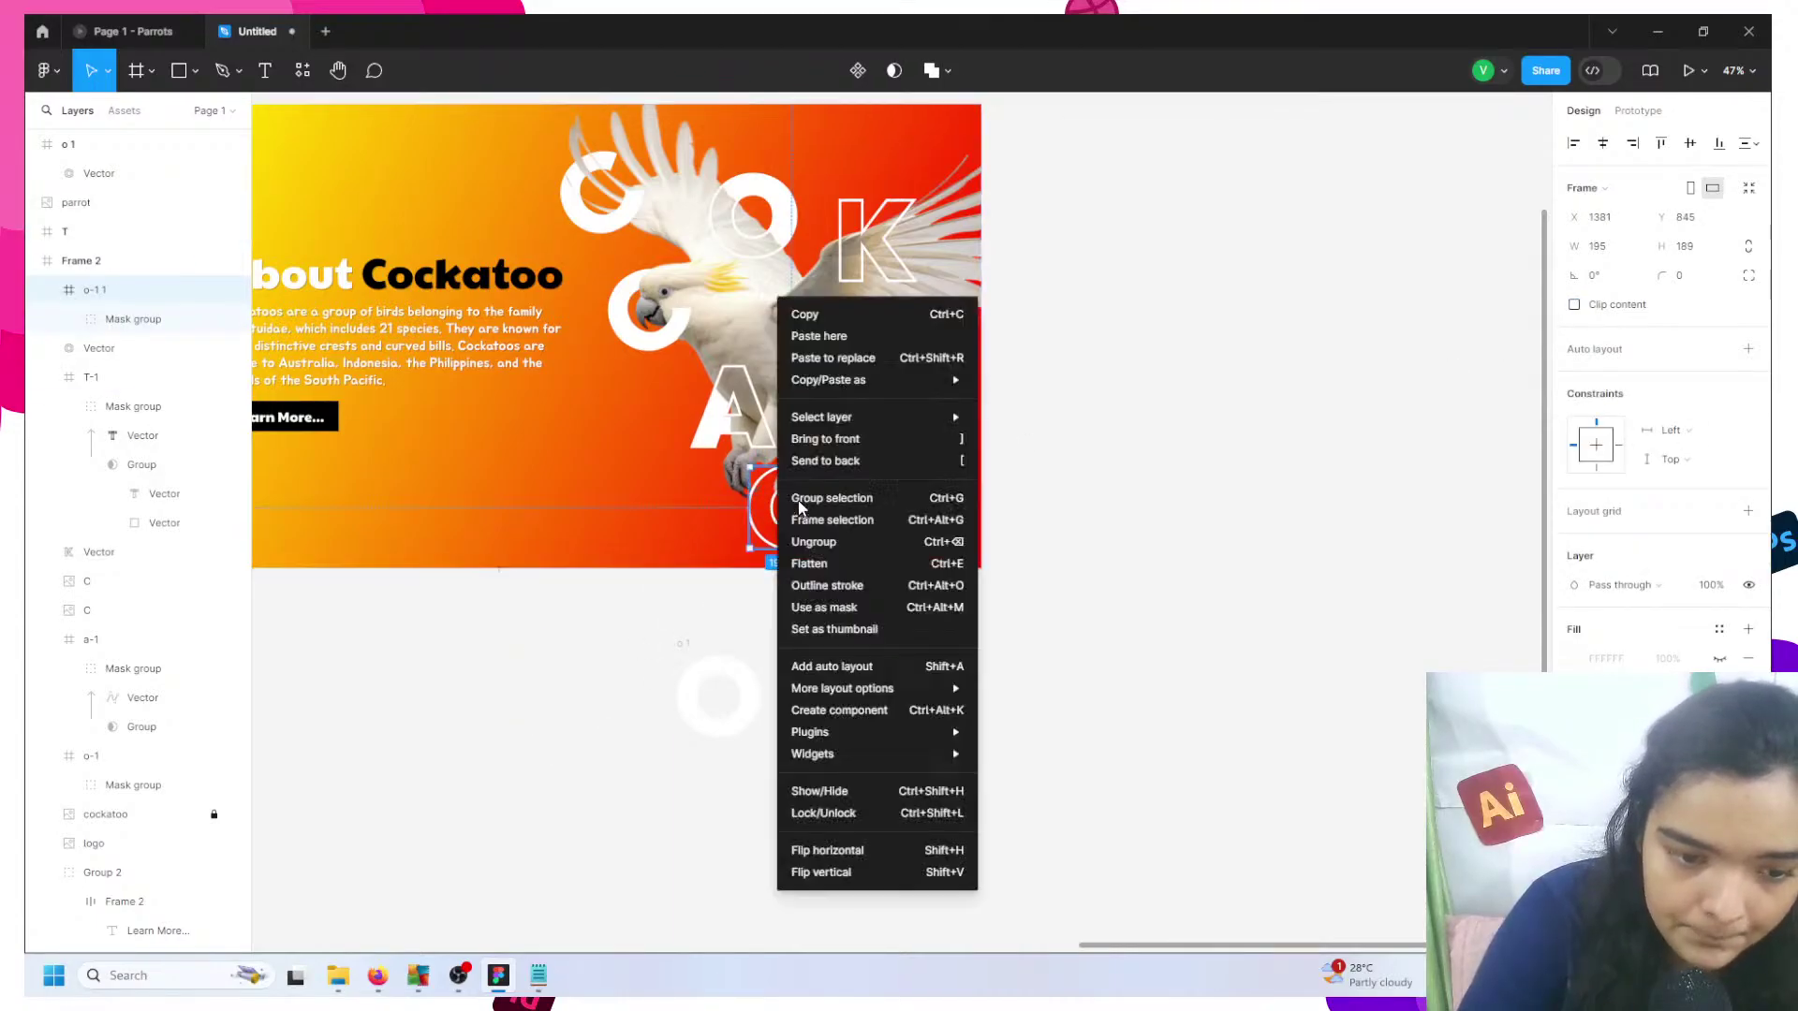
pyautogui.click(828, 471)
pyautogui.moveTo(770, 525); pyautogui.dragTo(766, 521)
# - Cut the remaining solid O vector from below Frame 2 and paste it into Frame 2
pyautogui.click(714, 694)
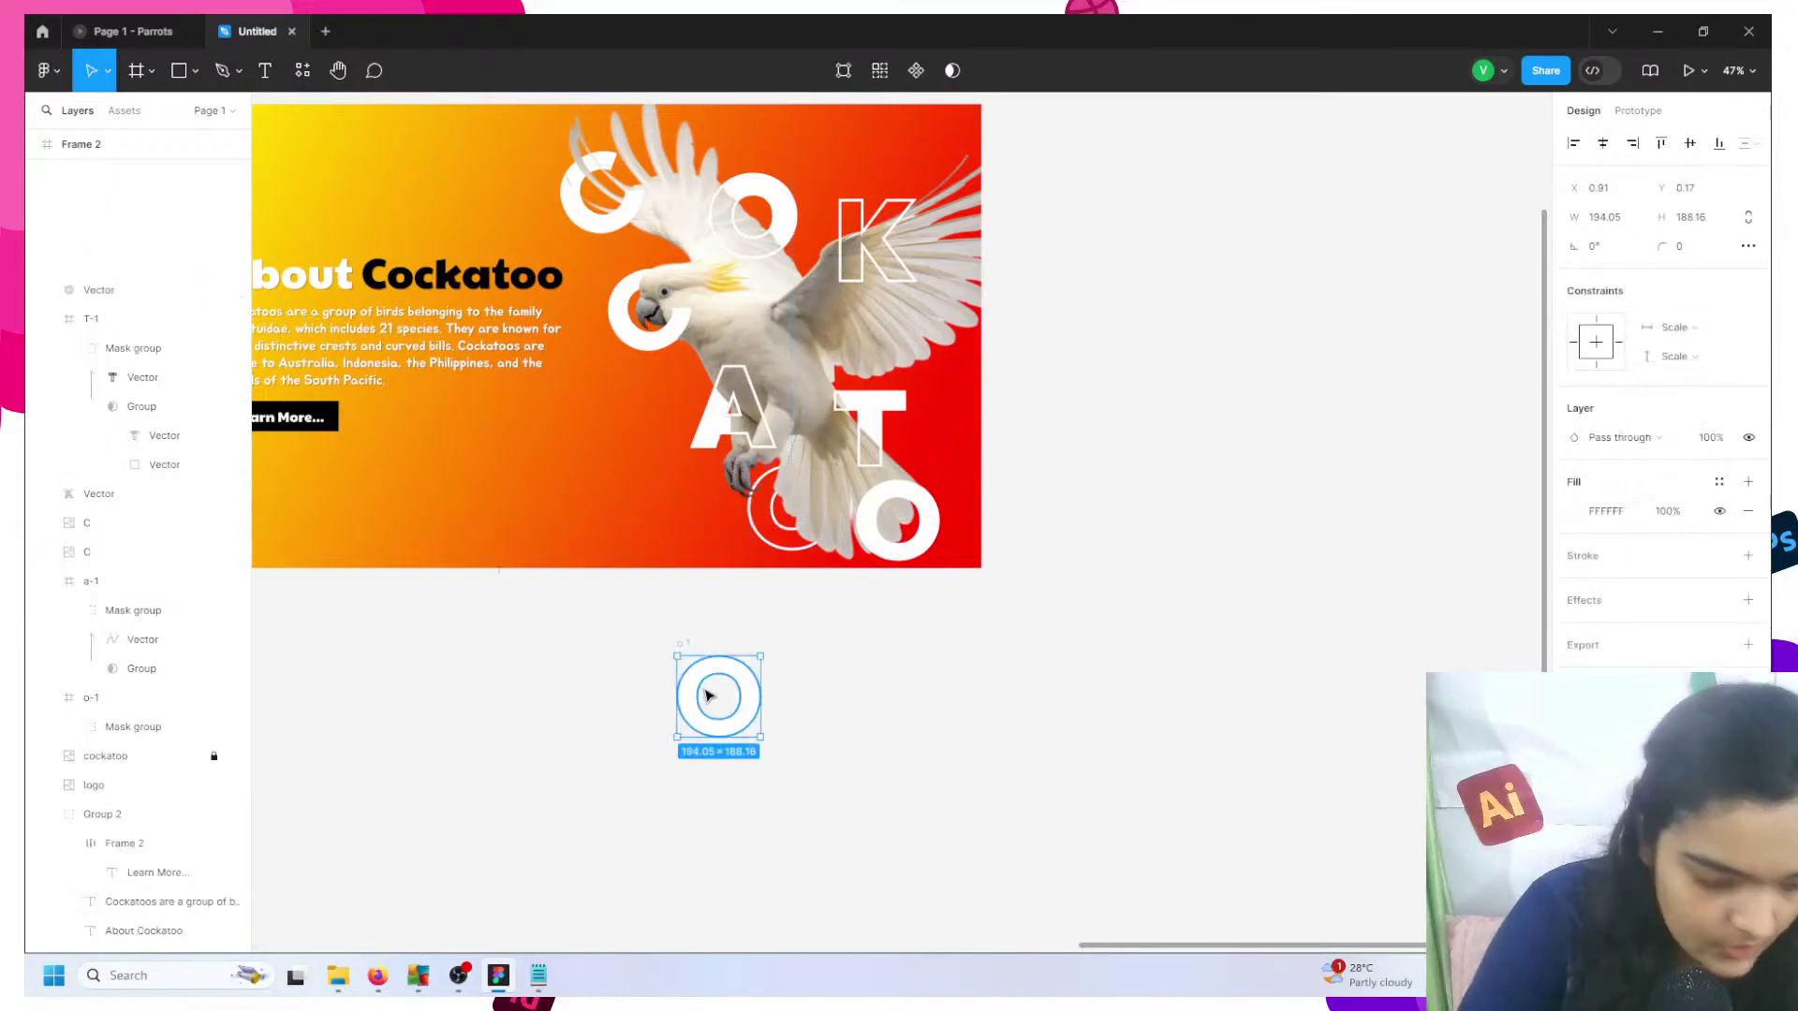
pyautogui.scroll(5, 715, 691)
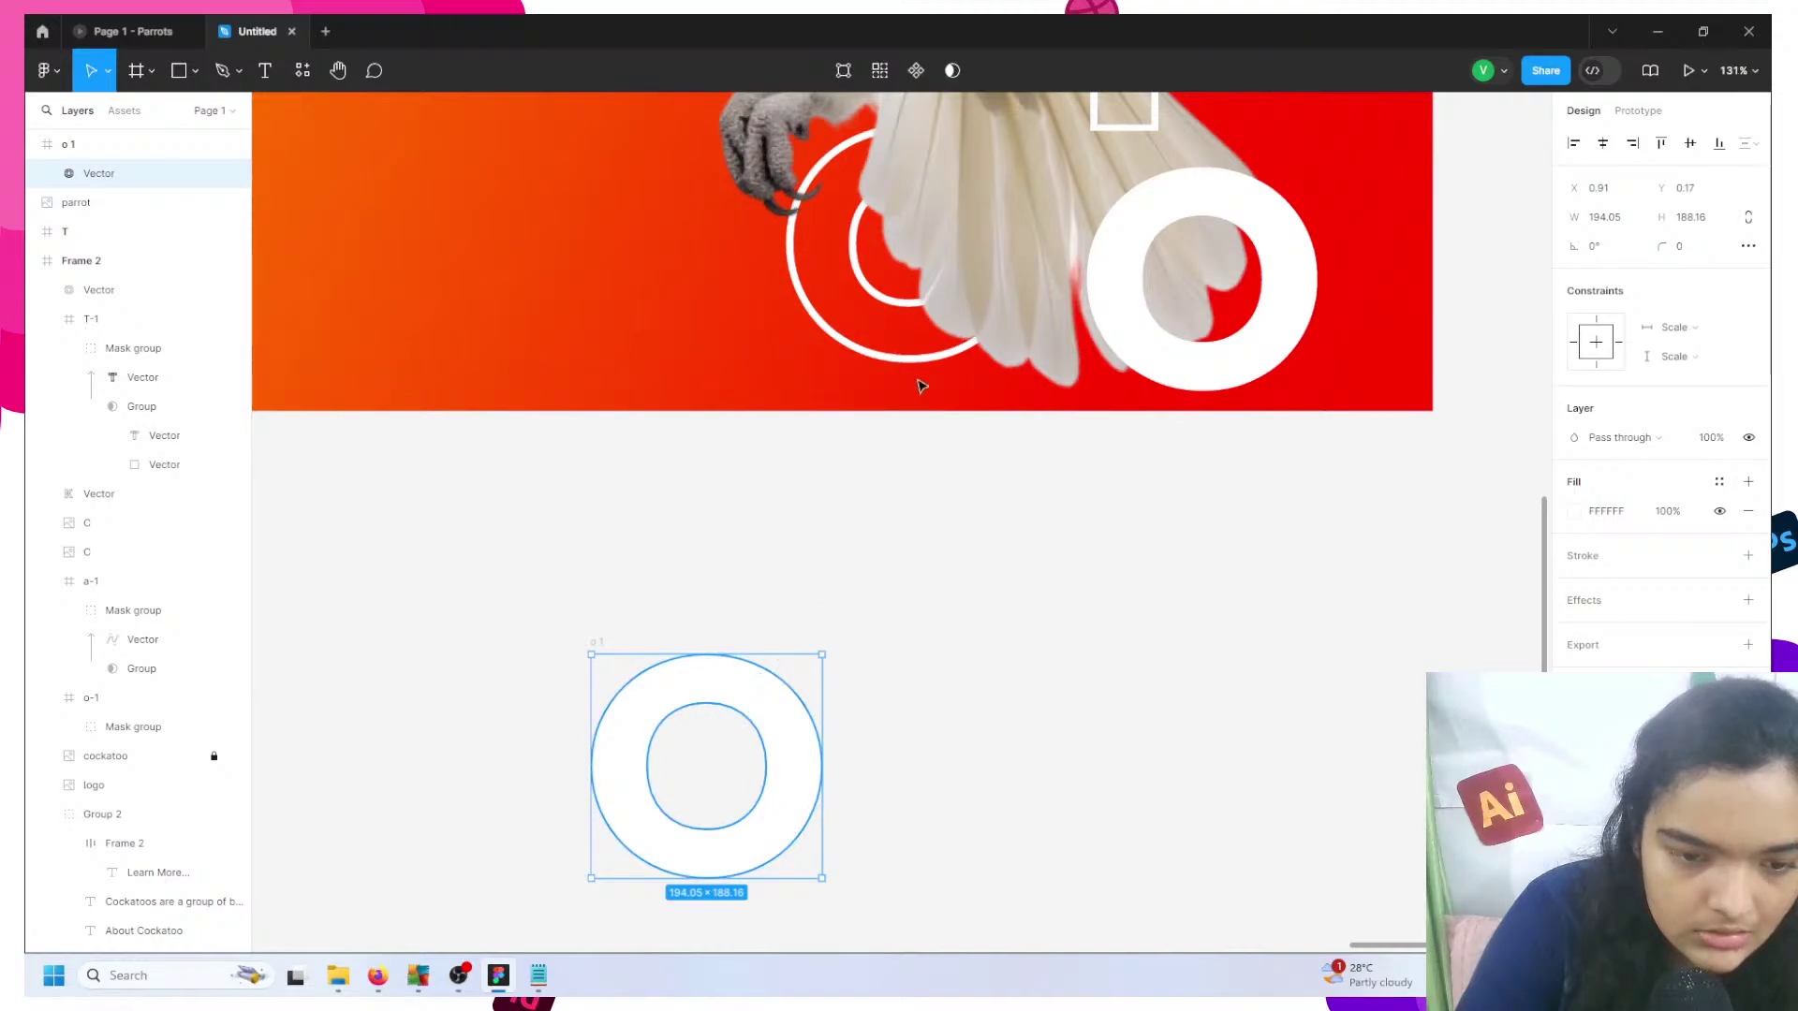
pyautogui.hotkey('ctrl', 'x')
pyautogui.hotkey('ctrl', 'v')
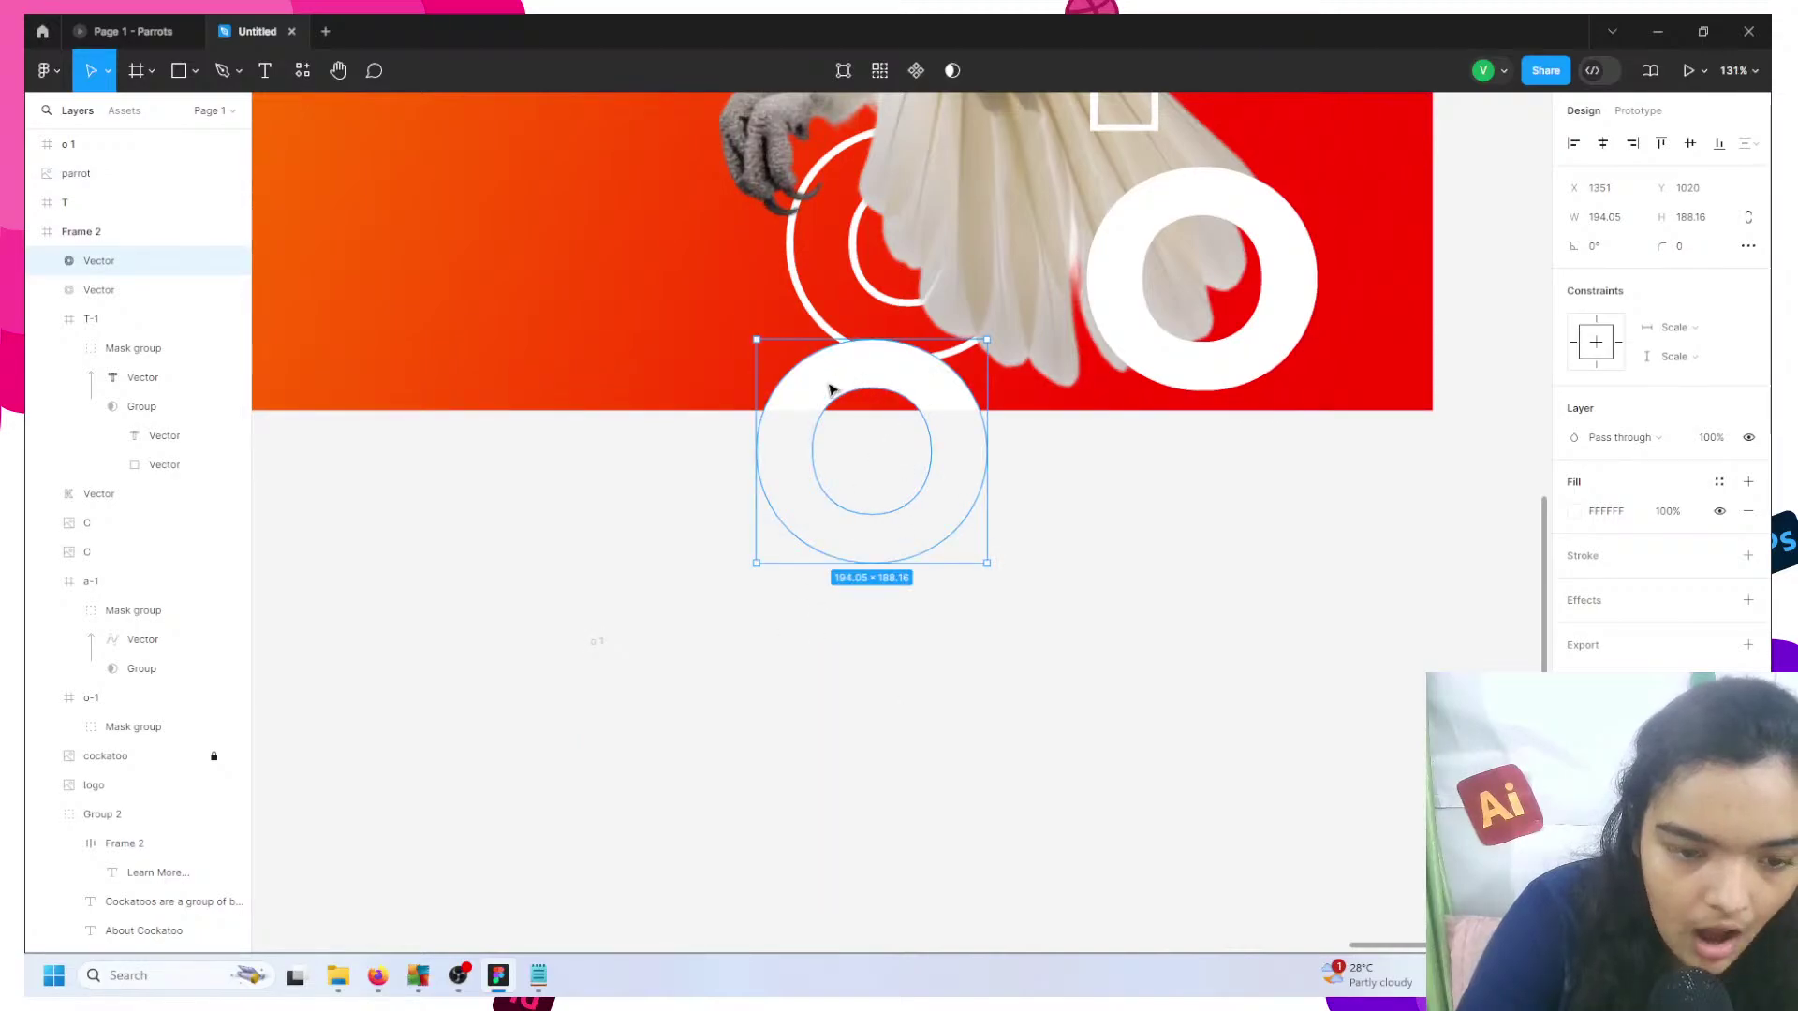
# - Lay the solid O over the outlined O at X 1382, Y 845, with its layer directly above the o-1 1 frame
pyautogui.scroll(3, 868, 190)
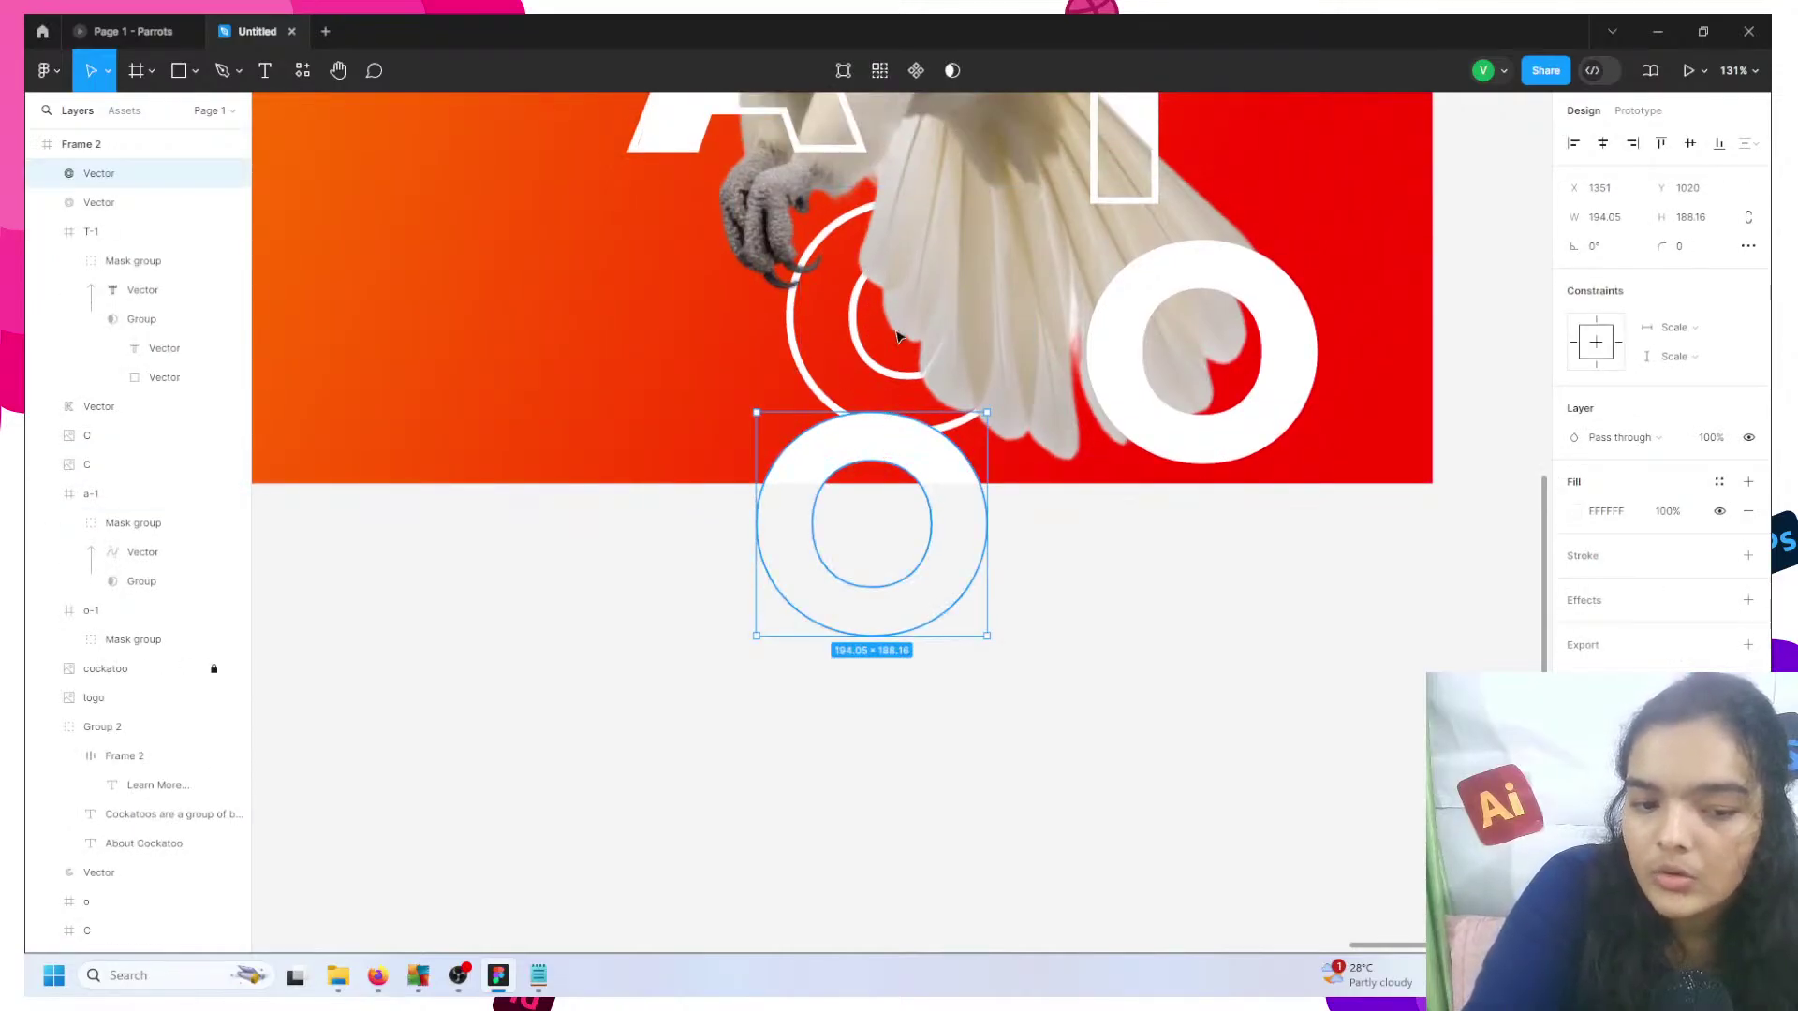
pyautogui.moveTo(874, 482); pyautogui.dragTo(916, 255)
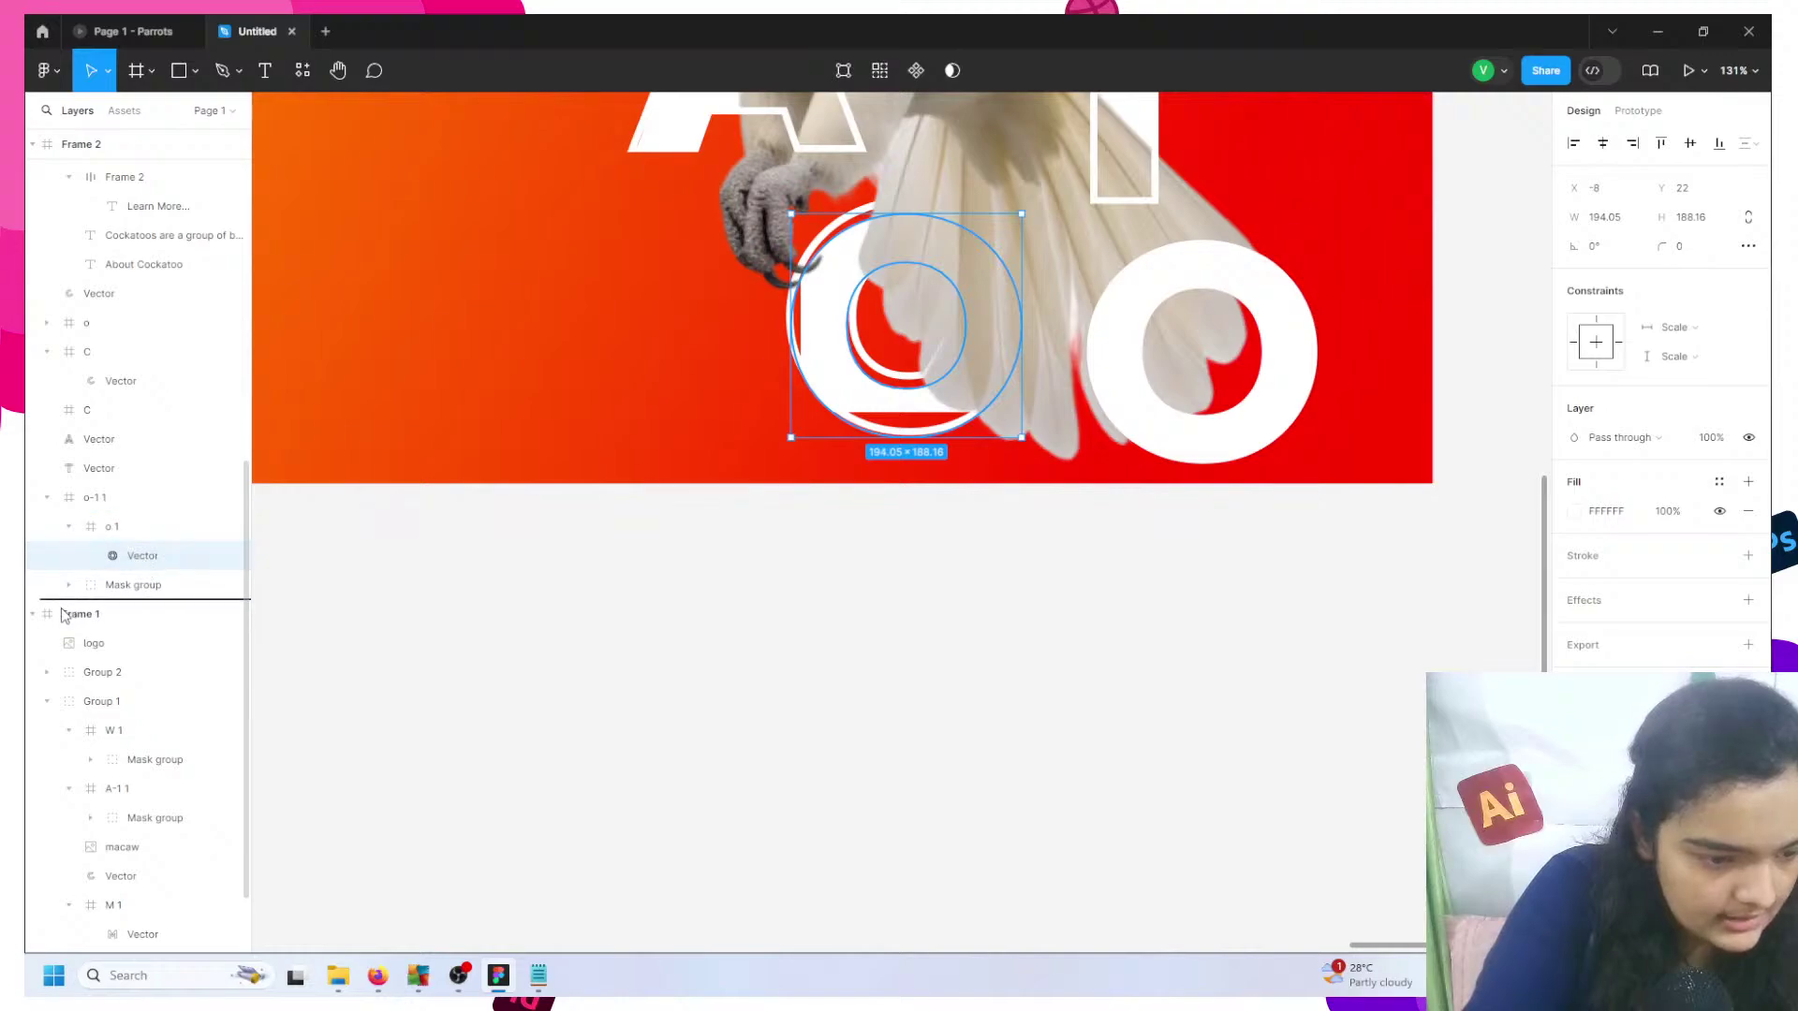
pyautogui.moveTo(106, 504); pyautogui.dragTo(89, 487)
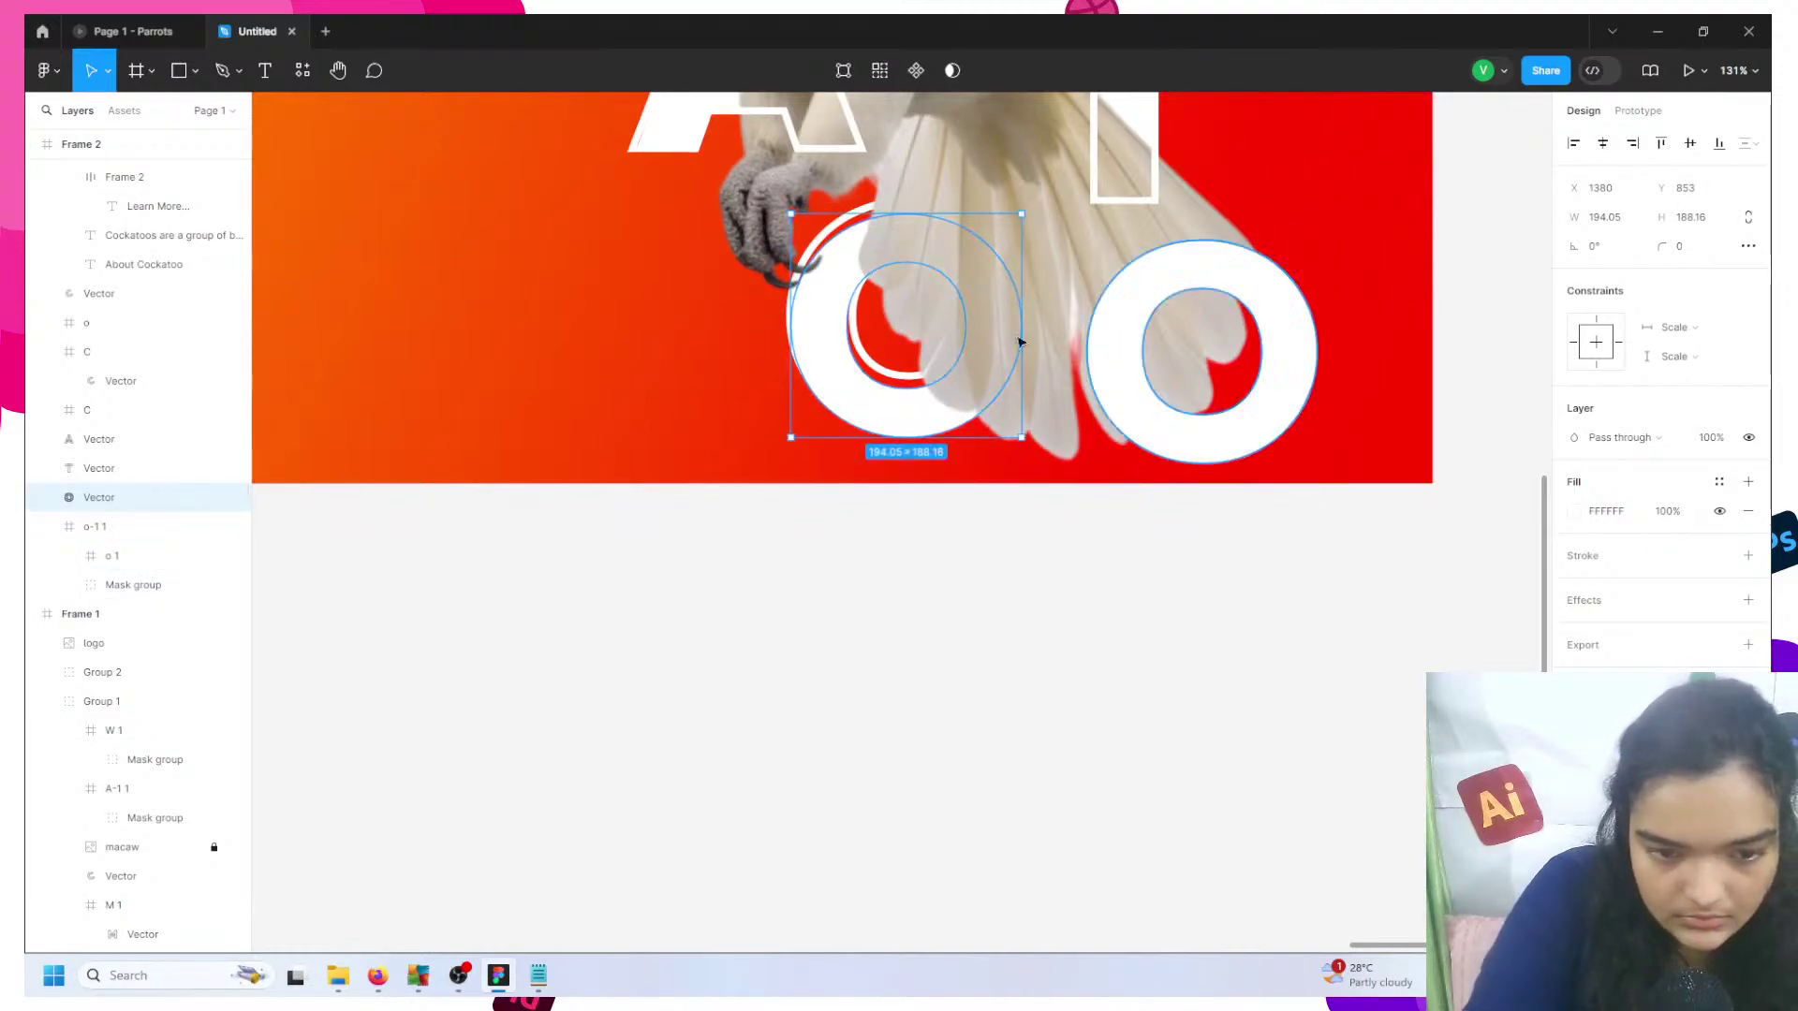
pyautogui.moveTo(814, 365); pyautogui.dragTo(817, 357)
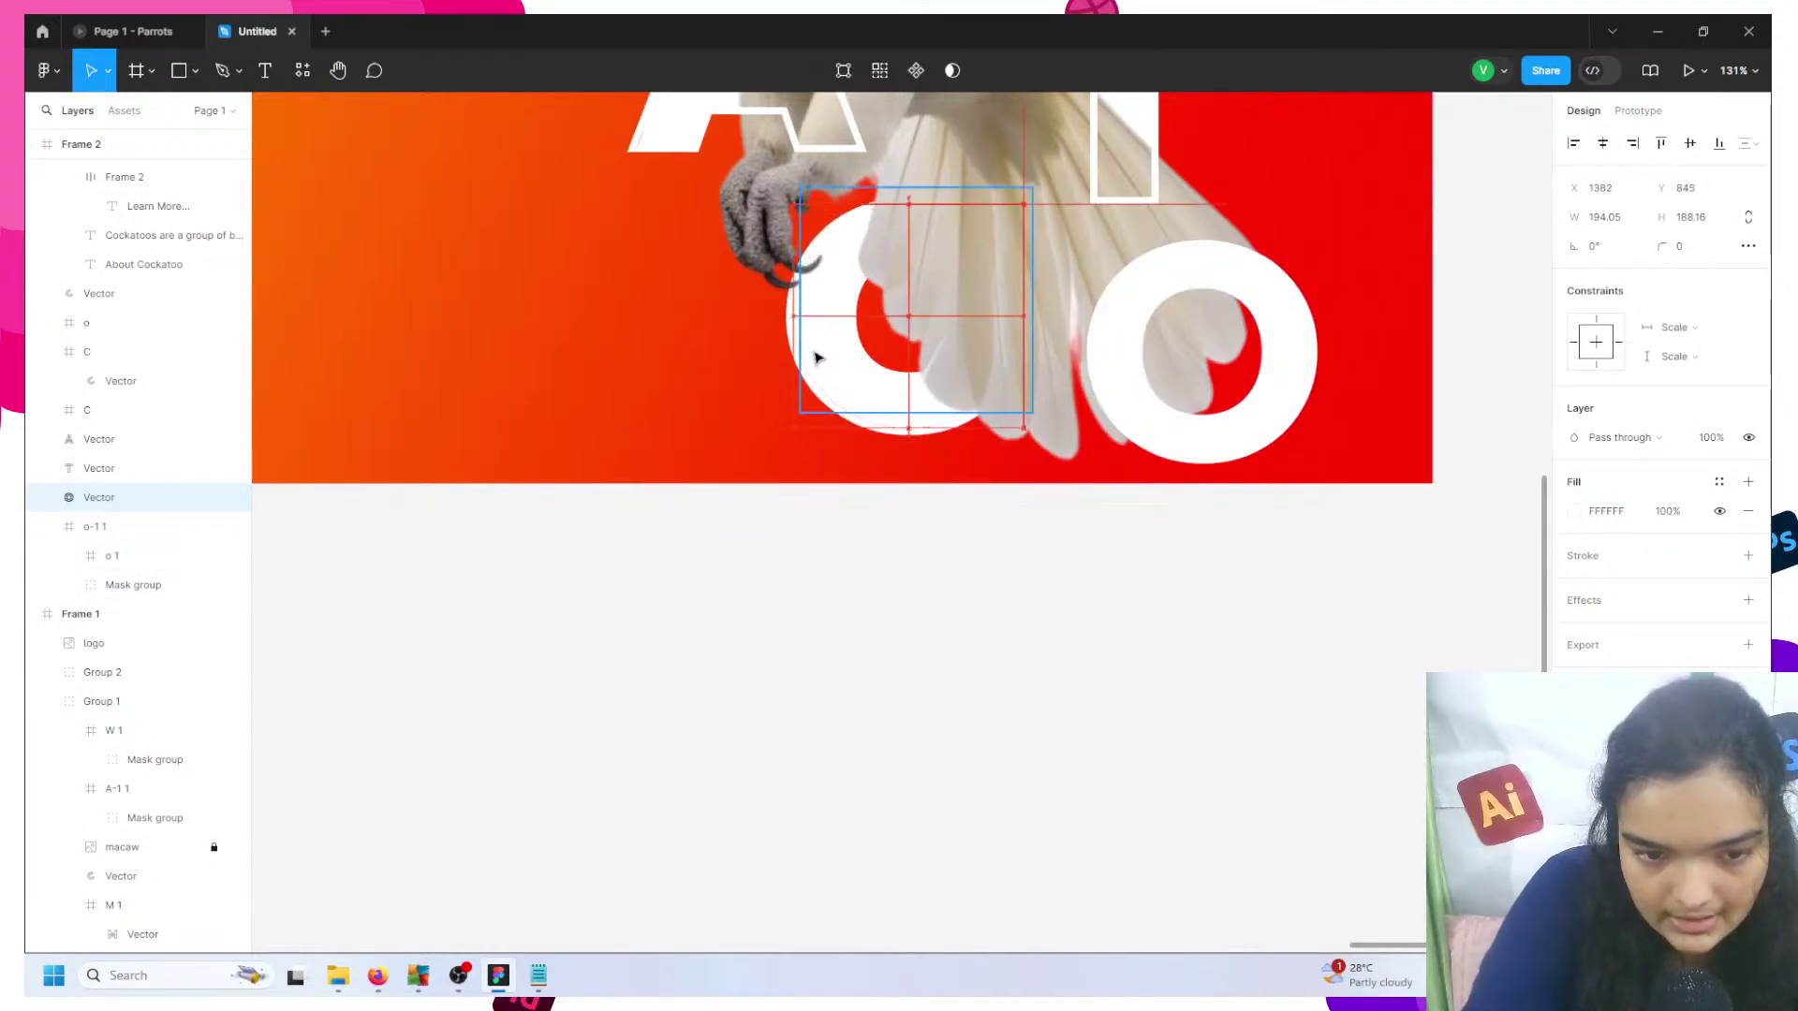
# - Add a stroke to this O vector, remove its fill, and move its layer to the top of Frame 2
pyautogui.click(1748, 555)
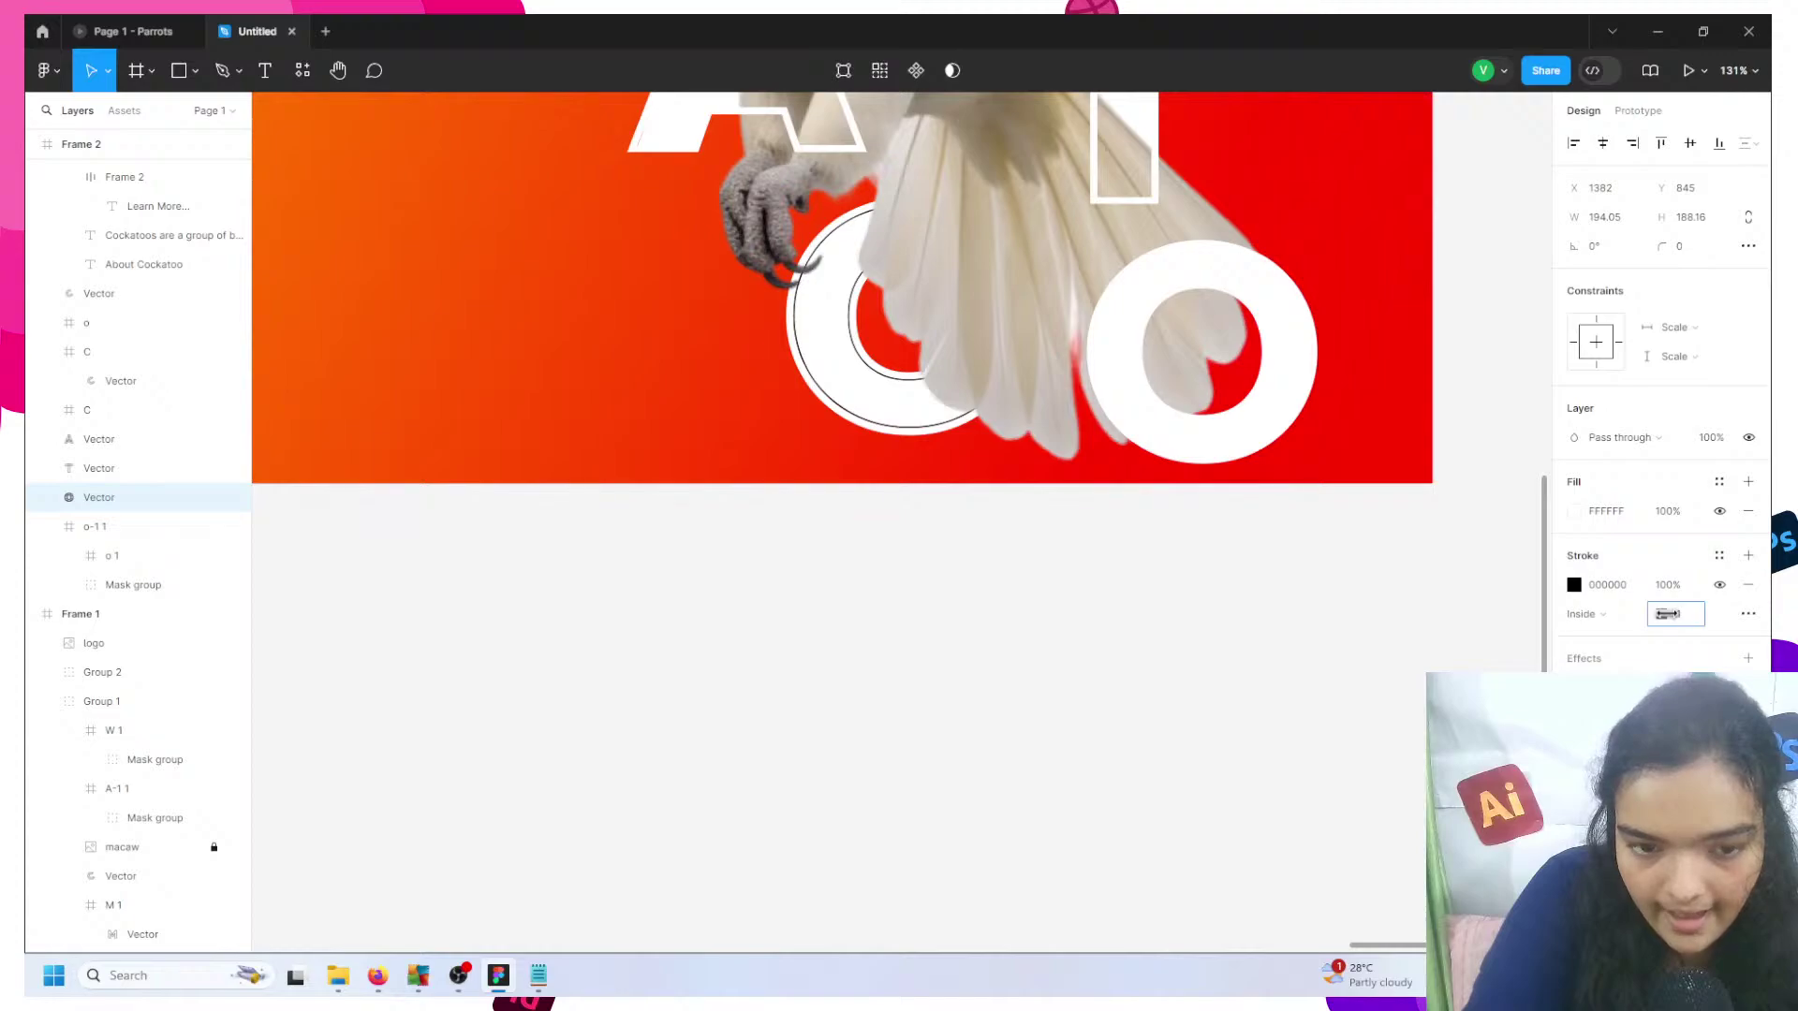
pyautogui.click(1748, 510)
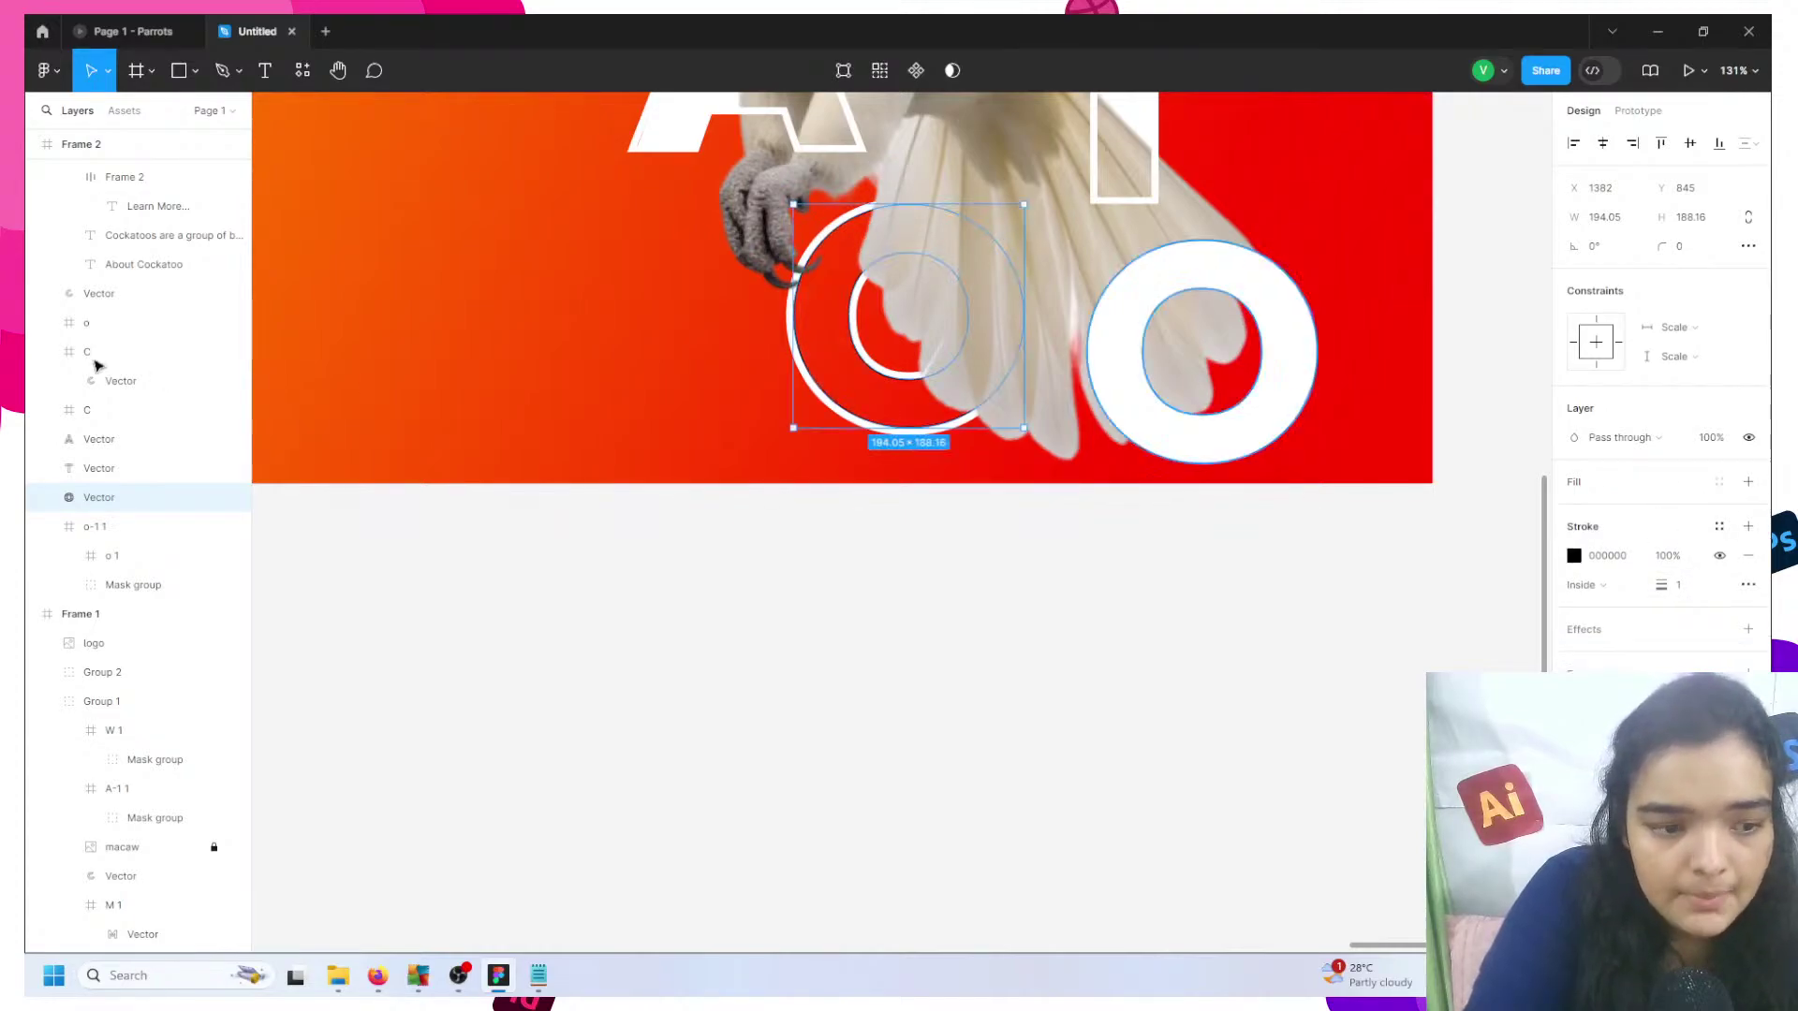
pyautogui.scroll(1, 150, 197)
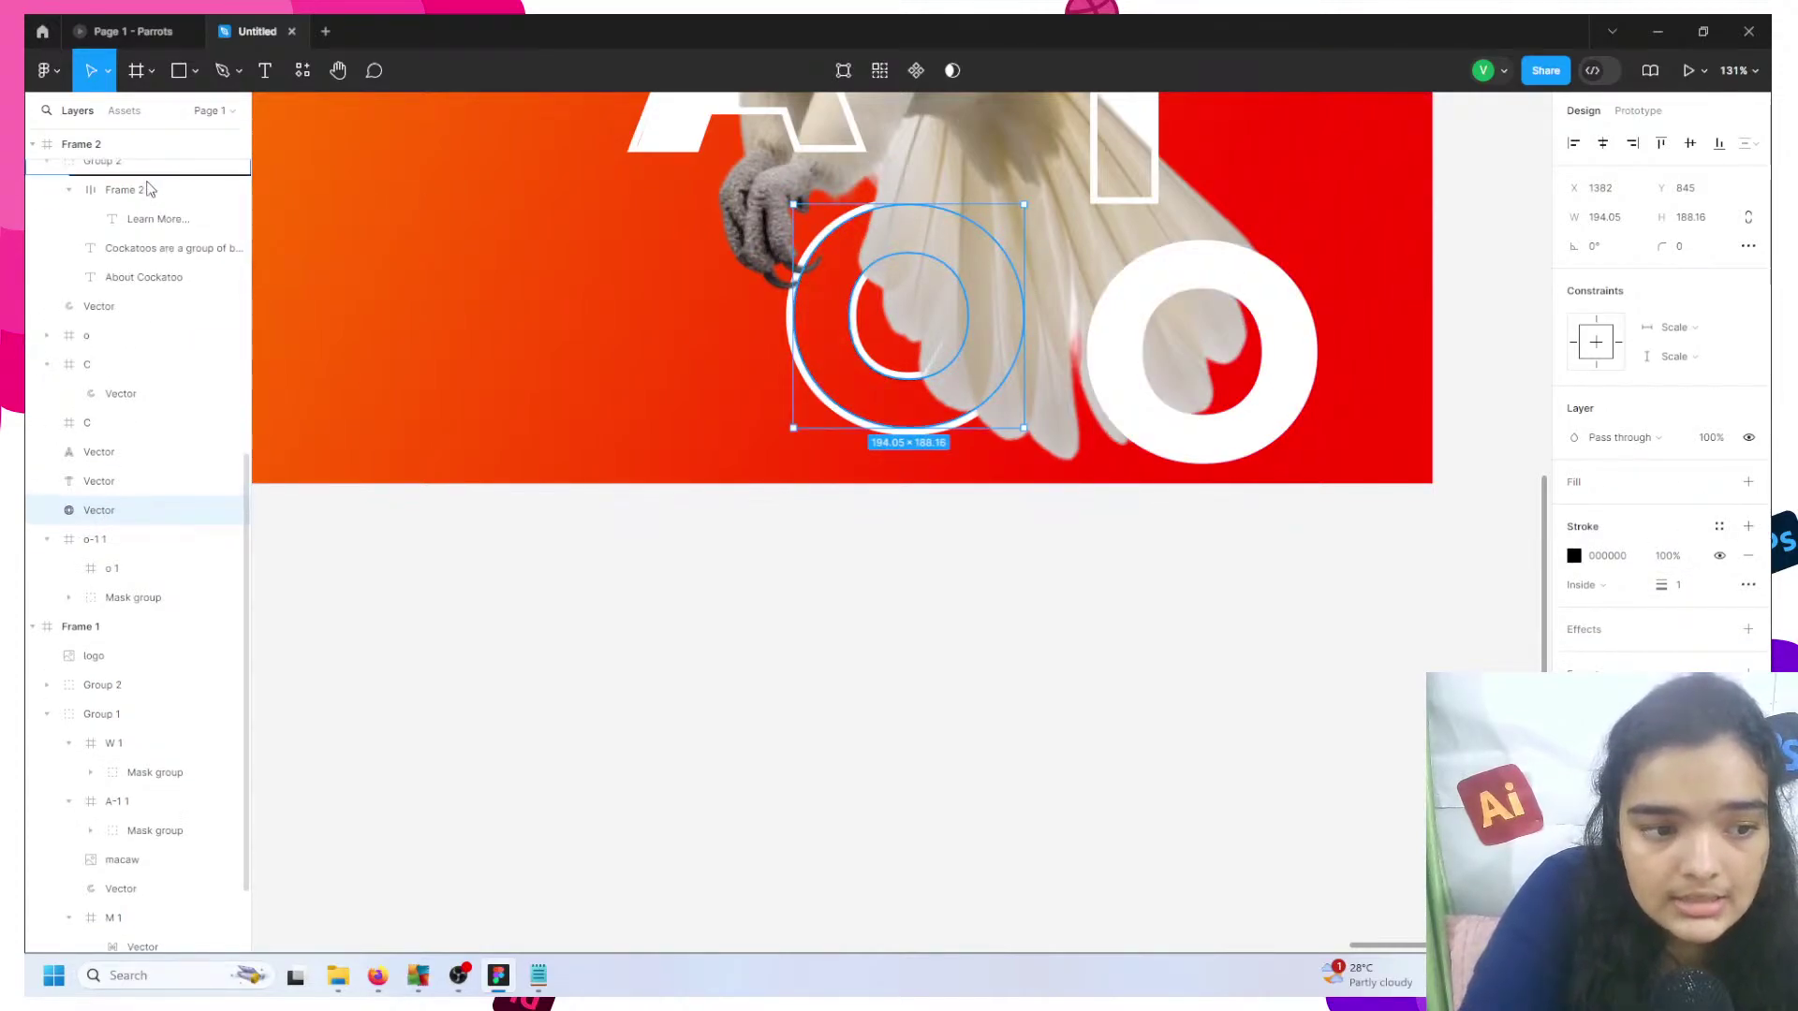
pyautogui.scroll(10, 148, 197)
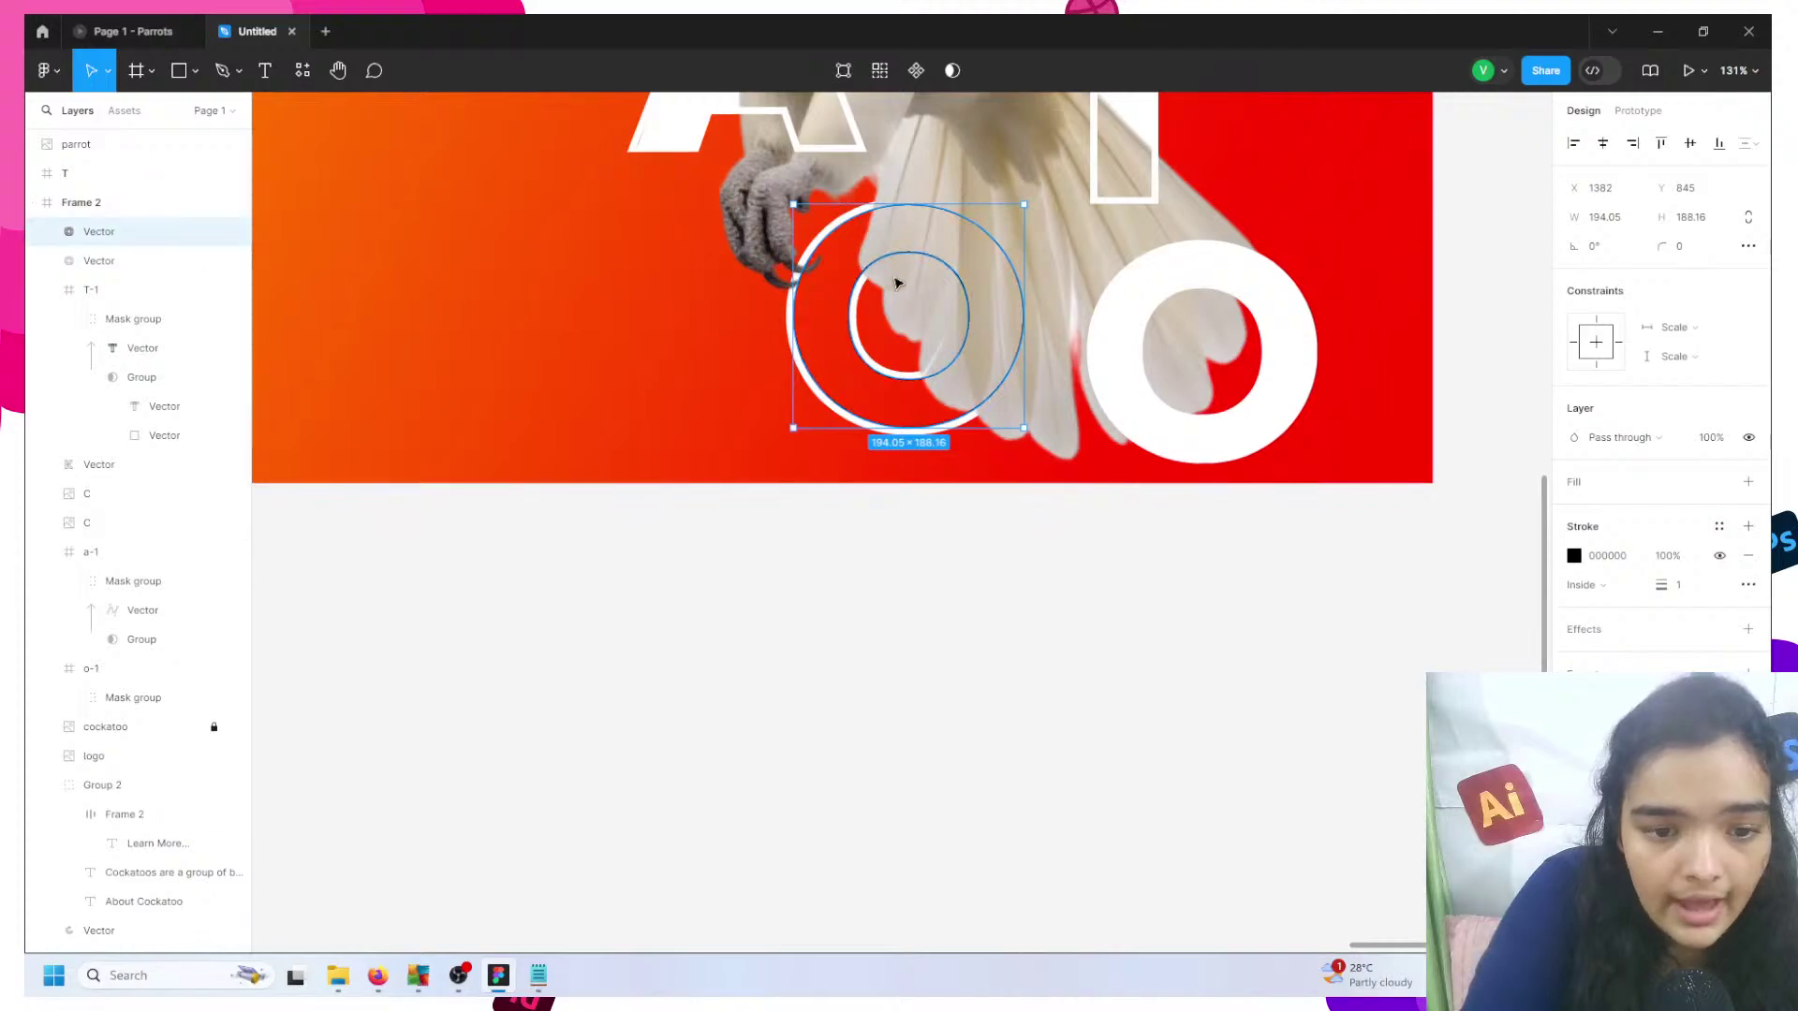
# - Set the O vector's stroke weight to 6 and apply the saved Stroke Style to it
pyautogui.click(1682, 587)
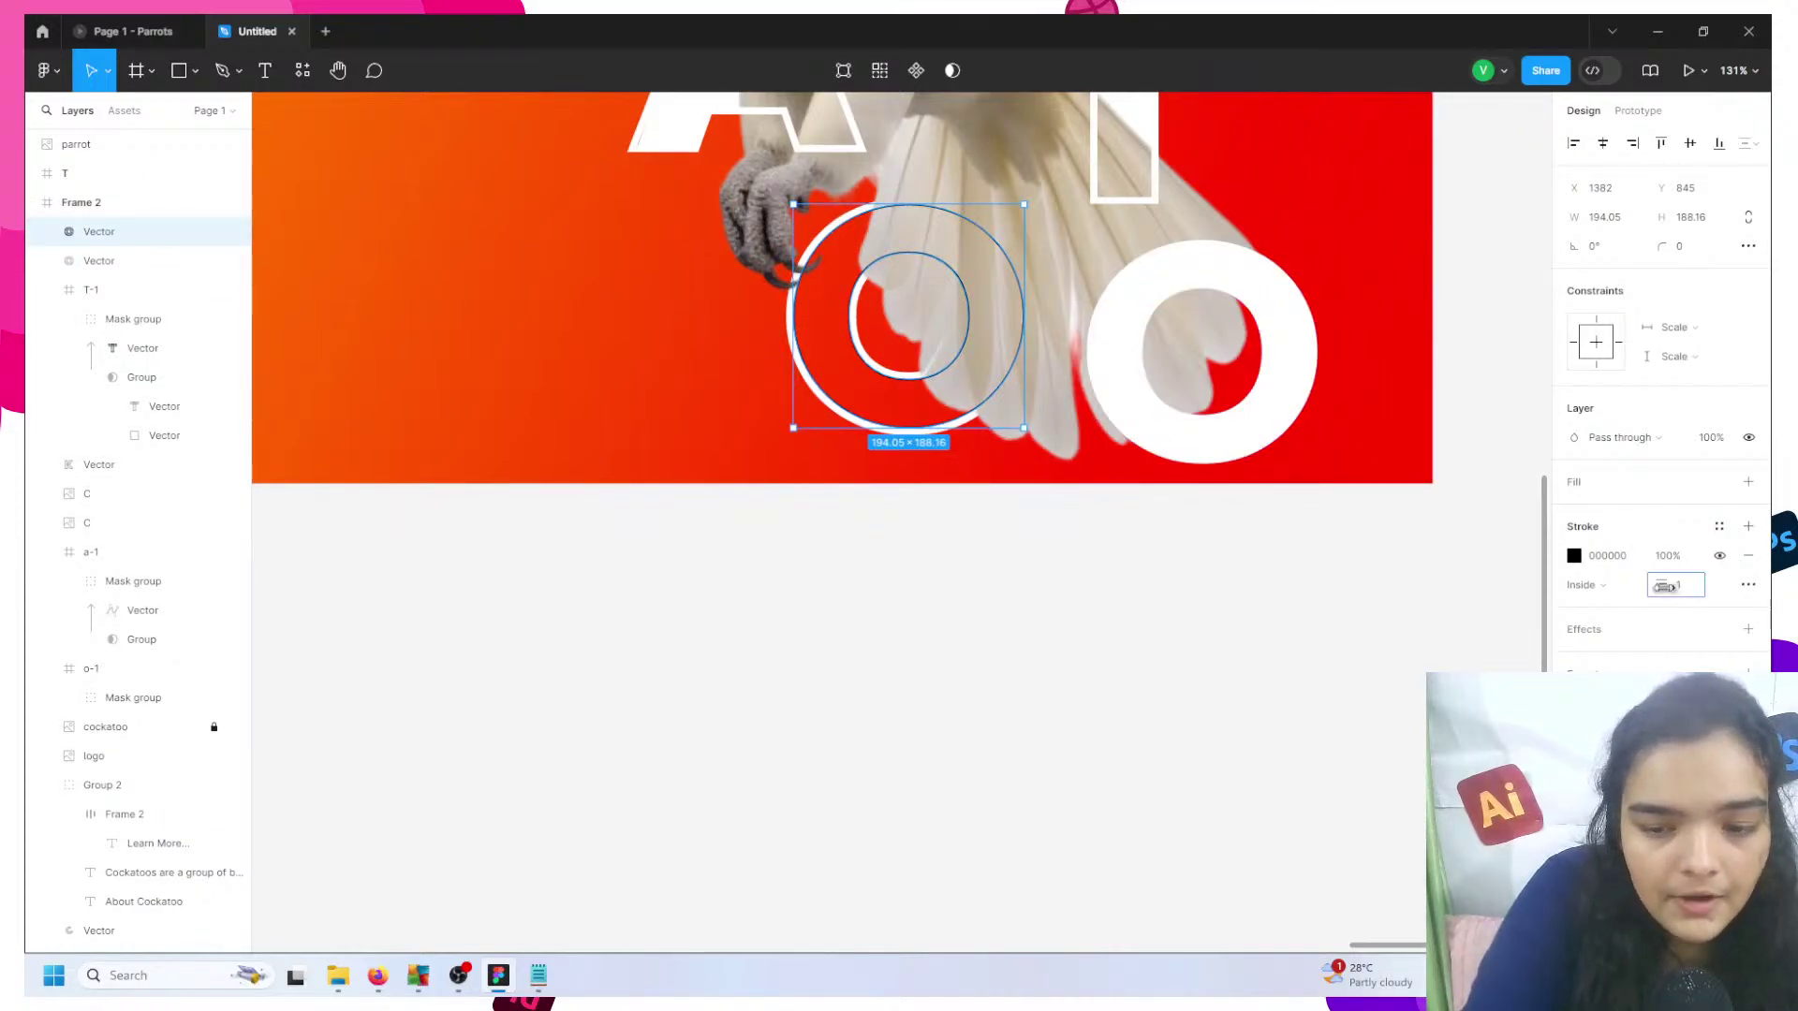
pyautogui.write('6')
pyautogui.press('Return')
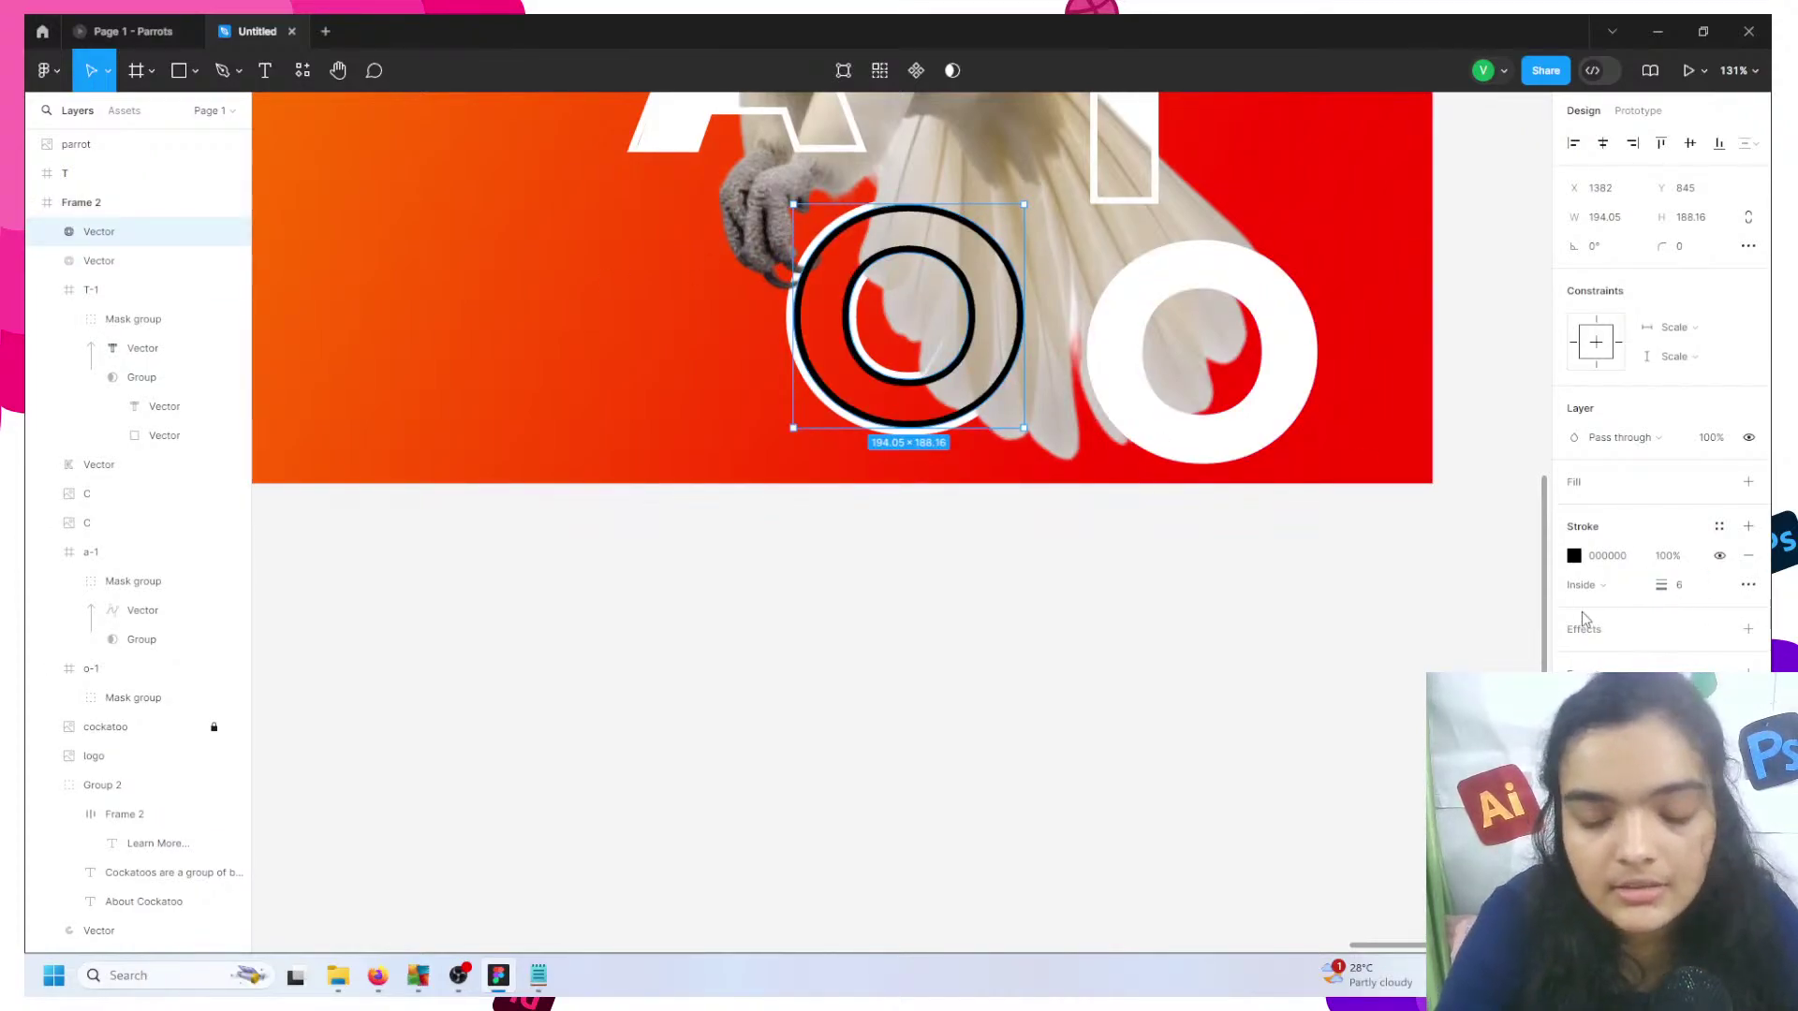
pyautogui.click(1720, 526)
pyautogui.click(1399, 646)
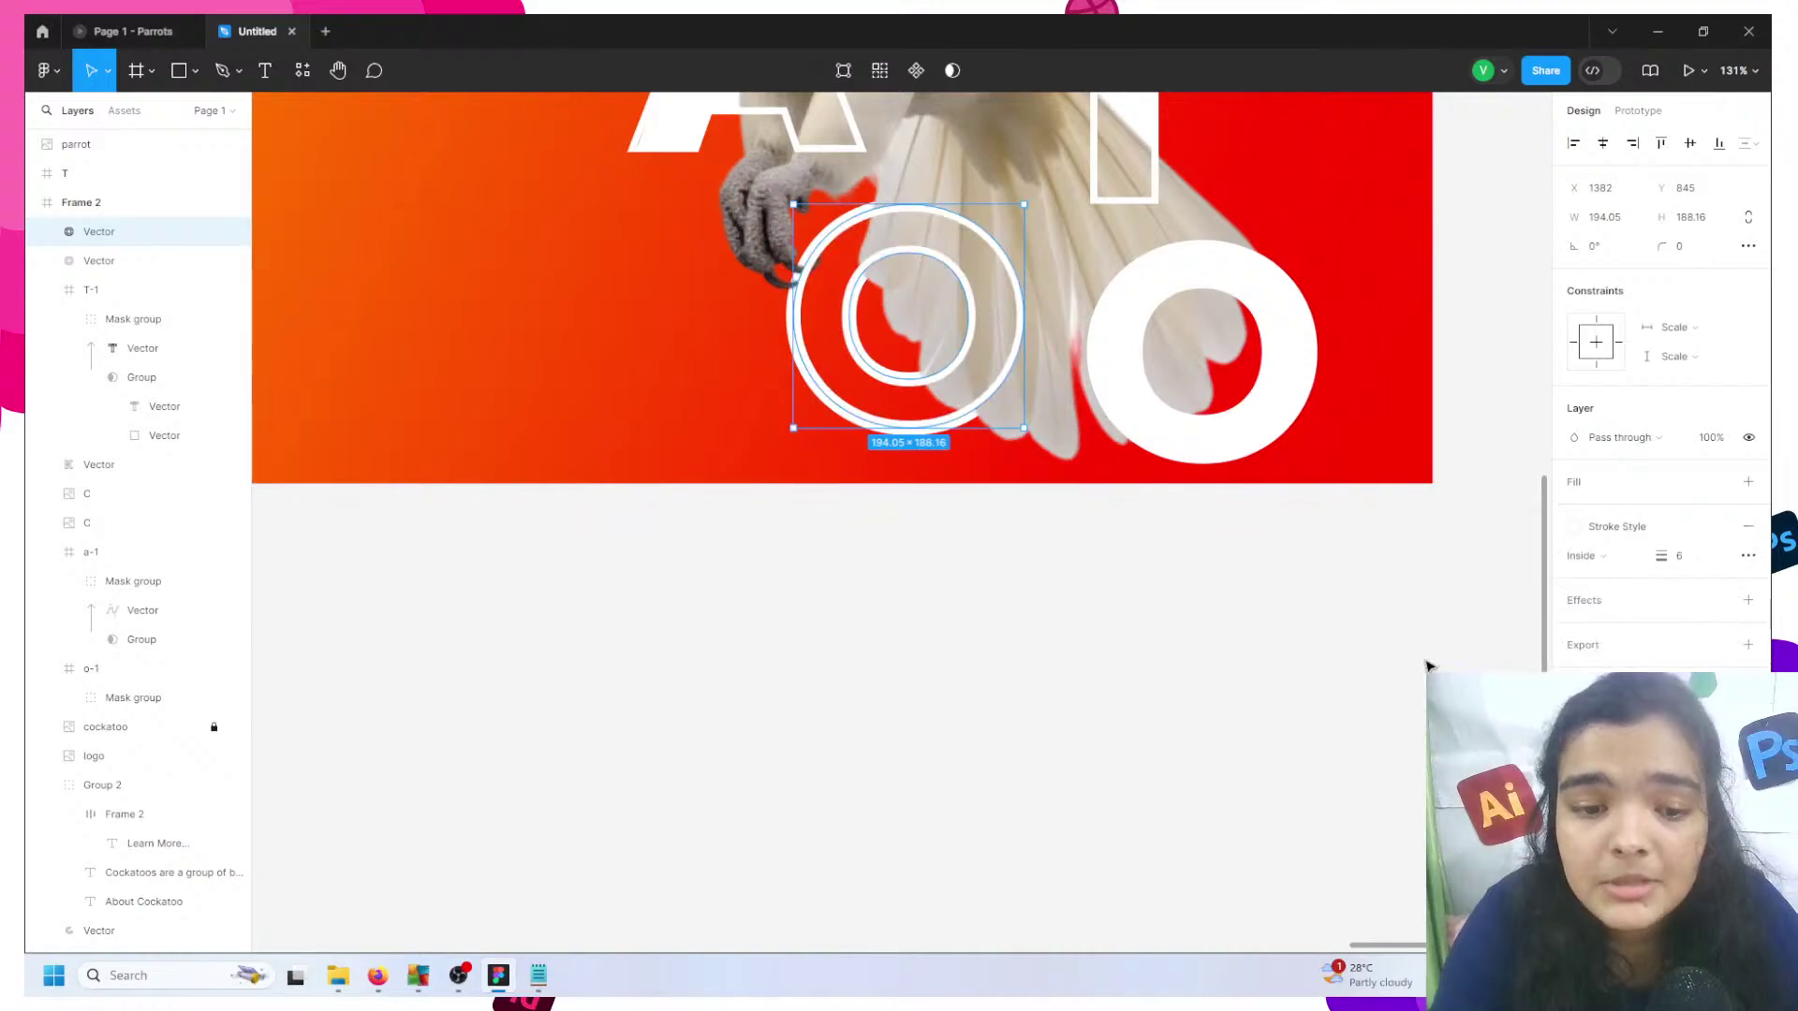
pyautogui.click(1266, 738)
# - Resize the front O outline to 195 × 201 and position it at X 1369, Y 838
pyautogui.click(940, 427)
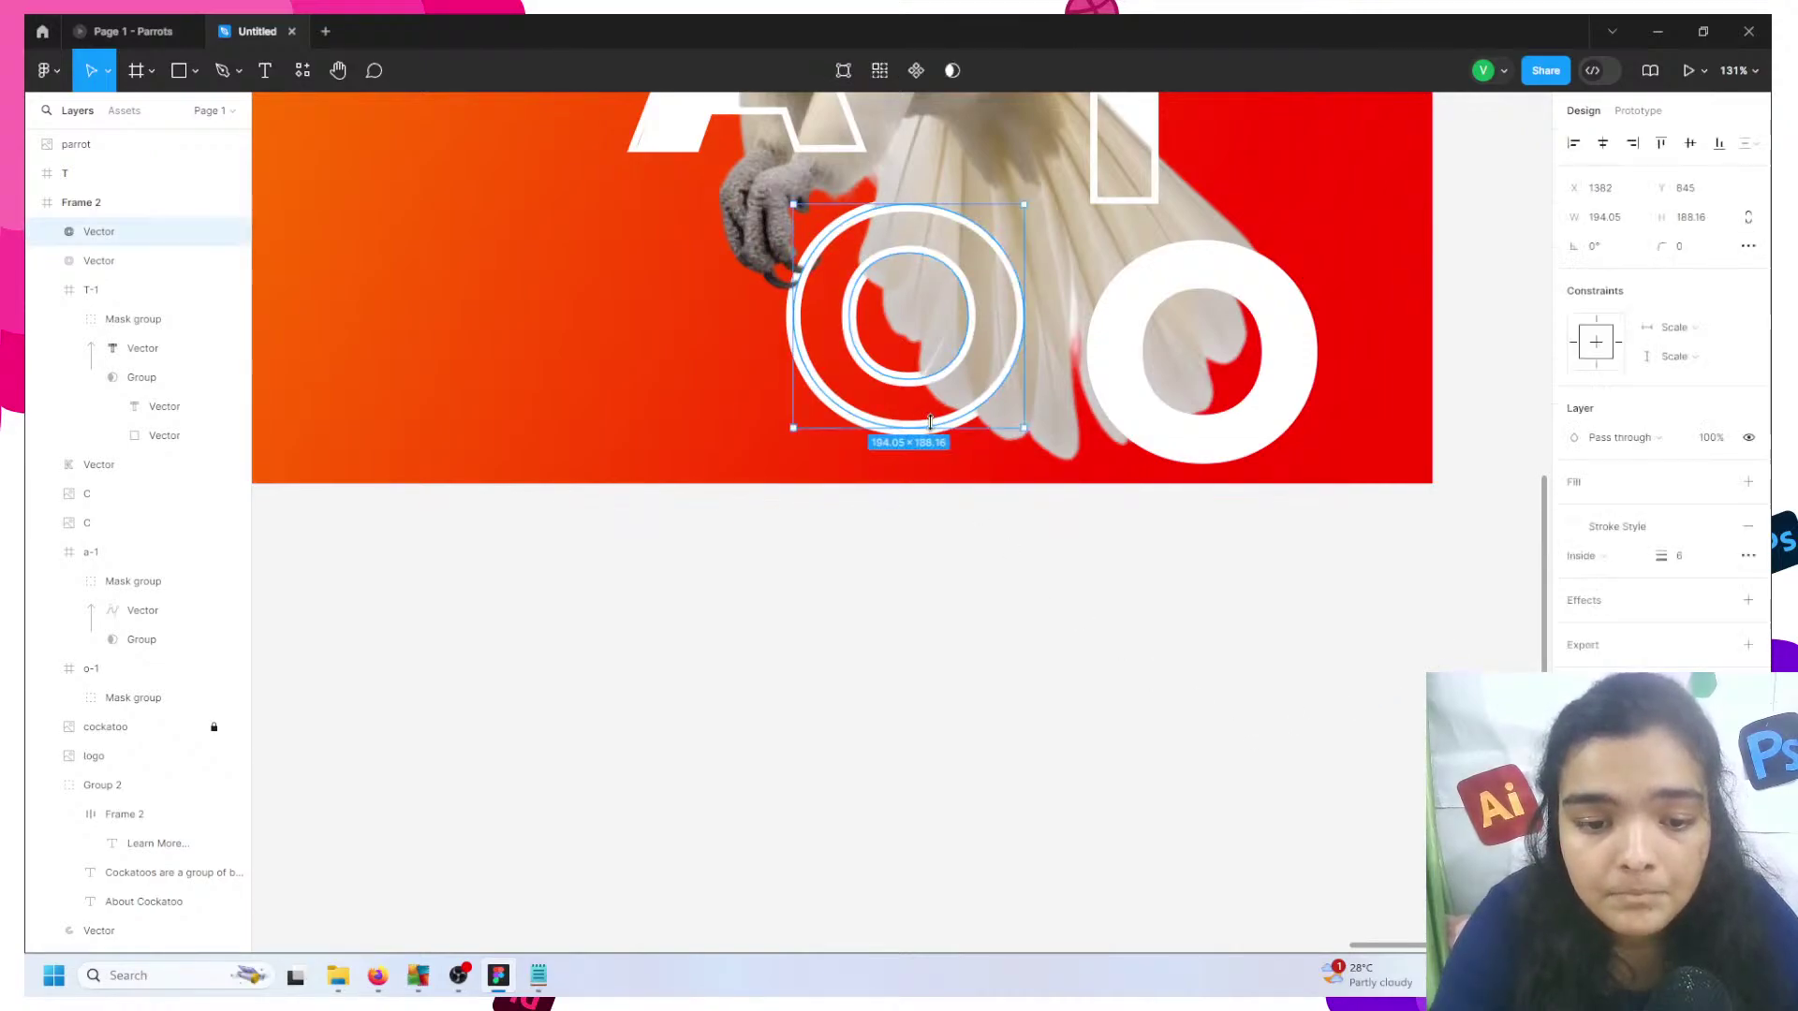
pyautogui.moveTo(940, 427); pyautogui.dragTo(937, 435)
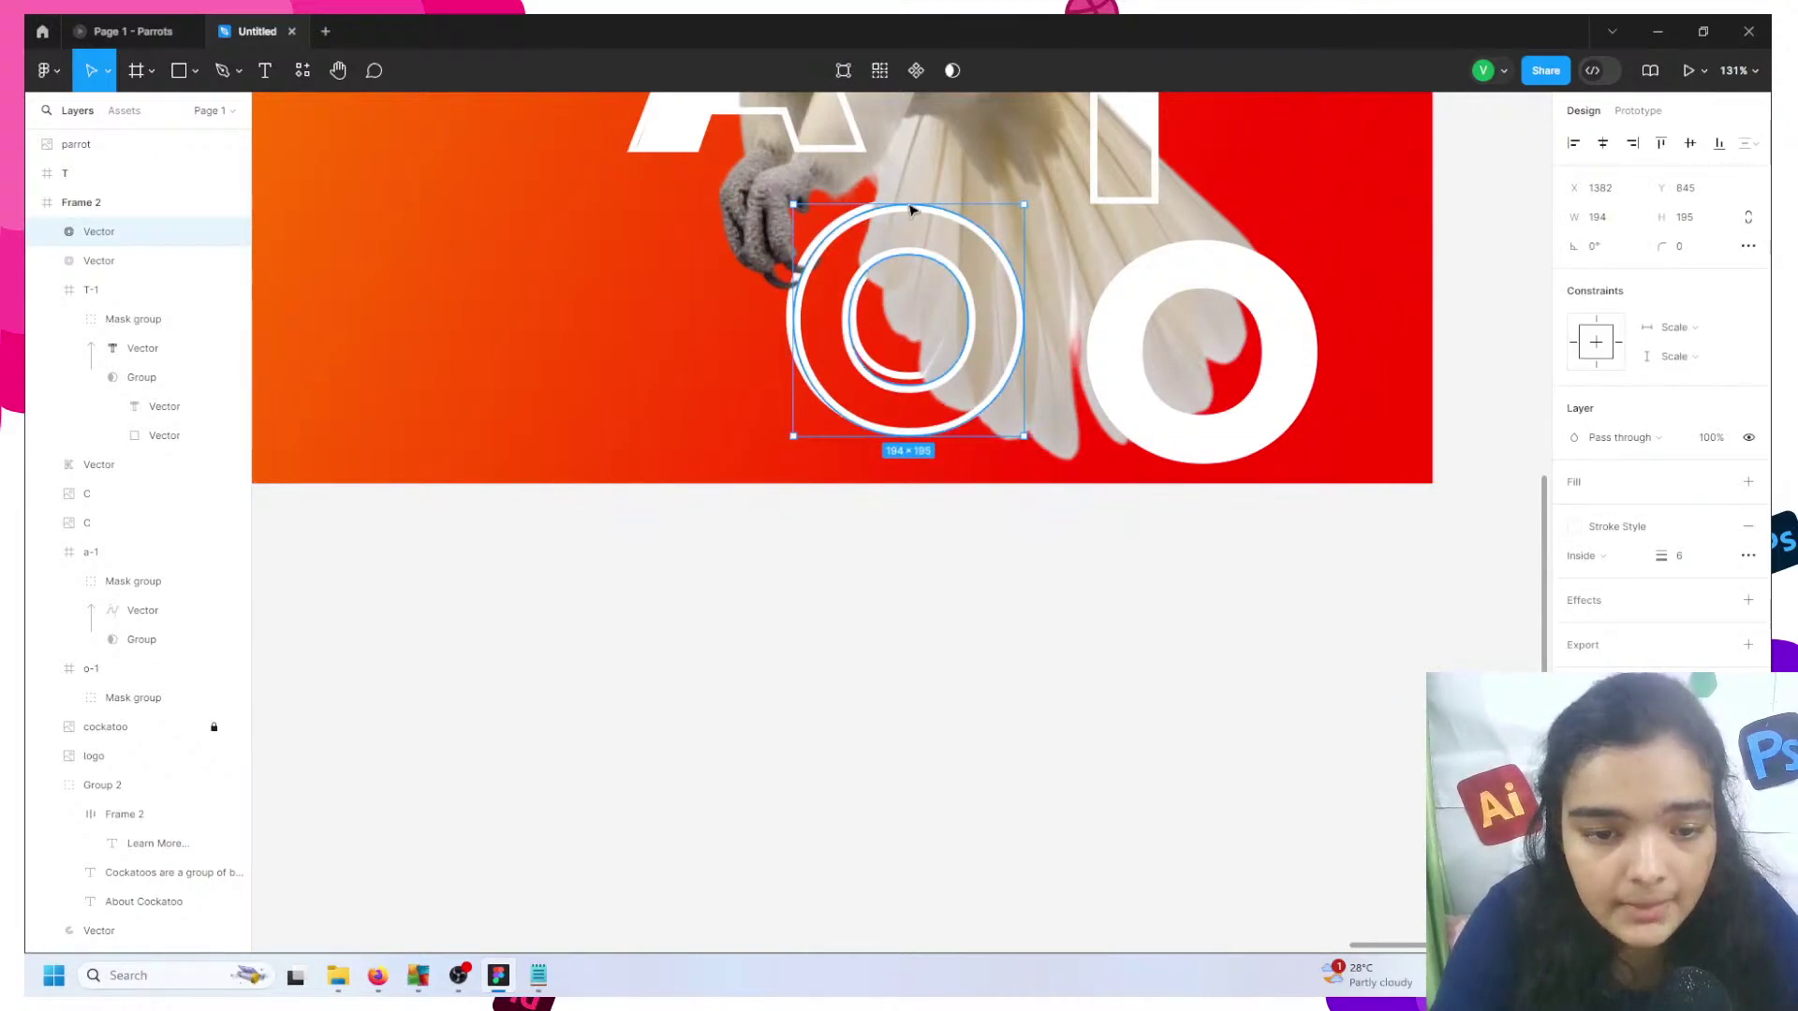
pyautogui.moveTo(908, 194); pyautogui.dragTo(909, 187)
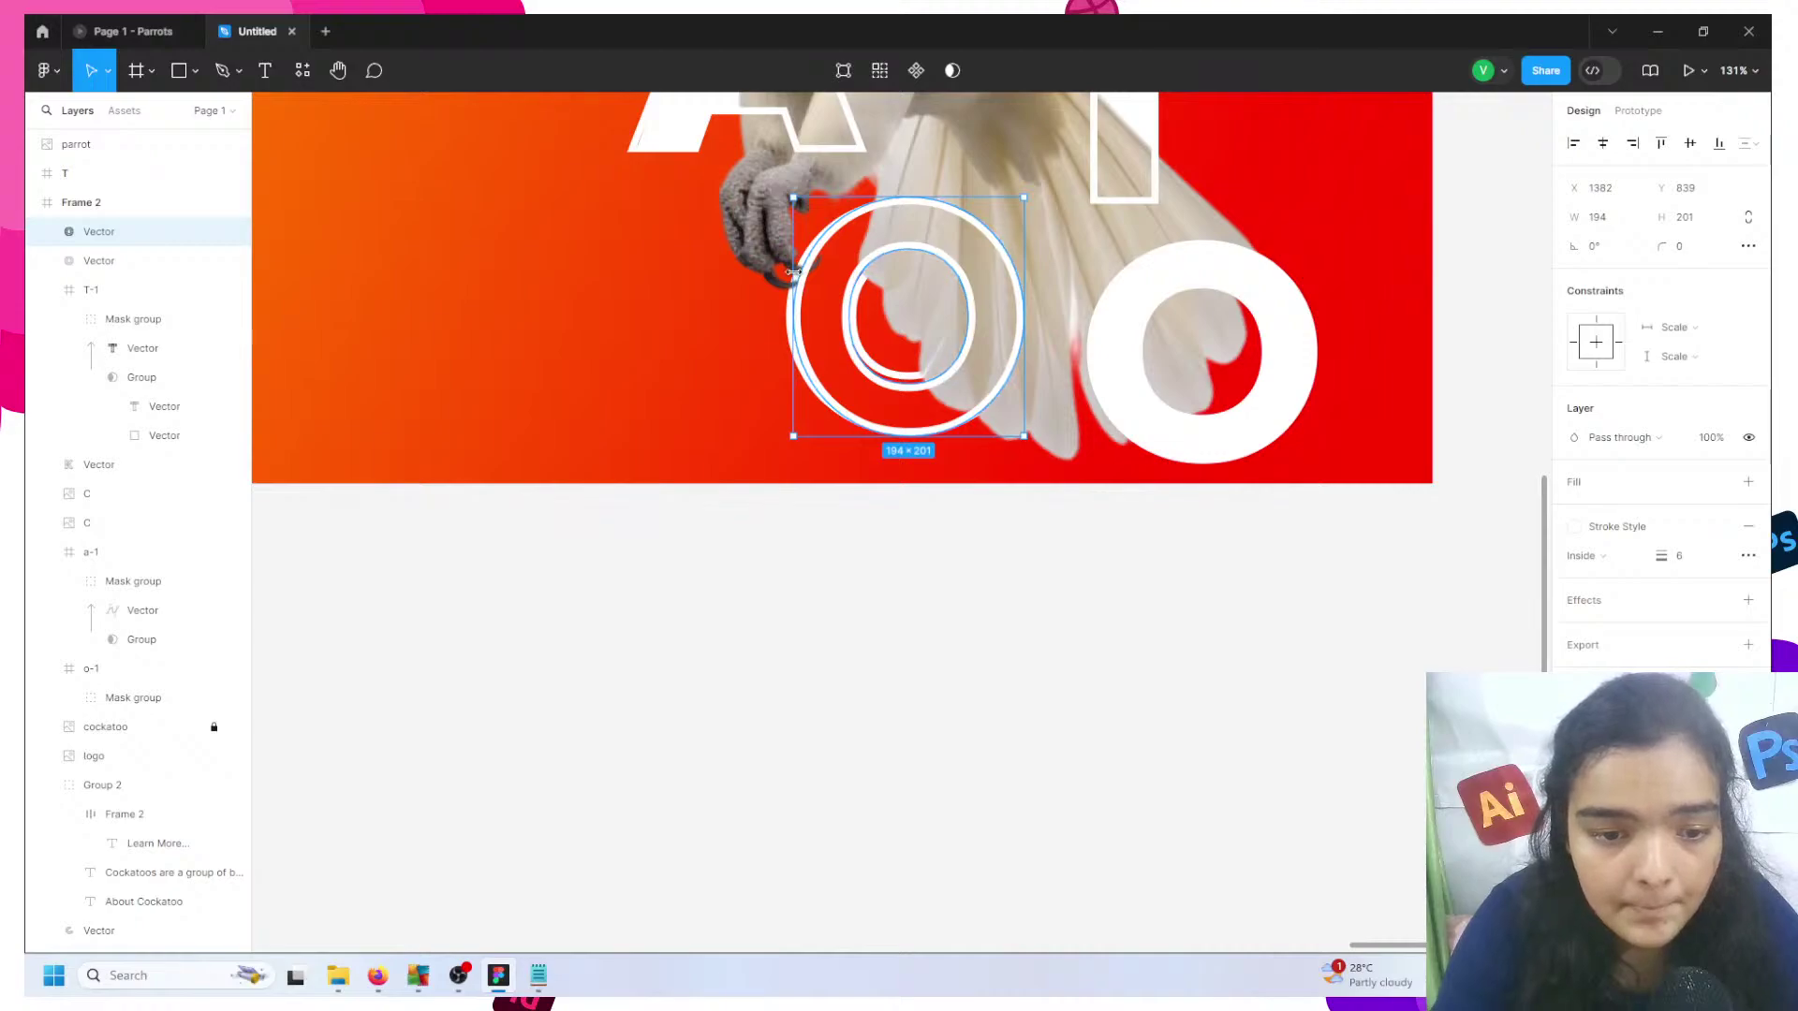
pyautogui.moveTo(794, 274); pyautogui.dragTo(797, 280)
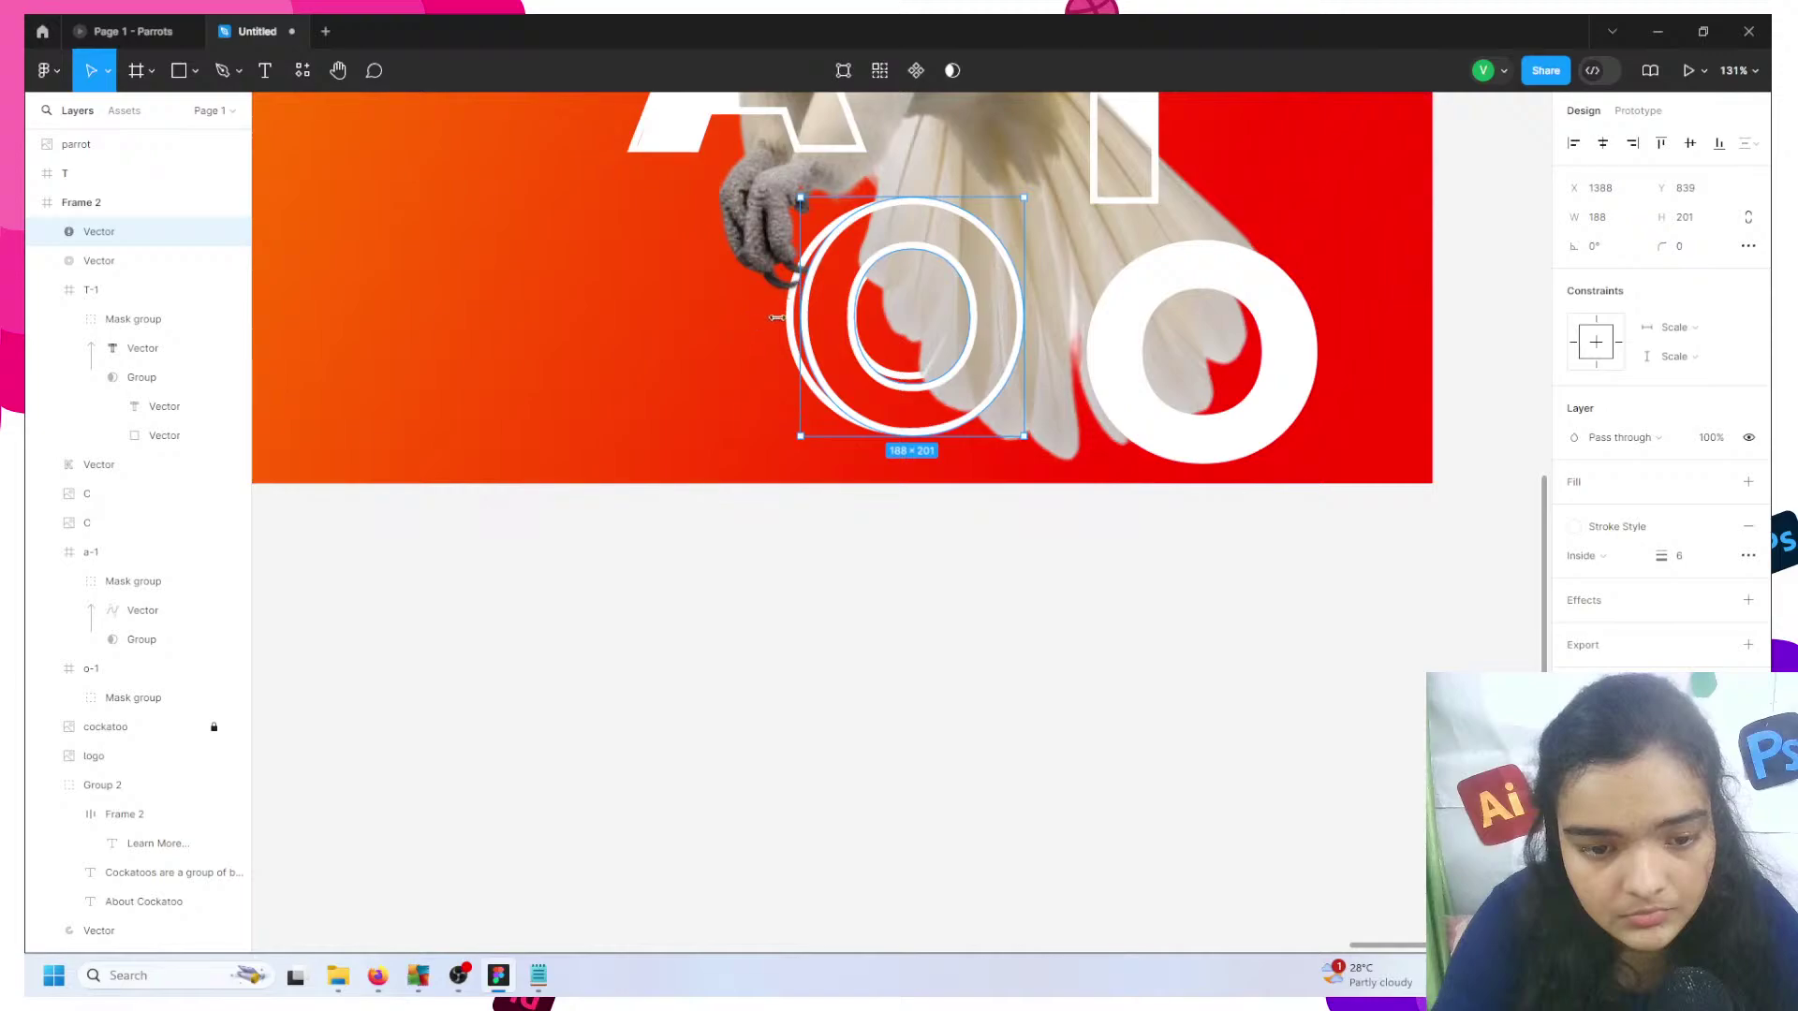
pyautogui.moveTo(785, 322); pyautogui.dragTo(779, 323)
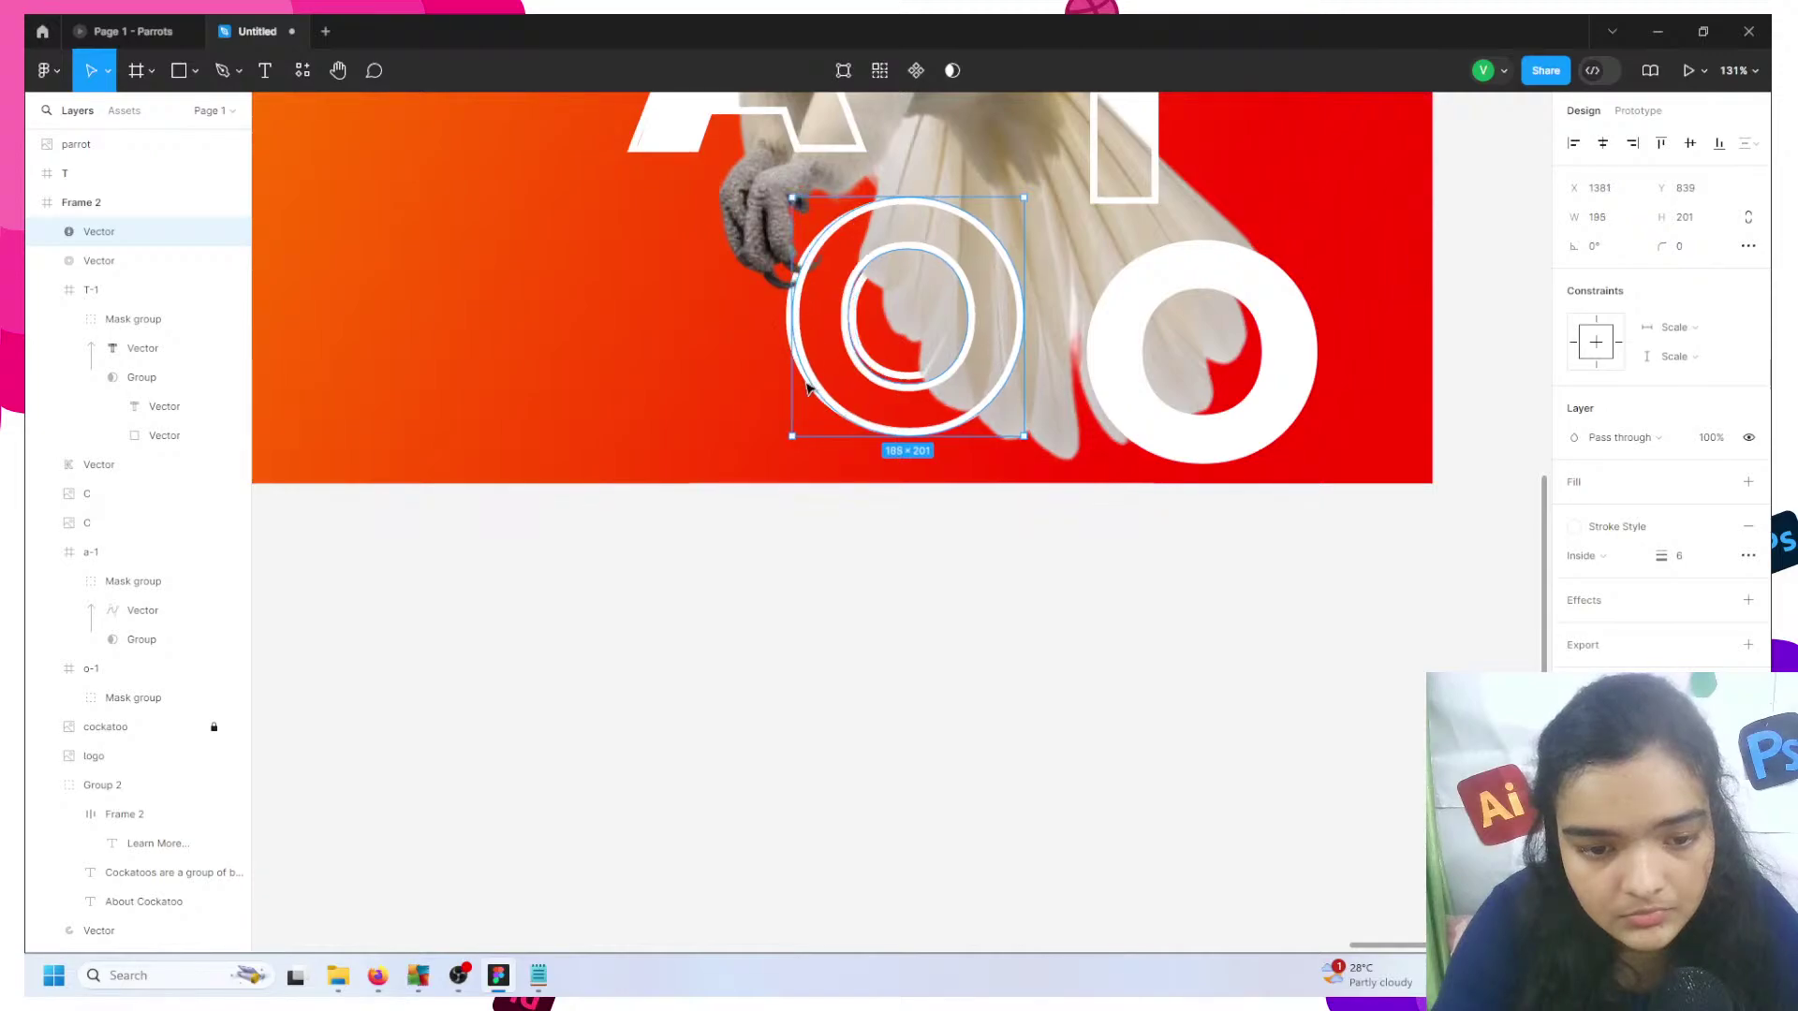
pyautogui.doubleClick(896, 396)
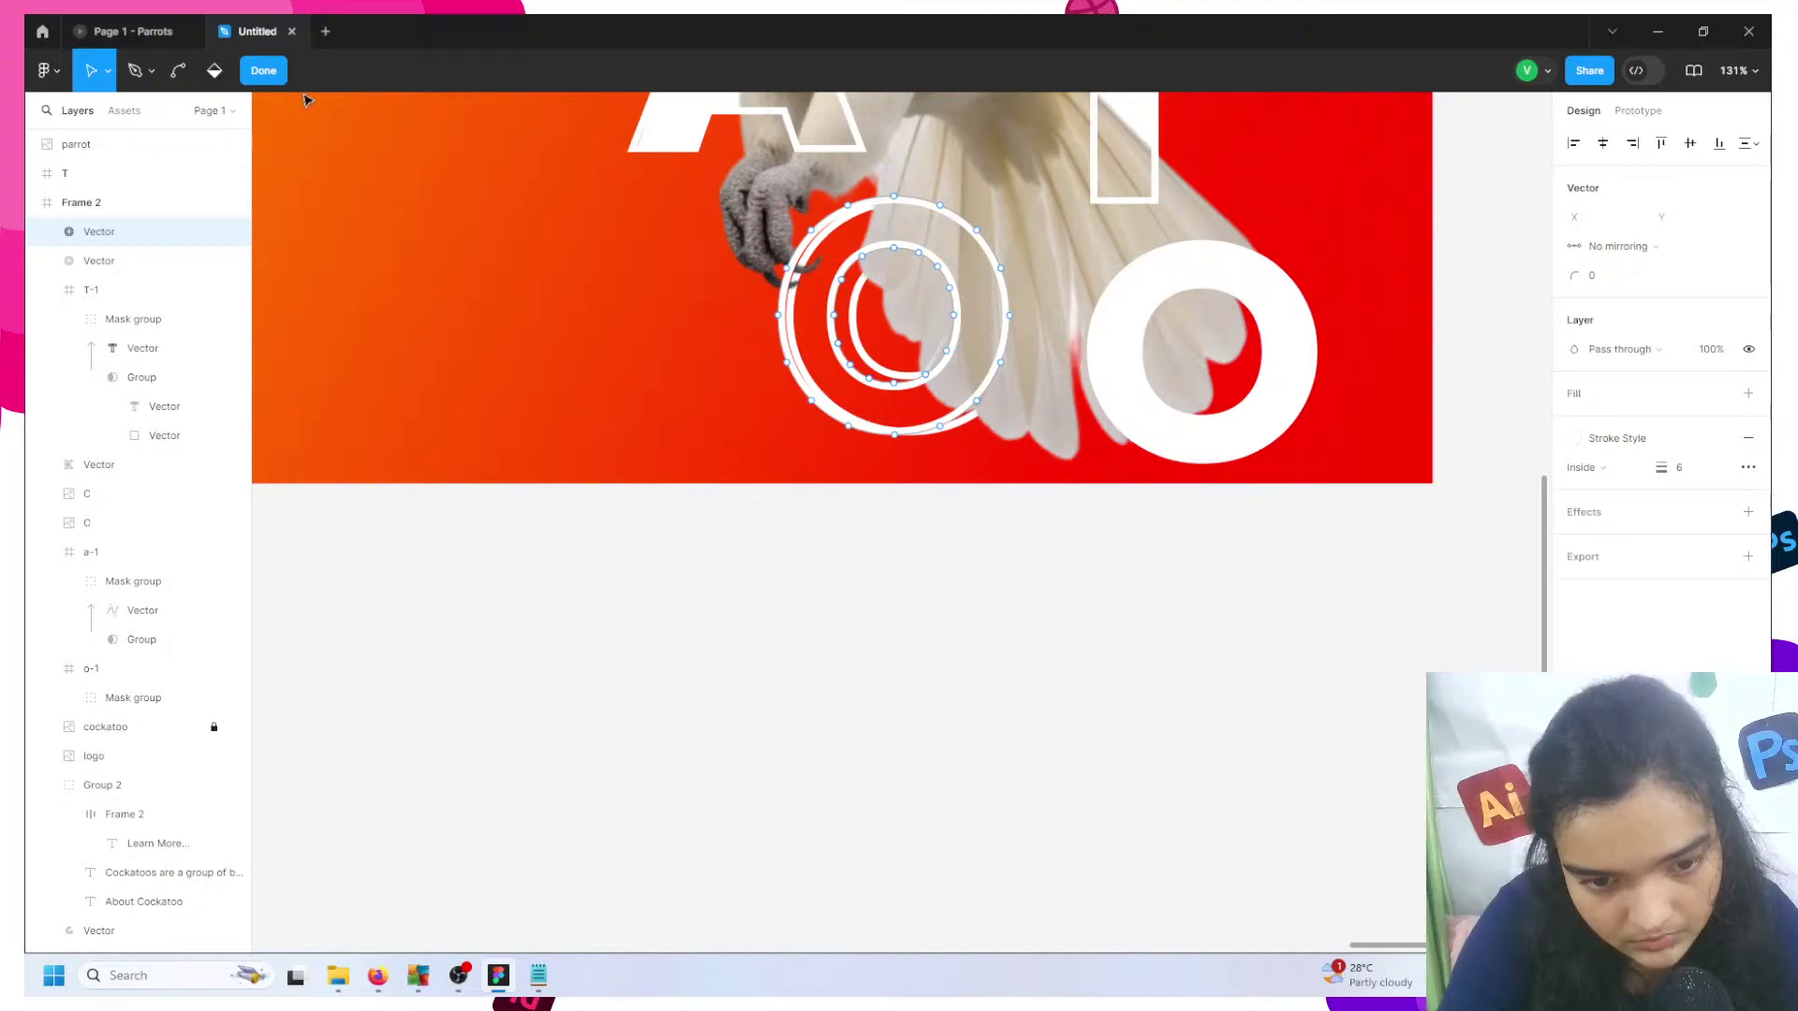
pyautogui.press('Escape')
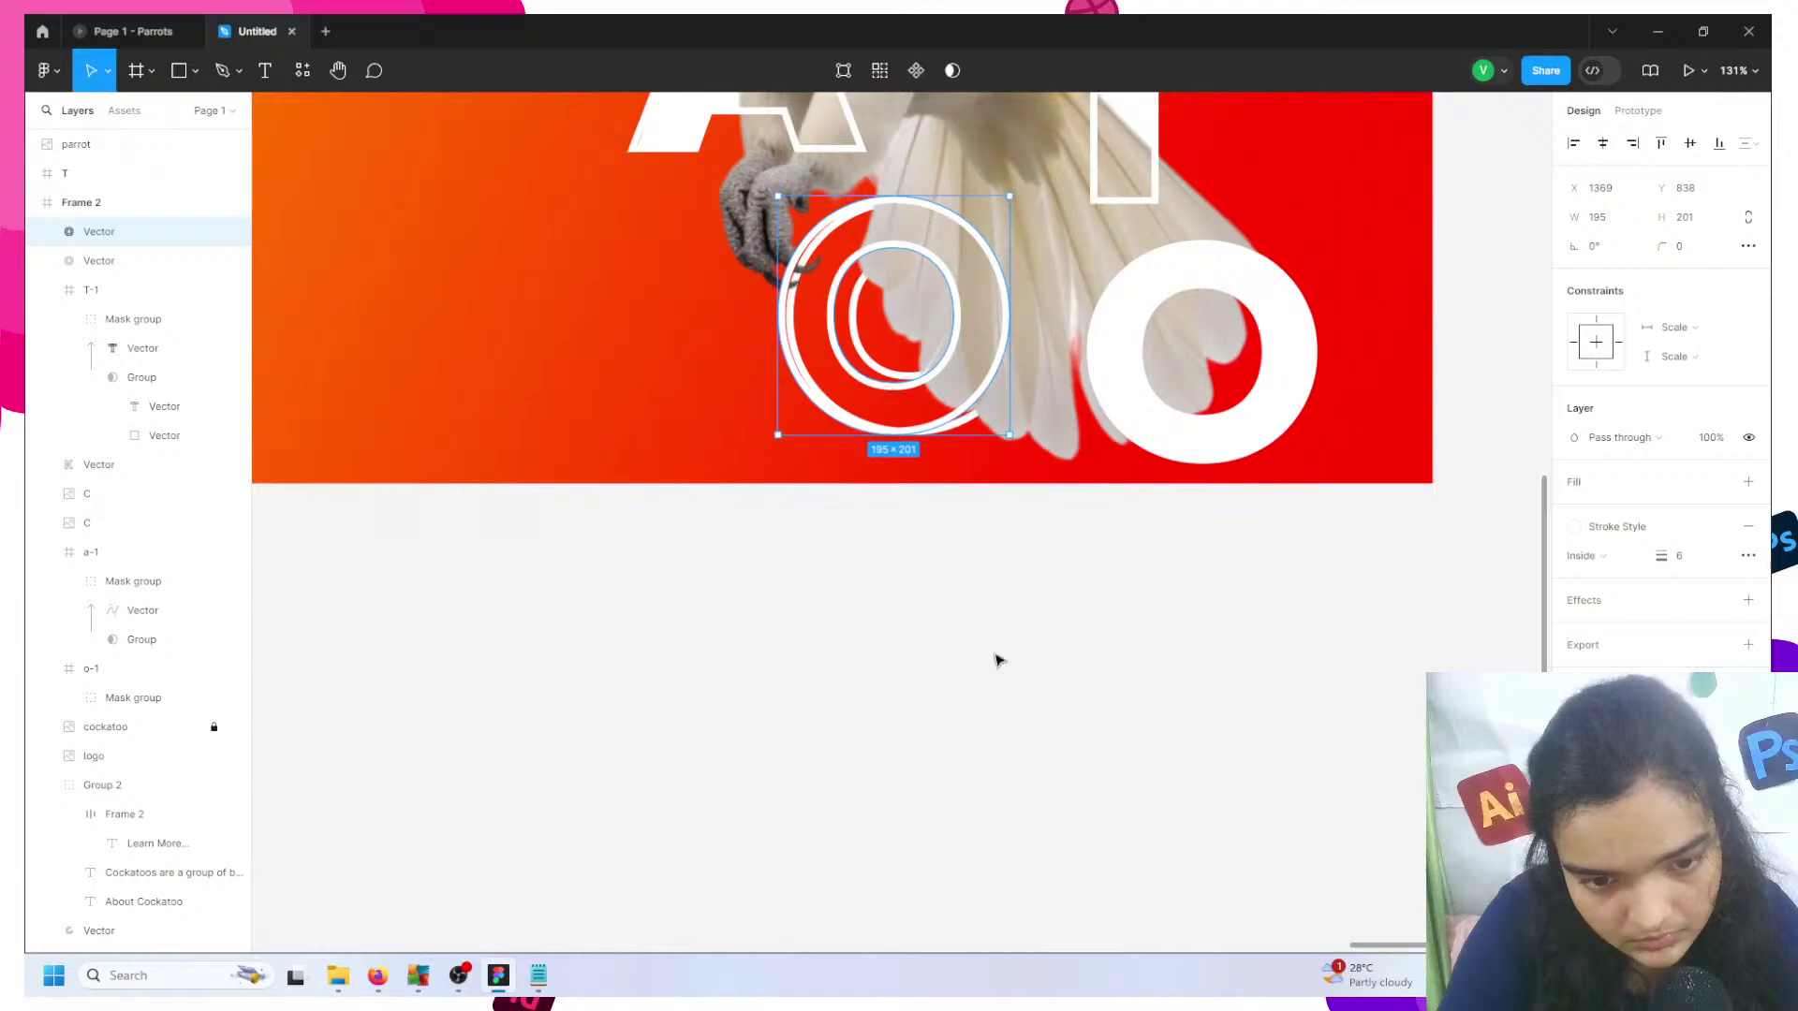
# - Align the o-1 1 frame with the front O outline at X 1368, Y 844
pyautogui.click(846, 634)
pyautogui.hotkey('ctrl', 'v')
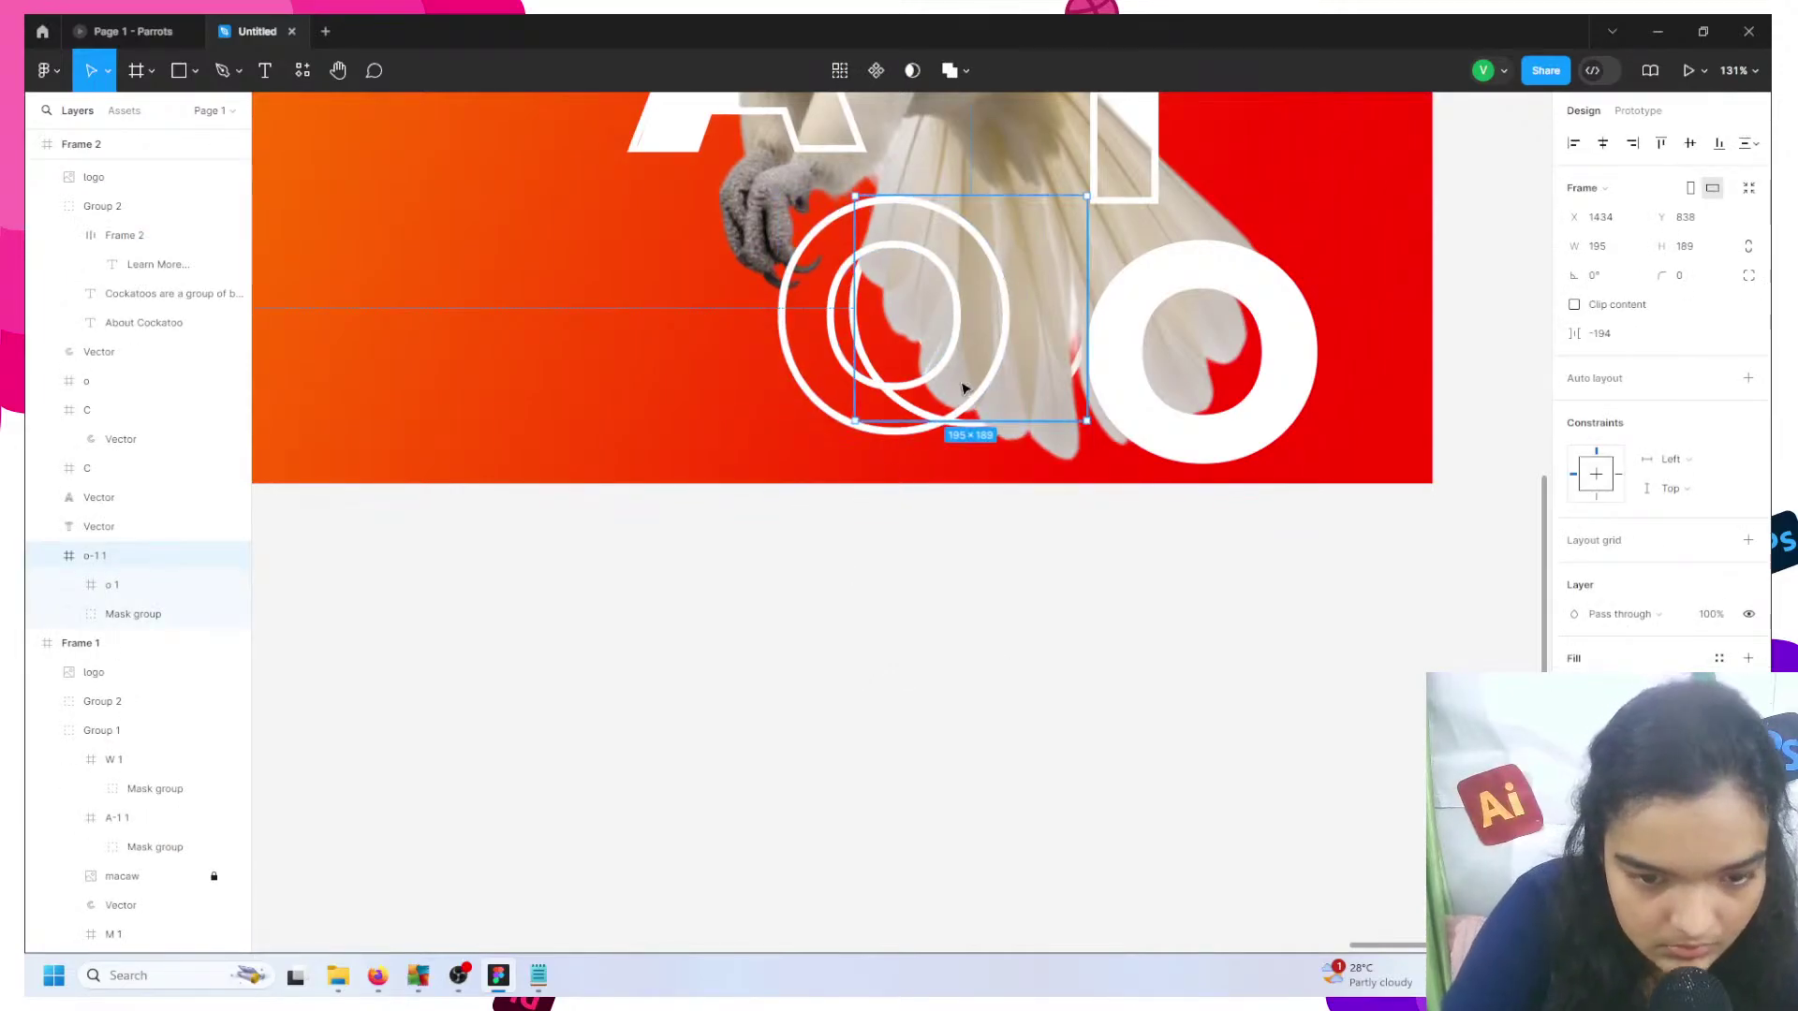
pyautogui.moveTo(875, 412)
pyautogui.mouseDown()
pyautogui.moveTo(955, 401)
pyautogui.moveTo(855, 412)
pyautogui.moveTo(854, 382)
pyautogui.moveTo(919, 394)
pyautogui.moveTo(895, 414)
pyautogui.moveTo(872, 394)
pyautogui.mouseUp()
pyautogui.press('Left')
pyautogui.press('Left')
pyautogui.press('Left')
pyautogui.press('Up')
pyautogui.press('Up')
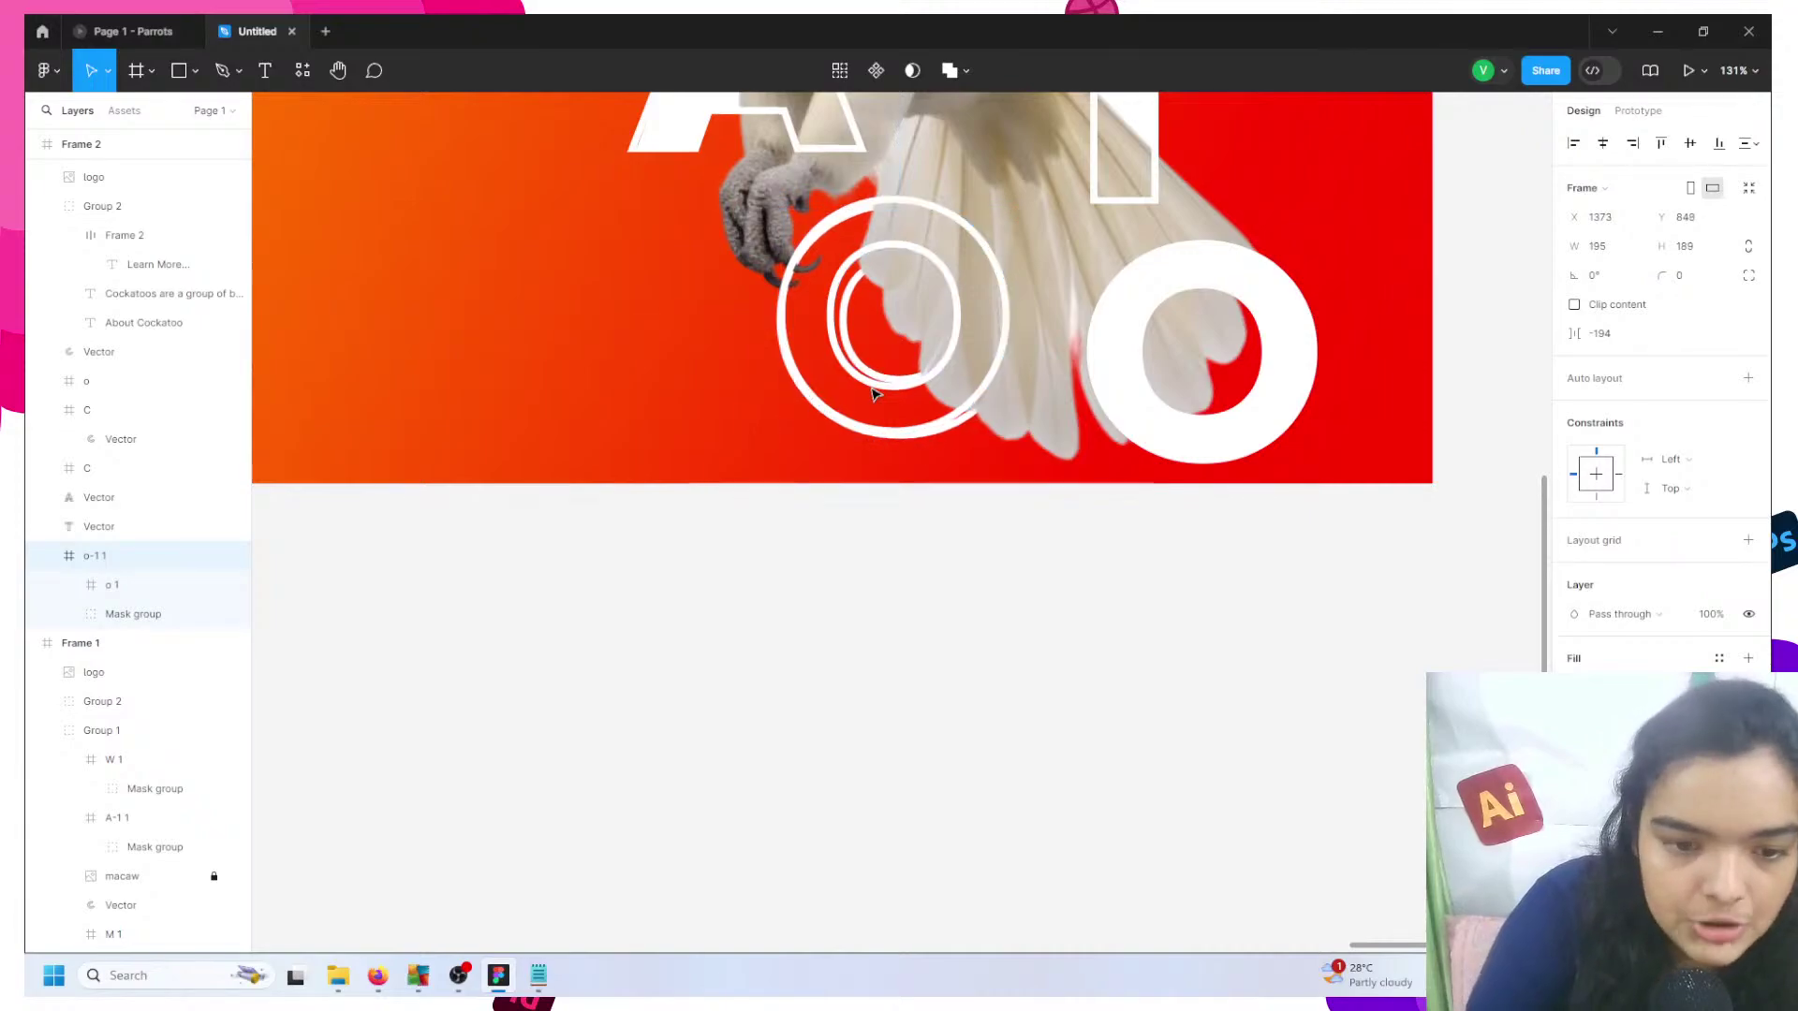
pyautogui.press('Left')
pyautogui.press('Left')
pyautogui.press('Up')
pyautogui.press('Up')
pyautogui.press('Up')
pyautogui.press('Up')
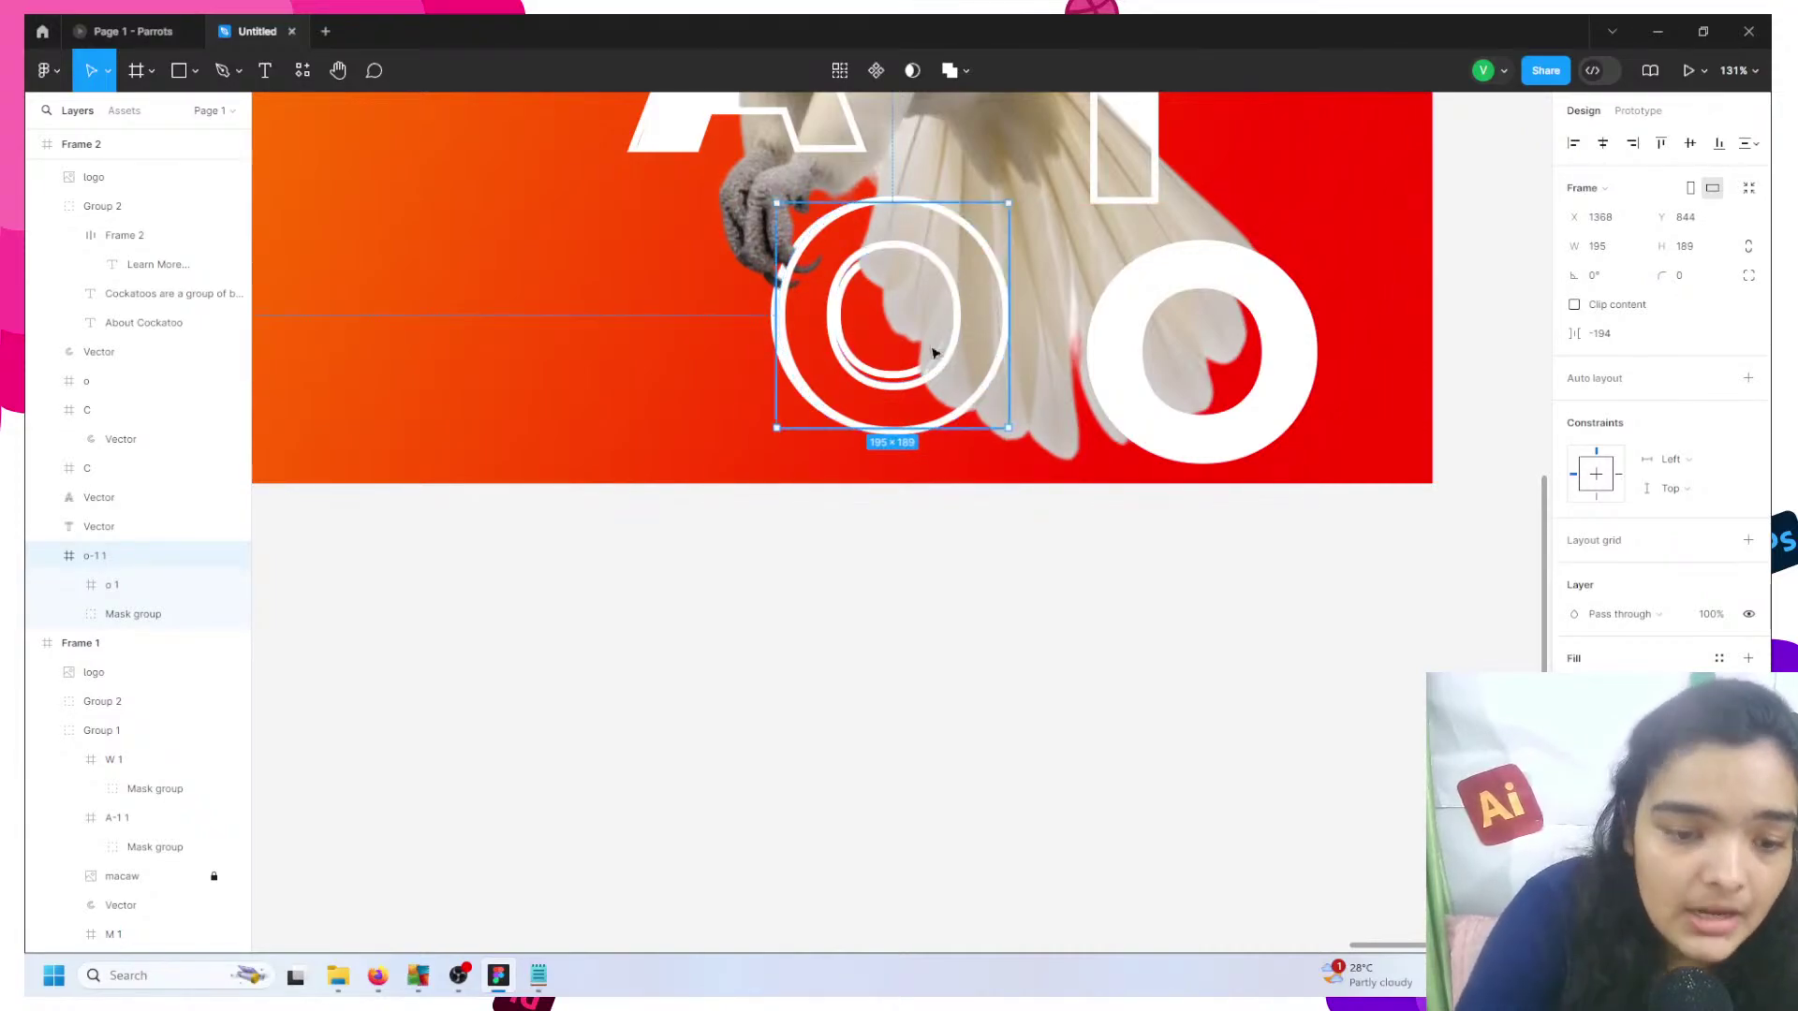
# - Resize the o-1 1 frame to 191 × 199 at X 1372, Y 839 to match the front O outline
pyautogui.moveTo(892, 430); pyautogui.dragTo(893, 435)
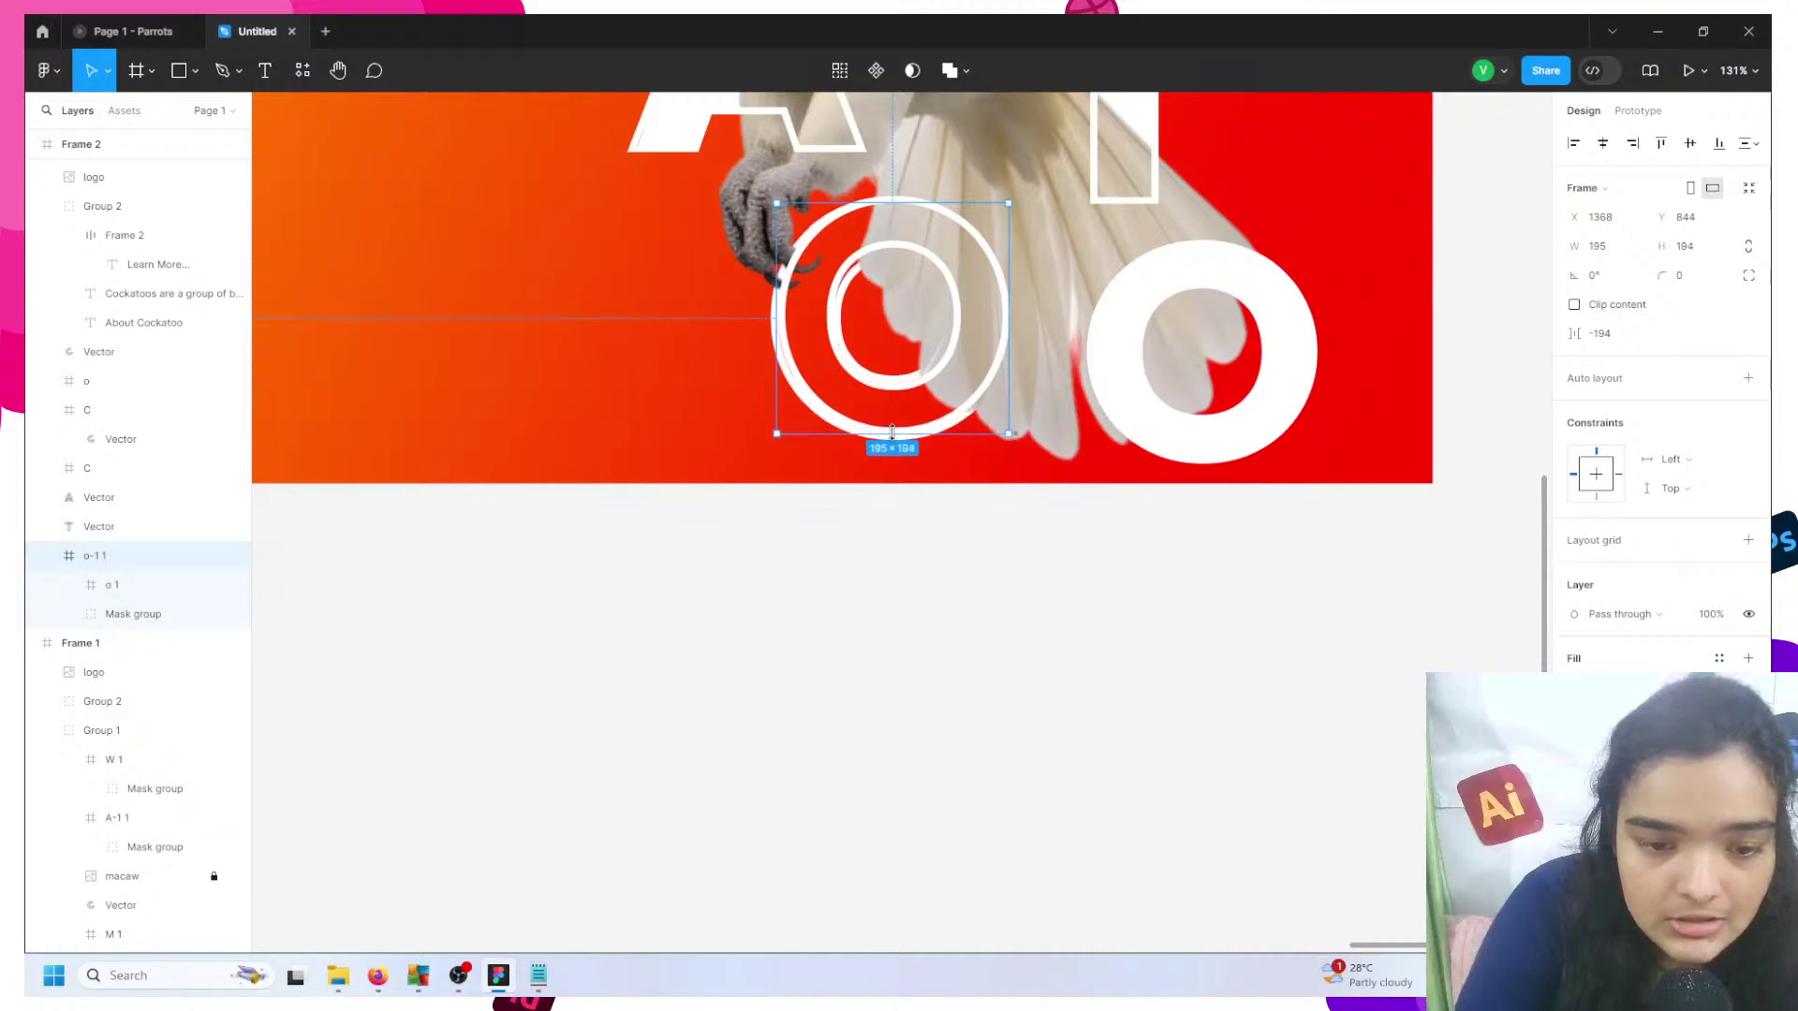
pyautogui.moveTo(899, 198); pyautogui.dragTo(894, 196)
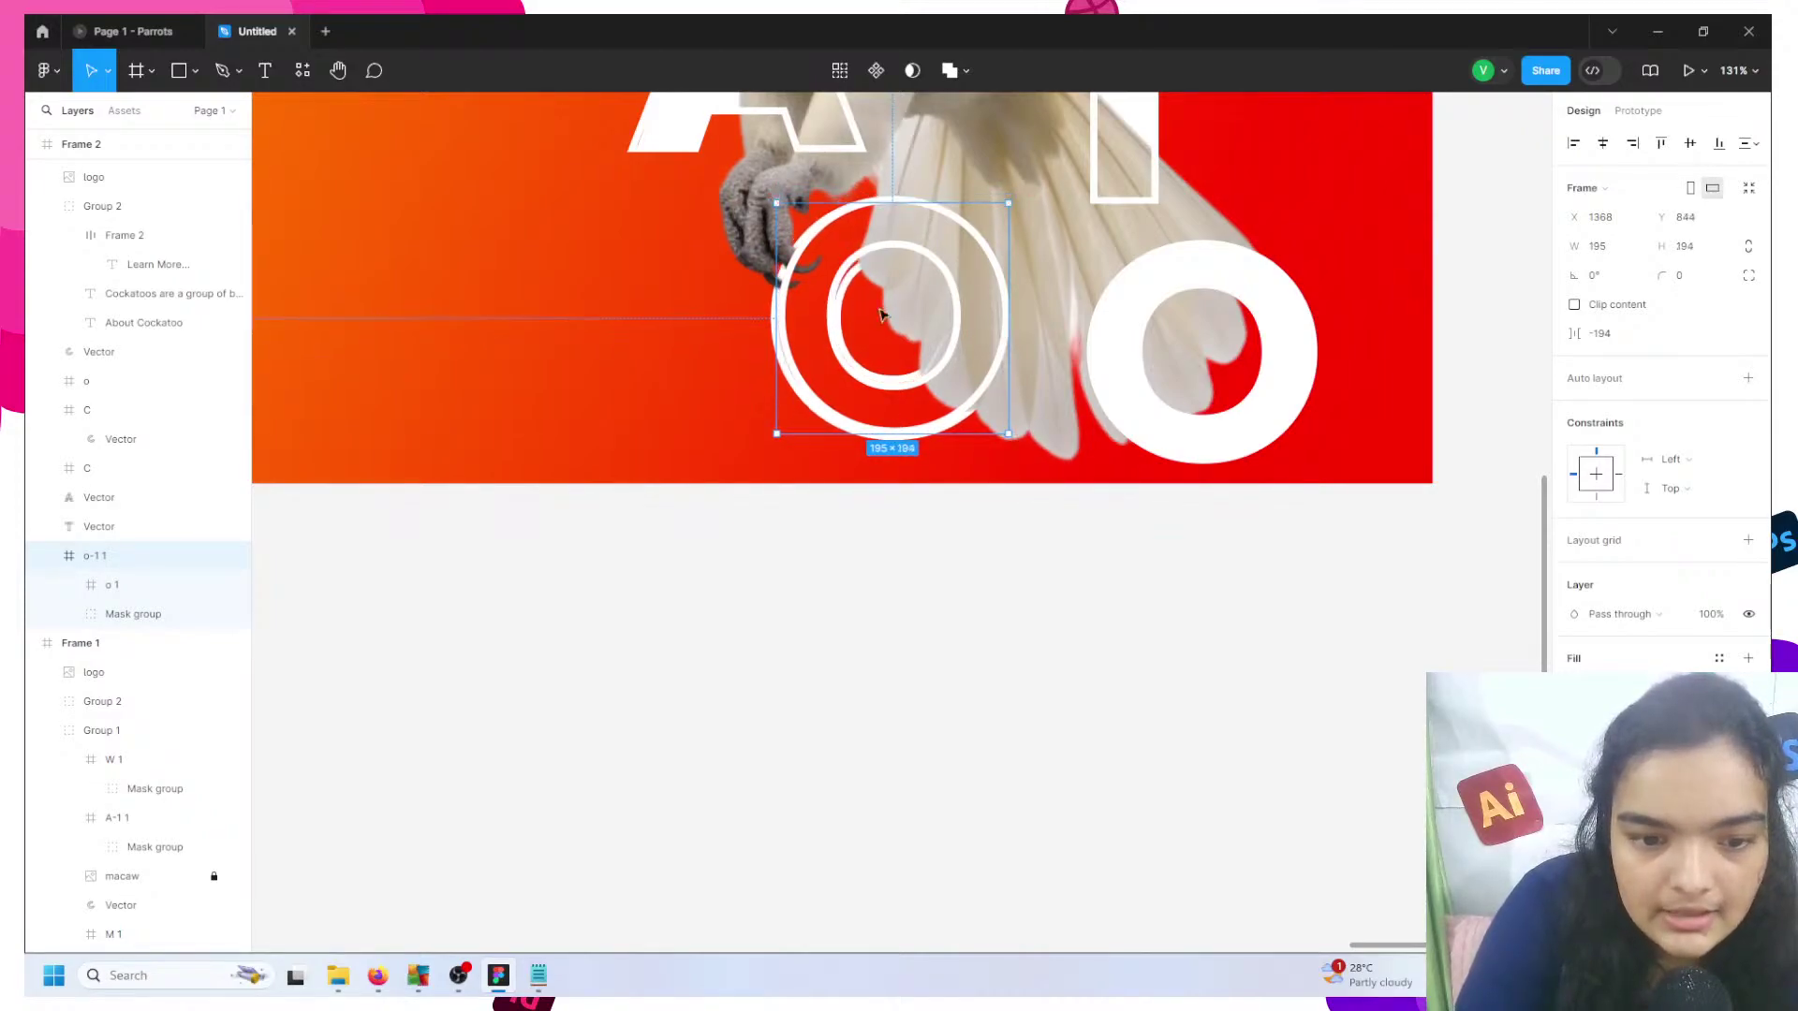
pyautogui.click(991, 717)
pyautogui.scroll(-5, 991, 712)
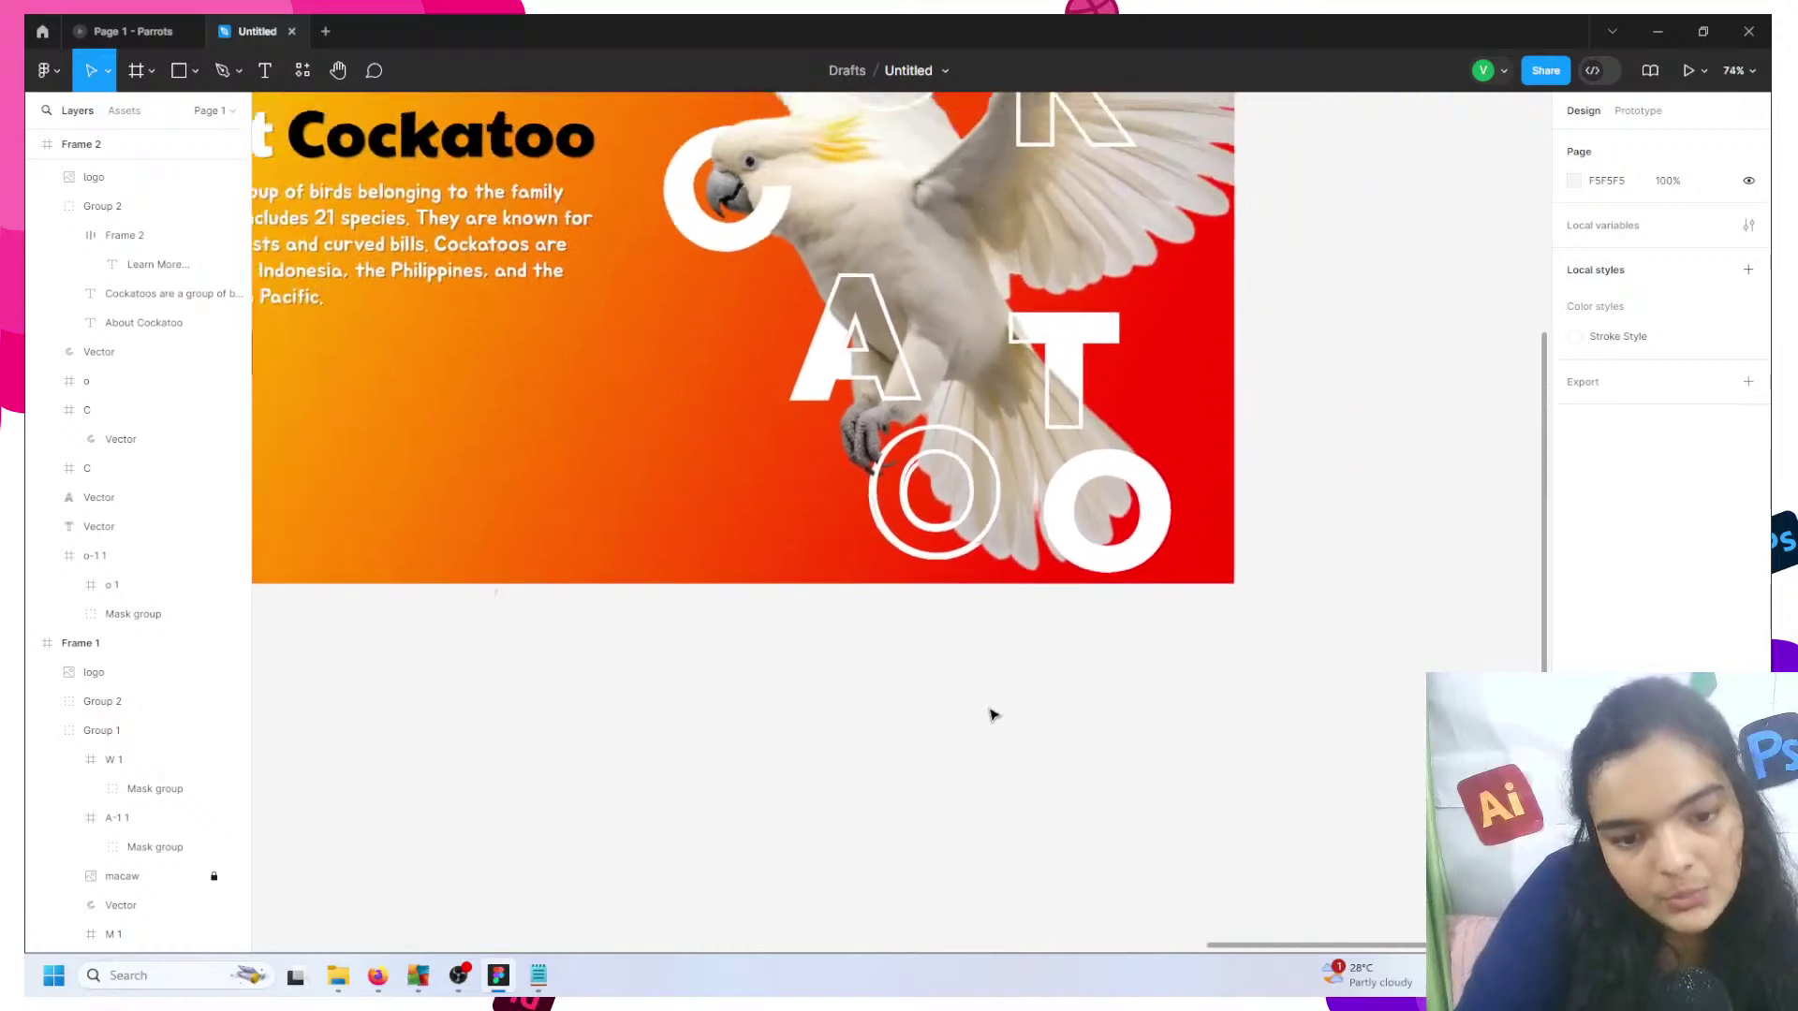
pyautogui.scroll(1, 983, 688)
pyautogui.scroll(-1, 984, 679)
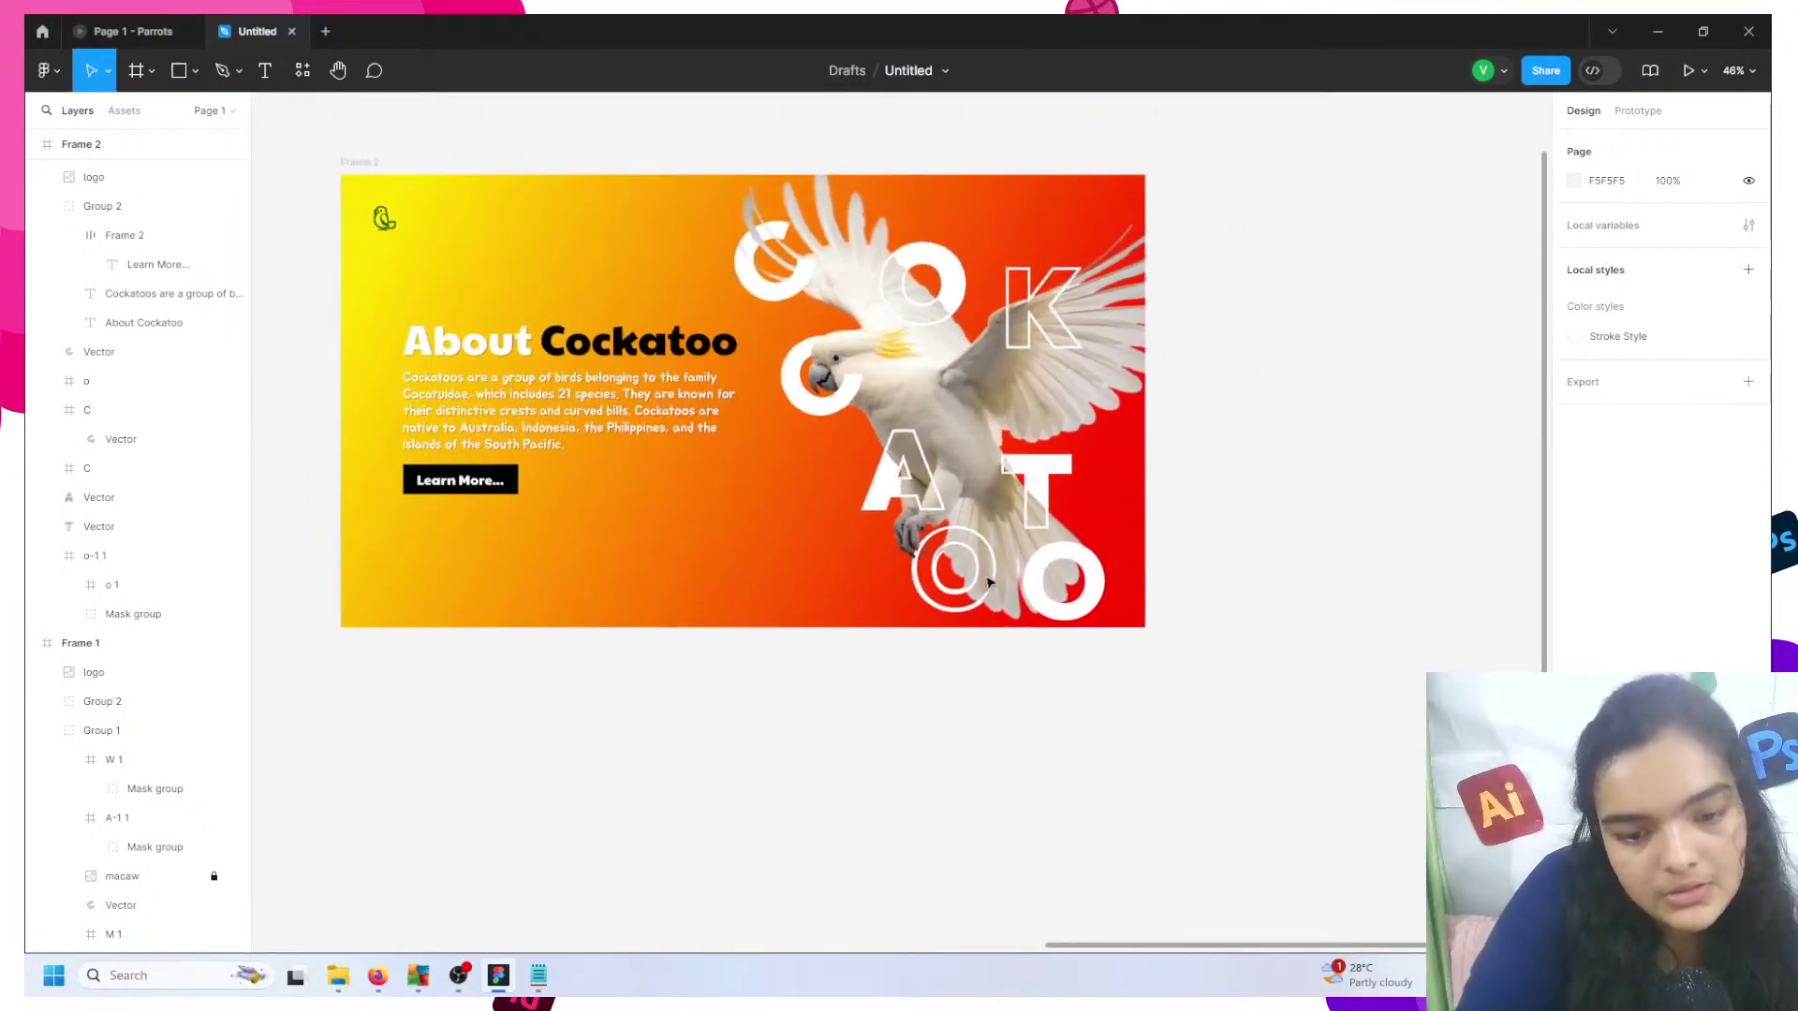
pyautogui.scroll(10, 991, 534)
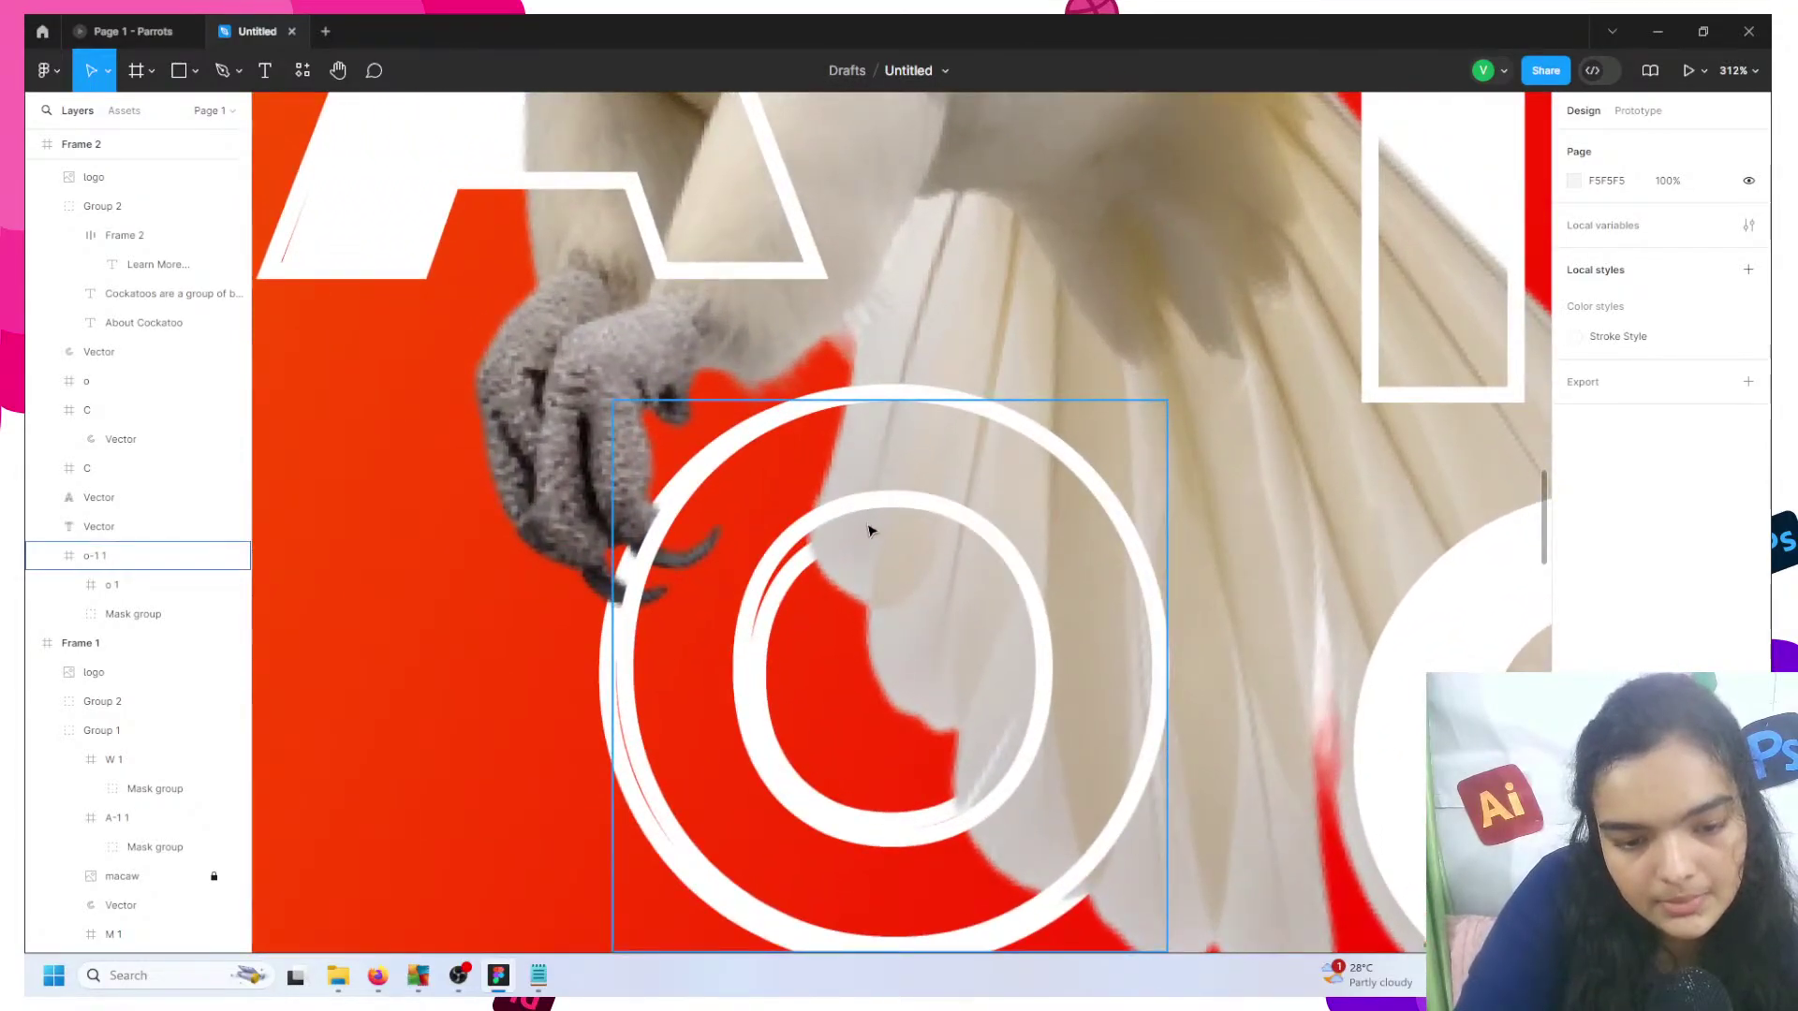
pyautogui.click(869, 531)
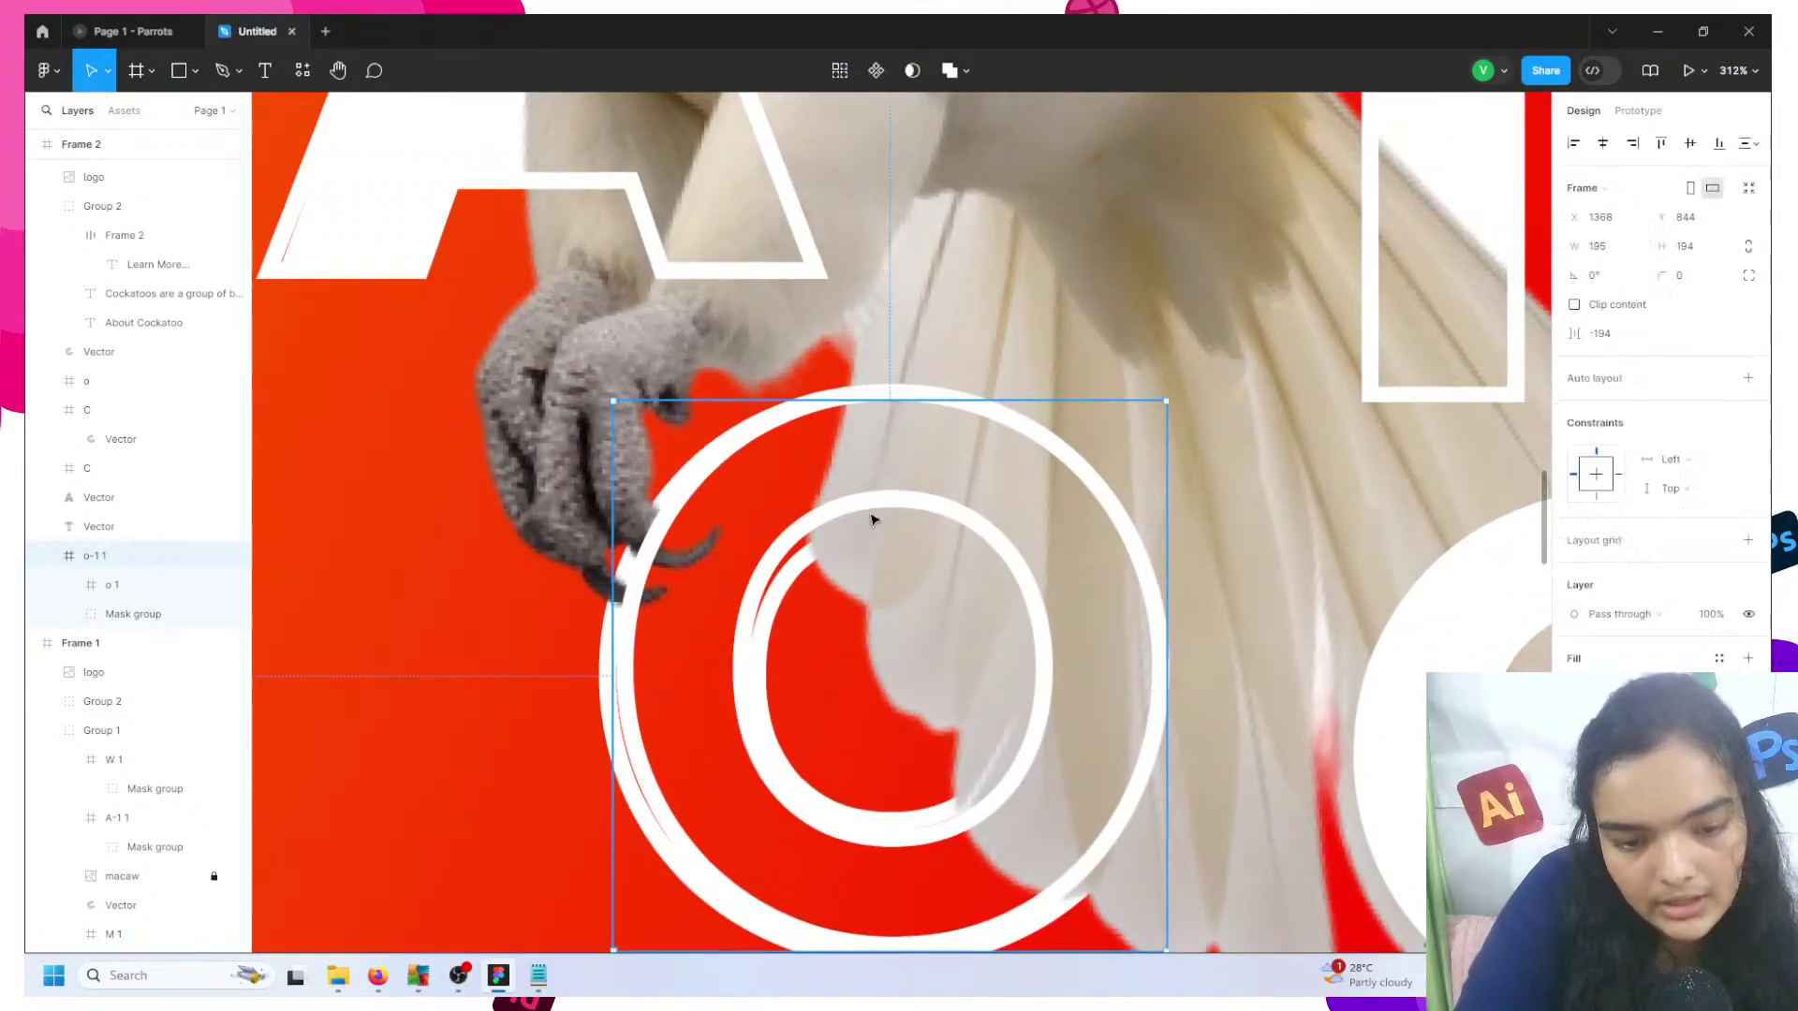
pyautogui.moveTo(923, 401)
pyautogui.mouseDown()
pyautogui.moveTo(924, 426)
pyautogui.moveTo(929, 390)
pyautogui.mouseUp()
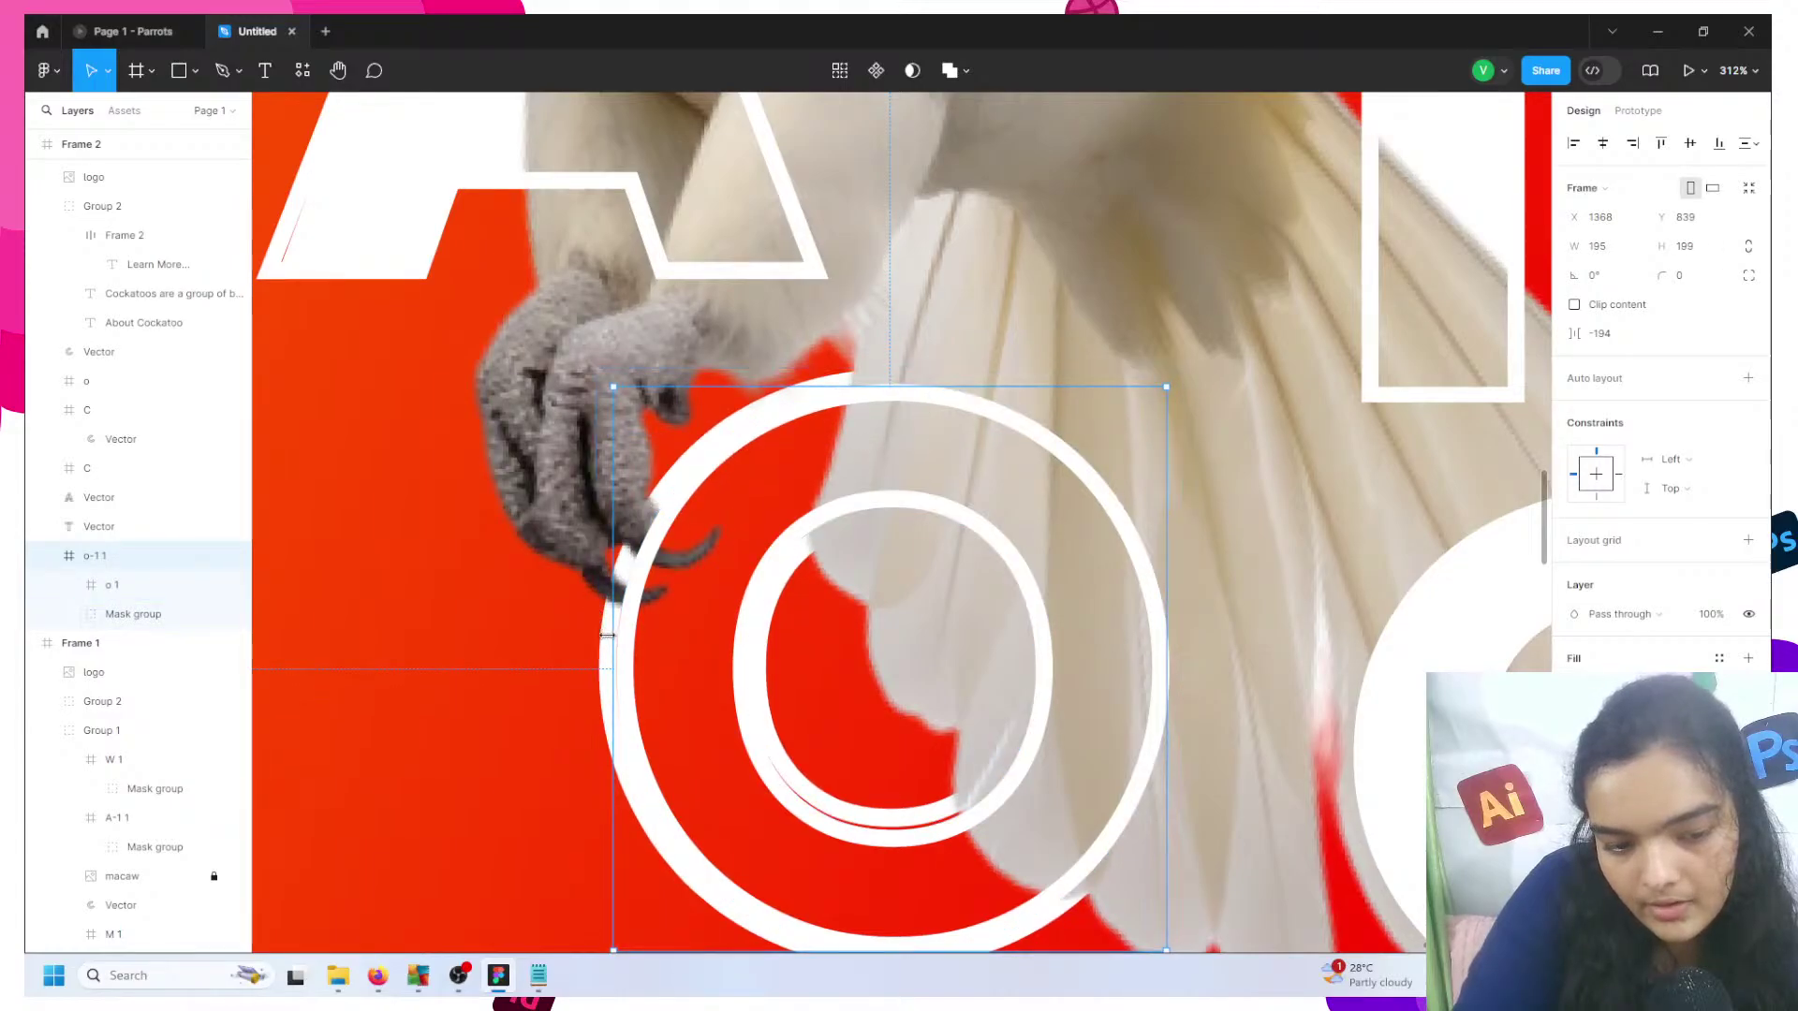
pyautogui.moveTo(614, 636)
pyautogui.mouseDown()
pyautogui.moveTo(585, 635)
pyautogui.moveTo(624, 633)
pyautogui.mouseUp()
# - Delete the front O outline vector from the top of Frame 2
pyautogui.click(638, 613)
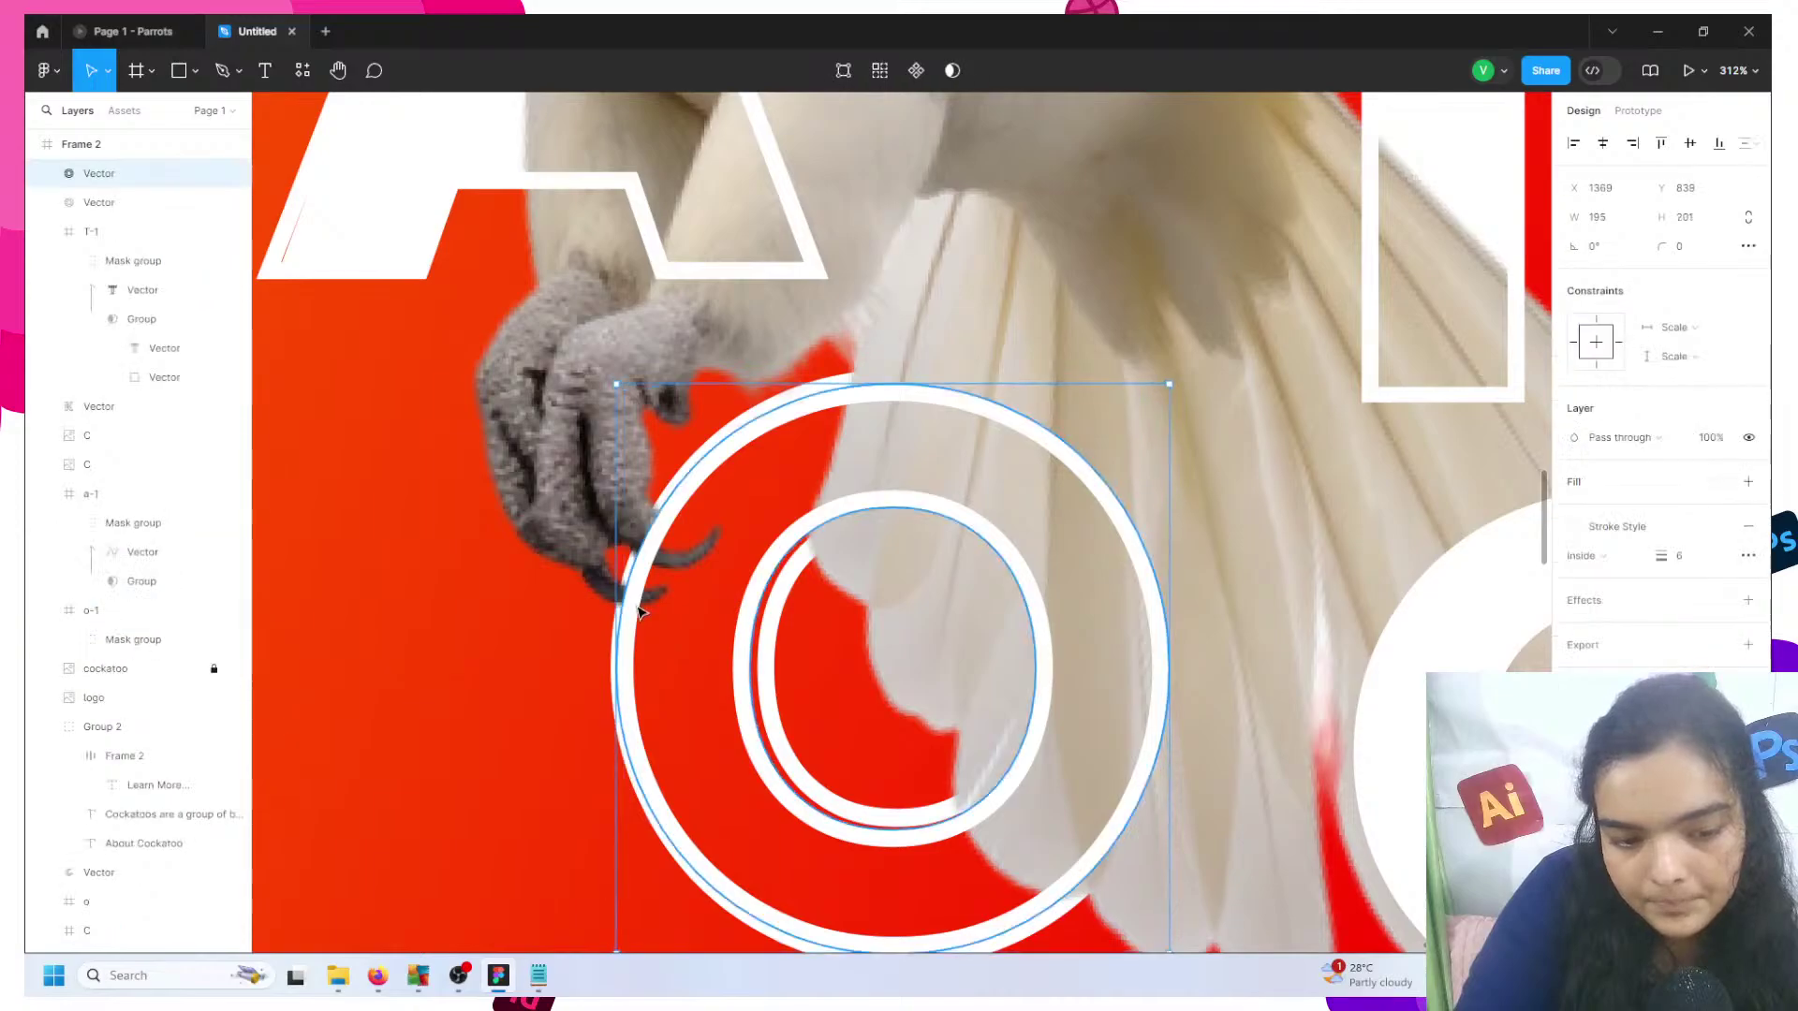
pyautogui.press('Delete')
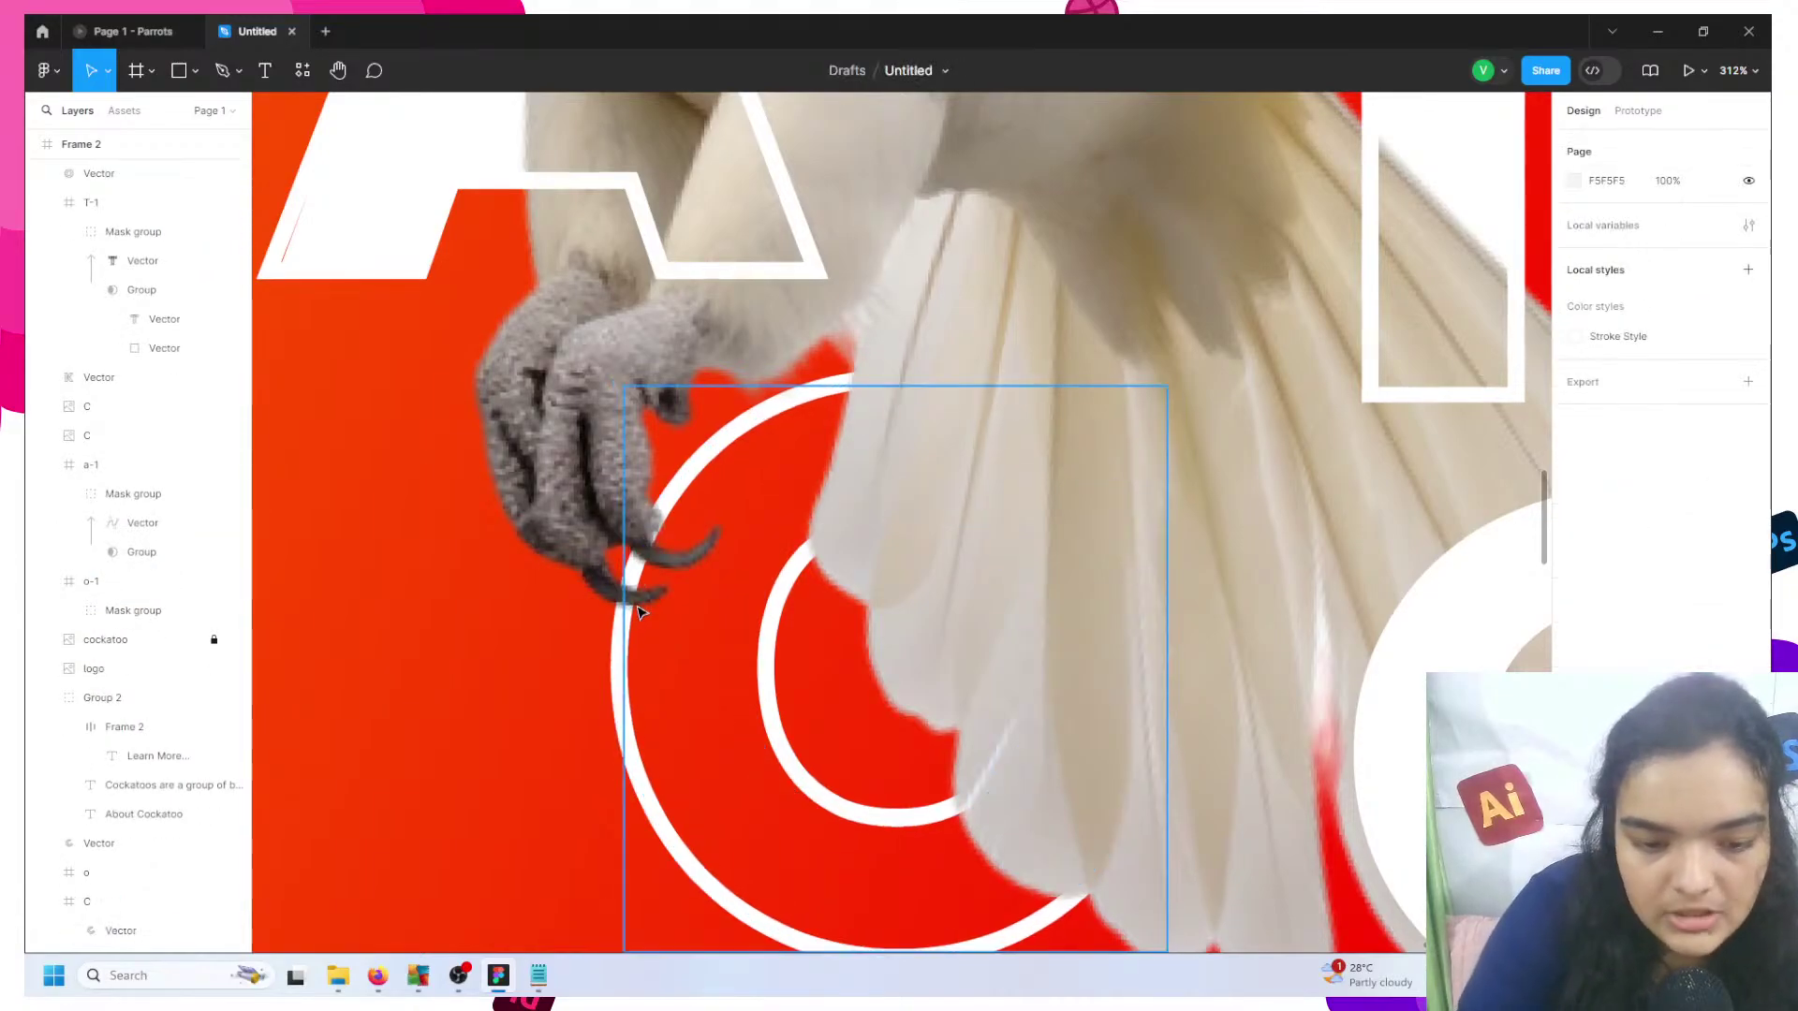
# - Duplicate the o-1 1 frame in place and move the copy to the top of Frame 2's layers
pyautogui.click(615, 689)
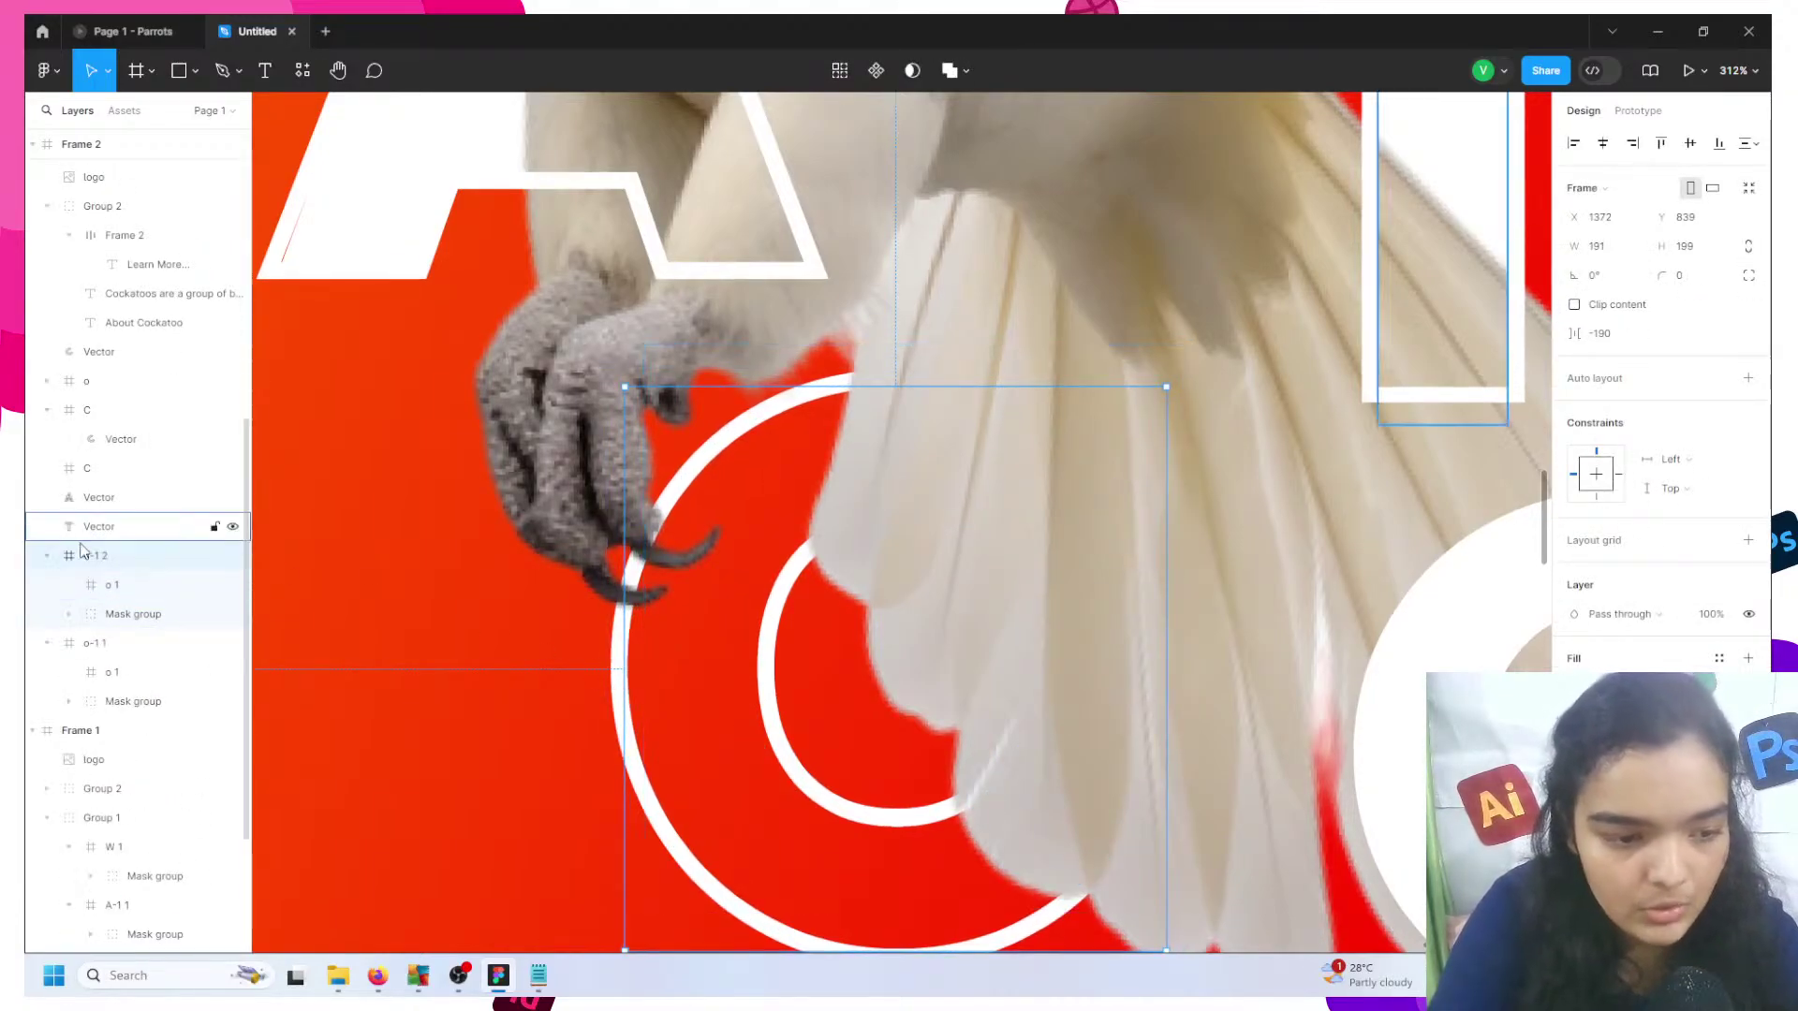
pyautogui.scroll(10, 141, 244)
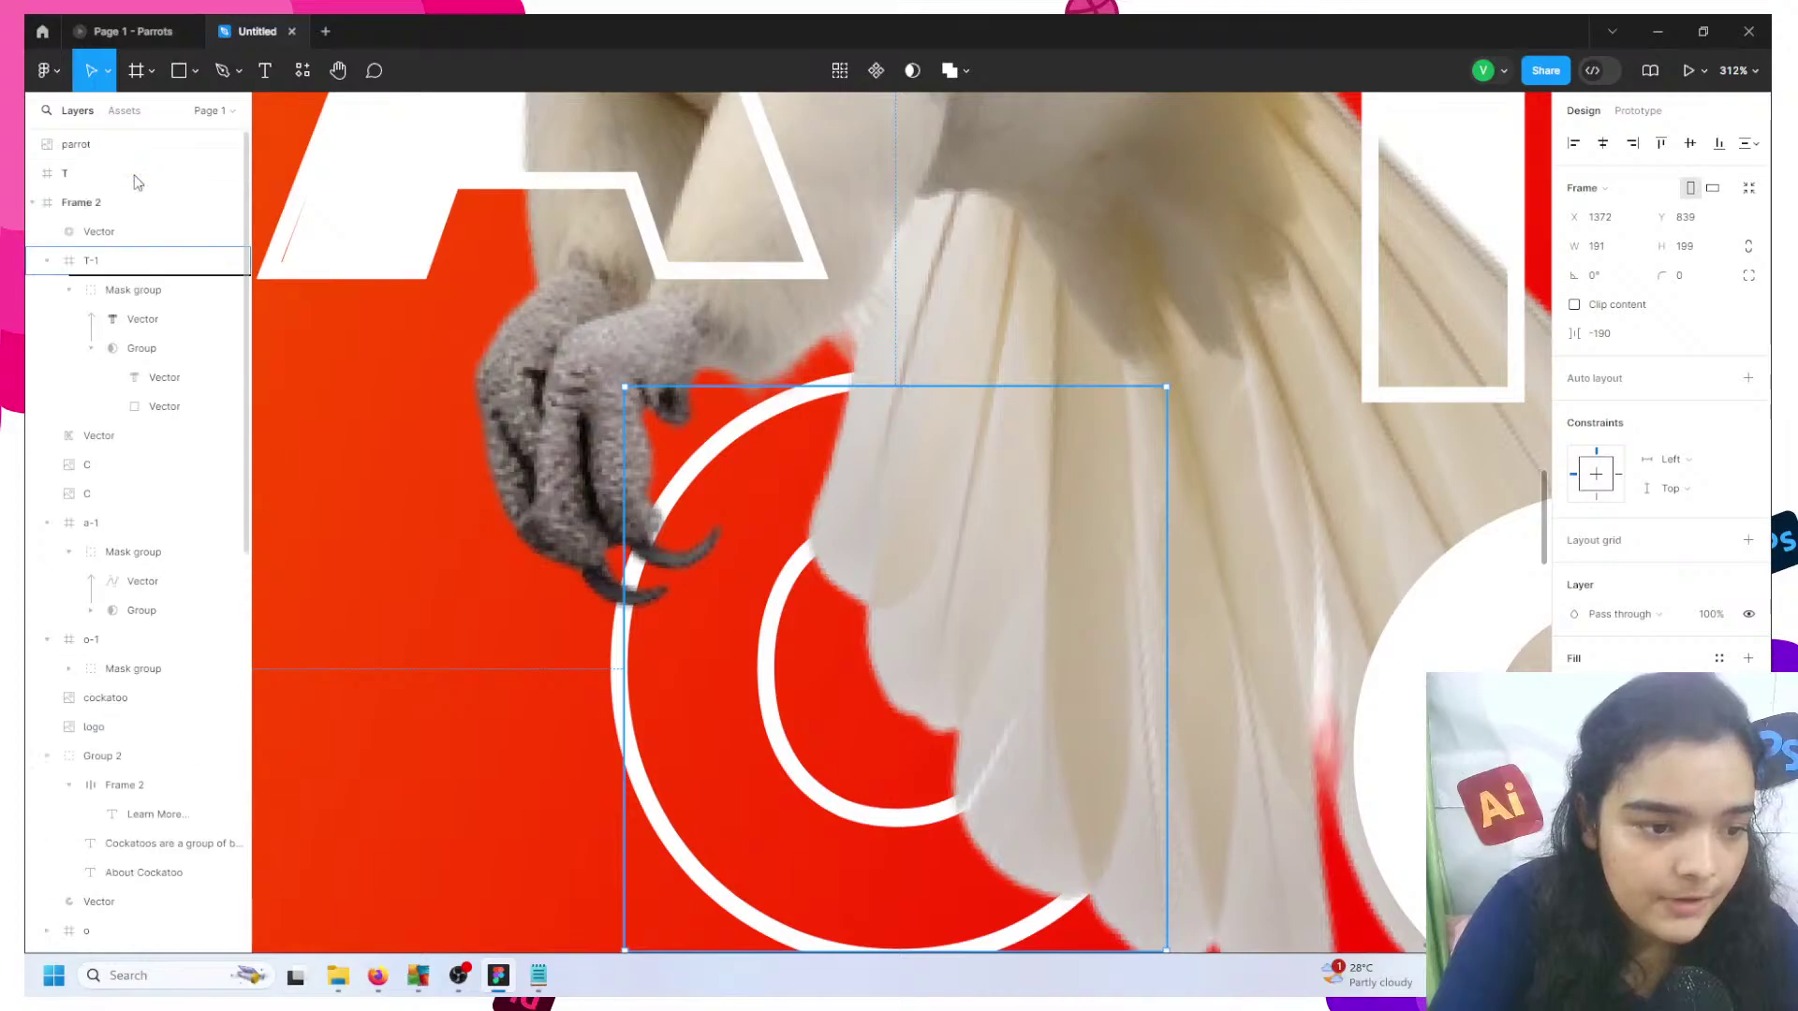
pyautogui.moveTo(136, 181); pyautogui.dragTo(109, 227)
pyautogui.moveTo(610, 447); pyautogui.dragTo(611, 446)
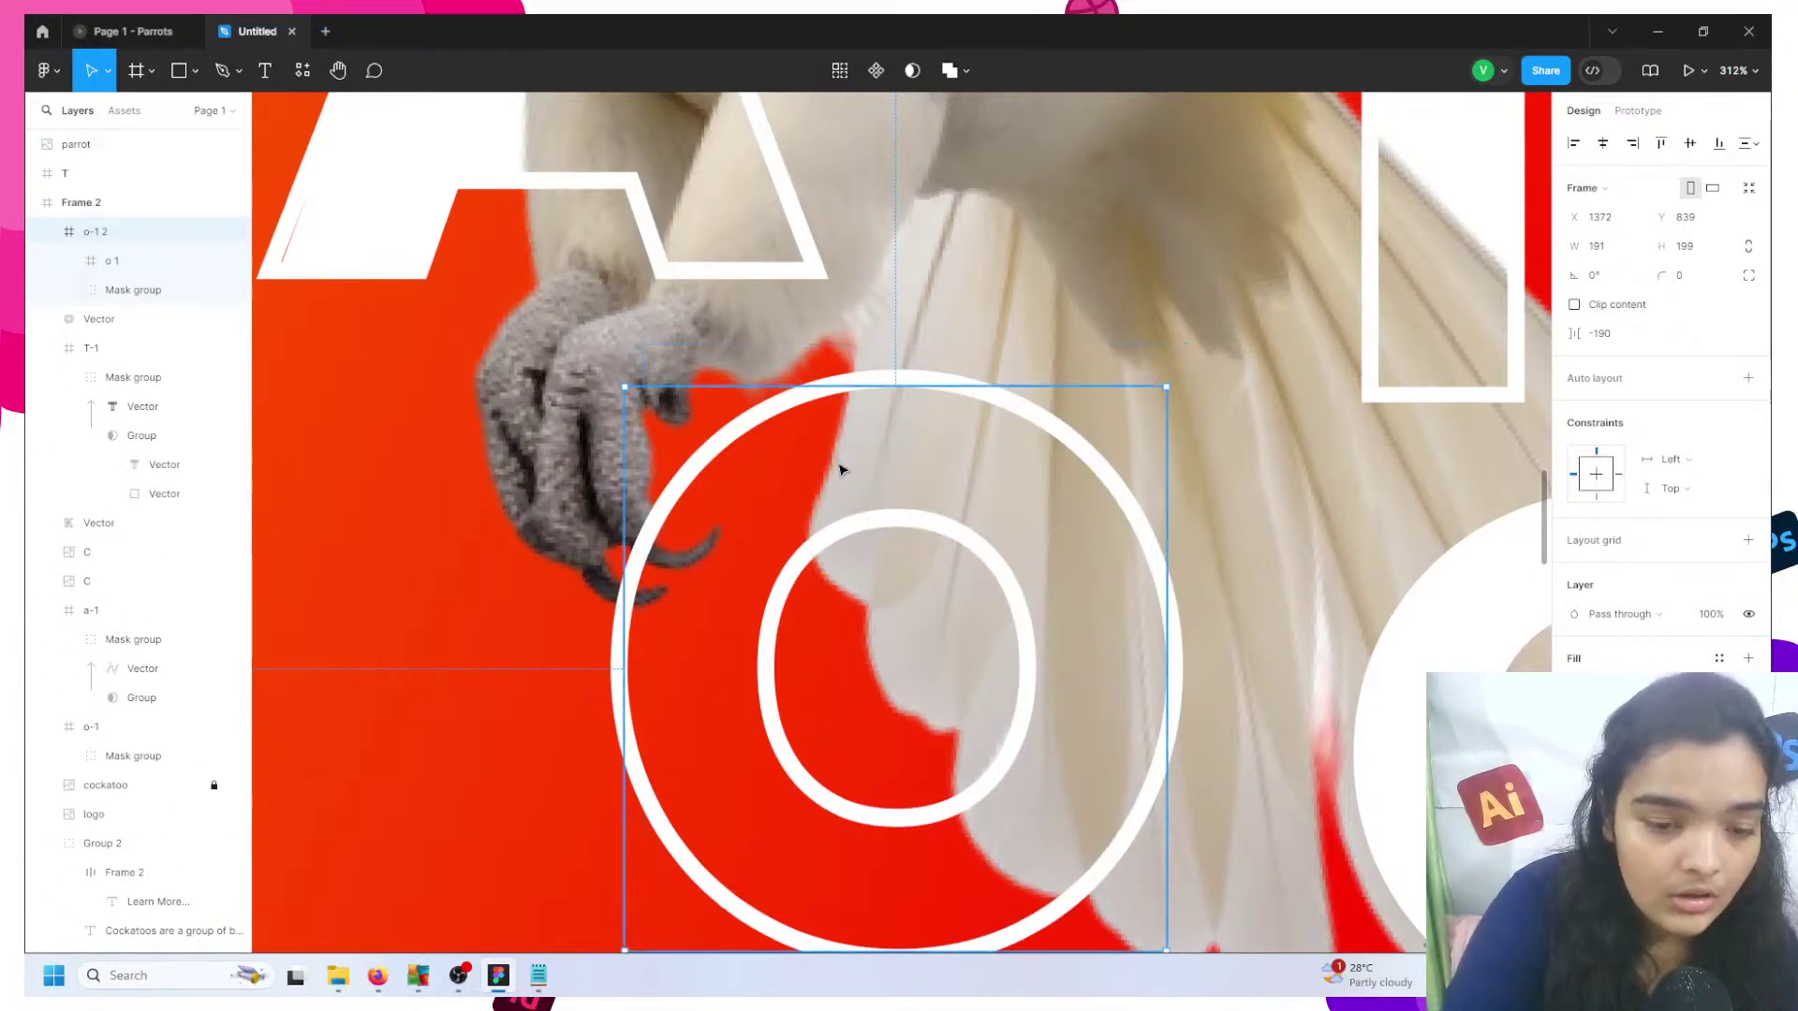
pyautogui.scroll(-5, 838, 464)
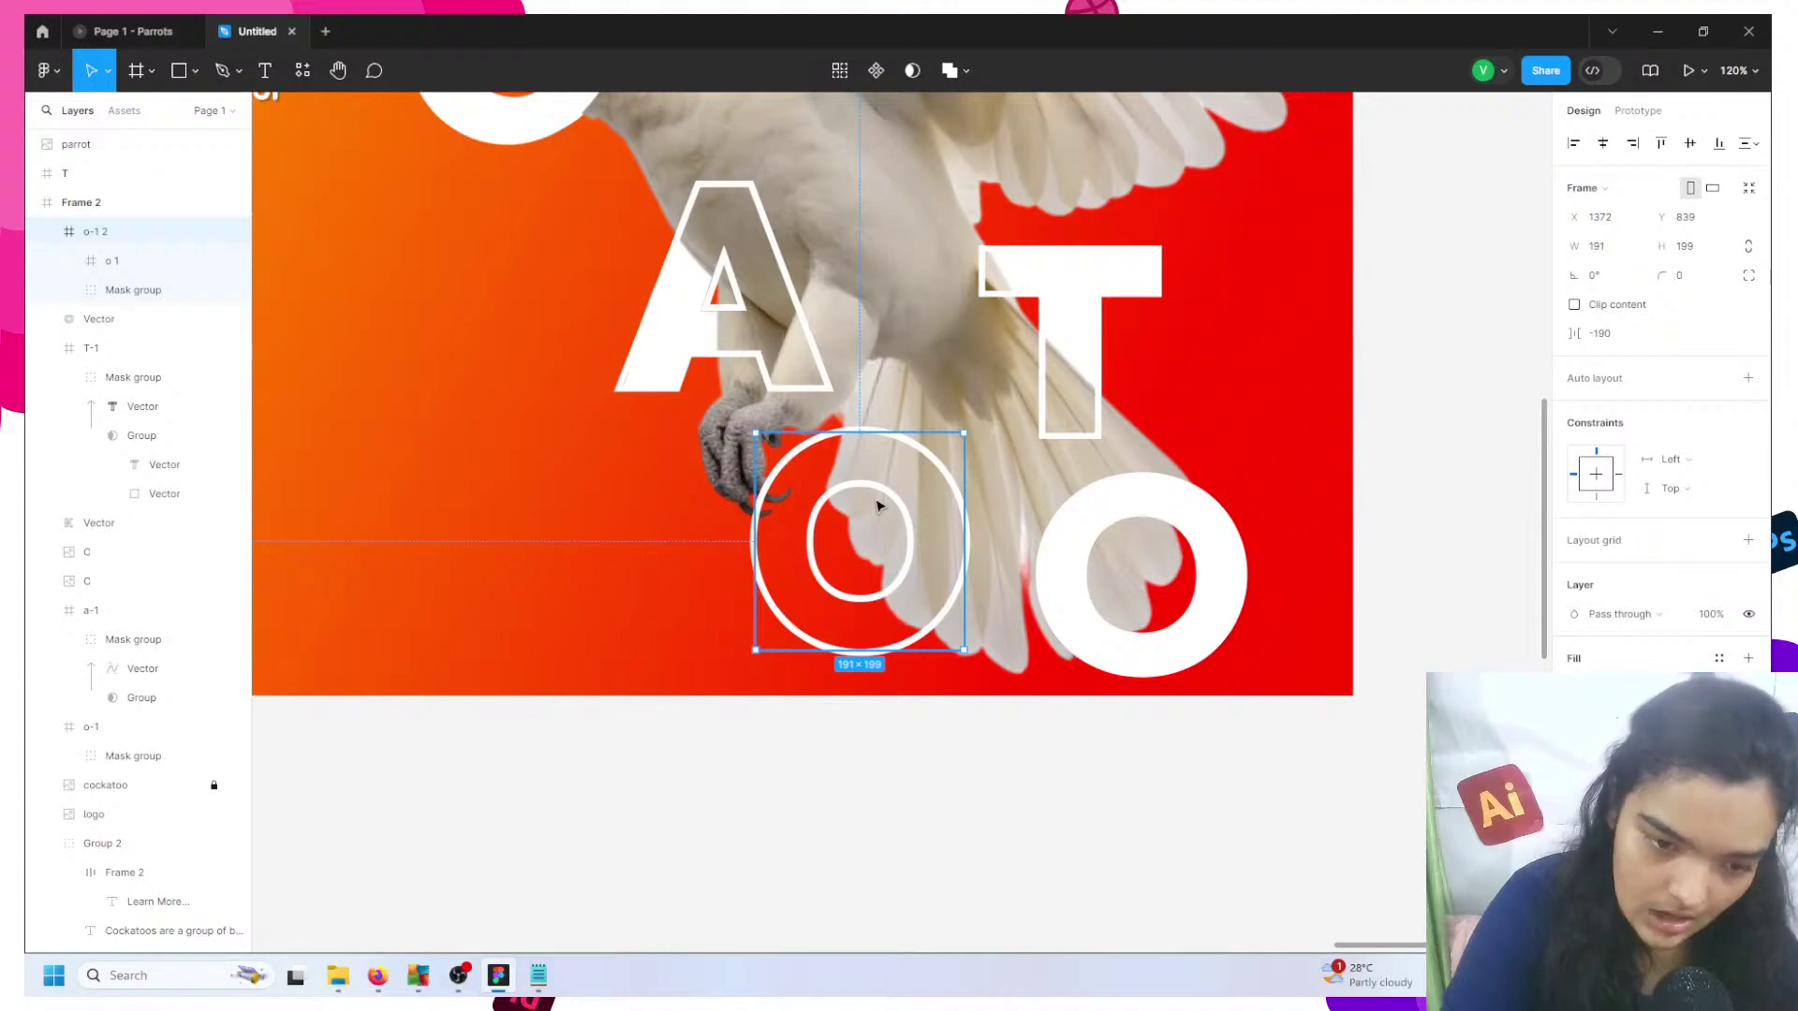
# - Try a white fill on the duplicated o-1 2 frame and on its nested o 1 frame, and remove both fills
pyautogui.click(1748, 658)
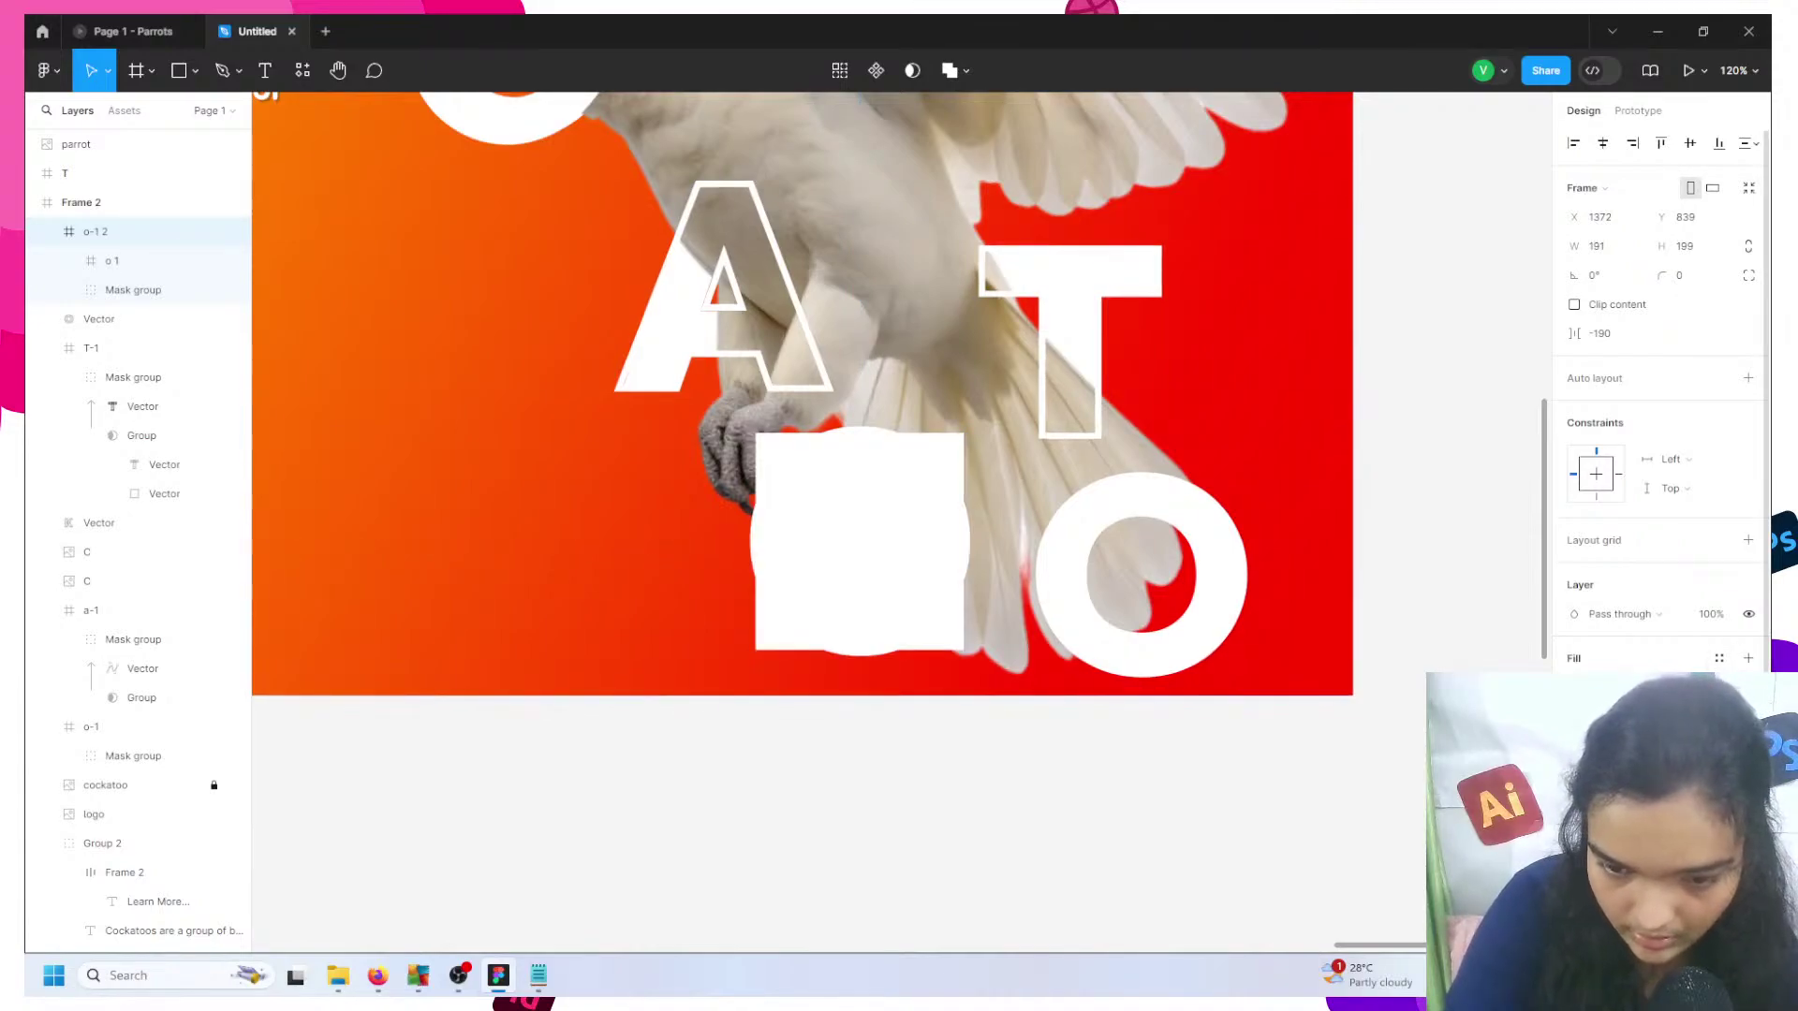
pyautogui.hotkey('ctrl', 'z')
pyautogui.click(117, 262)
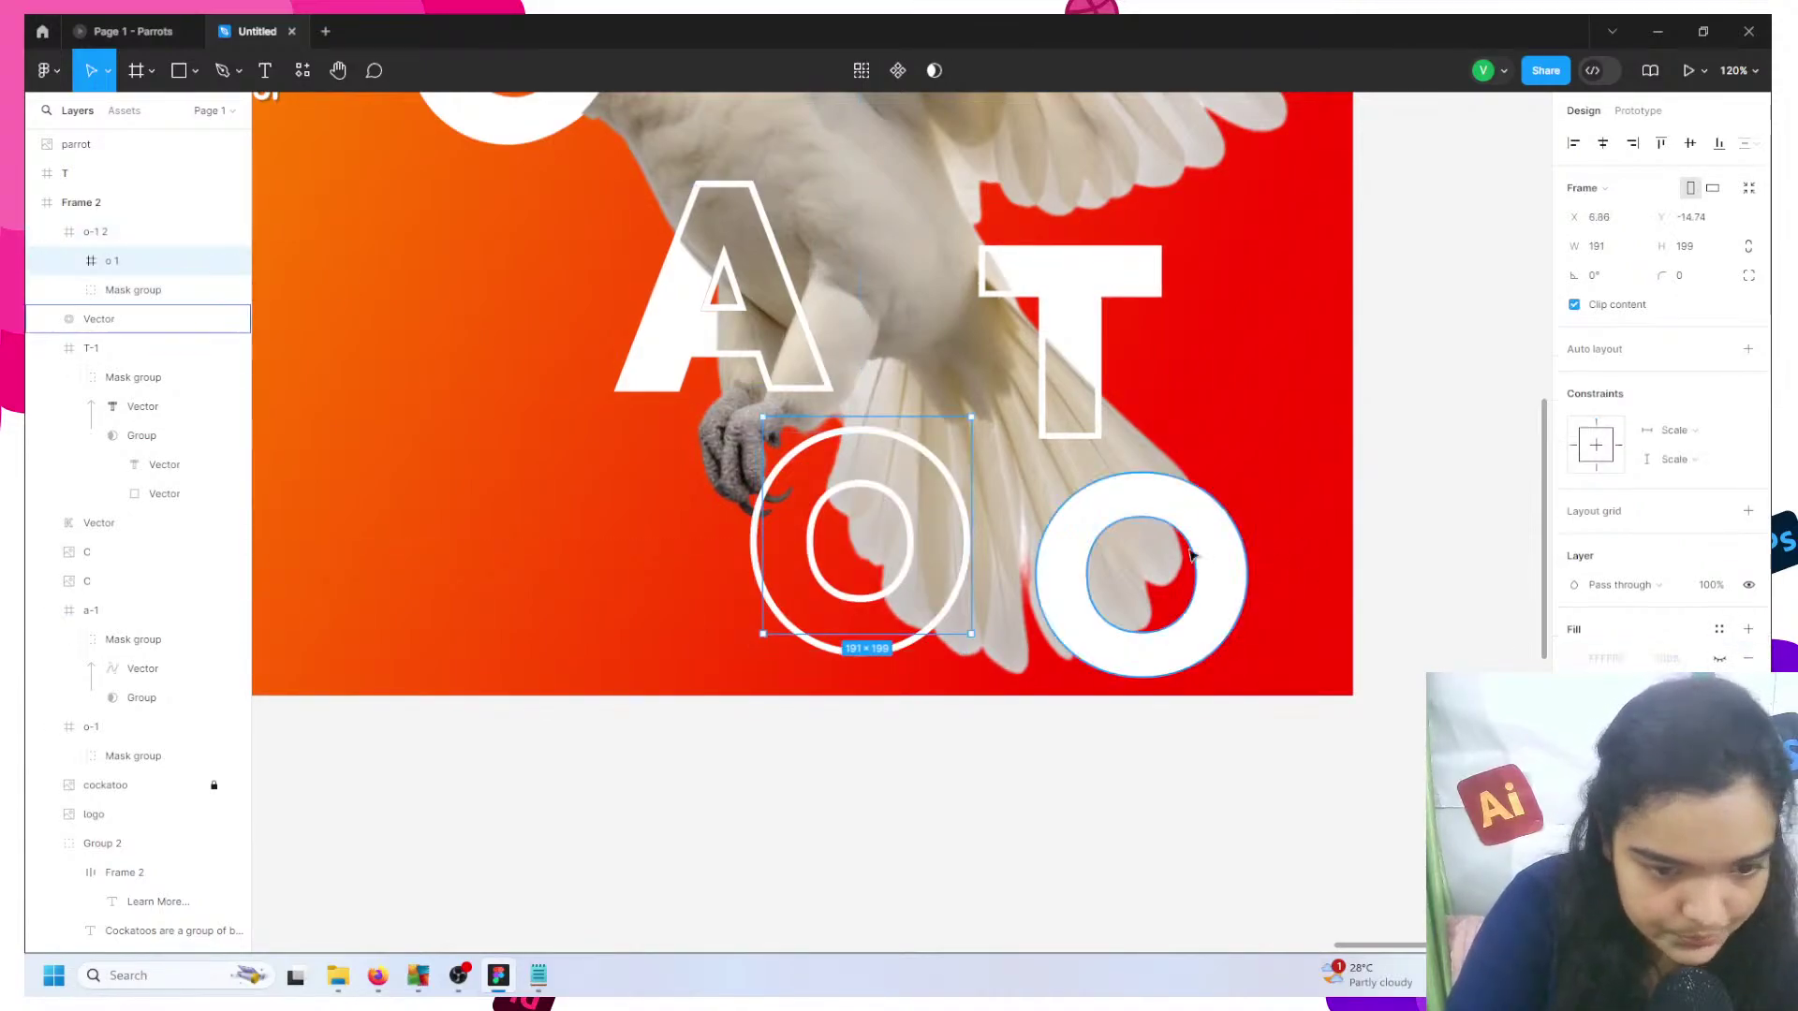
pyautogui.click(1722, 659)
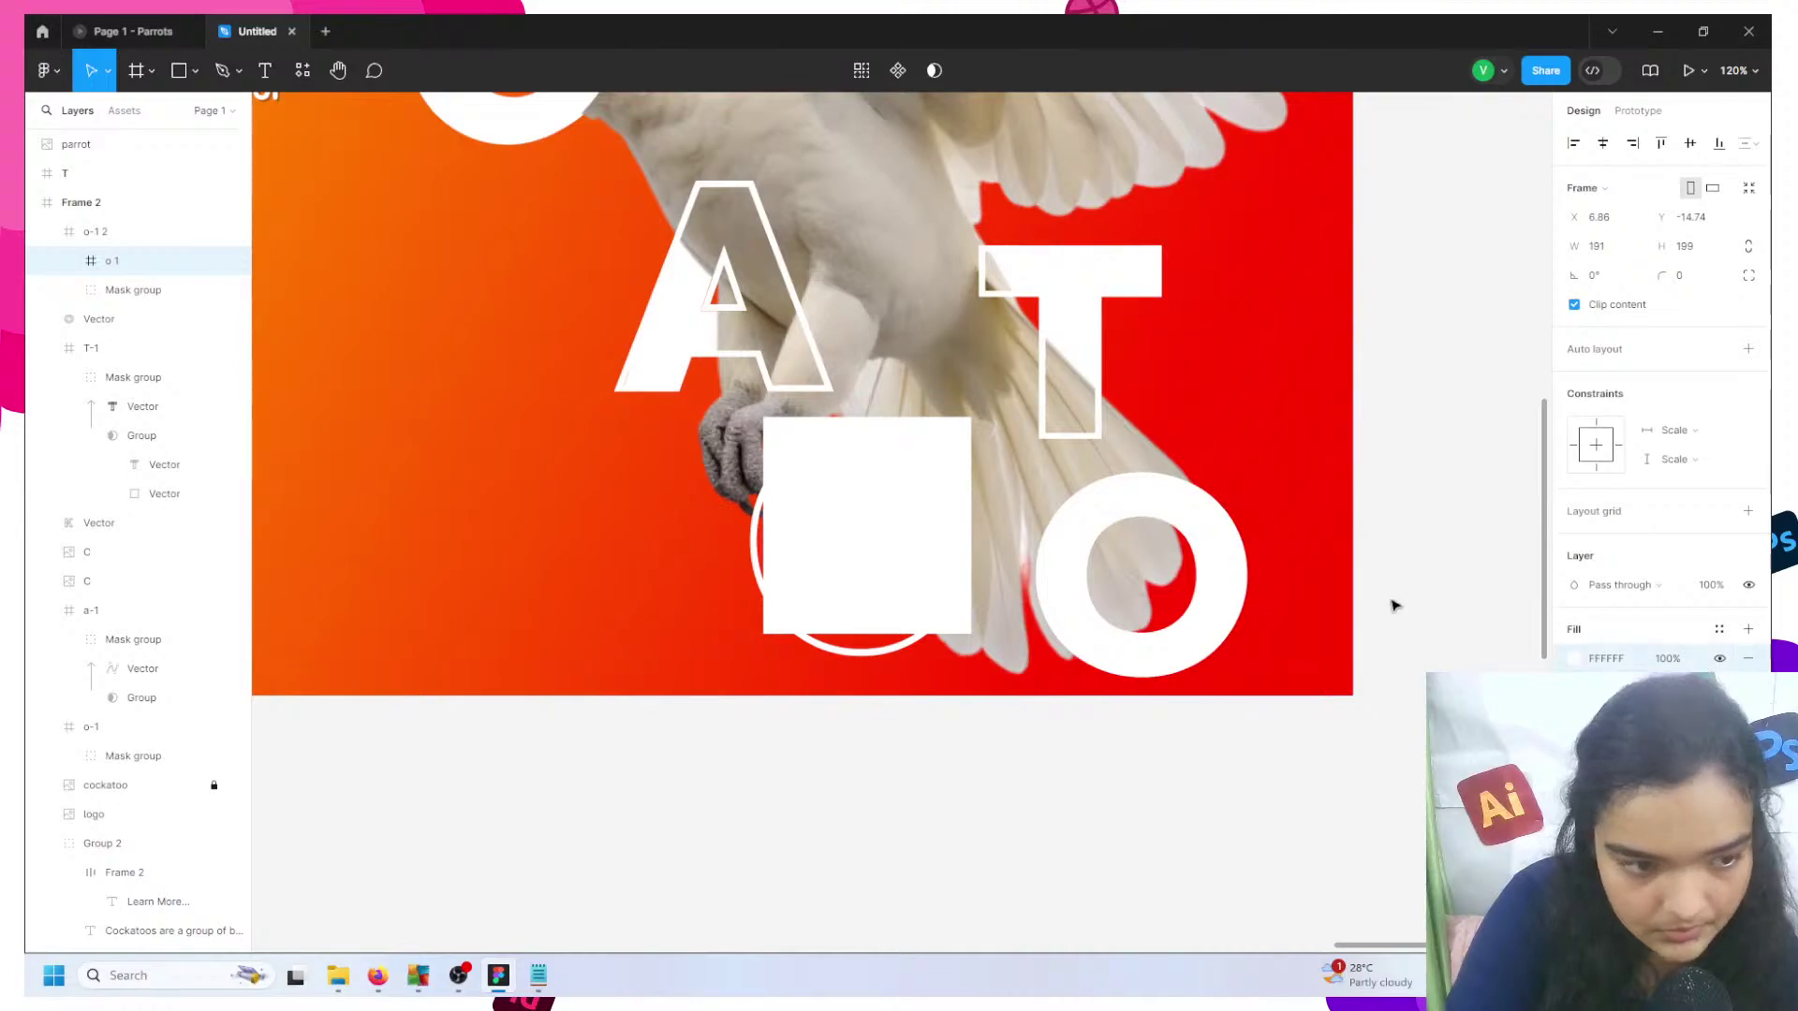
pyautogui.click(131, 290)
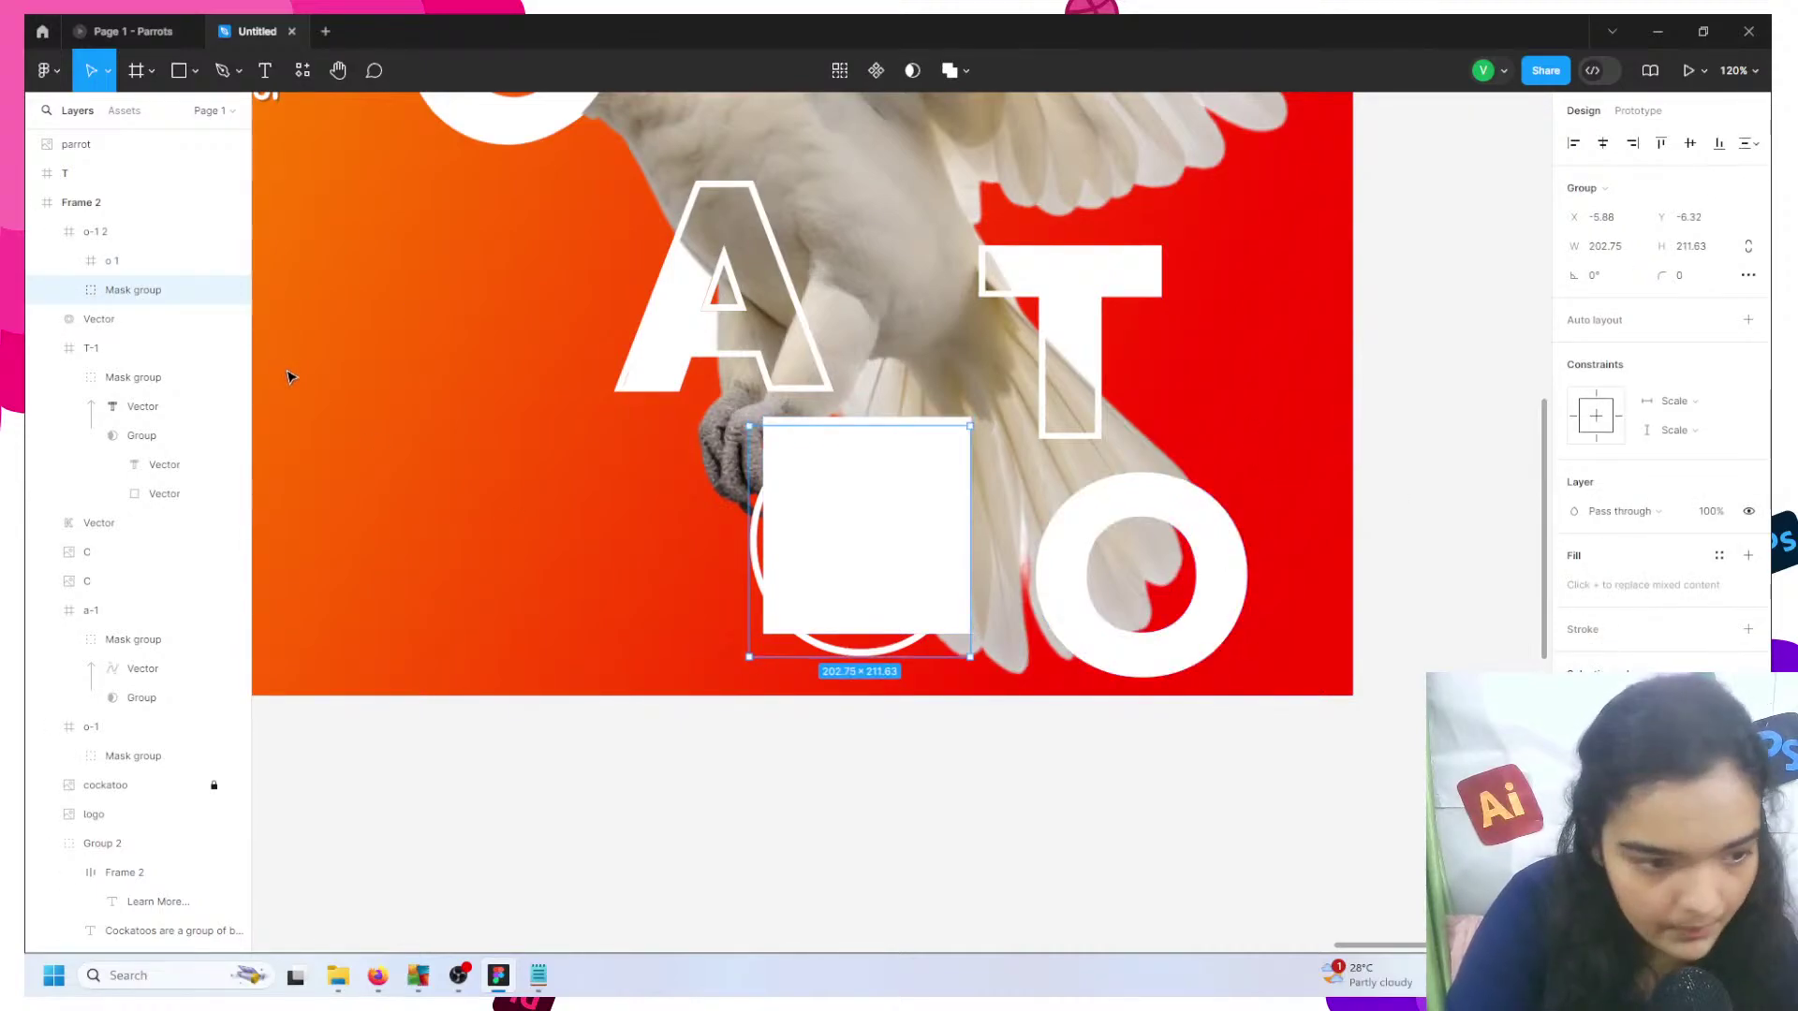
pyautogui.click(180, 260)
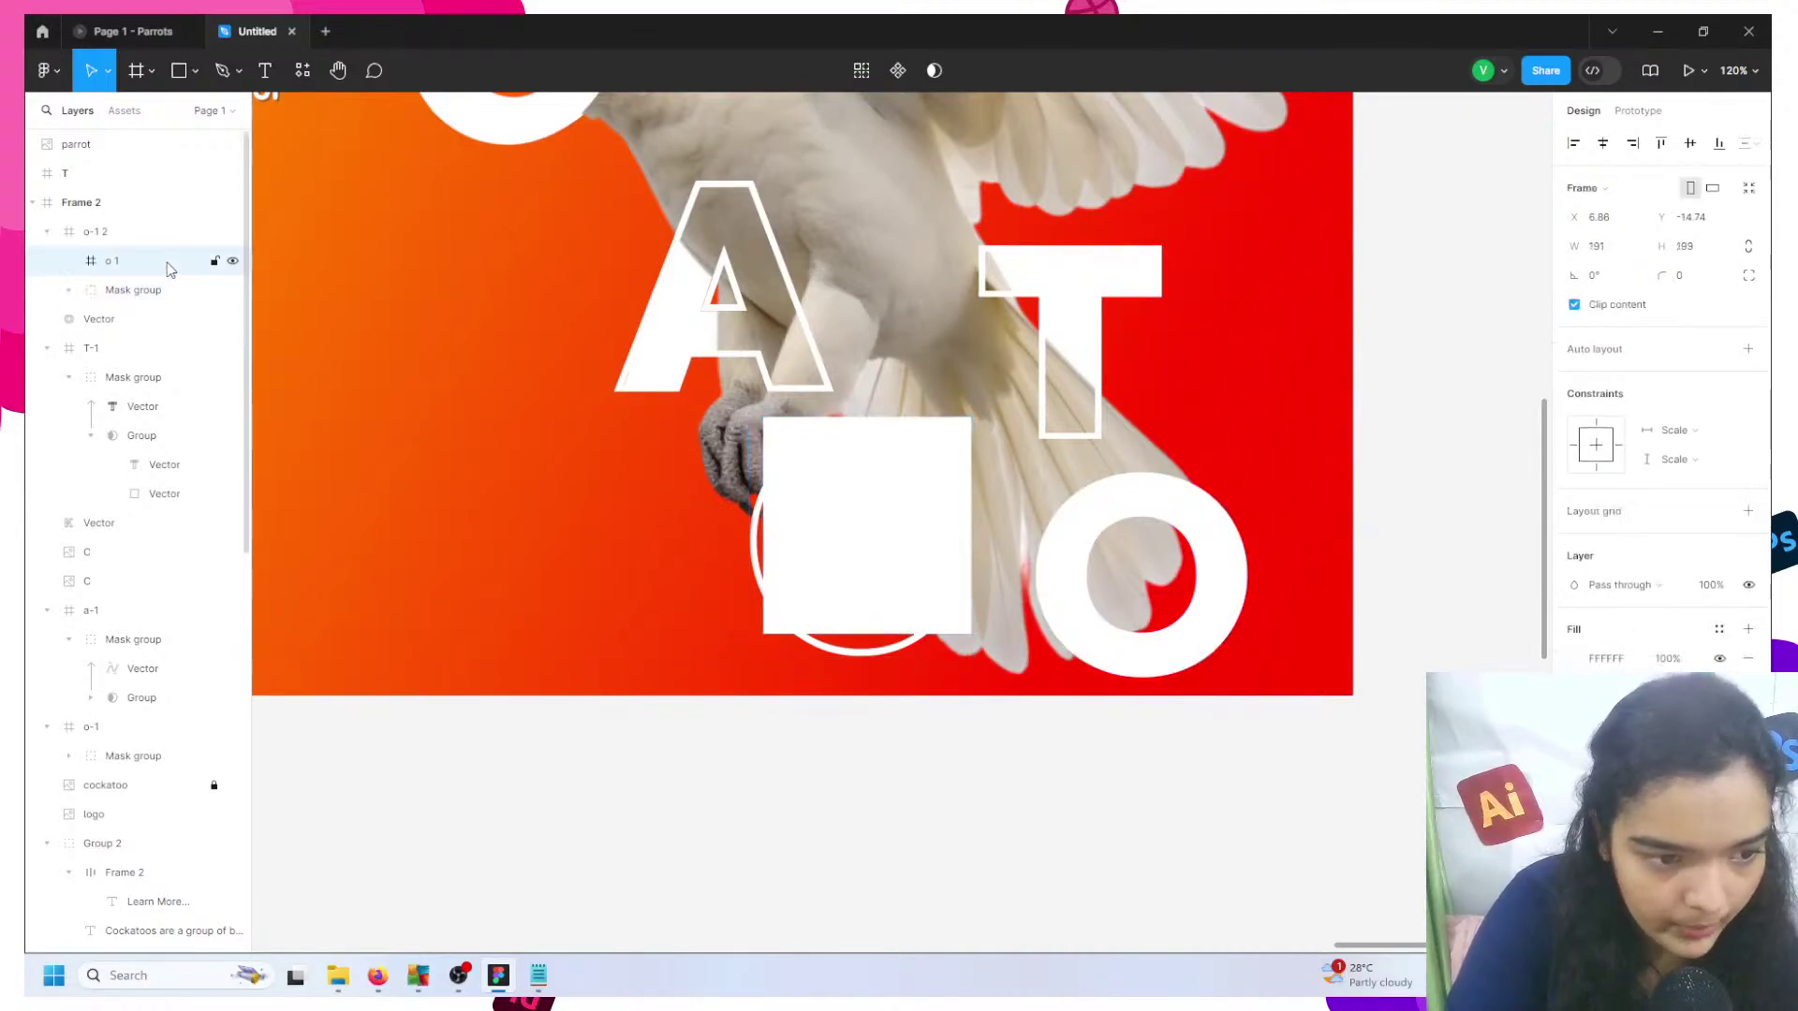
pyautogui.click(1748, 659)
# - Try a thick black outside stroke on the vector in o-1 2's mask group, and remove the stroke
pyautogui.click(94, 287)
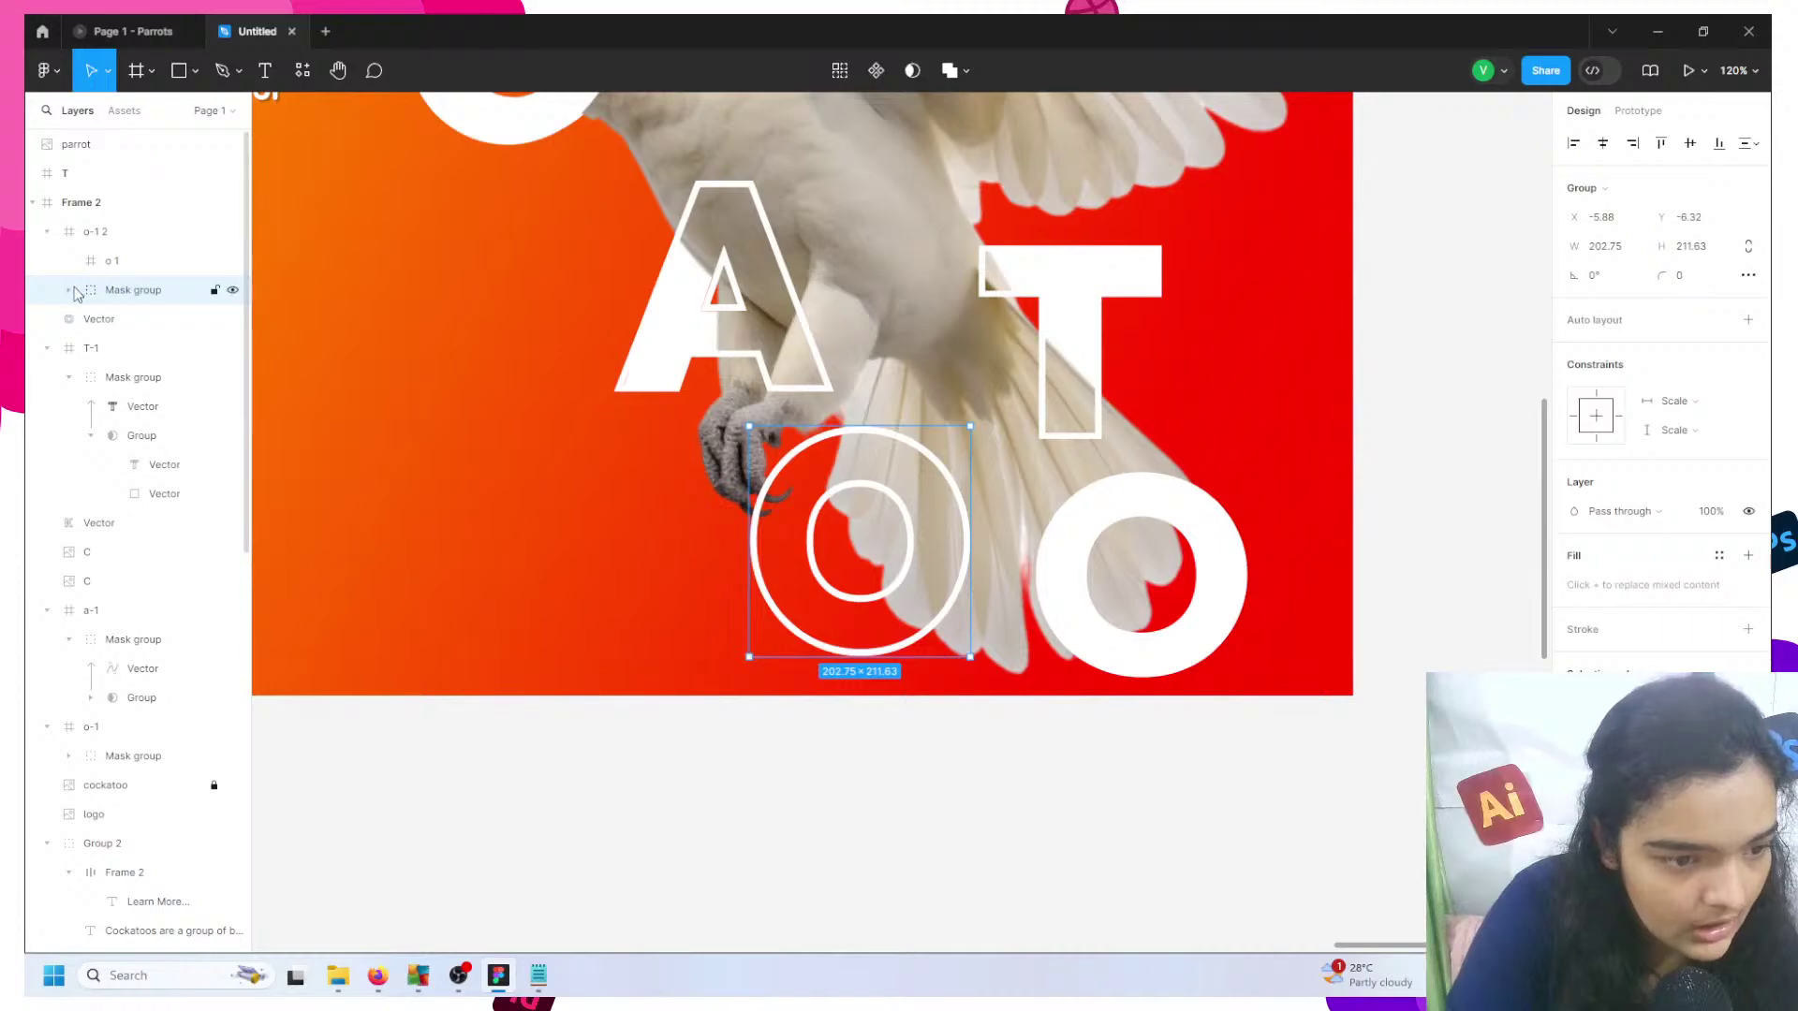
pyautogui.click(69, 290)
pyautogui.click(142, 322)
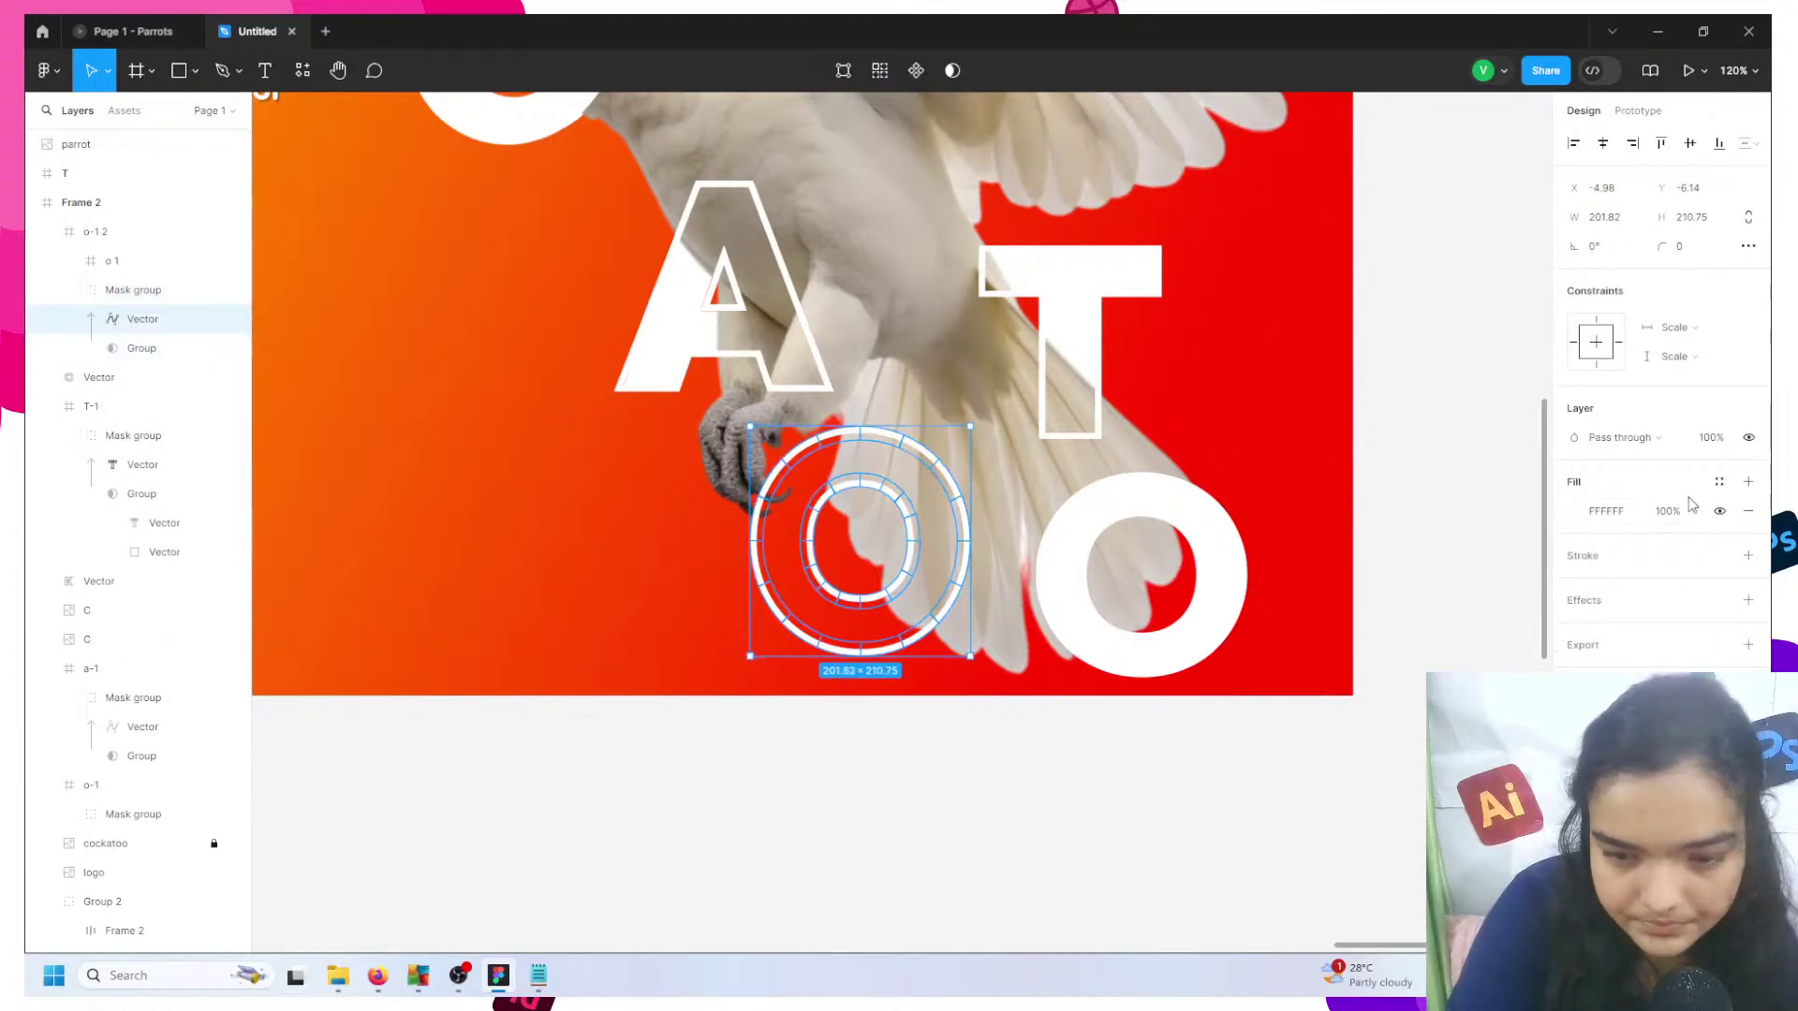
pyautogui.click(1747, 556)
pyautogui.click(1591, 611)
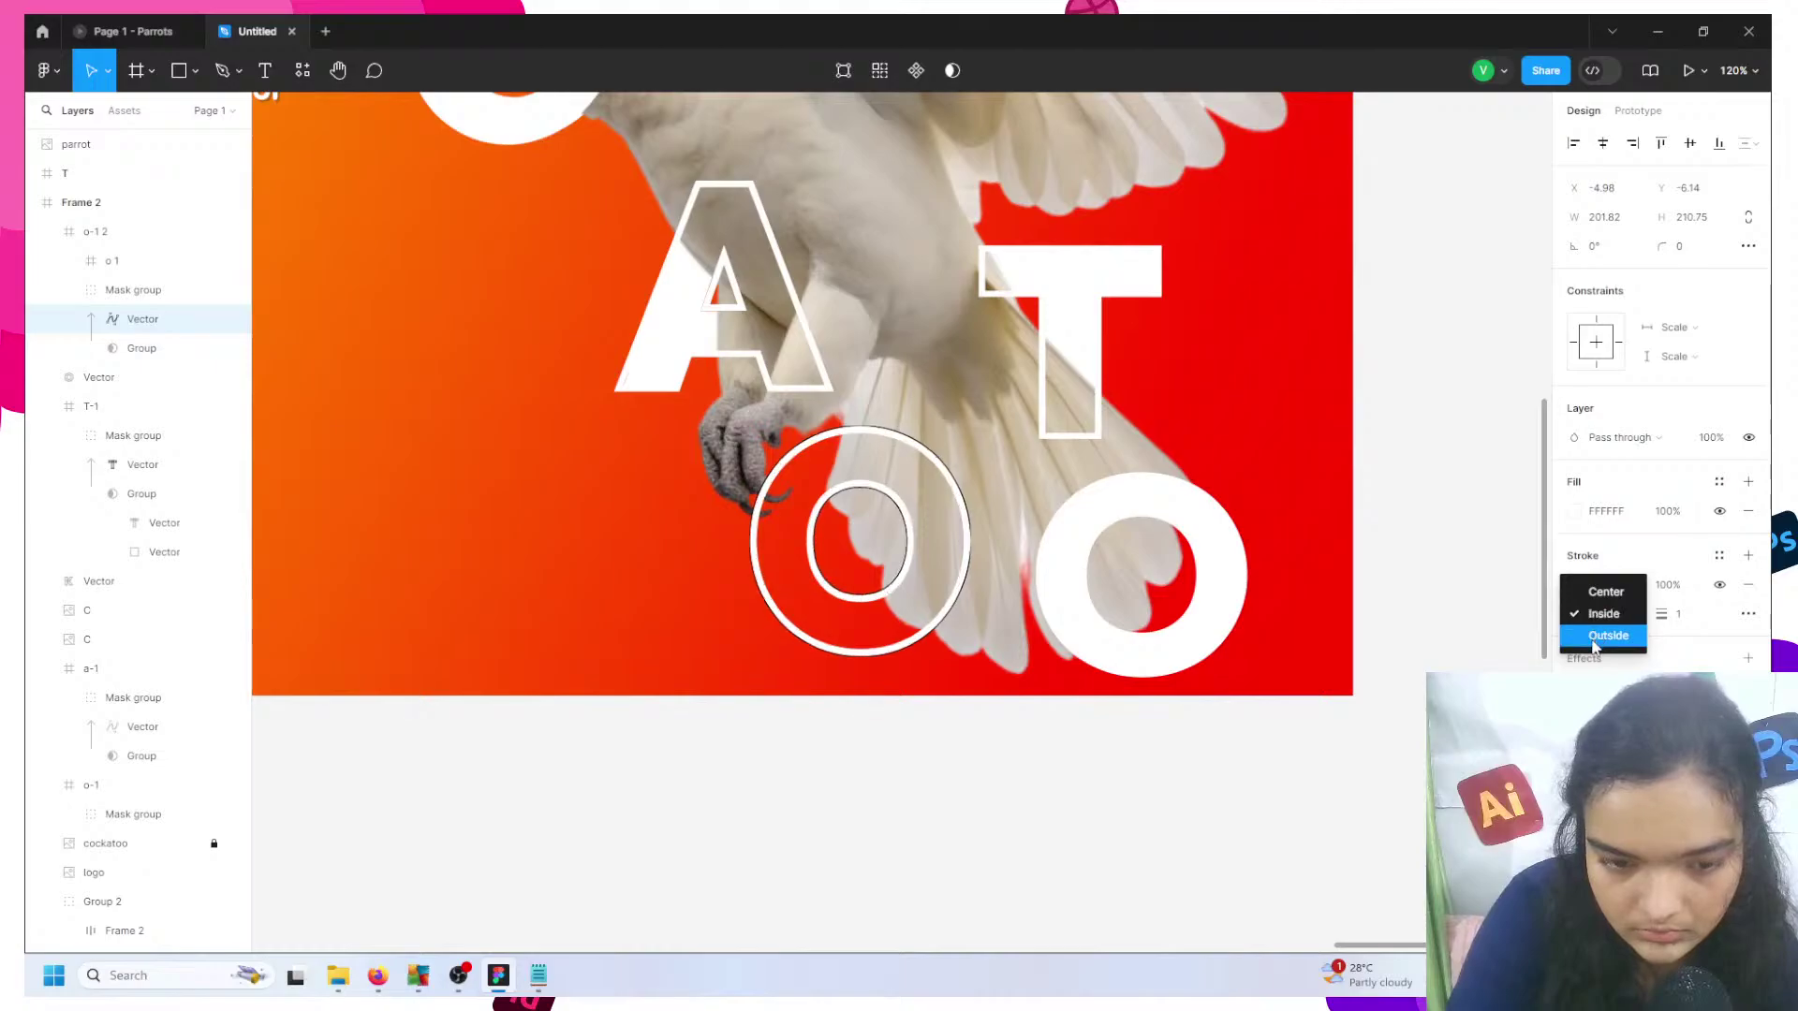
pyautogui.click(1595, 637)
pyautogui.moveTo(1667, 614); pyautogui.dragTo(1686, 614)
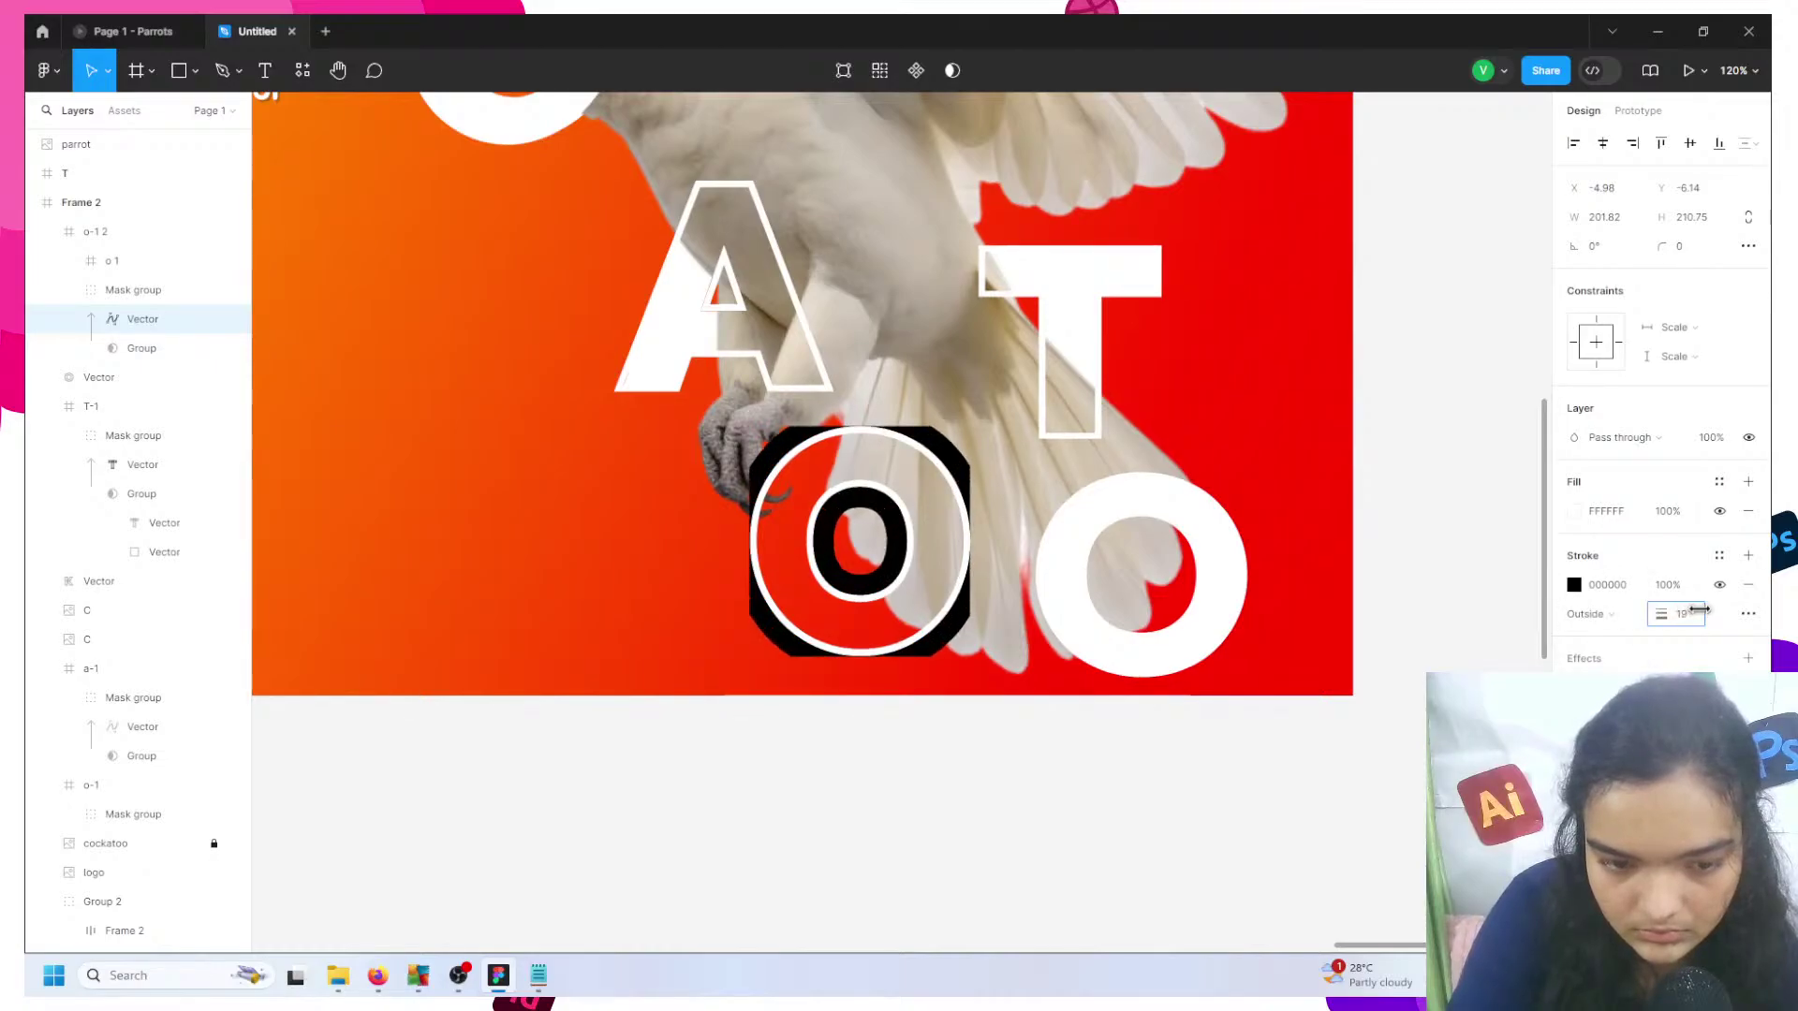
pyautogui.click(1747, 585)
pyautogui.press('Escape')
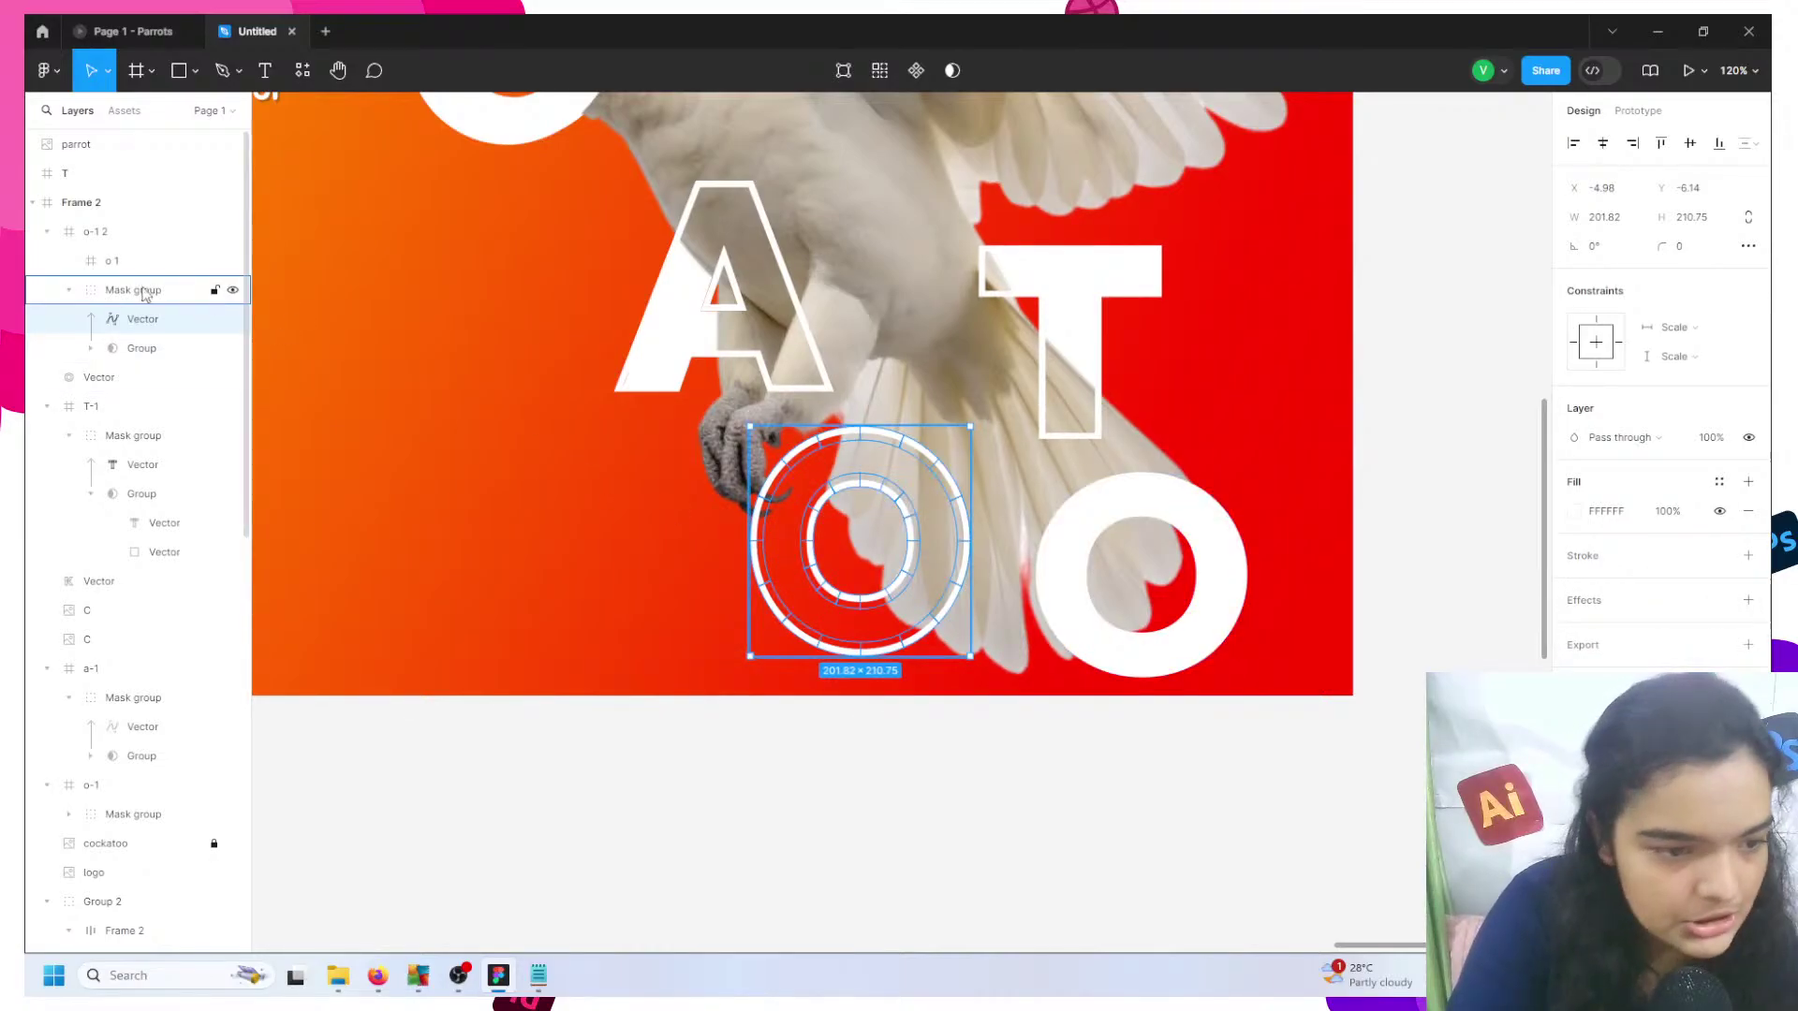
# - Delete the duplicated o-1 2 frame
pyautogui.click(157, 234)
pyautogui.press('Delete')
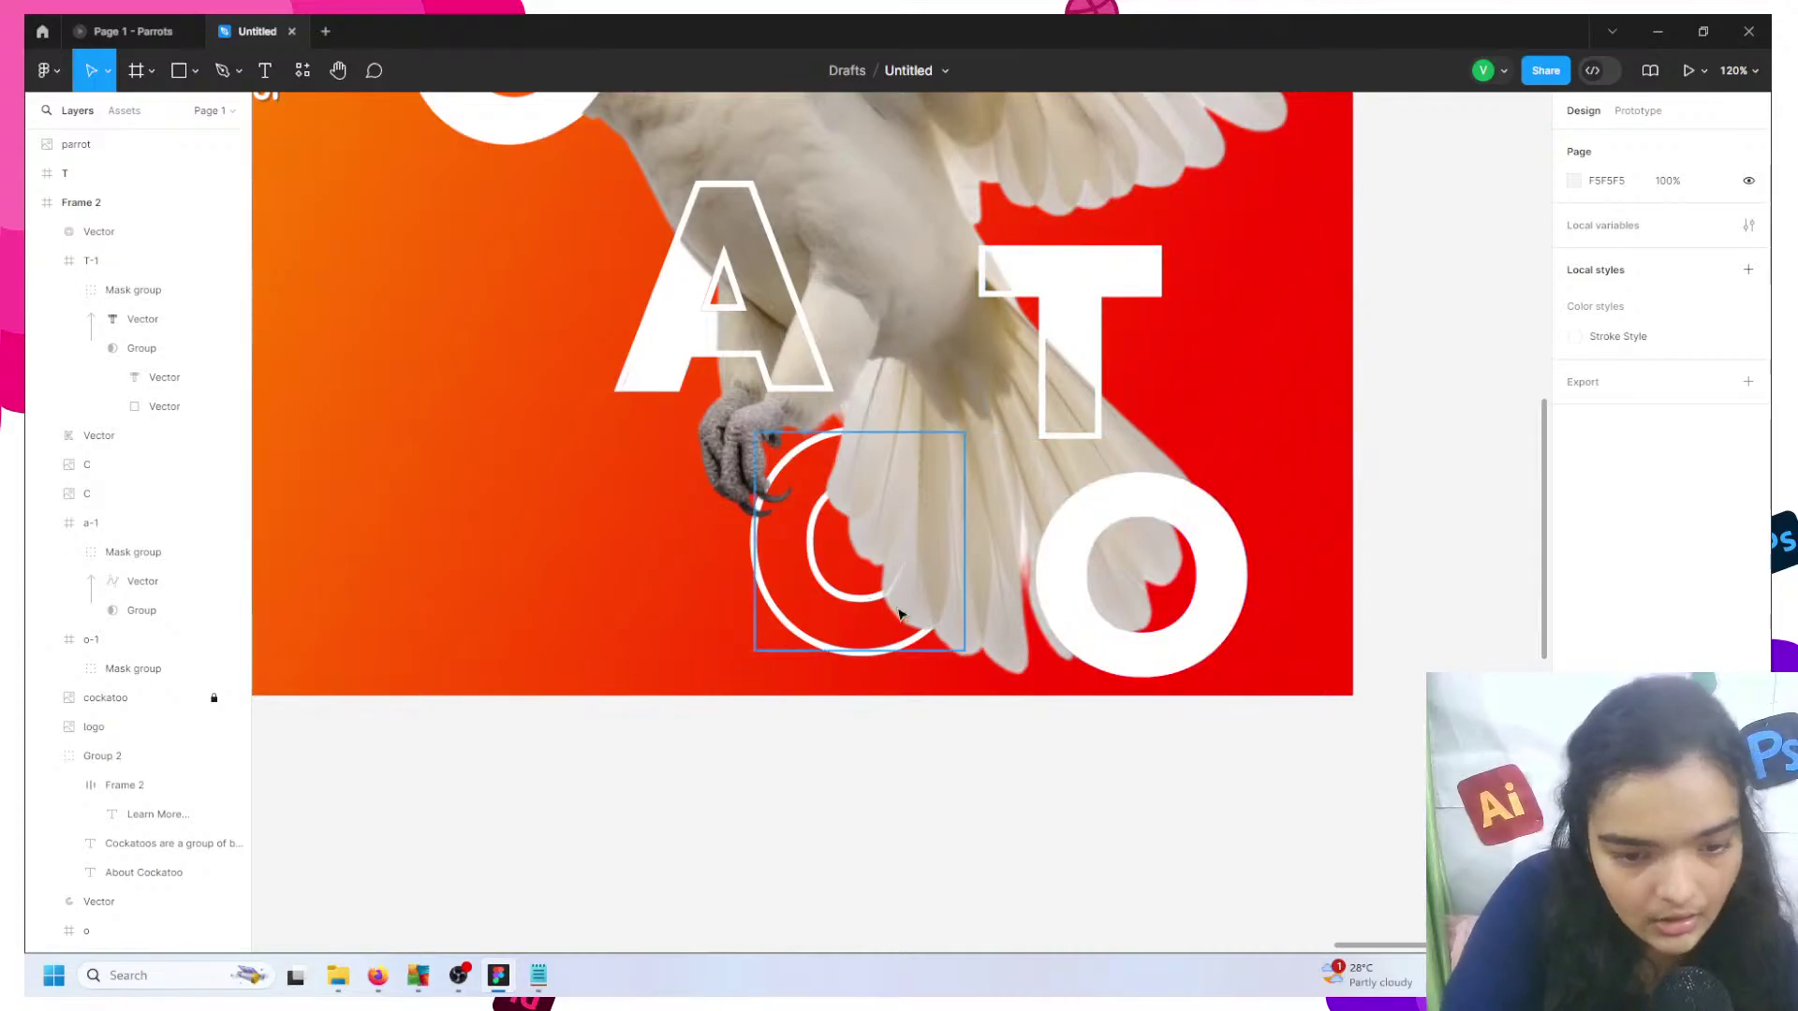
# - Reposition the o-1 1 frame at X 1370, Y 839 and the solid last O at X 1632, Y 877
pyautogui.click(814, 540)
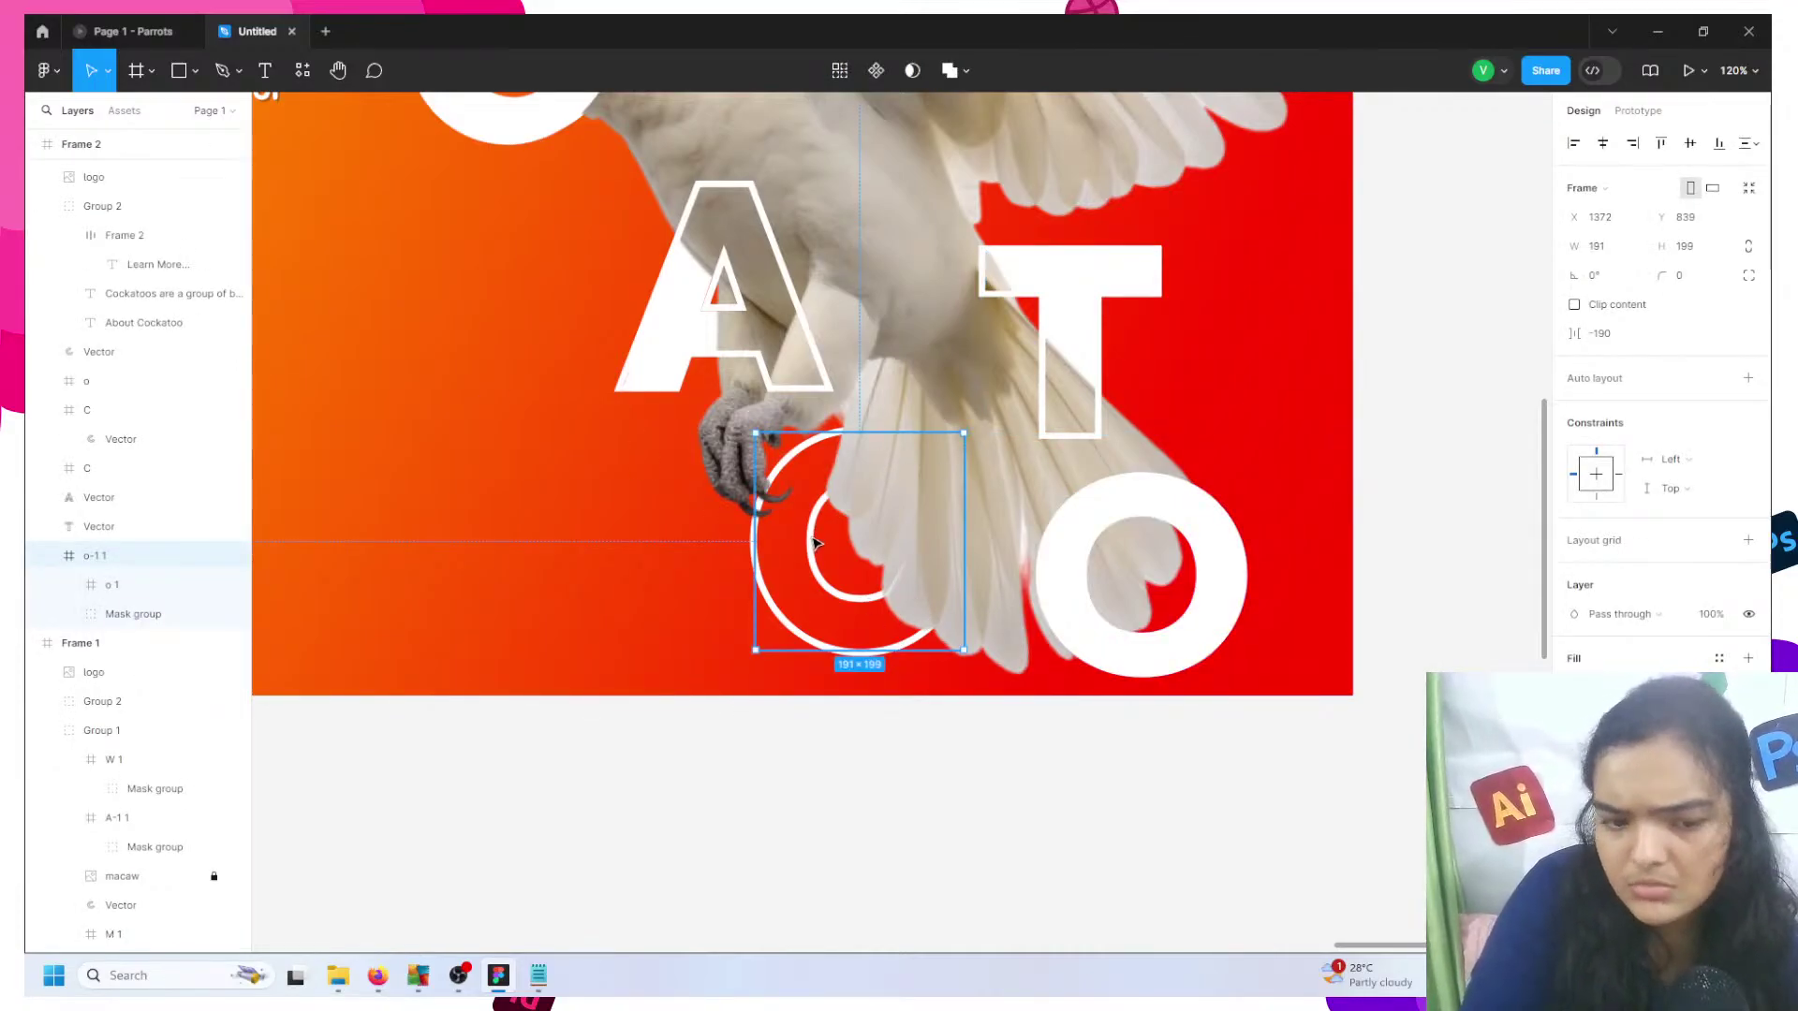
pyautogui.moveTo(814, 540); pyautogui.dragTo(814, 546)
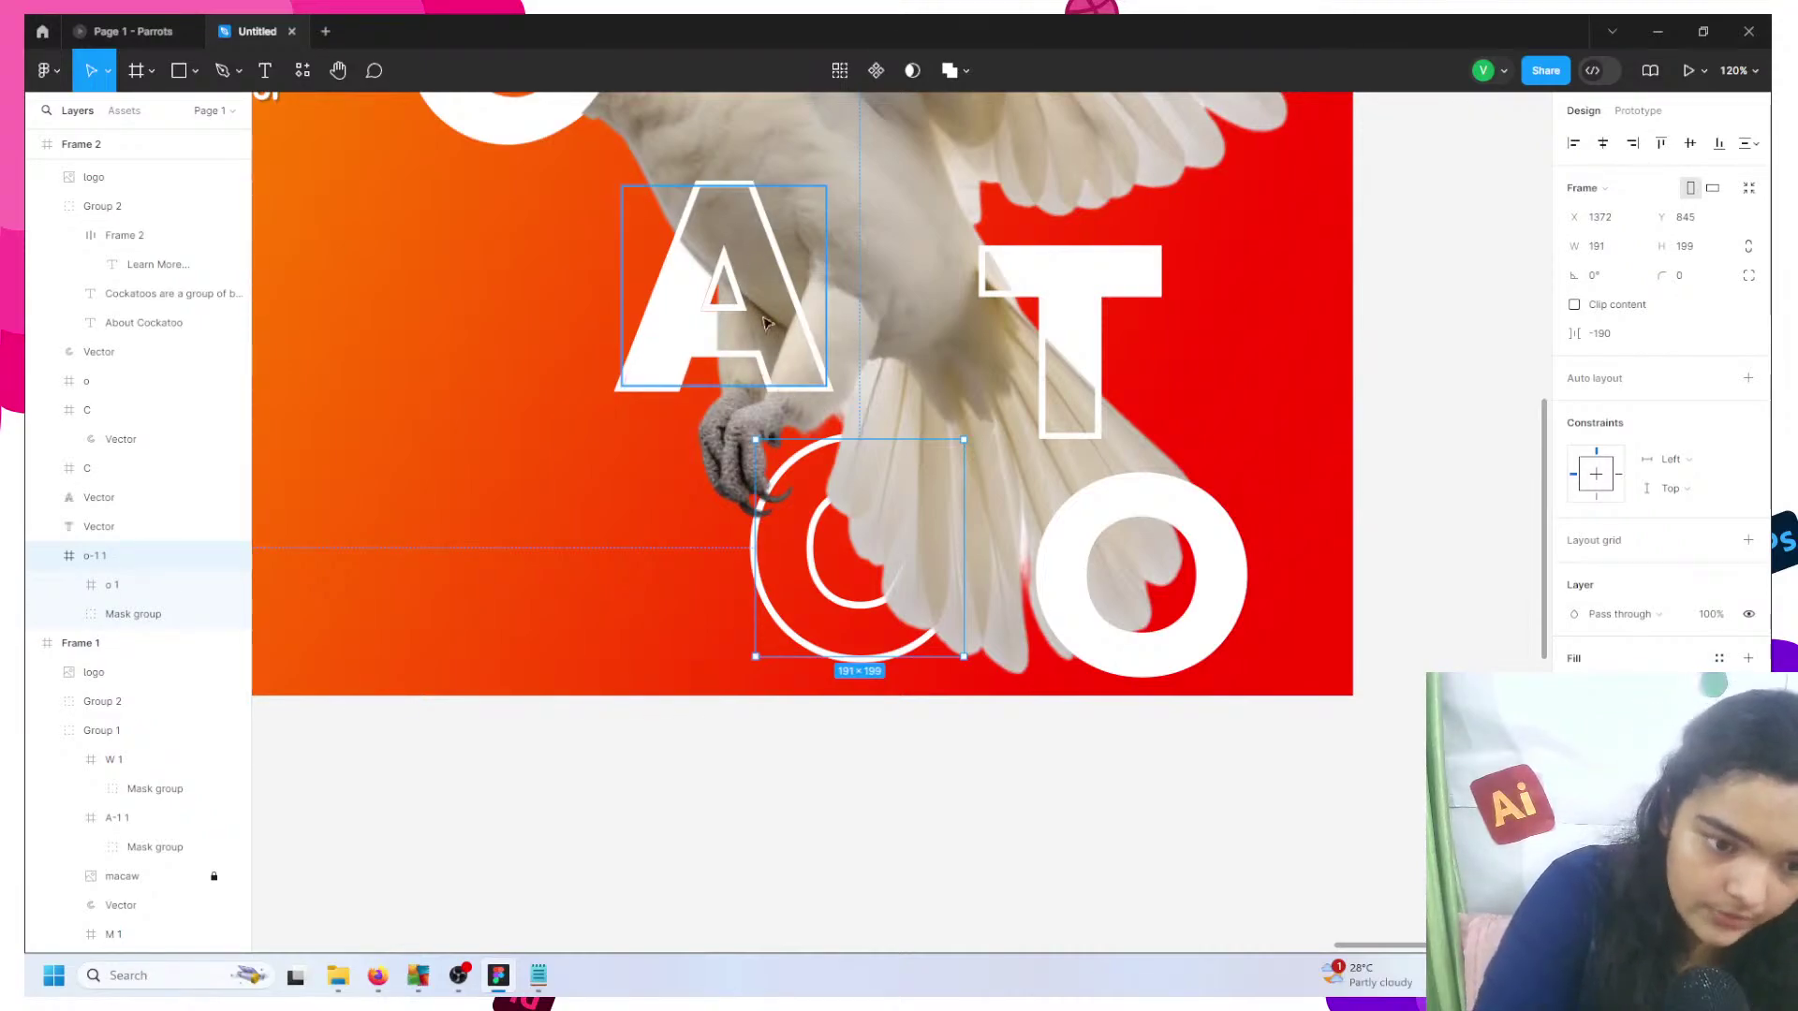
pyautogui.scroll(3, 796, 394)
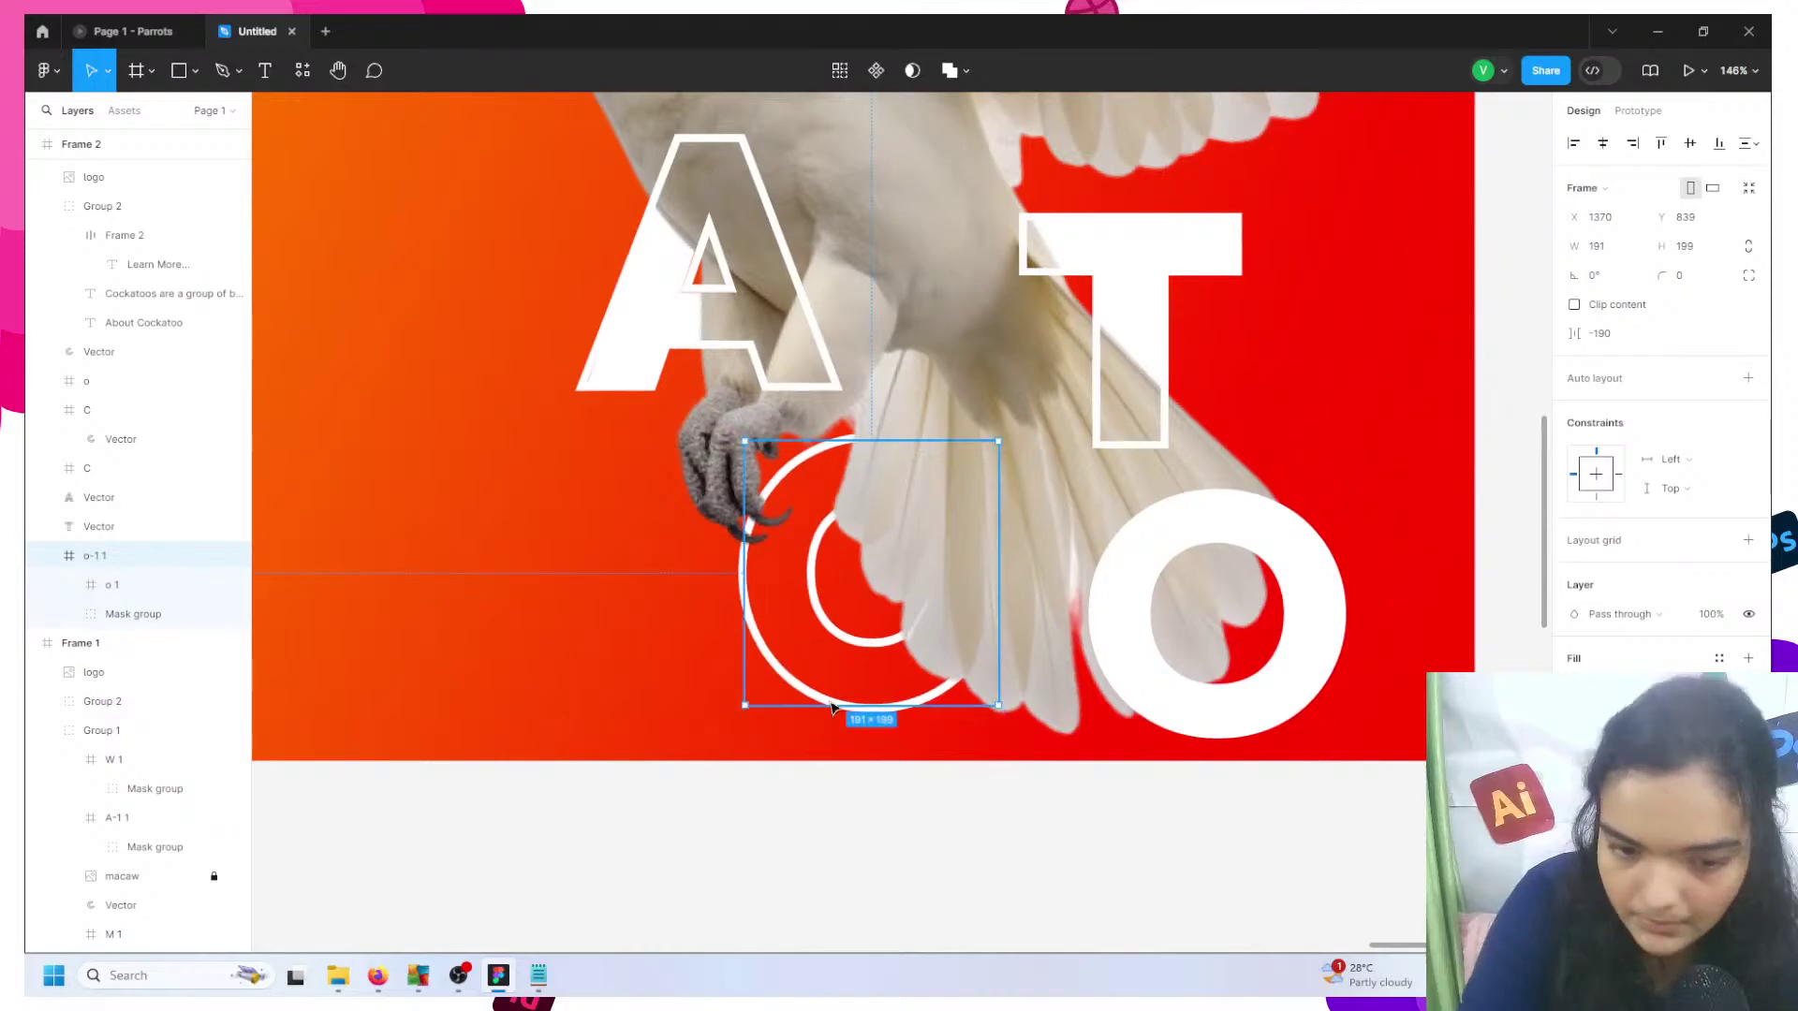
pyautogui.click(909, 791)
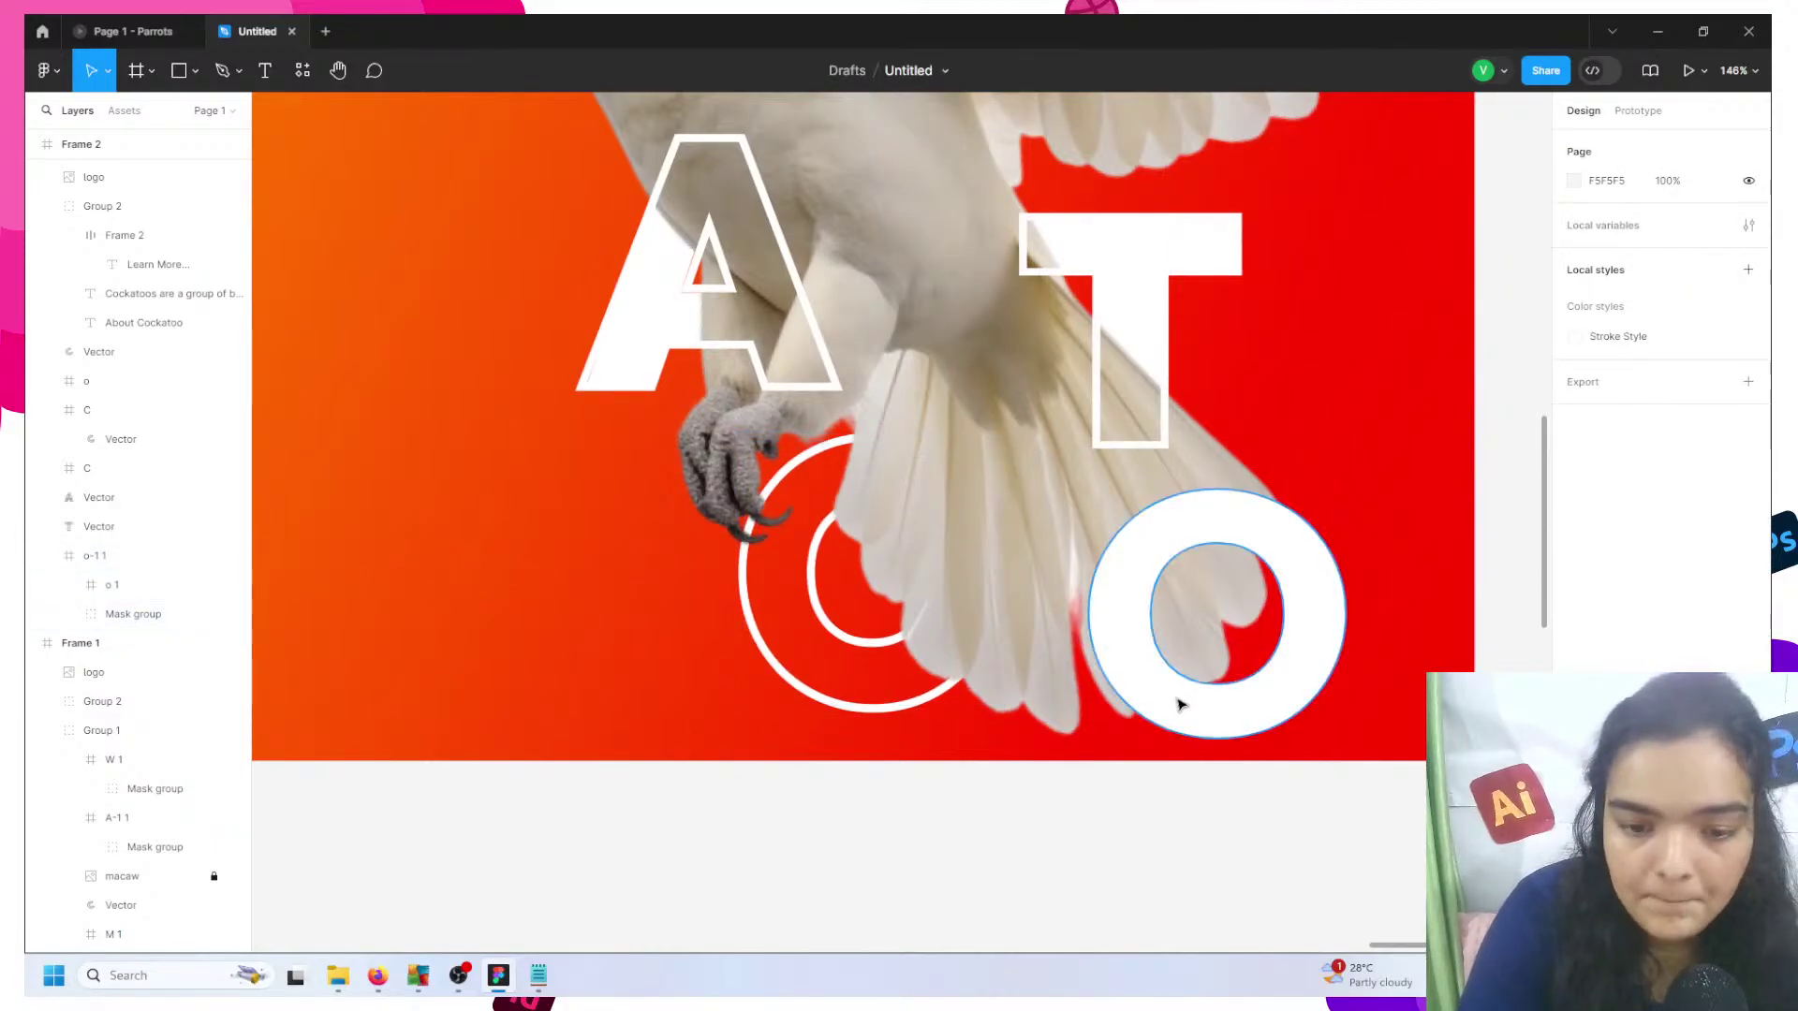
pyautogui.moveTo(1178, 698); pyautogui.dragTo(1170, 696)
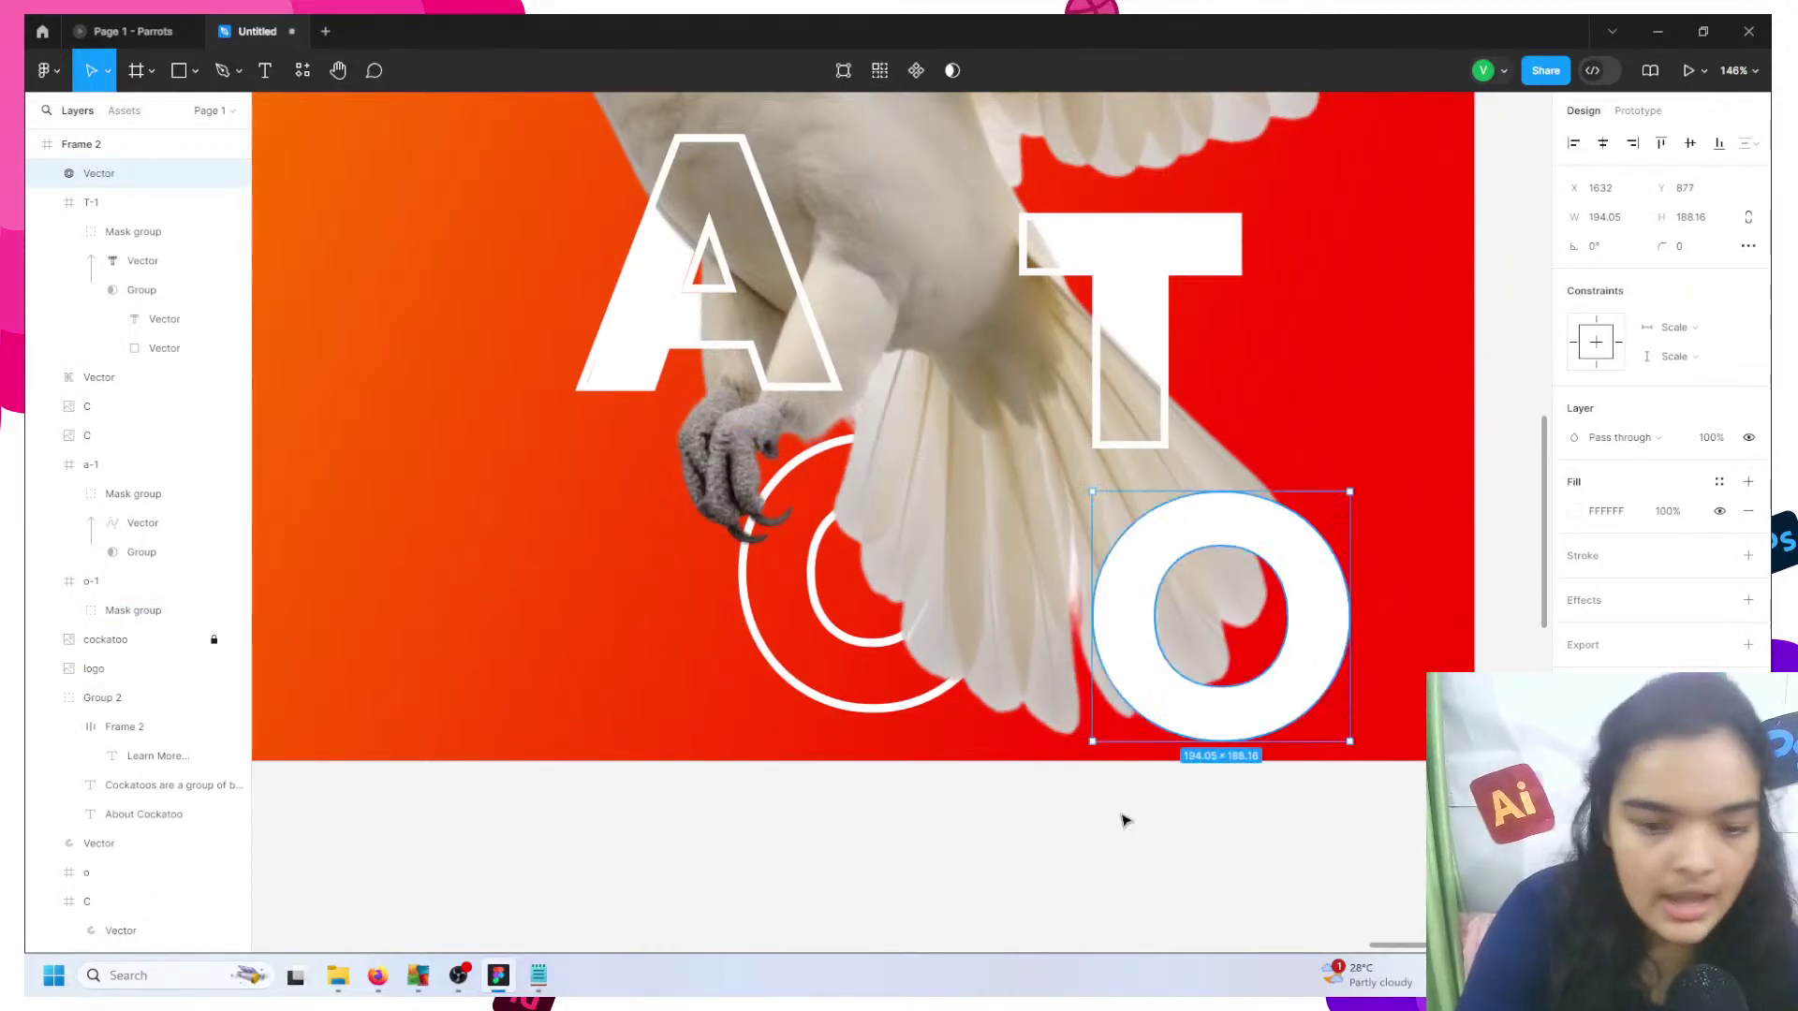
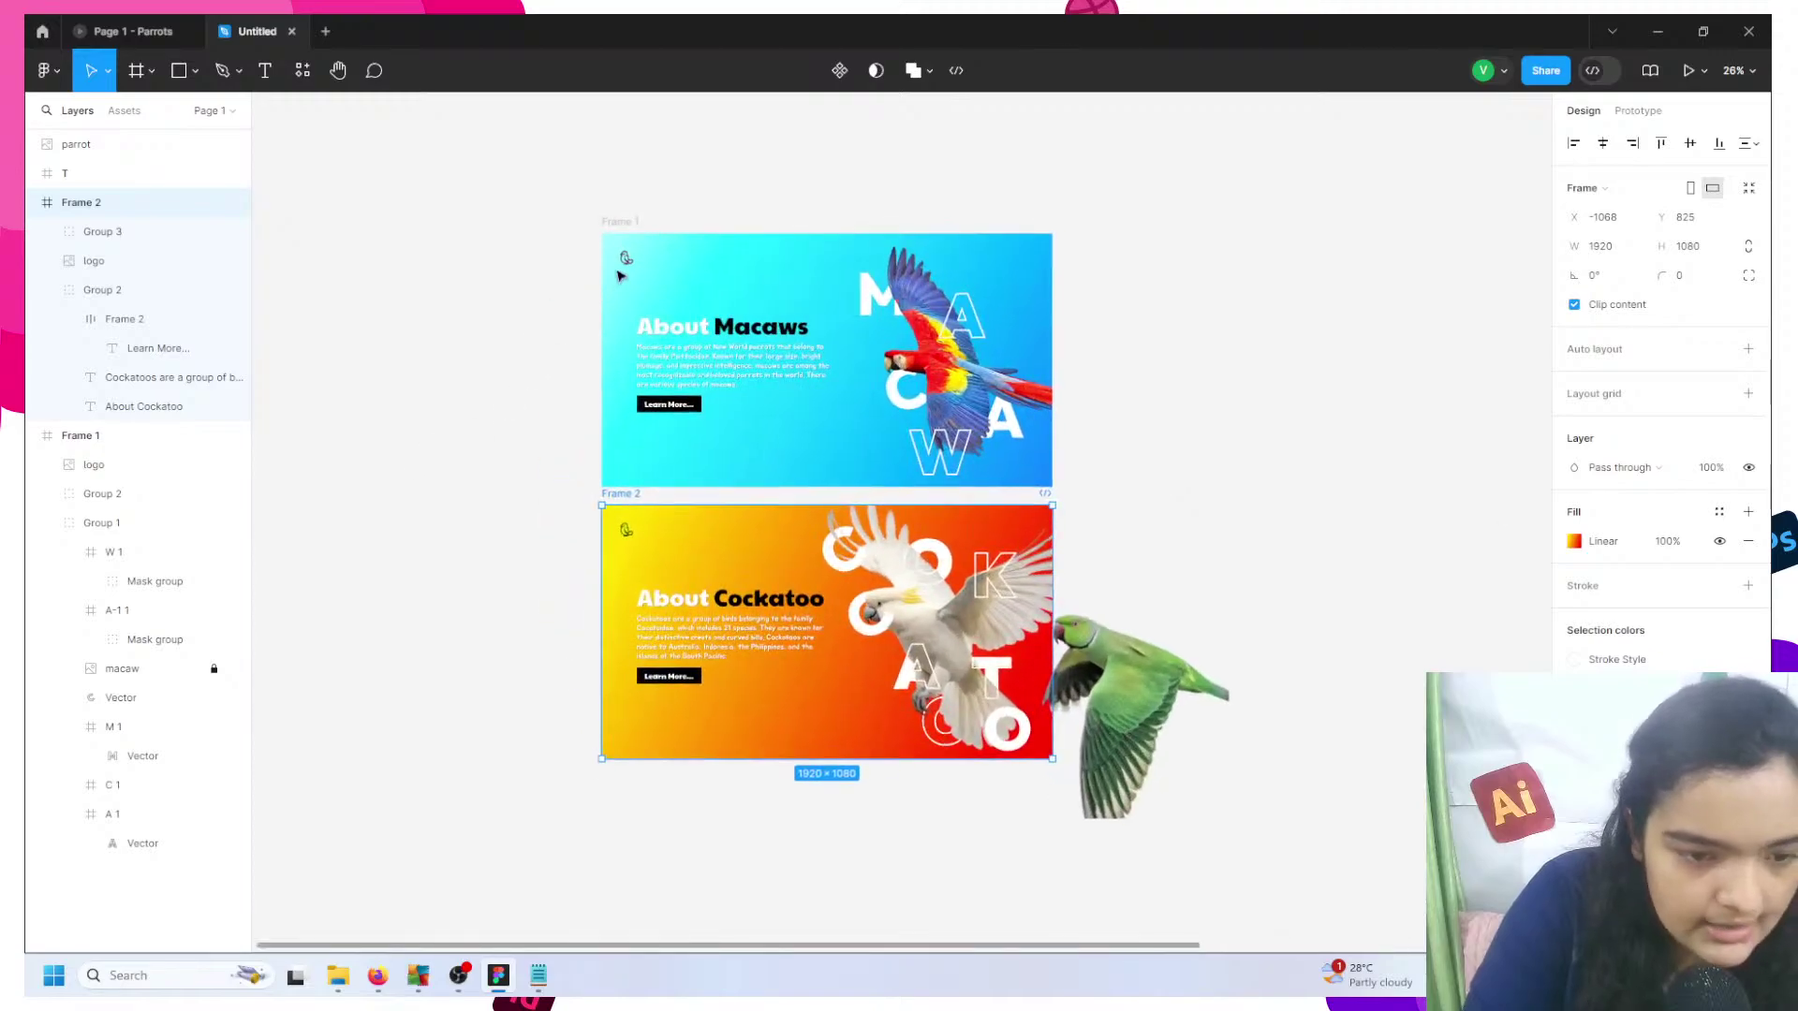
# - Duplicate Frame 1 and place the green parrot image in the copy at X 0, Y 19, locking its layer
pyautogui.click(634, 224)
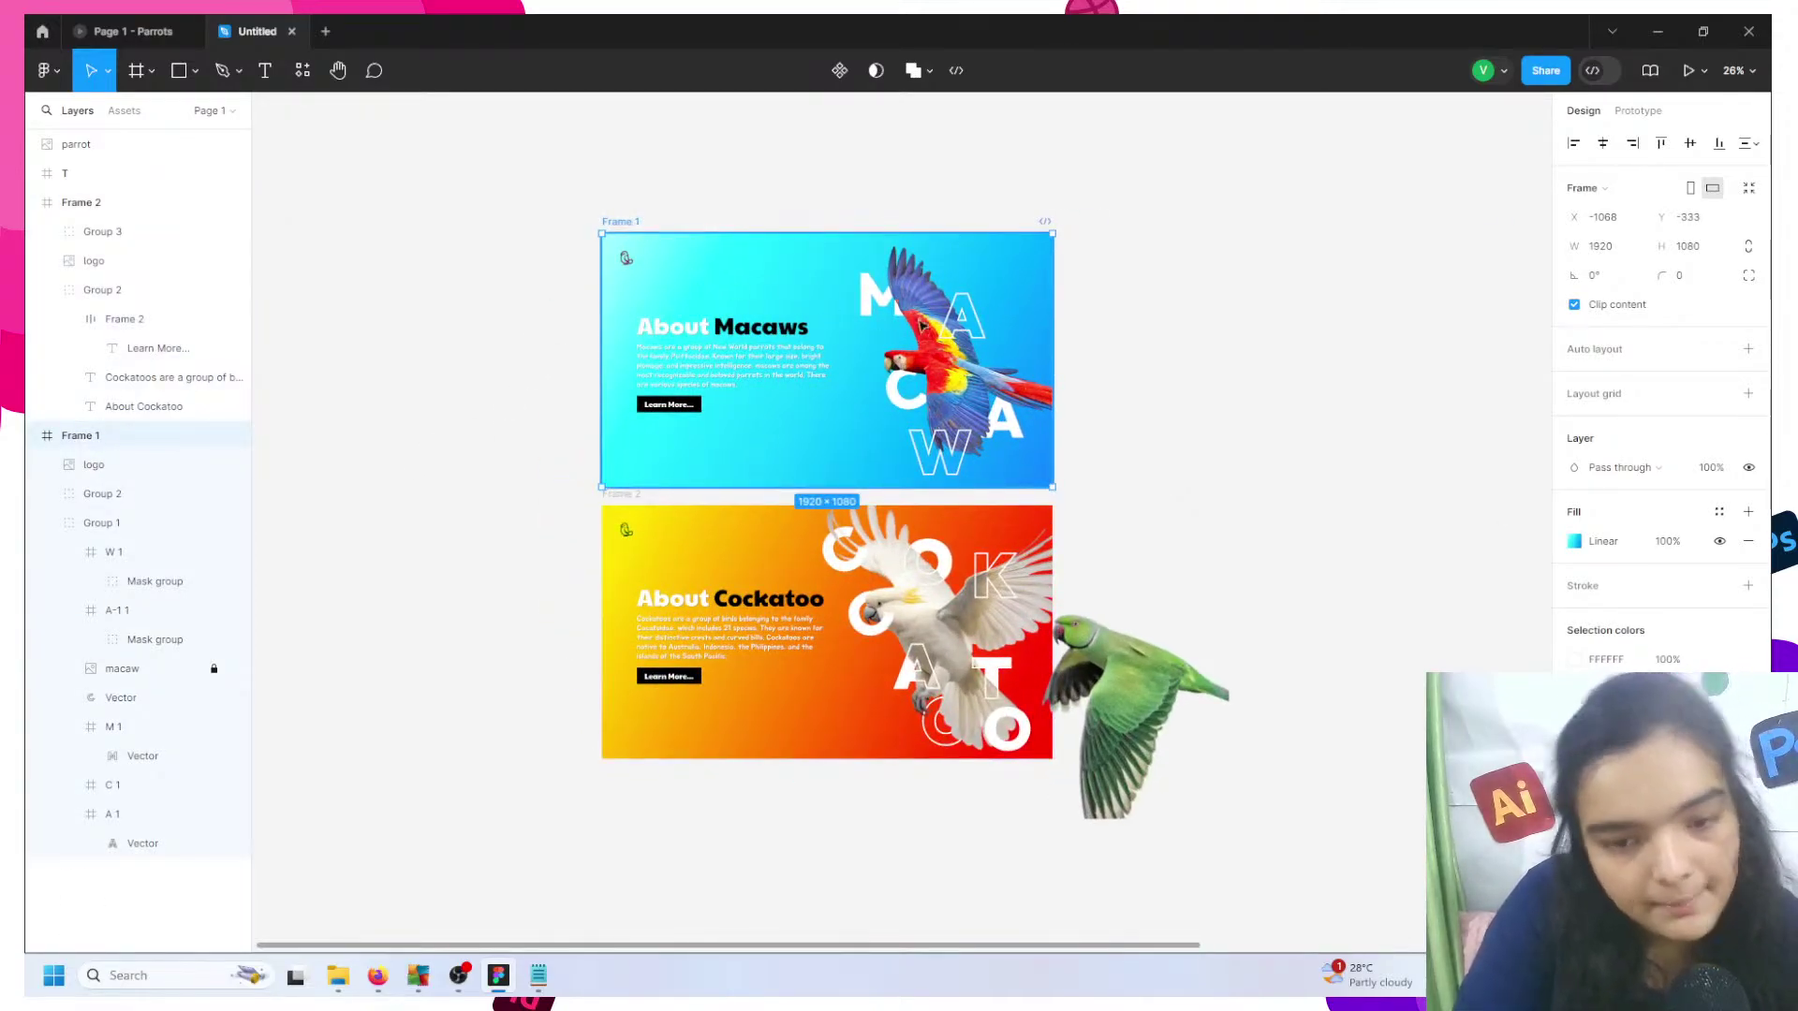
pyautogui.hotkey('ctrl', 'd')
pyautogui.moveTo(1185, 695); pyautogui.dragTo(1421, 376)
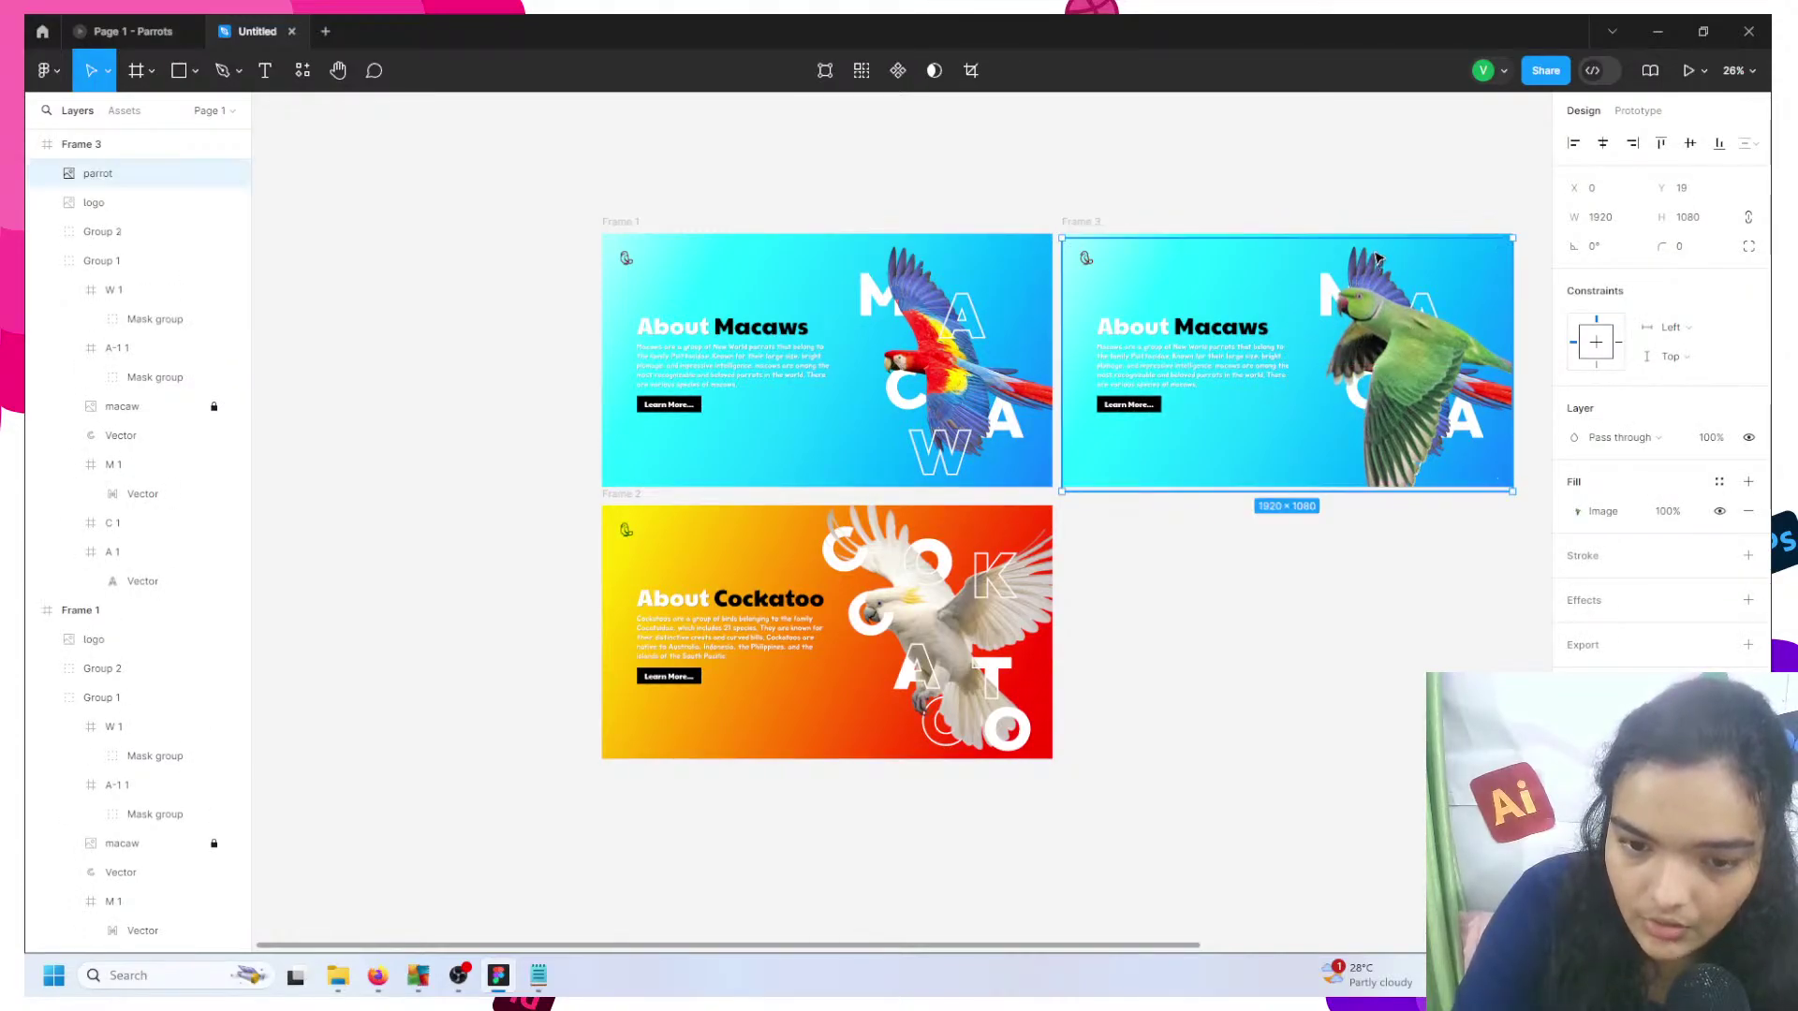
pyautogui.click(214, 173)
# - Delete Group 1, containing the macaw and its letters, from Frame 3
pyautogui.click(176, 261)
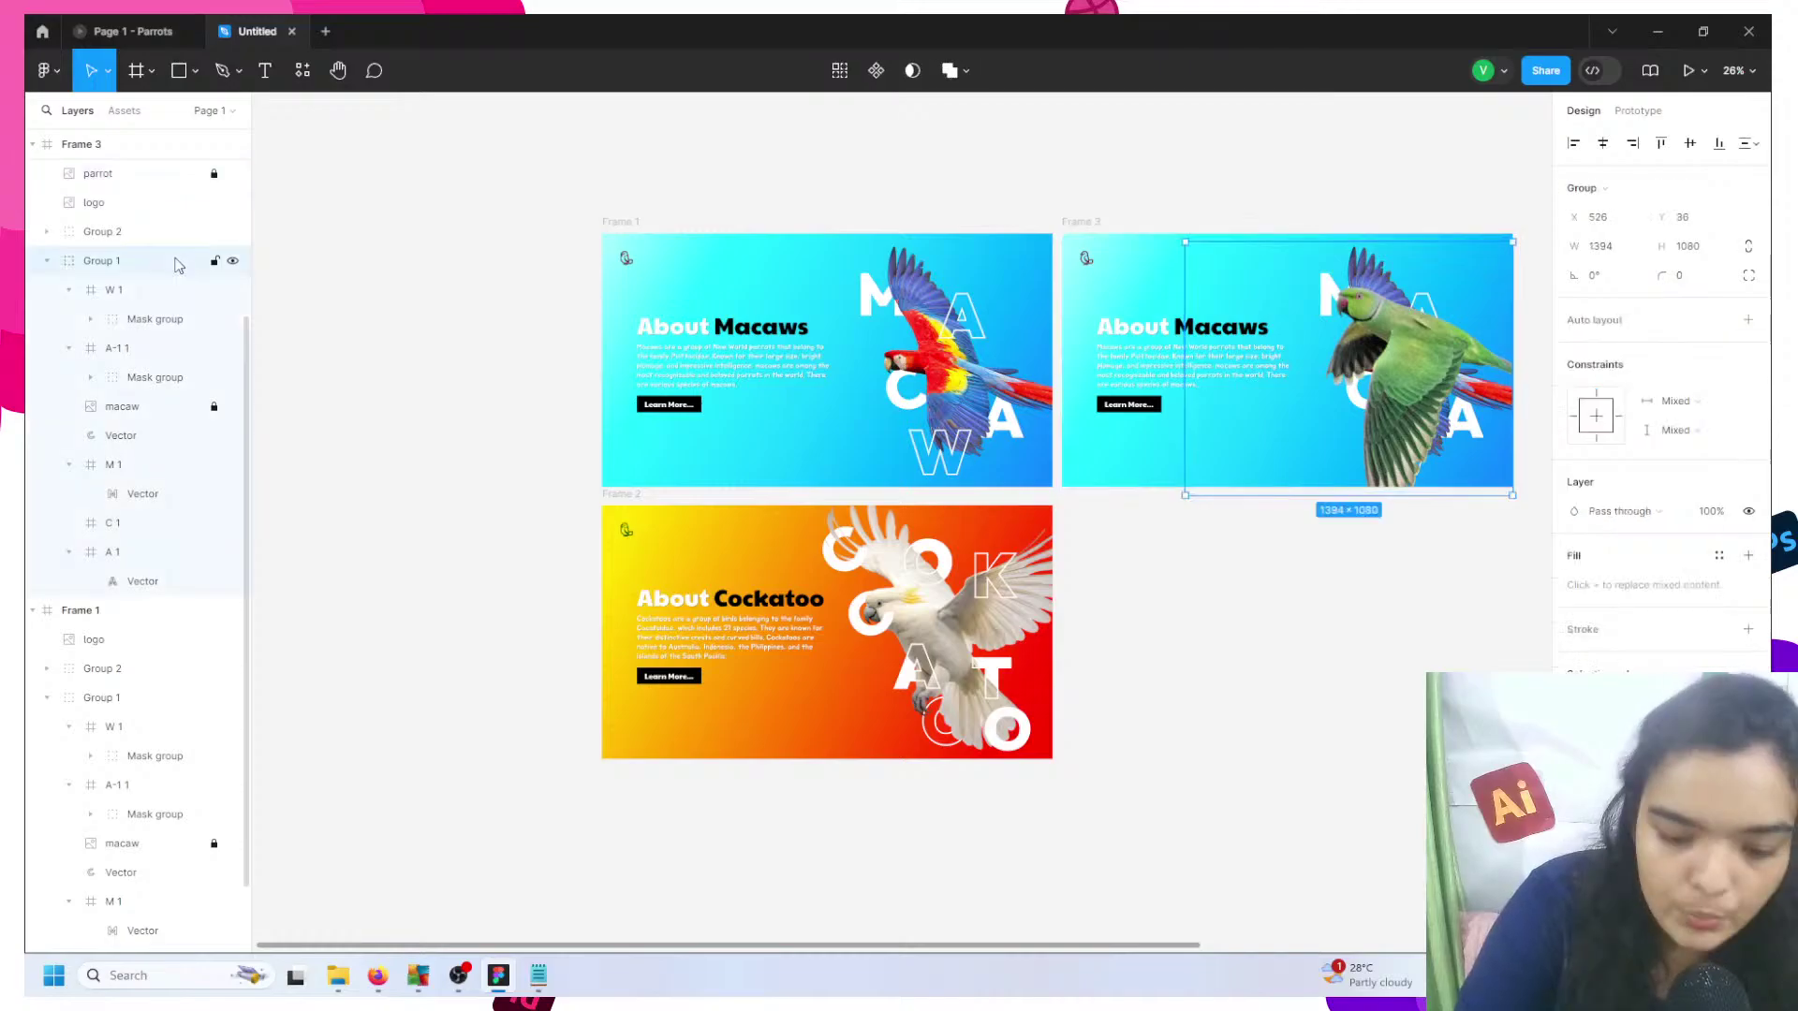
pyautogui.press('Delete')
pyautogui.click(593, 236)
pyautogui.hscroll(10, 656, 281)
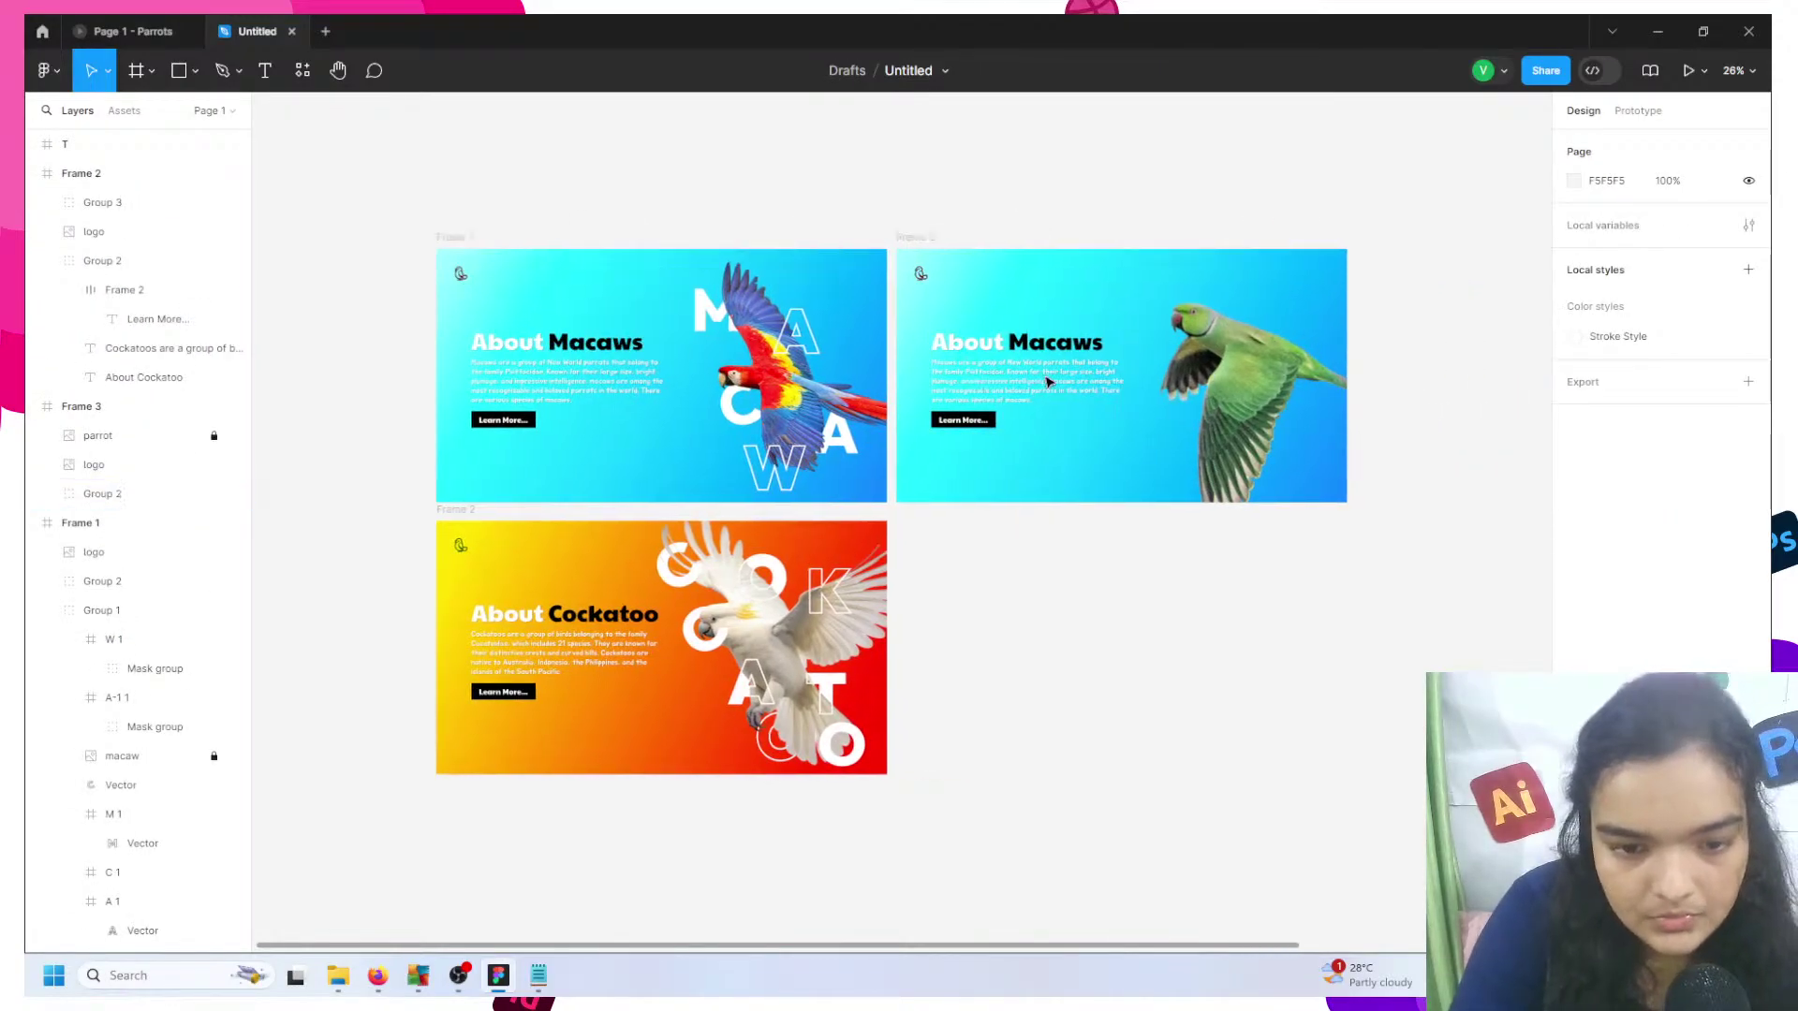
pyautogui.scroll(5, 683, 312)
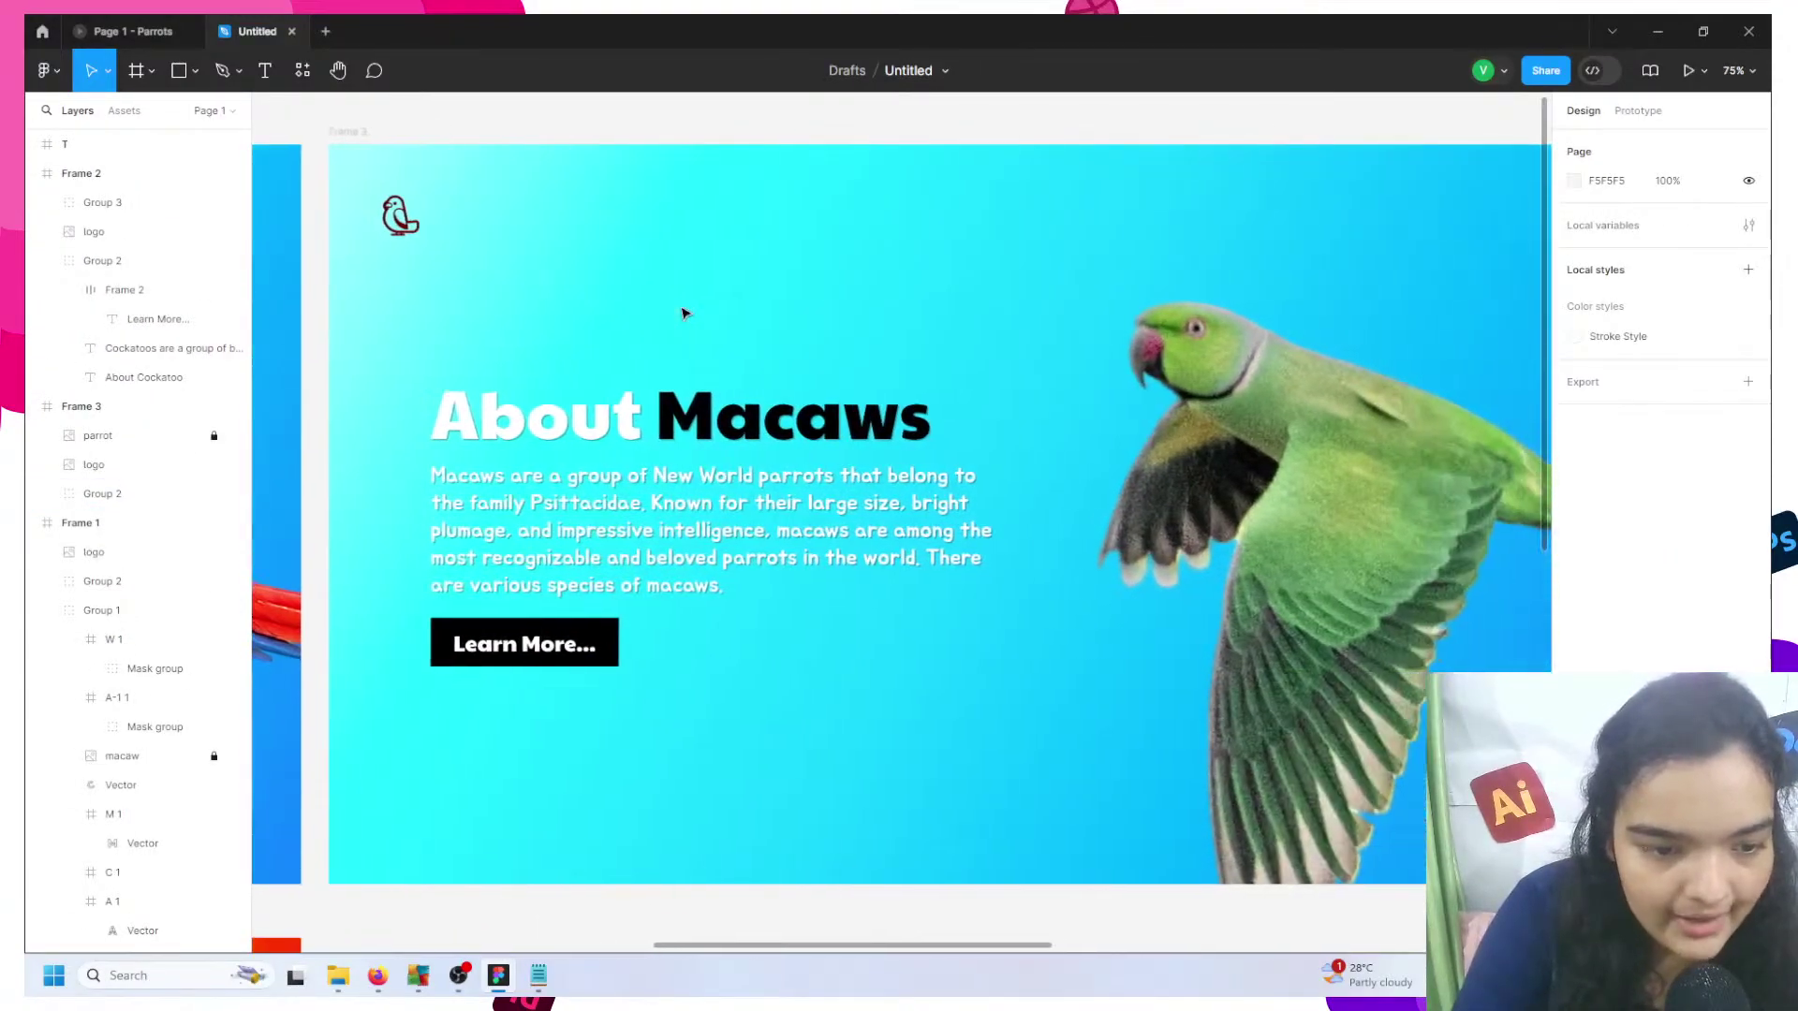
# - Switch to the text file and copy the description paragraph under the "About Parrots" heading
pyautogui.click(539, 974)
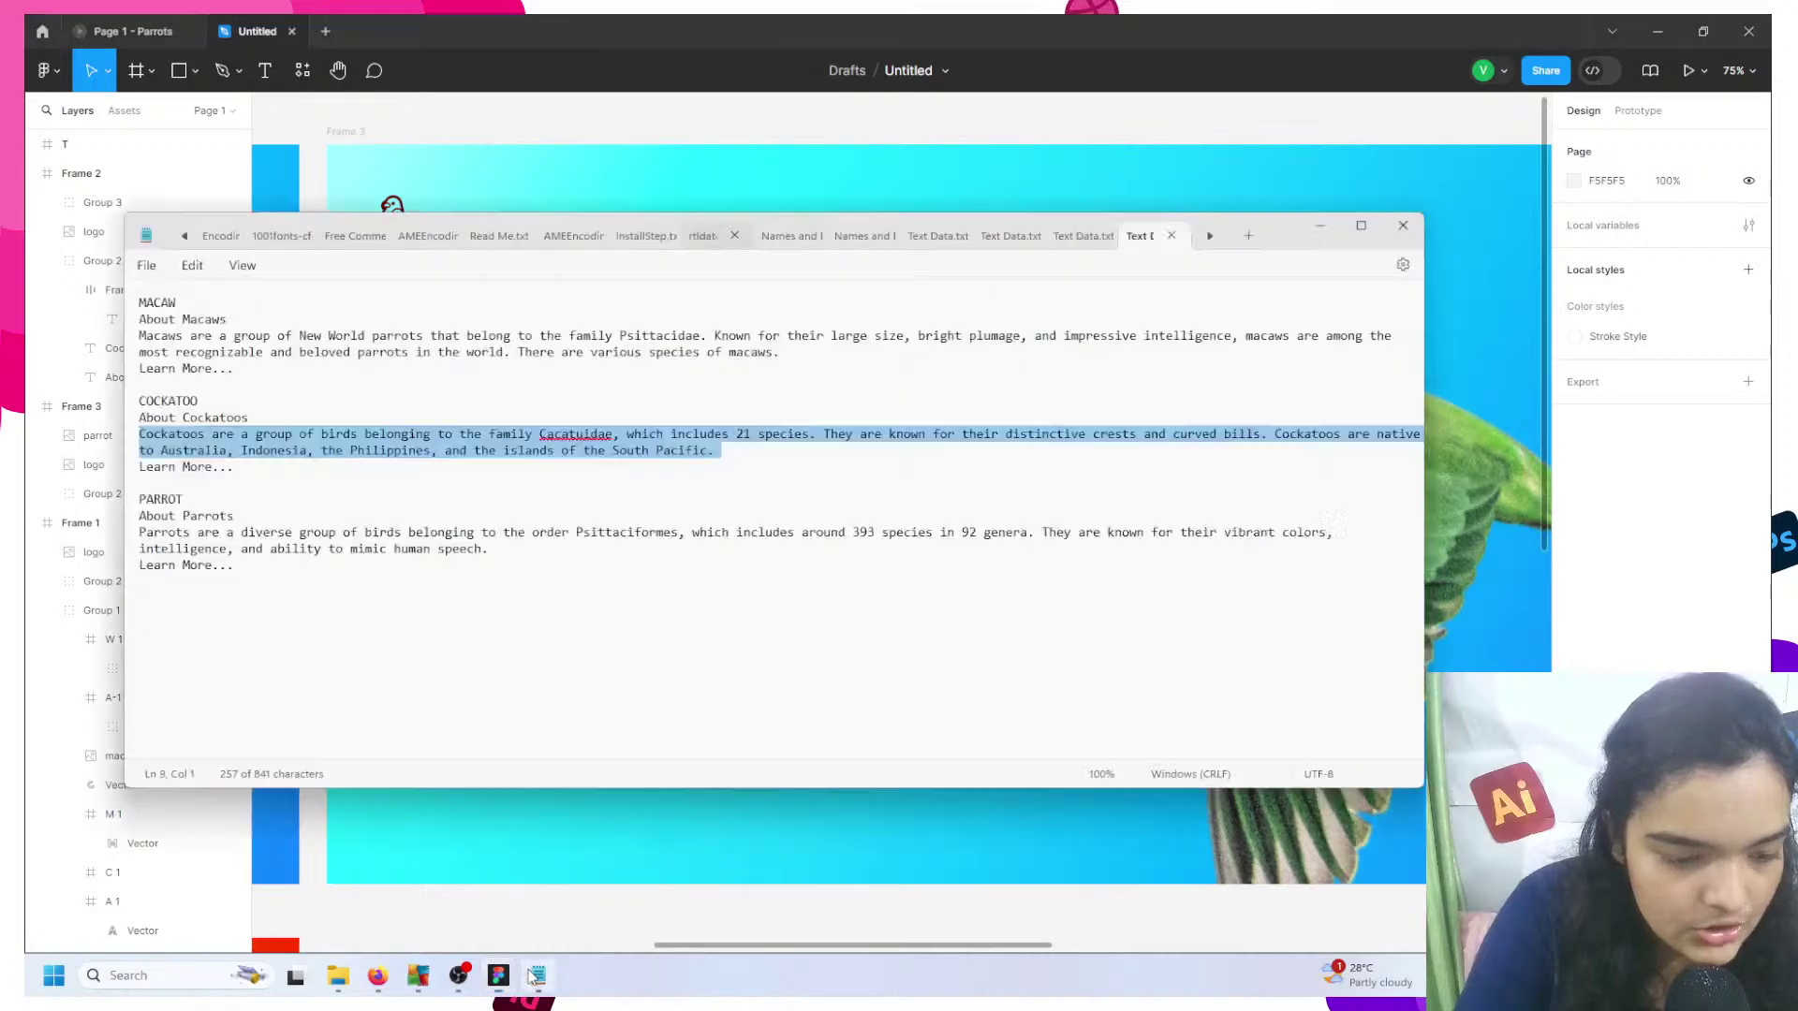
pyautogui.click(290, 561)
pyautogui.tripleClick(286, 550)
pyautogui.hotkey('ctrl', 'c')
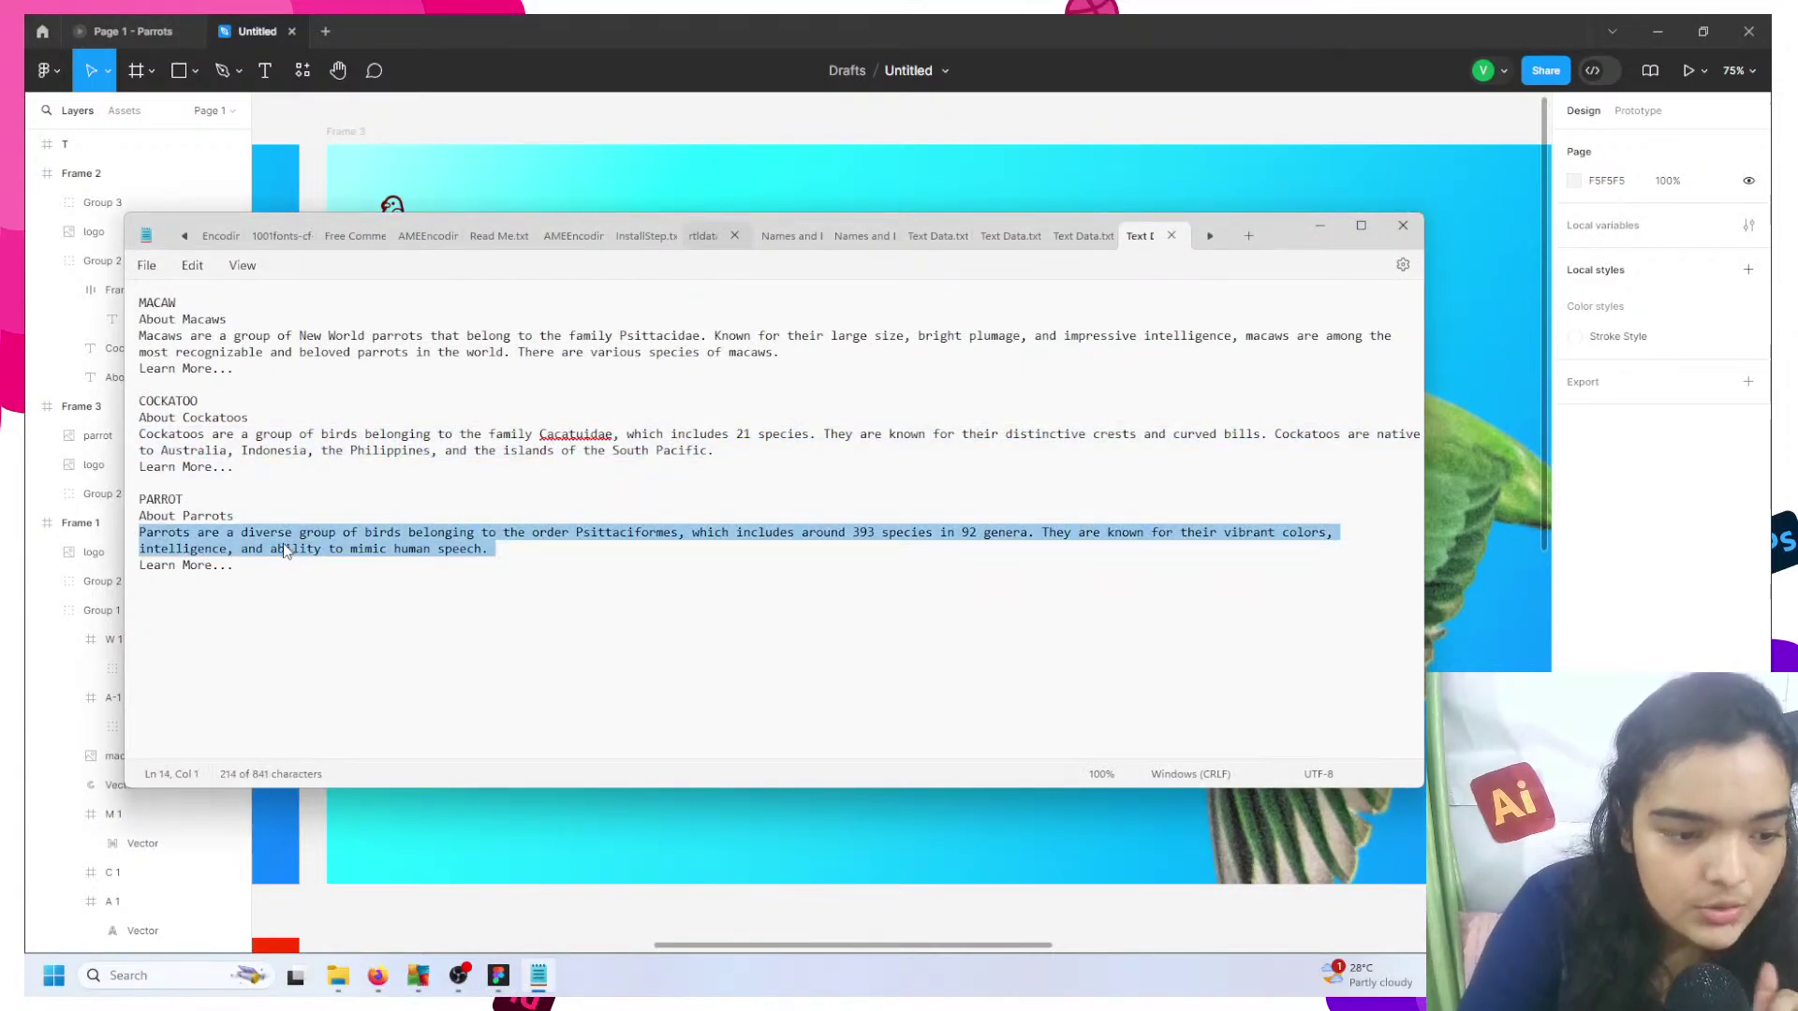
# - Replace the Macaws description in Frame 3 with the copied parrots paragraph and narrow its text box to about 738 wide
pyautogui.click(569, 866)
pyautogui.click(551, 575)
pyautogui.doubleClick(550, 575)
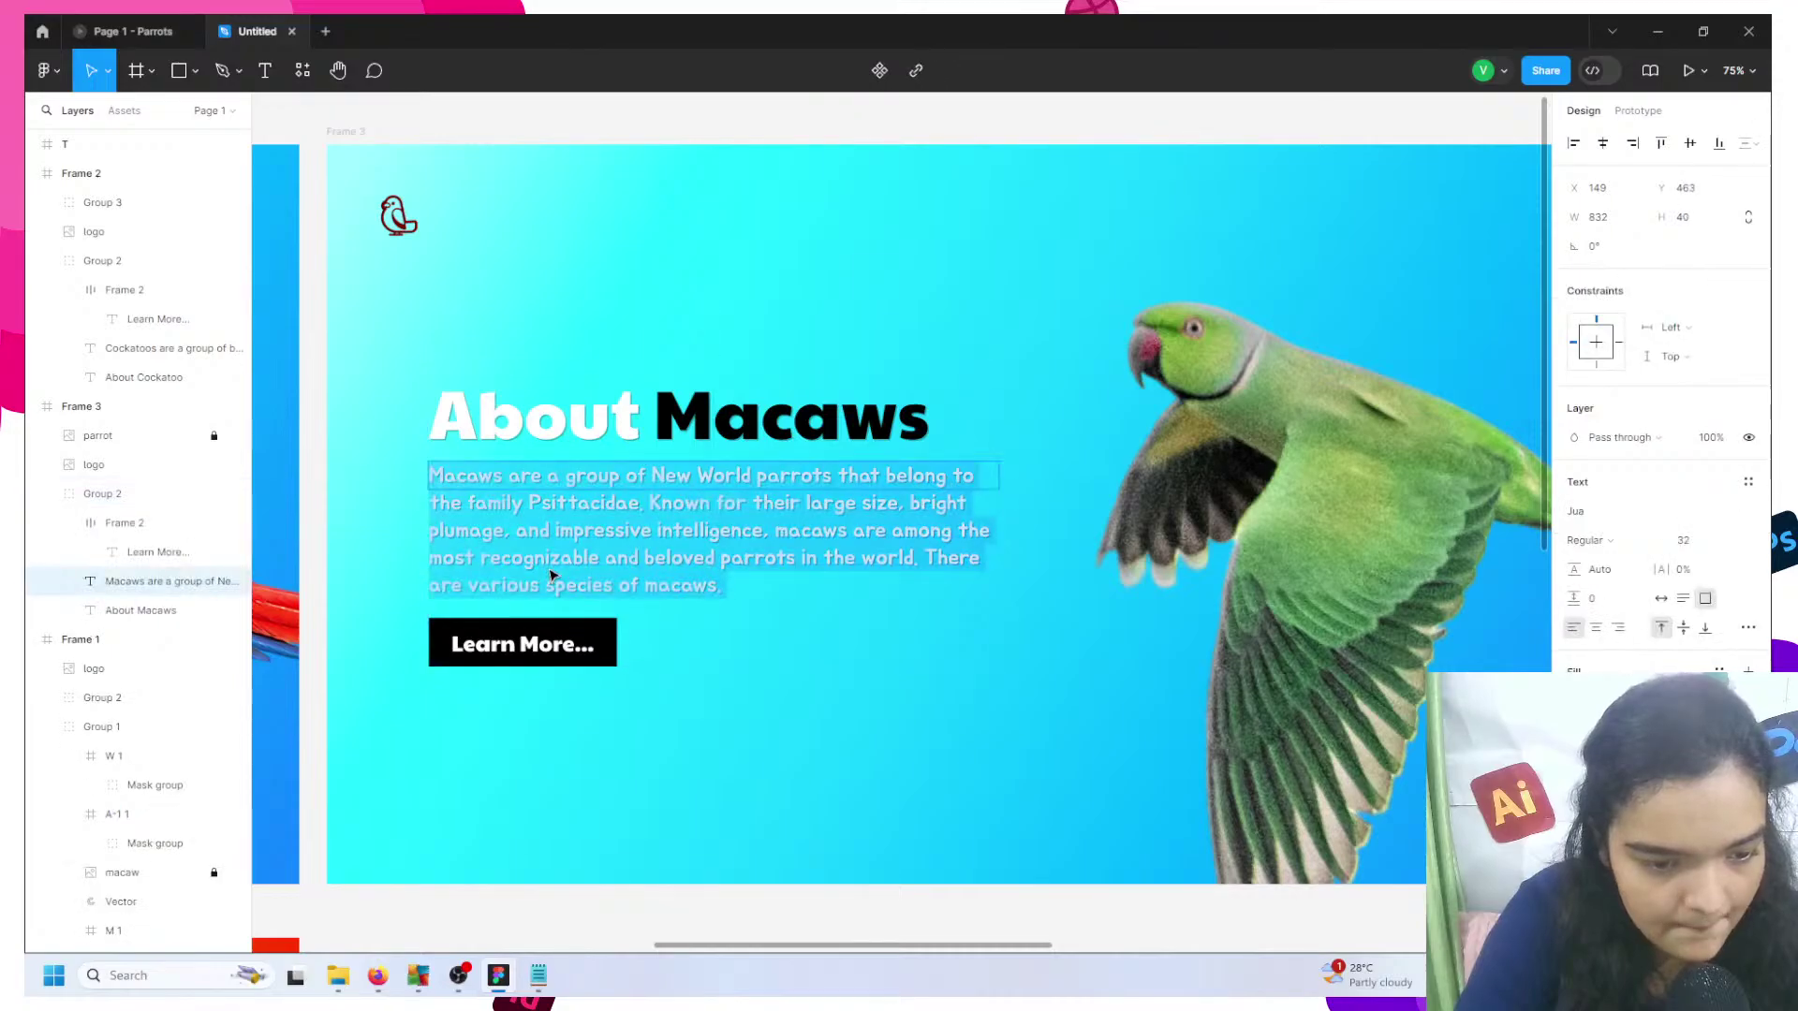
pyautogui.click(550, 575)
pyautogui.hotkey('ctrl', 'a')
pyautogui.hotkey('ctrl', 'v')
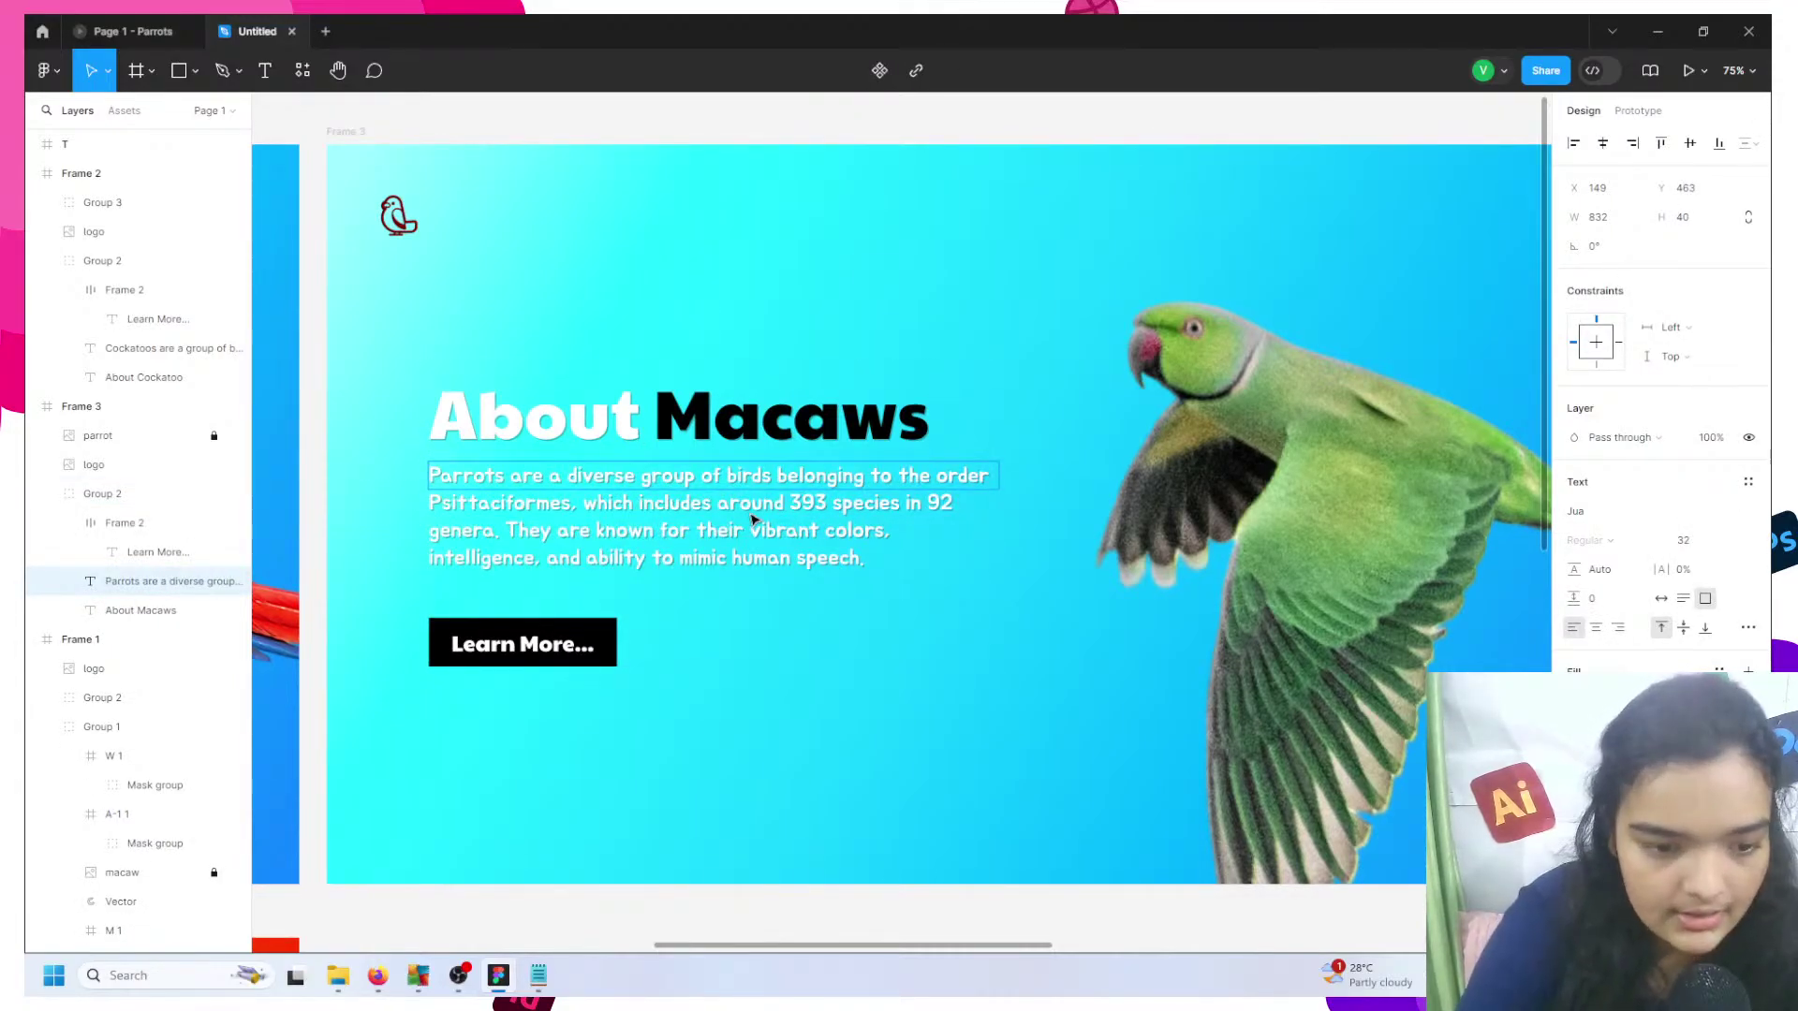
pyautogui.press('Escape')
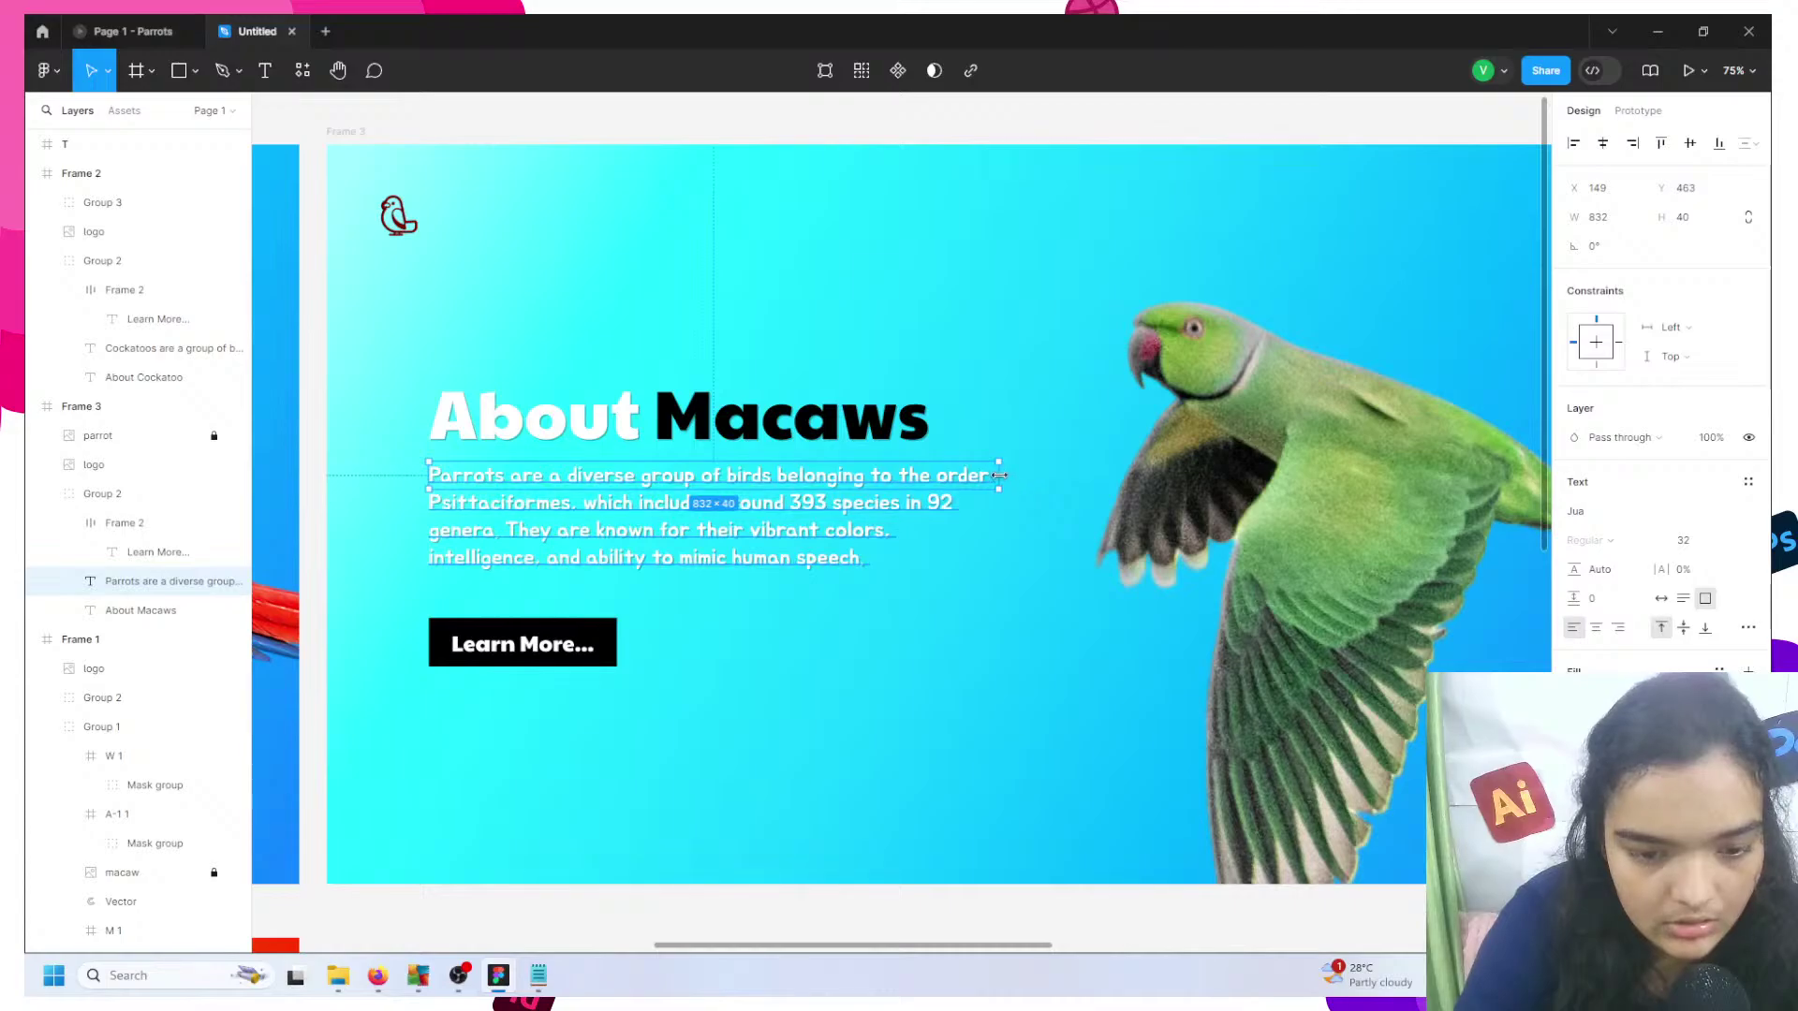
pyautogui.moveTo(998, 473); pyautogui.dragTo(934, 466)
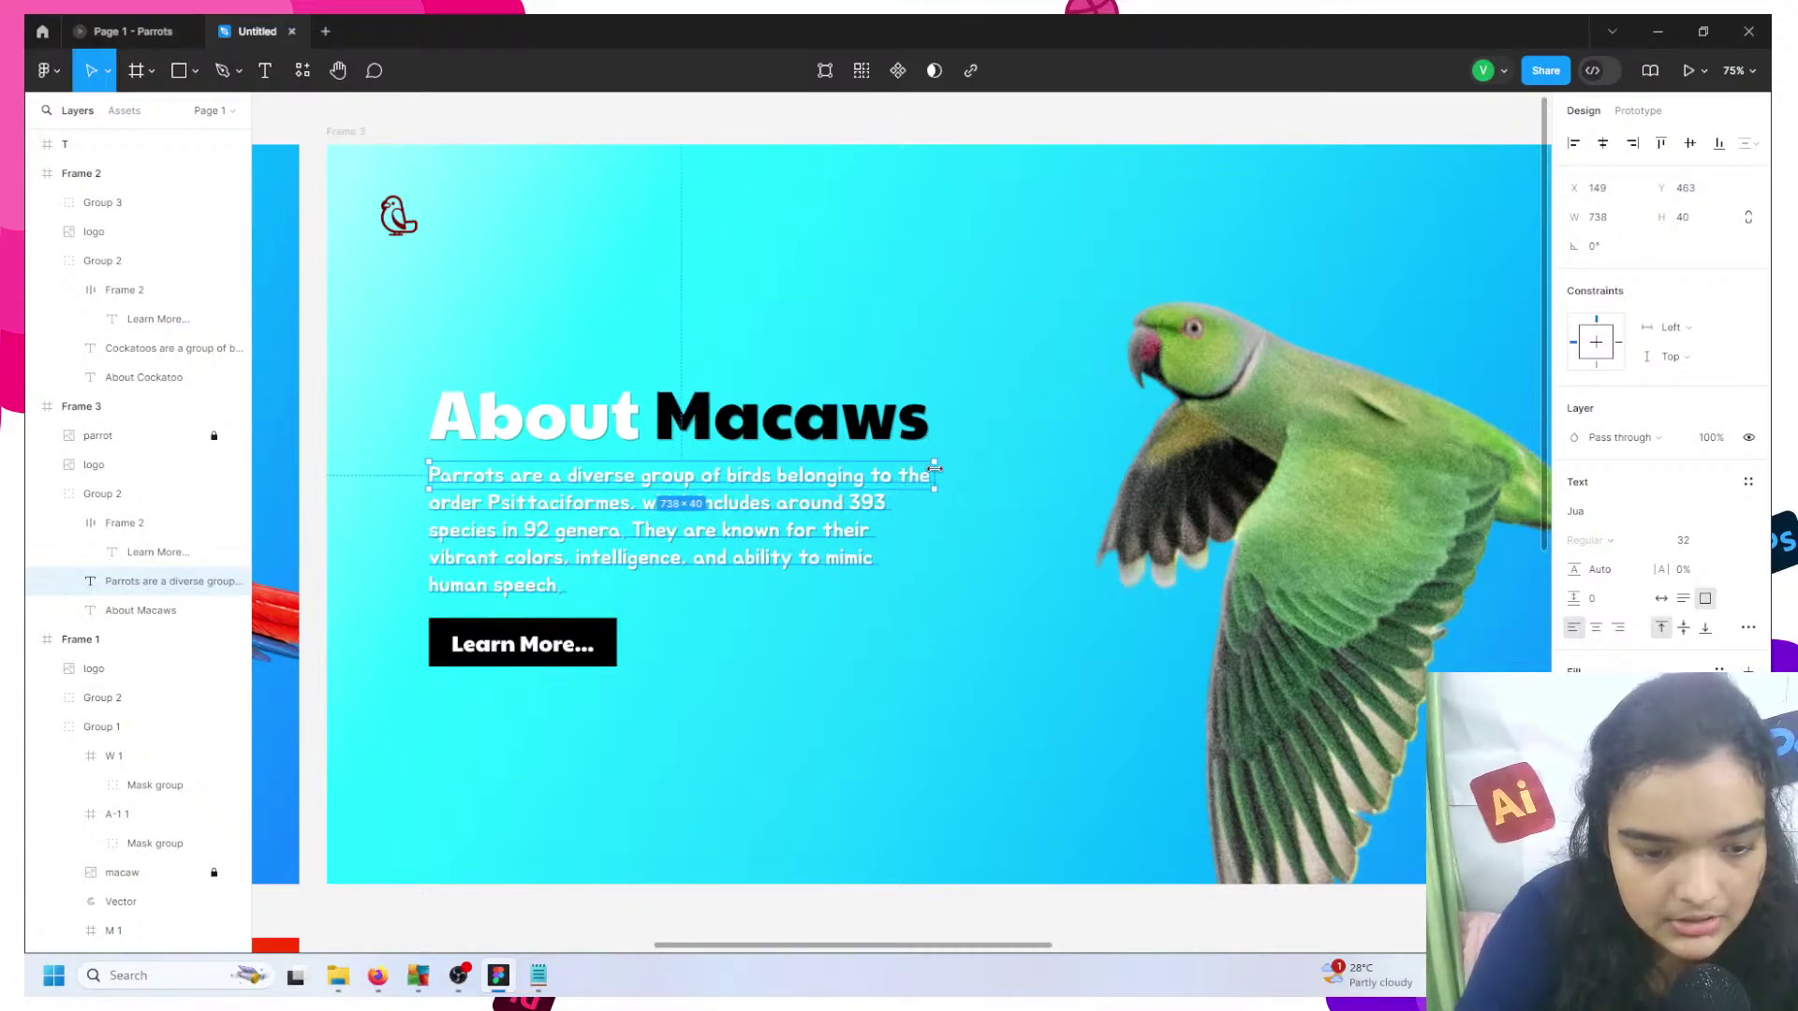
# - Change the heading above the green parrot's description to read "About Parrots"
pyautogui.click(789, 413)
pyautogui.doubleClick(790, 413)
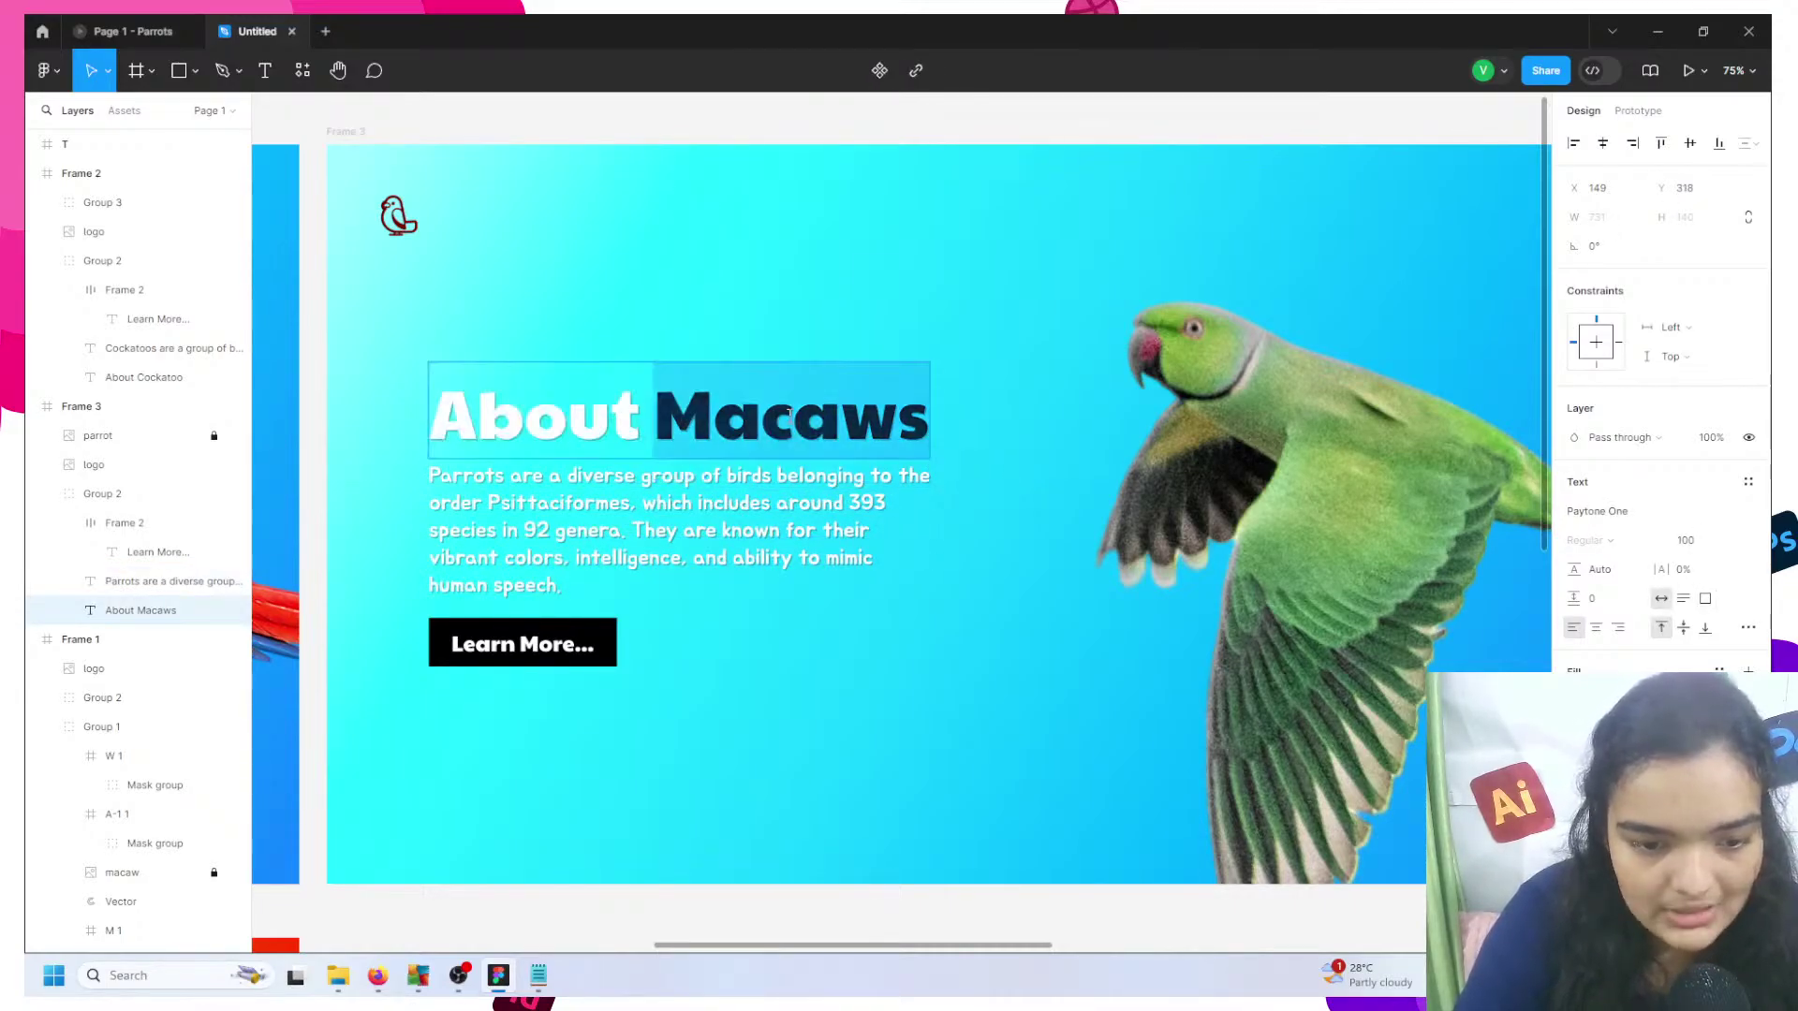
pyautogui.write('Parr')
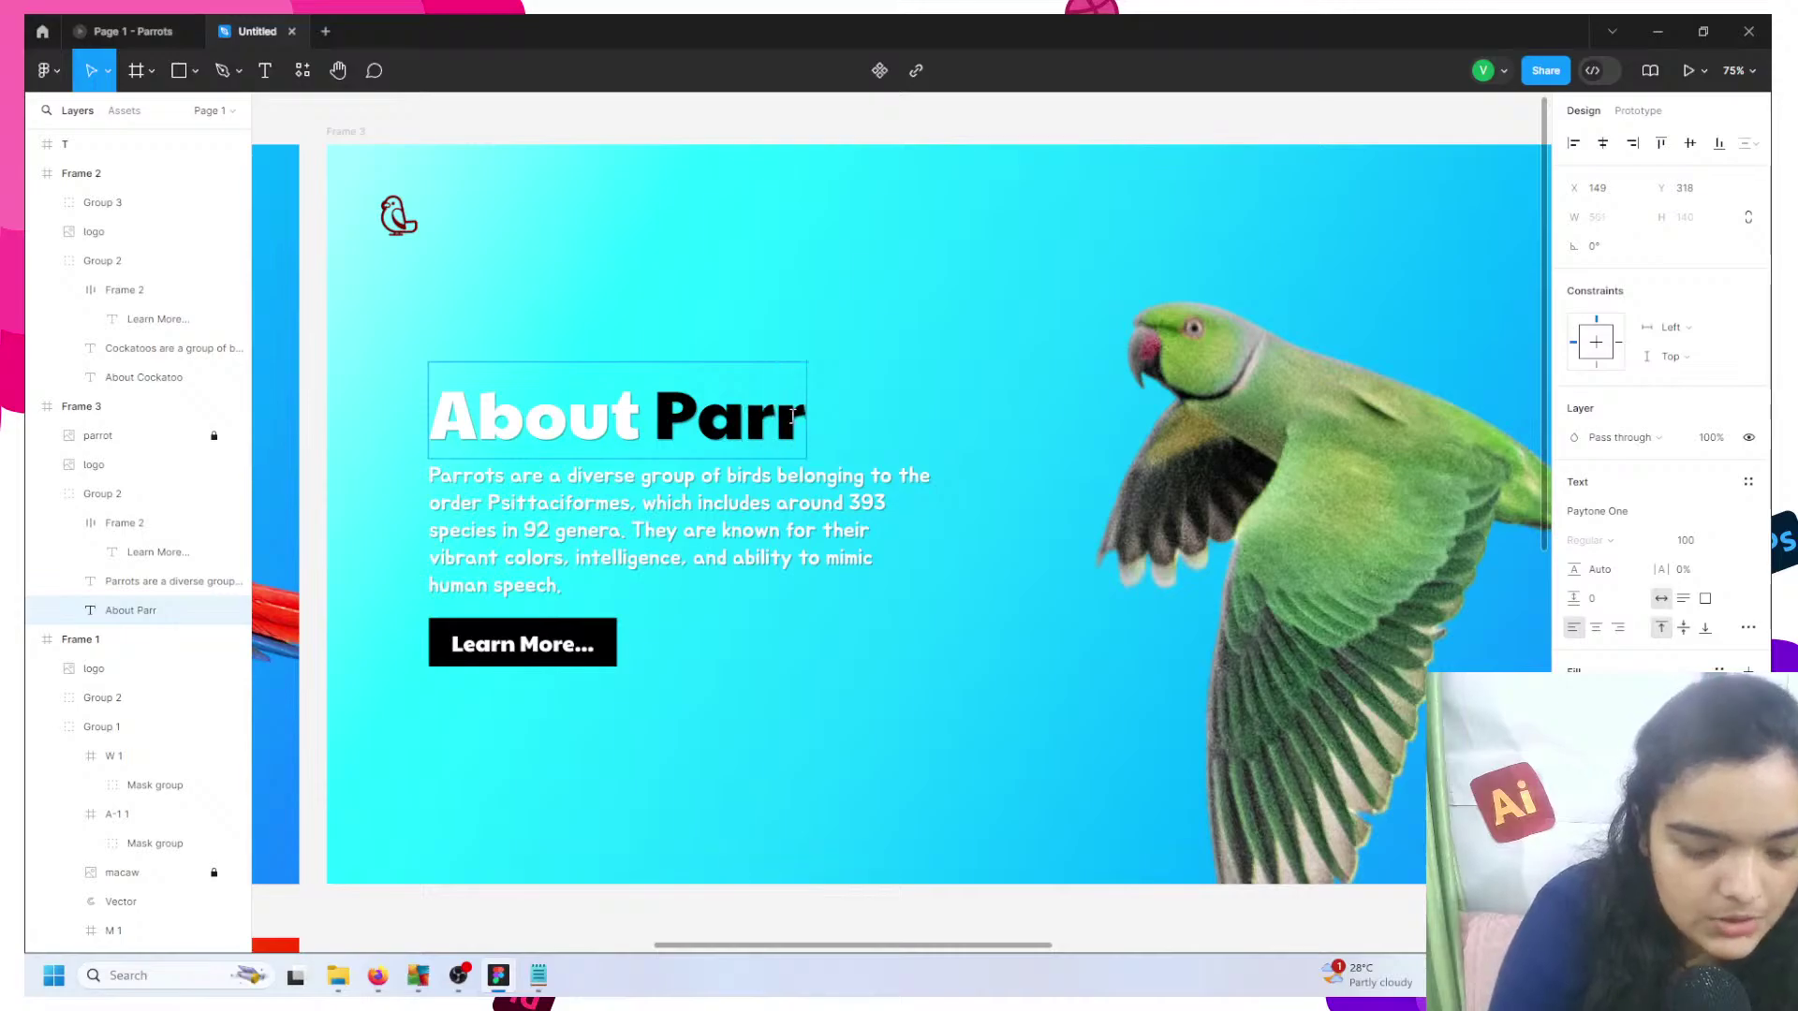
pyautogui.write('out')
pyautogui.press('BackSpace')
pyautogui.press('BackSpace')
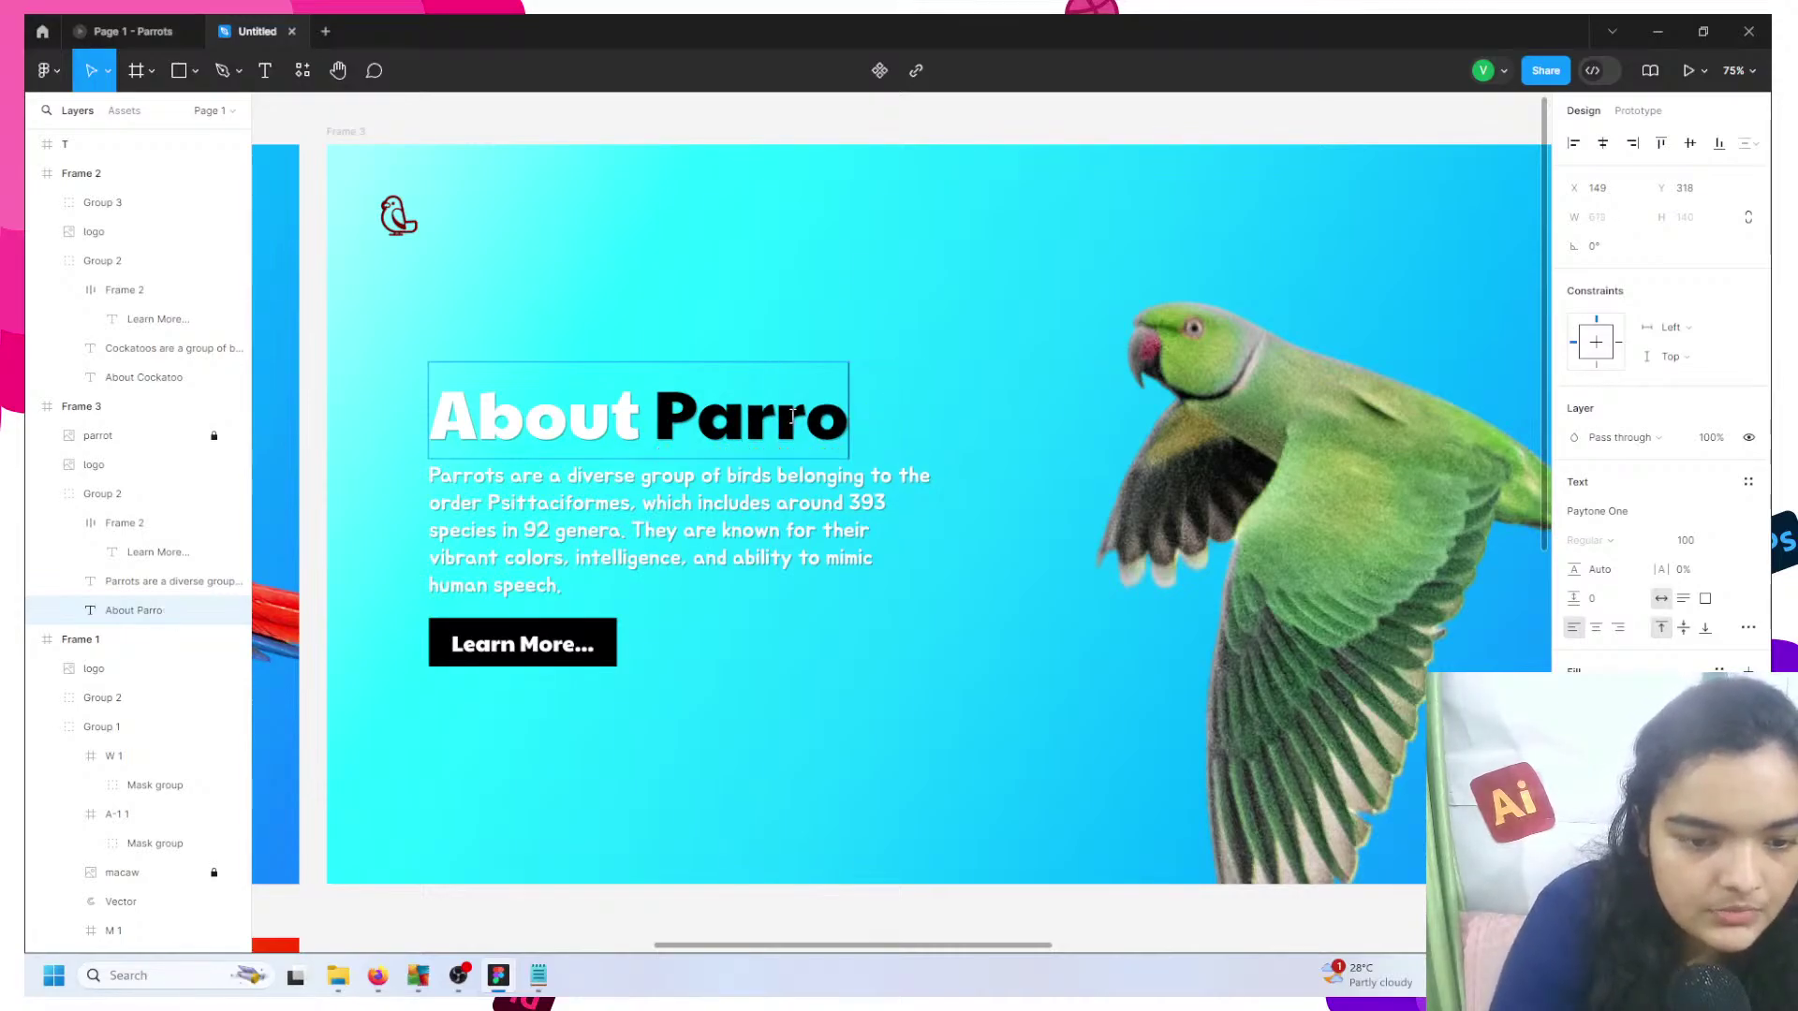
pyautogui.write('ts')
pyautogui.click(913, 74)
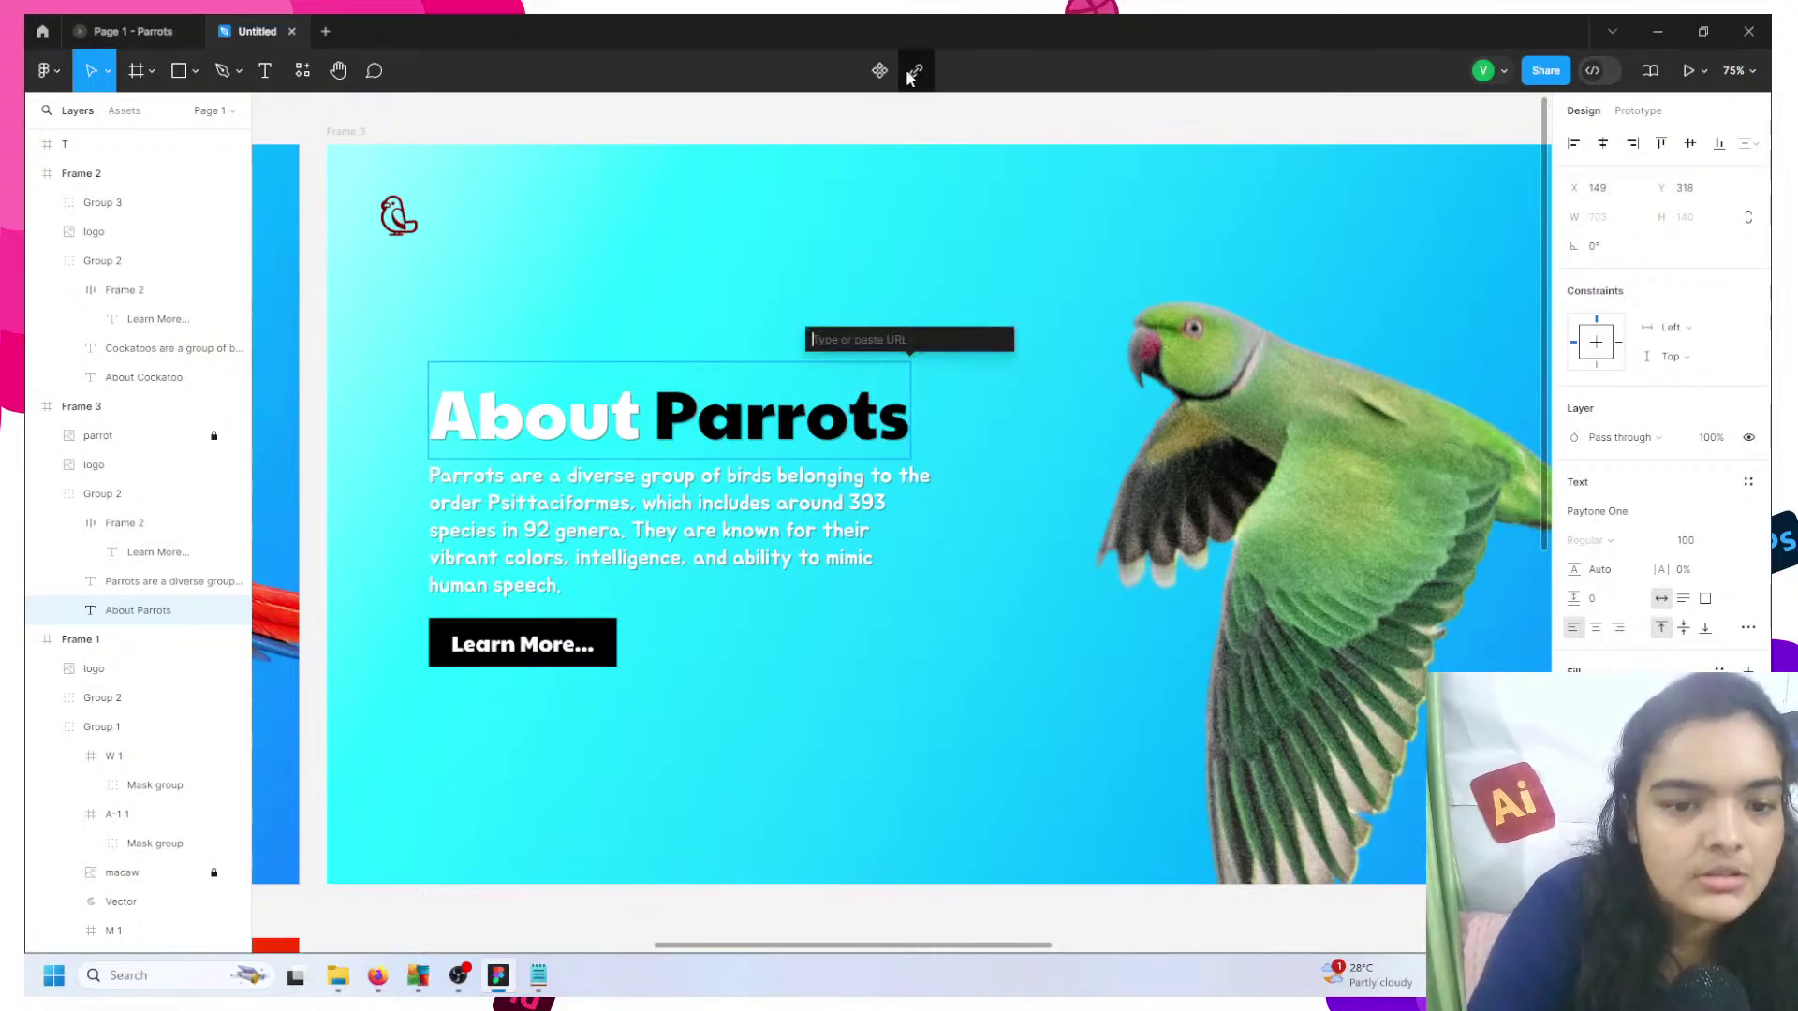
pyautogui.press('Escape')
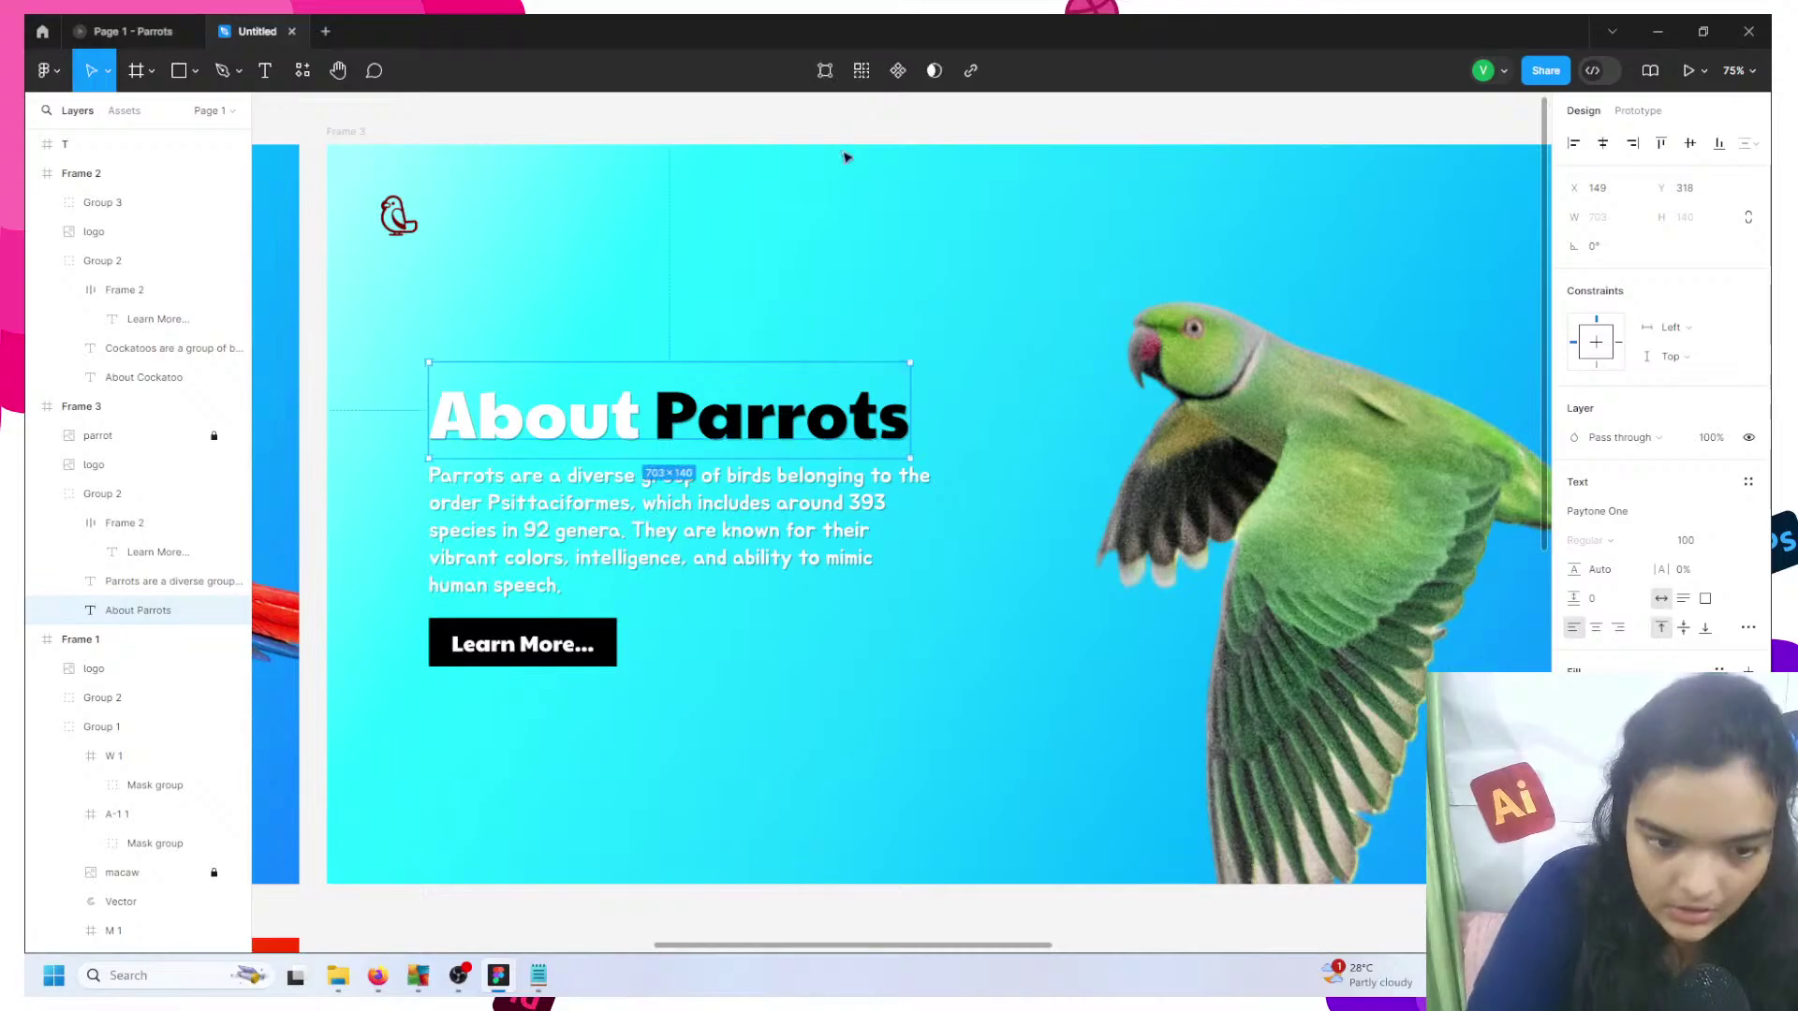
# - Add a separate text layer with the letter "P" on the empty canvas below Frame 3
pyautogui.press('Return')
pyautogui.scroll(-10, 850, 686)
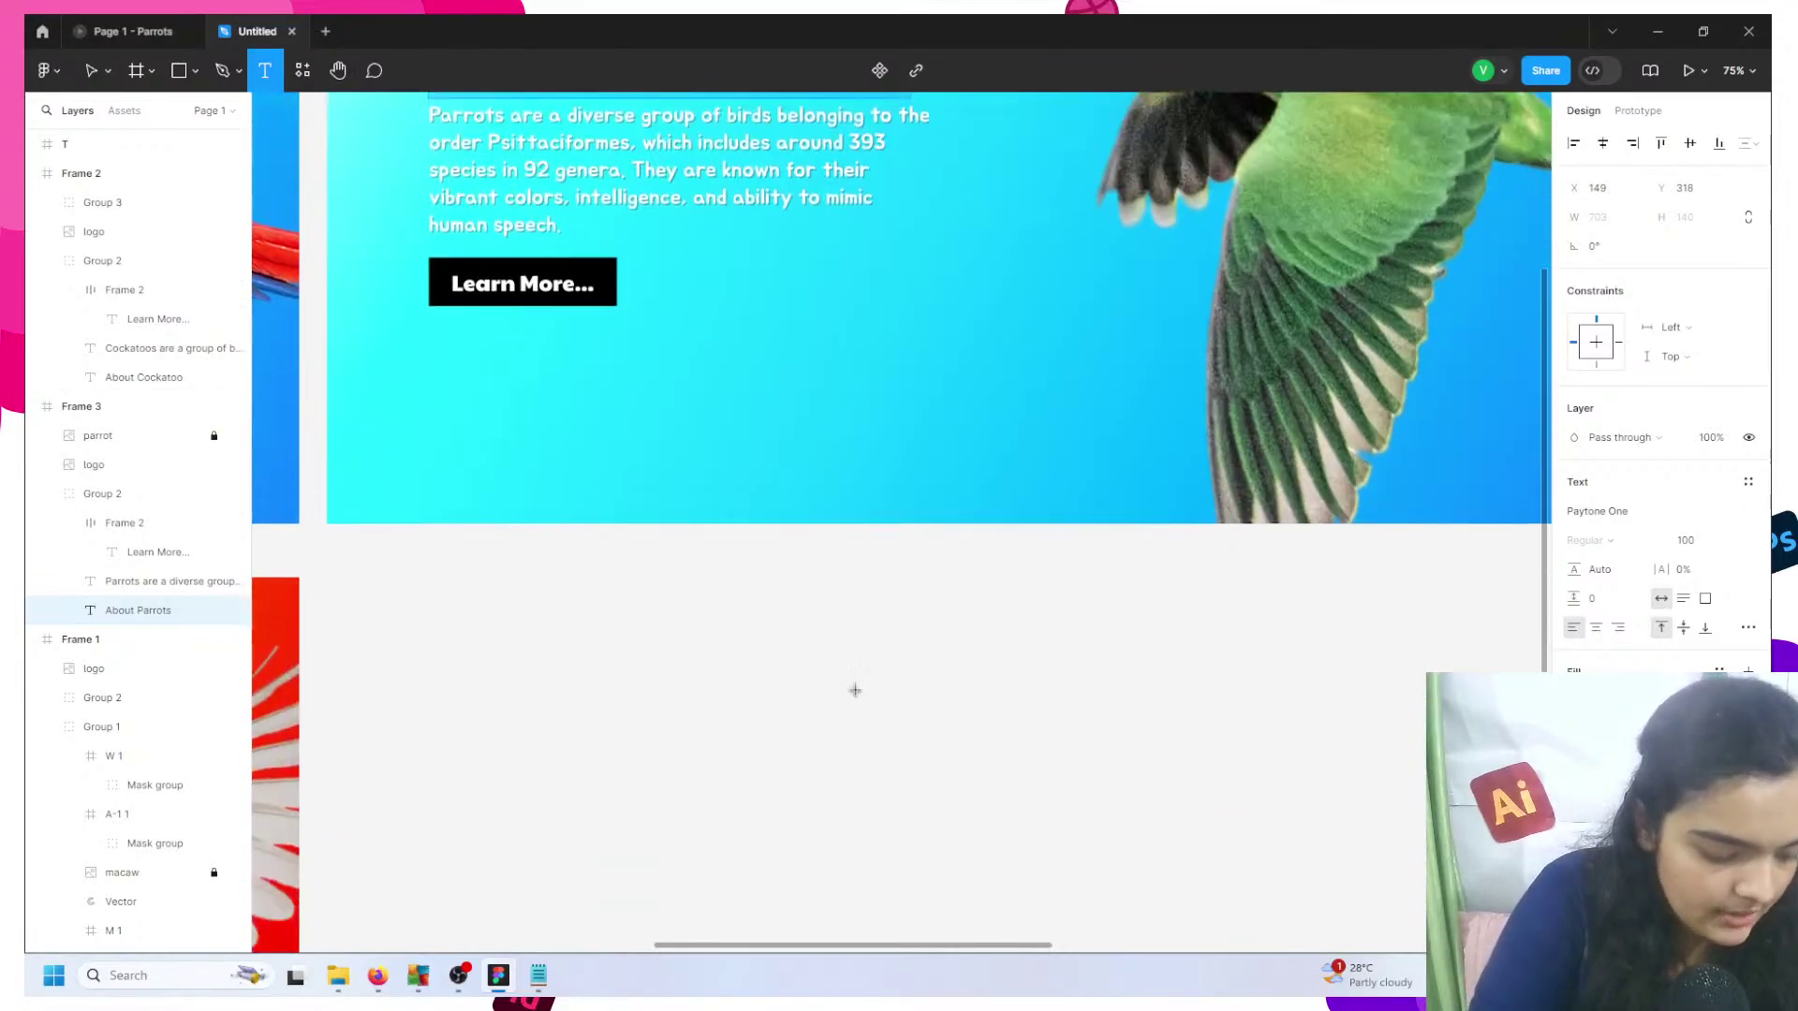
pyautogui.click(802, 529)
pyautogui.write('PAA')
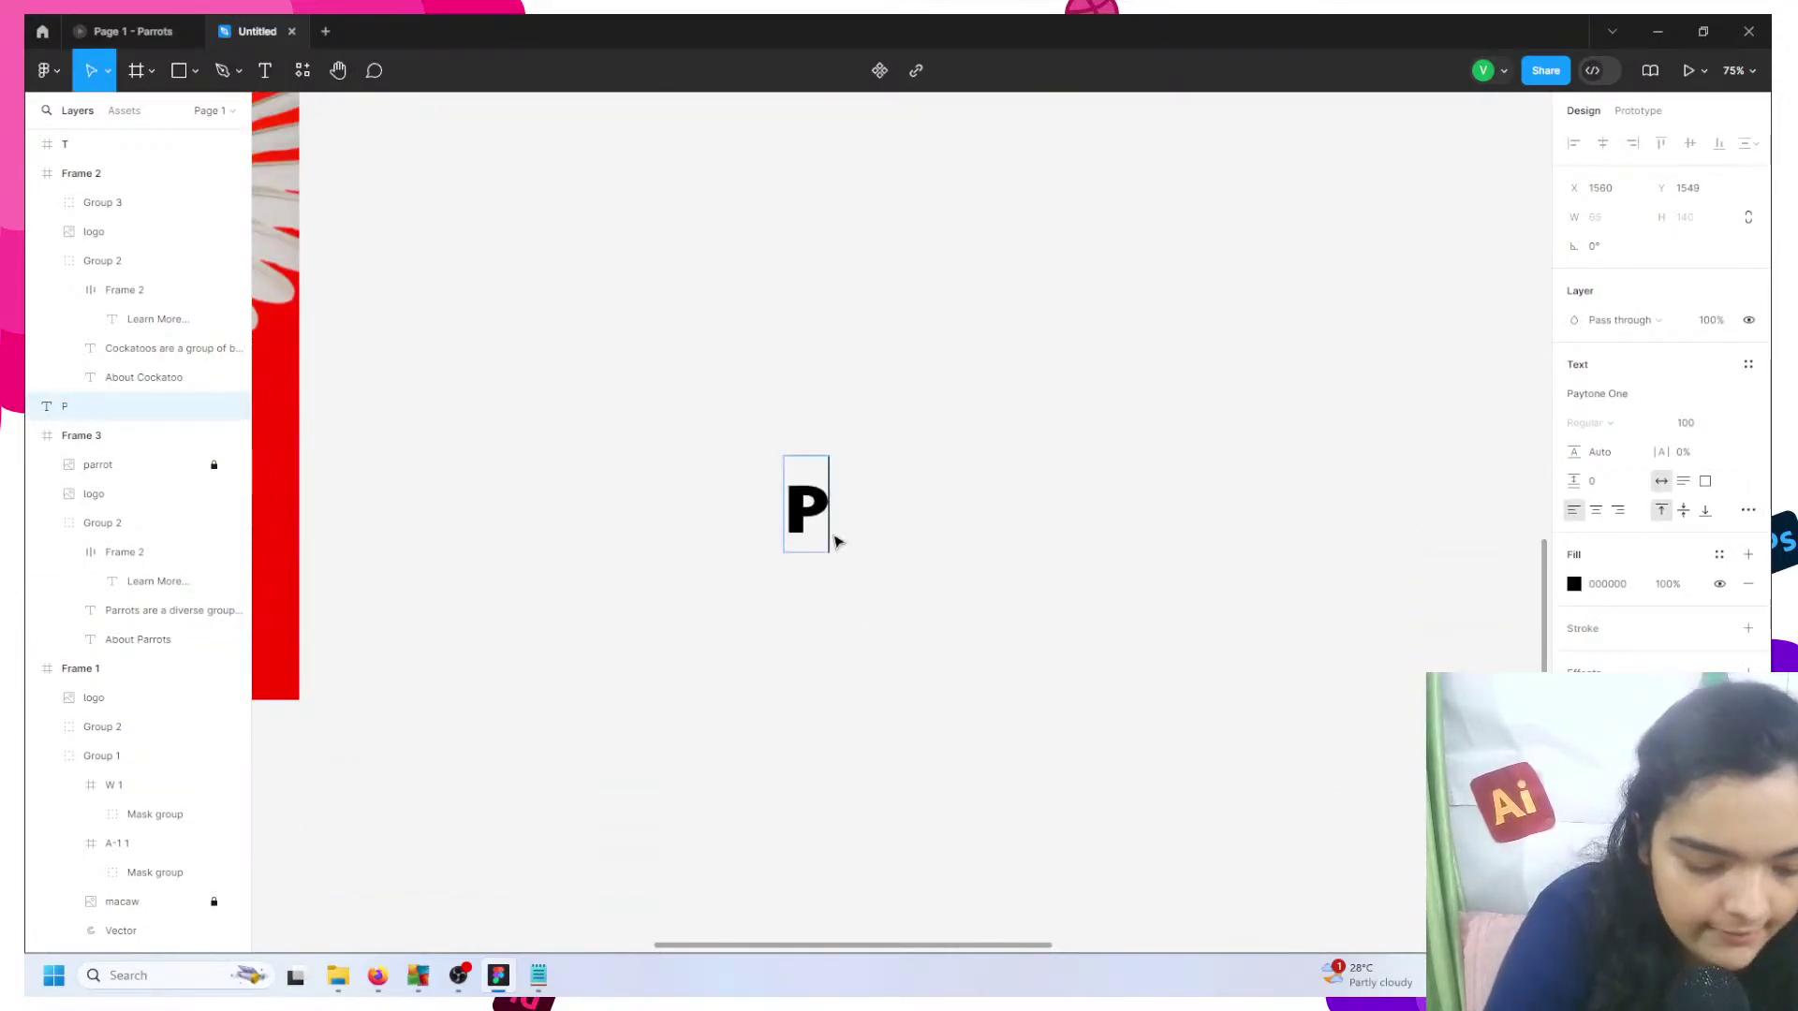
pyautogui.press('BackSpace')
pyautogui.press('BackSpace')
pyautogui.press('Escape')
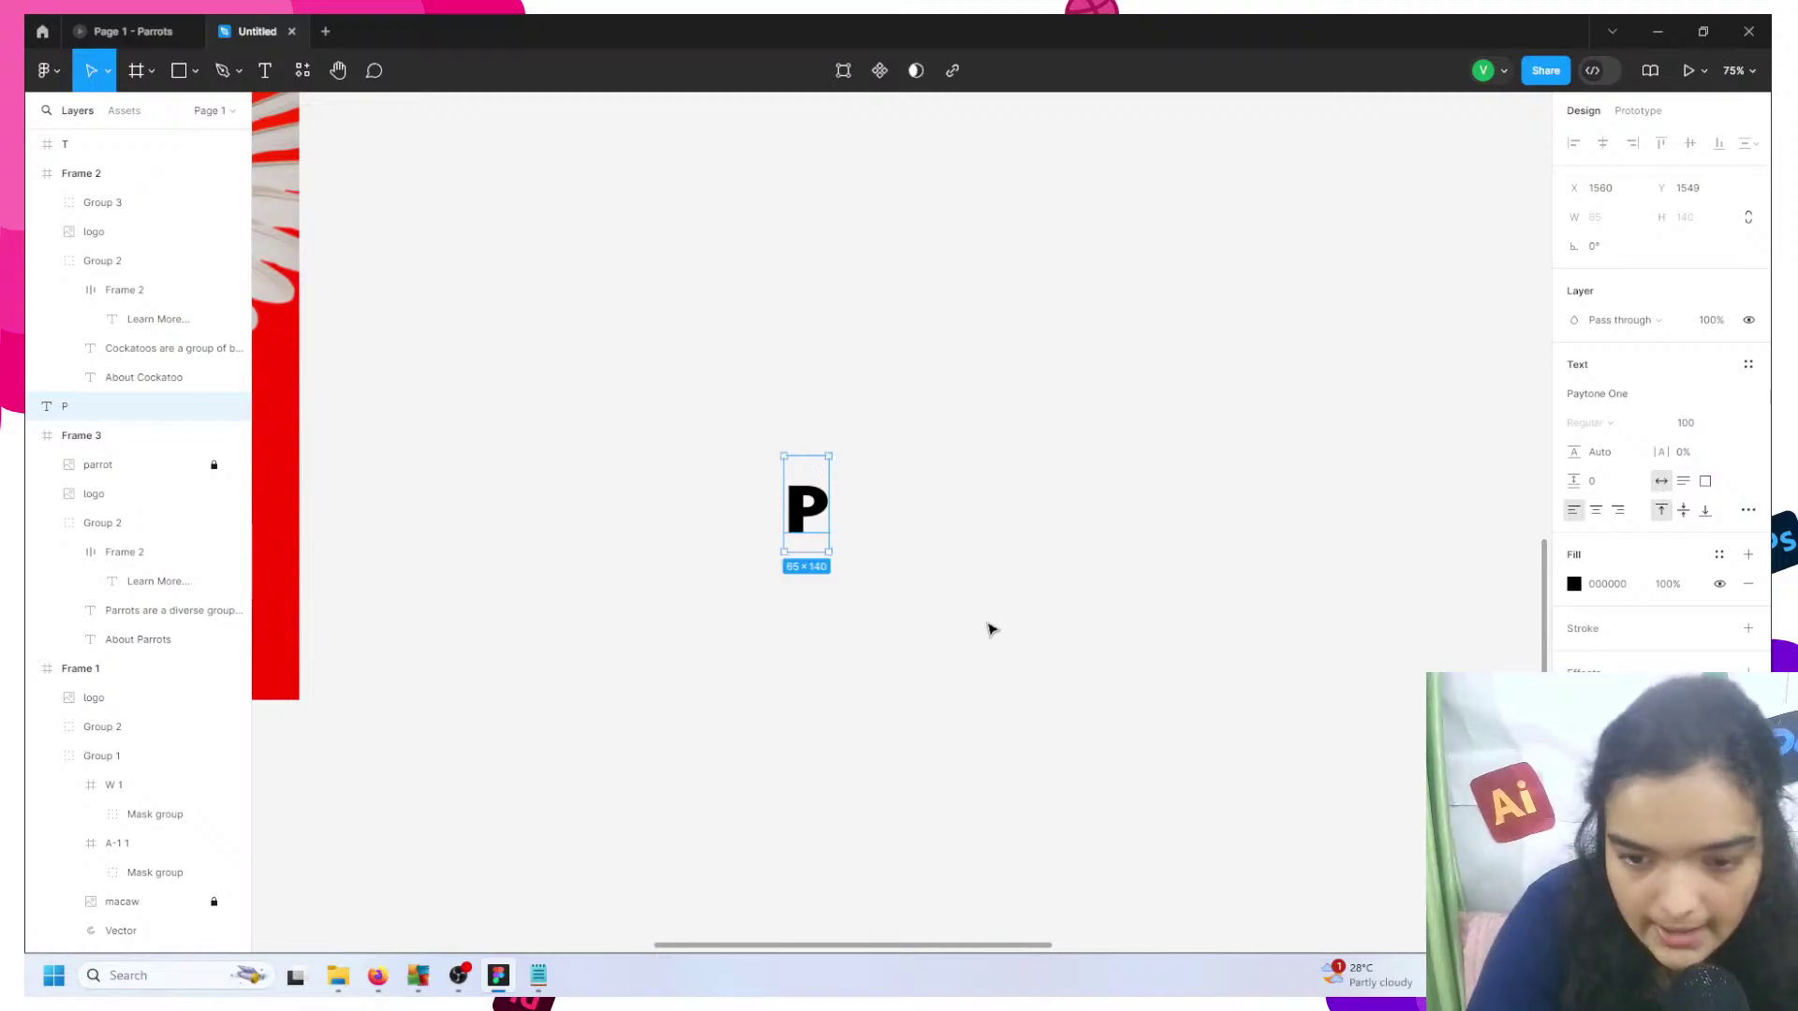
# - Set the letter P to the Outfit font in ExtraBold weight
pyautogui.click(1688, 388)
pyautogui.write('outfit')
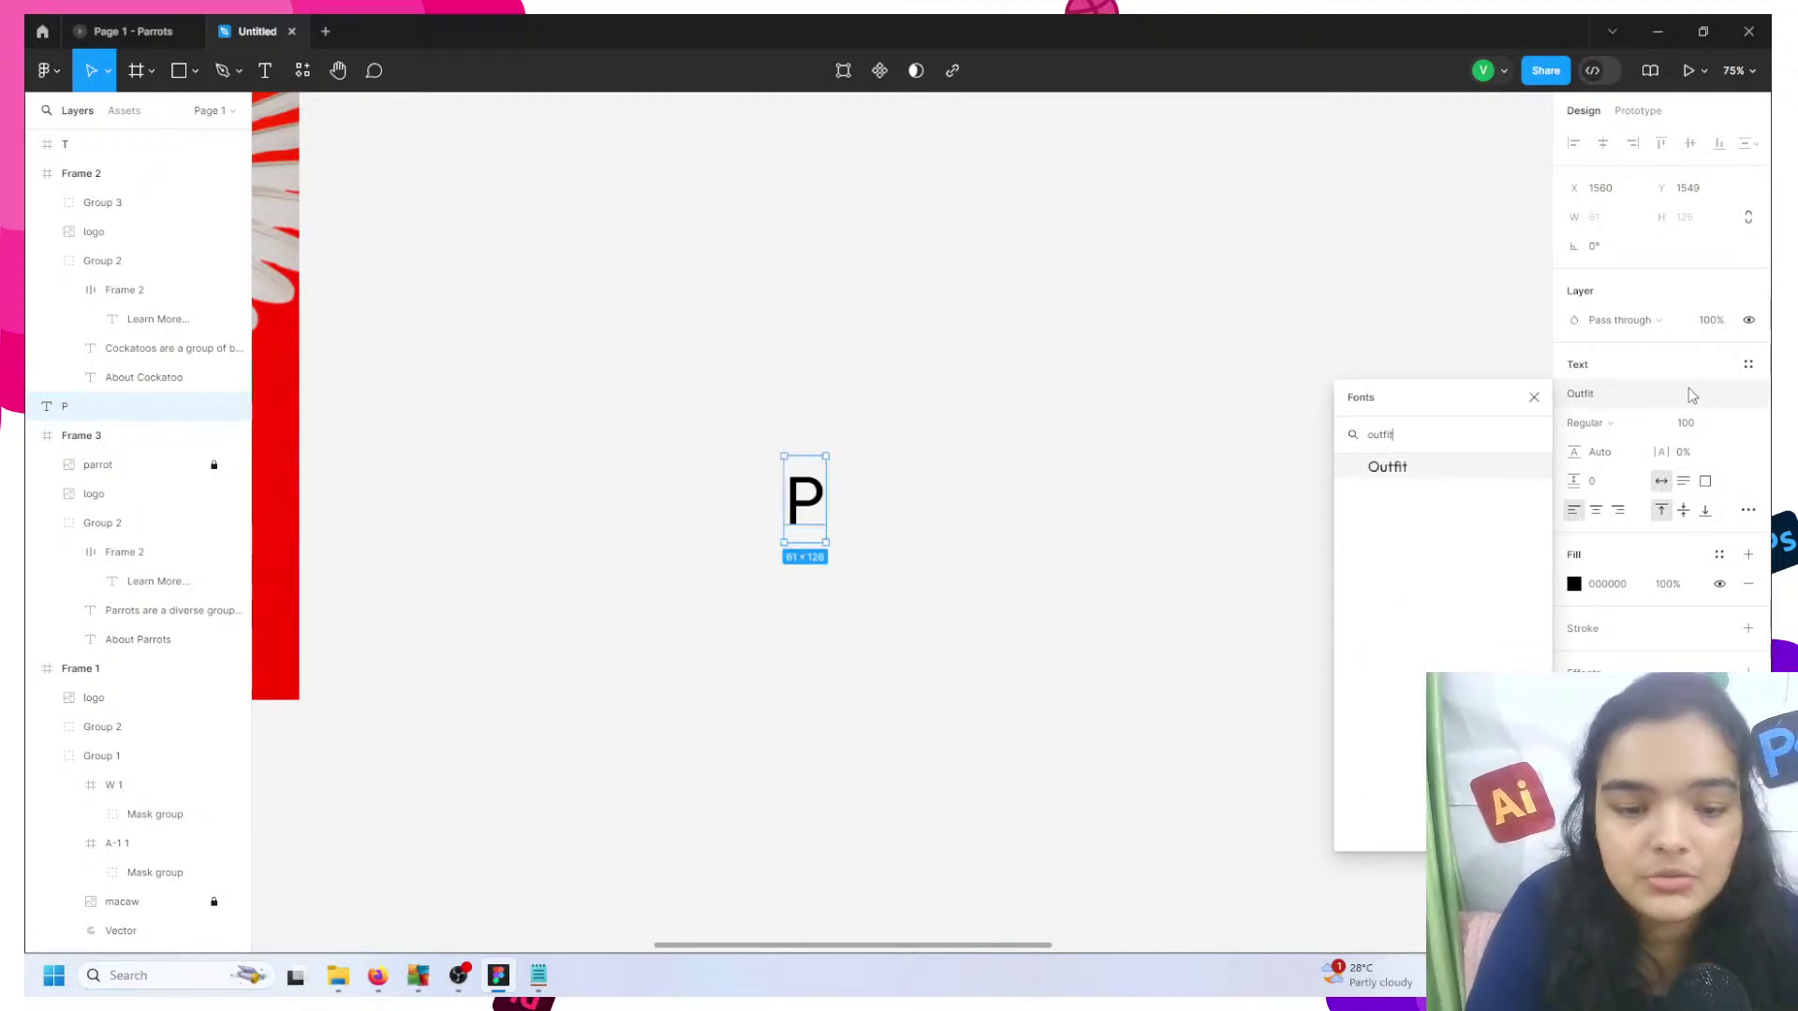
pyautogui.press('Escape')
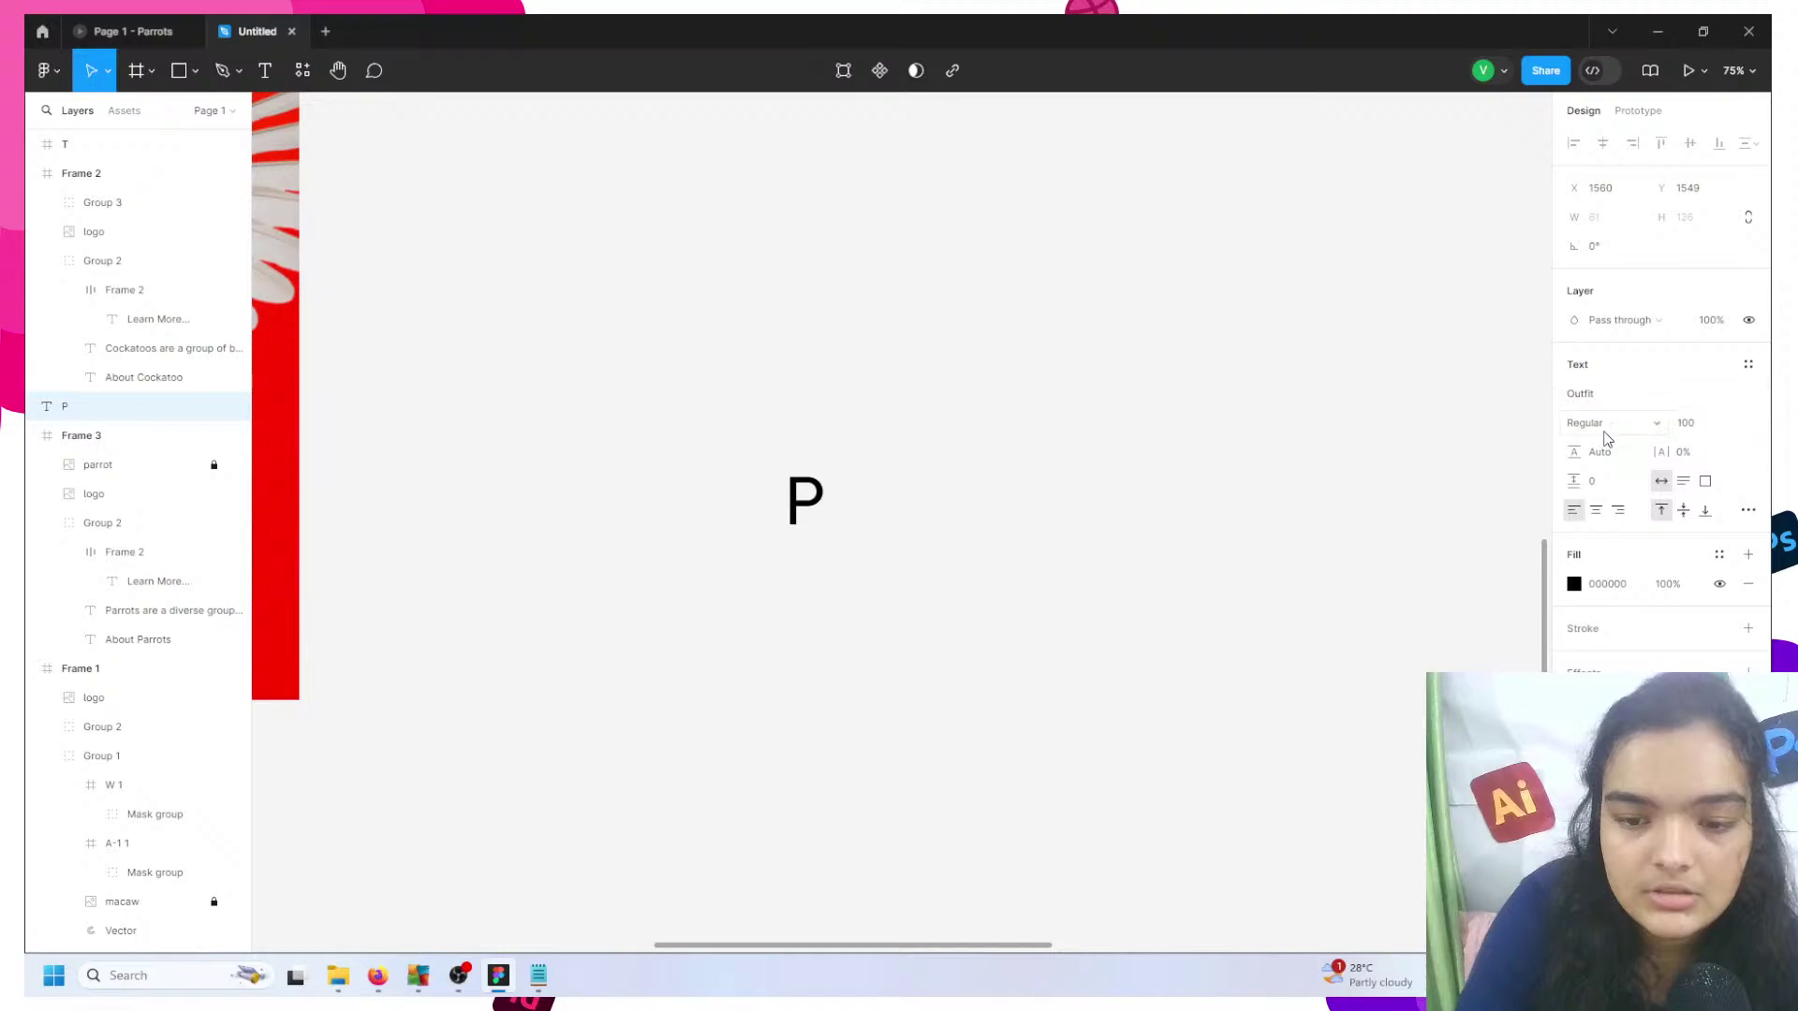
pyautogui.click(1607, 438)
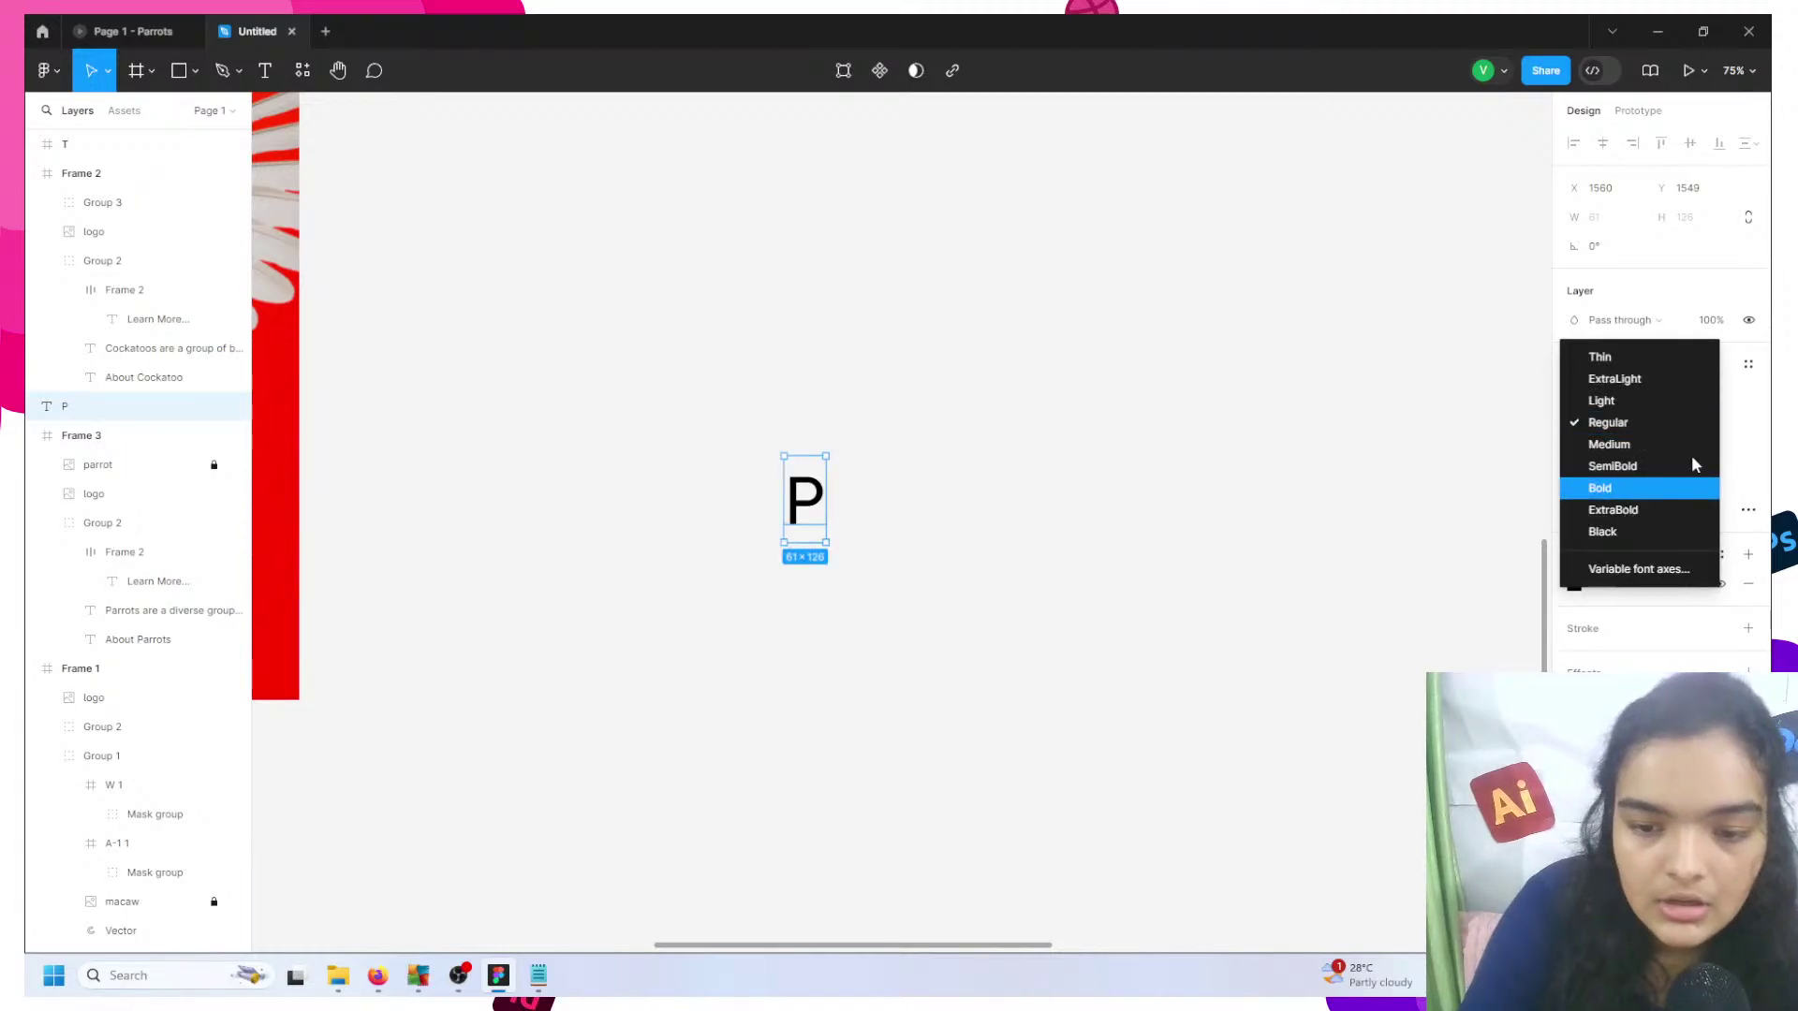
pyautogui.click(1625, 511)
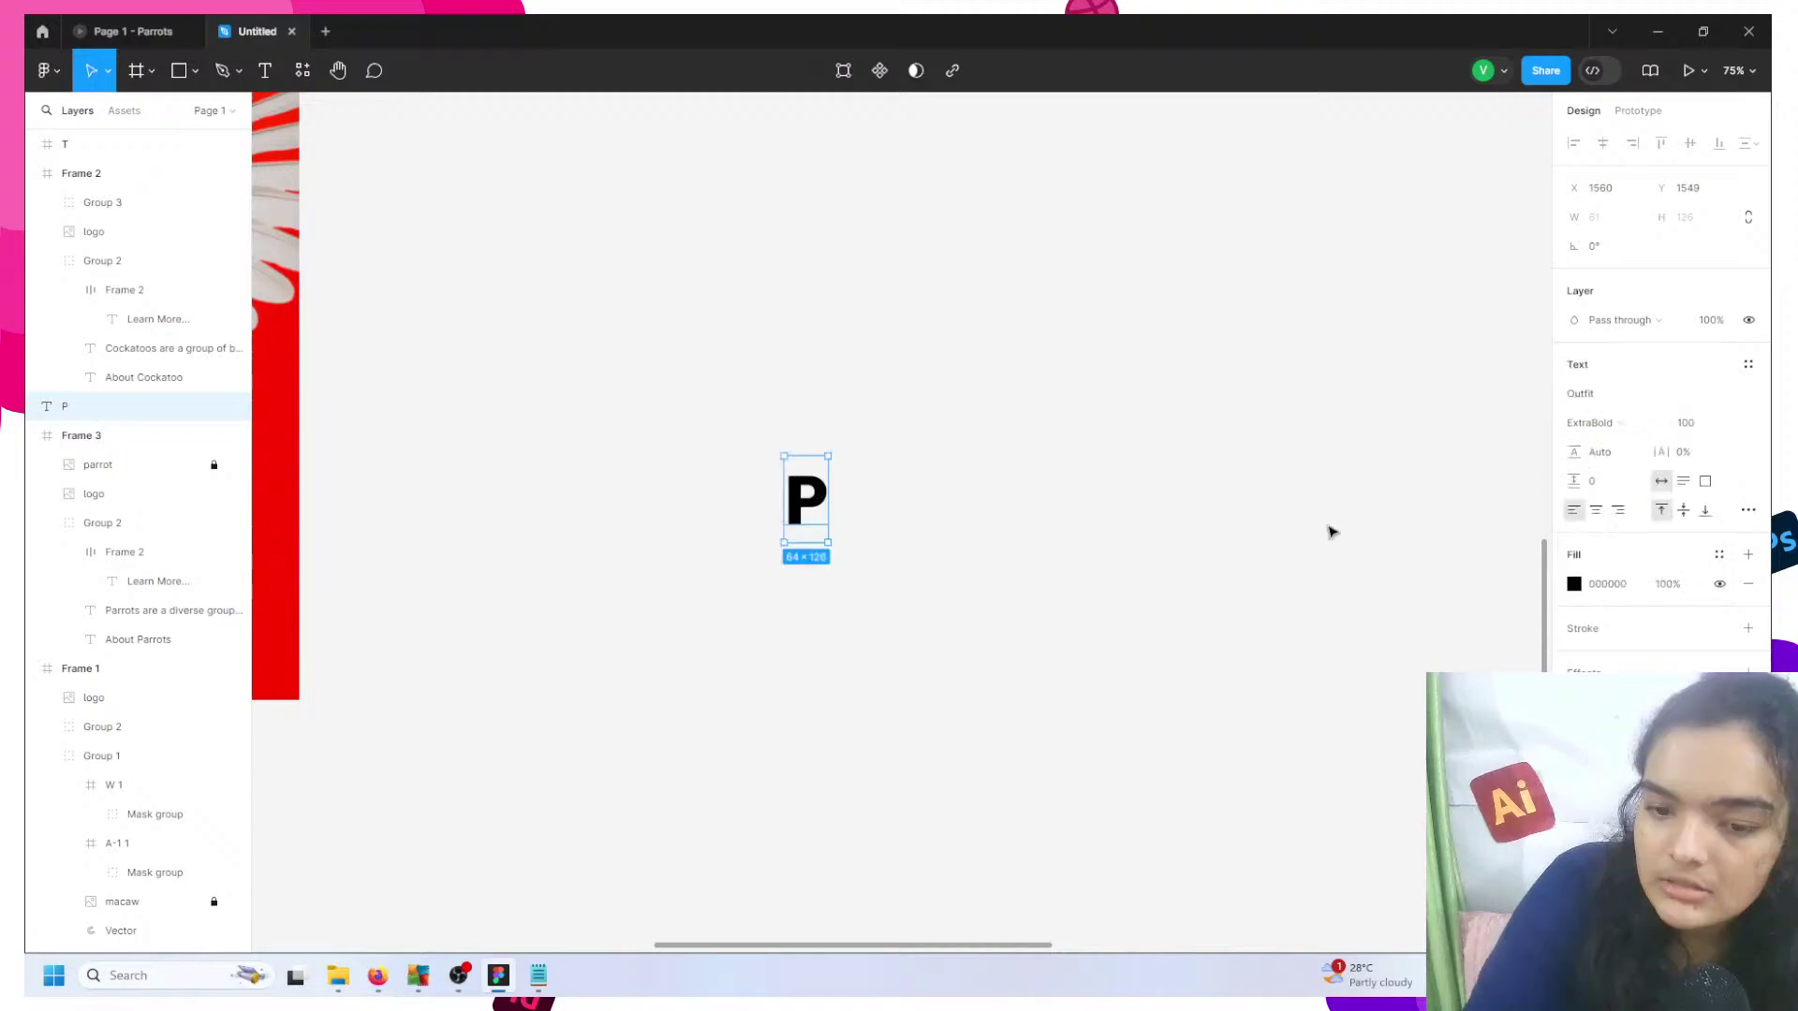
# - Set the letter P's font size to 256
pyautogui.click(1658, 431)
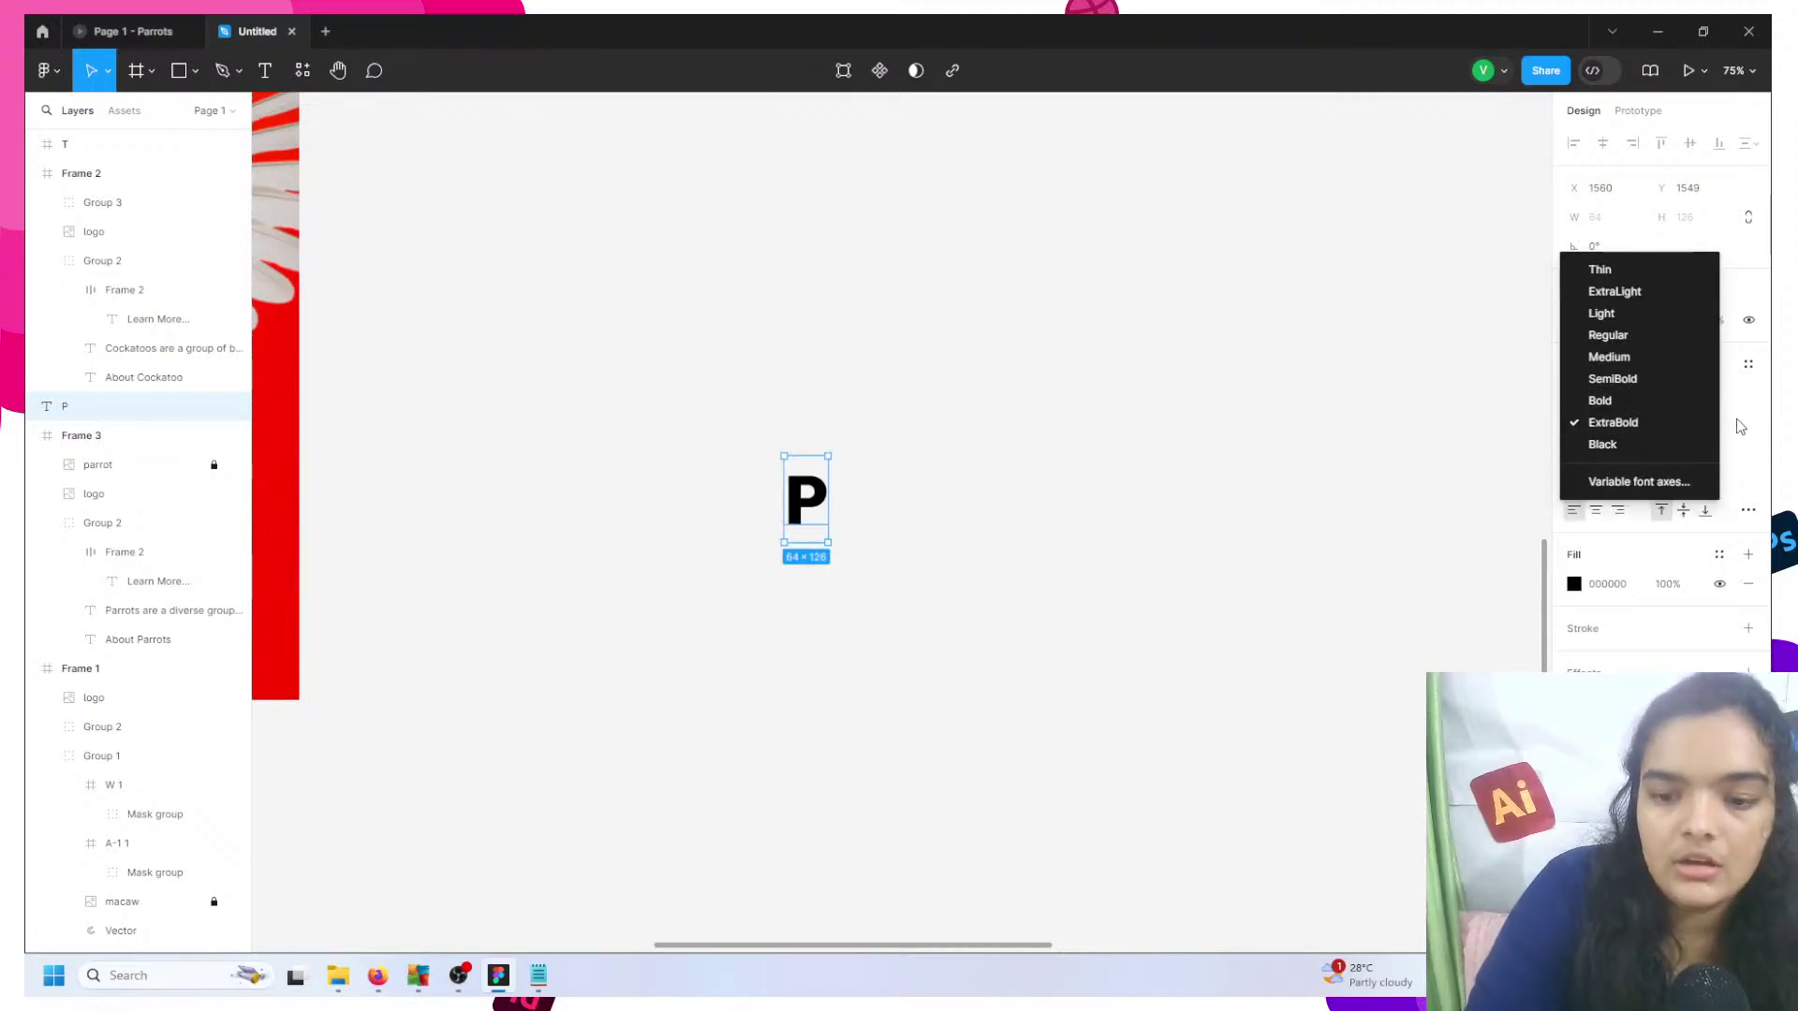
pyautogui.click(1681, 420)
pyautogui.click(1700, 426)
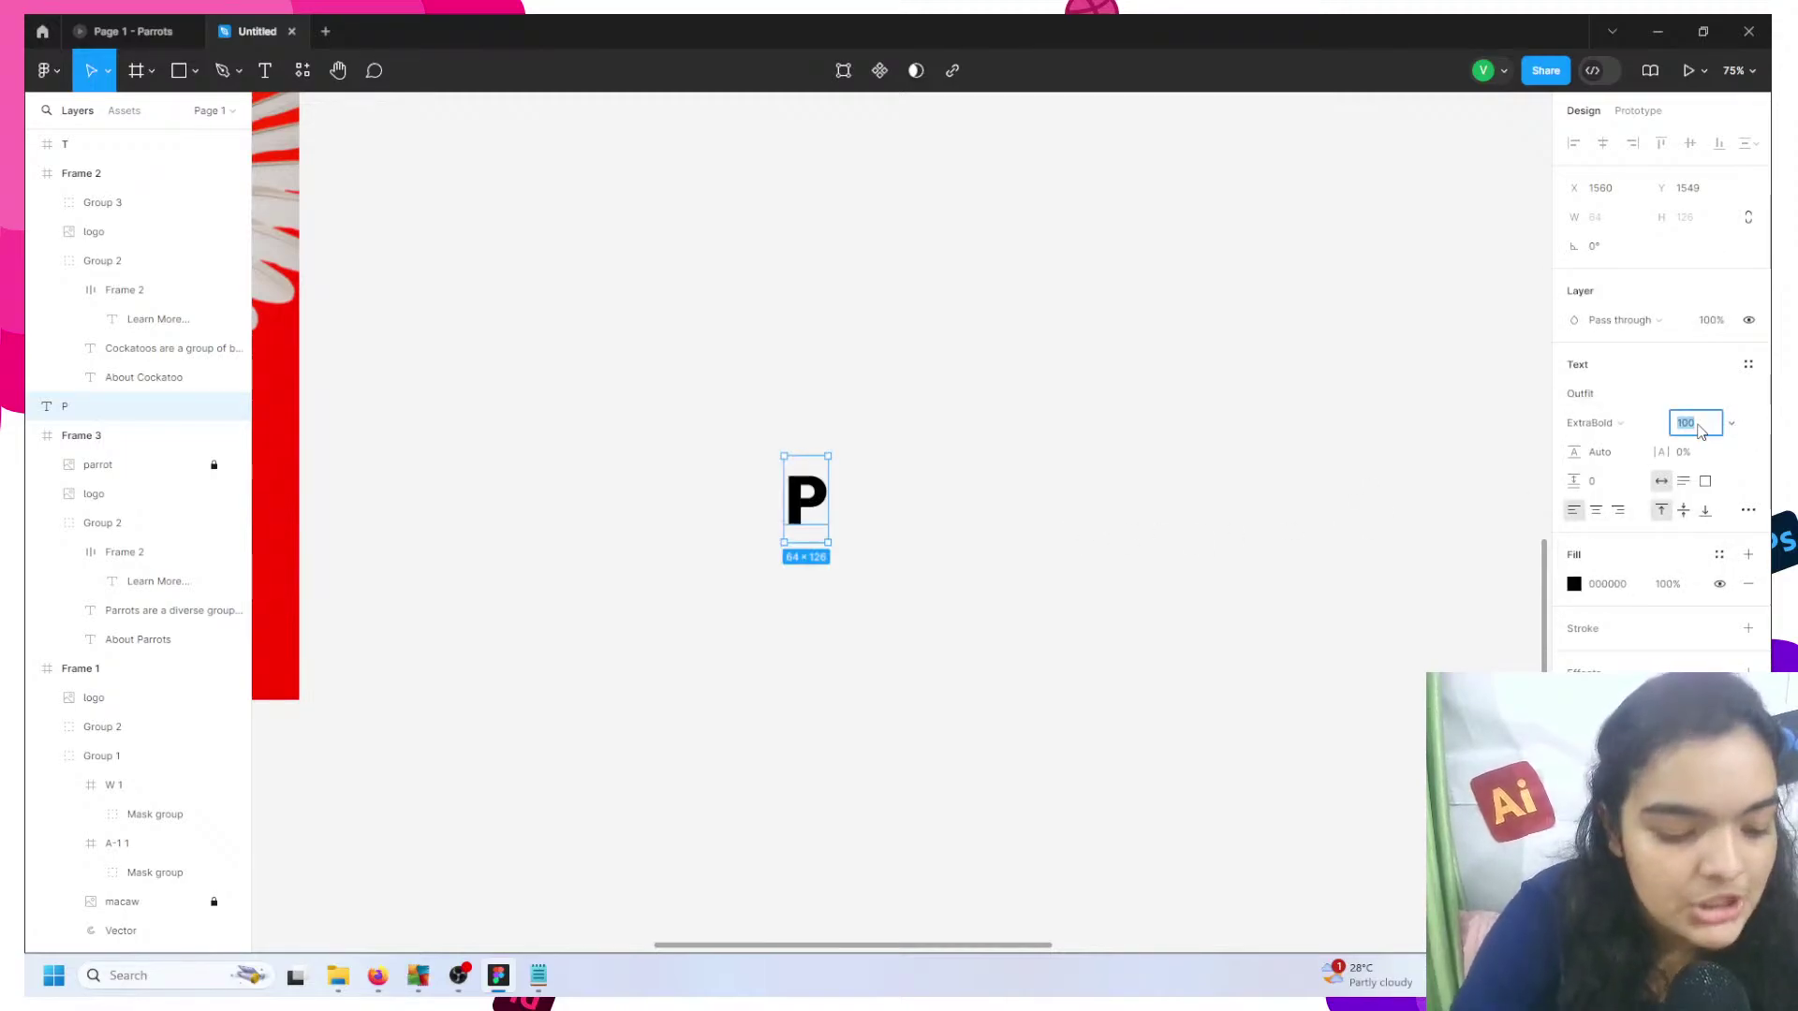
pyautogui.write('256')
pyautogui.press('Return')
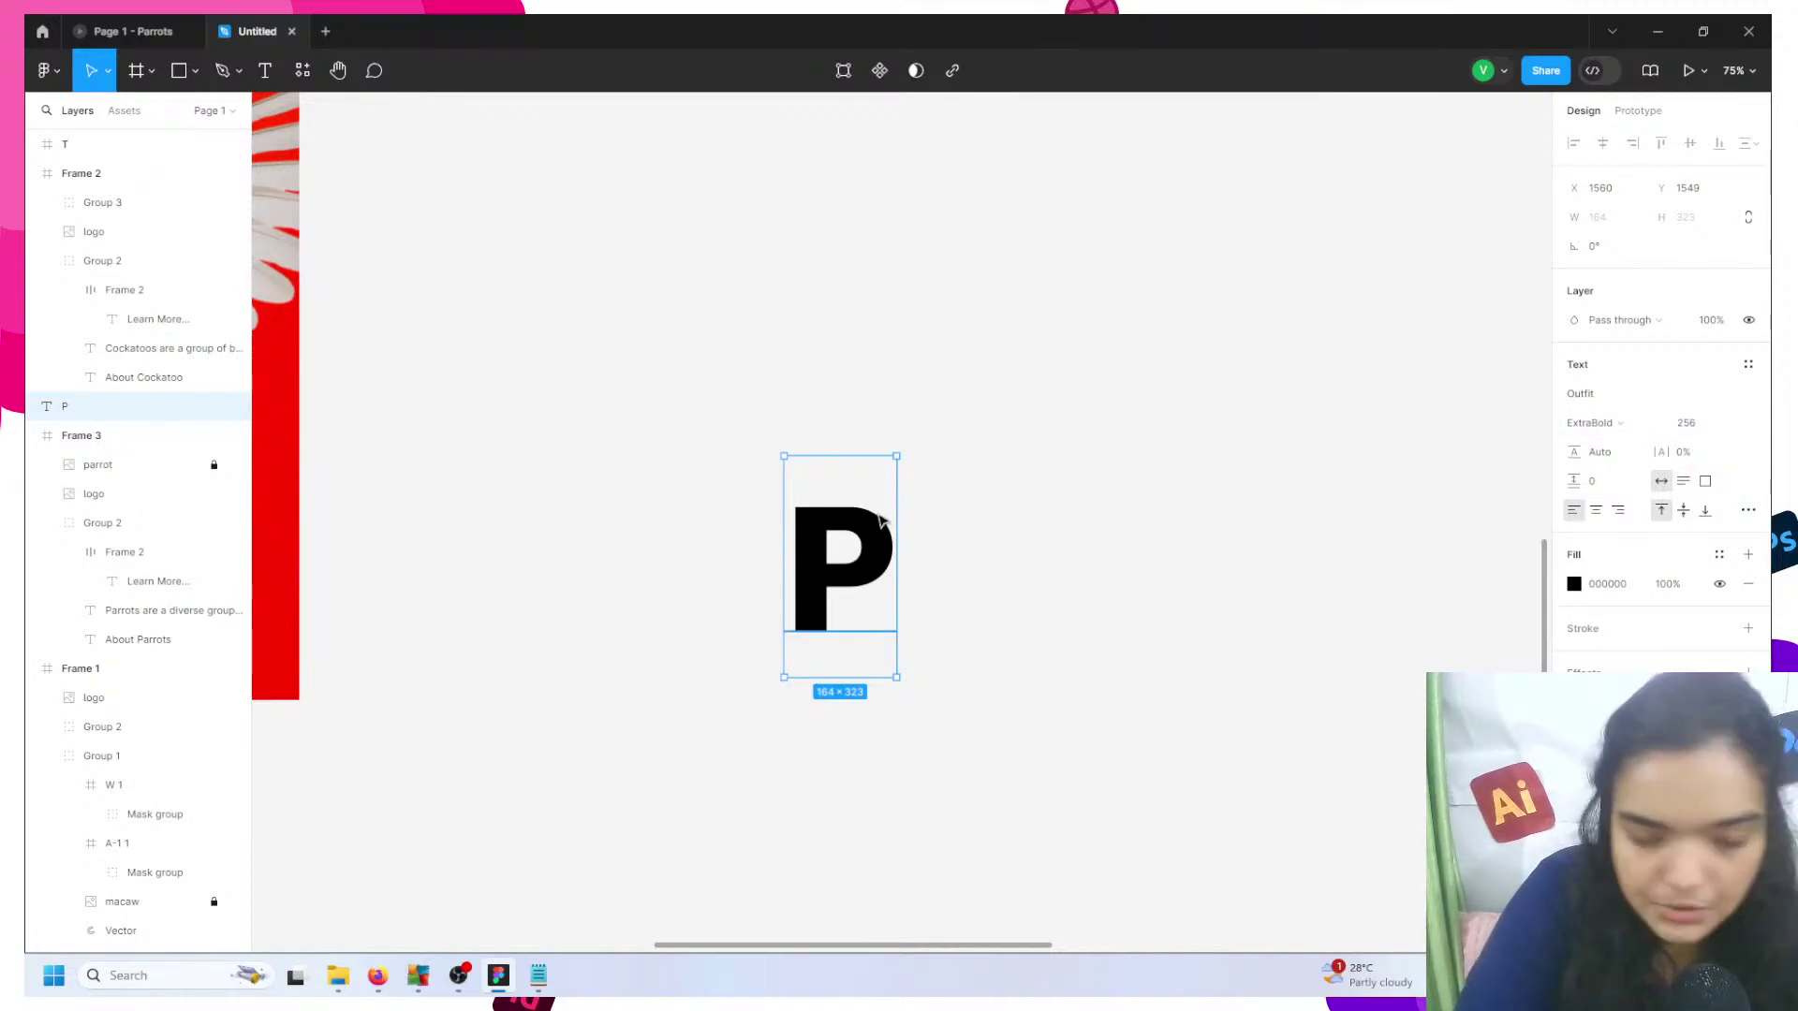
# - Duplicate the letter P directly beside the original and change the copy to "A"
pyautogui.moveTo(867, 560); pyautogui.dragTo(974, 580)
pyautogui.doubleClick(973, 580)
pyautogui.write('A')
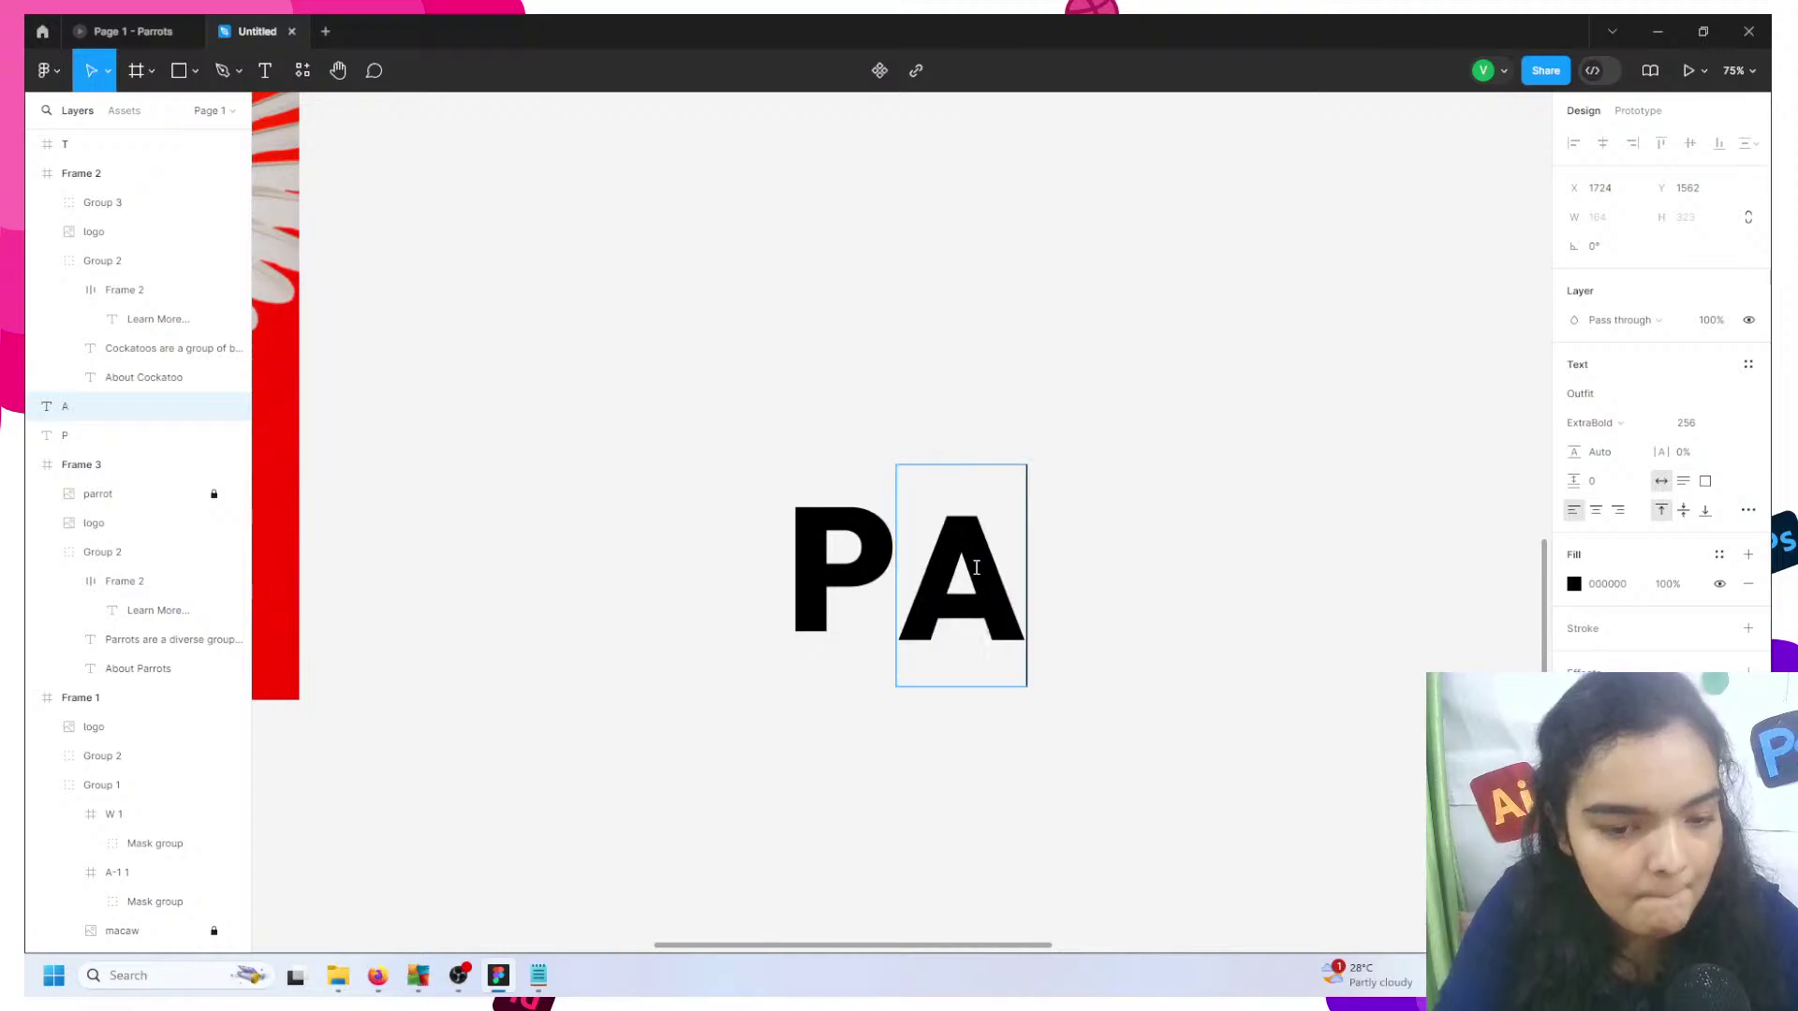
pyautogui.press('Escape')
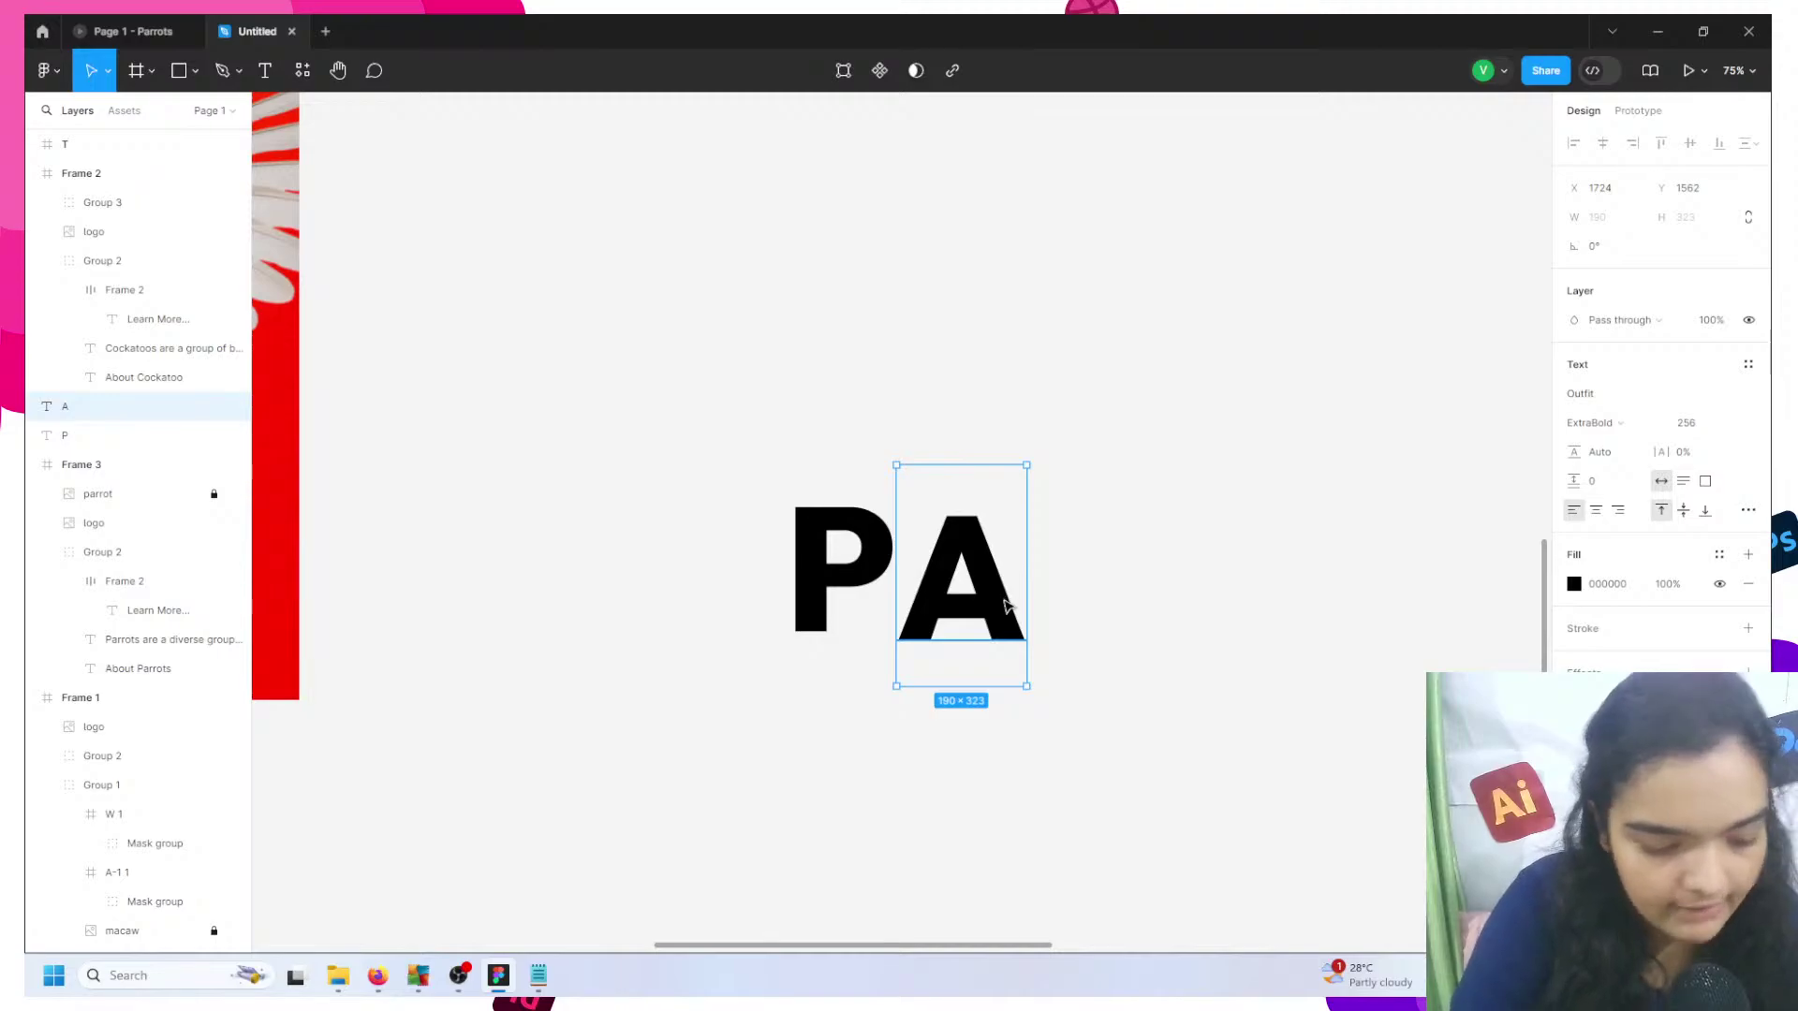
# - Duplicate the letter A after the existing one and change the copy to "R"
pyautogui.moveTo(1007, 606); pyautogui.dragTo(1180, 606)
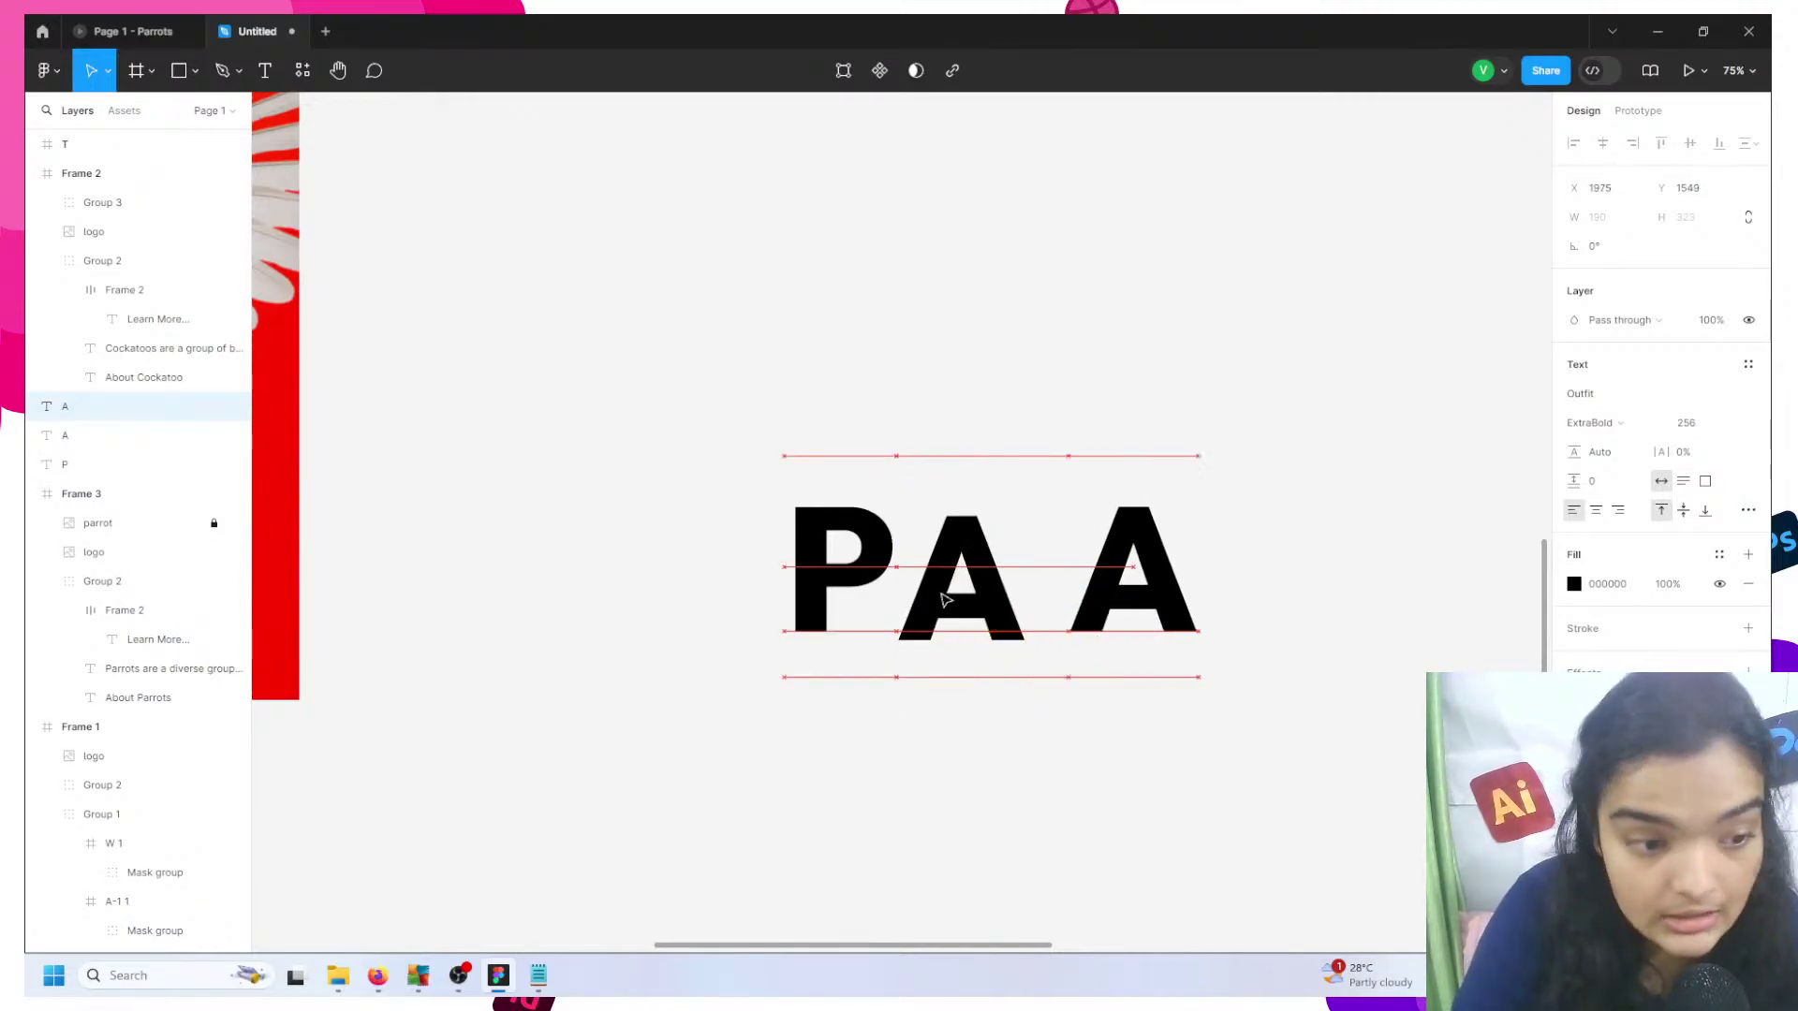
pyautogui.doubleClick(1084, 603)
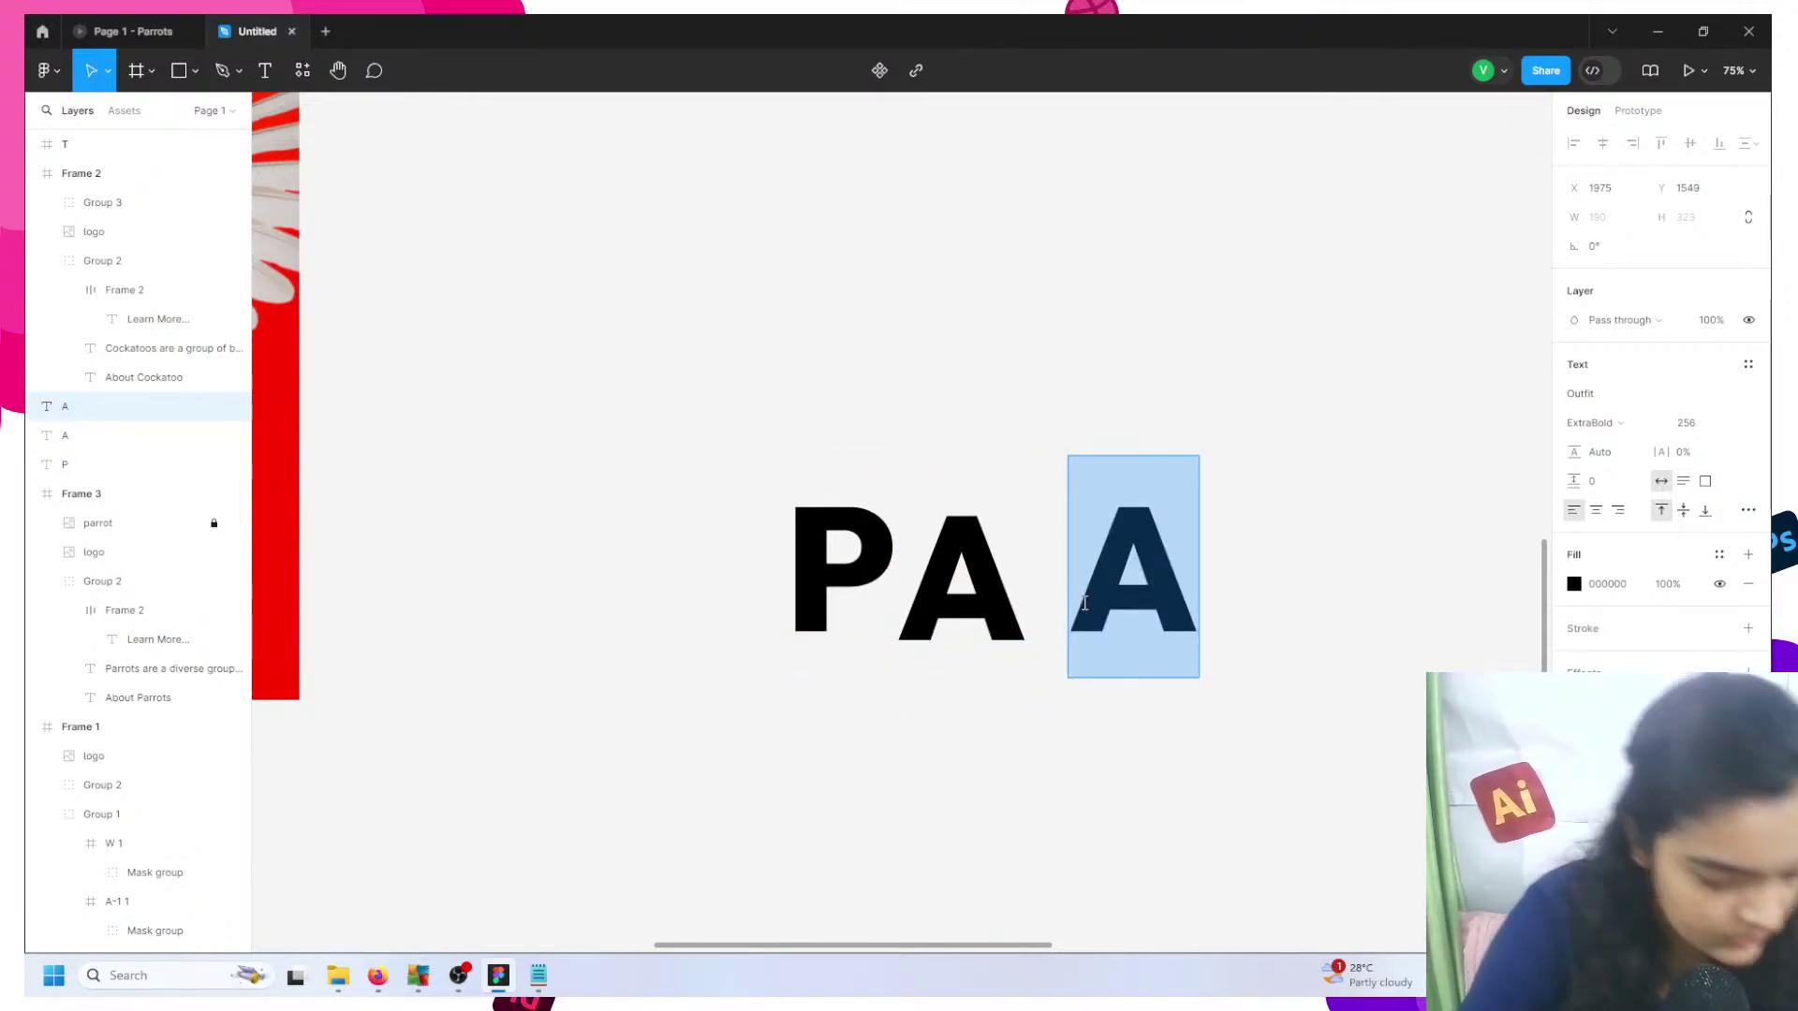
pyautogui.write('R')
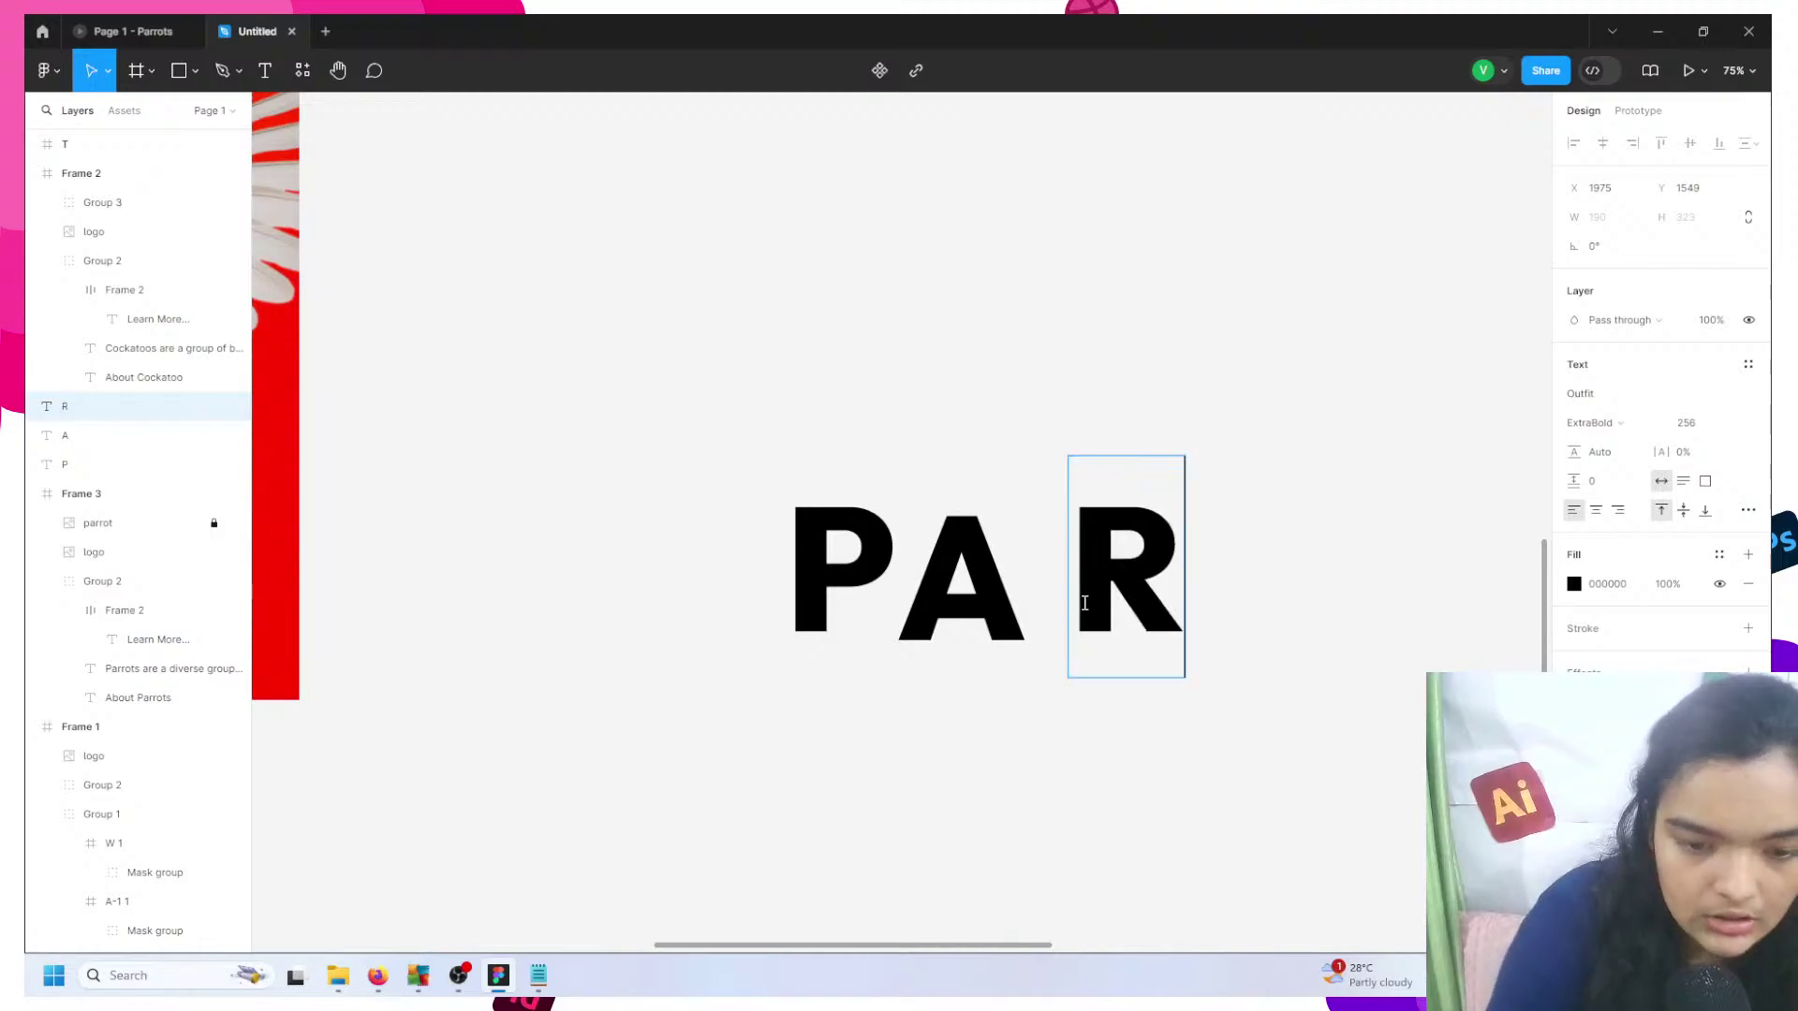
pyautogui.press('Escape')
# - Duplicate the letter R twice along the row, keeping one as the second R and changing the other to "O"
pyautogui.moveTo(1131, 588); pyautogui.dragTo(1402, 629)
pyautogui.doubleClick(1283, 598)
pyautogui.press('Escape')
pyautogui.doubleClick(1395, 607)
pyautogui.write('O')
pyautogui.hscroll(5, 1358, 618)
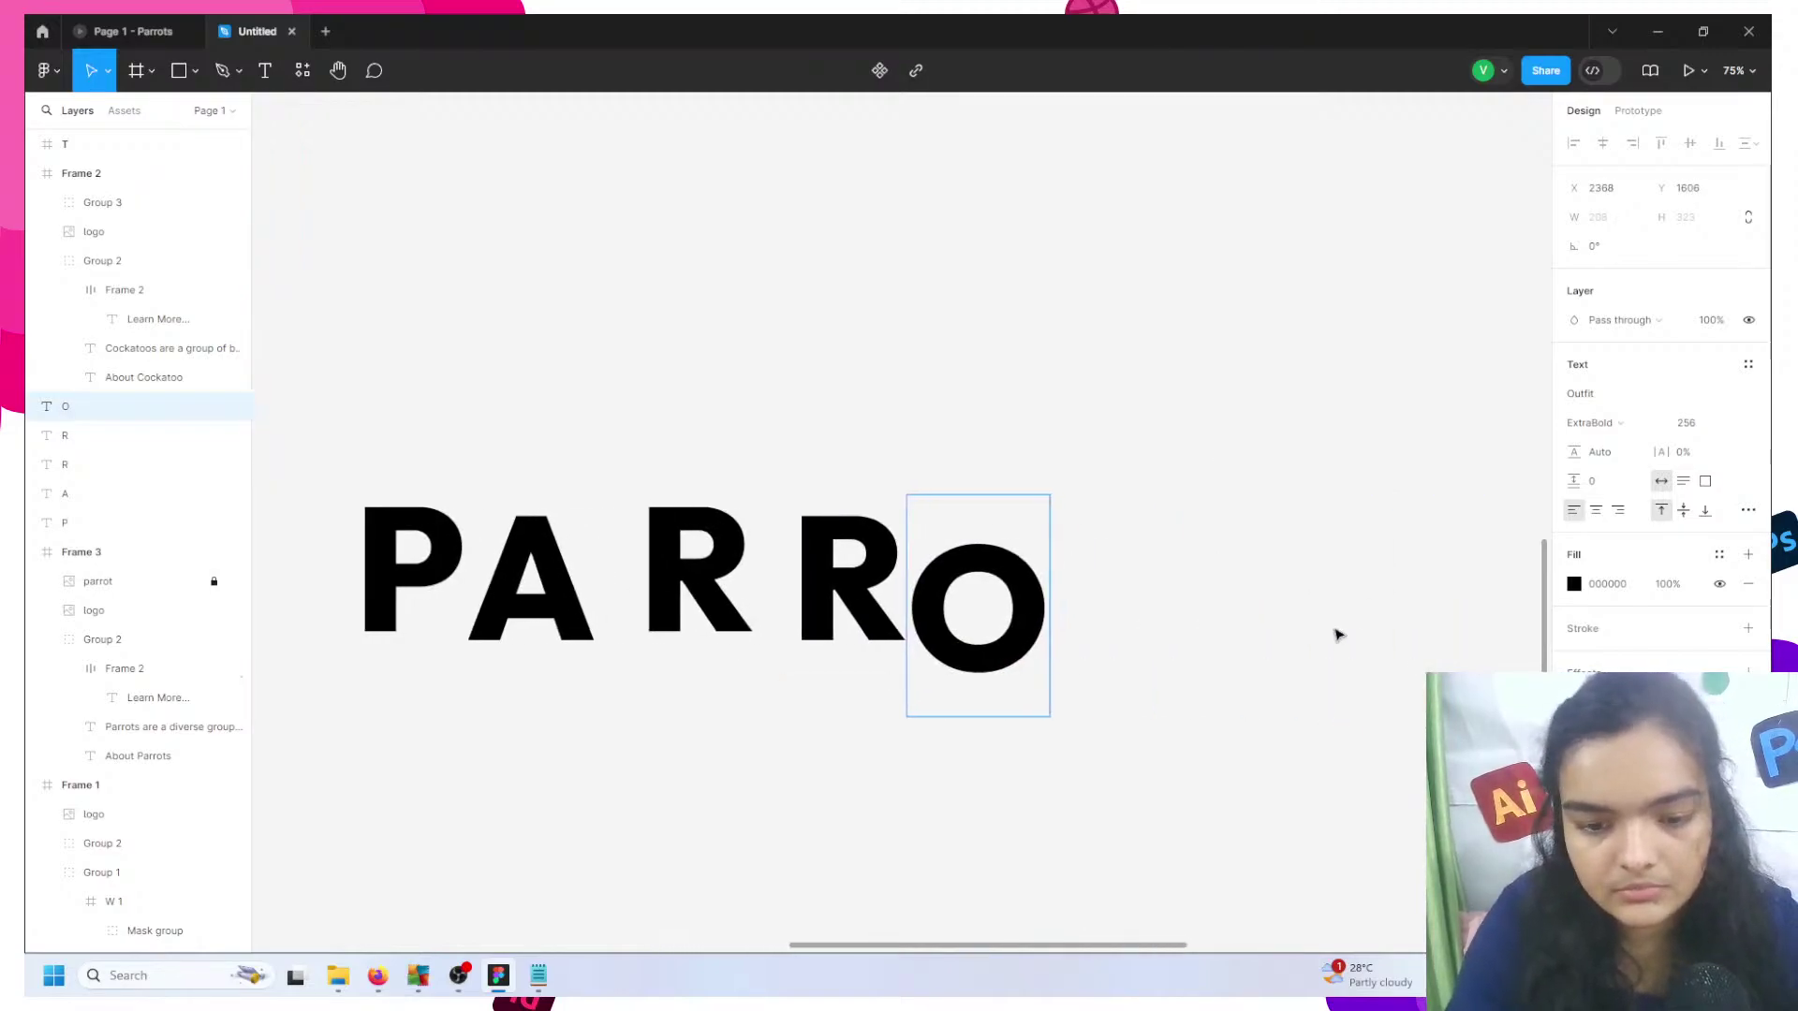
pyautogui.press('Escape')
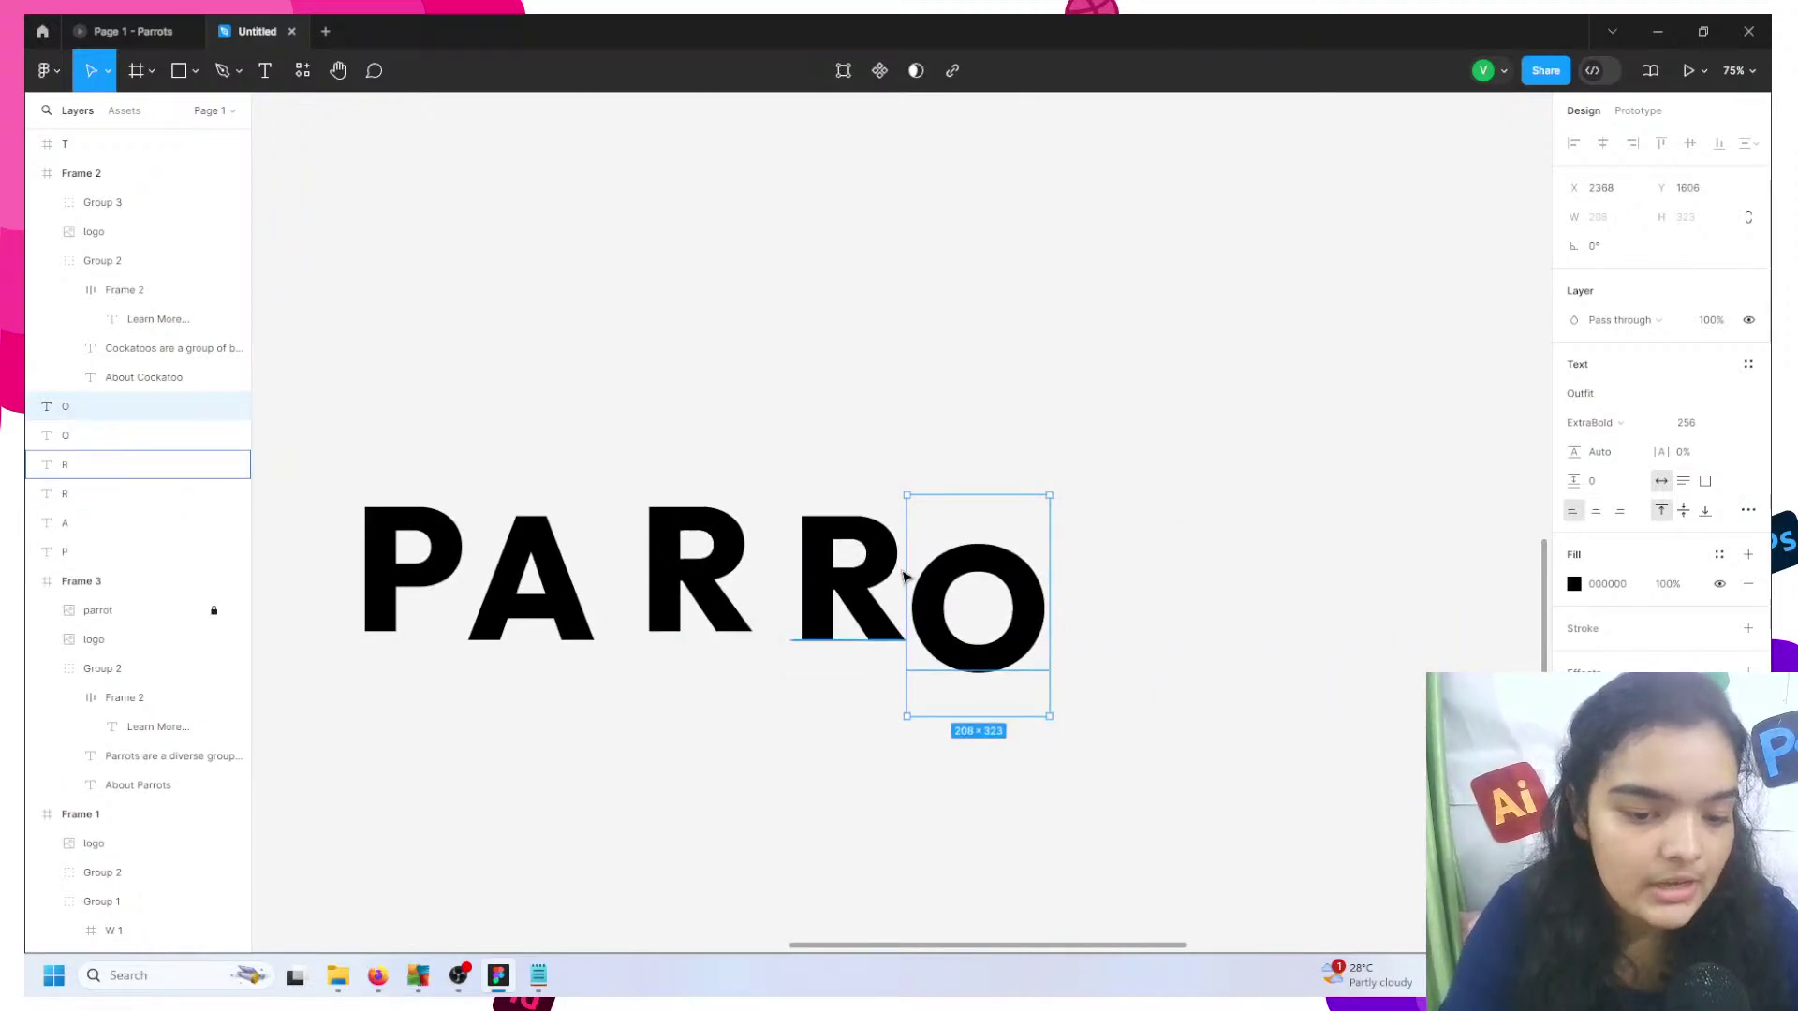
# - Duplicate the letter O at the end of the row and change the copy to "T"
pyautogui.moveTo(923, 586); pyautogui.dragTo(1080, 570)
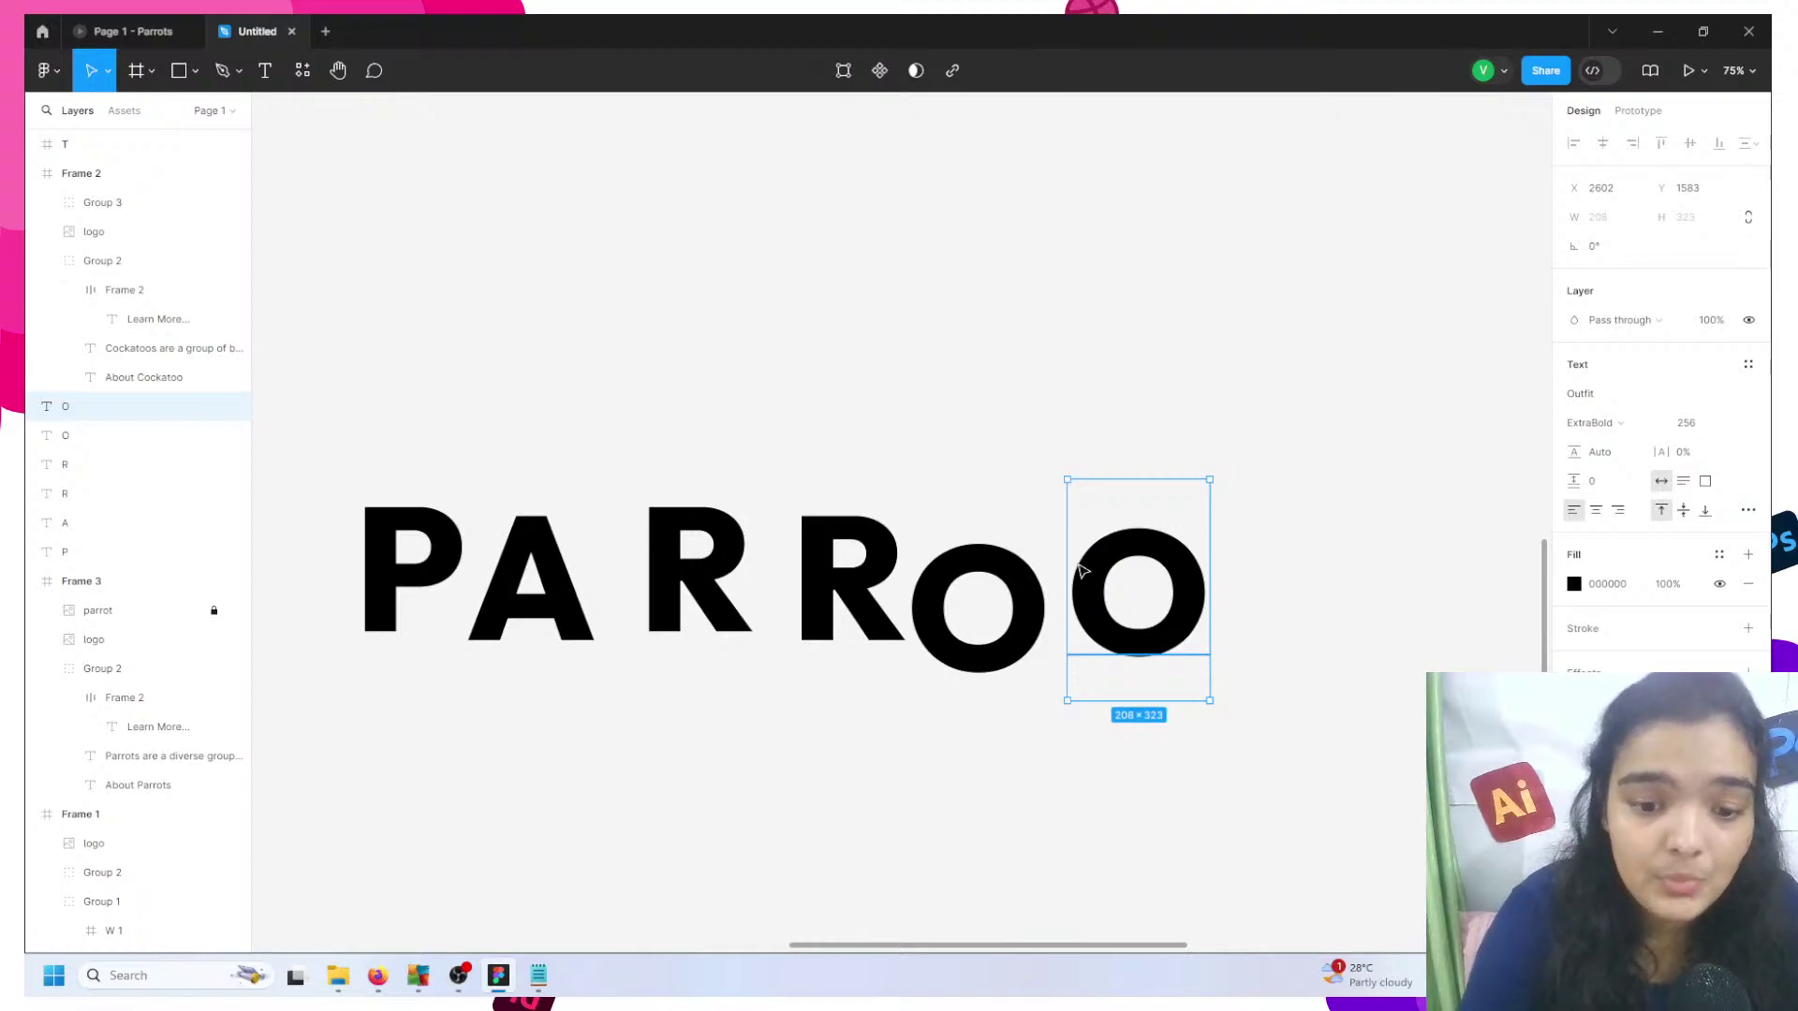
pyautogui.doubleClick(1080, 568)
pyautogui.write('T')
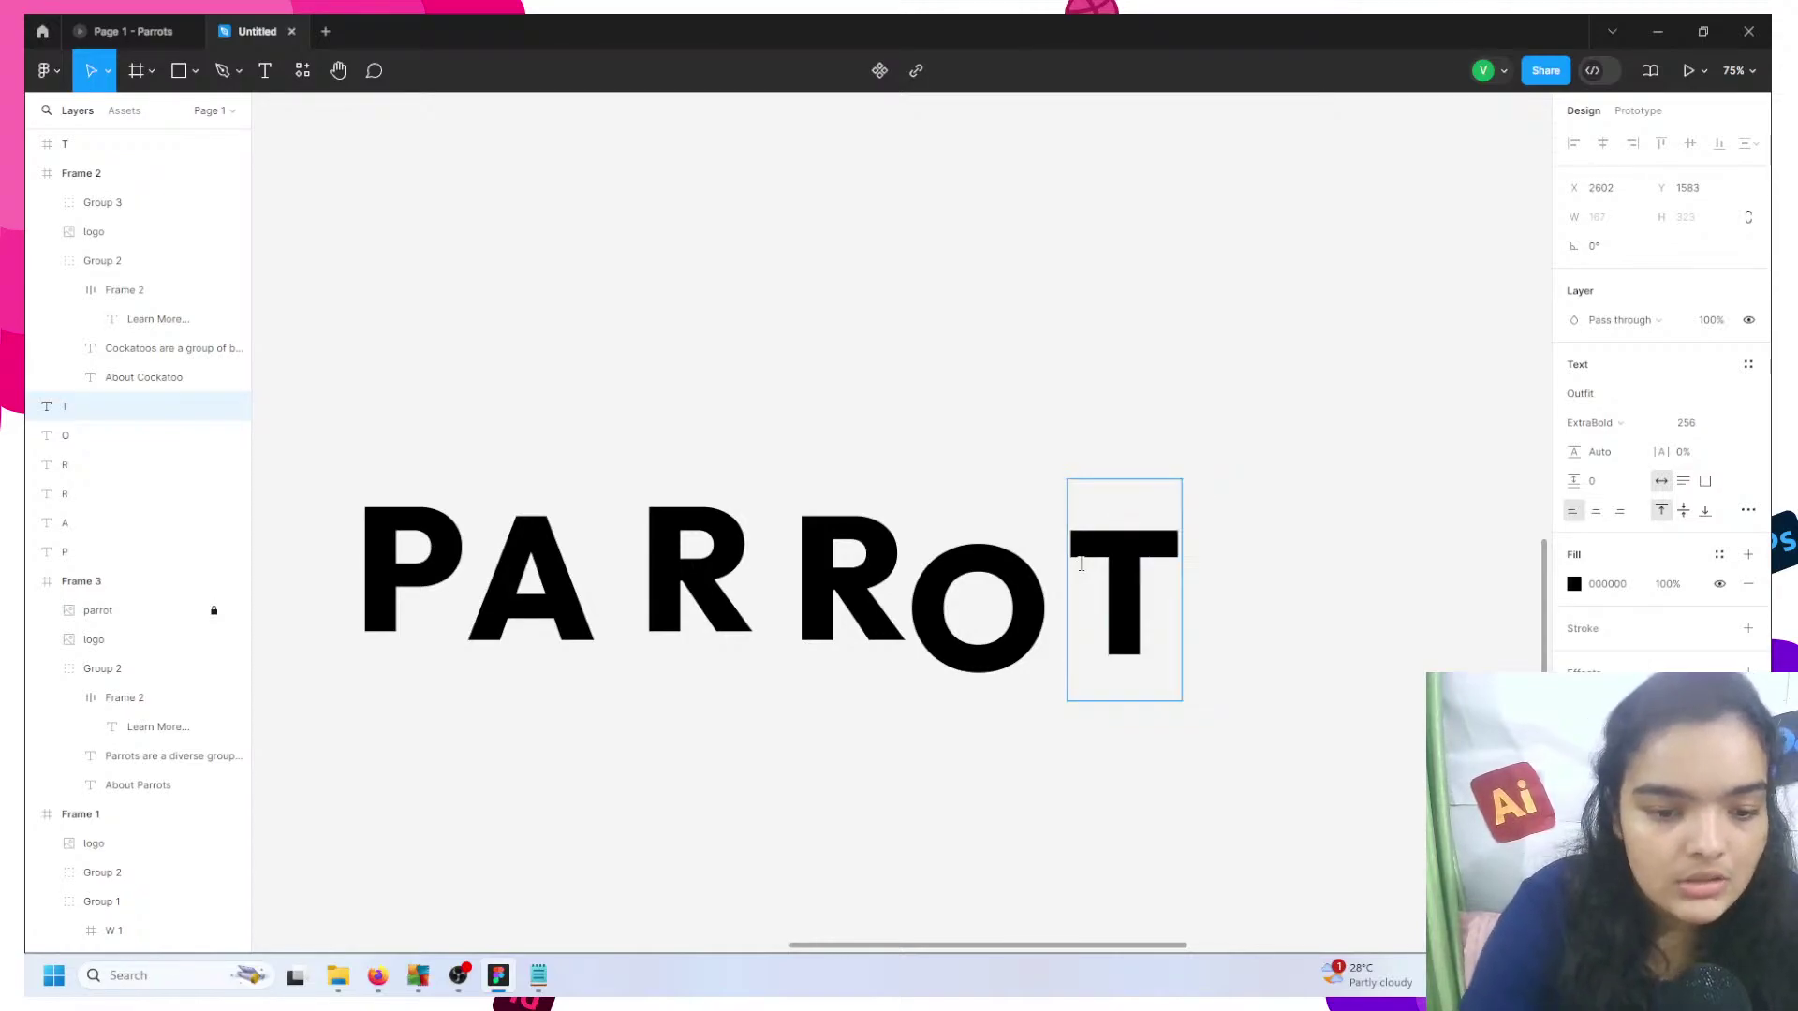
pyautogui.press('Escape')
# - Move all six PARROT letters together into the lower part of Frame 3, over the blue background
pyautogui.moveTo(1325, 660); pyautogui.dragTo(1181, 606)
pyautogui.moveTo(709, 482); pyautogui.dragTo(341, 474)
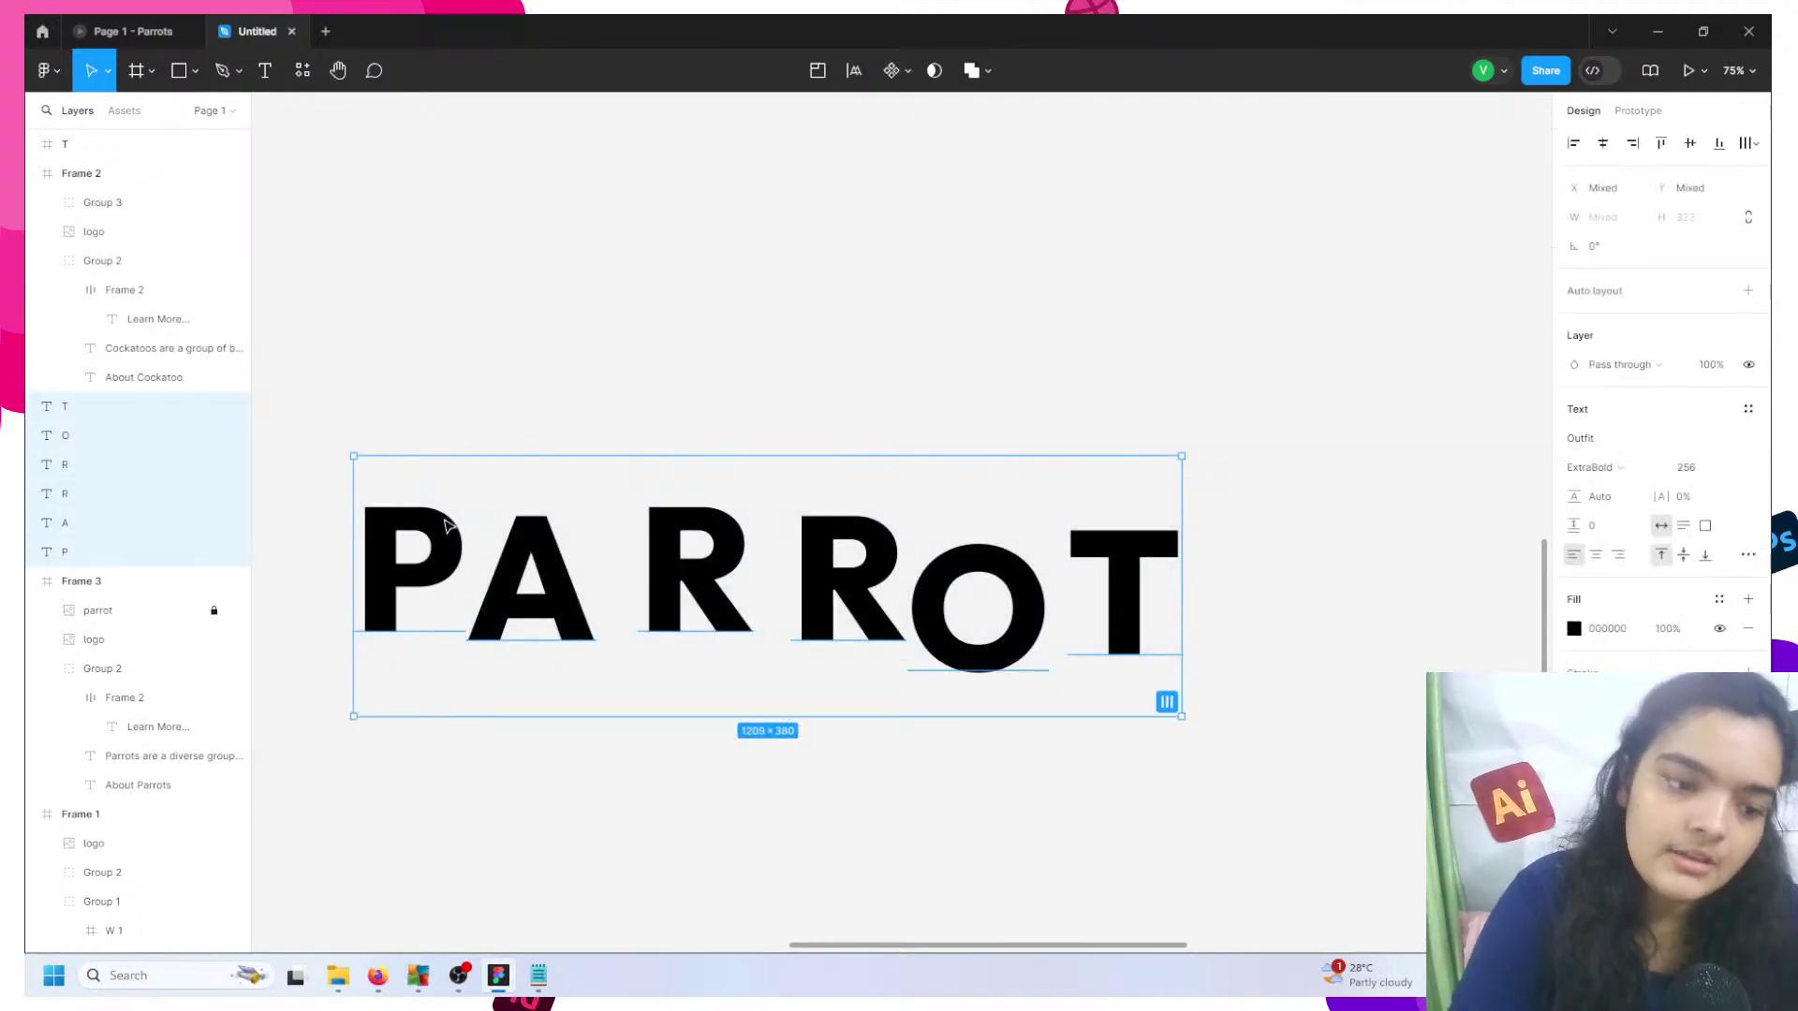
pyautogui.scroll(-4, 452, 529)
pyautogui.moveTo(534, 538); pyautogui.dragTo(447, 157)
pyautogui.scroll(2, 447, 156)
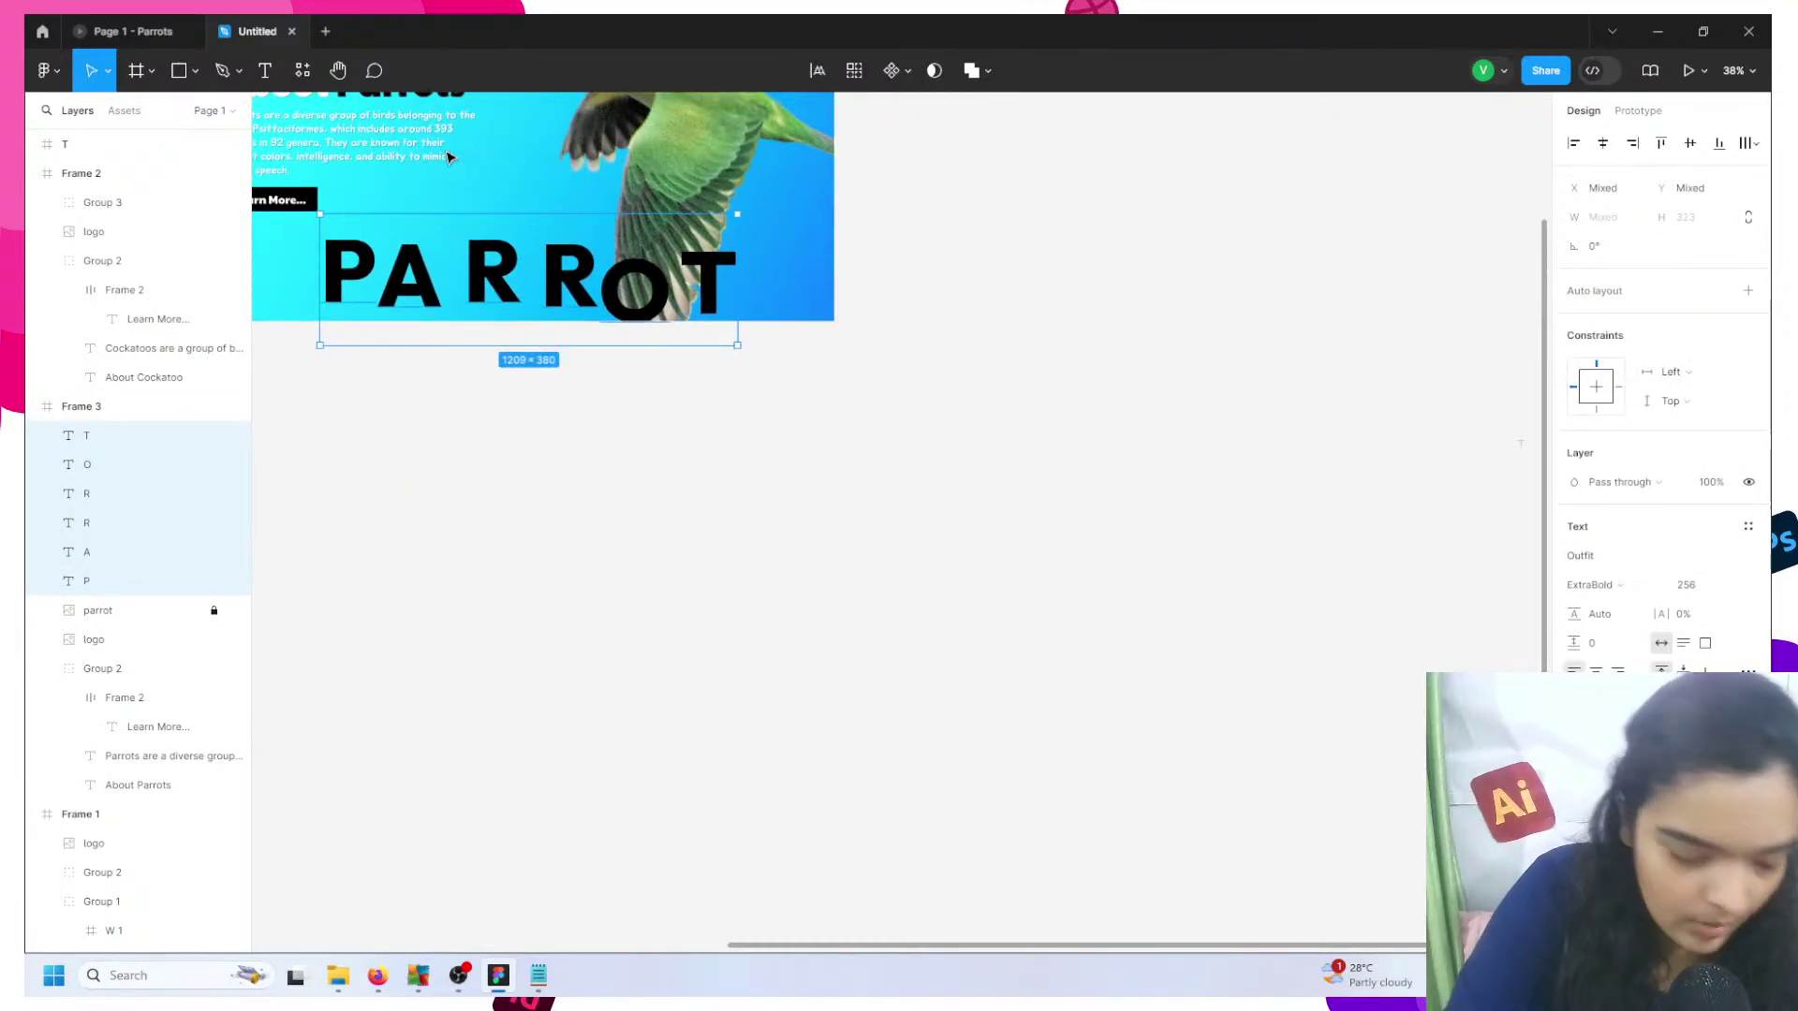
pyautogui.hscroll(-2, 447, 157)
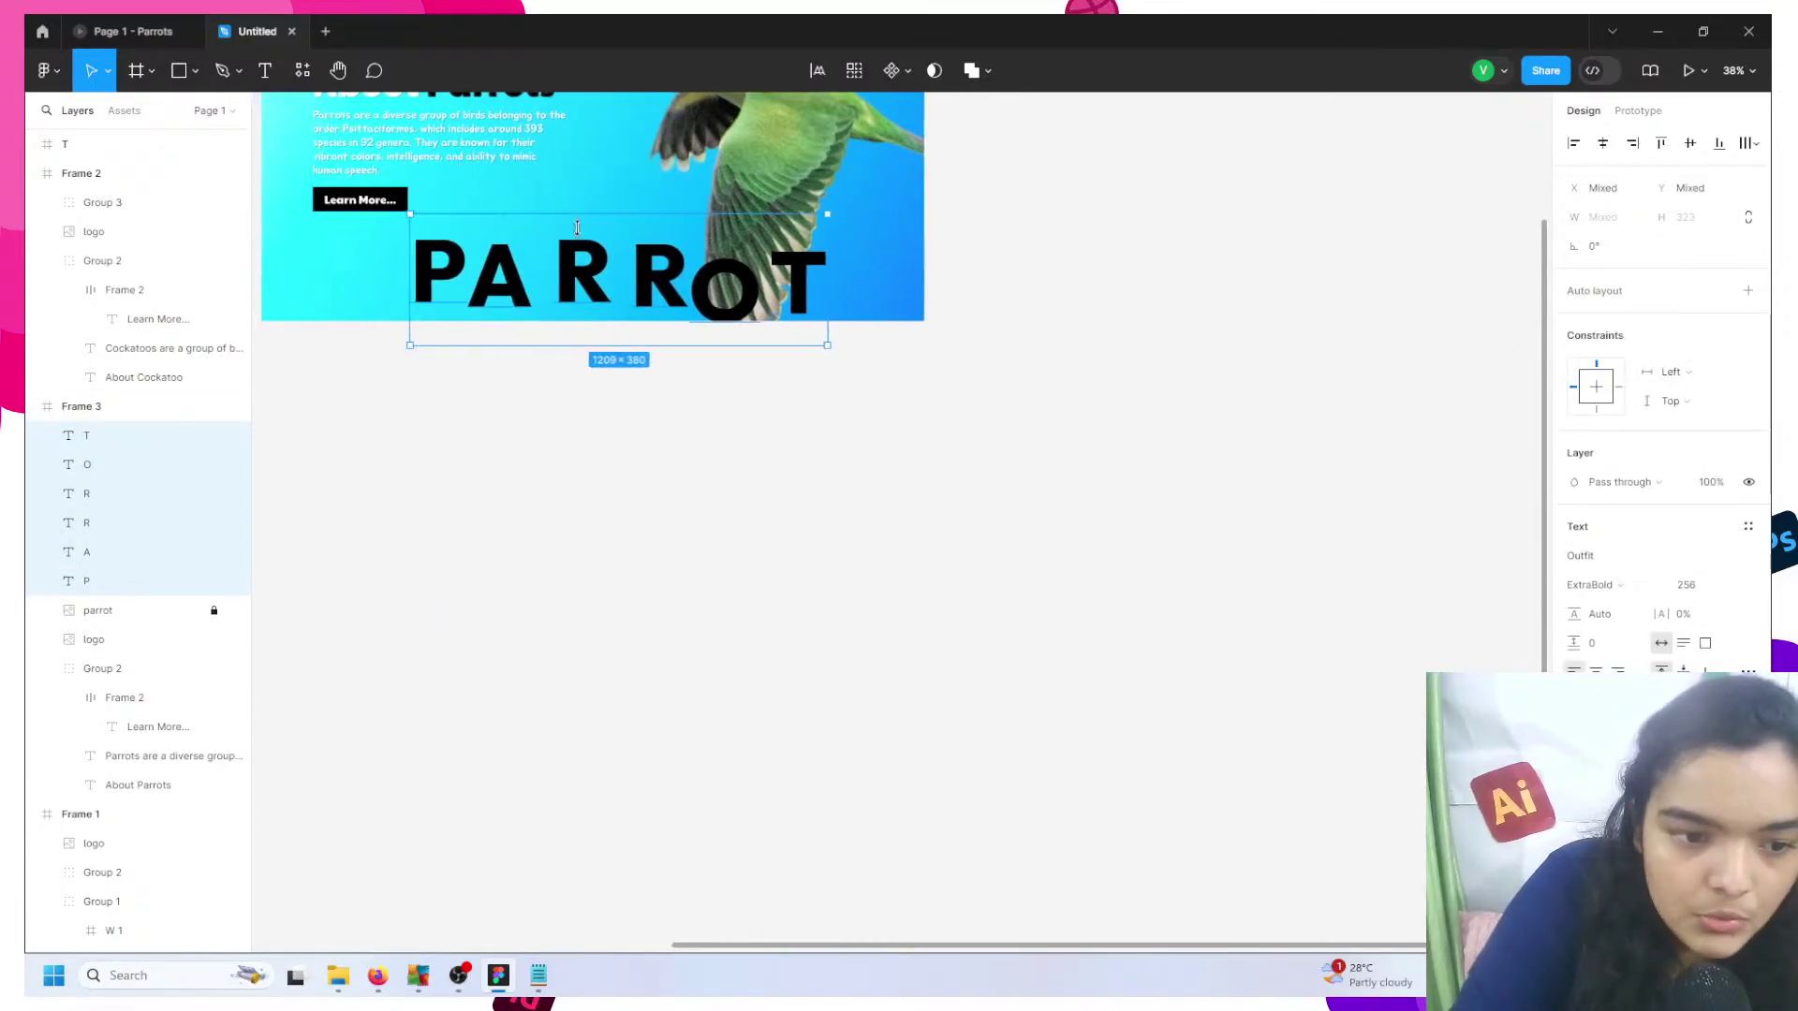
pyautogui.scroll(4, 630, 301)
pyautogui.scroll(2, 609, 431)
pyautogui.scroll(1, 609, 431)
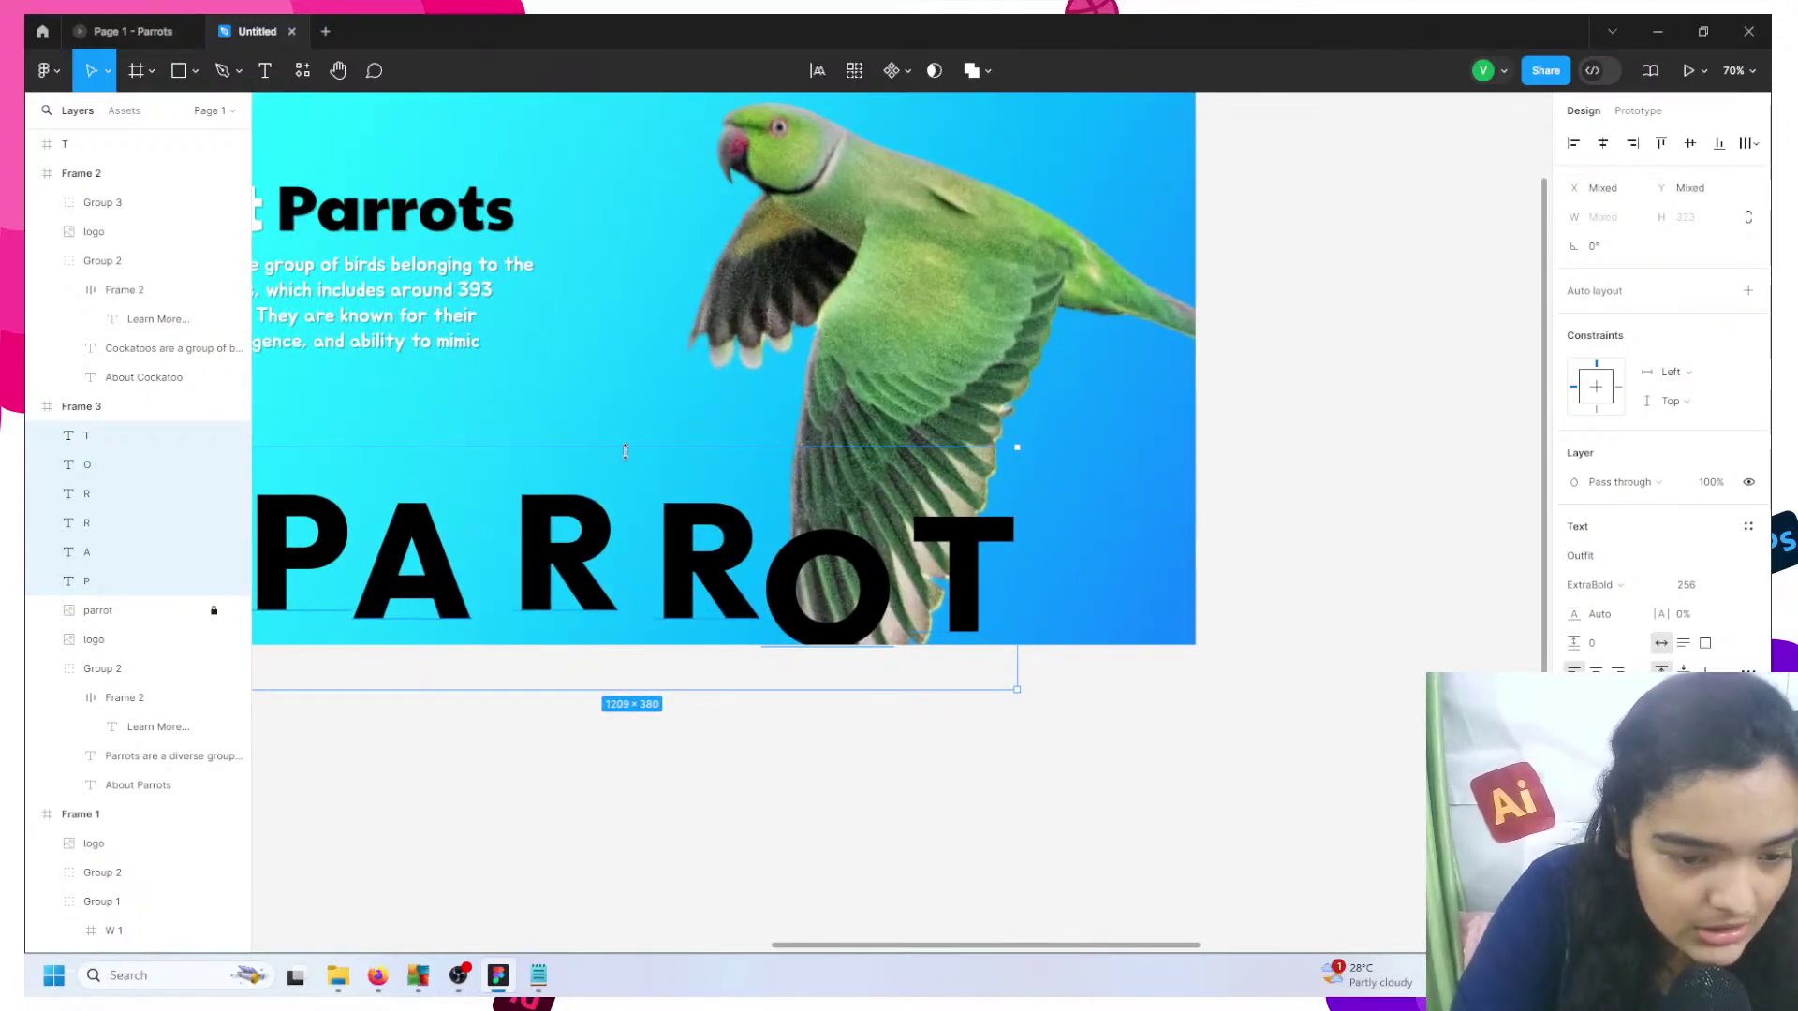
pyautogui.hscroll(-3, 627, 464)
pyautogui.scroll(1, 1233, 609)
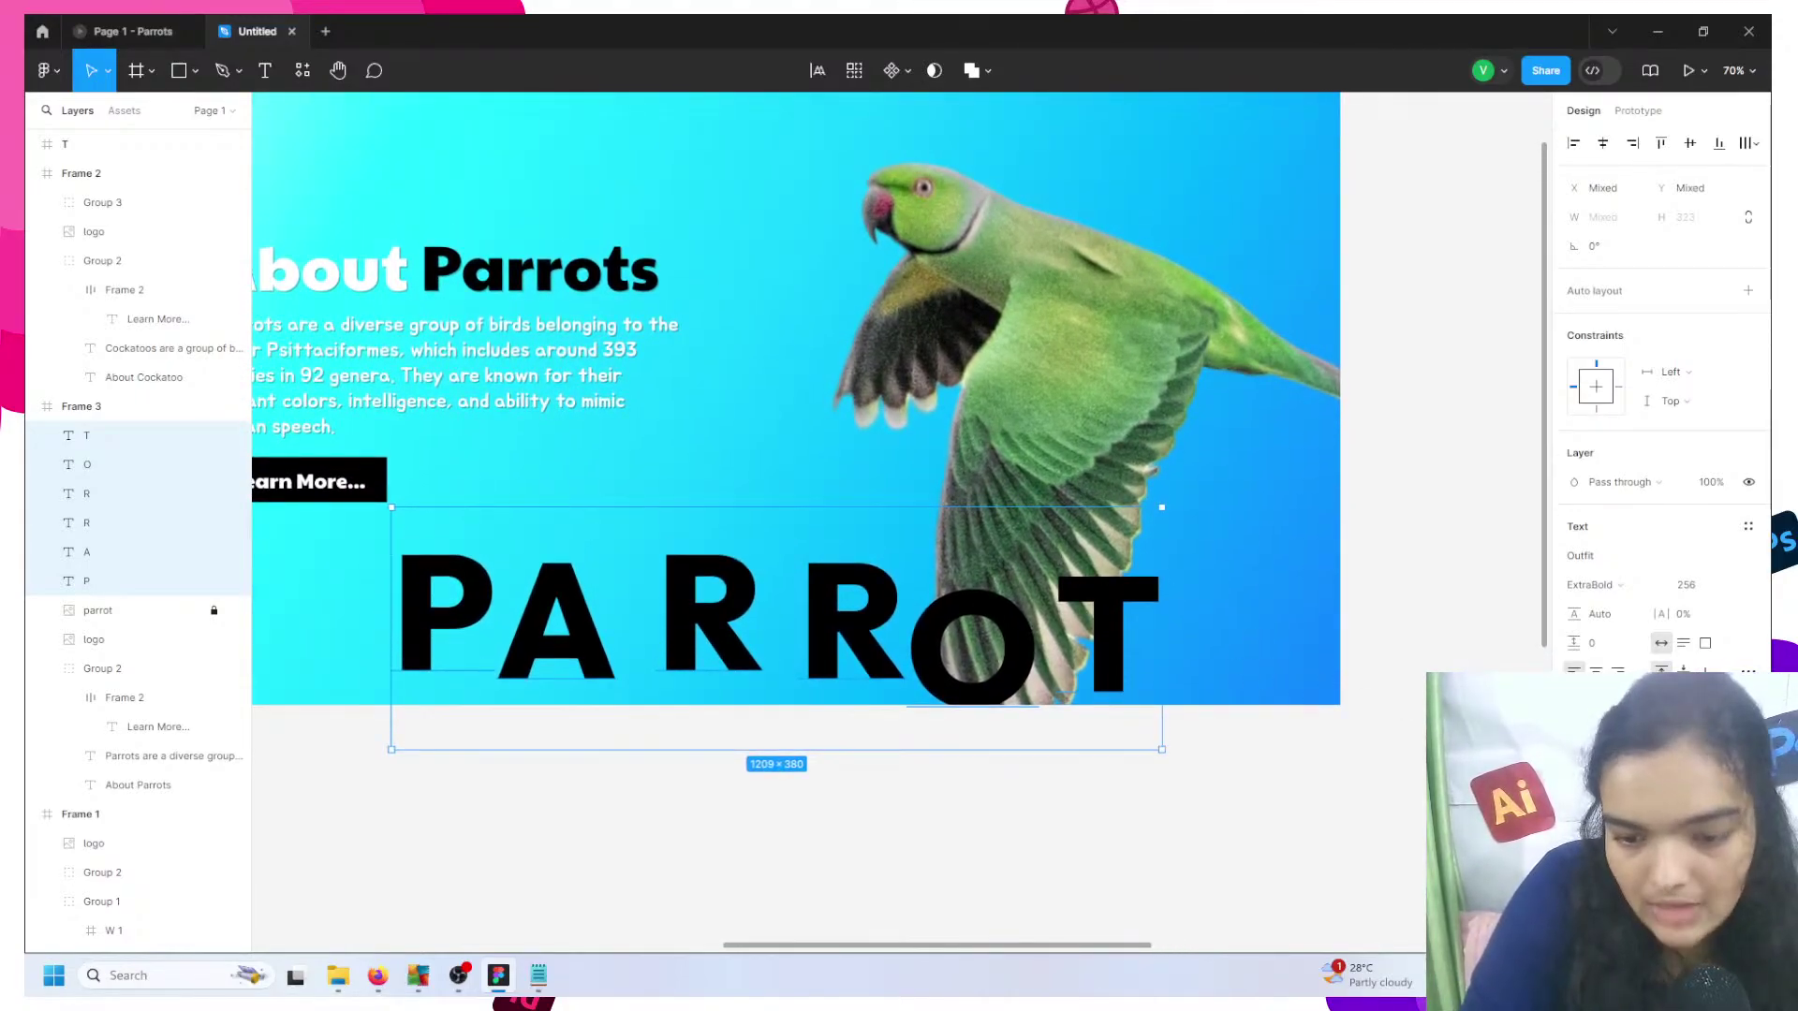
# - Move the six PARROT letters onto the empty canvas below Frame 3 and set their fill to white FFFFFF
pyautogui.moveTo(940, 646); pyautogui.dragTo(975, 883)
pyautogui.scroll(-3, 1445, 658)
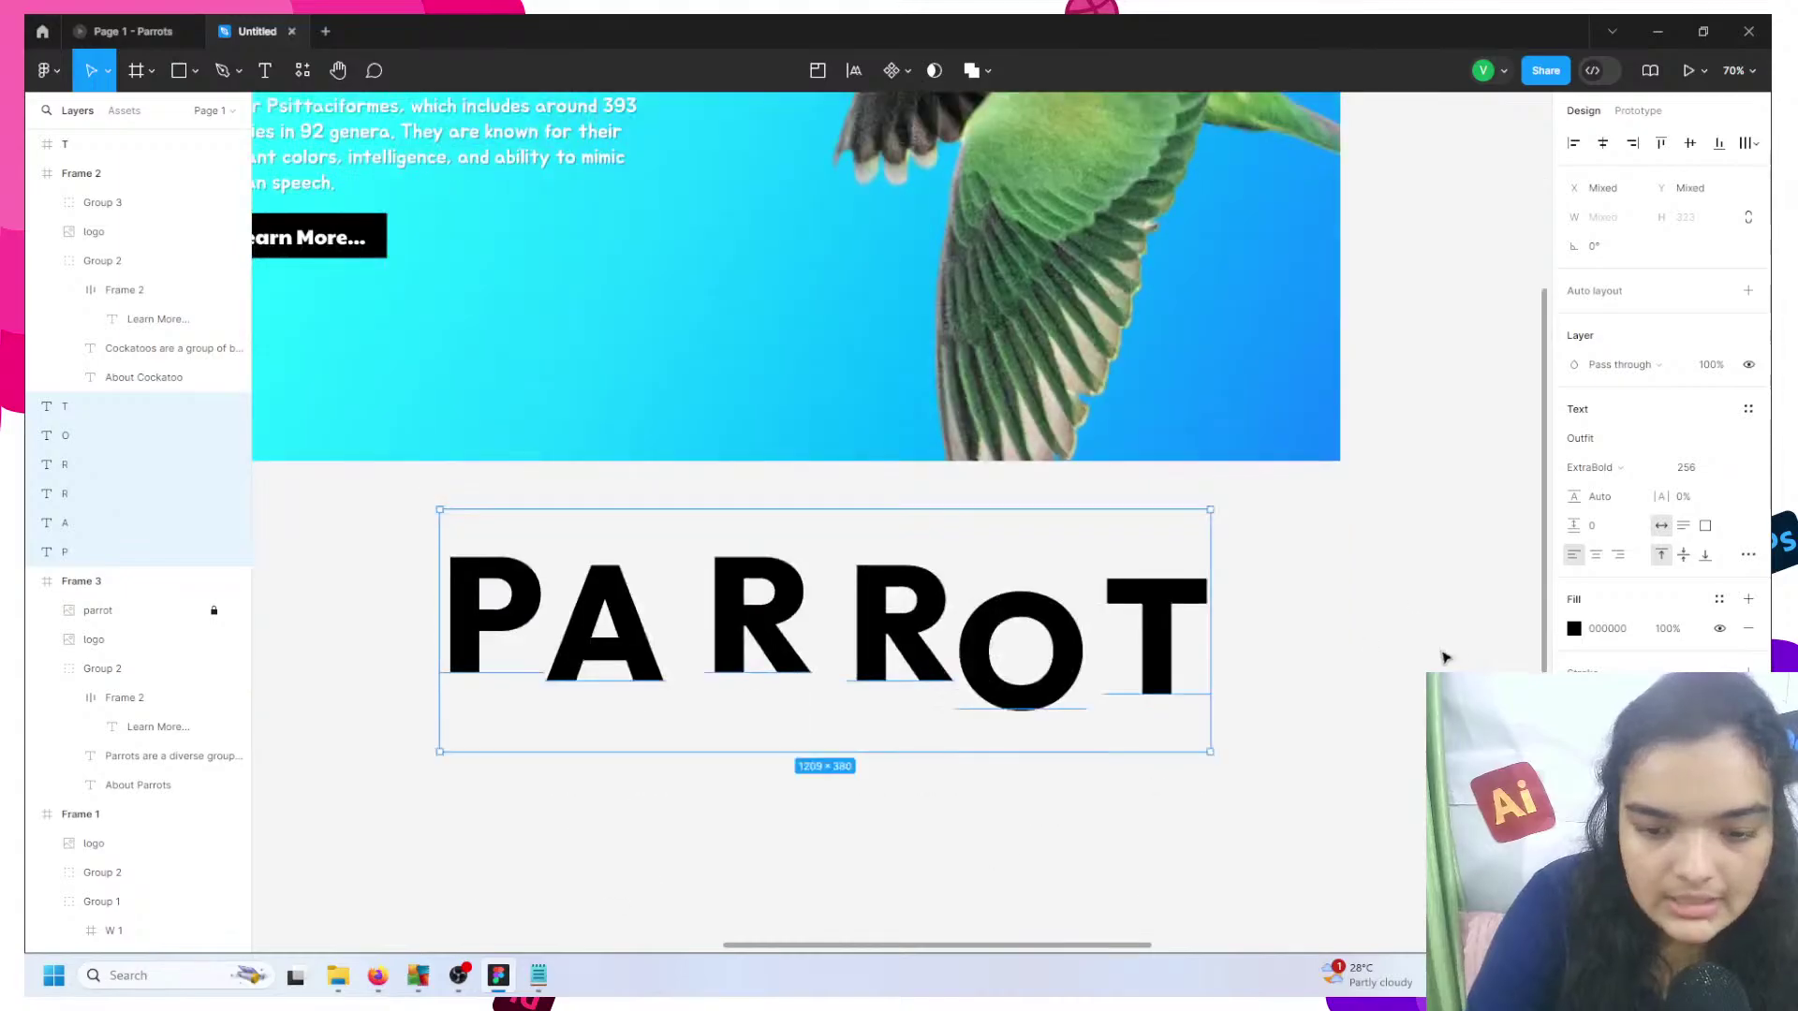
pyautogui.click(1574, 628)
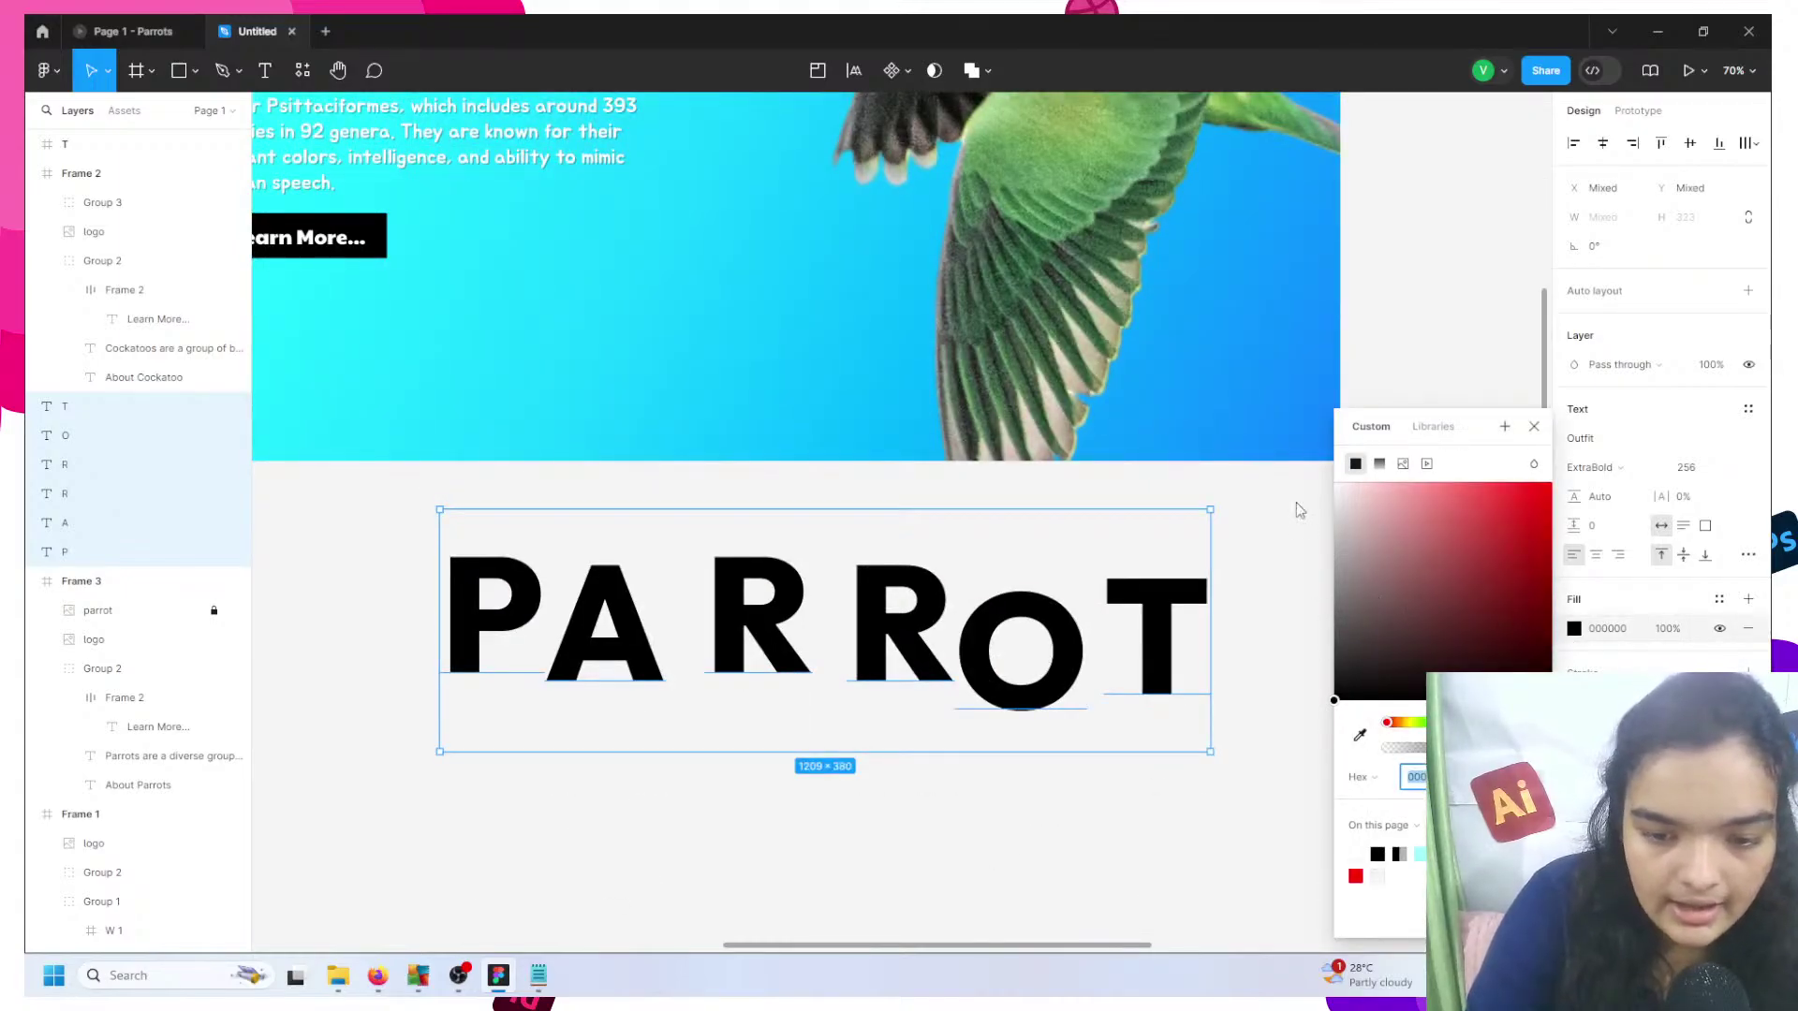
pyautogui.write('fff')
pyautogui.press('Return')
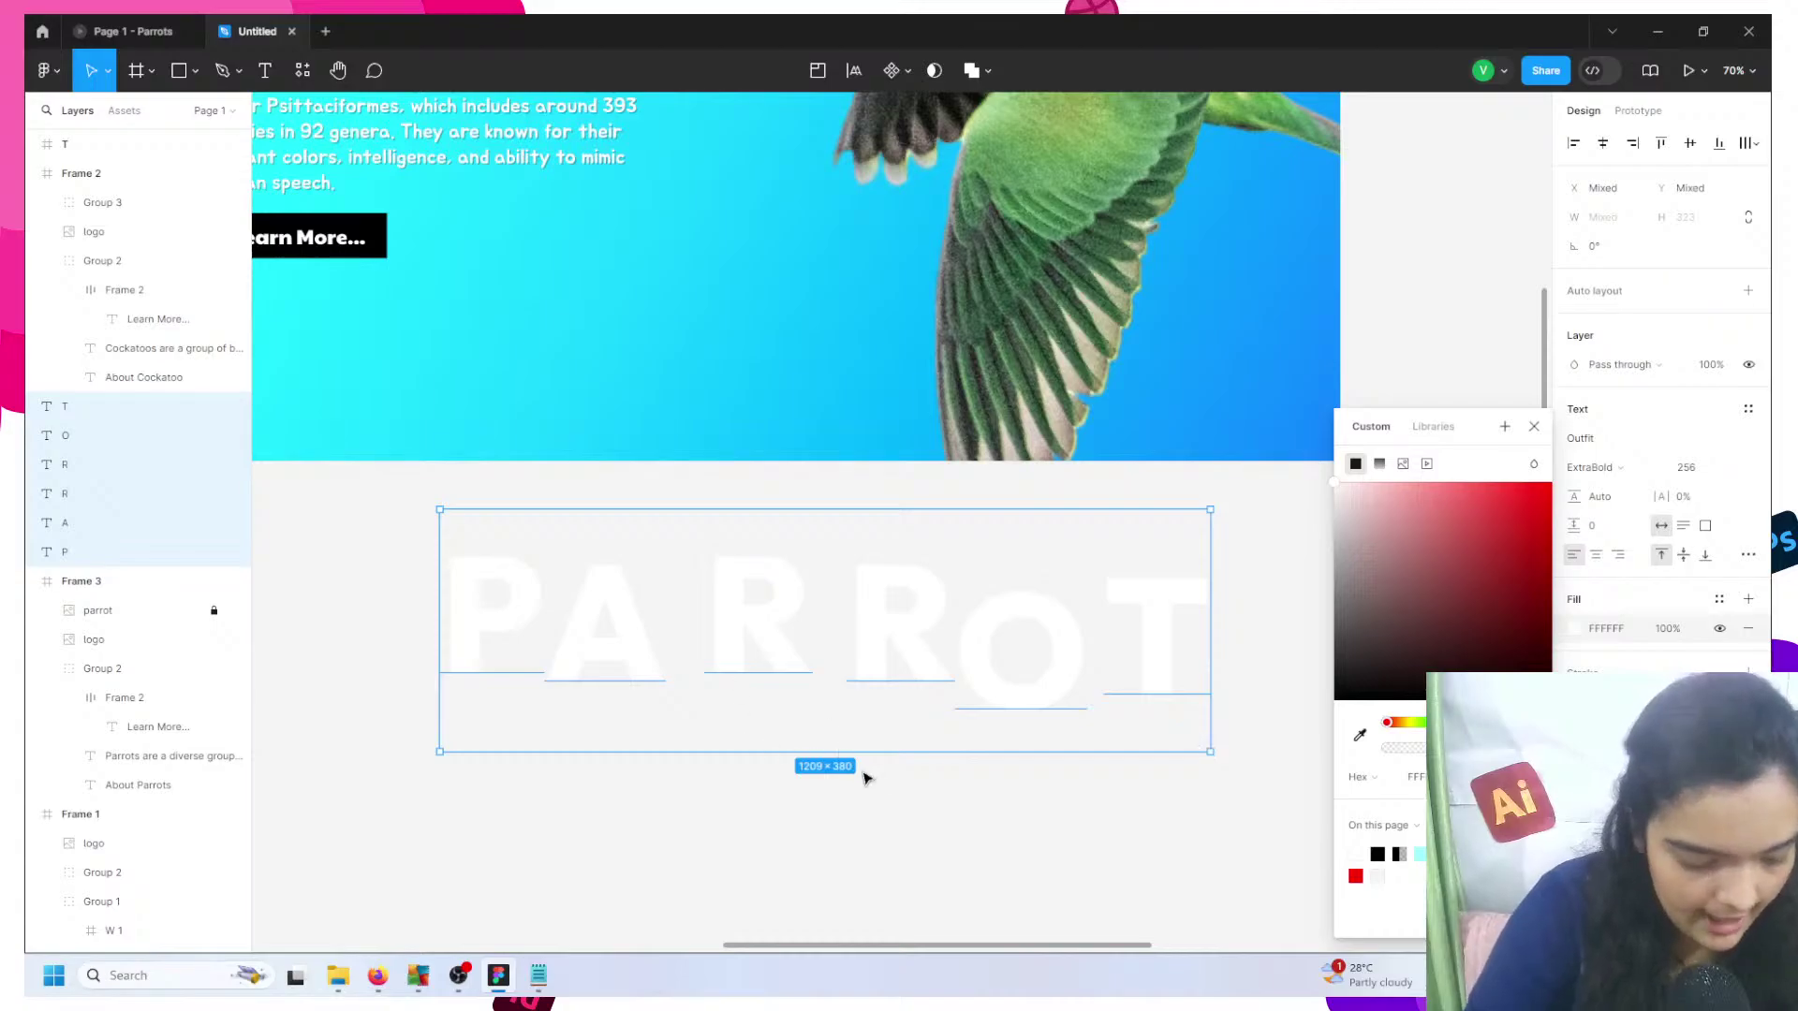
# - Duplicate the letters A, first R, O and T together and place the copies below the original row
pyautogui.click(818, 735)
pyautogui.click(634, 653)
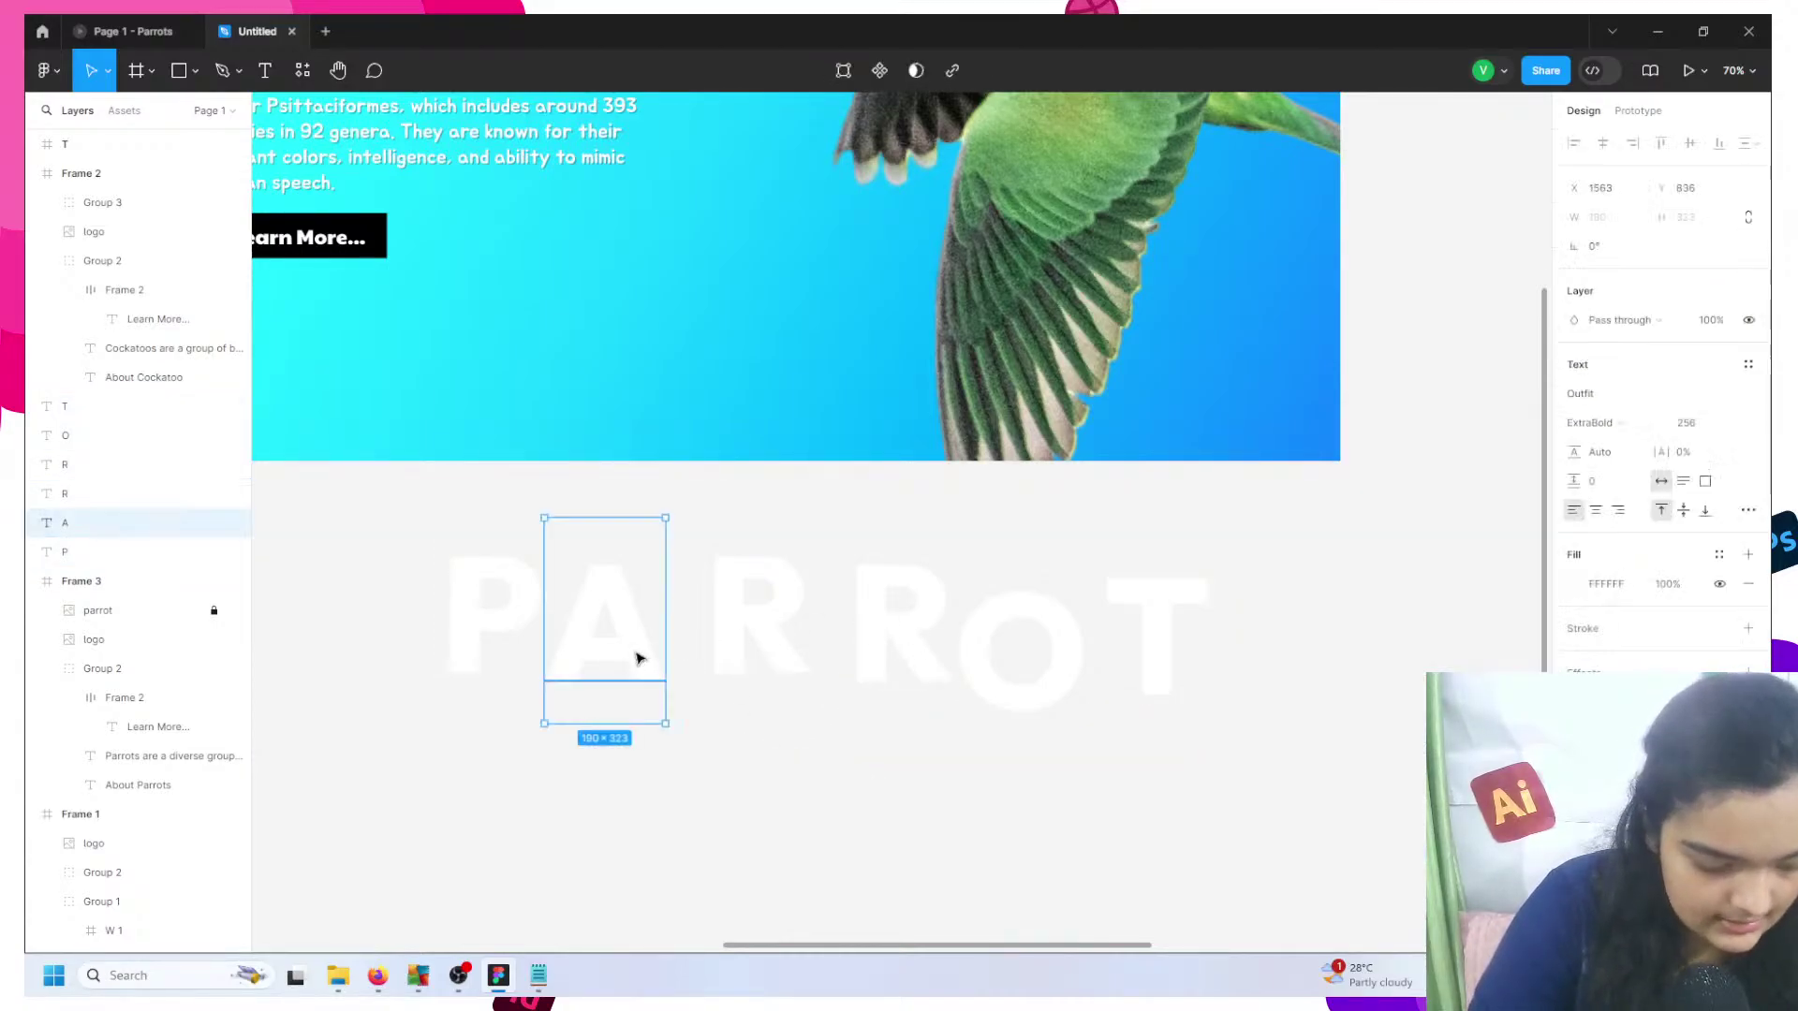
pyautogui.click(1144, 621)
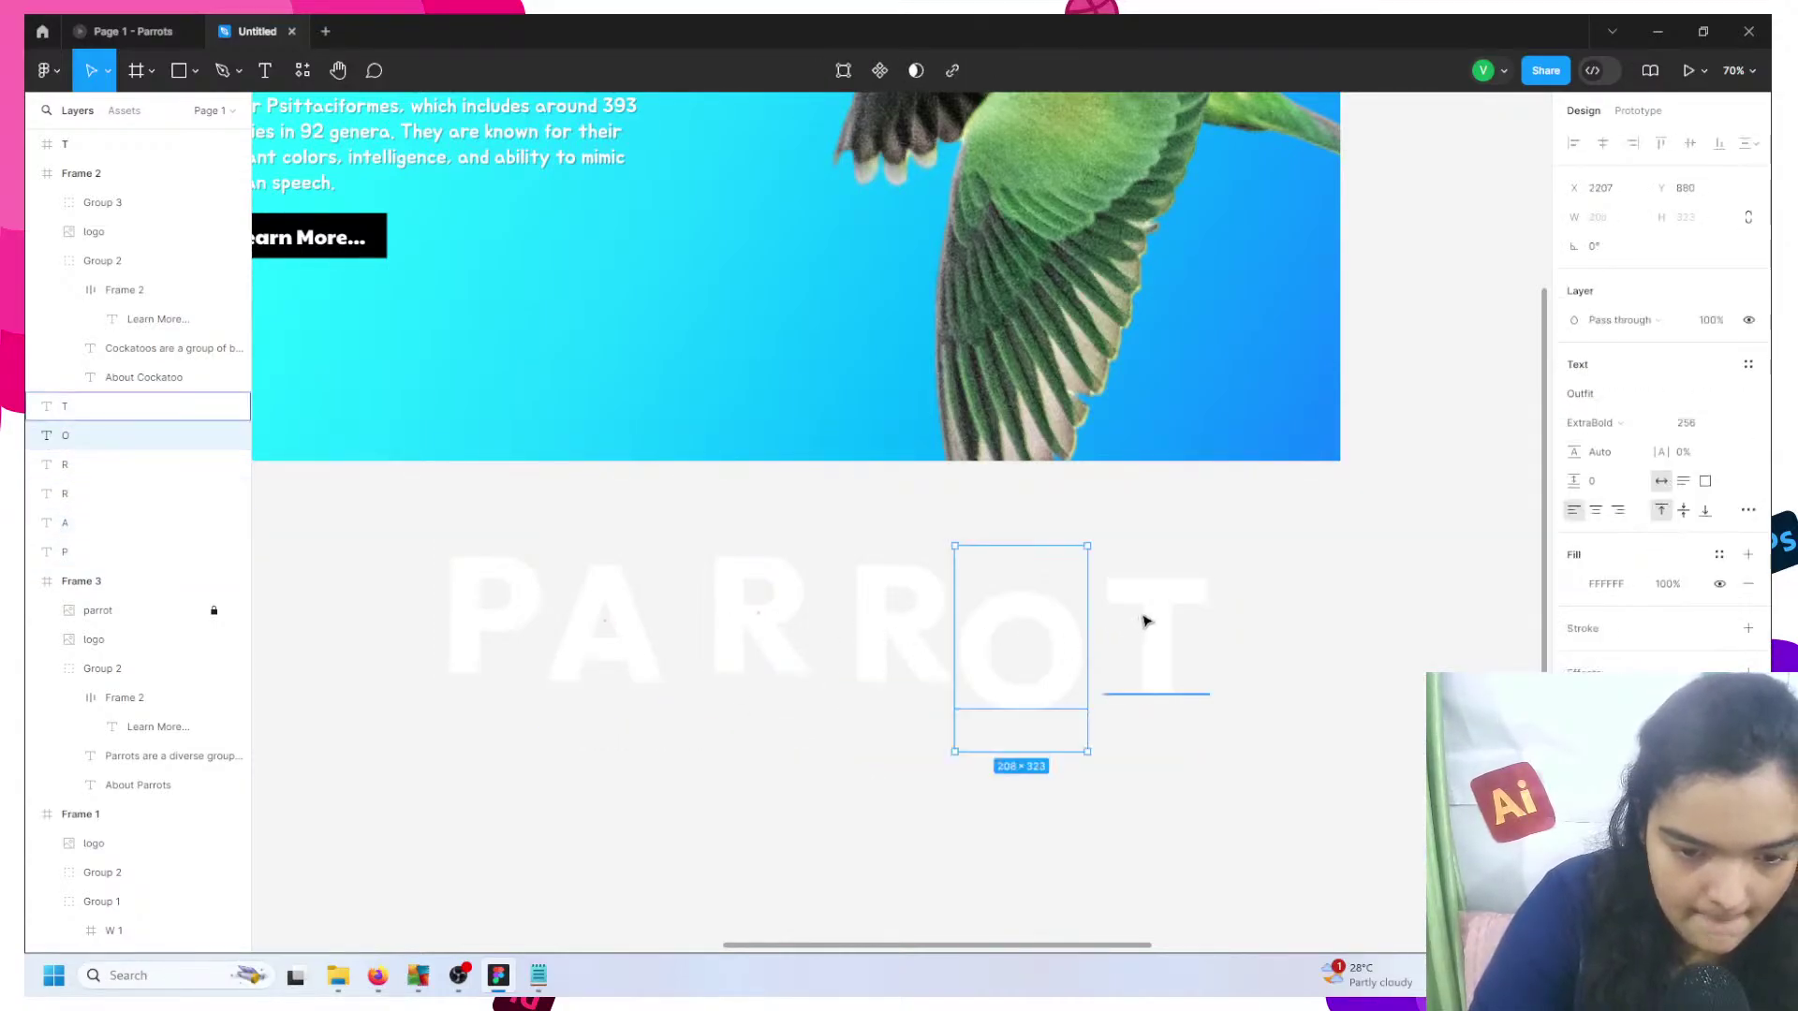
pyautogui.click(1048, 638)
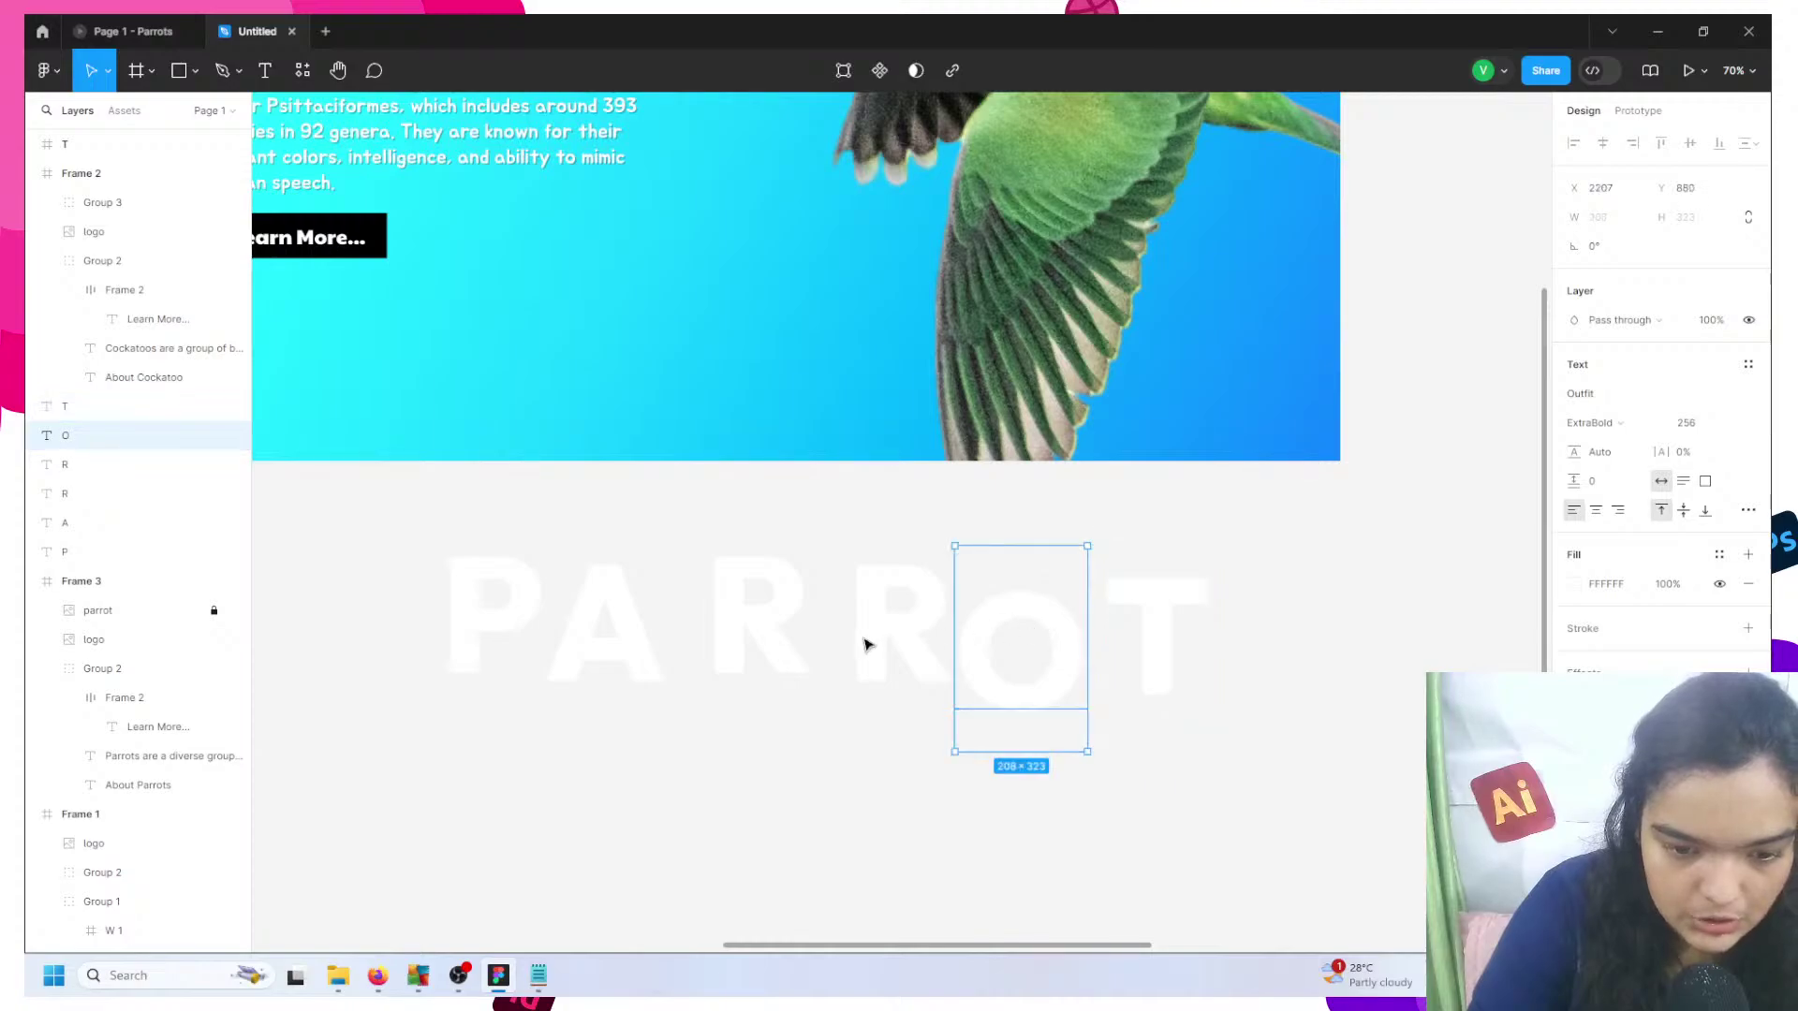
pyautogui.click(762, 643)
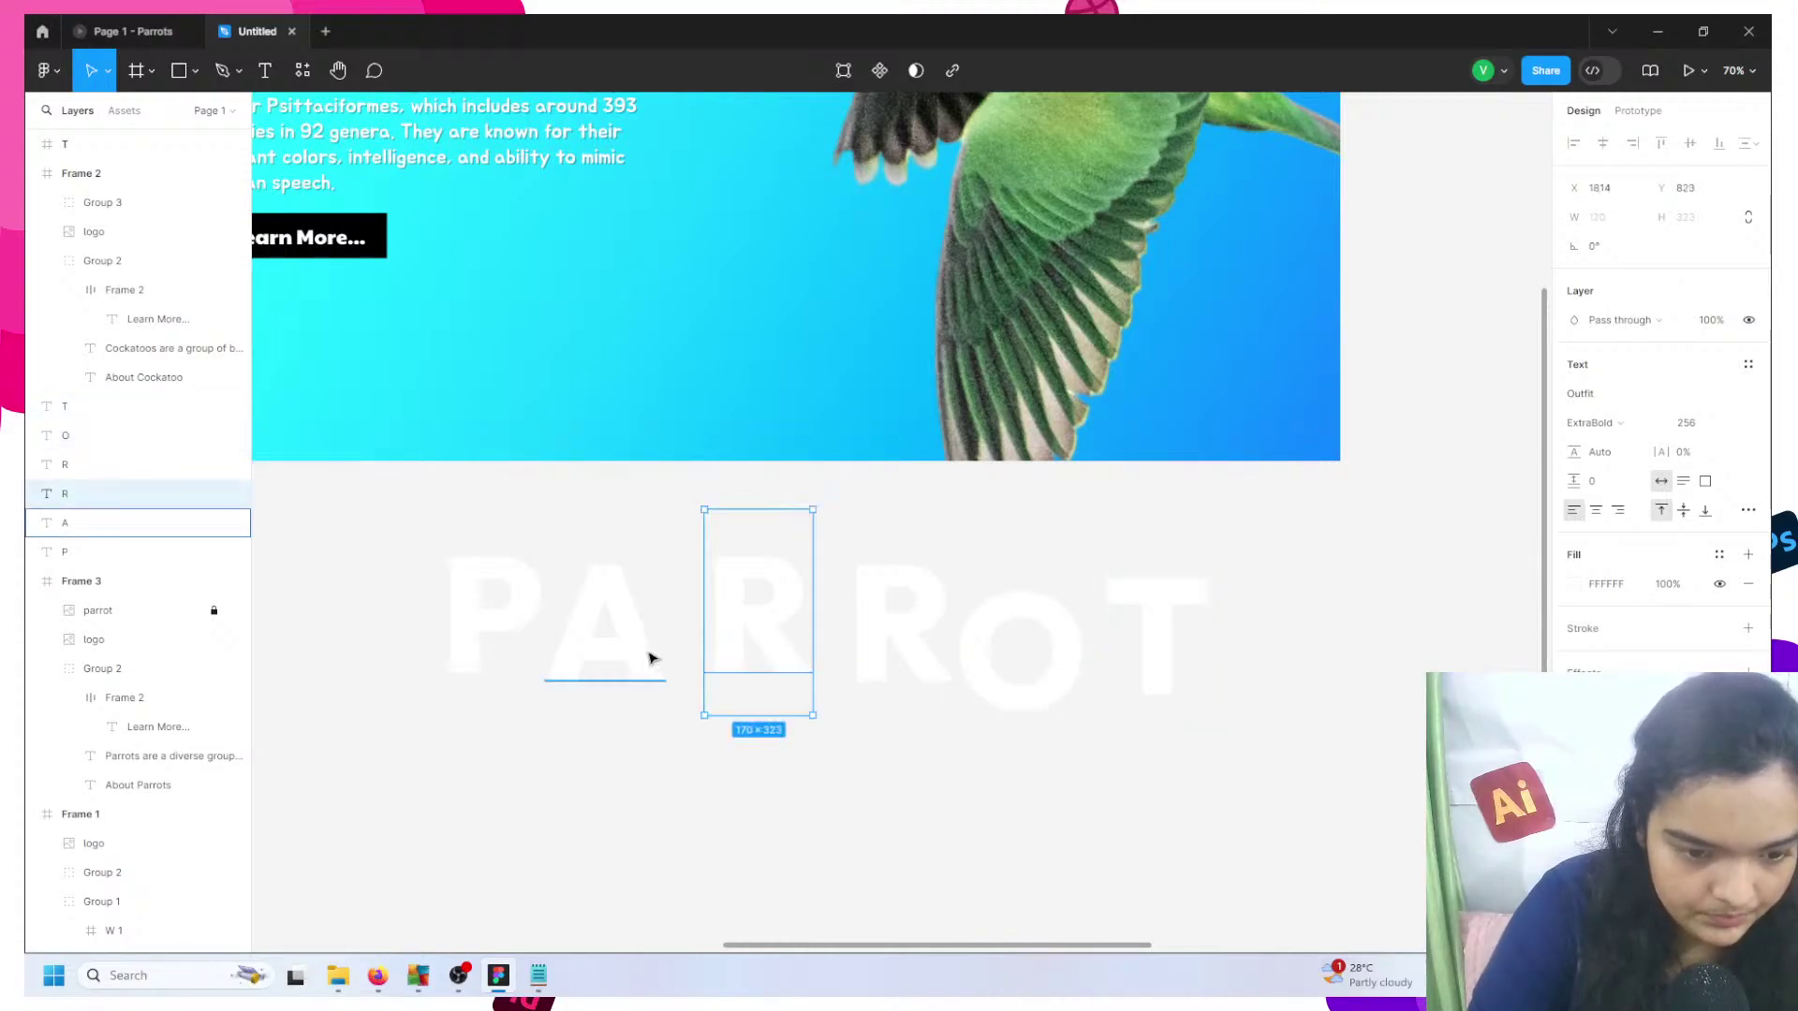
pyautogui.keyDown('shift'); pyautogui.click(650, 655); pyautogui.keyUp('shift')
pyautogui.keyDown('shift'); pyautogui.click(1018, 627); pyautogui.keyUp('shift')
pyautogui.keyDown('shift'); pyautogui.click(1180, 596); pyautogui.keyUp('shift')
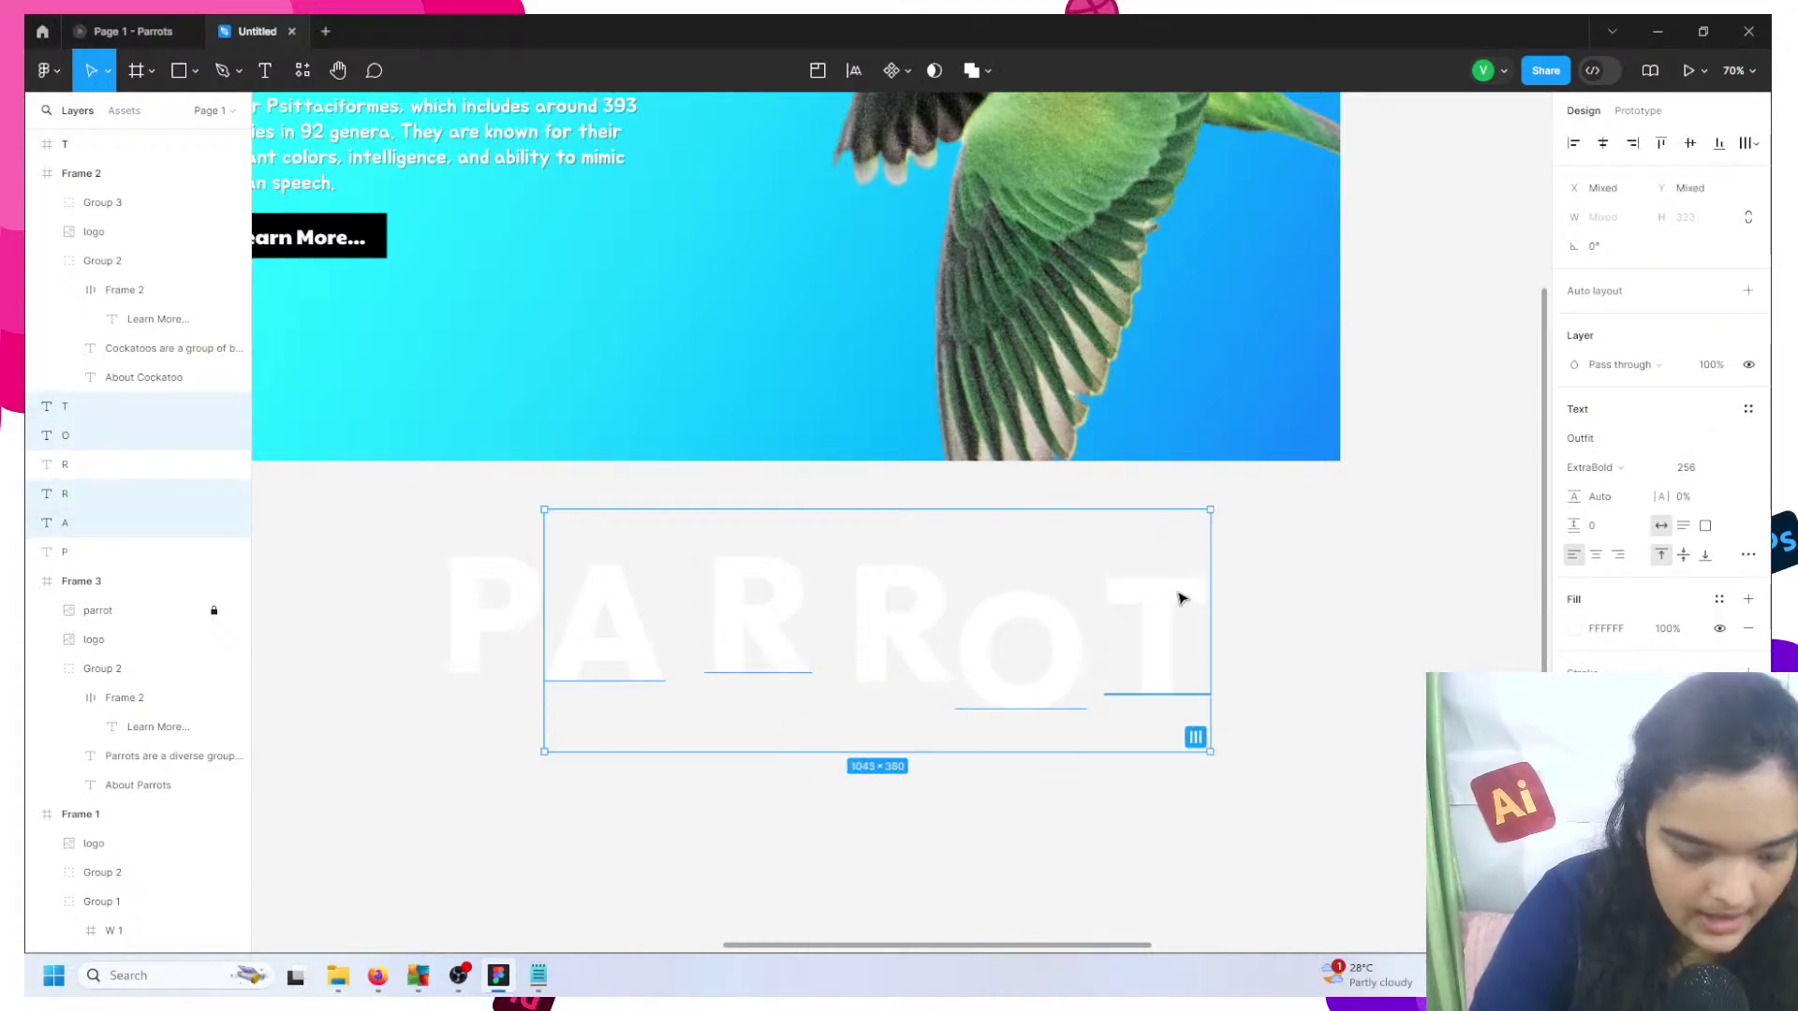
pyautogui.hotkey('ctrl', 'd')
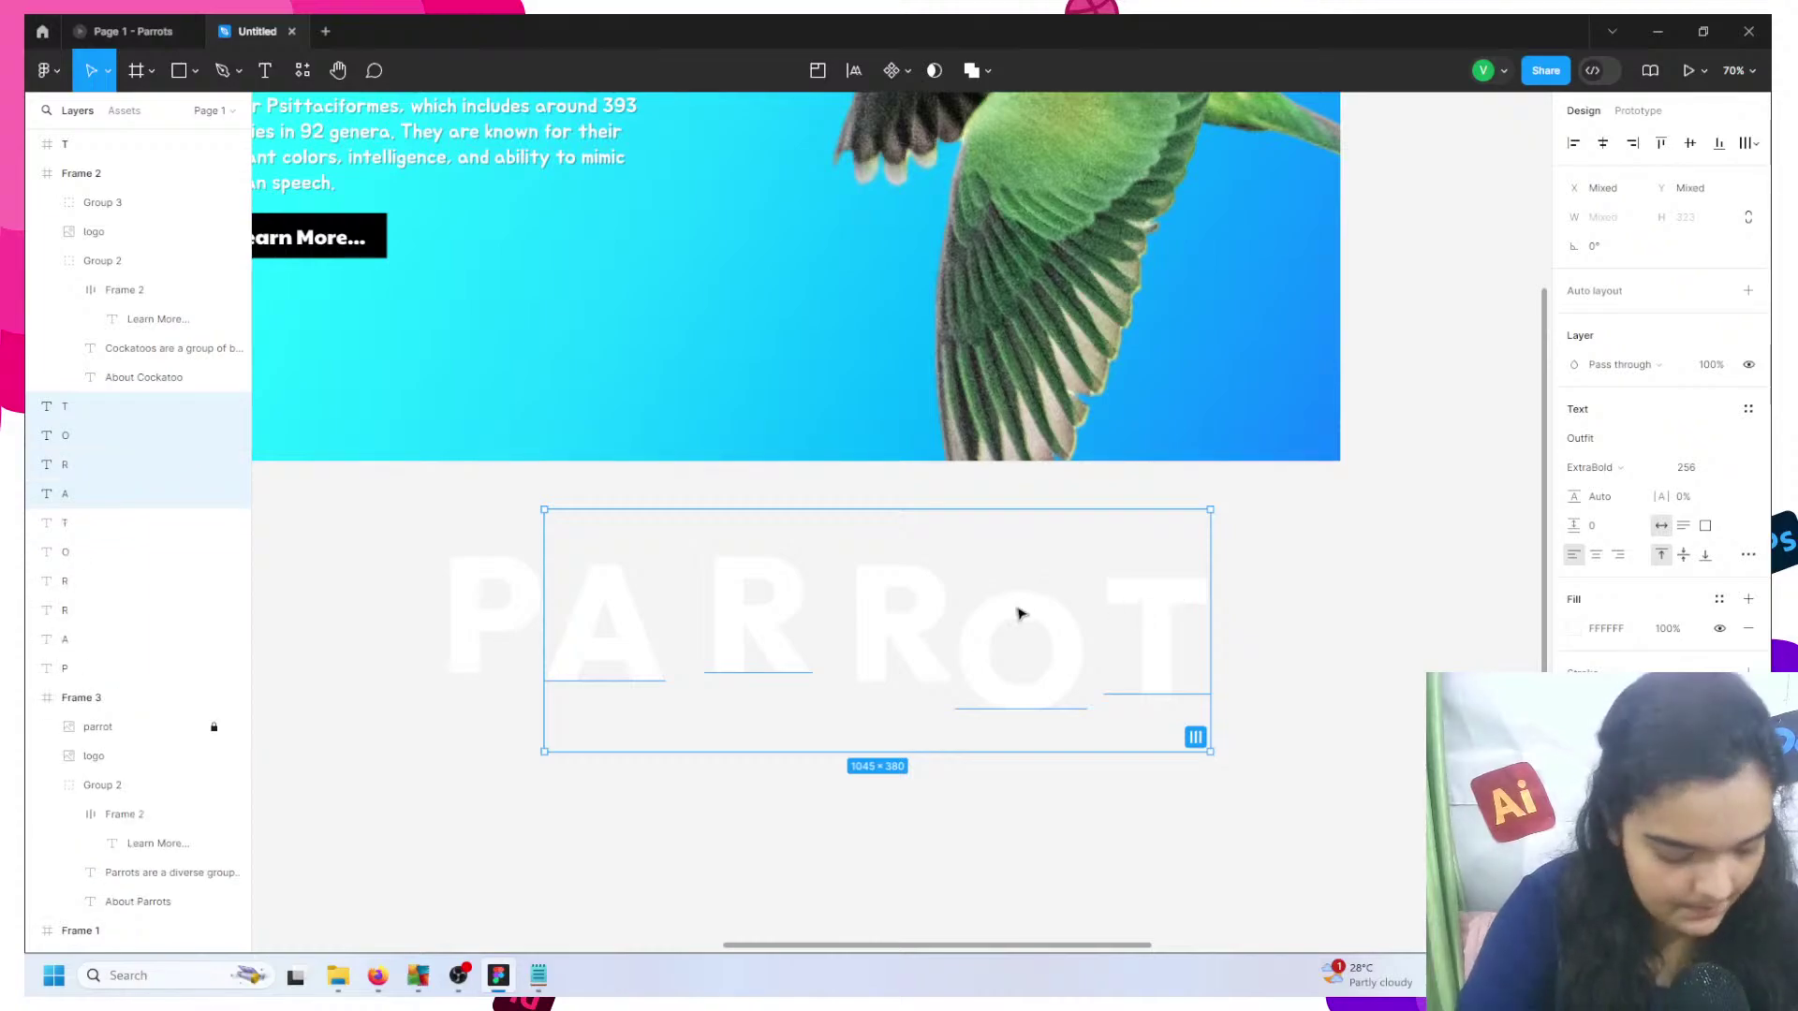
pyautogui.moveTo(1020, 618); pyautogui.dragTo(1005, 843)
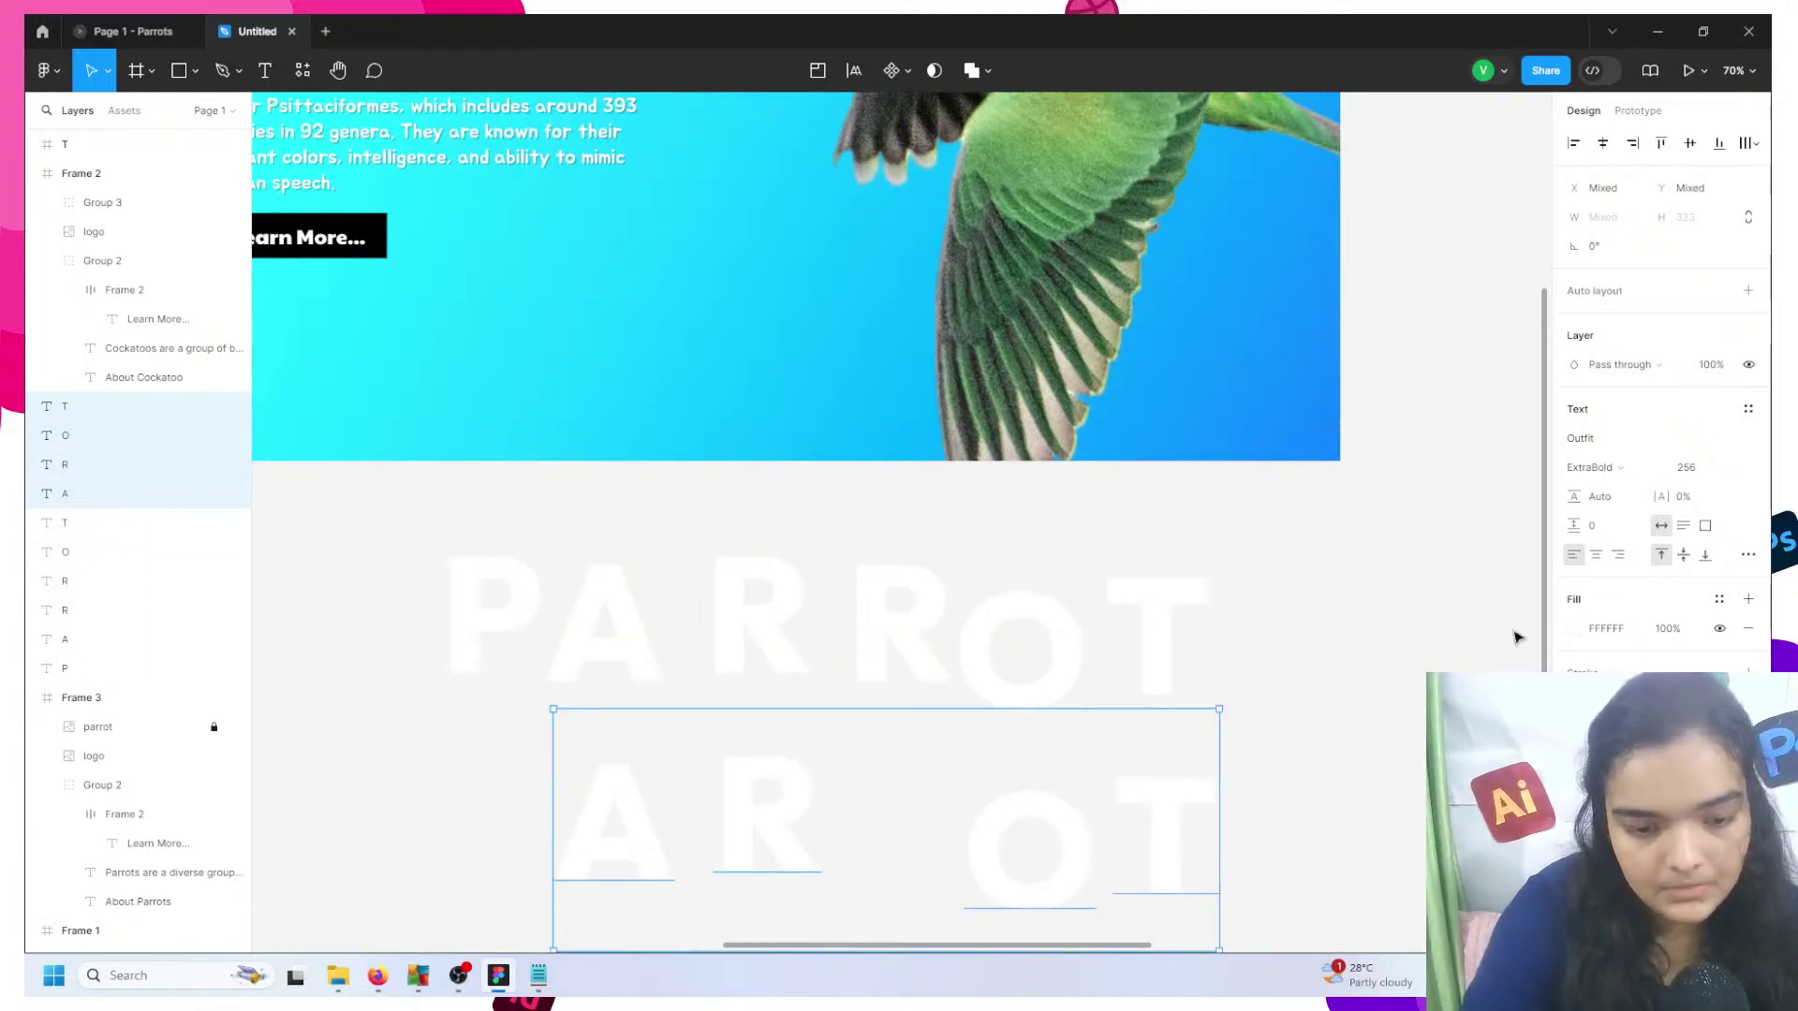
# - Replace the copied letters' fill with the saved Stroke Style outline and delete the second solid R from the original row
pyautogui.click(1747, 628)
pyautogui.click(1719, 644)
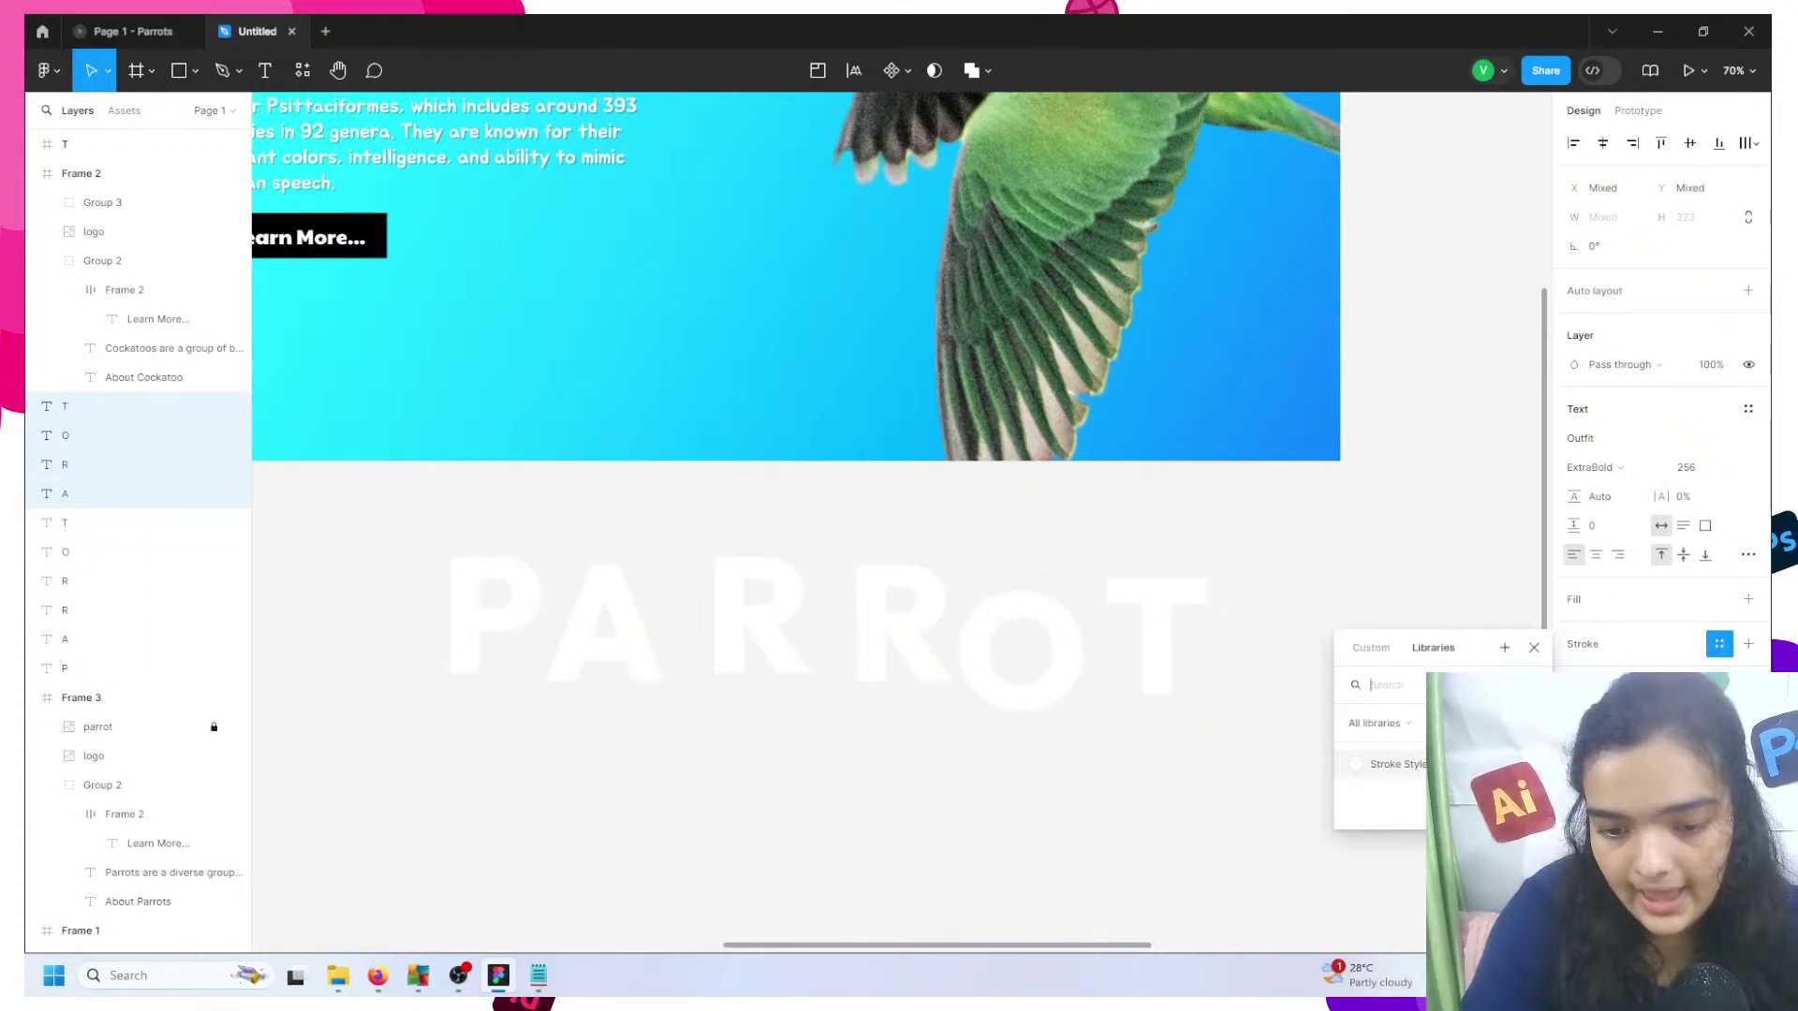
pyautogui.click(1395, 764)
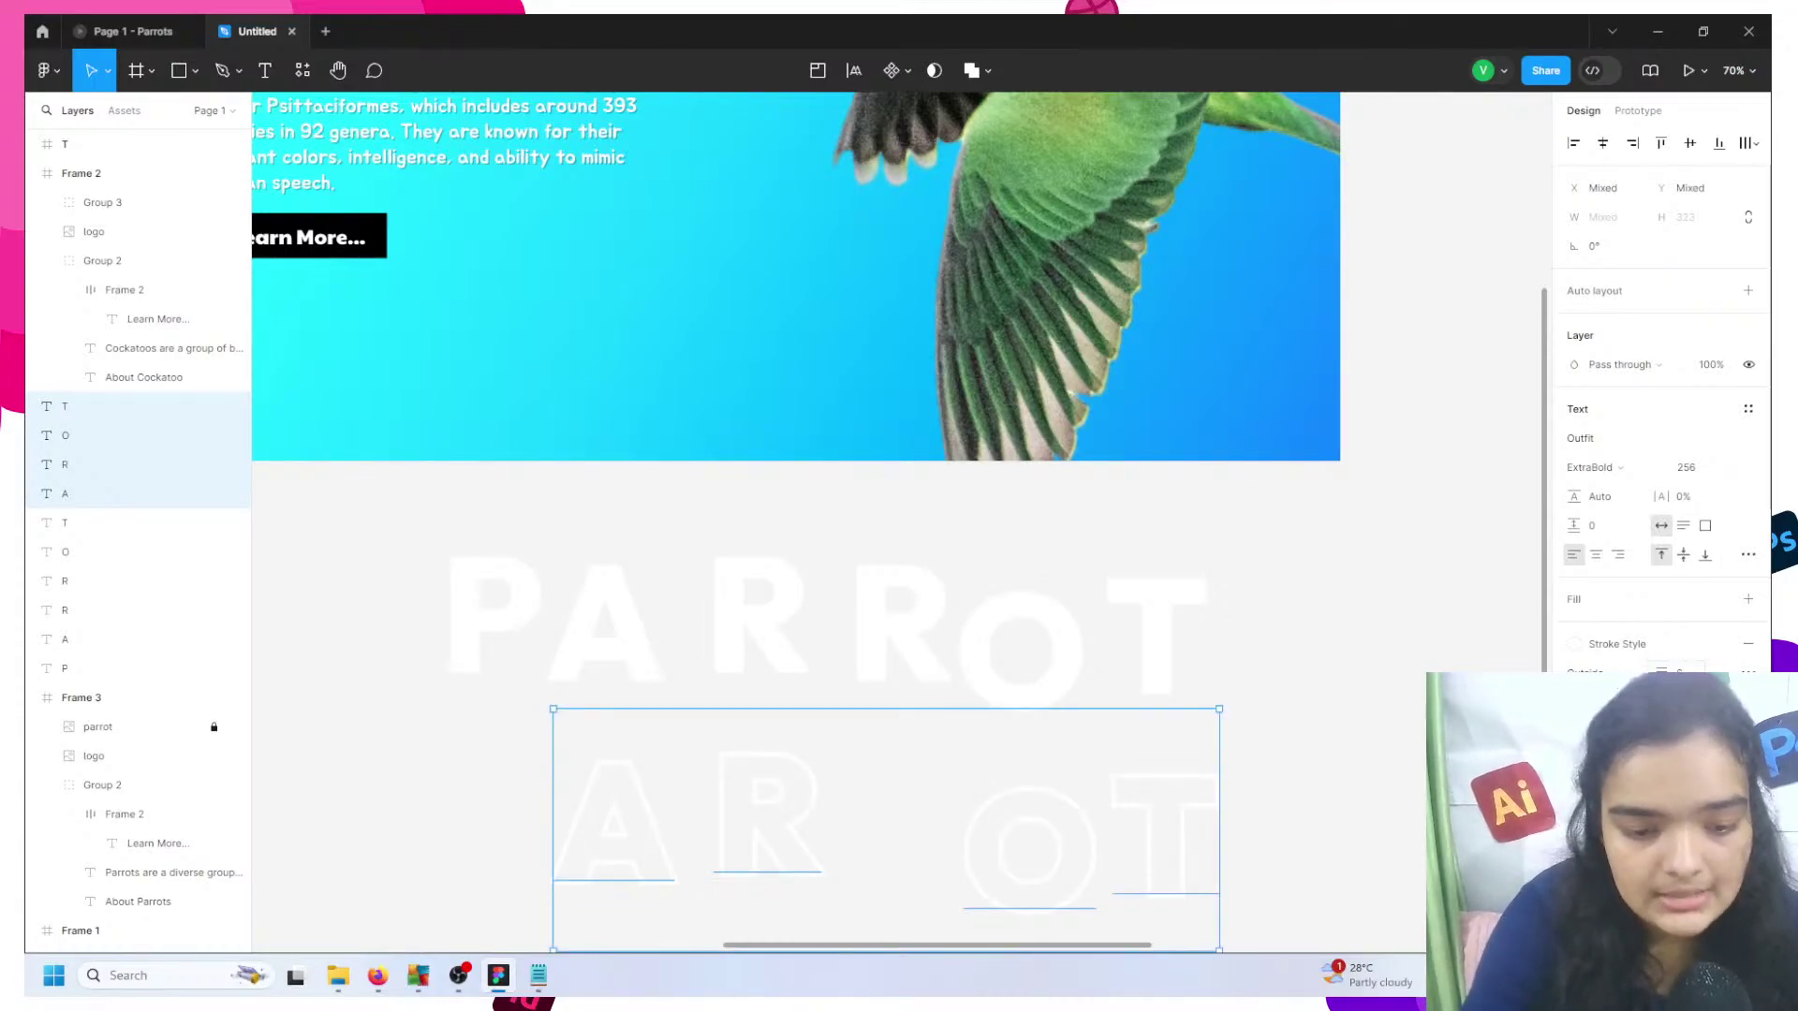
pyautogui.click(1076, 727)
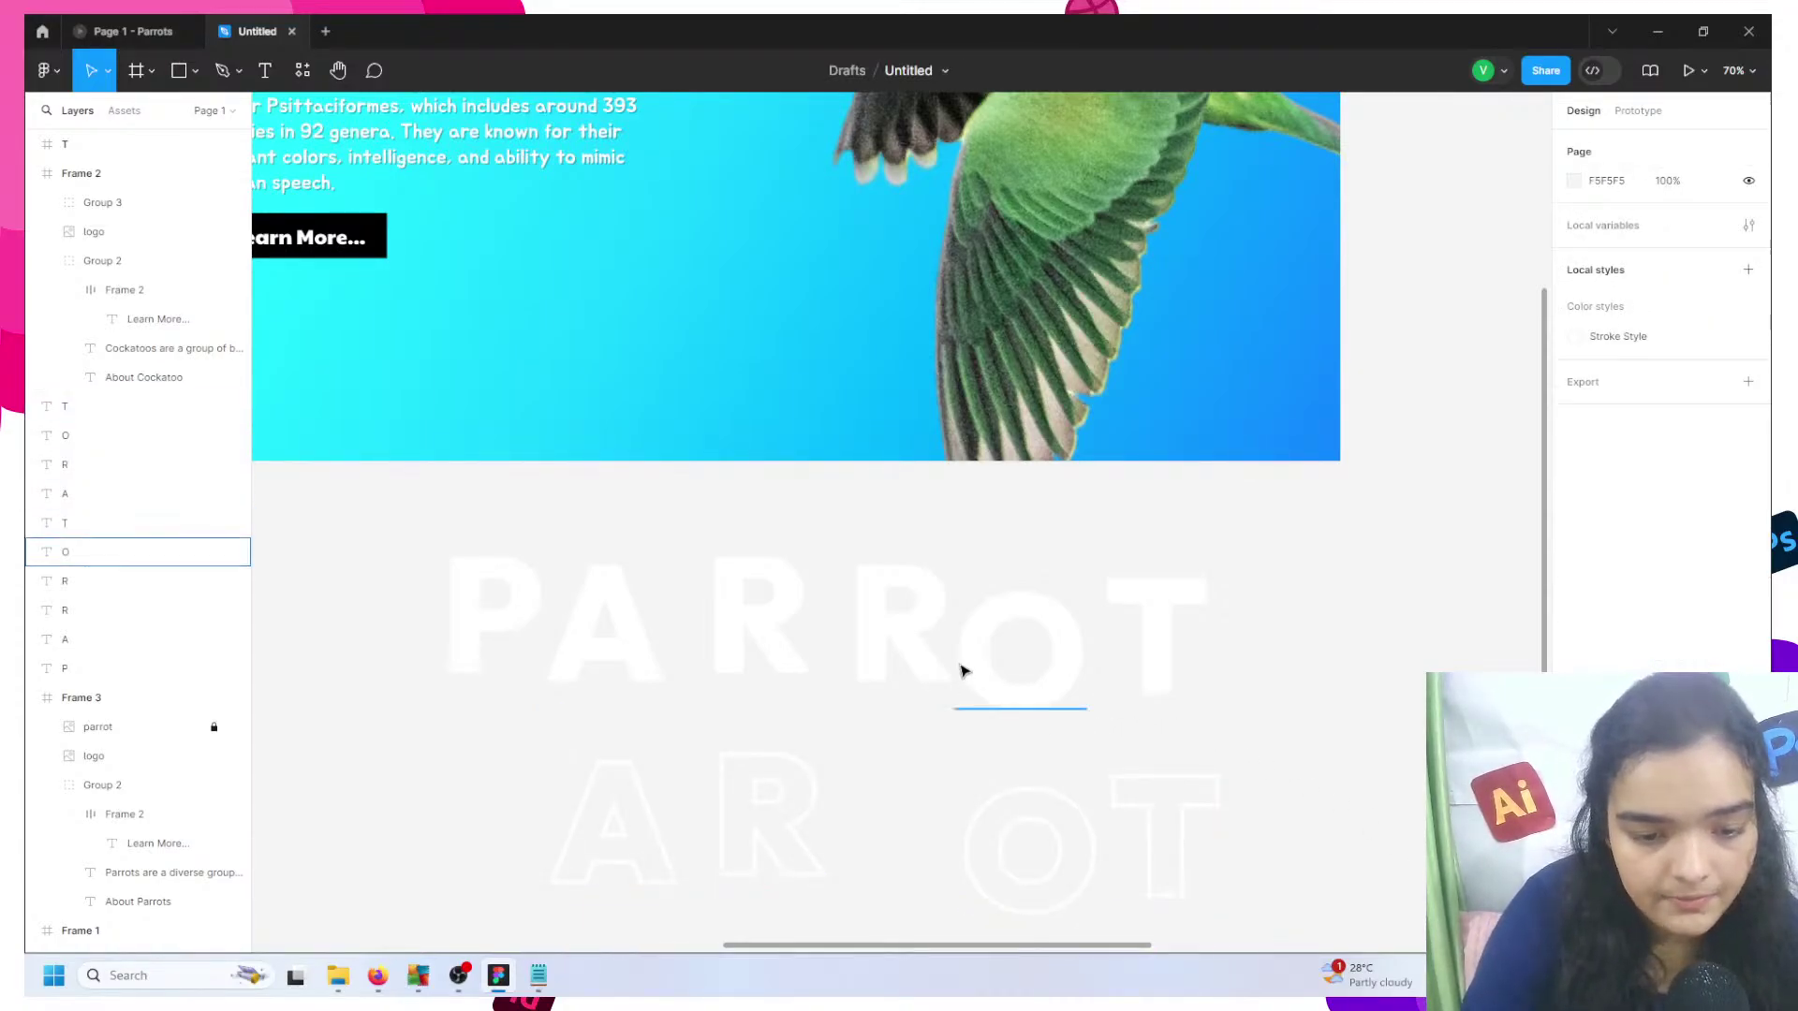
pyautogui.click(934, 647)
pyautogui.press('Delete')
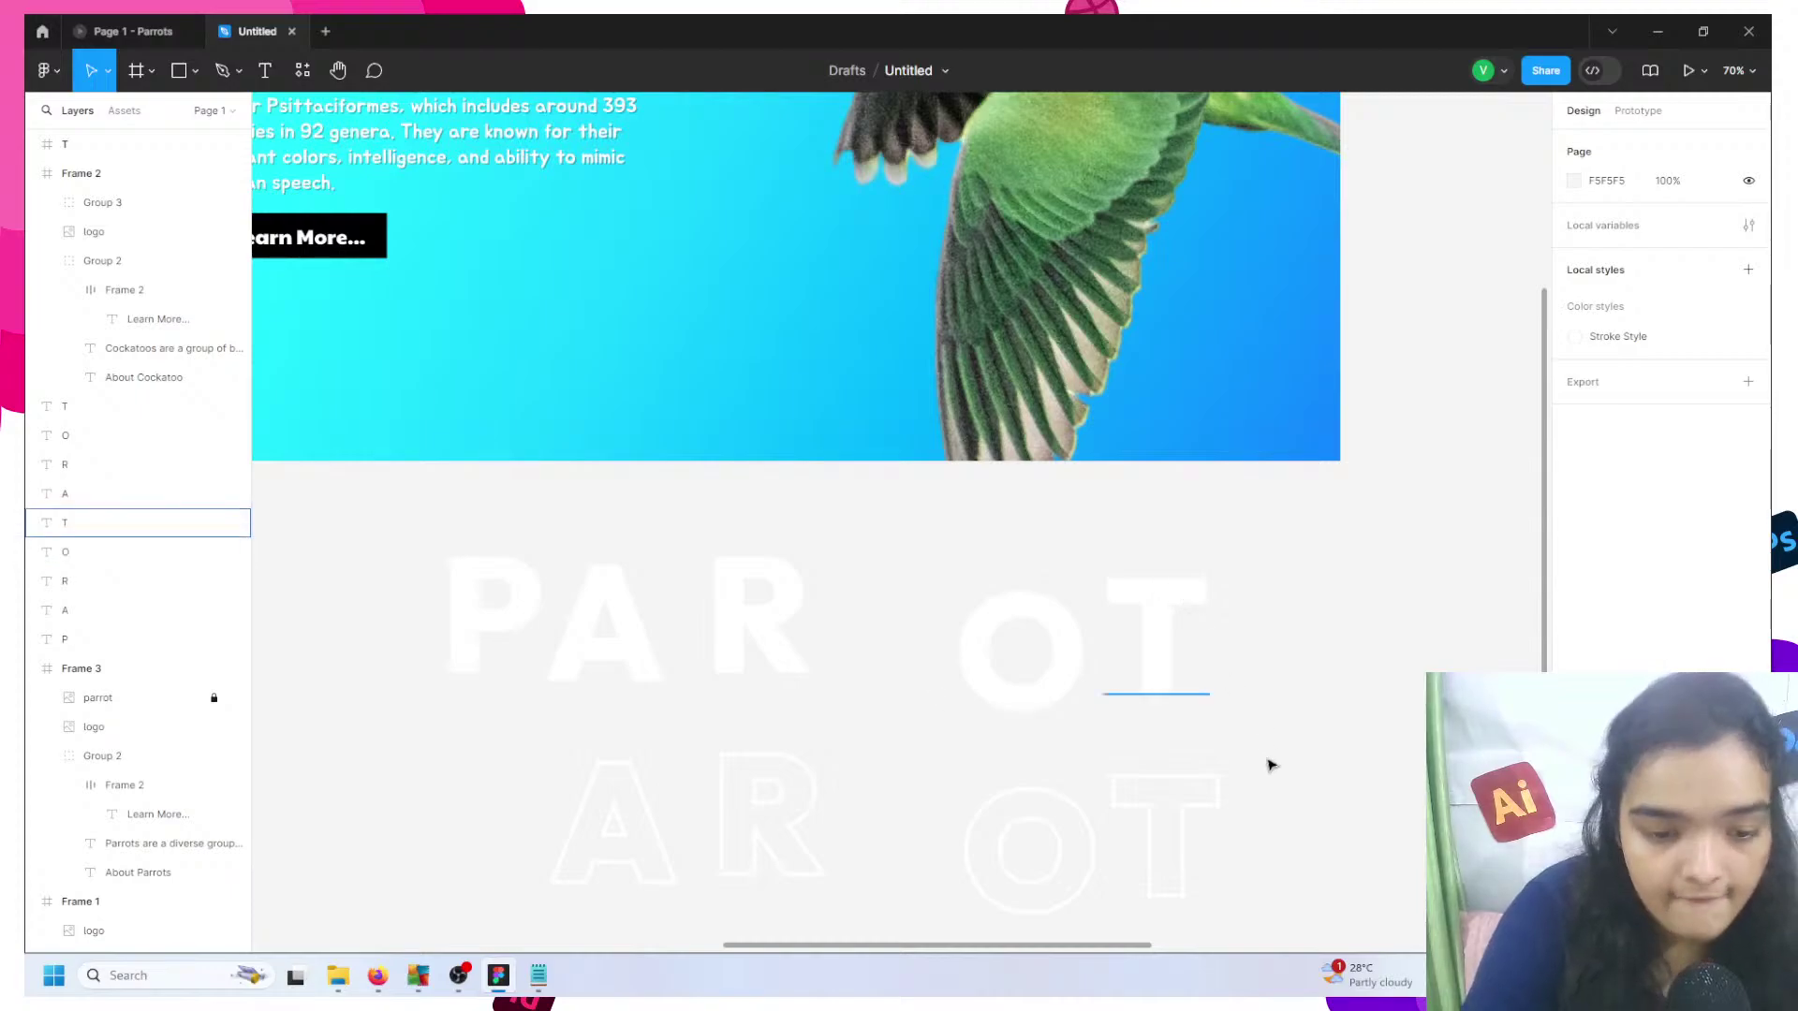
# - Export all solid and outlined letters into a new folder named "parrot" inside bird ui assets
pyautogui.moveTo(1338, 852); pyautogui.dragTo(440, 553)
pyautogui.scroll(-1, 1663, 374)
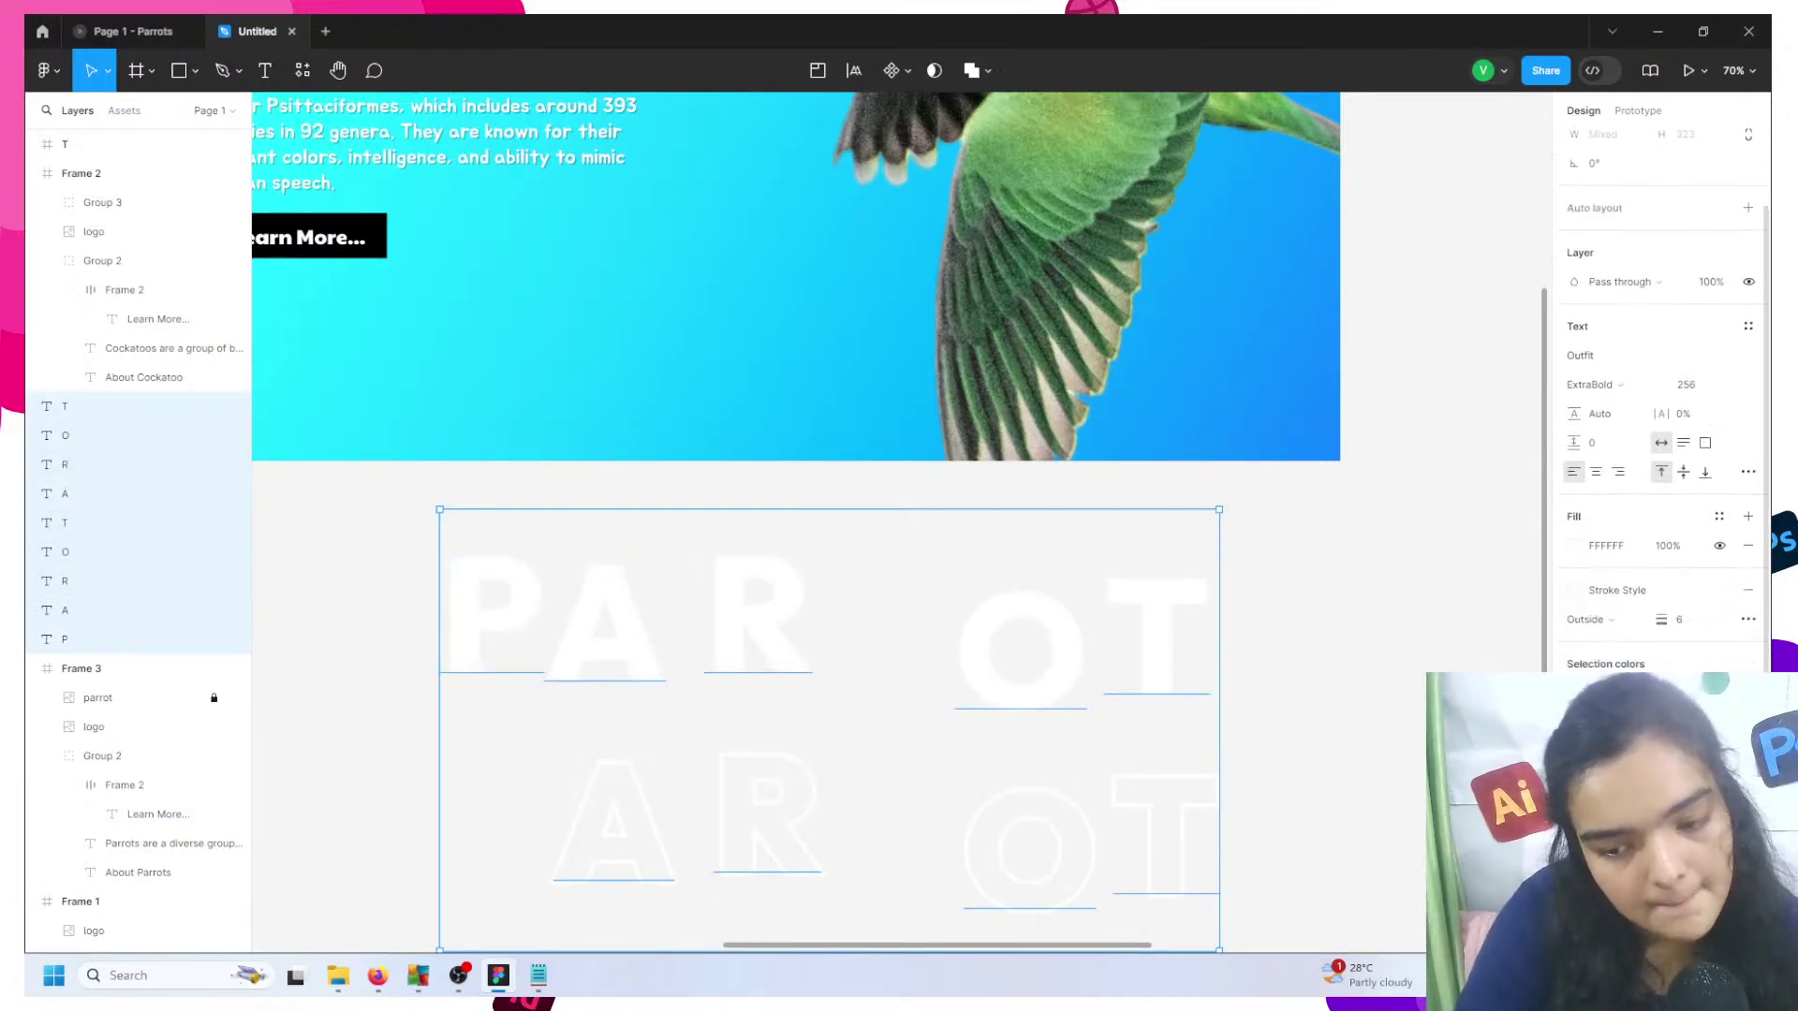
pyautogui.hotkey('ctrl', 'shift', 'e')
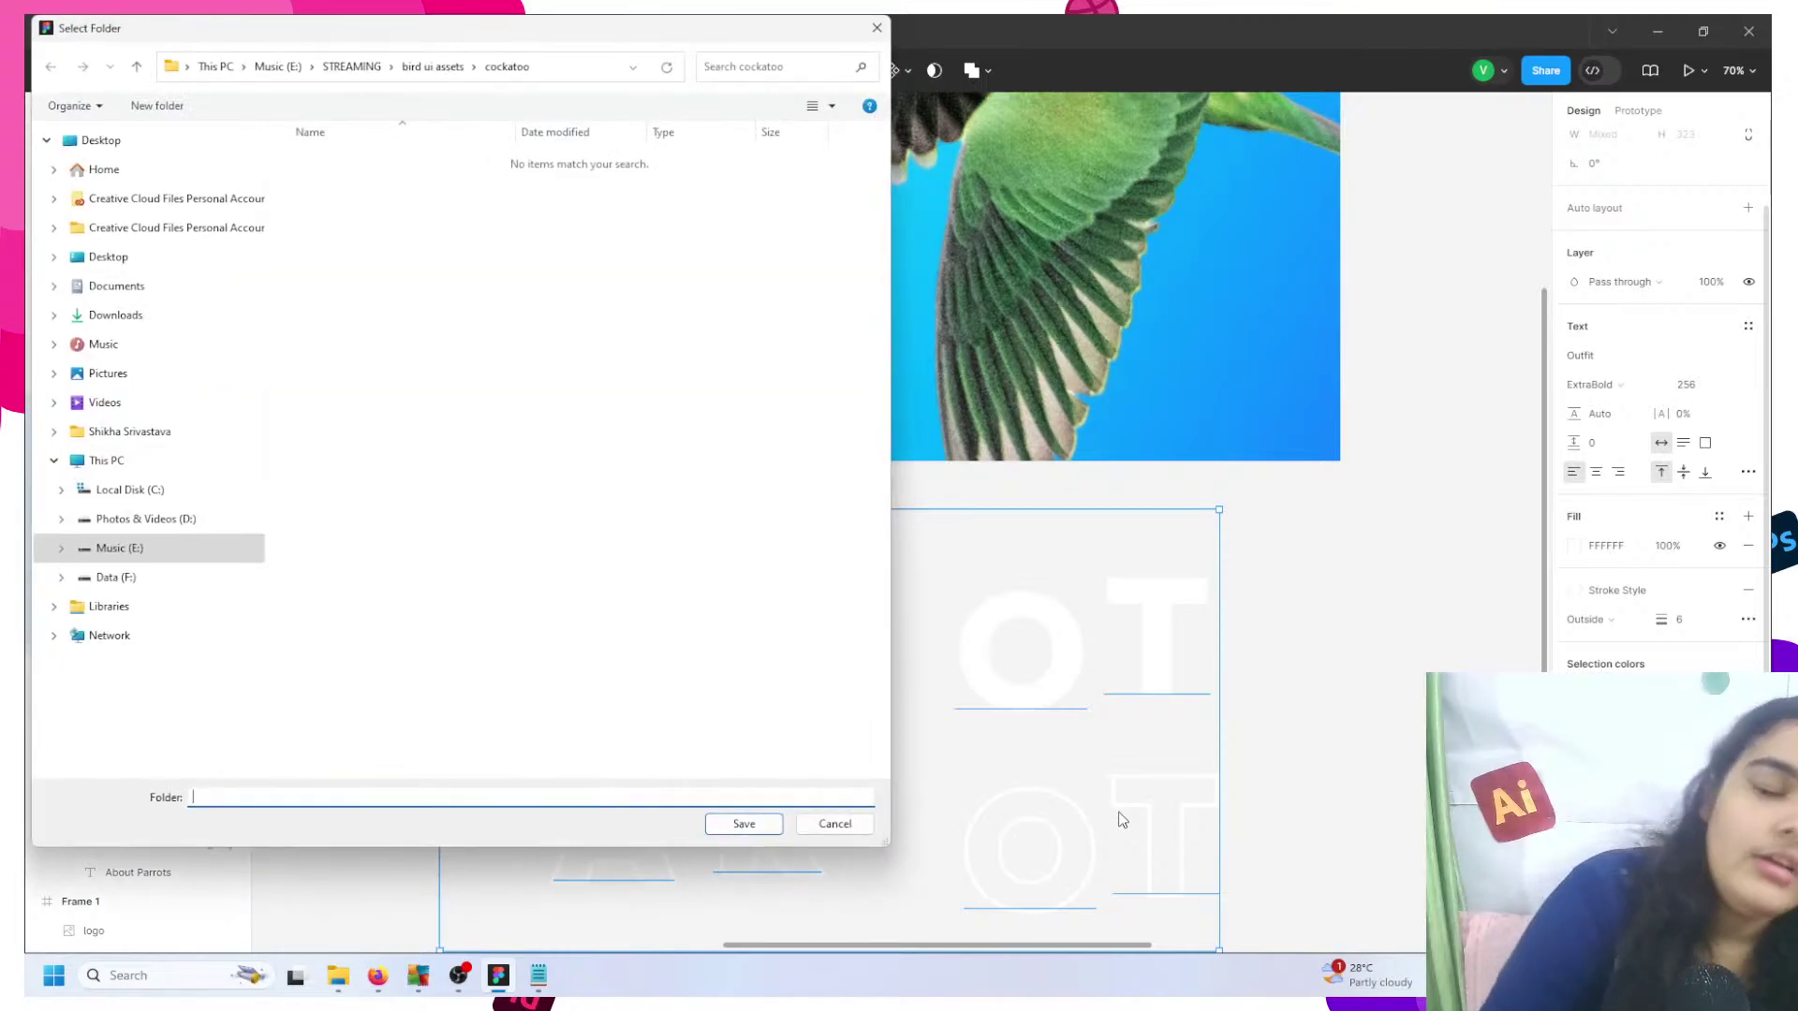
pyautogui.click(440, 69)
pyautogui.click(170, 106)
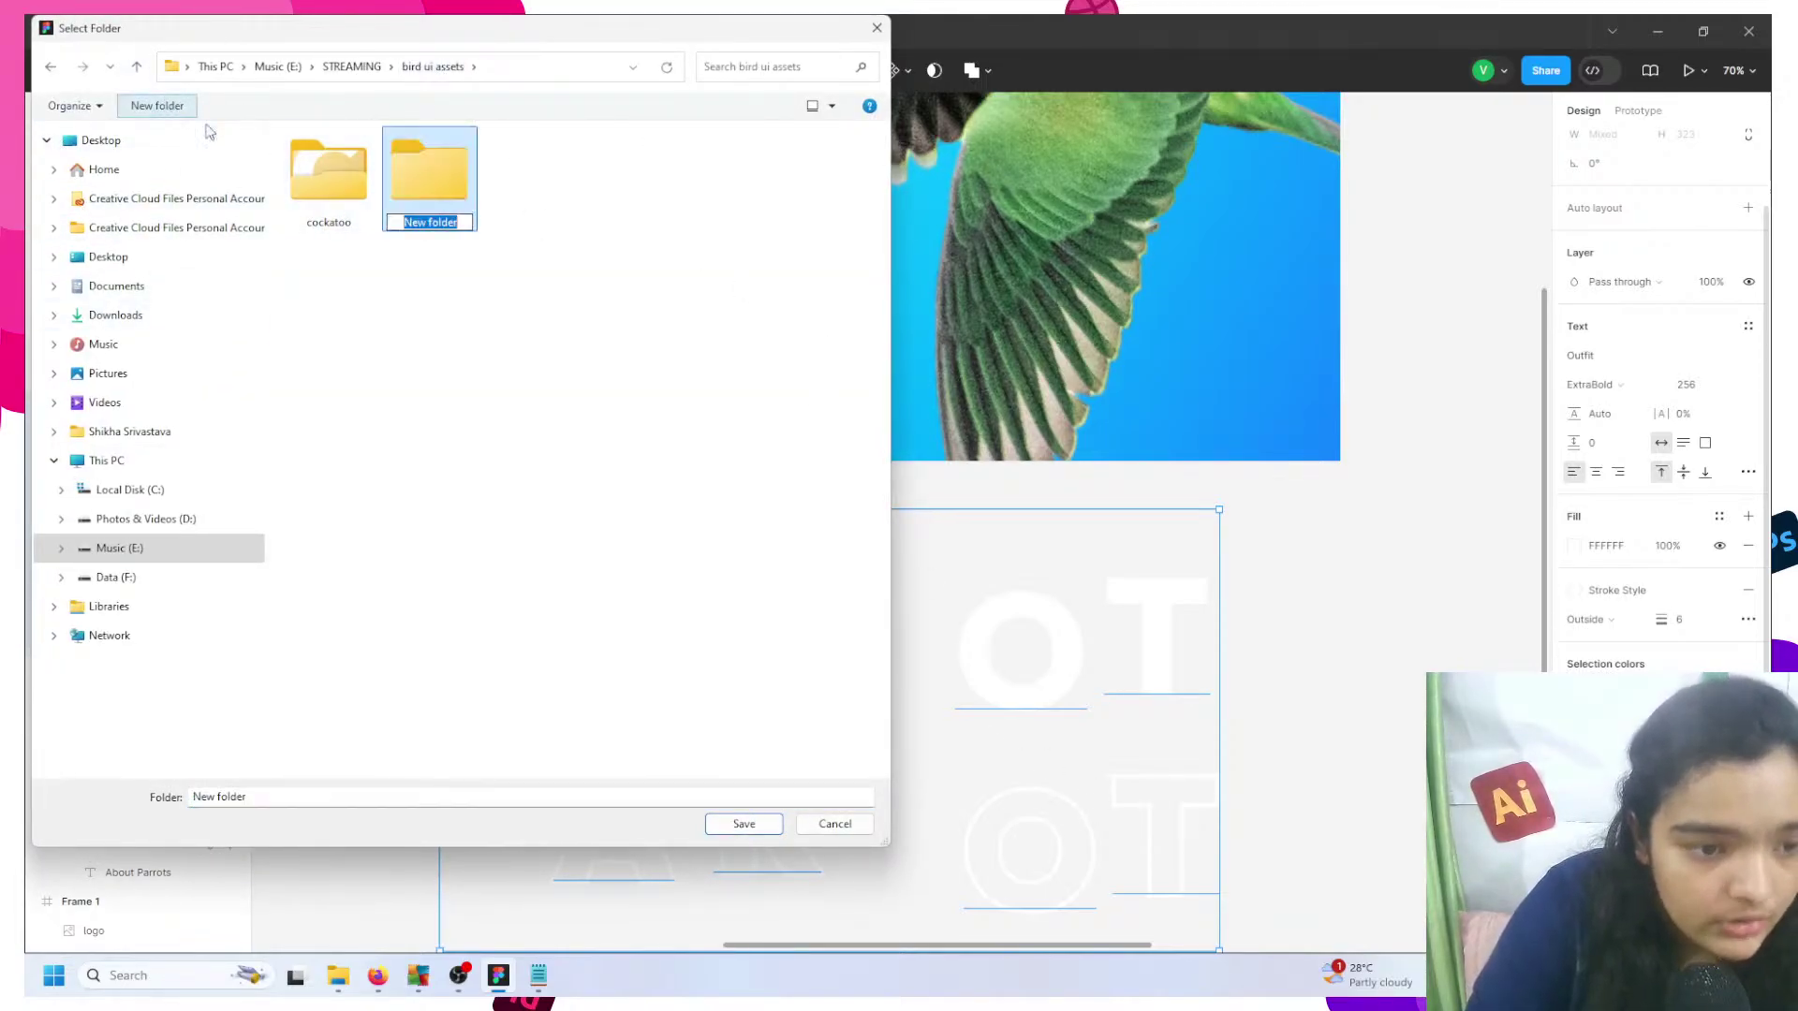
pyautogui.write('parrot')
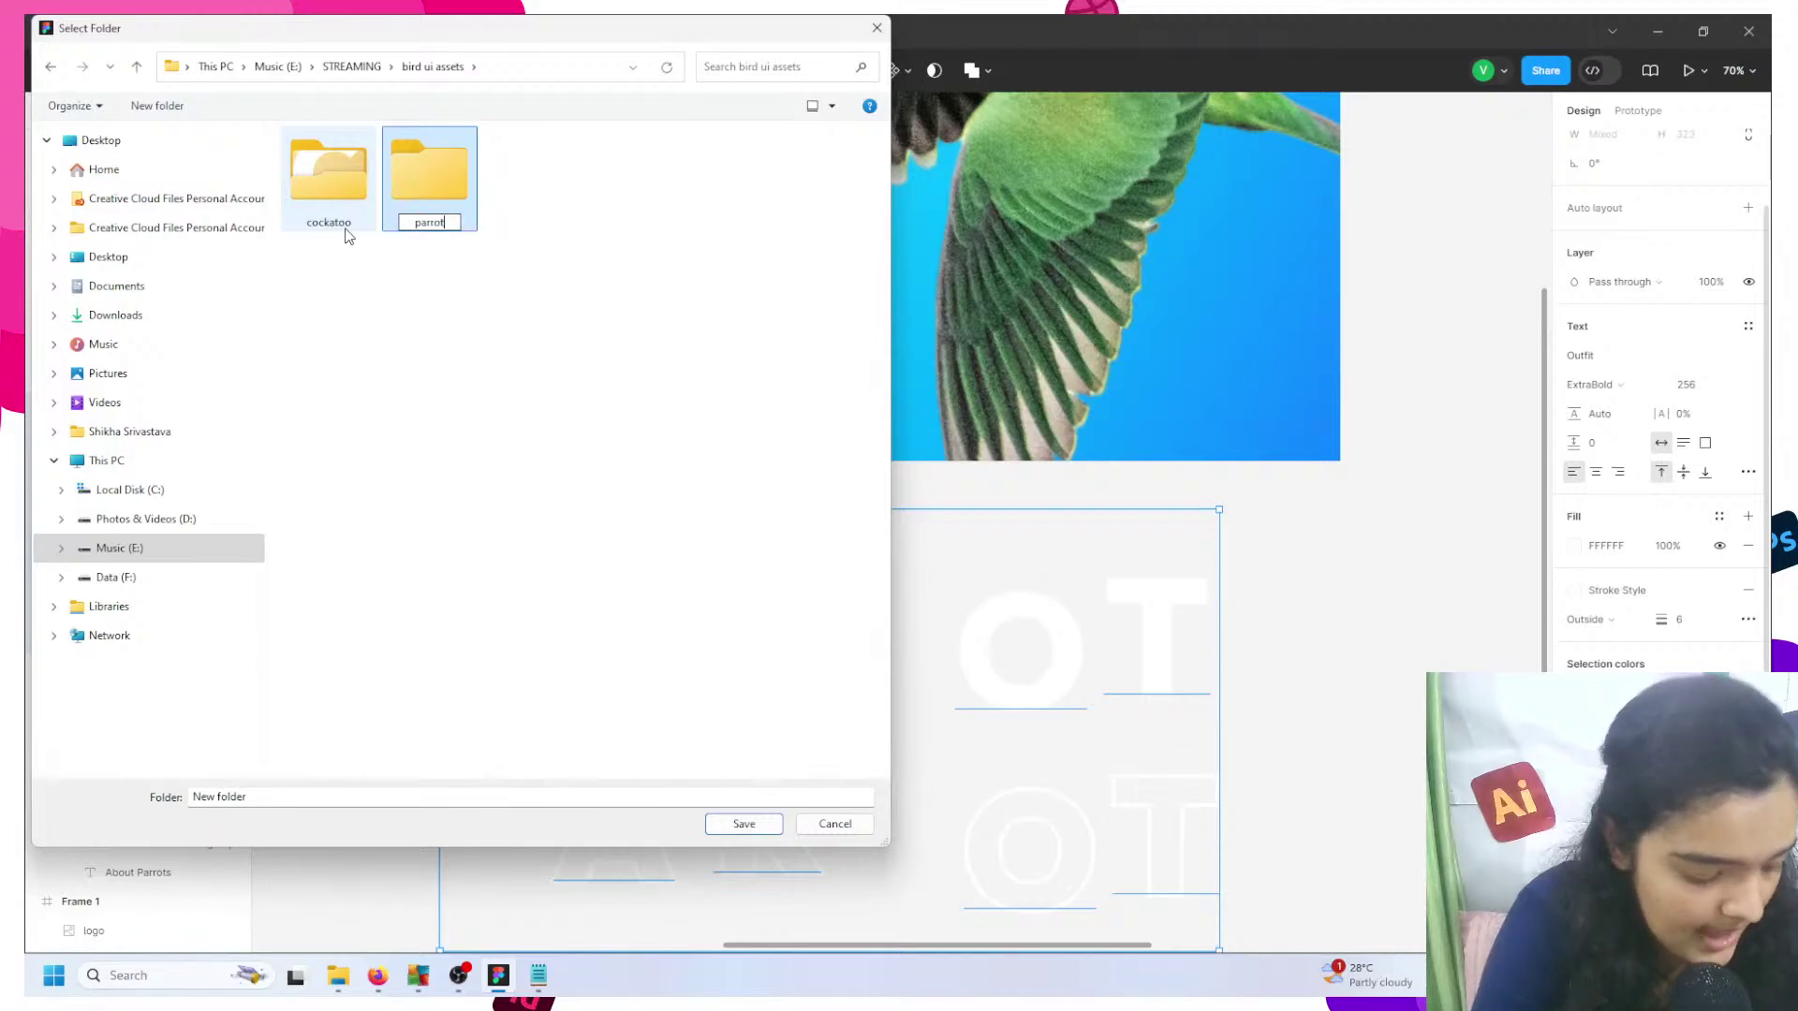
pyautogui.press('Return')
pyautogui.doubleClick(400, 167)
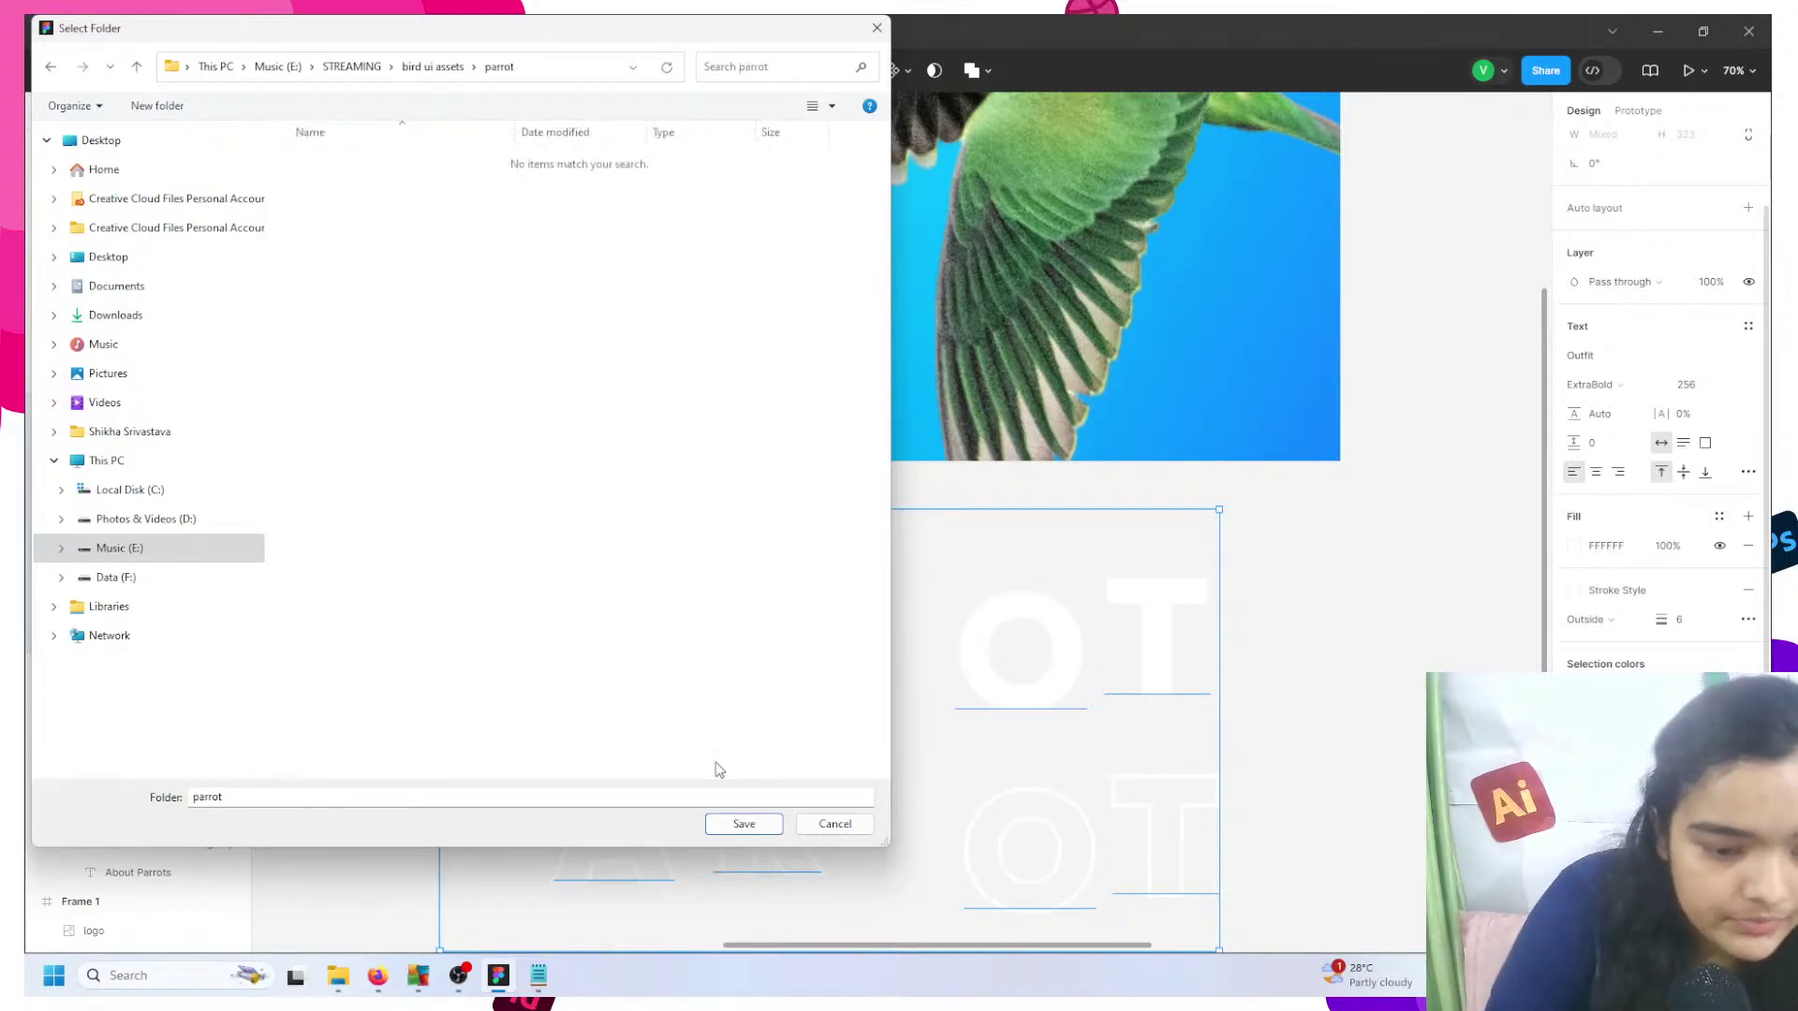
pyautogui.click(743, 824)
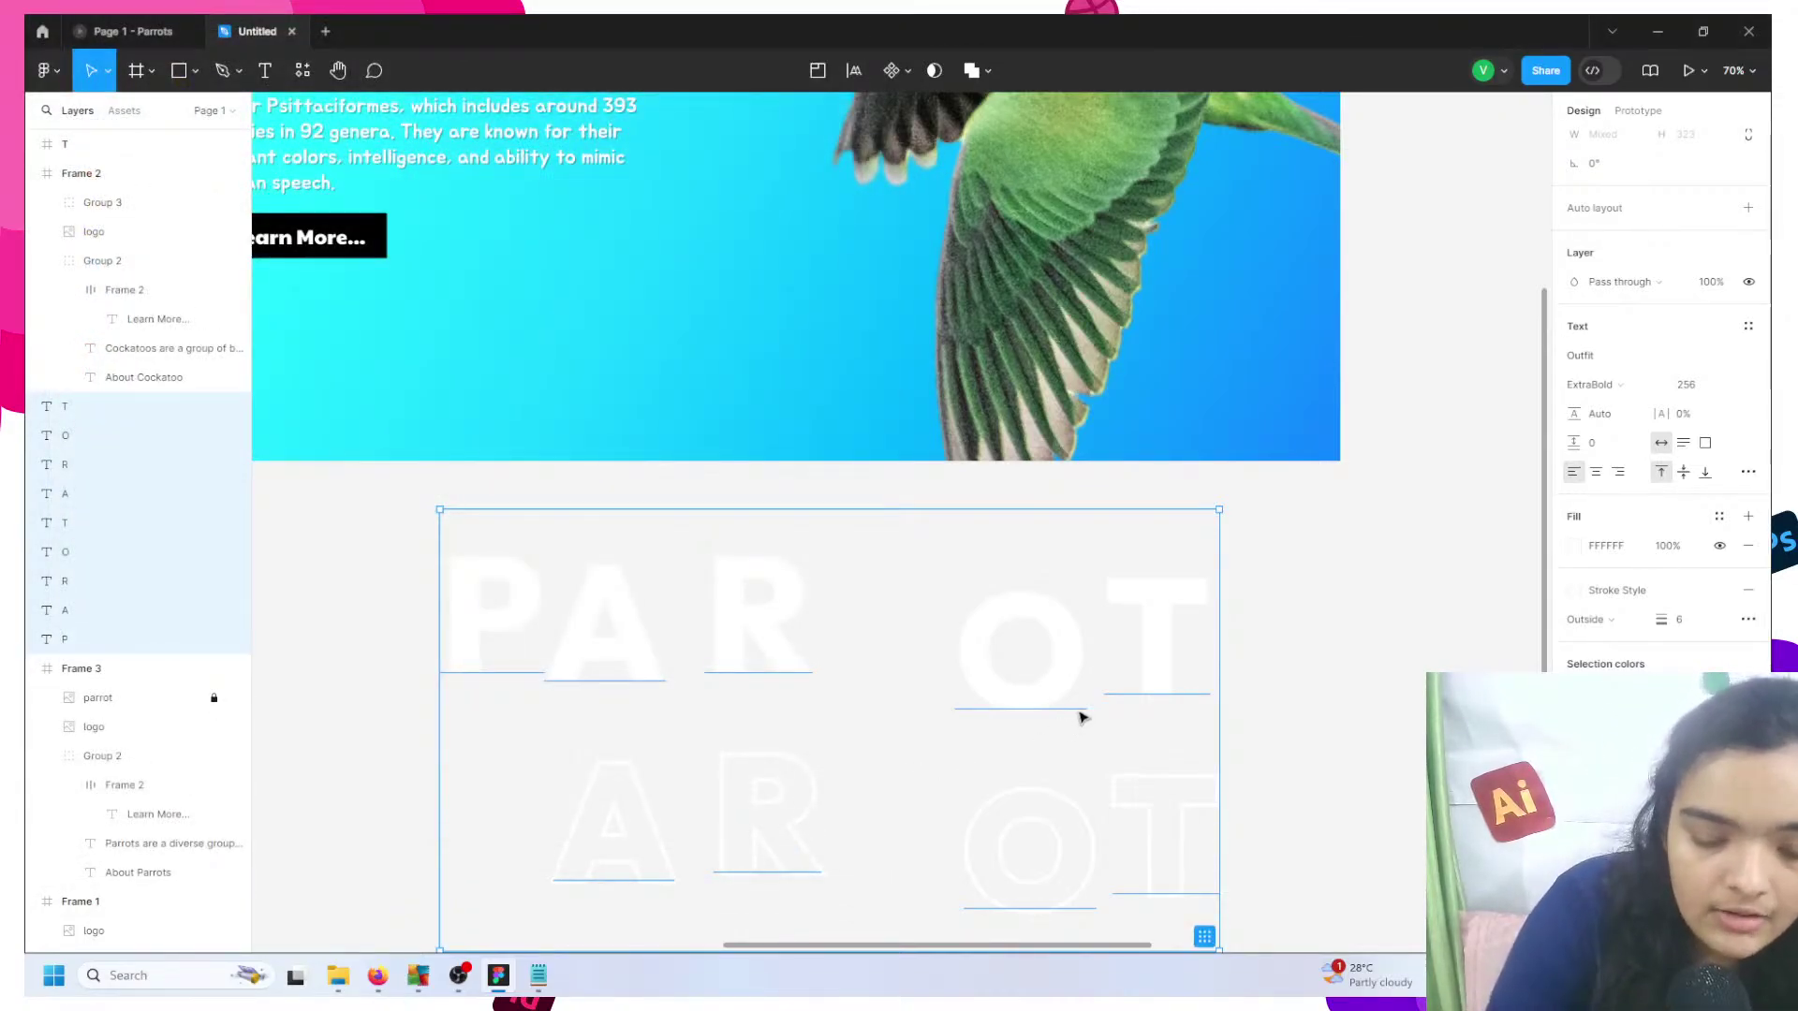
# - Delete the exported solid and outlined letters from the canvas below Frame 3
pyautogui.press('Delete')
pyautogui.scroll(5, 790, 718)
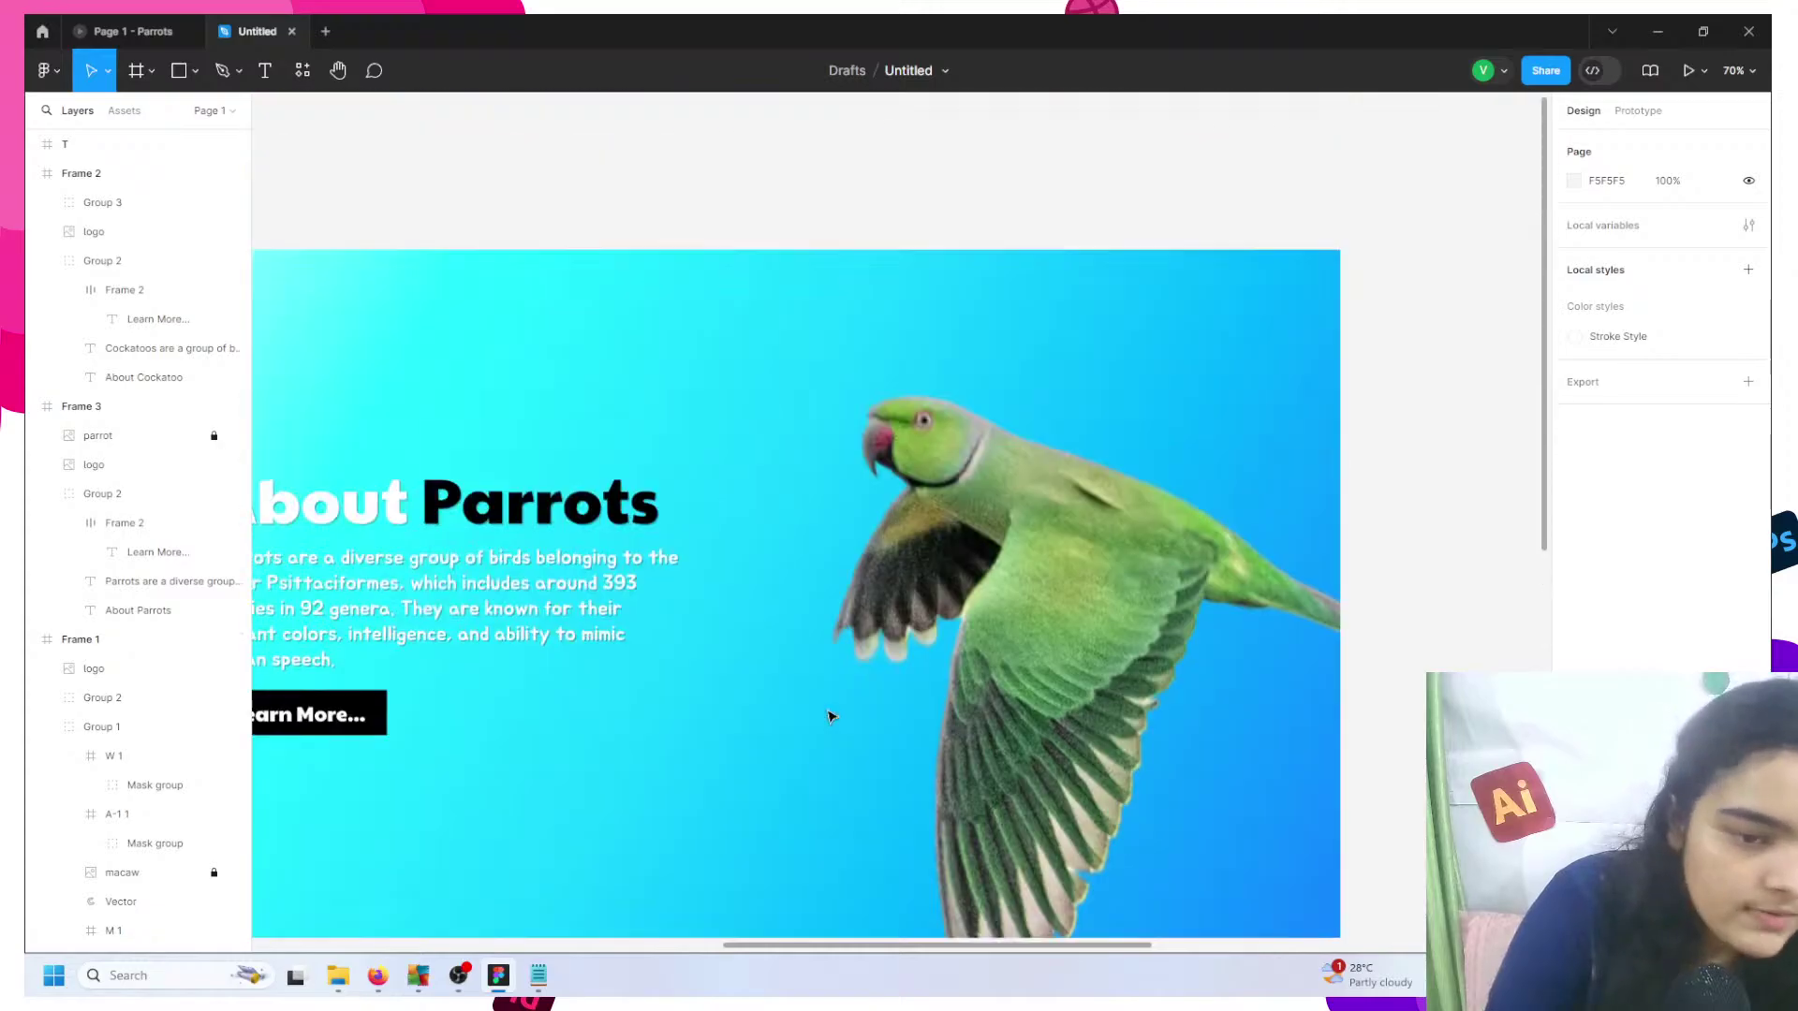
pyautogui.hscroll(-3, 746, 643)
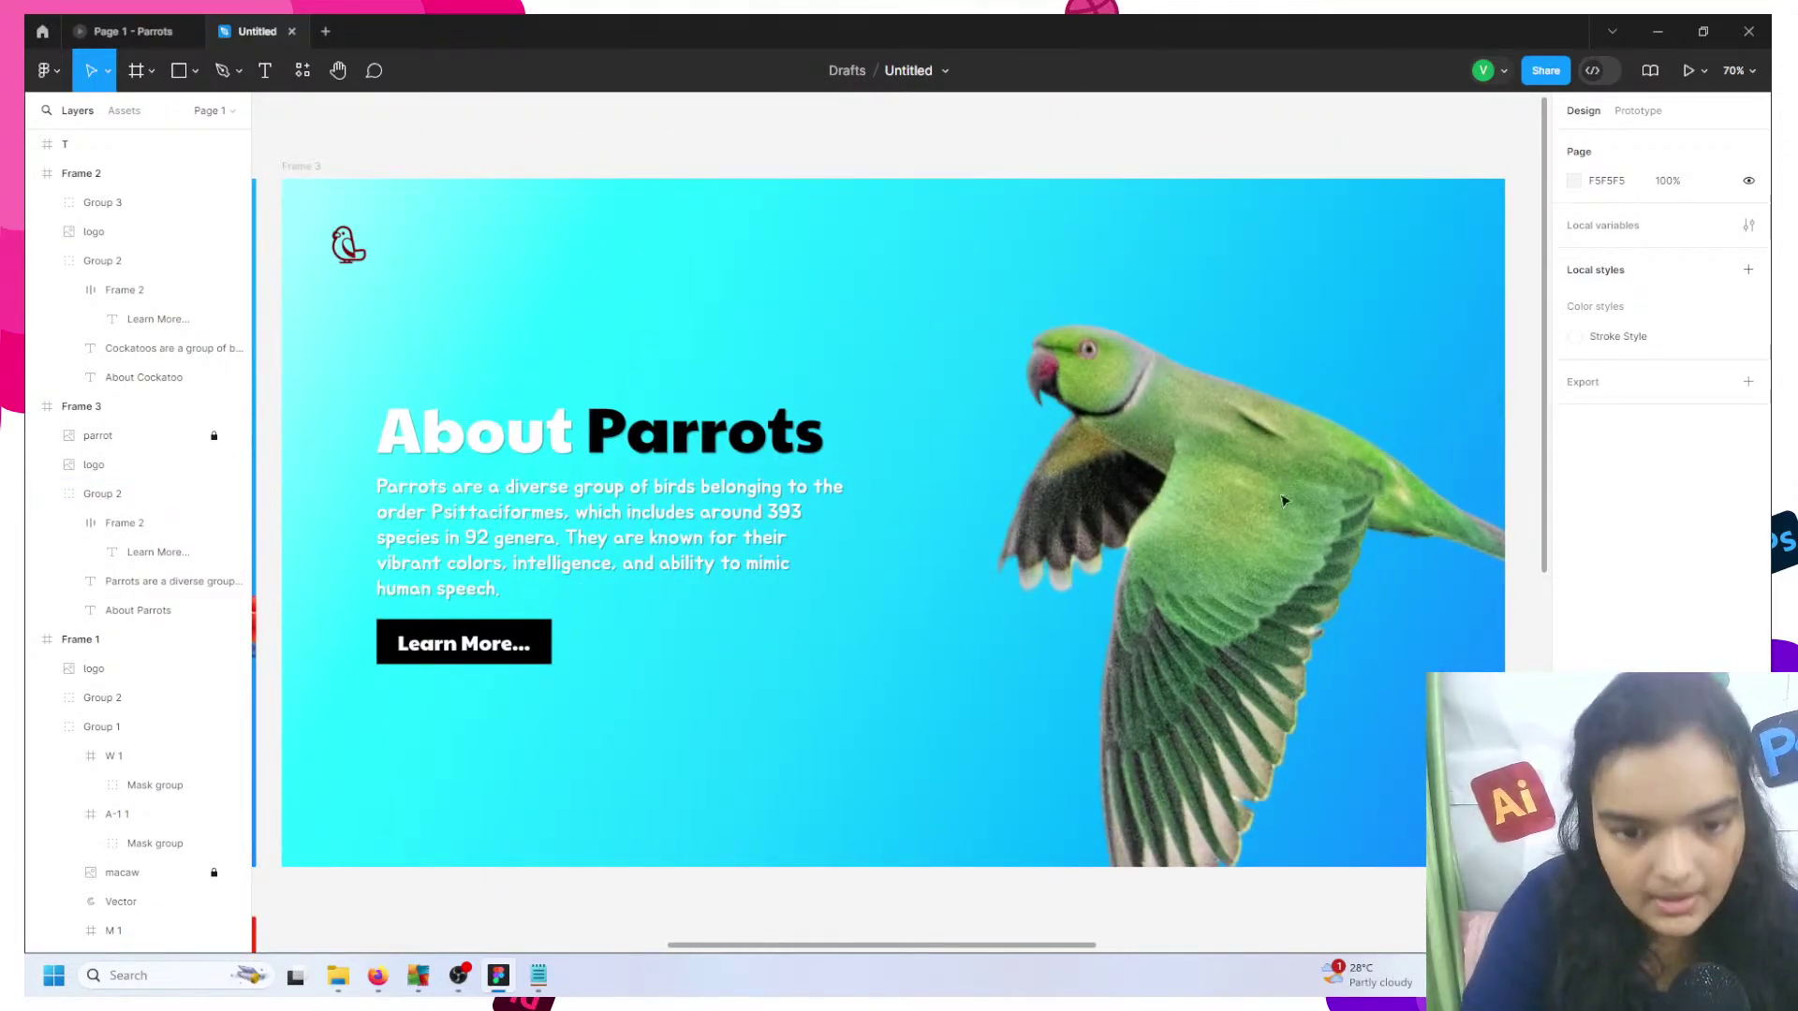
# - Replace Frame 3's blue linear gradient with a single solid white FFFFFF fill
pyautogui.click(309, 171)
pyautogui.click(1574, 544)
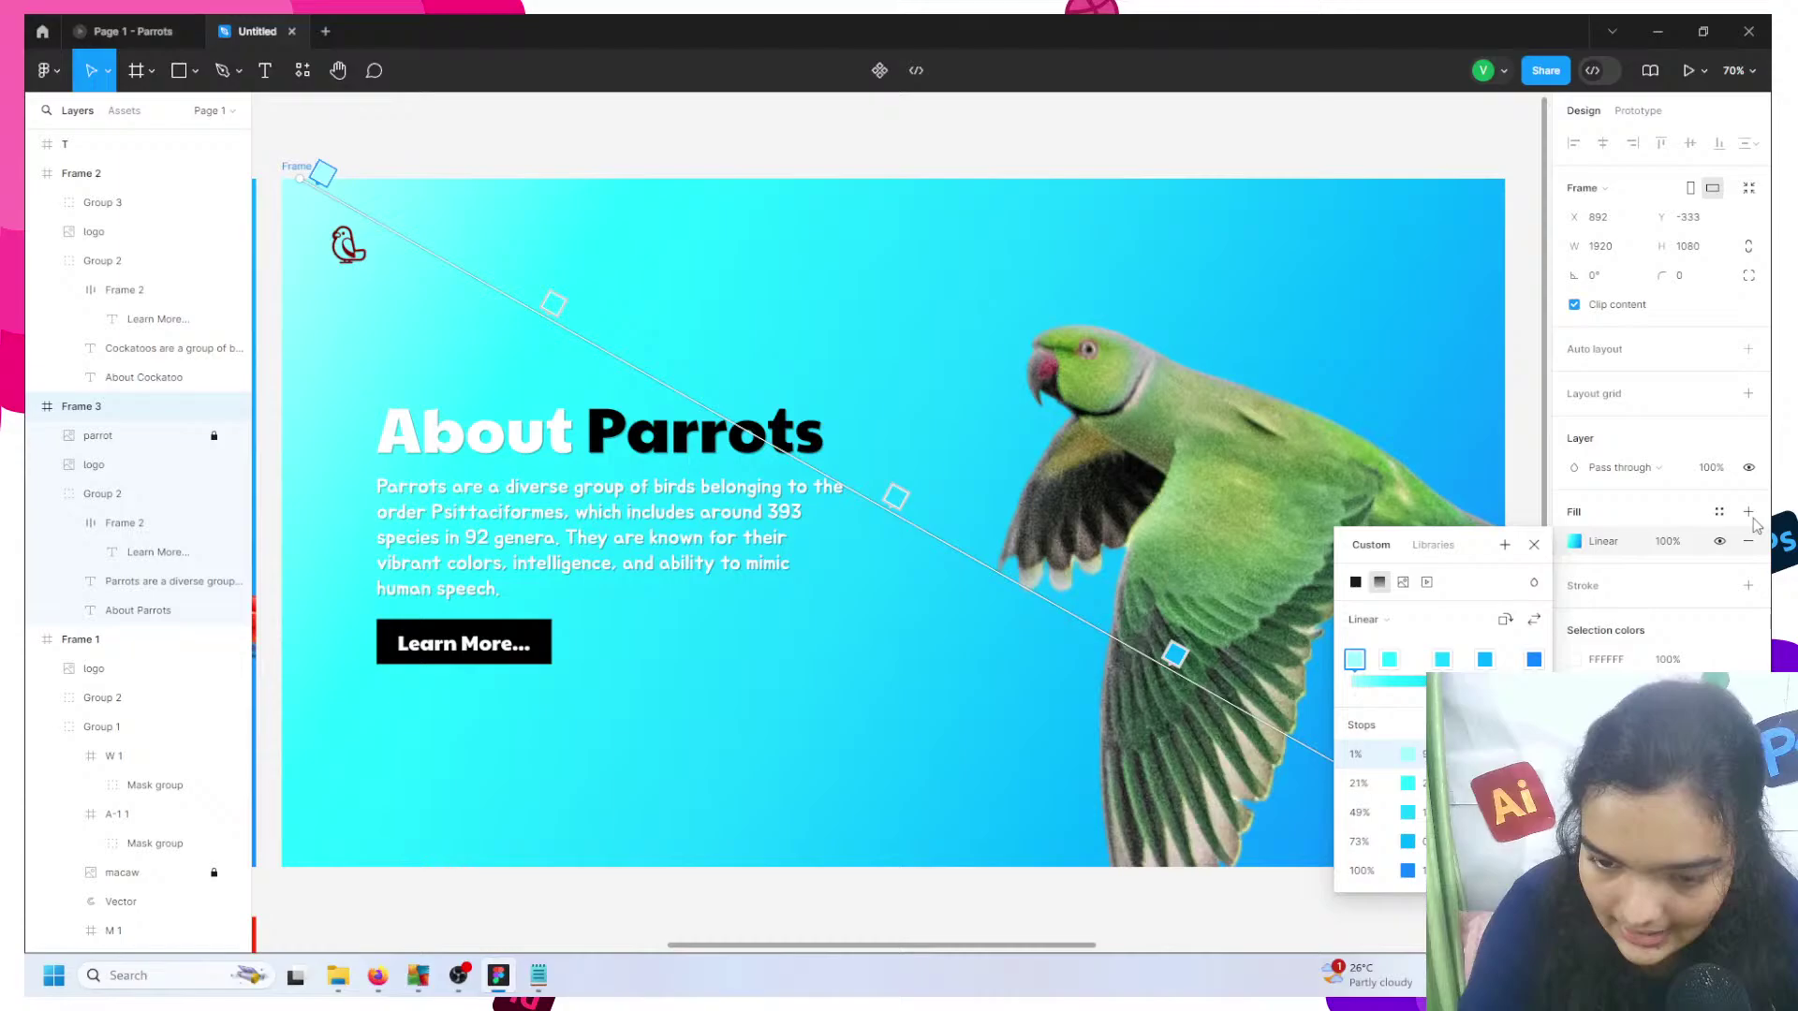
pyautogui.press('Escape')
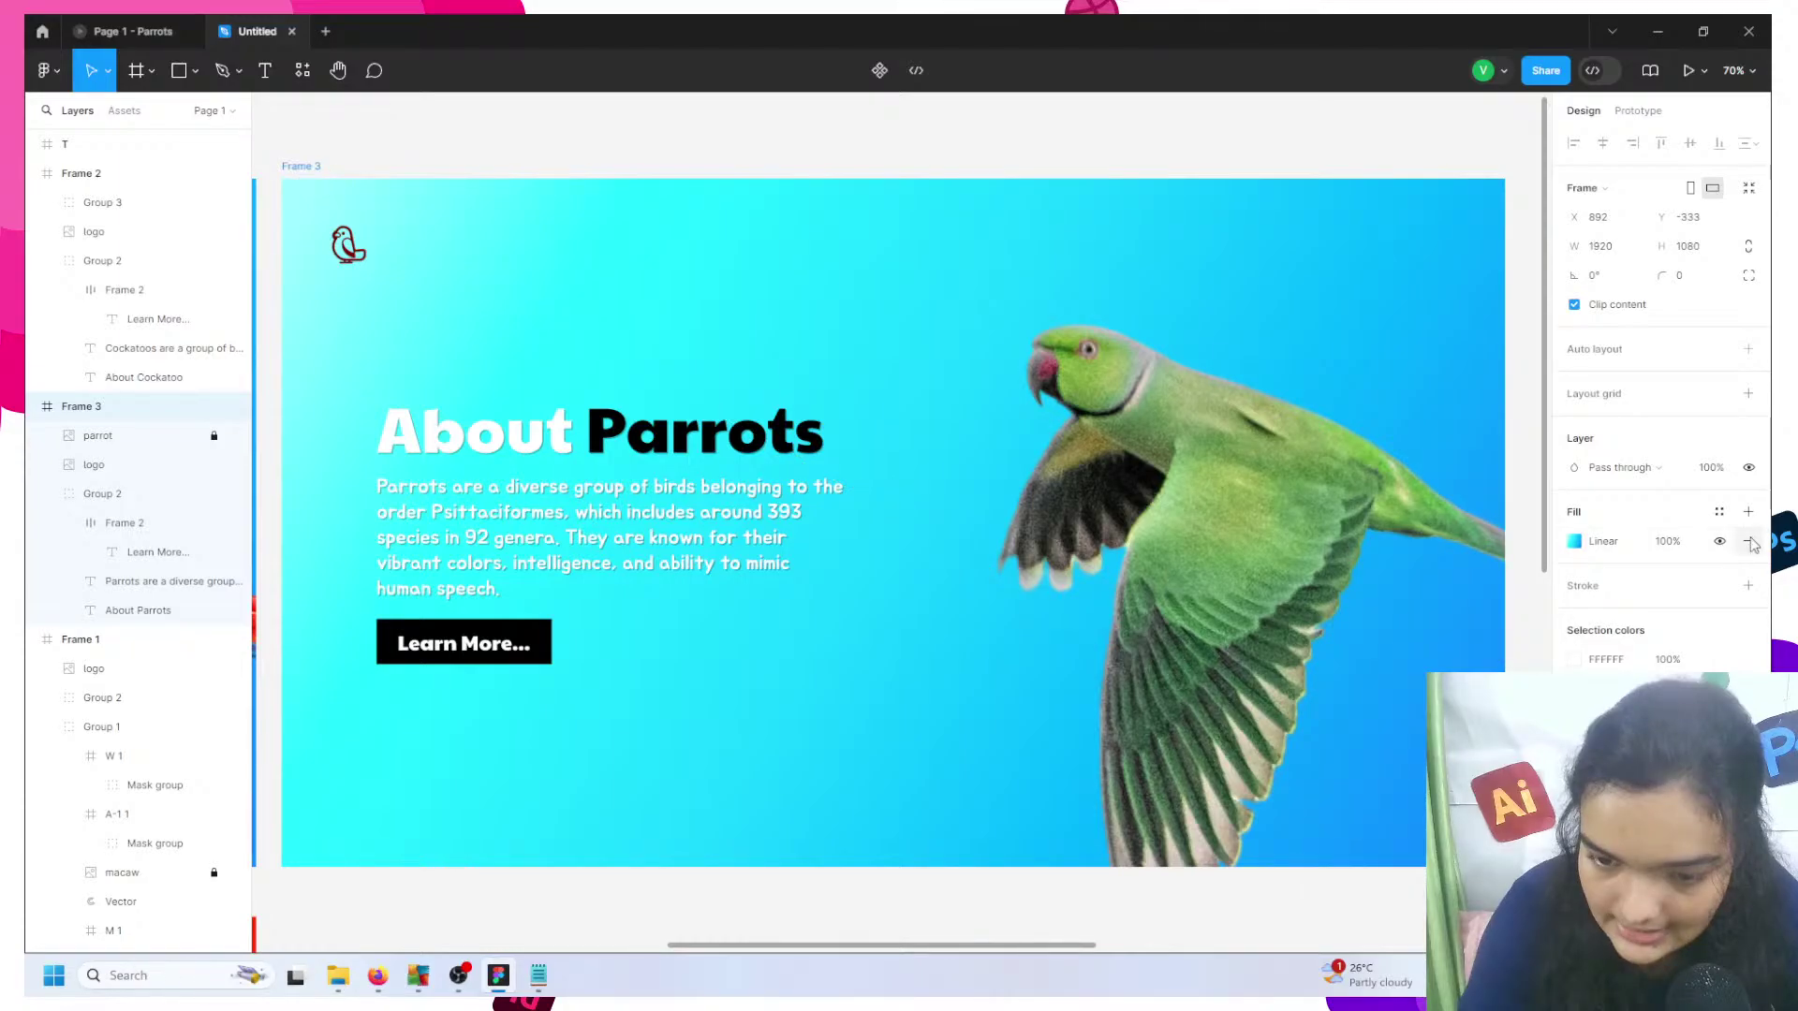
pyautogui.click(1750, 542)
pyautogui.hotkey('ctrl', 'alt', 'v')
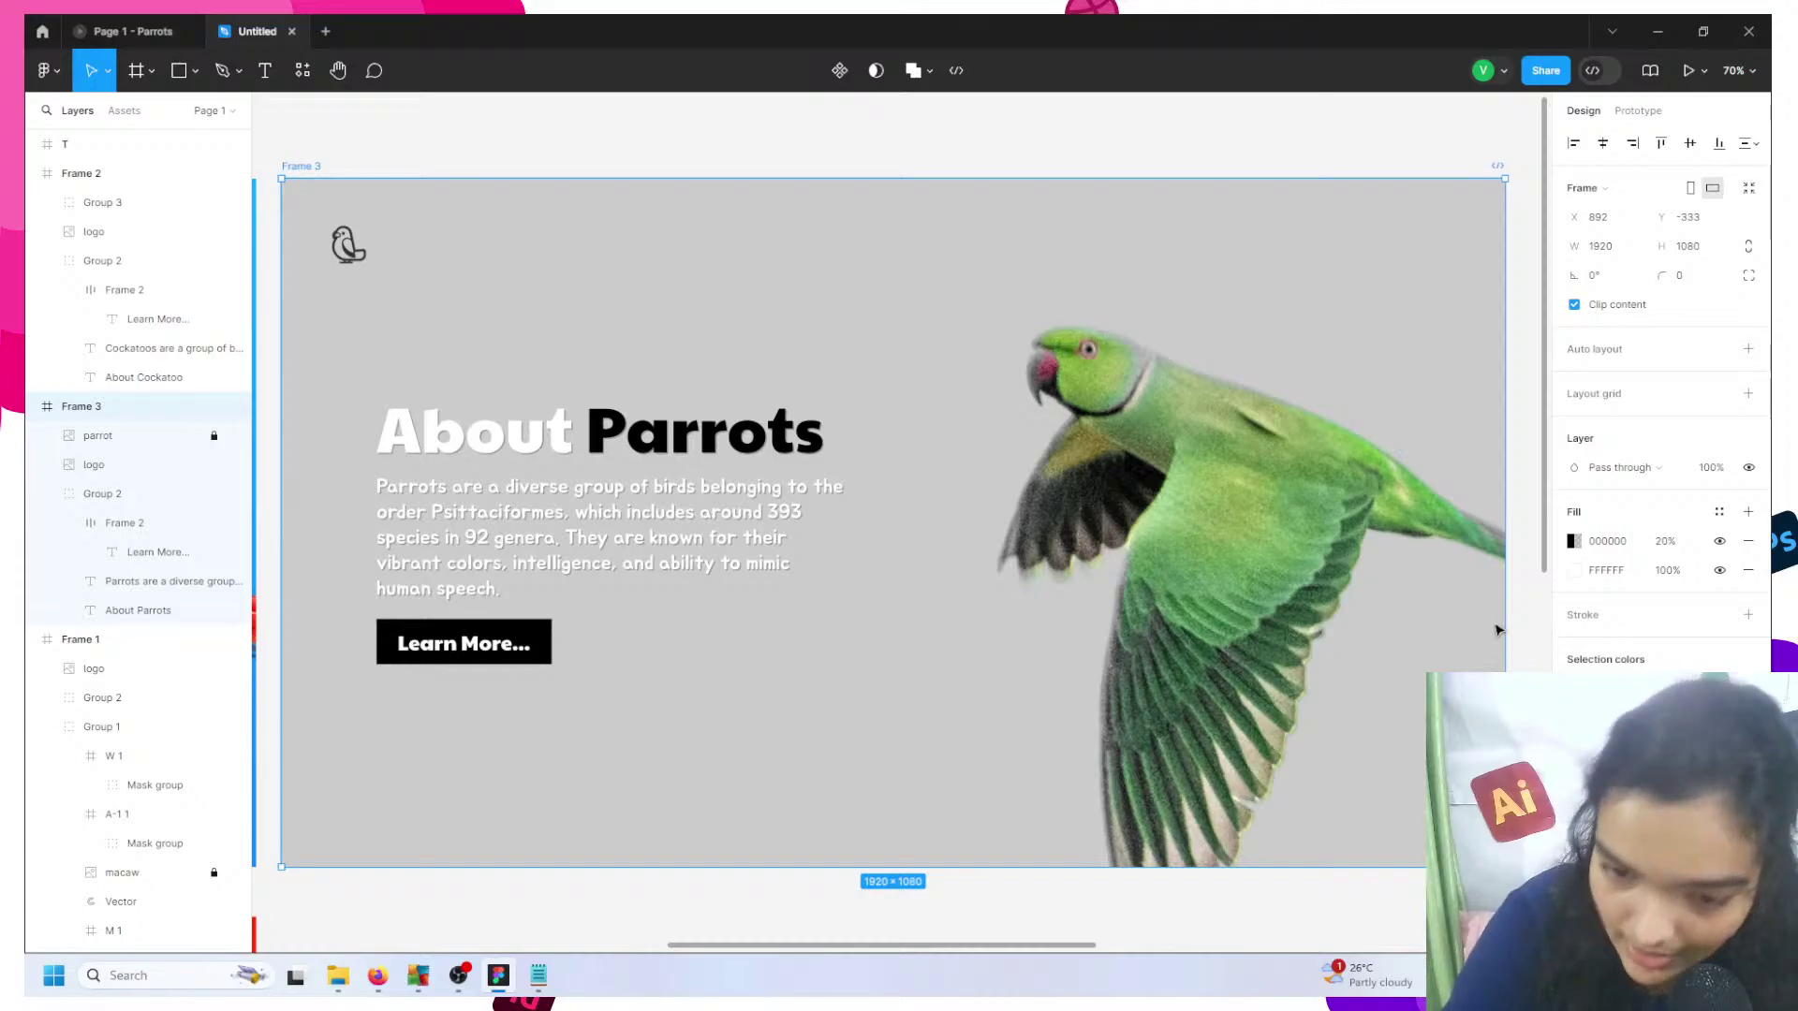
pyautogui.click(1748, 541)
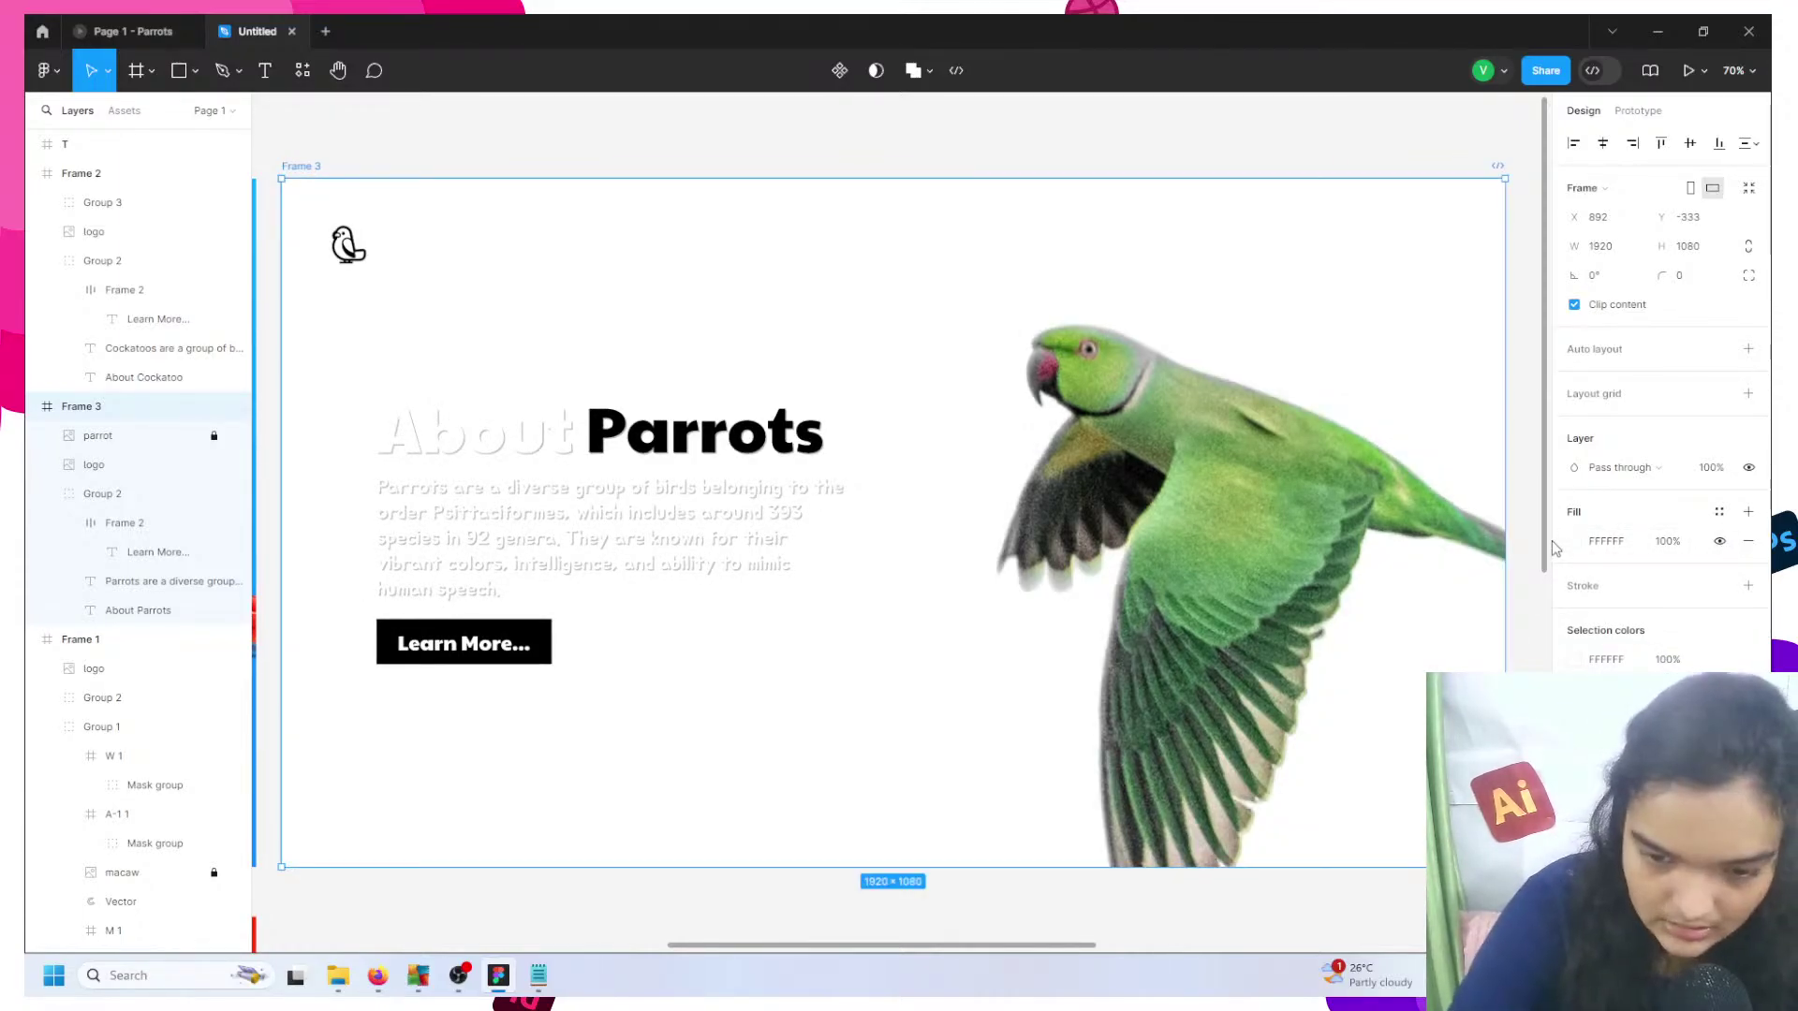
# - Change Frame 3's fill to a linear gradient running diagonally from the upper-left to the lower-right corner
pyautogui.click(1576, 543)
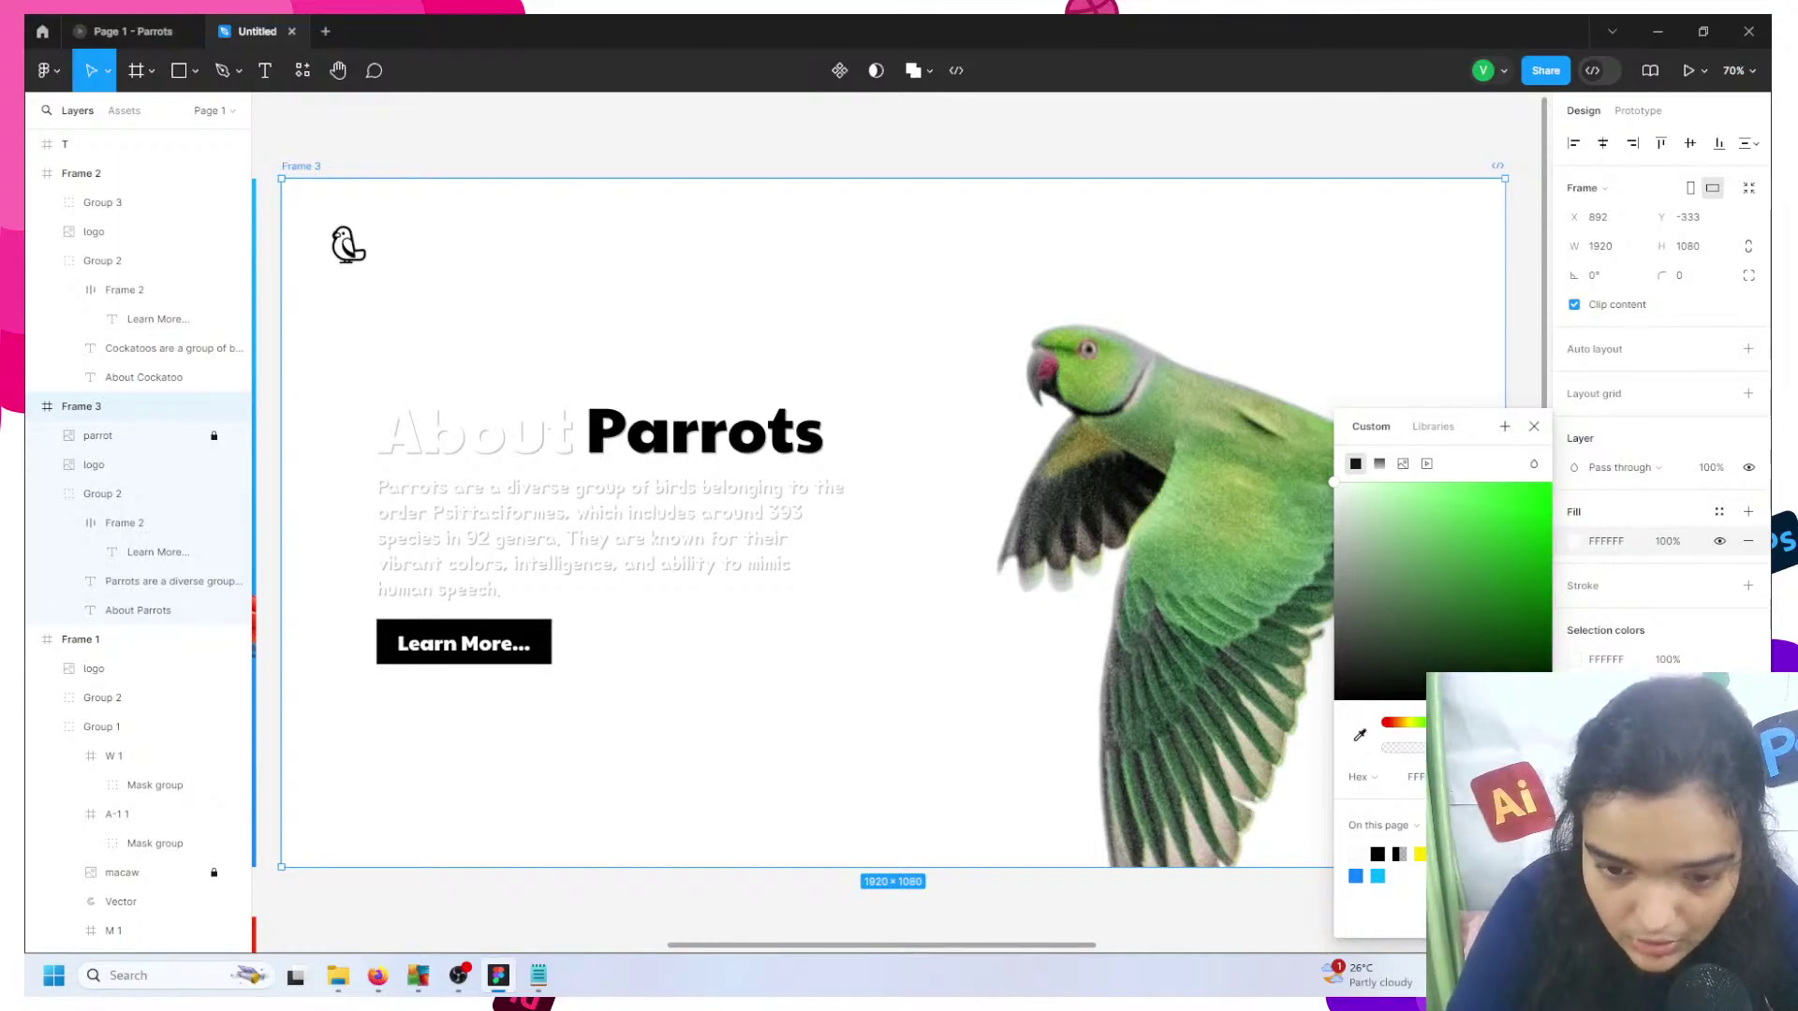
pyautogui.click(1380, 464)
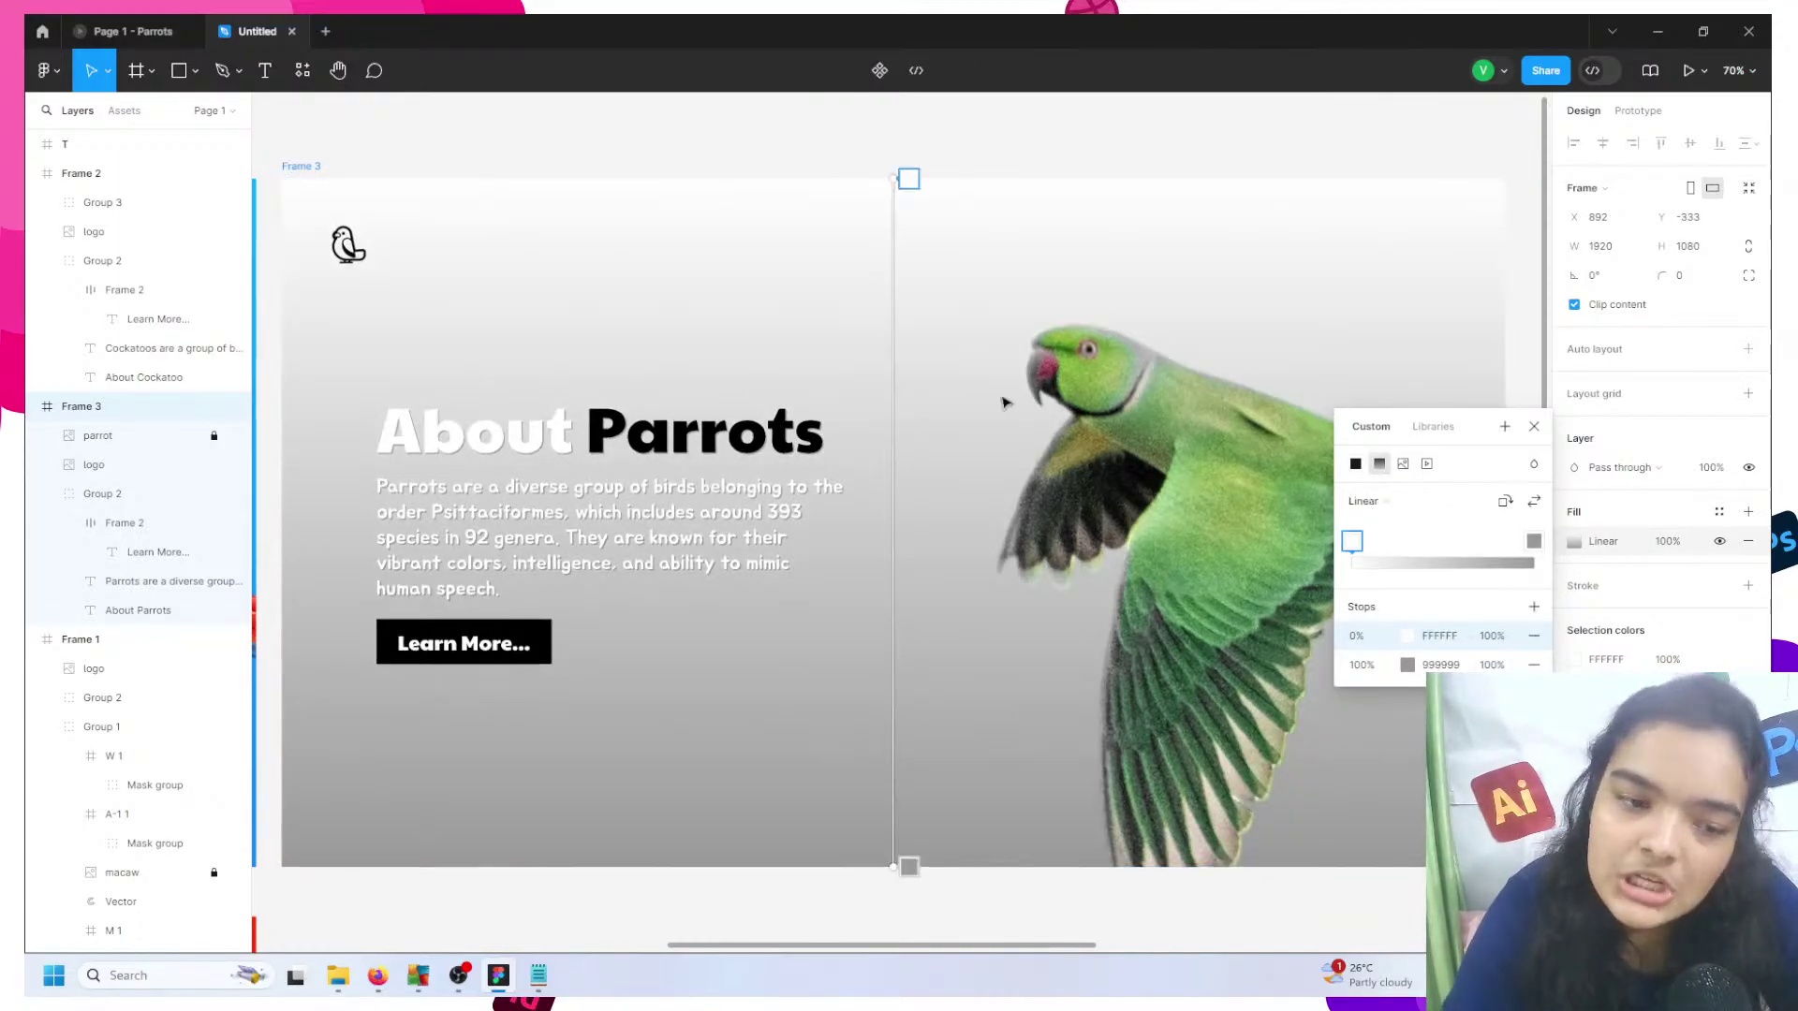
pyautogui.moveTo(908, 178); pyautogui.dragTo(320, 147)
pyautogui.moveTo(894, 861); pyautogui.dragTo(1426, 838)
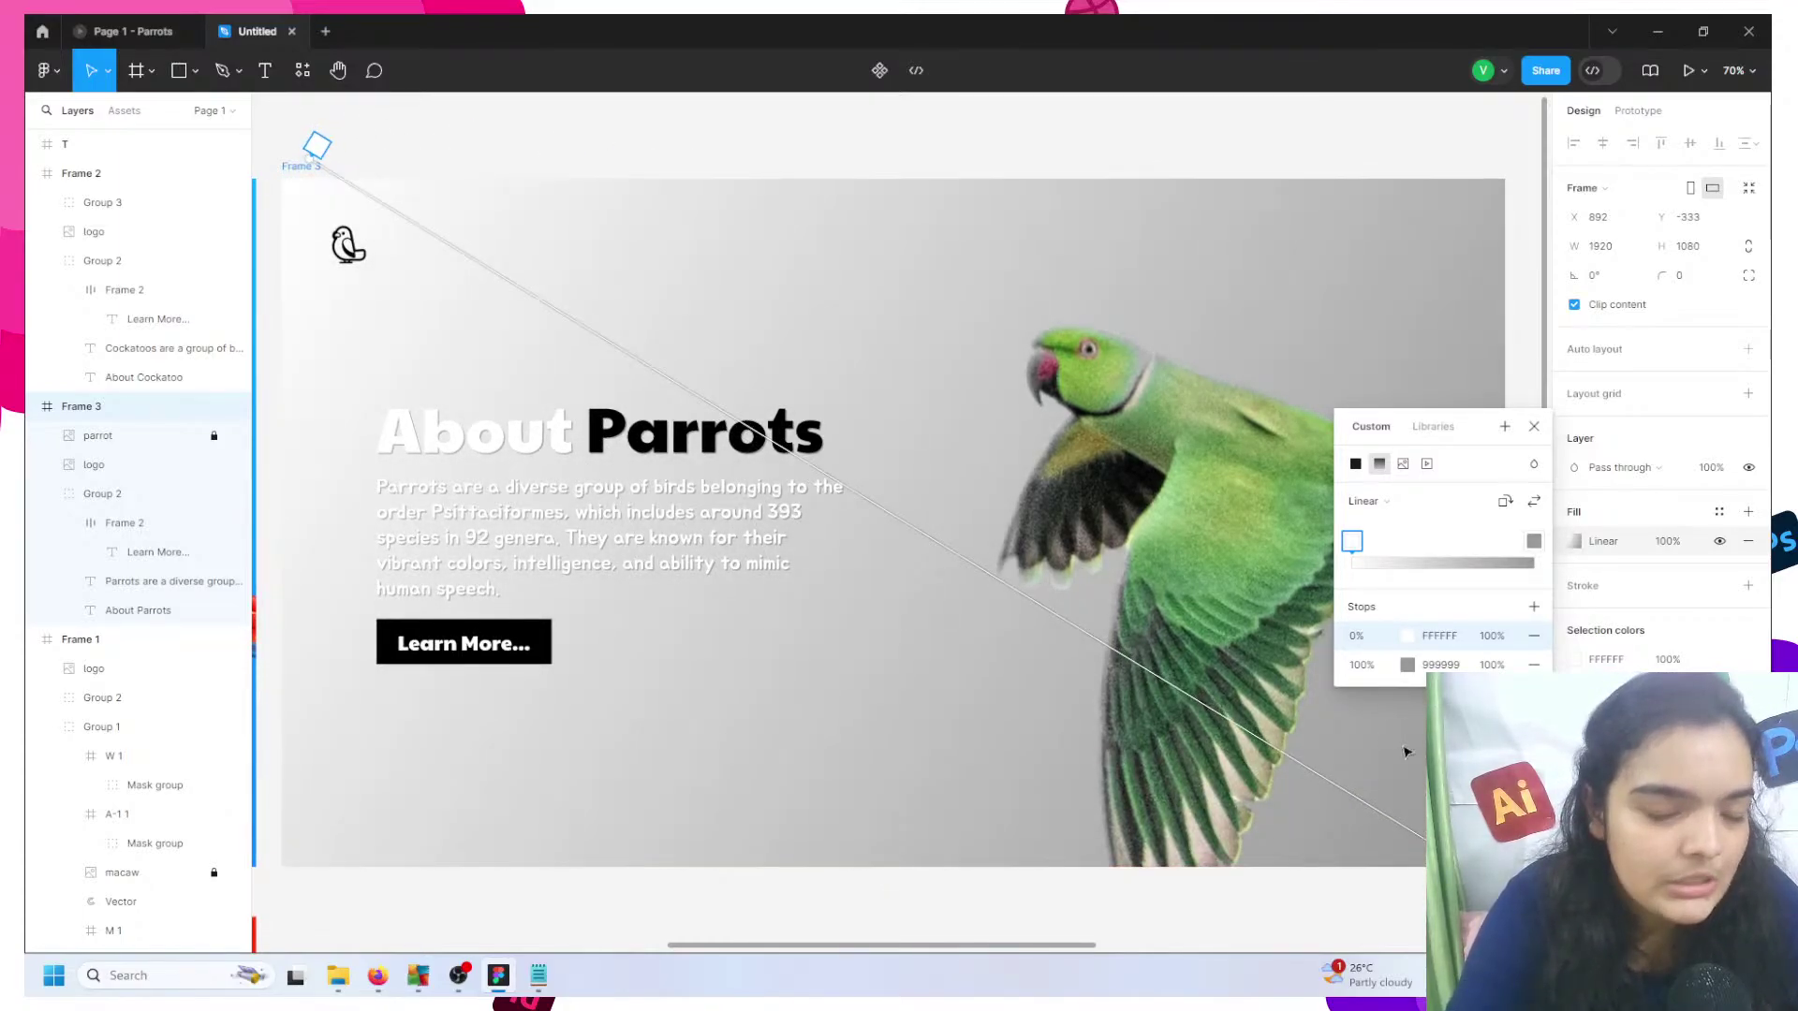
# - Set the starting stop of Frame 3's gradient to lime green 91FF04
pyautogui.click(1404, 636)
pyautogui.click(1227, 723)
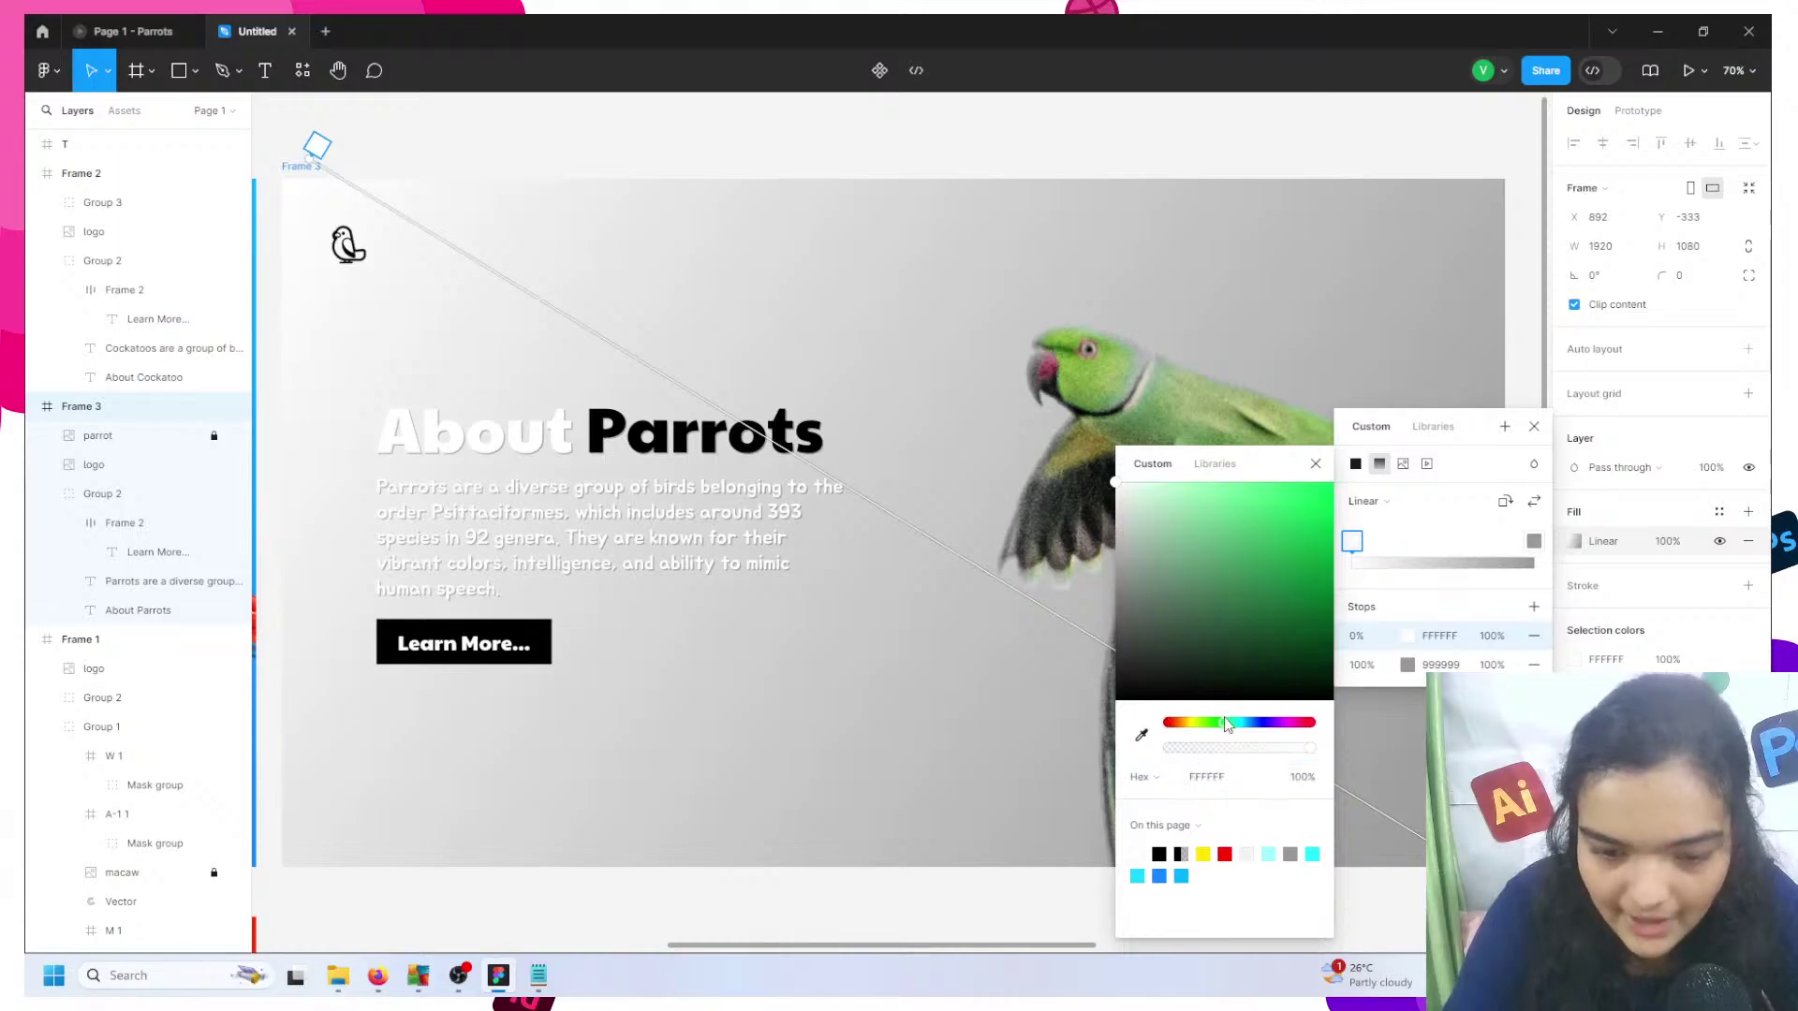
pyautogui.moveTo(1300, 535); pyautogui.dragTo(1329, 482)
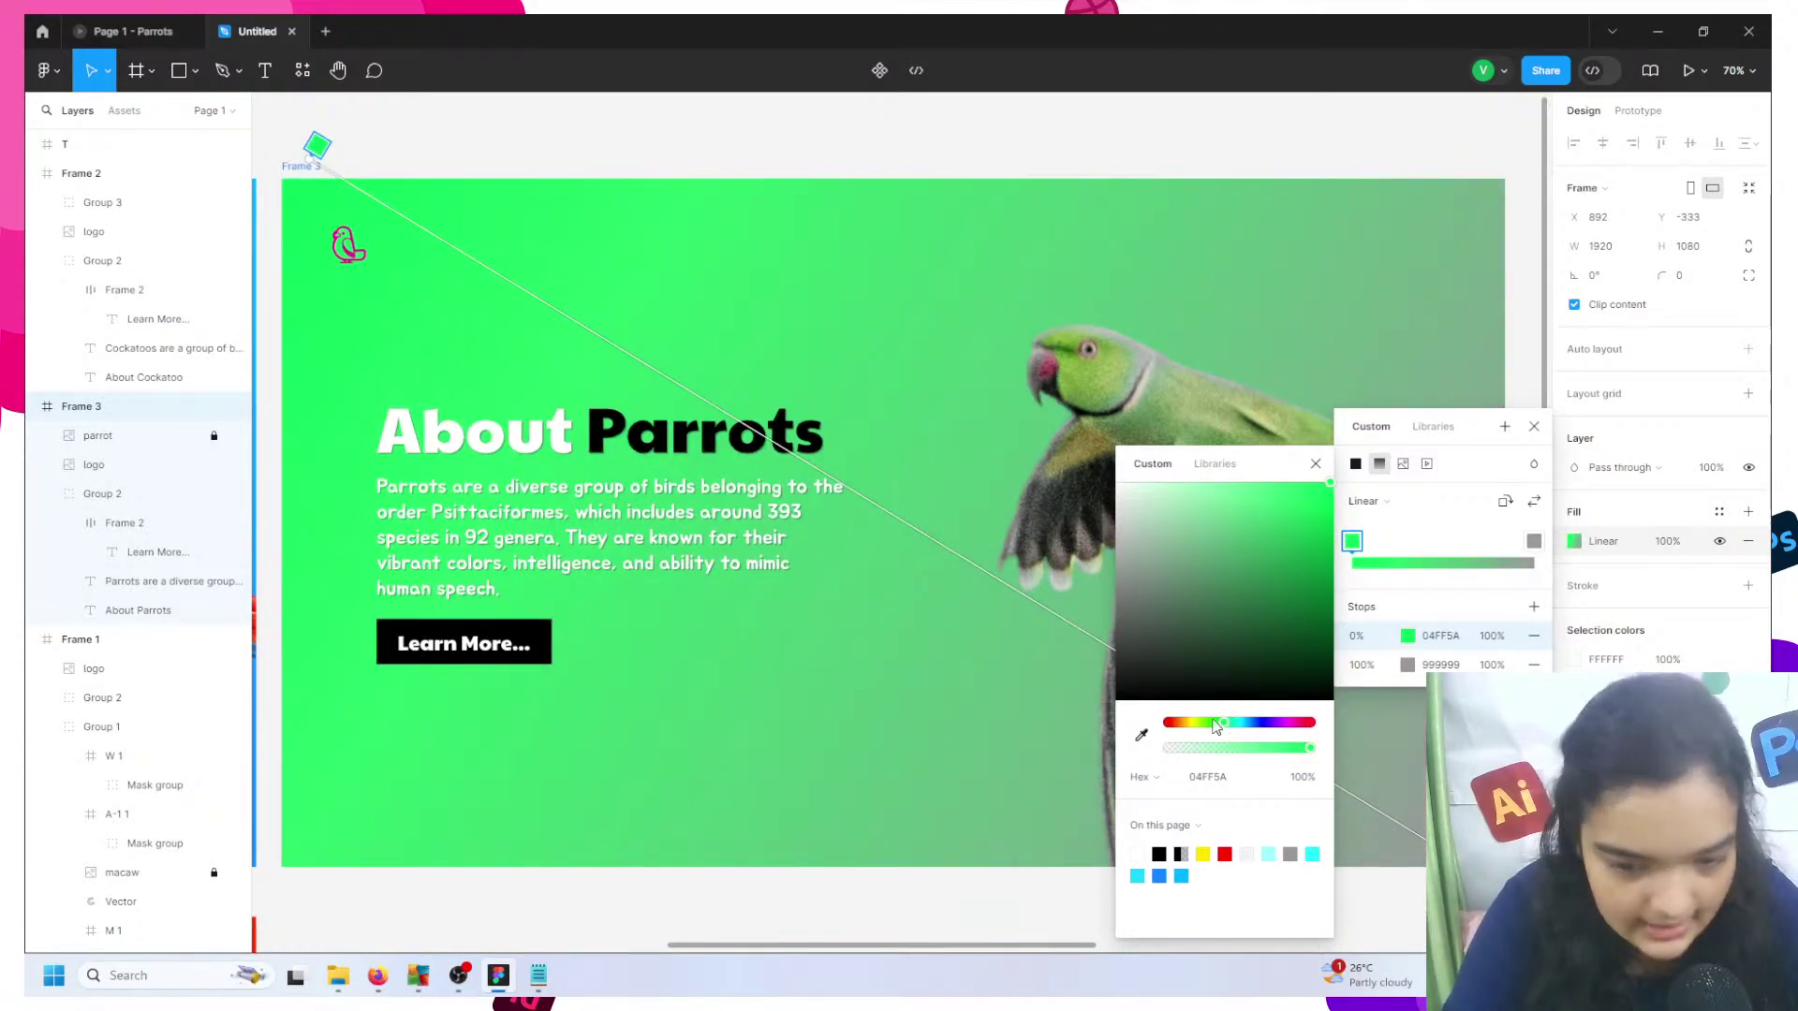
pyautogui.moveTo(1217, 727)
pyautogui.mouseDown()
pyautogui.moveTo(1192, 743)
pyautogui.moveTo(1205, 730)
pyautogui.mouseUp()
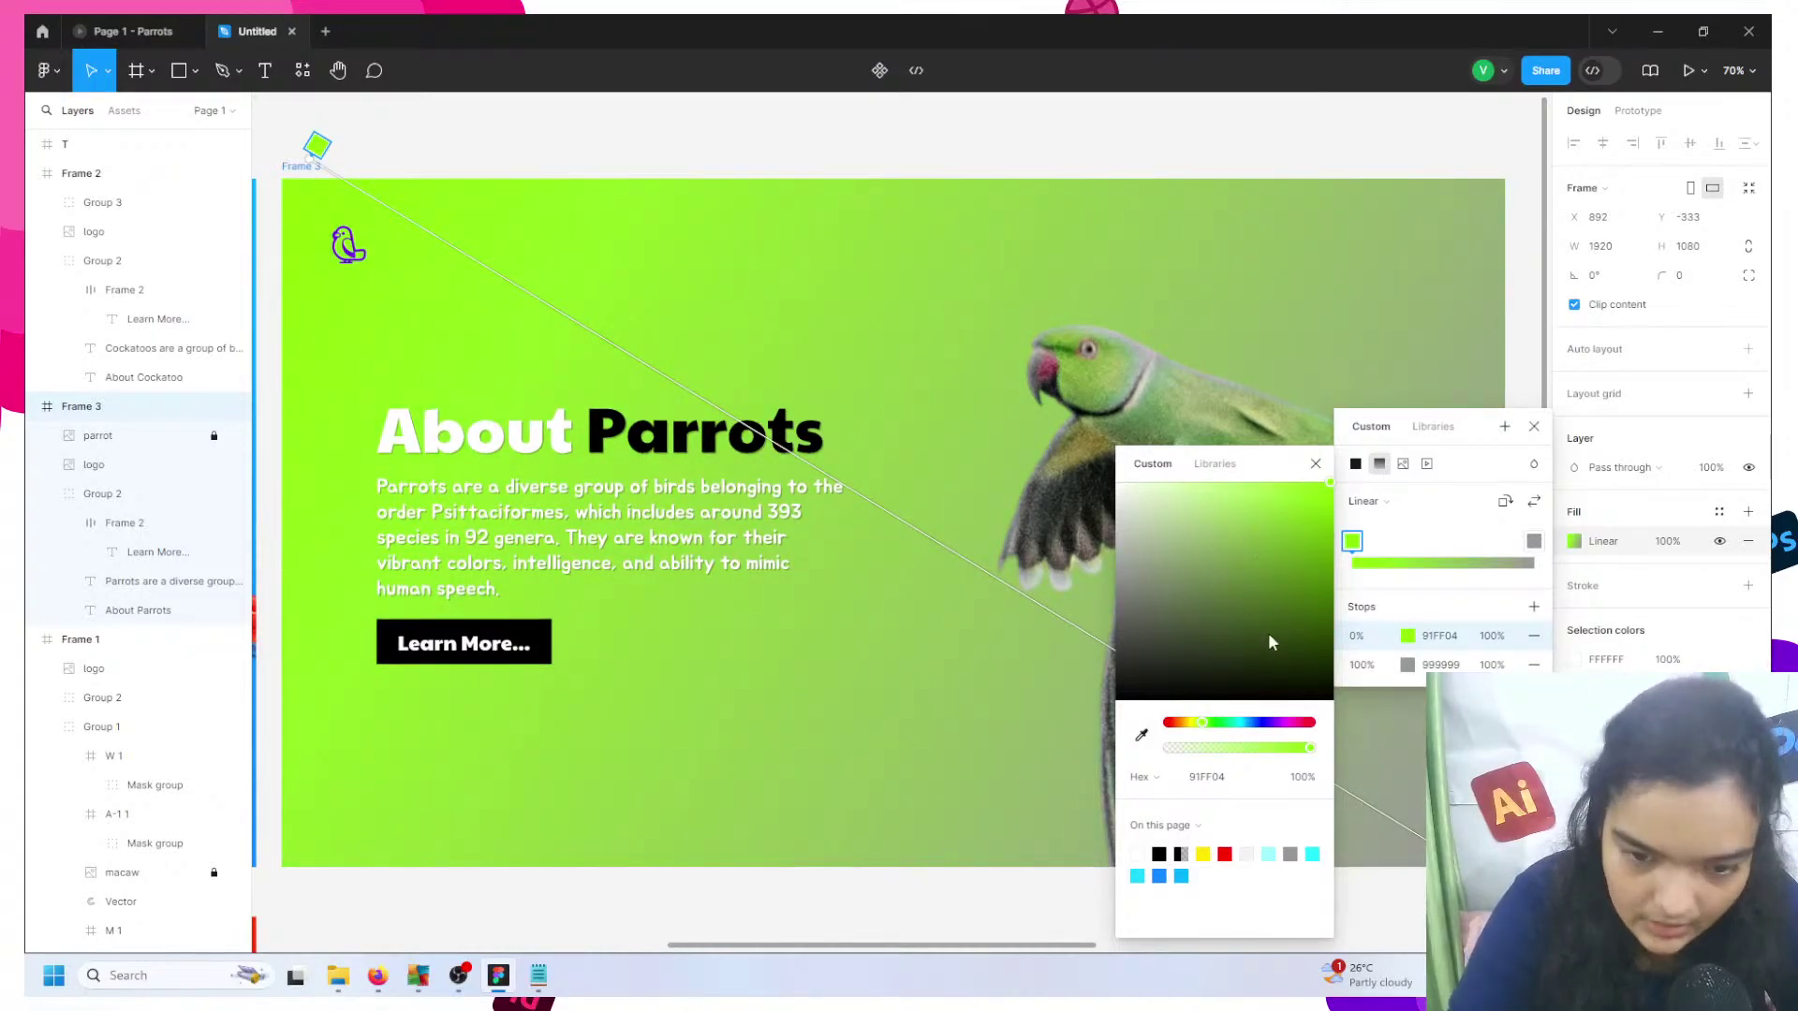
# - Set the gradient's 100% stop to green 00BE35 and lighten its 0% stop to AFFF49
pyautogui.click(1400, 665)
pyautogui.click(1225, 723)
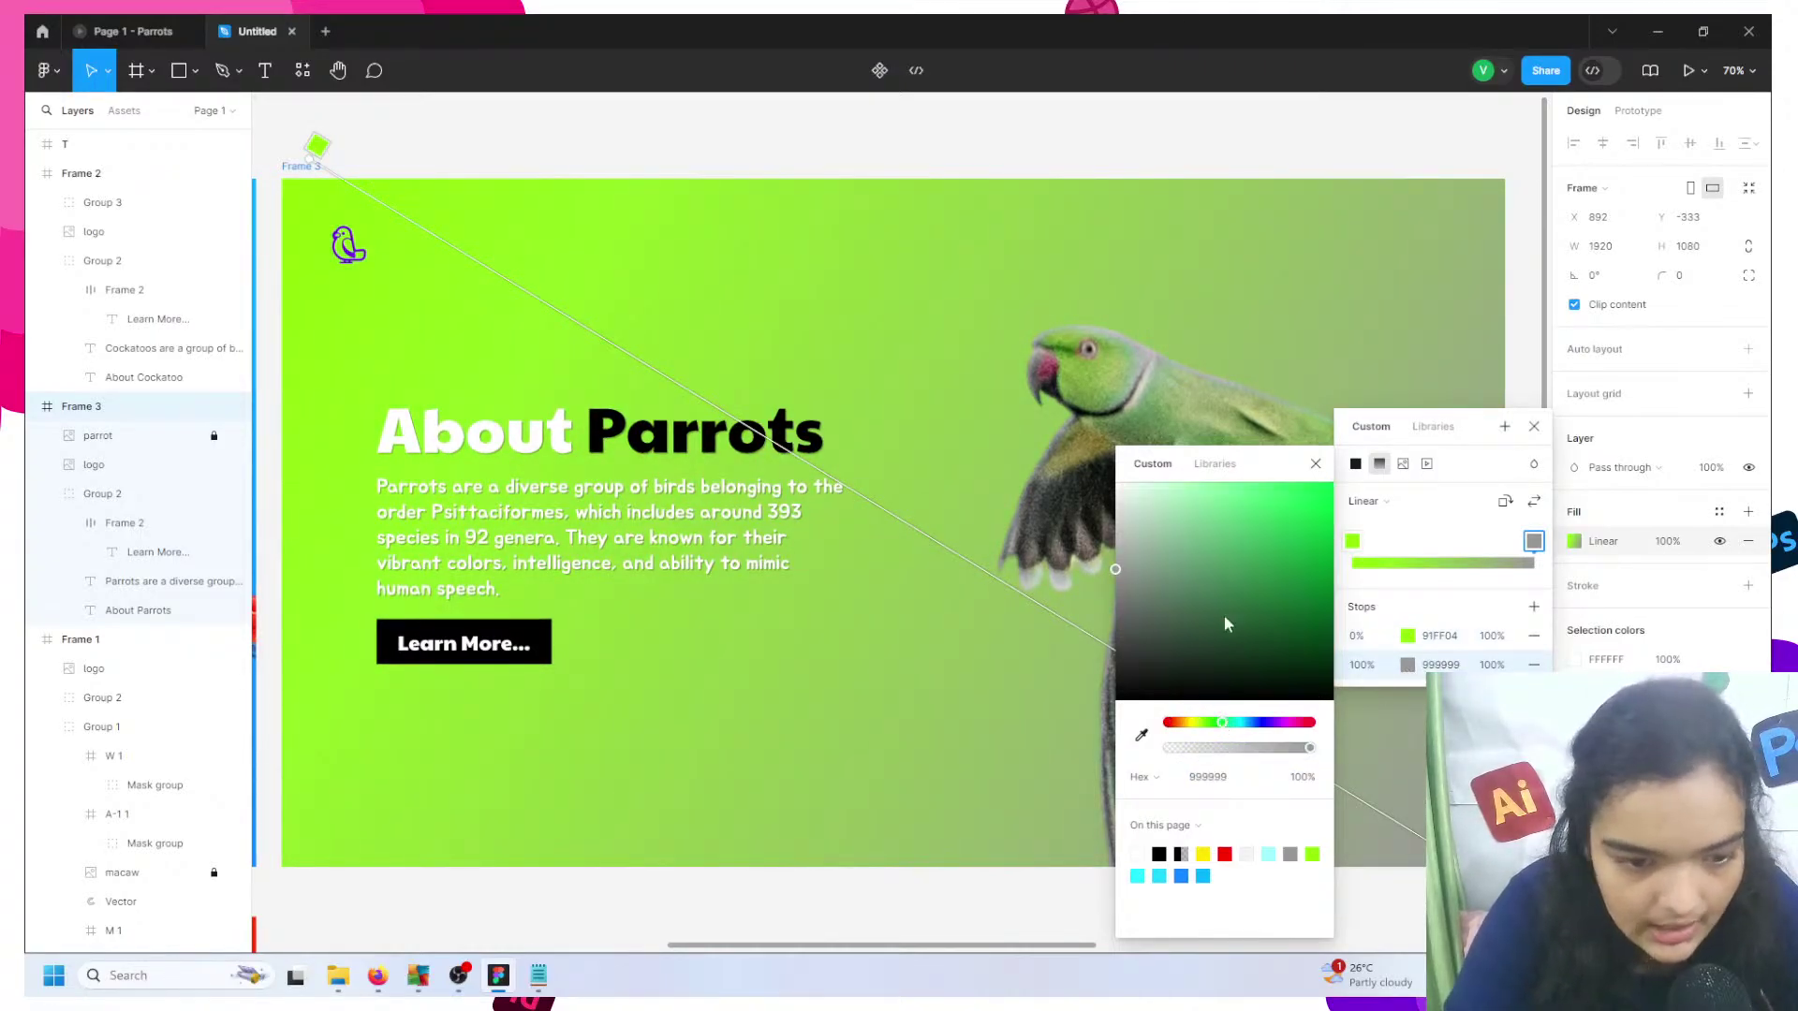
pyautogui.moveTo(1227, 625); pyautogui.dragTo(1369, 542)
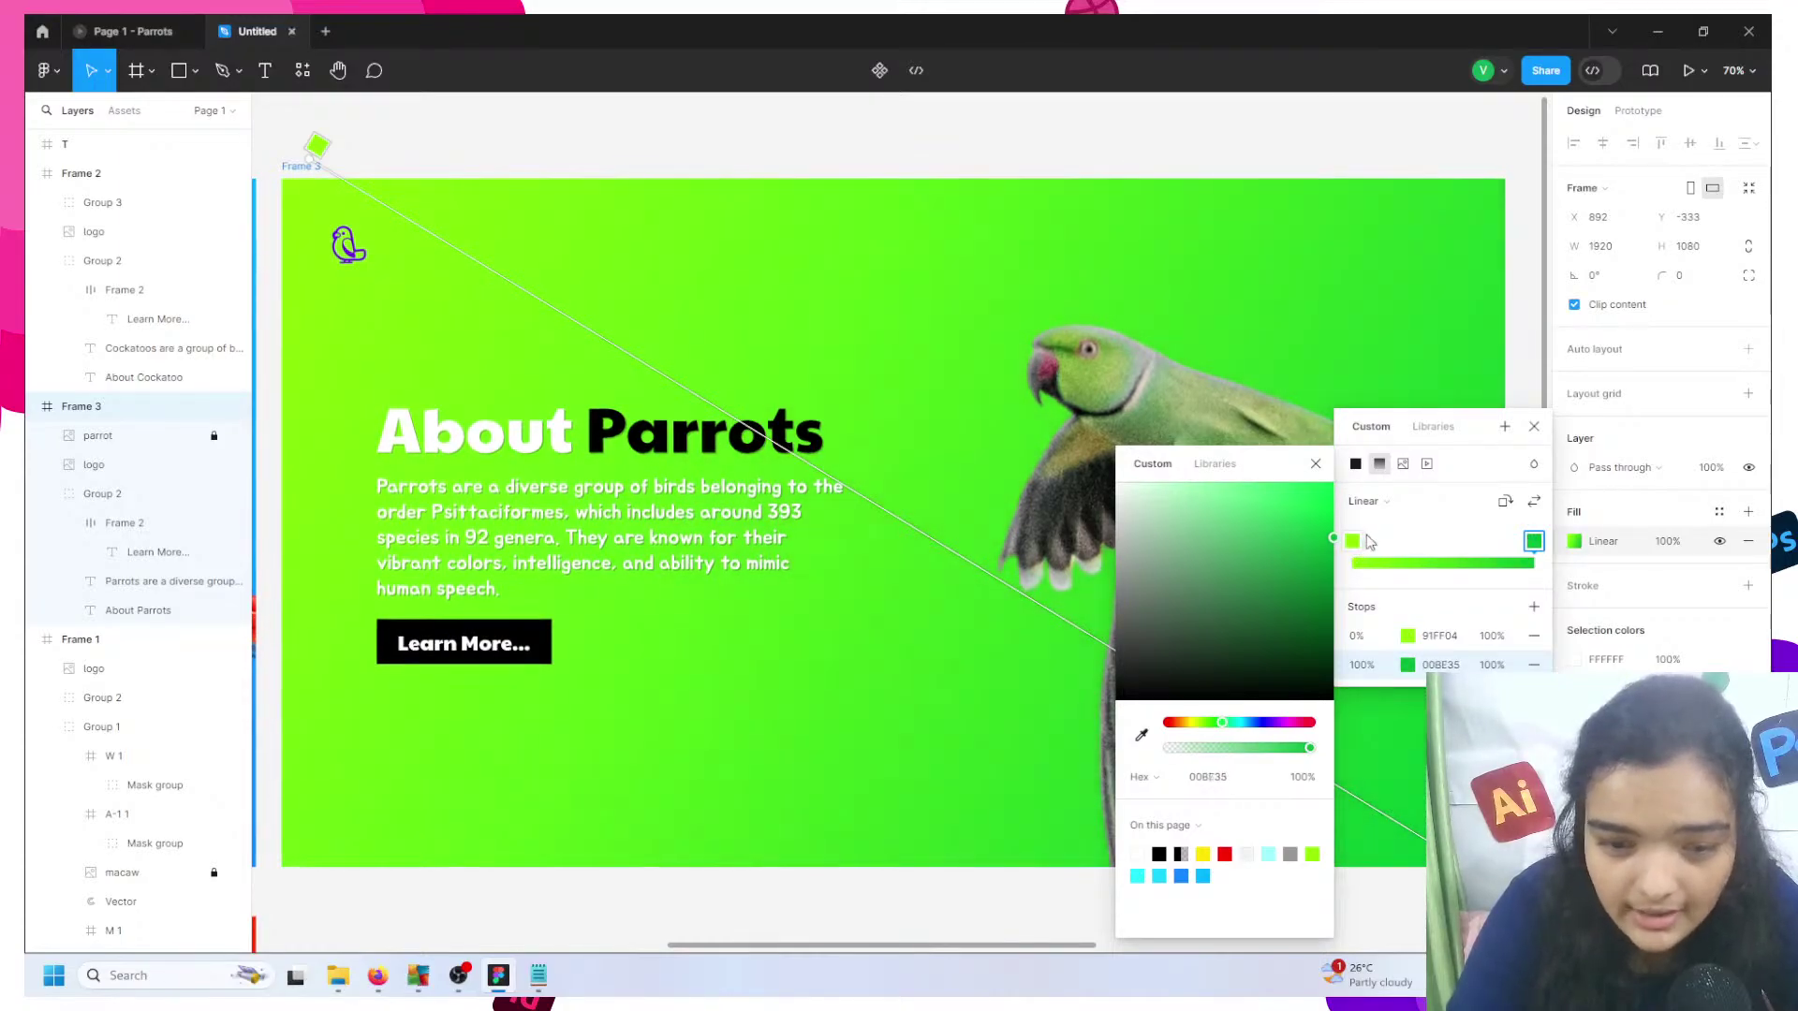
pyautogui.click(1408, 637)
pyautogui.click(1273, 480)
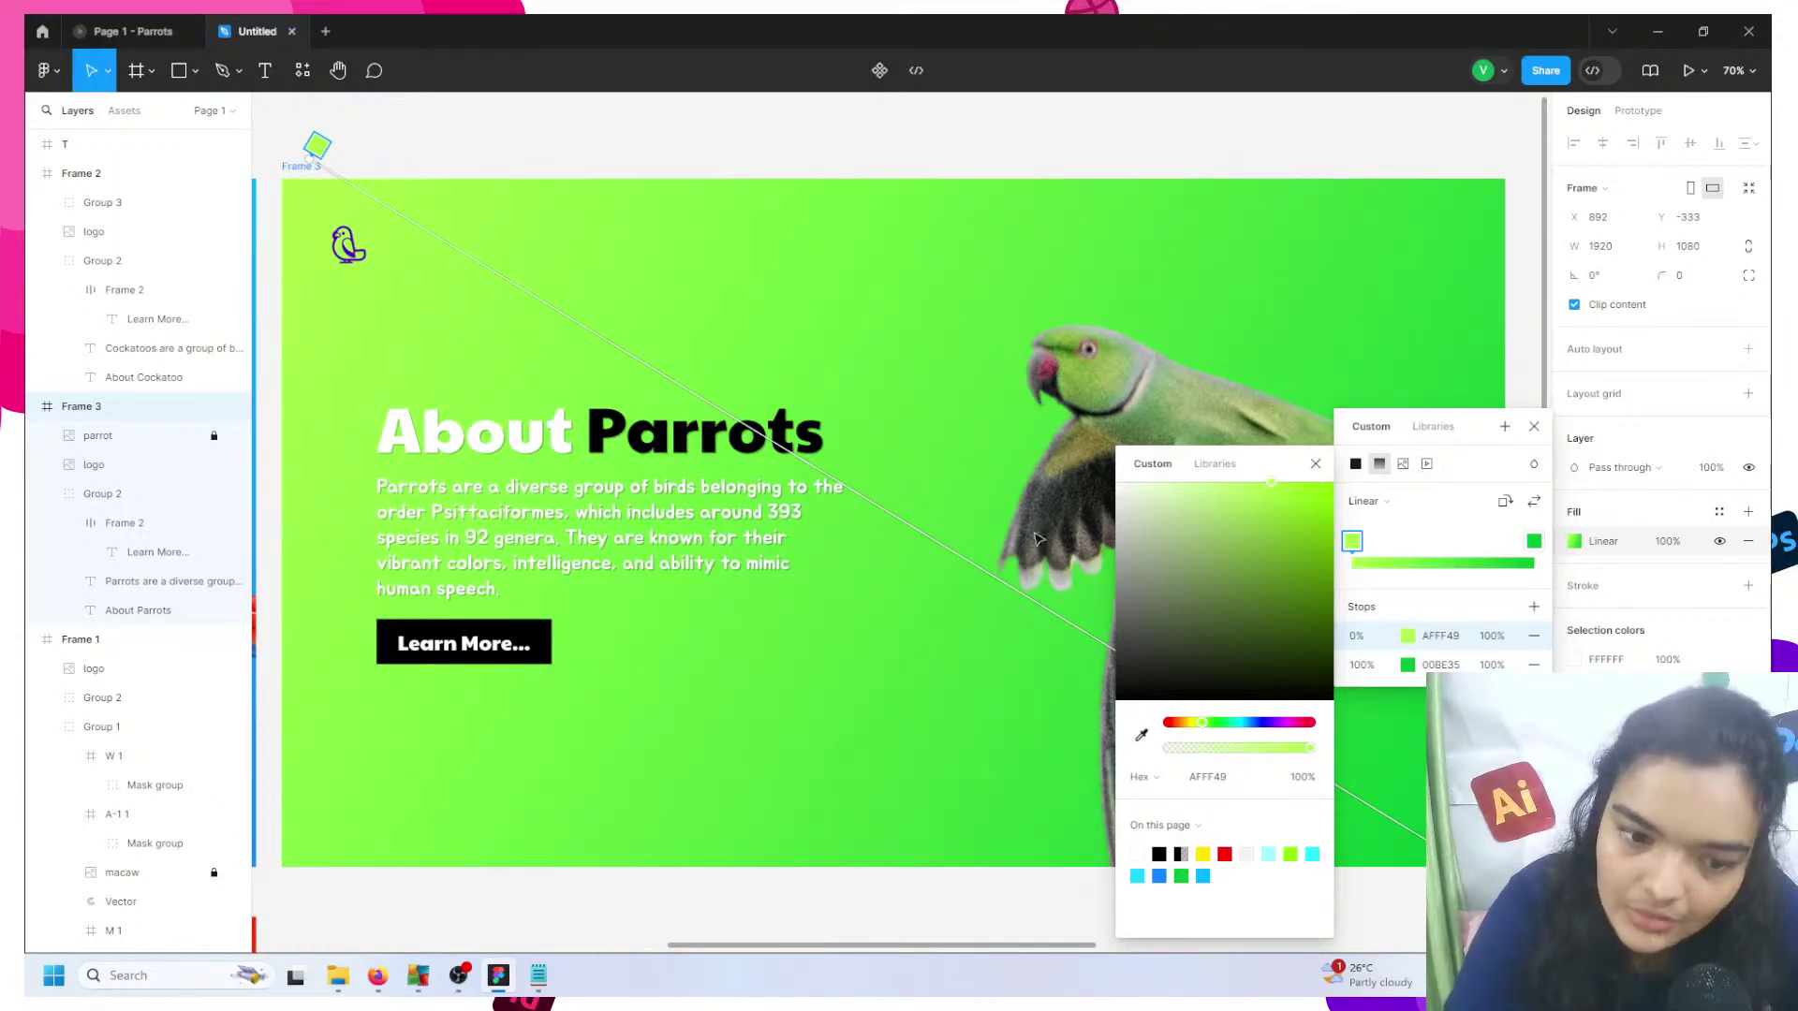
# - Add a 38D33C stop at 68% of Frame 3's gradient and move it to 98%, replacing the 00BE35 end stop
pyautogui.moveTo(1218, 465); pyautogui.dragTo(809, 573)
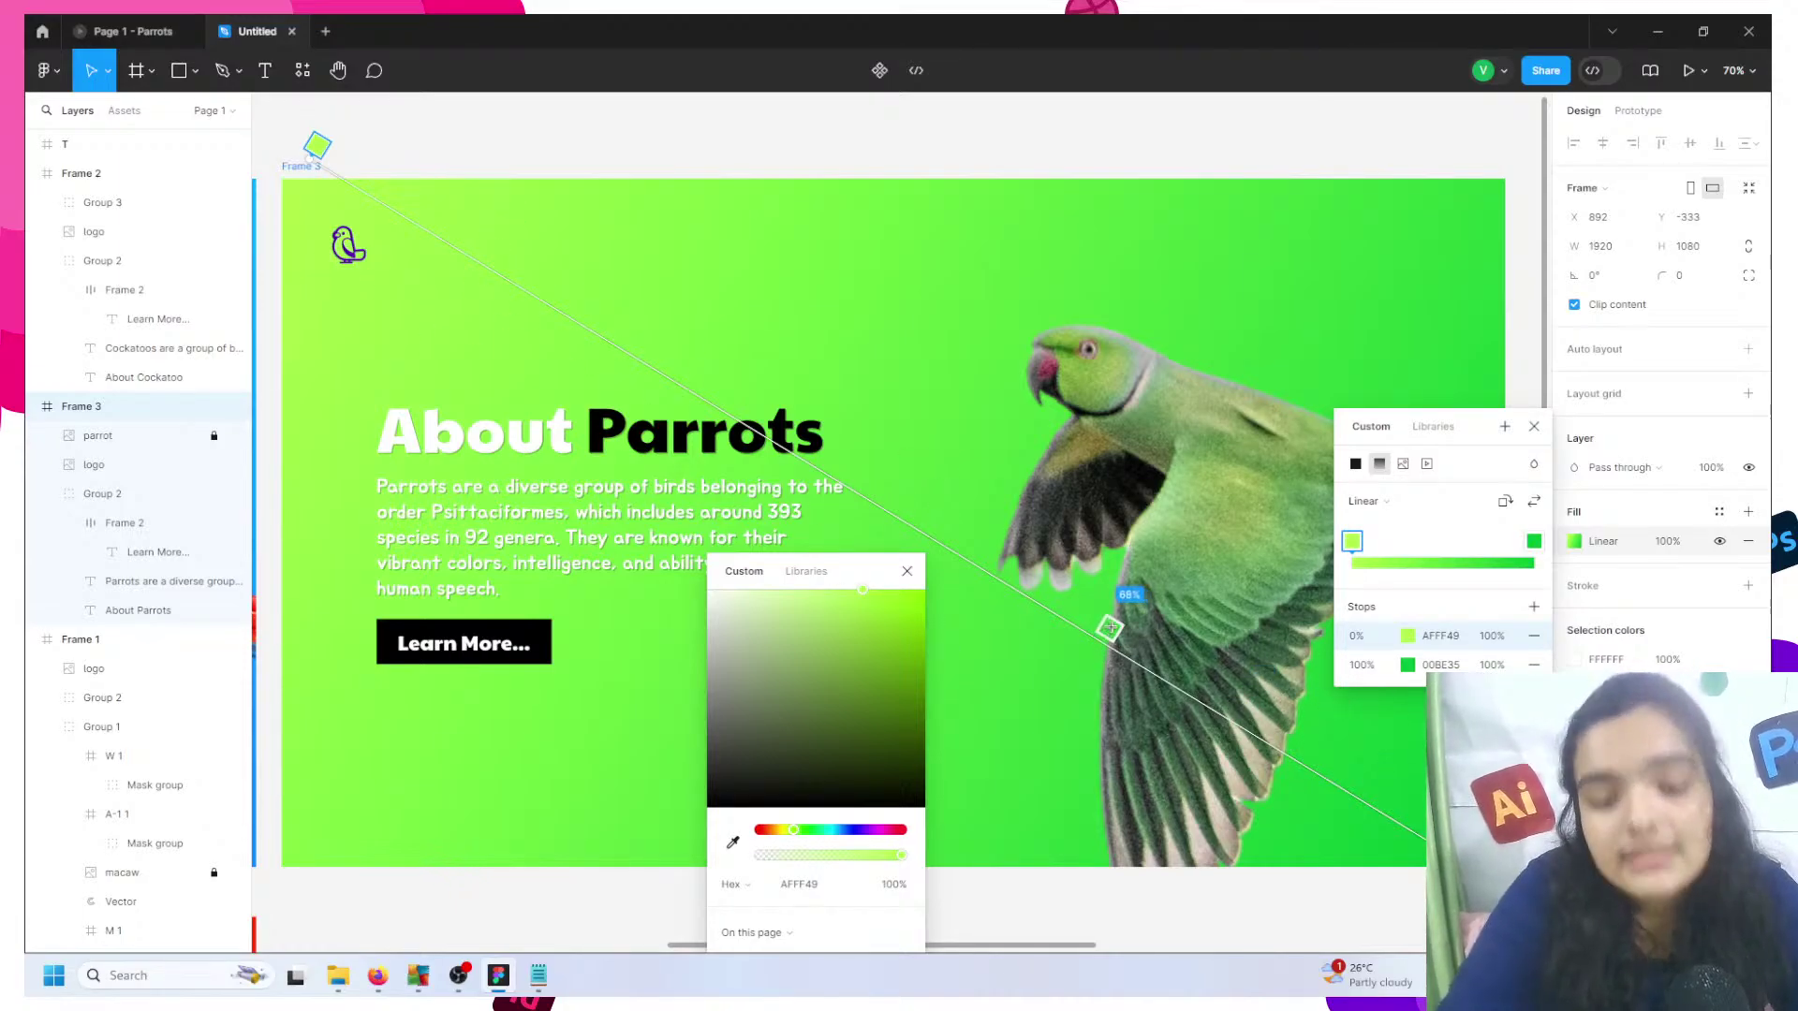
pyautogui.click(1110, 628)
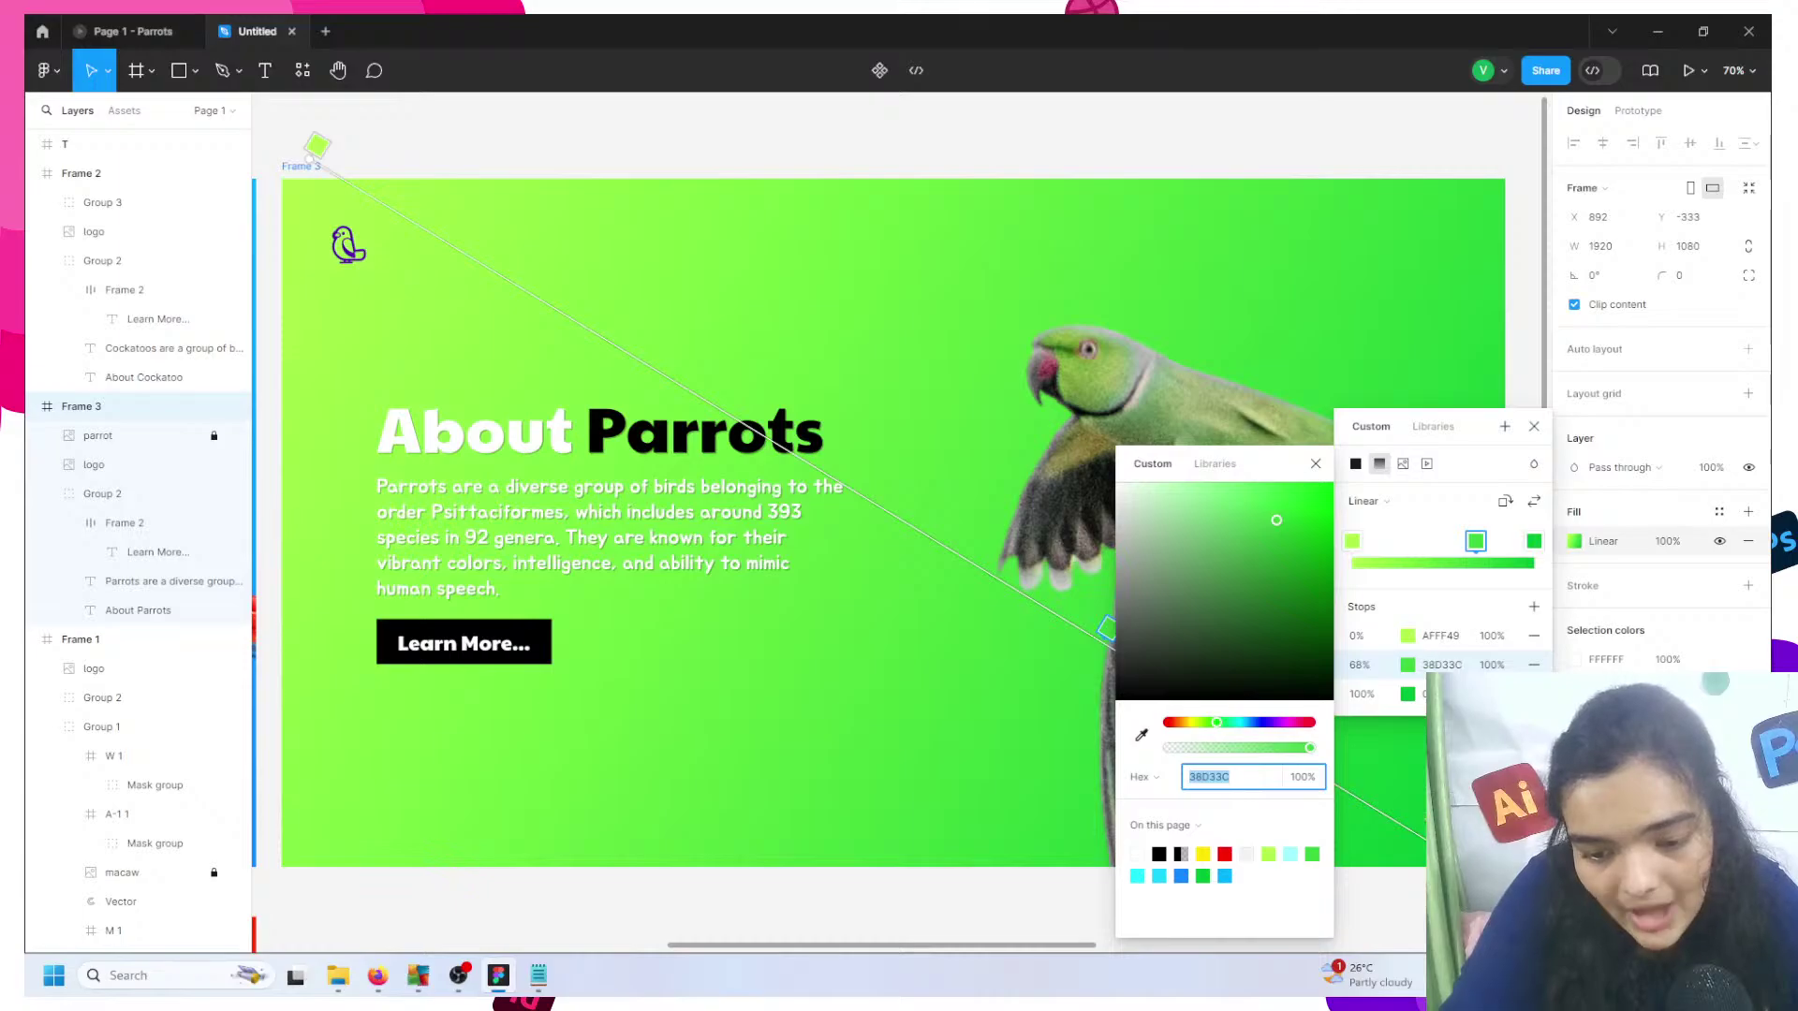
pyautogui.moveTo(1255, 465); pyautogui.dragTo(890, 533)
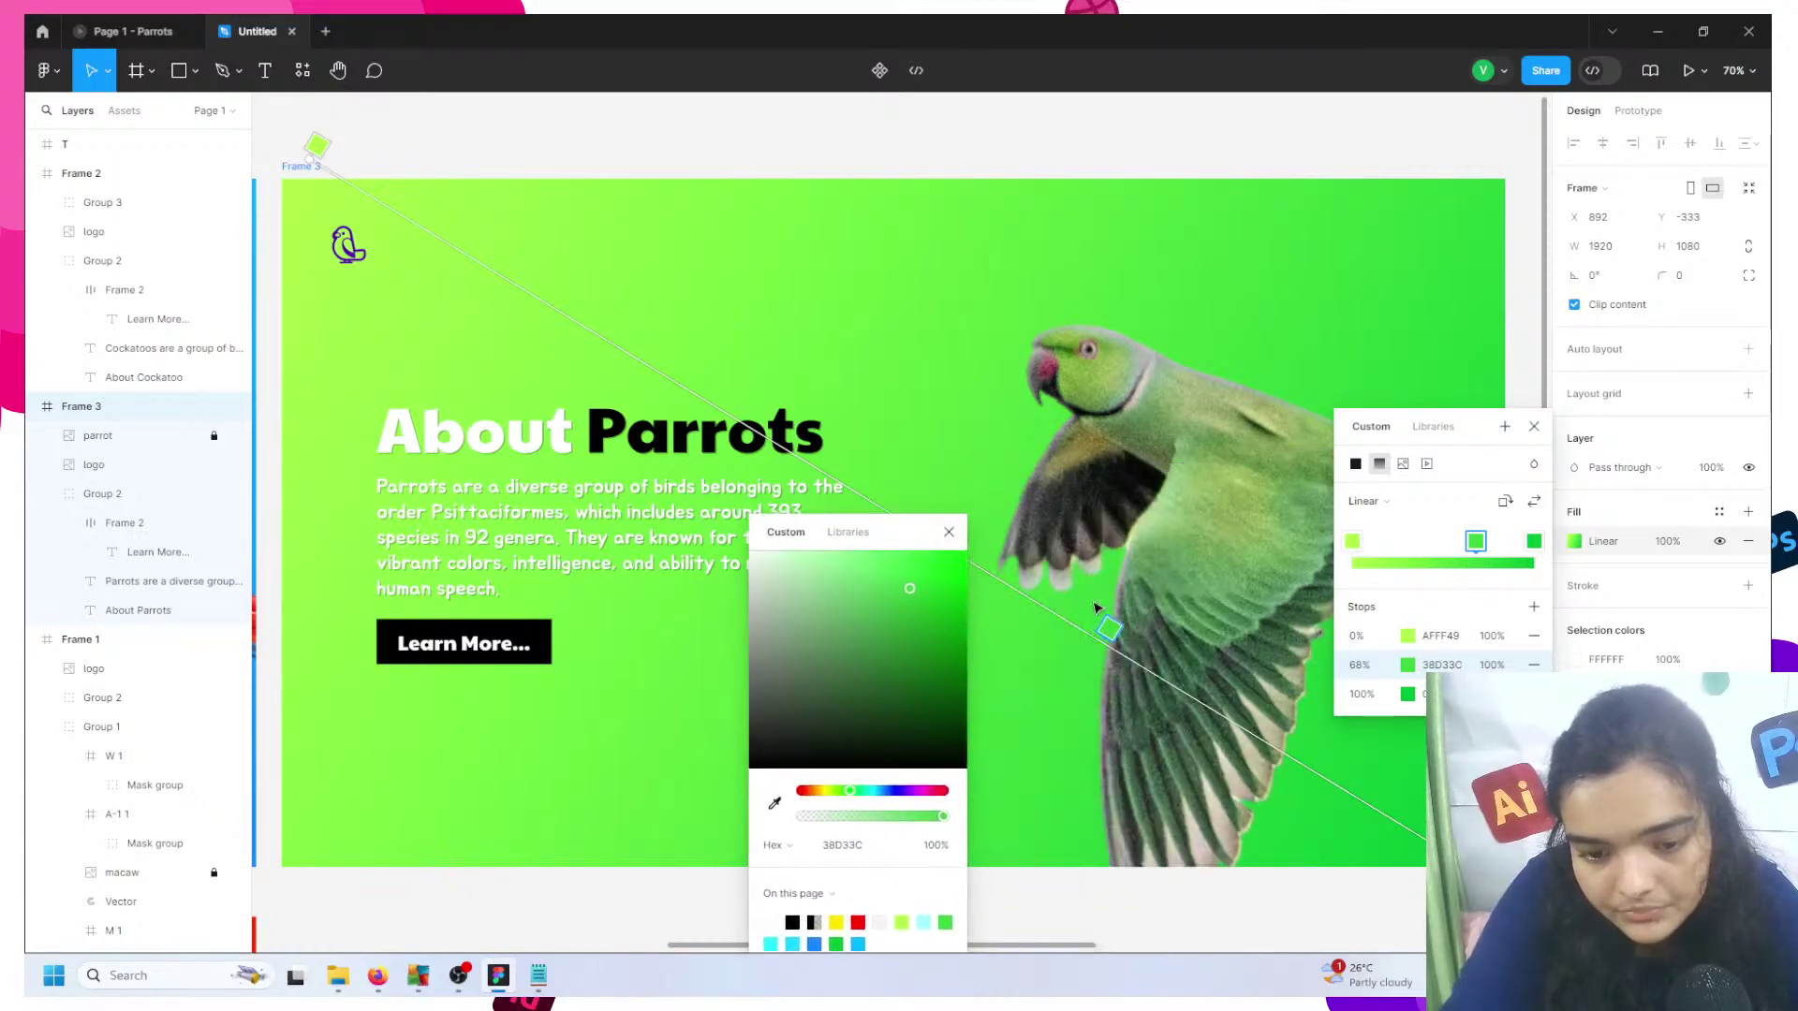
pyautogui.moveTo(1259, 734); pyautogui.dragTo(1424, 838)
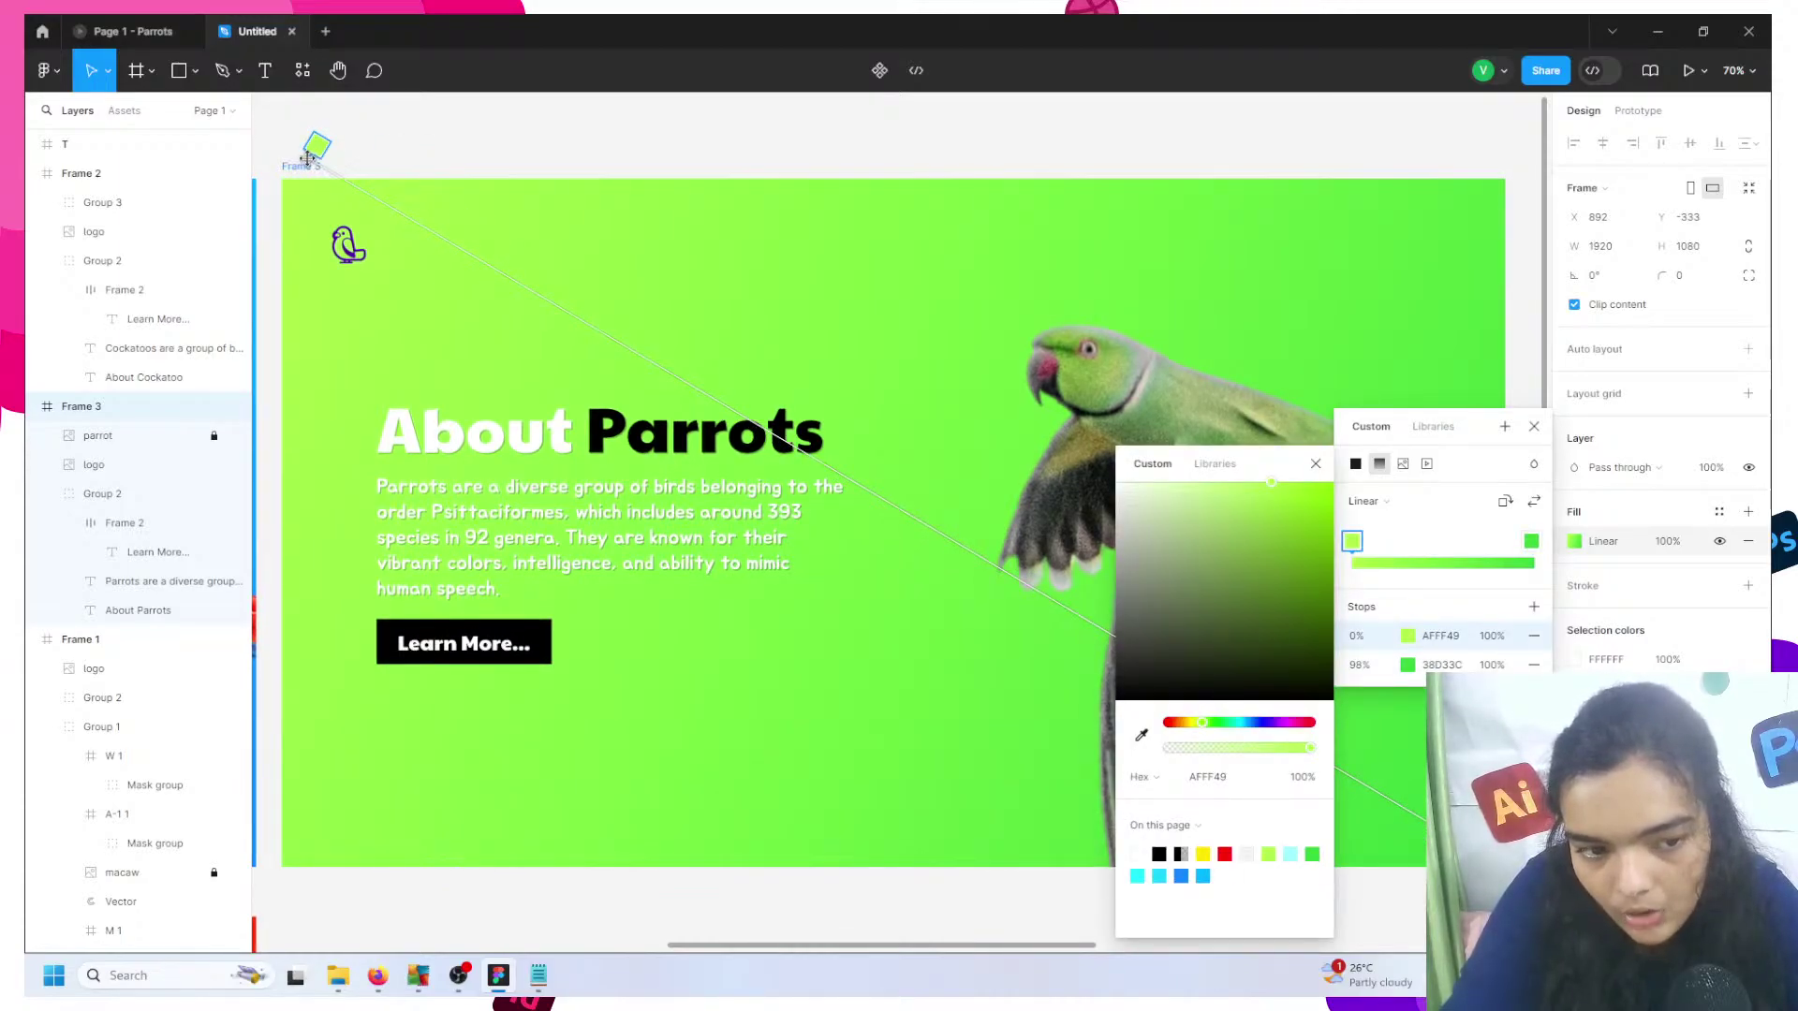
pyautogui.press('Escape')
# - Change the blend mode of the logo's image fill in Frame 3 to Normal
pyautogui.click(348, 244)
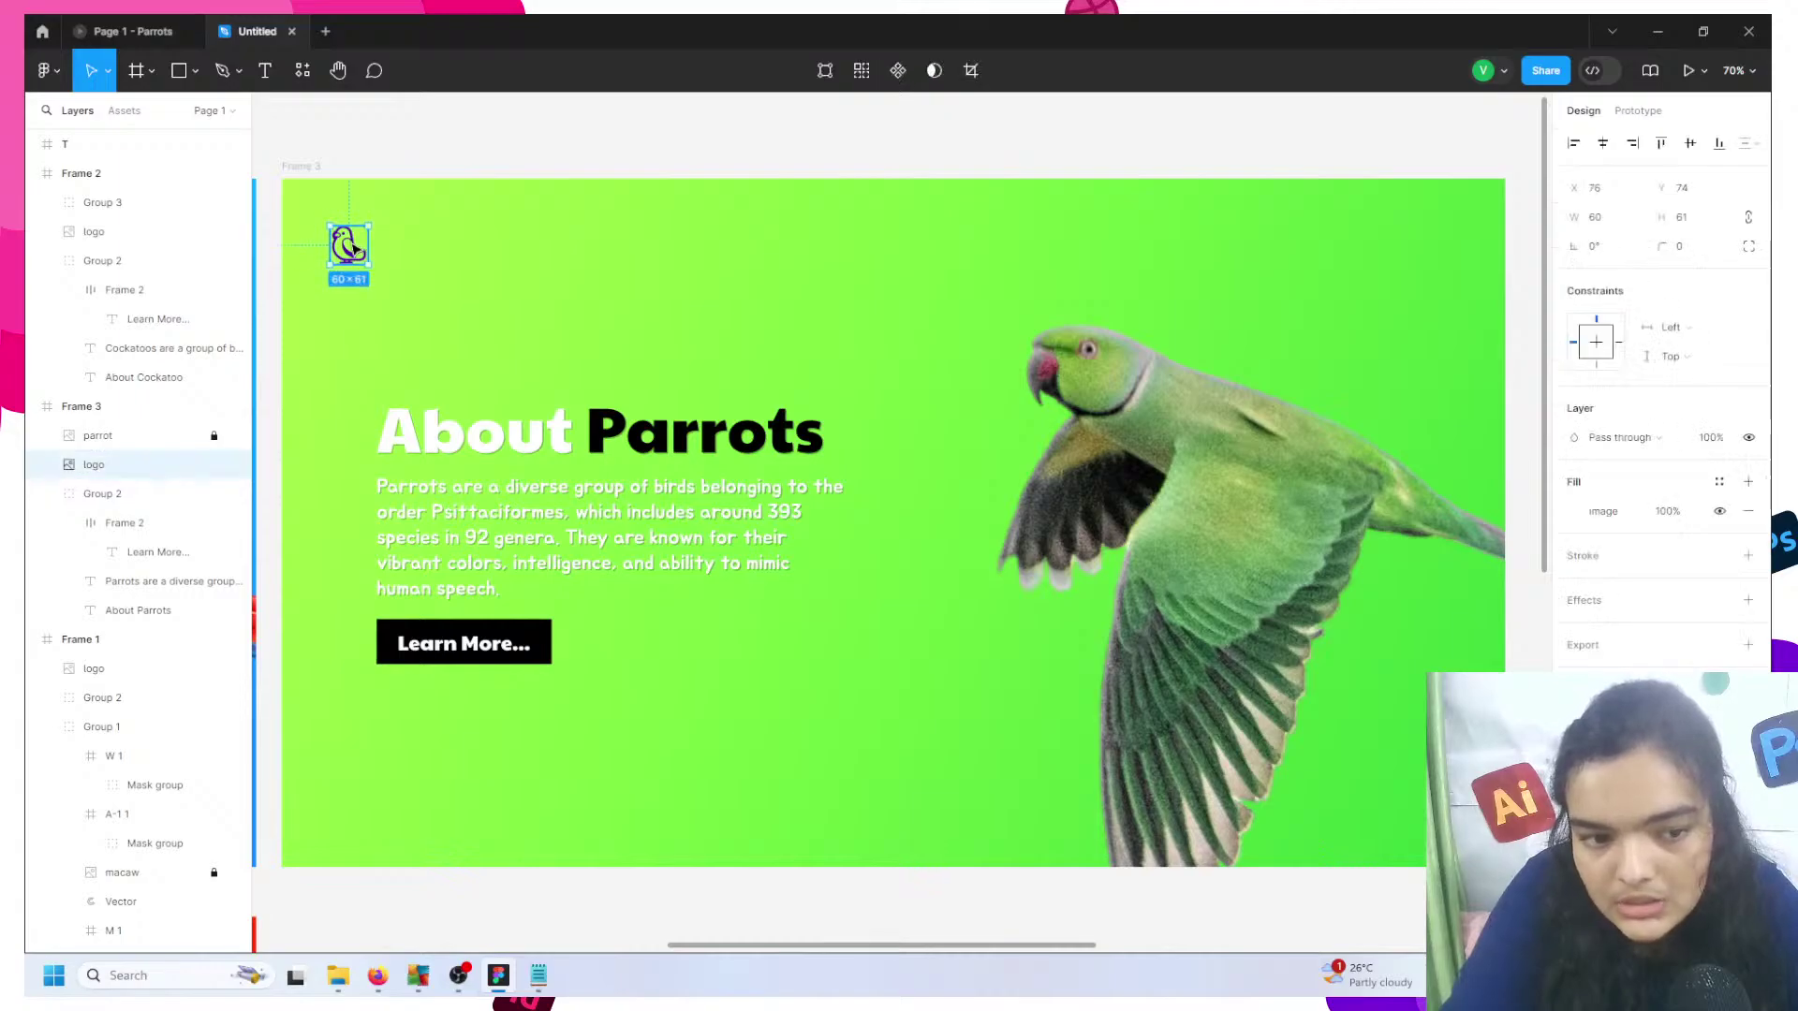
pyautogui.click(1574, 511)
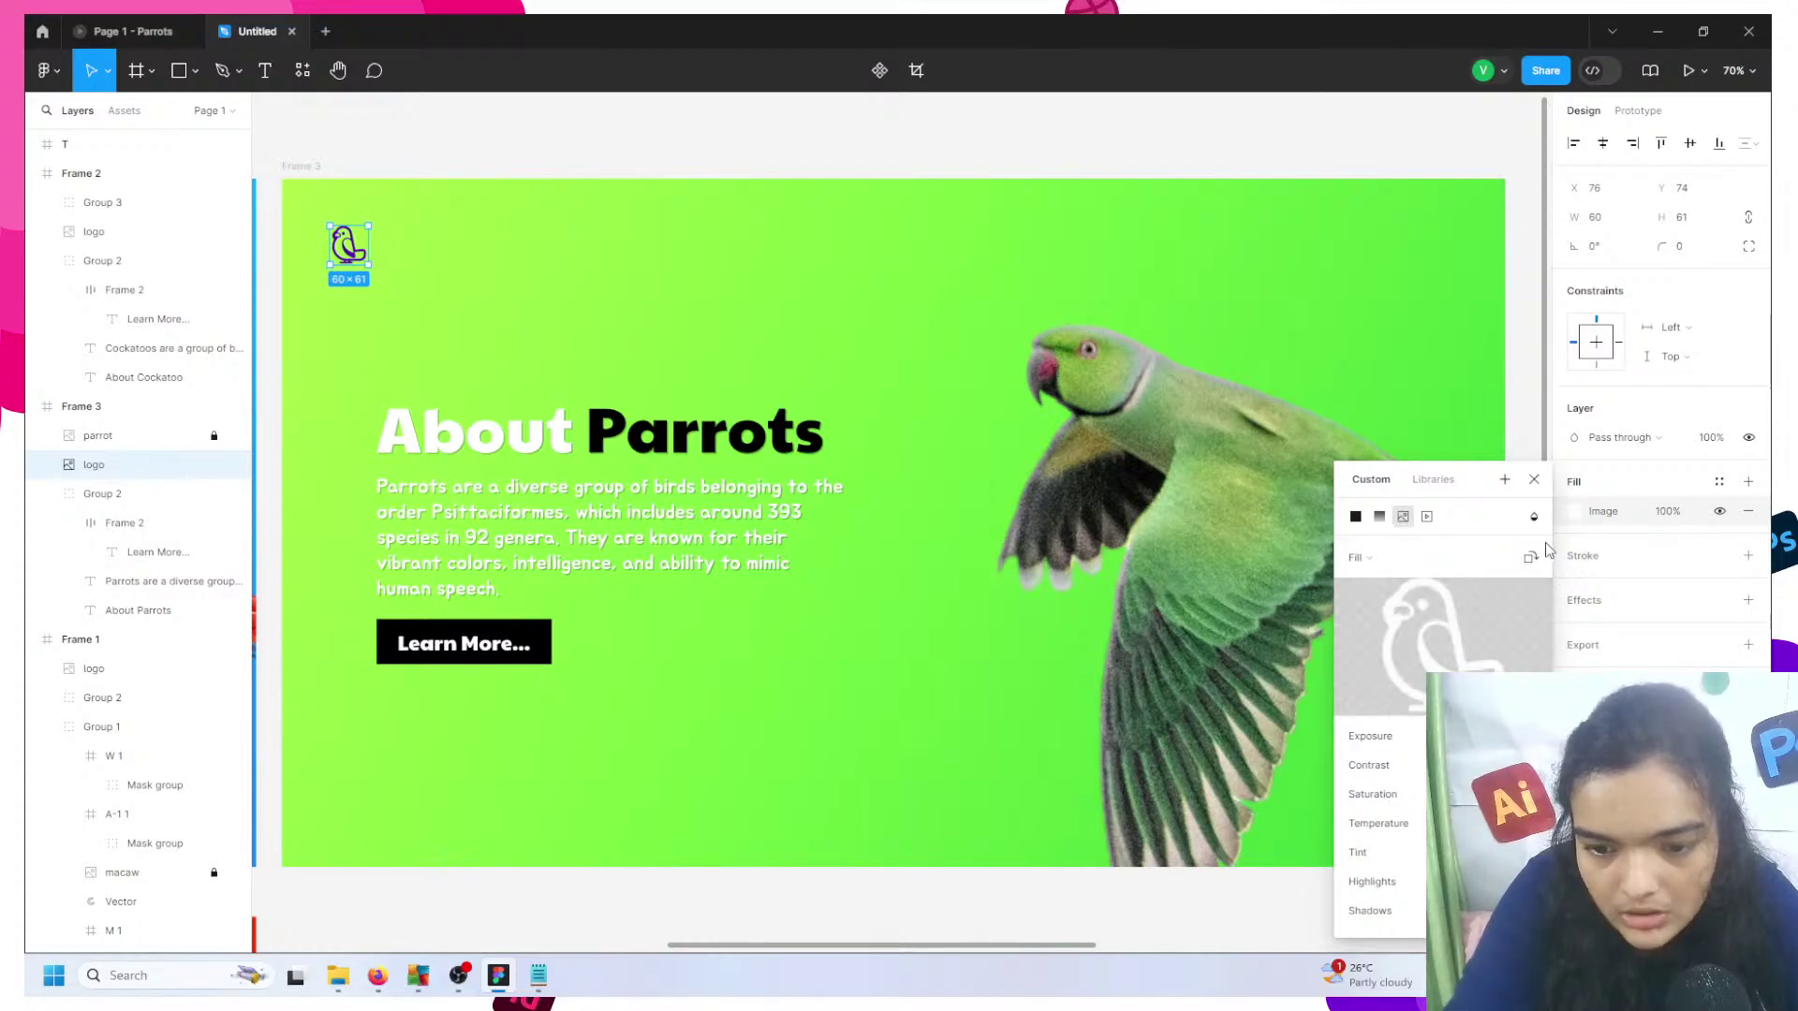
pyautogui.click(1534, 516)
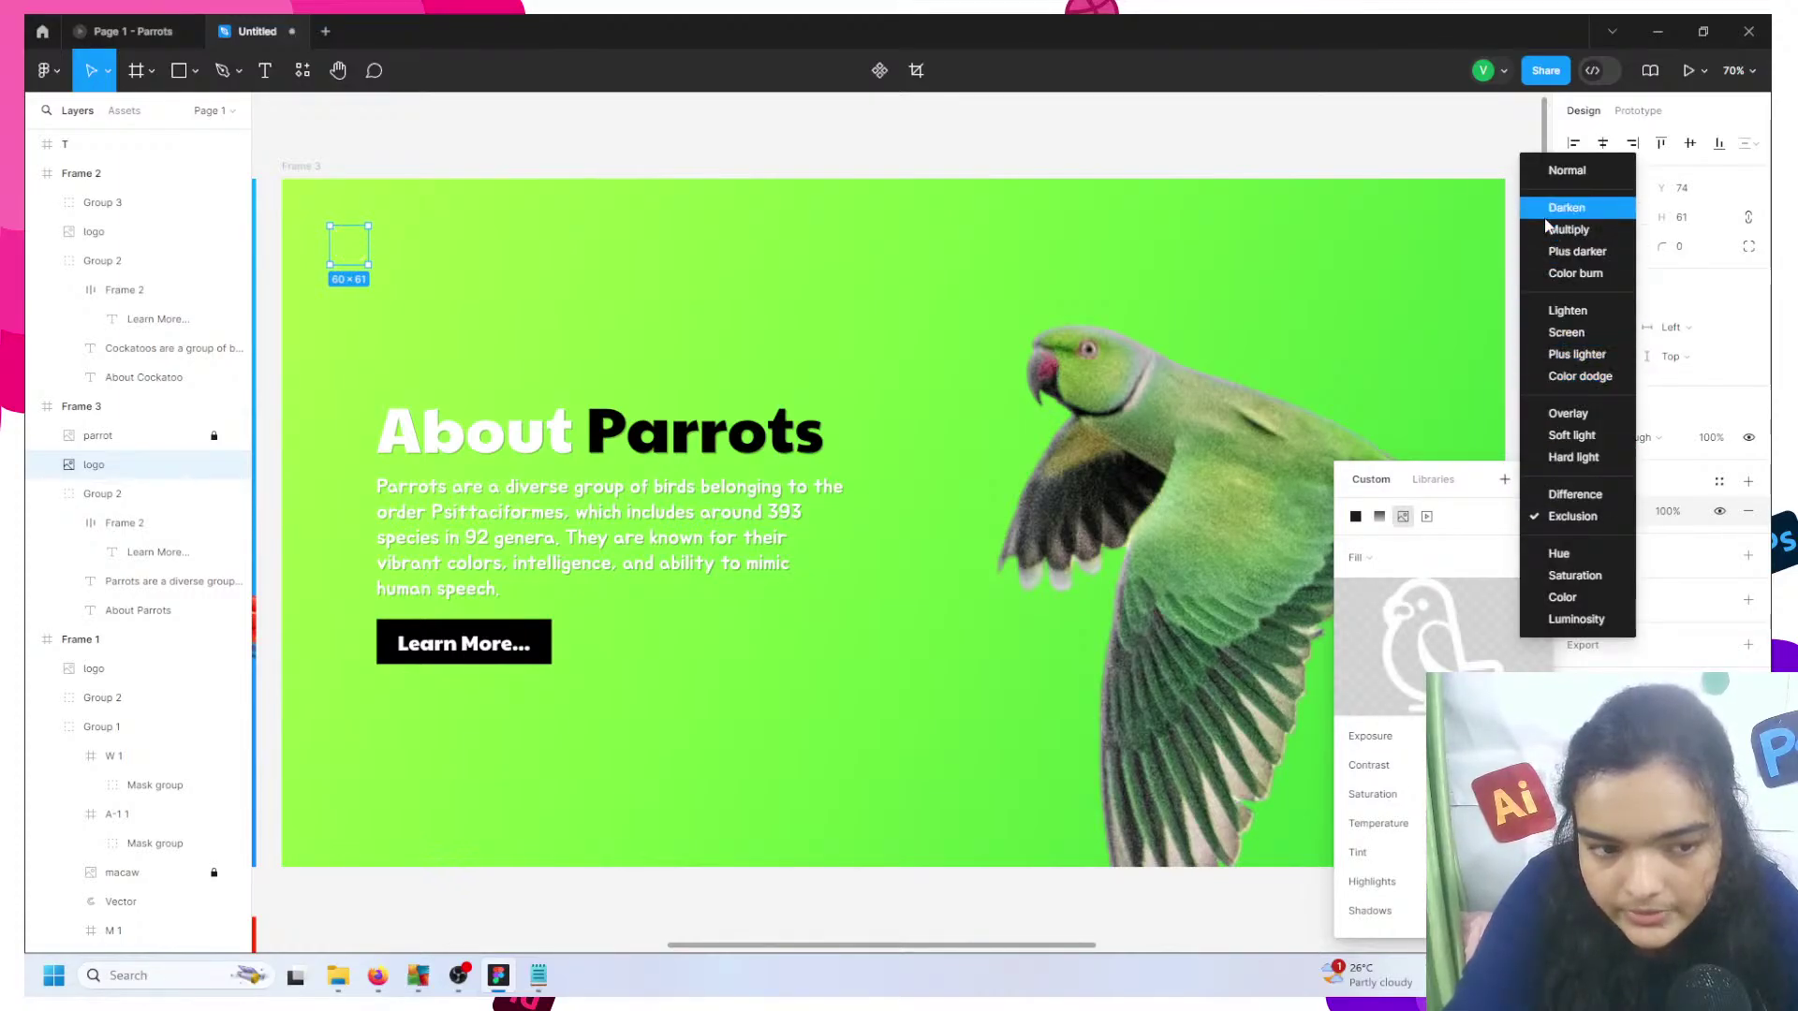
pyautogui.click(1563, 170)
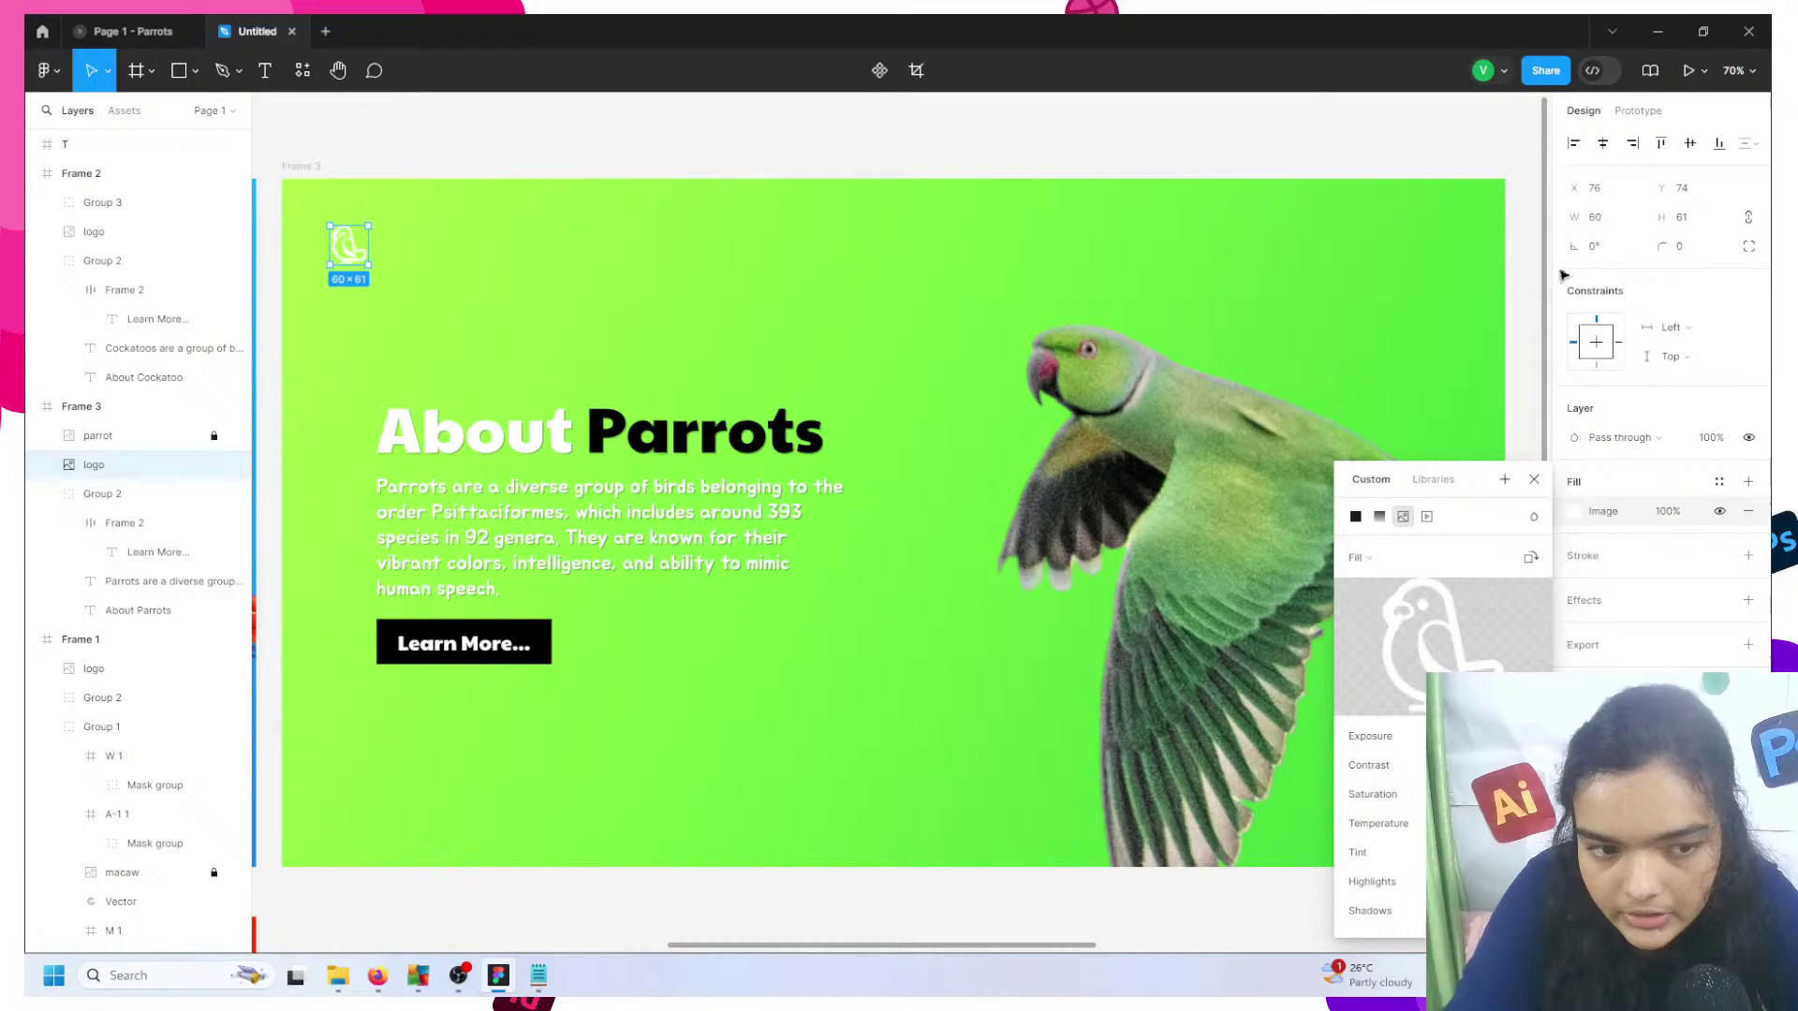
# - Try a drop shadow effect on the logo, then remove it
pyautogui.click(1748, 600)
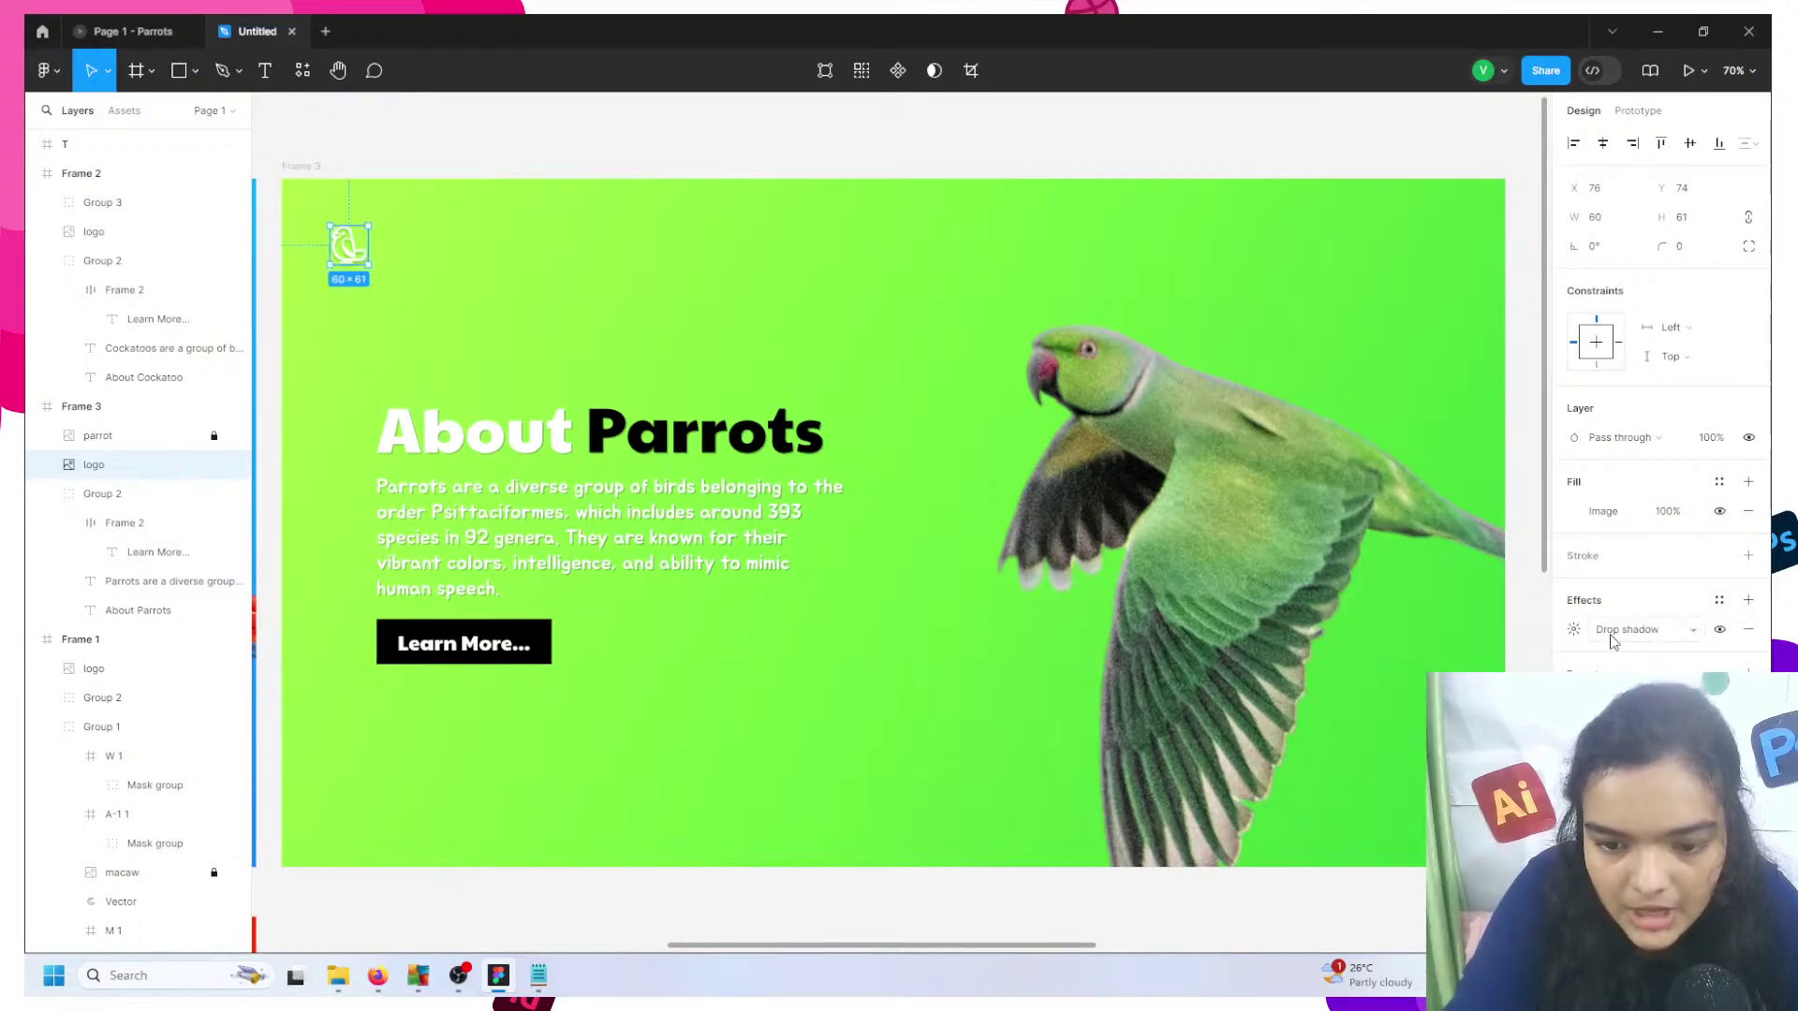
pyautogui.click(1721, 629)
pyautogui.click(1747, 629)
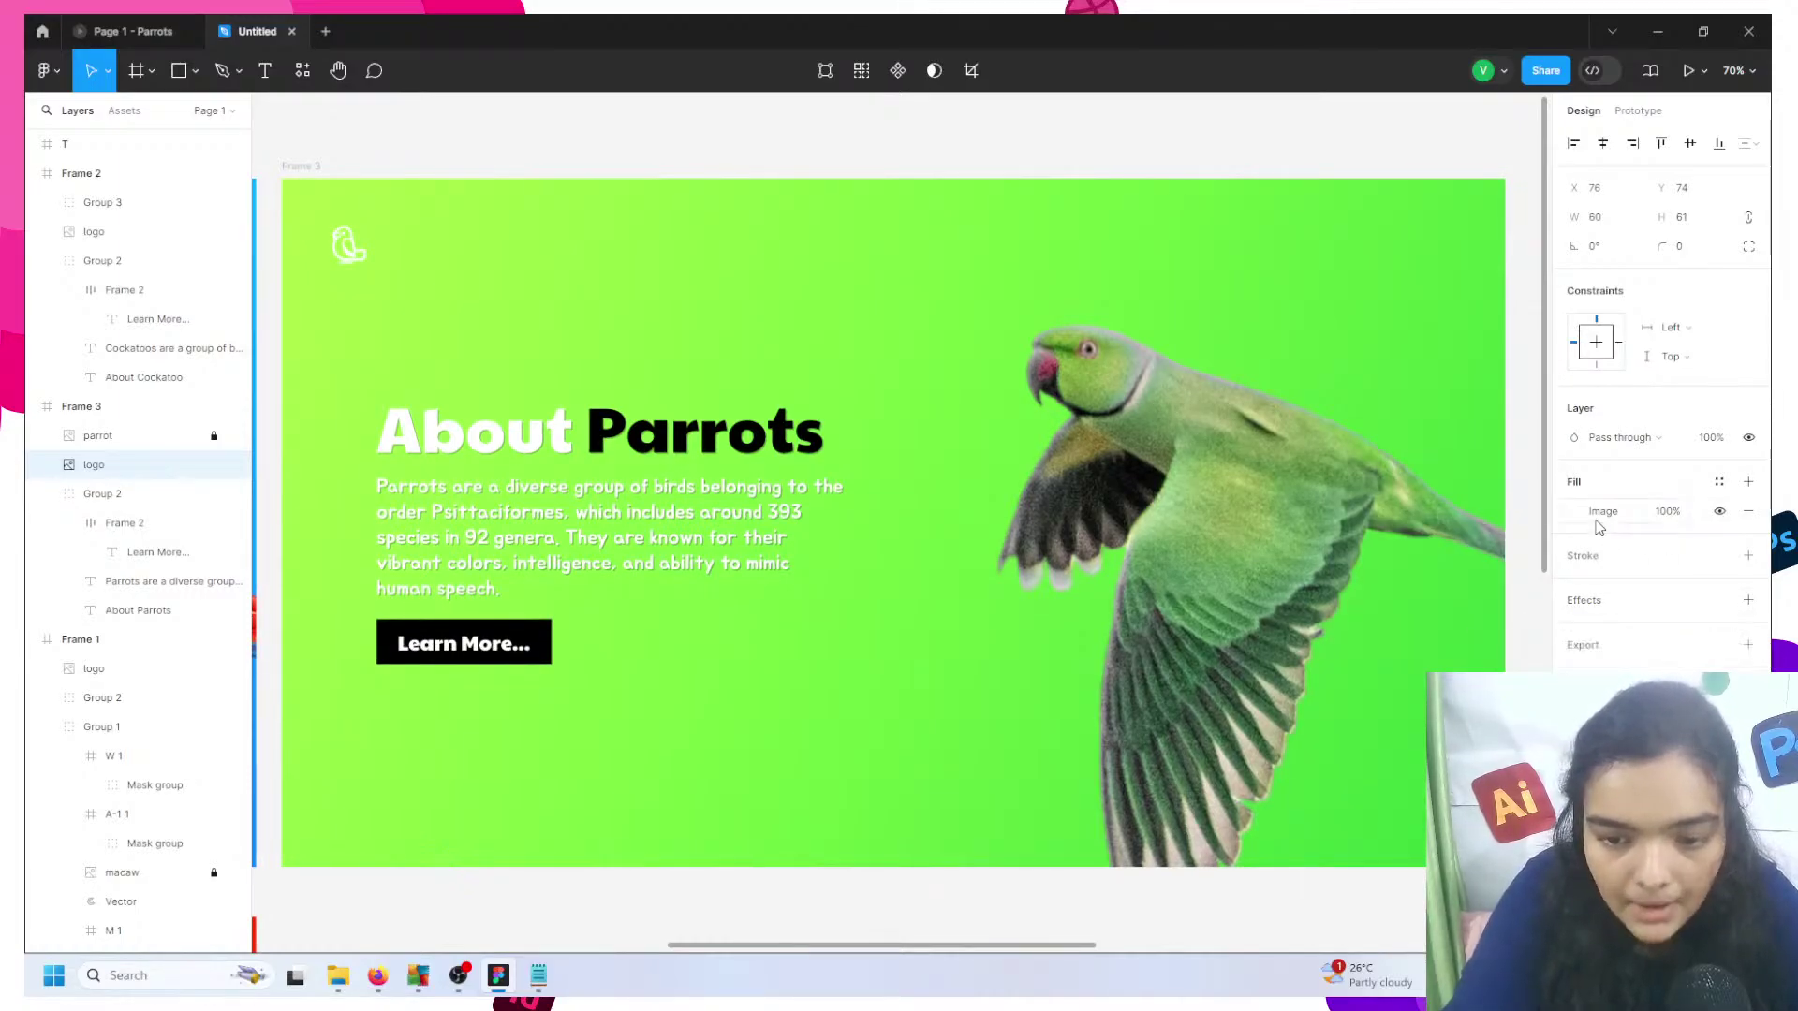
# - Restore the logo image fill's original inverted blending
pyautogui.click(1563, 521)
pyautogui.click(1529, 515)
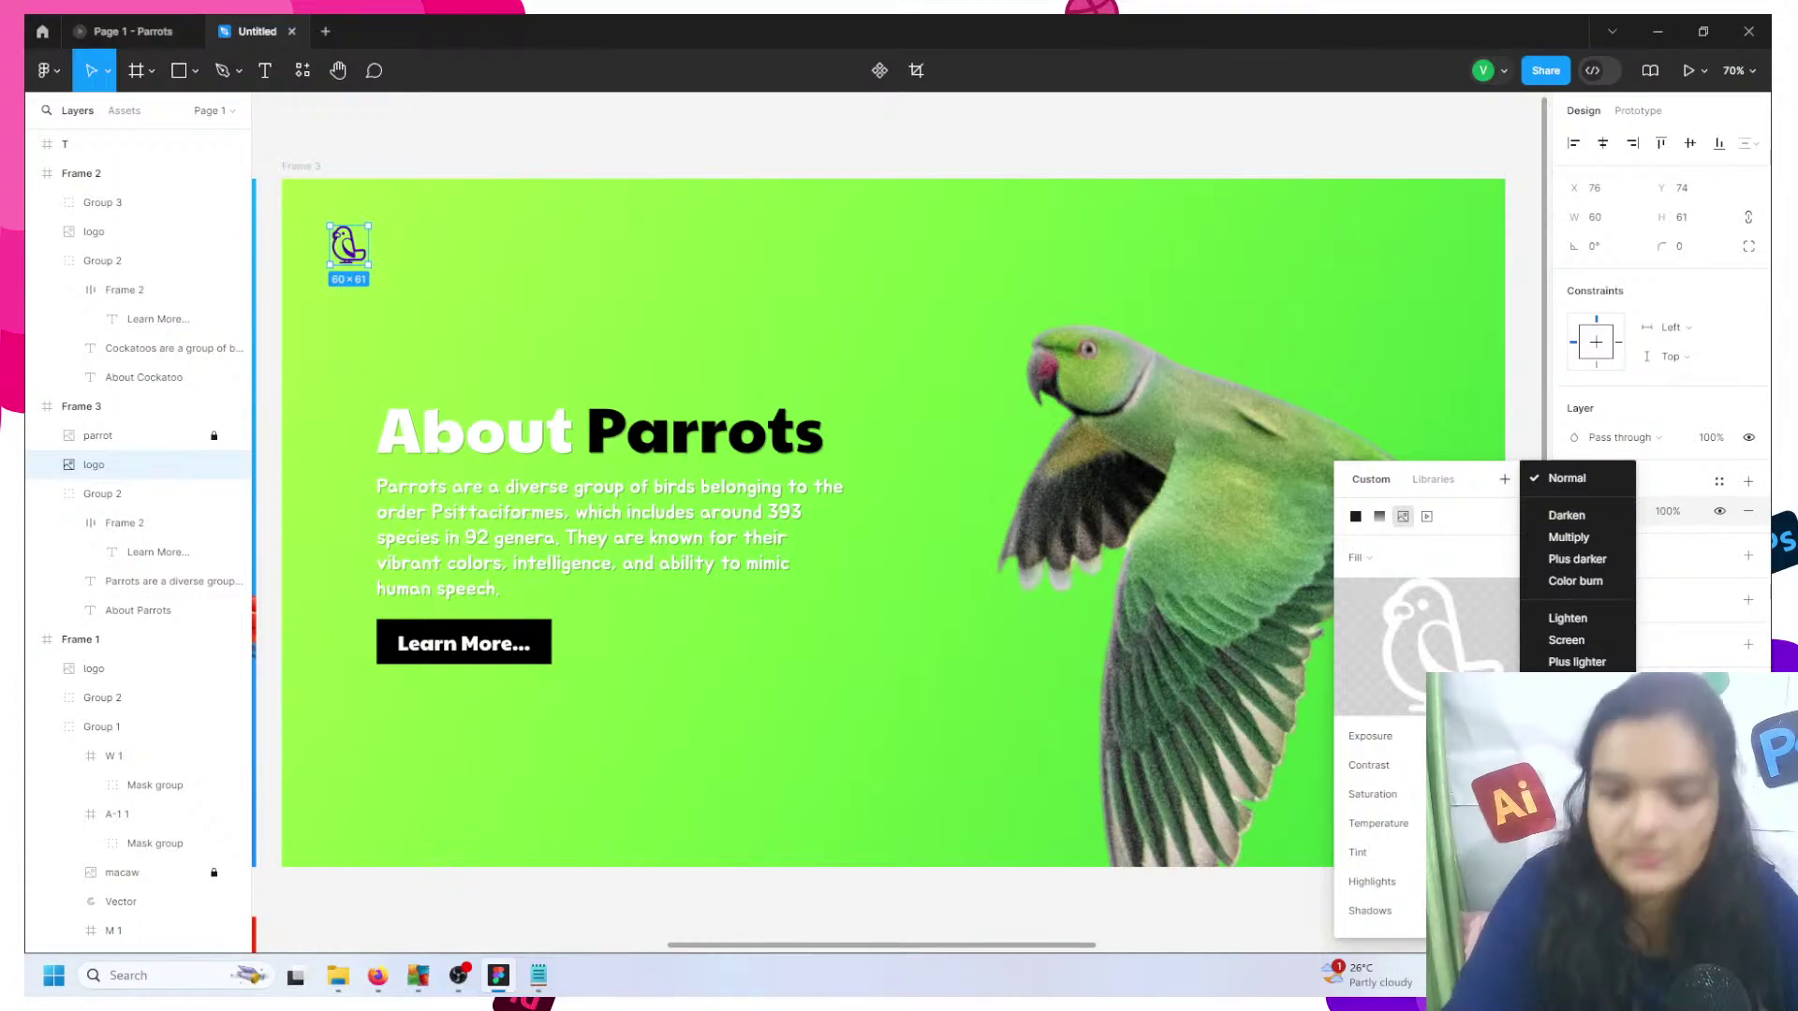
pyautogui.press('Escape')
pyautogui.press('Escape')
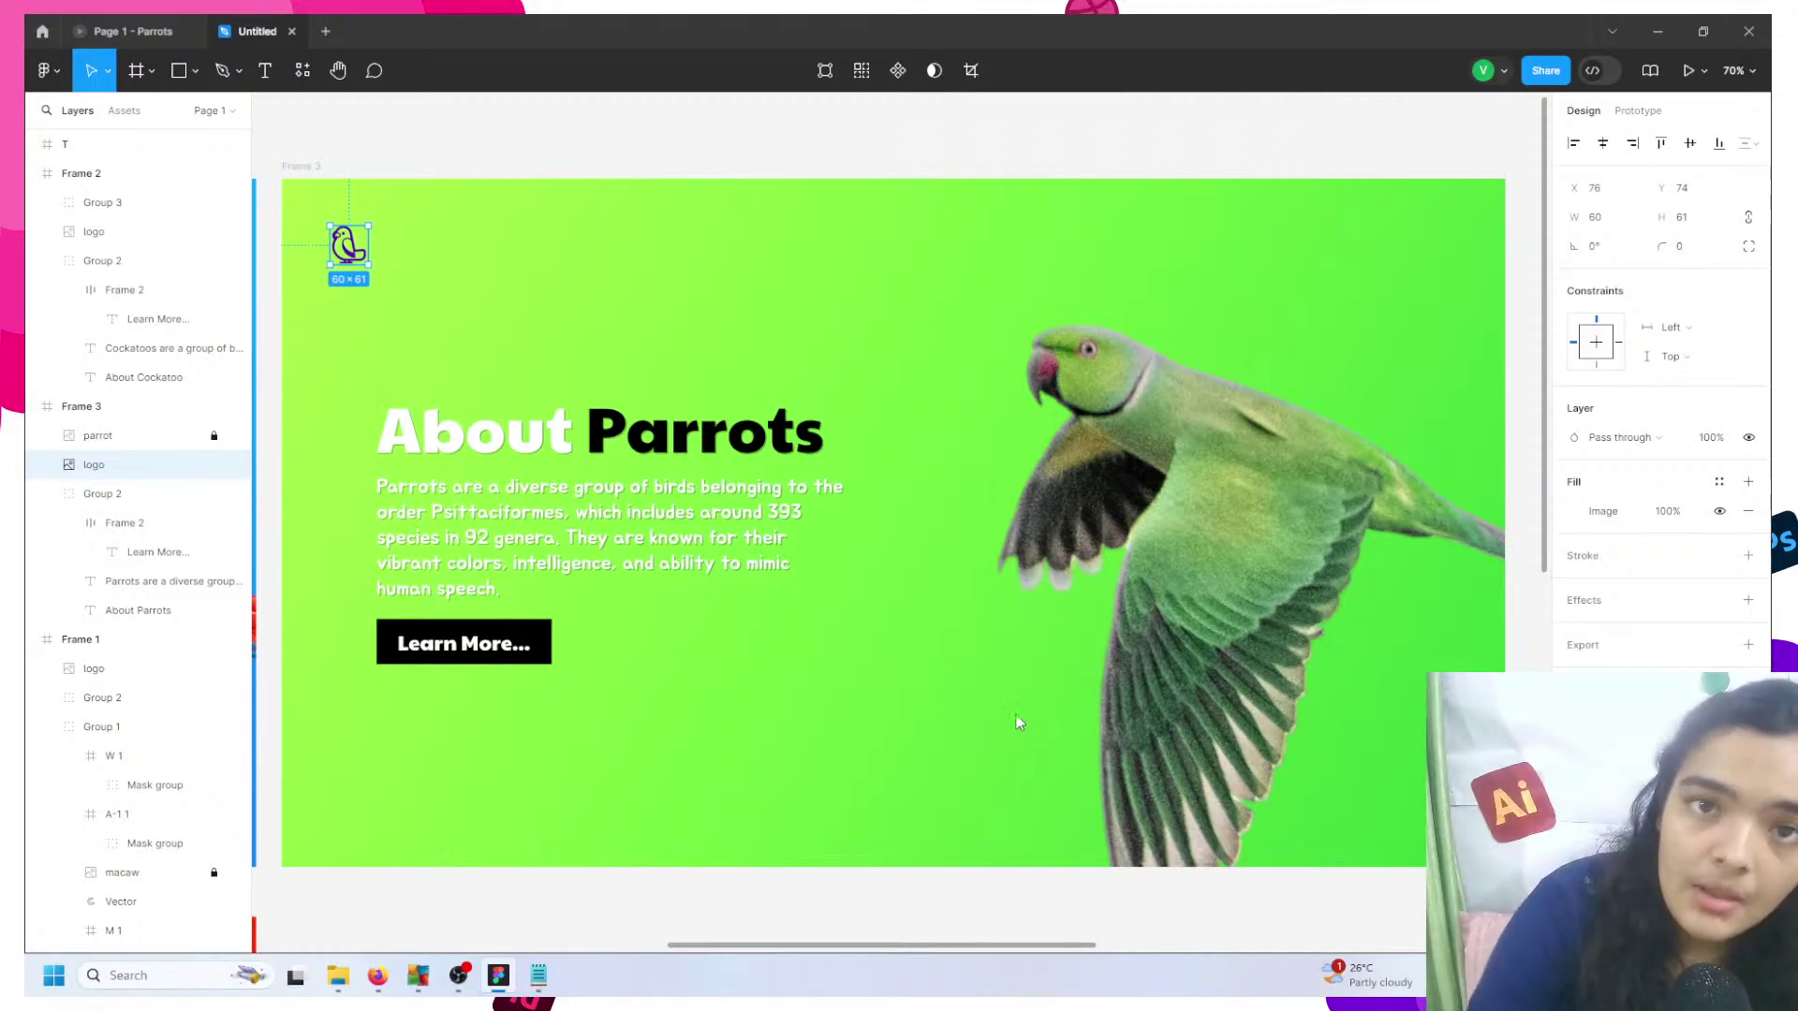
# - Try to import all nine parrot letter images and place them one by one below Frame 3
pyautogui.hotkey('ctrl', 'shift', 'k')
pyautogui.moveTo(869, 372); pyautogui.dragTo(232, 80)
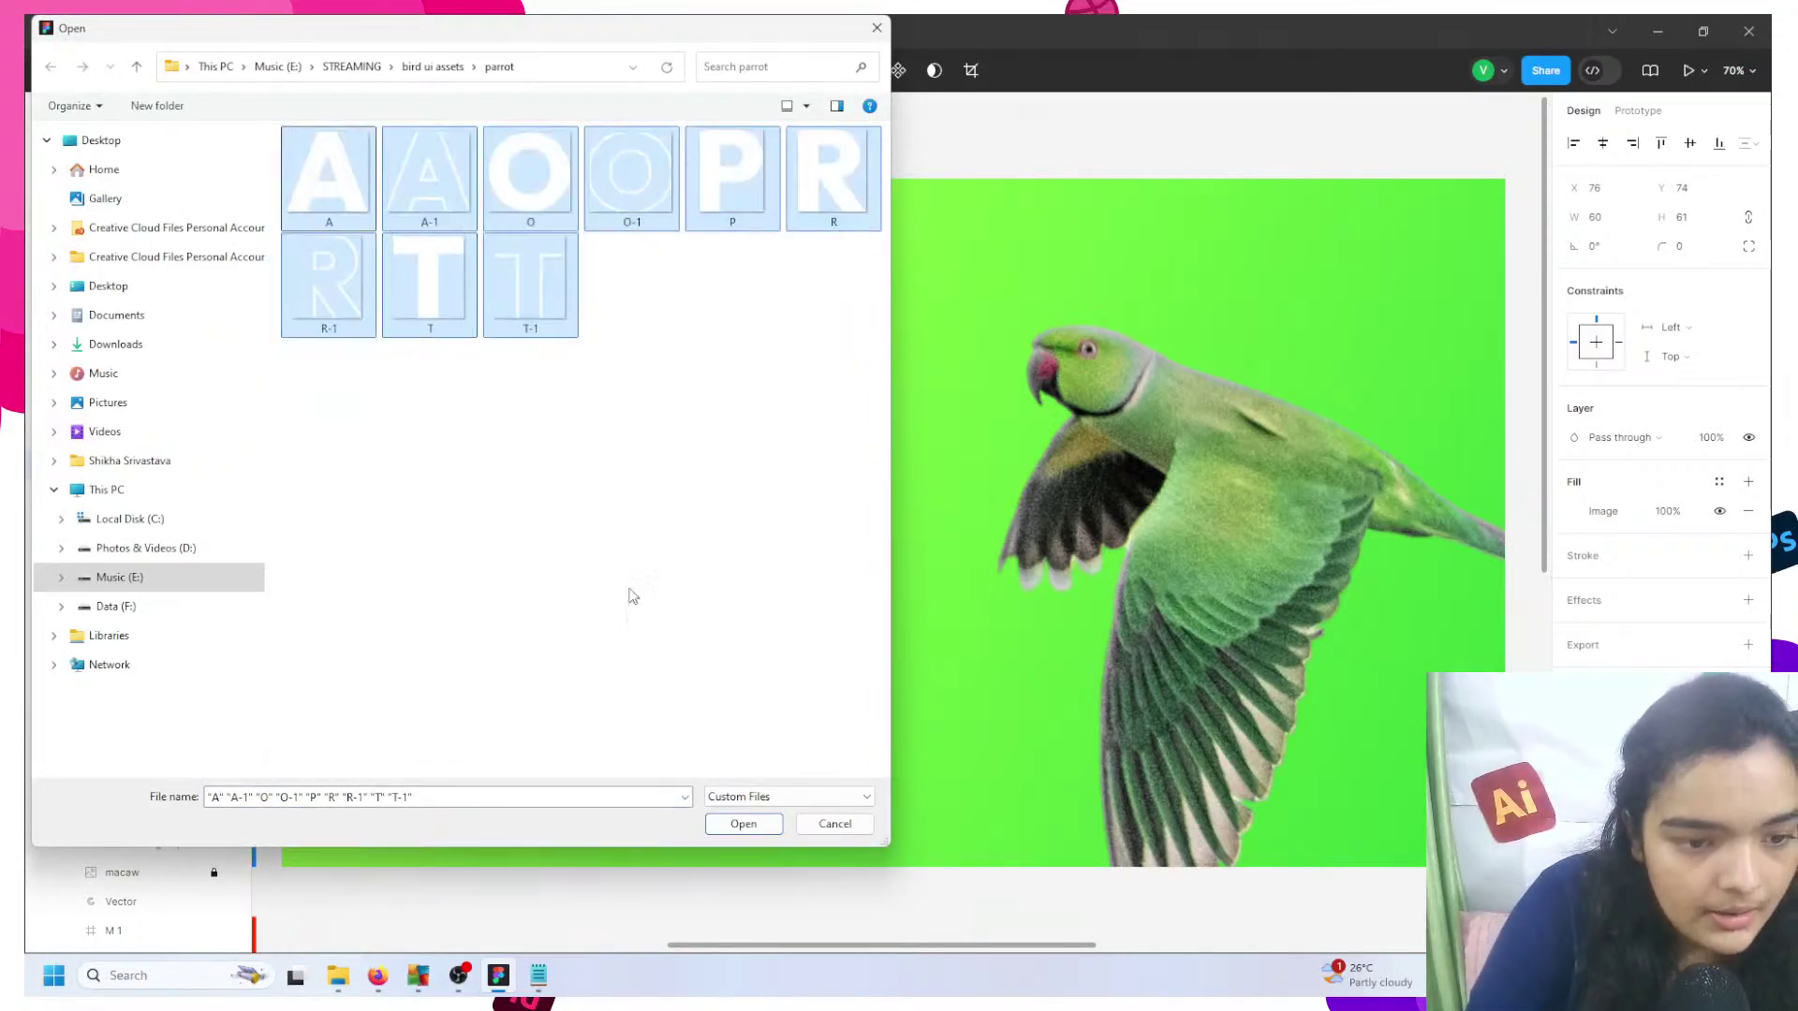
pyautogui.click(740, 825)
pyautogui.scroll(-5, 941, 848)
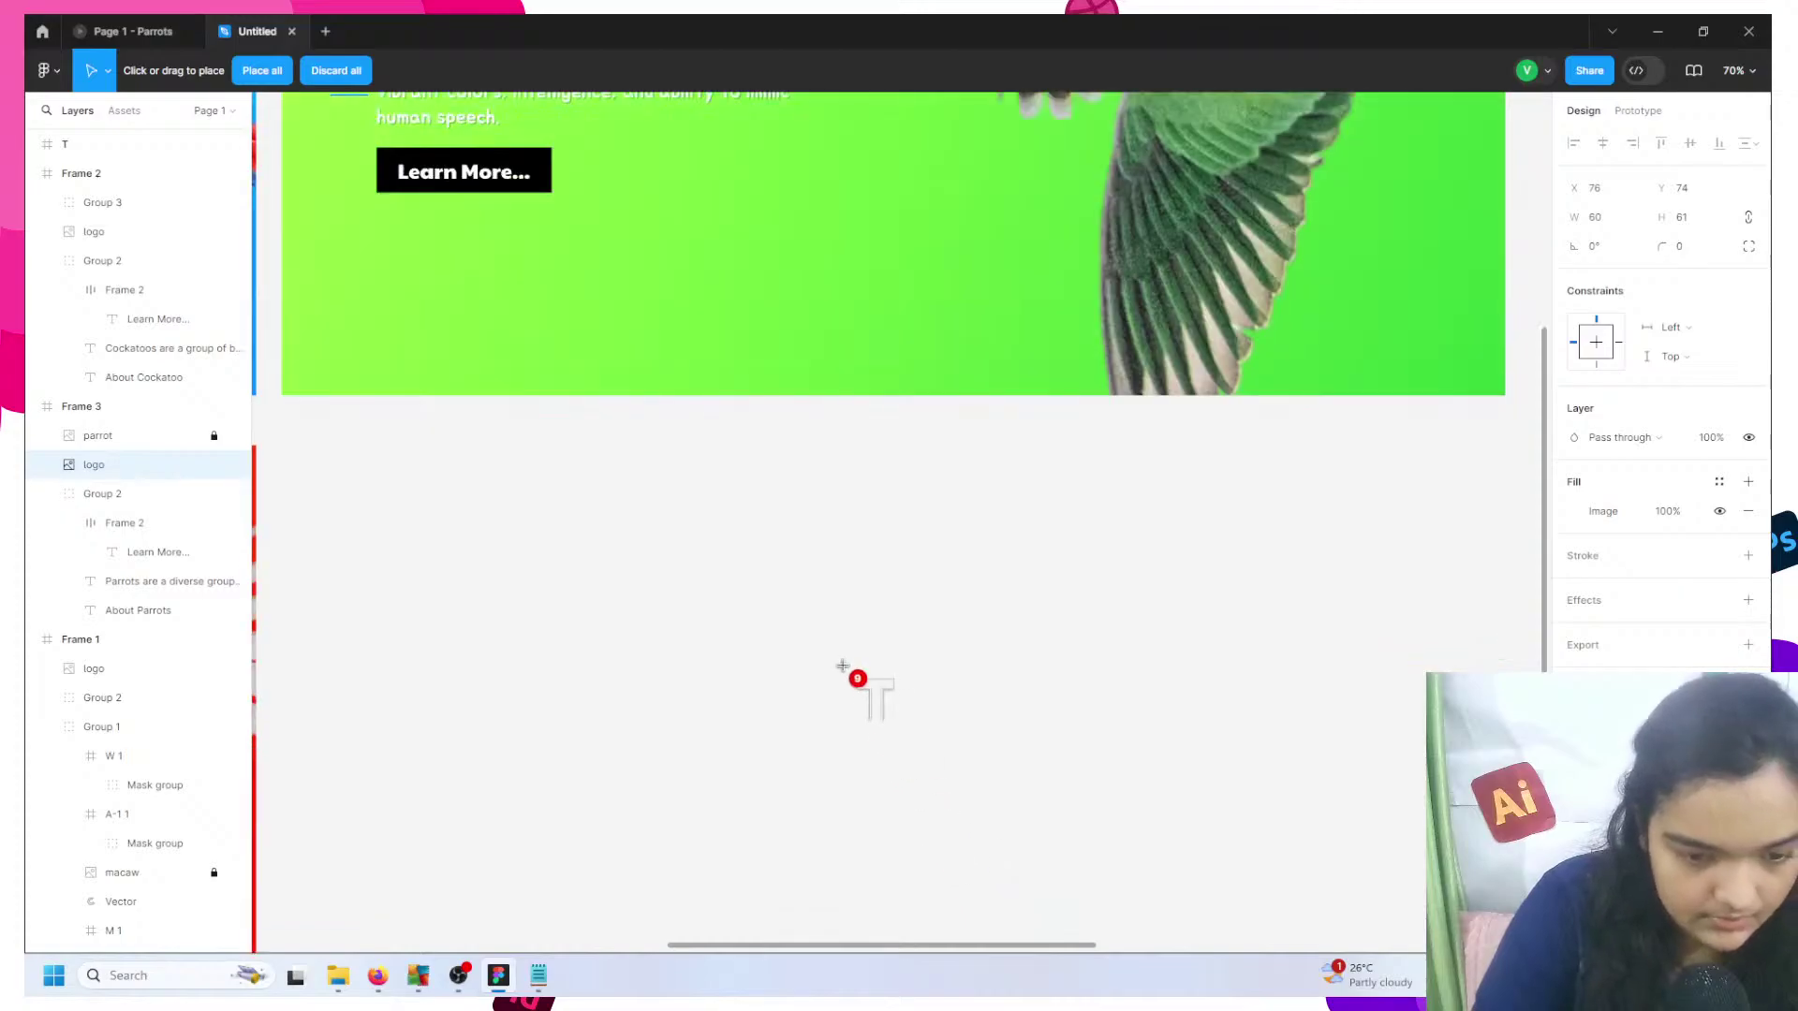
pyautogui.click(824, 678)
pyautogui.click(876, 679)
pyautogui.hotkey('ctrl', 'z')
pyautogui.hotkey('ctrl', 'z')
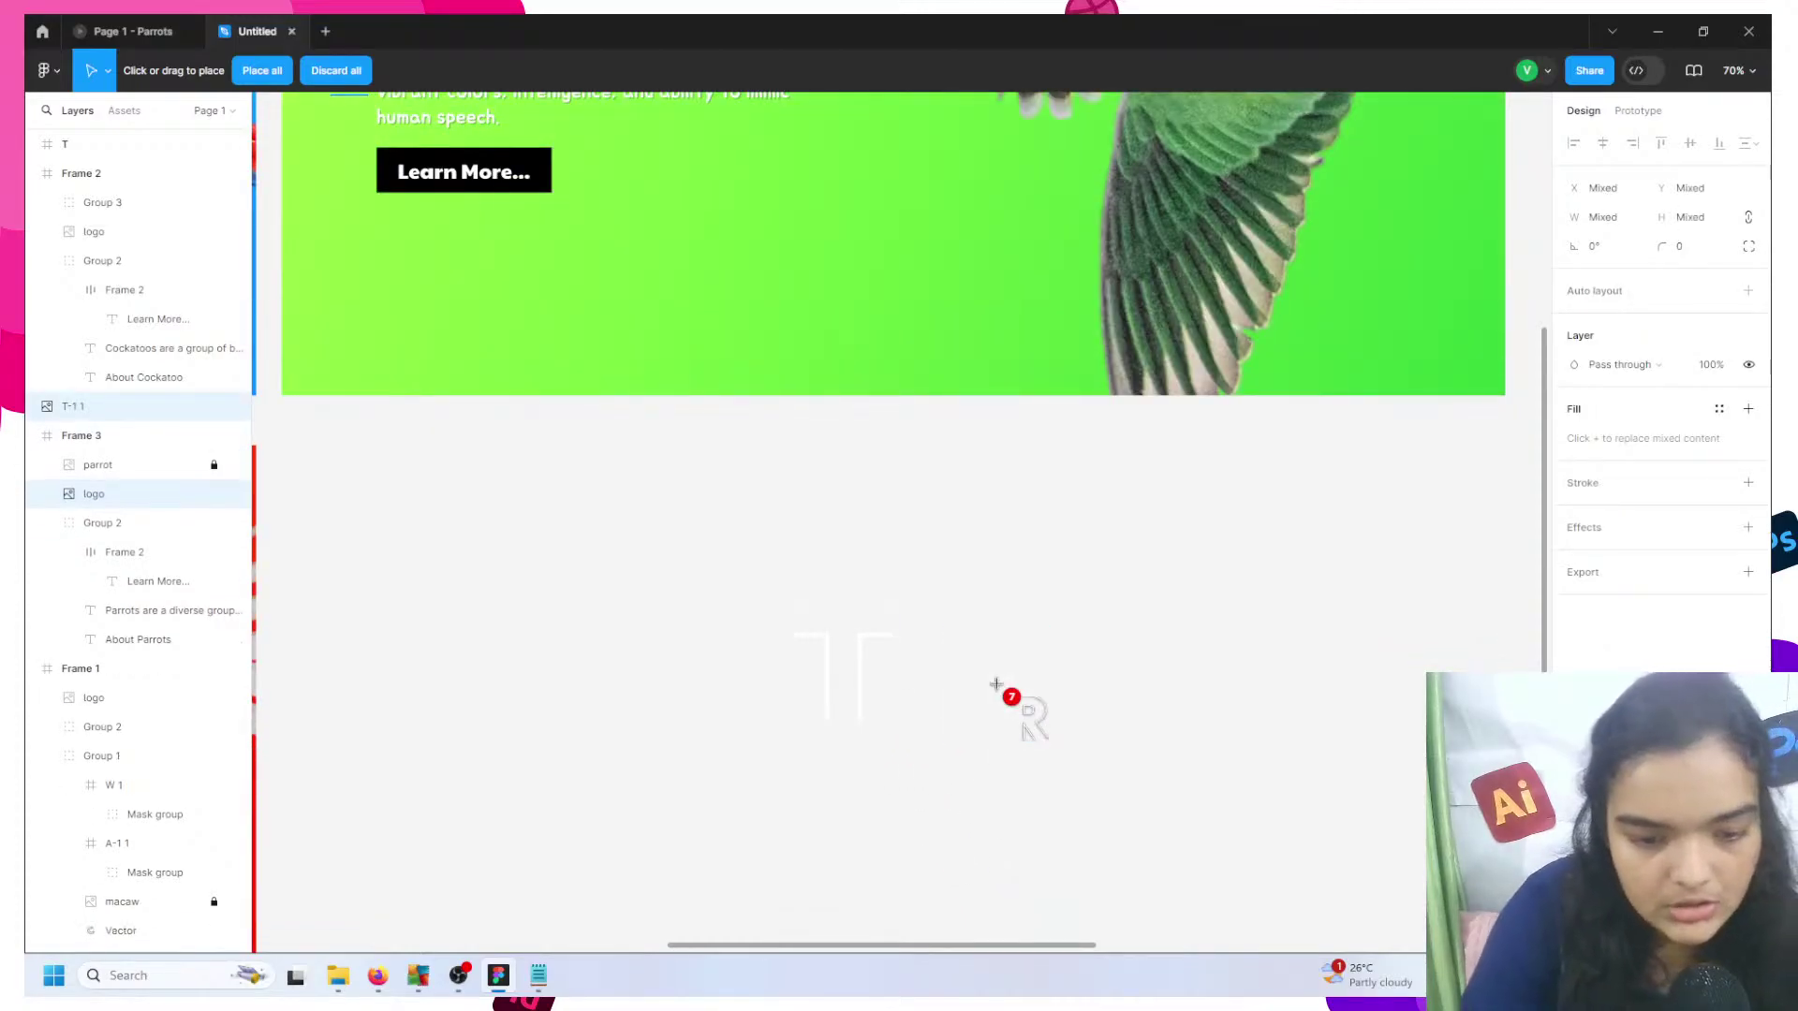
# - Import the P letter image from the parrot assets folder and move it beside the parrot's head
pyautogui.scroll(5, 999, 693)
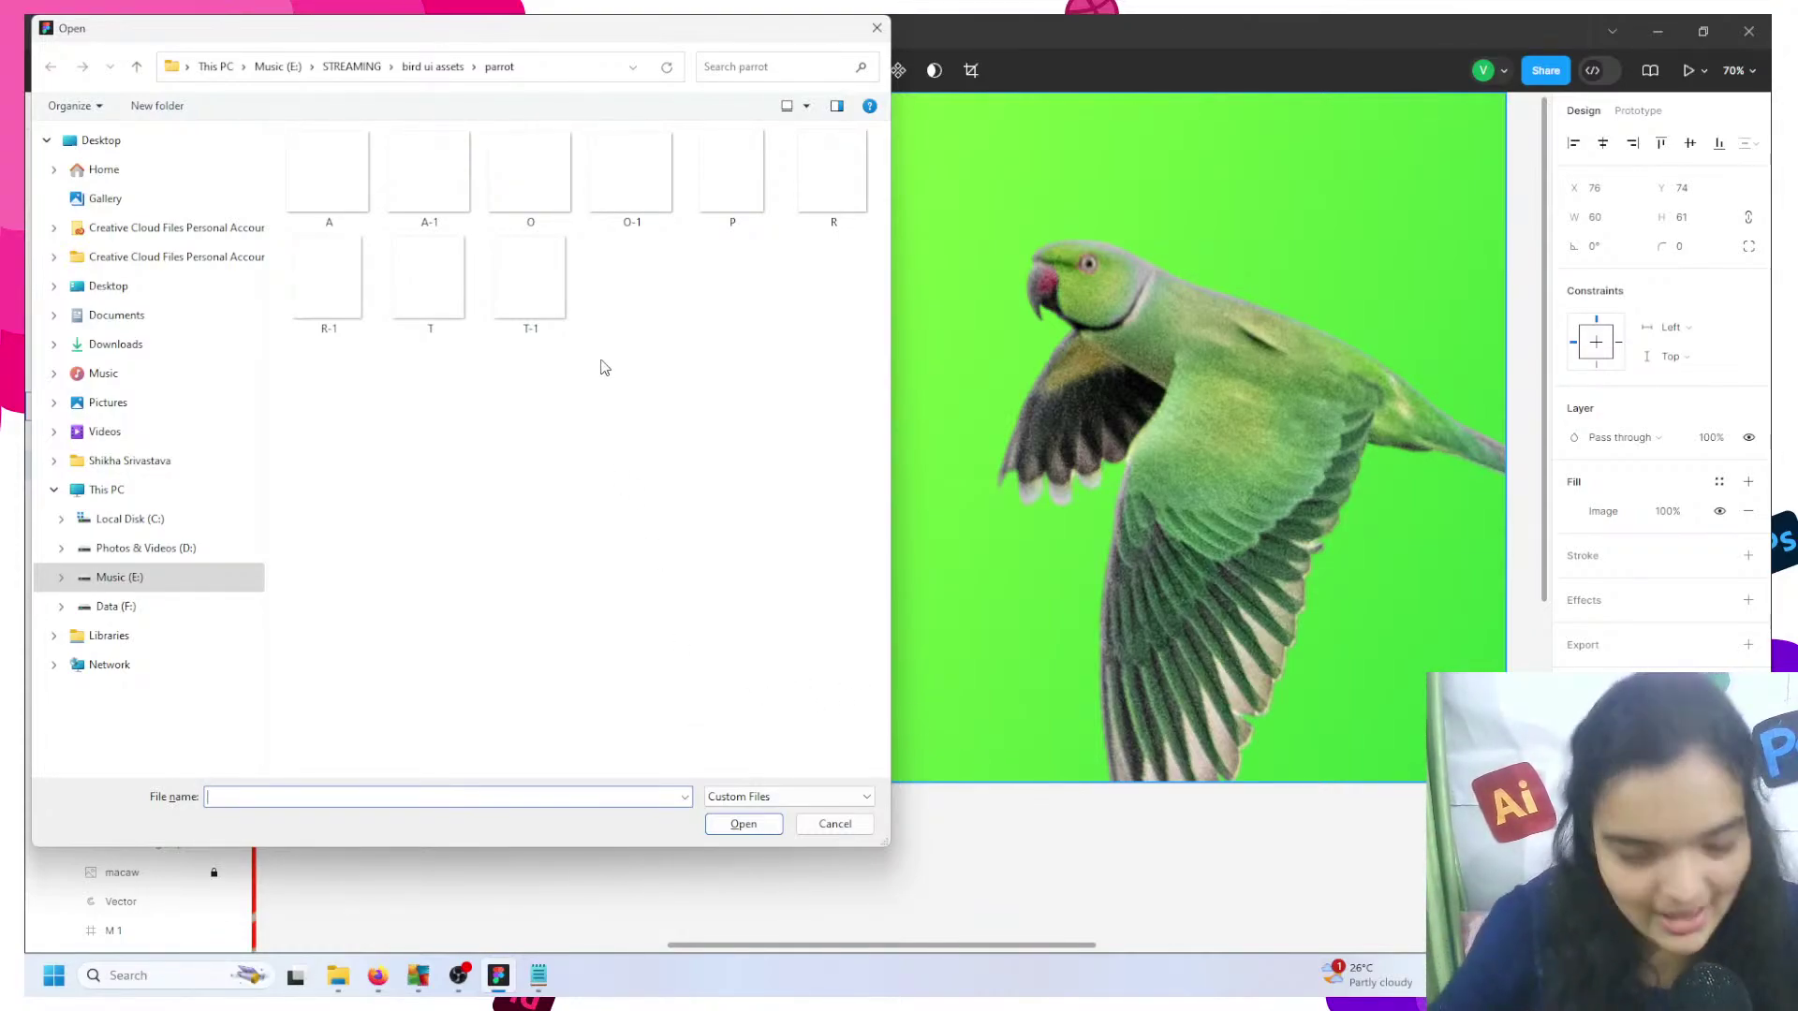
pyautogui.click(744, 171)
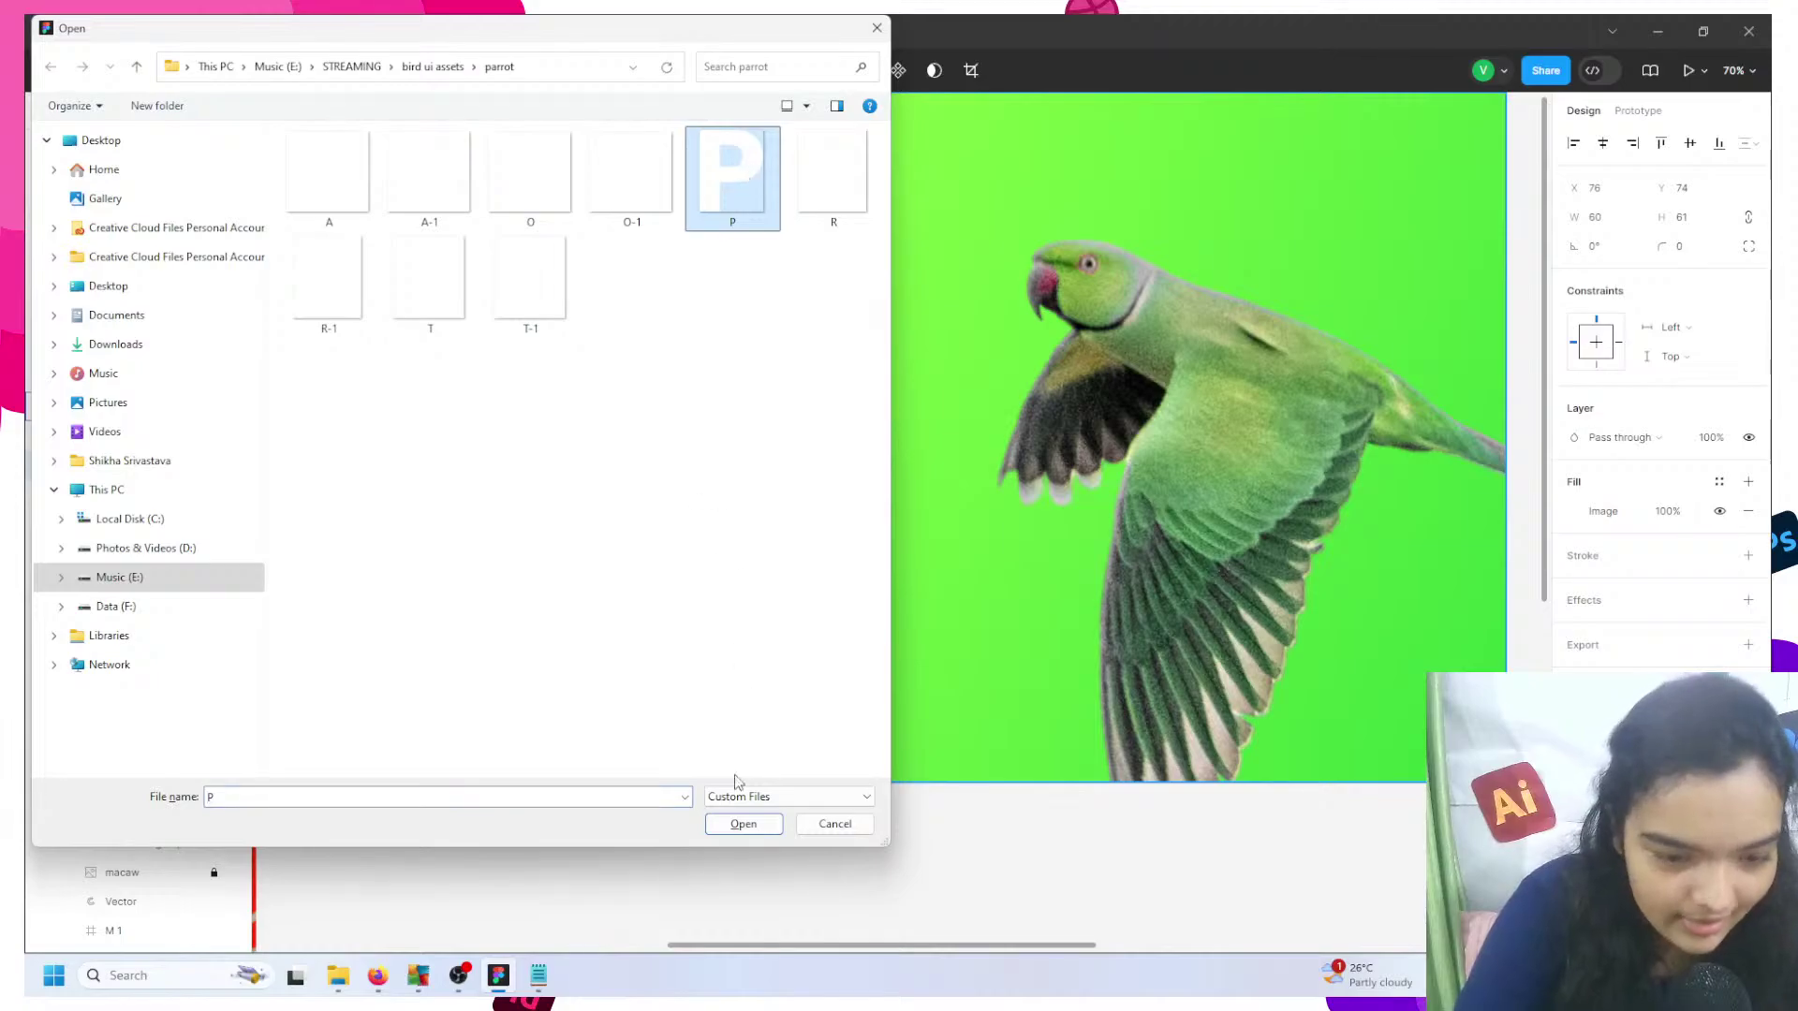
pyautogui.click(742, 825)
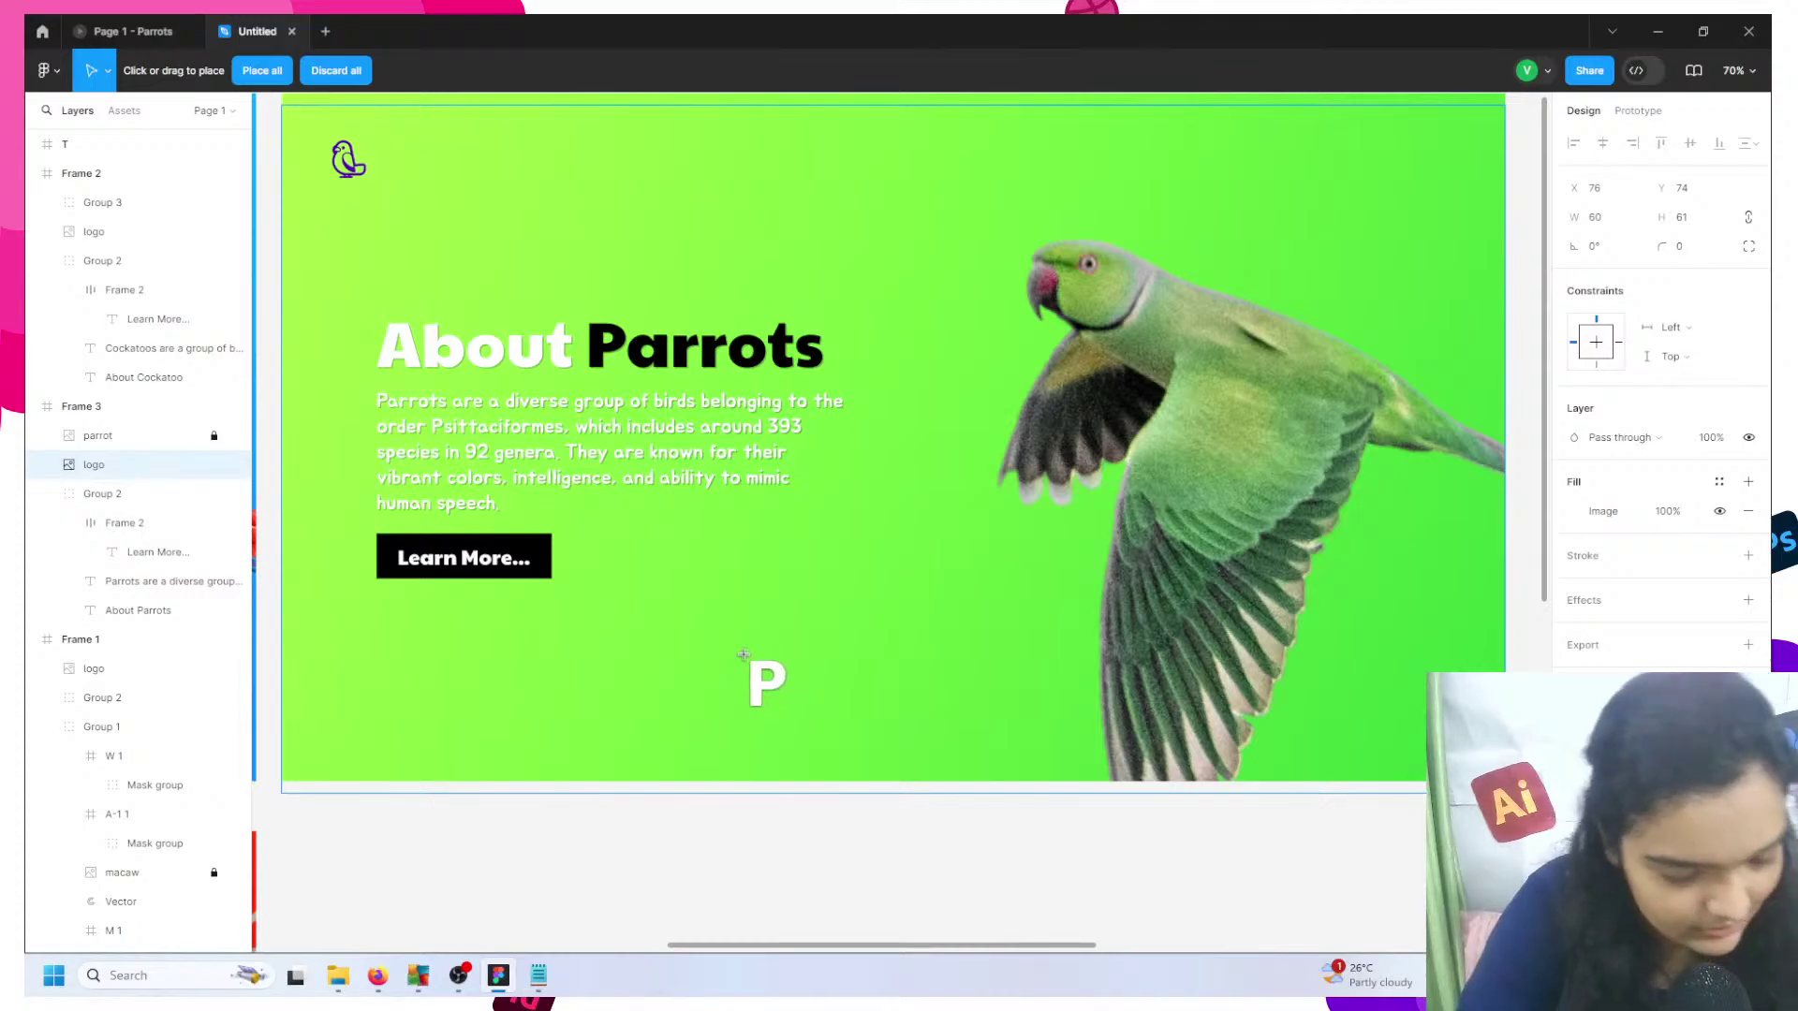
pyautogui.click(747, 829)
pyautogui.scroll(-2, 775, 859)
pyautogui.moveTo(757, 691); pyautogui.dragTo(1009, 219)
pyautogui.scroll(2, 974, 333)
pyautogui.moveTo(974, 332); pyautogui.dragTo(1002, 242)
# - Send the P and logo layers to the back of Frame 3 and reposition the P at X 1144, Y 136
pyautogui.rightClick(995, 232)
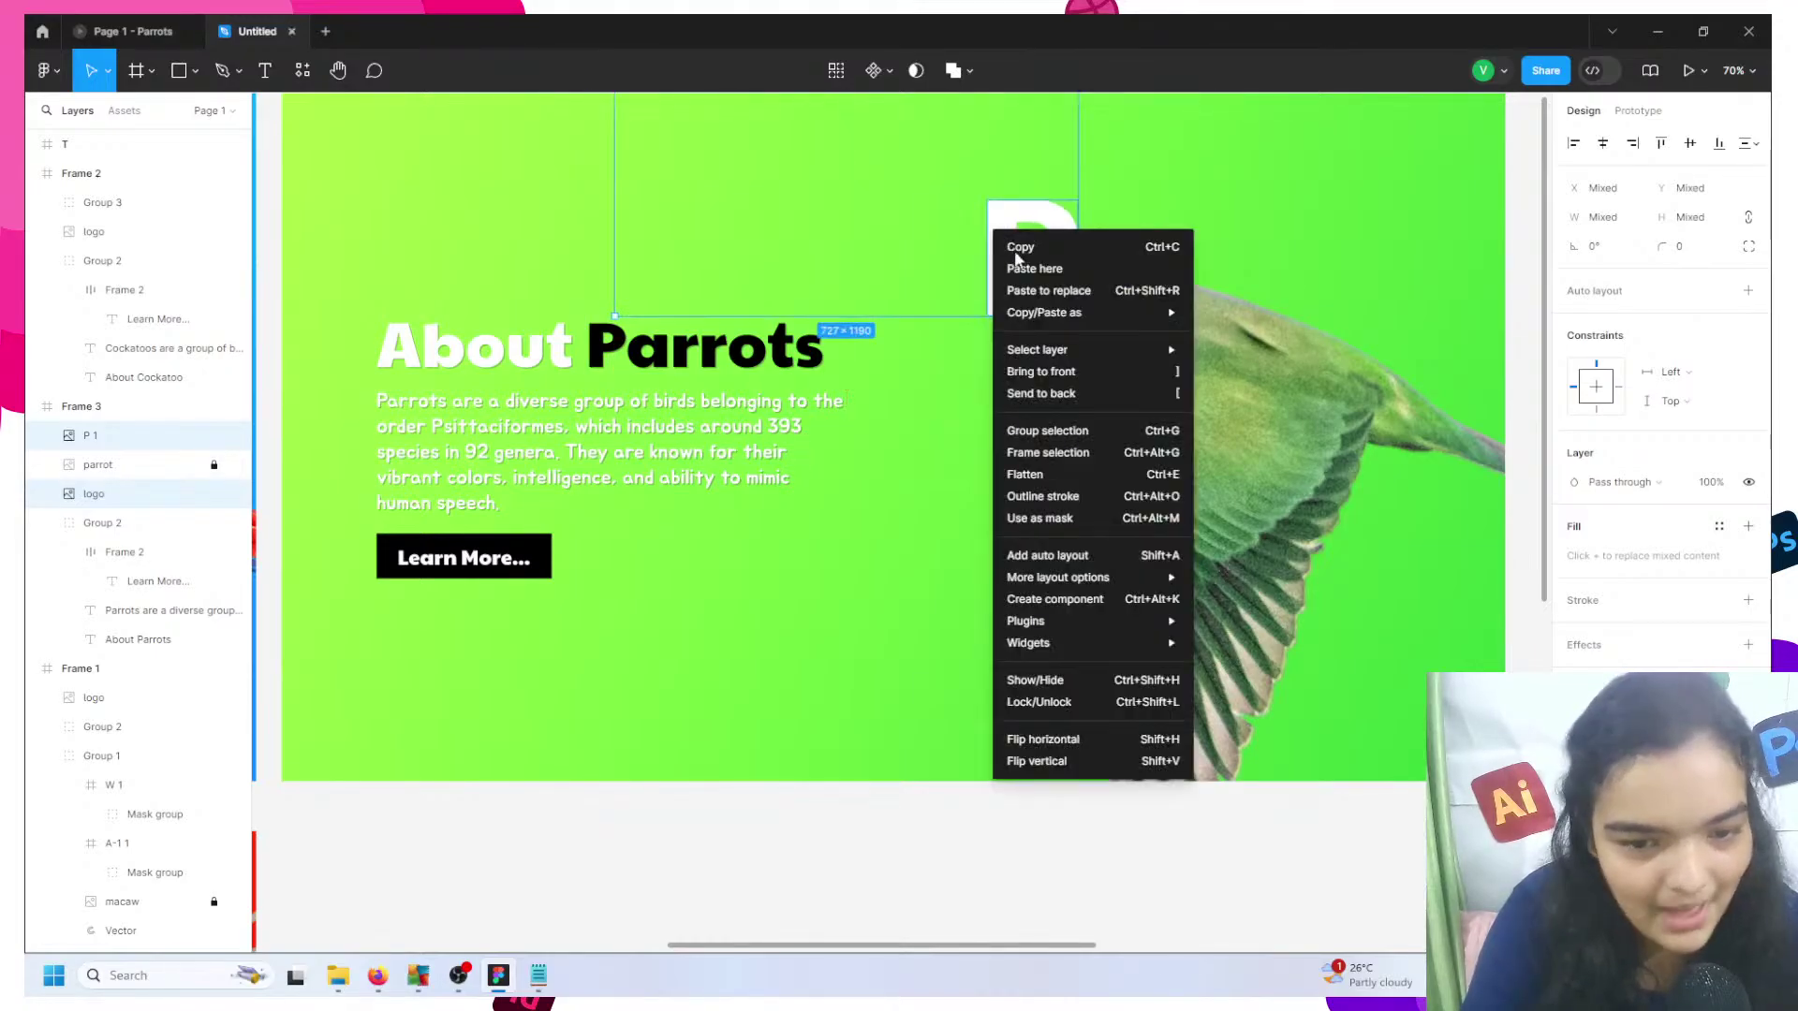
pyautogui.click(1037, 394)
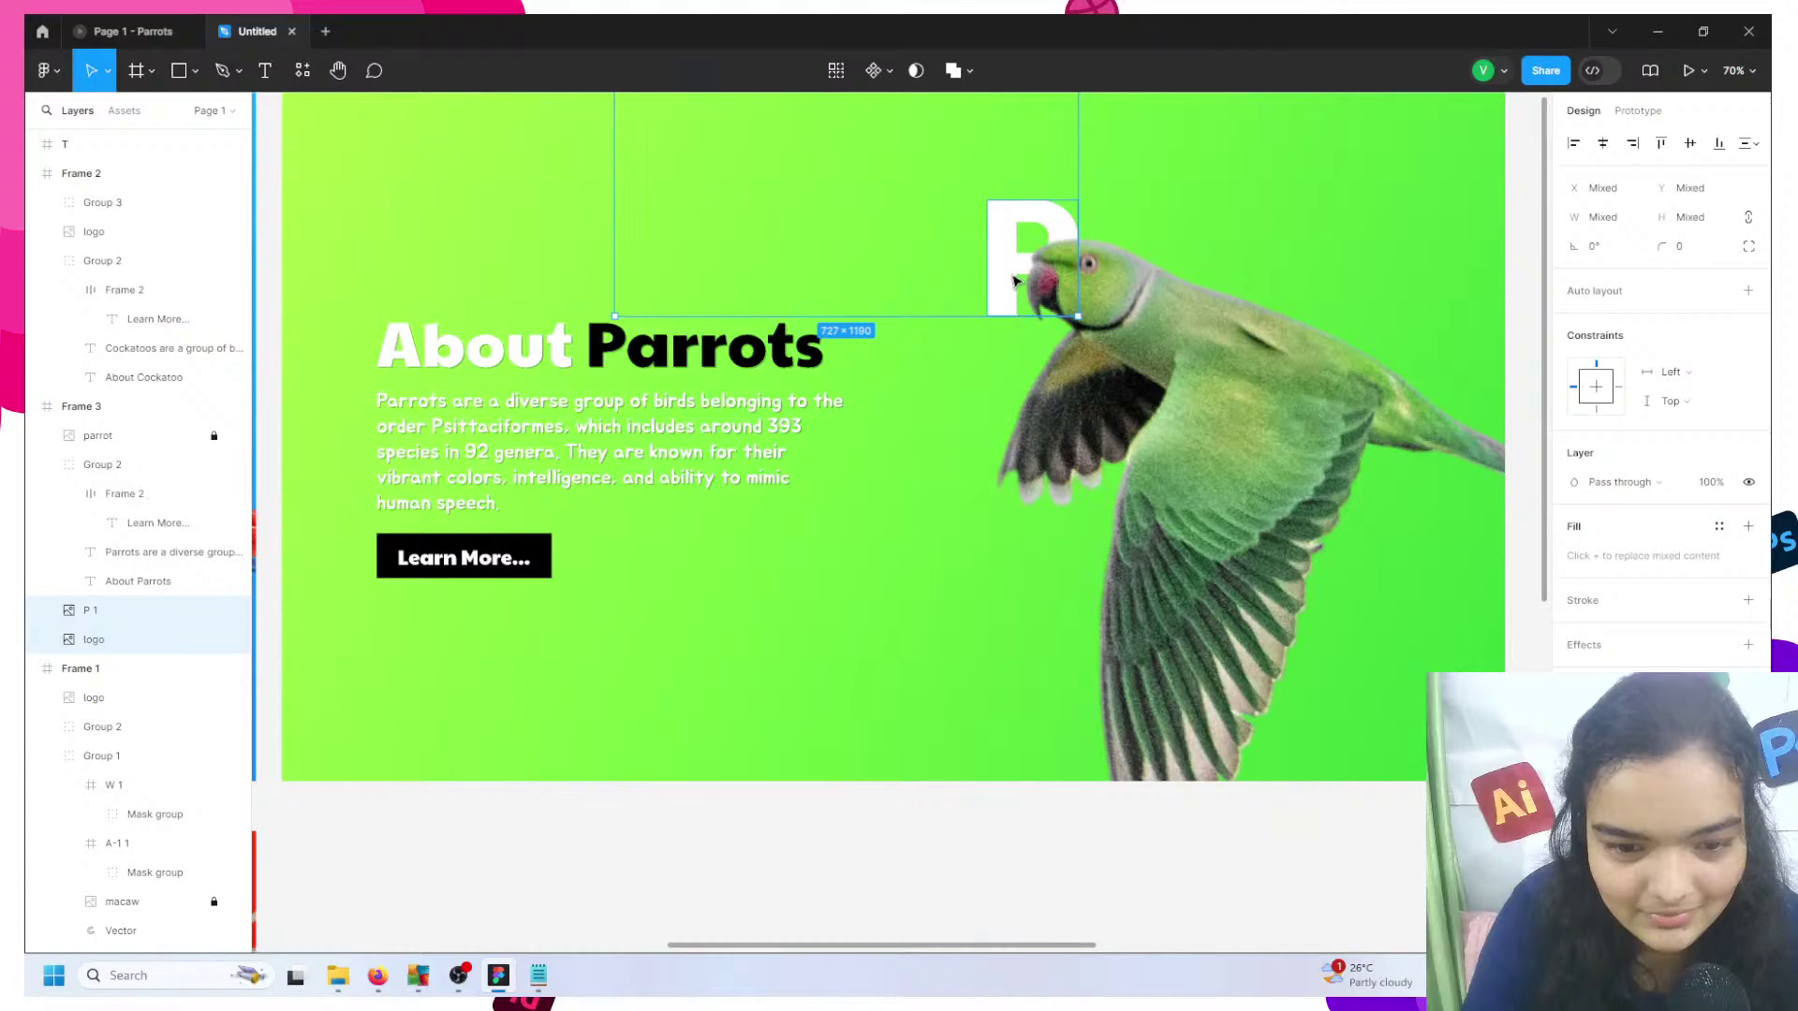
pyautogui.press('Escape')
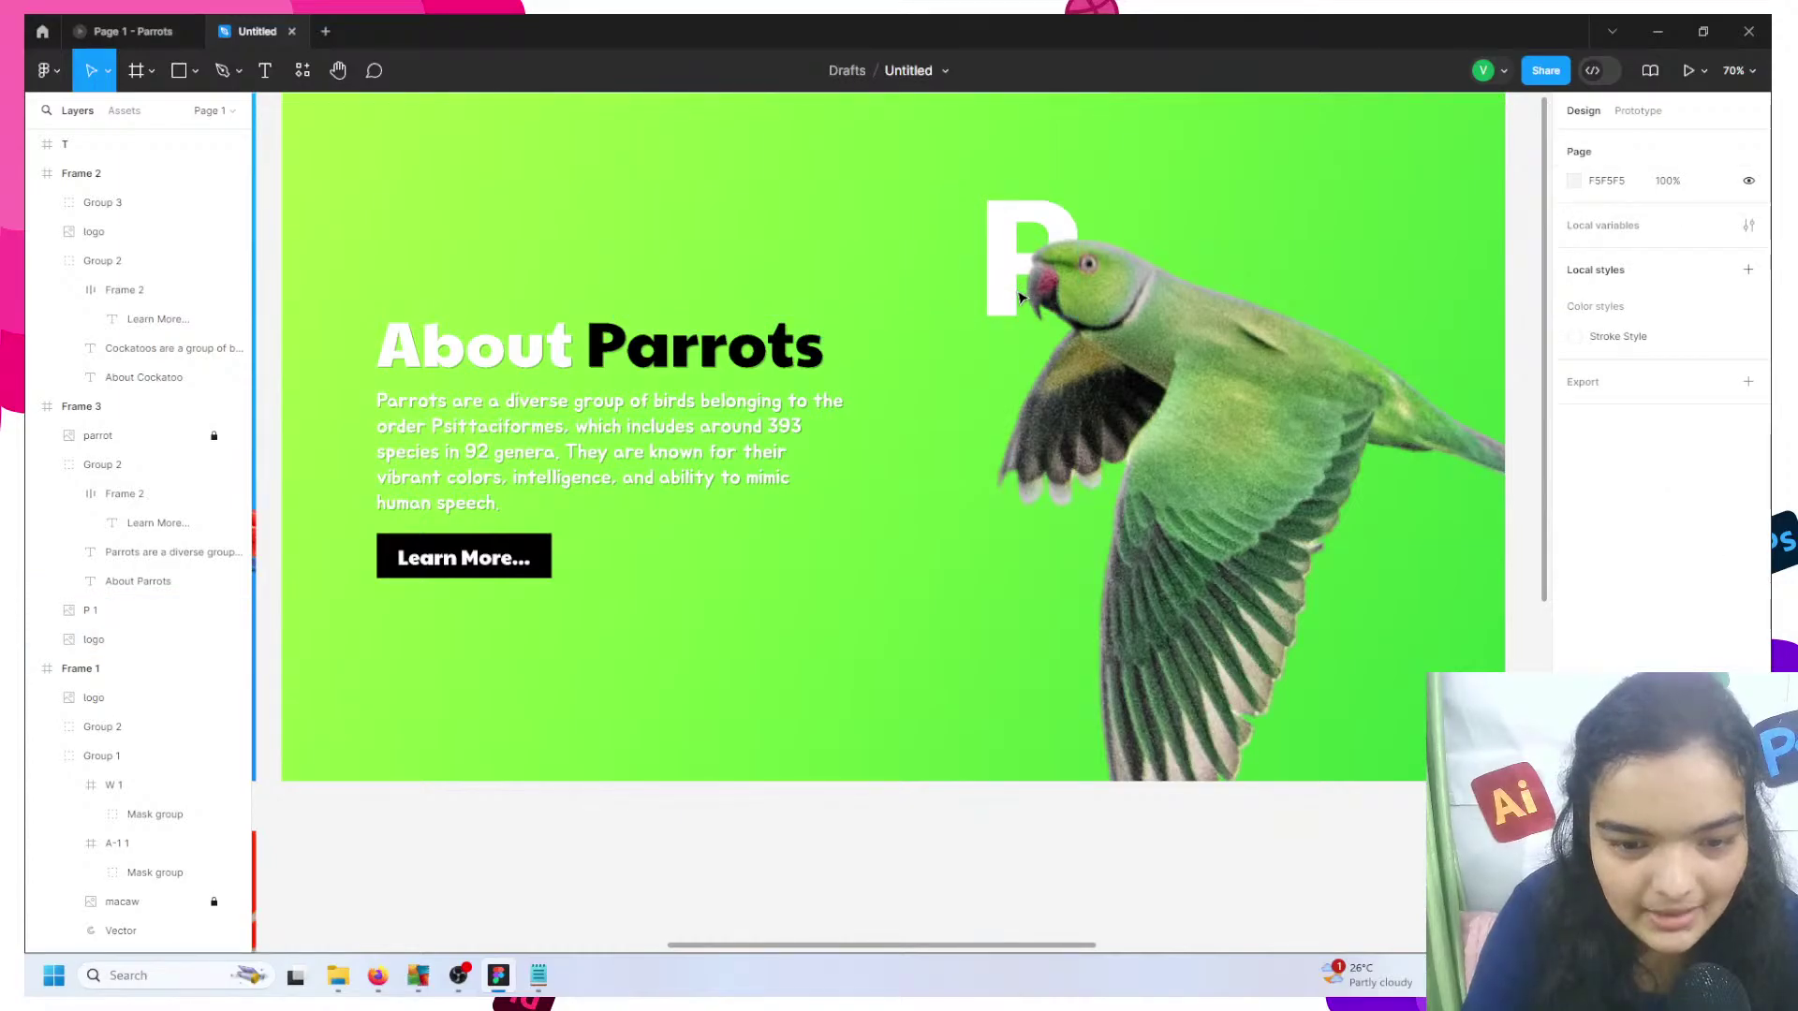
pyautogui.click(1020, 297)
pyautogui.moveTo(1013, 259); pyautogui.dragTo(1026, 238)
pyautogui.click(943, 350)
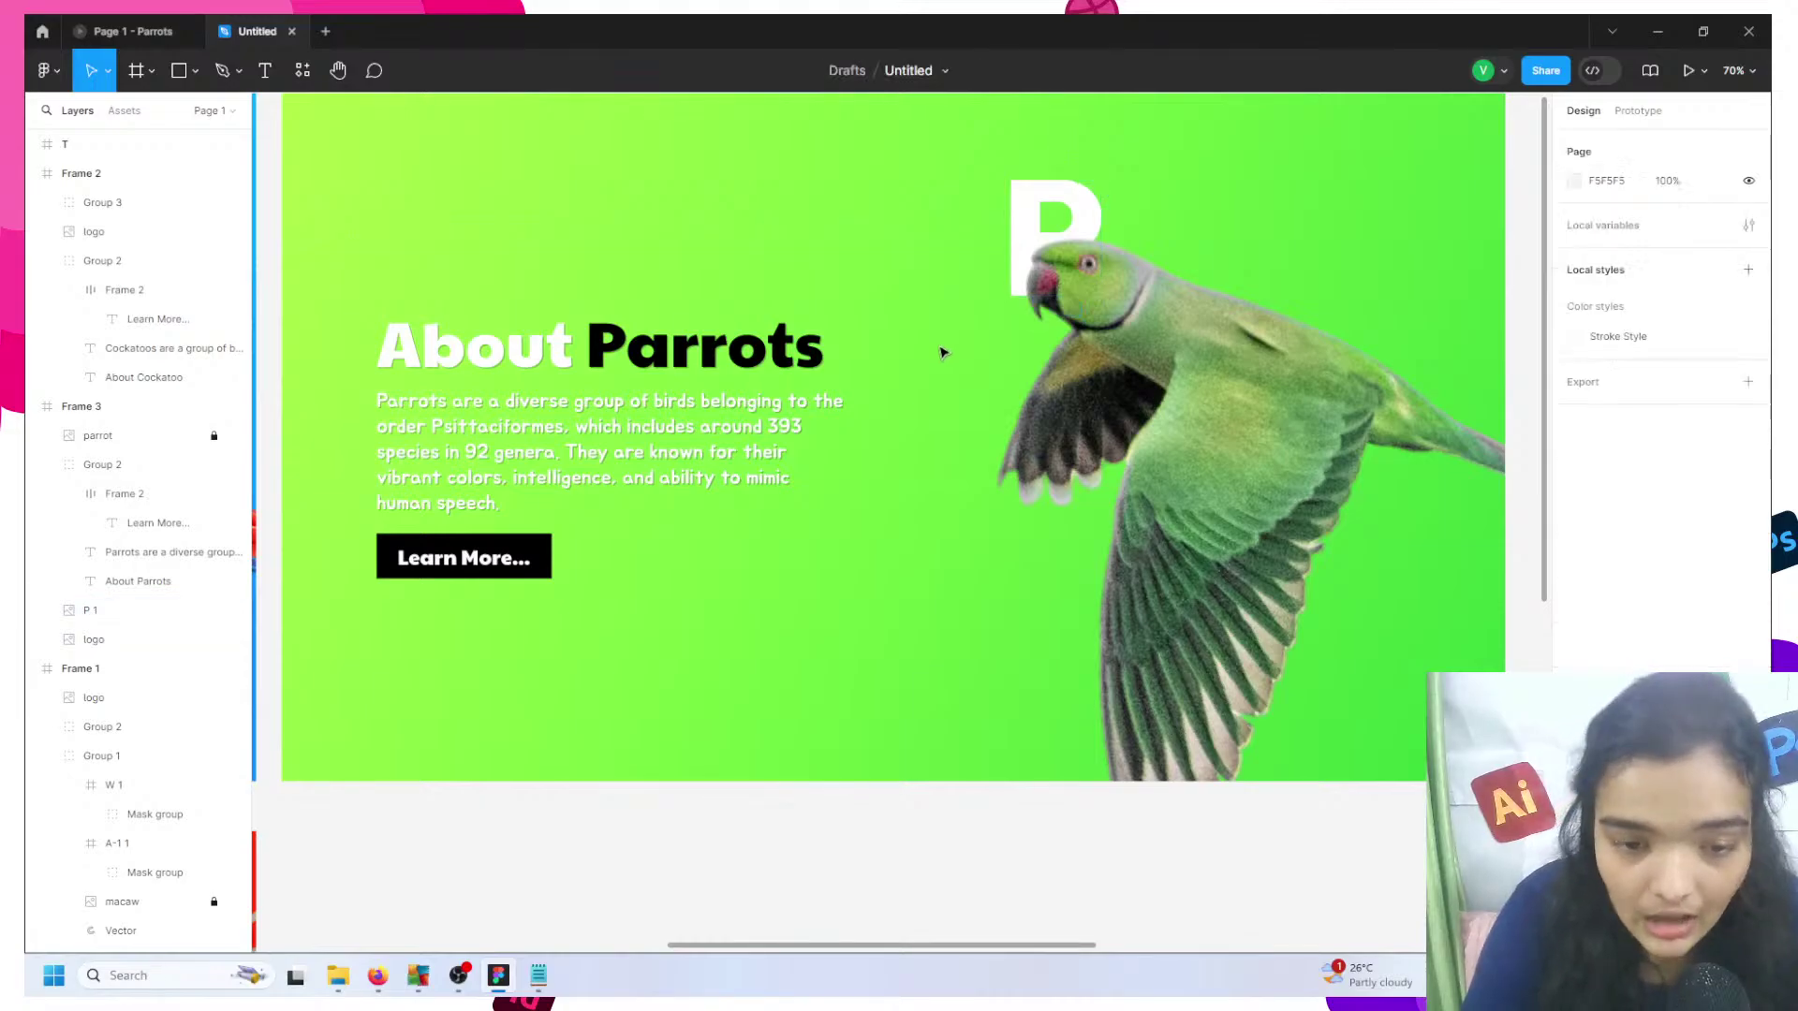
# - Try to import the solid A letter image directly onto Frame 3, then undo its placement
pyautogui.hotkey('ctrl', 'shift', 'k')
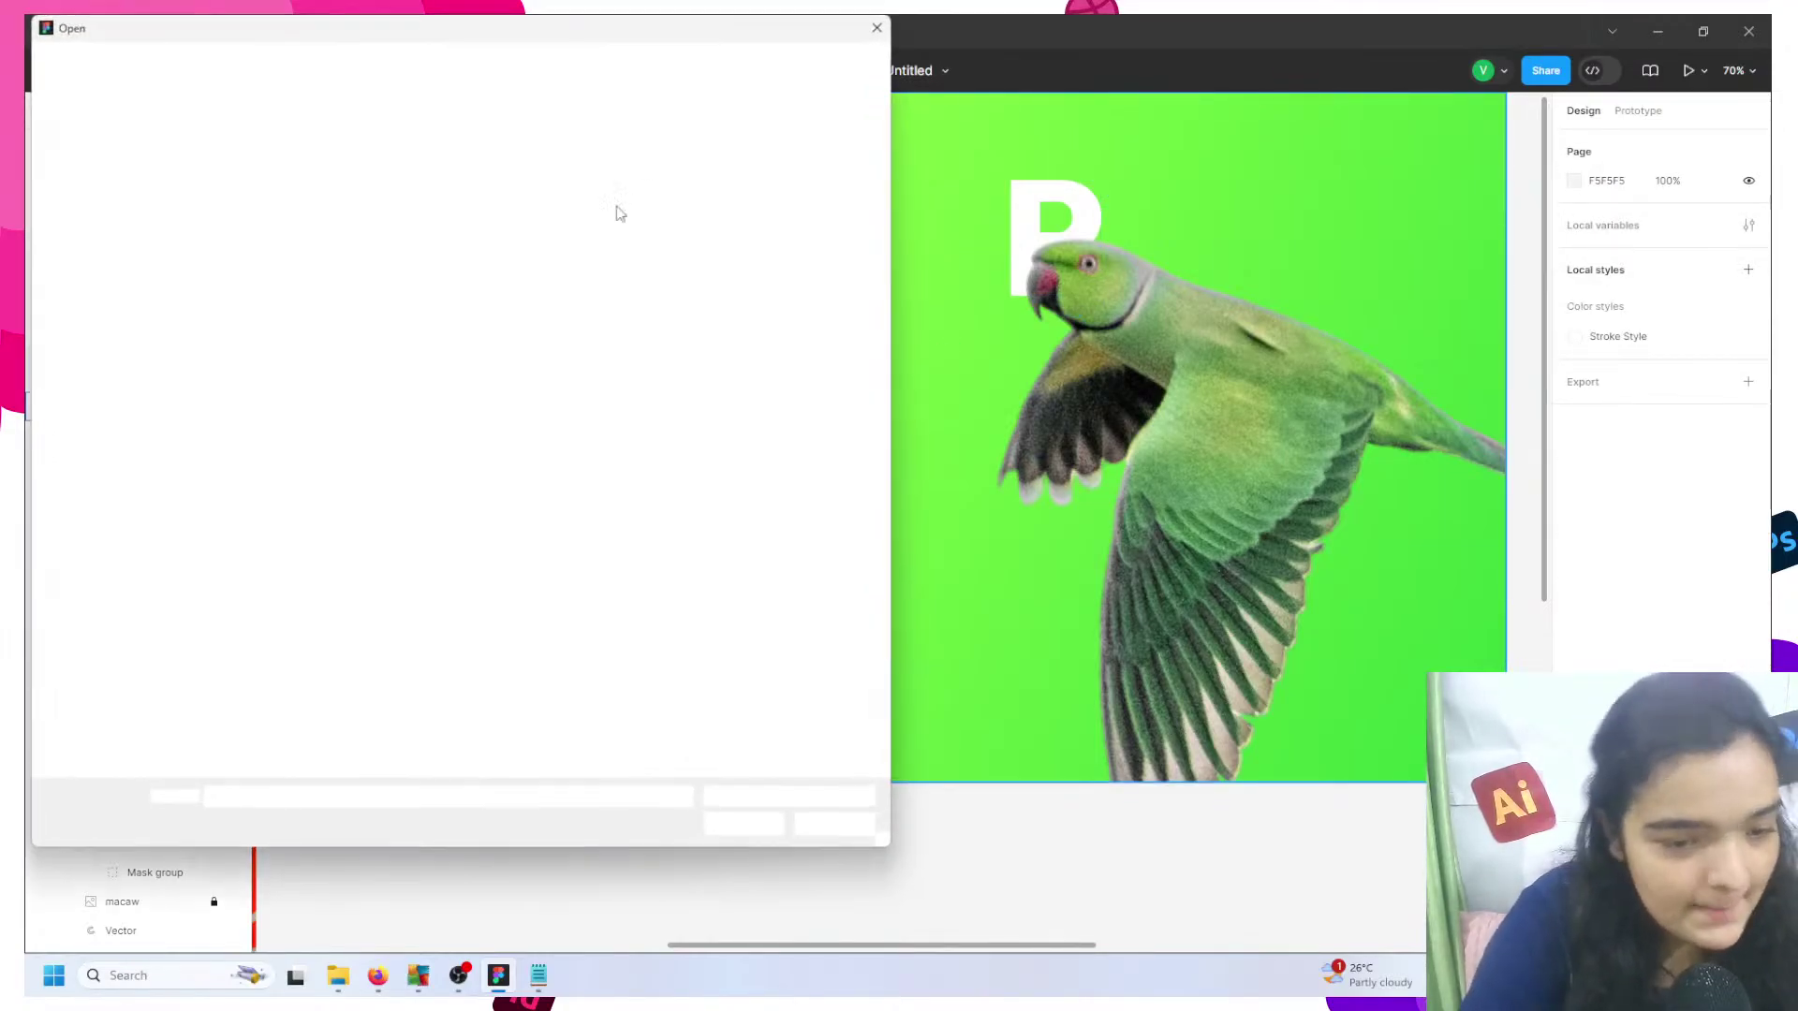
pyautogui.click(375, 206)
pyautogui.click(742, 827)
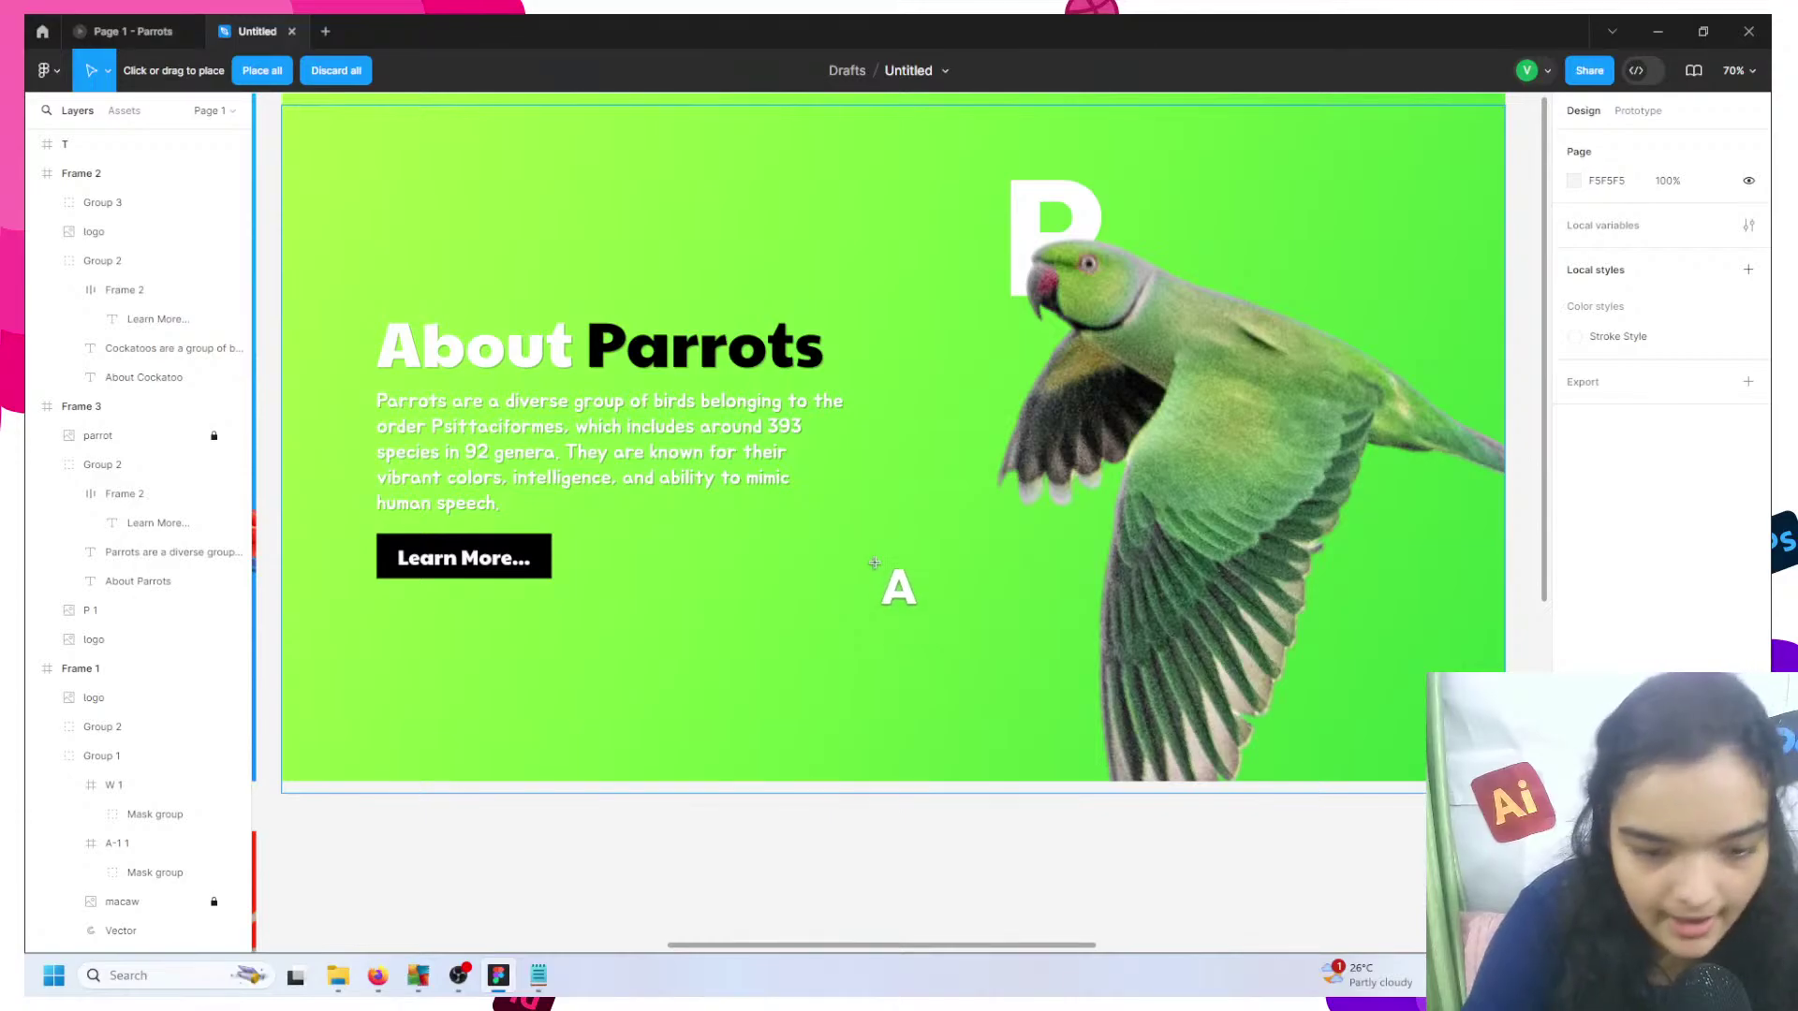
pyautogui.click(877, 566)
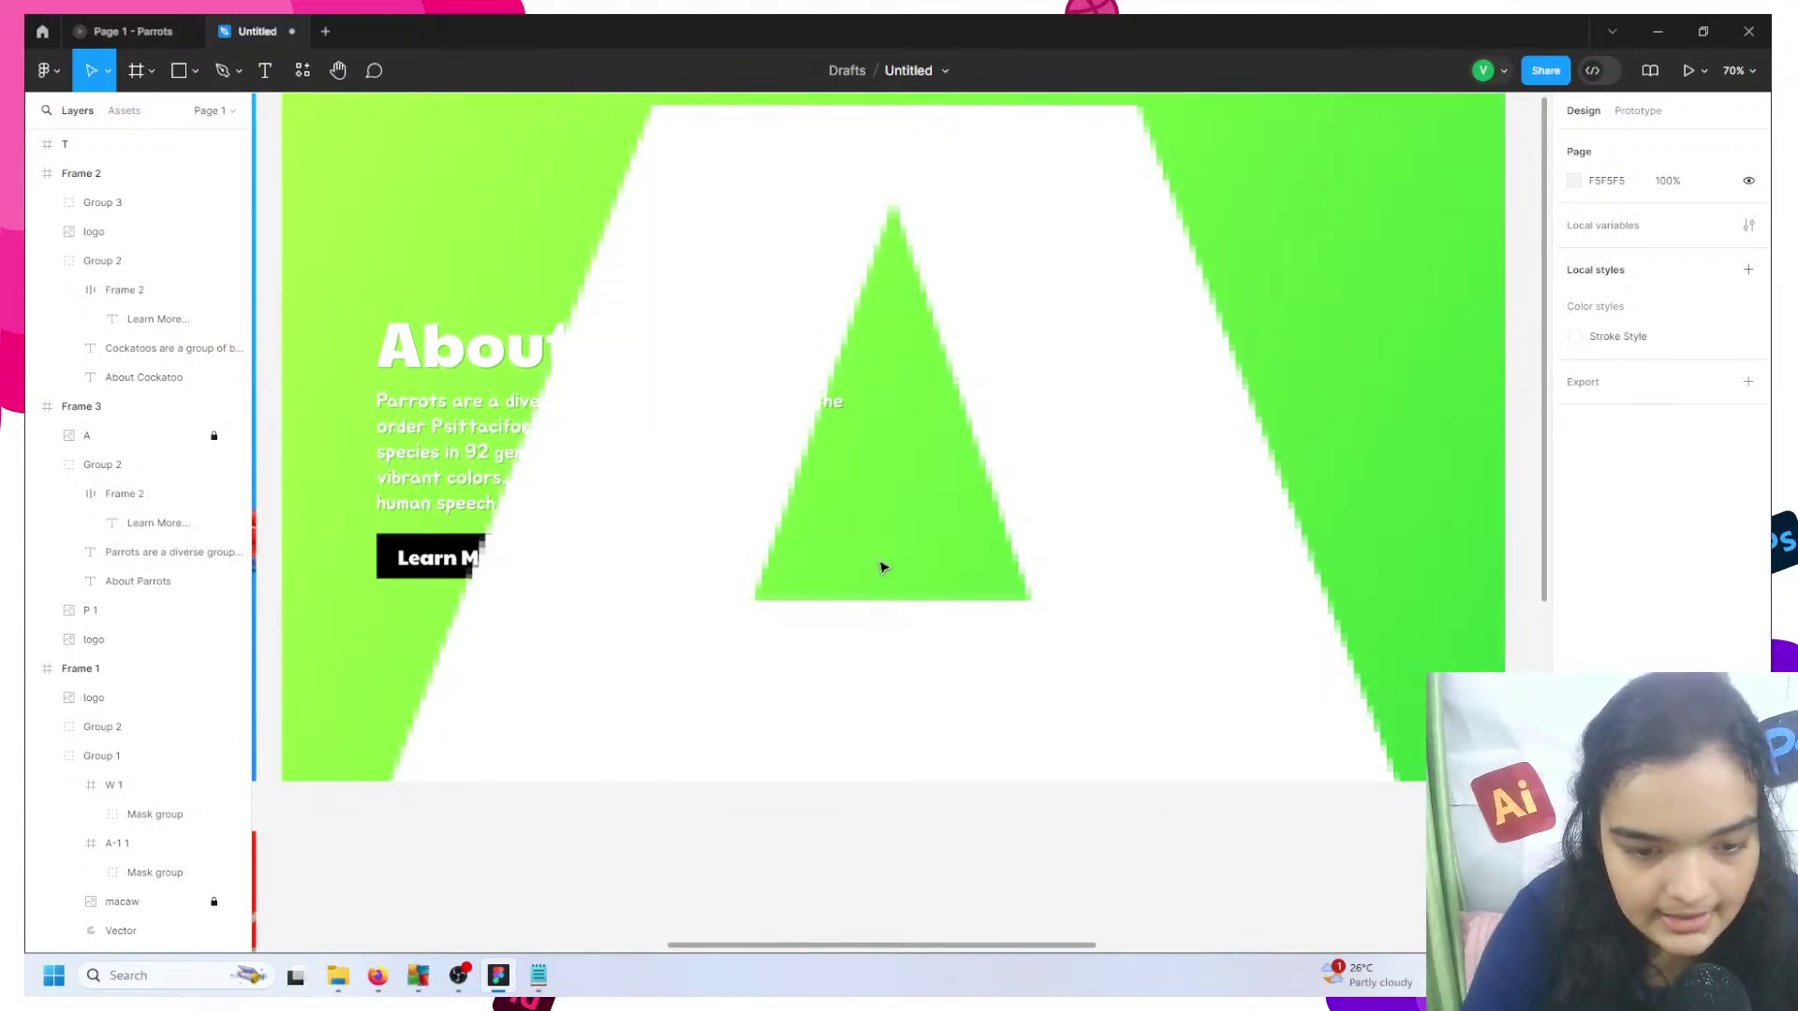
pyautogui.hotkey('ctrl', 'z')
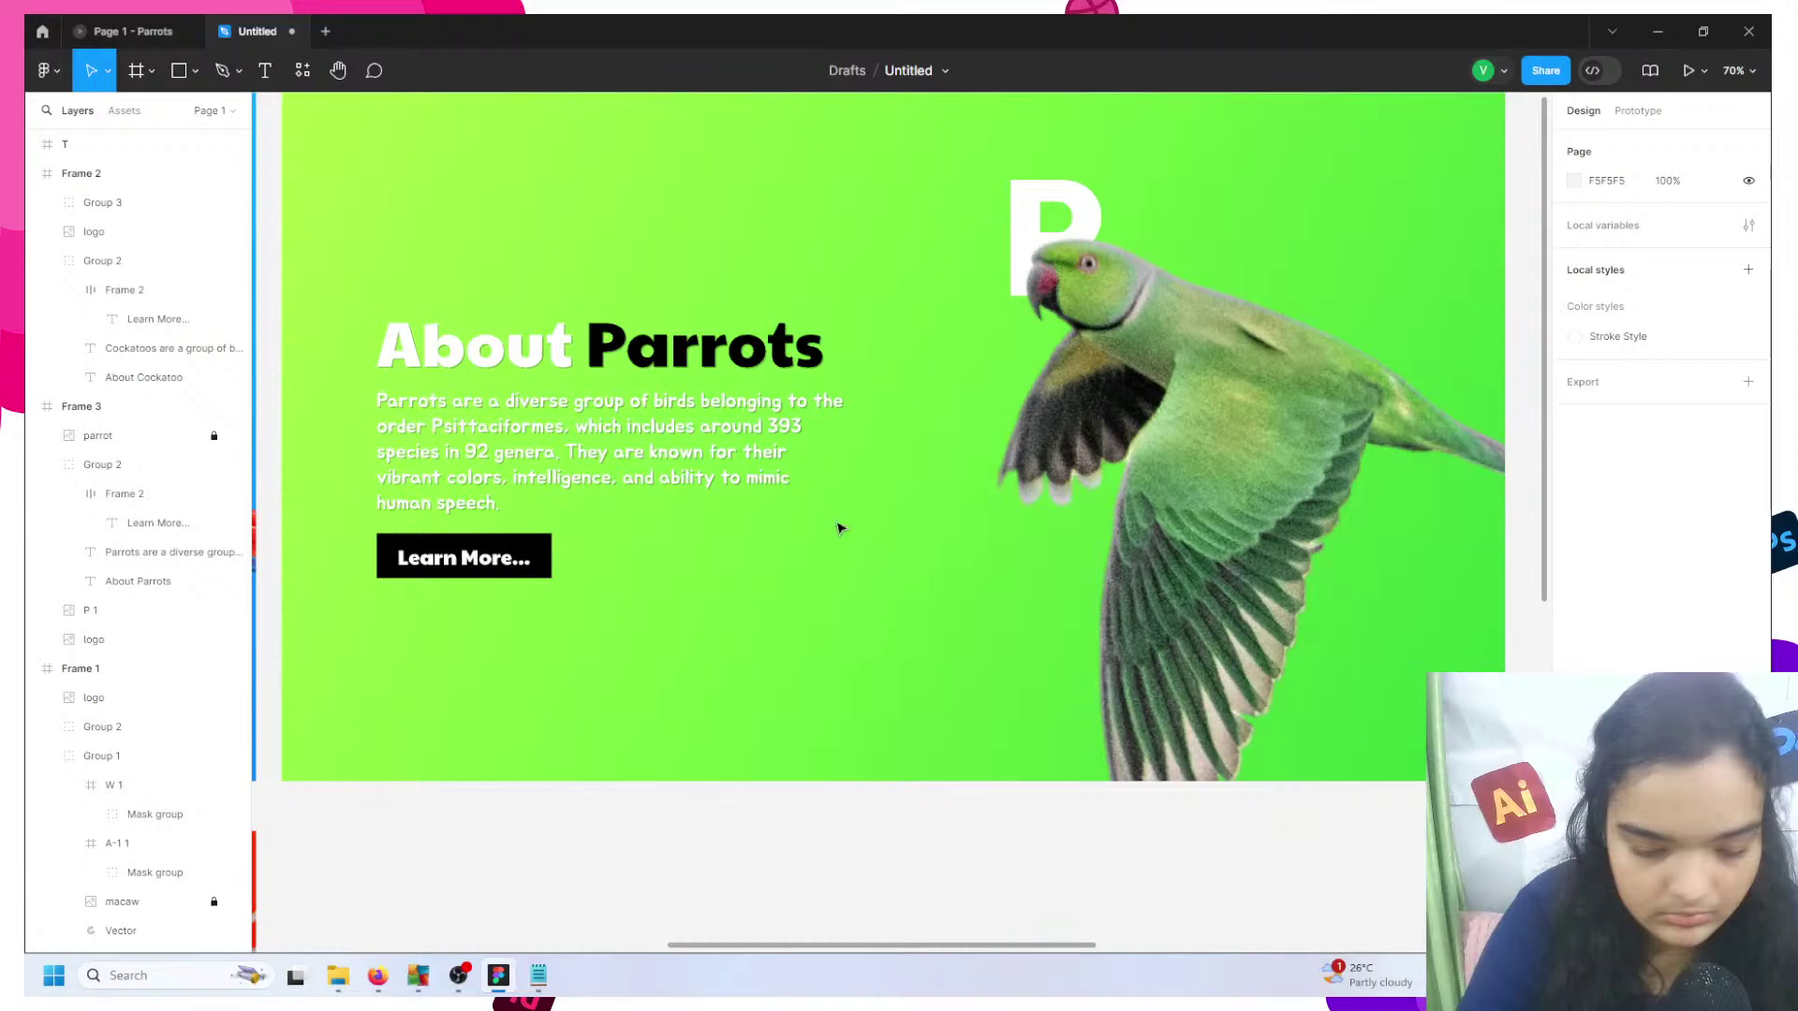
pyautogui.hotkey('ctrl', 'z')
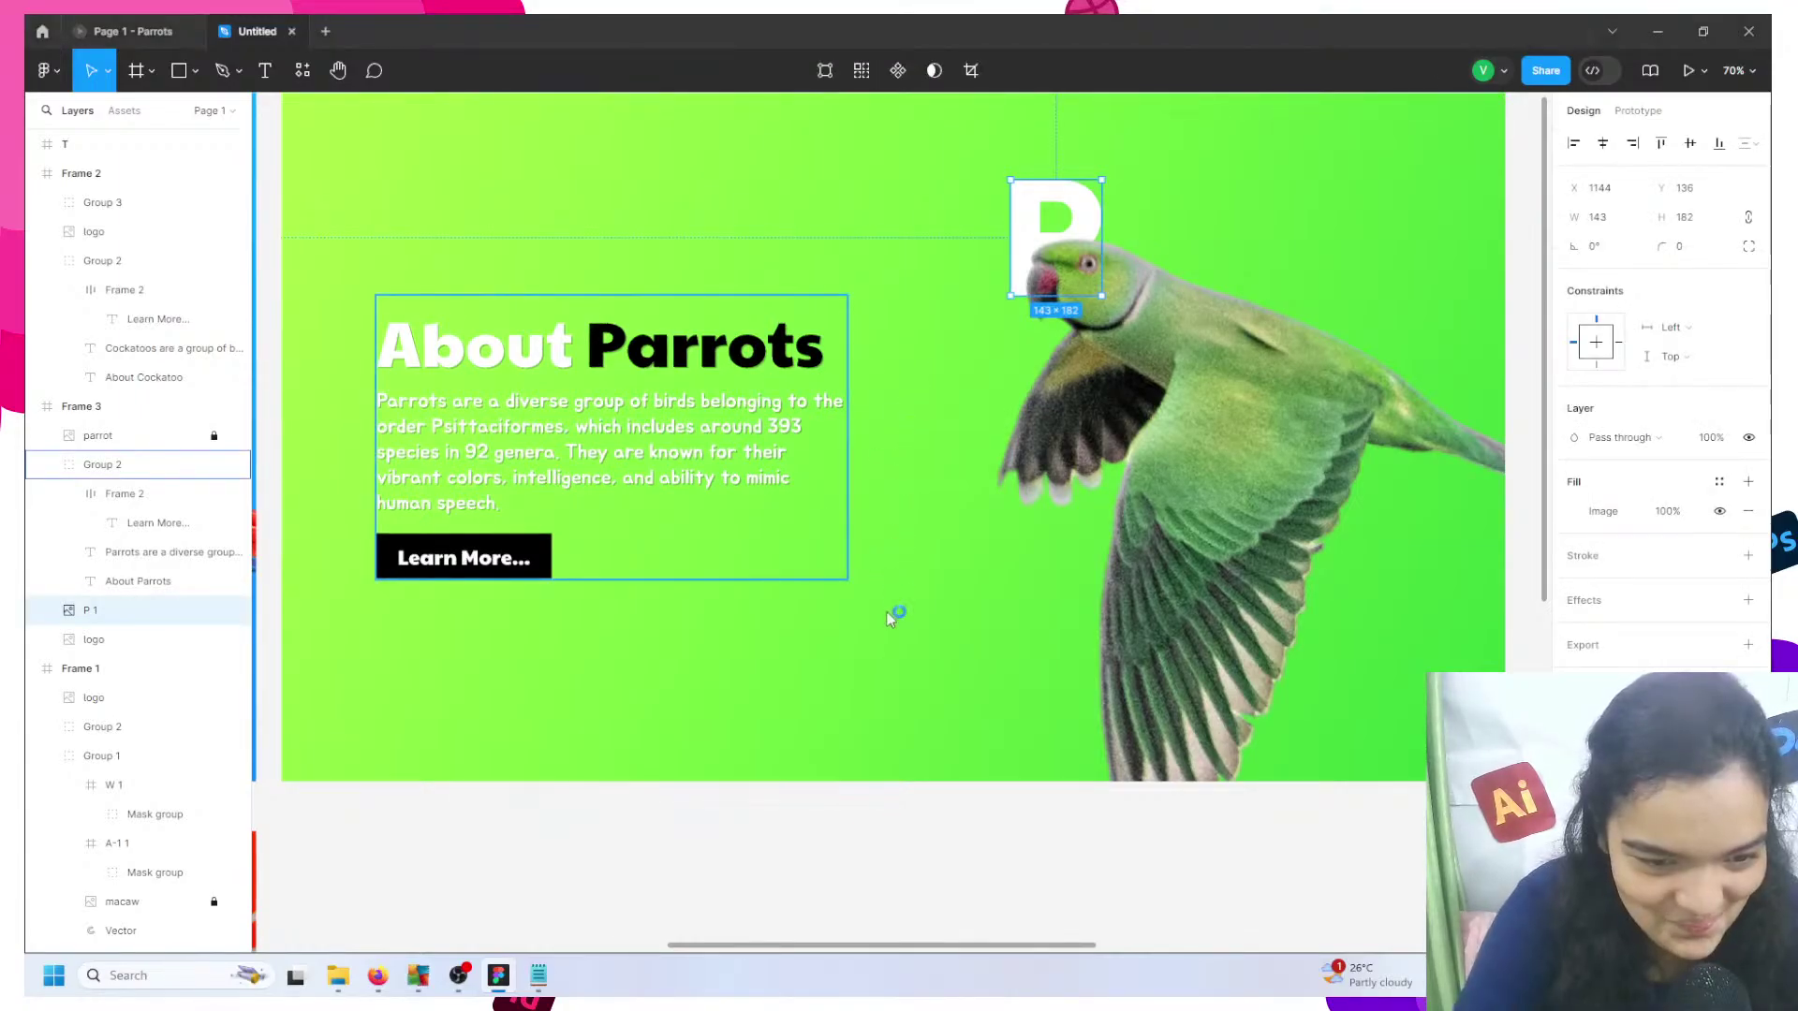
# - Import the A and A-1 letter images together, place both, and move the outlined A up off the solid one
pyautogui.hotkey('ctrl', 'shift', 'k')
pyautogui.click(429, 178)
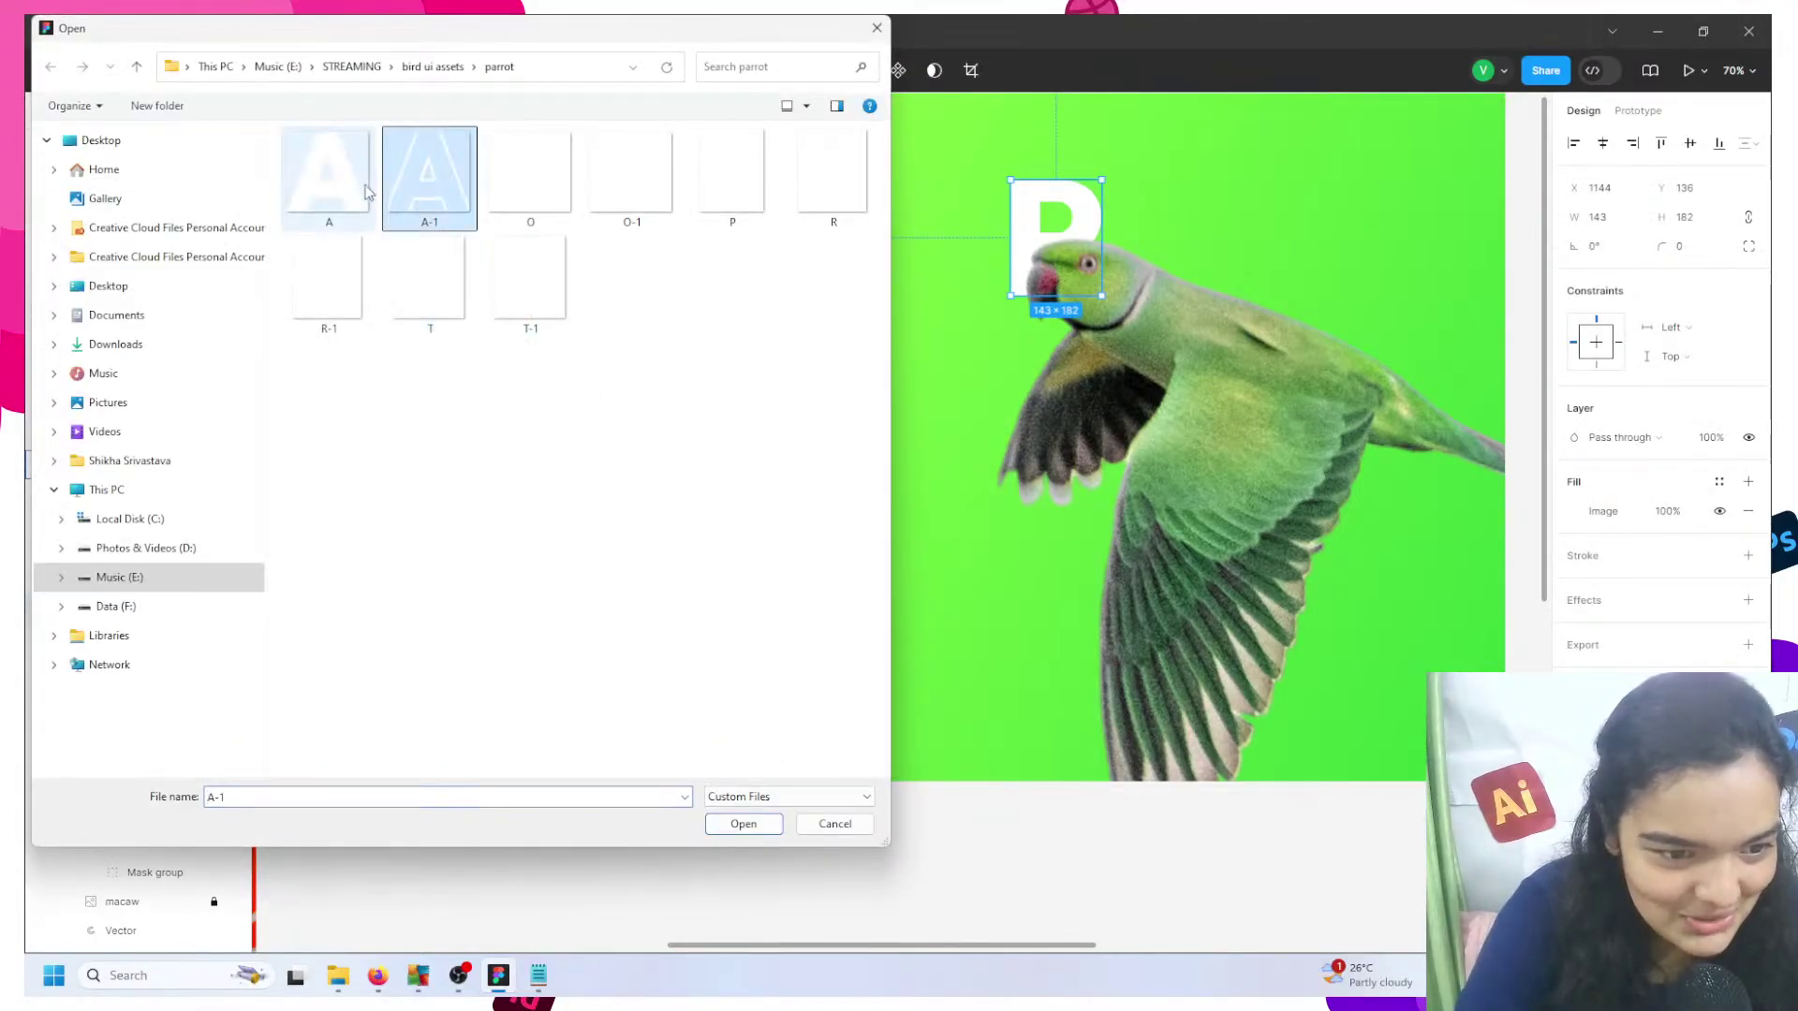
pyautogui.keyDown('ctrl'); pyautogui.click(348, 195); pyautogui.keyUp('ctrl')
pyautogui.click(774, 824)
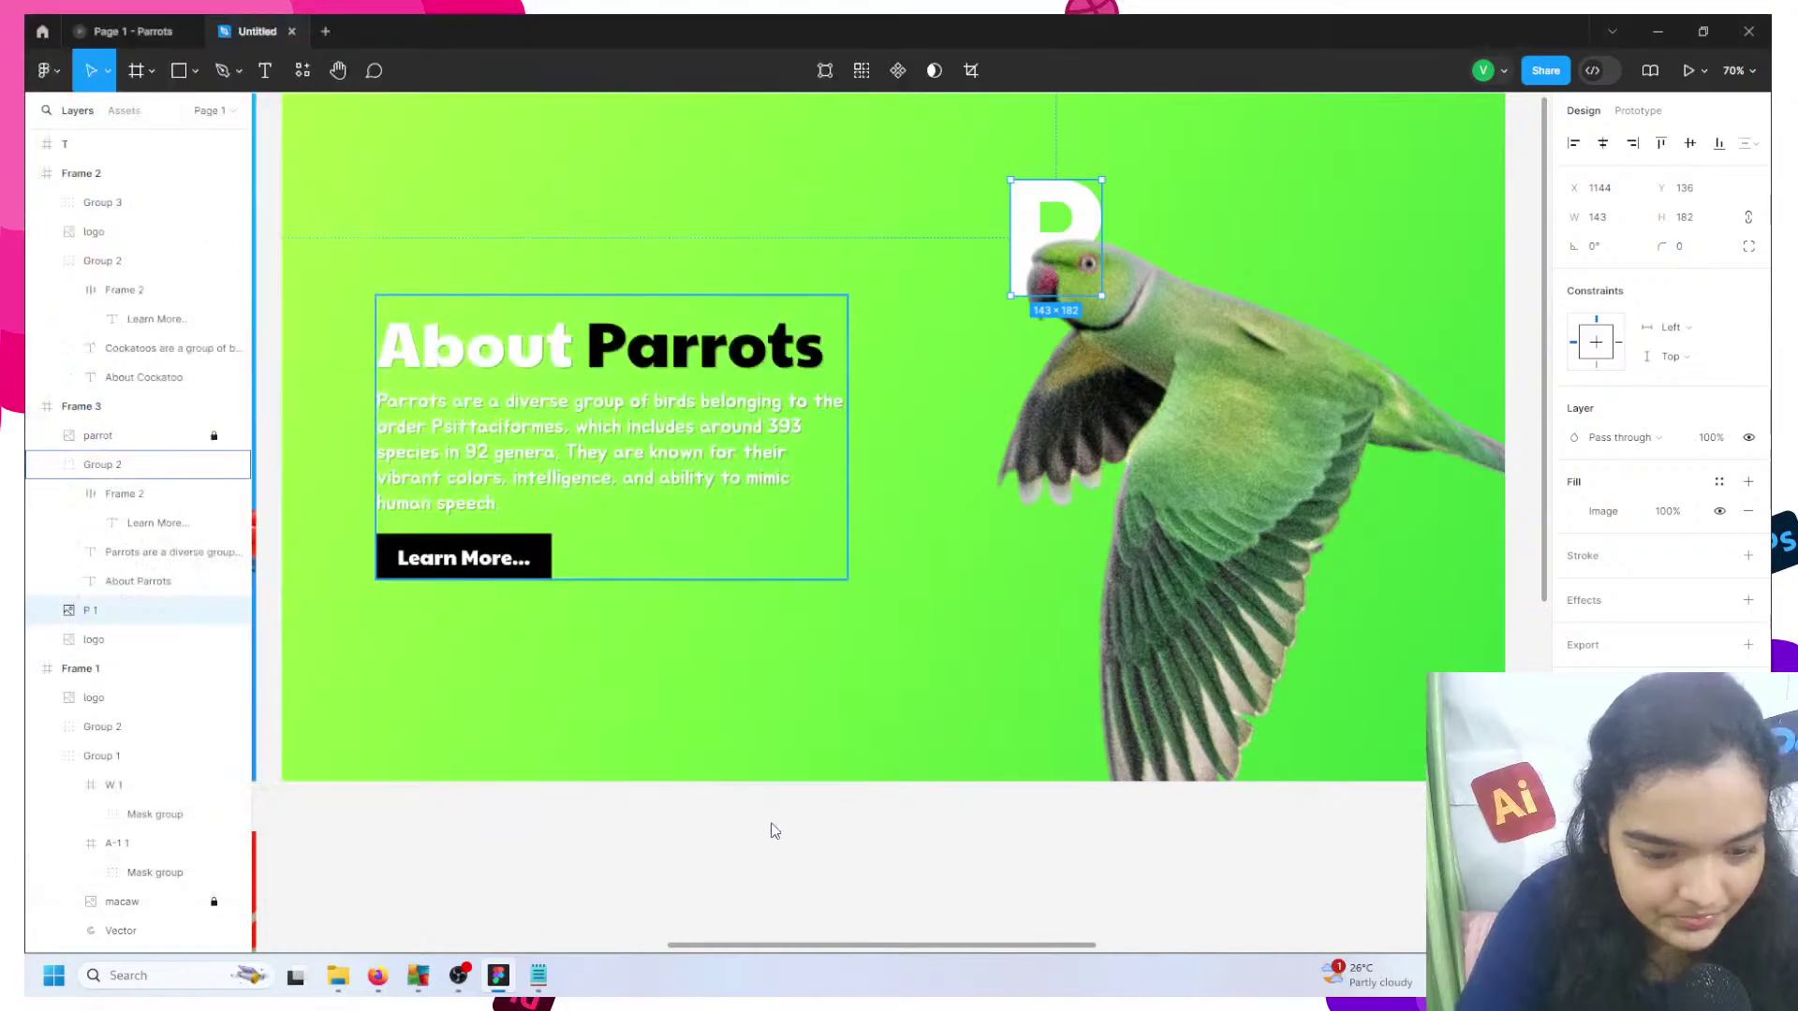
pyautogui.click(261, 72)
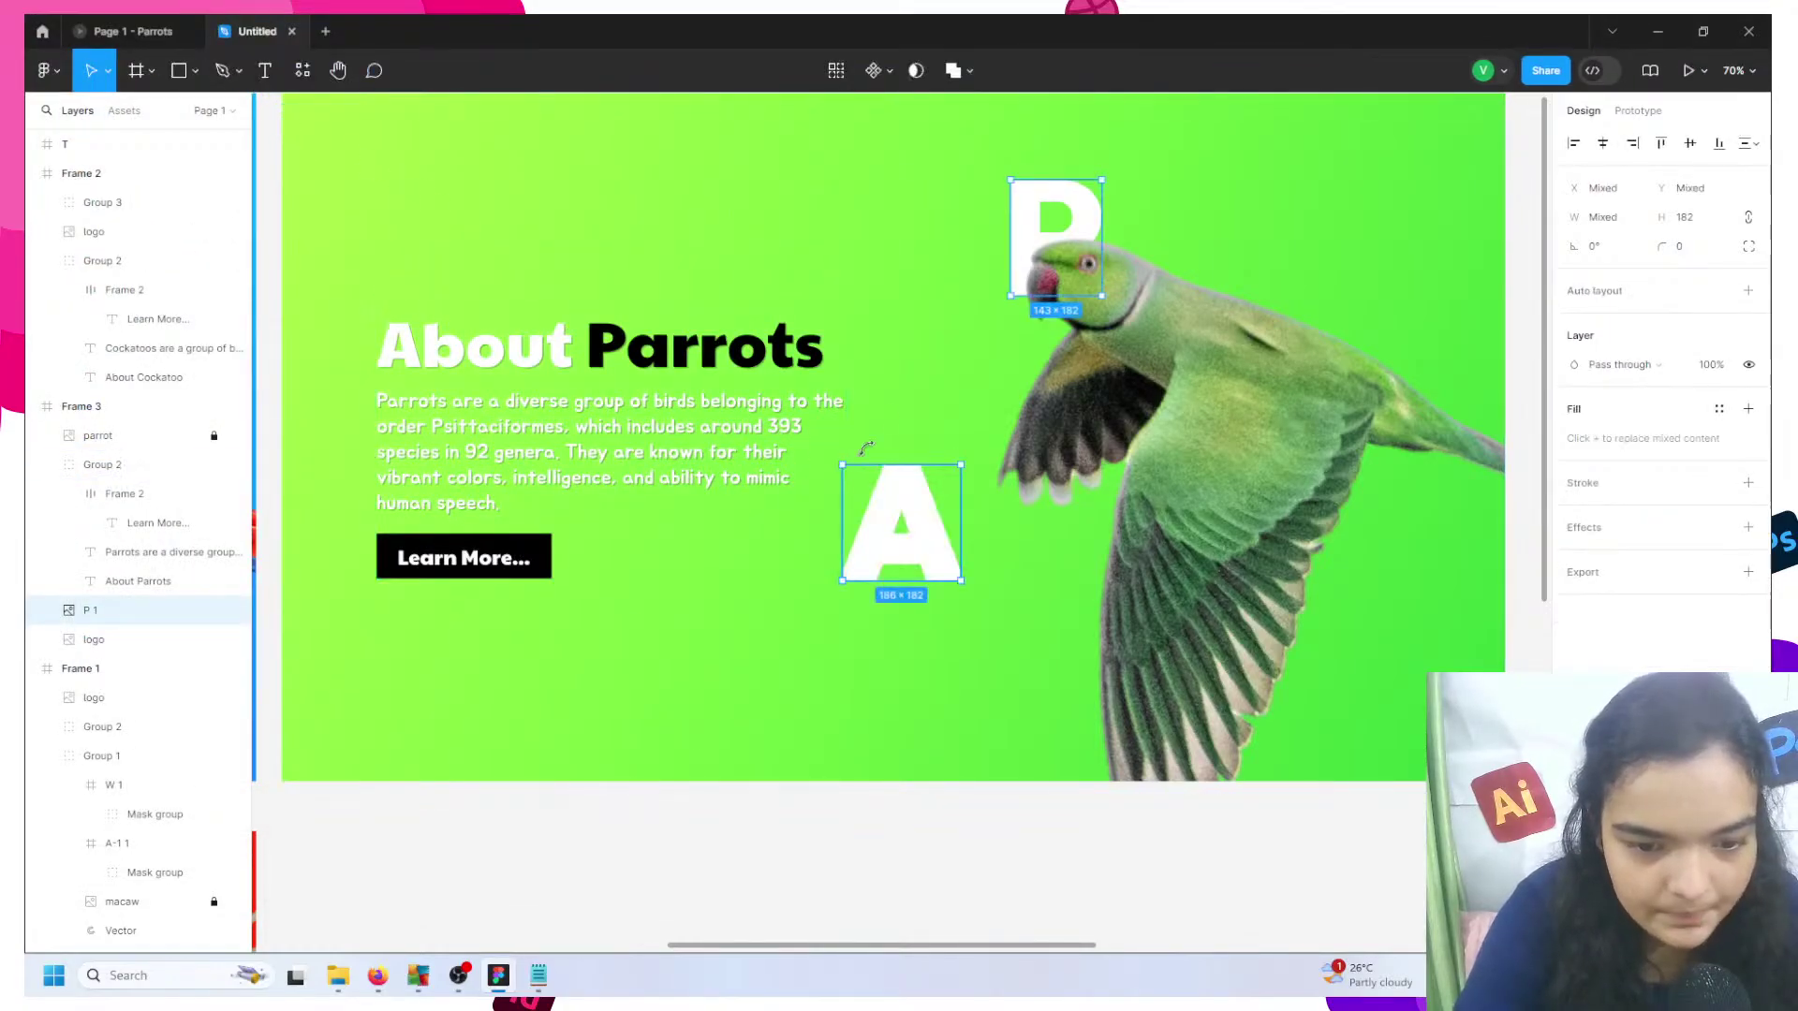
pyautogui.moveTo(880, 554); pyautogui.dragTo(856, 473)
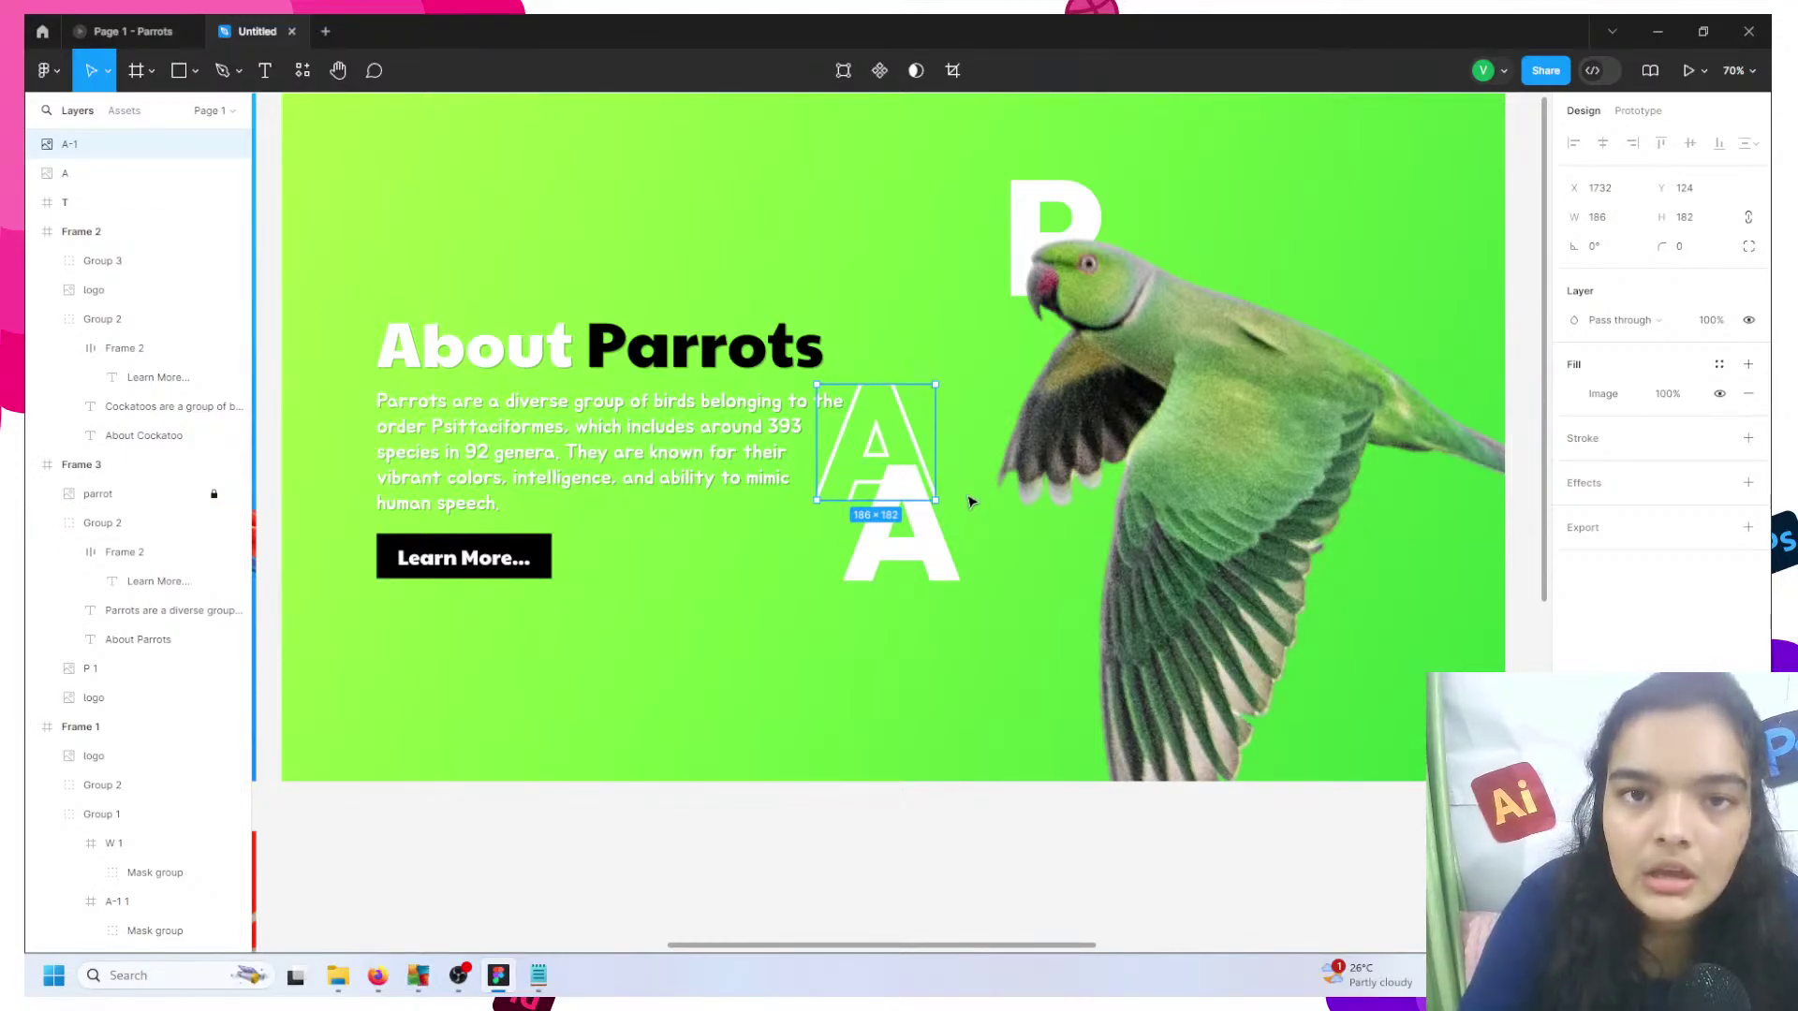
# - Delete the outlined A-1 image from the canvas
pyautogui.click(902, 523)
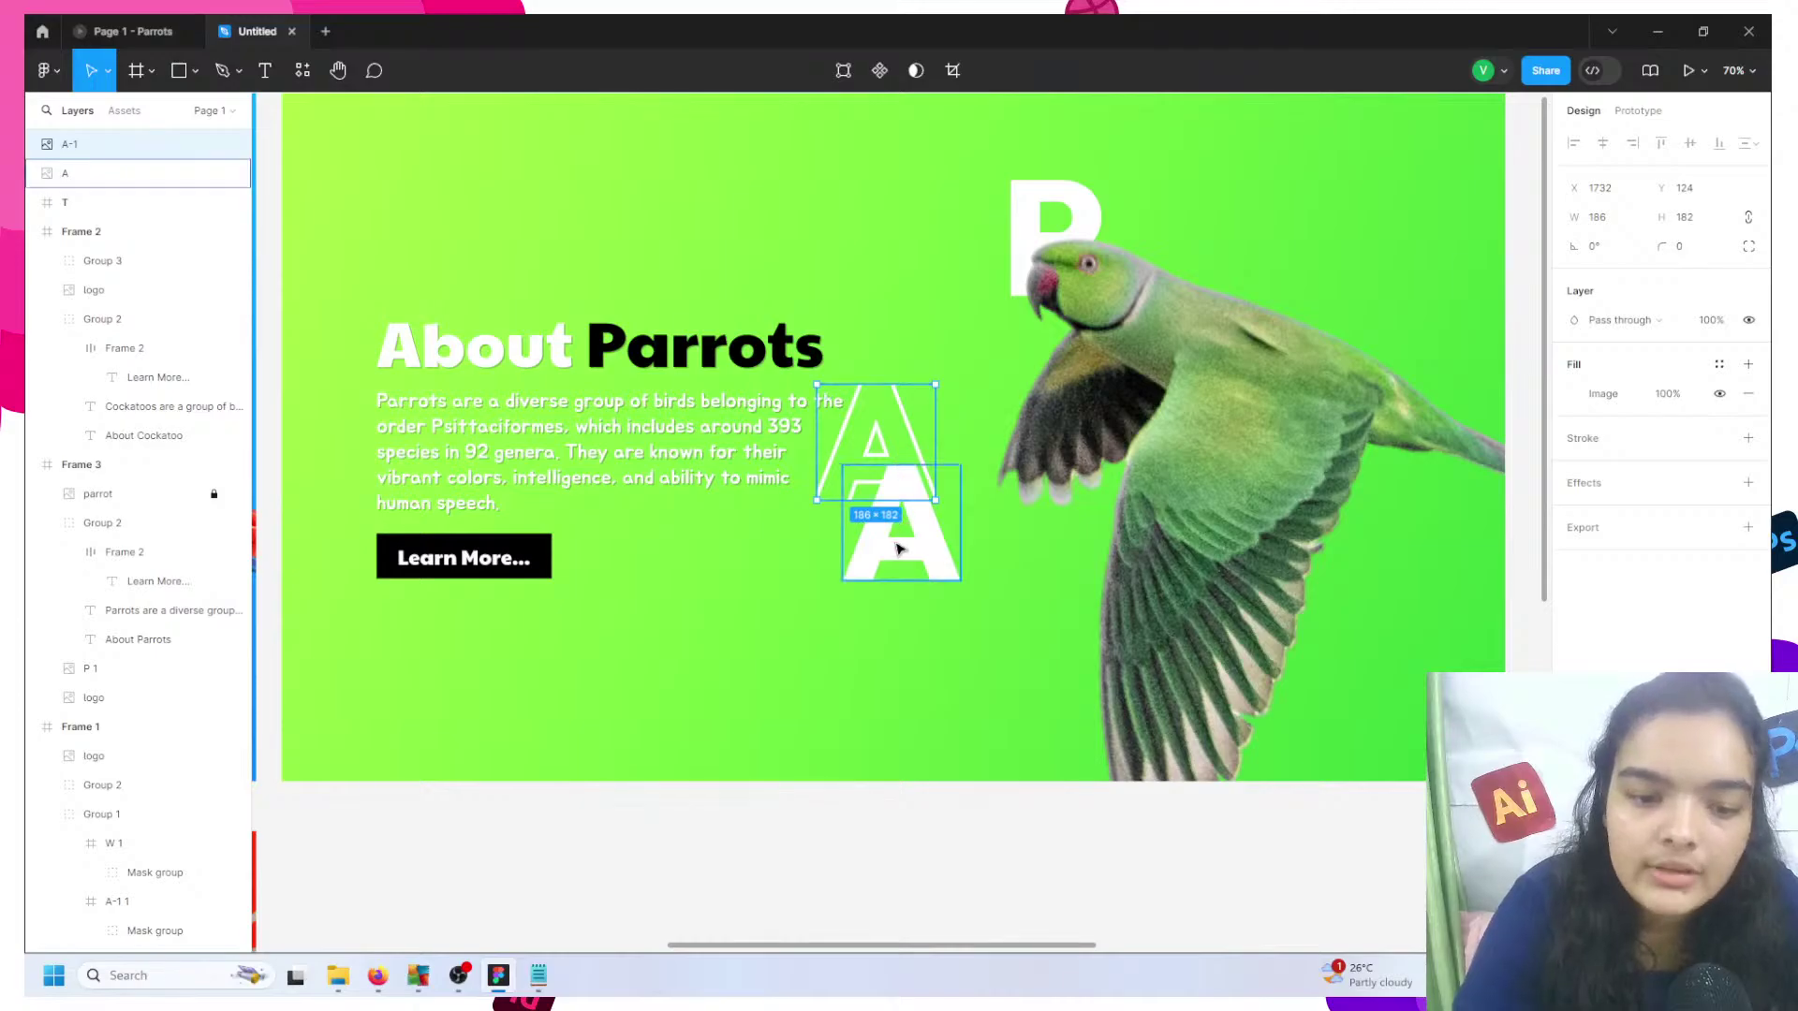
pyautogui.click(885, 422)
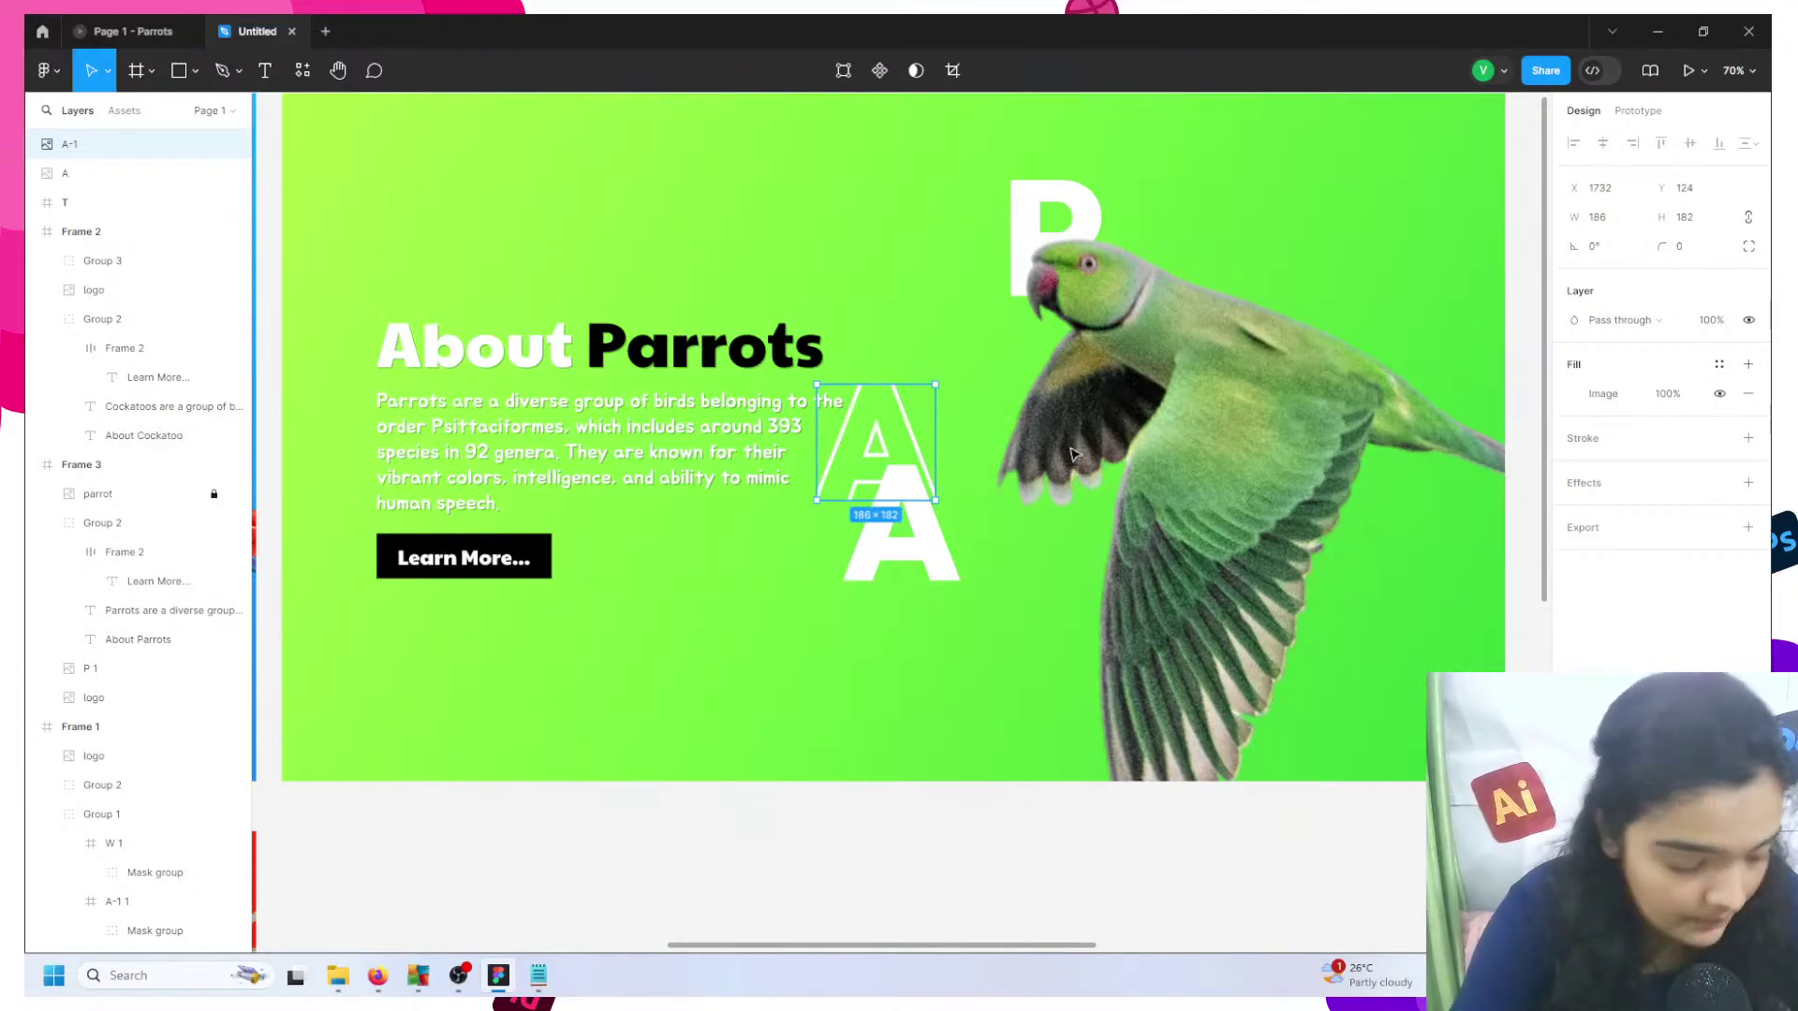
pyautogui.press('Delete')
# - Duplicate the solid A image and move one copy directly below the other
pyautogui.click(876, 560)
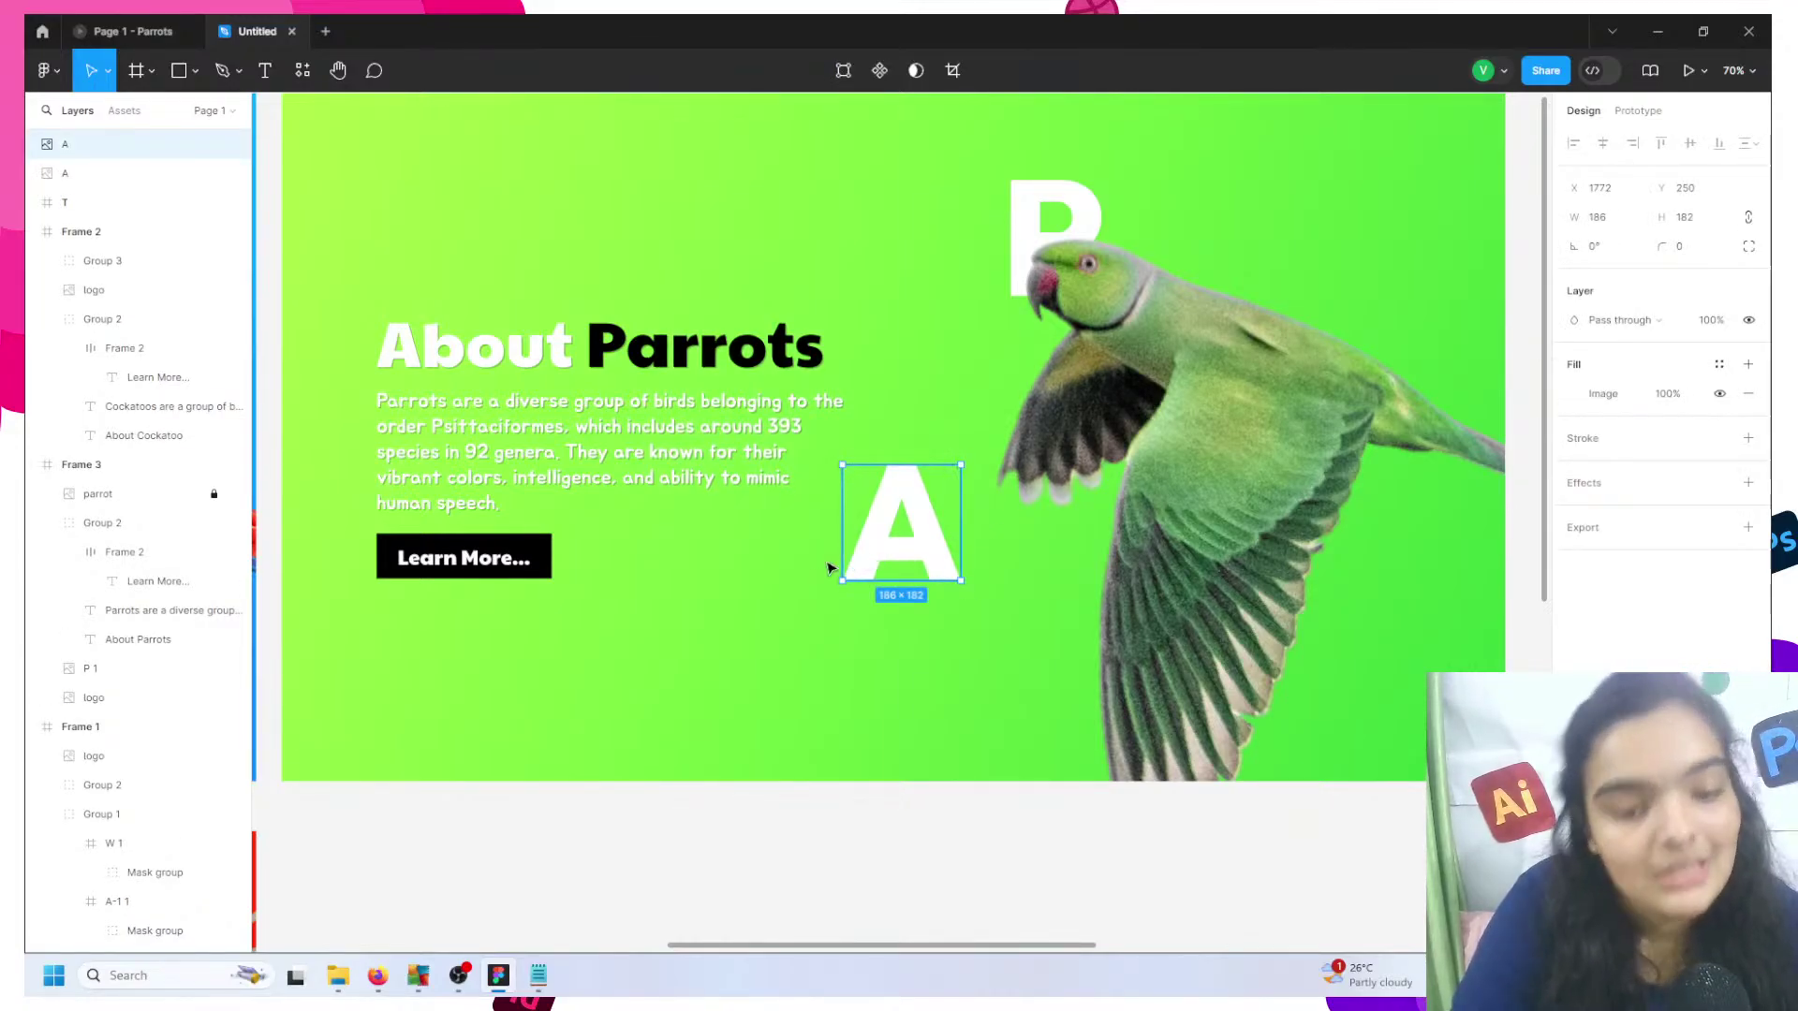
pyautogui.moveTo(838, 565); pyautogui.dragTo(894, 681)
pyautogui.click(871, 552)
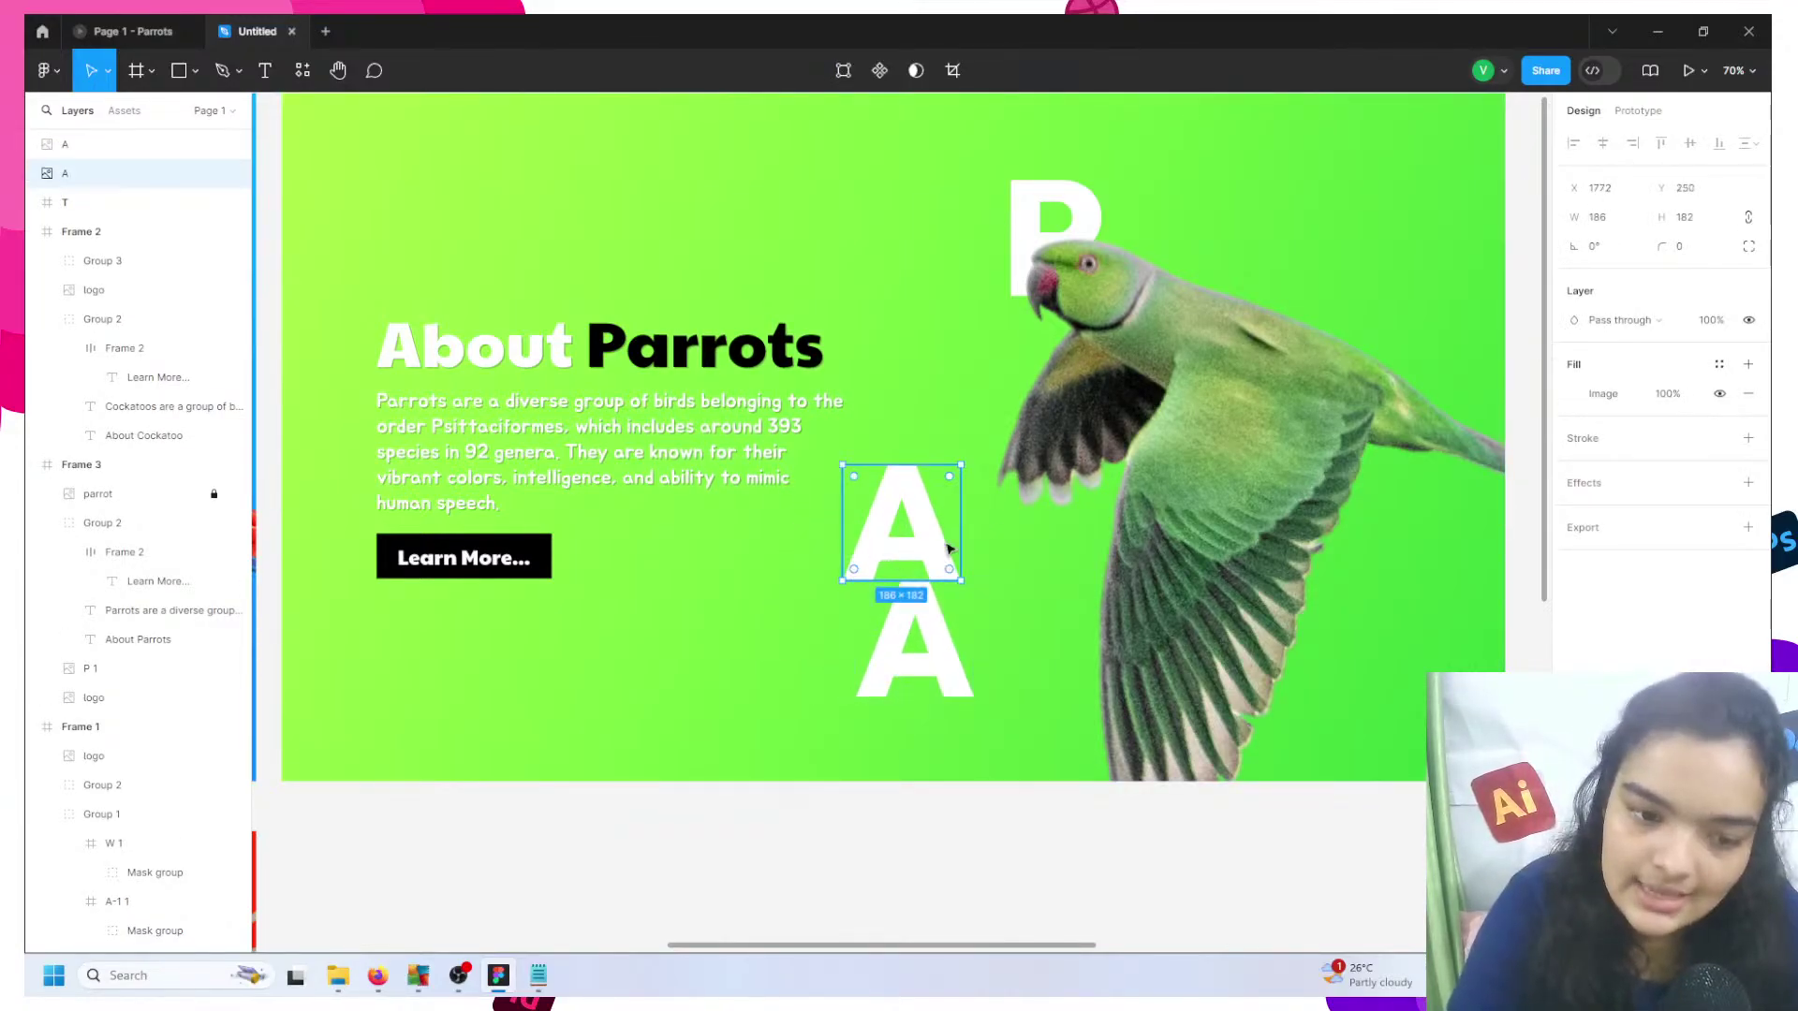
# - Try to turn the lower A copy into an outline using a stroke and no image fill
pyautogui.moveTo(964, 543); pyautogui.dragTo(1475, 572)
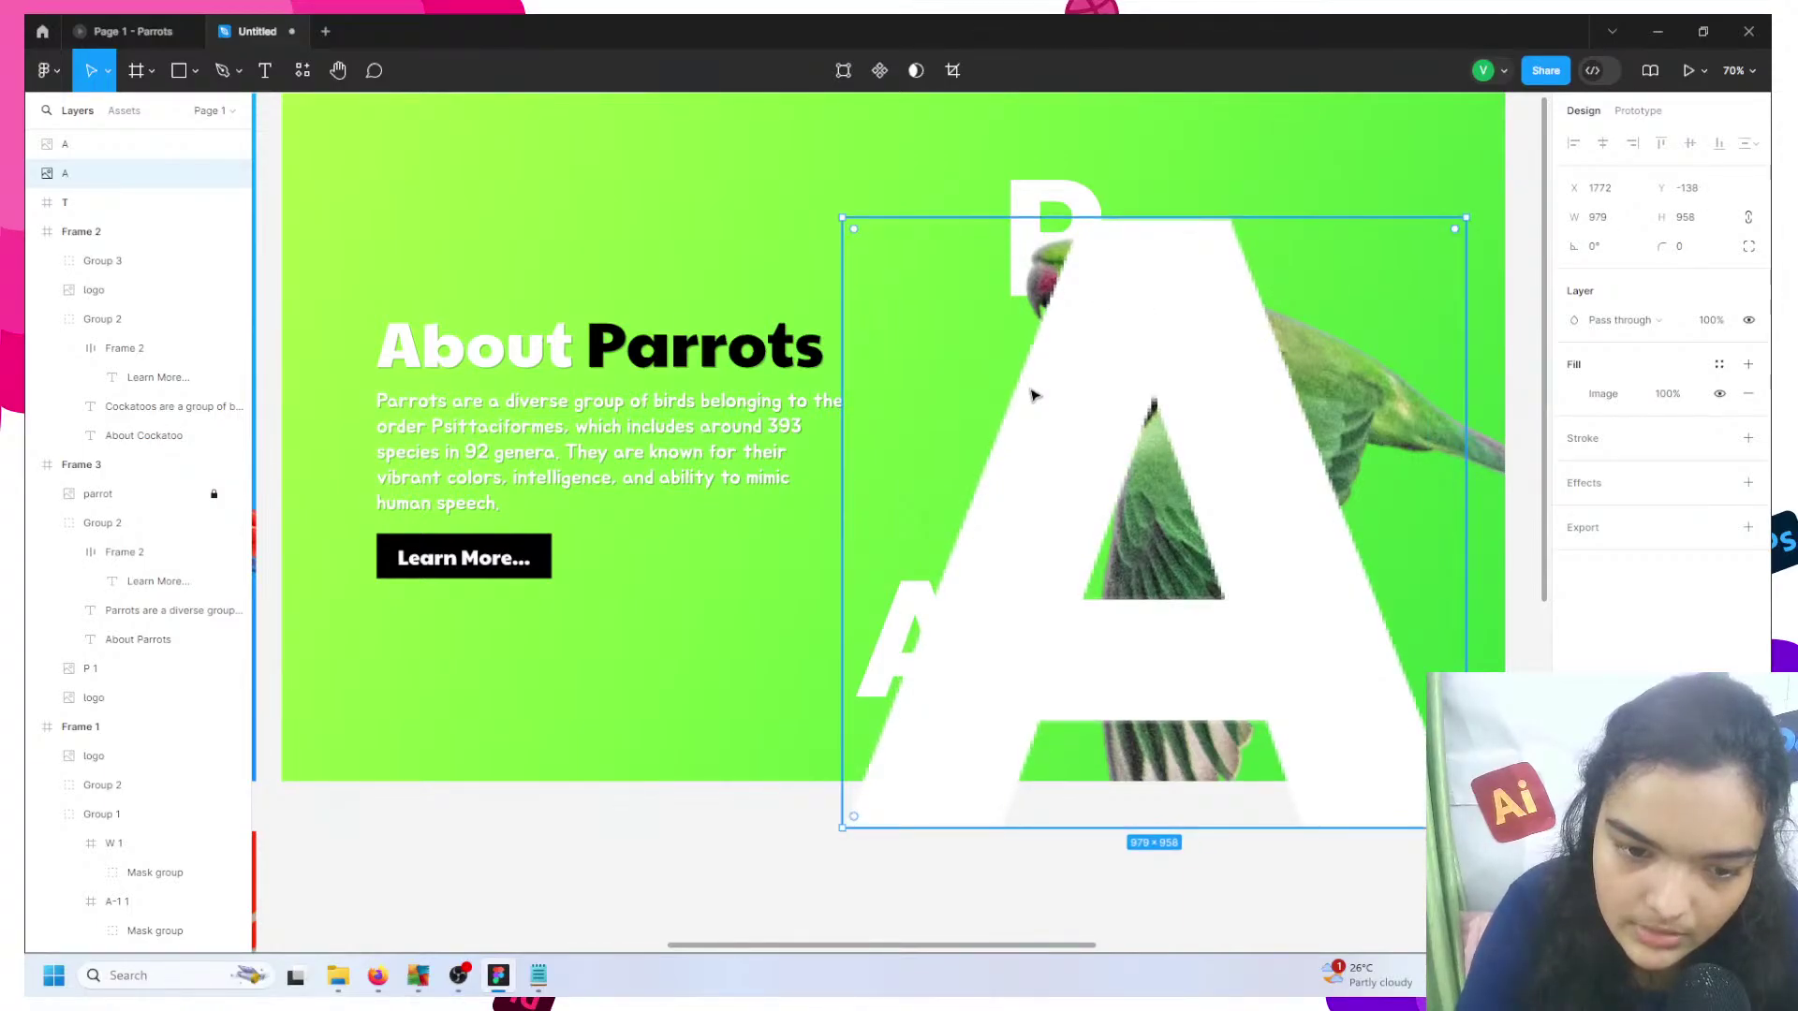
pyautogui.hotkey('ctrl', 'z')
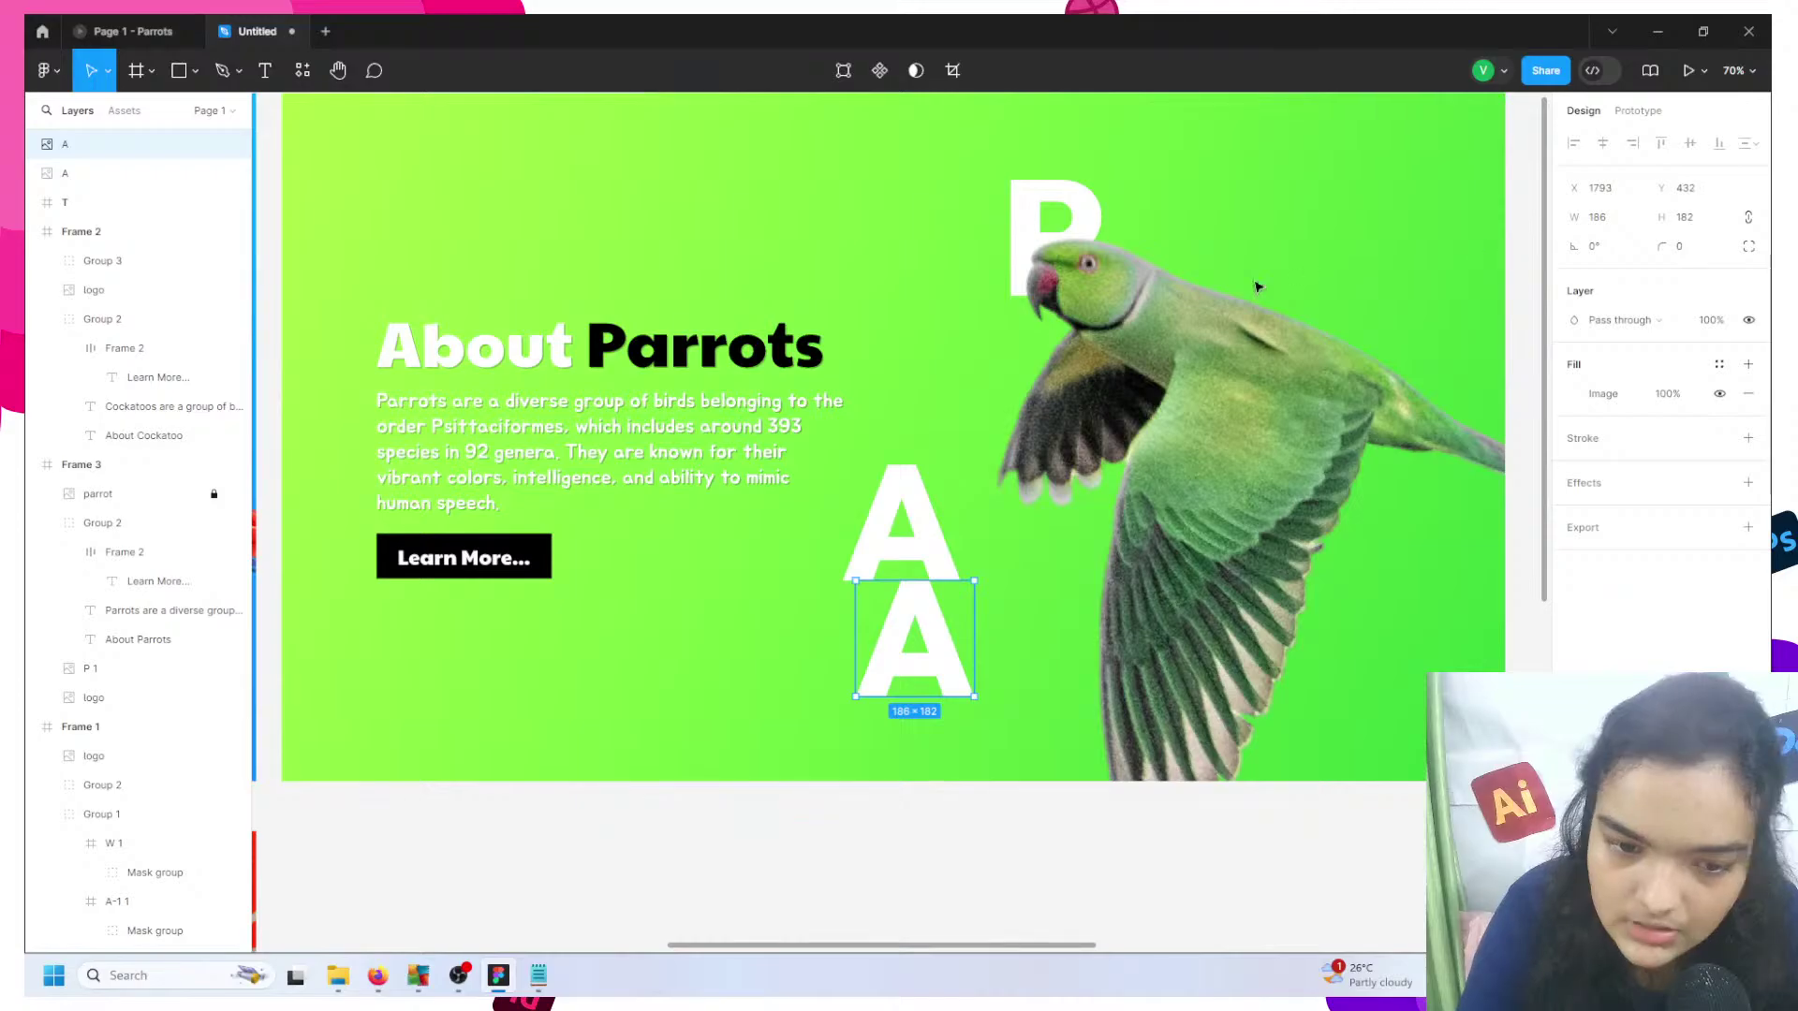
pyautogui.moveTo(956, 645); pyautogui.dragTo(1062, 593)
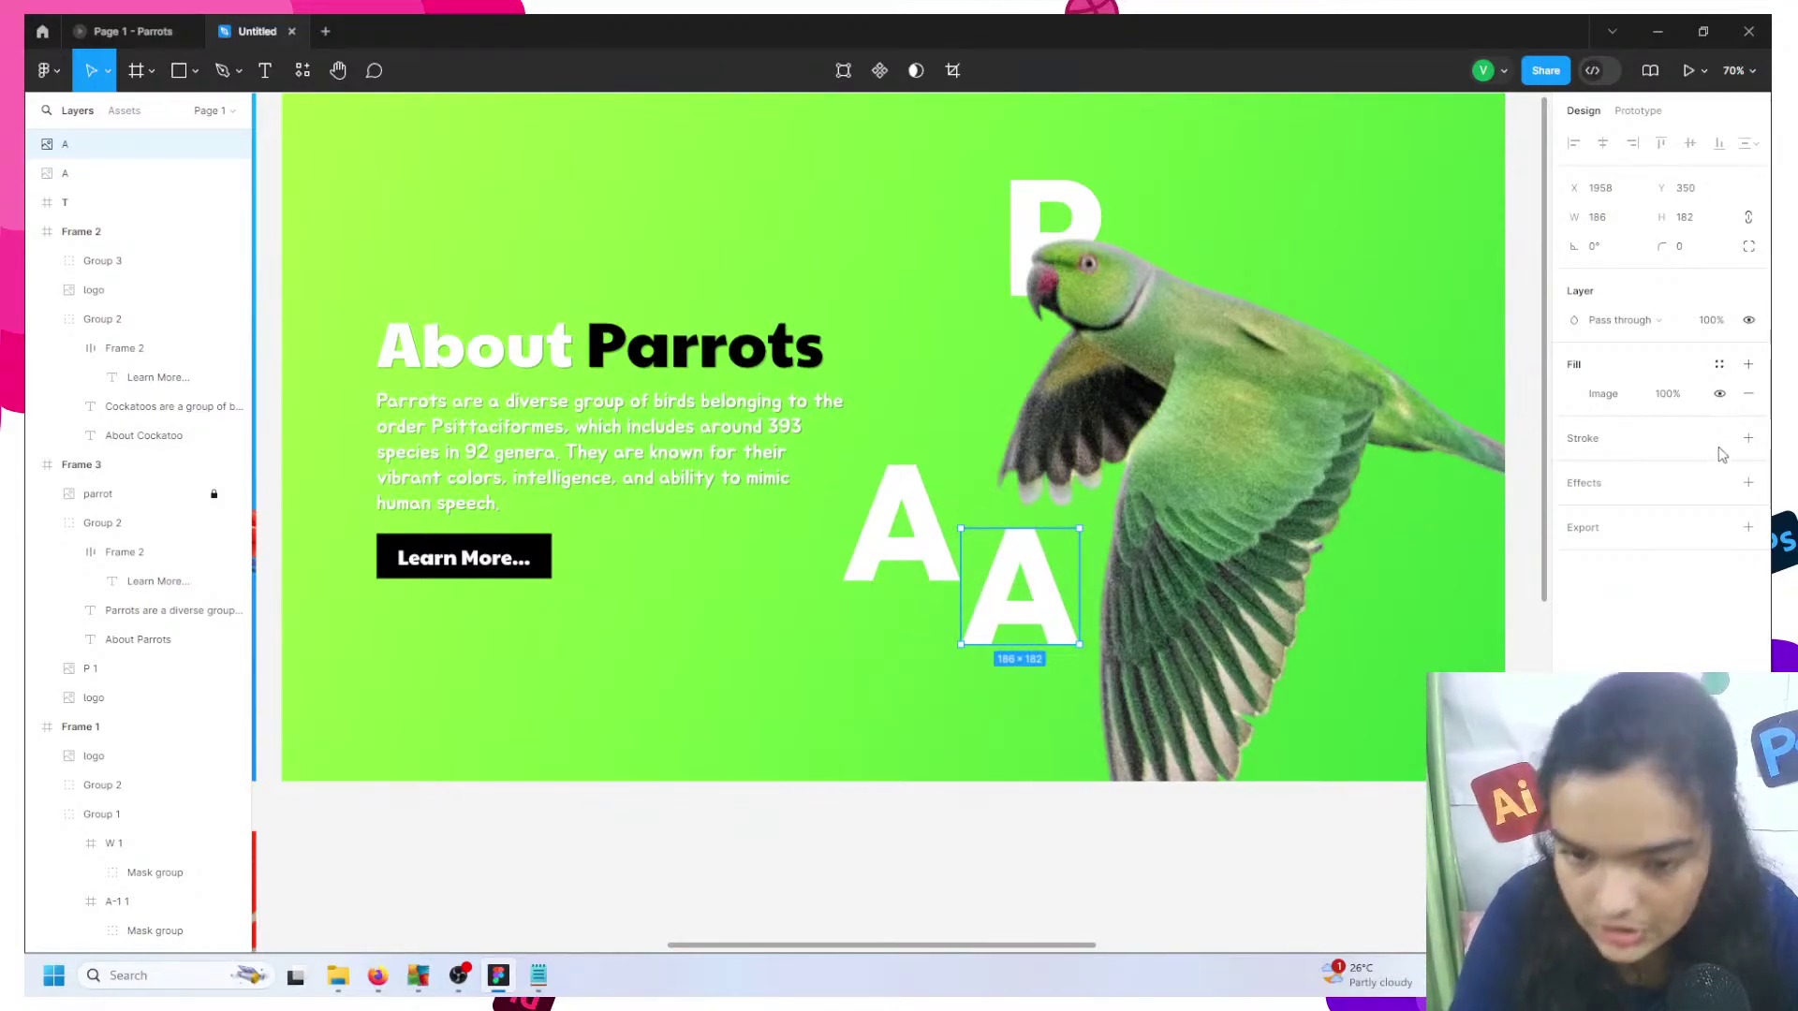
pyautogui.click(1748, 438)
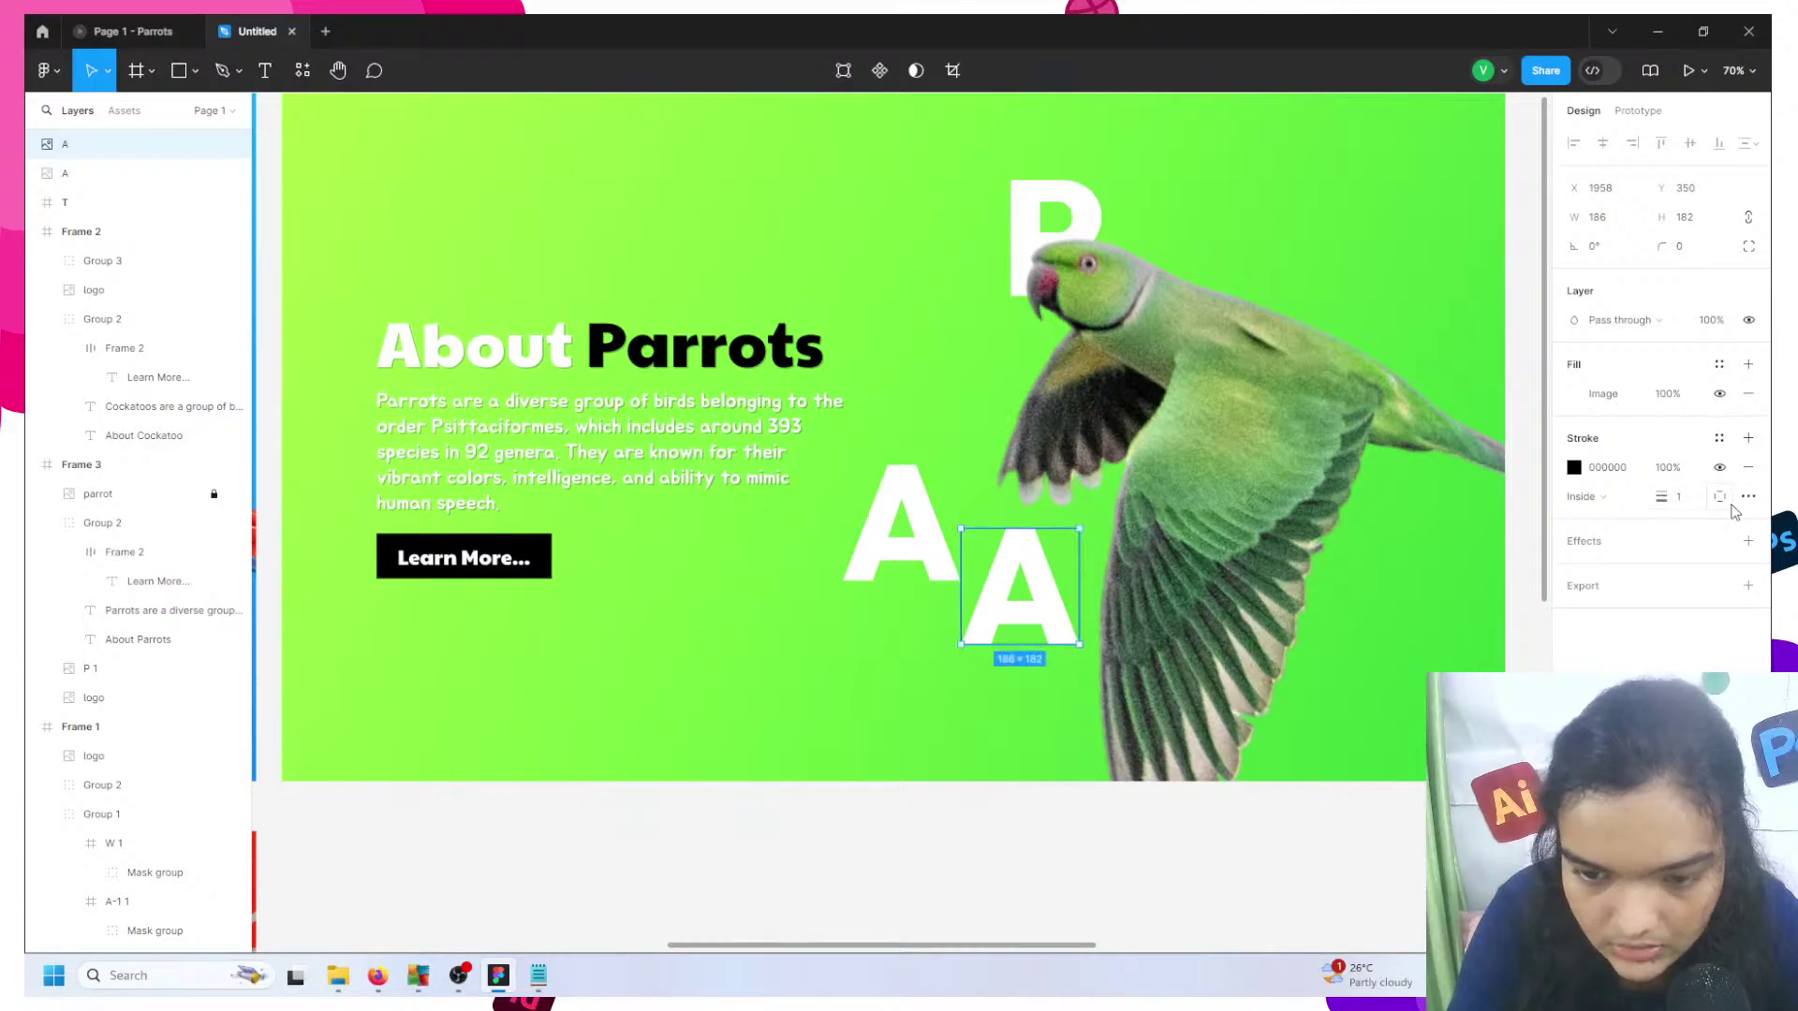
pyautogui.click(1748, 467)
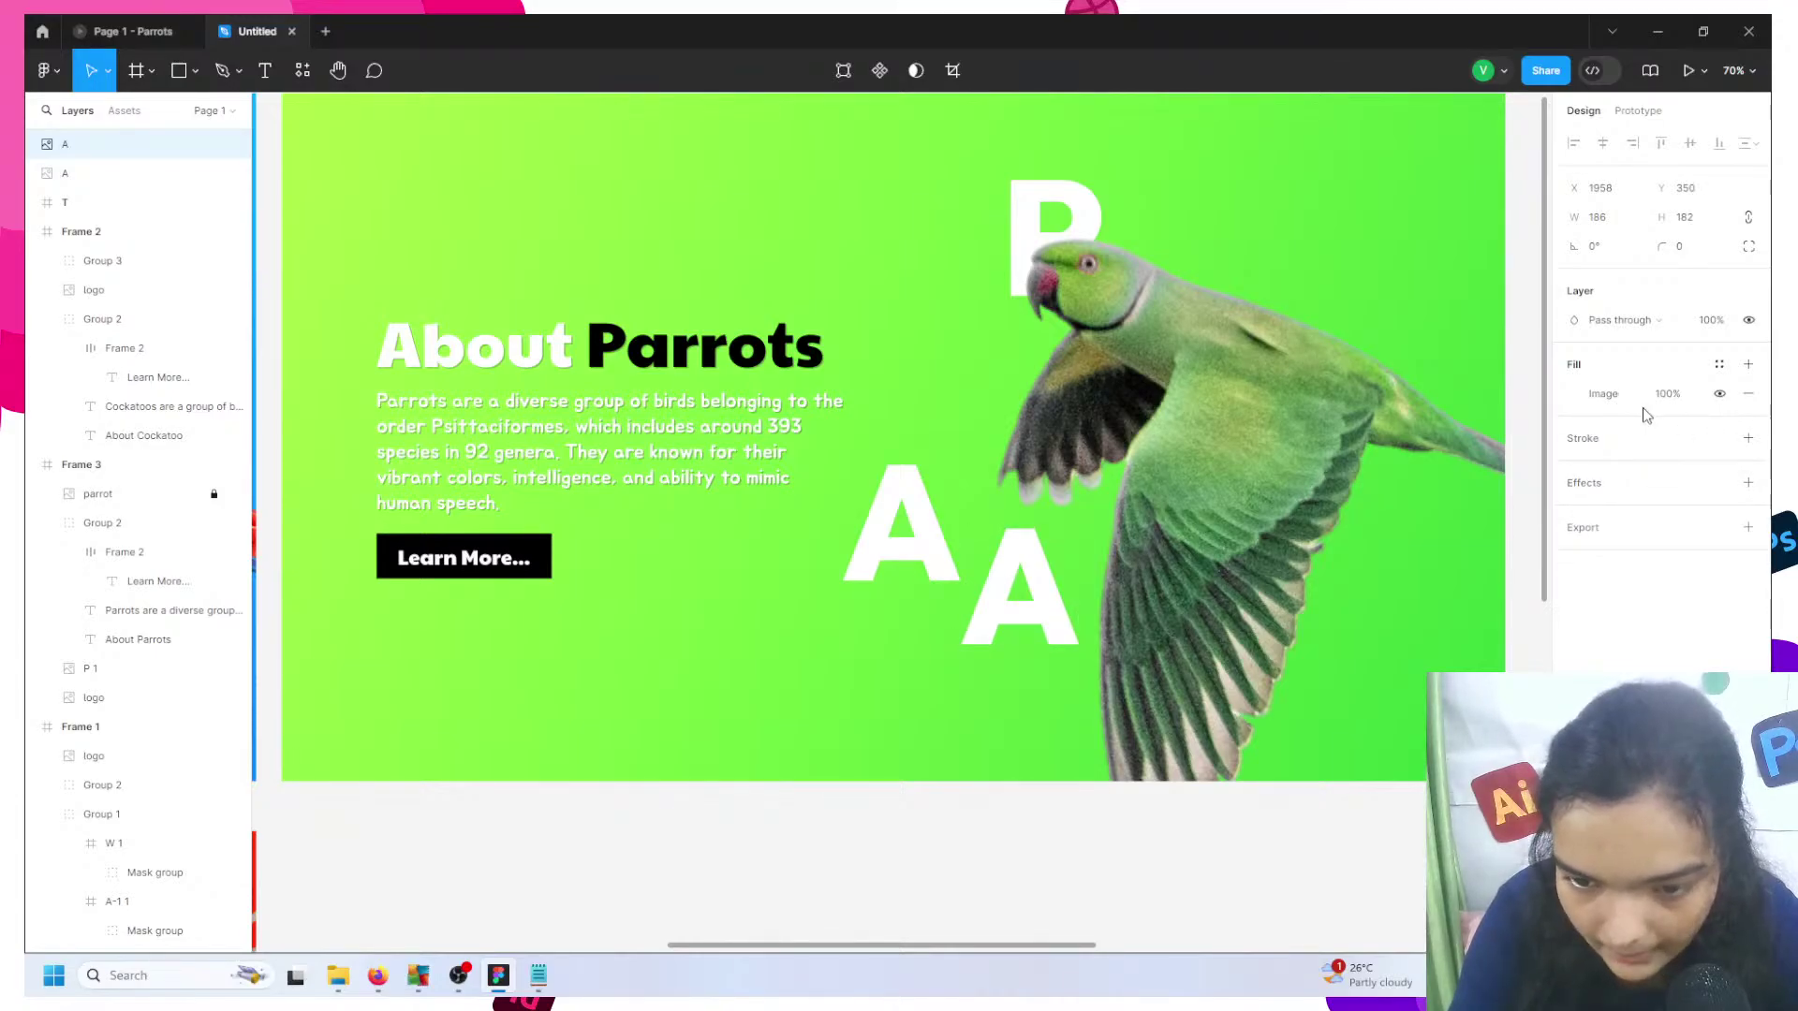
pyautogui.click(1748, 397)
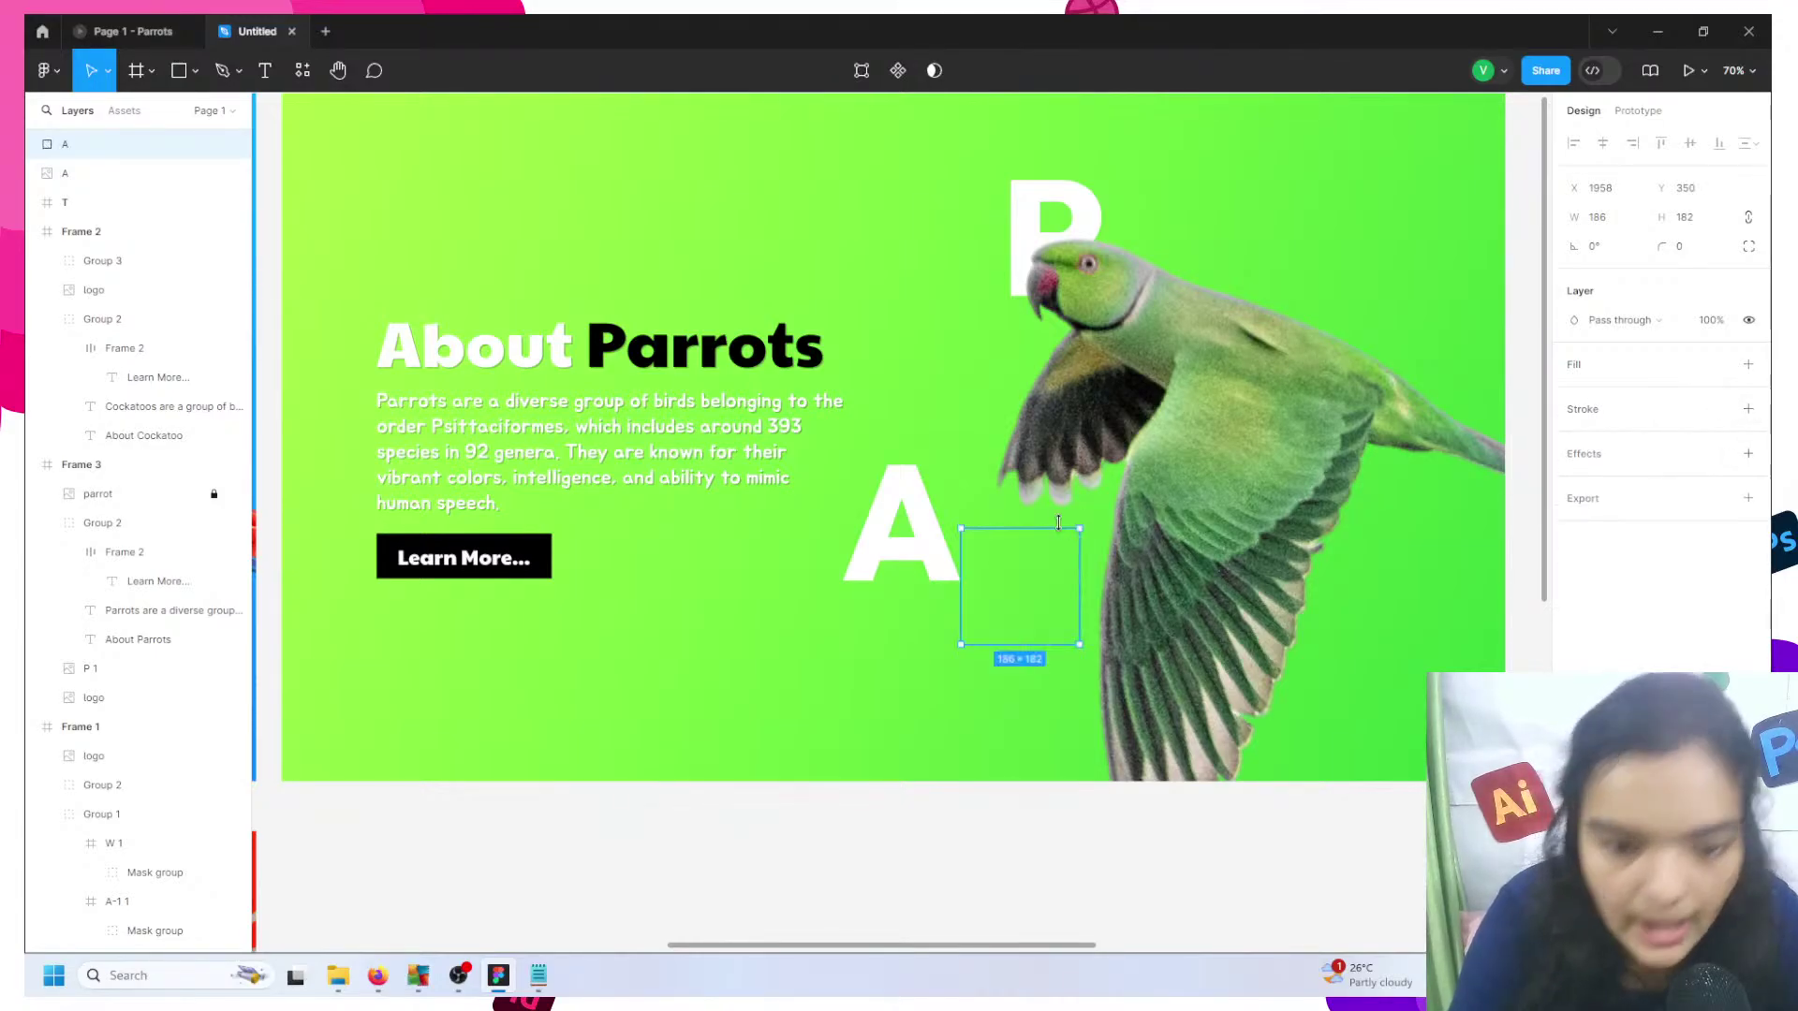
pyautogui.click(901, 524)
pyautogui.click(1010, 594)
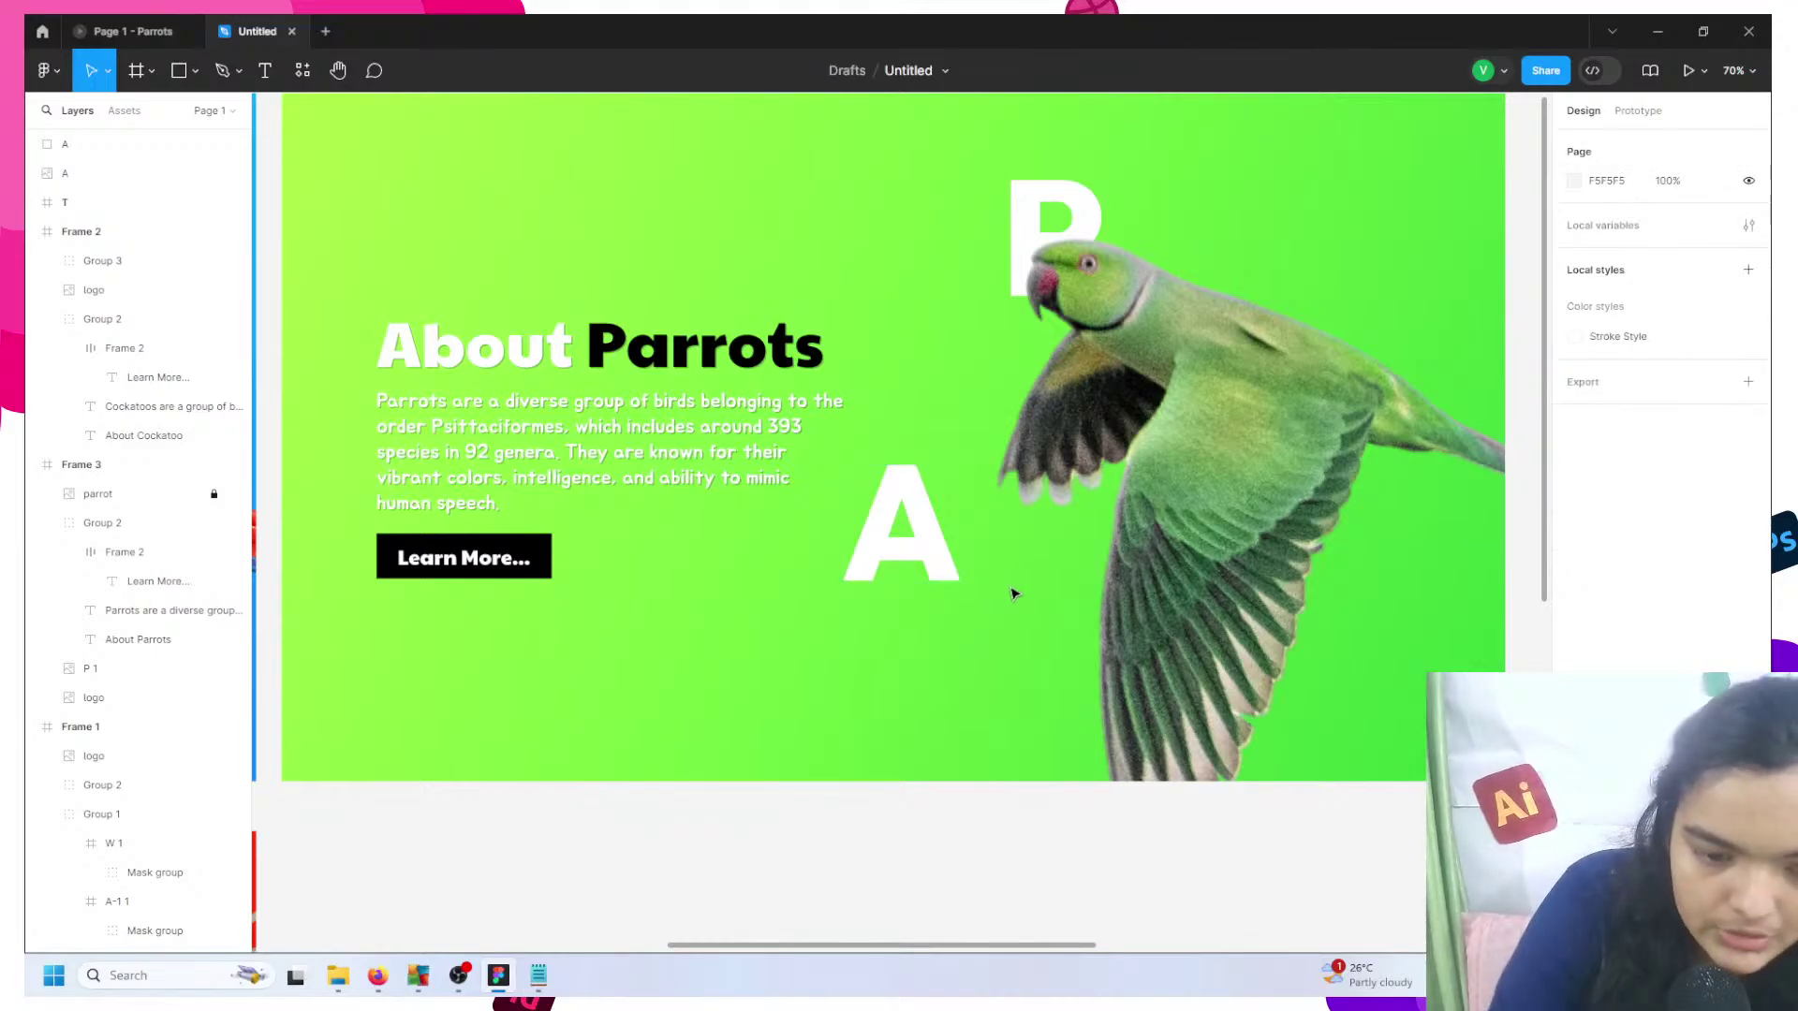
# - Delete the emptied duplicate A layer from the page
pyautogui.click(213, 110)
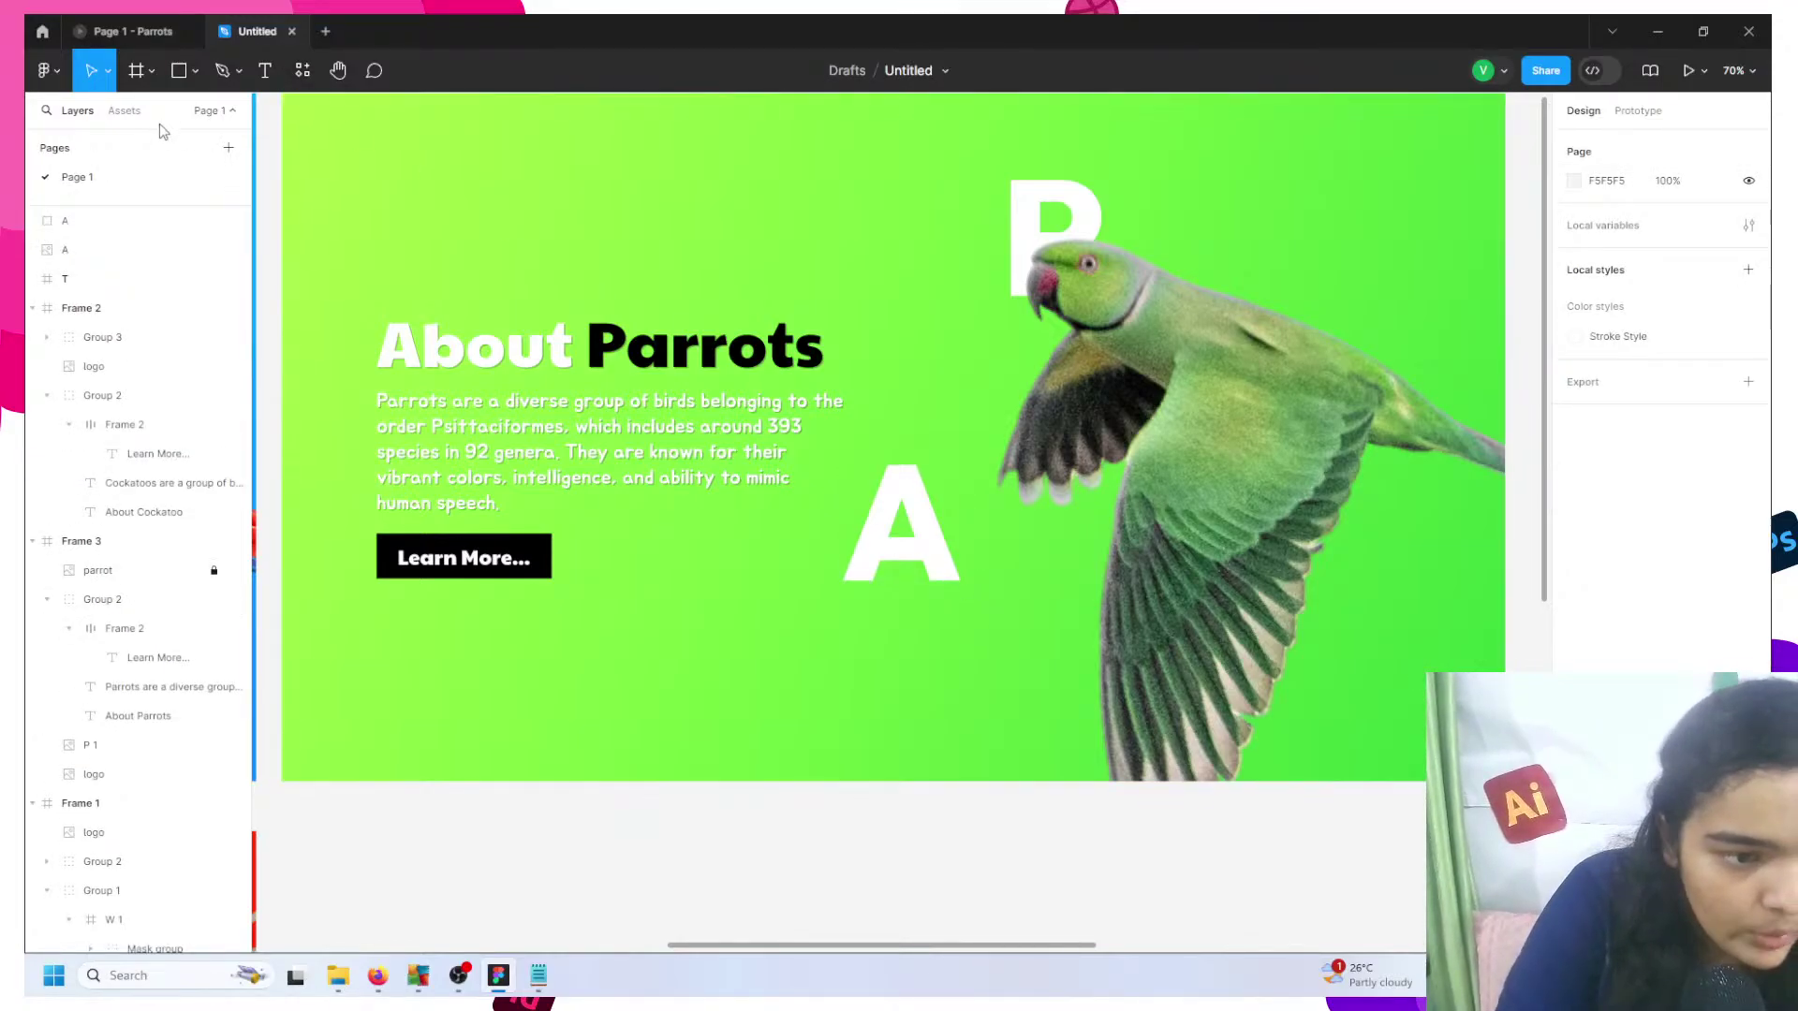
pyautogui.click(153, 223)
pyautogui.press('Delete')
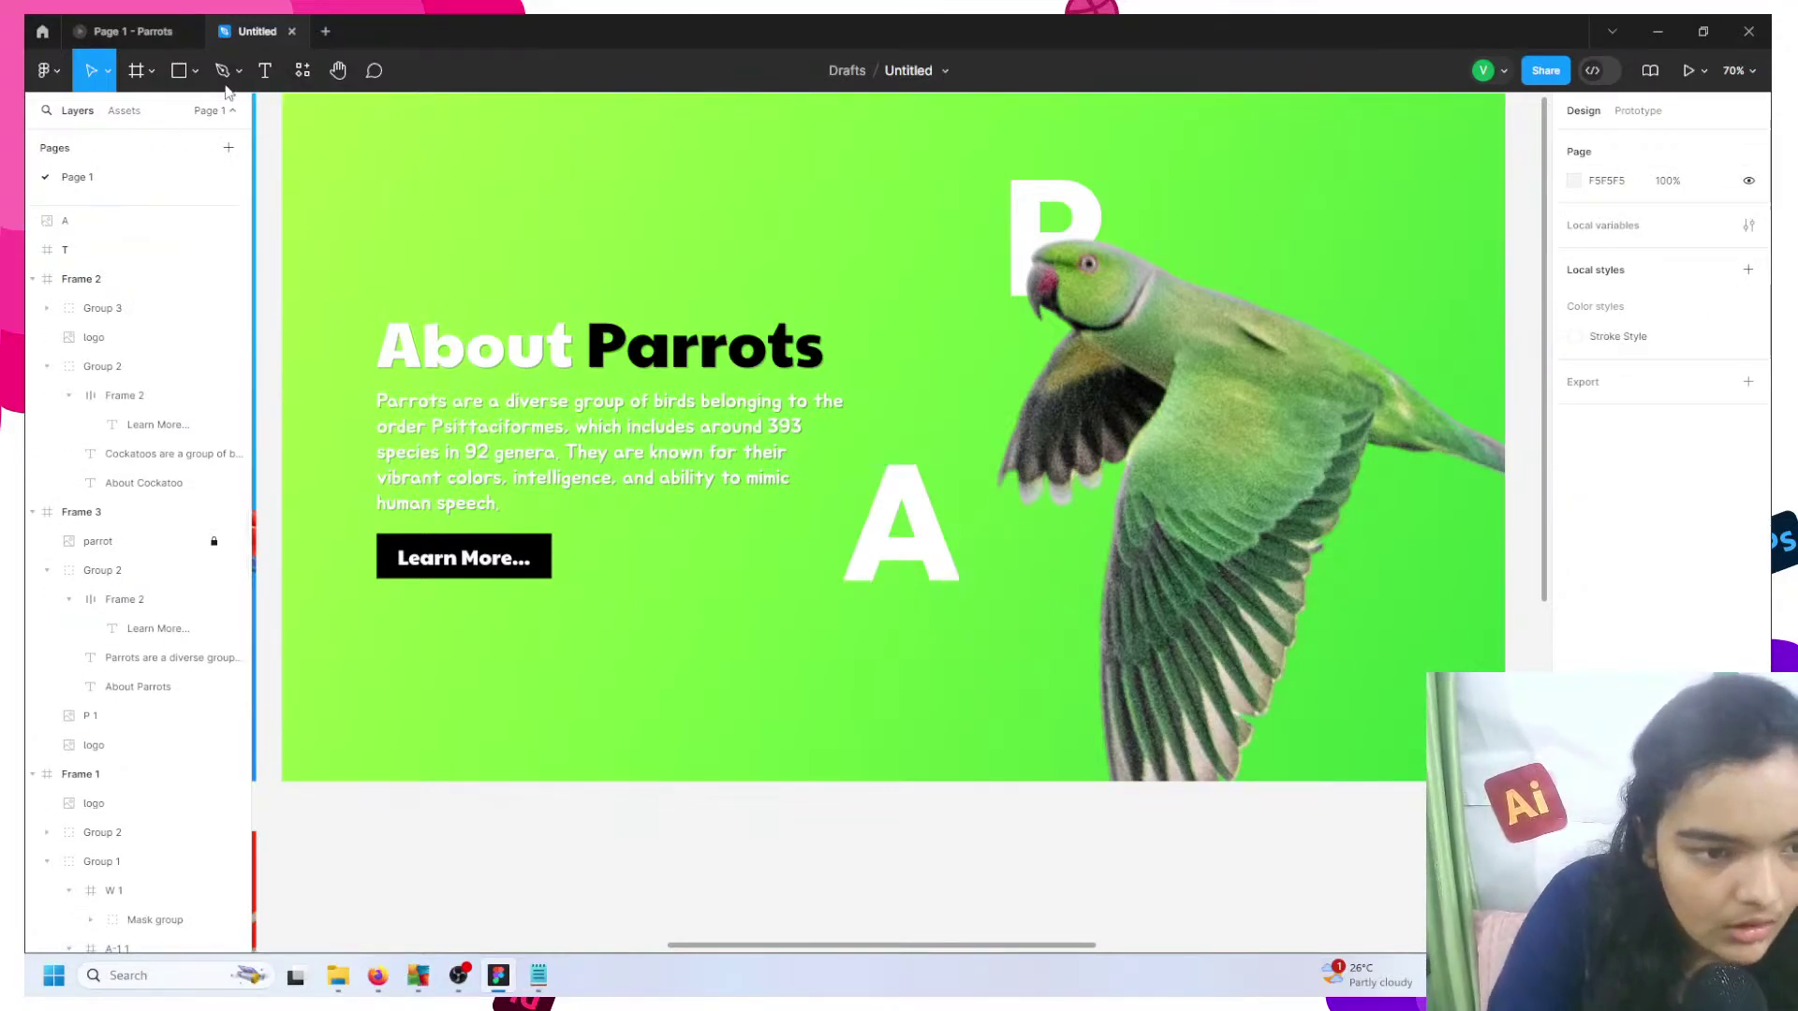
# - Add a text layer reading "A" and position it inside Frame 3, below and between the Learn More button and the solid A
pyautogui.click(264, 74)
pyautogui.click(582, 768)
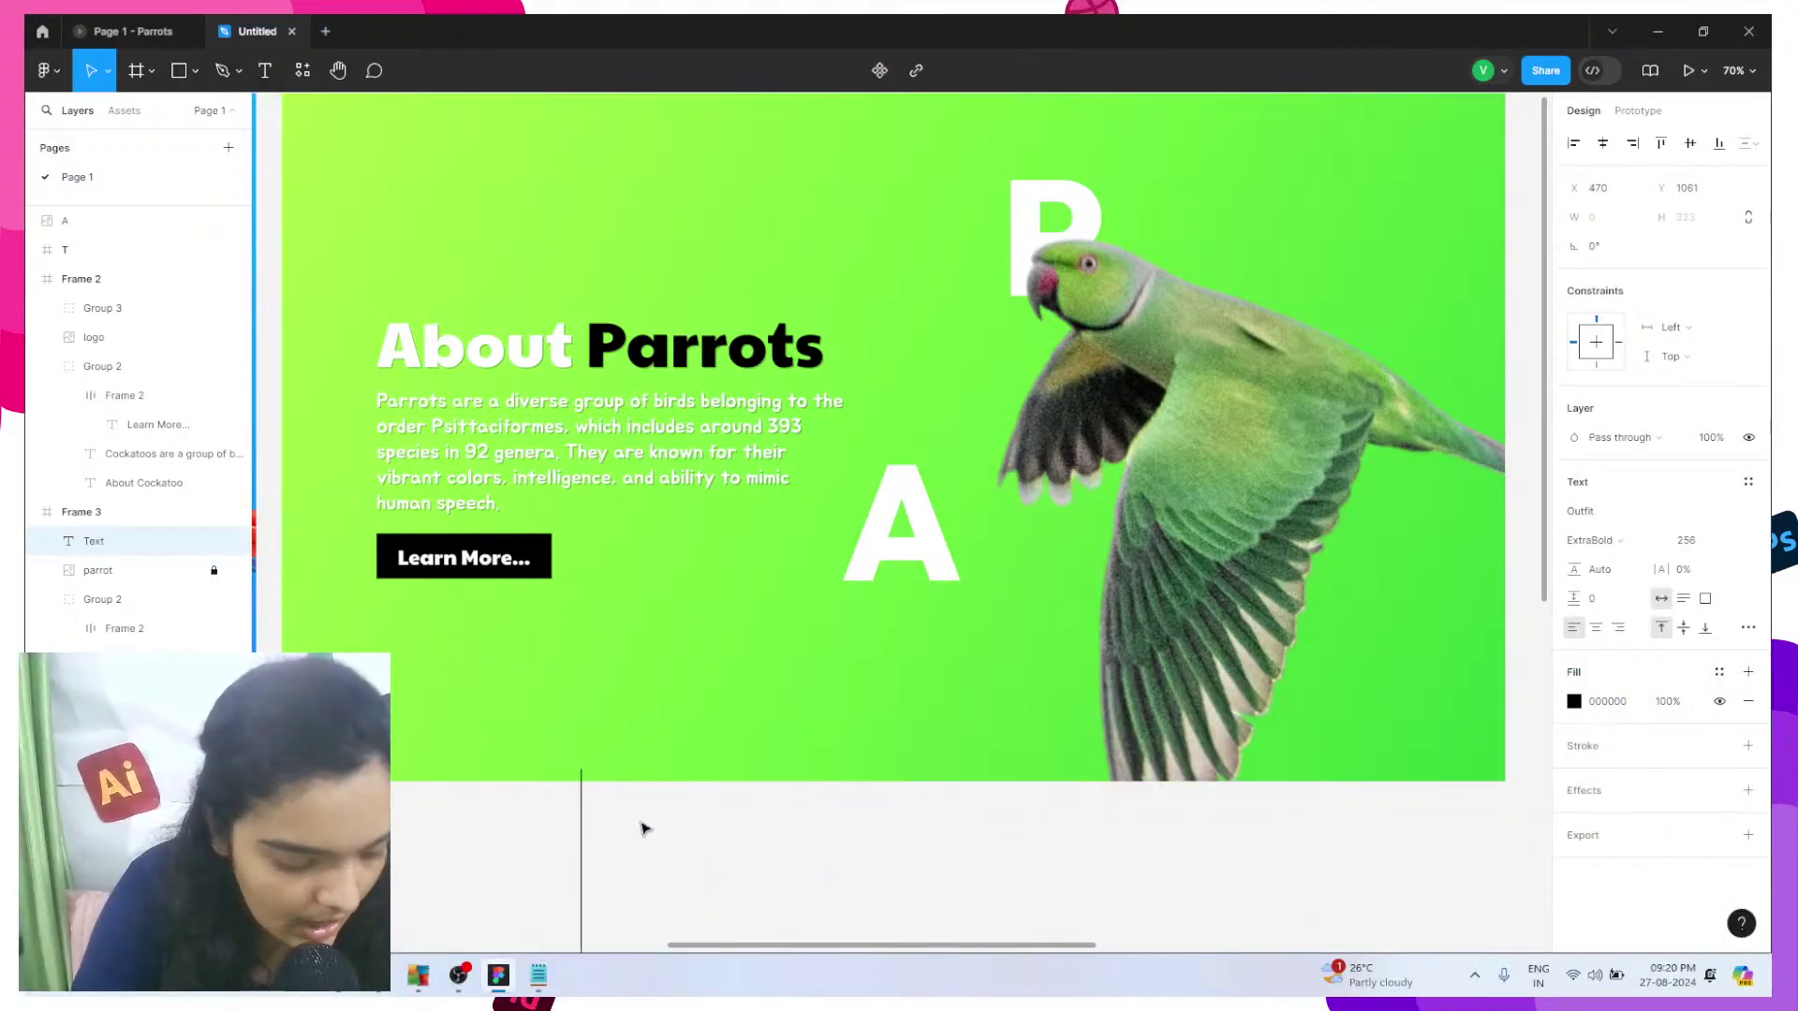
pyautogui.write('A')
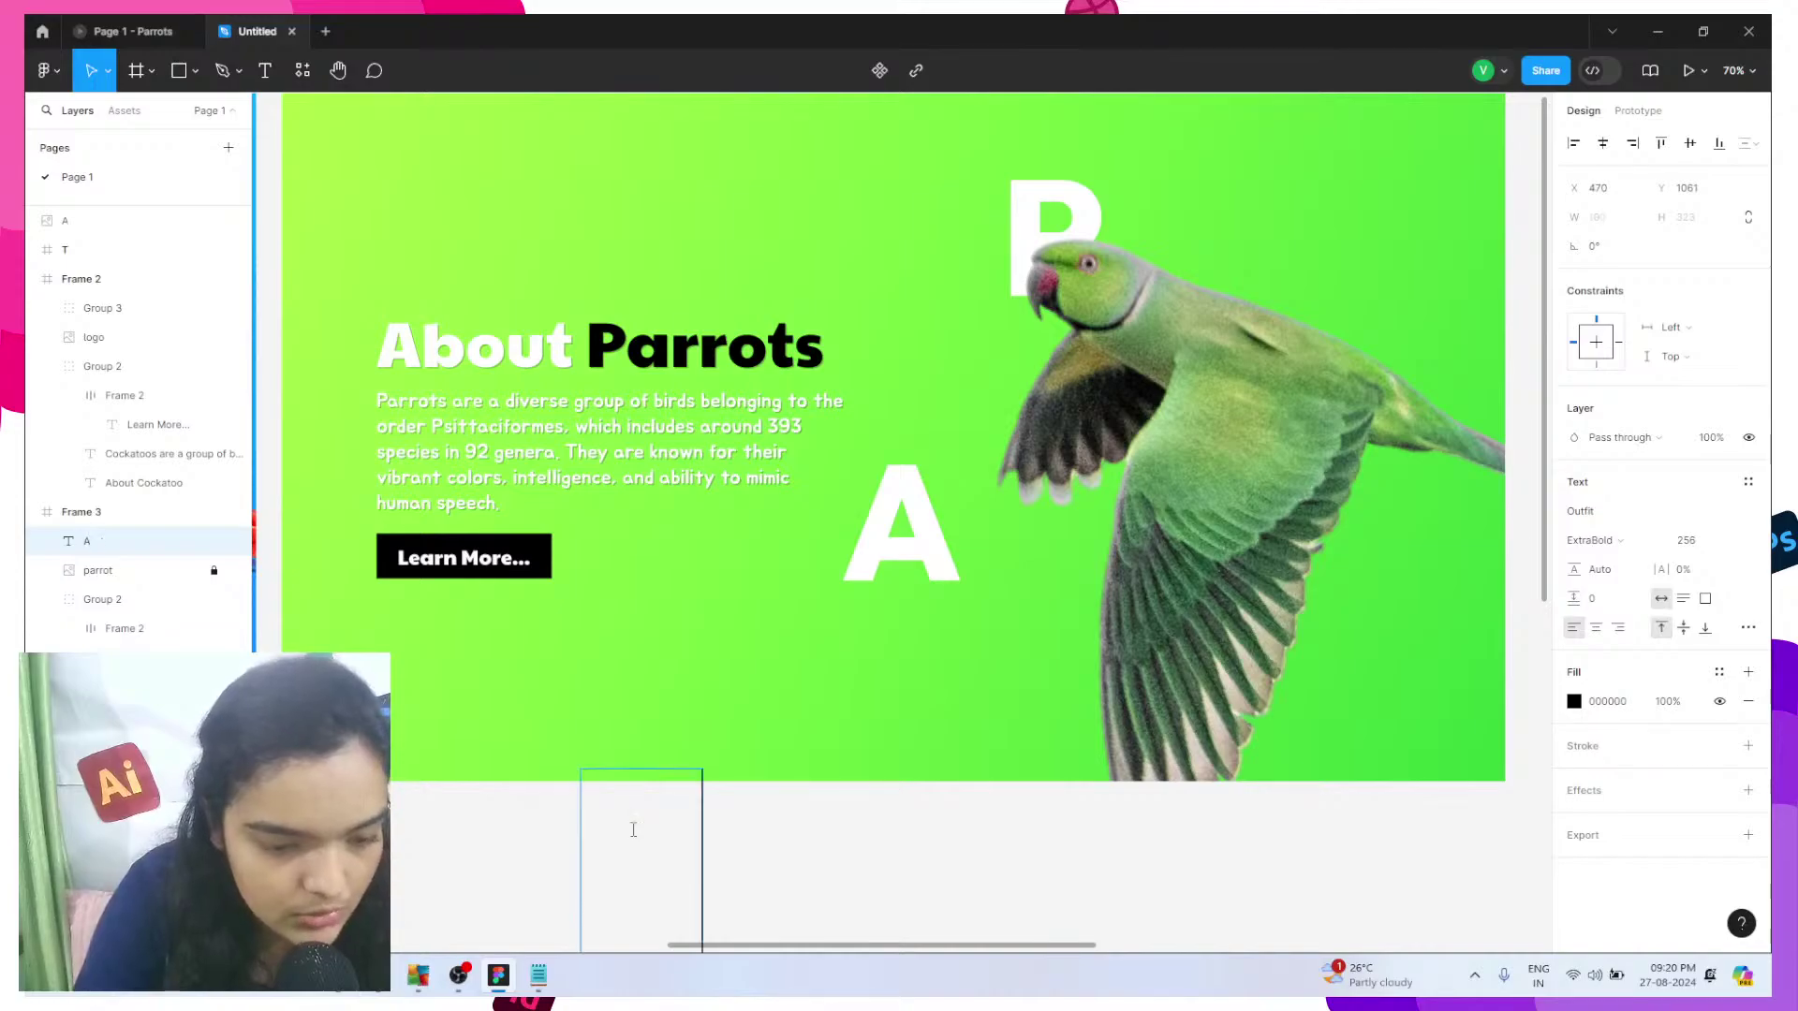
pyautogui.moveTo(671, 903); pyautogui.dragTo(805, 680)
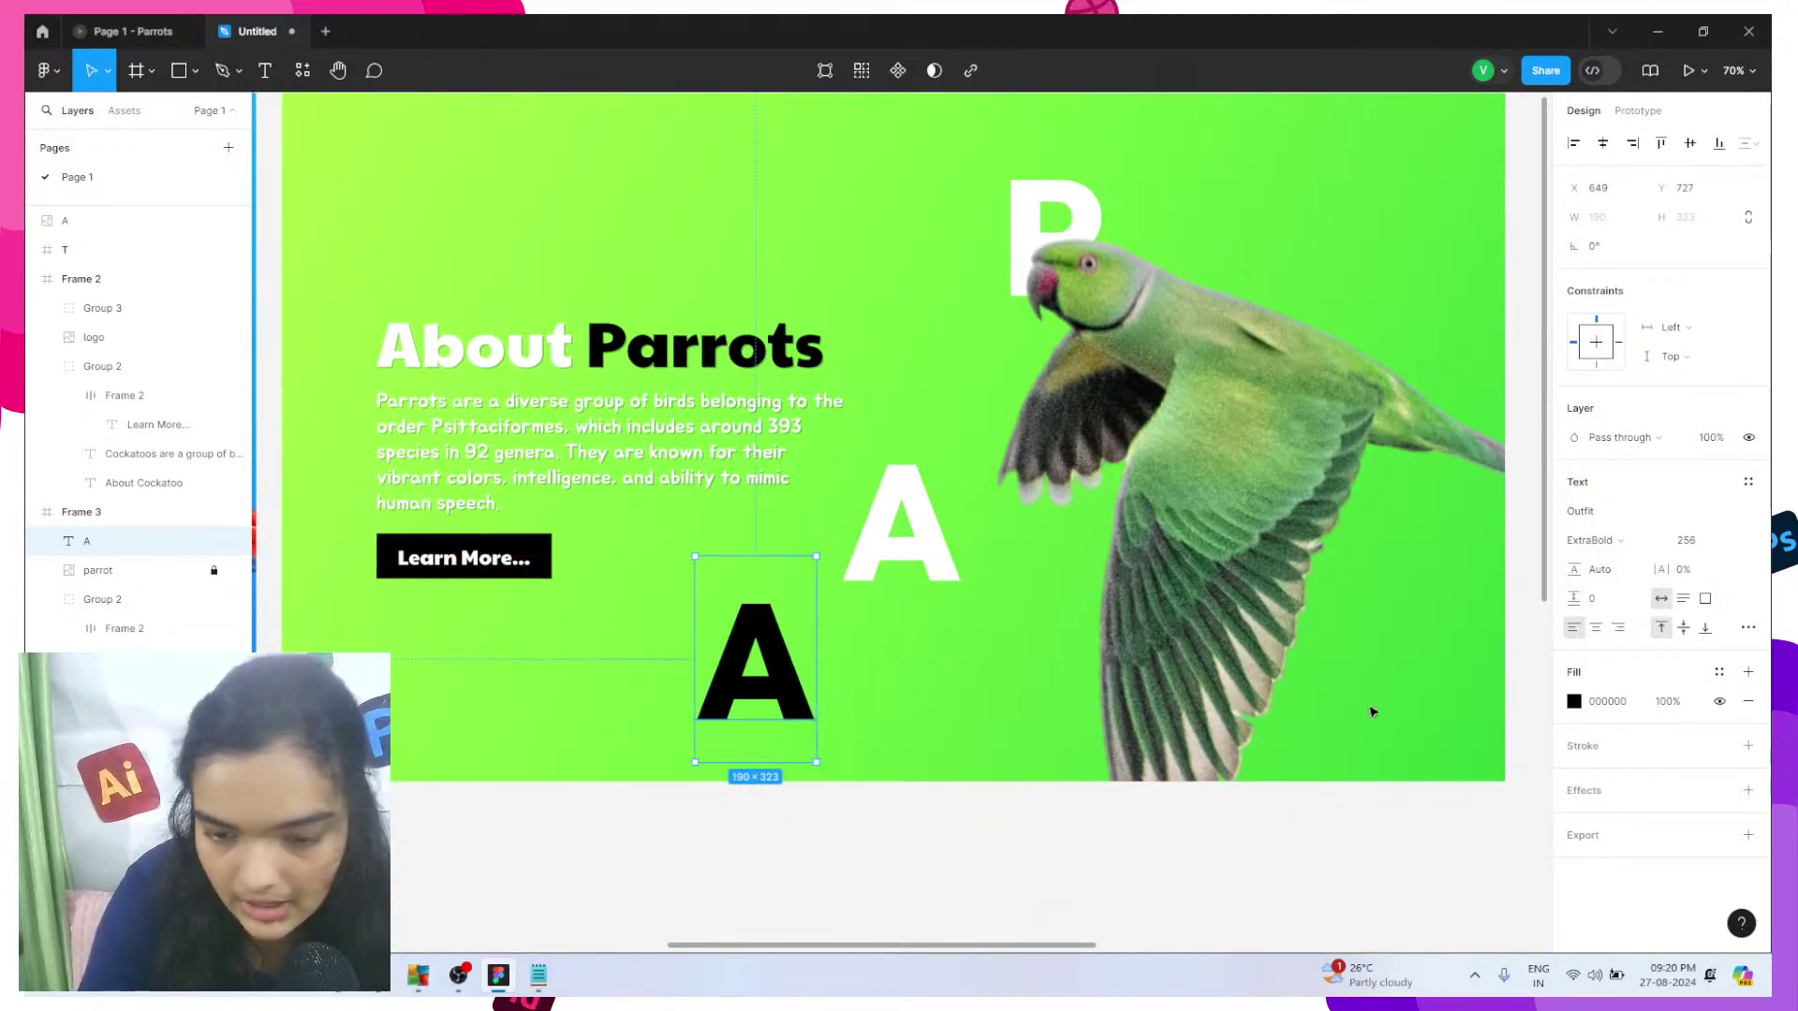
# - Turn the text A into an outline by removing its fill and adding an outside stroke of width 6 with Stroke Style
pyautogui.click(1748, 702)
pyautogui.click(1748, 716)
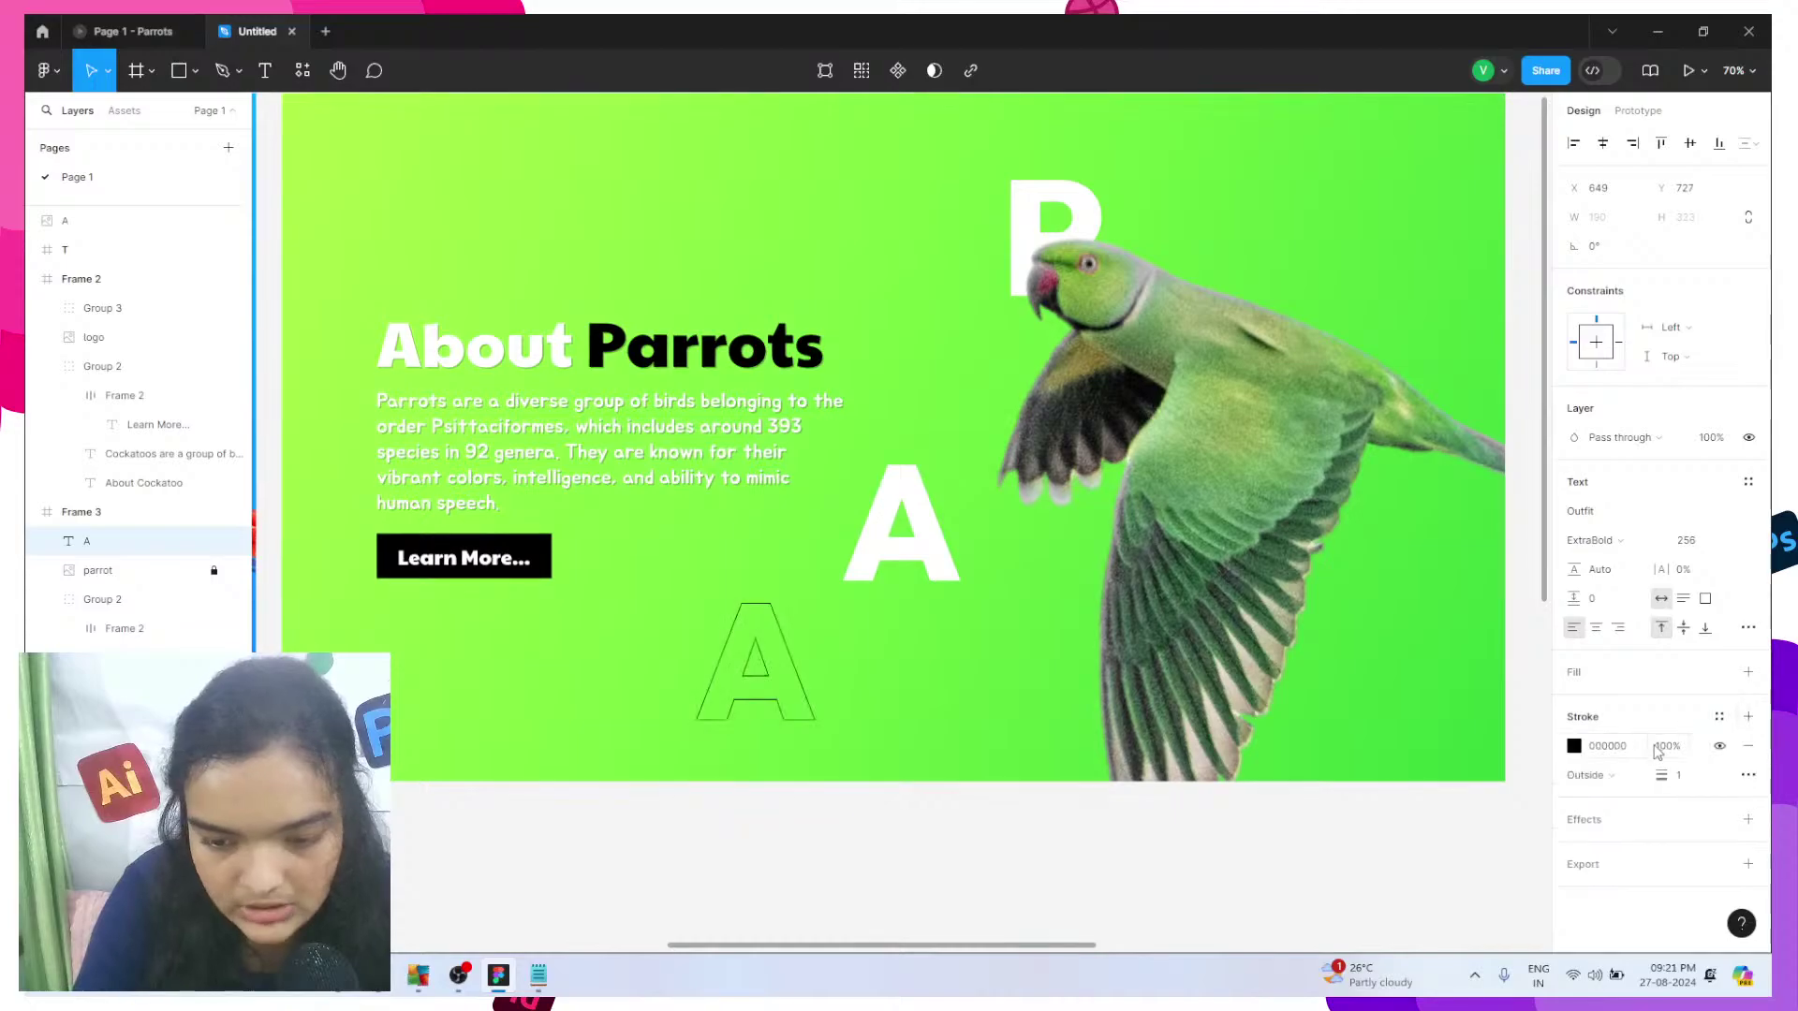
pyautogui.click(1676, 776)
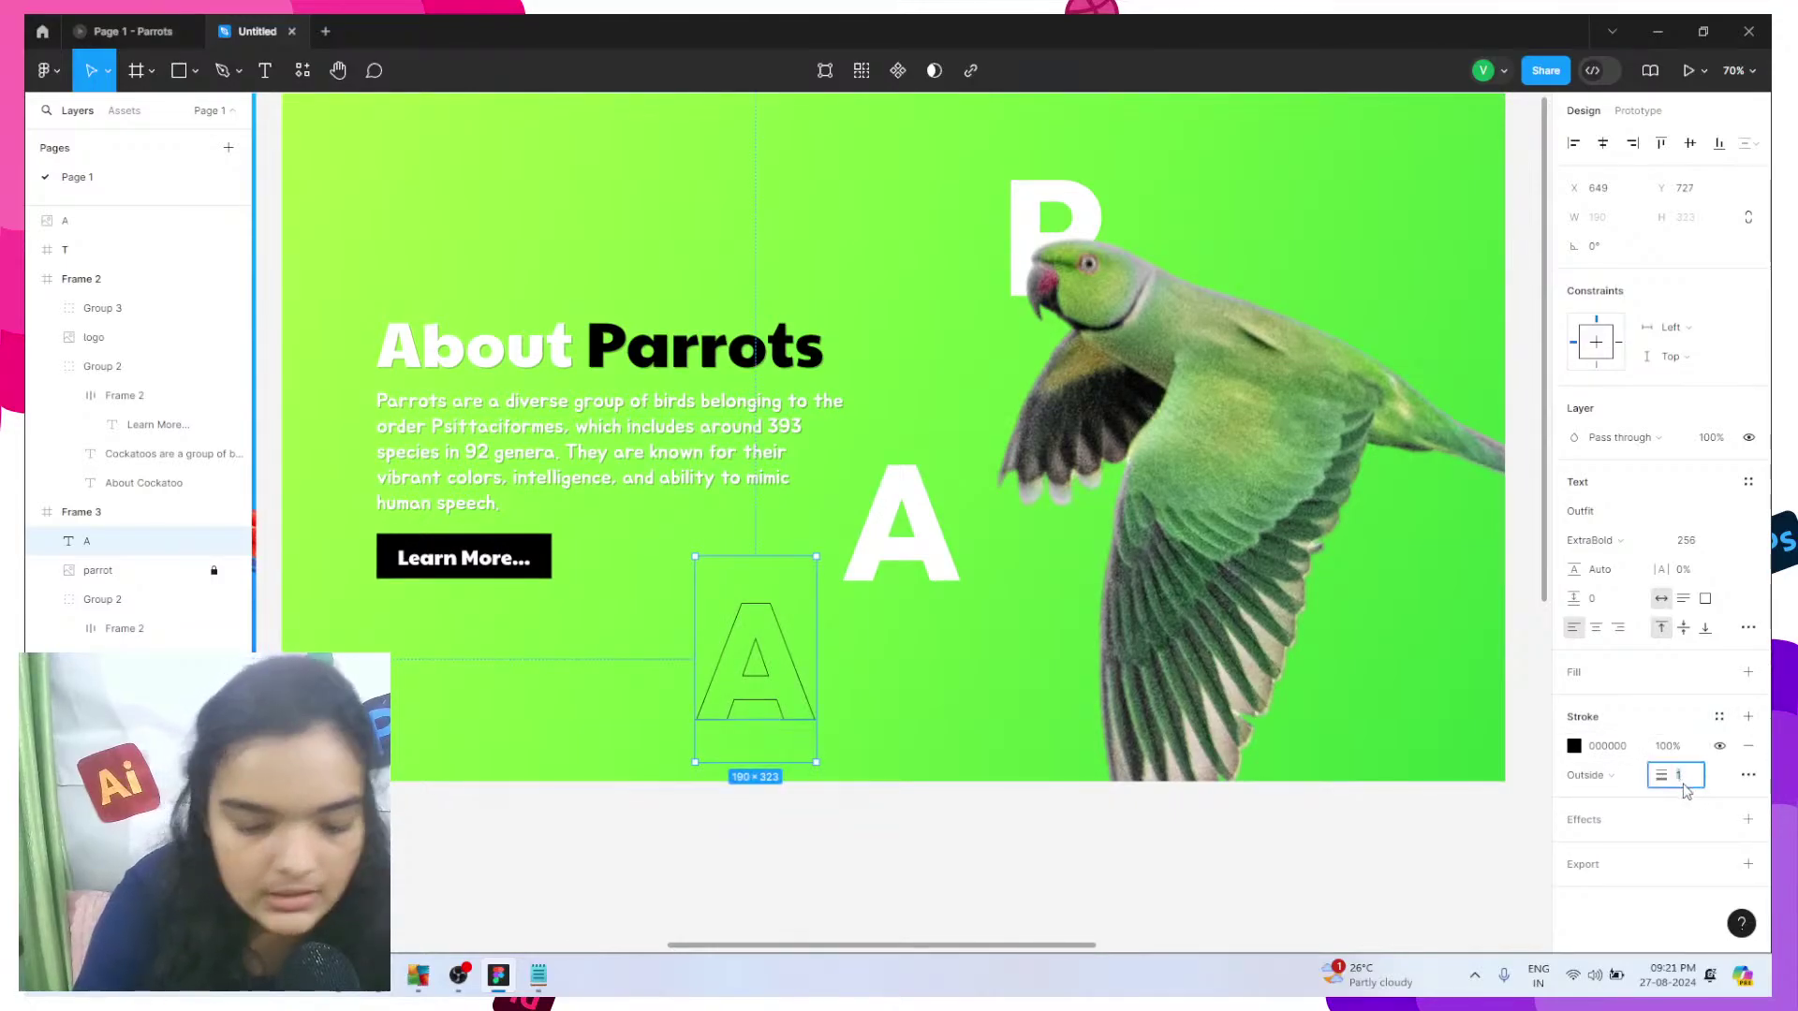
pyautogui.write('6')
pyautogui.press('Return')
pyautogui.click(1719, 717)
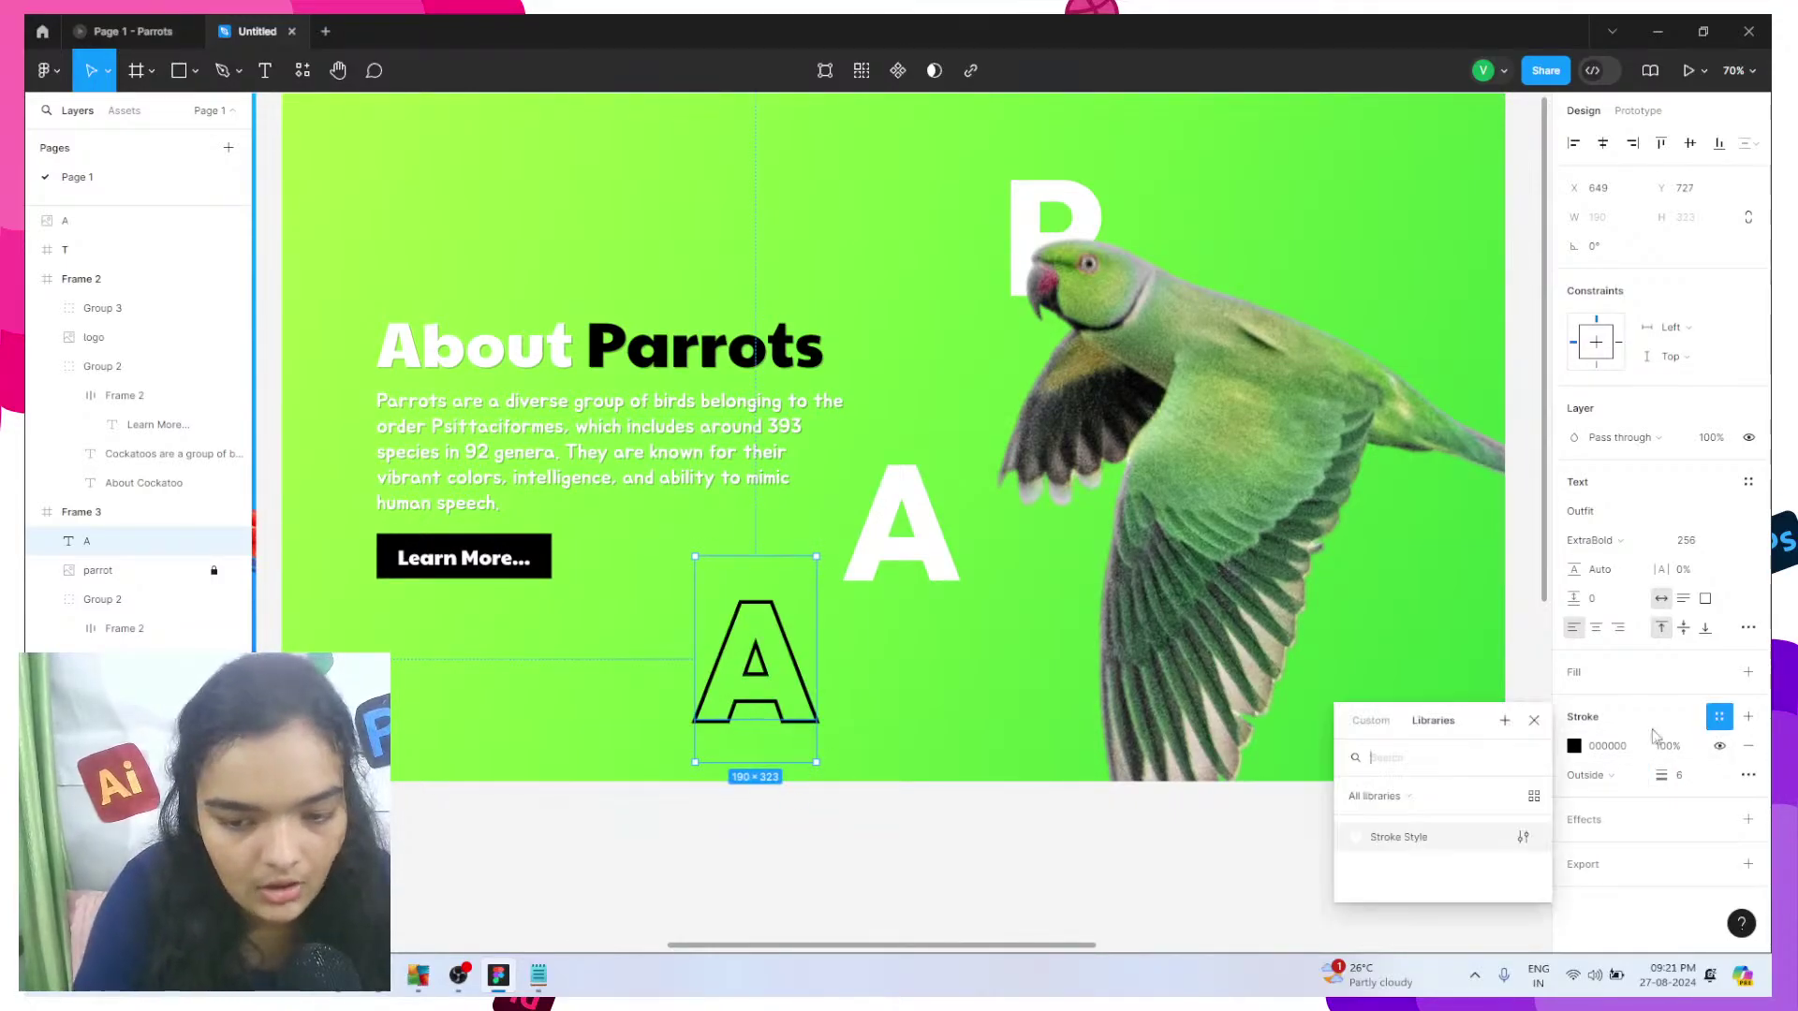
pyautogui.click(1445, 834)
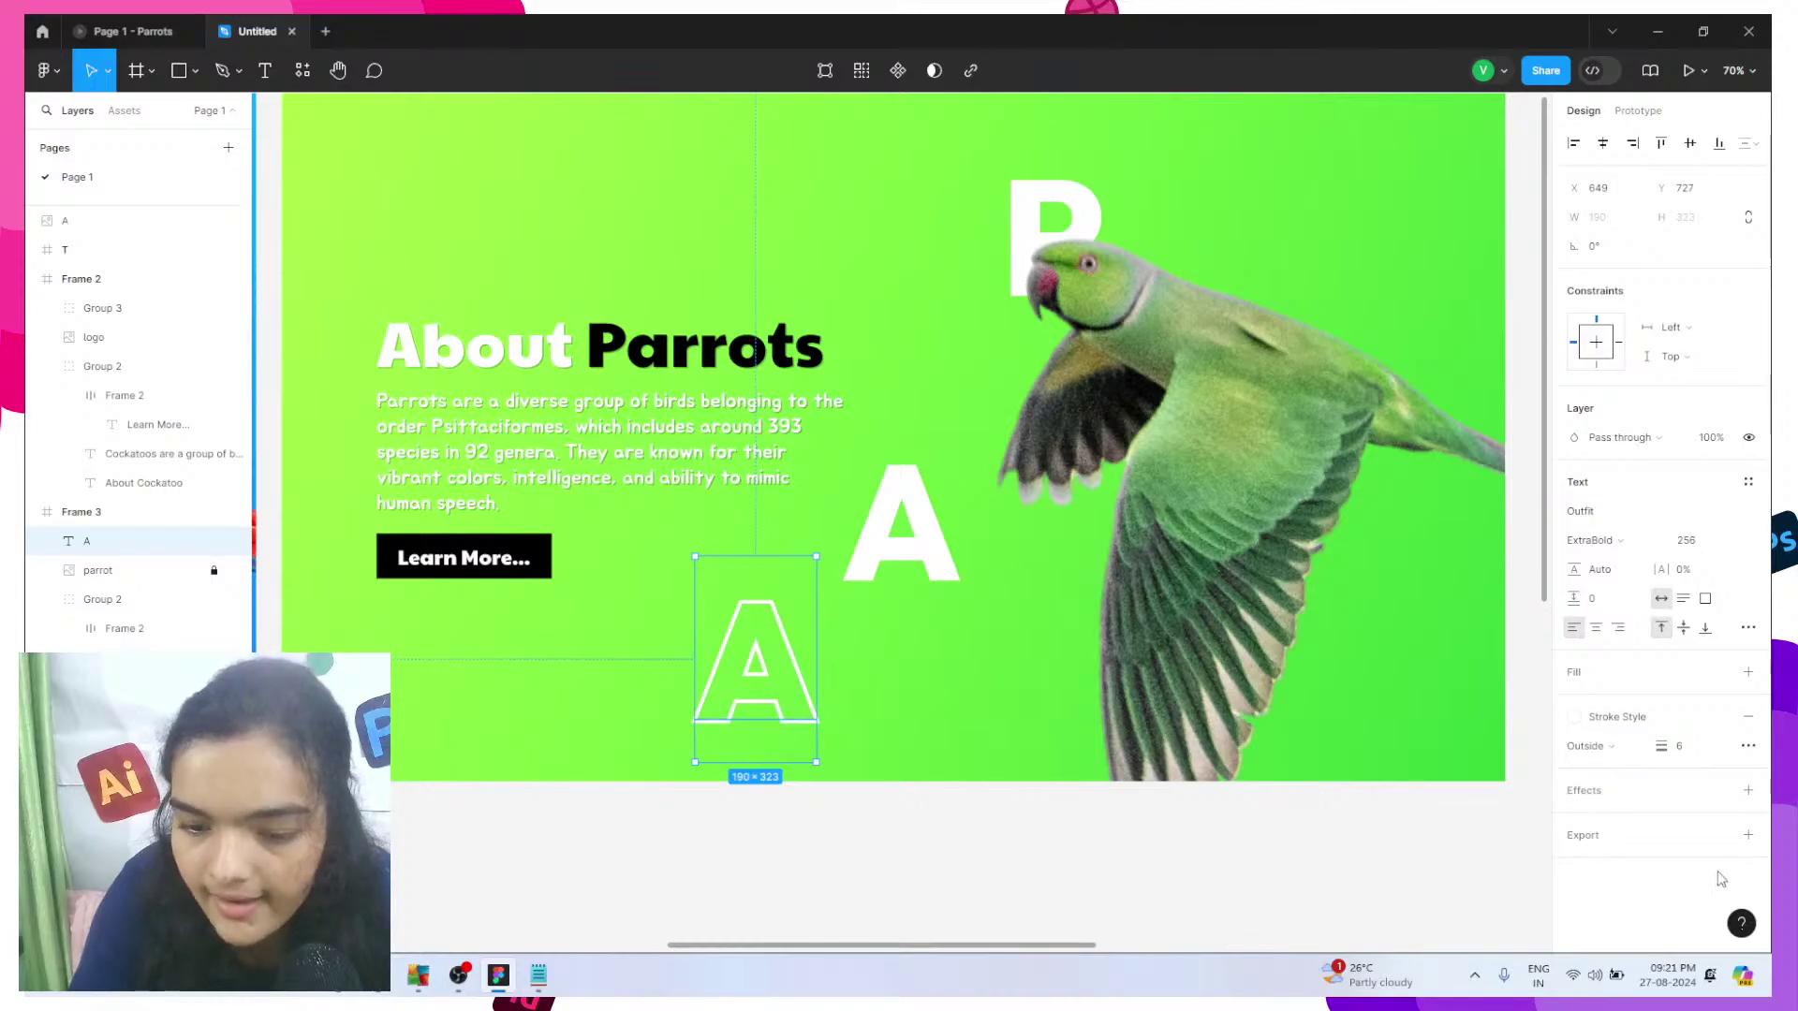
# - Export the outlined A as an SVG into the parrot folder and delete the text layer
pyautogui.click(1748, 835)
pyautogui.click(1705, 871)
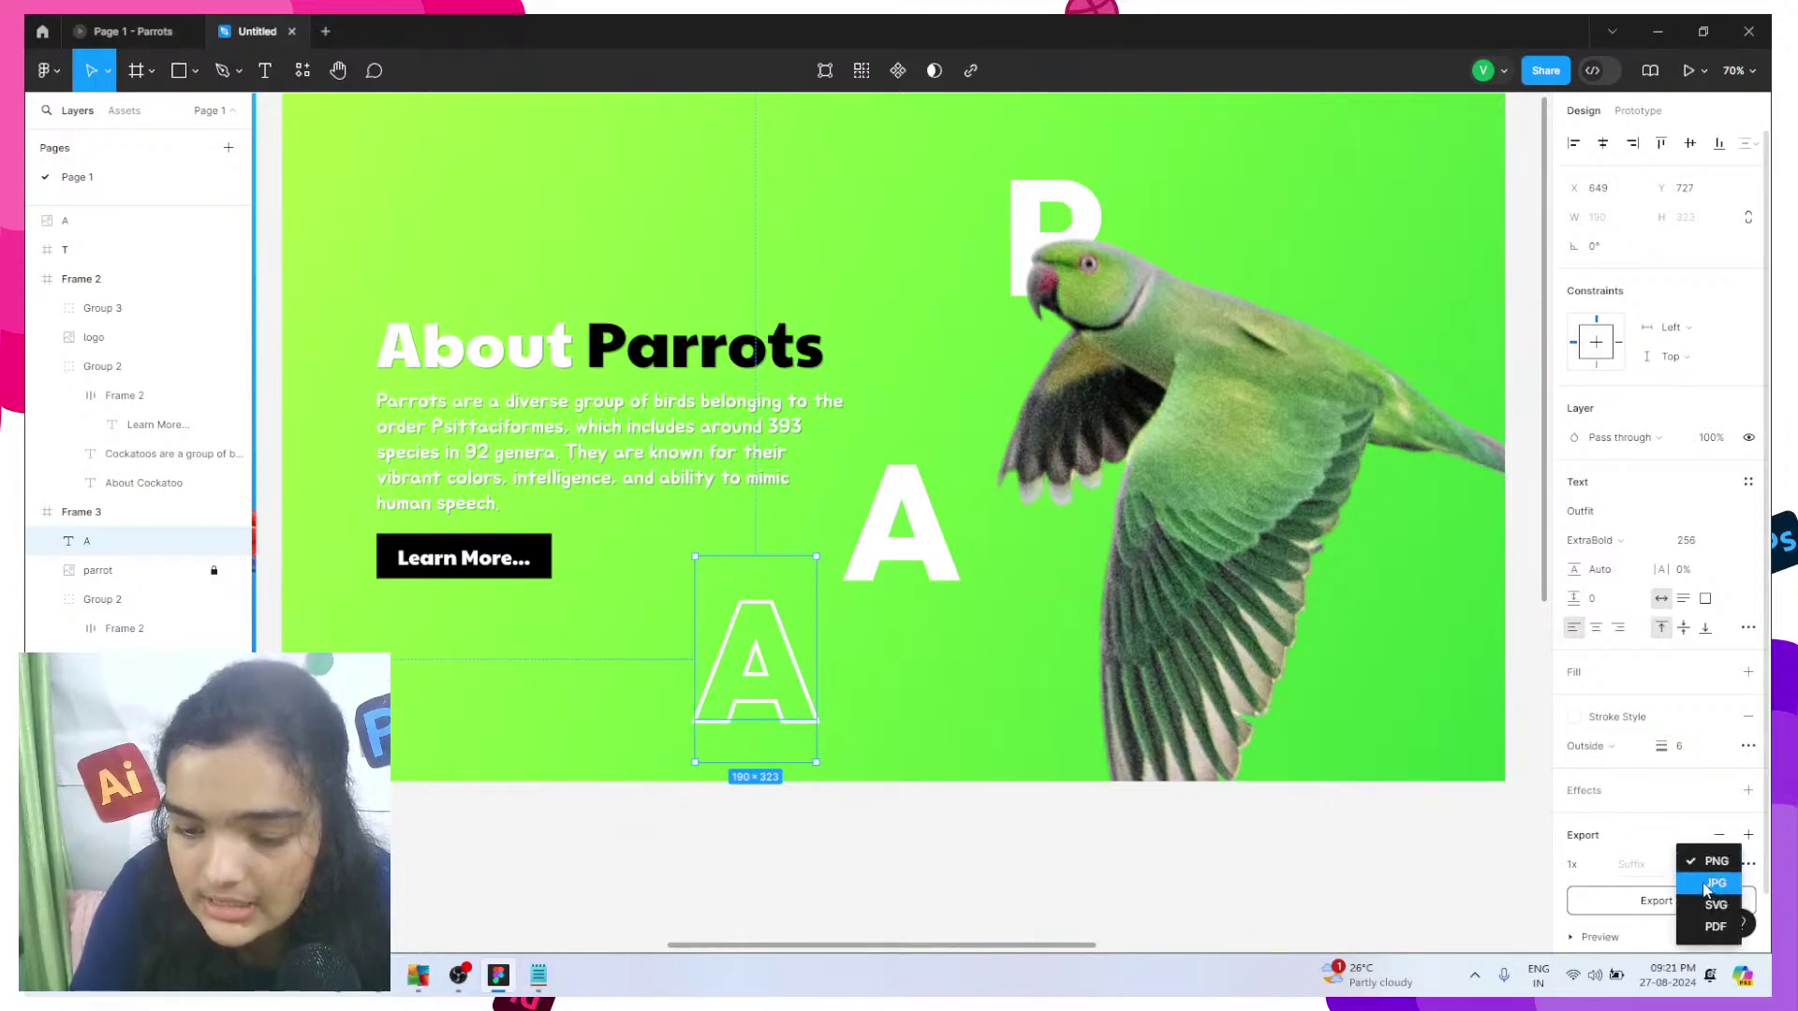
pyautogui.click(1706, 915)
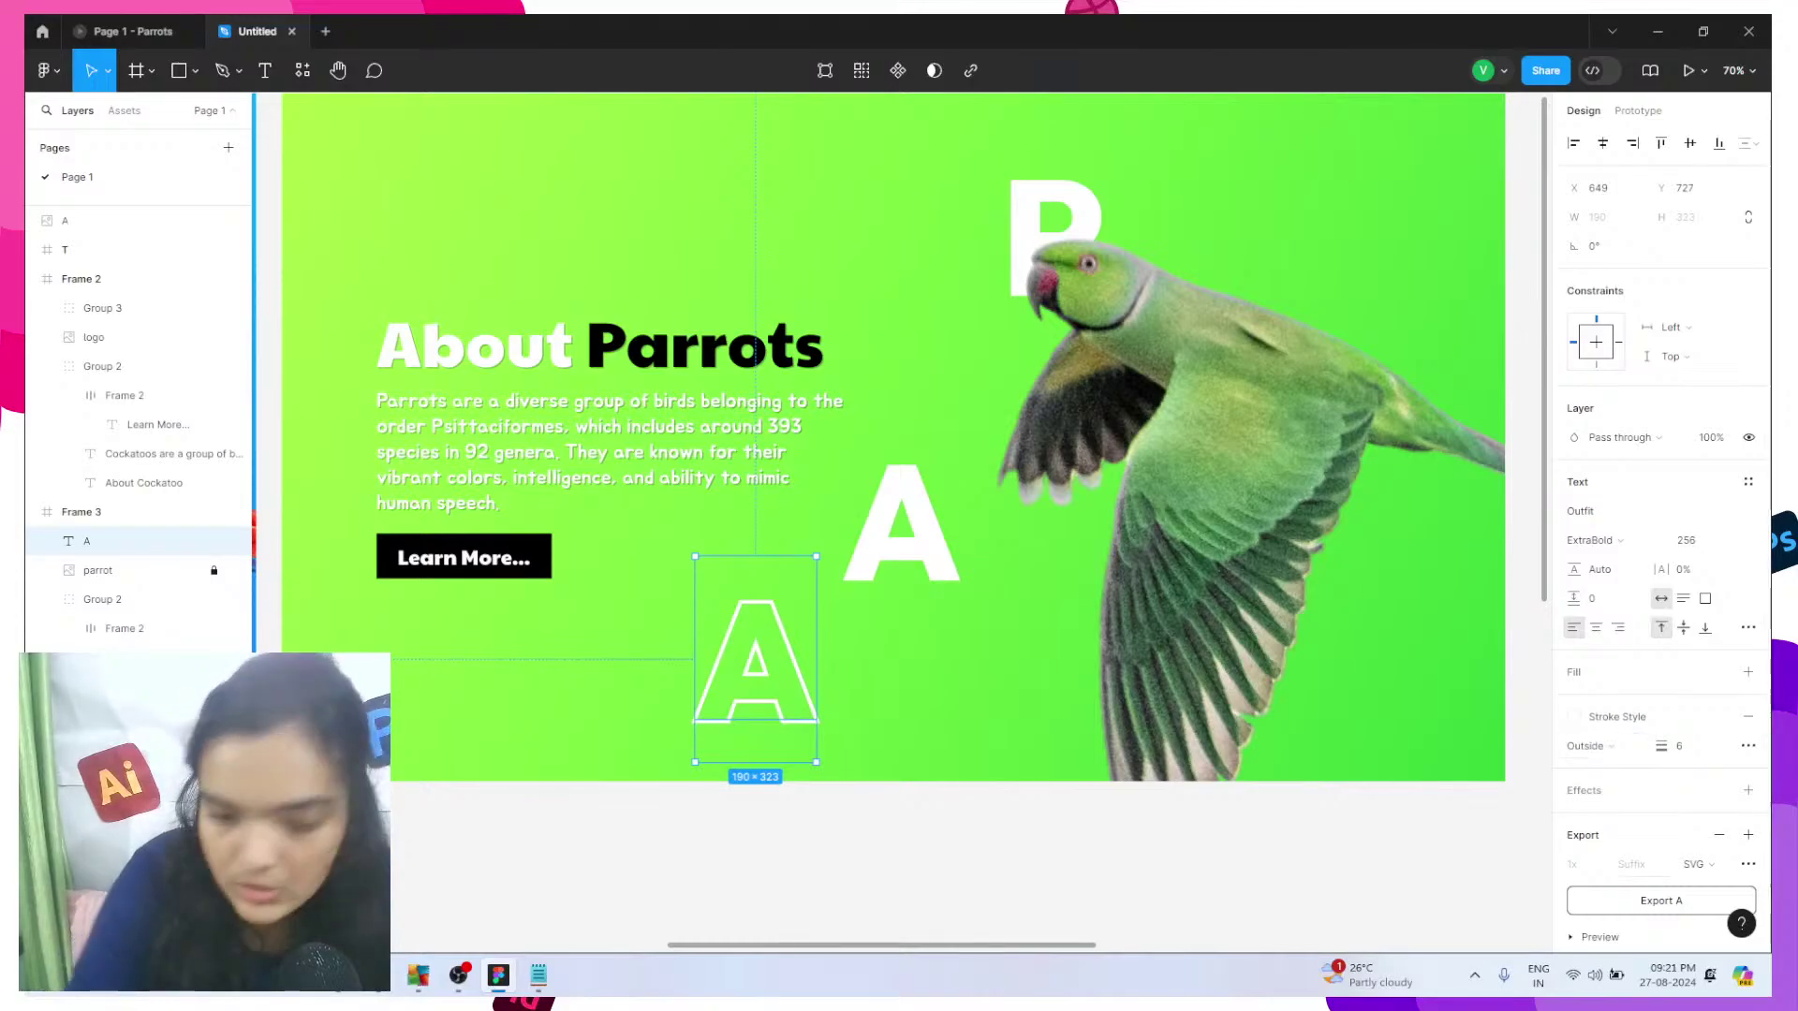
pyautogui.click(1625, 913)
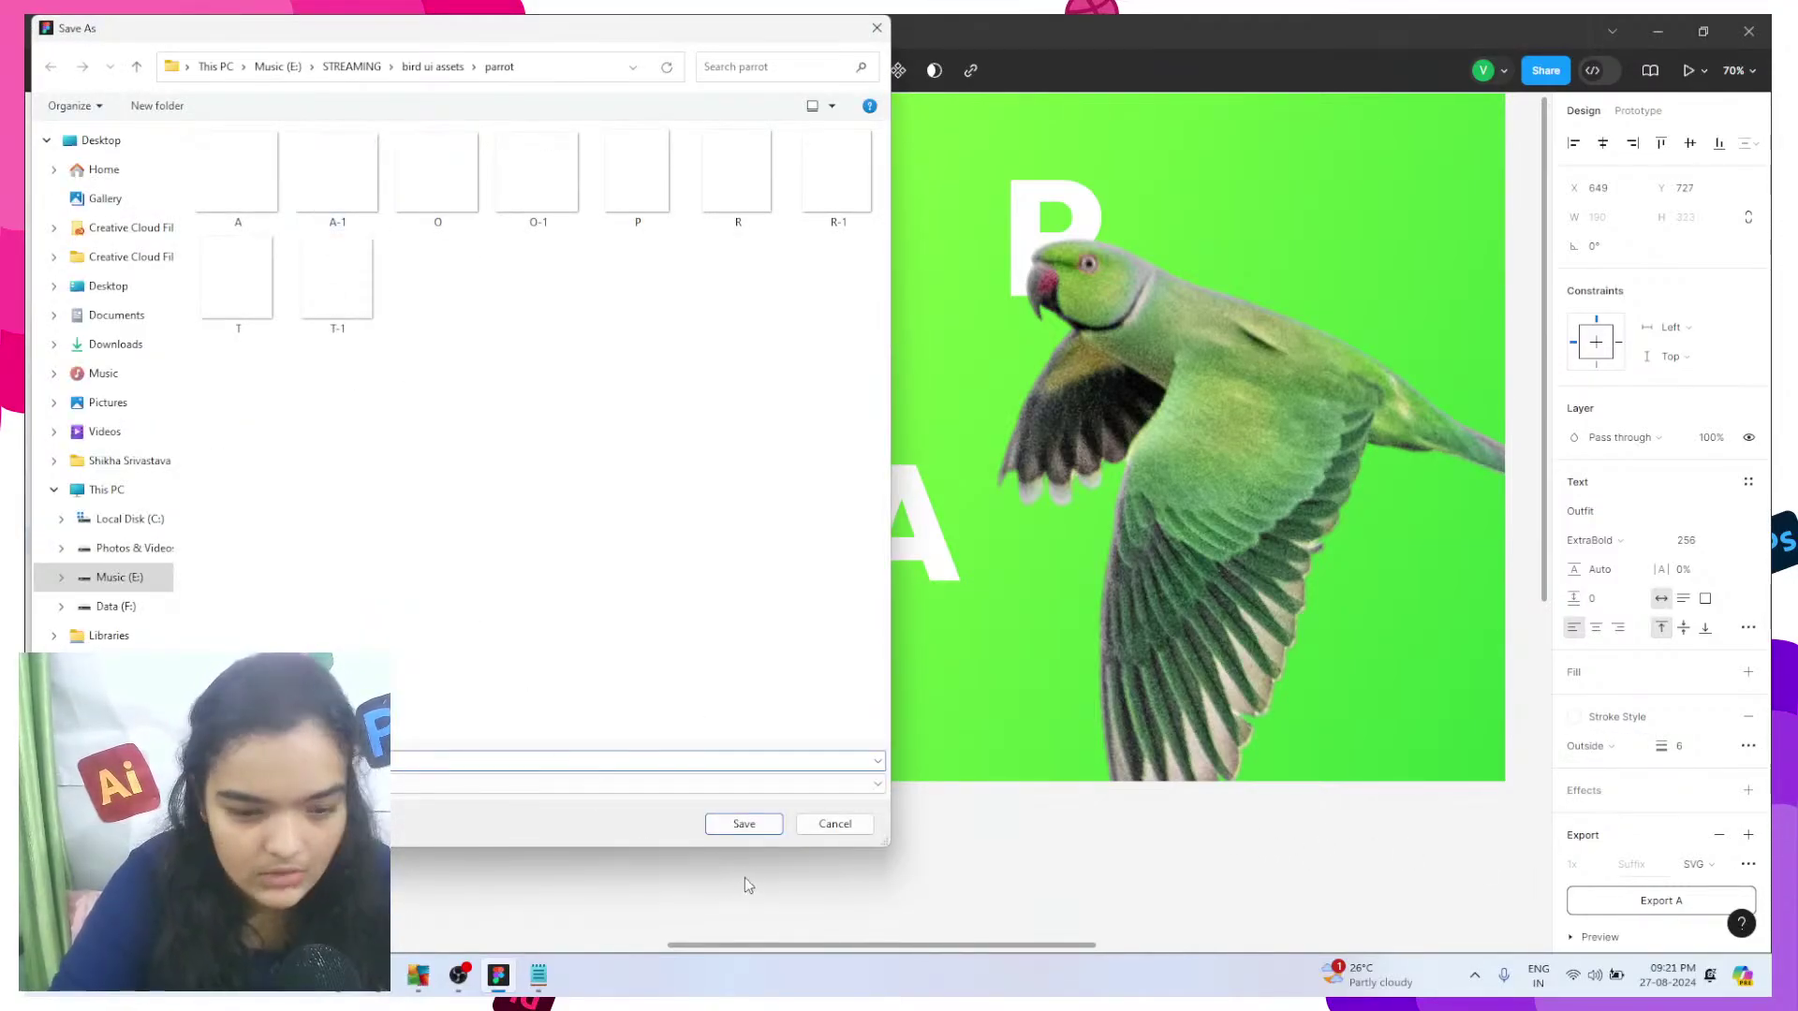
pyautogui.click(744, 824)
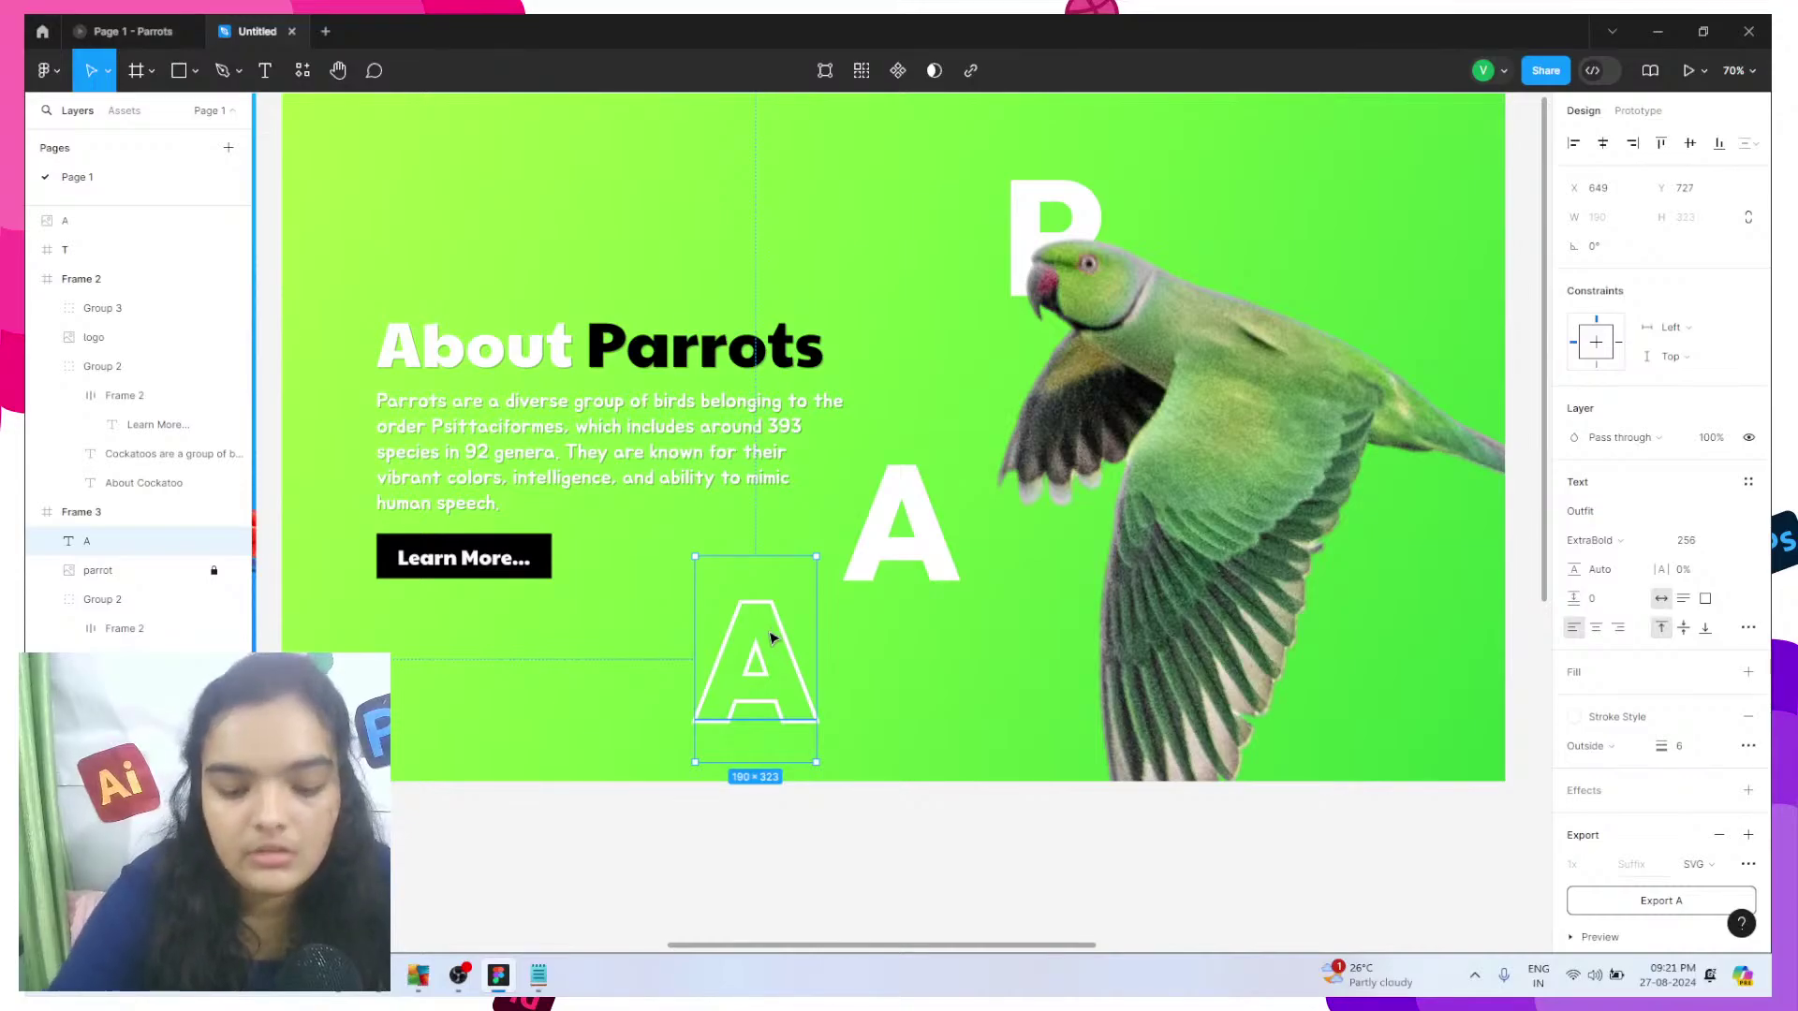
pyautogui.press('Delete')
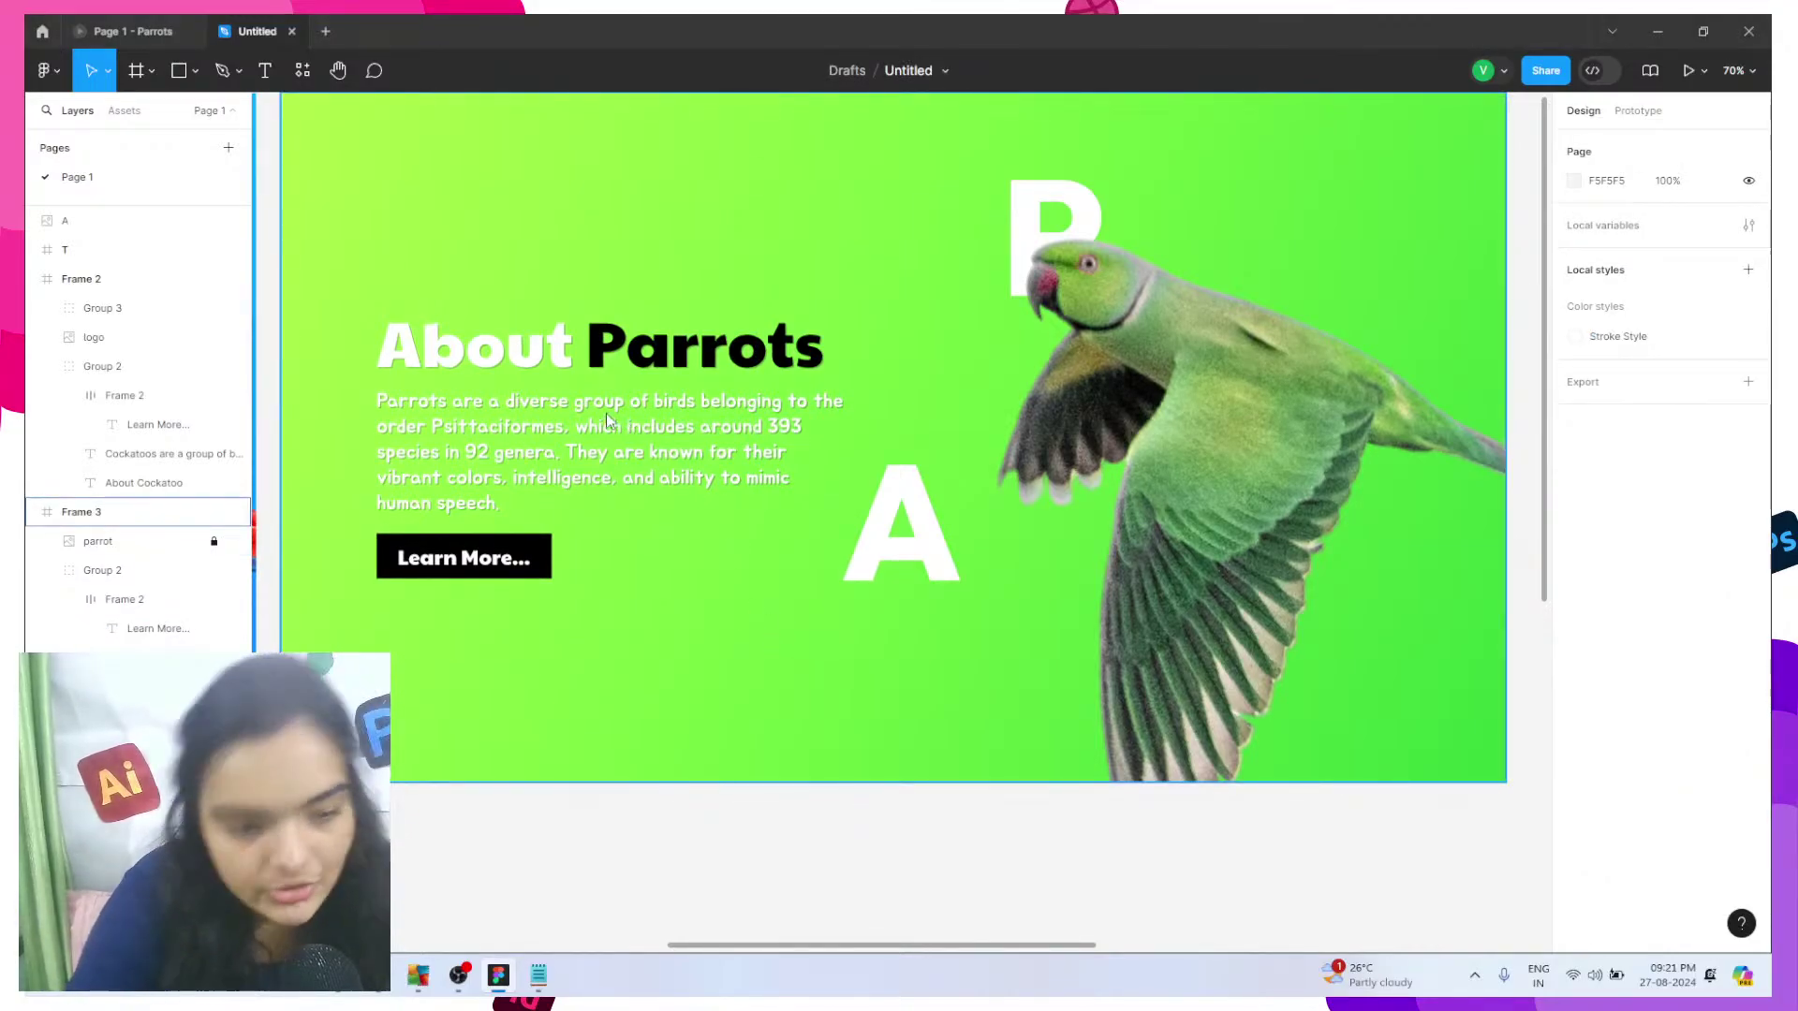
# - Import the A SVG, place it beside the Learn More button at about X 1549, Y 341, and turn off its content clipping
pyautogui.hotkey('ctrl', 'shift', 'k')
pyautogui.click(329, 173)
pyautogui.click(430, 173)
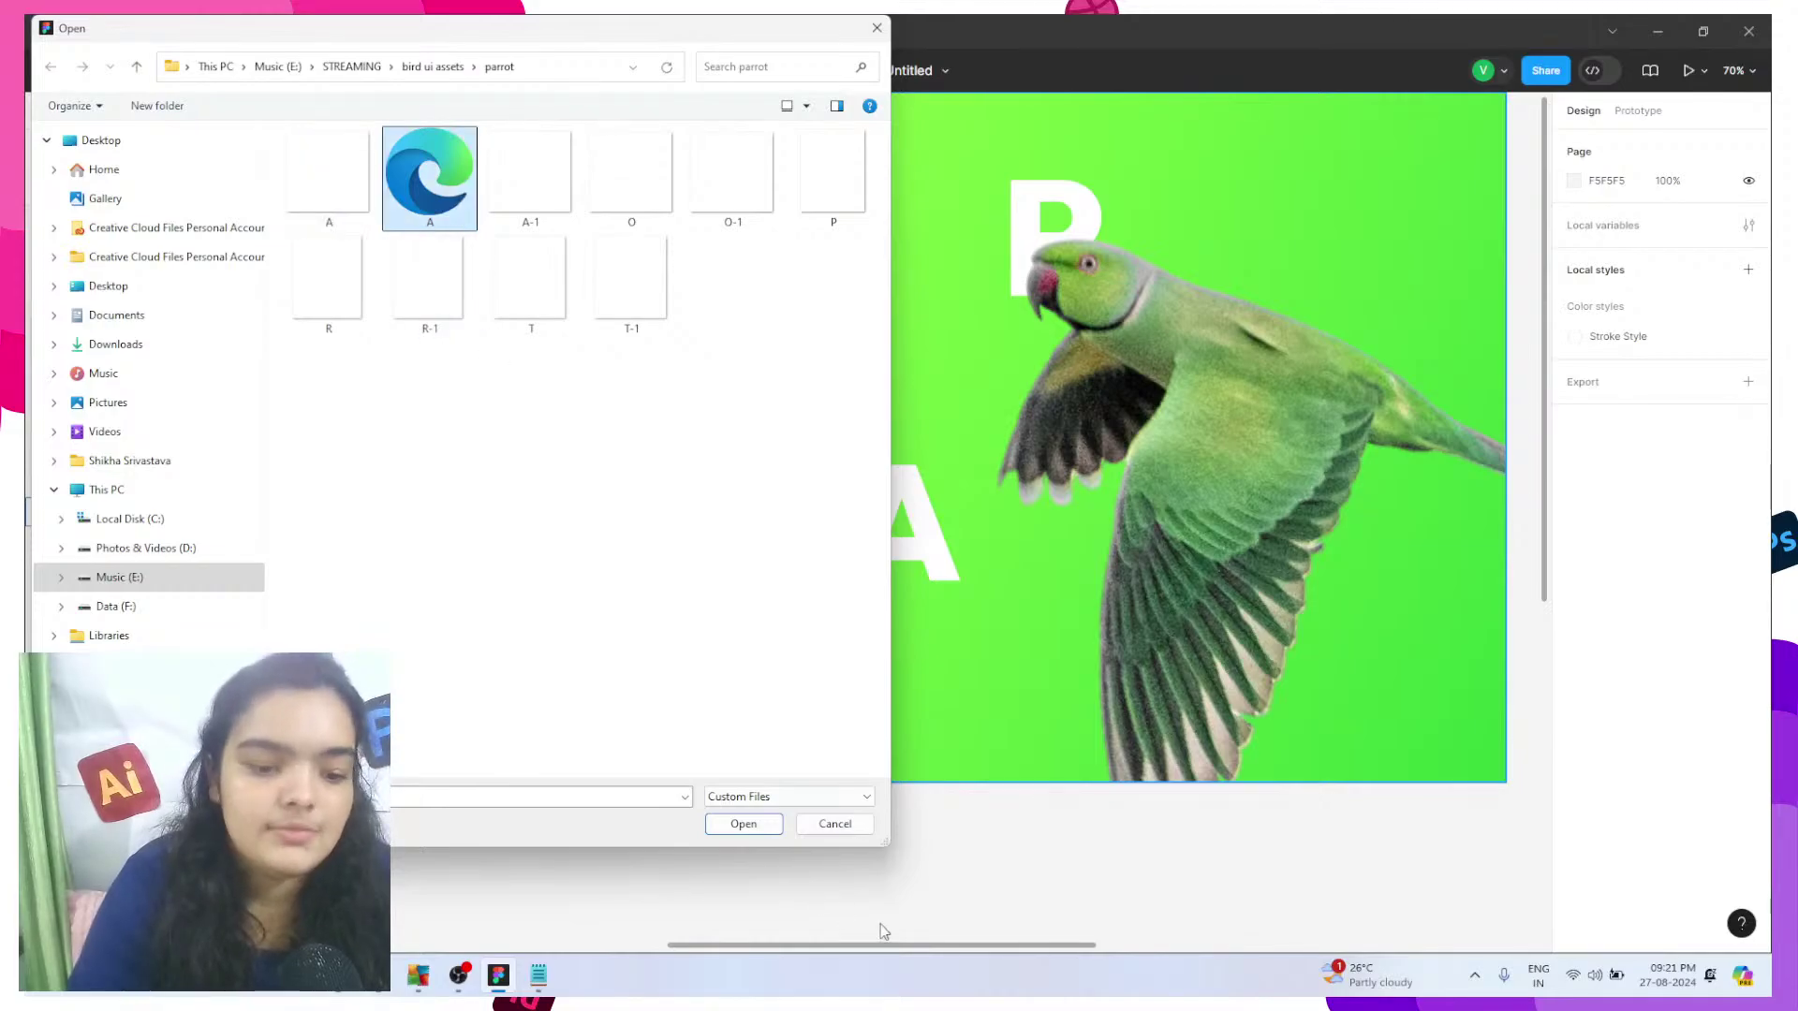
pyautogui.click(743, 825)
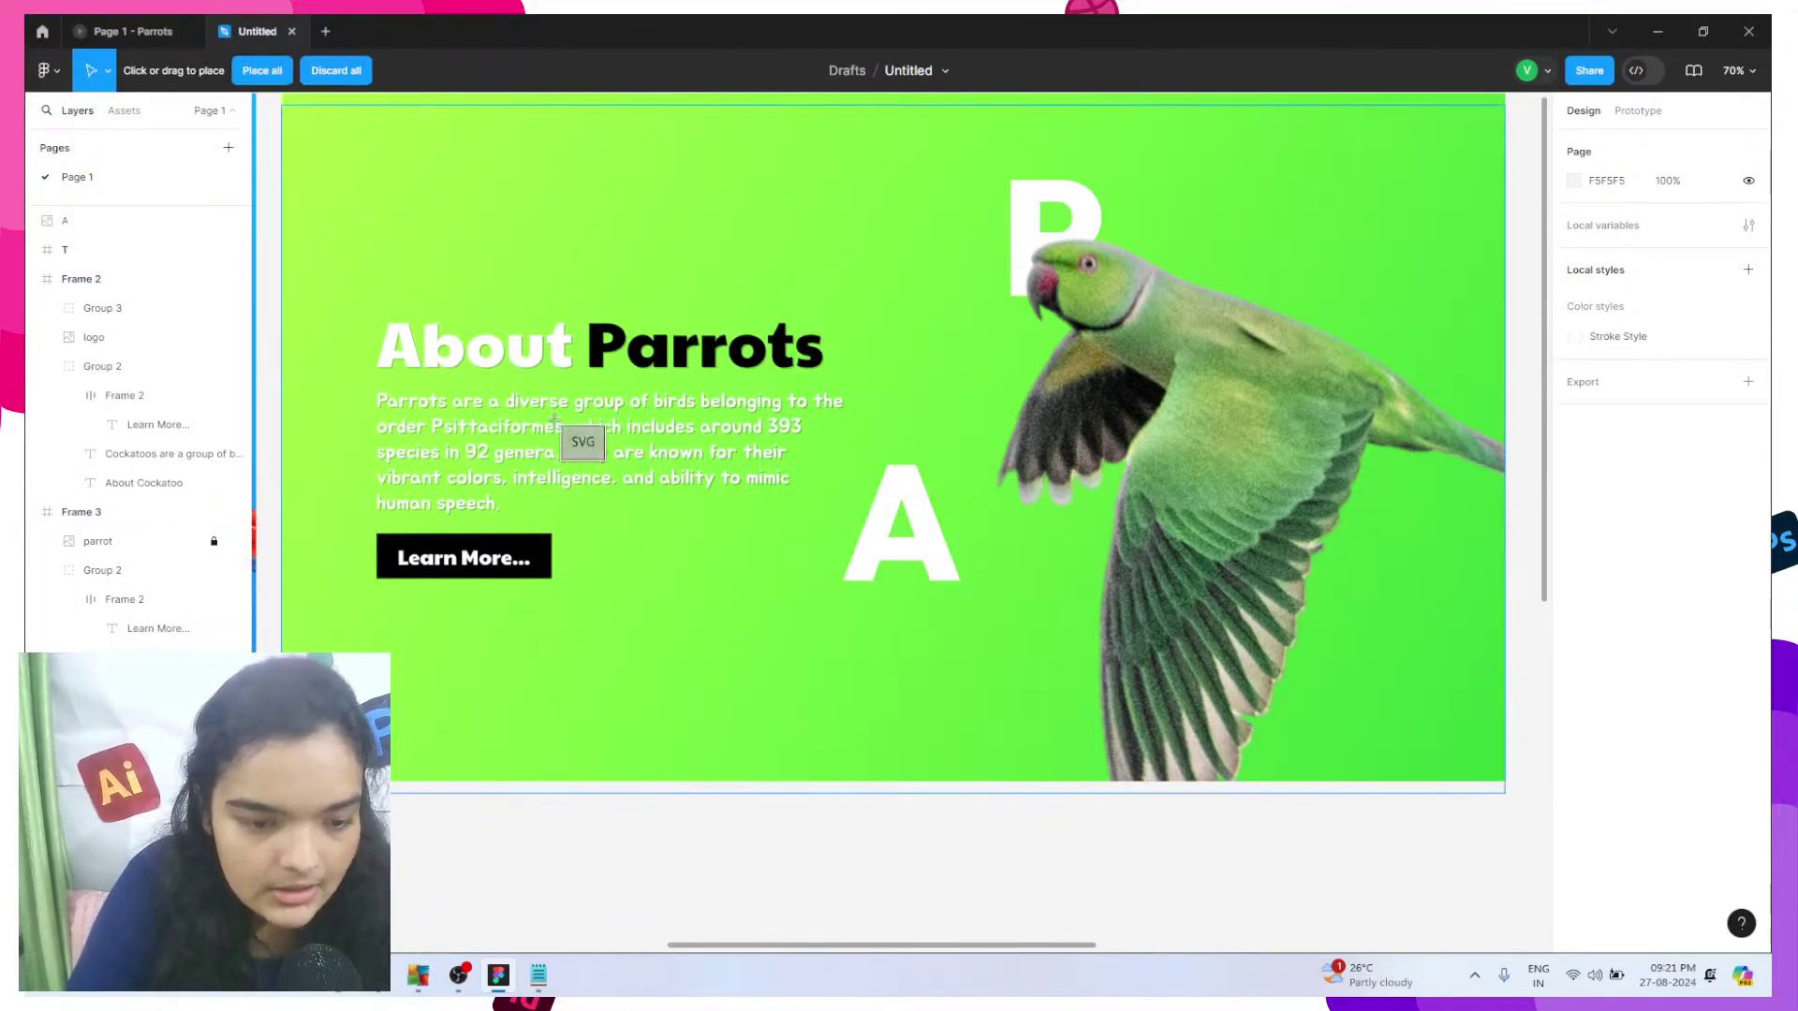
pyautogui.click(833, 440)
pyautogui.moveTo(894, 520); pyautogui.dragTo(759, 581)
pyautogui.click(1577, 306)
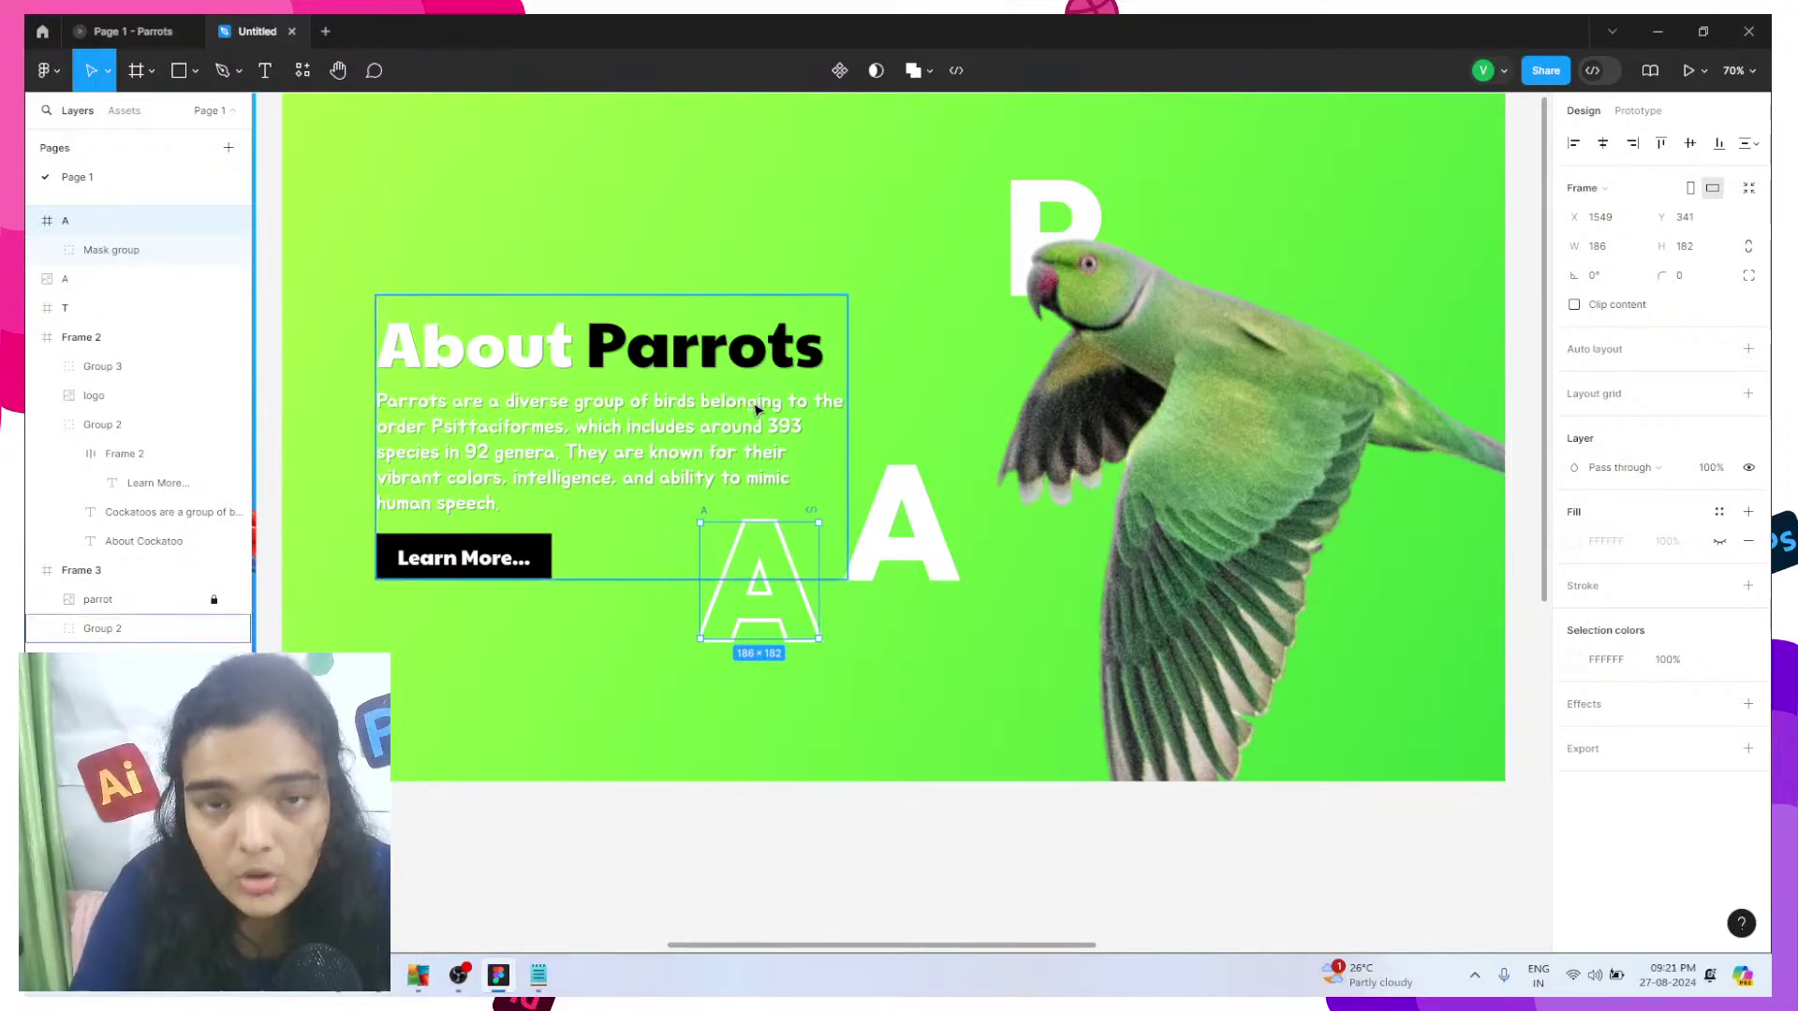
# - Move the solid A to the parrot's back at X 1375, Y 163 and reorder it in Frame 3 beneath P 1, behind the parrot
pyautogui.moveTo(902, 542); pyautogui.dragTo(1193, 307)
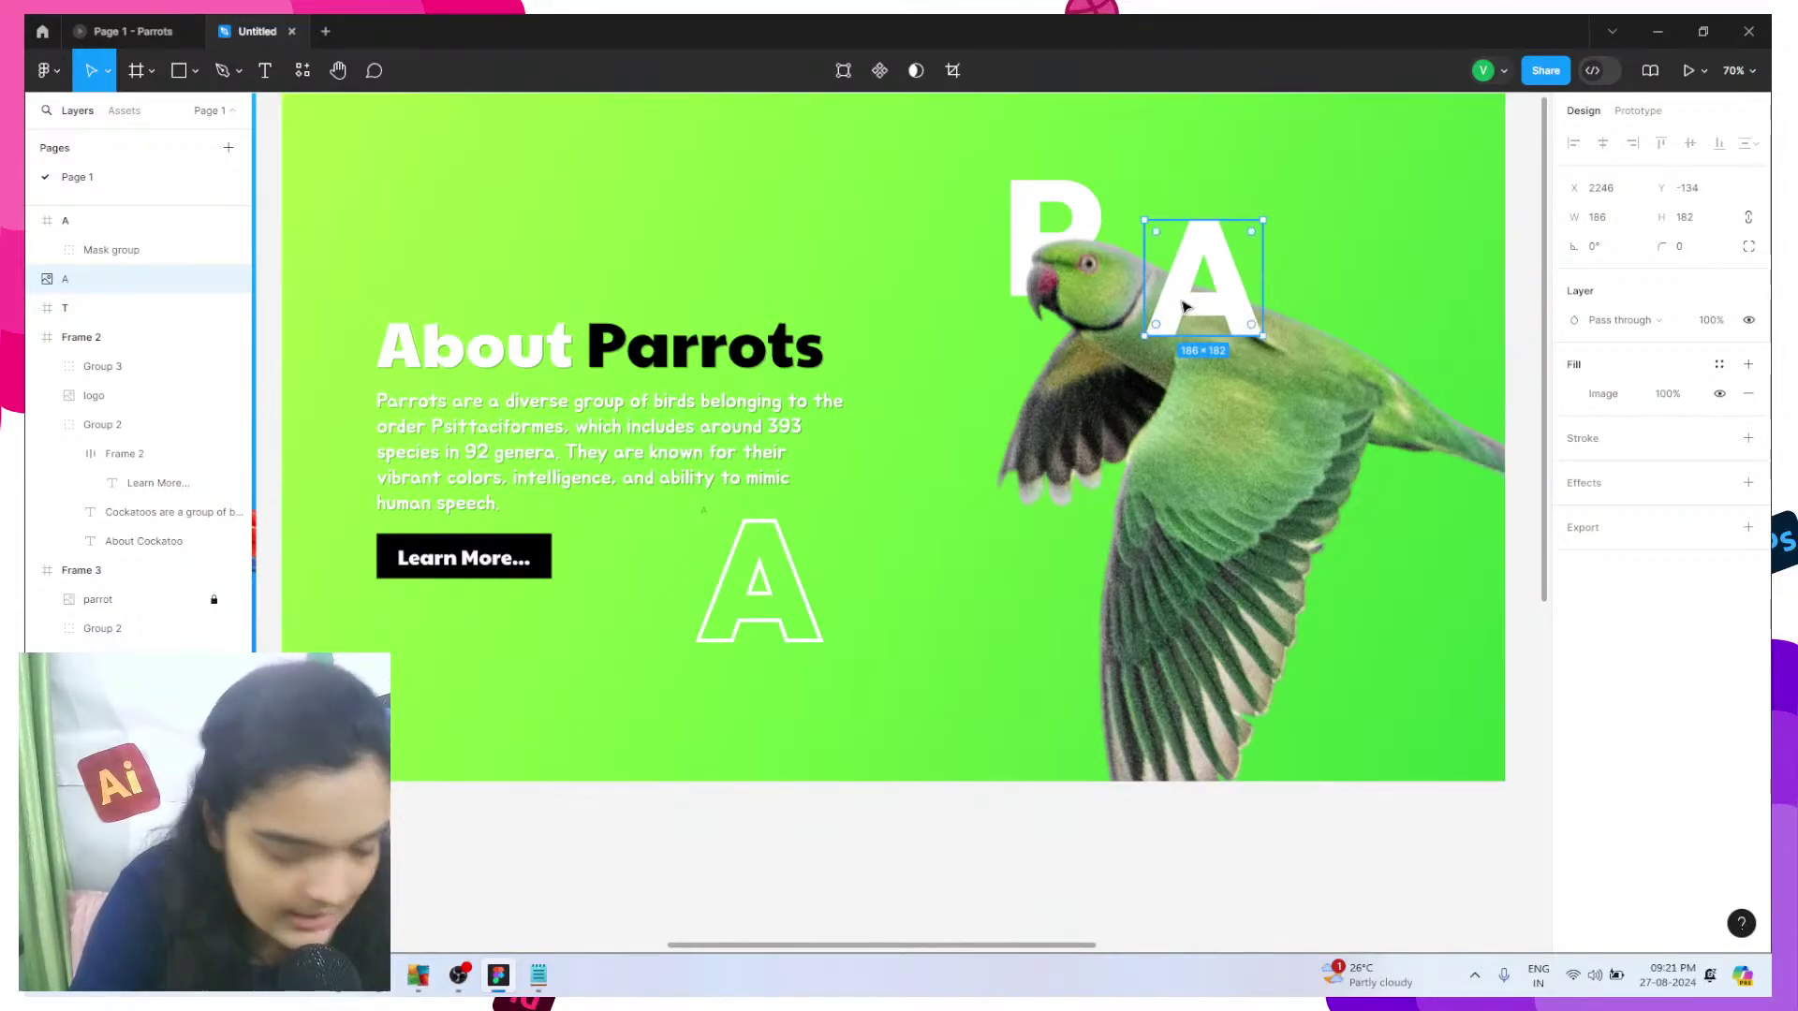
pyautogui.rightClick(1185, 307)
pyautogui.click(1218, 458)
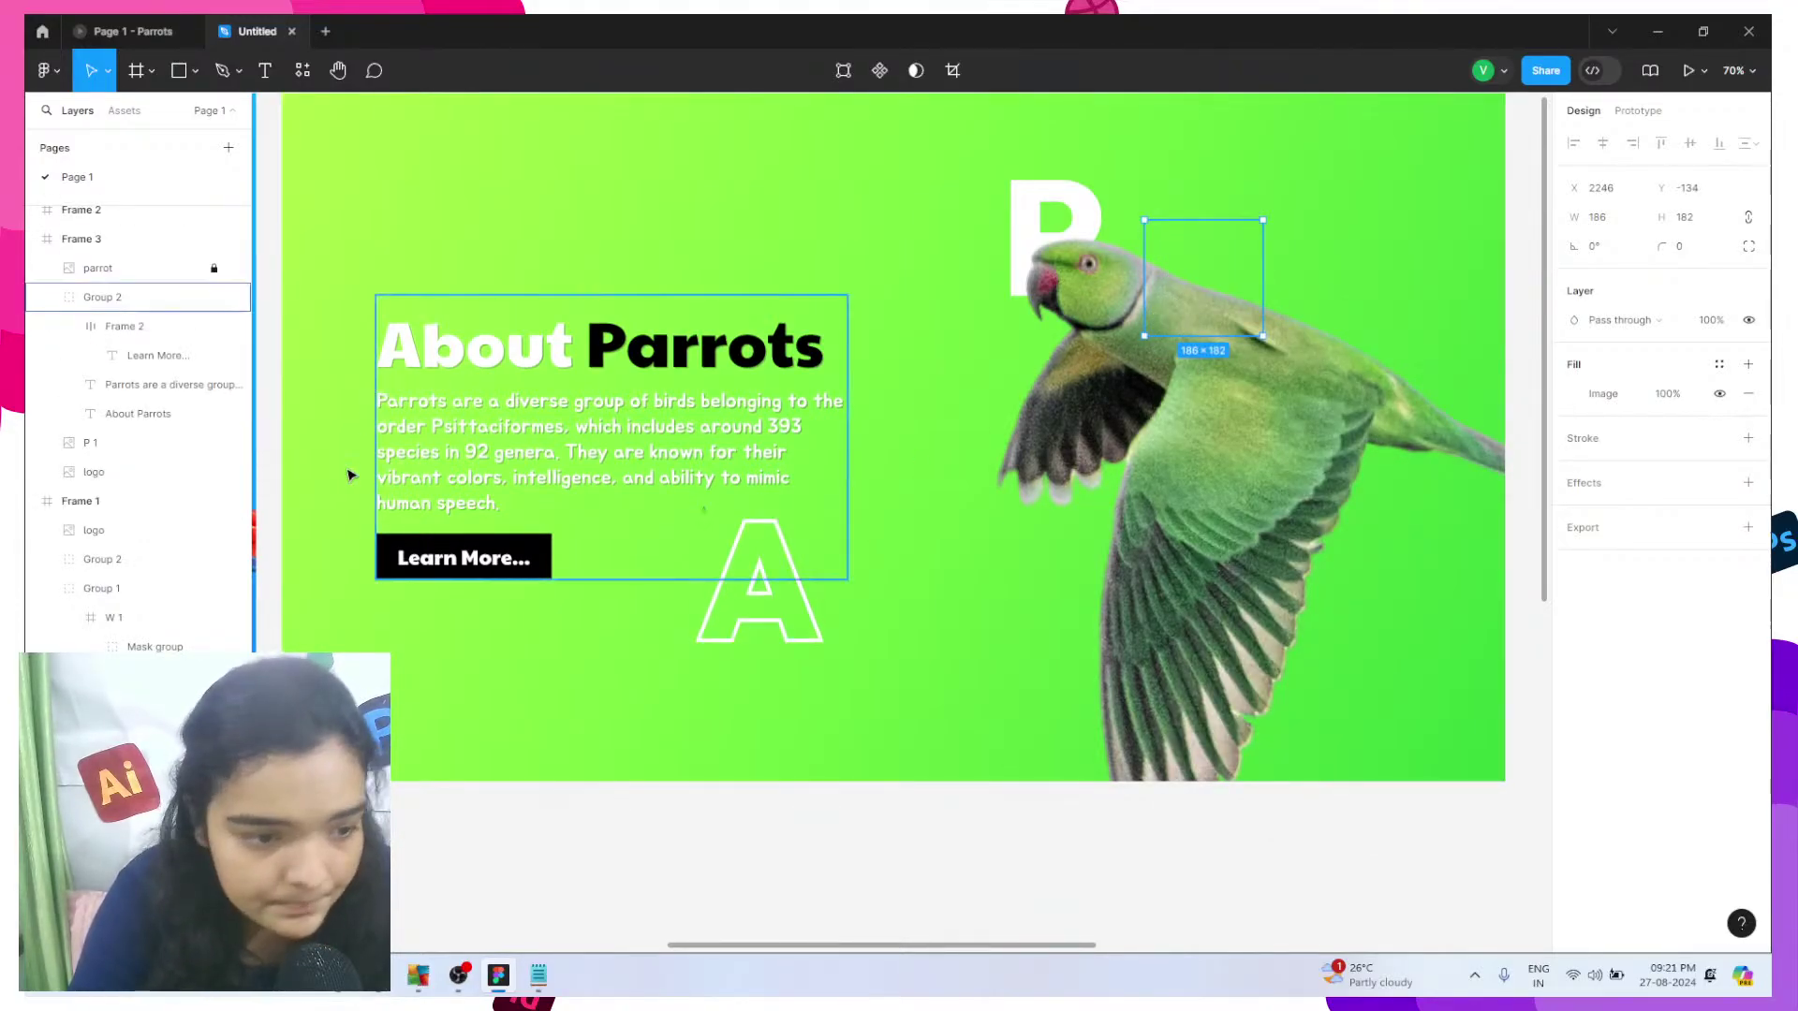
pyautogui.moveTo(113, 588); pyautogui.dragTo(168, 473)
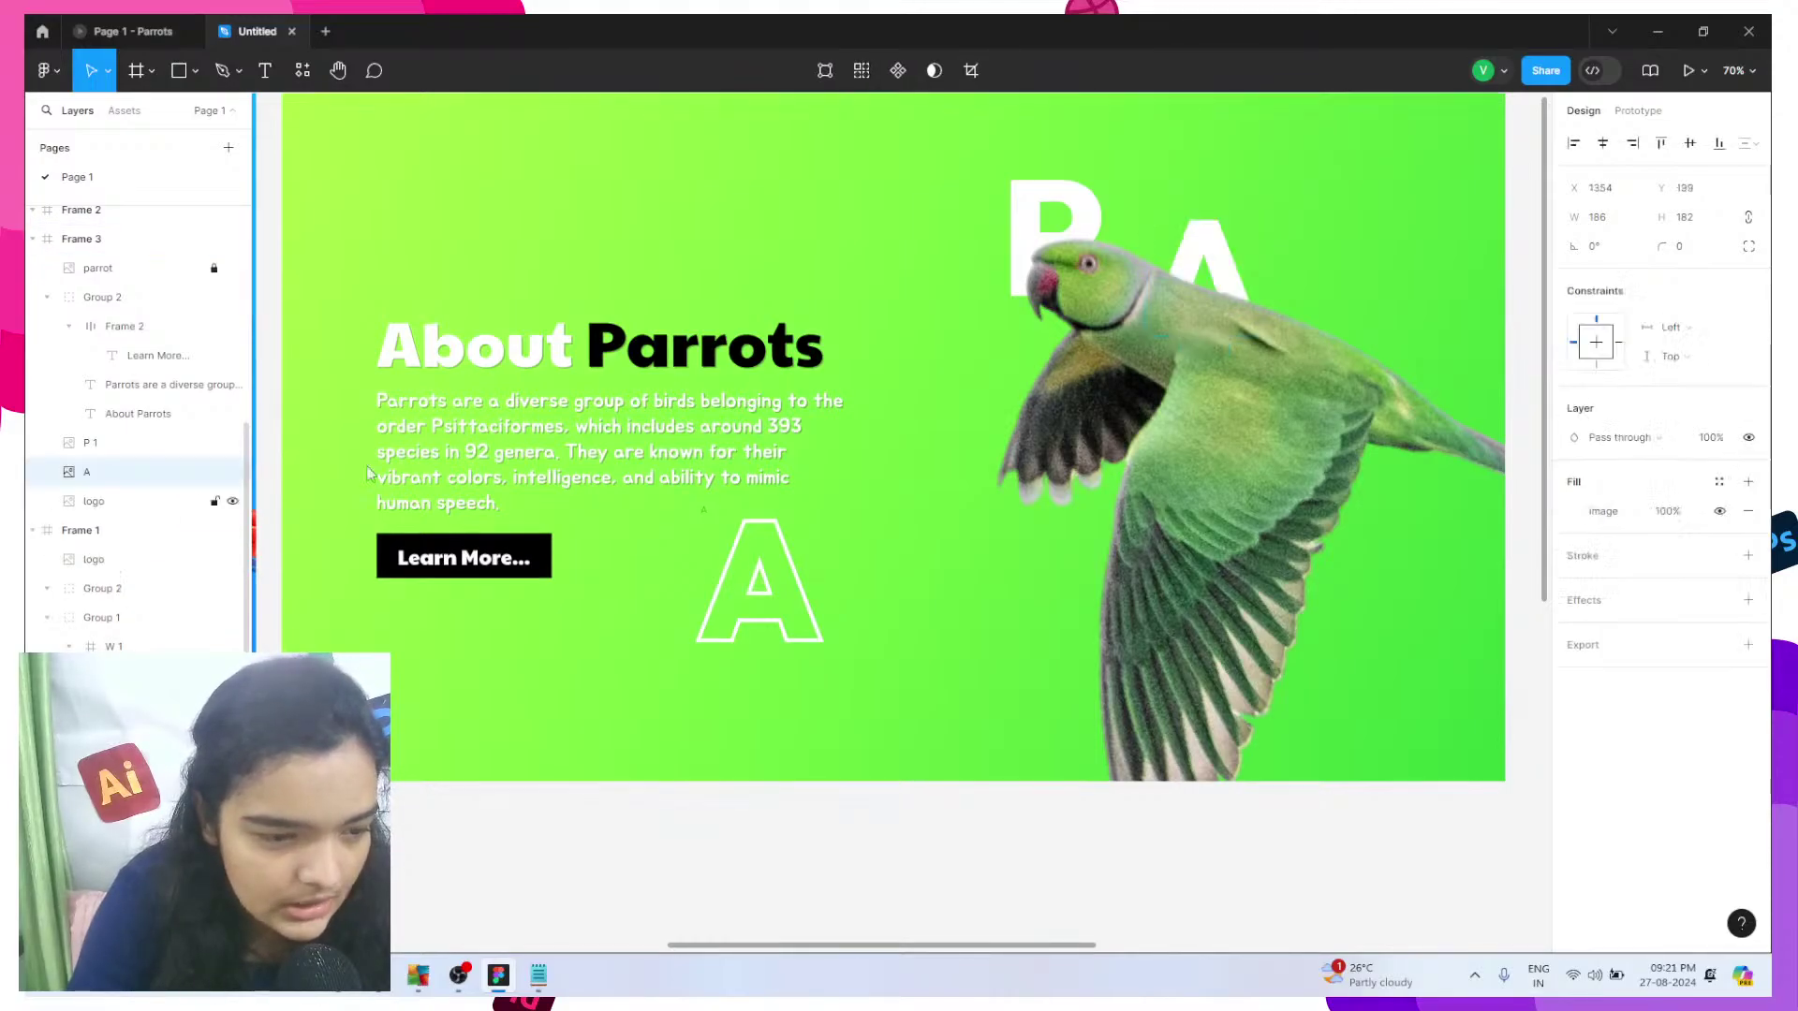
pyautogui.moveTo(1199, 278); pyautogui.dragTo(1213, 265)
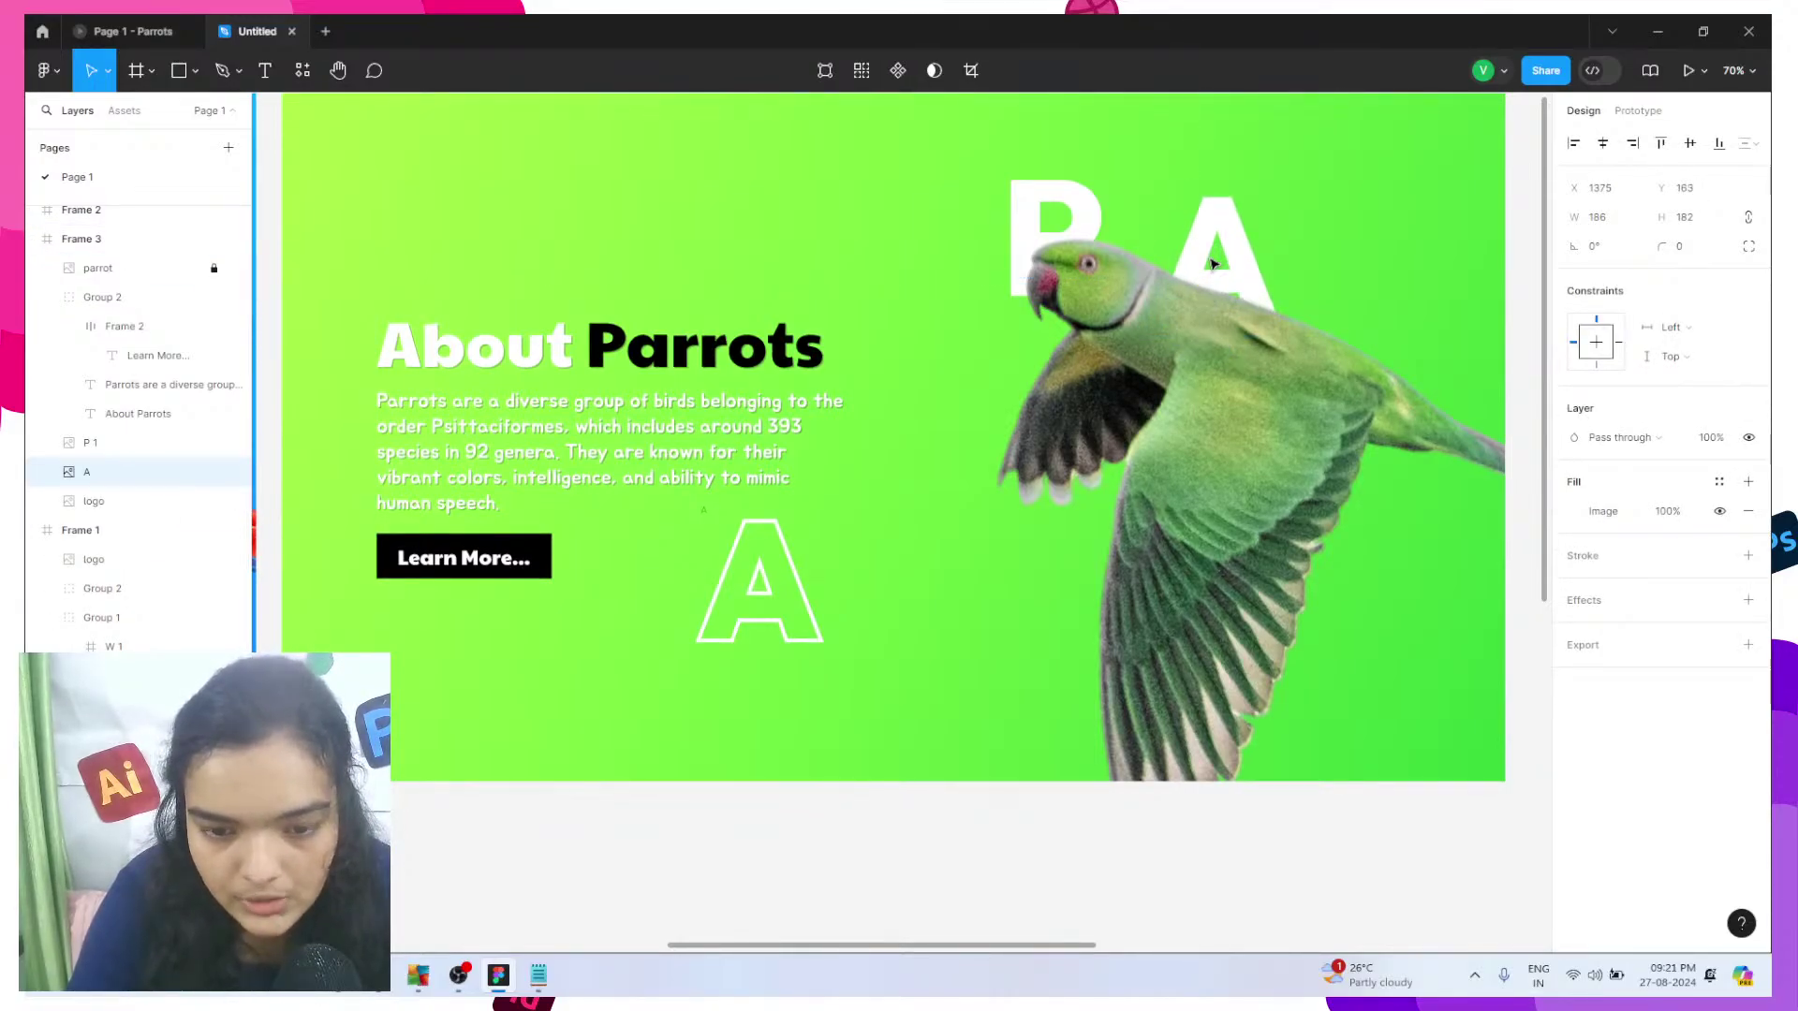
# - Align the outlined A exactly over the solid A and move its layer into Frame 3 above the parrot
pyautogui.moveTo(798, 562); pyautogui.dragTo(1229, 267)
pyautogui.moveTo(132, 222); pyautogui.dragTo(223, 558)
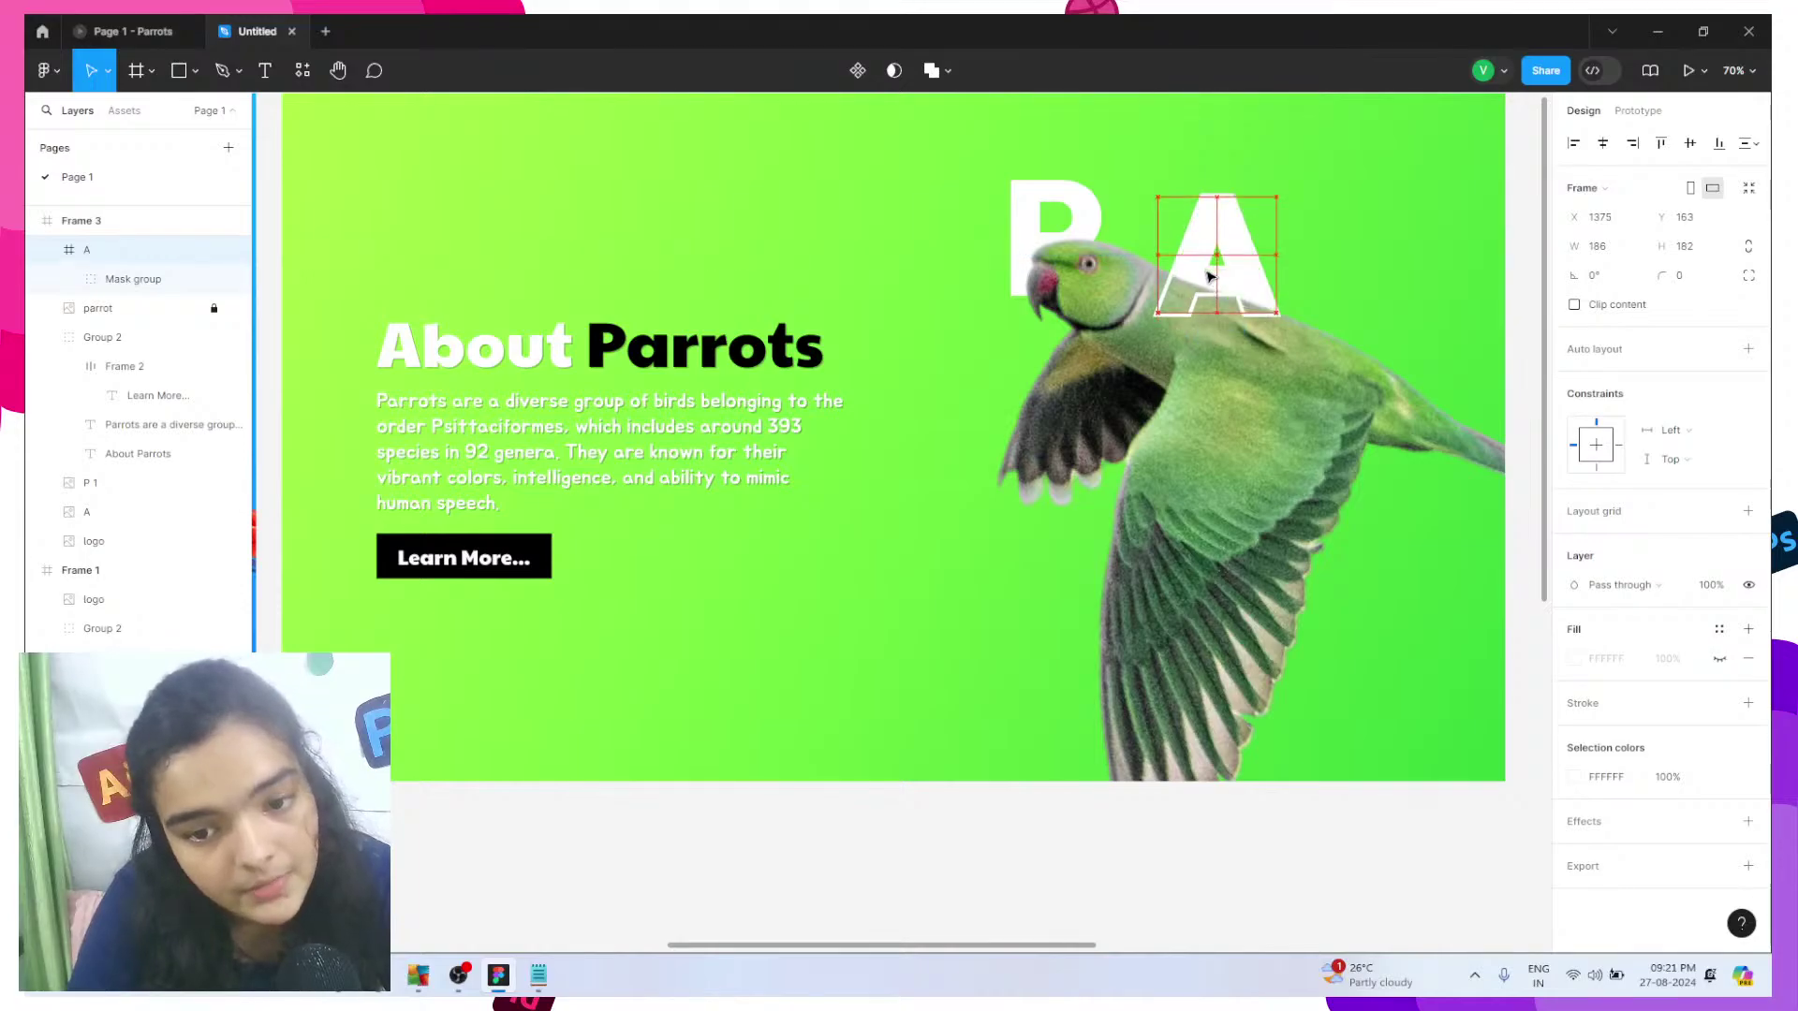
pyautogui.click(1021, 926)
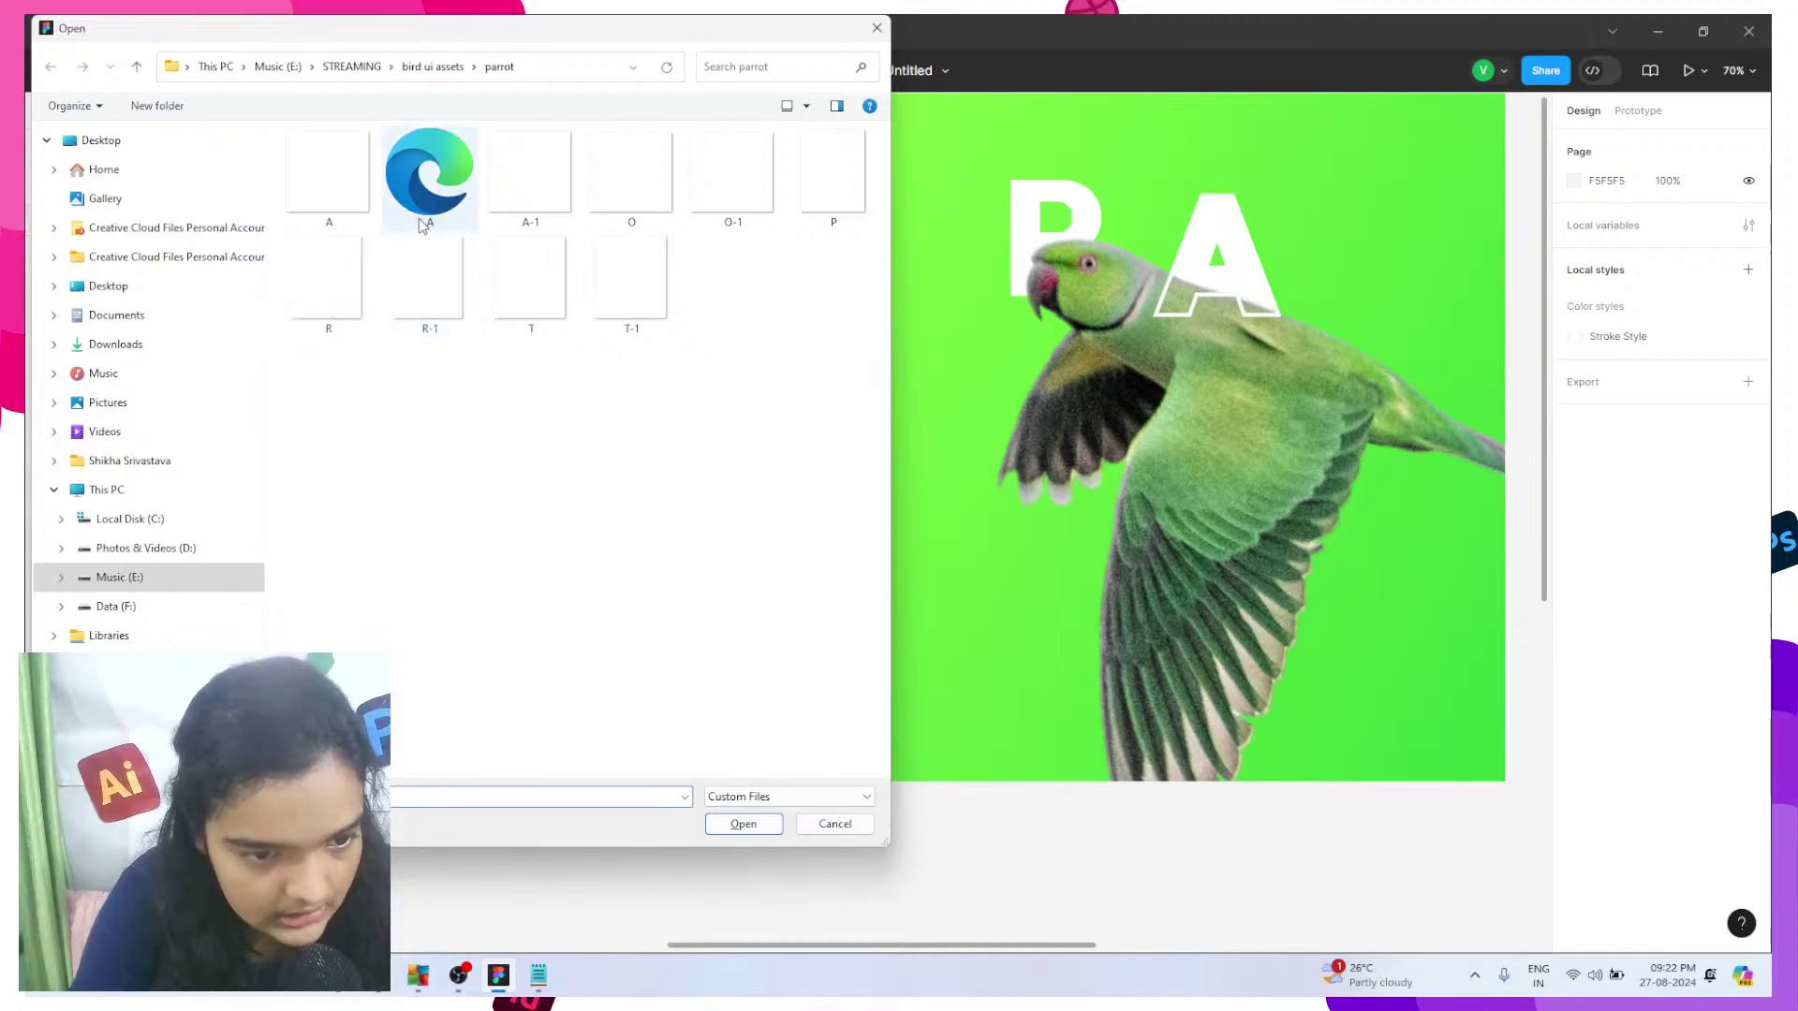
# - Try to import the solid R letter image directly onto Frame 3, then undo its placement
pyautogui.click(339, 281)
pyautogui.click(744, 824)
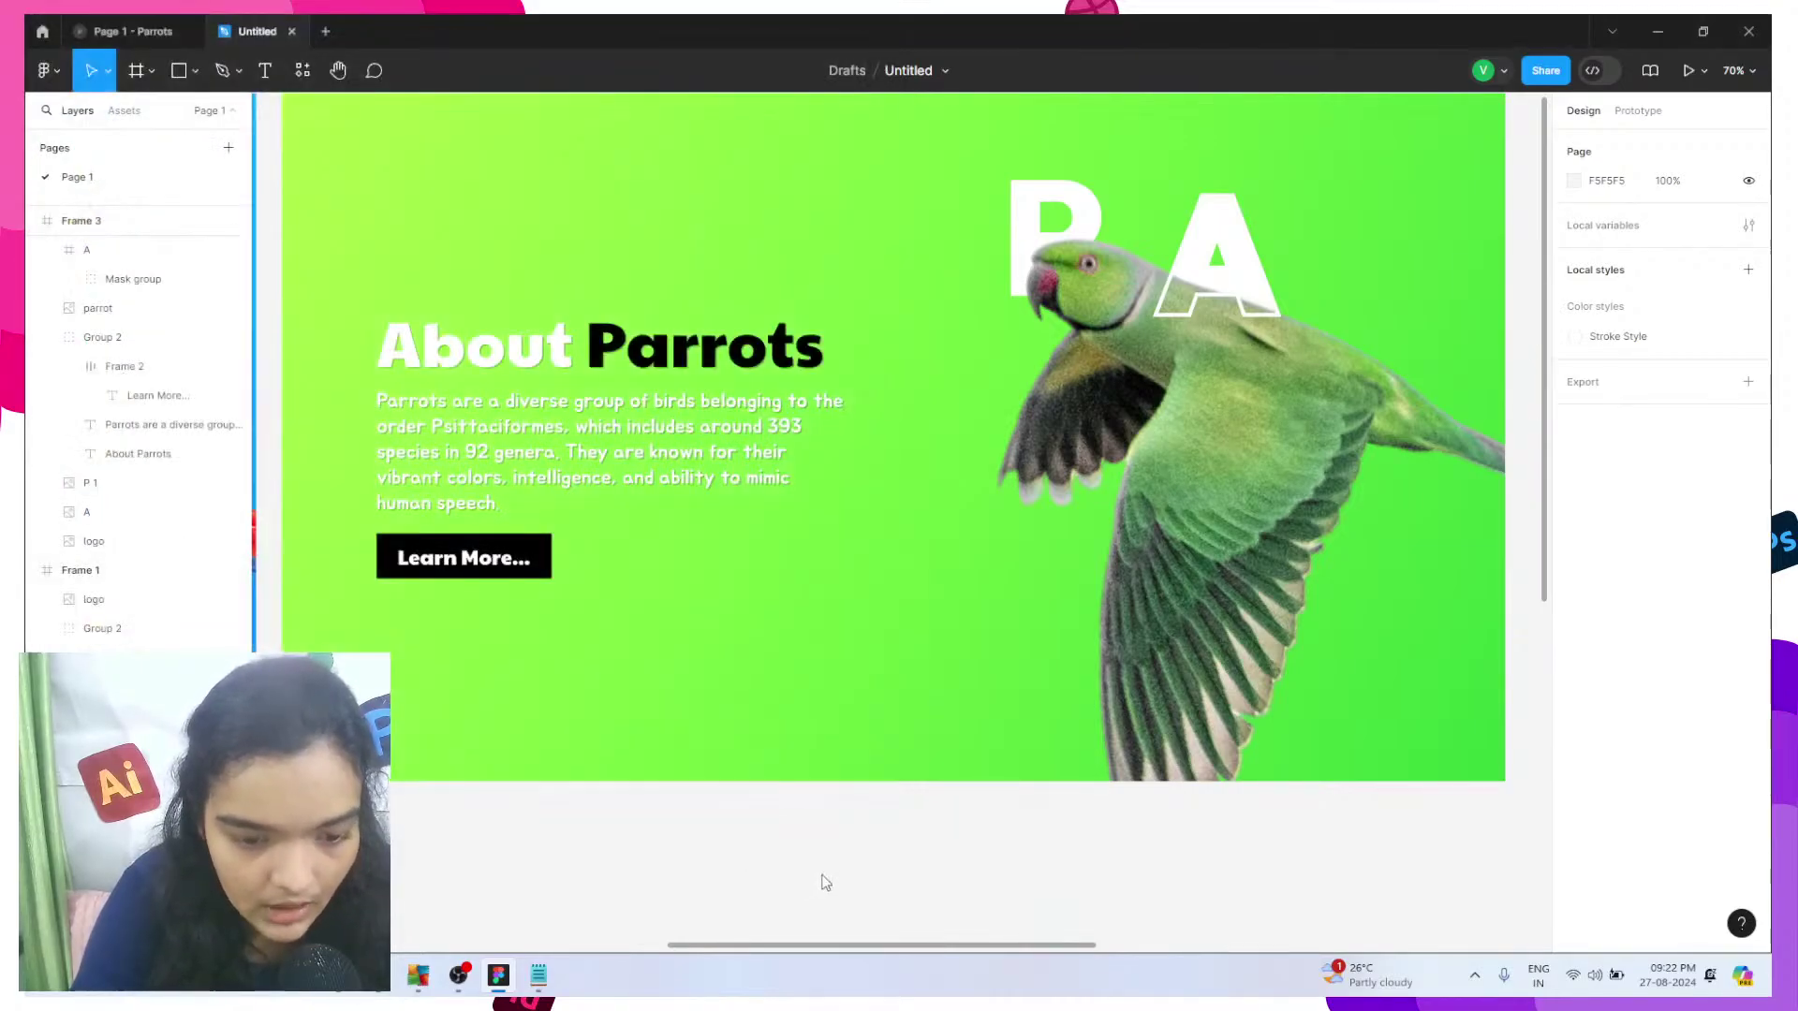
pyautogui.click(686, 683)
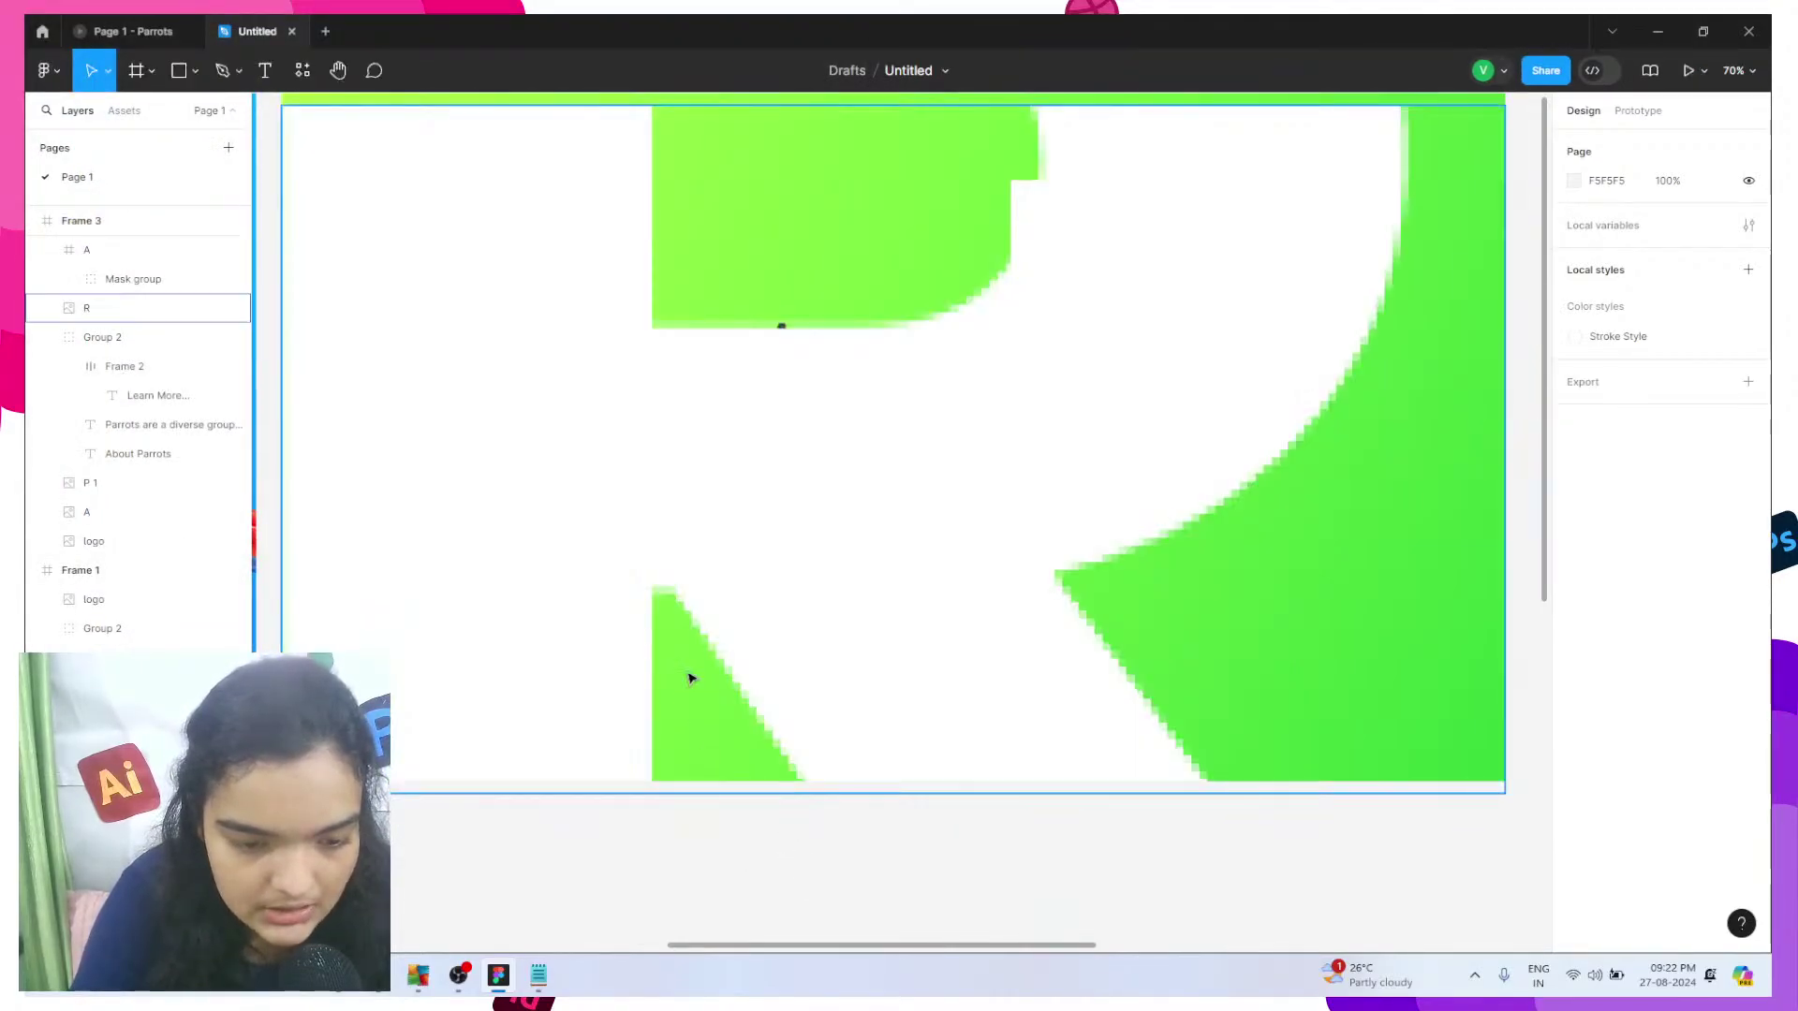
pyautogui.hotkey('ctrl', 'z')
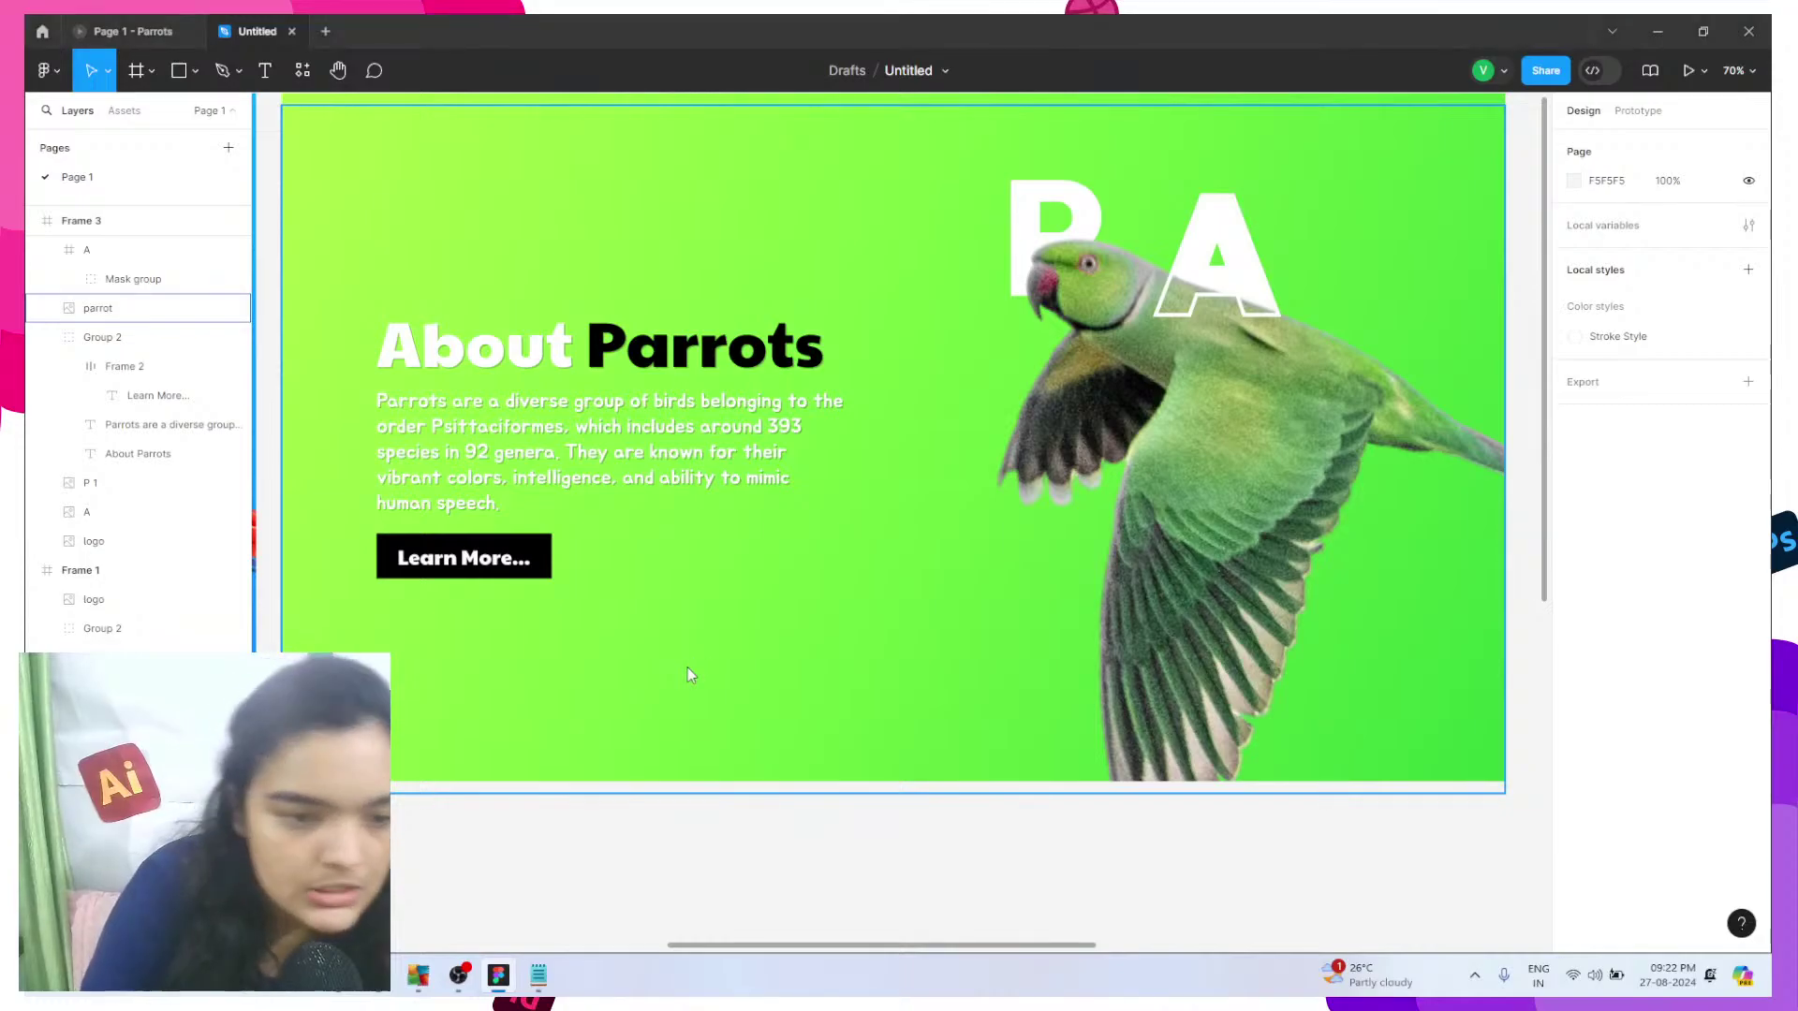
# - Import the solid R image from the parrot folder and place it on the empty canvas below Frame 3
pyautogui.hotkey('ctrl', 'shift', 'k')
pyautogui.click(343, 333)
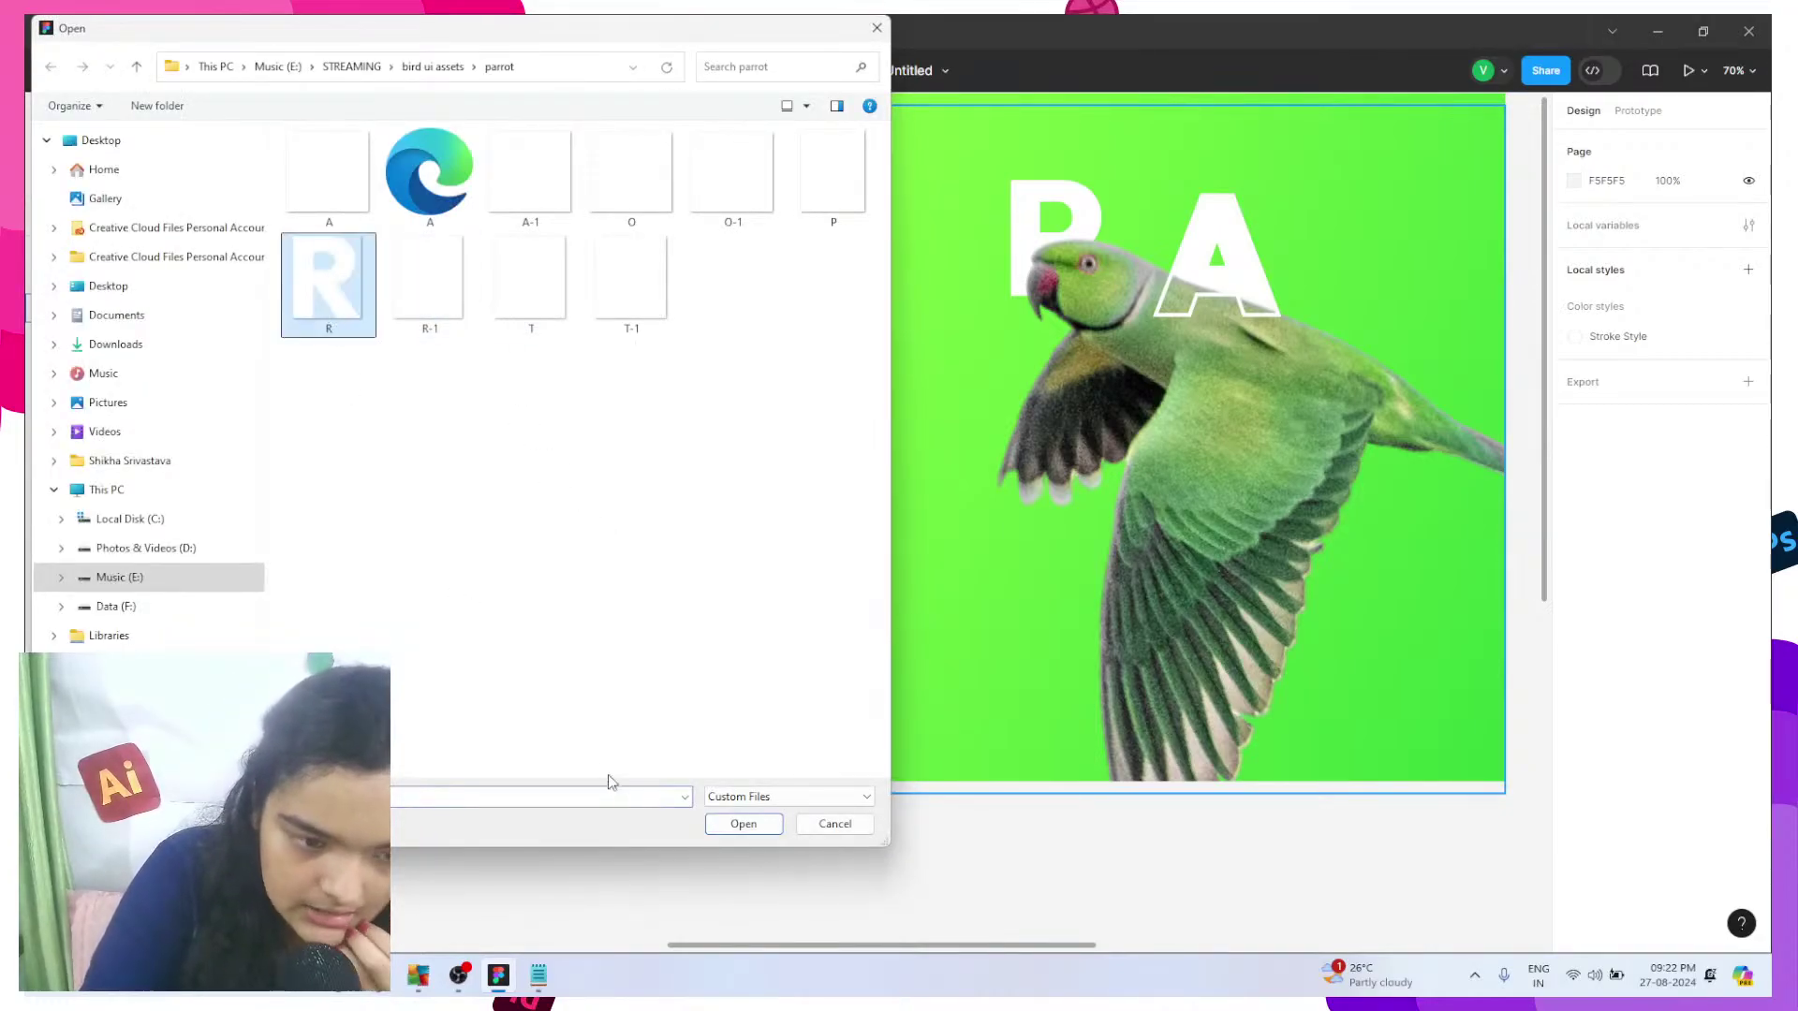
pyautogui.click(721, 817)
pyautogui.scroll(-1, 708, 814)
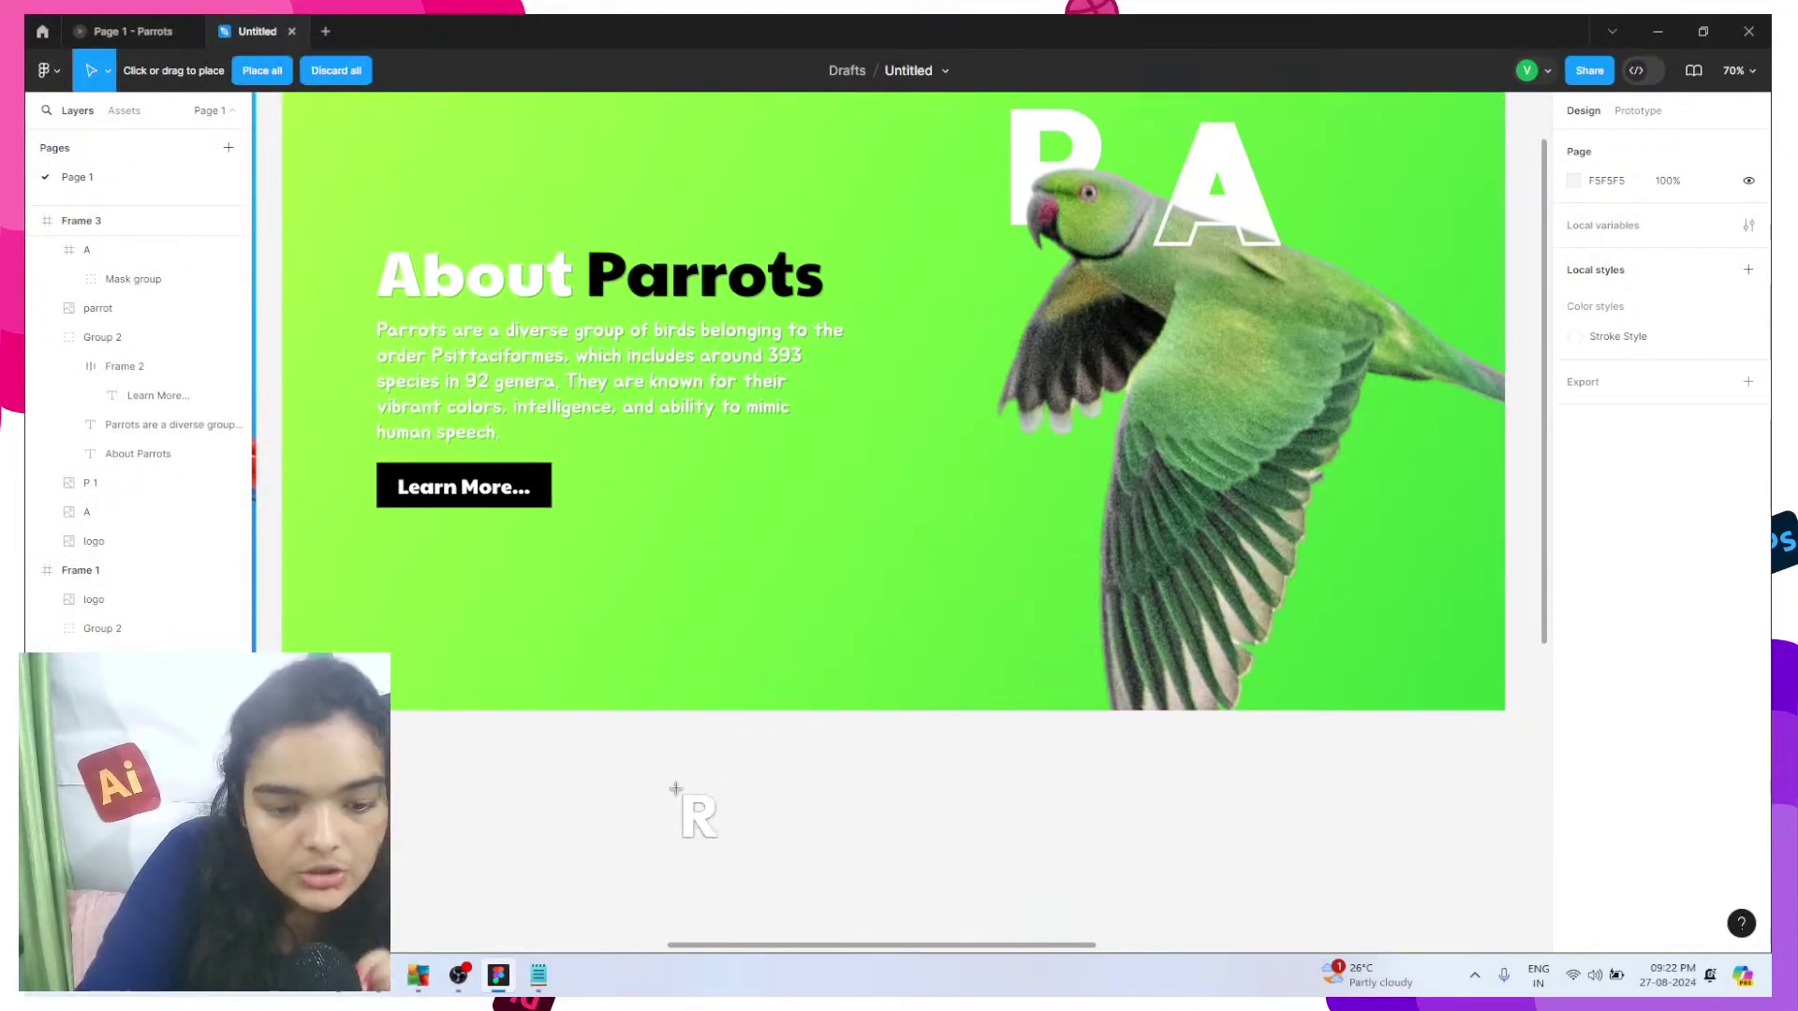
pyautogui.click(681, 797)
pyautogui.click(838, 834)
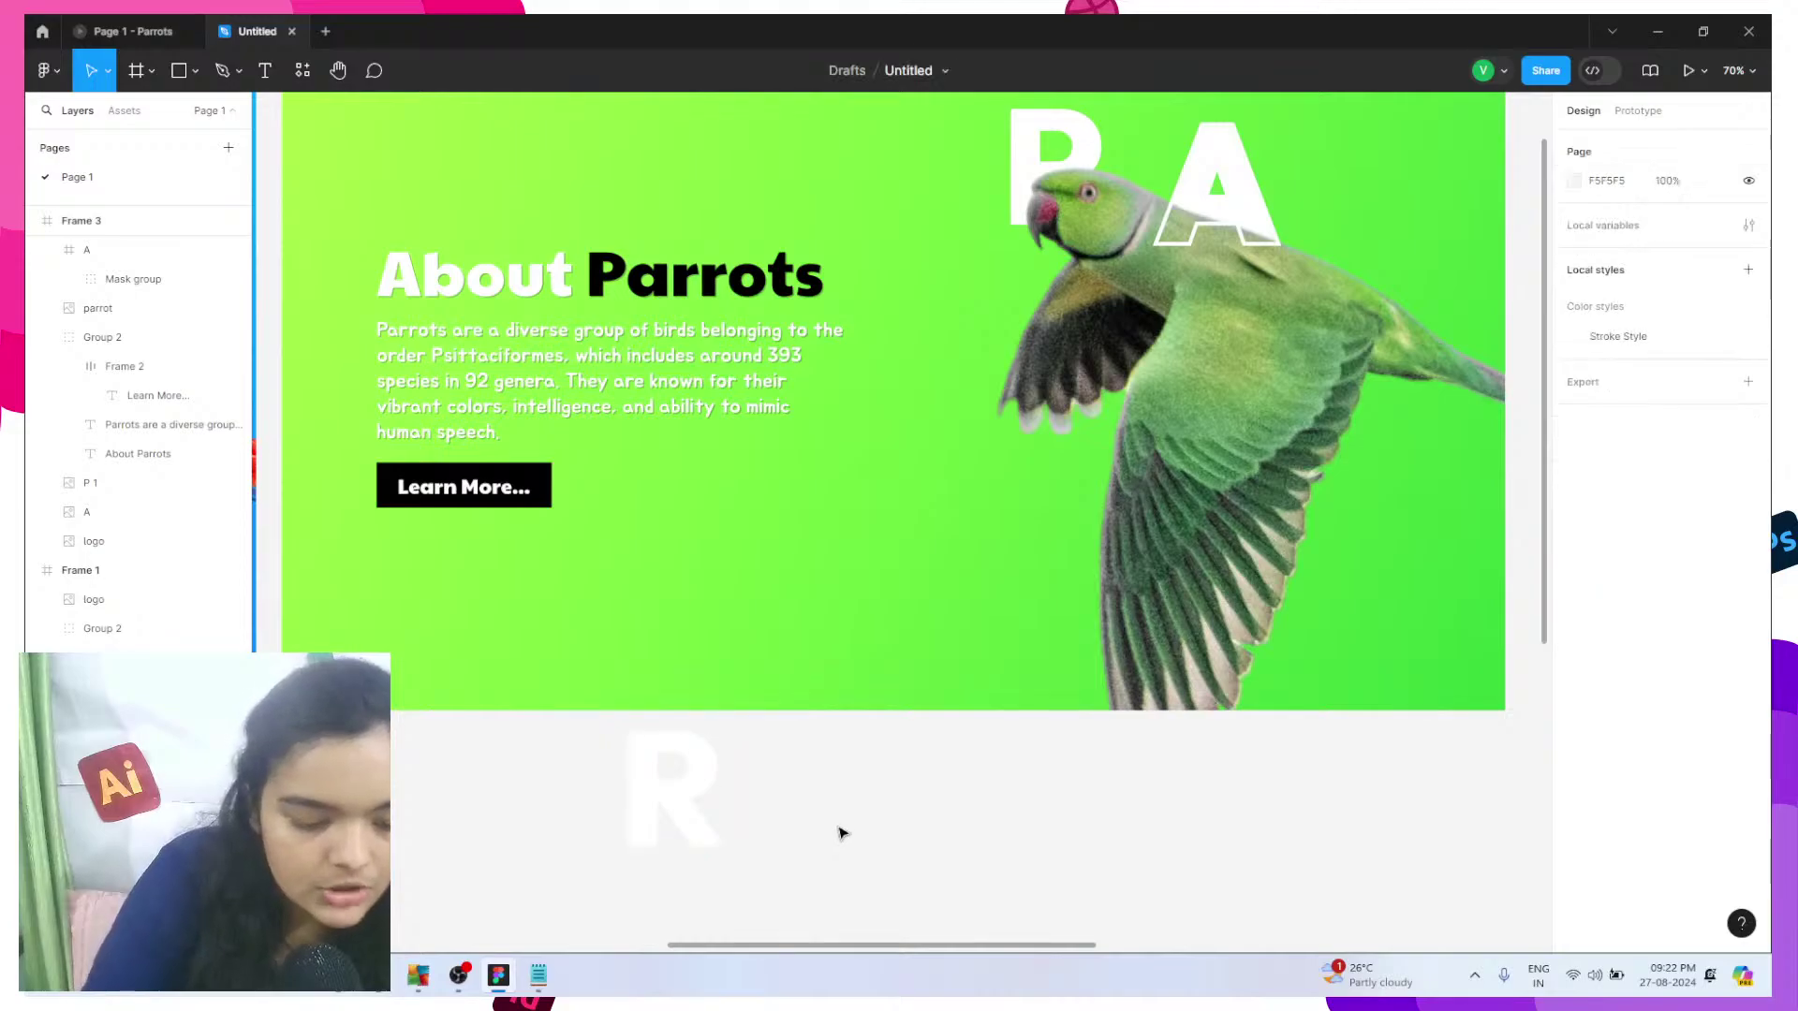
# - Add a text letter R below Frame 3, remove its fill, and apply Stroke Style as an outside stroke of 6
pyautogui.click(265, 70)
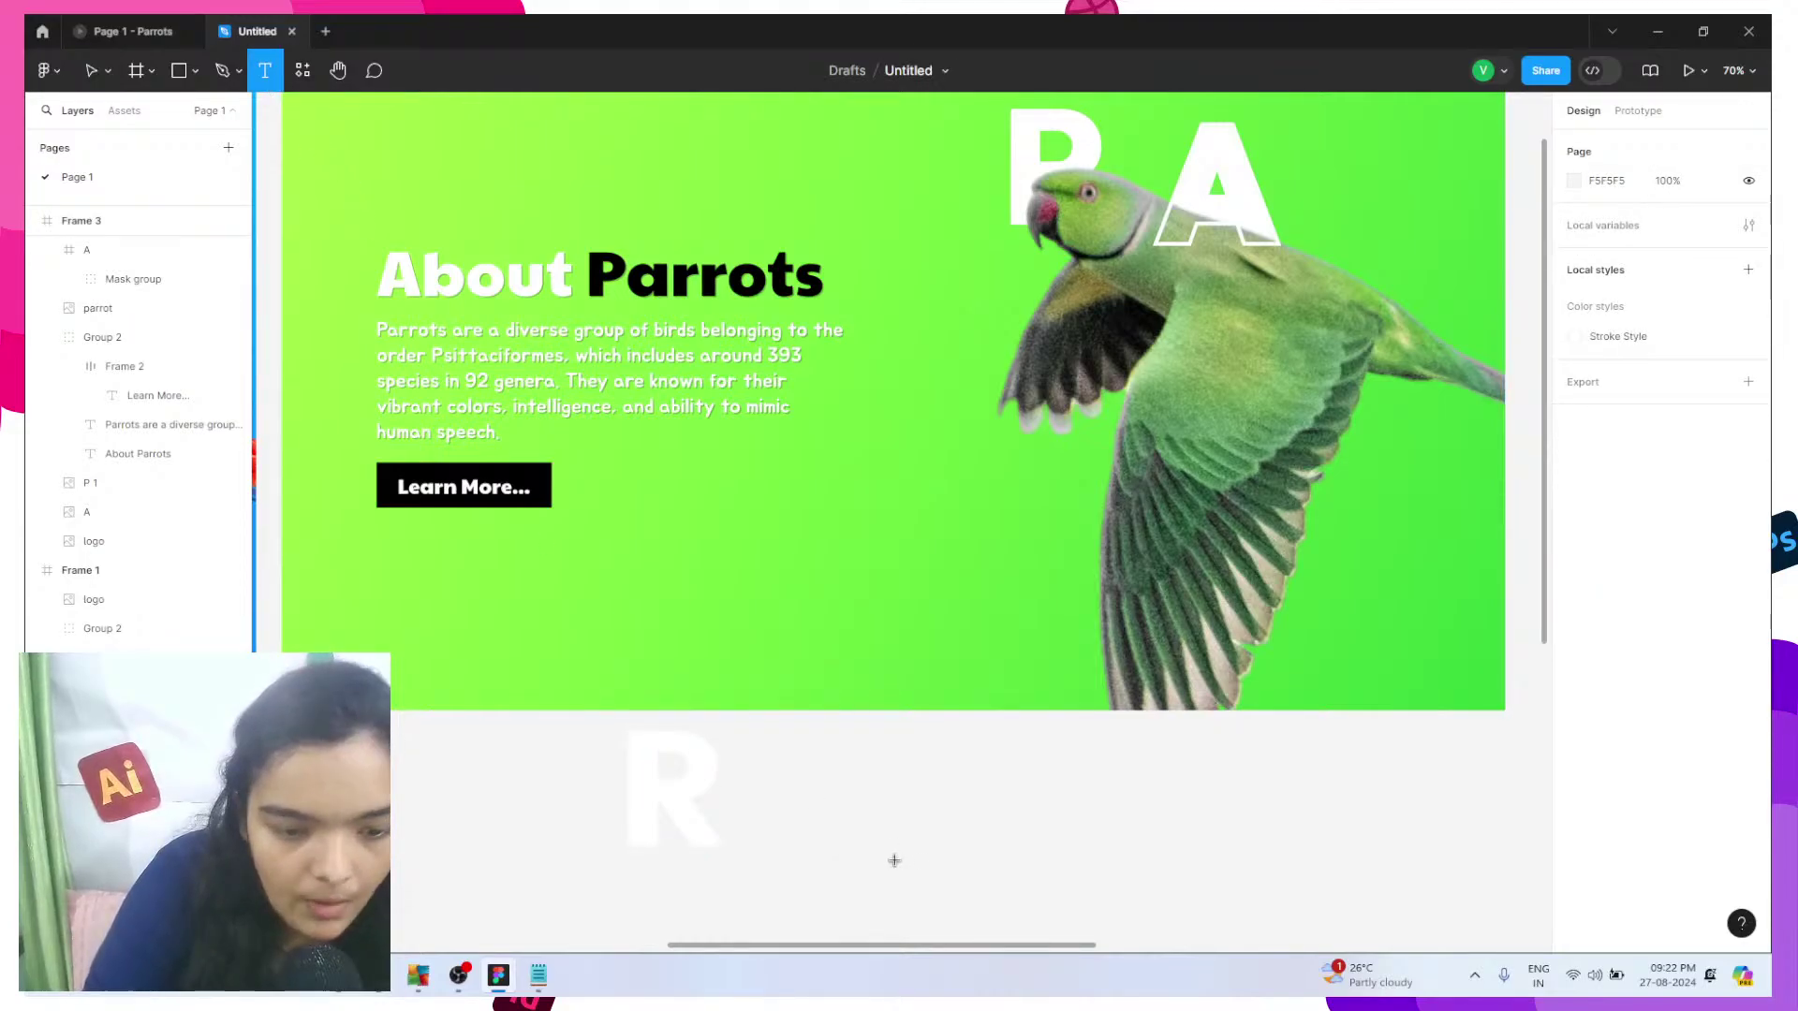
pyautogui.click(847, 780)
pyautogui.write('R')
pyautogui.press('Escape')
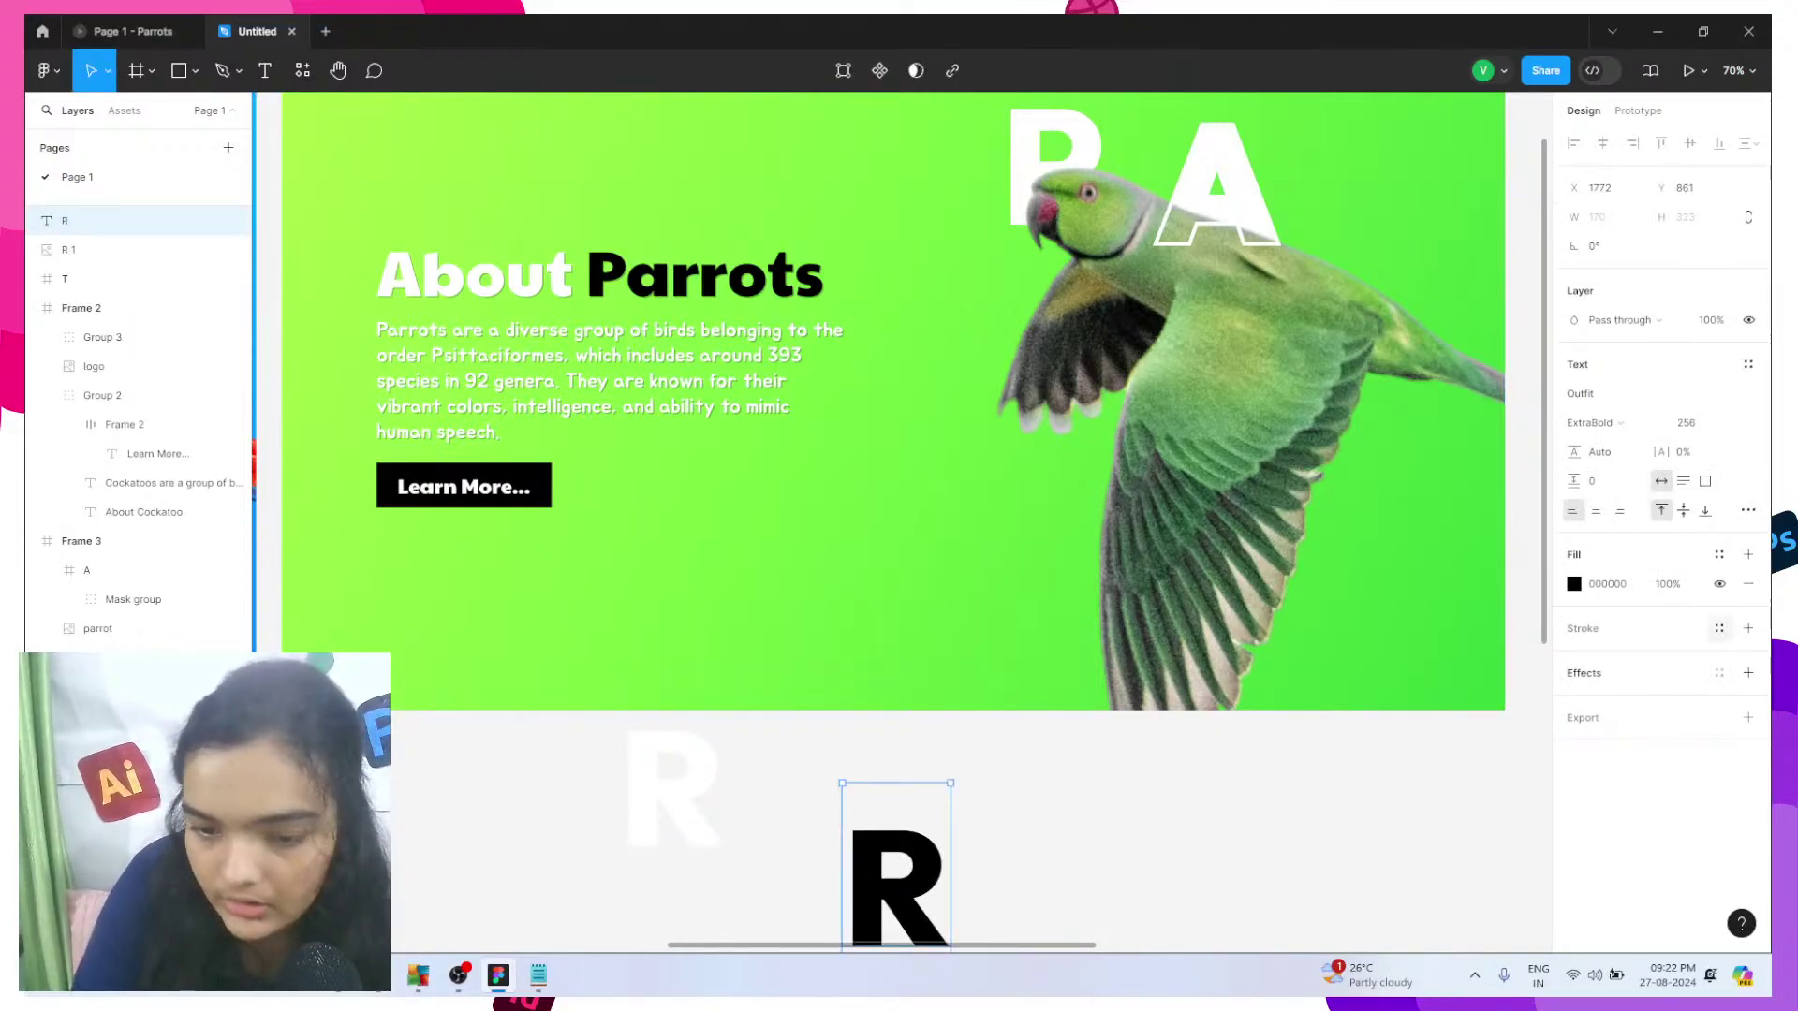
pyautogui.click(1748, 583)
pyautogui.click(1720, 599)
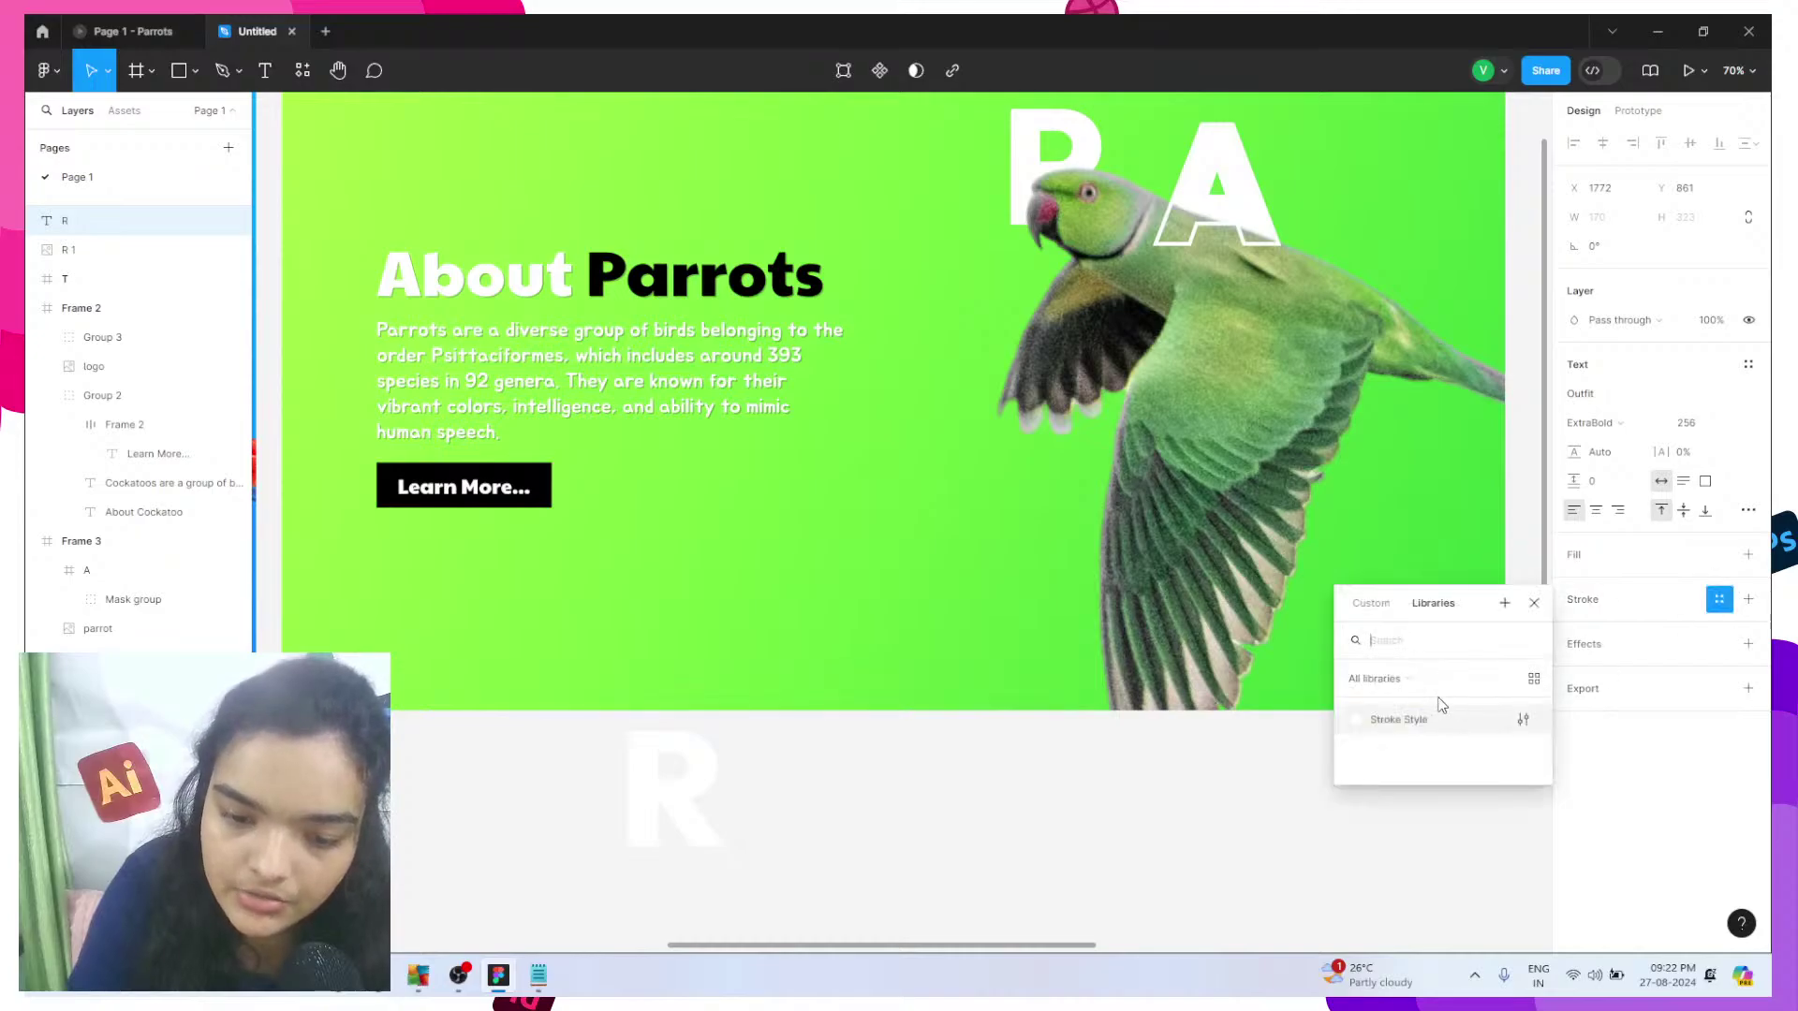
pyautogui.click(1424, 723)
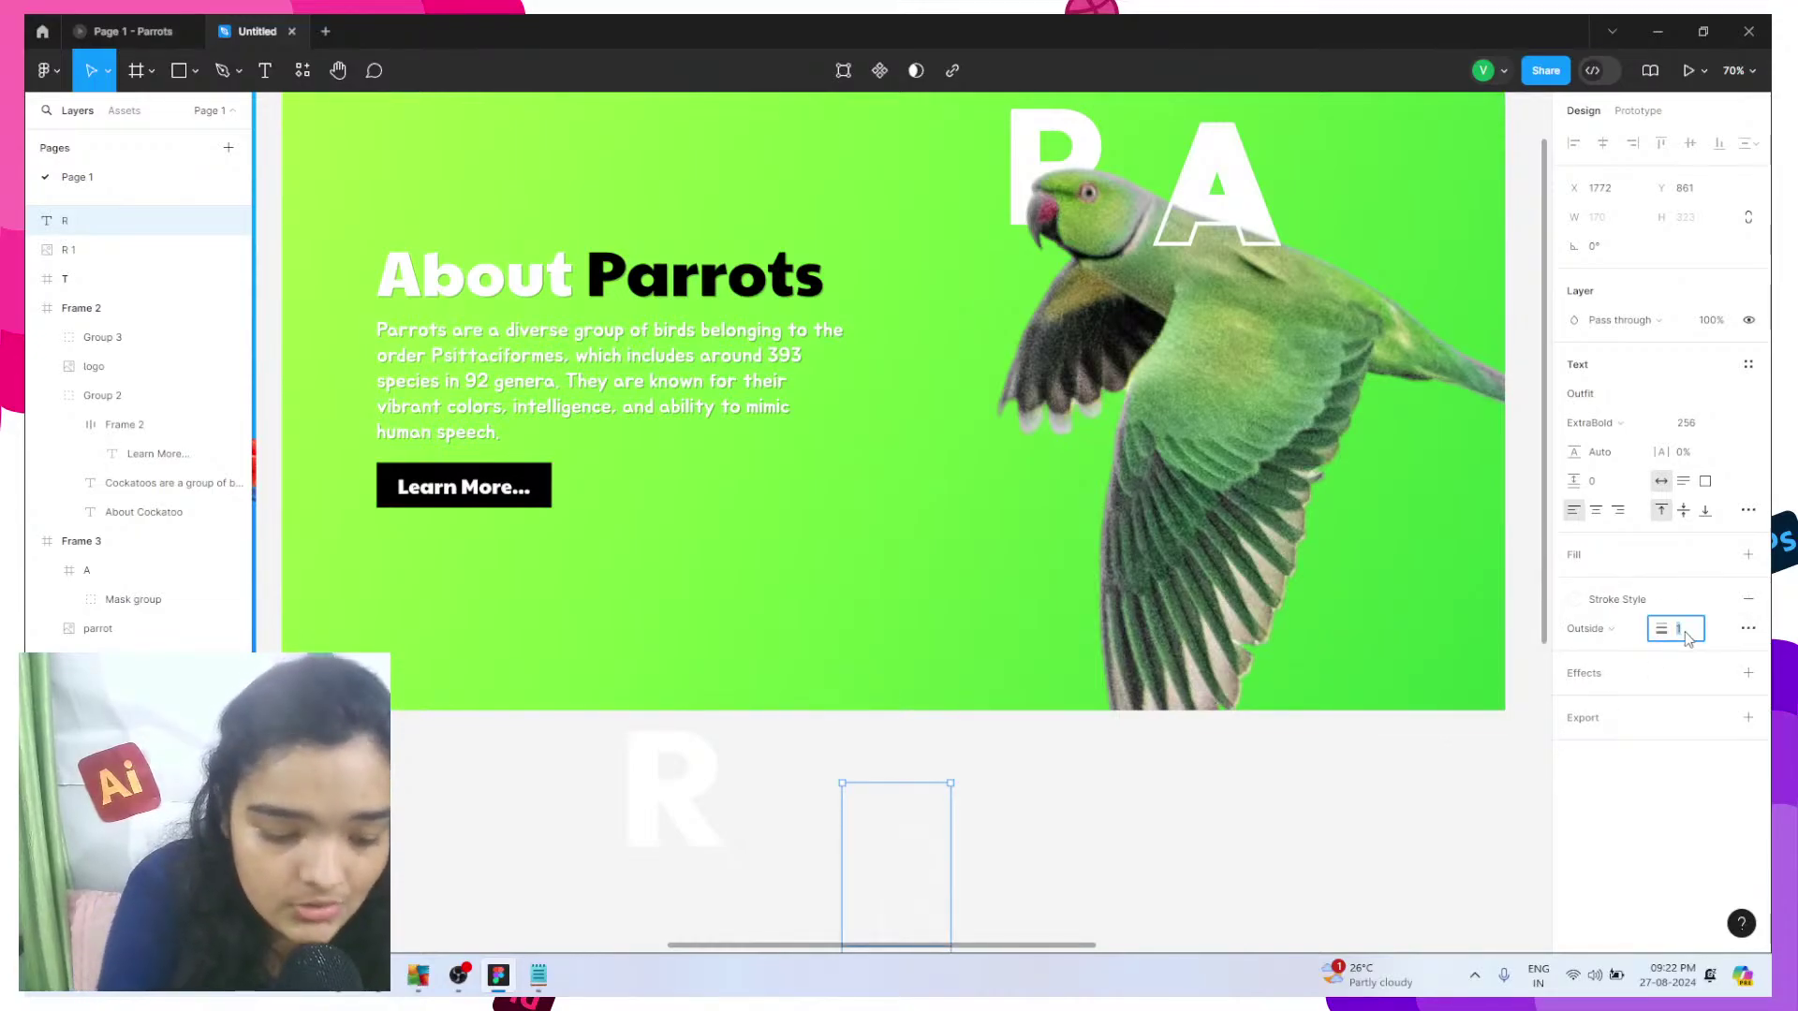
pyautogui.click(1024, 840)
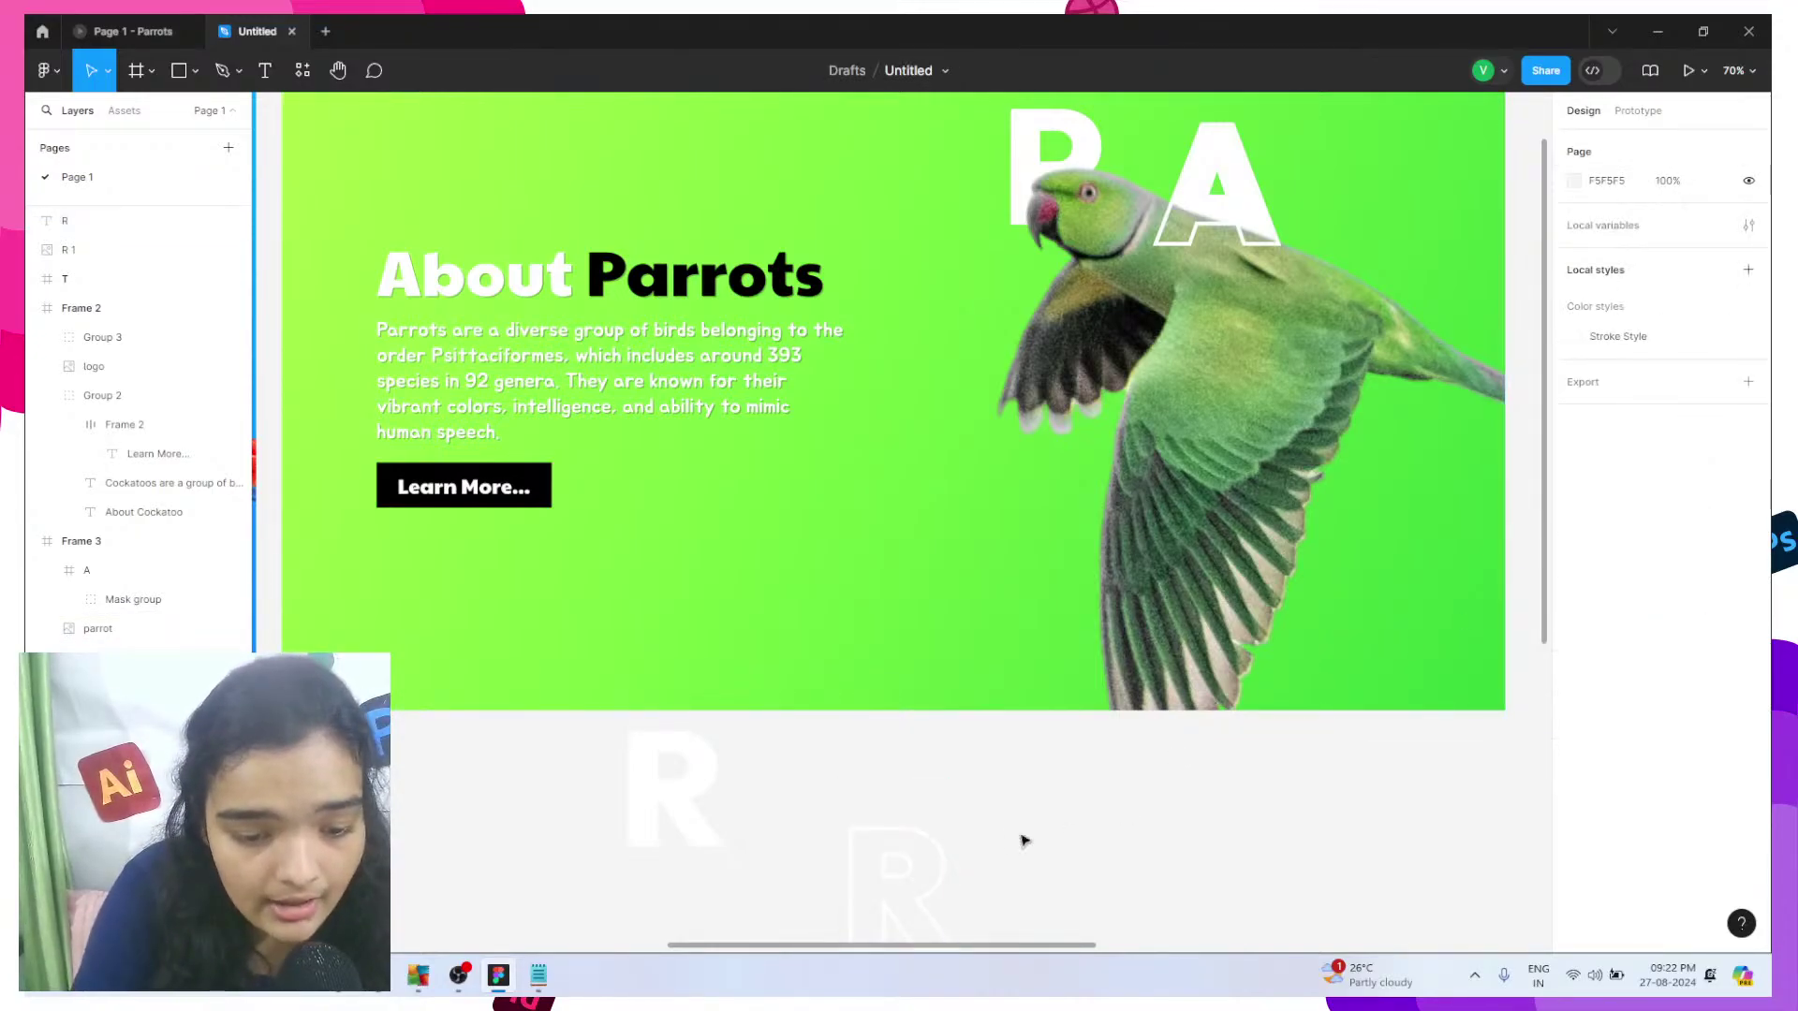
# - Export the outlined R as an SVG into the parrot folder, then delete the text letter from the canvas
pyautogui.click(939, 862)
pyautogui.click(1747, 717)
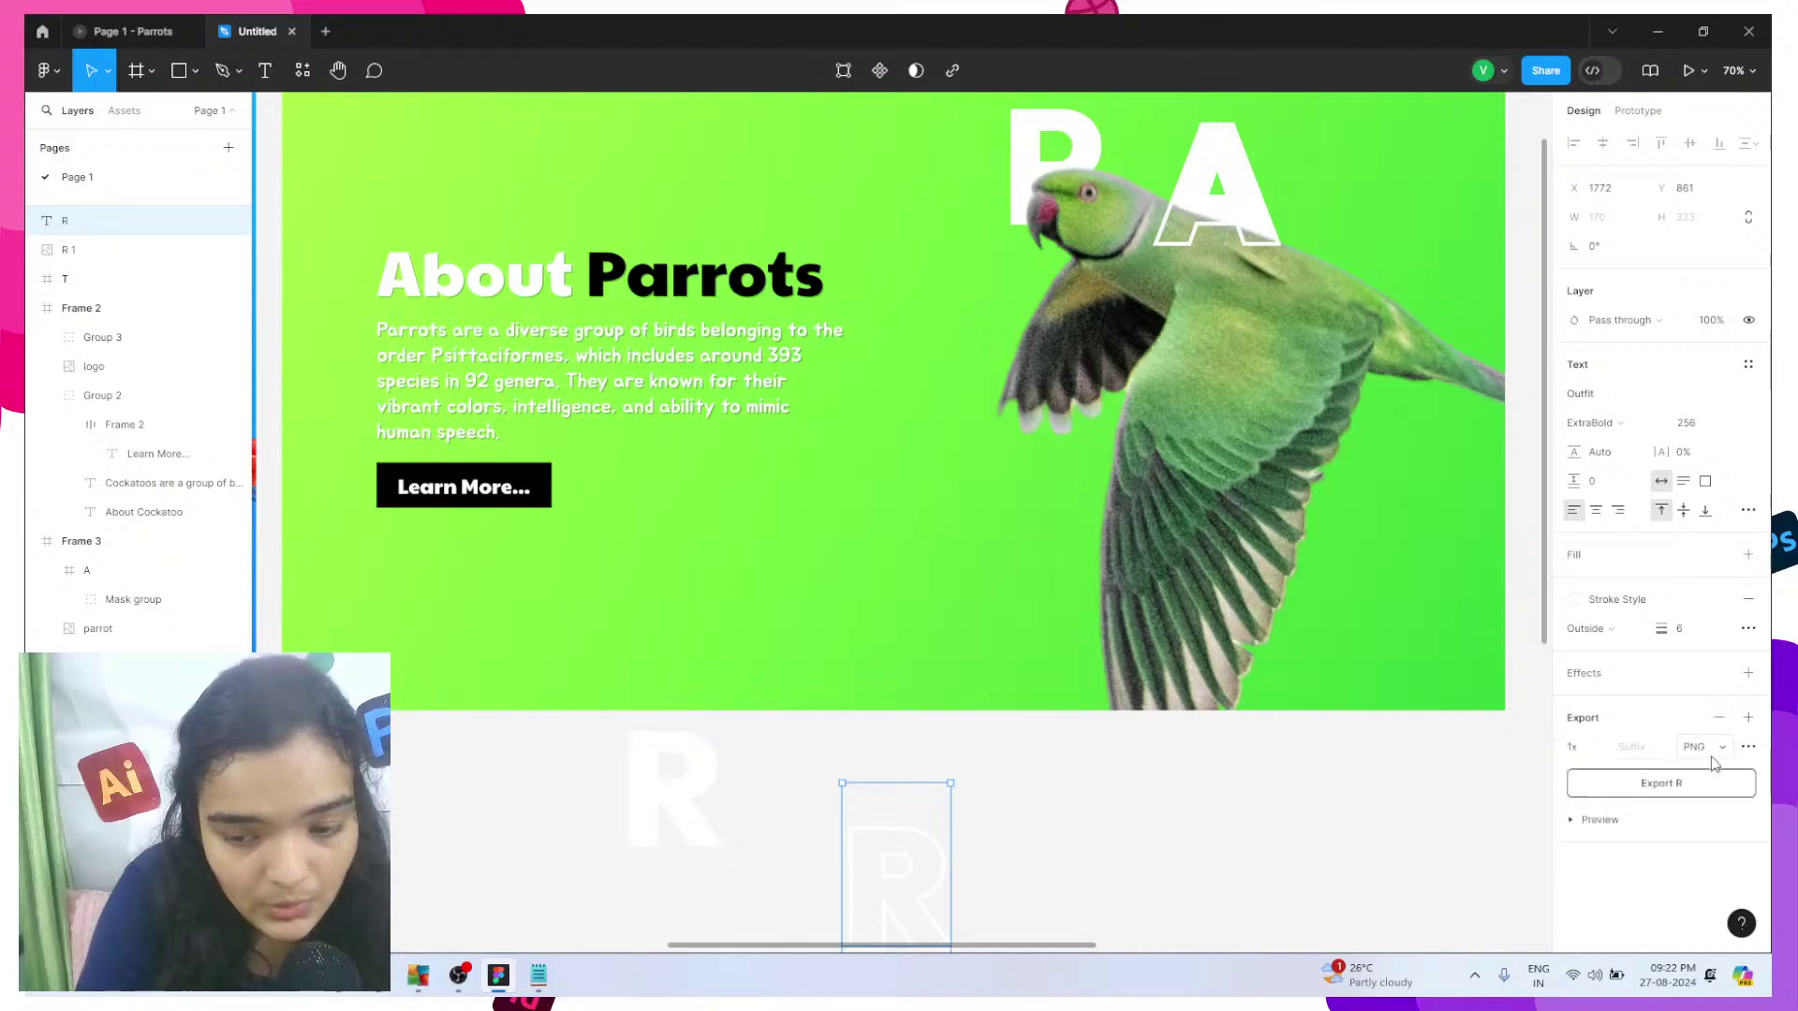
pyautogui.click(1702, 747)
pyautogui.click(1699, 786)
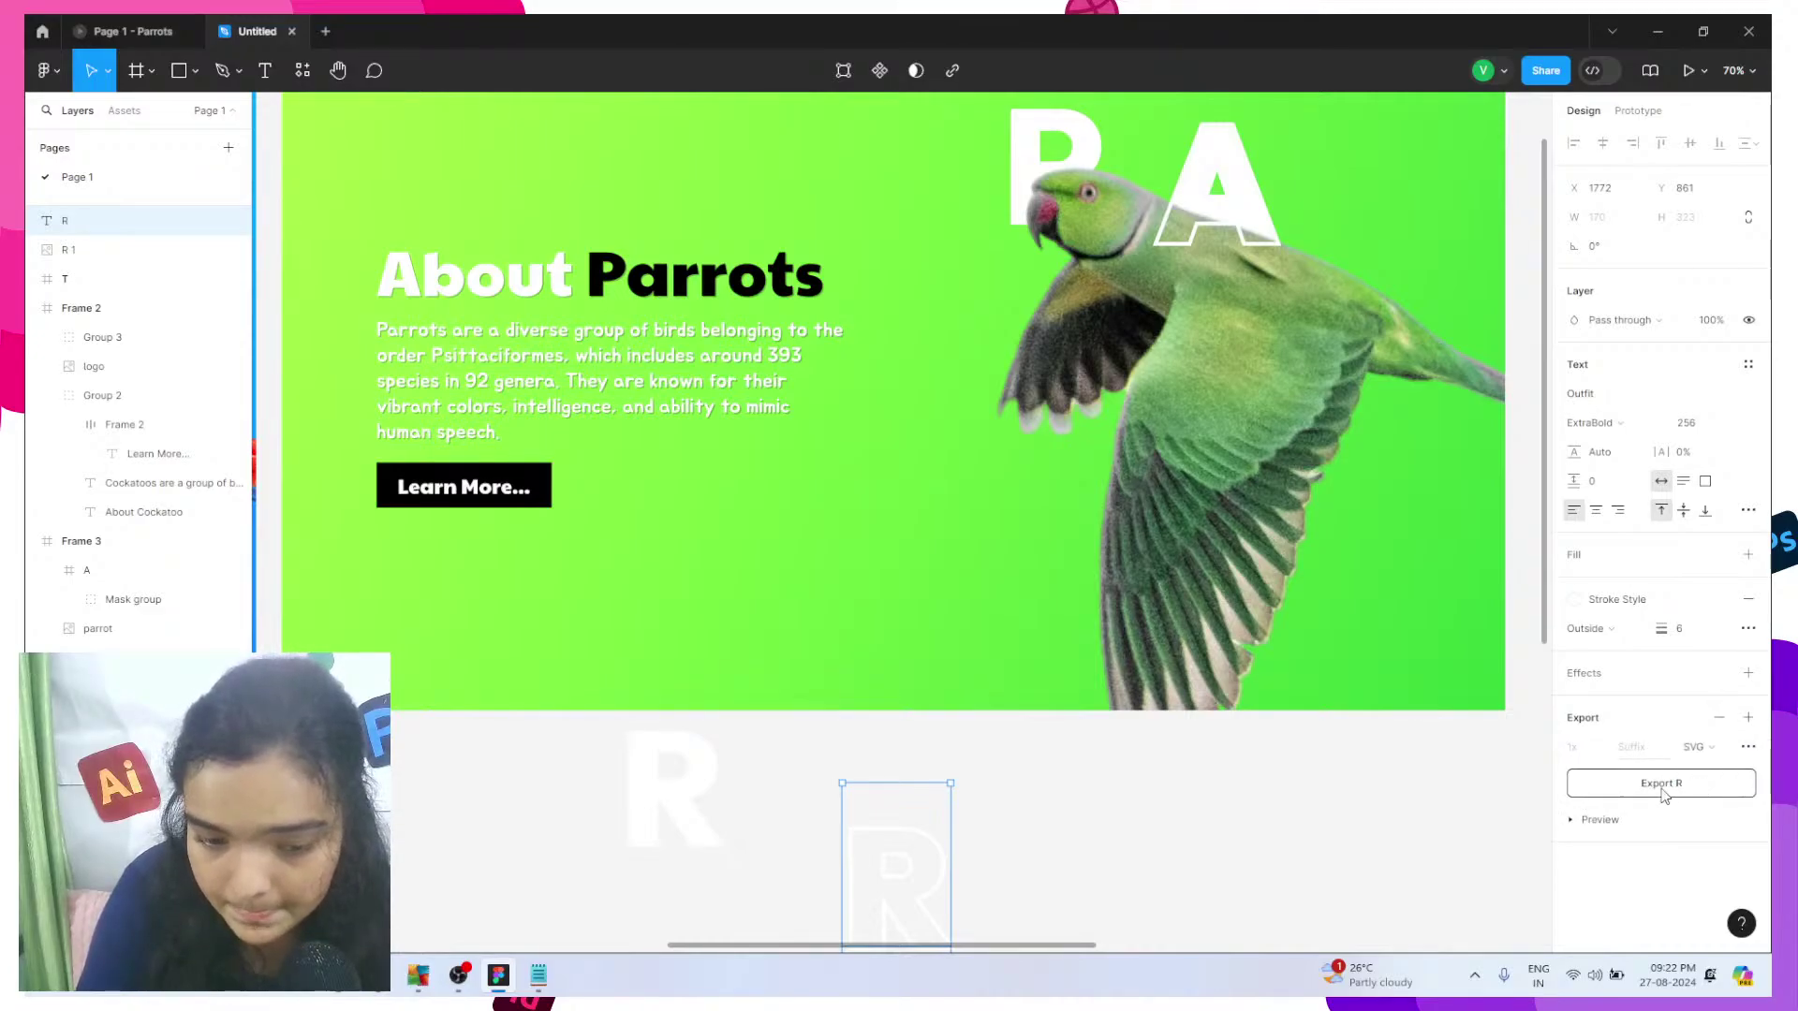
pyautogui.click(1663, 785)
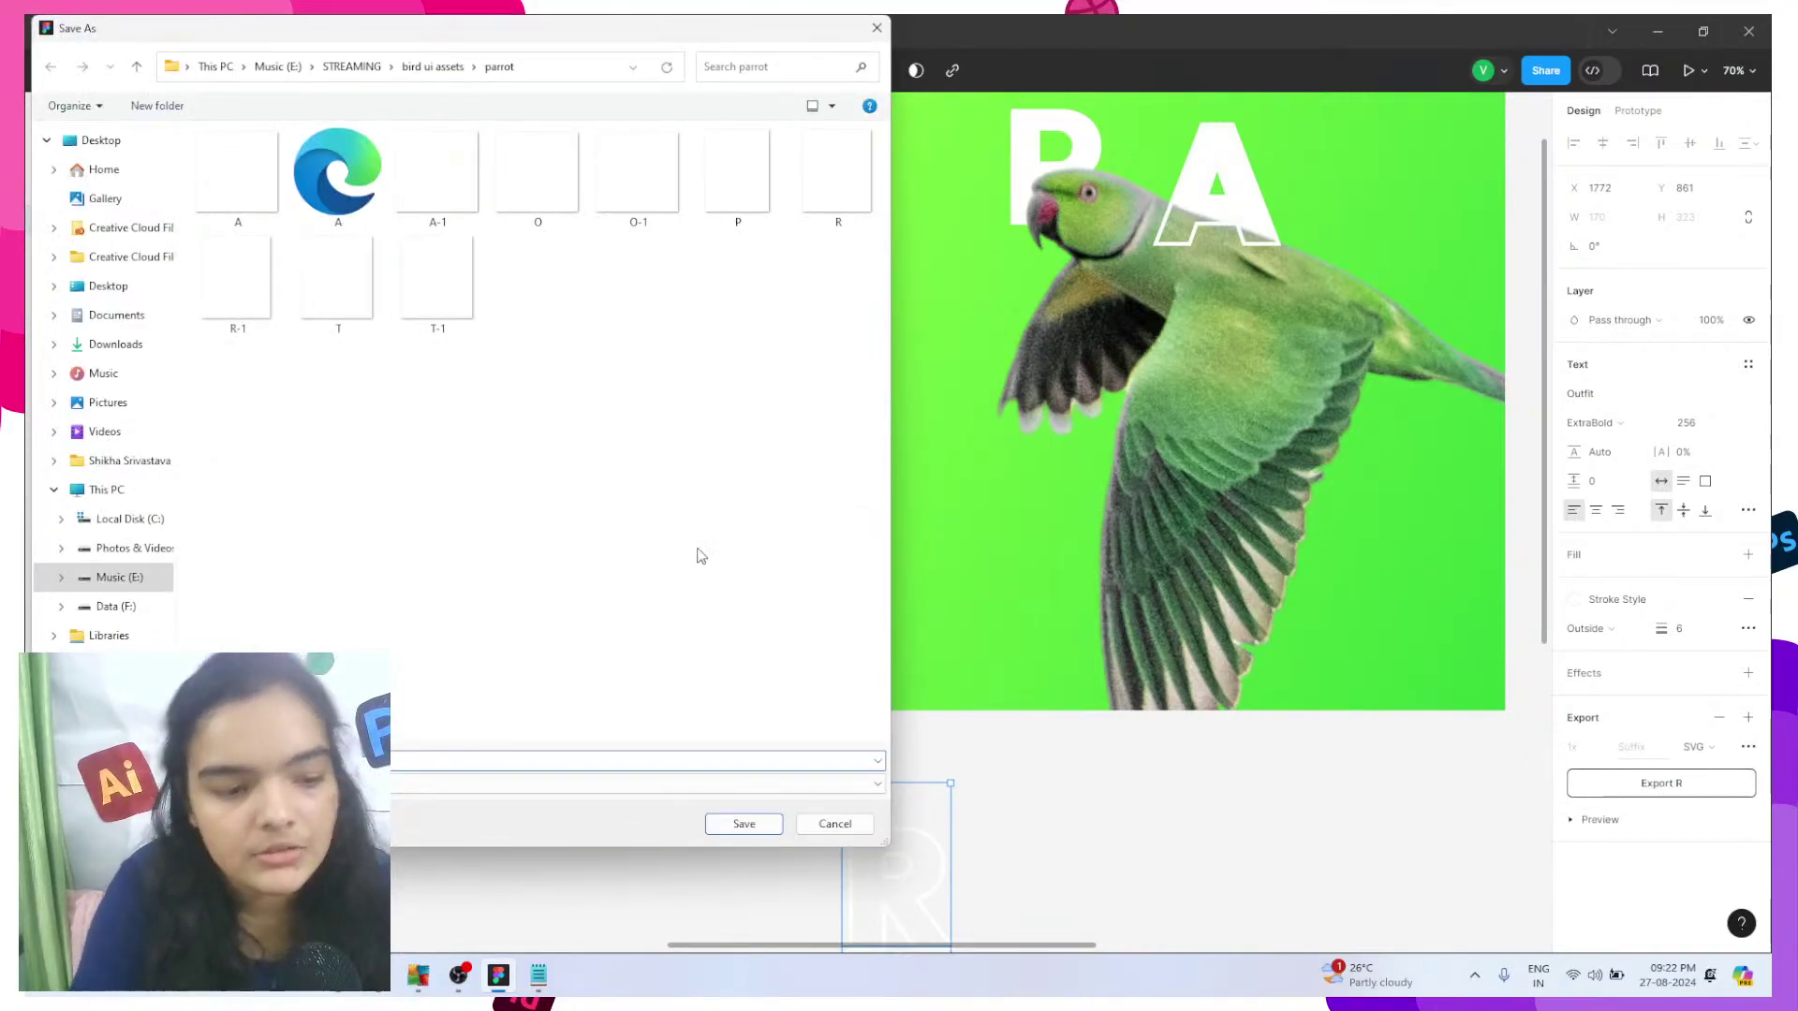
pyautogui.click(744, 823)
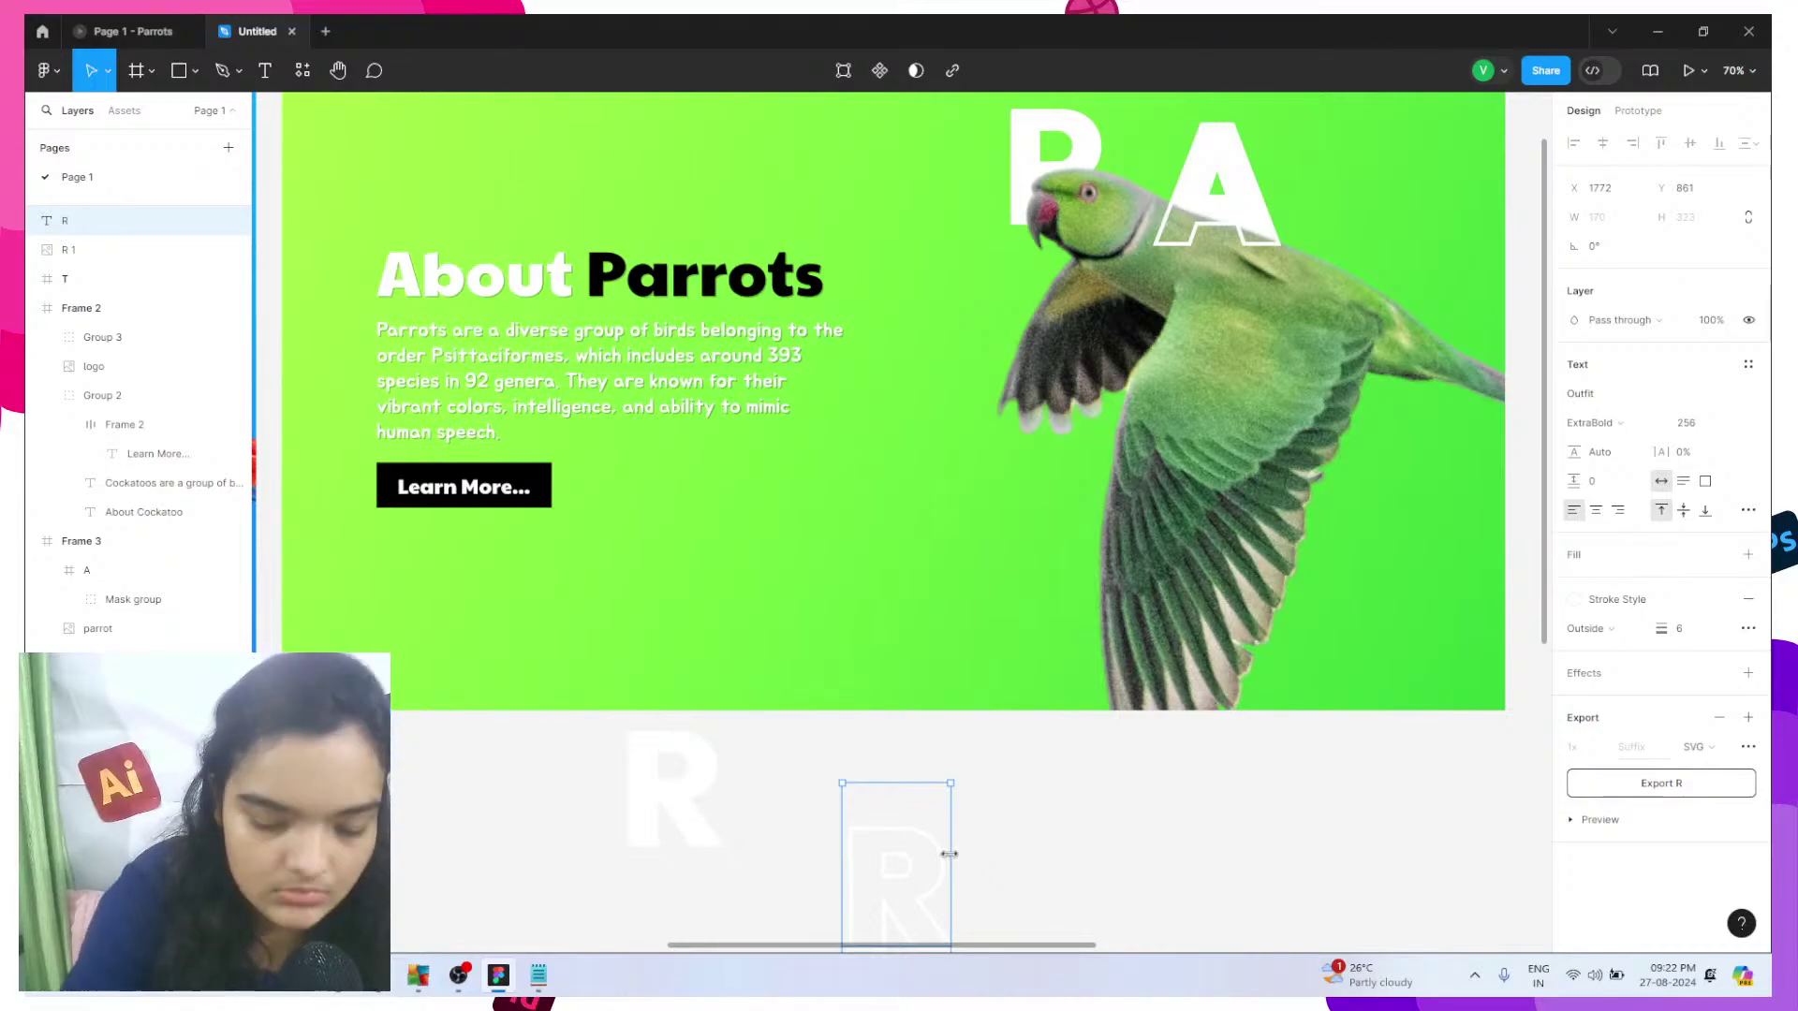
pyautogui.press('Delete')
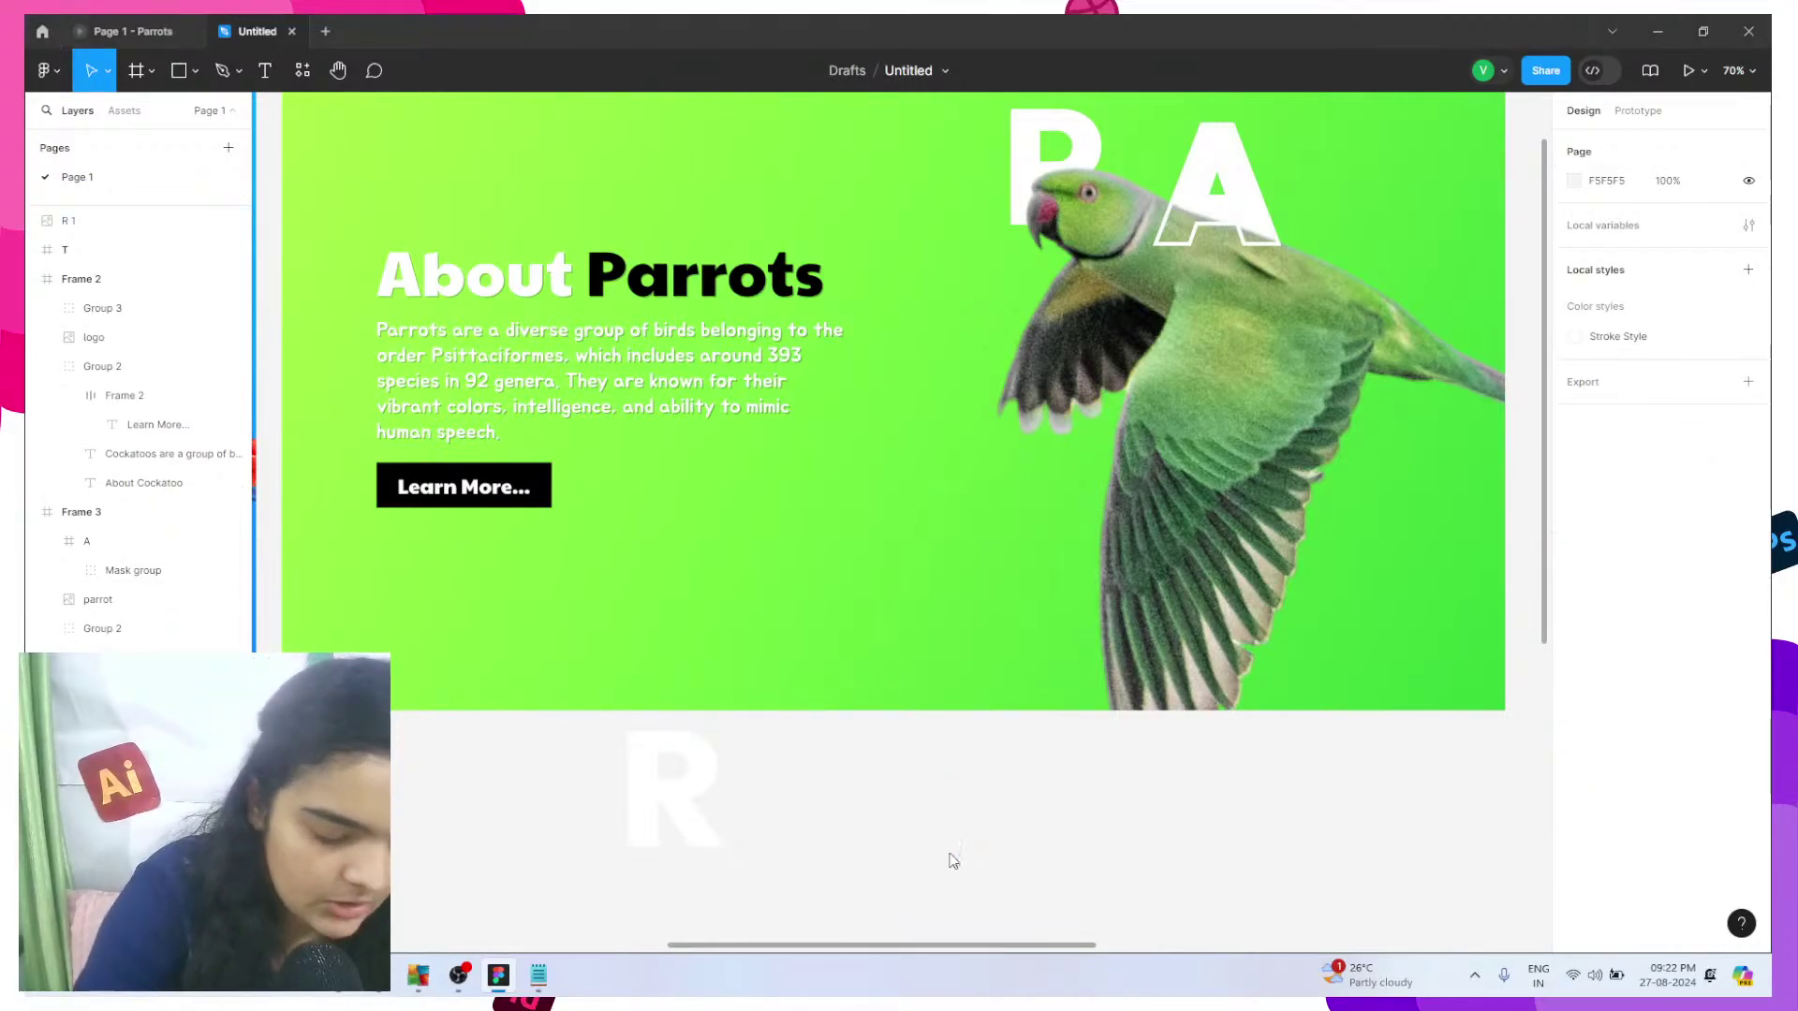
# - Import the R SVG, place it beside the solid R at X 1852, Y 847, and turn off its content clipping
pyautogui.hotkey('ctrl', 'shift', 'k')
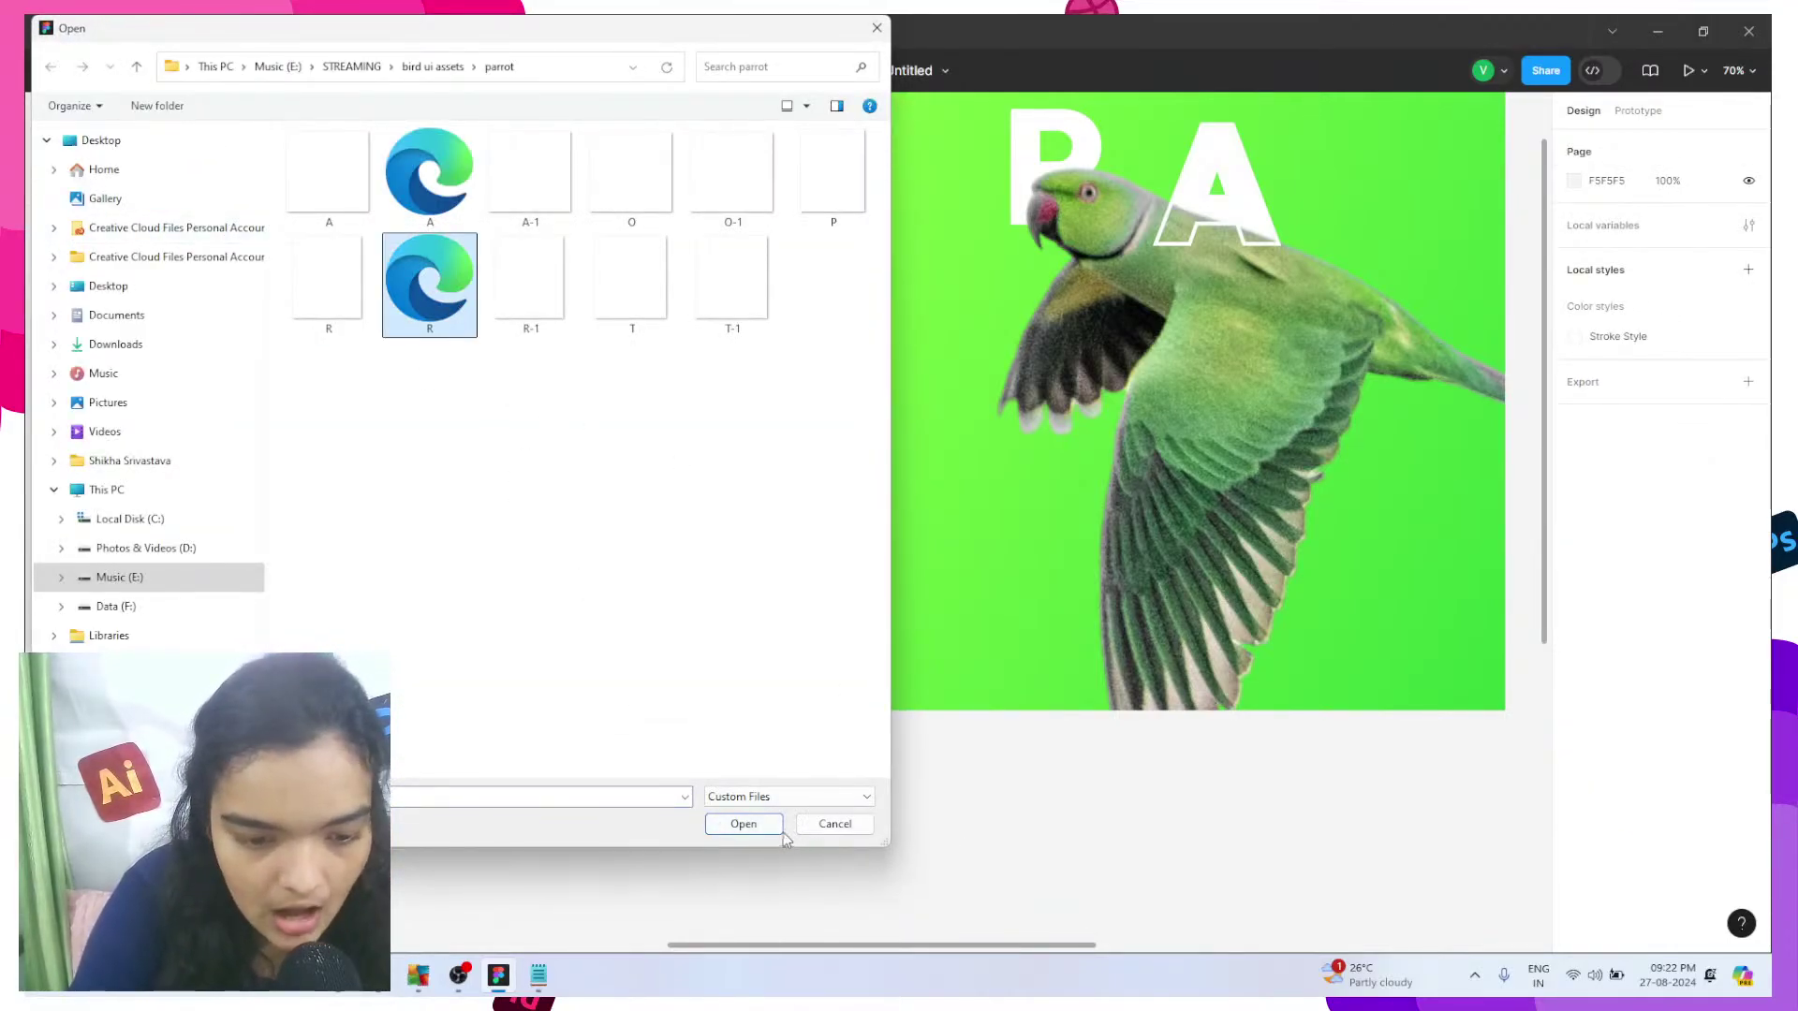
pyautogui.click(782, 833)
pyautogui.click(846, 832)
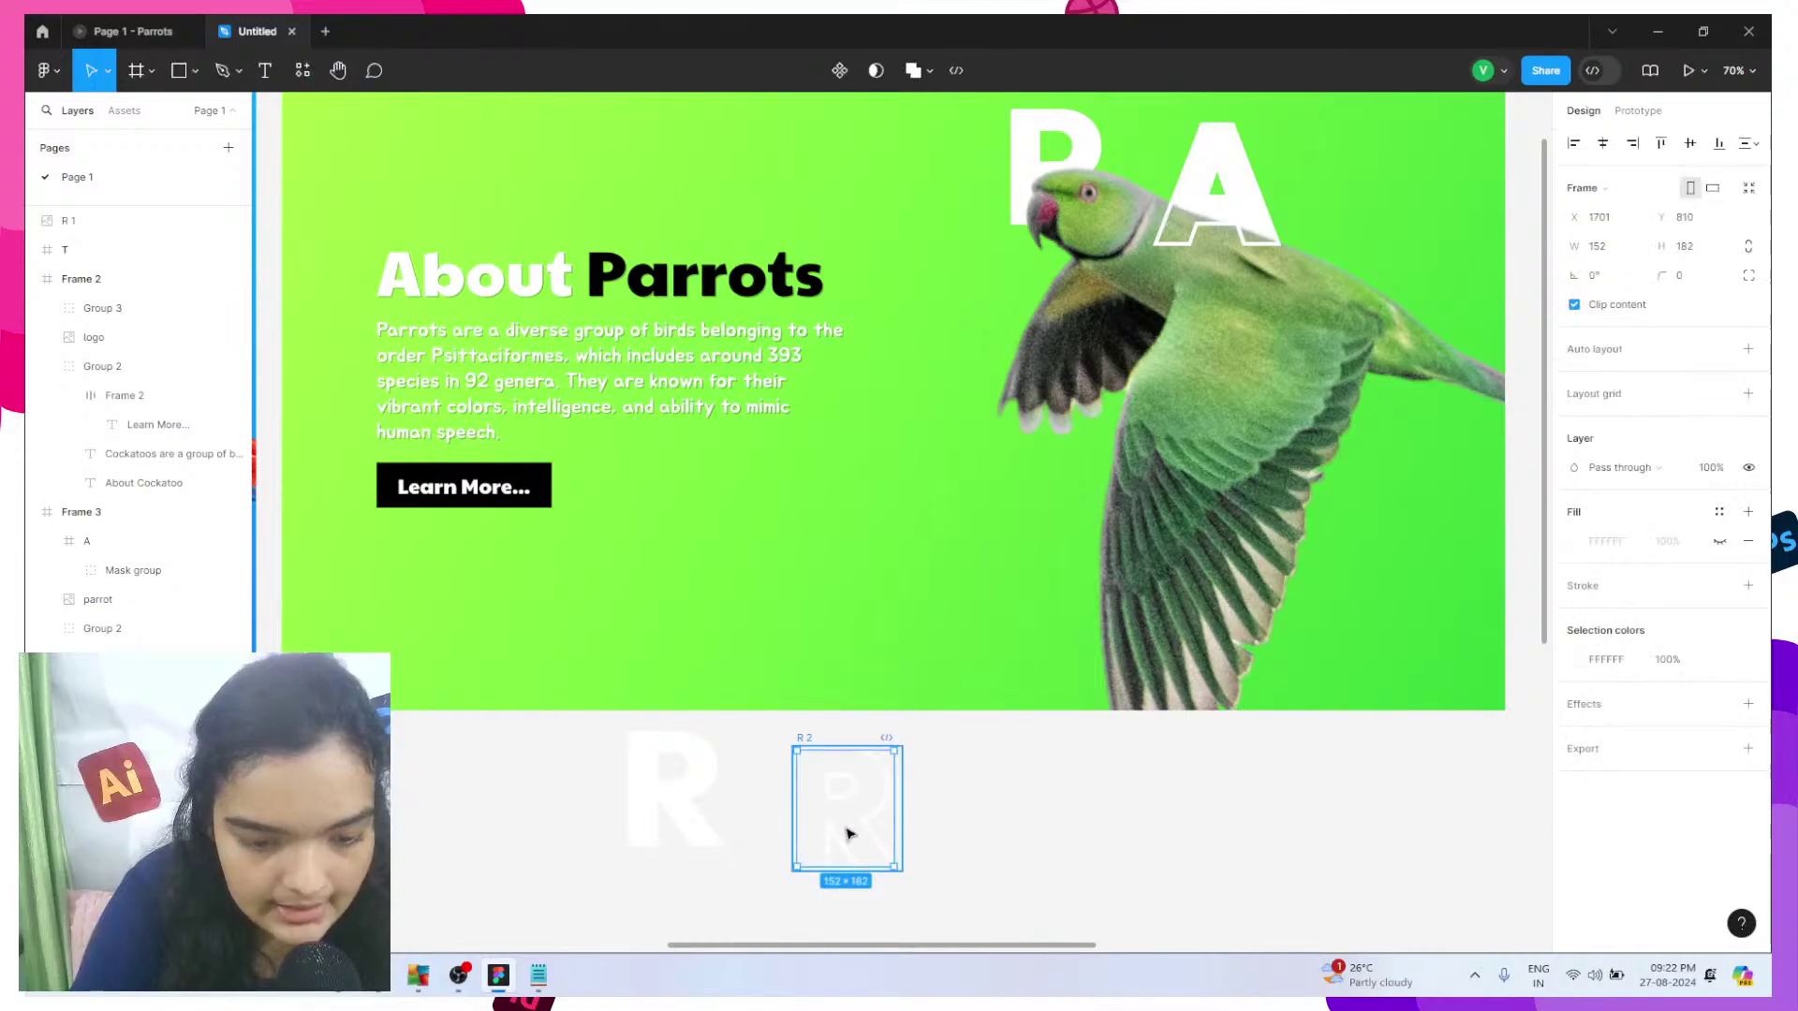
pyautogui.moveTo(847, 832); pyautogui.dragTo(945, 859)
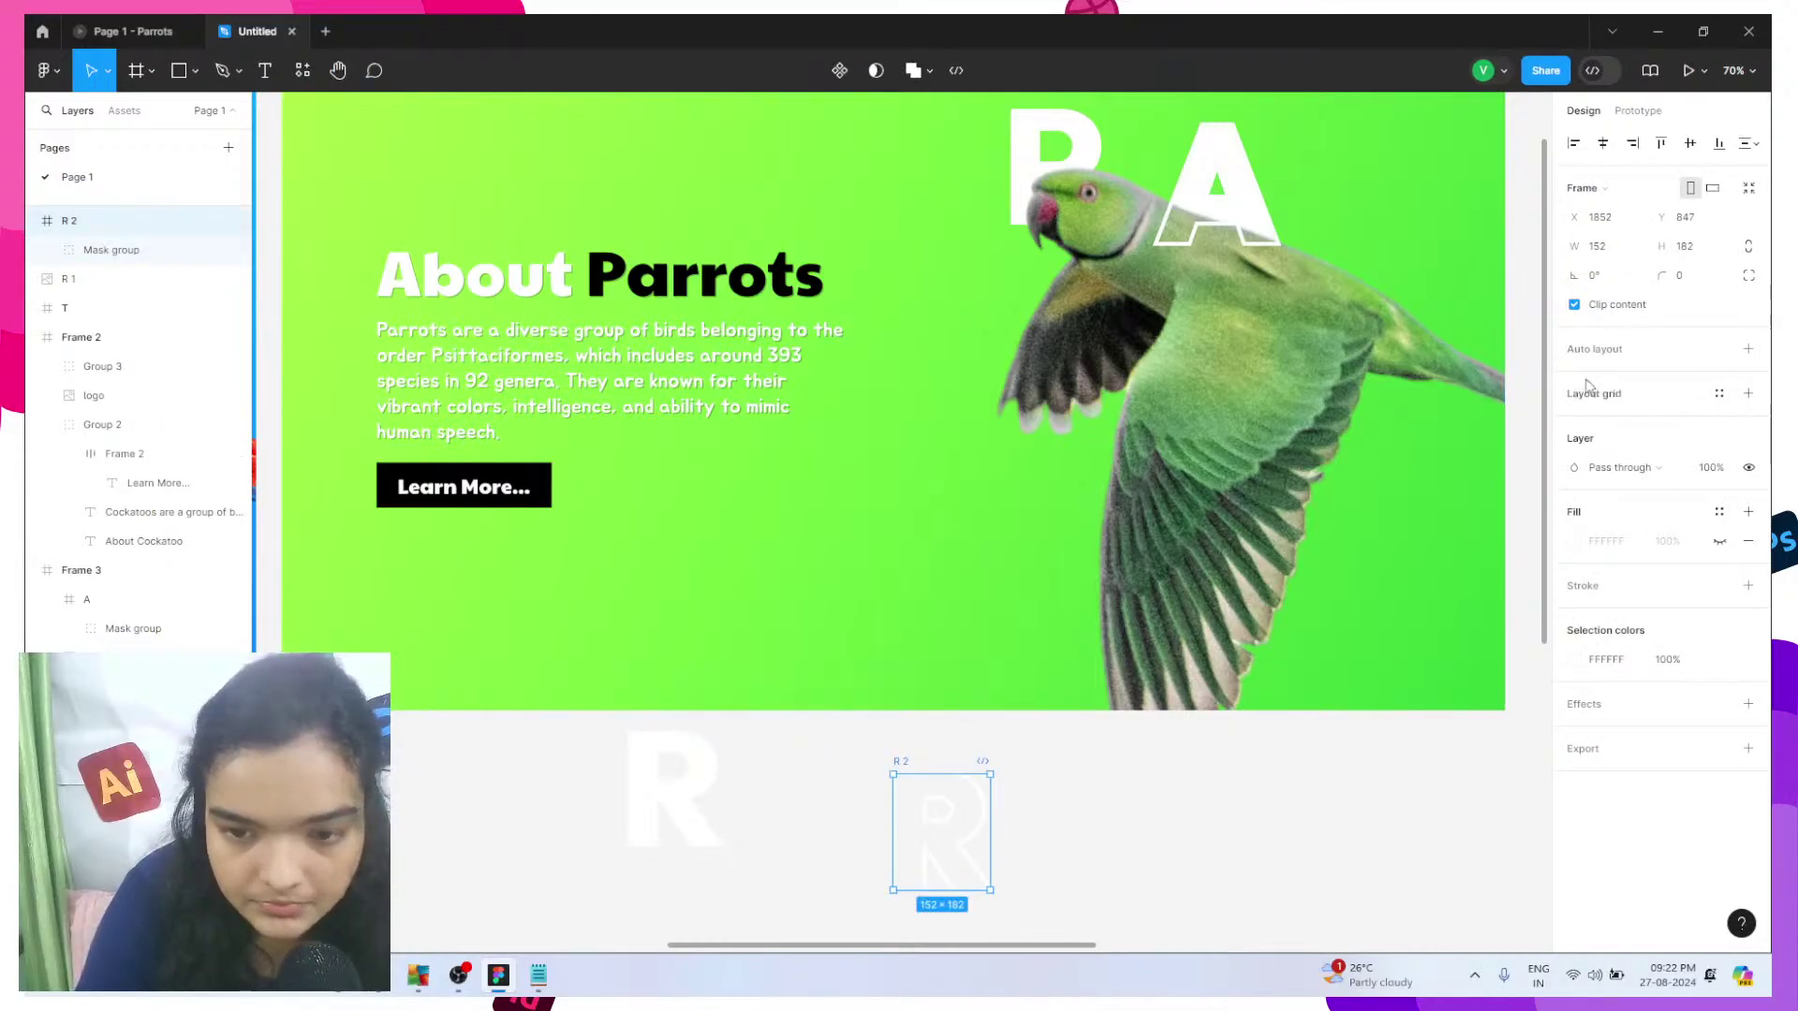
pyautogui.click(1575, 305)
# - Move the solid R into Frame 3 near the parrot's wing at X 1244, Y 540, and send it behind the parrot
pyautogui.moveTo(661, 801); pyautogui.dragTo(1106, 455)
pyautogui.rightClick(1108, 361)
pyautogui.click(1161, 526)
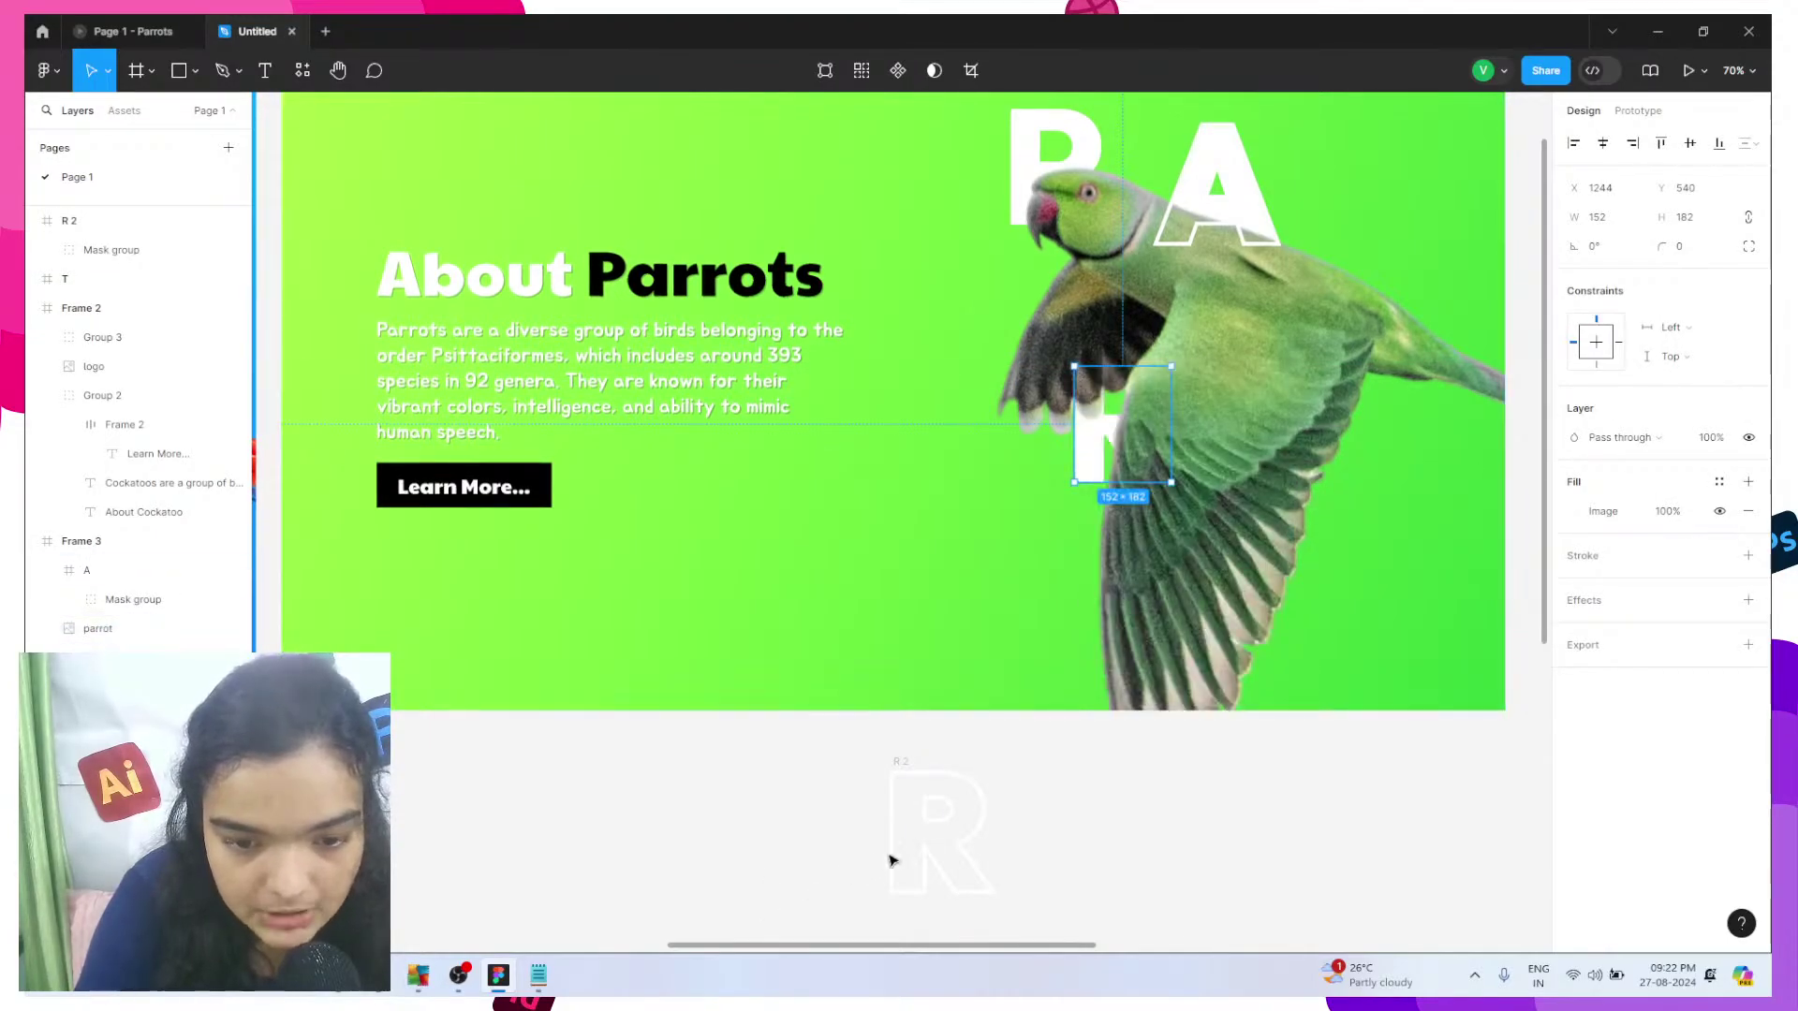
# - Move the outlined R into Frame 3 and align it exactly over the solid R at X 1244, Y 540
pyautogui.click(936, 824)
pyautogui.moveTo(937, 824); pyautogui.dragTo(1049, 610)
pyautogui.moveTo(1049, 498); pyautogui.dragTo(1087, 456)
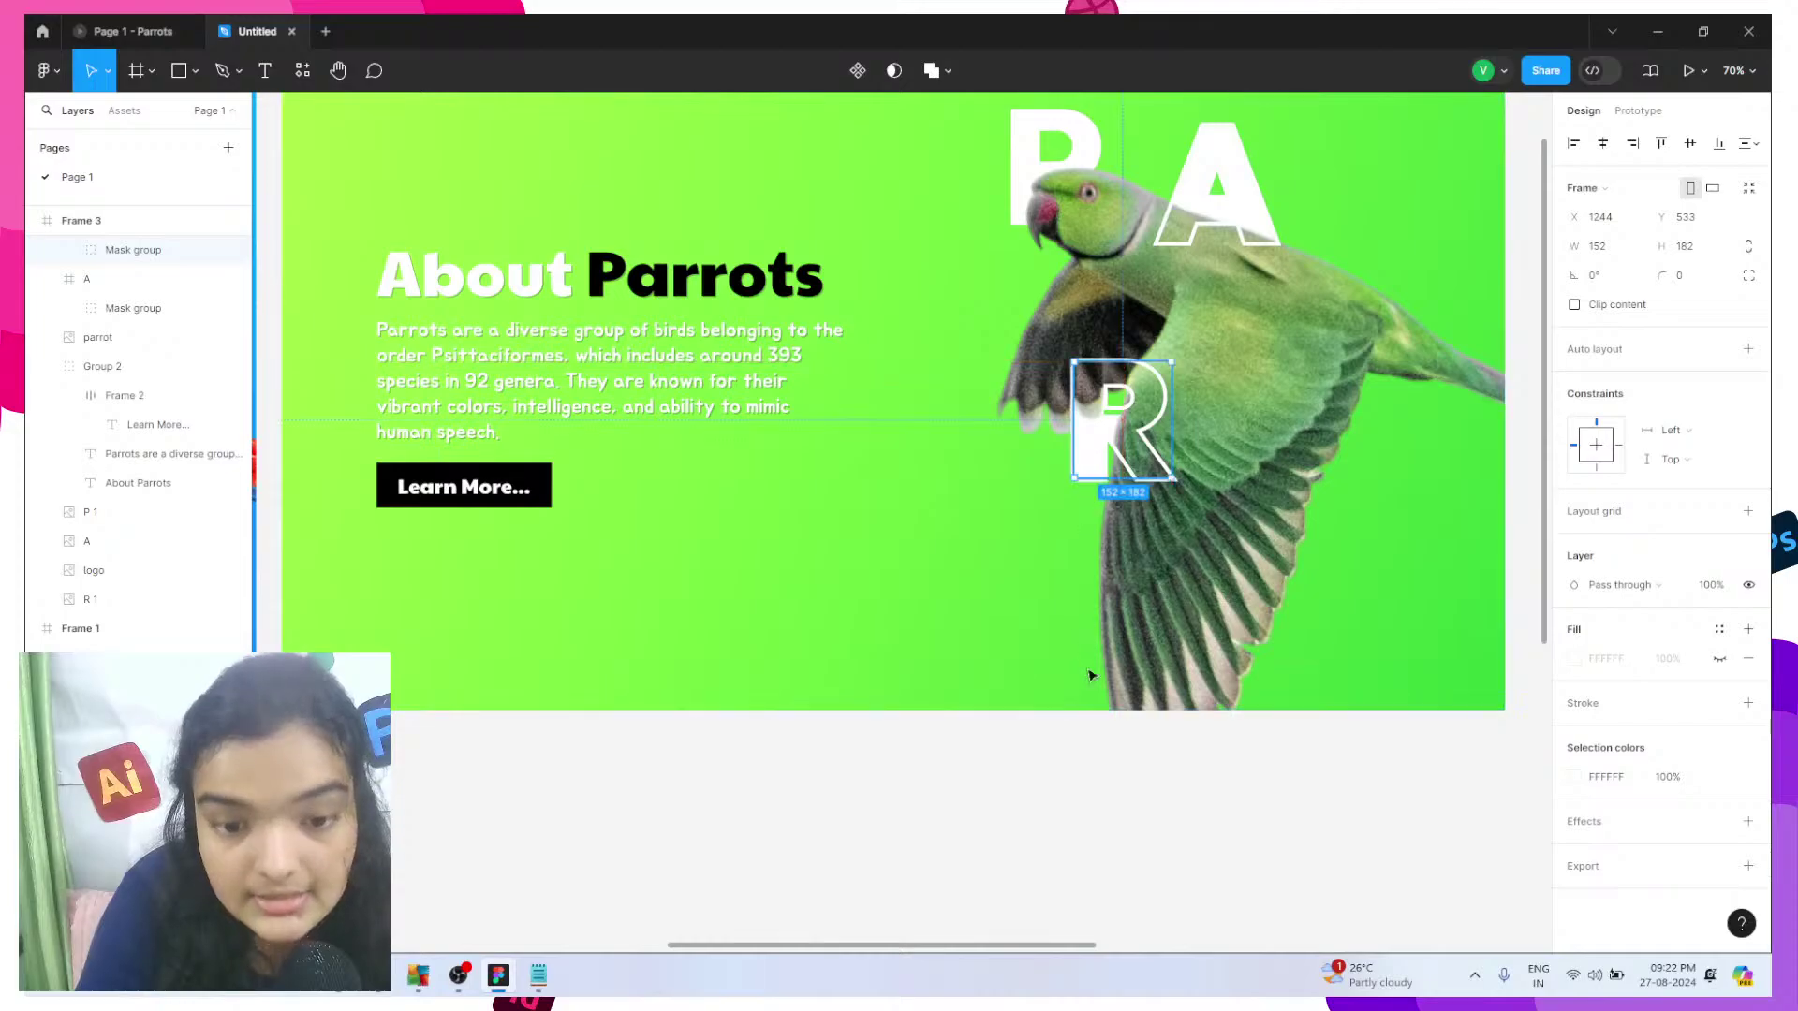
pyautogui.press('Down')
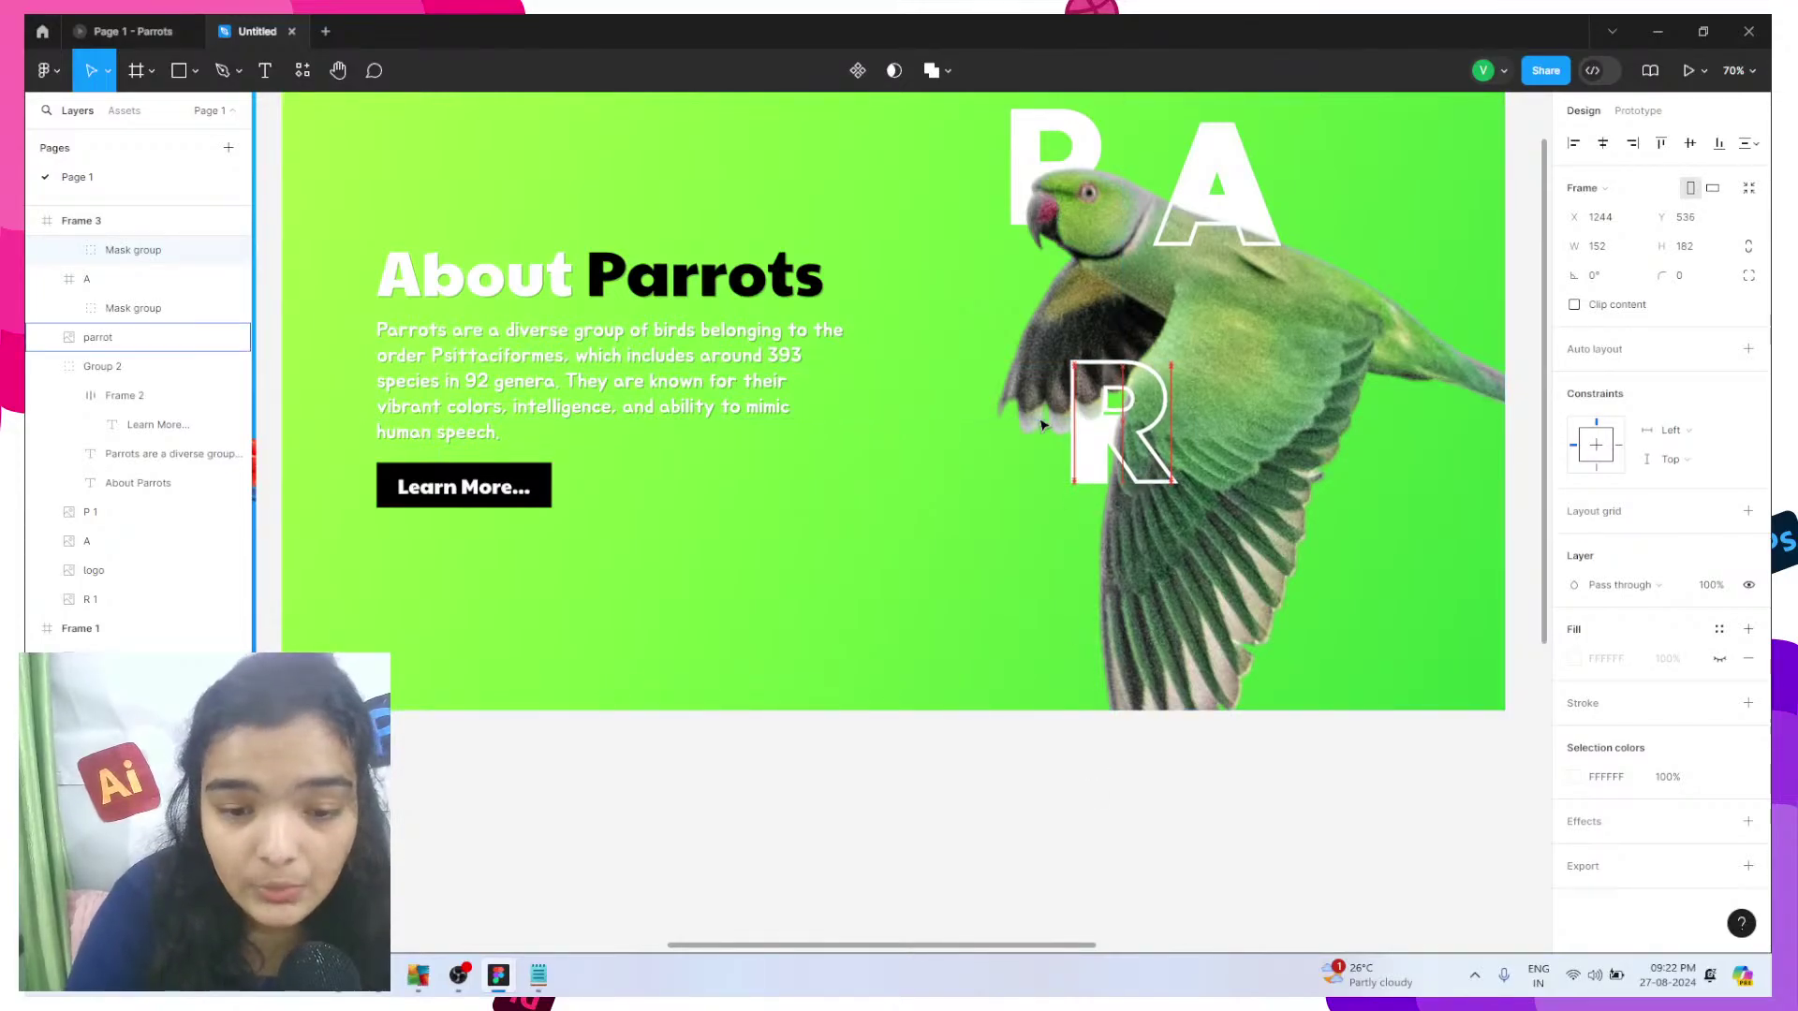
pyautogui.press('Down')
pyautogui.press('Down')
pyautogui.press('Down')
pyautogui.press('Down')
pyautogui.press('Down')
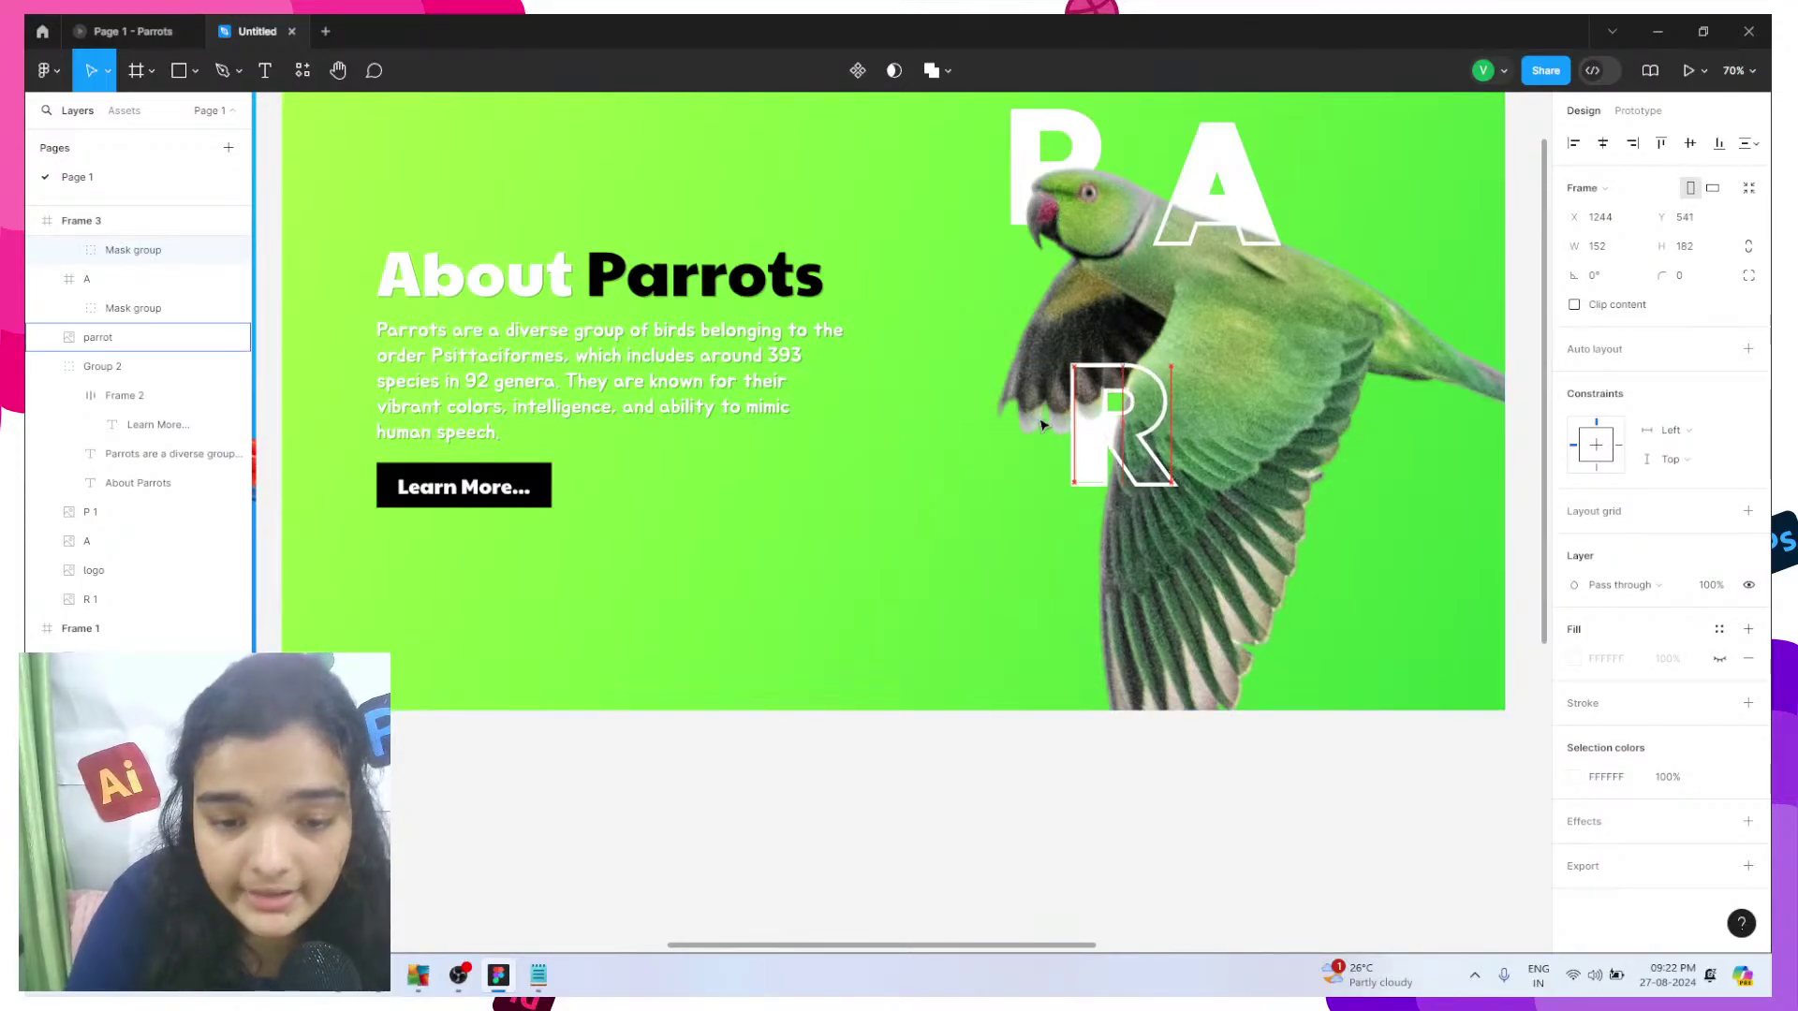
pyautogui.press('Down')
pyautogui.press('Down')
pyautogui.press('Down')
pyautogui.press('Down')
pyautogui.press('Down')
pyautogui.press('Down')
pyautogui.press('Down')
pyautogui.press('Down')
pyautogui.press('Down')
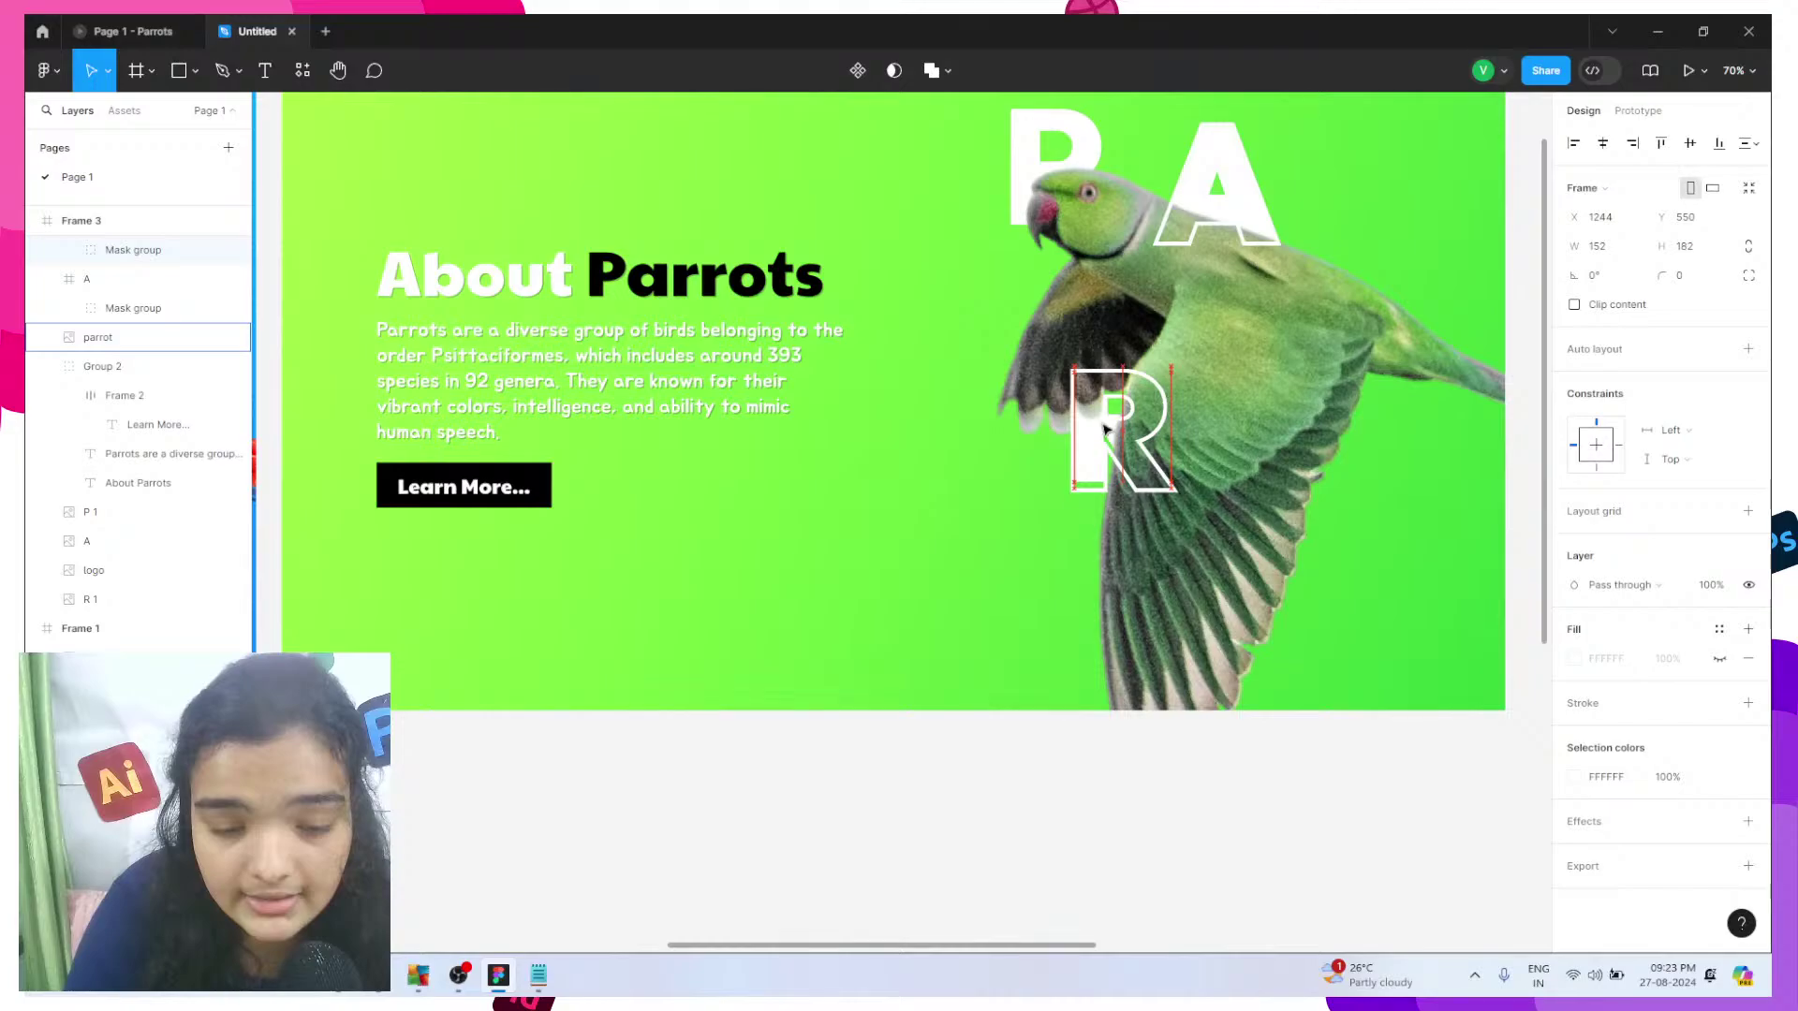
pyautogui.press('Up')
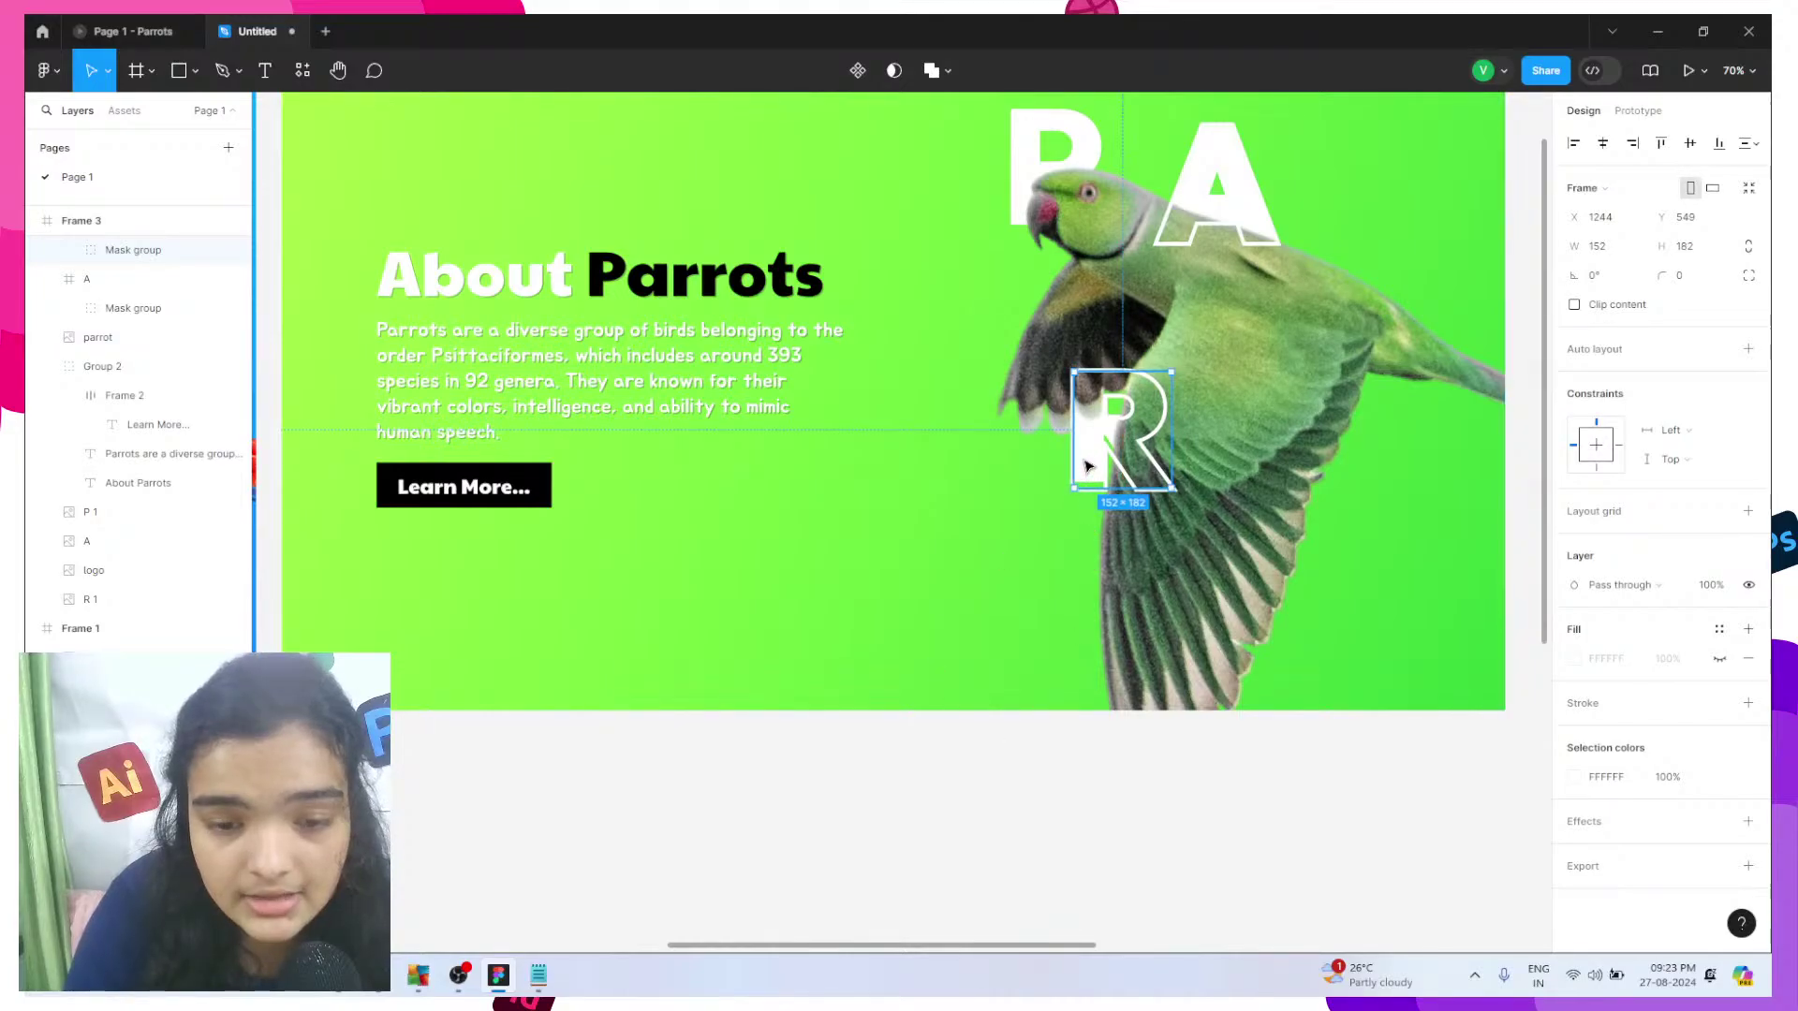
pyautogui.press('Up')
pyautogui.press('Up')
pyautogui.press('Up')
pyautogui.press('Up')
pyautogui.press('Up')
pyautogui.press('Up')
pyautogui.press('Up')
pyautogui.press('Up')
pyautogui.press('Up')
pyautogui.press('Up')
pyautogui.press('Up')
pyautogui.press('Up')
pyautogui.press('Up')
pyautogui.press('Up')
pyautogui.press('Up')
pyautogui.press('Up')
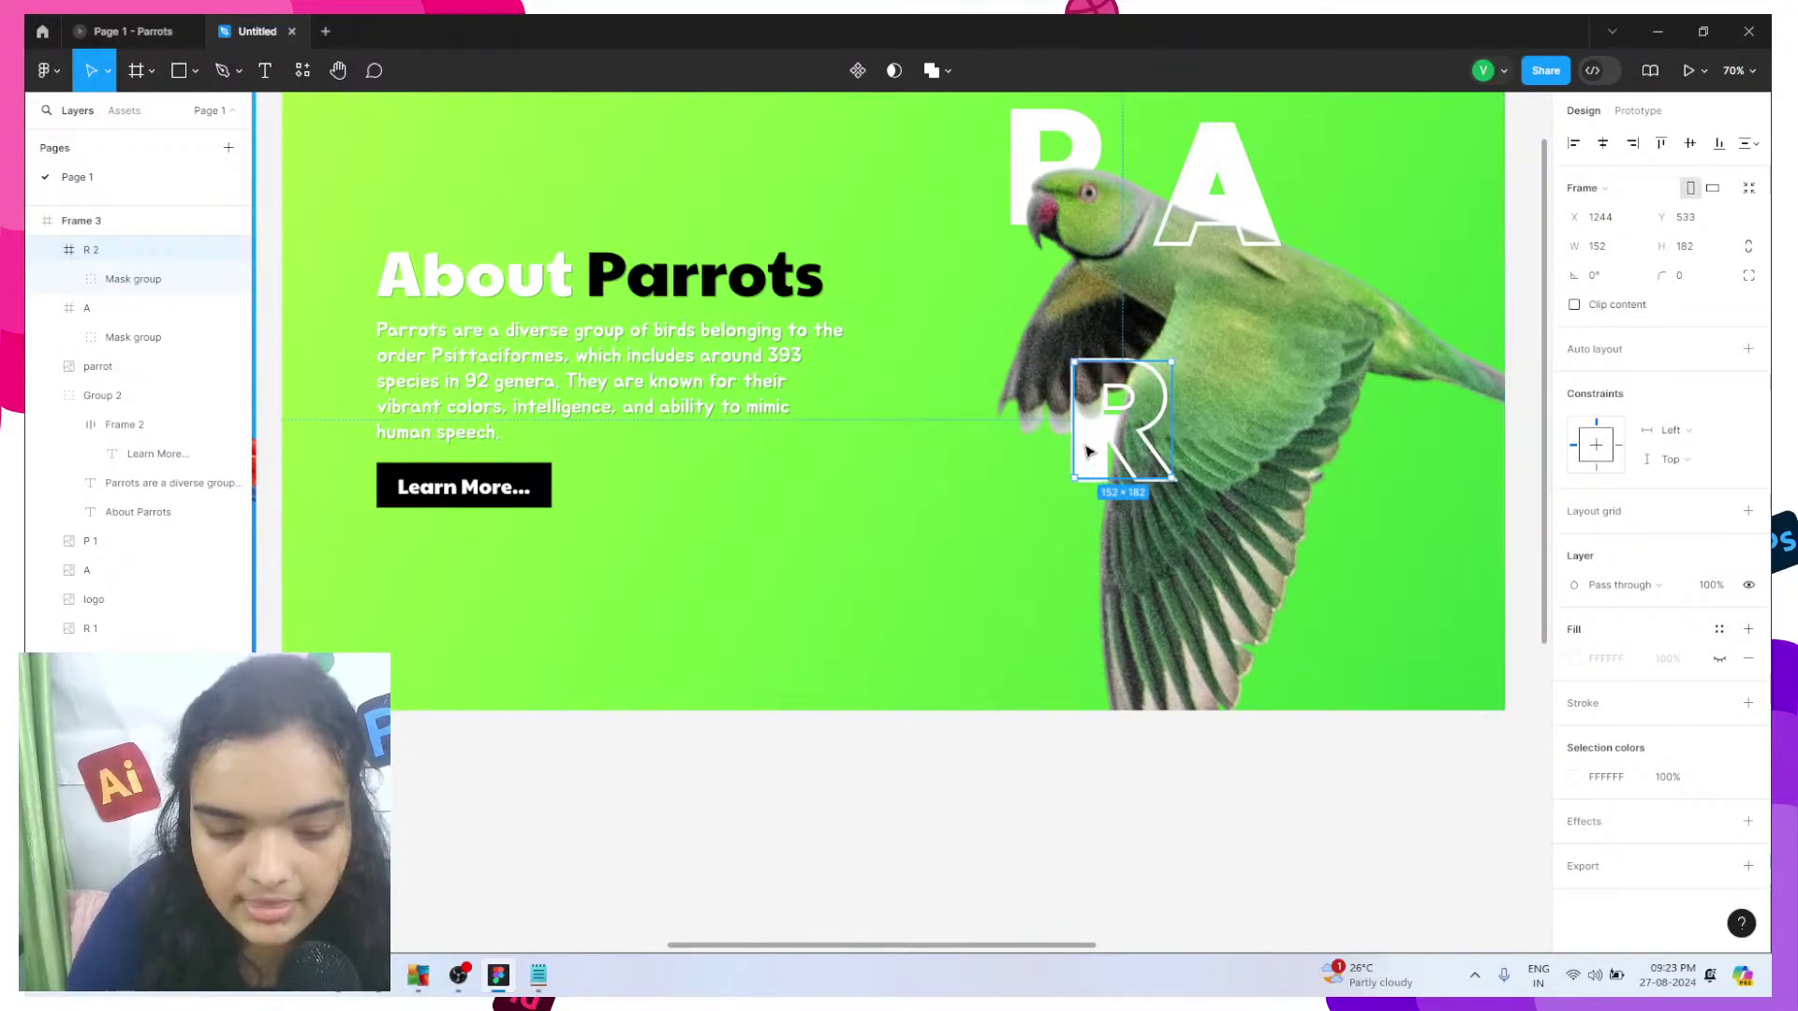
pyautogui.press('Down')
pyautogui.press('Down')
pyautogui.press('Down')
pyautogui.press('Down')
pyautogui.press('Down')
pyautogui.press('Down')
pyautogui.press('Down')
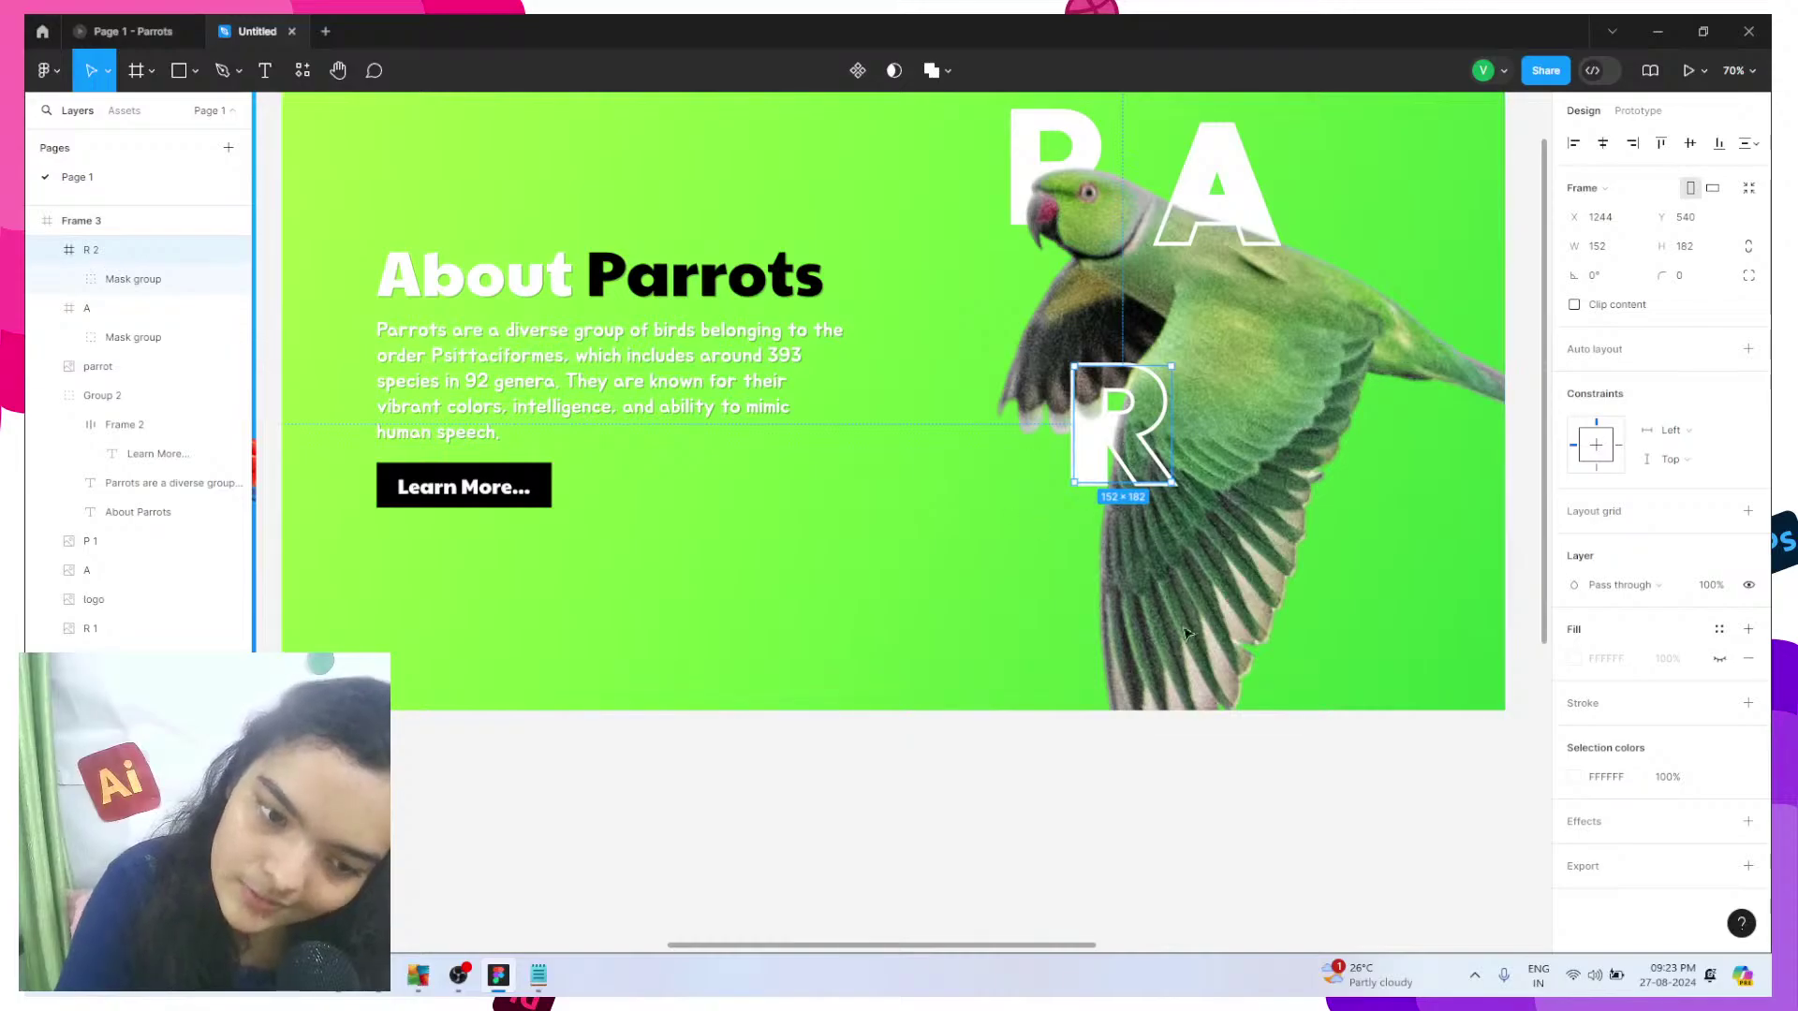
pyautogui.click(1166, 878)
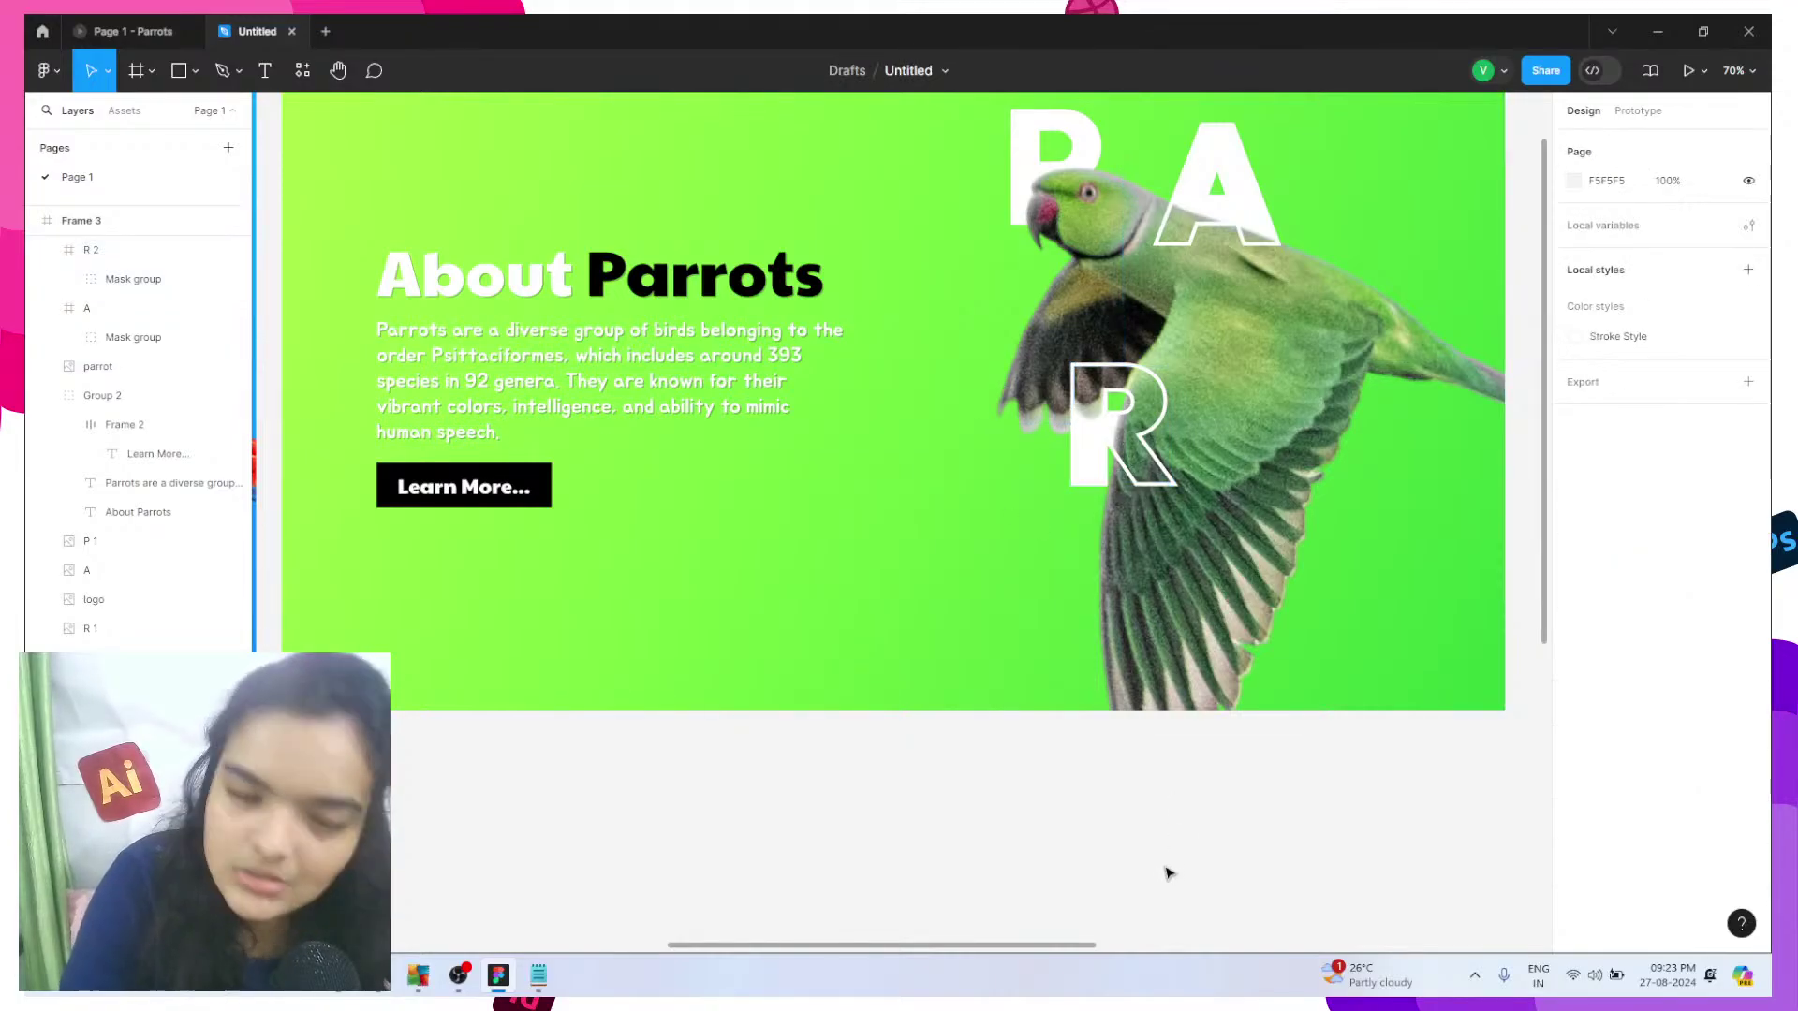
# - Rename the solid R layer to R 3 and reorder it in Frame 3 directly beneath R 2, above the parrot
pyautogui.click(1152, 466)
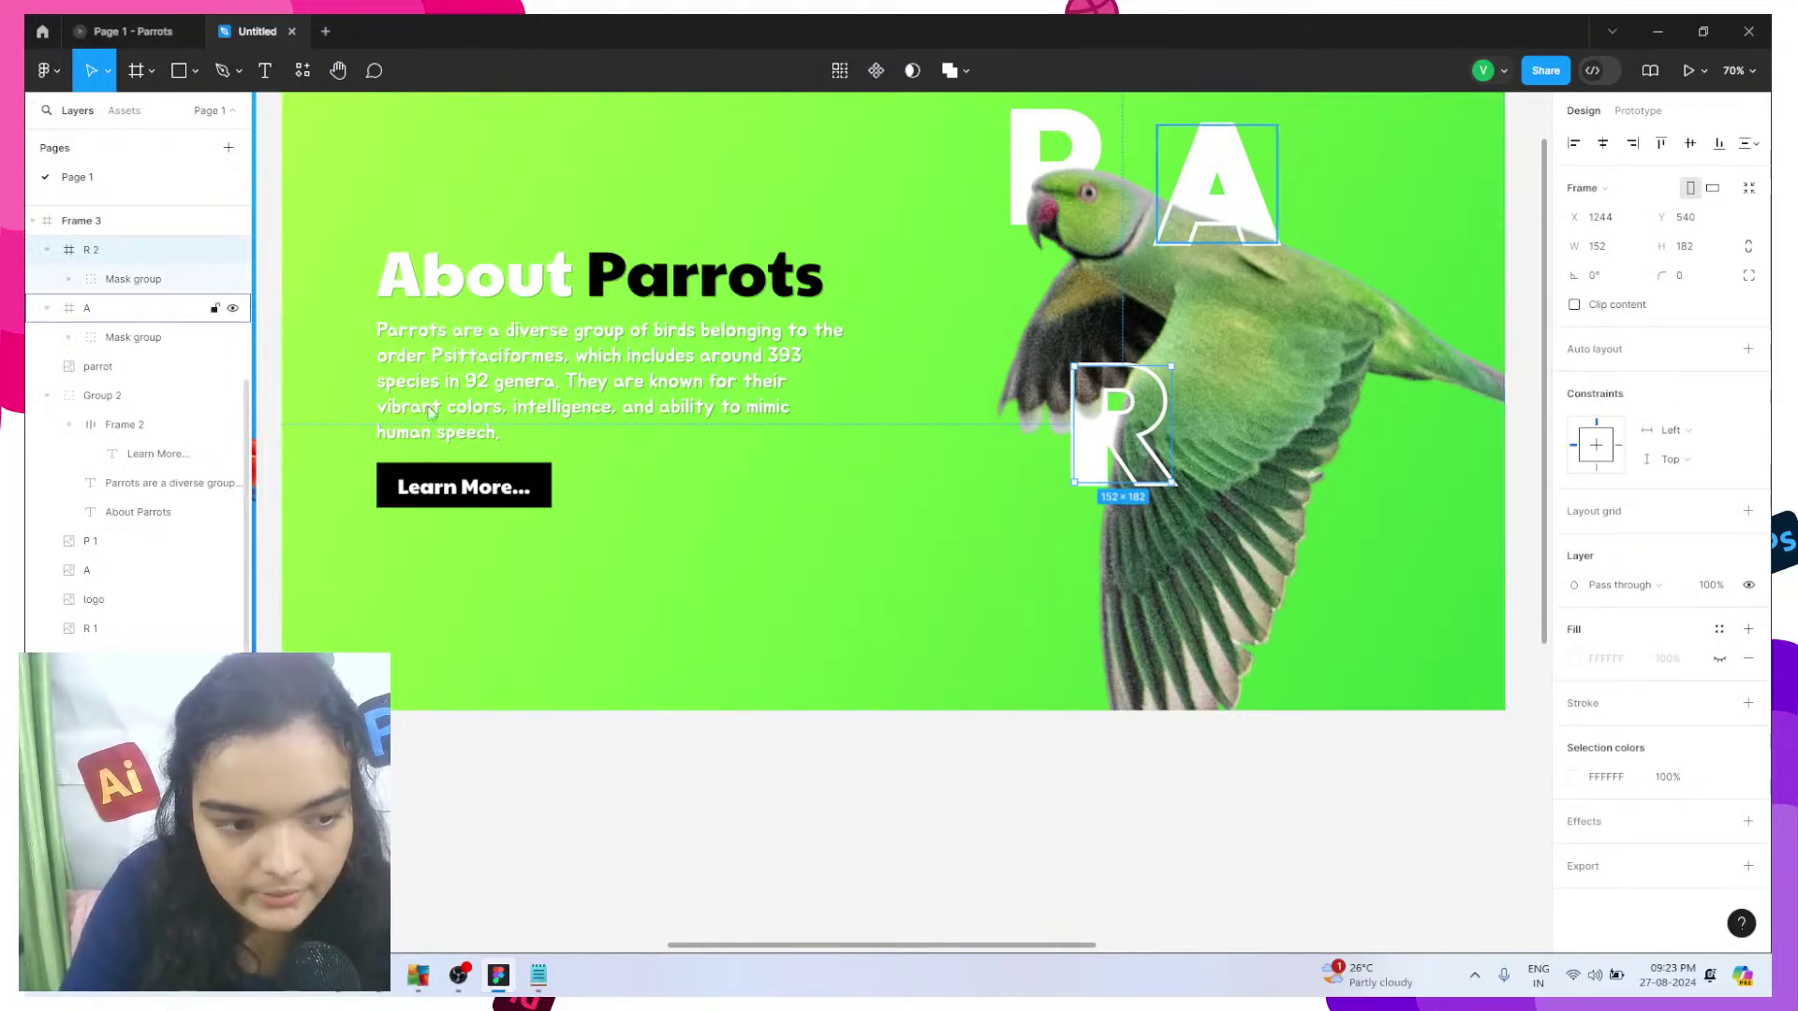
pyautogui.click(87, 628)
pyautogui.hotkey('ctrl', 'r')
pyautogui.write('R 3')
pyautogui.press('Return')
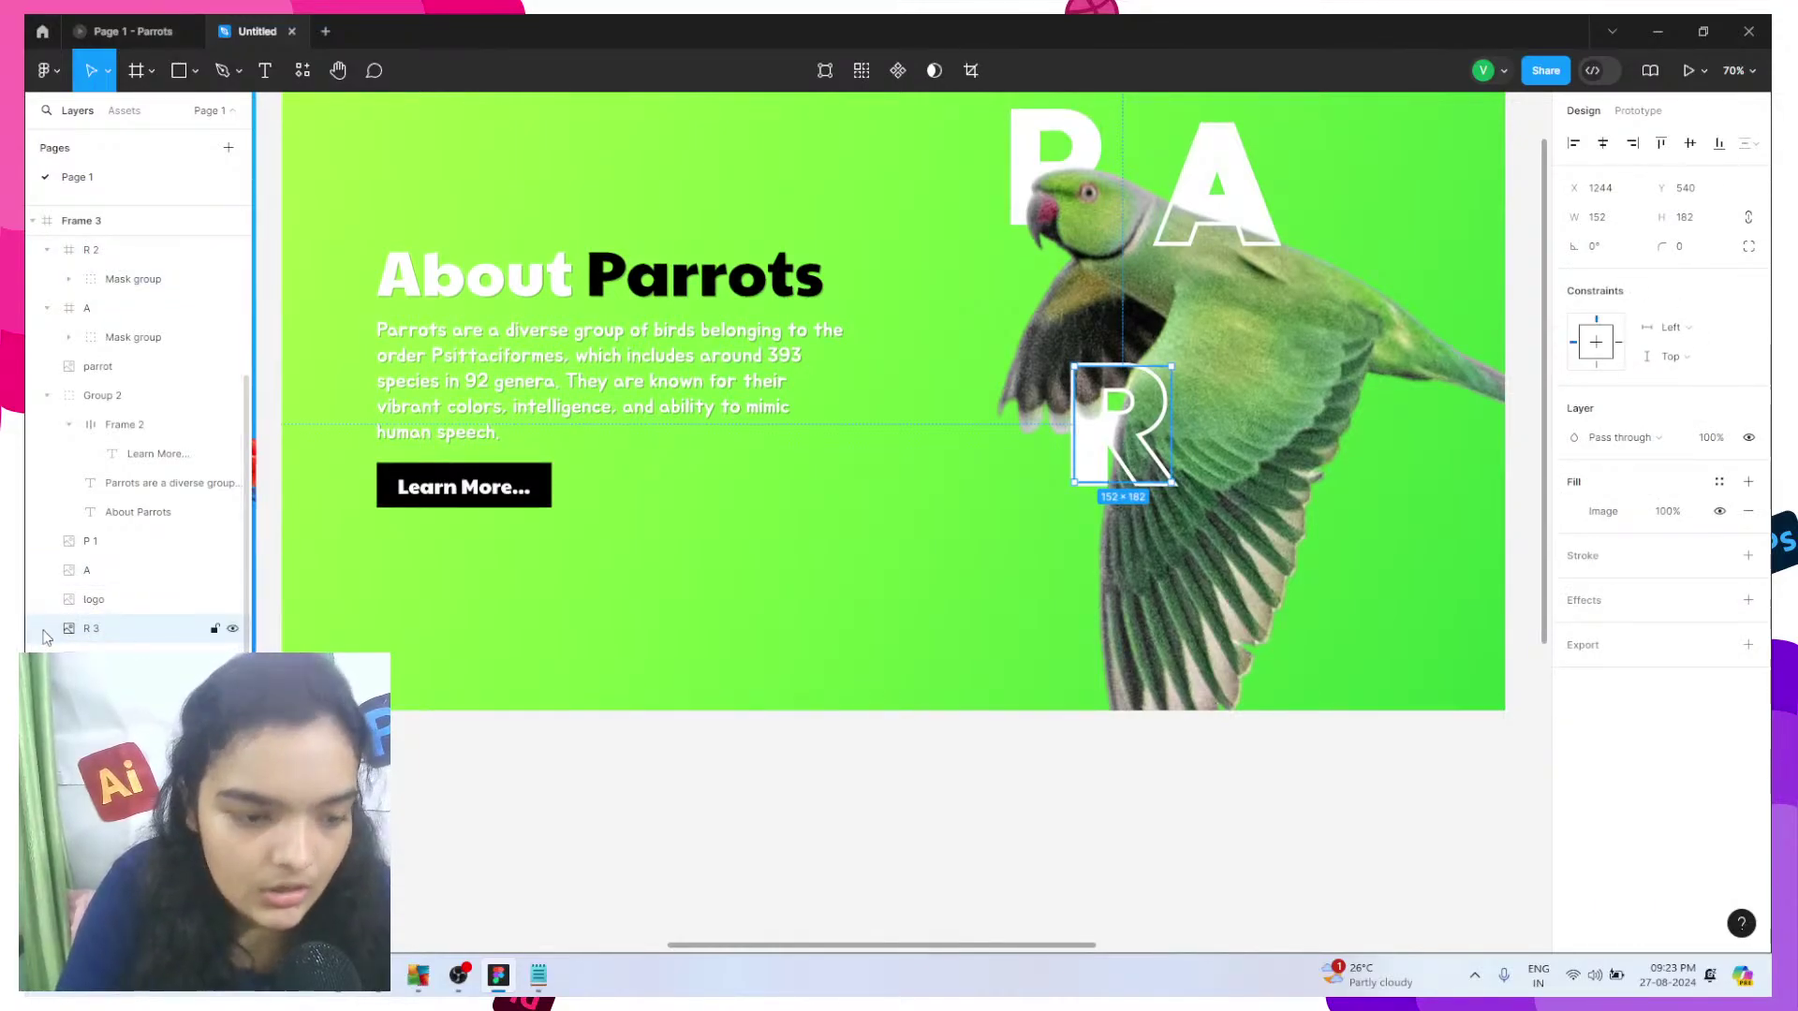
pyautogui.moveTo(54, 633); pyautogui.dragTo(51, 330)
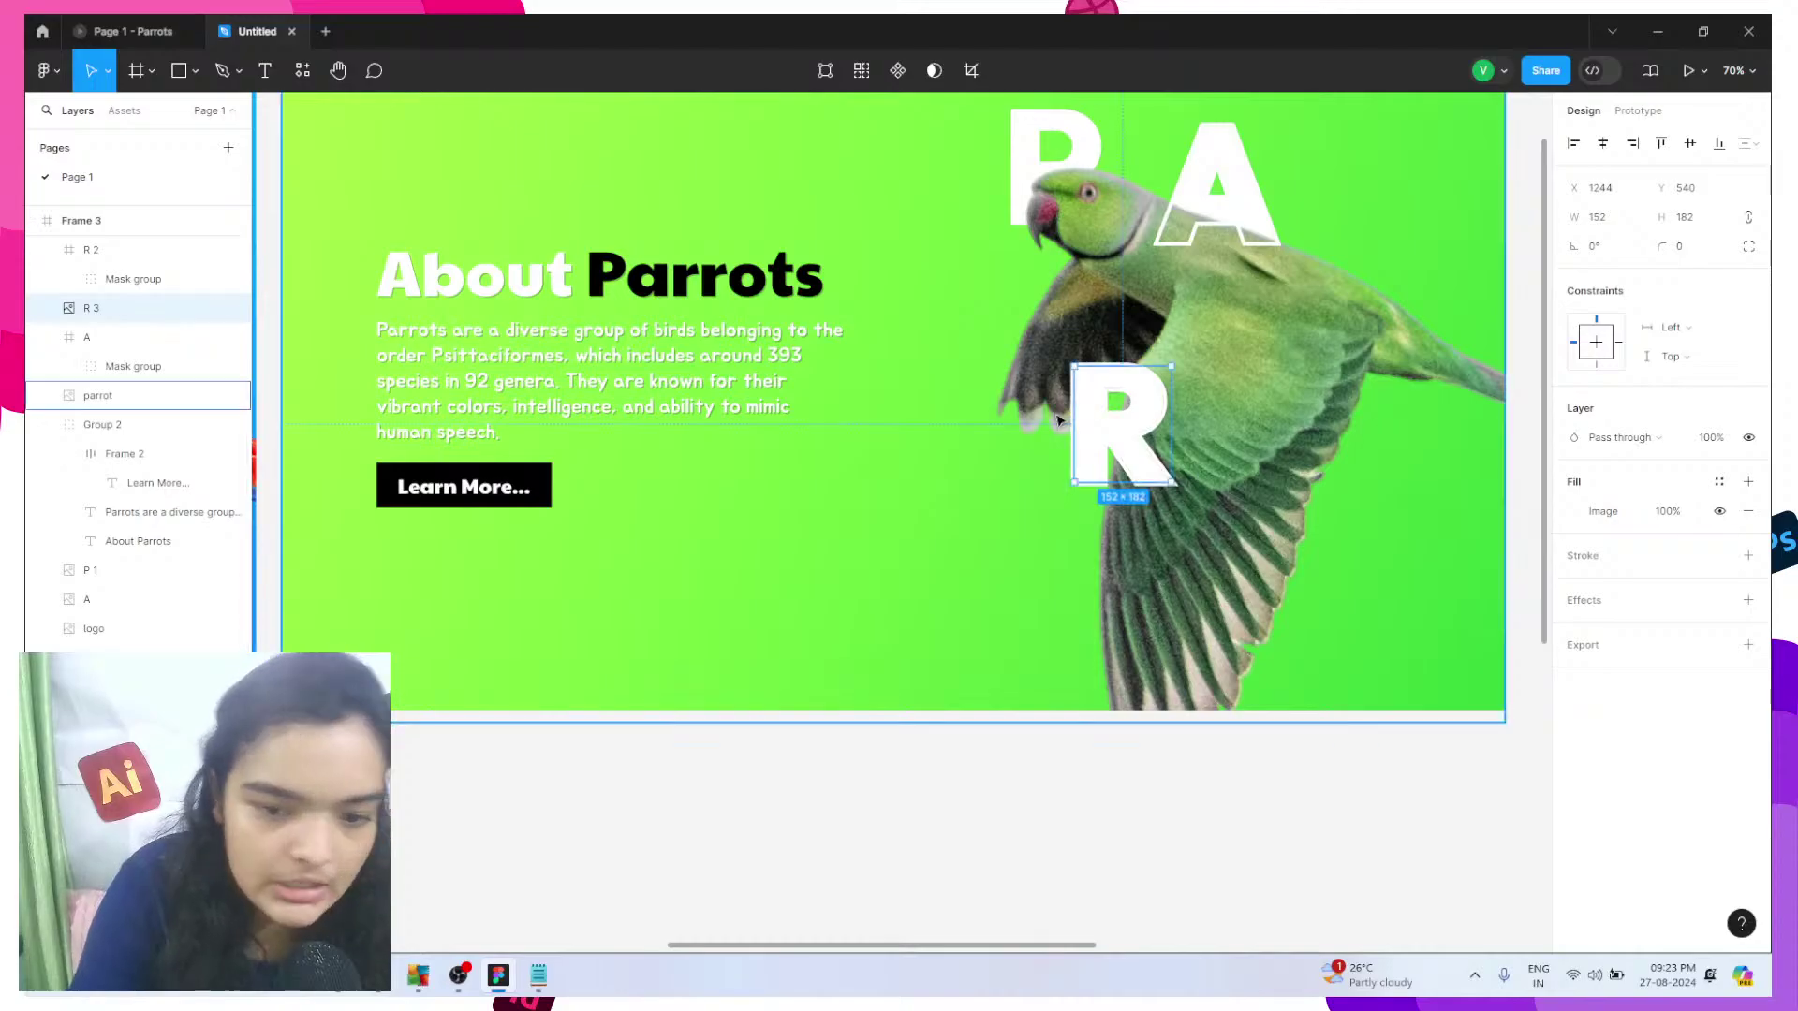
# - Move the solid R 3 away from the outlined R to the base of the parrot's tail
pyautogui.moveTo(1108, 424); pyautogui.dragTo(1363, 388)
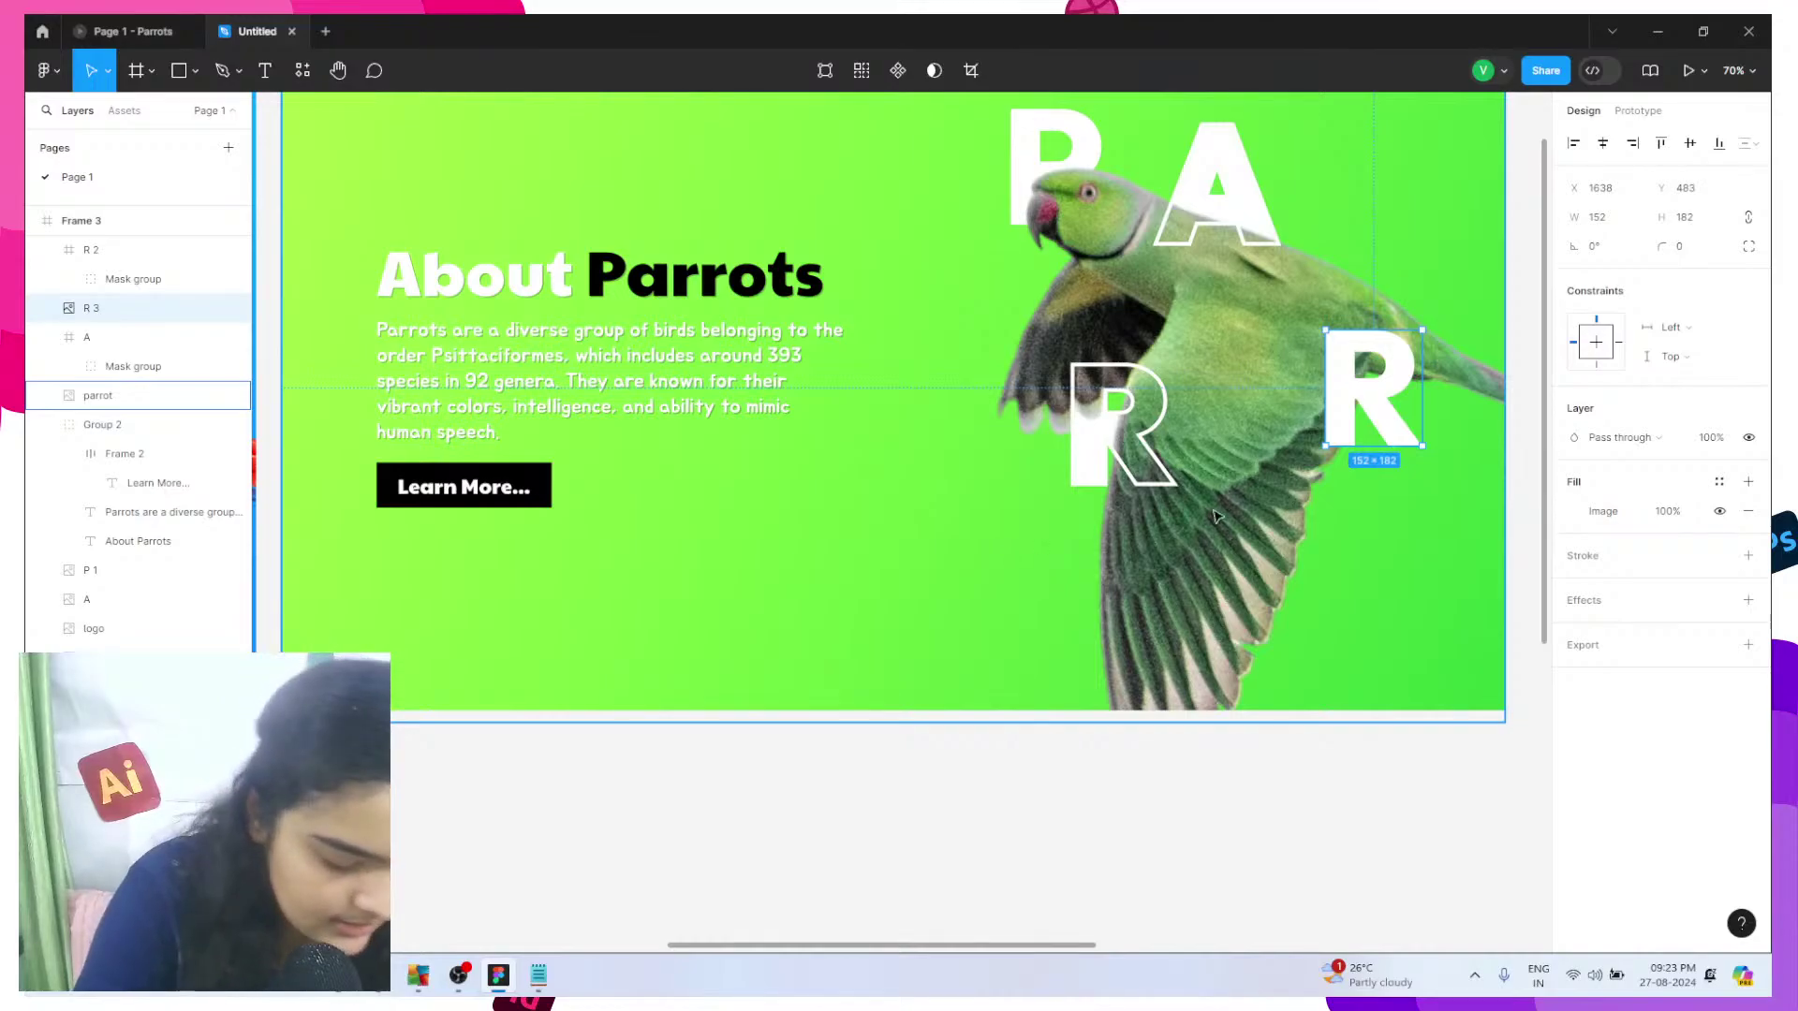
pyautogui.moveTo(1369, 394); pyautogui.dragTo(1353, 409)
pyautogui.click(1143, 871)
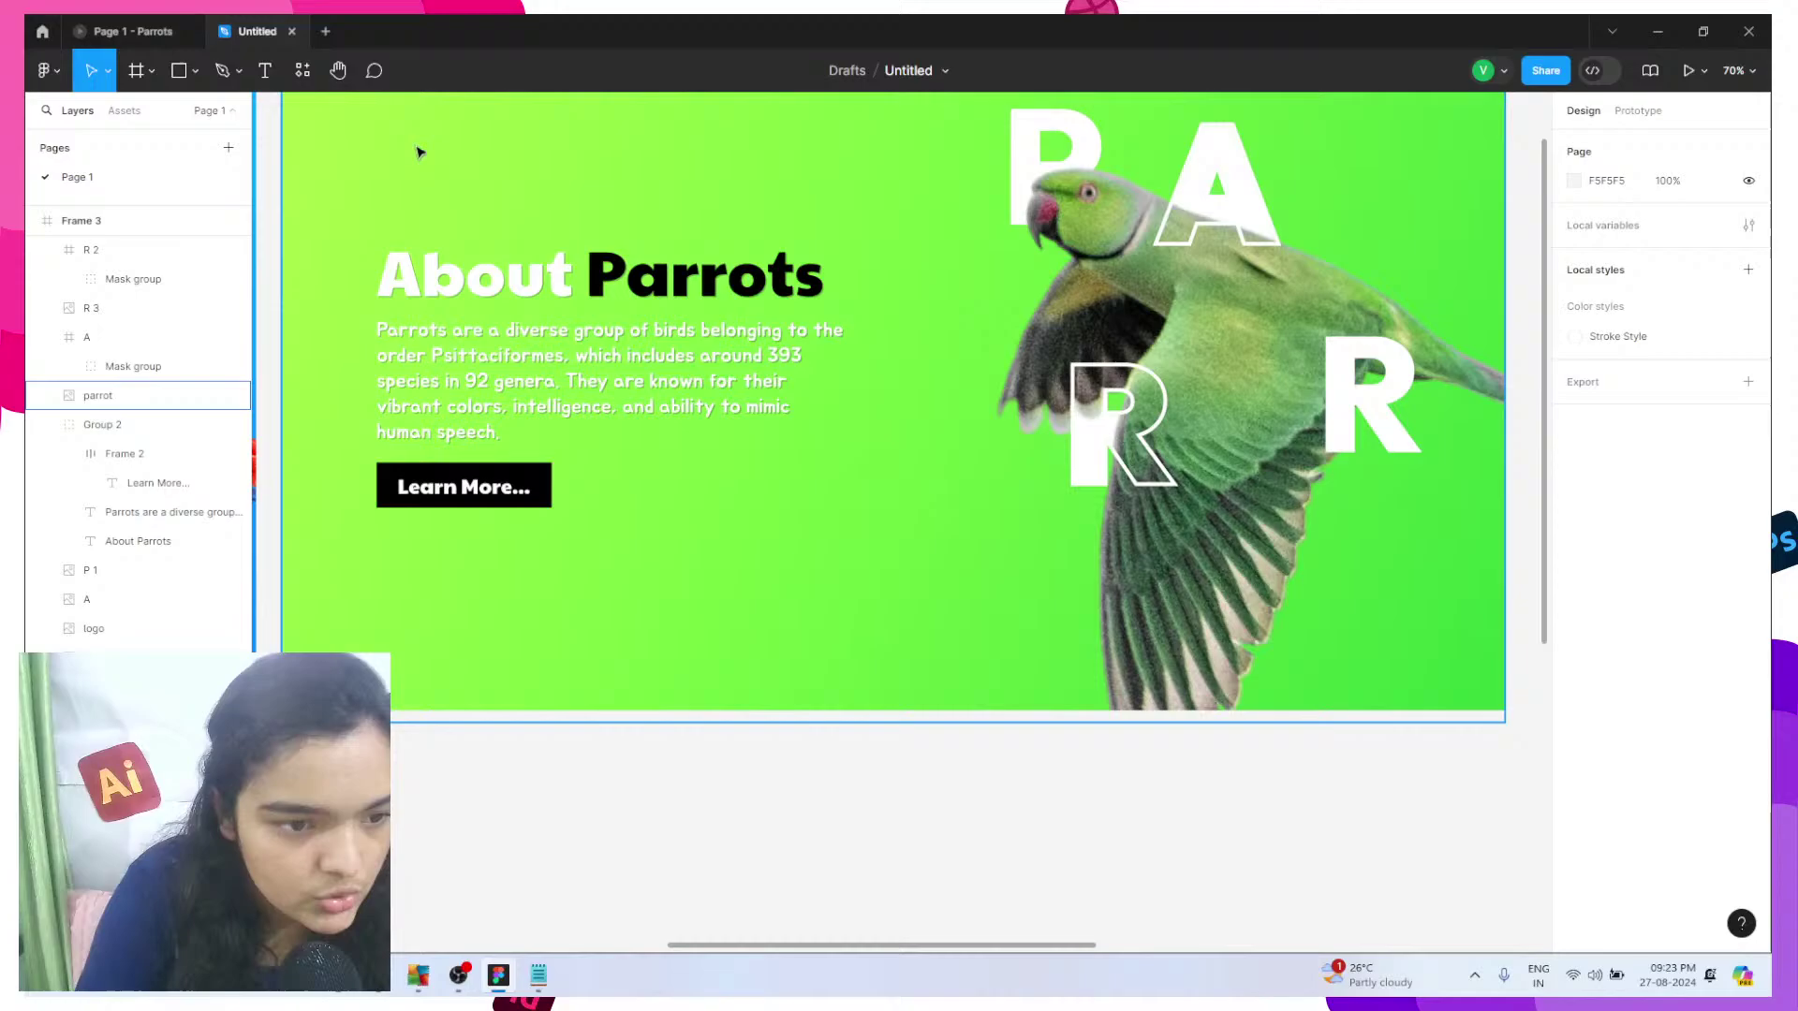
# - Add a text letter O on the empty canvas below Frame 3 at X 1621, Y 883
pyautogui.click(267, 82)
pyautogui.click(749, 797)
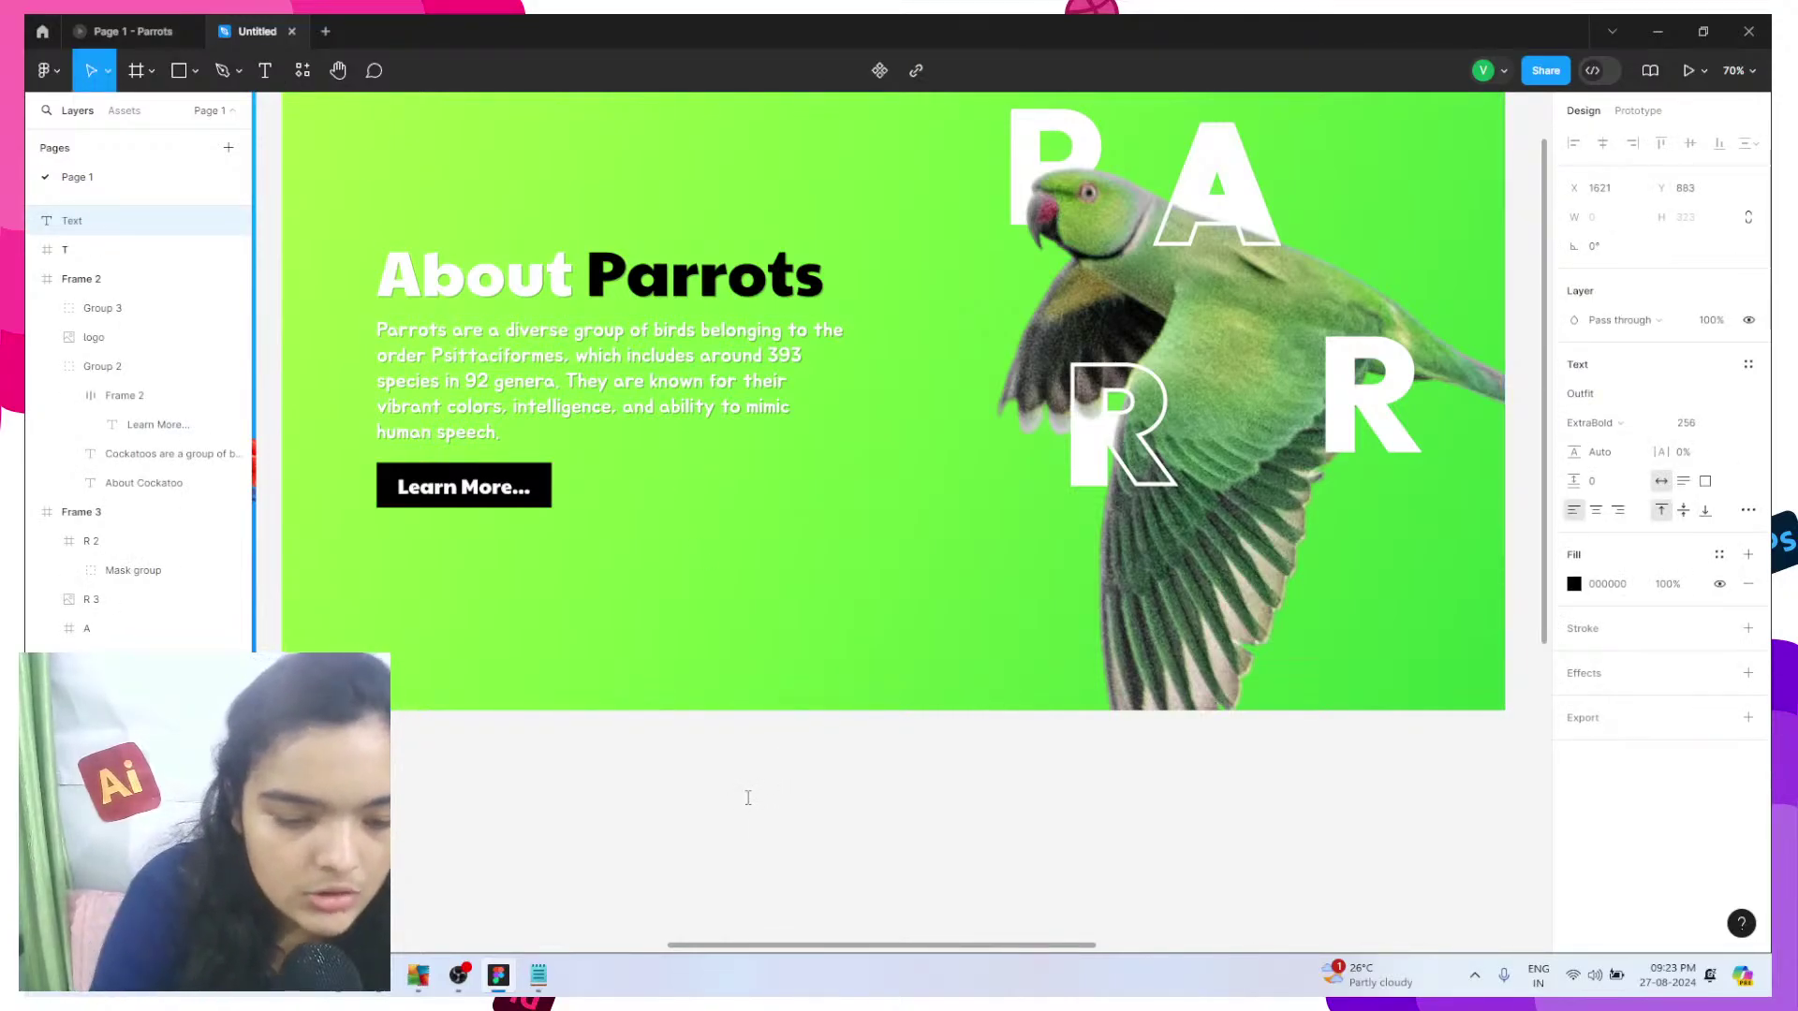
pyautogui.write('o')
pyautogui.press('BackSpace')
pyautogui.write('O')
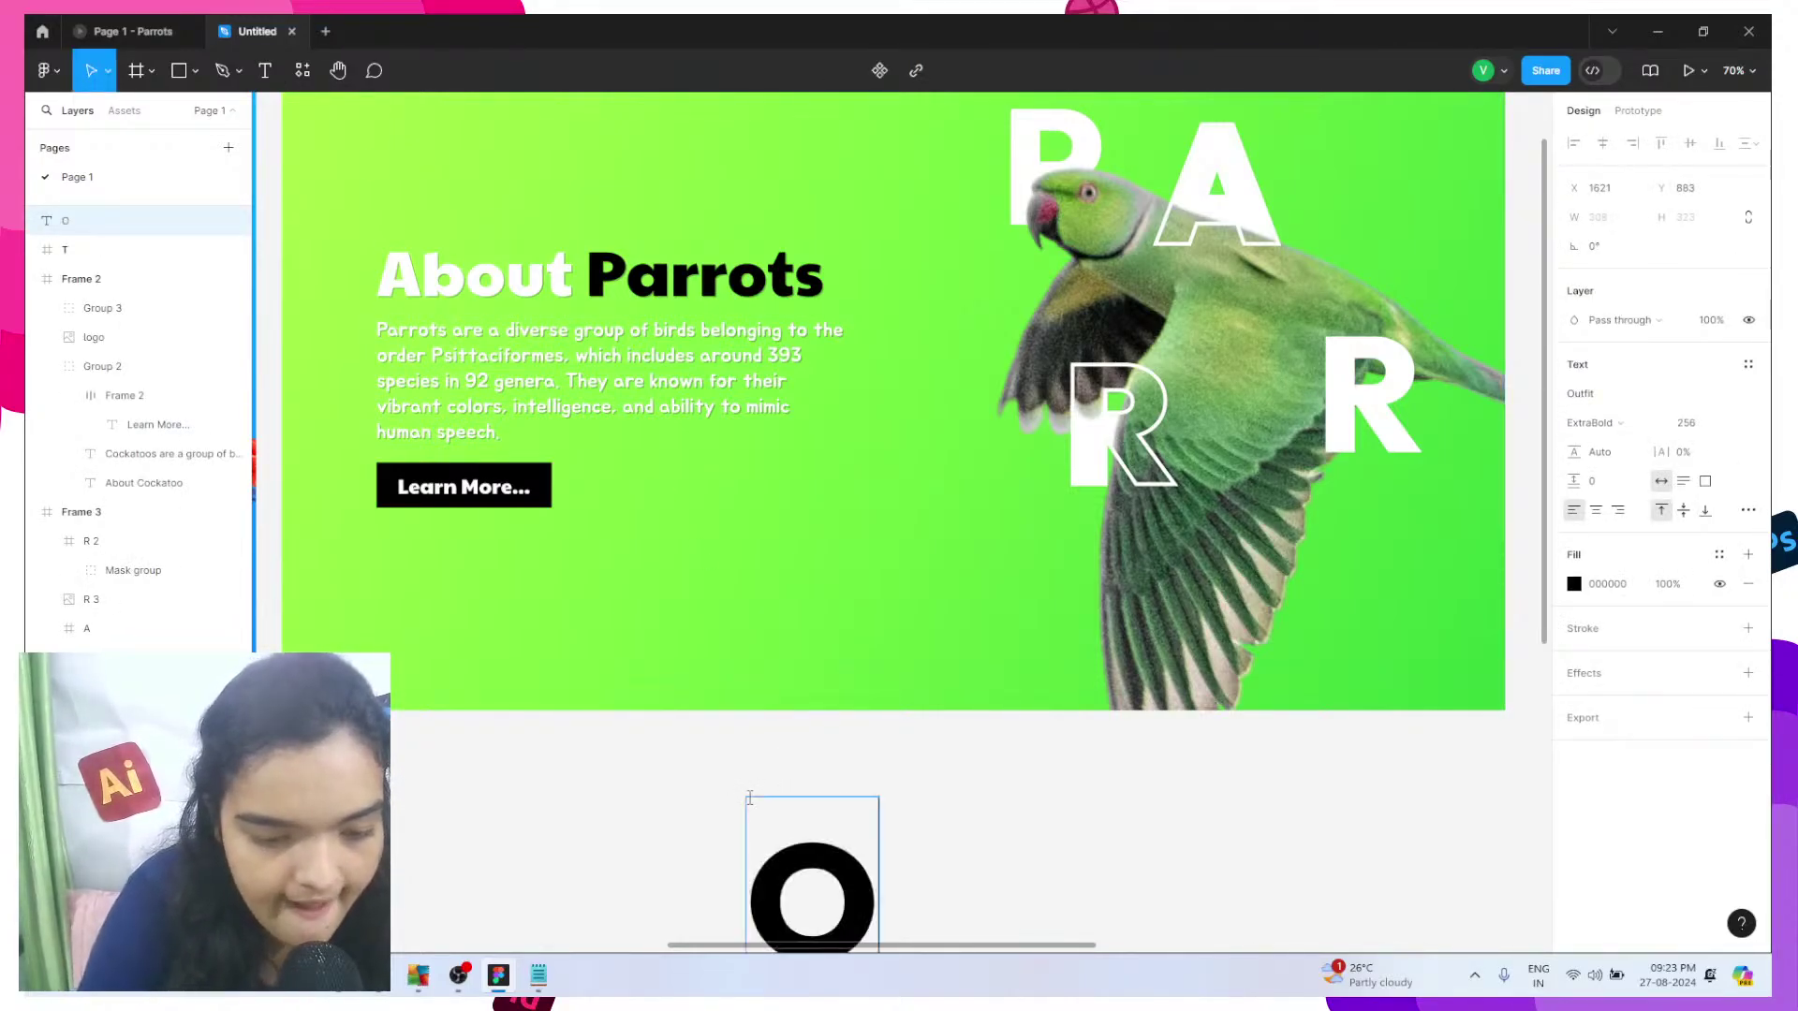
pyautogui.press('Escape')
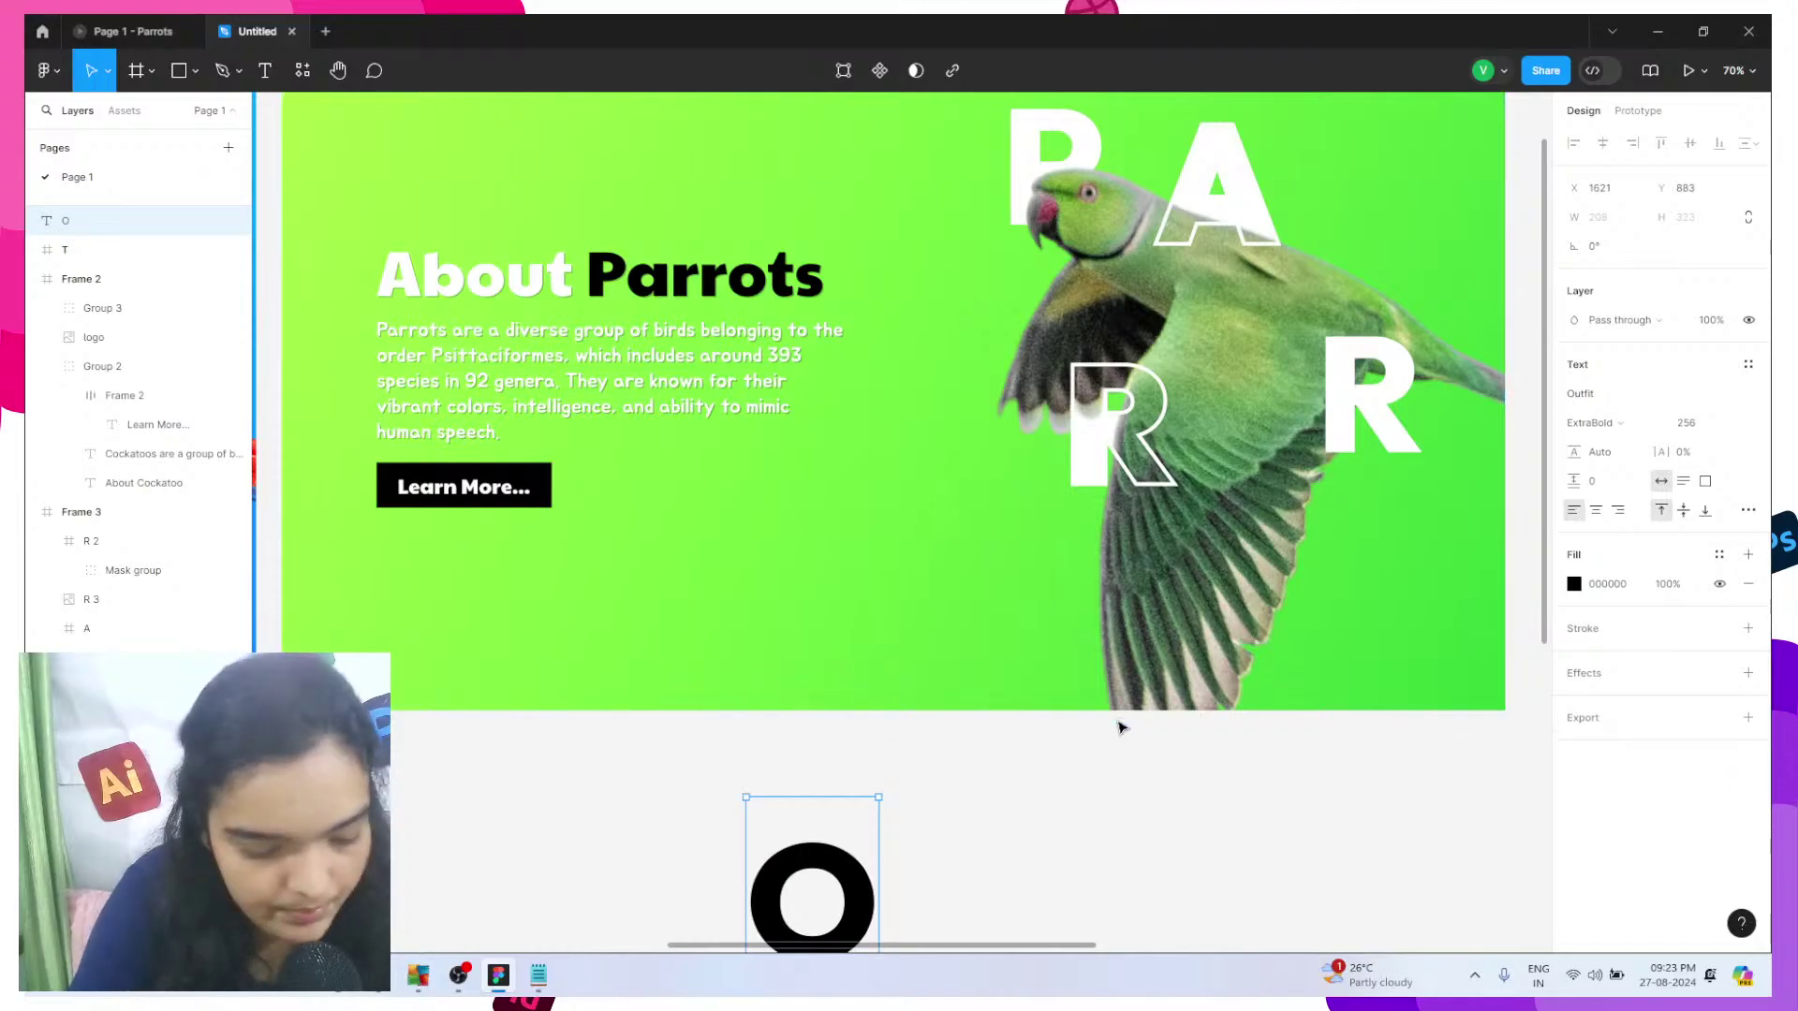
# - Duplicate the O beside the original at X 1852, Y 833, change the copy to T, and select the O
pyautogui.keyDown('alt'); pyautogui.moveTo(834, 846); pyautogui.dragTo(988, 845); pyautogui.keyUp('alt')
pyautogui.press('Return')
pyautogui.write('T')
pyautogui.press('Escape')
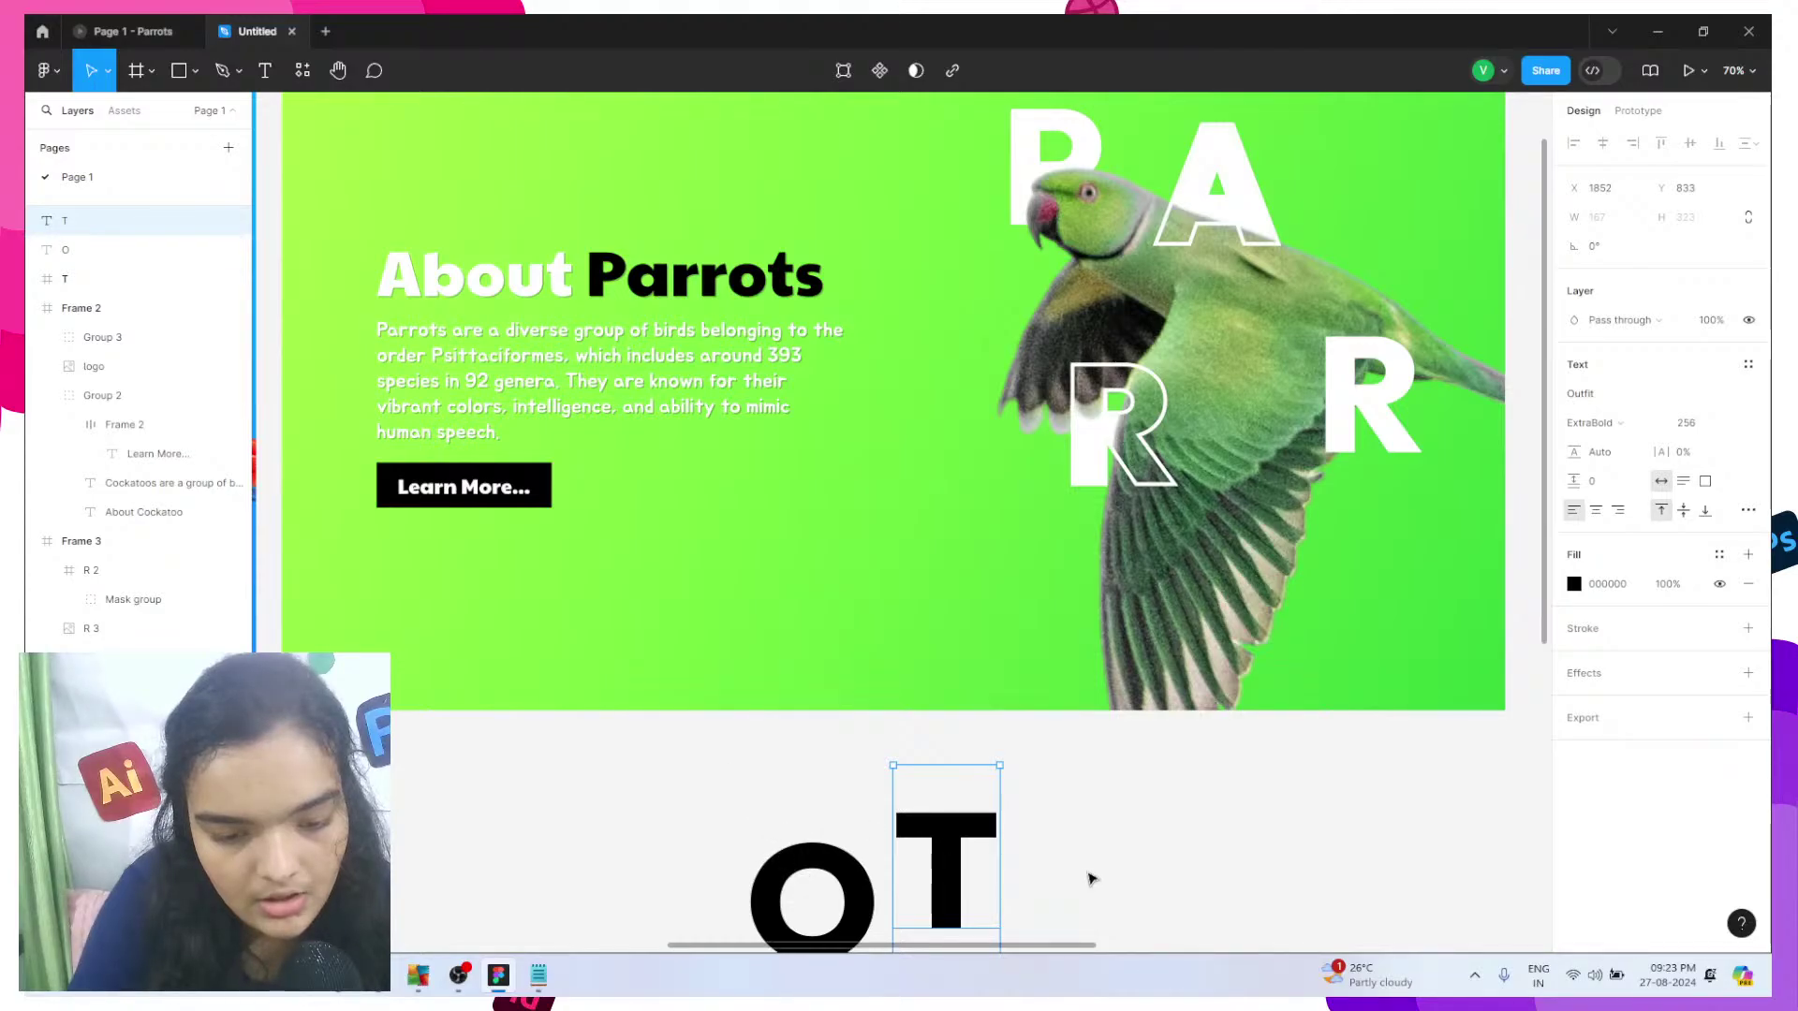
pyautogui.press('Tab')
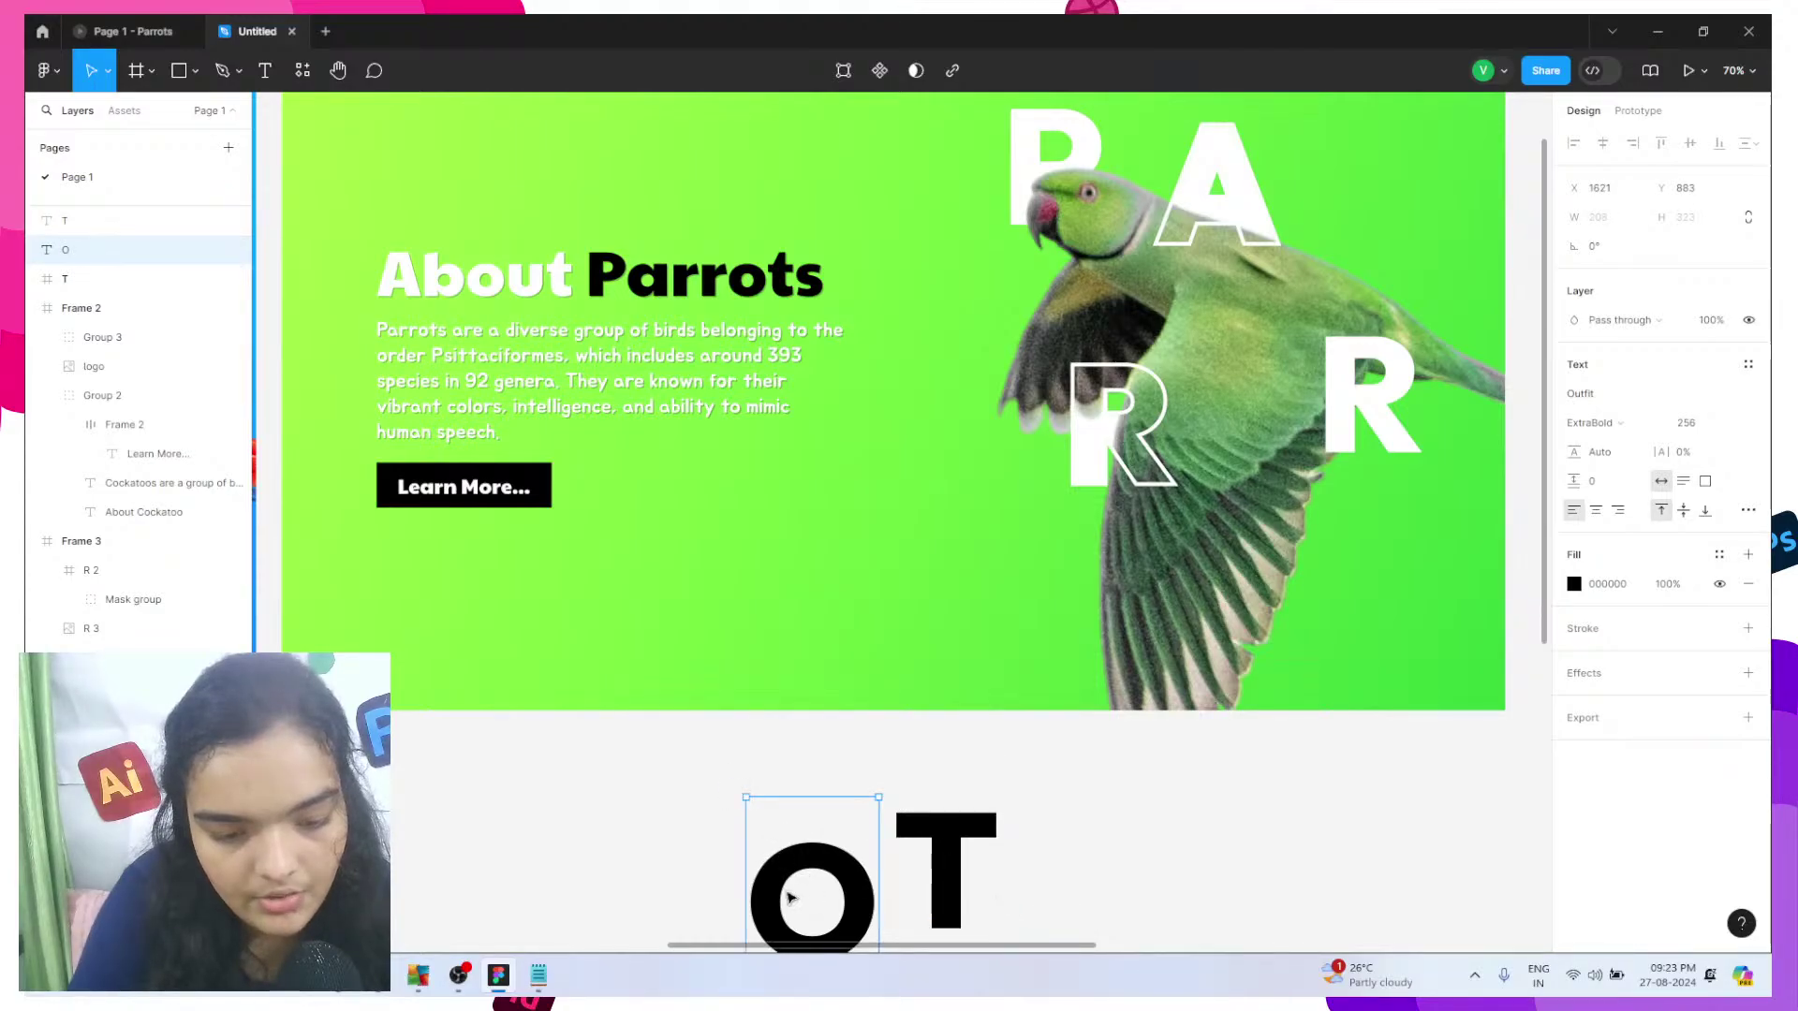
# - Turn the black O and T below Frame 3 into outlines by removing their fill and adding an outside stroke of 6
pyautogui.click(741, 859)
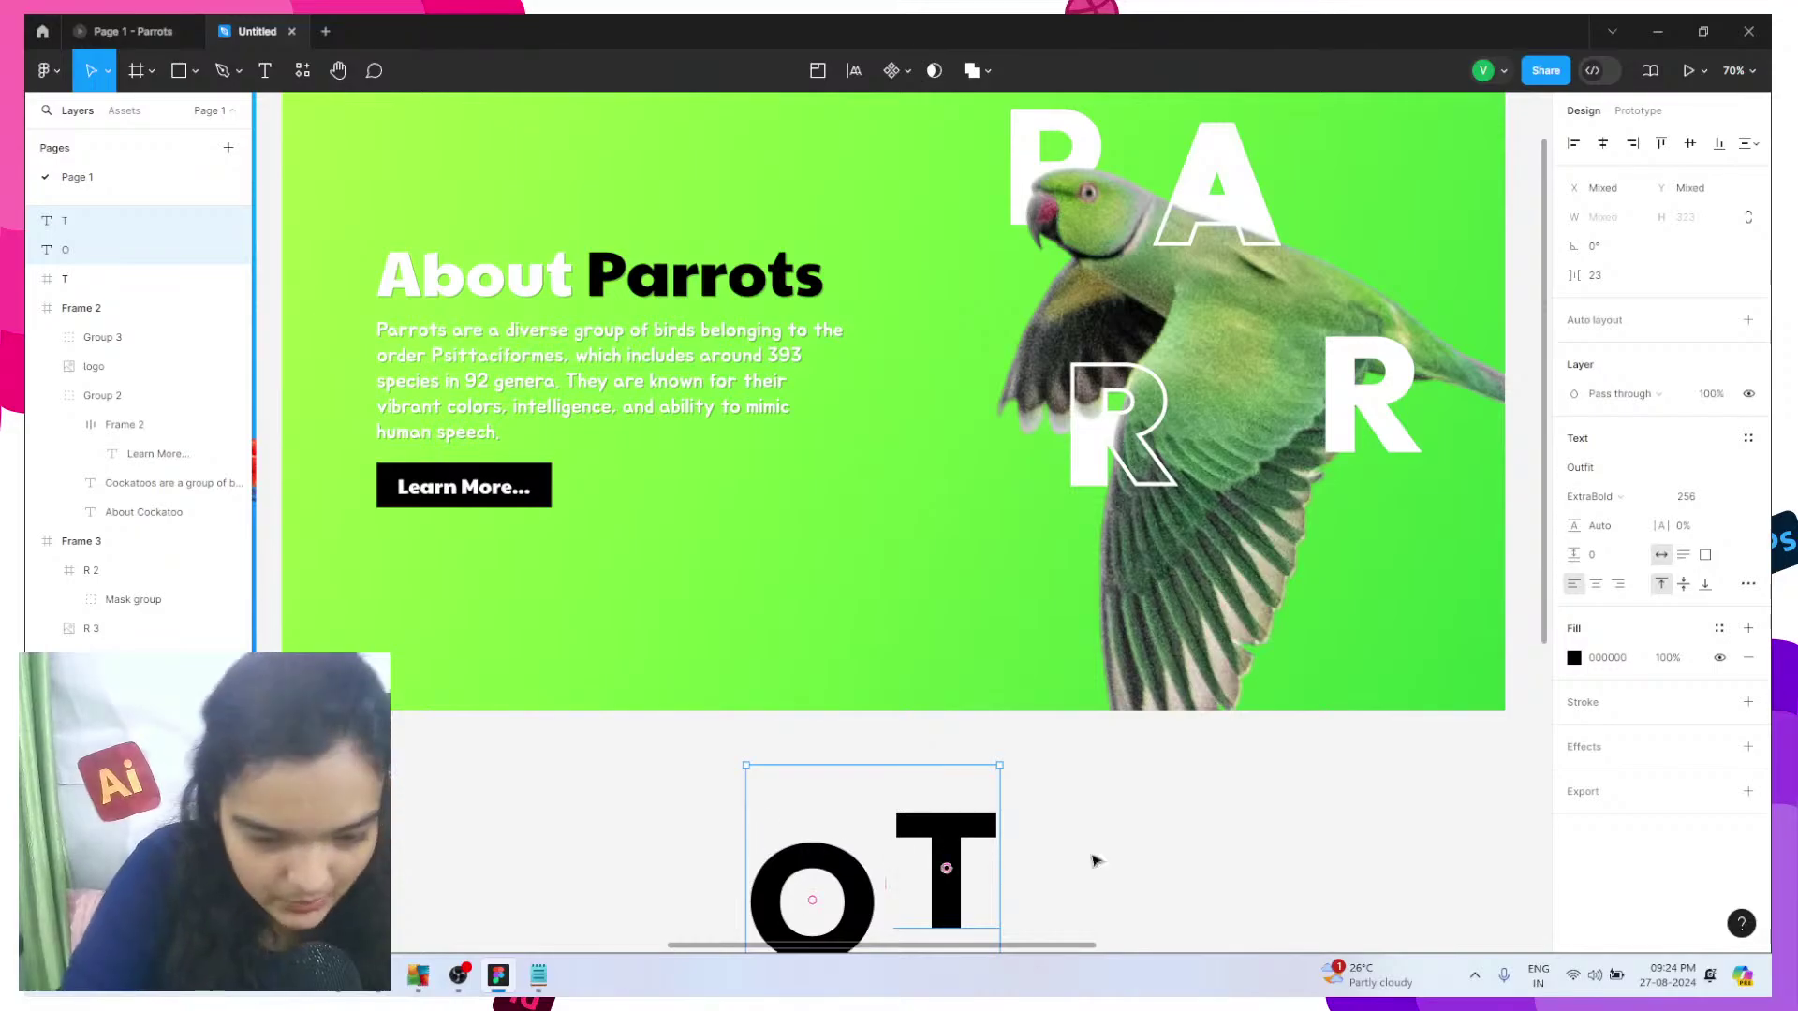
pyautogui.click(1750, 659)
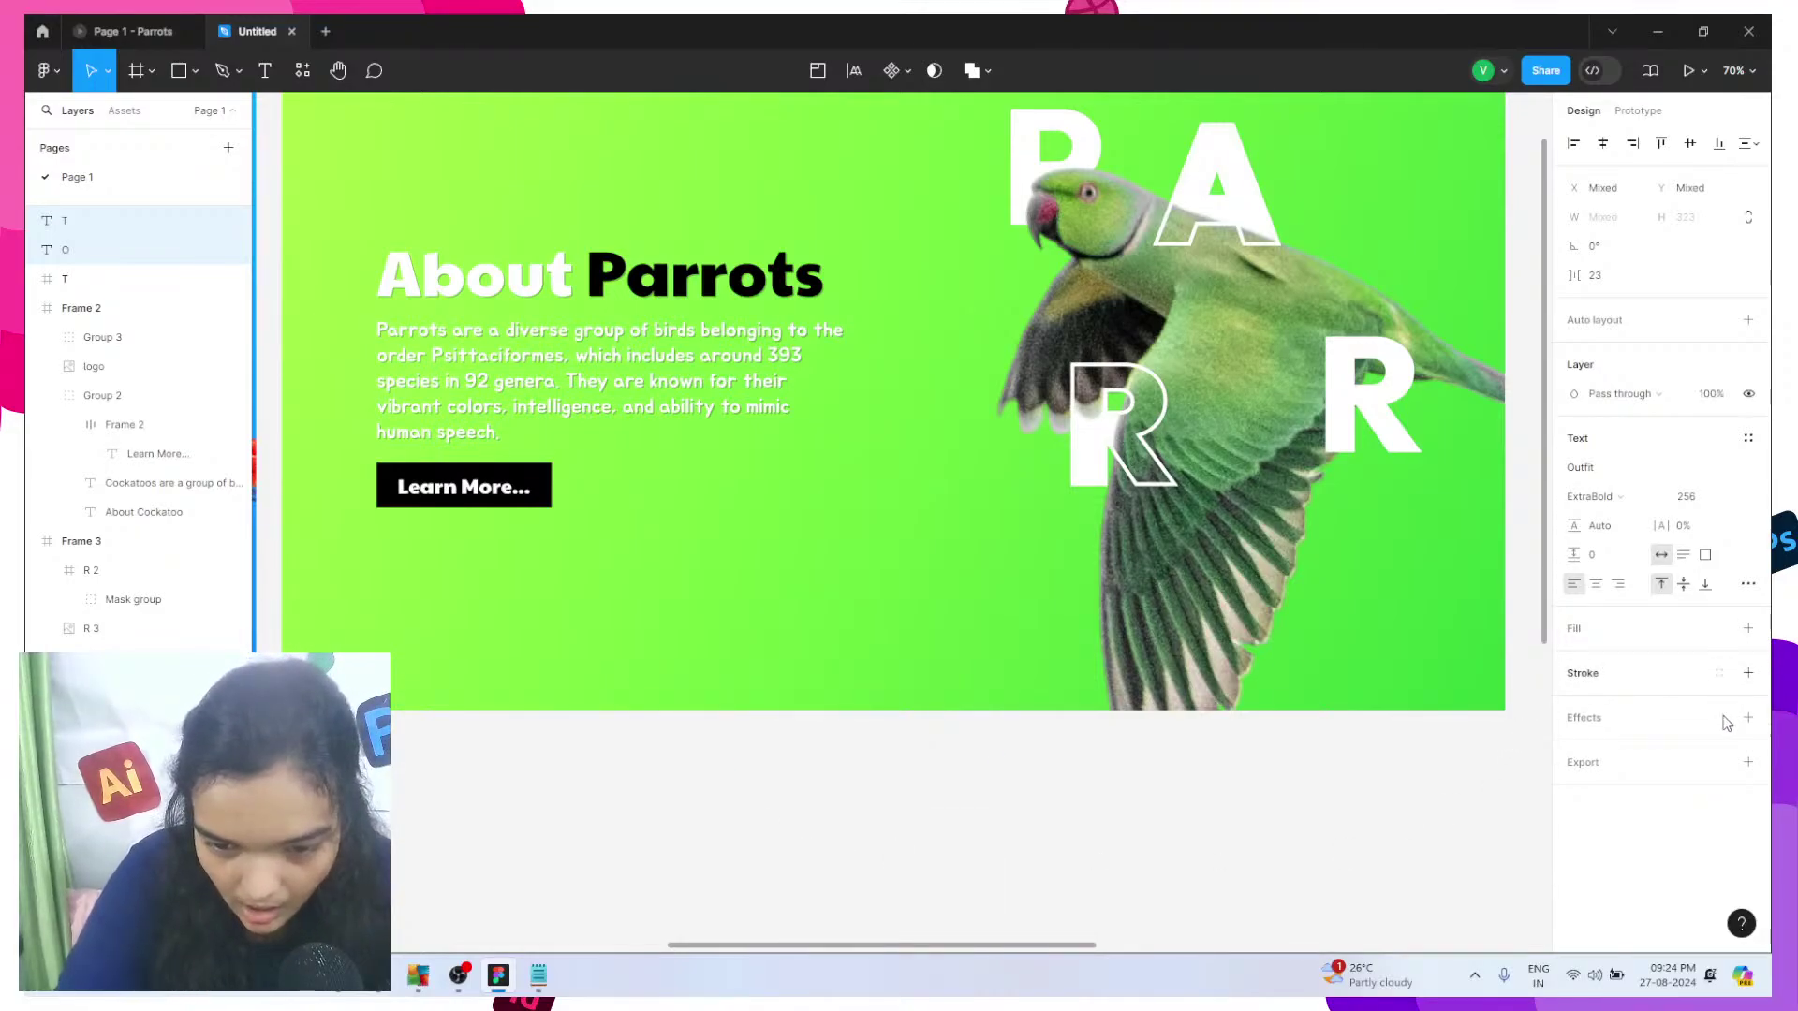
pyautogui.click(1748, 673)
pyautogui.write('10')
pyautogui.press('Return')
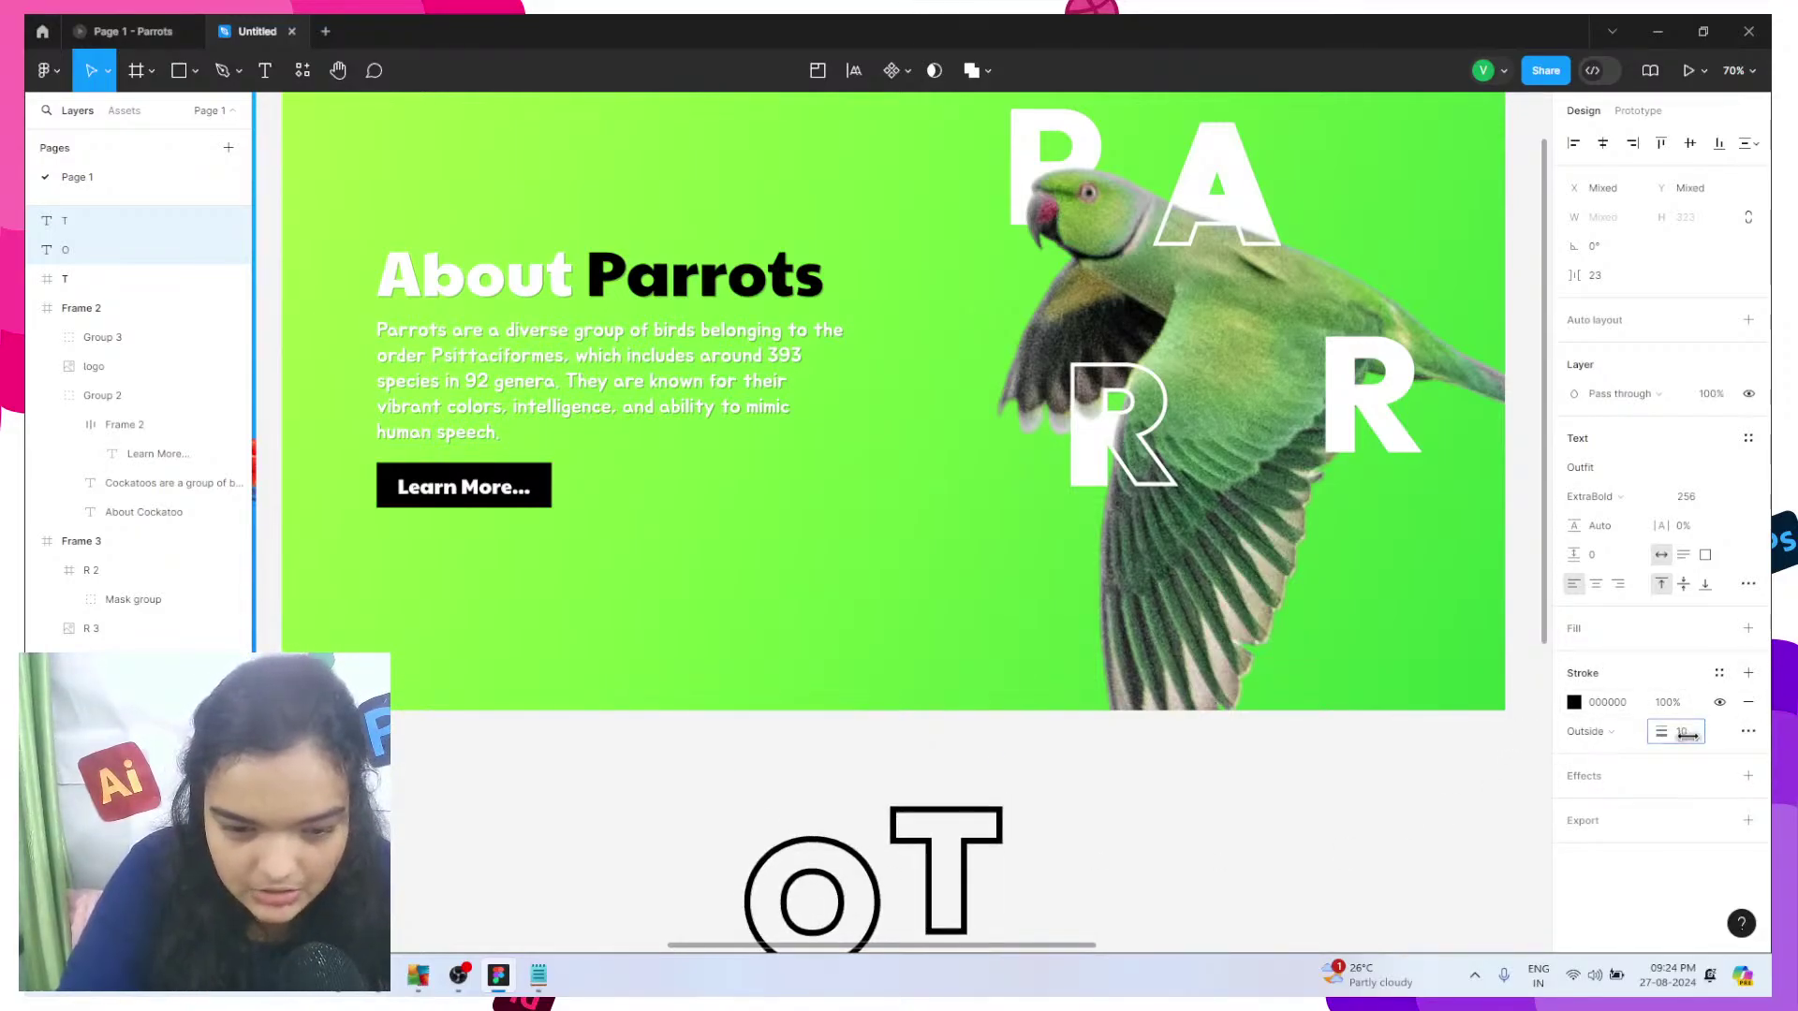
pyautogui.moveTo(1663, 733); pyautogui.dragTo(1609, 732)
pyautogui.moveTo(967, 858); pyautogui.dragTo(1008, 794)
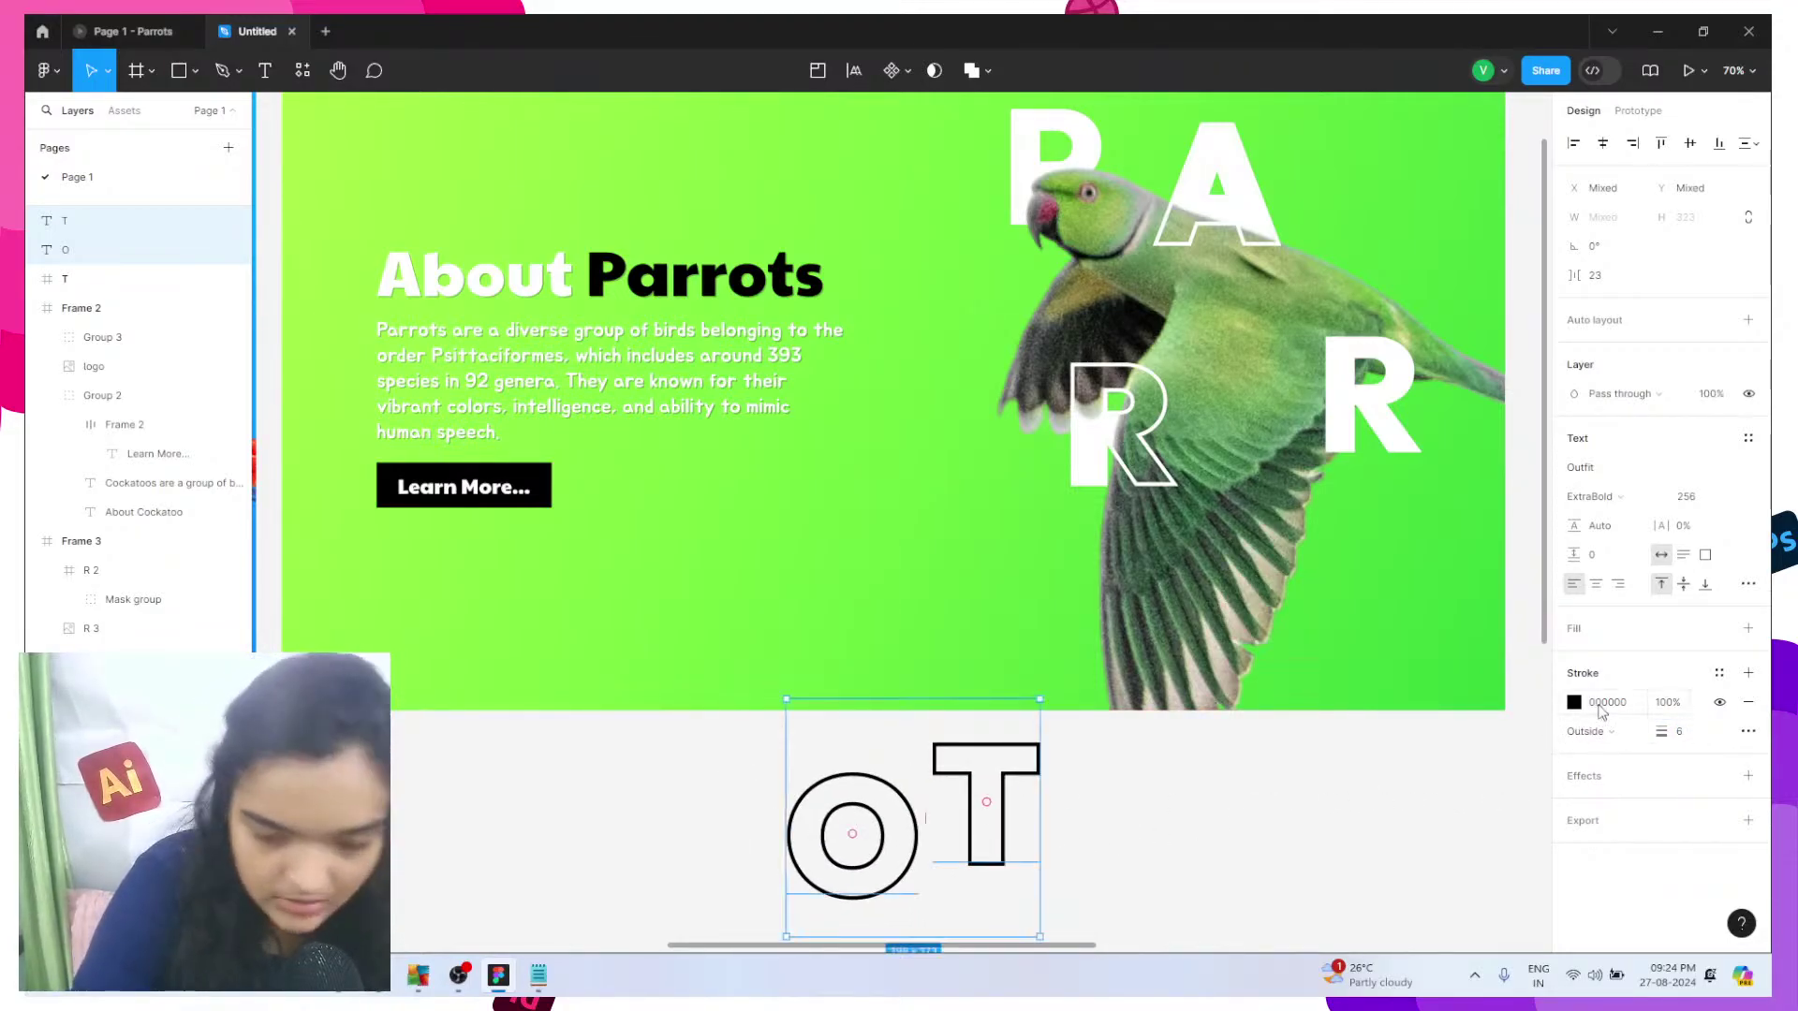
# - Colour the O and T outlines FFFFFF and move both letters into Frame 3 over the parrot's lower wing
pyautogui.click(1574, 703)
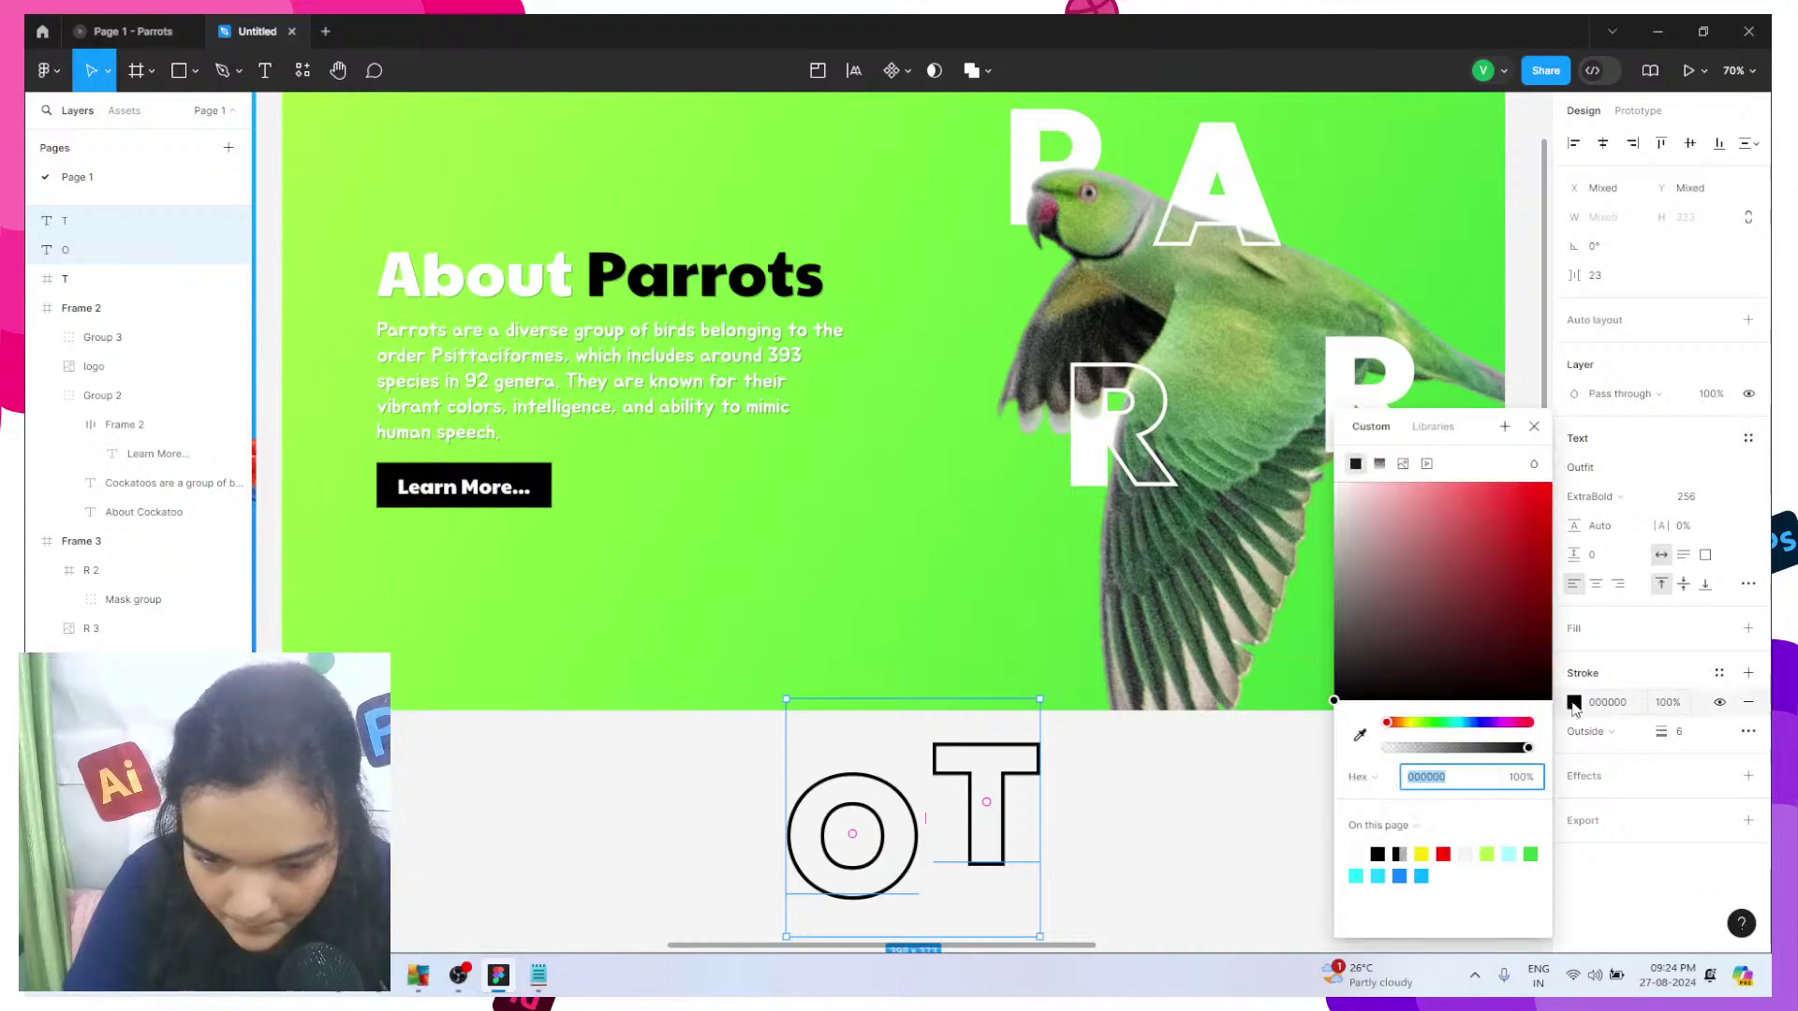
pyautogui.write('ffffff')
pyautogui.press('Return')
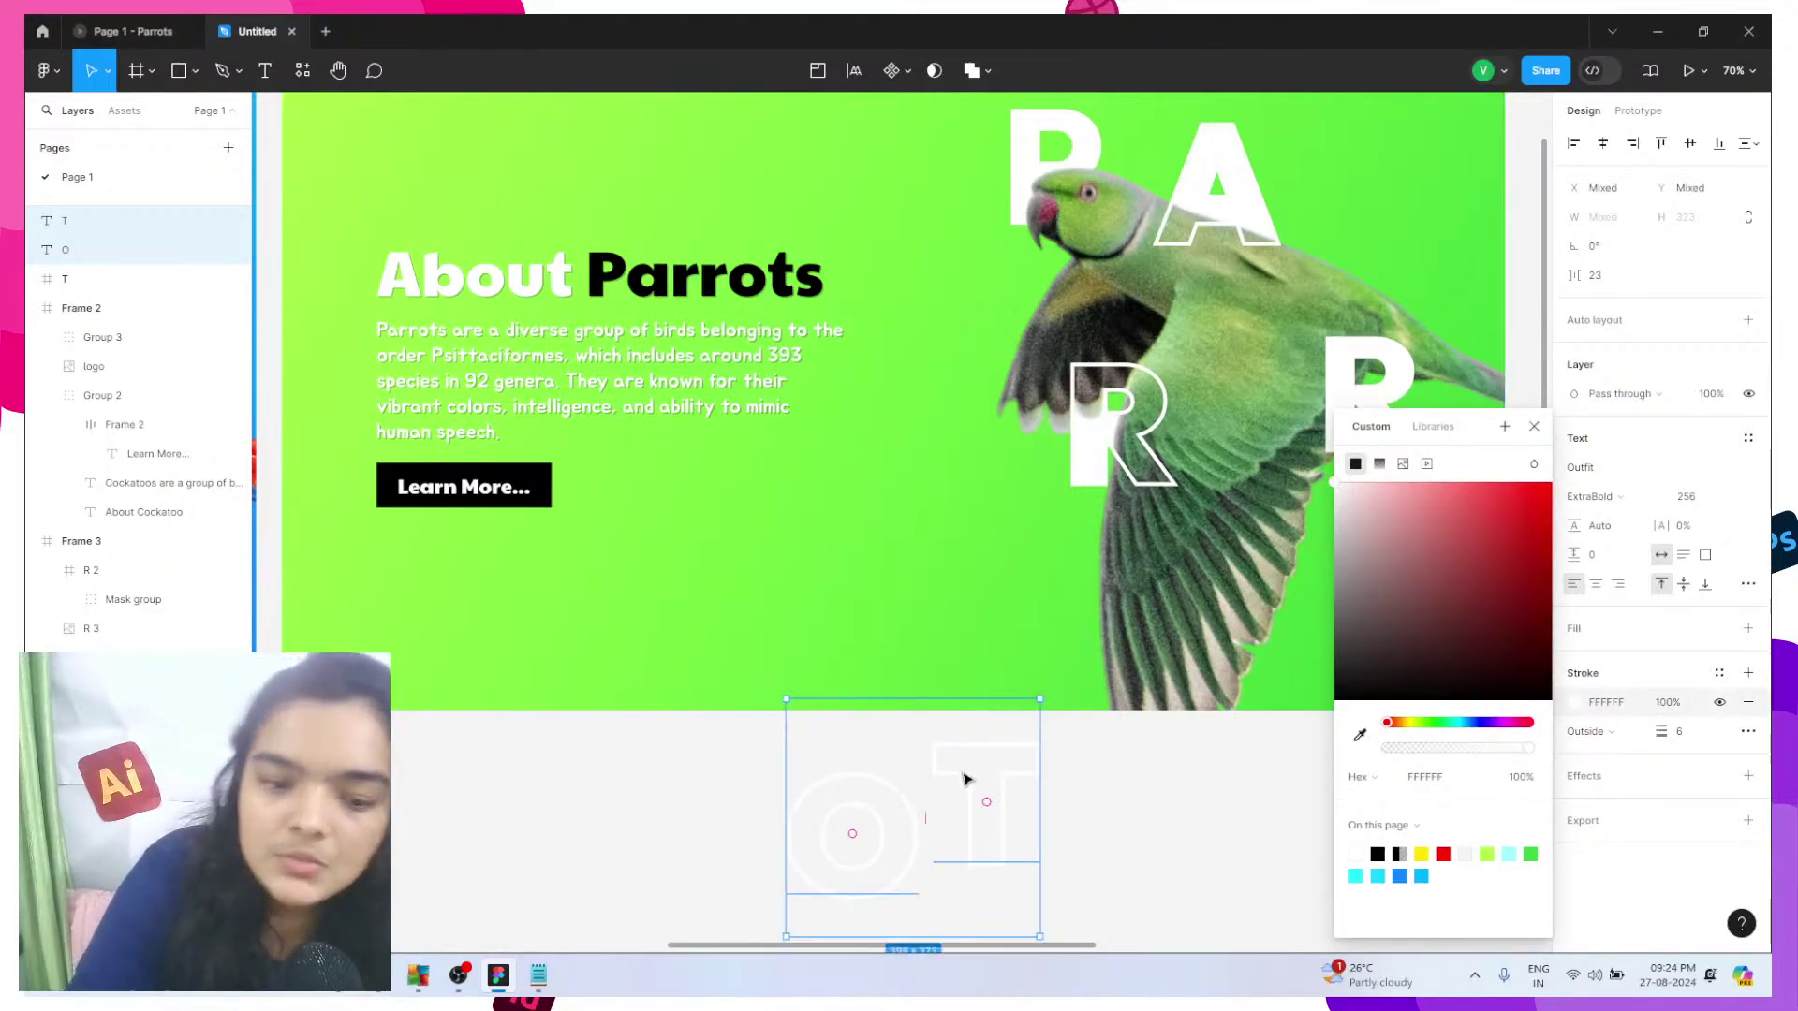
pyautogui.moveTo(974, 780); pyautogui.dragTo(1246, 561)
pyautogui.click(1152, 660)
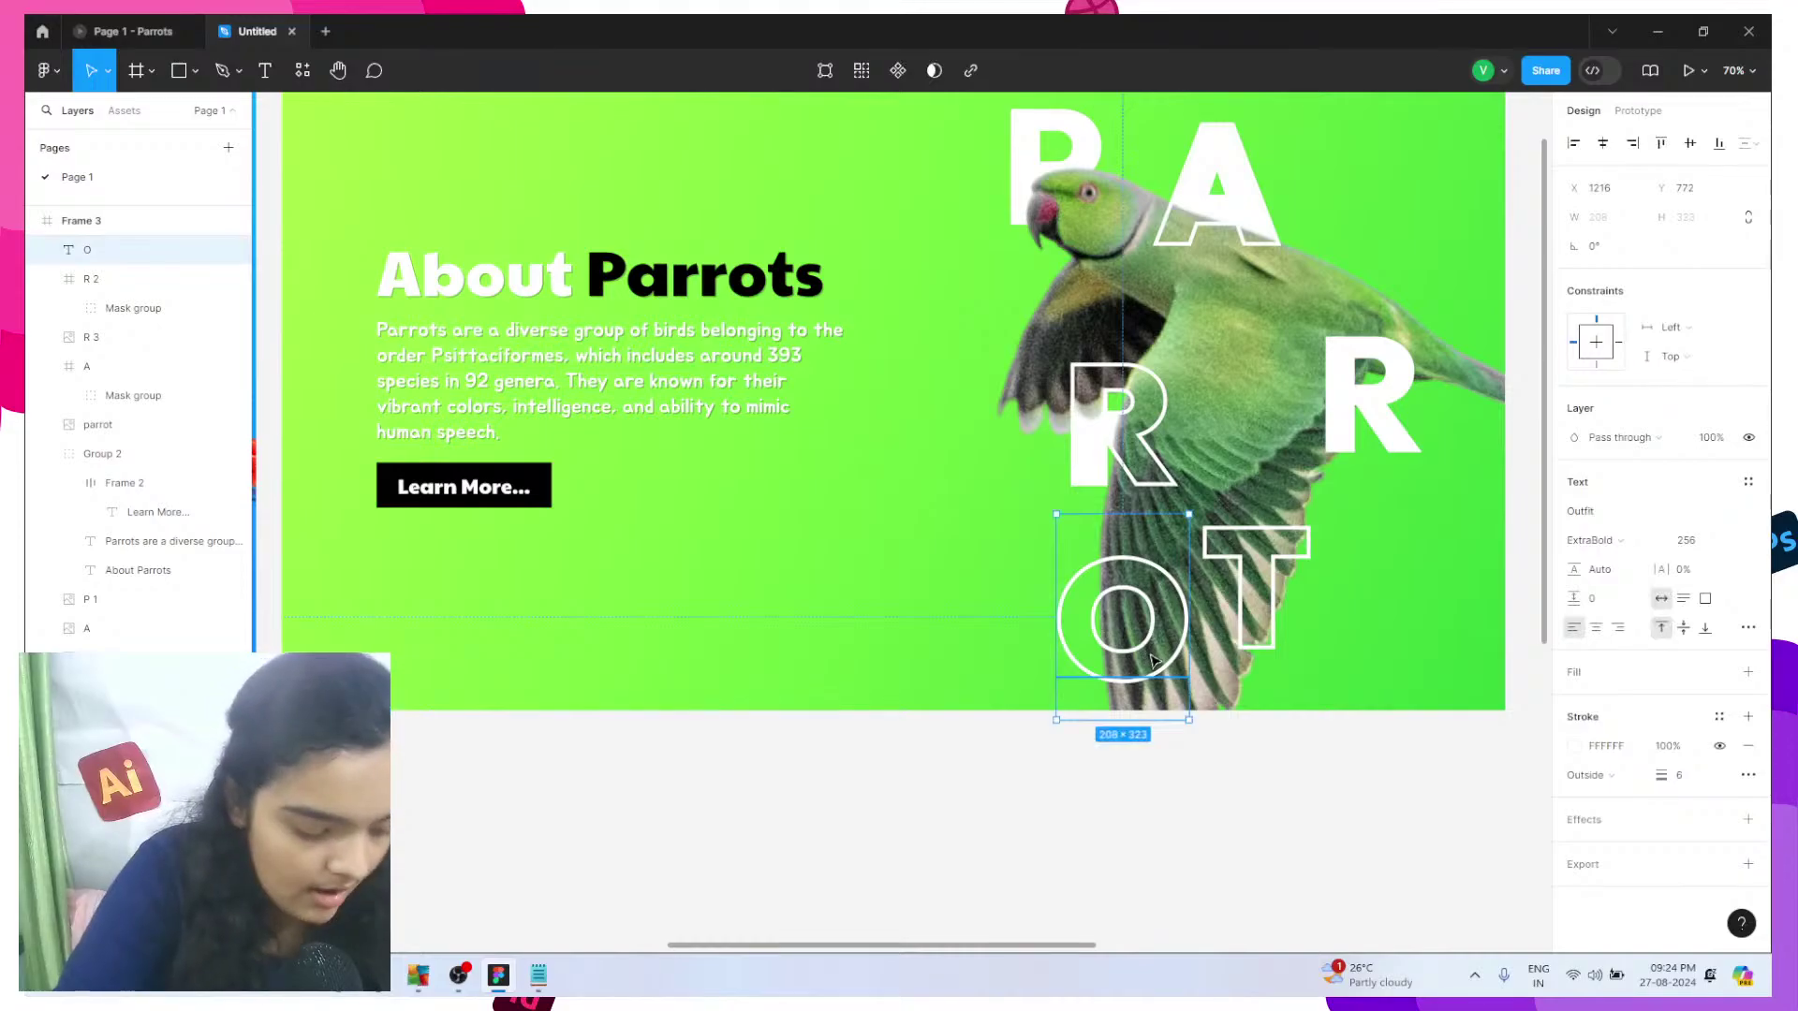
# - Swap the outlined letters, placing the T at X 1210, Y 757 and the O at X 1489, Y 704
pyautogui.click(1259, 571)
pyautogui.moveTo(1259, 571); pyautogui.dragTo(1008, 590)
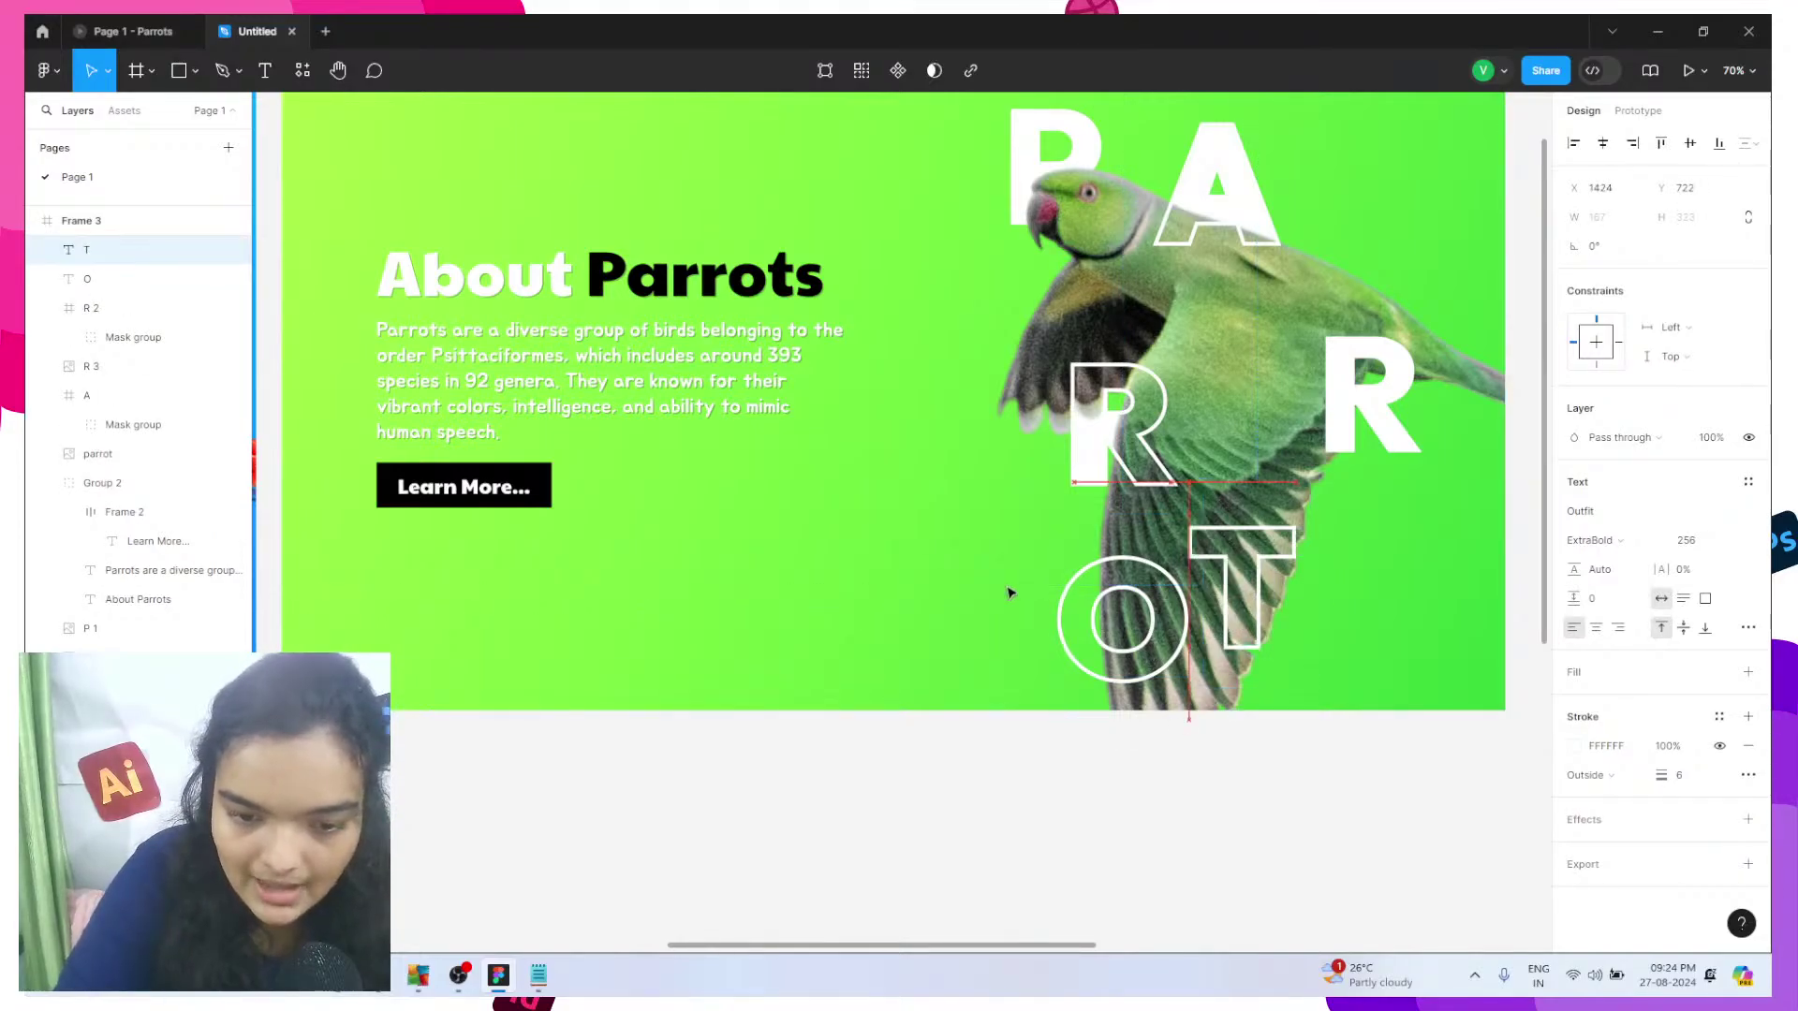
pyautogui.moveTo(1129, 646); pyautogui.dragTo(1307, 603)
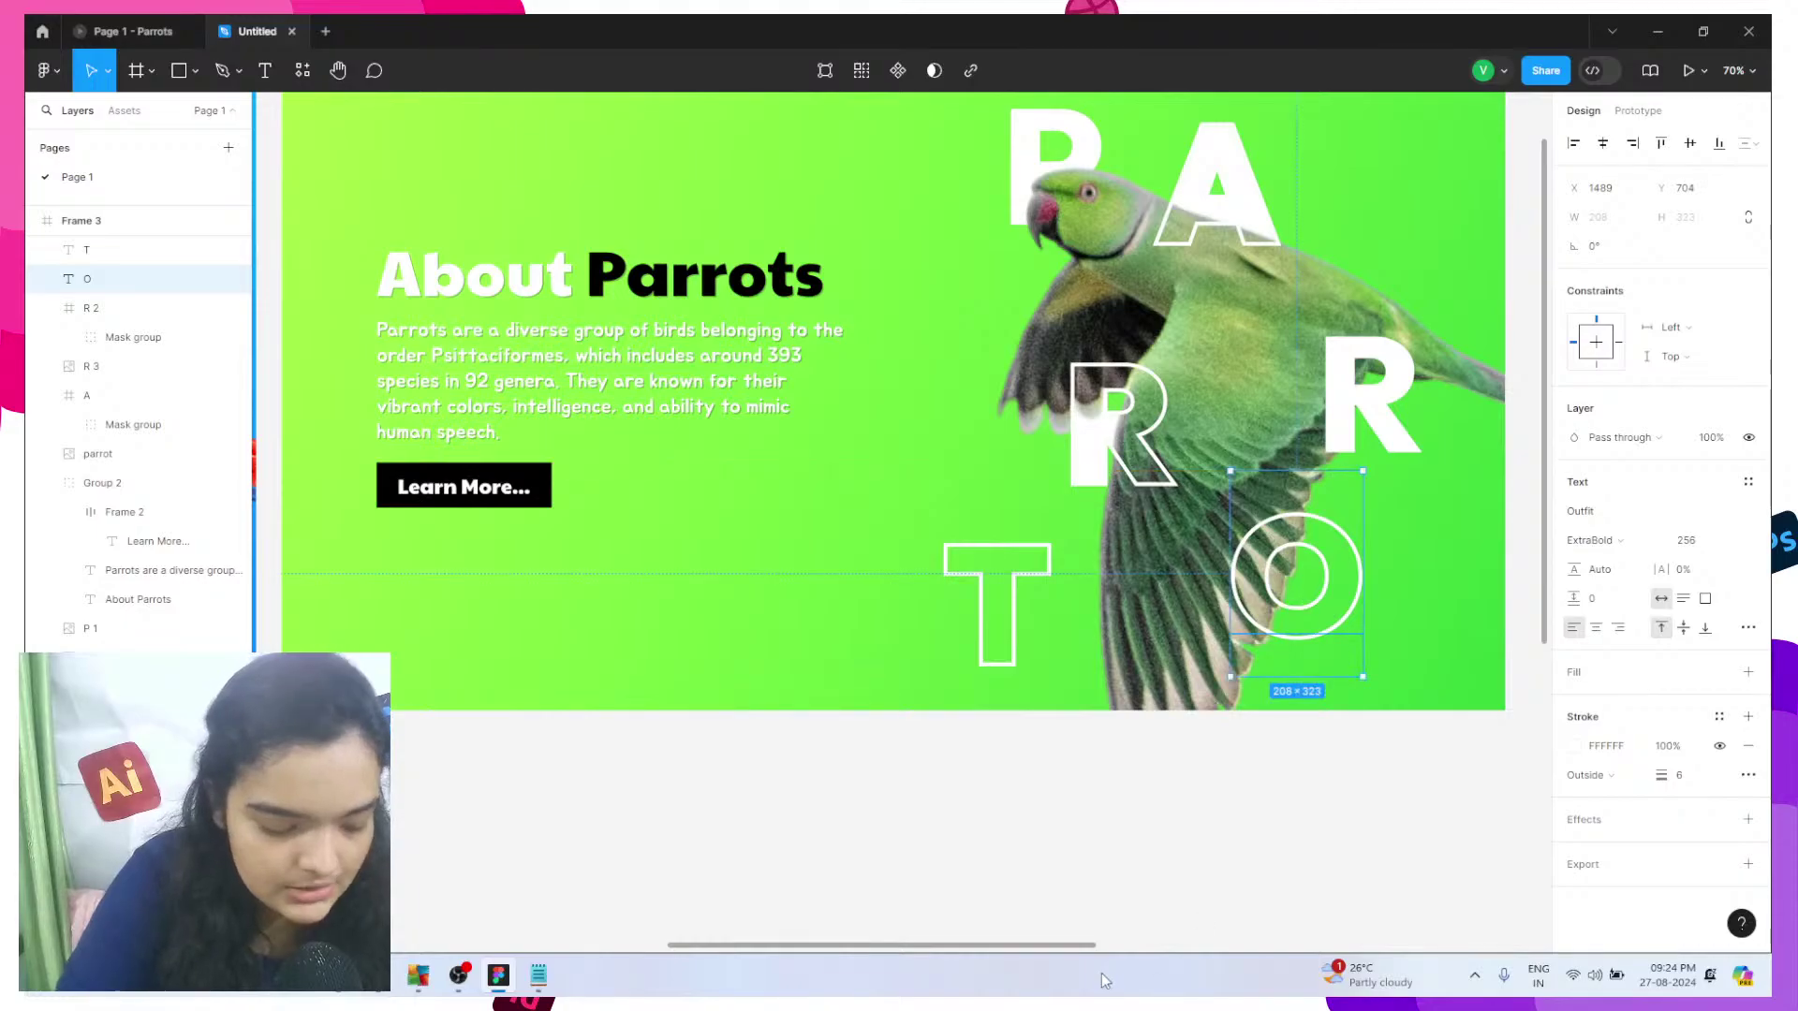
pyautogui.moveTo(1047, 616); pyautogui.dragTo(1114, 629)
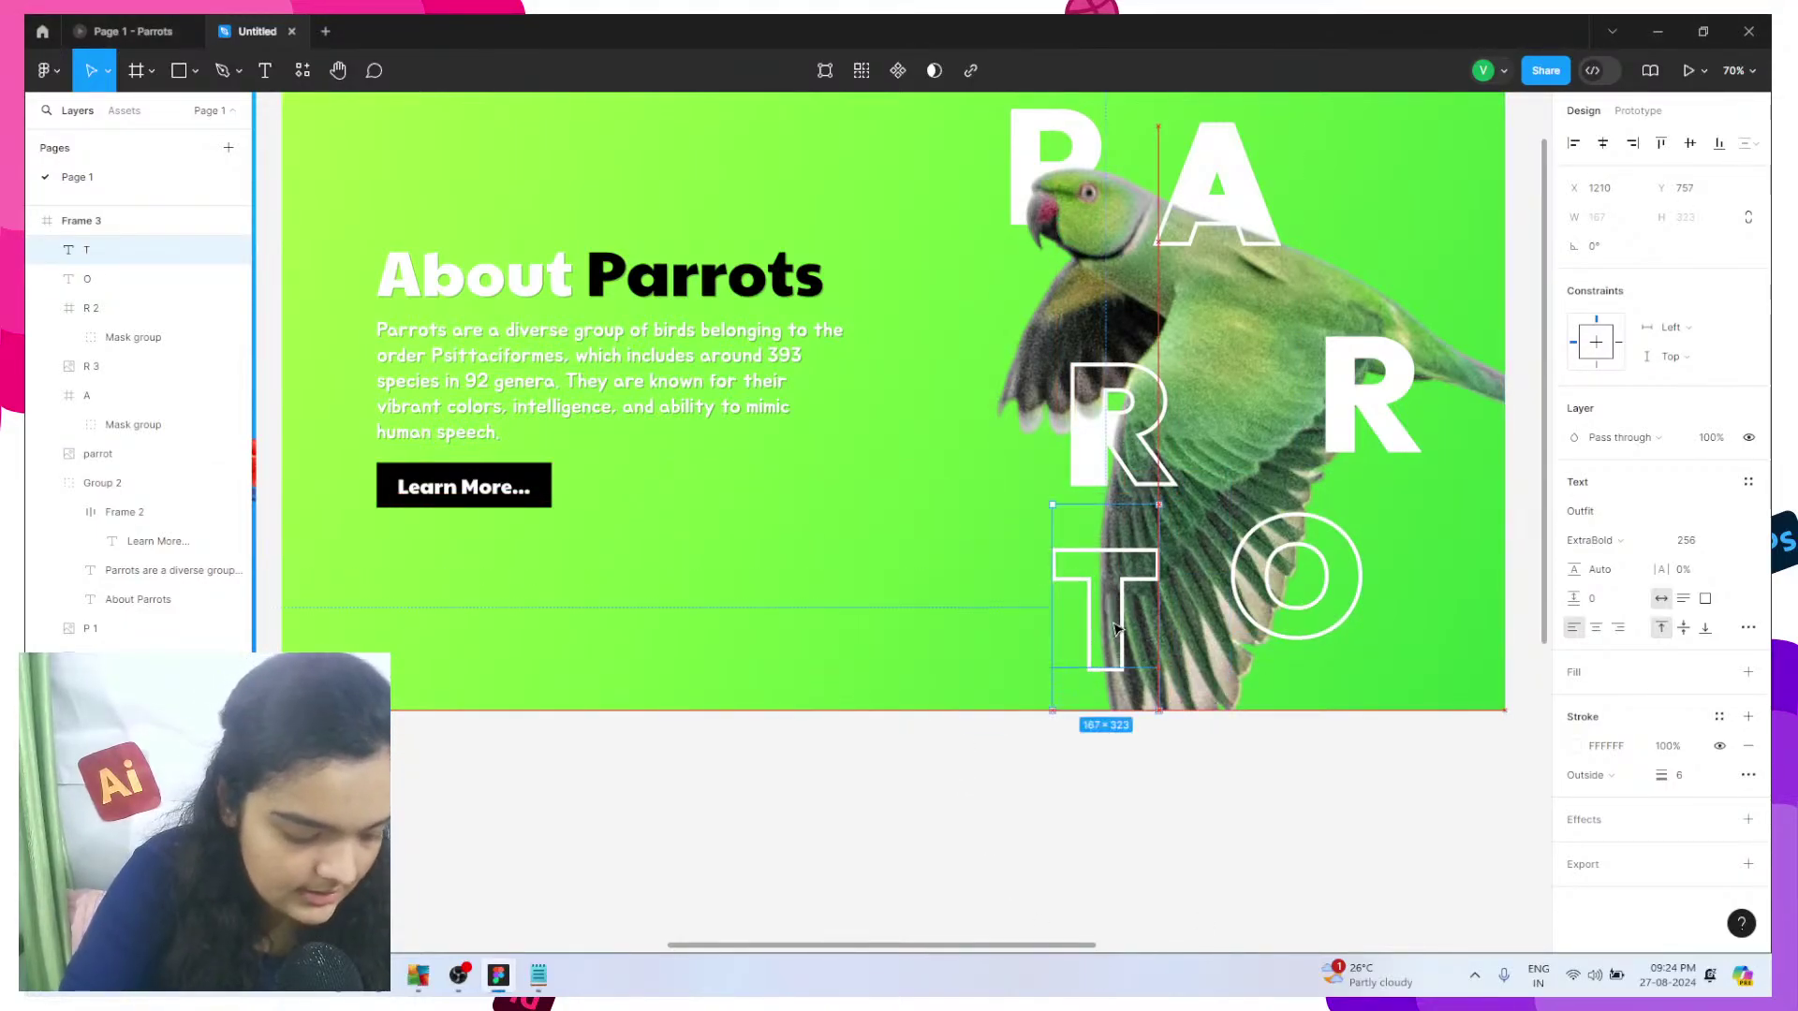
pyautogui.click(1225, 948)
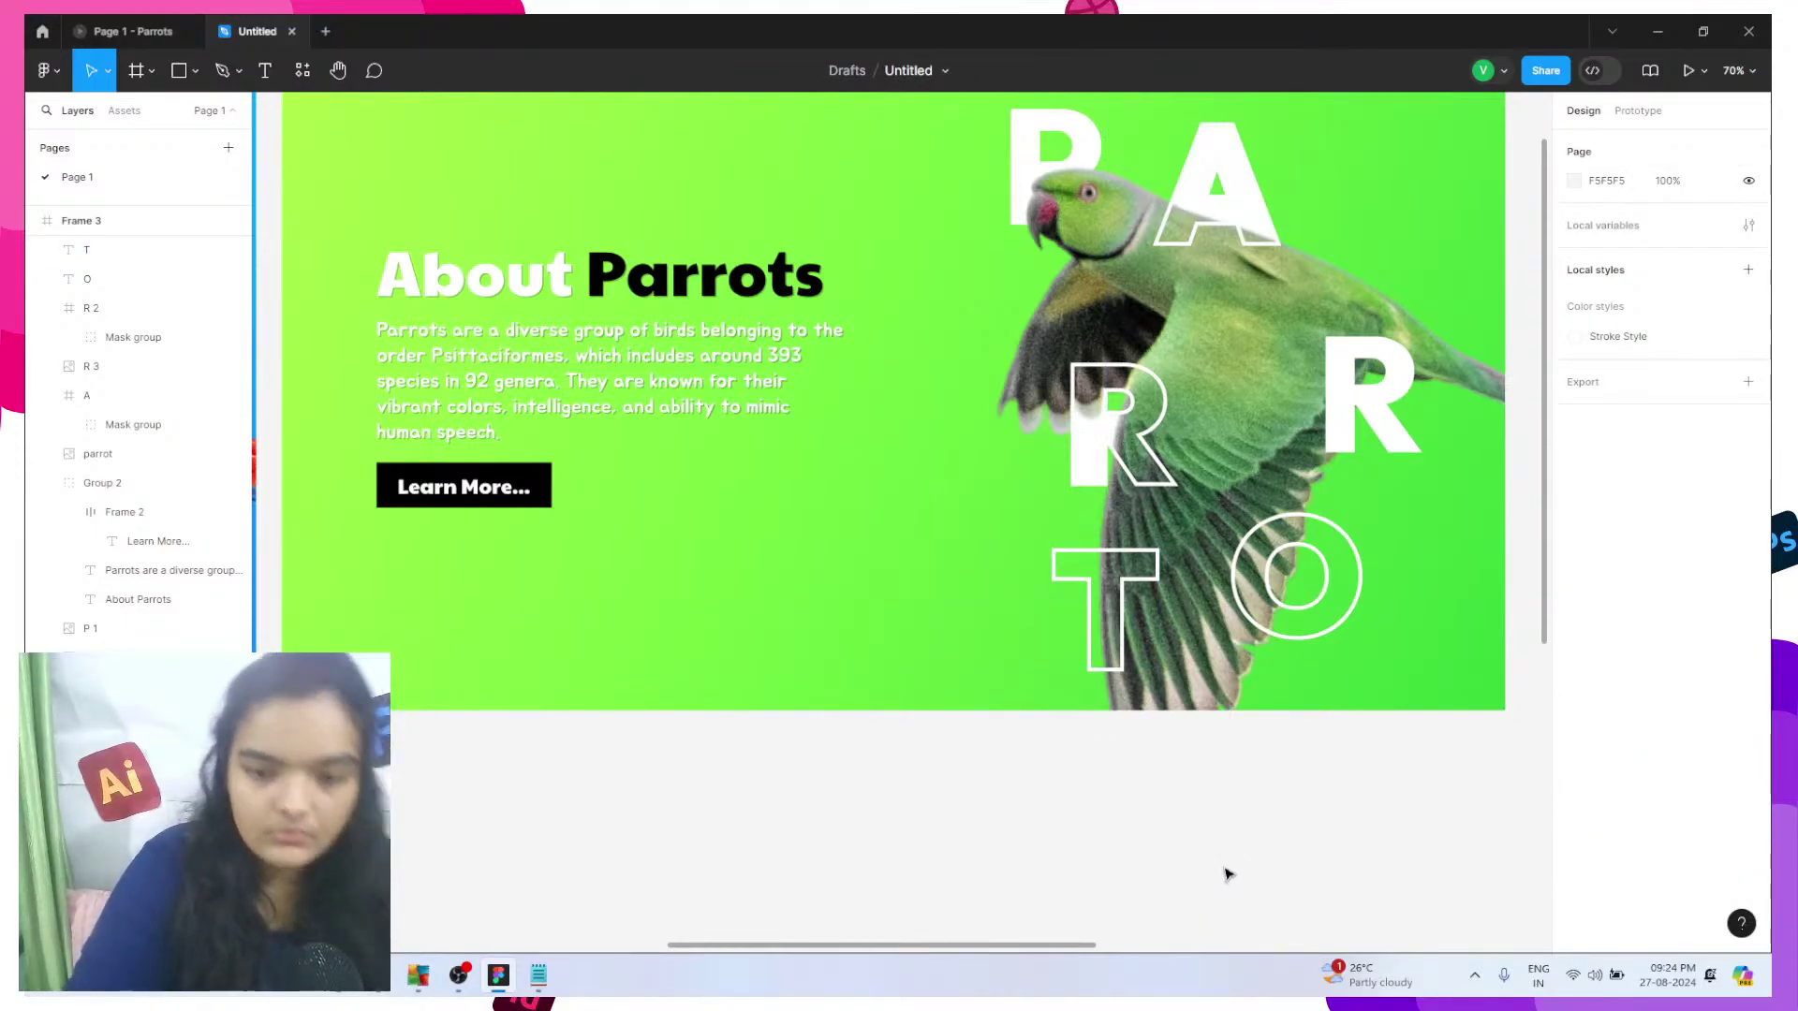
# - Start a Pen path at the top of the O's outer ring, following the feather edge down to the inner ring
pyautogui.click(238, 71)
pyautogui.click(221, 111)
pyautogui.scroll(5, 1442, 571)
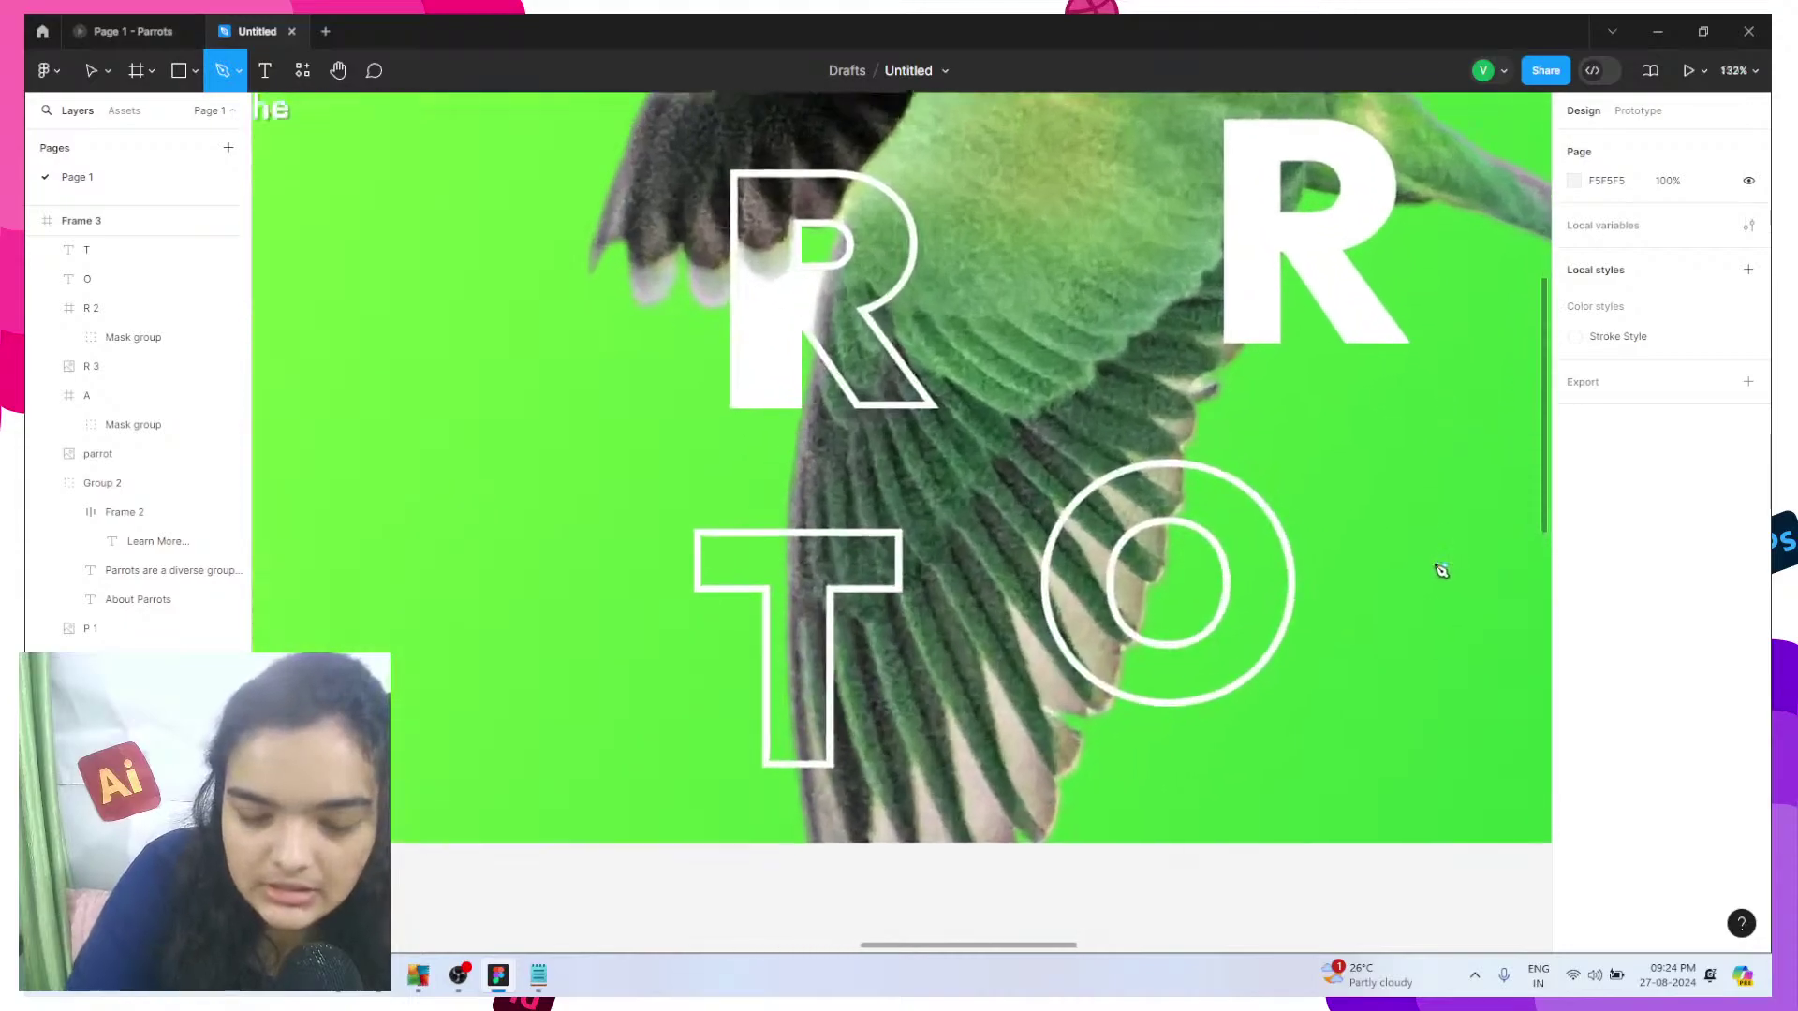
pyautogui.scroll(8, 1189, 425)
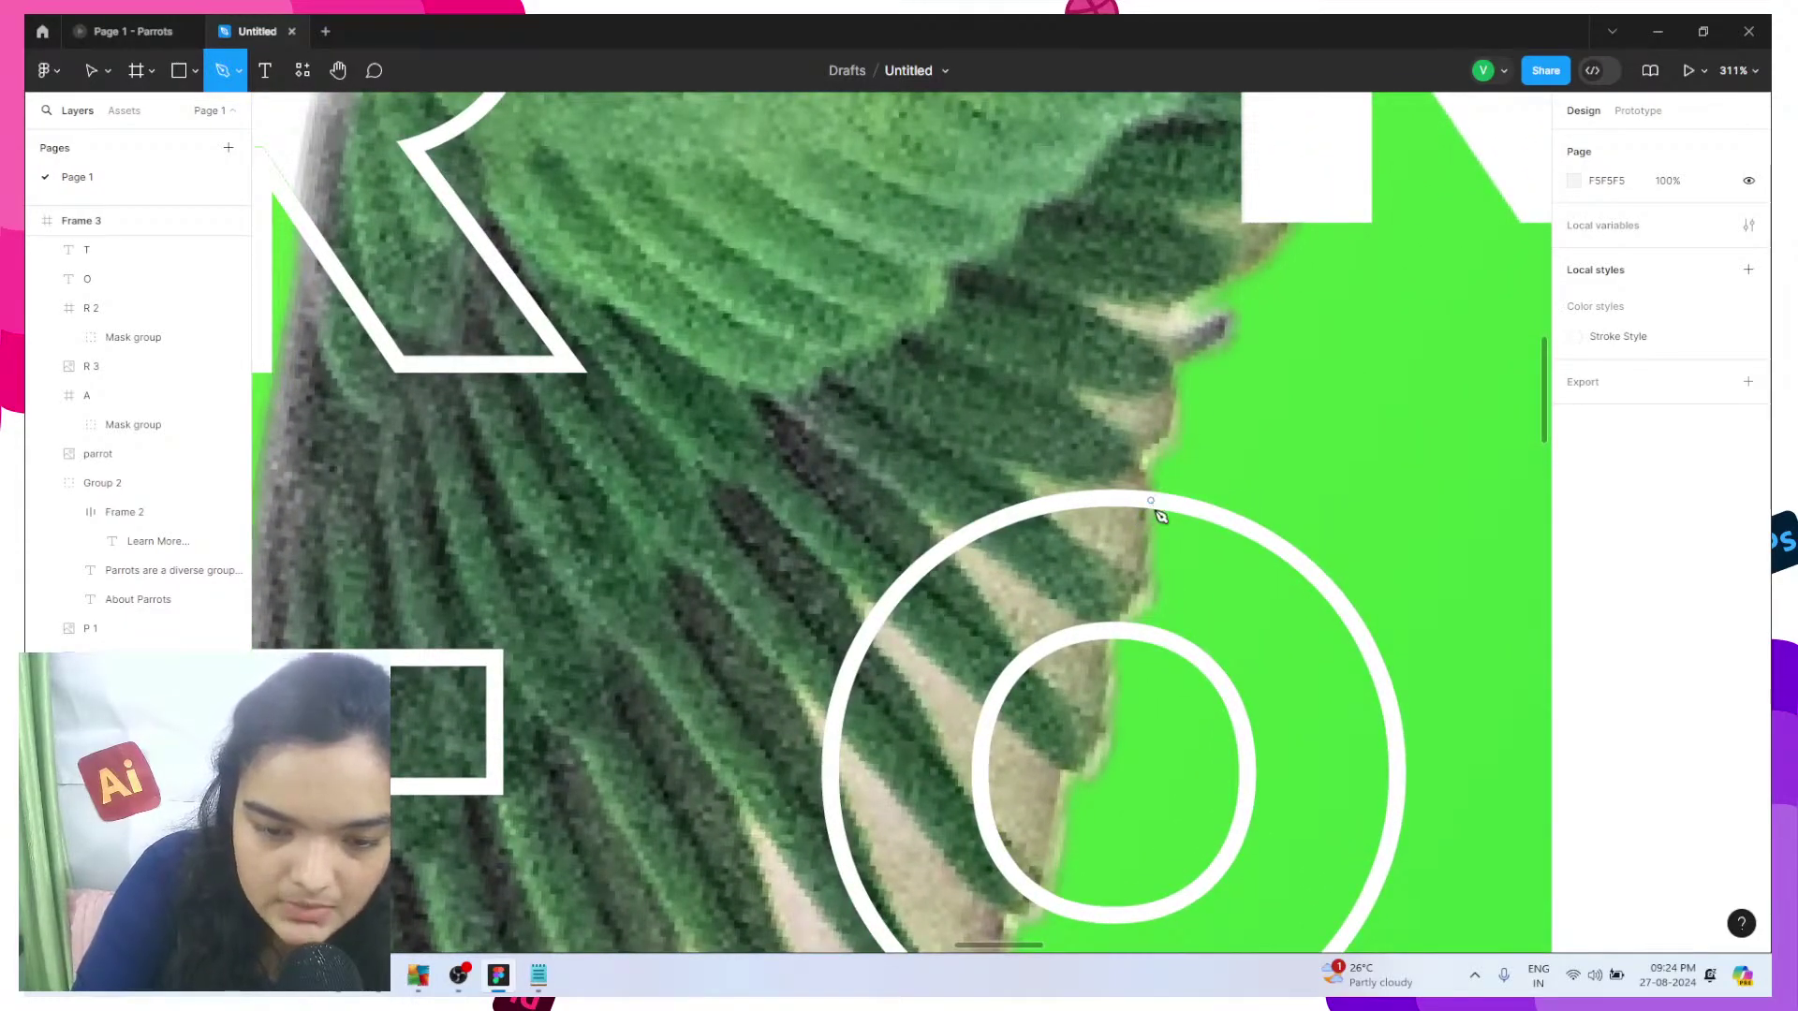
pyautogui.click(1151, 503)
pyautogui.moveTo(1159, 591); pyautogui.dragTo(1142, 614)
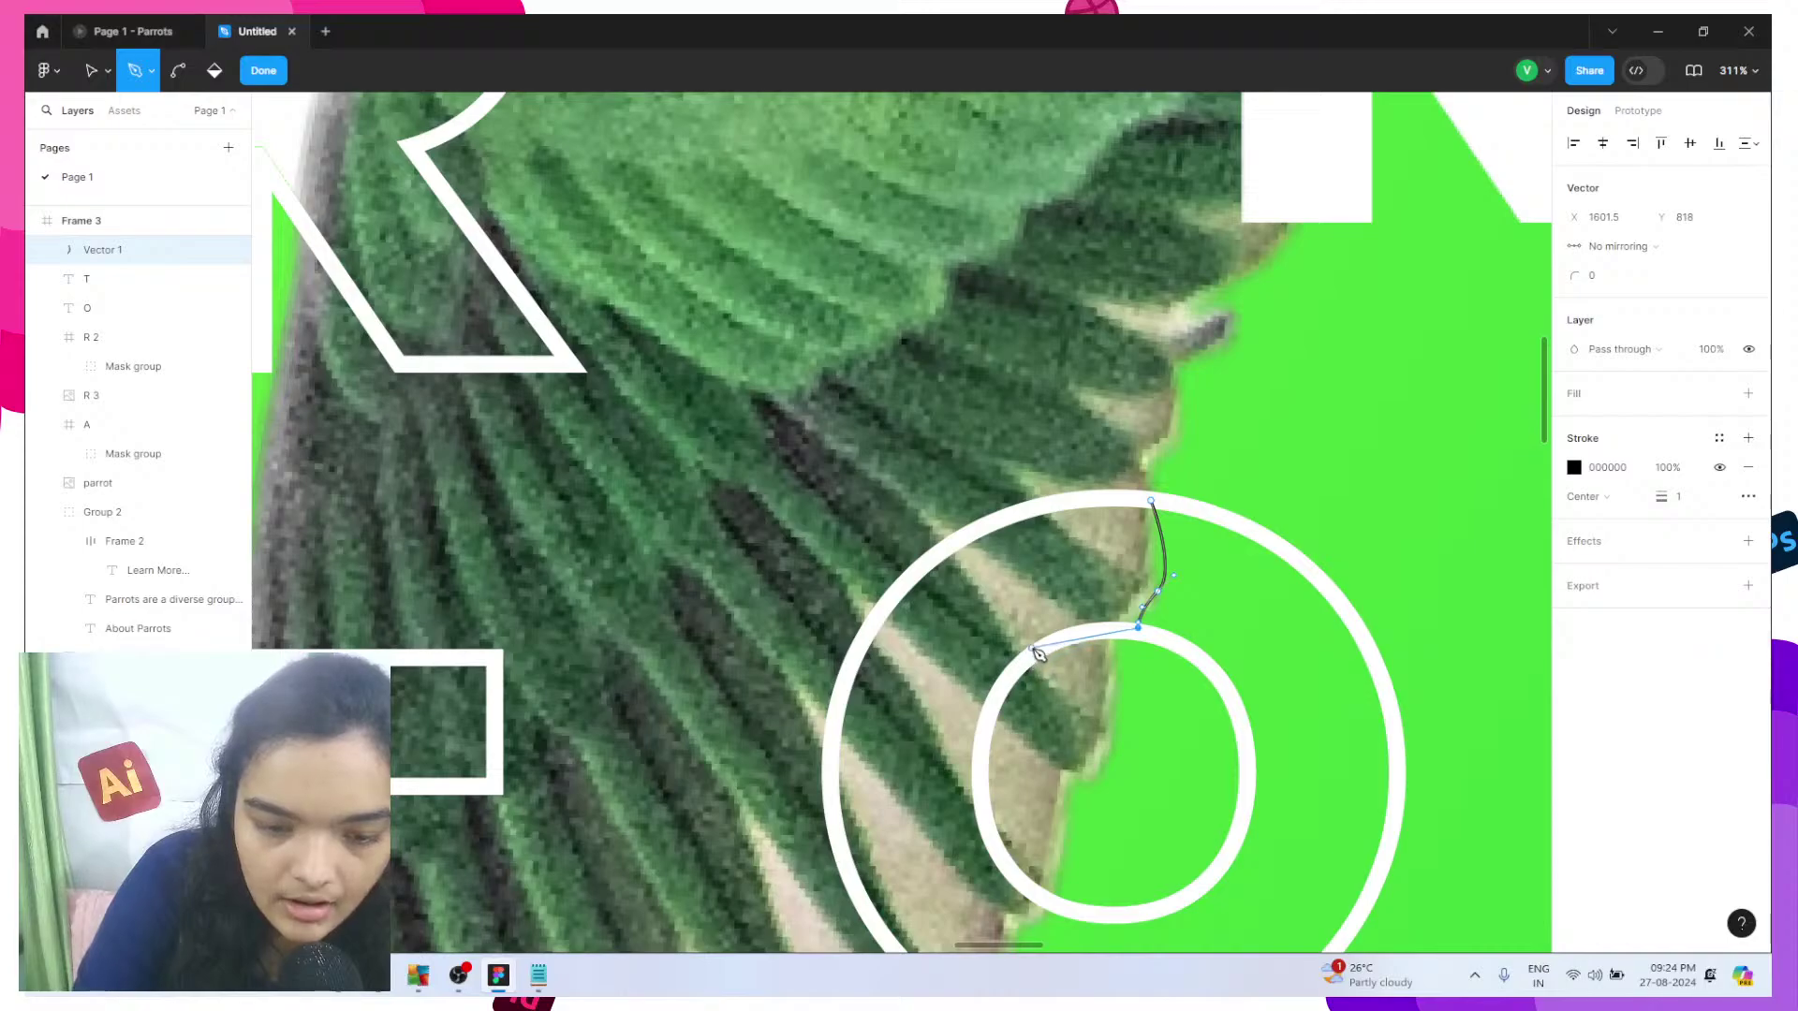
pyautogui.hotkey('ctrl', 'z')
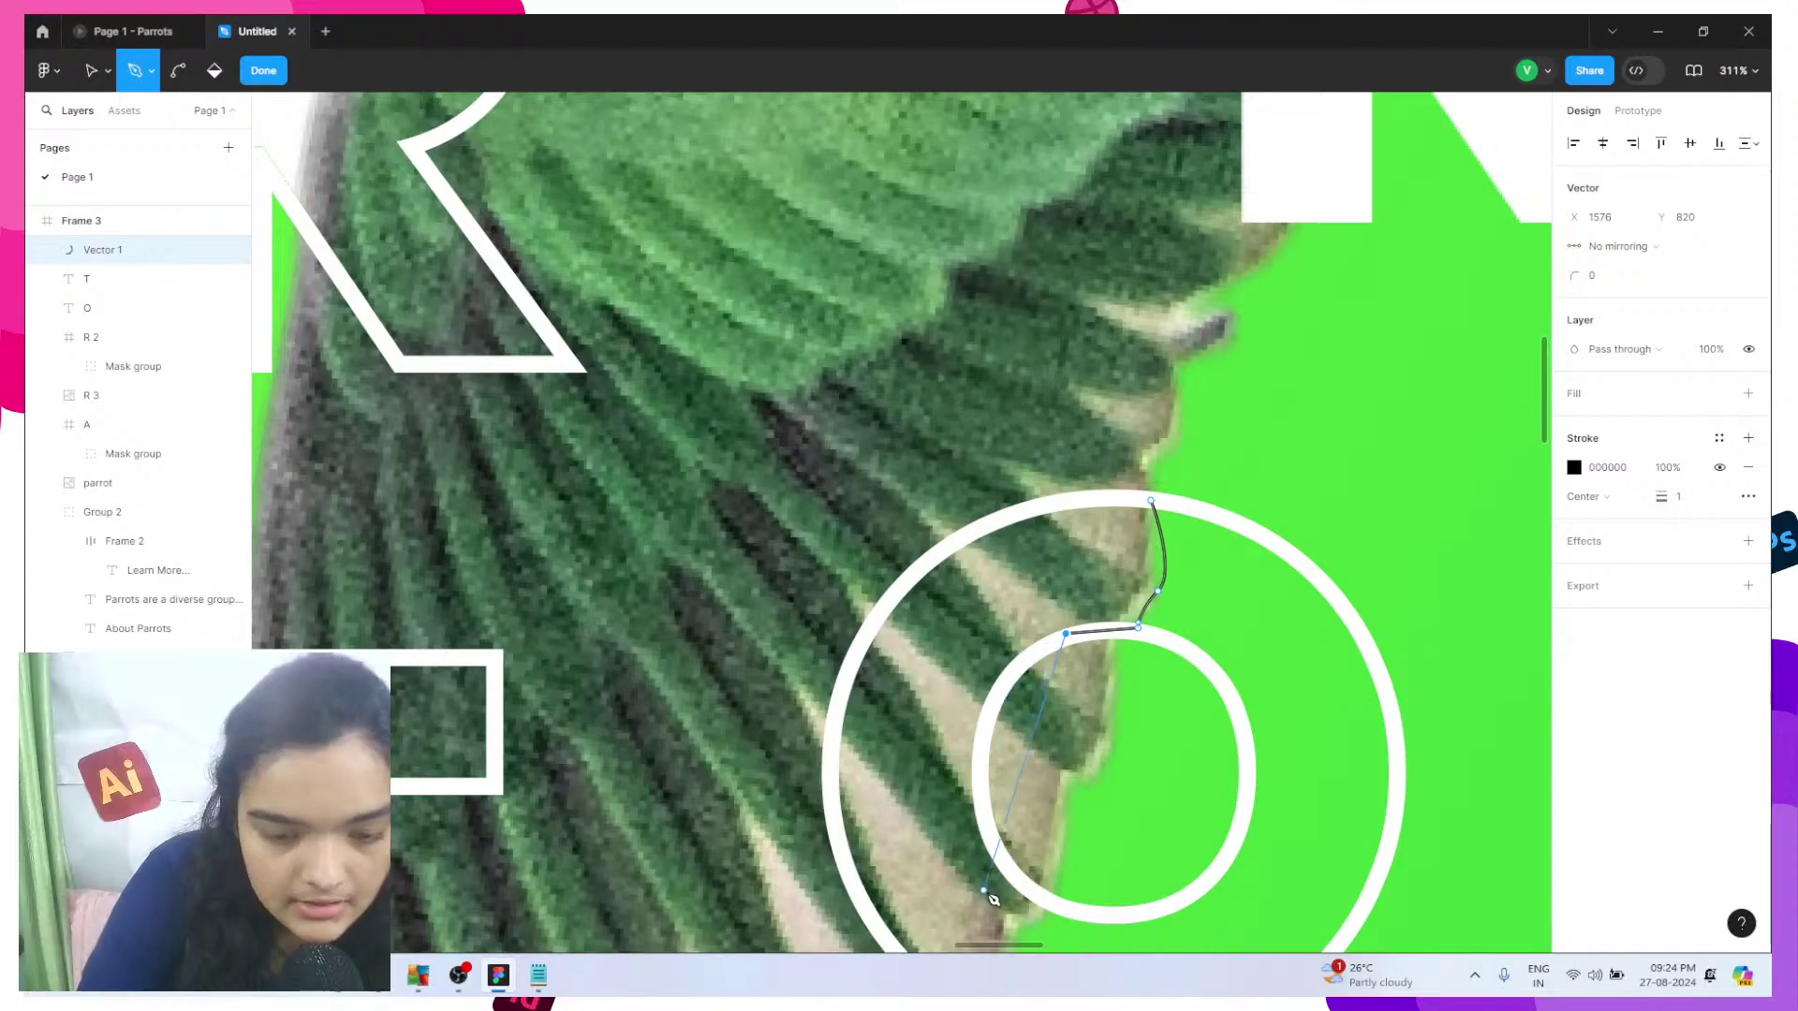
pyautogui.moveTo(1045, 902); pyautogui.dragTo(1137, 933)
pyautogui.moveTo(985, 672); pyautogui.dragTo(967, 653)
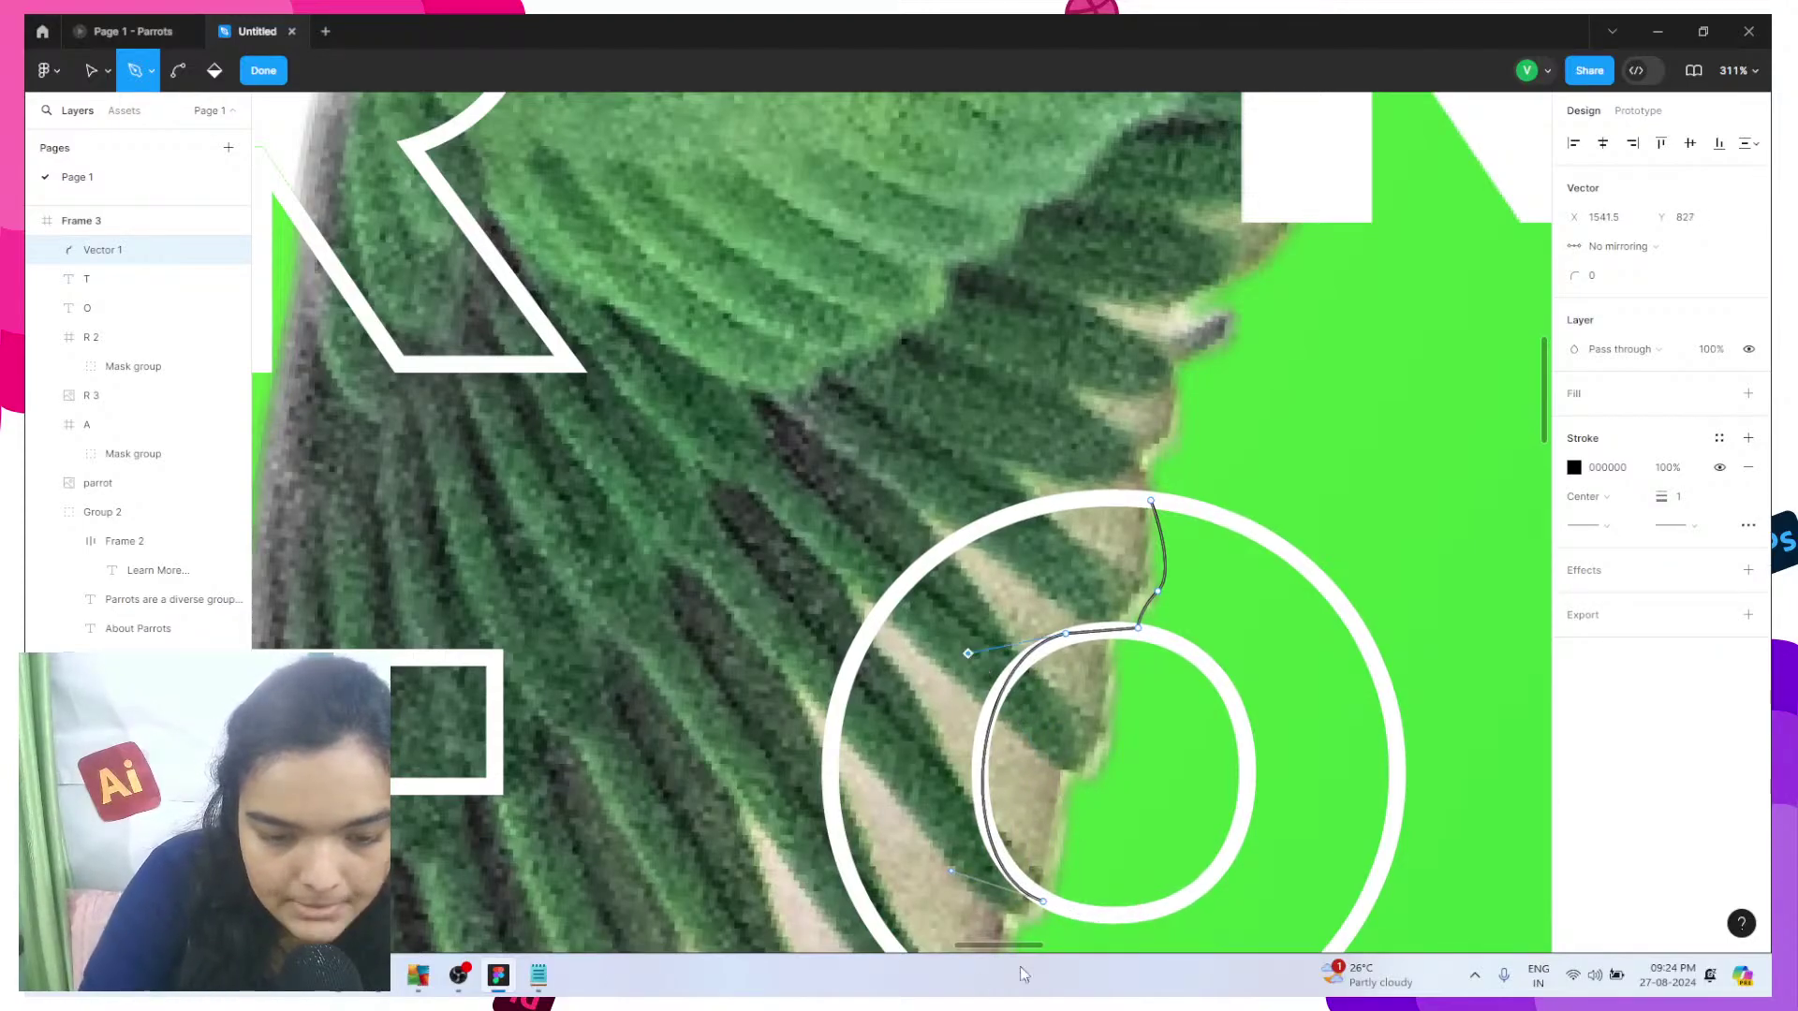
pyautogui.scroll(-3, 967, 654)
pyautogui.click(1018, 633)
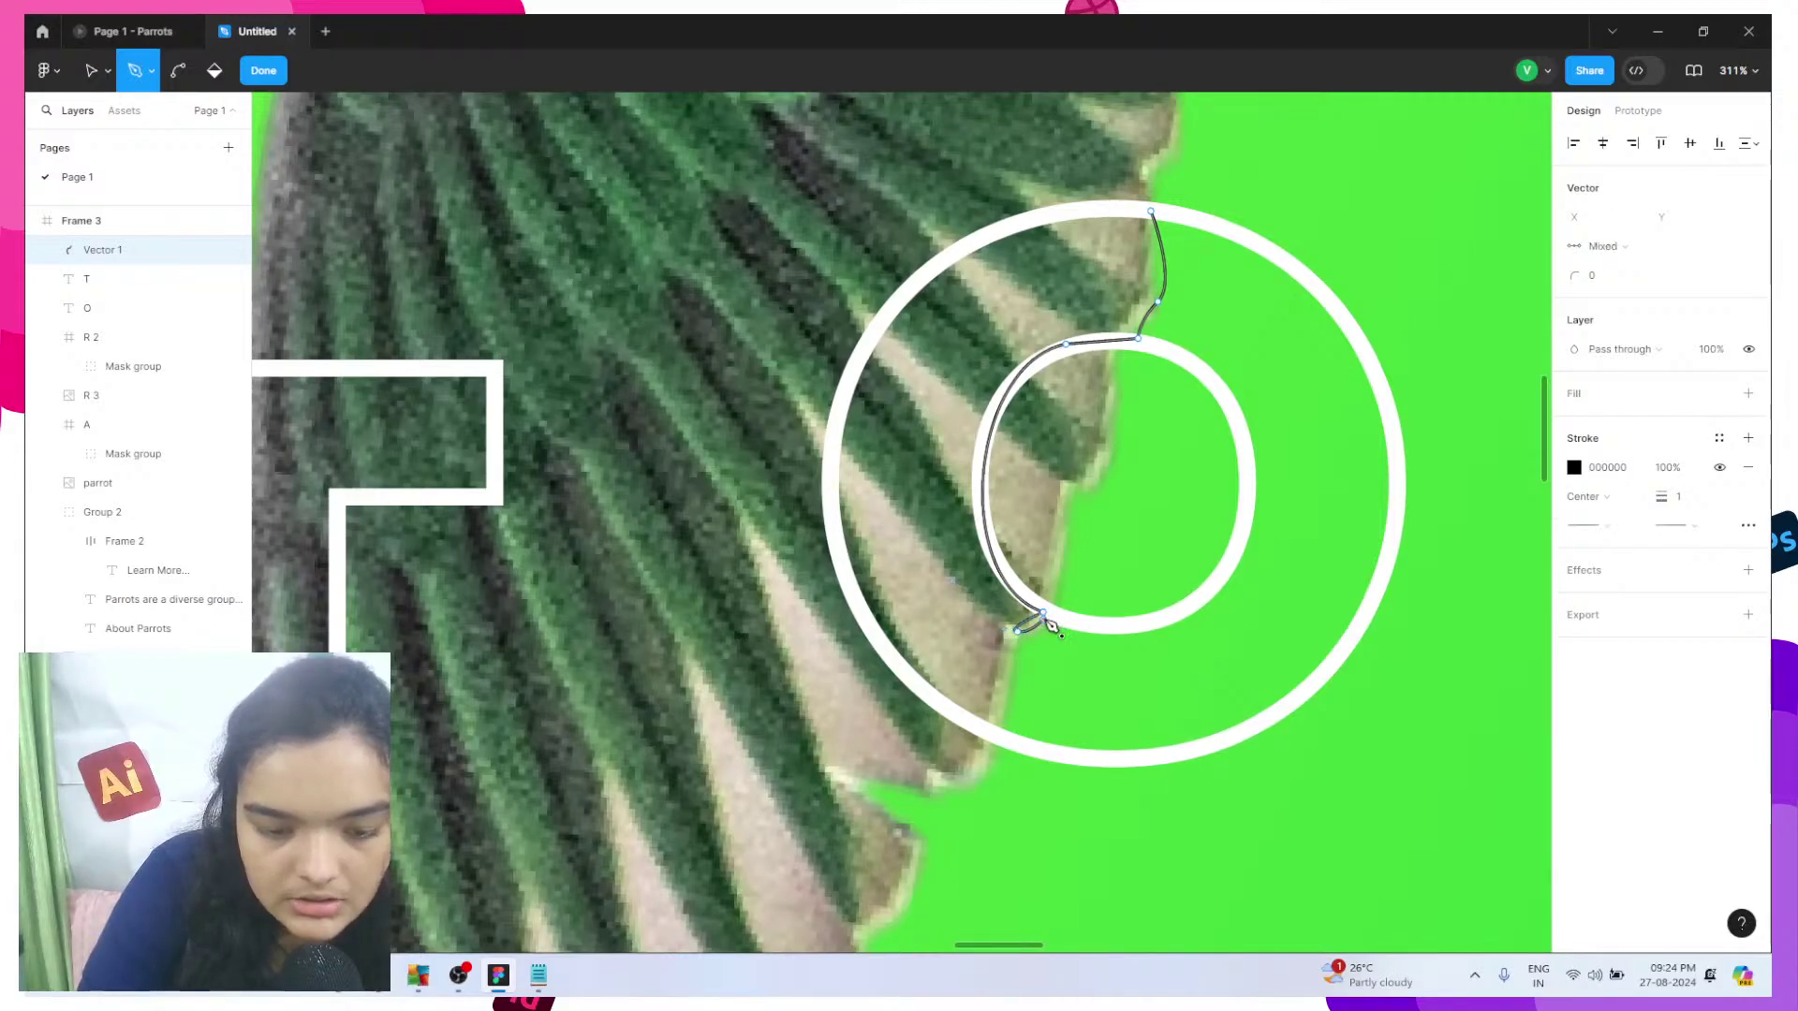
pyautogui.press('ctrl')
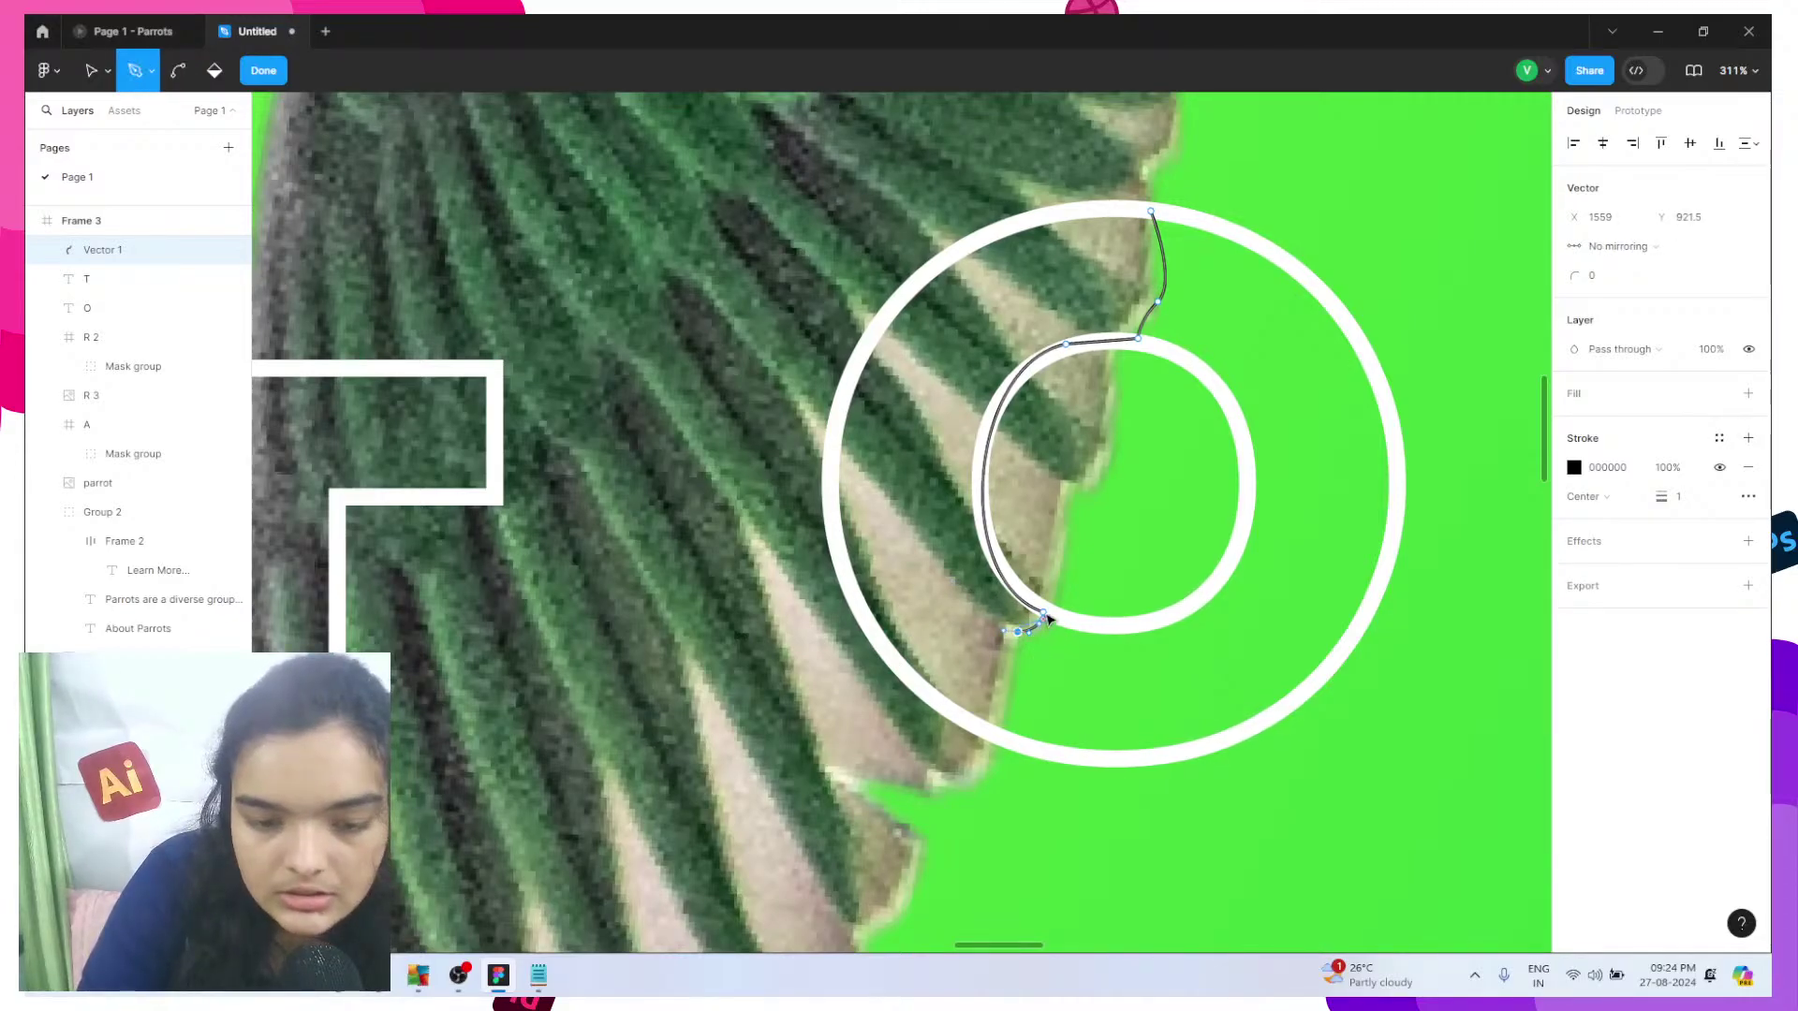
pyautogui.hotkey('ctrl', 'z')
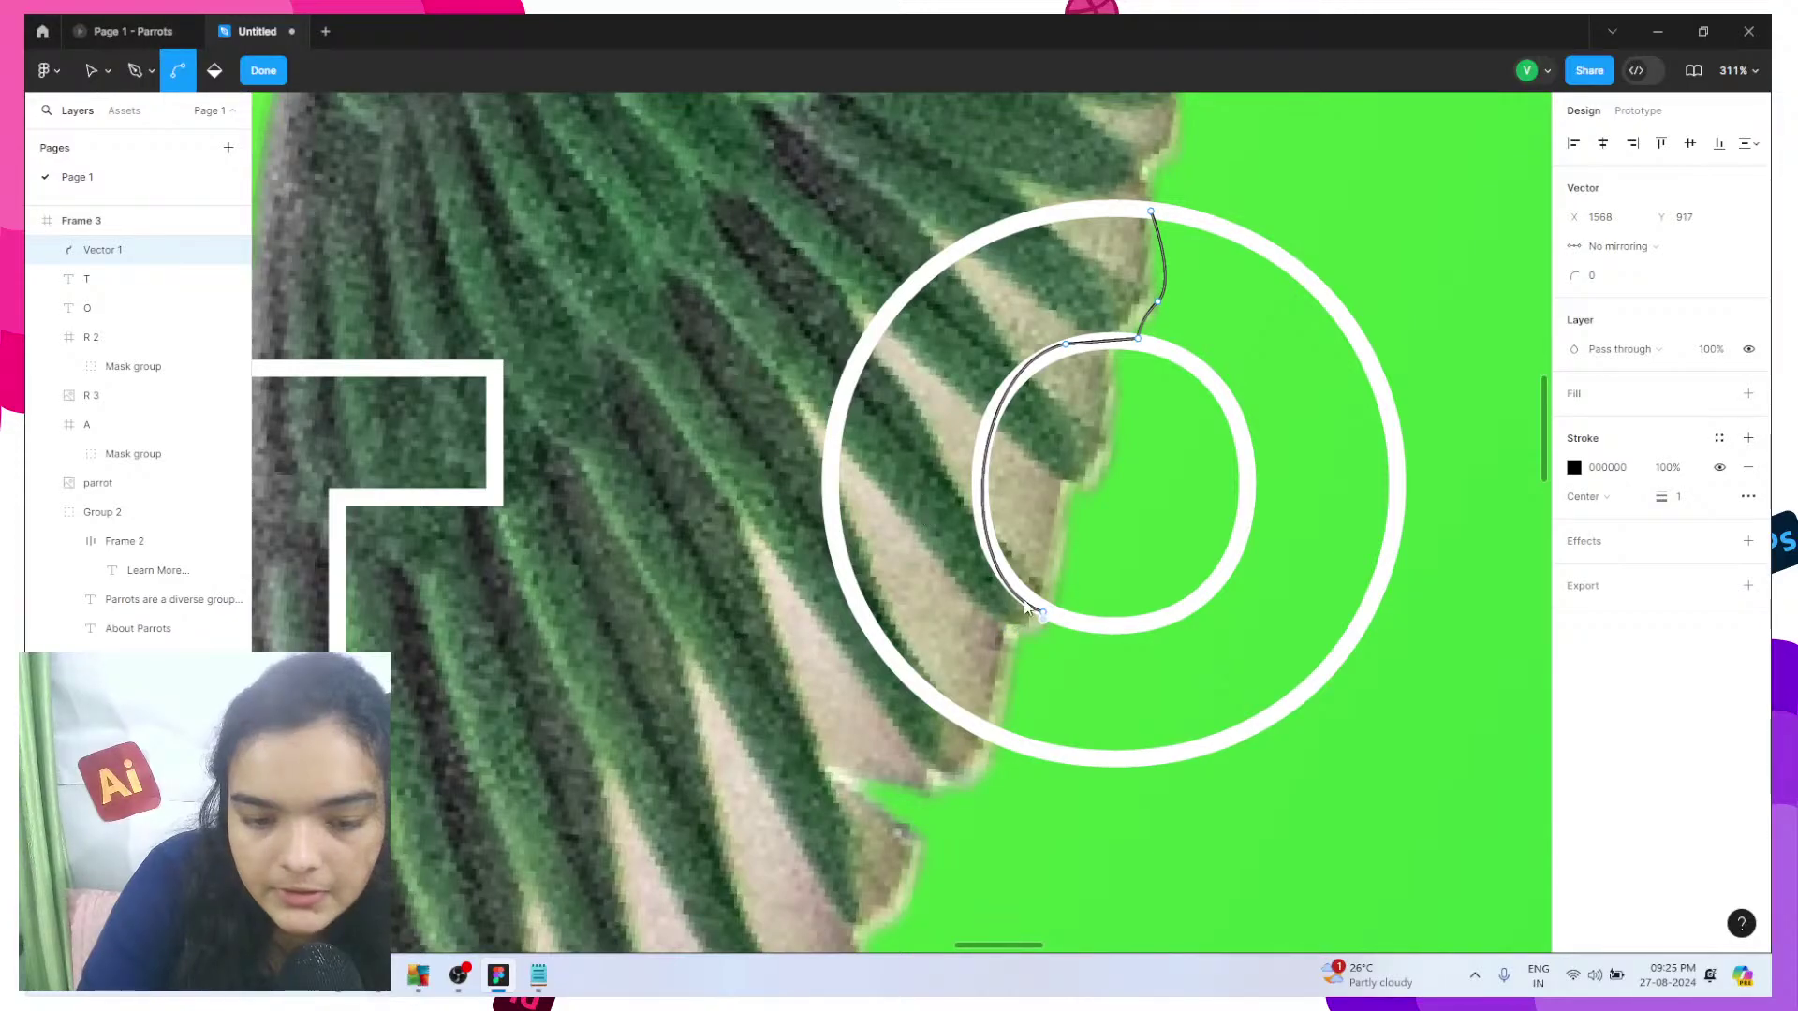
pyautogui.moveTo(1039, 610); pyautogui.dragTo(1157, 650)
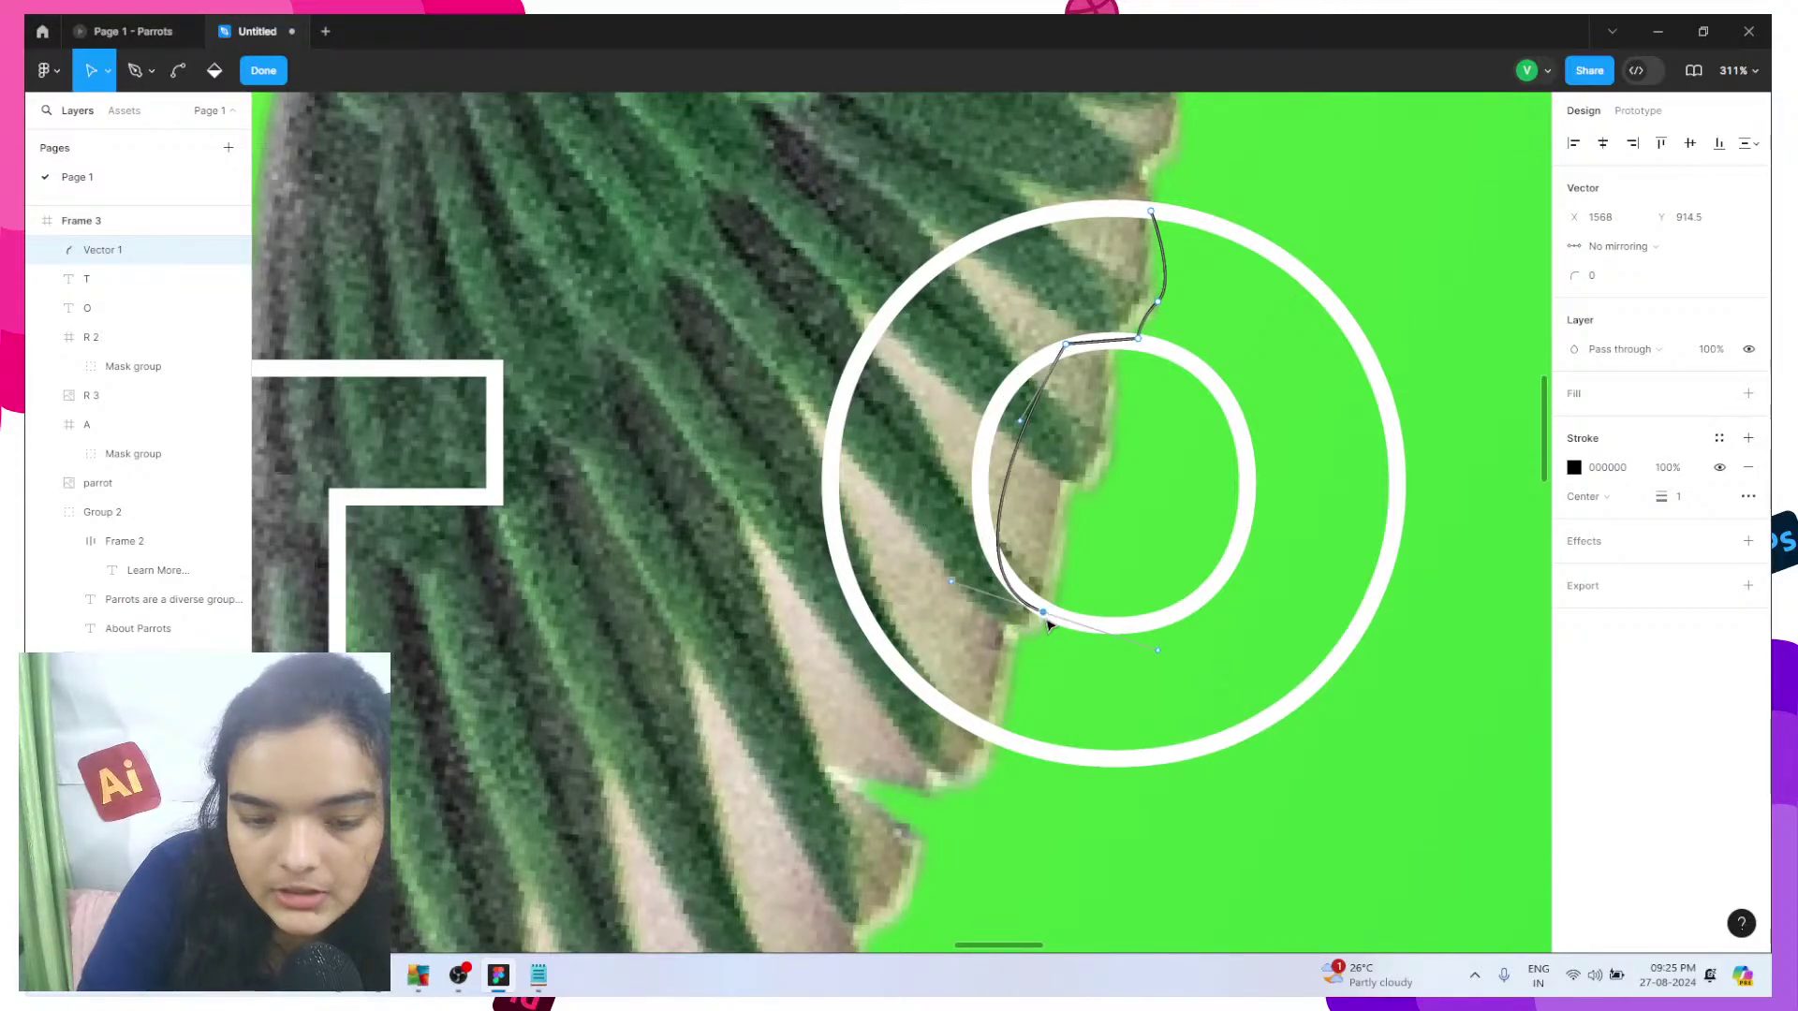
pyautogui.press('Delete')
# - Continue the Pen path from its open end with a curve around the left side of the O's inner ring
pyautogui.press('p')
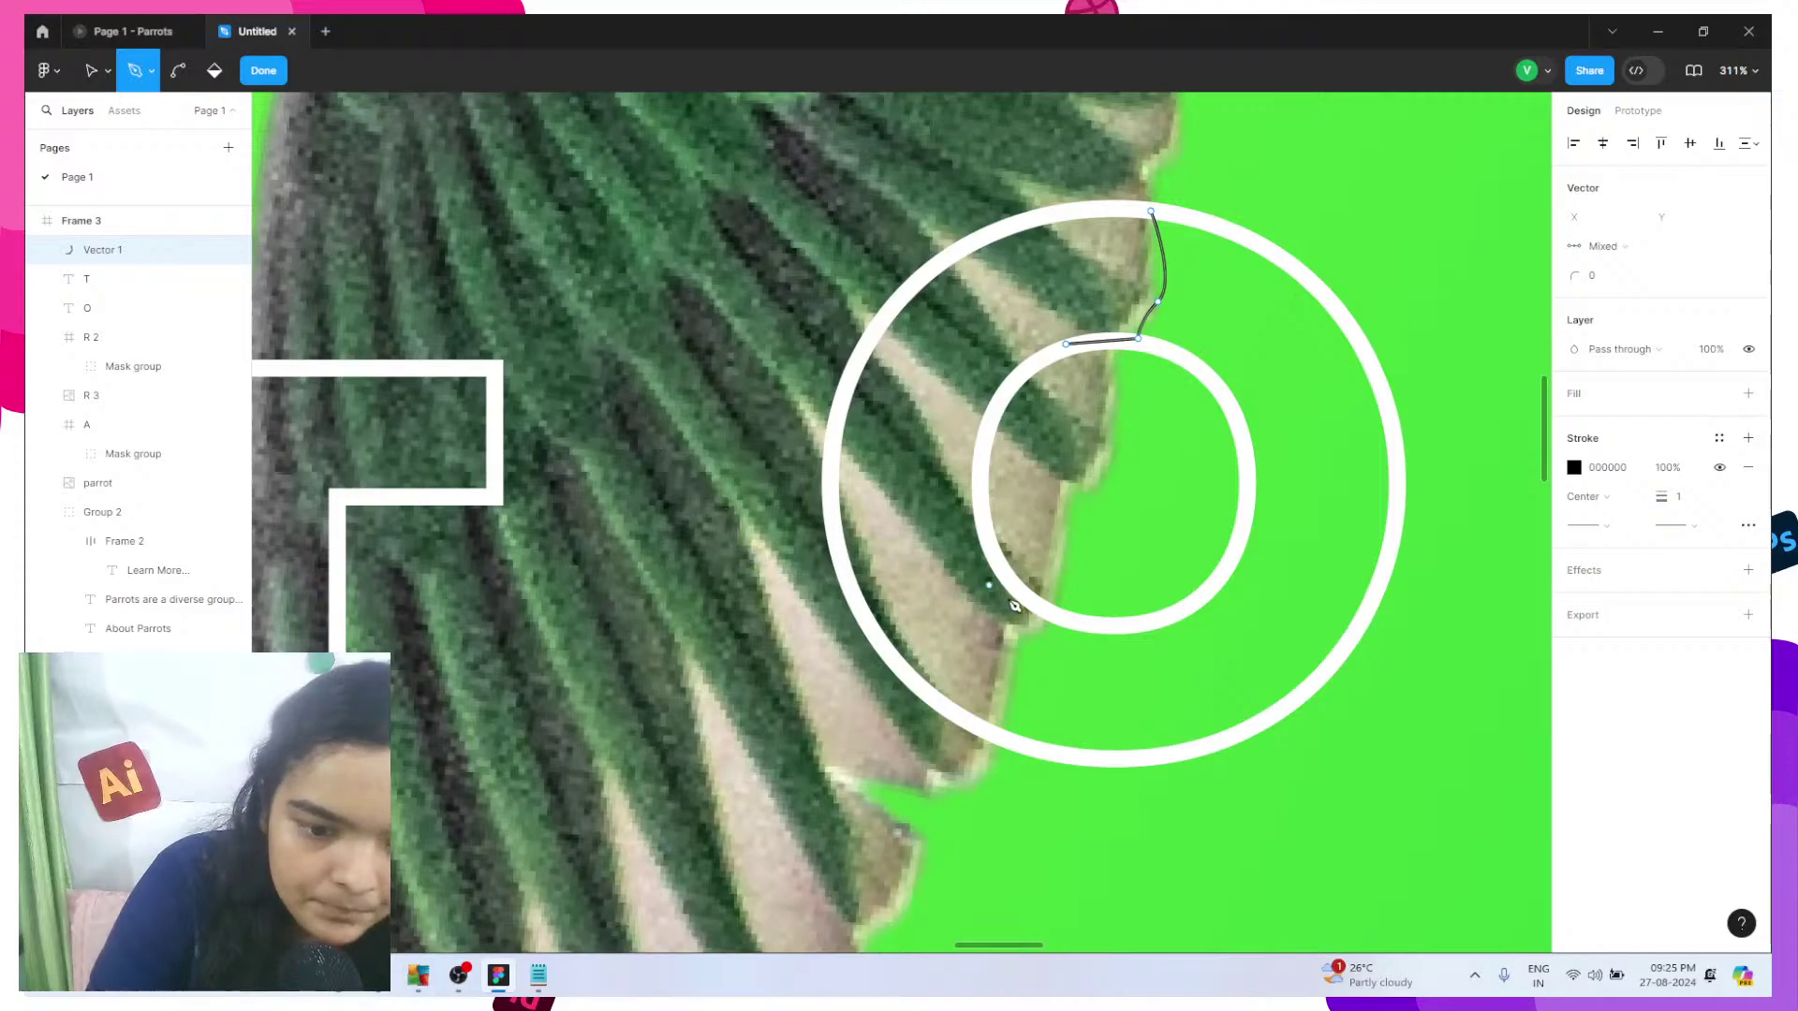
pyautogui.click(1068, 345)
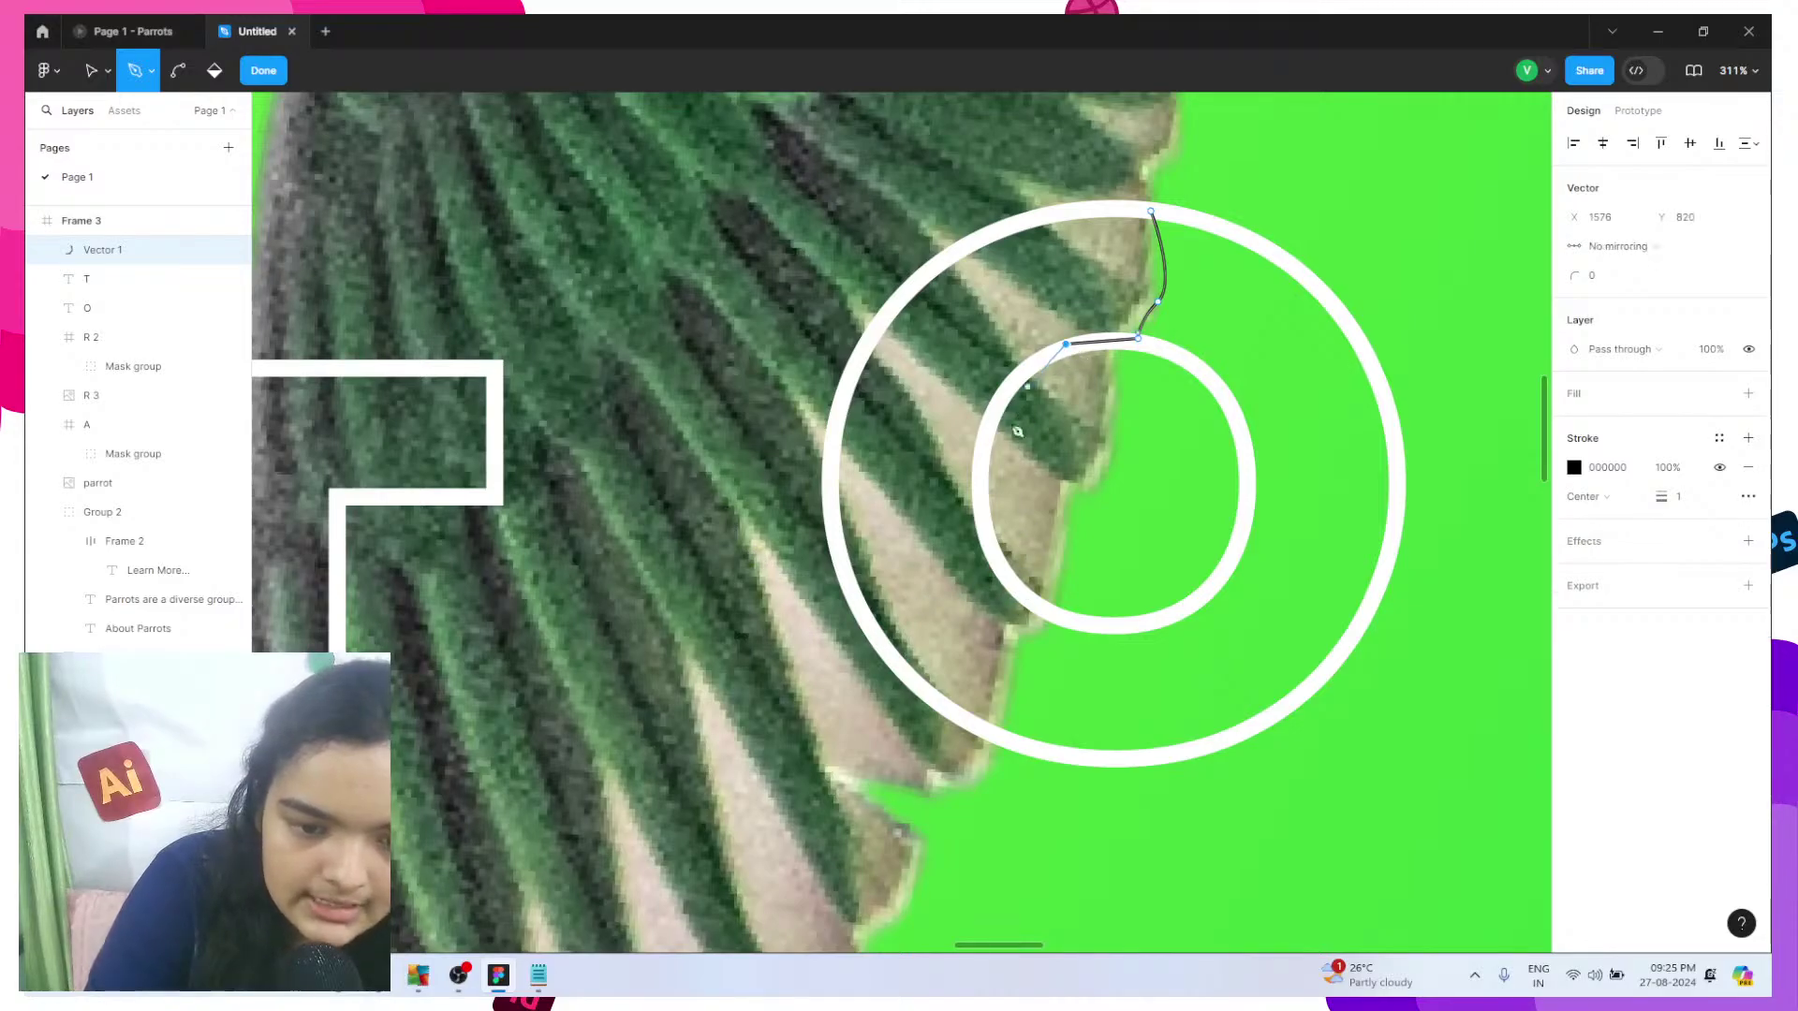
pyautogui.moveTo(1048, 615); pyautogui.dragTo(1223, 757)
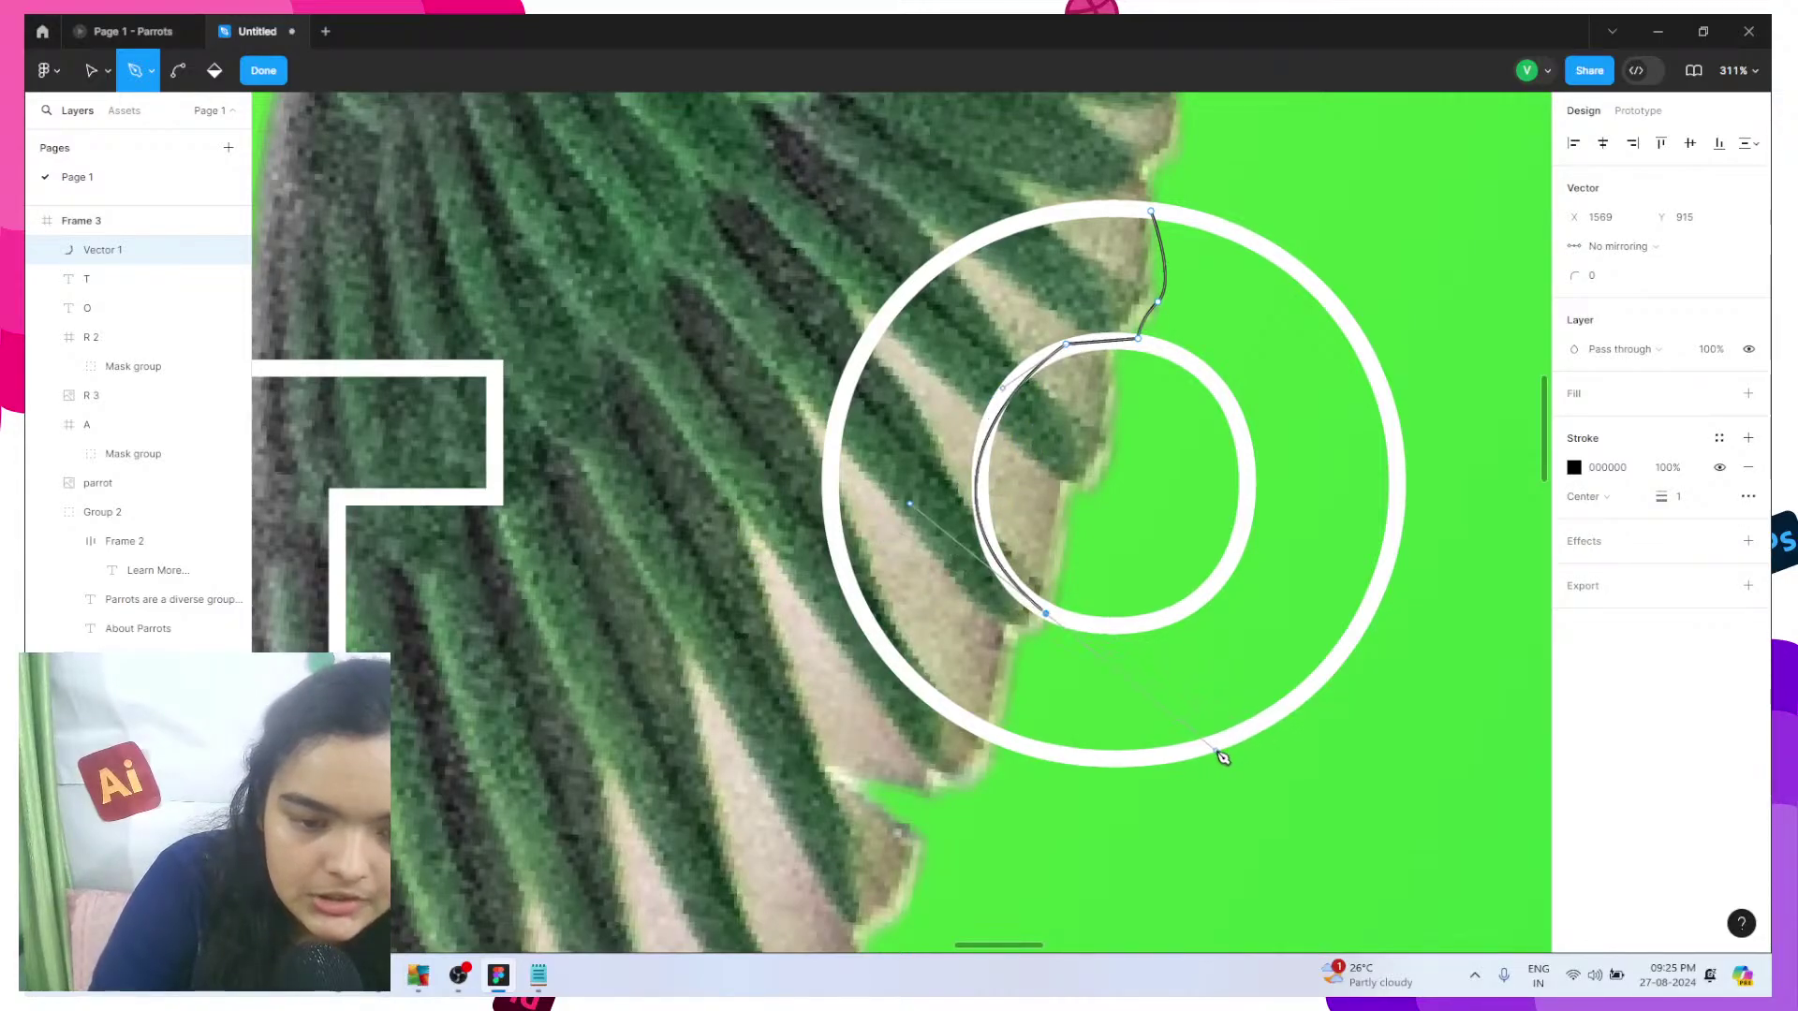
pyautogui.click(1007, 396)
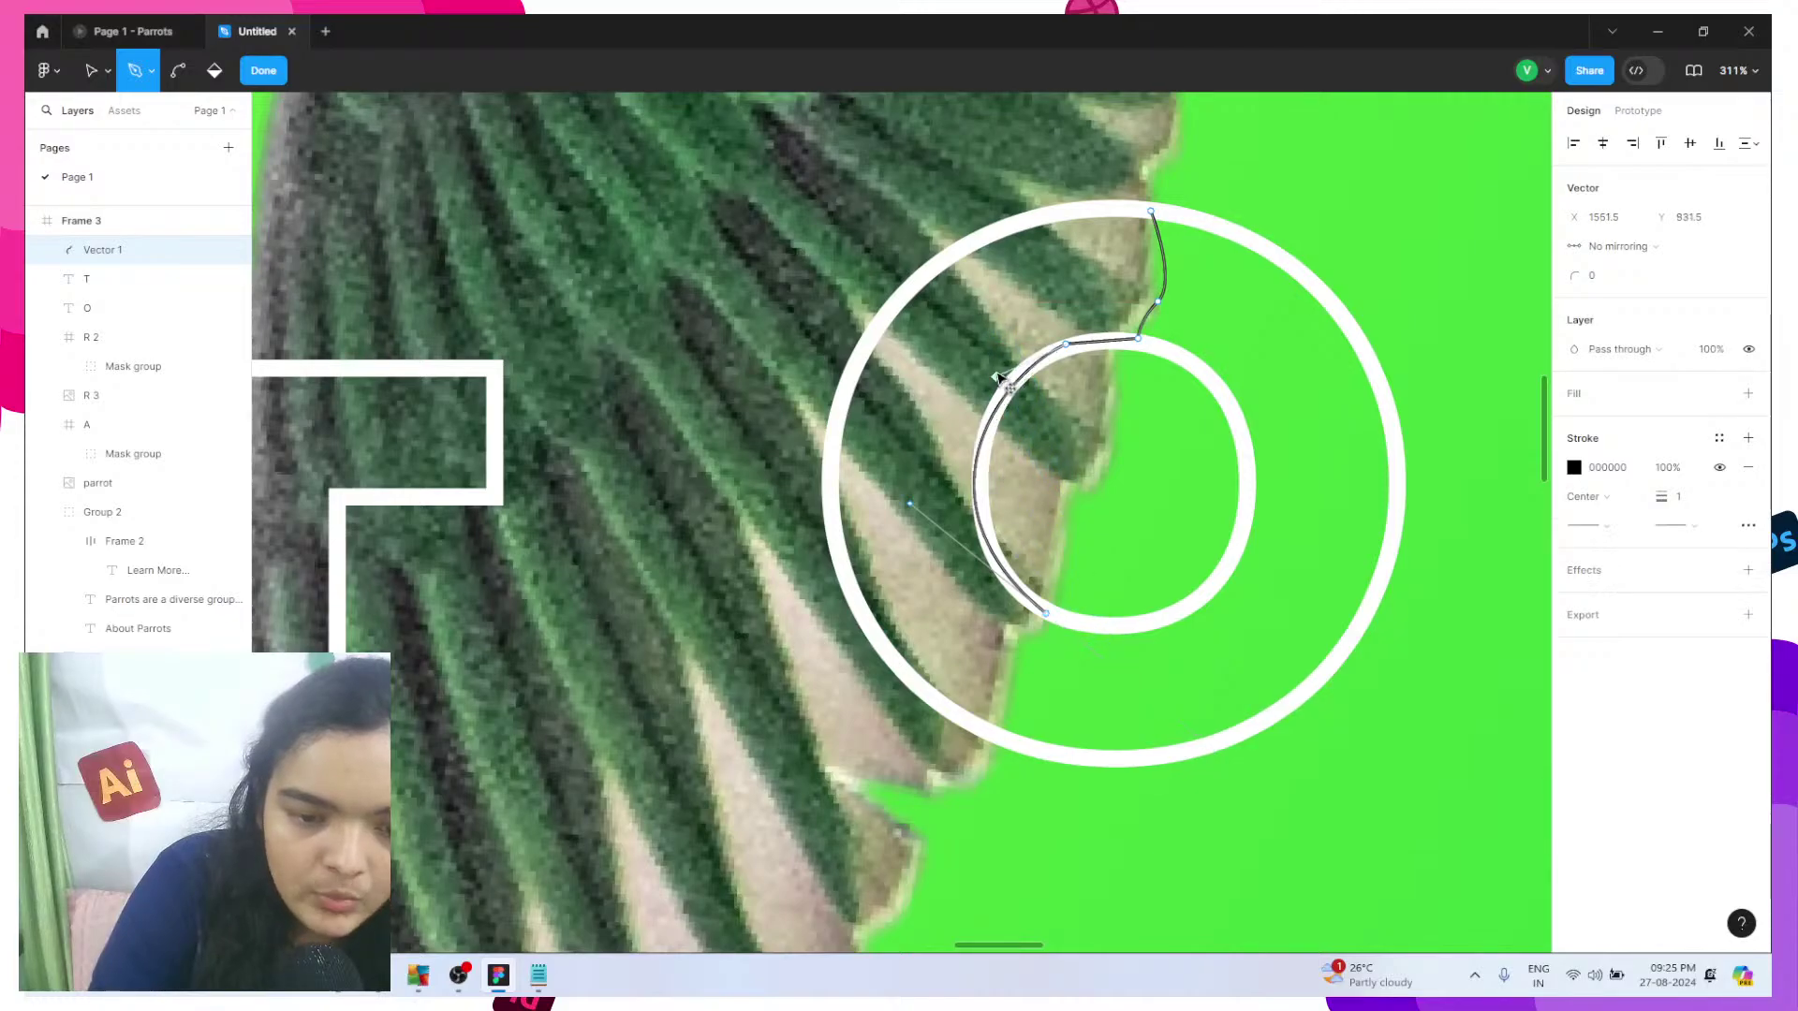
pyautogui.click(1049, 611)
# - Extend the path along the lower feather edge, then trace the O's left outer ring back to the starting point to close it
pyautogui.click(1015, 636)
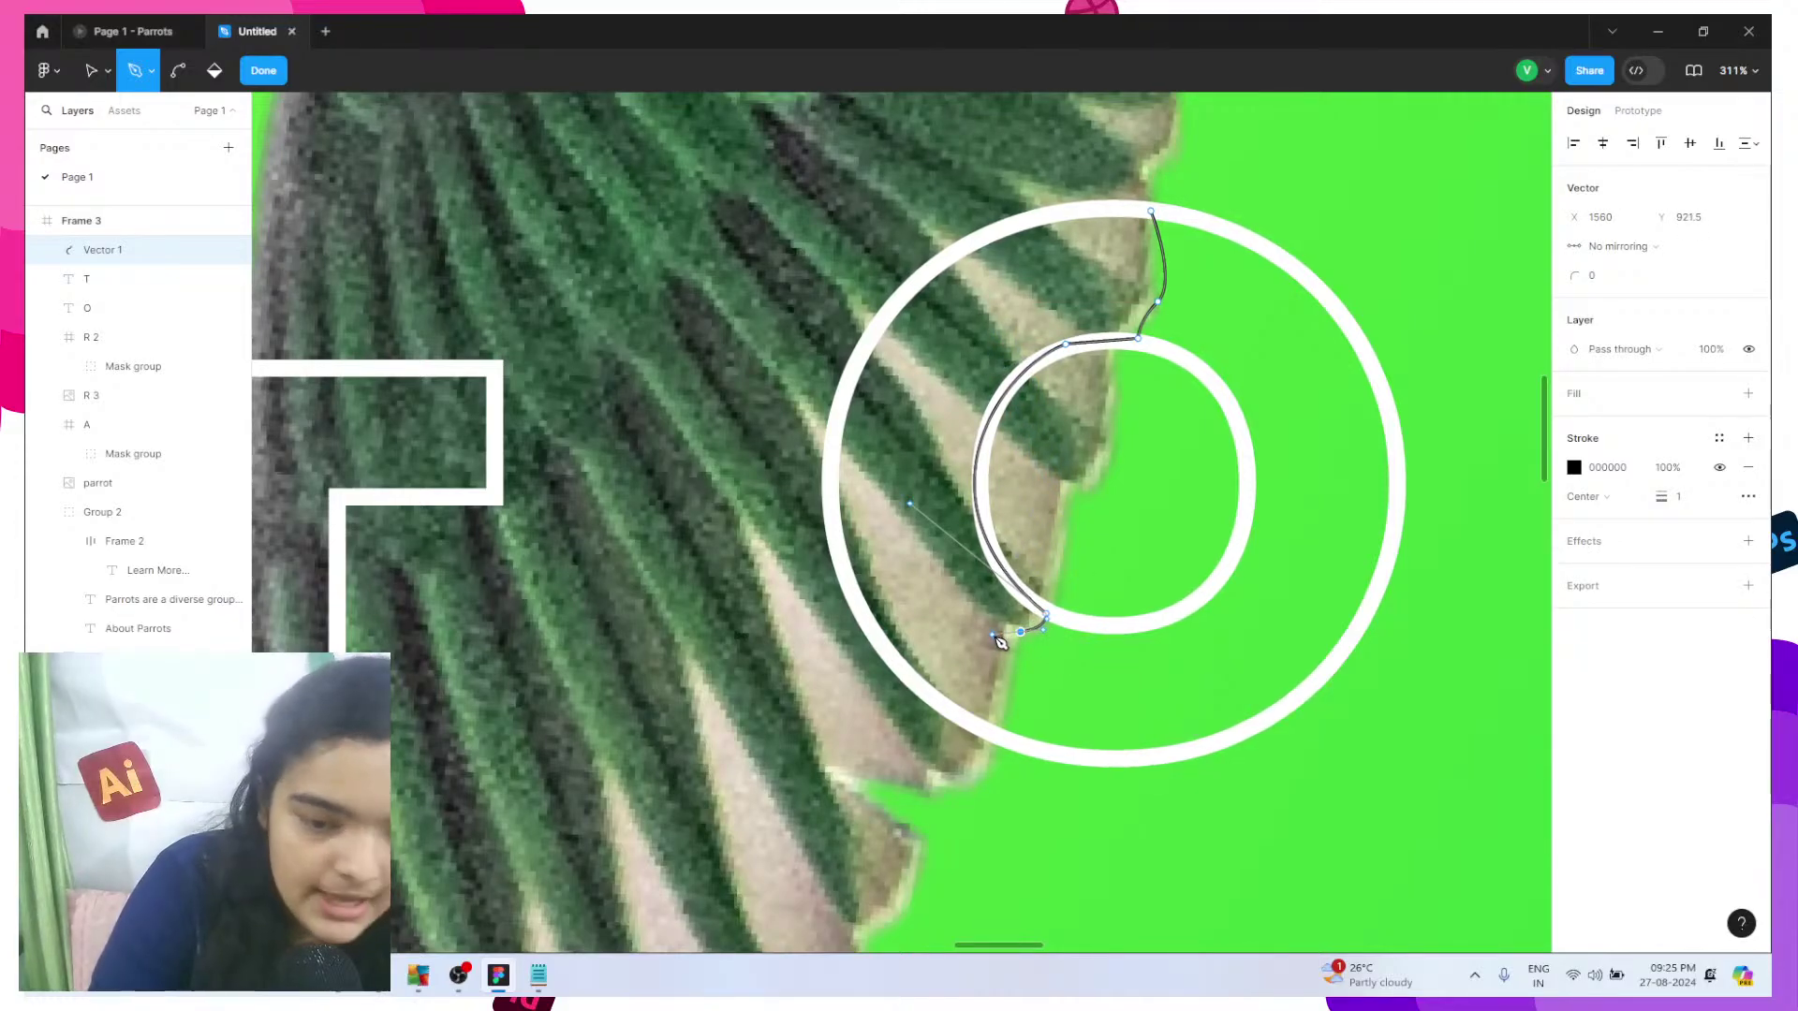
pyautogui.click(995, 735)
pyautogui.moveTo(849, 575); pyautogui.dragTo(819, 452)
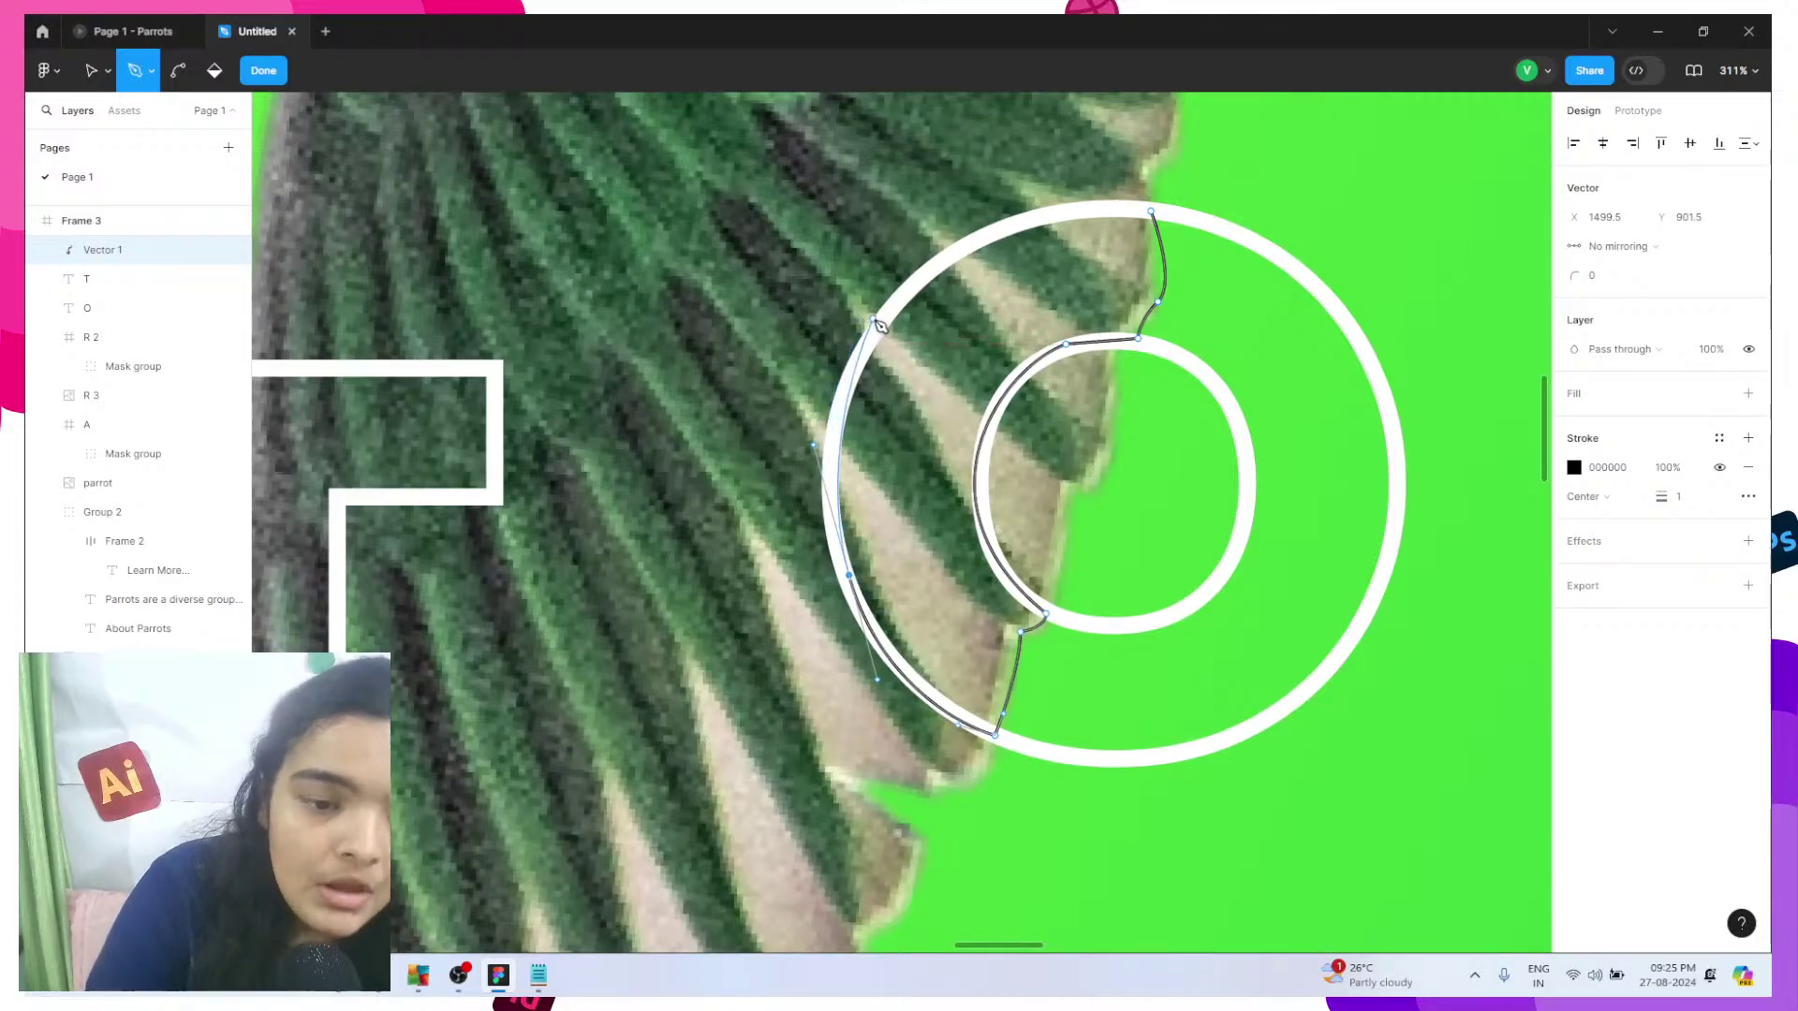
pyautogui.moveTo(882, 319); pyautogui.dragTo(991, 250)
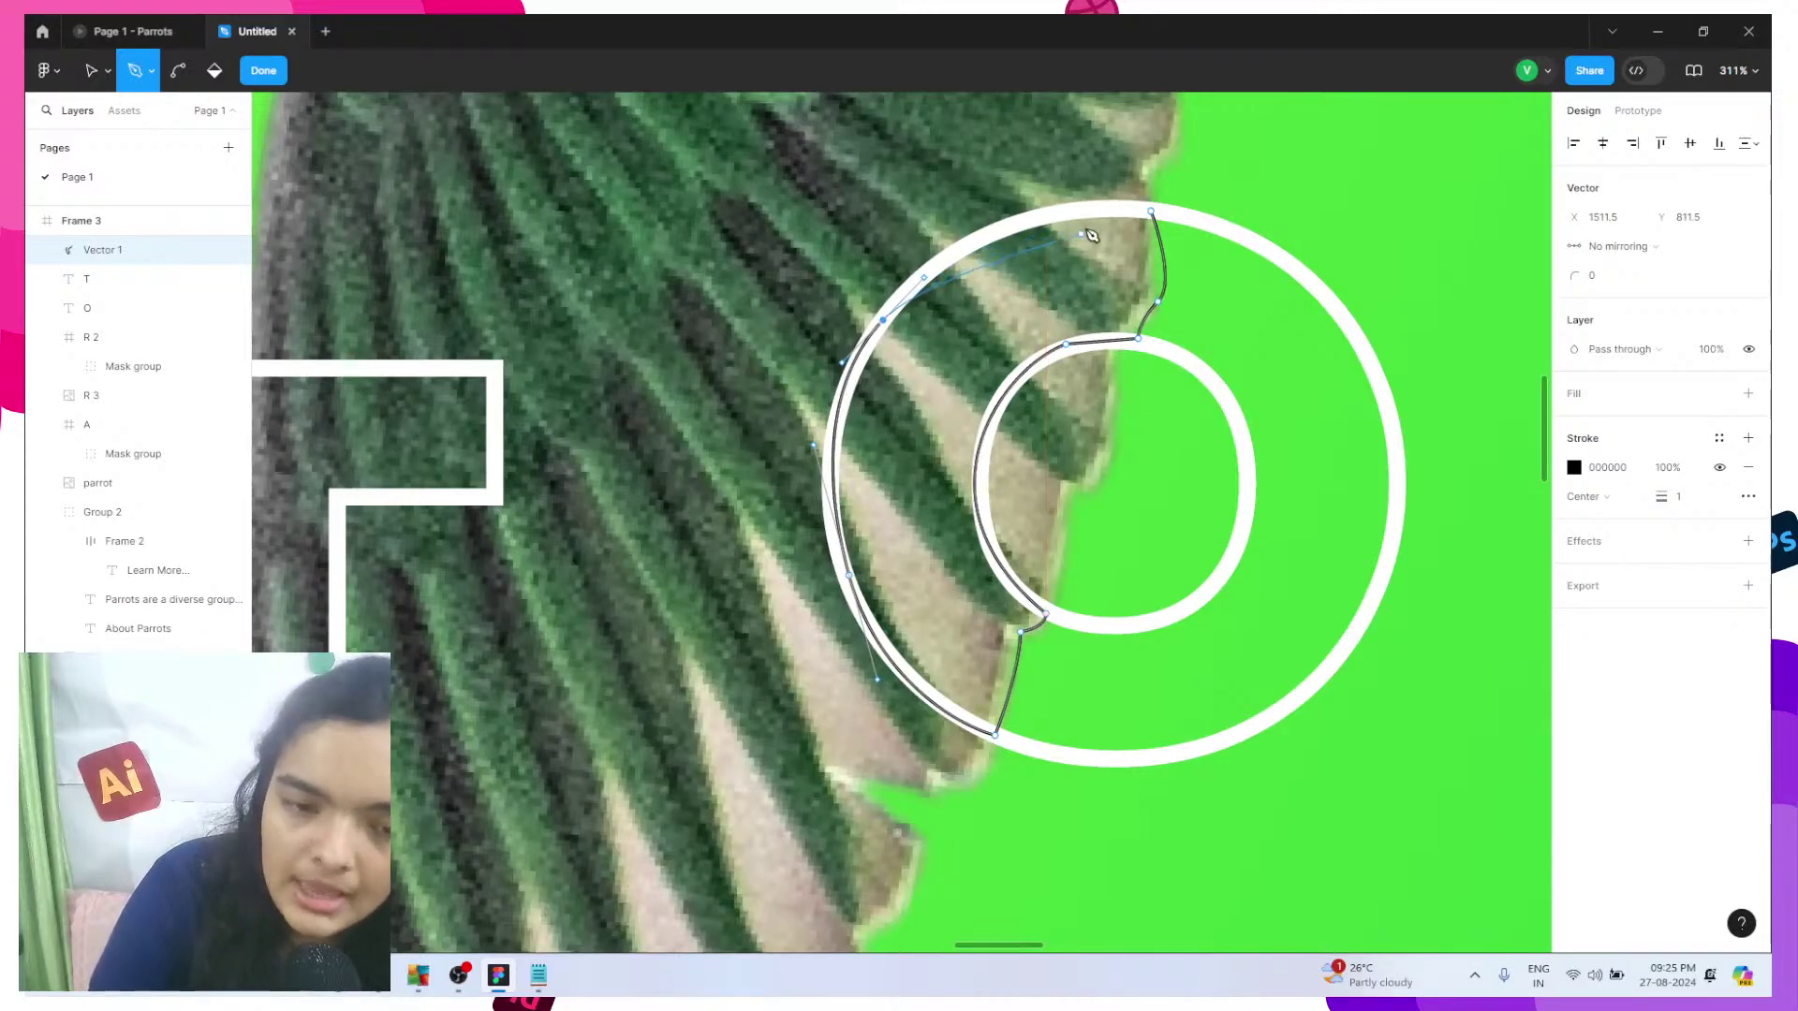
pyautogui.moveTo(1154, 214); pyautogui.dragTo(1323, 235)
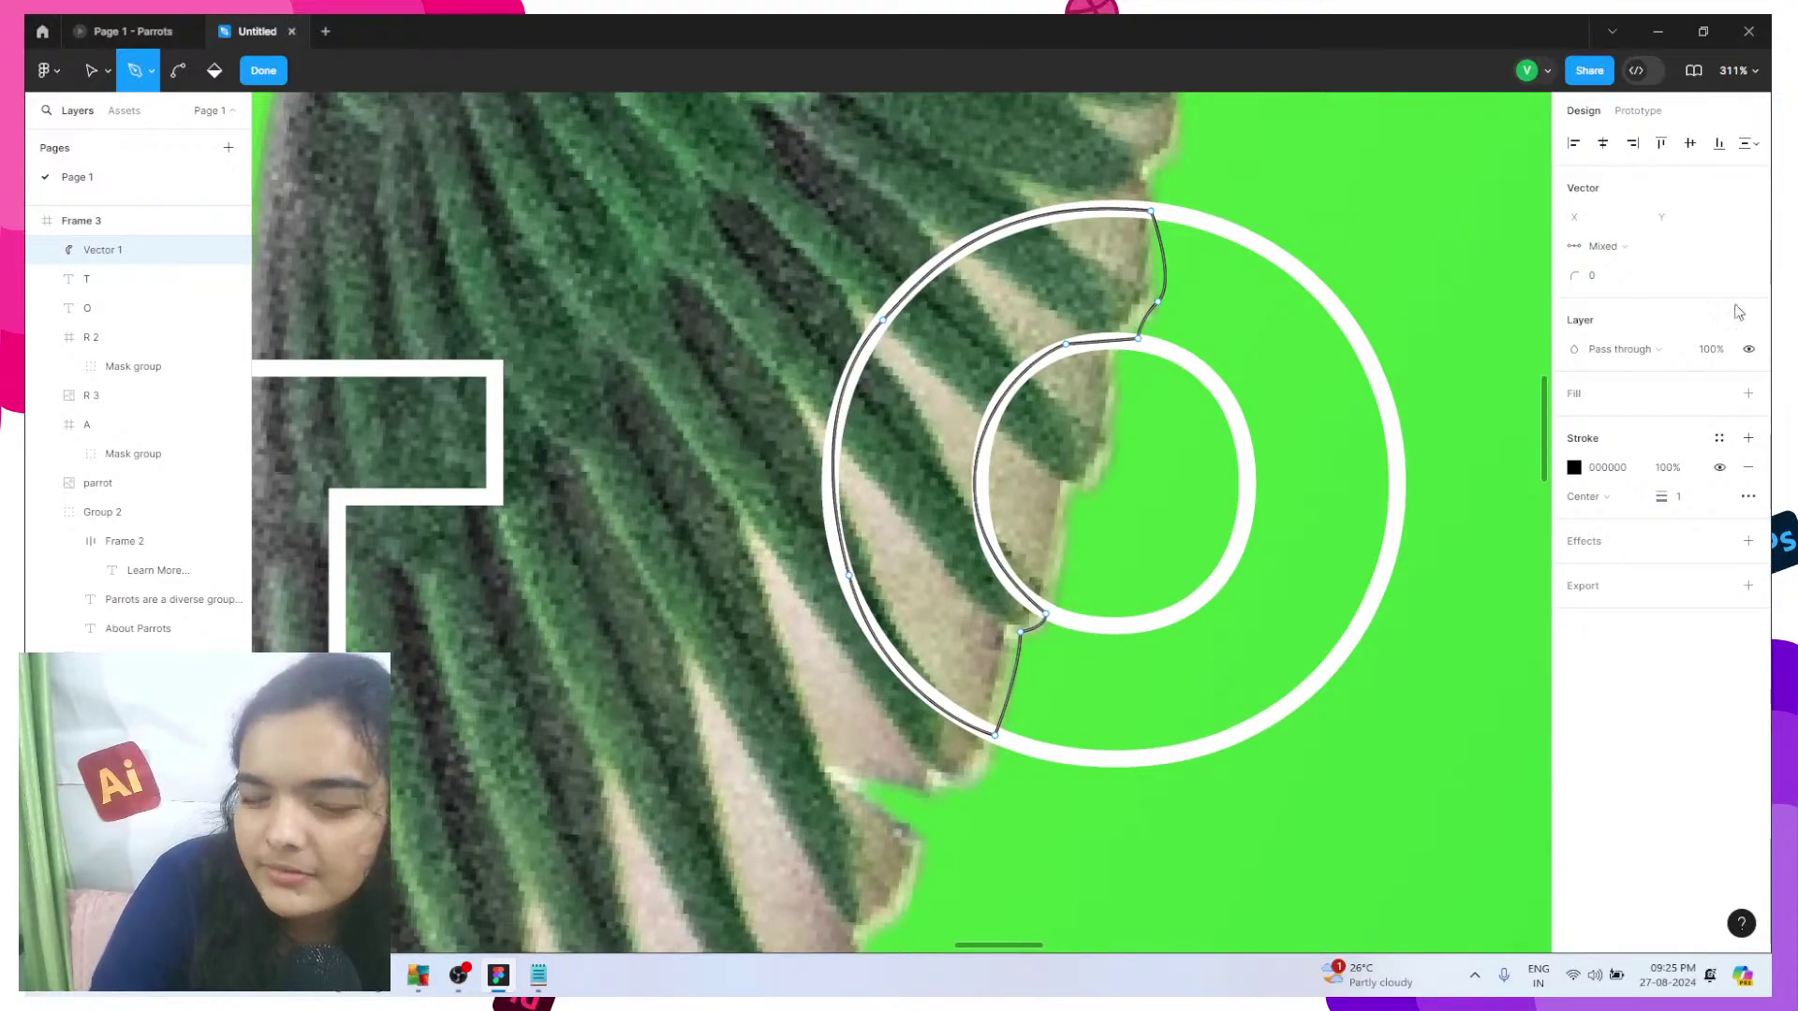
# - Remove the stroke from the traced O shape and give it a solid FFFFFF fill
pyautogui.click(1748, 467)
pyautogui.click(1748, 393)
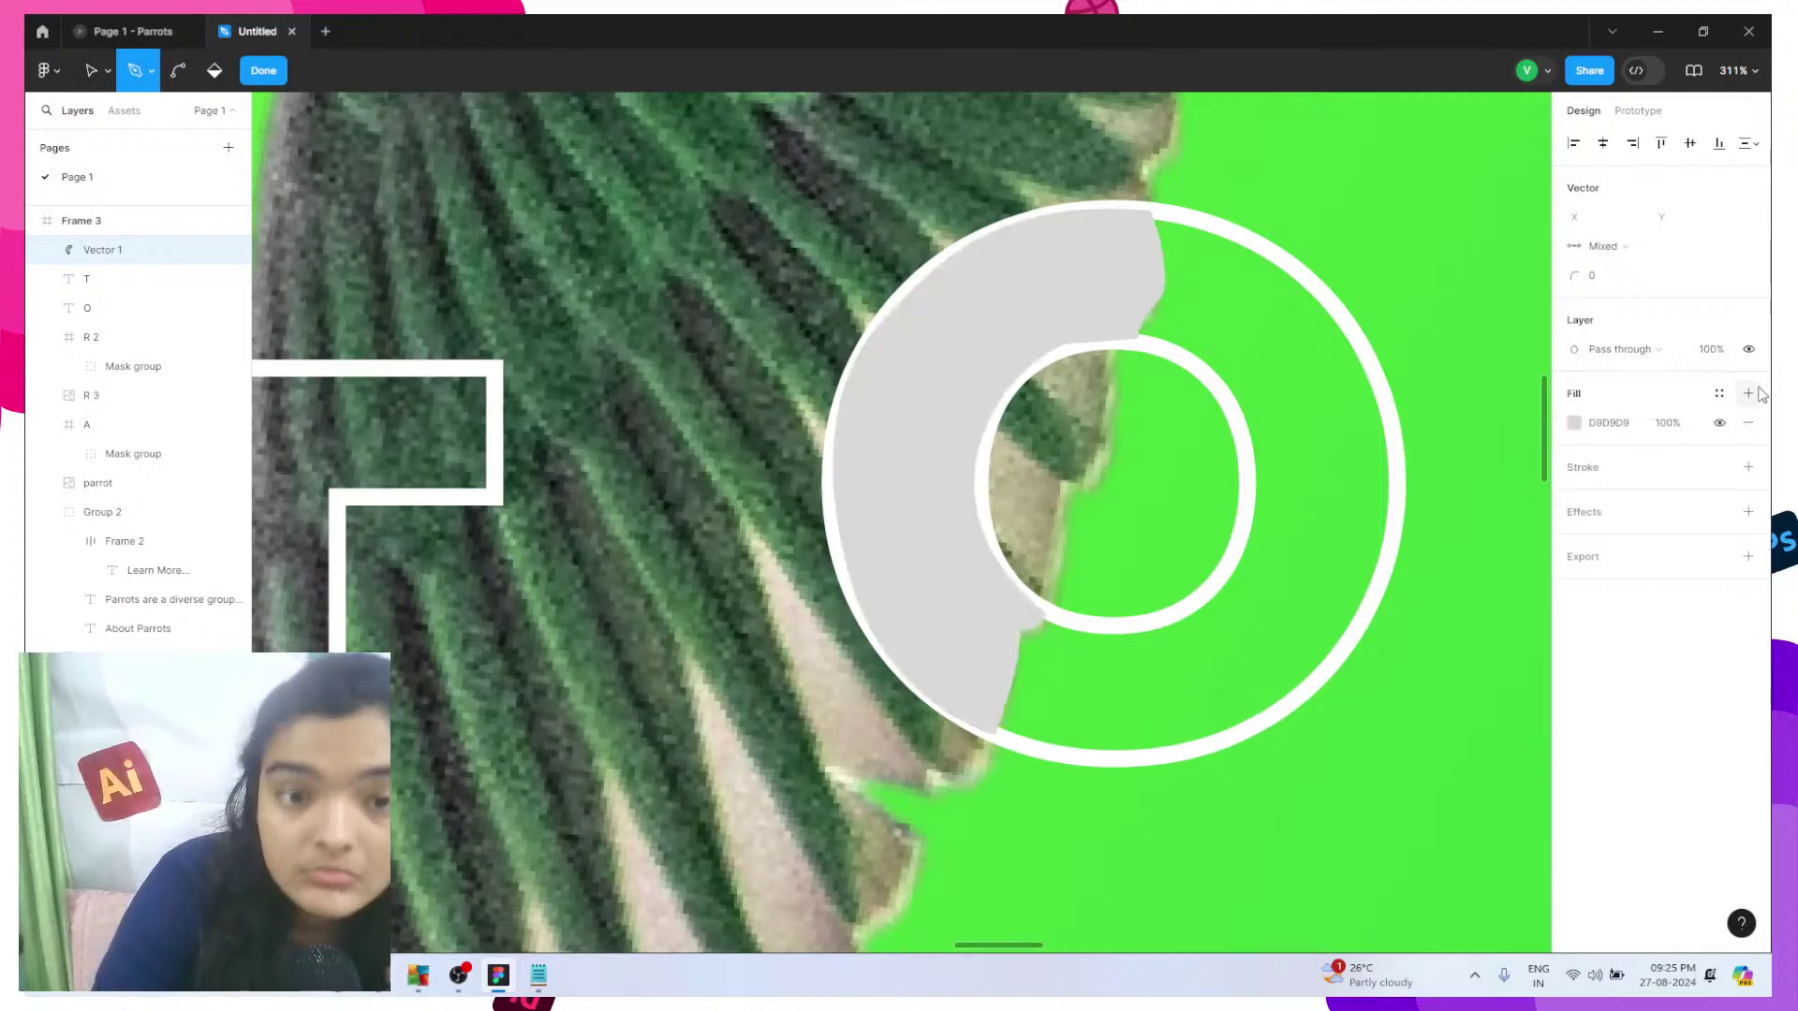
pyautogui.click(1574, 422)
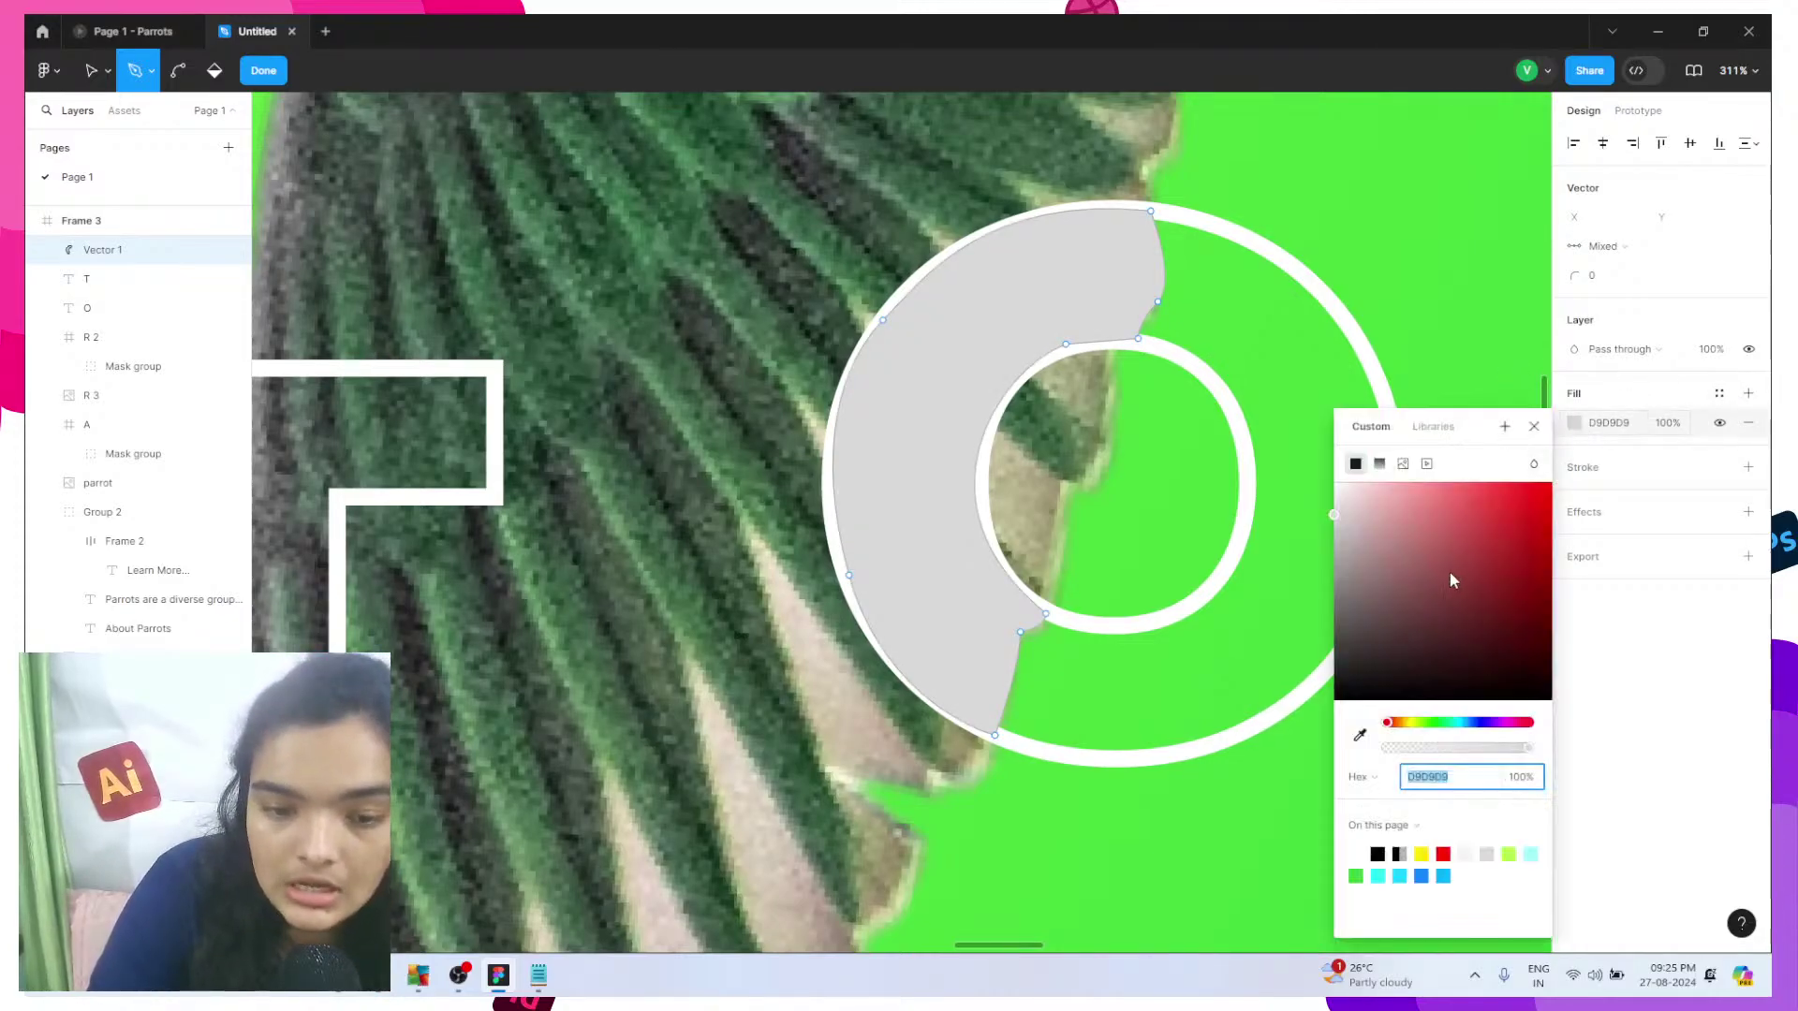
pyautogui.click(1445, 553)
pyautogui.moveTo(1154, 412); pyautogui.dragTo(1037, 391)
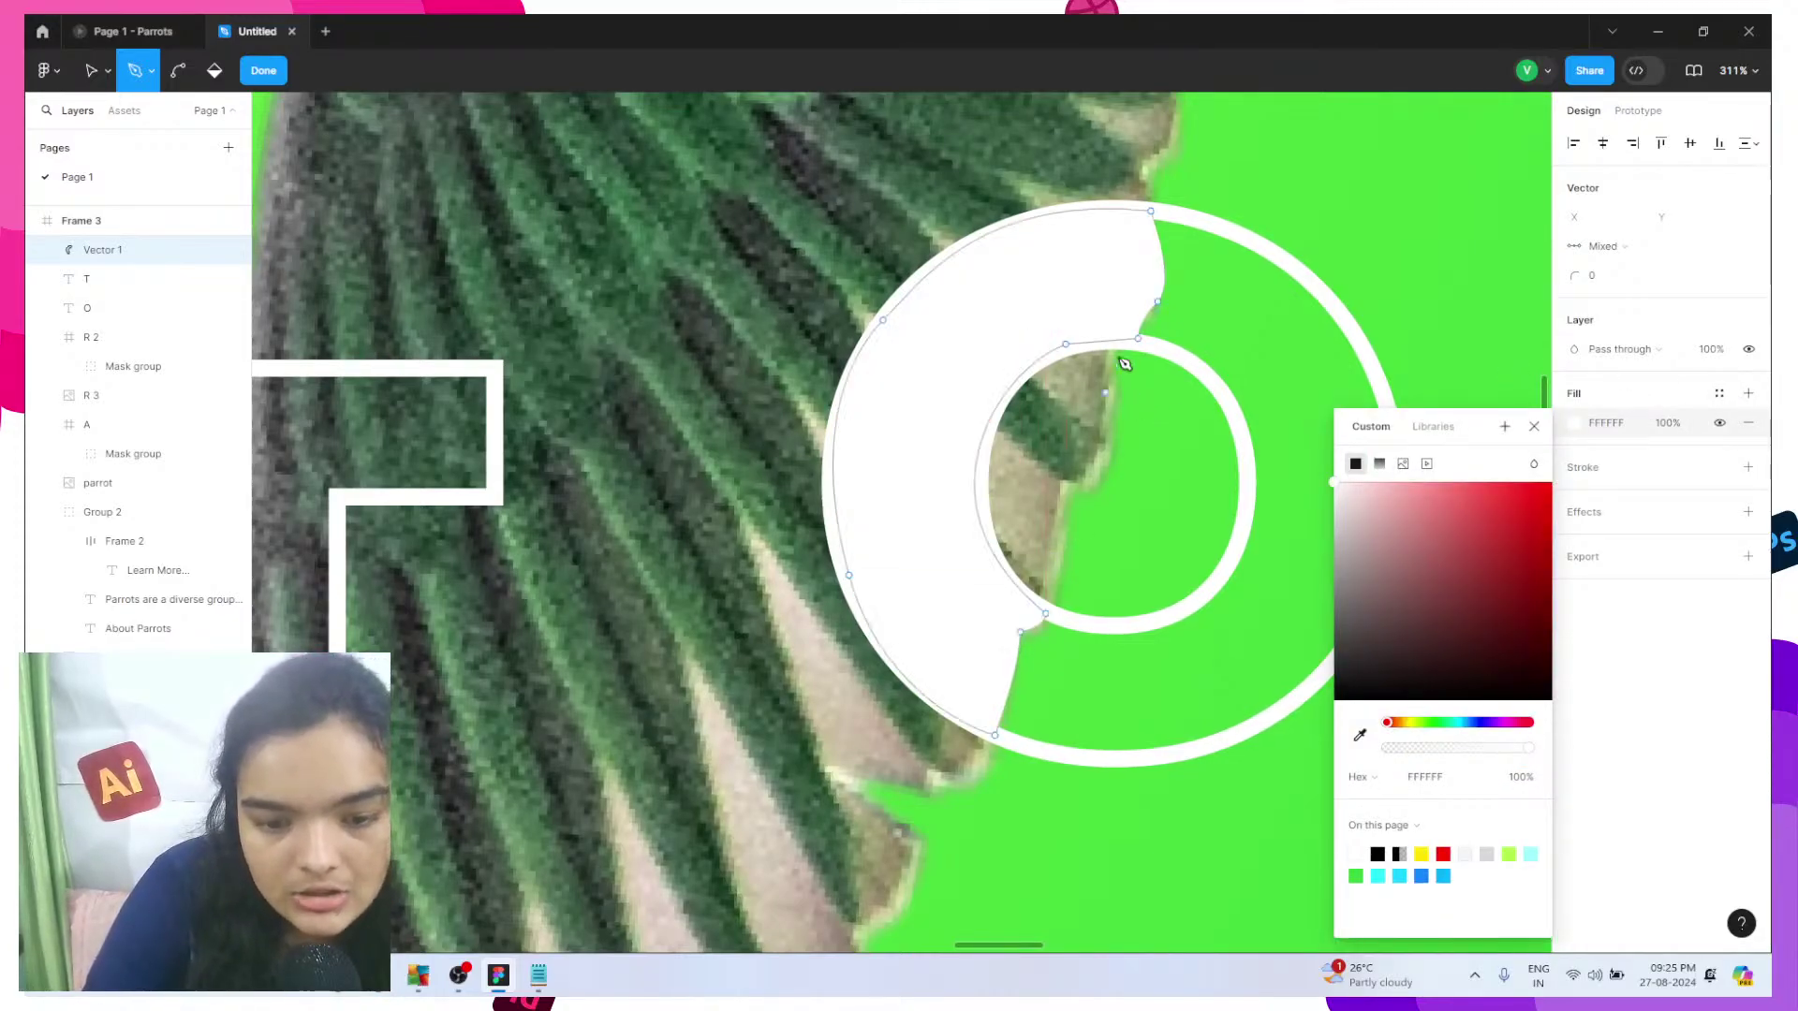
pyautogui.press('Escape')
pyautogui.press('Escape')
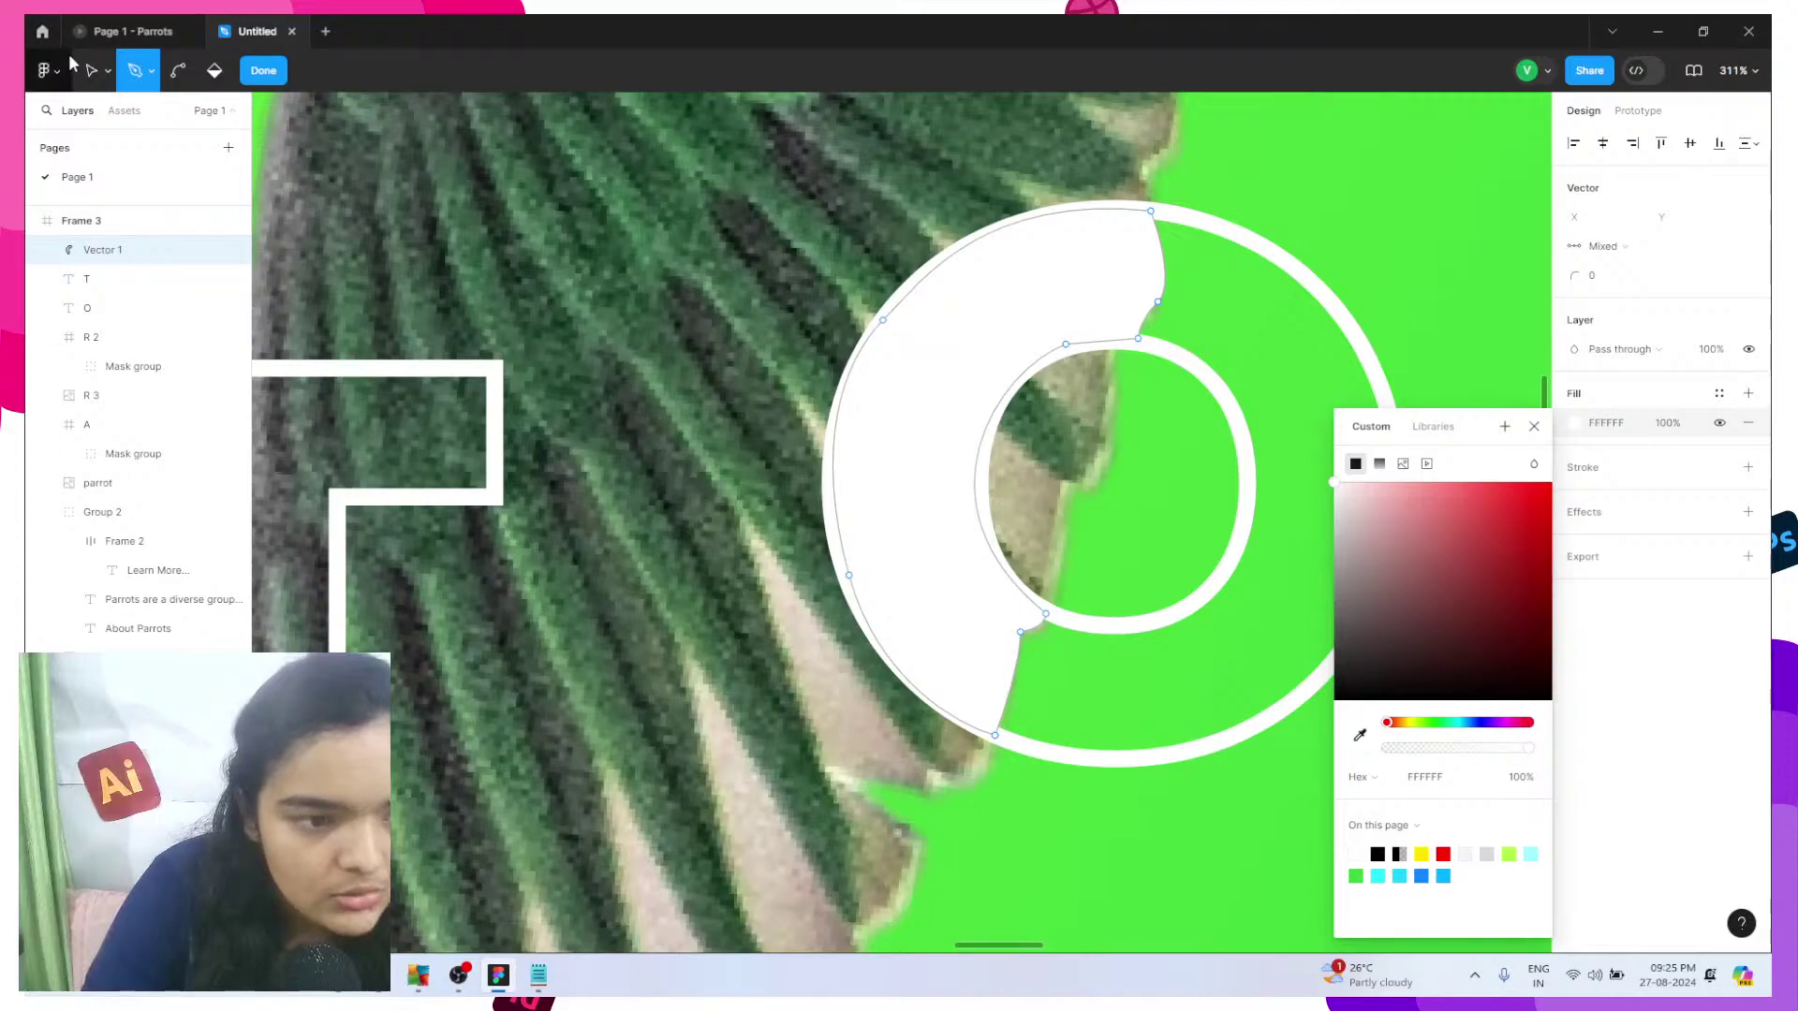
# - Try to reshape the curve at the corner point on the traced O's right edge, just above the inner ring
pyautogui.click(1157, 307)
pyautogui.moveTo(1133, 309)
pyautogui.mouseDown()
pyautogui.moveTo(1170, 312)
pyautogui.moveTo(1161, 323)
pyautogui.mouseUp()
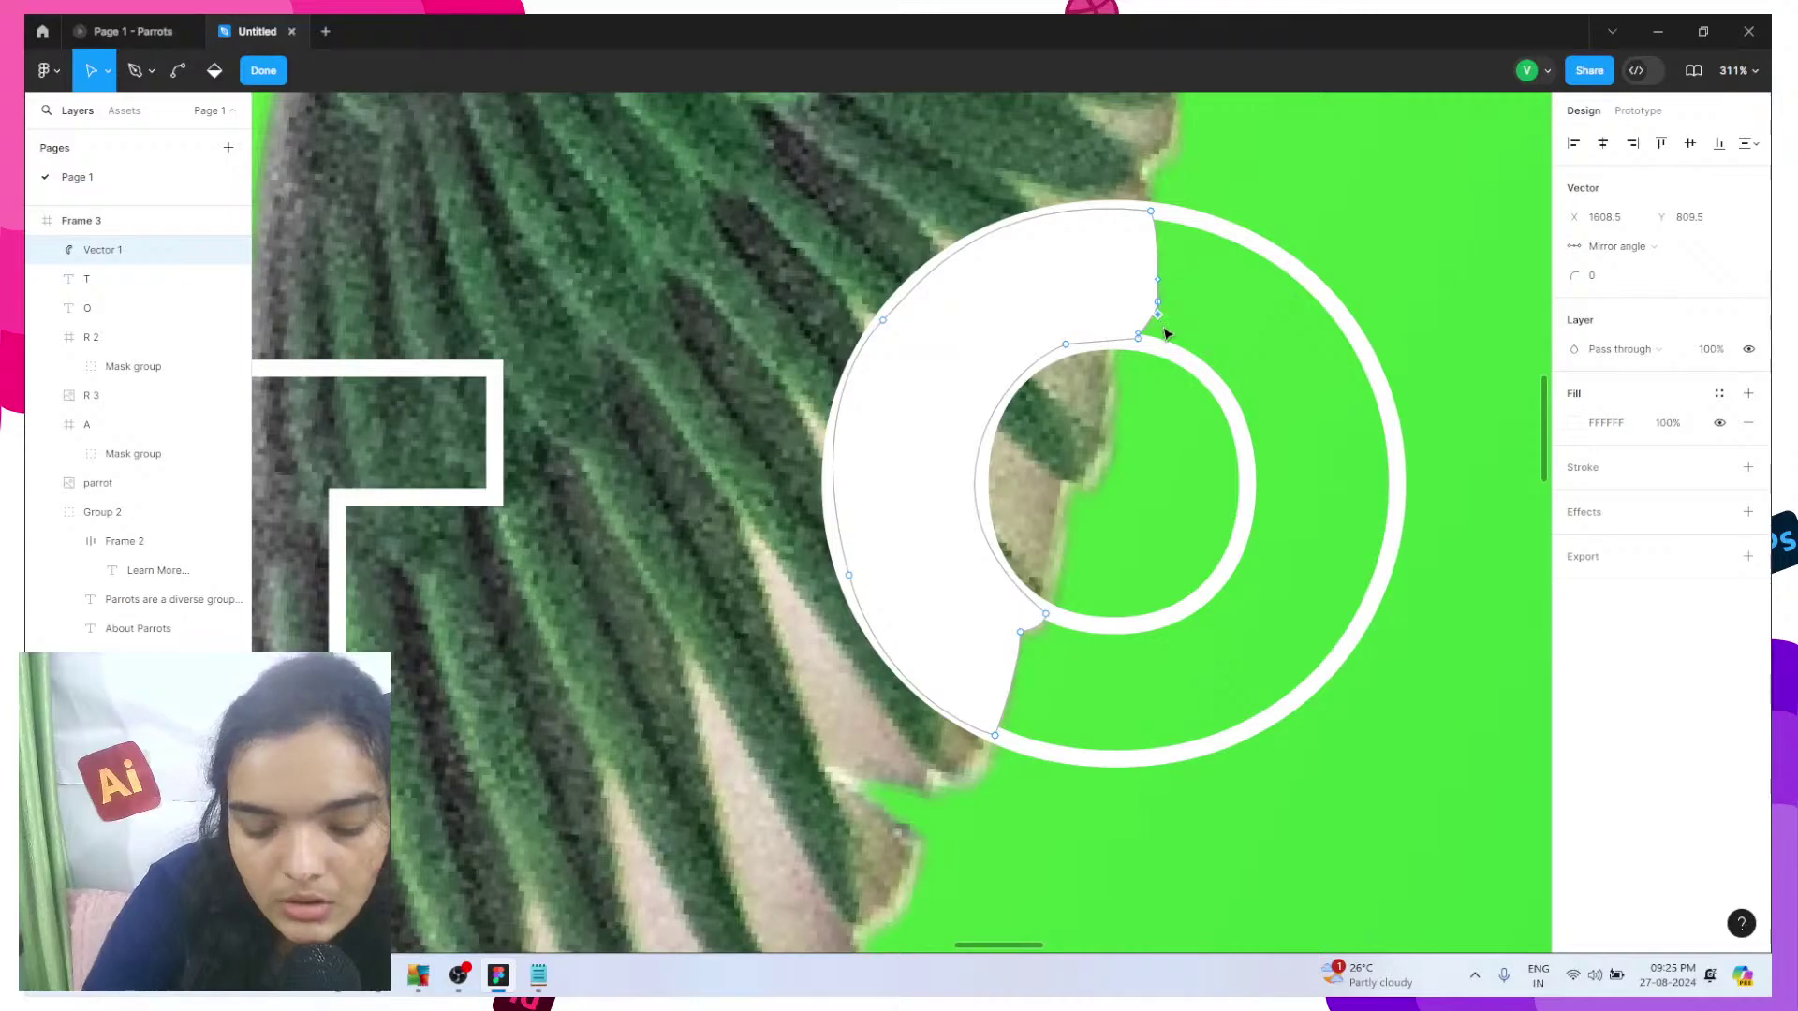
pyautogui.press('Escape')
pyautogui.scroll(5, 1148, 286)
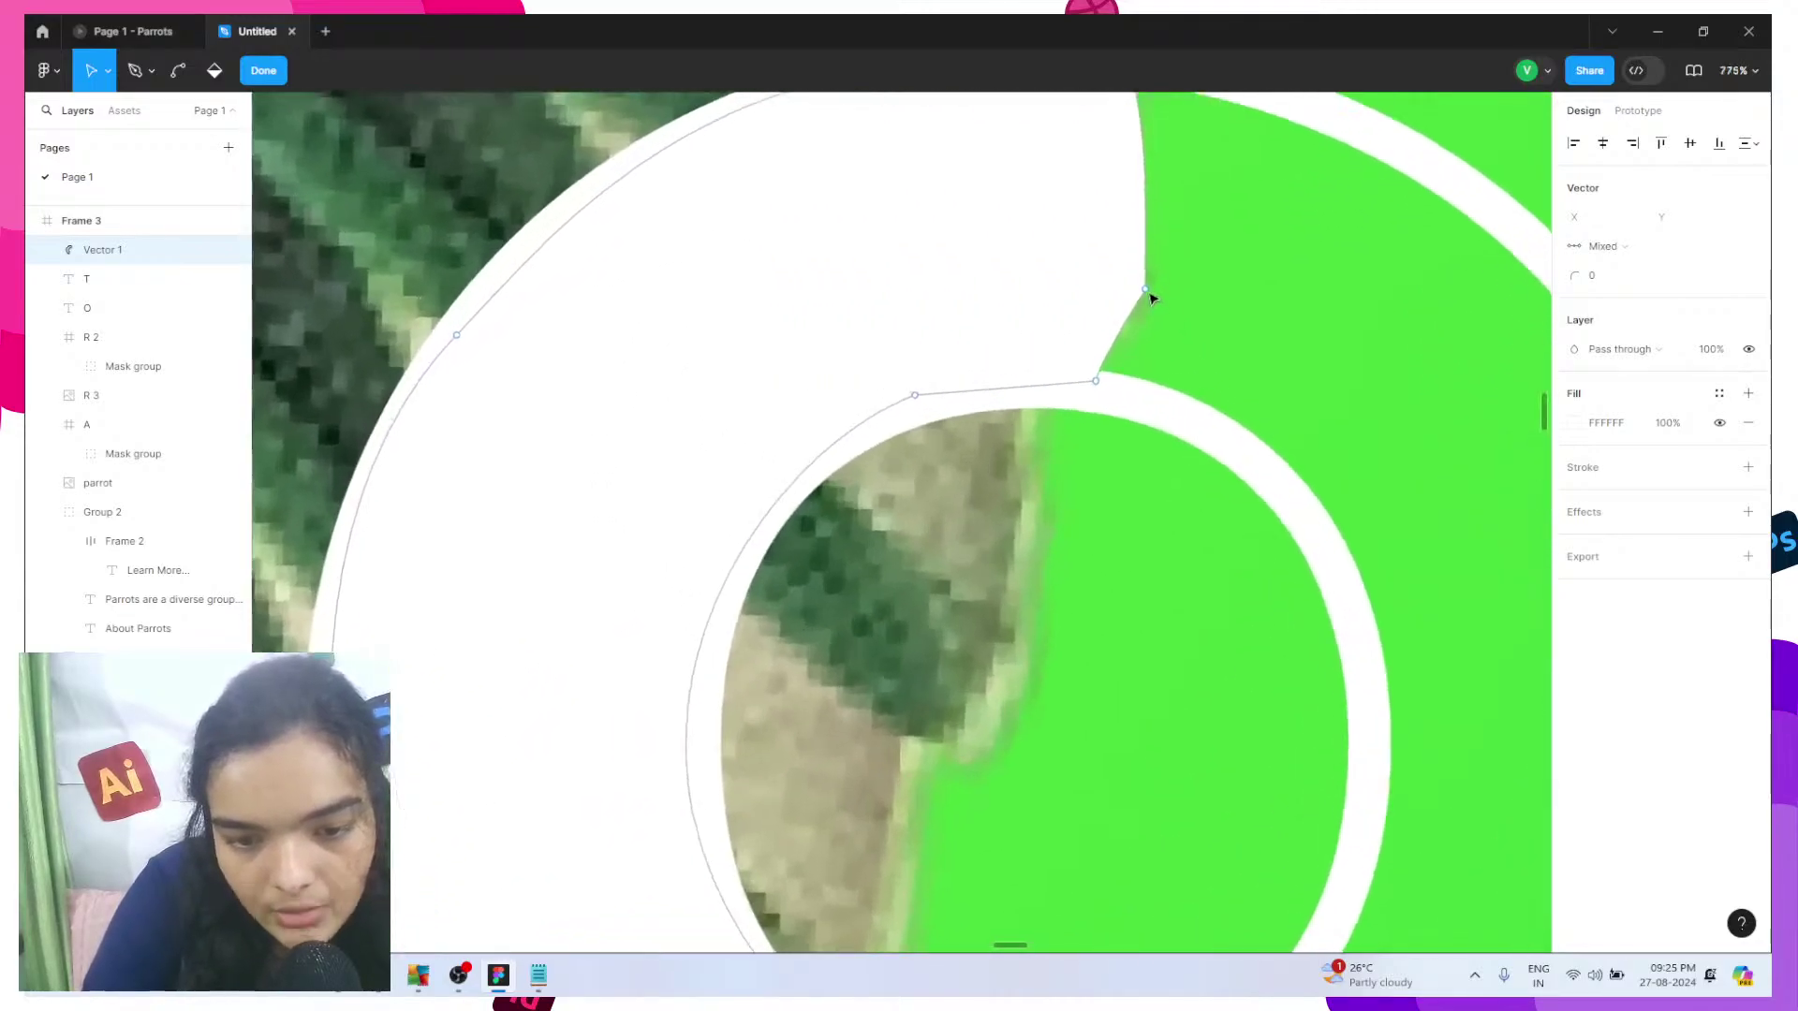
pyautogui.click(1146, 291)
pyautogui.moveTo(1152, 241); pyautogui.dragTo(1187, 264)
# - Try bending the short segment between the traced O's corner point and inner ring, undoing the last change
pyautogui.click(178, 71)
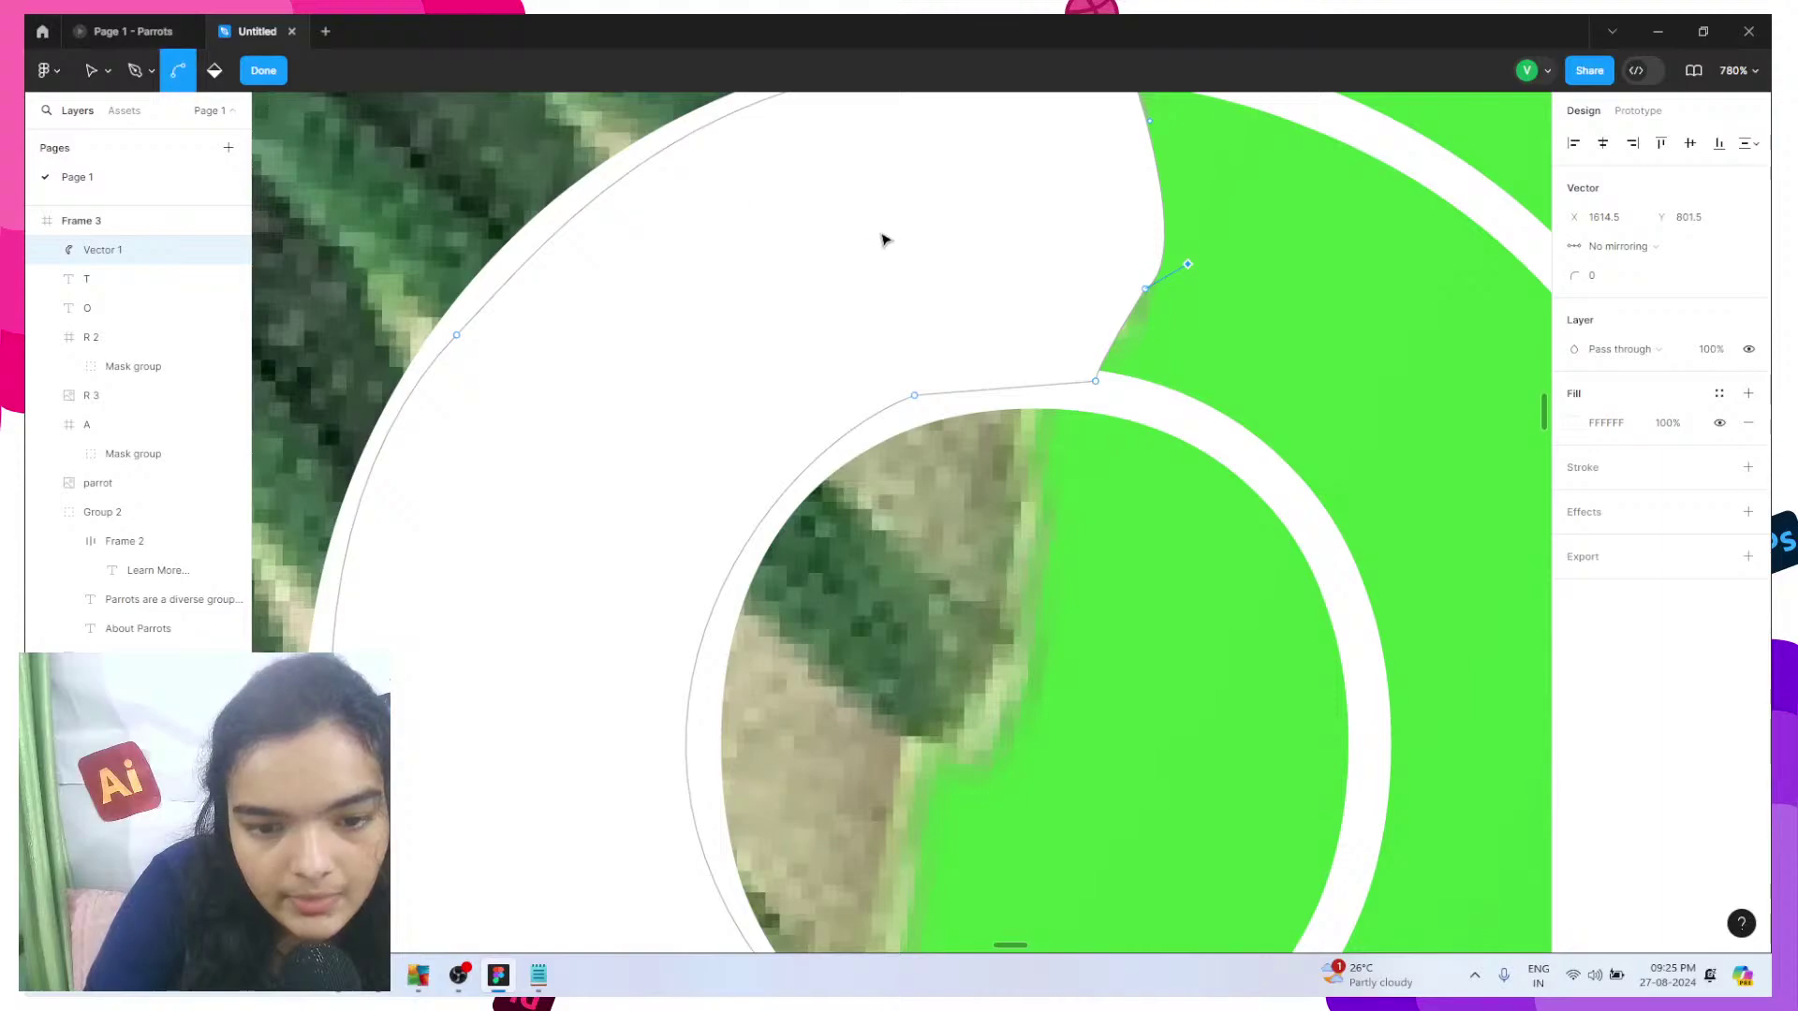
pyautogui.click(1120, 352)
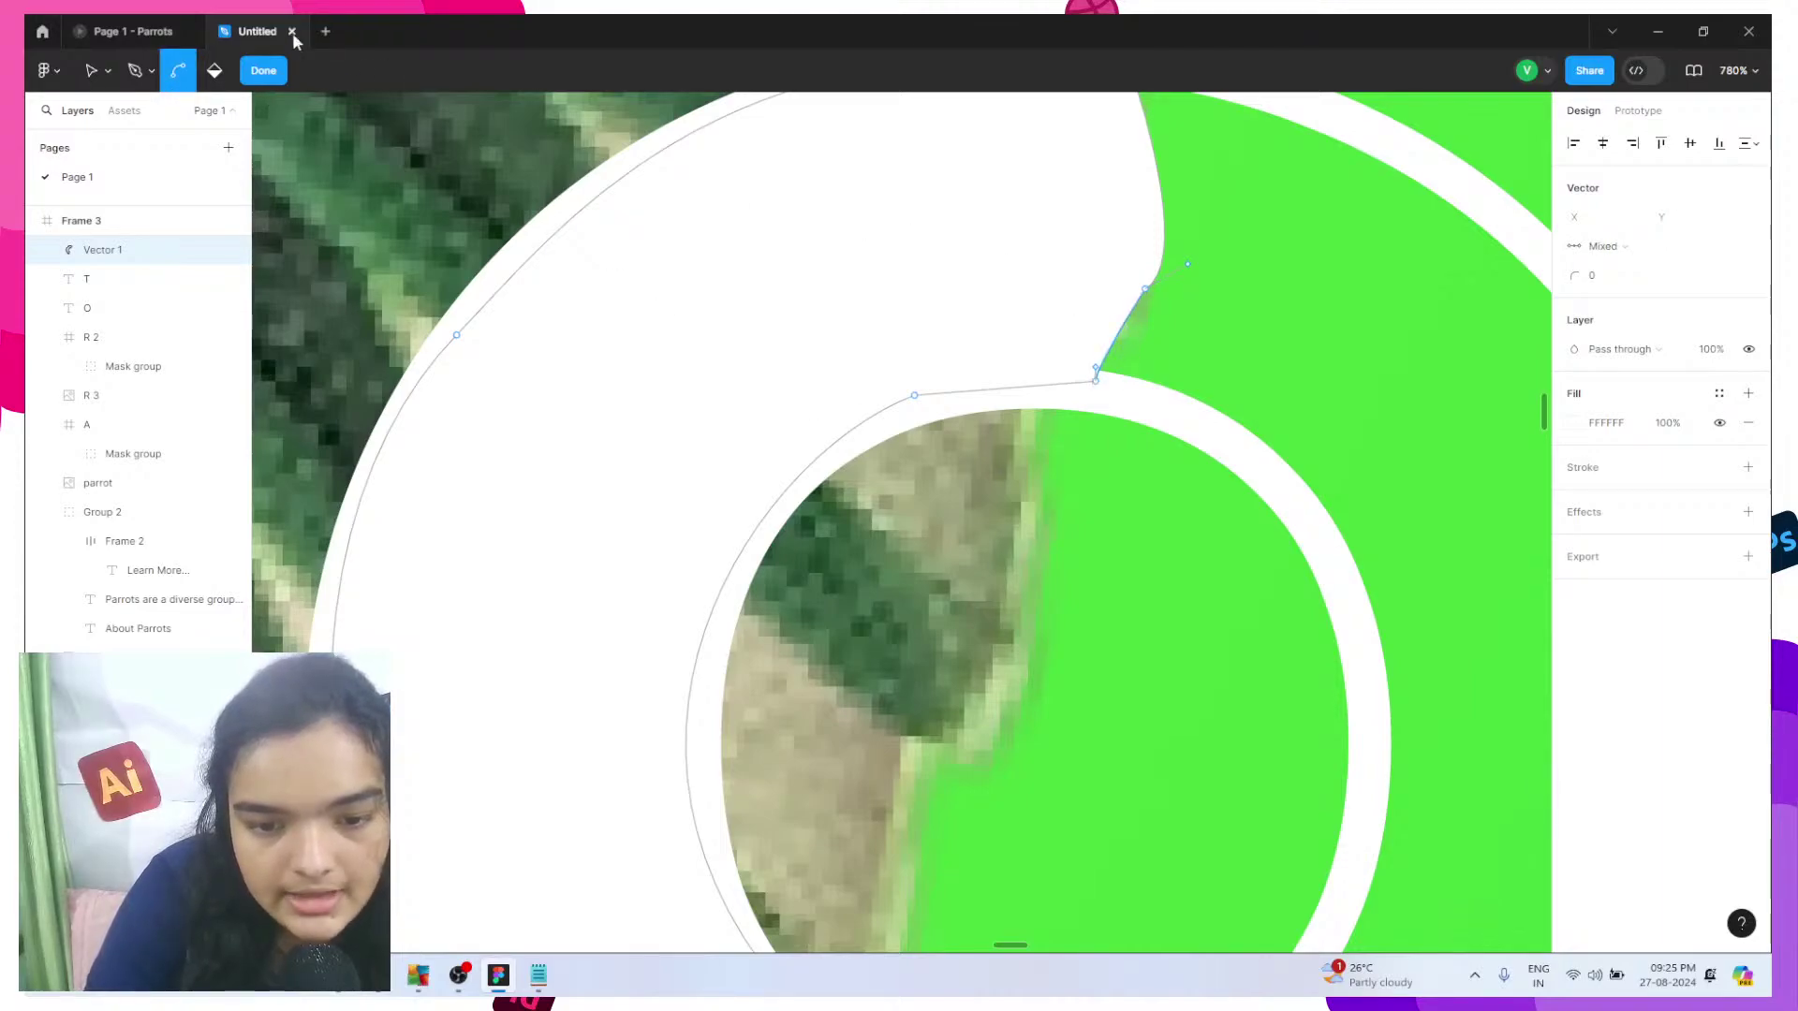
pyautogui.press('v')
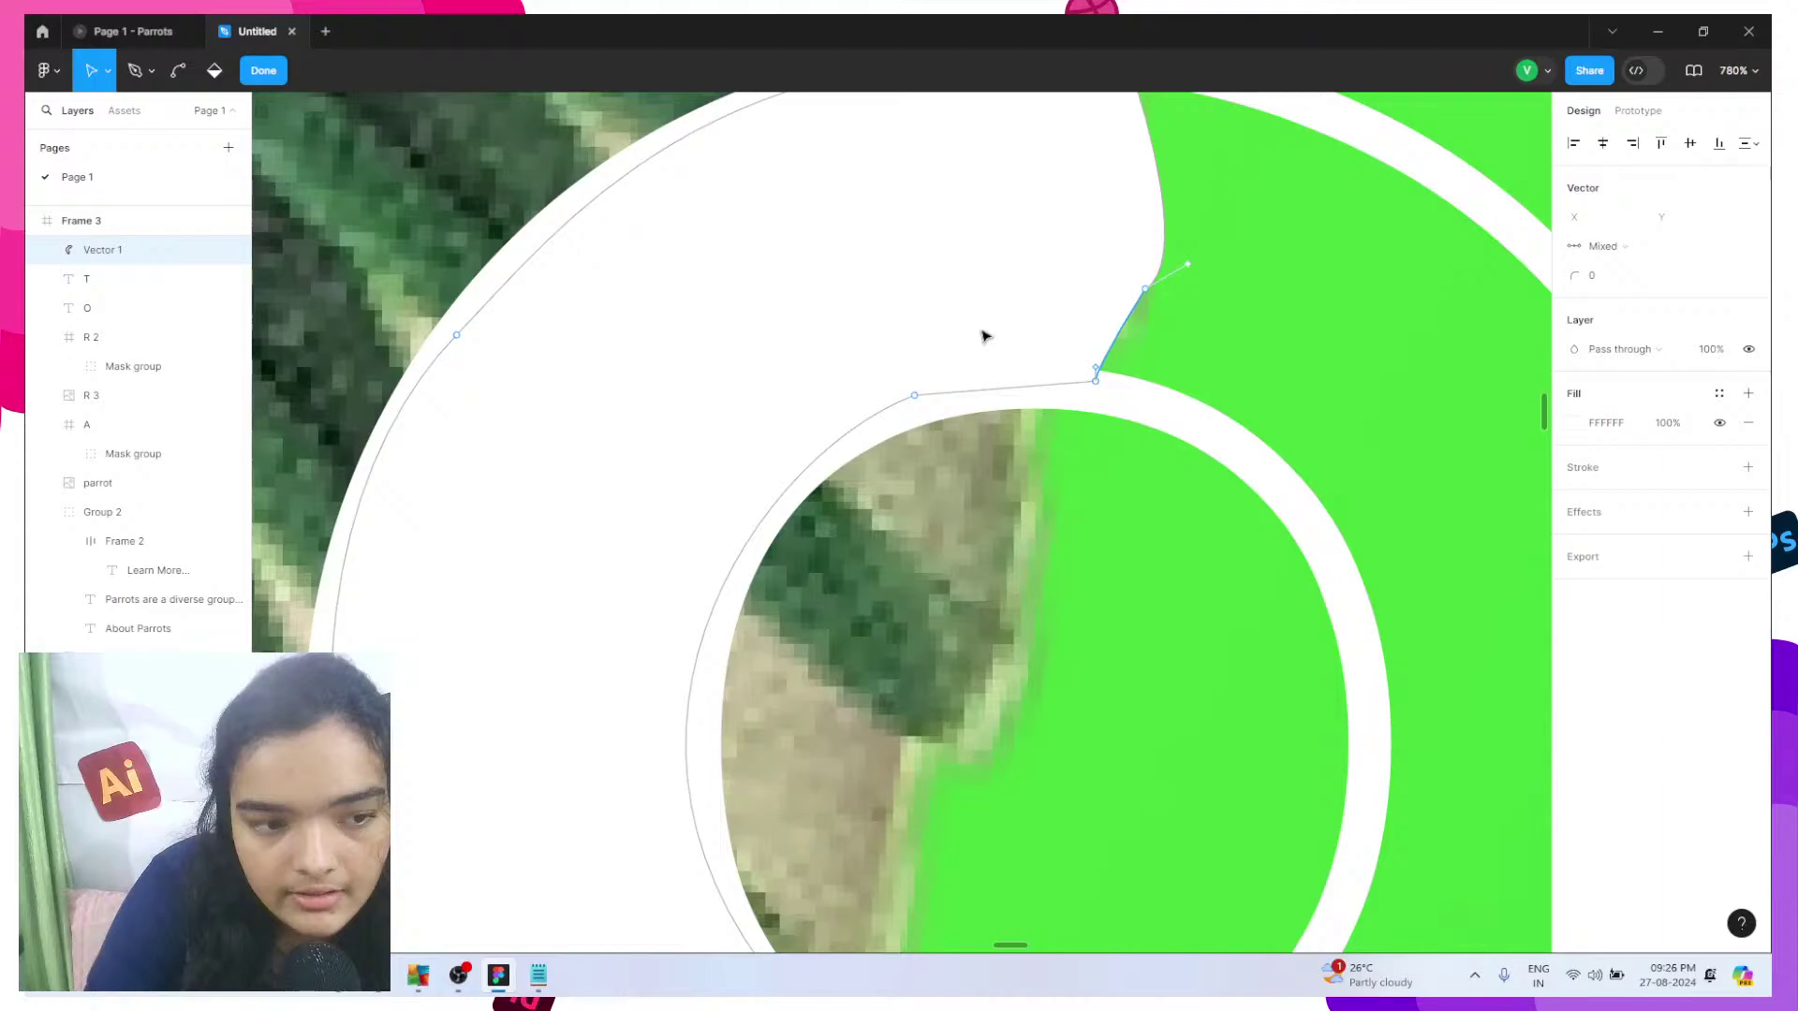
pyautogui.hotkey('ctrl', 'z')
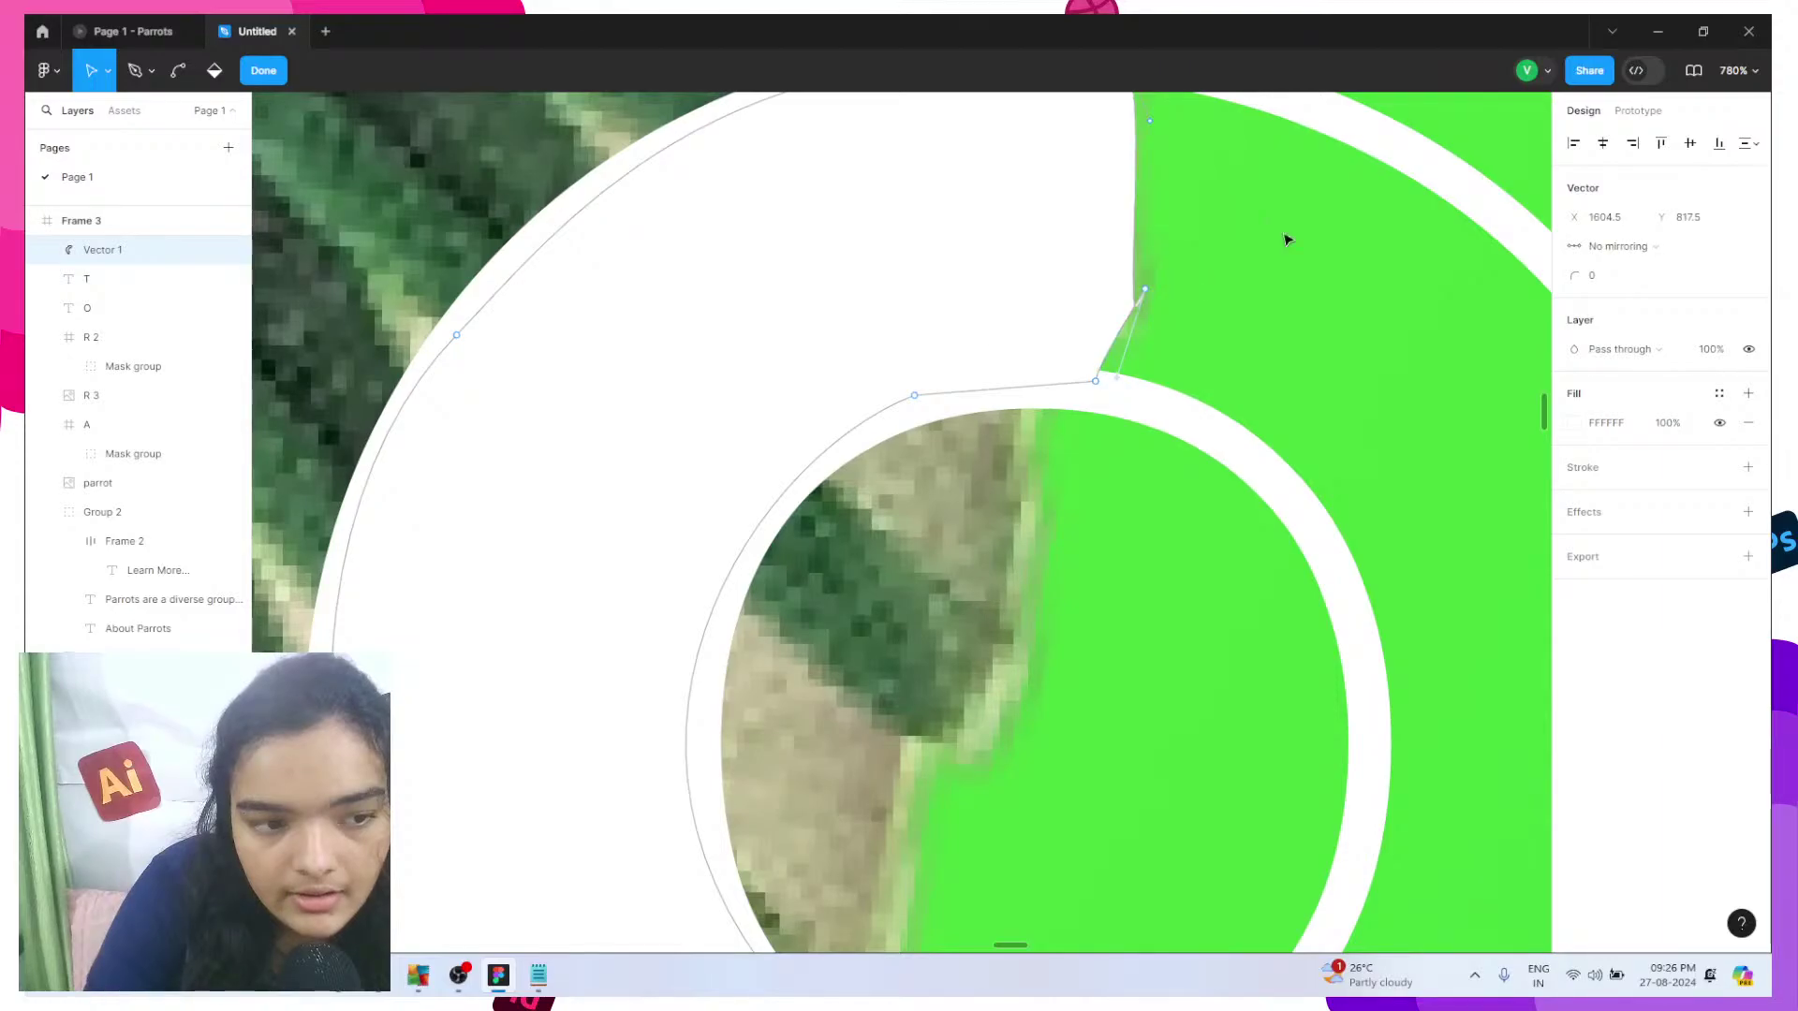
pyautogui.scroll(-5, 1194, 282)
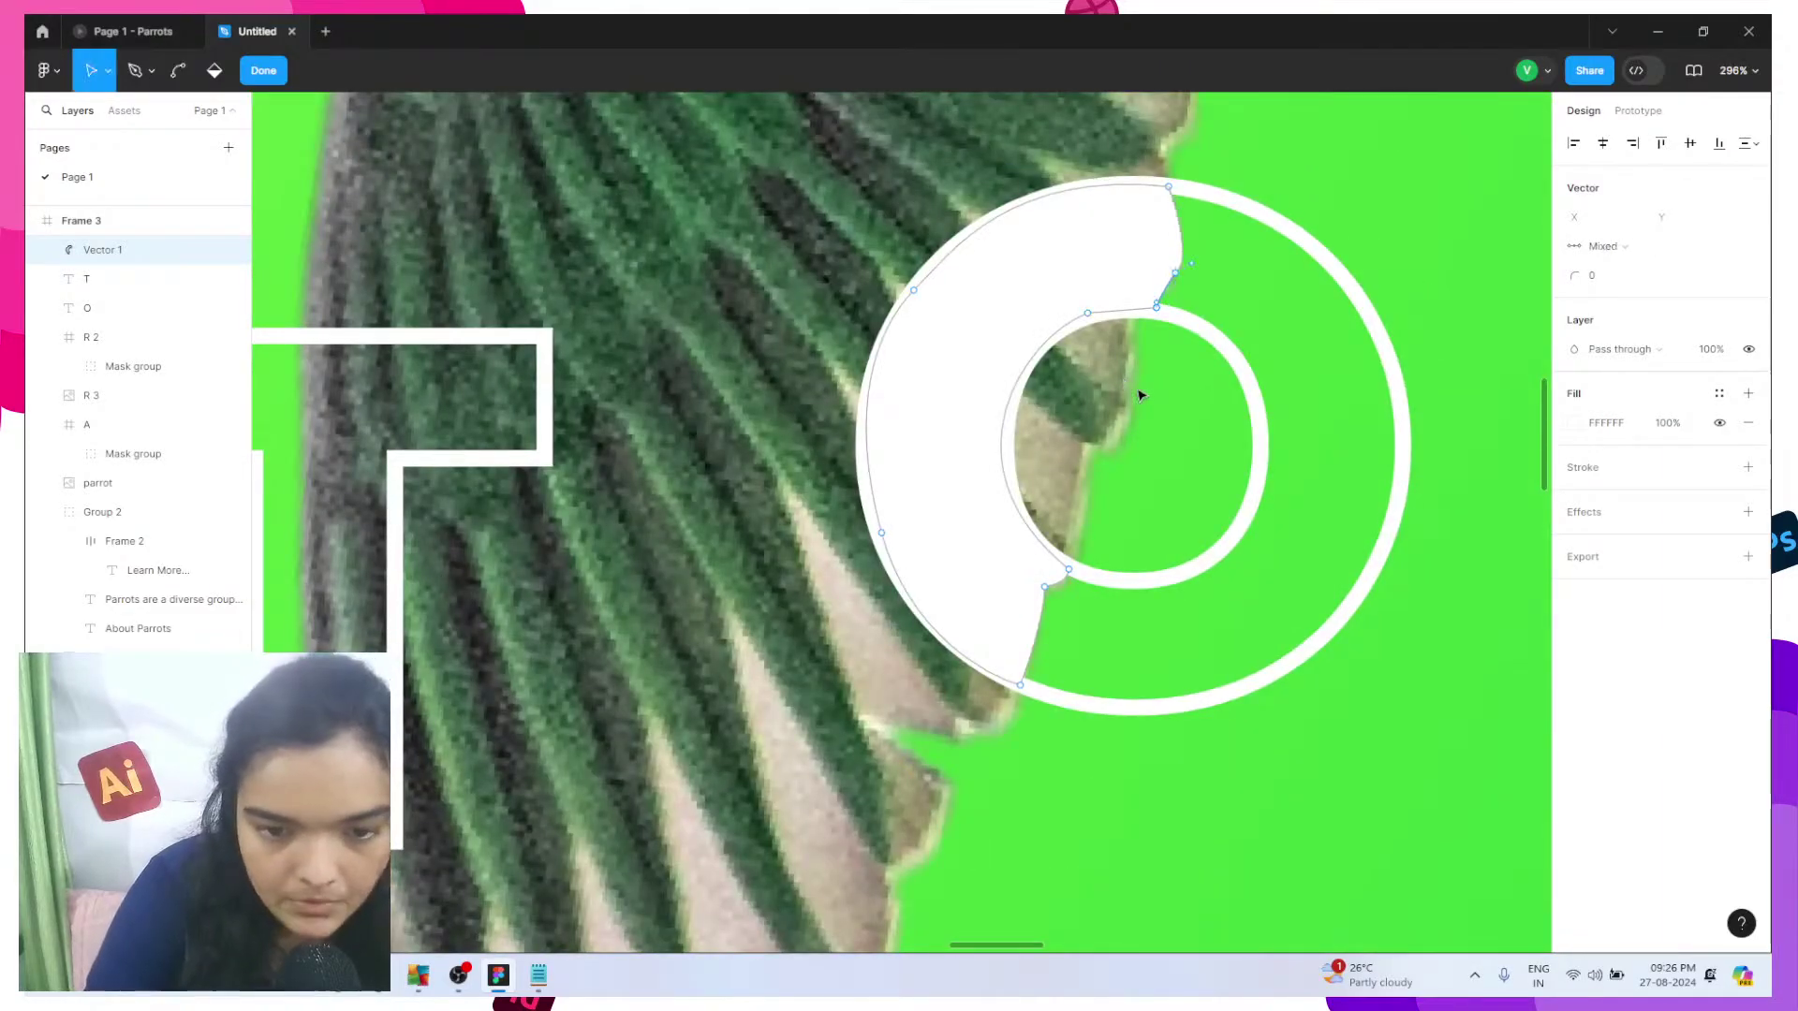
pyautogui.scroll(-4, 1324, 211)
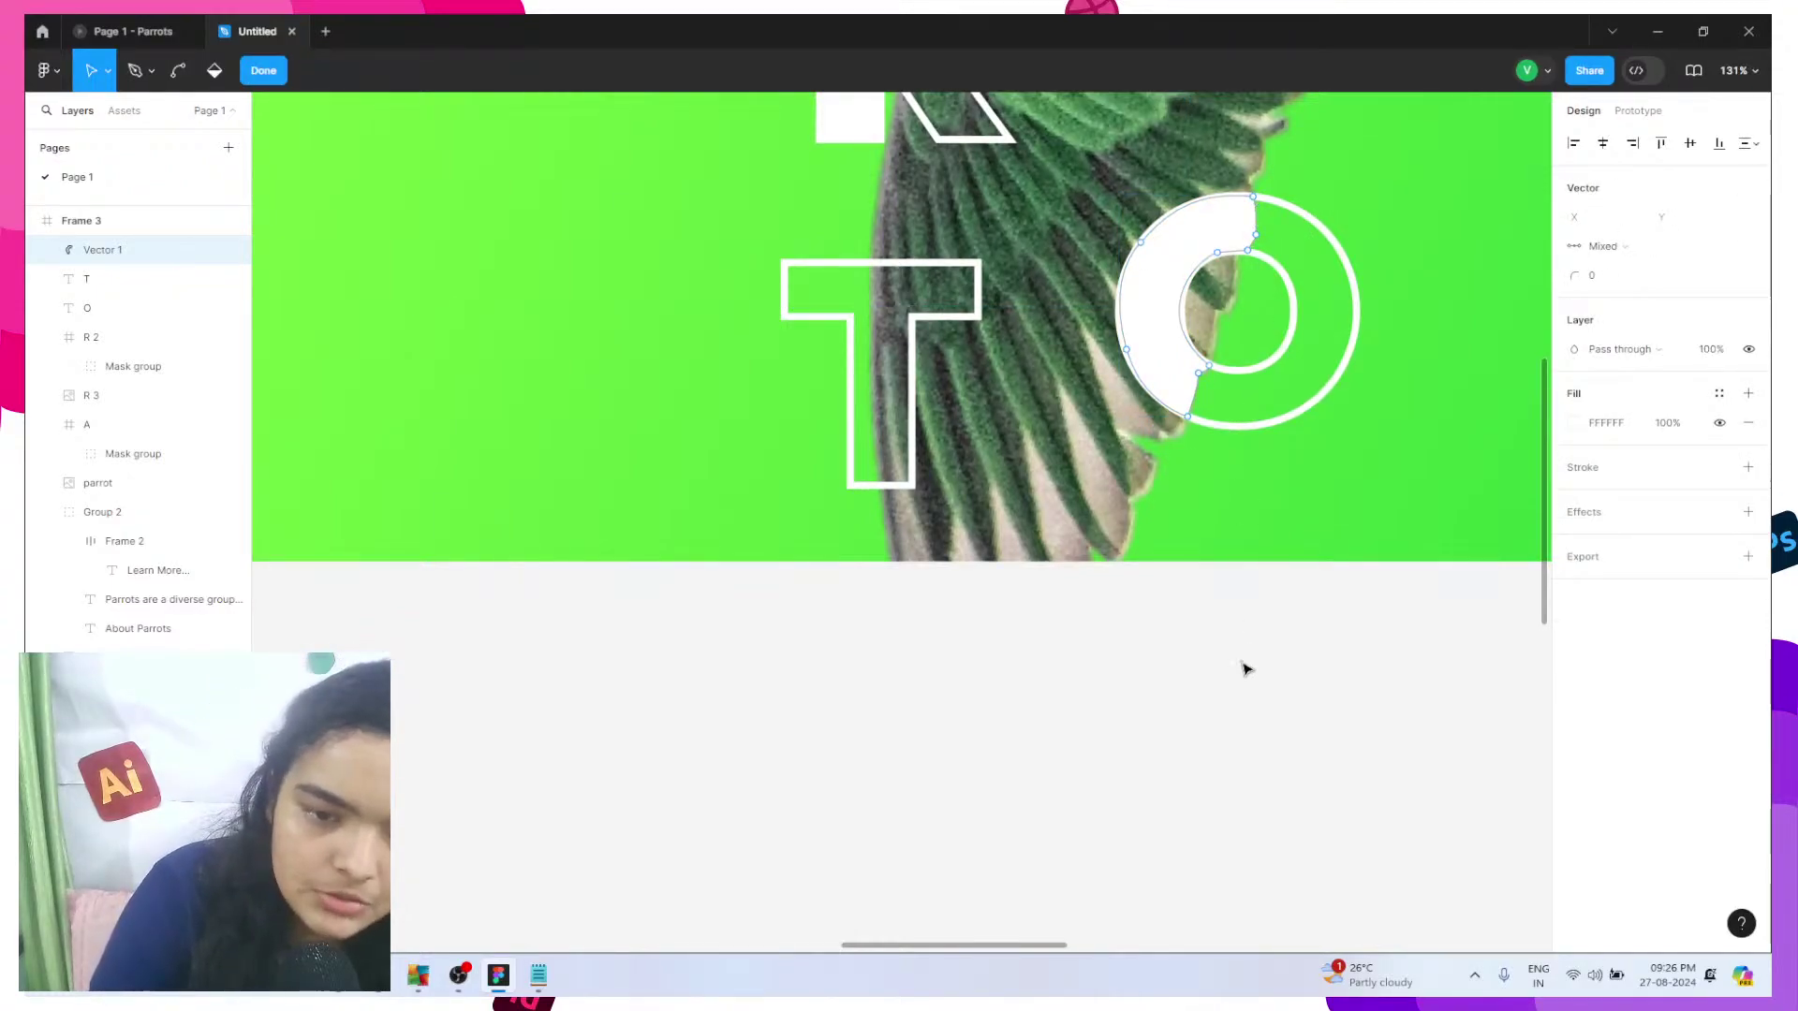
# - Leave vector editing and delete the traced O shape
pyautogui.press('Escape')
pyautogui.press('Delete')
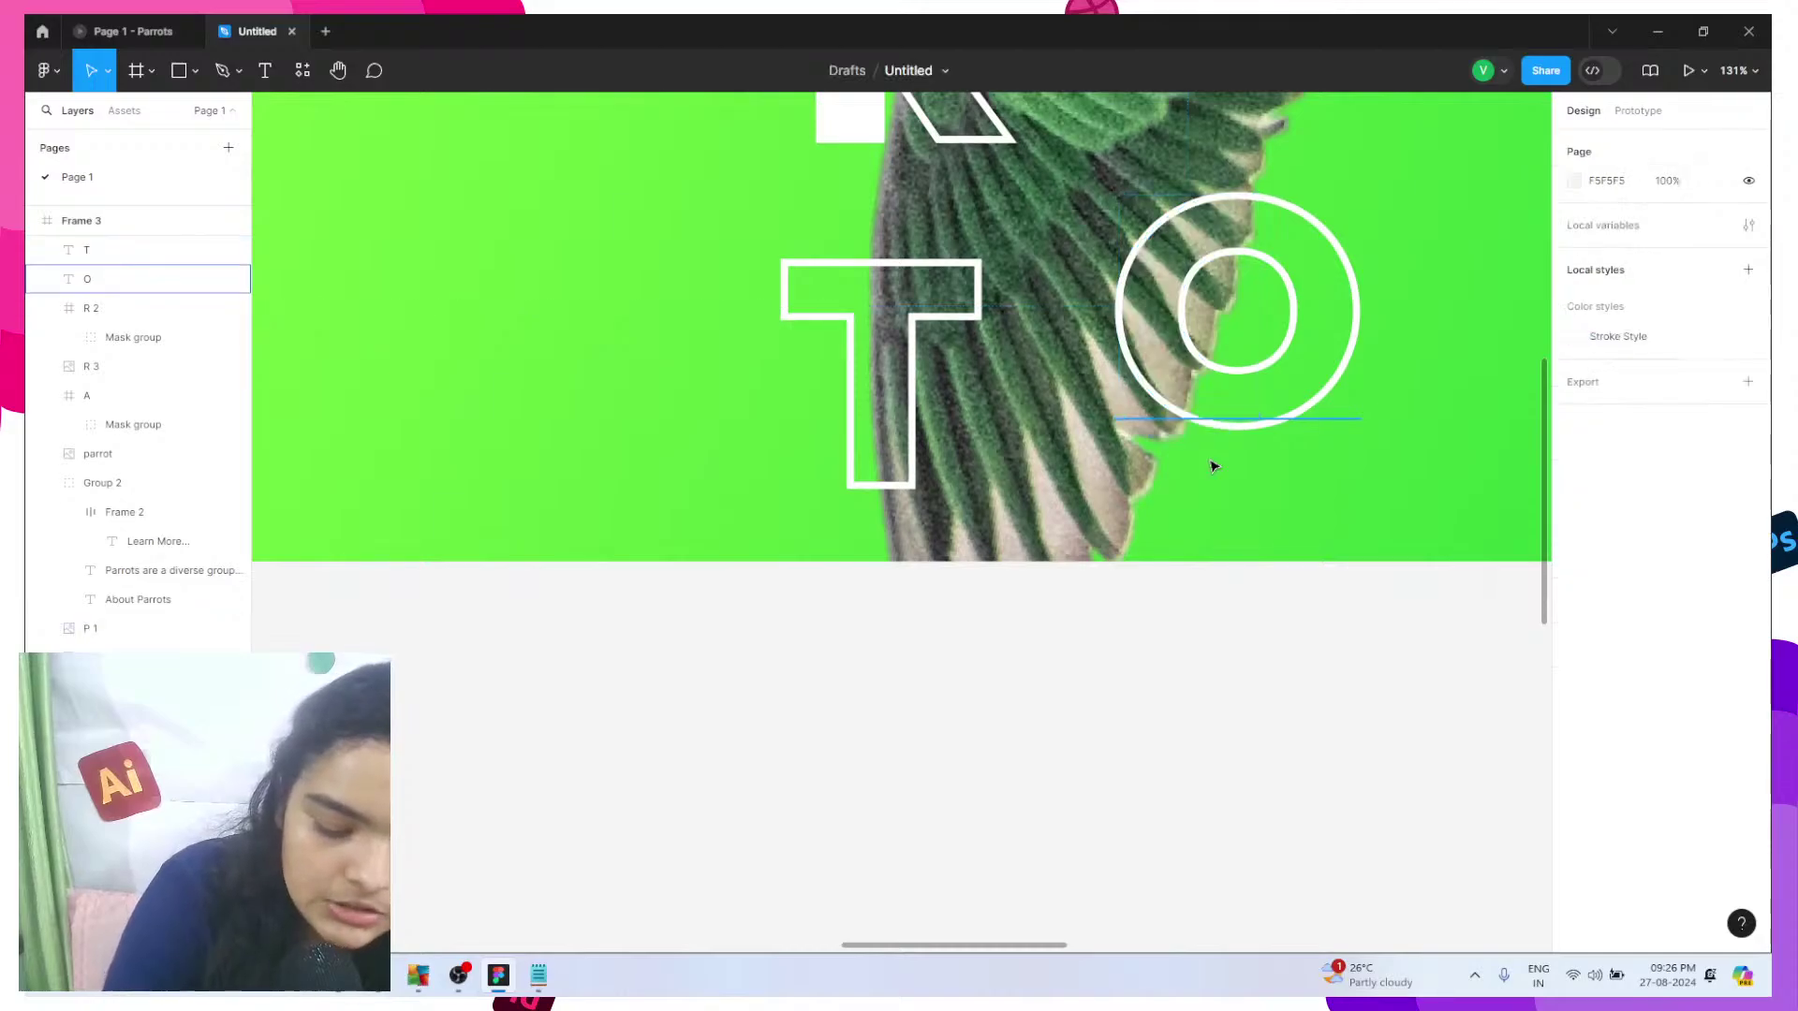
pyautogui.hotkey('ctrl', 'shift', 'k')
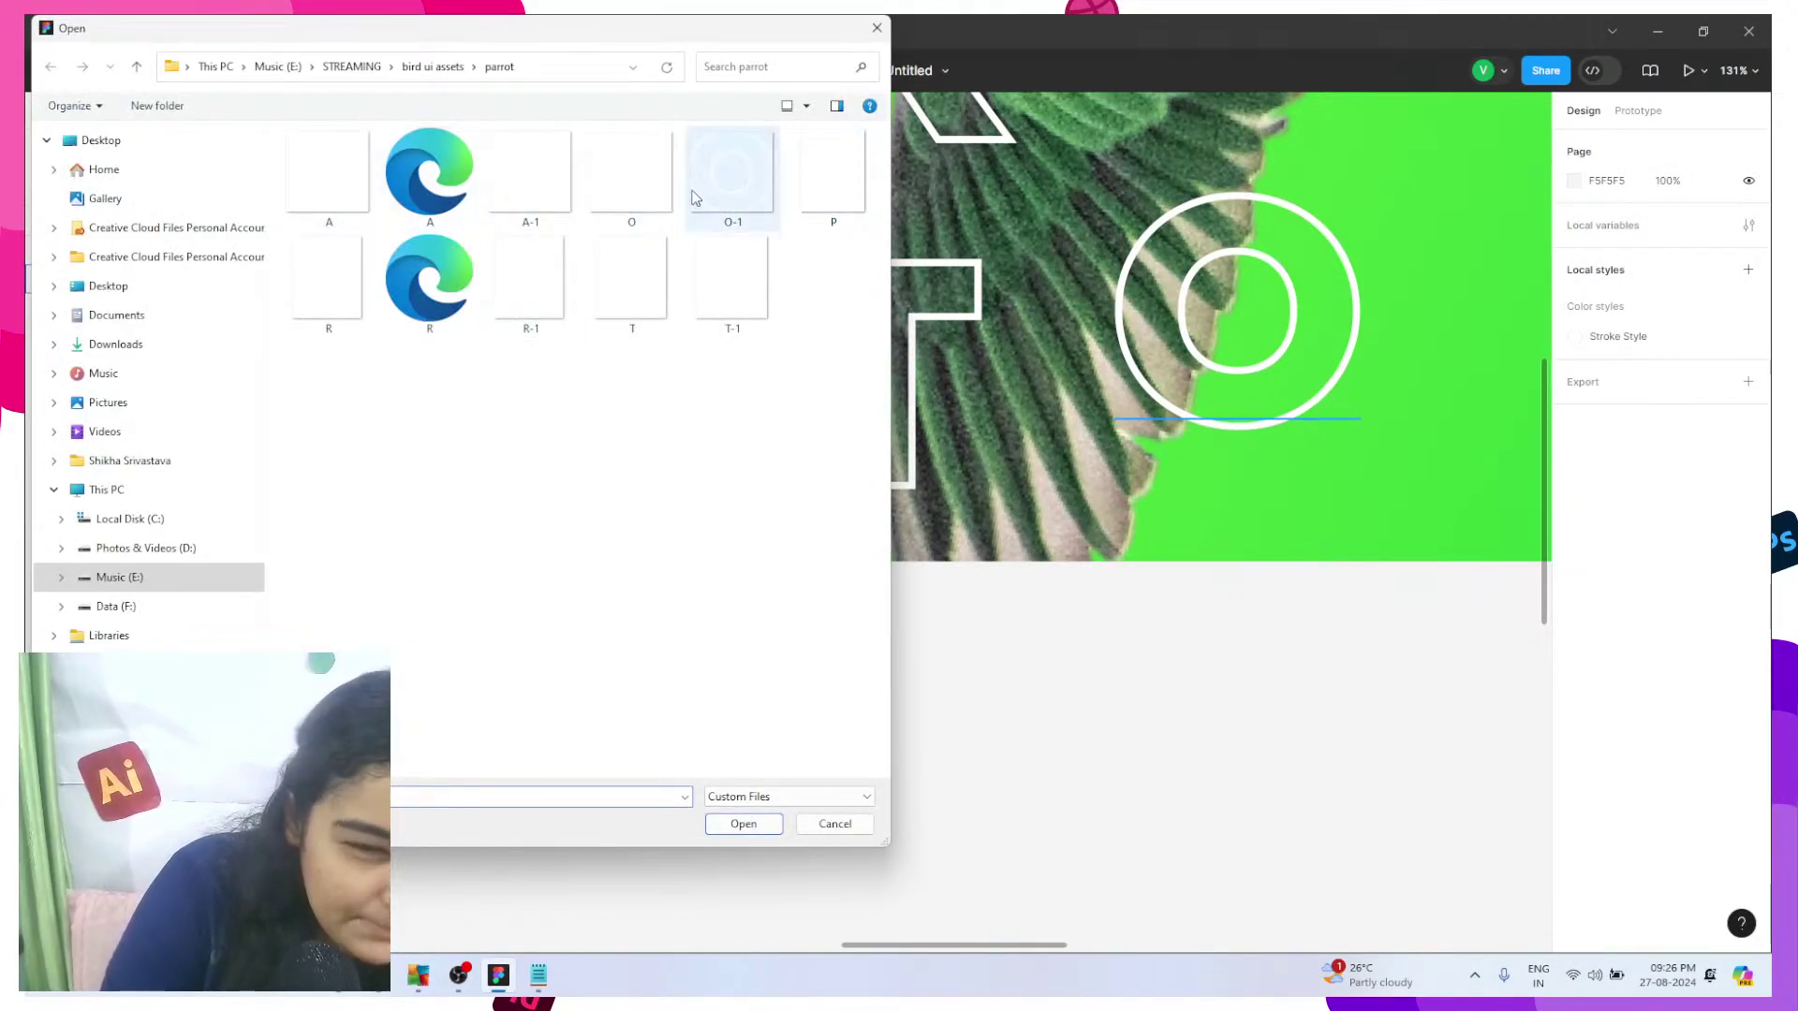
pyautogui.click(631, 178)
pyautogui.click(740, 825)
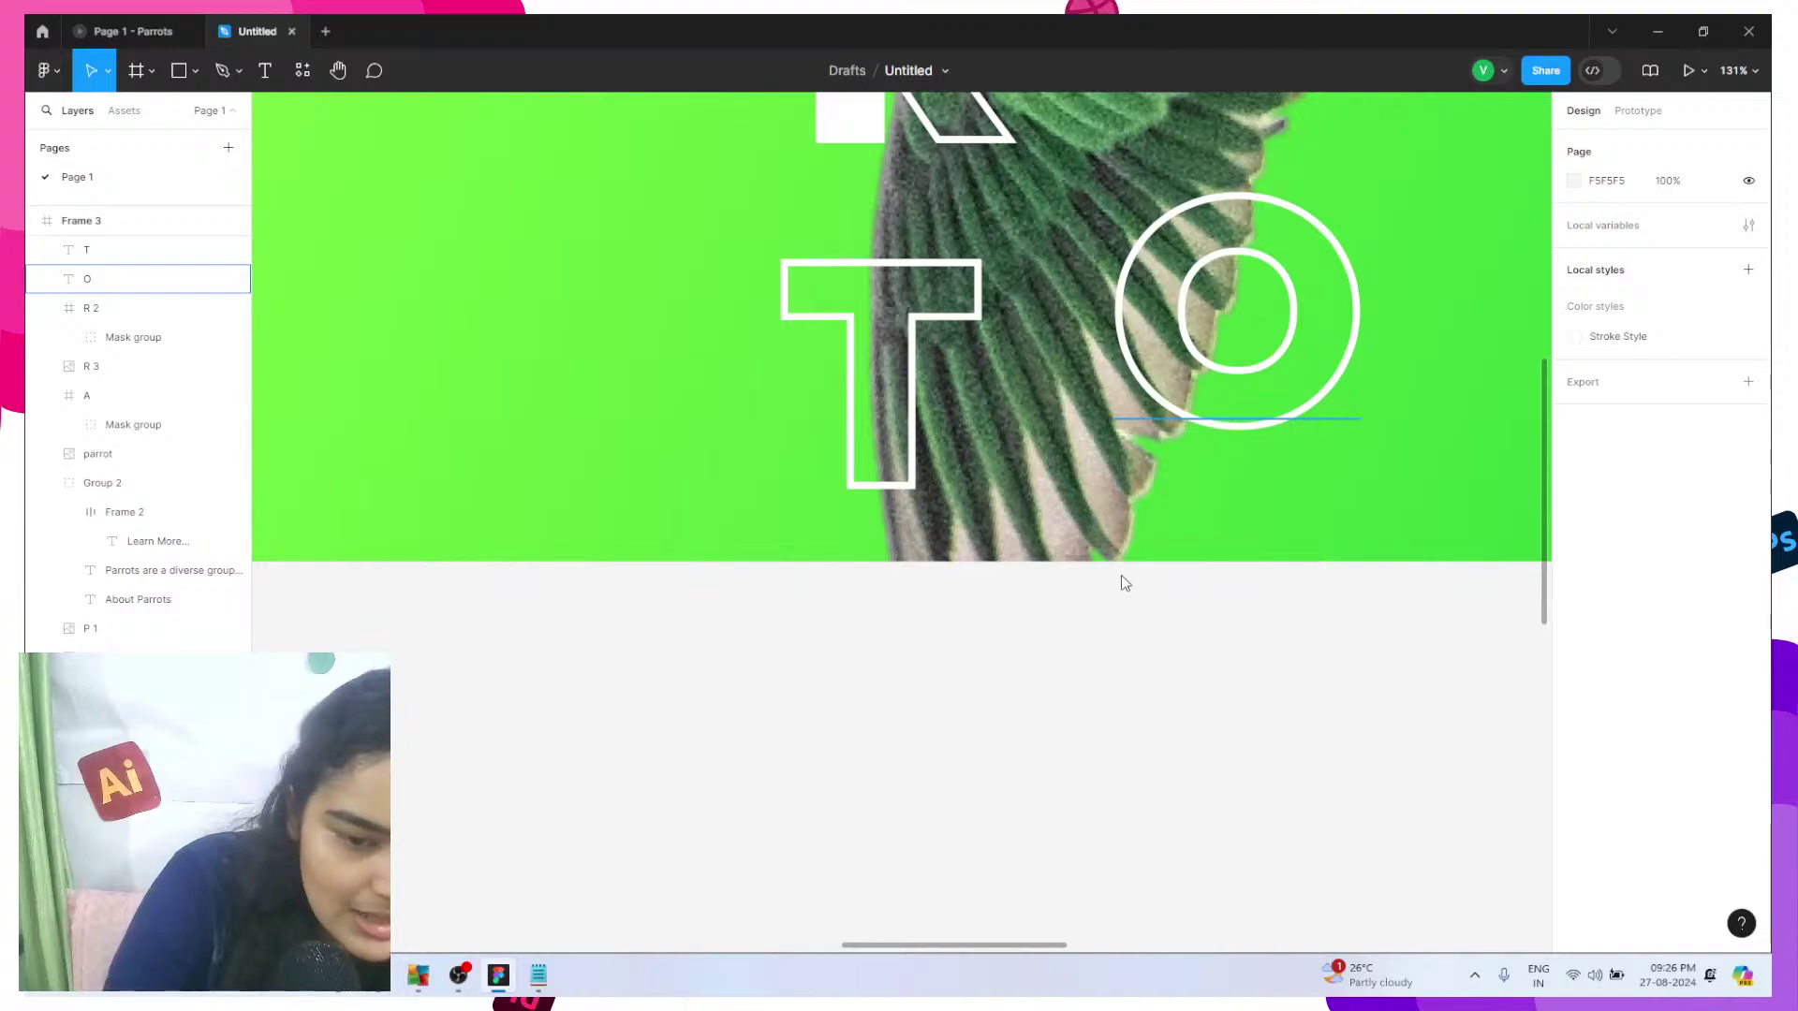
pyautogui.click(966, 728)
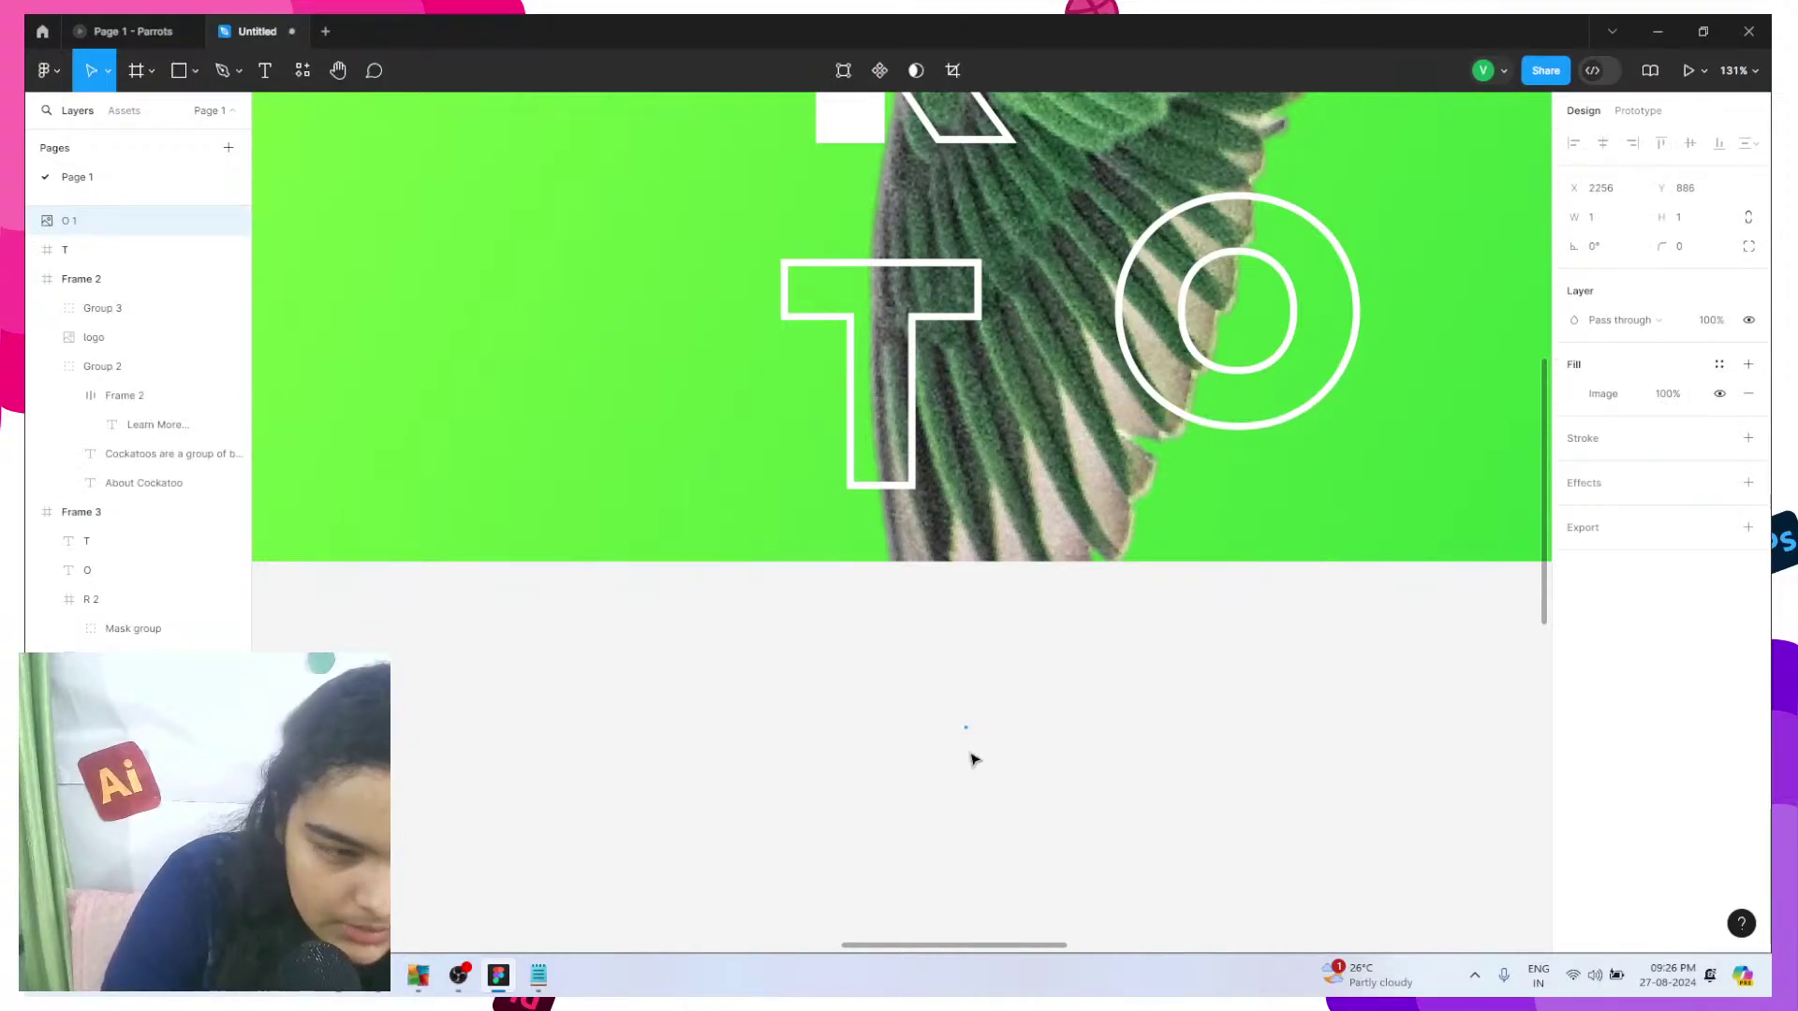
pyautogui.press('Delete')
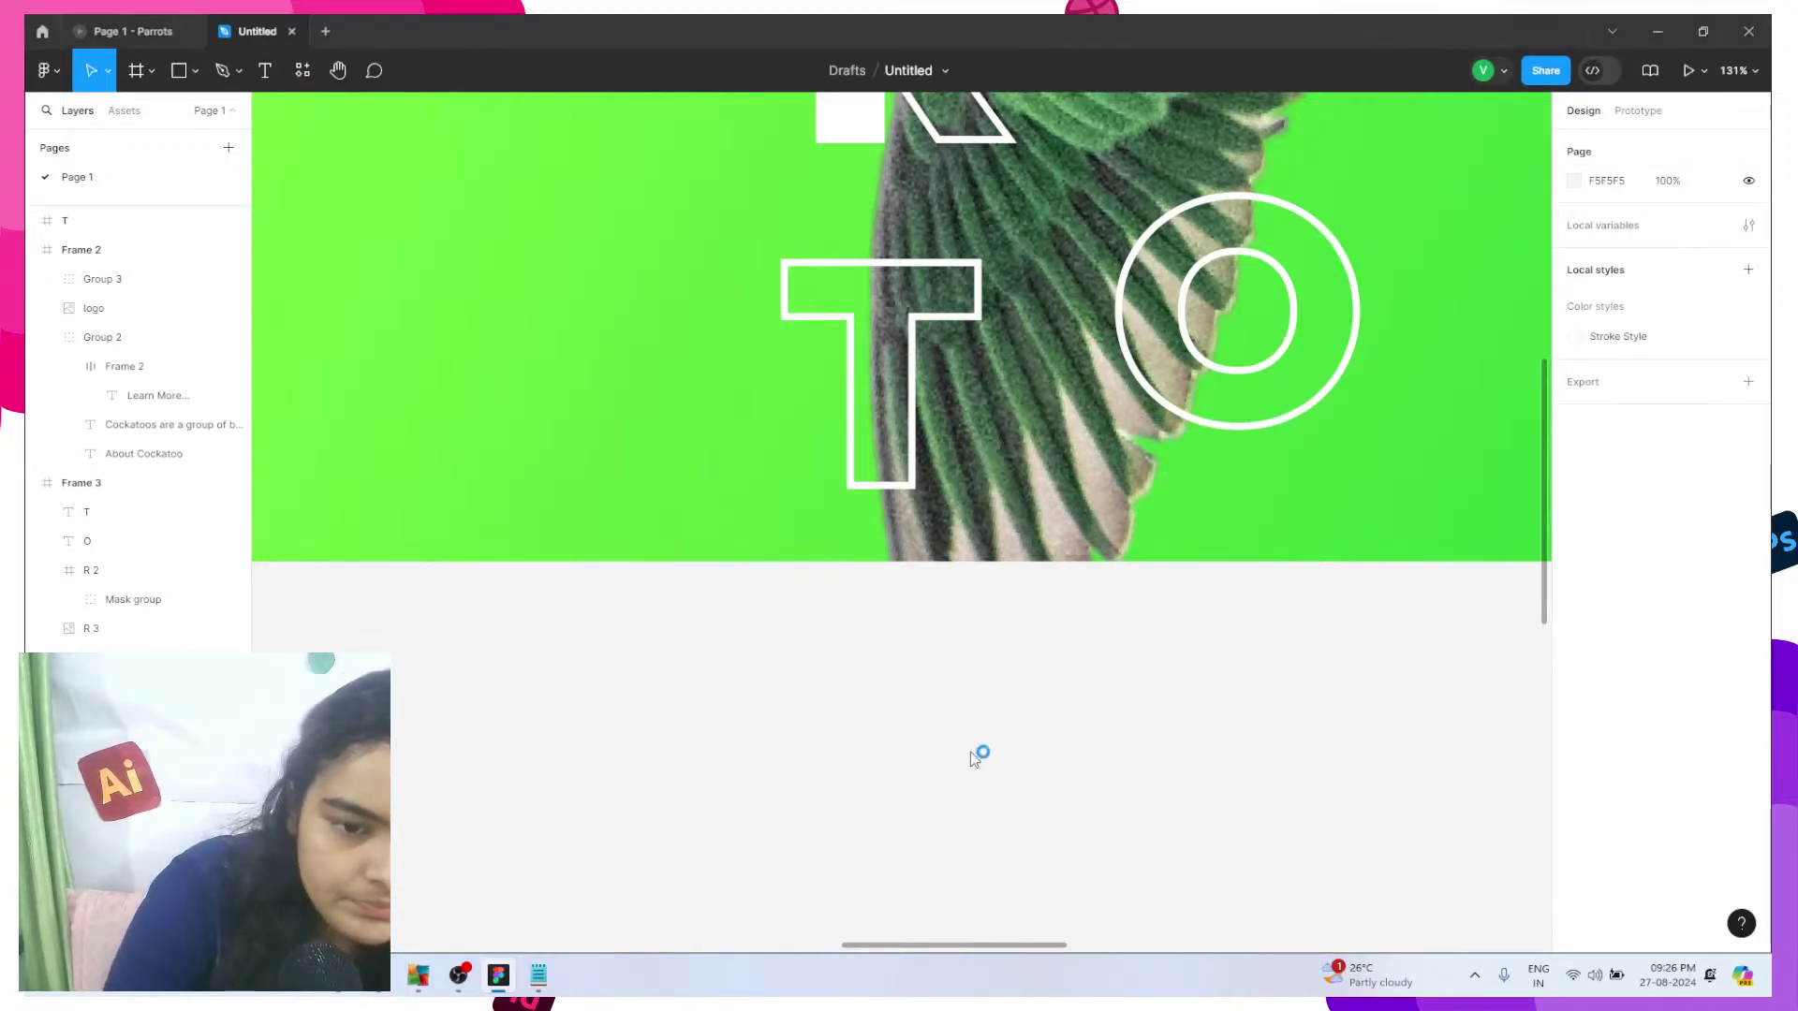
# - Import the solid O image from the parrot assets folder and place it over the outlined O
pyautogui.hotkey('ctrl', 'shift', 'k')
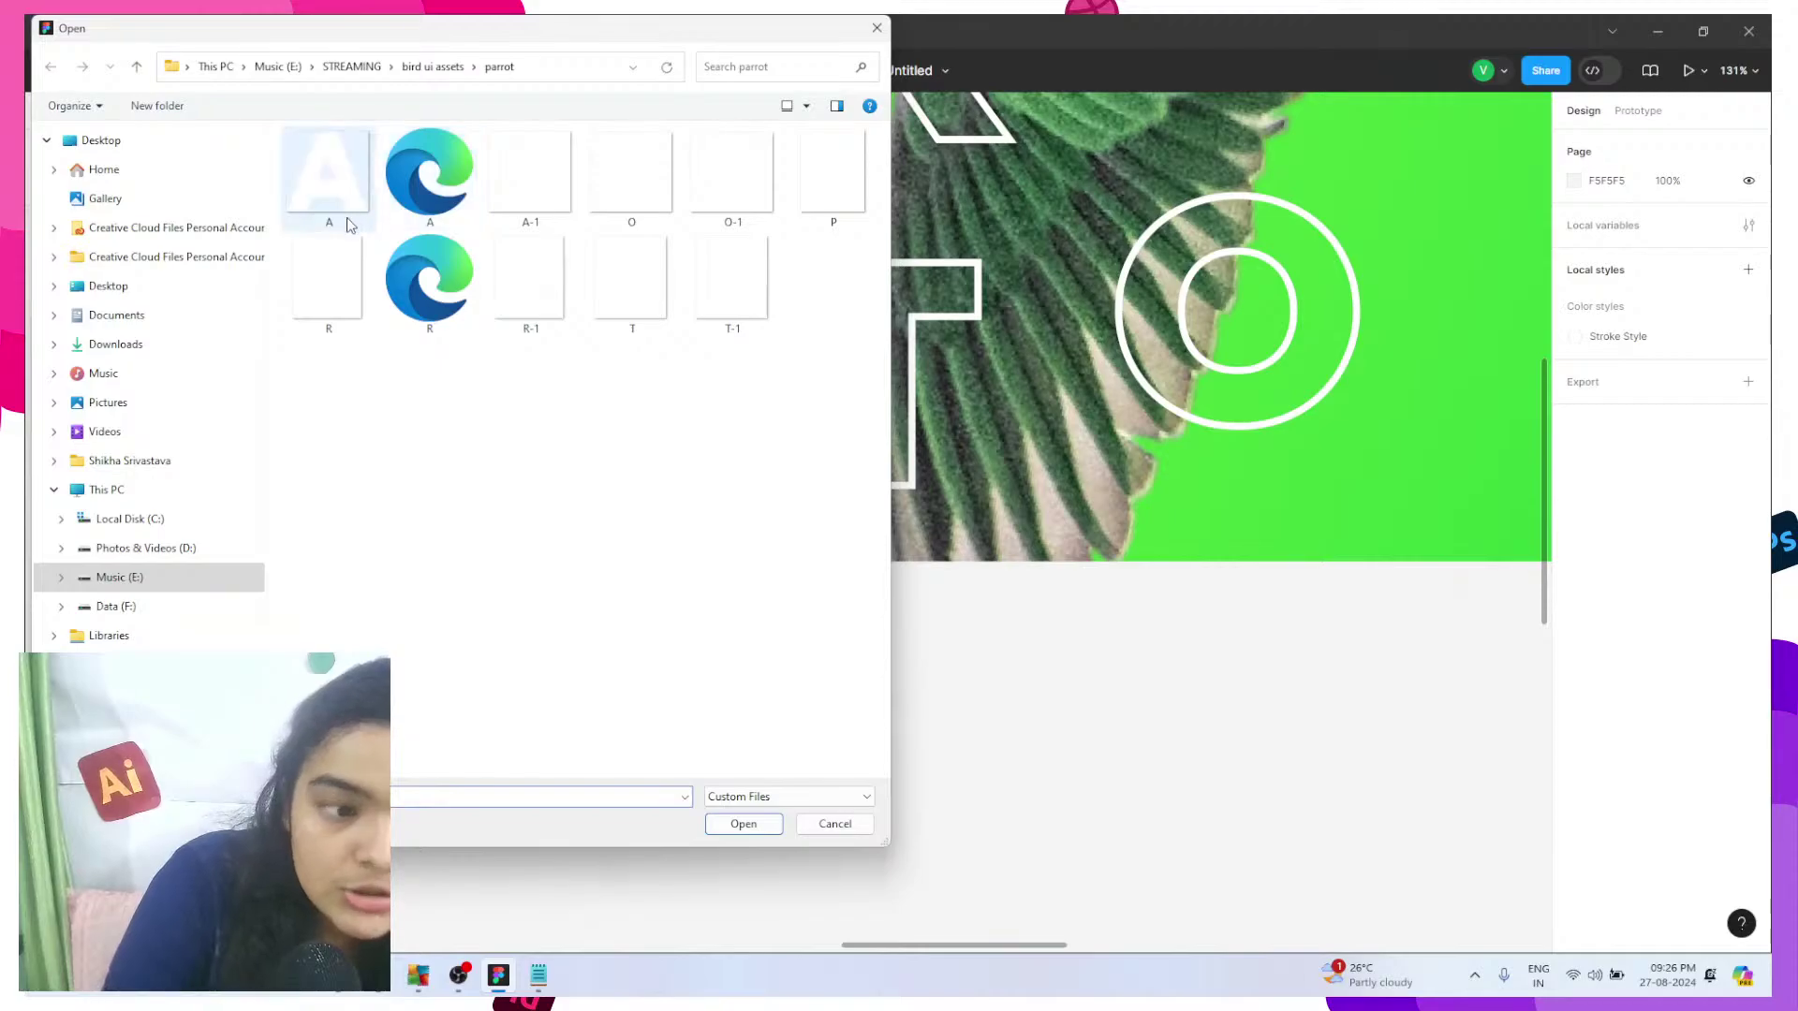
pyautogui.click(631, 173)
pyautogui.click(744, 824)
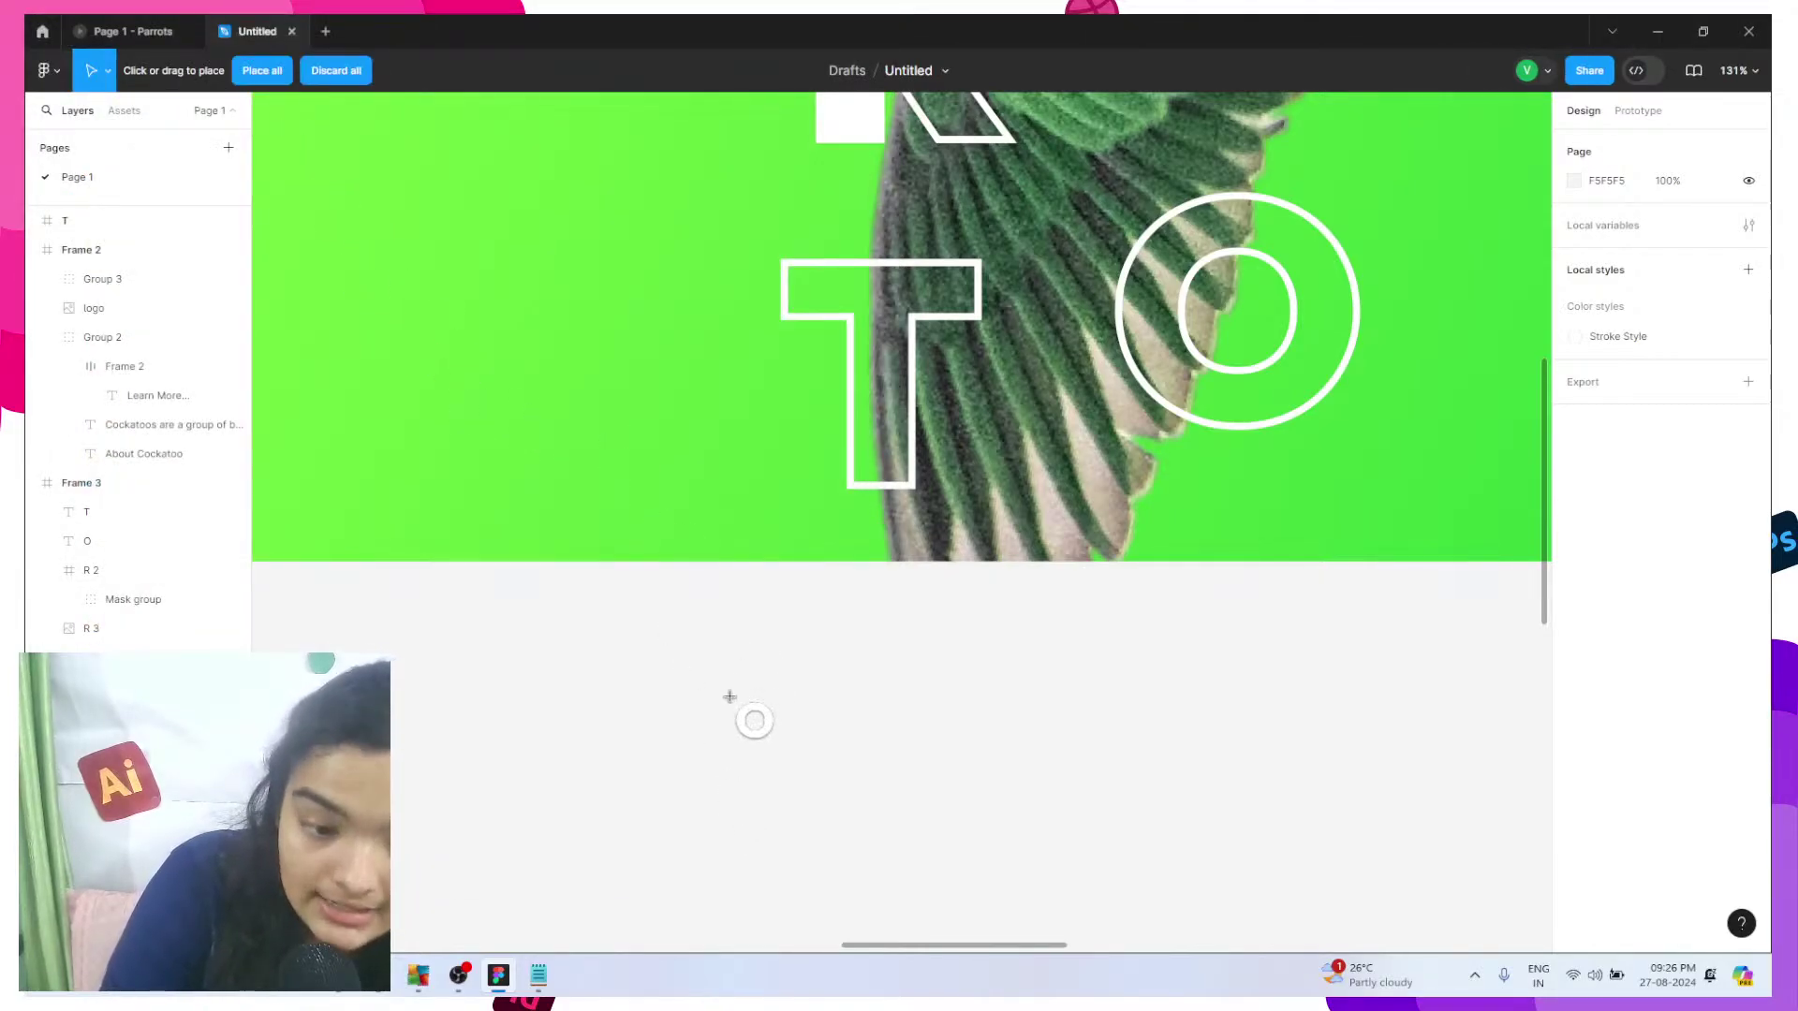
pyautogui.click(739, 739)
pyautogui.moveTo(725, 781); pyautogui.dragTo(1228, 367)
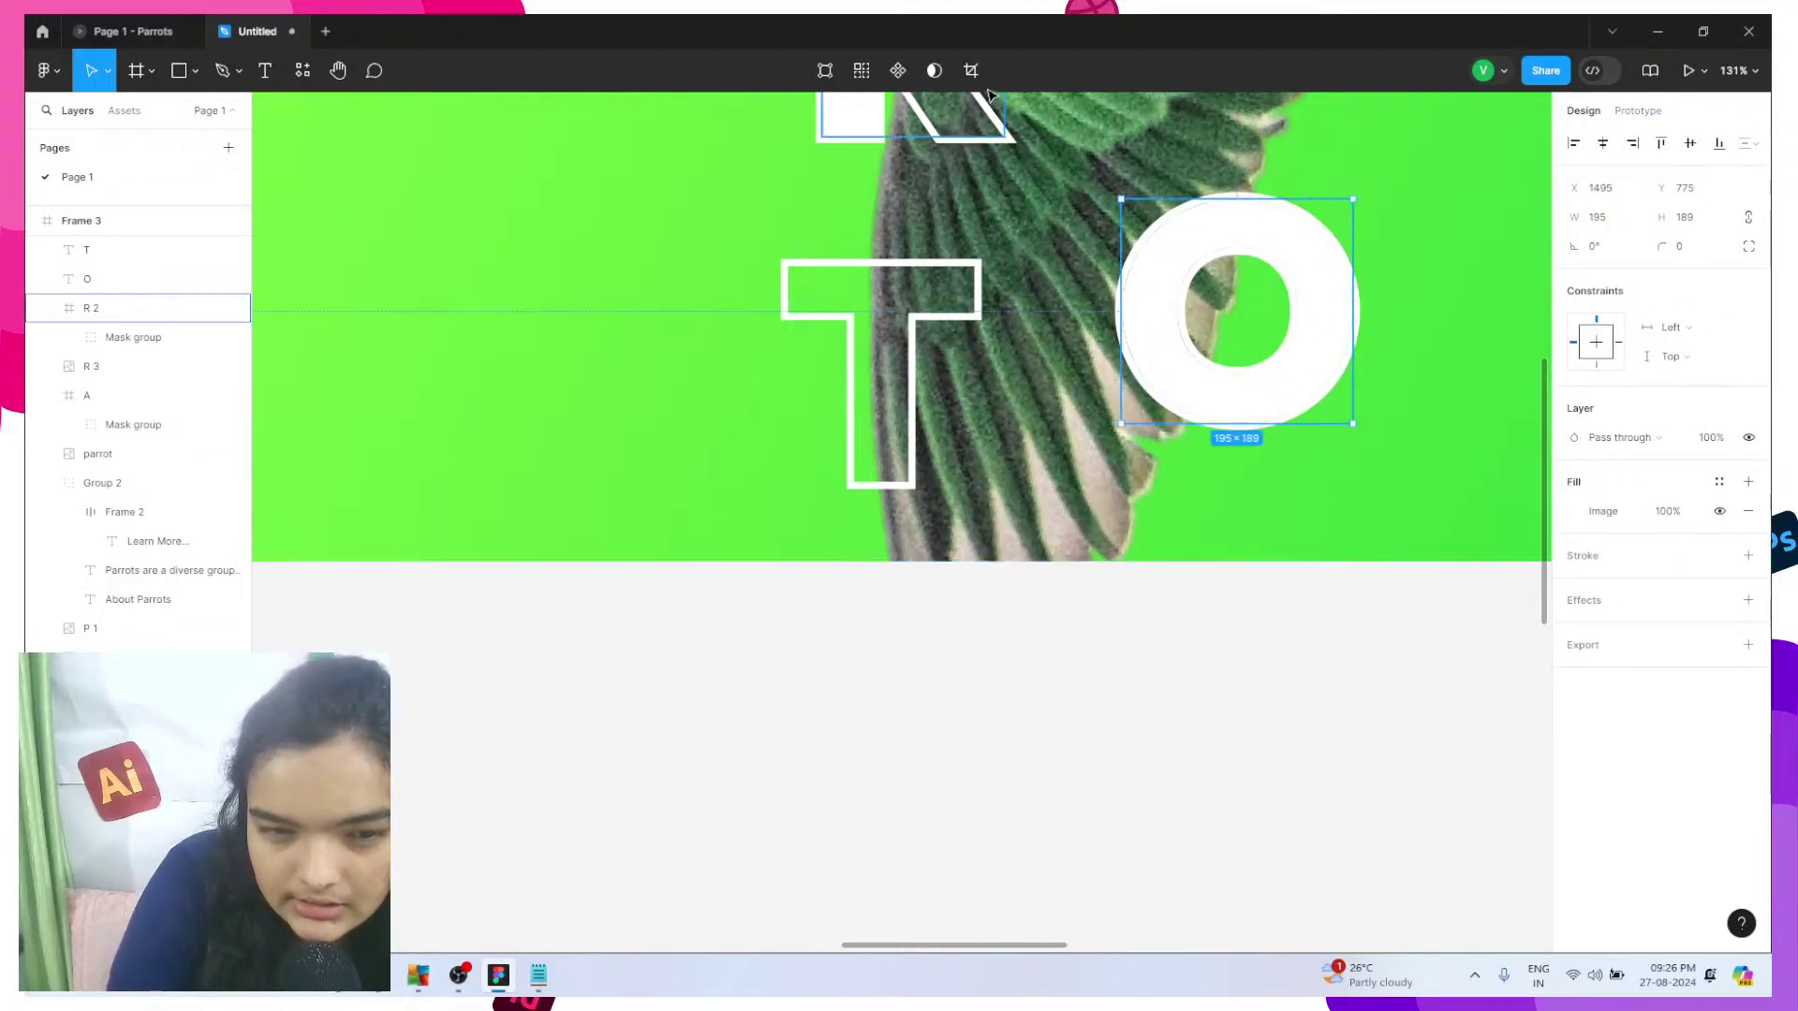
# - Crop the right side off the solid O image, leaving it about 109 wide over the feathers
pyautogui.doubleClick(1279, 302)
pyautogui.moveTo(1345, 317); pyautogui.dragTo(1251, 297)
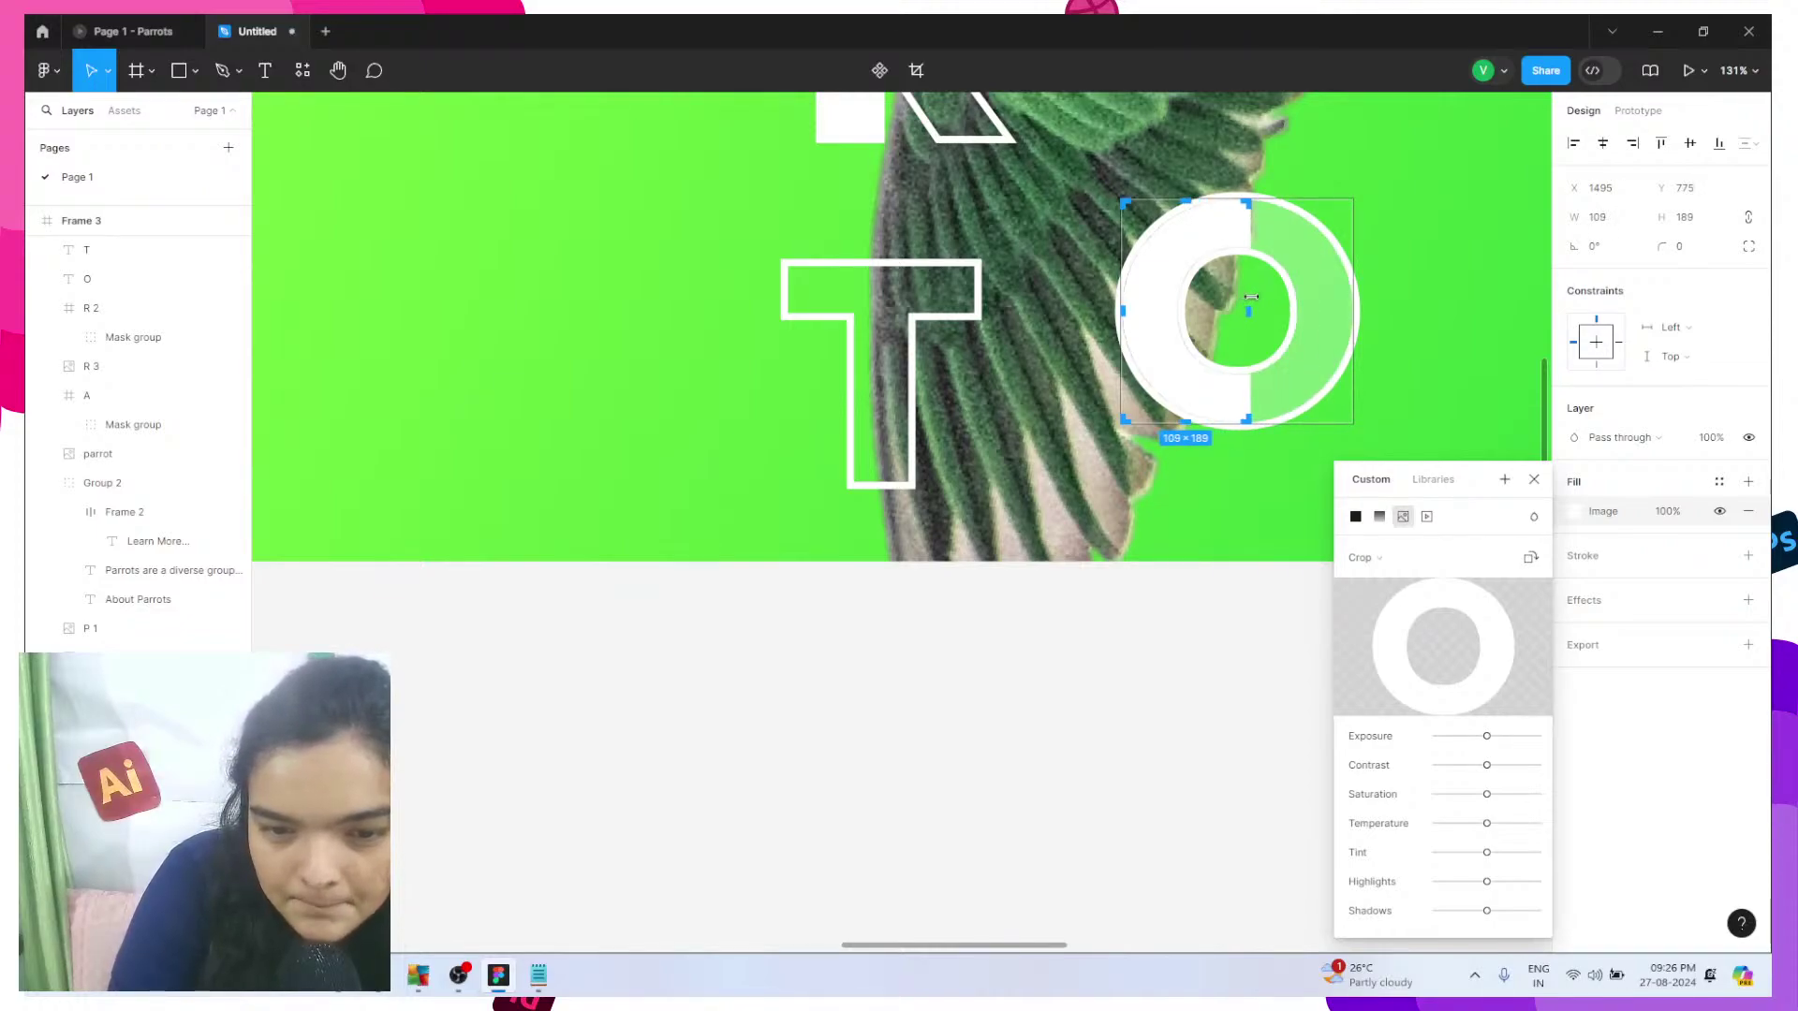
pyautogui.press('Escape')
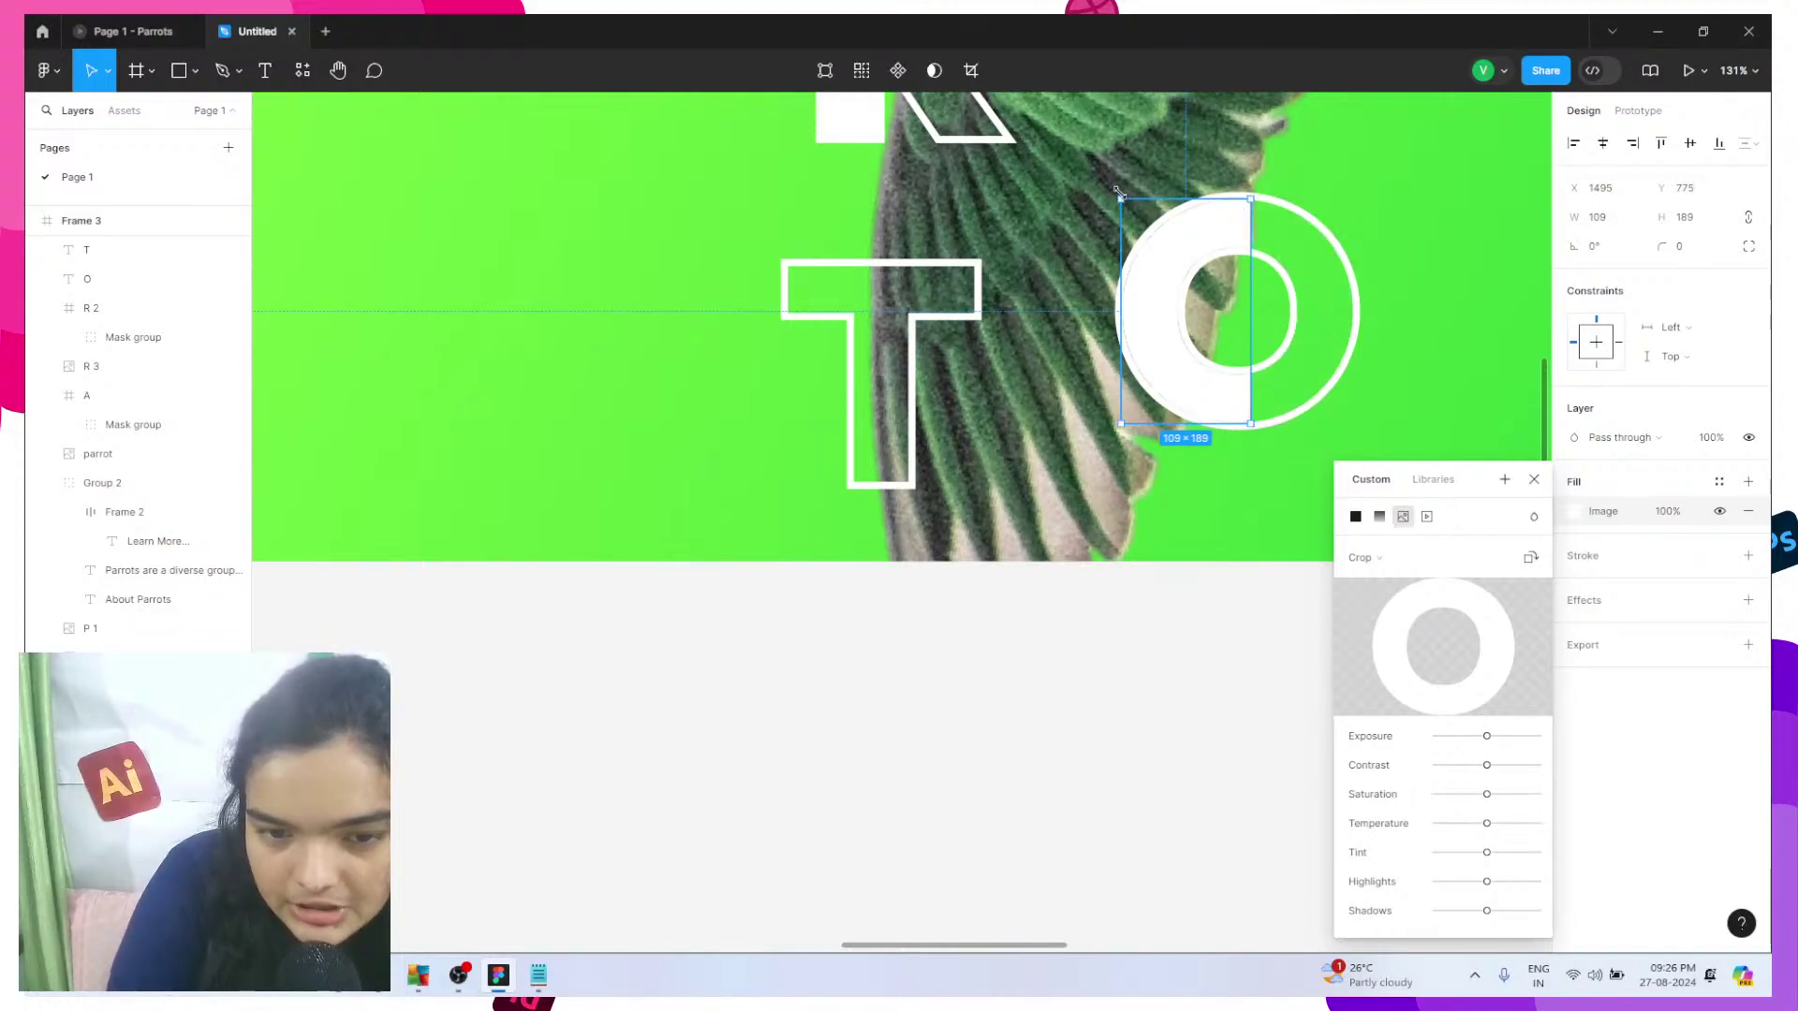
# - Try rotating the cropped O image to about -9.89° and resizing it to about 102 × 191 to fit the outline
pyautogui.moveTo(1116, 193); pyautogui.dragTo(1136, 182)
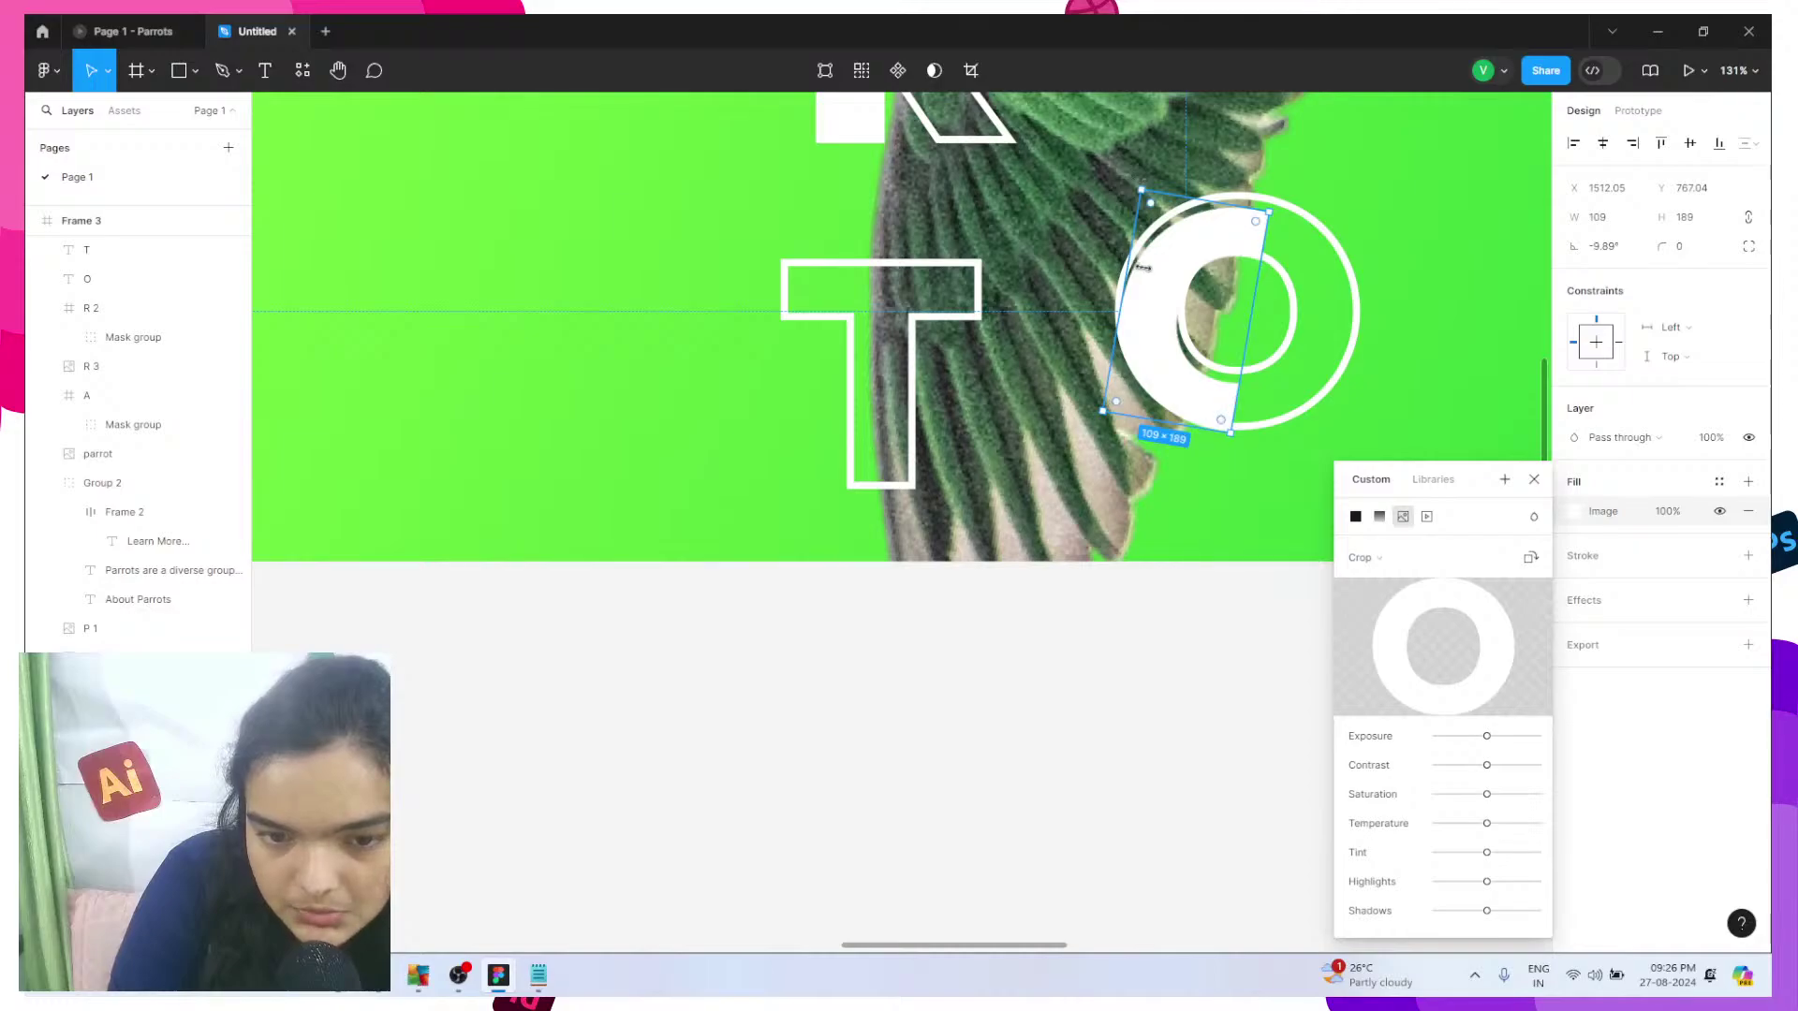
pyautogui.moveTo(1143, 267); pyautogui.dragTo(1153, 411)
pyautogui.click(971, 70)
pyautogui.press('Return')
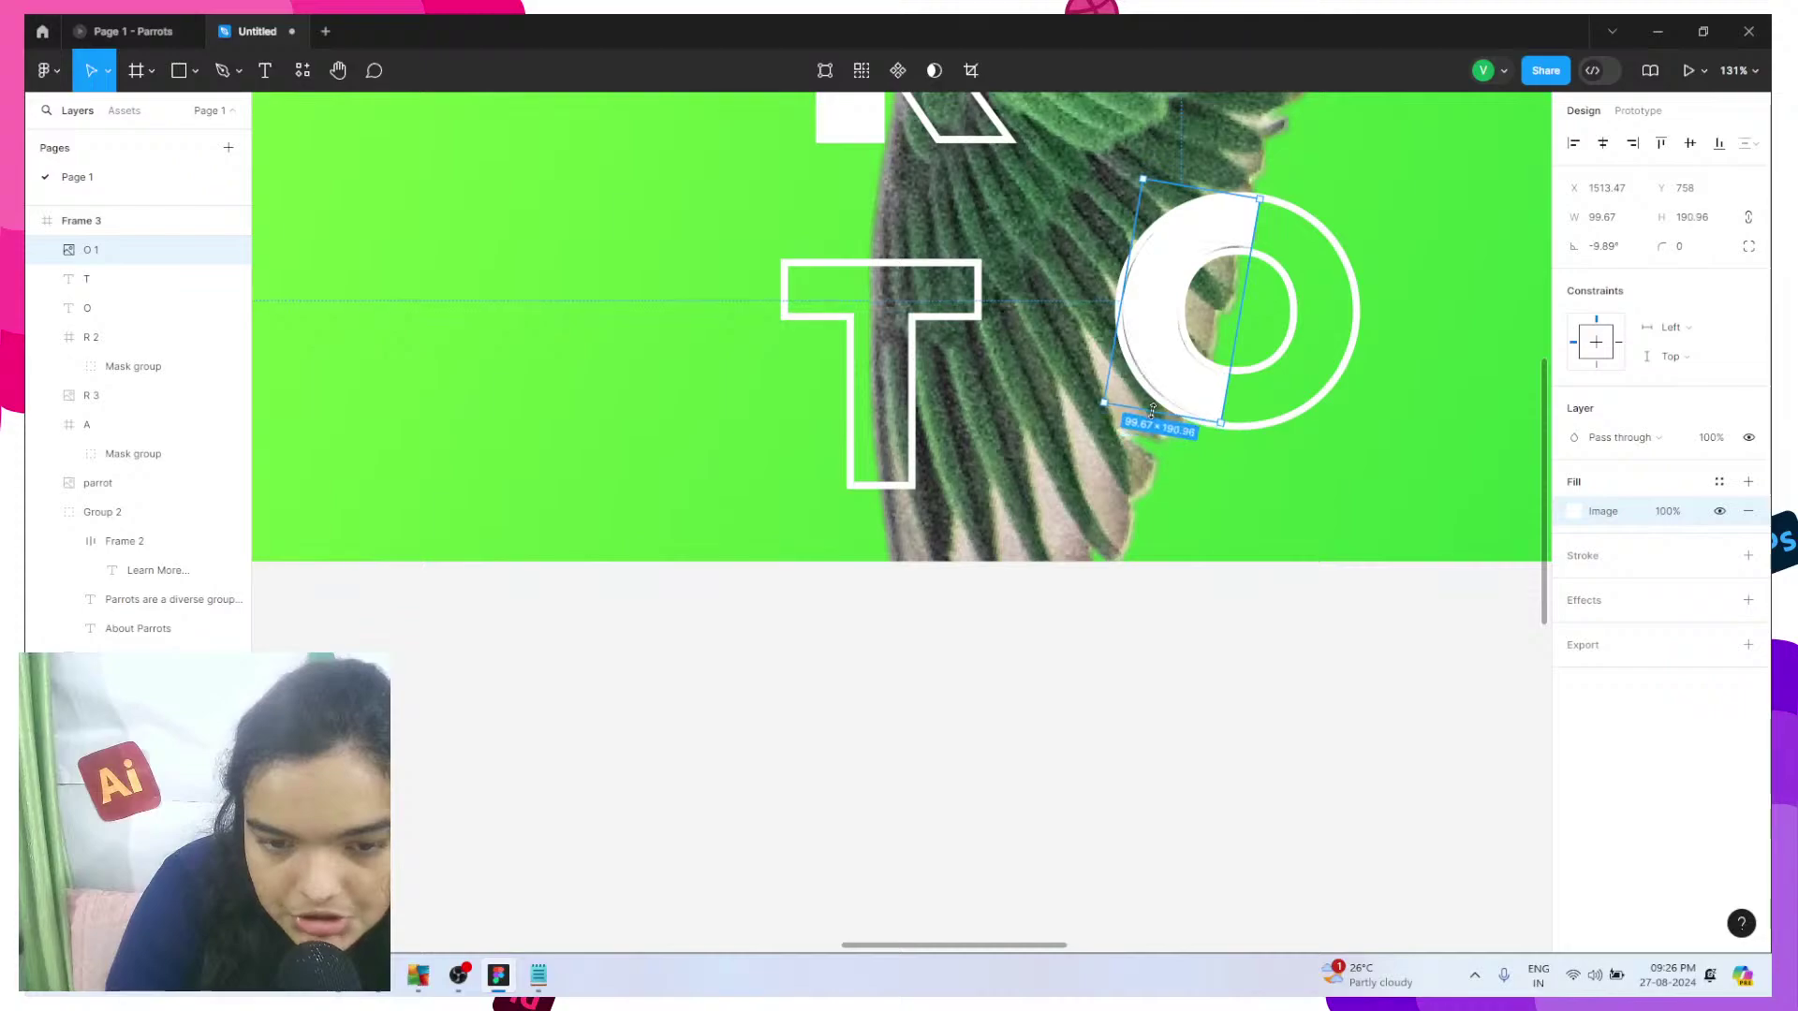
pyautogui.moveTo(1128, 275); pyautogui.dragTo(1124, 273)
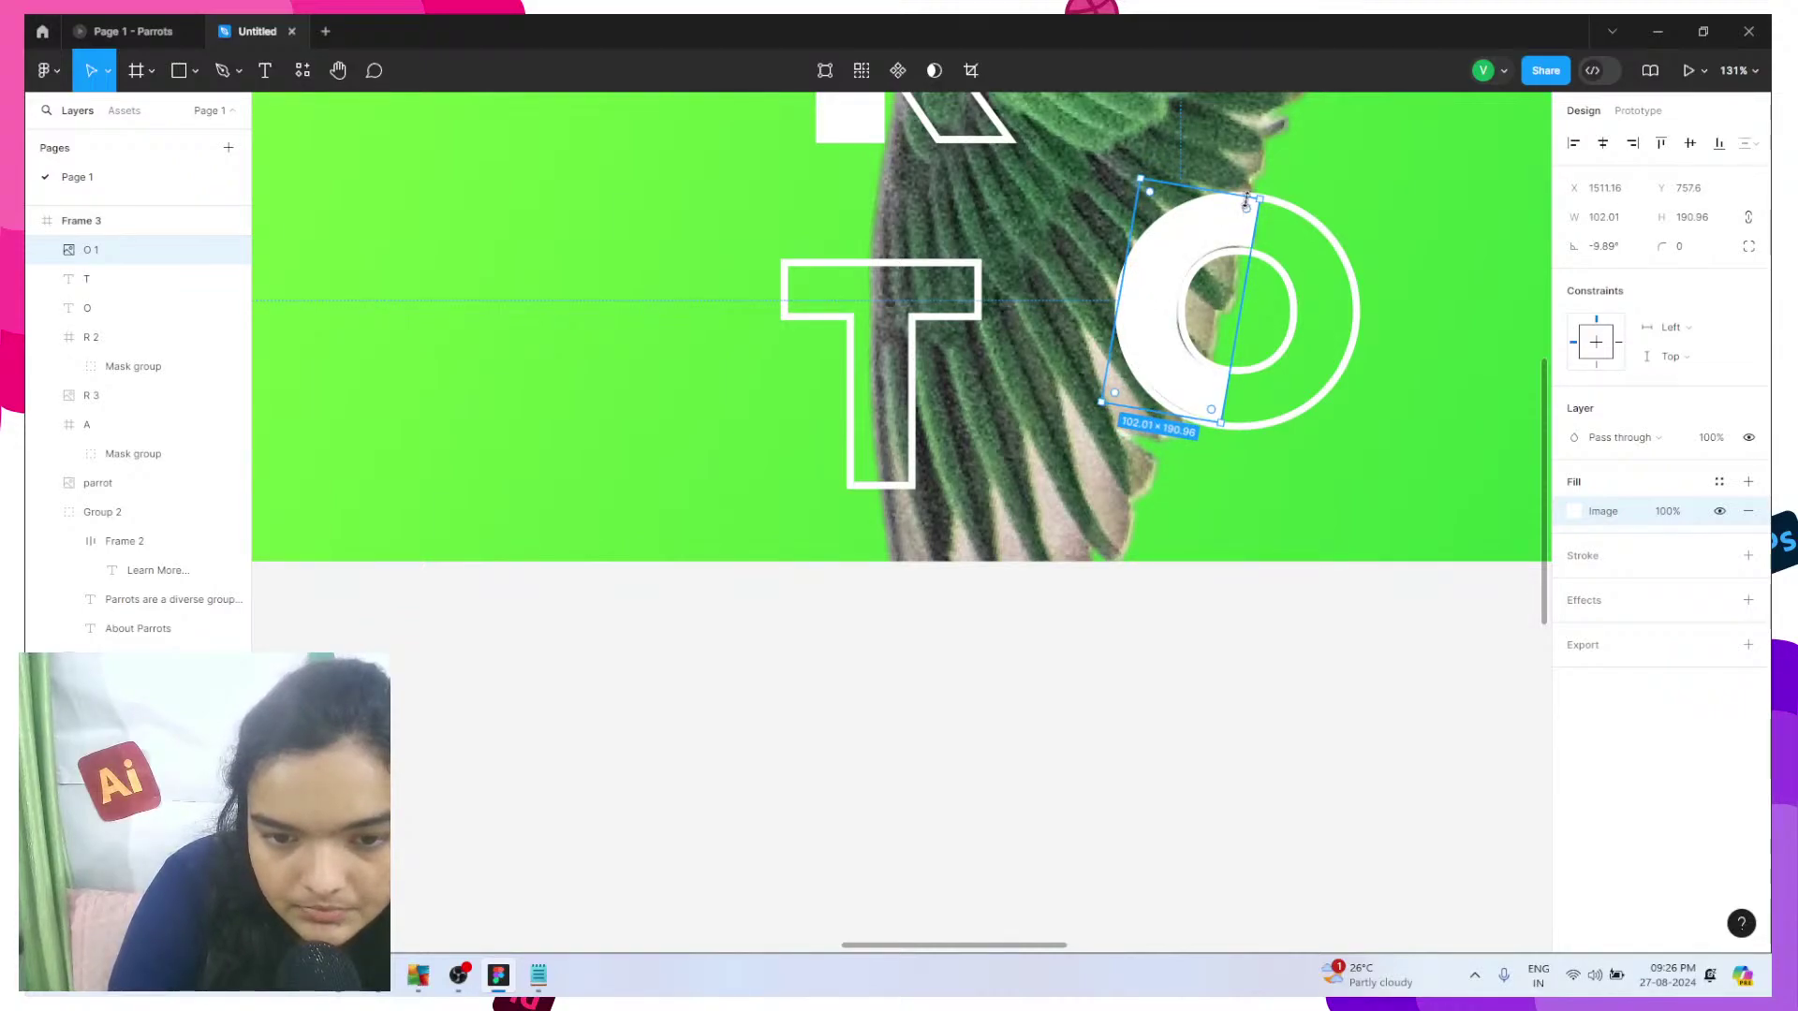
pyautogui.moveTo(1247, 197); pyautogui.dragTo(1246, 197)
# - Set the O image's rotation to 0° and refit it over the outlined O at about 114 × 196
pyautogui.click(1611, 255)
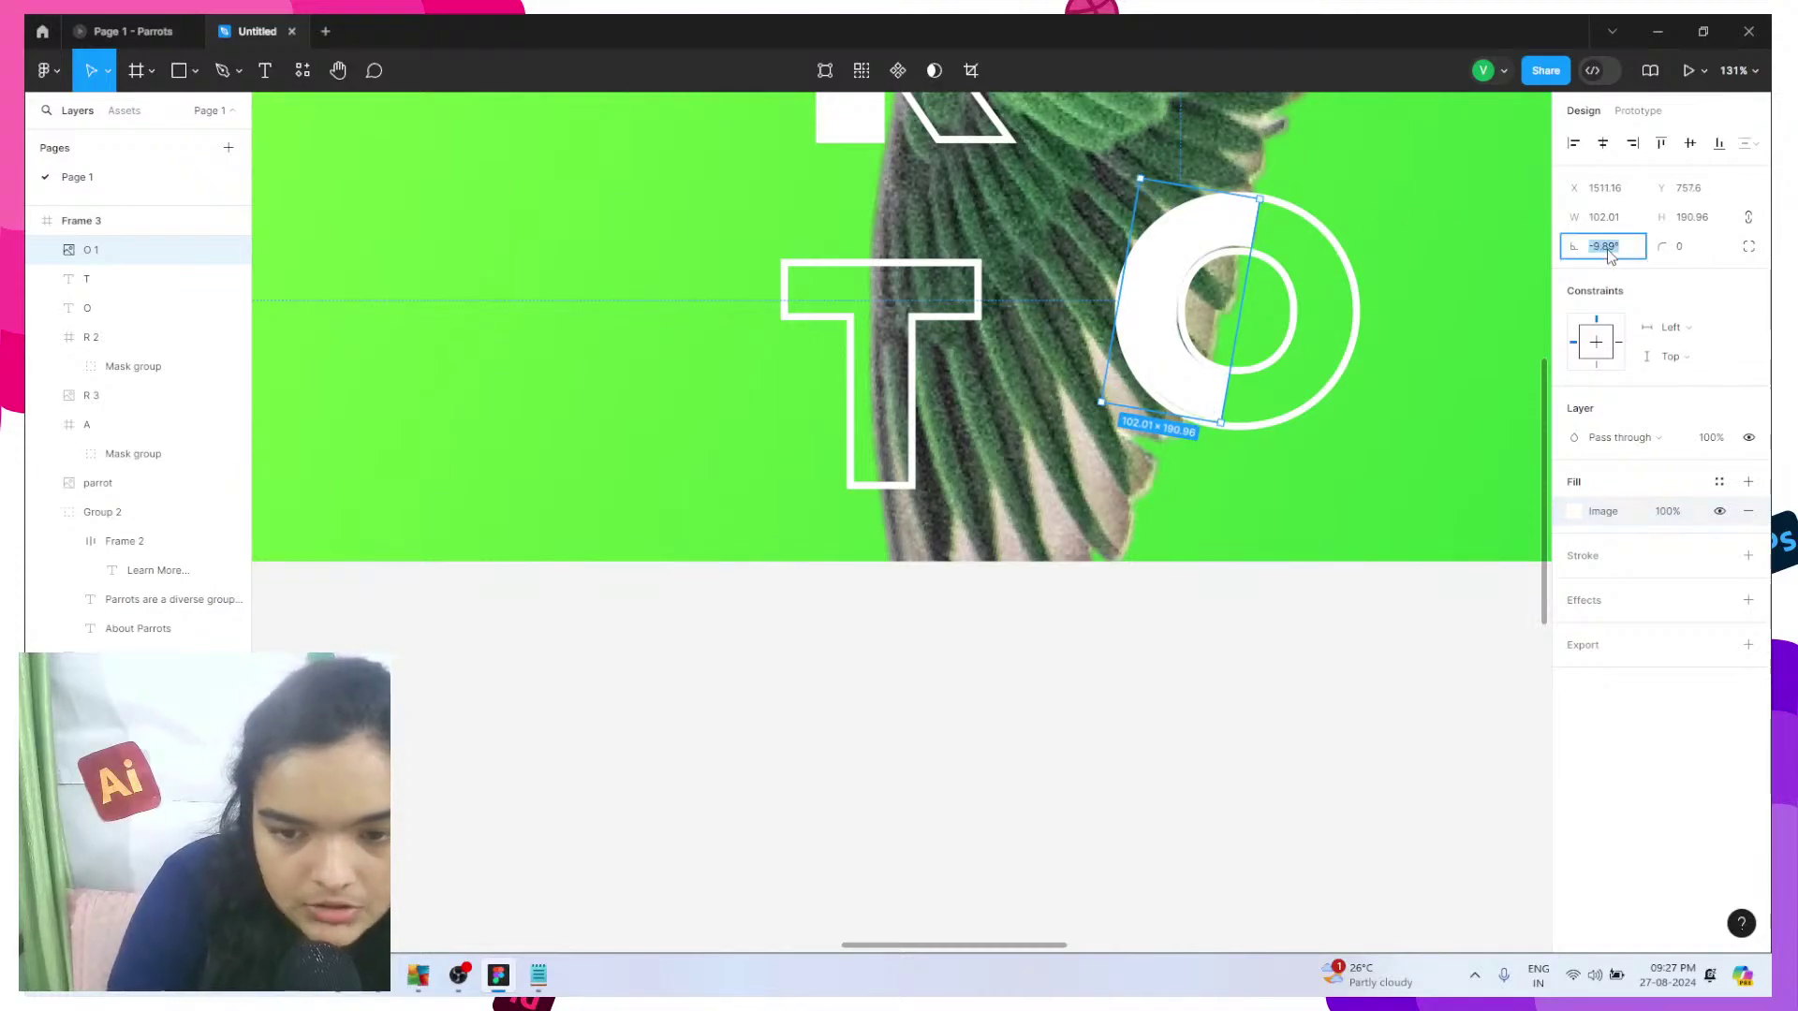
pyautogui.write('0')
pyautogui.press('Return')
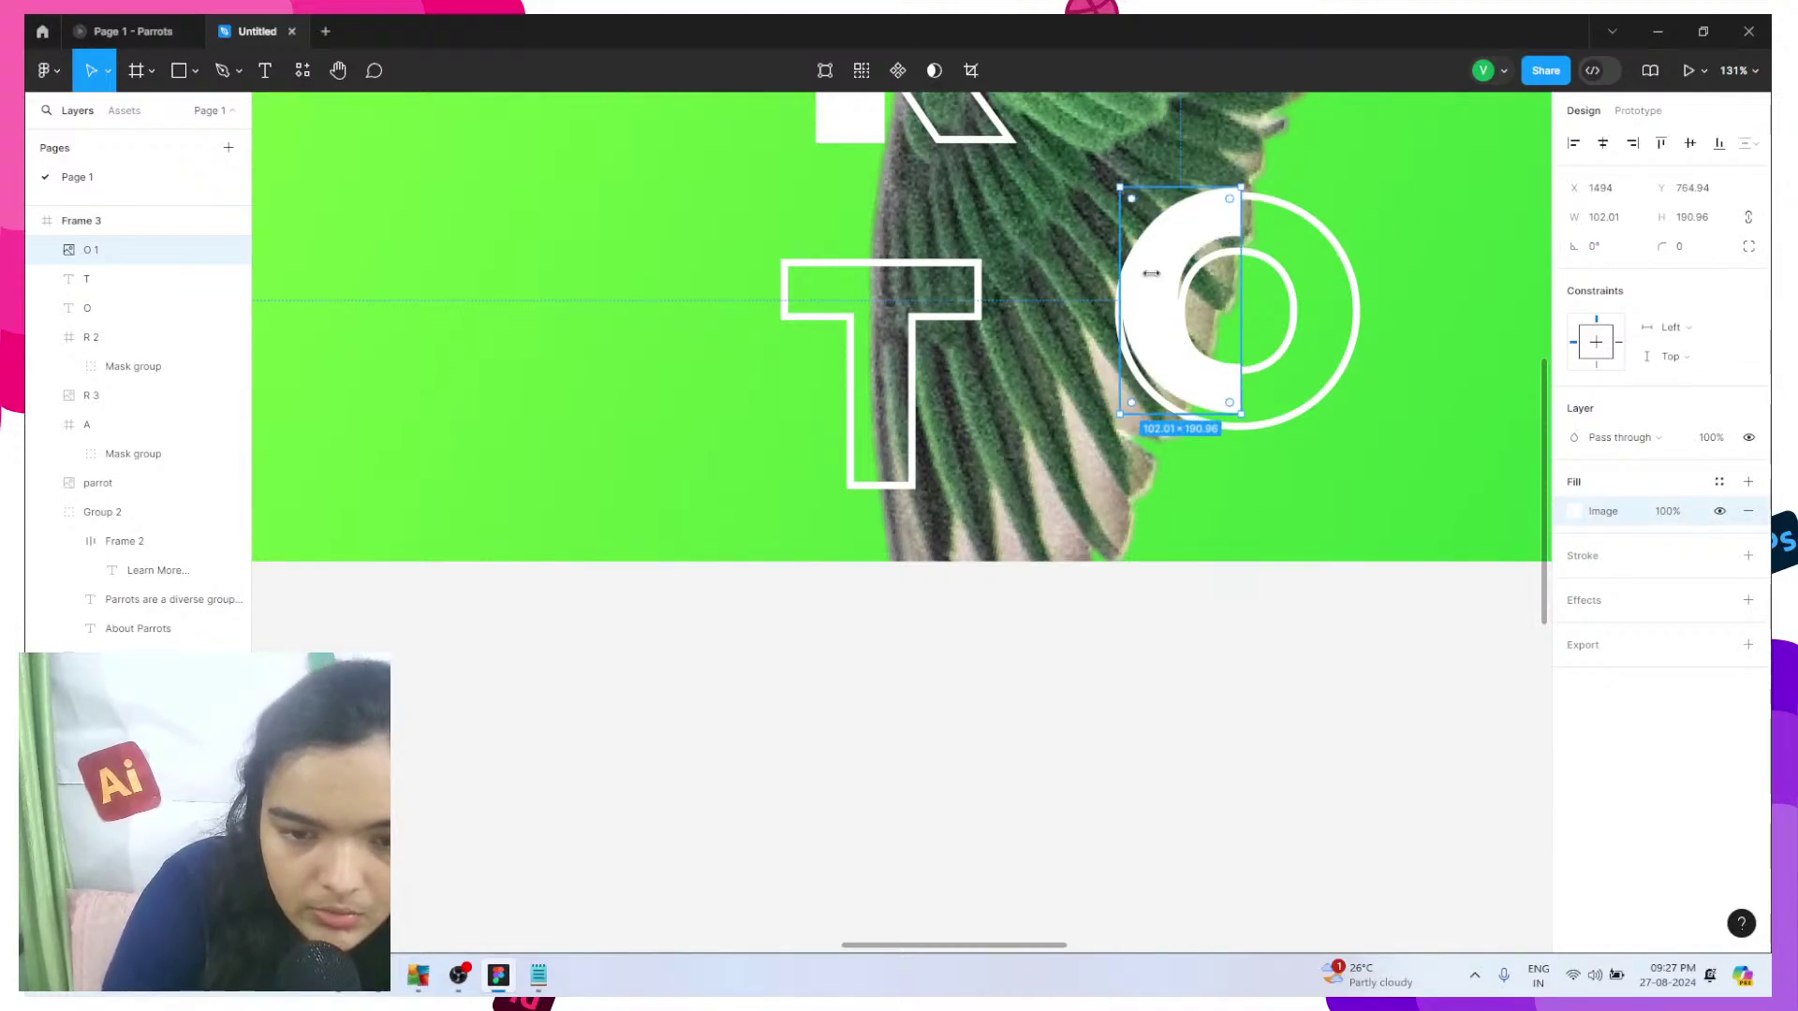
pyautogui.moveTo(1151, 272); pyautogui.dragTo(1253, 315)
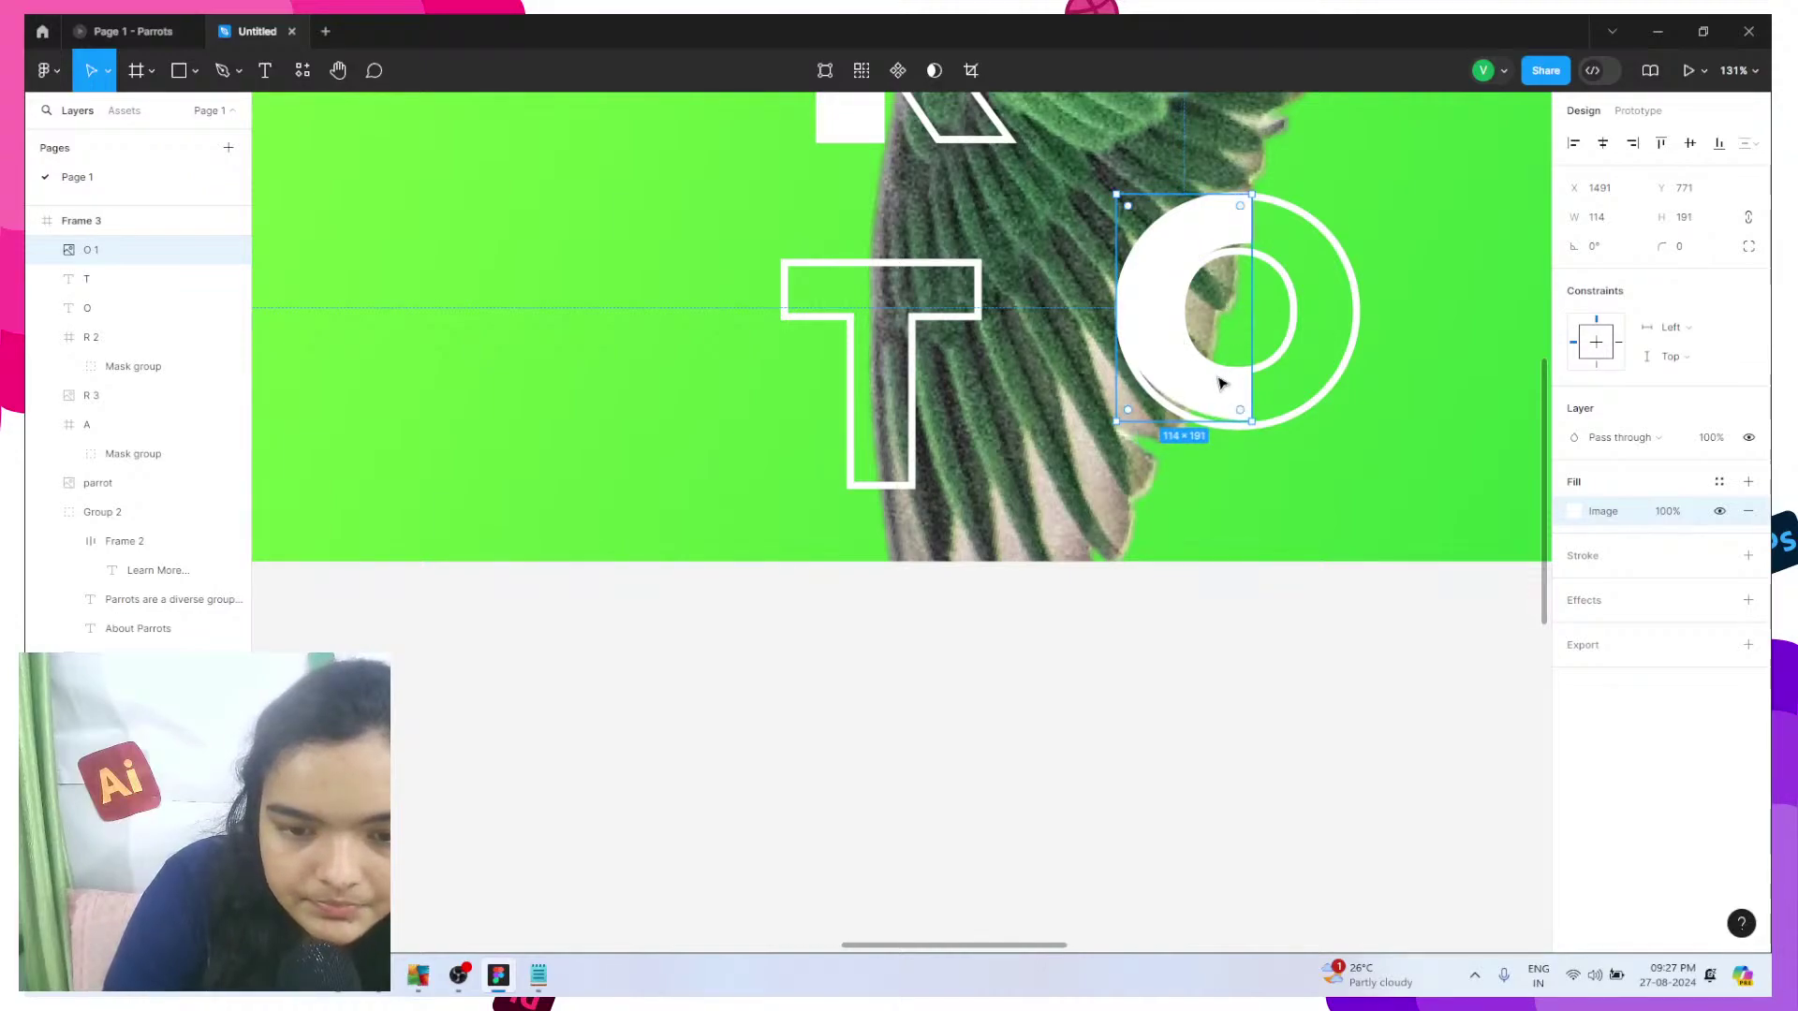
pyautogui.moveTo(1200, 423); pyautogui.dragTo(1201, 428)
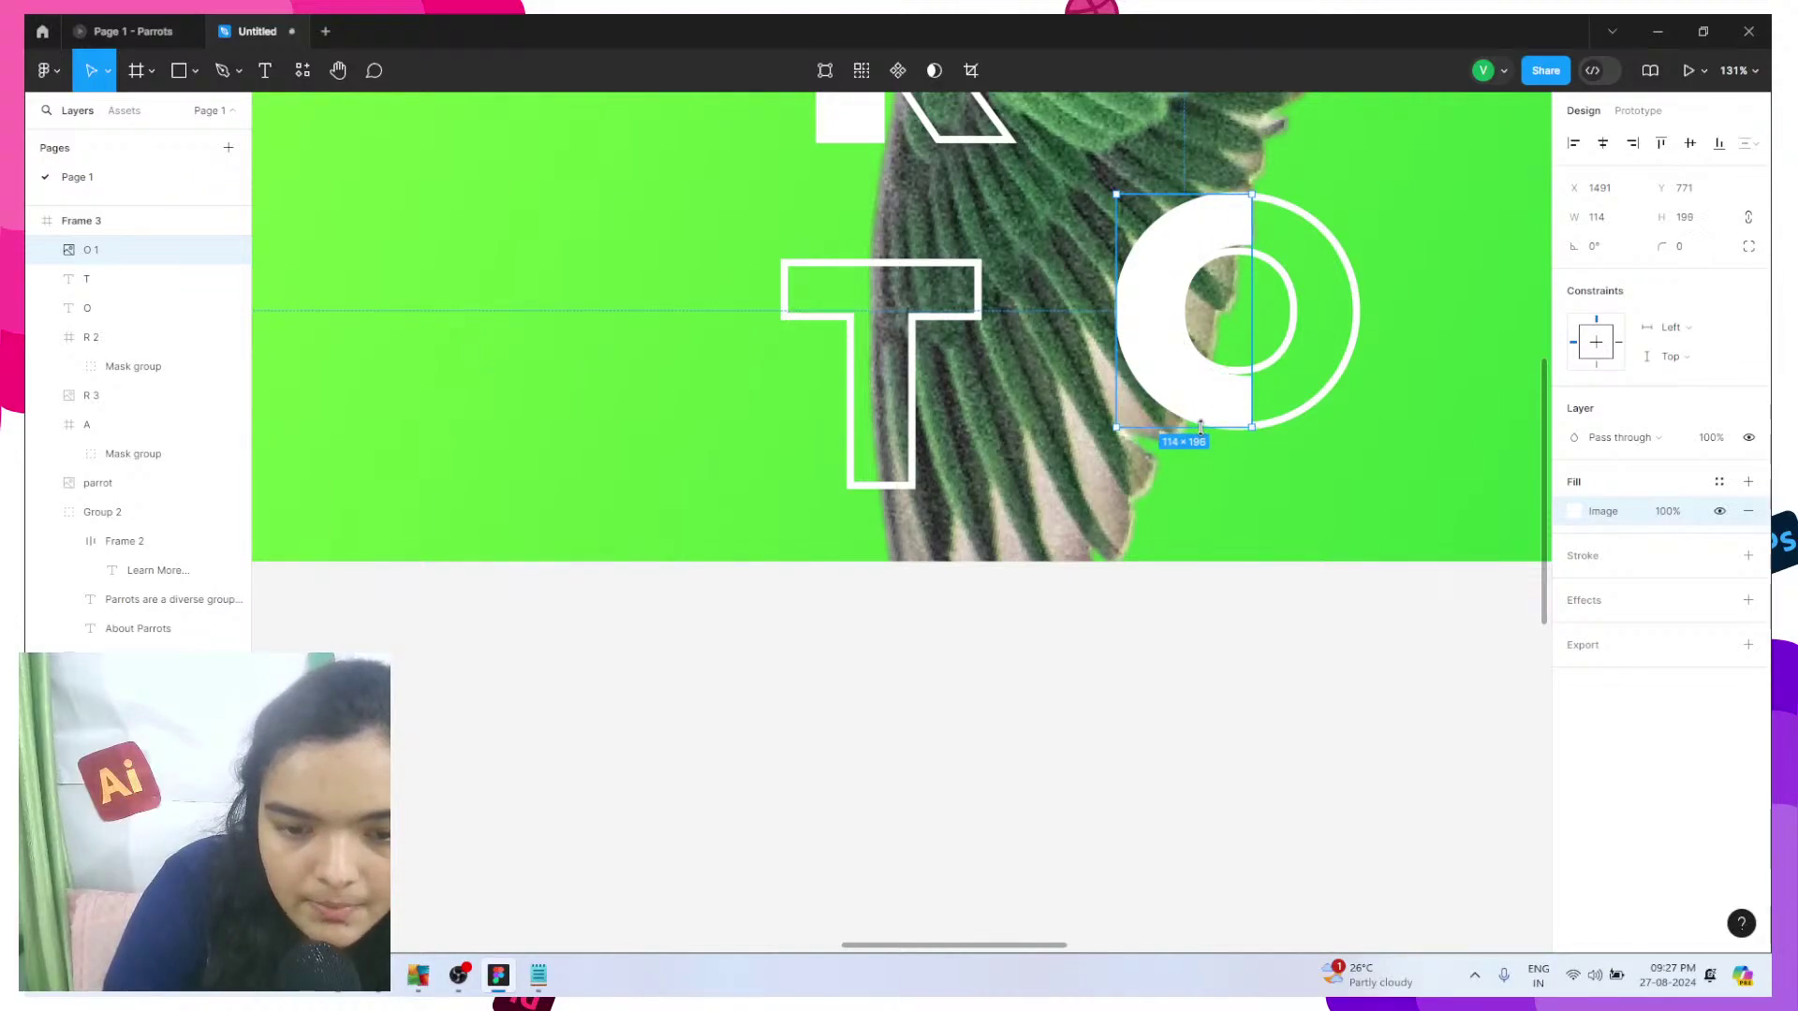
# - Crop the O image to about 100 wide and rotate it to about -4.91° so its cut edge follows the feathers
pyautogui.click(971, 70)
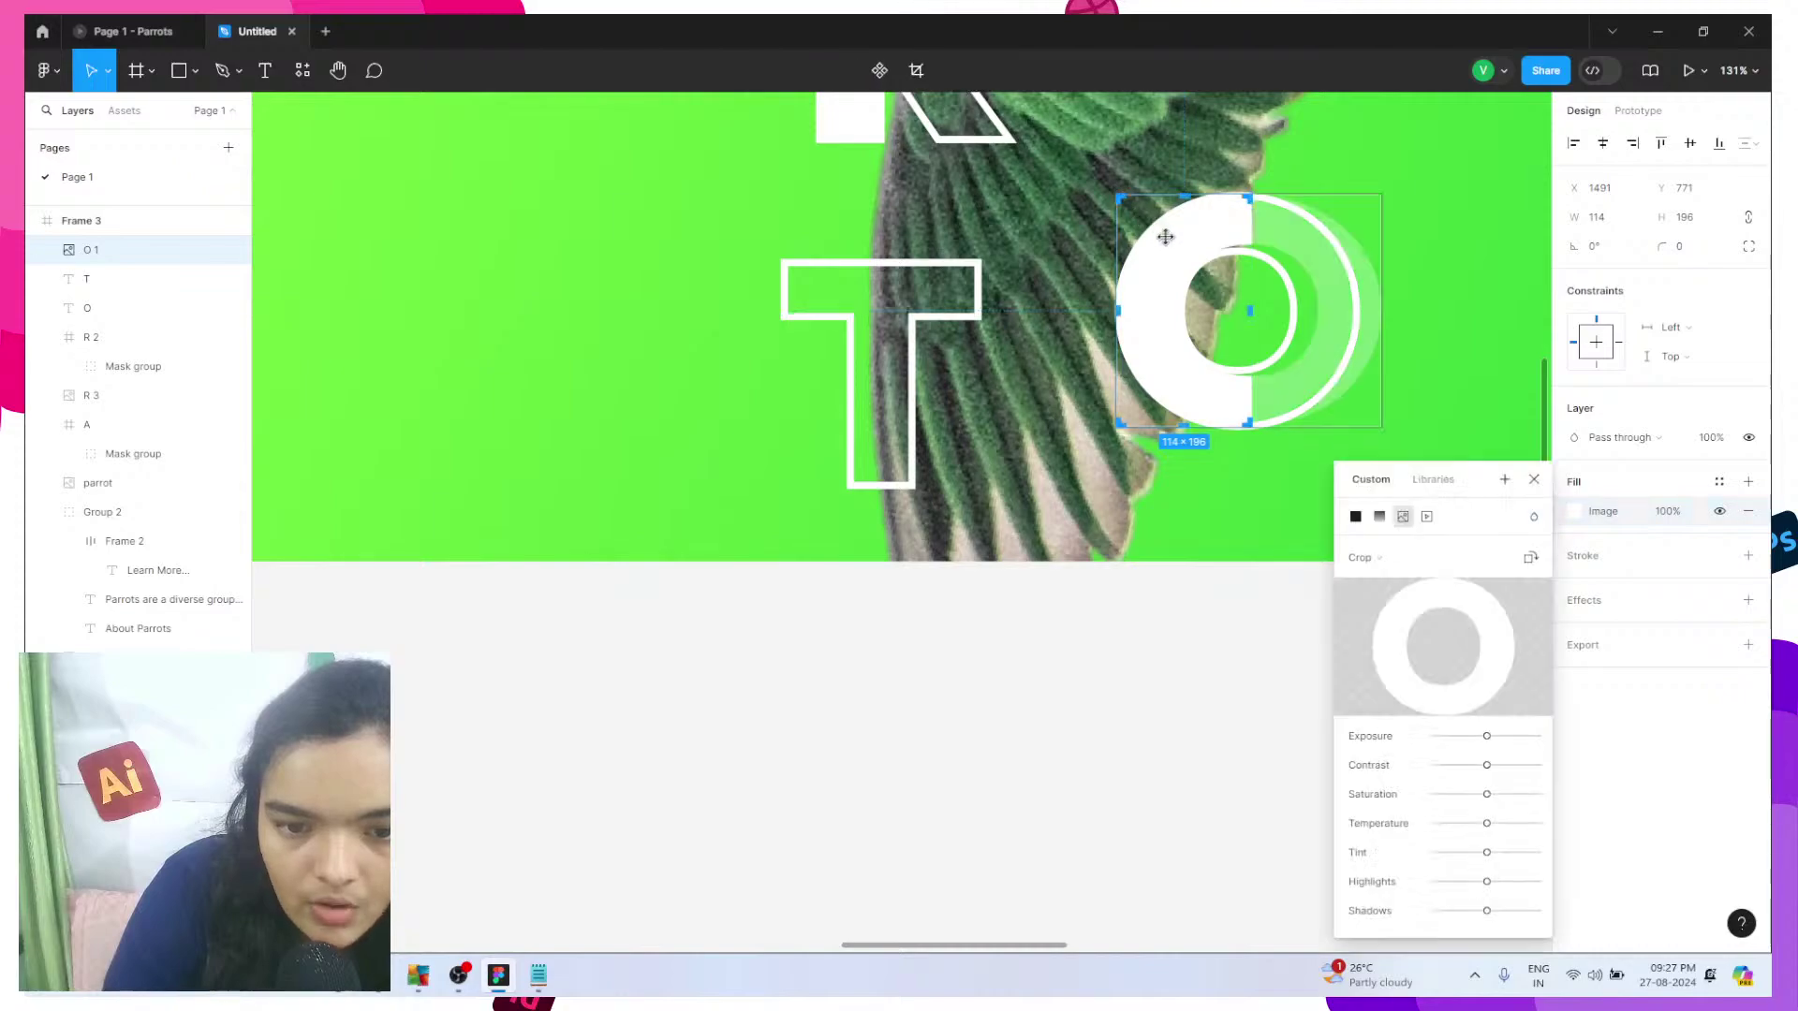
pyautogui.moveTo(1253, 318)
pyautogui.mouseDown()
pyautogui.moveTo(1213, 309)
pyautogui.moveTo(1231, 309)
pyautogui.mouseUp()
pyautogui.press('Escape')
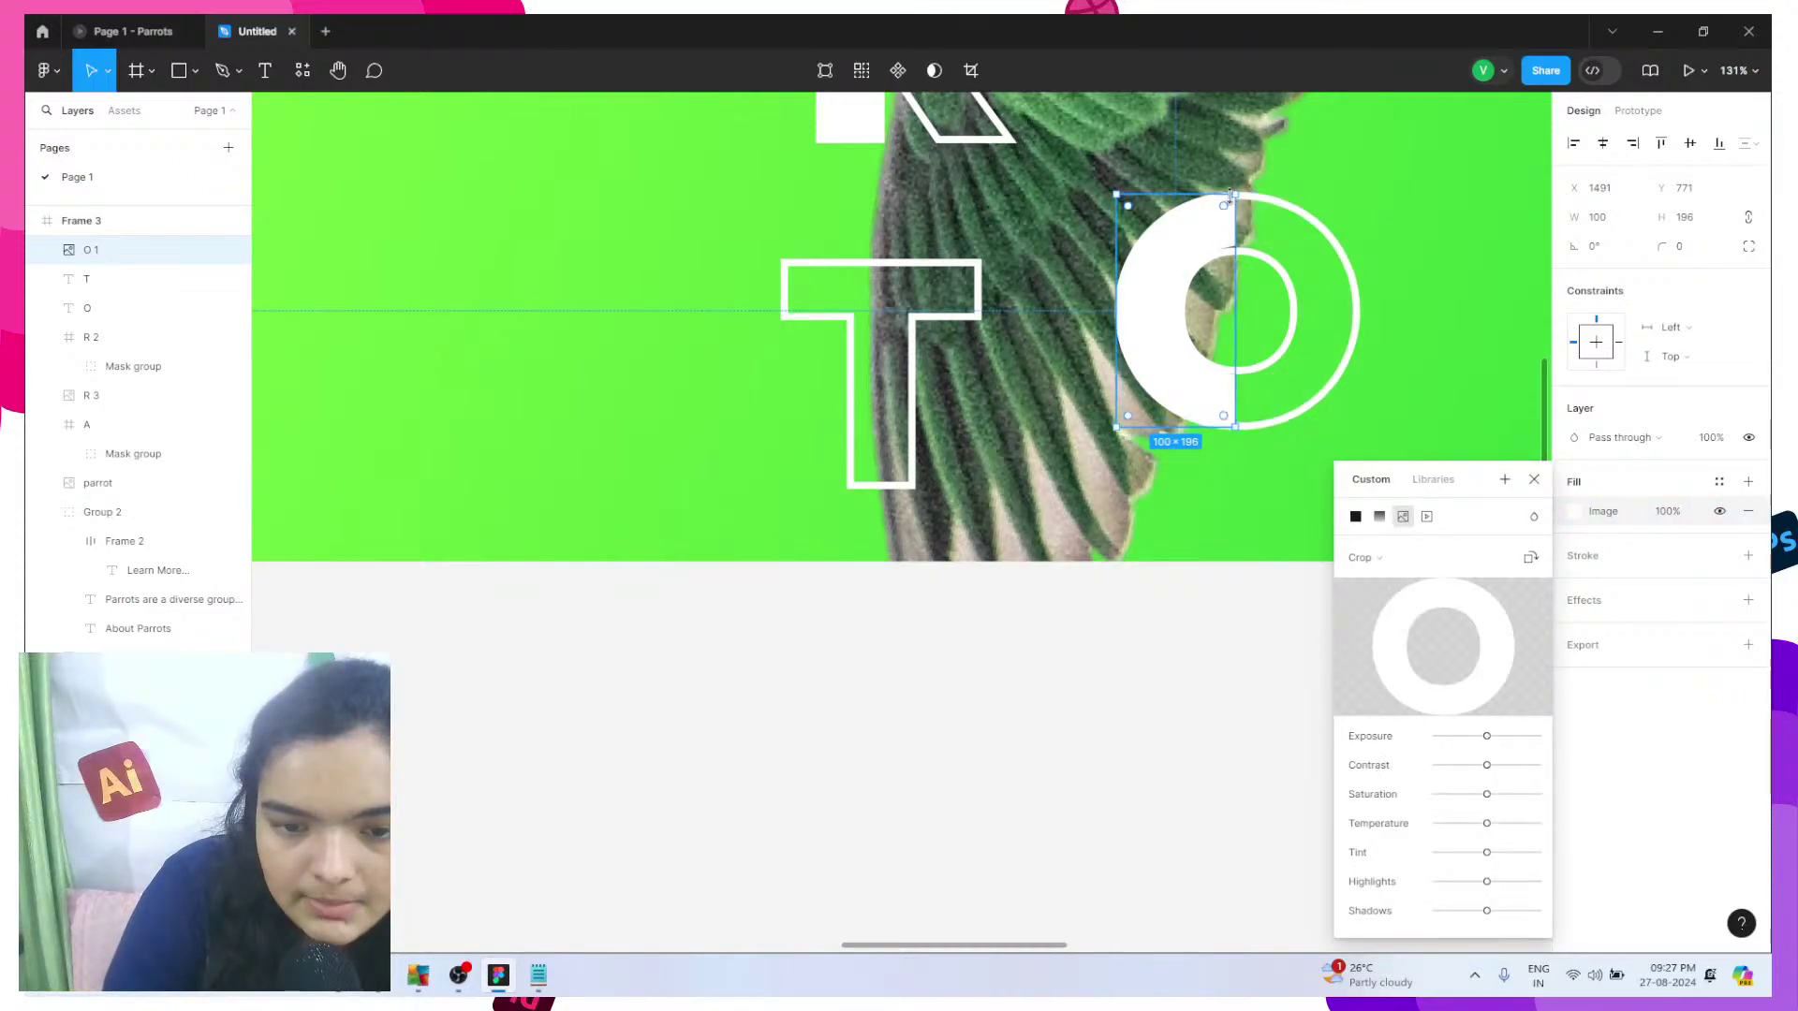
pyautogui.moveTo(1234, 181); pyautogui.dragTo(1189, 244)
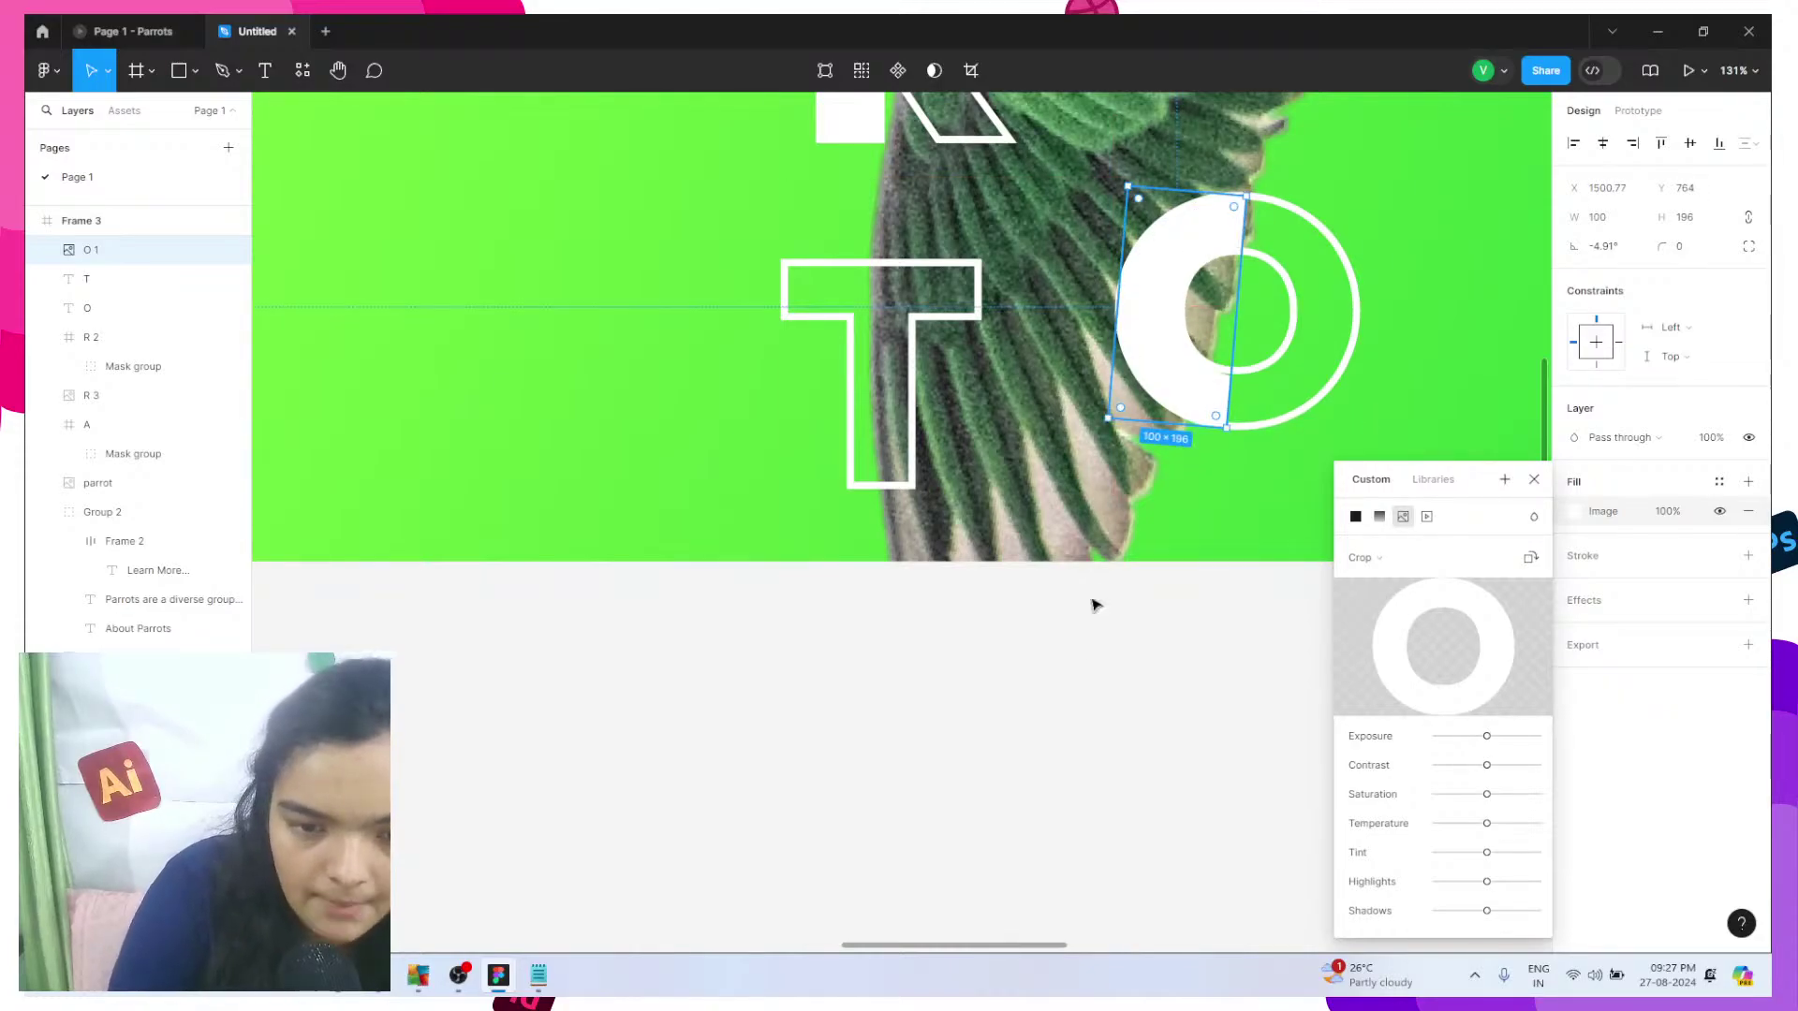
pyautogui.click(996, 586)
# - Draw a closed Pen path over the T's wing-covered part, following the feather edge, stem base, right stem side and right arm
pyautogui.scroll(5, 938, 263)
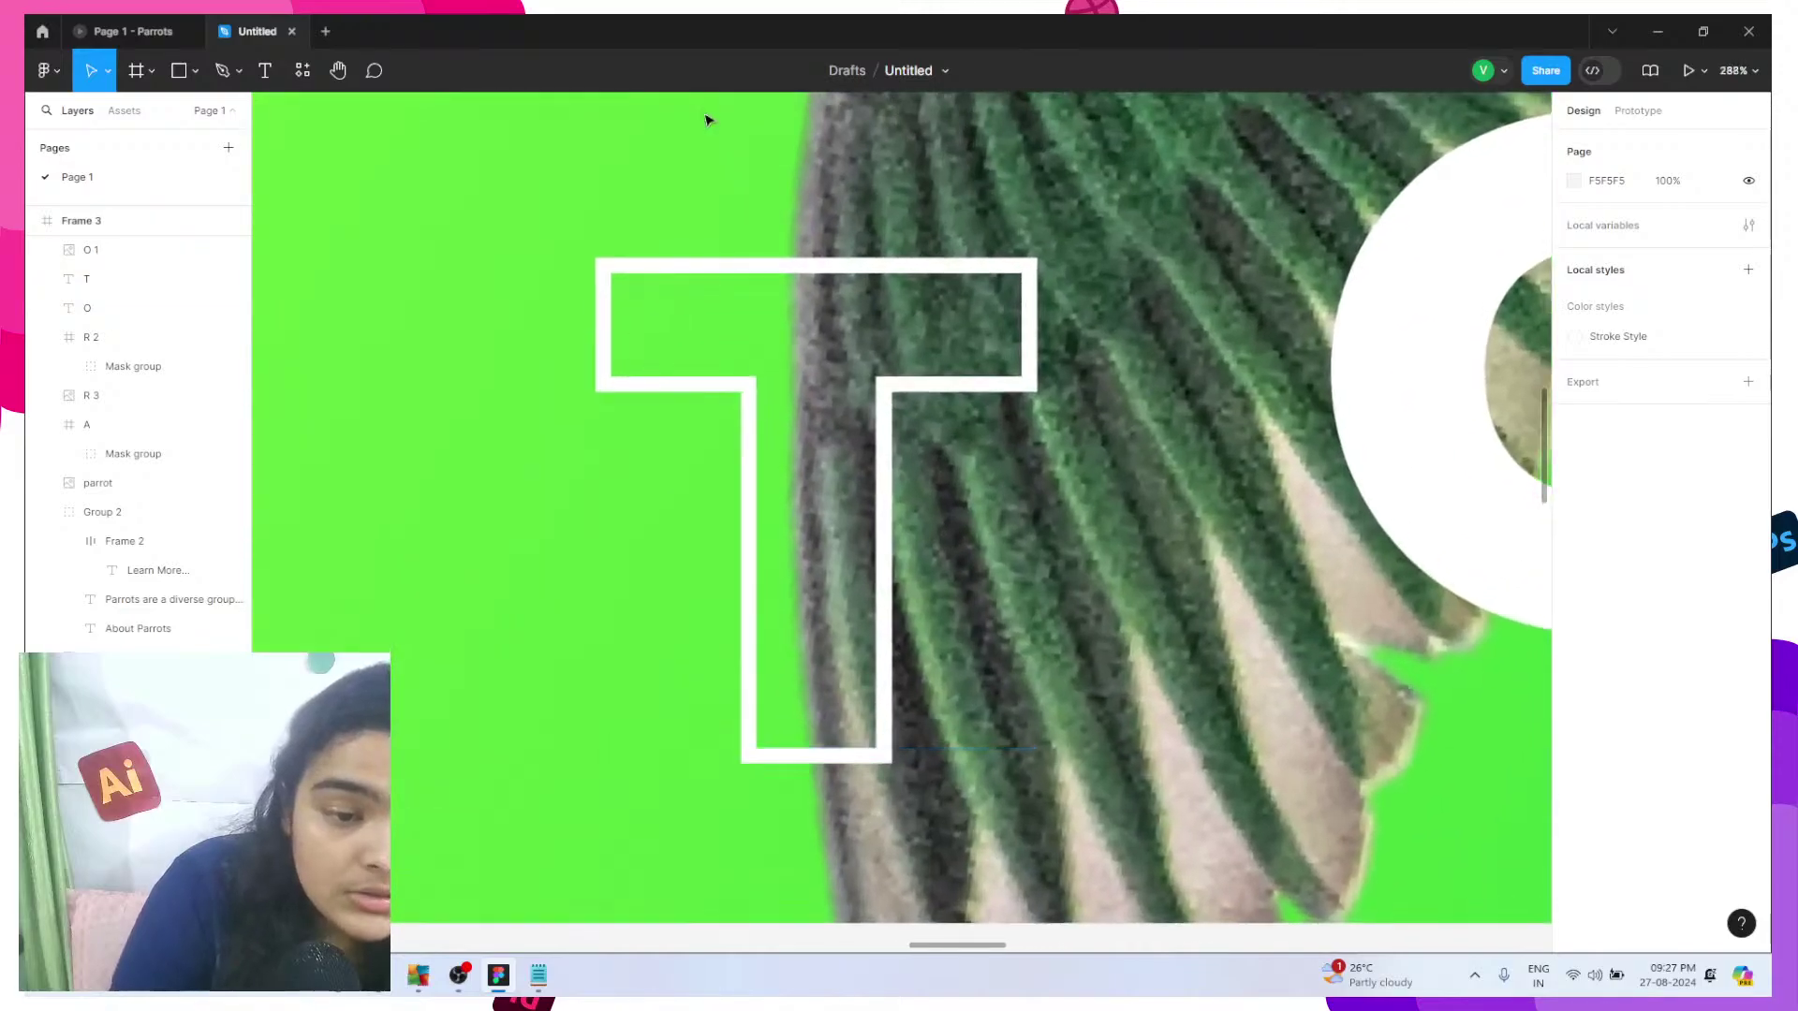
pyautogui.scroll(-1, 707, 120)
pyautogui.click(265, 73)
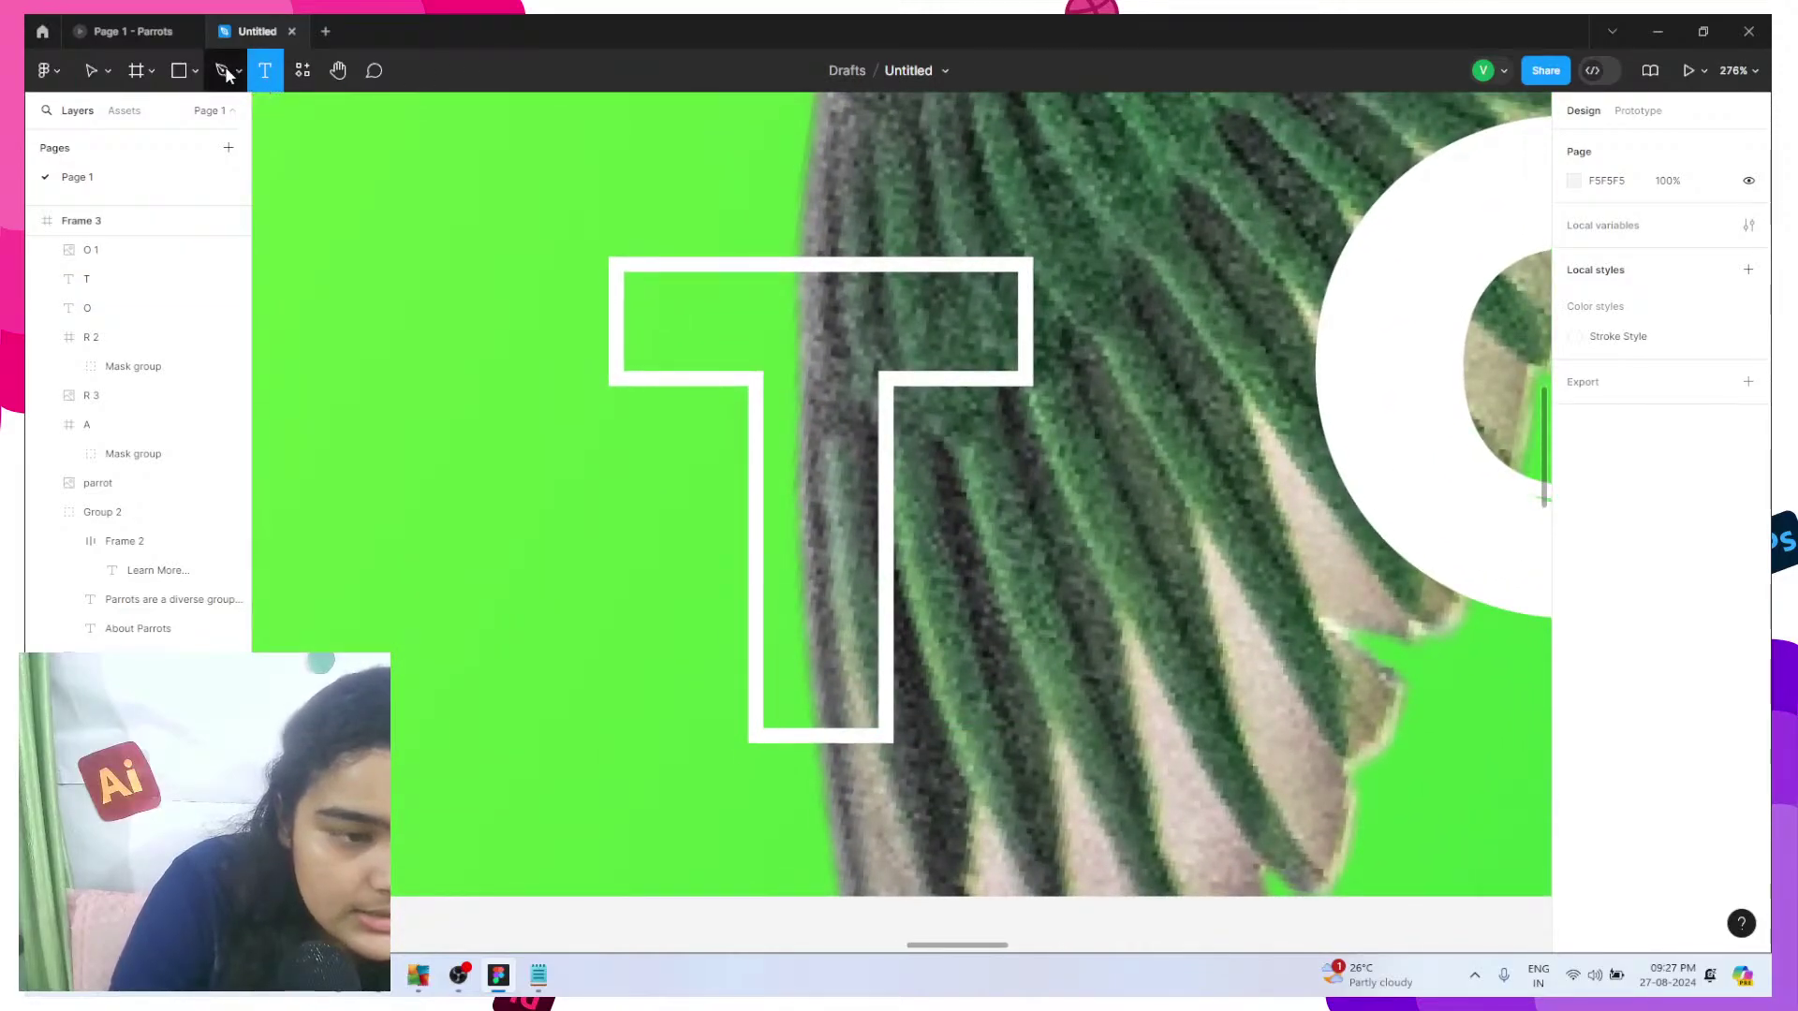
pyautogui.click(795, 268)
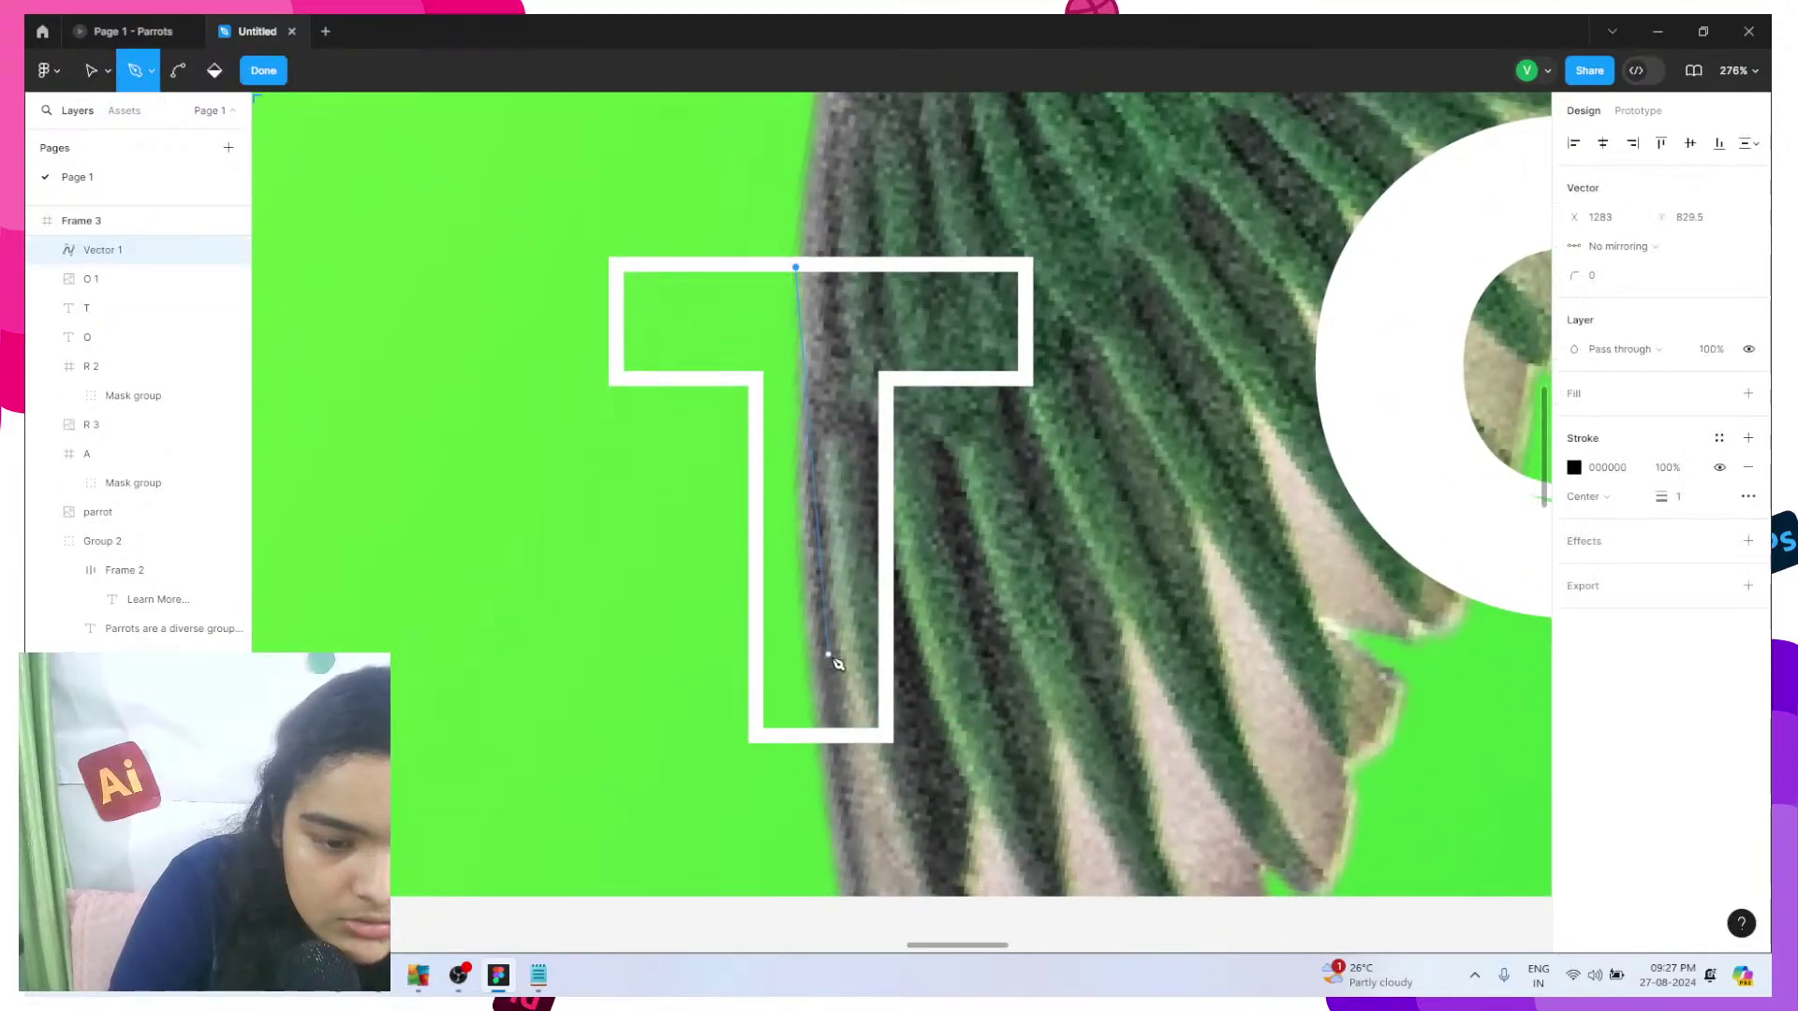
pyautogui.moveTo(825, 730)
pyautogui.mouseDown()
pyautogui.moveTo(887, 806)
pyautogui.moveTo(867, 800)
pyautogui.mouseUp()
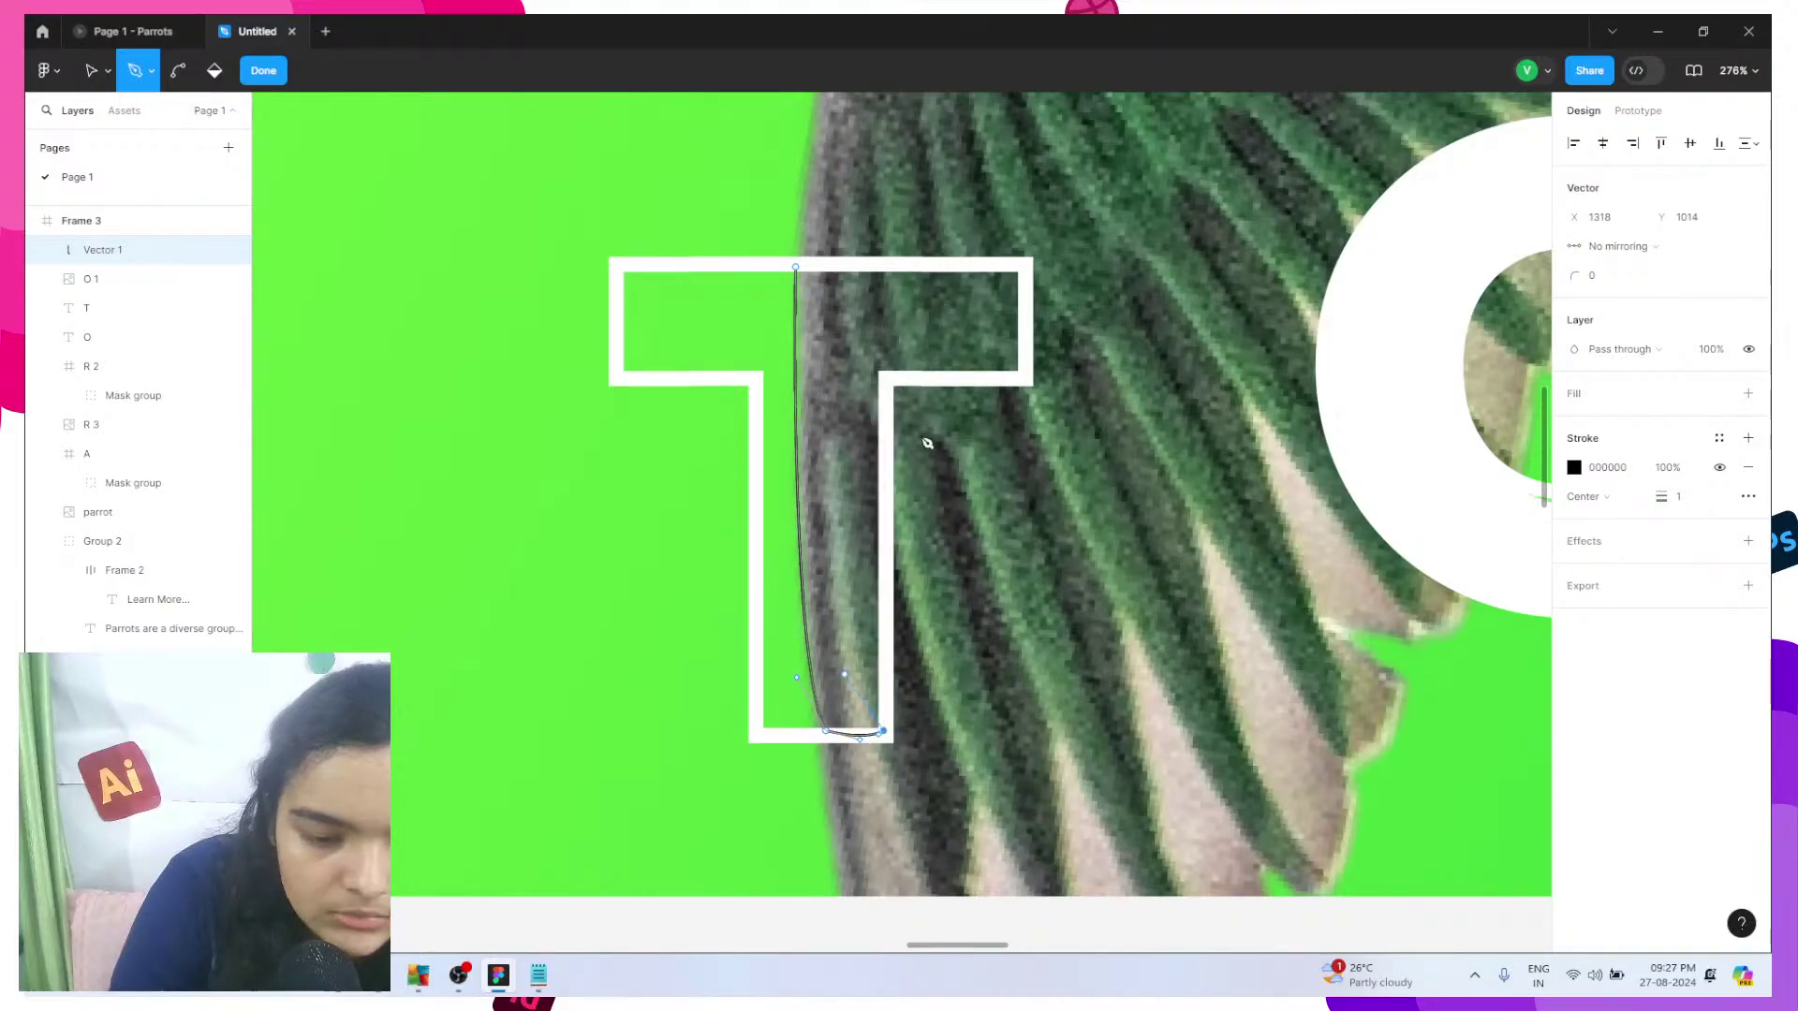
pyautogui.click(883, 377)
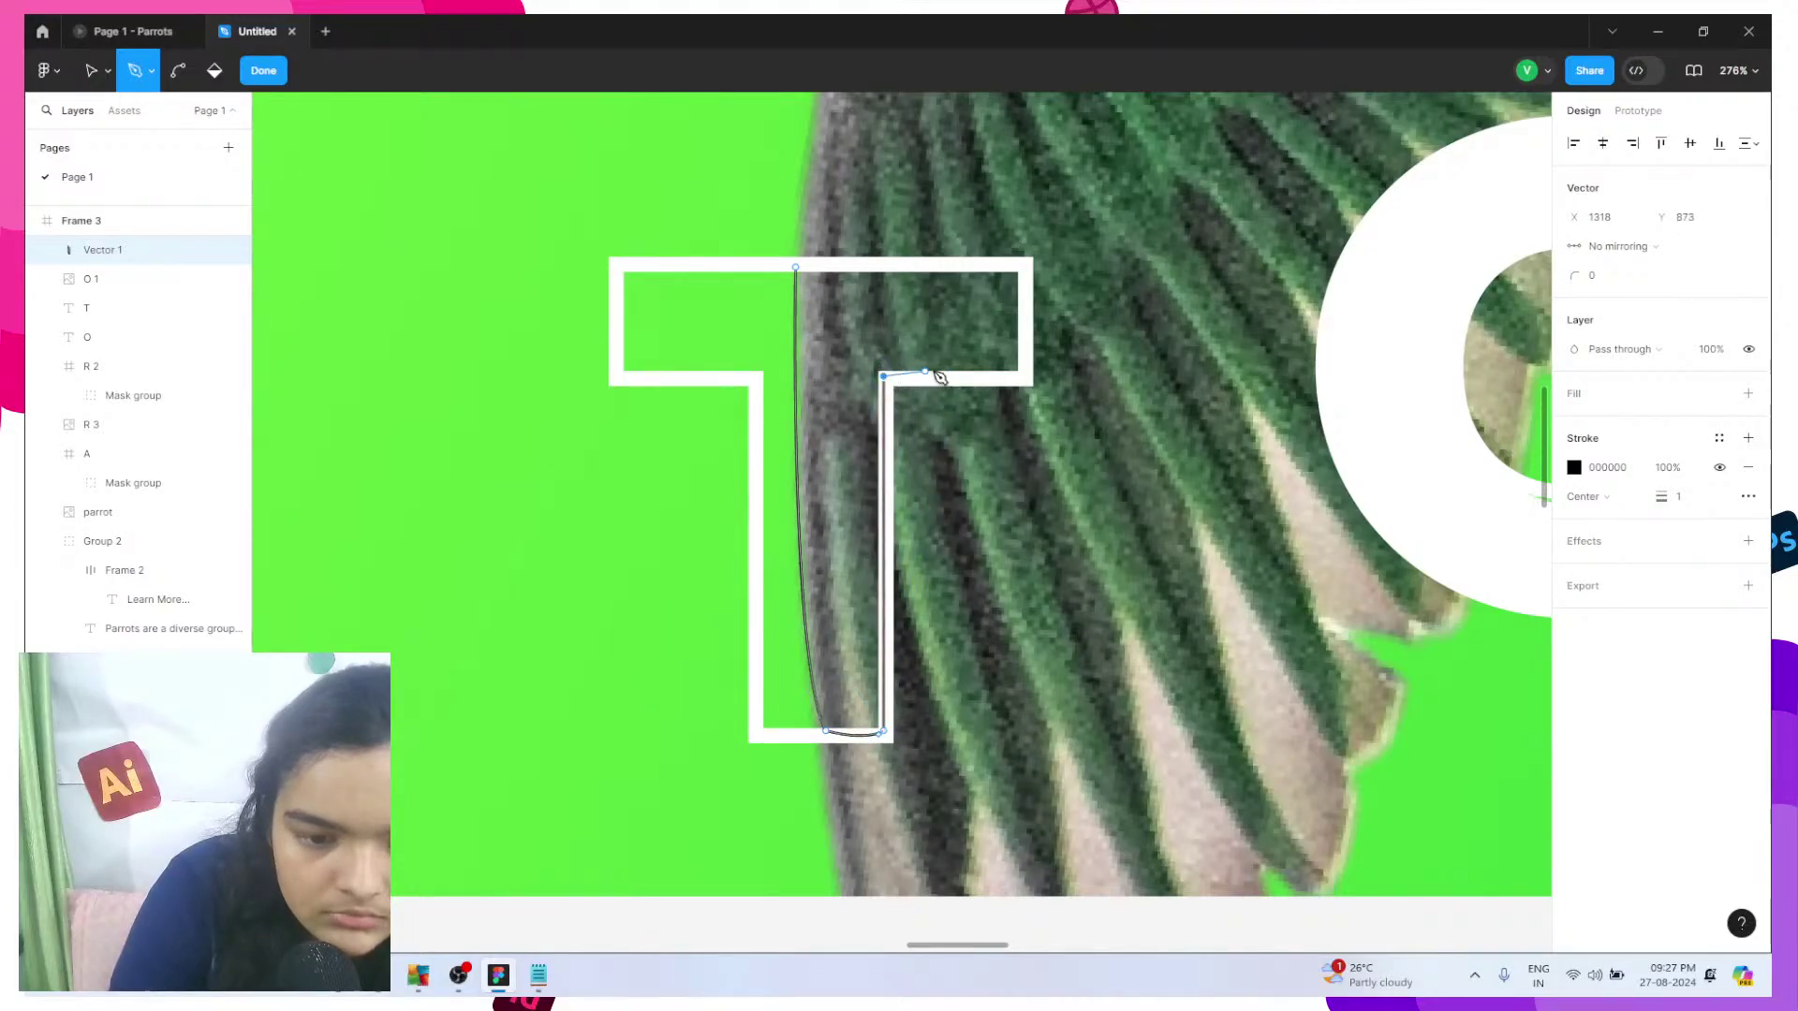
pyautogui.click(1030, 269)
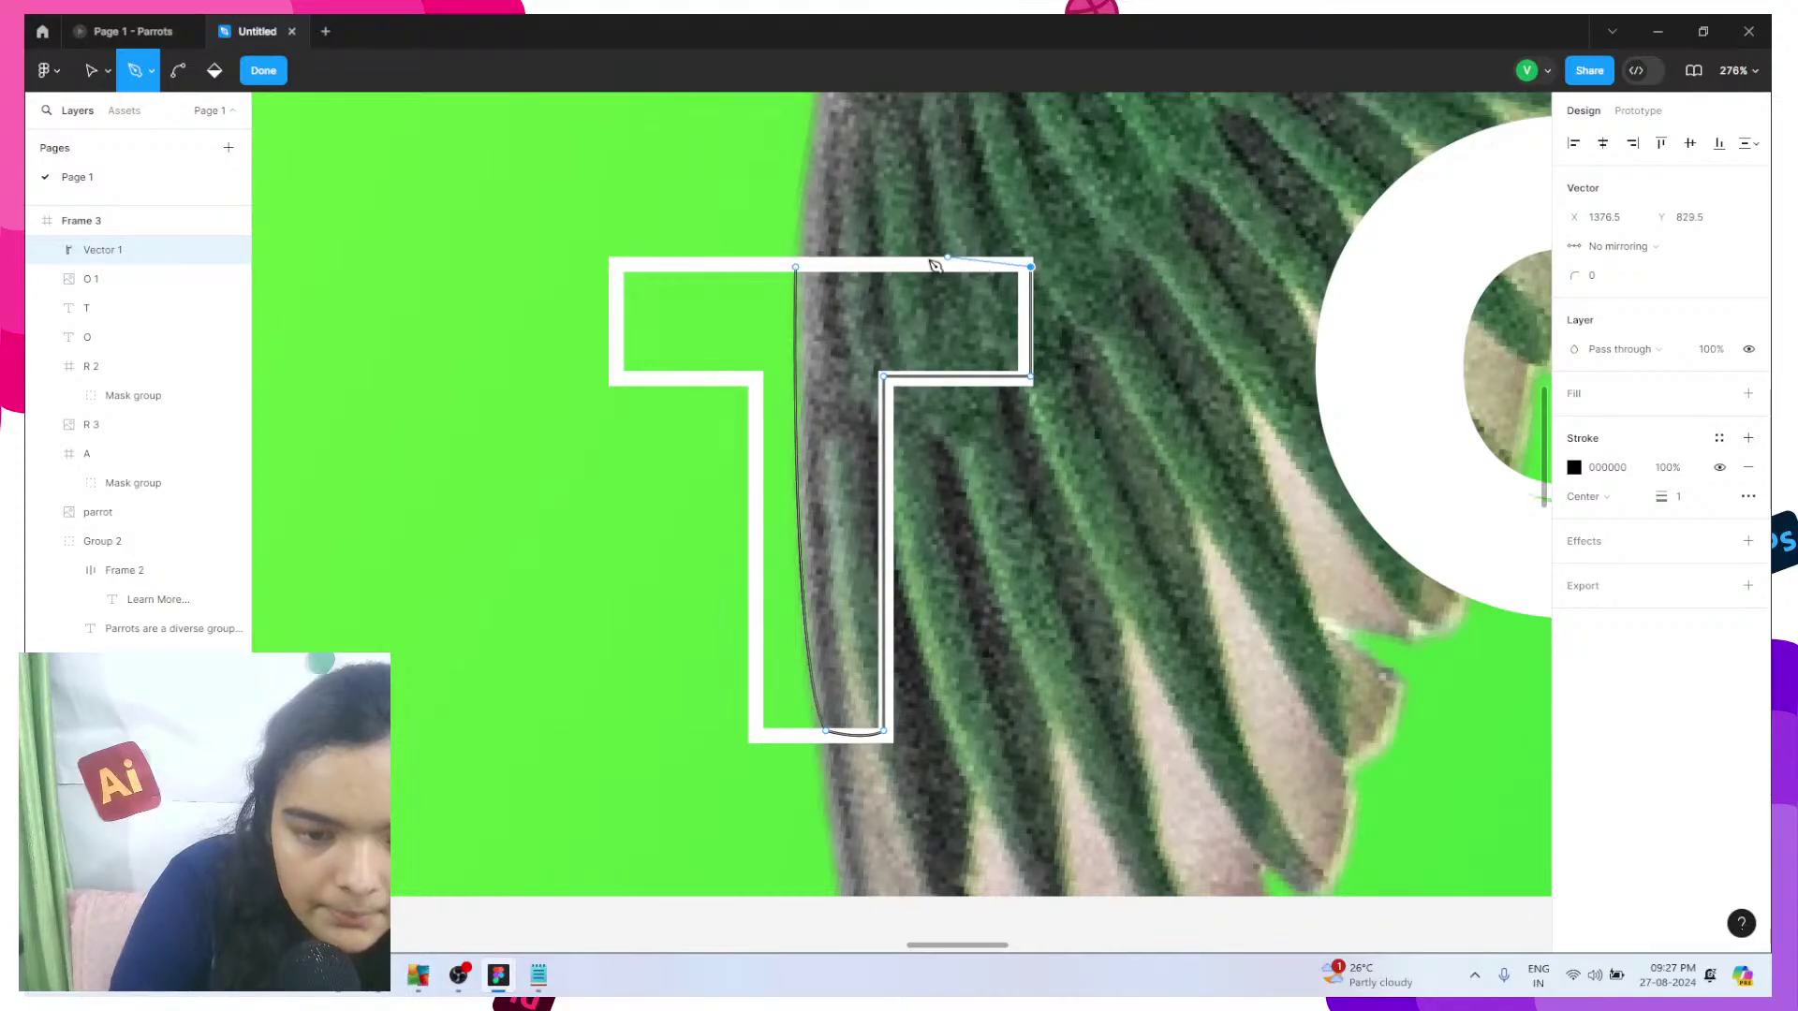
pyautogui.click(797, 270)
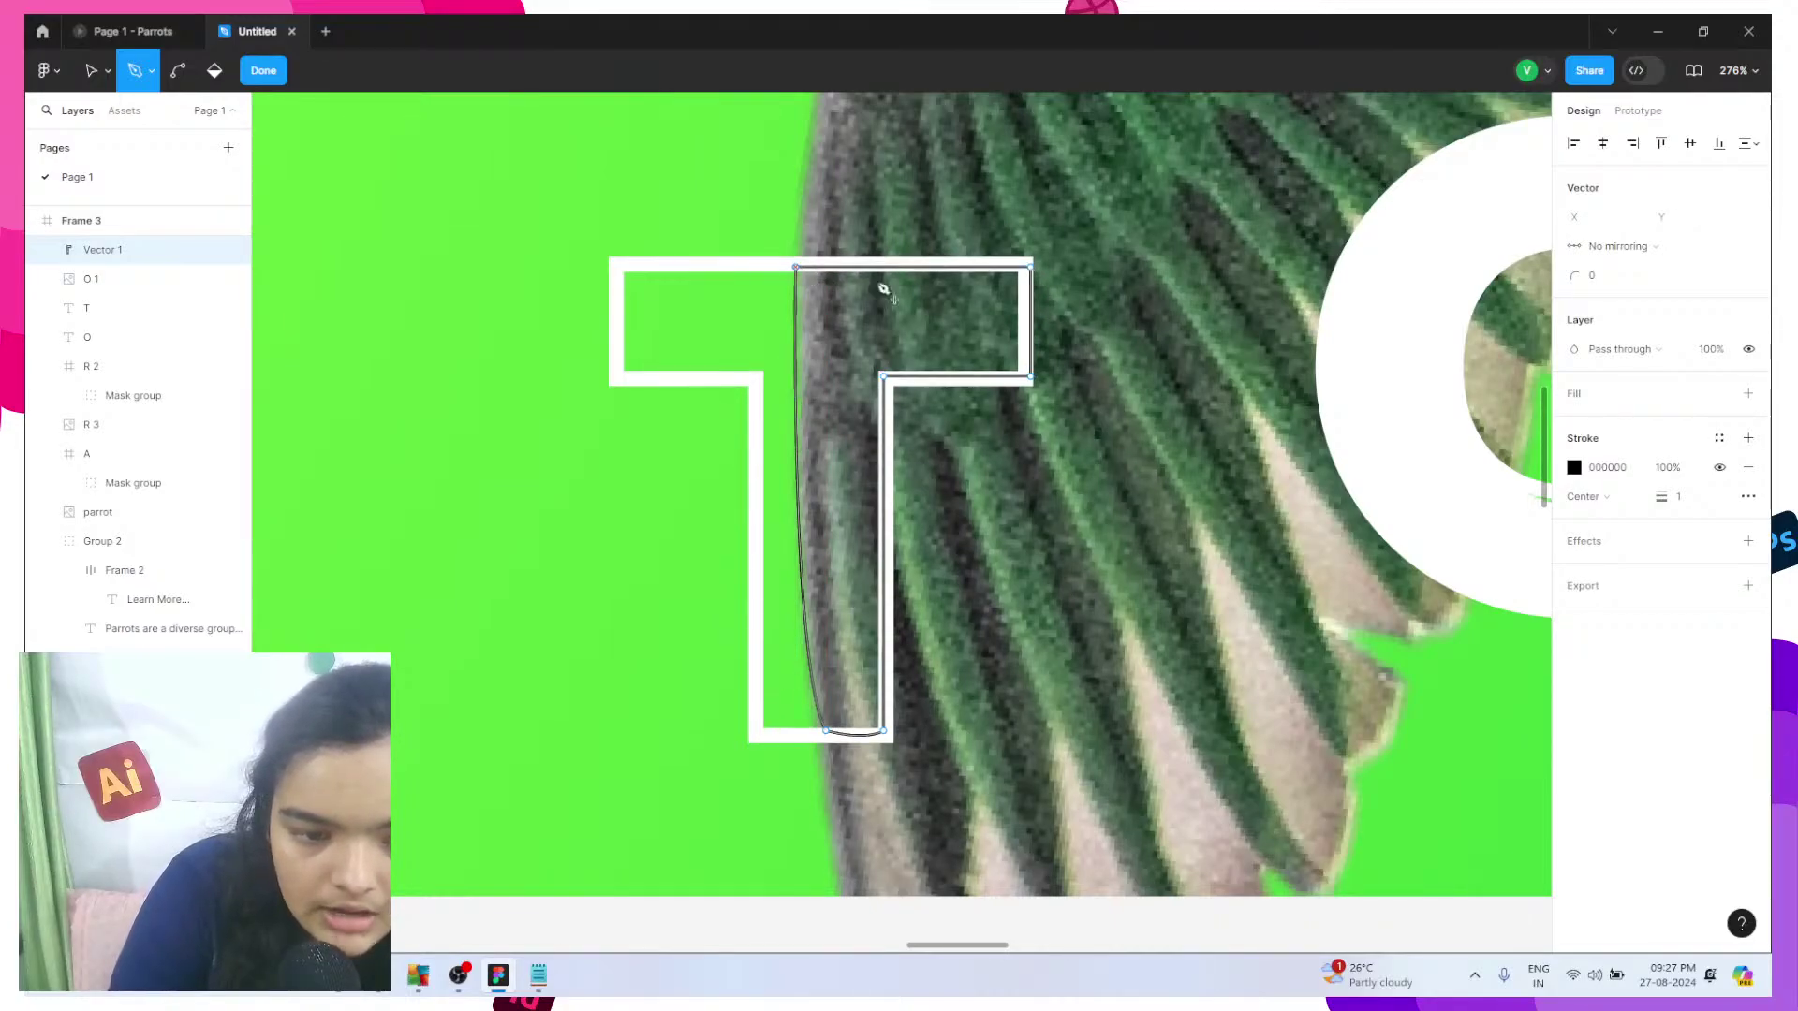
# - Finish the T's vector path and give it a solid white FFFFFF fill with no stroke
pyautogui.click(263, 71)
pyautogui.click(1663, 481)
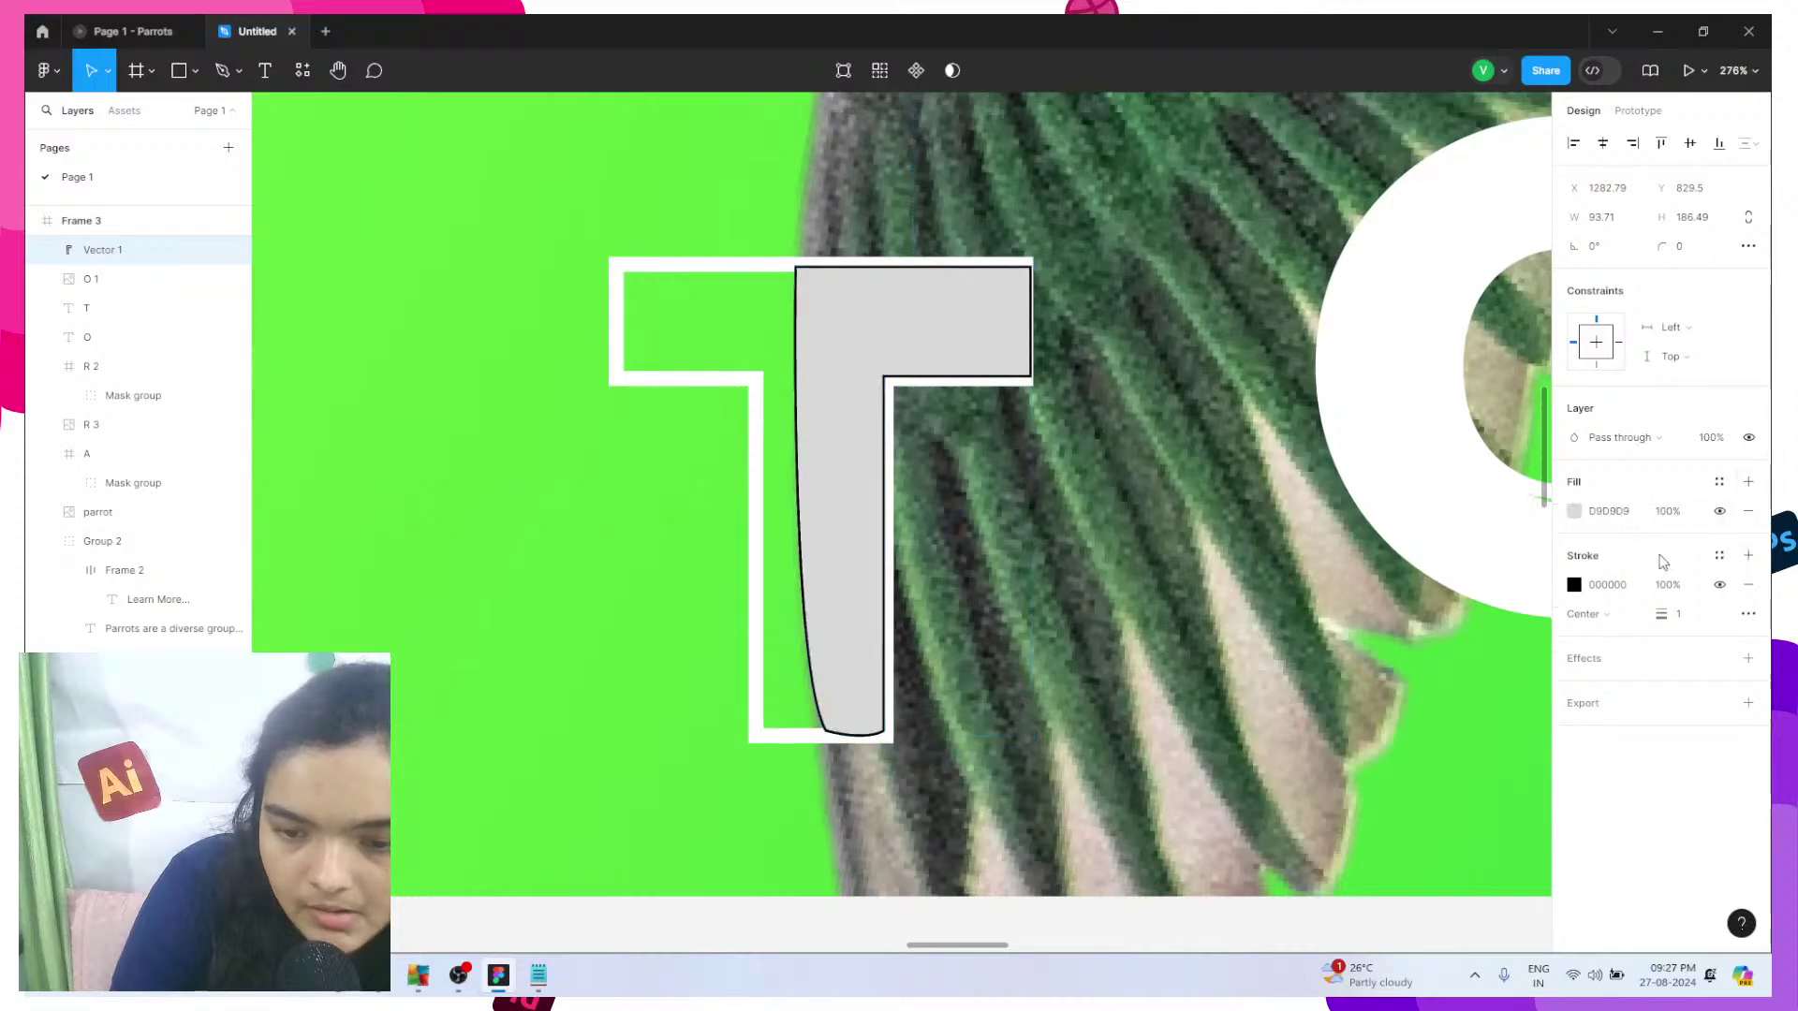
pyautogui.click(1748, 584)
pyautogui.click(1574, 511)
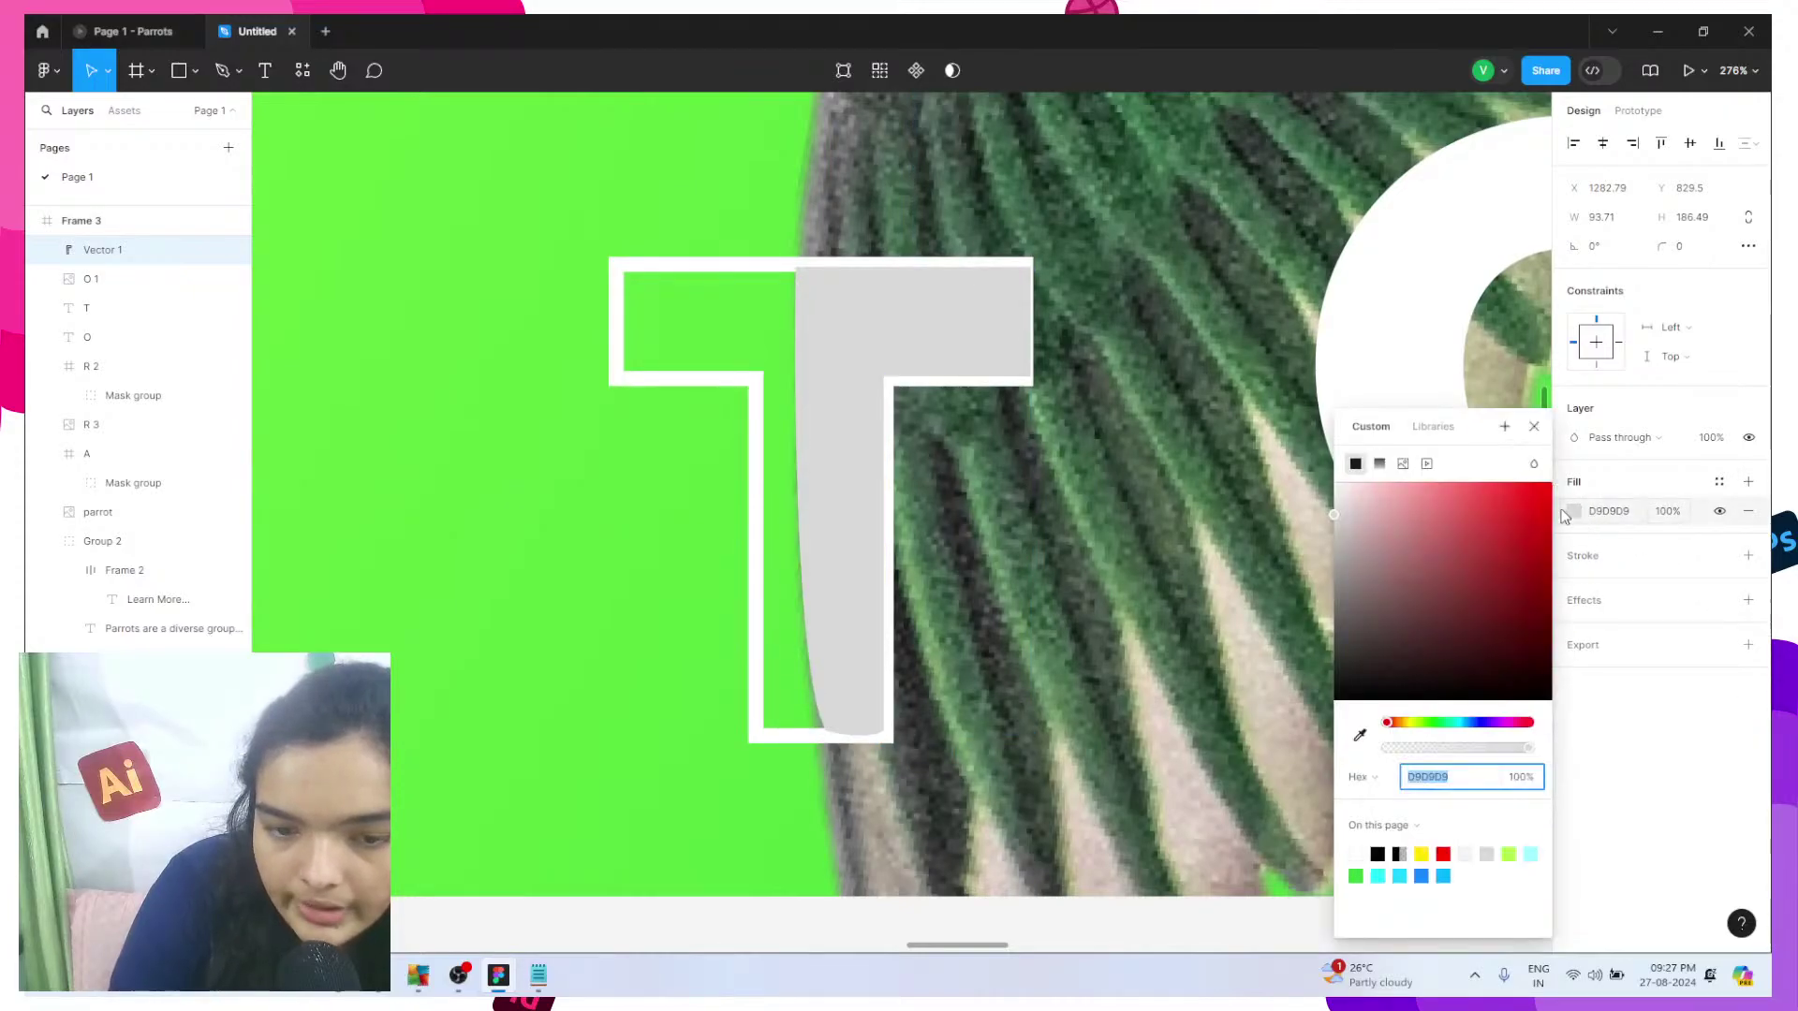
pyautogui.moveTo(1465, 542); pyautogui.dragTo(1333, 483)
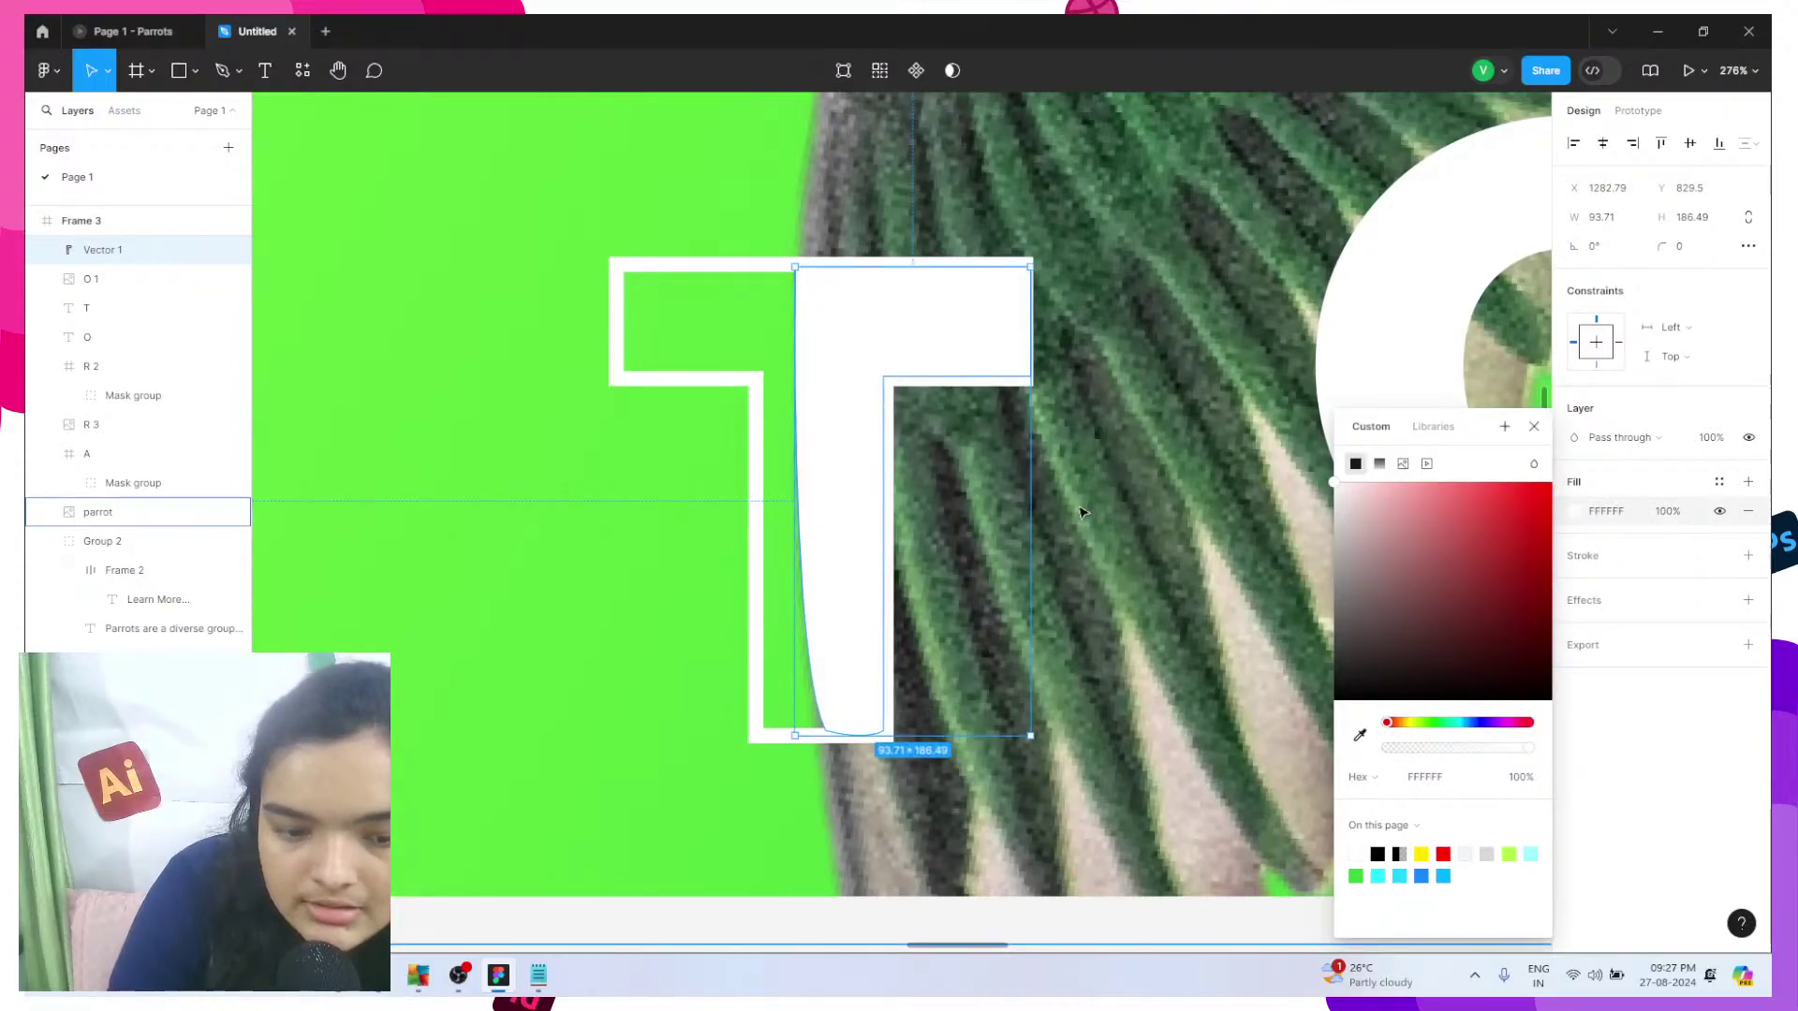
pyautogui.scroll(-15, 1081, 512)
pyautogui.click(1036, 626)
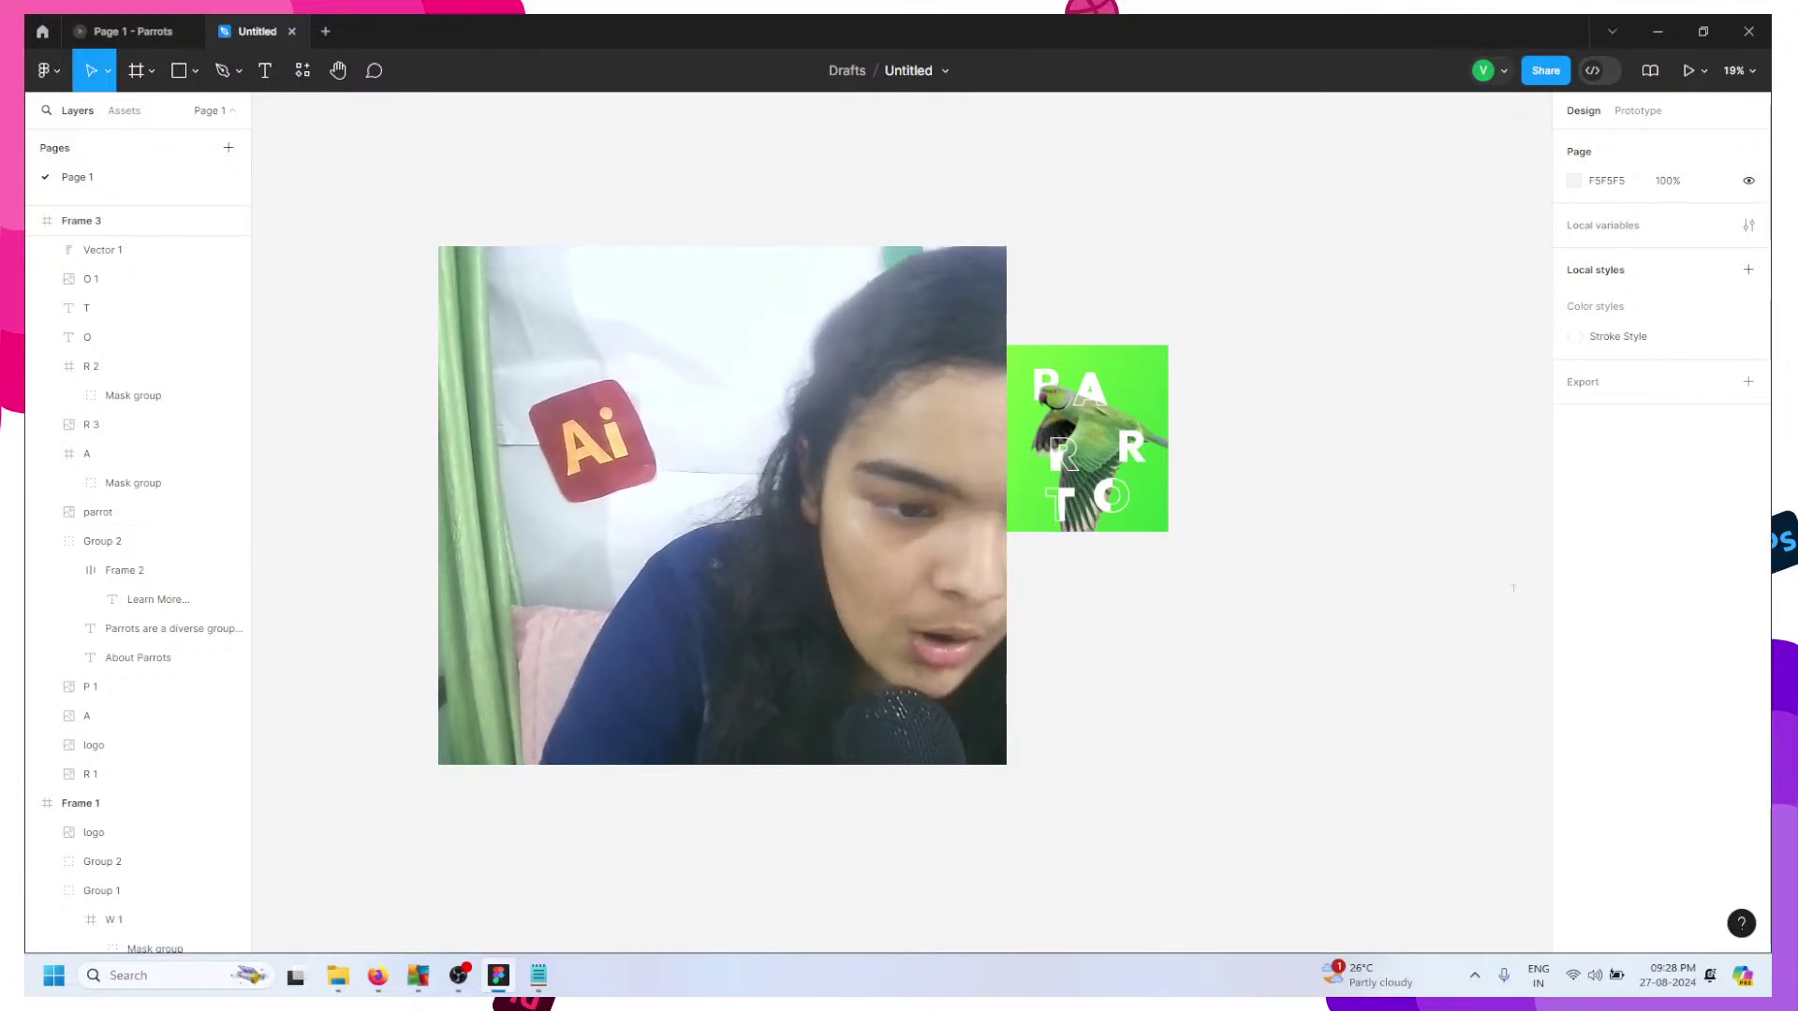
# - Paste the Cockatoo slide and line it up between the Macaw and Parrots slides at X 981, Y -333, with Parrots at X 3029
pyautogui.hotkey('ctrl', 'v')
pyautogui.click(191, 31)
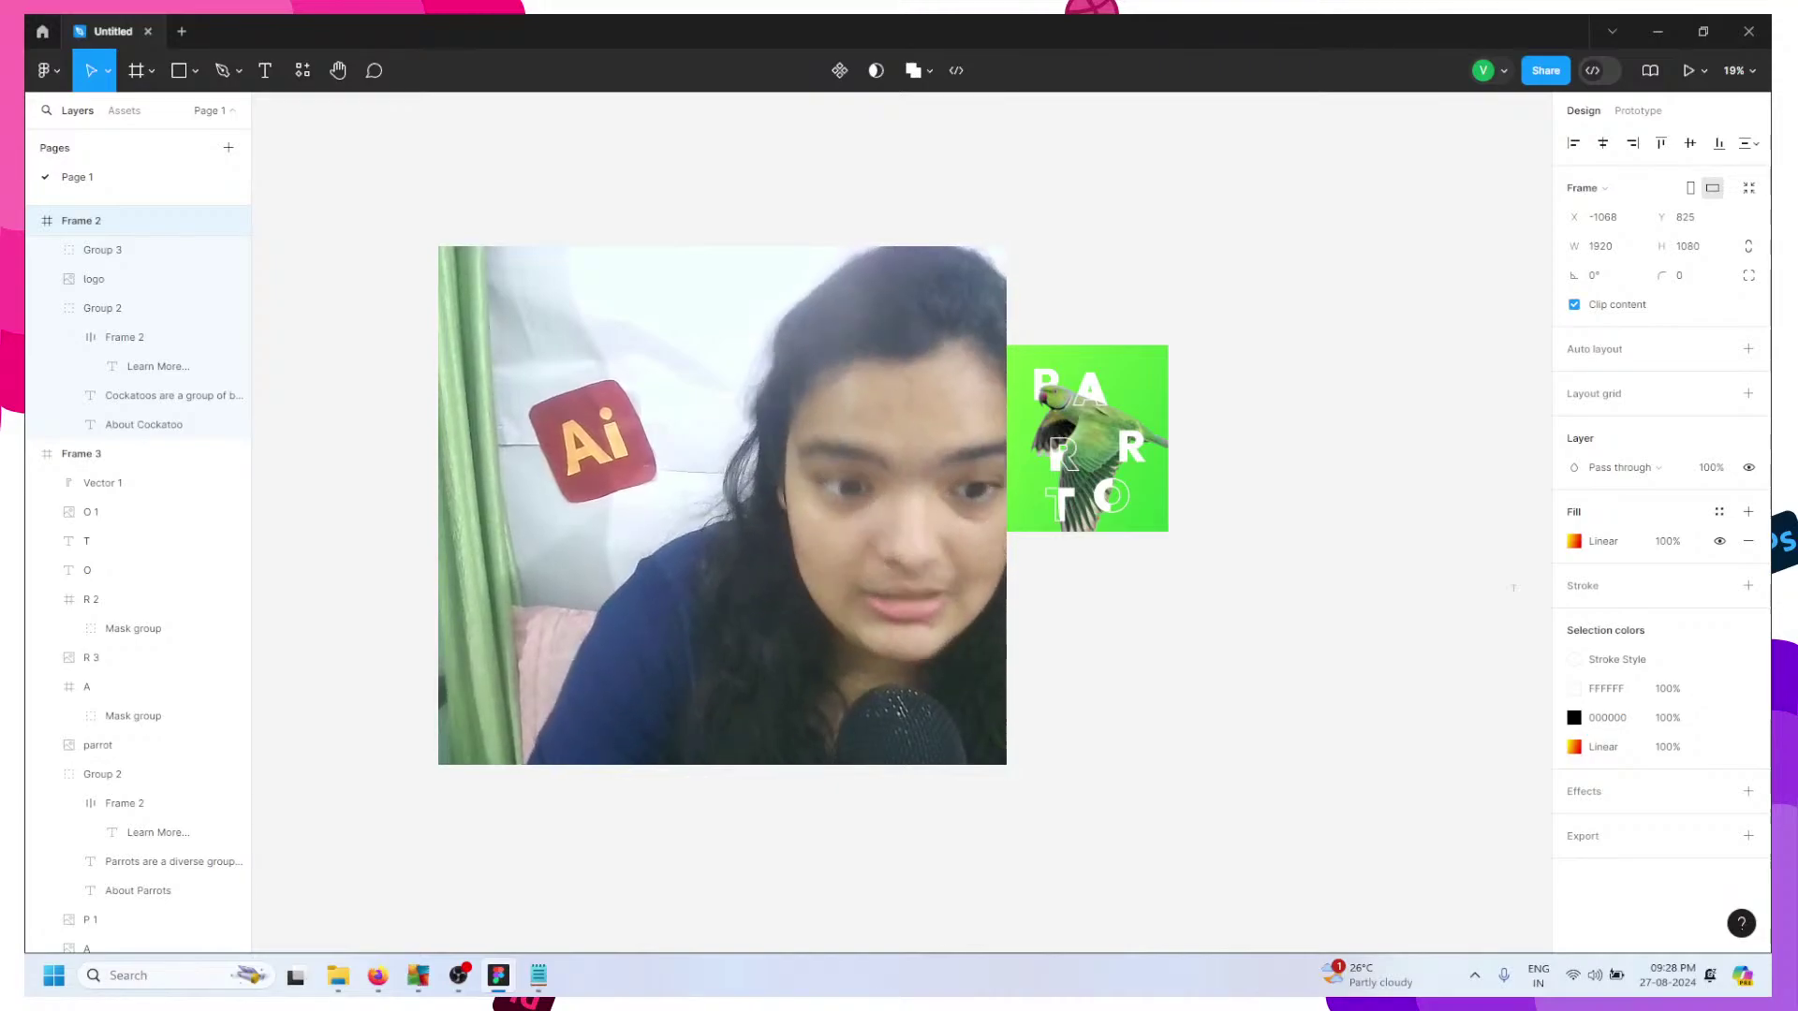
pyautogui.click(884, 407)
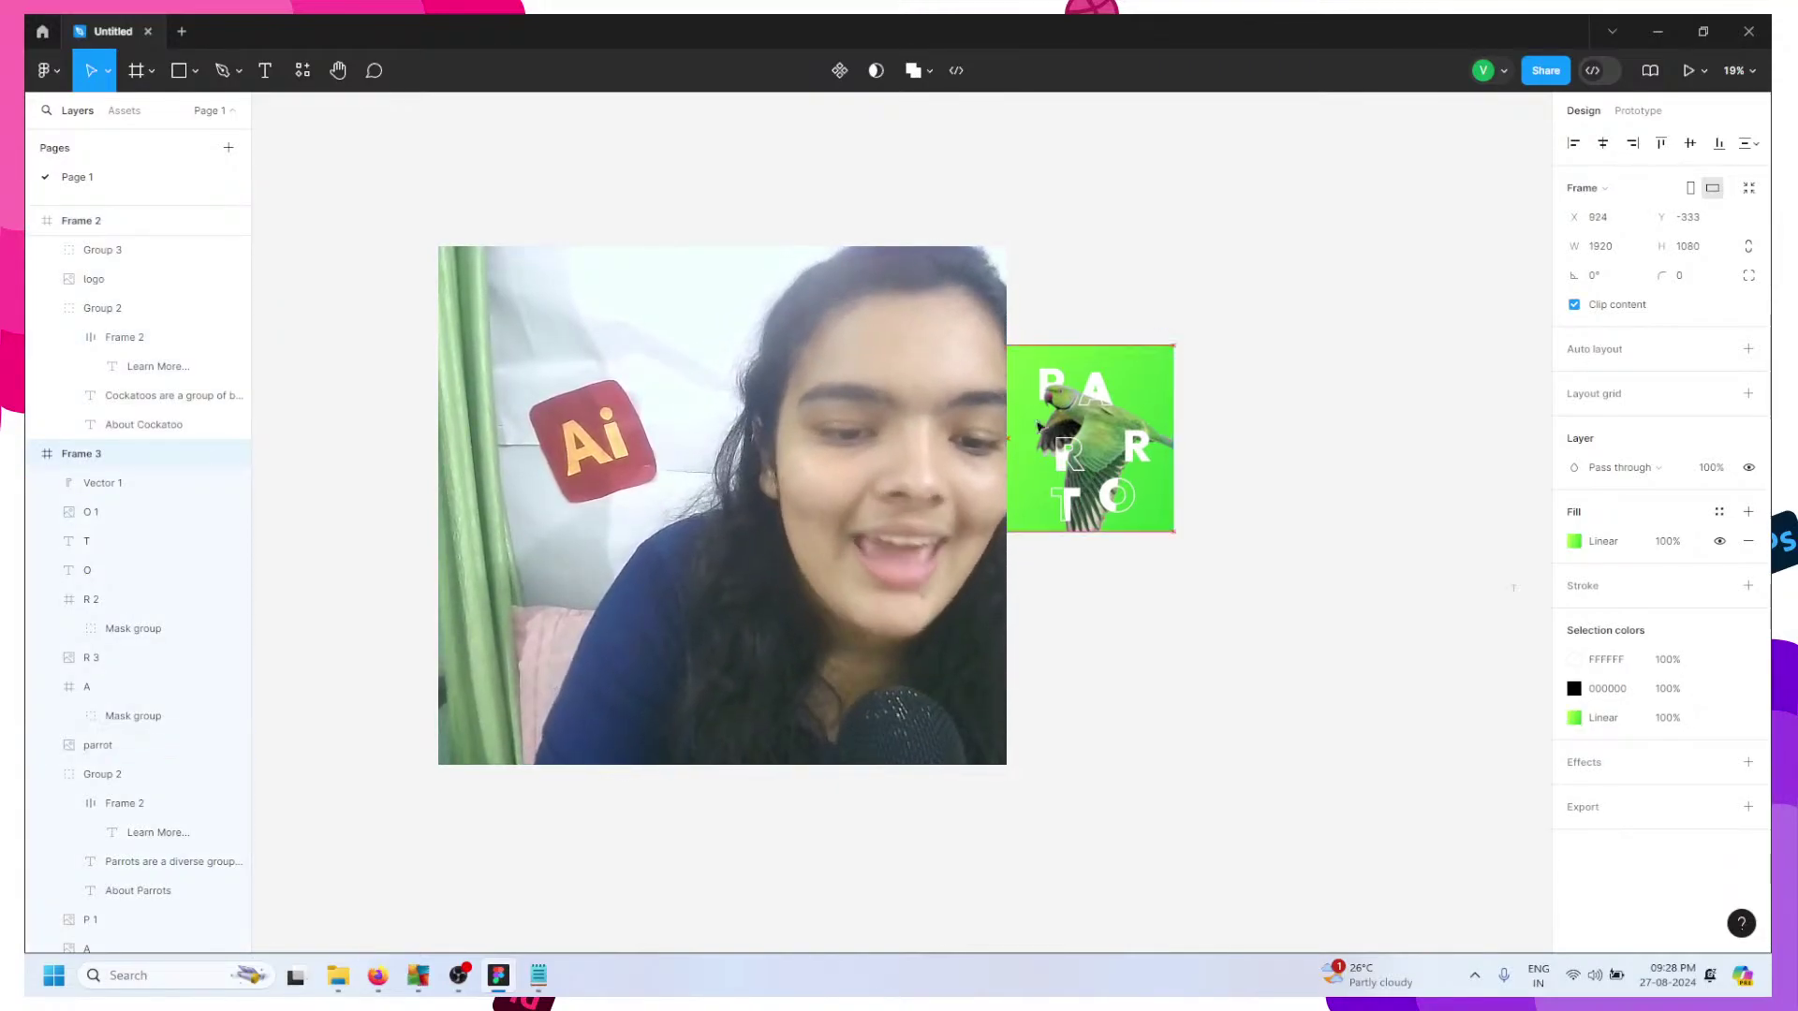
pyautogui.moveTo(884, 407); pyautogui.dragTo(1203, 563)
pyautogui.click(655, 637)
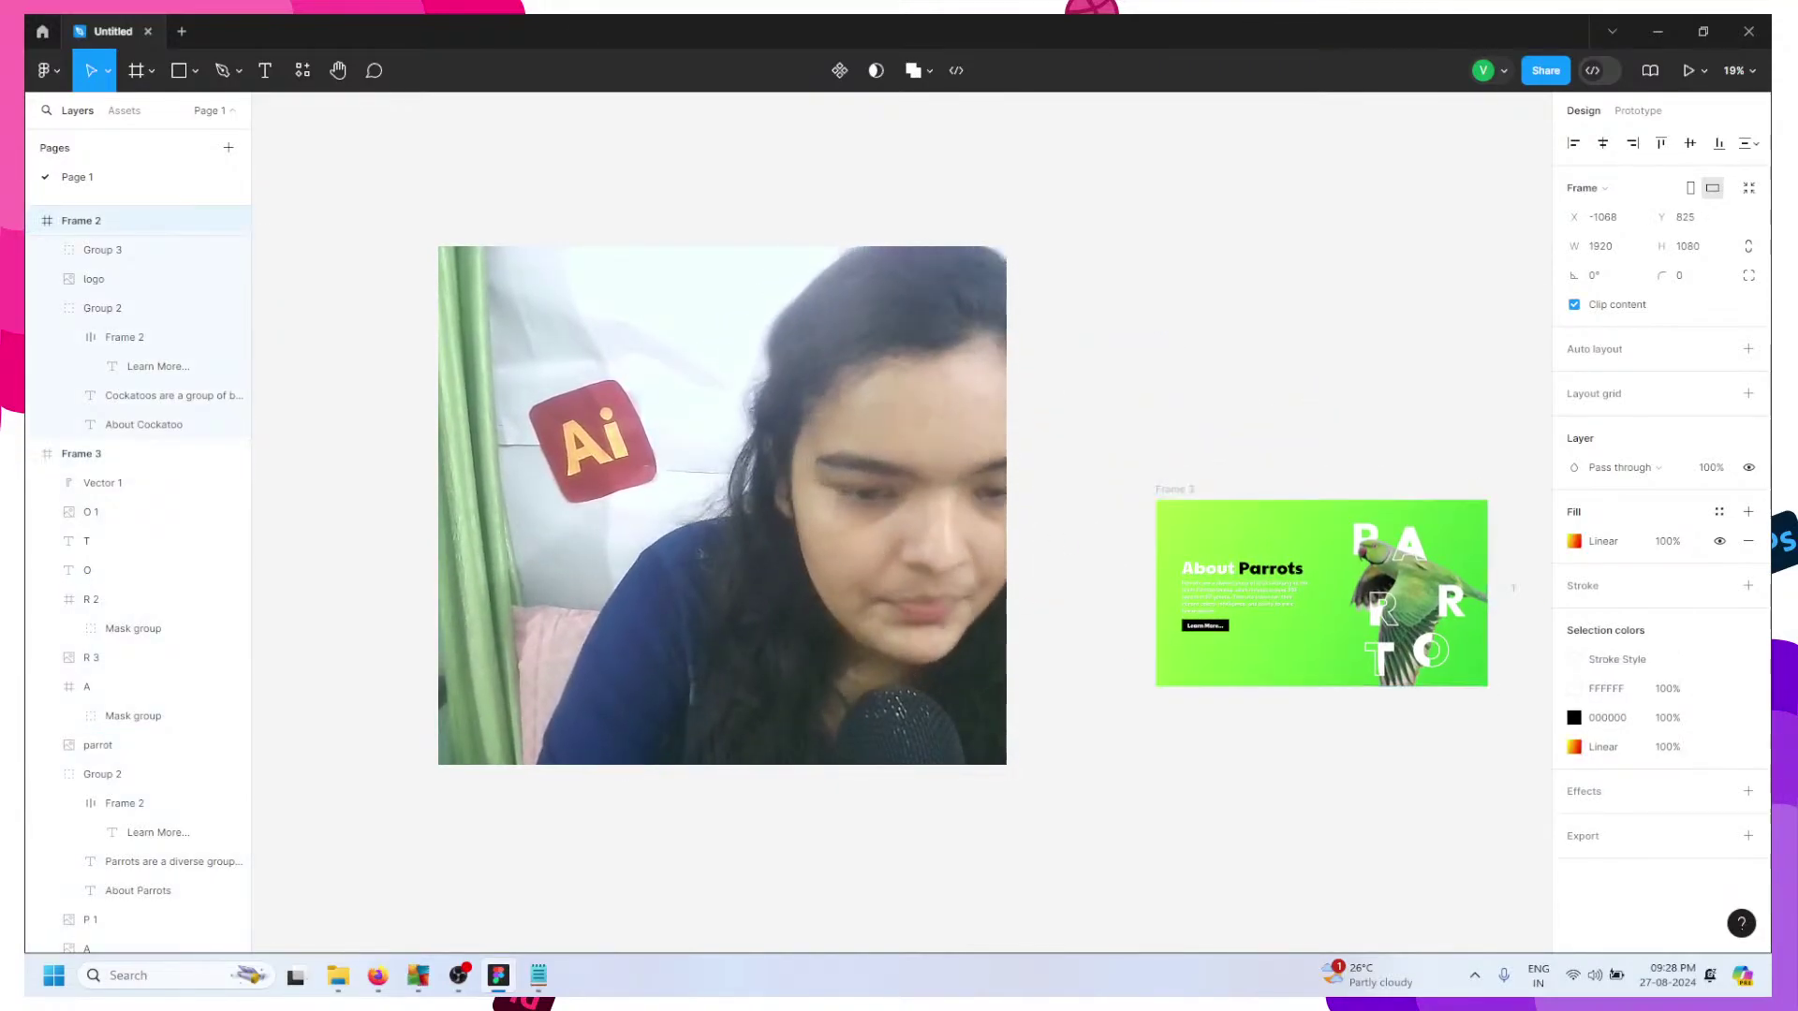
pyautogui.moveTo(1103, 609); pyautogui.dragTo(1272, 345)
pyautogui.click(1223, 502)
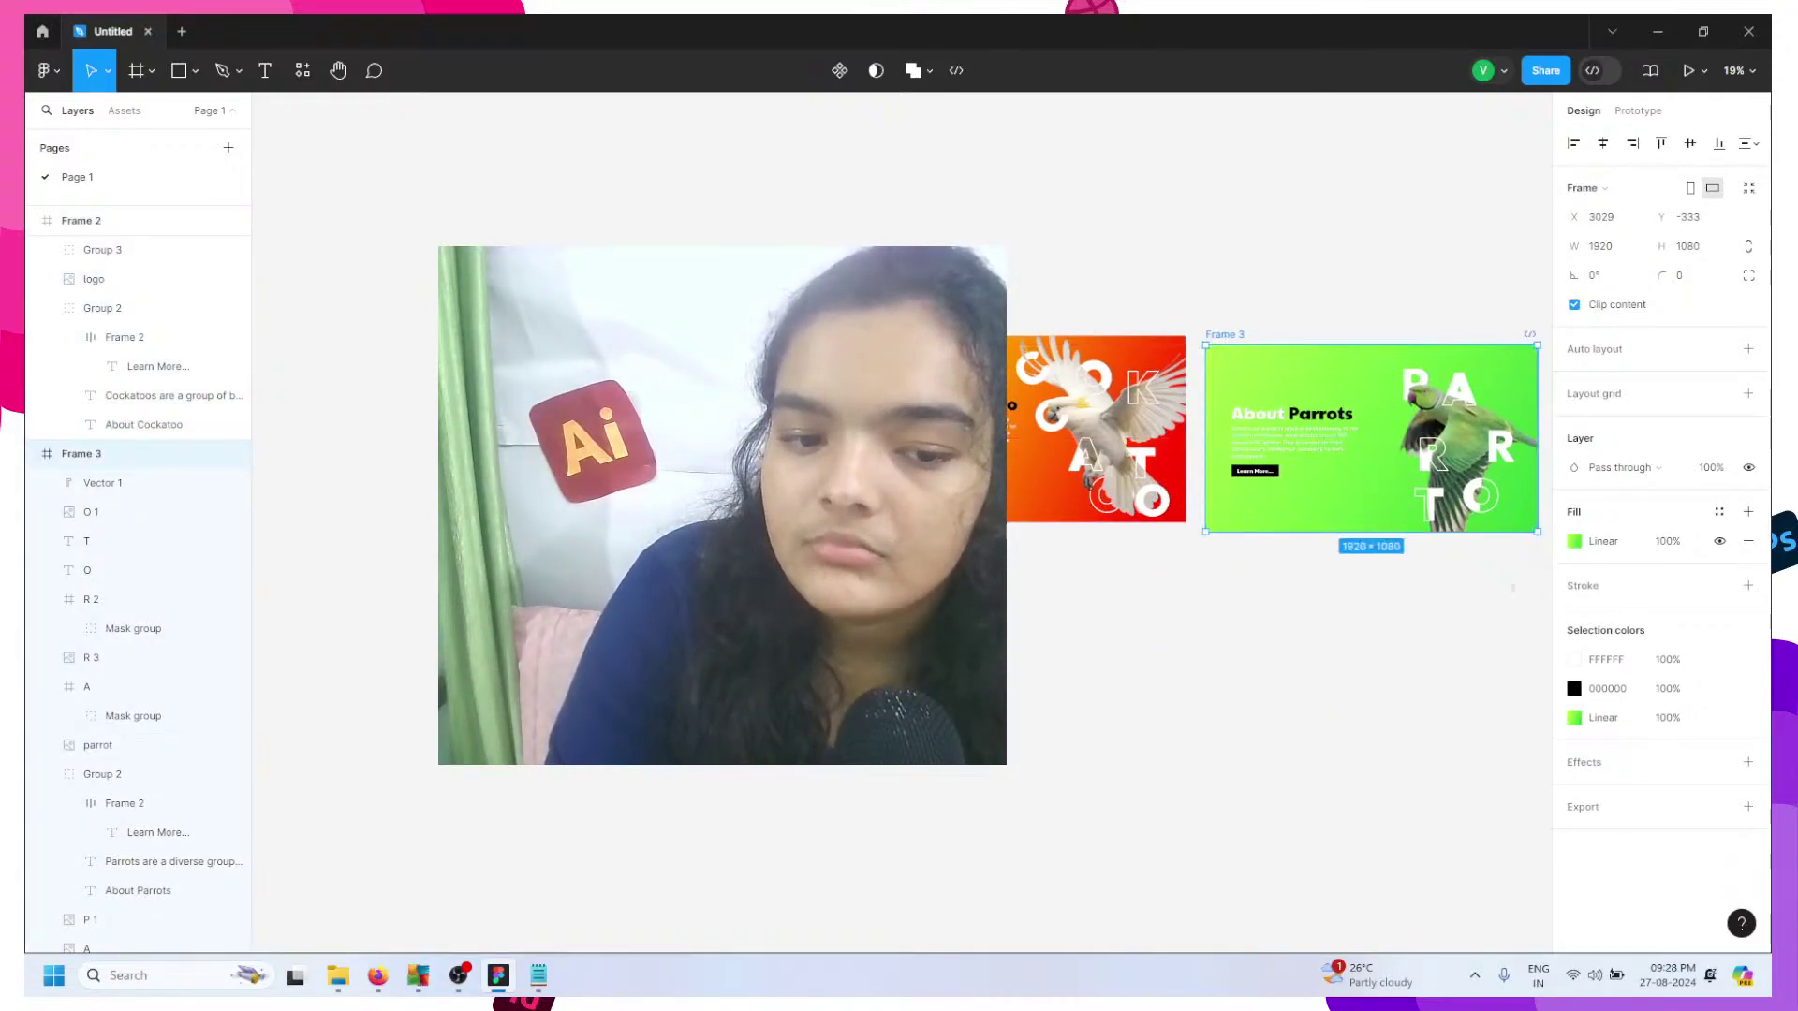
pyautogui.moveTo(1096, 431); pyautogui.dragTo(1093, 440)
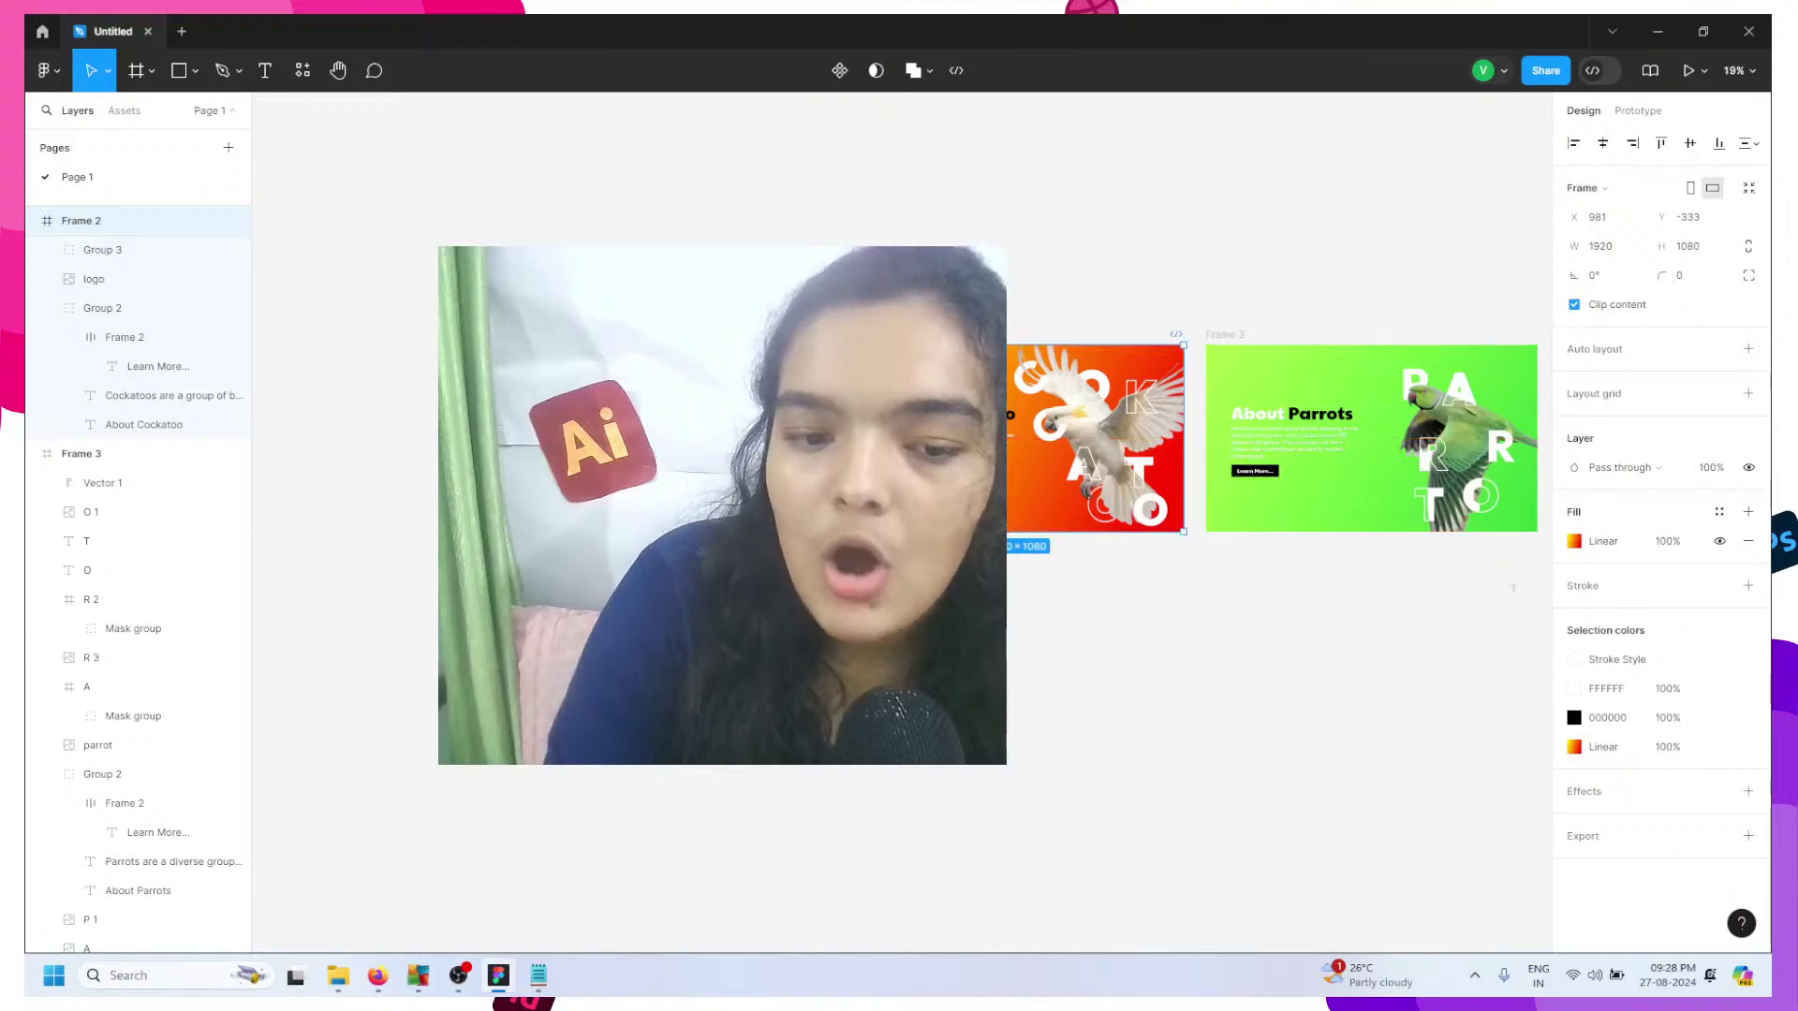
pyautogui.scroll(3, 362, 361)
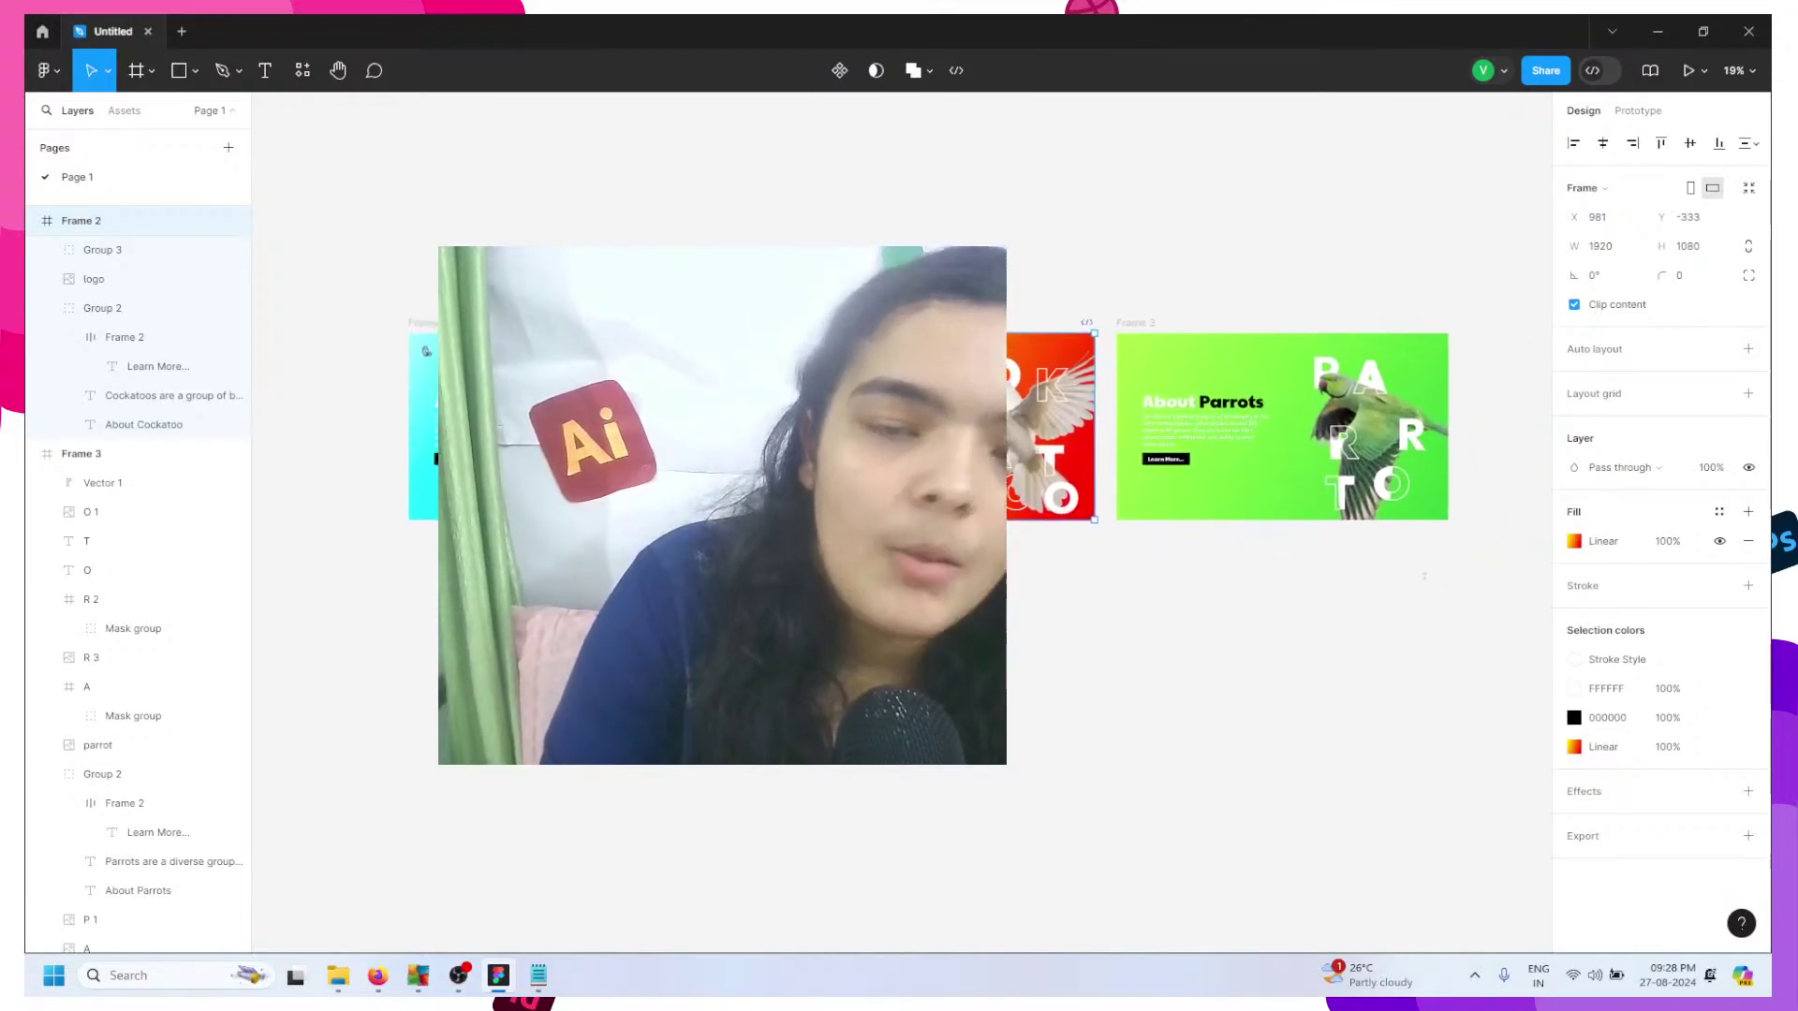
pyautogui.moveTo(363, 362); pyautogui.dragTo(329, 341)
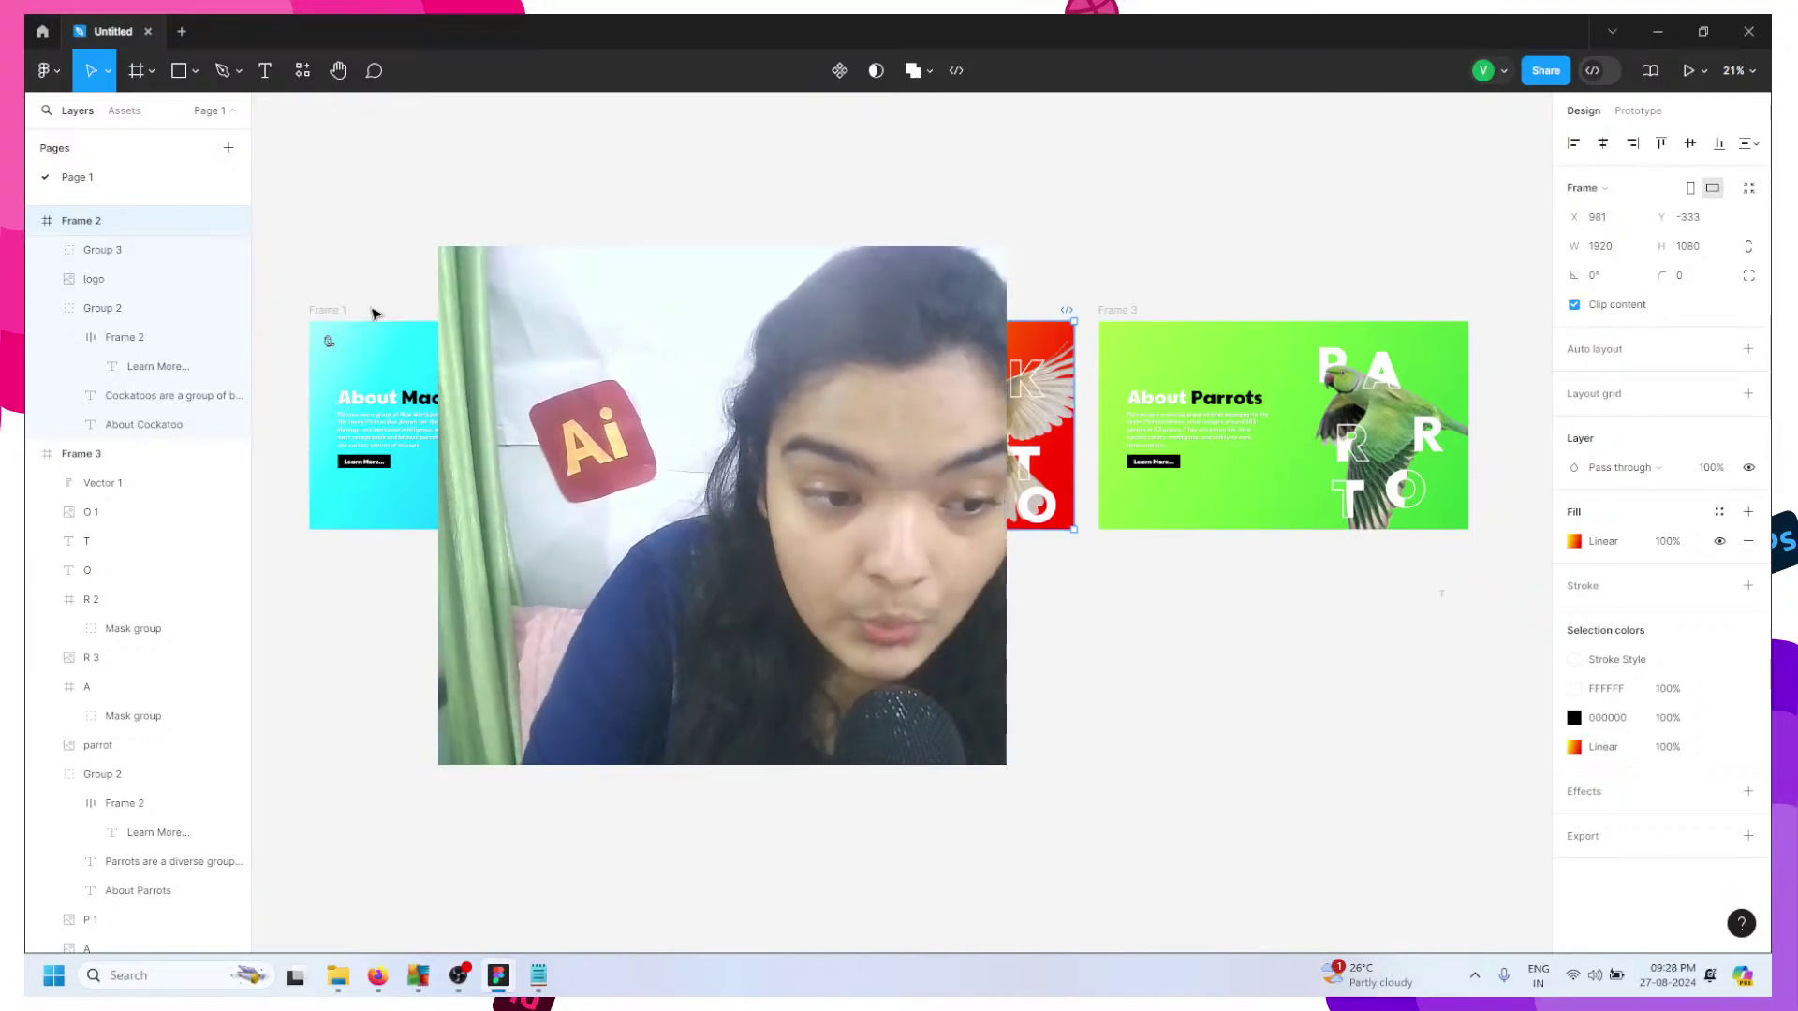
# - Add an on-click prototype interaction to Frame 1 that navigates to Frame 2
pyautogui.click(339, 310)
pyautogui.click(1637, 111)
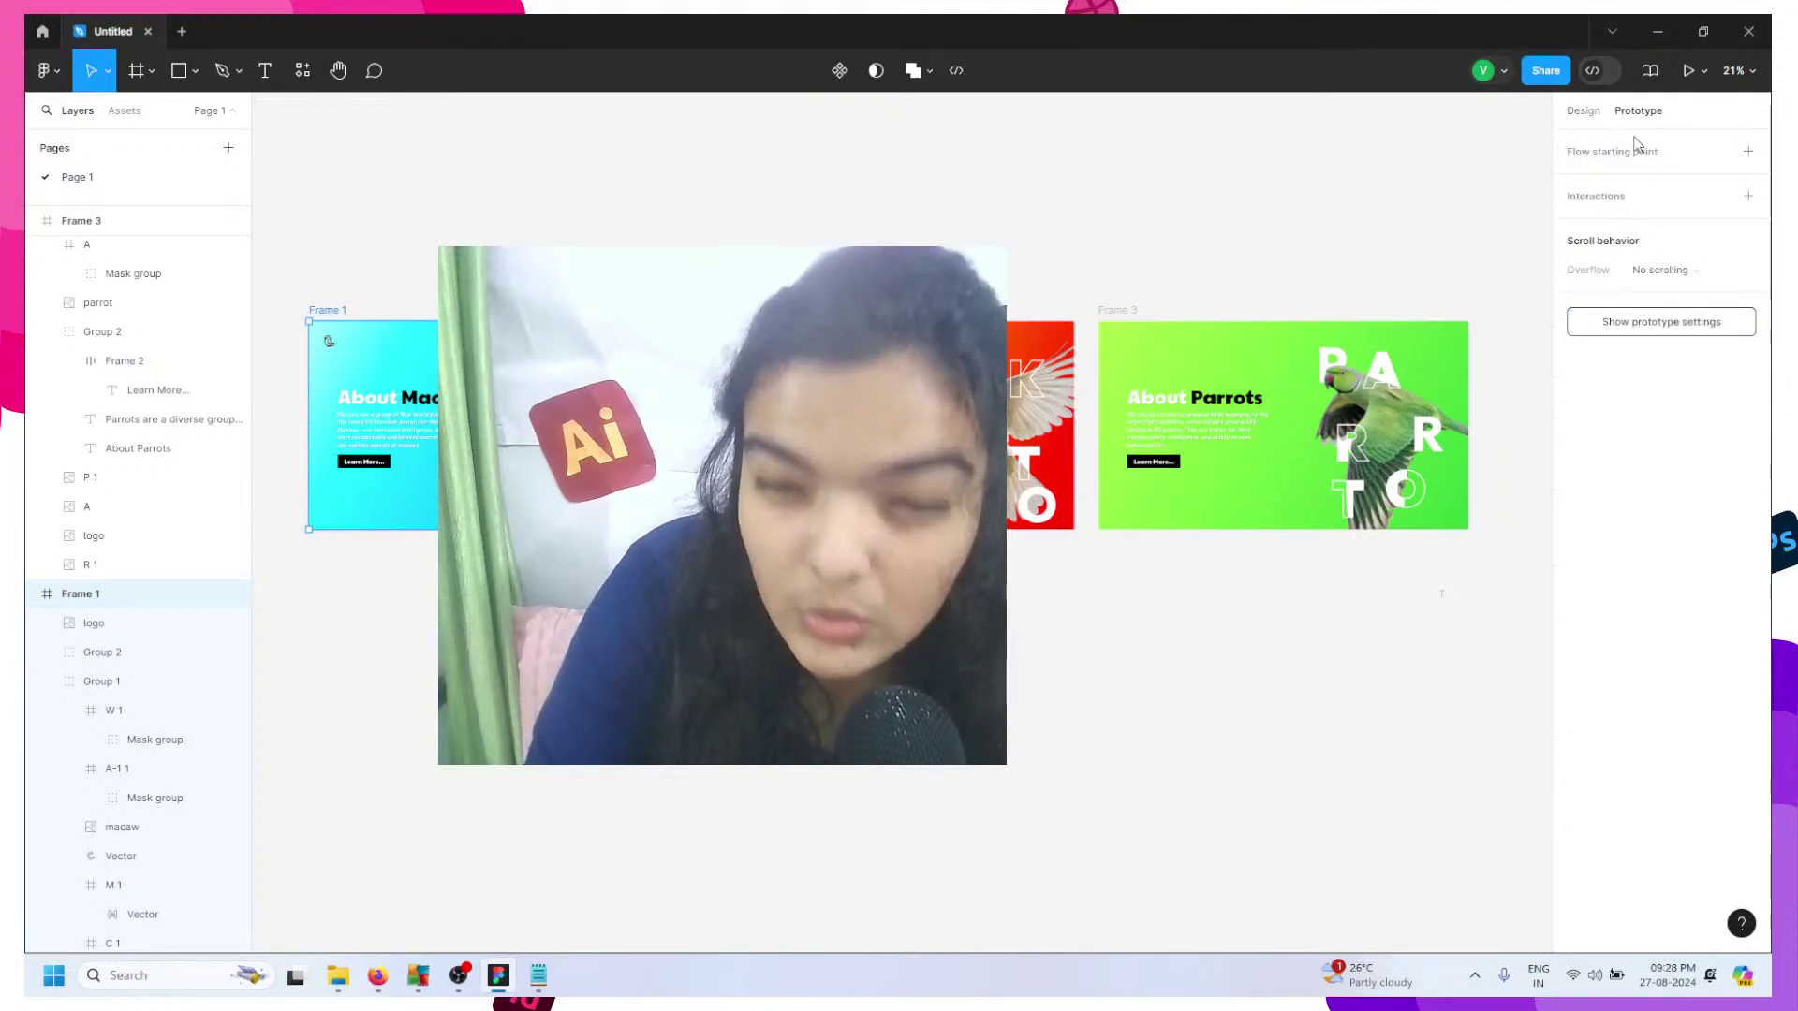
pyautogui.click(1749, 150)
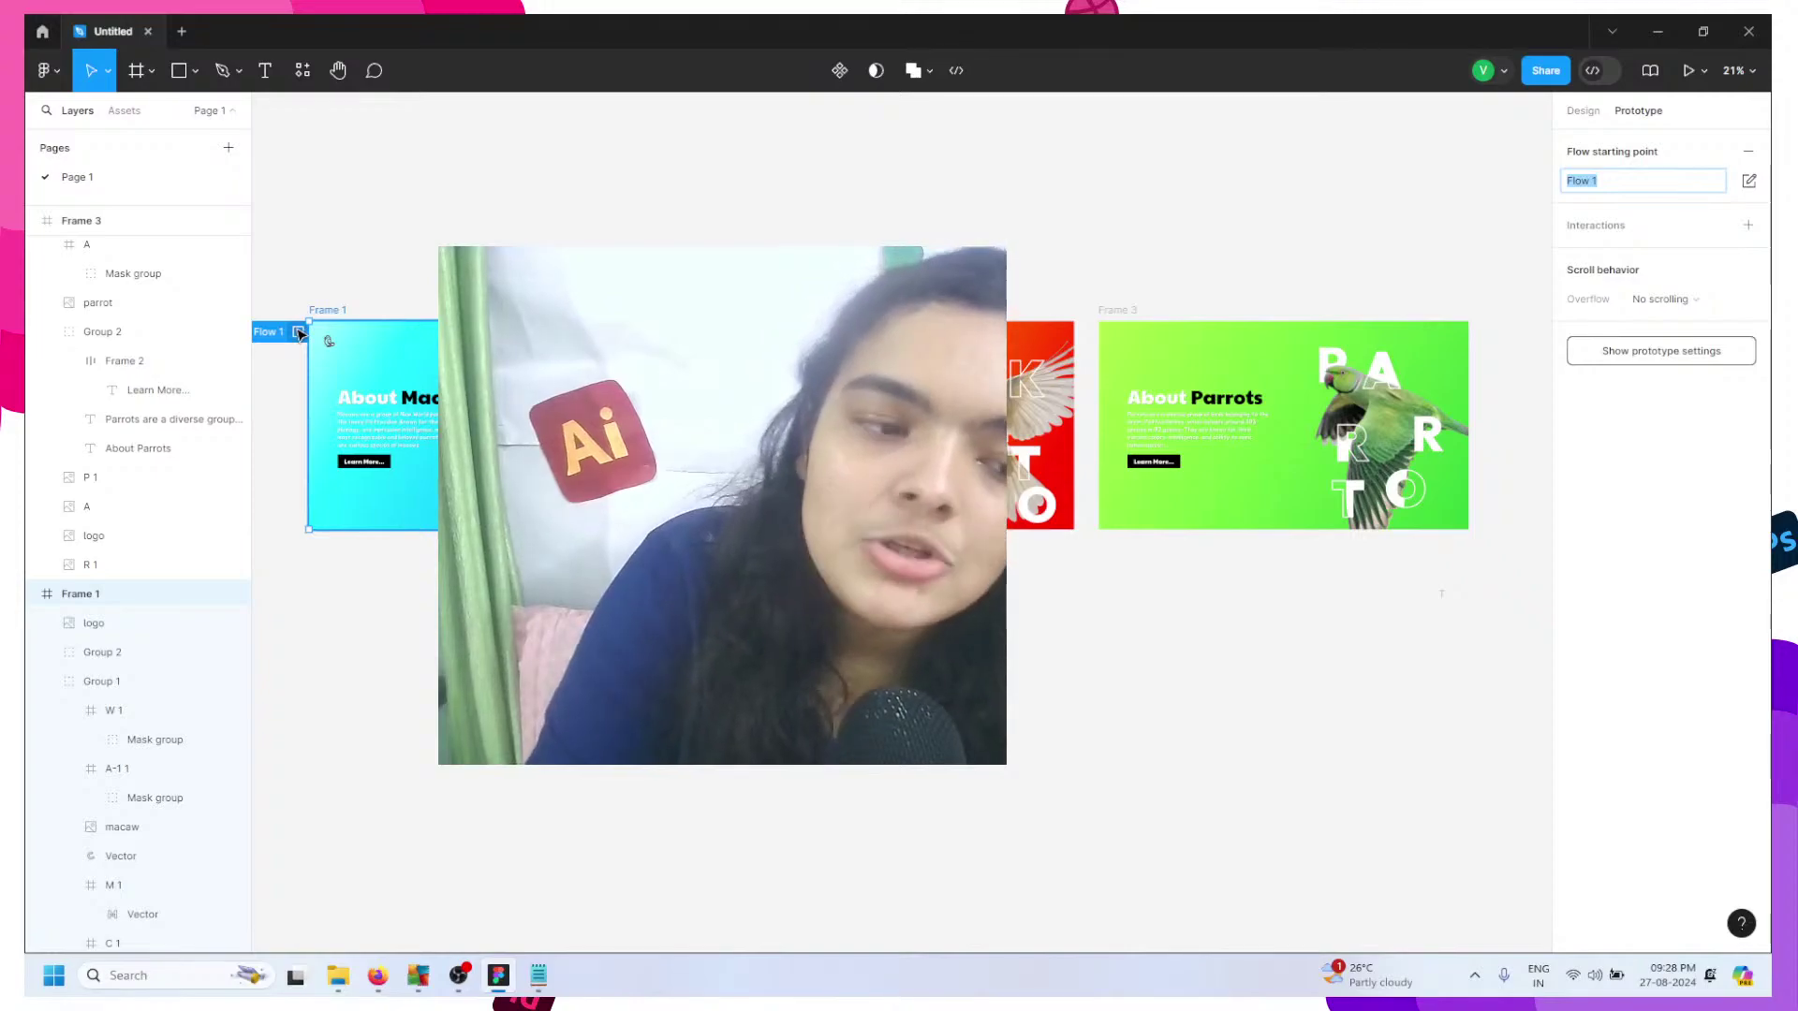
pyautogui.click(1749, 153)
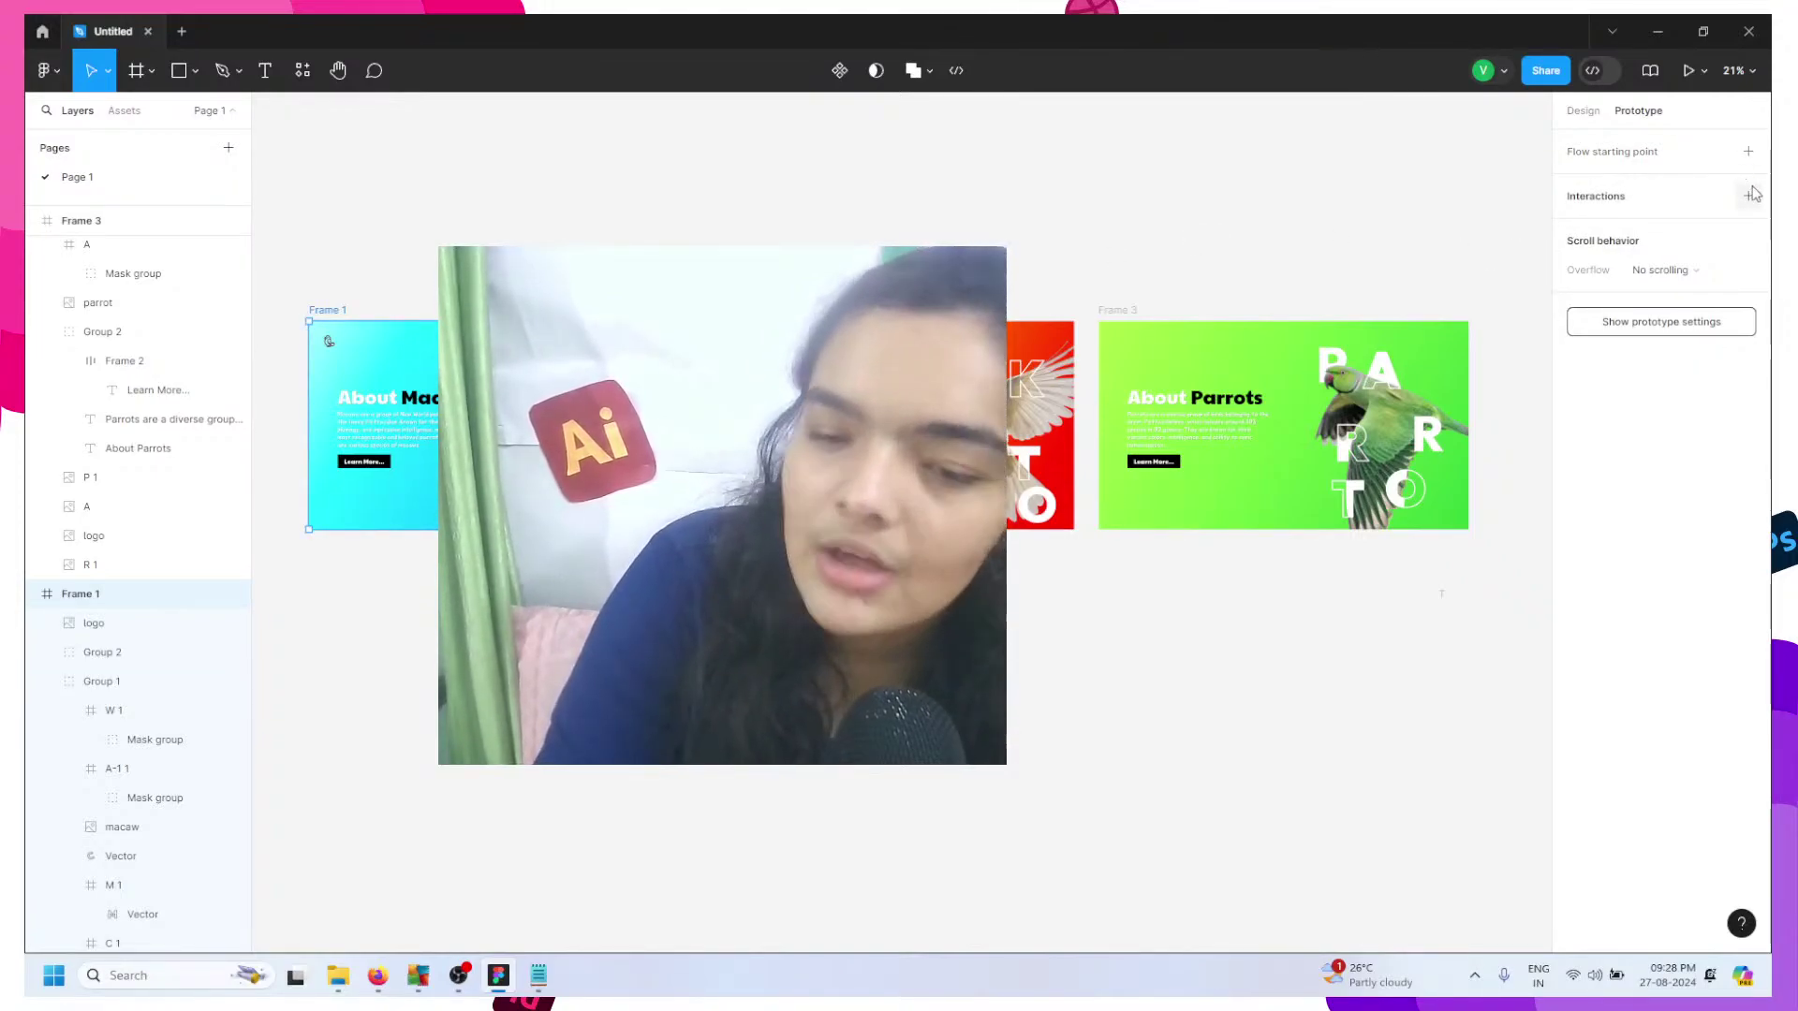
pyautogui.click(1749, 195)
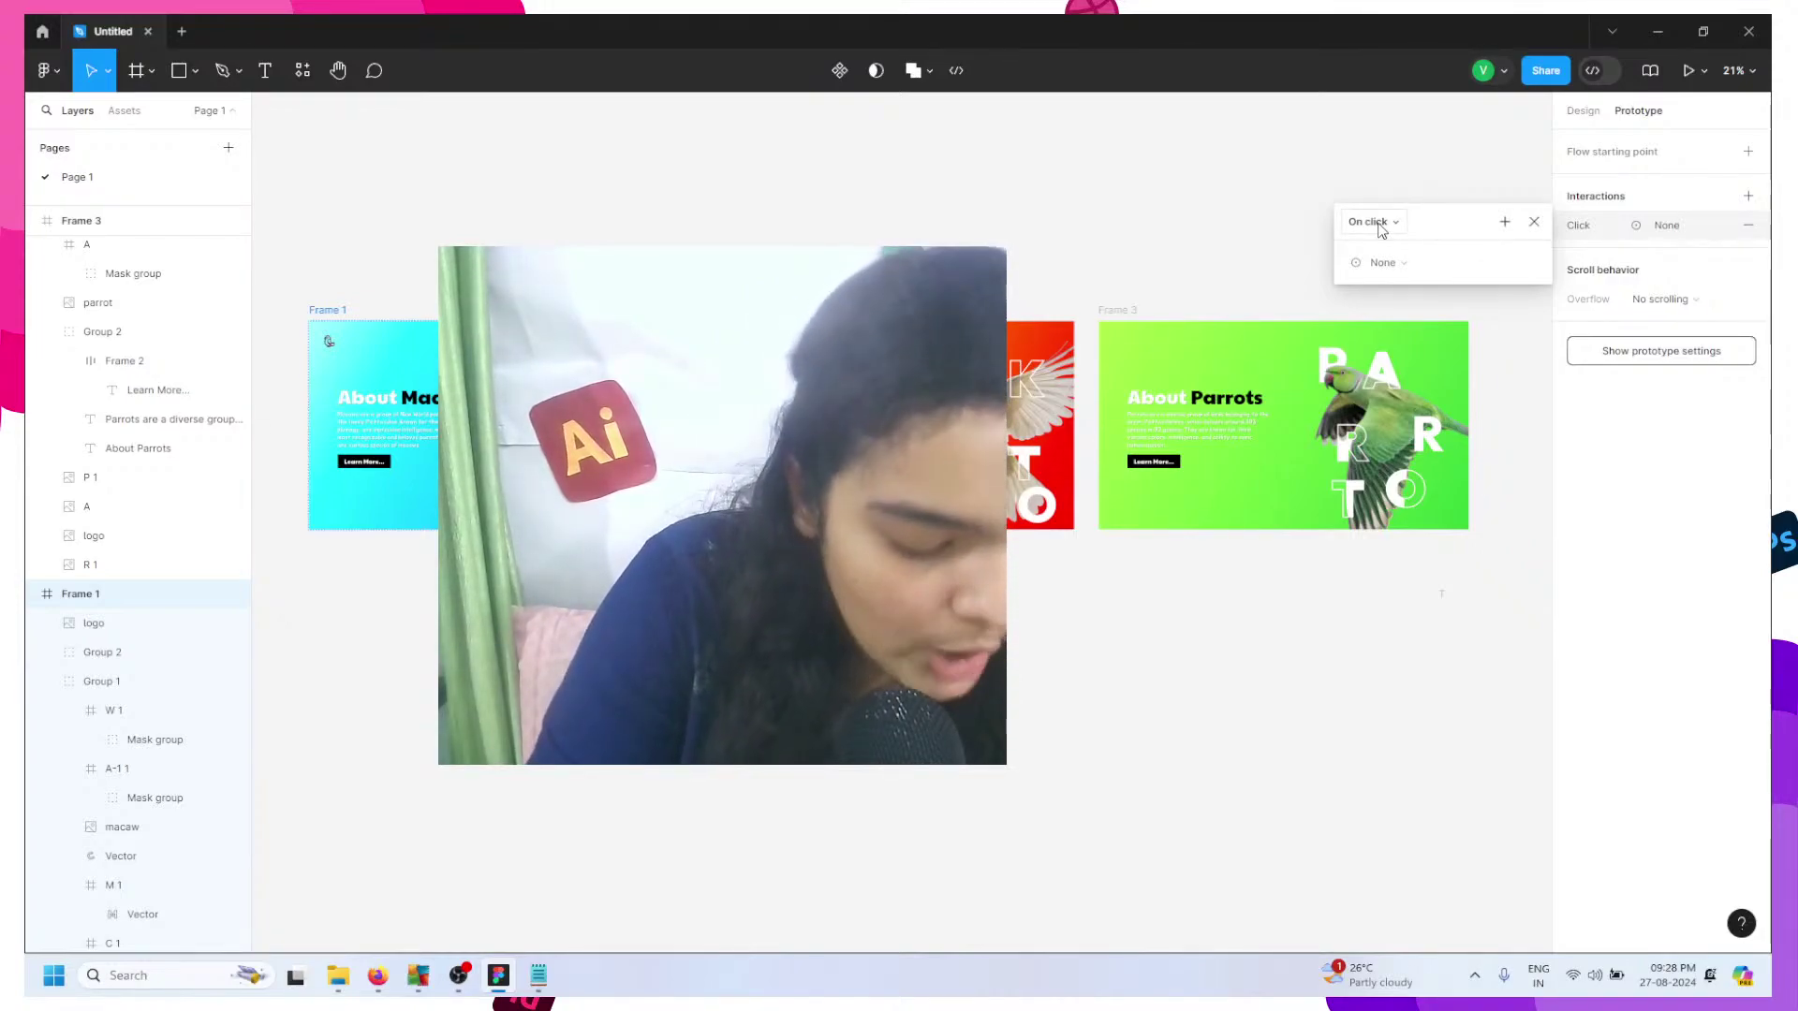
pyautogui.click(1386, 262)
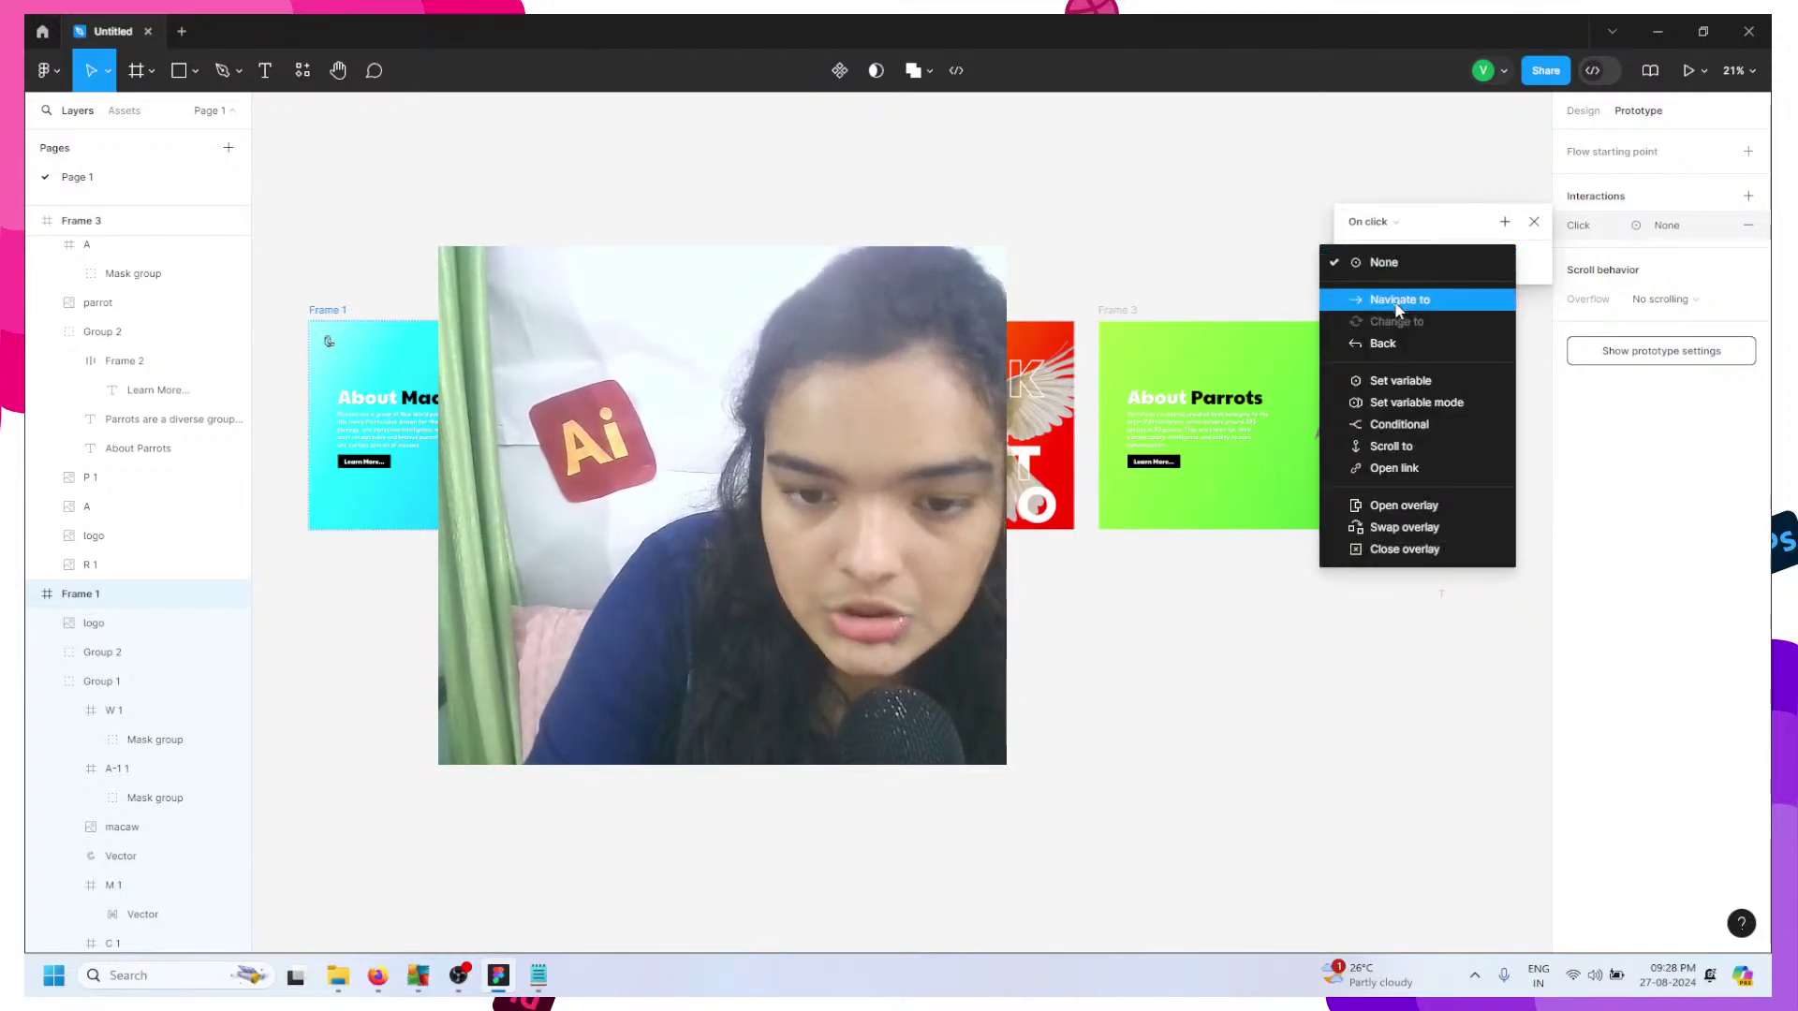
pyautogui.click(1400, 300)
pyautogui.click(1402, 296)
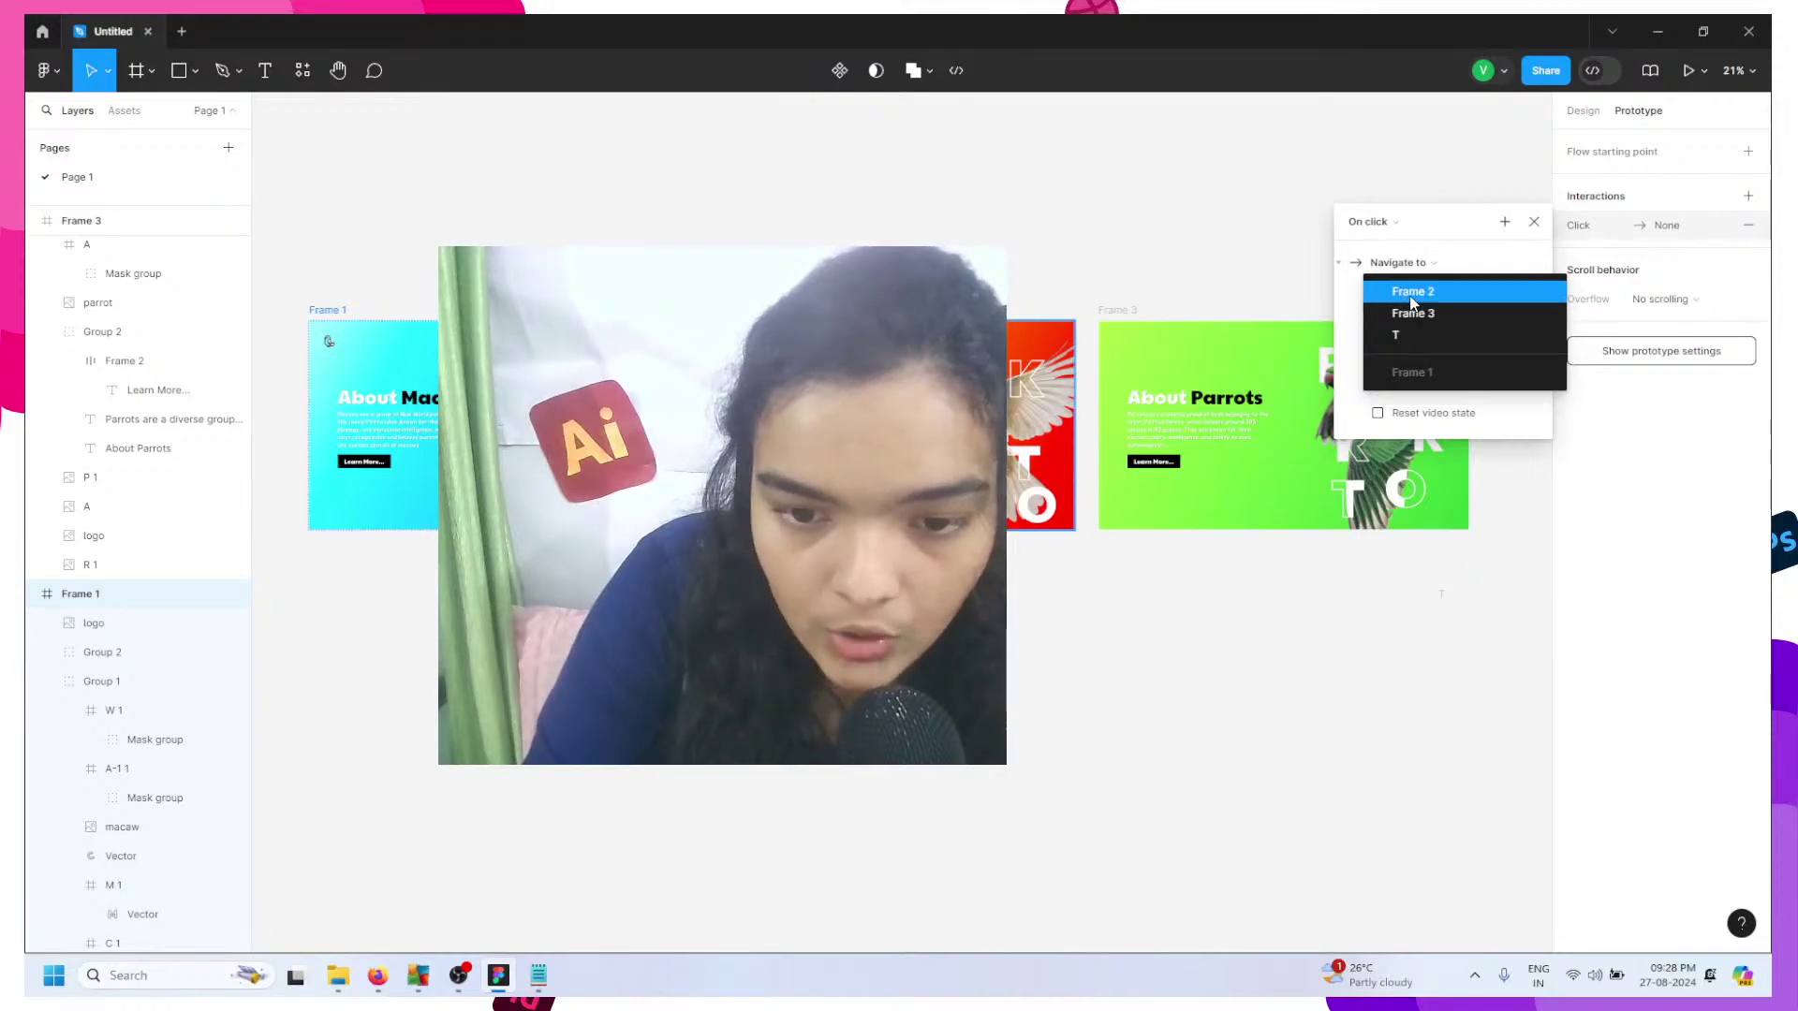
pyautogui.click(1409, 308)
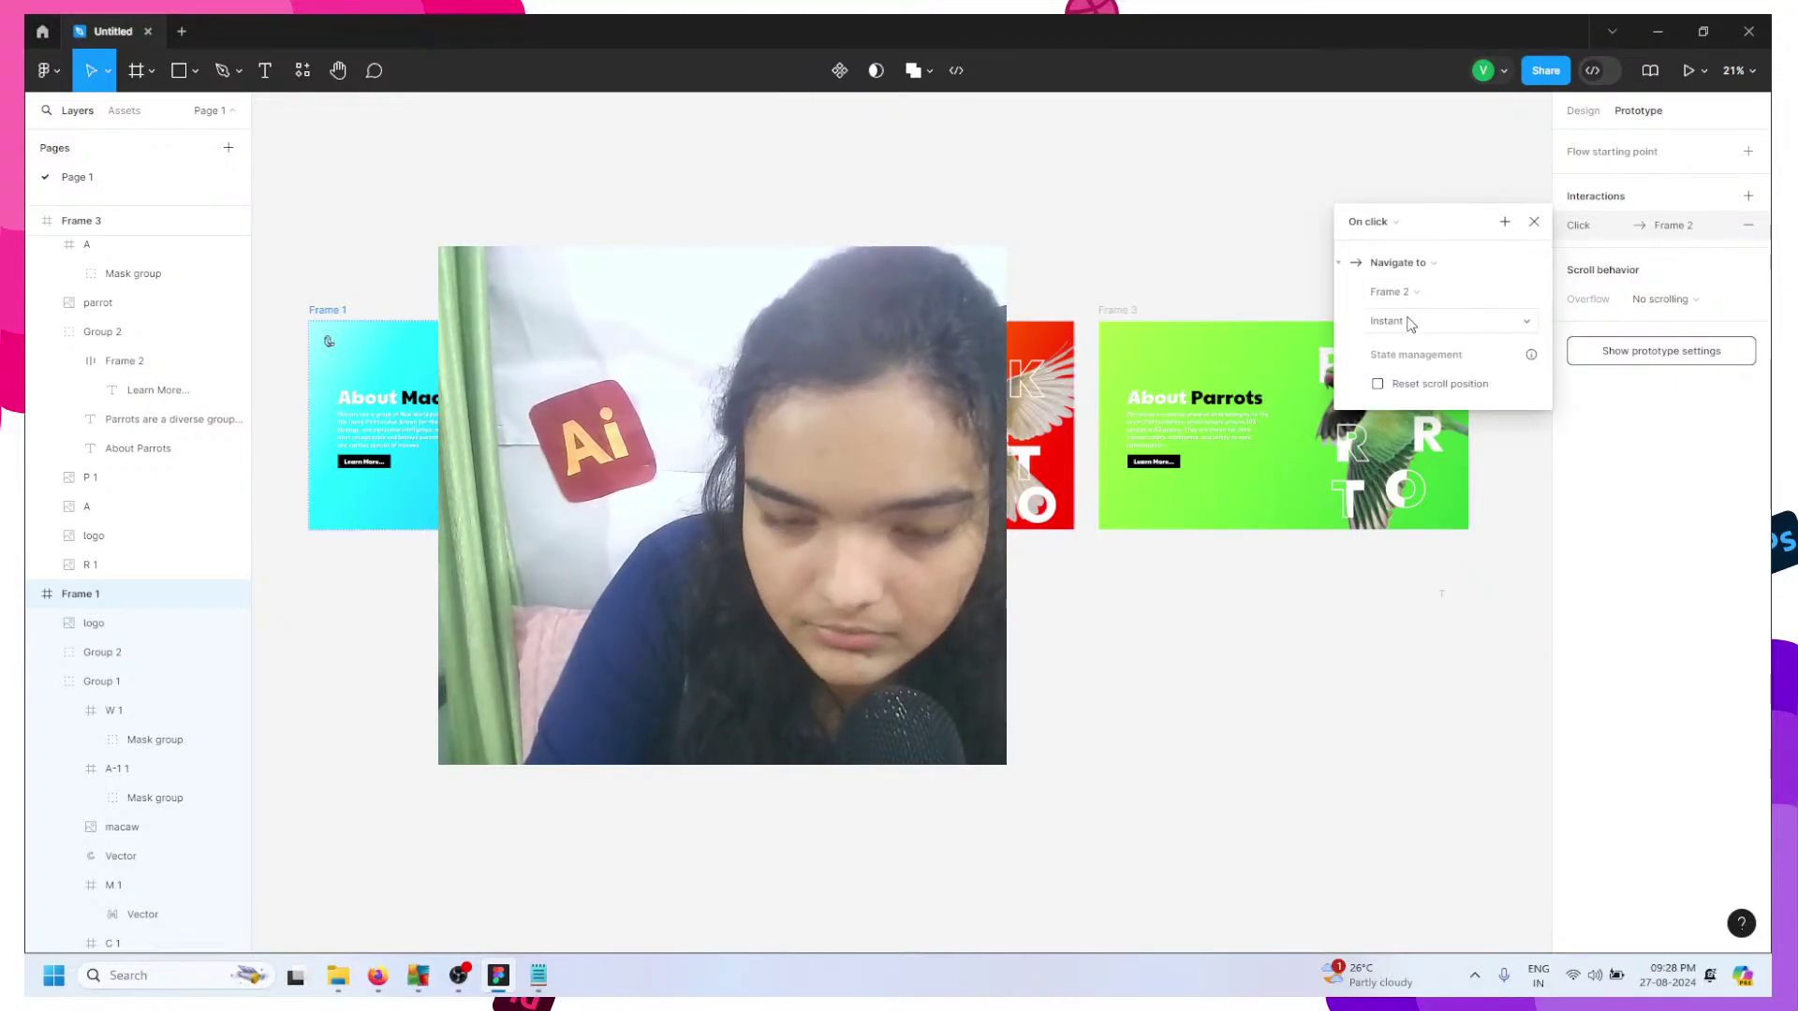
# - Set the interaction's transition to Push with matching layers animated and Quick easing
pyautogui.click(1409, 321)
pyautogui.click(1414, 363)
pyautogui.click(1416, 323)
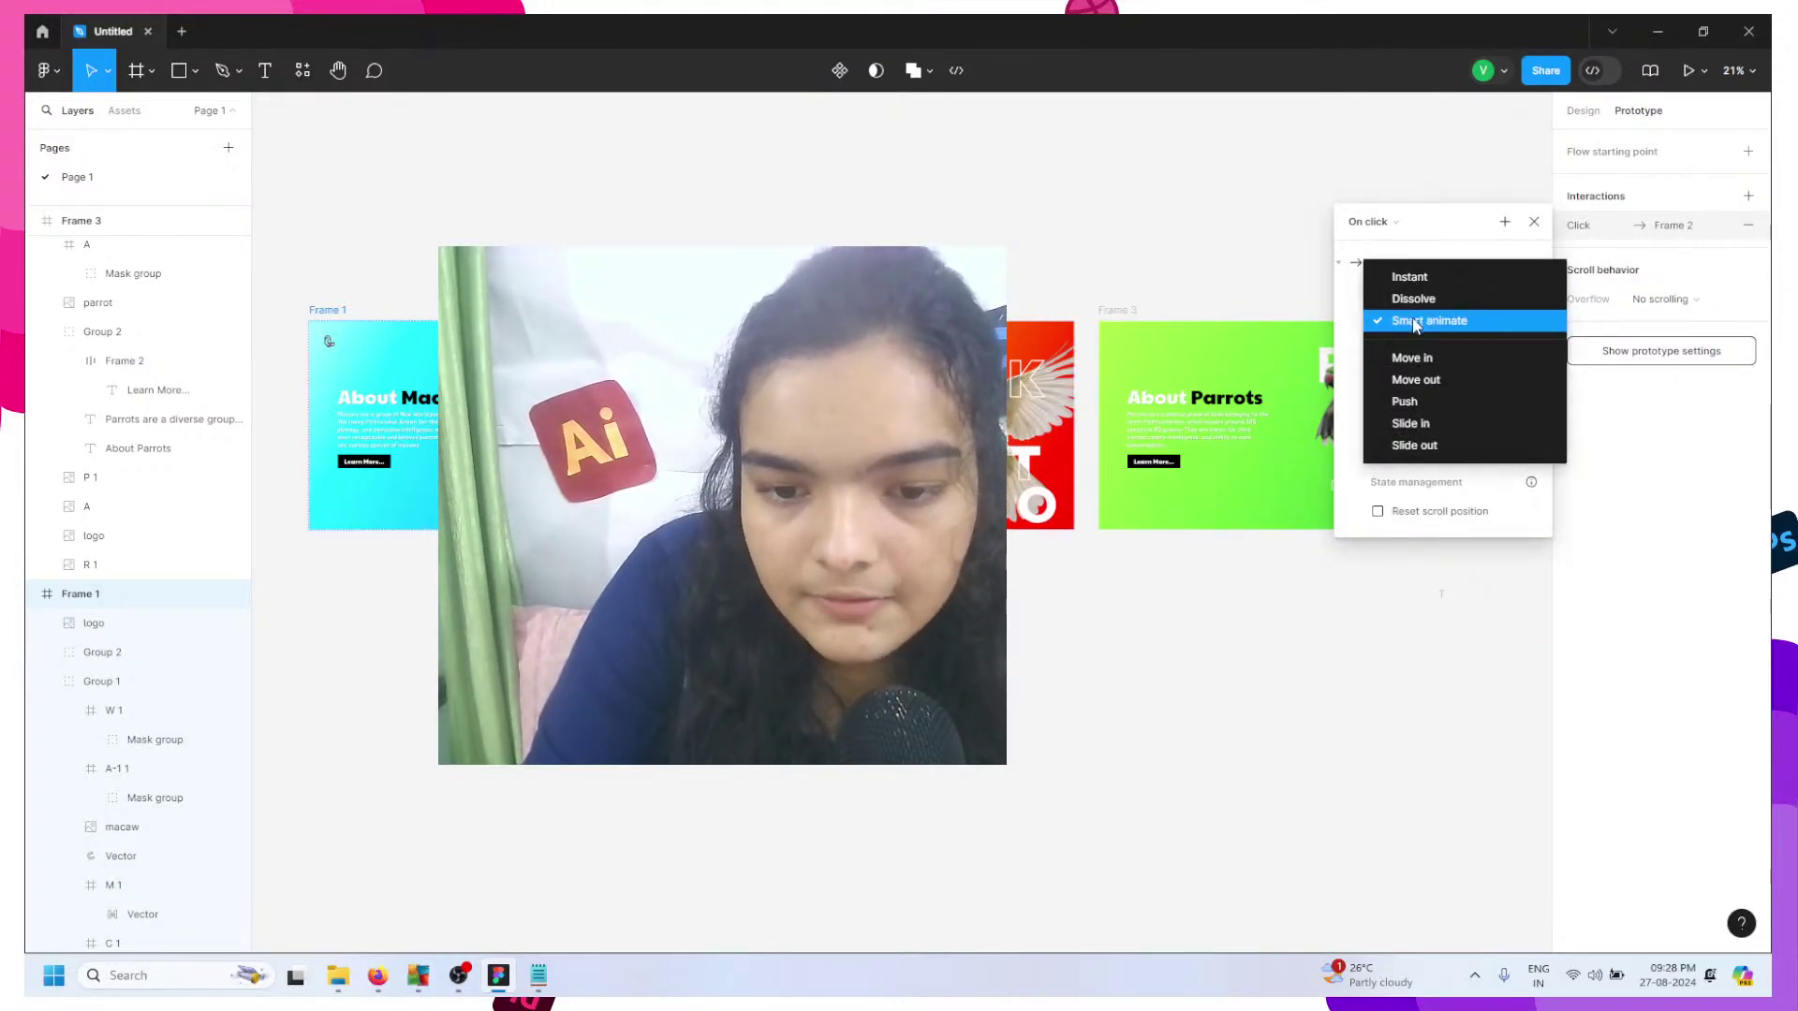
pyautogui.click(1413, 402)
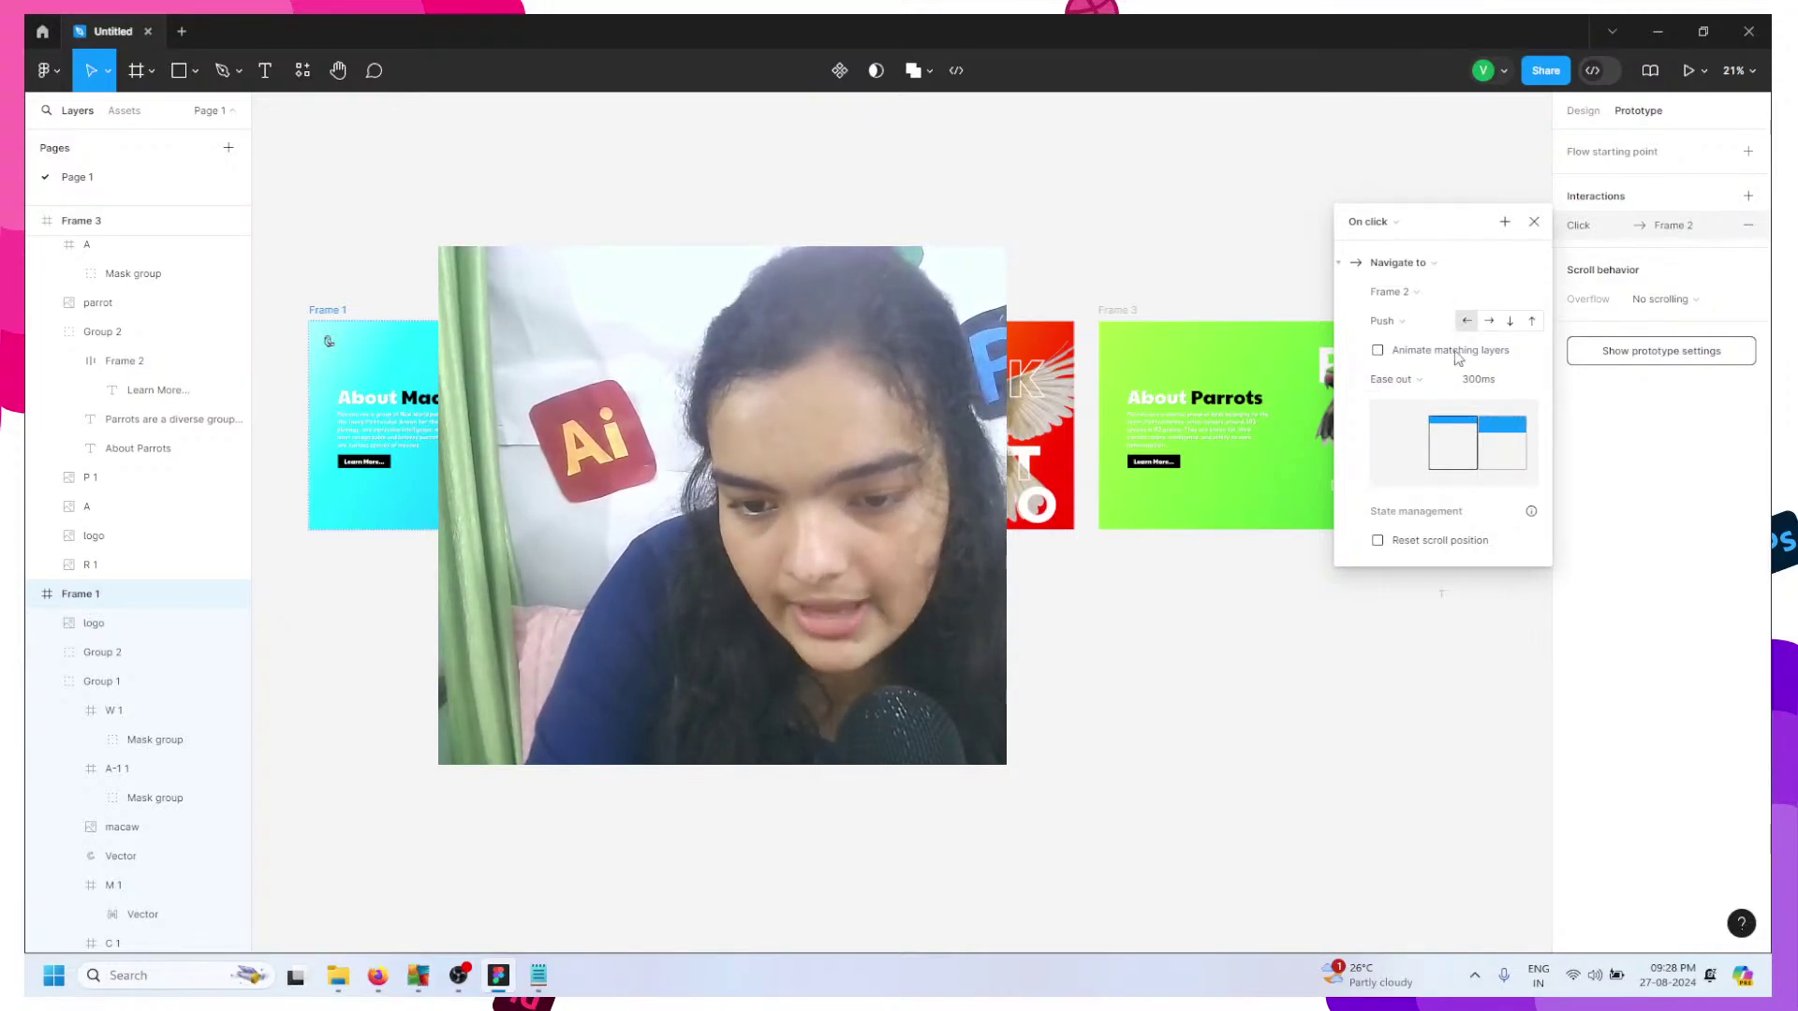
pyautogui.click(1391, 380)
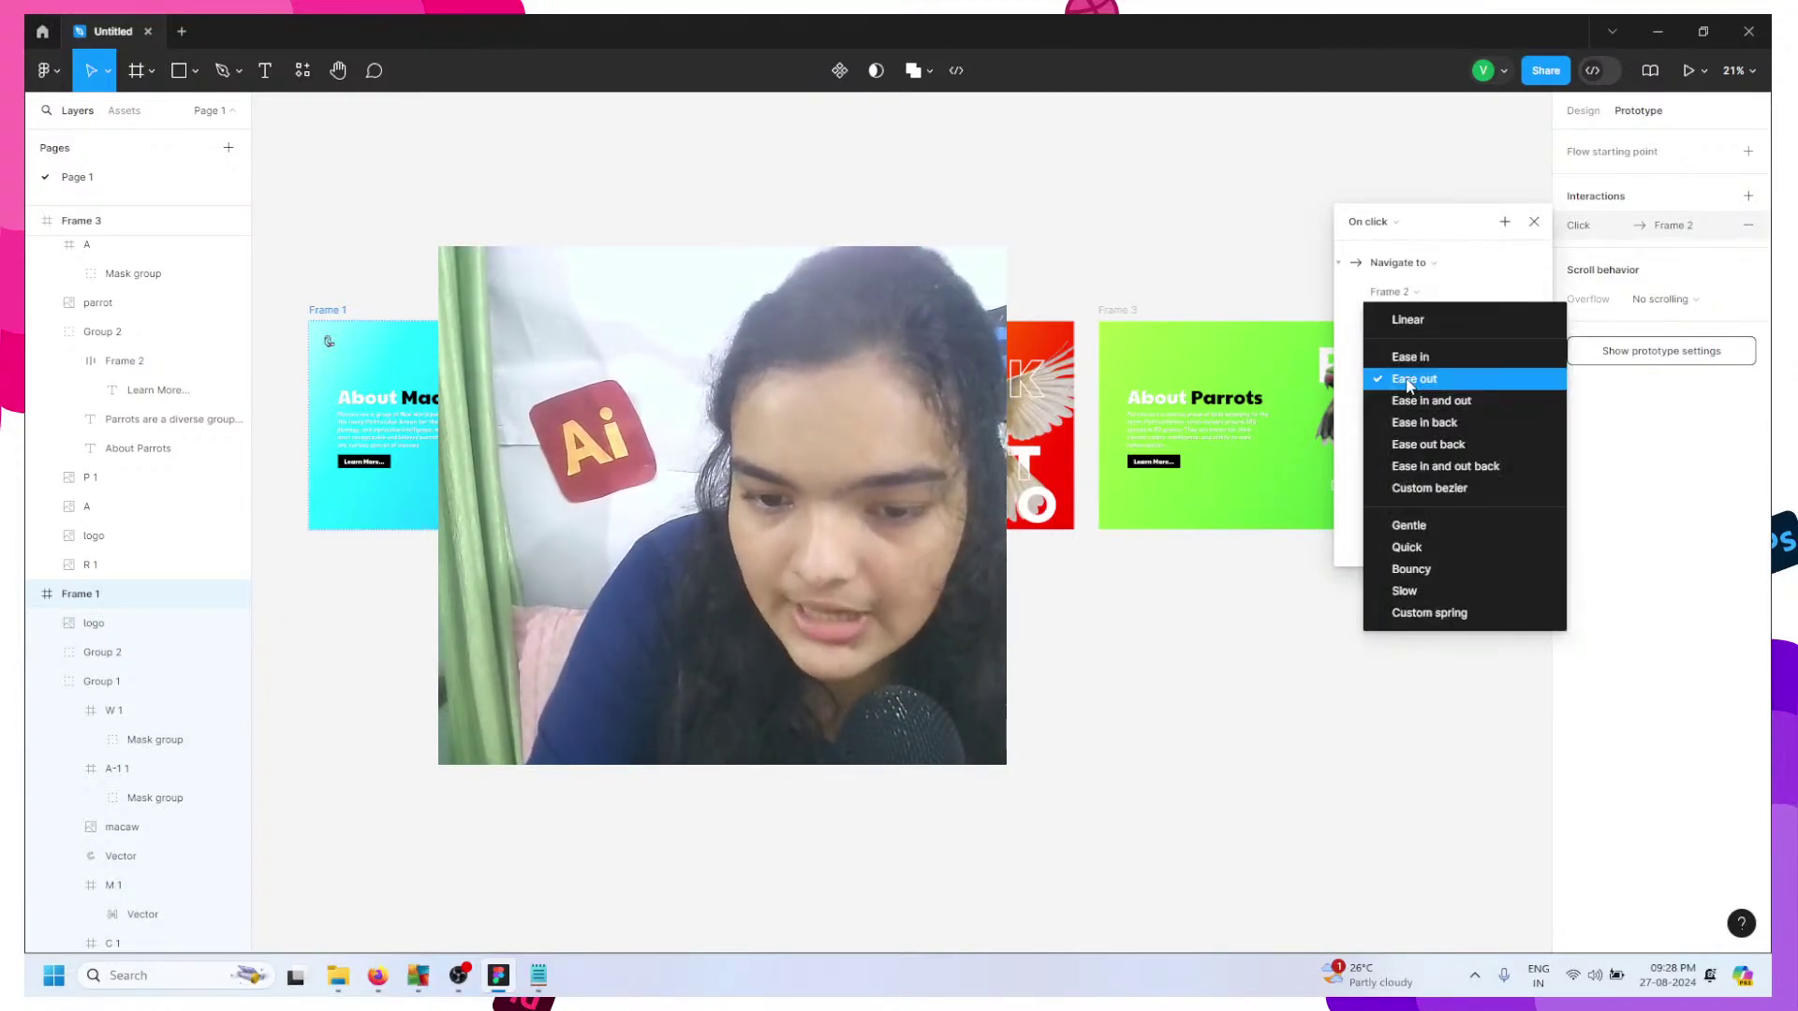
pyautogui.click(1416, 547)
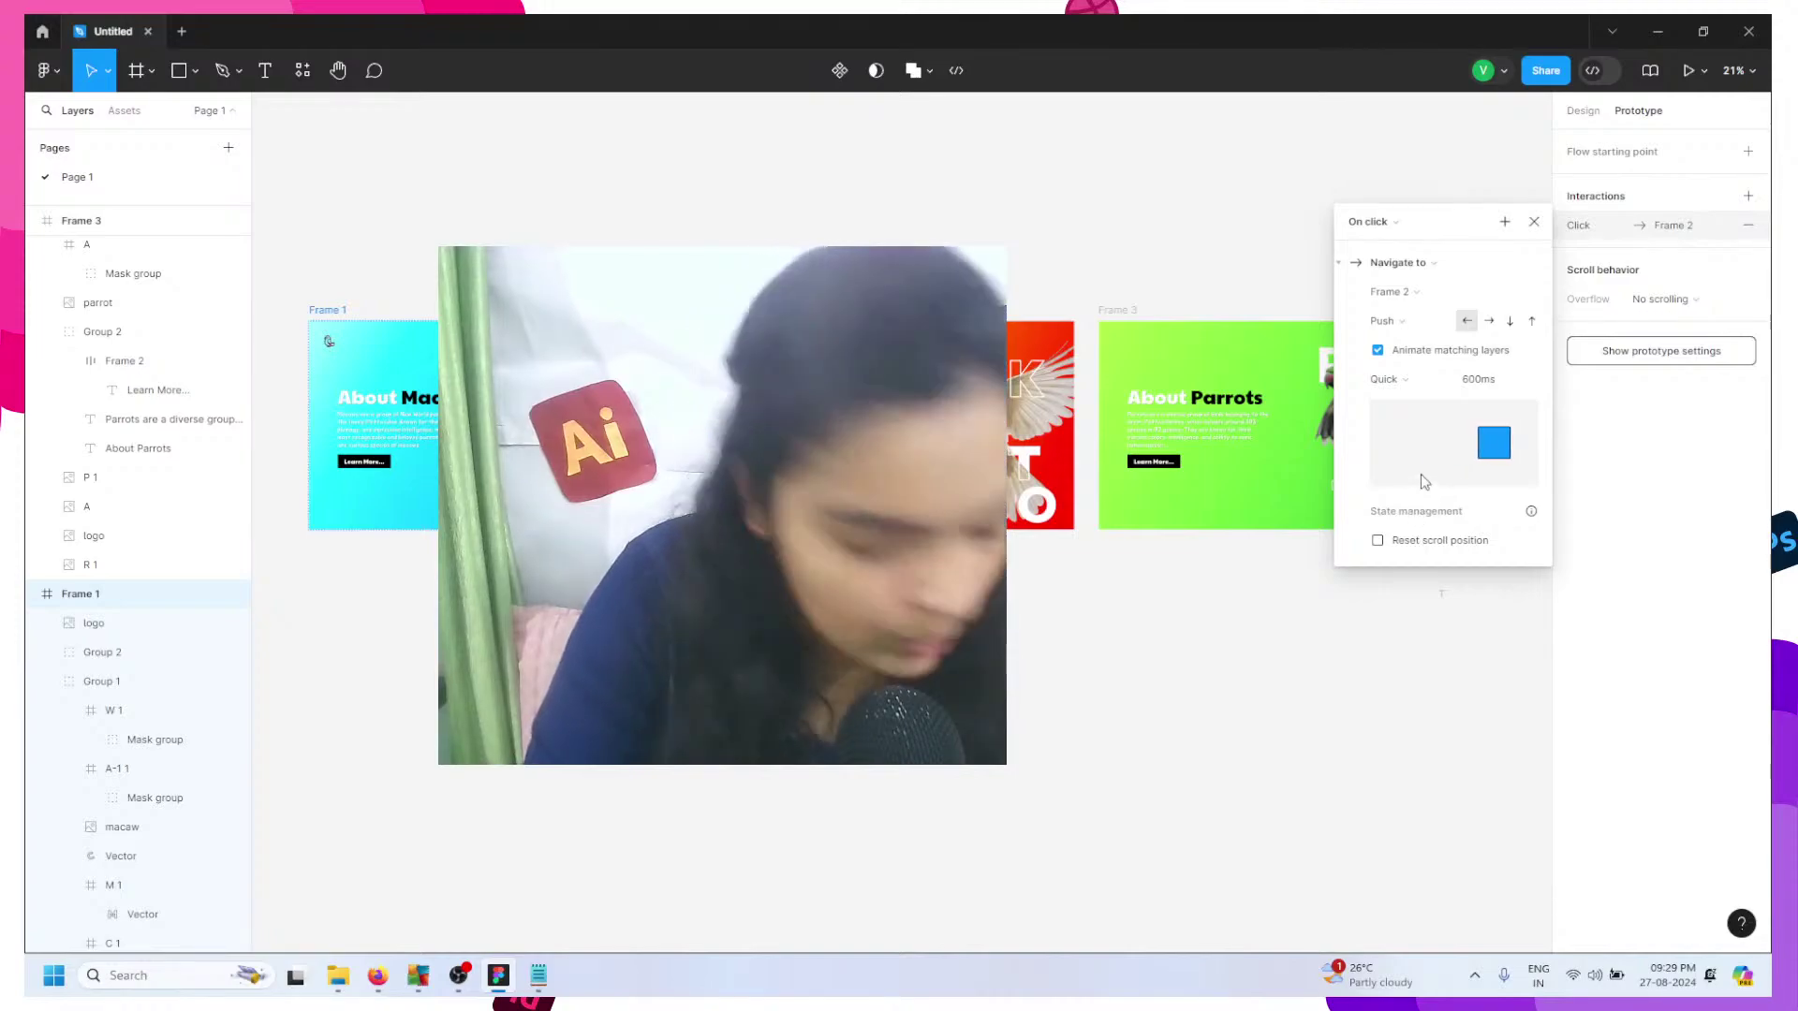
# - Set the Push transition's duration to 700 ms and close the interaction settings
pyautogui.click(1474, 386)
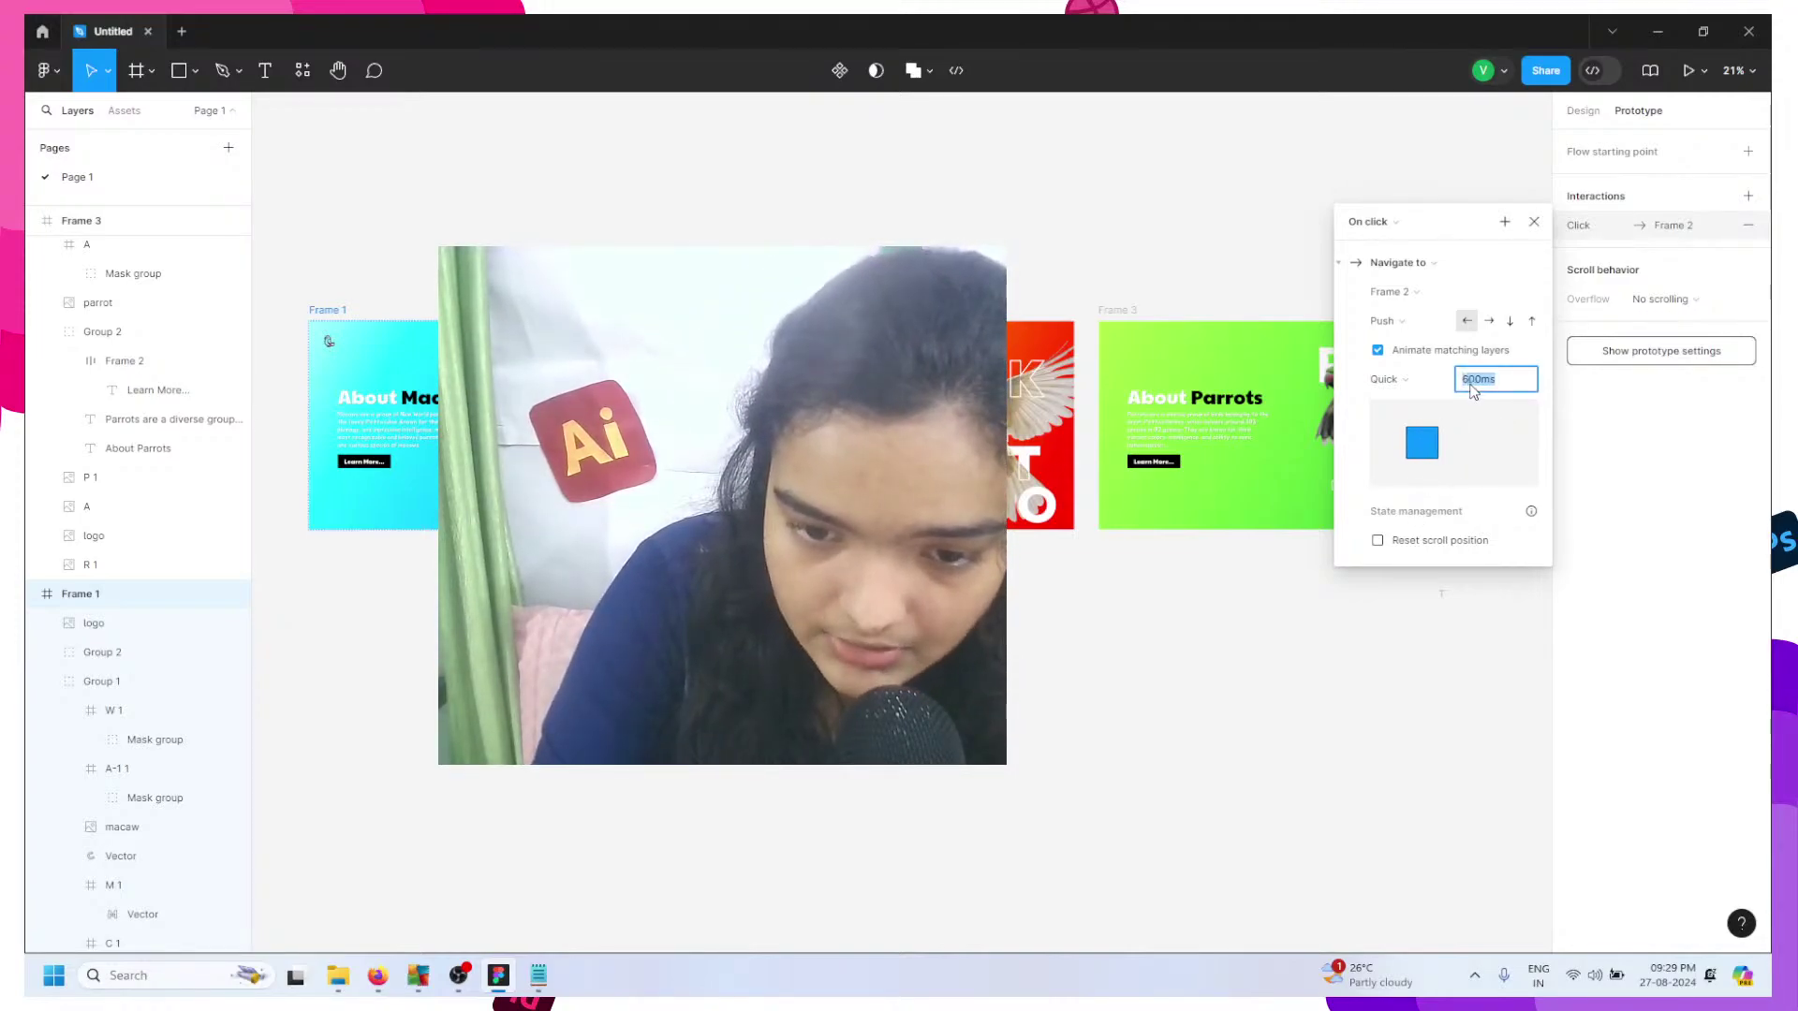
pyautogui.click(1475, 389)
pyautogui.press('BackSpace')
pyautogui.write('7')
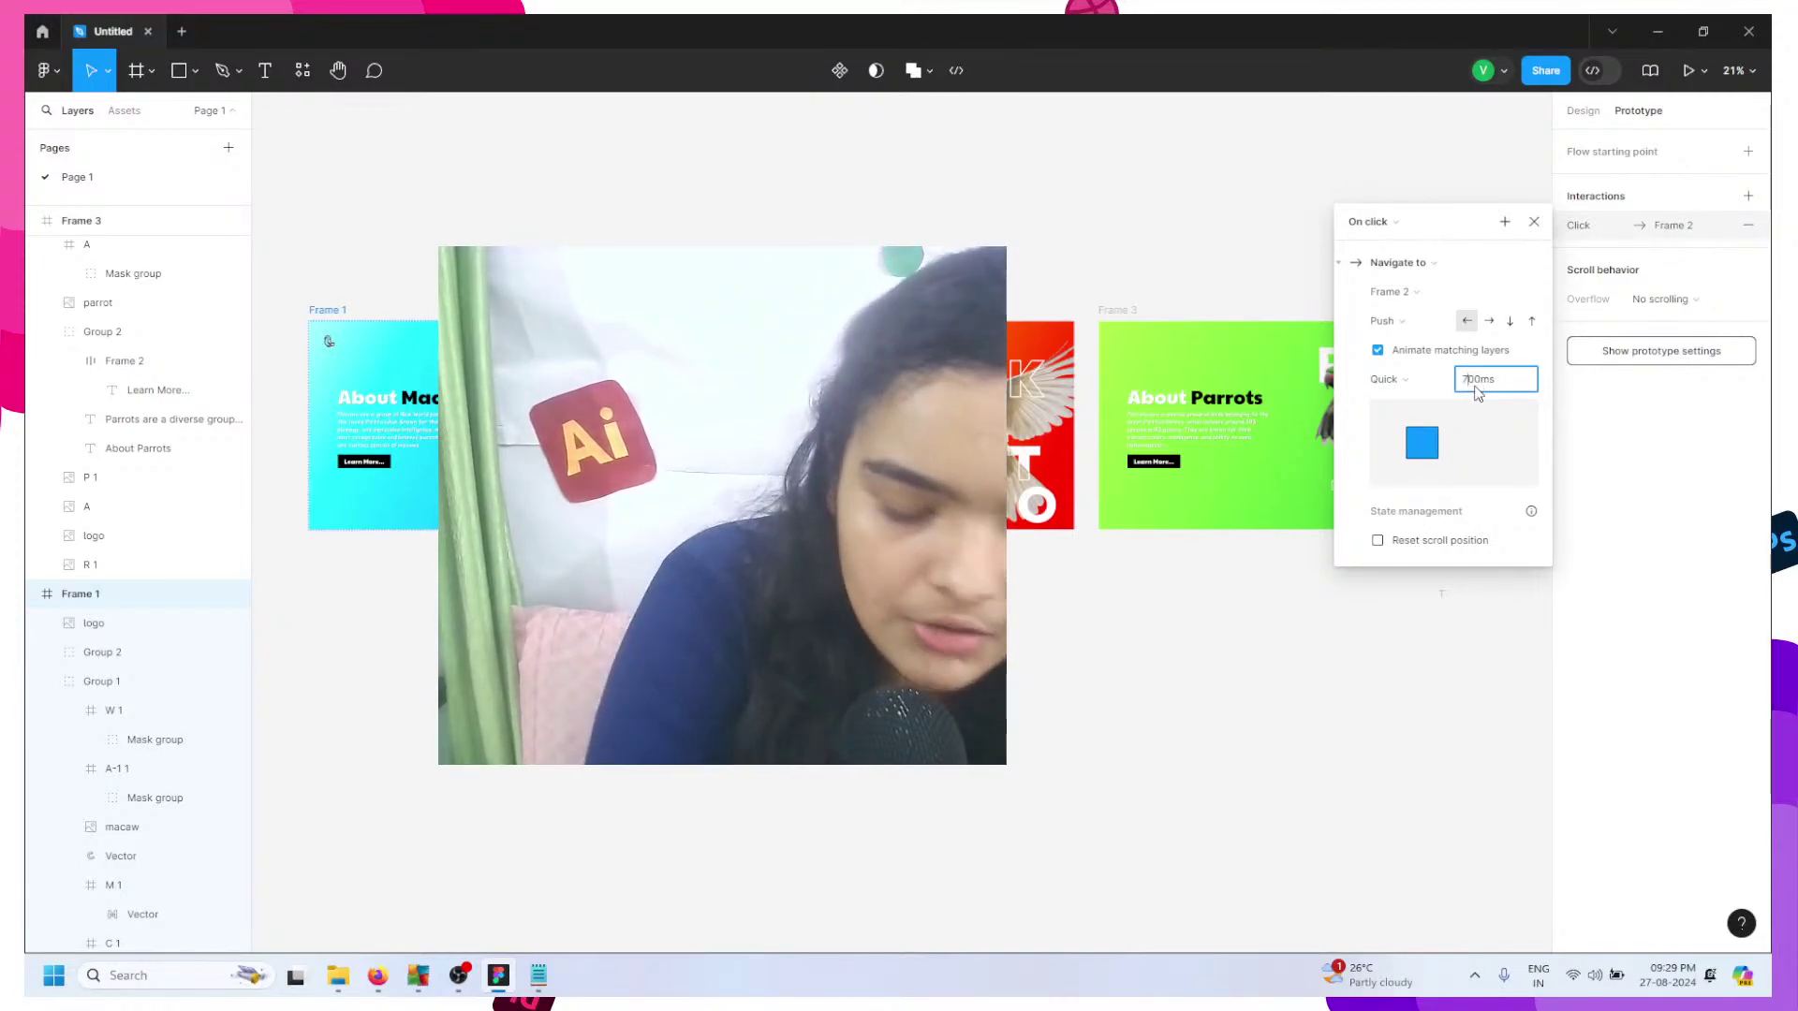
pyautogui.click(1233, 569)
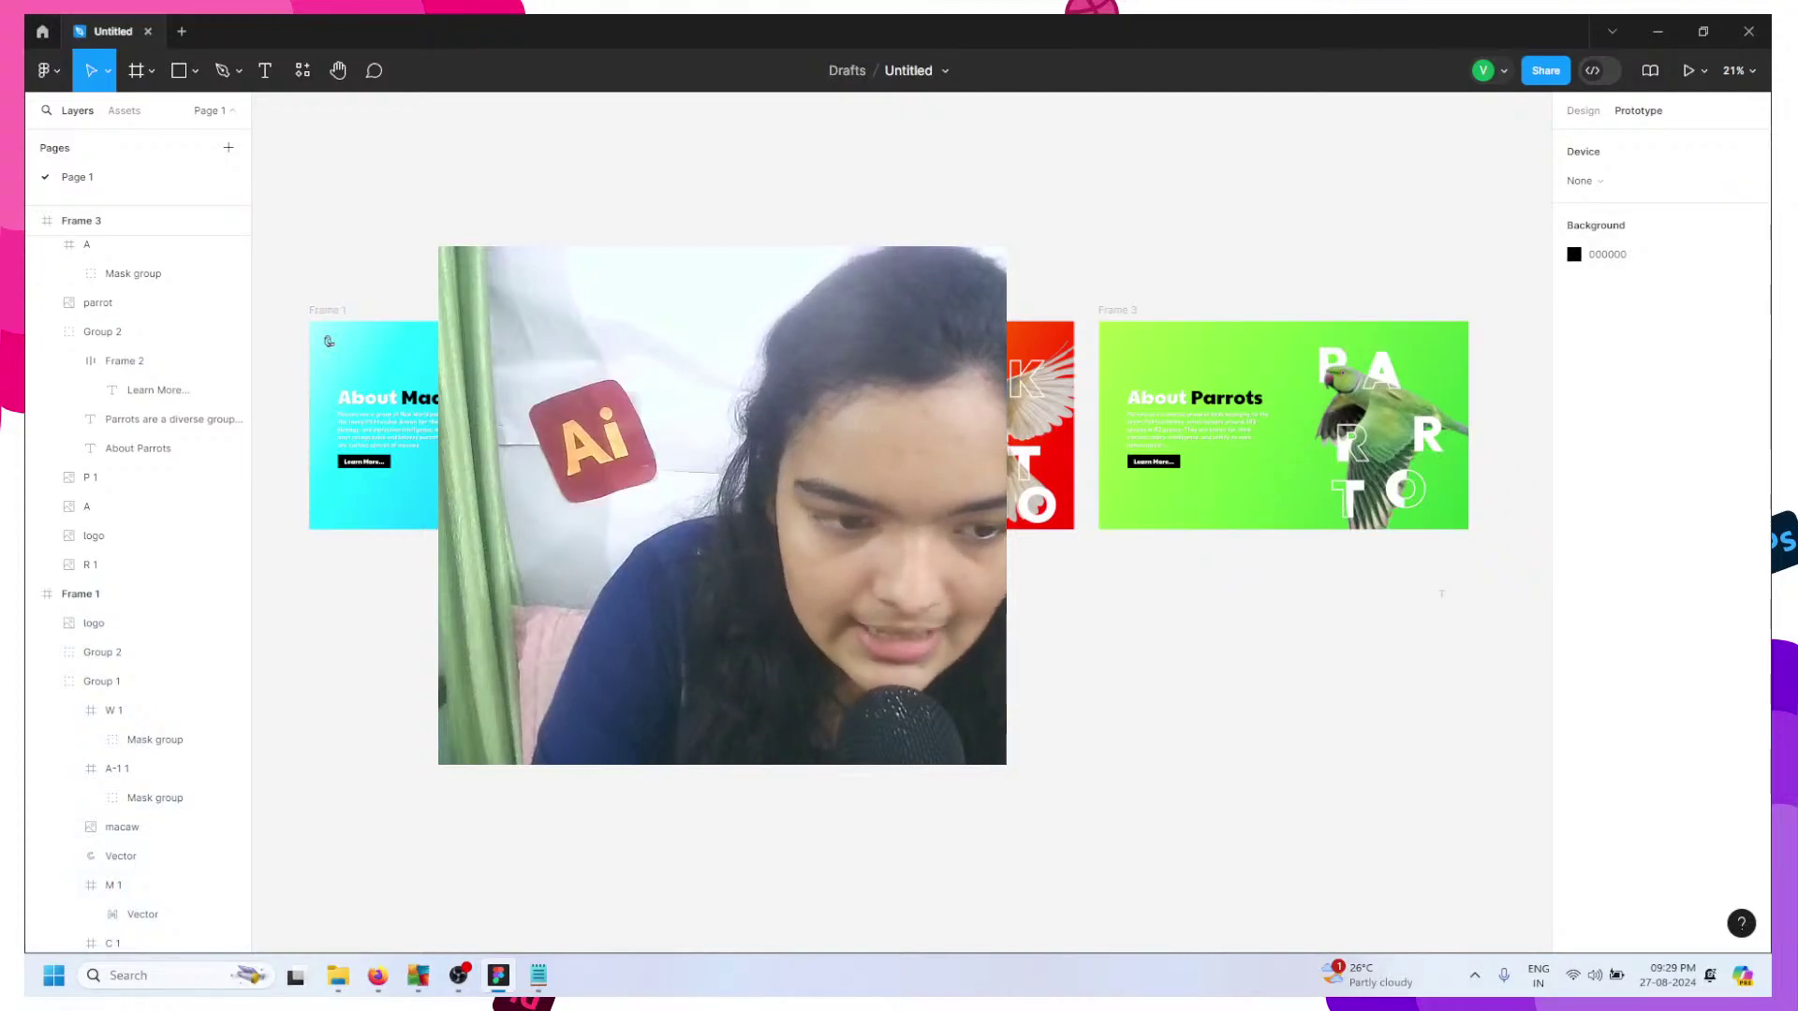
# - Preview the prototype from Frame 1 to check the transition to the Cockatoo slide, and return to the design file
pyautogui.click(335, 321)
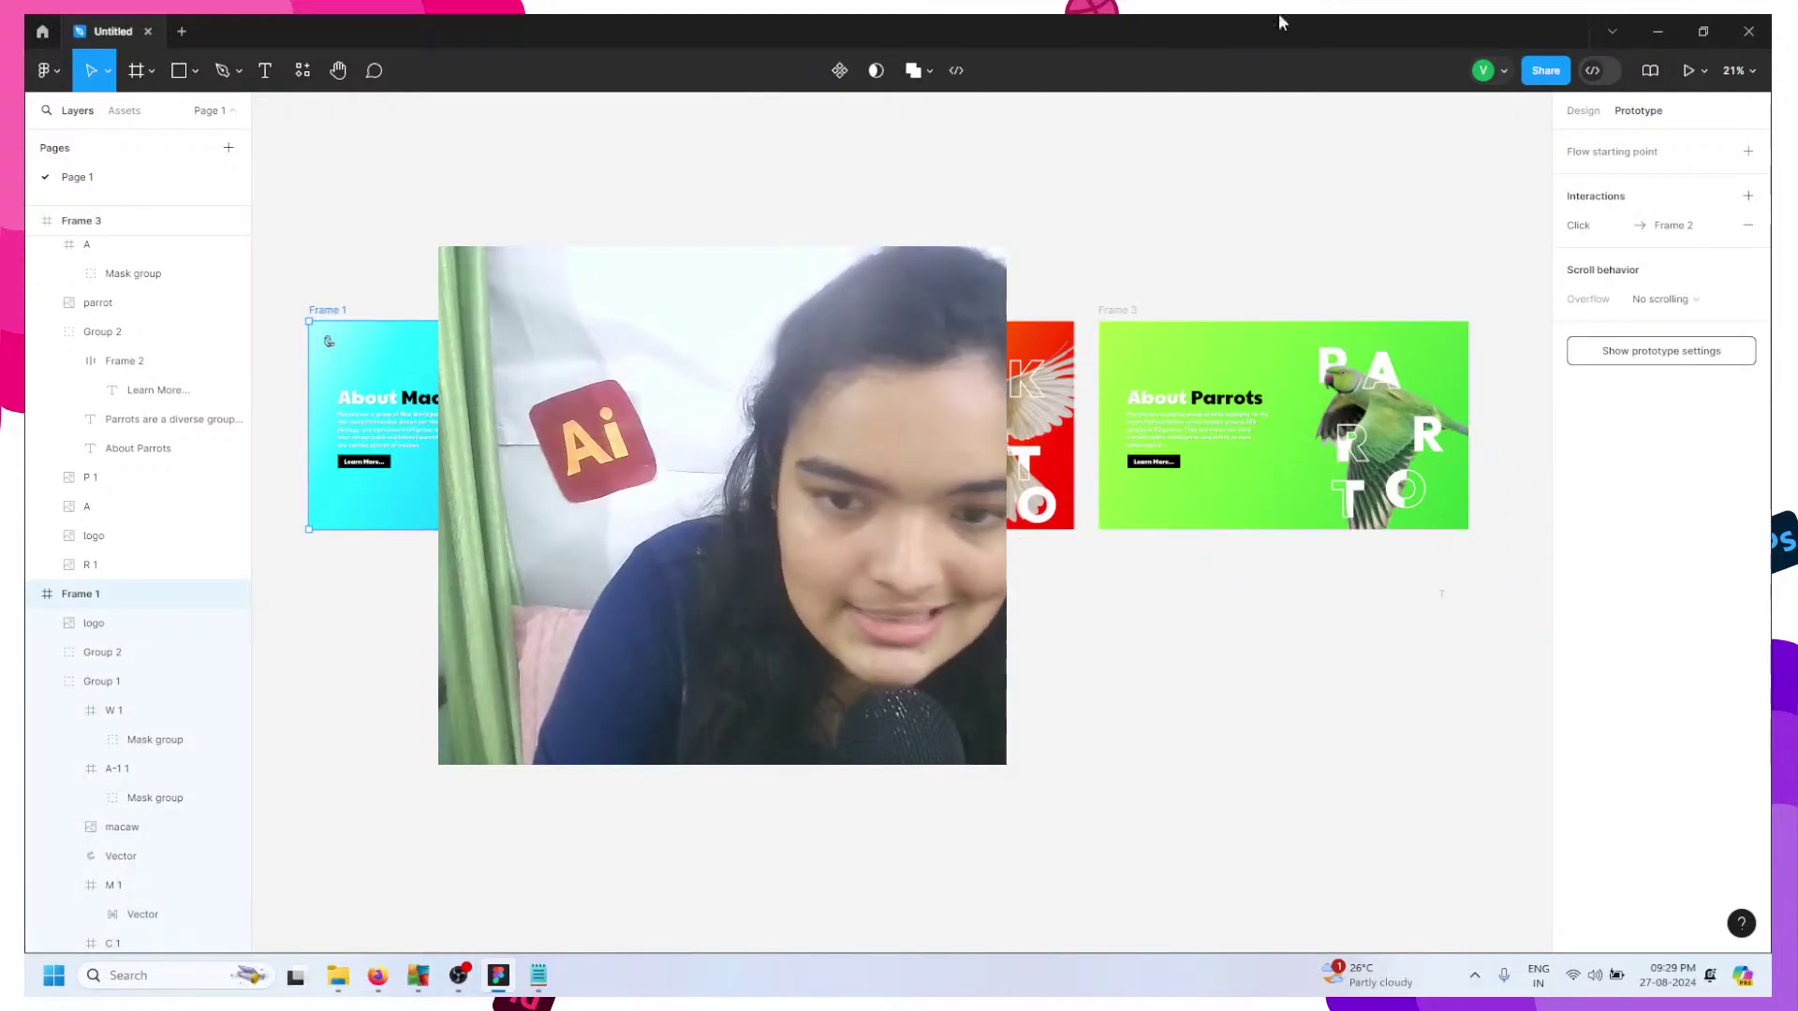
pyautogui.click(1689, 70)
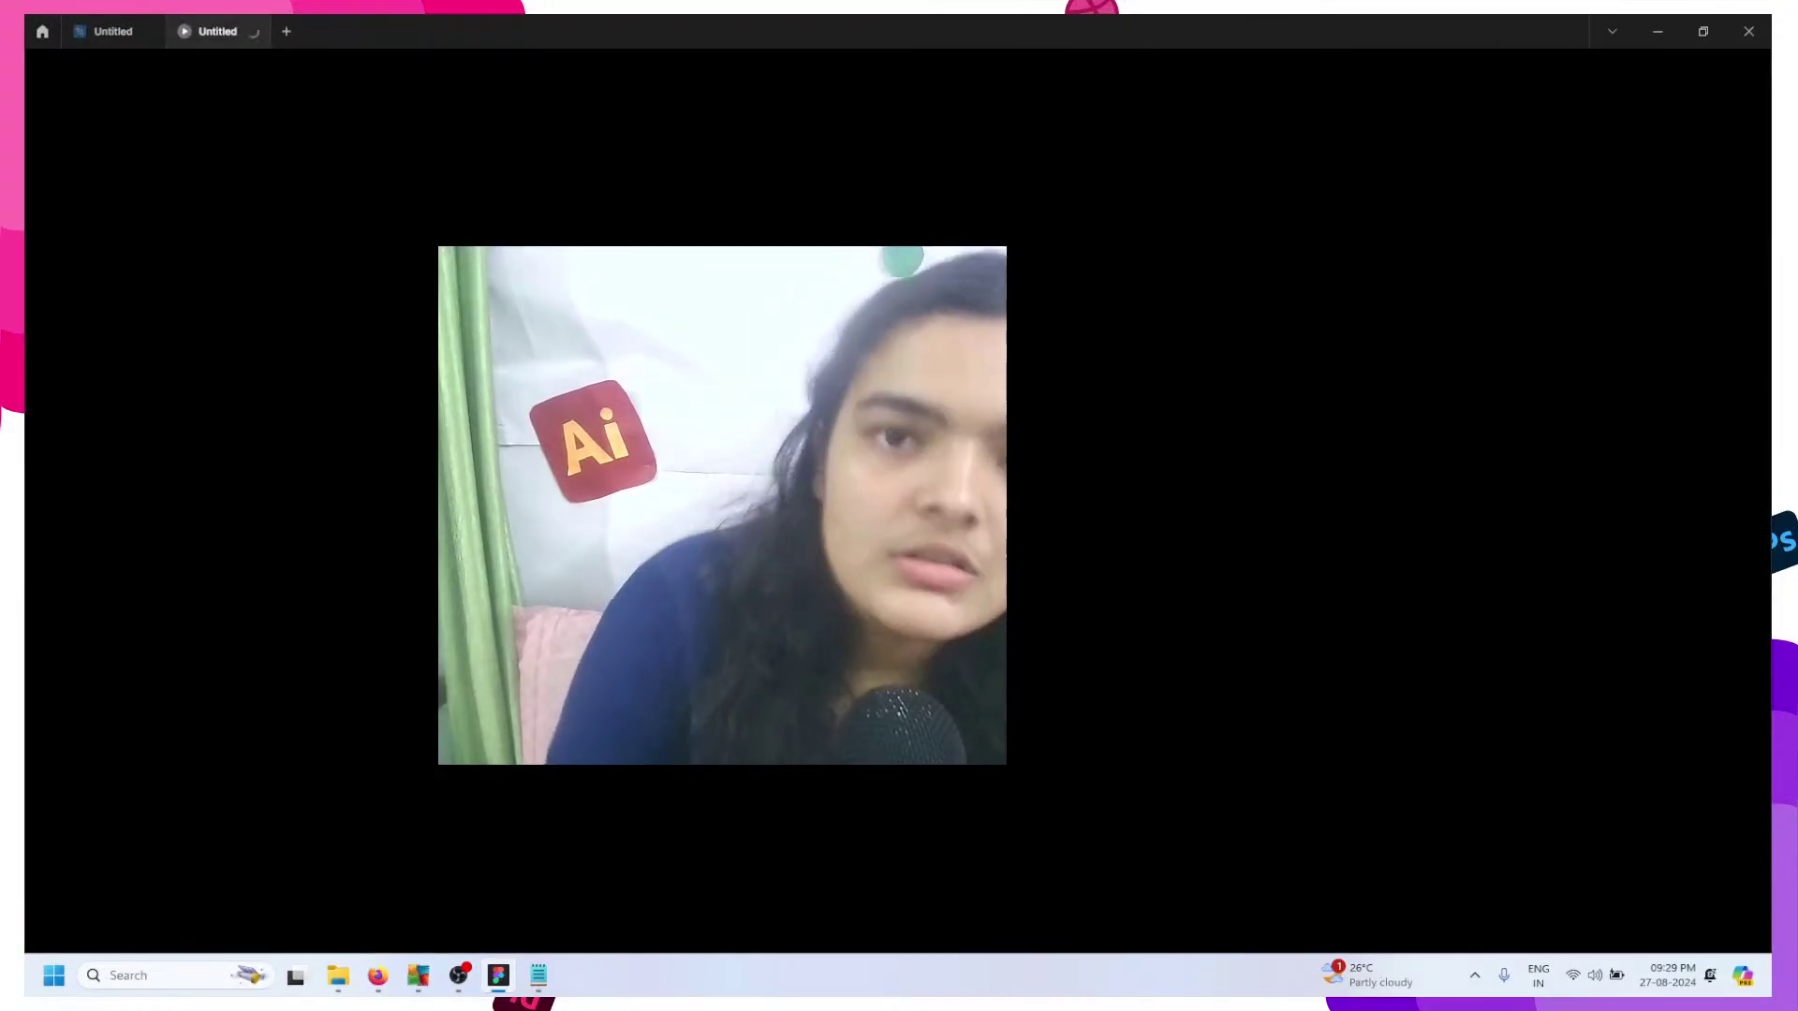
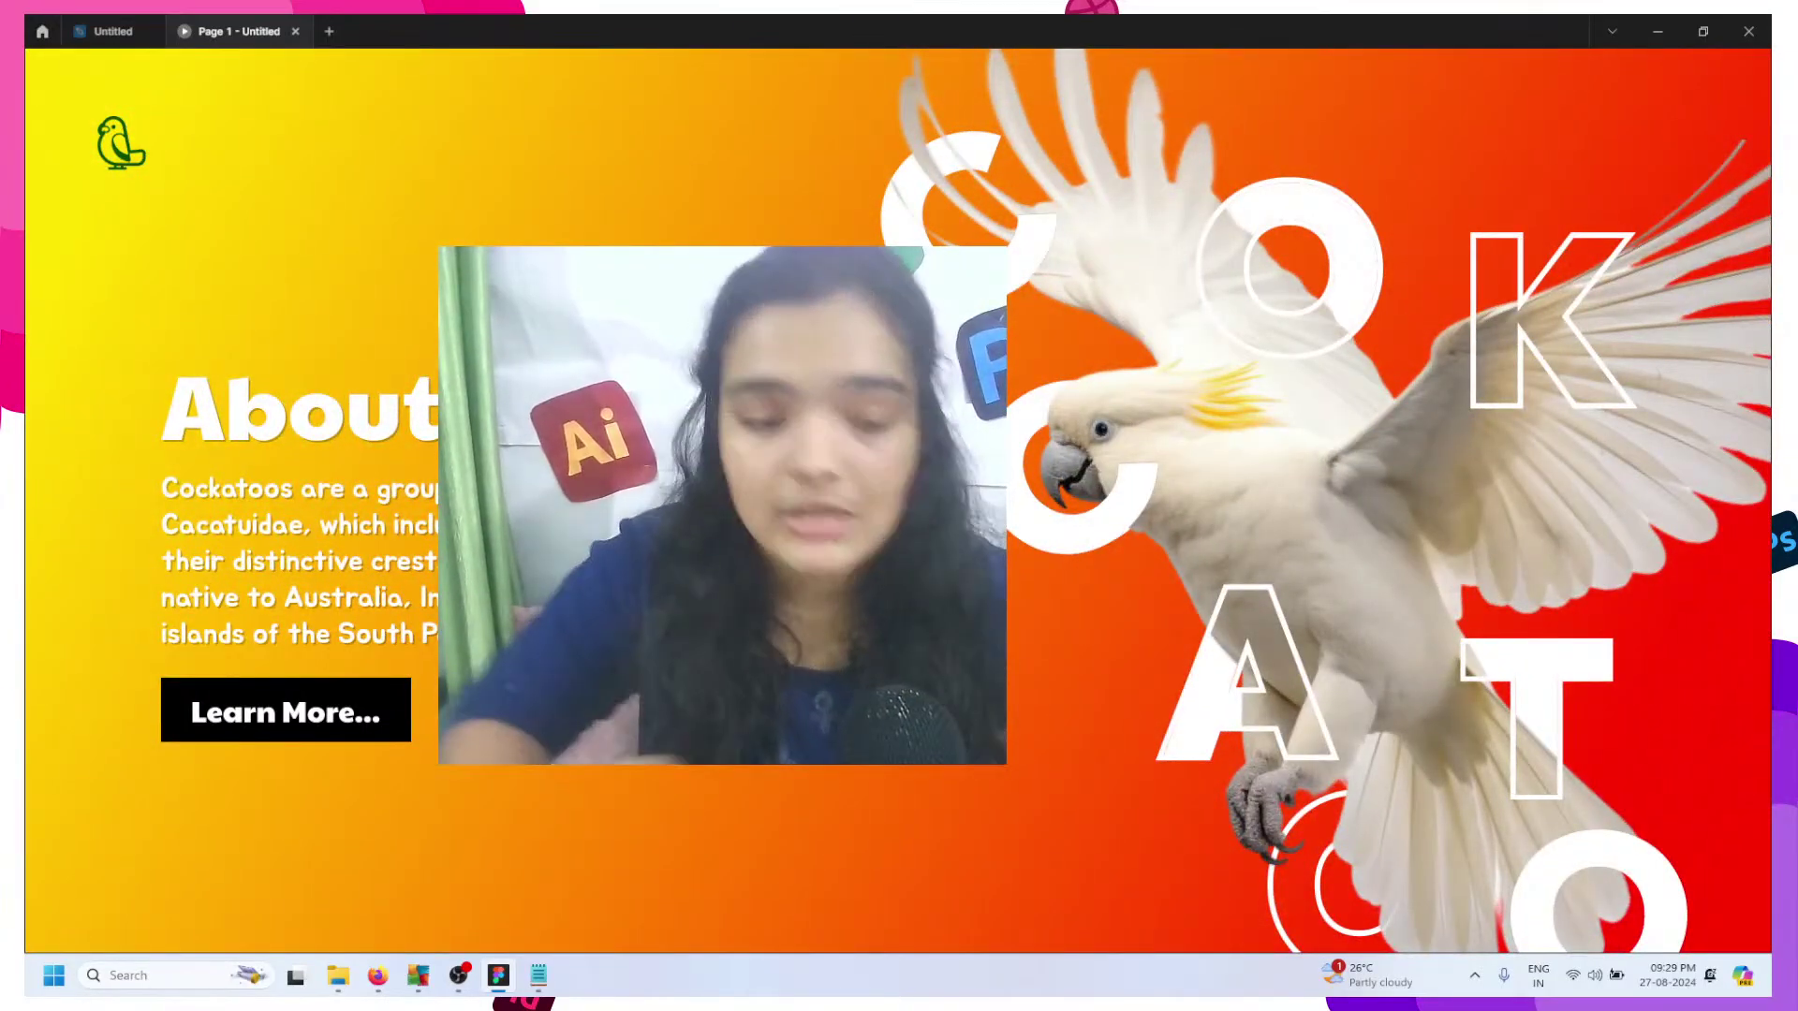
pyautogui.click(107, 31)
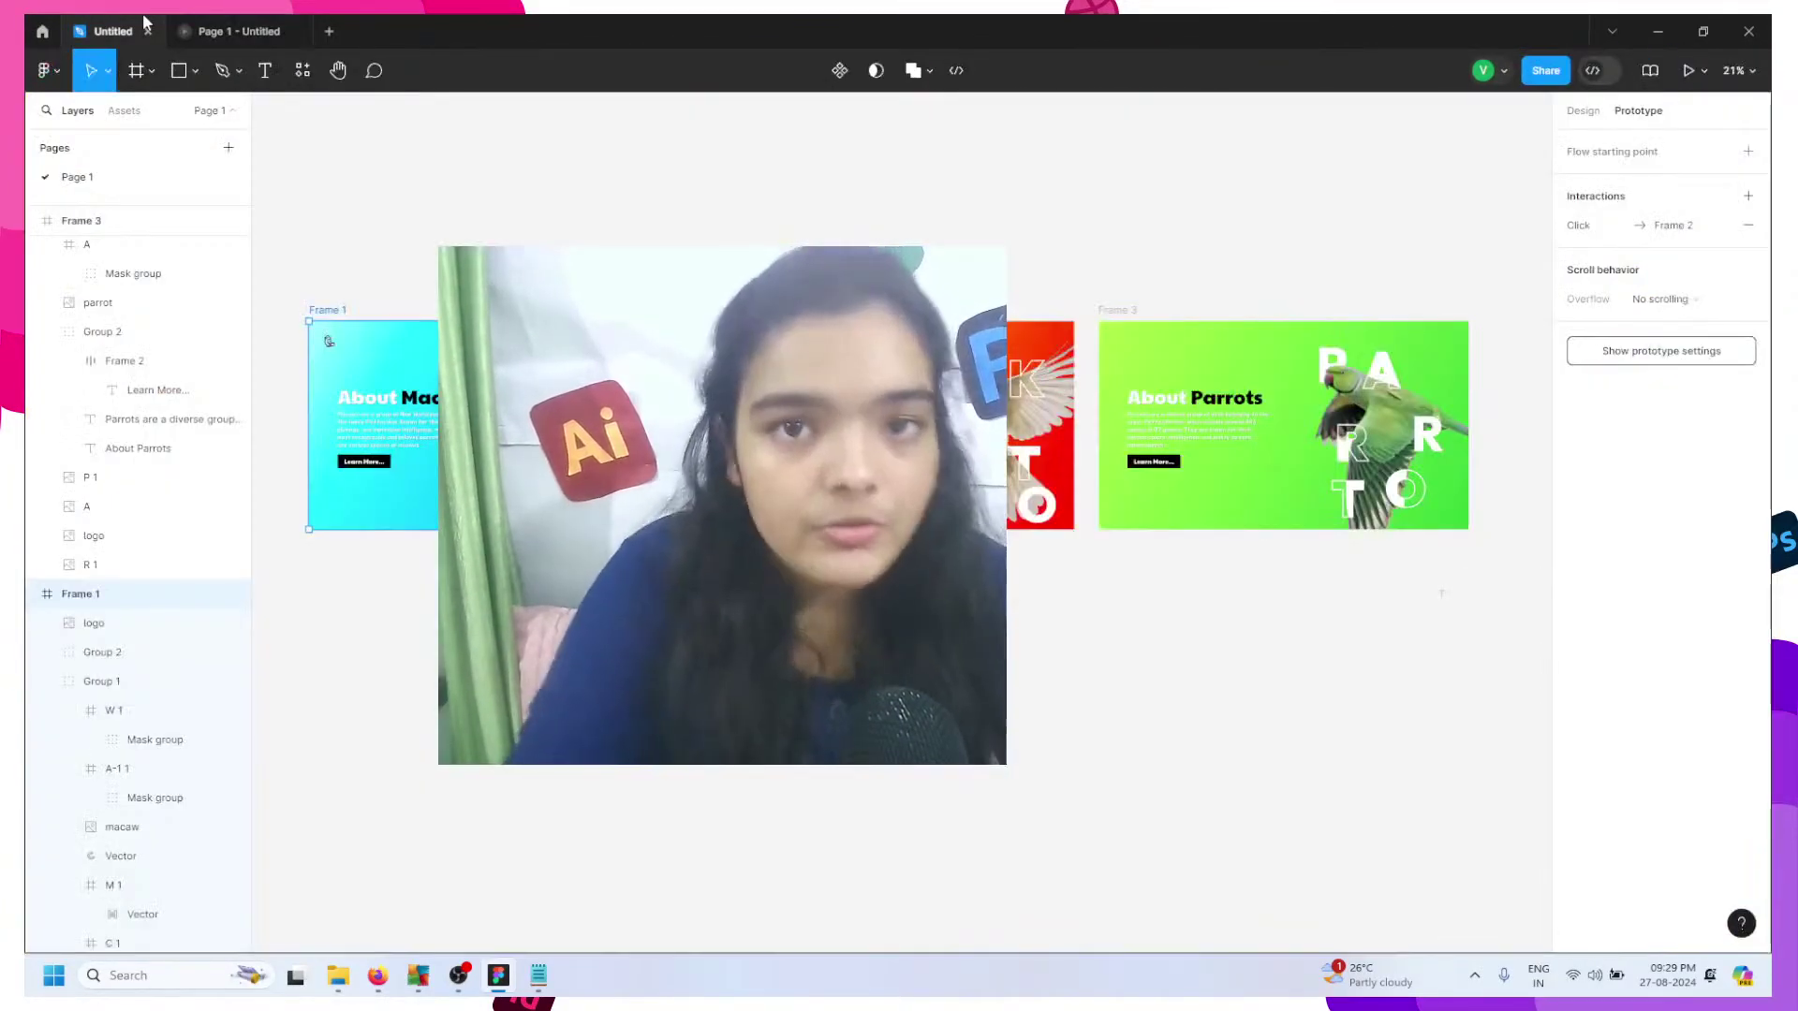
# - Rename the macaw image layer in Frame 1 as bird
pyautogui.click(141, 827)
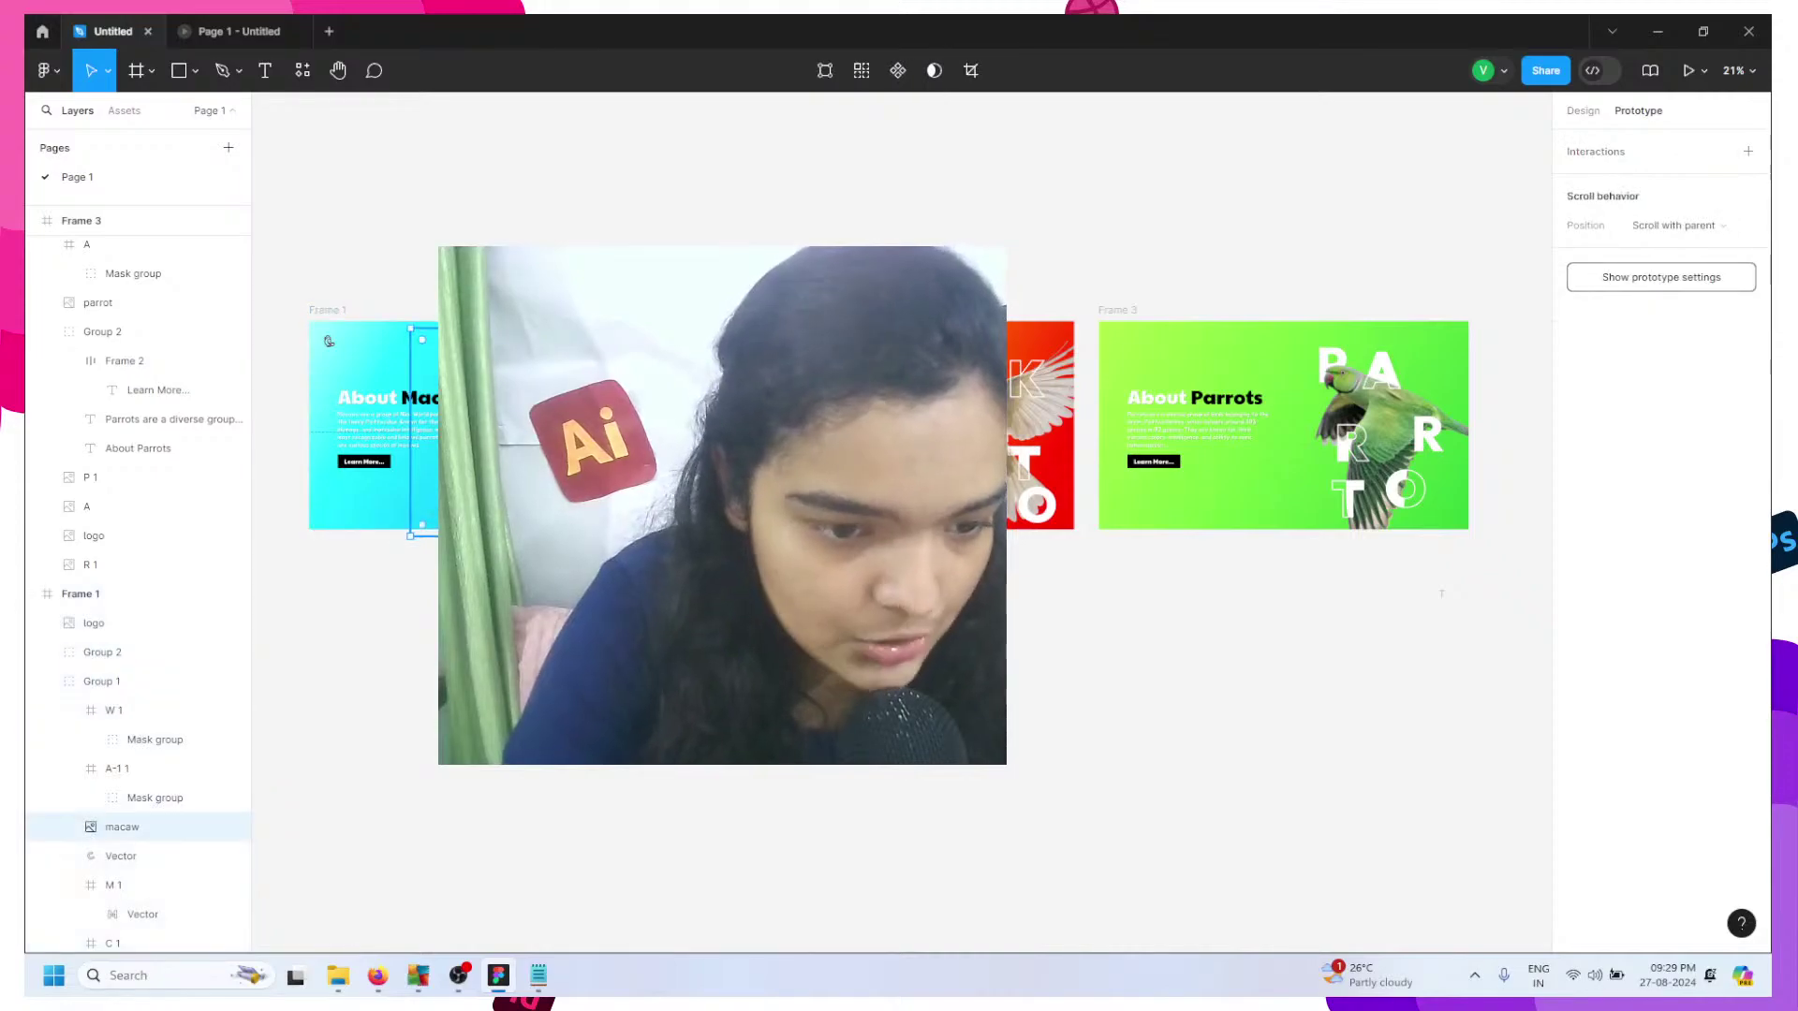
pyautogui.doubleClick(150, 828)
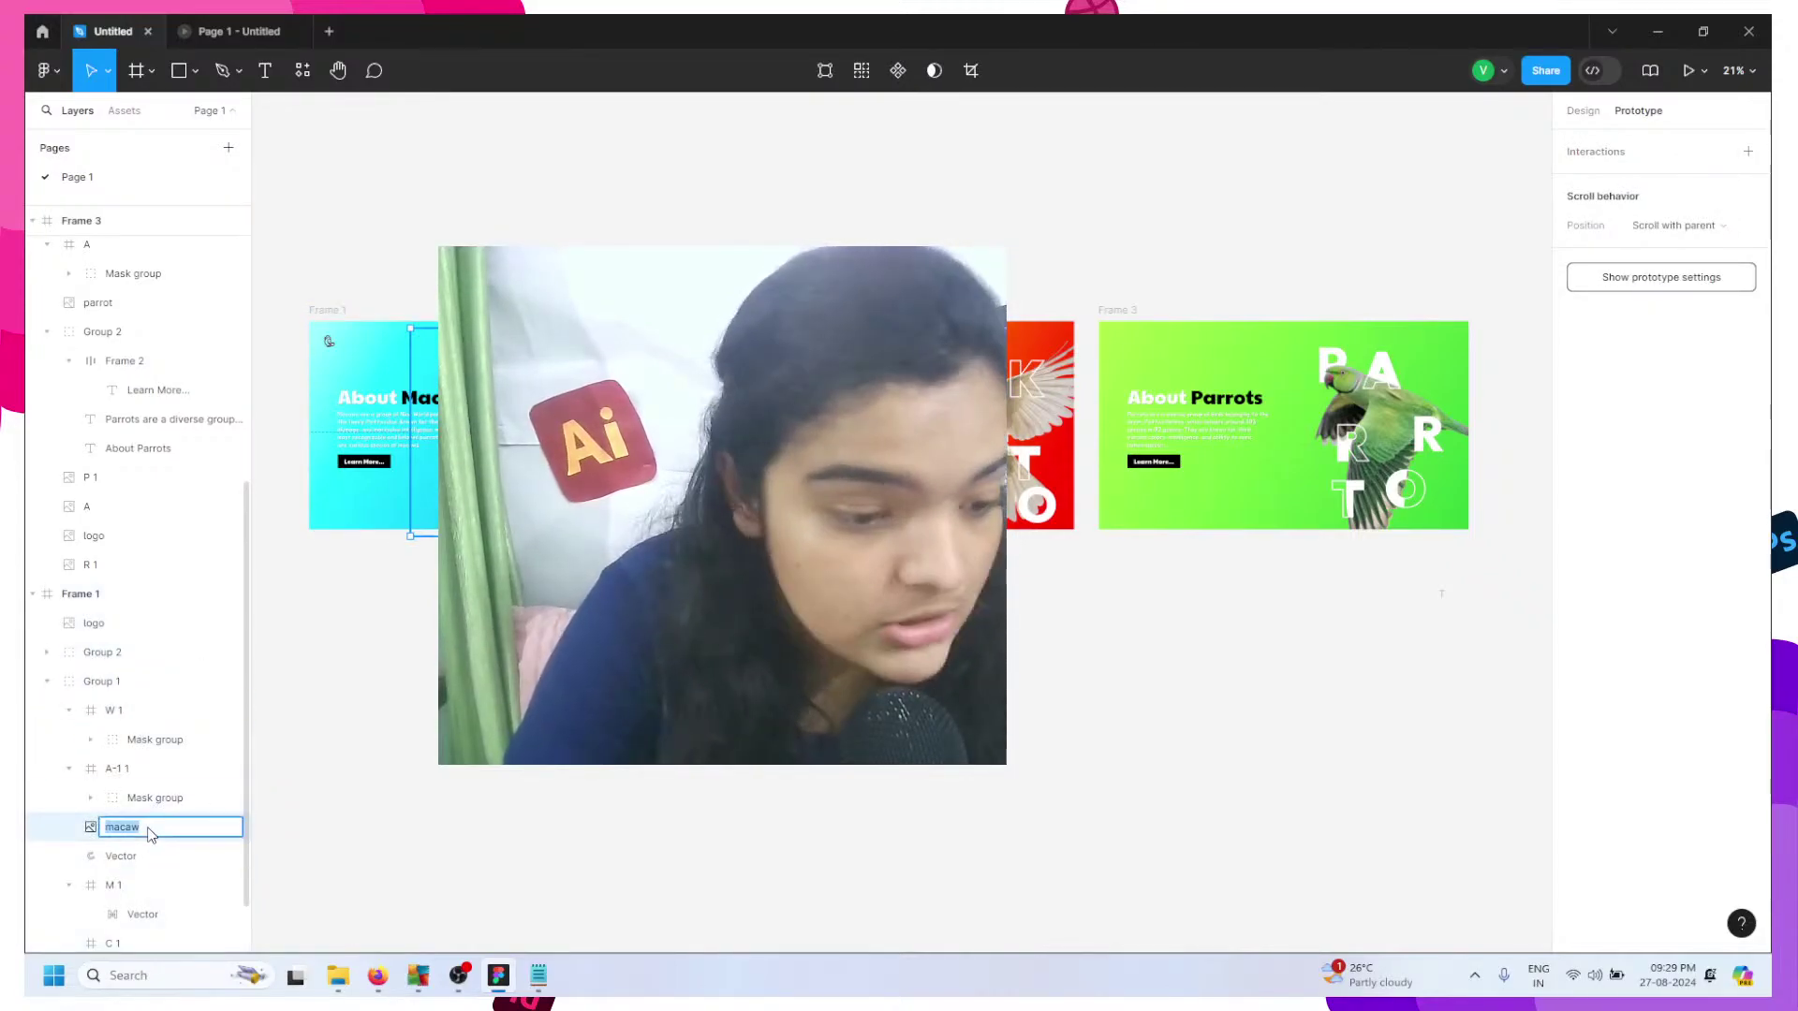
pyautogui.write('bird')
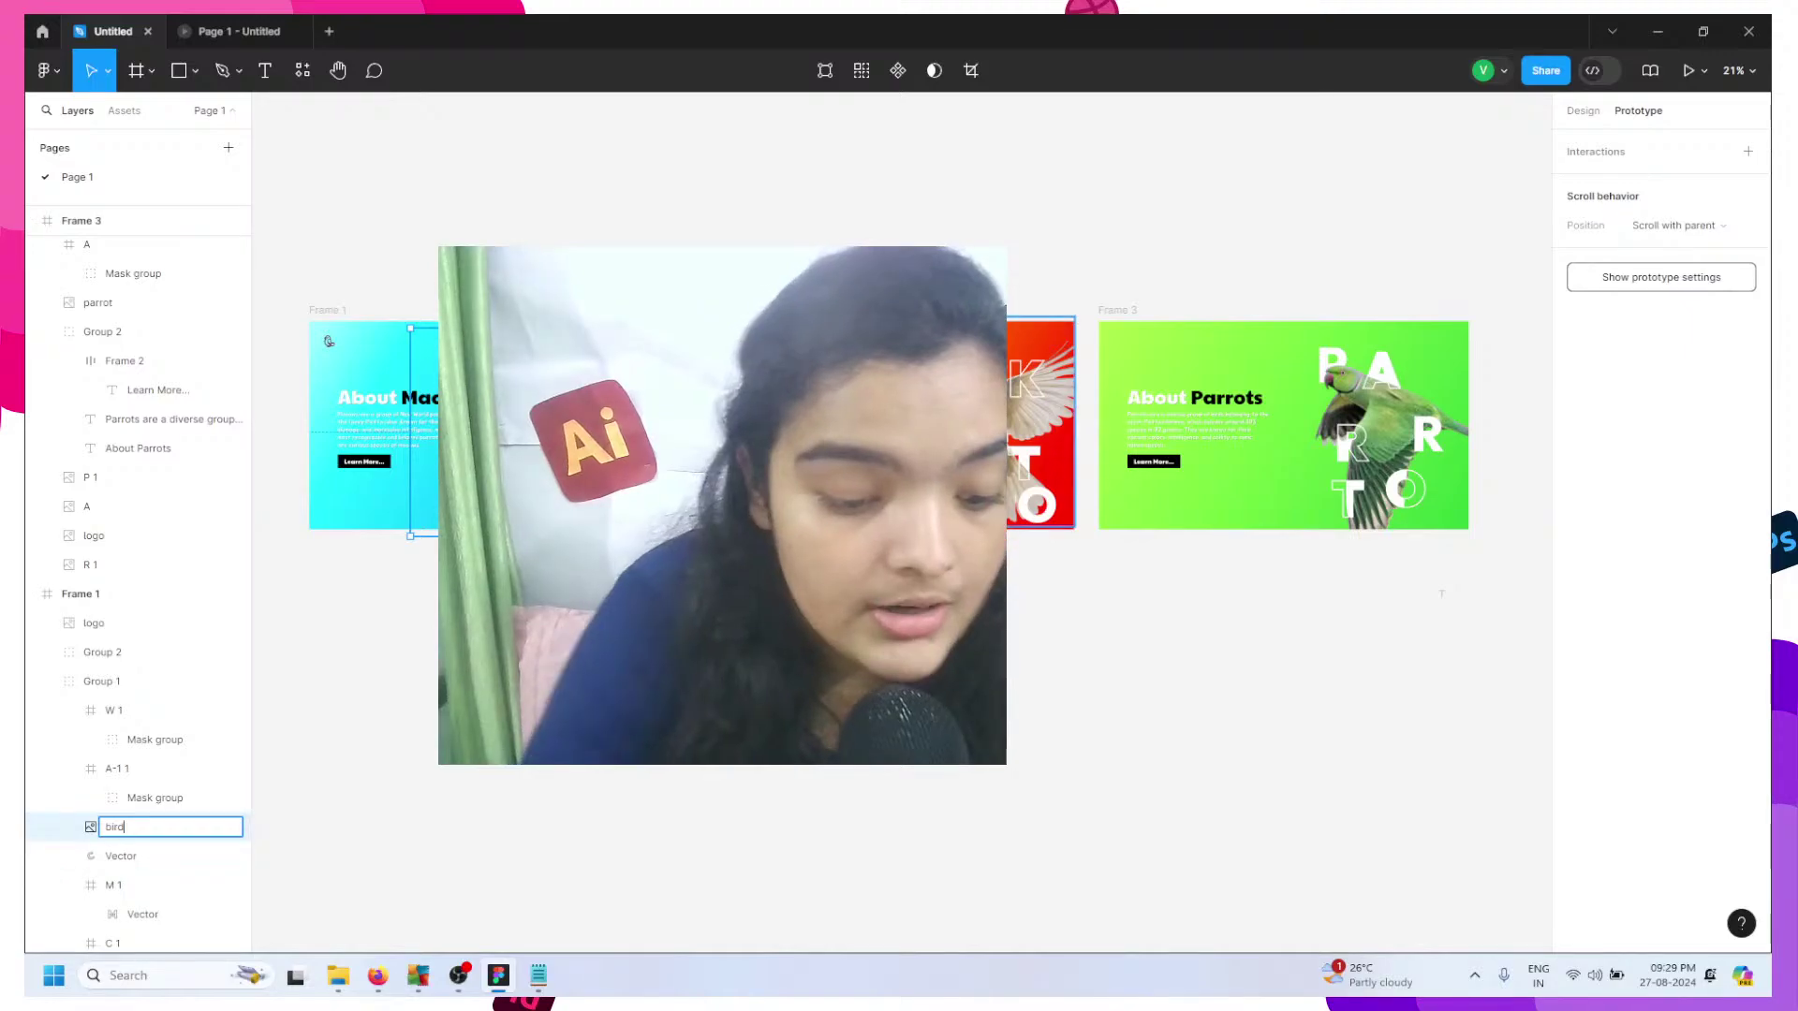
# - Rename the cockatoo image layer in Frame 2 as bird
pyautogui.click(936, 421)
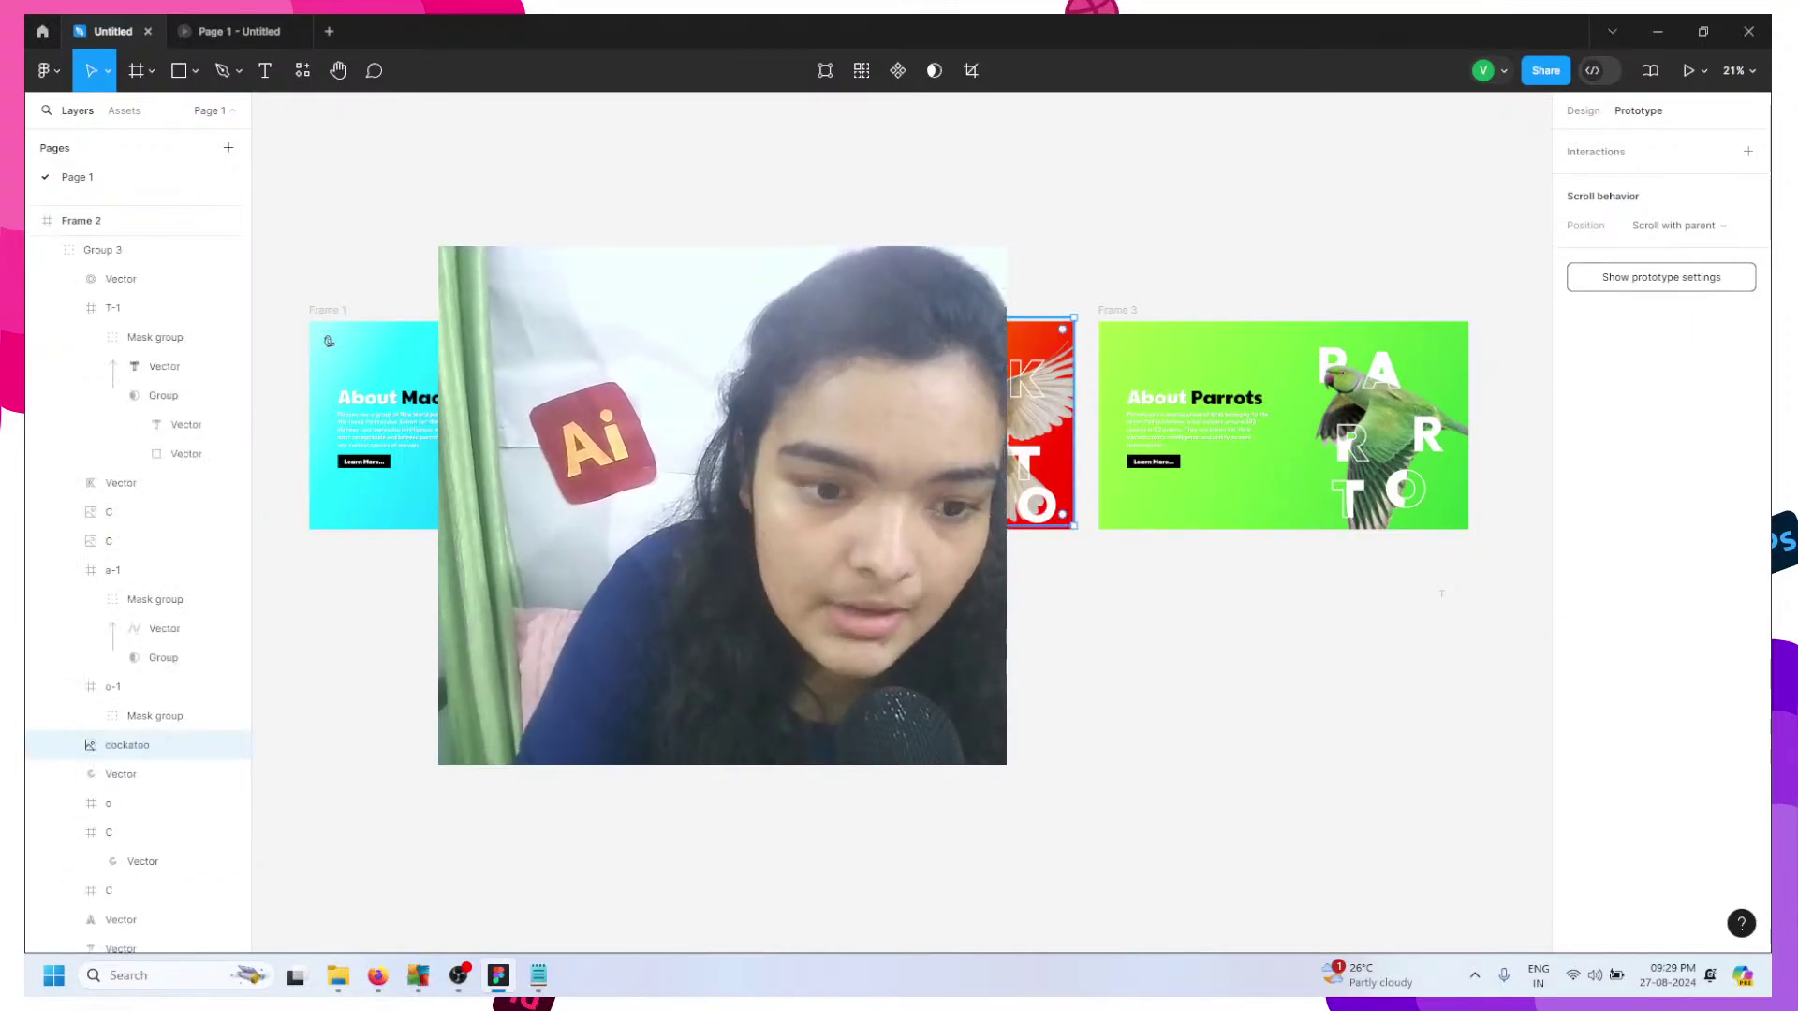
pyautogui.doubleClick(128, 746)
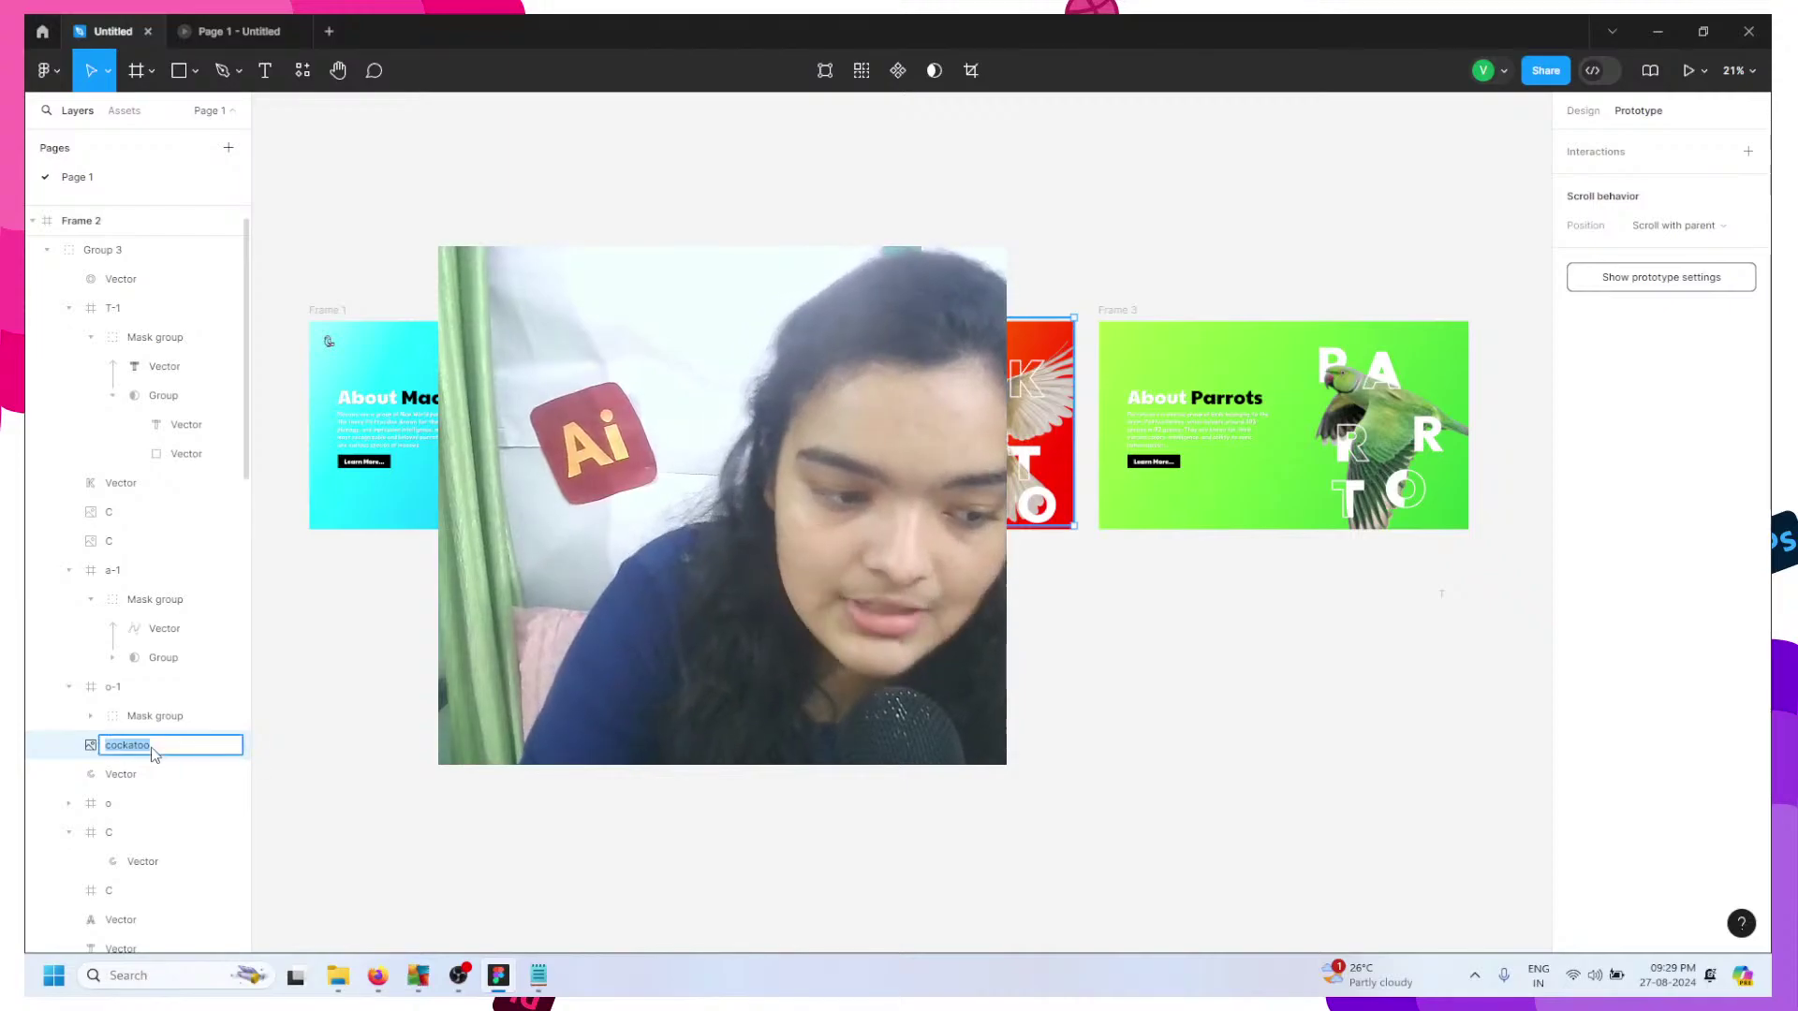
pyautogui.press('Return')
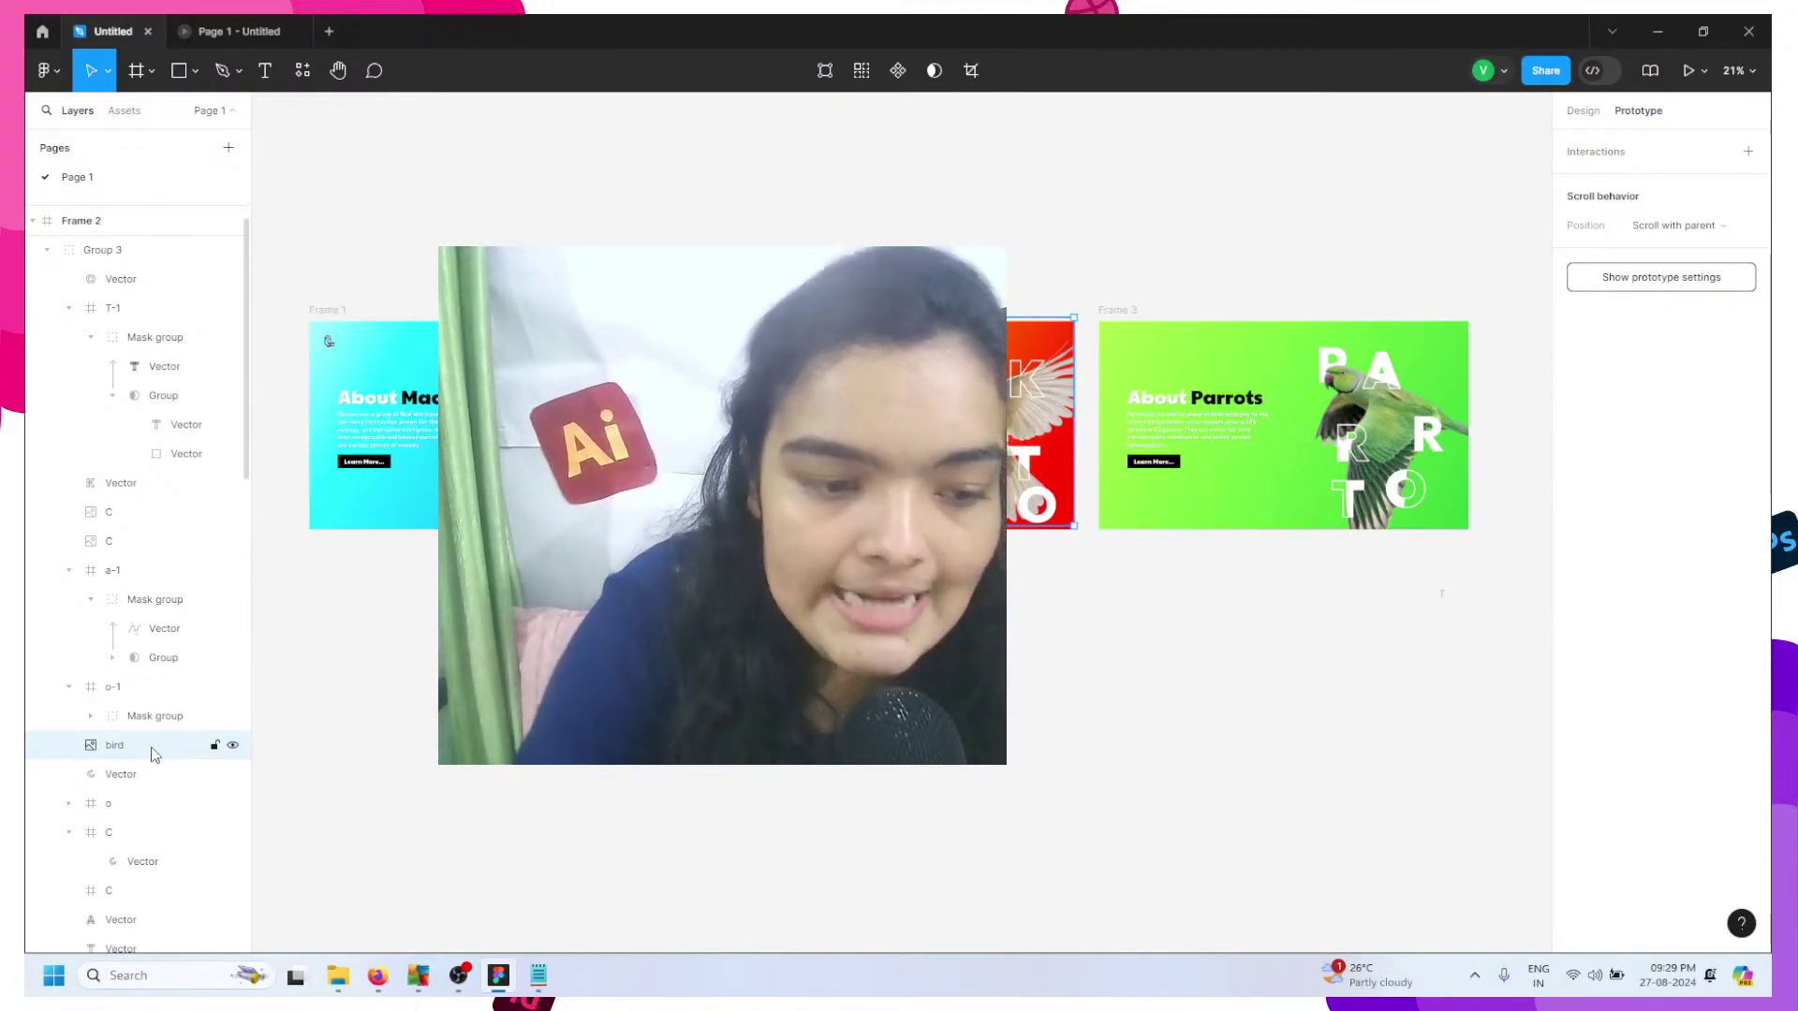
# - Rename the parrot image layer in Frame 3 as bird
pyautogui.click(1395, 417)
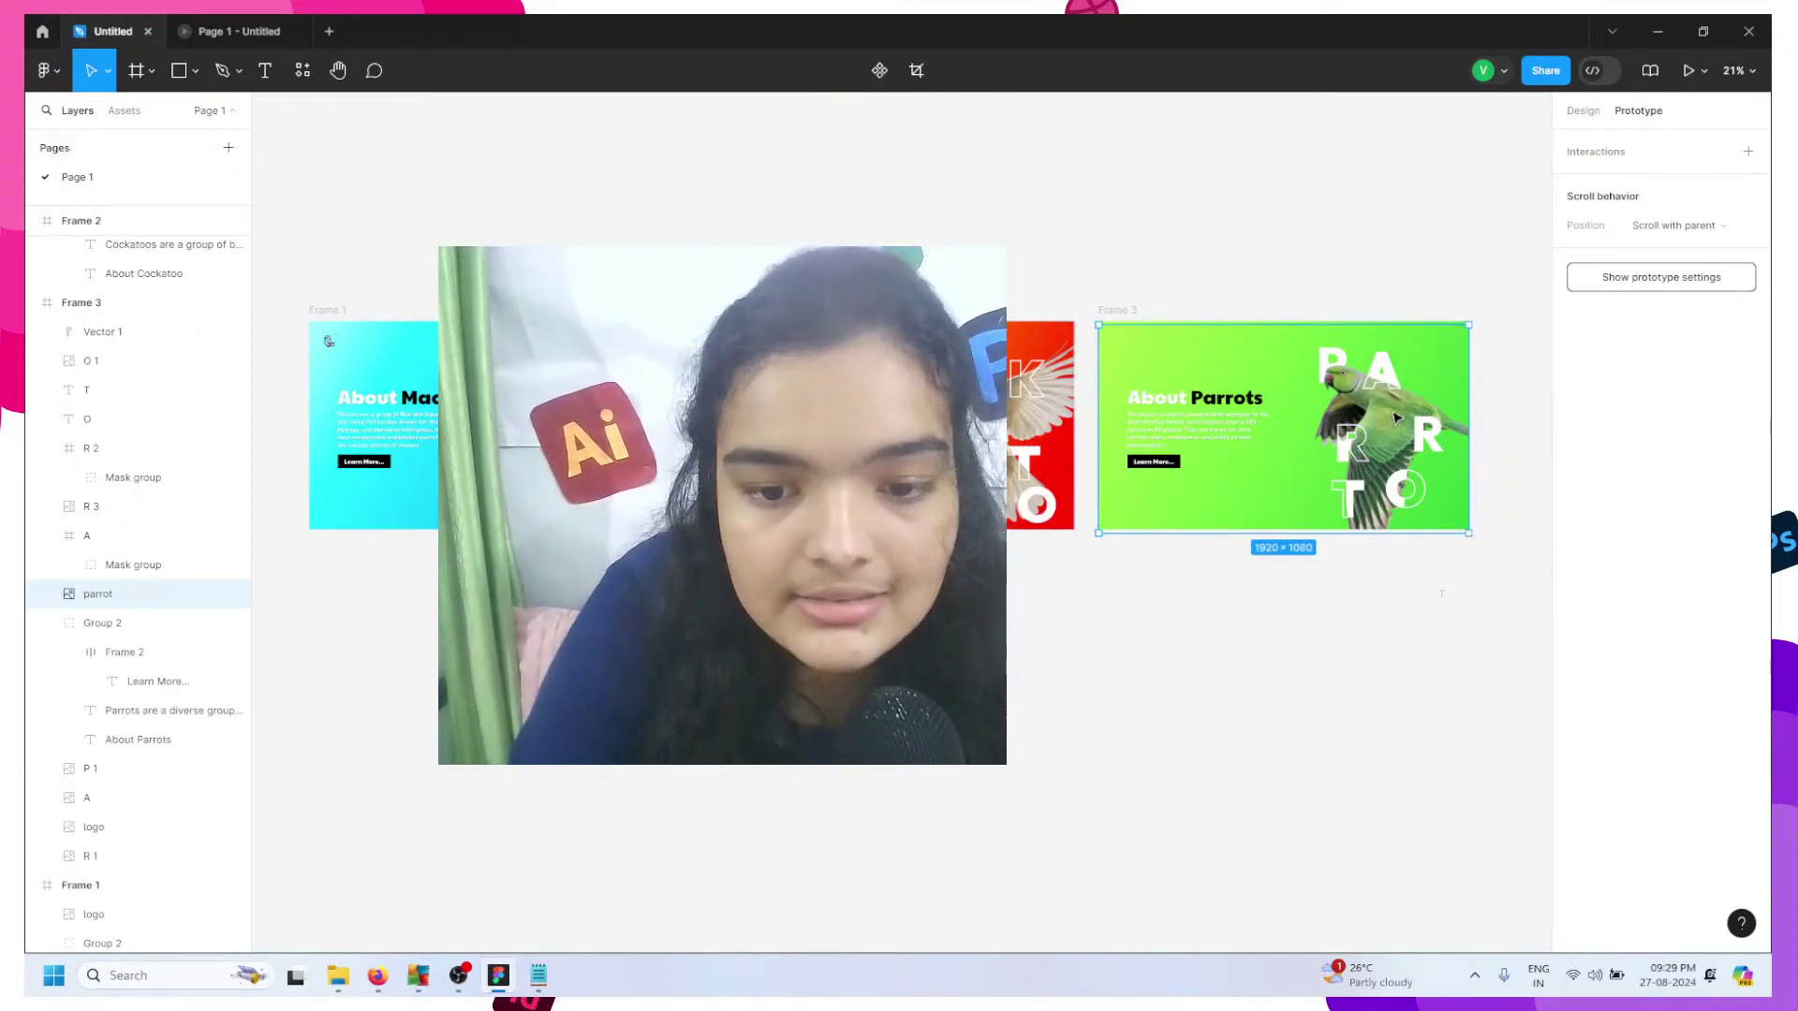
pyautogui.doubleClick(109, 596)
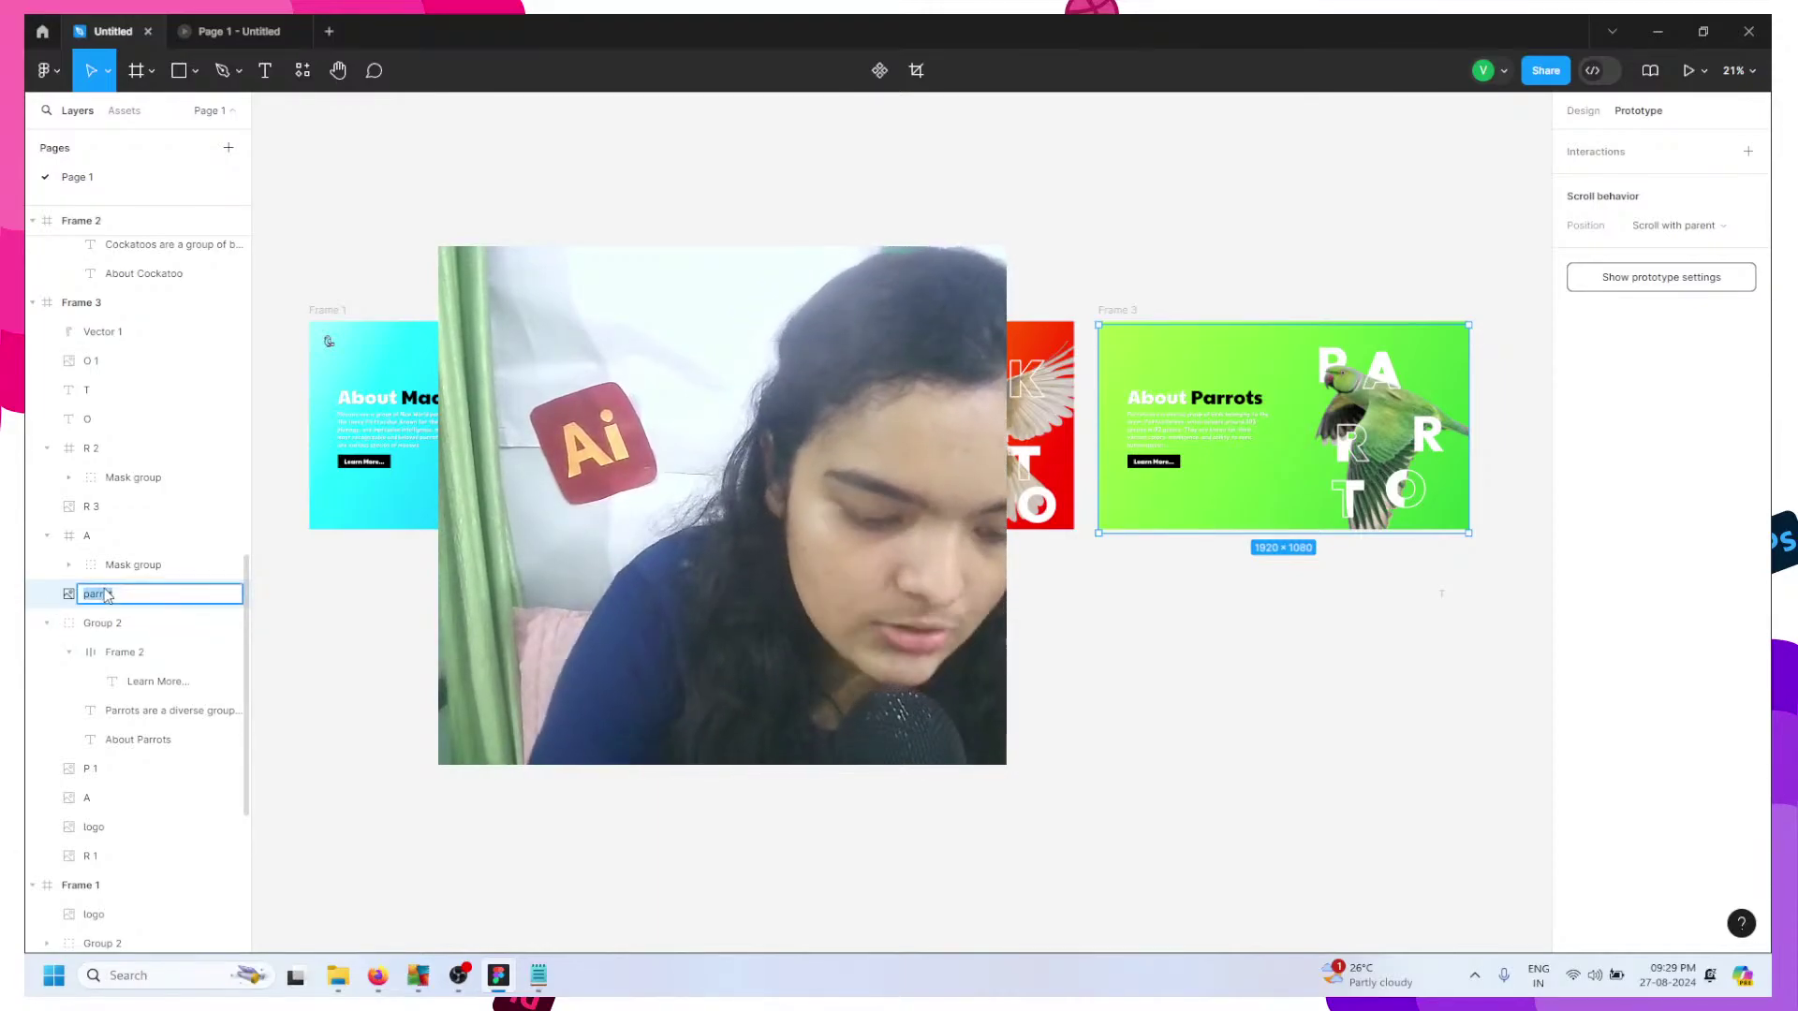
pyautogui.write('bird')
pyautogui.press('Return')
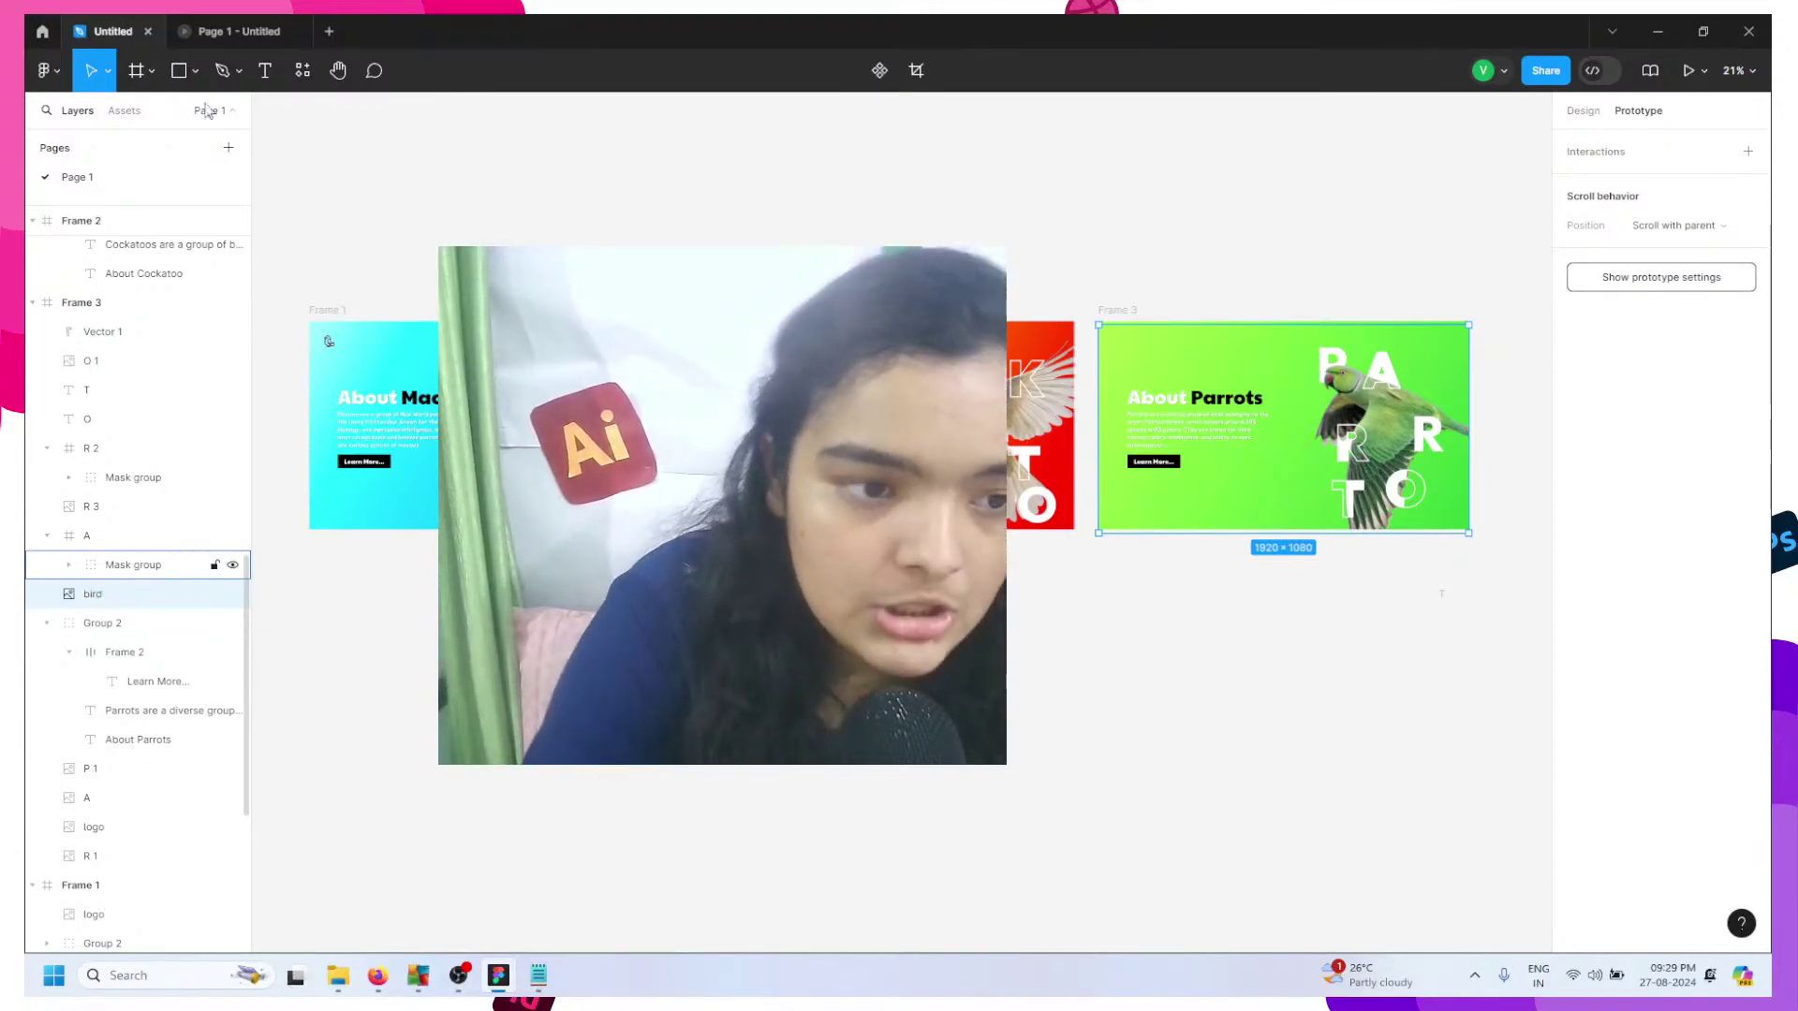
# - Close the old prototype preview, run a fresh preview through the slides, and return to the design file
pyautogui.click(241, 30)
pyautogui.click(464, 205)
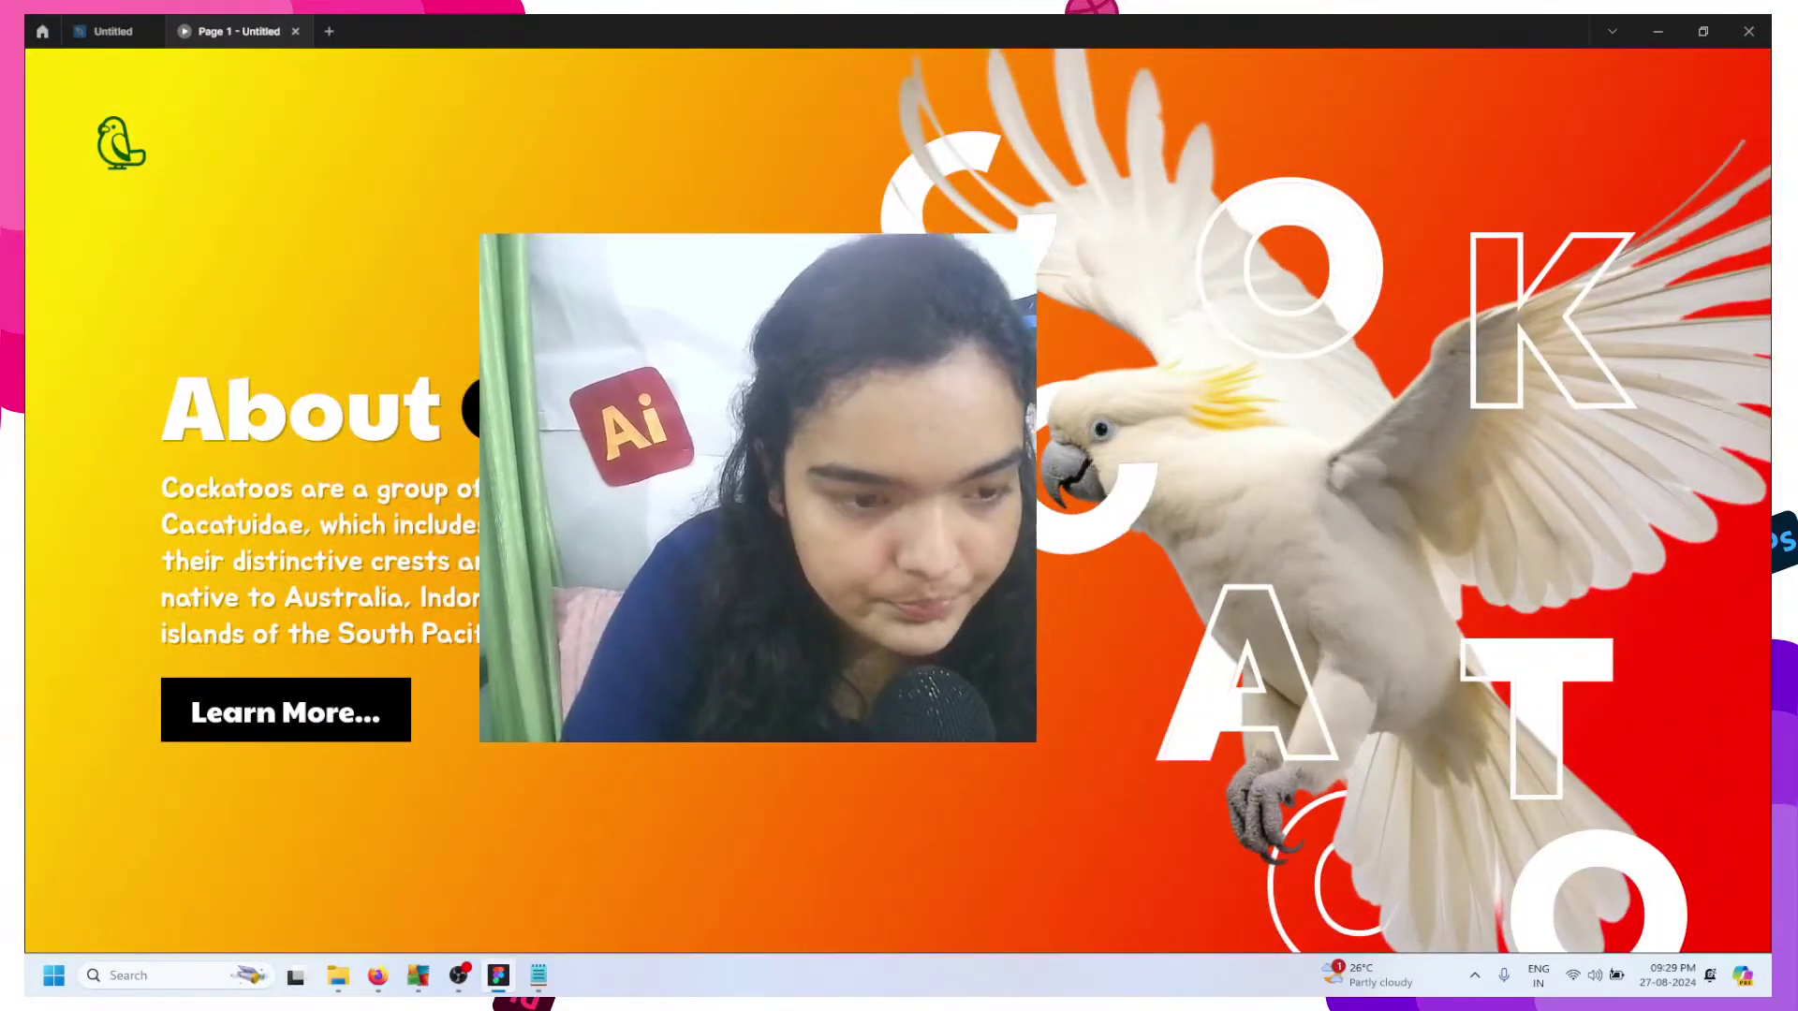
pyautogui.click(295, 31)
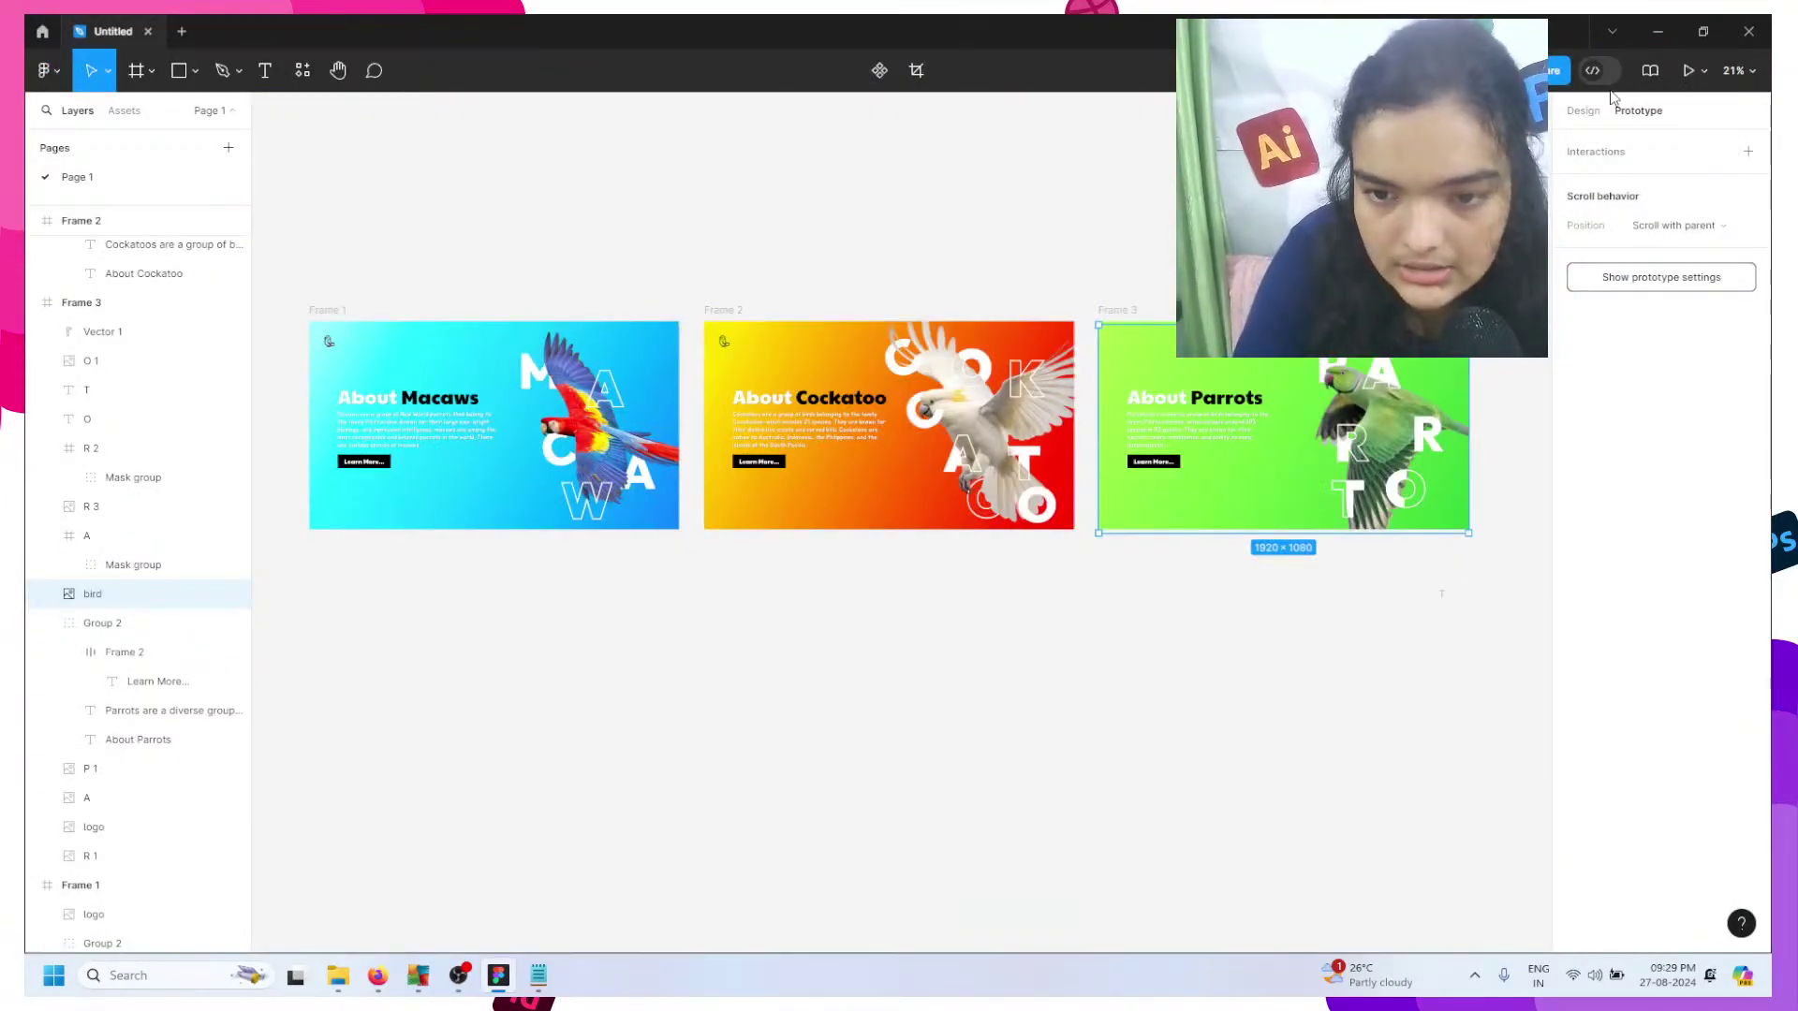
pyautogui.click(1688, 70)
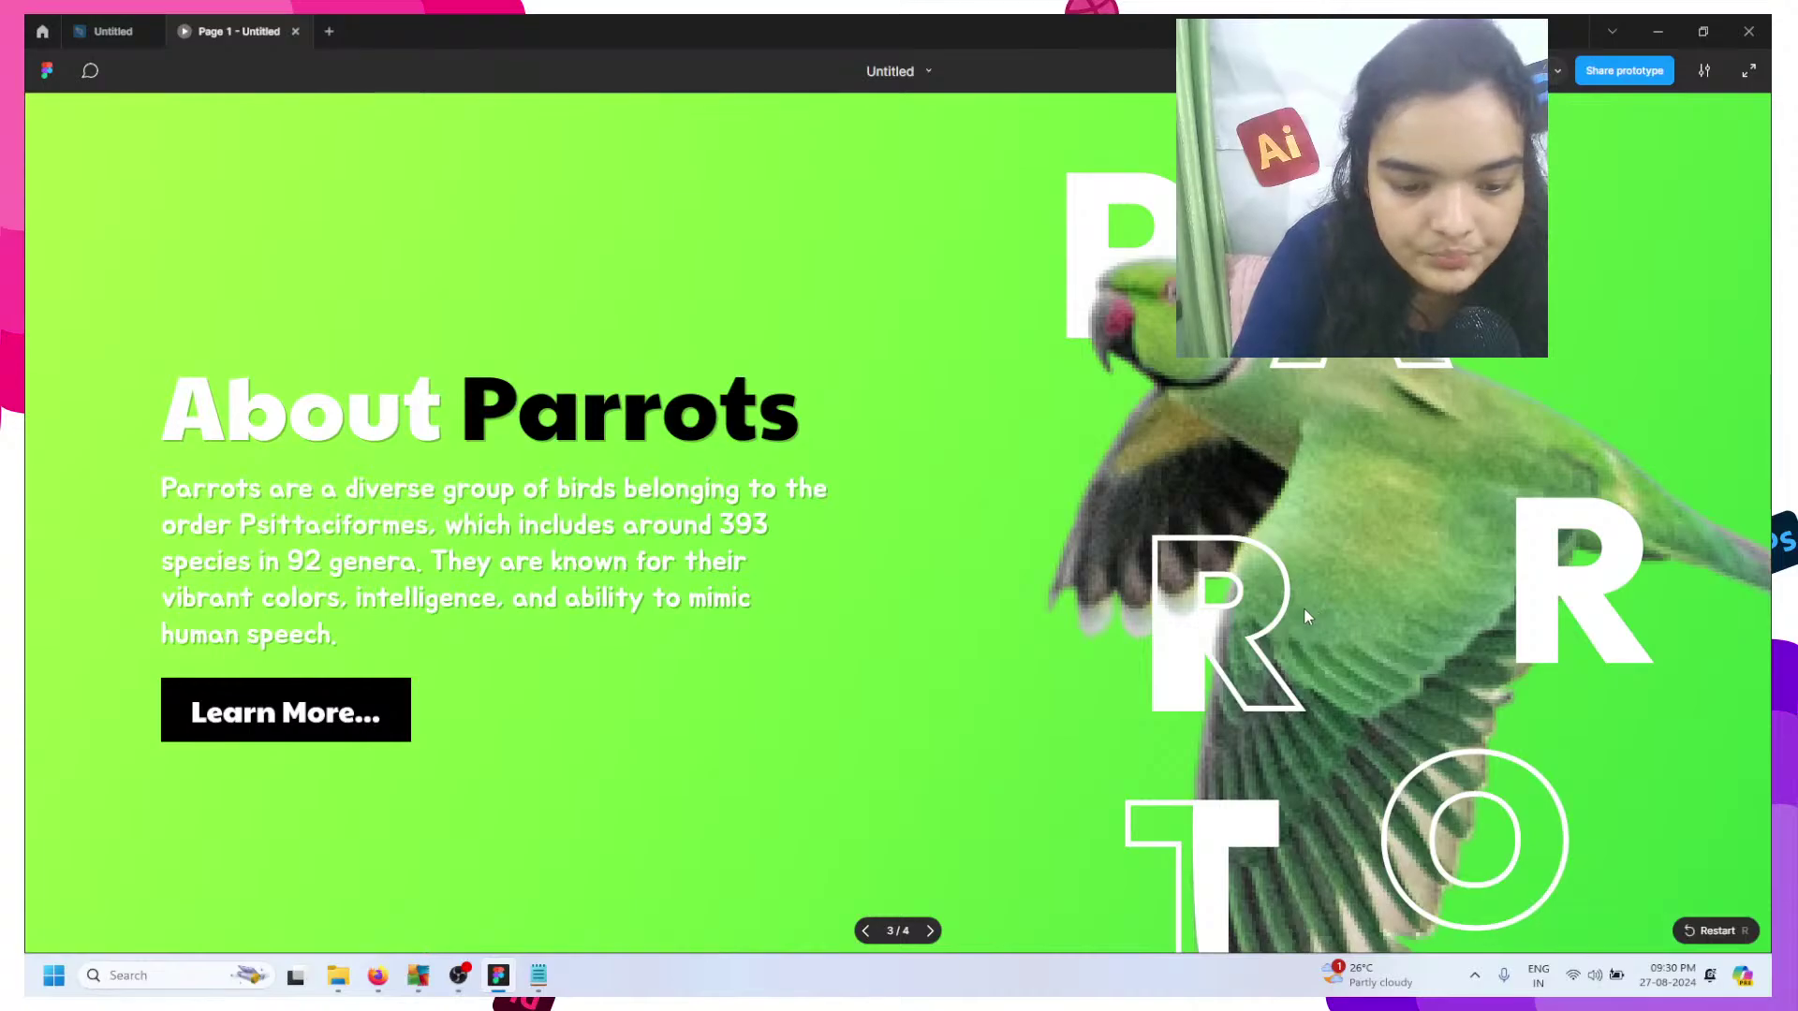
pyautogui.click(108, 31)
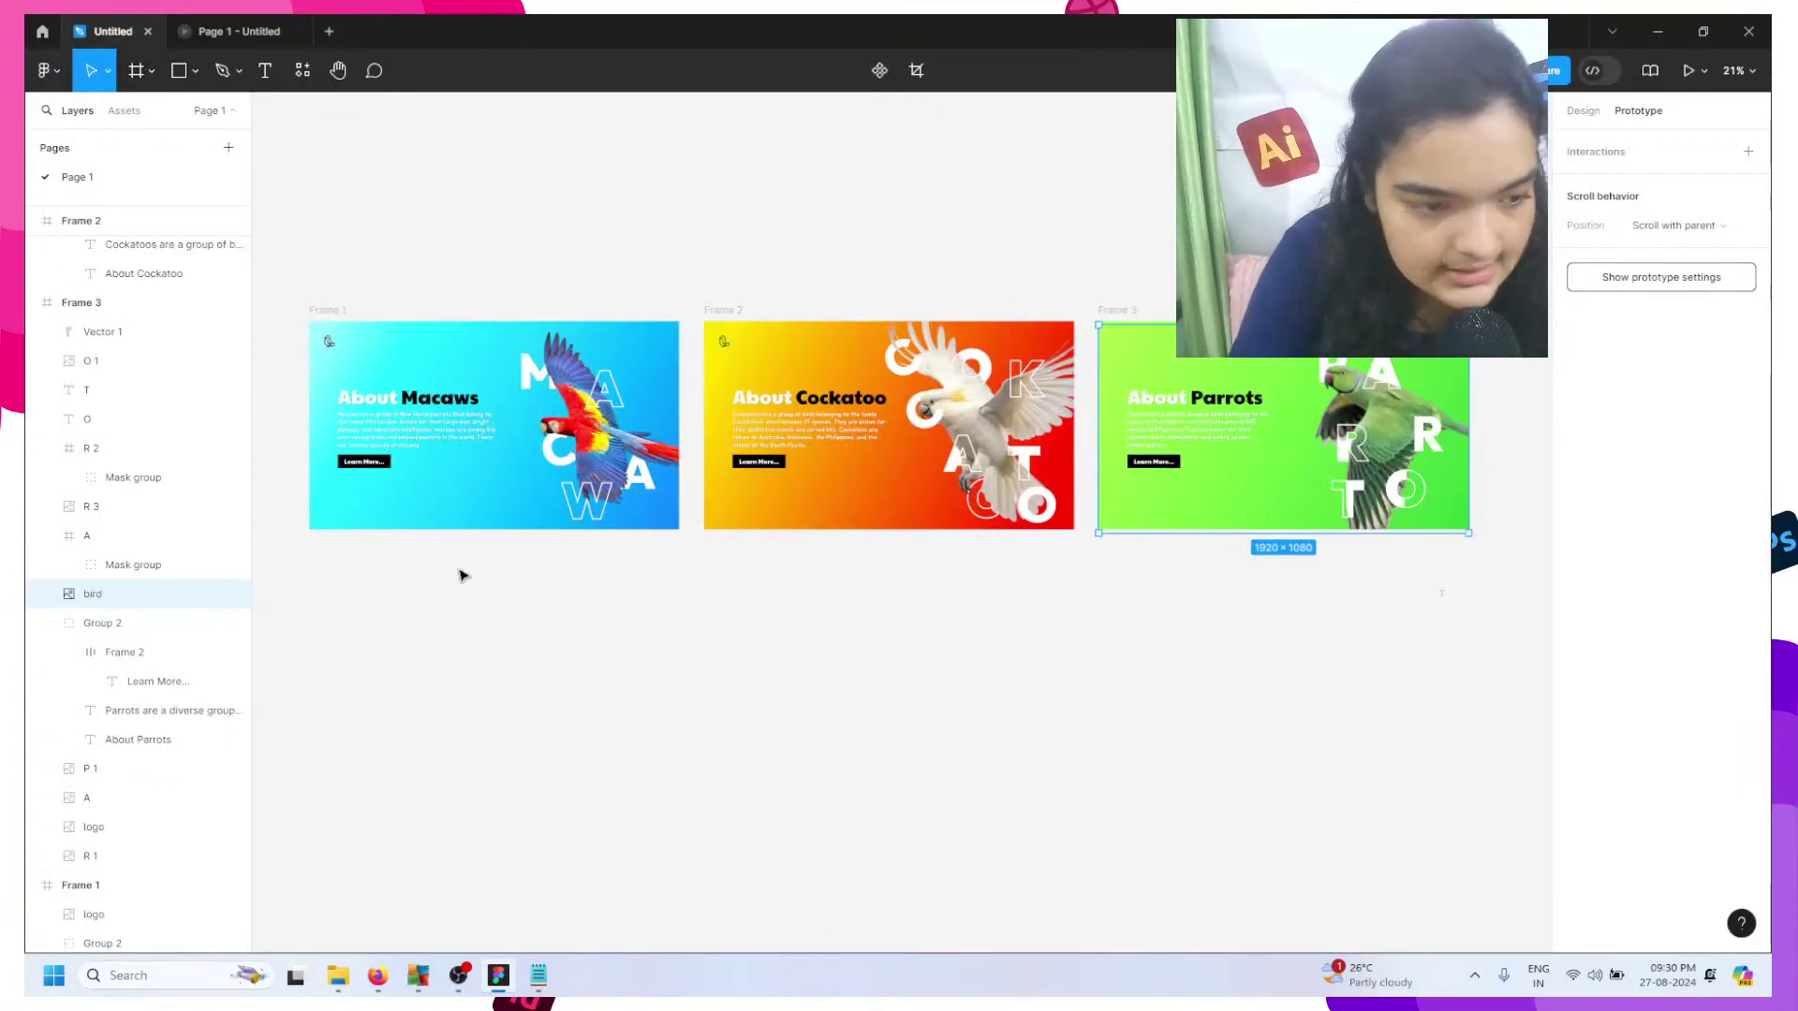
# - Delete the stray T frame outside the three slides and preview the transition to the Cockatoo slide
pyautogui.click(32, 220)
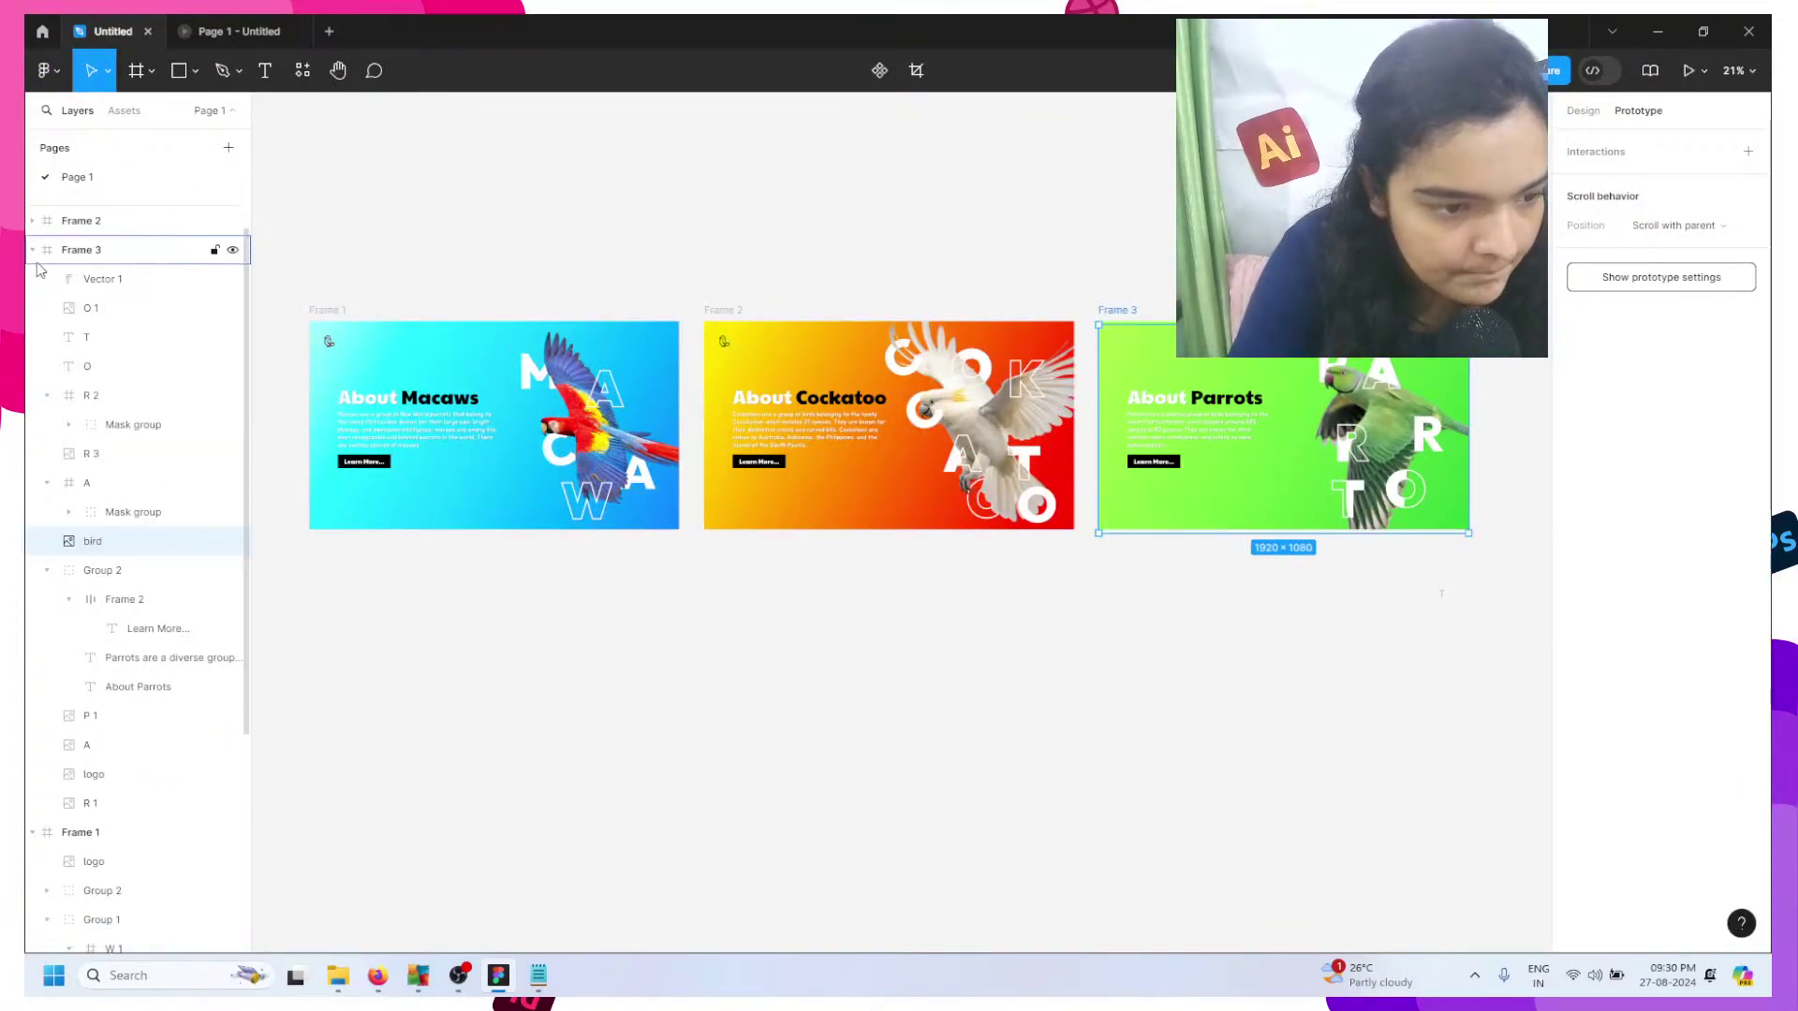
pyautogui.click(32, 249)
pyautogui.click(32, 278)
pyautogui.hotkey('ctrl', 'z')
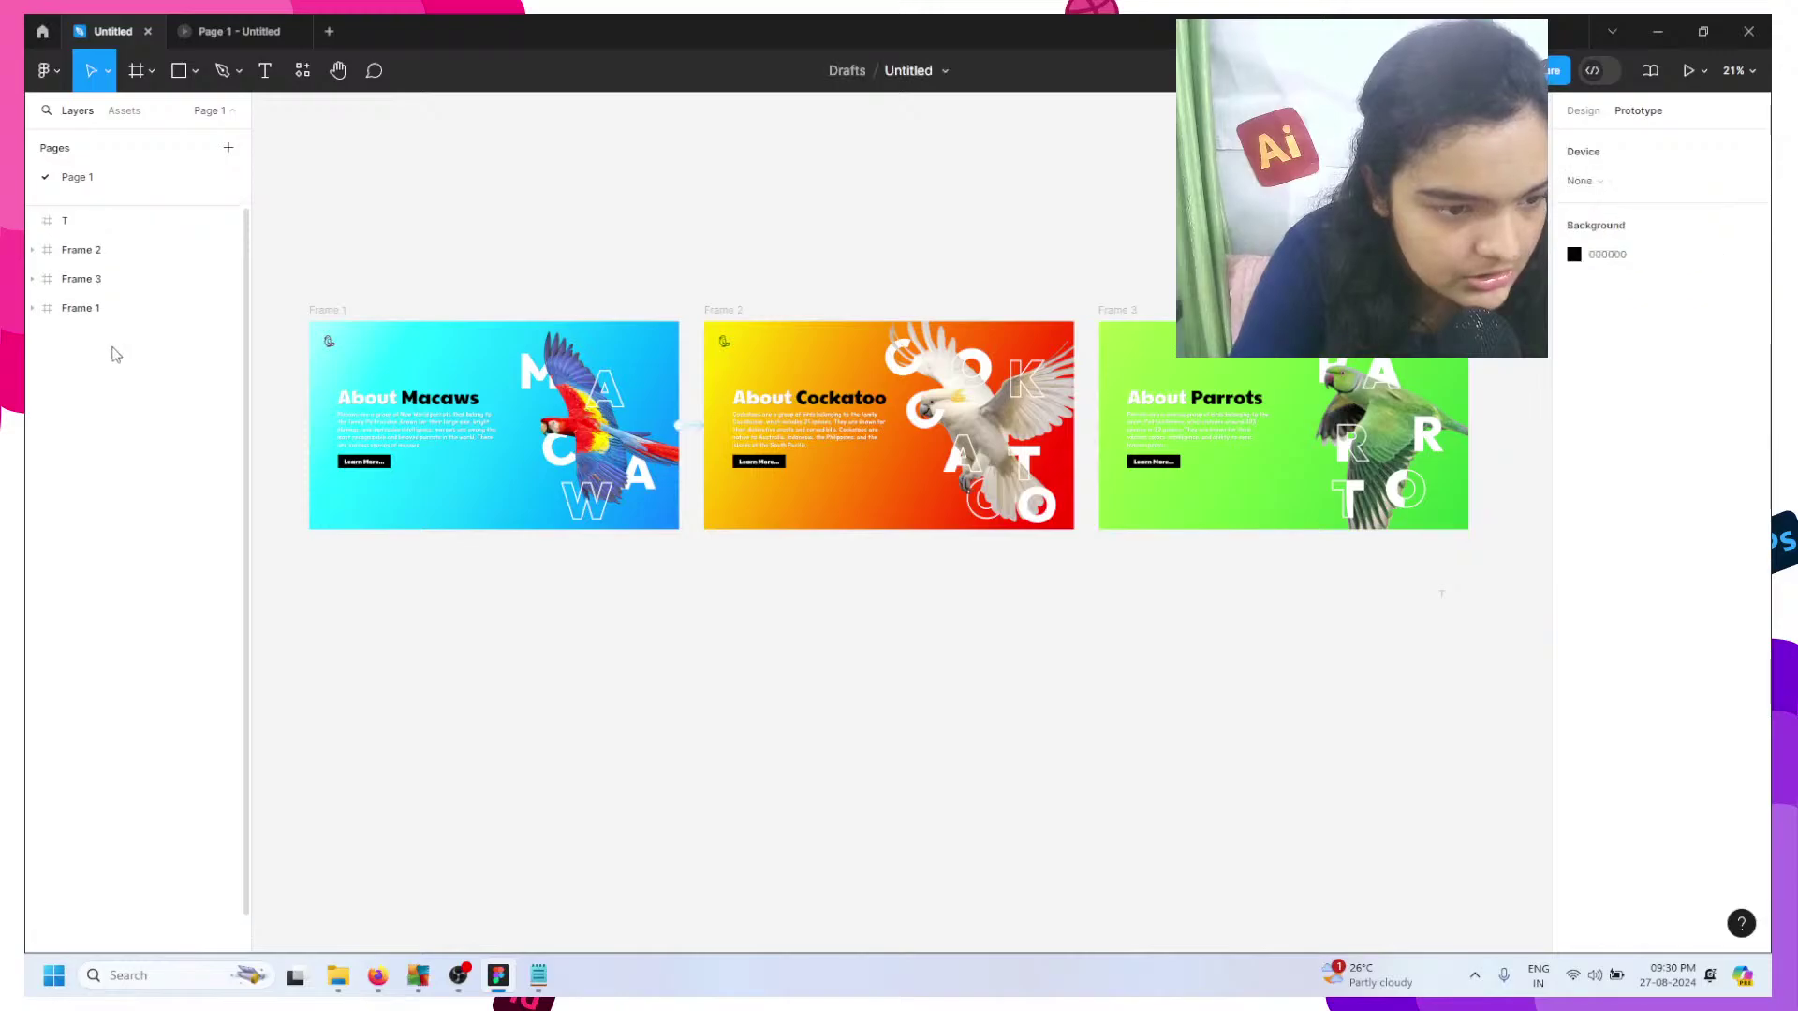
pyautogui.press('Delete')
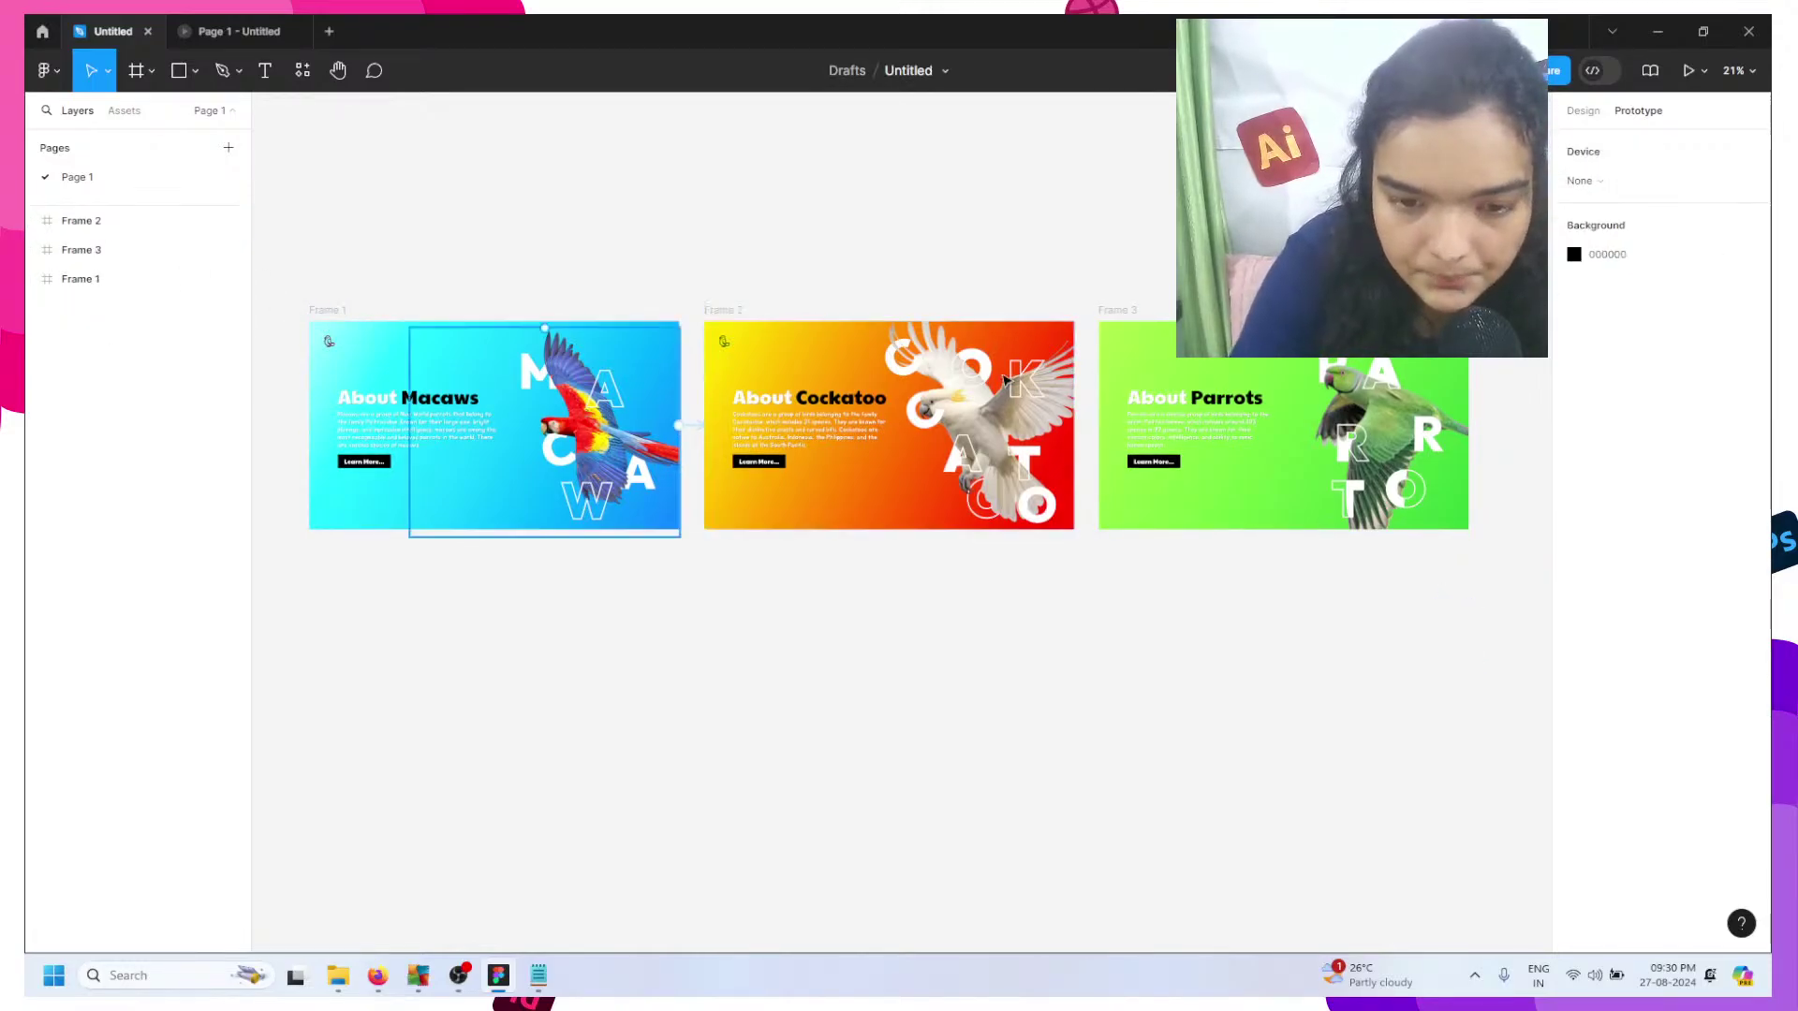
pyautogui.click(233, 28)
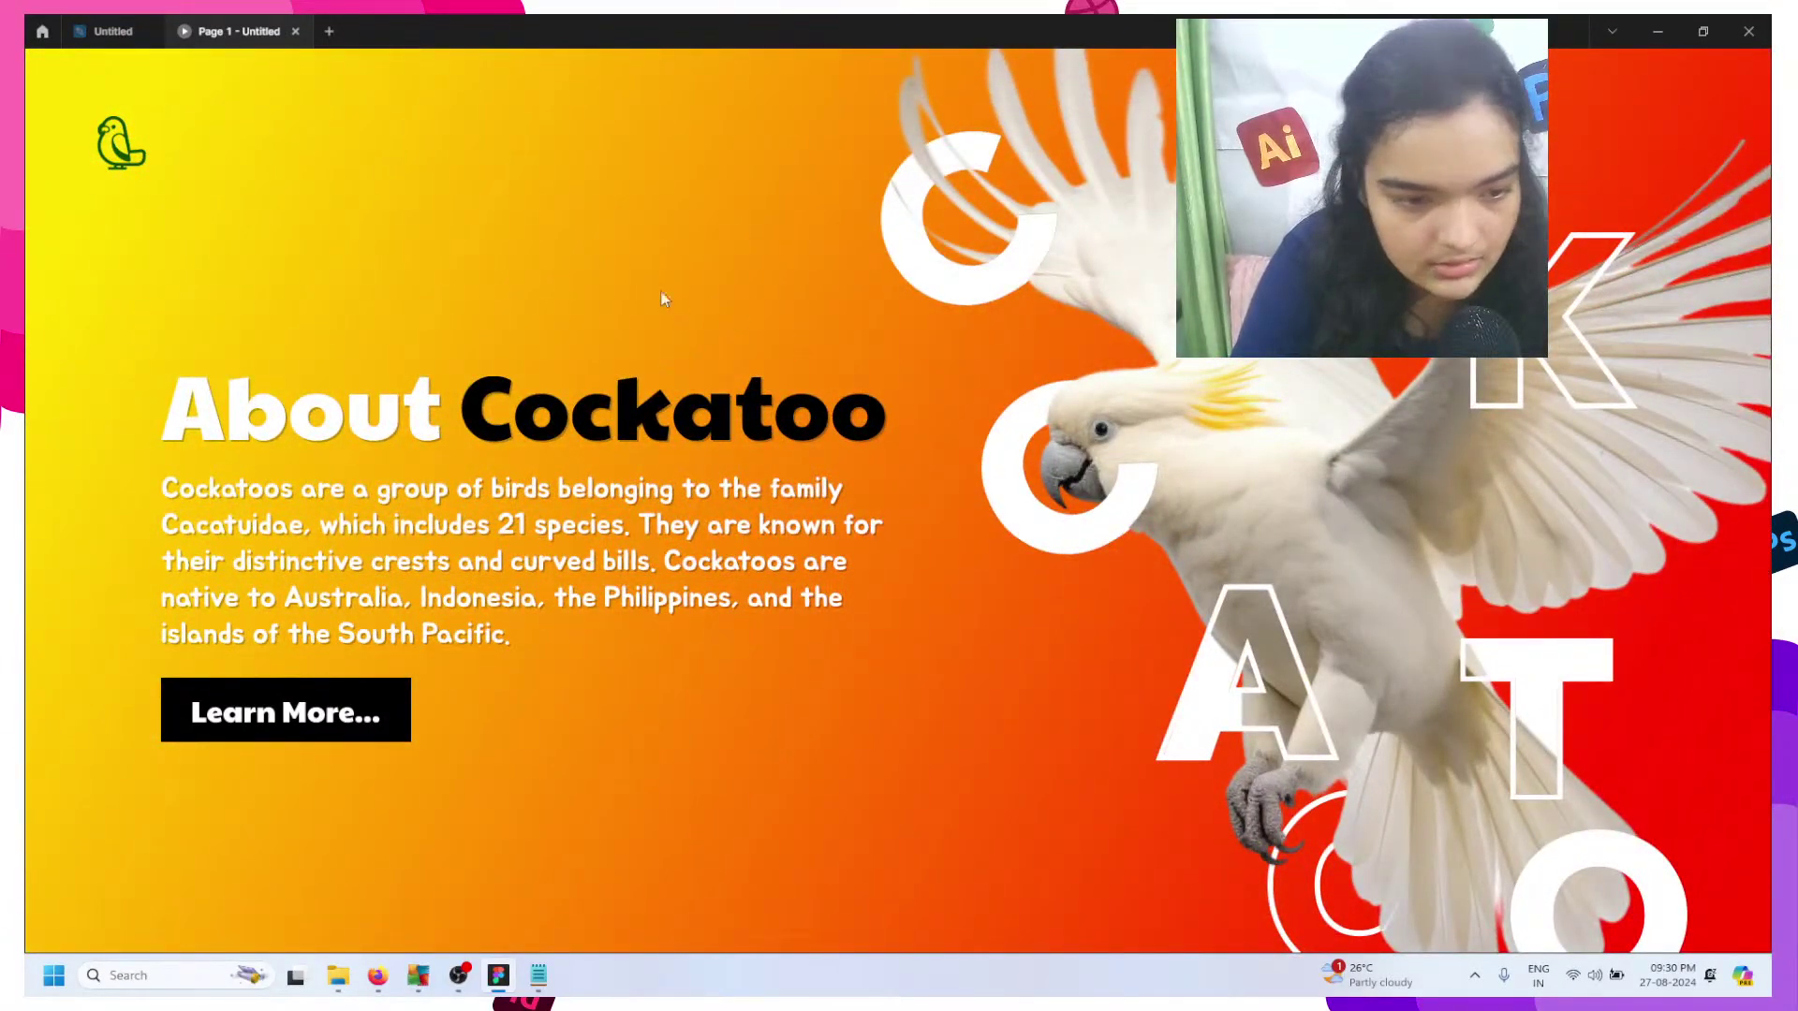
pyautogui.click(112, 31)
# - Ungroup Group 3, which holds the cockatoo image and letters in Frame 2, and select the bird layer in Frame 3
pyautogui.click(597, 396)
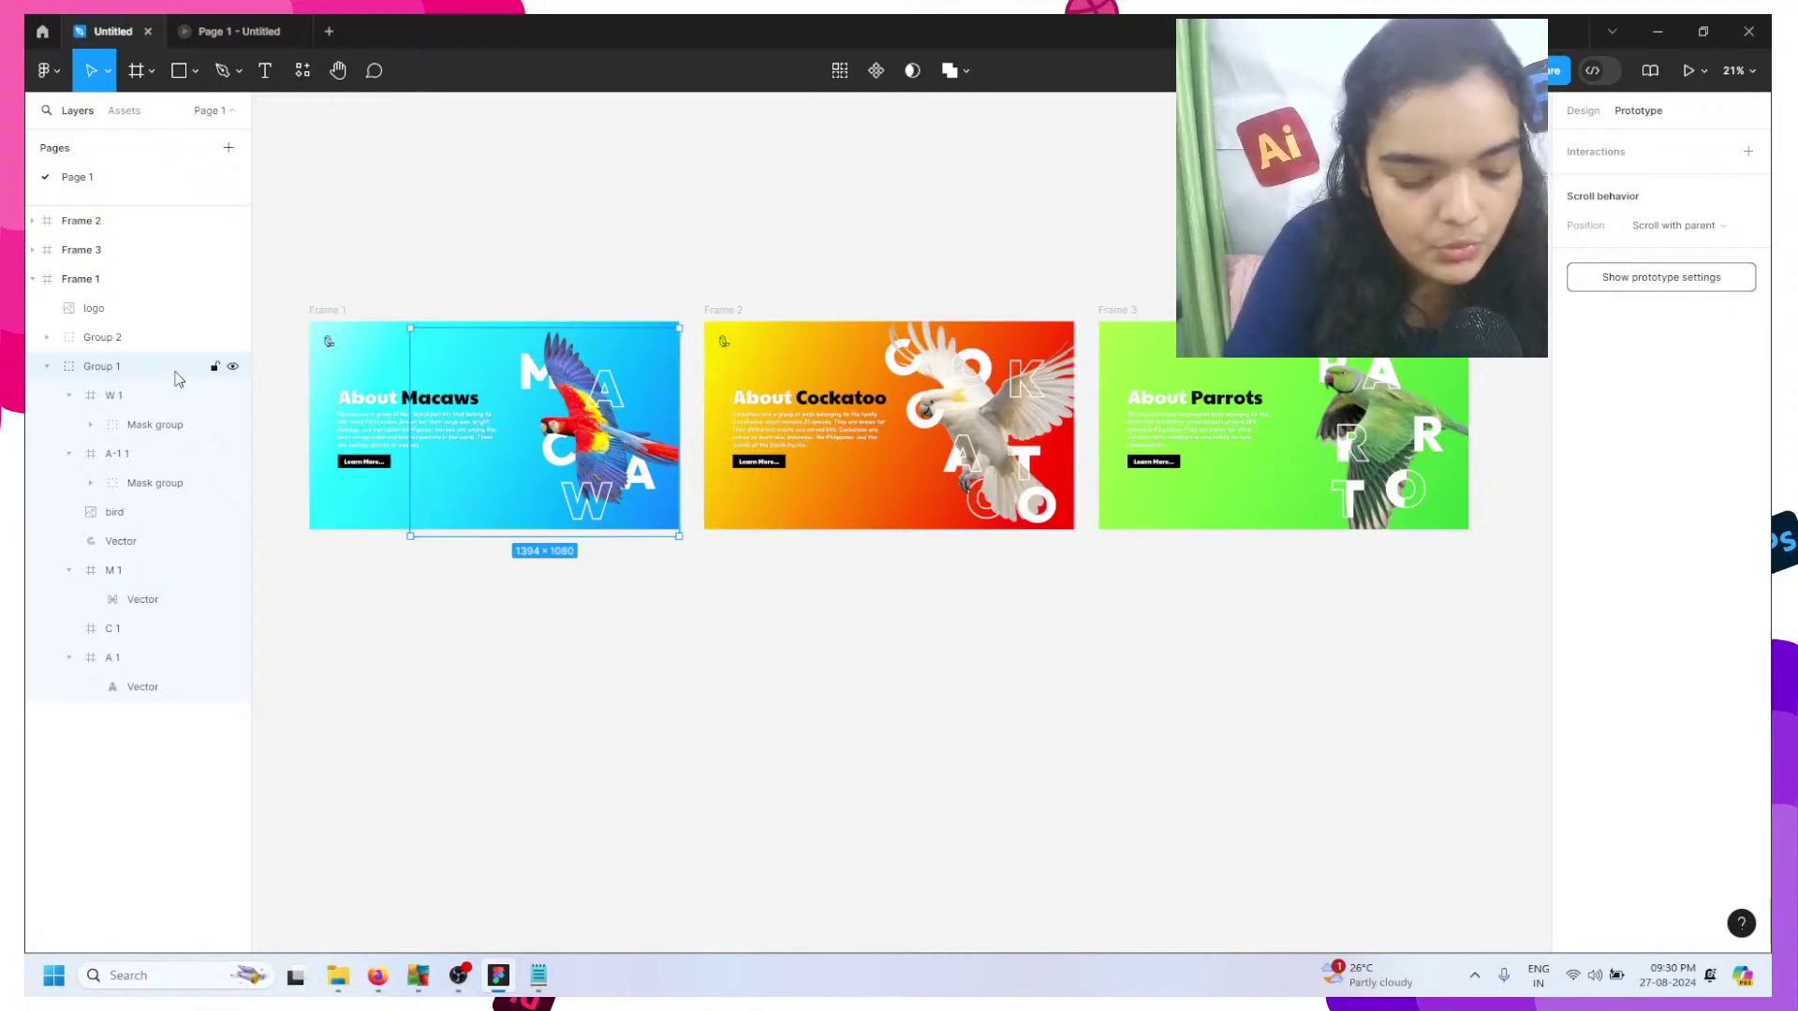
pyautogui.click(990, 410)
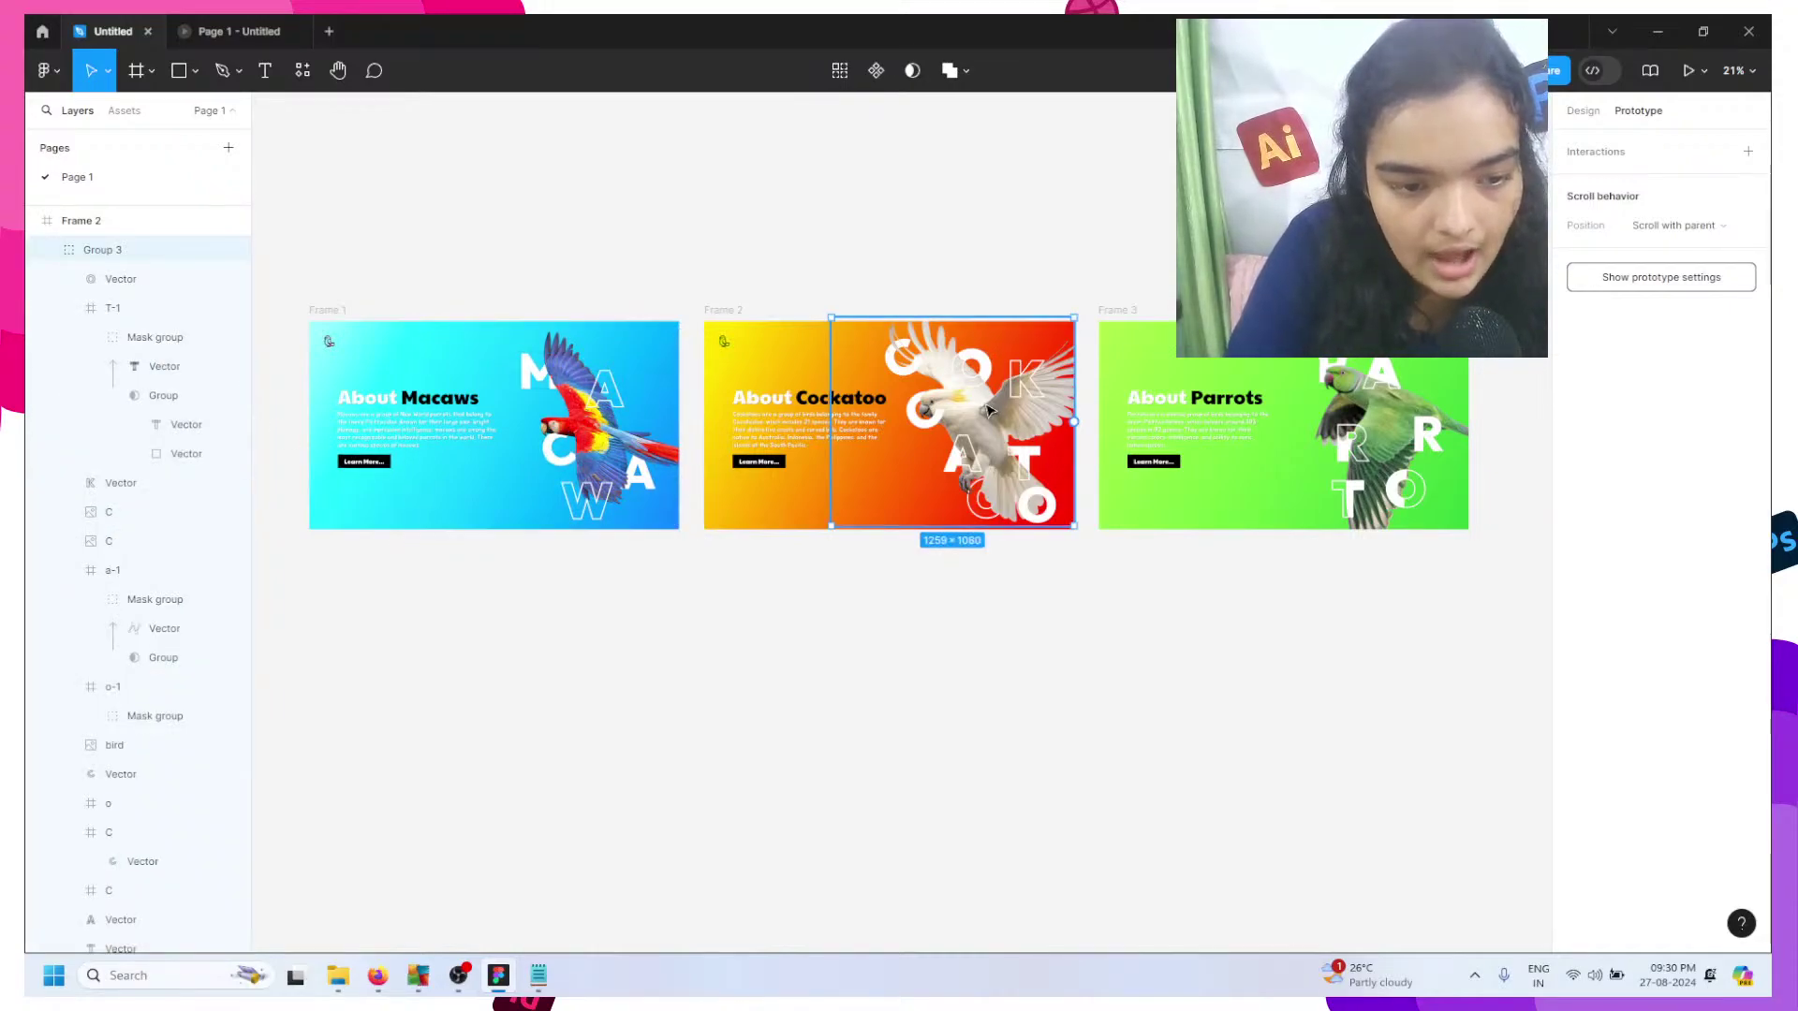
pyautogui.hotkey('ctrl', 'shift', 'g')
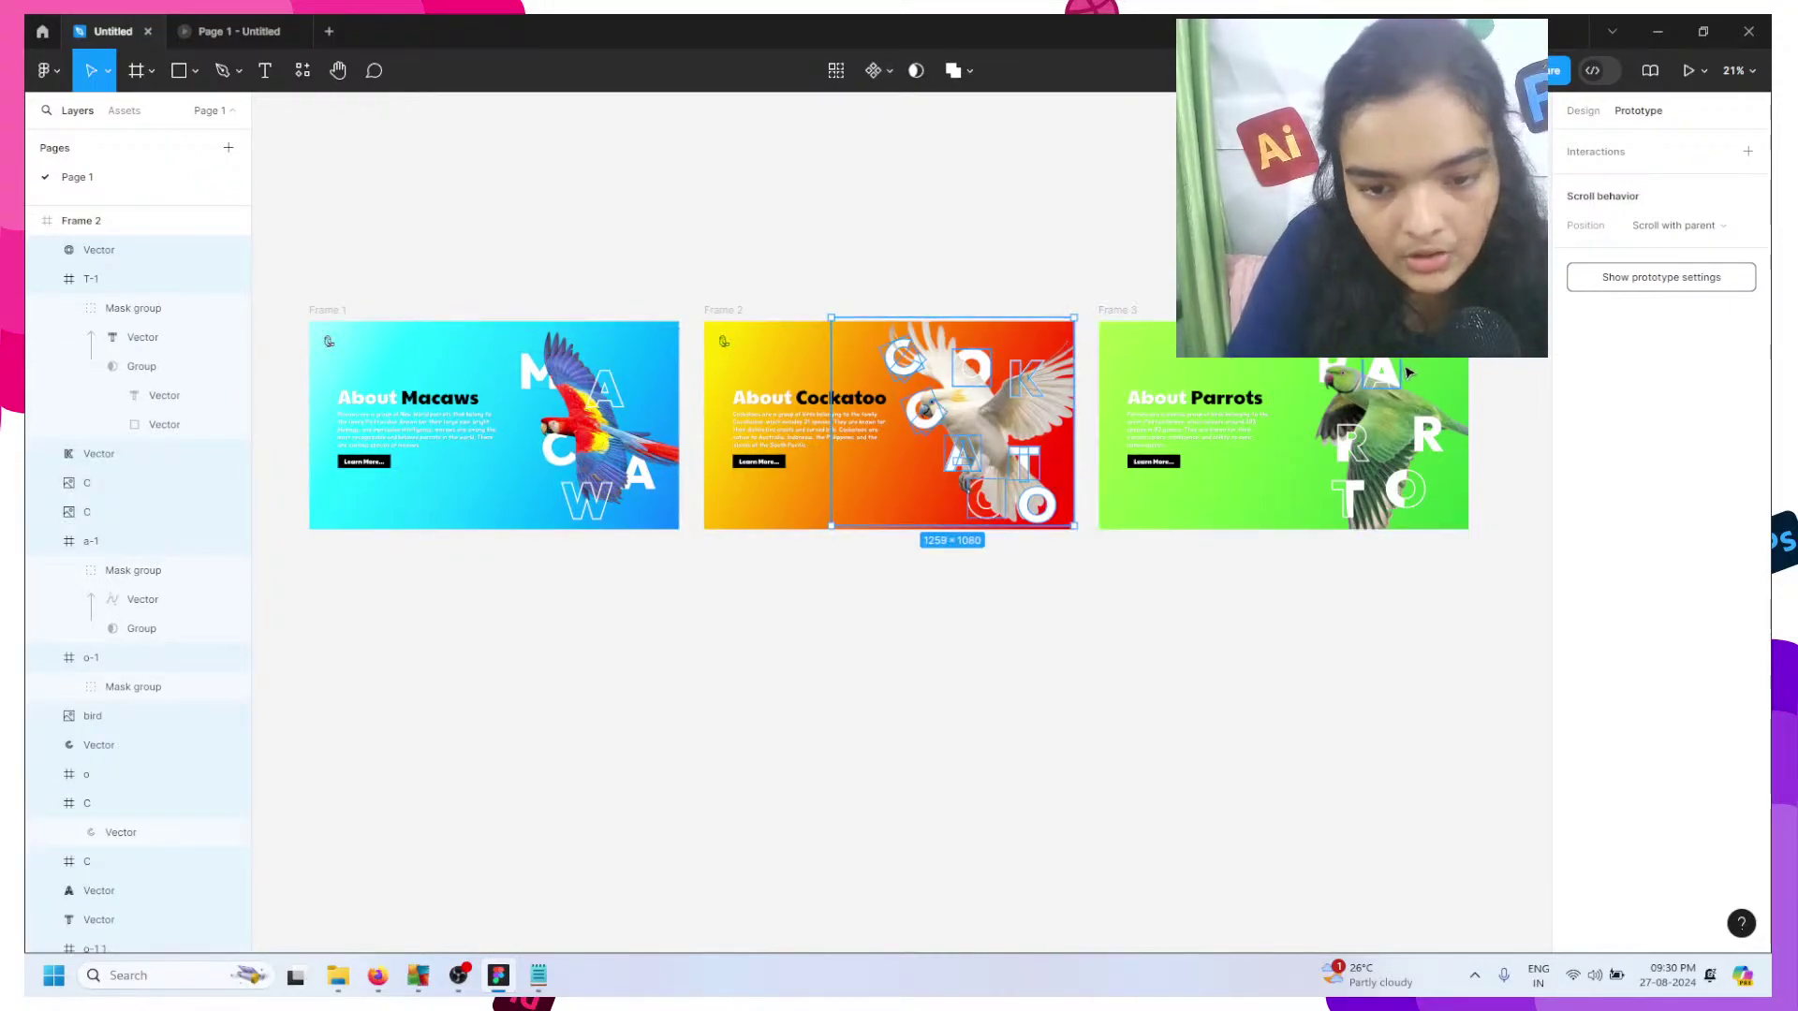
pyautogui.click(1373, 409)
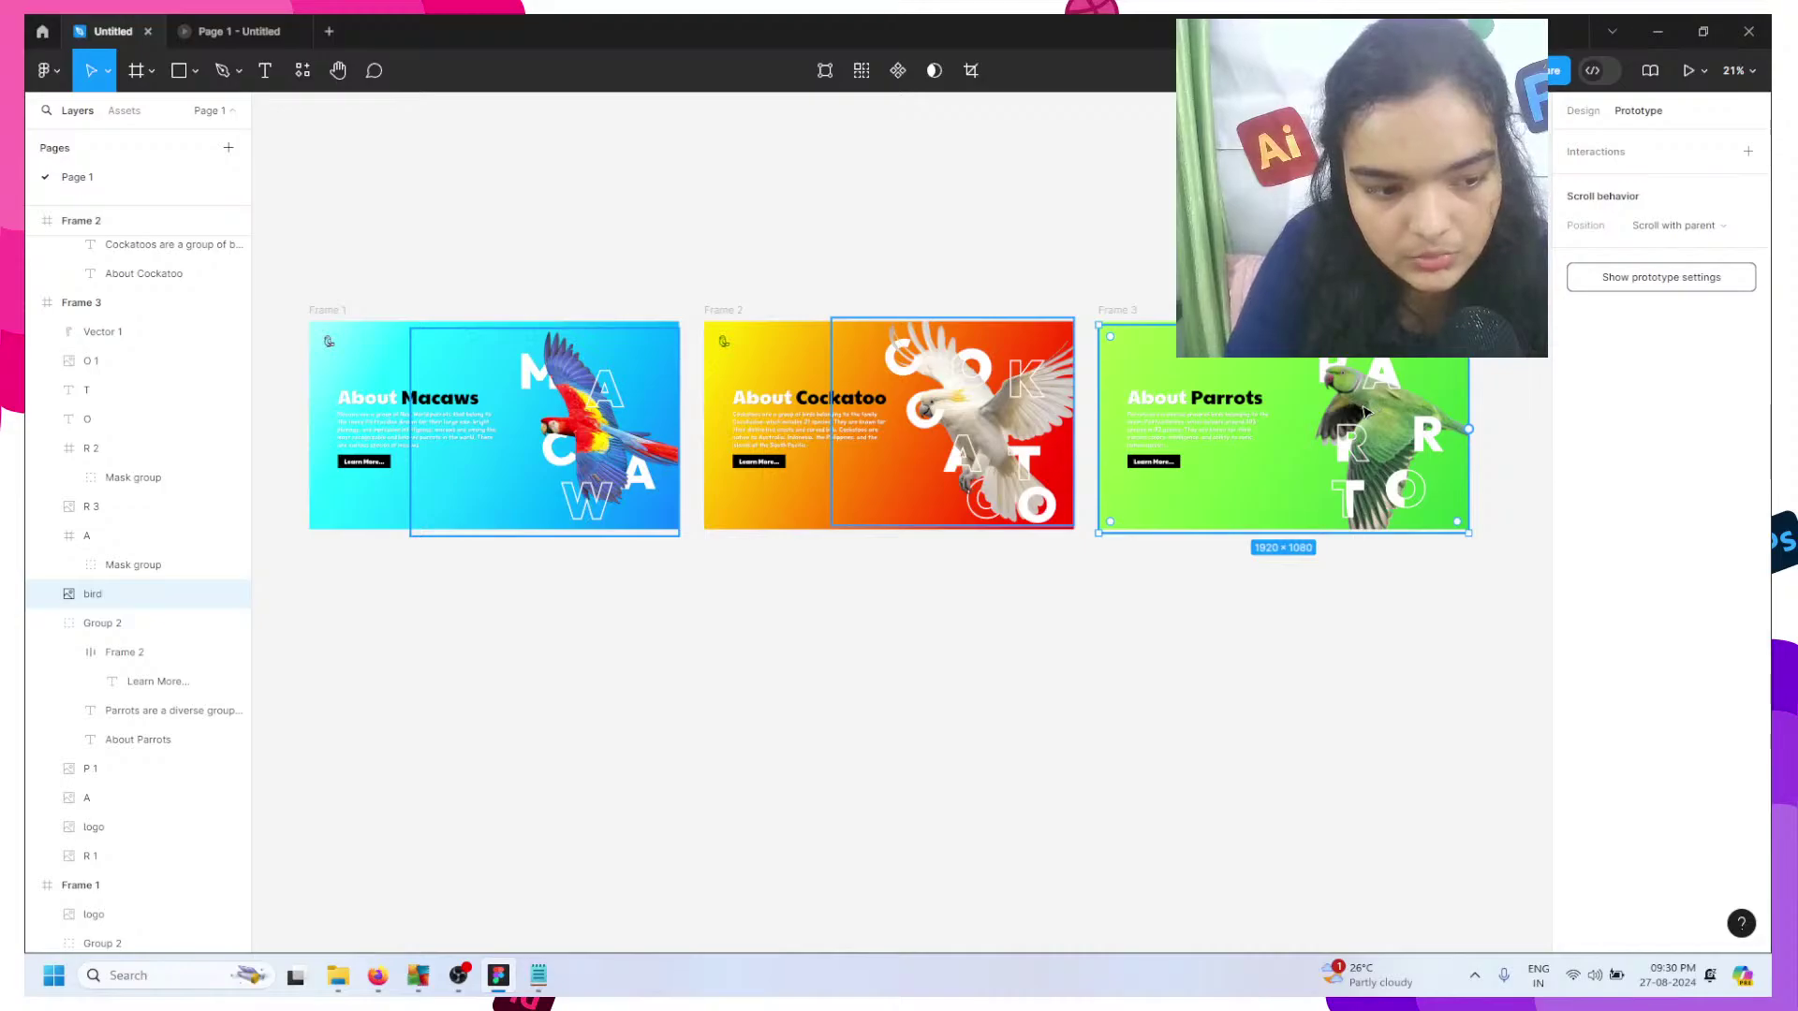
# - Preview the prototype by moving back and forth between the Macaws and Cockatoo slides
pyautogui.click(243, 23)
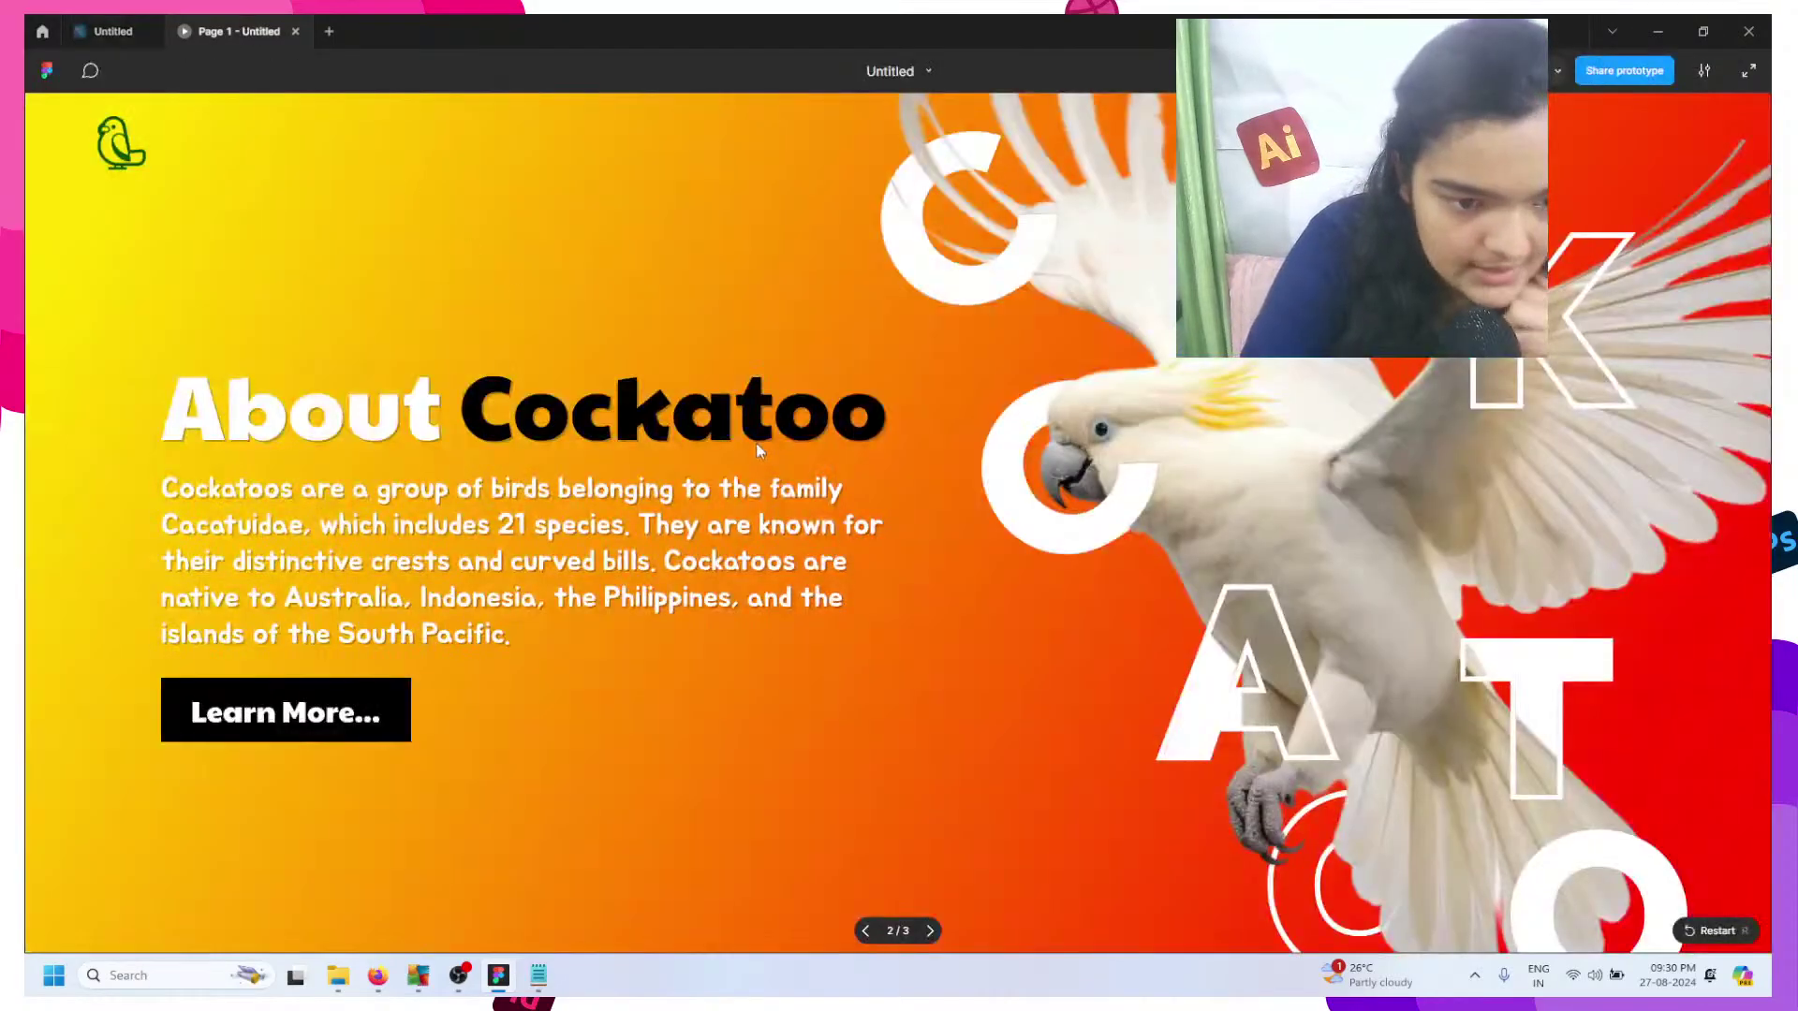
pyautogui.press('Right')
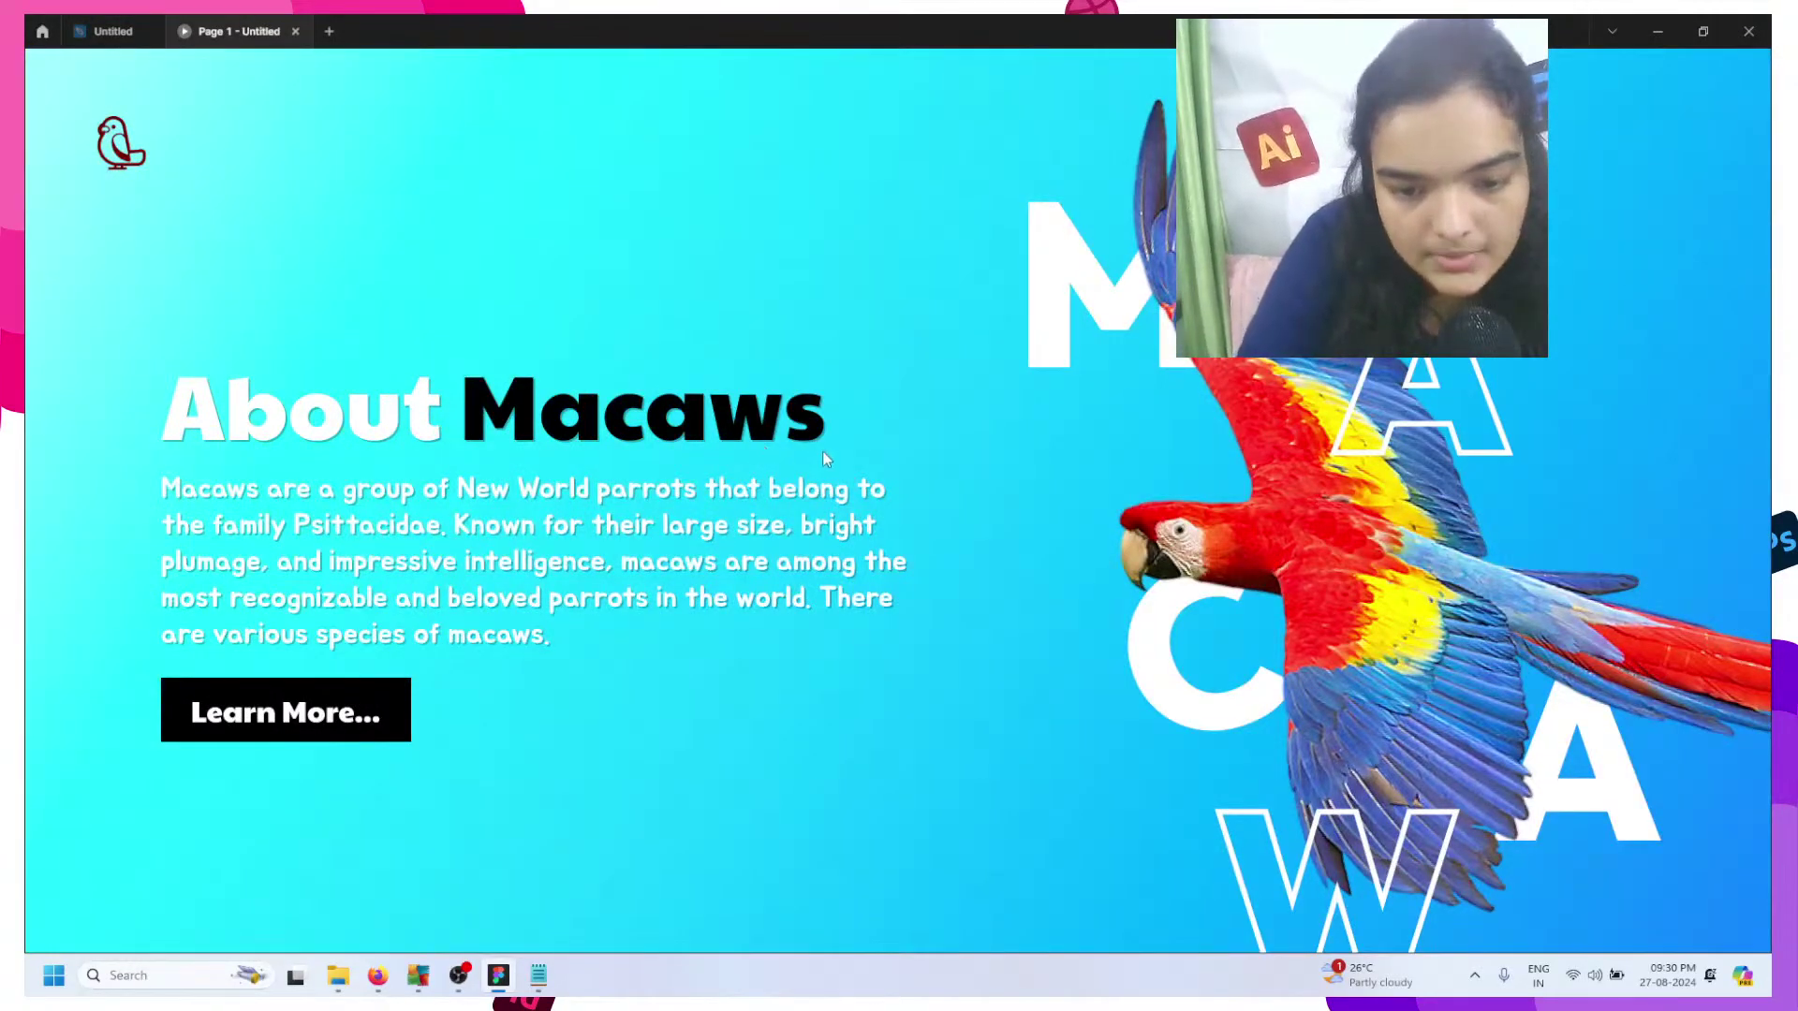
pyautogui.press('Left')
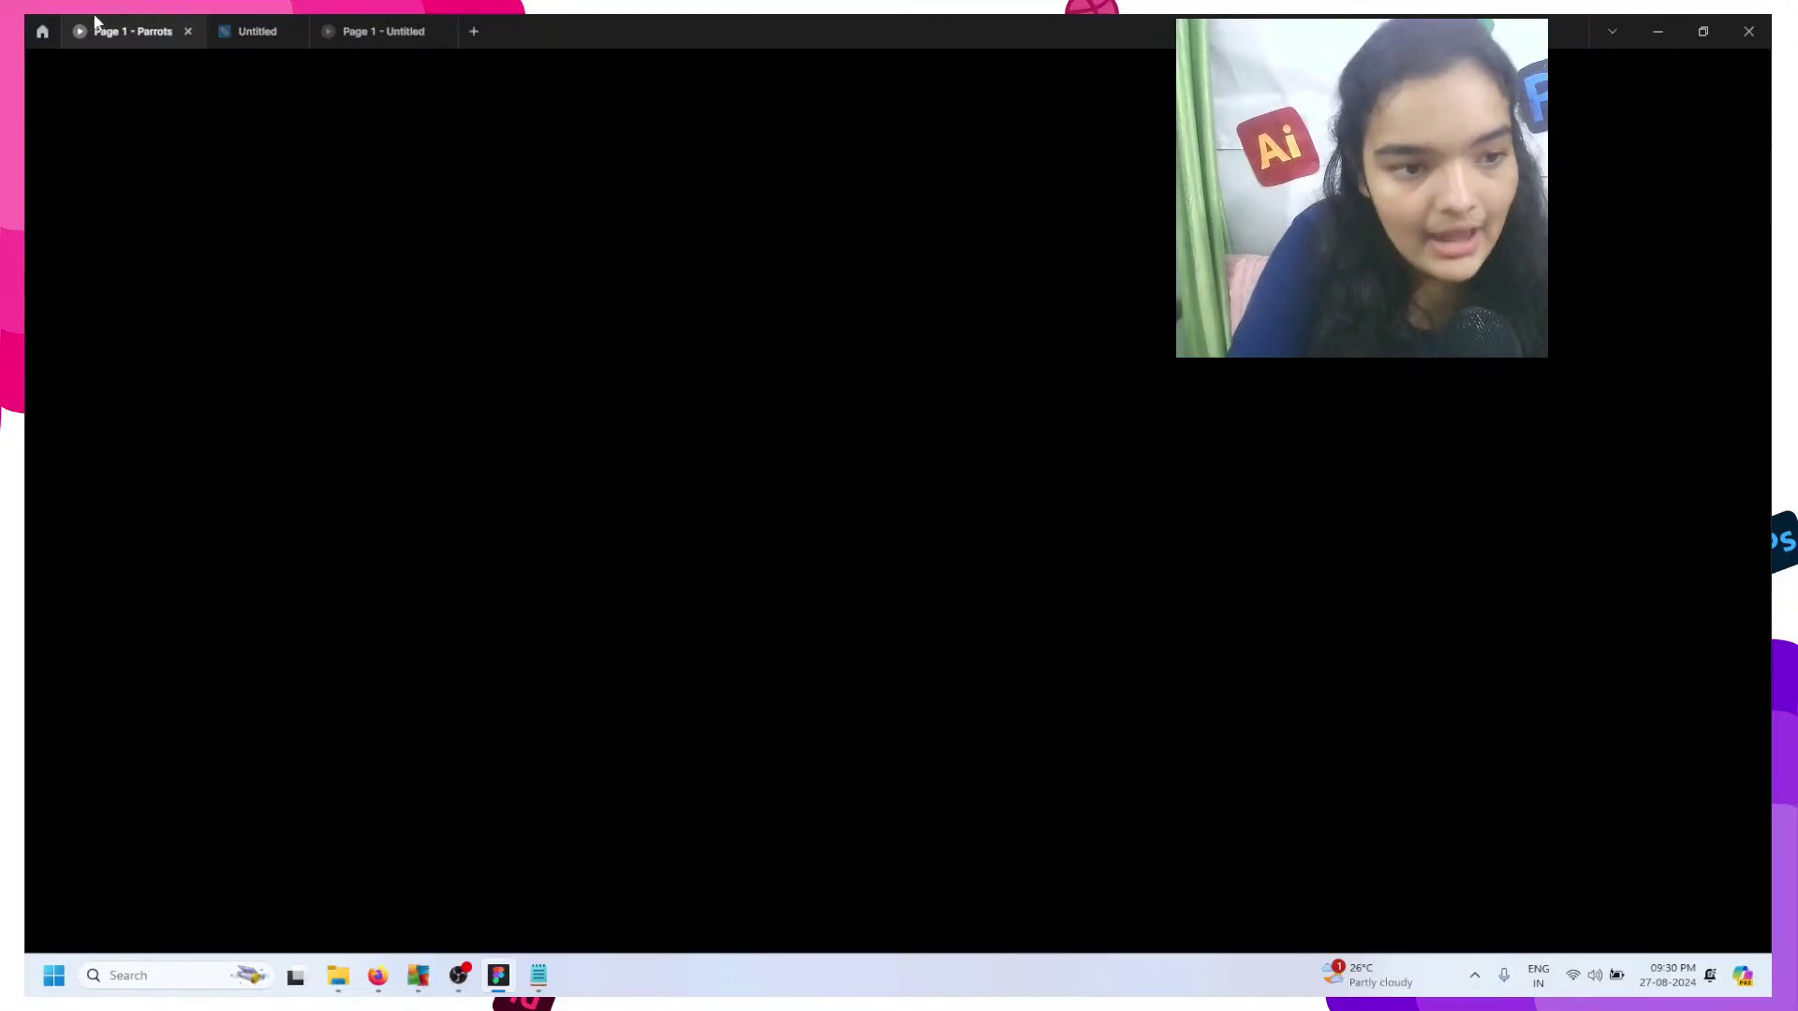
# - Close the unneeded Page 1 - Parrots preview and return to the Untitled prototype preview
pyautogui.click(223, 22)
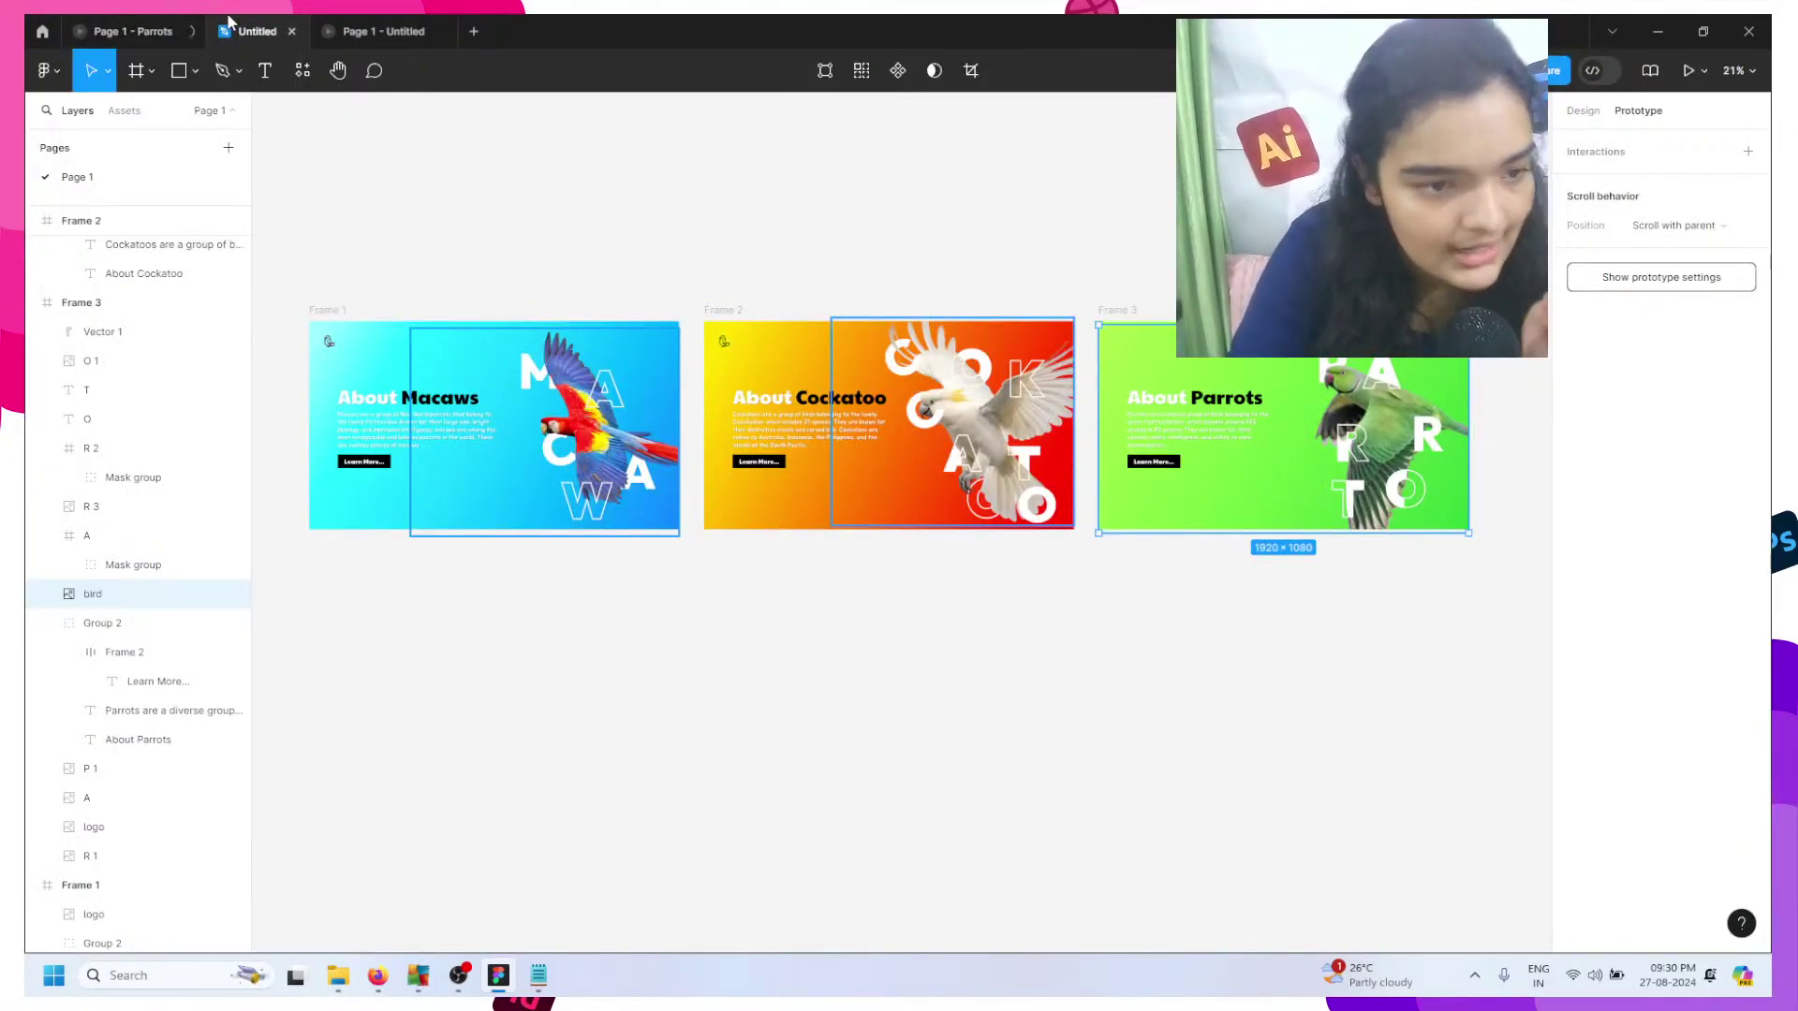
pyautogui.click(343, 23)
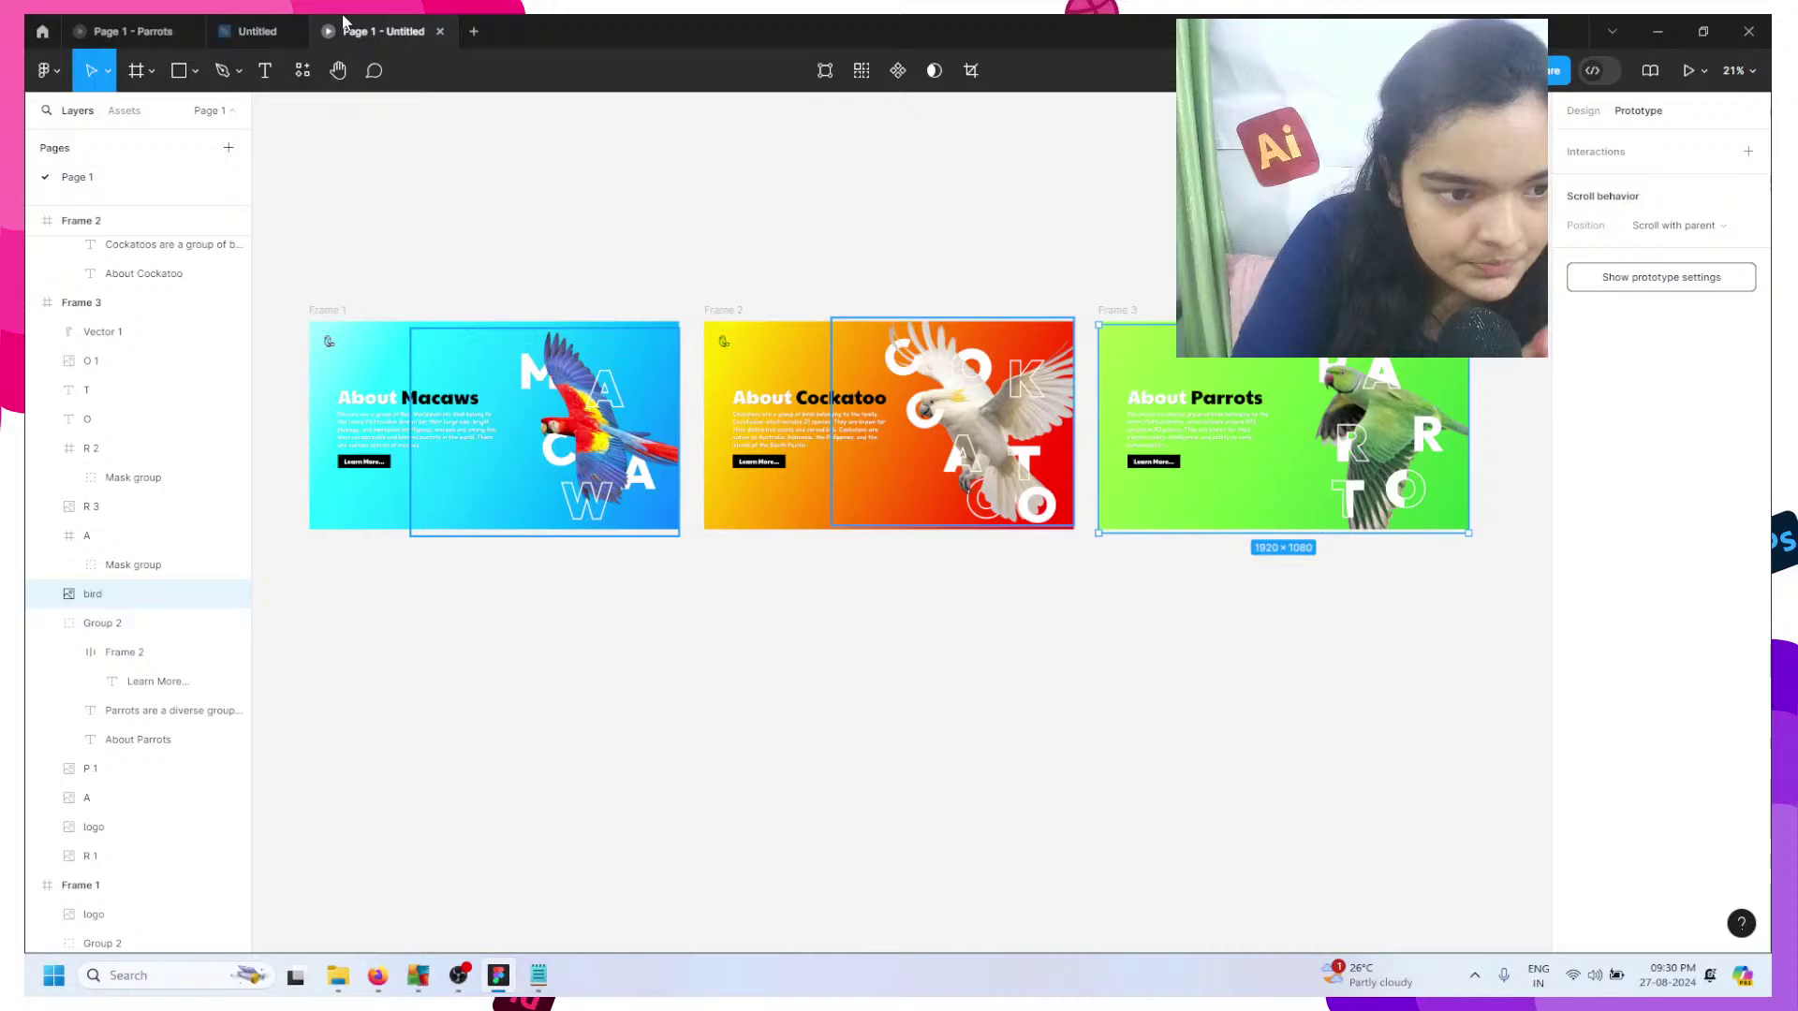
pyautogui.click(191, 30)
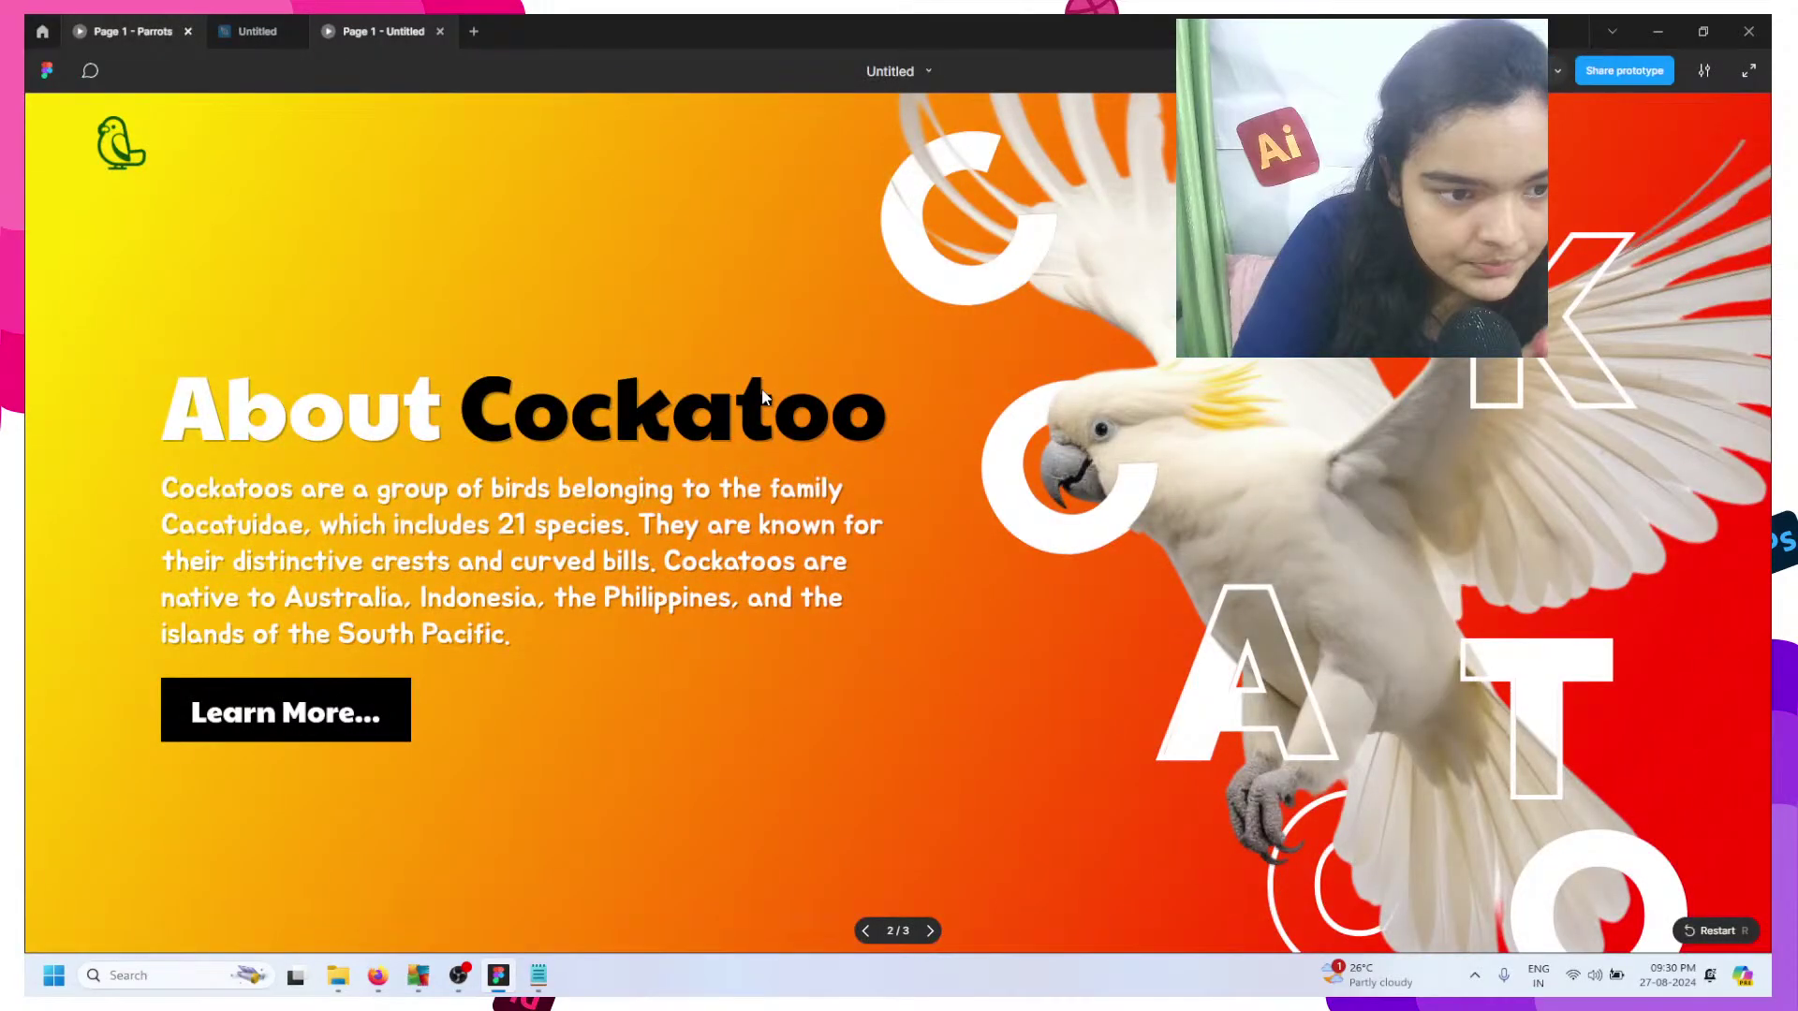
pyautogui.hotkey('ctrl', 'w')
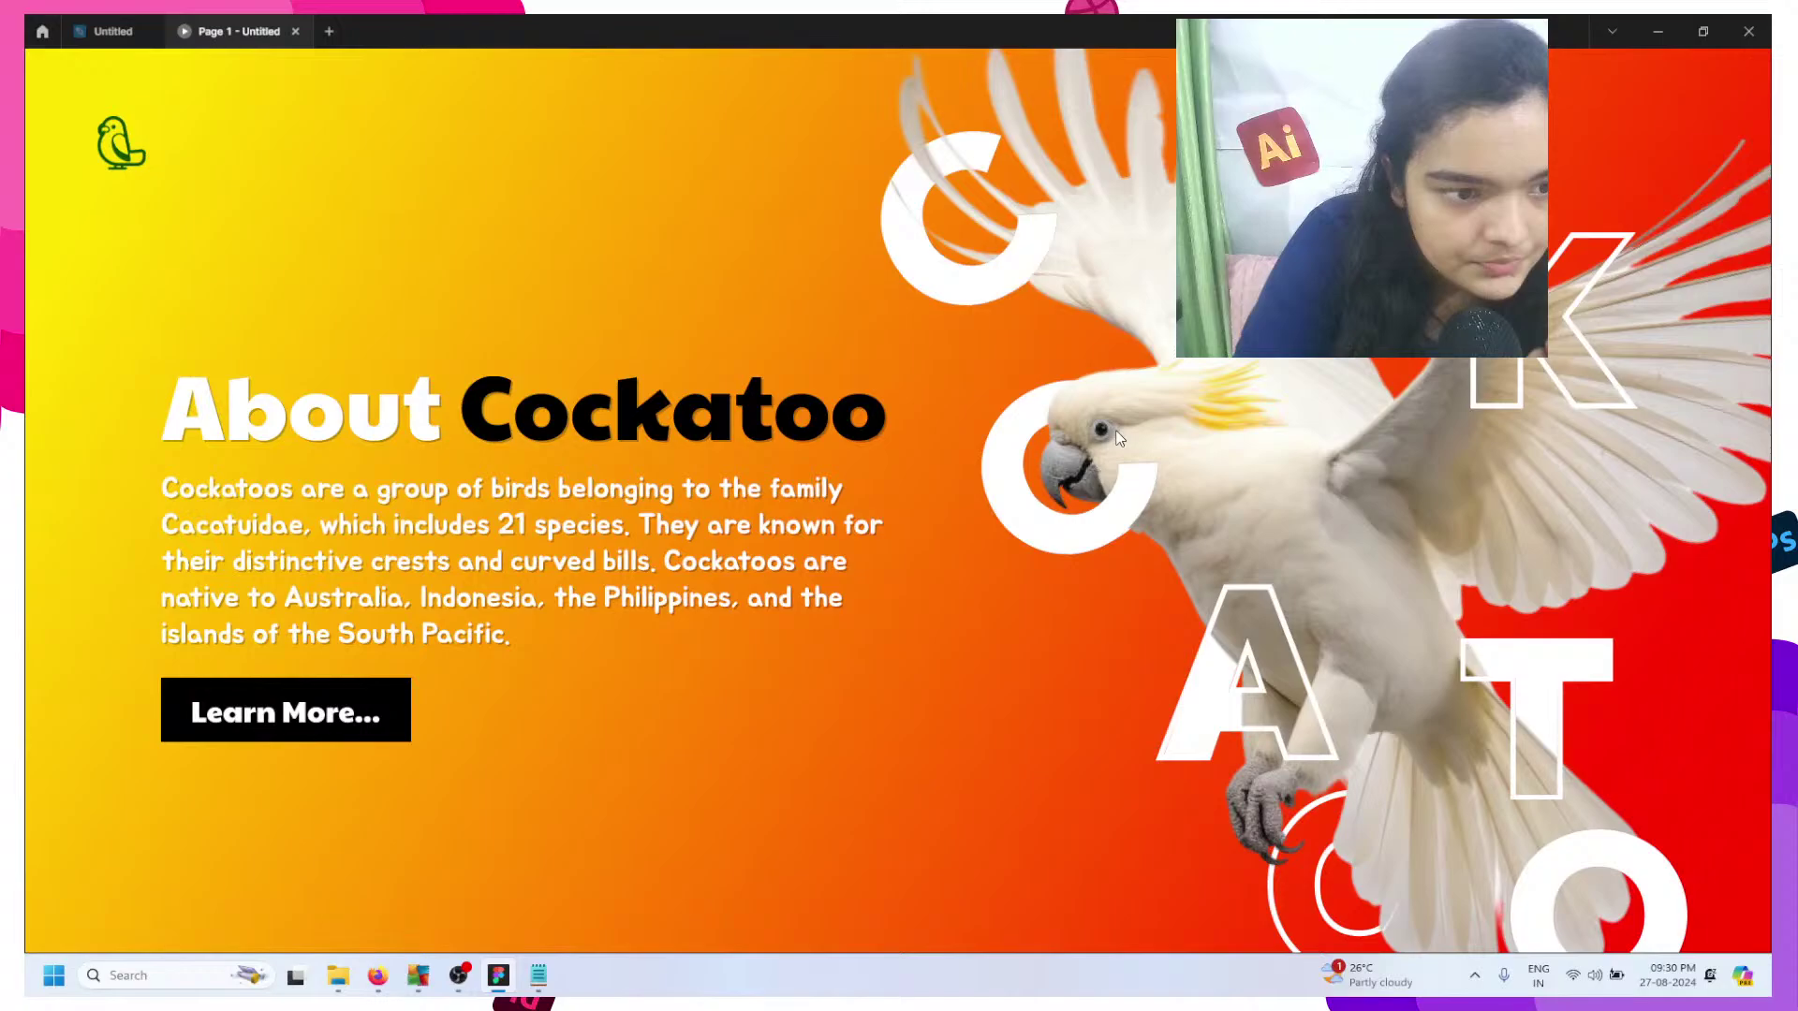
# - Try advancing from the Cockatoo slide in the prototype preview, and return to the design file
pyautogui.click(1090, 423)
pyautogui.click(1090, 424)
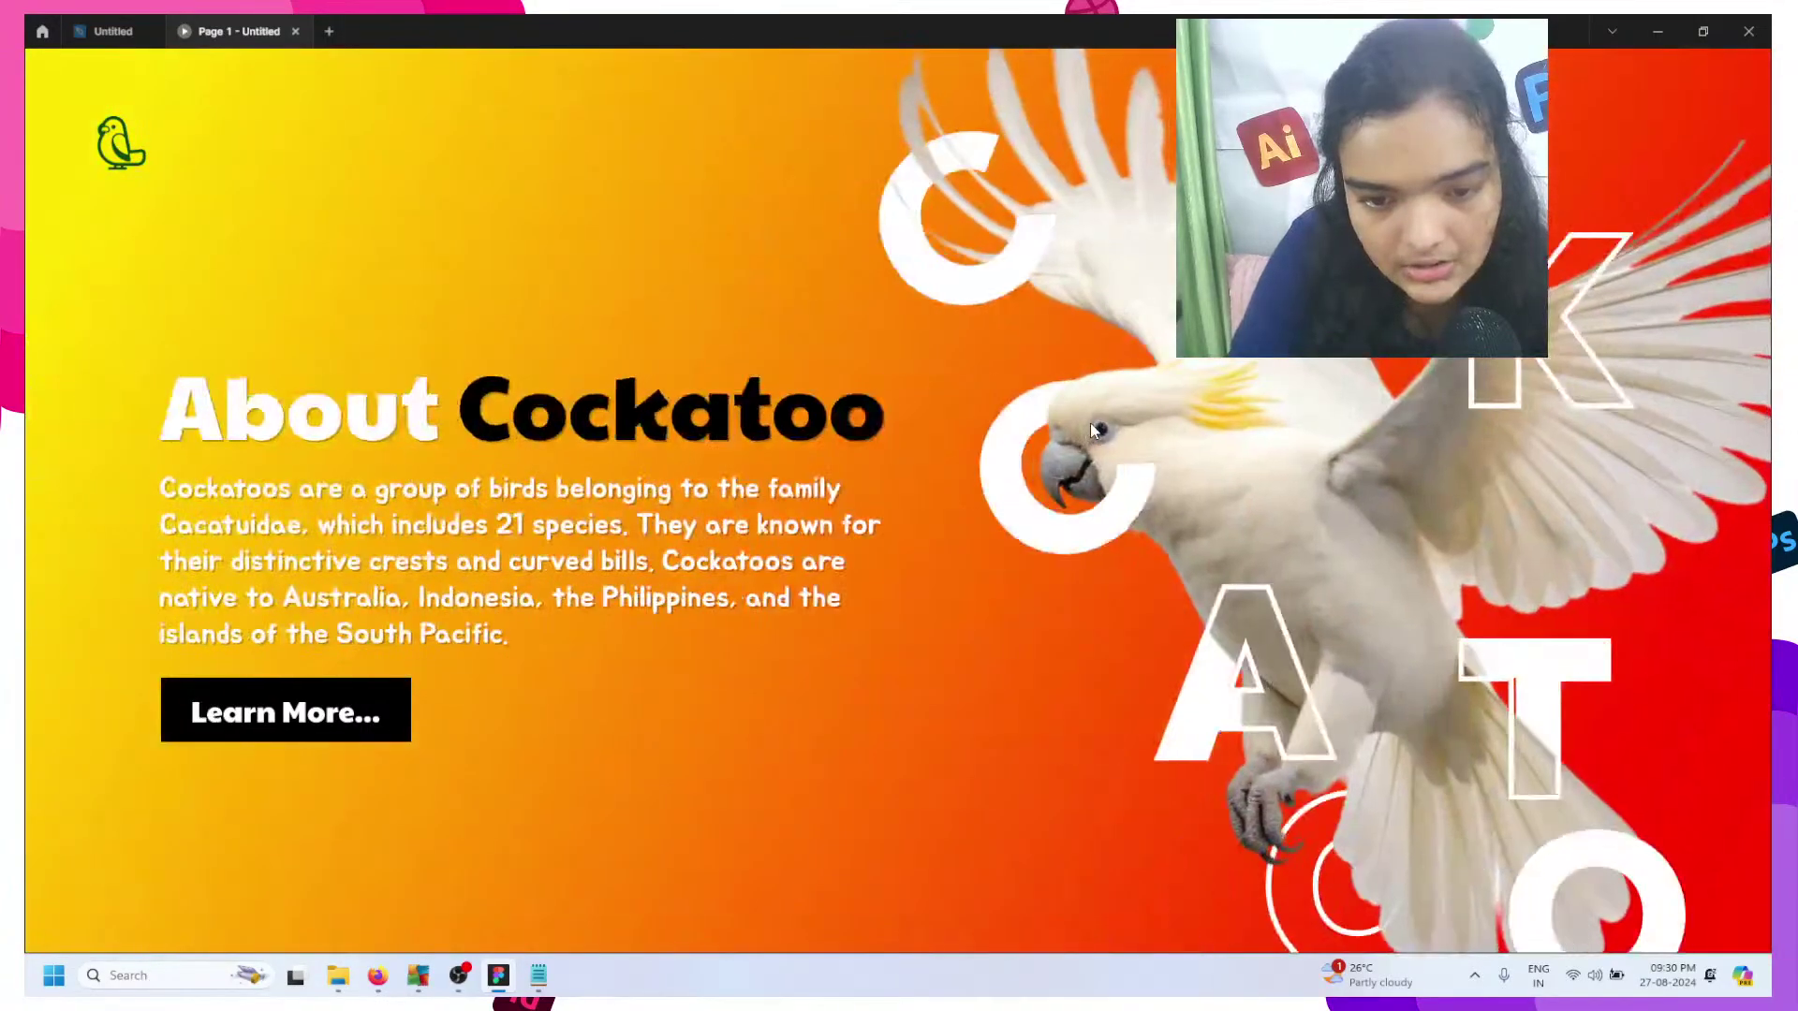
pyautogui.click(112, 29)
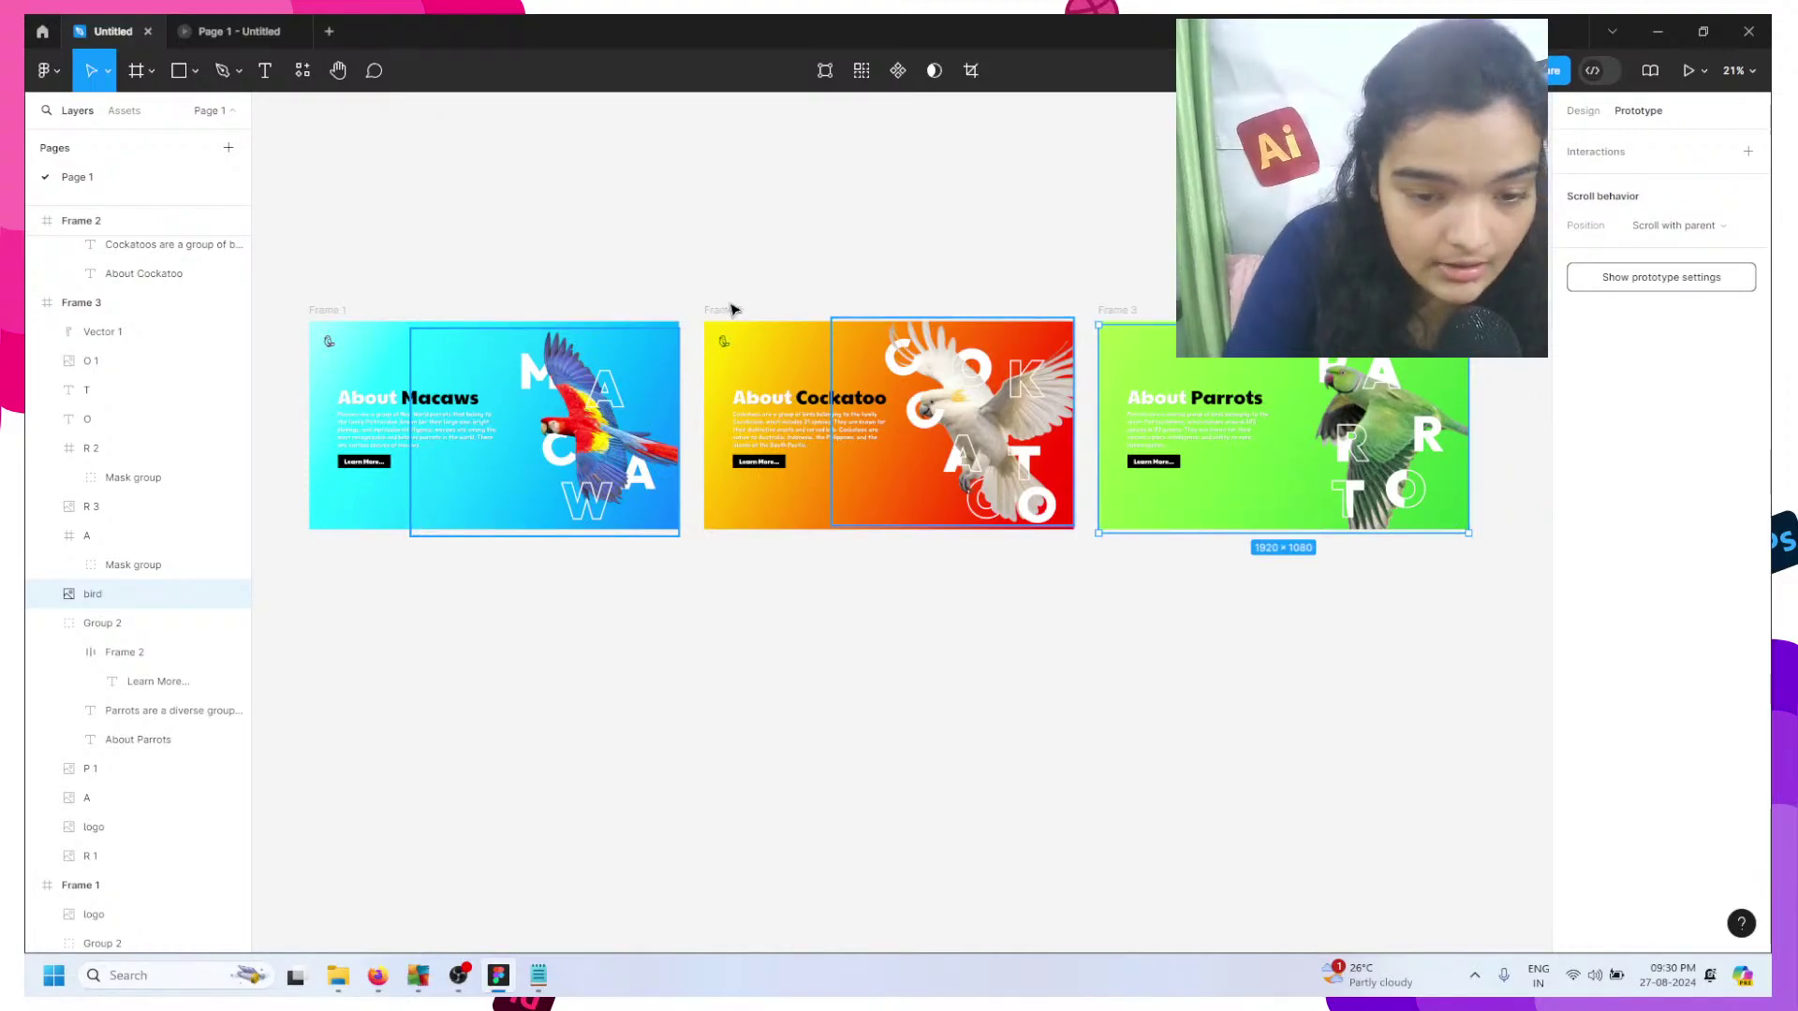
# - Link Frame 2 to Frame 3 on click with a 700 ms Push transition that animates matching layers
pyautogui.click(733, 310)
pyautogui.press('Escape')
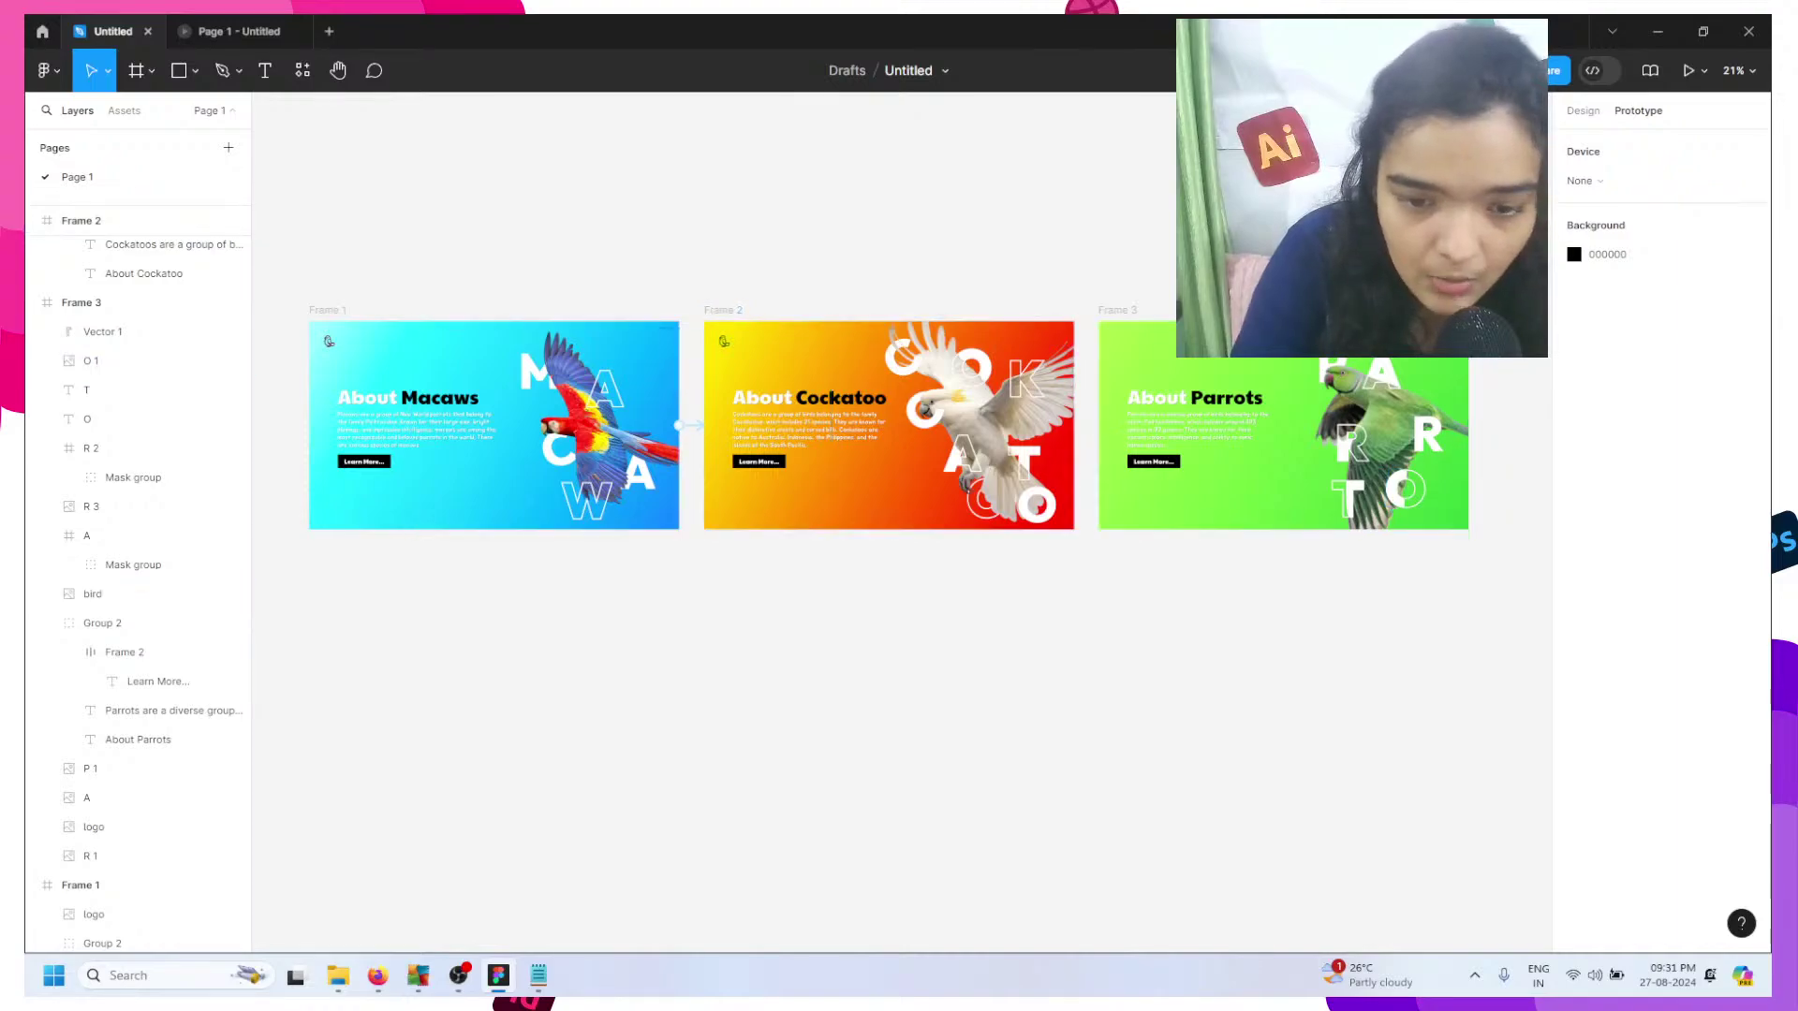
pyautogui.click(728, 311)
pyautogui.moveTo(1074, 426); pyautogui.dragTo(1188, 452)
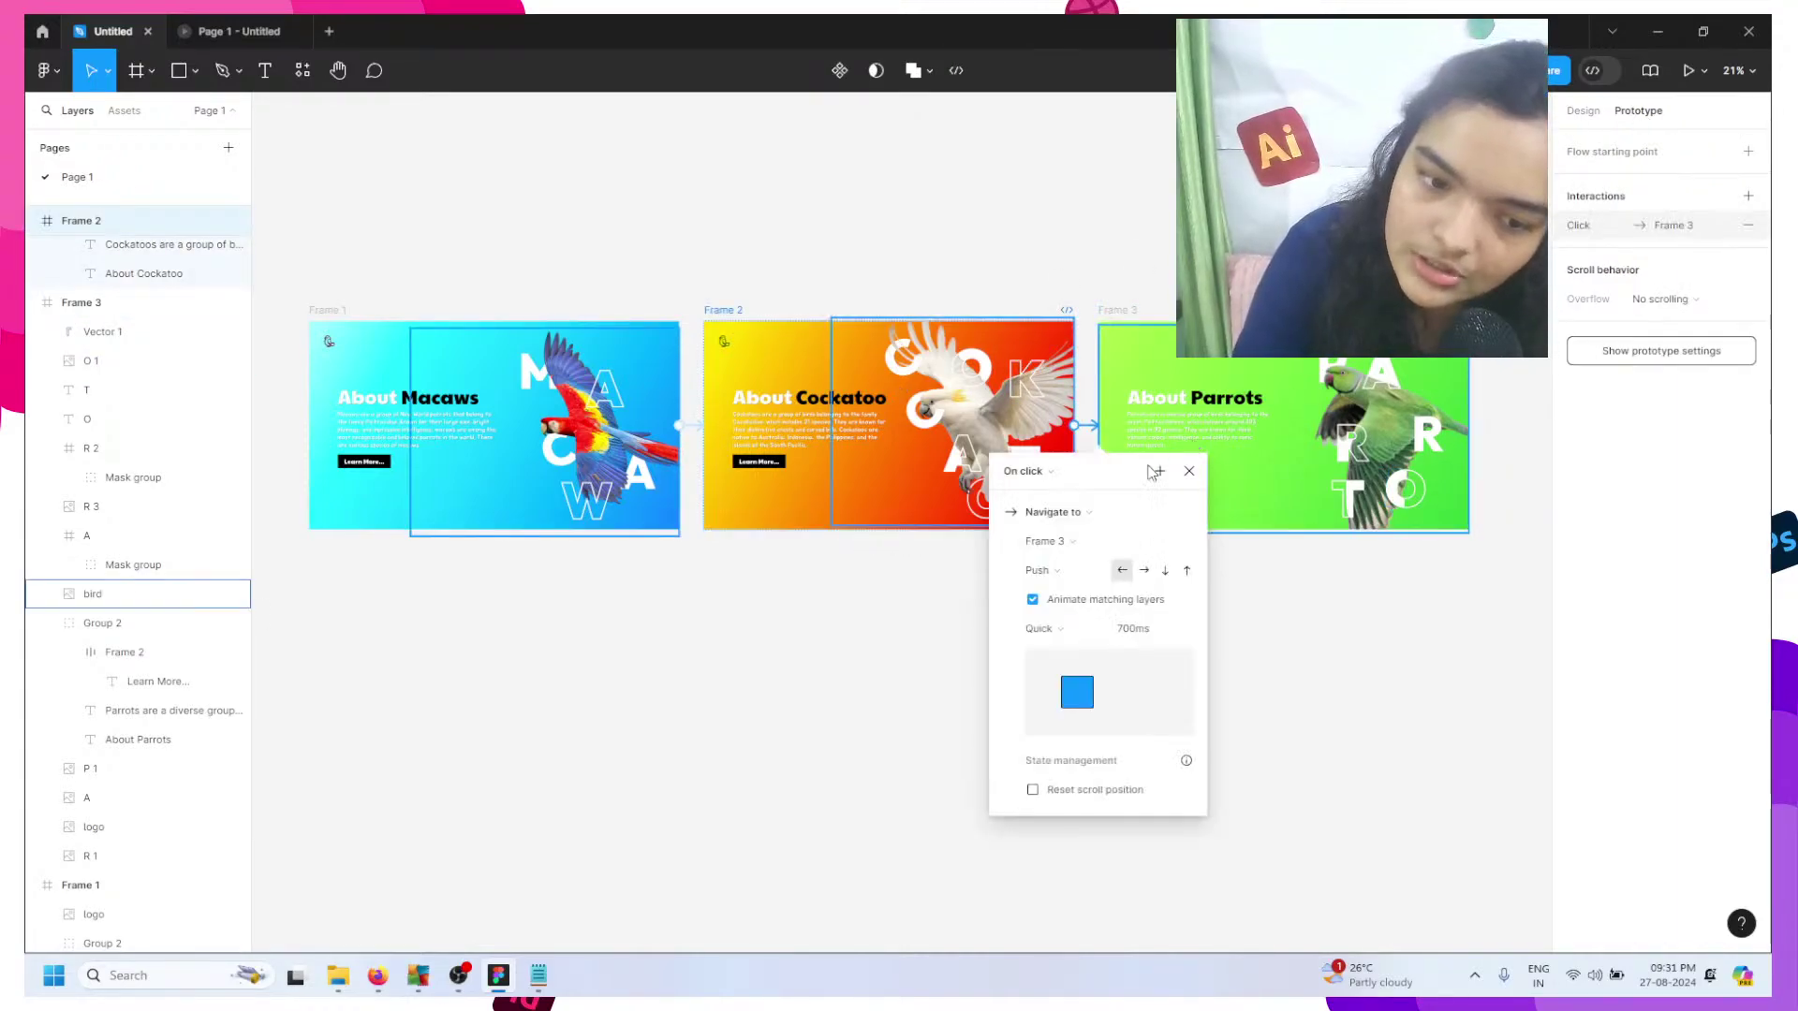
# - Link Frame 3 back to Frame 1 on click with a 700 ms Push transition that animates matching layers
pyautogui.click(1125, 314)
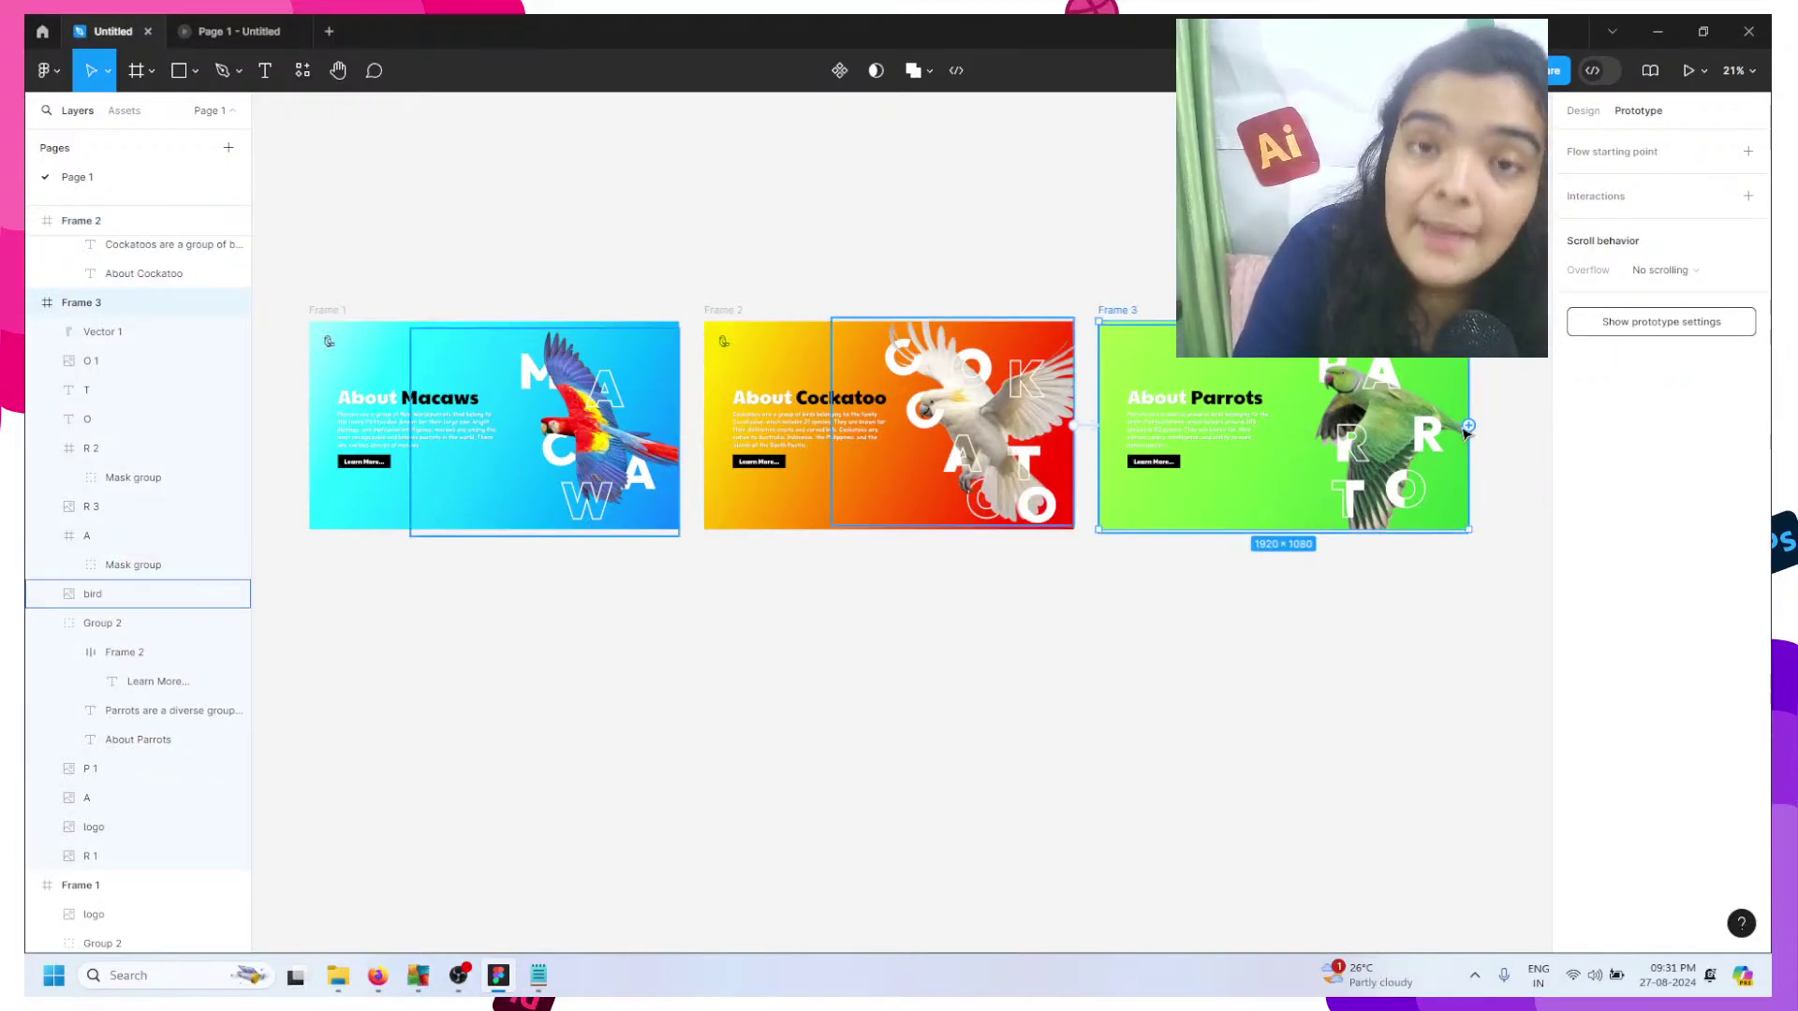
pyautogui.moveTo(1469, 427); pyautogui.dragTo(655, 521)
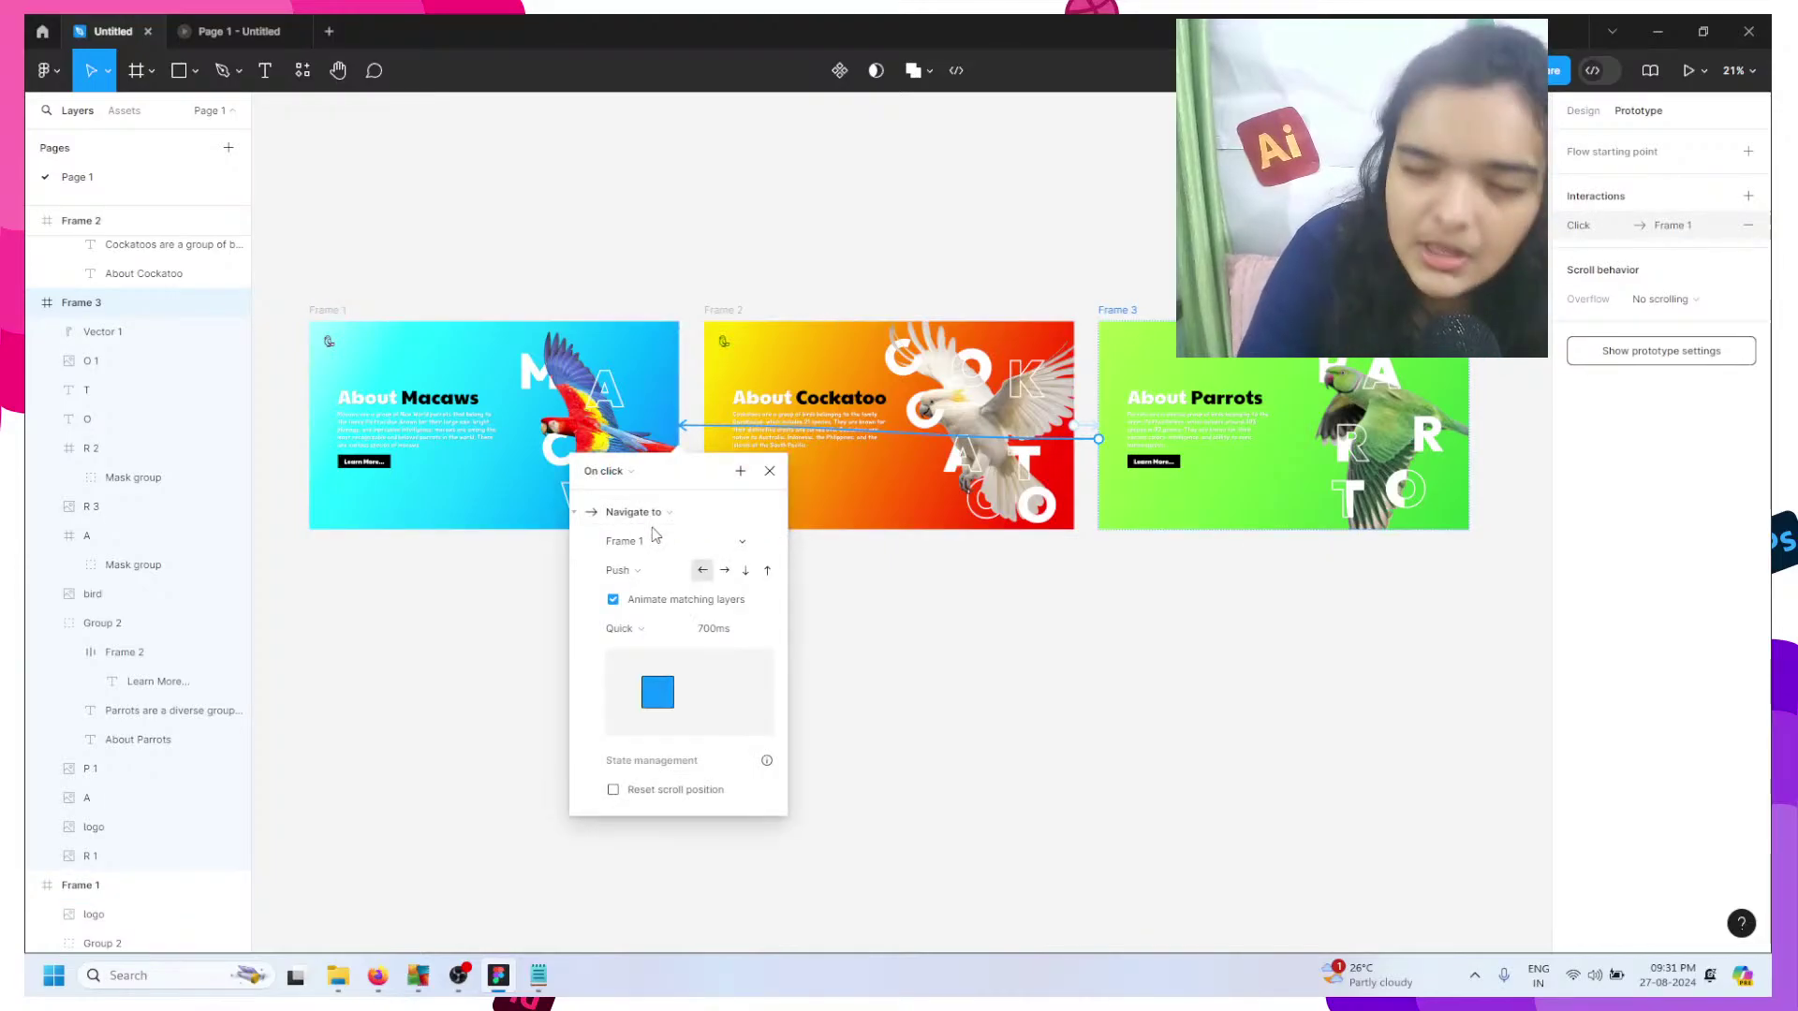
pyautogui.click(574, 237)
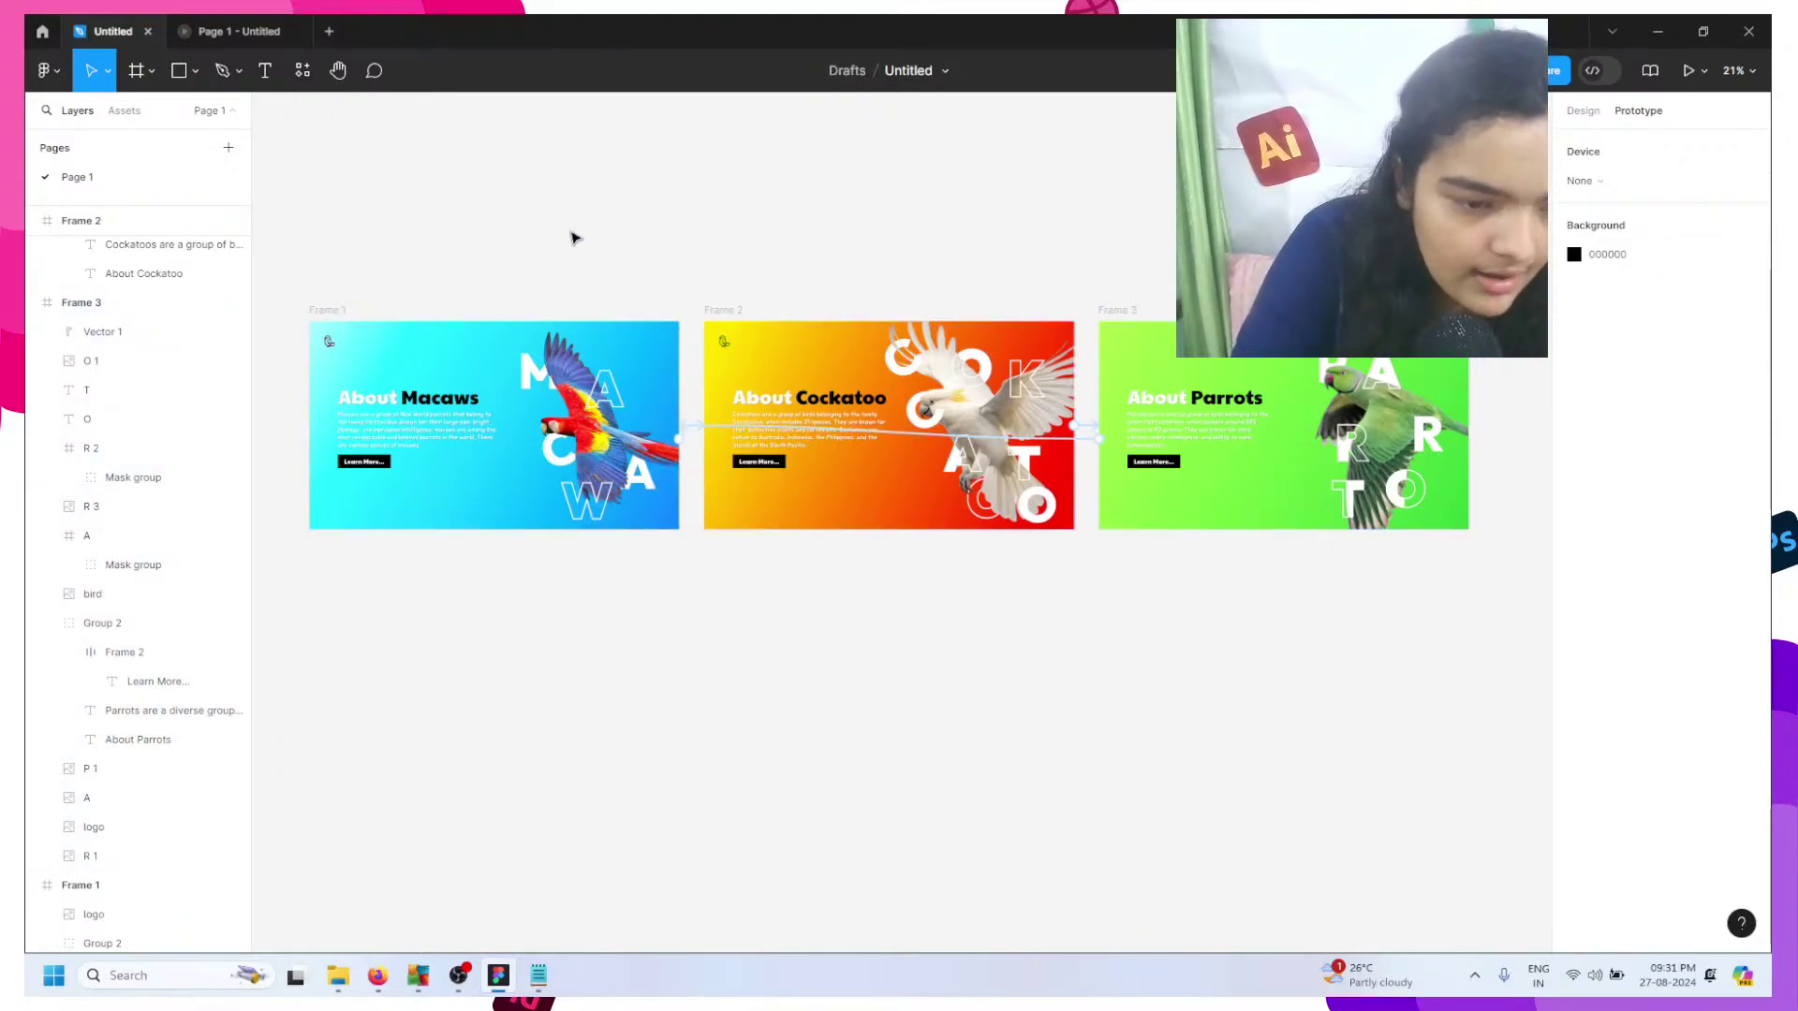
# - Preview the looping transitions through all three slides in full screen, and return to the design file
pyautogui.click(301, 20)
pyautogui.click(670, 340)
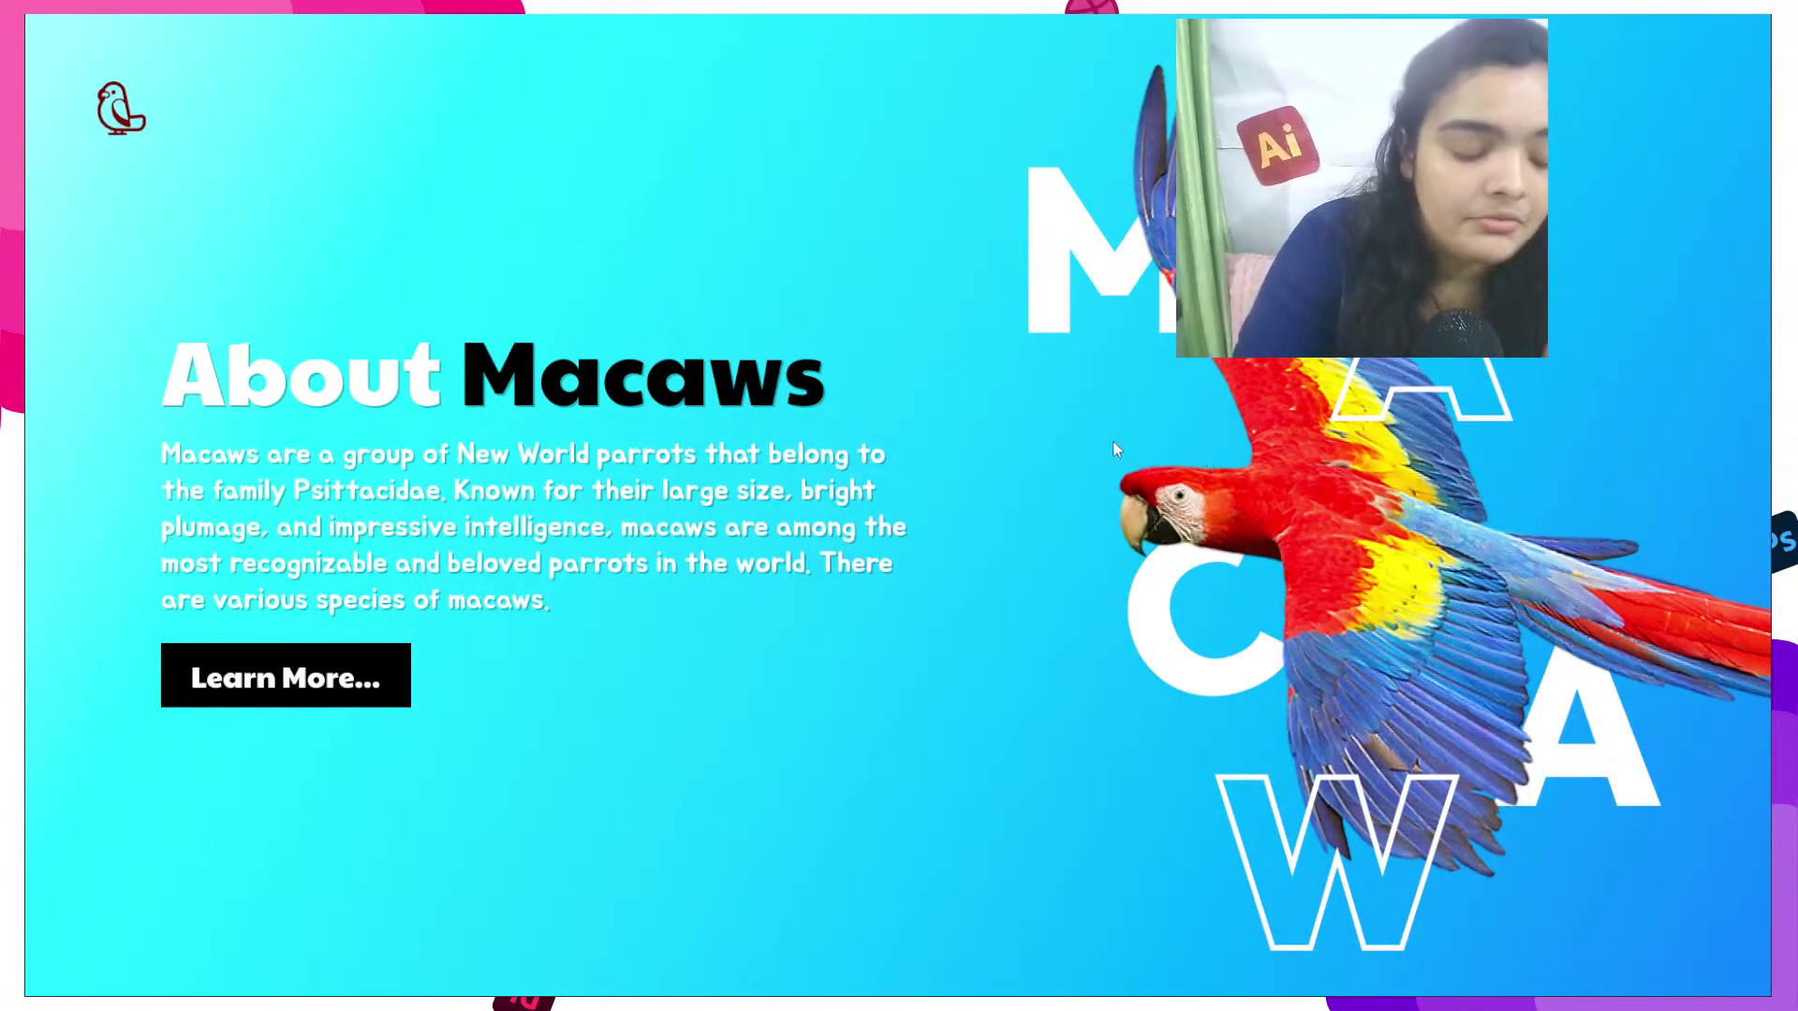
pyautogui.press('Escape')
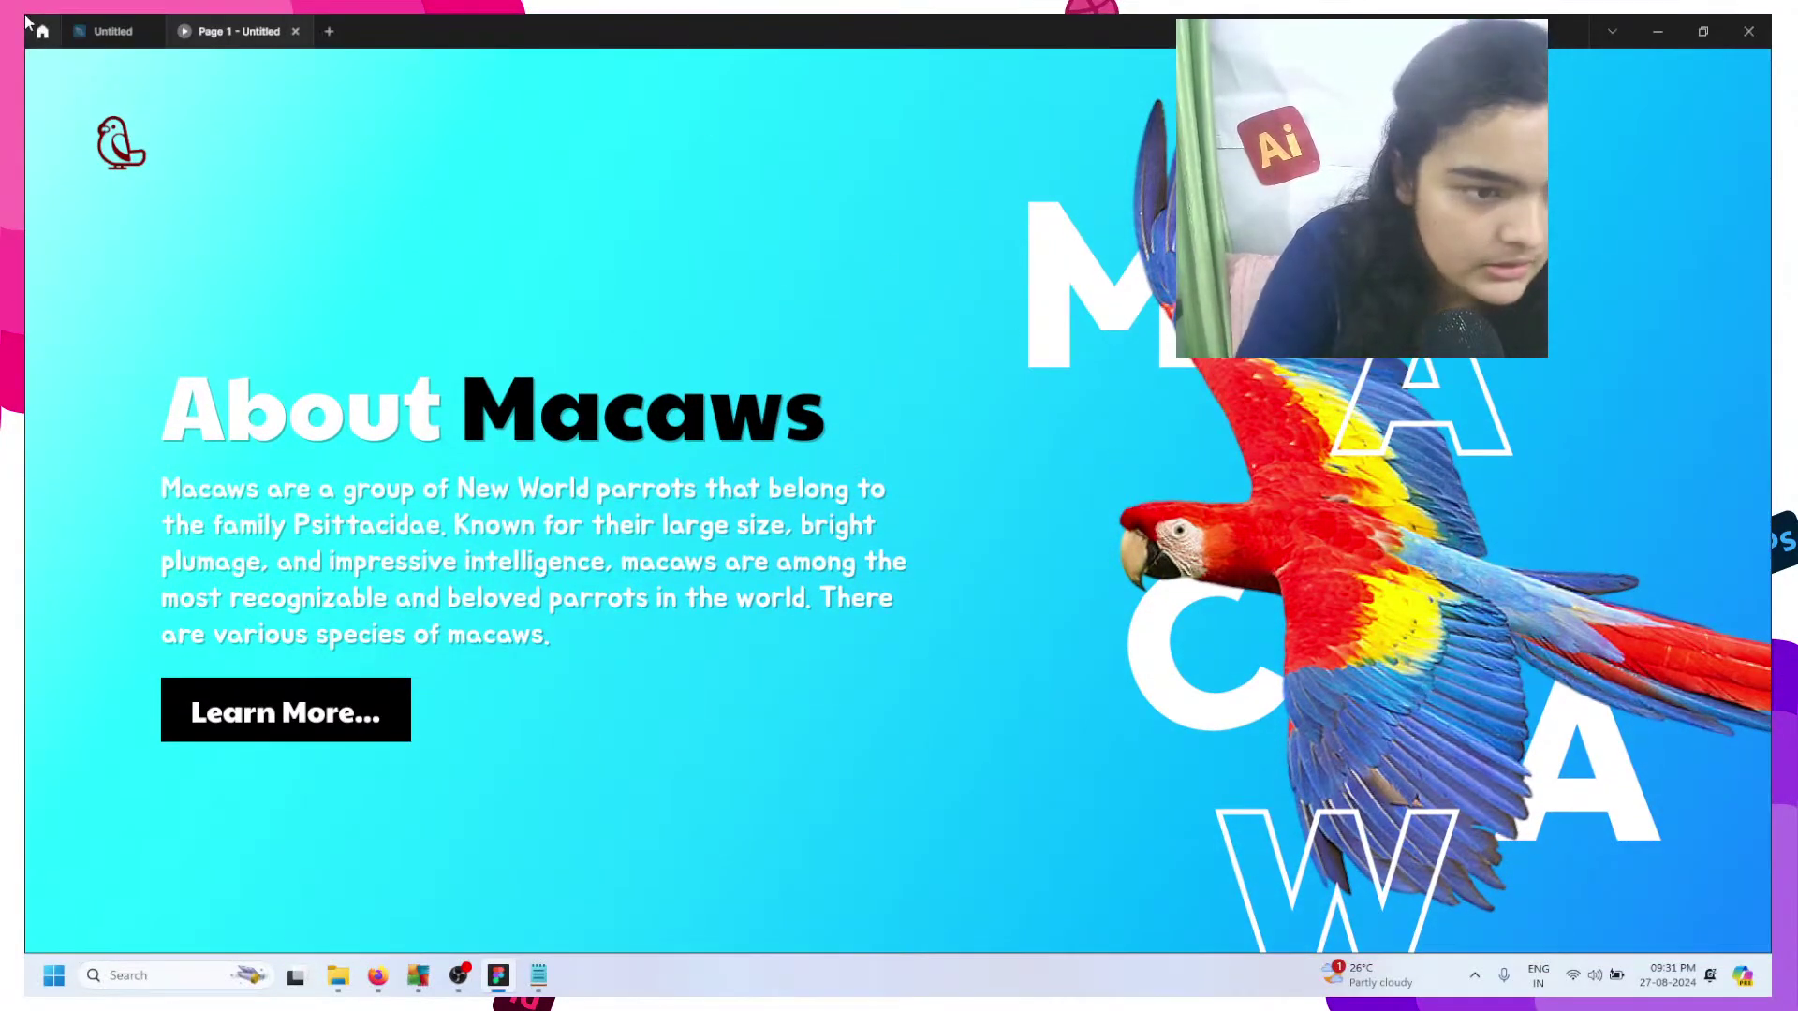
pyautogui.click(106, 31)
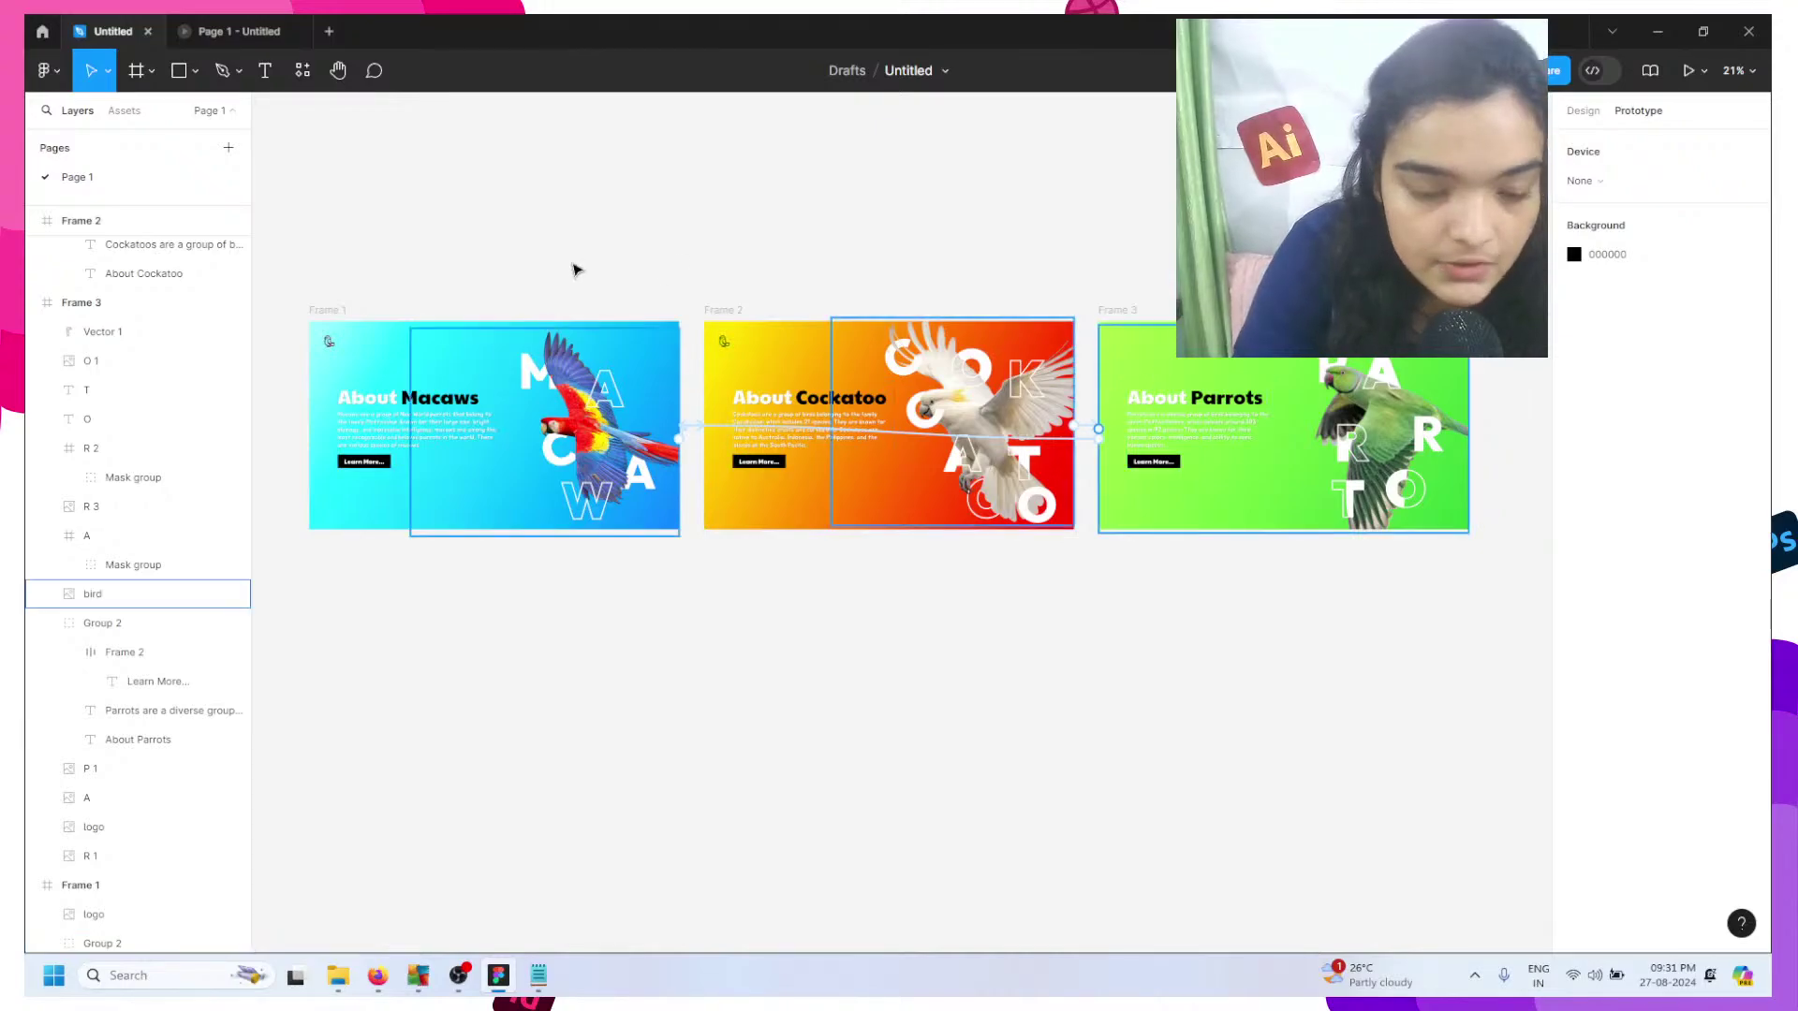
# - Clear the selection and switch from the prototype settings to the page's design properties
pyautogui.click(727, 345)
pyautogui.press('Escape')
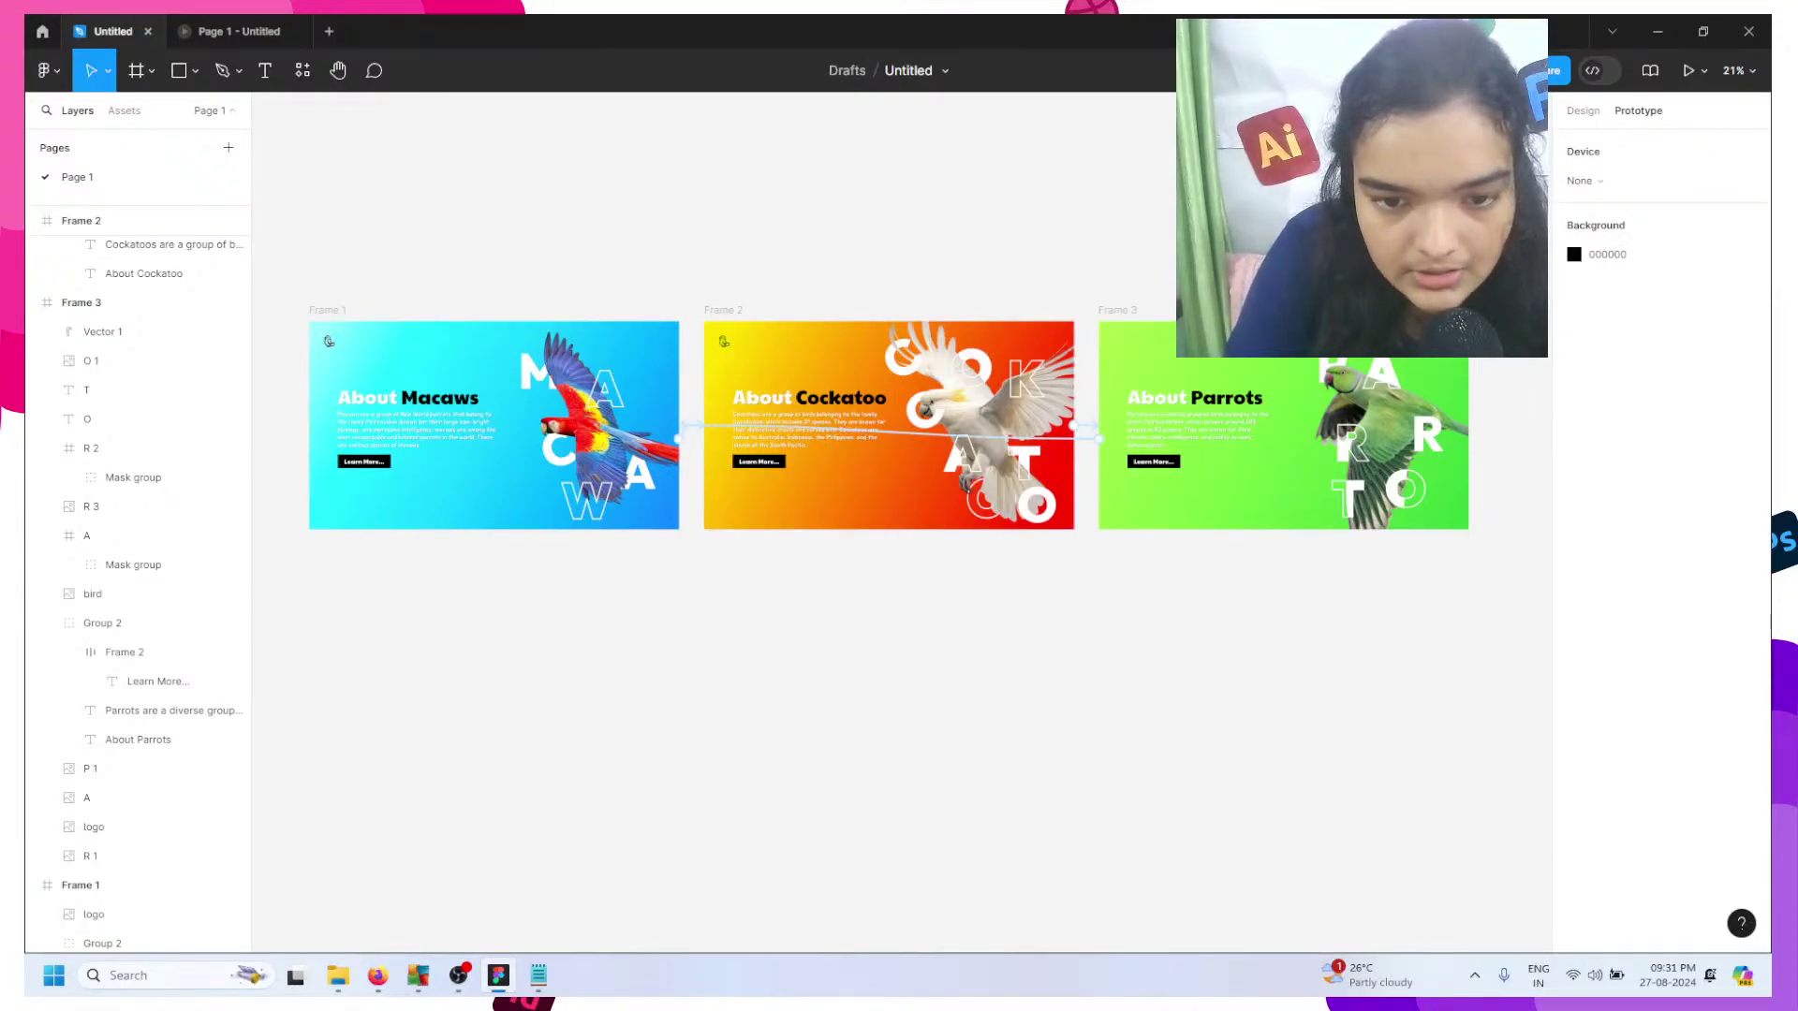
pyautogui.click(1582, 113)
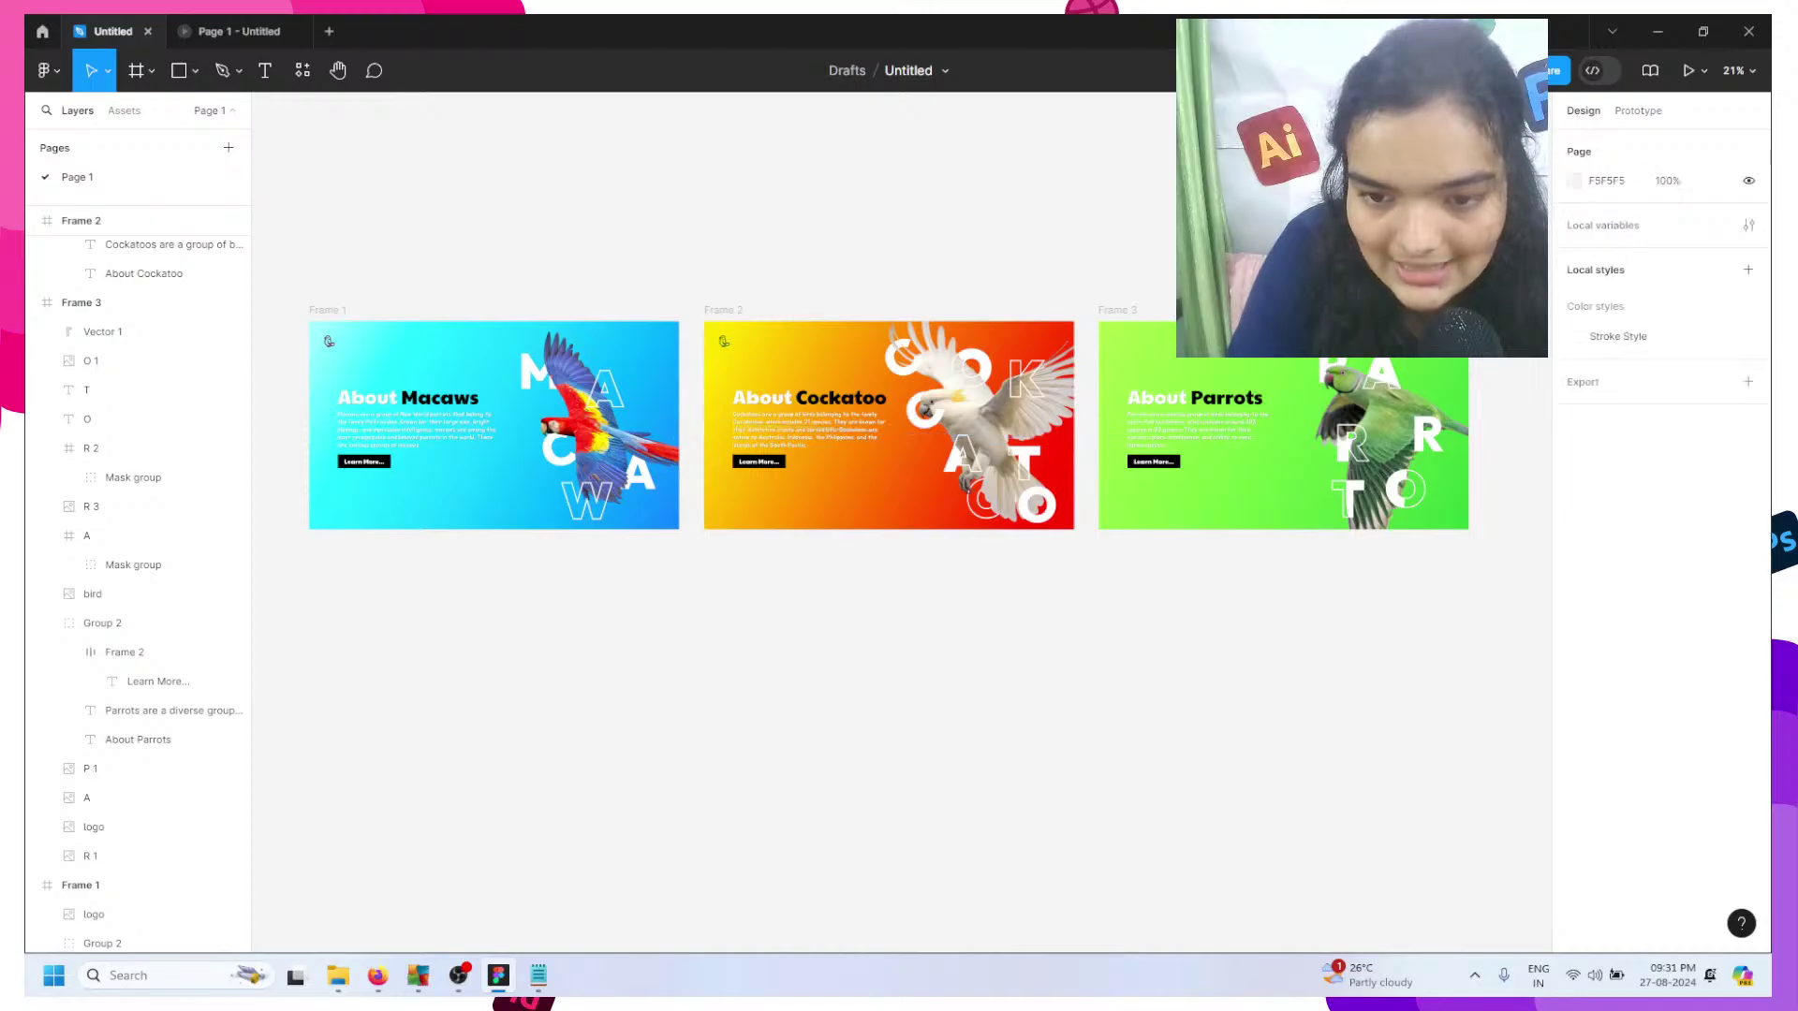
pyautogui.moveTo(1048, 165); pyautogui.dragTo(1175, 272)
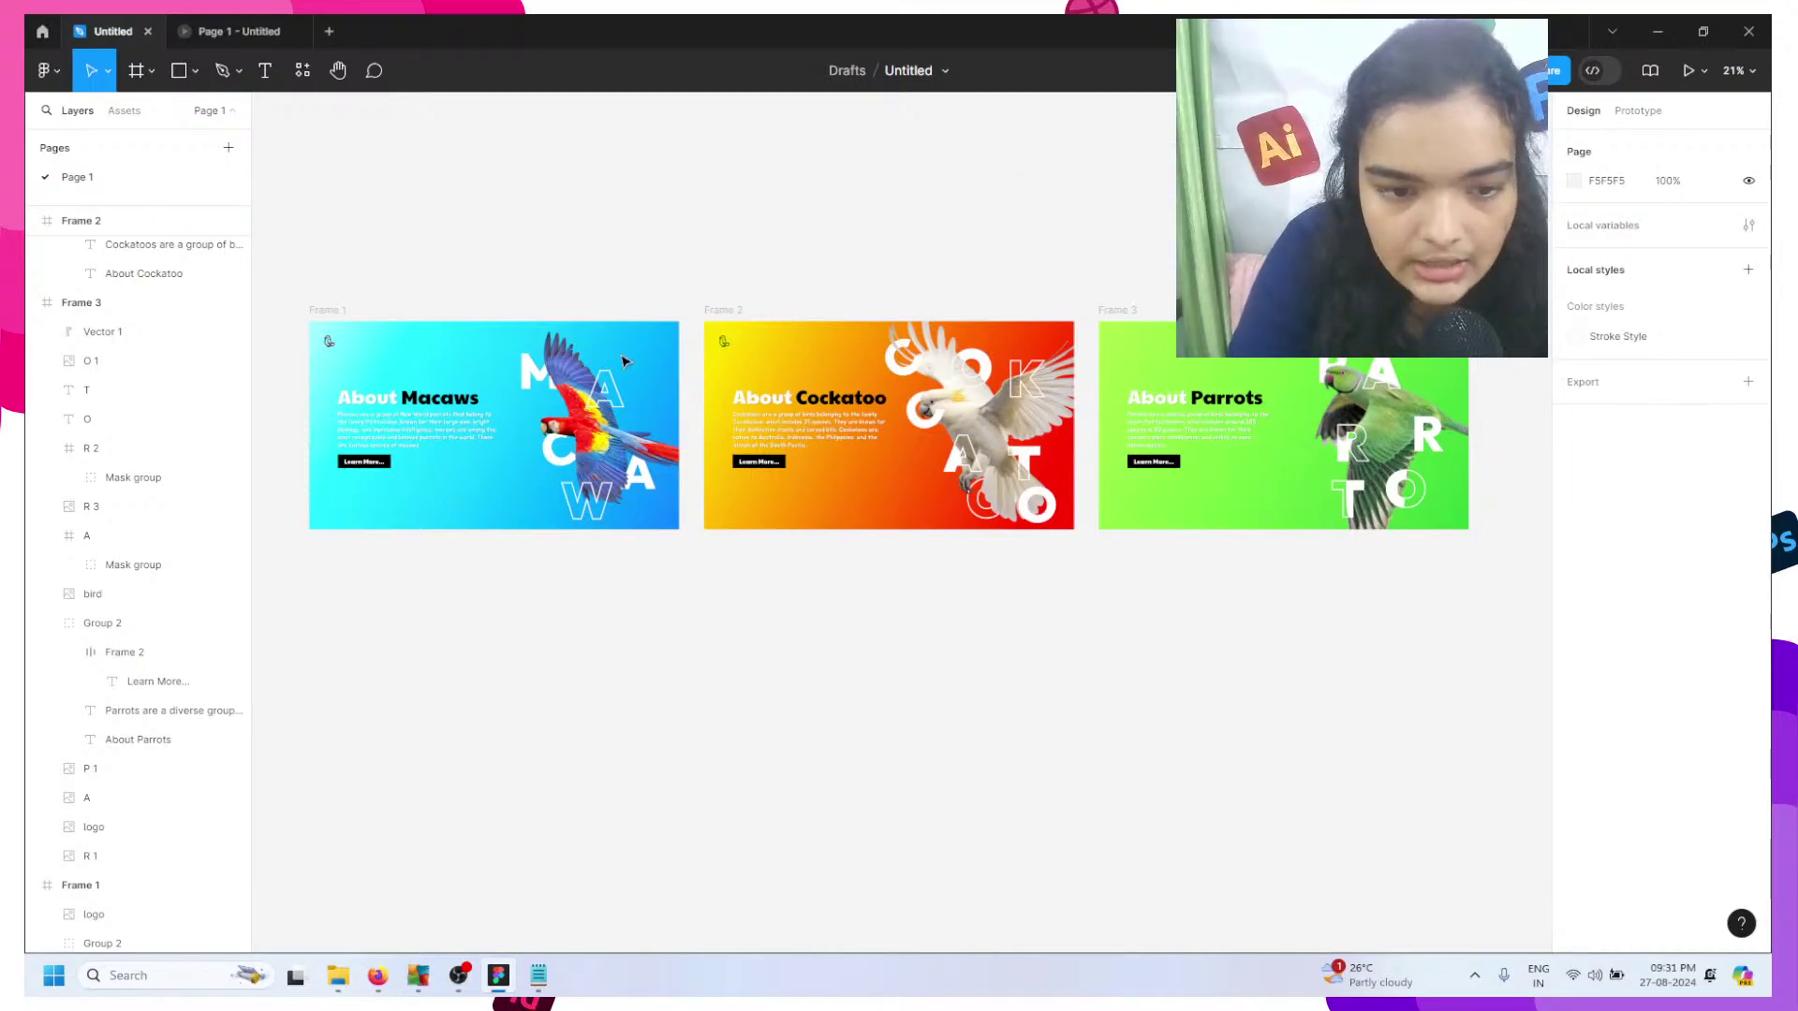
# - Copy the logo from the Cockatoo slide, paste it into Frame 3, and clear the selection
pyautogui.click(725, 344)
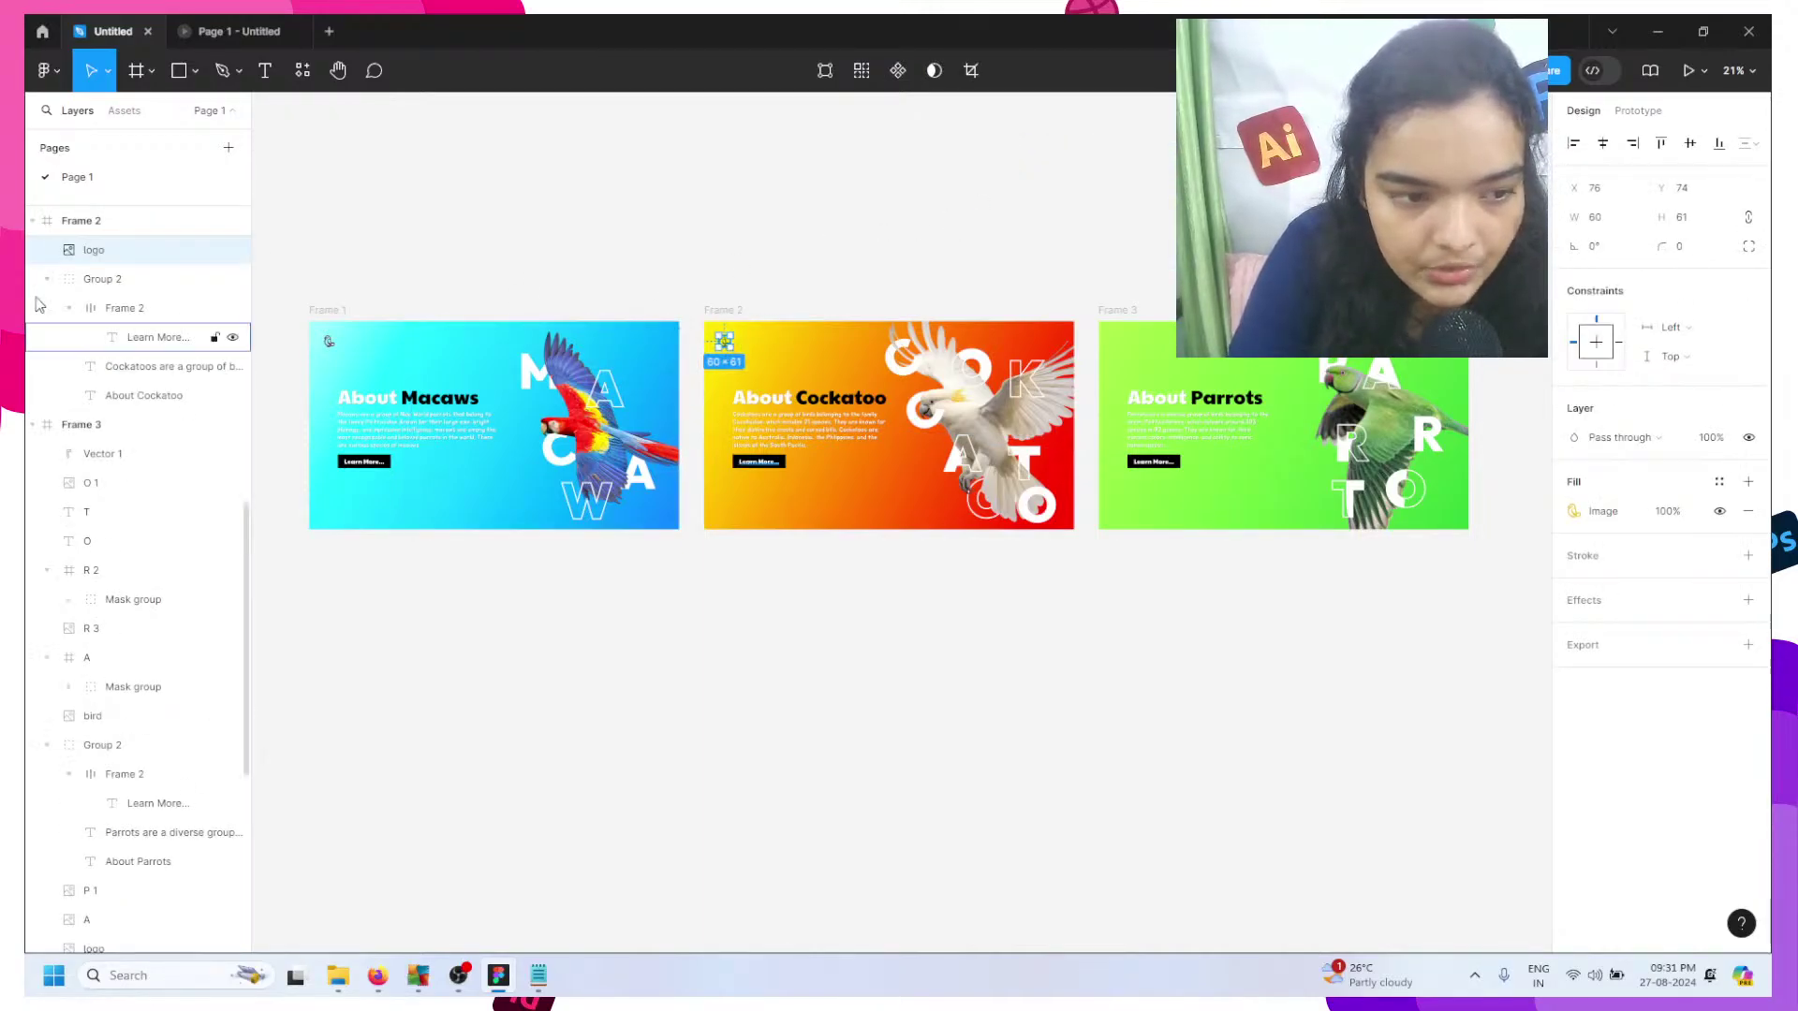
pyautogui.click(1124, 309)
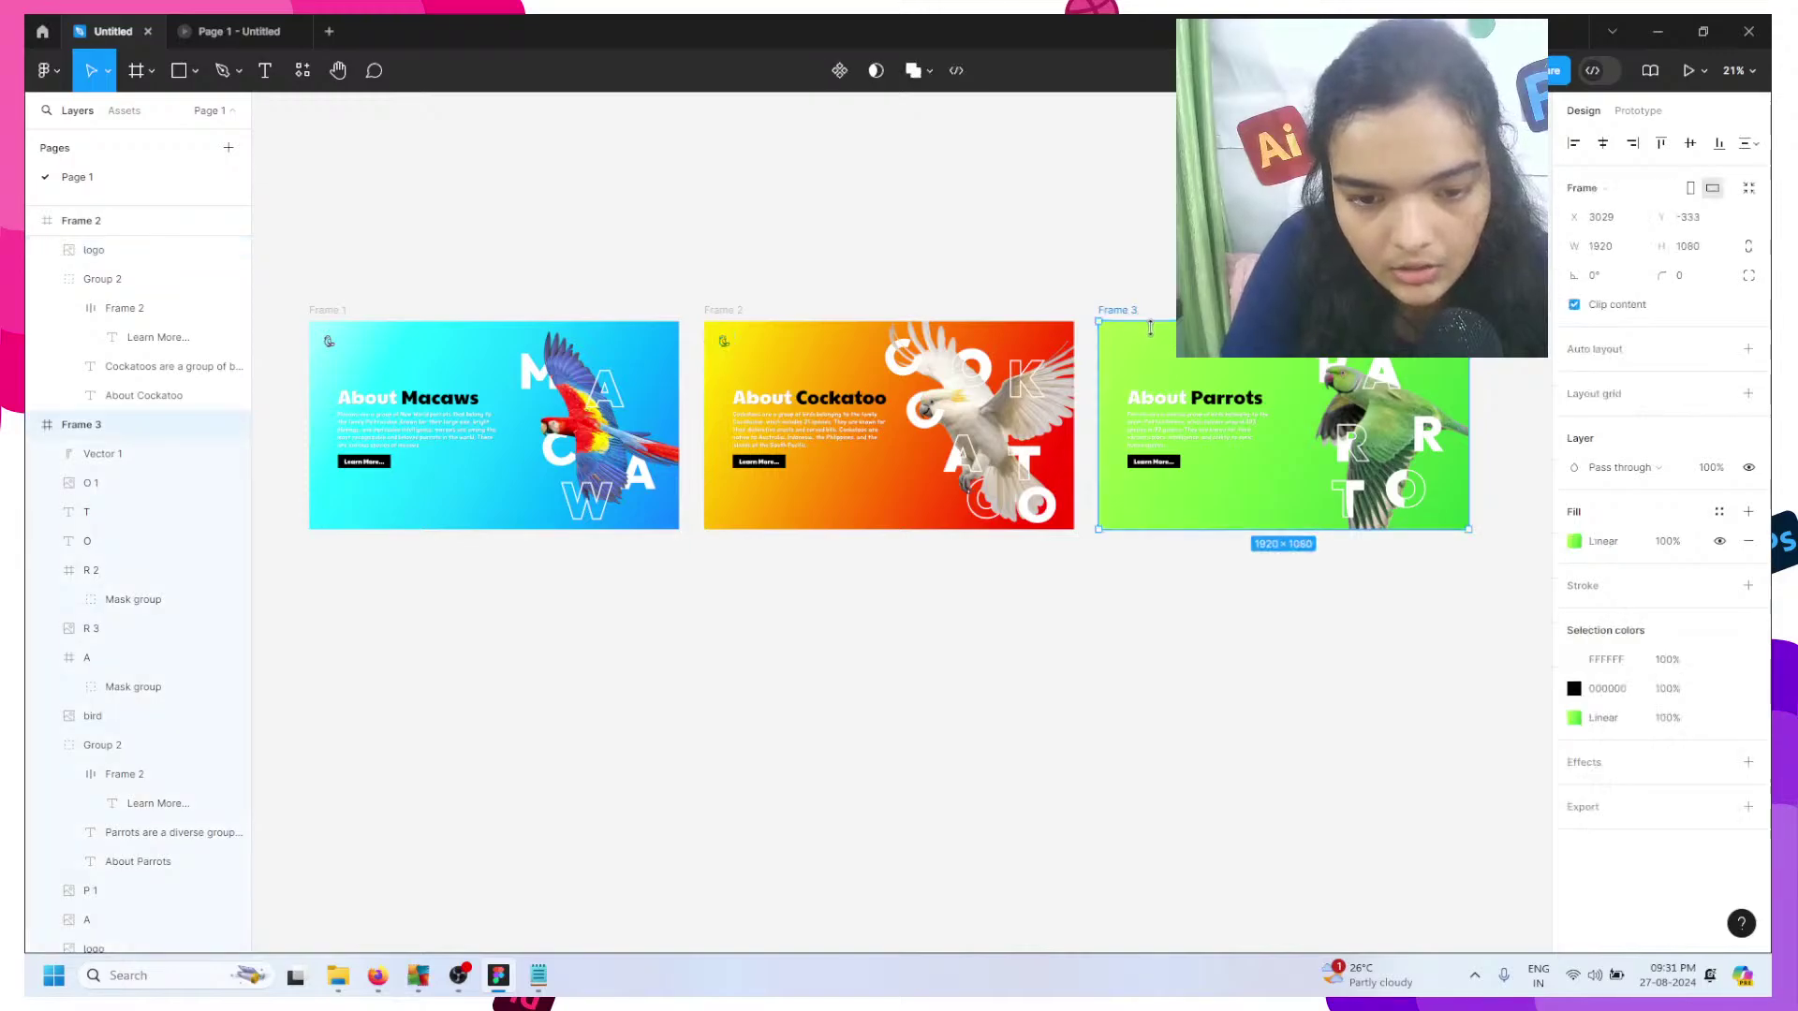
pyautogui.click(1119, 343)
pyautogui.press('Escape')
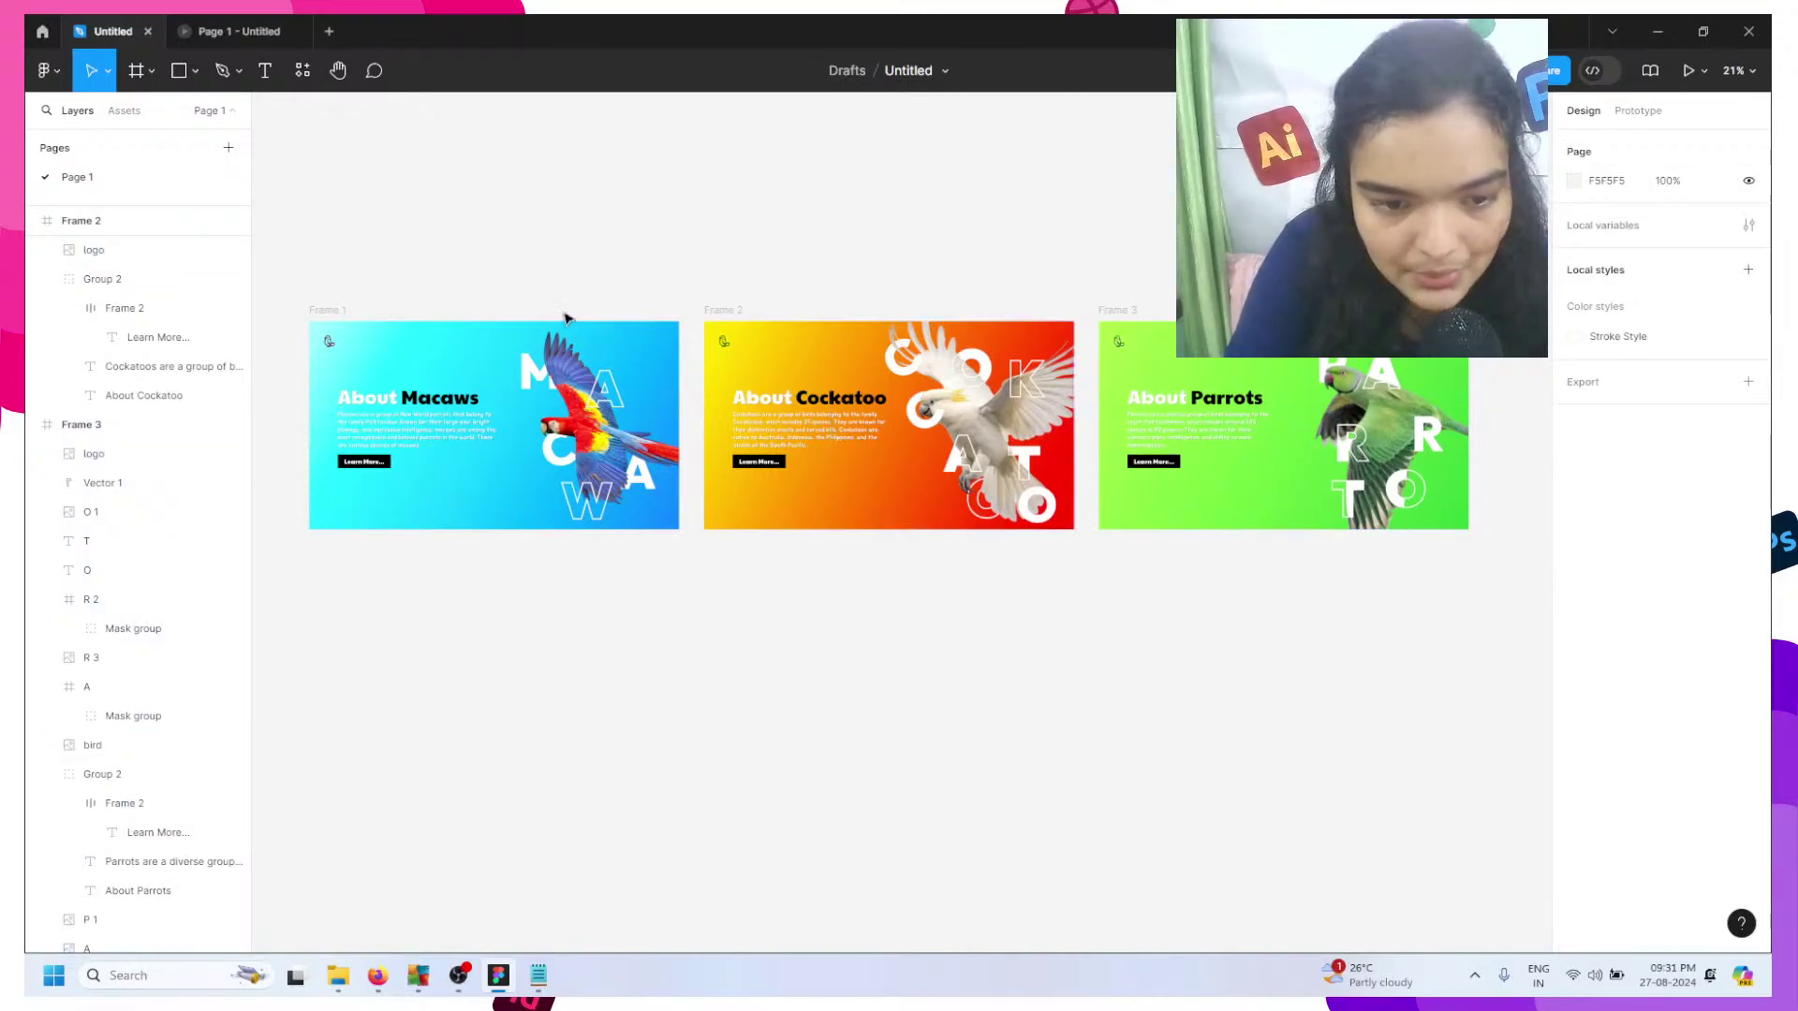
# - Check the logo's position on all three slides, open the presentation preview, and return to the design file
pyautogui.click(329, 346)
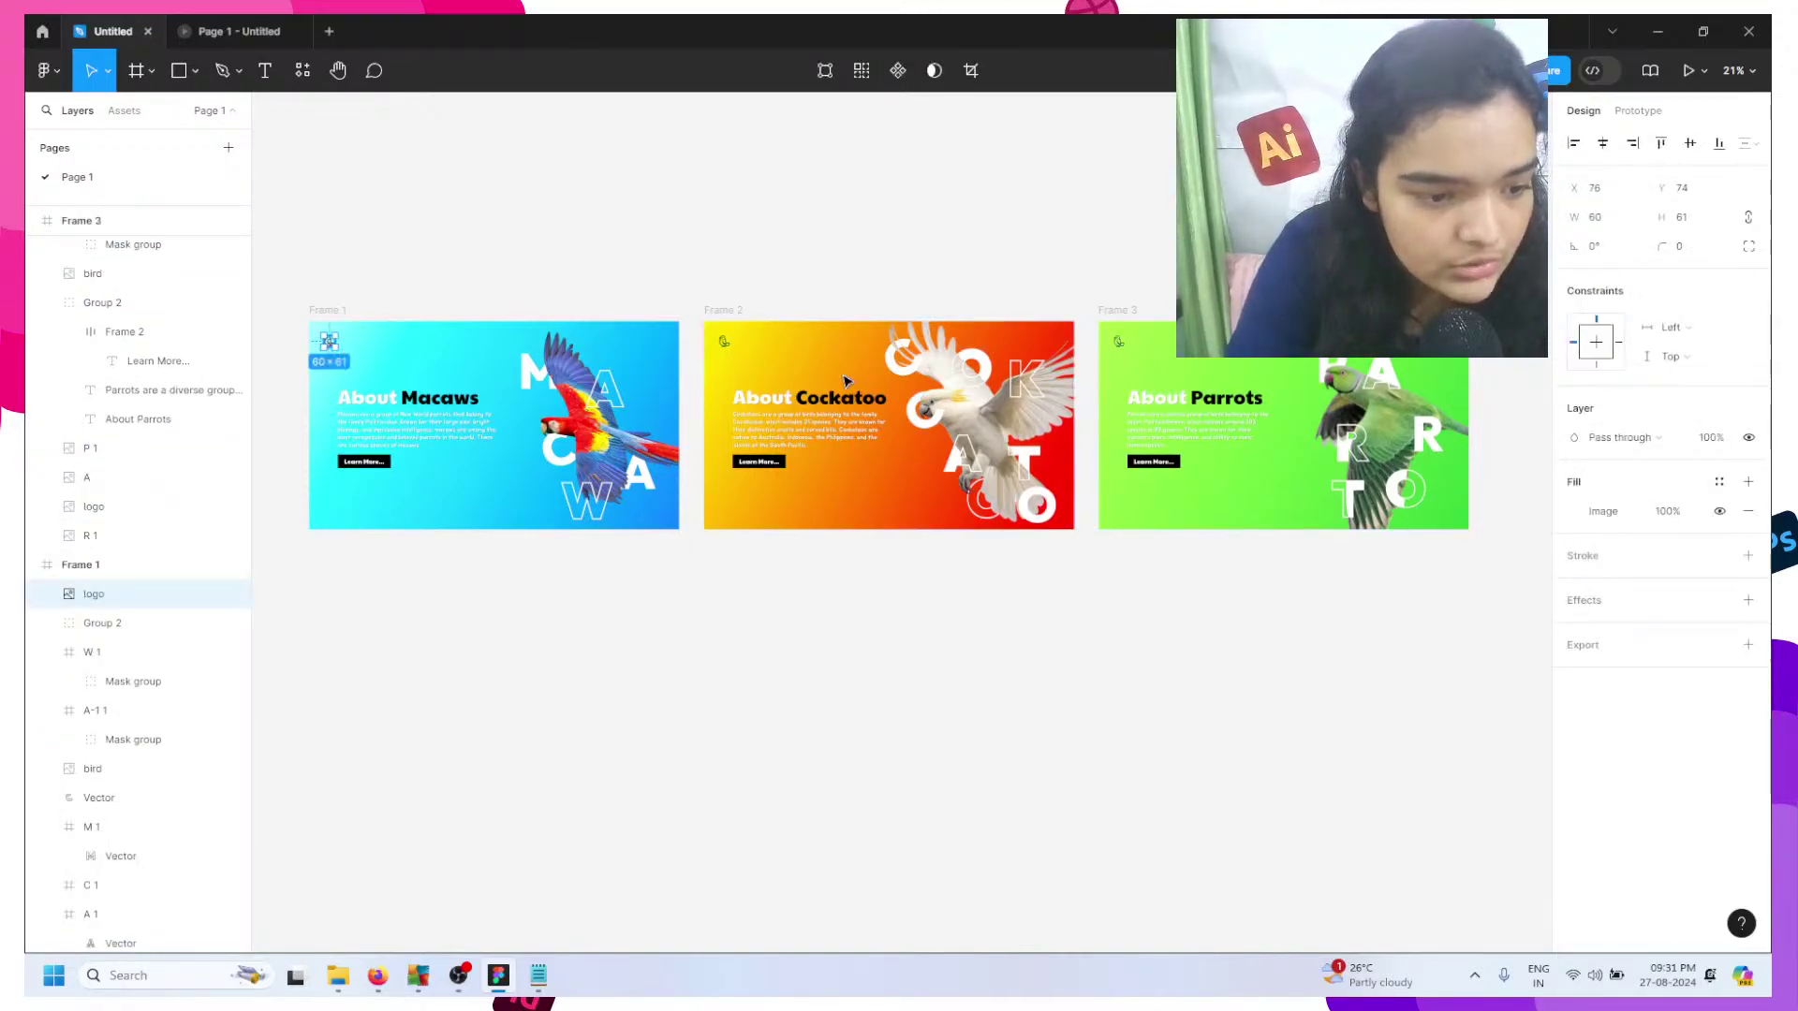
pyautogui.click(724, 343)
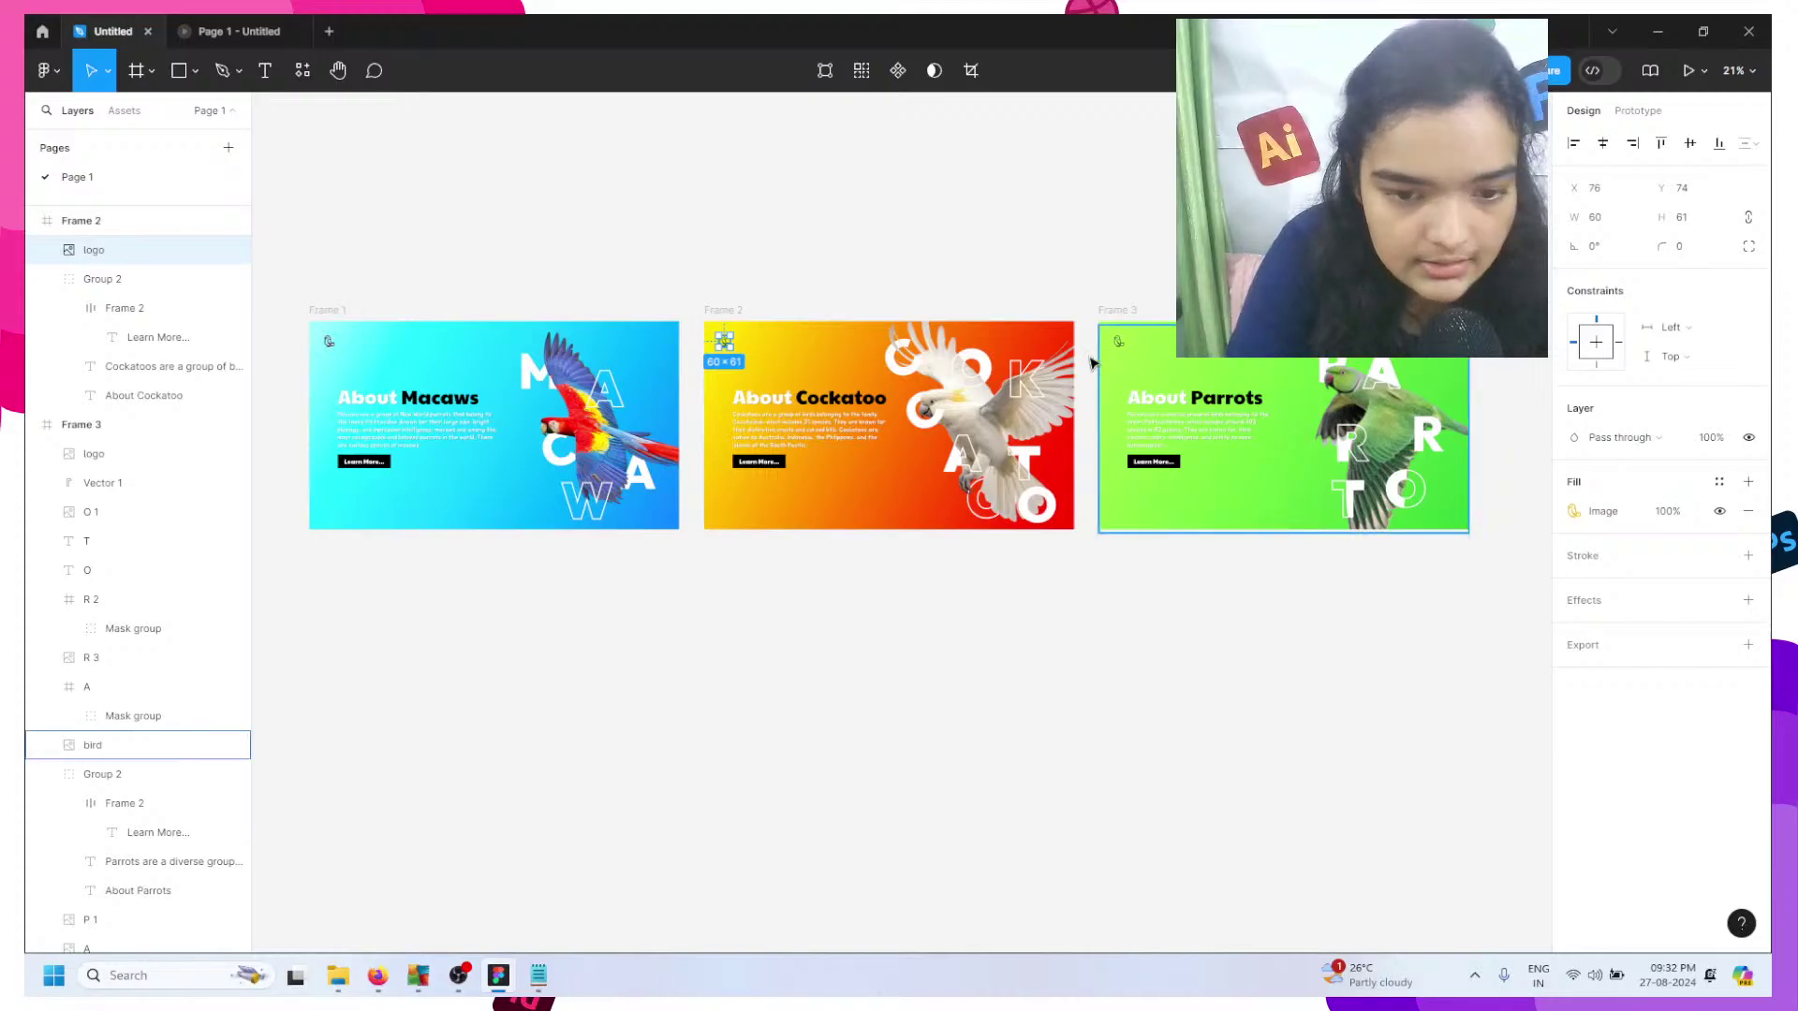
pyautogui.click(1118, 343)
pyautogui.hotkey('ctrl', 'alt', 'Return')
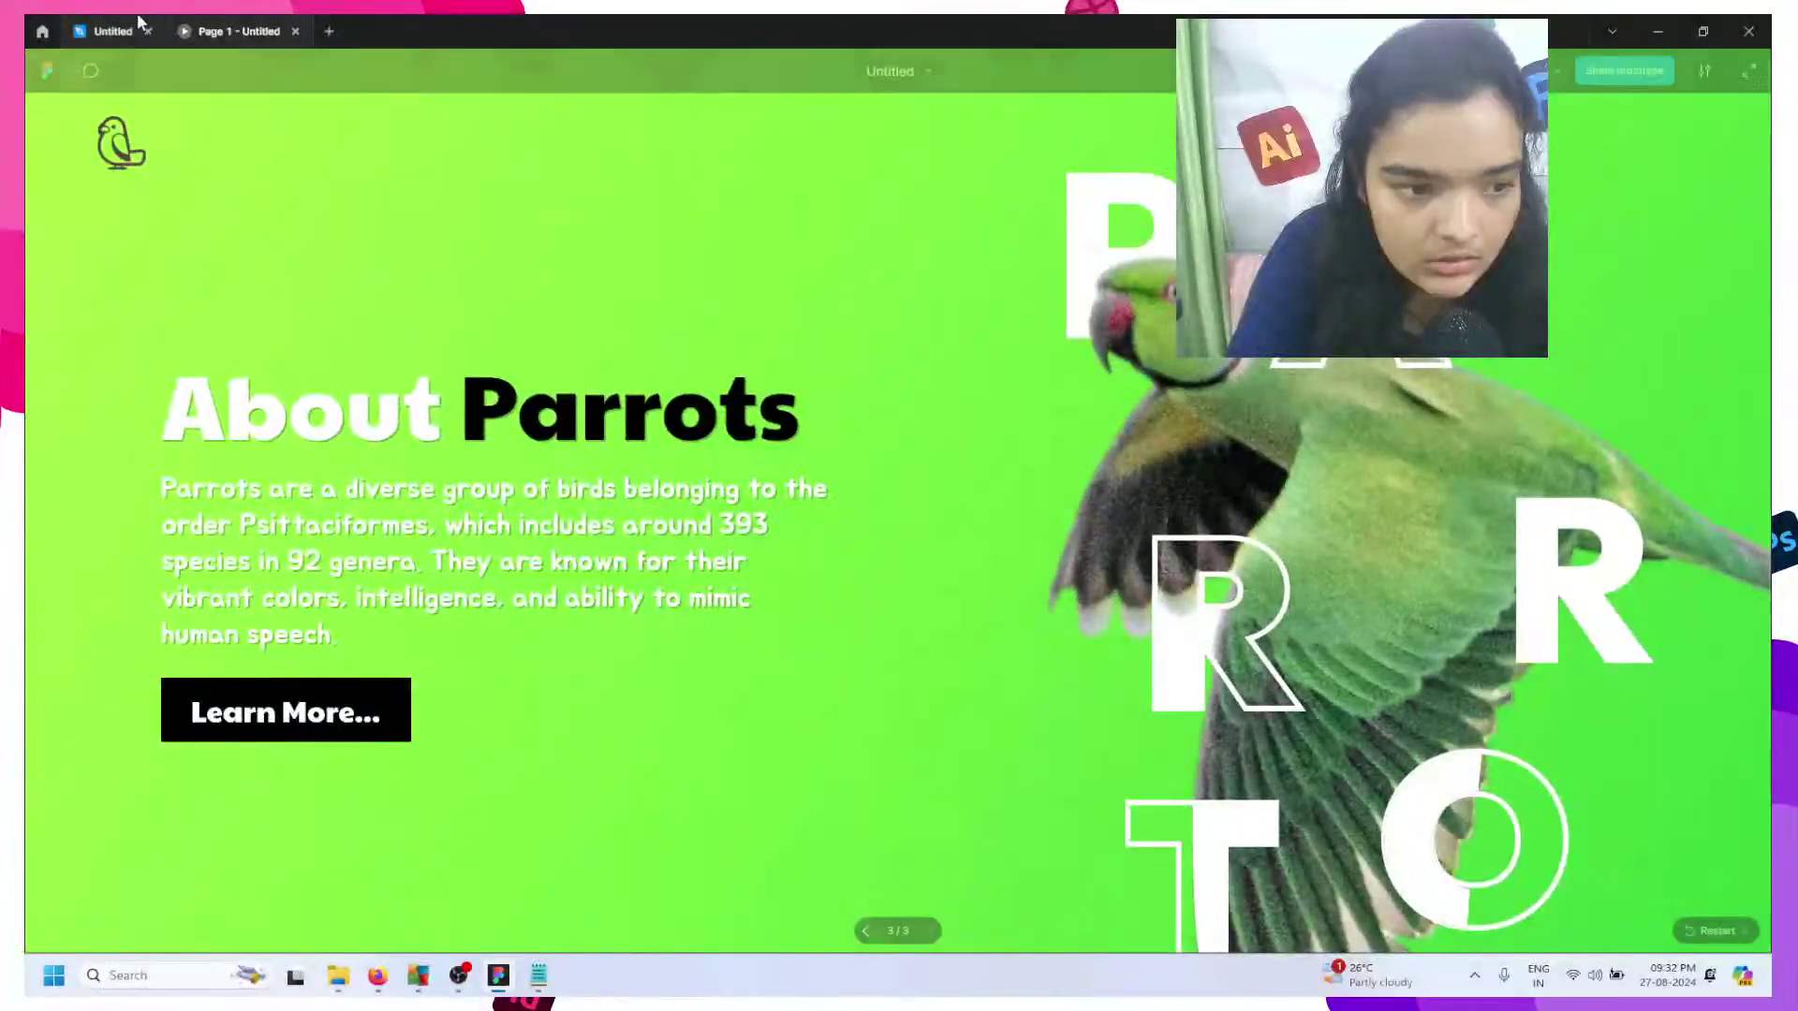
pyautogui.click(139, 22)
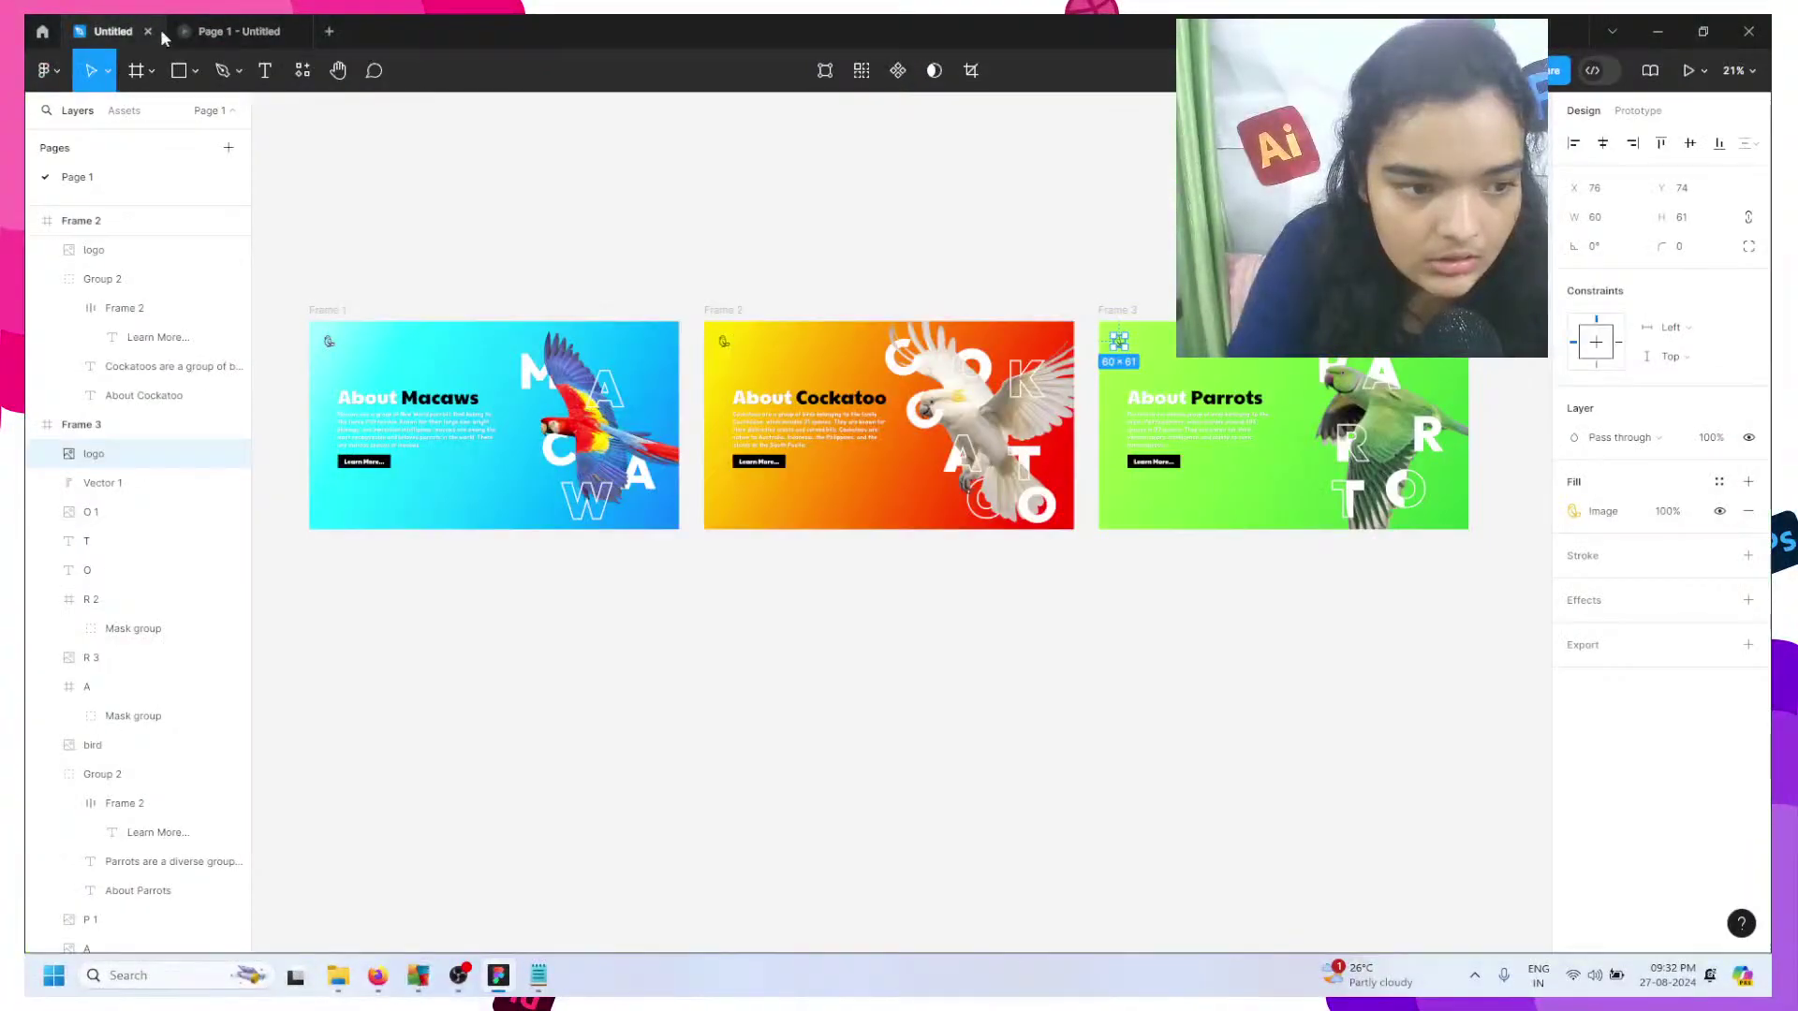
# - Bring the Cockatoo slide's logo to the front of the layers in Frame 2
pyautogui.click(726, 343)
pyautogui.scroll(1, 293, 358)
pyautogui.scroll(5, 131, 421)
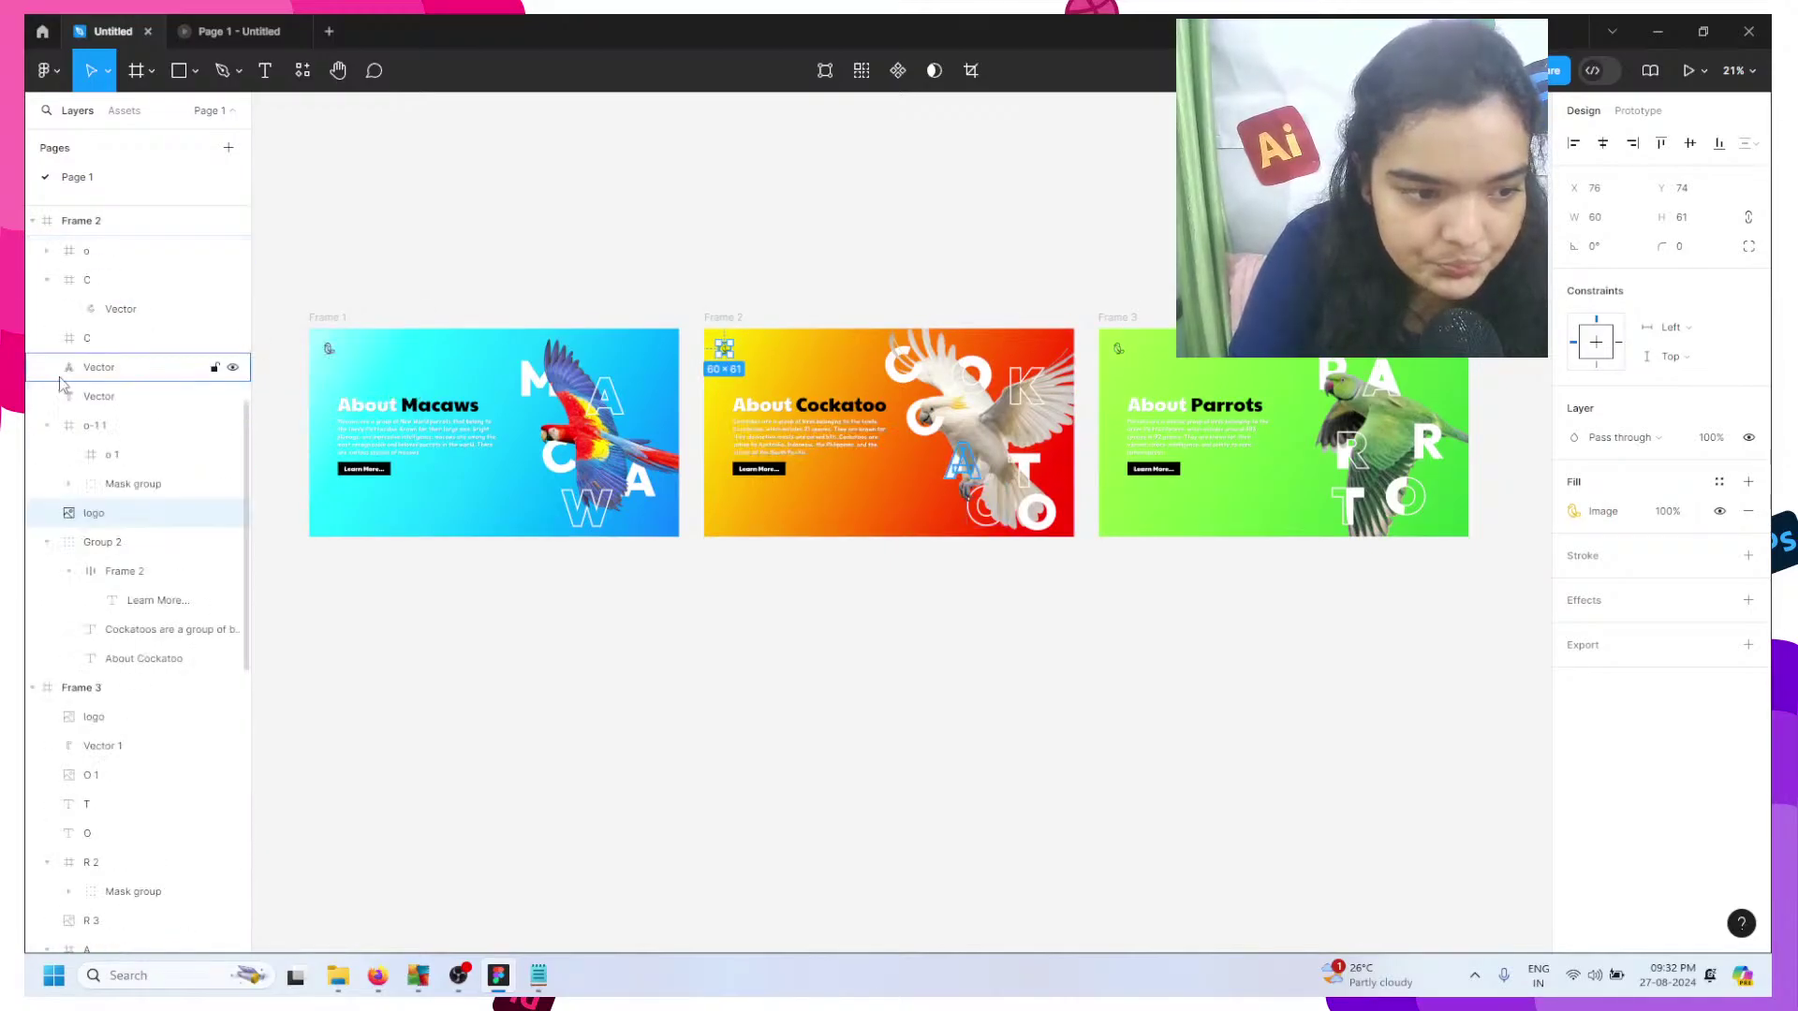
pyautogui.scroll(5, 81, 532)
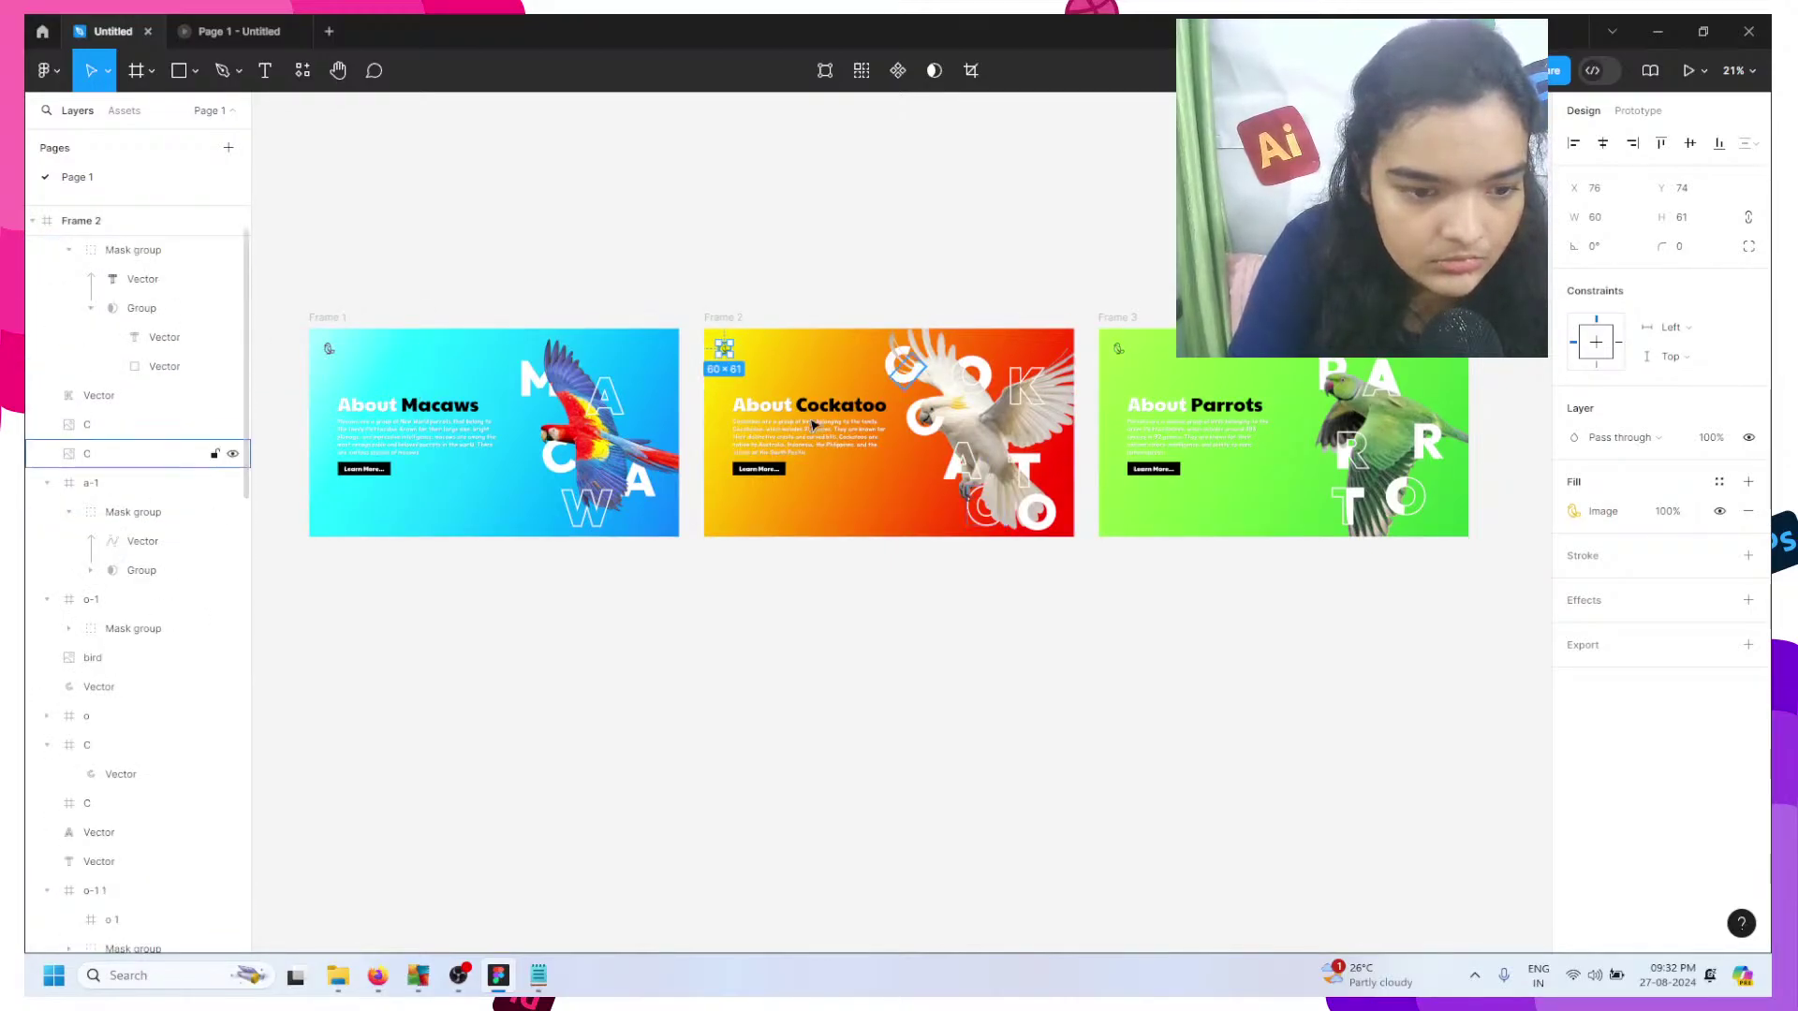
pyautogui.scroll(5, 724, 356)
pyautogui.rightClick(719, 345)
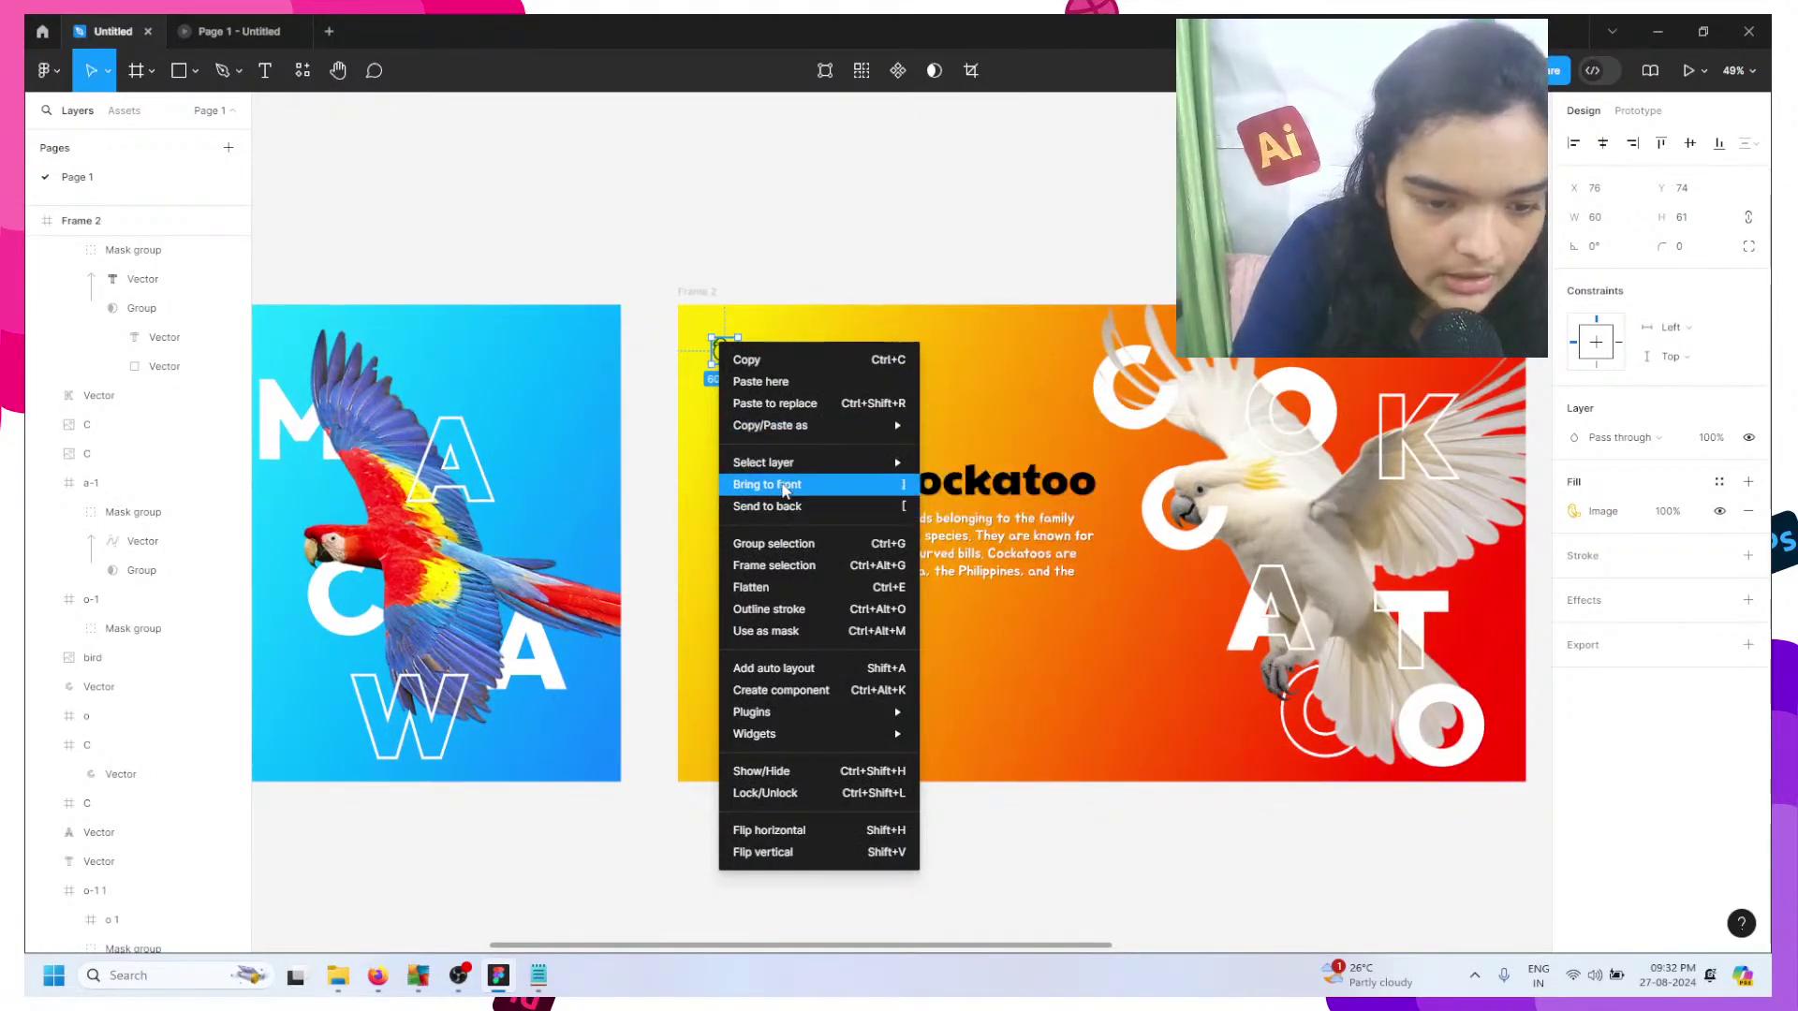
pyautogui.click(783, 485)
# - Bring the Macaws slide's logo to the front of the layers in Frame 1
pyautogui.hscroll(-10, 706, 454)
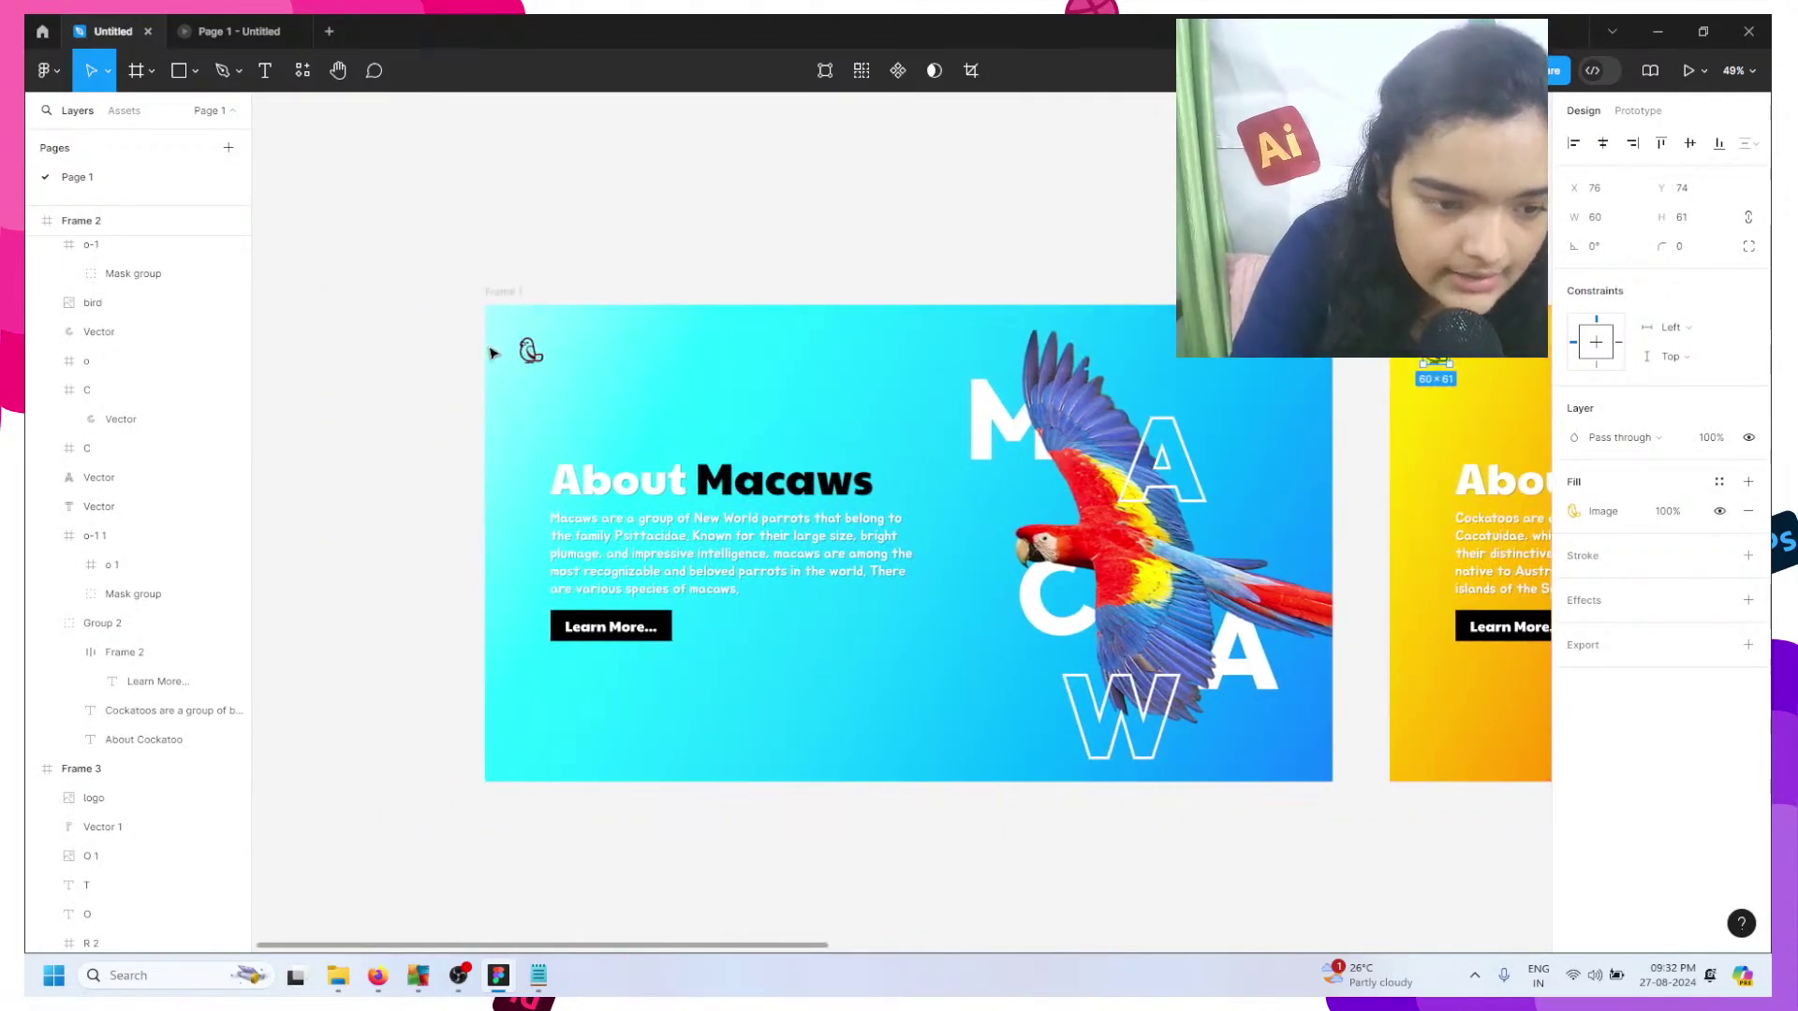
pyautogui.rightClick(520, 348)
pyautogui.click(606, 495)
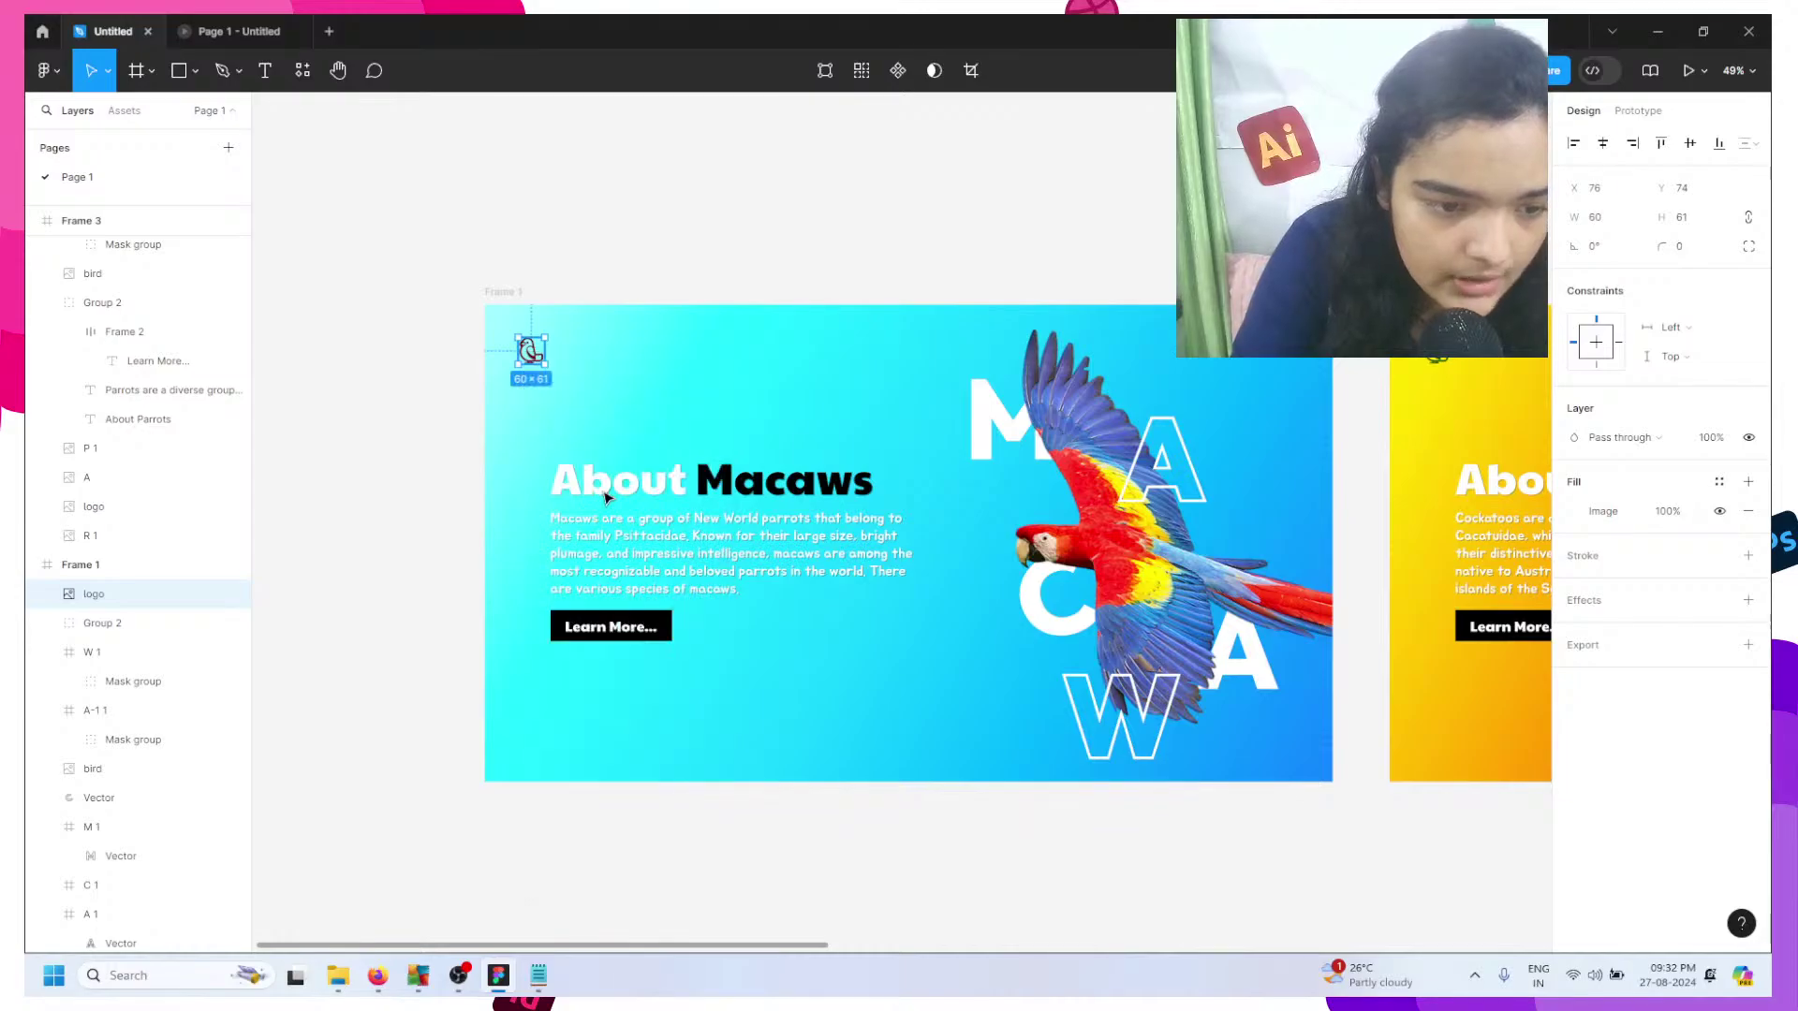
pyautogui.hscroll(10, 606, 496)
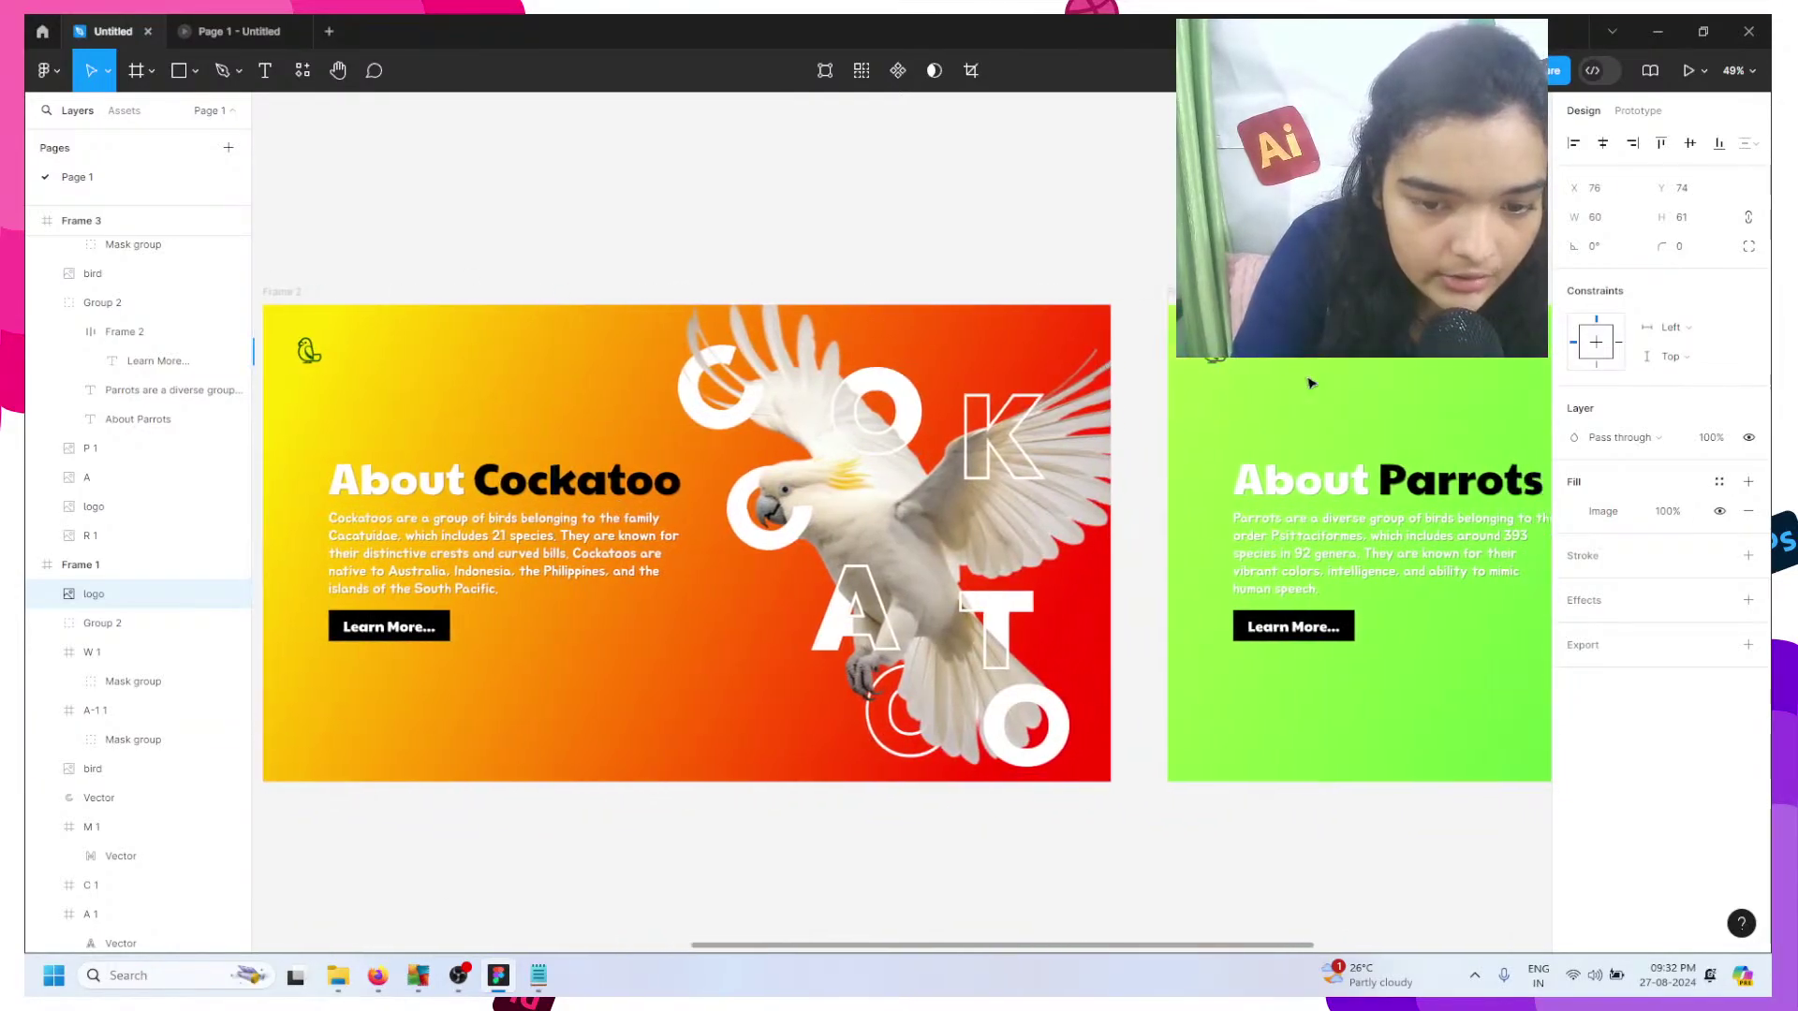
pyautogui.hscroll(3, 1310, 383)
pyautogui.click(1144, 353)
pyautogui.rightClick(1145, 354)
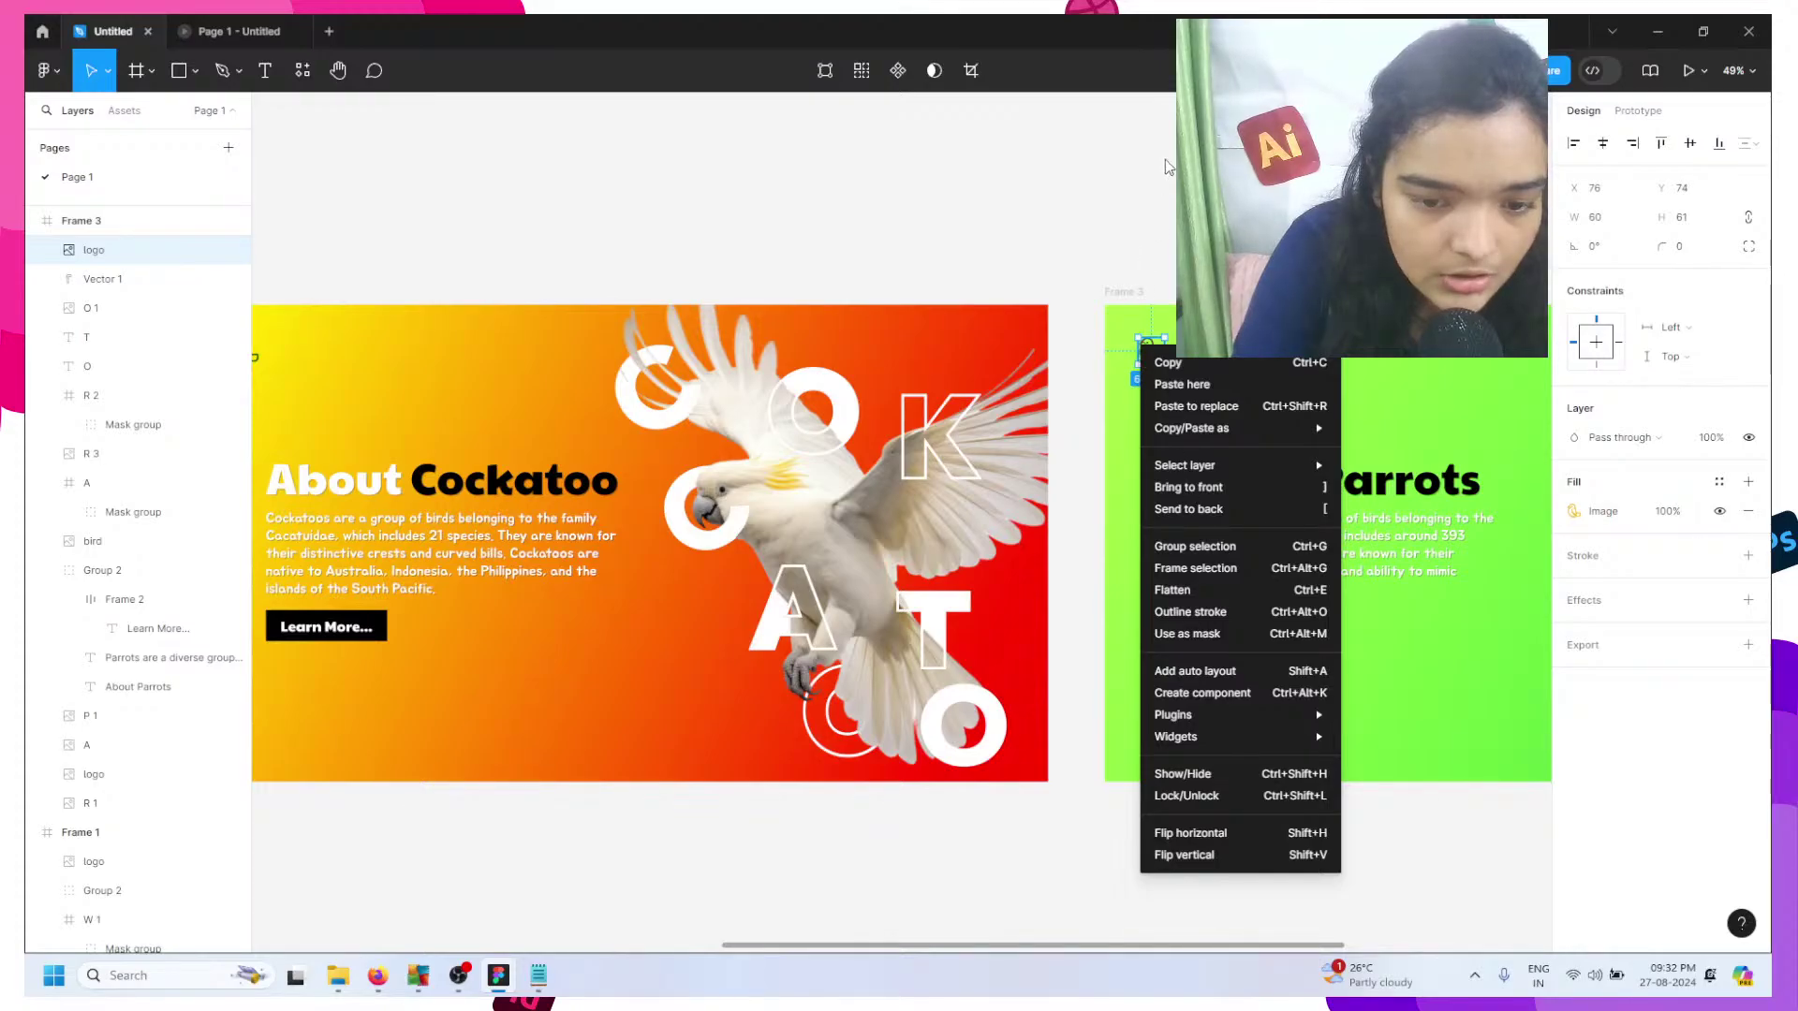
pyautogui.press('Escape')
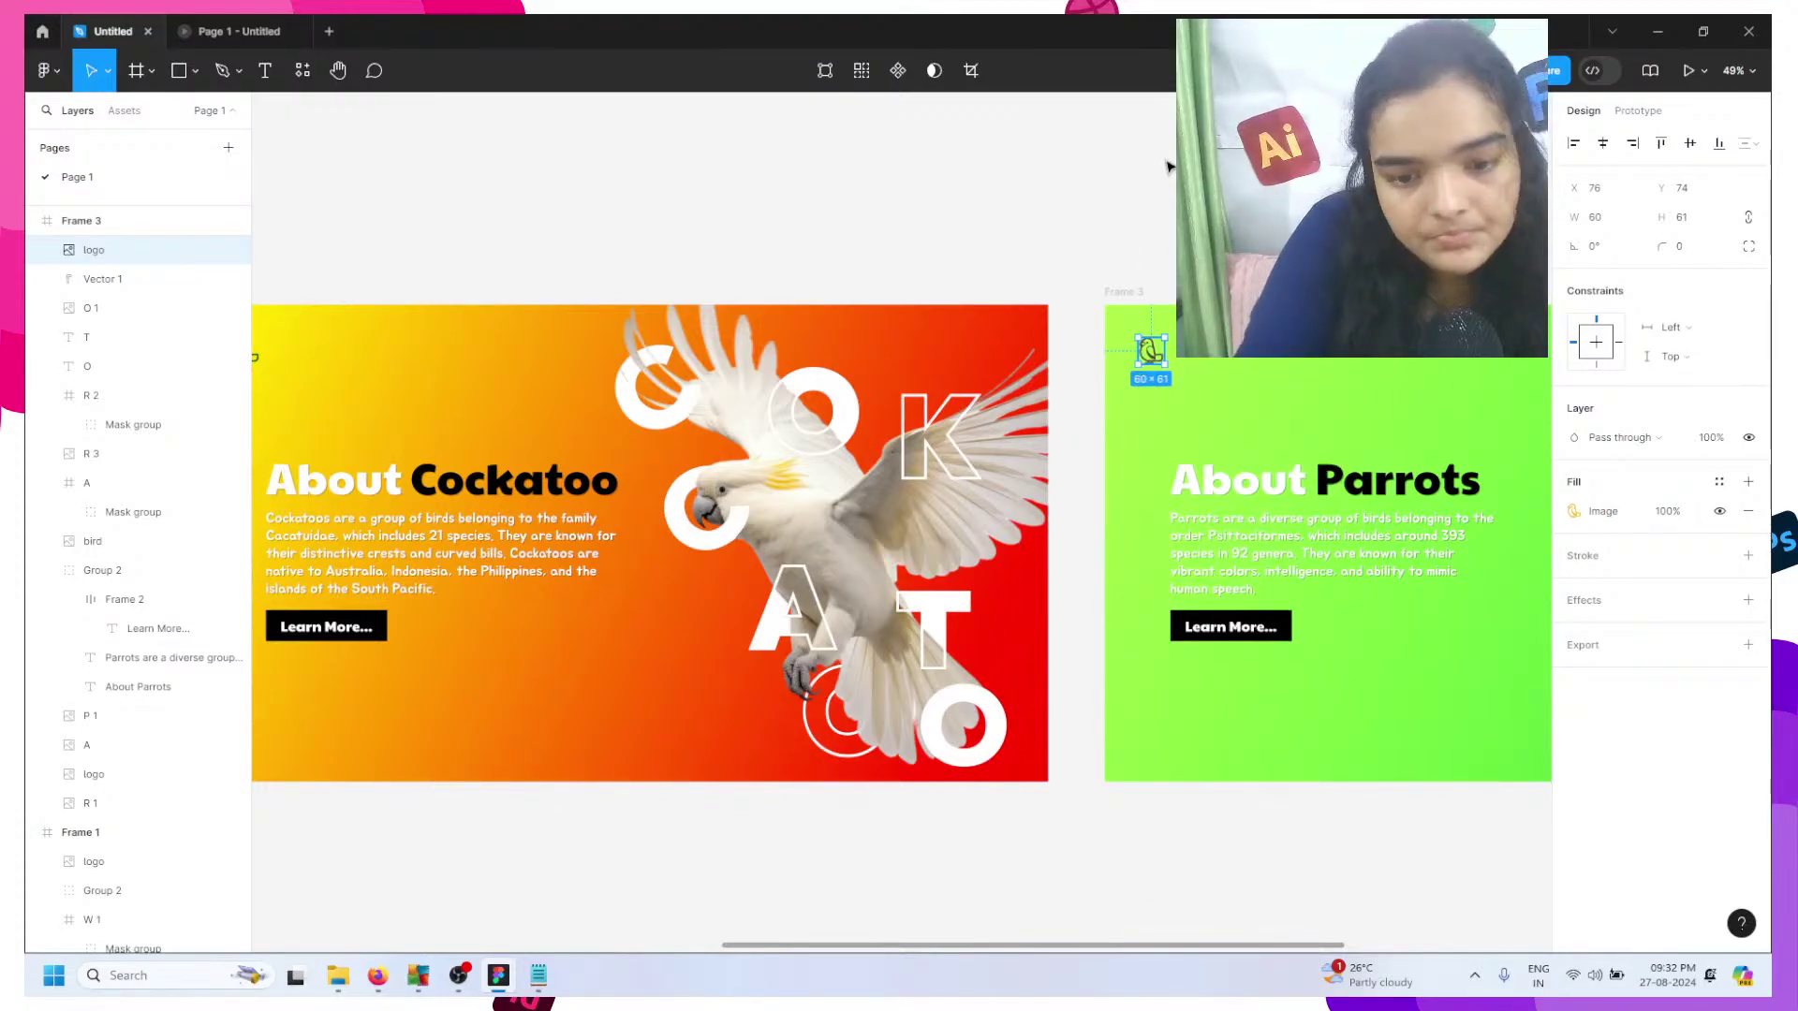
pyautogui.click(1169, 167)
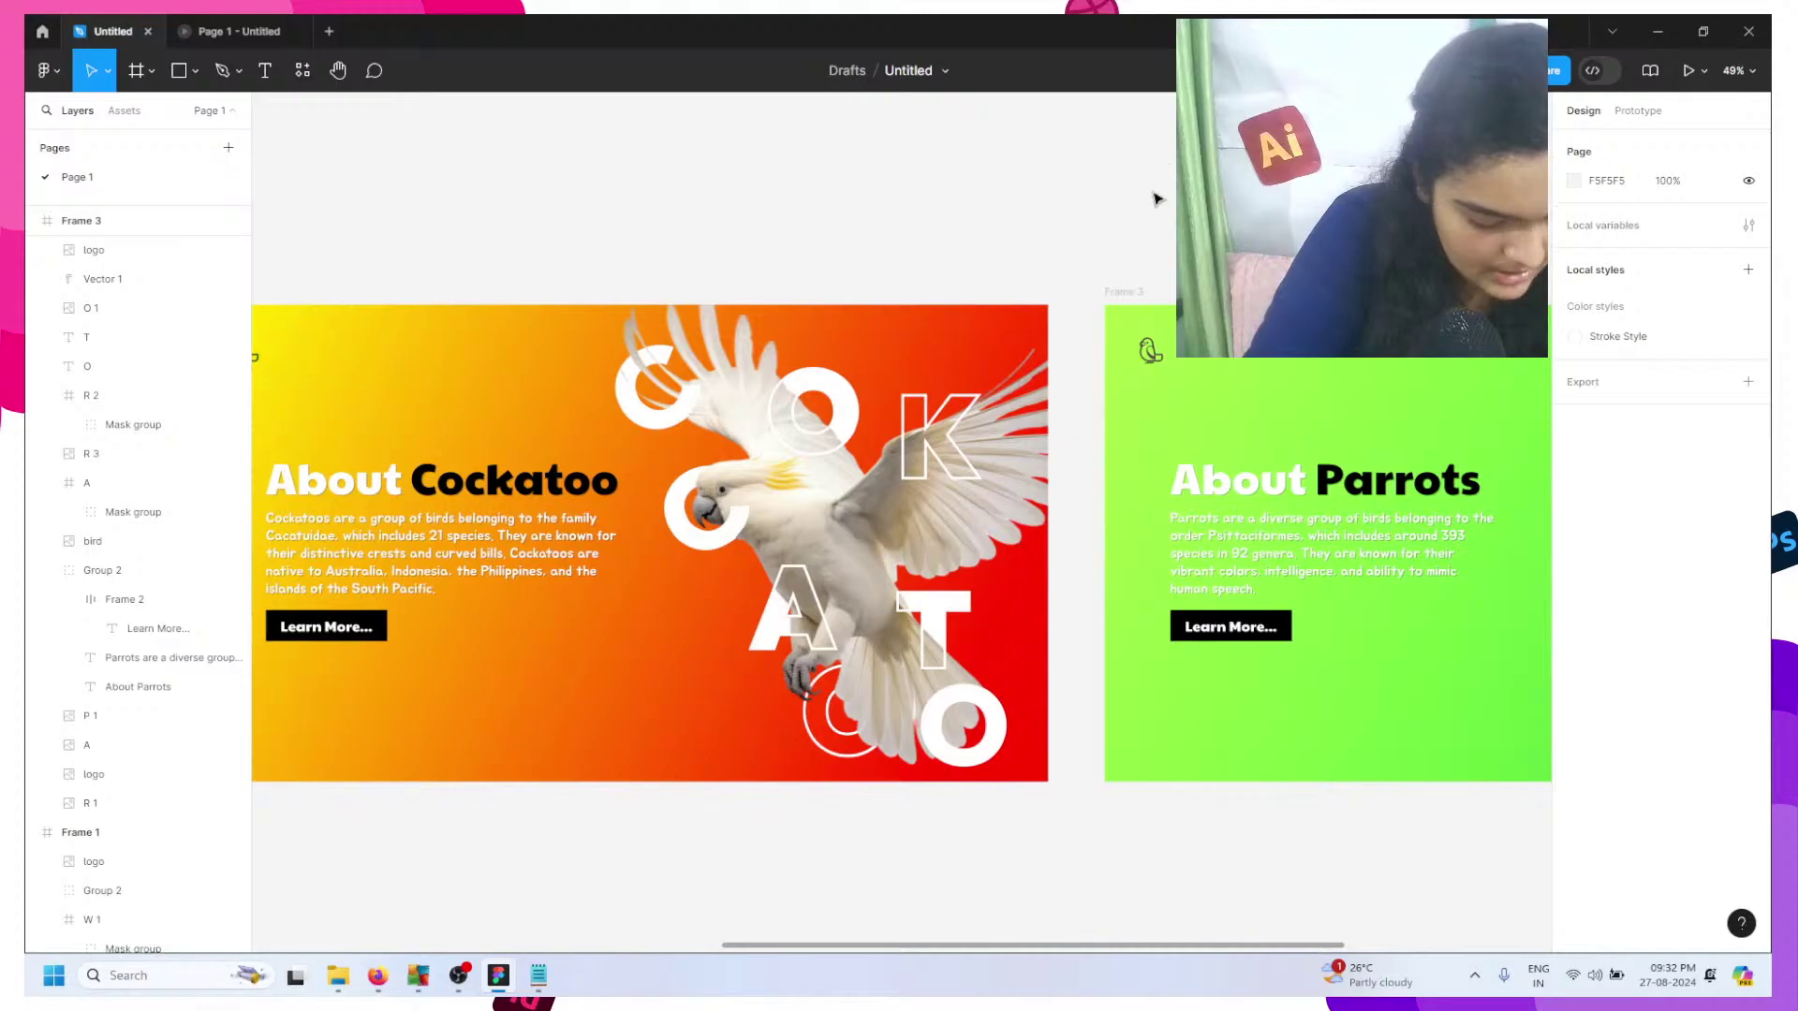
# - Preview the slide transitions in the presentation to check the logo, and return to the design file
pyautogui.click(245, 31)
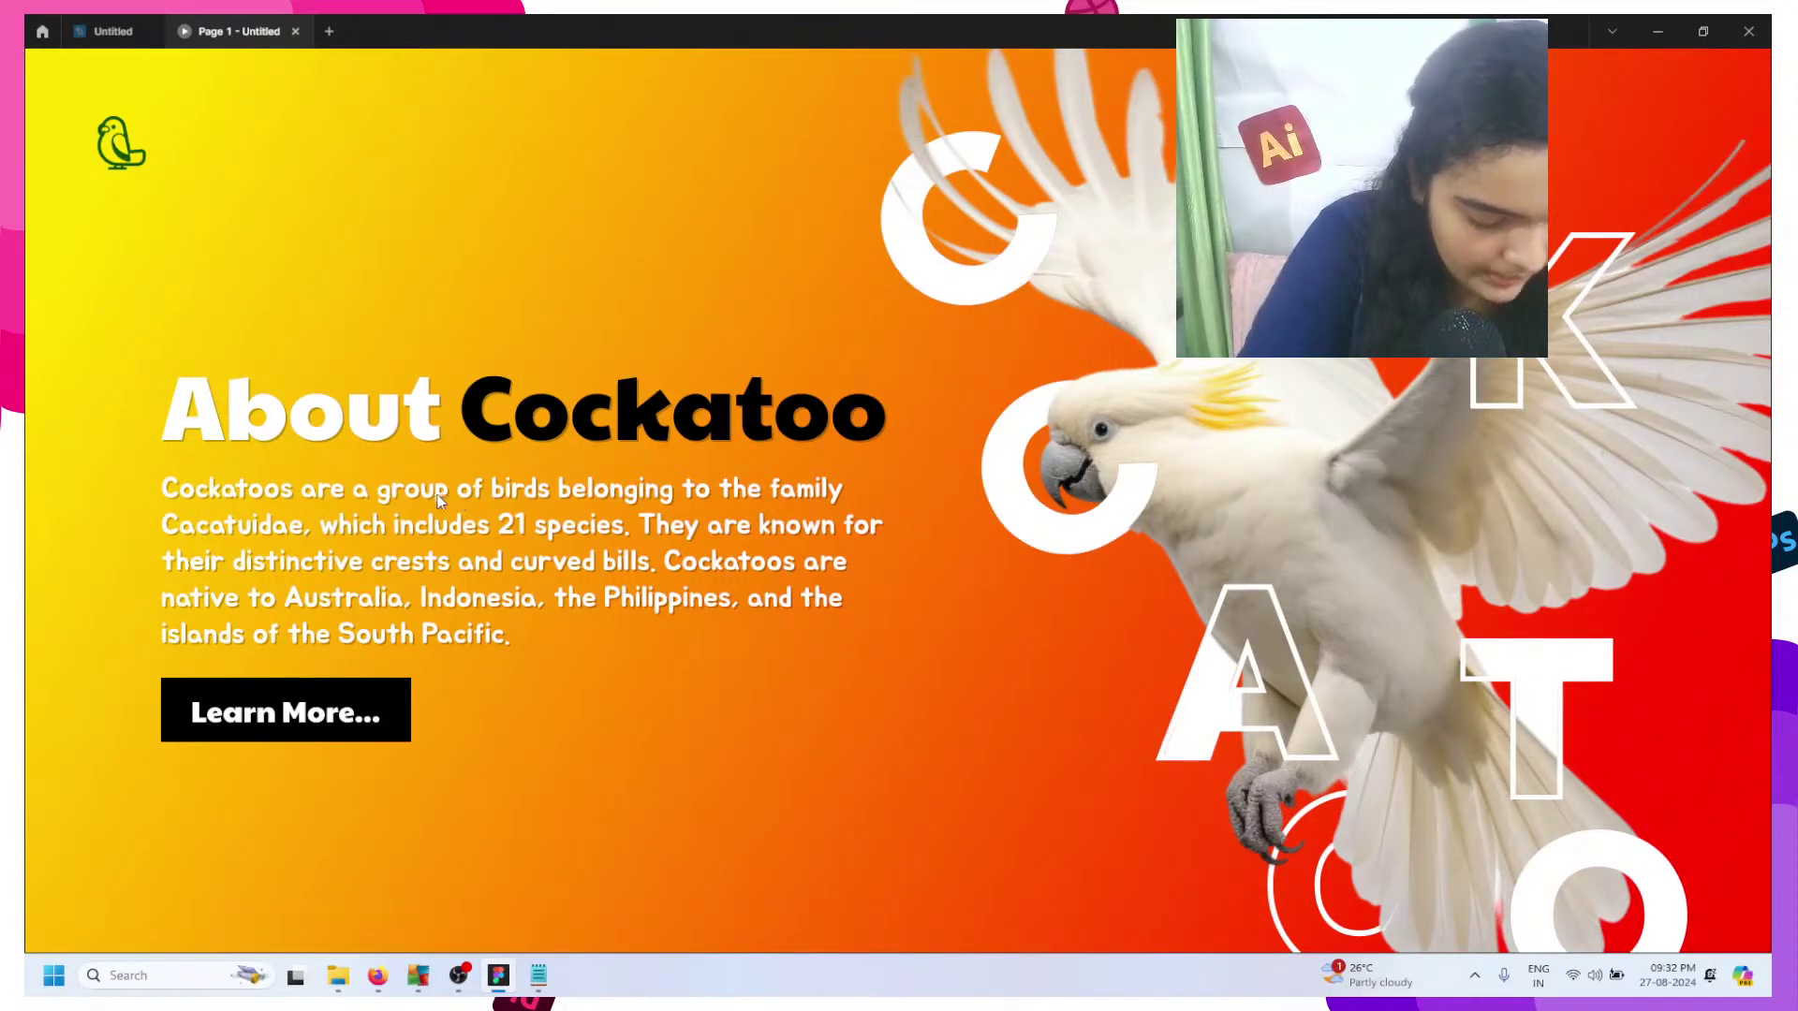
pyautogui.click(110, 31)
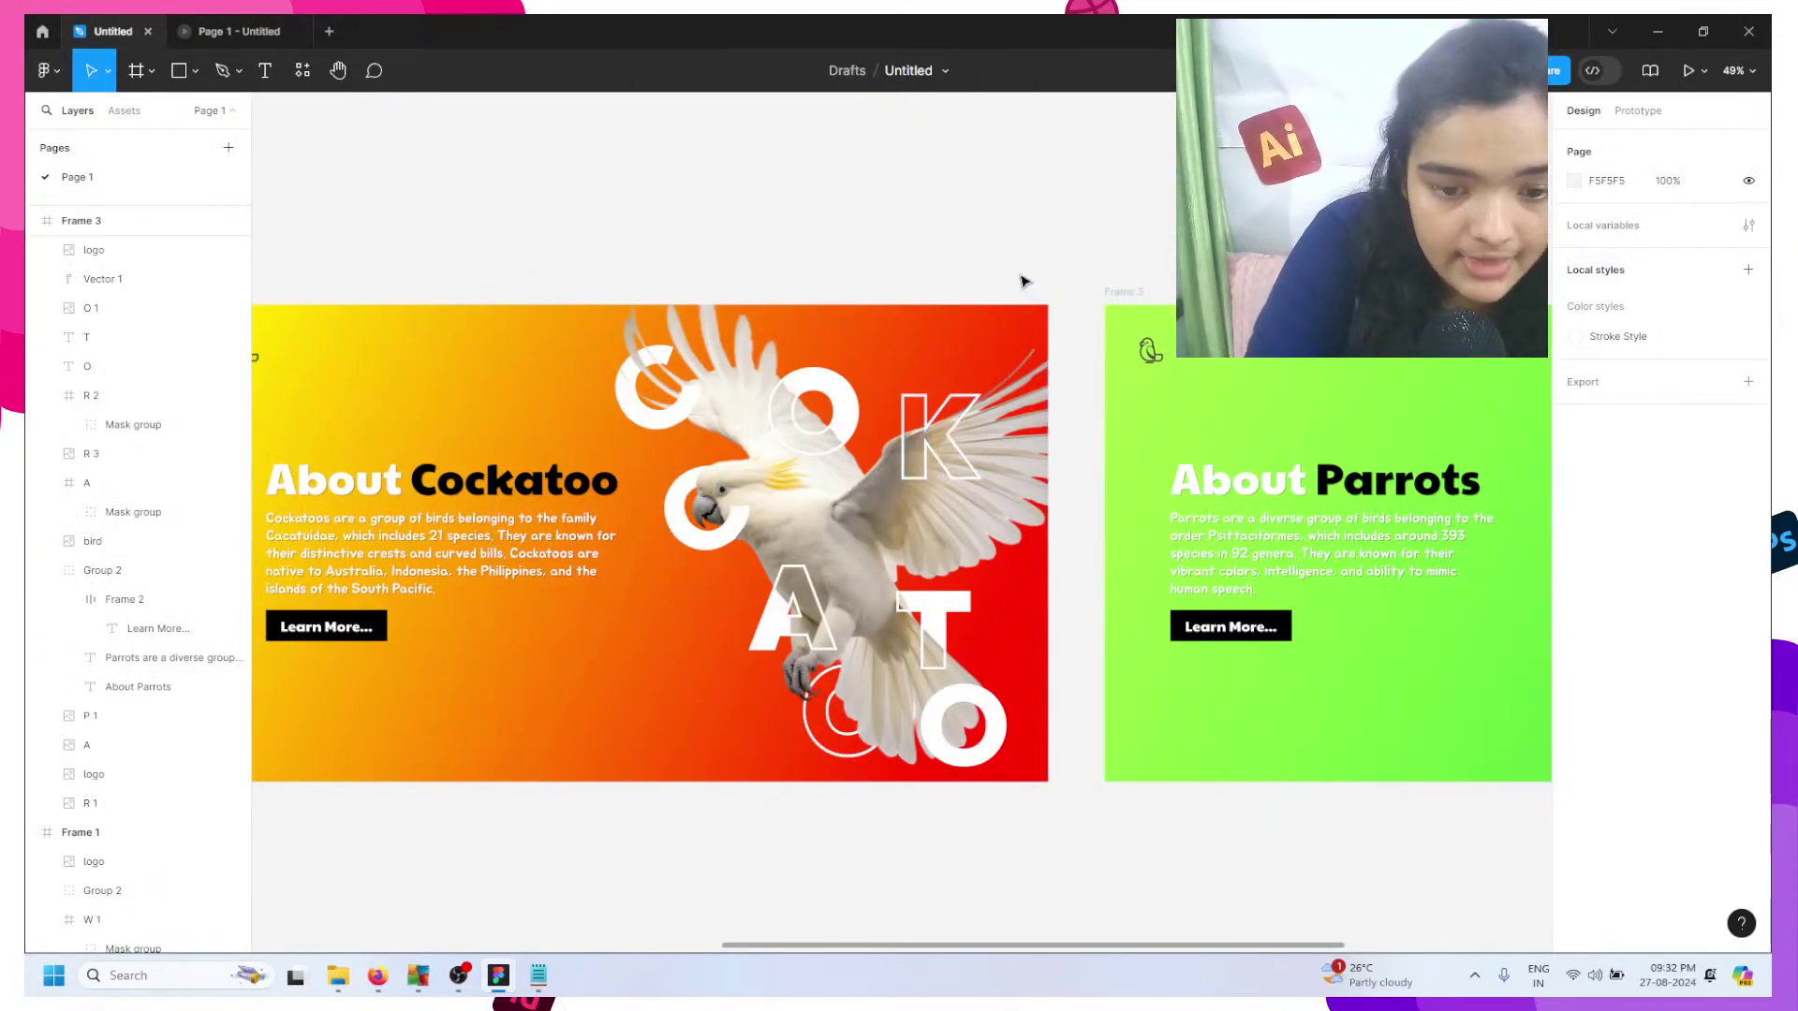
pyautogui.scroll(-2, 914, 309)
pyautogui.click(246, 25)
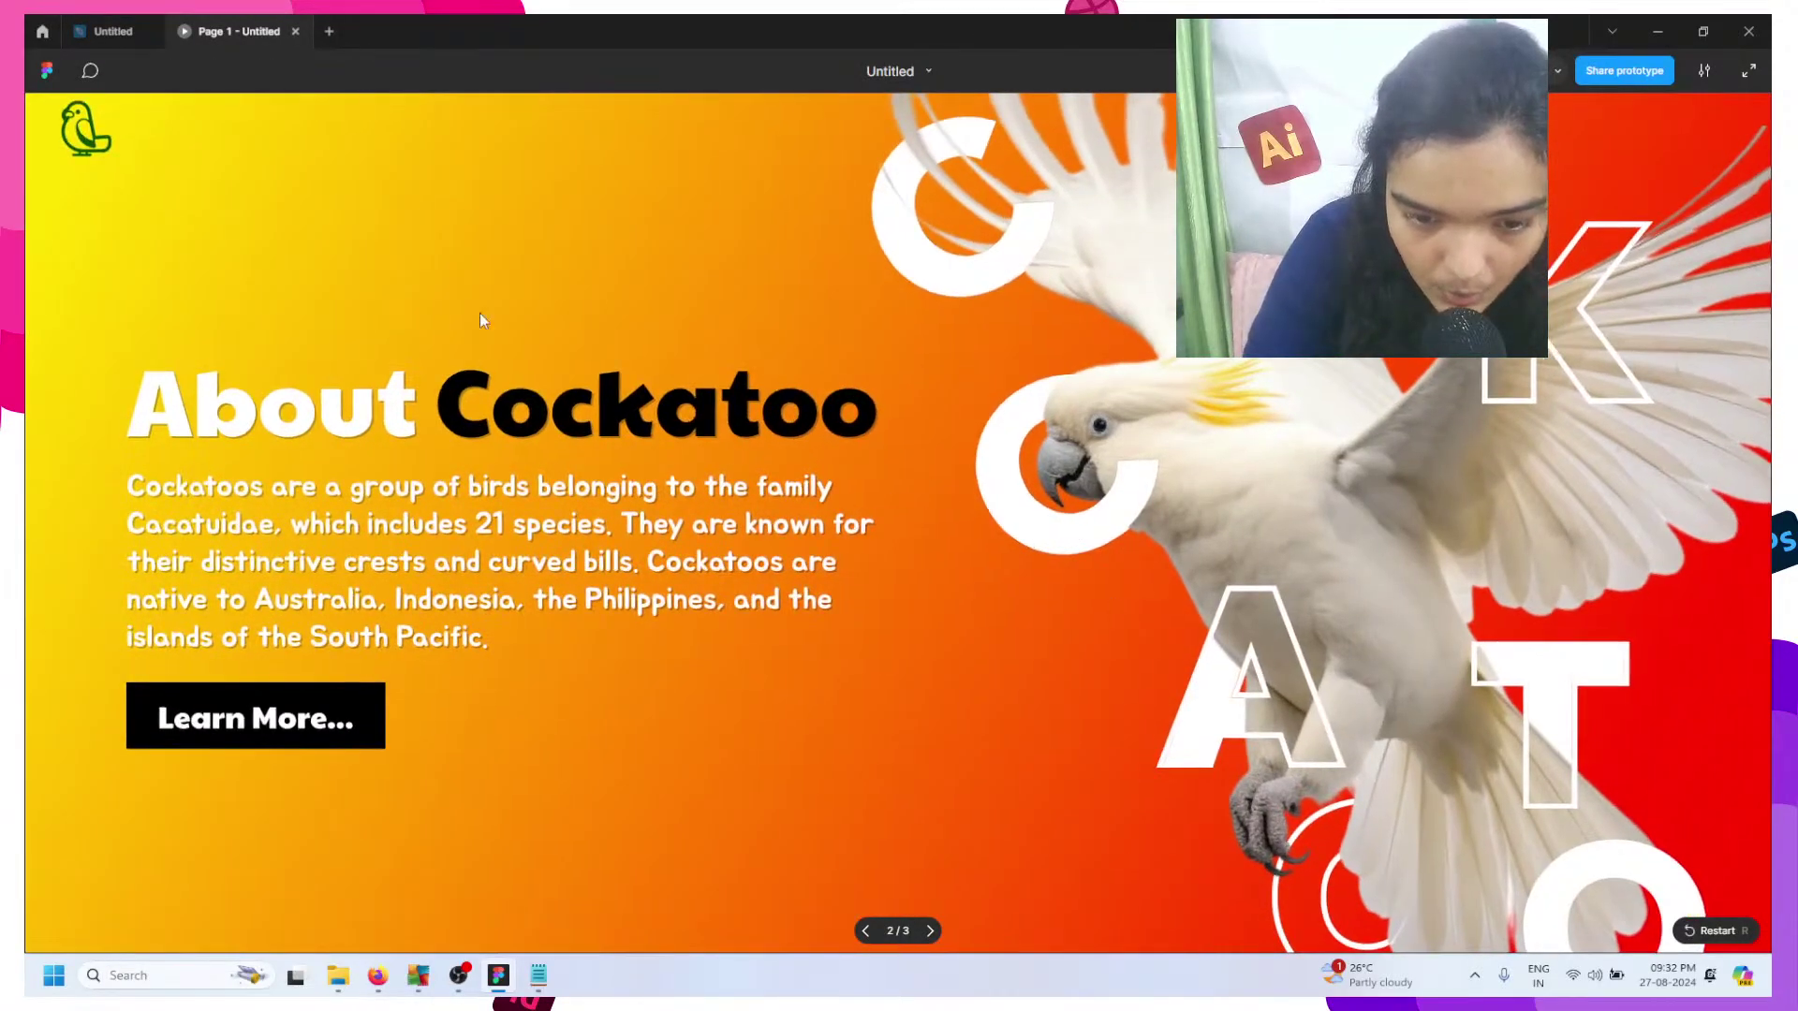
pyautogui.hotkey('ctrl', 'shift', 'Tab')
# - Lock the macaw bird image in Frame 1 and select the M and C letter layers behind it
pyautogui.hscroll(-4, 630, 443)
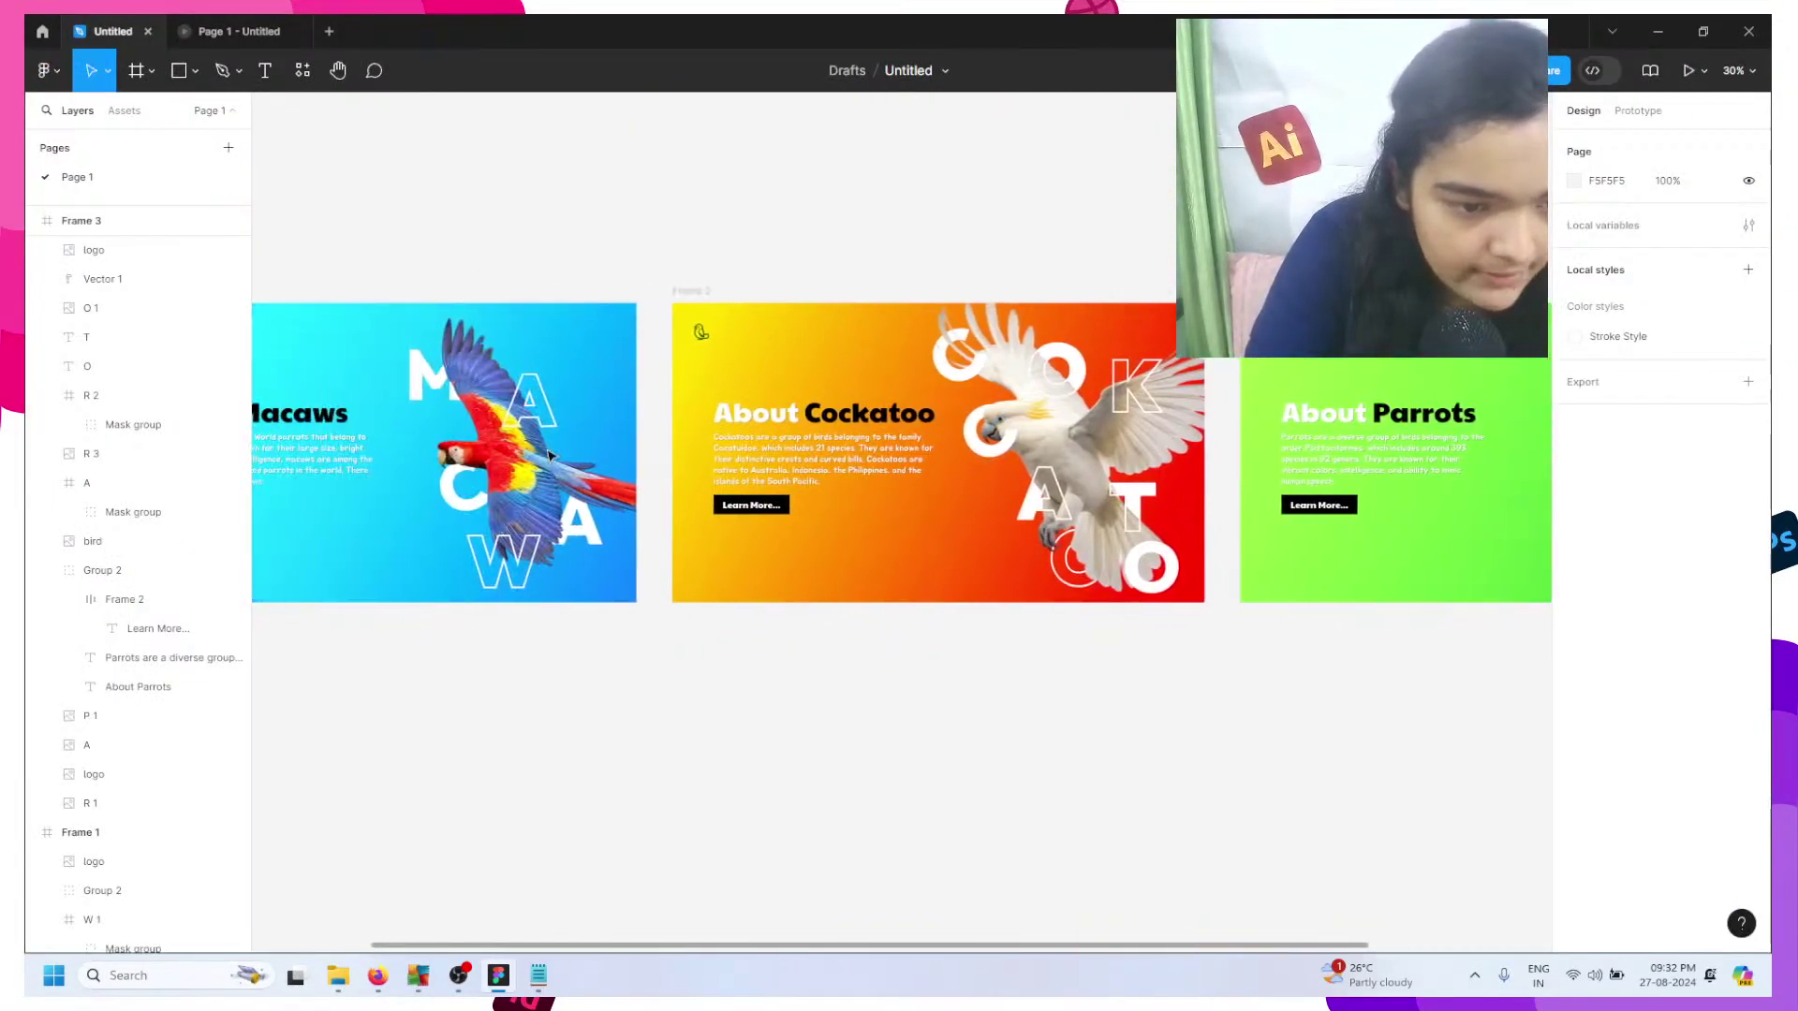
pyautogui.click(486, 384)
pyautogui.doubleClick(487, 386)
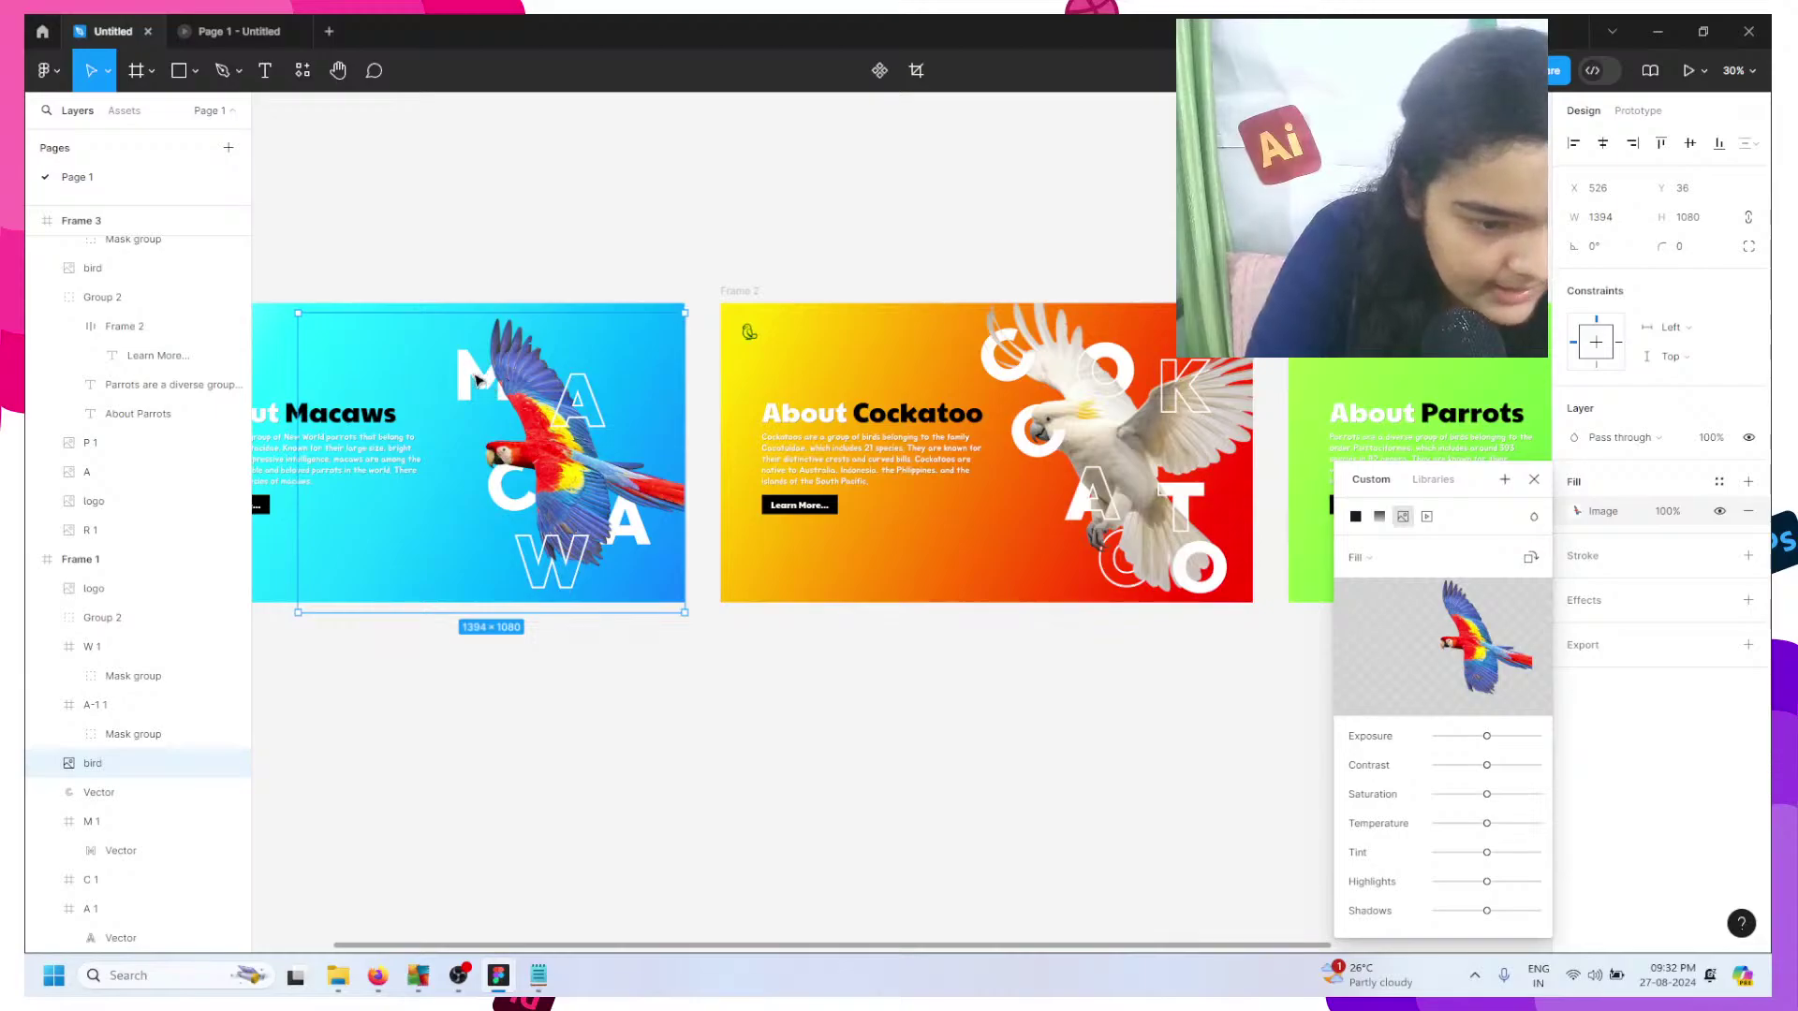
pyautogui.click(144, 822)
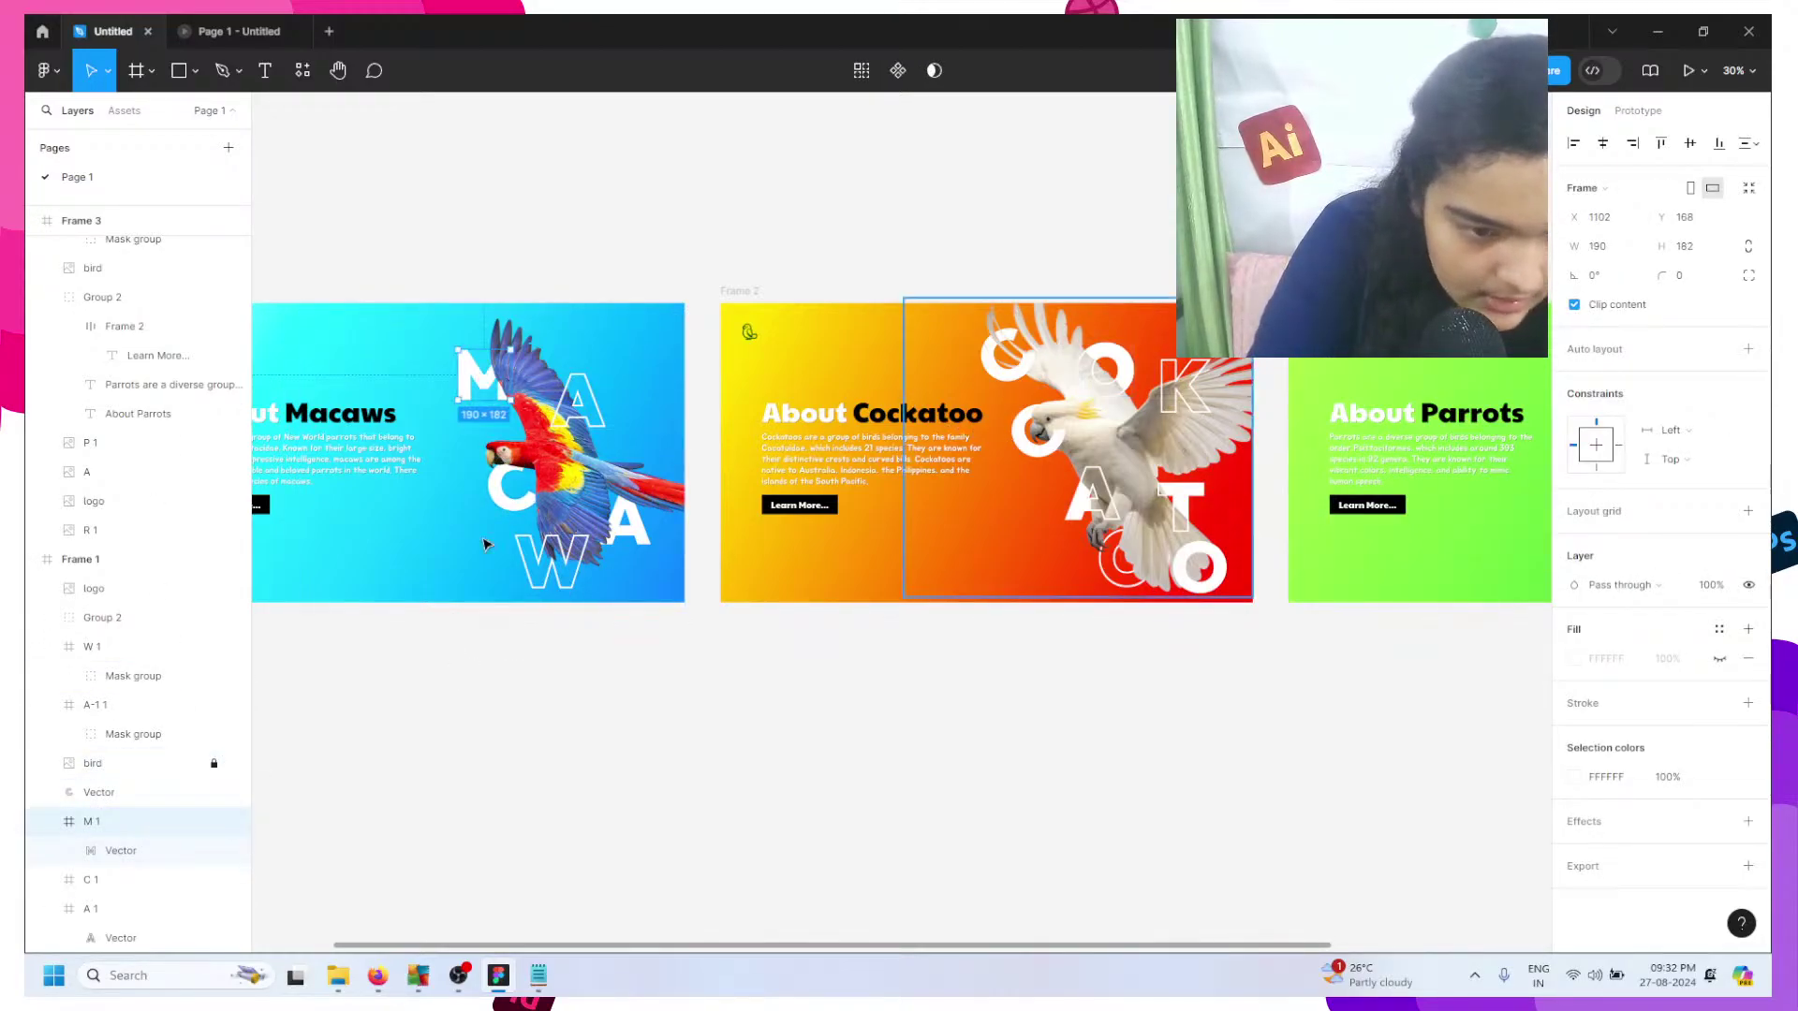
pyautogui.click(150, 792)
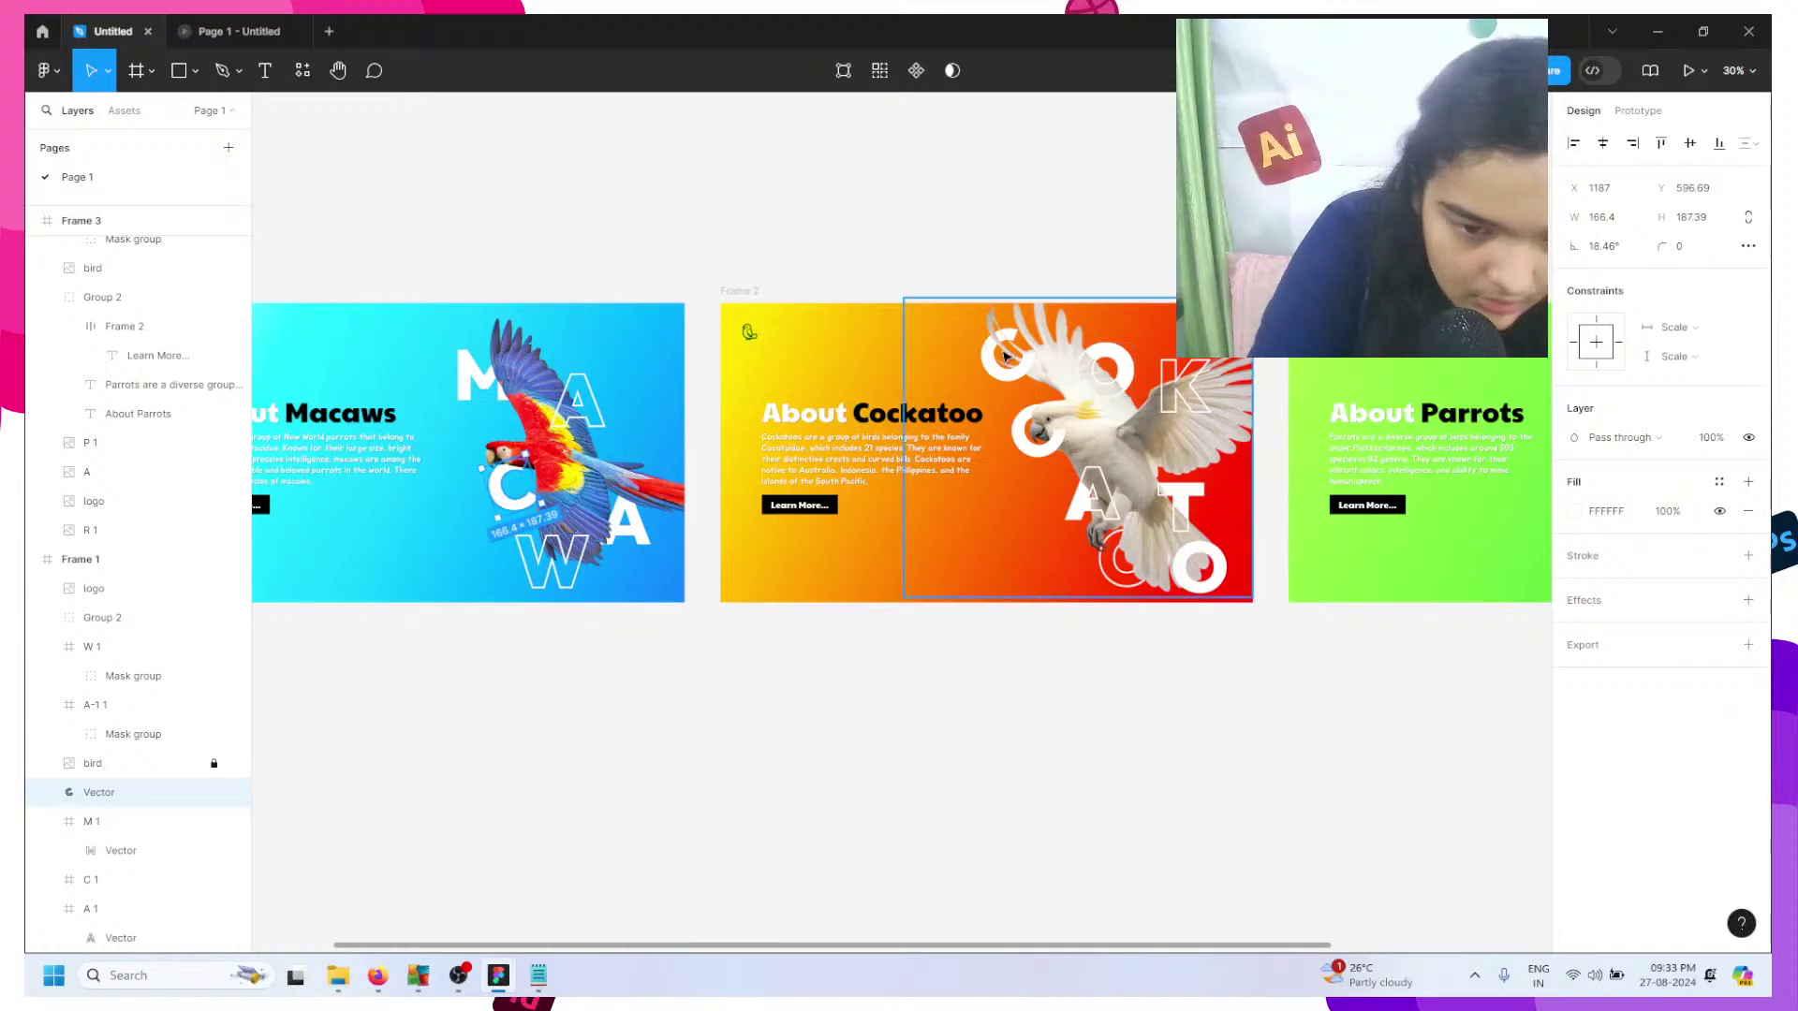
# - Lock the cockatoo bird image in Frame 2 and select the first letter C behind it
pyautogui.doubleClick(995, 365)
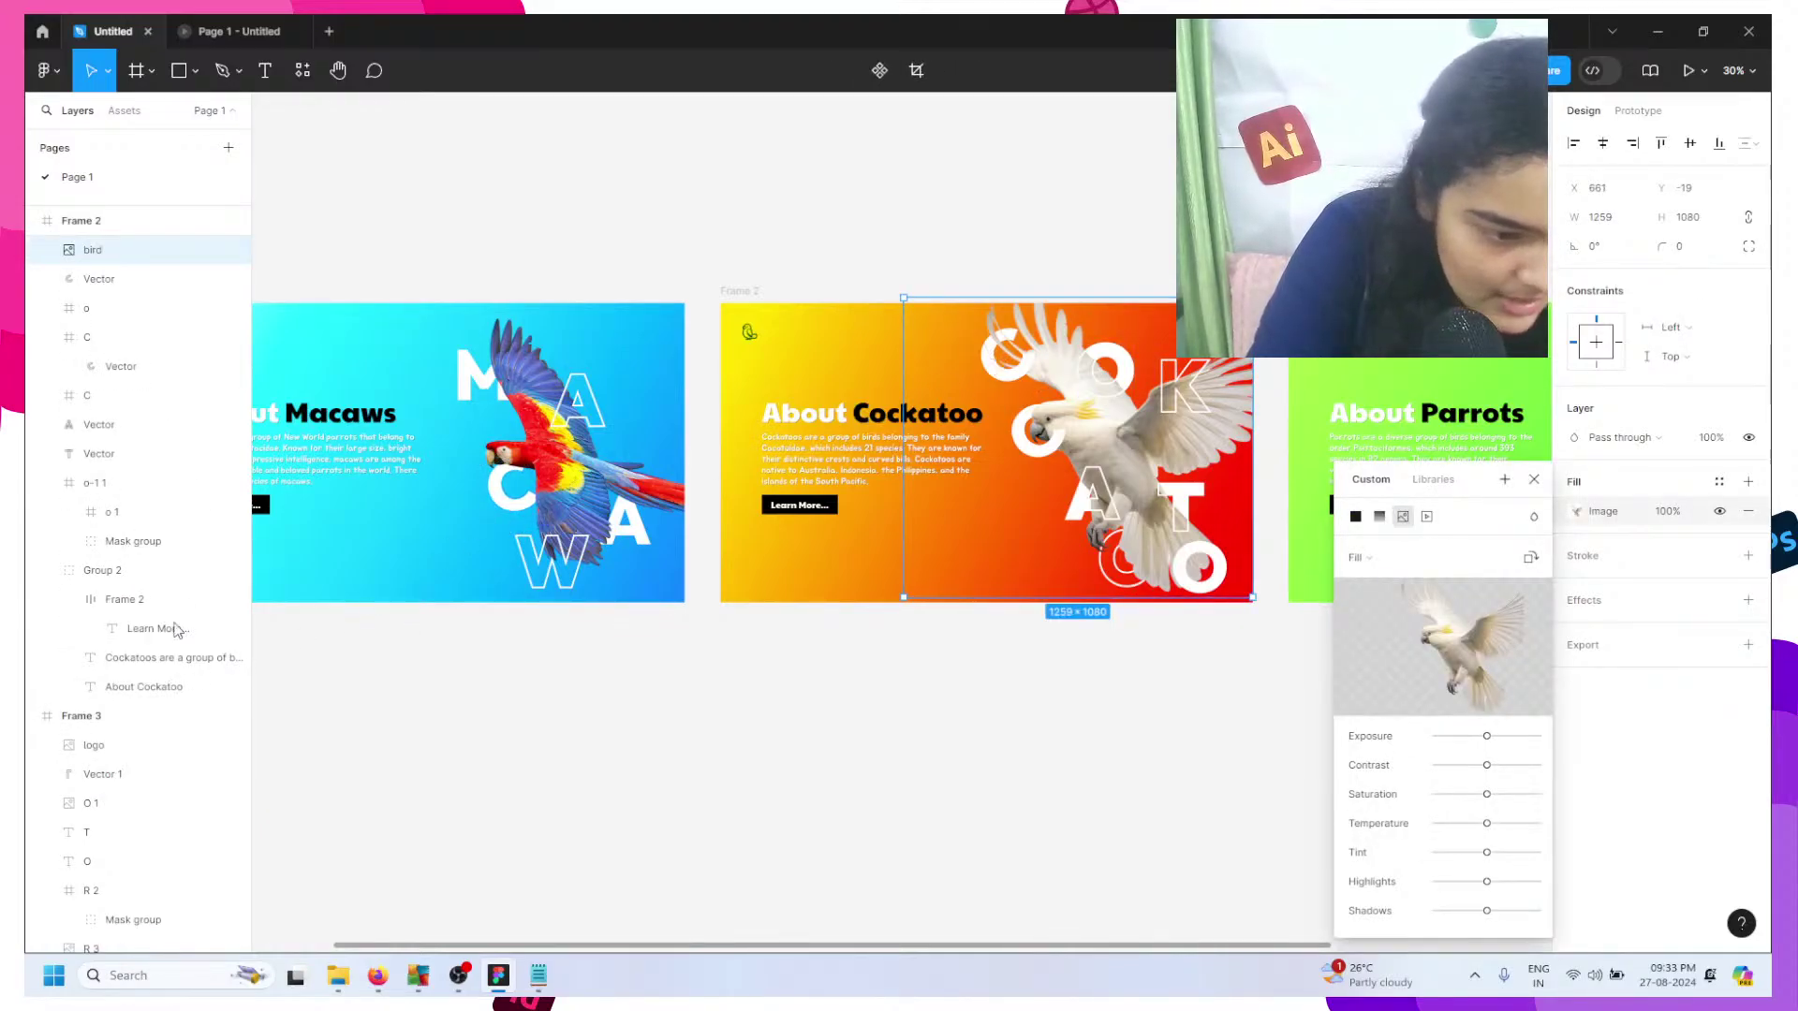
pyautogui.click(214, 250)
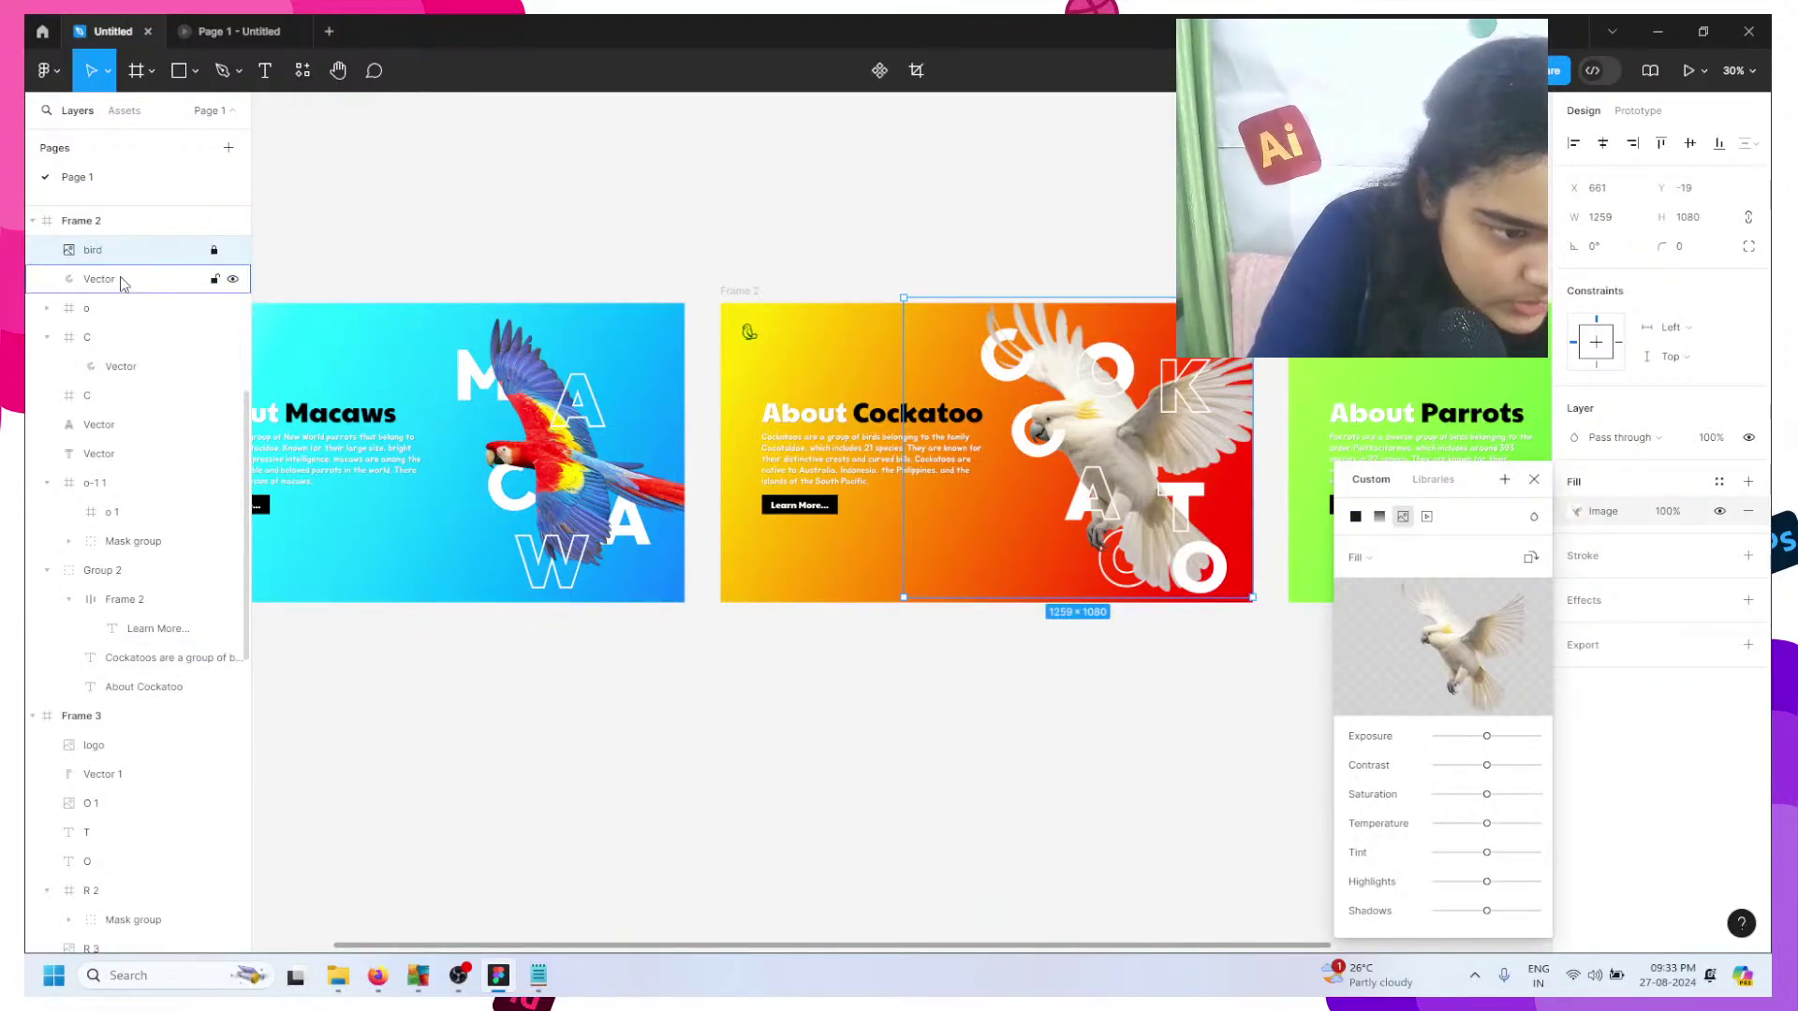
pyautogui.click(1003, 345)
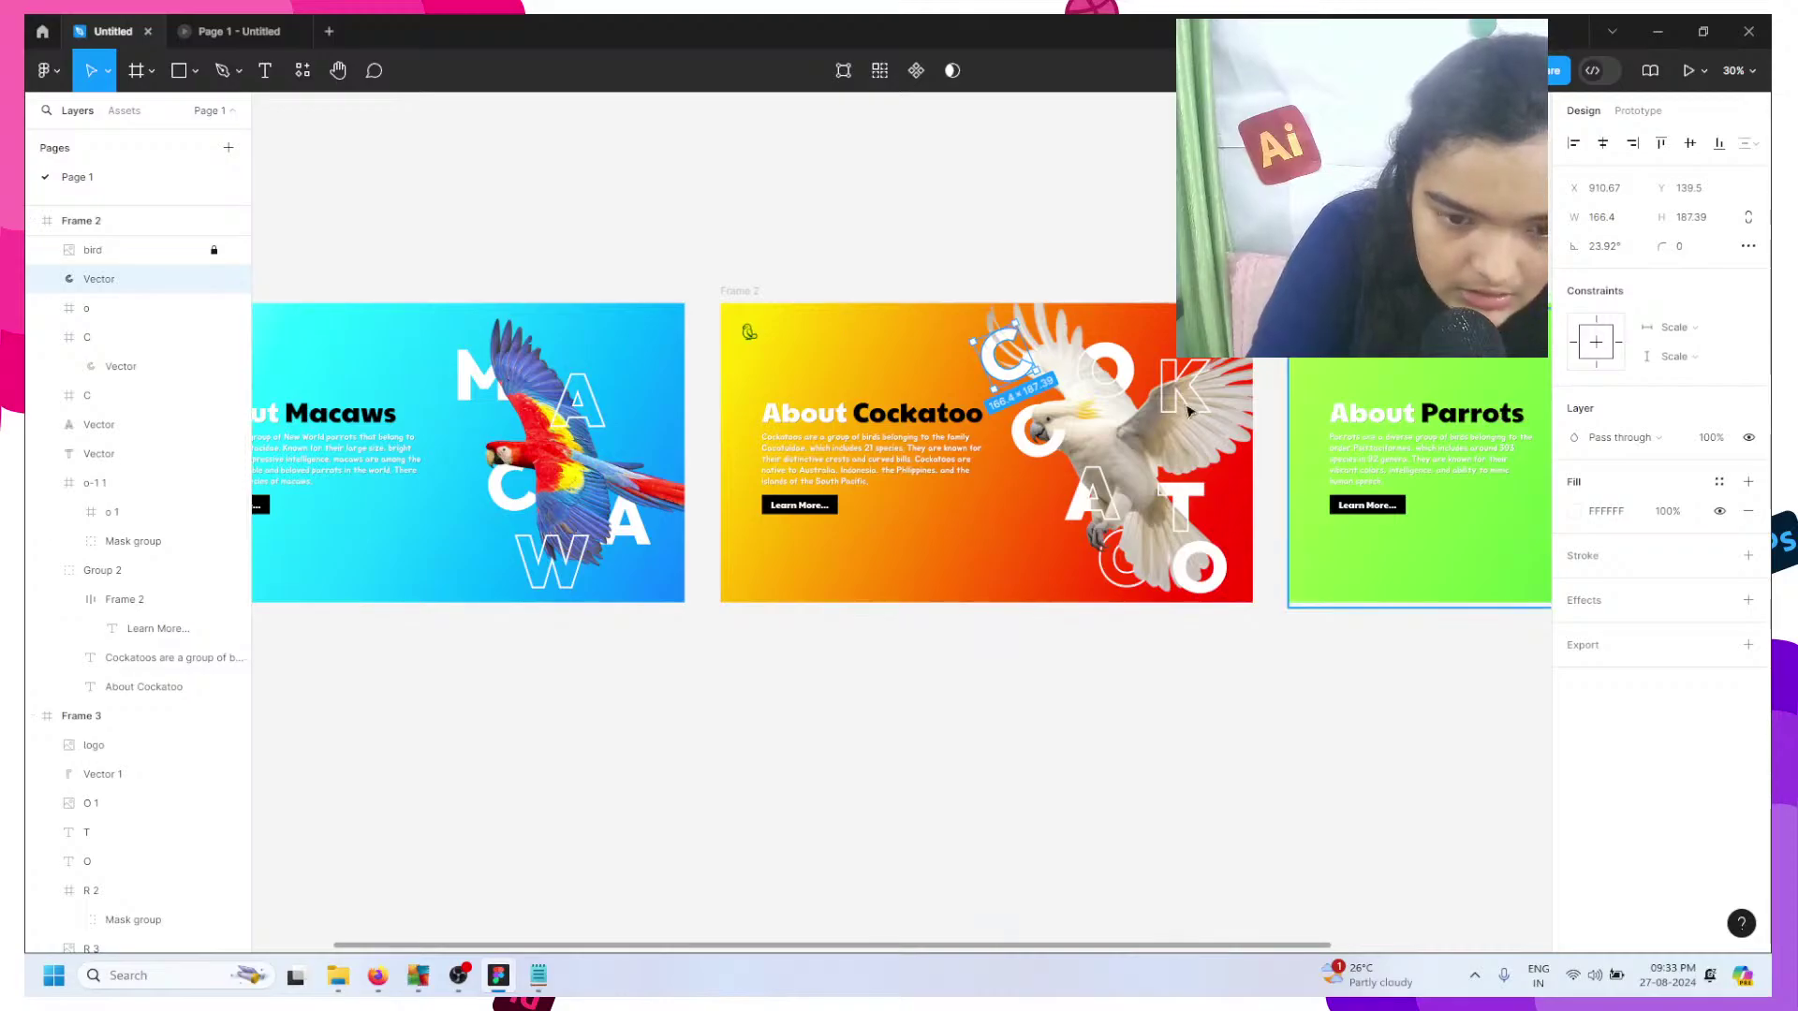
# - Examine the Macaws slide's letter layers by selecting them all around the locked bird, and clear the selection
pyautogui.click(585, 401)
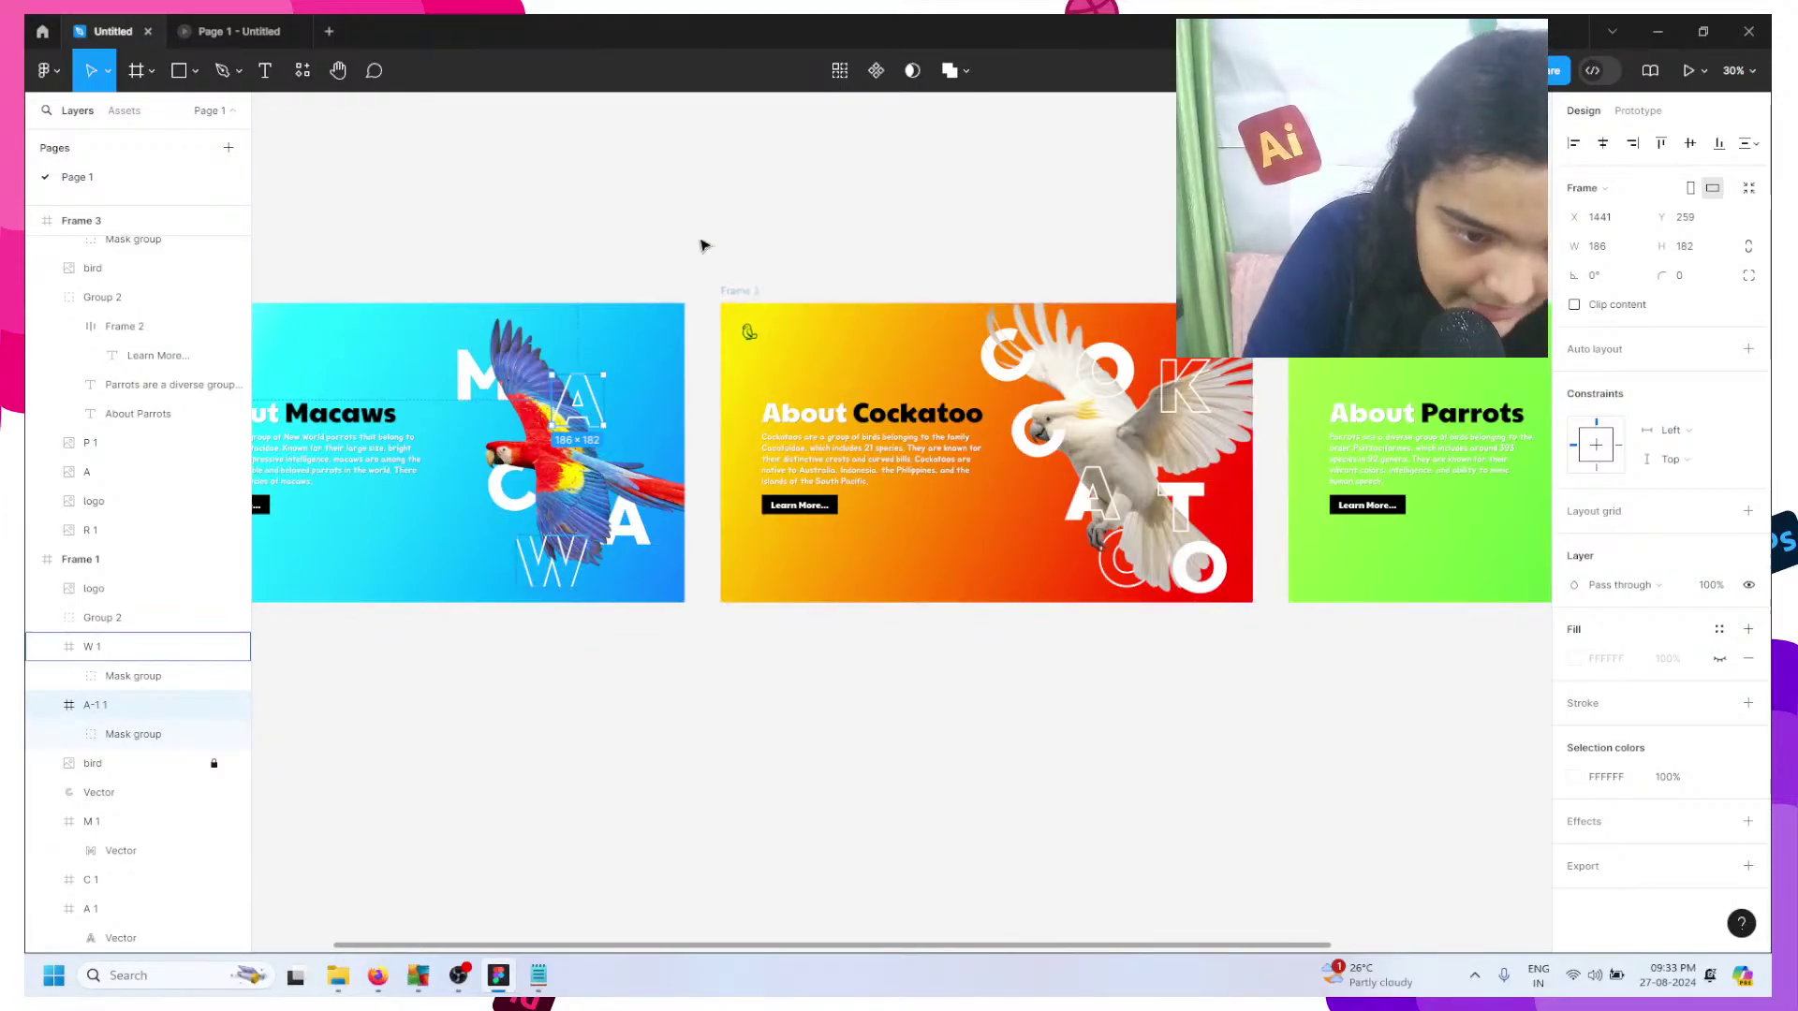
pyautogui.click(471, 254)
pyautogui.moveTo(455, 236); pyautogui.dragTo(668, 627)
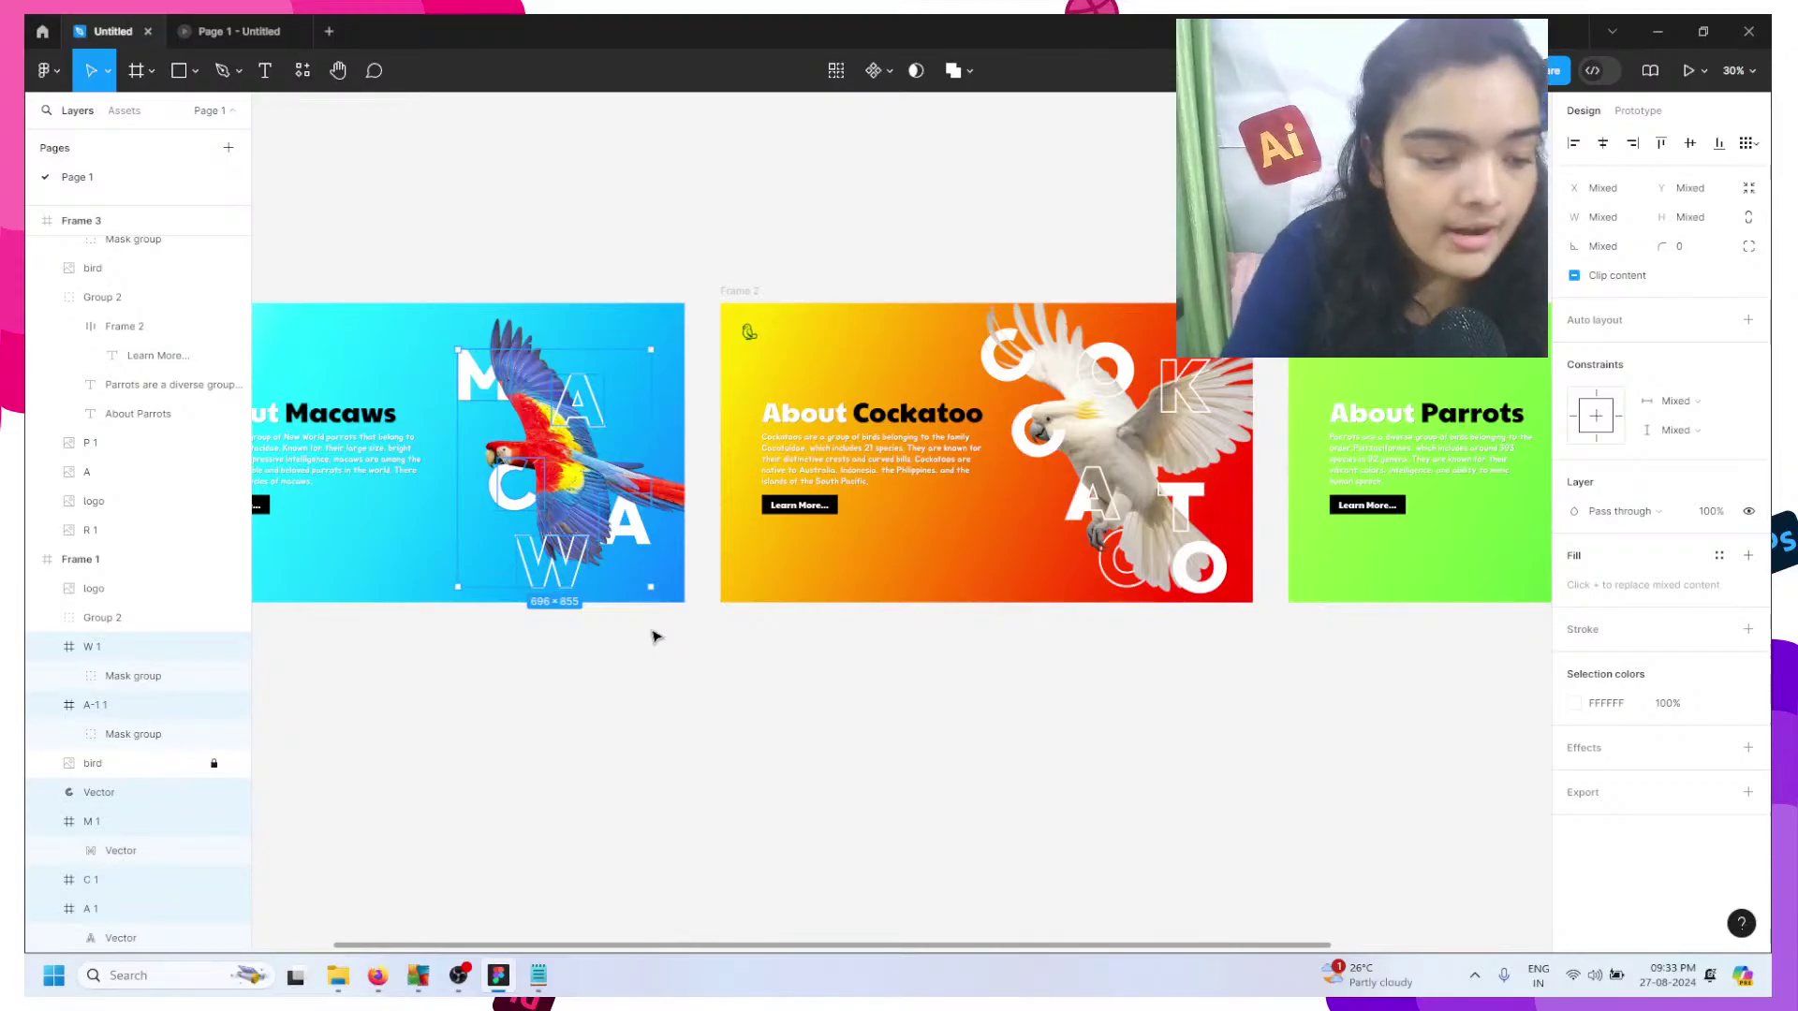
pyautogui.click(658, 228)
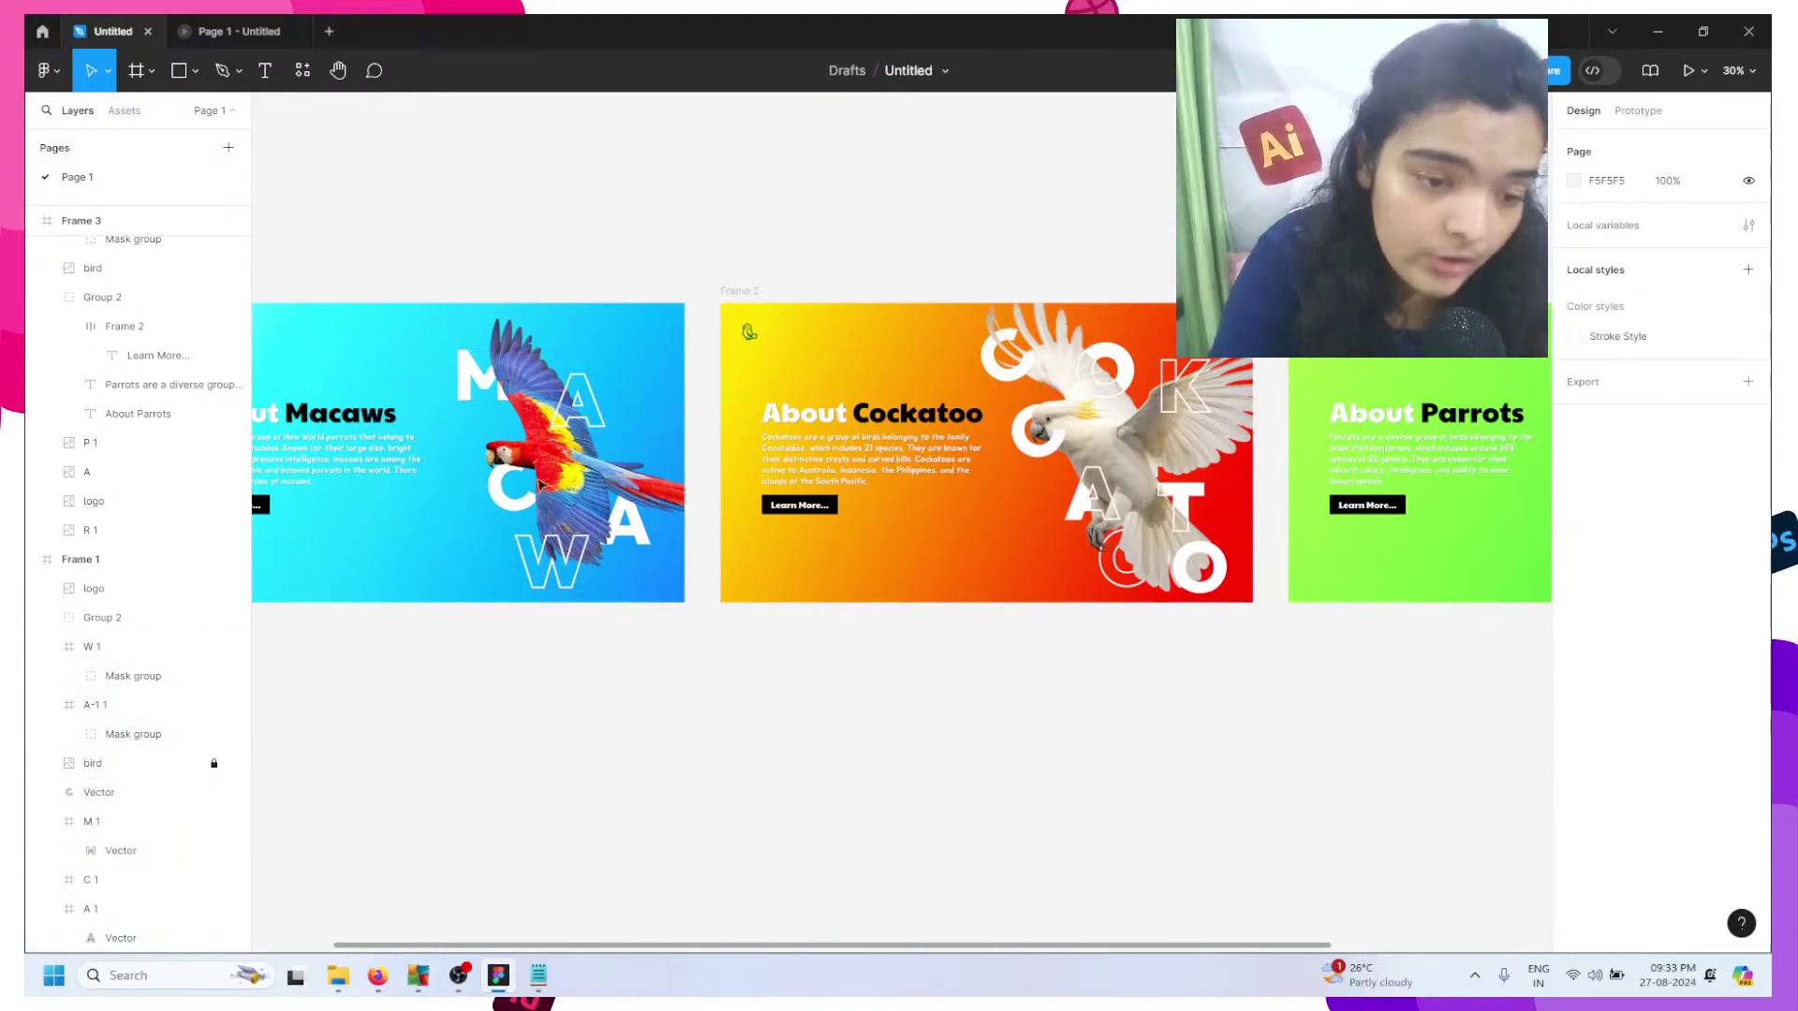
# - Compare the layer name of the outlined A in Frame 1 with that of the A in Frame 2
pyautogui.click(578, 413)
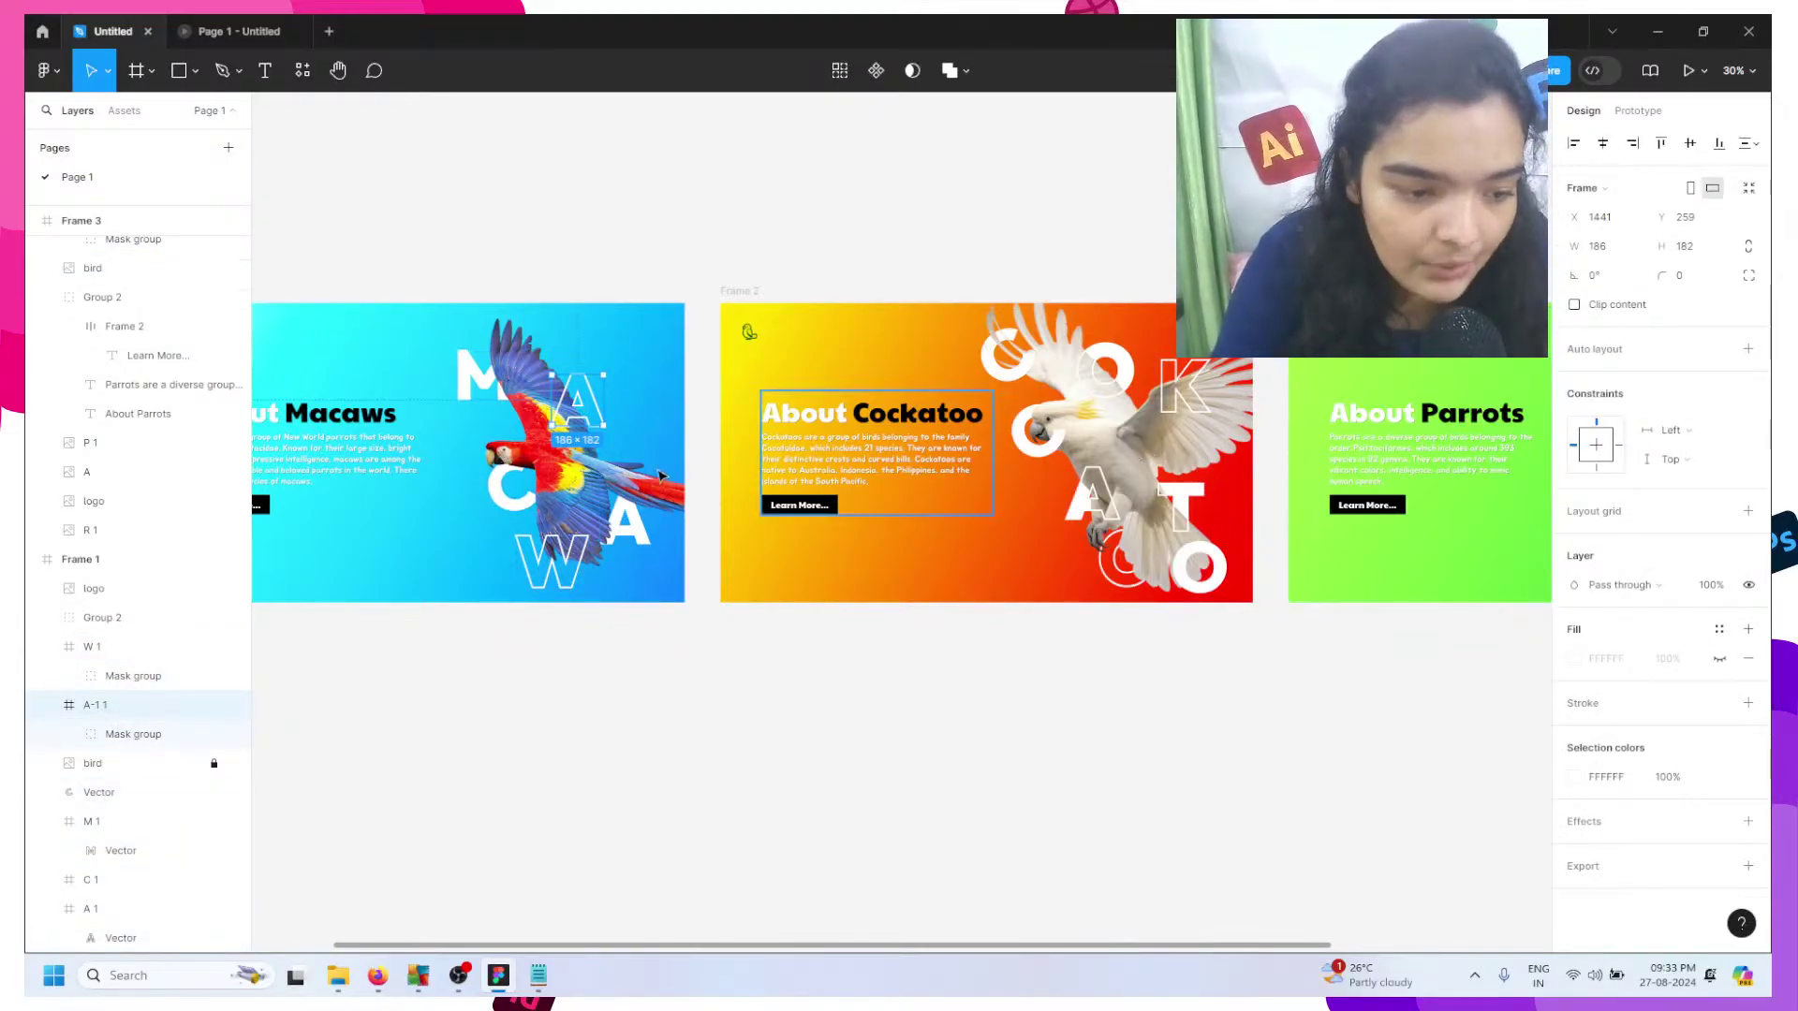
pyautogui.click(1118, 509)
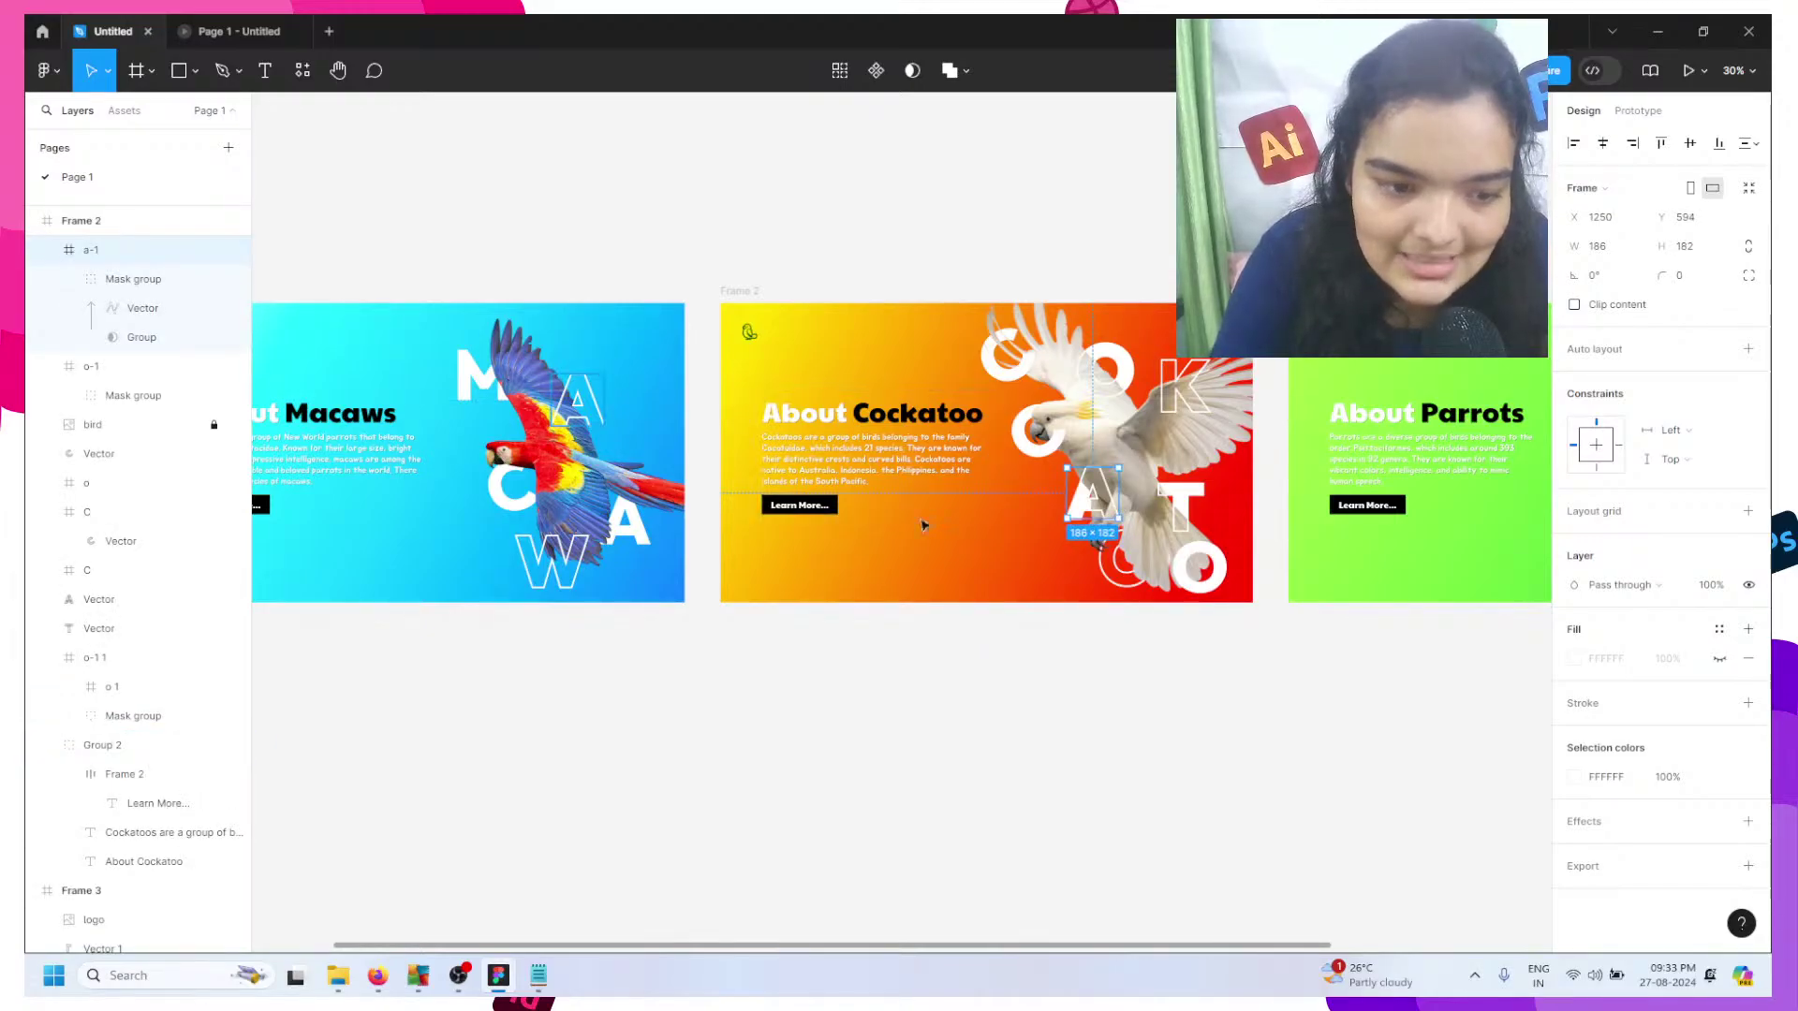
pyautogui.rightClick(101, 251)
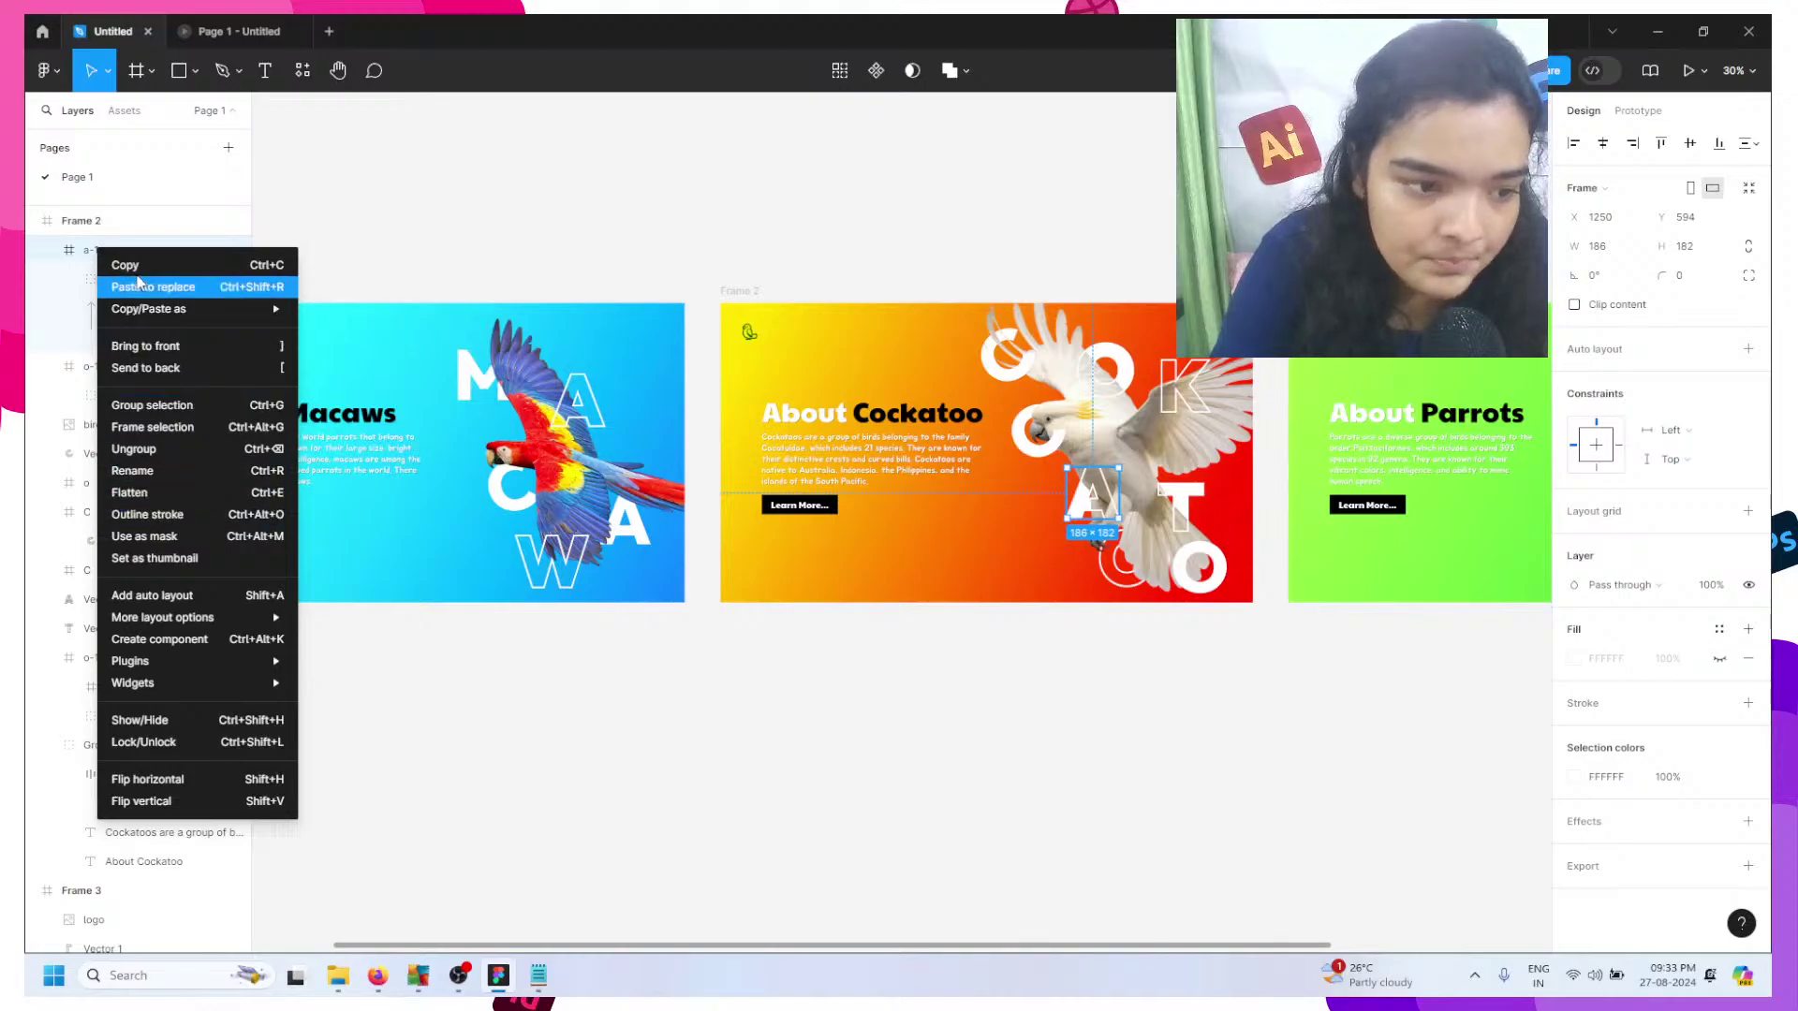
pyautogui.click(141, 287)
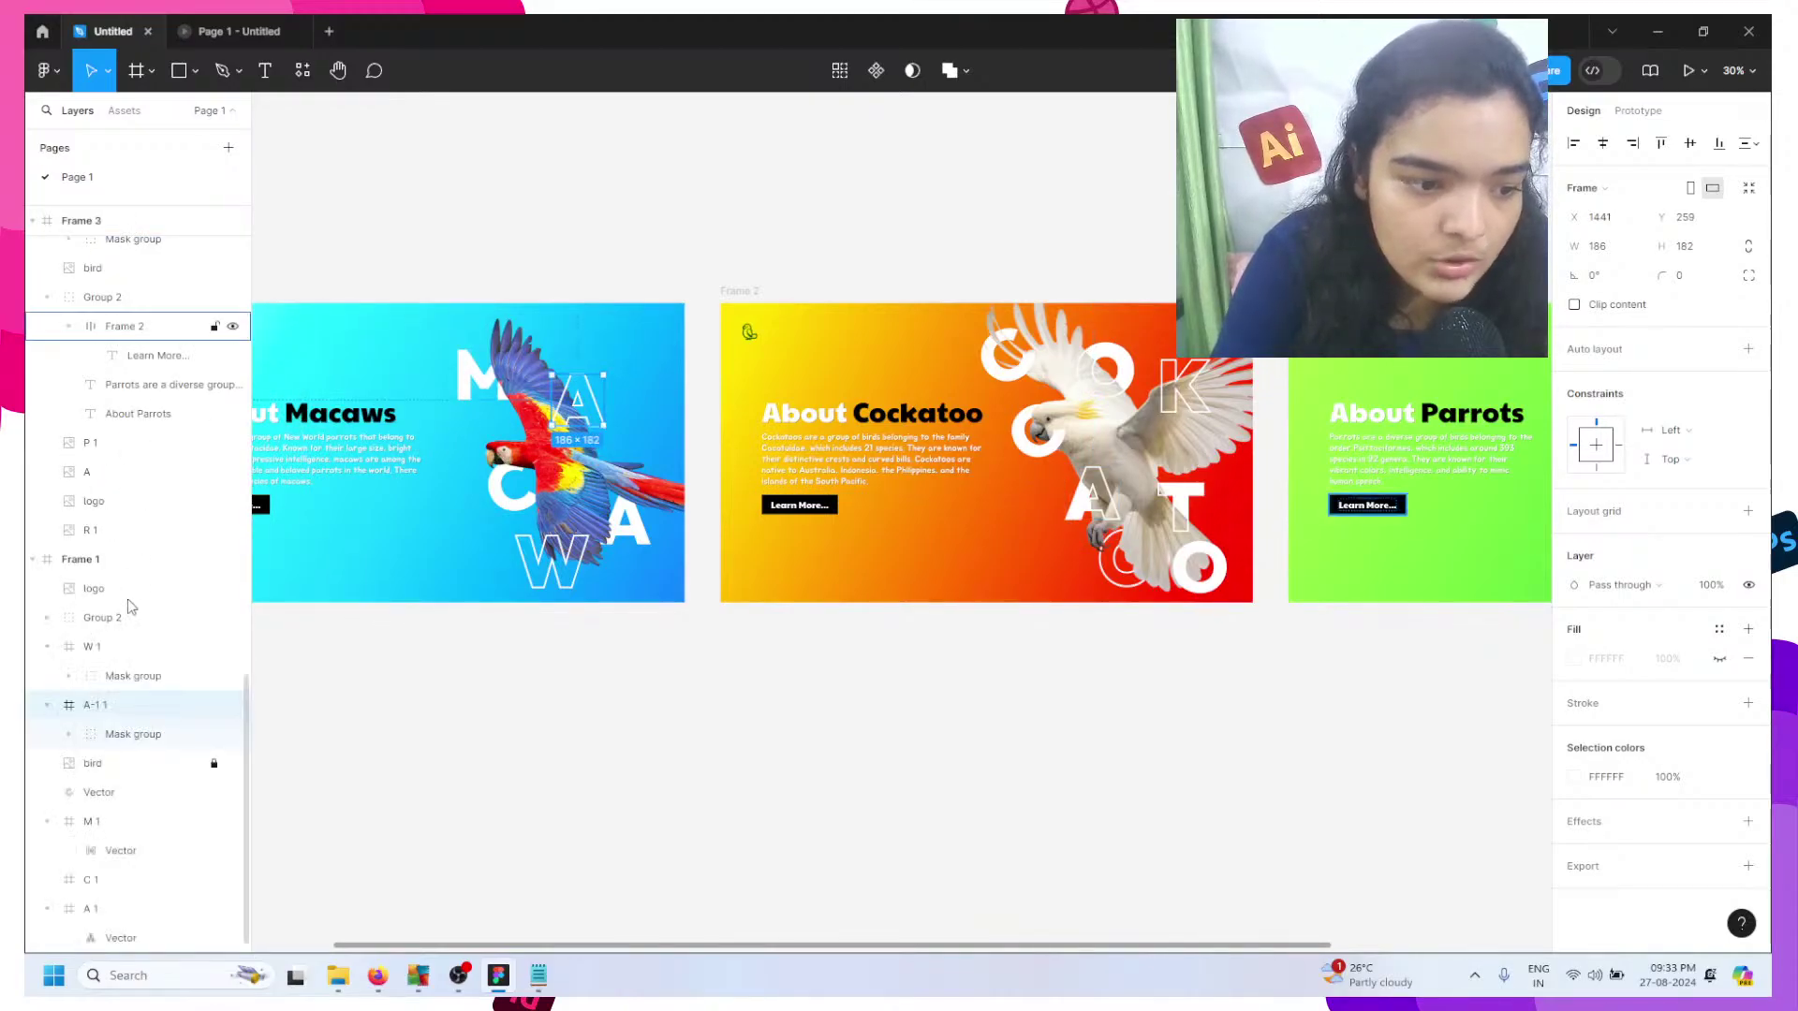
pyautogui.rightClick(84, 704)
pyautogui.doubleClick(84, 709)
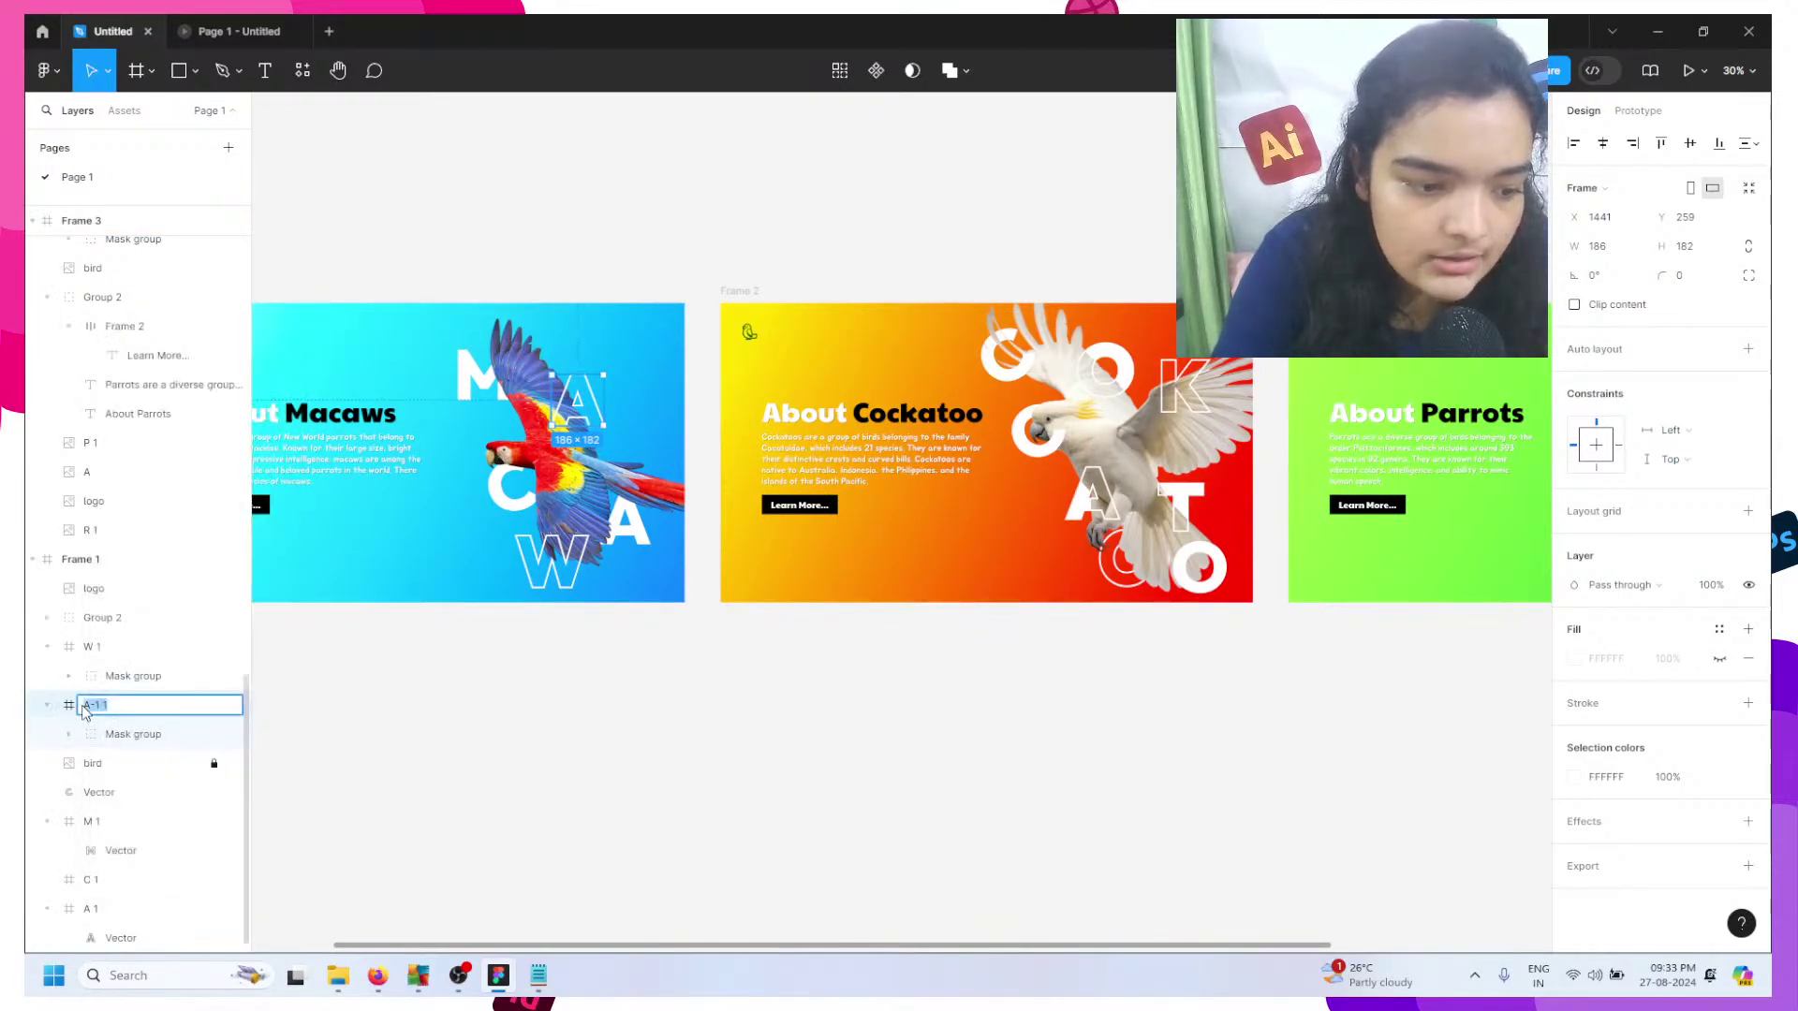
pyautogui.rightClick(92, 710)
pyautogui.moveTo(126, 384)
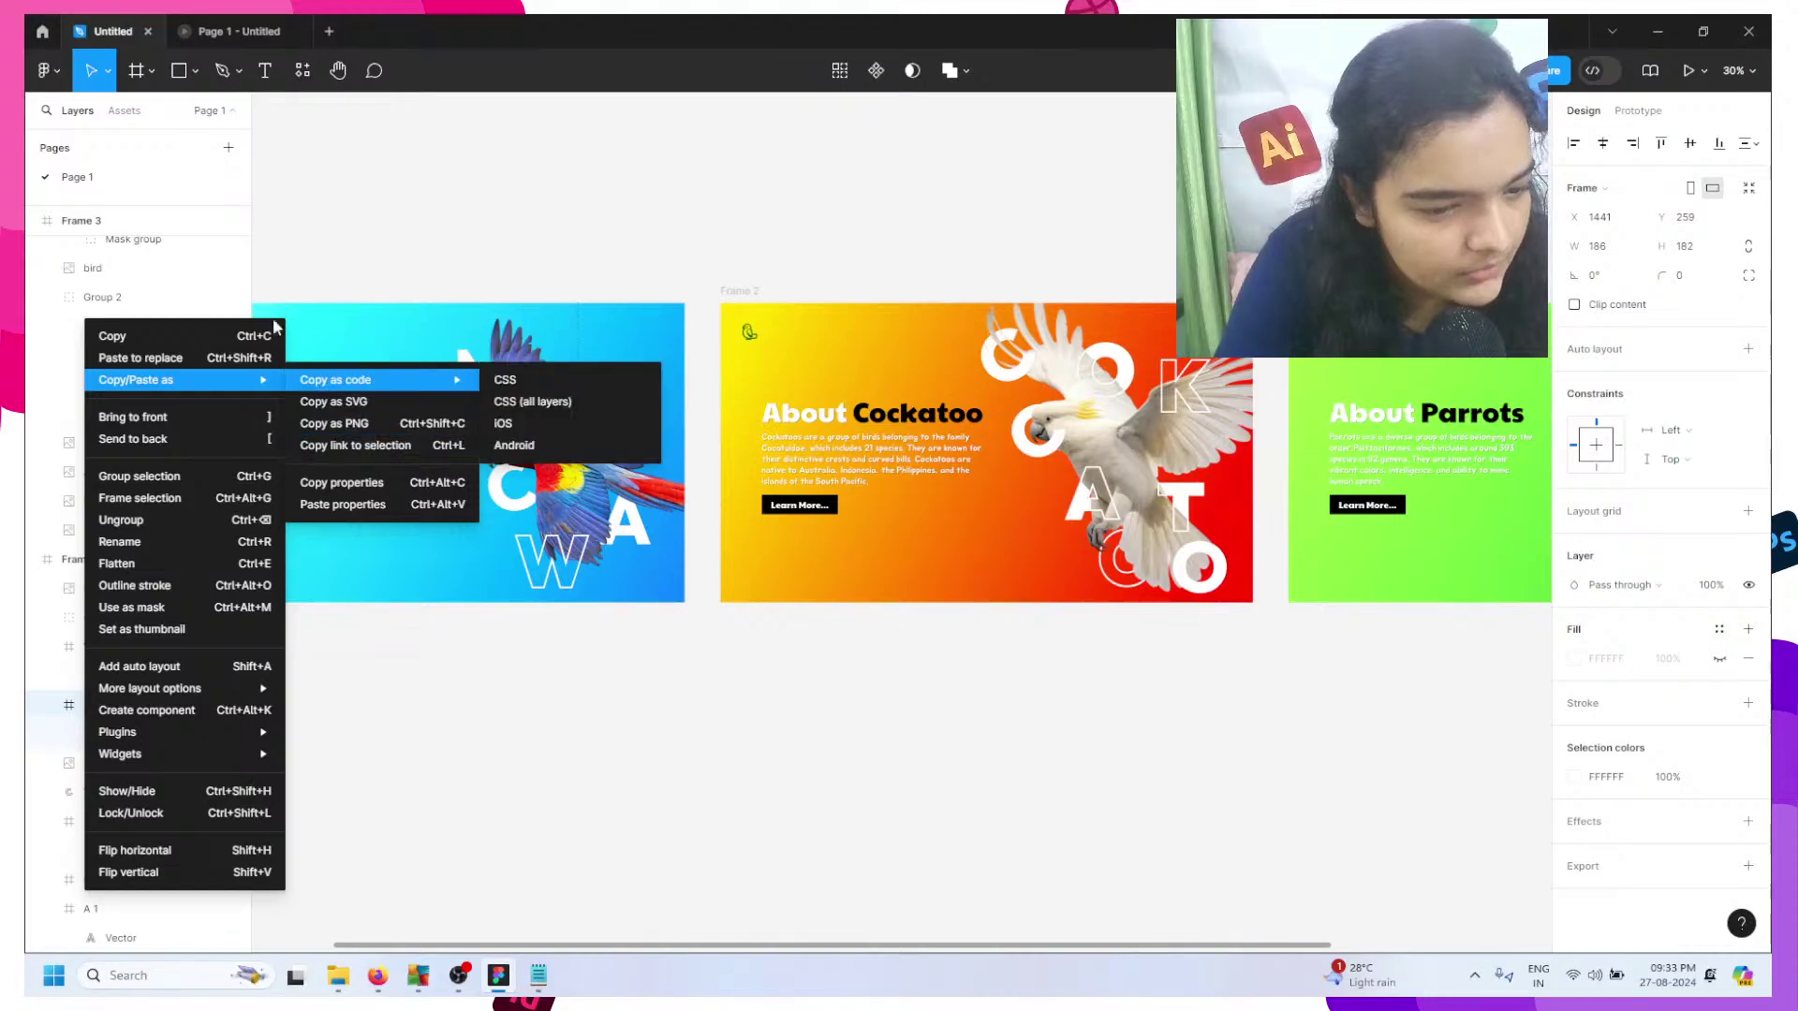
pyautogui.click(395, 358)
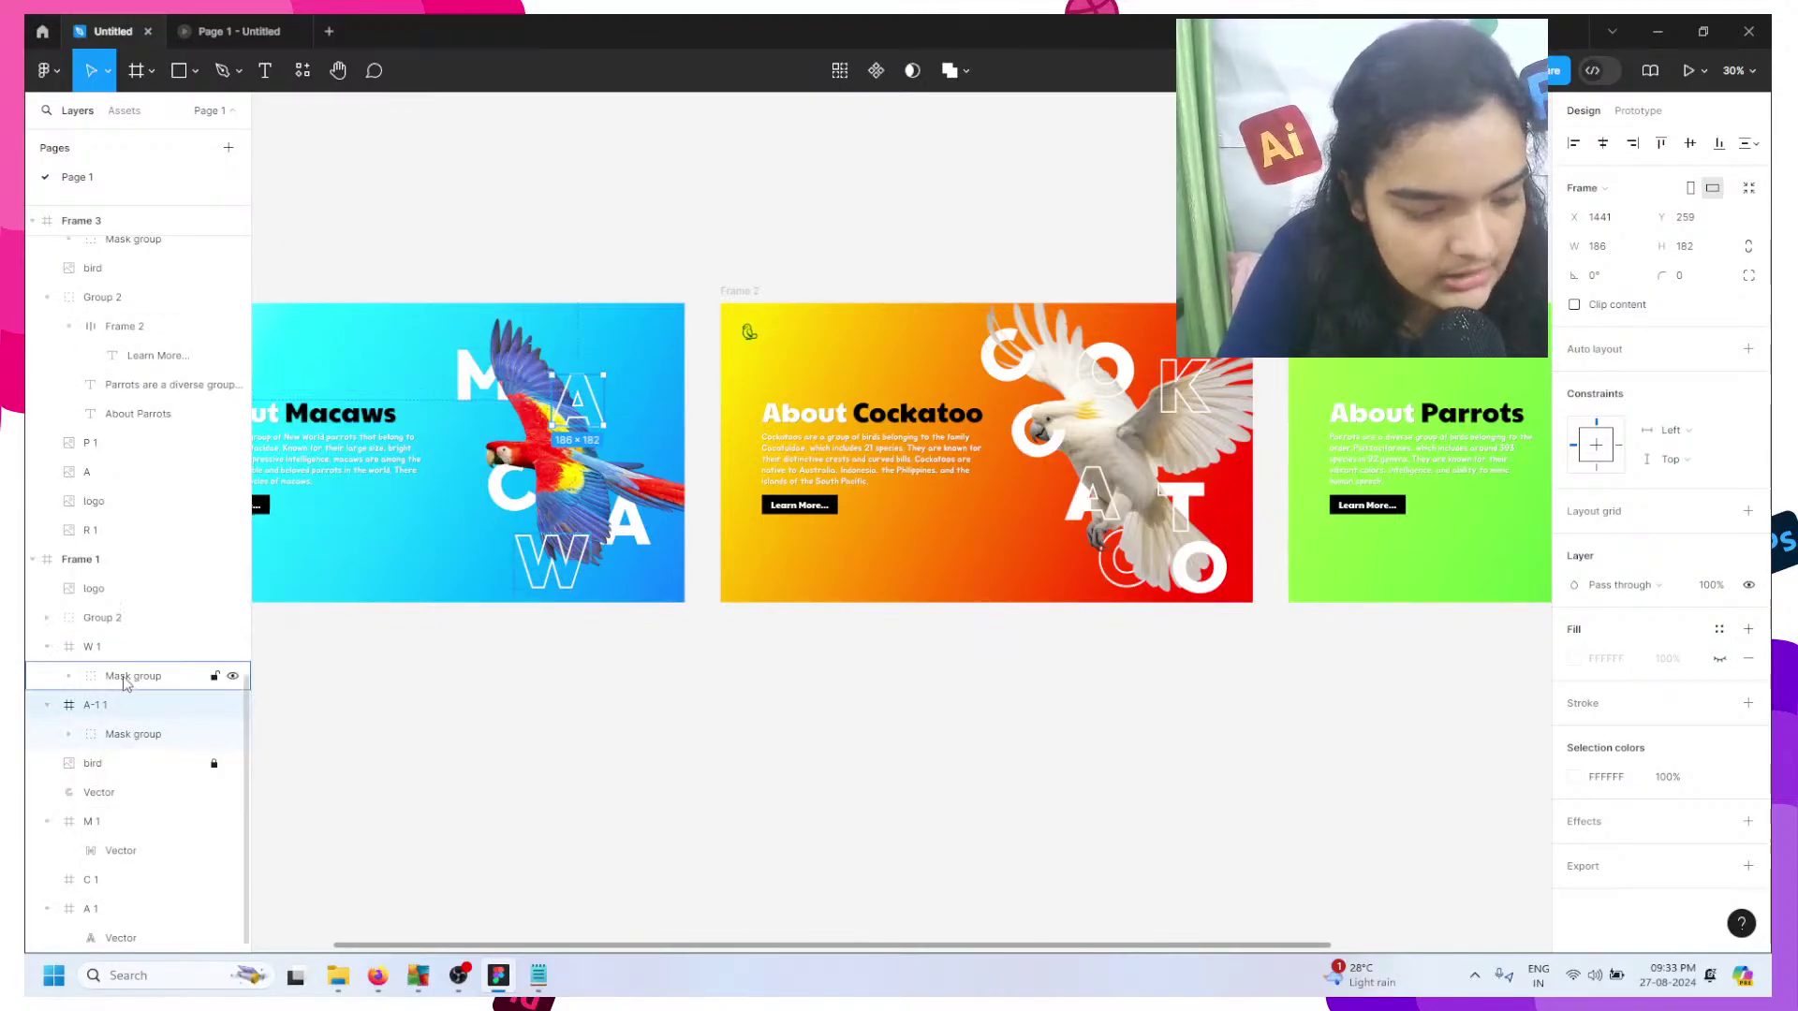
pyautogui.click(94, 682)
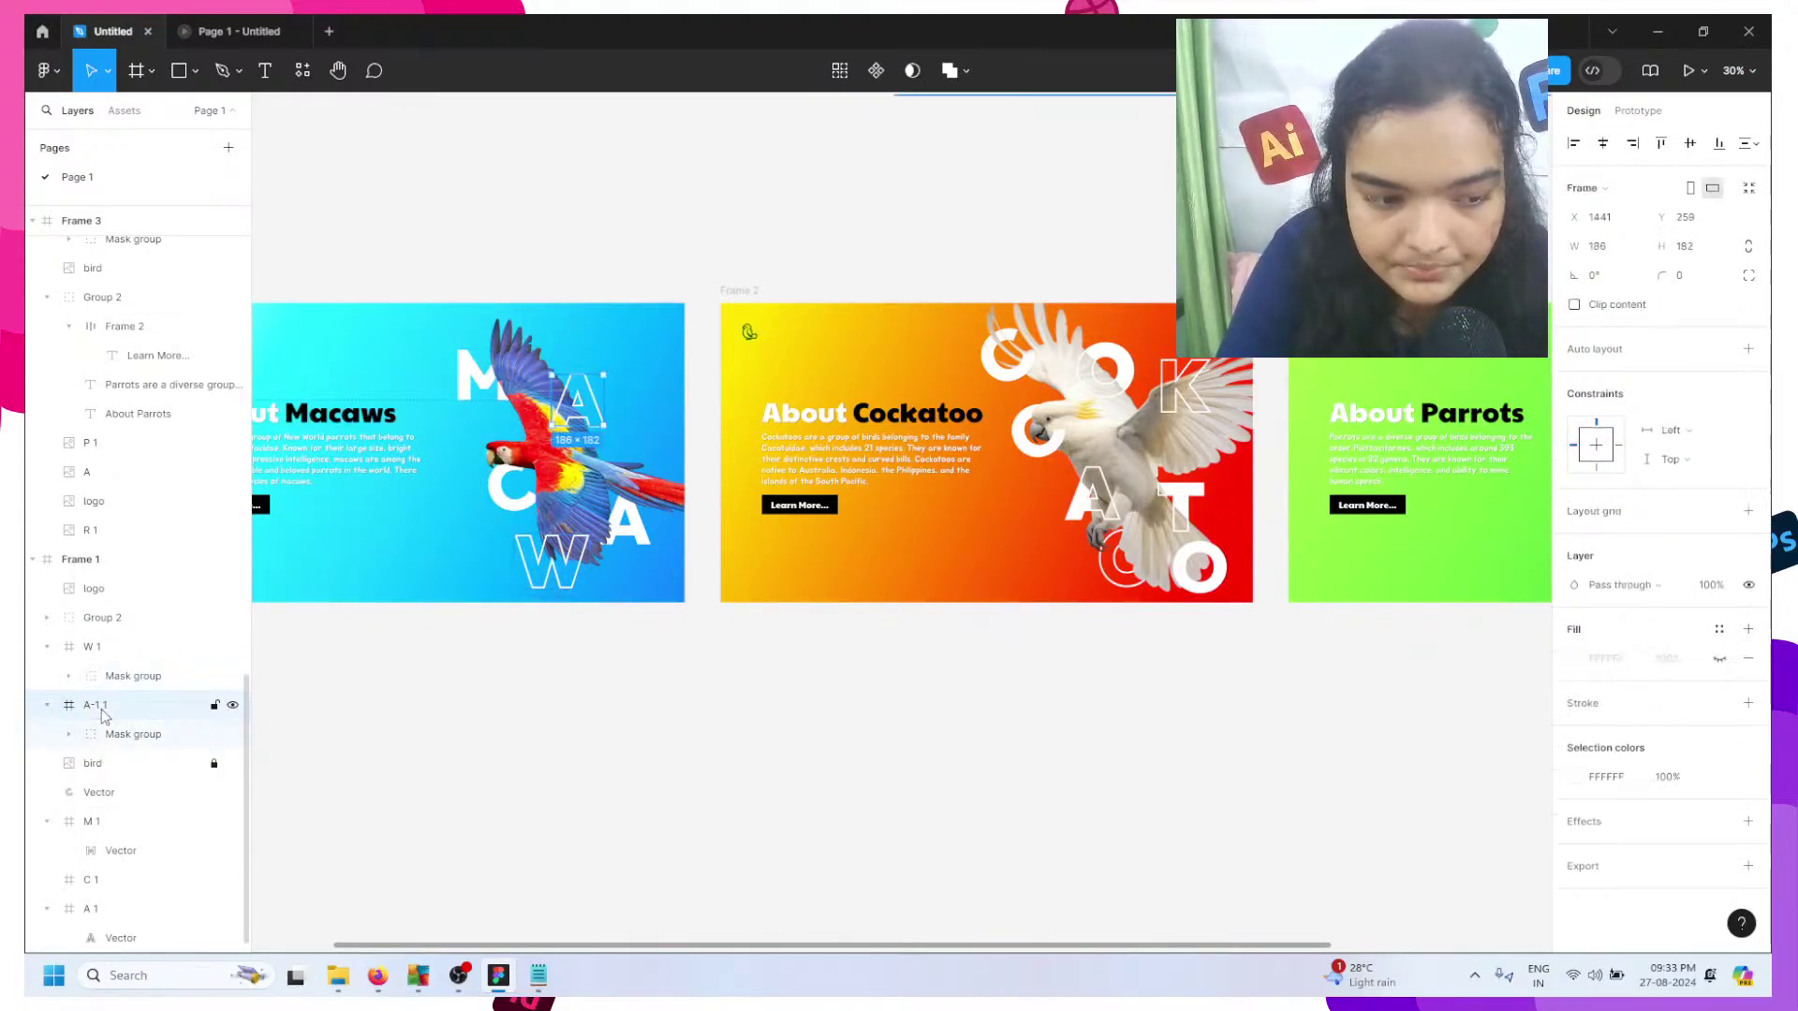
# - Rename the outlined letter A layer in Frame 1 as a-1
pyautogui.doubleClick(103, 717)
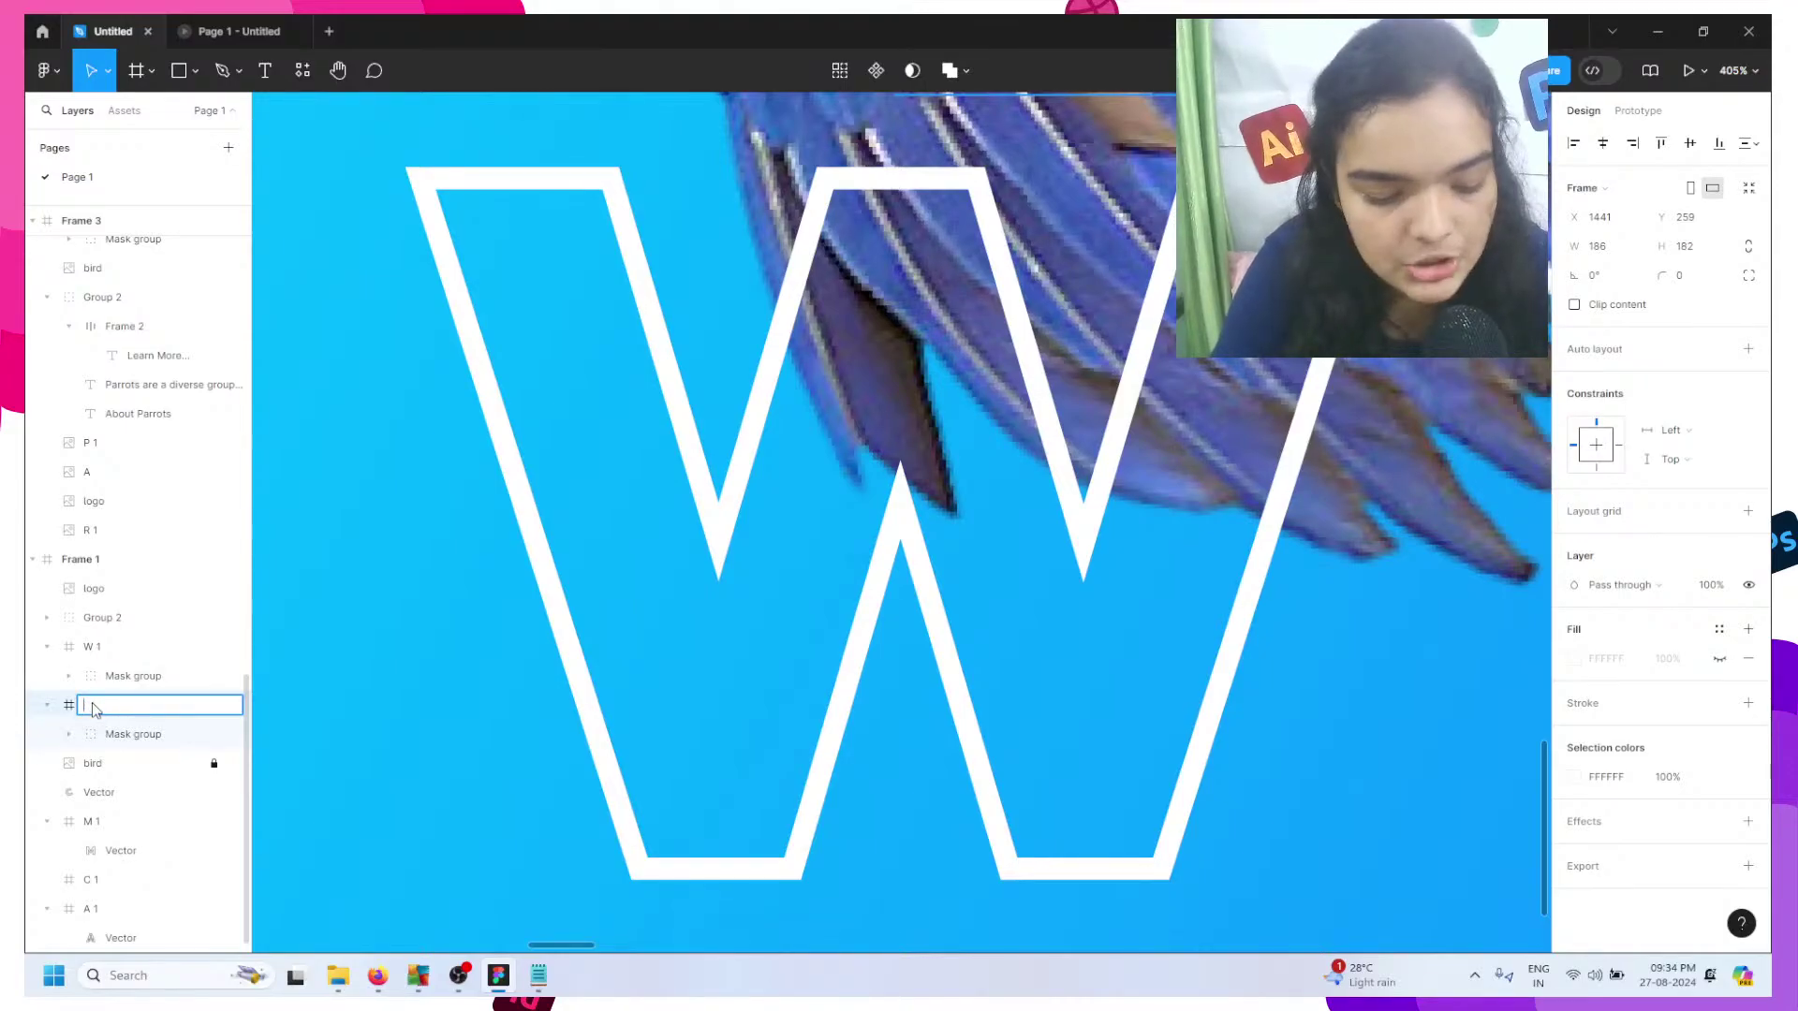
pyautogui.write('a')
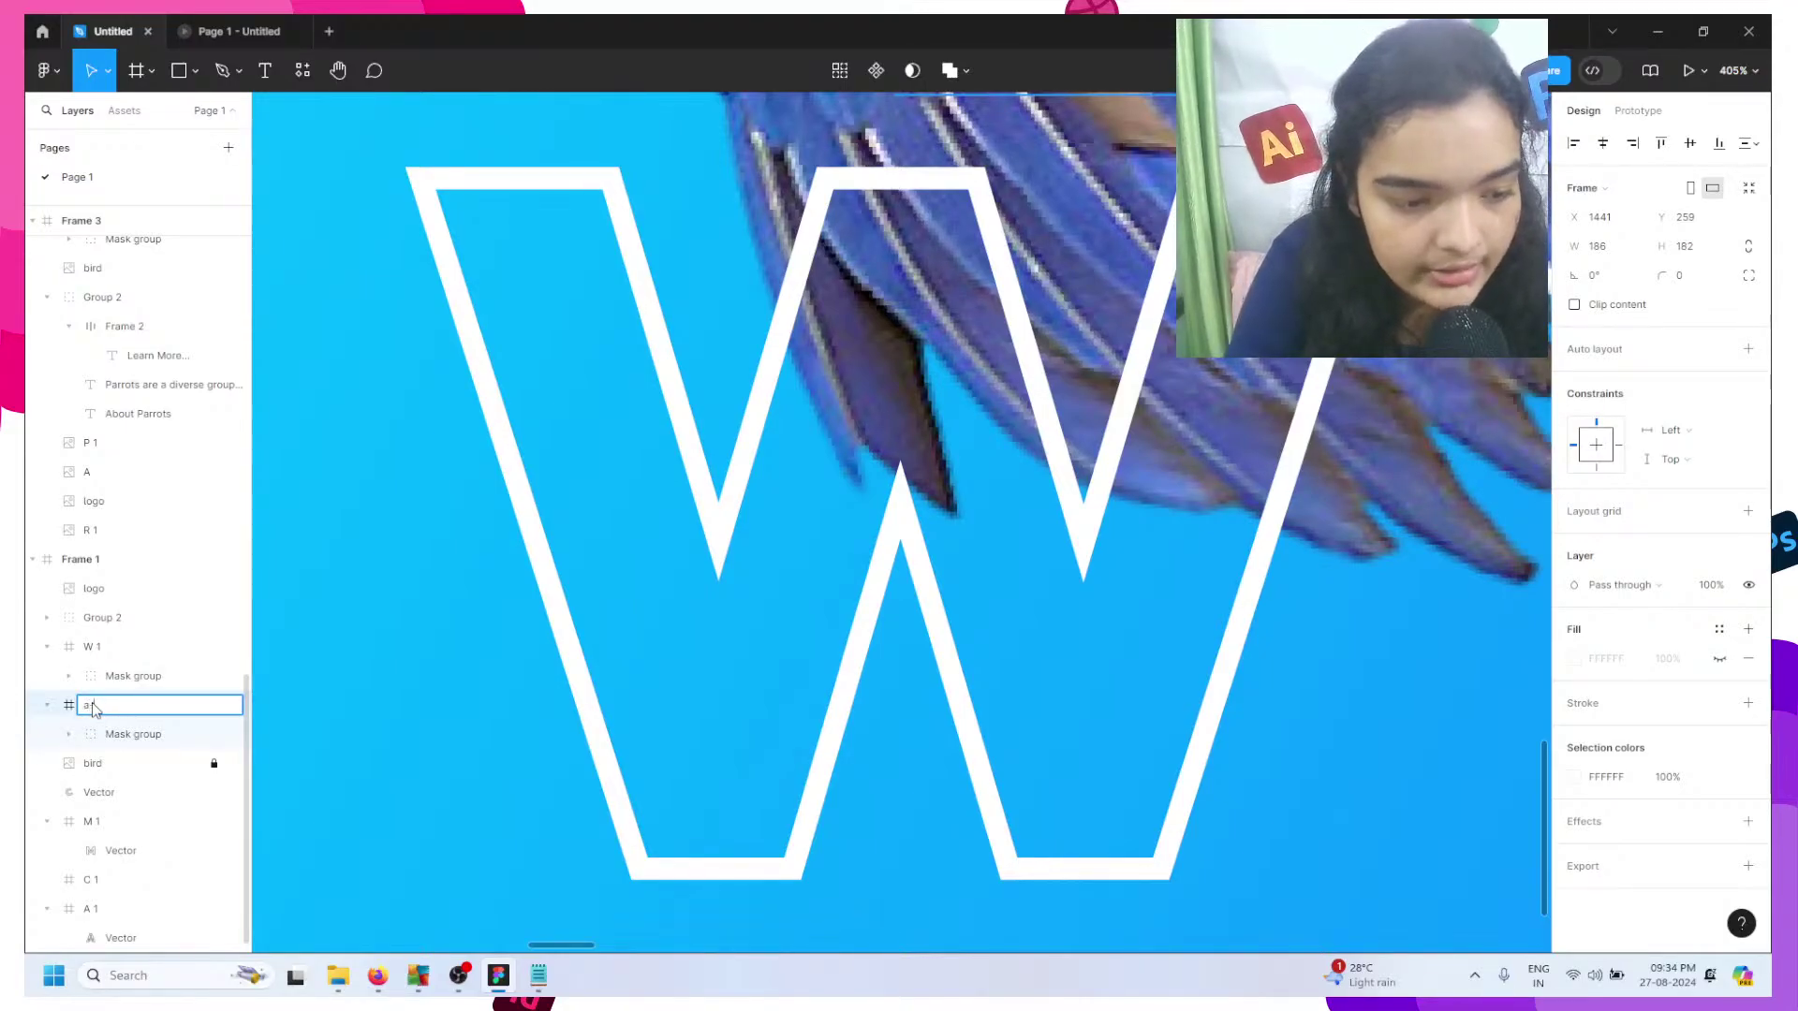
pyautogui.write('-1')
pyautogui.press('Return')
# - Rename the About Macaws heading layer in Frame 1 as title and the Macaws paragraph layer as desc
pyautogui.keyDown('ctrl'); pyautogui.scroll(-6, 366, 645); pyautogui.keyUp('ctrl')
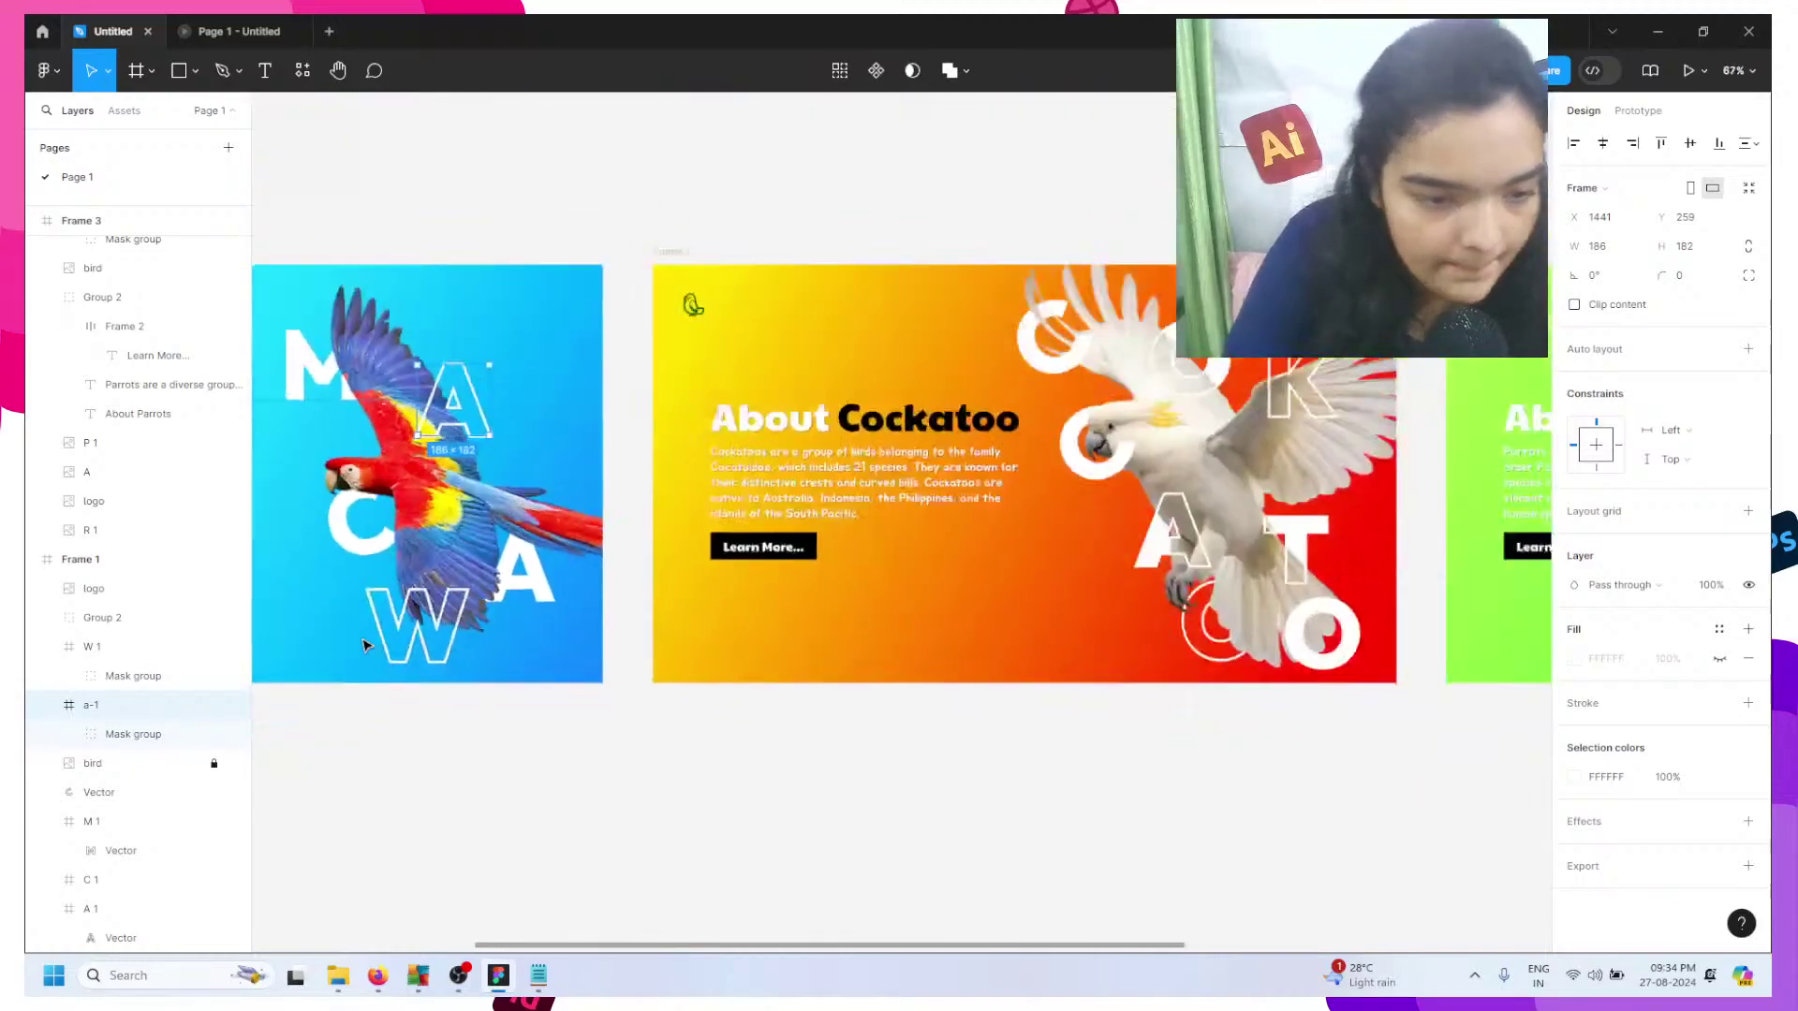
pyautogui.keyDown('ctrl'); pyautogui.scroll(-3, 365, 644); pyautogui.keyUp('ctrl')
pyautogui.hscroll(-3, 562, 543)
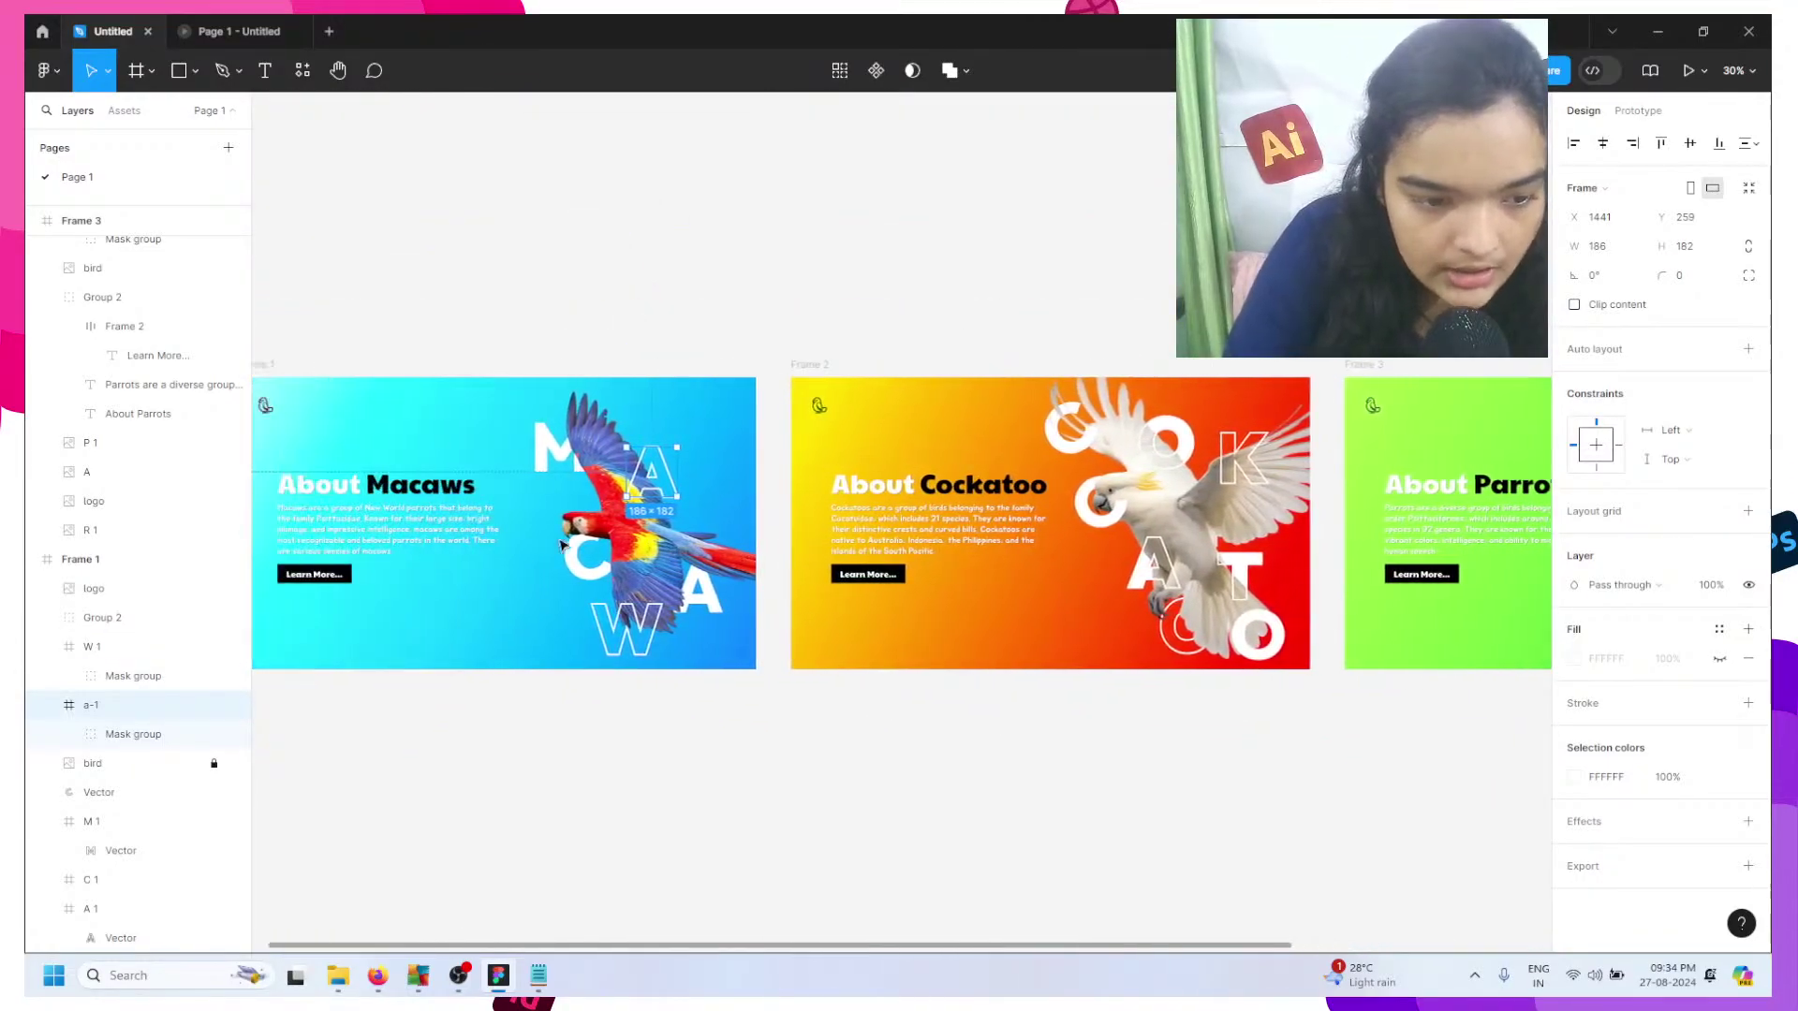
pyautogui.hscroll(-1, 562, 543)
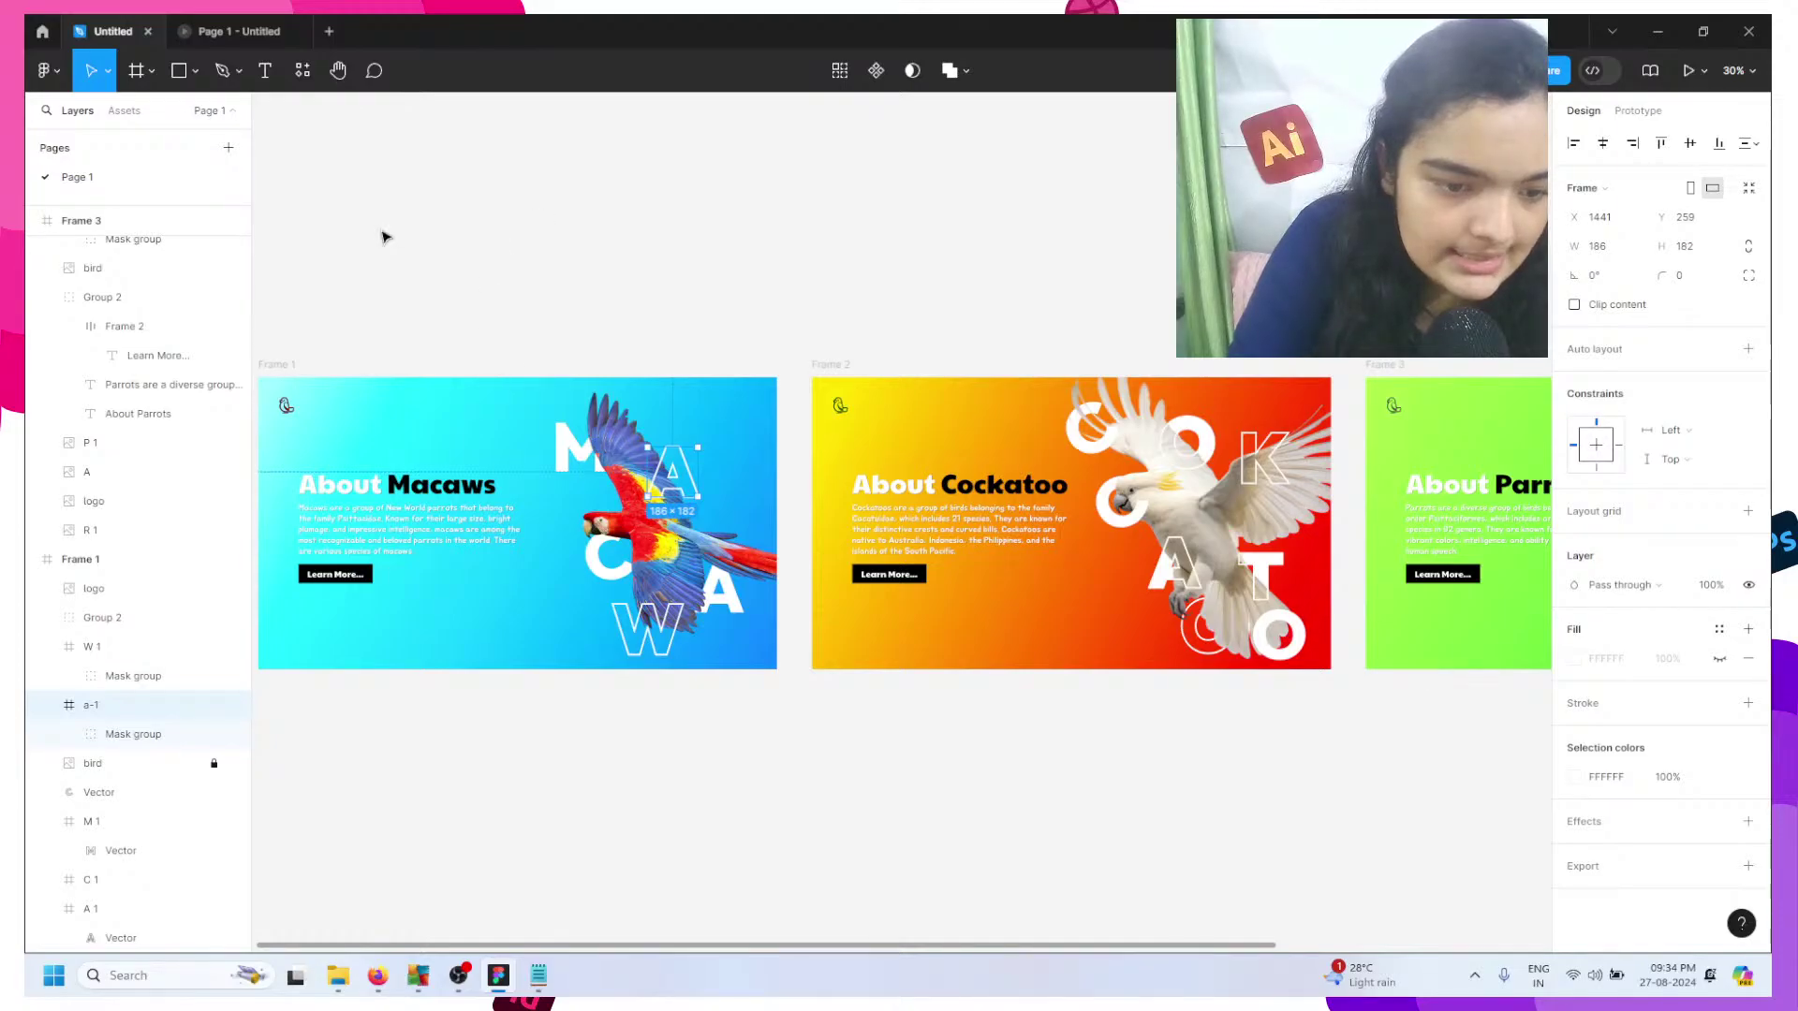
pyautogui.doubleClick(365, 513)
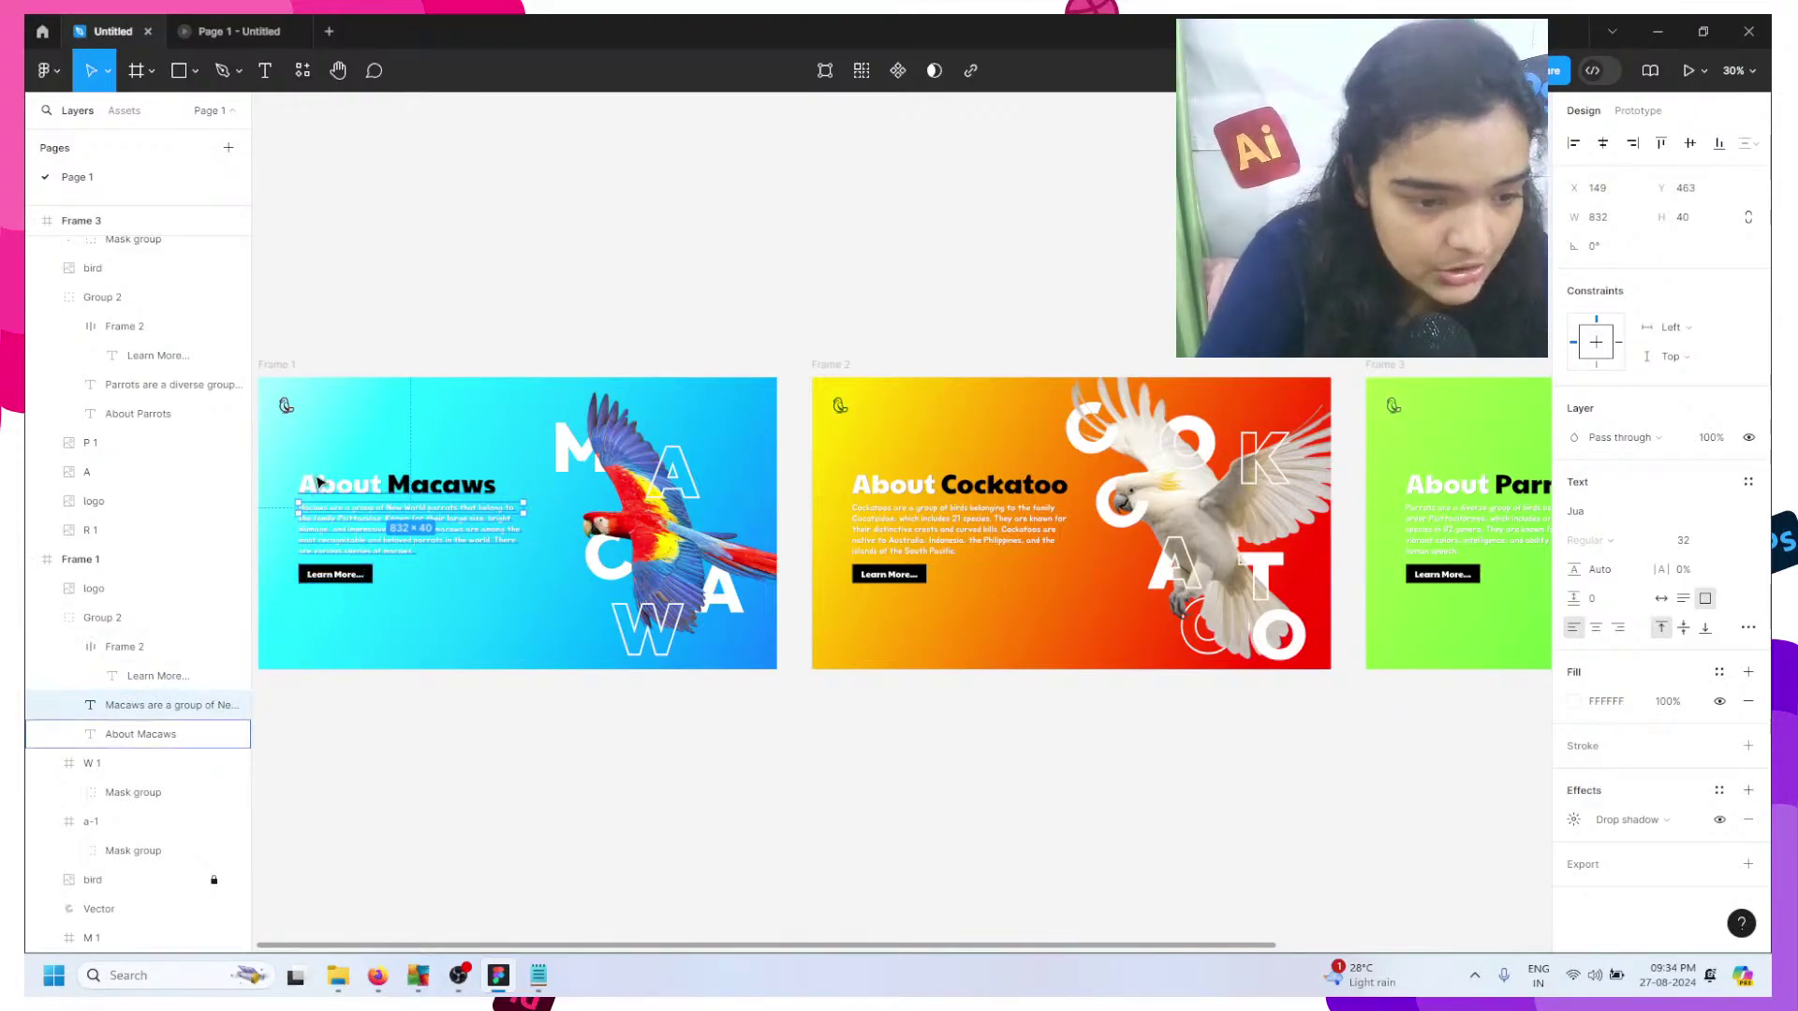
pyautogui.click(142, 736)
pyautogui.doubleClick(142, 736)
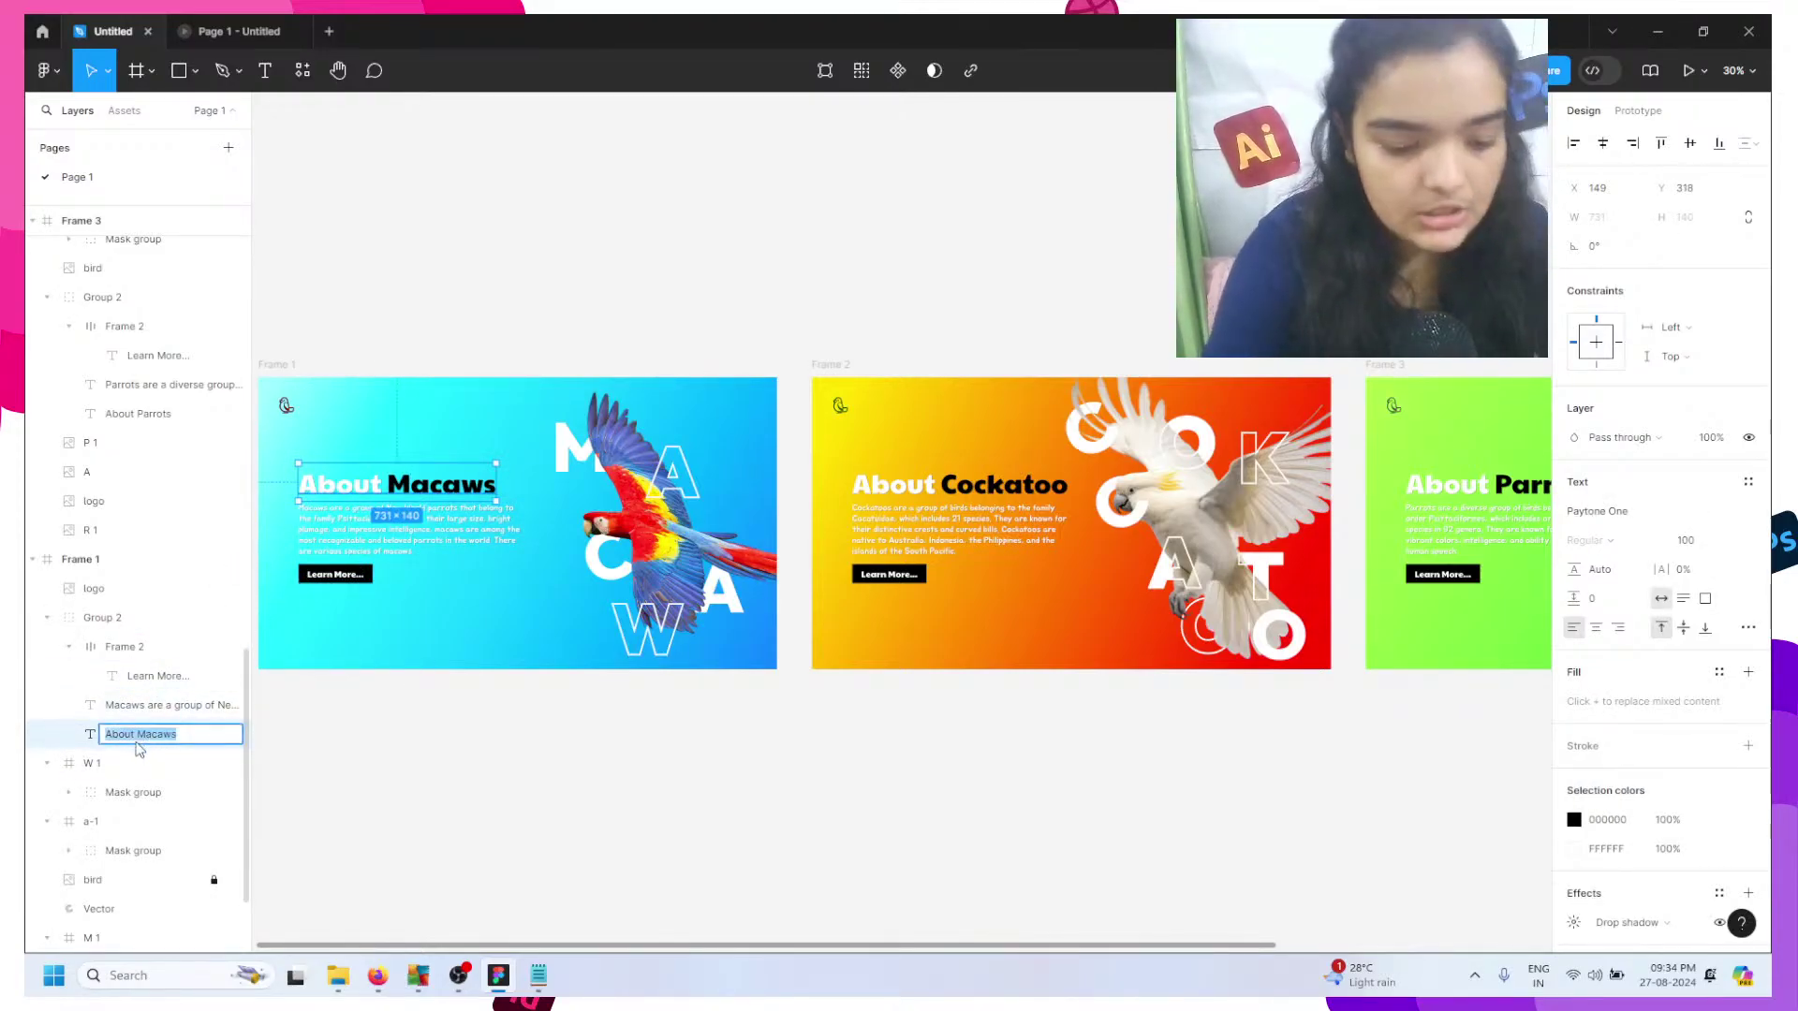
pyautogui.write('title')
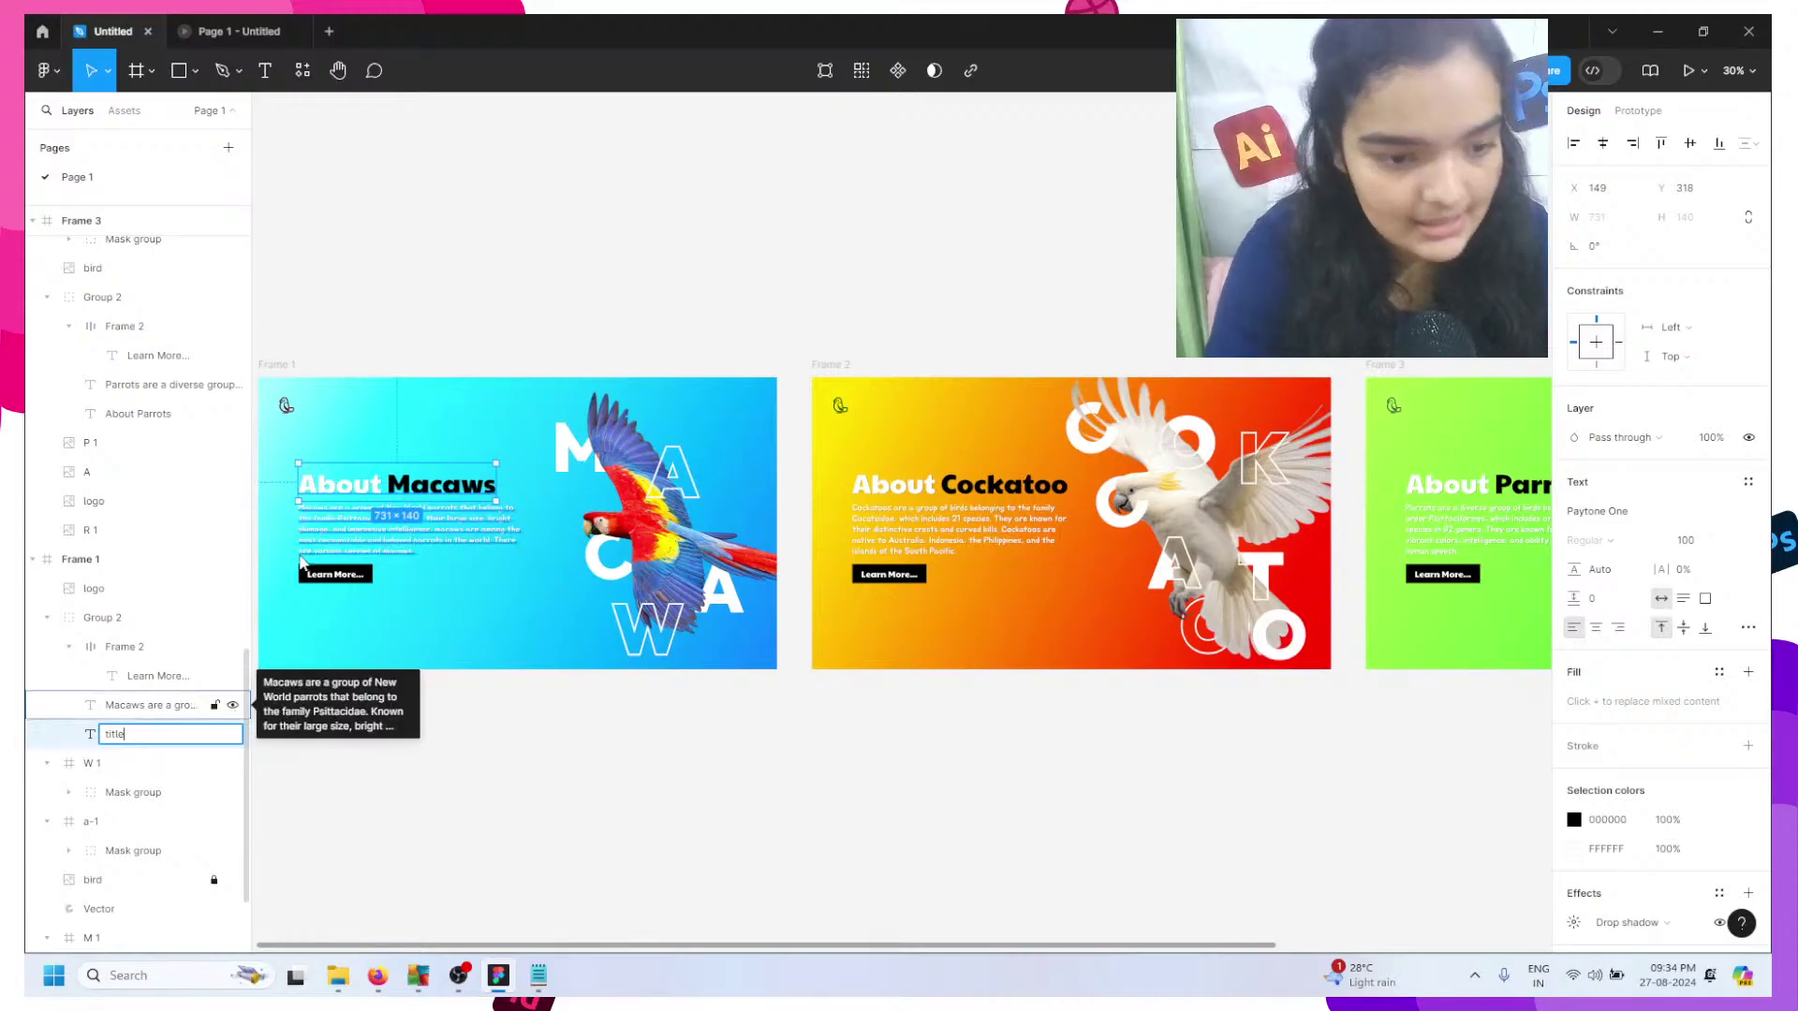
pyautogui.click(132, 707)
pyautogui.doubleClick(132, 707)
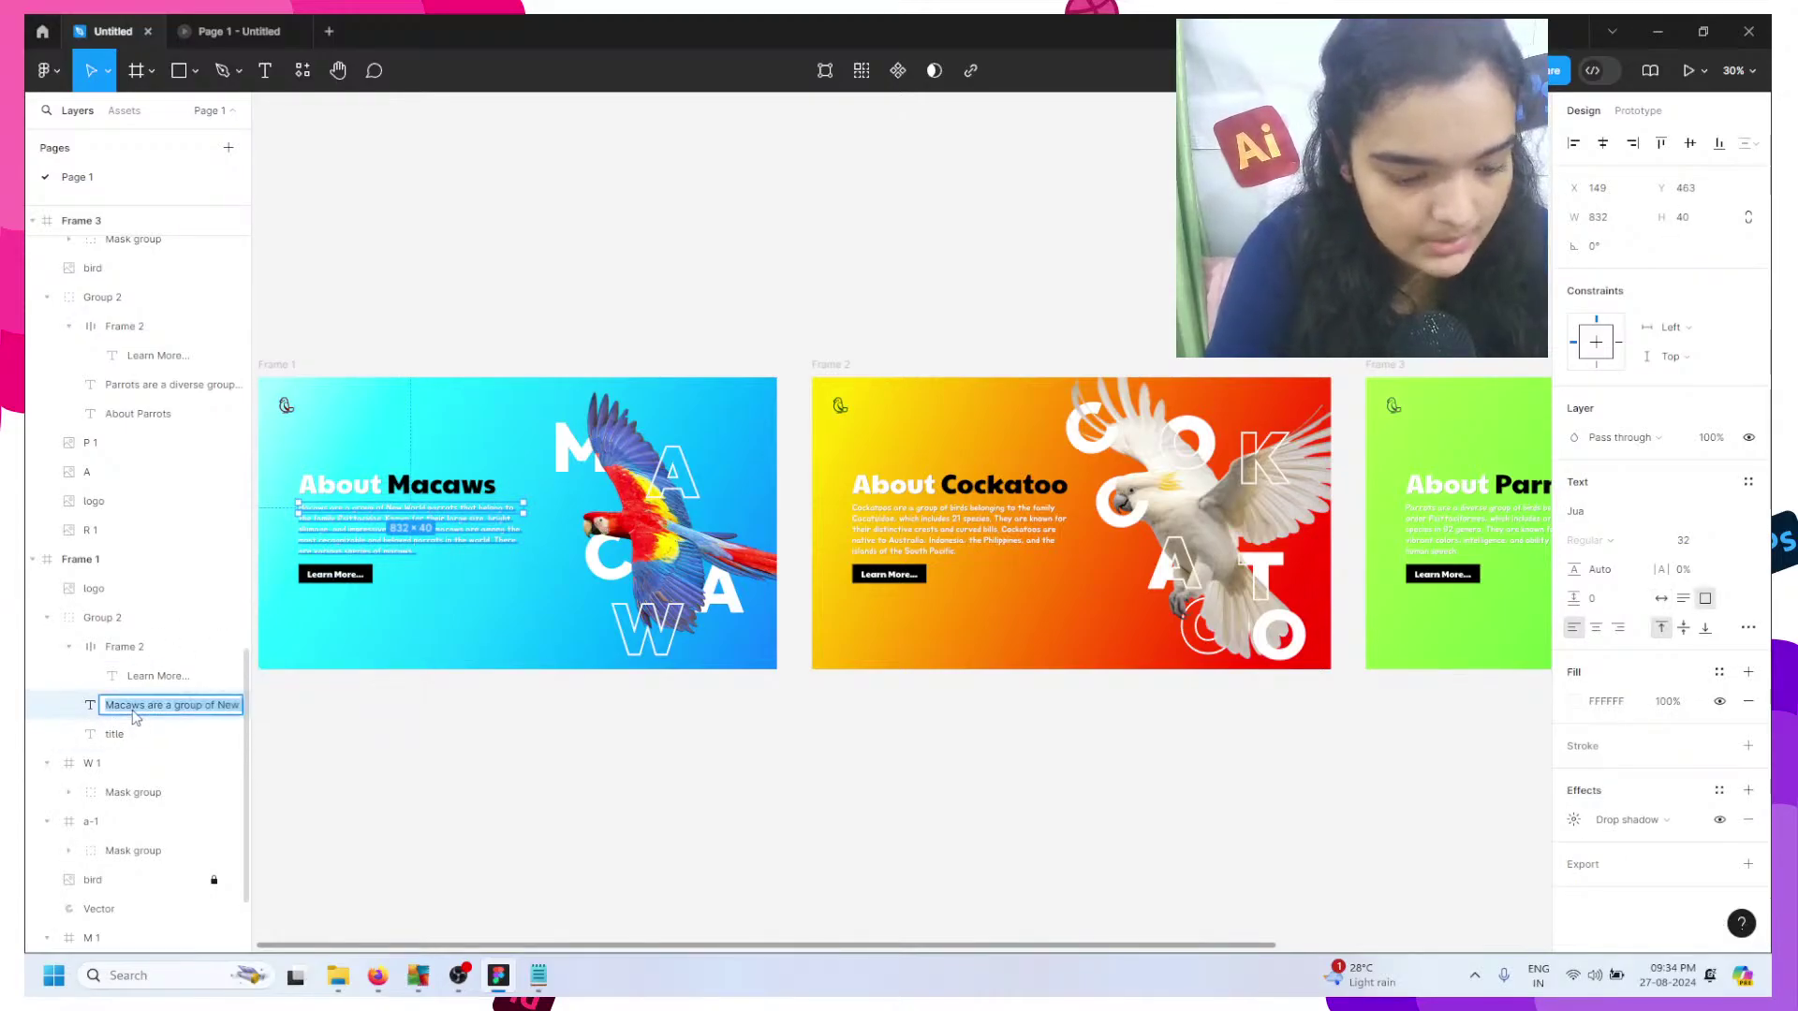
pyautogui.write('desc')
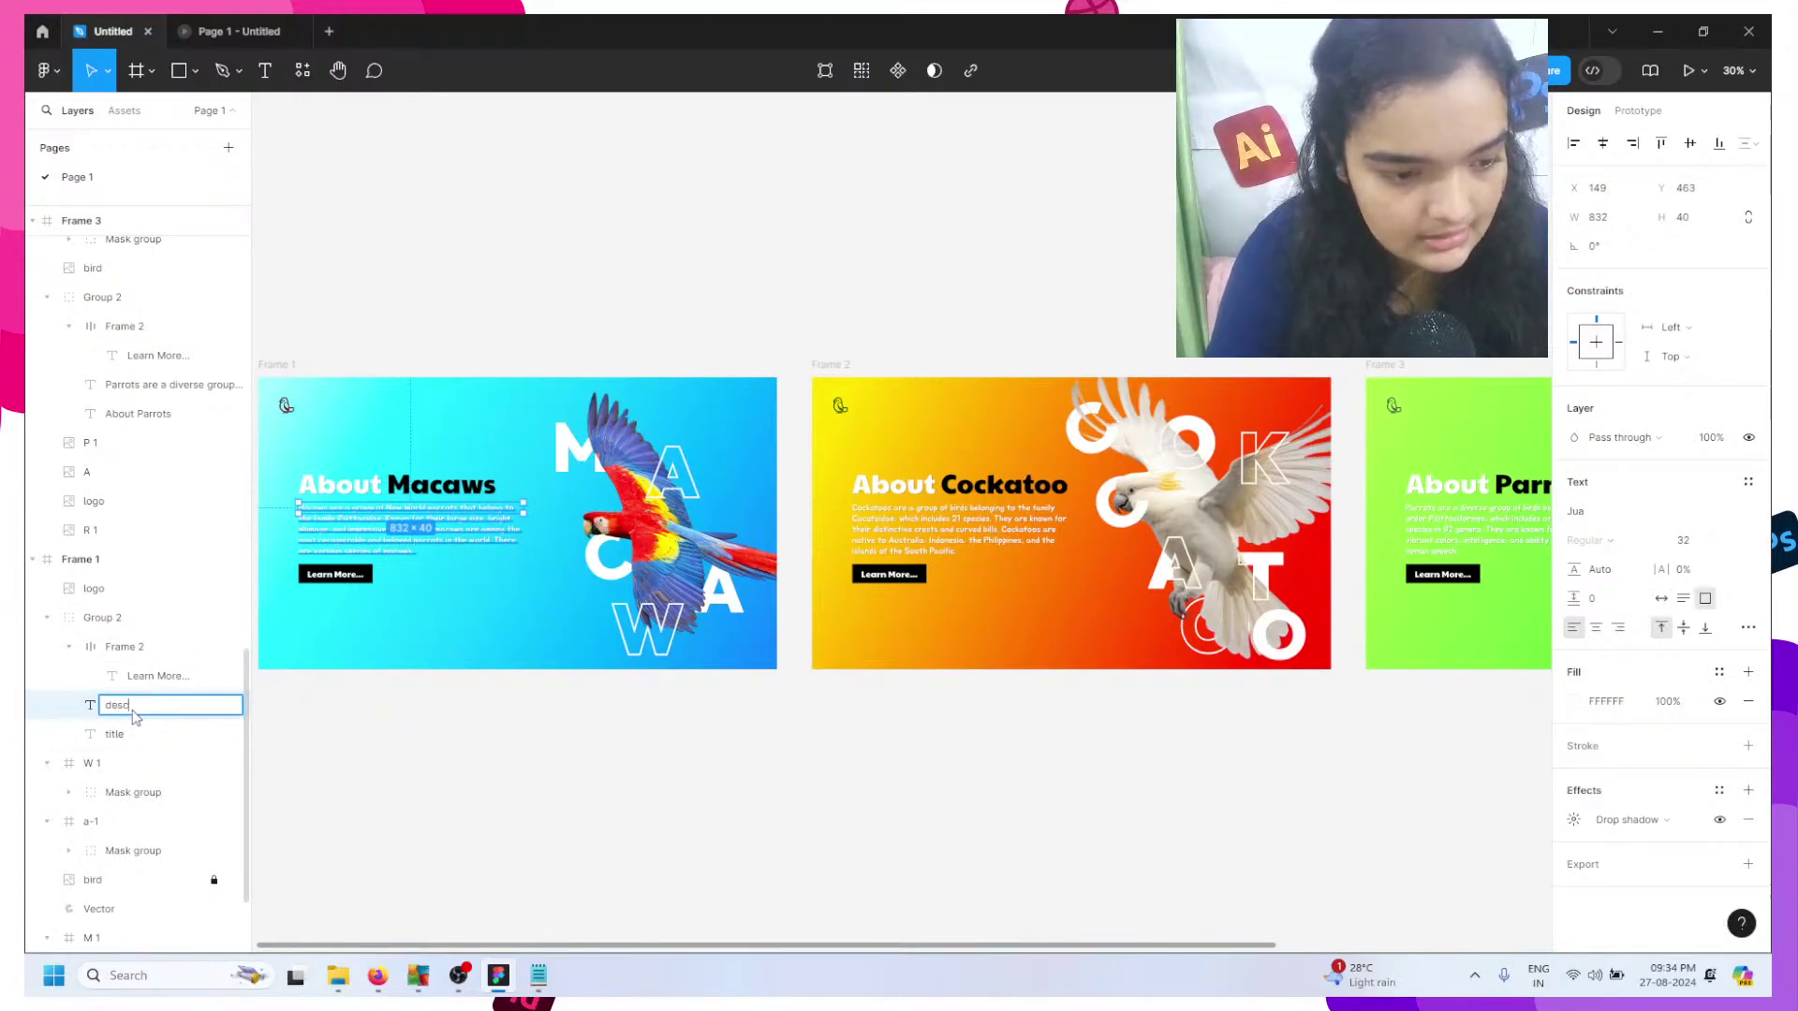
# - Rename the frame around the Learn More button on the Macaws slide as btn
pyautogui.click(176, 648)
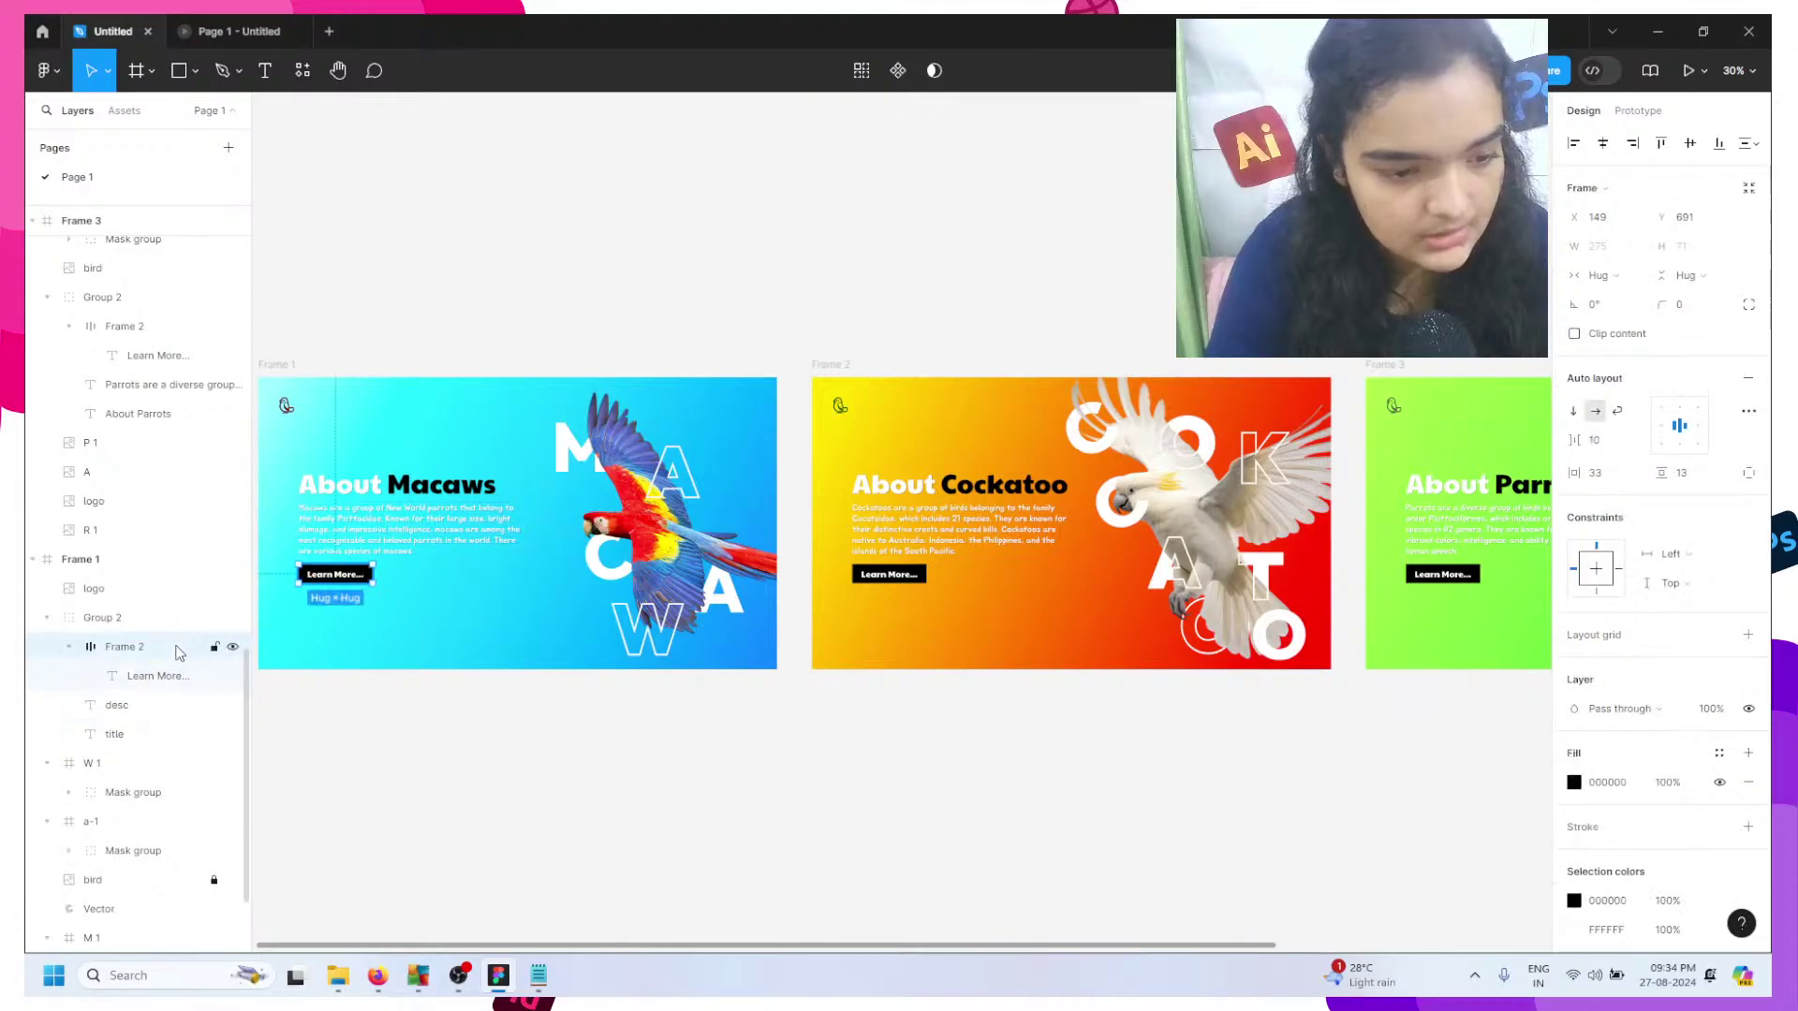
pyautogui.doubleClick(156, 655)
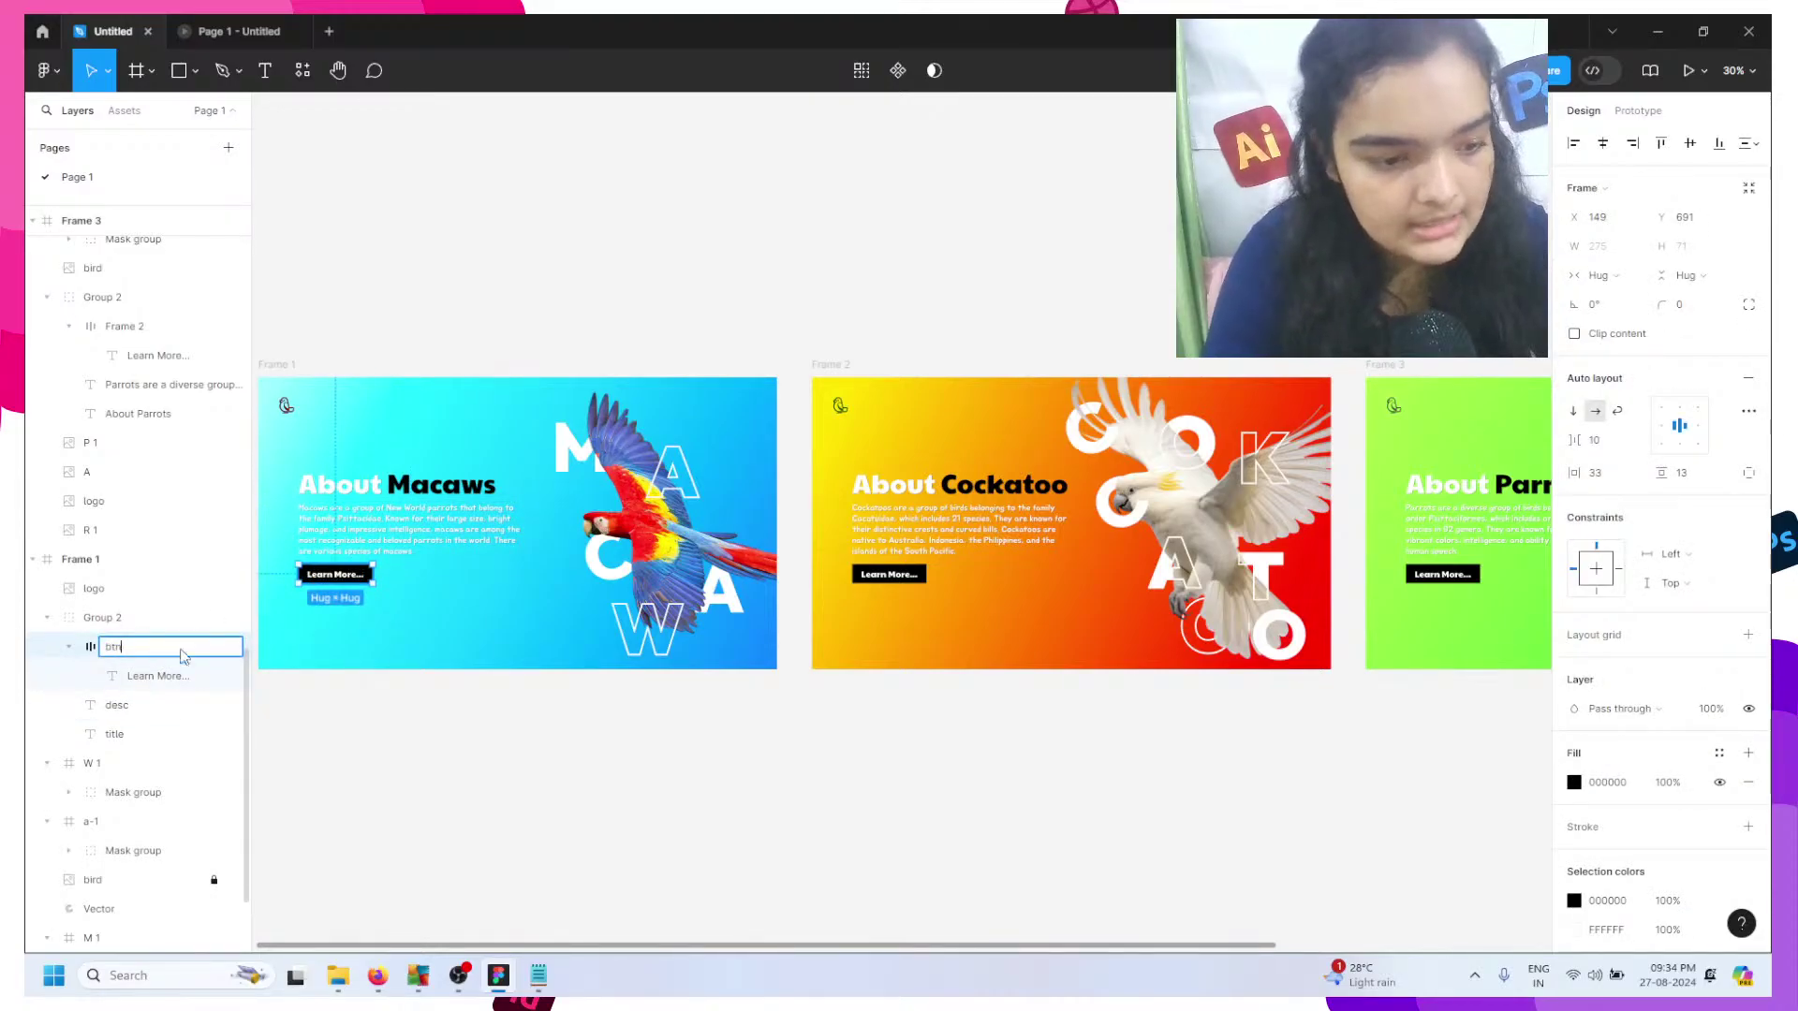
pyautogui.click(646, 747)
# - Rename the Learn More button's frame layer on the Cockatoo slide as btn
pyautogui.click(867, 577)
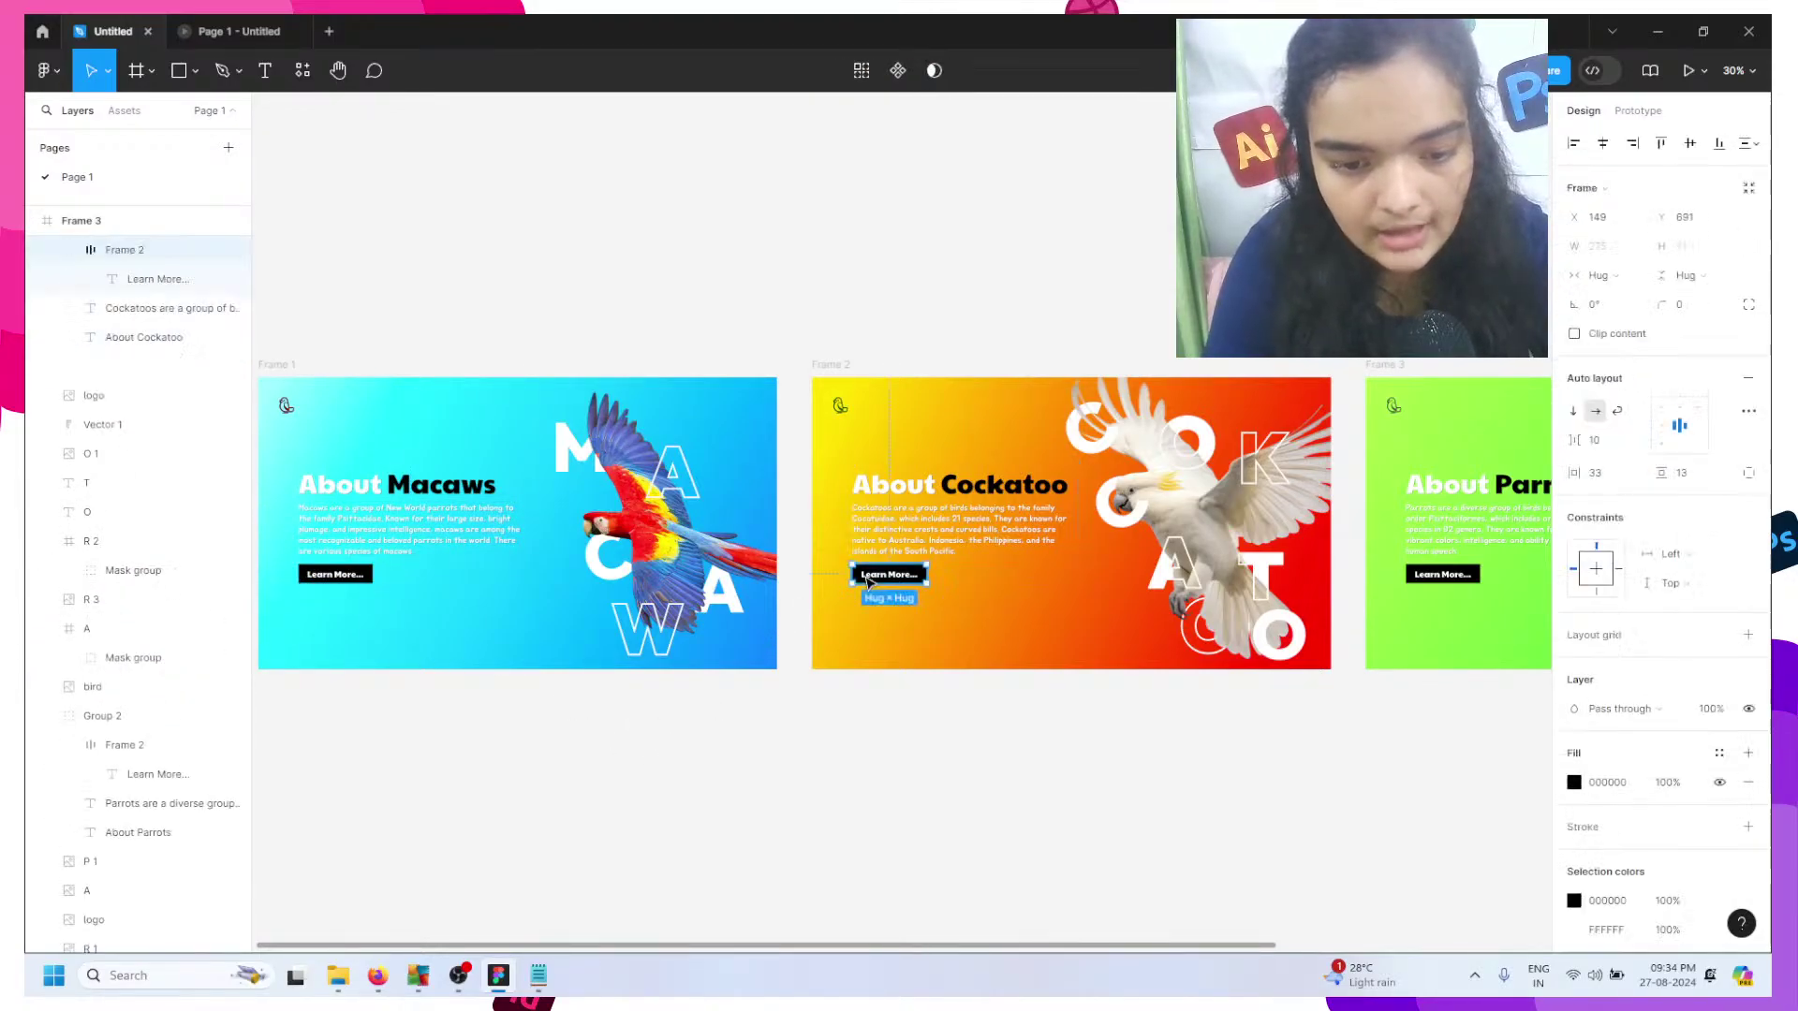
pyautogui.doubleClick(867, 578)
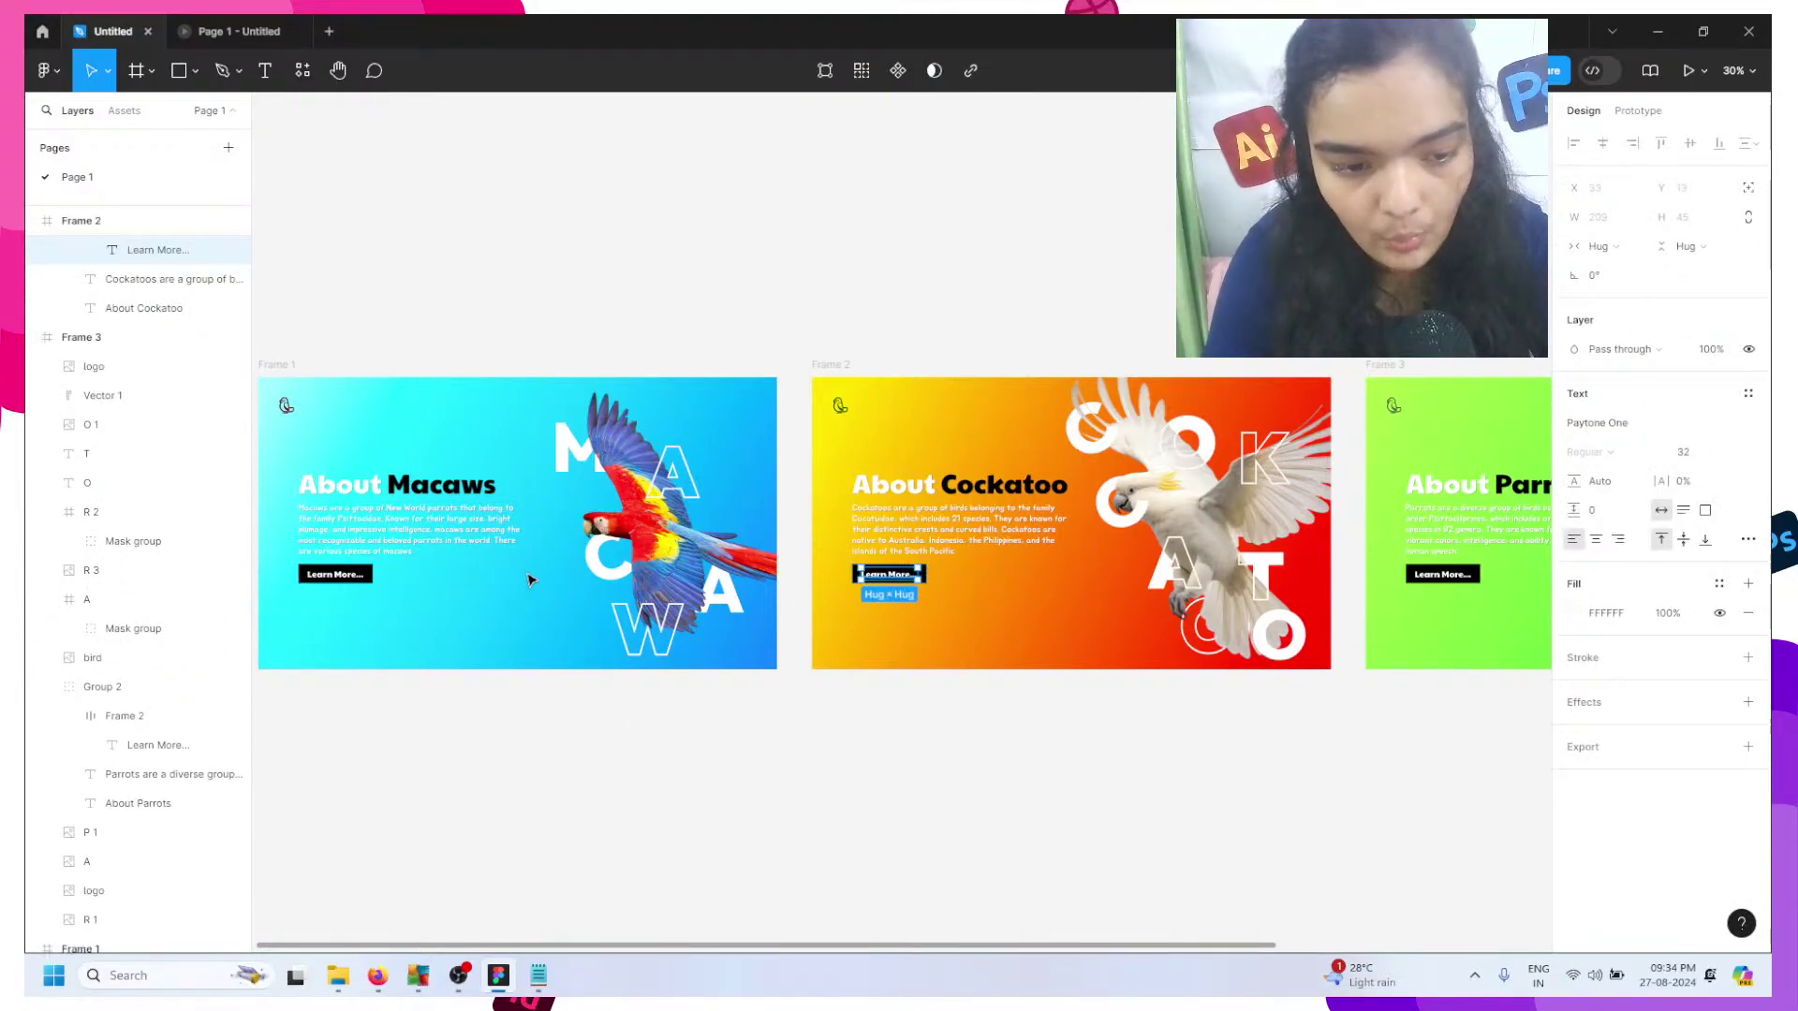
pyautogui.click(925, 482)
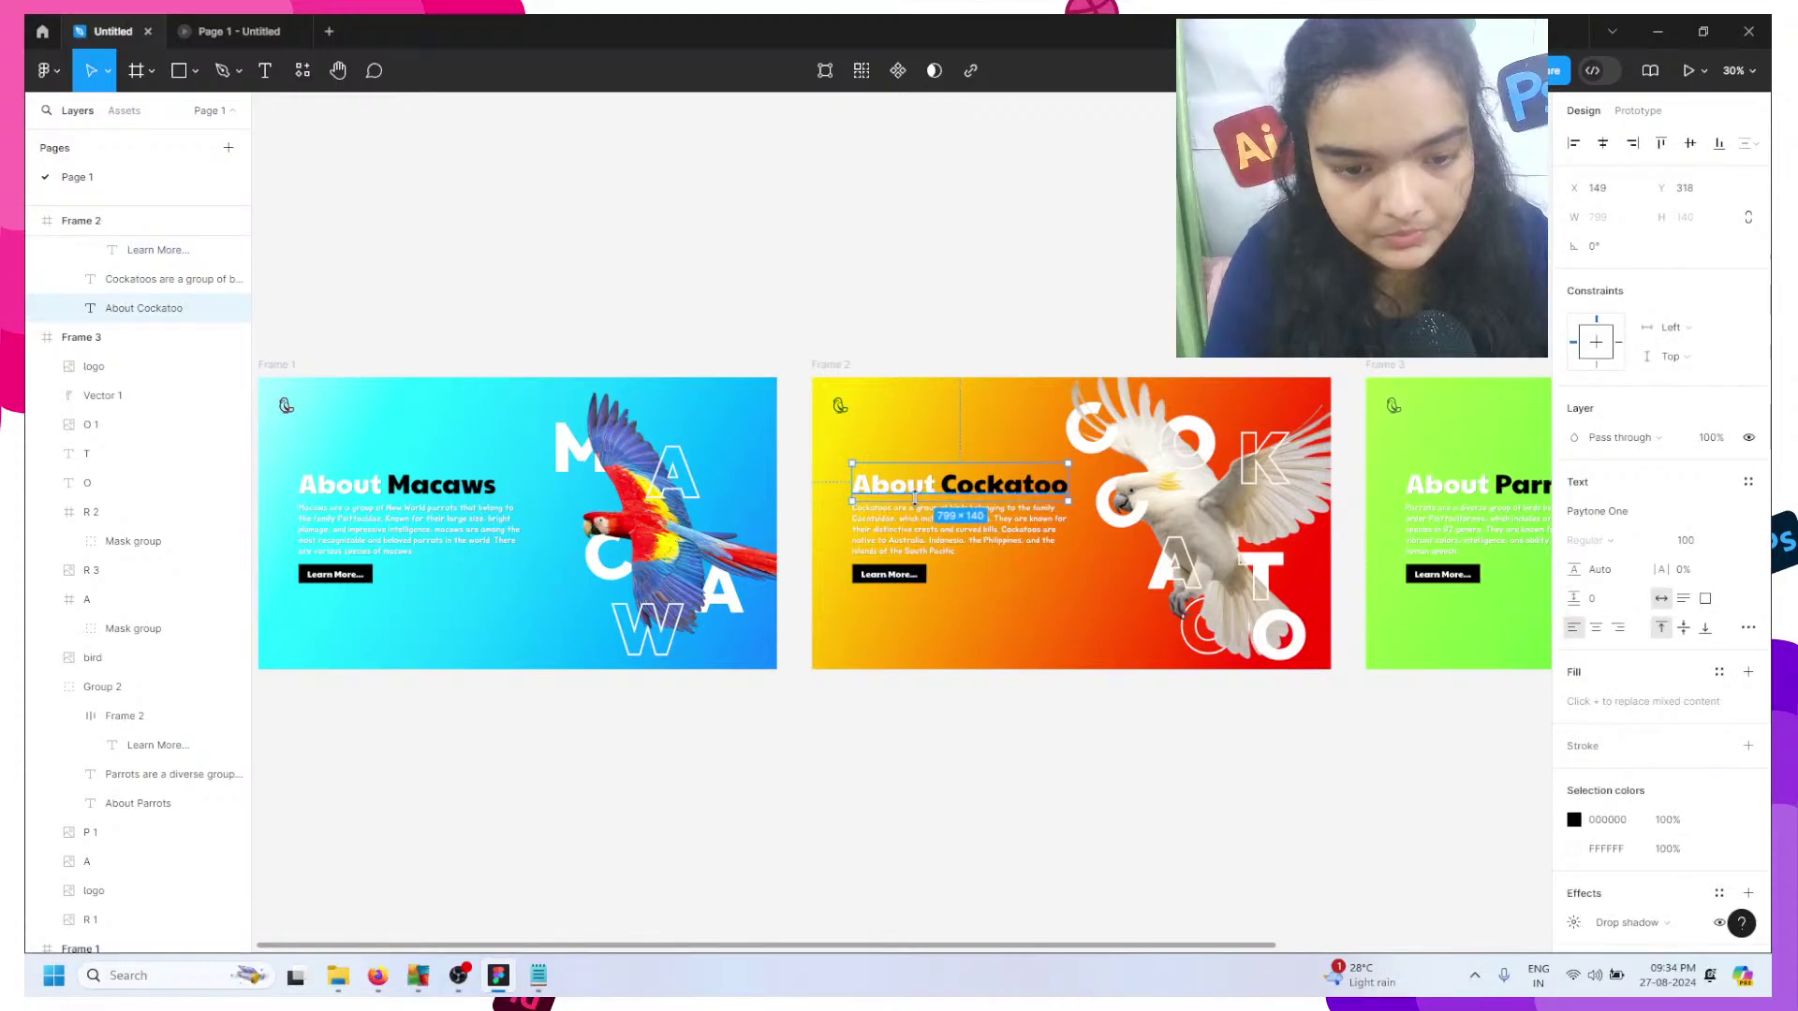
pyautogui.click(890, 574)
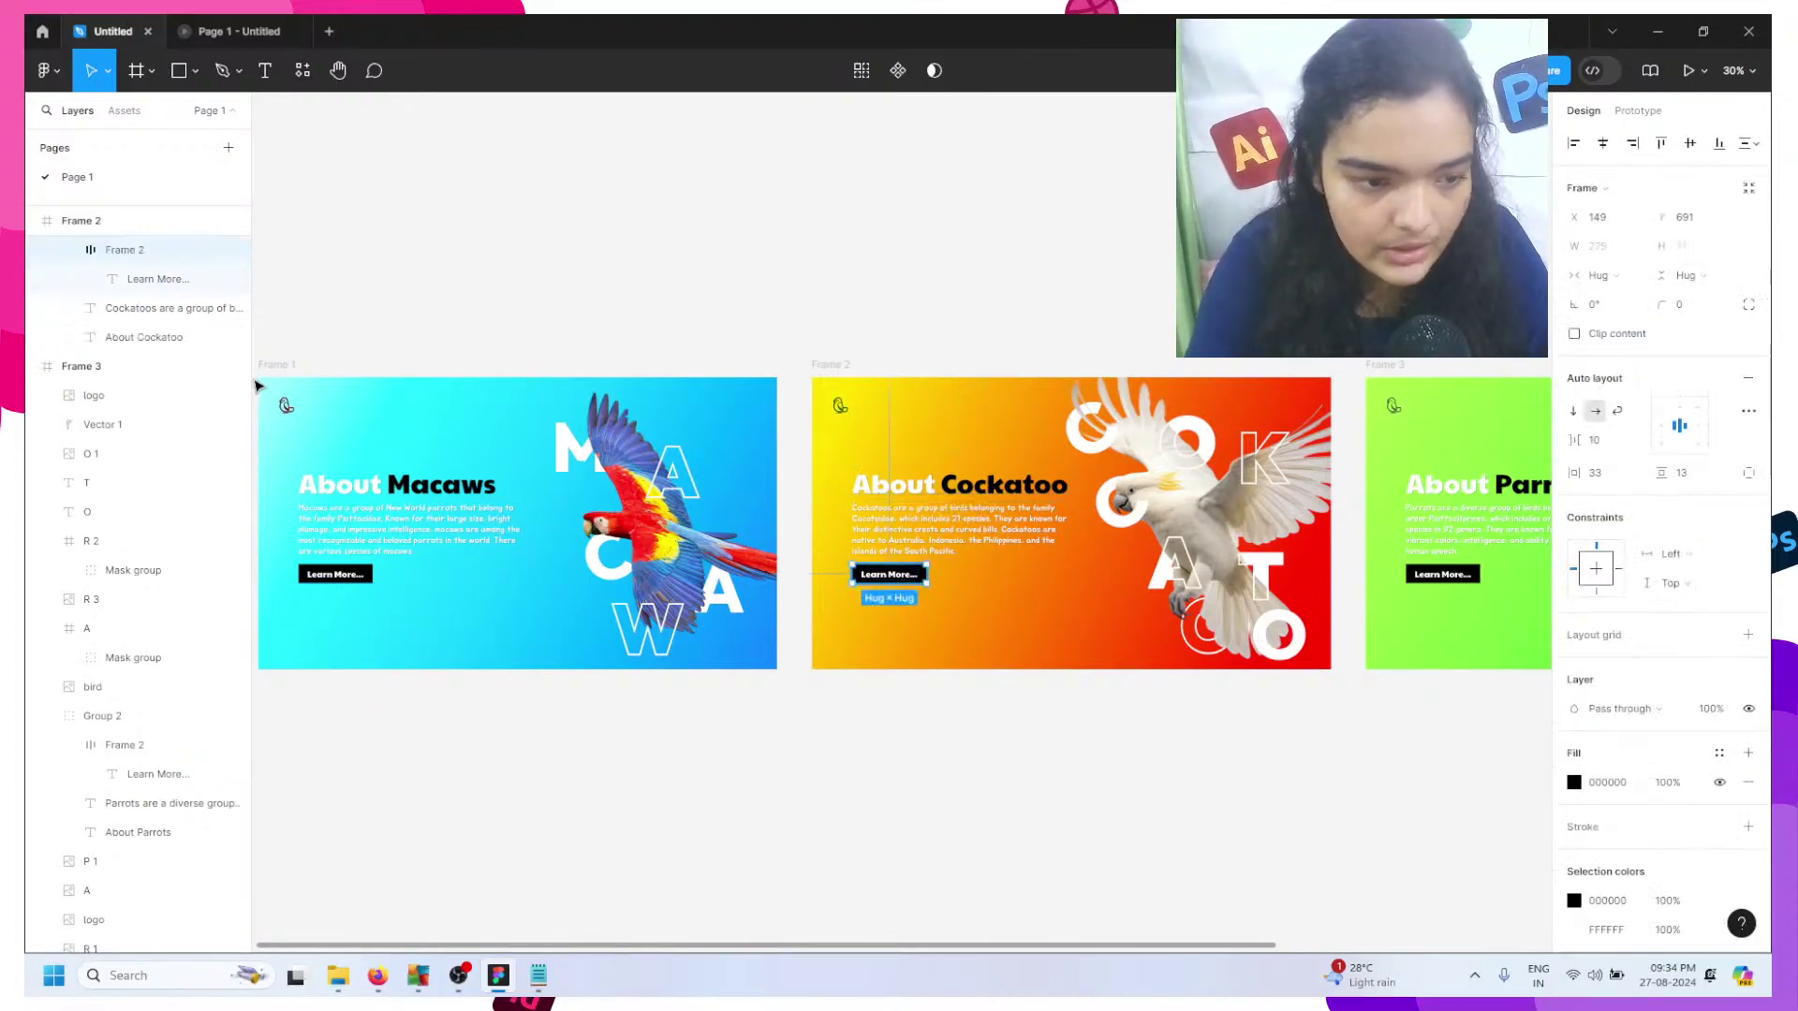
pyautogui.doubleClick(165, 257)
pyautogui.write('bt')
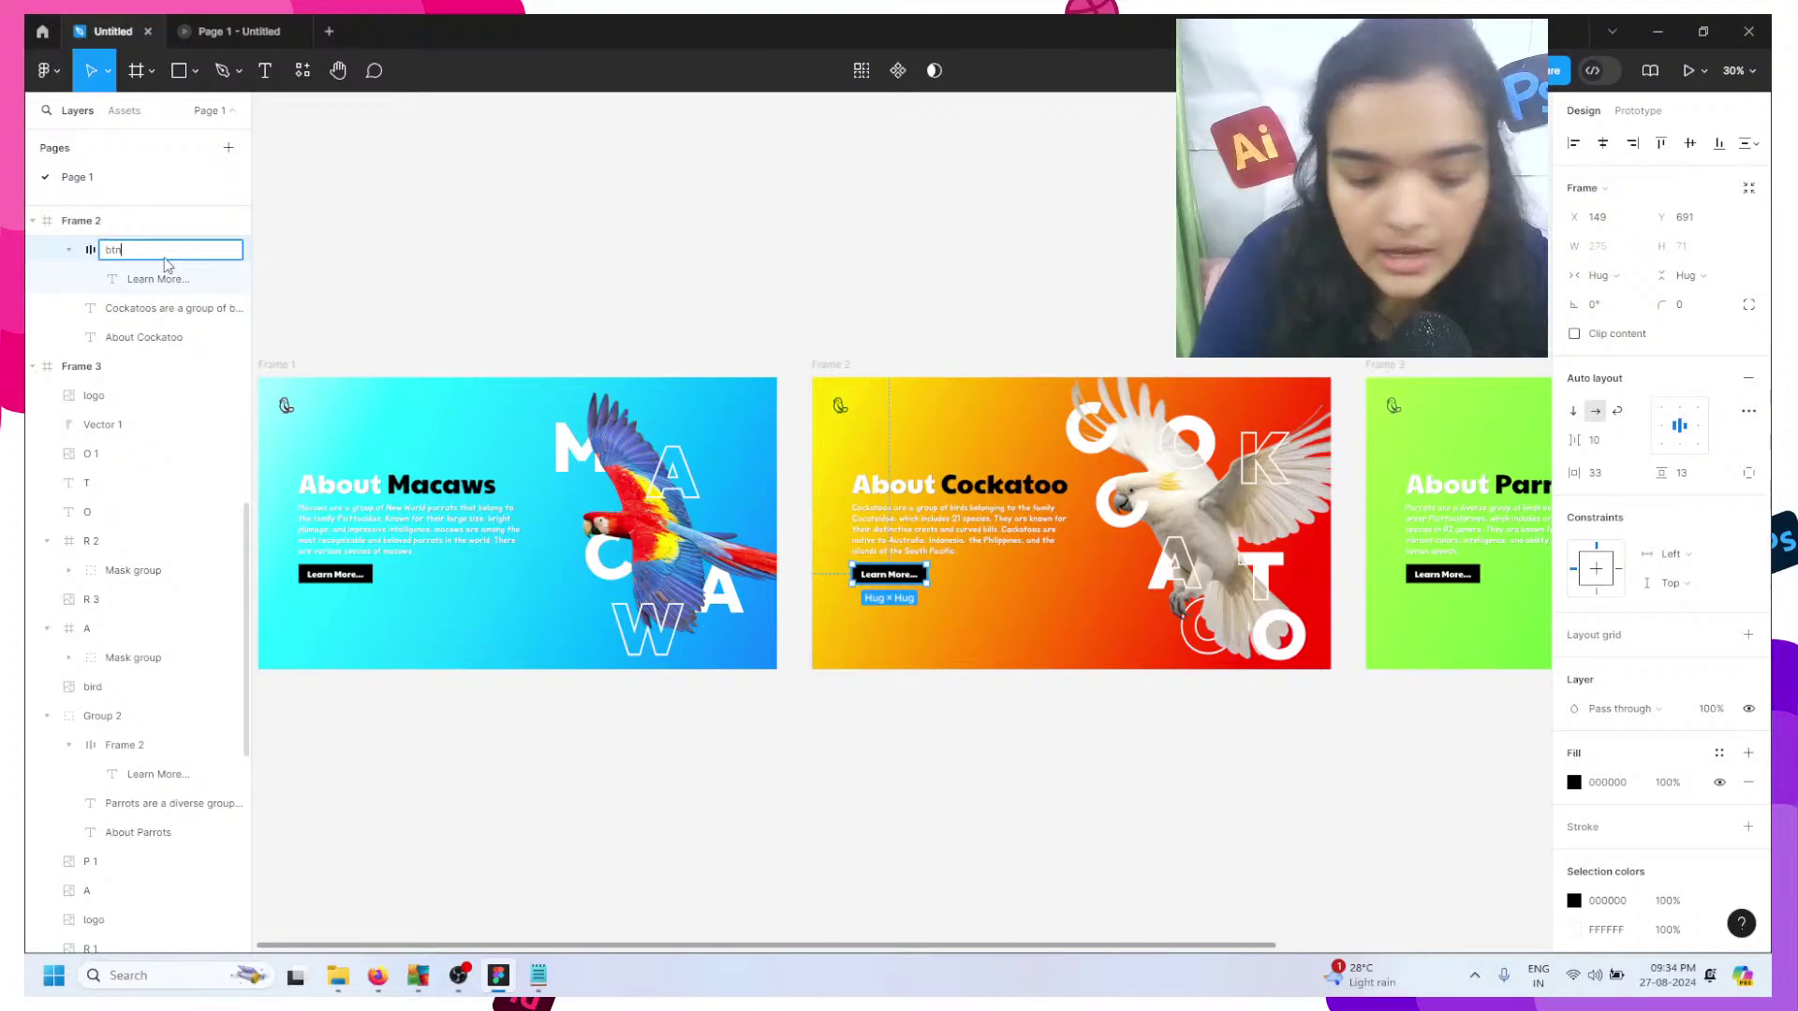
pyautogui.write('n')
pyautogui.press('Return')
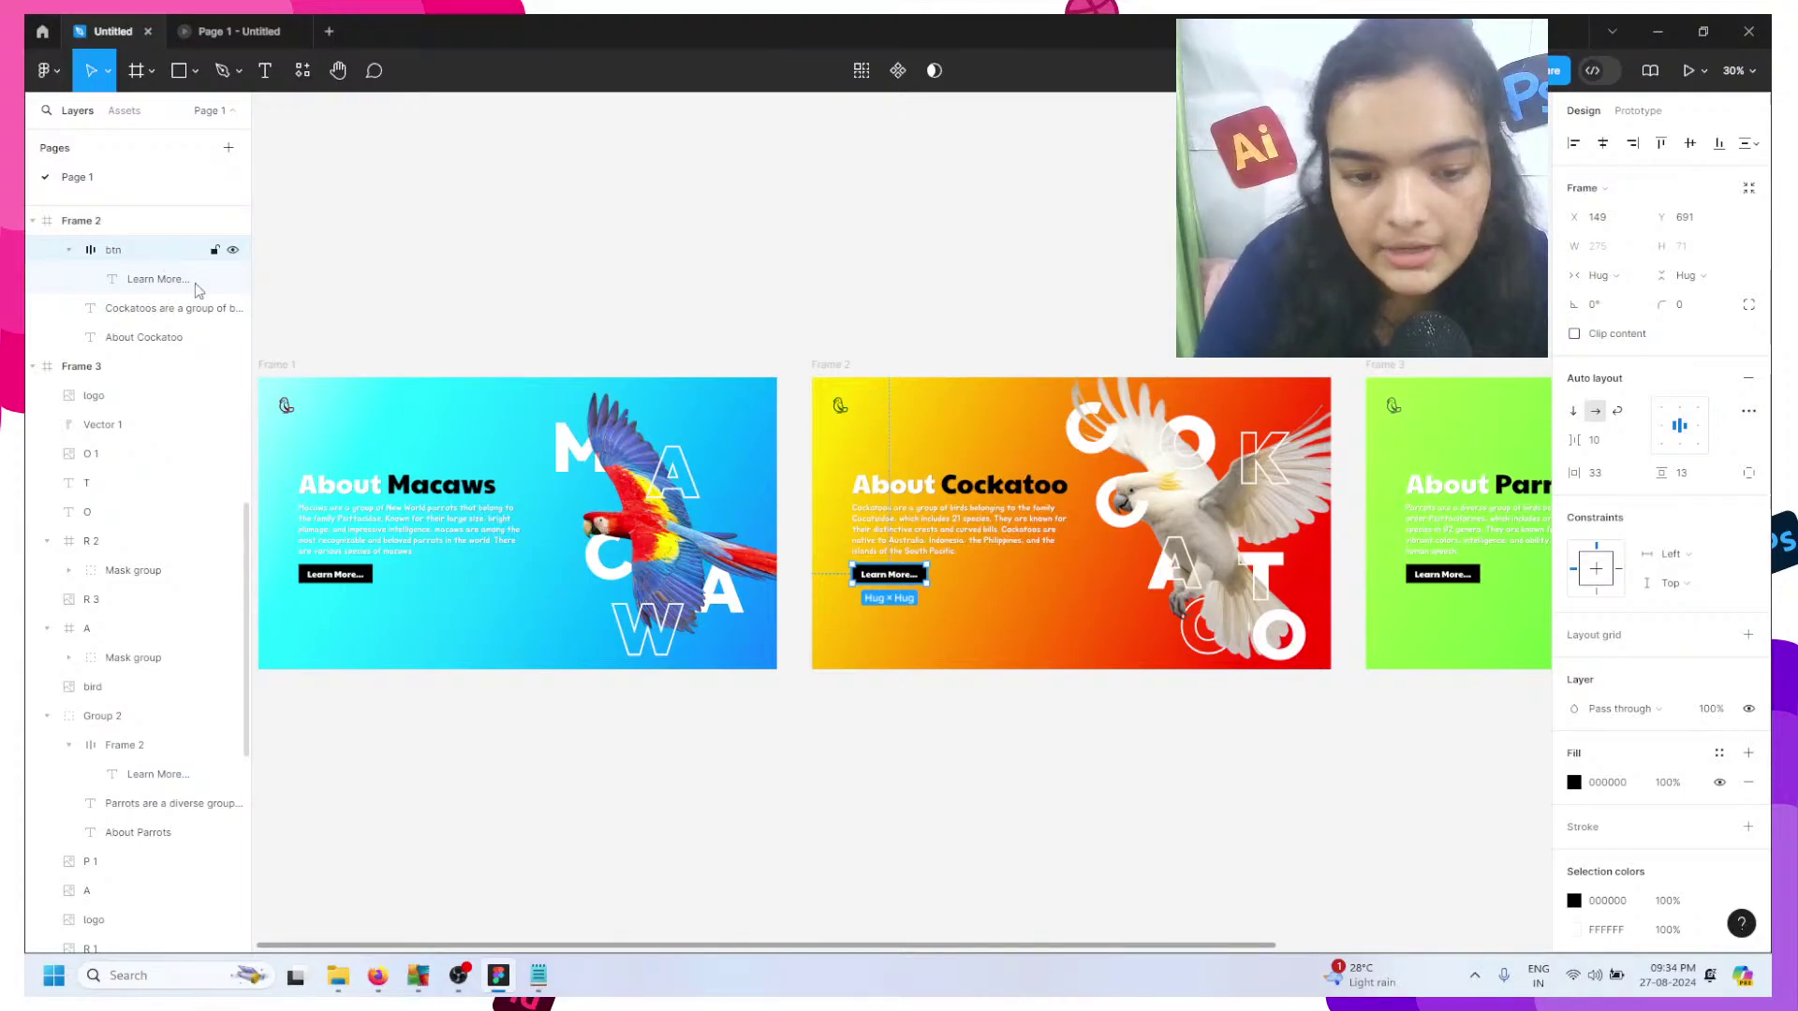
# - Lock the parrot bird image in Frame 3 that covers the slide's button
pyautogui.doubleClick(1473, 575)
pyautogui.press('Escape')
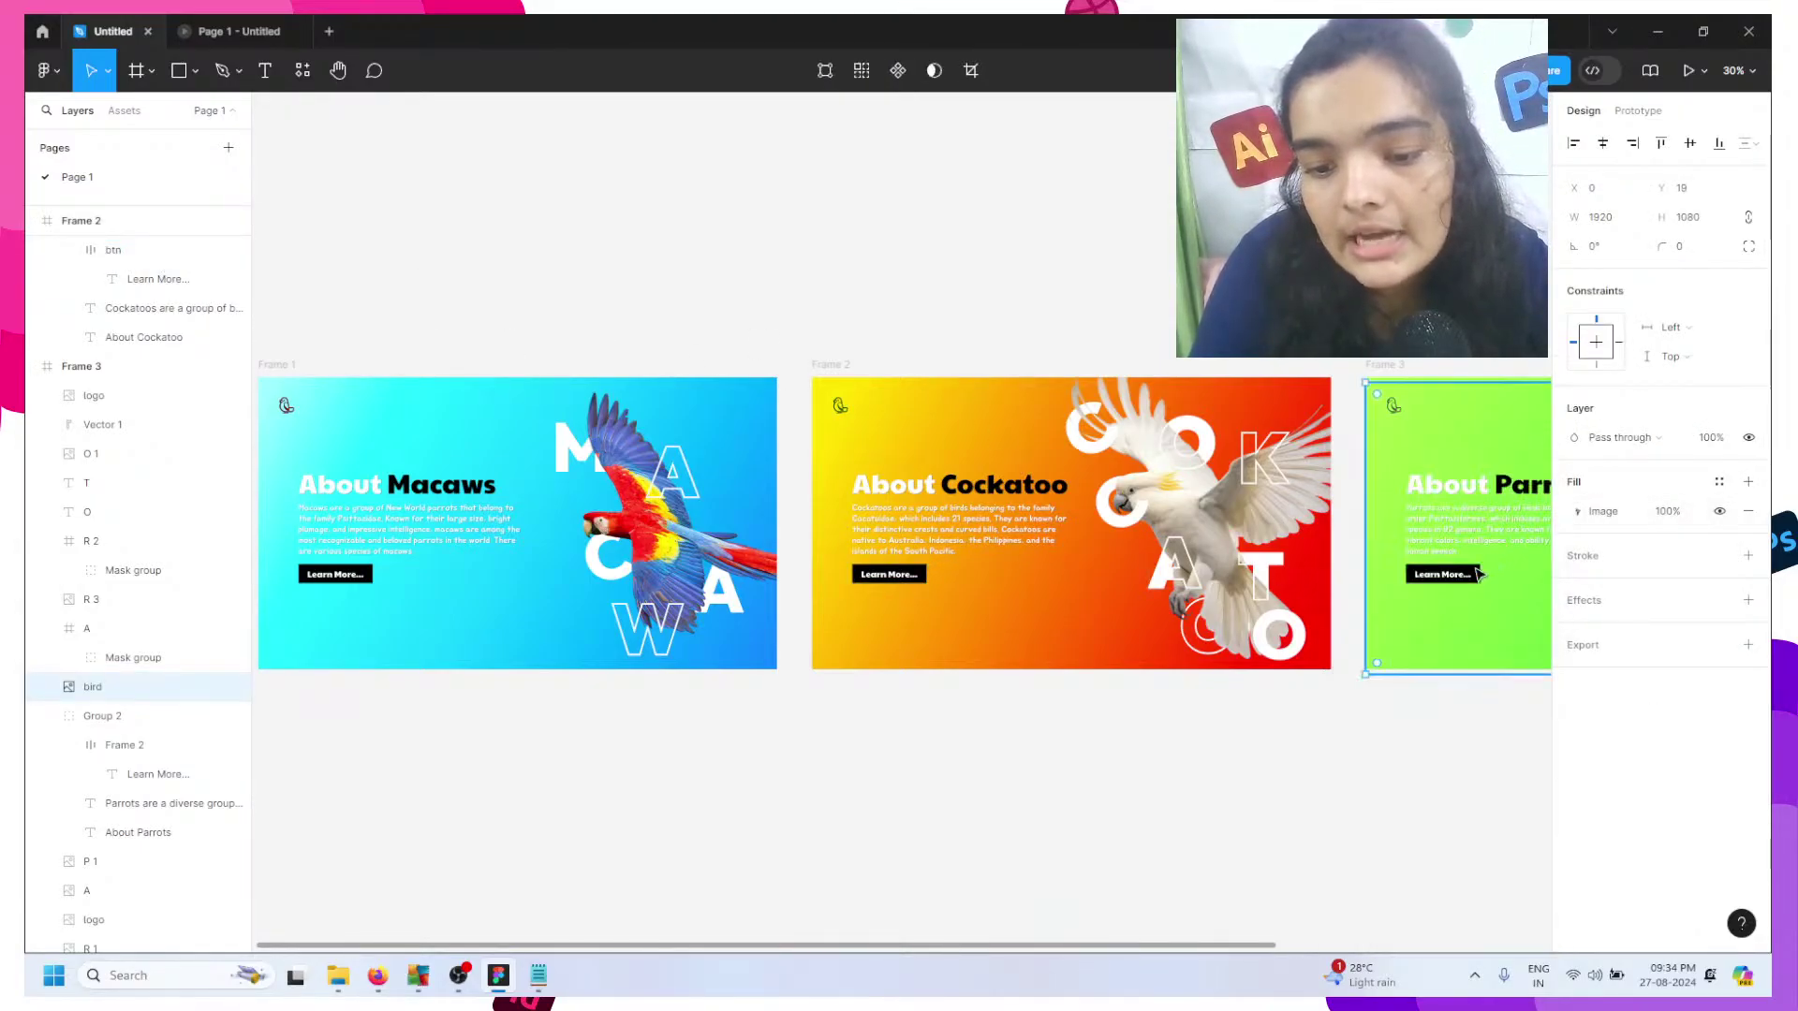
pyautogui.doubleClick(1476, 575)
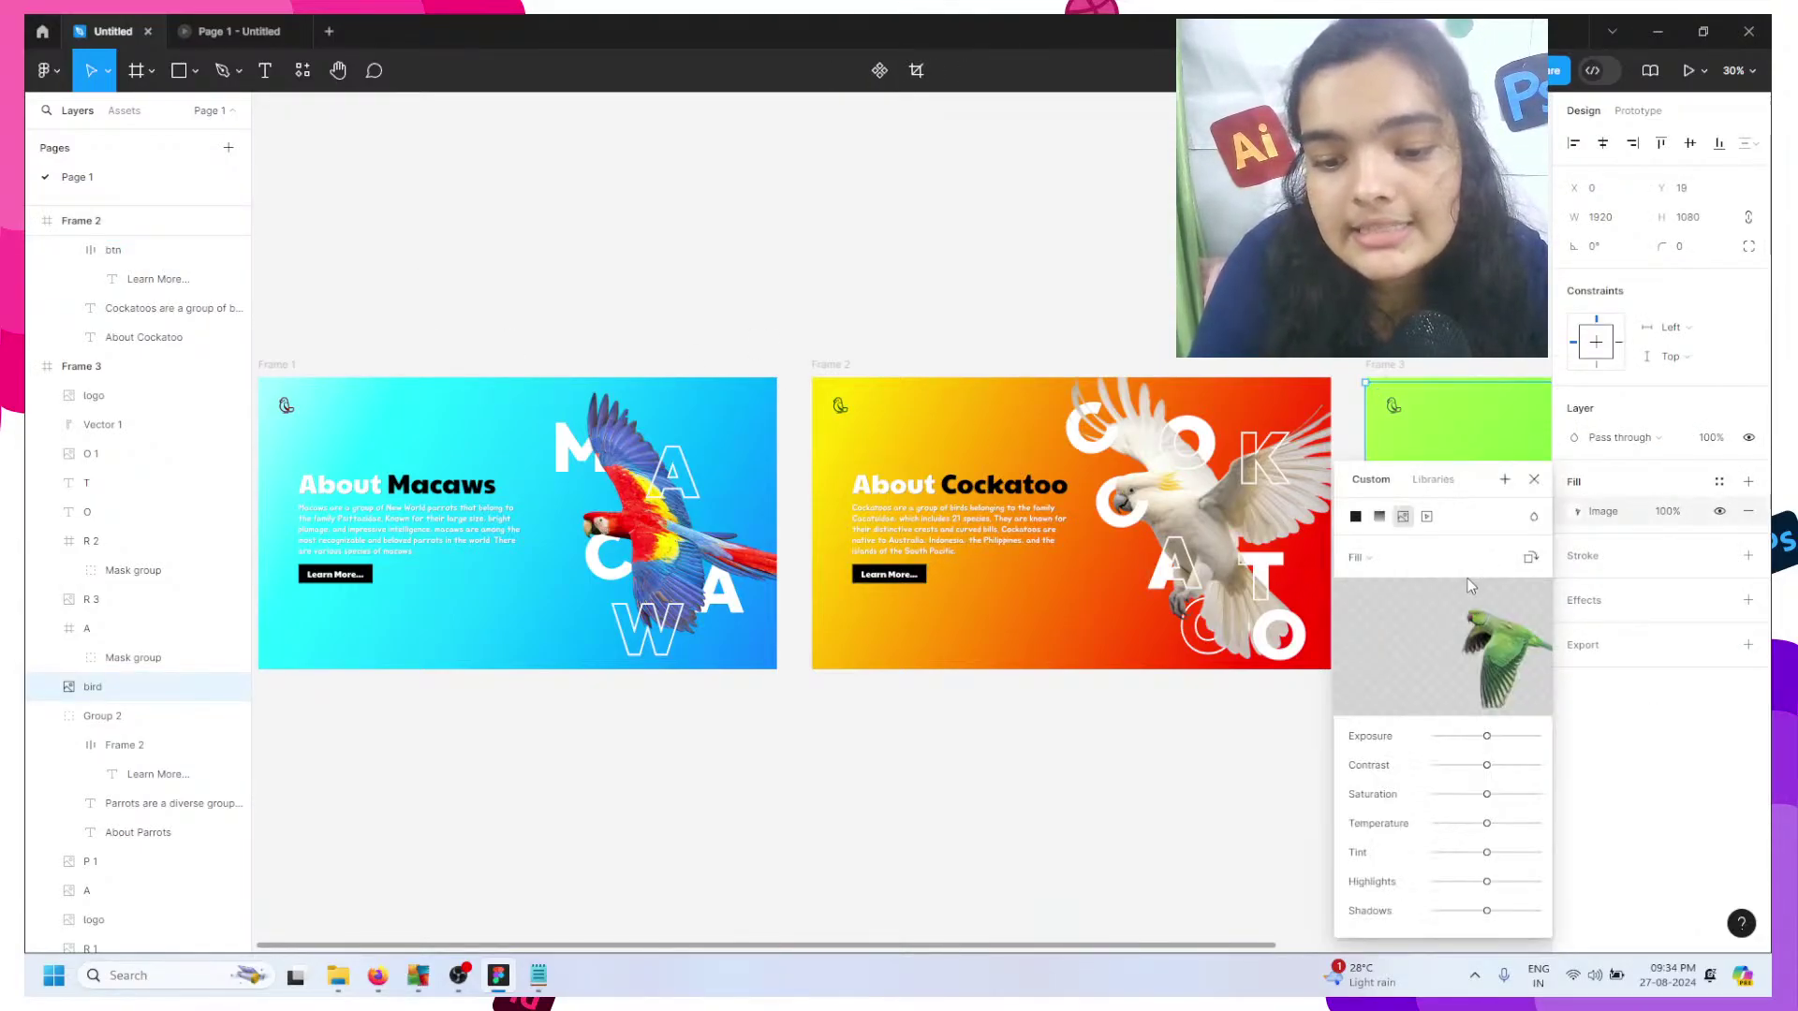
pyautogui.click(1522, 482)
pyautogui.click(214, 686)
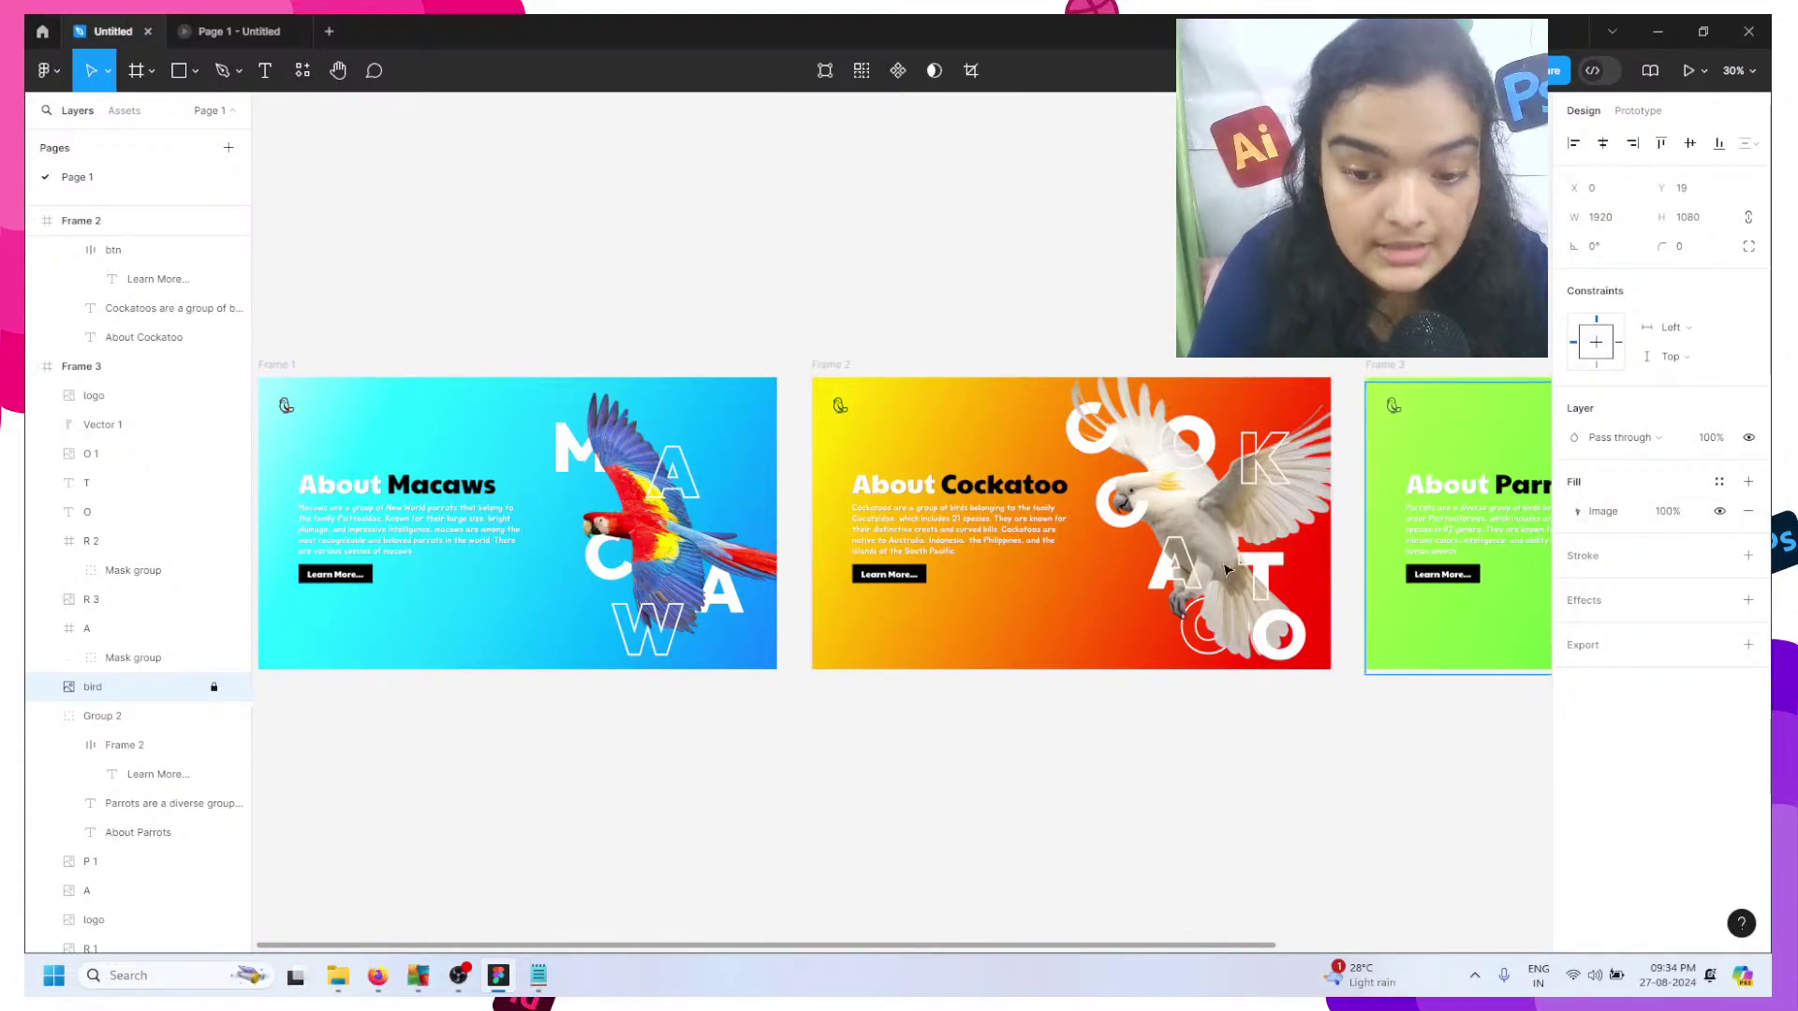
# - Rename the Learn More button's frame layer on the Parrots slide as btn
pyautogui.click(1415, 580)
pyautogui.doubleClick(1419, 581)
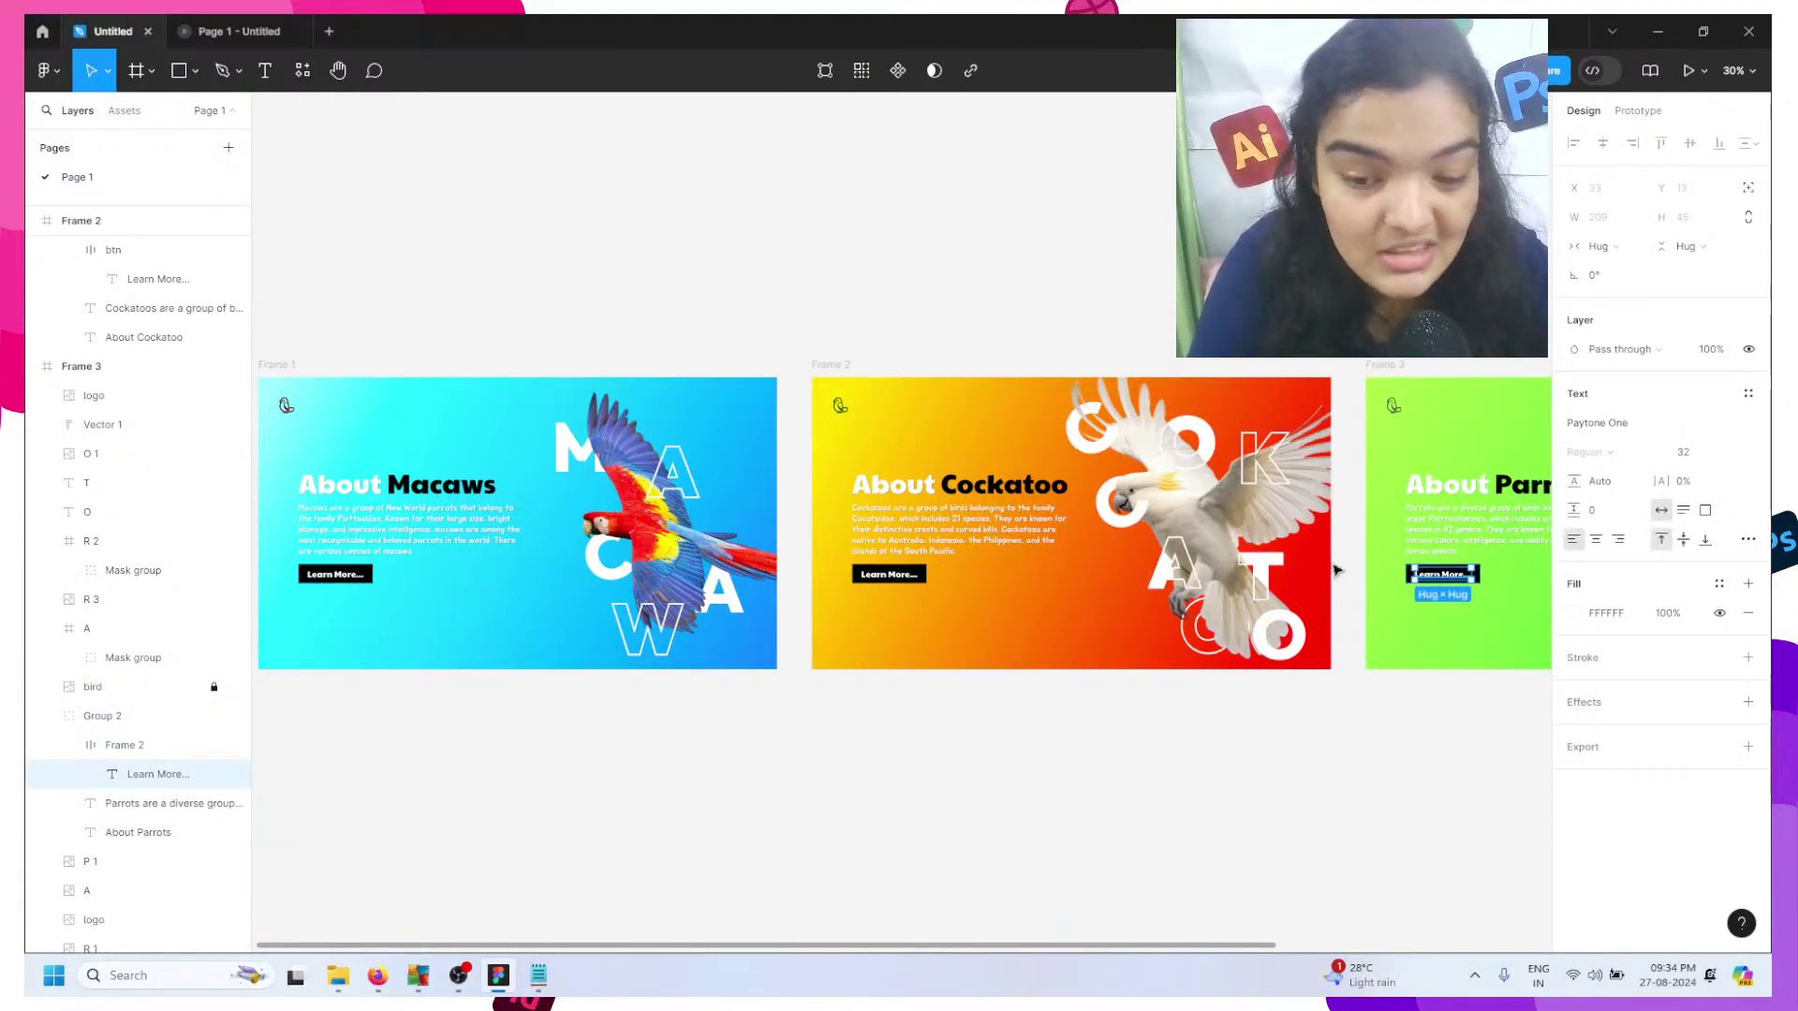
pyautogui.doubleClick(136, 751)
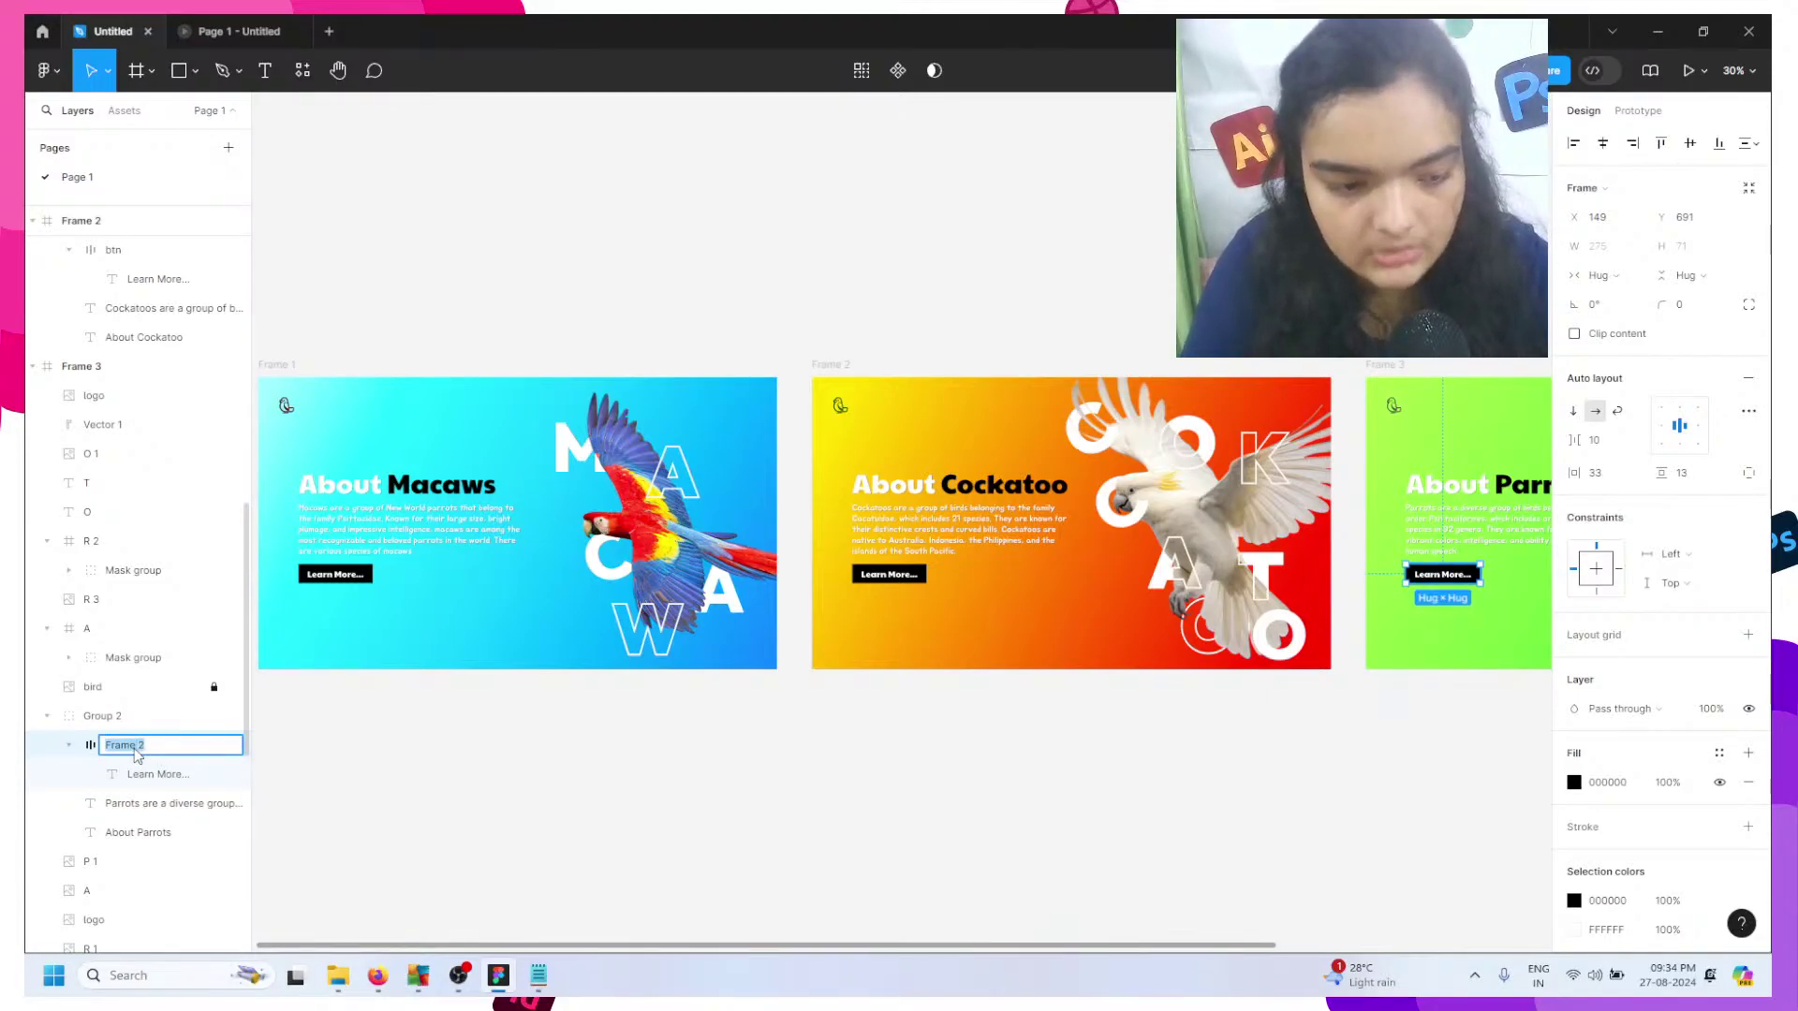
pyautogui.write('btn')
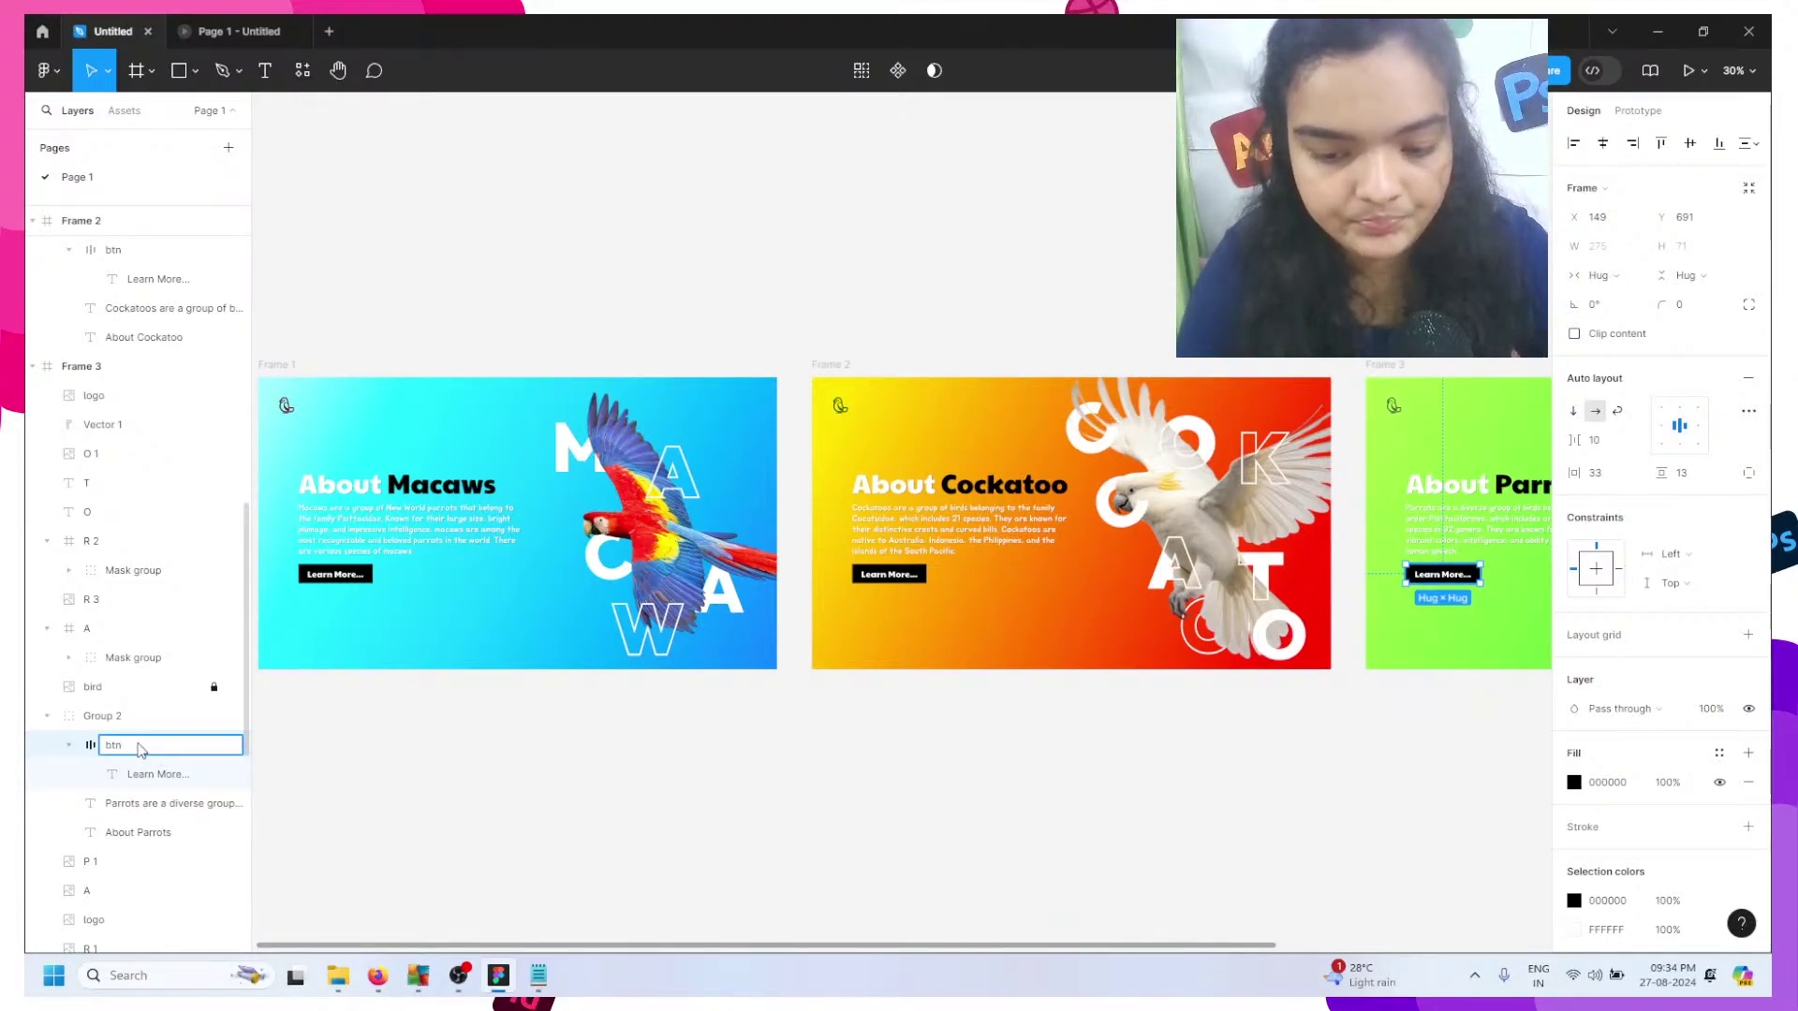
pyautogui.press('Return')
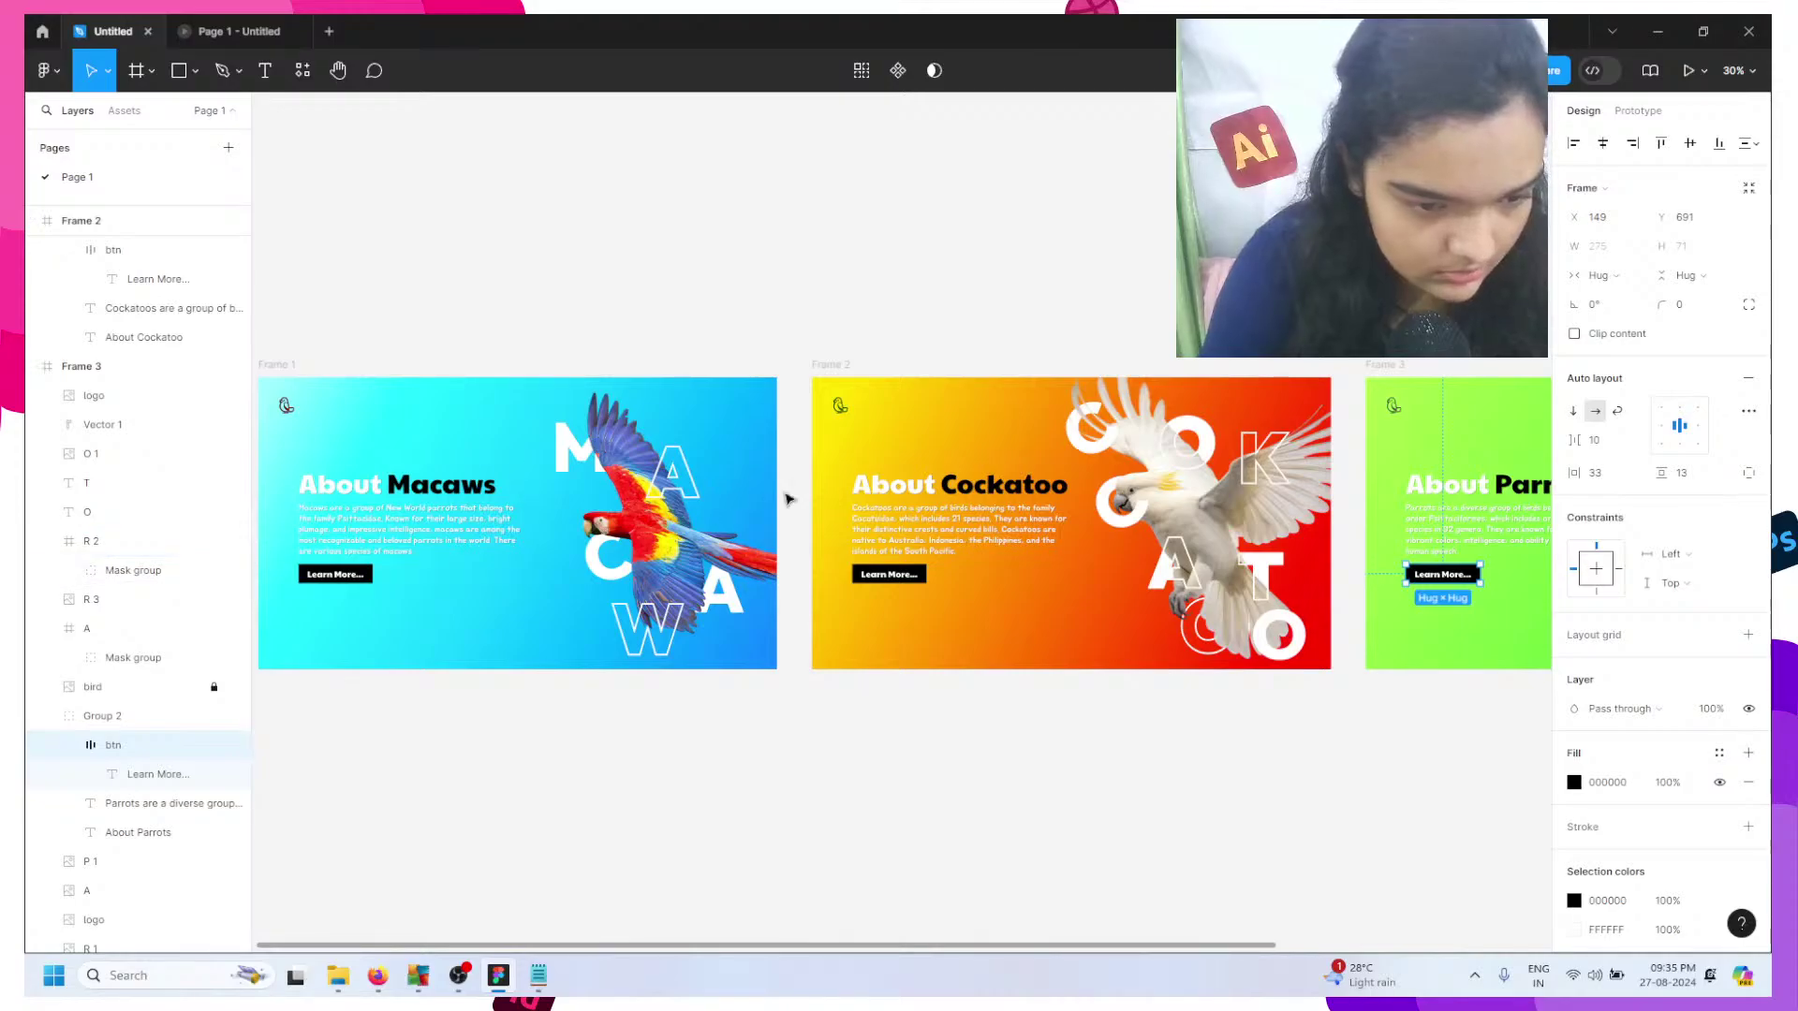
# - Rename the About Cockatoo heading layer in Frame 2 as title and the Cockatoo paragraph layer as desc
pyautogui.click(937, 484)
pyautogui.click(936, 484)
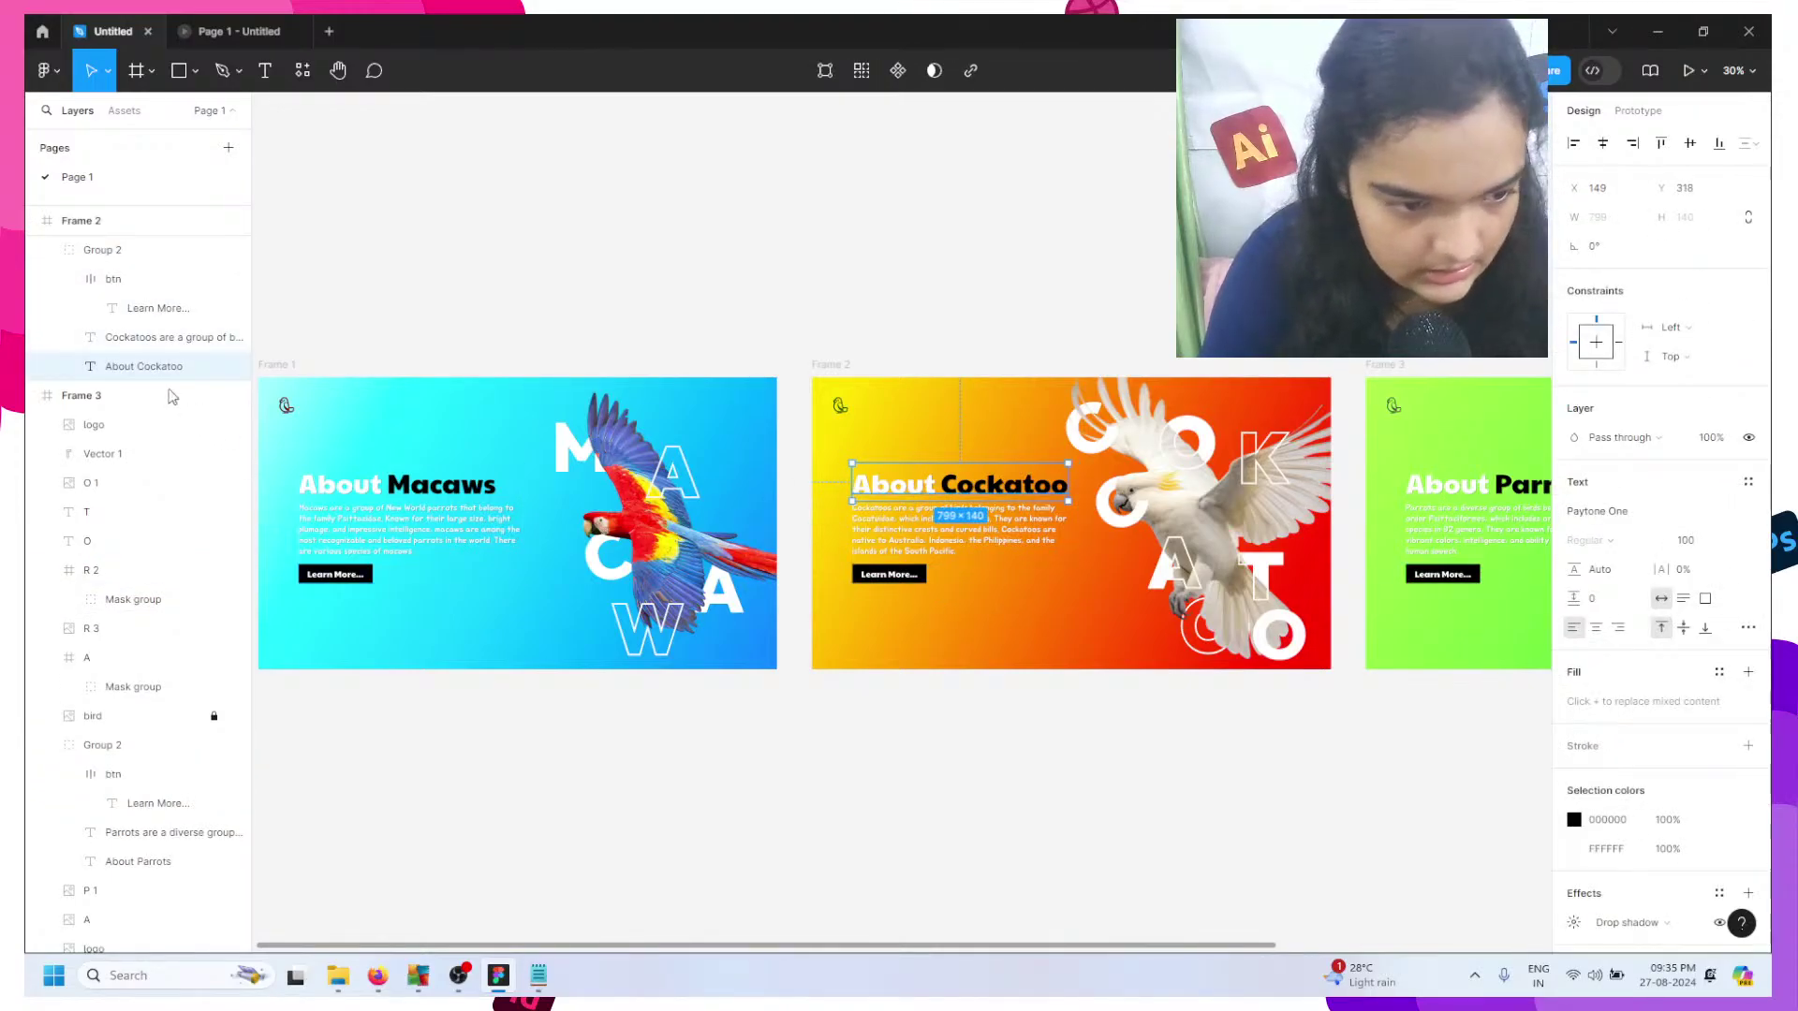
pyautogui.doubleClick(162, 368)
pyautogui.write('t')
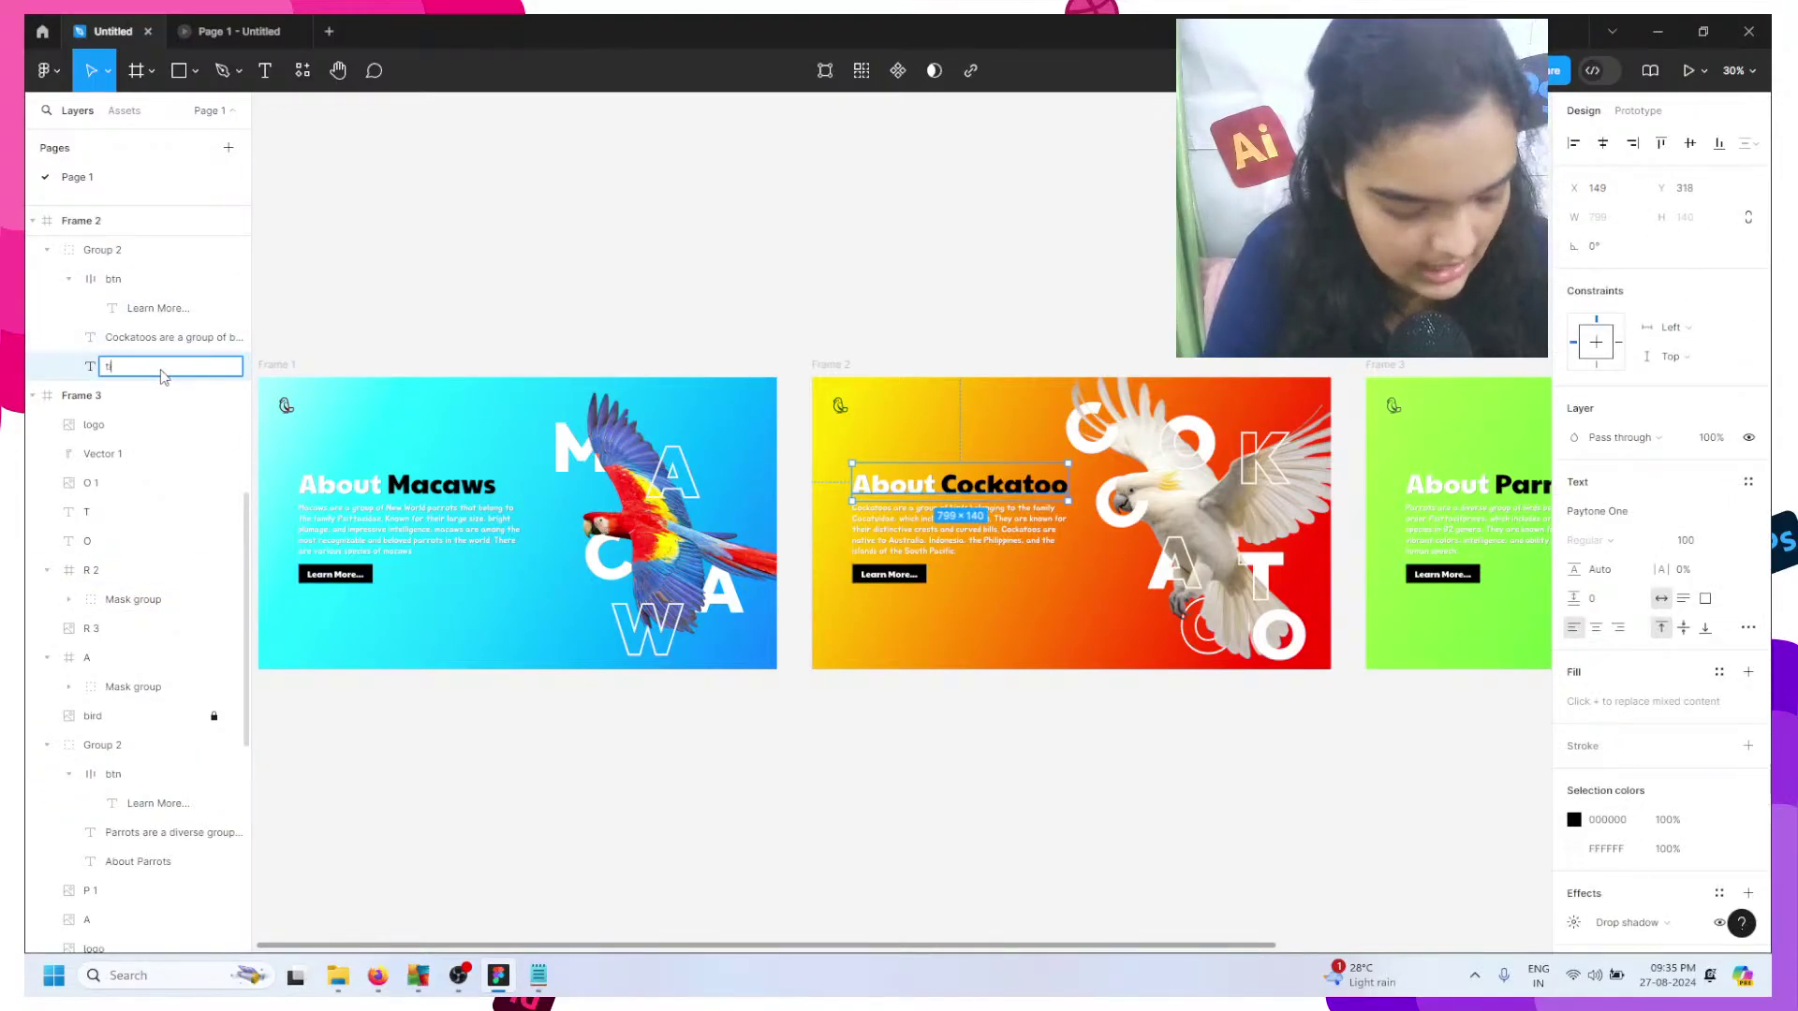
pyautogui.write('itle')
pyautogui.press('Return')
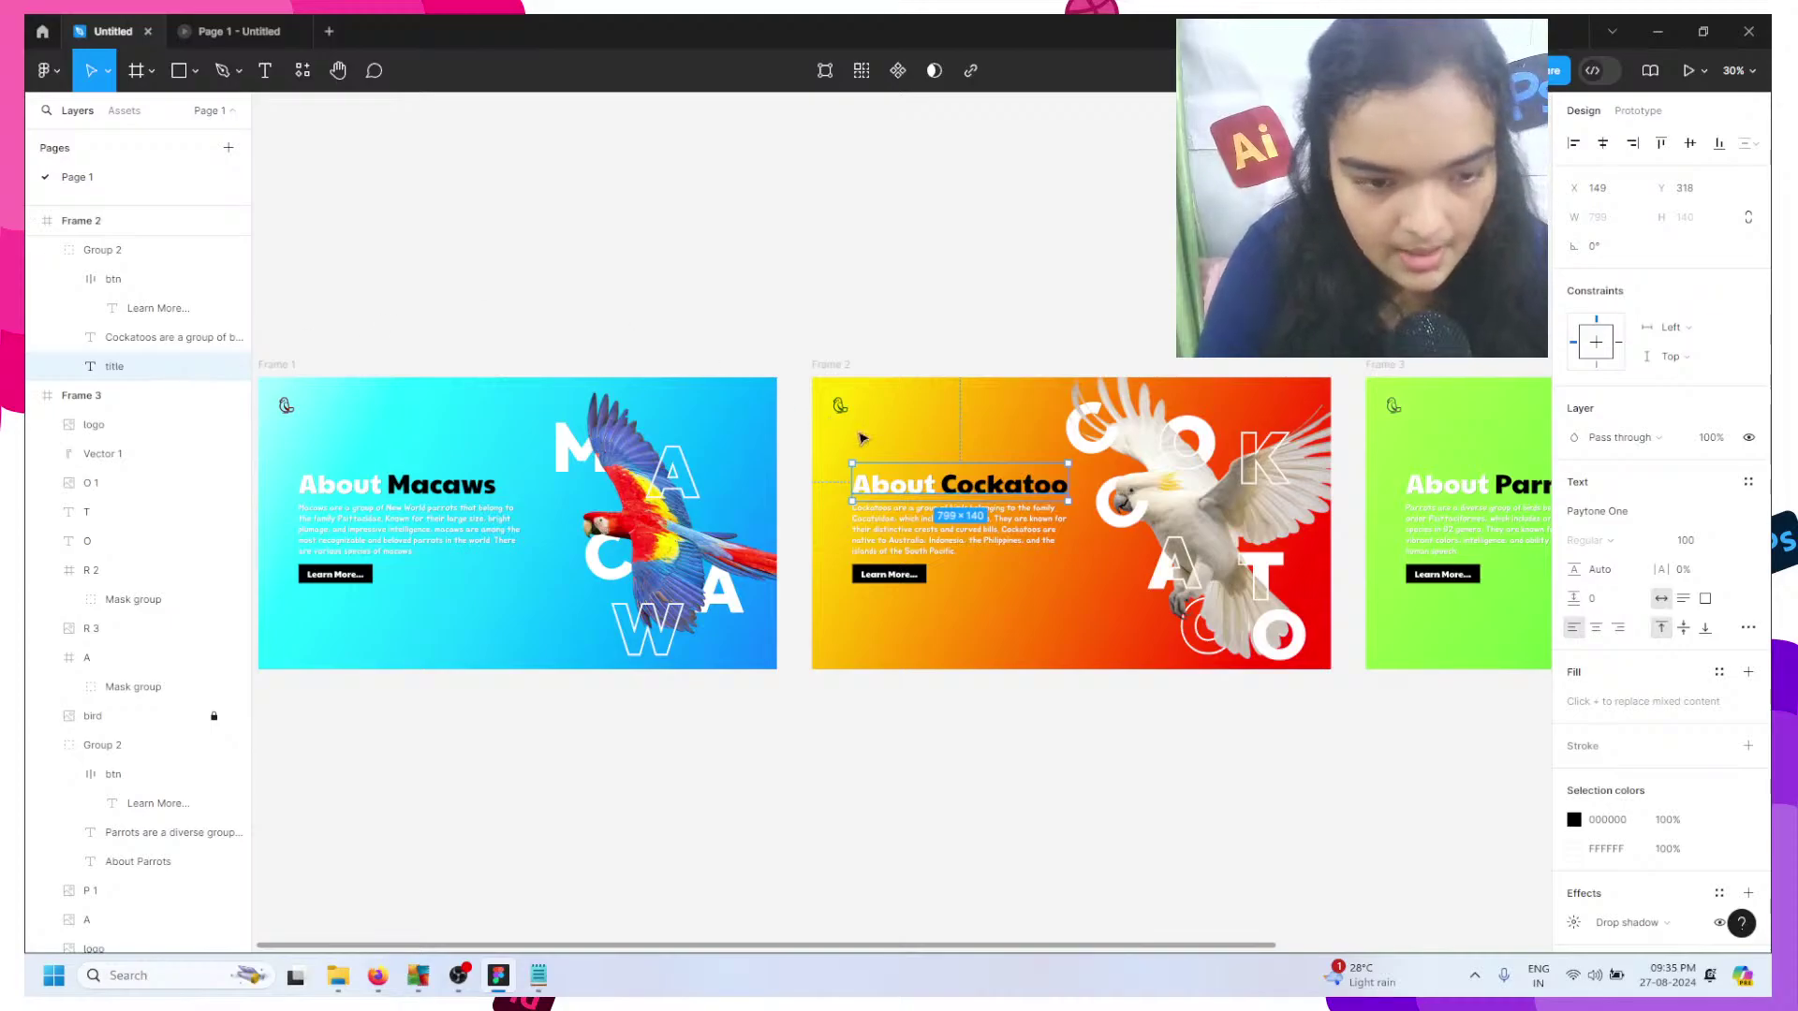
pyautogui.click(875, 513)
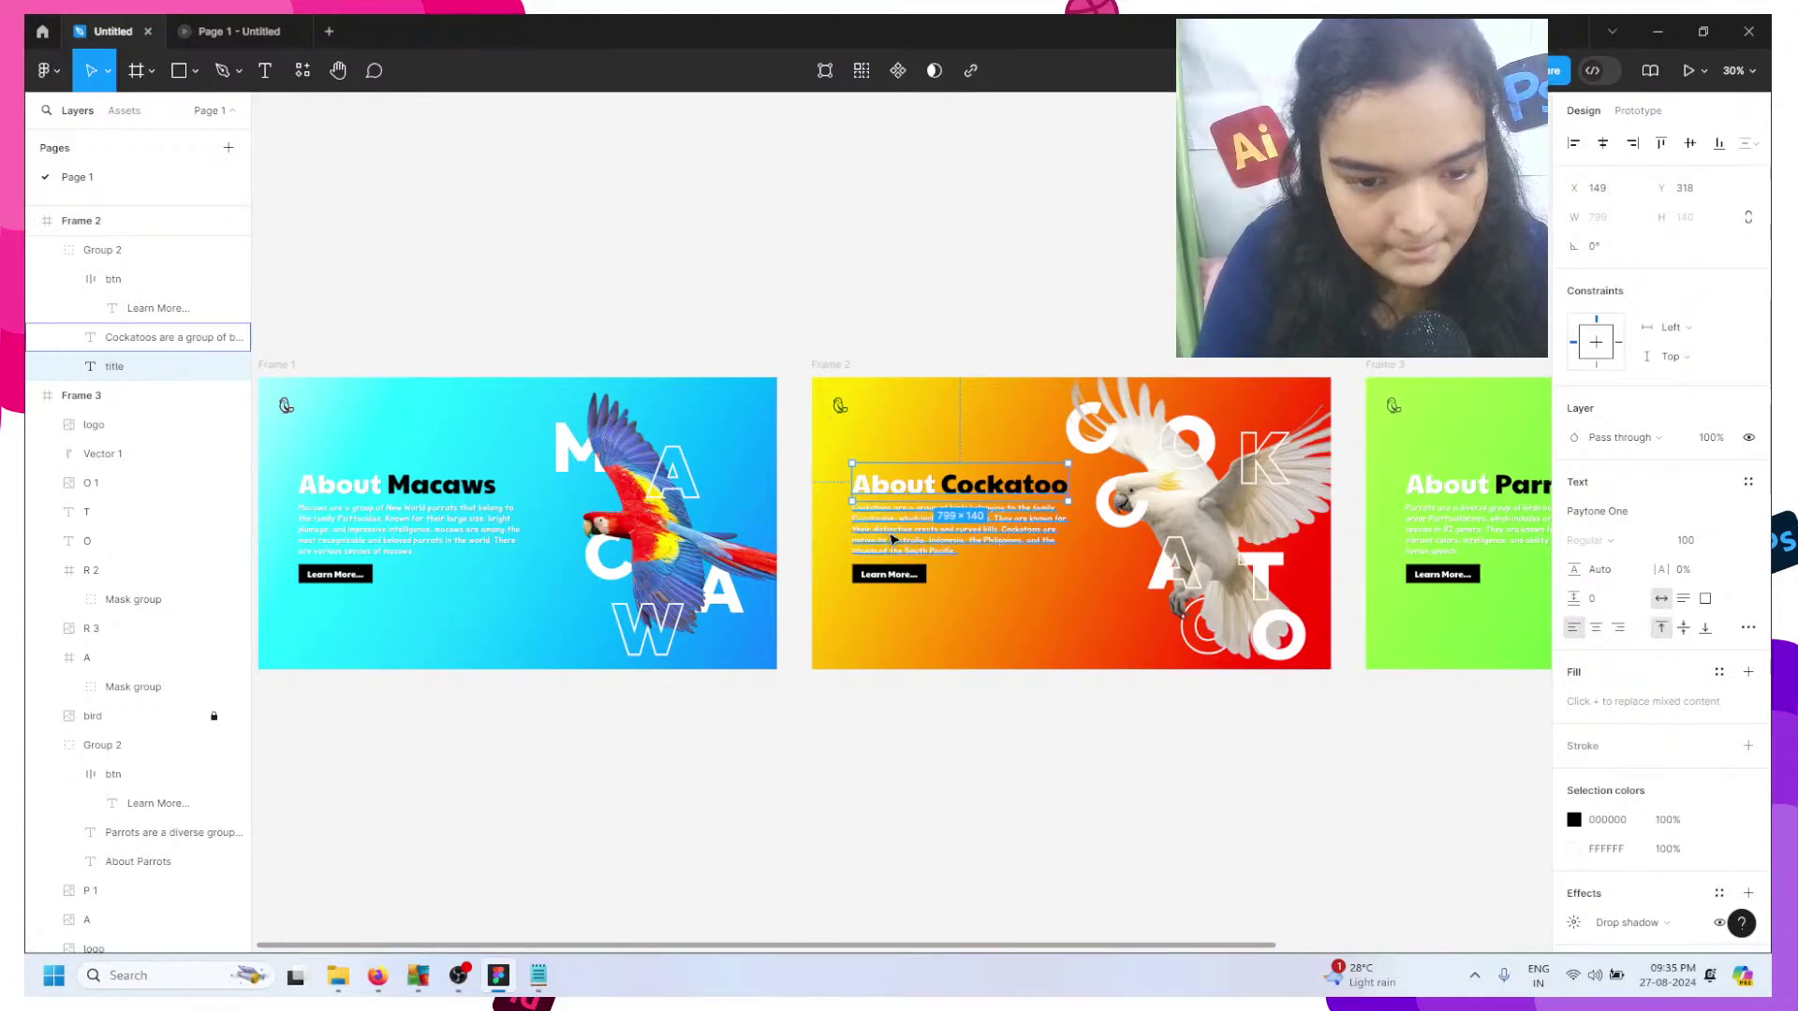
pyautogui.doubleClick(185, 350)
pyautogui.write('desc')
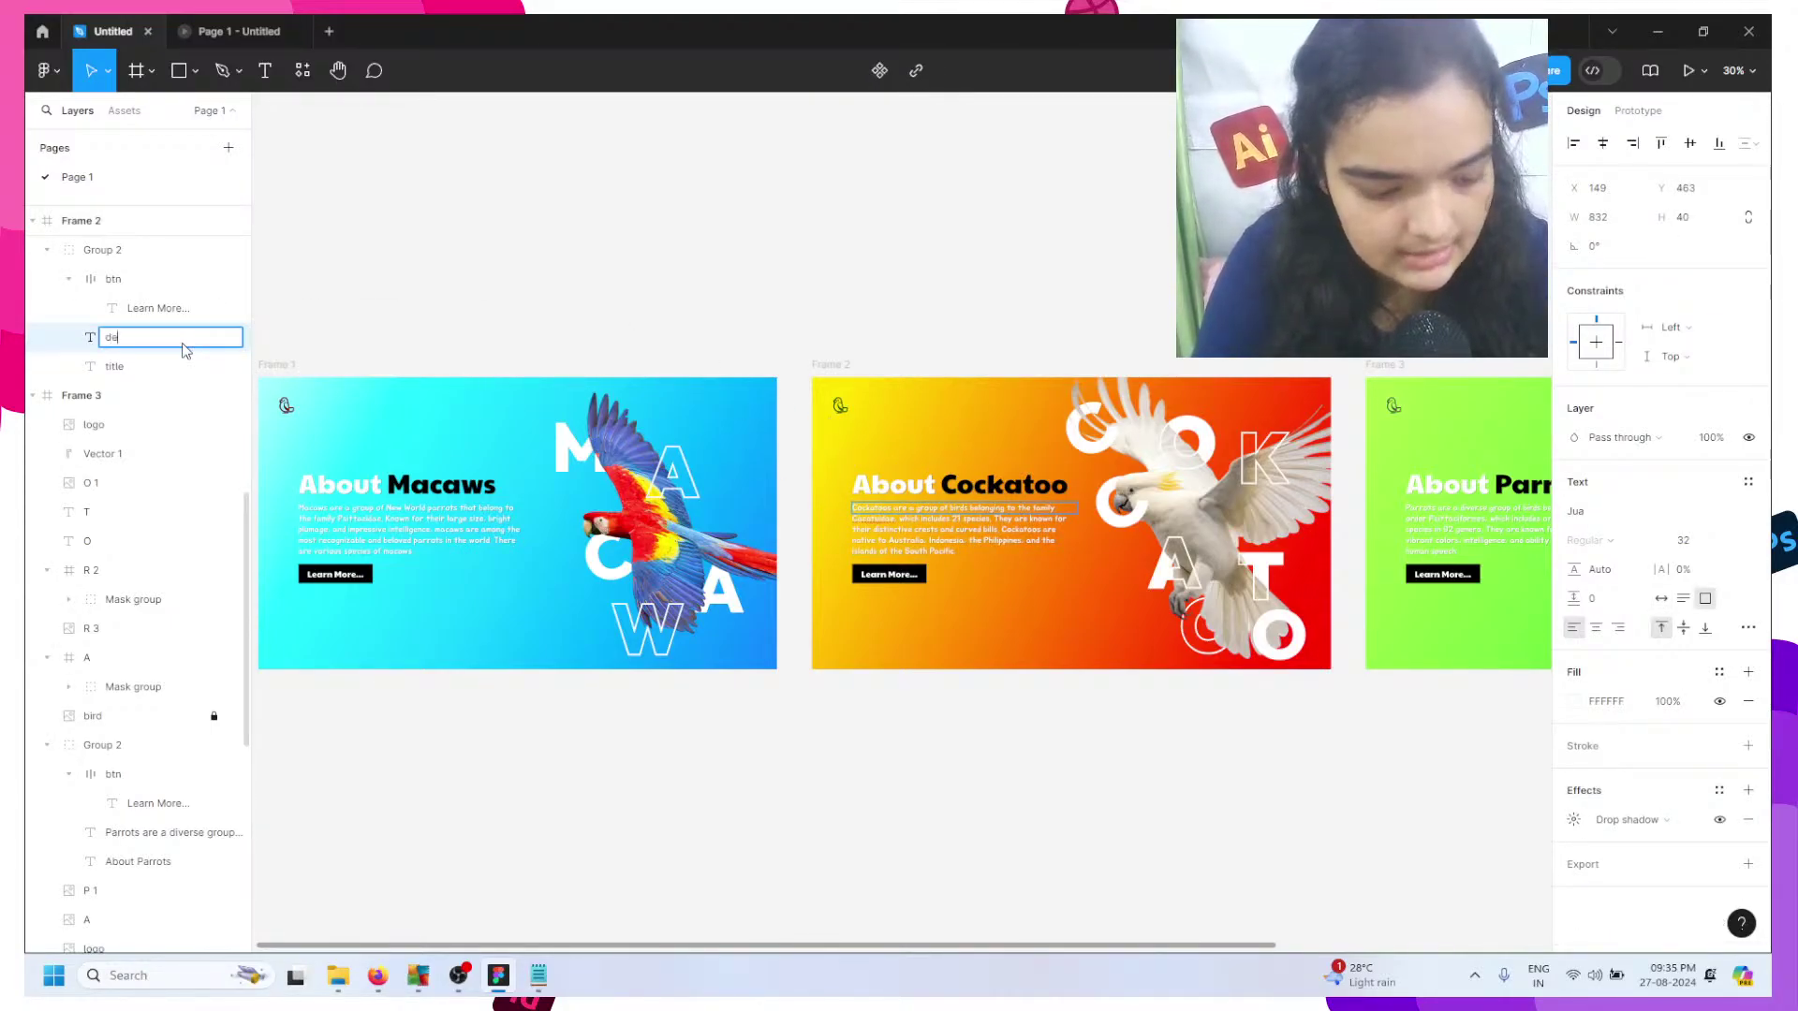
pyautogui.click(1441, 480)
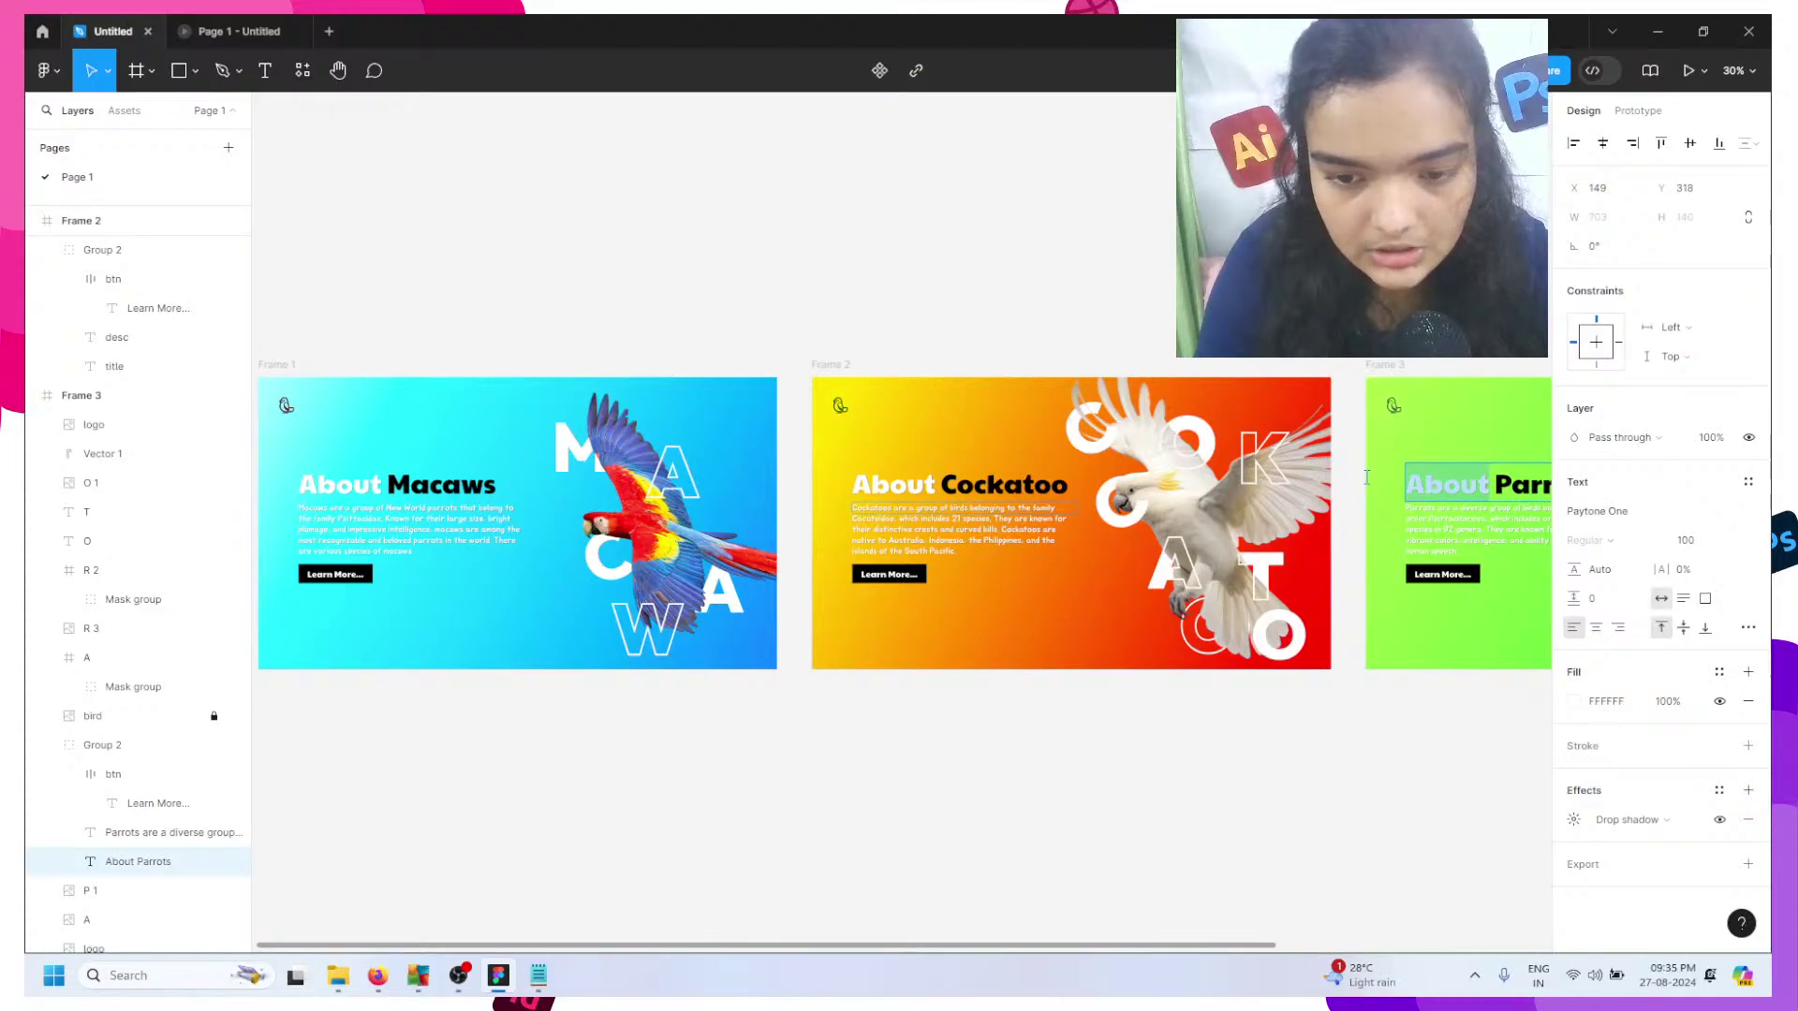
# - Rename the About Parrots heading layer in Frame 3 as title and the Parrots paragraph layer as desc
pyautogui.doubleClick(149, 863)
pyautogui.write('title')
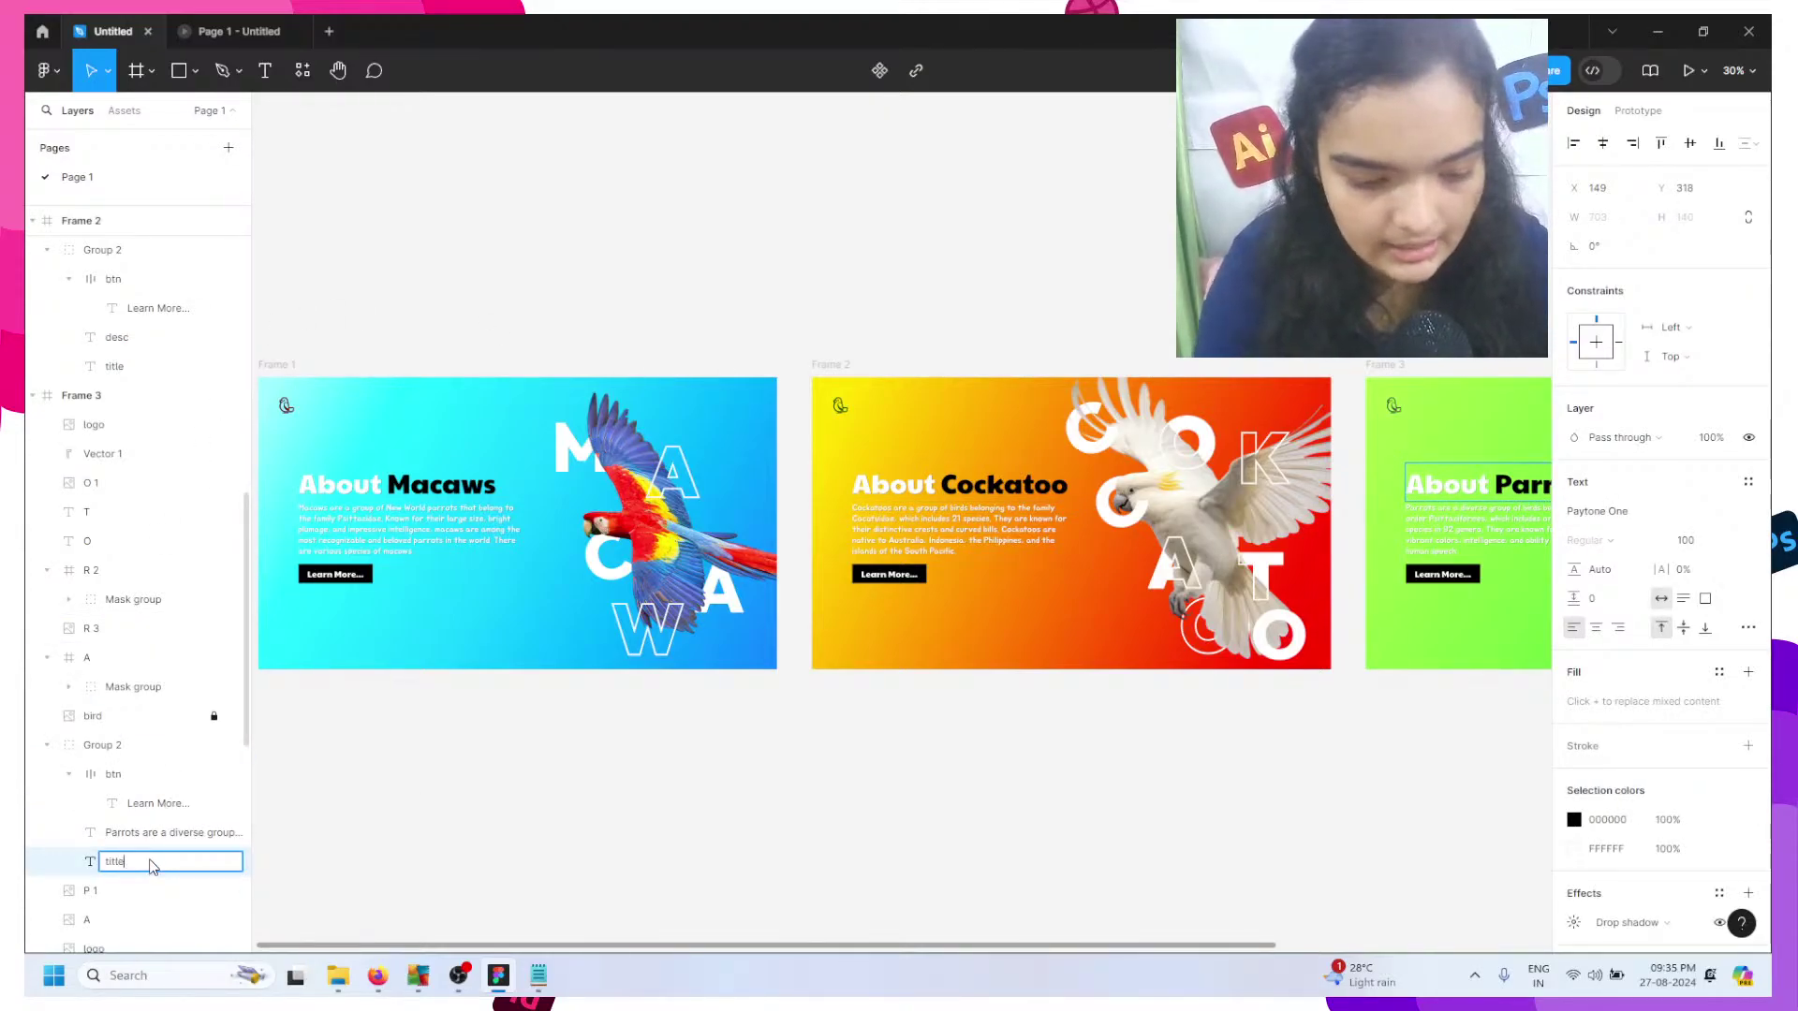
pyautogui.press('Return')
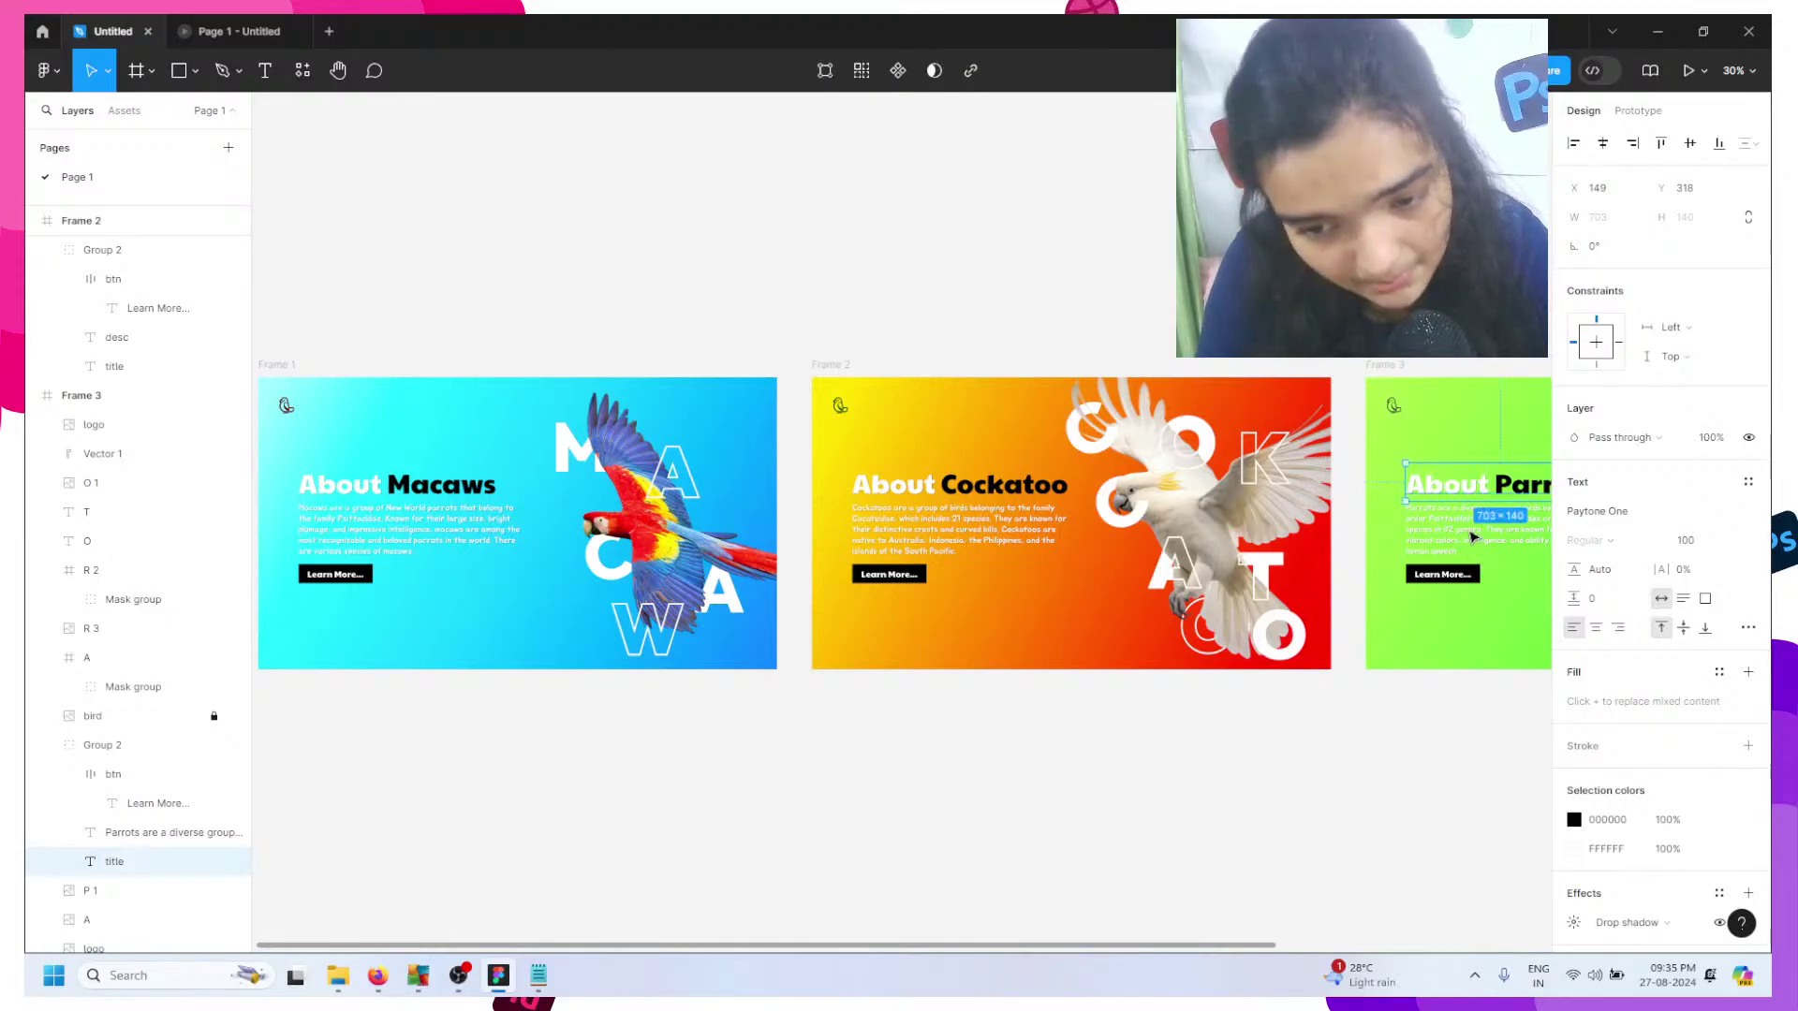
pyautogui.click(1436, 549)
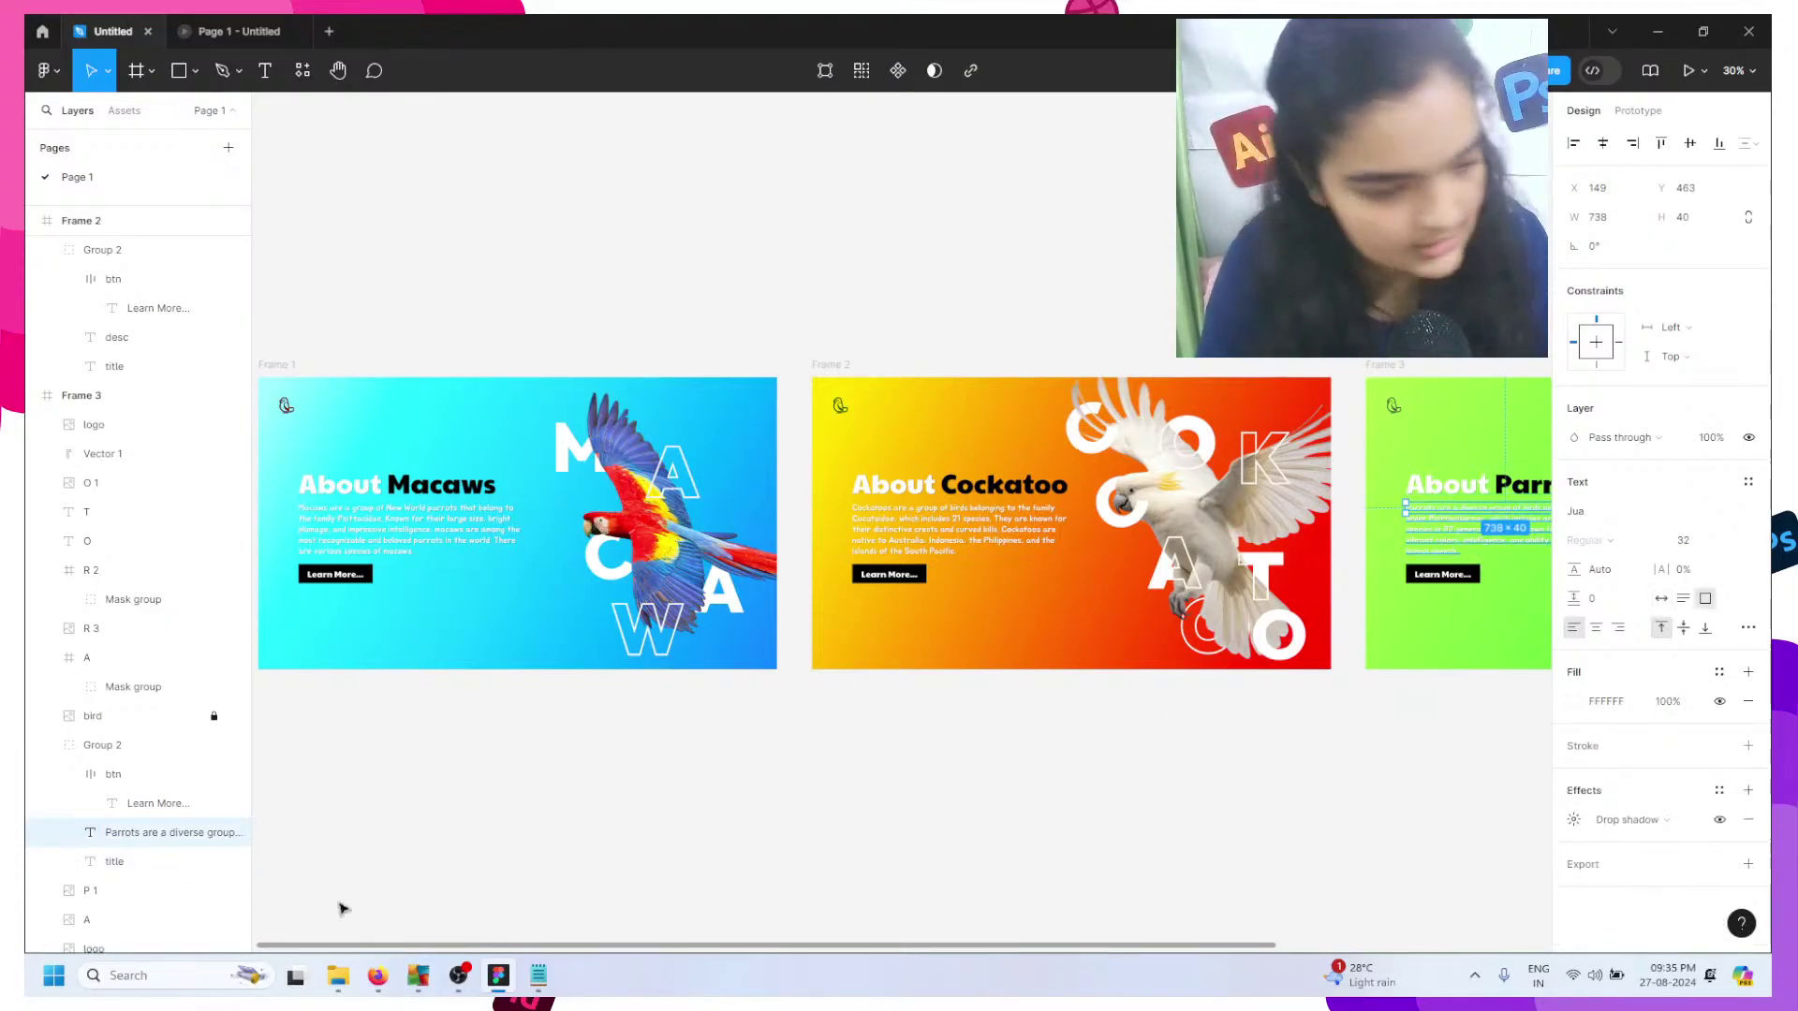
pyautogui.doubleClick(161, 837)
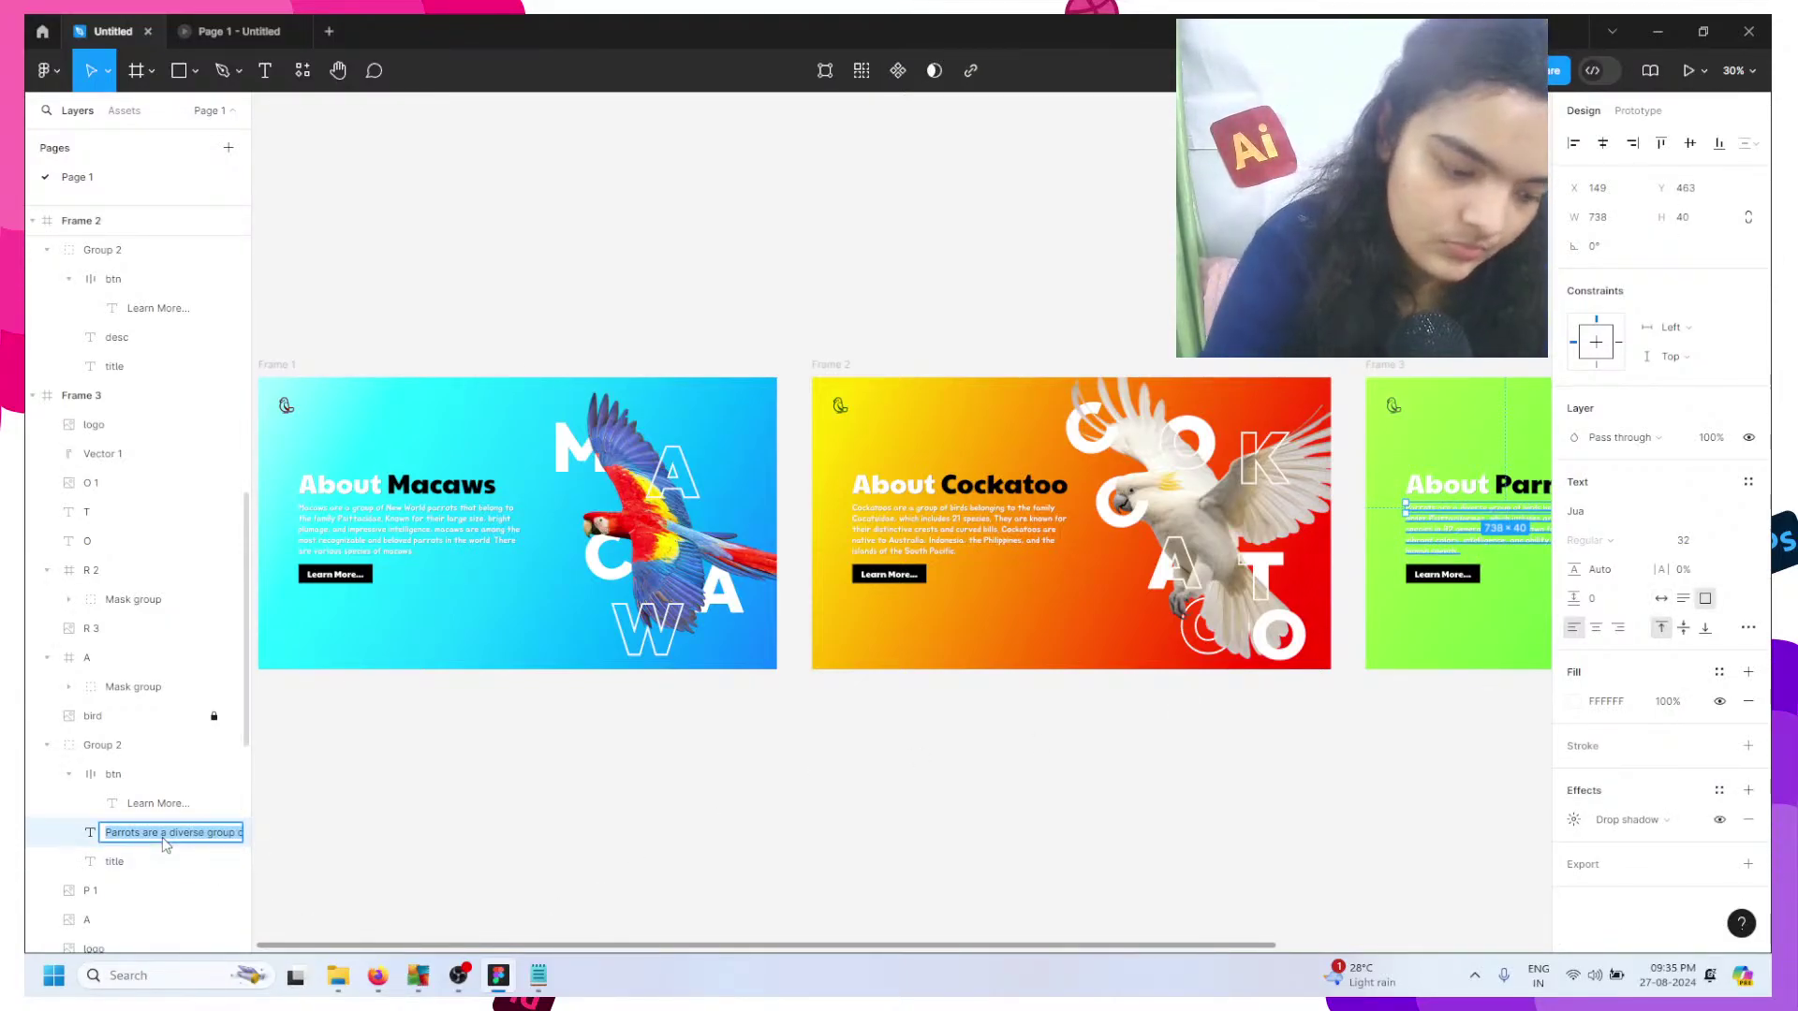
pyautogui.write('desc')
pyautogui.press('Return')
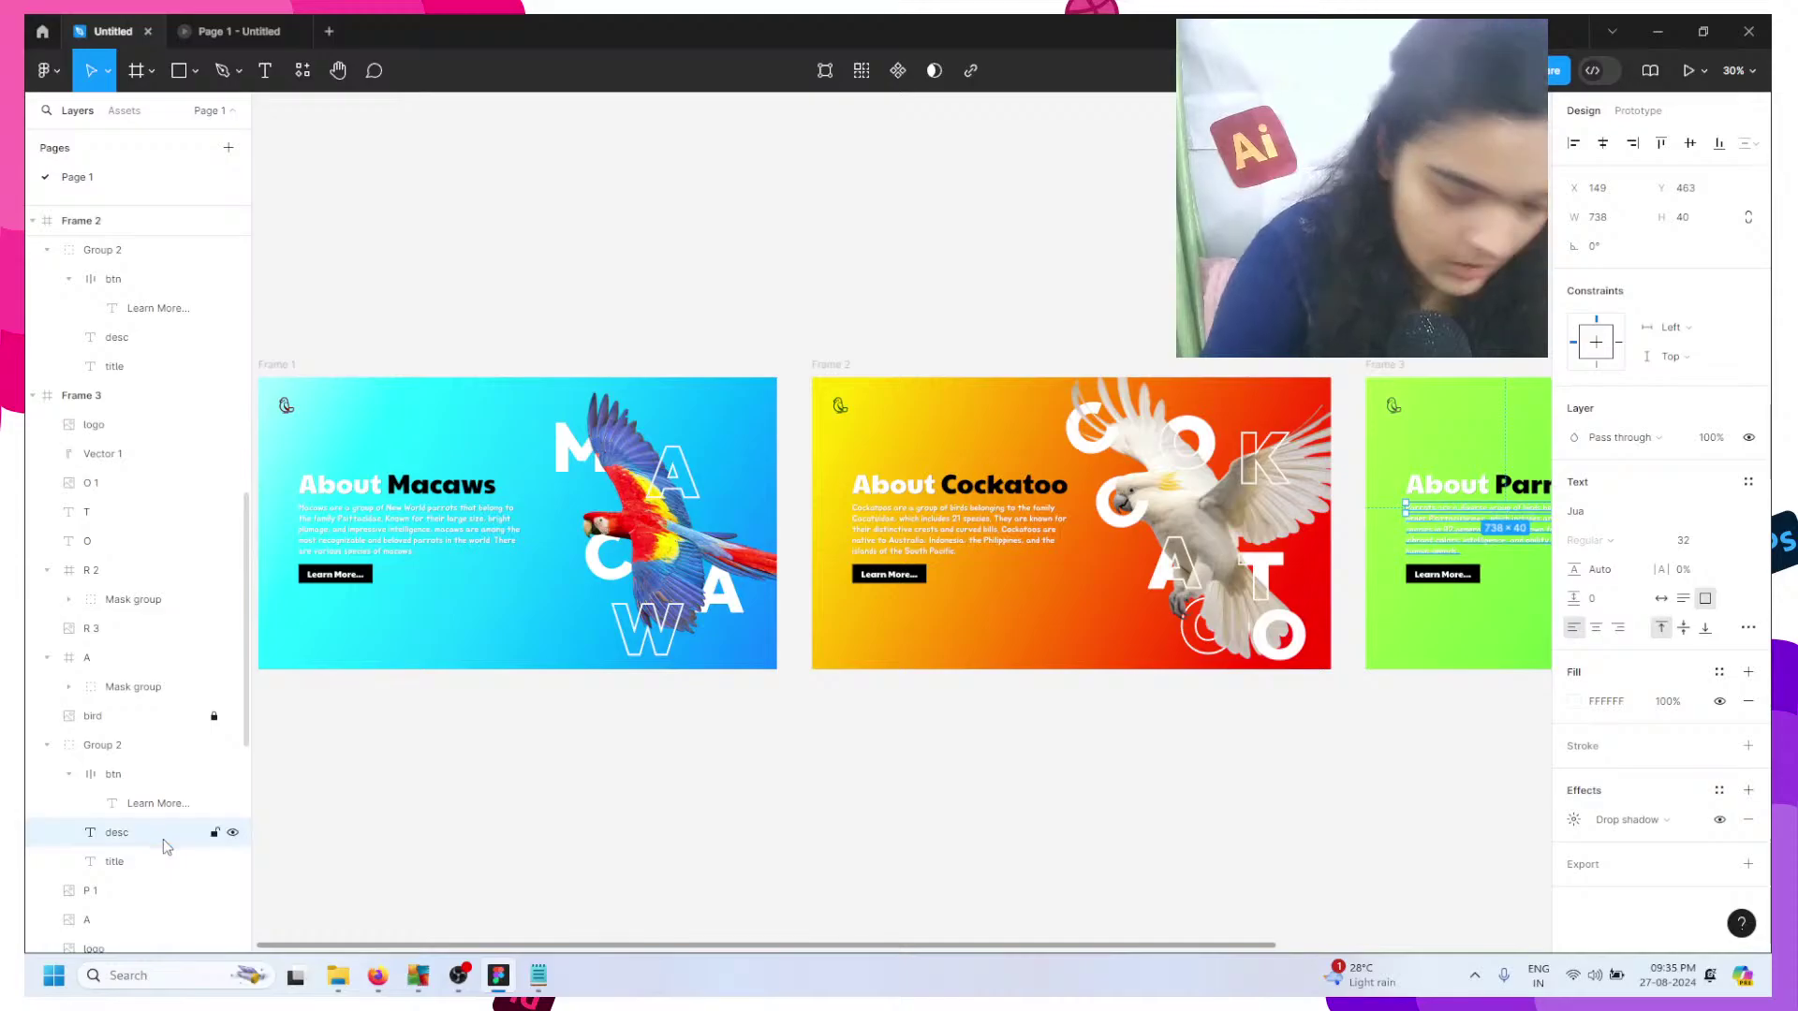
# - Play the prototype preview and cycle repeatedly through the Macaws, Cockatoo and Parrots slides to check the heading, description and button transitions
pyautogui.click(239, 31)
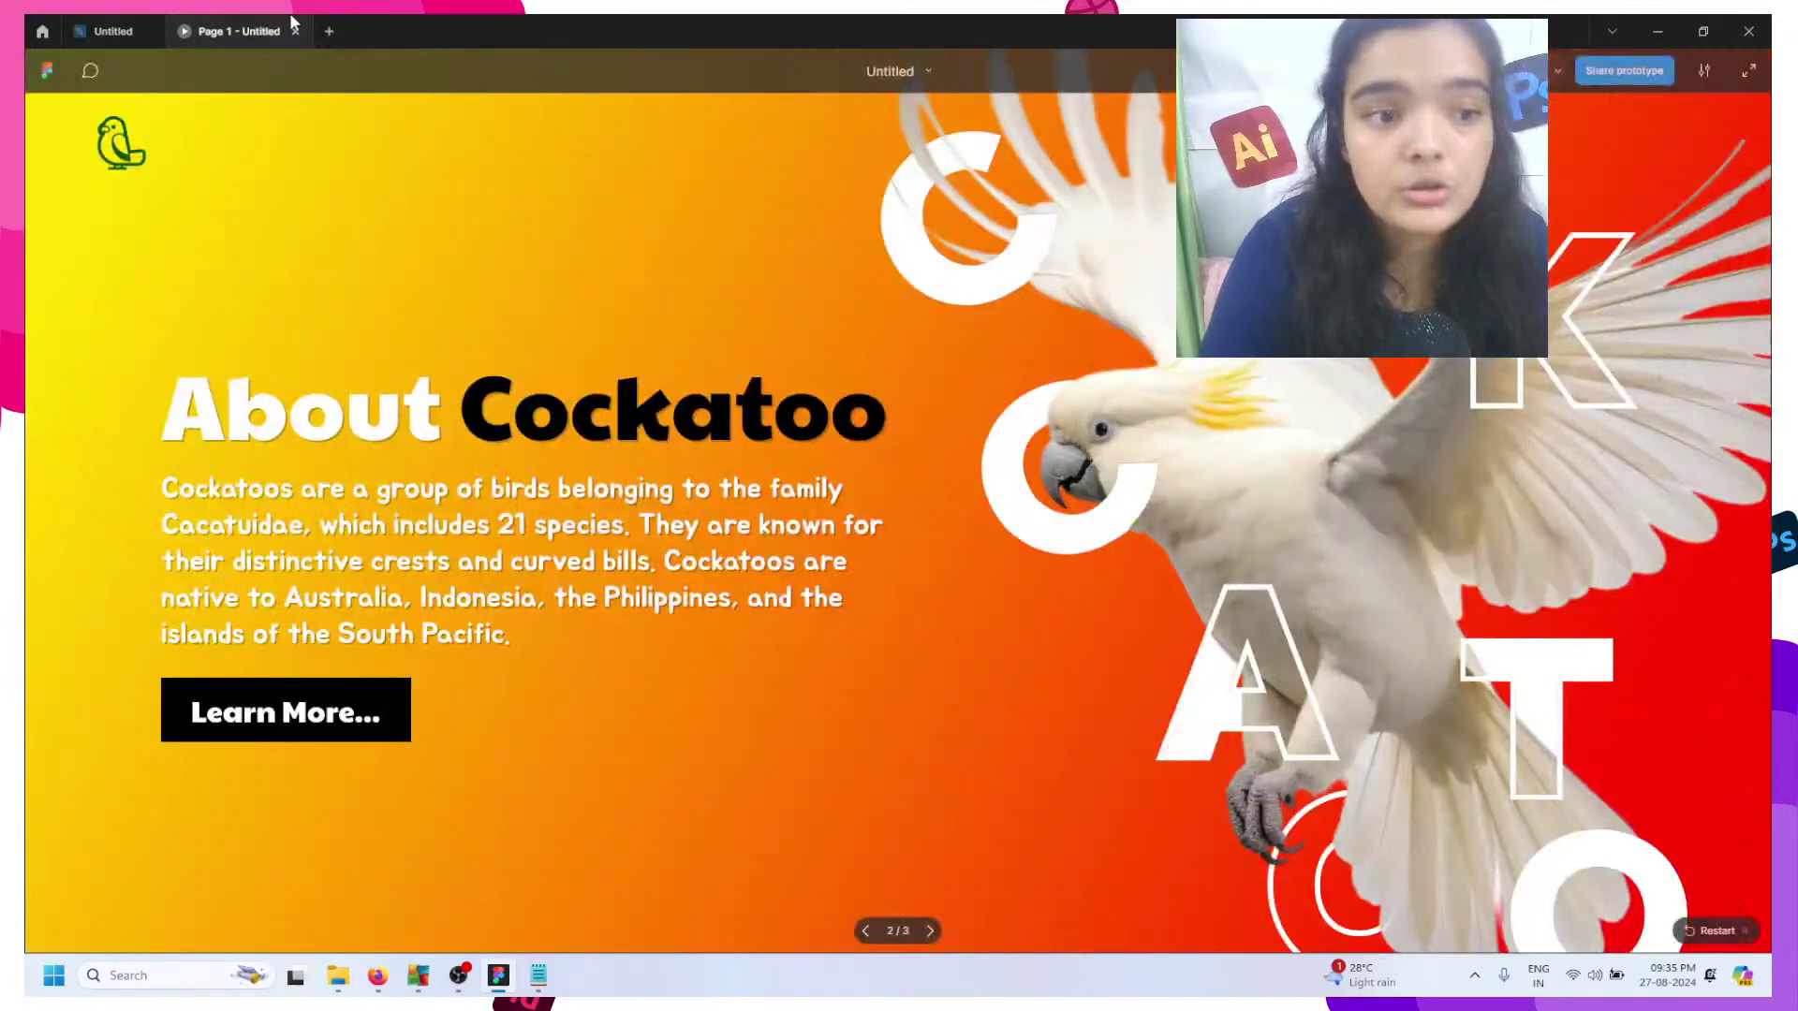
pyautogui.press('Right')
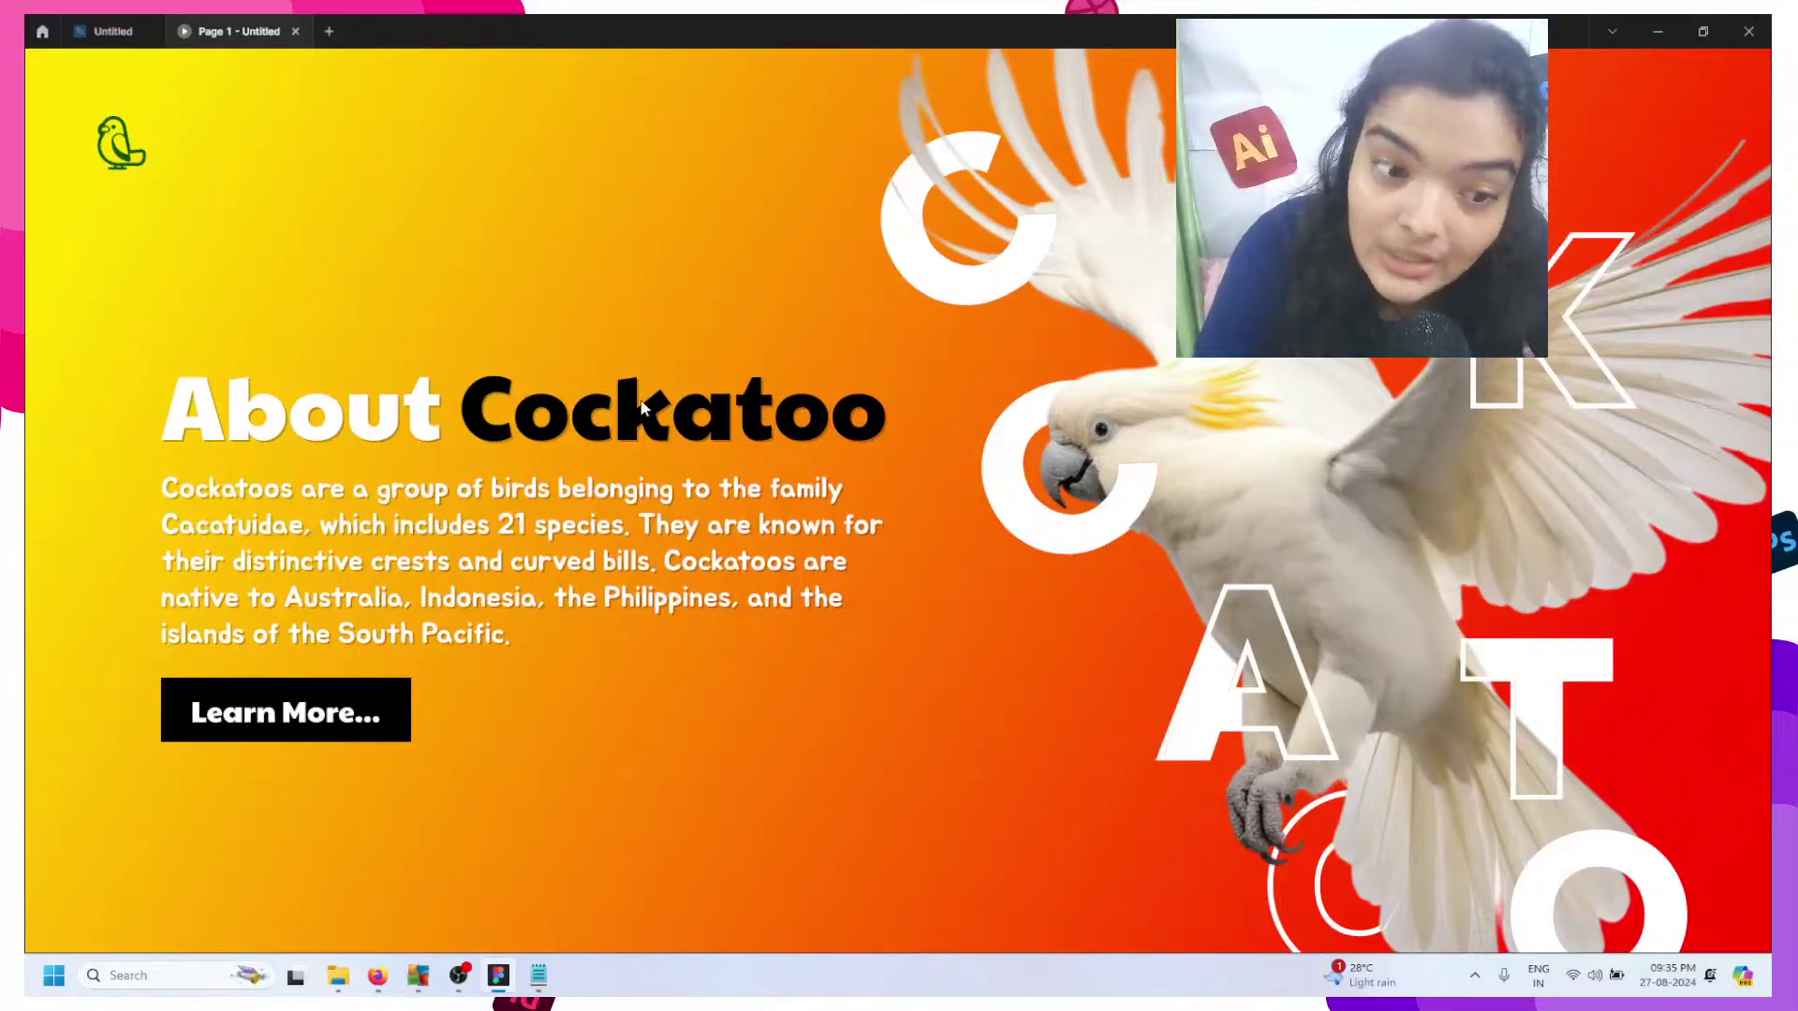
pyautogui.click(545, 503)
pyautogui.click(557, 497)
pyautogui.click(562, 494)
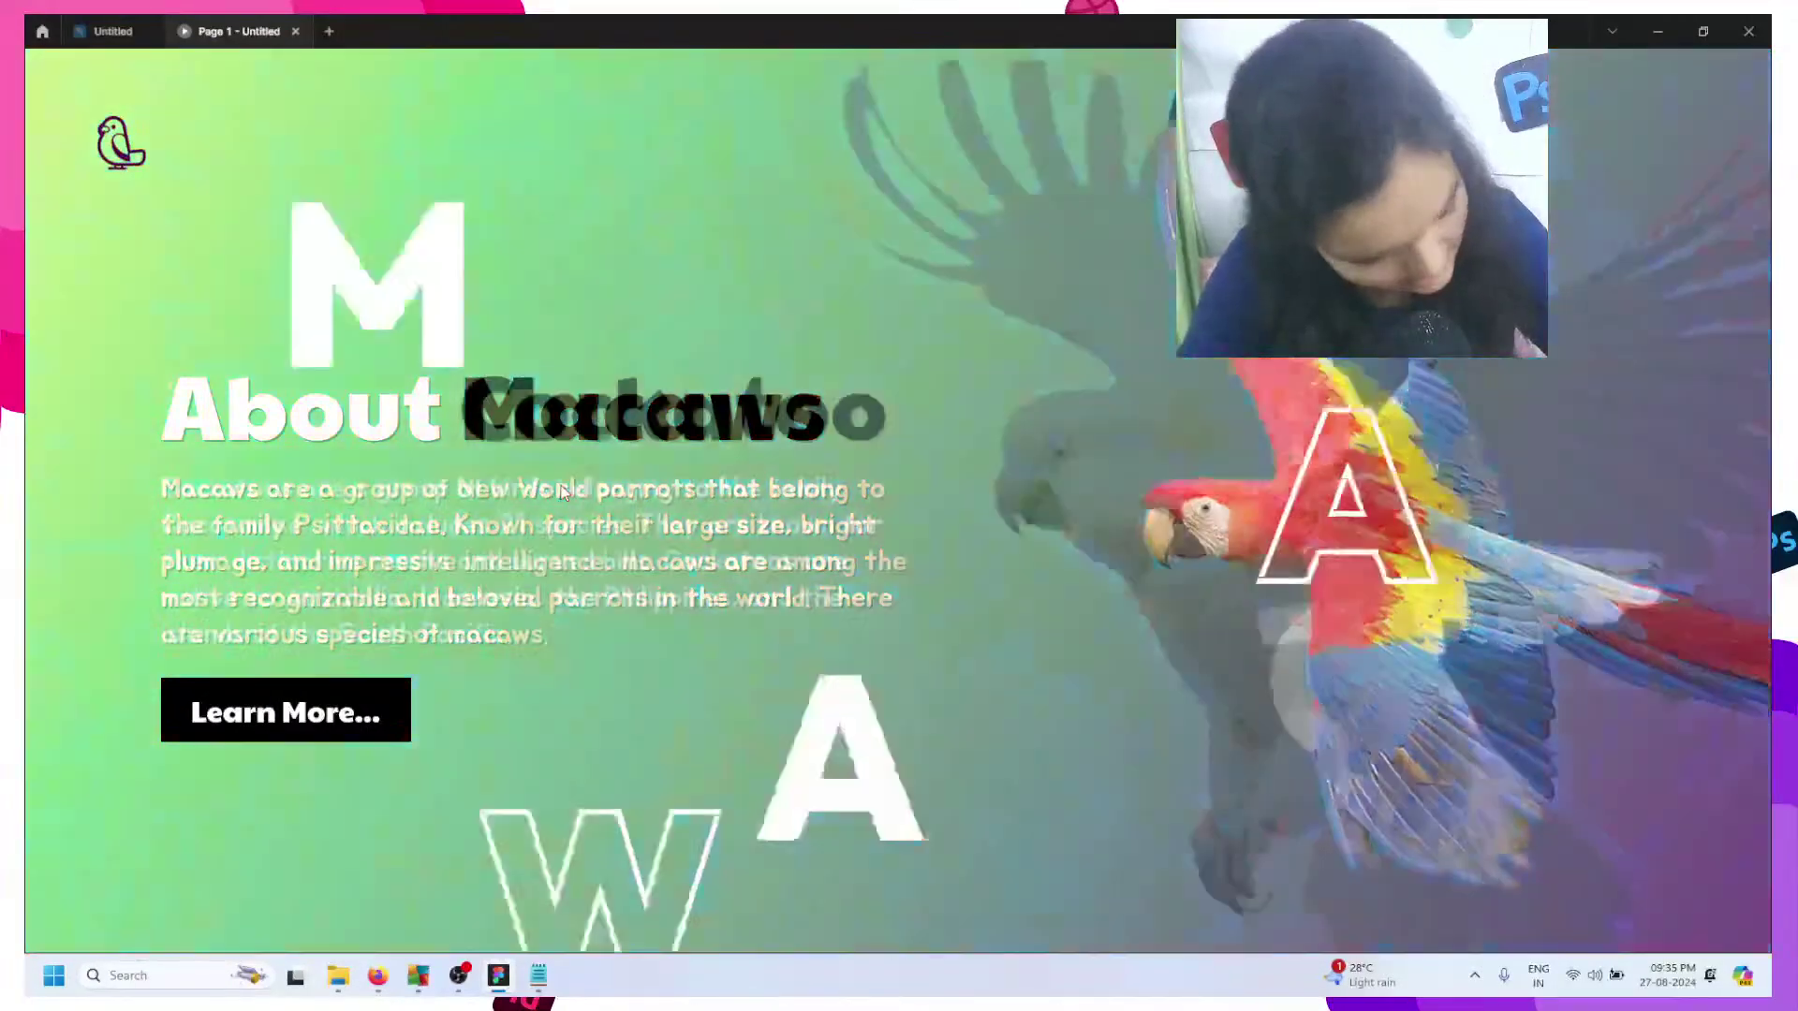
pyautogui.click(560, 496)
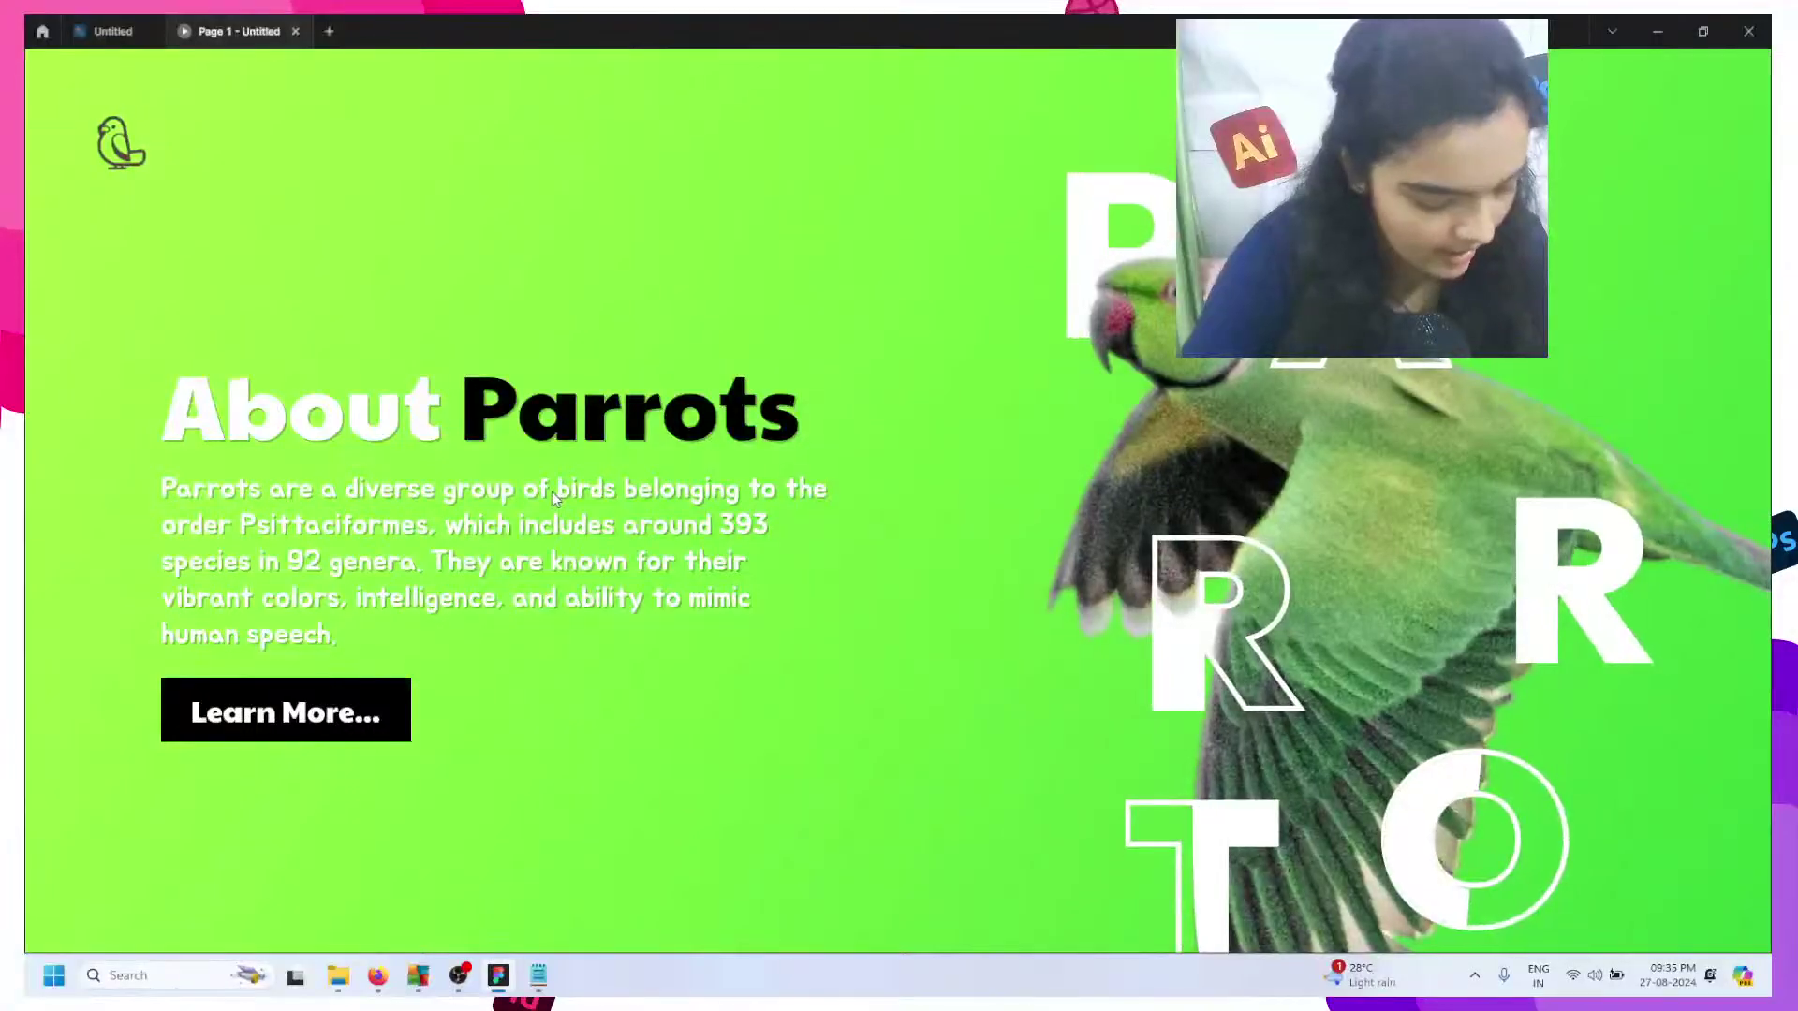
pyautogui.click(764, 515)
pyautogui.click(777, 501)
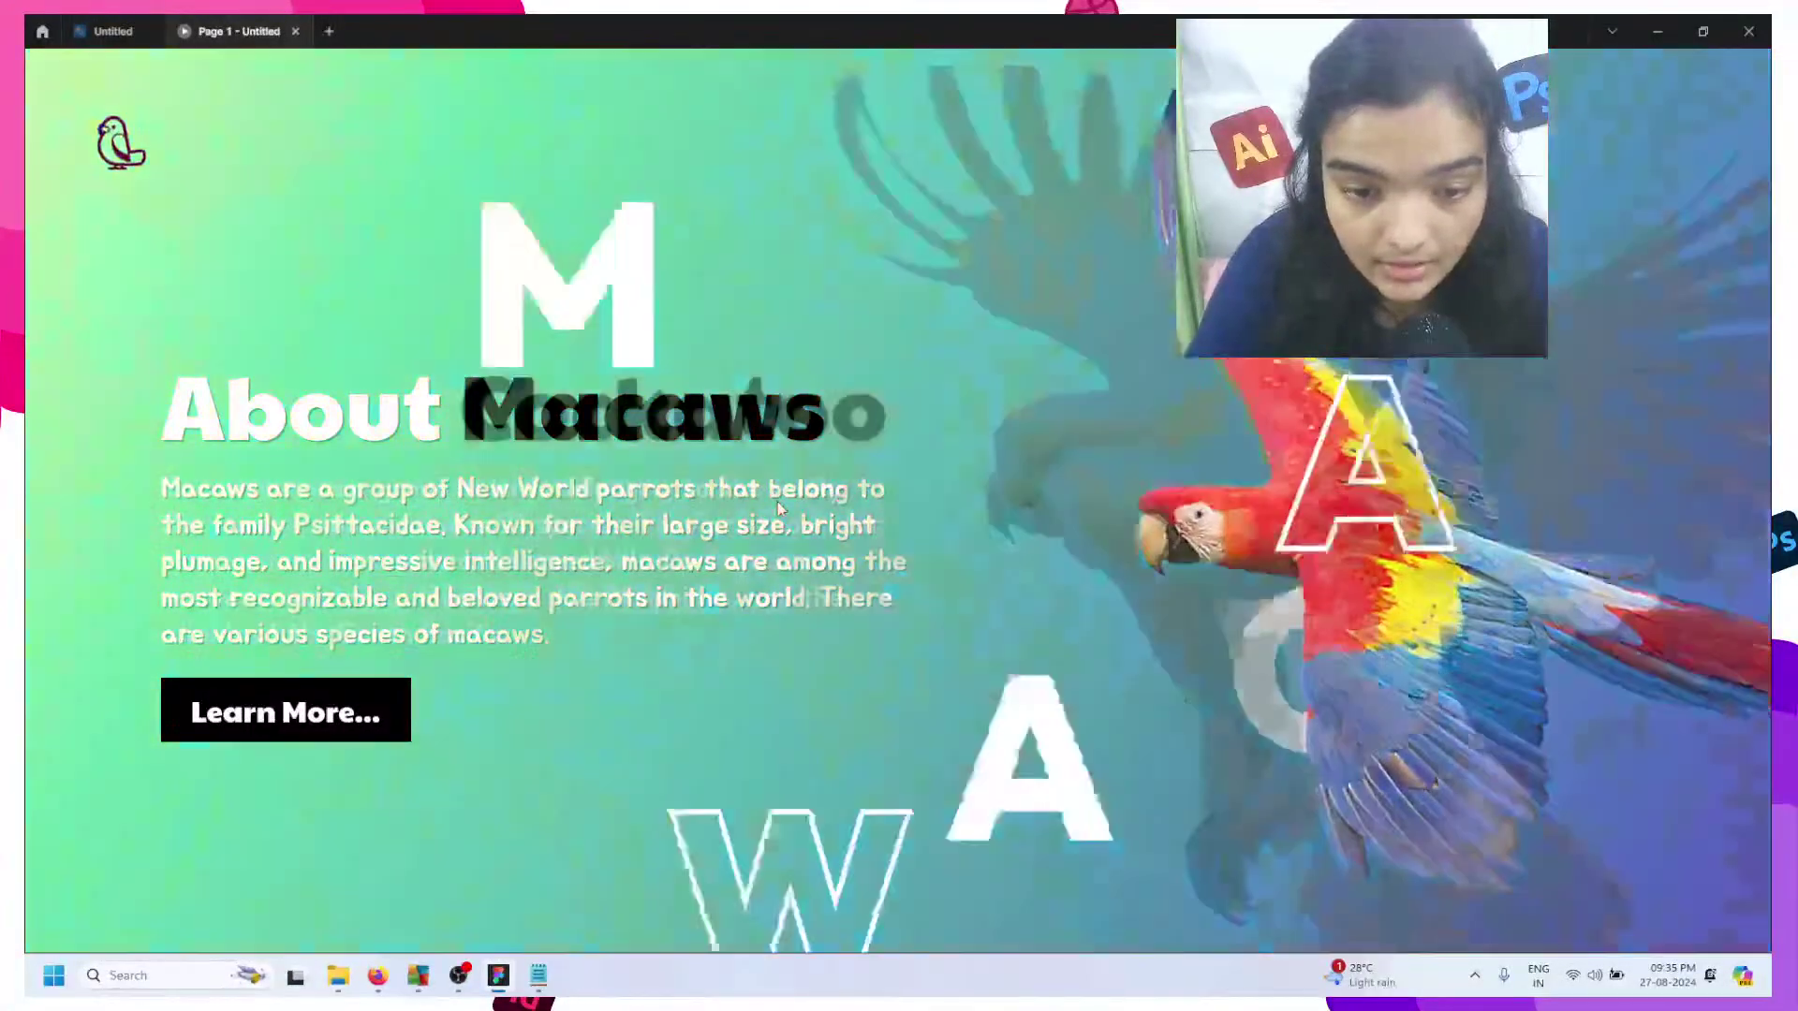
pyautogui.click(791, 504)
pyautogui.click(792, 503)
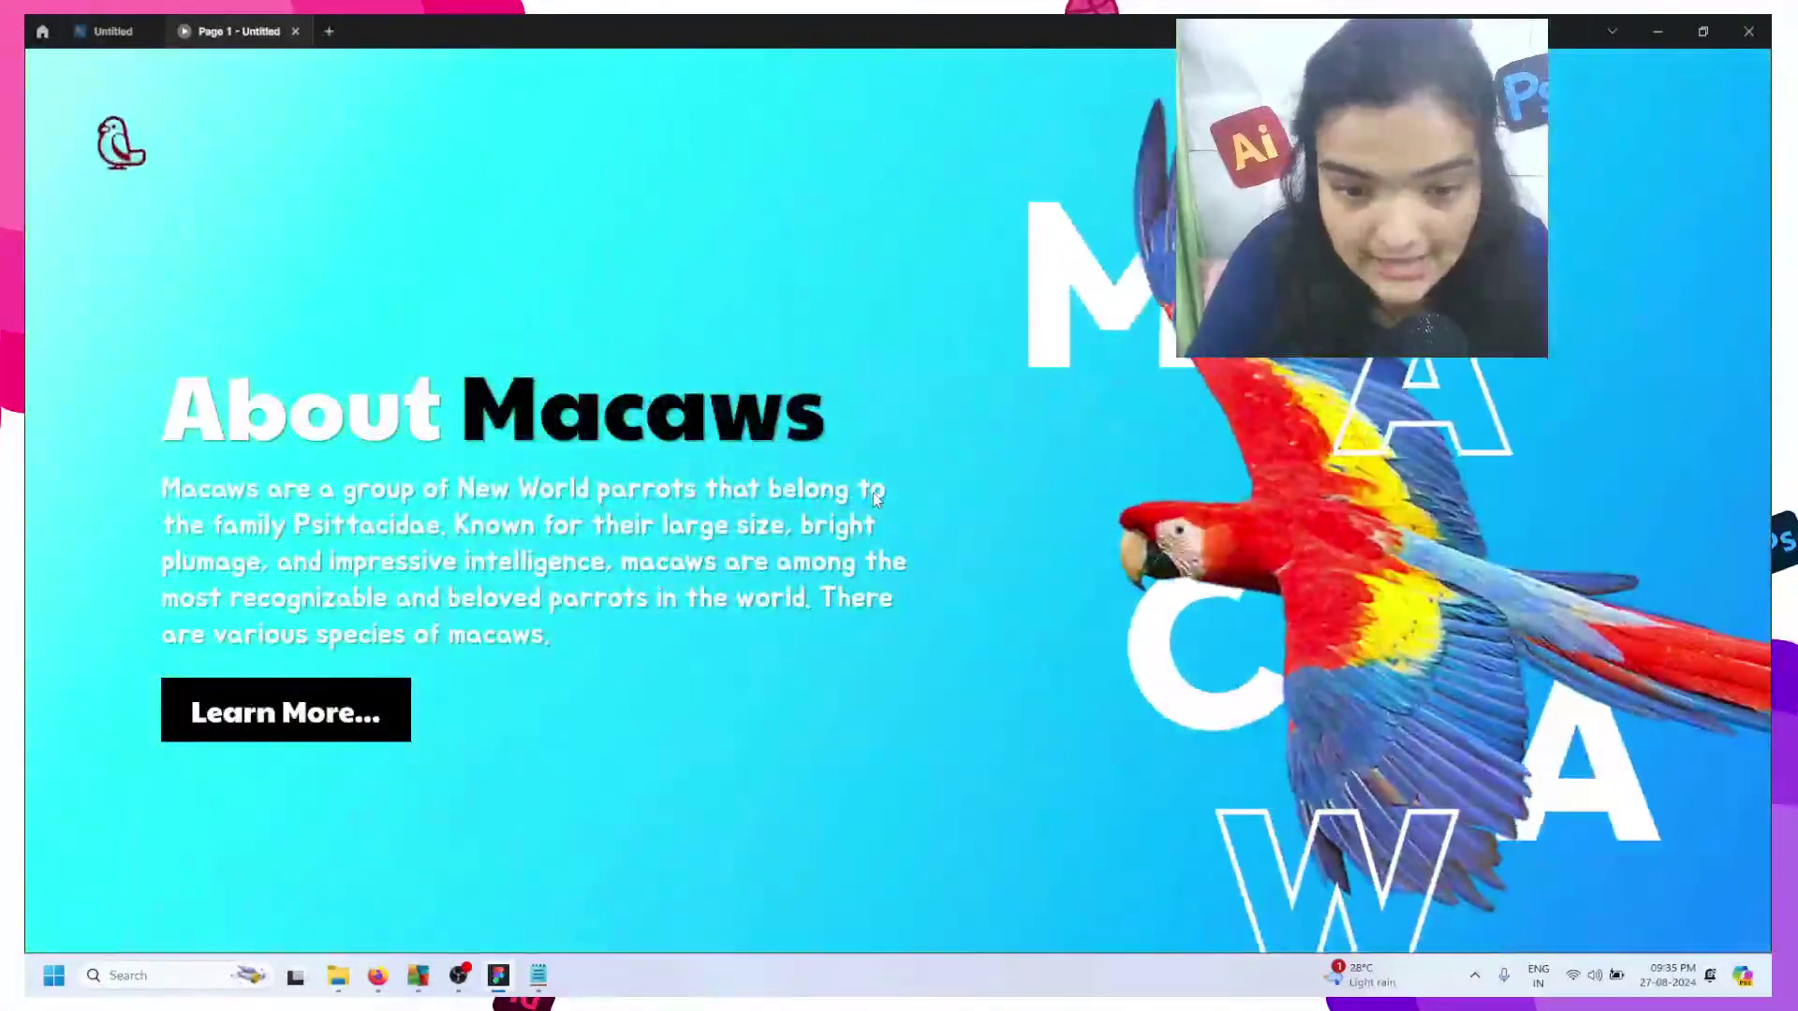
pyautogui.click(873, 493)
pyautogui.click(879, 494)
pyautogui.click(880, 496)
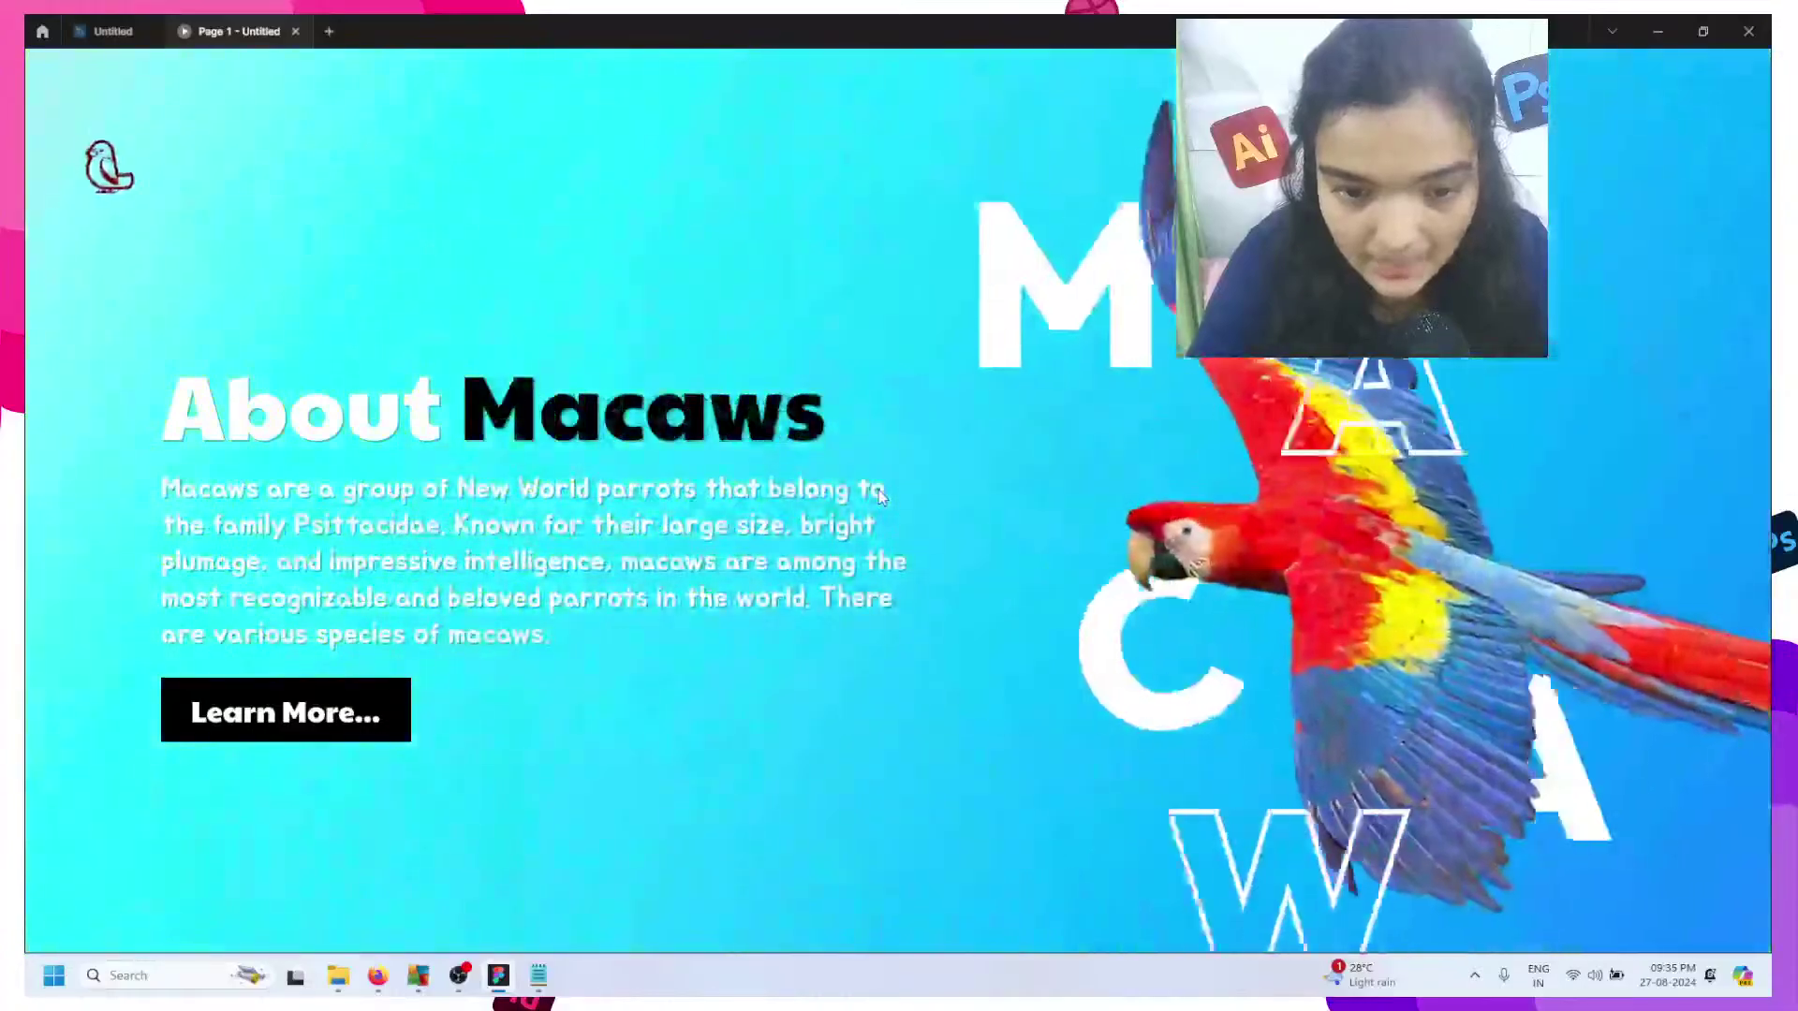
pyautogui.click(881, 496)
pyautogui.click(880, 496)
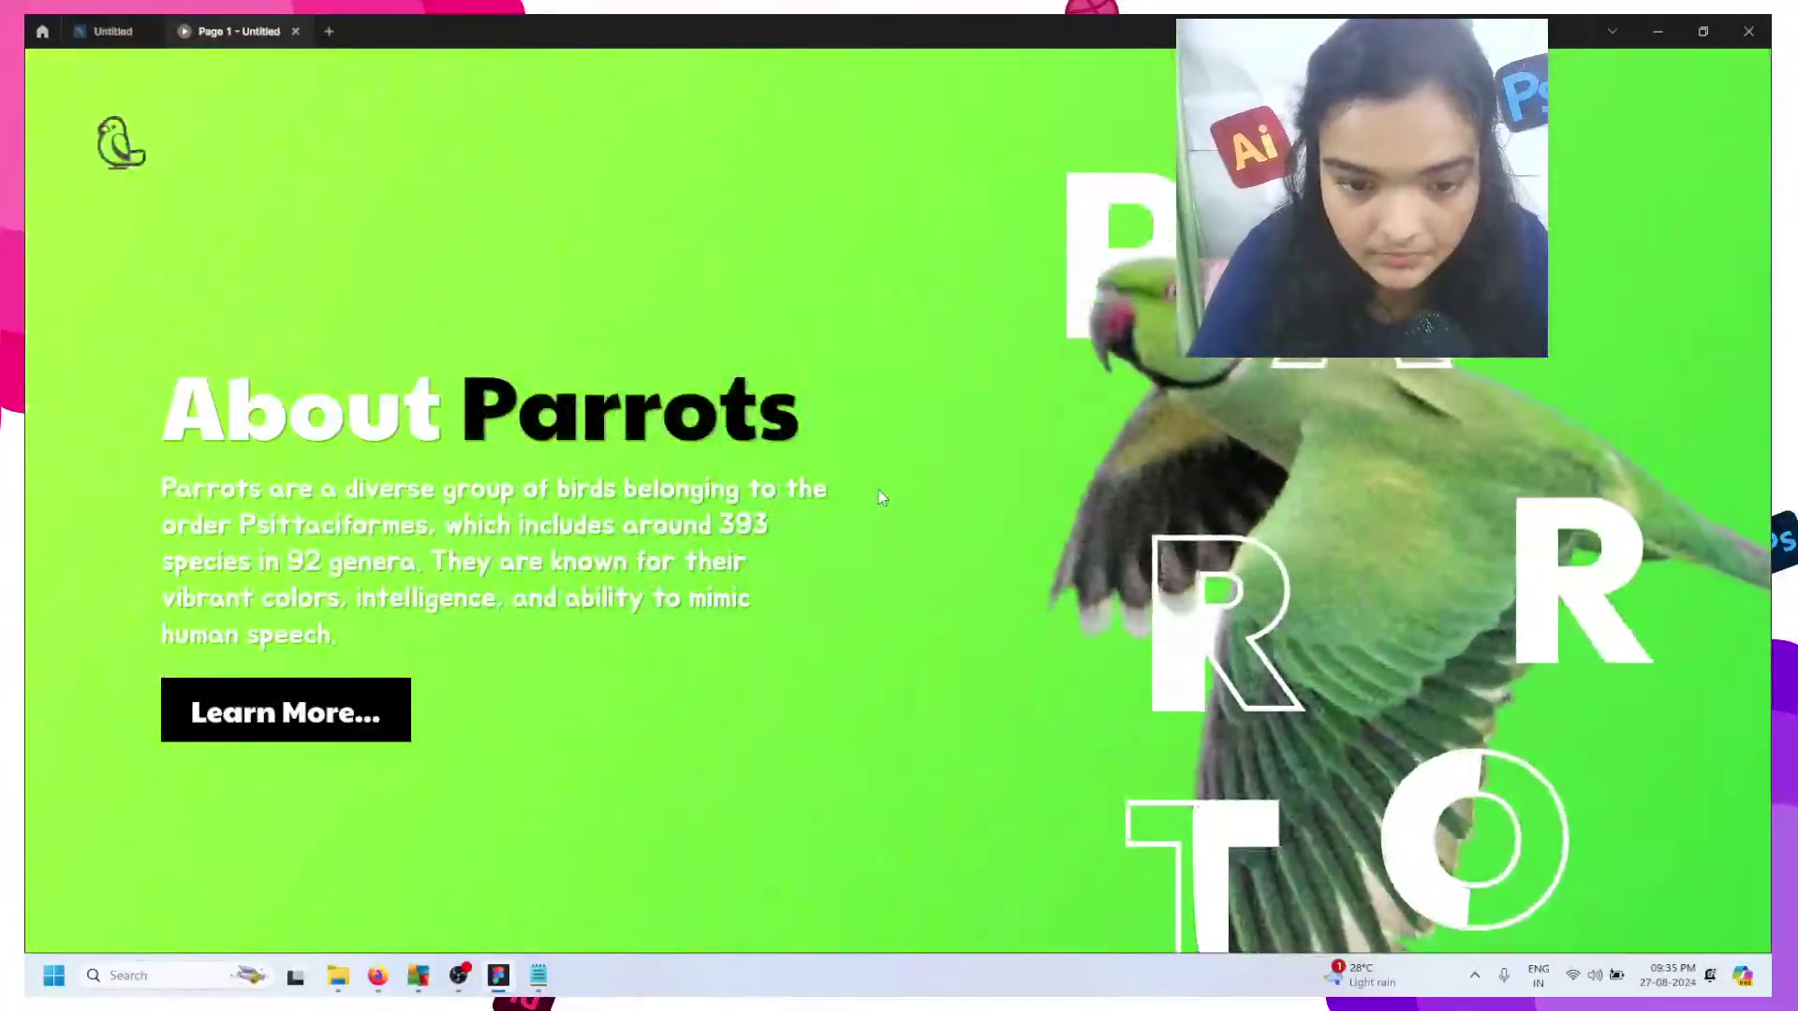
pyautogui.click(879, 491)
pyautogui.click(878, 491)
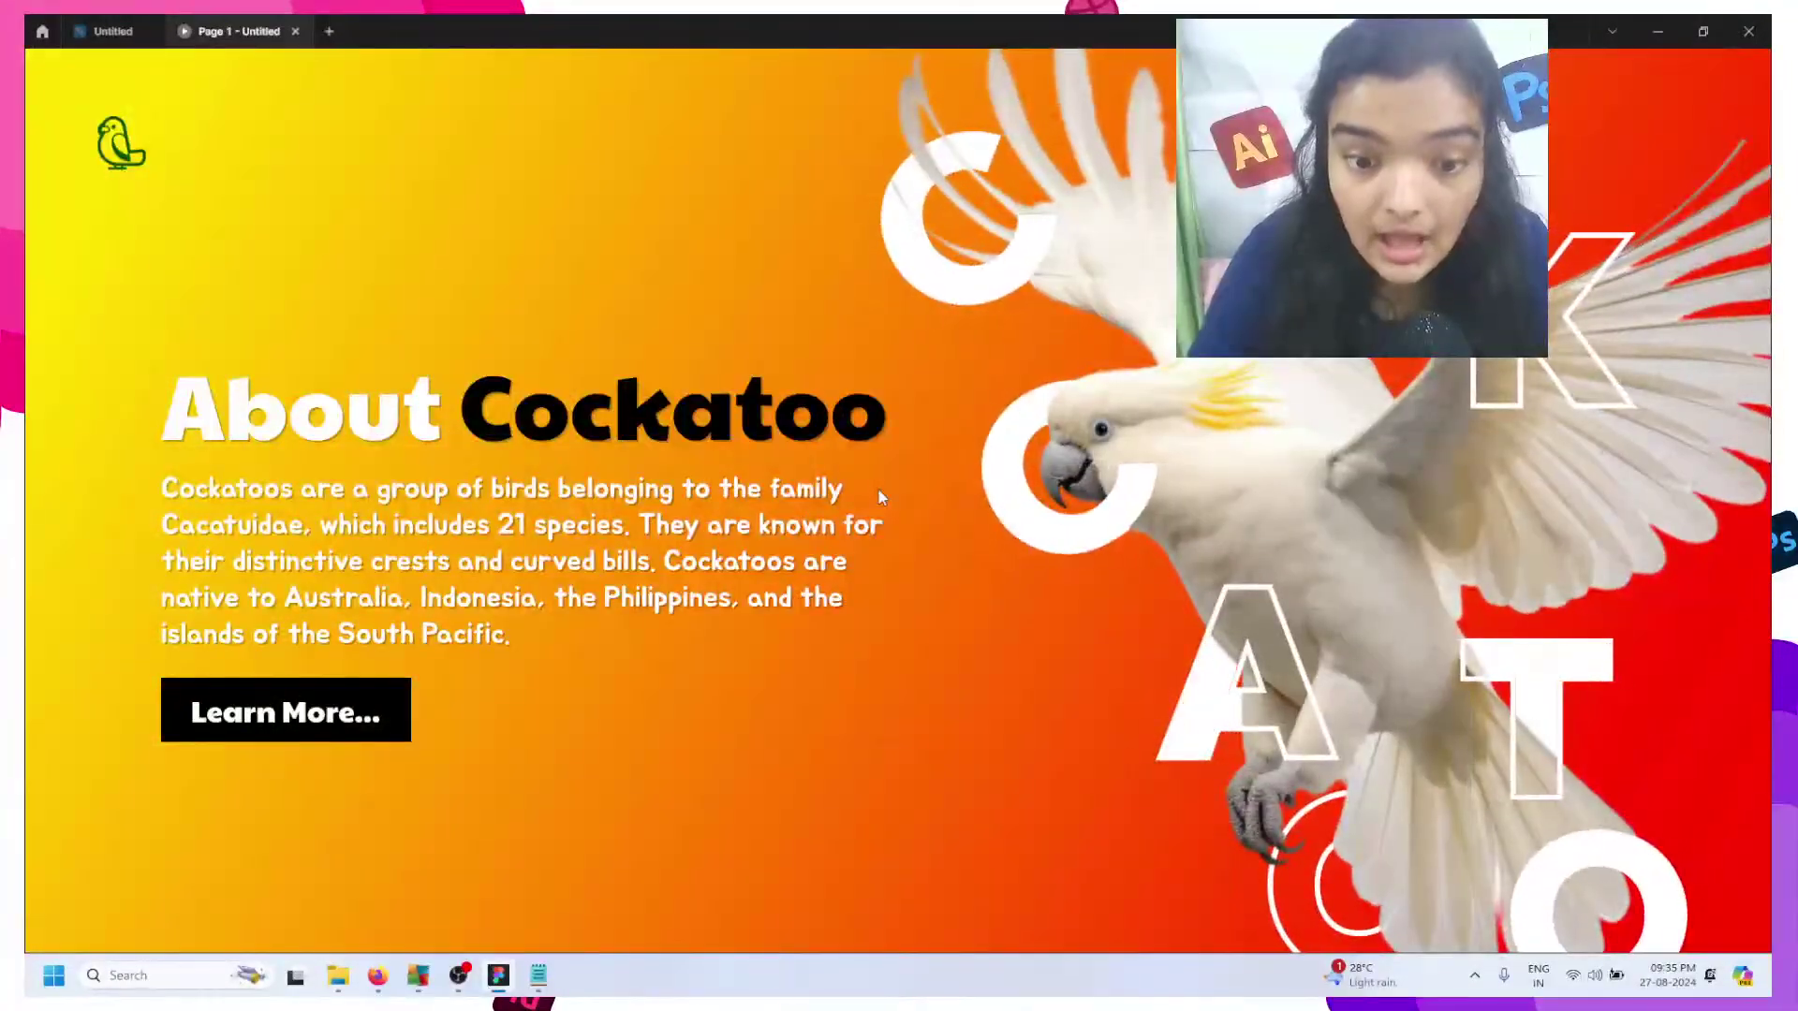
pyautogui.click(878, 491)
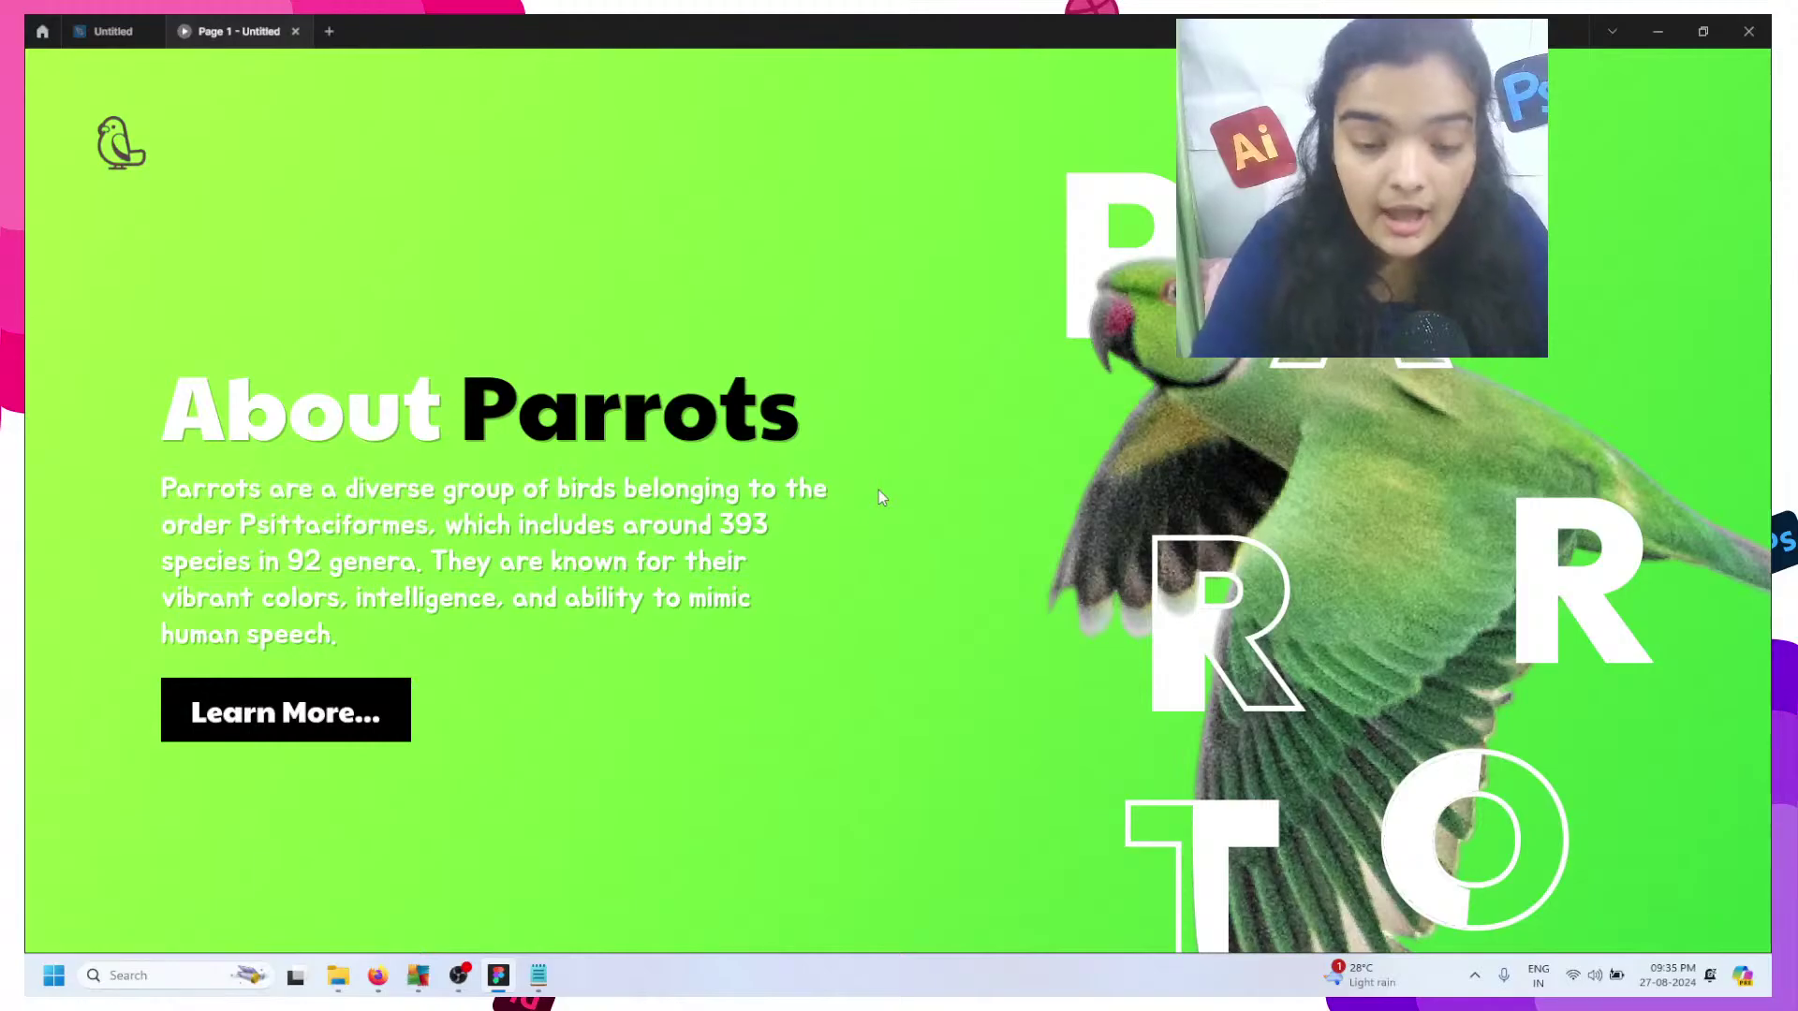
# - View the prototype's sharing options, including access and embed code, and close them without inviting anyone
pyautogui.moveTo(148, 13)
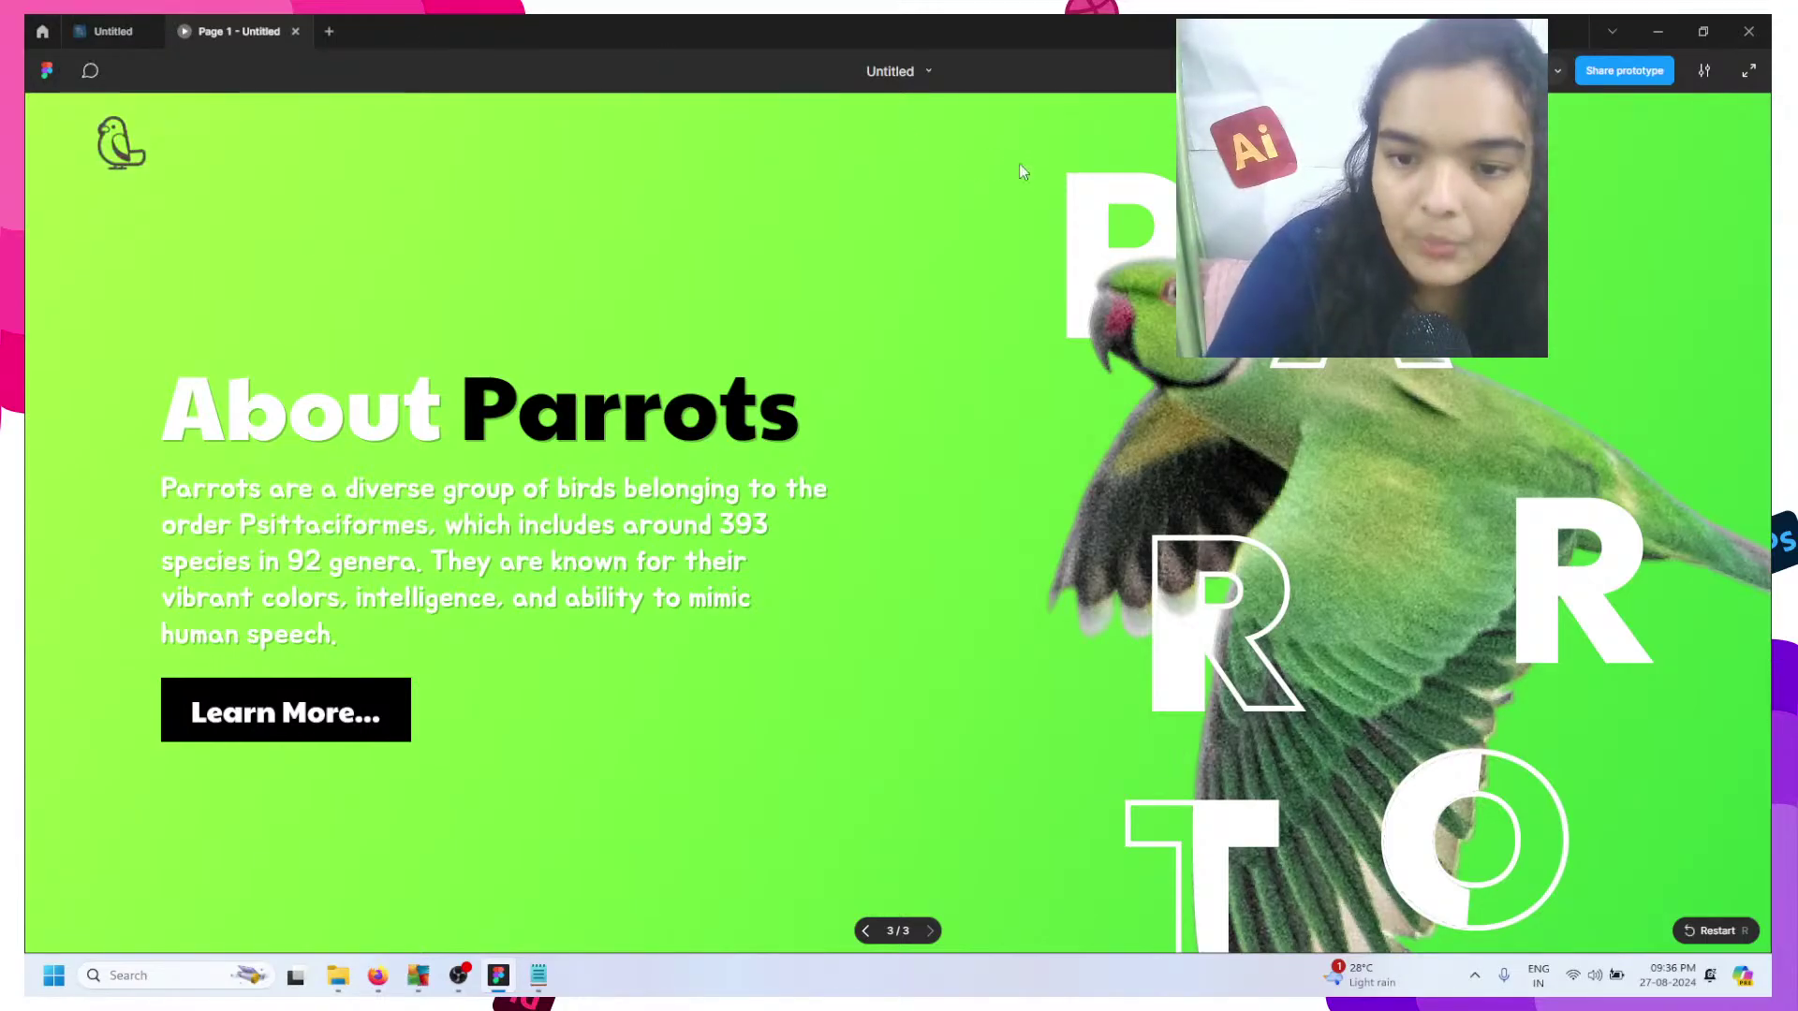
pyautogui.click(1589, 82)
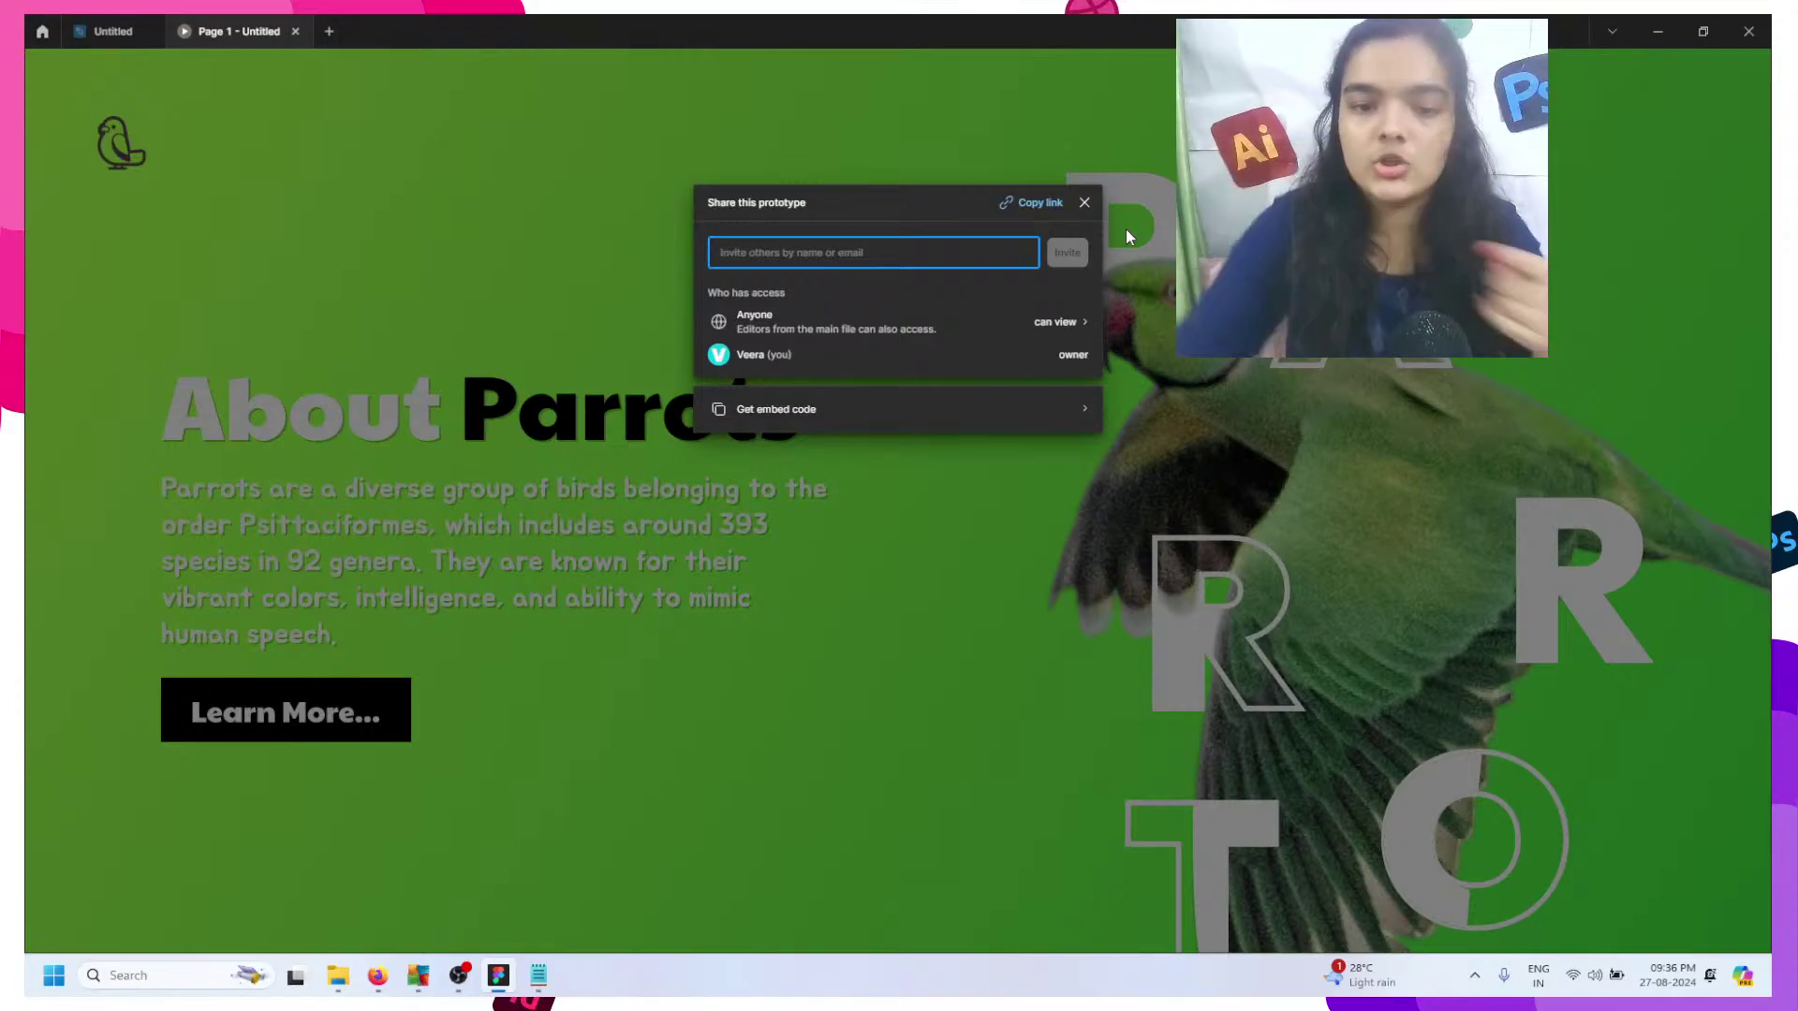
pyautogui.click(1098, 200)
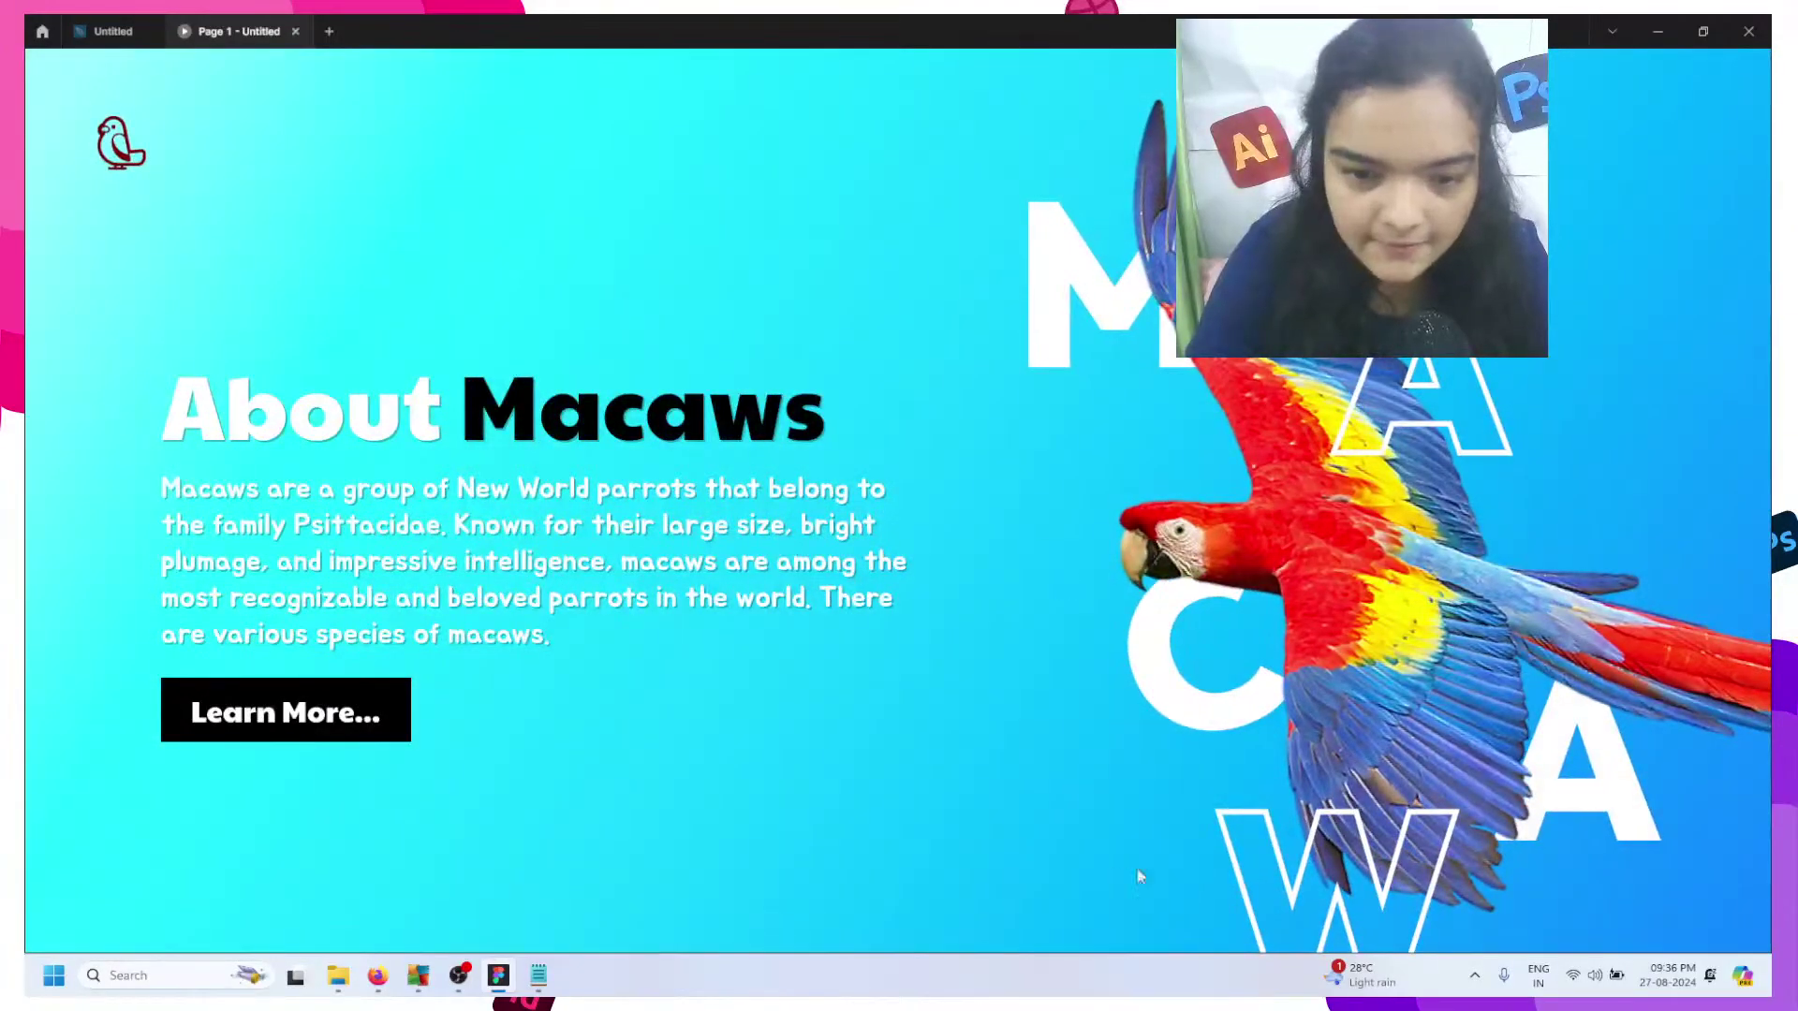